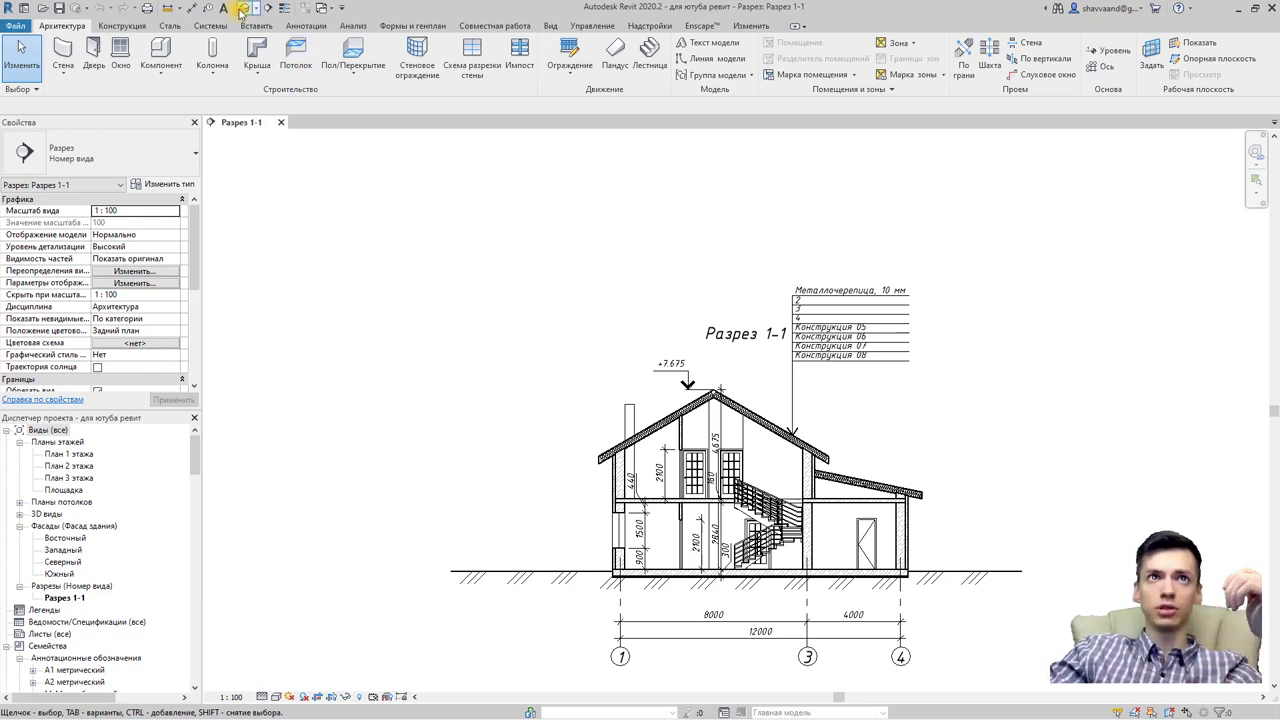
Step: Switch to the Default 3D View of the house model on its site
{"action": "left_click", "coordinate": [242, 9]}
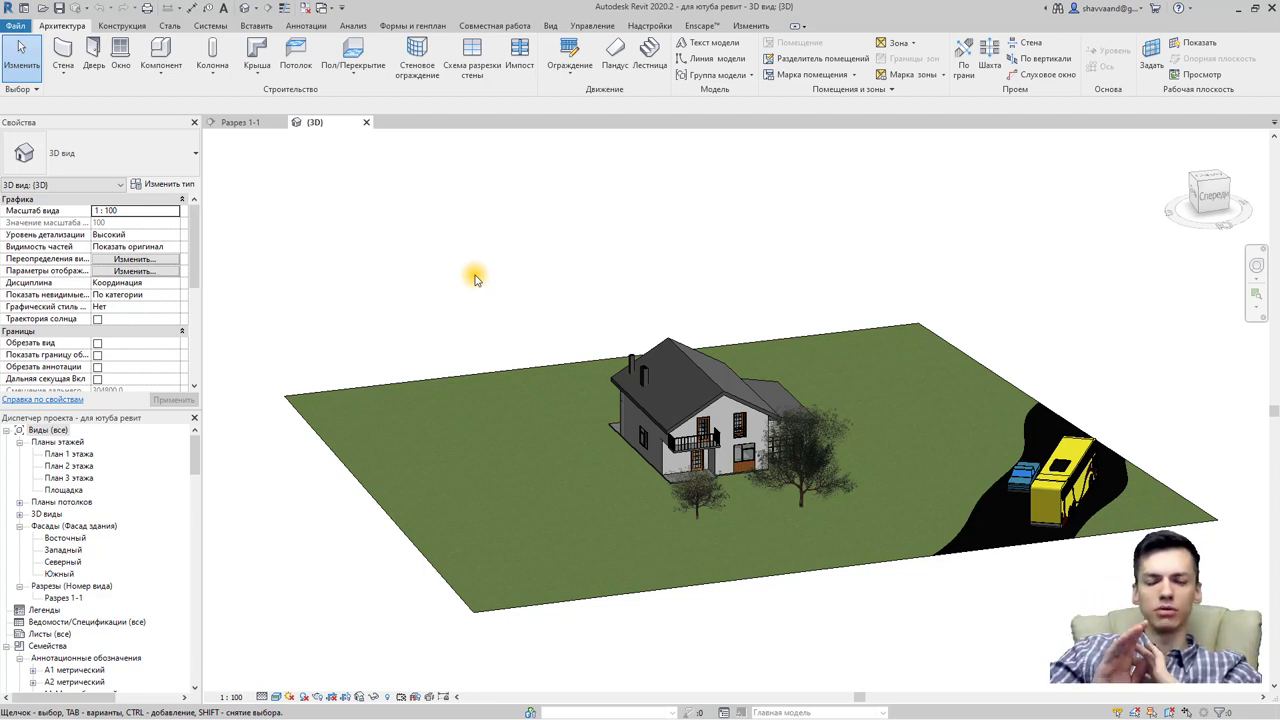
Step: Open the План 1 этажа floor plan from the Project Browser and zoom around the layout
{"action": "double_click", "coordinate": [70, 455]}
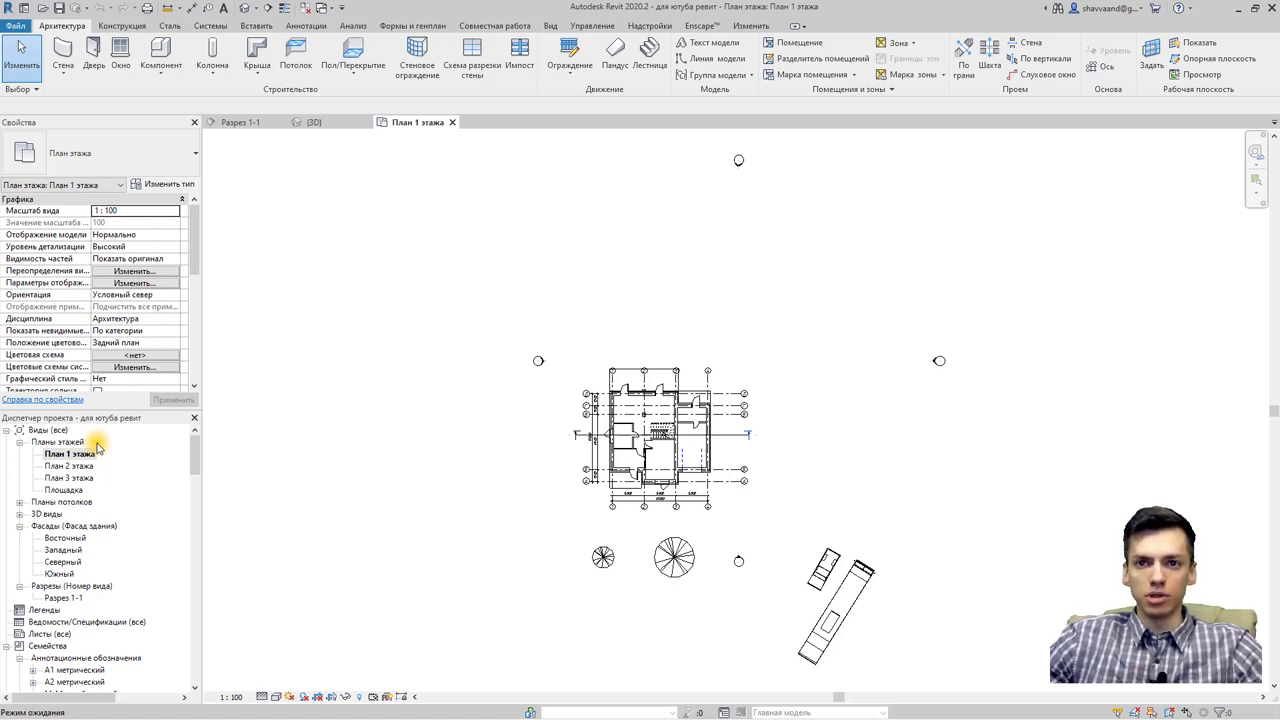
{"action": "scroll", "coordinate": [575, 450], "scroll_direction": "up", "scroll_amount": 3}
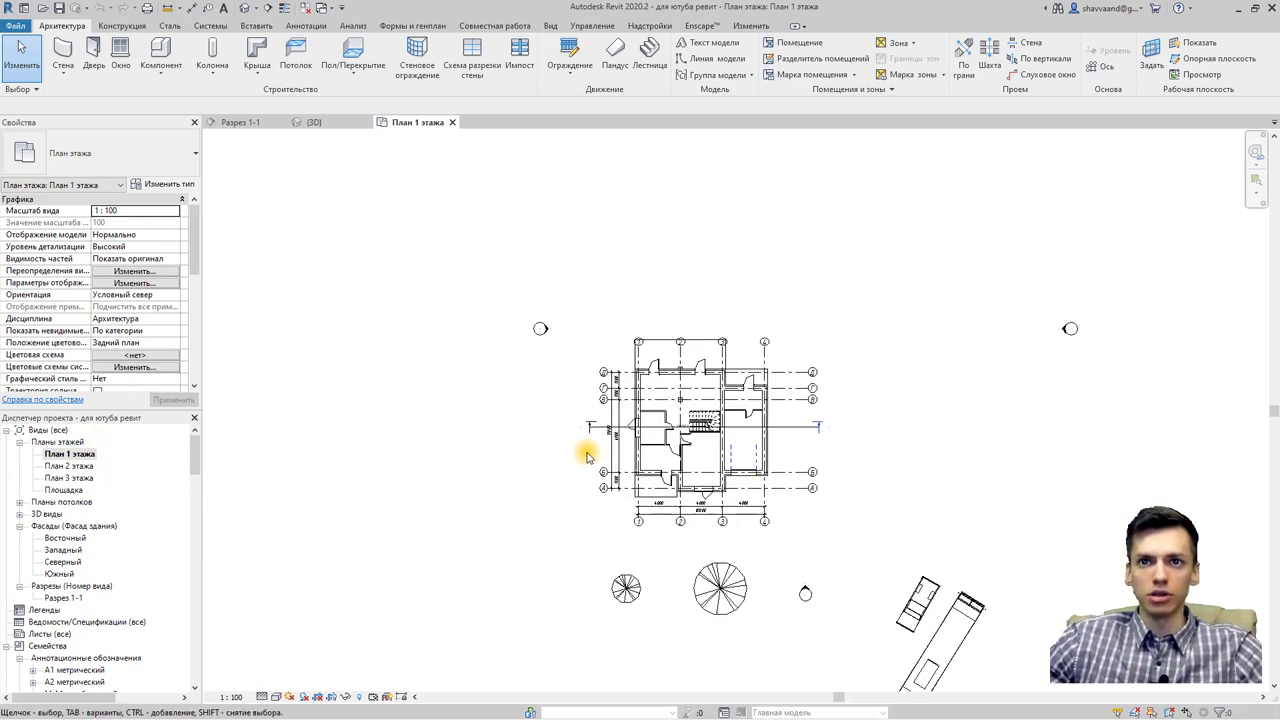
{"action": "scroll", "coordinate": [568, 473], "scroll_direction": "up", "scroll_amount": 2}
{"action": "scroll", "coordinate": [560, 470], "scroll_direction": "down", "scroll_amount": 2}
{"action": "scroll", "coordinate": [455, 455], "scroll_direction": "down", "scroll_amount": 2}
{"action": "scroll", "coordinate": [455, 455], "scroll_direction": "down", "scroll_amount": 1}
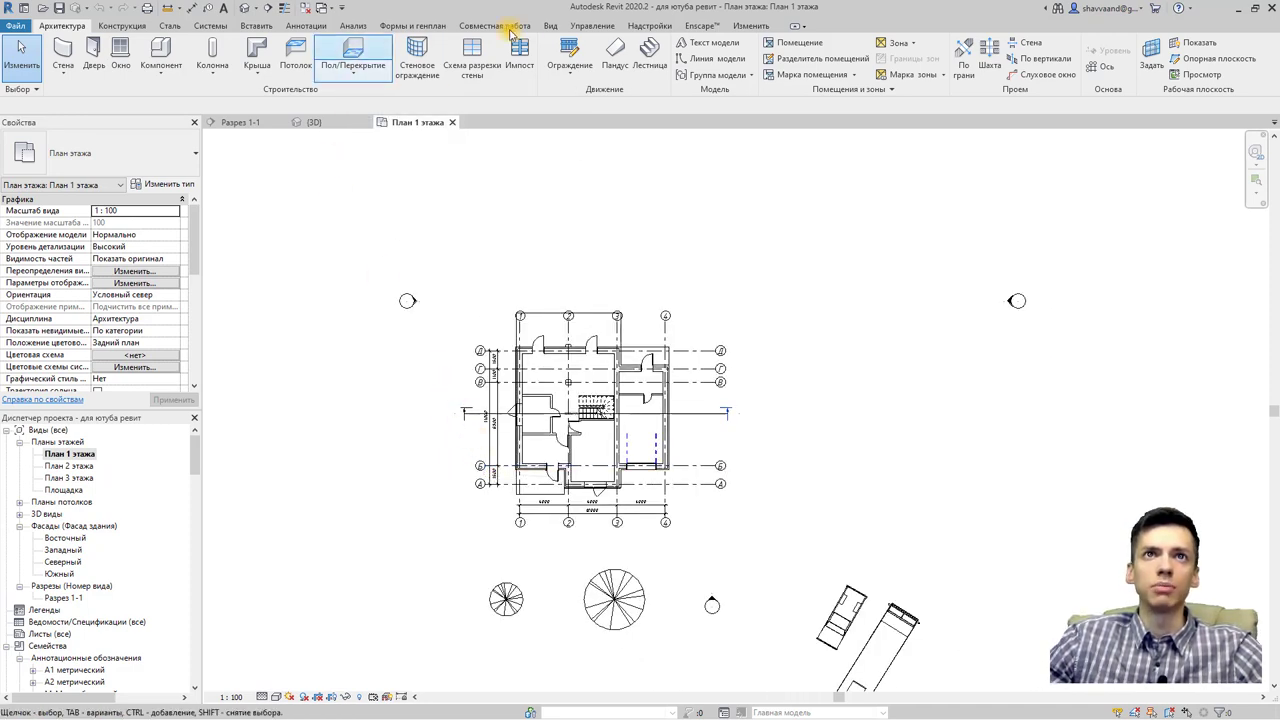
Step: Turn off the Антураж and Озеленение categories in Видимость/графика for План 1 этажа
{"action": "left_click", "coordinate": [550, 26]}
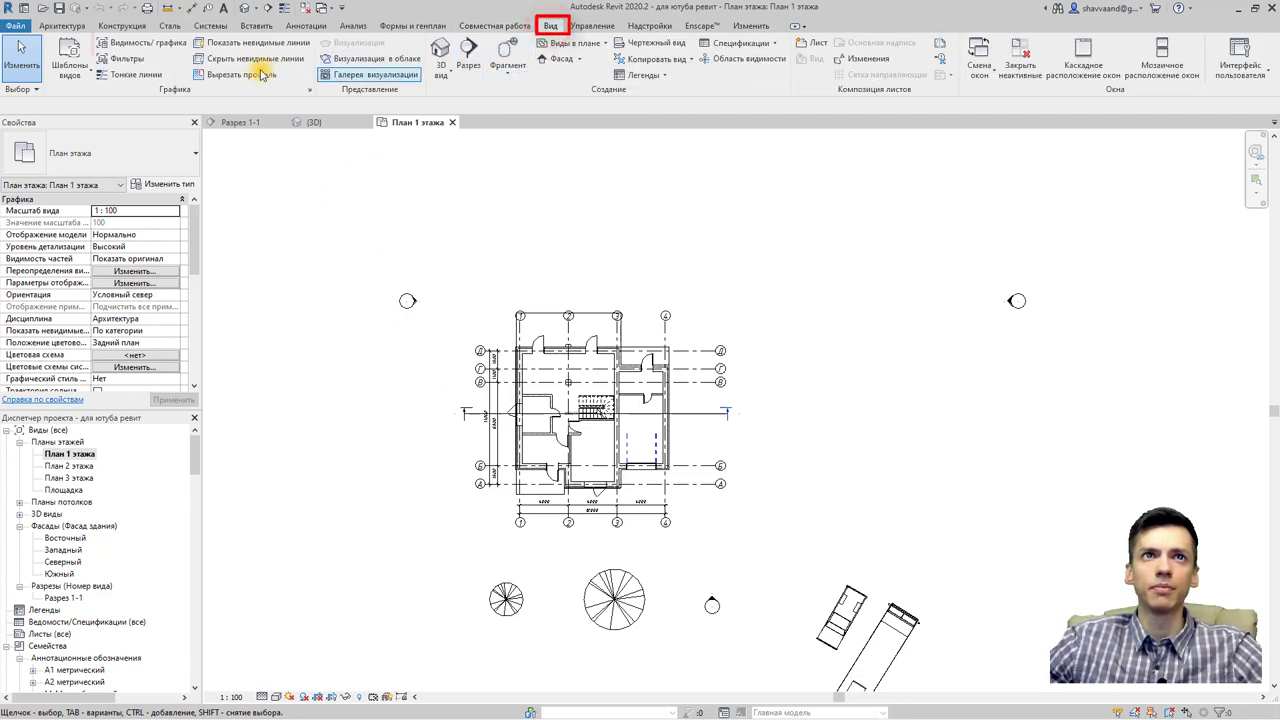
{"action": "left_click", "coordinate": [148, 43]}
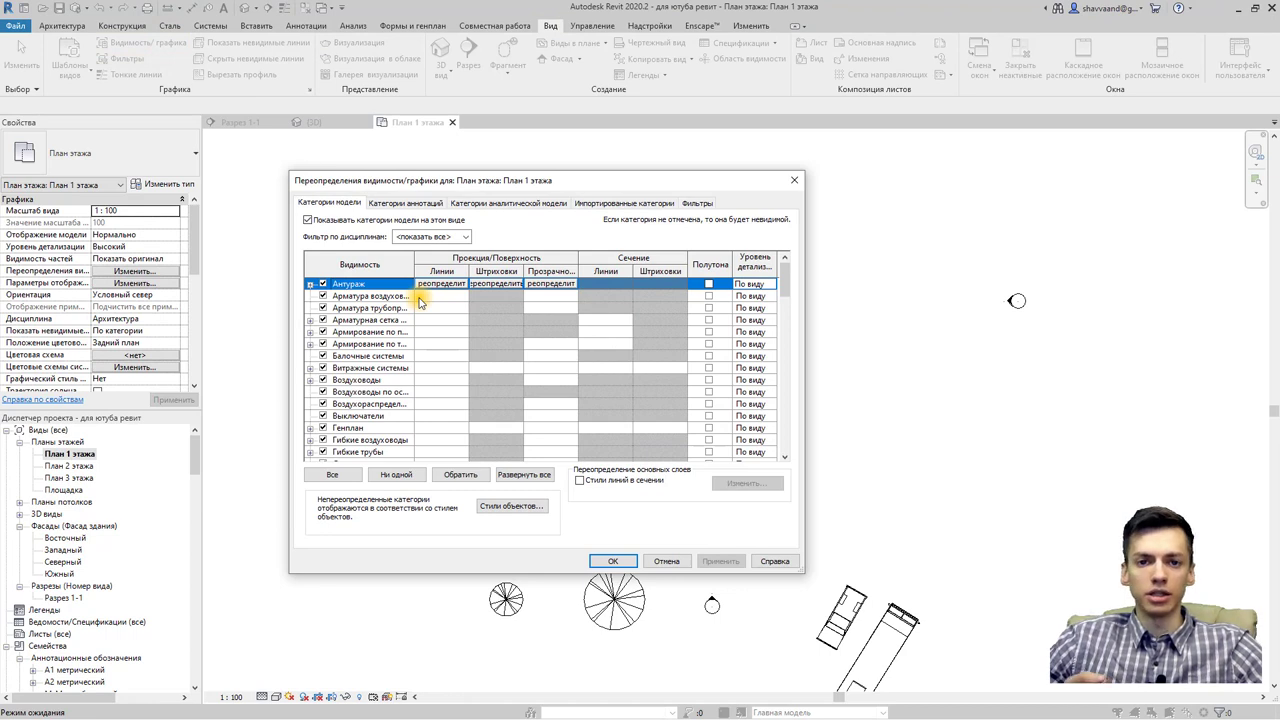
{"action": "left_click", "coordinate": [322, 283]}
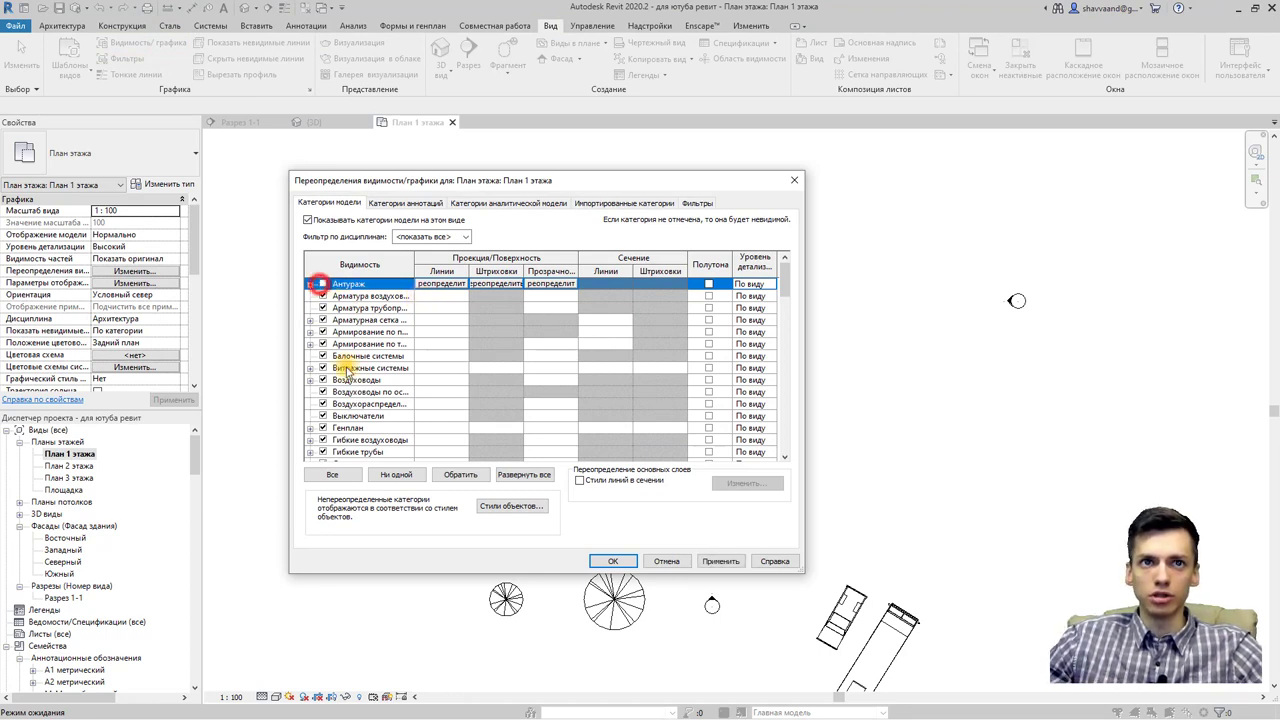
{"action": "scroll", "coordinate": [350, 380], "scroll_direction": "down", "scroll_amount": 2}
{"action": "scroll", "coordinate": [345, 380], "scroll_direction": "down", "scroll_amount": 2}
{"action": "scroll", "coordinate": [340, 372], "scroll_direction": "down", "scroll_amount": 2}
{"action": "scroll", "coordinate": [340, 390], "scroll_direction": "down", "scroll_amount": 2}
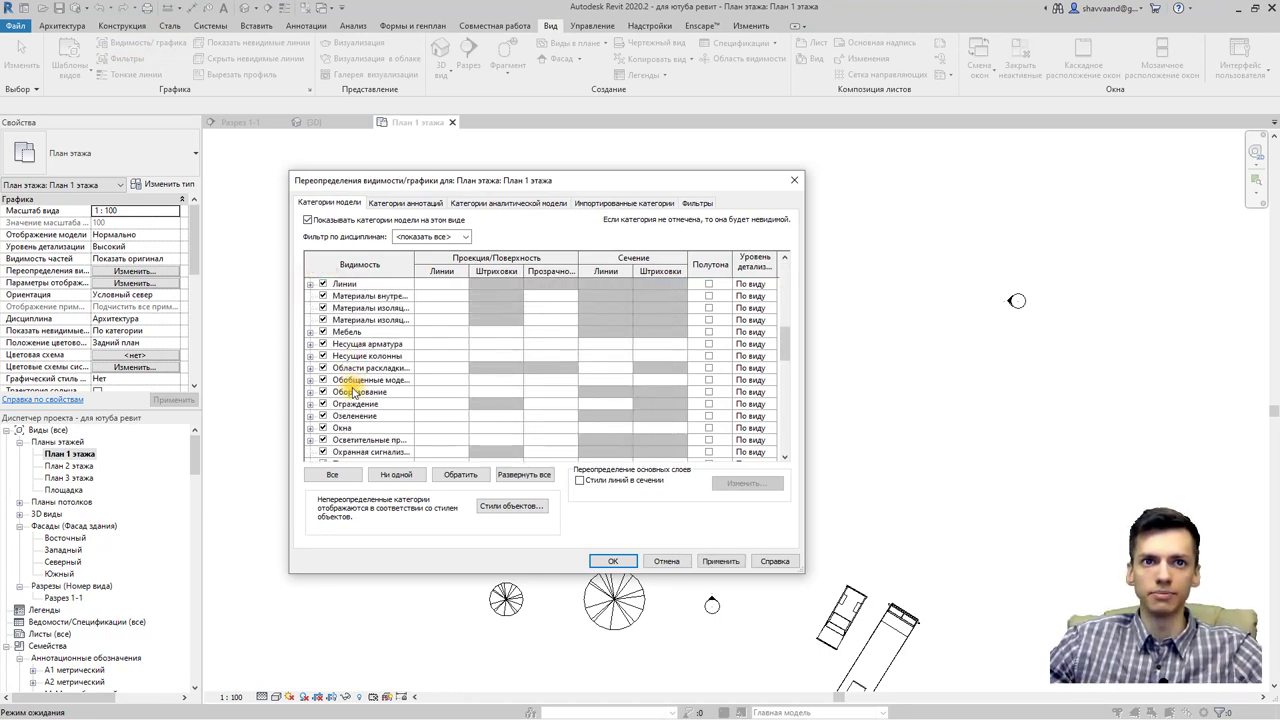
{"action": "scroll", "coordinate": [338, 412], "scroll_direction": "down", "scroll_amount": 2}
{"action": "left_click", "coordinate": [330, 403]}
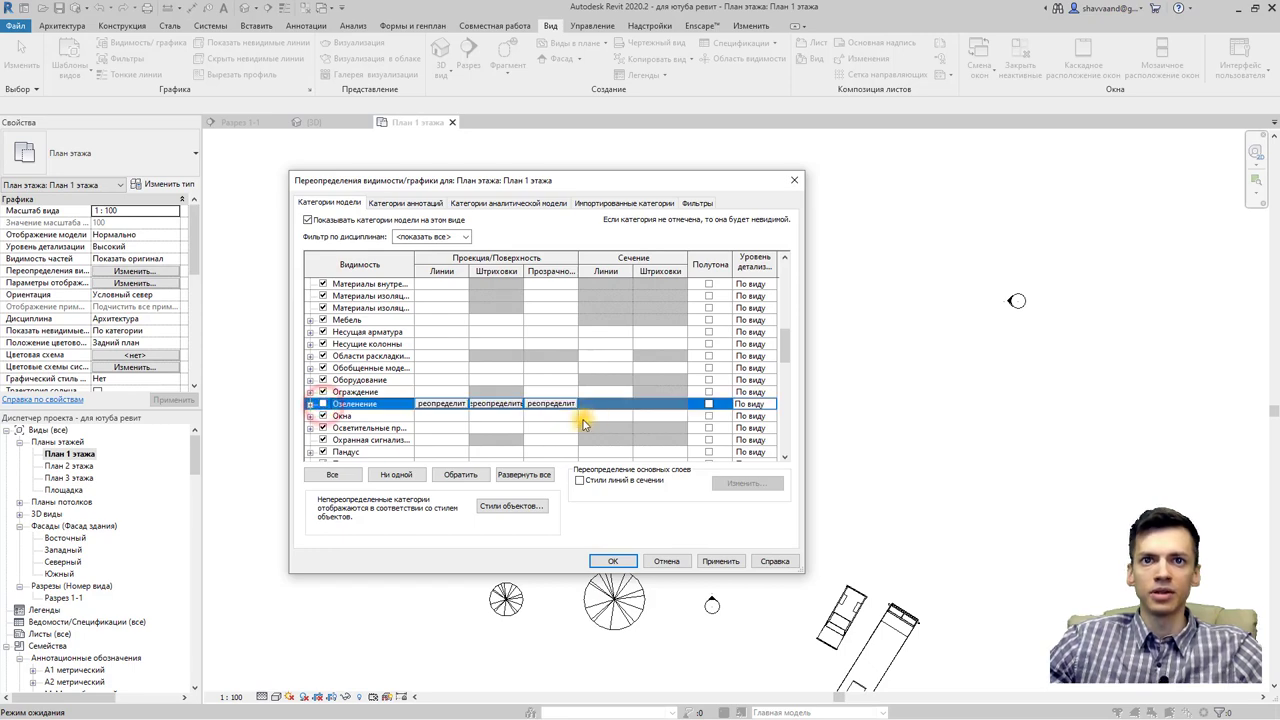
{"action": "left_click", "coordinate": [620, 561]}
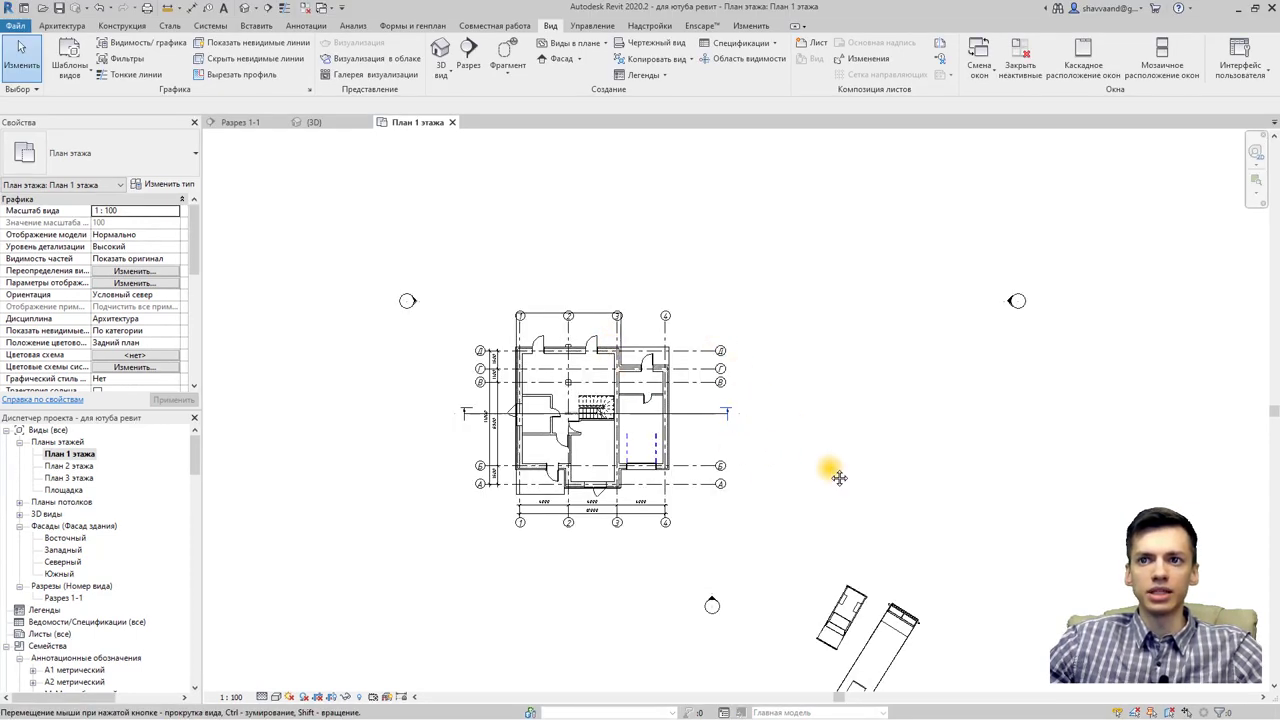
{"action": "middle_click_drag", "start_coordinate": [830, 468], "coordinate": [740, 328]}
Step: Crossing-select the two cars below the house and hide them in this view
{"action": "left_click_drag", "start_coordinate": [852, 538], "coordinate": [723, 395]}
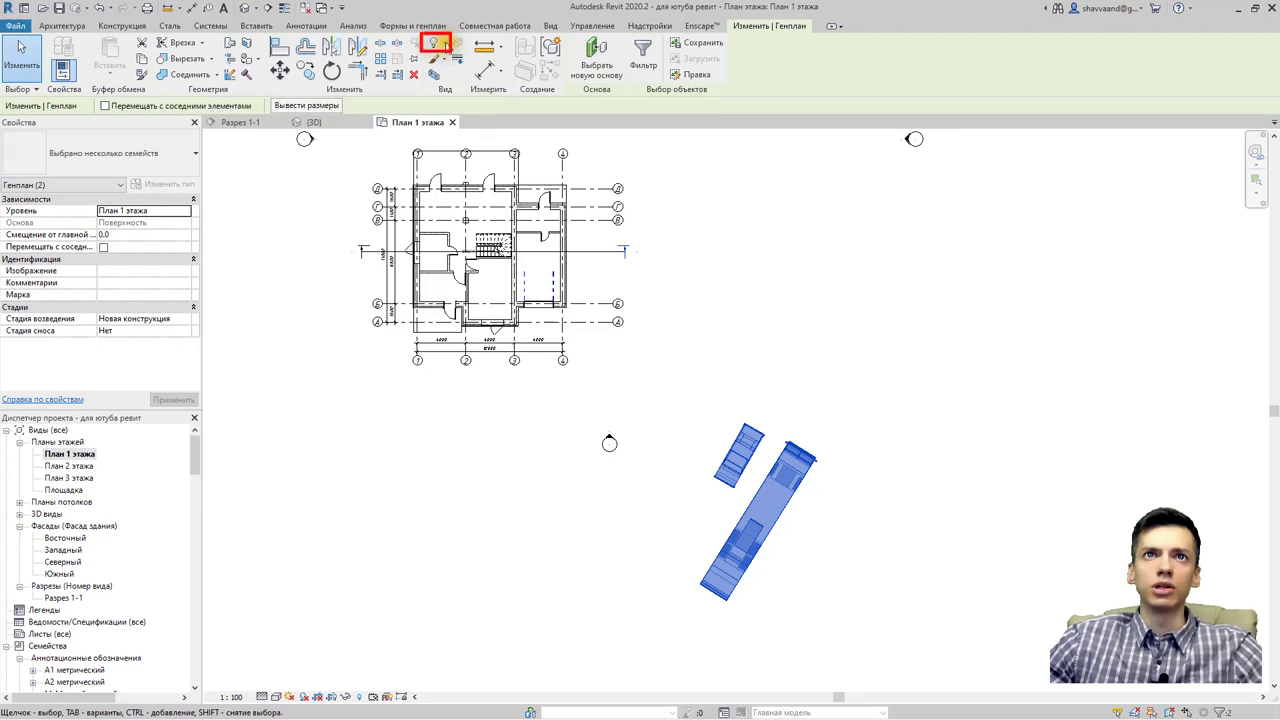
{"action": "left_click", "coordinate": [443, 47]}
{"action": "left_click", "coordinate": [480, 63]}
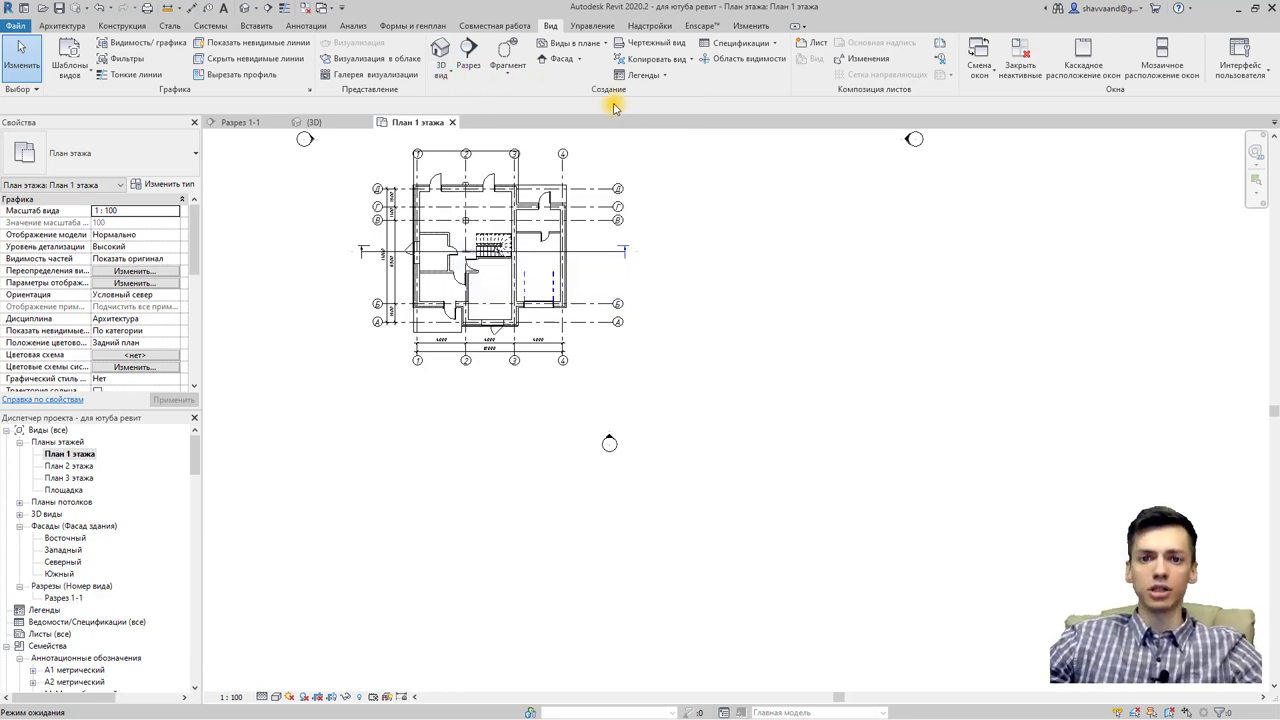
{"action": "middle_click_drag", "start_coordinate": [852, 352], "coordinate": [858, 403]}
{"action": "scroll", "coordinate": [850, 390], "scroll_direction": "down", "scroll_amount": 2}
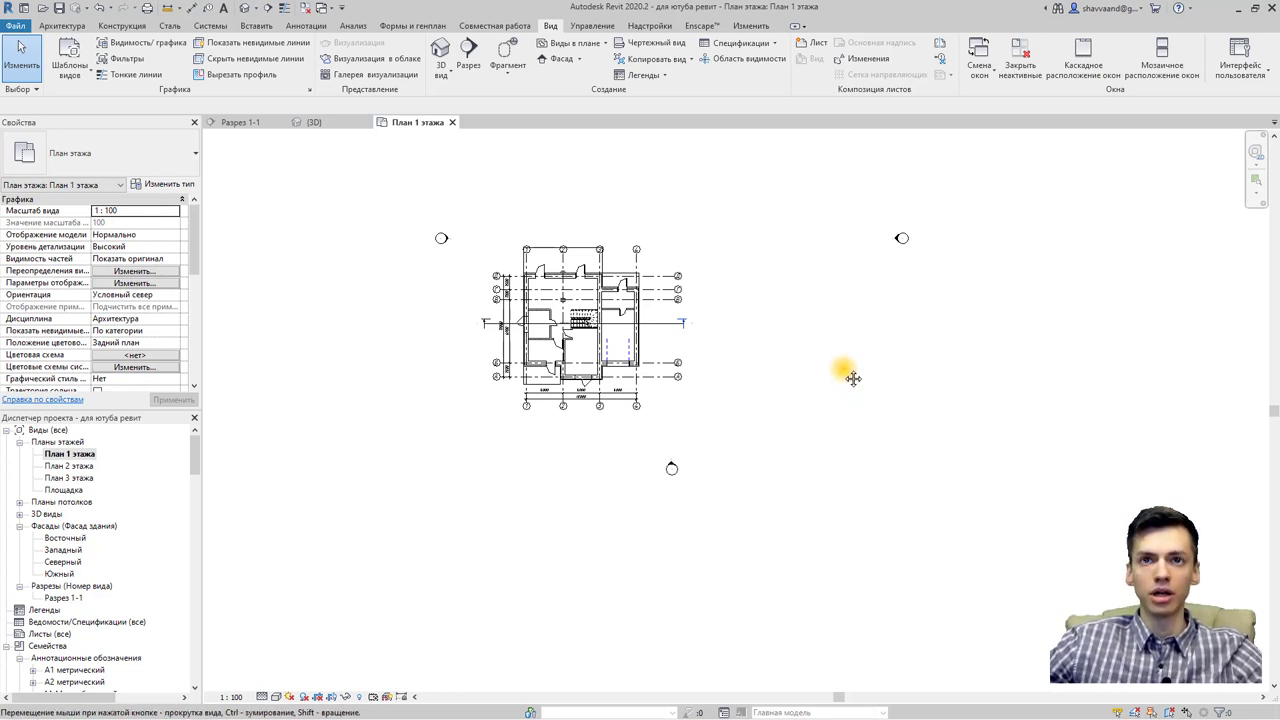
{"action": "middle_click_drag", "start_coordinate": [848, 371], "coordinate": [854, 397]}
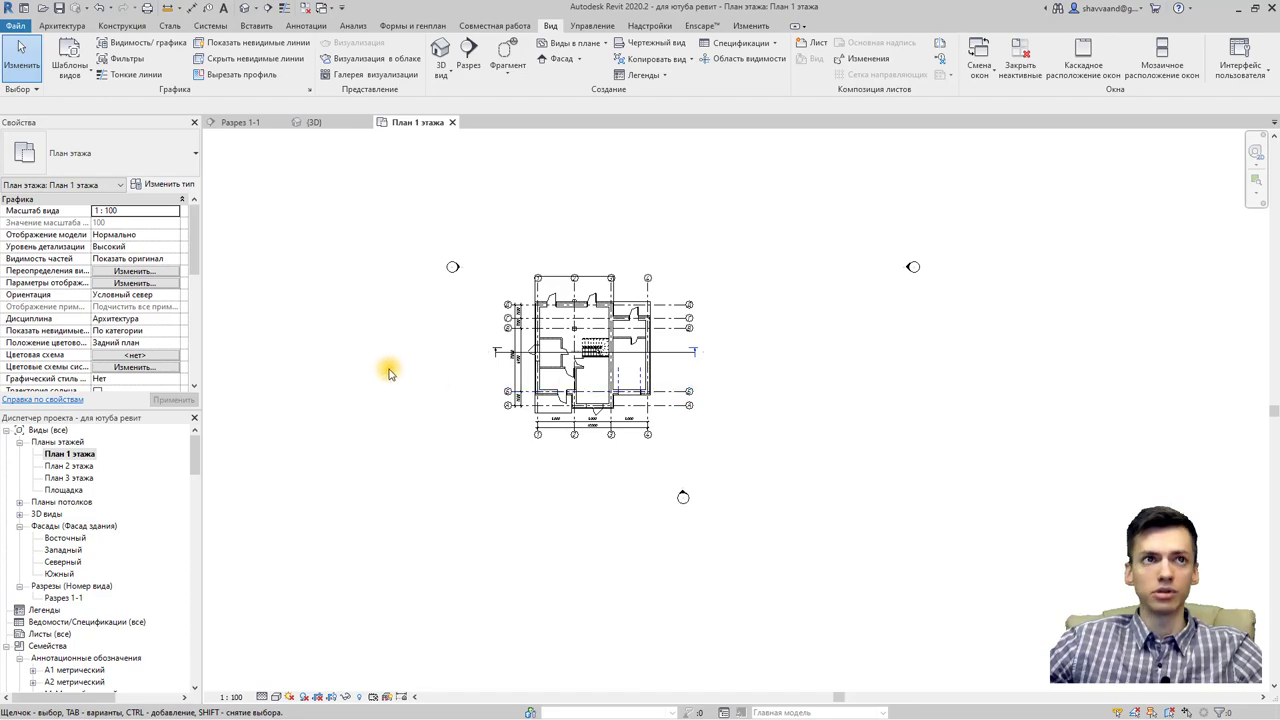
{"action": "scroll", "coordinate": [140, 270], "scroll_direction": "down", "scroll_amount": 1}
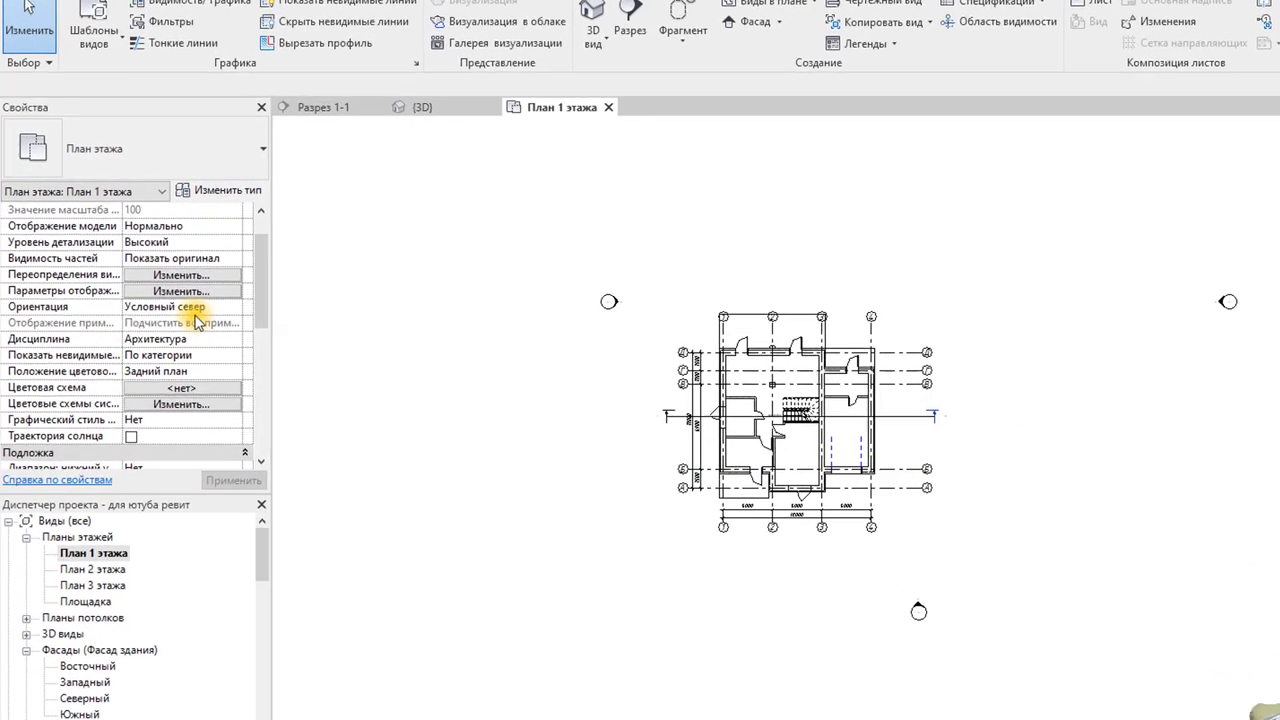
{"action": "scroll", "coordinate": [146, 288], "scroll_direction": "down", "scroll_amount": 1}
{"action": "scroll", "coordinate": [146, 290], "scroll_direction": "down", "scroll_amount": 1}
{"action": "scroll", "coordinate": [204, 344], "scroll_direction": "down", "scroll_amount": 1}
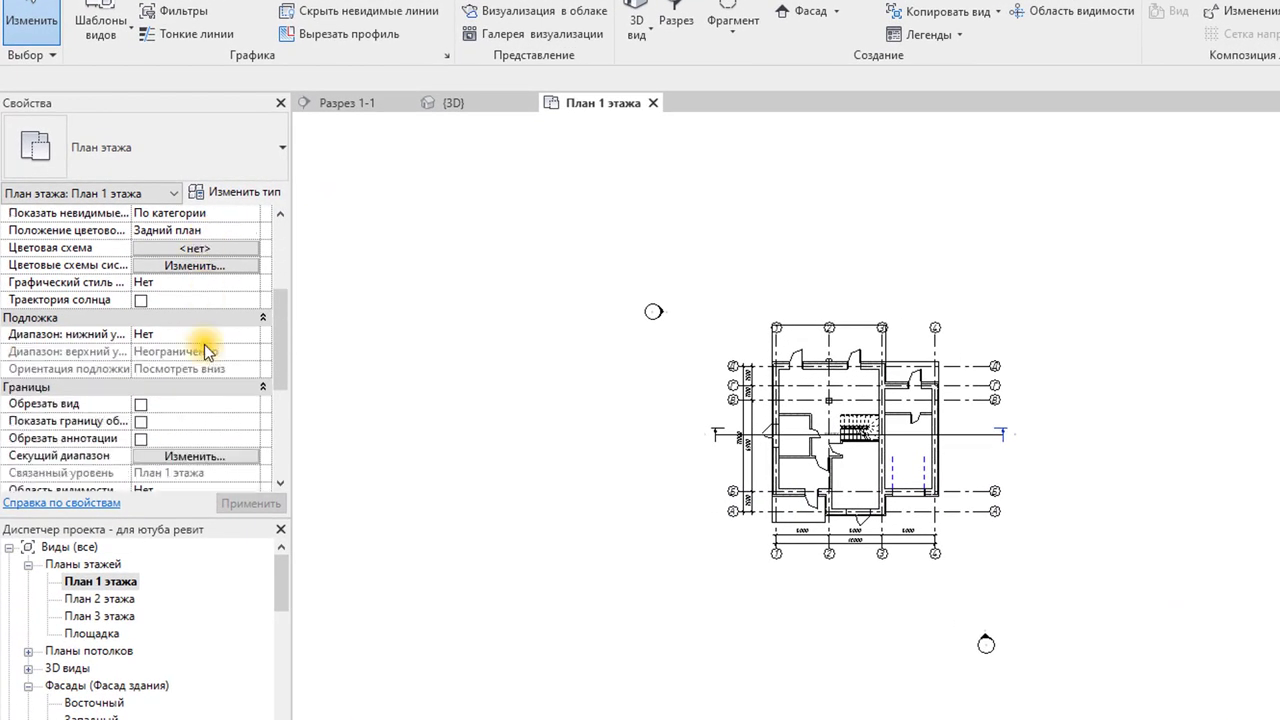
{"action": "scroll", "coordinate": [204, 344], "scroll_direction": "down", "scroll_amount": 1}
{"action": "scroll", "coordinate": [211, 376], "scroll_direction": "down", "scroll_amount": 1}
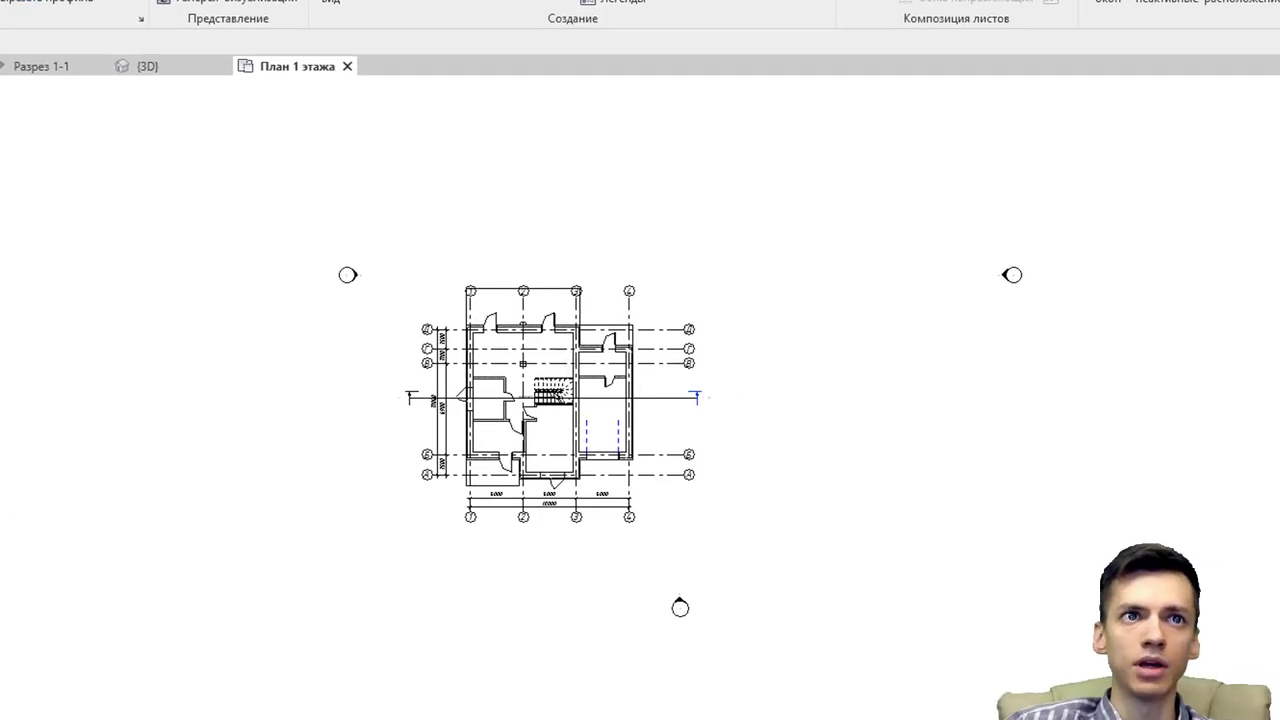
Step: Change the view range cut plane offset from 1200 to 1000
{"action": "left_click", "coordinate": [266, 360]}
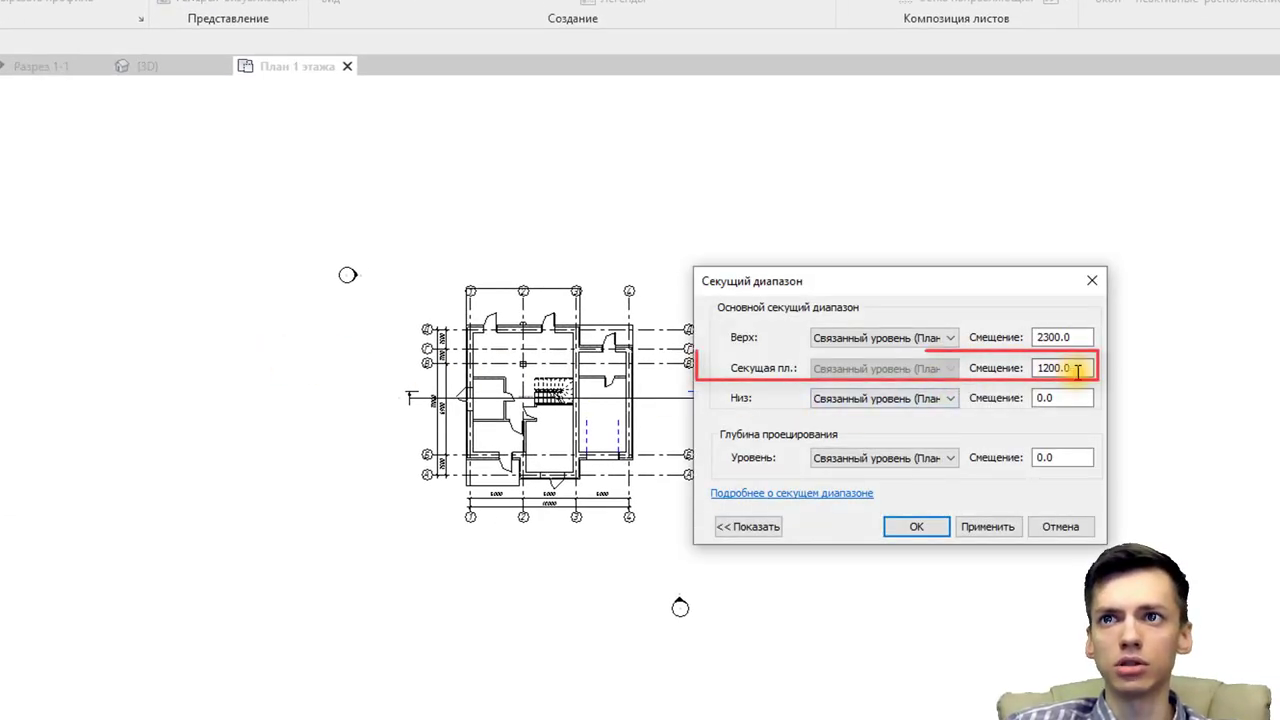
{"action": "left_click_drag", "start_coordinate": [1077, 369], "coordinate": [990, 370]}
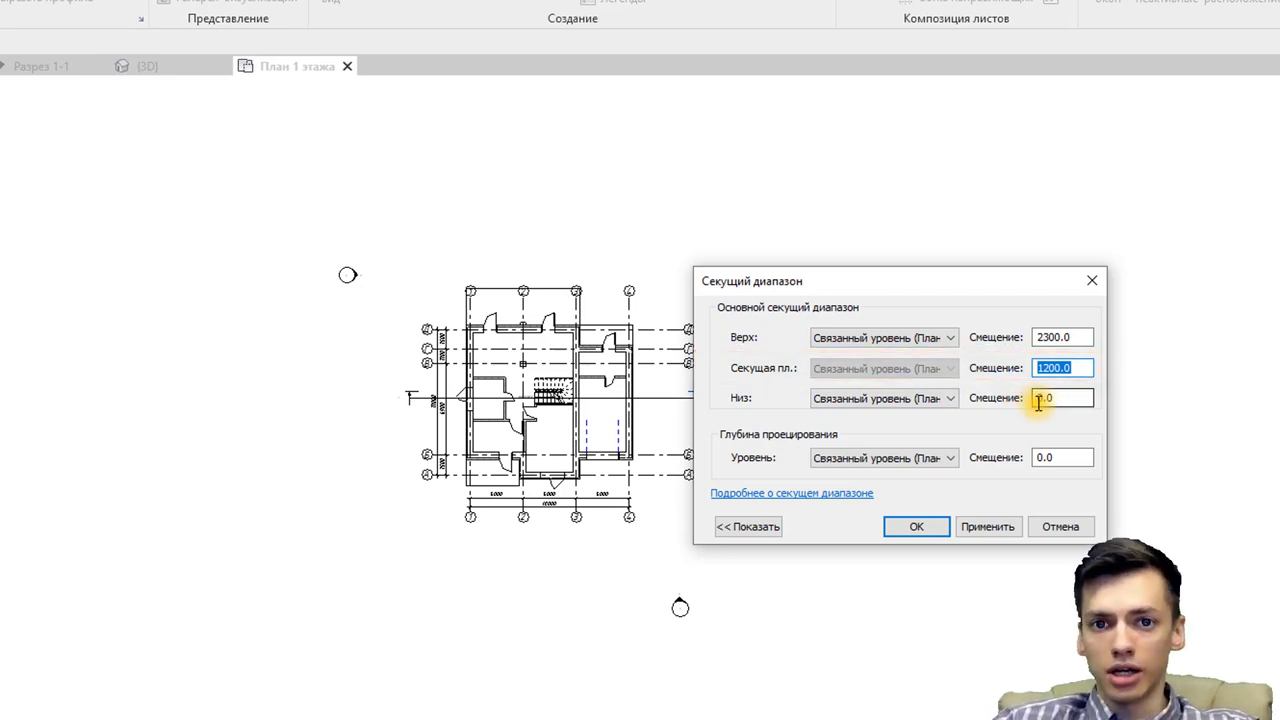
{"action": "type", "text": "1000"}
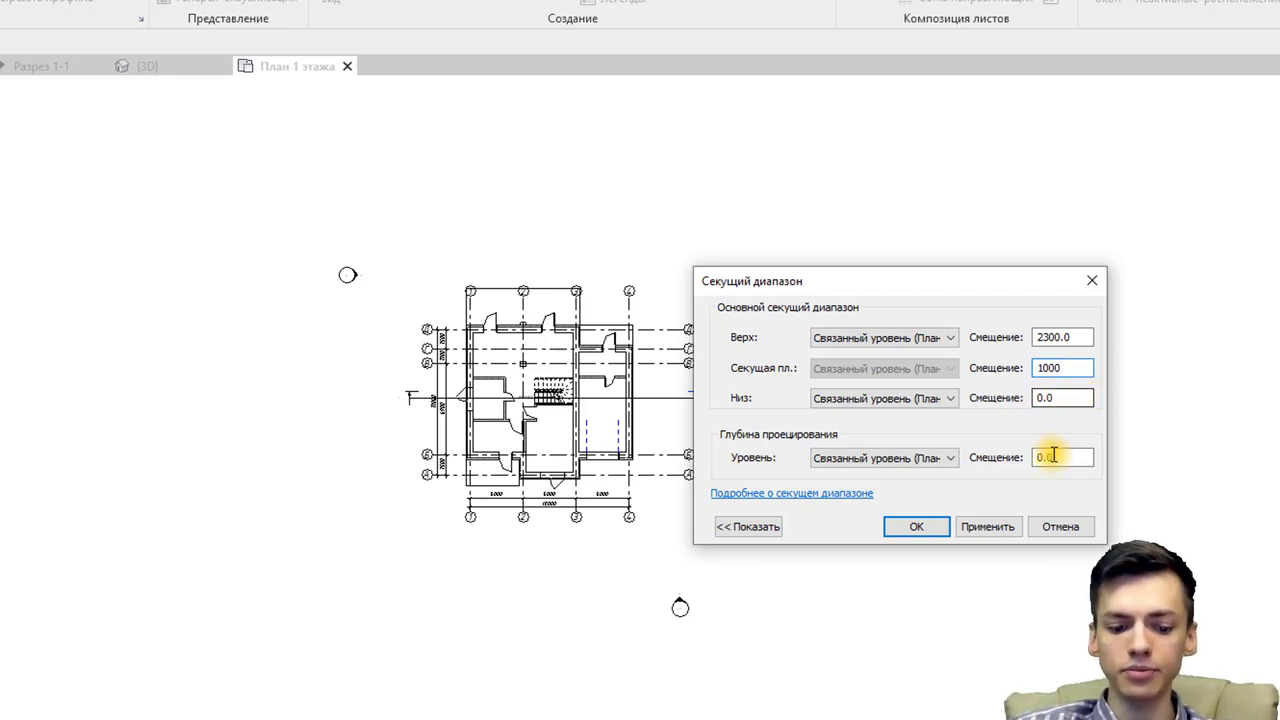
{"action": "left_click", "coordinate": [917, 526]}
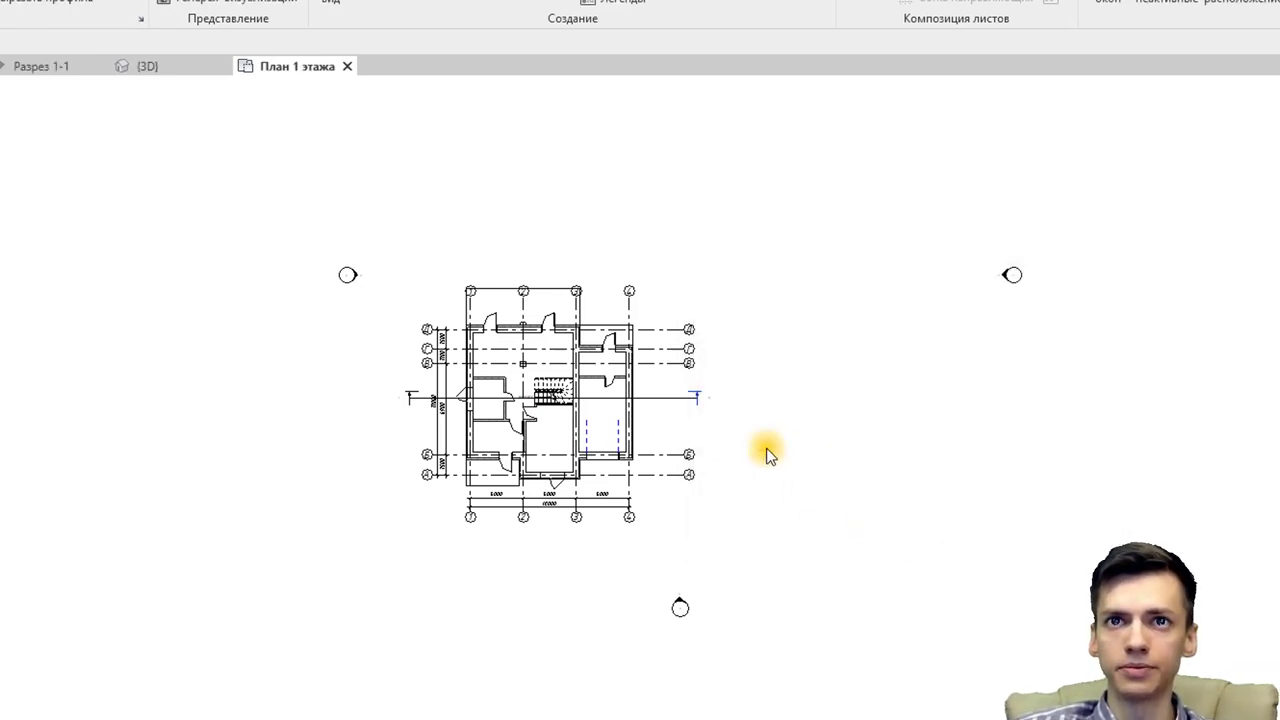
{"action": "scroll", "coordinate": [677, 403], "scroll_direction": "up", "scroll_amount": 2}
{"action": "scroll", "coordinate": [783, 434], "scroll_direction": "up", "scroll_amount": 1}
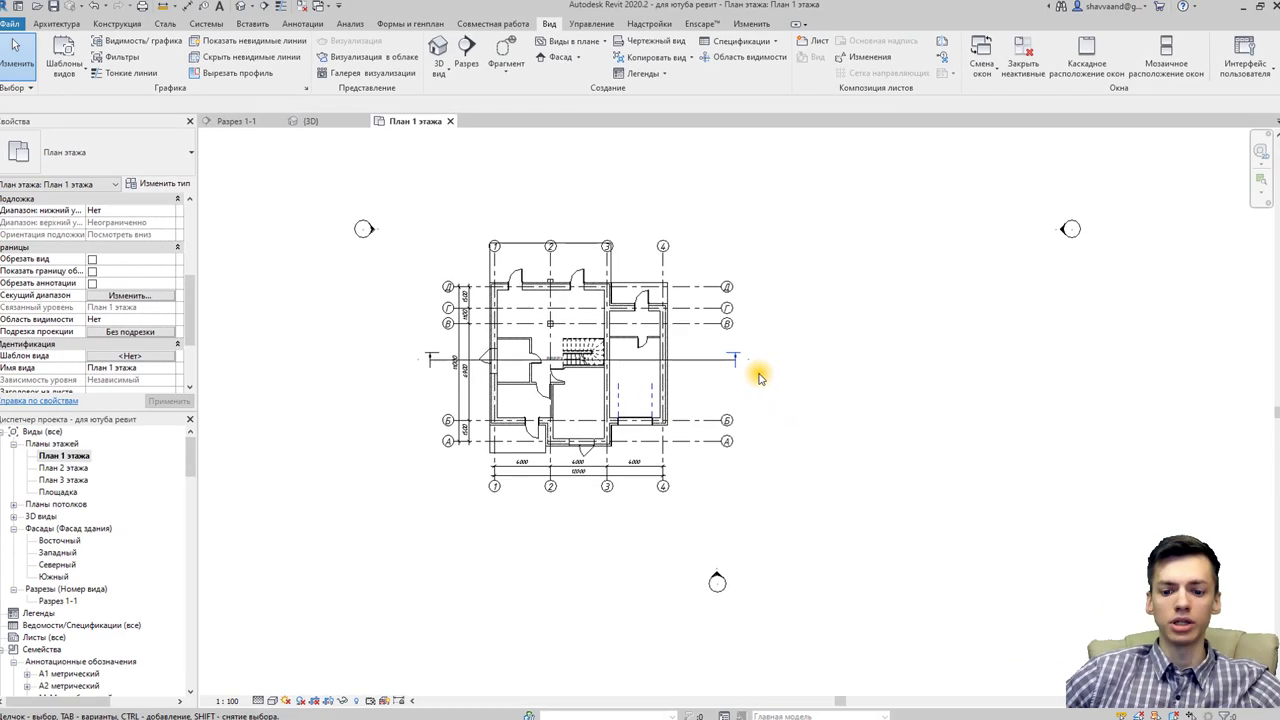
Step: Move the upper-left elevation marker further left of the plan
{"action": "scroll", "coordinate": [757, 377], "scroll_direction": "down", "scroll_amount": 1}
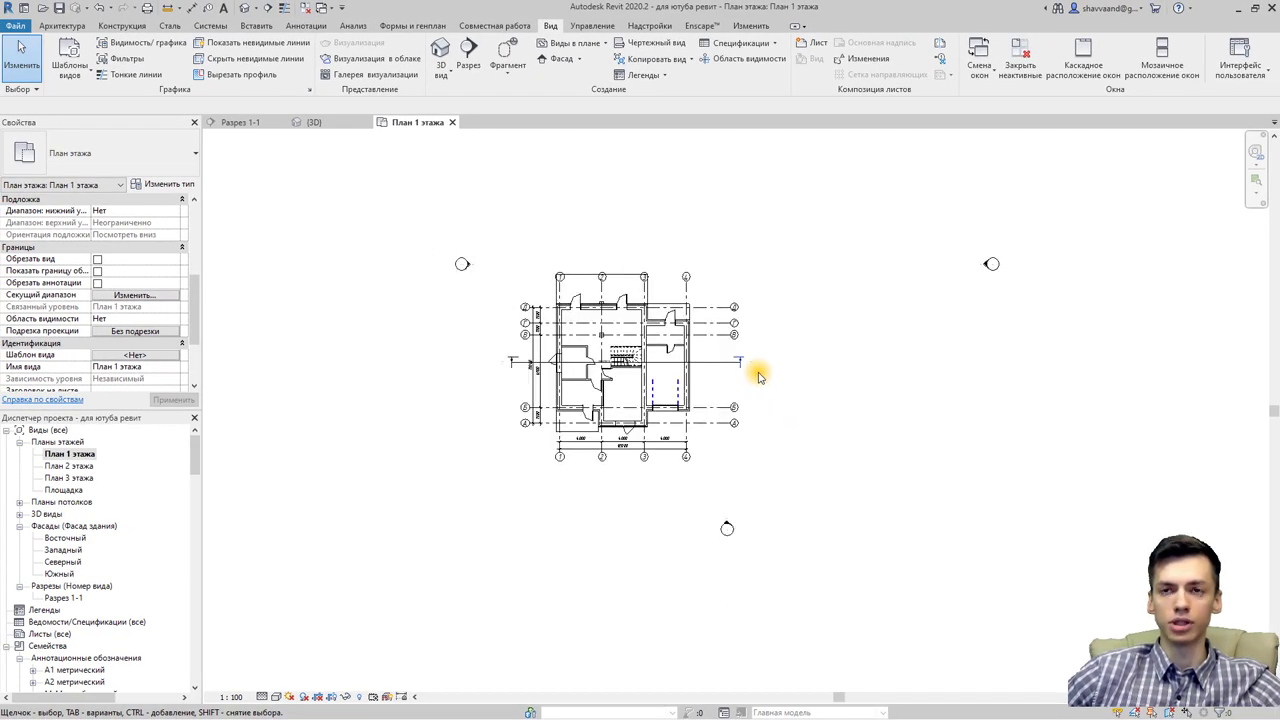
{"action": "scroll", "coordinate": [760, 376], "scroll_direction": "down", "scroll_amount": 1}
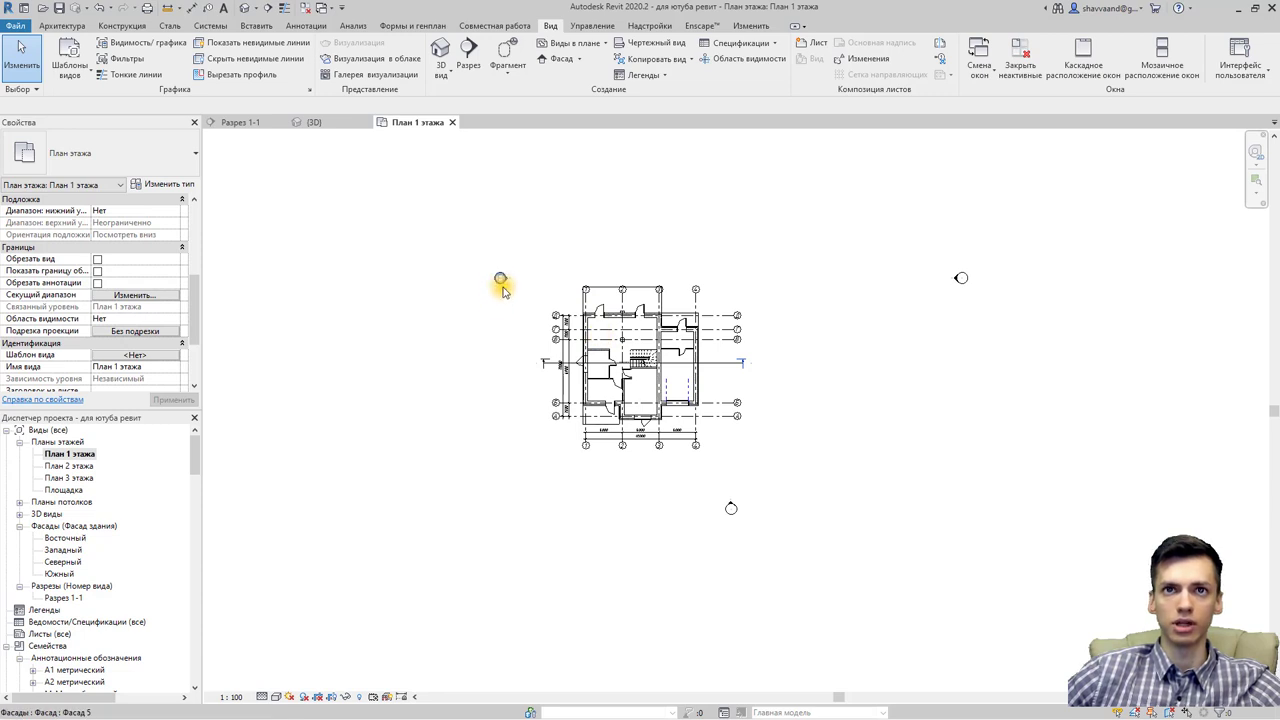
{"action": "scroll", "coordinate": [503, 288], "scroll_direction": "up", "scroll_amount": 2}
{"action": "scroll", "coordinate": [501, 275], "scroll_direction": "up", "scroll_amount": 1}
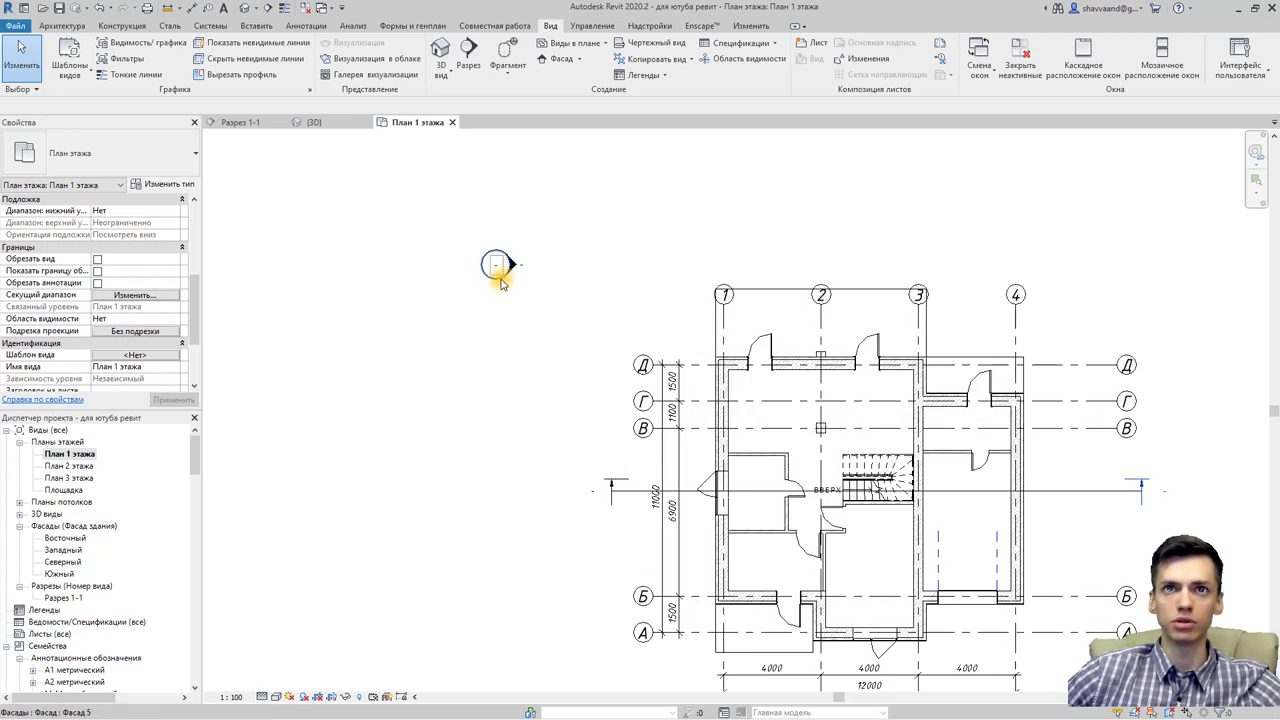
{"action": "left_click", "coordinate": [499, 275]}
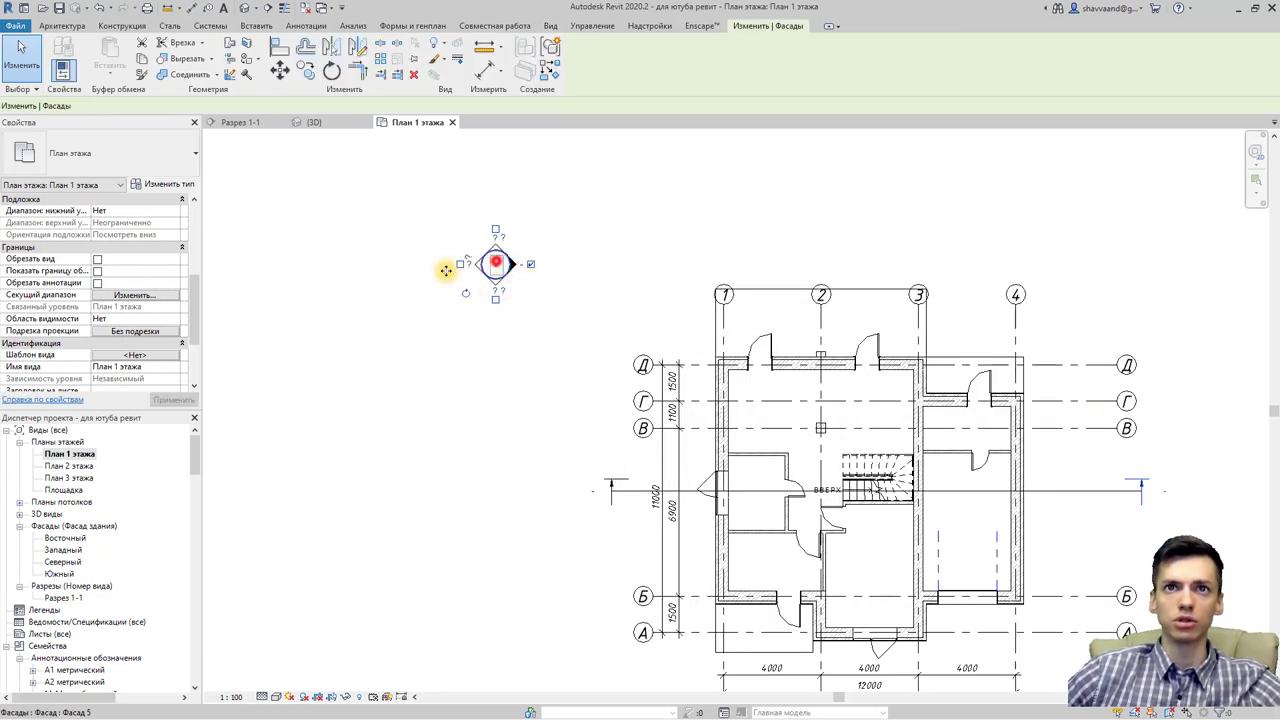
{"action": "left_click_drag", "start_coordinate": [446, 270], "coordinate": [290, 298]}
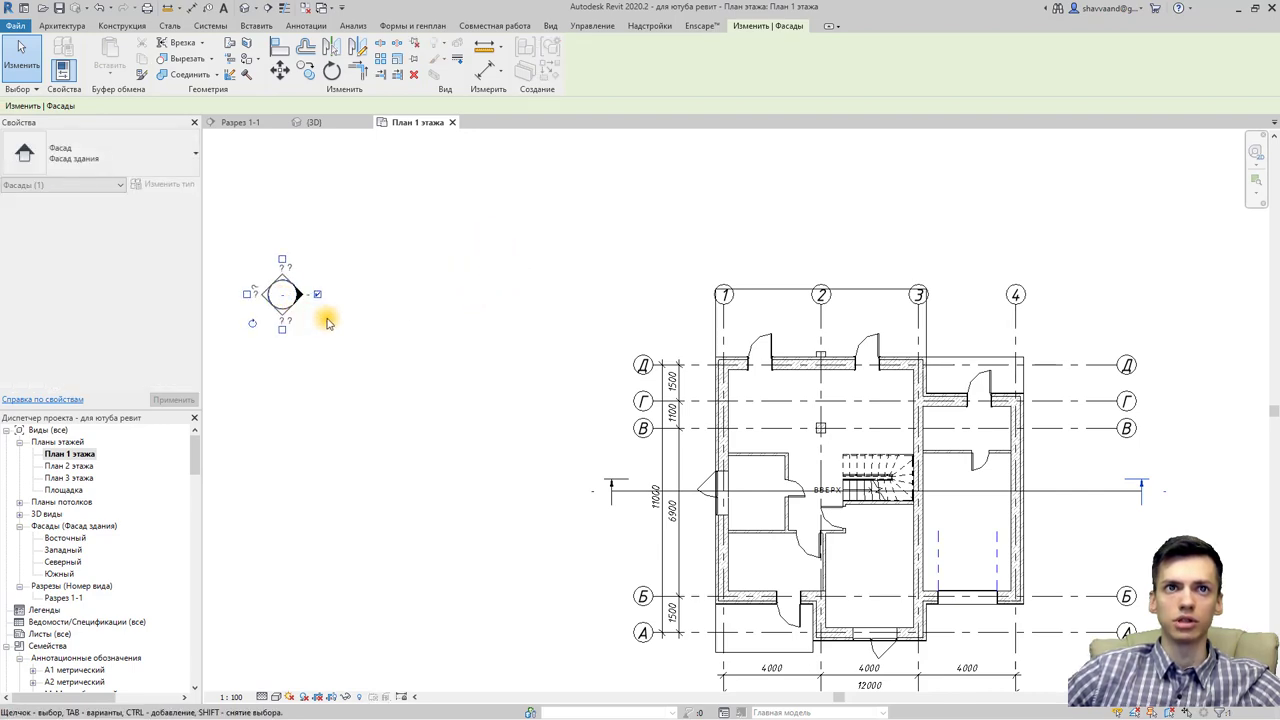
{"action": "left_click", "coordinate": [328, 320]}
{"action": "left_click", "coordinate": [298, 294]}
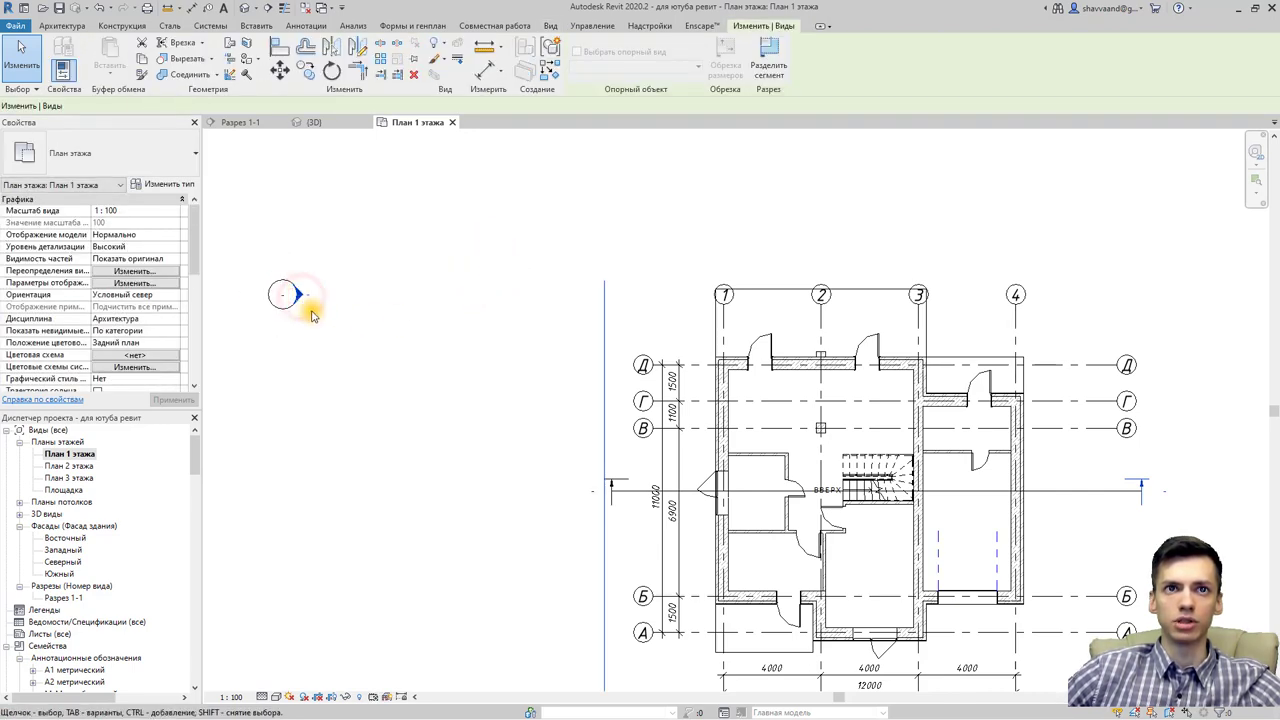
Step: Move the lower elevation marker further down, then clear the selection
{"action": "scroll", "coordinate": [457, 314], "scroll_direction": "down", "scroll_amount": 2}
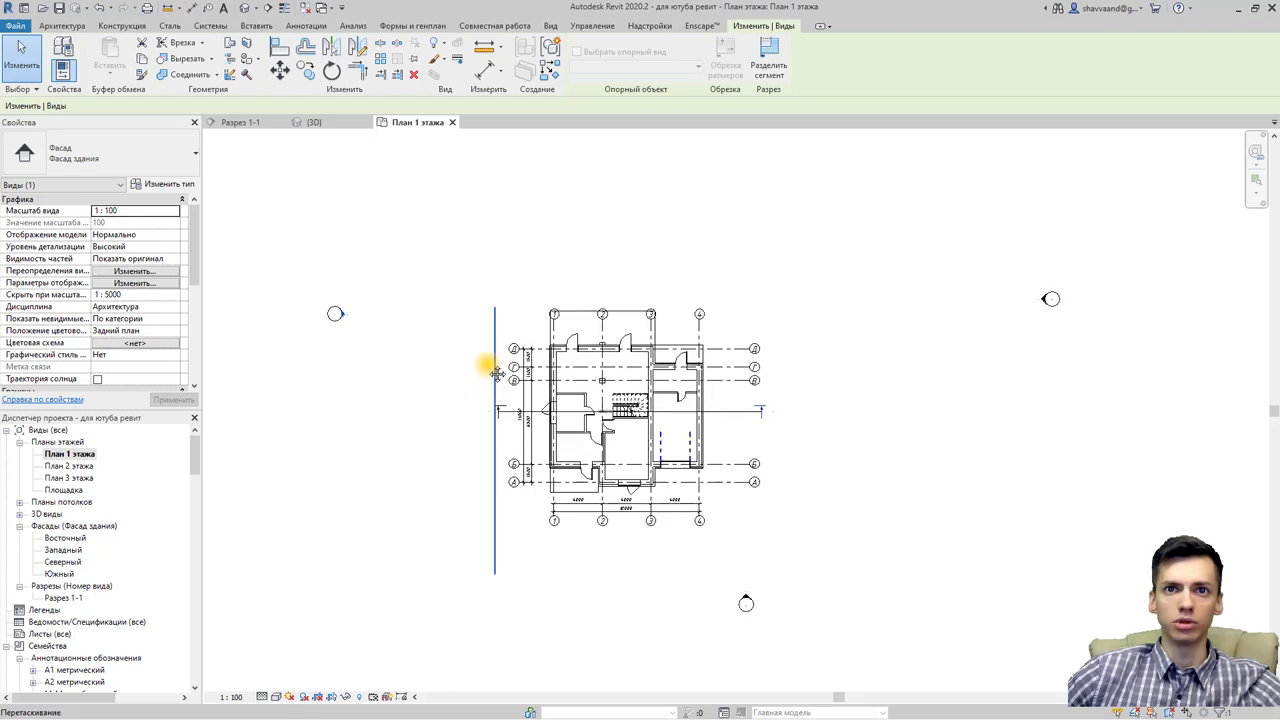
{"action": "middle_click_drag", "start_coordinate": [639, 514], "coordinate": [608, 397]}
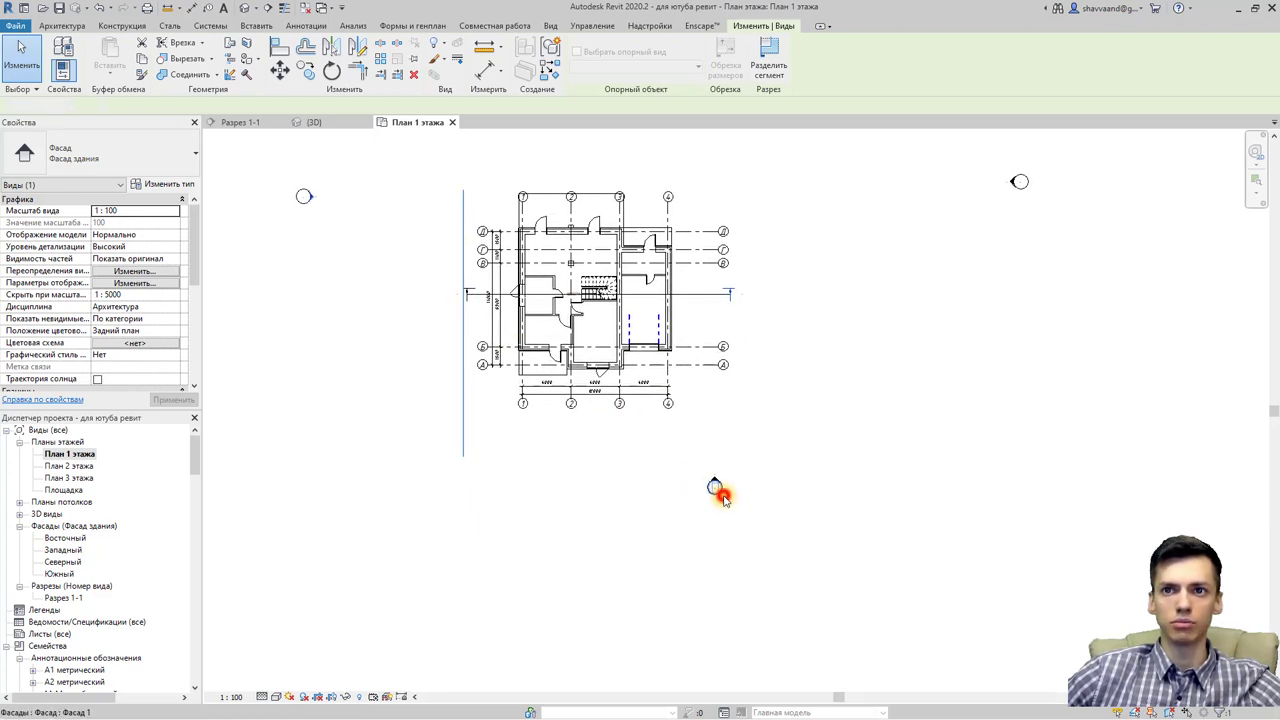
{"action": "left_click", "coordinate": [716, 491]}
{"action": "left_click_drag", "start_coordinate": [712, 490], "coordinate": [729, 626]}
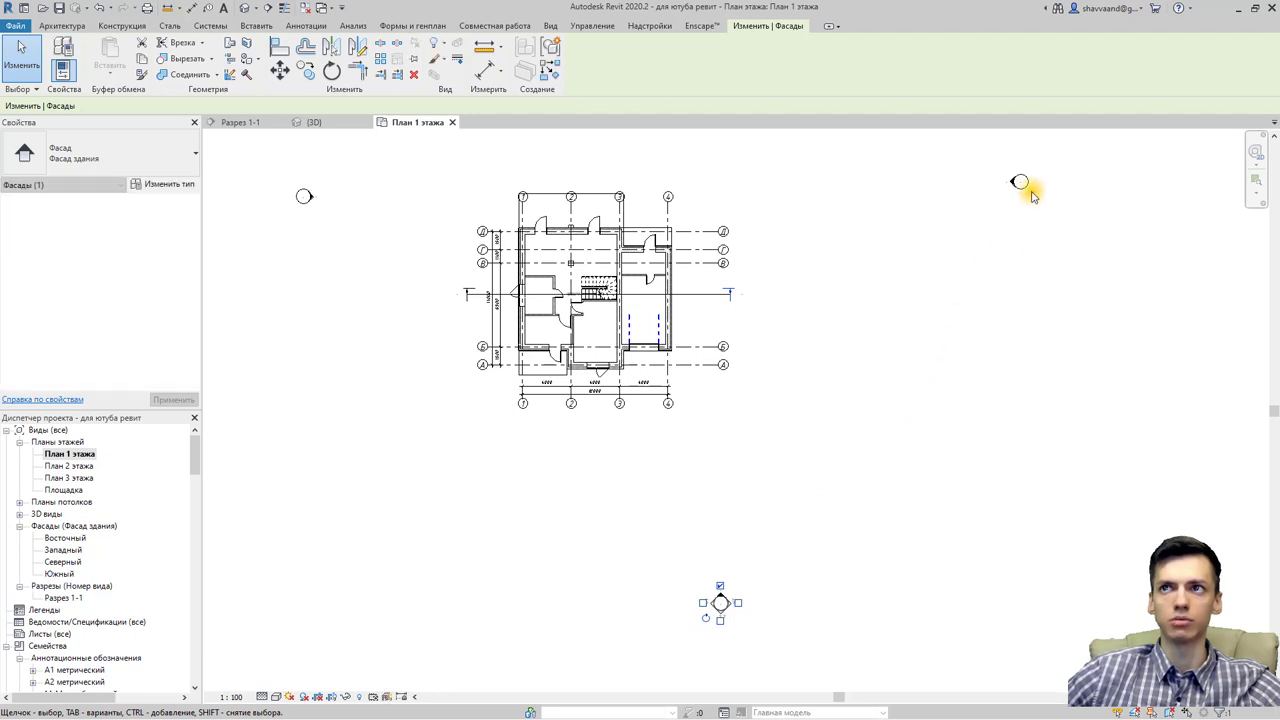
{"action": "middle_click_drag", "start_coordinate": [922, 238], "coordinate": [937, 346]}
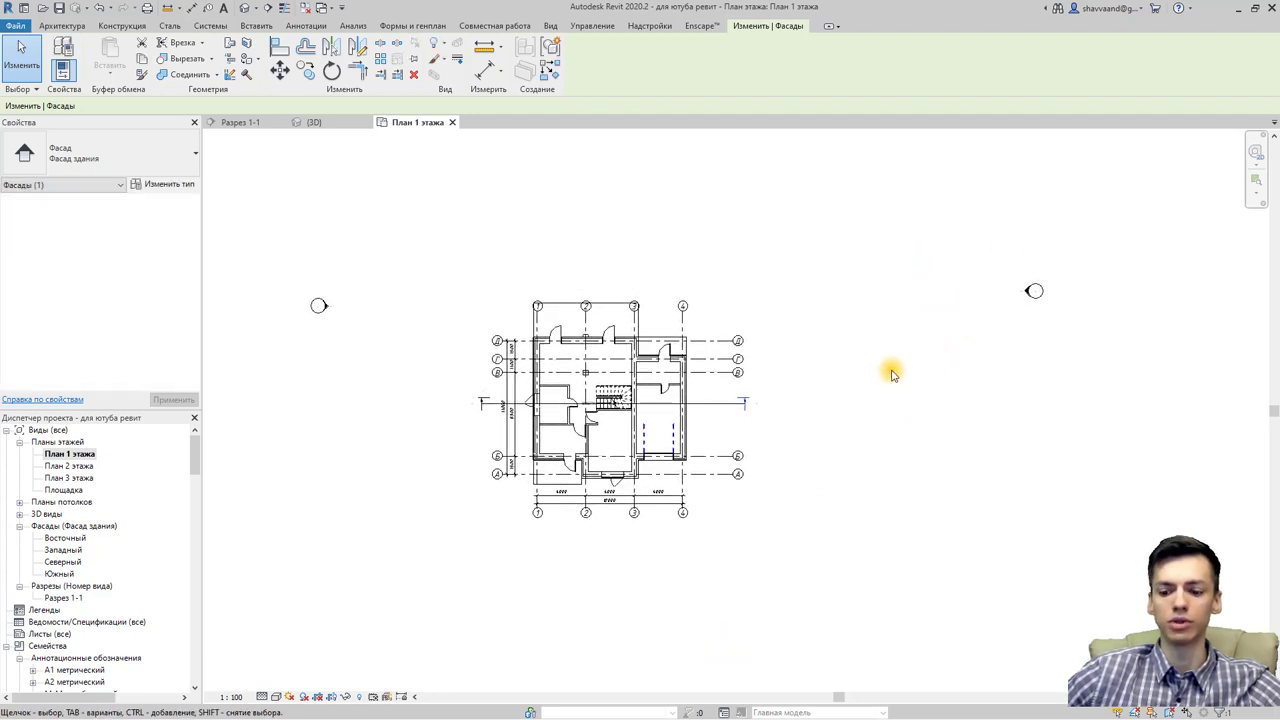
{"action": "left_click", "coordinate": [845, 430]}
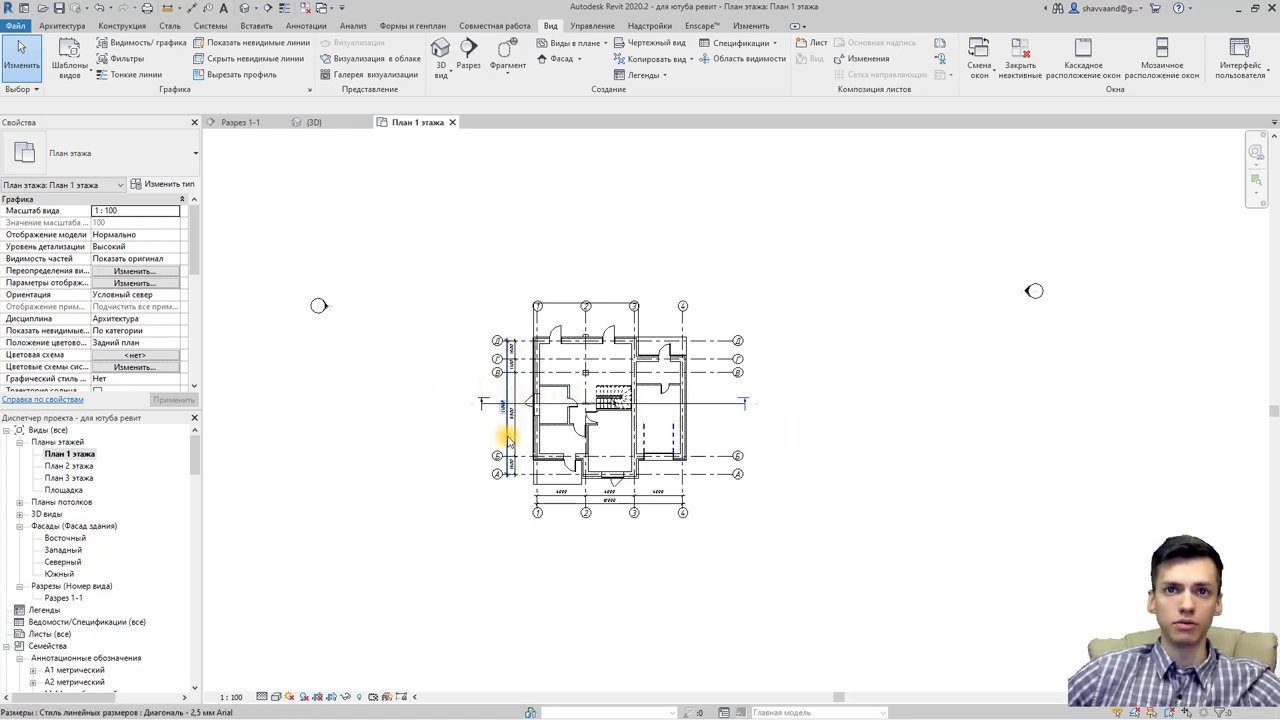
Step: In Видимость/графика, override the Стены Общие ребра subcategory cut lines to weight 5
{"action": "scroll", "coordinate": [510, 432], "scroll_direction": "up", "scroll_amount": 3}
{"action": "scroll", "coordinate": [514, 429], "scroll_direction": "up", "scroll_amount": 2}
{"action": "middle_click_drag", "start_coordinate": [664, 452], "coordinate": [571, 428]}
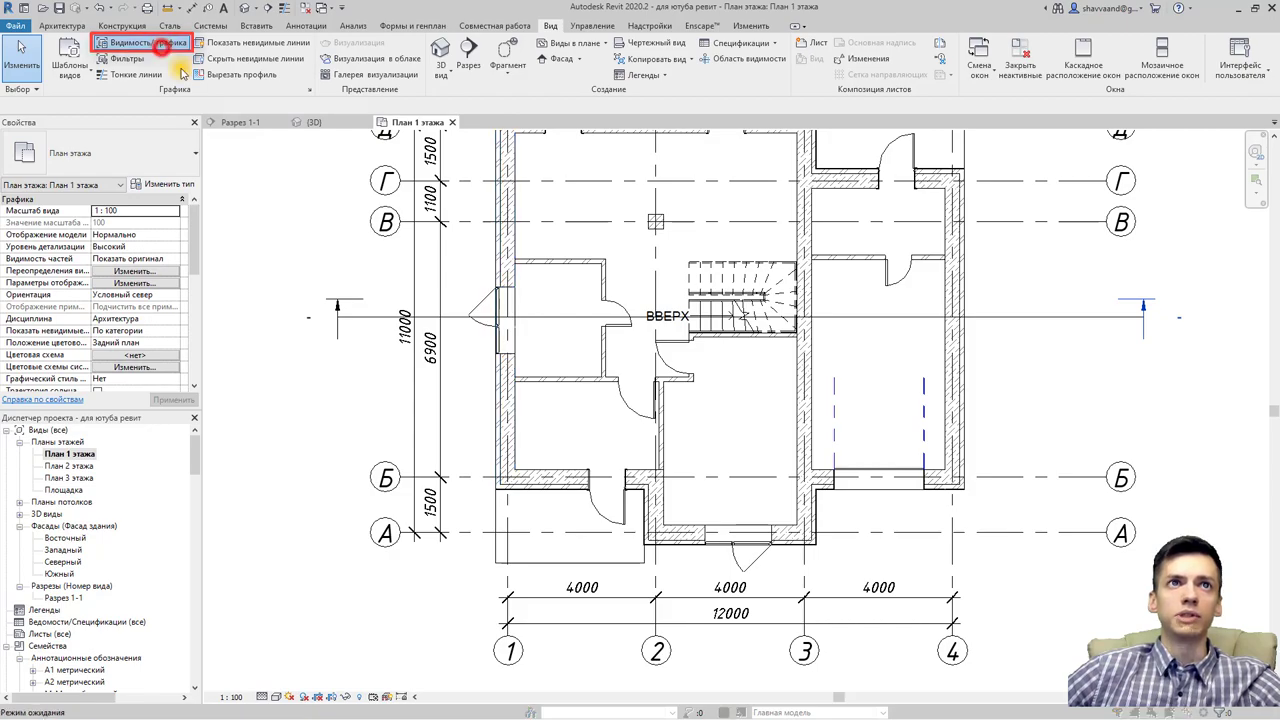
{"action": "left_click", "coordinate": [160, 42]}
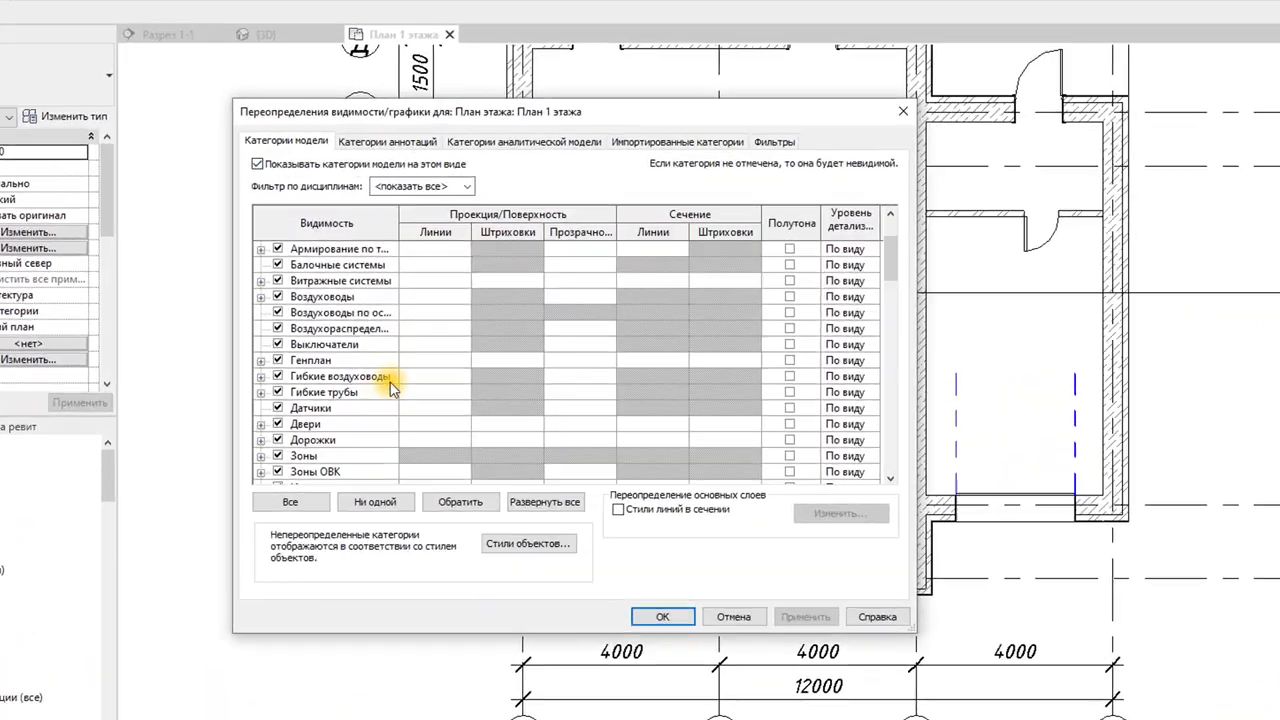
{"action": "scroll", "coordinate": [391, 388], "scroll_direction": "down", "scroll_amount": 4}
{"action": "scroll", "coordinate": [391, 388], "scroll_direction": "down", "scroll_amount": 2}
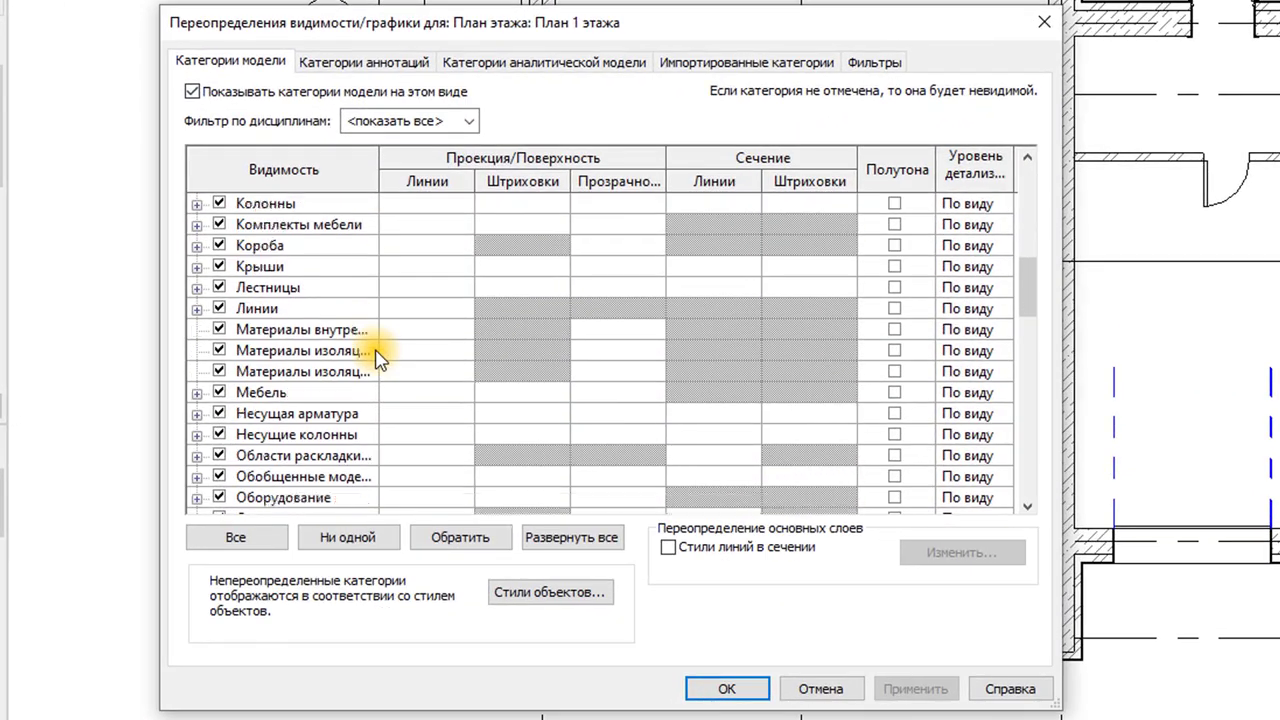
{"action": "scroll", "coordinate": [391, 388], "scroll_direction": "down", "scroll_amount": 2}
{"action": "scroll", "coordinate": [391, 388], "scroll_direction": "down", "scroll_amount": 2}
{"action": "scroll", "coordinate": [358, 362], "scroll_direction": "down", "scroll_amount": 2}
{"action": "scroll", "coordinate": [346, 363], "scroll_direction": "down", "scroll_amount": 3}
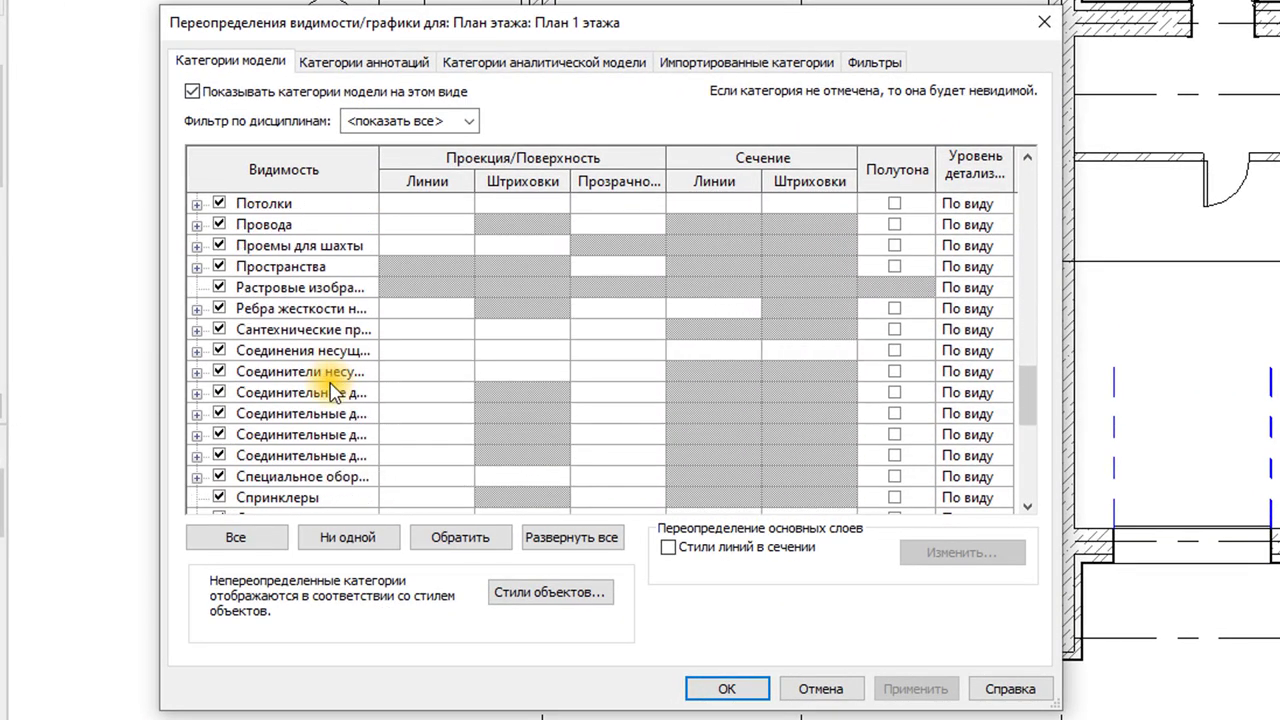
{"action": "scroll", "coordinate": [340, 386], "scroll_direction": "down", "scroll_amount": 2}
{"action": "scroll", "coordinate": [309, 411], "scroll_direction": "down", "scroll_amount": 1}
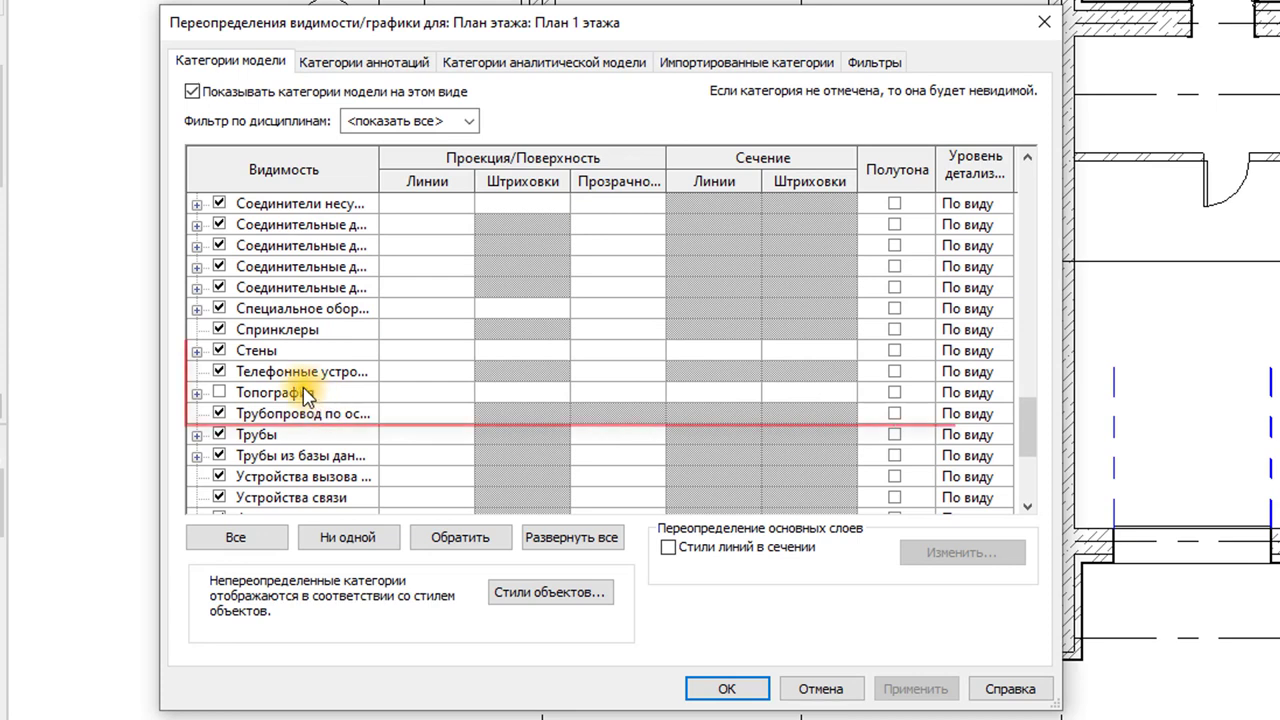
{"action": "left_click", "coordinate": [197, 351]}
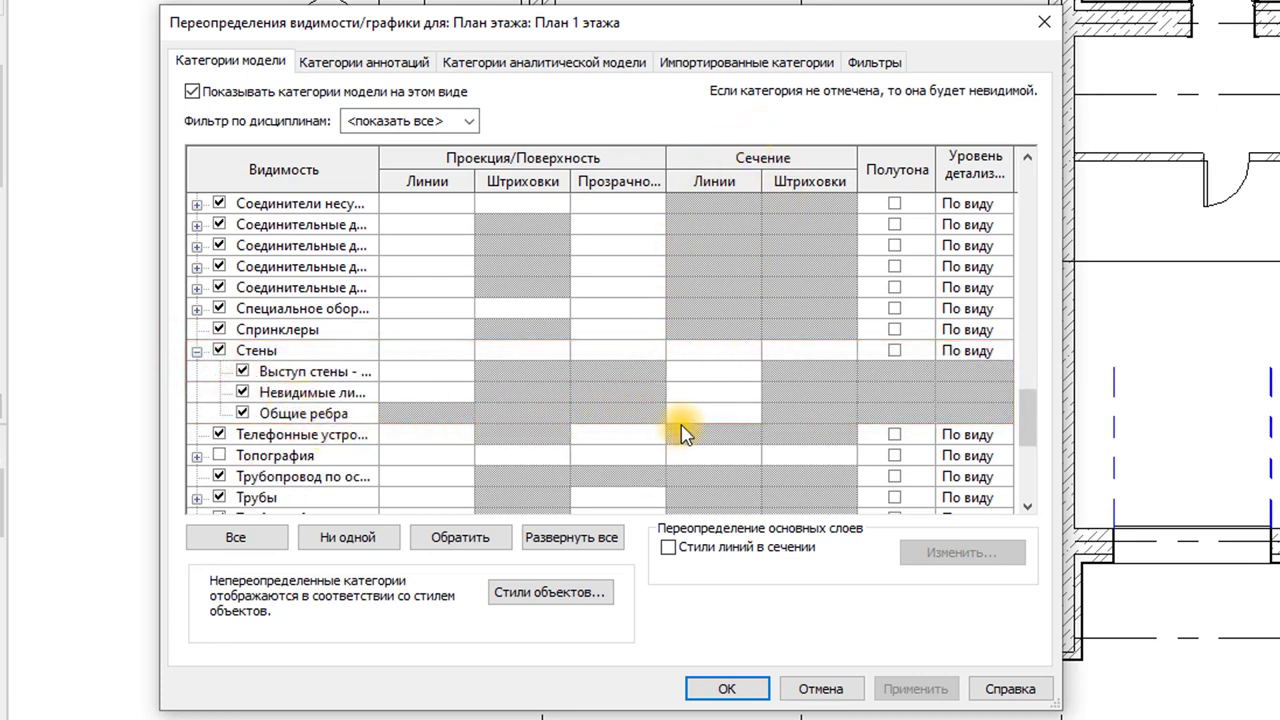
{"action": "left_click", "coordinate": [689, 414]}
{"action": "left_click", "coordinate": [700, 413]}
{"action": "left_click", "coordinate": [593, 320]}
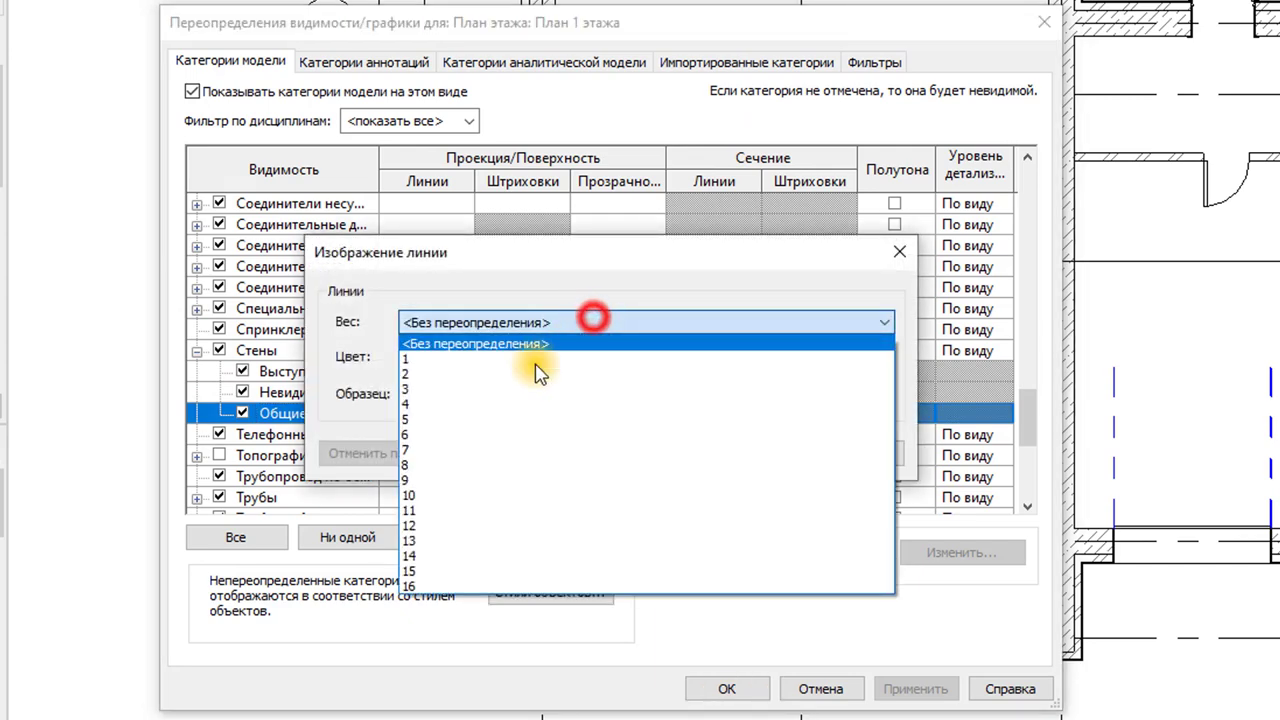
{"action": "left_click", "coordinate": [455, 417]}
{"action": "left_click", "coordinate": [760, 455]}
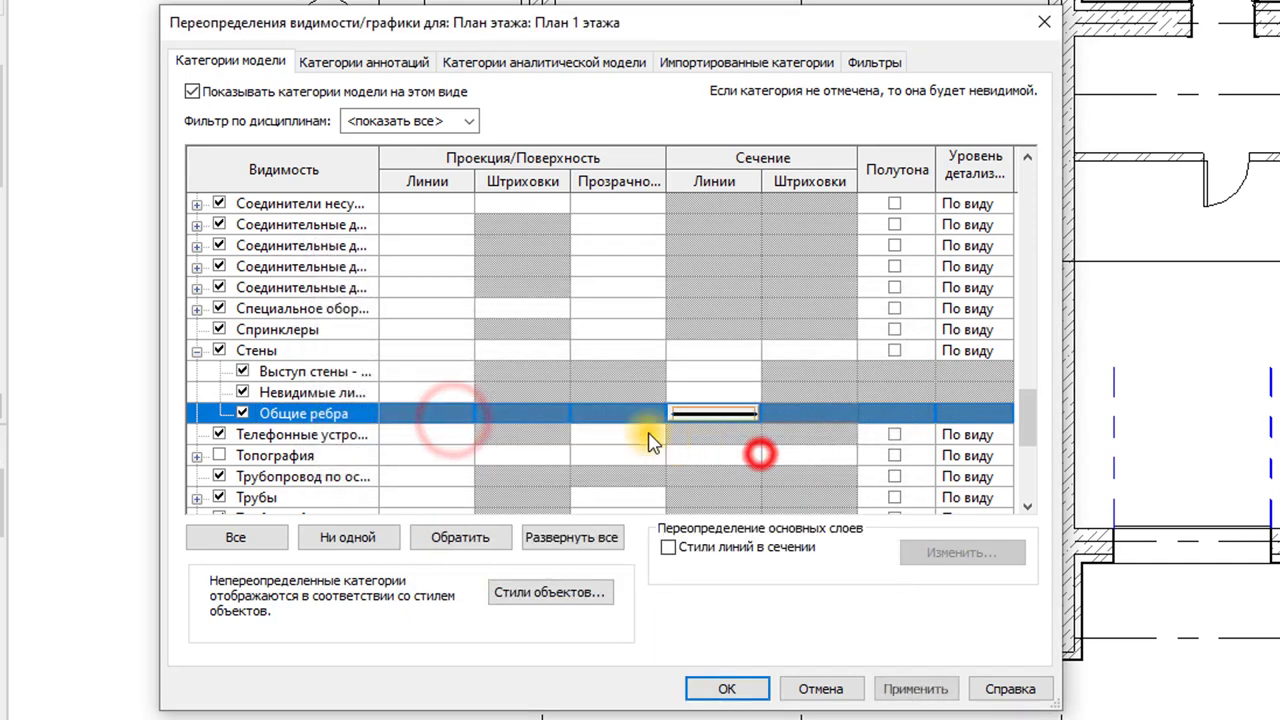
Step: Override the Стены category cut lines to weight 5 and apply the overrides
{"action": "left_click", "coordinate": [705, 351]}
{"action": "left_click", "coordinate": [704, 351]}
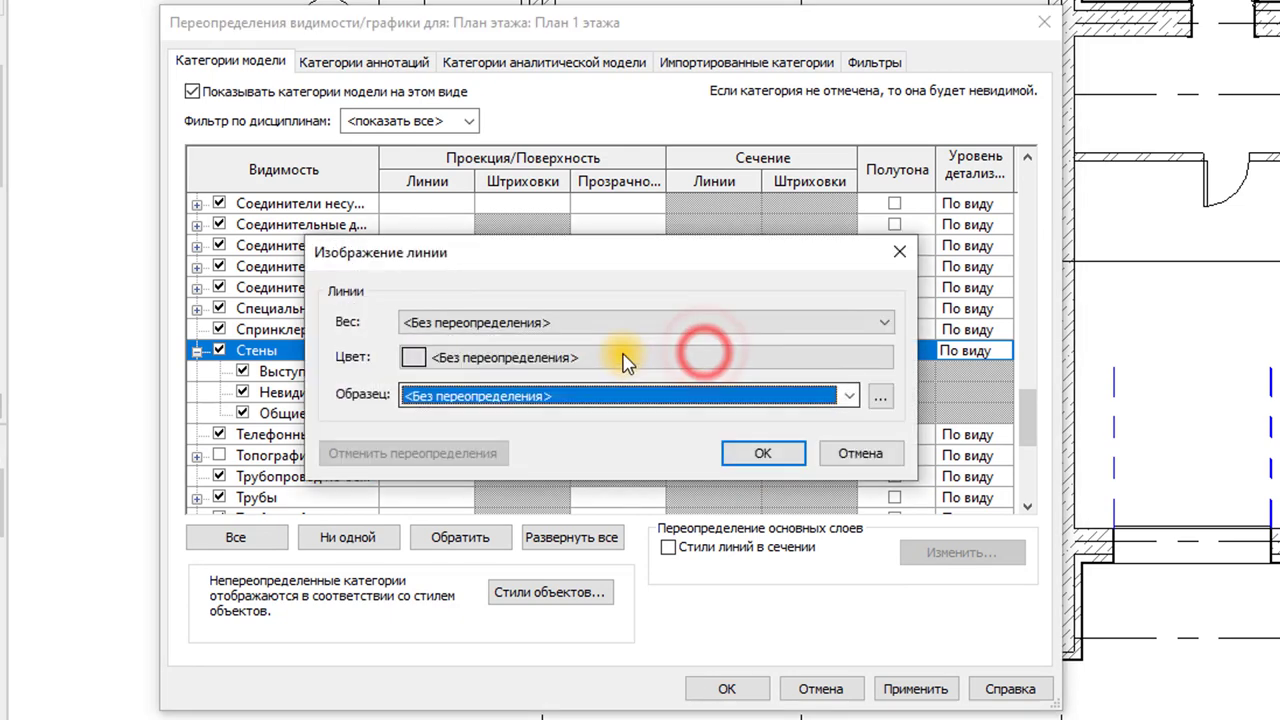
{"action": "left_click", "coordinate": [586, 321]}
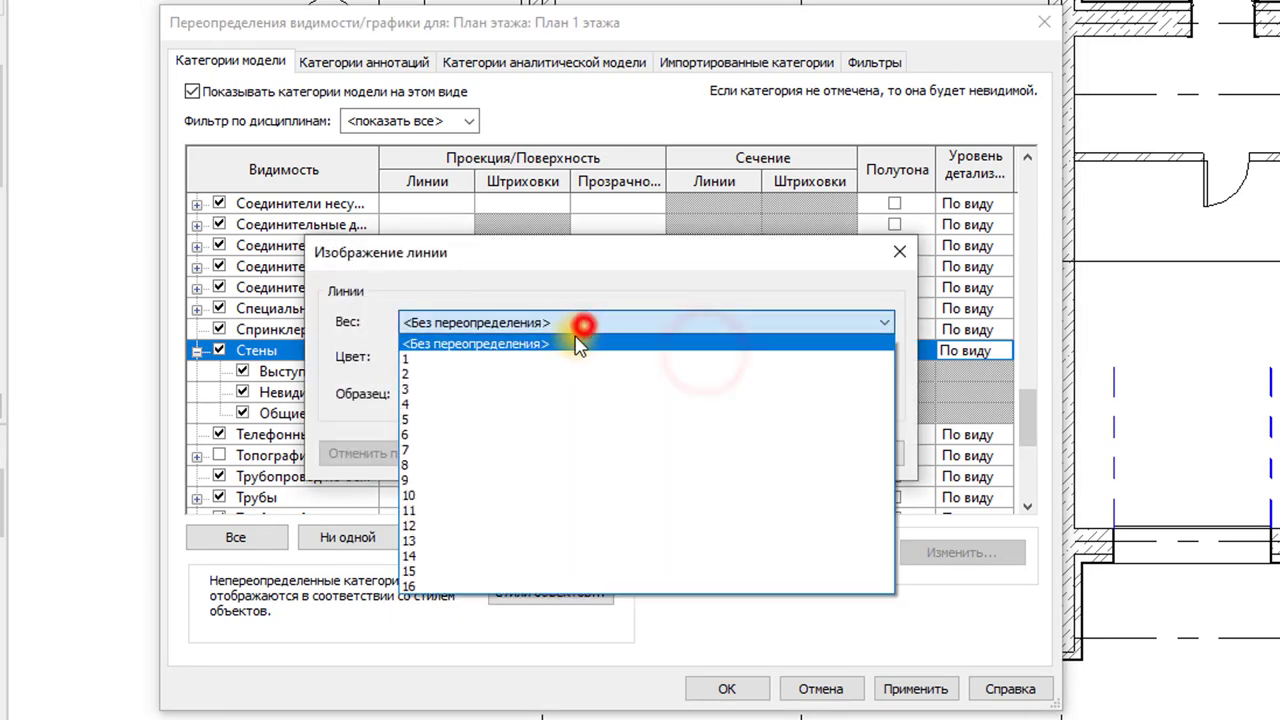
{"action": "left_click", "coordinate": [470, 419]}
{"action": "left_click", "coordinate": [745, 455]}
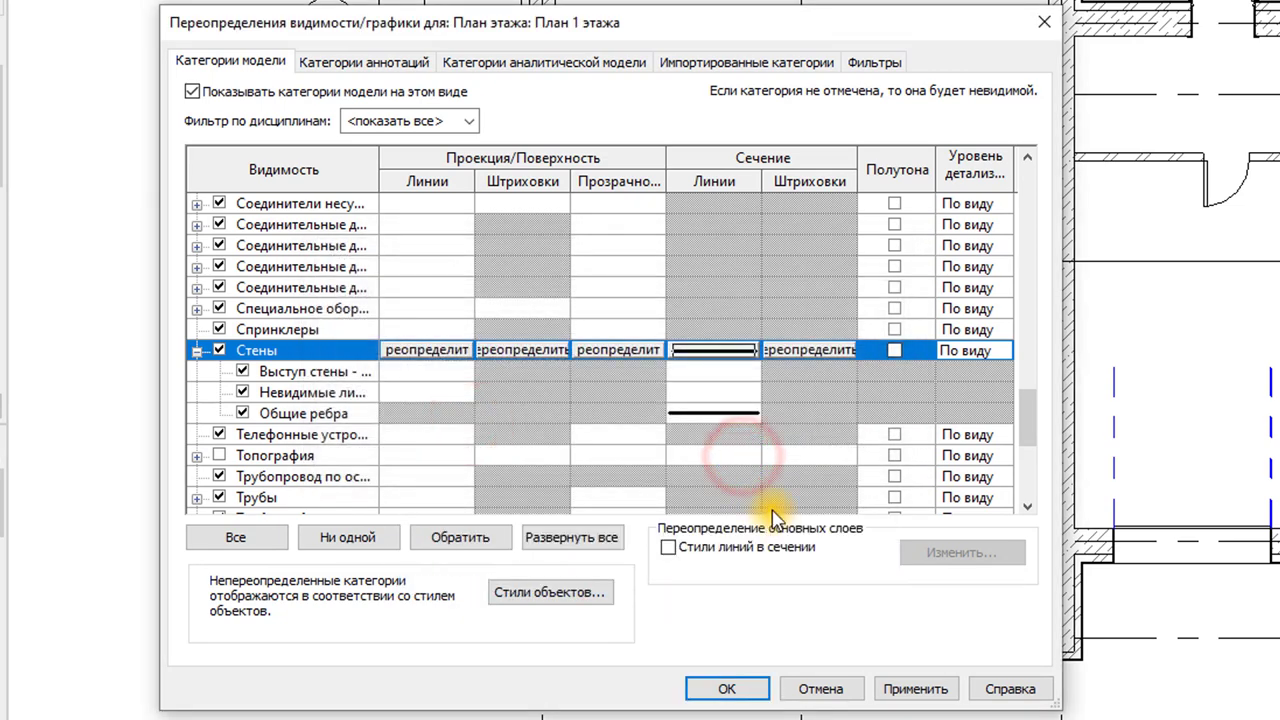
{"action": "left_click", "coordinate": [708, 689]}
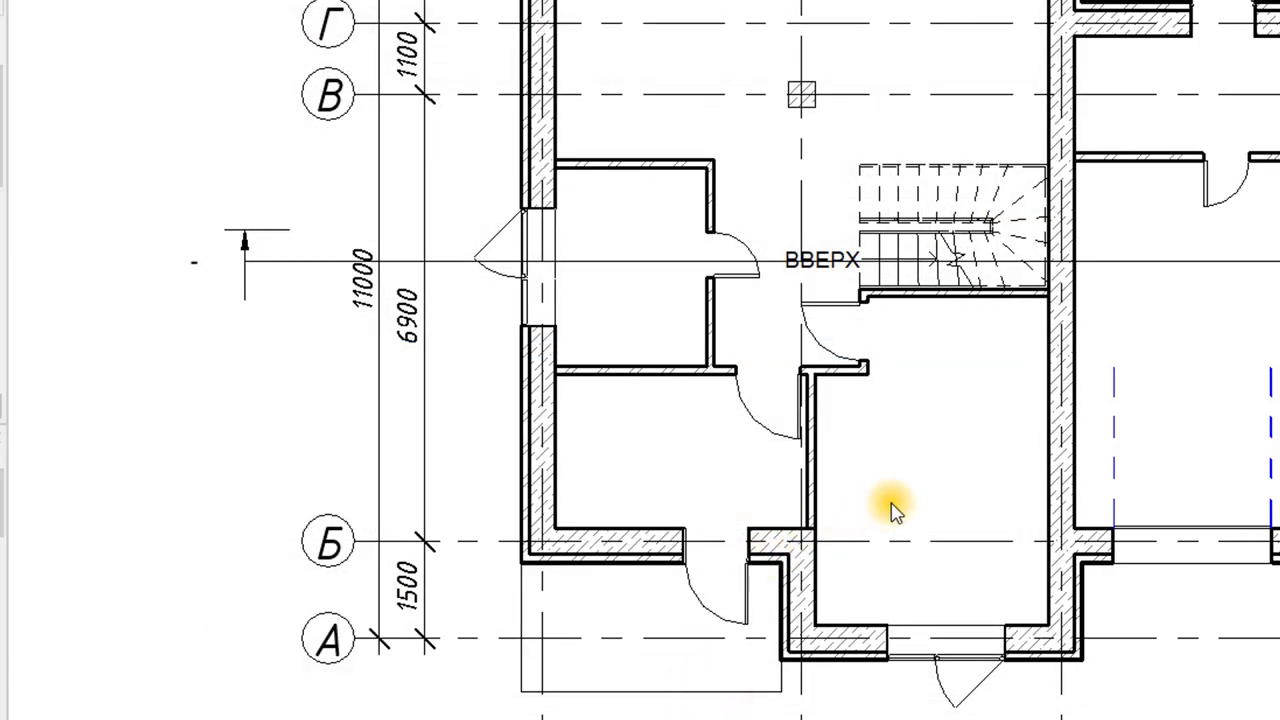
Step: Through VG, override Колонны cut lines to weight 5 and apply
{"action": "middle_click_drag", "start_coordinate": [894, 508], "coordinate": [823, 600]}
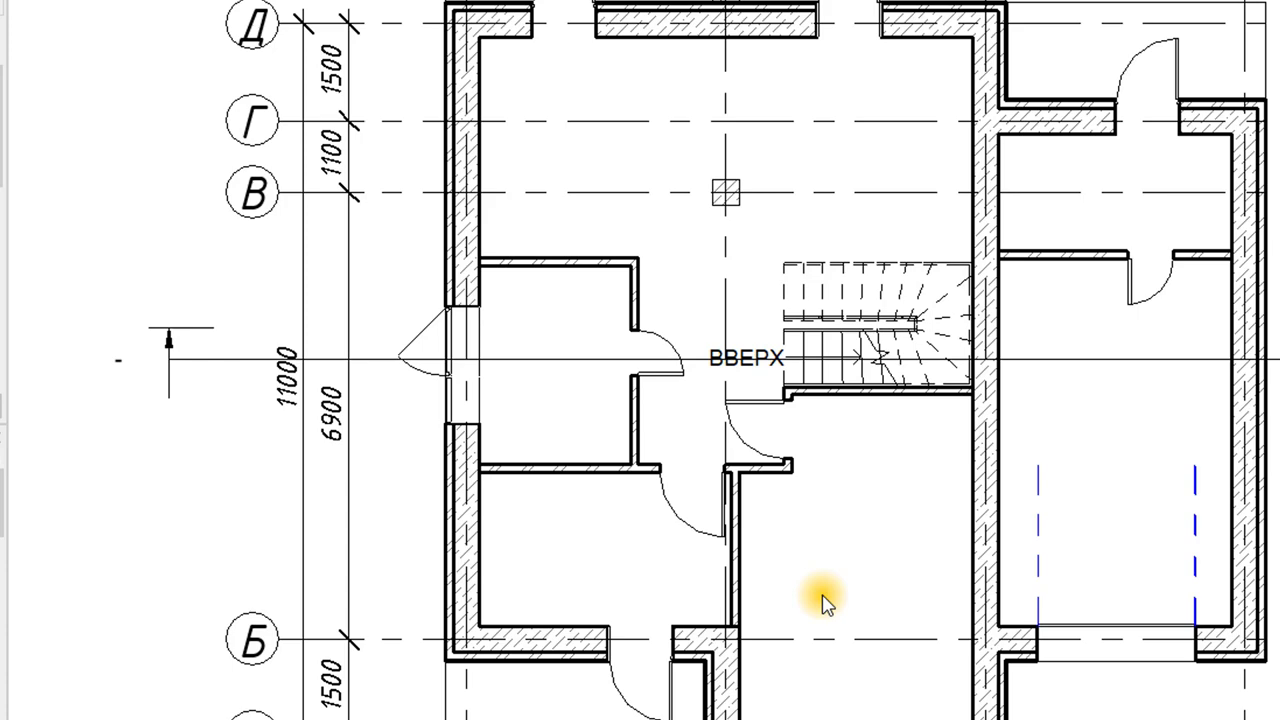
{"action": "scroll", "coordinate": [726, 195], "scroll_direction": "up", "scroll_amount": 1}
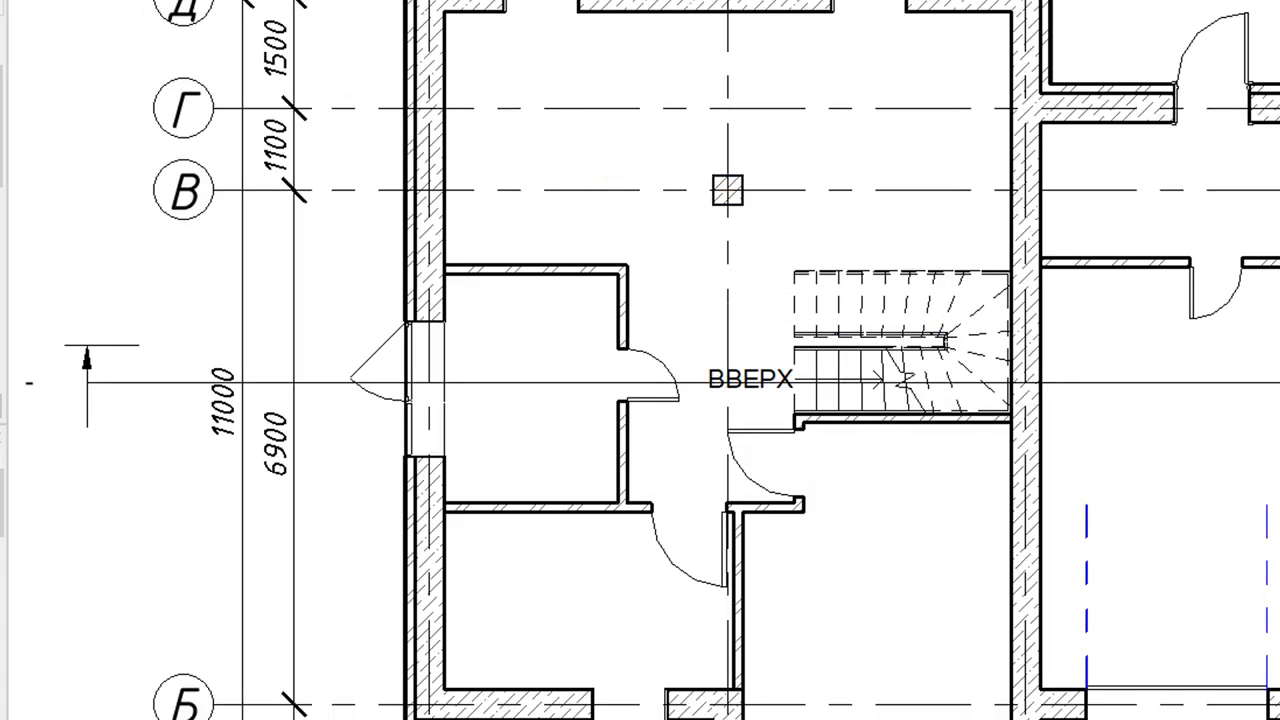
{"action": "key", "text": "v"}
{"action": "key", "text": "g"}
{"action": "scroll", "coordinate": [220, 330], "scroll_direction": "down", "scroll_amount": 4}
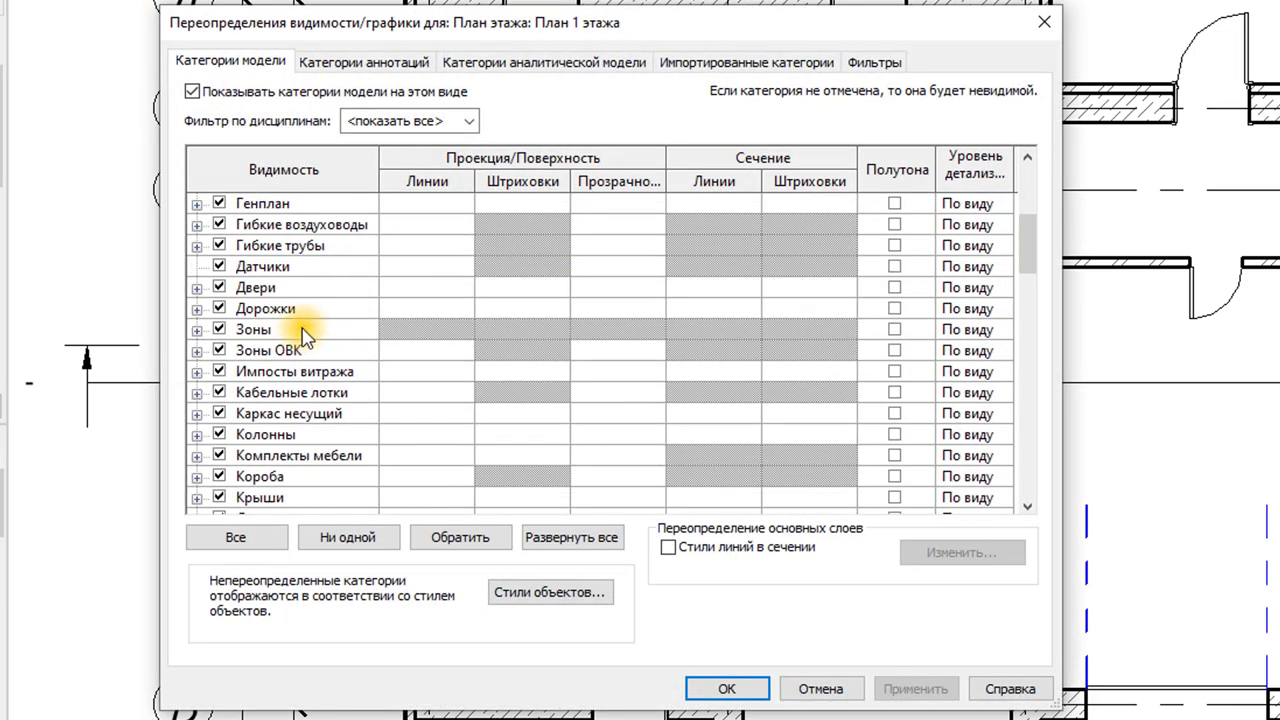
{"action": "scroll", "coordinate": [270, 370], "scroll_direction": "down", "scroll_amount": 2}
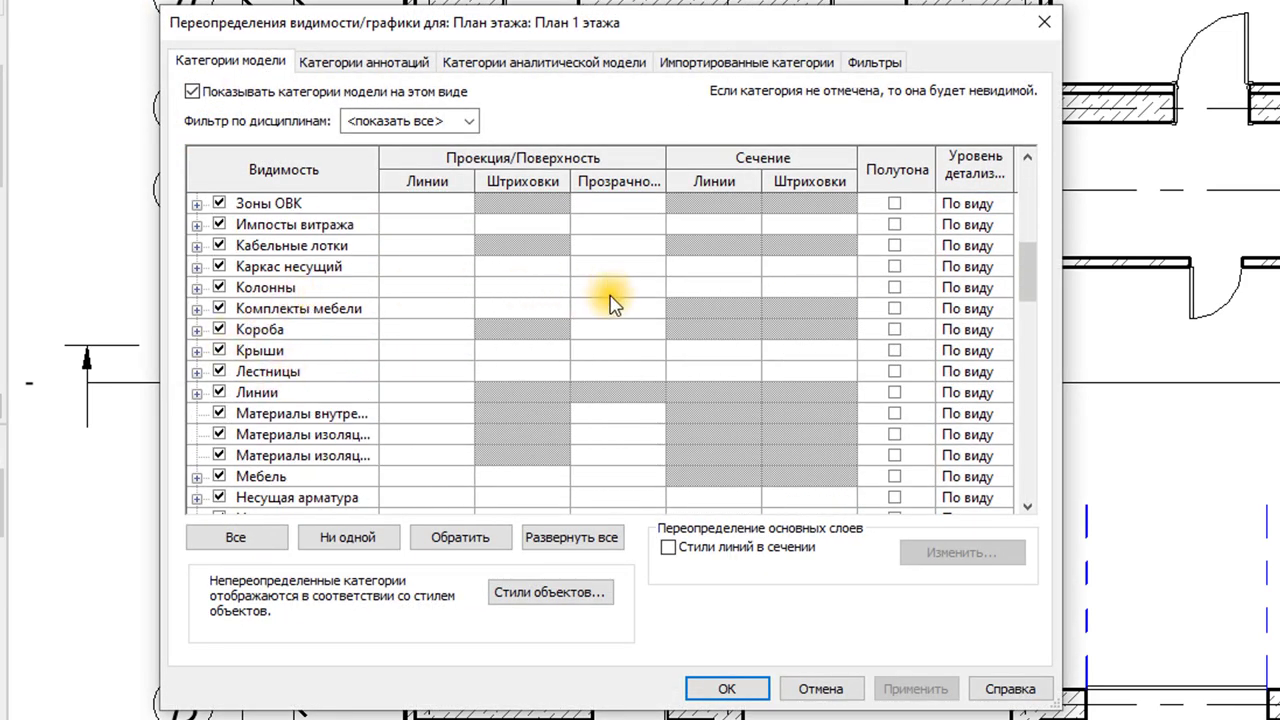
{"action": "left_click", "coordinate": [731, 290]}
{"action": "left_click", "coordinate": [733, 288]}
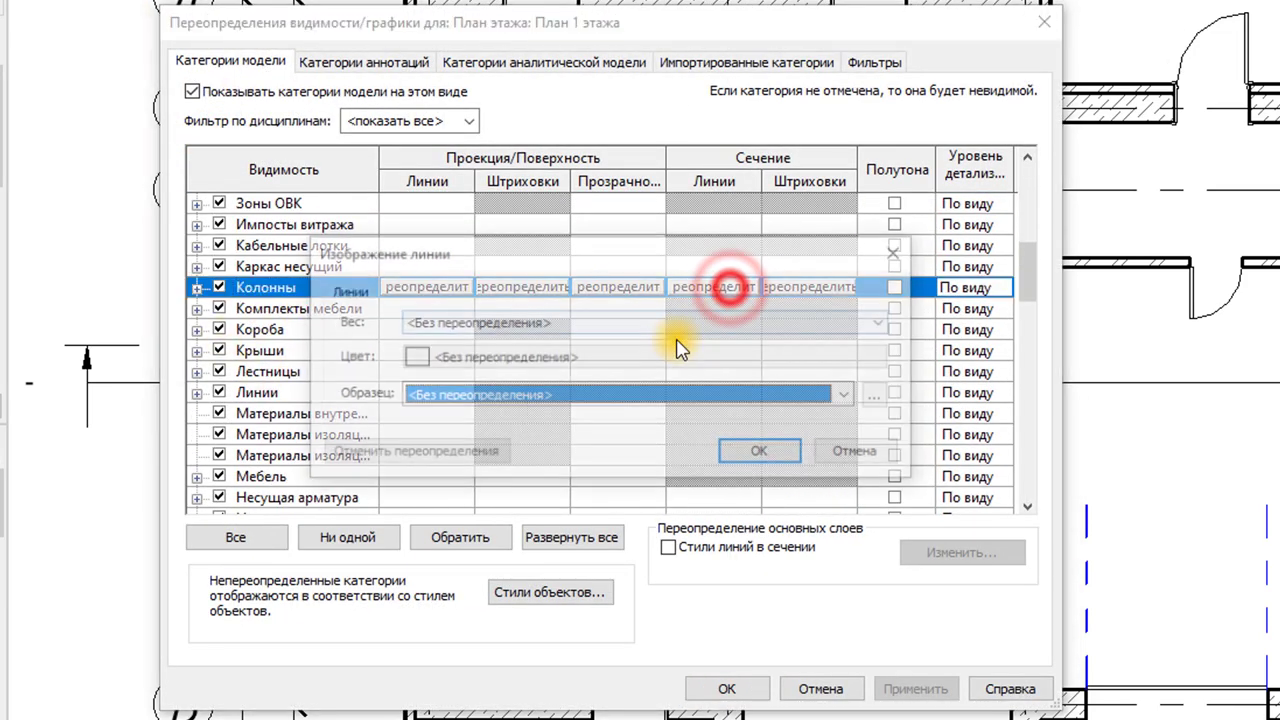
{"action": "left_click", "coordinate": [555, 324]}
{"action": "left_click", "coordinate": [626, 420]}
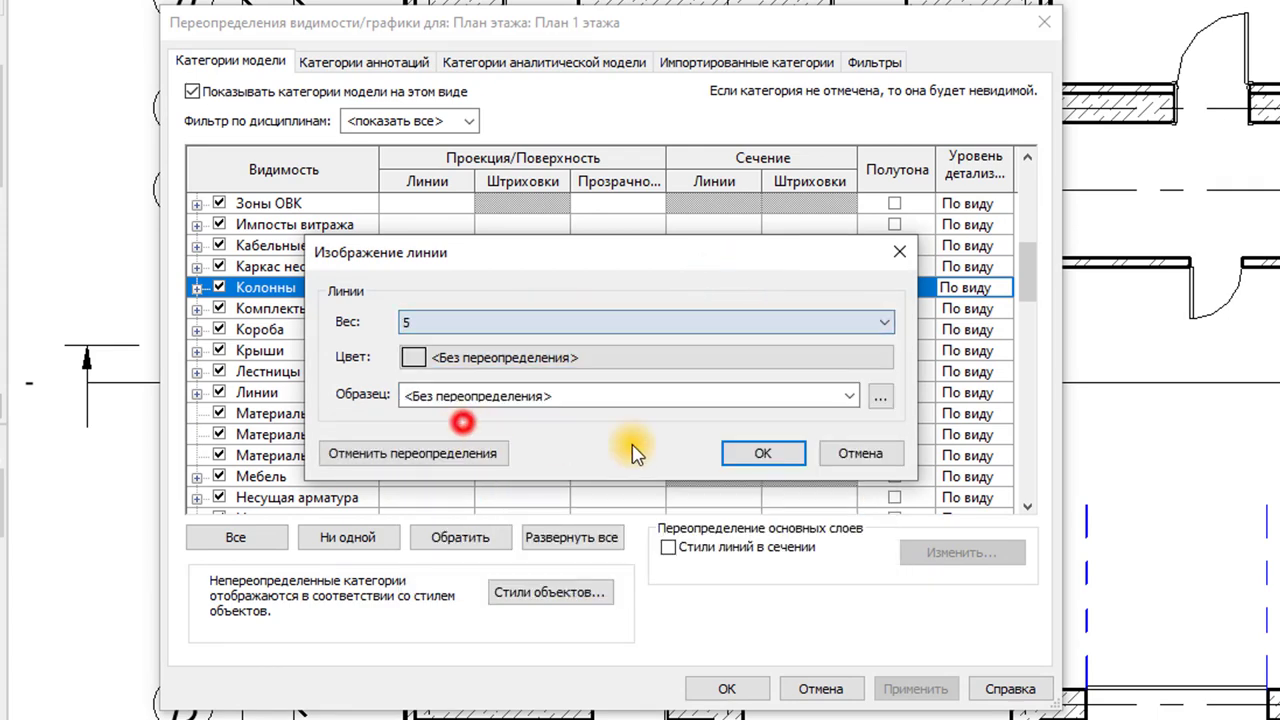
{"action": "left_click", "coordinate": [737, 451]}
{"action": "left_click", "coordinate": [722, 690]}
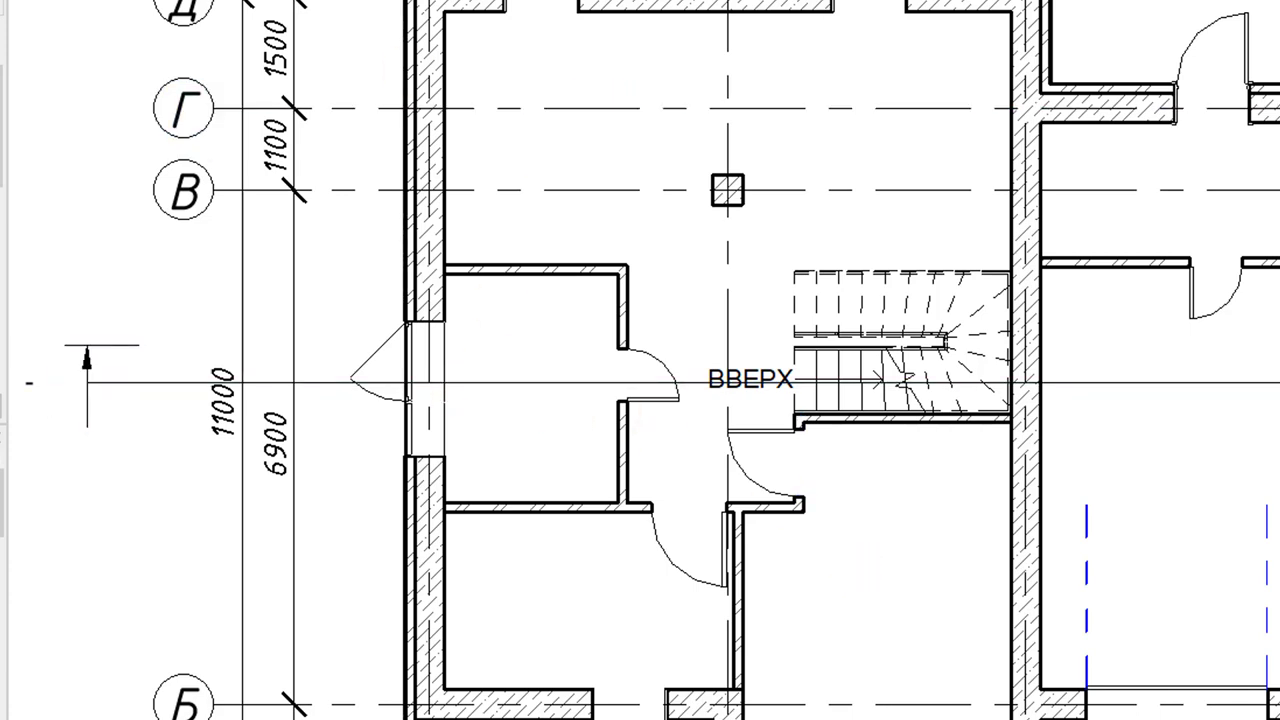
Step: Give all Окна subcategories a cut-line override of weight 2
{"action": "key", "text": "v"}
{"action": "key", "text": "v"}
{"action": "scroll", "coordinate": [331, 500], "scroll_direction": "down", "scroll_amount": 2}
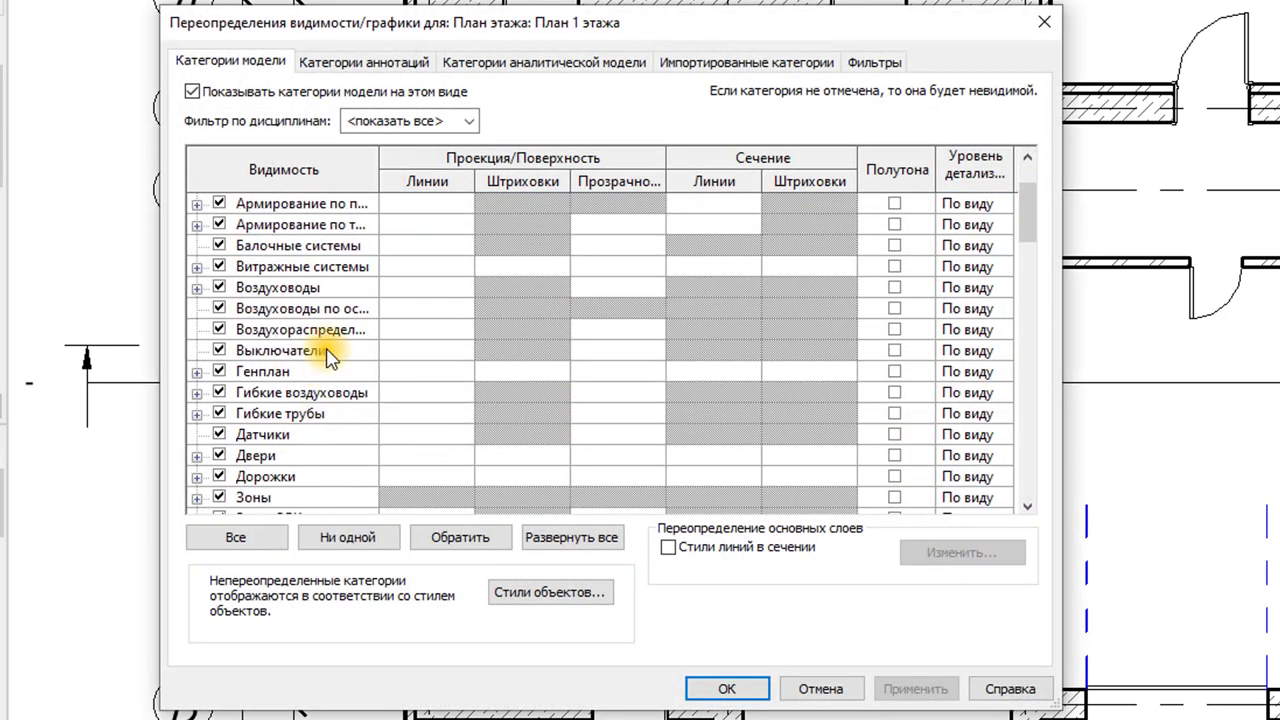
{"action": "scroll", "coordinate": [330, 345], "scroll_direction": "down", "scroll_amount": 2}
{"action": "scroll", "coordinate": [335, 352], "scroll_direction": "down", "scroll_amount": 3}
{"action": "scroll", "coordinate": [334, 330], "scroll_direction": "down", "scroll_amount": 2}
{"action": "scroll", "coordinate": [322, 385], "scroll_direction": "down", "scroll_amount": 2}
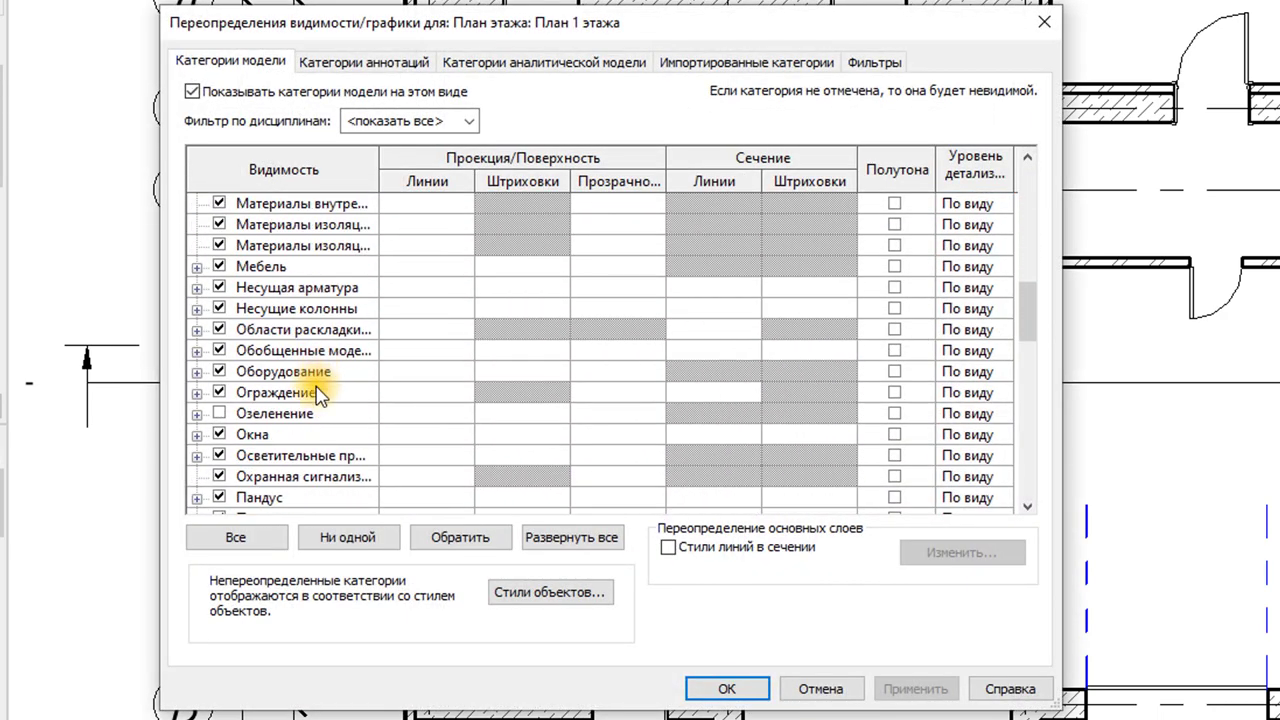
{"action": "scroll", "coordinate": [430, 405], "scroll_direction": "down", "scroll_amount": 1}
{"action": "left_click", "coordinate": [196, 413]}
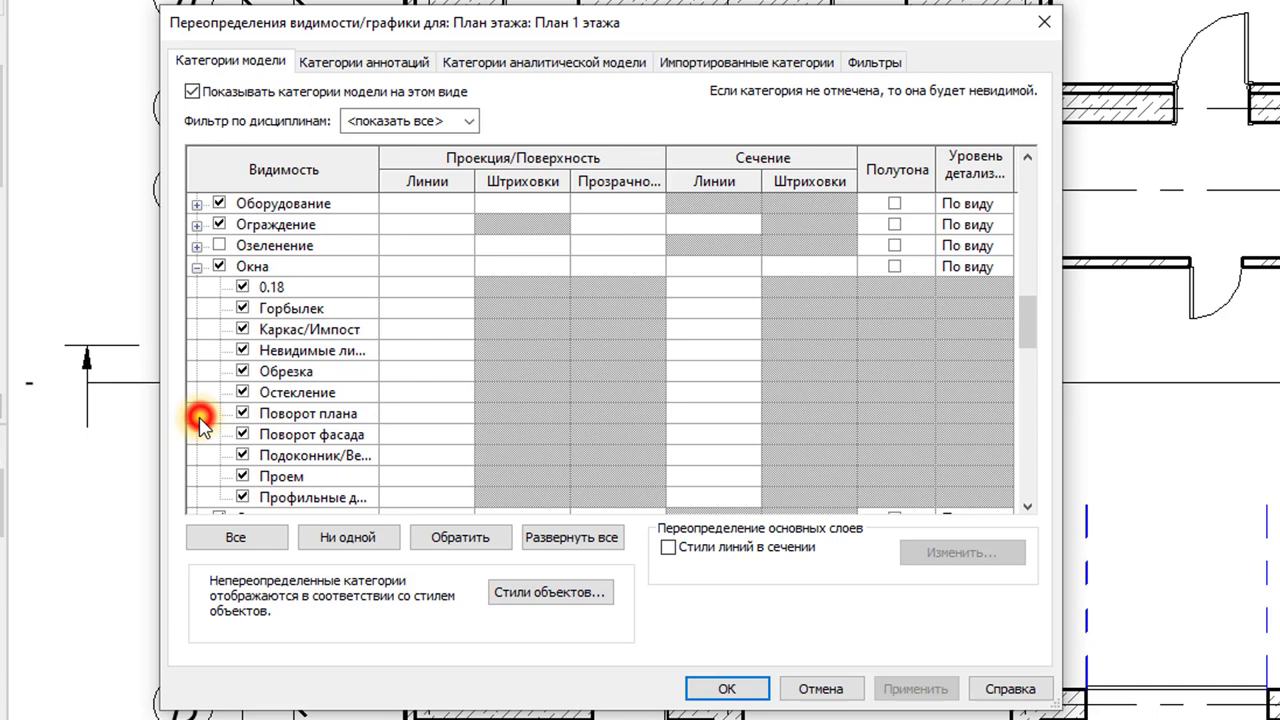
{"action": "left_click", "coordinate": [325, 289]}
{"action": "scroll", "coordinate": [355, 477], "scroll_direction": "down", "scroll_amount": 1}
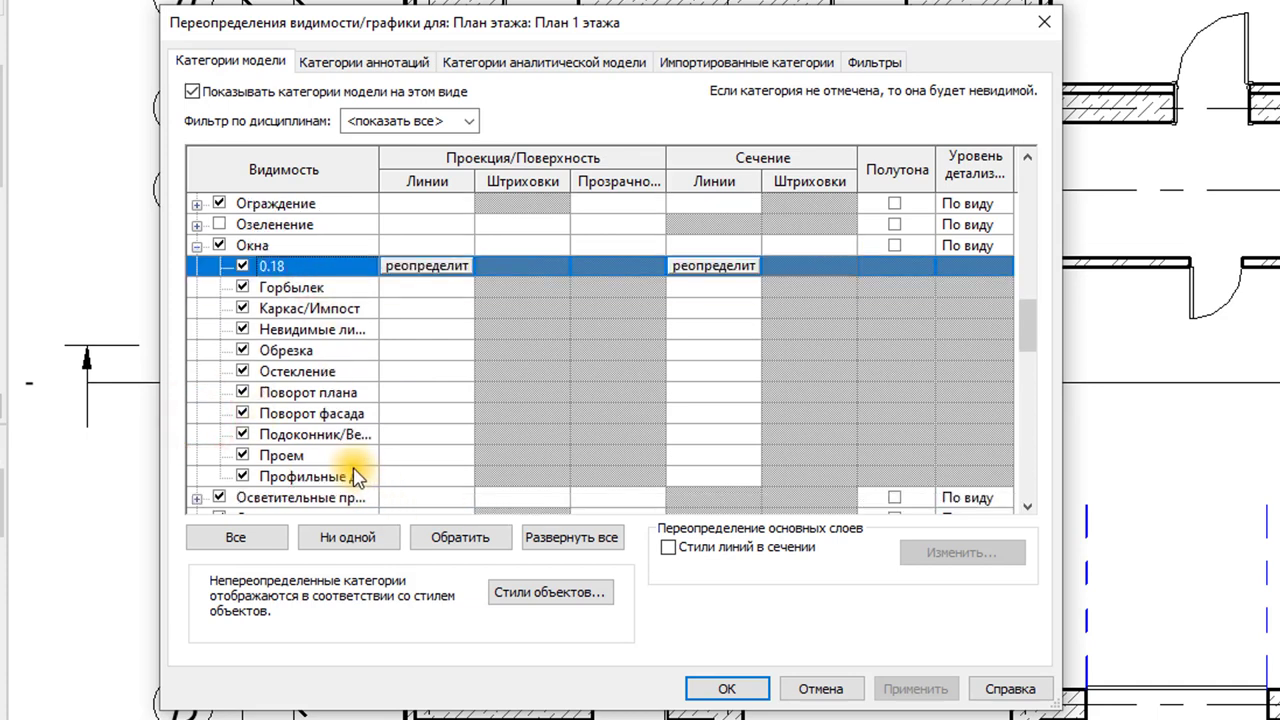
{"action": "left_click", "coordinate": [343, 478], "text": "shift"}
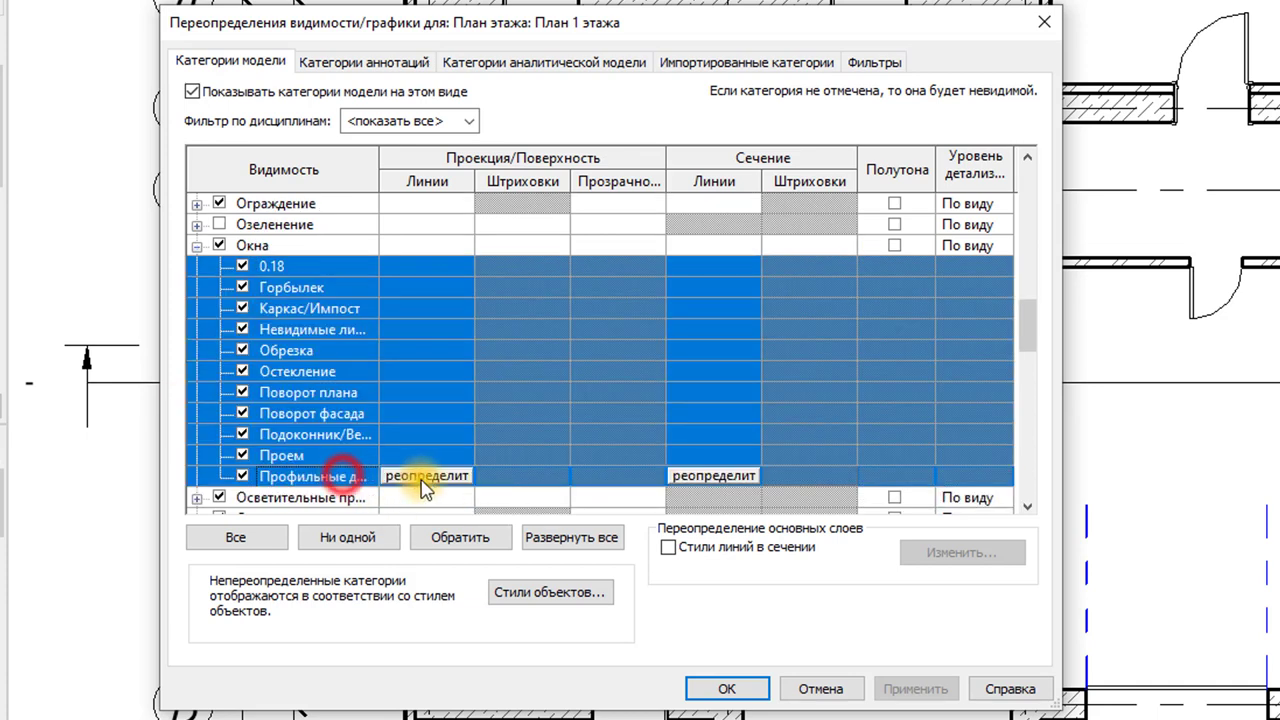
{"action": "left_click", "coordinate": [733, 477]}
{"action": "left_click", "coordinate": [624, 322]}
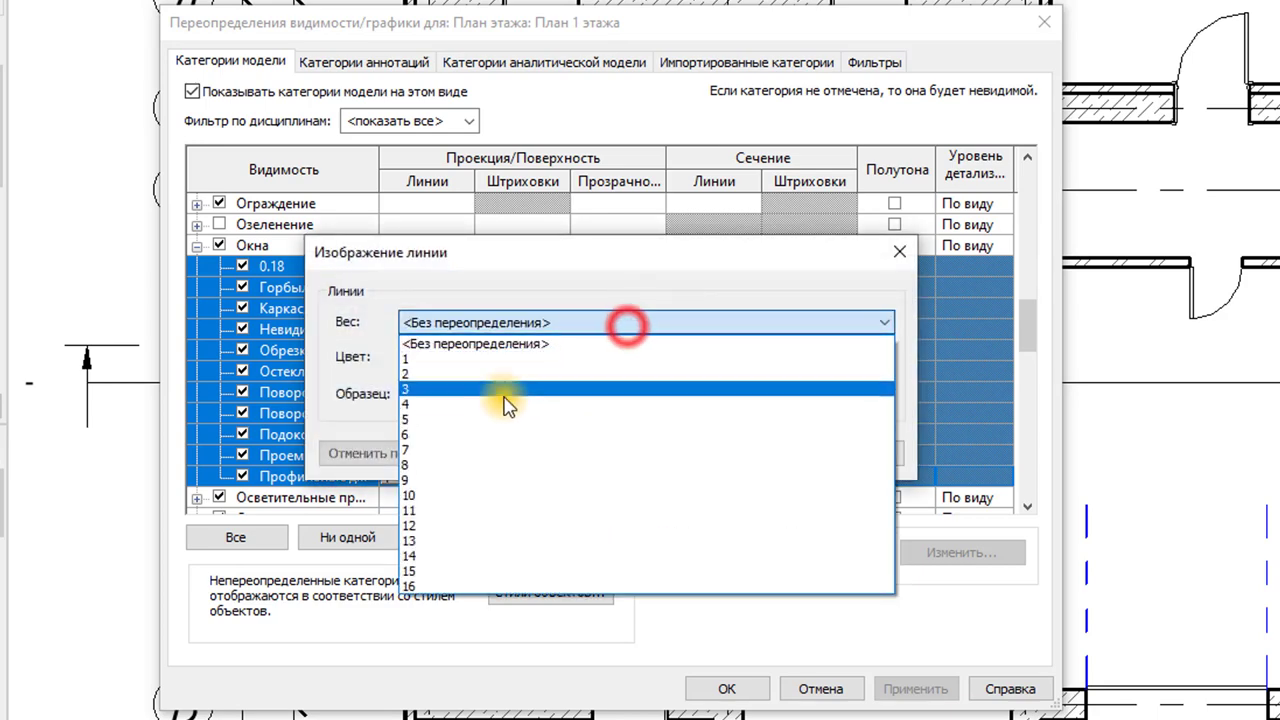
{"action": "left_click", "coordinate": [440, 373]}
{"action": "left_click", "coordinate": [768, 449]}
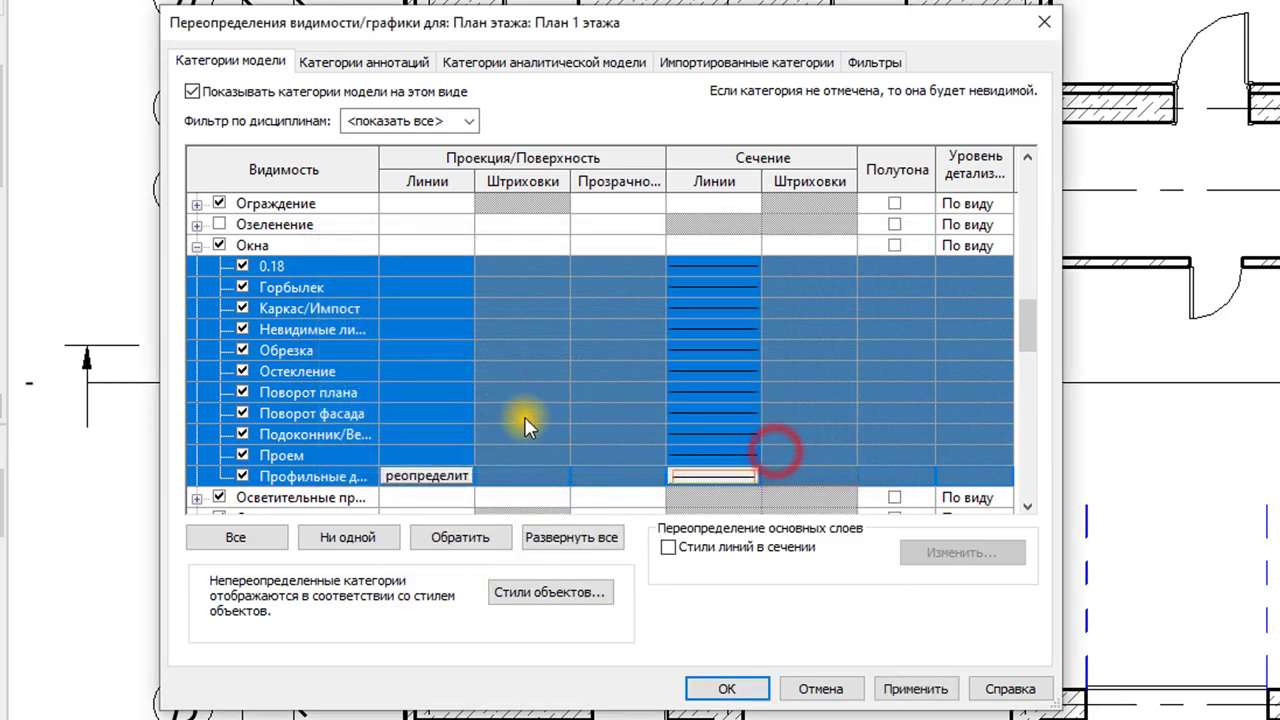
Step: Give all door subcategories a cut-line override of weight 2
{"action": "scroll", "coordinate": [526, 415], "scroll_direction": "up", "scroll_amount": 1}
{"action": "scroll", "coordinate": [529, 410], "scroll_direction": "up", "scroll_amount": 2}
{"action": "scroll", "coordinate": [515, 420], "scroll_direction": "up", "scroll_amount": 3}
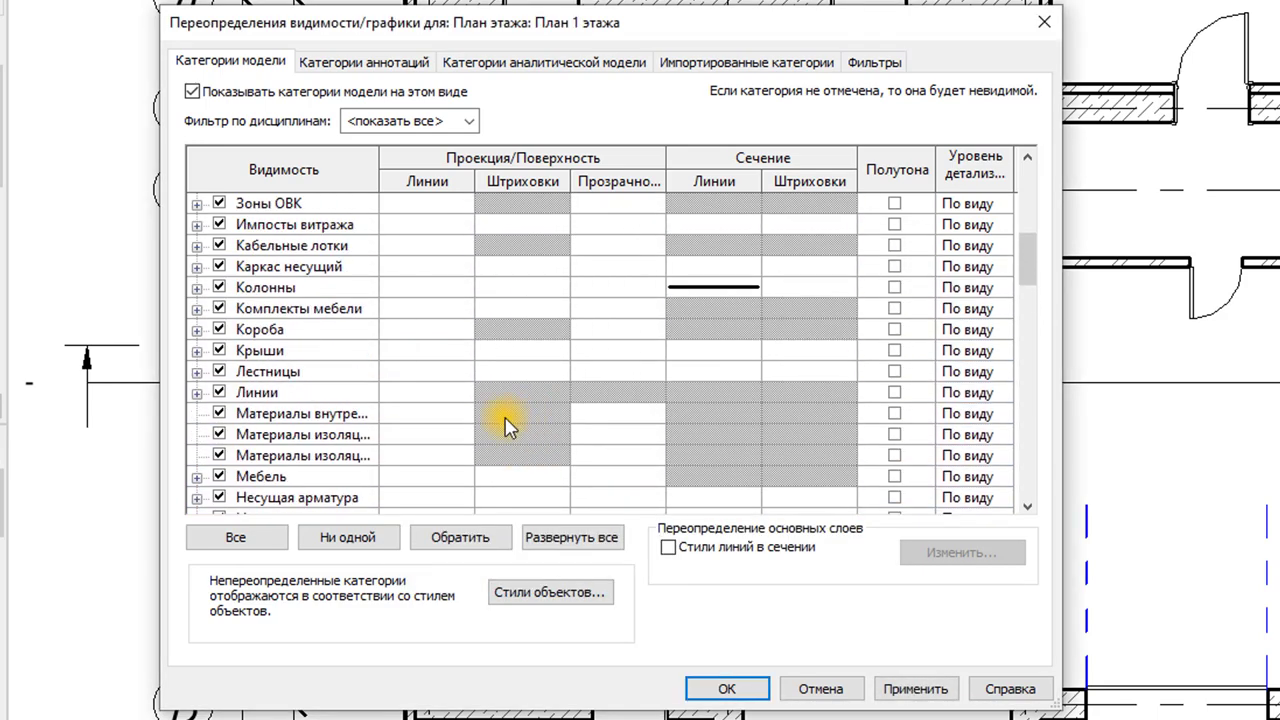
{"action": "scroll", "coordinate": [480, 415], "scroll_direction": "up", "scroll_amount": 3}
{"action": "left_click", "coordinate": [196, 350]}
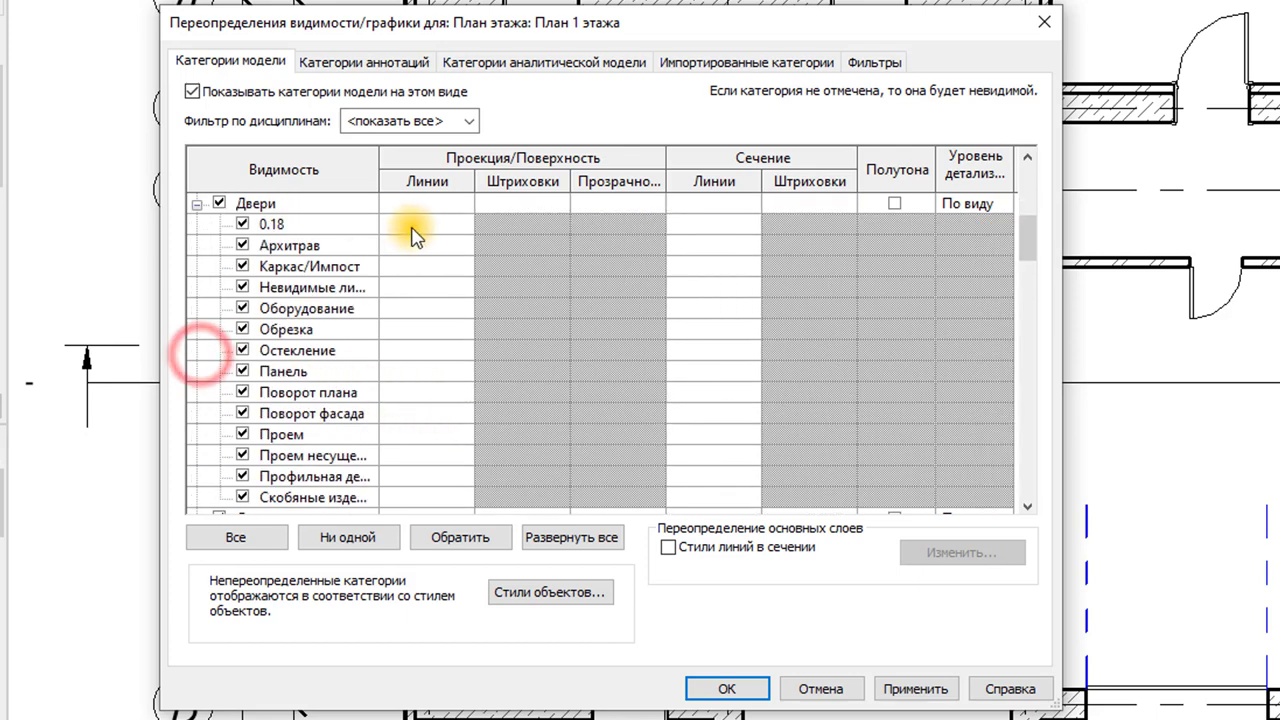
{"action": "left_click", "coordinate": [313, 228]}
{"action": "left_click", "coordinate": [318, 495], "text": "shift"}
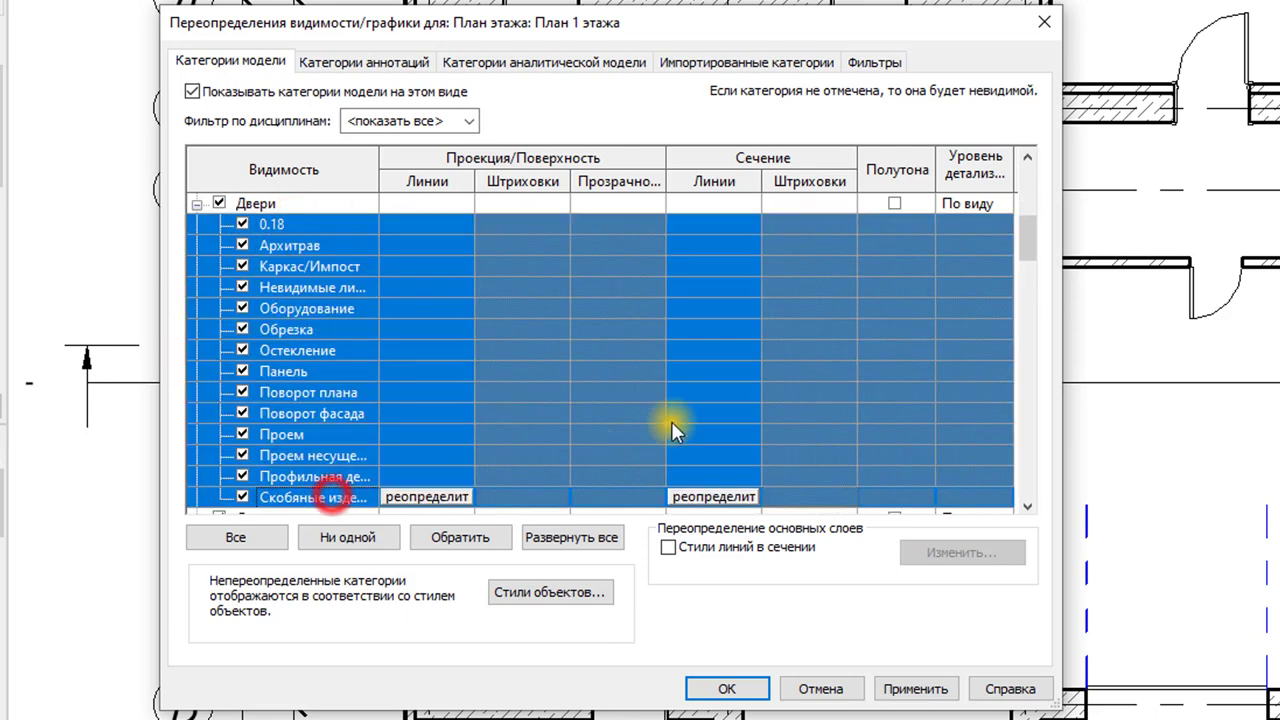
{"action": "left_click", "coordinate": [713, 499]}
{"action": "left_click", "coordinate": [646, 330]}
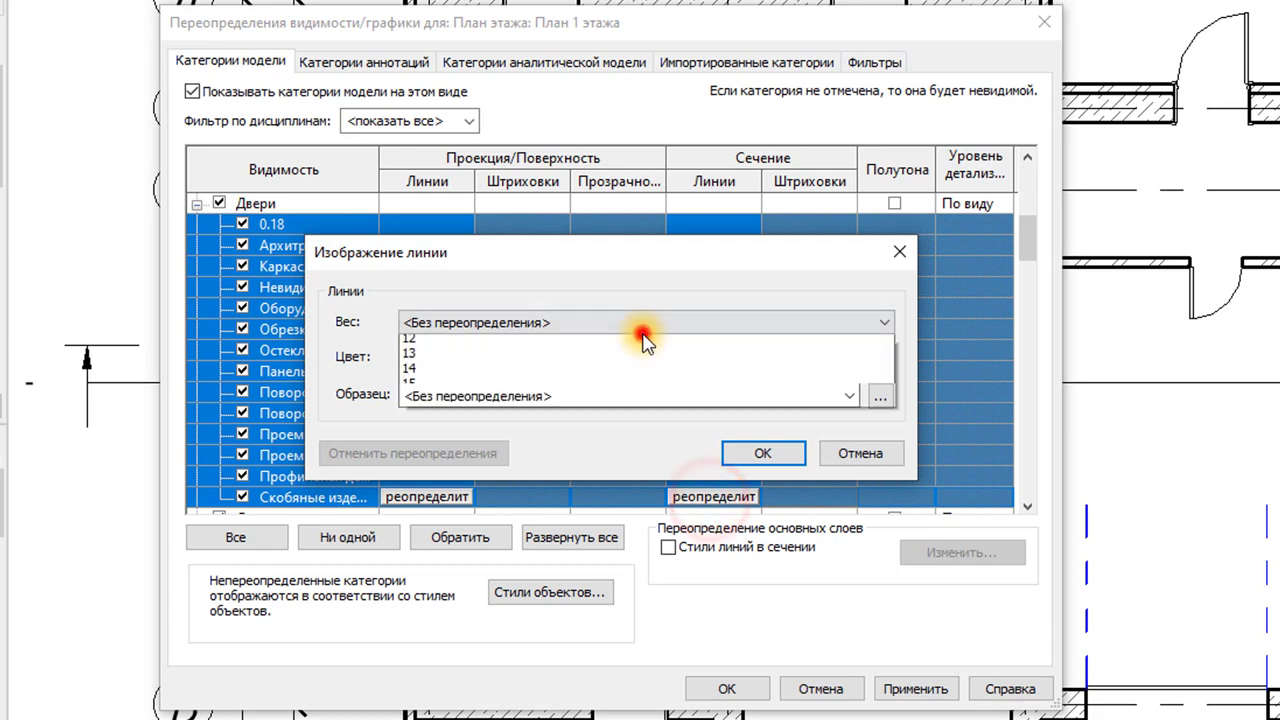
{"action": "left_click", "coordinate": [478, 378]}
{"action": "left_click", "coordinate": [763, 453]}
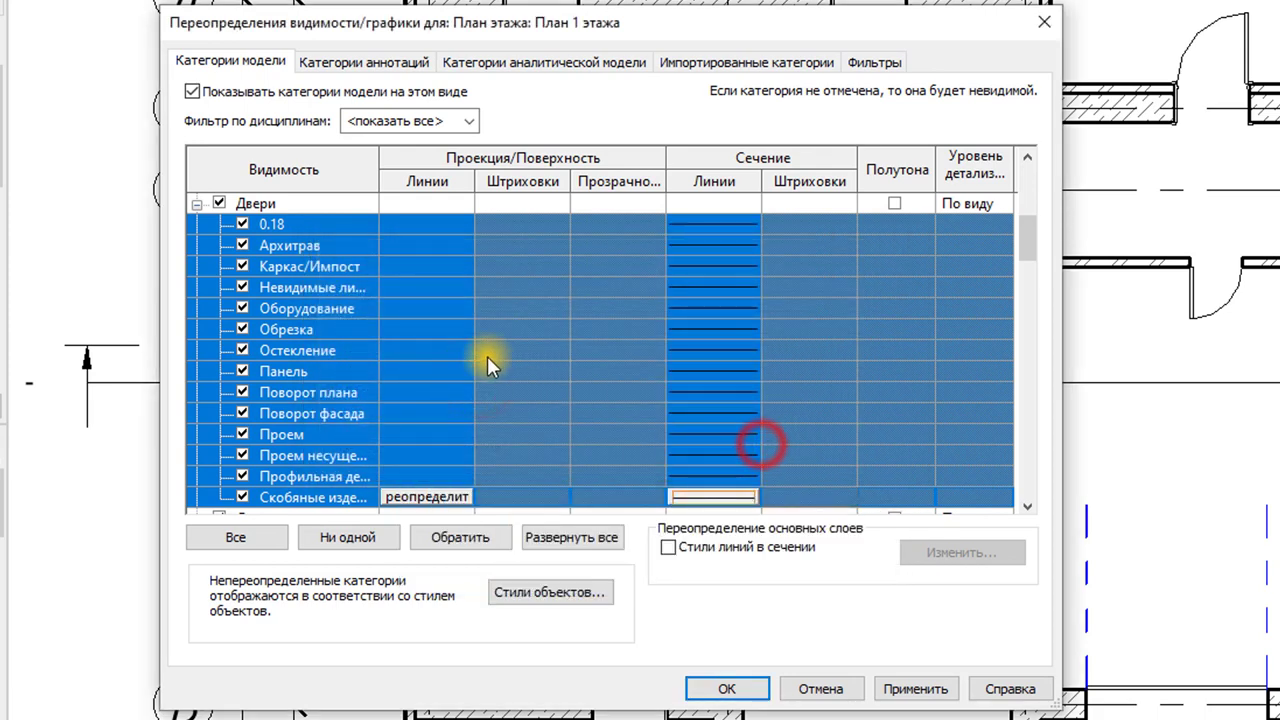
{"action": "scroll", "coordinate": [500, 380], "scroll_direction": "up", "scroll_amount": 2}
{"action": "scroll", "coordinate": [483, 428], "scroll_direction": "up", "scroll_amount": 3}
{"action": "scroll", "coordinate": [478, 424], "scroll_direction": "down", "scroll_amount": 1}
{"action": "scroll", "coordinate": [471, 418], "scroll_direction": "down", "scroll_amount": 5}
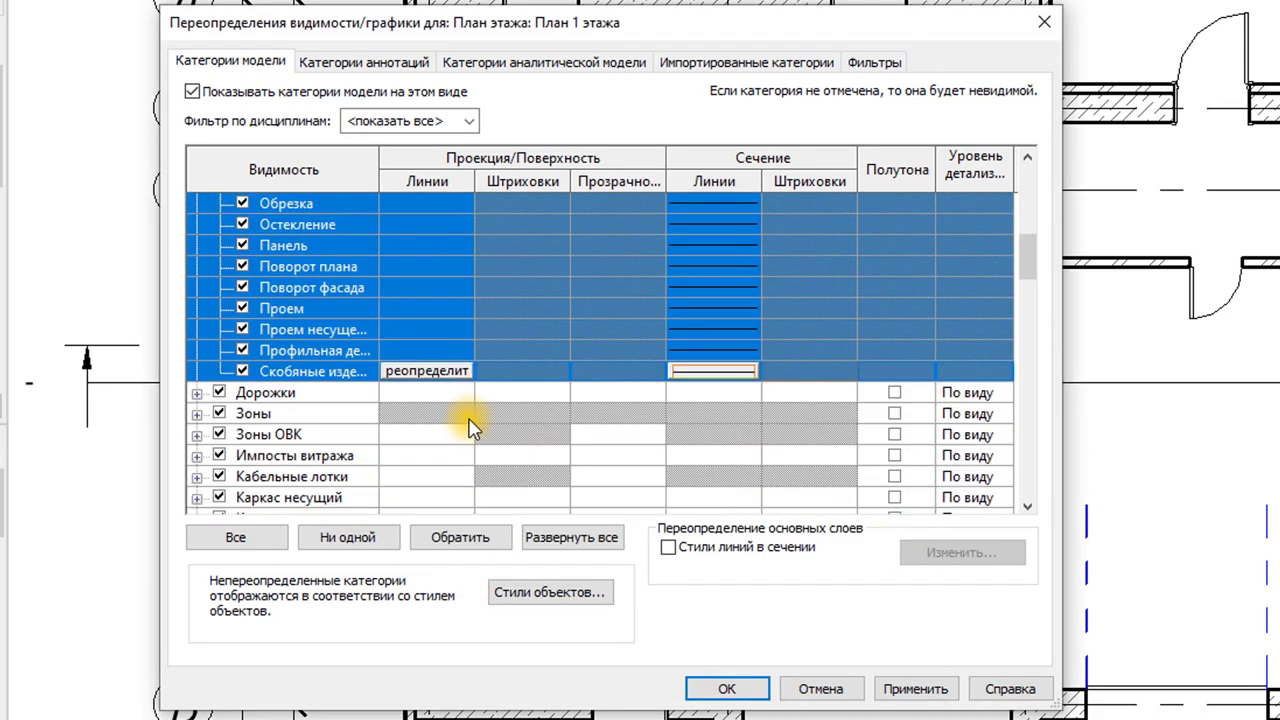
{"action": "scroll", "coordinate": [471, 420], "scroll_direction": "down", "scroll_amount": 4}
{"action": "scroll", "coordinate": [413, 420], "scroll_direction": "down", "scroll_amount": 2}
{"action": "scroll", "coordinate": [400, 380], "scroll_direction": "down", "scroll_amount": 2}
{"action": "scroll", "coordinate": [360, 400], "scroll_direction": "down", "scroll_amount": 2}
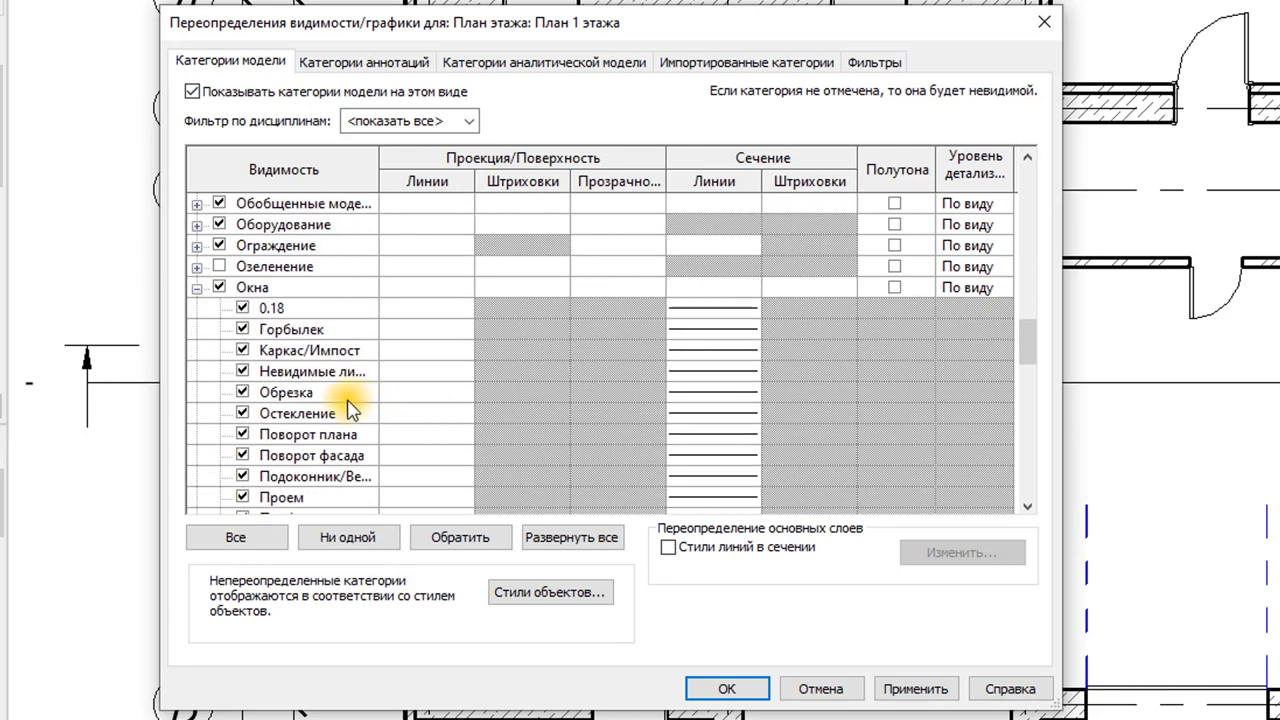
{"action": "scroll", "coordinate": [420, 400], "scroll_direction": "down", "scroll_amount": 4}
Step: Override Перекрытия projection lines to weight 2, discarding a trial cut-line override
{"action": "scroll", "coordinate": [300, 410], "scroll_direction": "down", "scroll_amount": 1}
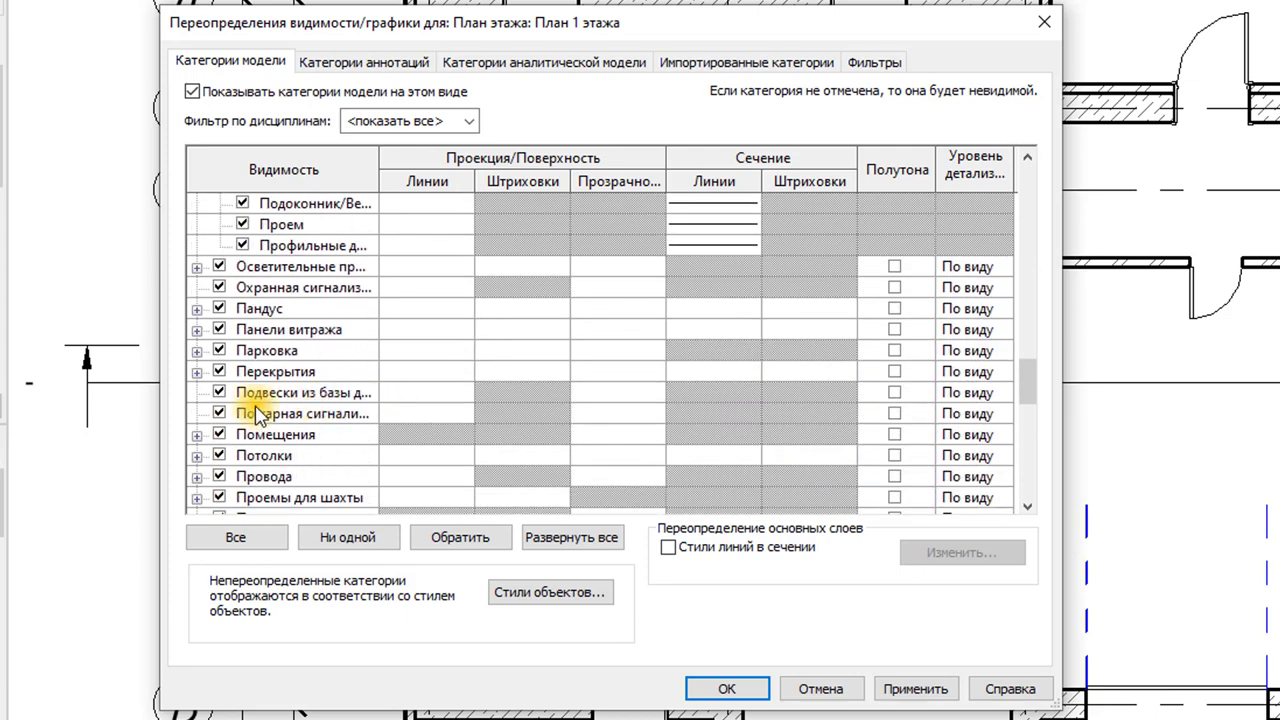
{"action": "left_click", "coordinate": [716, 371]}
{"action": "left_click", "coordinate": [714, 372]}
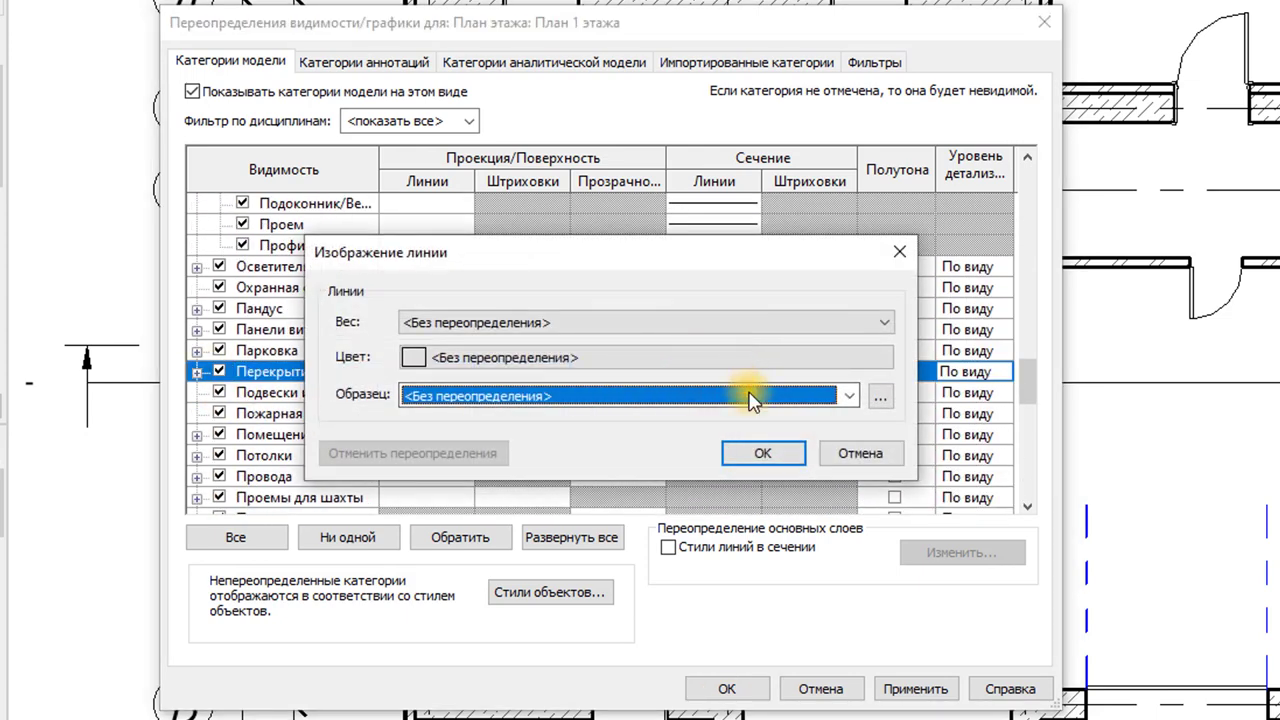
{"action": "left_click", "coordinate": [636, 322]}
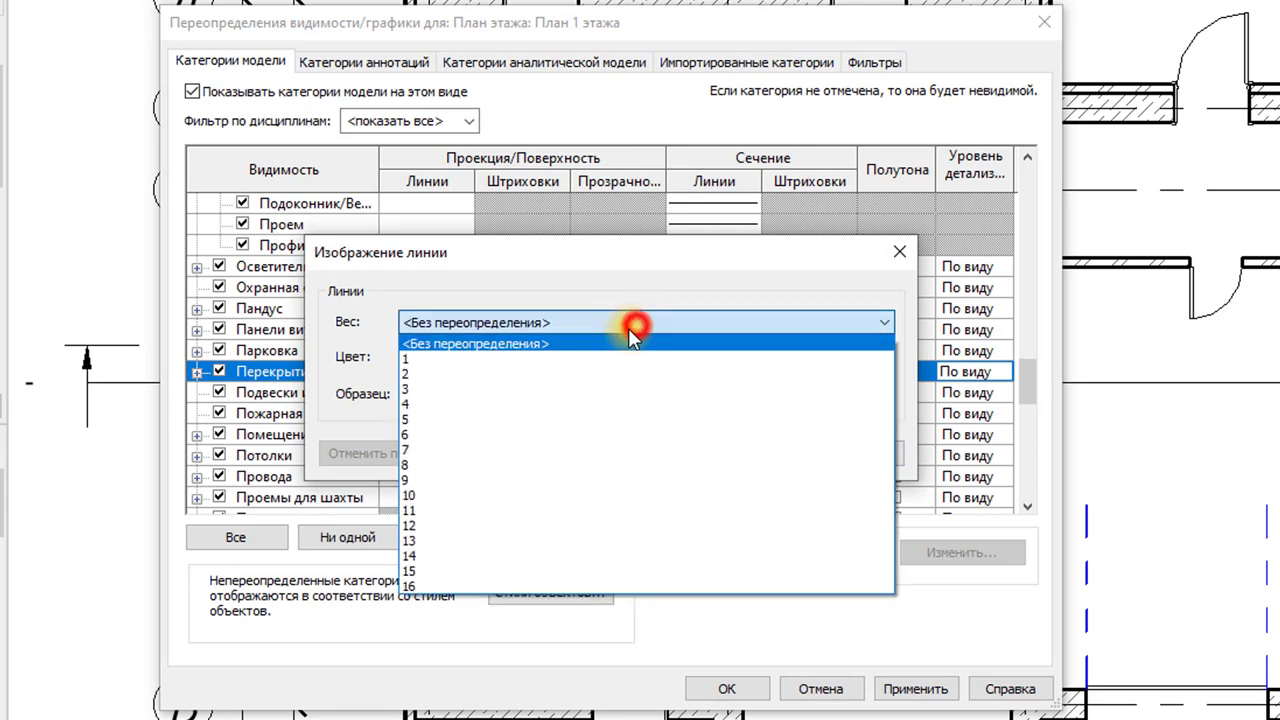
{"action": "left_click", "coordinate": [543, 374]}
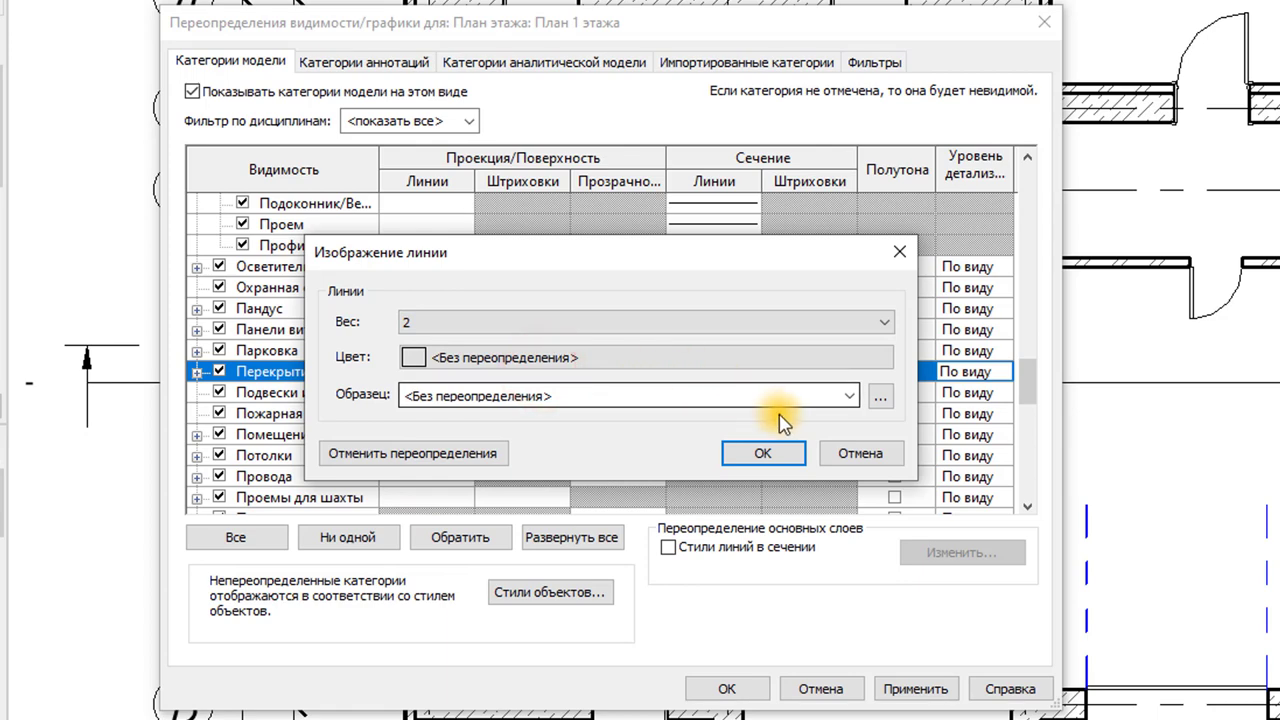
{"action": "left_click", "coordinate": [862, 453]}
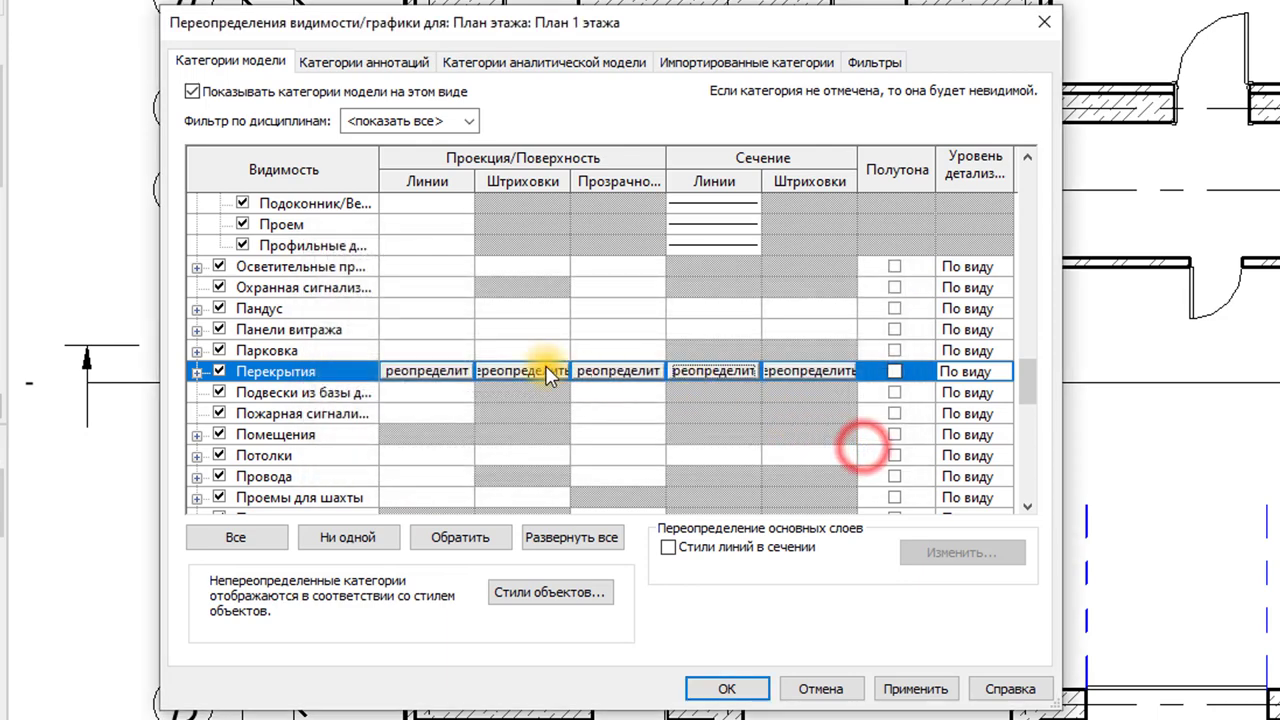
{"action": "left_click", "coordinate": [447, 376]}
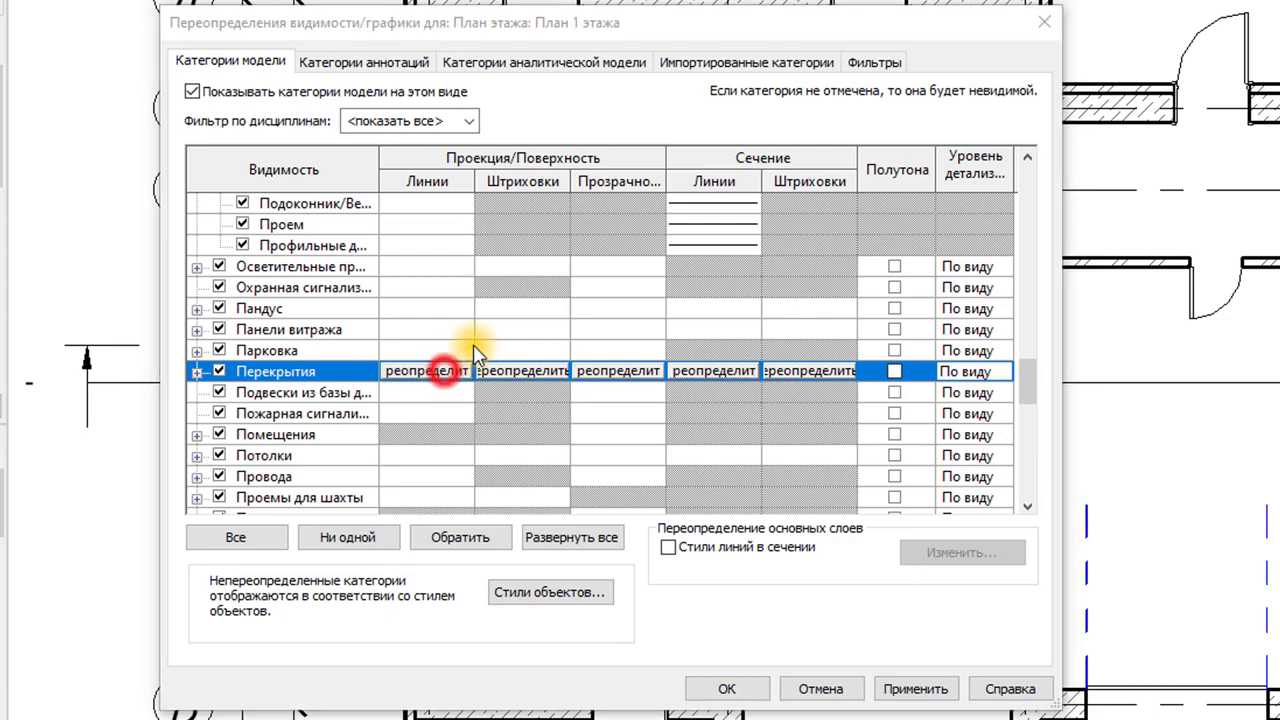
{"action": "left_click", "coordinate": [466, 322]}
{"action": "left_click", "coordinate": [447, 374]}
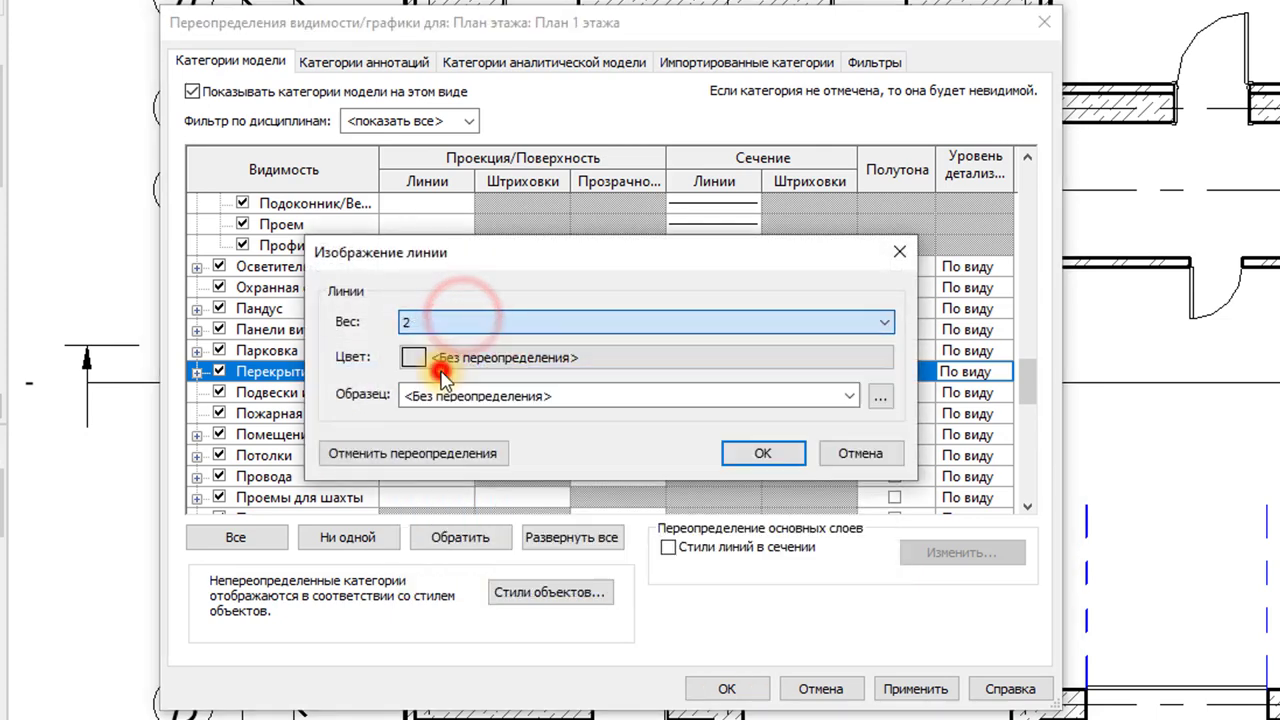
{"action": "left_click", "coordinate": [764, 455]}
Step: Override Ограждение cut and projection lines to weight 2
{"action": "scroll", "coordinate": [560, 418], "scroll_direction": "up", "scroll_amount": 1}
{"action": "scroll", "coordinate": [500, 402], "scroll_direction": "up", "scroll_amount": 1}
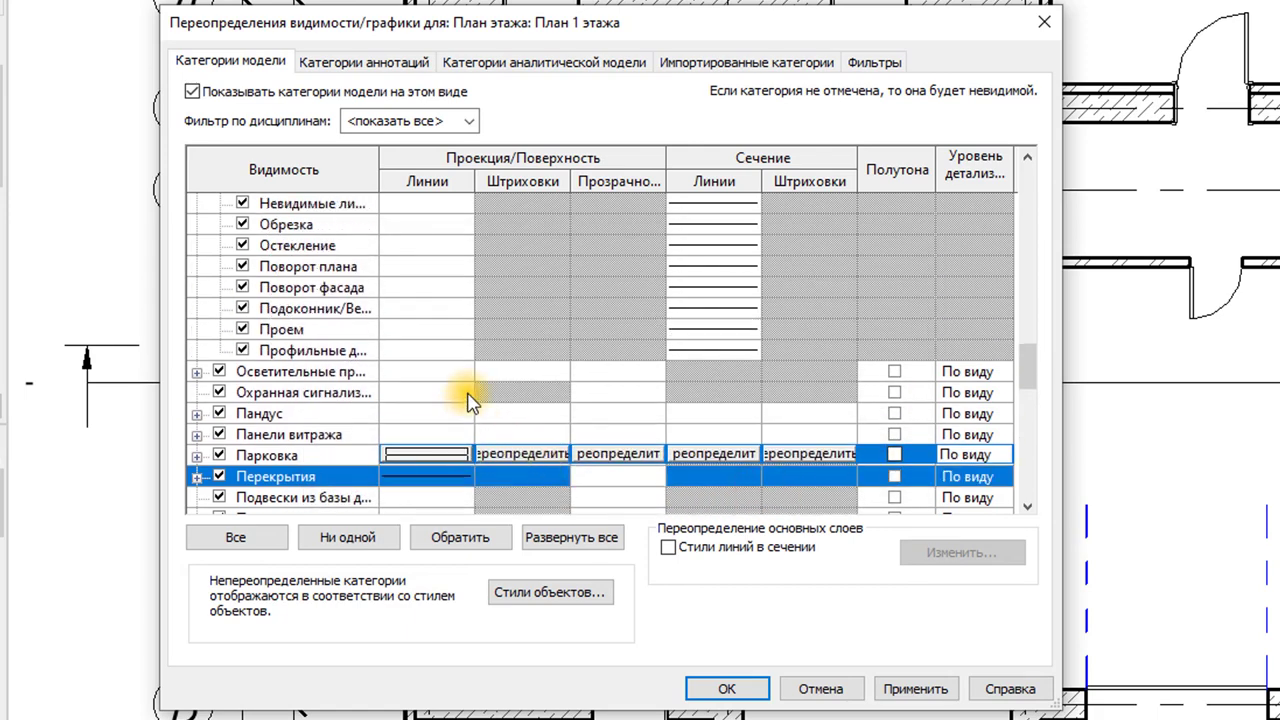
{"action": "scroll", "coordinate": [486, 400], "scroll_direction": "up", "scroll_amount": 2}
{"action": "scroll", "coordinate": [486, 400], "scroll_direction": "up", "scroll_amount": 2}
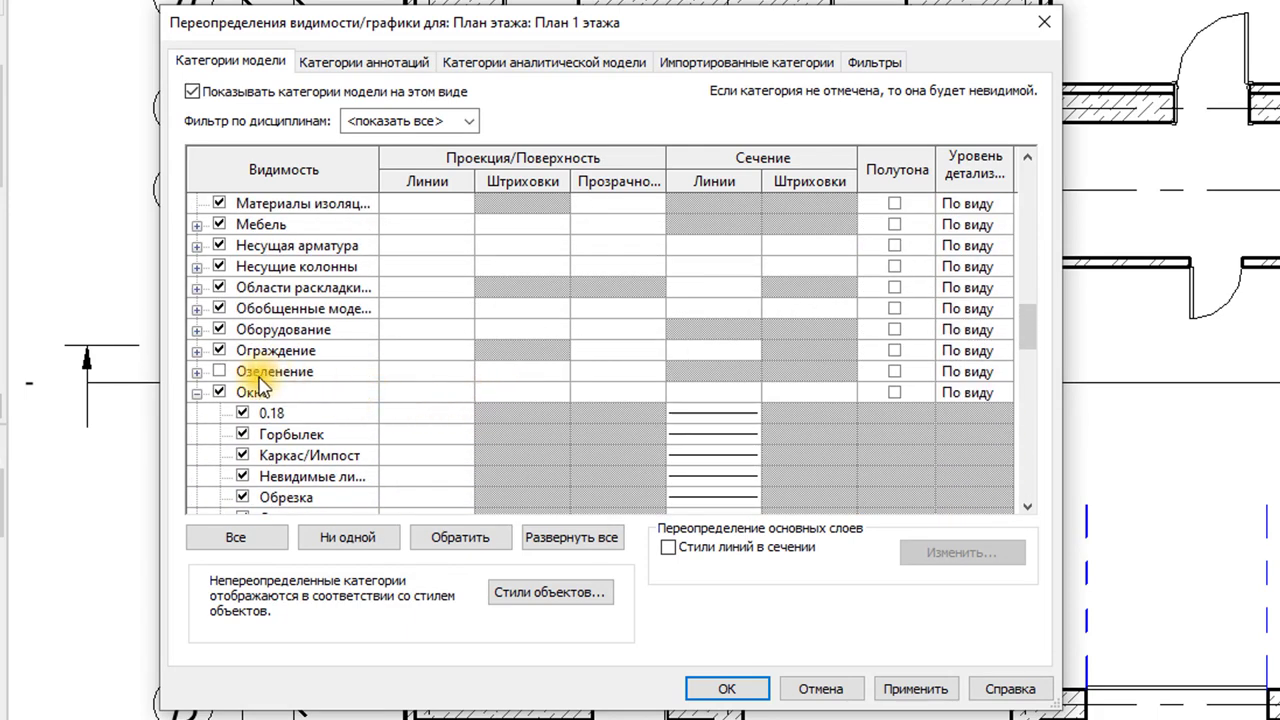
{"action": "left_click", "coordinate": [708, 356]}
{"action": "left_click", "coordinate": [710, 352]}
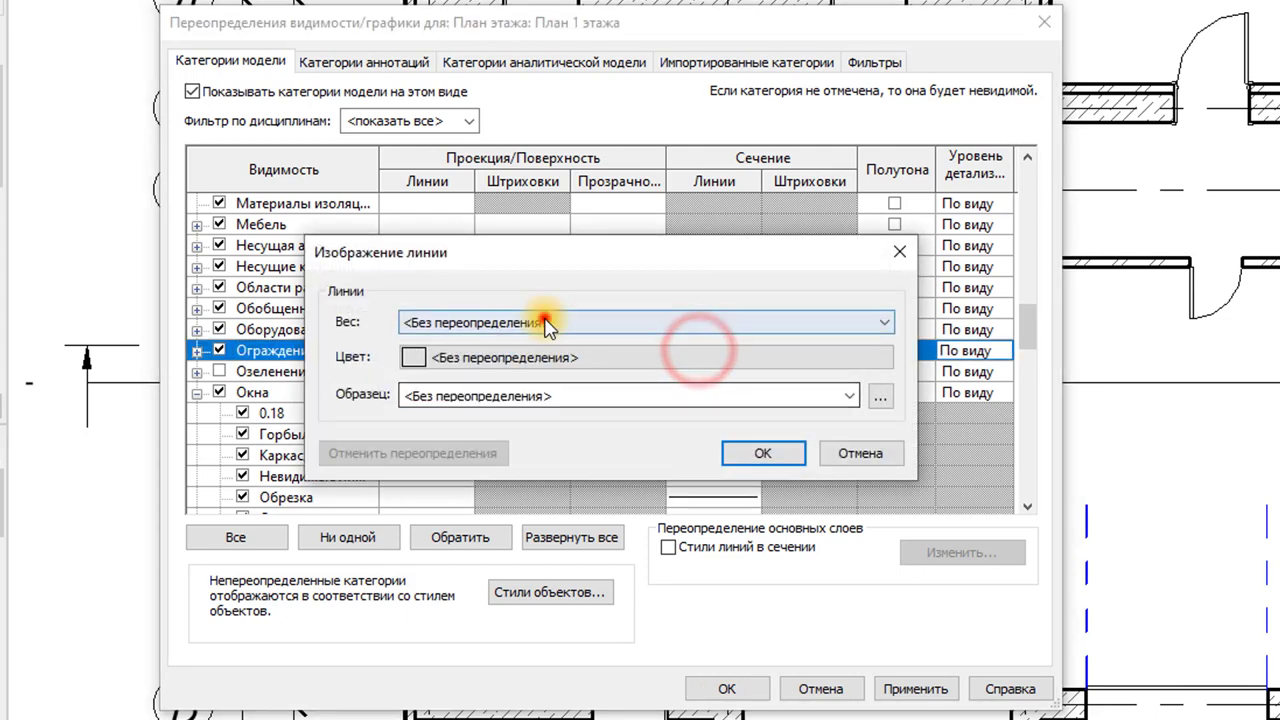
{"action": "left_click", "coordinate": [546, 325]}
{"action": "left_click", "coordinate": [466, 378]}
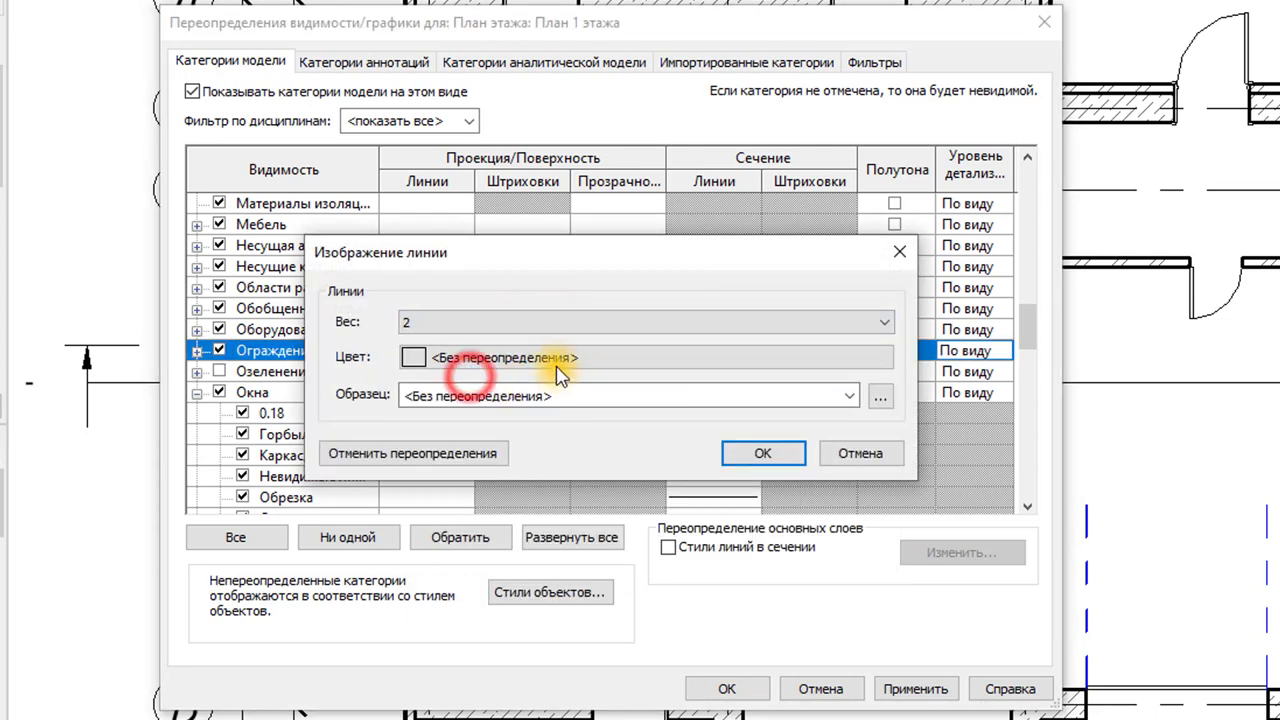
{"action": "left_click", "coordinate": [763, 453]}
{"action": "left_click", "coordinate": [447, 354]}
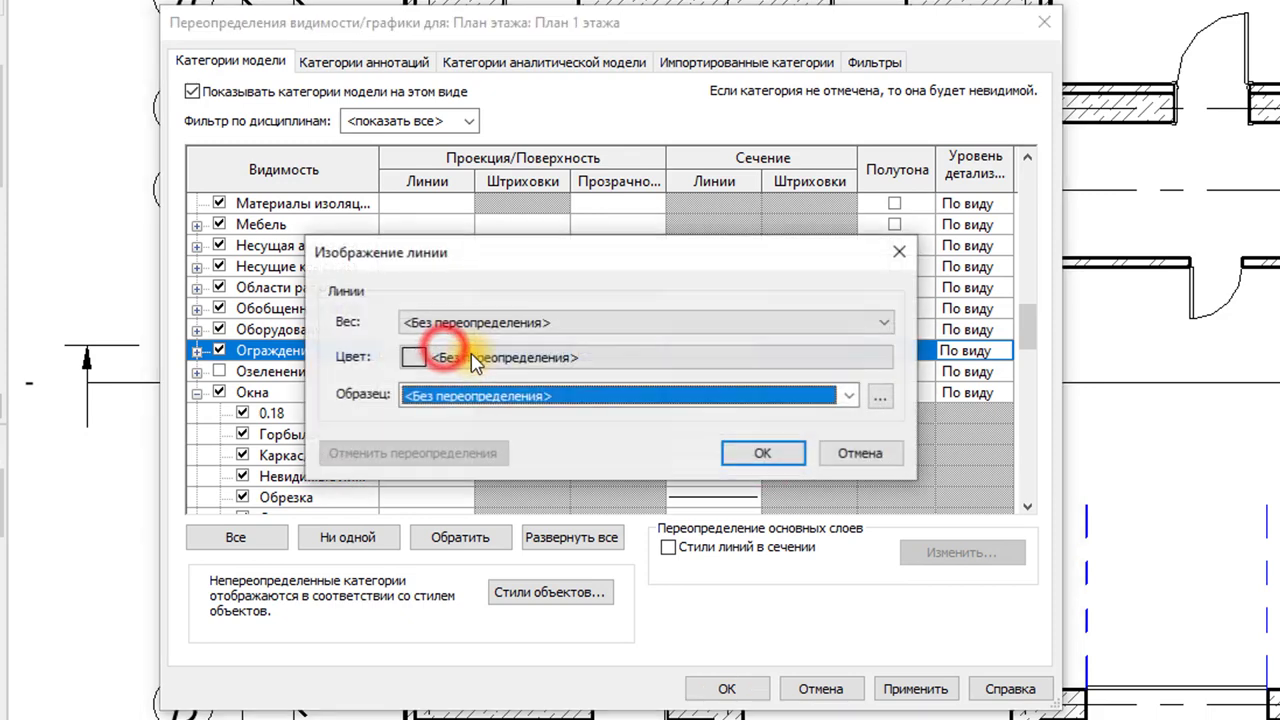
{"action": "left_click", "coordinate": [480, 322]}
{"action": "left_click", "coordinate": [466, 378]}
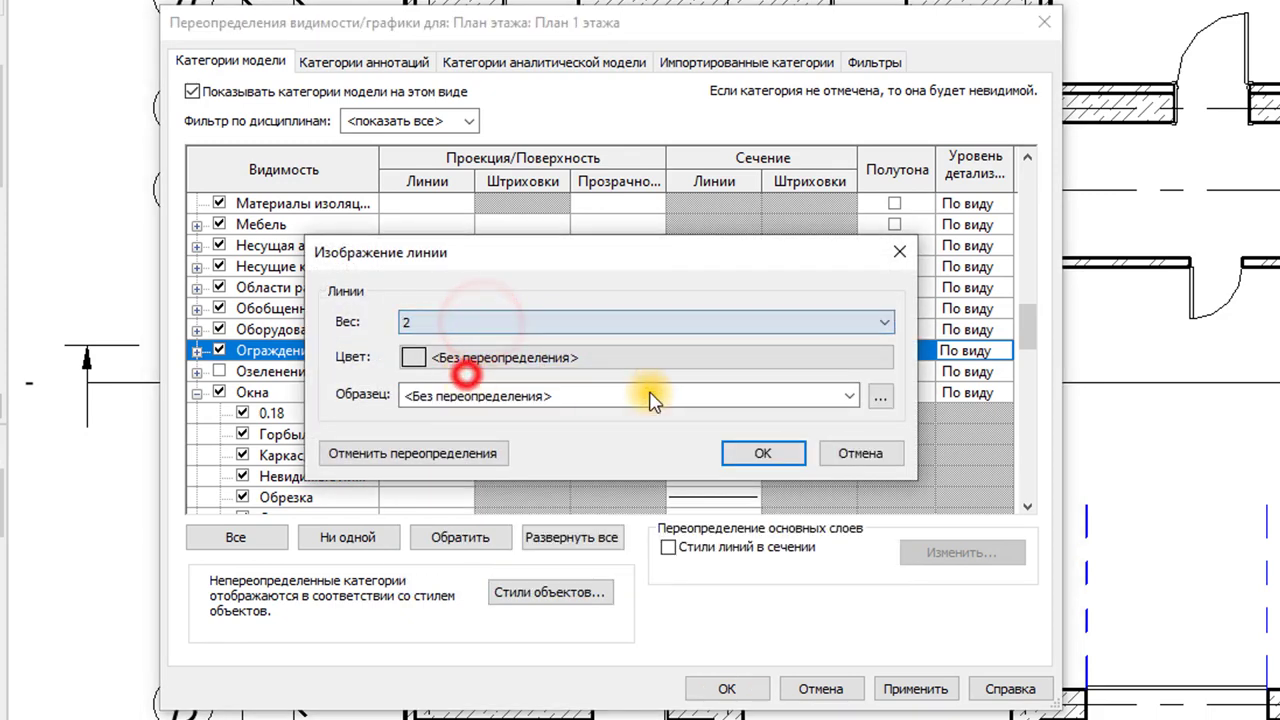
{"action": "left_click", "coordinate": [763, 453]}
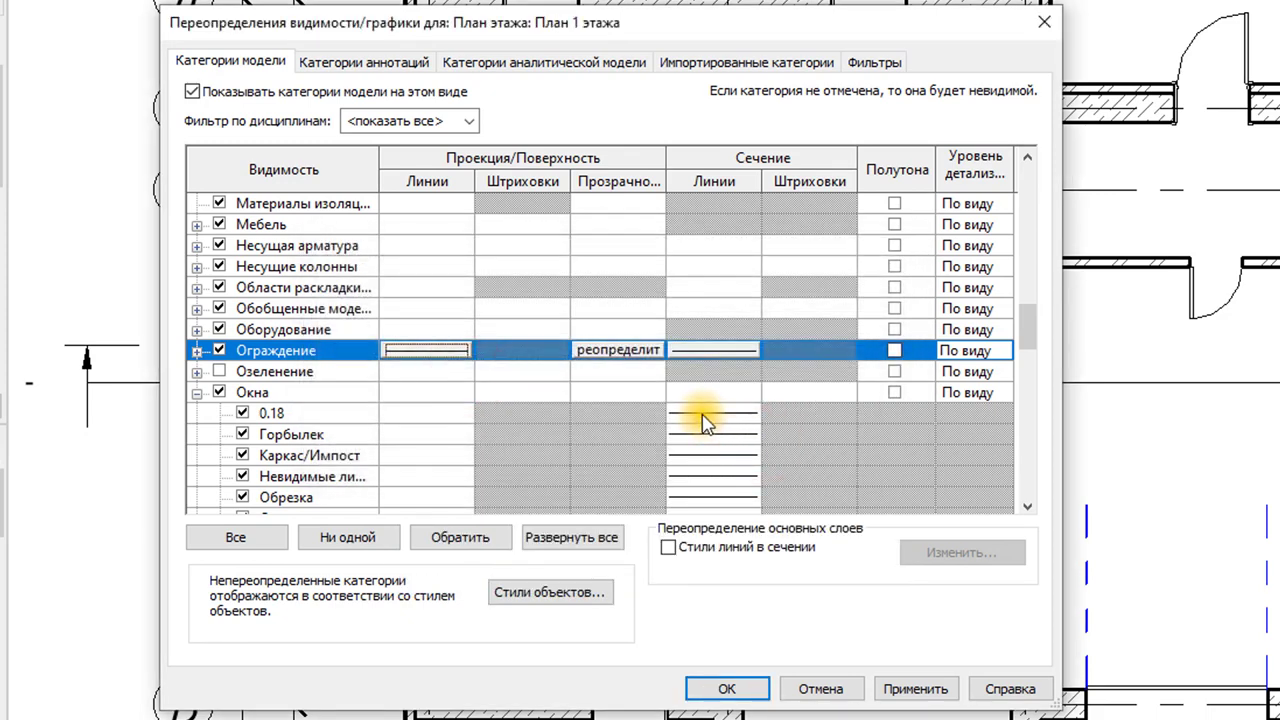
Step: Expand the Лестницы category and select all of its subcategories
{"action": "scroll", "coordinate": [497, 392], "scroll_direction": "down", "scroll_amount": 3}
{"action": "scroll", "coordinate": [491, 380], "scroll_direction": "down", "scroll_amount": 2}
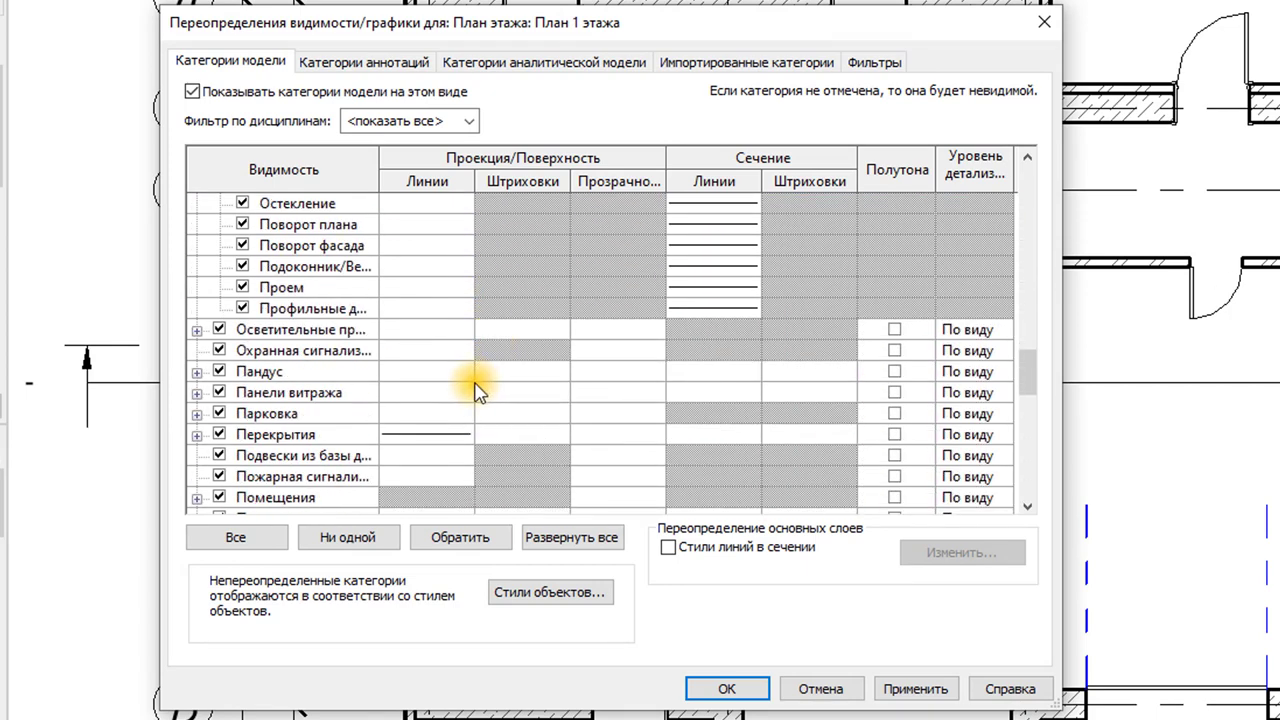
{"action": "scroll", "coordinate": [371, 371], "scroll_direction": "down", "scroll_amount": 2}
{"action": "scroll", "coordinate": [371, 391], "scroll_direction": "down", "scroll_amount": 2}
{"action": "scroll", "coordinate": [341, 396], "scroll_direction": "down", "scroll_amount": 2}
{"action": "scroll", "coordinate": [338, 400], "scroll_direction": "down", "scroll_amount": 2}
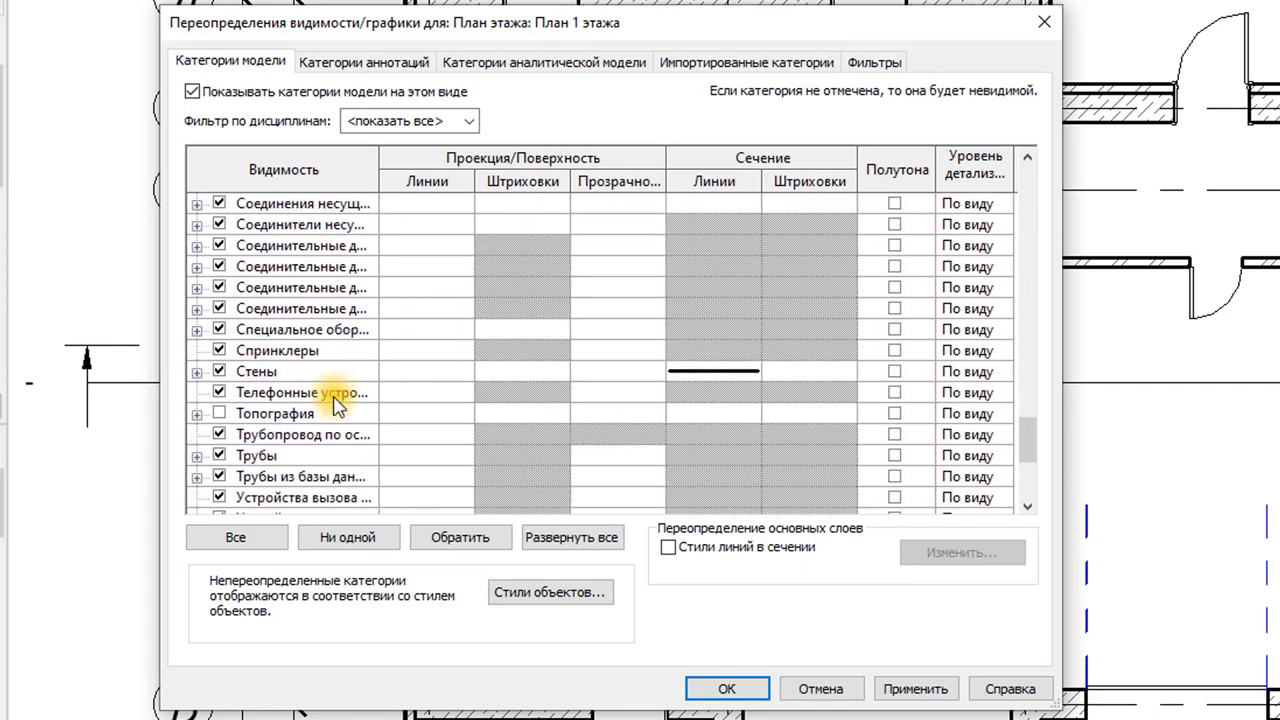
{"action": "scroll", "coordinate": [336, 402], "scroll_direction": "down", "scroll_amount": 3}
{"action": "scroll", "coordinate": [333, 404], "scroll_direction": "up", "scroll_amount": 3}
{"action": "scroll", "coordinate": [333, 404], "scroll_direction": "up", "scroll_amount": 3}
{"action": "scroll", "coordinate": [330, 404], "scroll_direction": "up", "scroll_amount": 3}
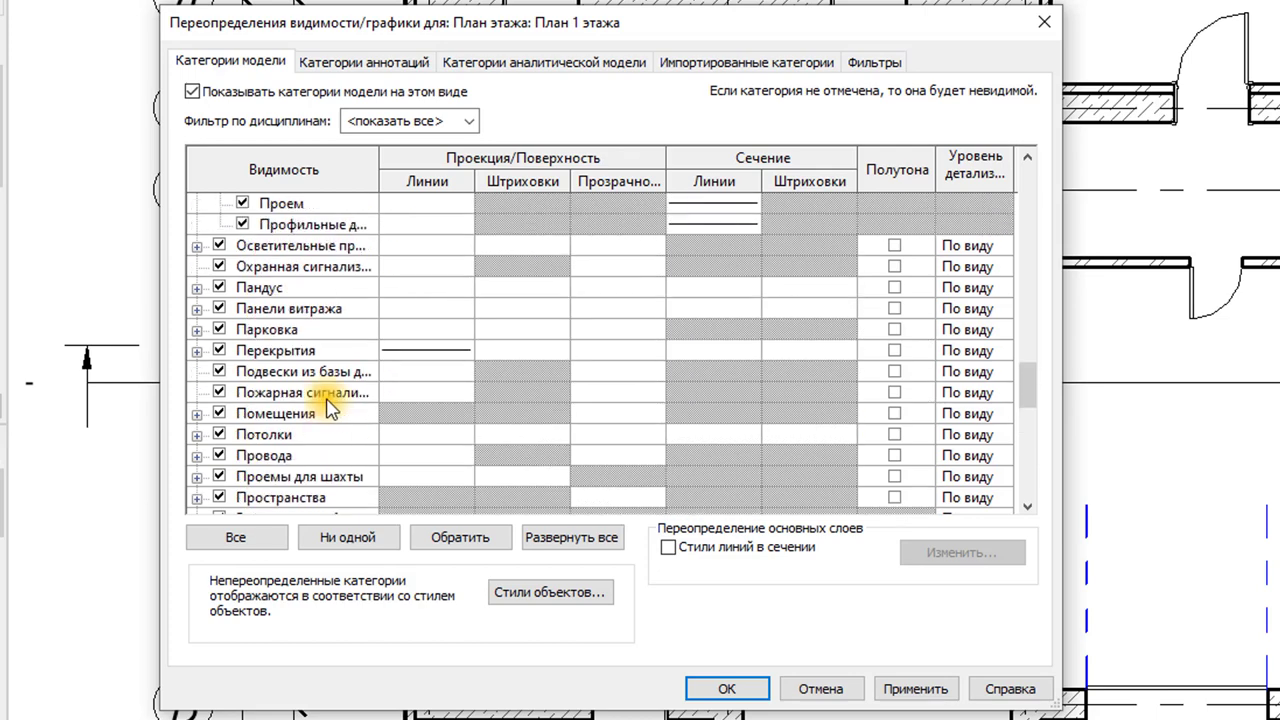
{"action": "scroll", "coordinate": [327, 404], "scroll_direction": "up", "scroll_amount": 3}
{"action": "scroll", "coordinate": [322, 404], "scroll_direction": "up", "scroll_amount": 3}
{"action": "scroll", "coordinate": [322, 404], "scroll_direction": "up", "scroll_amount": 3}
{"action": "scroll", "coordinate": [288, 333], "scroll_direction": "up", "scroll_amount": 1}
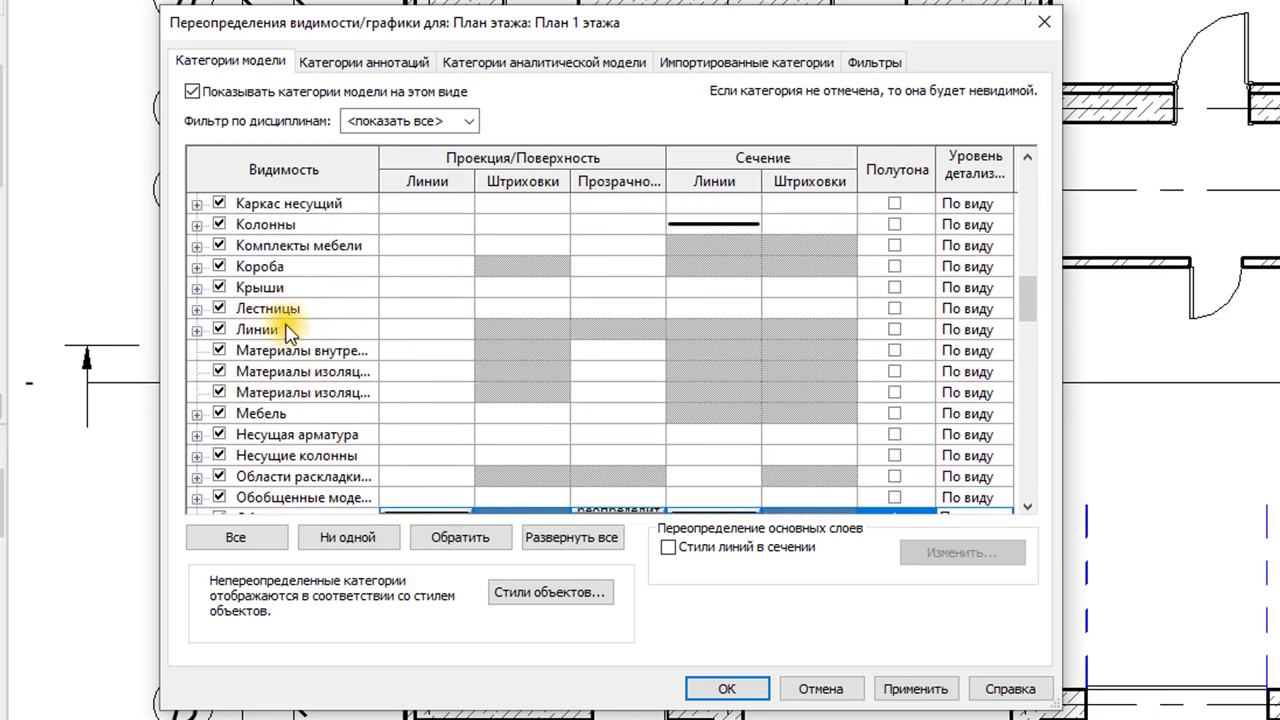
{"action": "left_click", "coordinate": [197, 310]}
{"action": "left_click", "coordinate": [423, 265]}
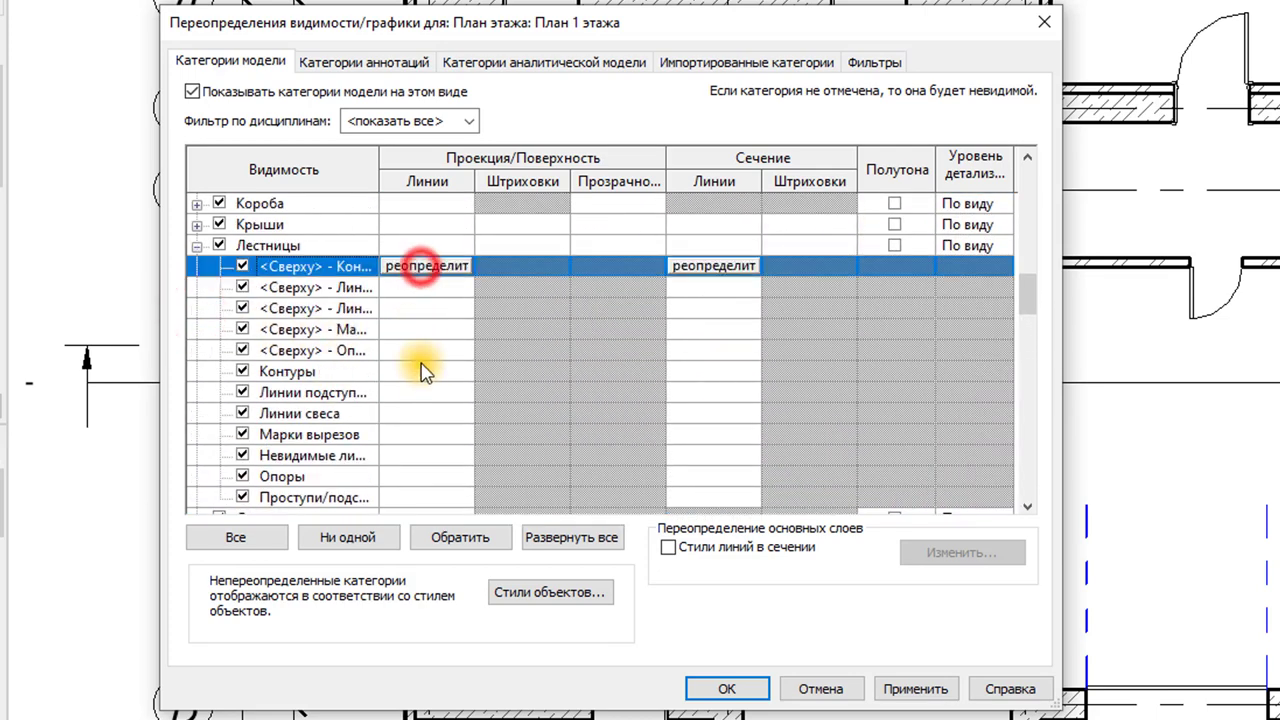
{"action": "left_click", "coordinate": [425, 497], "text": "shift"}
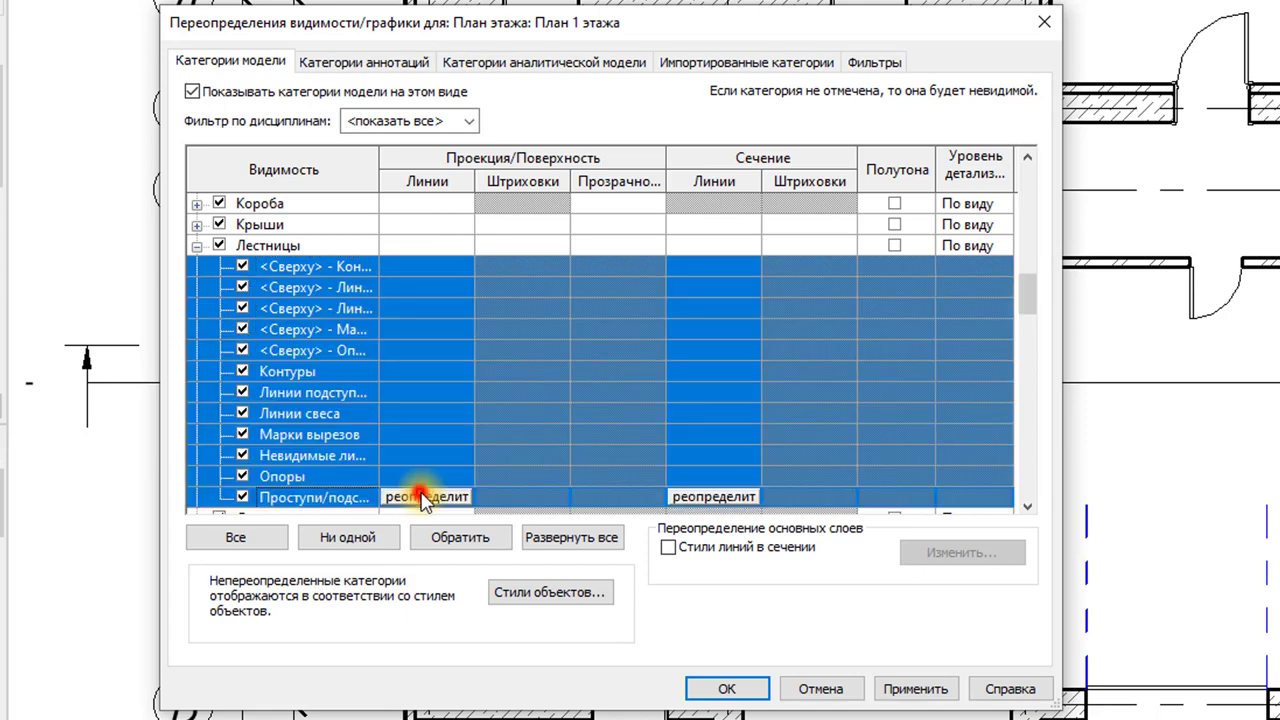
Step: Override the stair subcategories' cut and projection lines to weight 2
{"action": "left_click", "coordinate": [714, 497]}
{"action": "left_click", "coordinate": [530, 321]}
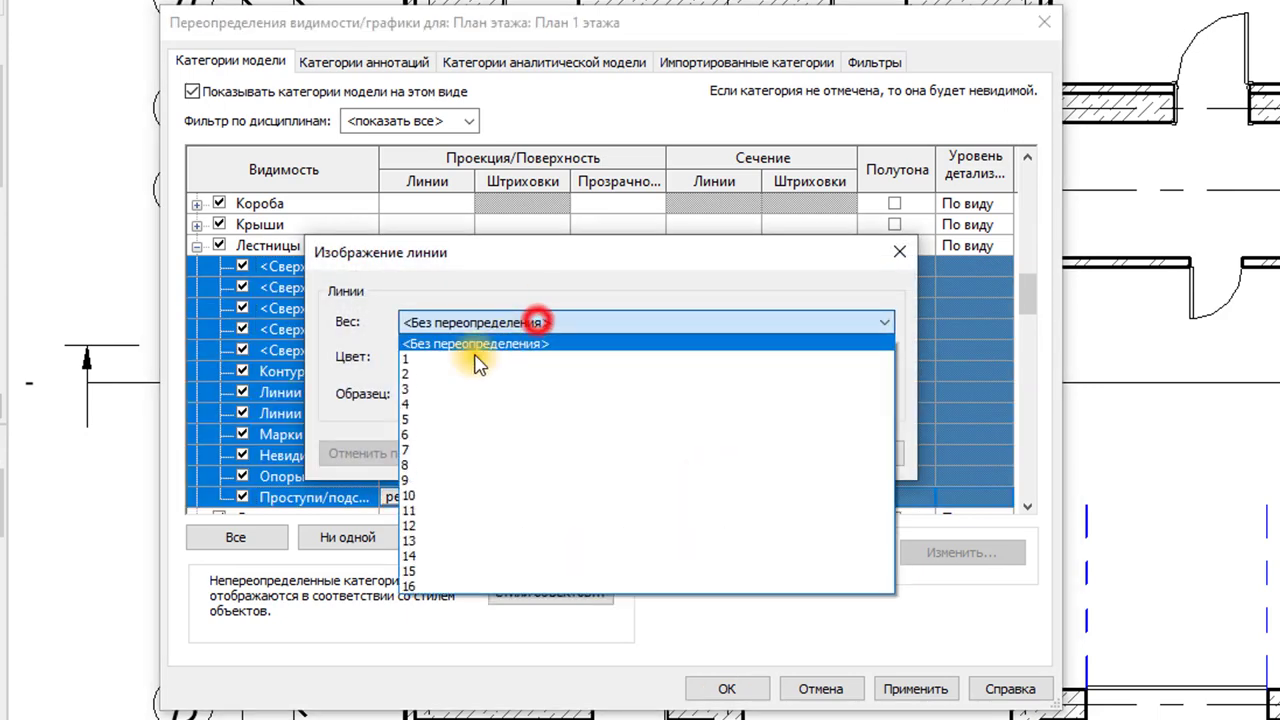
{"action": "left_click", "coordinate": [441, 366]}
{"action": "left_click", "coordinate": [735, 452]}
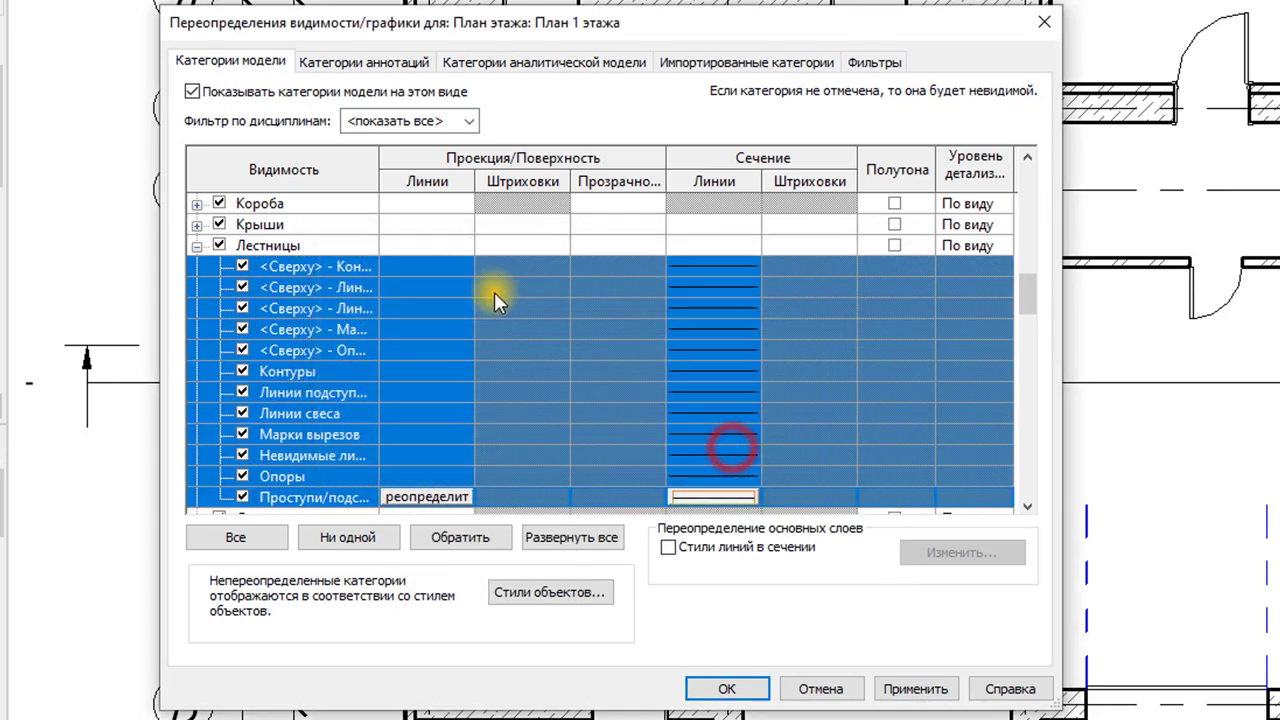
{"action": "left_click", "coordinate": [422, 497]}
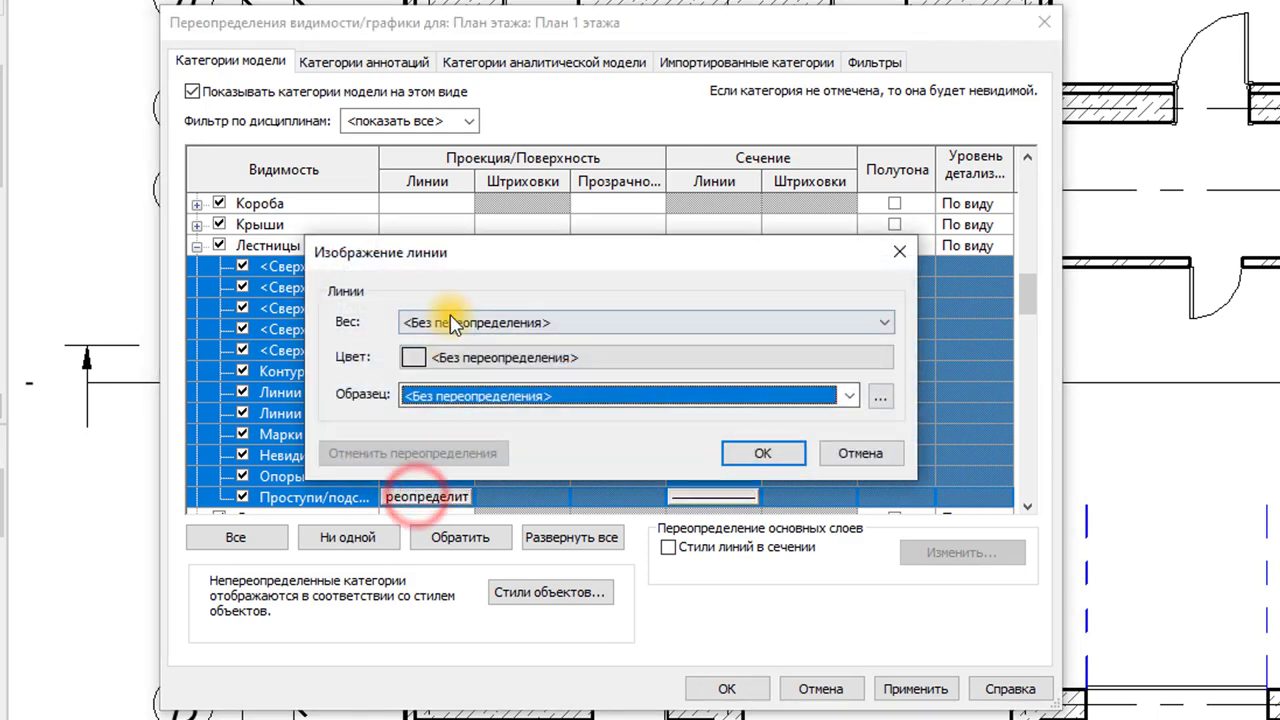
{"action": "left_click", "coordinate": [449, 318]}
{"action": "left_click", "coordinate": [437, 376]}
{"action": "left_click", "coordinate": [766, 452]}
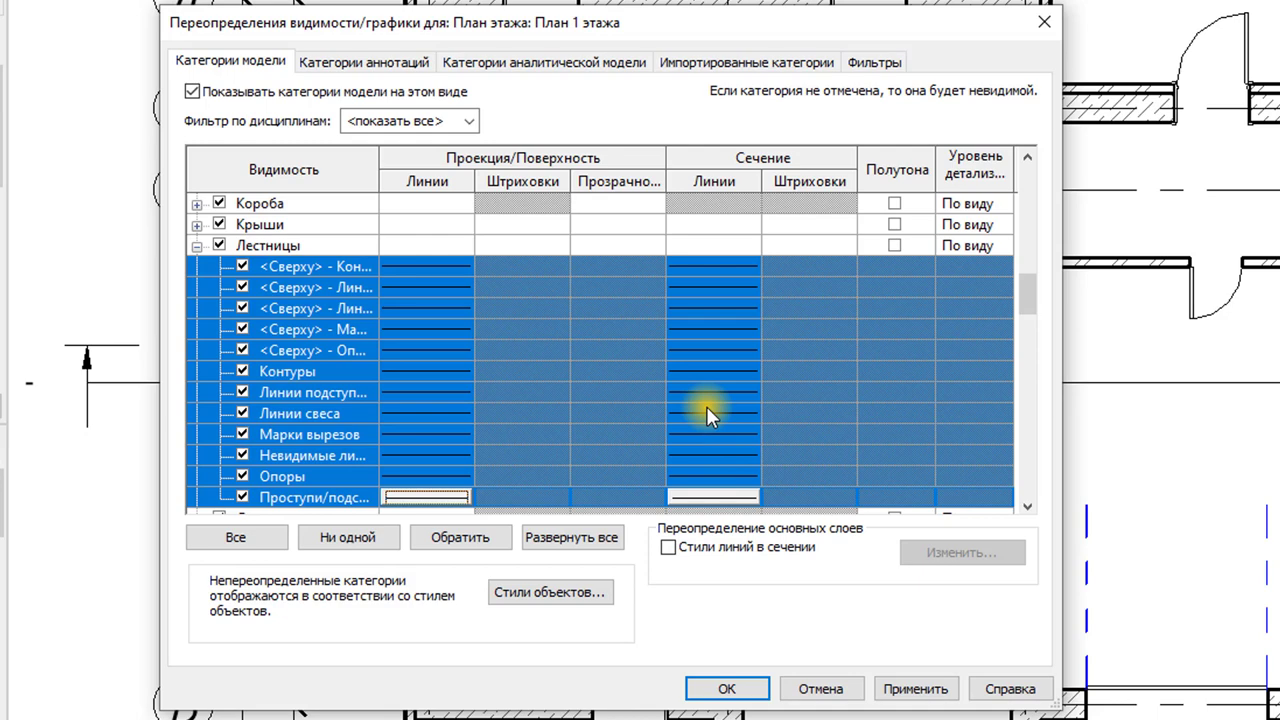
Step: Give the Лестницы row weight-2 projection and cut lines and confirm the overrides
{"action": "left_click", "coordinate": [422, 245]}
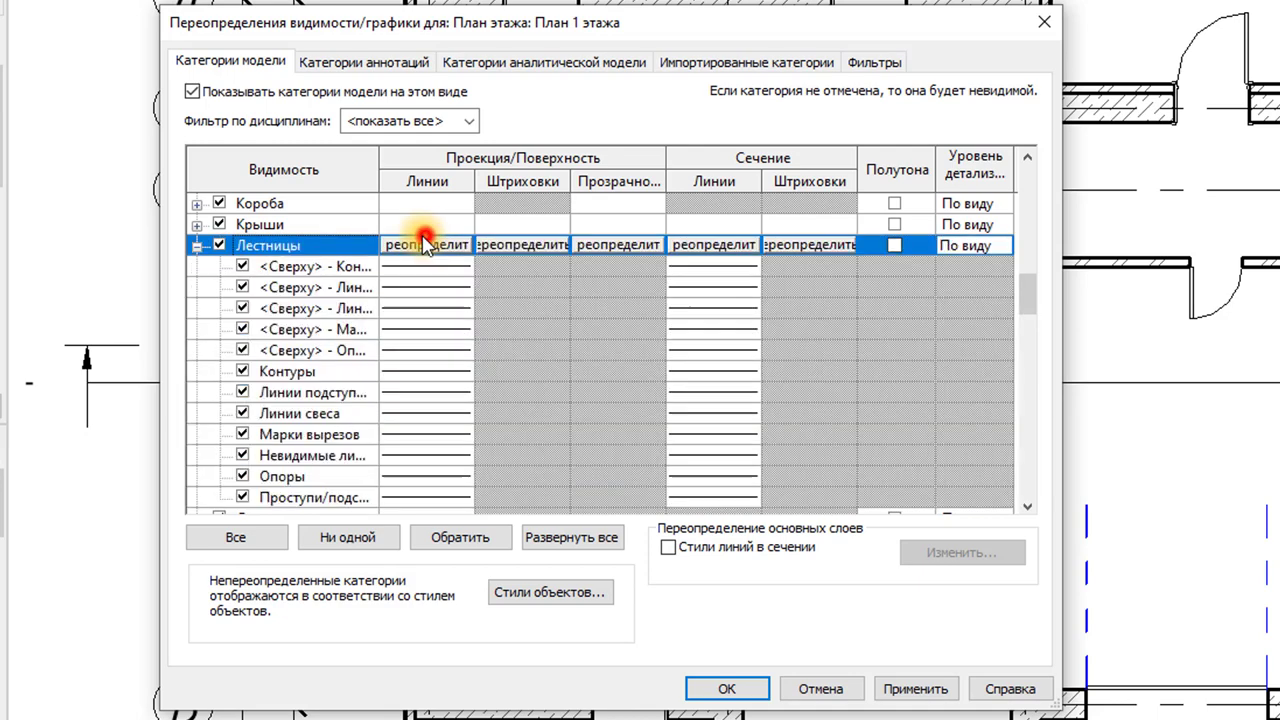
{"action": "left_click", "coordinate": [422, 248]}
{"action": "left_click", "coordinate": [480, 322]}
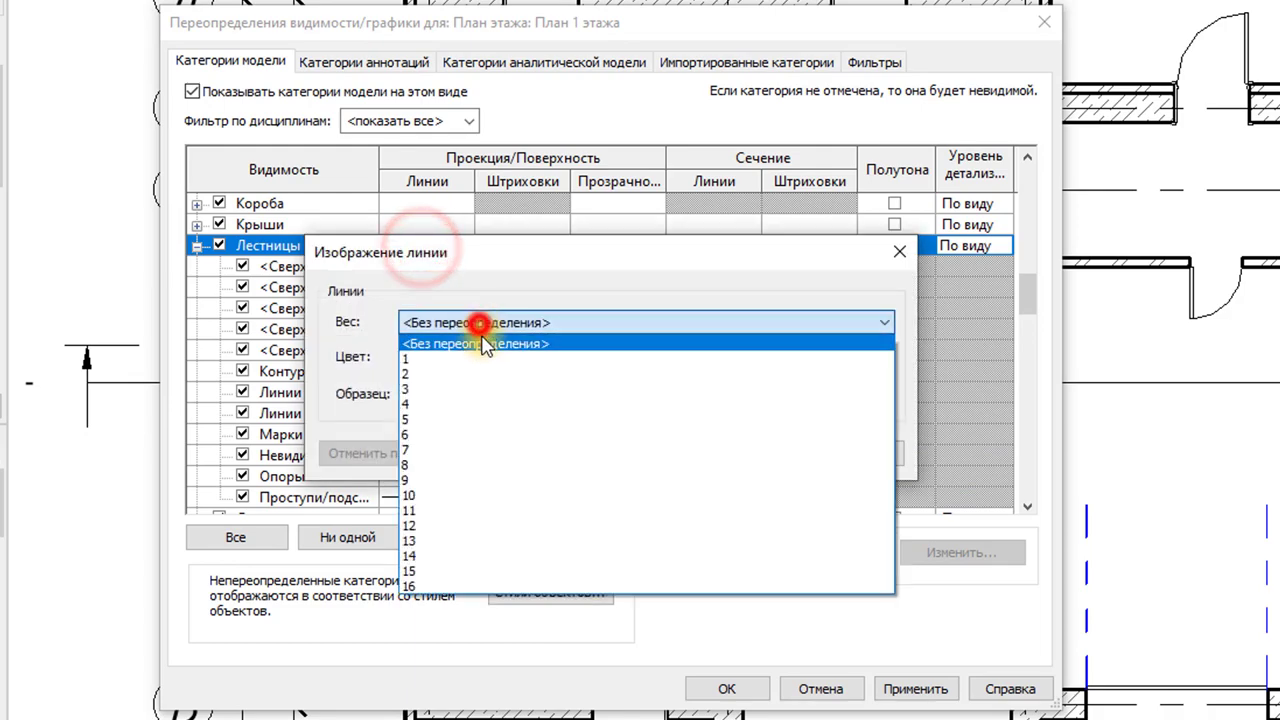
{"action": "left_click", "coordinate": [440, 374]}
{"action": "left_click", "coordinate": [766, 452]}
{"action": "left_click", "coordinate": [752, 255]}
{"action": "left_click", "coordinate": [752, 250]}
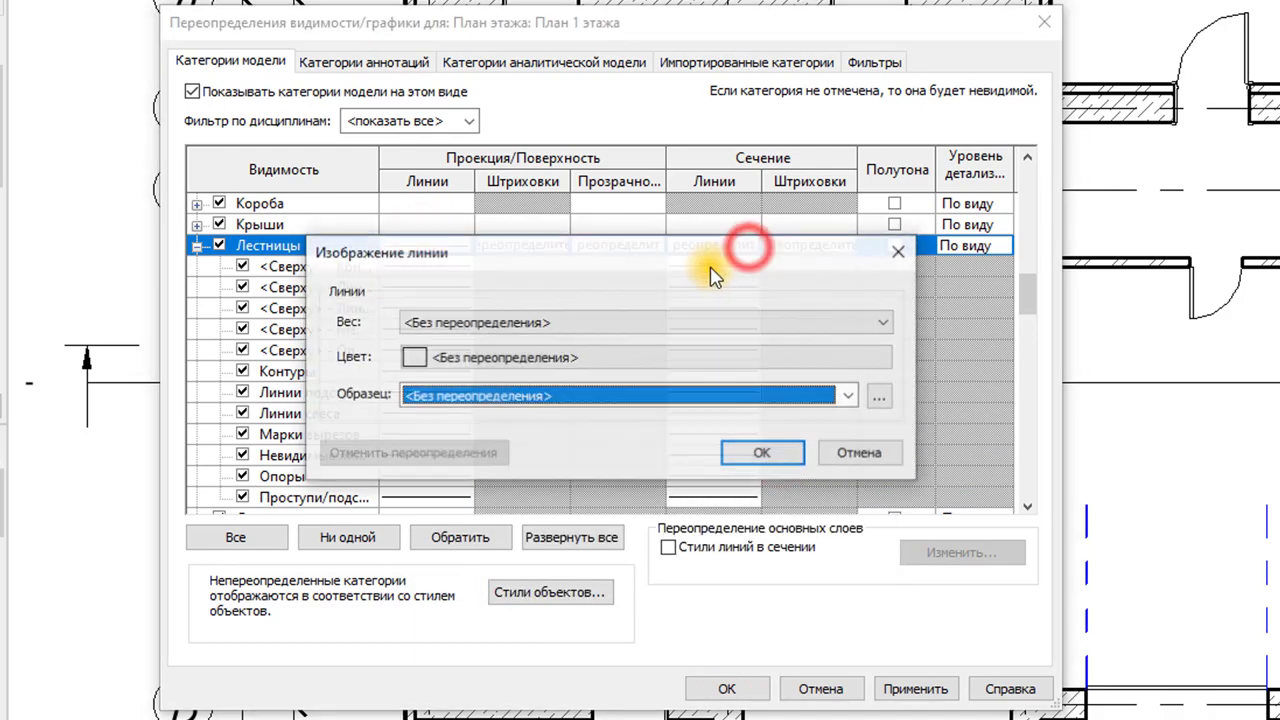
{"action": "left_click", "coordinate": [550, 322]}
{"action": "left_click", "coordinate": [476, 374]}
{"action": "left_click", "coordinate": [766, 452]}
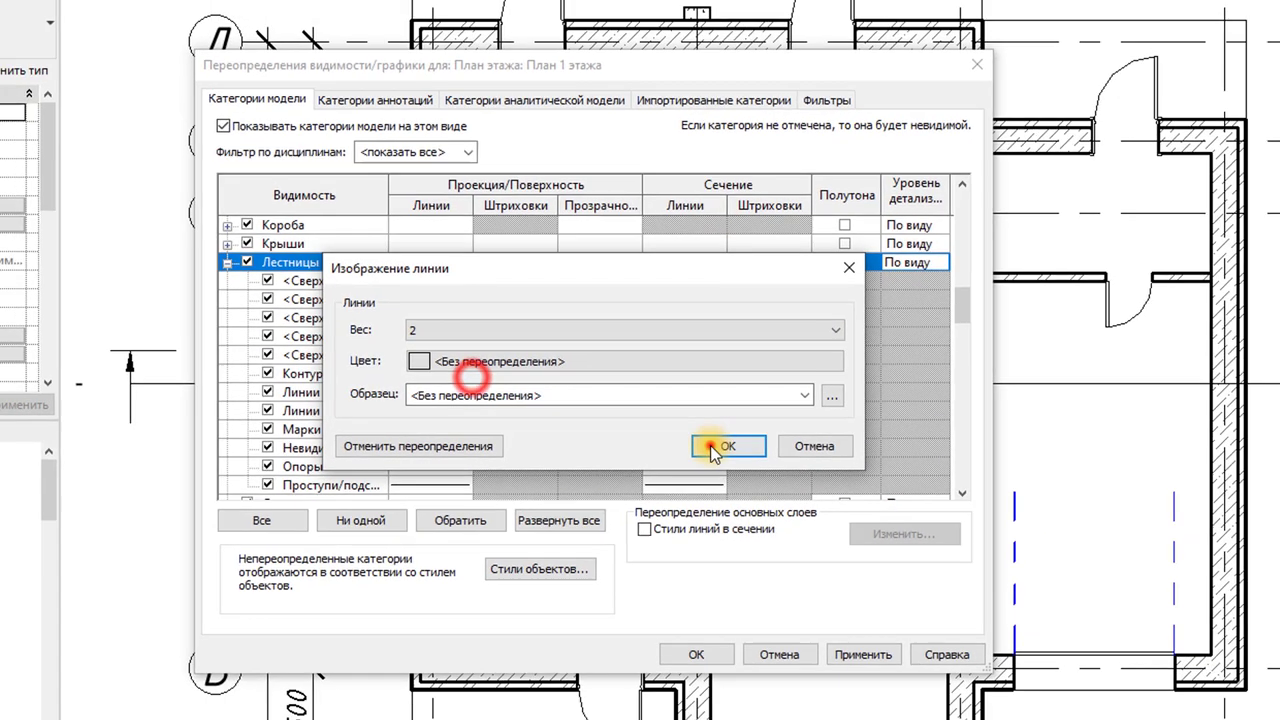
{"action": "left_click", "coordinate": [726, 688]}
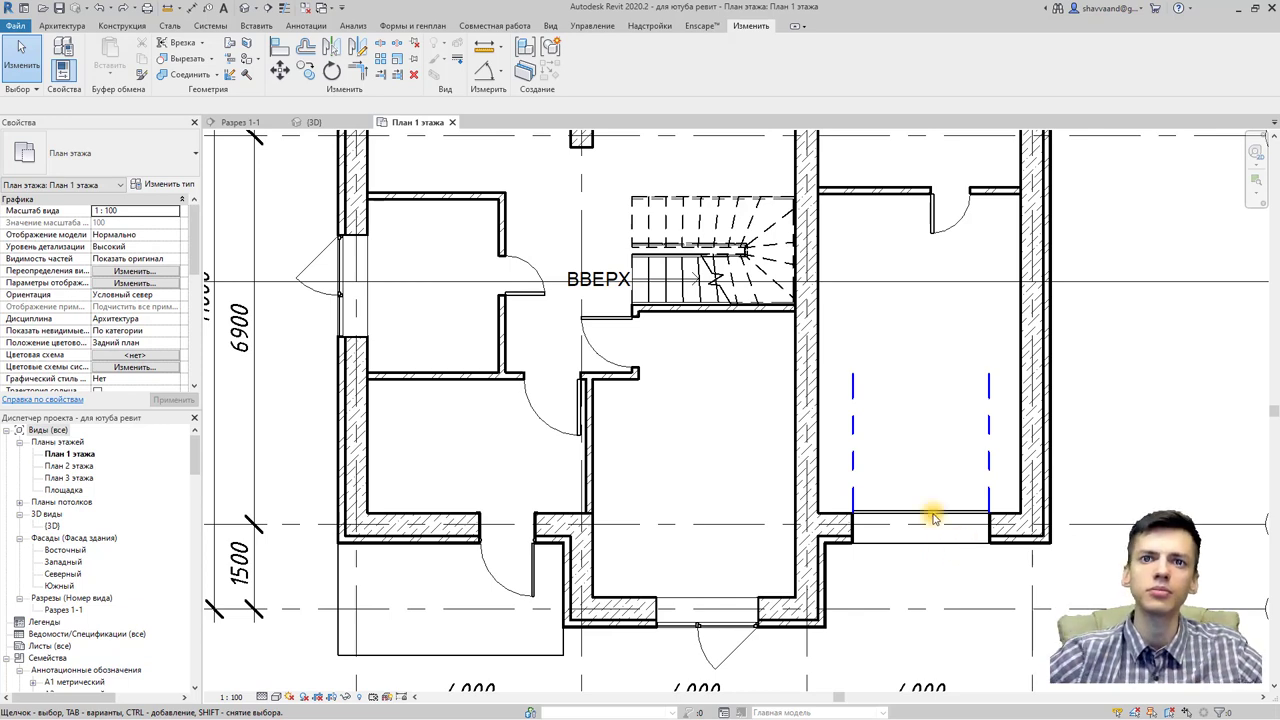
{"action": "scroll", "coordinate": [622, 565], "scroll_direction": "up", "scroll_amount": 1}
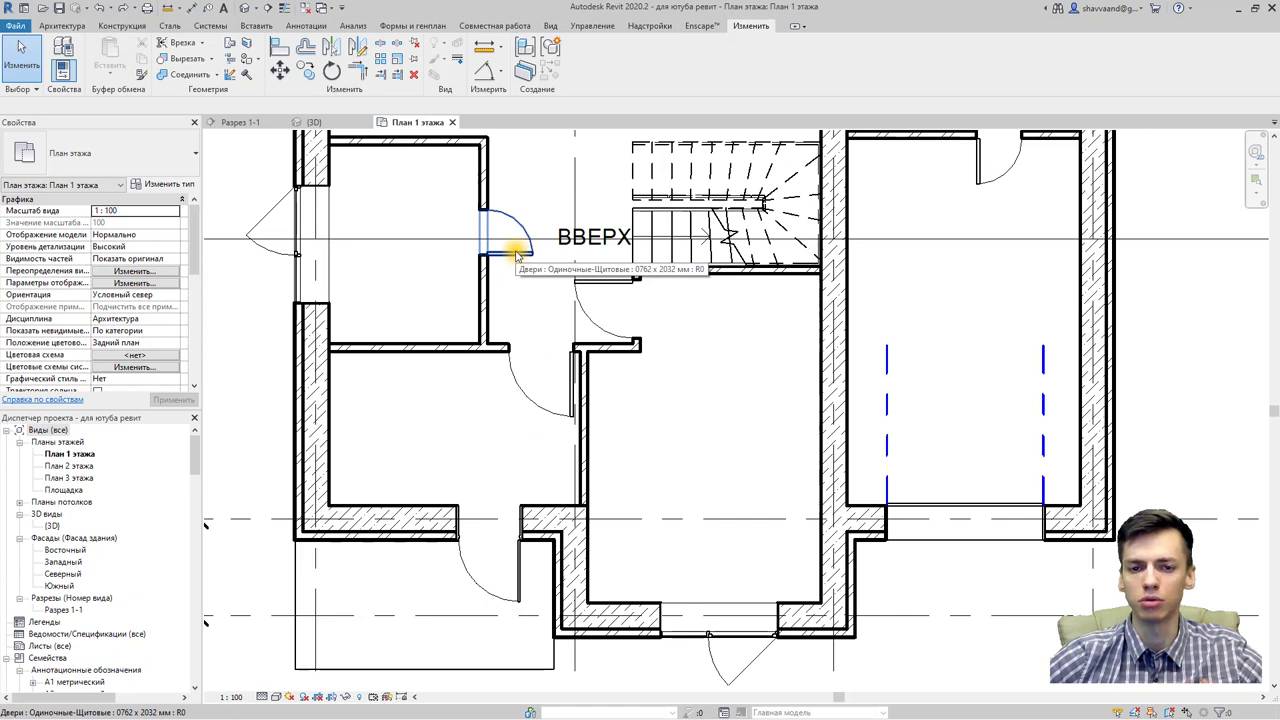
{"action": "middle_click_drag", "start_coordinate": [531, 349], "coordinate": [523, 285]}
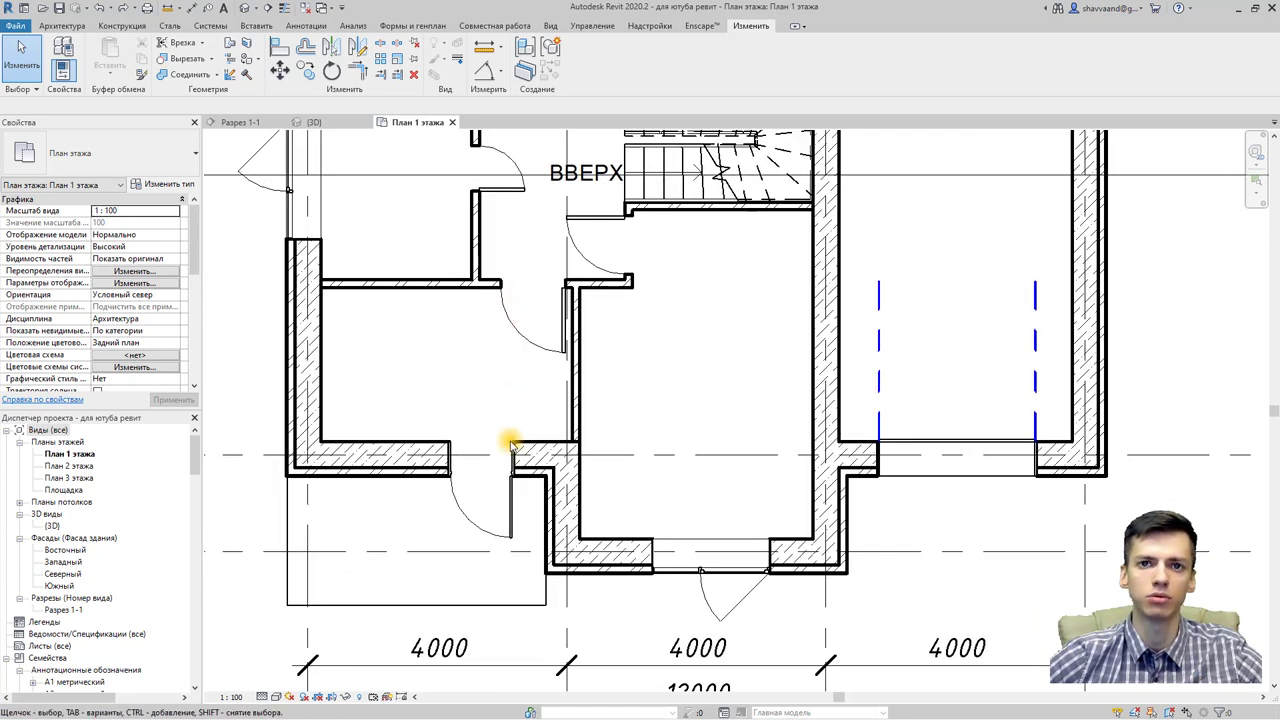
Step: Edit the glazed interior door's family and open its Опорный уровень floor plan
{"action": "left_click", "coordinate": [510, 500]}
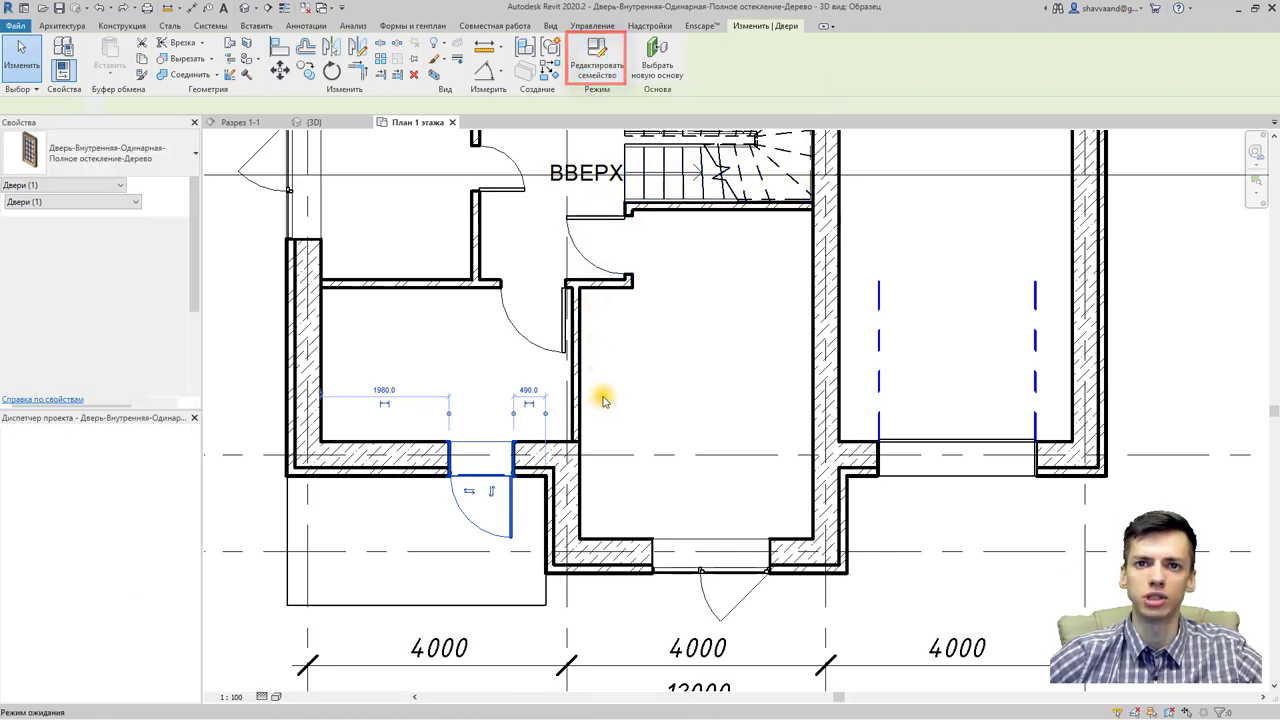
{"action": "left_click", "coordinate": [19, 442]}
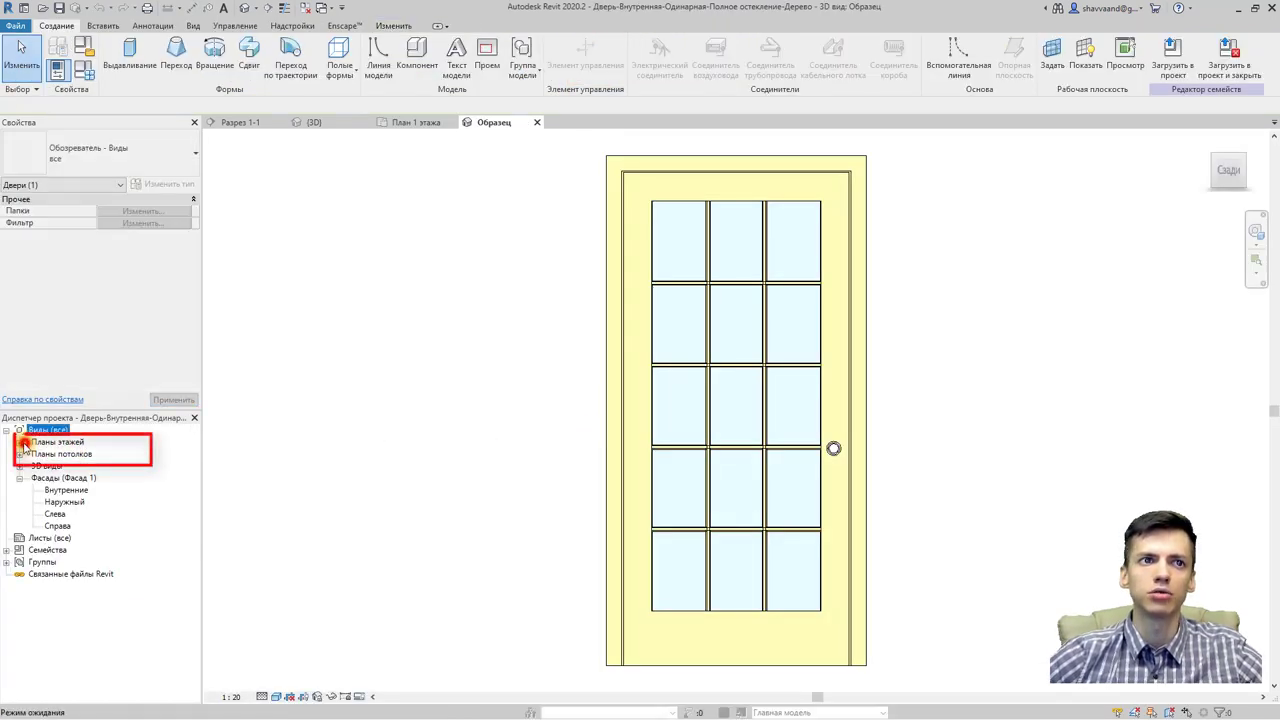
{"action": "left_click", "coordinate": [70, 454]}
{"action": "double_click", "coordinate": [68, 455]}
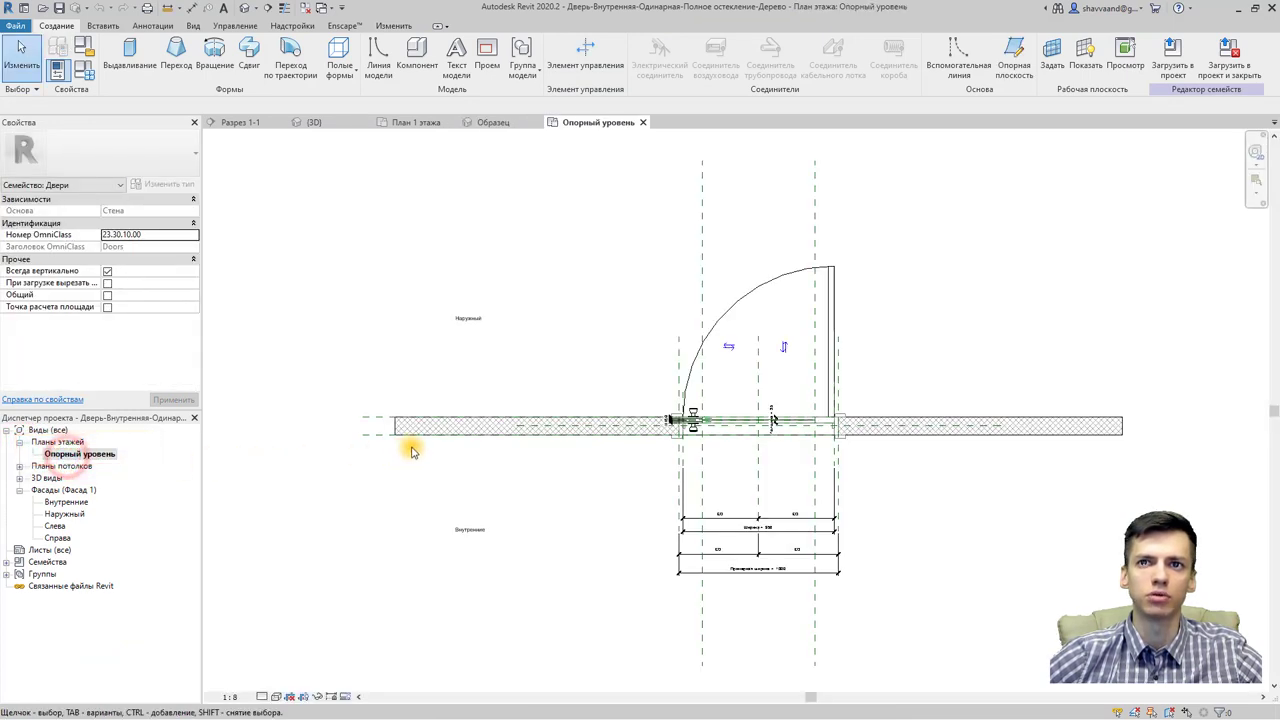
{"action": "left_click", "coordinate": [197, 27]}
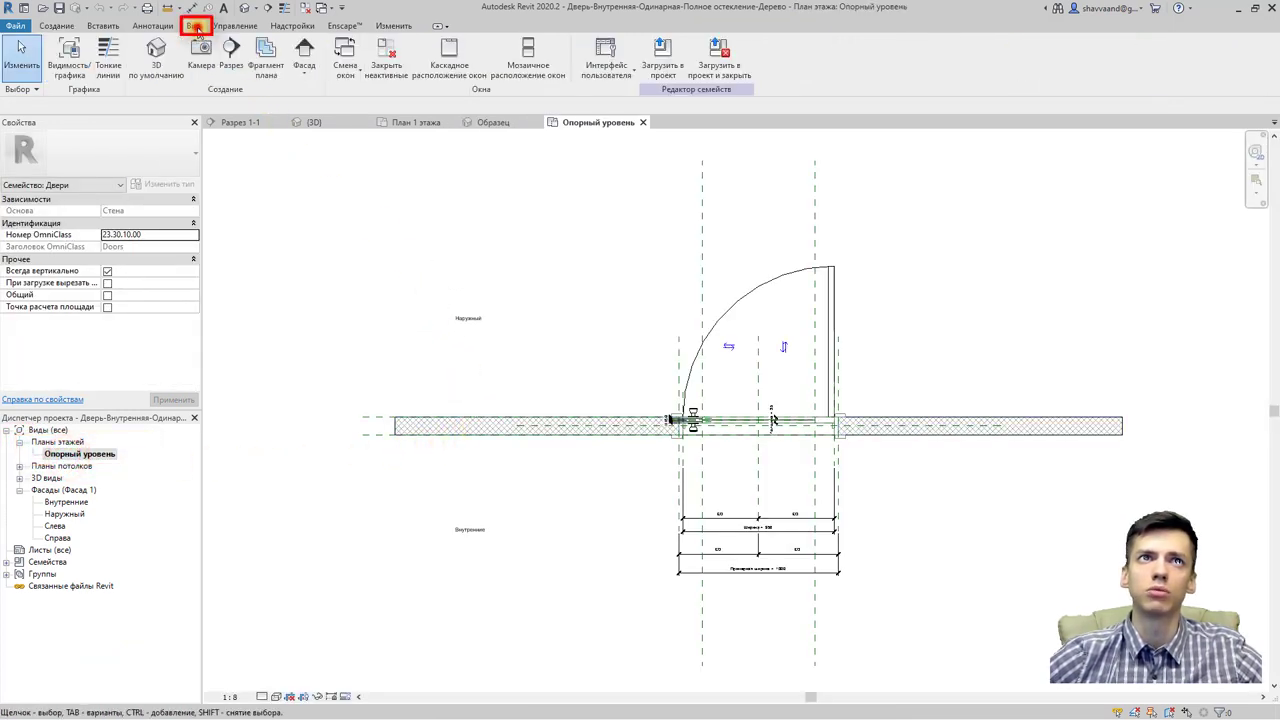
Step: Turn off Reference Planes, Dimensions and Levels in the plan's annotation visibility, then centre the door
{"action": "left_click", "coordinate": [63, 75]}
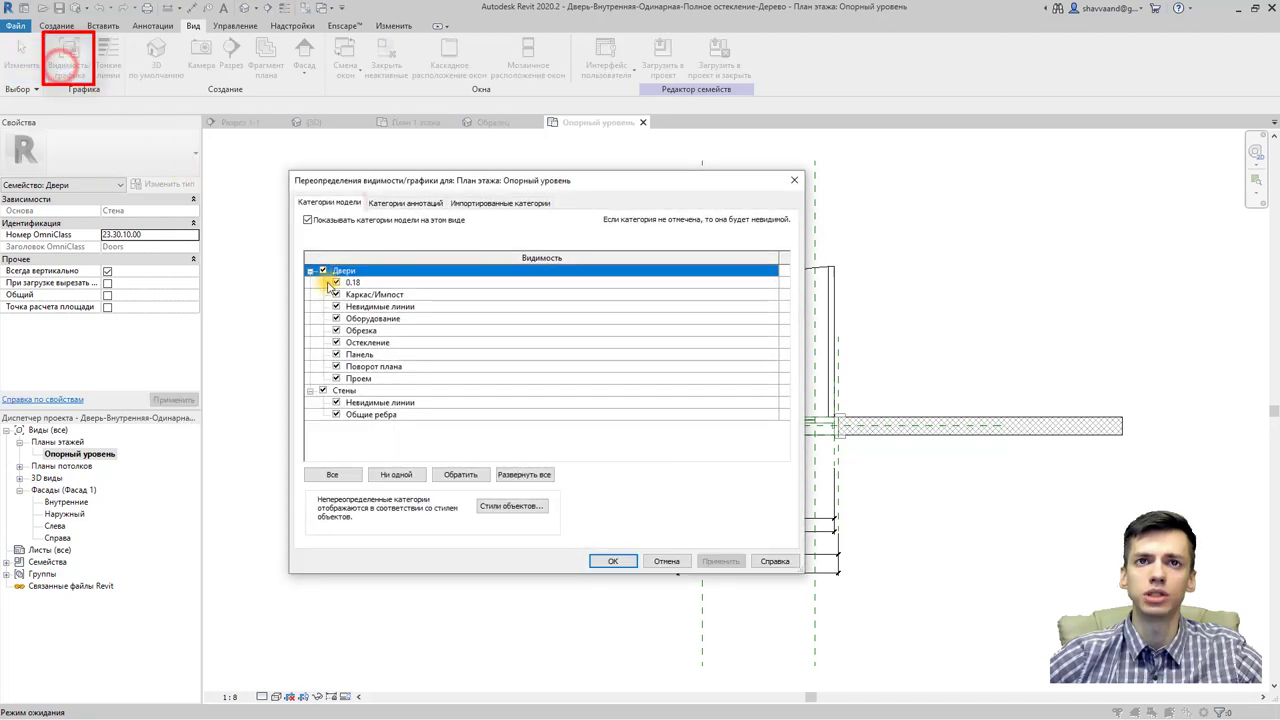
{"action": "left_click", "coordinate": [393, 205]}
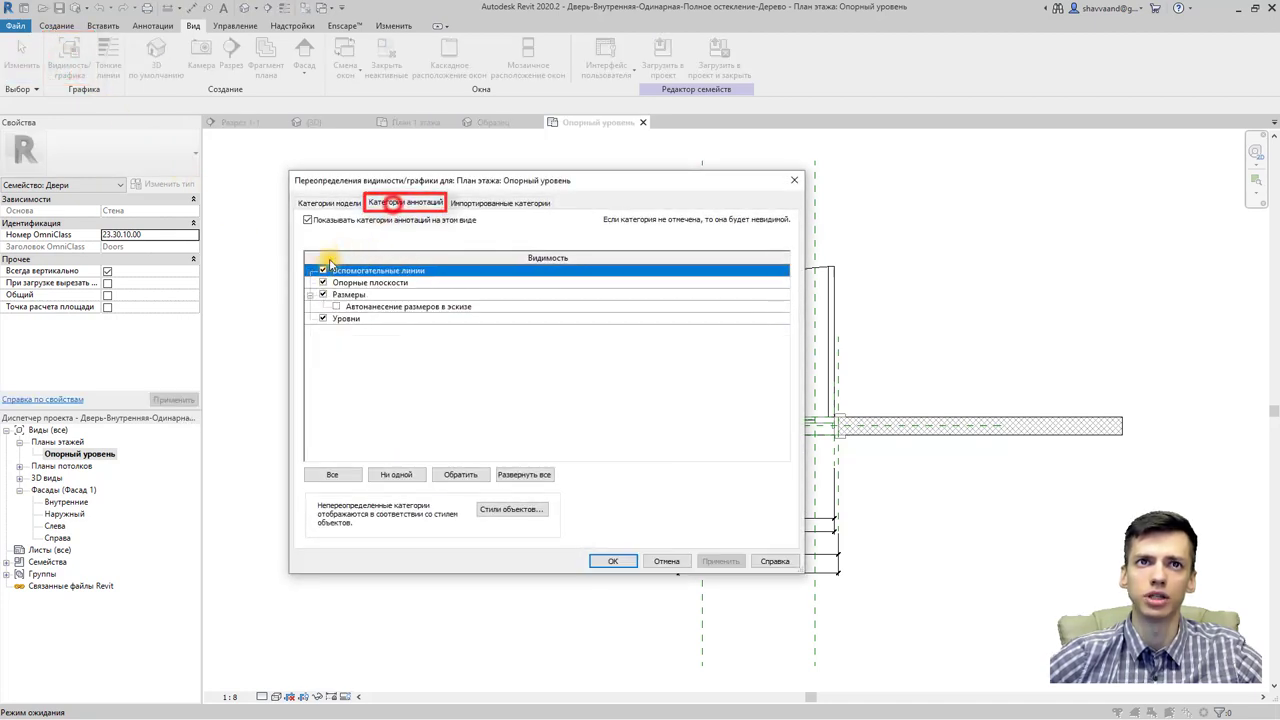
{"action": "left_click", "coordinate": [322, 282]}
{"action": "left_click", "coordinate": [322, 294]}
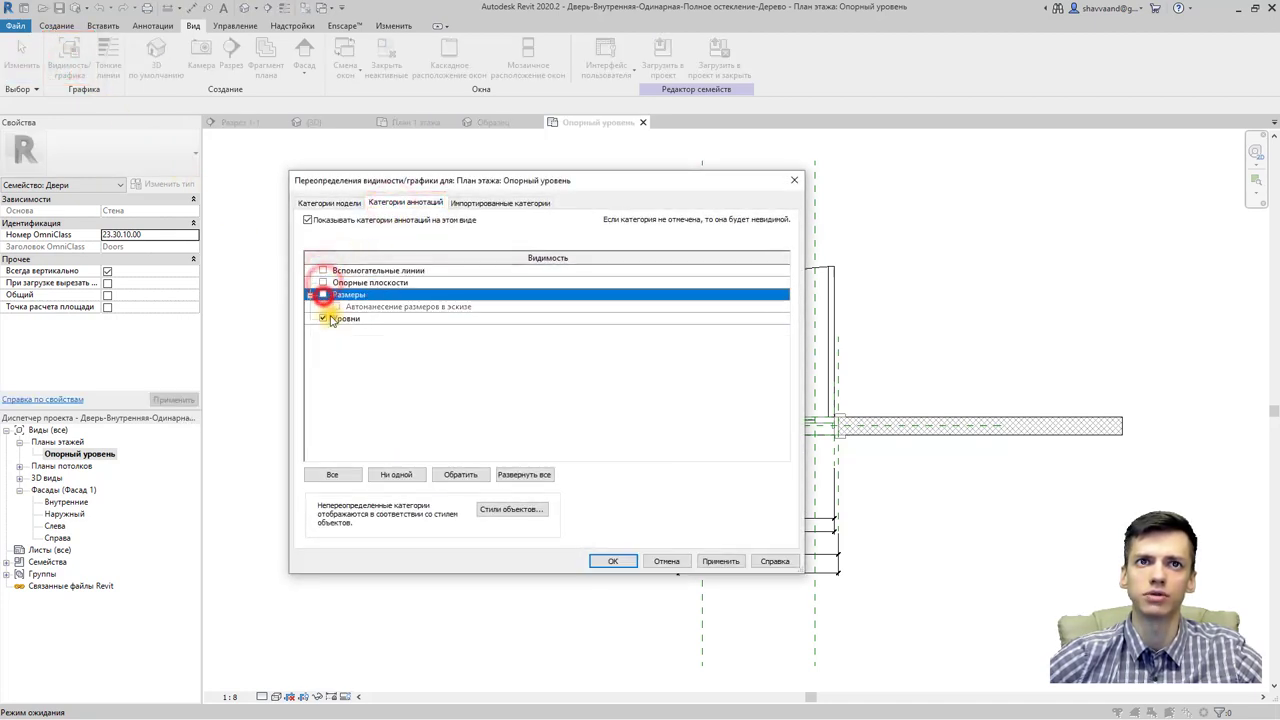
{"action": "left_click", "coordinate": [322, 318]}
{"action": "left_click", "coordinate": [608, 559]}
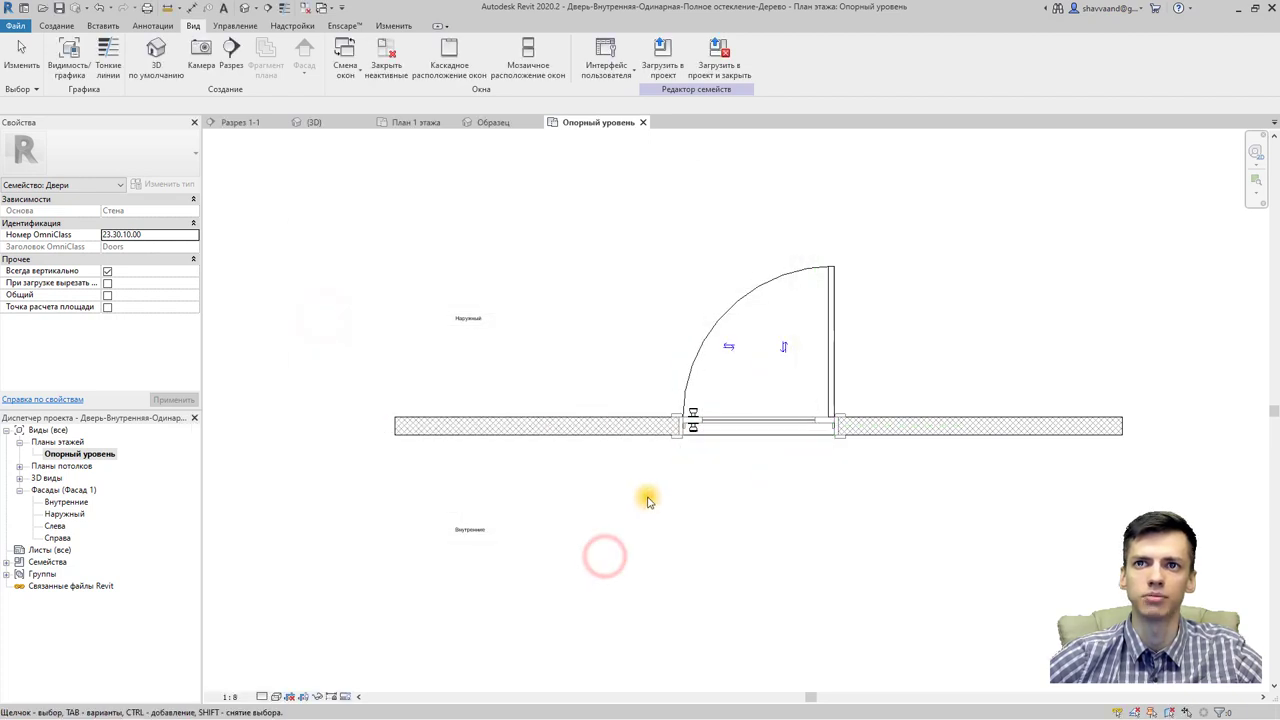
{"action": "middle_click_drag", "start_coordinate": [649, 497], "coordinate": [549, 488]}
{"action": "scroll", "coordinate": [588, 434], "scroll_direction": "up", "scroll_amount": 2}
{"action": "scroll", "coordinate": [543, 409], "scroll_direction": "down", "scroll_amount": 2}
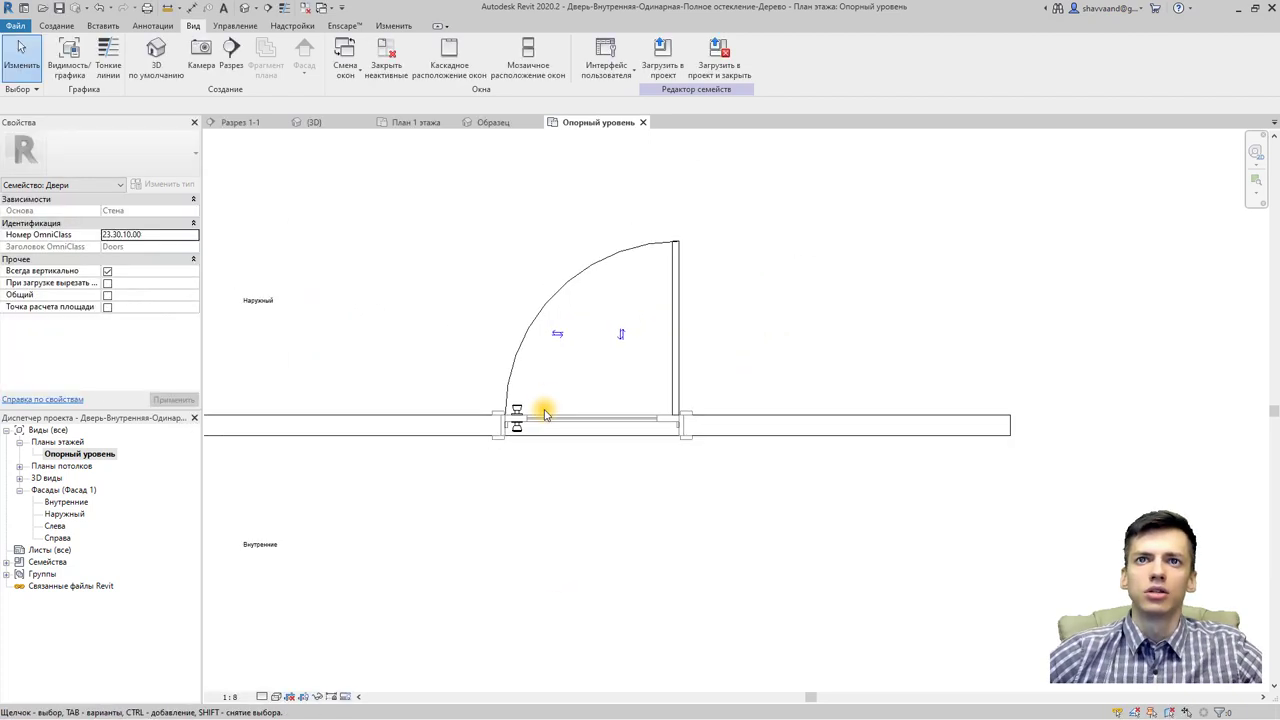
Step: Filter the door family selection to Линии (Остекление) and delete both glazing lines
{"action": "left_click_drag", "start_coordinate": [439, 205], "coordinate": [737, 534]}
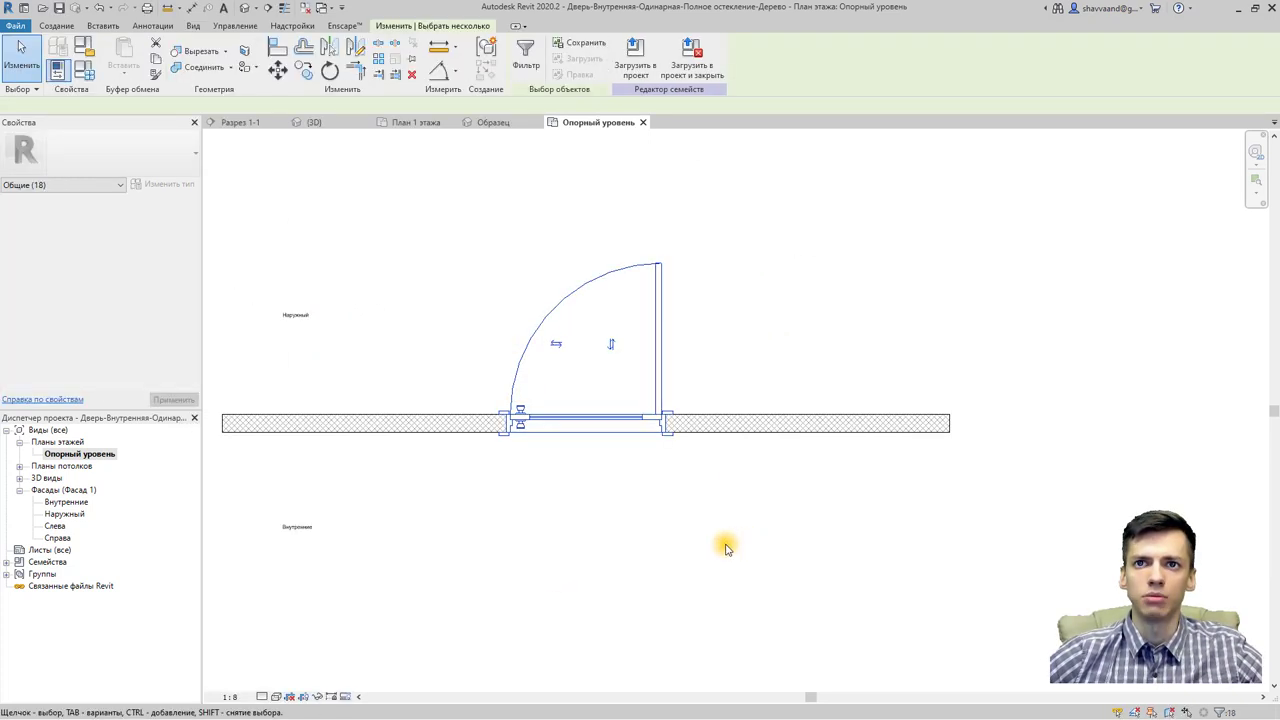
{"action": "left_click", "coordinate": [525, 60]}
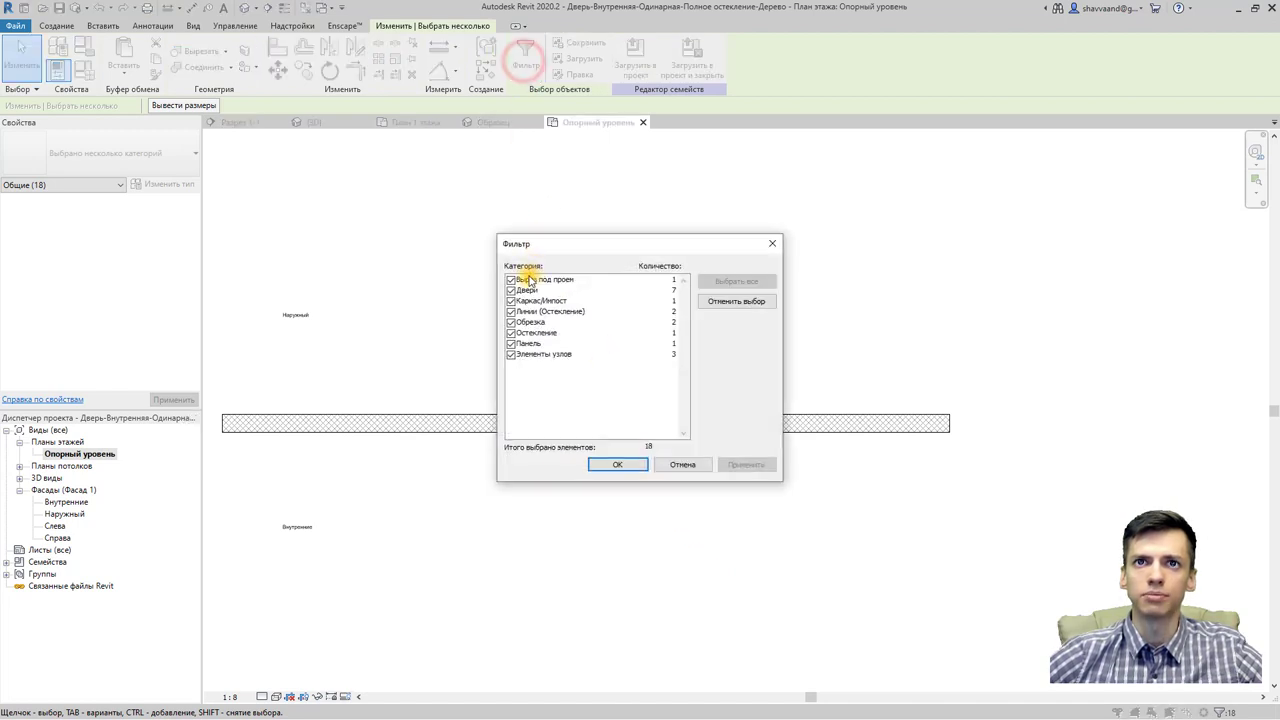
{"action": "left_click", "coordinate": [712, 302]}
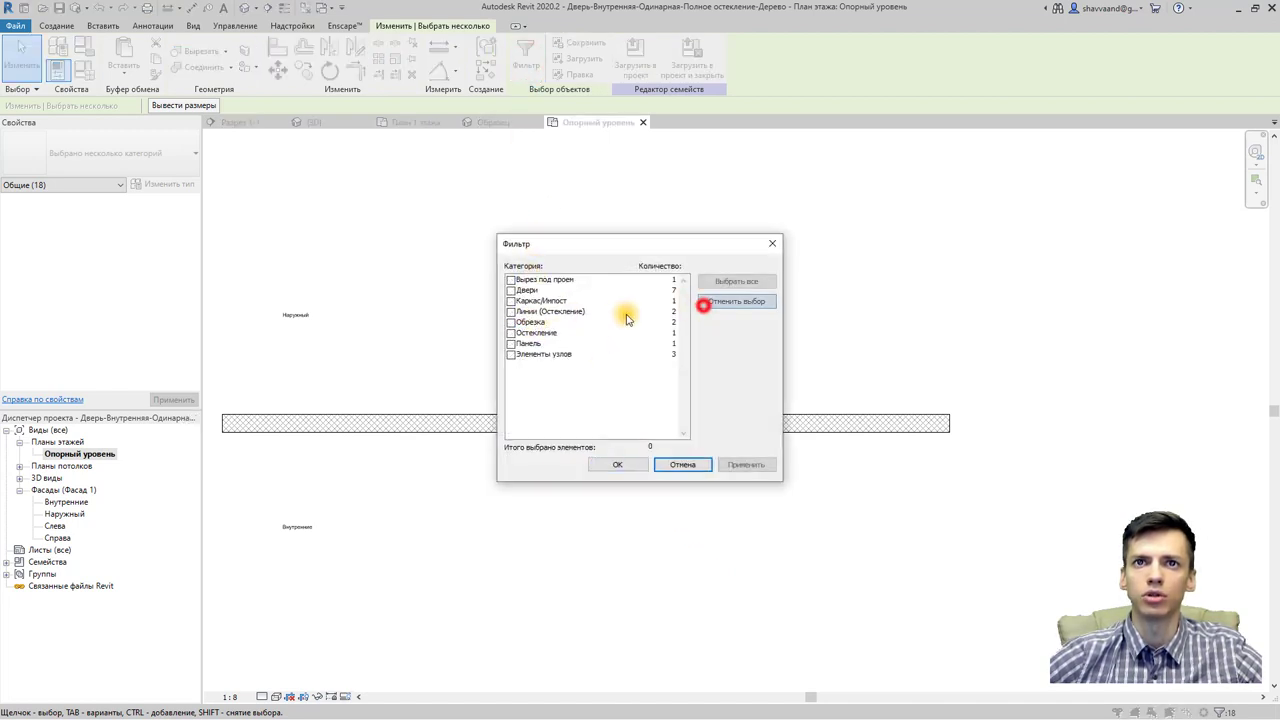
{"action": "left_click", "coordinate": [510, 312]}
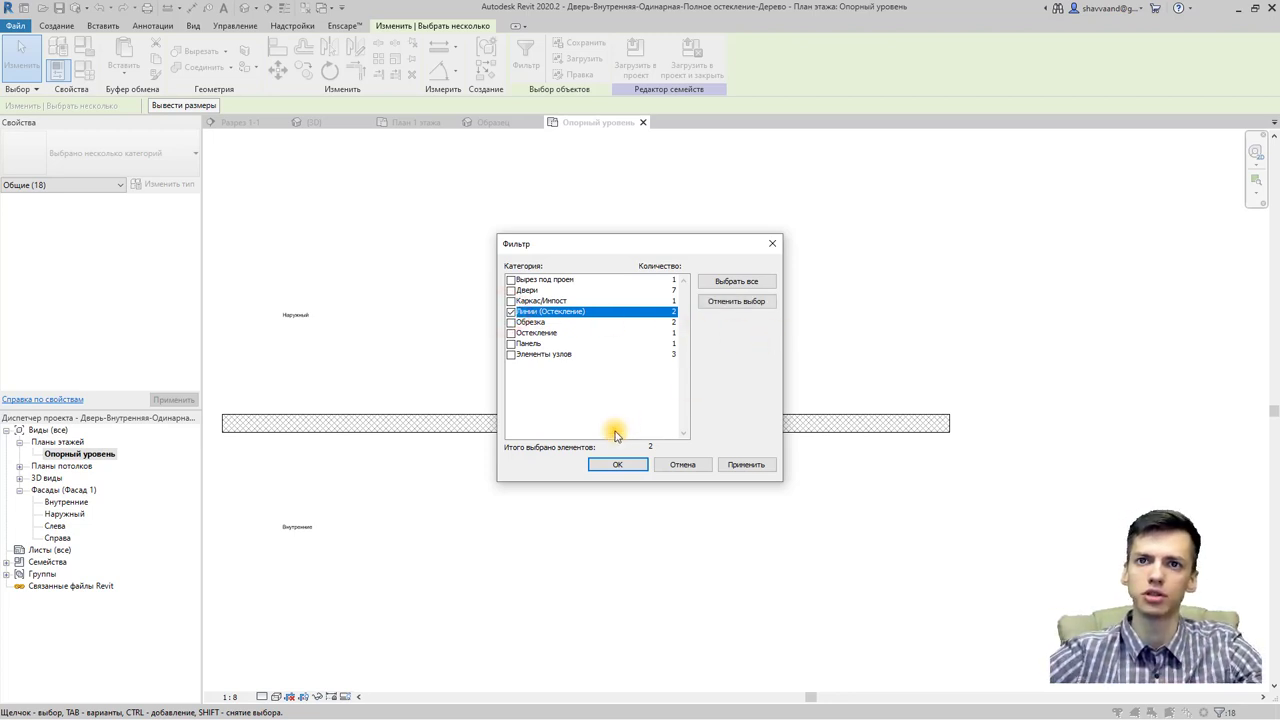
{"action": "left_click", "coordinate": [622, 462]}
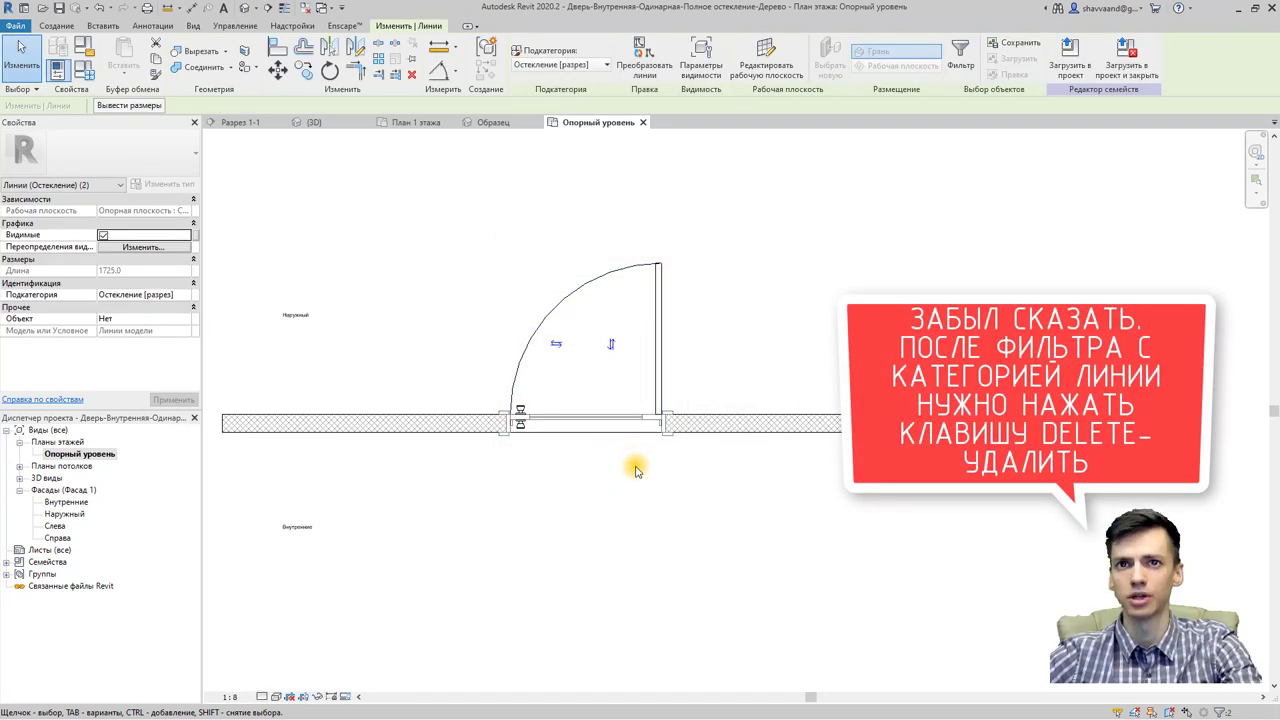
{"action": "key", "text": "Delete"}
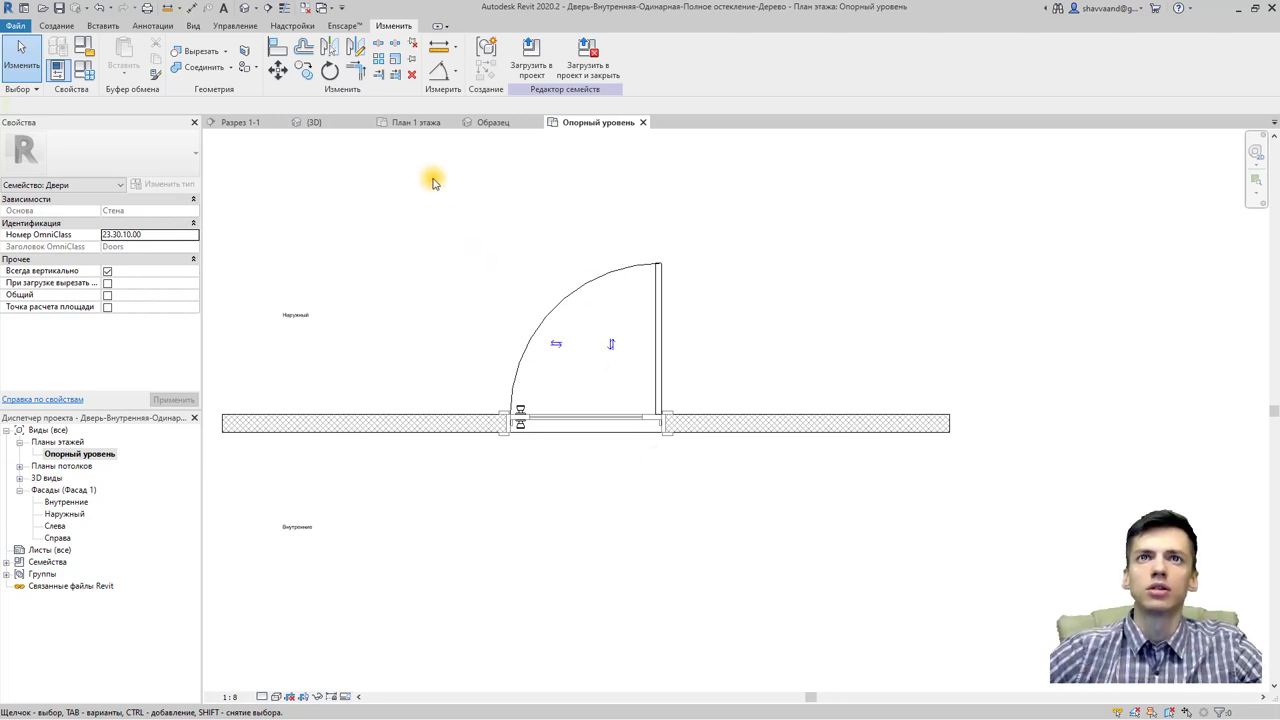
Step: Filter the selection to Каркас/Импост and hide it in plan and RCP views
{"action": "left_click_drag", "start_coordinate": [433, 182], "coordinate": [765, 505]}
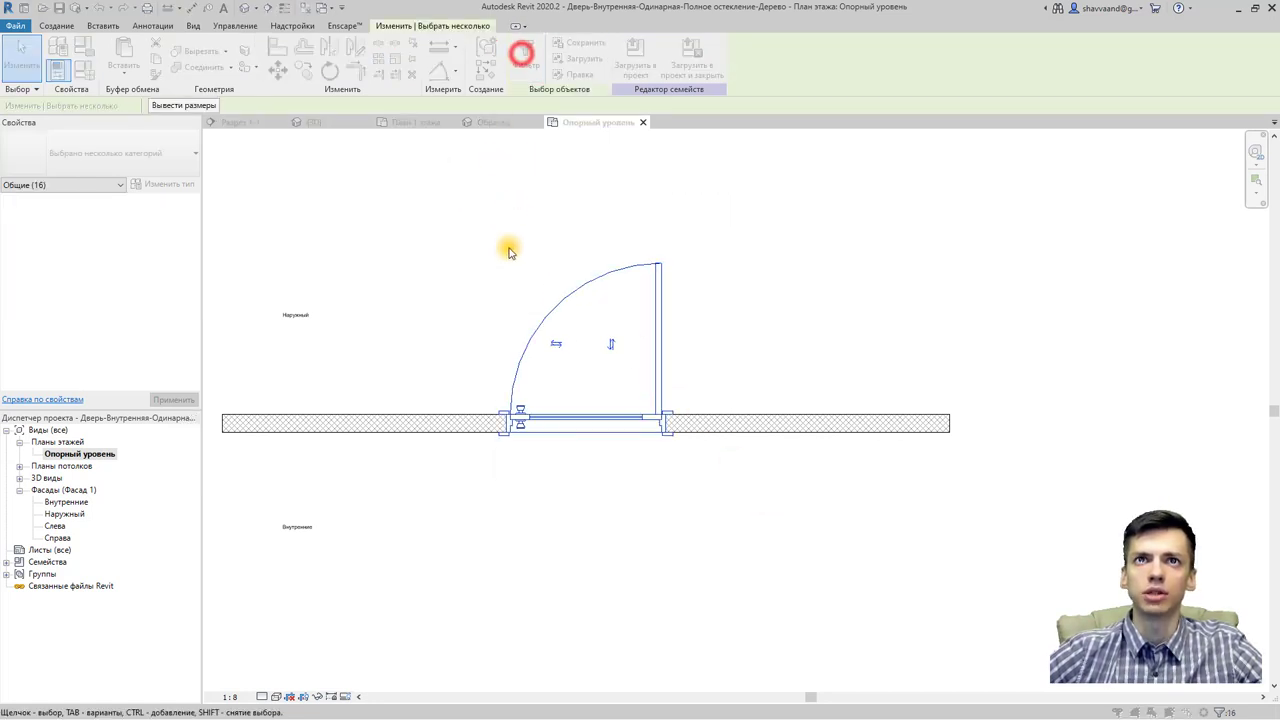
{"action": "left_click", "coordinate": [711, 304]}
{"action": "left_click", "coordinate": [520, 301]}
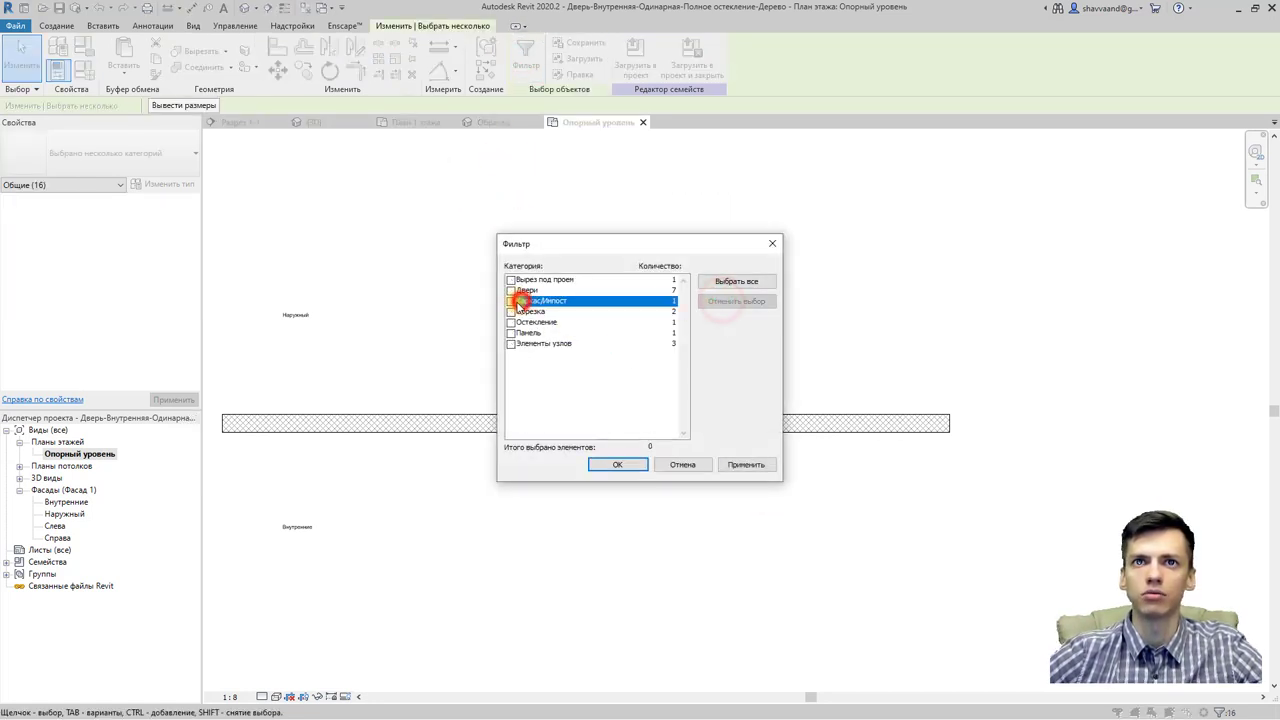
{"action": "left_click", "coordinate": [516, 301]}
{"action": "left_click", "coordinate": [610, 464]}
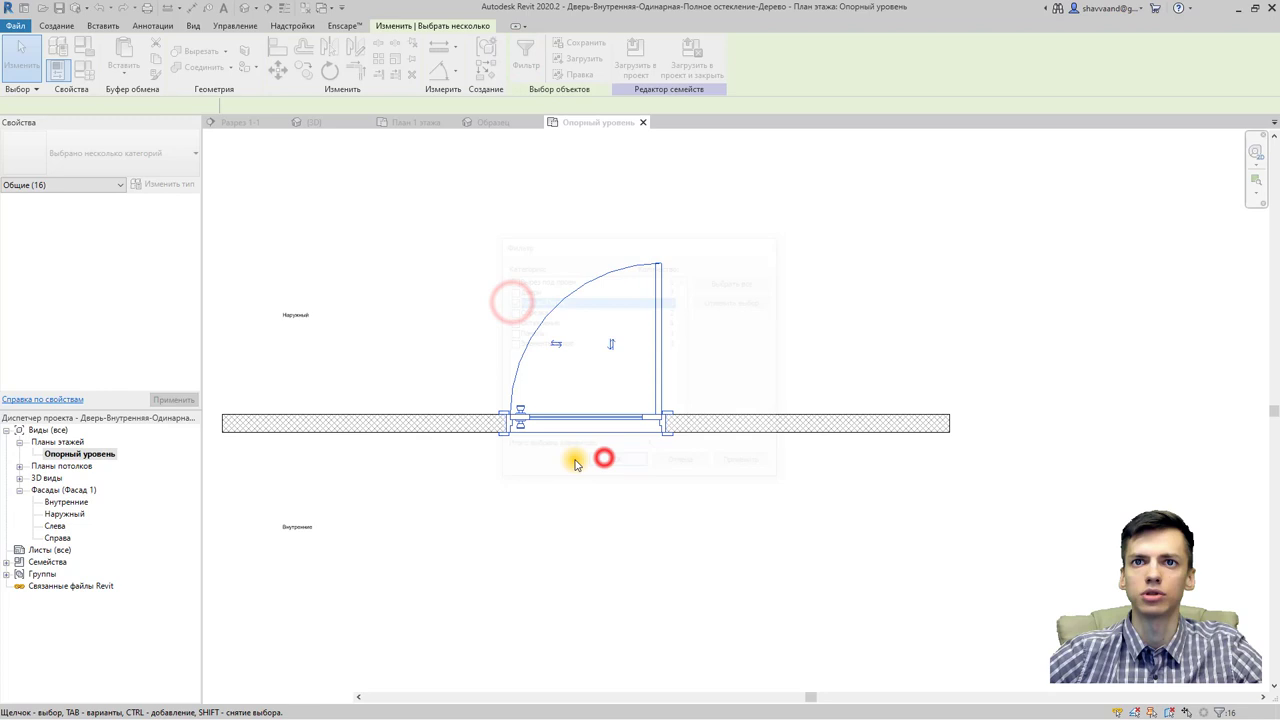
{"action": "left_click", "coordinate": [172, 249]}
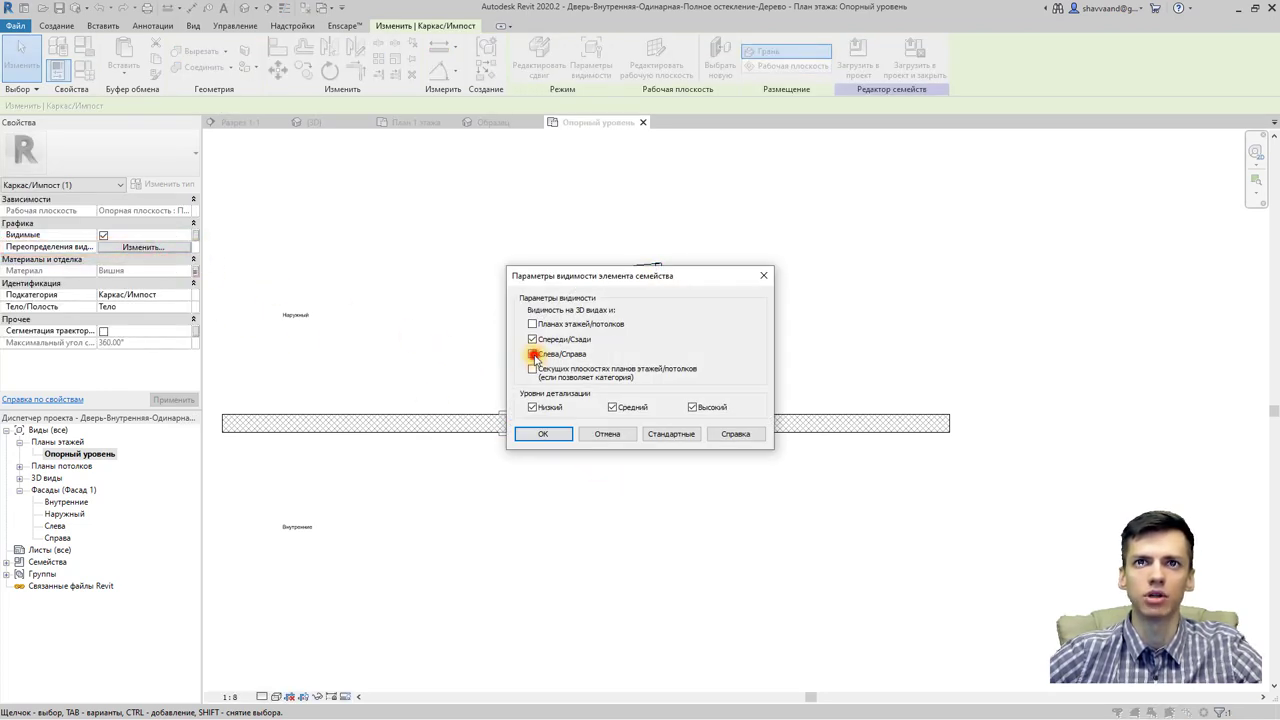
{"action": "left_click", "coordinate": [546, 436]}
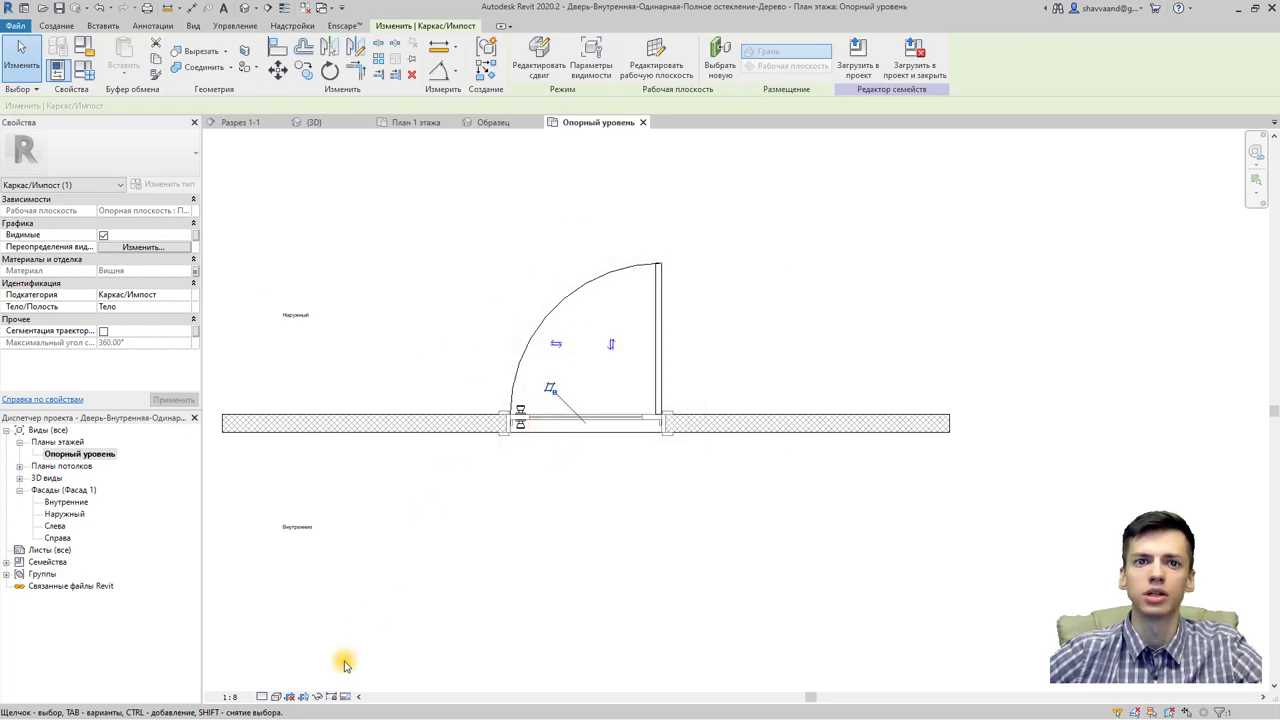
Step: Temporarily hide the frame to check the plan, then load the family without saving
{"action": "left_click", "coordinate": [321, 697]}
{"action": "left_click", "coordinate": [340, 664]}
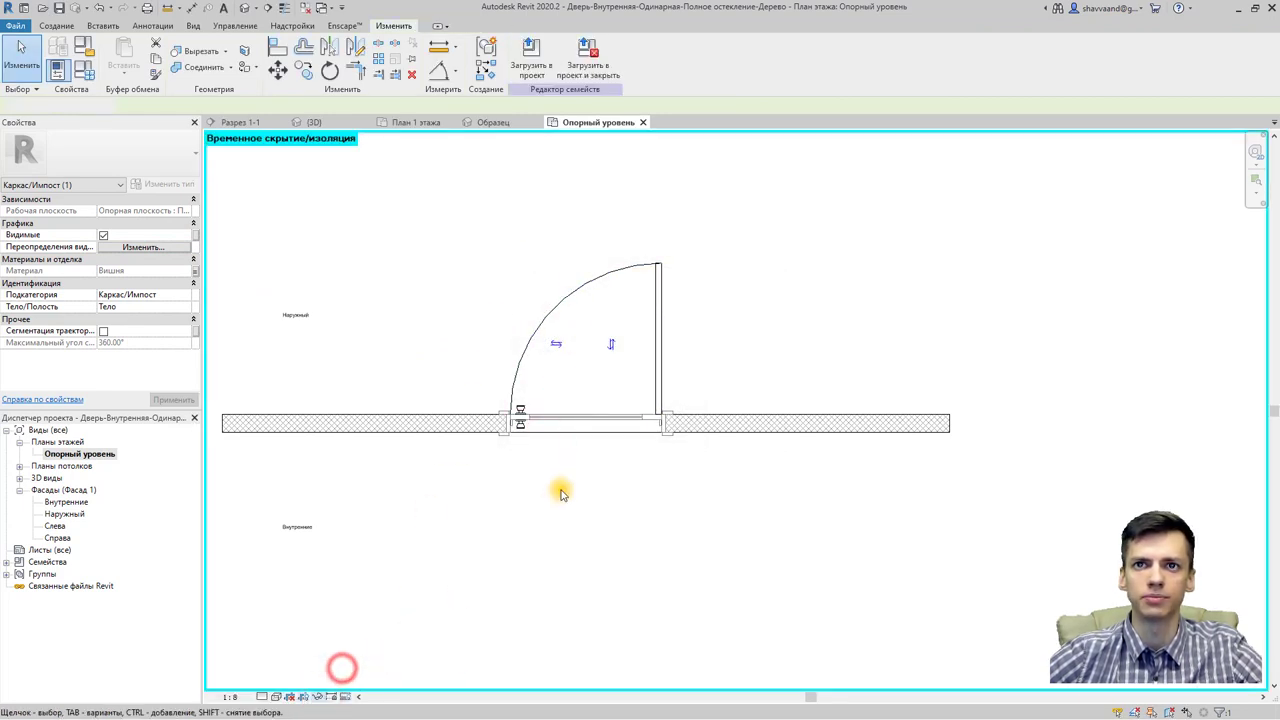
{"action": "left_click", "coordinate": [553, 456]}
{"action": "scroll", "coordinate": [540, 450], "scroll_direction": "up", "scroll_amount": 2}
{"action": "scroll", "coordinate": [520, 500], "scroll_direction": "up", "scroll_amount": 2}
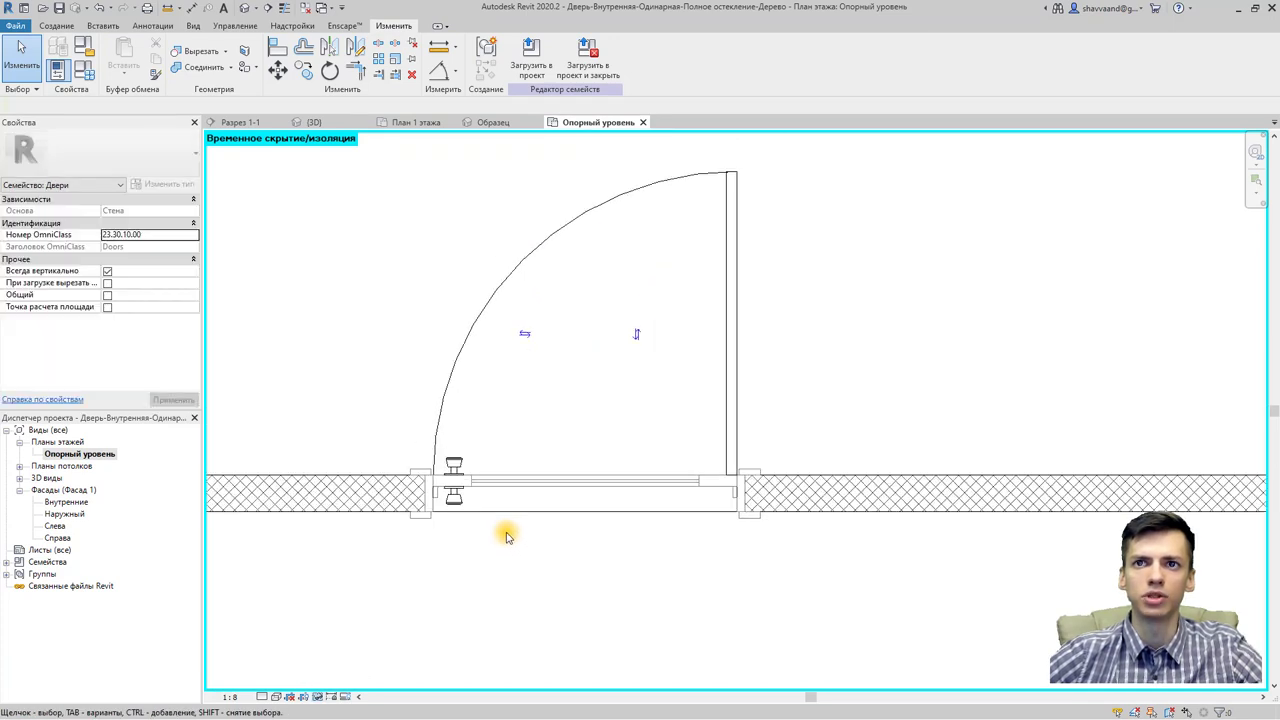
{"action": "left_click", "coordinate": [588, 60]}
{"action": "left_click", "coordinate": [662, 385]}
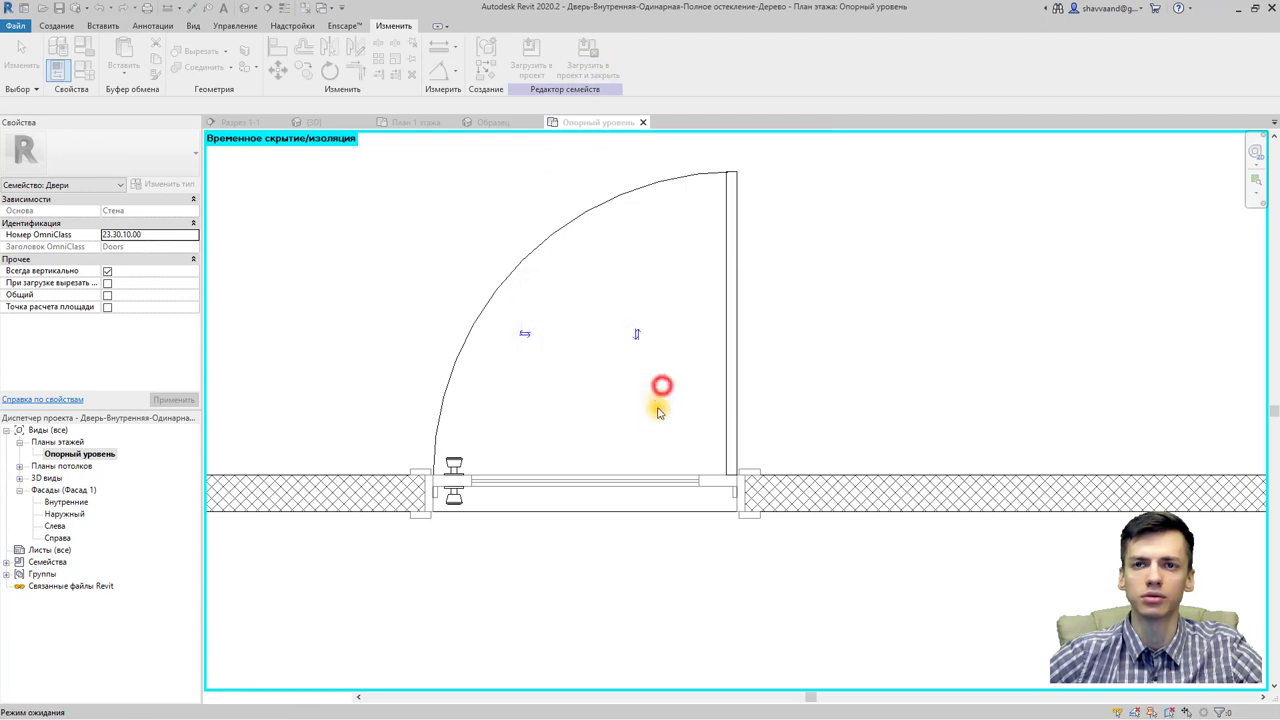
Step: Overwrite the existing door family version, then select the door and edit its family again
{"action": "left_click", "coordinate": [592, 385]}
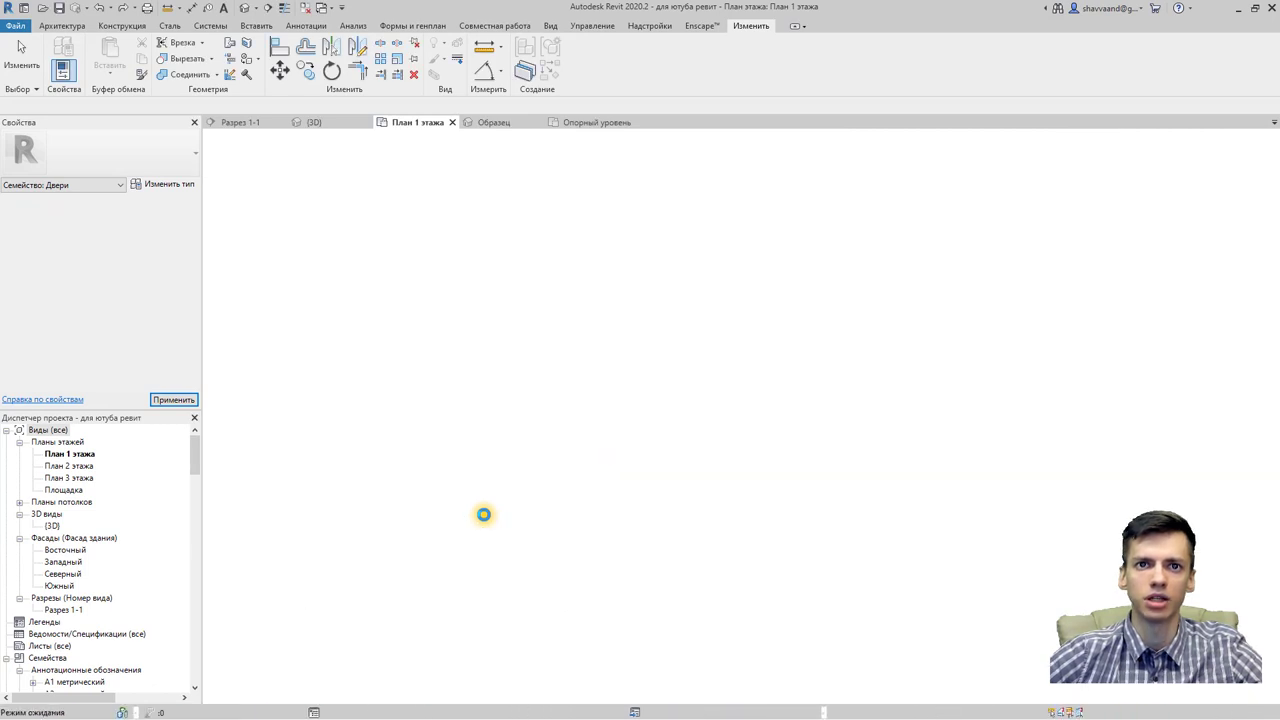
{"action": "scroll", "coordinate": [488, 510], "scroll_direction": "up", "scroll_amount": 3}
{"action": "scroll", "coordinate": [520, 470], "scroll_direction": "up", "scroll_amount": 3}
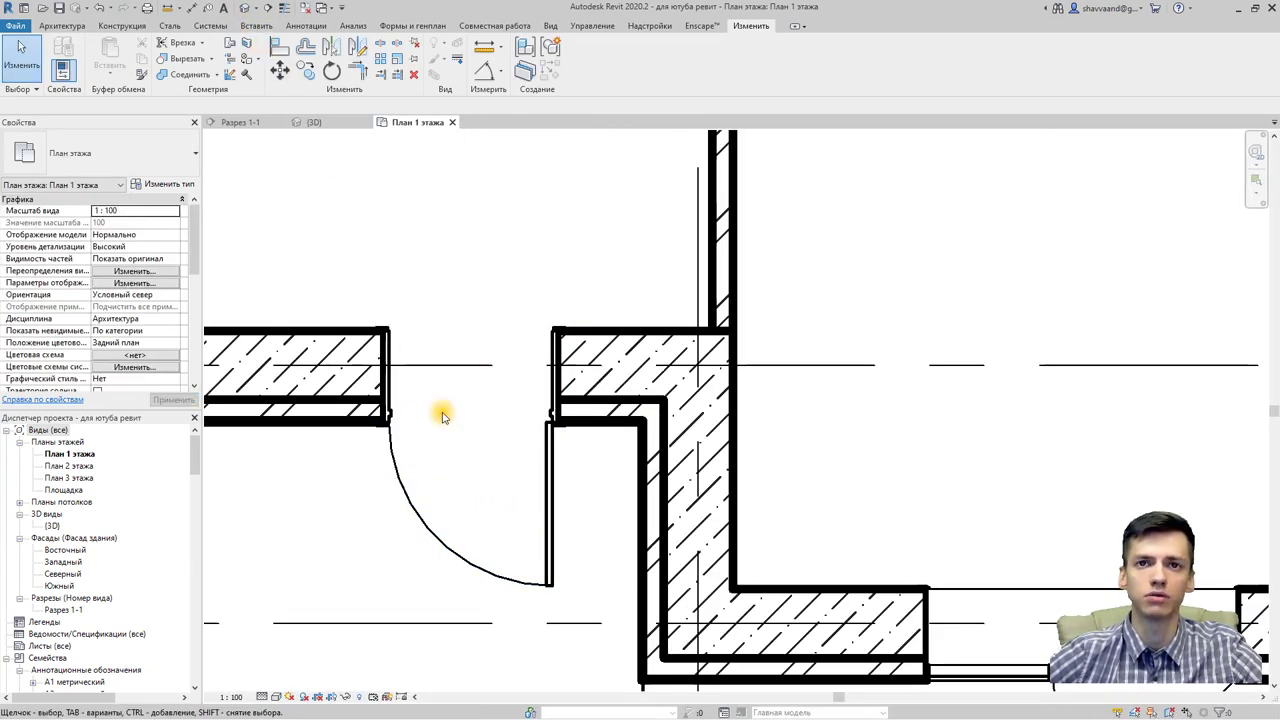
{"action": "left_click", "coordinate": [533, 475]}
{"action": "left_click", "coordinate": [578, 66]}
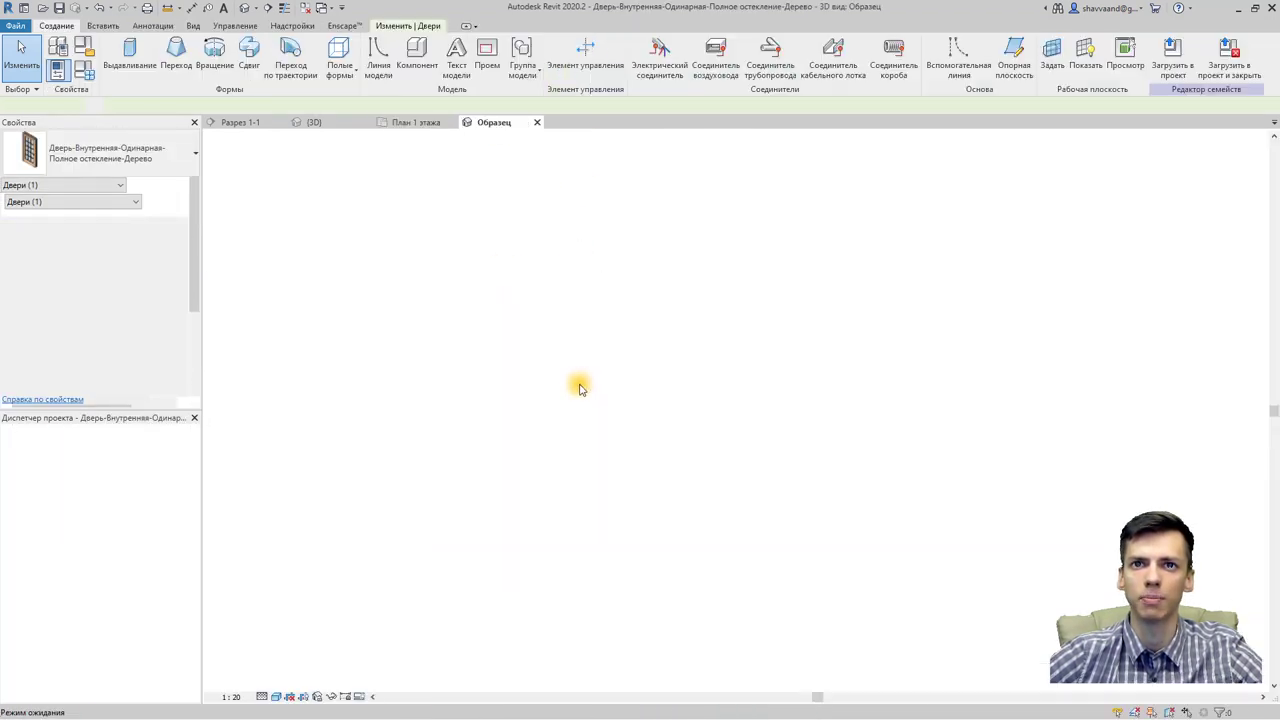
Step: Open the family's Опорный уровень plan and inspect the masking region beside the wall
{"action": "double_click", "coordinate": [79, 454]}
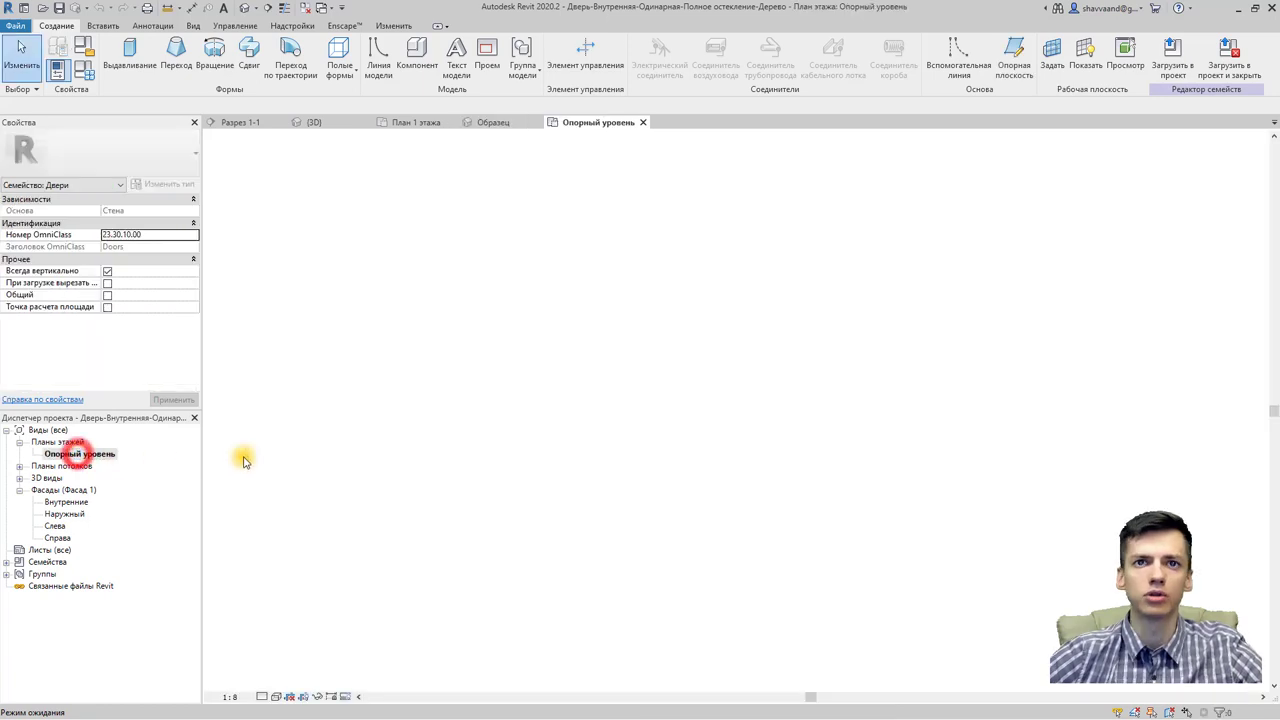
{"action": "scroll", "coordinate": [654, 423], "scroll_direction": "up", "scroll_amount": 3}
{"action": "scroll", "coordinate": [634, 449], "scroll_direction": "up", "scroll_amount": 2}
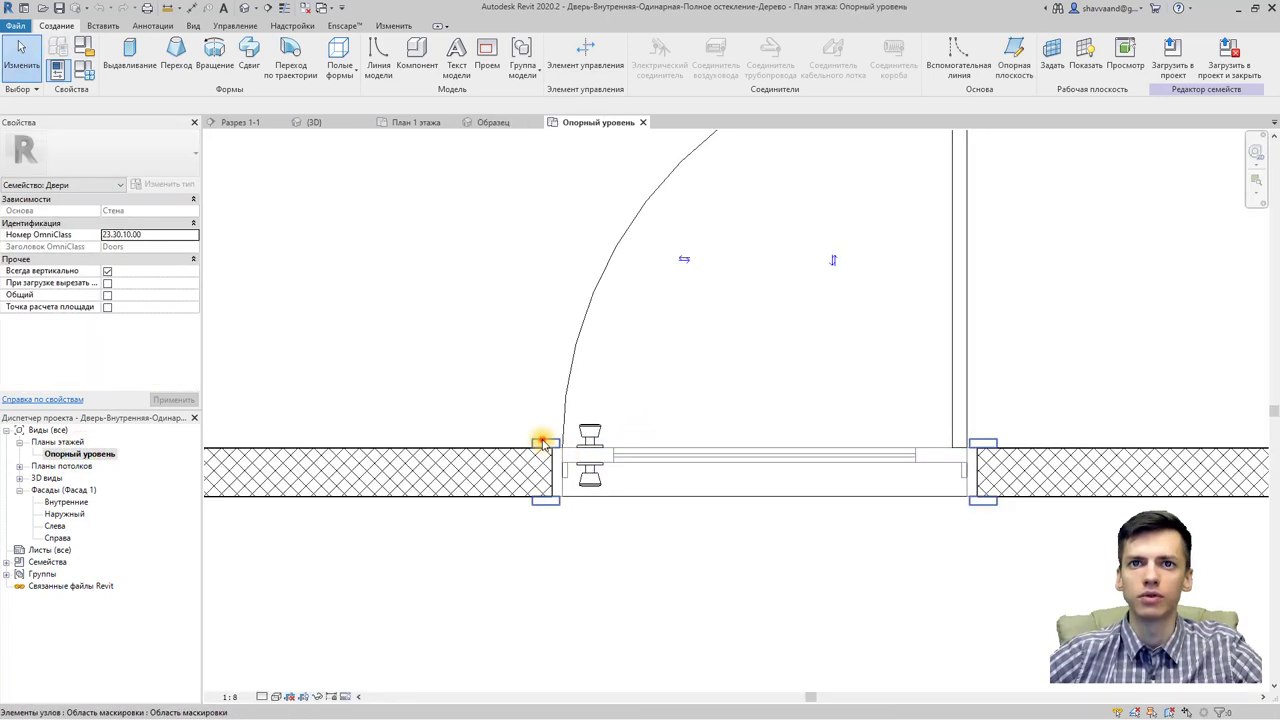
{"action": "left_click", "coordinate": [541, 443]}
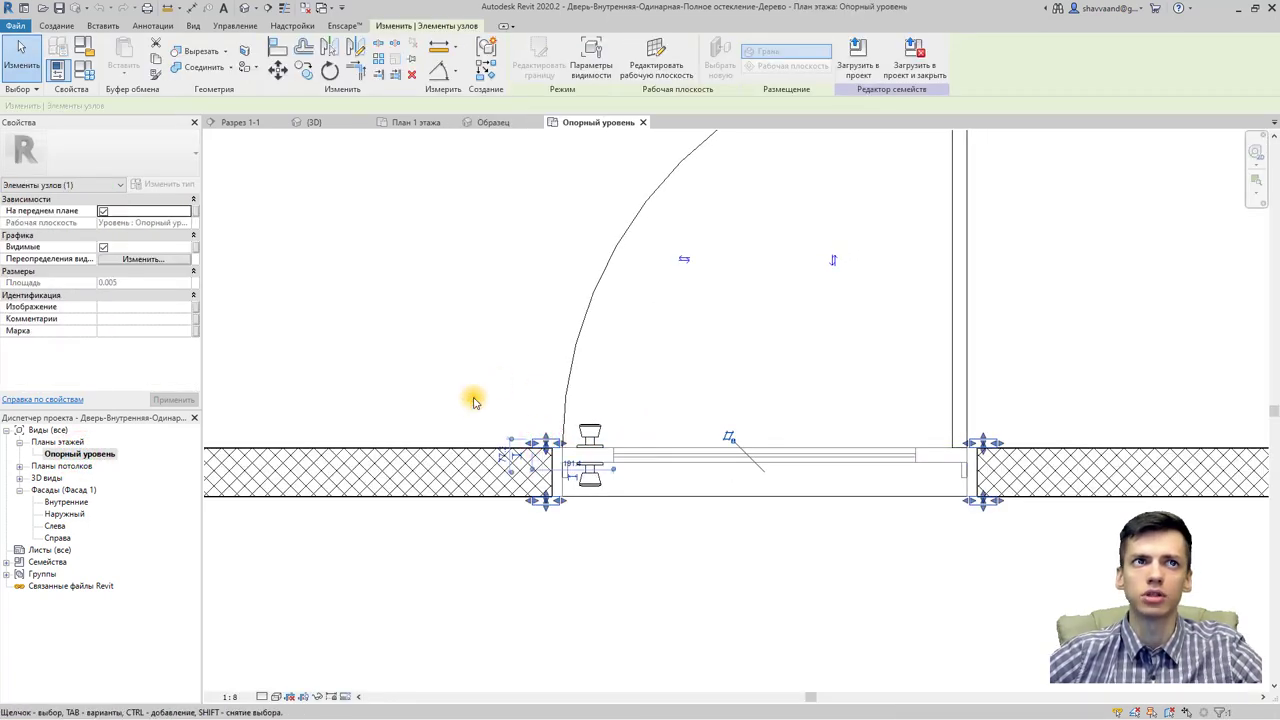
{"action": "left_click", "coordinate": [500, 300]}
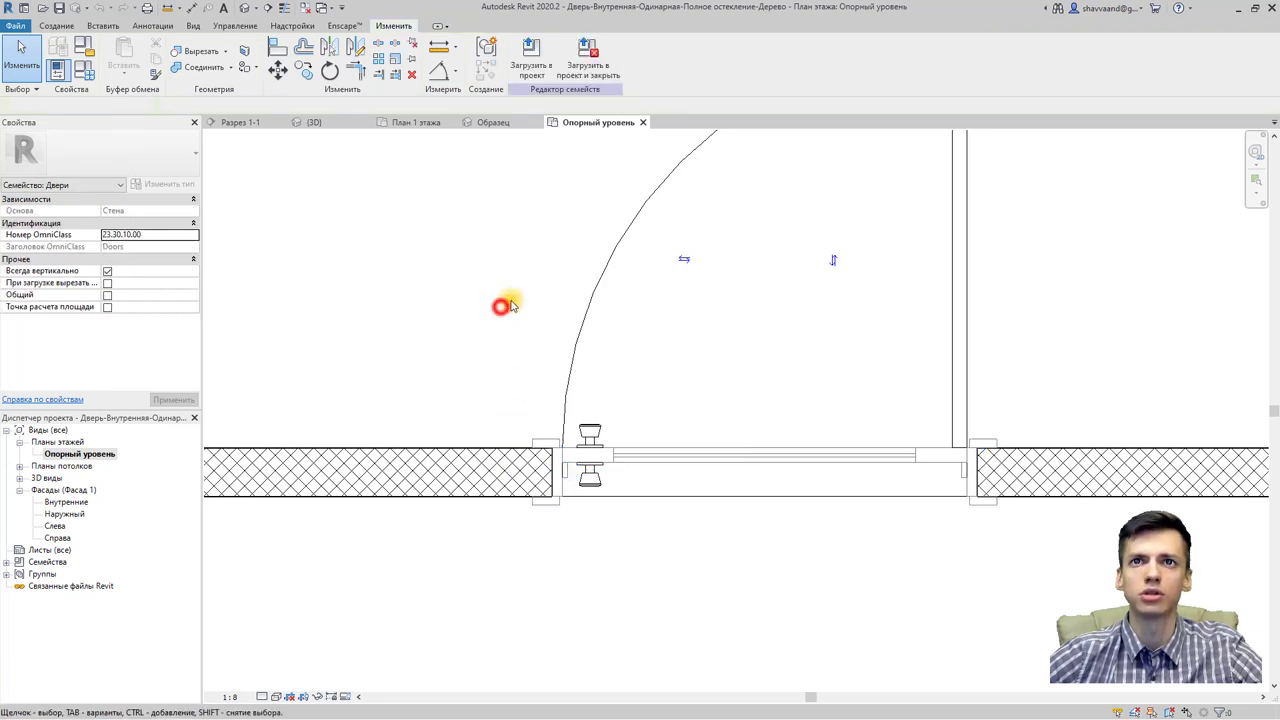
{"action": "scroll", "coordinate": [490, 250], "scroll_direction": "down", "scroll_amount": 3}
{"action": "scroll", "coordinate": [481, 190], "scroll_direction": "down", "scroll_amount": 2}
Step: Filter the selection to the three Элементы узлов and open their visibility settings
{"action": "left_click_drag", "start_coordinate": [481, 186], "coordinate": [663, 340]}
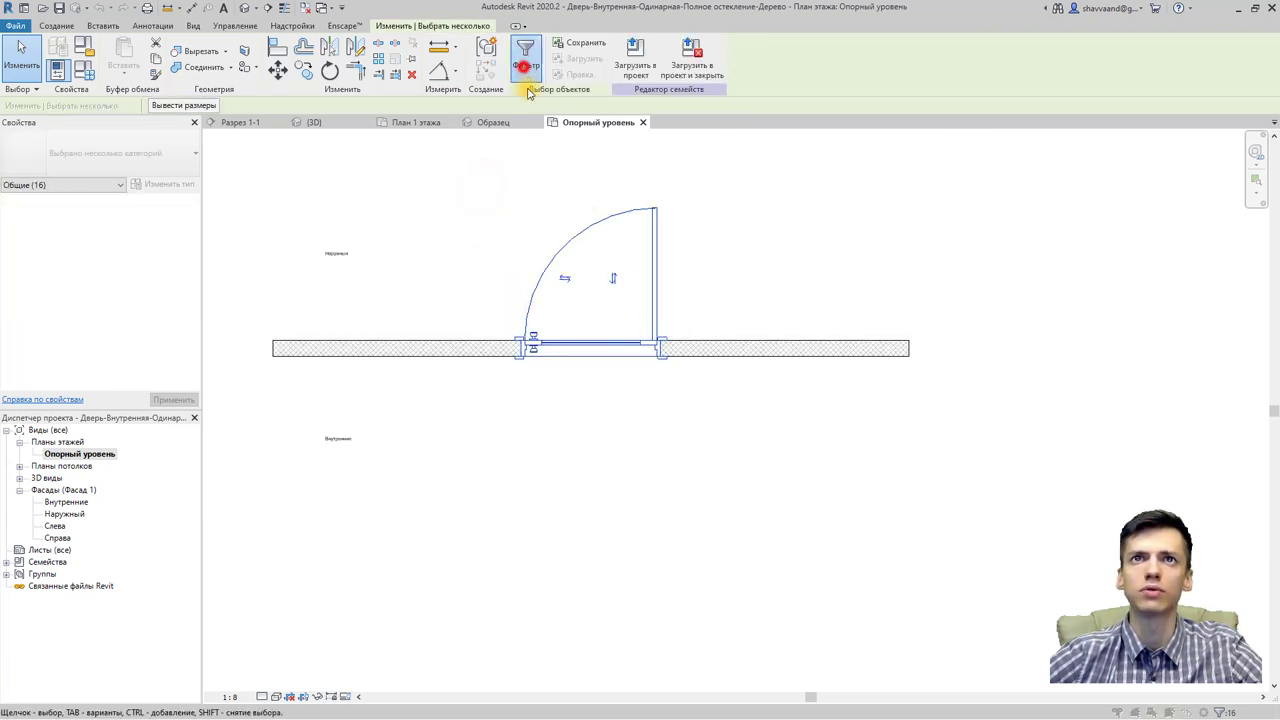
{"action": "left_click", "coordinate": [525, 52]}
{"action": "left_click", "coordinate": [735, 301]}
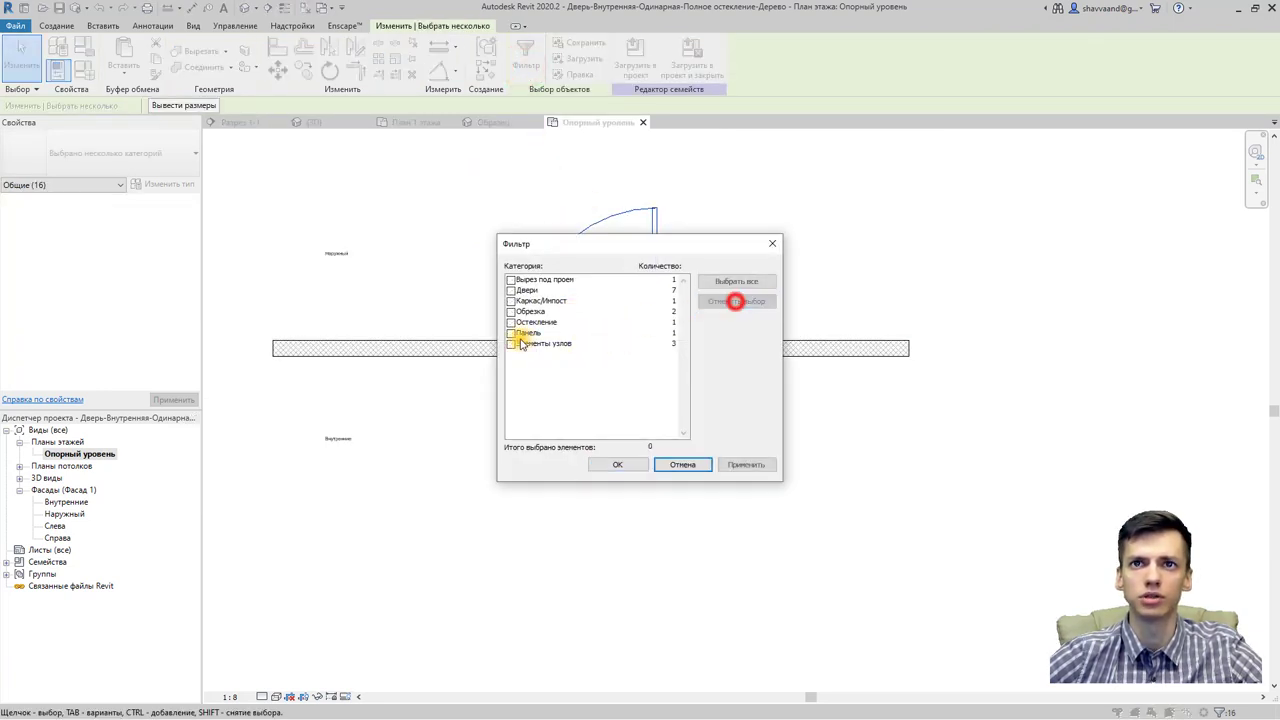
{"action": "left_click", "coordinate": [511, 343]}
{"action": "left_click", "coordinate": [617, 464]}
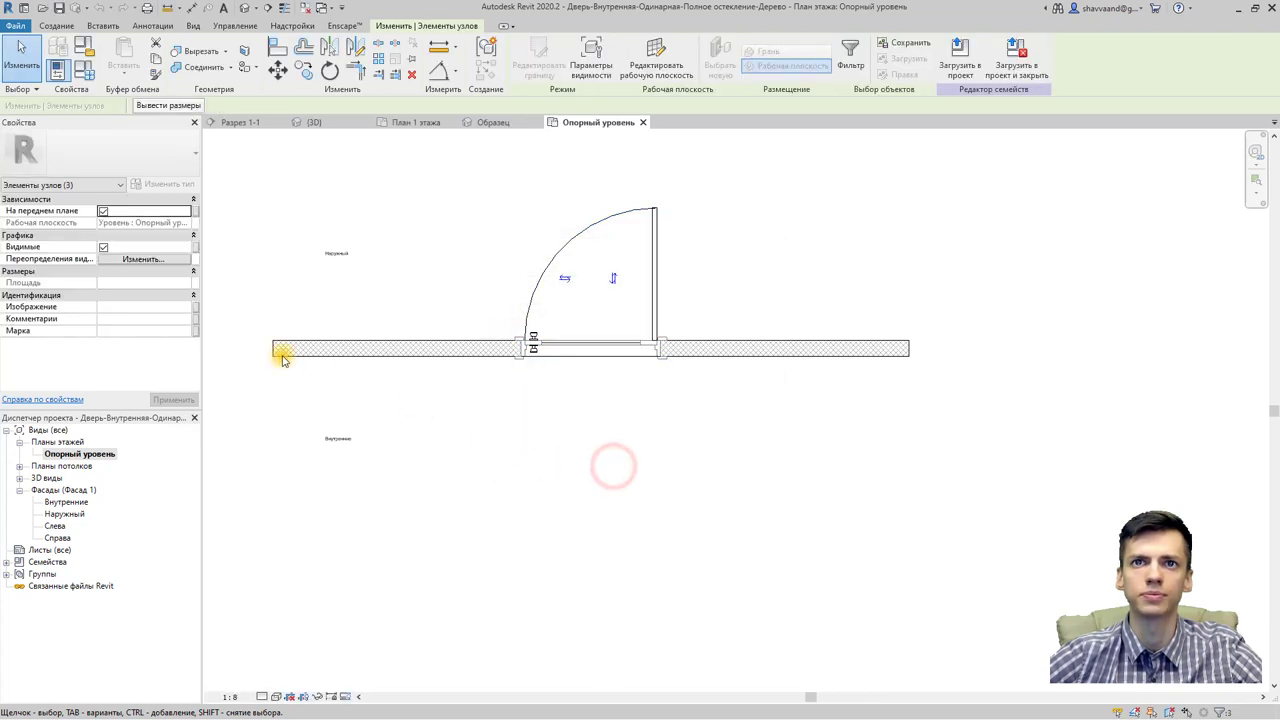
{"action": "left_click", "coordinate": [130, 258]}
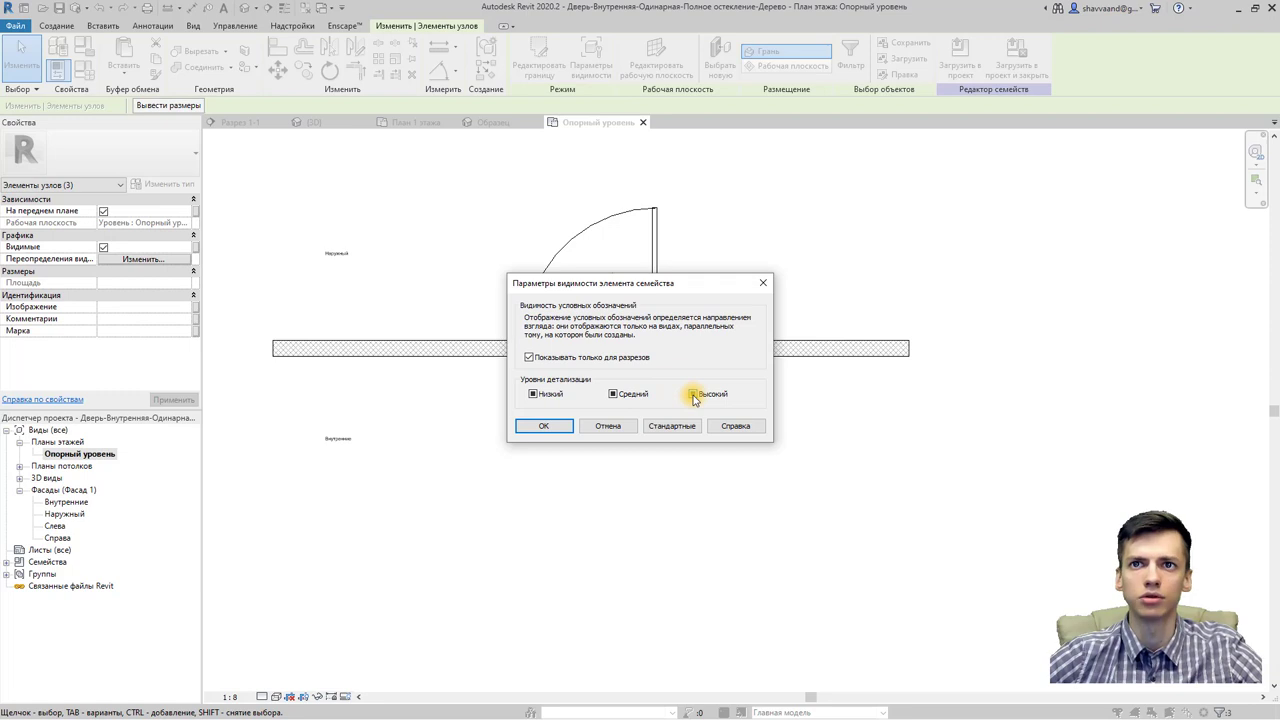
Step: Show the detail items only at Низкий and Средний detail, then load the family unsaved
{"action": "left_click", "coordinate": [565, 428]}
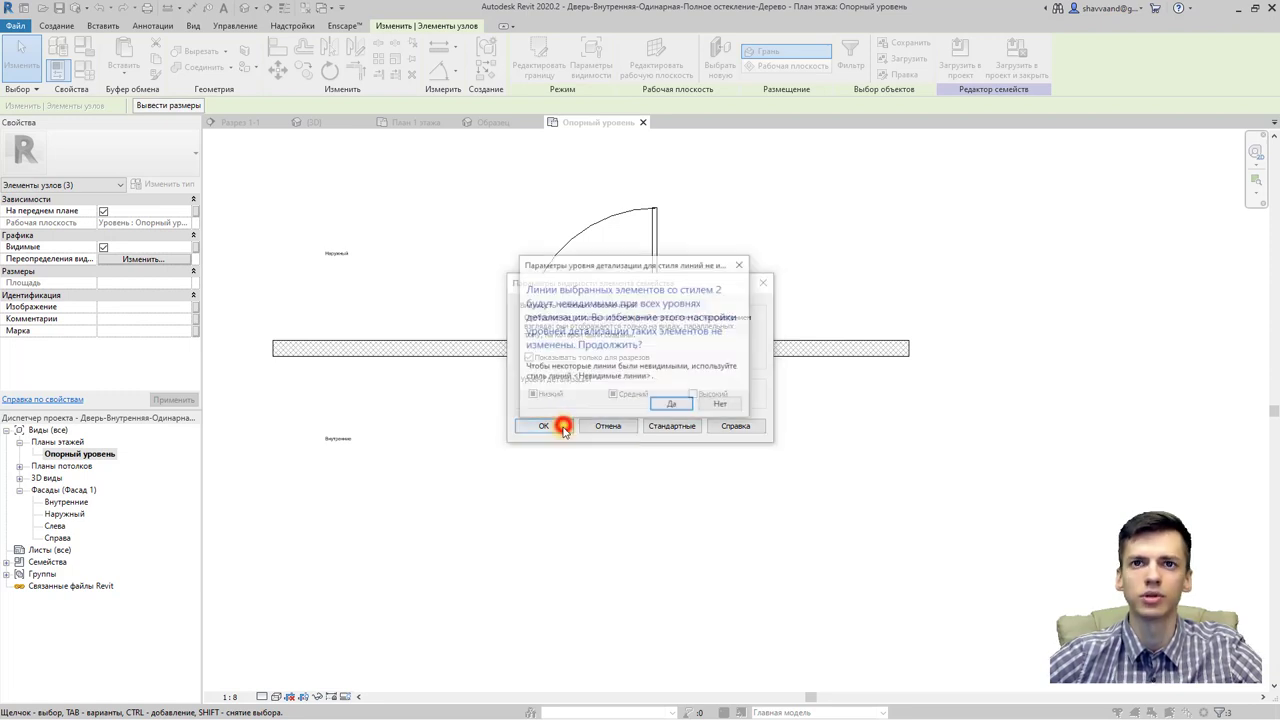
{"action": "left_click", "coordinate": [672, 405]}
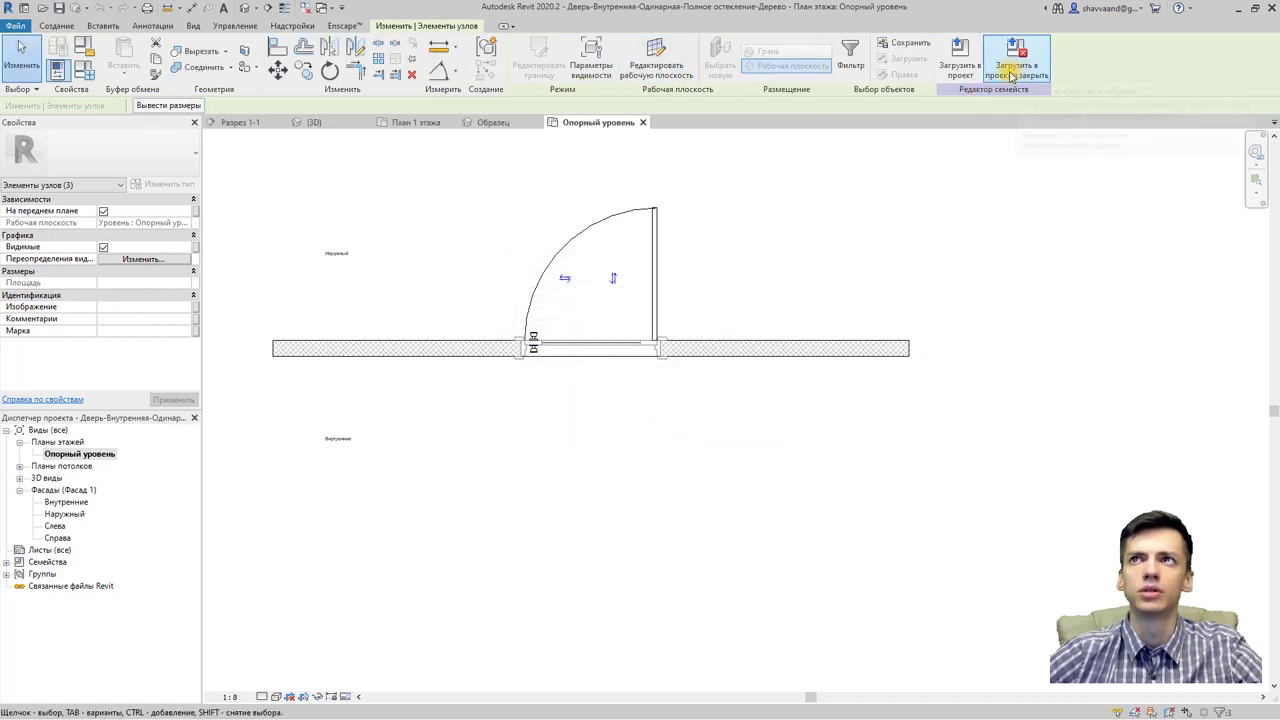
{"action": "left_click", "coordinate": [153, 261]}
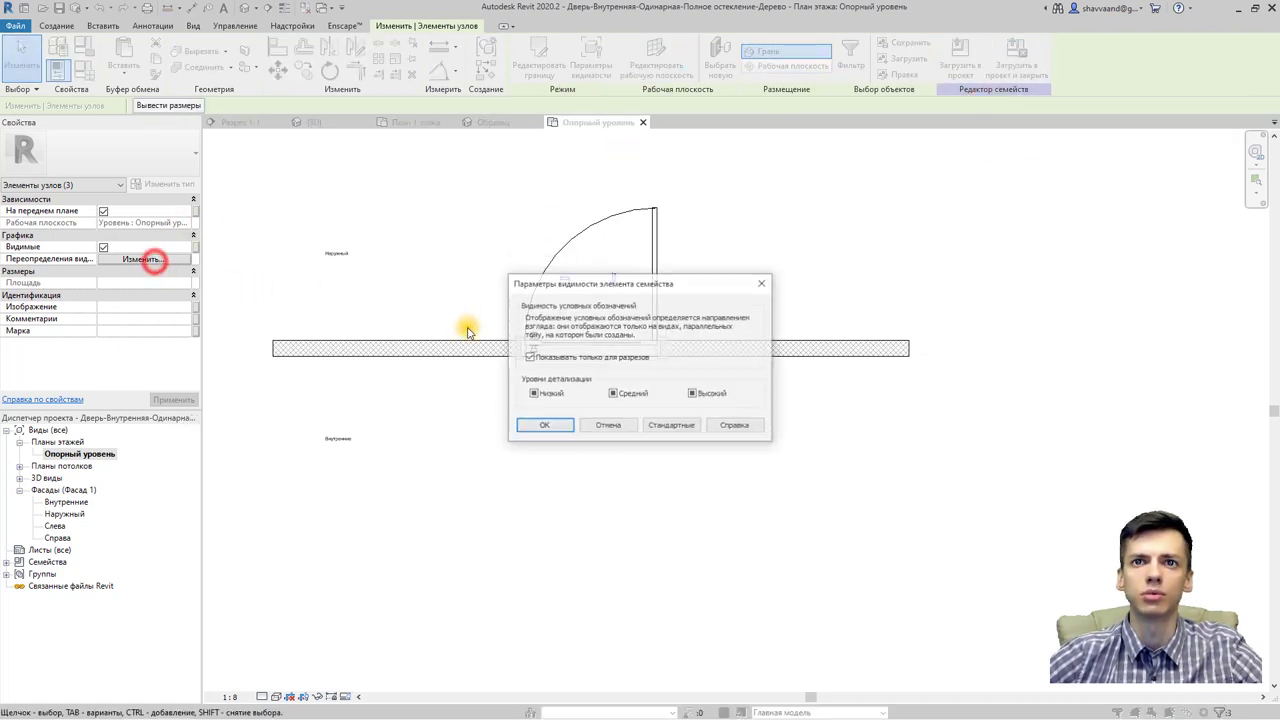
{"action": "left_click", "coordinate": [615, 396]}
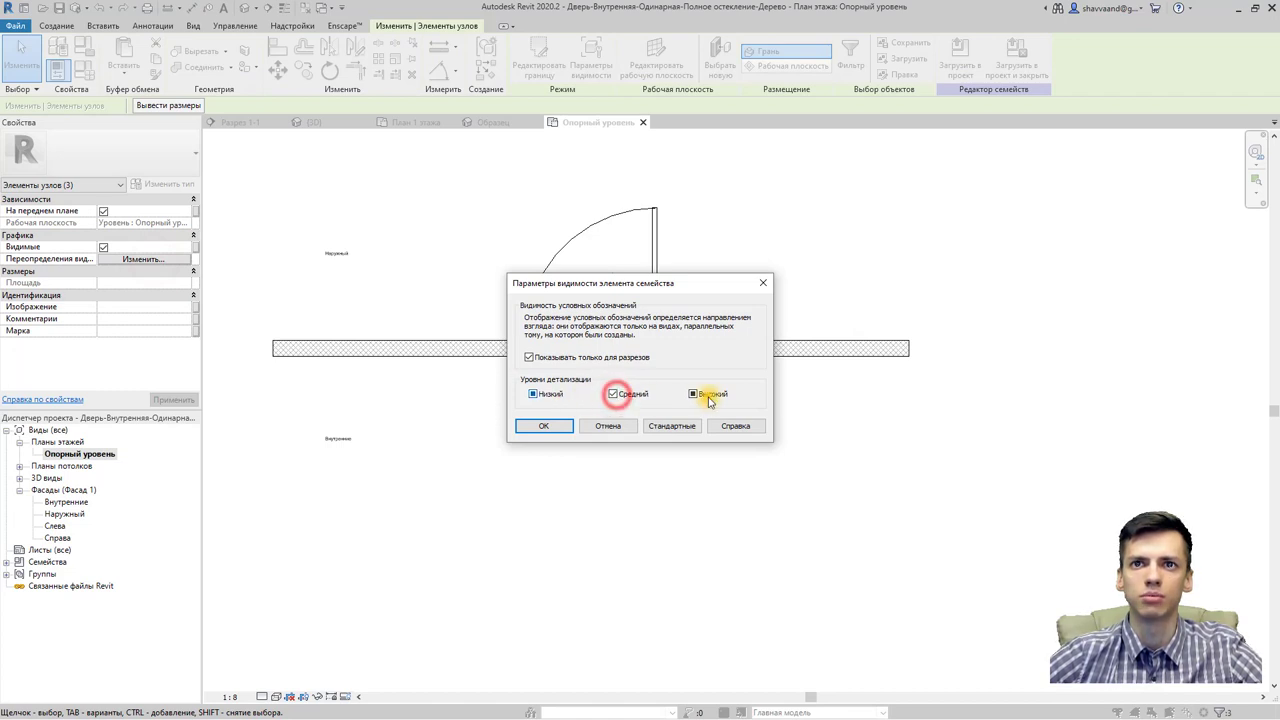
{"action": "left_click", "coordinate": [535, 424]}
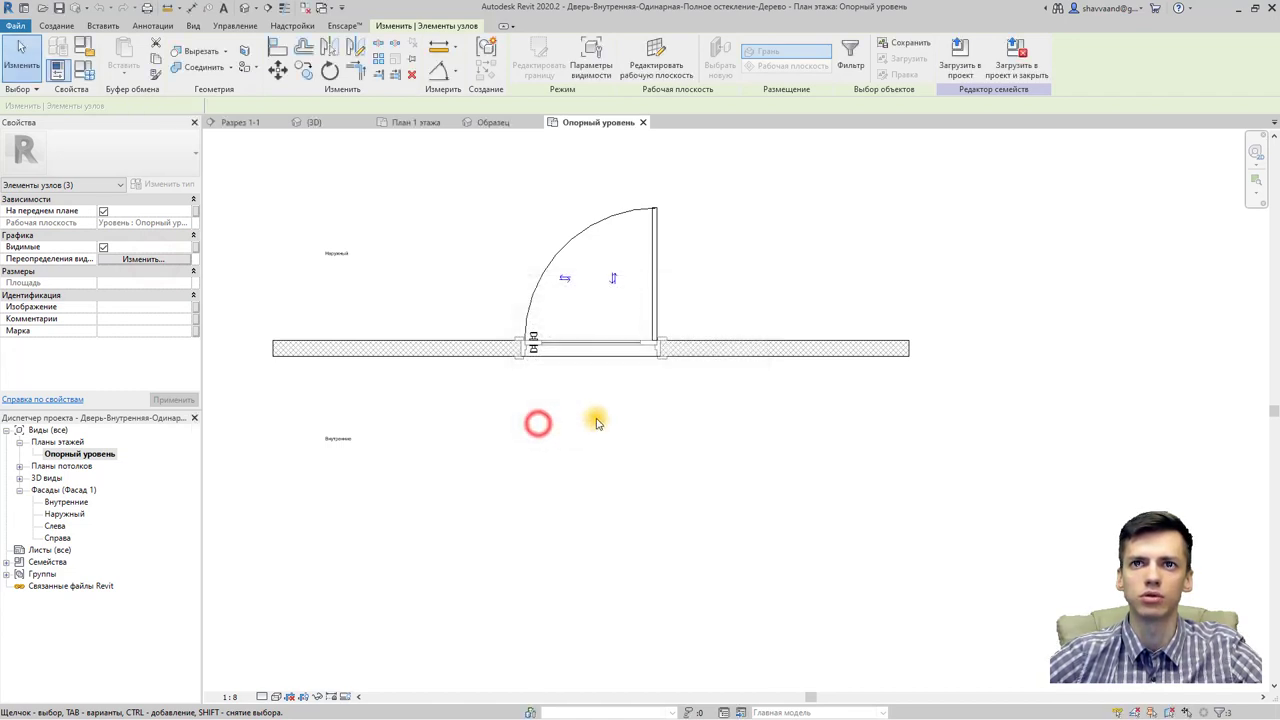
{"action": "left_click", "coordinate": [1016, 74]}
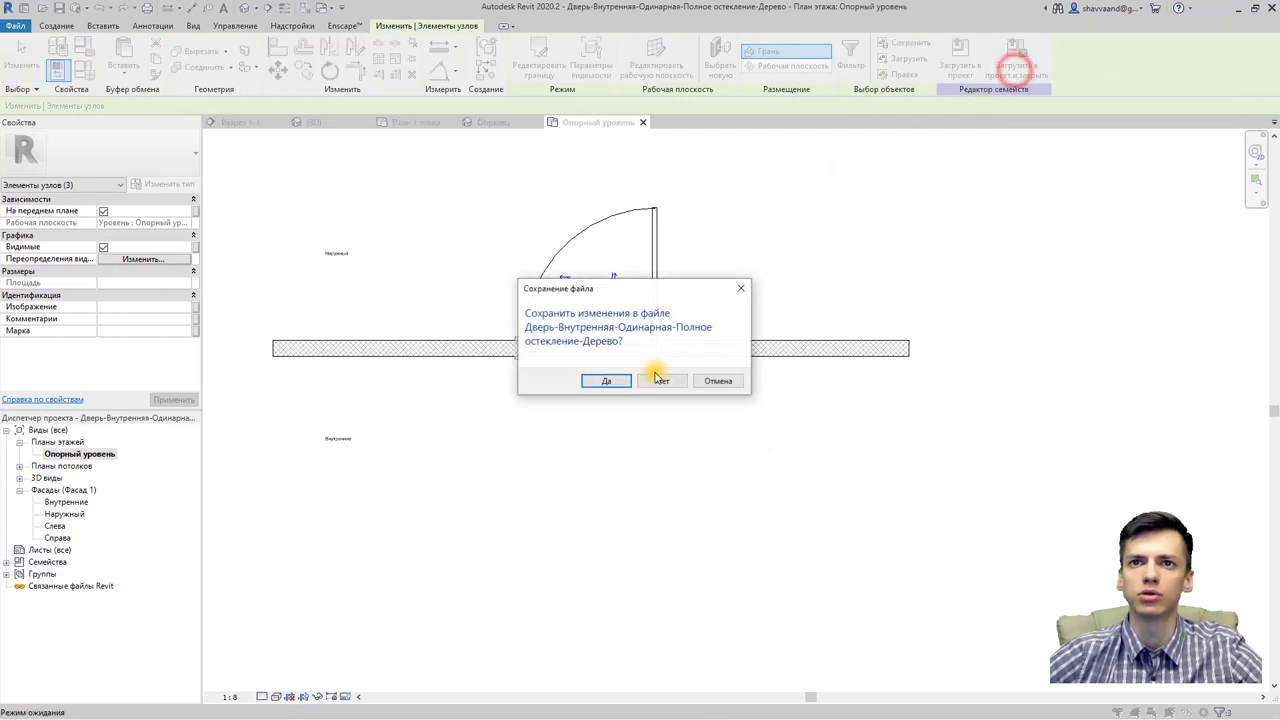
{"action": "left_click", "coordinate": [655, 376]}
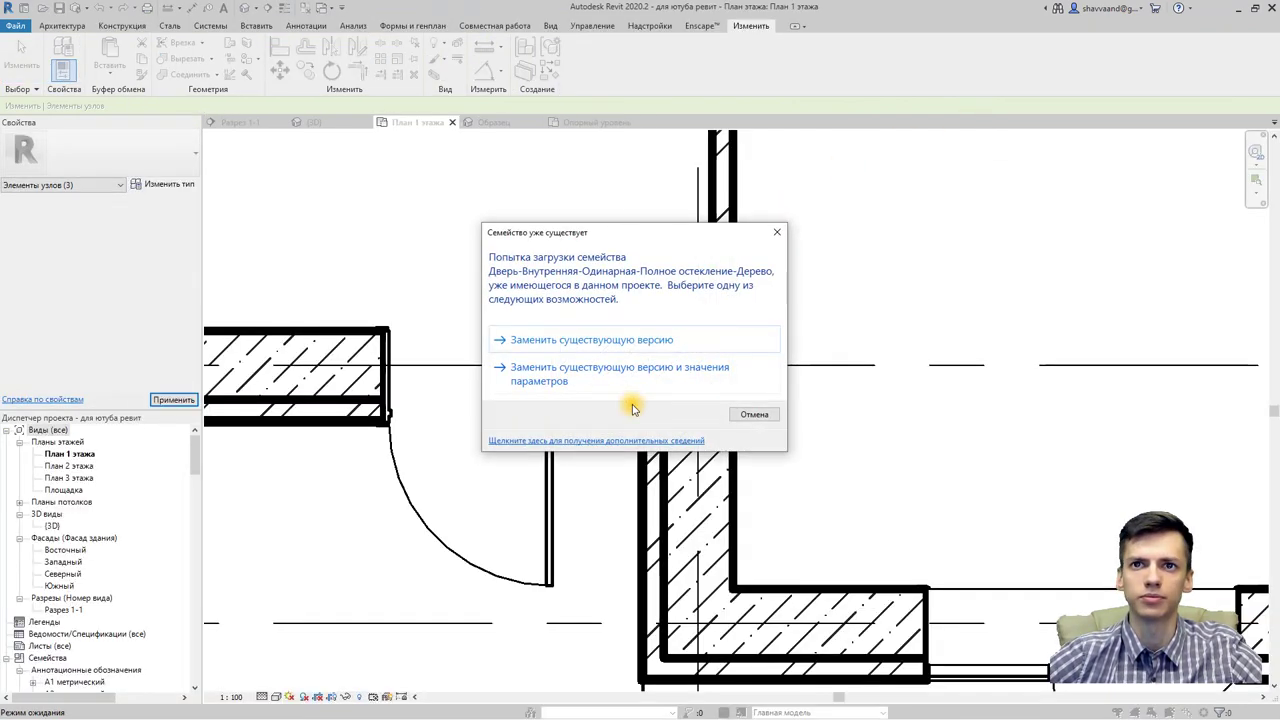
Step: Replace the existing door version and parameter values, then check the door in 3D
{"action": "left_click", "coordinate": [600, 372]}
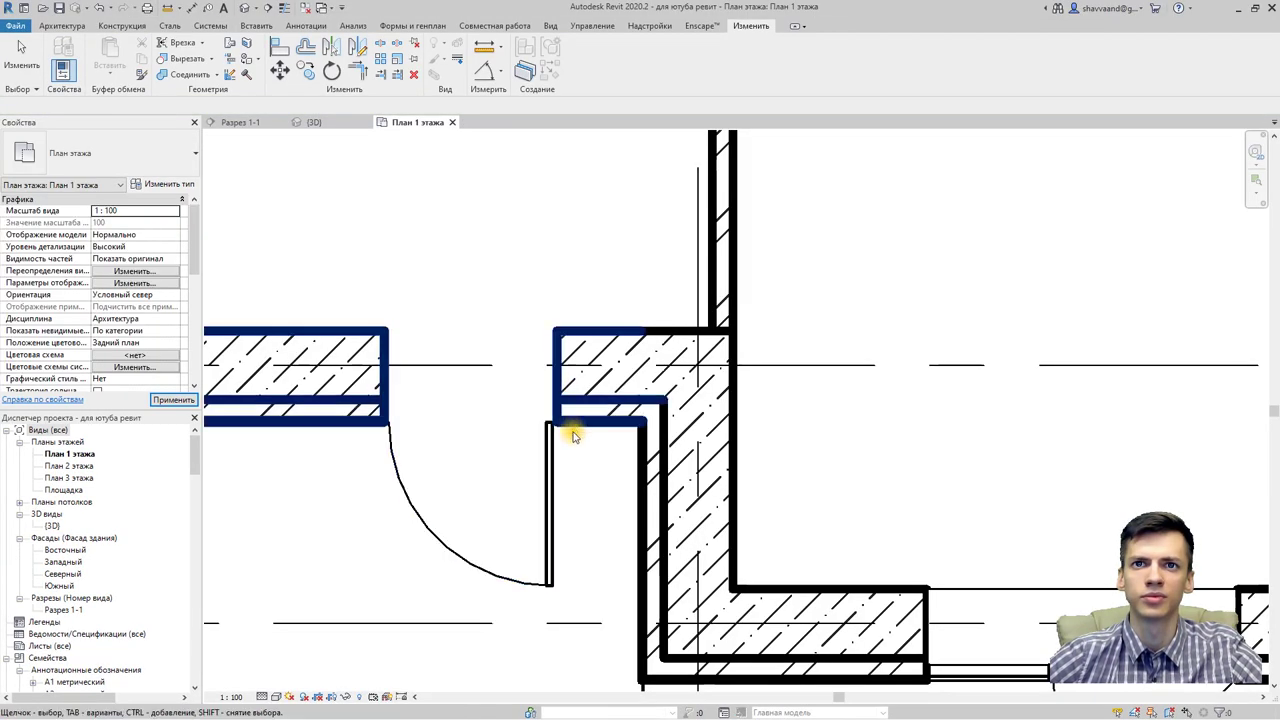
{"action": "scroll", "coordinate": [386, 366], "scroll_direction": "up", "scroll_amount": 1}
{"action": "scroll", "coordinate": [363, 300], "scroll_direction": "up", "scroll_amount": 3}
{"action": "scroll", "coordinate": [337, 351], "scroll_direction": "down", "scroll_amount": 3}
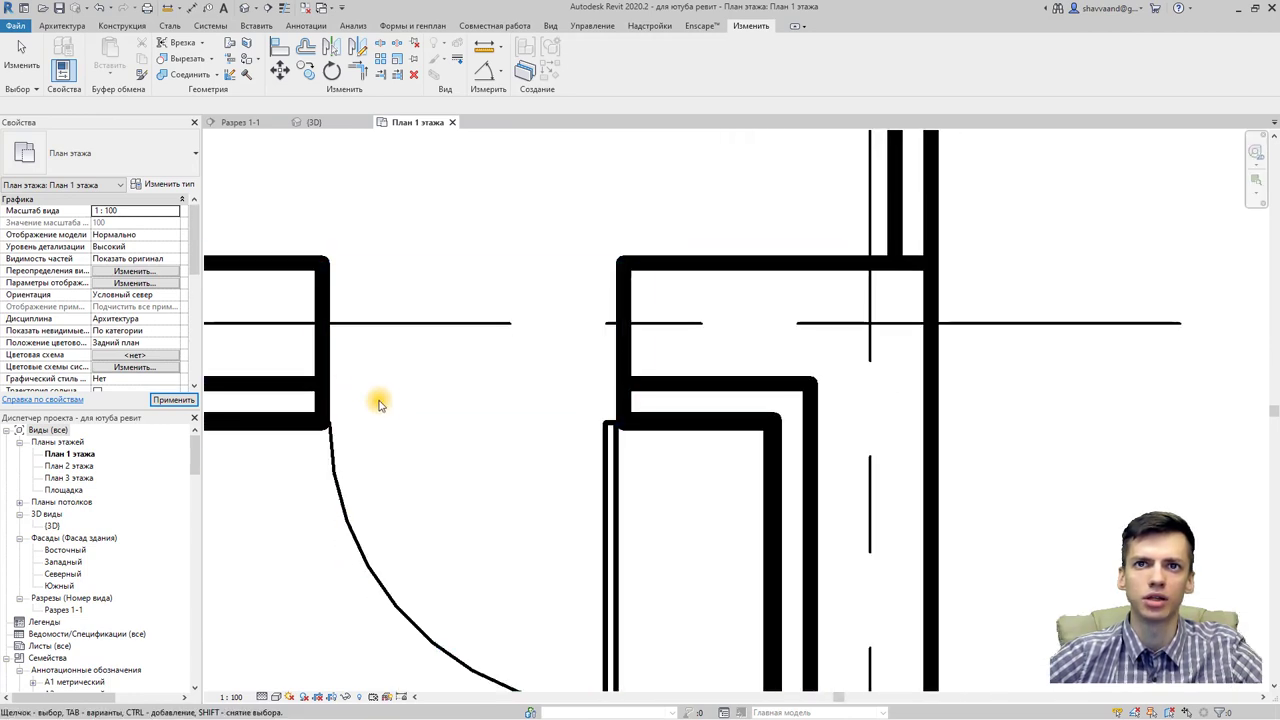
{"action": "scroll", "coordinate": [378, 403], "scroll_direction": "down", "scroll_amount": 2}
{"action": "scroll", "coordinate": [402, 413], "scroll_direction": "down", "scroll_amount": 1}
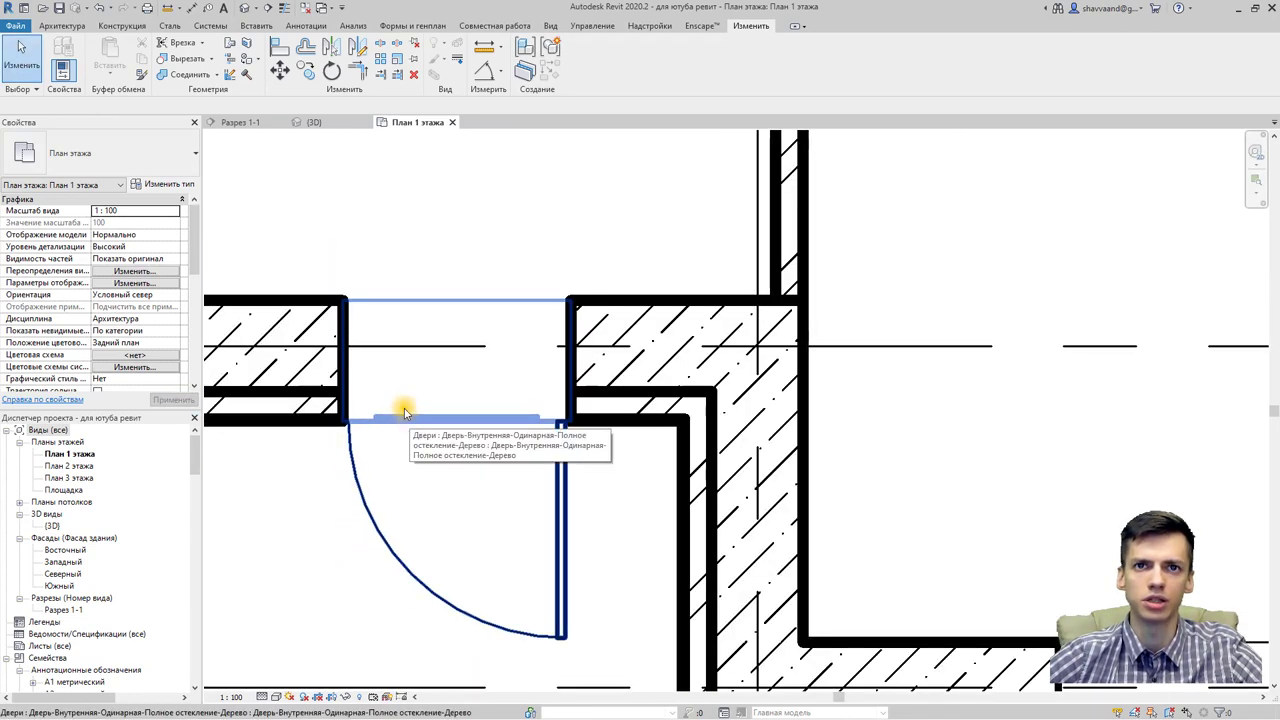
{"action": "left_click", "coordinate": [244, 8]}
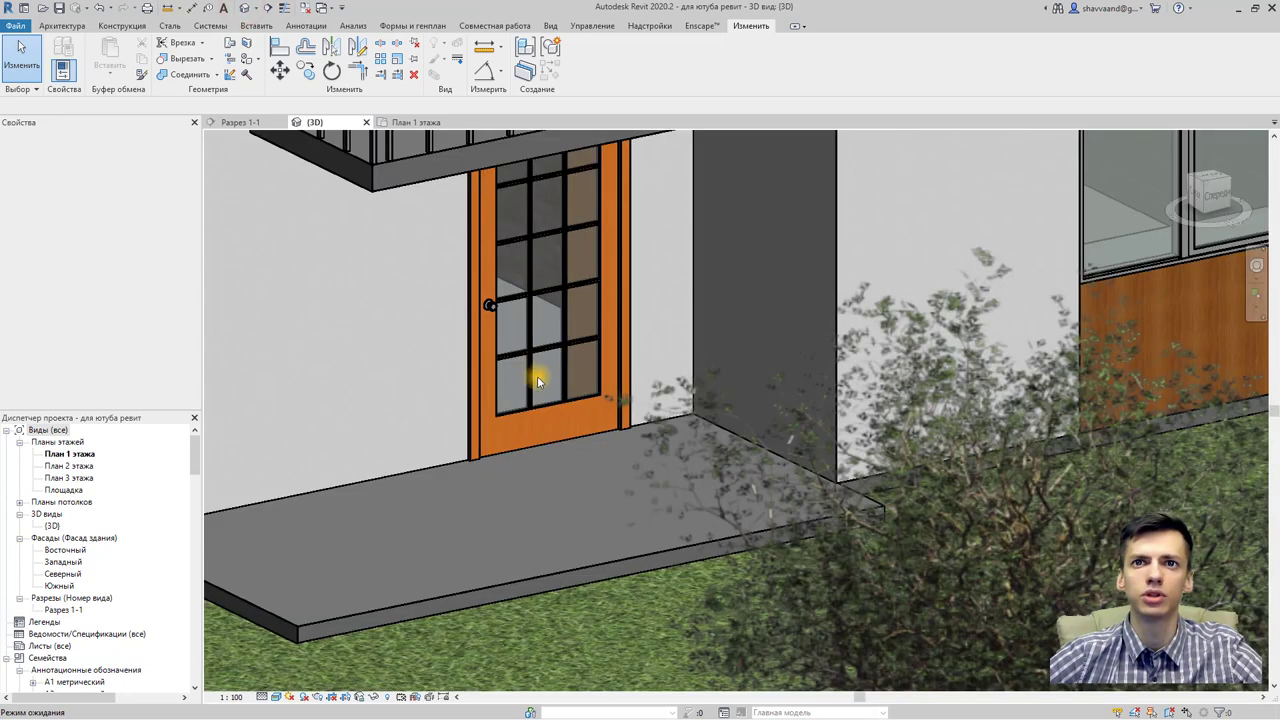
{"action": "scroll", "coordinate": [612, 386], "scroll_direction": "up", "scroll_amount": 1}
{"action": "scroll", "coordinate": [615, 372], "scroll_direction": "up", "scroll_amount": 2}
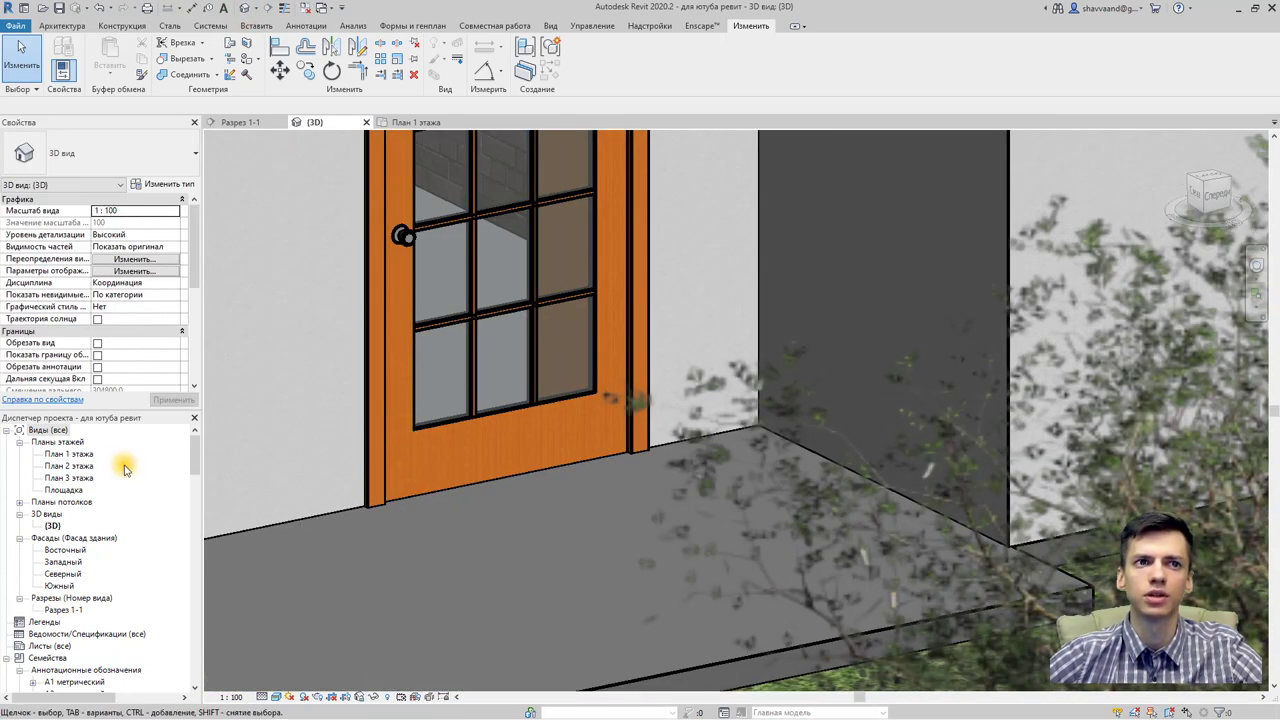
Step: Back on План 1 этажа, select the door and edit its family again
{"action": "double_click", "coordinate": [68, 454]}
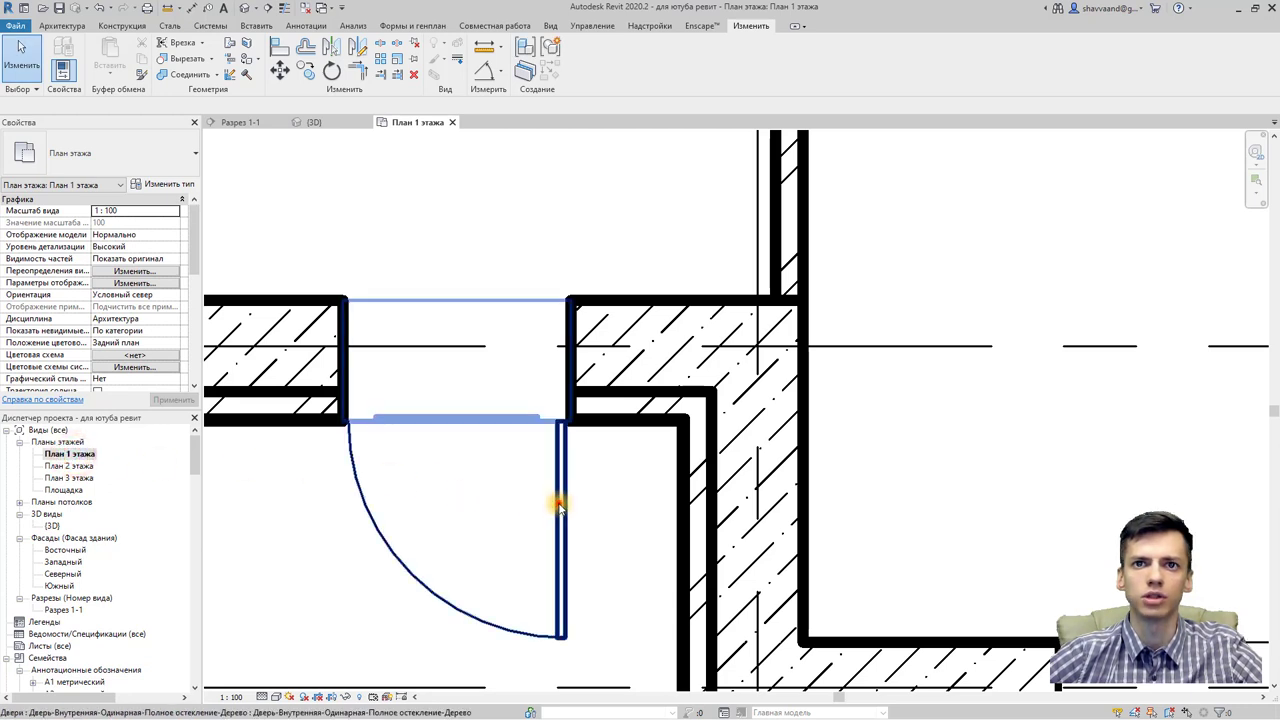
{"action": "left_click", "coordinate": [558, 505]}
{"action": "left_click", "coordinate": [596, 64]}
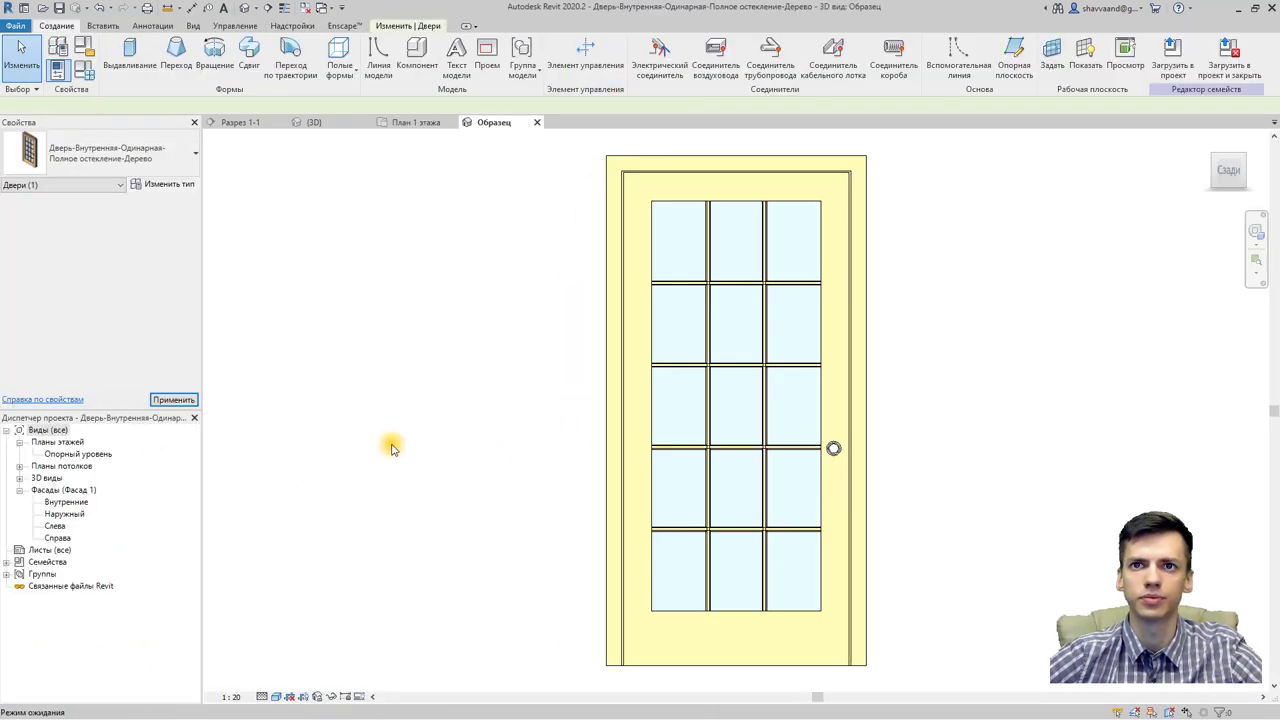
Step: On the Опорный уровень plan, change the nested door swing's detail-level visibility settings
{"action": "double_click", "coordinate": [72, 454]}
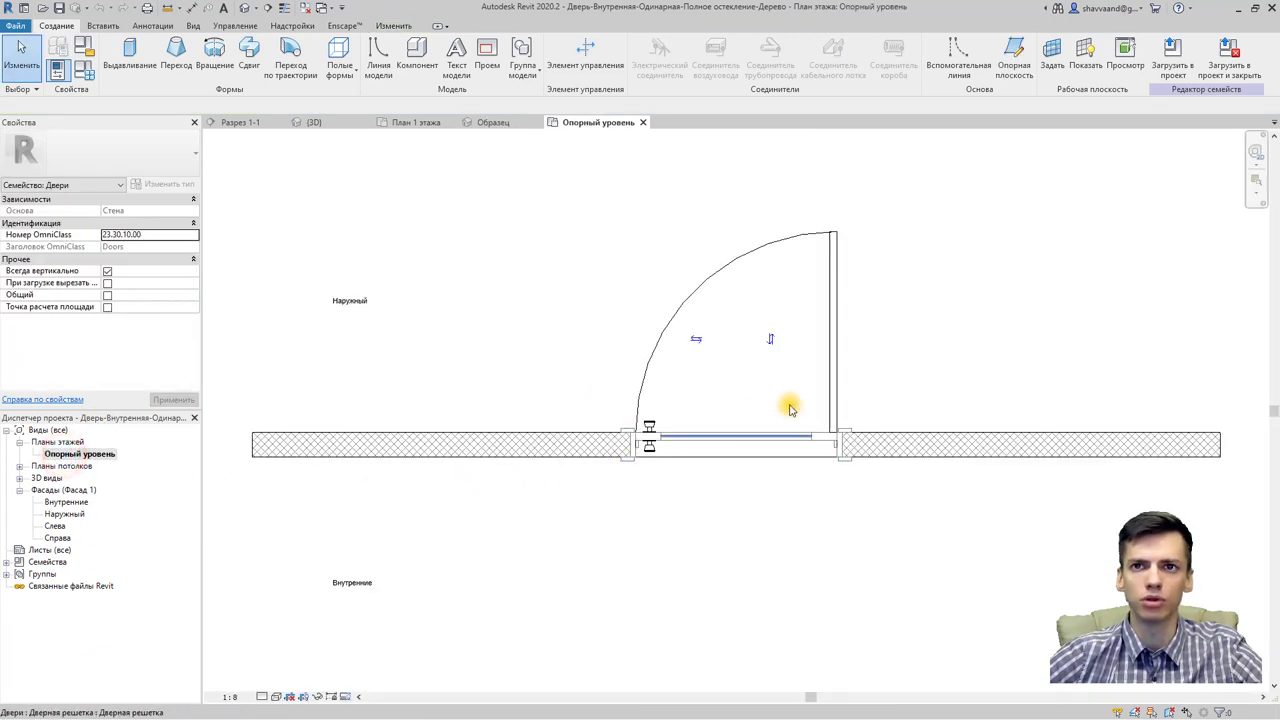
{"action": "left_click", "coordinate": [835, 379]}
{"action": "middle_click_drag", "start_coordinate": [829, 410], "coordinate": [777, 420]}
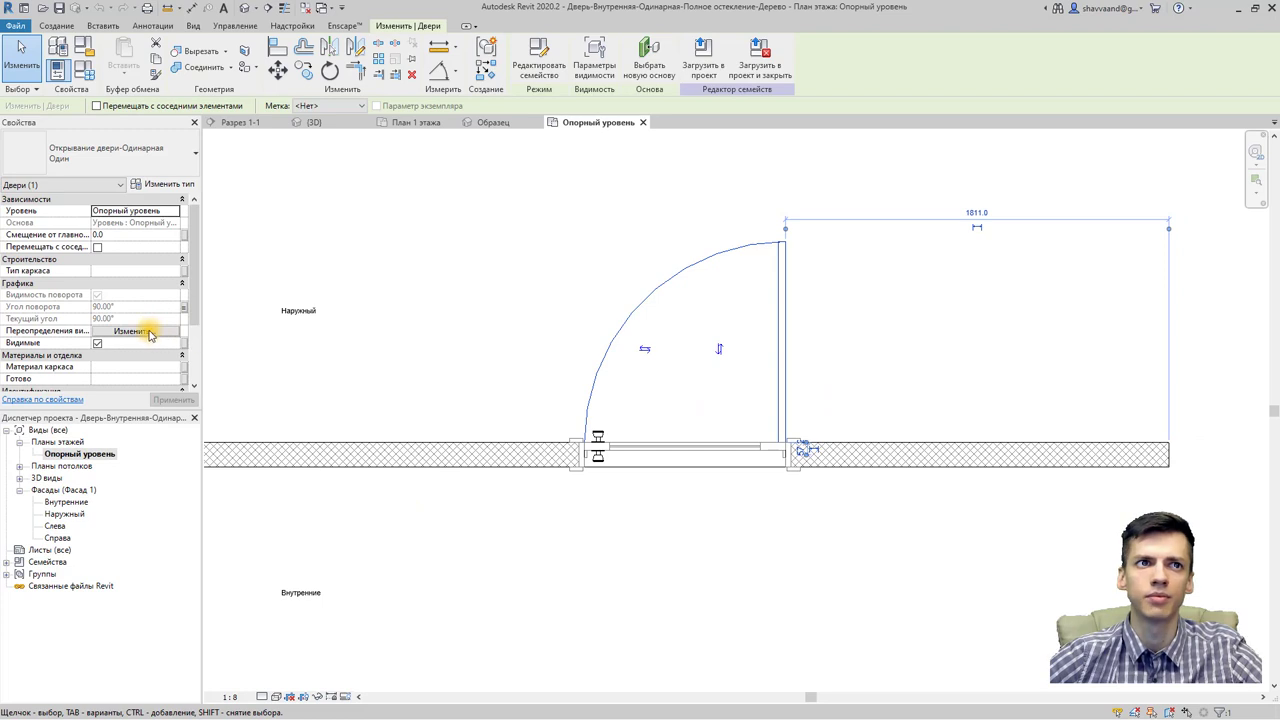
{"action": "left_click", "coordinate": [147, 332]}
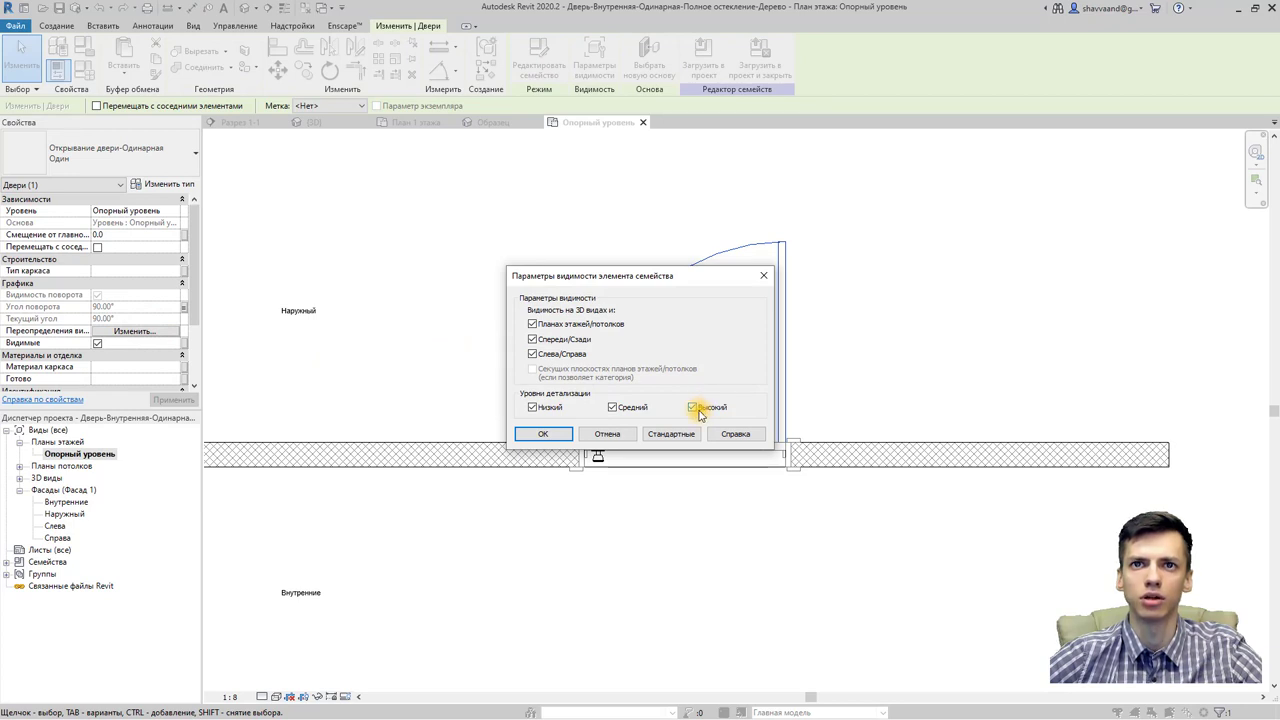
{"action": "left_click", "coordinate": [543, 433]}
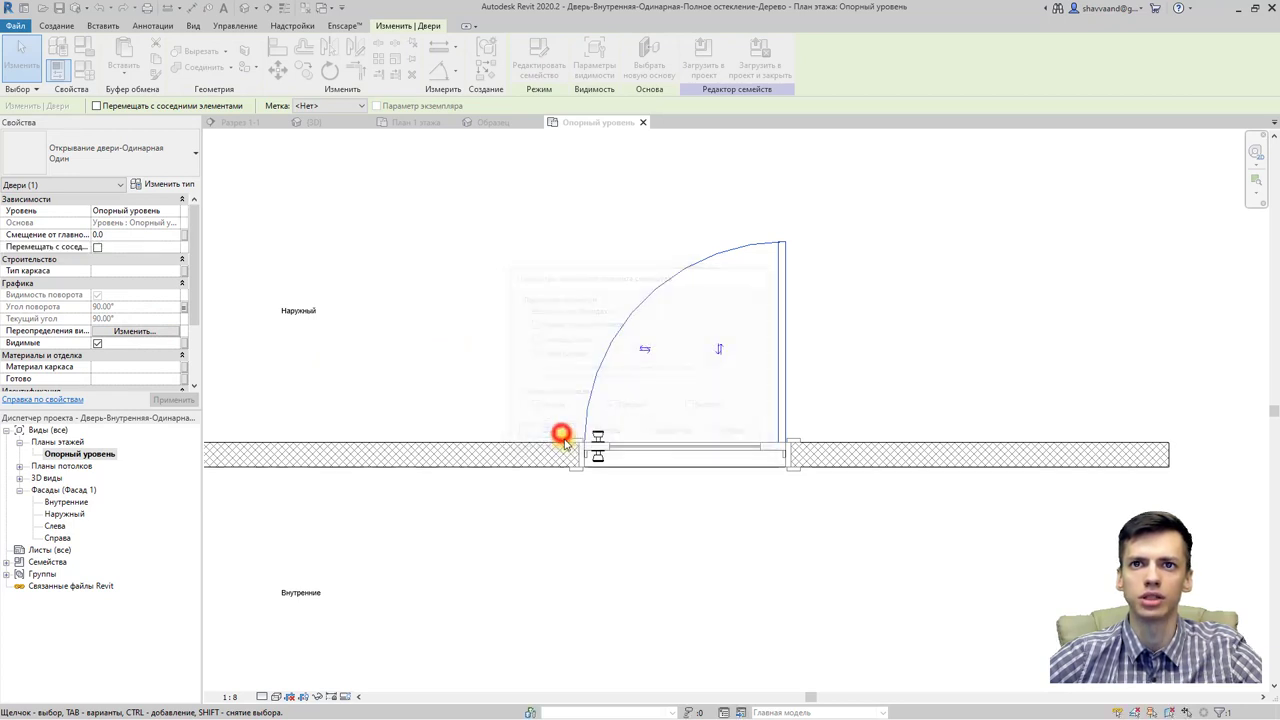
Step: Load the door family into the project unsaved, replacing the existing version and parameter values
{"action": "left_click", "coordinate": [758, 76]}
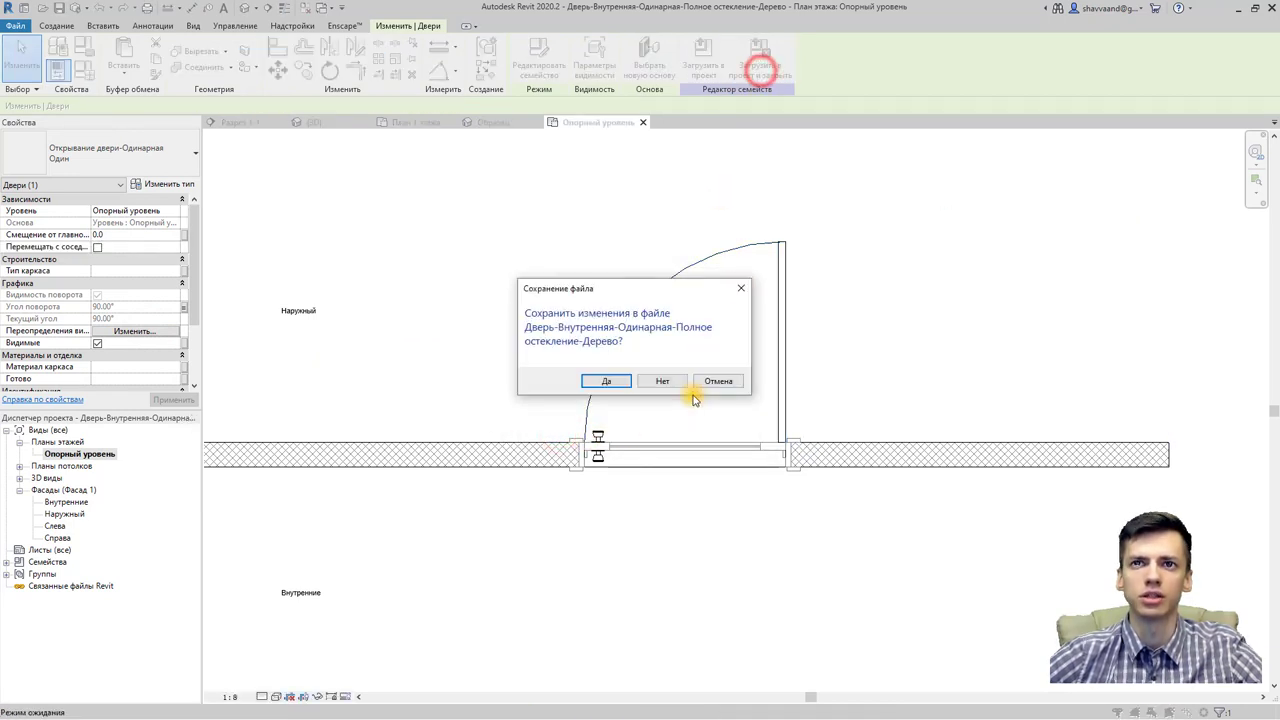
{"action": "left_click", "coordinate": [673, 378]}
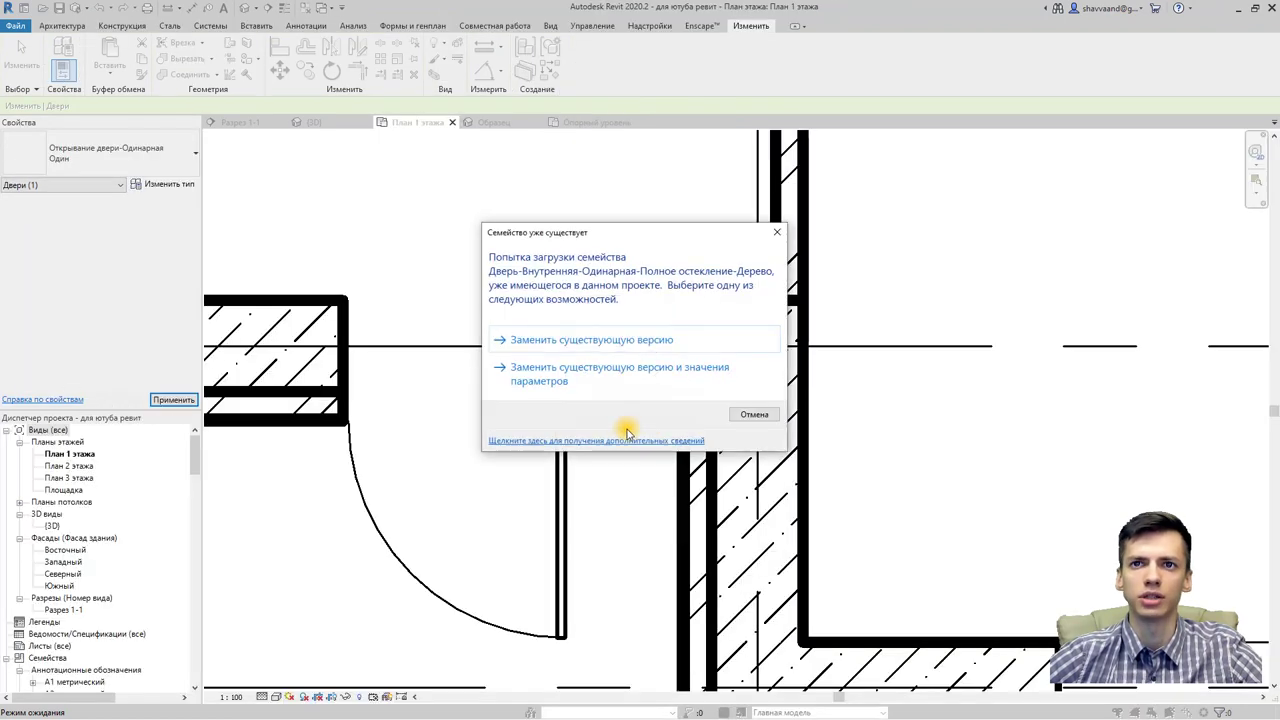
{"action": "left_click", "coordinate": [602, 378]}
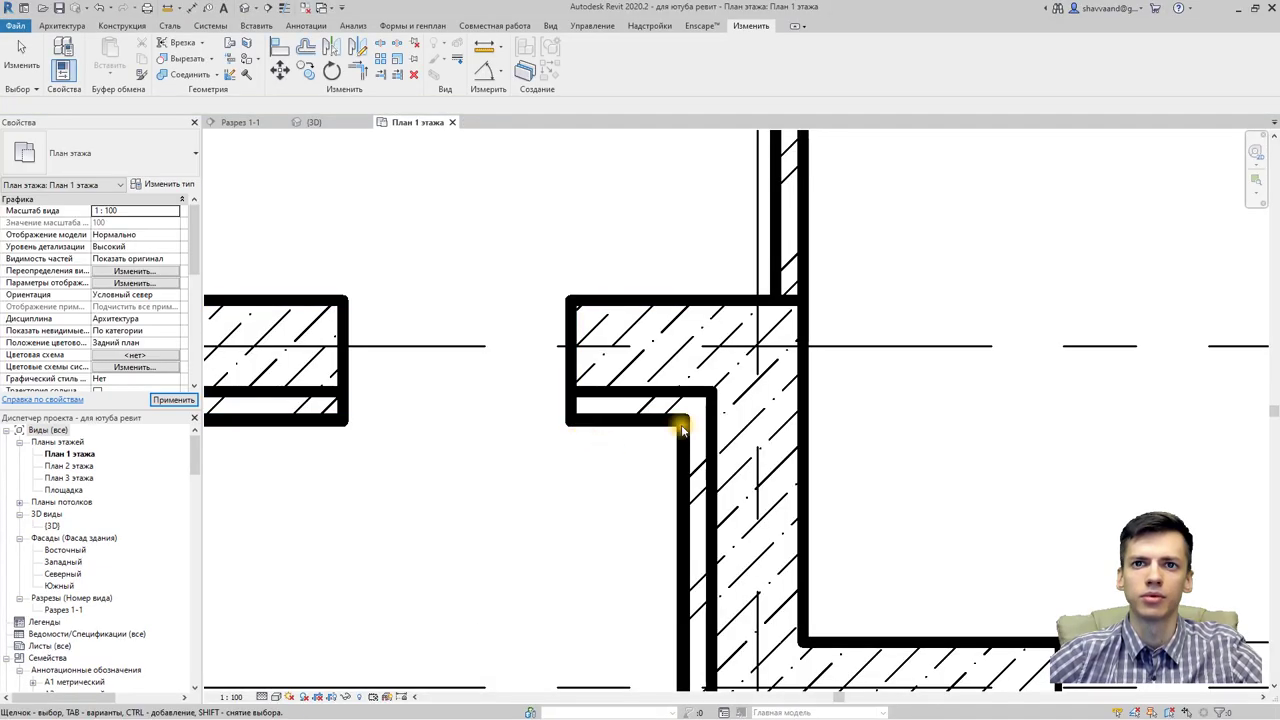
Step: Check the door in 3D, then in План 1 этажа select the now-invisible door in its opening
{"action": "left_click", "coordinate": [248, 9]}
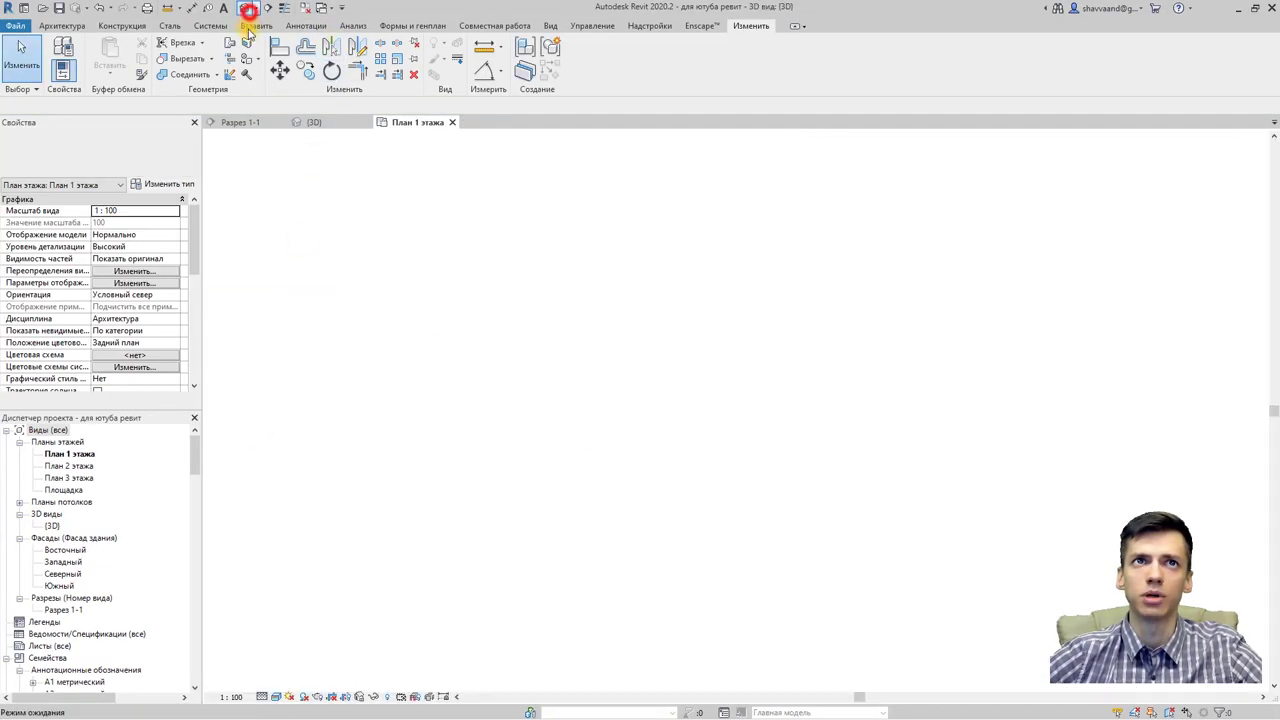
{"action": "scroll", "coordinate": [590, 400], "scroll_direction": "down", "scroll_amount": 2}
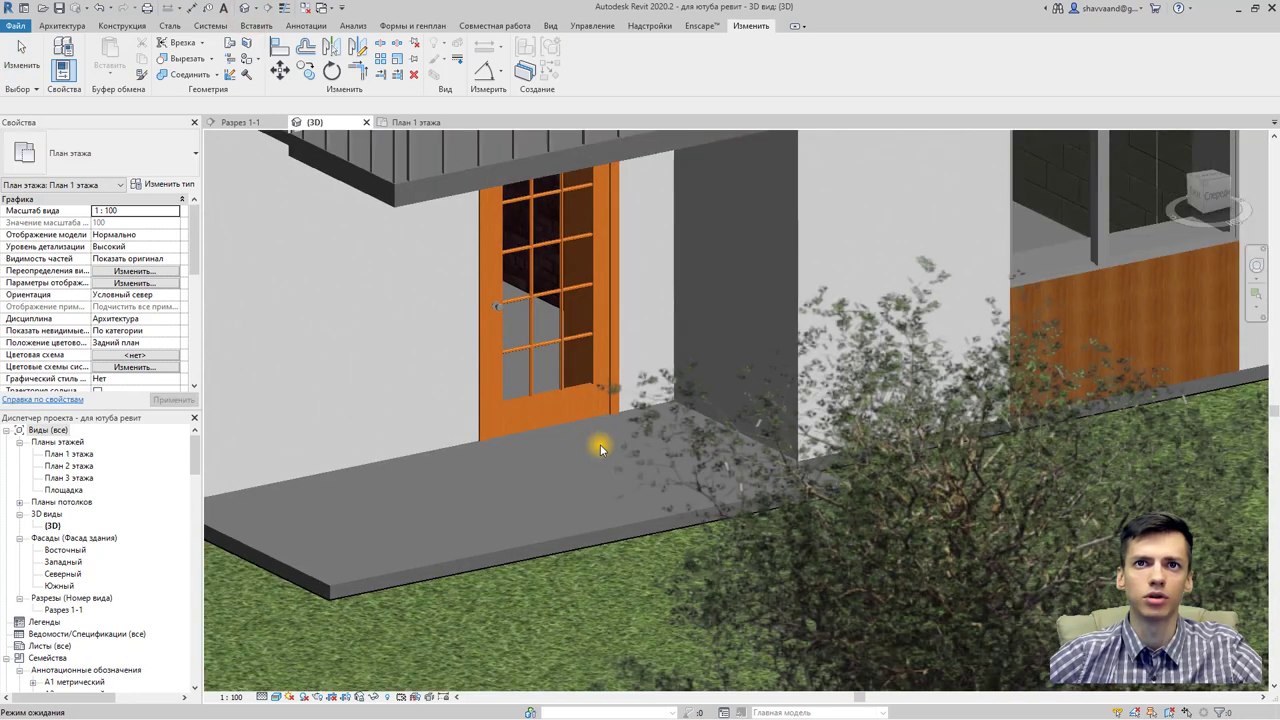
{"action": "double_click", "coordinate": [69, 453]}
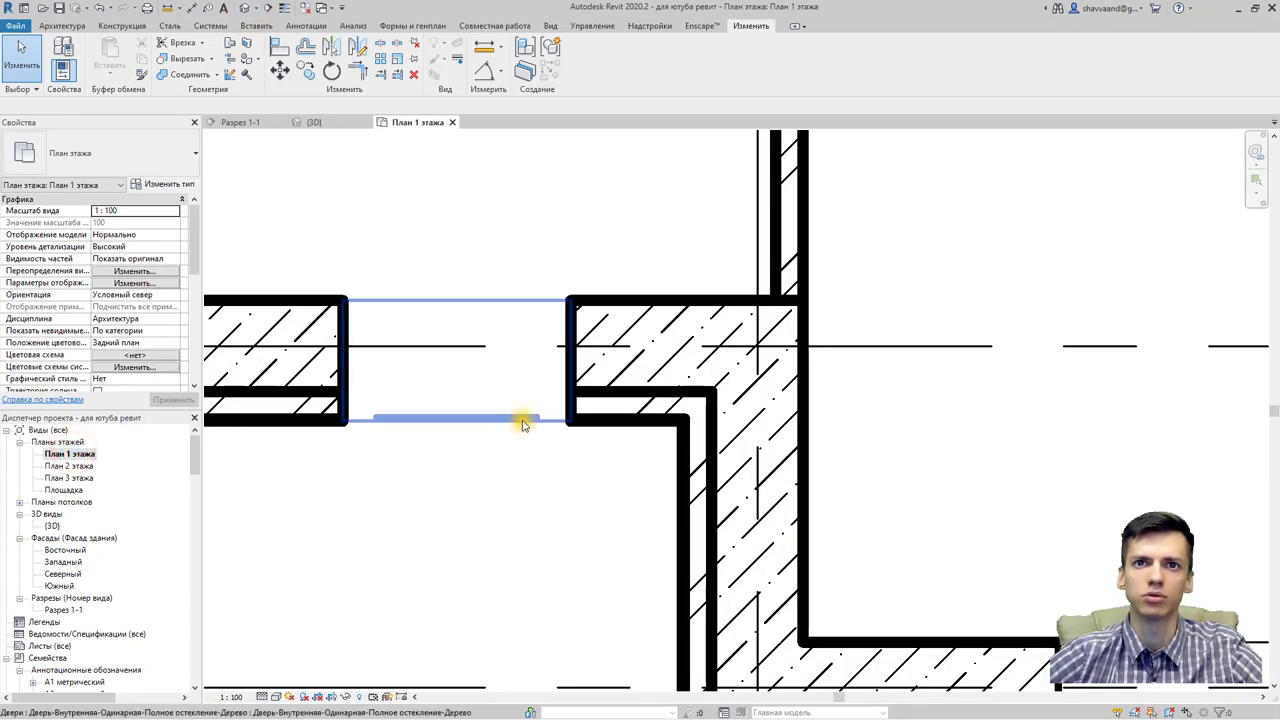
{"action": "left_click", "coordinate": [521, 420]}
{"action": "scroll", "coordinate": [375, 365], "scroll_direction": "up", "scroll_amount": 1}
{"action": "scroll", "coordinate": [365, 380], "scroll_direction": "up", "scroll_amount": 2}
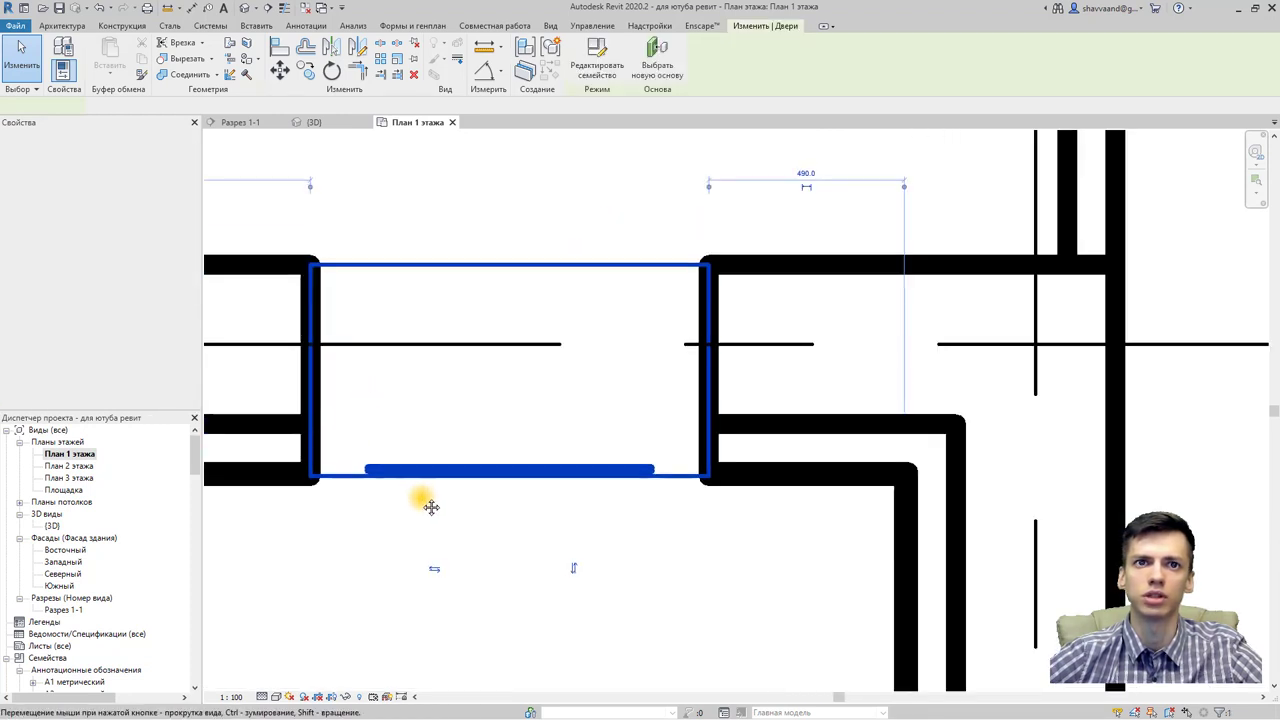
{"action": "left_click", "coordinate": [461, 533]}
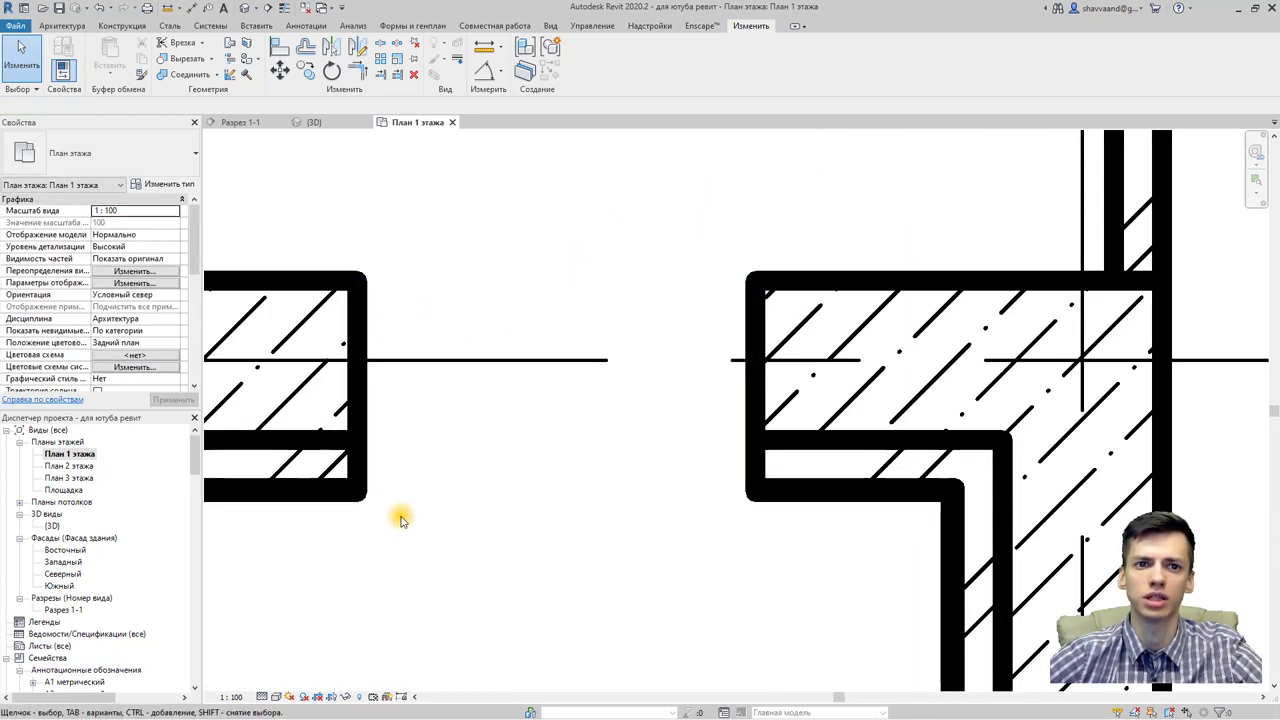
{"action": "left_click", "coordinate": [434, 489]}
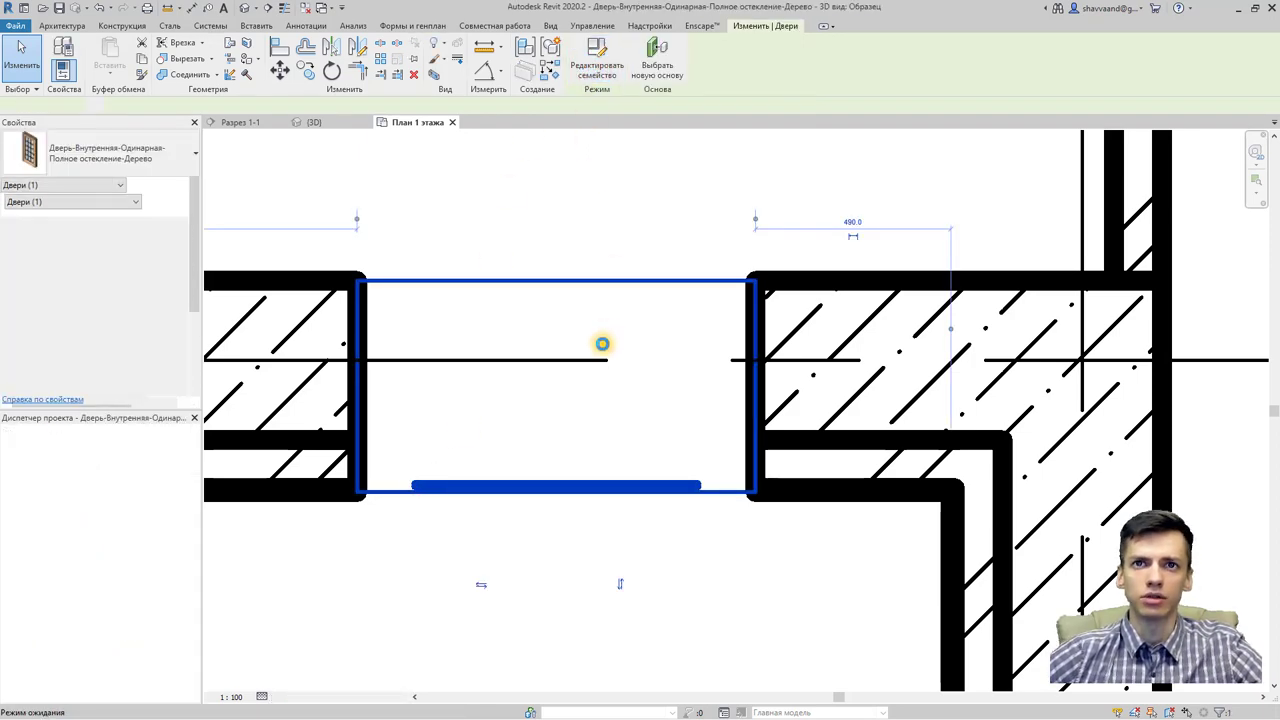
Step: In the family's reference level plan, start a symbolic line on the 0.18 [разрез] subcategory
{"action": "double_click", "coordinate": [80, 454]}
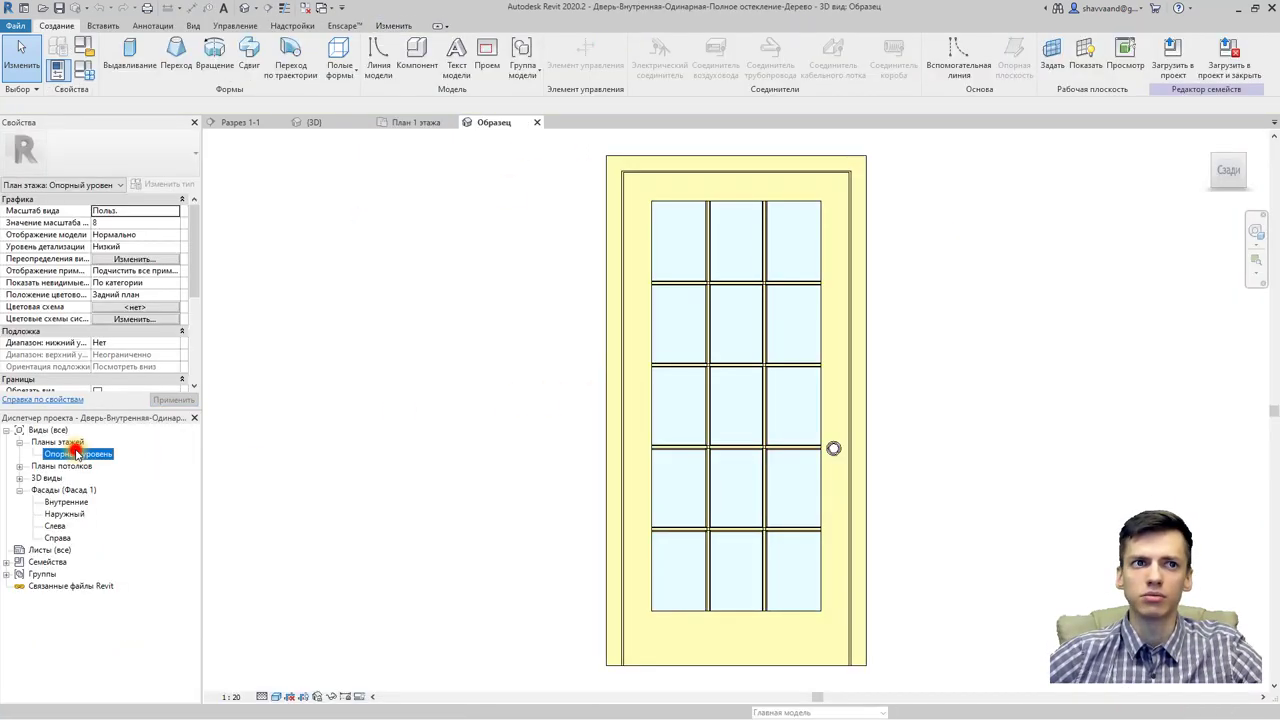
{"action": "scroll", "coordinate": [788, 394], "scroll_direction": "down", "scroll_amount": 1}
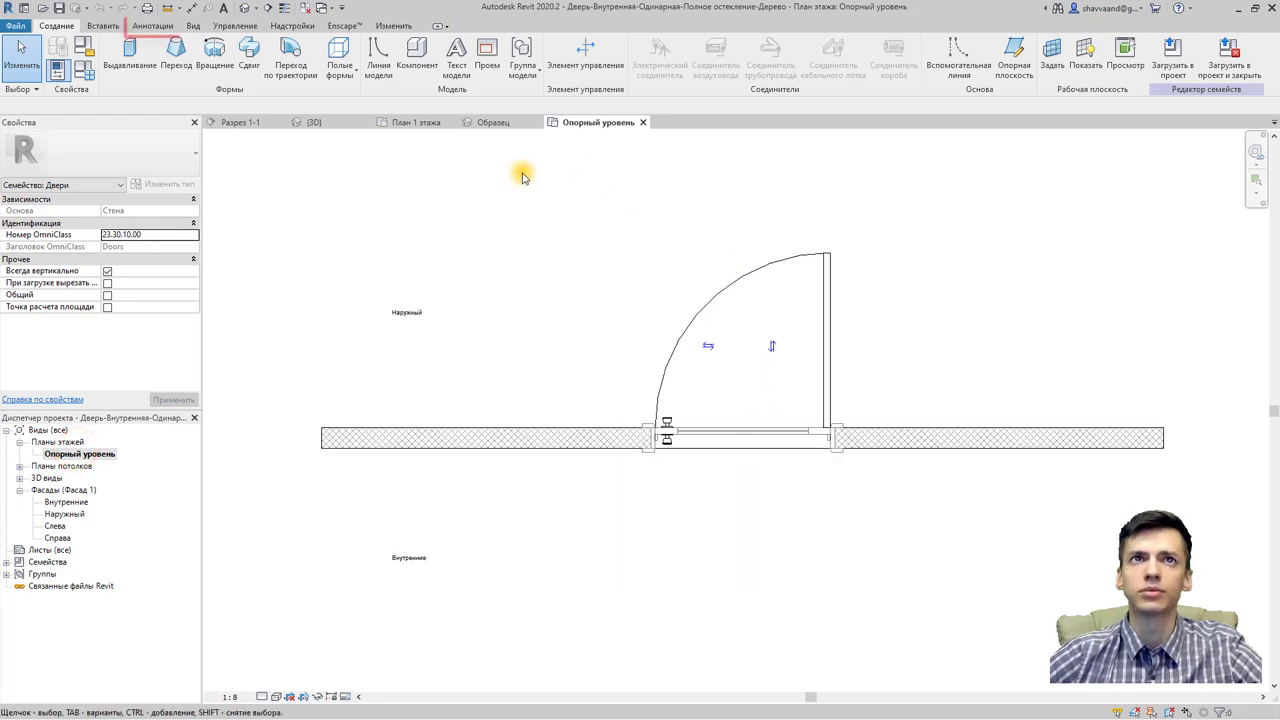
{"action": "left_click", "coordinate": [143, 27]}
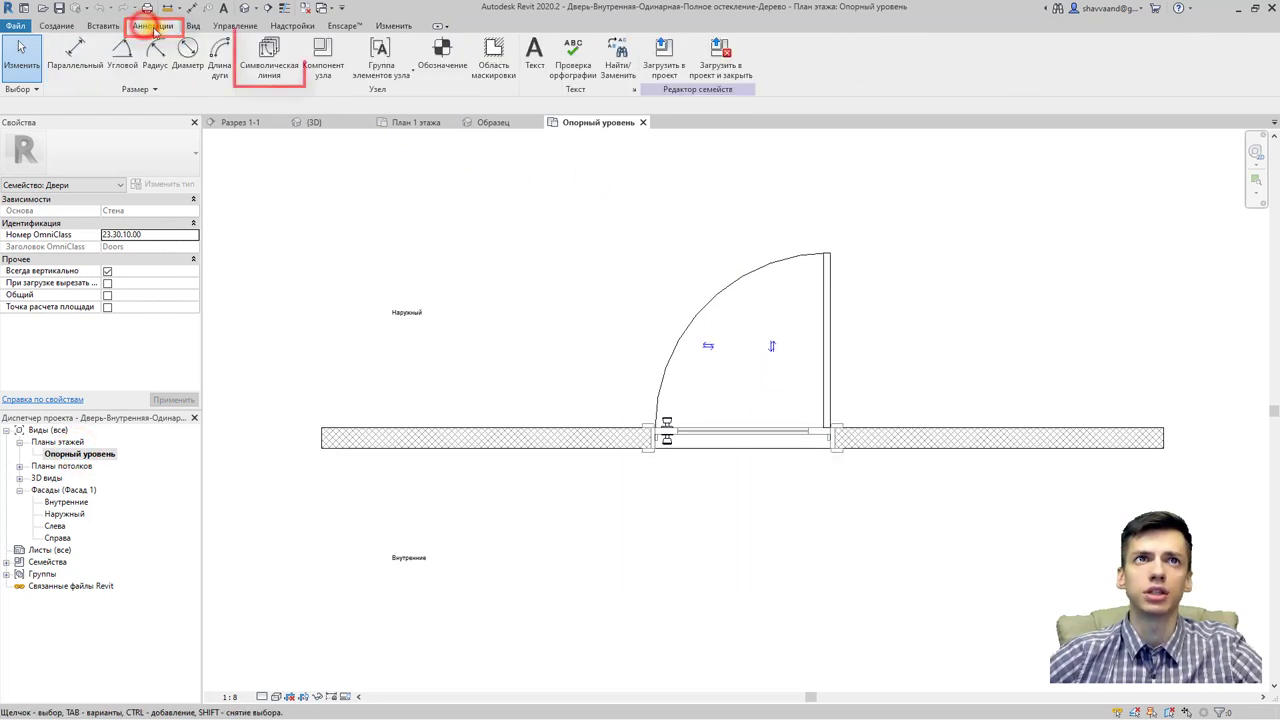
{"action": "left_click", "coordinate": [267, 50]}
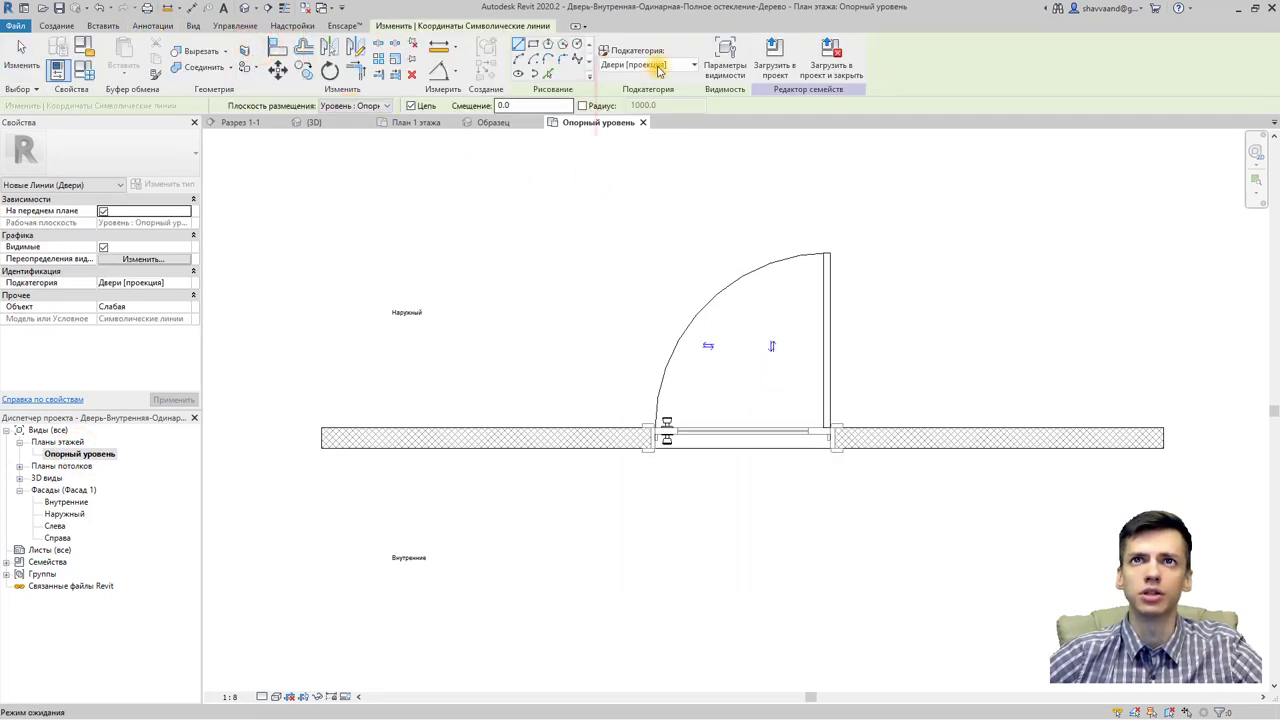
{"action": "left_click", "coordinate": [650, 64]}
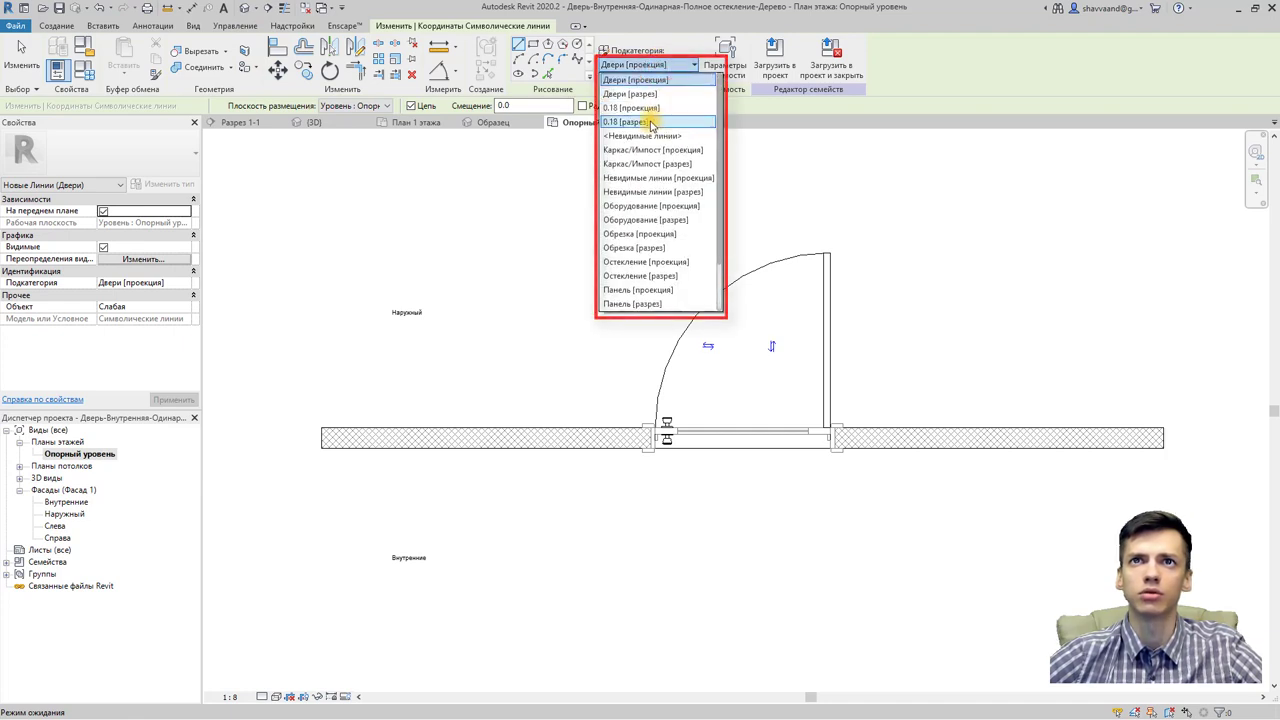
{"action": "left_click", "coordinate": [650, 121]}
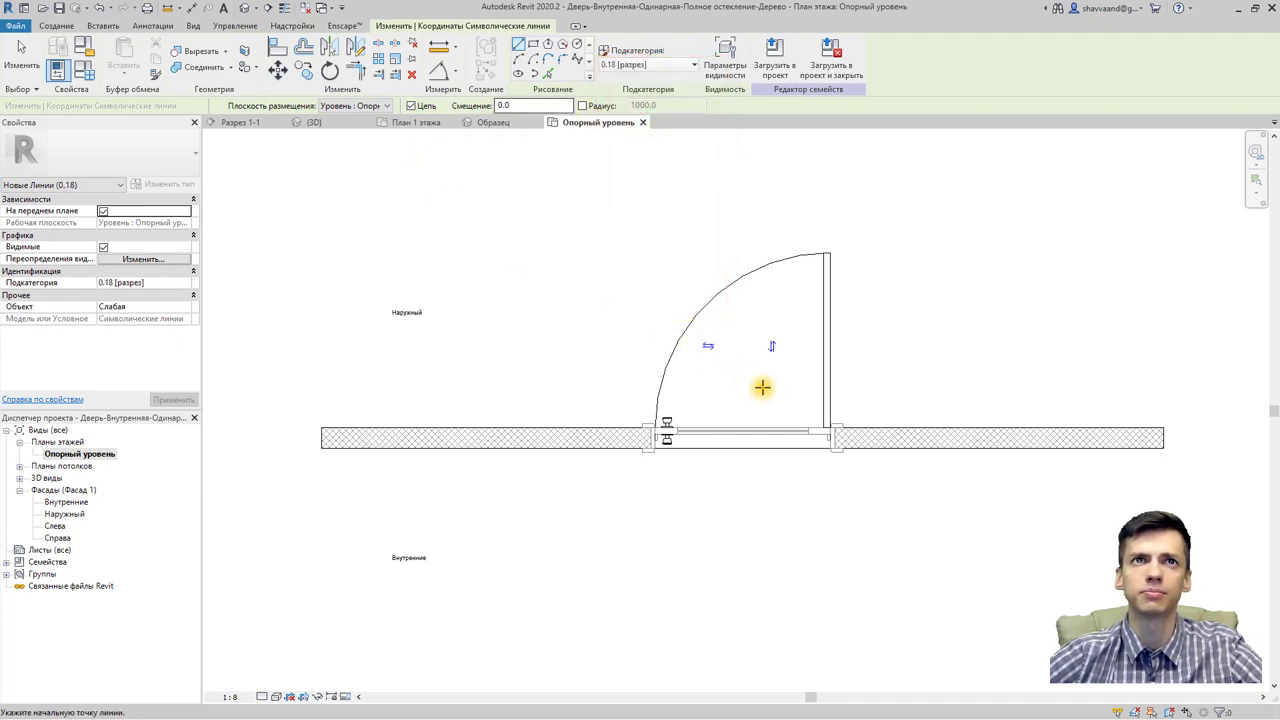
{"action": "scroll", "coordinate": [829, 431], "scroll_direction": "up", "scroll_amount": 2}
{"action": "left_click", "coordinate": [647, 64]}
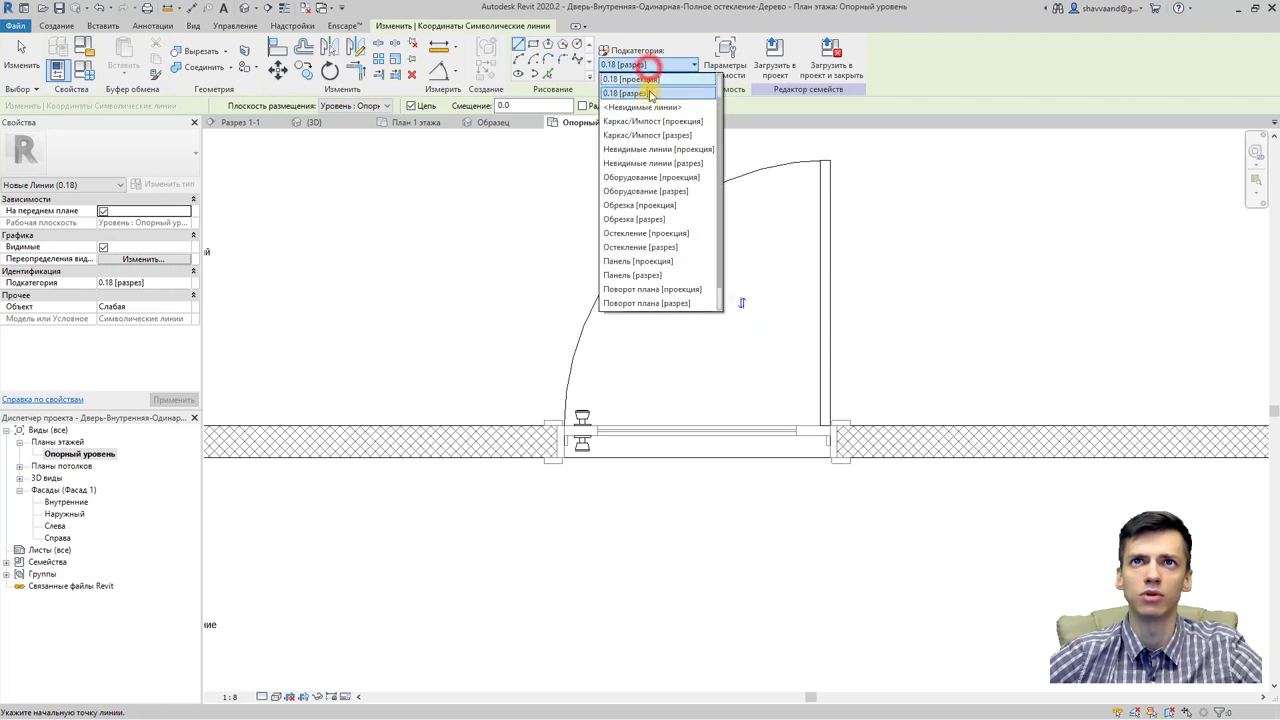
{"action": "scroll", "coordinate": [645, 94], "scroll_direction": "up", "scroll_amount": 1}
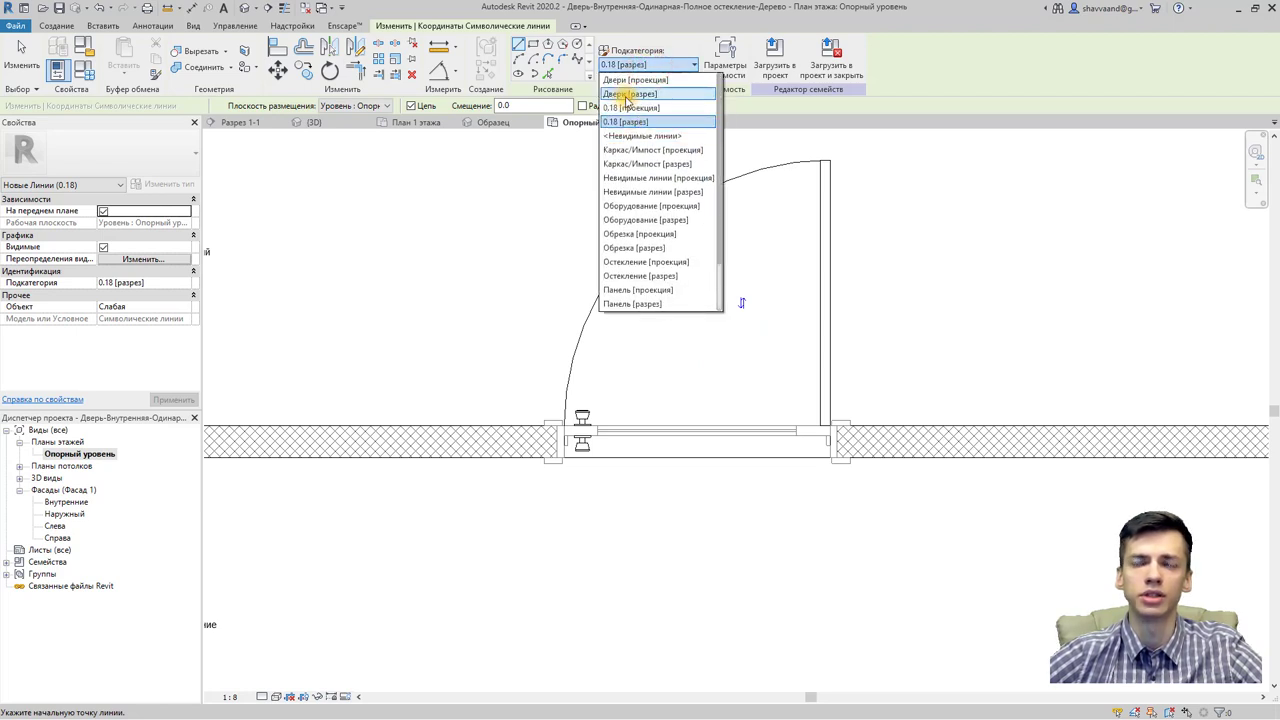
{"action": "scroll", "coordinate": [838, 430], "scroll_direction": "up", "scroll_amount": 2}
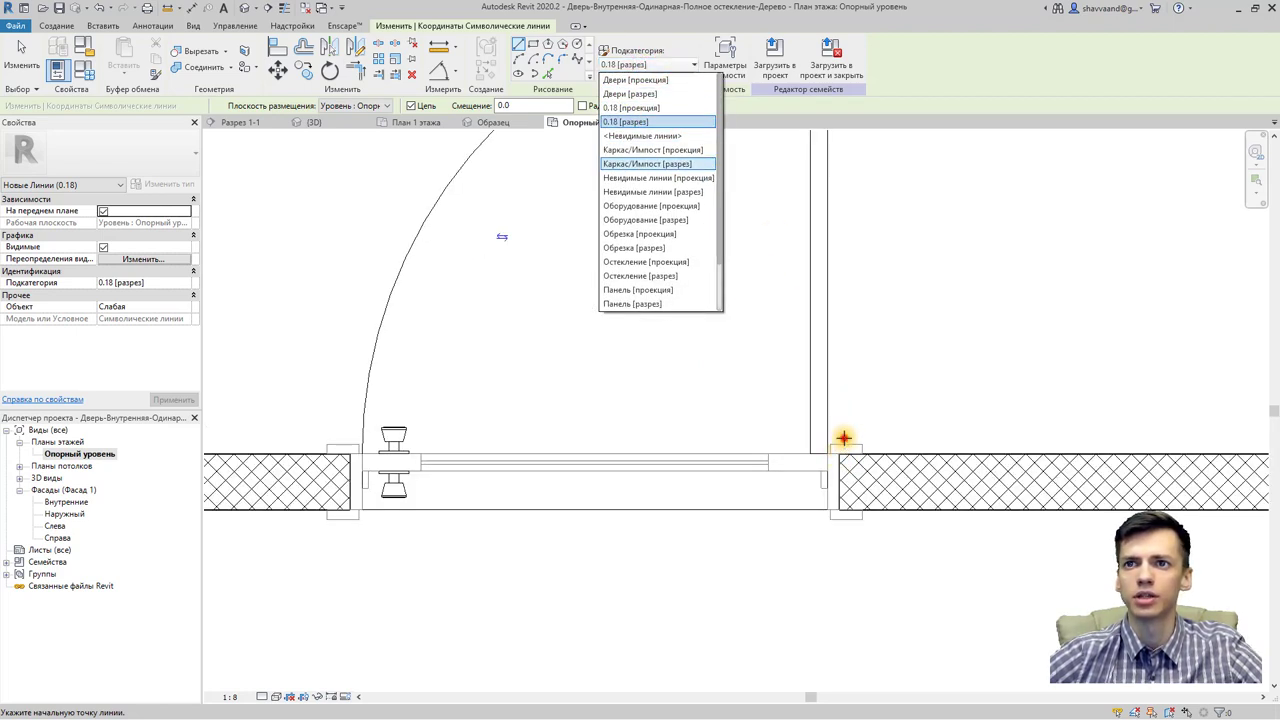
{"action": "left_click", "coordinate": [843, 437]}
Step: Draw the 1000-long diagonal door-swing line from the hinge jamb corner
{"action": "left_click", "coordinate": [829, 451]}
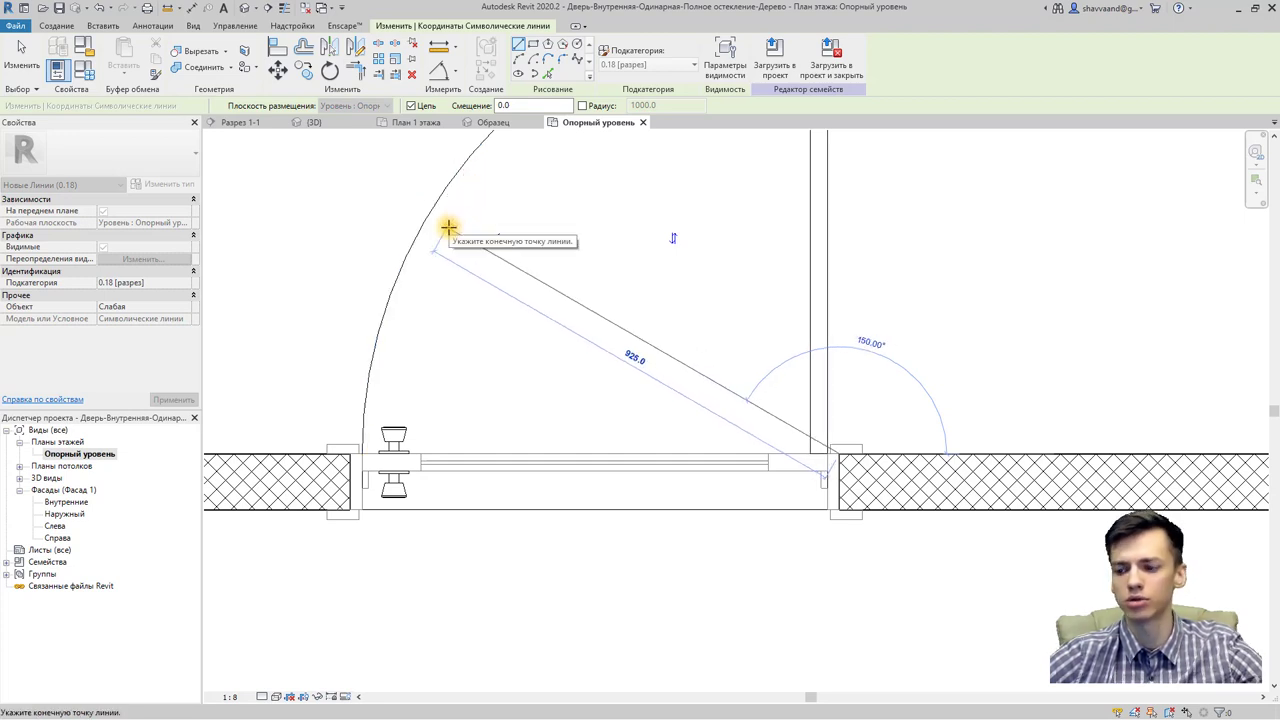
{"action": "left_click", "coordinate": [449, 229]}
{"action": "key", "text": "Return"}
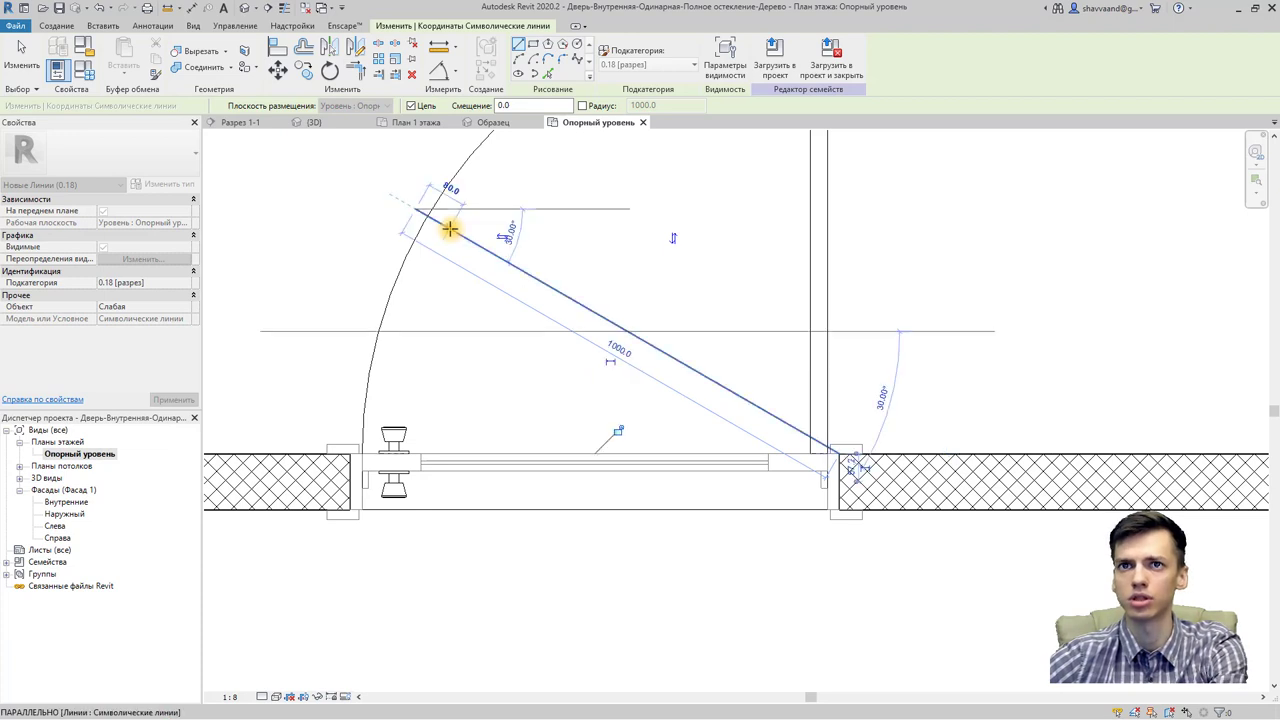
{"action": "key", "text": "Escape"}
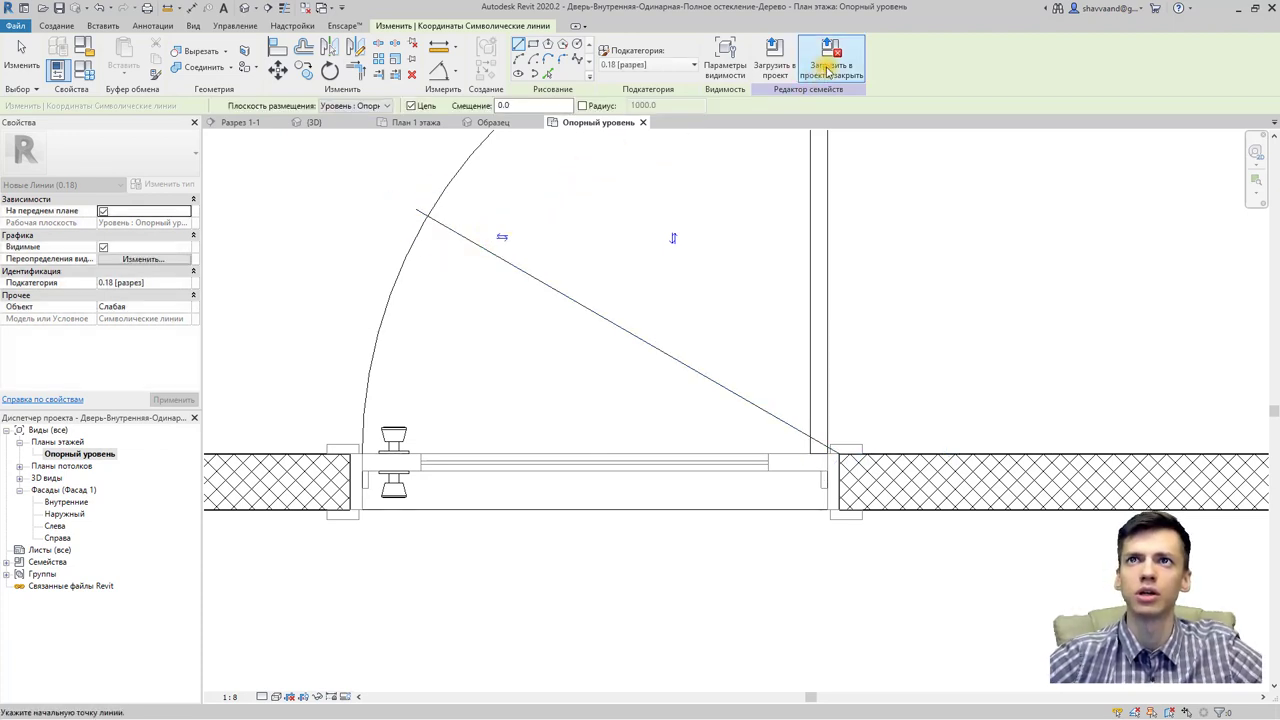
Step: Load the edited door family unsaved, overwriting the existing version and parameter values
{"action": "left_click", "coordinate": [829, 68]}
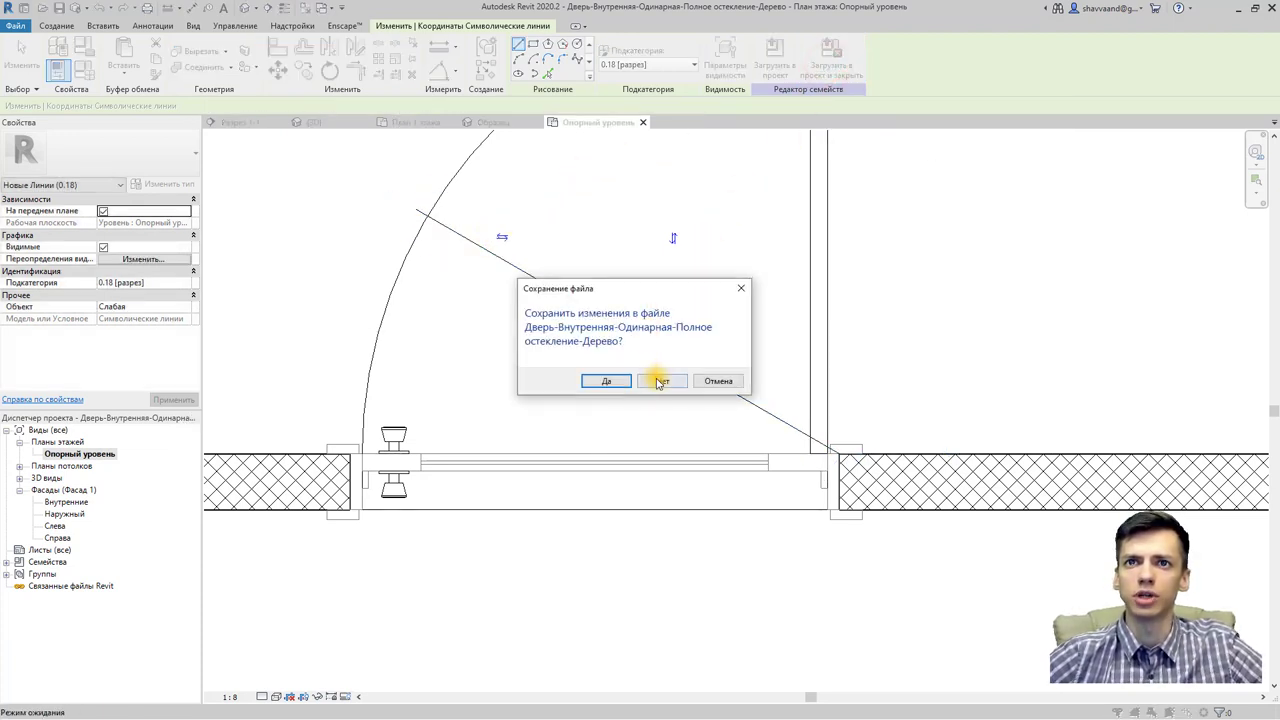
{"action": "left_click", "coordinate": [660, 384]}
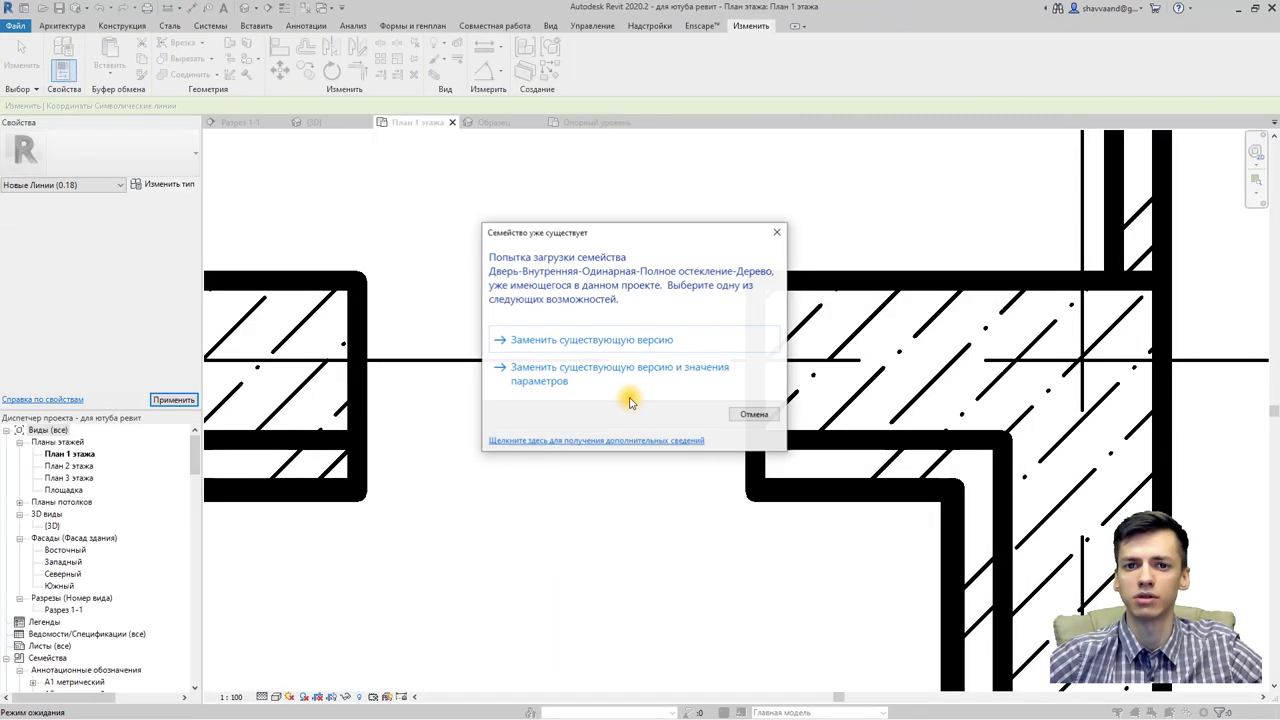
{"action": "left_click", "coordinate": [605, 372]}
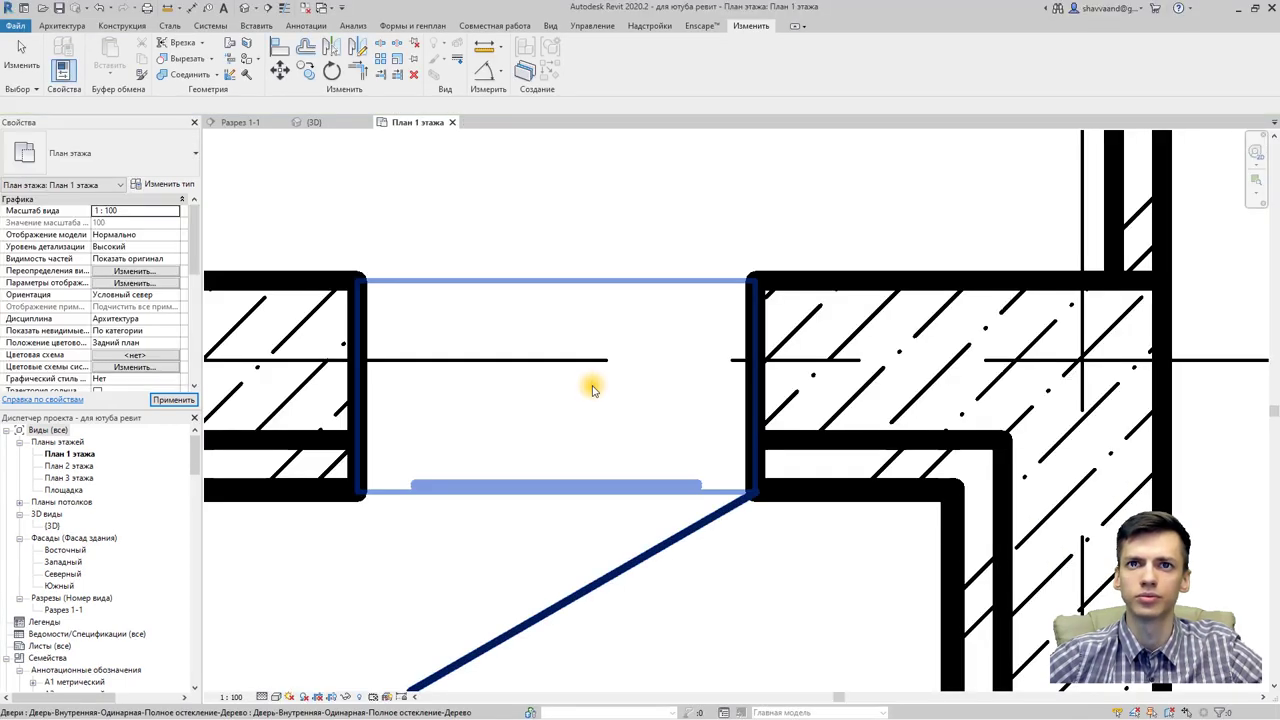
Step: Inspect the project's 3D view and select the door under the balcony
{"action": "scroll", "coordinate": [593, 385], "scroll_direction": "down", "scroll_amount": 3}
{"action": "scroll", "coordinate": [600, 409], "scroll_direction": "down", "scroll_amount": 2}
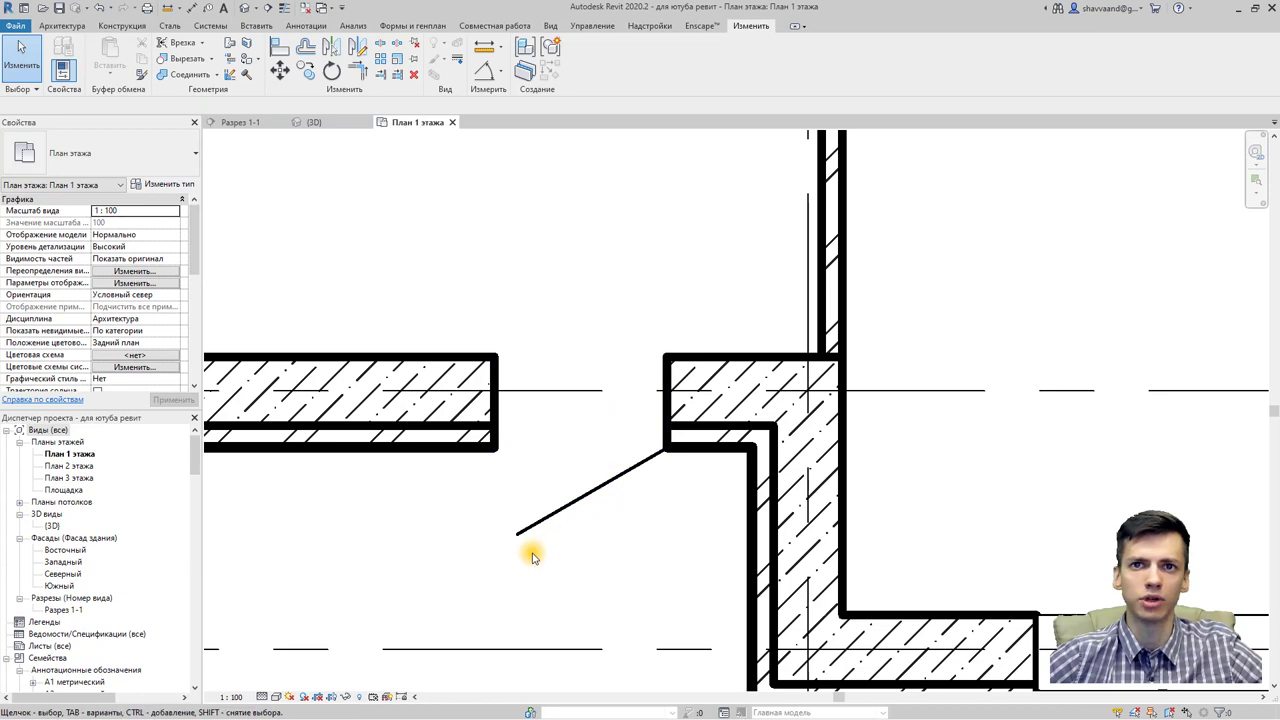
{"action": "left_click", "coordinate": [243, 8]}
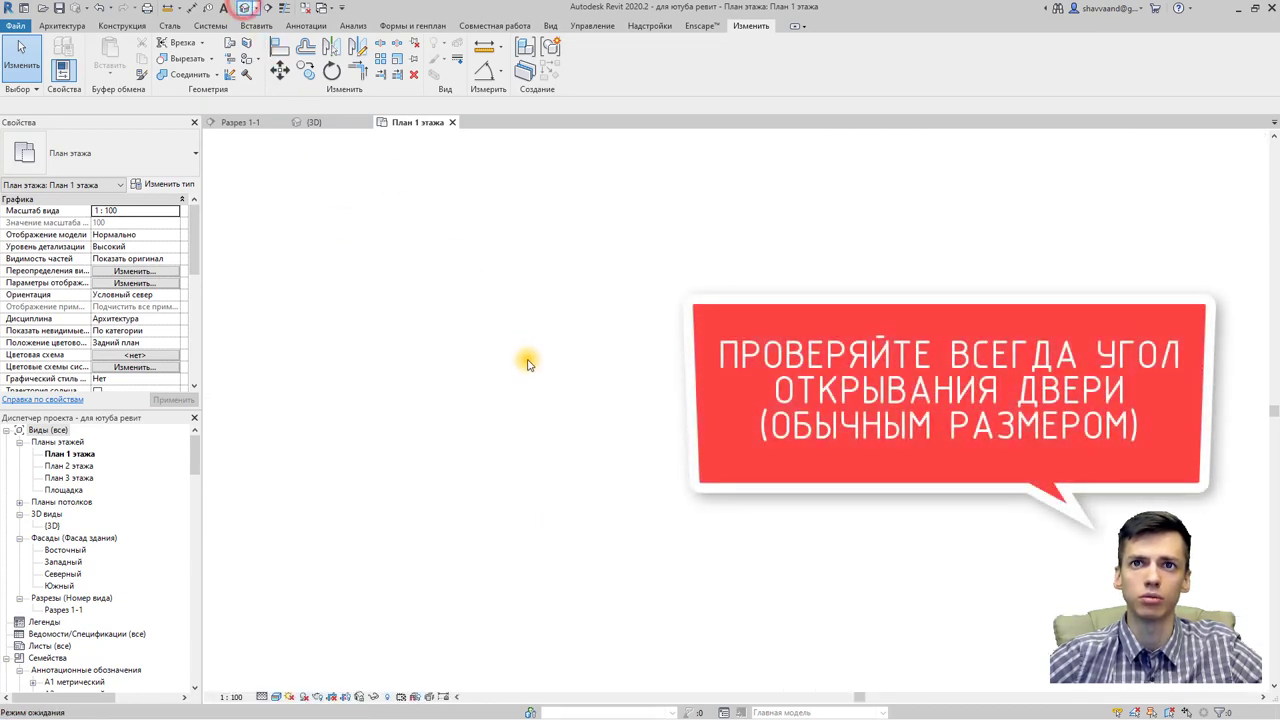
{"action": "scroll", "coordinate": [556, 328], "scroll_direction": "down", "scroll_amount": 1}
{"action": "scroll", "coordinate": [532, 345], "scroll_direction": "down", "scroll_amount": 1}
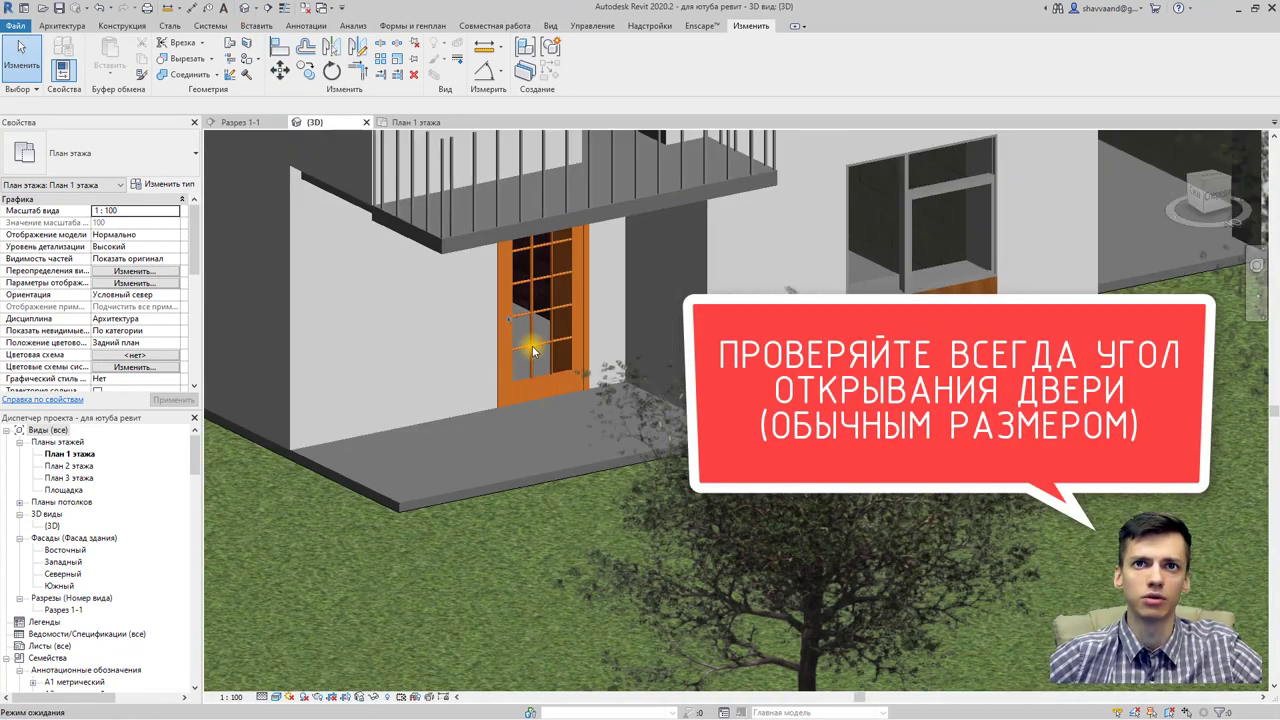
{"action": "scroll", "coordinate": [535, 370], "scroll_direction": "down", "scroll_amount": 1}
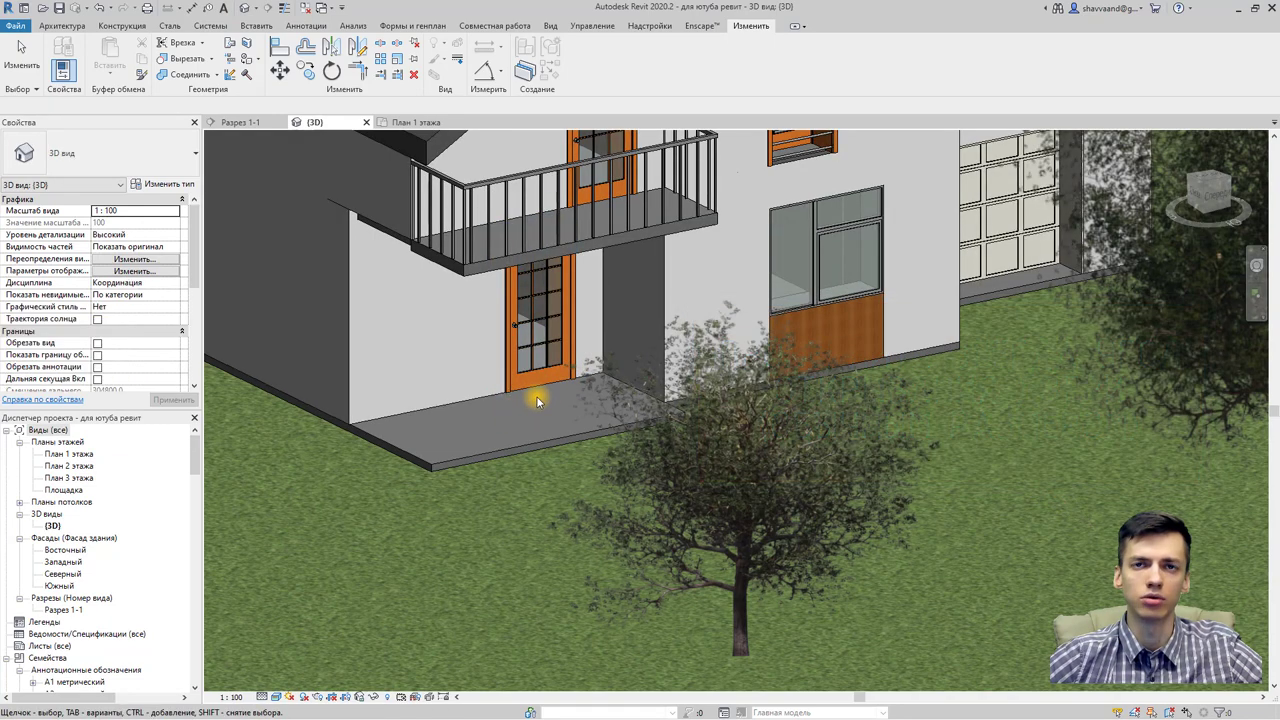
{"action": "scroll", "coordinate": [583, 364], "scroll_direction": "up", "scroll_amount": 2}
{"action": "scroll", "coordinate": [596, 358], "scroll_direction": "up", "scroll_amount": 1}
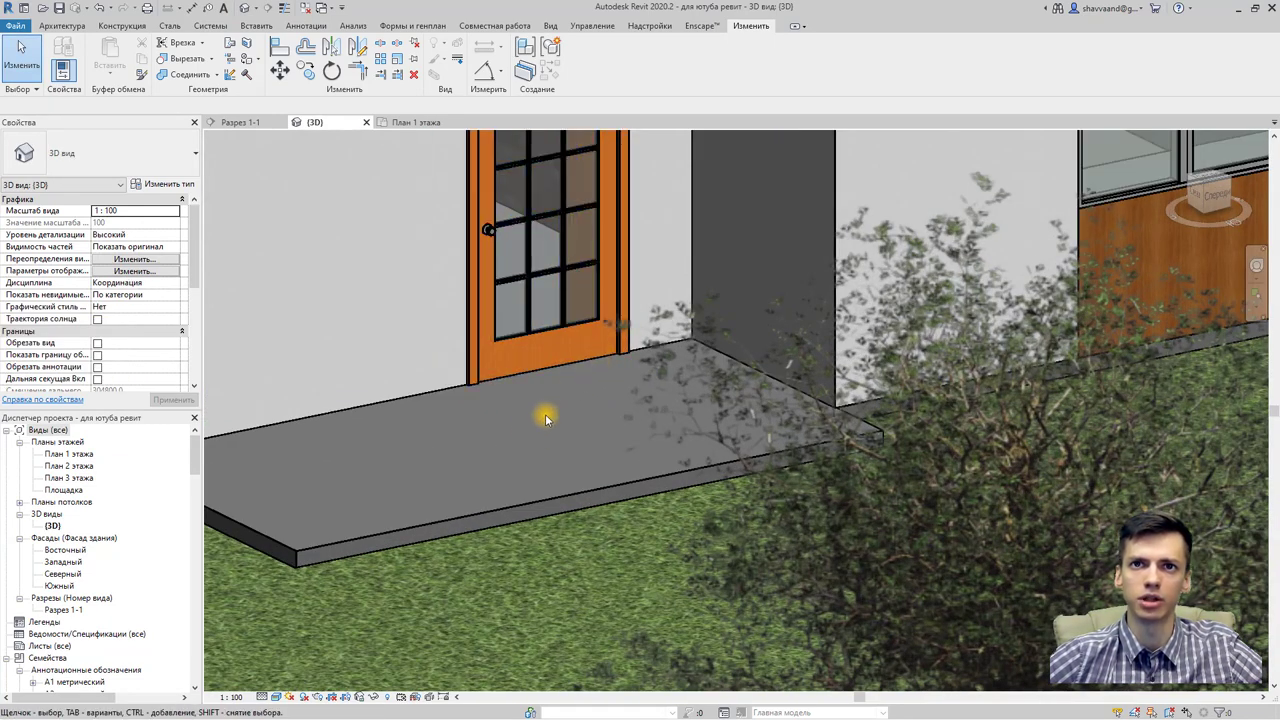
{"action": "scroll", "coordinate": [547, 388], "scroll_direction": "down", "scroll_amount": 2}
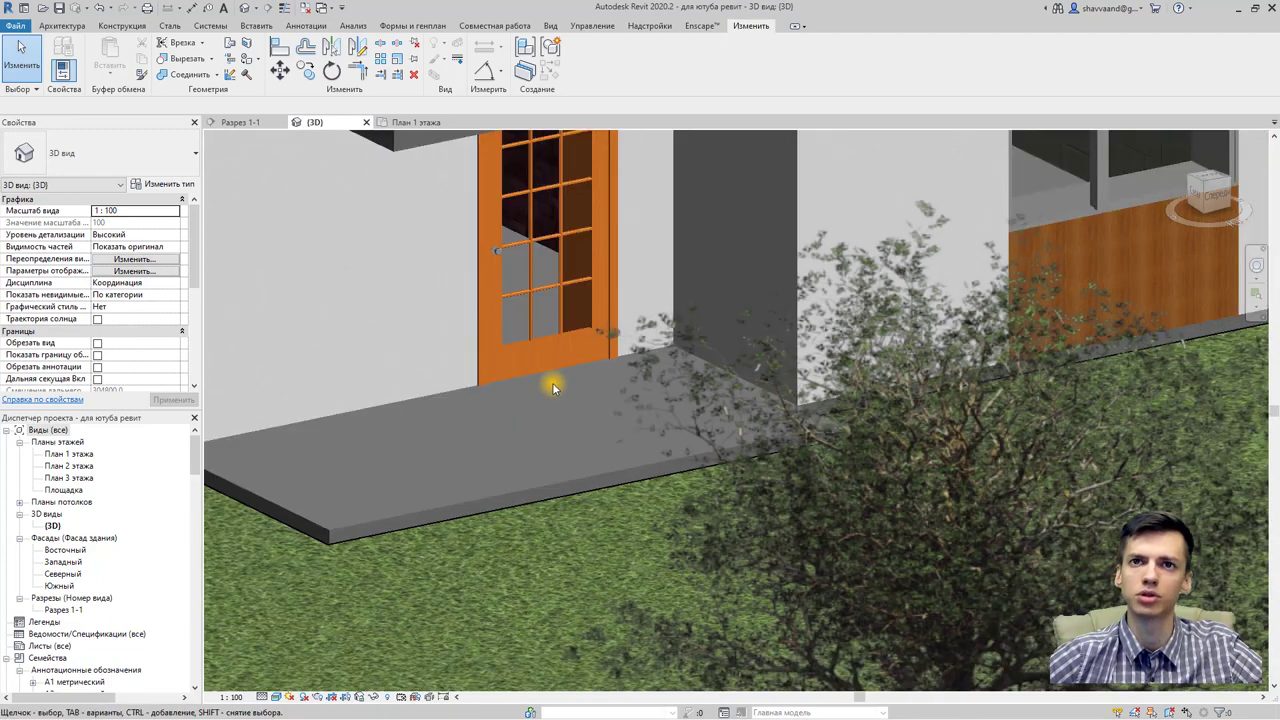
{"action": "left_click", "coordinate": [549, 370]}
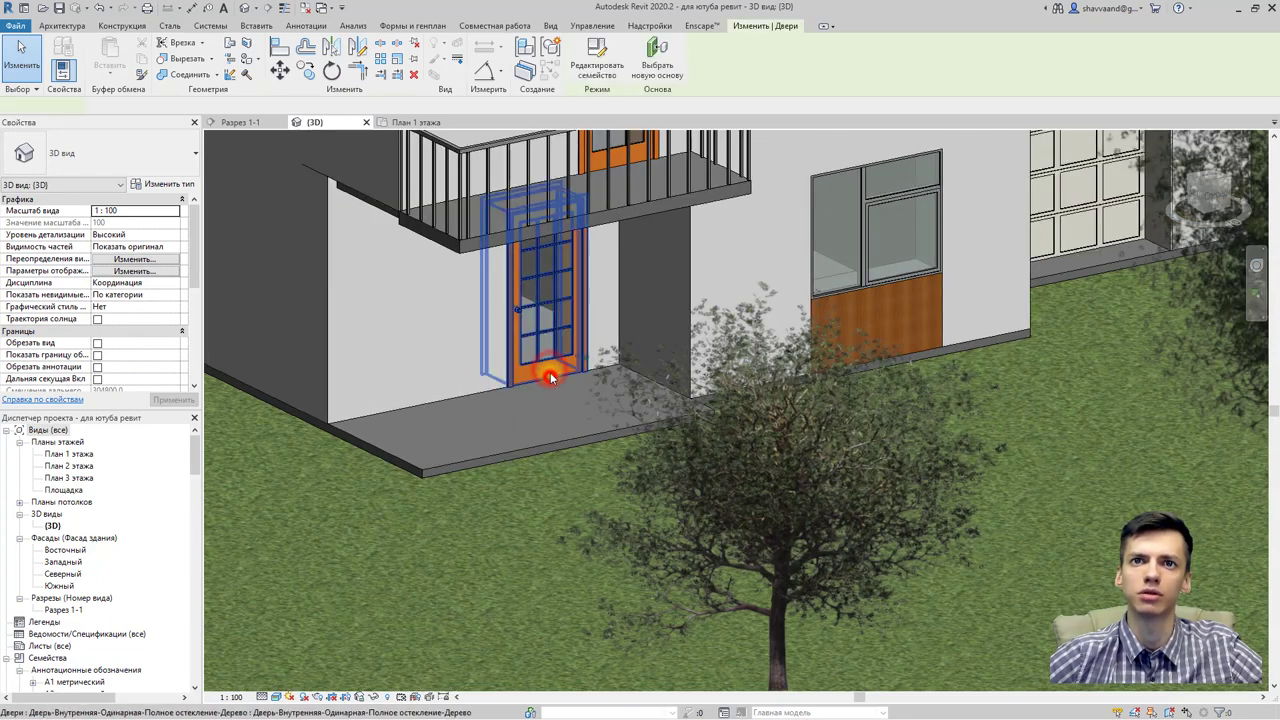
Step: Edit the door family and select its diagonal swing line in the Опорный уровень plan
{"action": "left_click", "coordinate": [600, 66]}
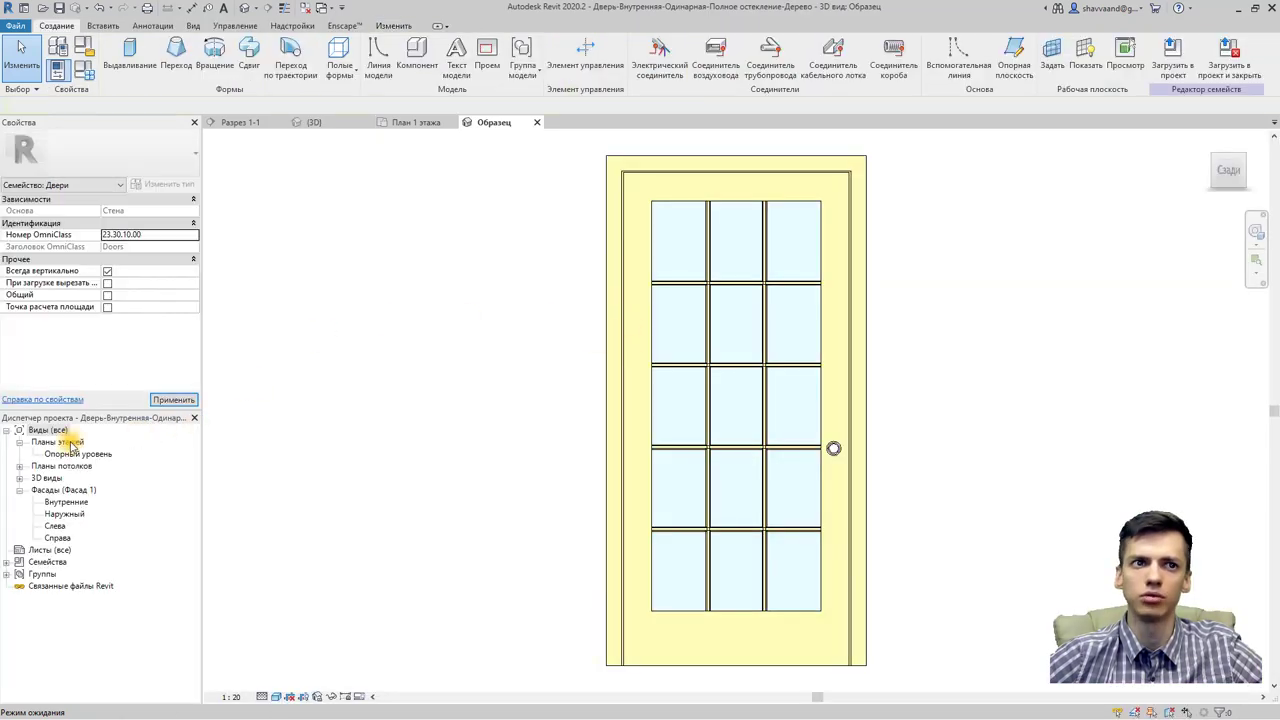
{"action": "double_click", "coordinate": [78, 453]}
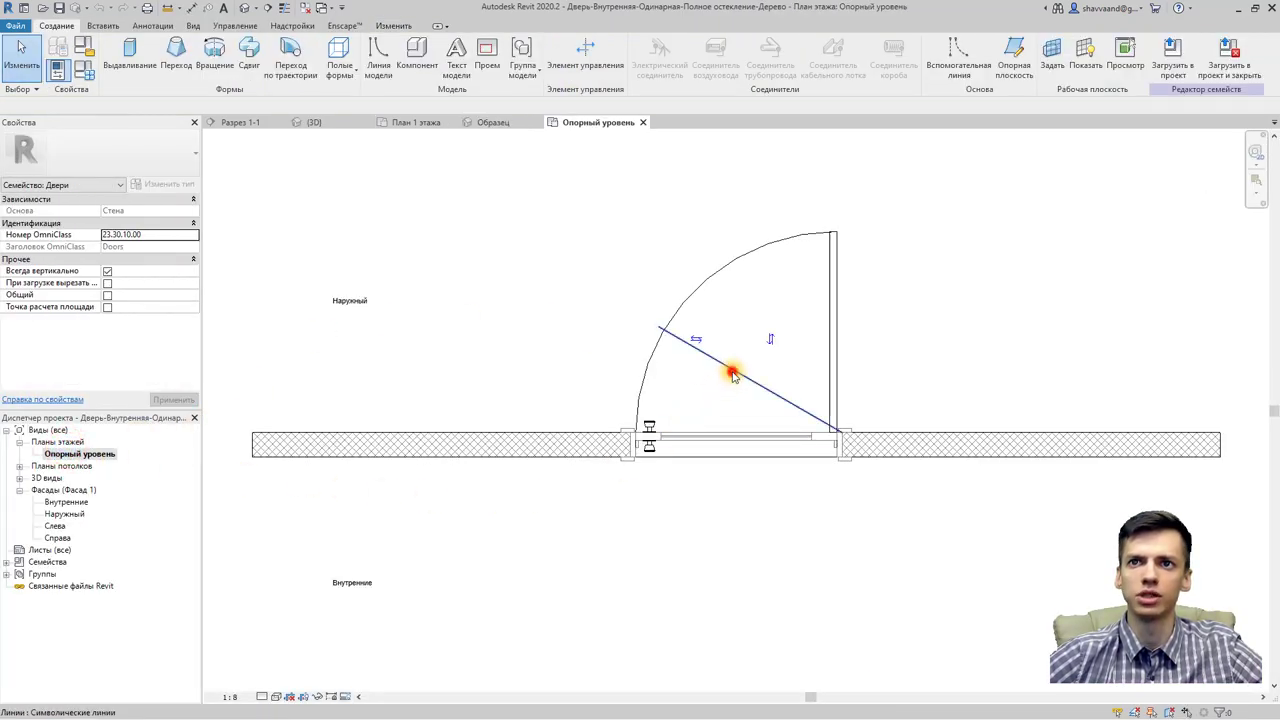
{"action": "left_click", "coordinate": [730, 380]}
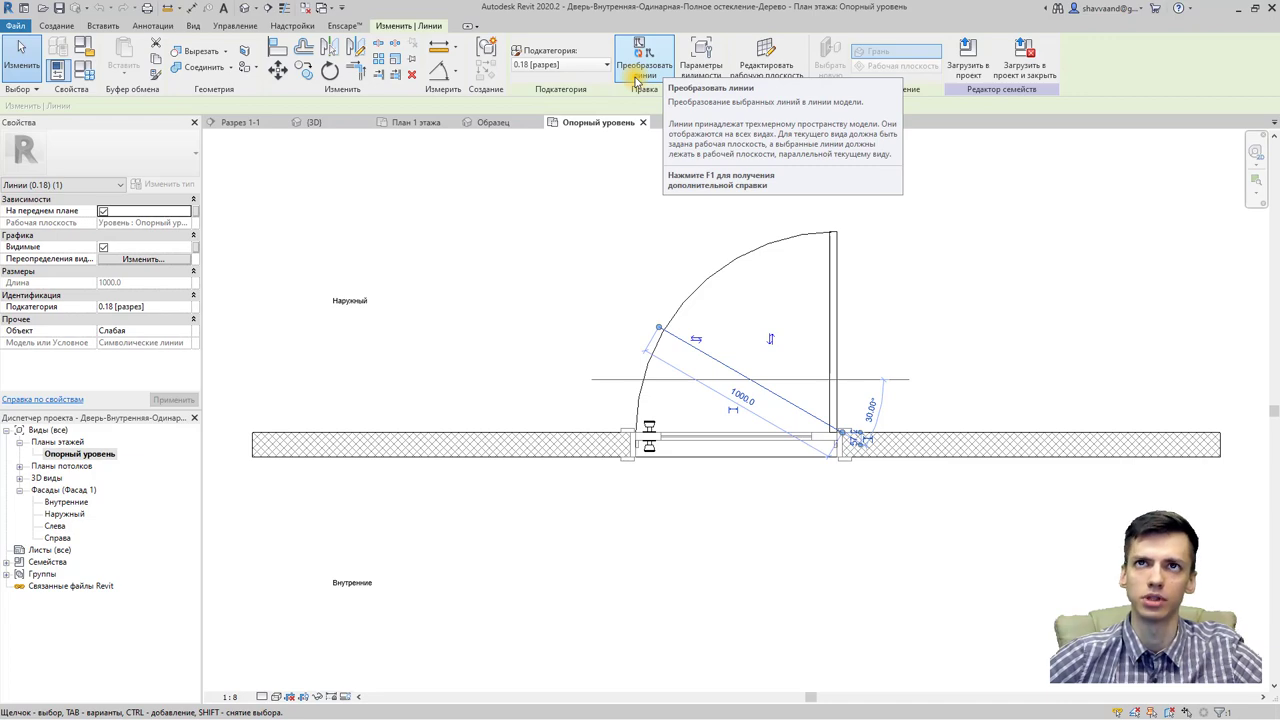
Step: Load the door family into the project without saving, and view the План 1 этажа plan
{"action": "left_click", "coordinate": [1022, 62]}
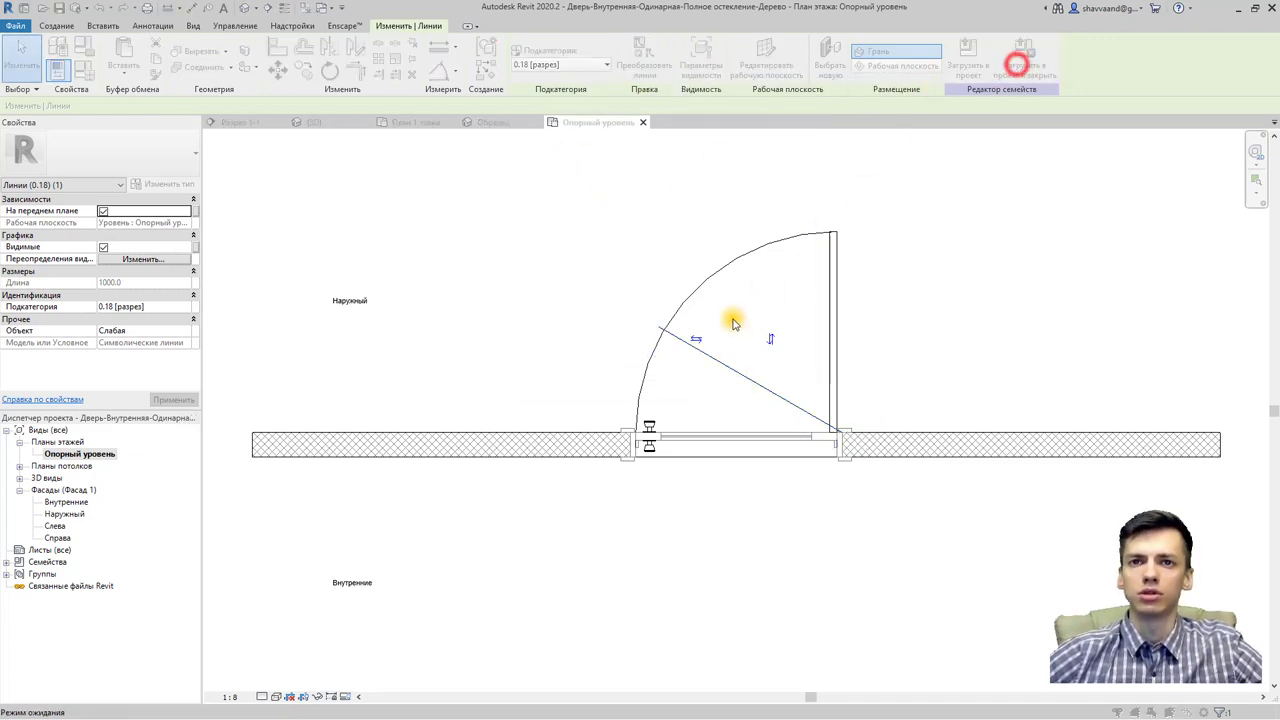
{"action": "left_click", "coordinate": [677, 385]}
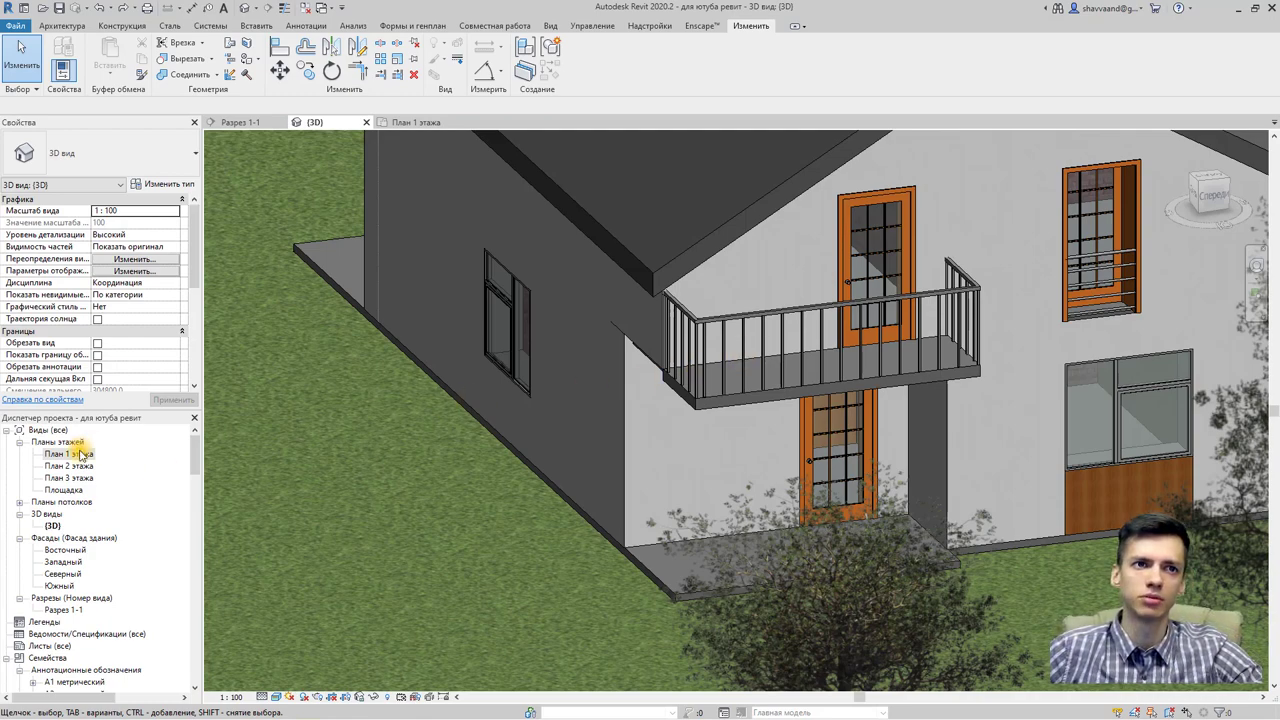
{"action": "double_click", "coordinate": [80, 454]}
{"action": "scroll", "coordinate": [440, 380], "scroll_direction": "down", "scroll_amount": 1}
{"action": "scroll", "coordinate": [452, 395], "scroll_direction": "up", "scroll_amount": 1}
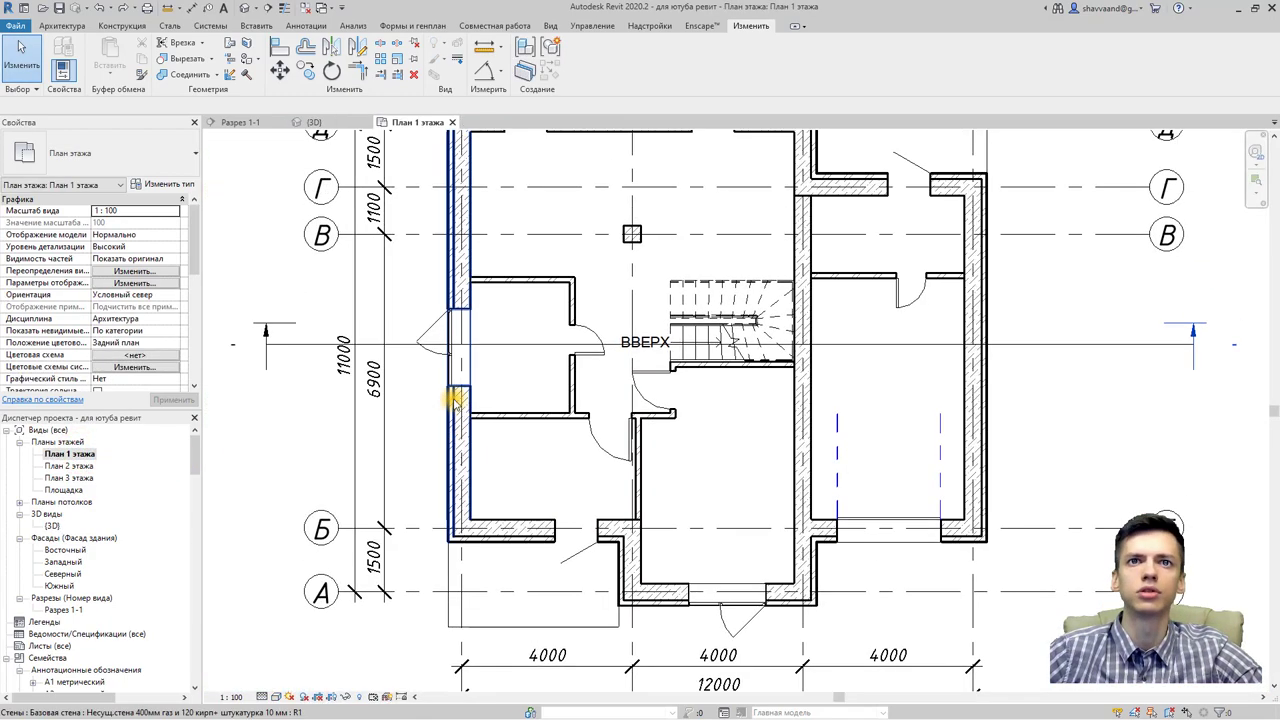
{"action": "scroll", "coordinate": [453, 398], "scroll_direction": "up", "scroll_amount": 2}
{"action": "scroll", "coordinate": [445, 358], "scroll_direction": "up", "scroll_amount": 1}
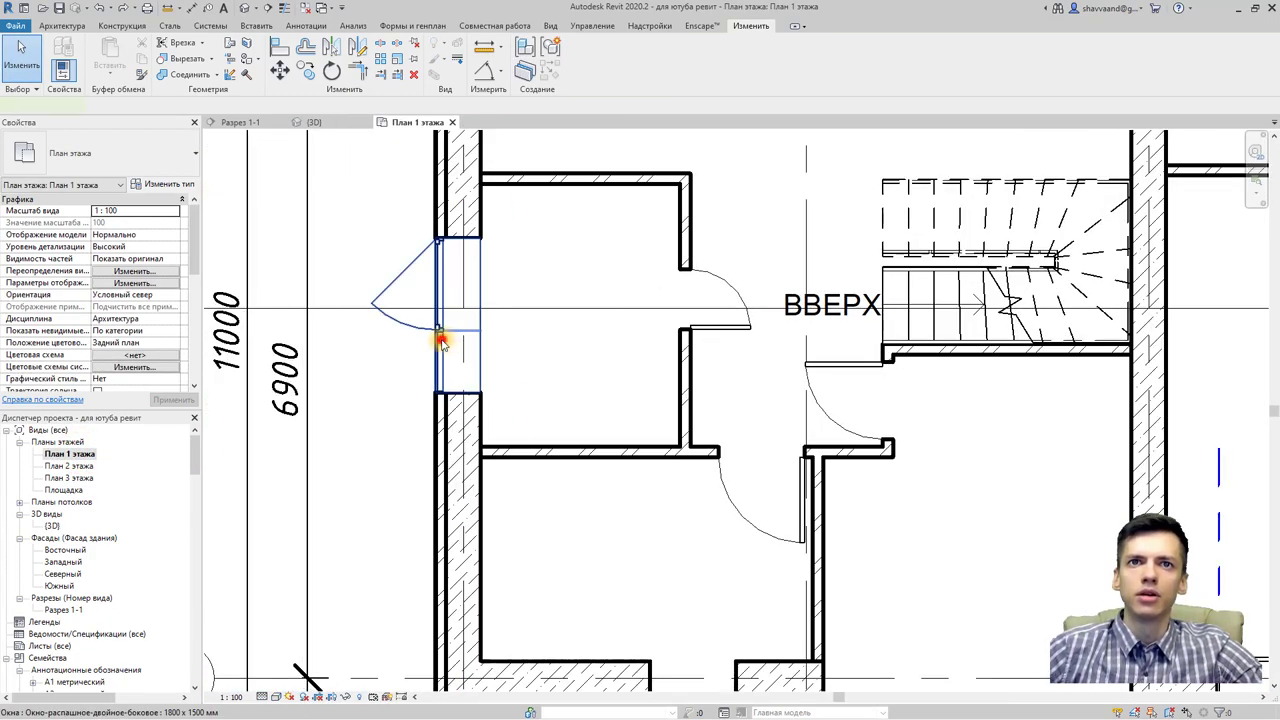
Step: Open the selected side-hung window's family at its Опорный уровень plan
{"action": "left_click", "coordinate": [441, 342]}
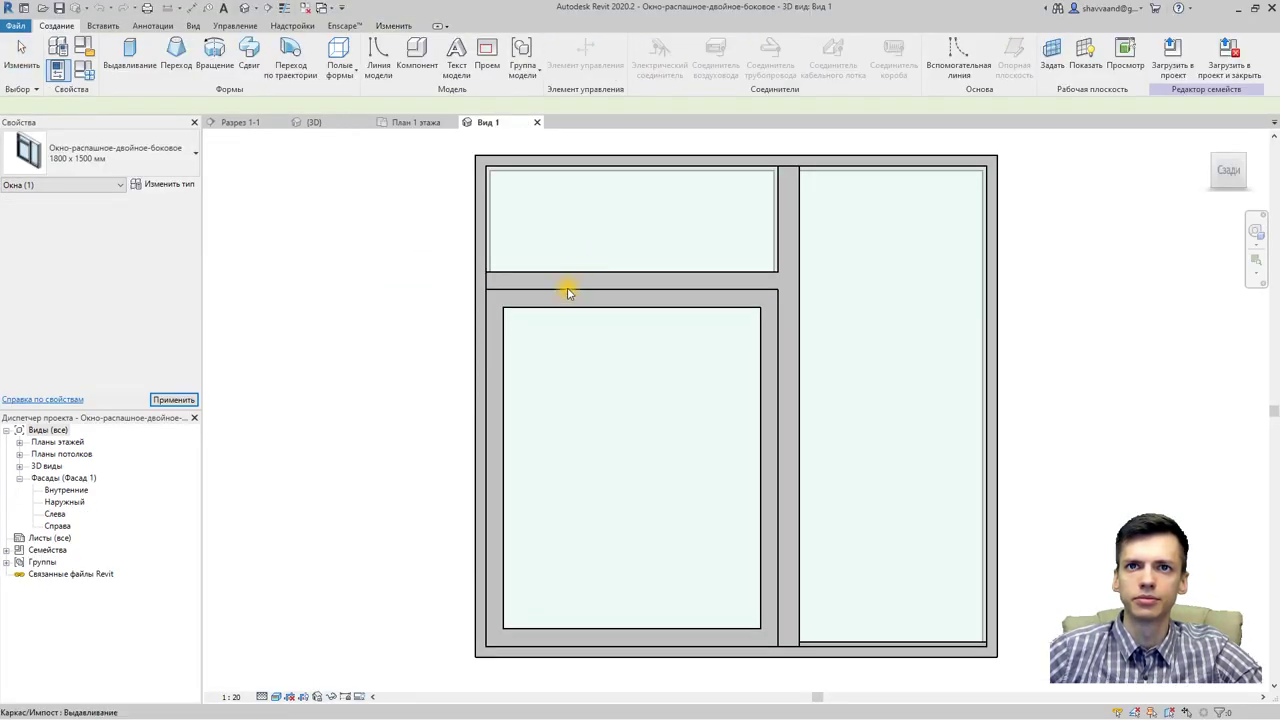
{"action": "left_click", "coordinate": [19, 441]}
{"action": "double_click", "coordinate": [79, 453]}
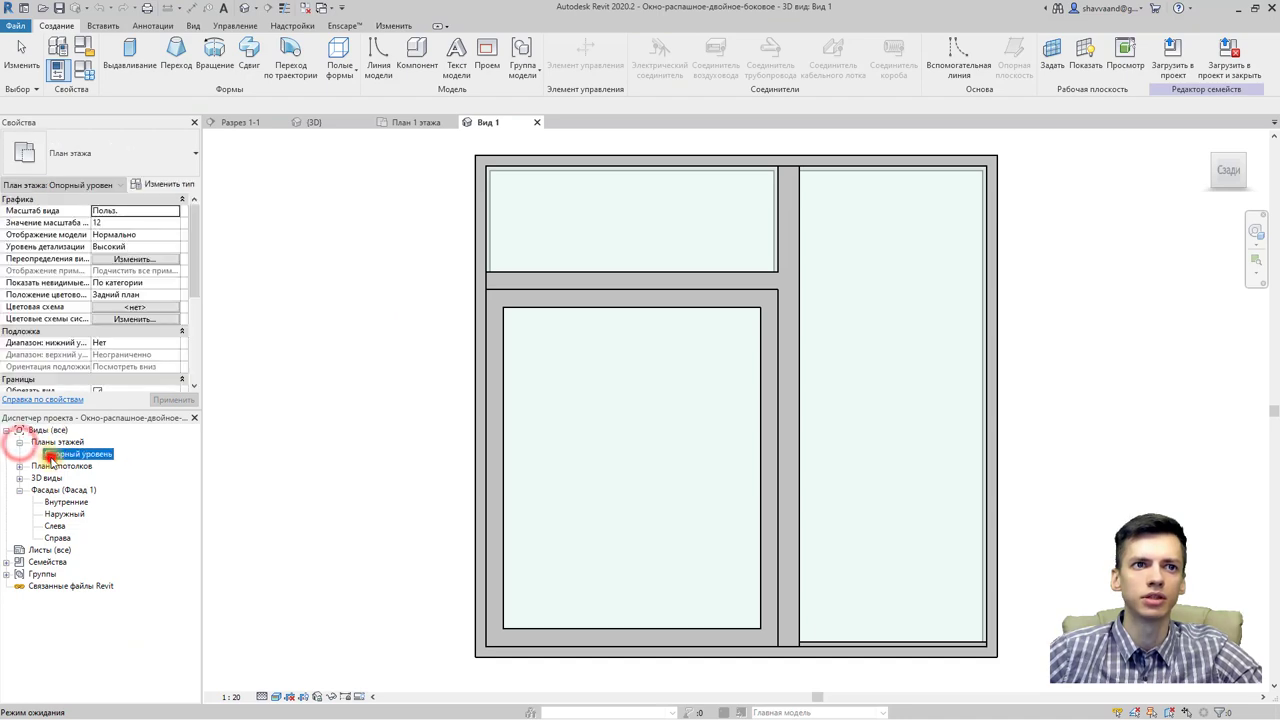
Step: Hide Reference Planes, Dimensions and Levels in the plan's Visibility/Graphics annotation categories
{"action": "left_click", "coordinate": [193, 26]}
{"action": "left_click", "coordinate": [70, 52]}
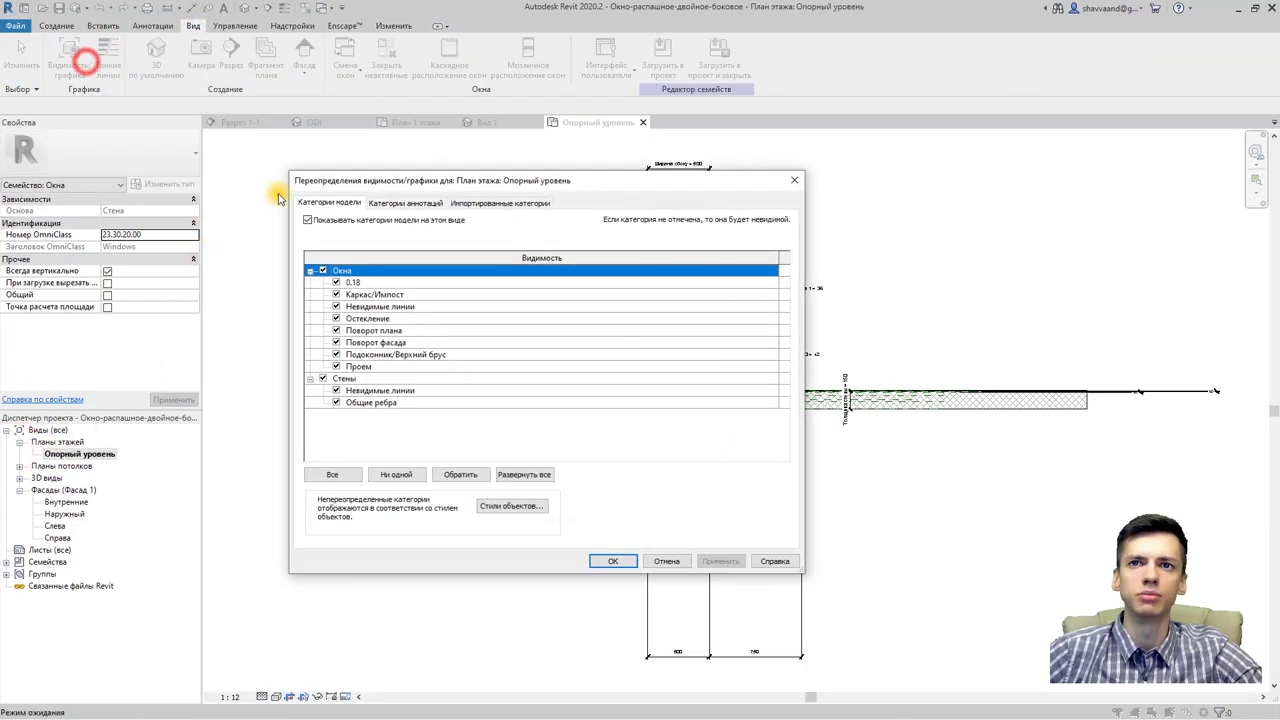
{"action": "left_click", "coordinate": [395, 205]}
{"action": "left_click", "coordinate": [322, 282]}
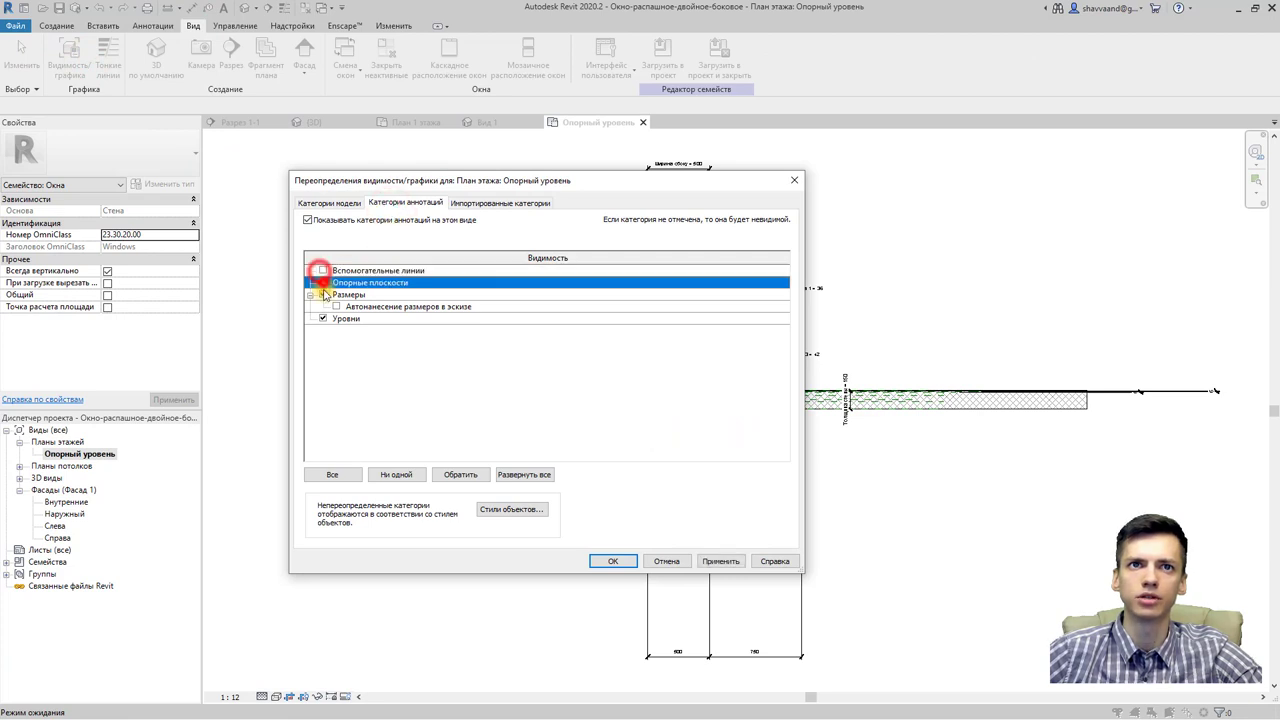
{"action": "left_click", "coordinate": [322, 294]}
{"action": "left_click", "coordinate": [322, 318]}
{"action": "left_click", "coordinate": [610, 560]}
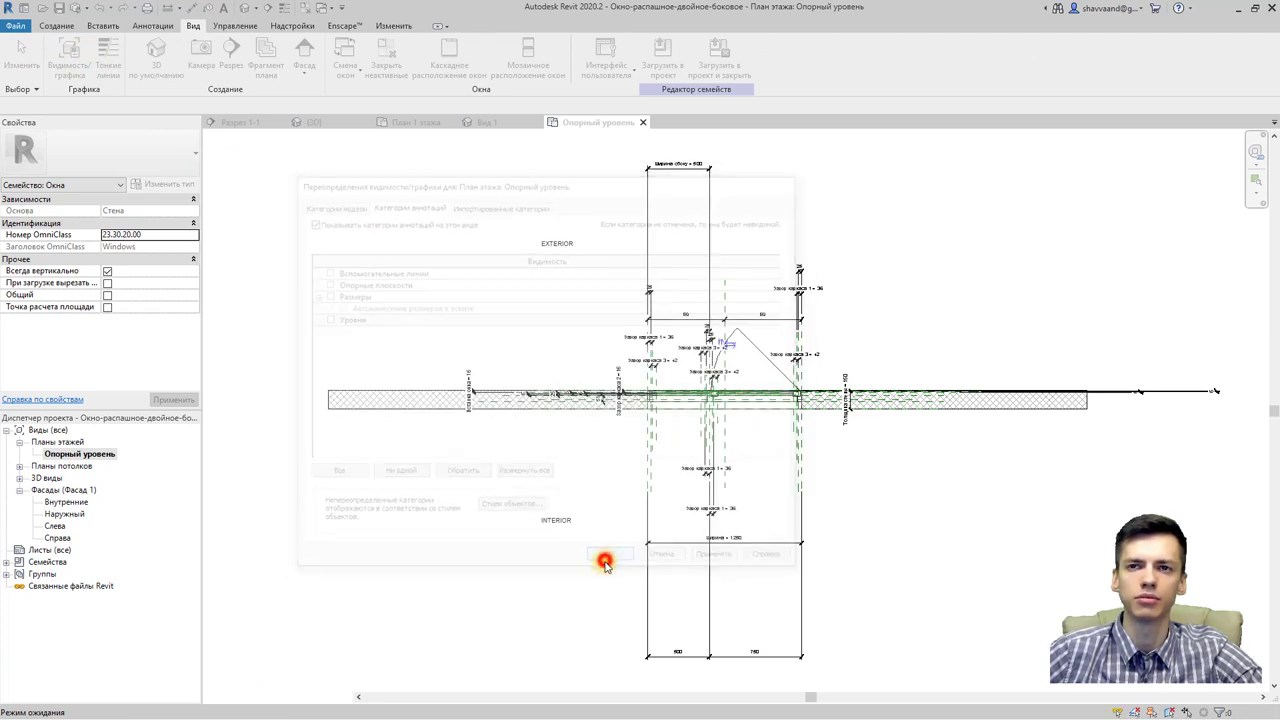
{"action": "scroll", "coordinate": [786, 350], "scroll_direction": "up", "scroll_amount": 5}
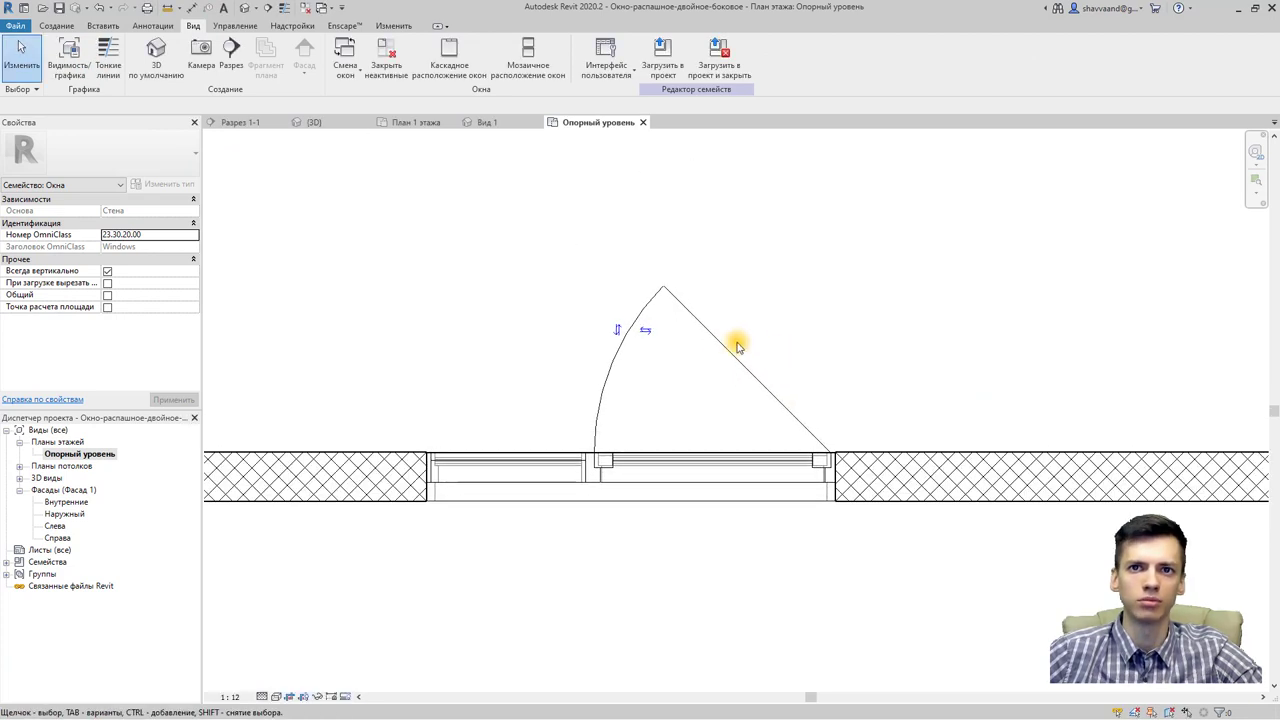
Step: Filter the window selection to the four Каркас/Импост mullions and turn off their Plan/RCP visibility
{"action": "left_click_drag", "start_coordinate": [357, 246], "coordinate": [877, 563]}
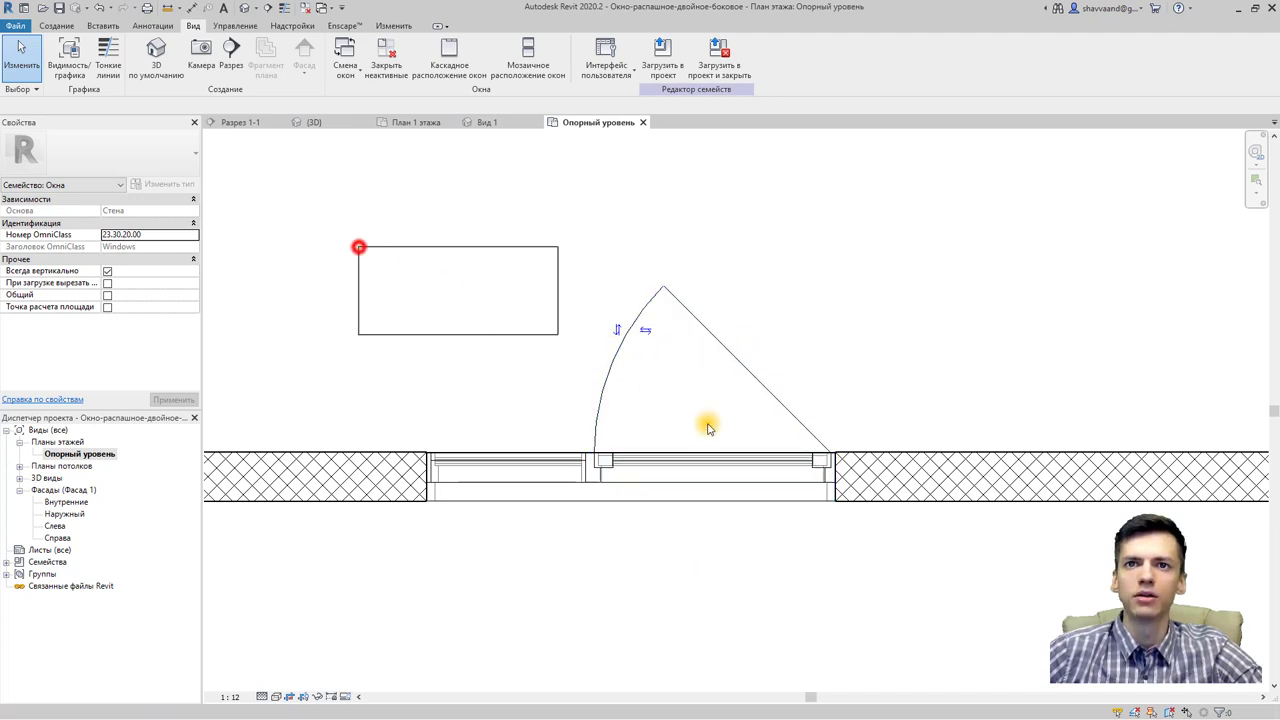
{"action": "left_click", "coordinate": [526, 55]}
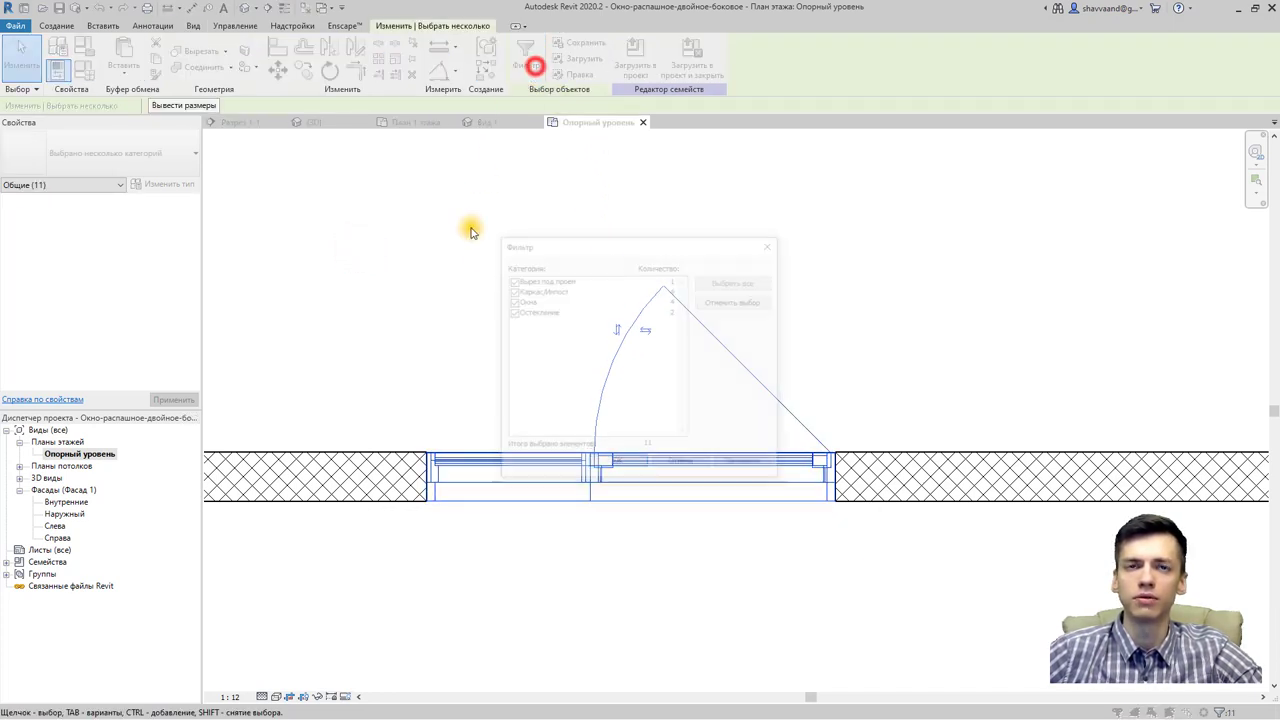
{"action": "left_click", "coordinate": [720, 302]}
{"action": "left_click", "coordinate": [511, 290]}
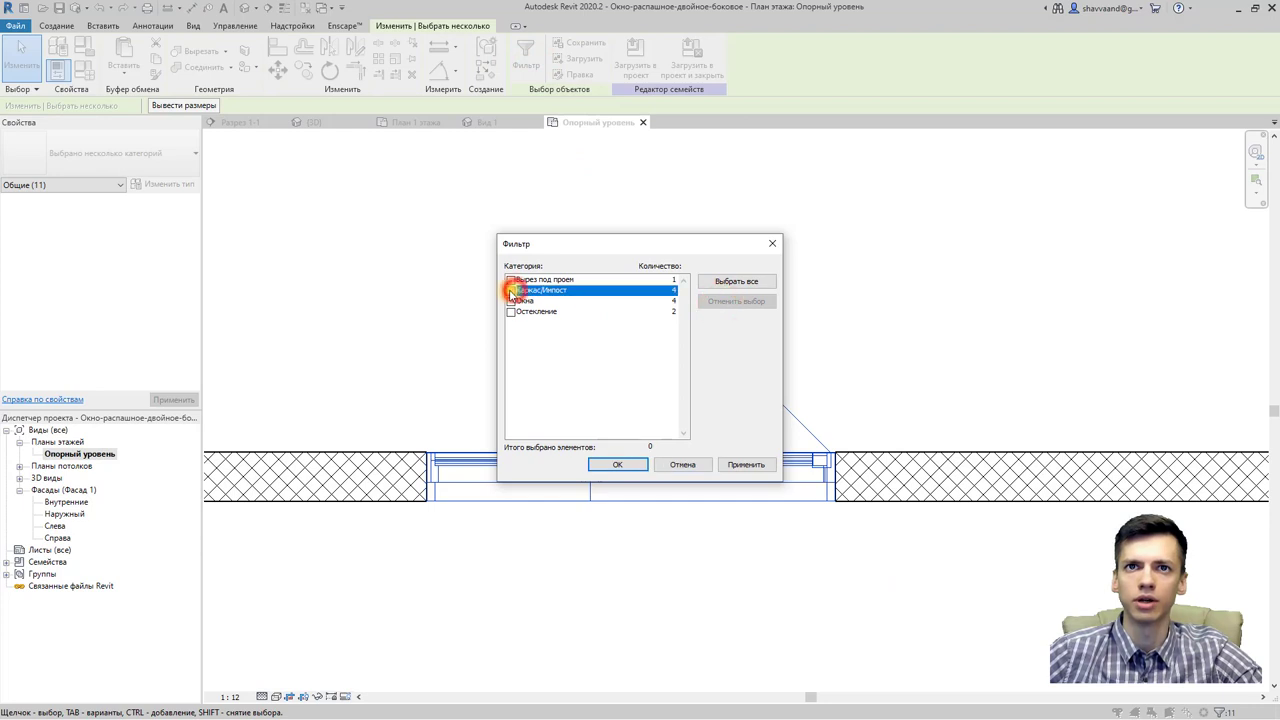
{"action": "left_click", "coordinate": [618, 468]}
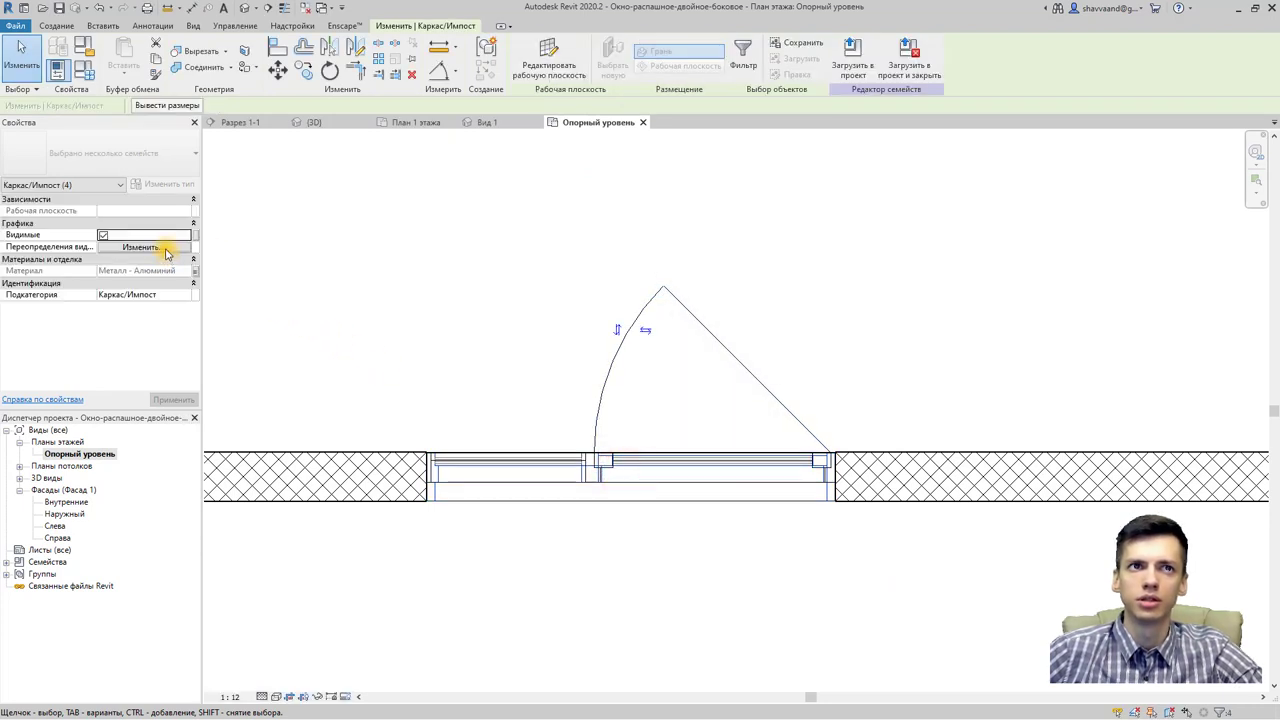
{"action": "left_click", "coordinate": [165, 250]}
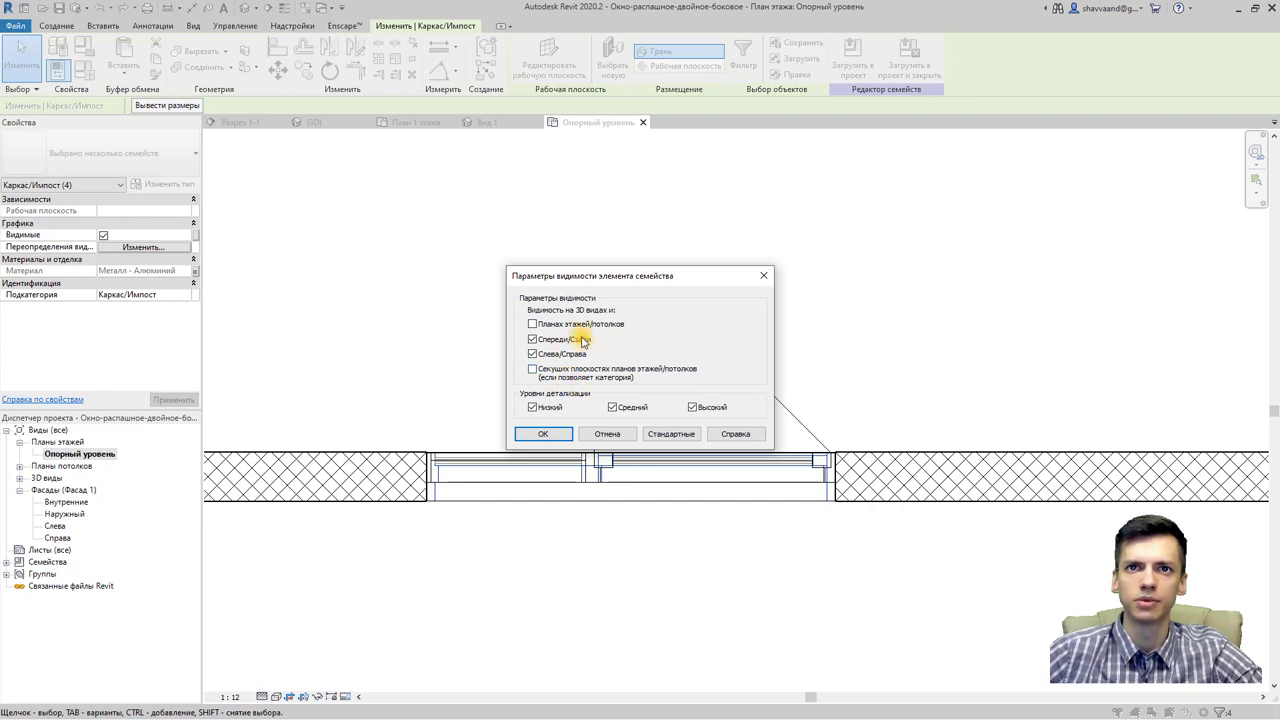
{"action": "left_click", "coordinate": [555, 435]}
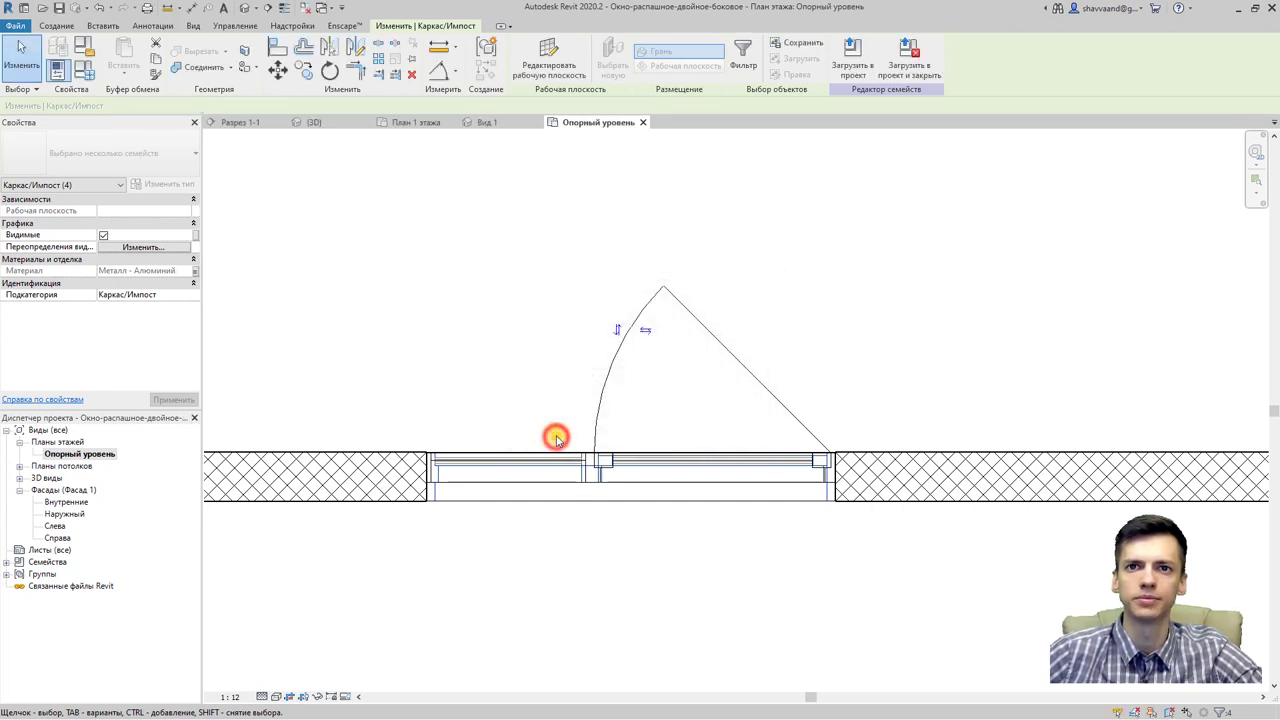
Step: Hide the mullions, then make the nested План-распашное casement invisible in plans and hide it
{"action": "left_click", "coordinate": [320, 697]}
{"action": "left_click", "coordinate": [330, 665]}
{"action": "scroll", "coordinate": [511, 509], "scroll_direction": "up", "scroll_amount": 2}
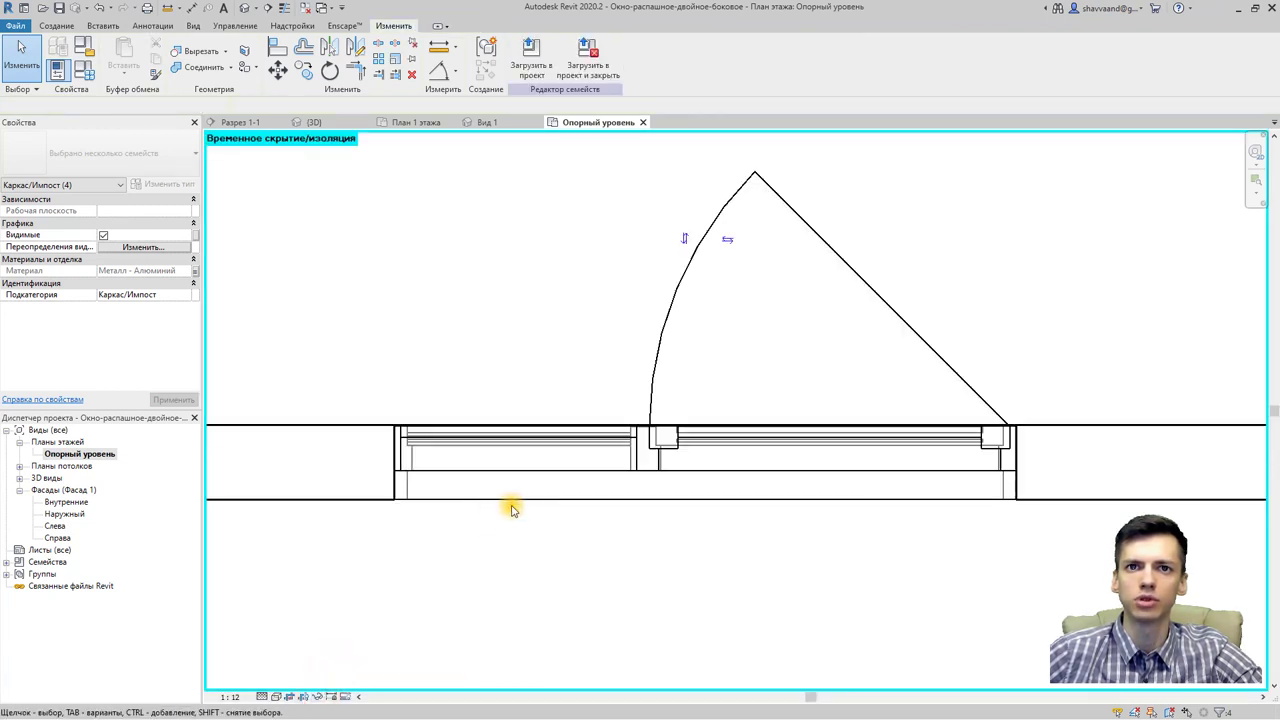
{"action": "left_click", "coordinate": [666, 363]}
{"action": "scroll", "coordinate": [640, 358], "scroll_direction": "down", "scroll_amount": 1}
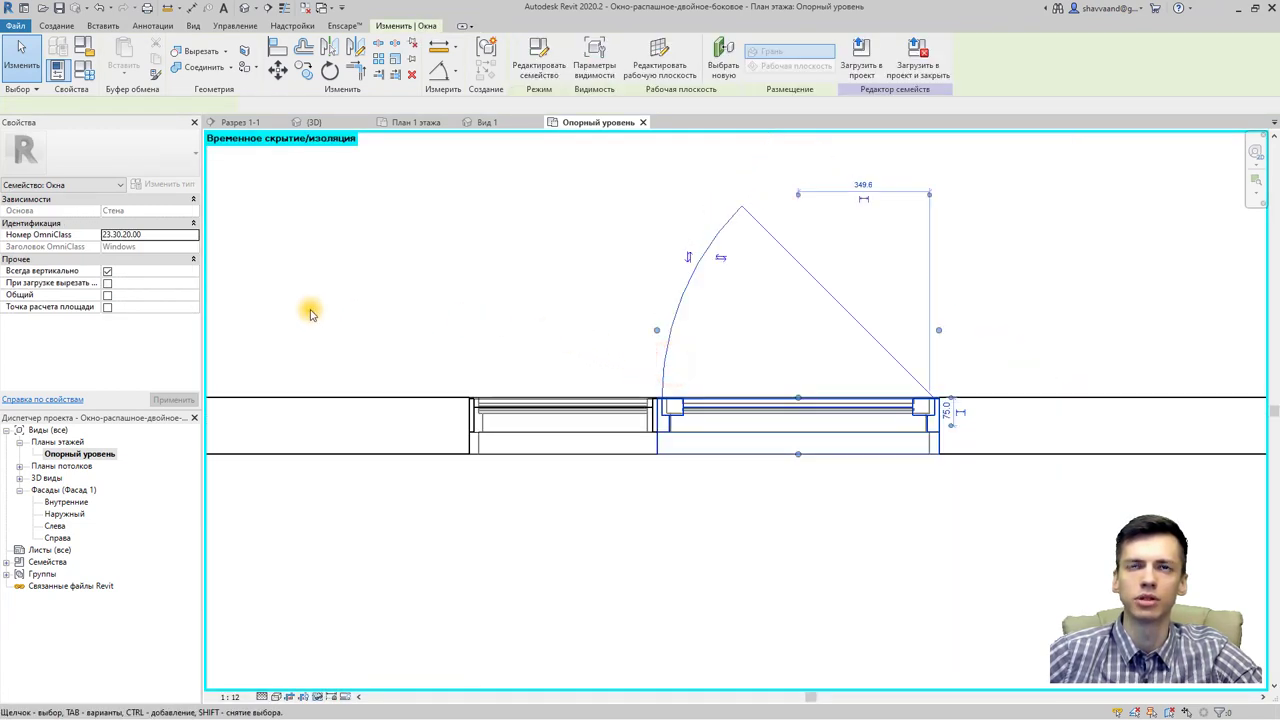
{"action": "left_click", "coordinate": [135, 295]}
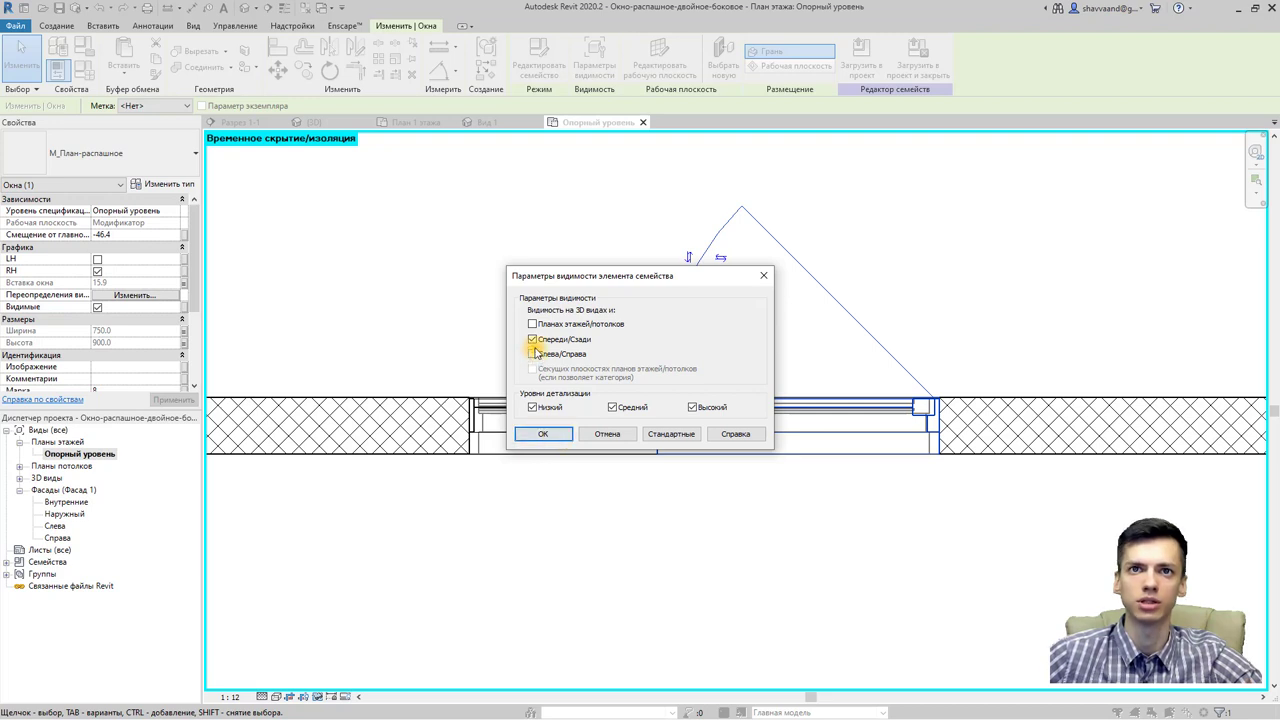
{"action": "left_click", "coordinate": [545, 434]}
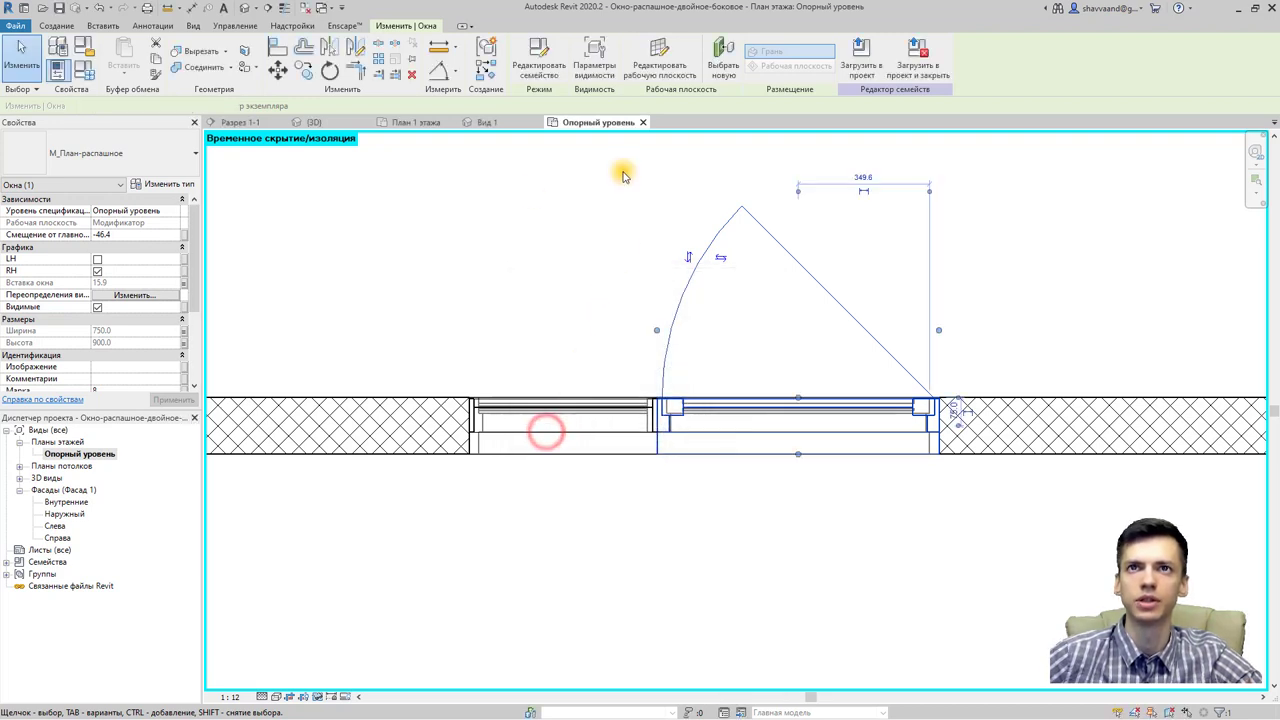
{"action": "left_click", "coordinate": [318, 697]}
{"action": "left_click", "coordinate": [340, 664]}
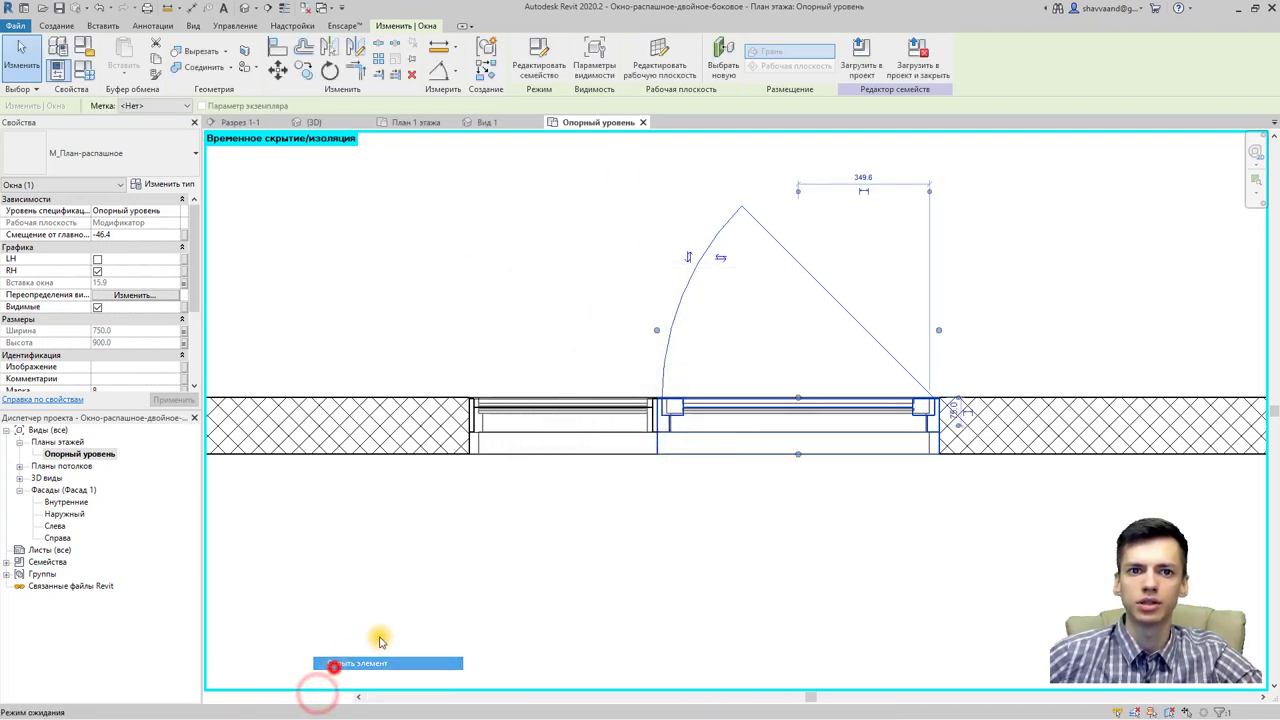
Step: Turn off plan visibility for the nested Закрепленное-на-плане_простое component and temporarily hide it
{"action": "left_click", "coordinate": [574, 411]}
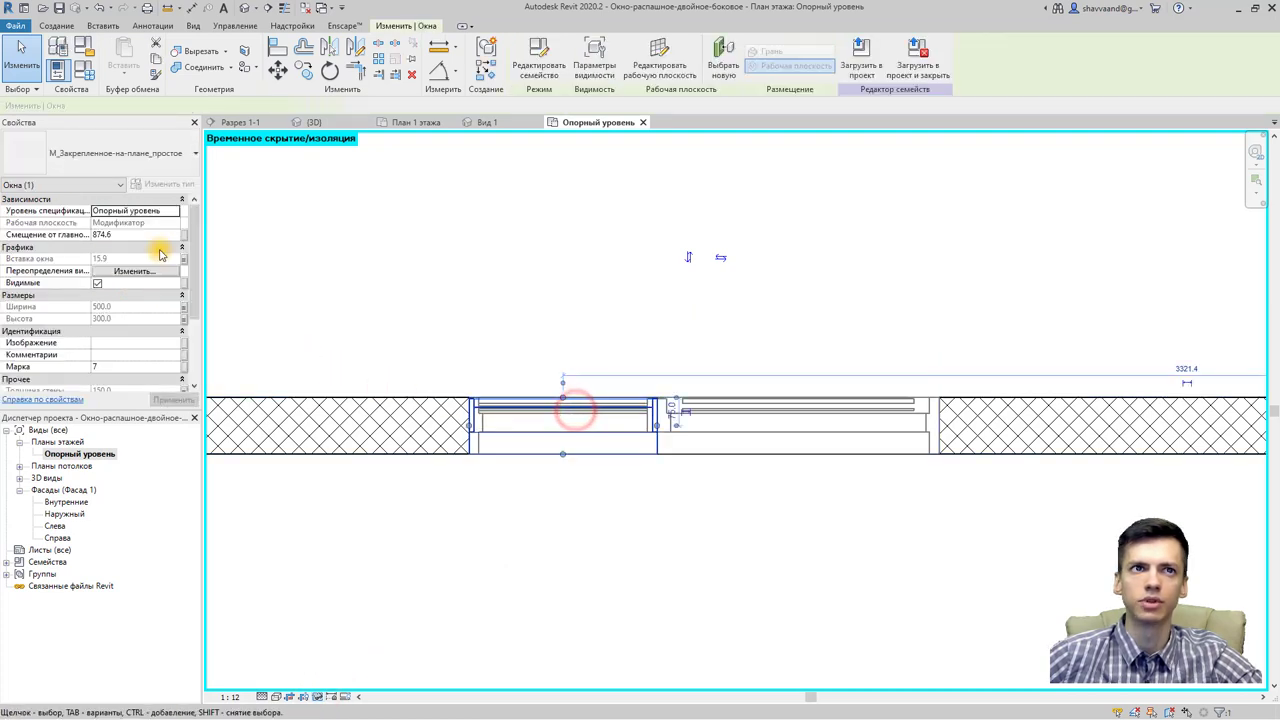
{"action": "left_click", "coordinate": [153, 273]}
{"action": "left_click", "coordinate": [532, 354]}
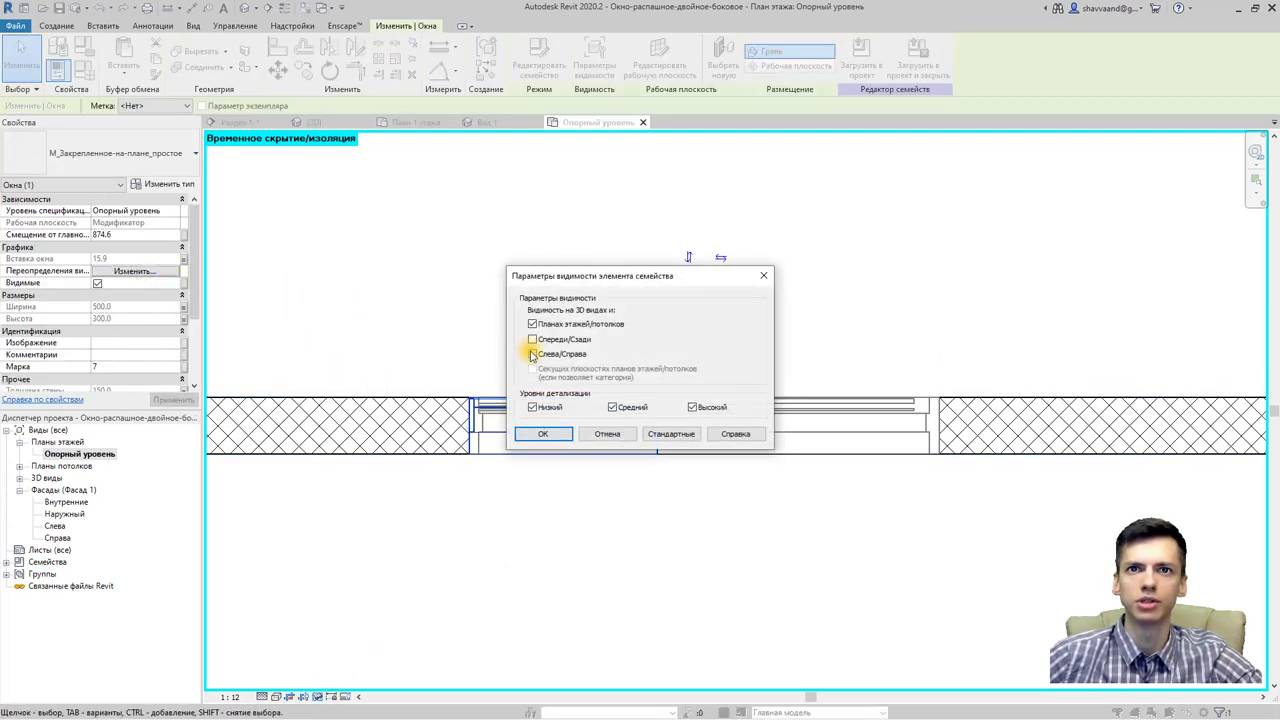
{"action": "left_click", "coordinate": [563, 437]}
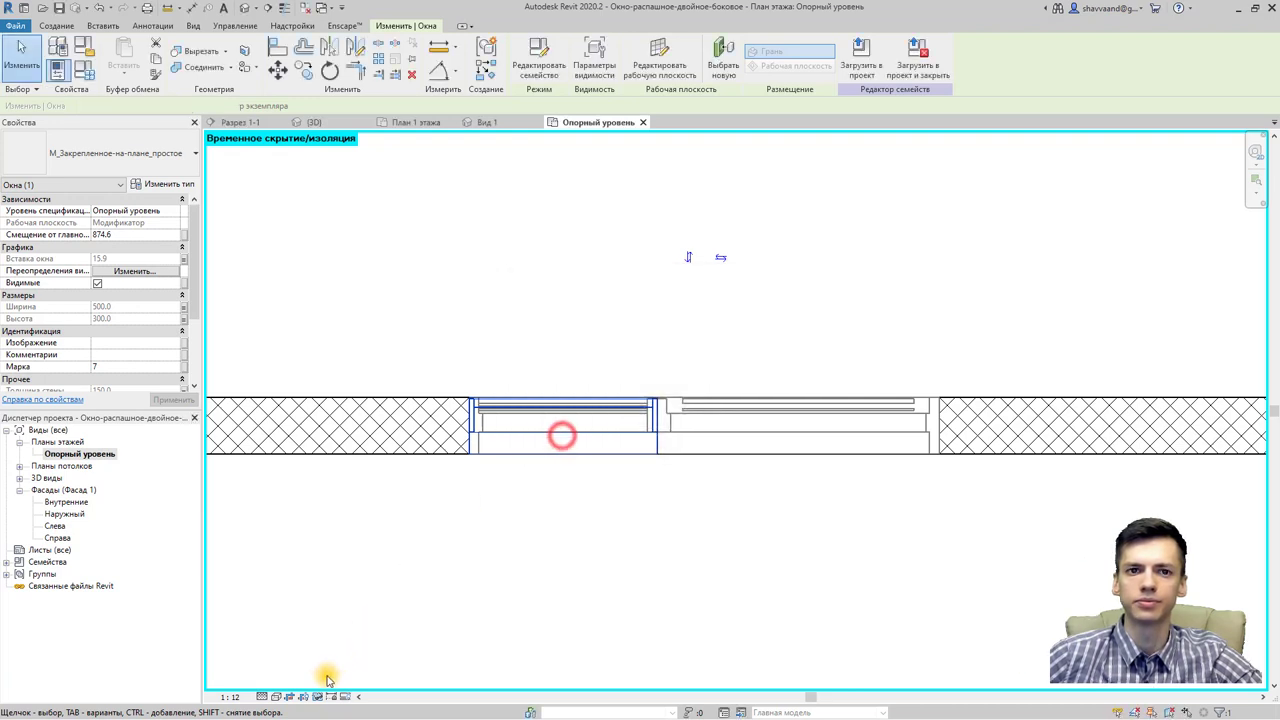
{"action": "left_click", "coordinate": [318, 696]}
{"action": "left_click", "coordinate": [335, 666]}
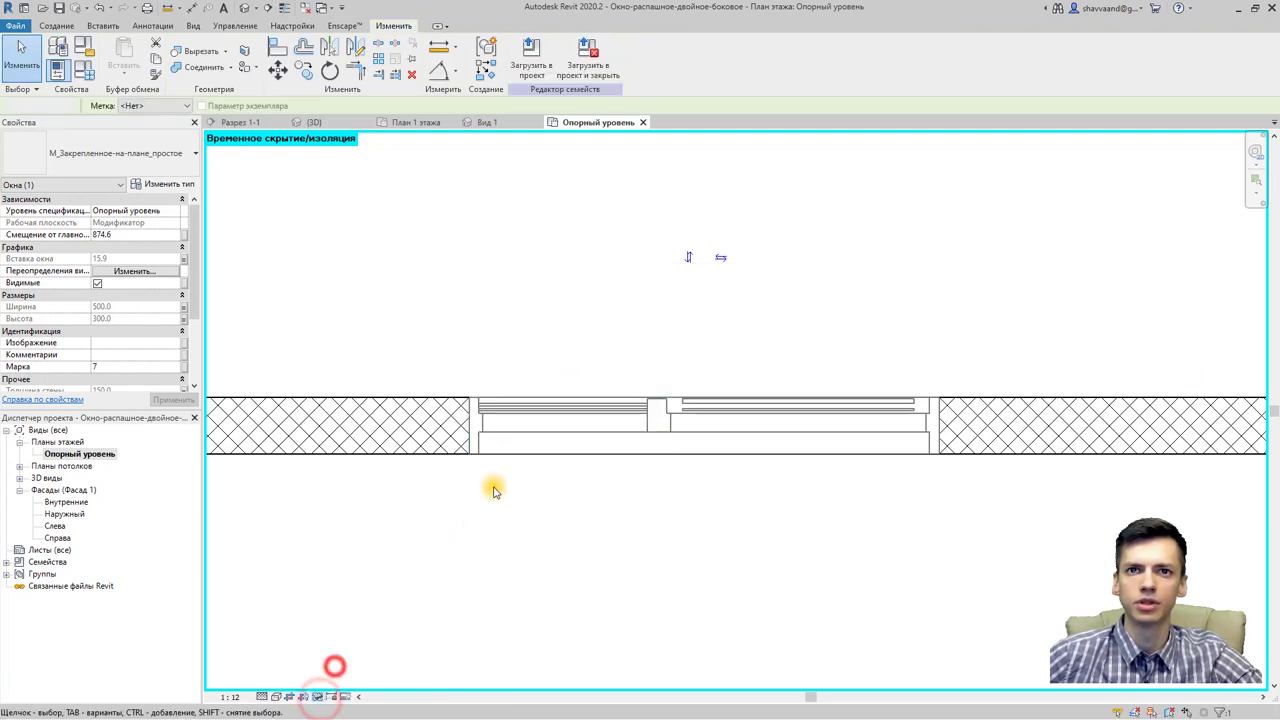
Step: Turn off plan visibility for the remaining window frame and temporarily hide it
{"action": "left_click", "coordinate": [490, 432]}
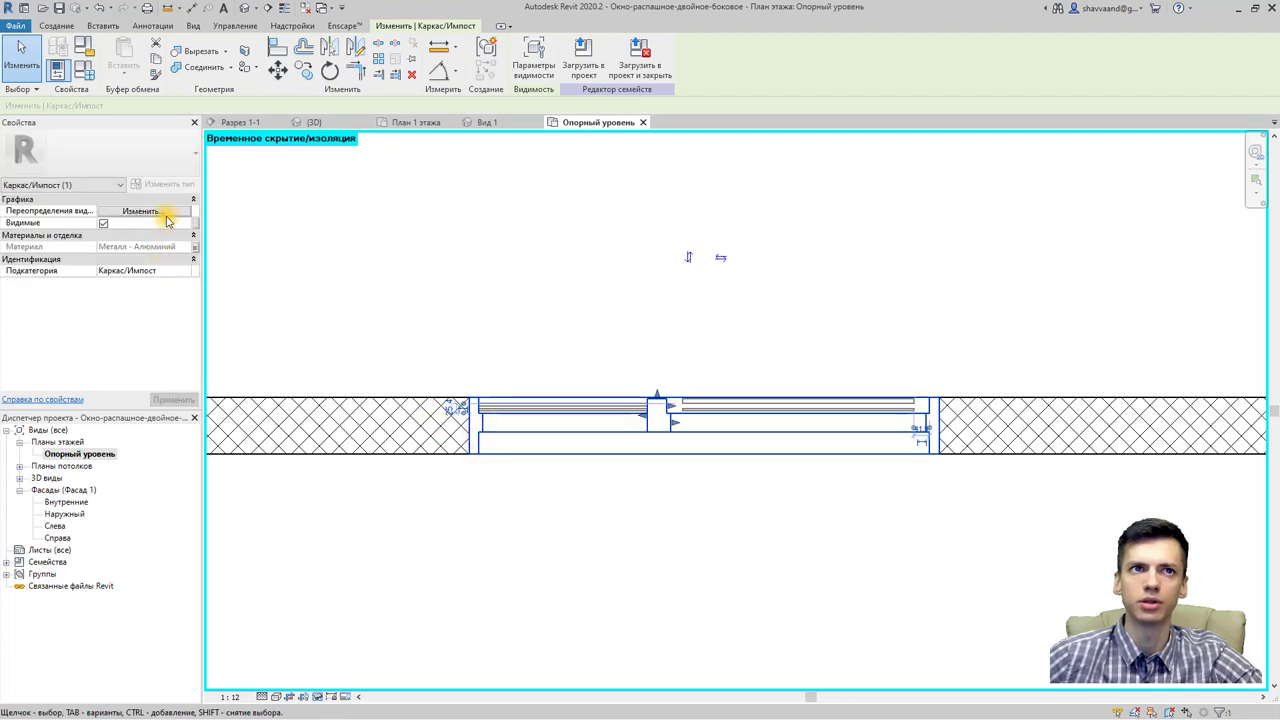
{"action": "left_click", "coordinate": [164, 212]}
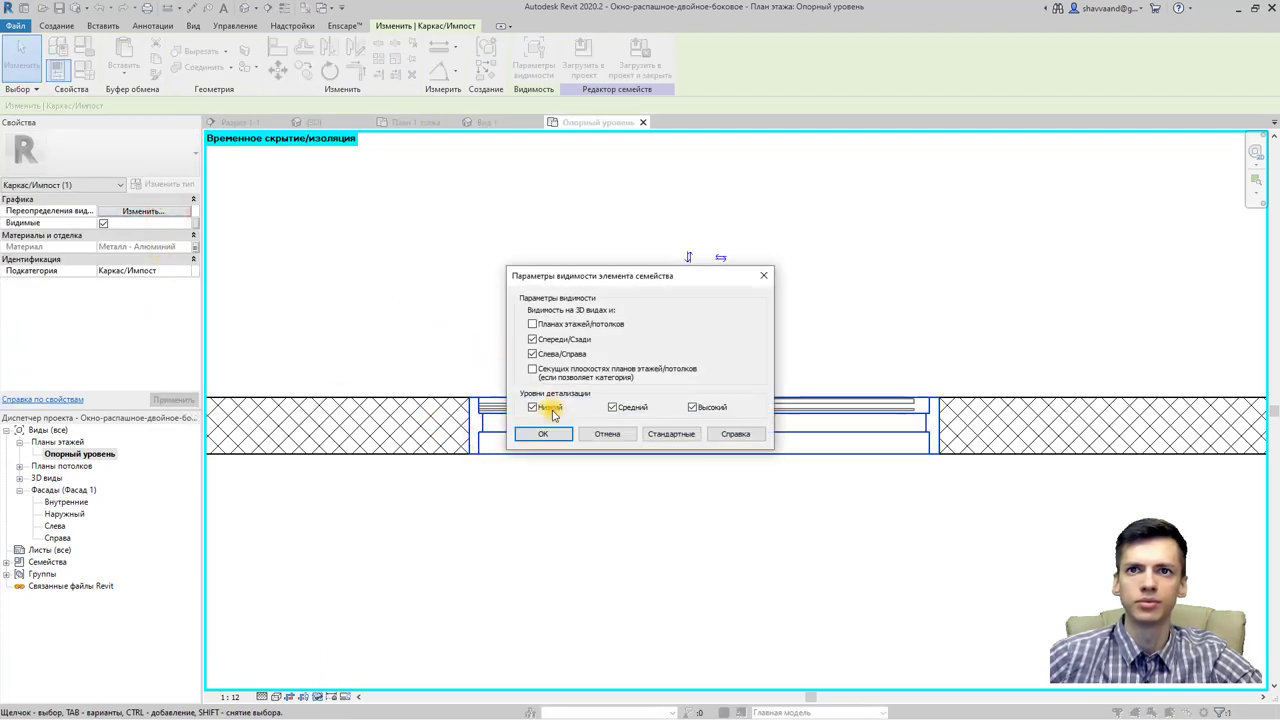
{"action": "left_click", "coordinate": [553, 440]}
{"action": "left_click", "coordinate": [318, 696]}
{"action": "left_click", "coordinate": [343, 664]}
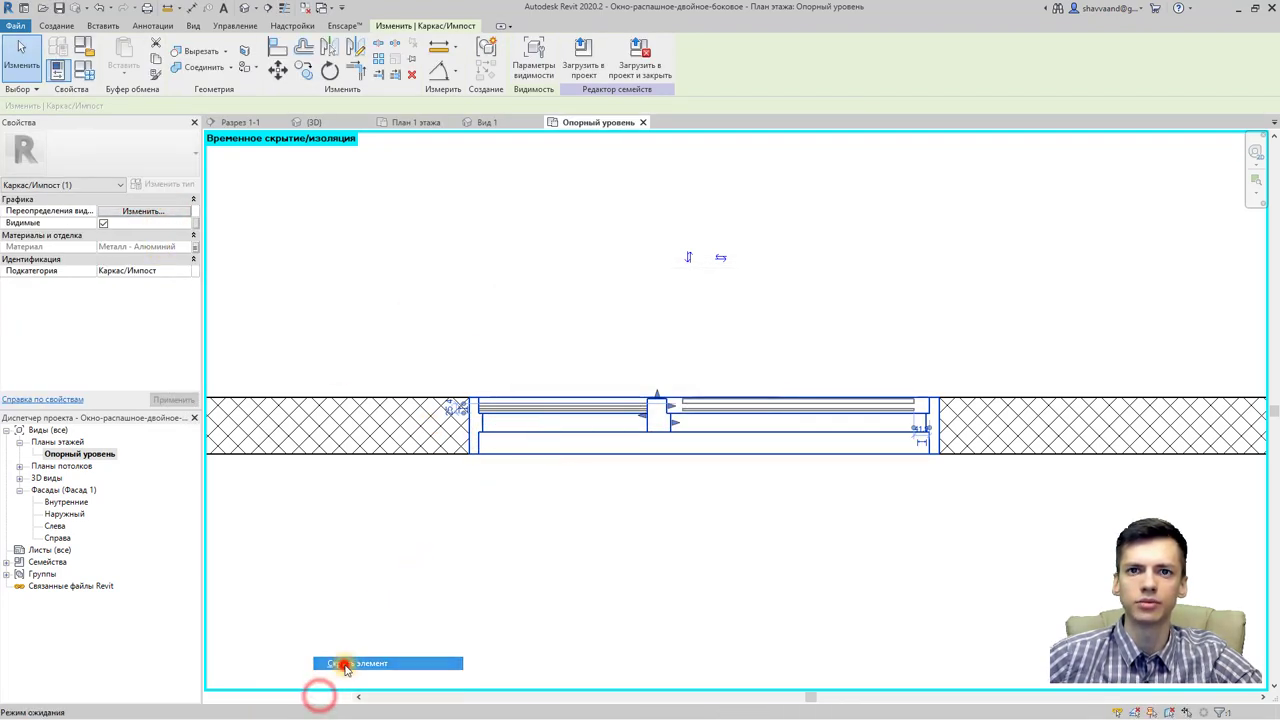
Step: Make the right and left glass panels invisible in plans, hiding each afterwards
{"action": "left_click", "coordinate": [691, 414]}
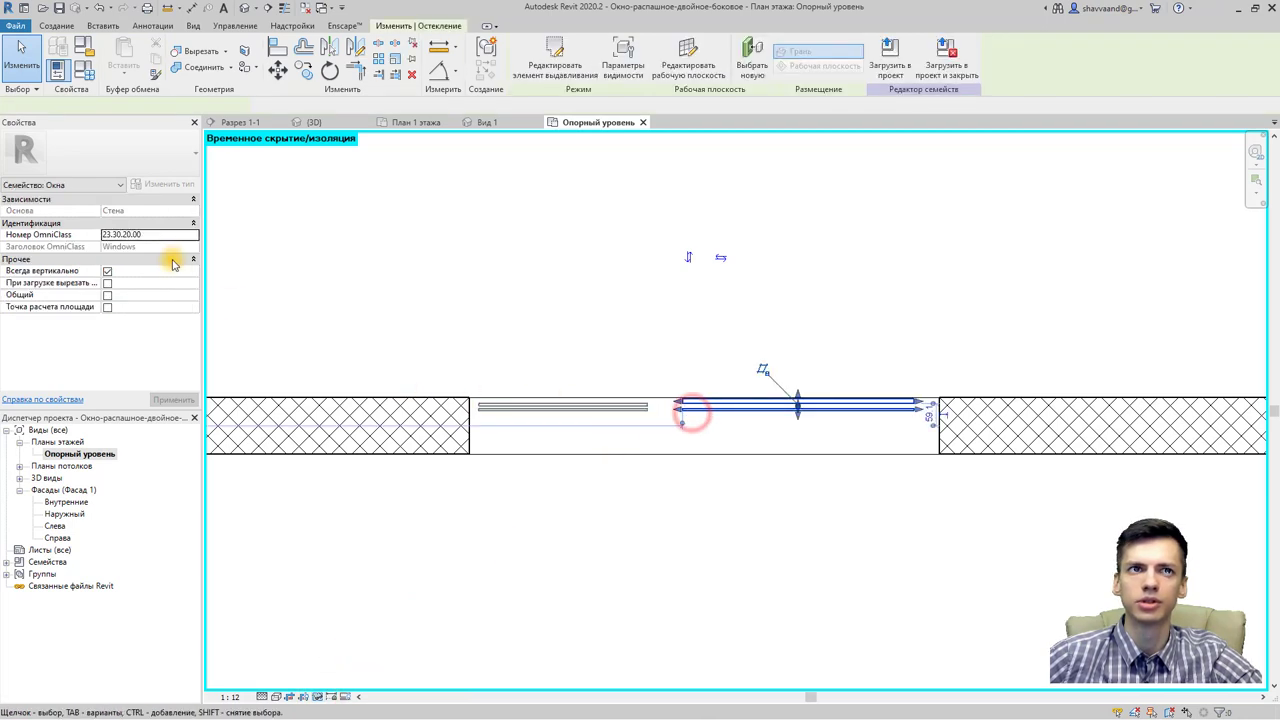
{"action": "left_click", "coordinate": [142, 271]}
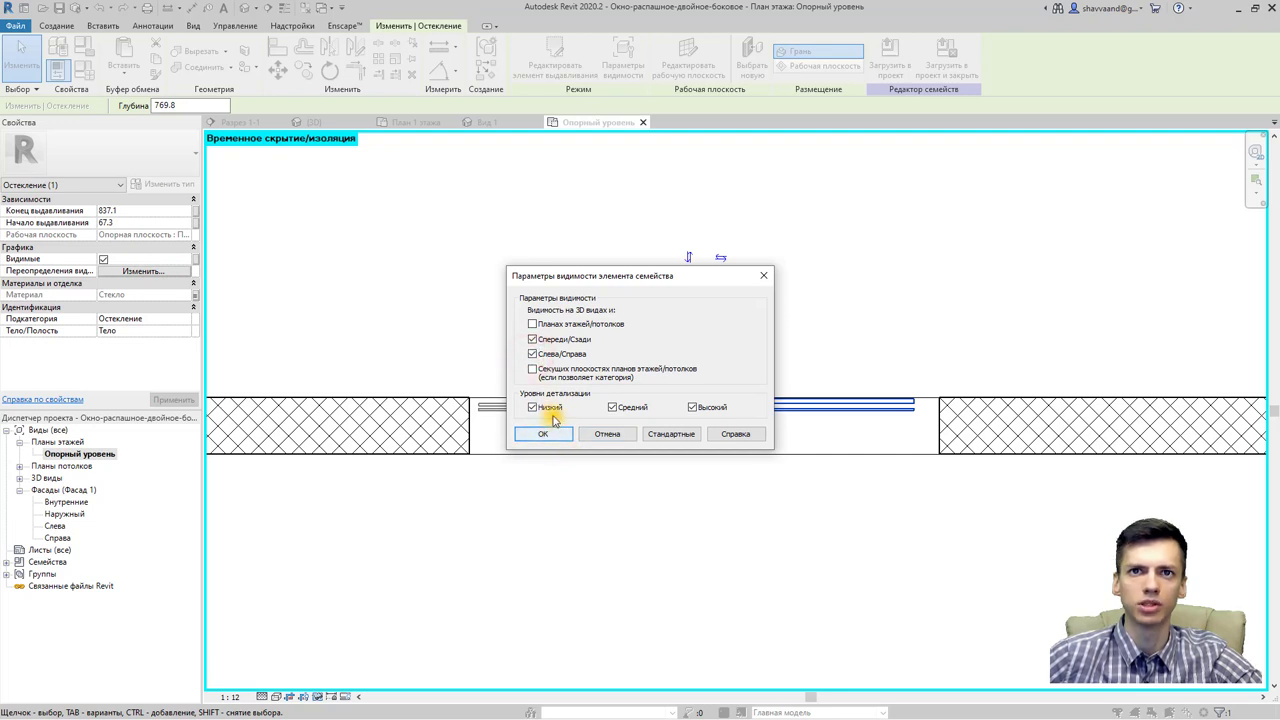
{"action": "left_click", "coordinate": [552, 435]}
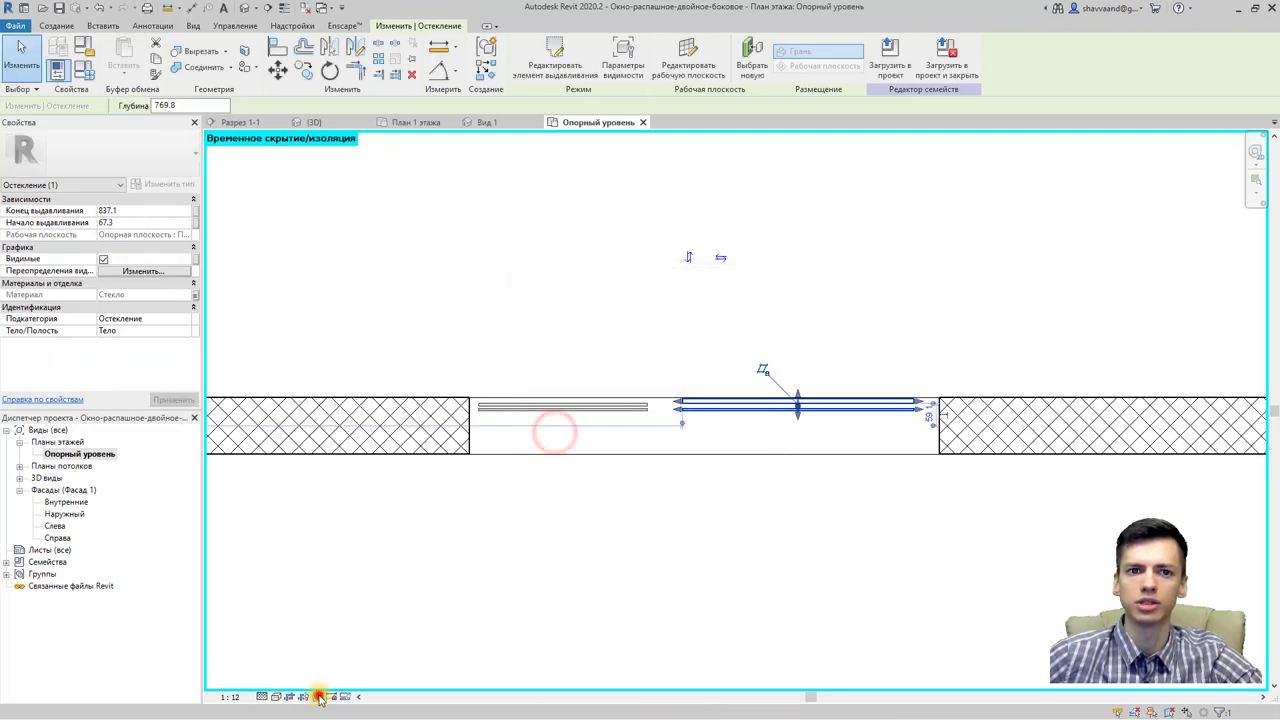
{"action": "left_click", "coordinate": [317, 696]}
{"action": "left_click", "coordinate": [343, 664]}
{"action": "left_click", "coordinate": [611, 409]}
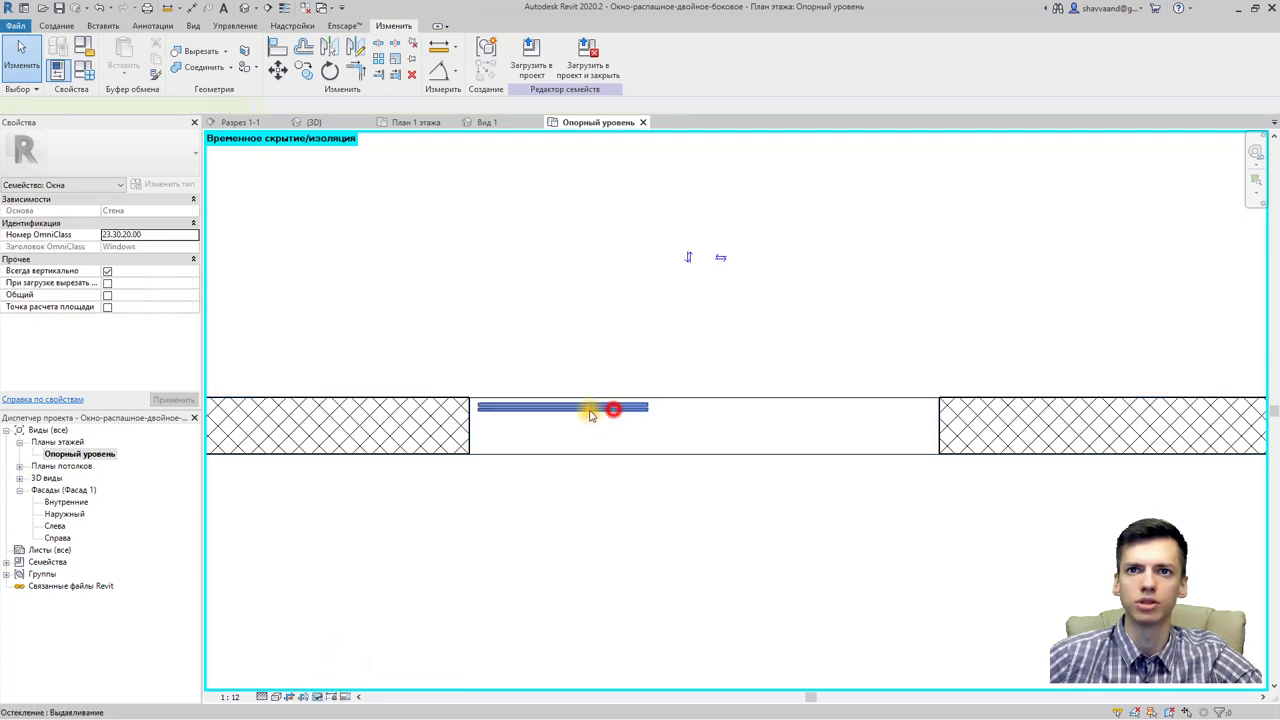
{"action": "left_click", "coordinate": [176, 270]}
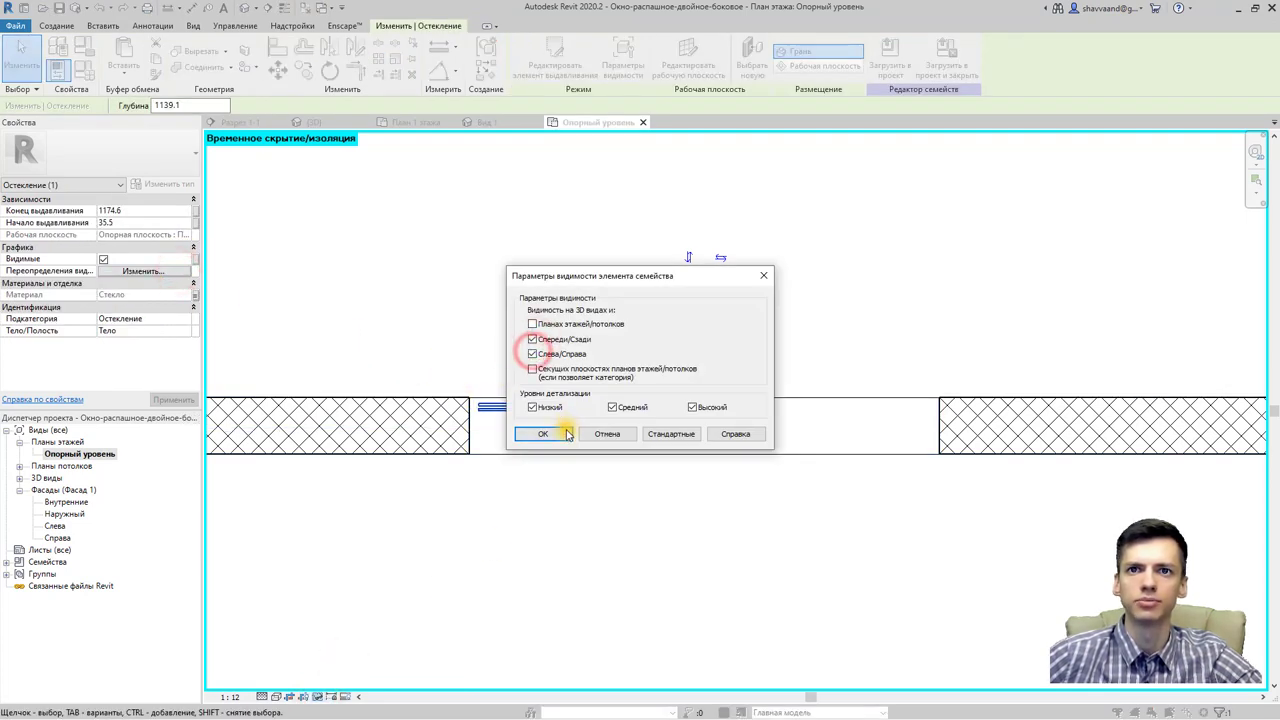
{"action": "left_click", "coordinate": [548, 433]}
{"action": "left_click", "coordinate": [318, 696]}
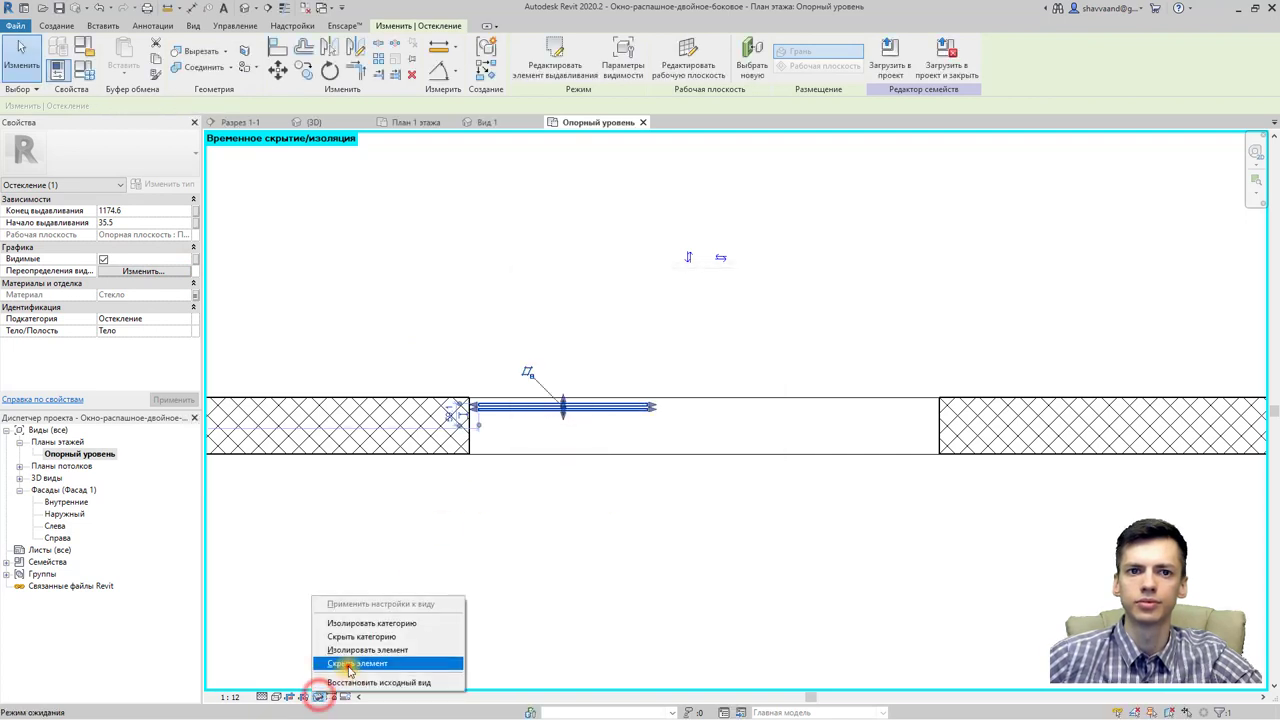
{"action": "left_click", "coordinate": [346, 663]}
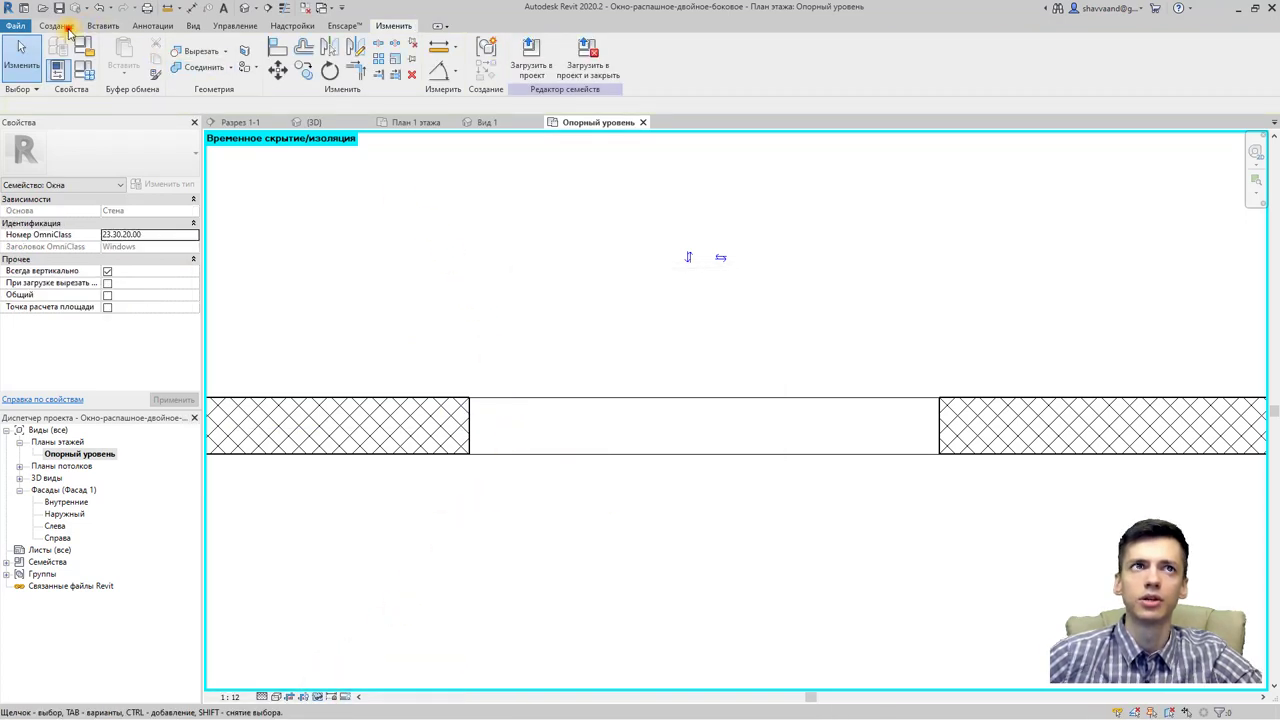
Step: Start the Symbolic Line tool on the 0.18 [разрез] subcategory
{"action": "left_click", "coordinate": [62, 27]}
{"action": "left_click", "coordinate": [166, 25]}
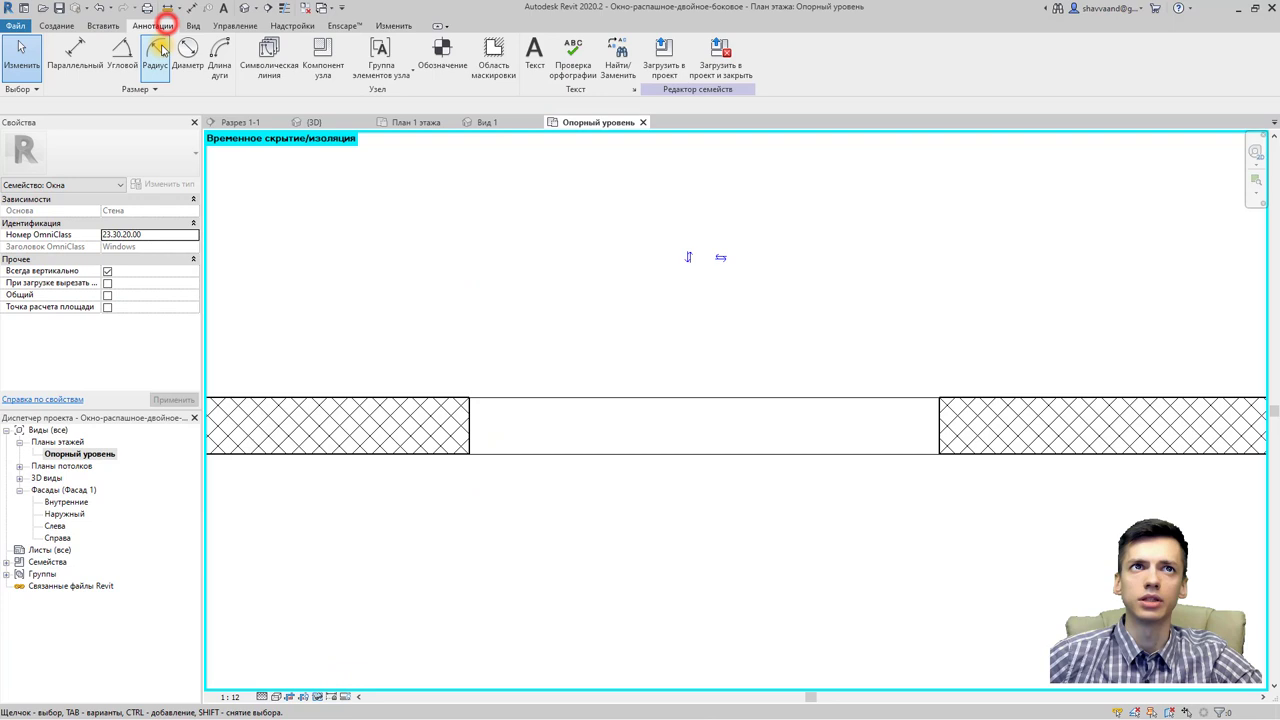
{"action": "left_click", "coordinate": [268, 57]}
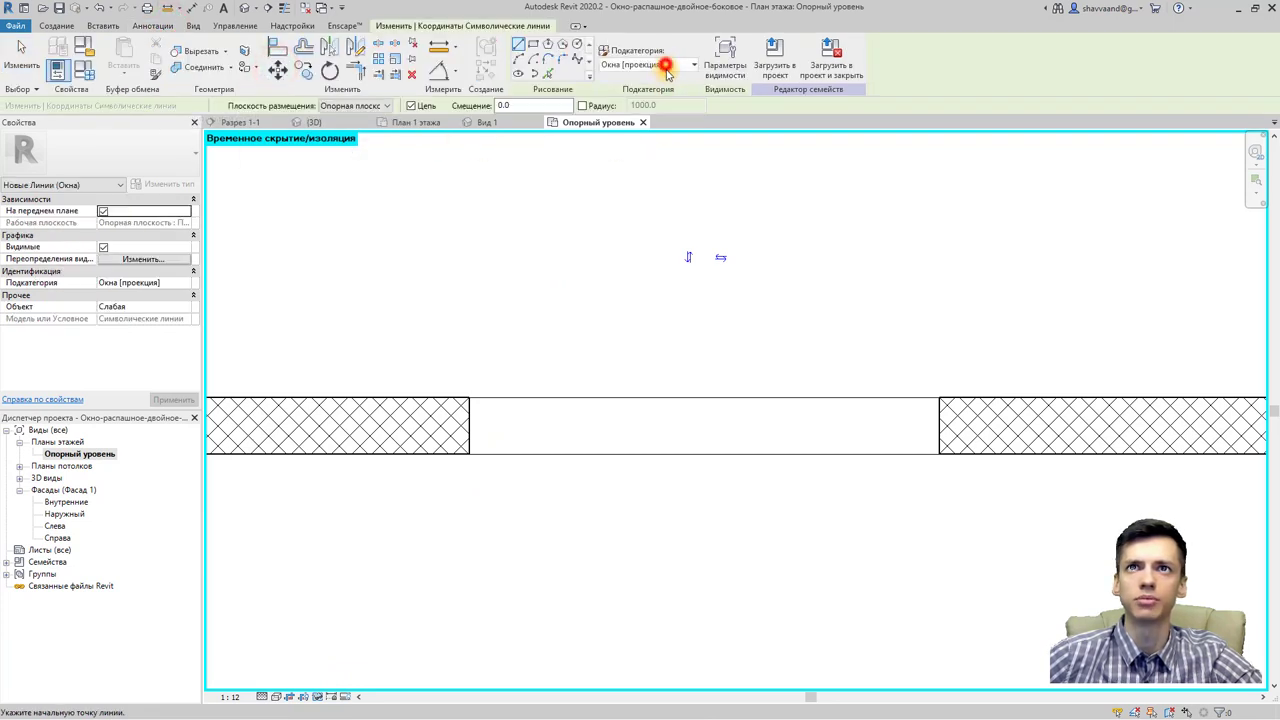
{"action": "left_click", "coordinate": [665, 65]}
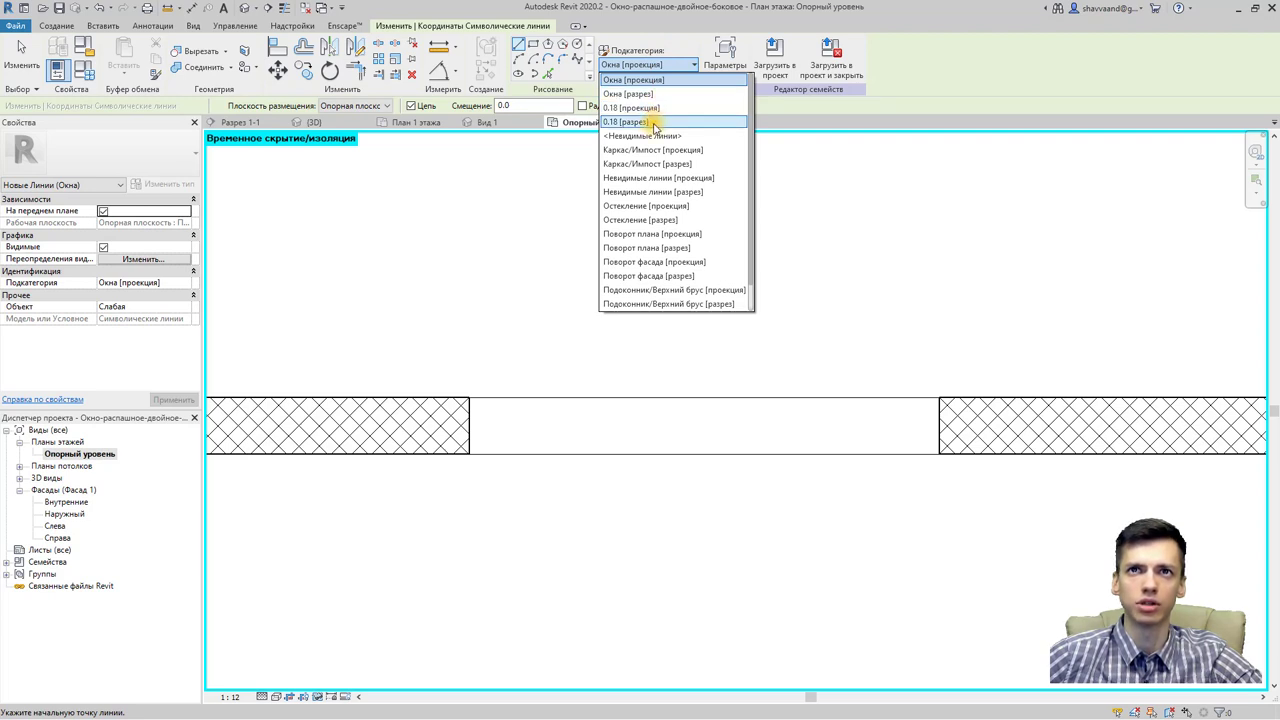
{"action": "left_click", "coordinate": [655, 122]}
Step: Draw three symbolic lines across the window opening, then load the family into the project
{"action": "left_click", "coordinate": [469, 400]}
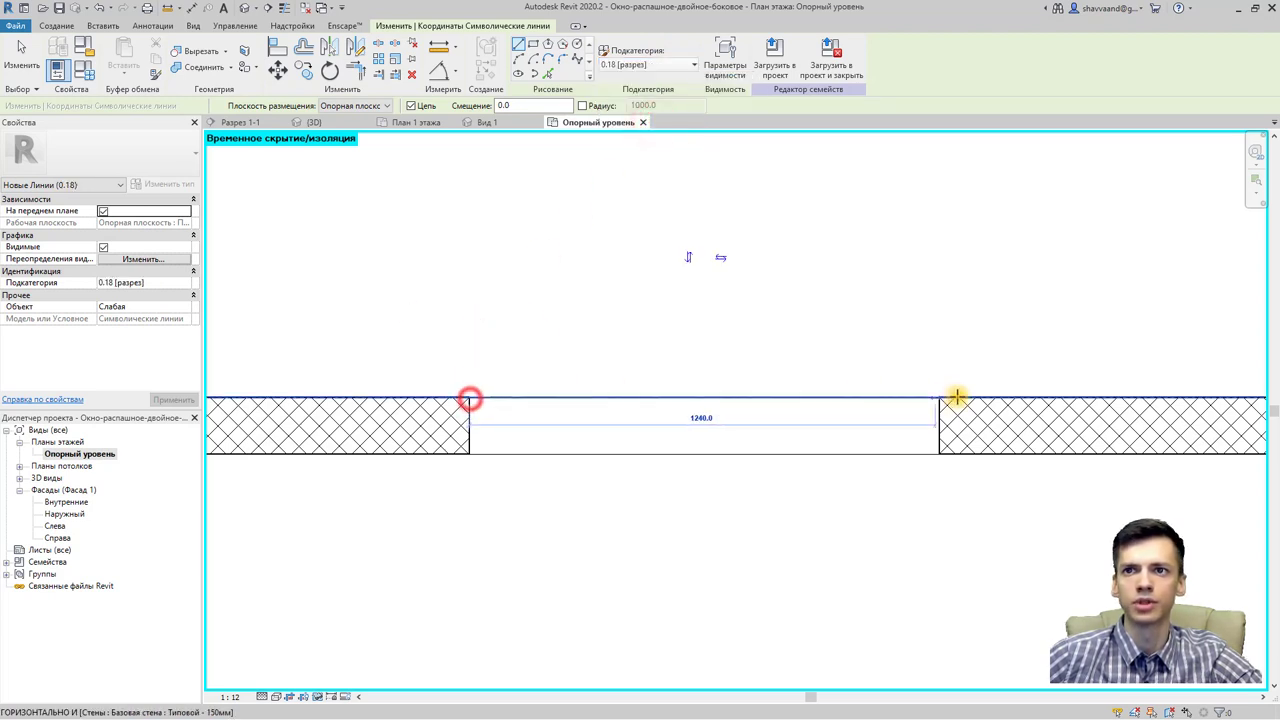
{"action": "left_click", "coordinate": [940, 397]}
{"action": "key", "text": "Escape"}
{"action": "key", "text": "Escape"}
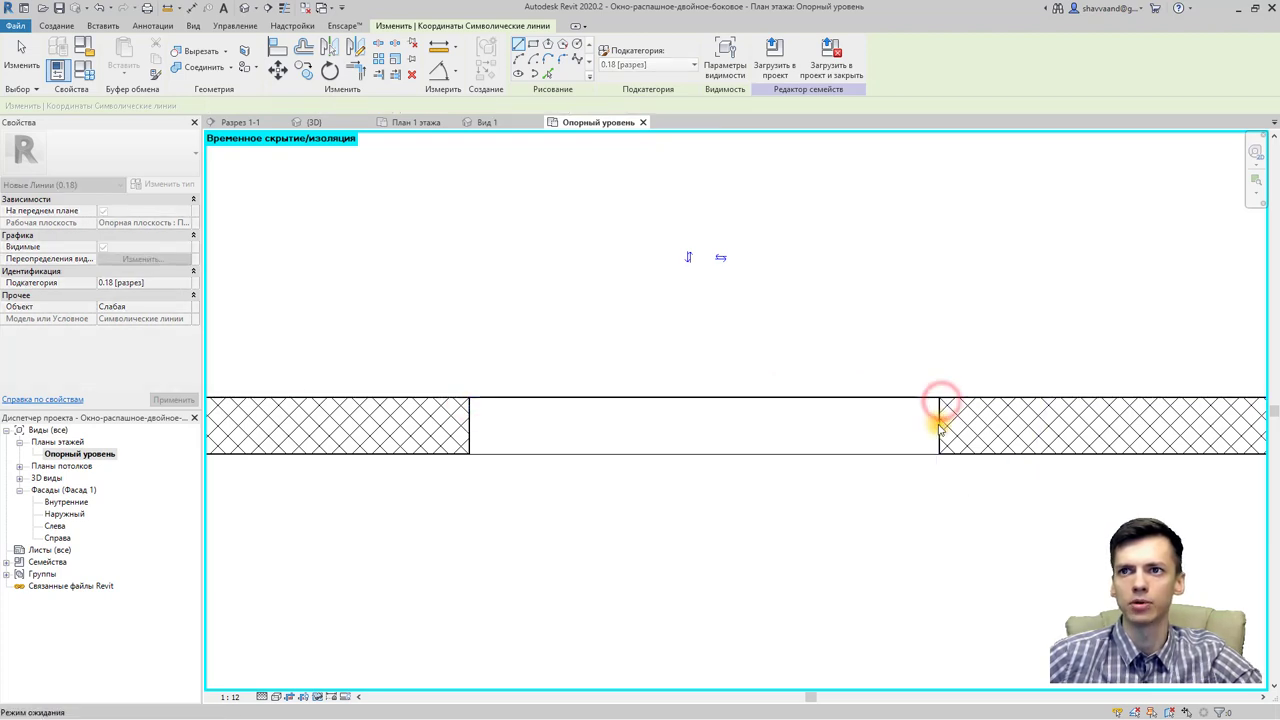
{"action": "key", "text": "Return"}
{"action": "left_click", "coordinate": [940, 425]}
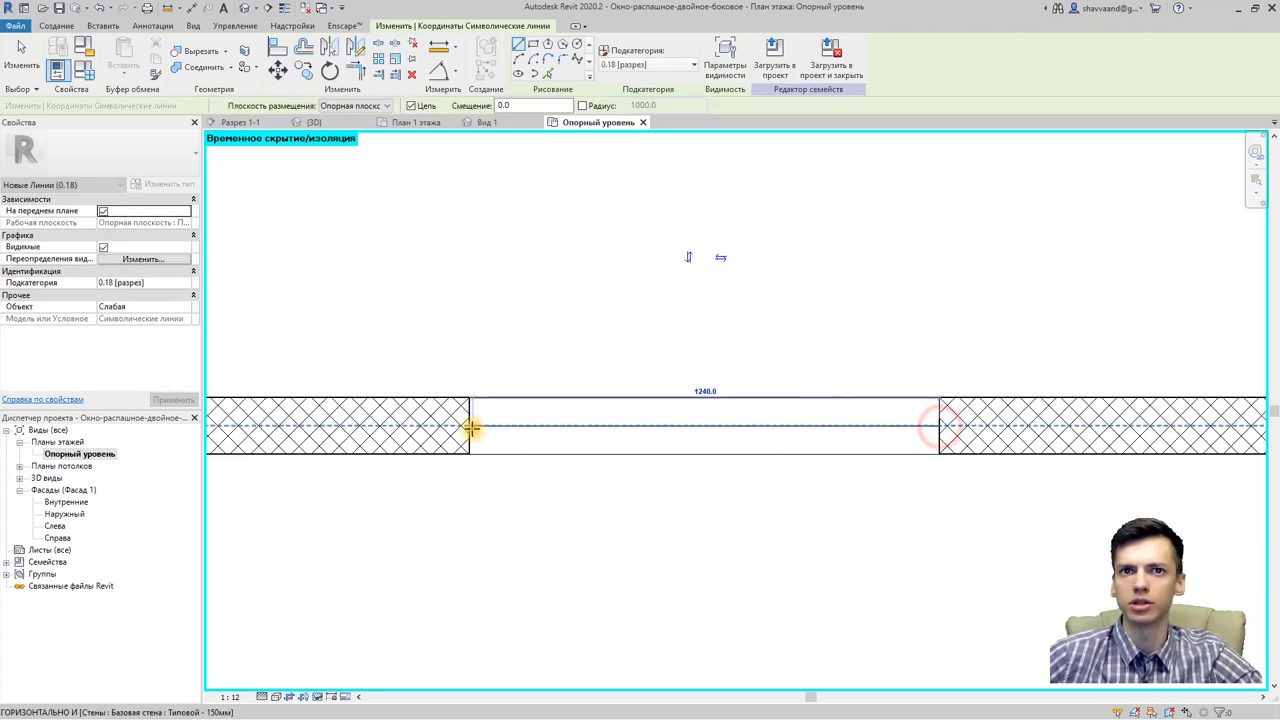
{"action": "left_click", "coordinate": [471, 427]}
{"action": "key", "text": "Escape"}
{"action": "key", "text": "Escape"}
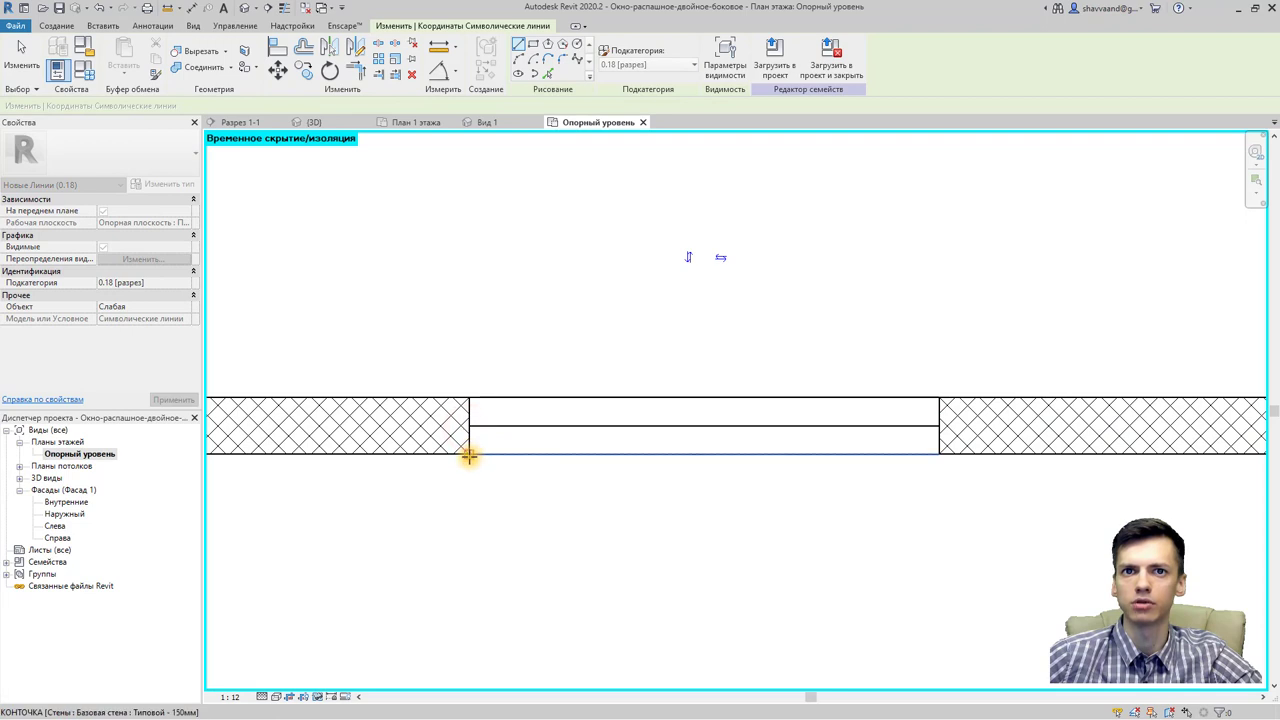
{"action": "left_click", "coordinate": [469, 455]}
{"action": "left_click", "coordinate": [938, 453]}
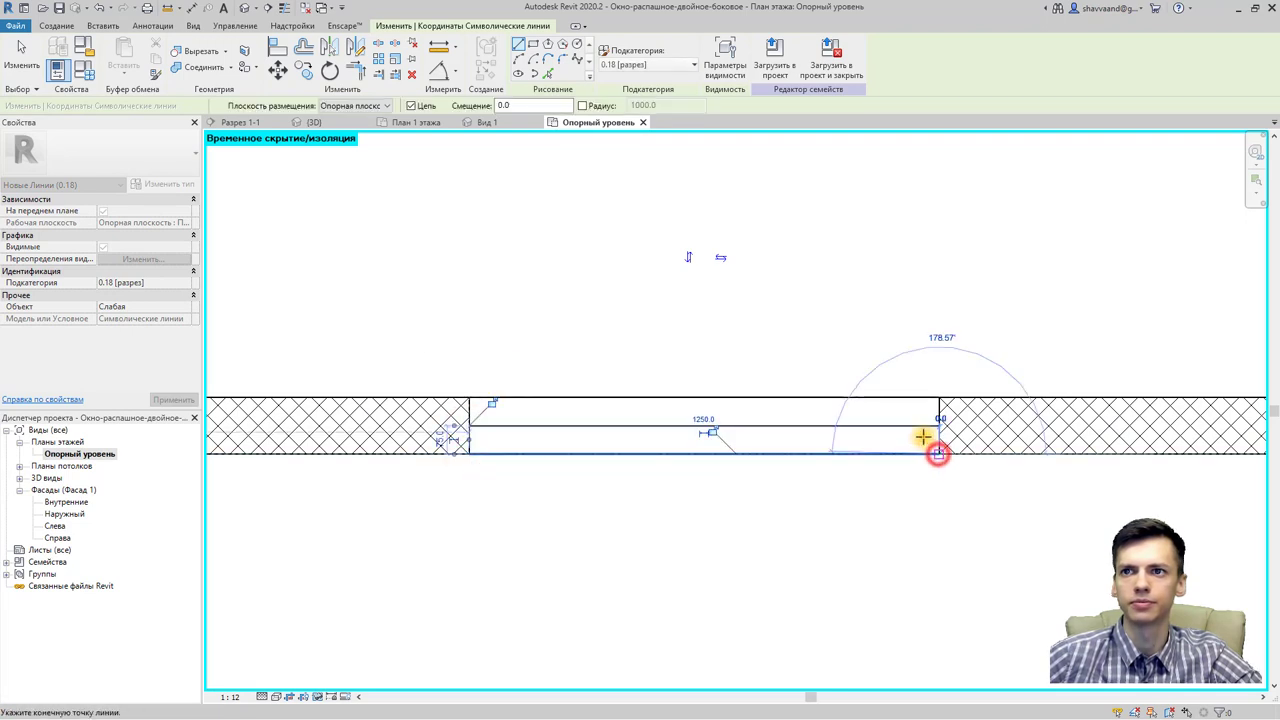
{"action": "key", "text": "Escape"}
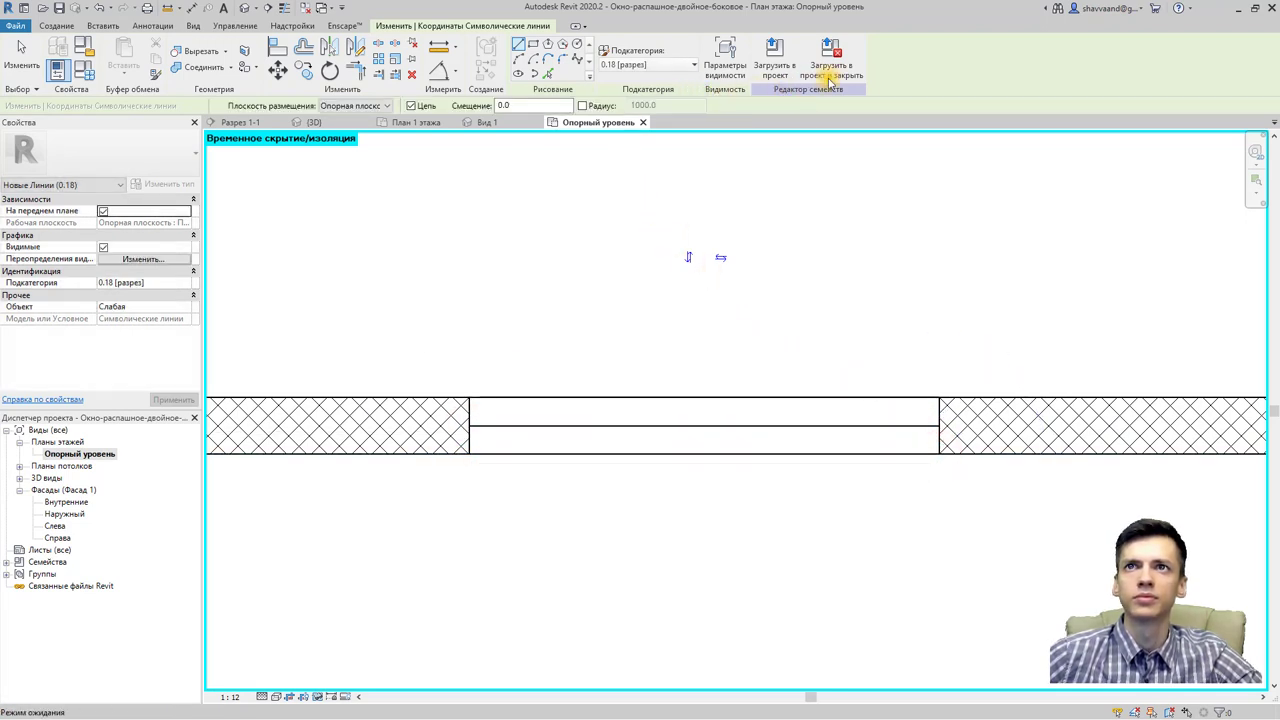
{"action": "left_click", "coordinate": [830, 68]}
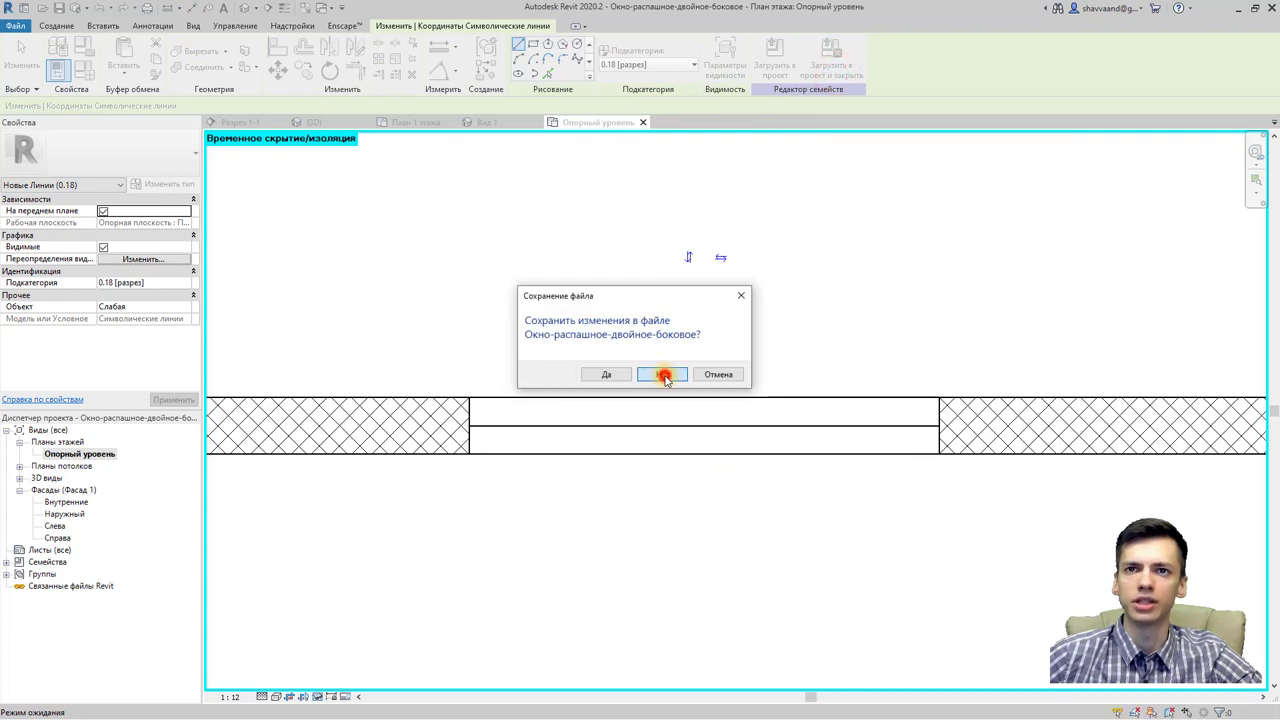
Step: Reload the window family unsaved, overwriting the existing version, and inspect the window in 3D
{"action": "left_click", "coordinate": [664, 375]}
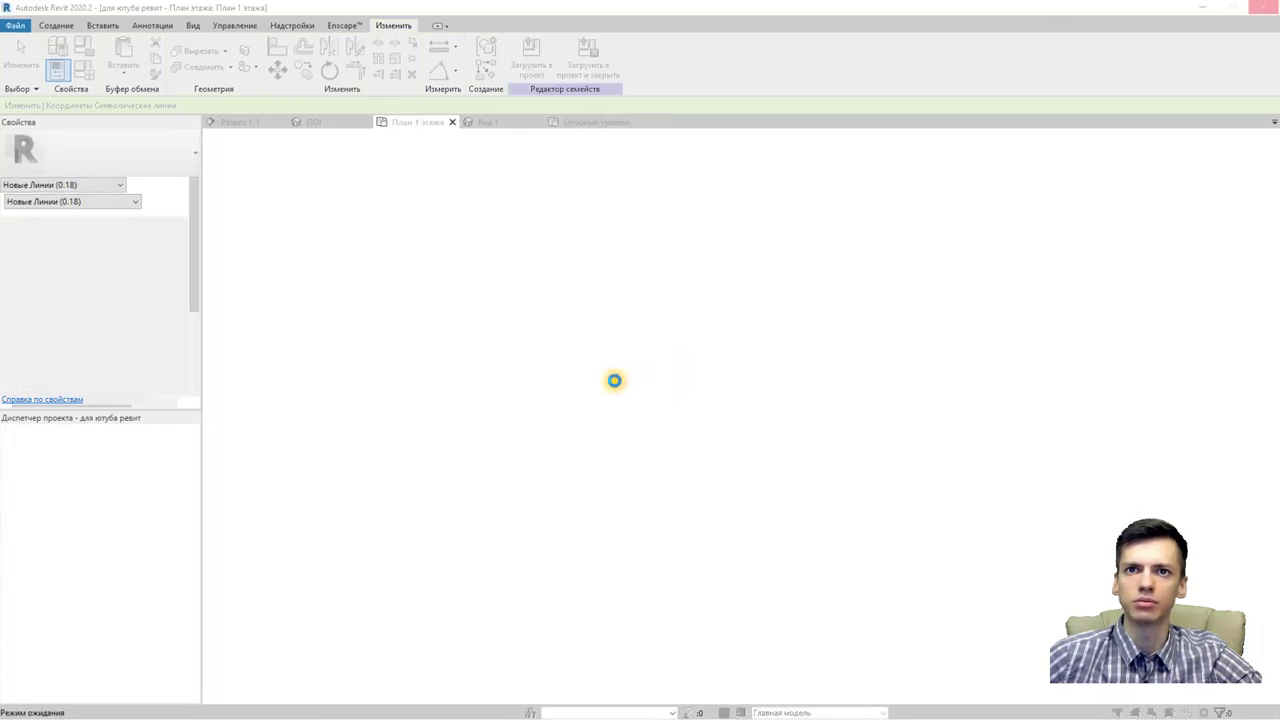
{"action": "left_click", "coordinate": [600, 371]}
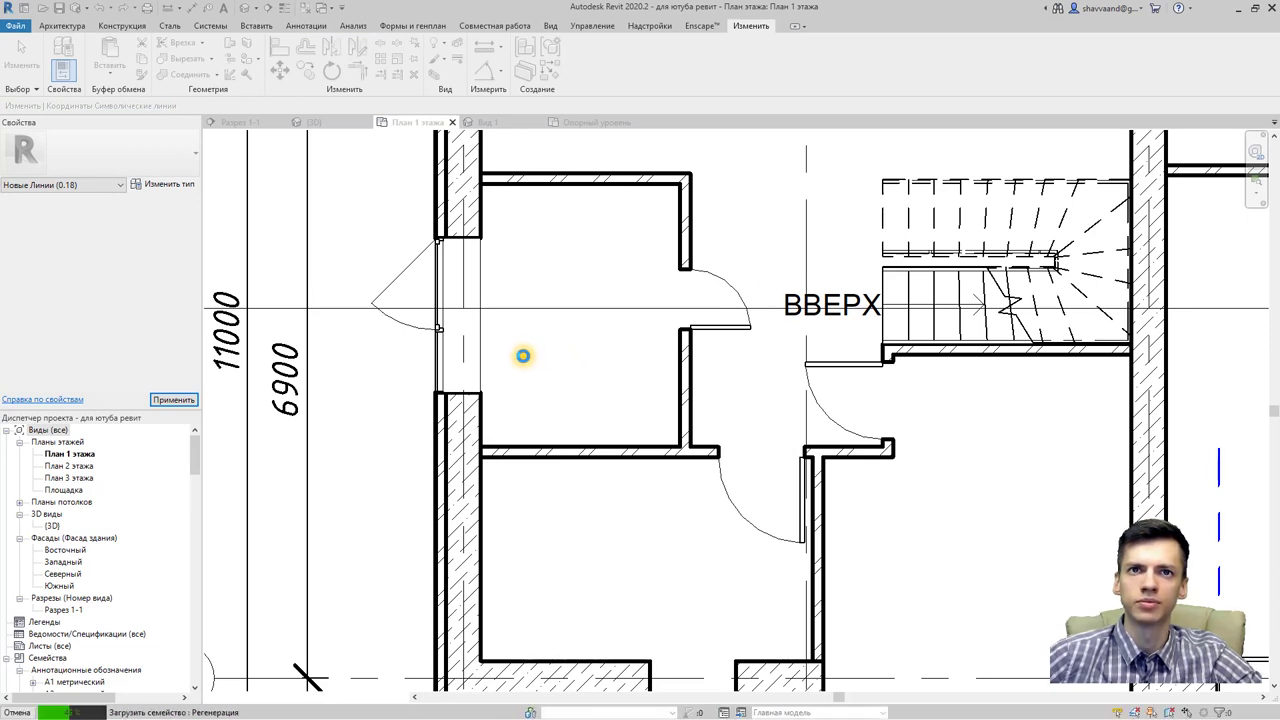
{"action": "scroll", "coordinate": [483, 348], "scroll_direction": "up", "scroll_amount": 2}
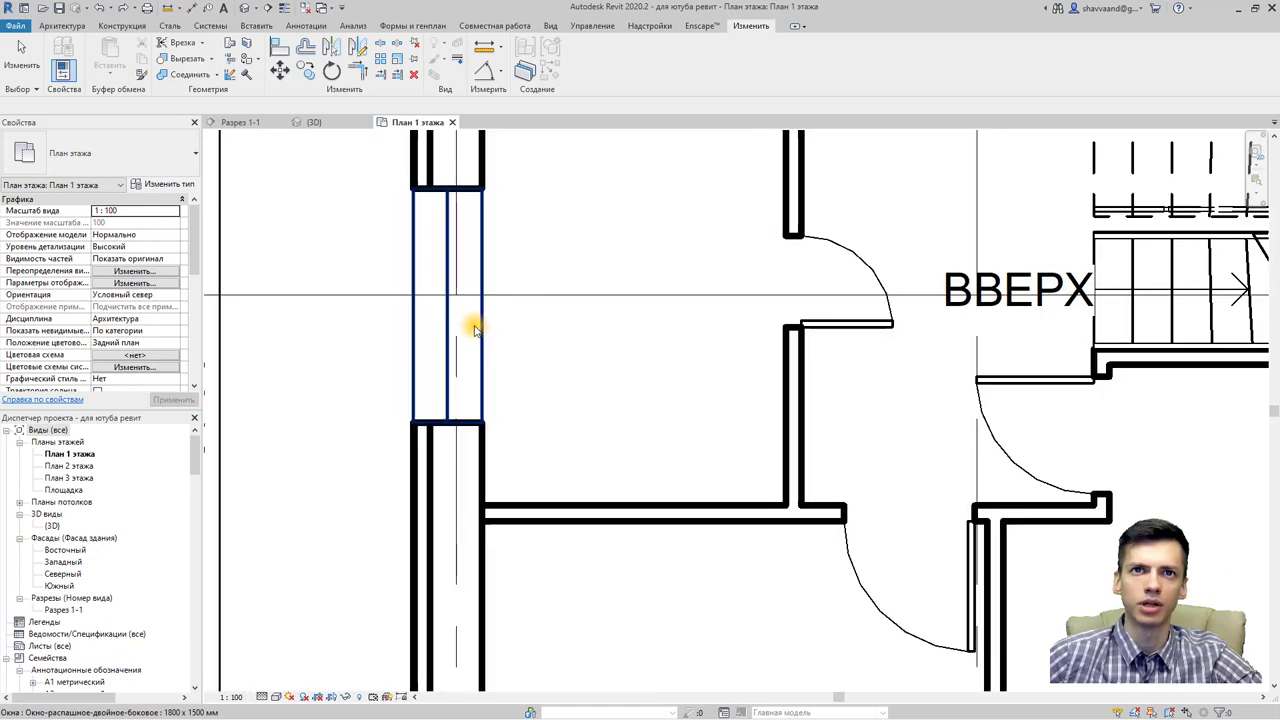
{"action": "left_click", "coordinate": [243, 8]}
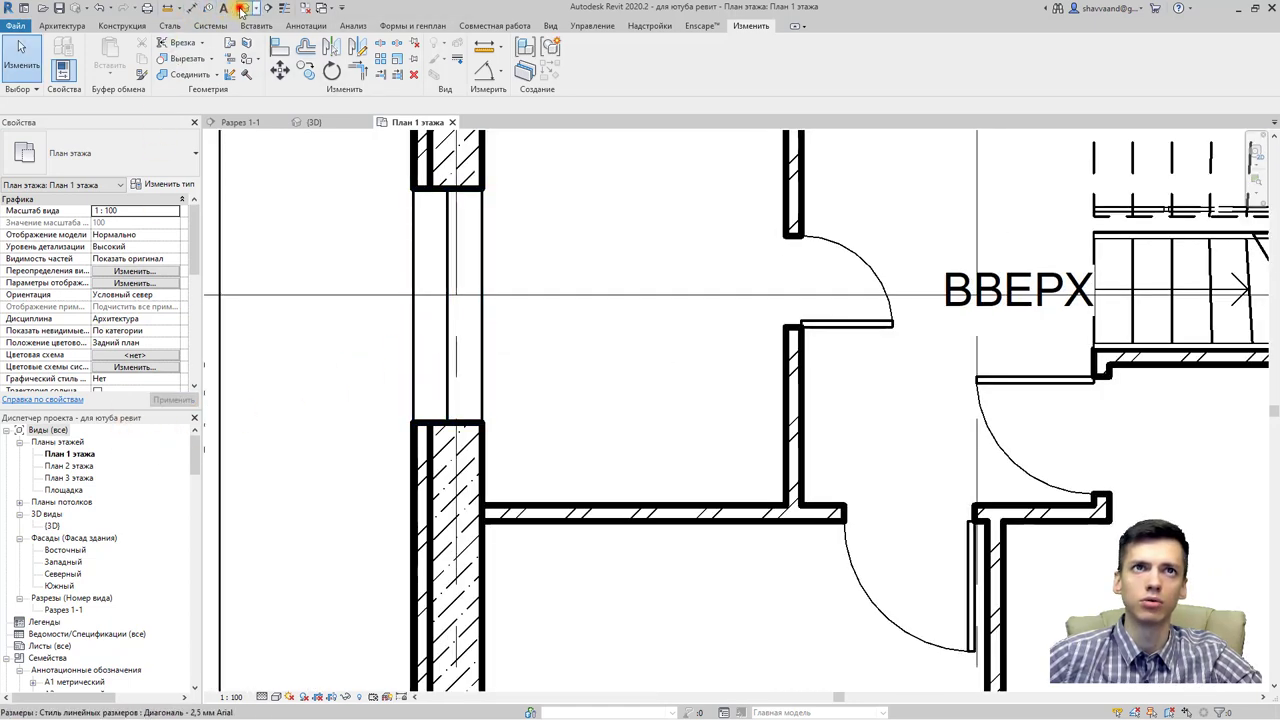
{"action": "scroll", "coordinate": [495, 322], "scroll_direction": "up", "scroll_amount": 5}
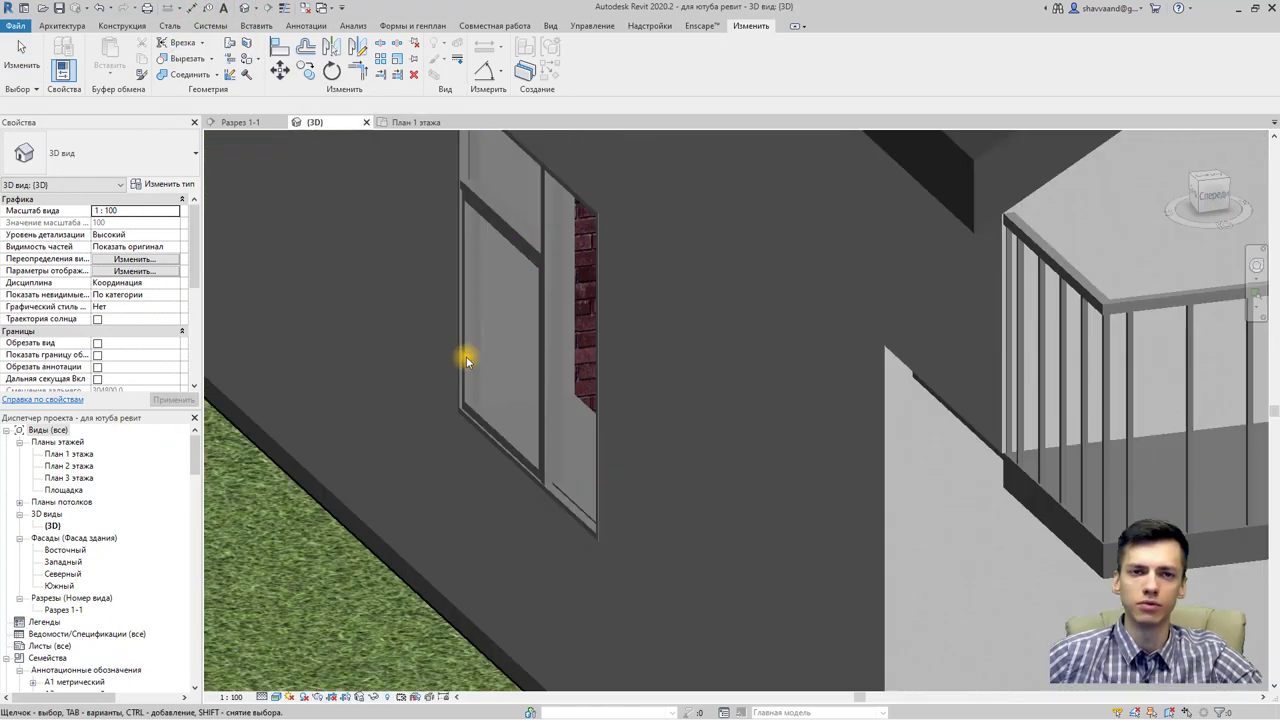
{"action": "middle_click_drag", "start_coordinate": [494, 380], "coordinate": [543, 391]}
{"action": "scroll", "coordinate": [600, 360], "scroll_direction": "up", "scroll_amount": 2}
{"action": "middle_click_drag", "start_coordinate": [657, 332], "coordinate": [629, 306], "text": "shift"}
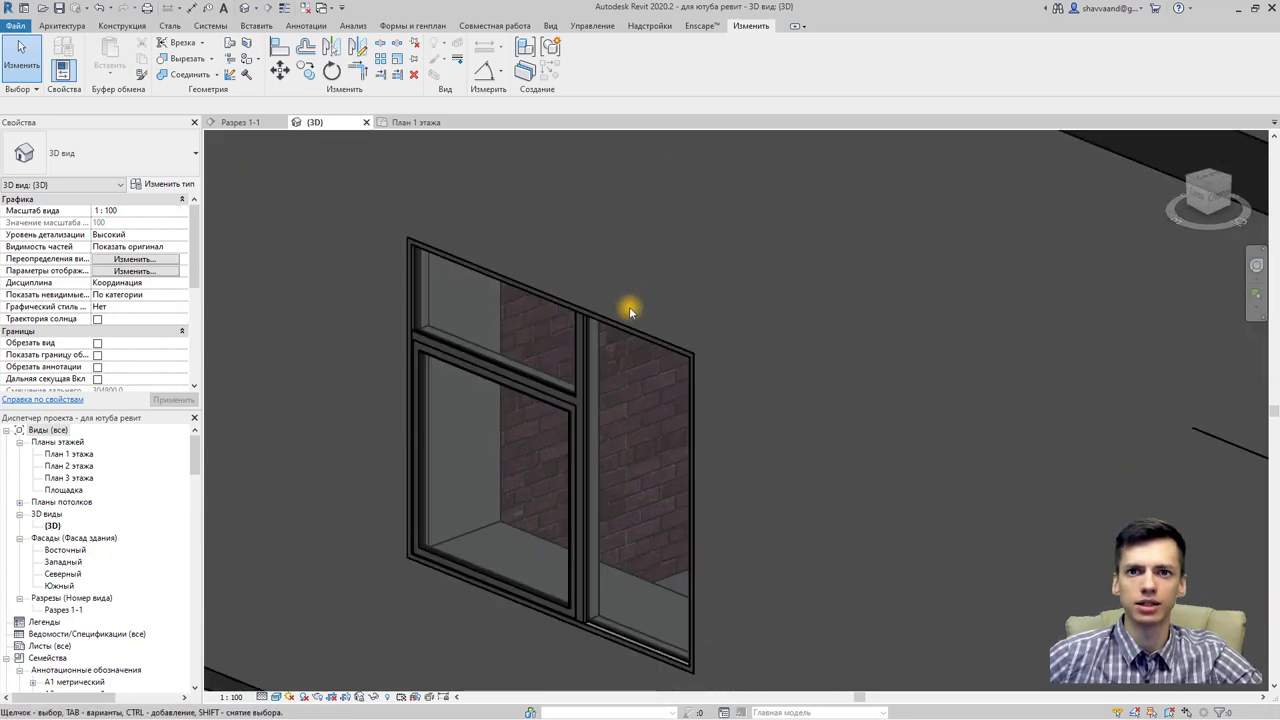
{"action": "scroll", "coordinate": [65, 525], "scroll_direction": "down", "scroll_amount": 1}
Step: Select the window in section view Разрез 1-1
{"action": "double_click", "coordinate": [62, 574]}
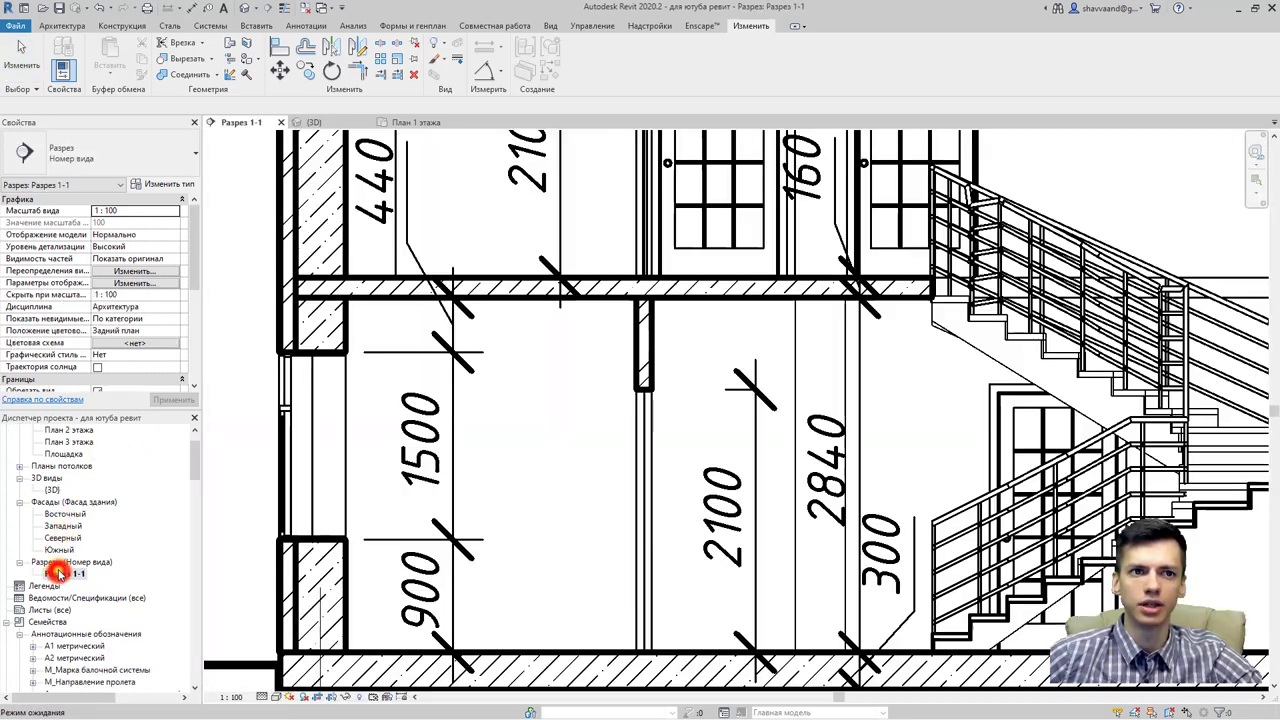
{"action": "scroll", "coordinate": [300, 370], "scroll_direction": "down", "scroll_amount": 2}
{"action": "middle_click_drag", "start_coordinate": [306, 363], "coordinate": [438, 407]}
{"action": "scroll", "coordinate": [438, 407], "scroll_direction": "up", "scroll_amount": 2}
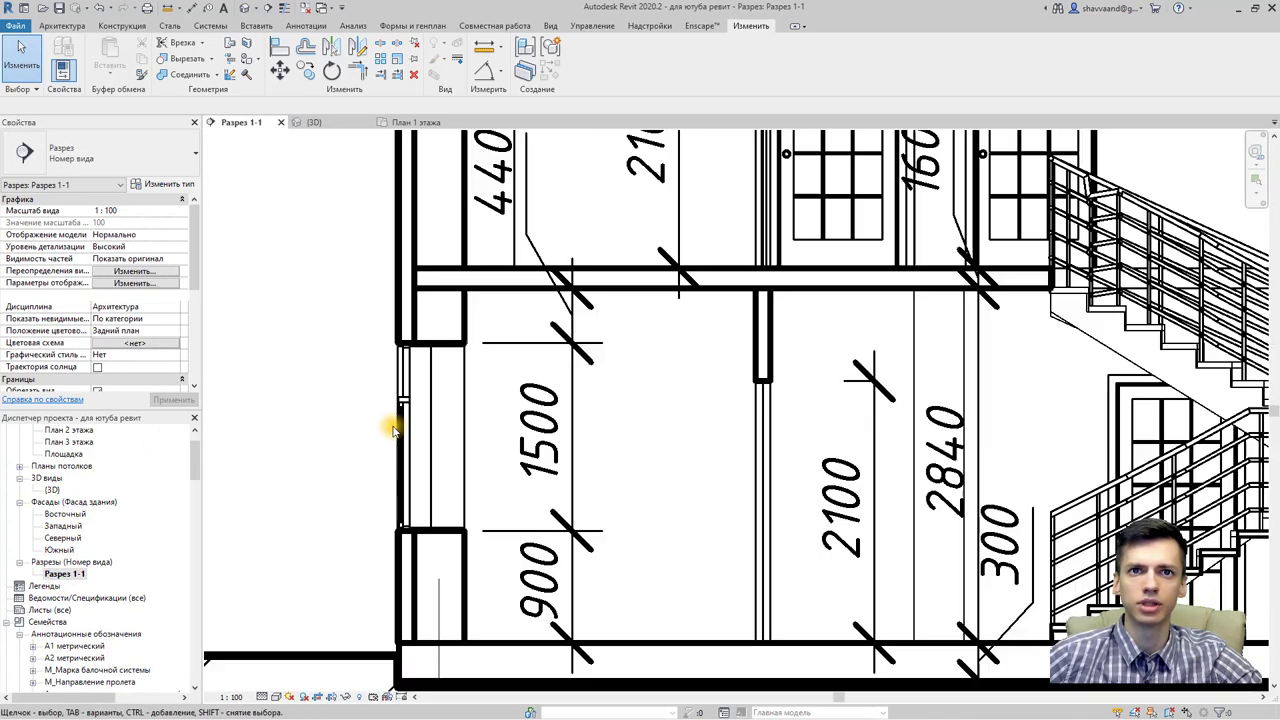
{"action": "scroll", "coordinate": [395, 425], "scroll_direction": "up", "scroll_amount": 2}
{"action": "left_click", "coordinate": [405, 435]}
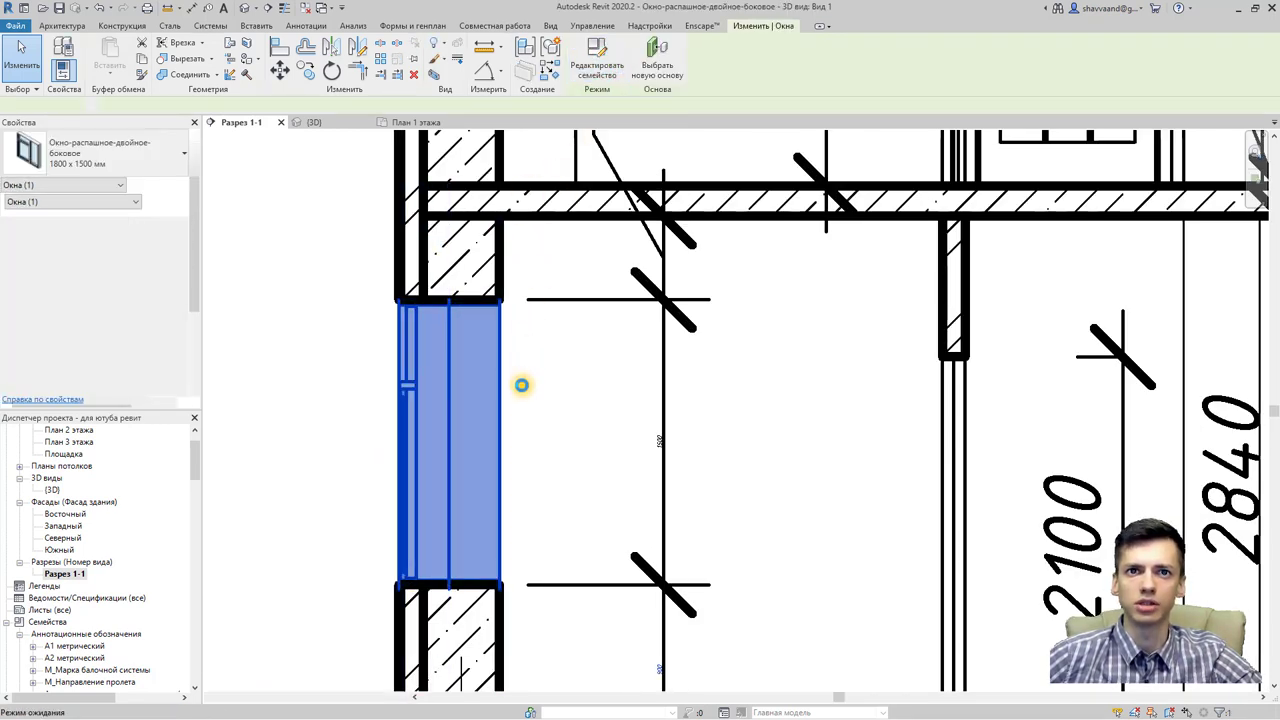
Step: Show the window family's Опорный уровень (Reference Level) plan, zoomed in on the window
{"action": "key", "text": "Escape"}
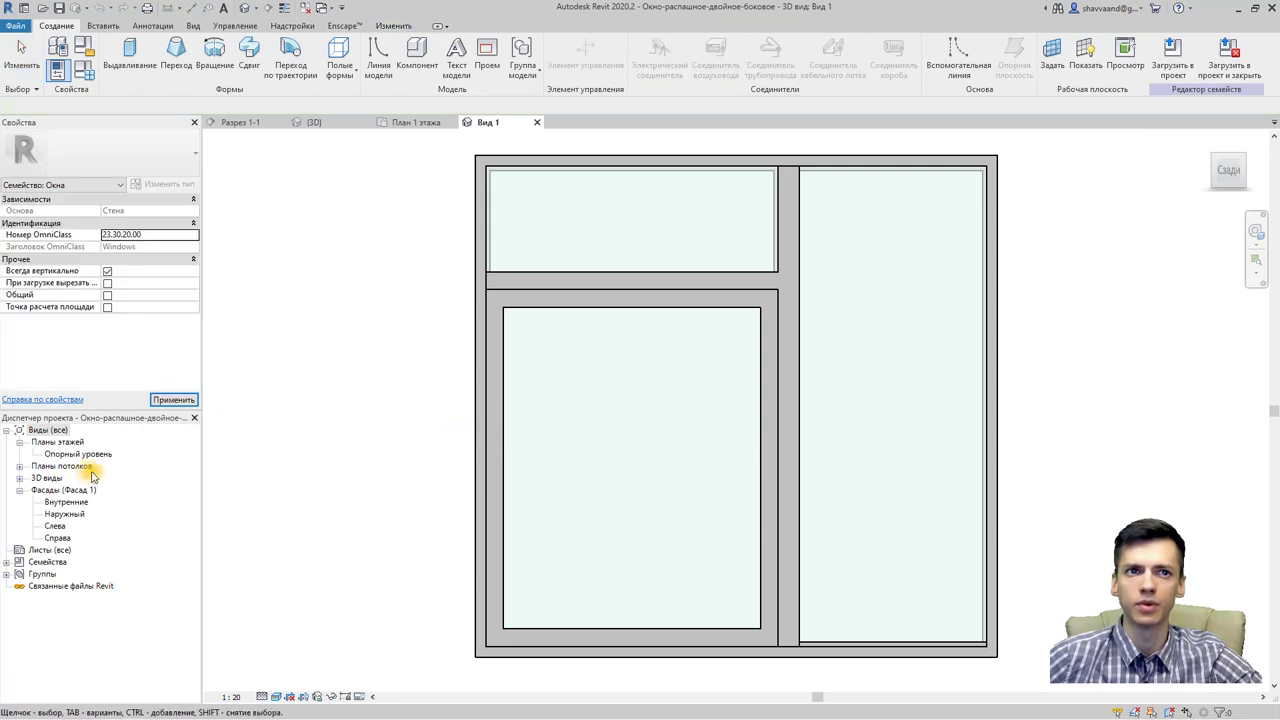
{"action": "double_click", "coordinate": [80, 454]}
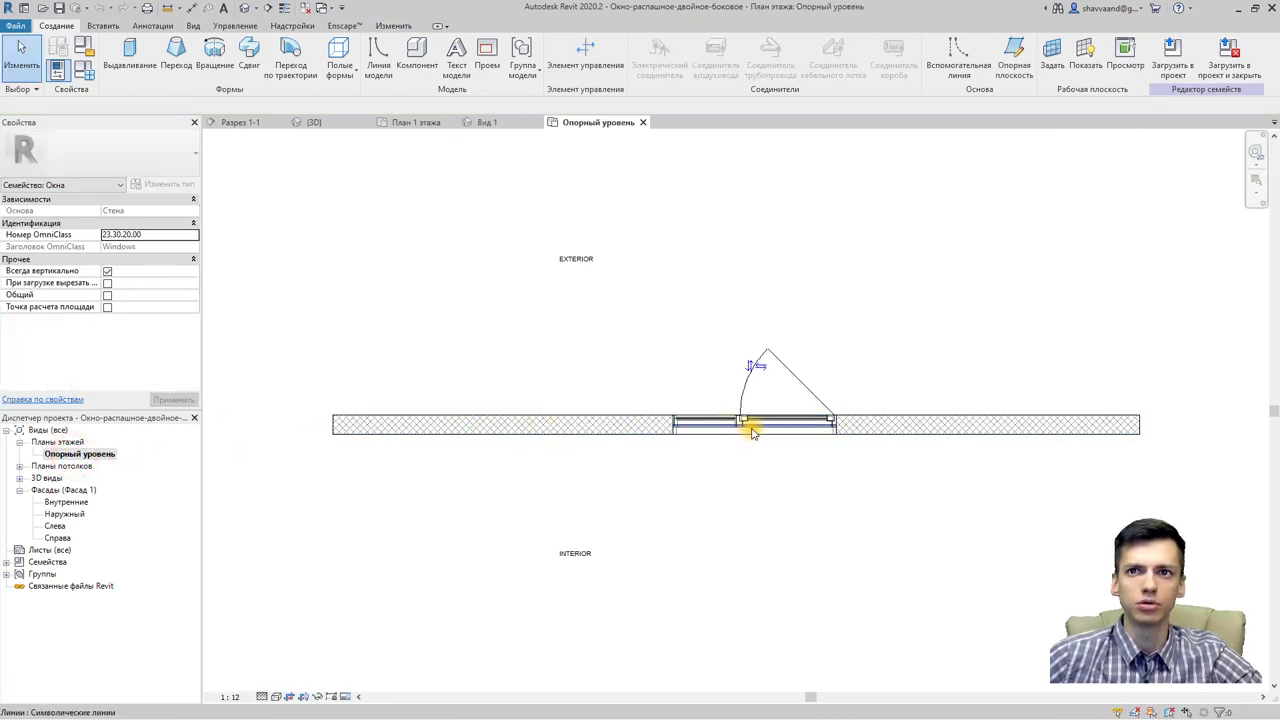
{"action": "scroll", "coordinate": [750, 426], "scroll_direction": "up", "scroll_amount": 4}
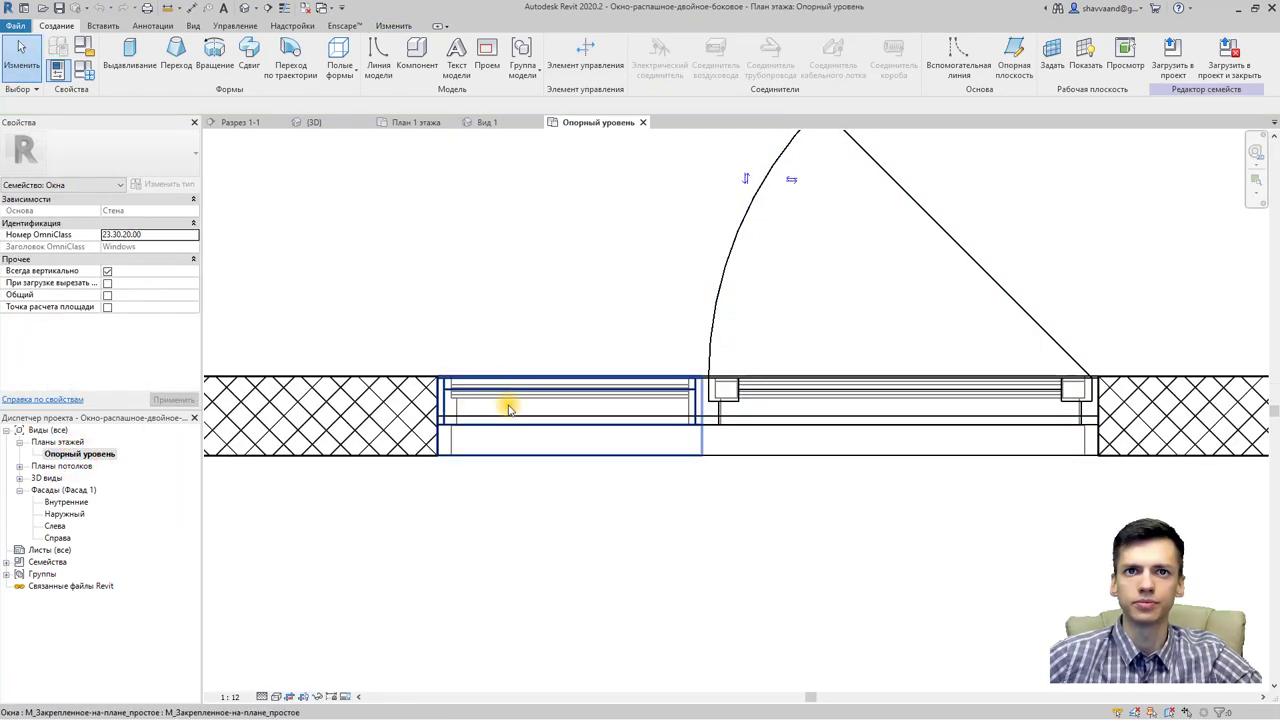
Step: Filter the window-opening selection to Lines (0.18) and temporarily hide those symbolic lines
{"action": "left_click", "coordinate": [607, 418]}
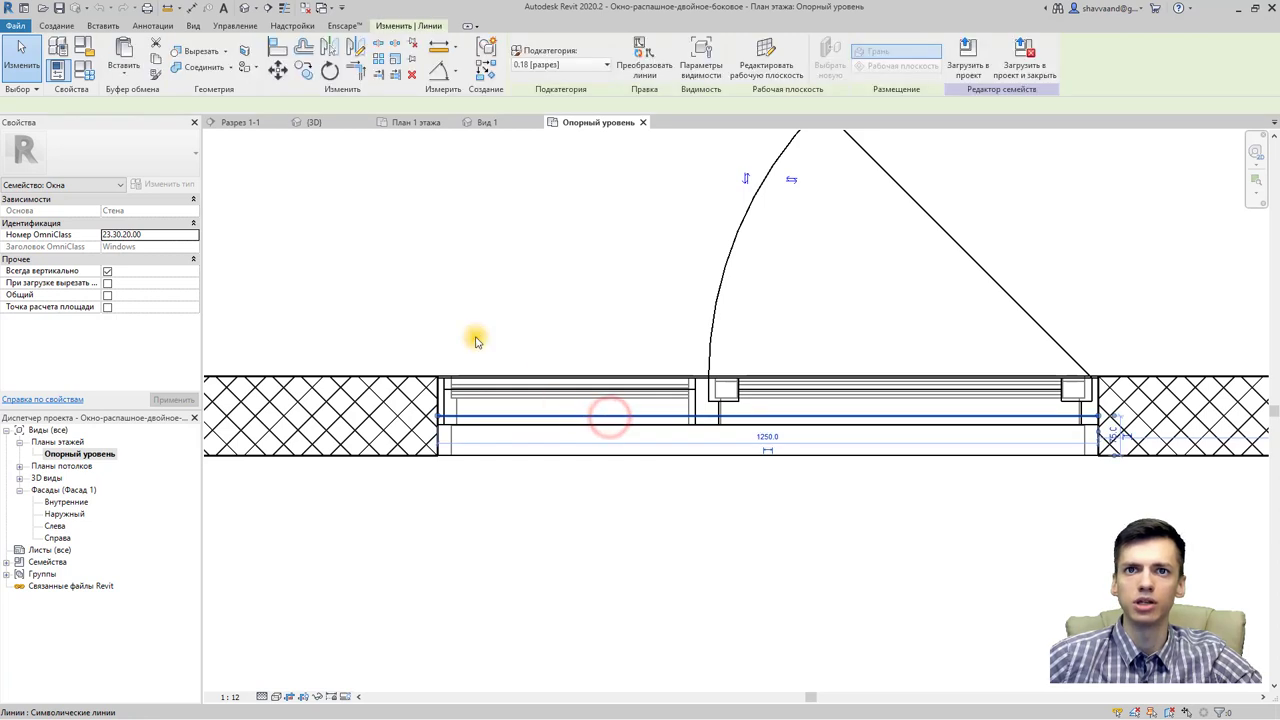
{"action": "left_click", "coordinate": [406, 271]}
{"action": "left_click_drag", "start_coordinate": [392, 235], "coordinate": [1128, 528]}
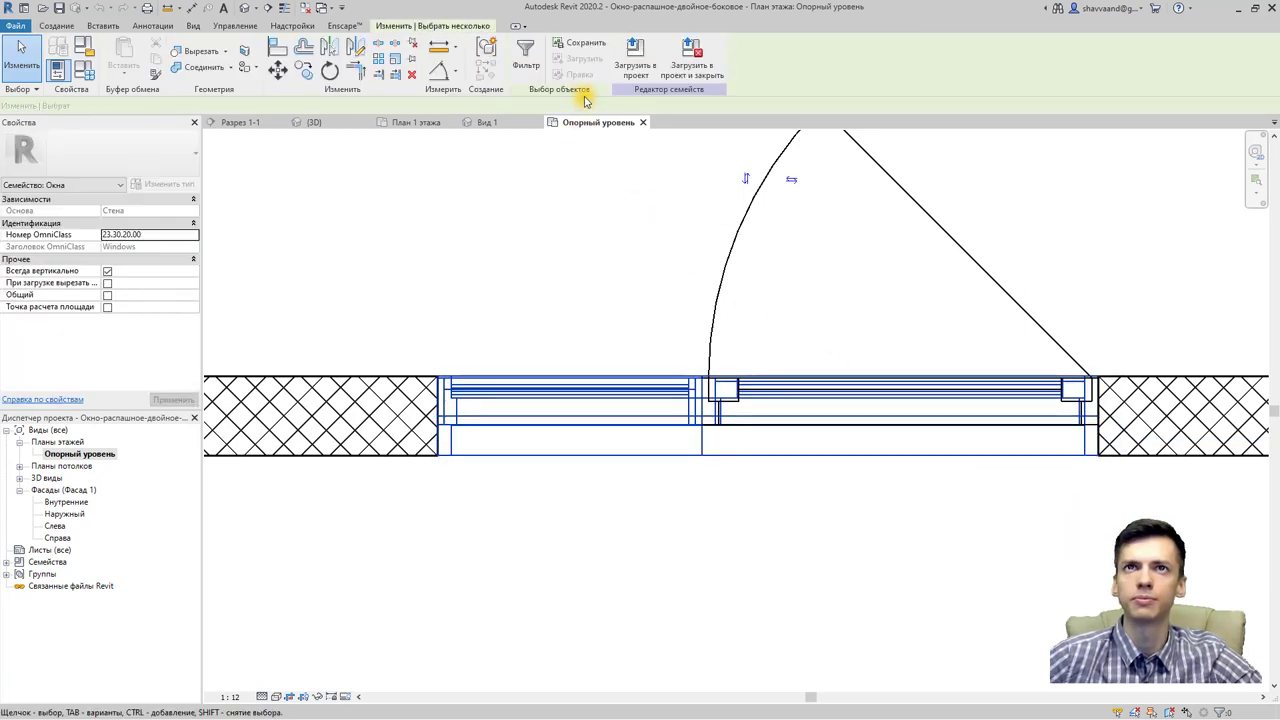
{"action": "left_click", "coordinate": [524, 58]}
{"action": "left_click", "coordinate": [700, 303]}
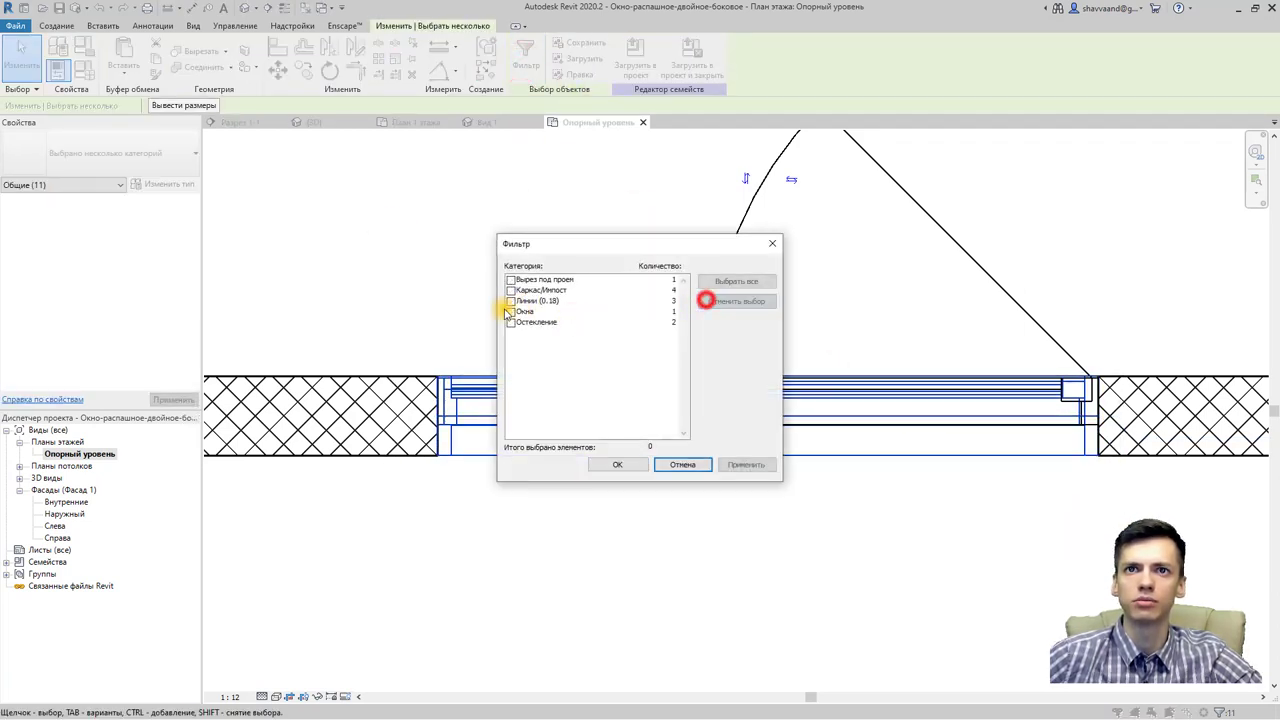
{"action": "left_click", "coordinate": [511, 301]}
{"action": "left_click", "coordinate": [603, 465]}
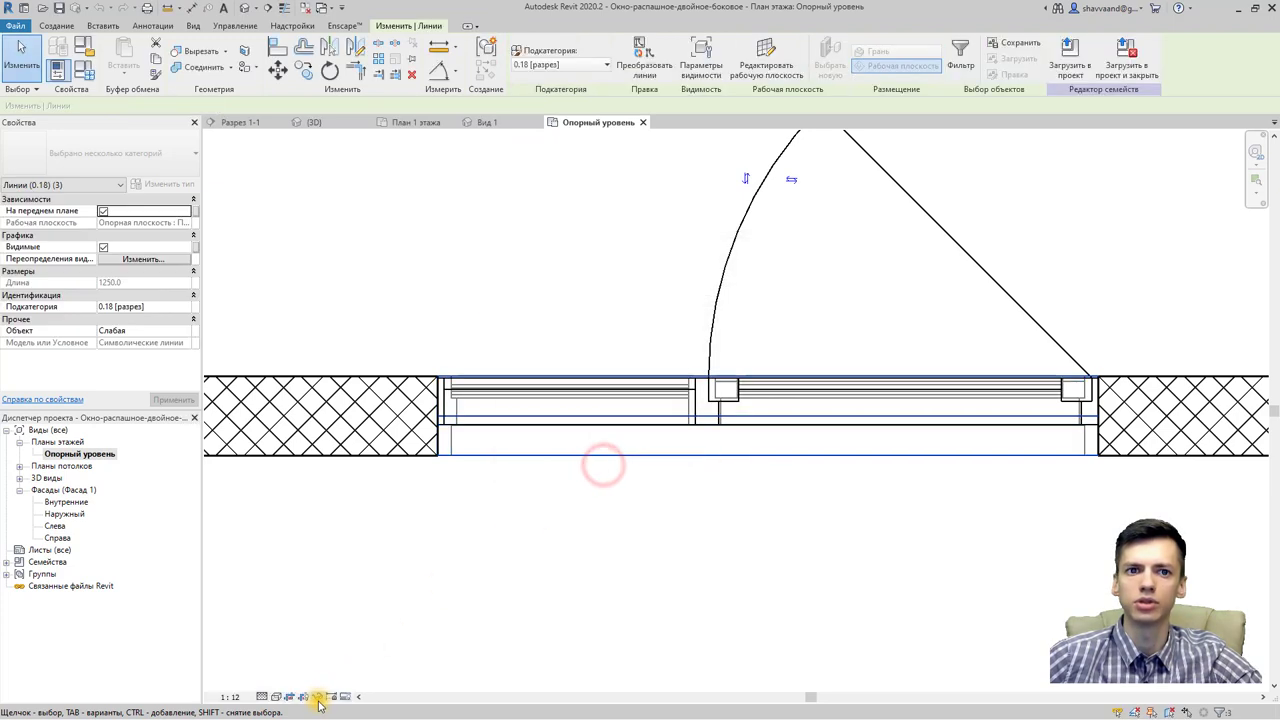
{"action": "left_click", "coordinate": [331, 696]}
{"action": "left_click", "coordinate": [343, 665]}
Step: Turn off Plan/RCP visibility for the left nested window and temporarily hide it
{"action": "left_click", "coordinate": [474, 394]}
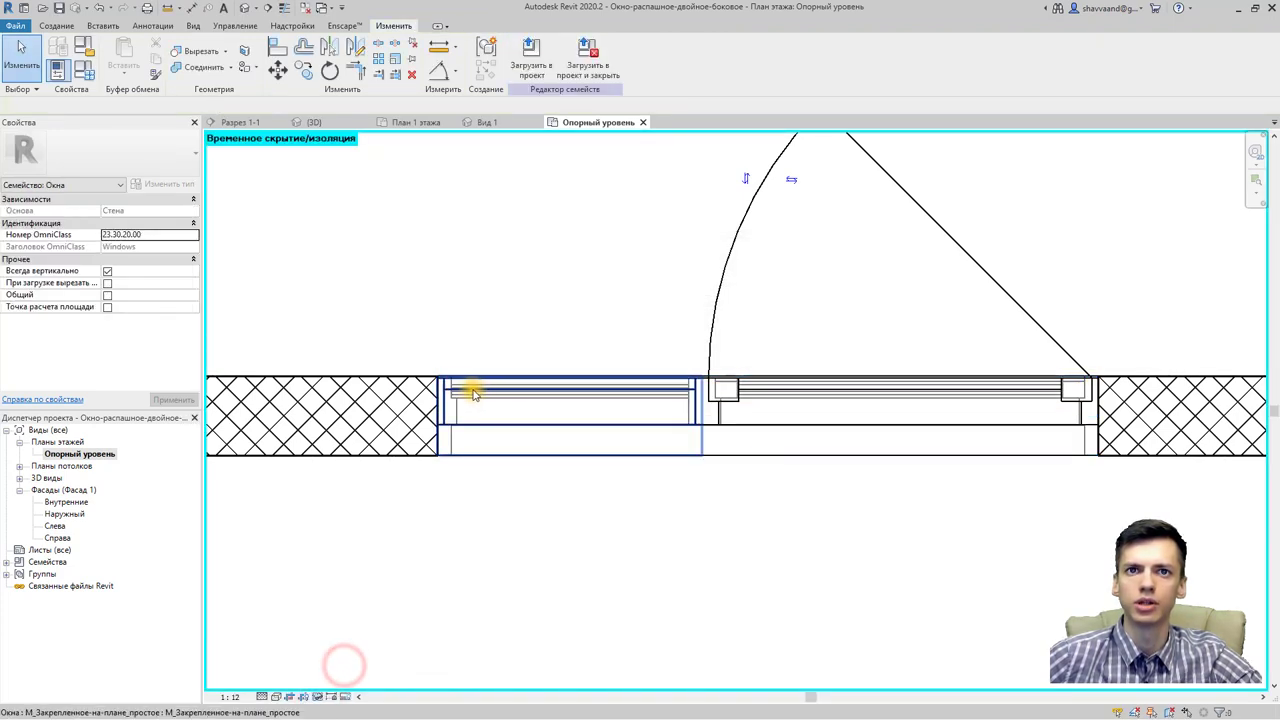
{"action": "left_click", "coordinate": [470, 390]}
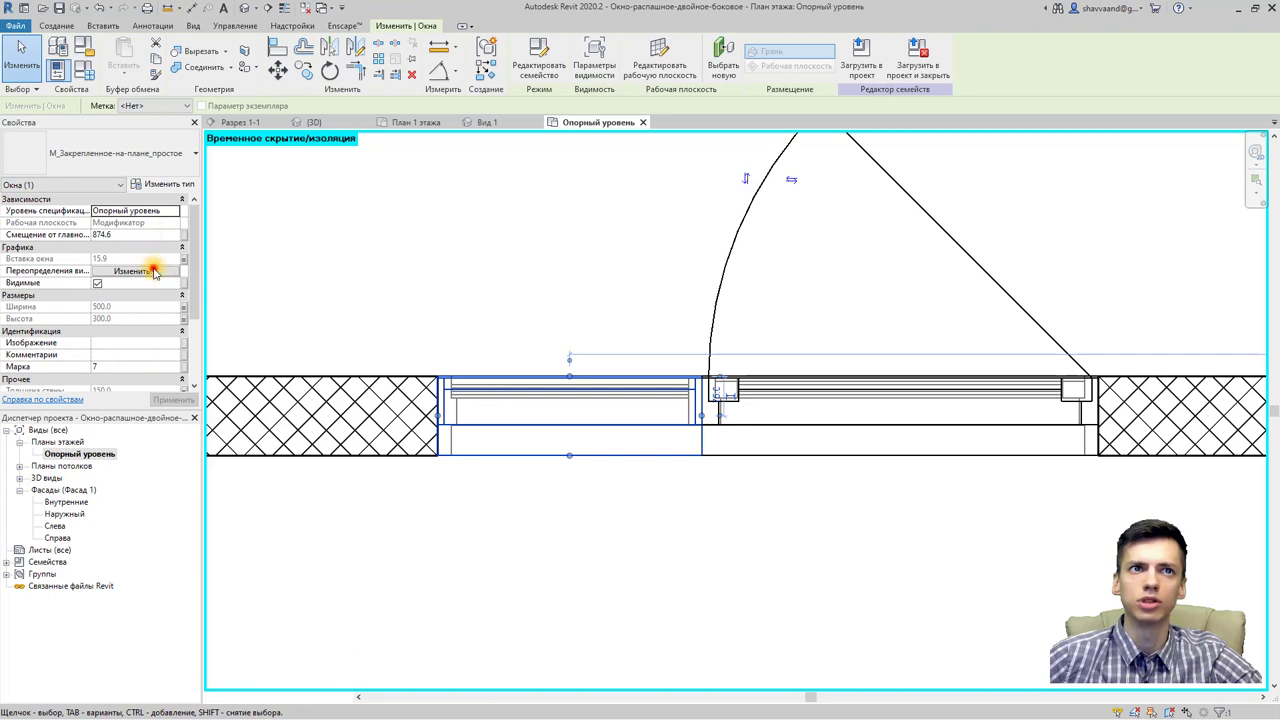
{"action": "left_click", "coordinate": [153, 271]}
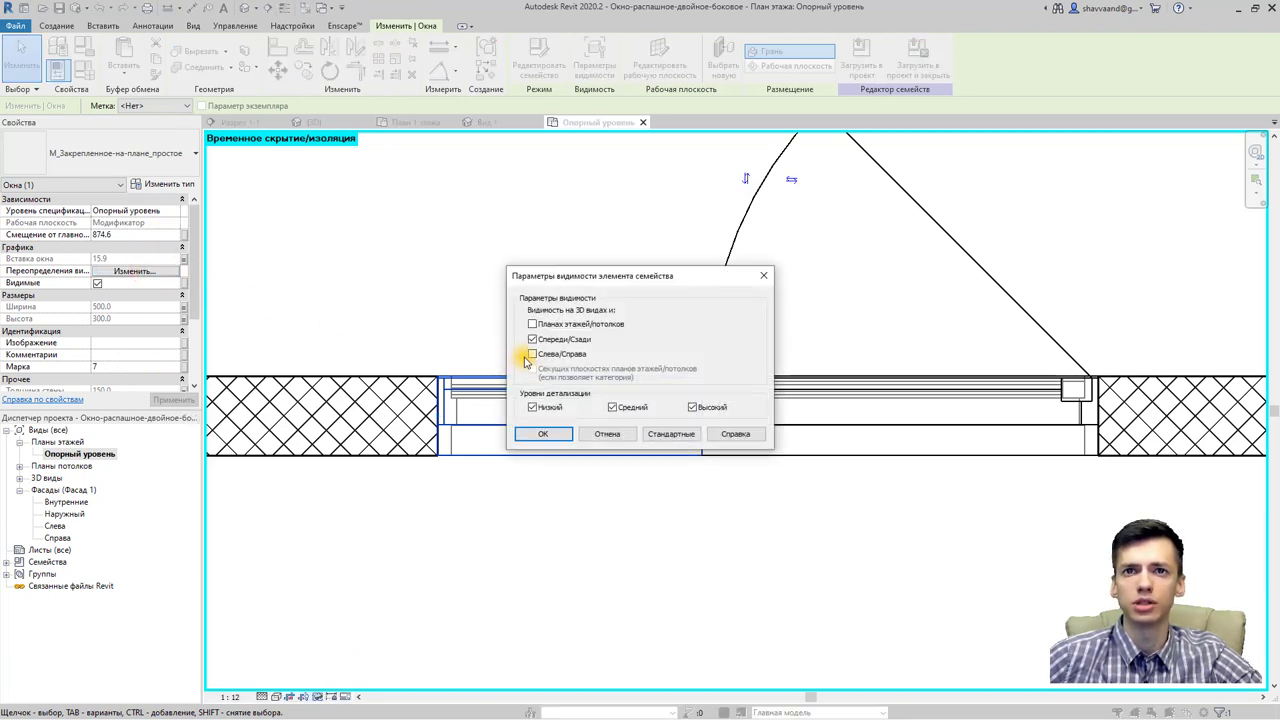
{"action": "left_click", "coordinate": [545, 434]}
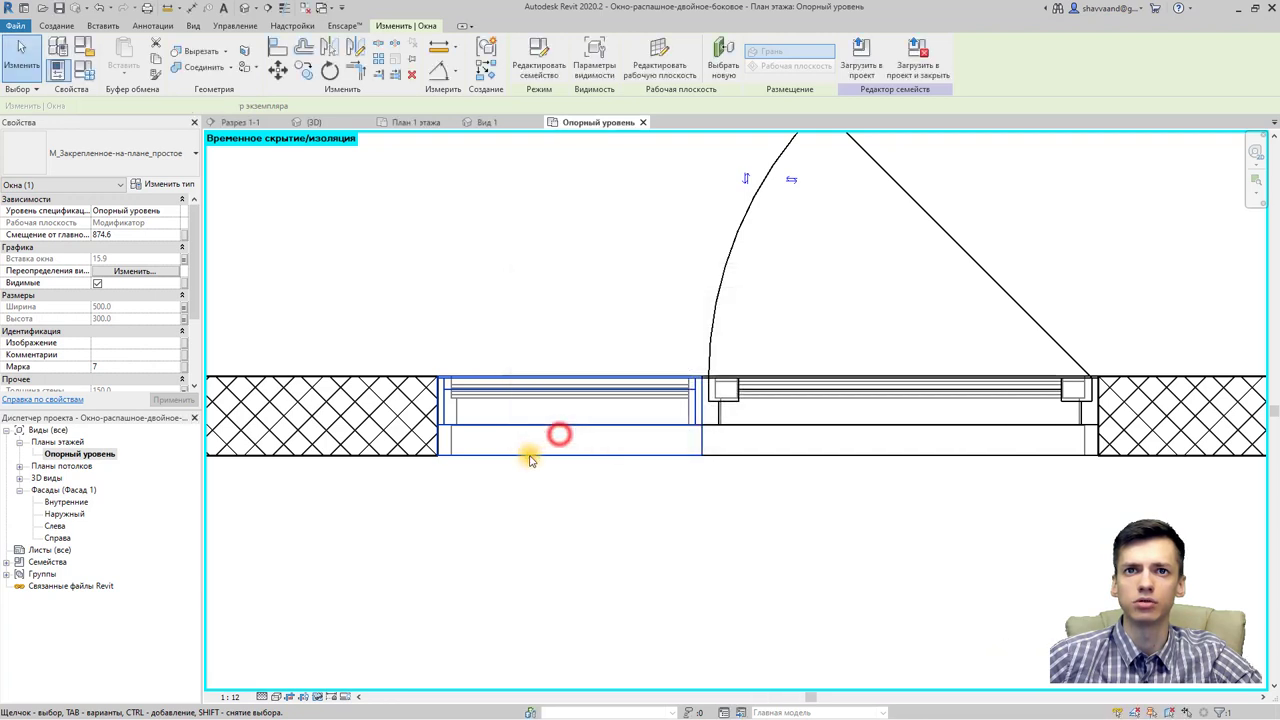
{"action": "left_click", "coordinate": [318, 696]}
{"action": "left_click", "coordinate": [352, 664]}
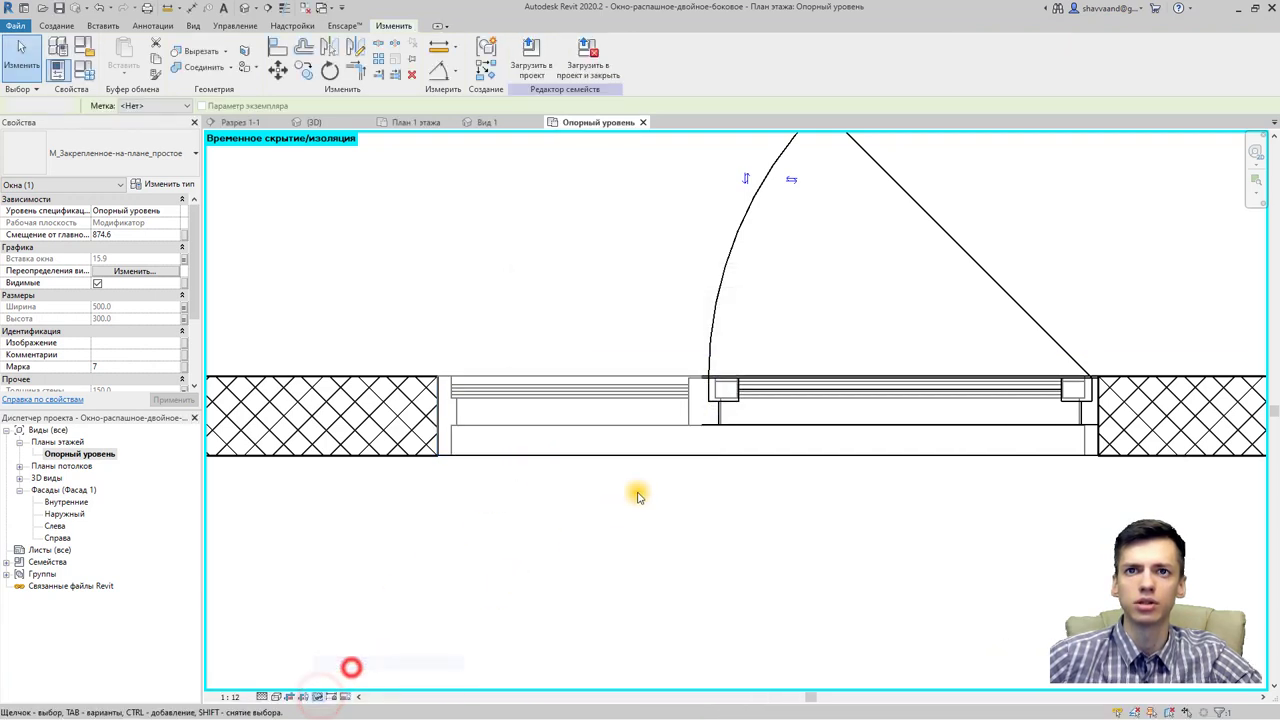
Step: Turn off Plan/RCP visibility for the right nested window, then reset temporary hide
{"action": "left_click", "coordinate": [718, 407]}
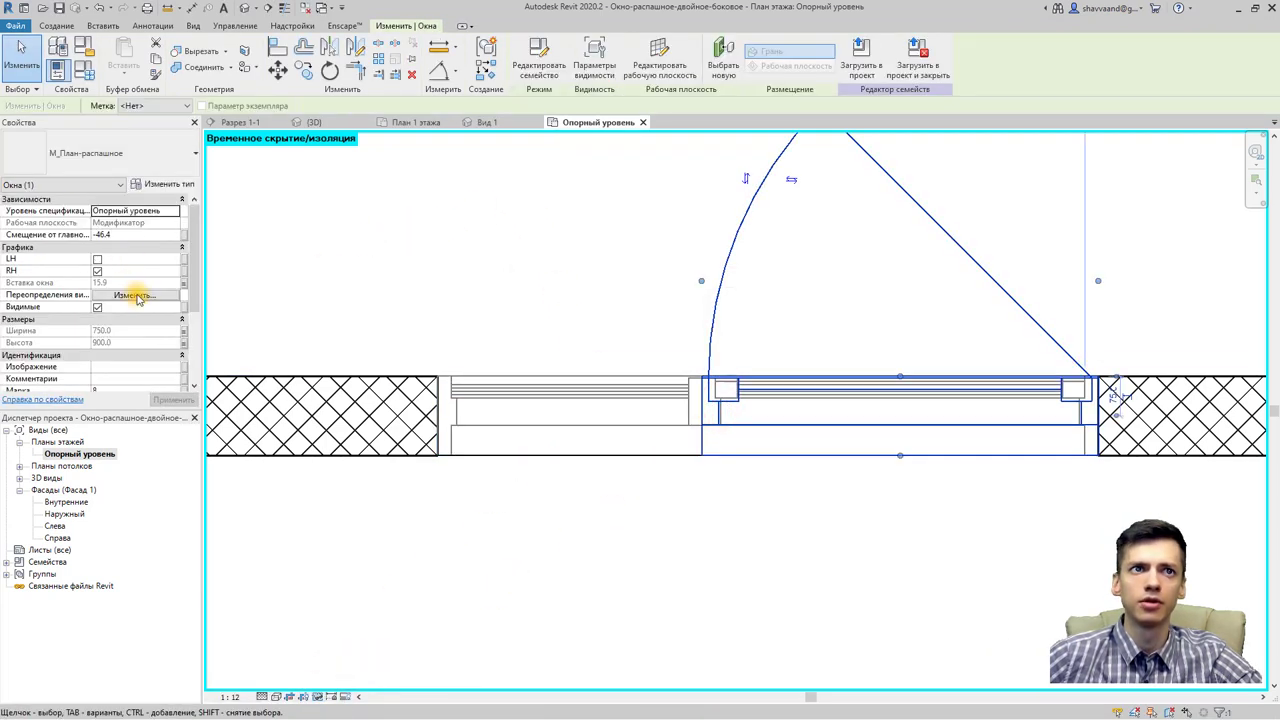
{"action": "left_click", "coordinate": [134, 295]}
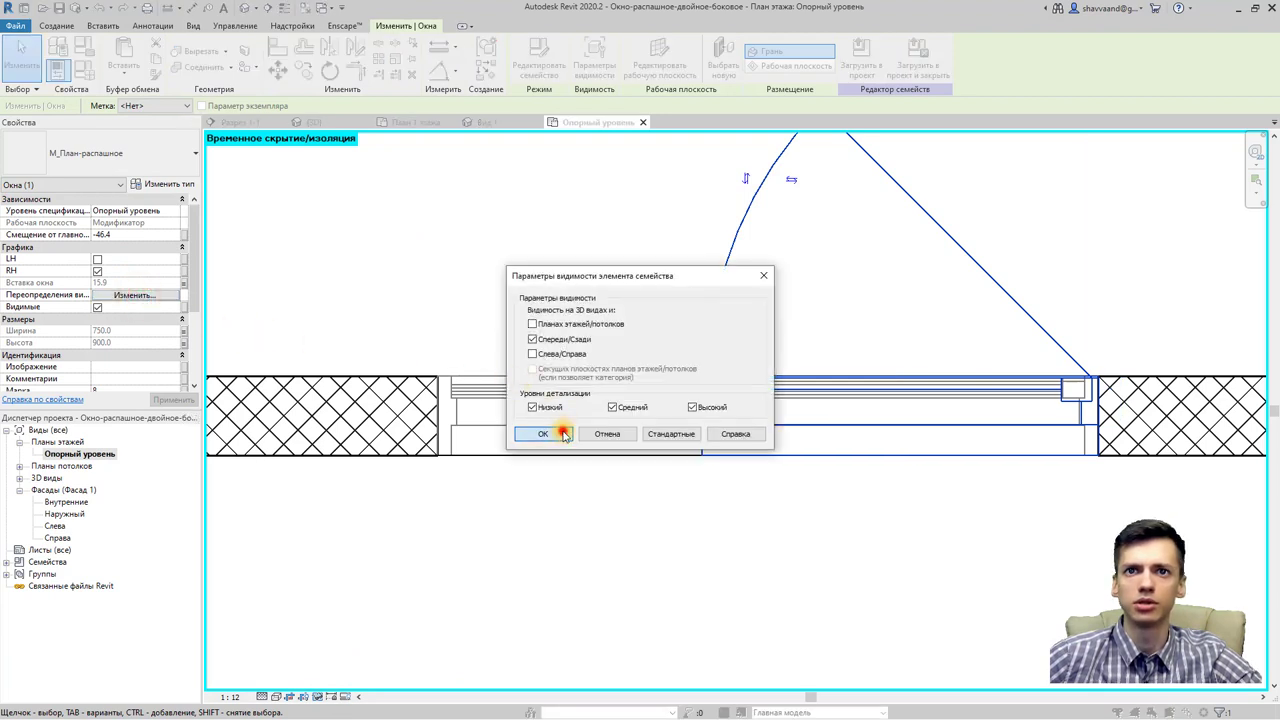
{"action": "left_click", "coordinate": [563, 434]}
{"action": "left_click", "coordinate": [317, 696]}
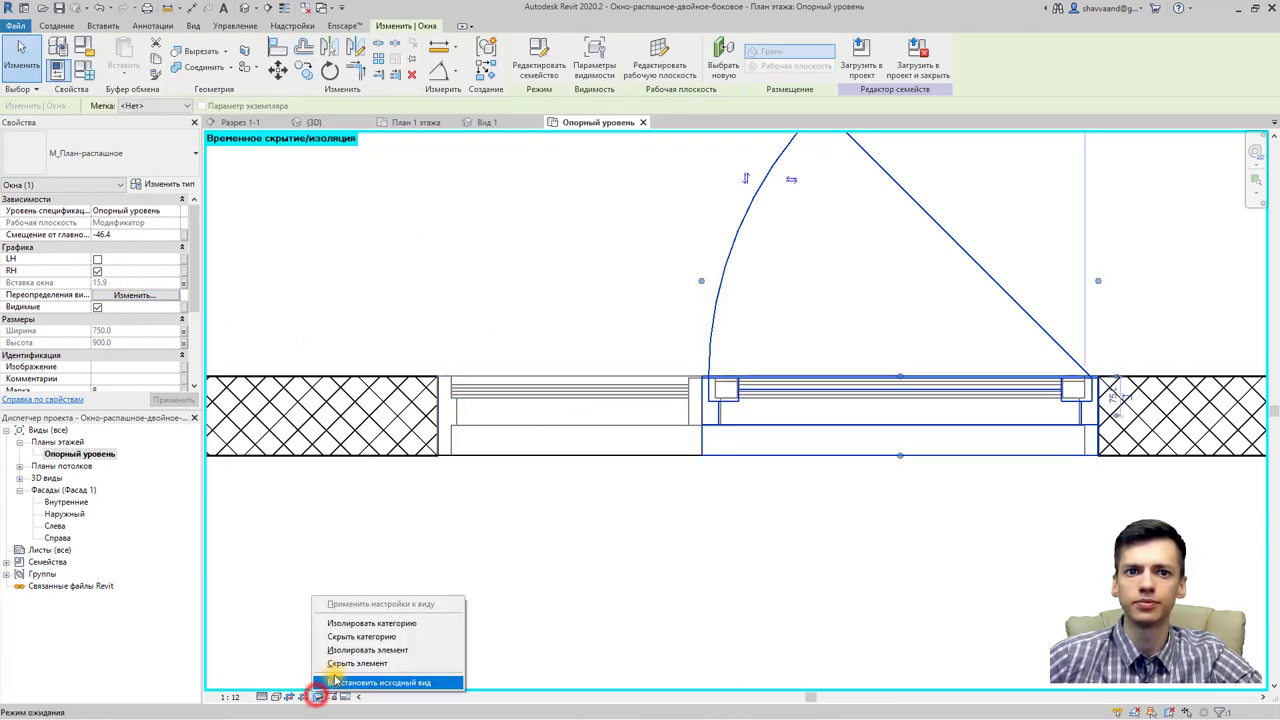
{"action": "left_click", "coordinate": [336, 682]}
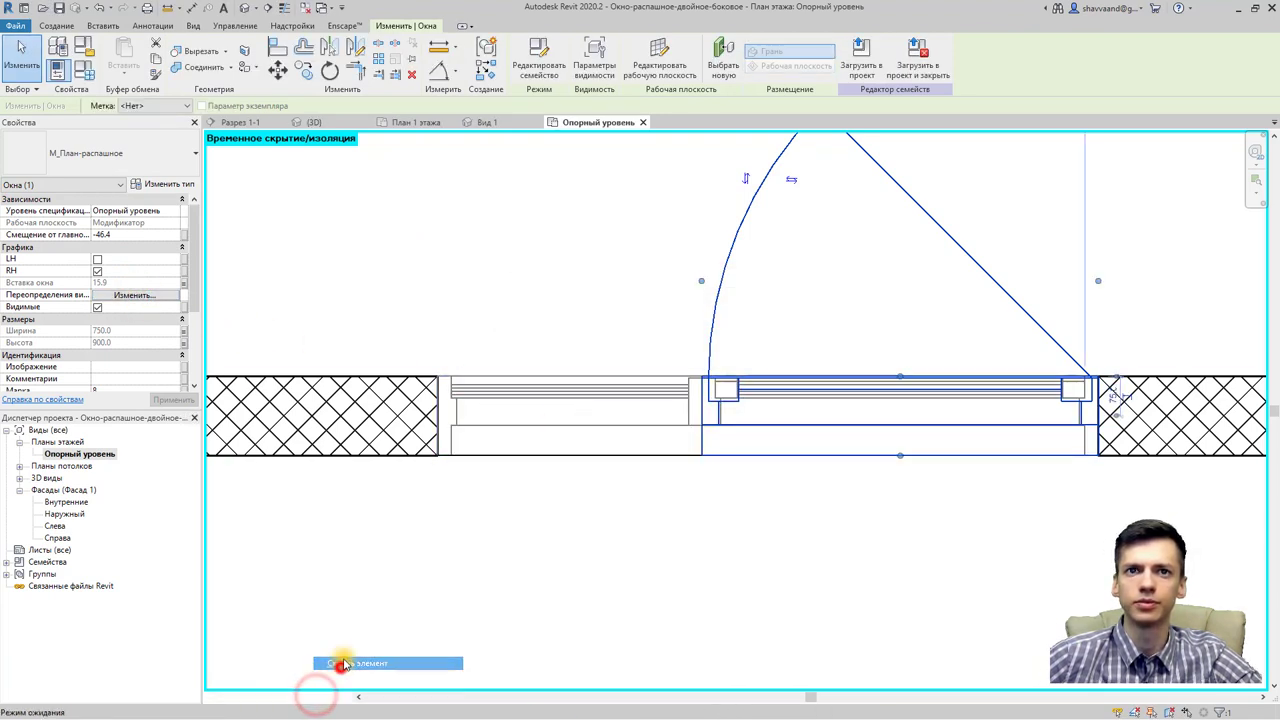
Step: Untick Left/Right visibility for the left and right glazing, temporarily hiding each
{"action": "left_click", "coordinate": [467, 402]}
{"action": "left_click", "coordinate": [145, 270]}
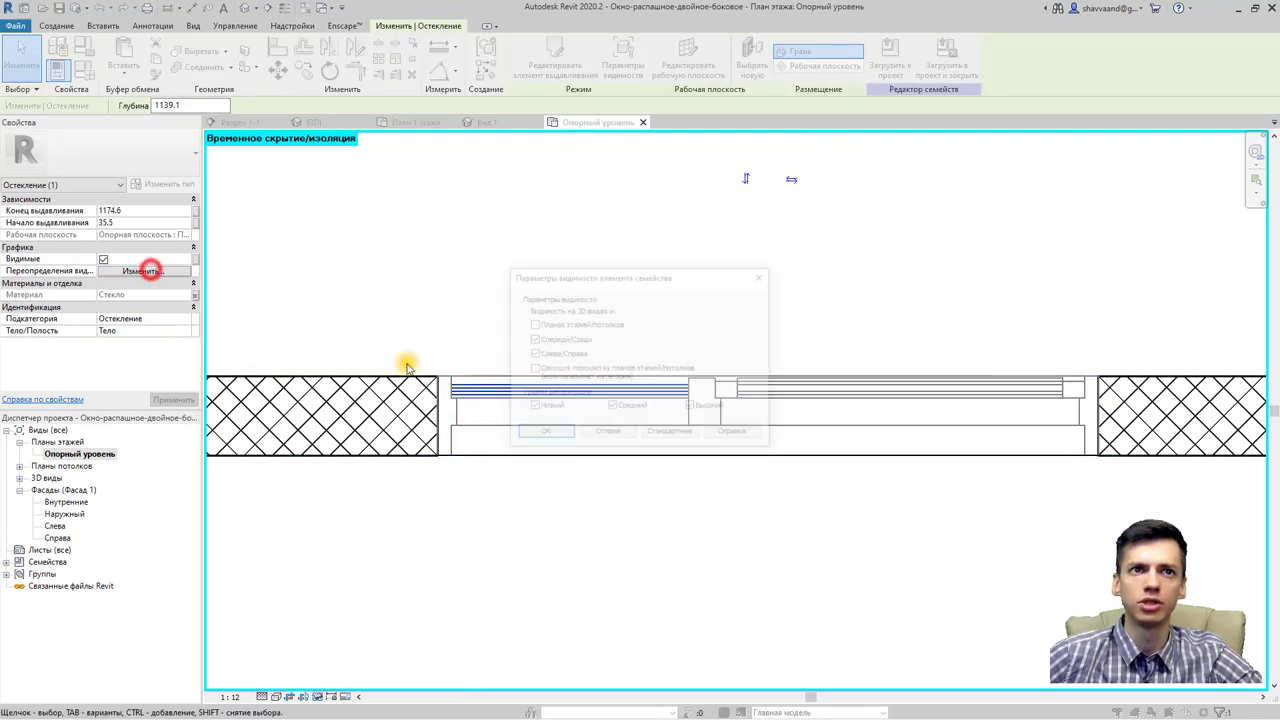
{"action": "left_click", "coordinate": [543, 433]}
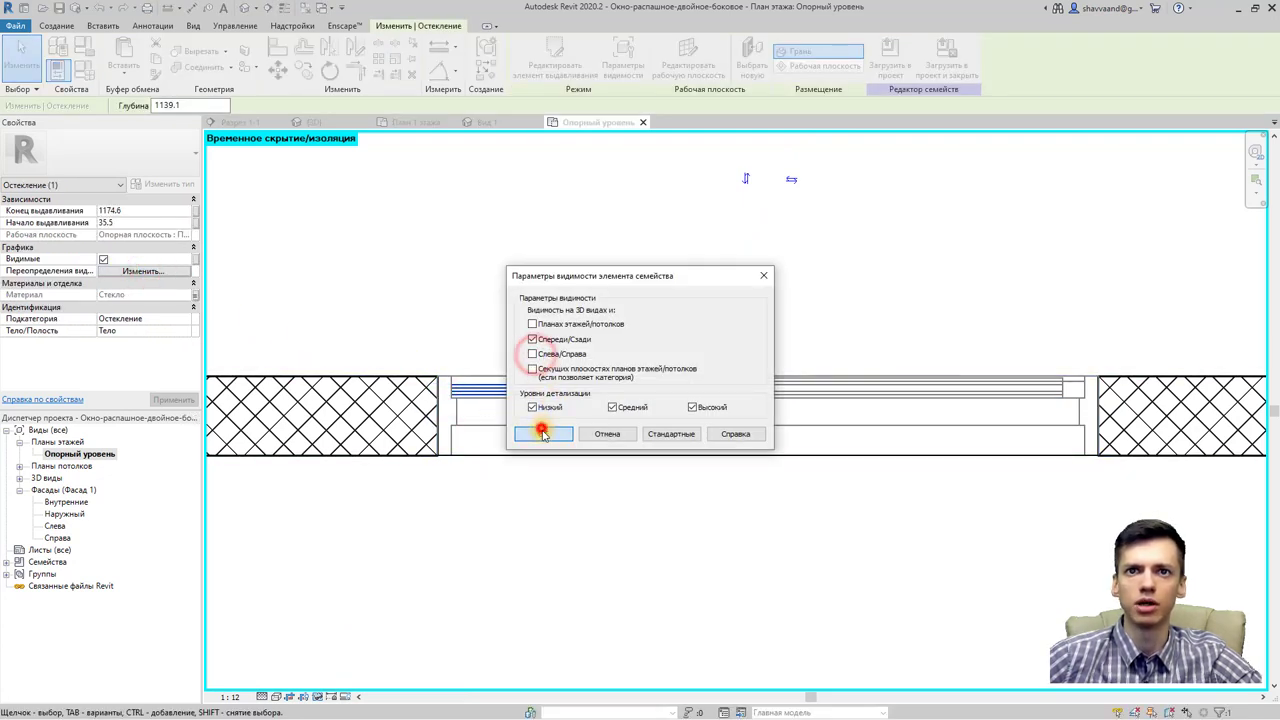
{"action": "left_click", "coordinate": [318, 696]}
{"action": "left_click", "coordinate": [339, 664]}
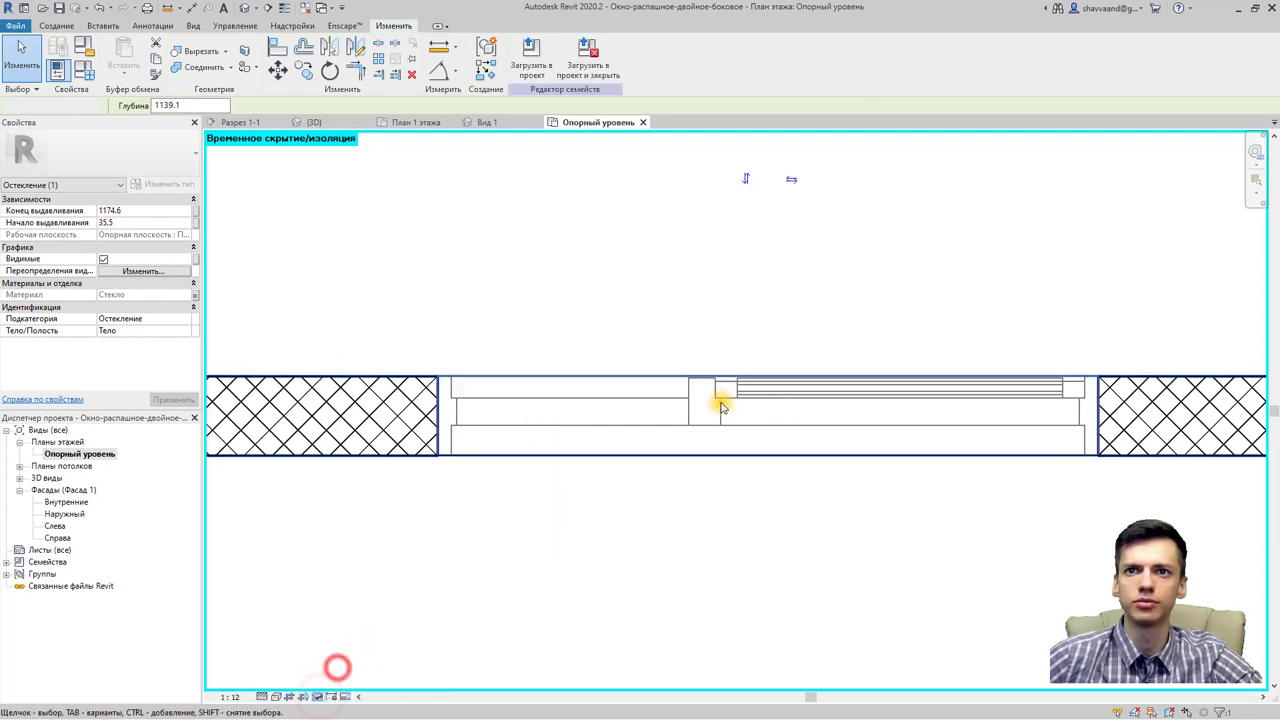
{"action": "left_click", "coordinate": [750, 386]}
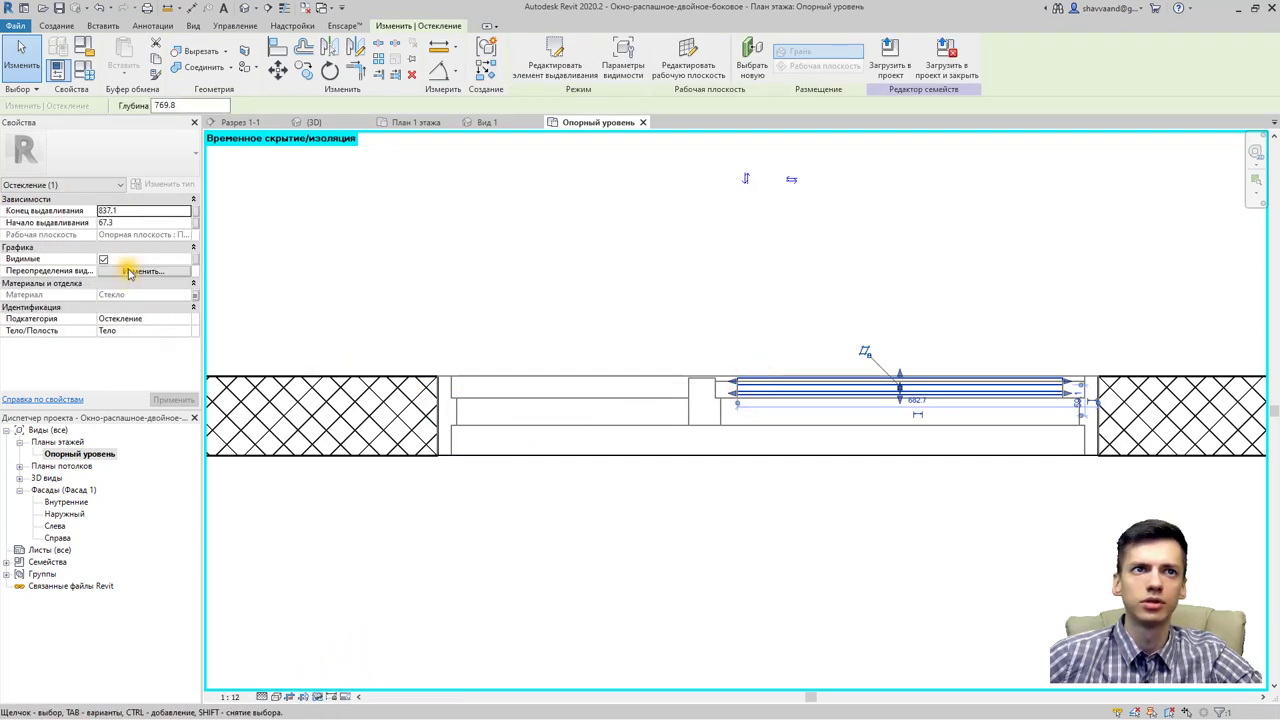
{"action": "left_click", "coordinate": [135, 270]}
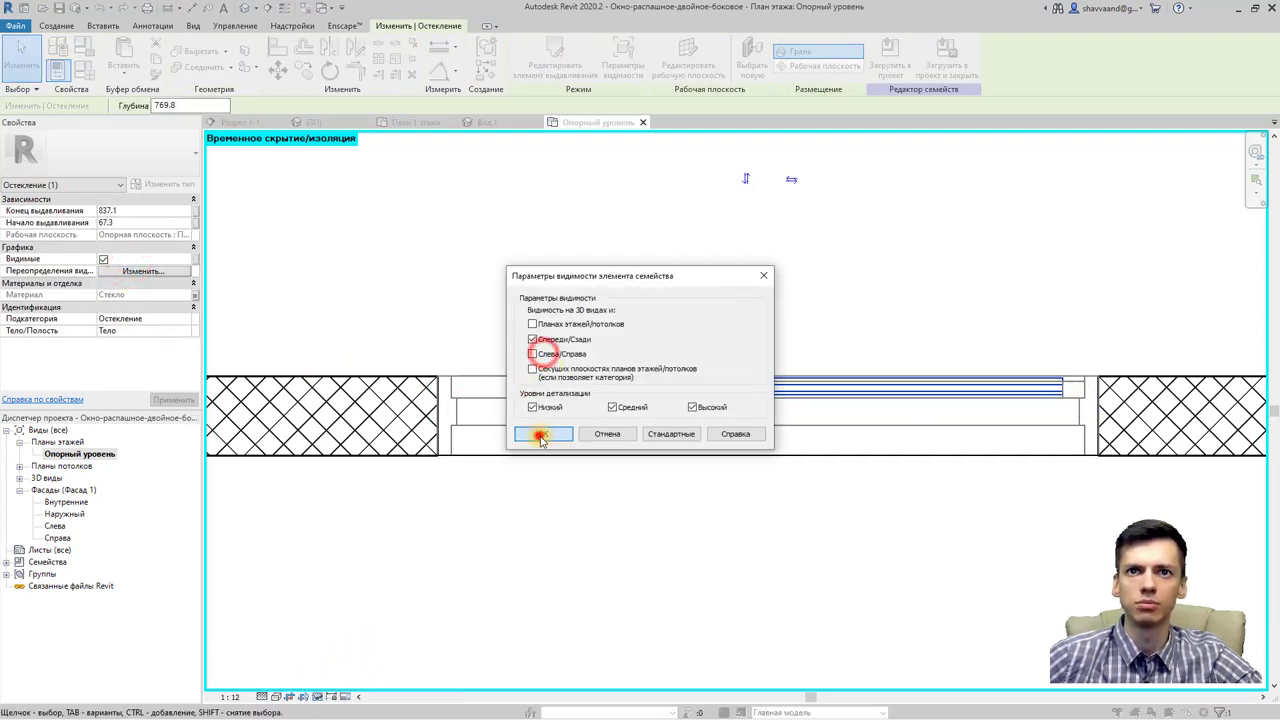
{"action": "left_click", "coordinate": [540, 437]}
{"action": "left_click", "coordinate": [319, 695]}
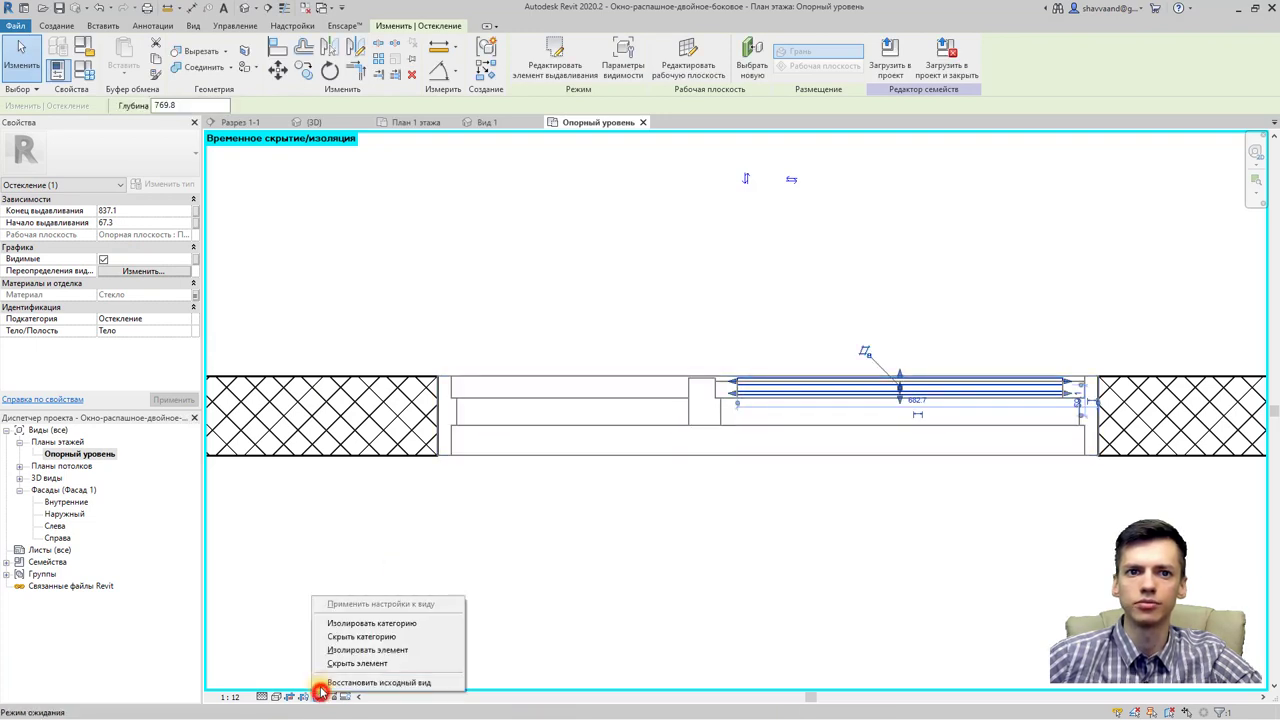
{"action": "left_click", "coordinate": [325, 663]}
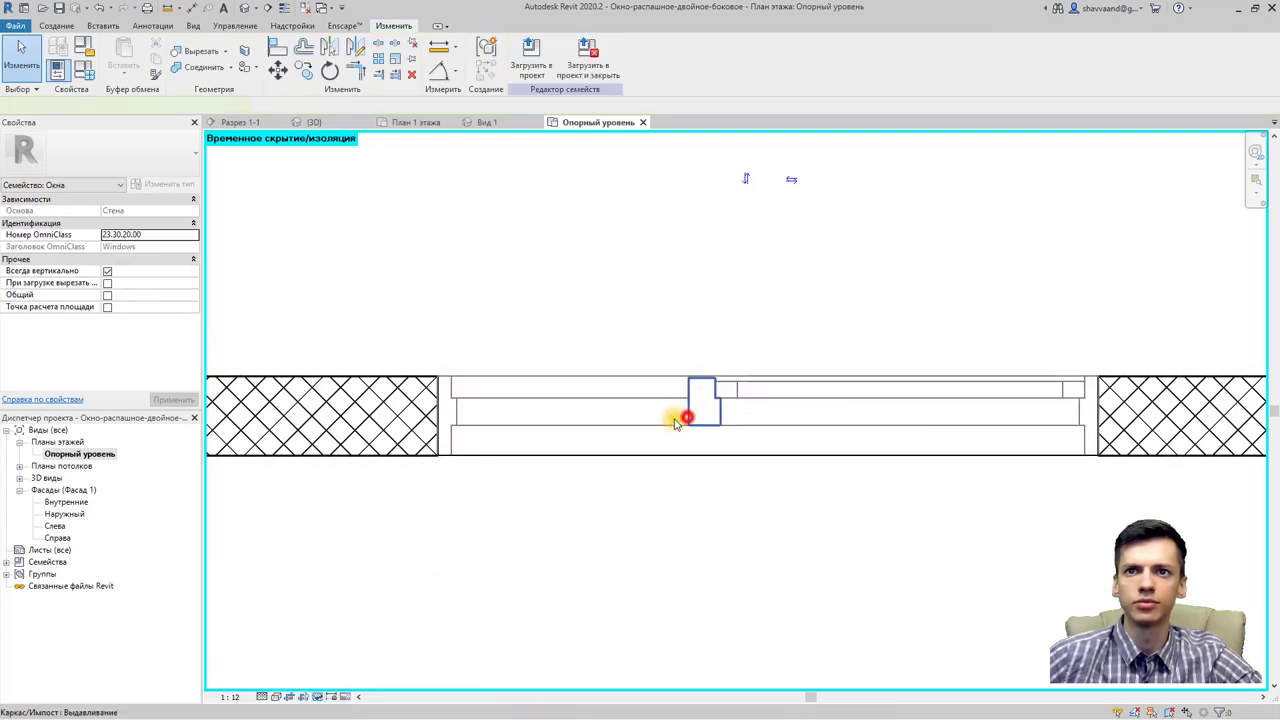
Step: Untick Left/Right visibility for the middle mullion and next frame piece, hiding each
{"action": "left_click", "coordinate": [686, 416]}
{"action": "left_click", "coordinate": [141, 271]}
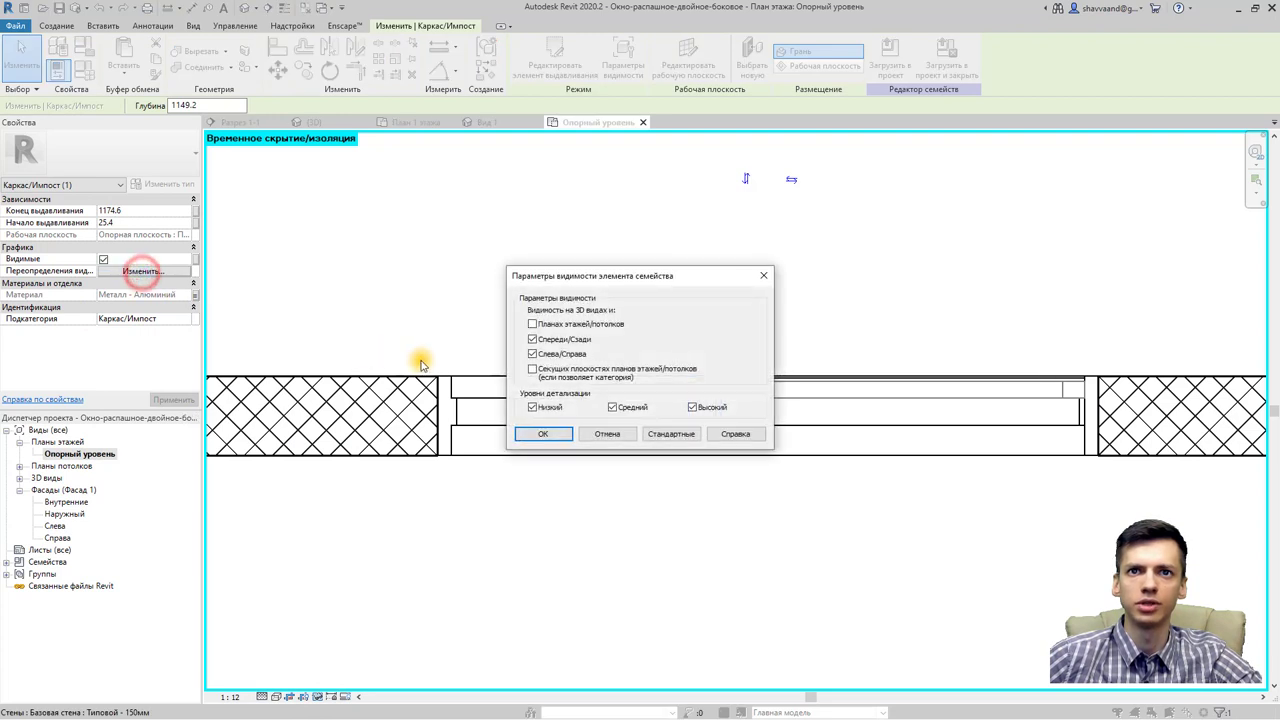
{"action": "left_click", "coordinate": [547, 436]}
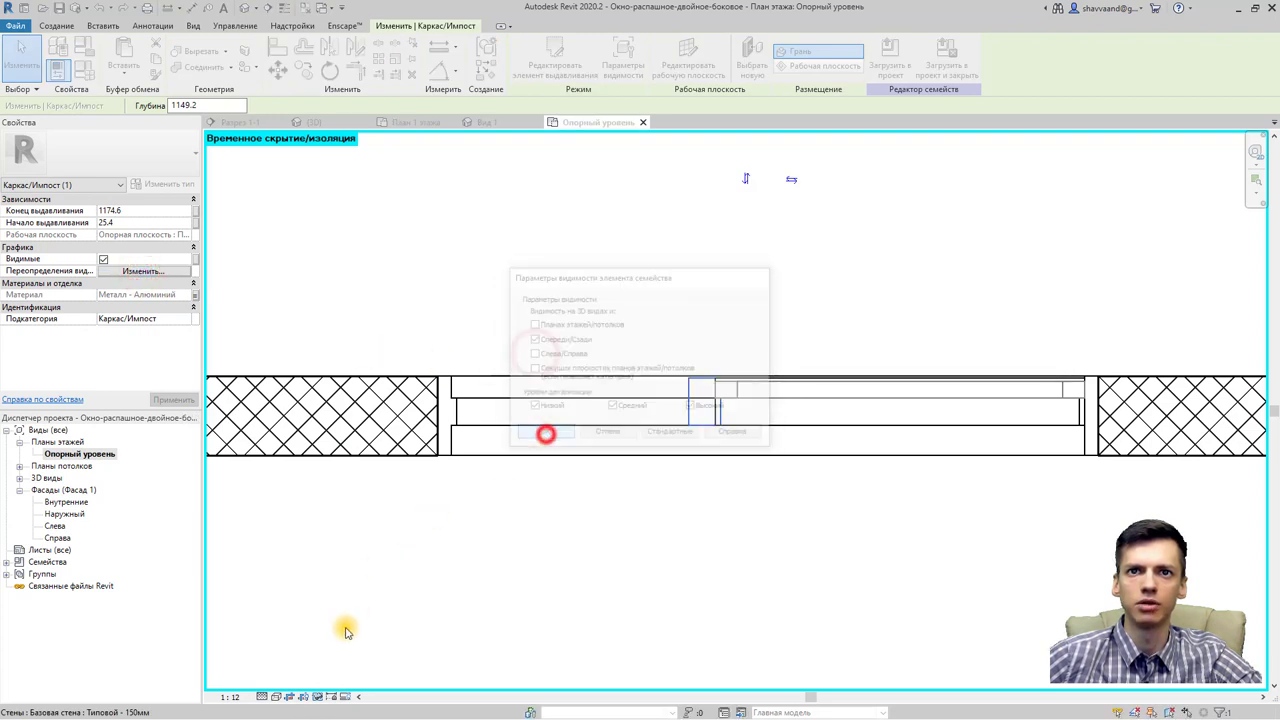
{"action": "left_click", "coordinate": [316, 696]}
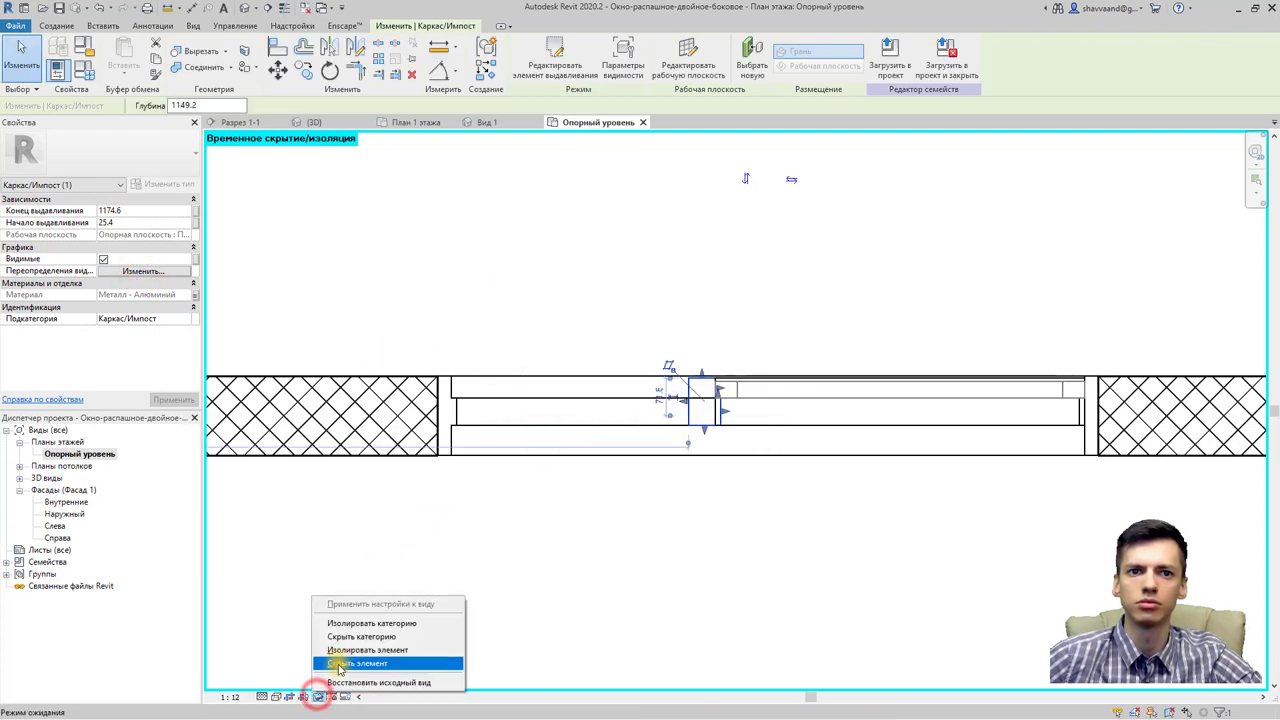
{"action": "left_click", "coordinate": [334, 663]}
{"action": "left_click", "coordinate": [616, 400]}
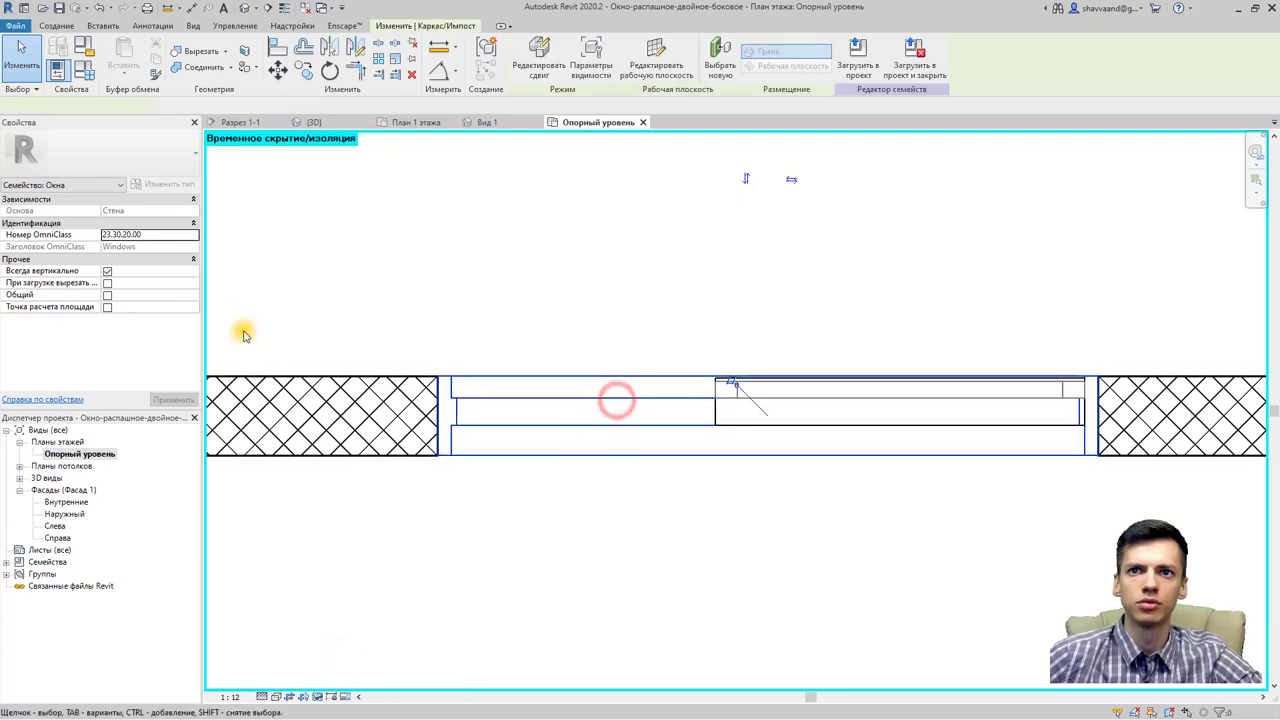
{"action": "left_click", "coordinate": [143, 247]}
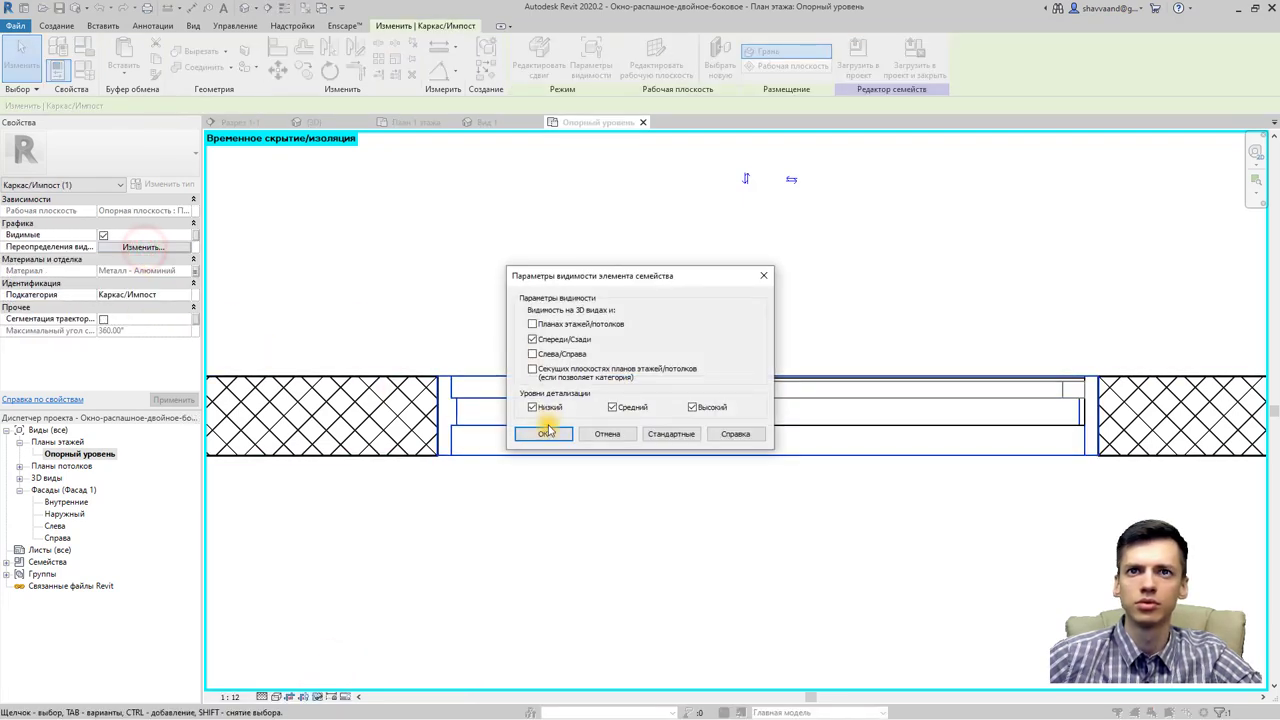
{"action": "left_click", "coordinate": [547, 433]}
{"action": "left_click", "coordinate": [316, 696]}
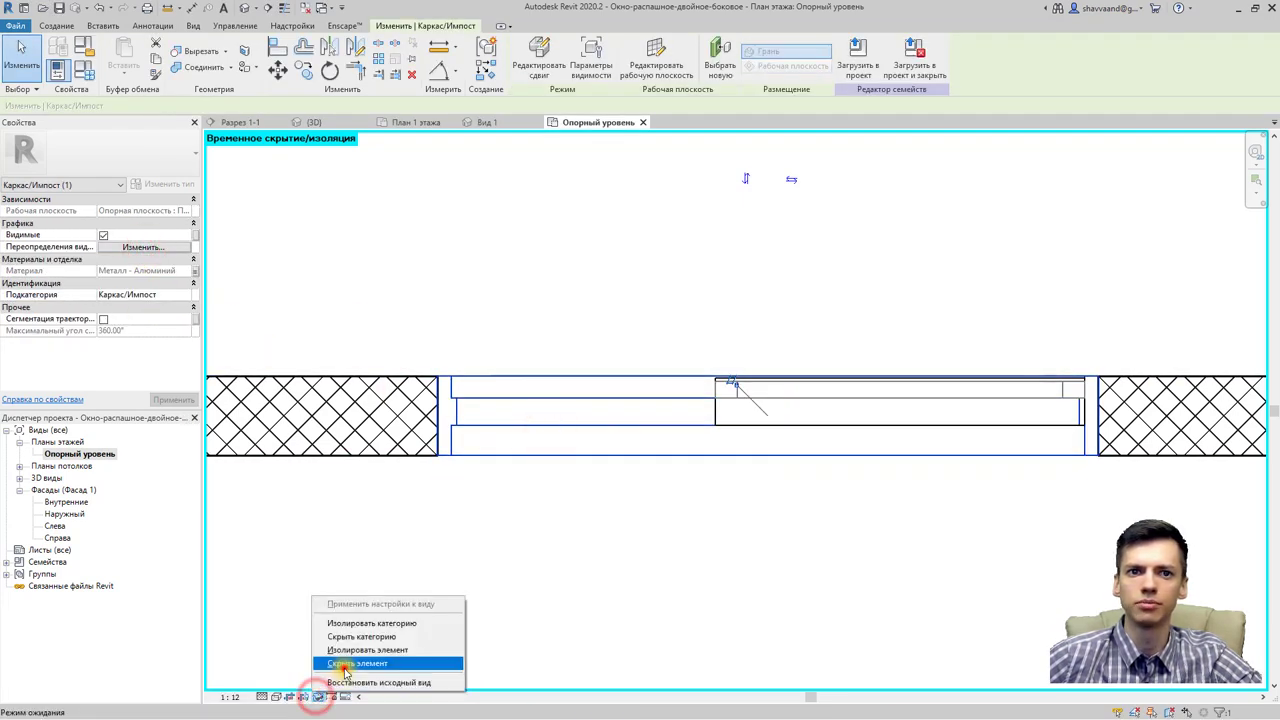
{"action": "left_click", "coordinate": [345, 664]}
Step: Untick Left/Right visibility for the last frame piece and mullion, hiding each
{"action": "left_click", "coordinate": [691, 395]}
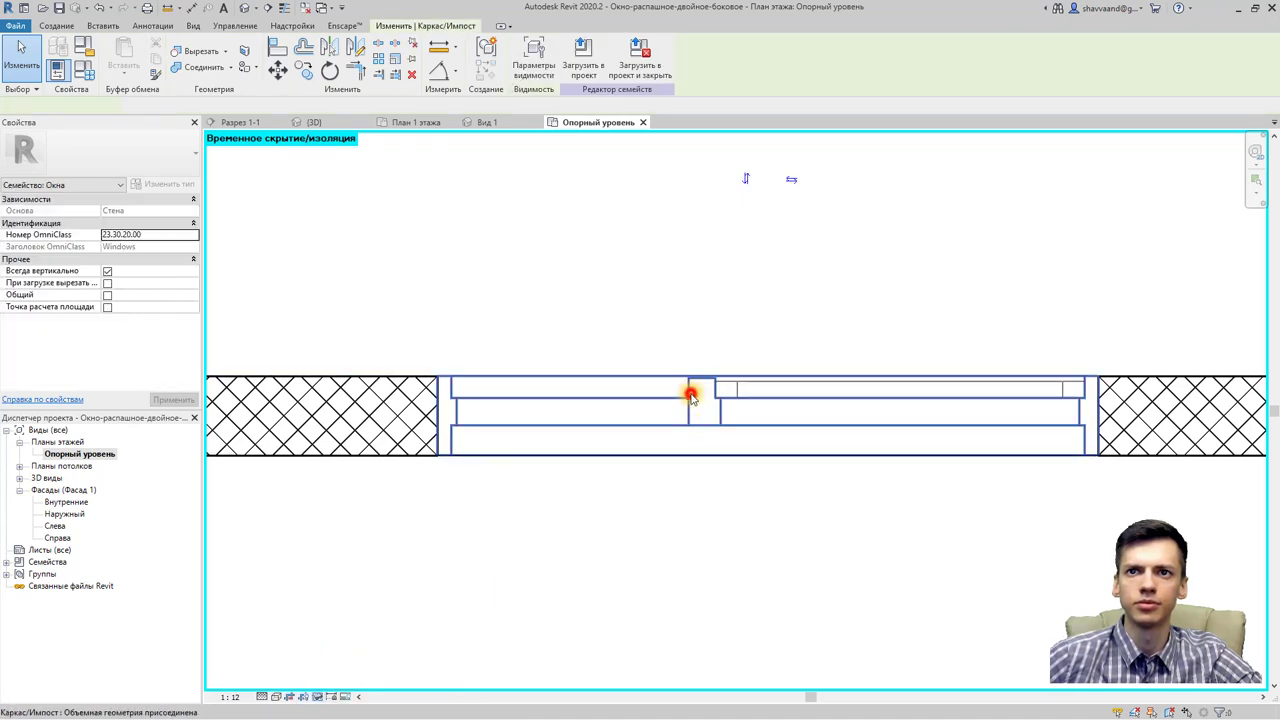
{"action": "left_click", "coordinate": [160, 212]}
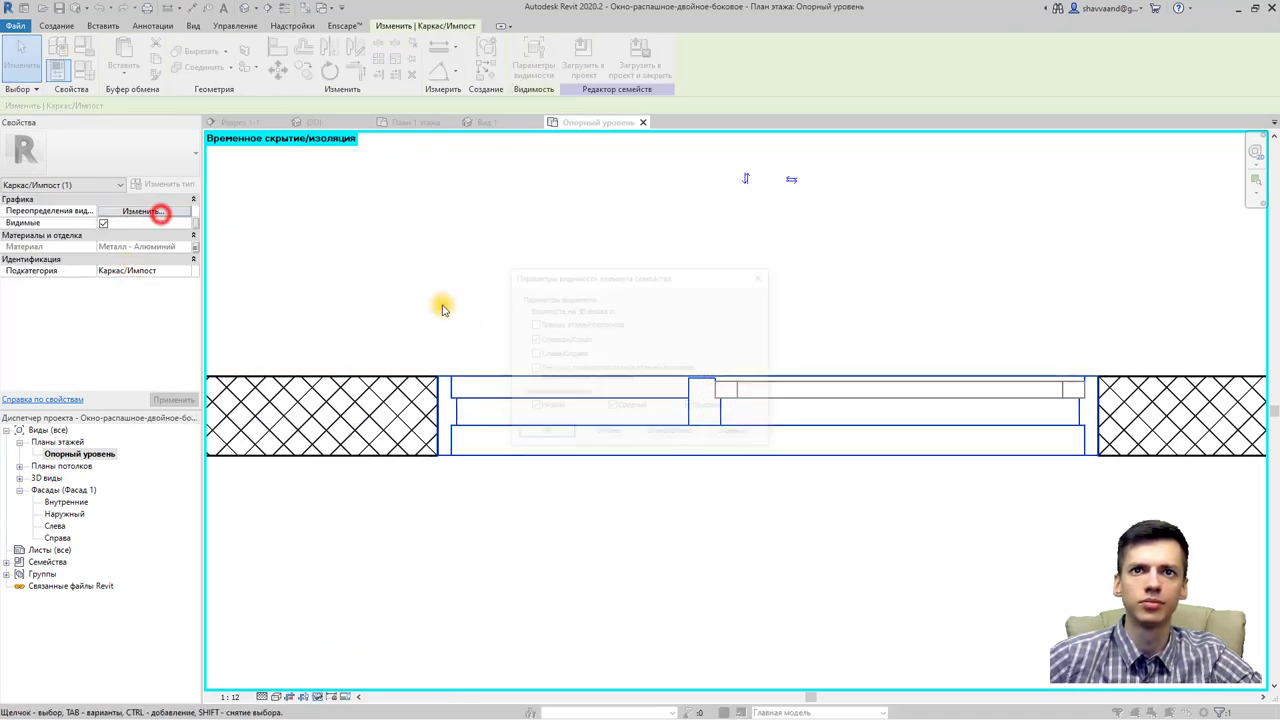
{"action": "left_click", "coordinate": [540, 434]}
{"action": "left_click", "coordinate": [318, 696]}
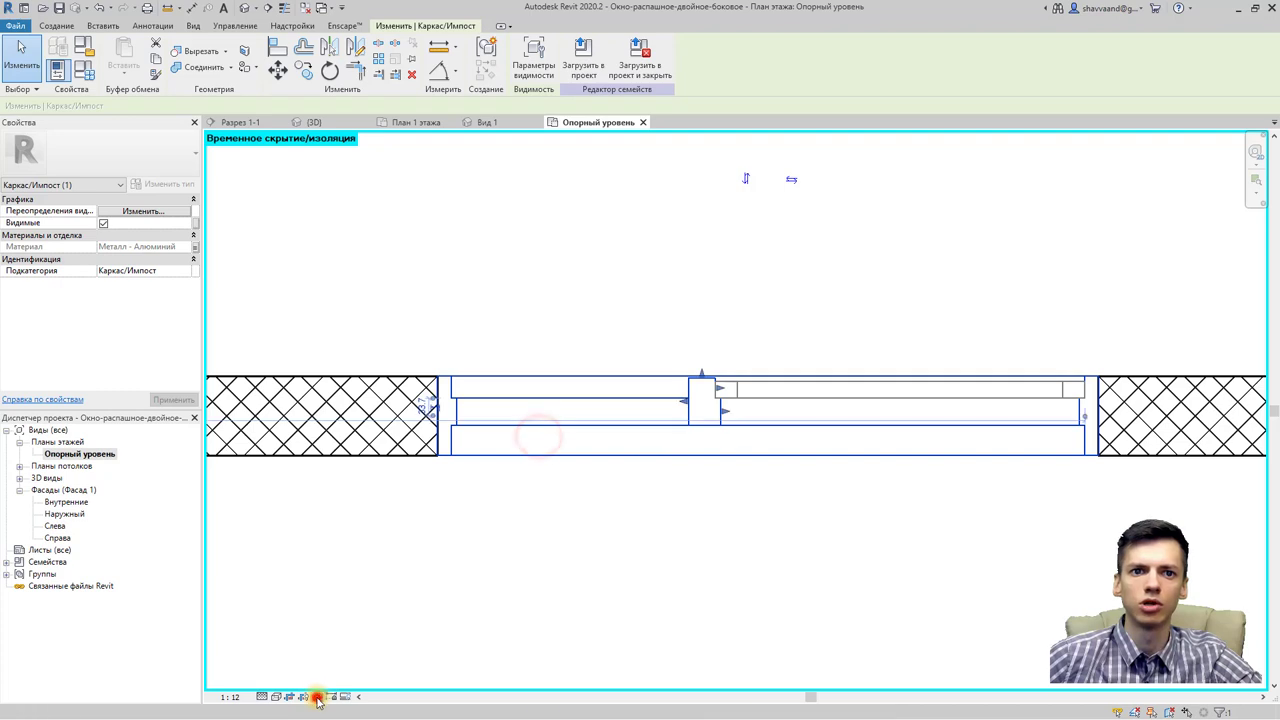
{"action": "left_click", "coordinate": [342, 662]}
{"action": "left_click", "coordinate": [724, 389]}
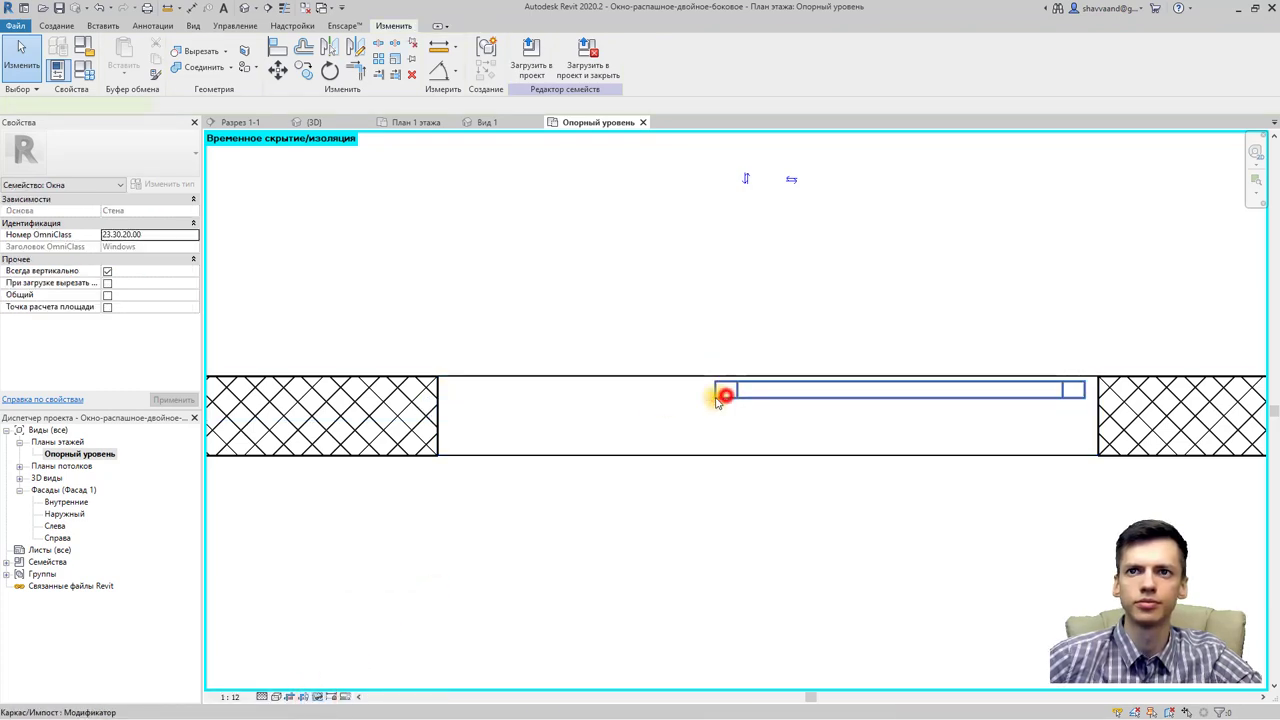
{"action": "left_click", "coordinate": [141, 247]}
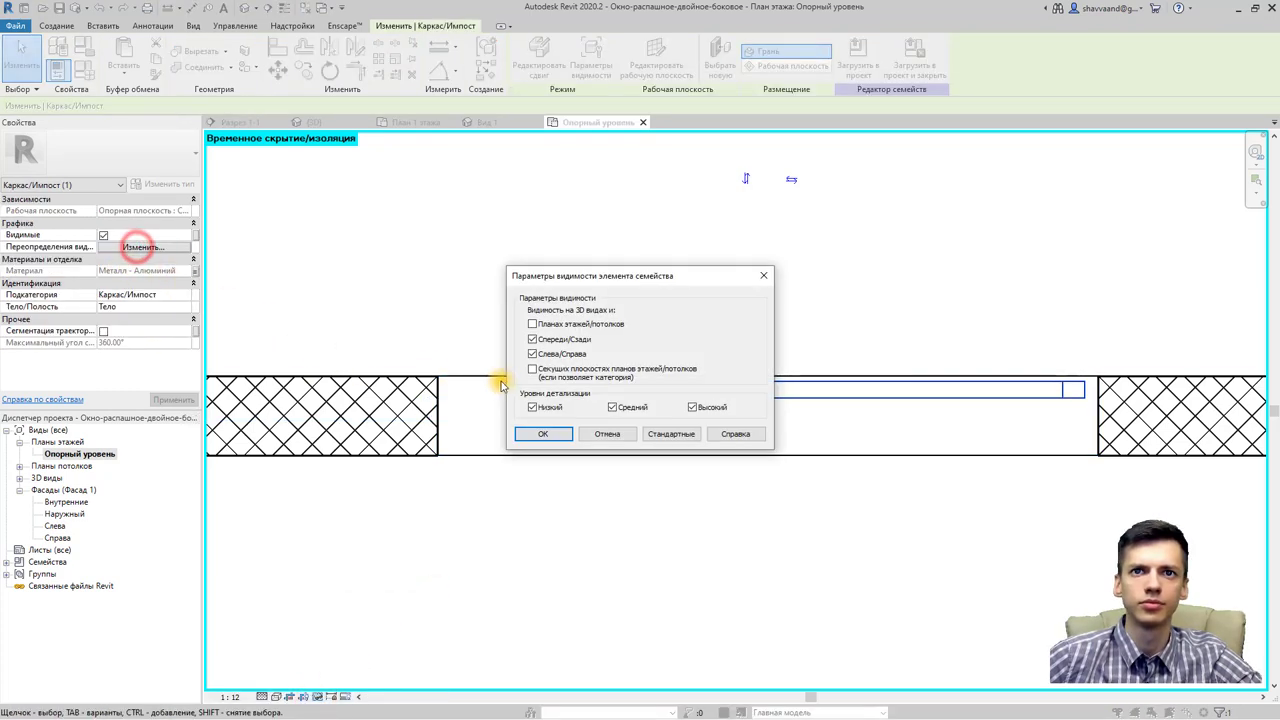
{"action": "left_click", "coordinate": [536, 434]}
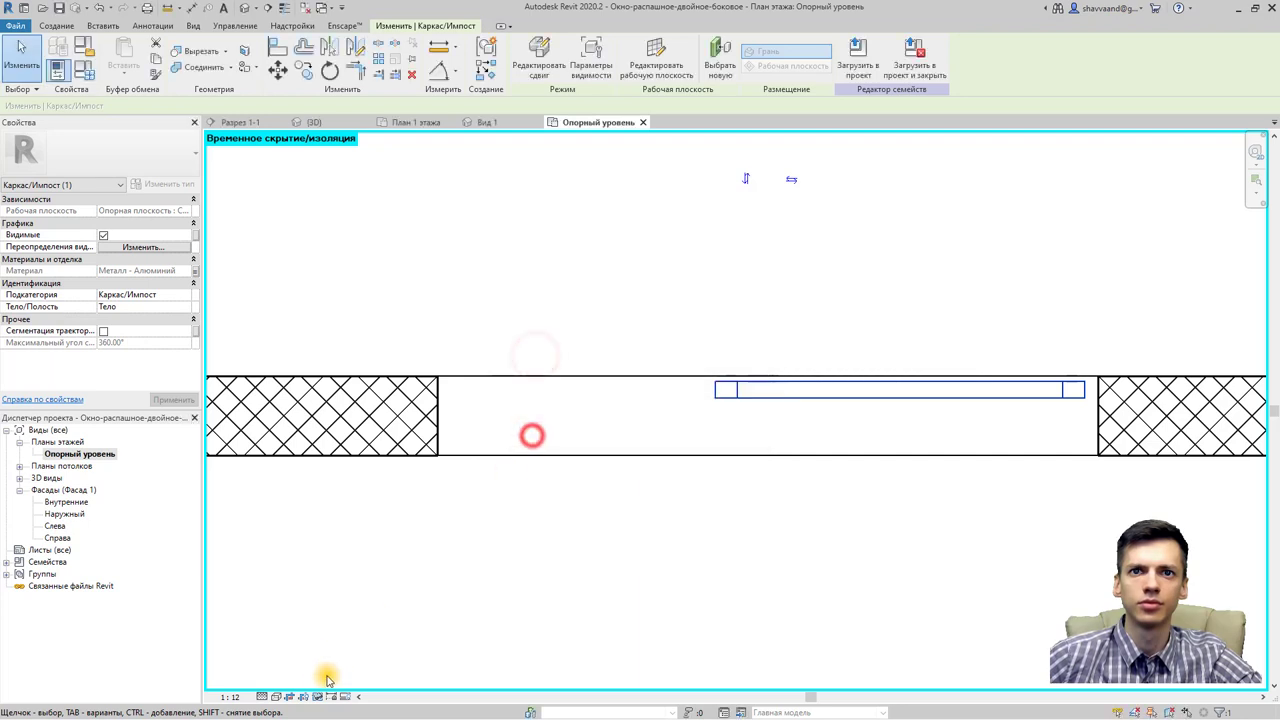
{"action": "left_click", "coordinate": [318, 696]}
{"action": "left_click", "coordinate": [339, 665]}
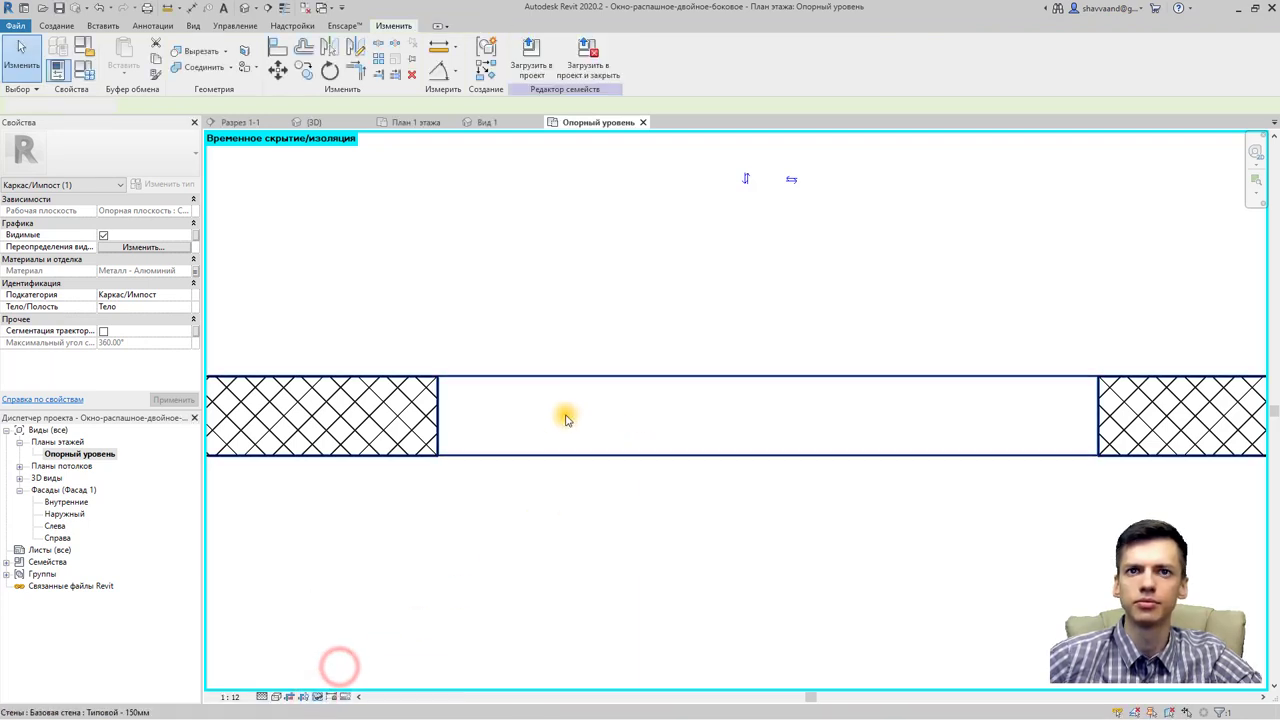
Step: Load the window family into the project unsaved, overwriting the existing version
{"action": "left_click", "coordinate": [523, 143]}
{"action": "left_click", "coordinate": [590, 64]}
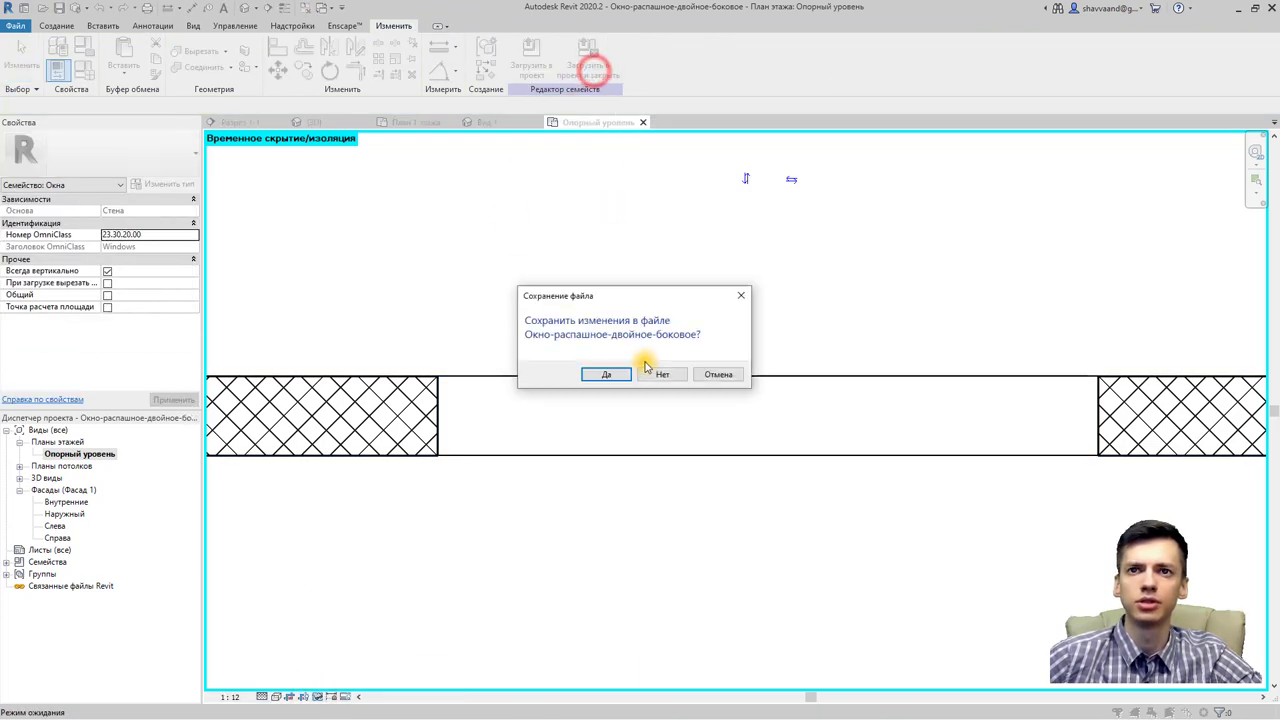
{"action": "left_click", "coordinate": [652, 369]}
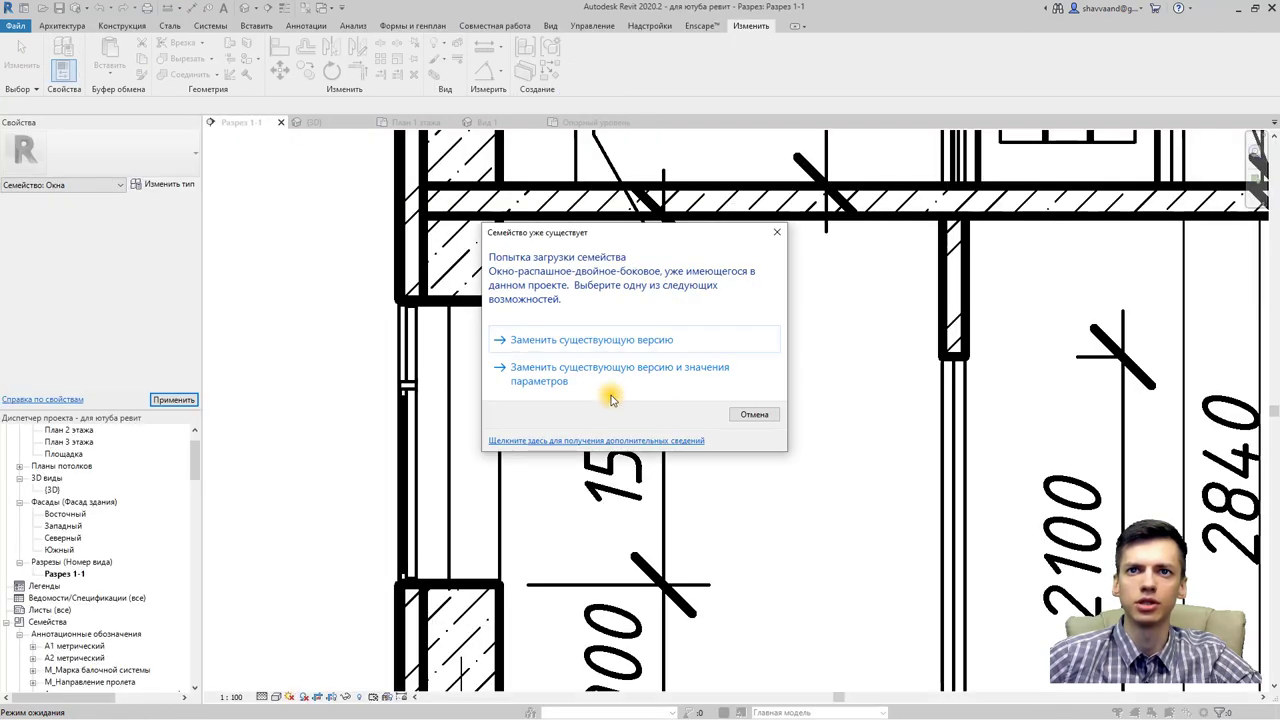
{"action": "left_click", "coordinate": [610, 372]}
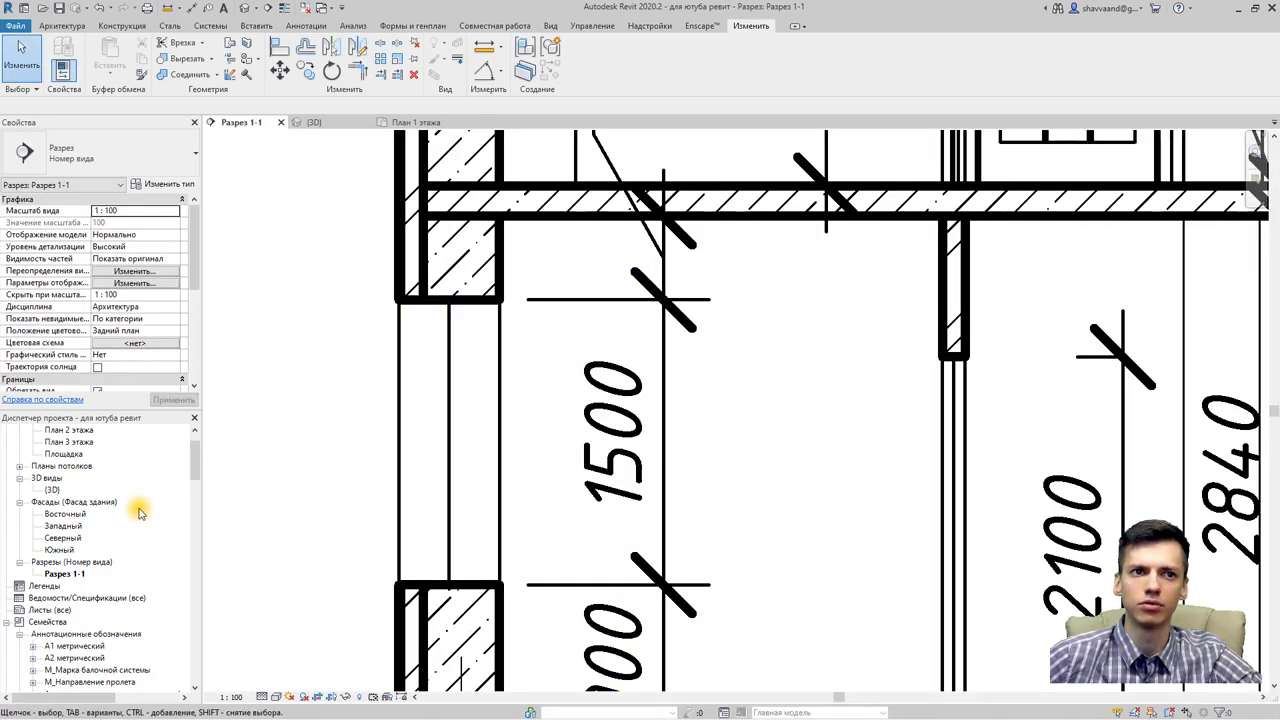
Step: Check the reloaded window in the 3D view, returning afterwards to the План 1 этажа plan
{"action": "scroll", "coordinate": [110, 540], "scroll_direction": "up", "scroll_amount": 3}
{"action": "double_click", "coordinate": [70, 456]}
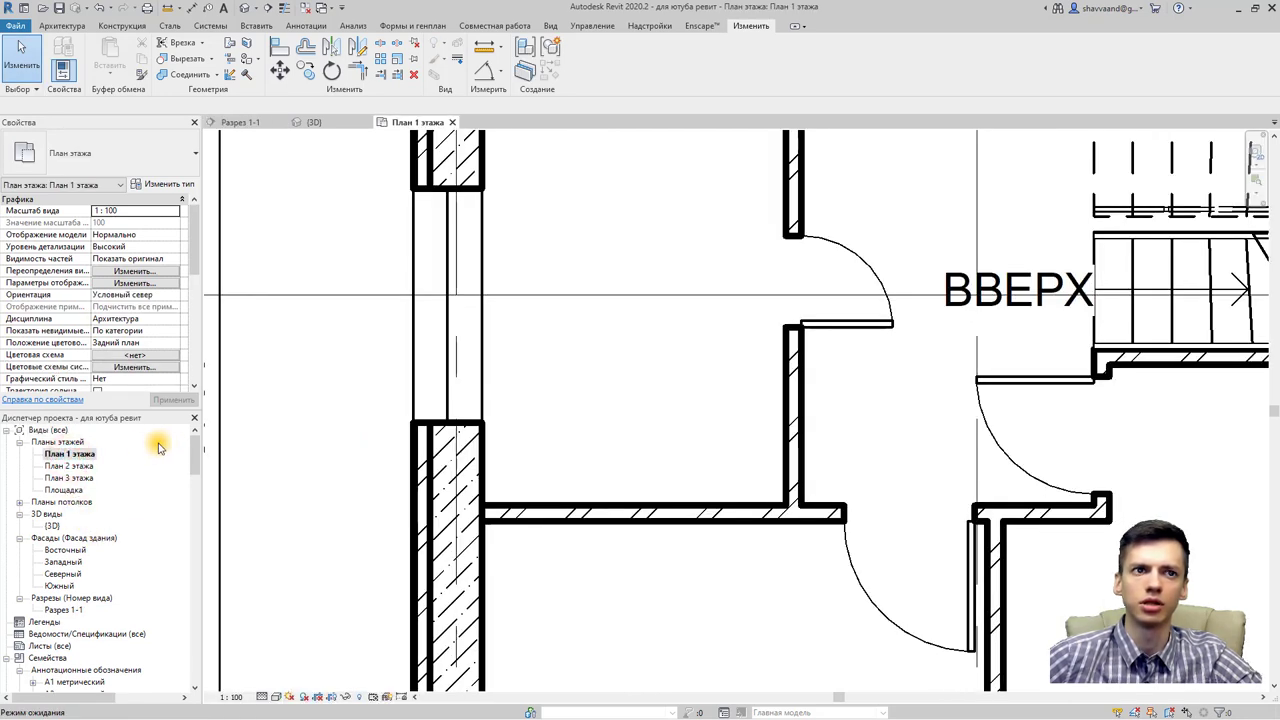
{"action": "left_click", "coordinate": [241, 8]}
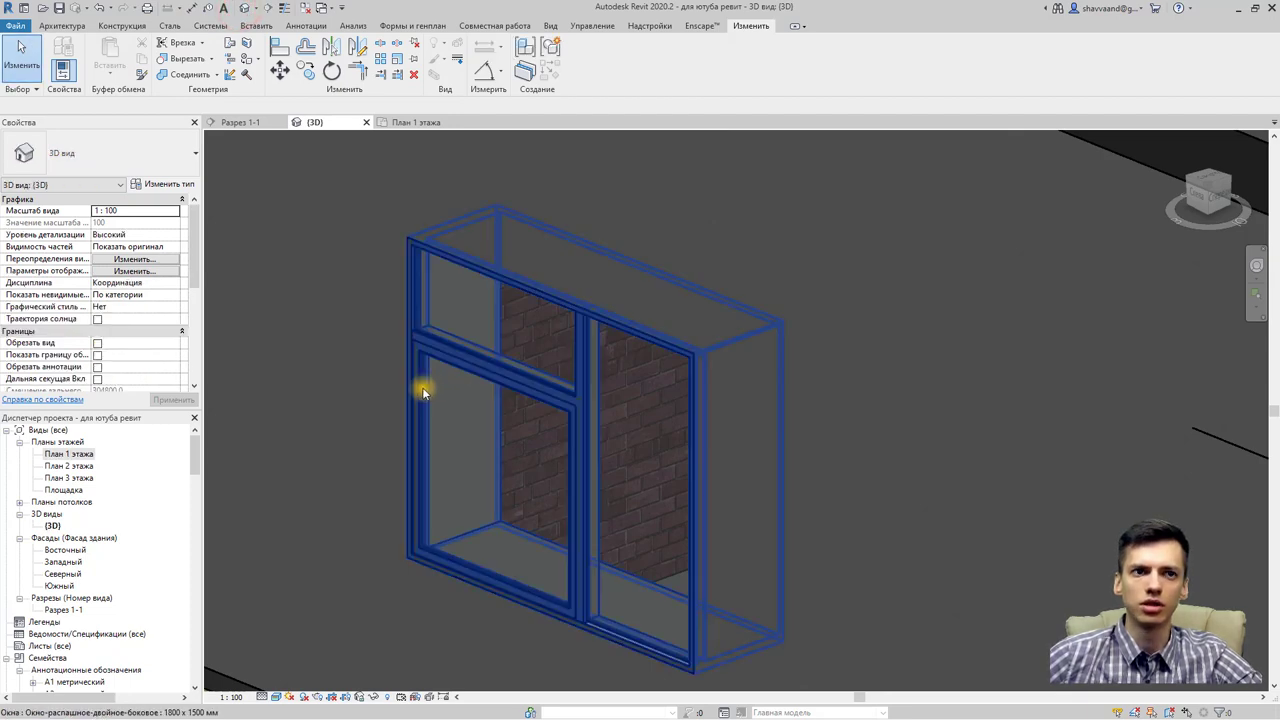
{"action": "double_click", "coordinate": [65, 455]}
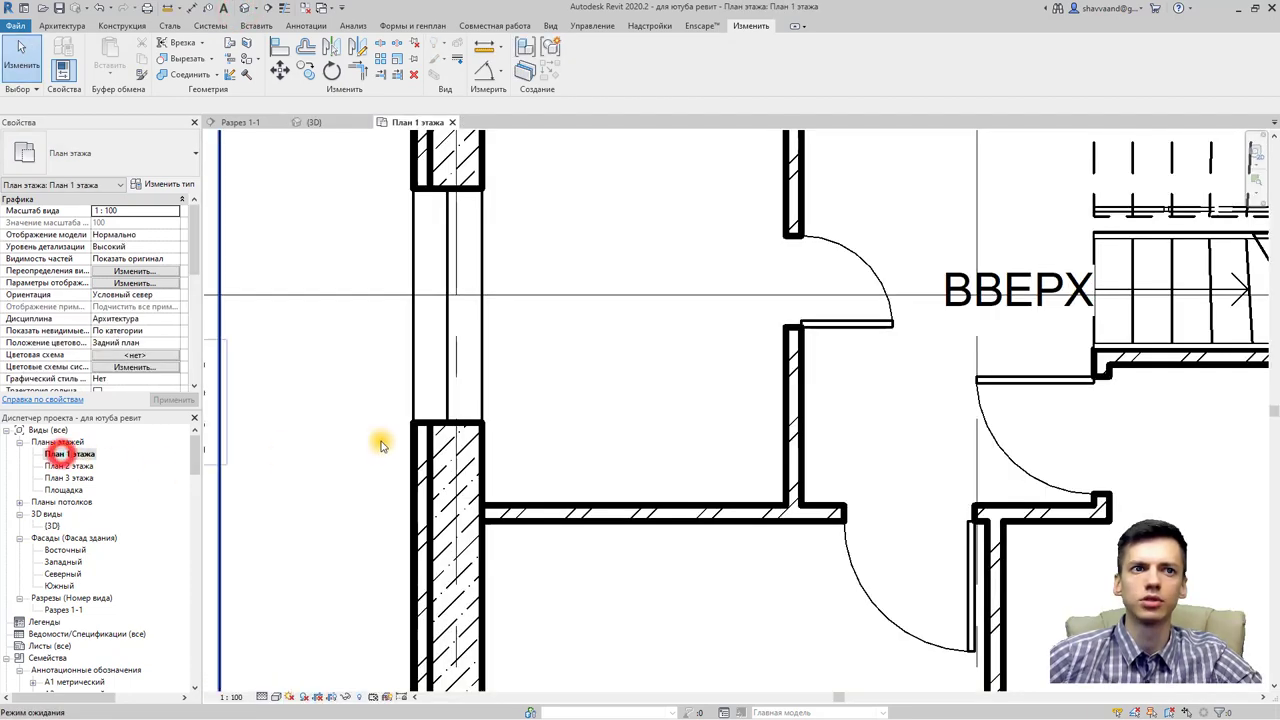
Step: Duplicate the stair-side door's 0762 x 2032 мм type, clearing the default name for 700
{"action": "left_click", "coordinate": [660, 435]}
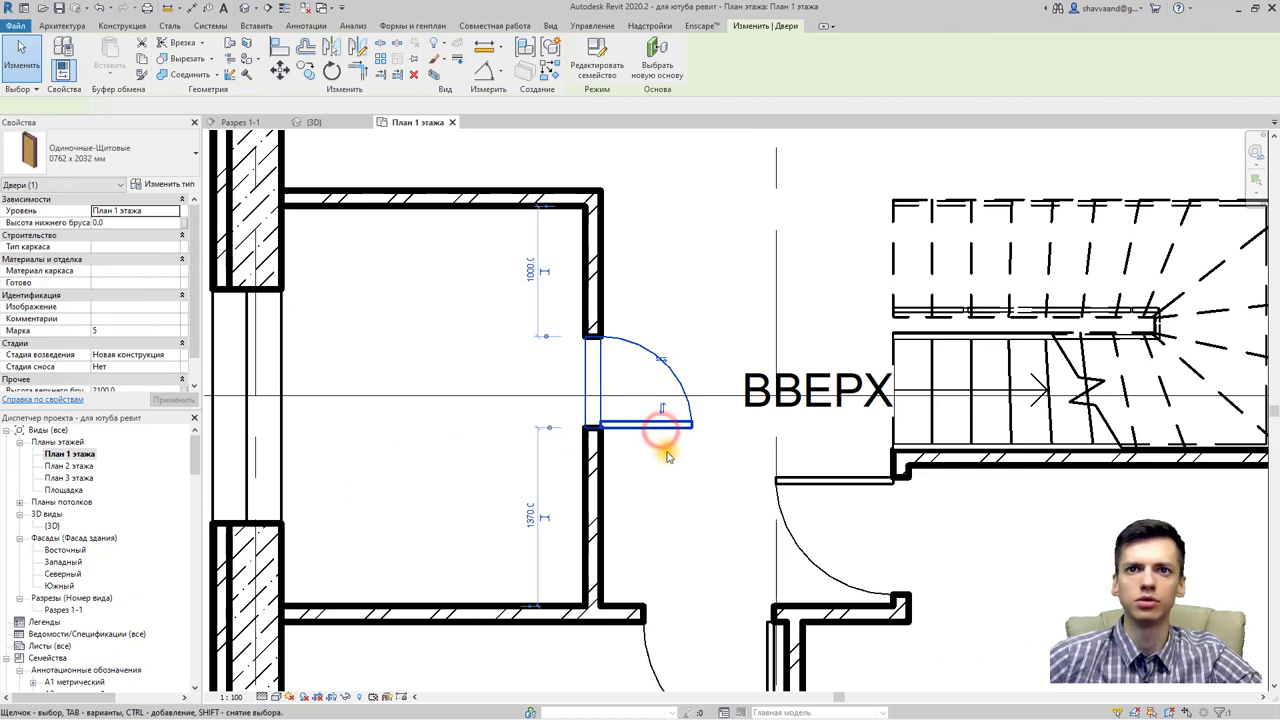
{"action": "scroll", "coordinate": [670, 457], "scroll_direction": "down", "scroll_amount": 3}
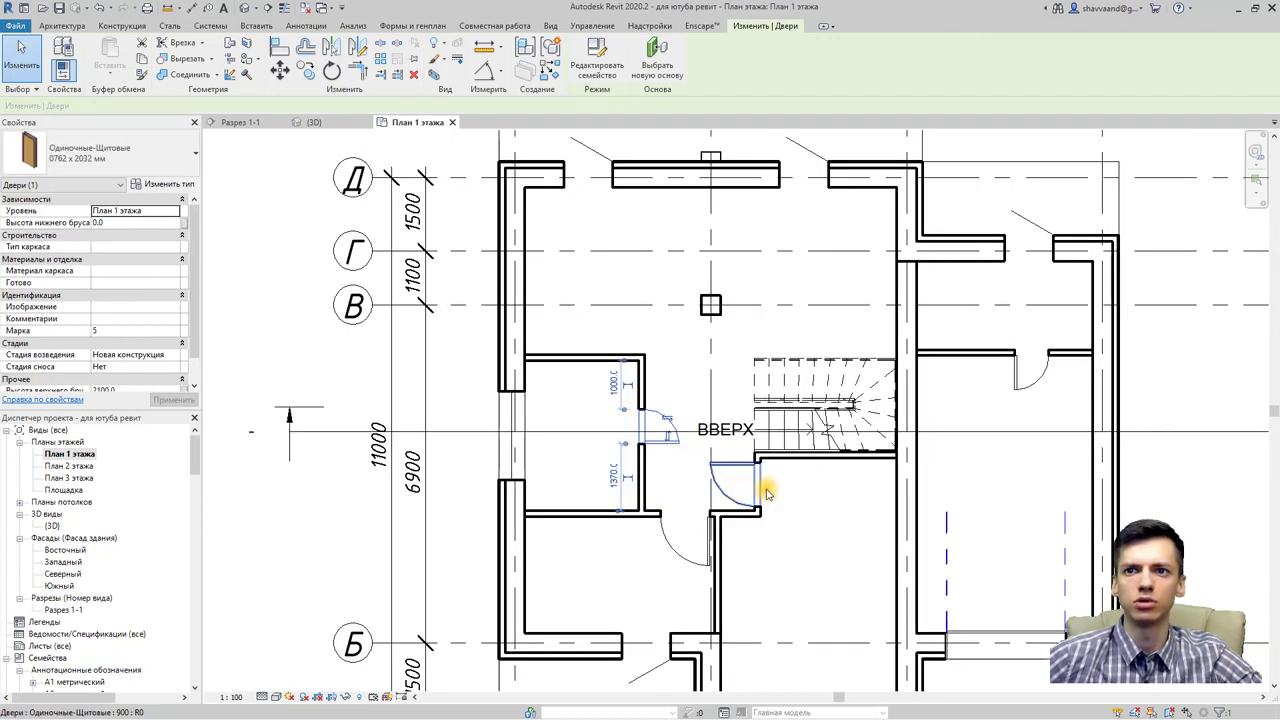
{"action": "middle_click_drag", "start_coordinate": [740, 482], "coordinate": [700, 440]}
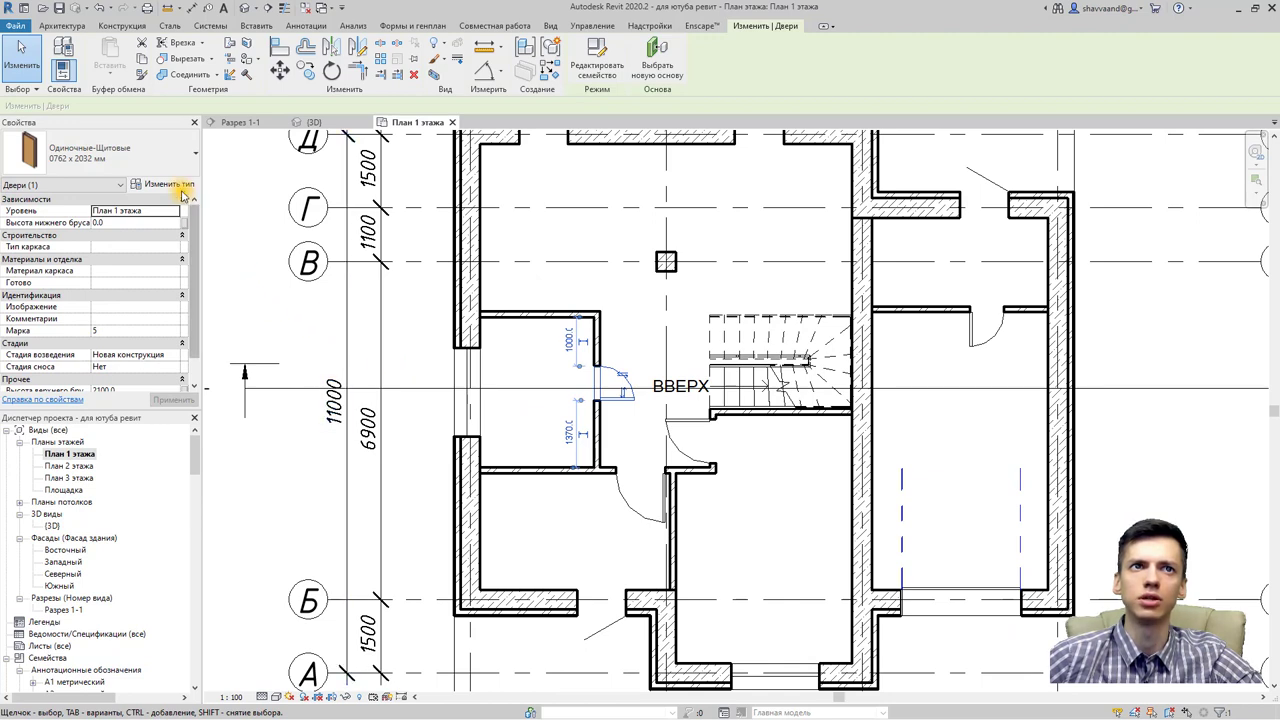
{"action": "left_click", "coordinate": [183, 187]}
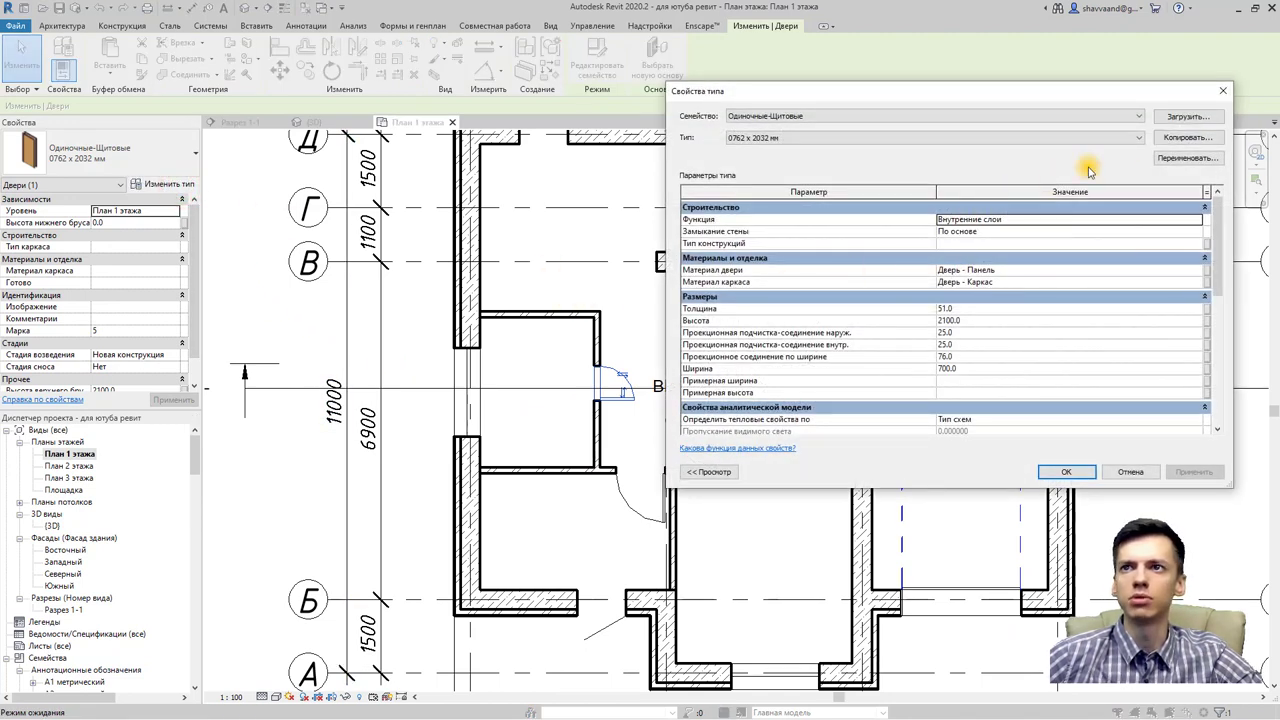
{"action": "left_click", "coordinate": [1169, 139]}
{"action": "type", "text": "2"}
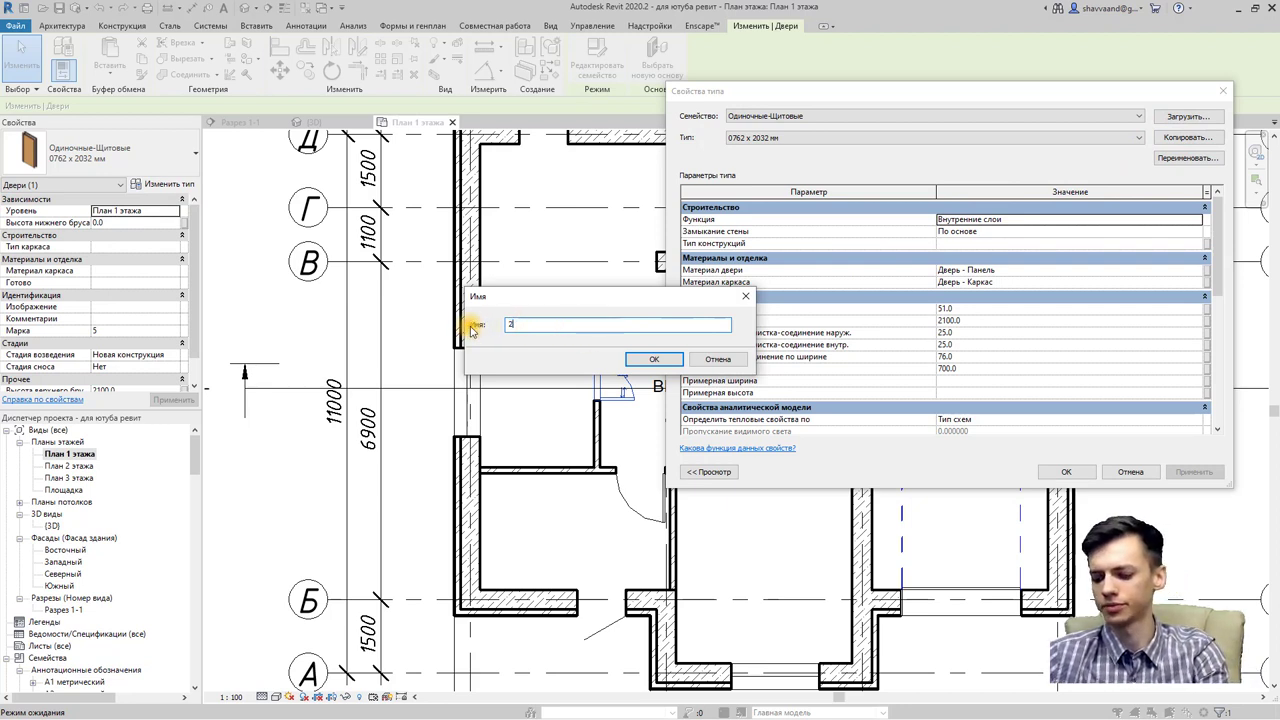
{"action": "key", "text": "BackSpace"}
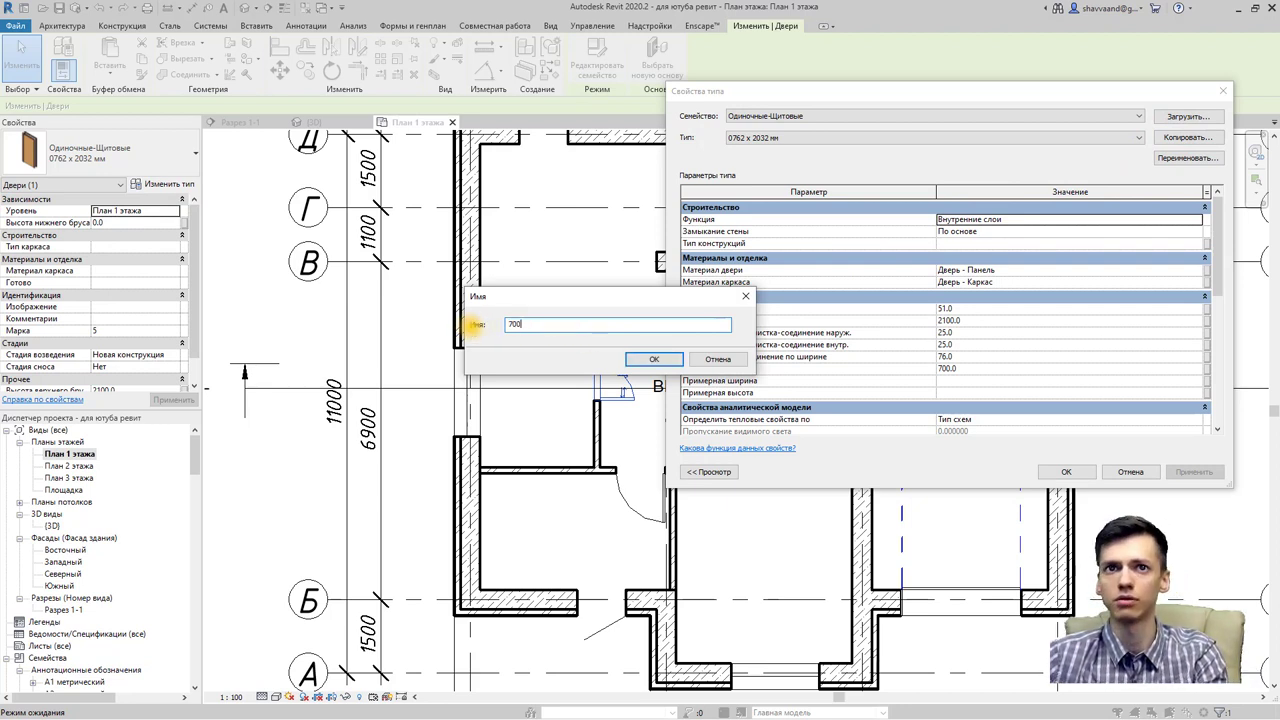
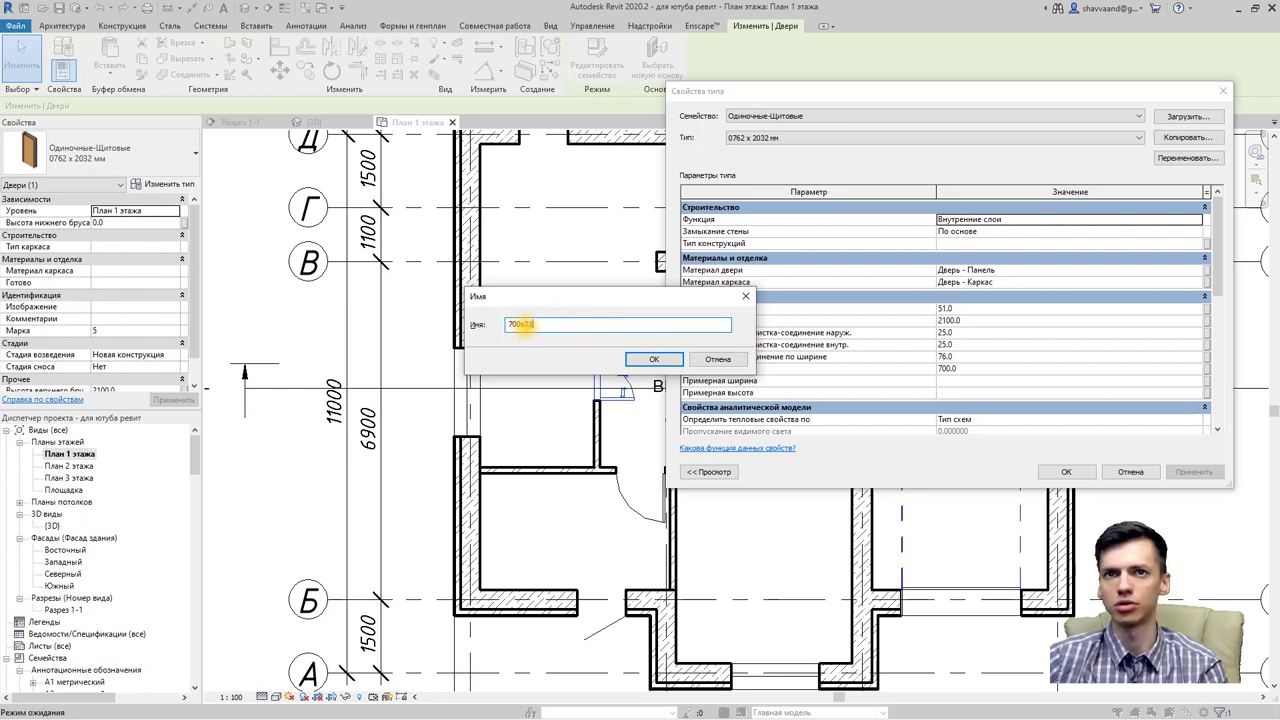
Step: Accept the new 700x2100 door type, close Type Properties and edit the Одиночные-Щитовые family
{"action": "left_click", "coordinate": [662, 362]}
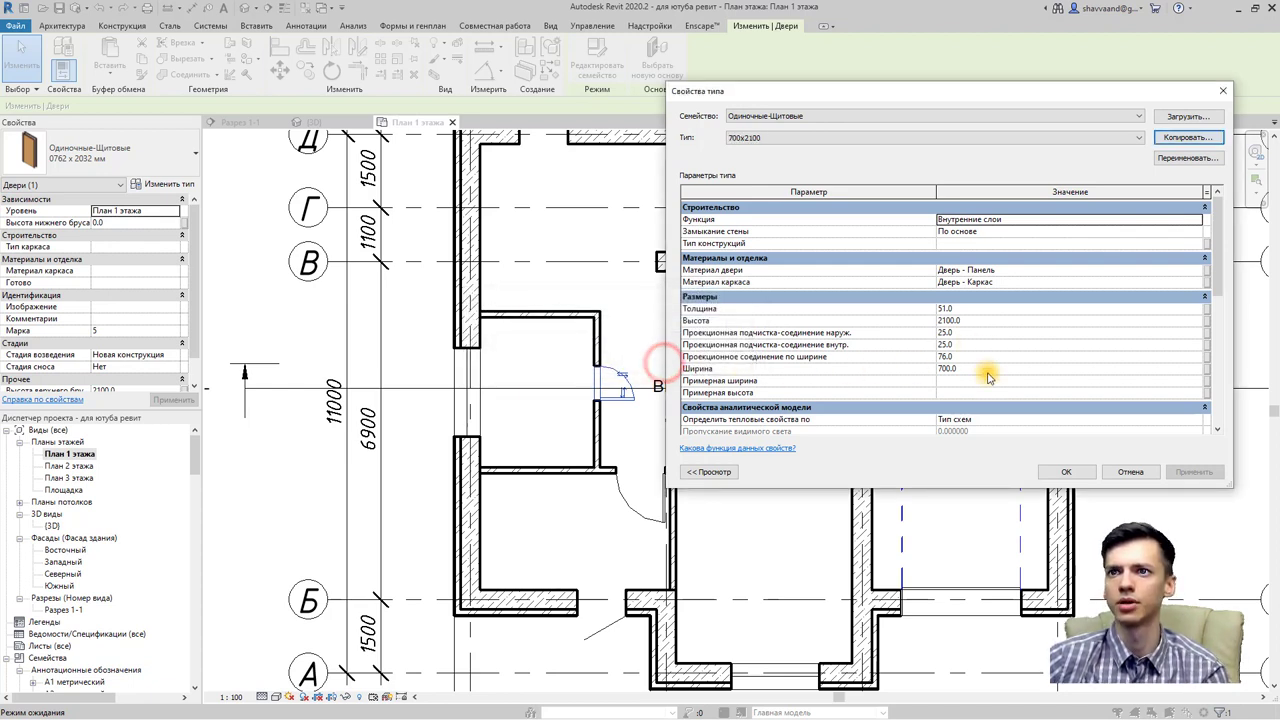
{"action": "left_click", "coordinate": [1066, 472]}
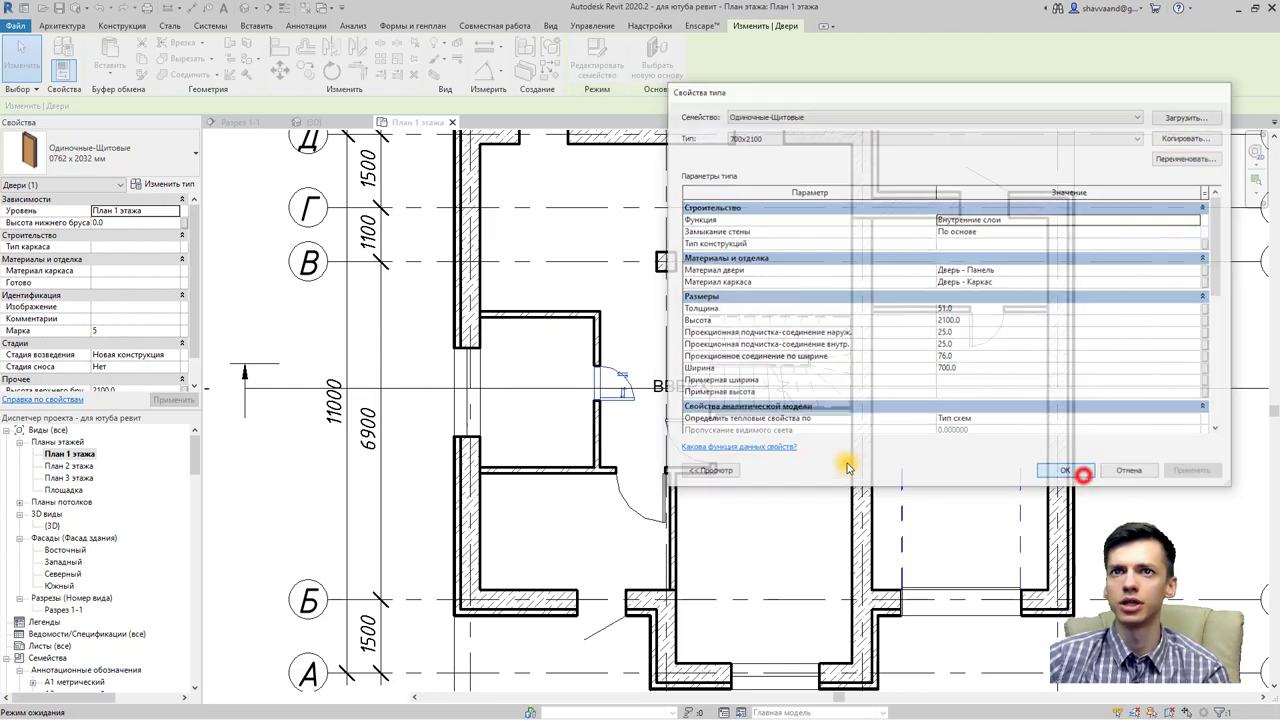
{"action": "scroll", "coordinate": [613, 403], "scroll_direction": "up", "scroll_amount": 5}
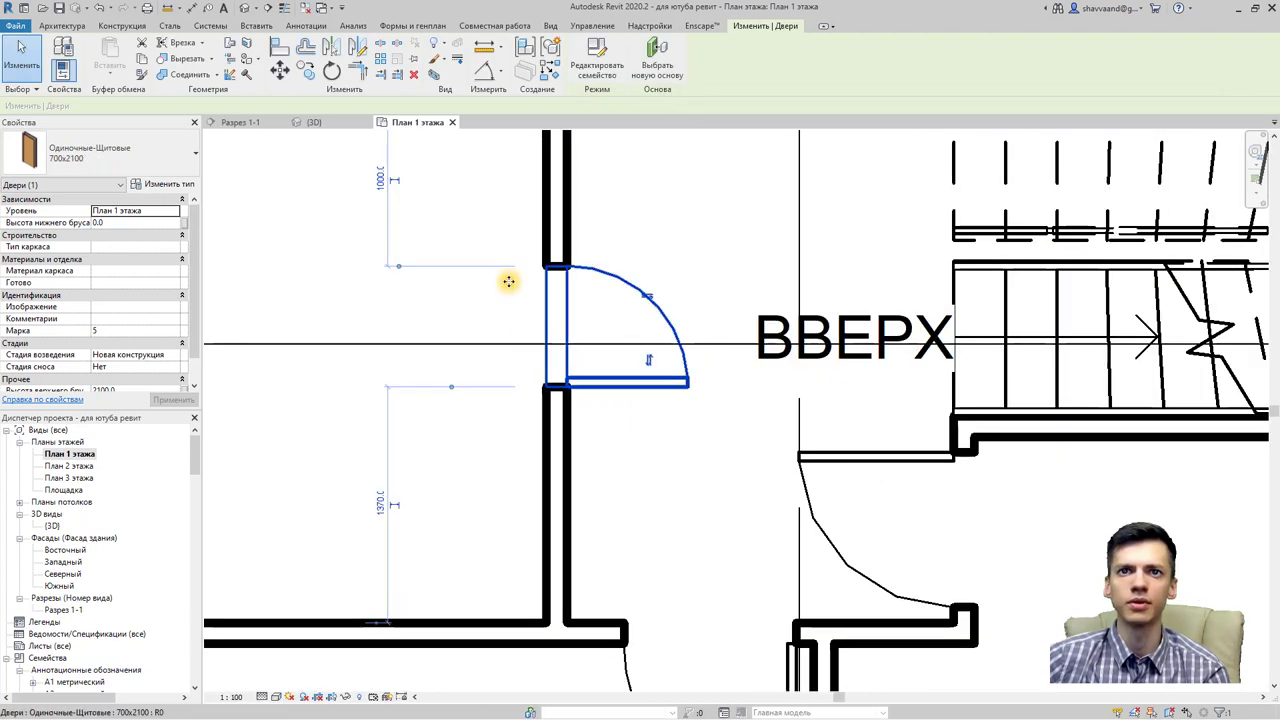
{"action": "left_click", "coordinate": [591, 68]}
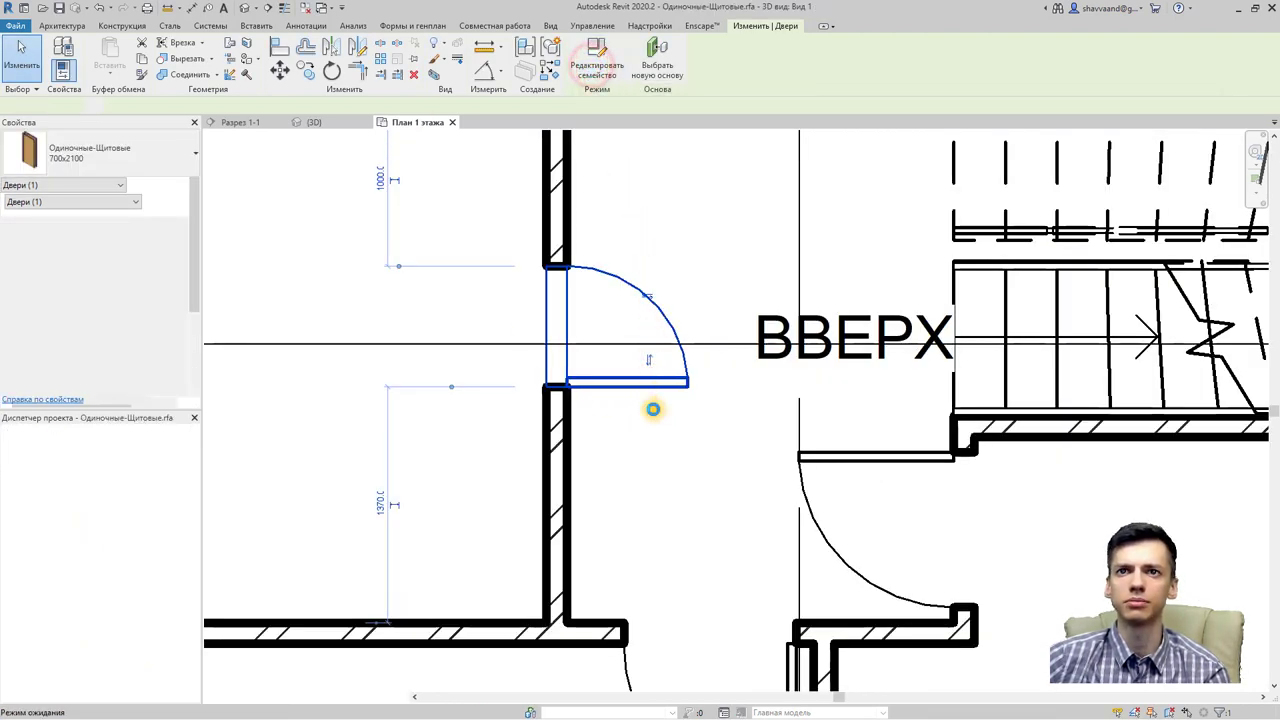
Step: Open the family's Первый этаж plan and hide Reference Planes, Dimensions and Levels there
{"action": "left_click", "coordinate": [47, 430]}
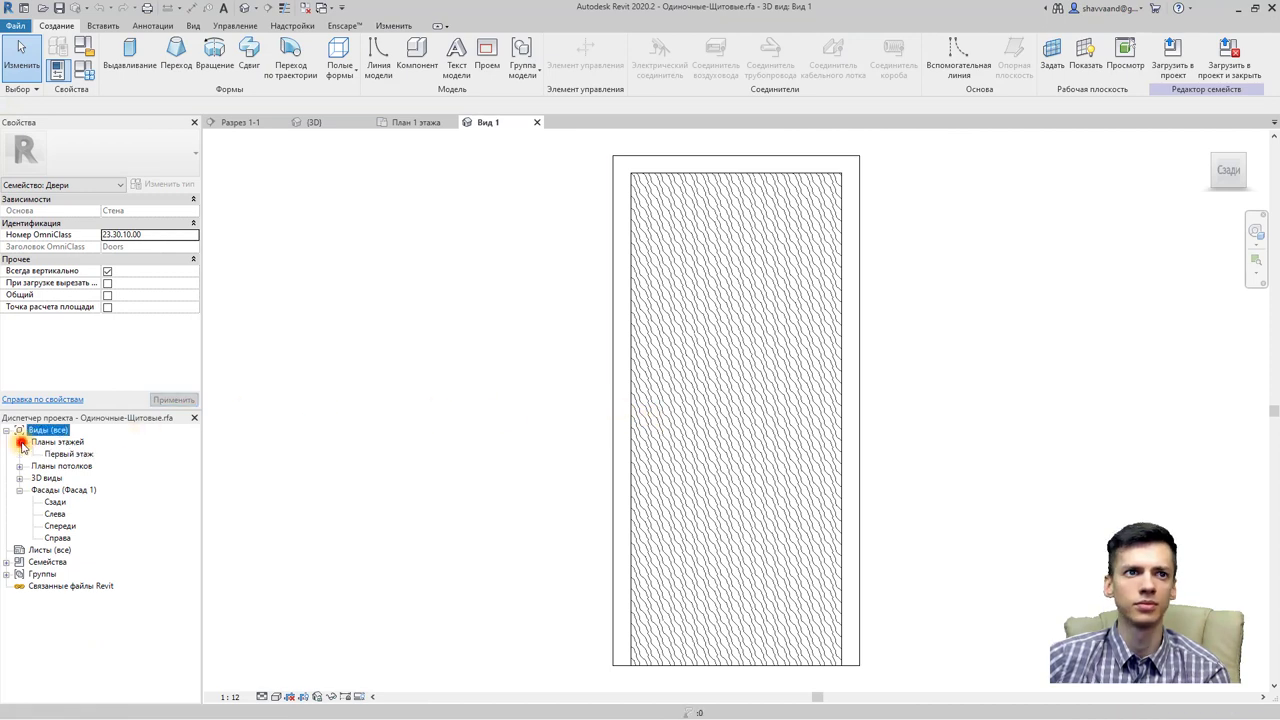
{"action": "left_click", "coordinate": [19, 442]}
{"action": "double_click", "coordinate": [70, 454]}
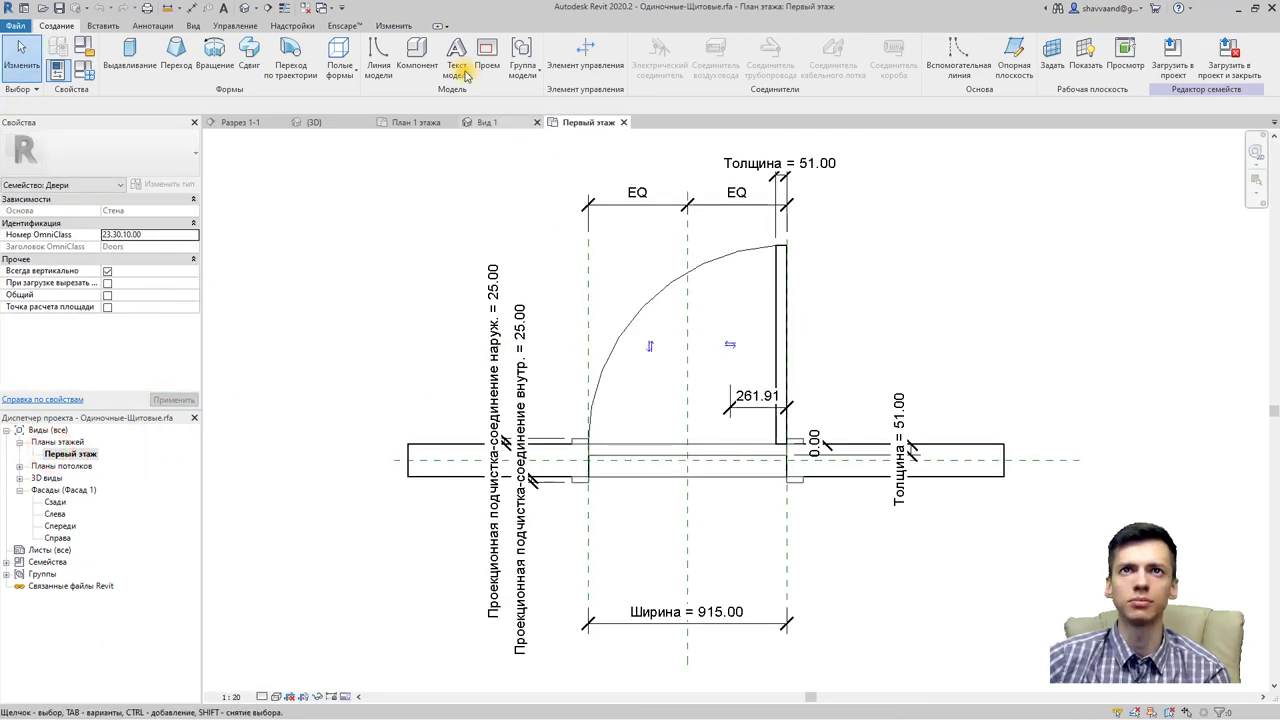
{"action": "left_click", "coordinate": [193, 27]}
{"action": "left_click", "coordinate": [69, 50]}
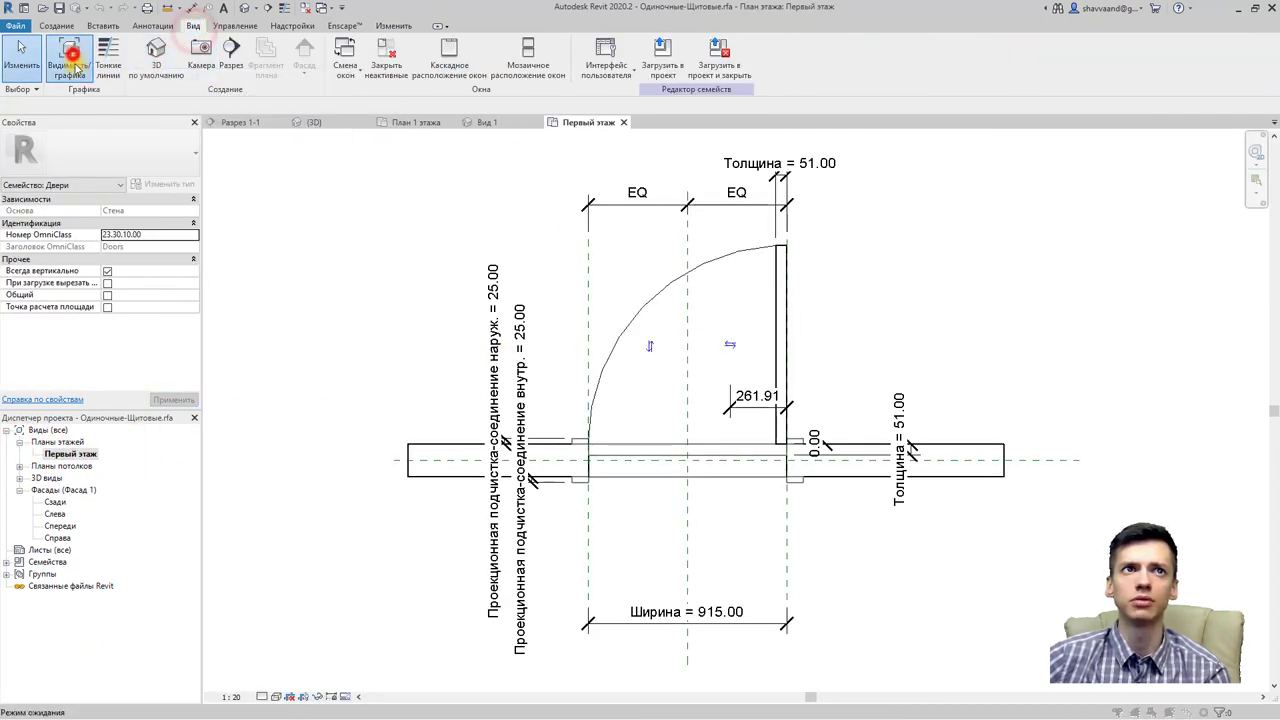
{"action": "left_click", "coordinate": [377, 203]}
{"action": "left_click", "coordinate": [322, 282]}
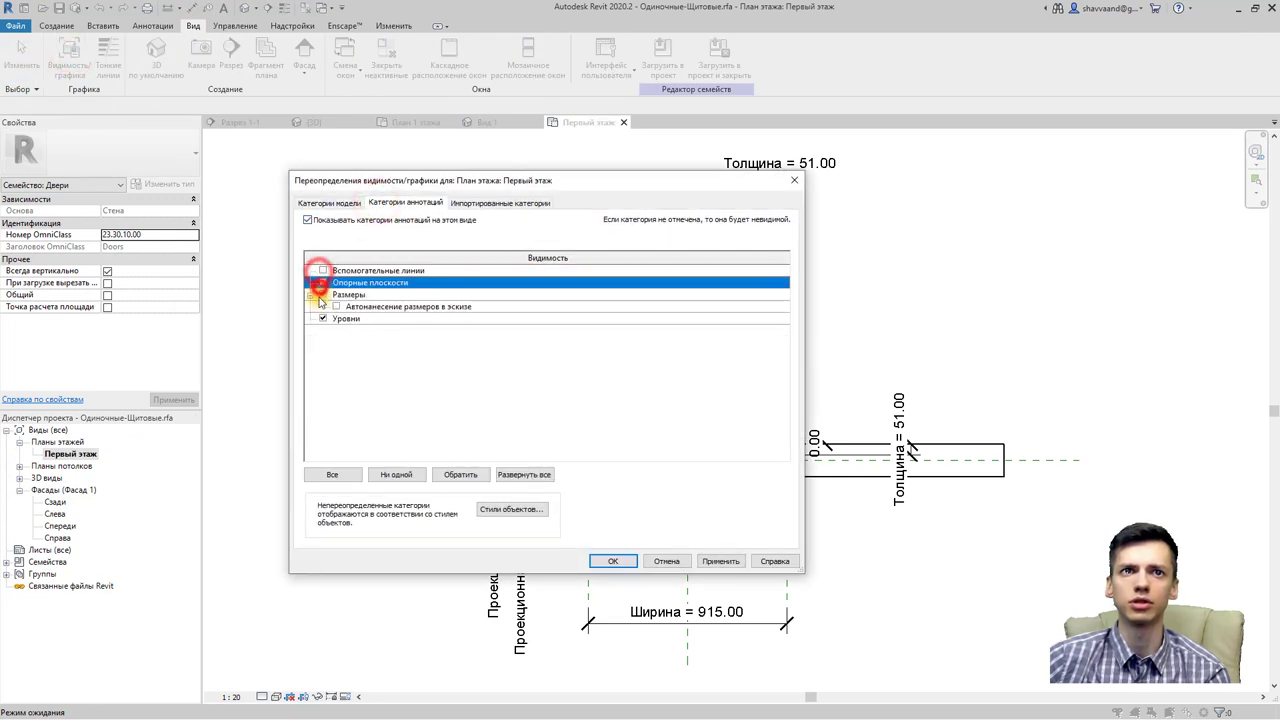
{"action": "left_click", "coordinate": [322, 294]}
{"action": "left_click", "coordinate": [322, 318]}
{"action": "left_click", "coordinate": [606, 561]}
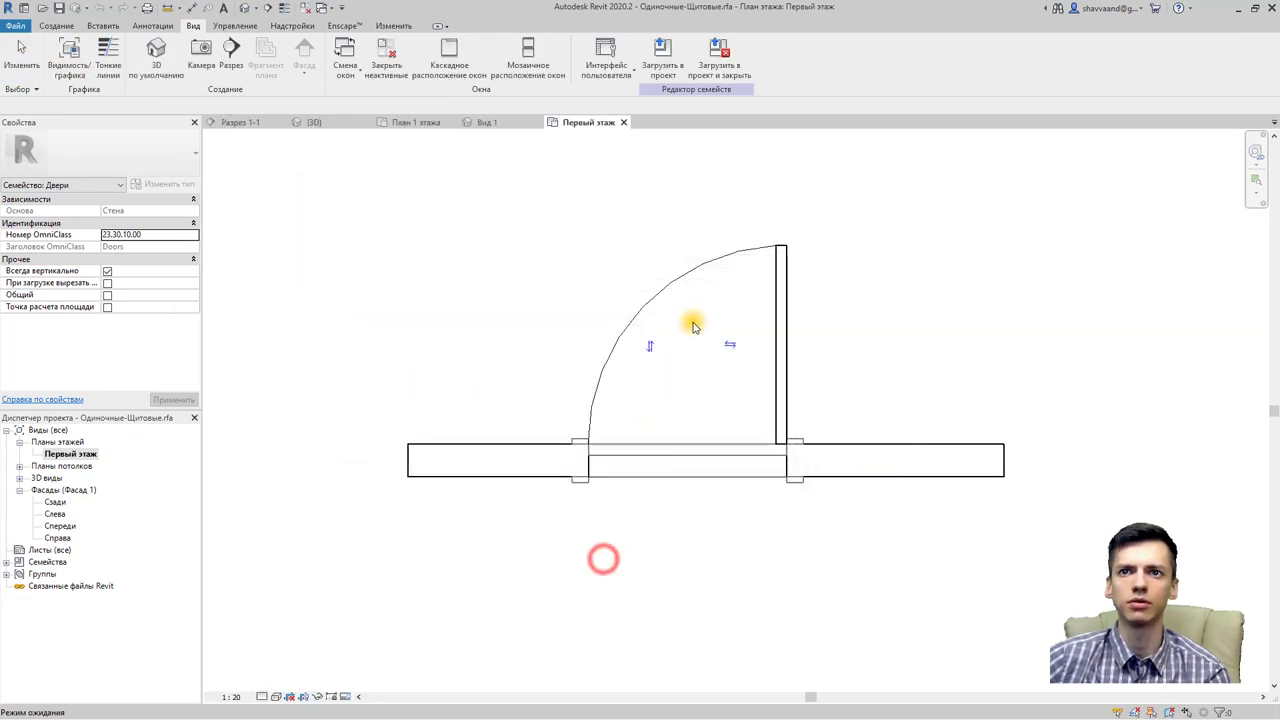
Step: Window-select the door and filter the selection to its frame, panel and swing line categories
{"action": "scroll", "coordinate": [586, 251], "scroll_direction": "down", "scroll_amount": 2}
{"action": "left_click_drag", "start_coordinate": [531, 205], "coordinate": [750, 455]}
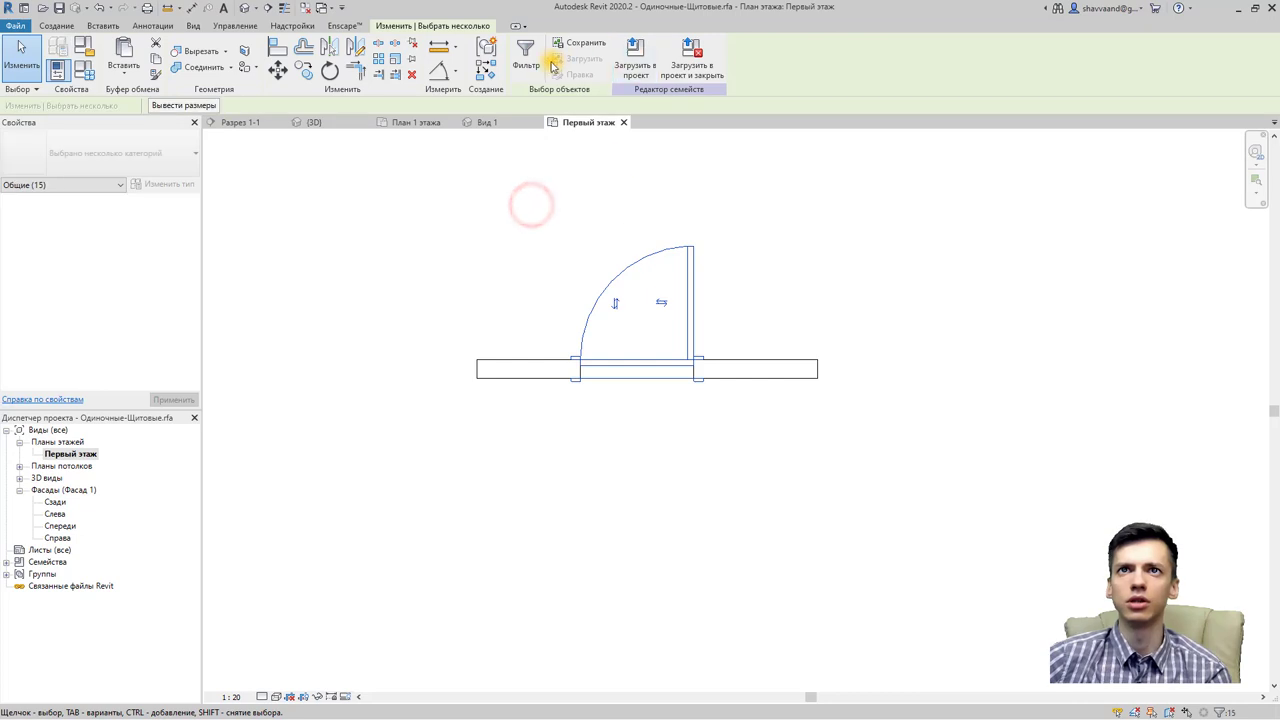
{"action": "left_click", "coordinate": [526, 55]}
{"action": "left_click", "coordinate": [727, 308]}
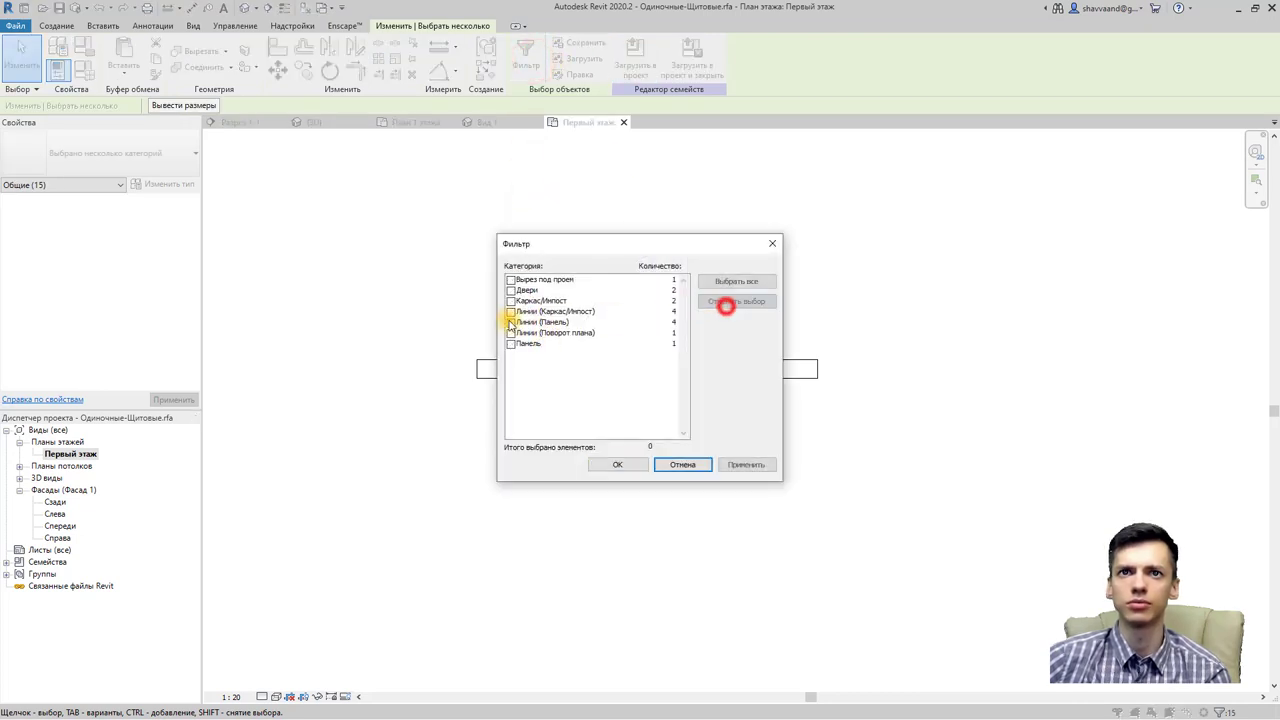
{"action": "left_click", "coordinate": [510, 311]}
{"action": "left_click", "coordinate": [510, 322]}
{"action": "left_click", "coordinate": [510, 332]}
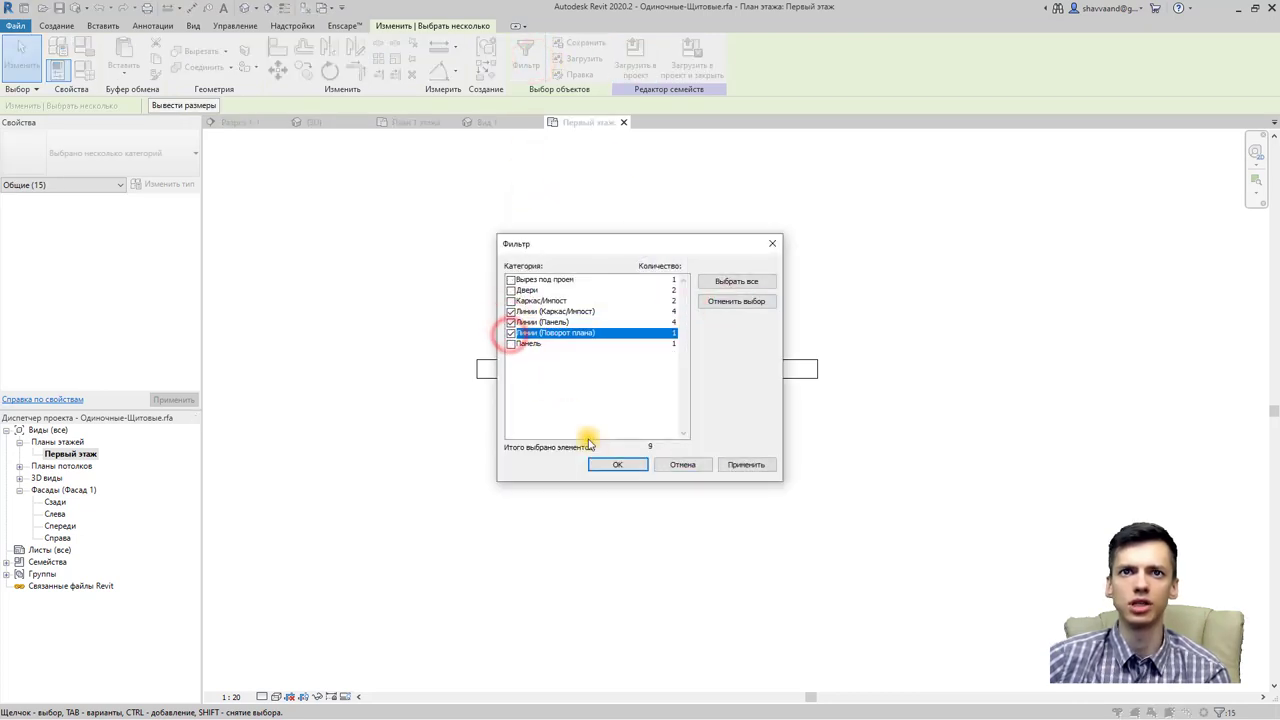
{"action": "left_click", "coordinate": [606, 464]}
{"action": "left_click", "coordinate": [584, 447]}
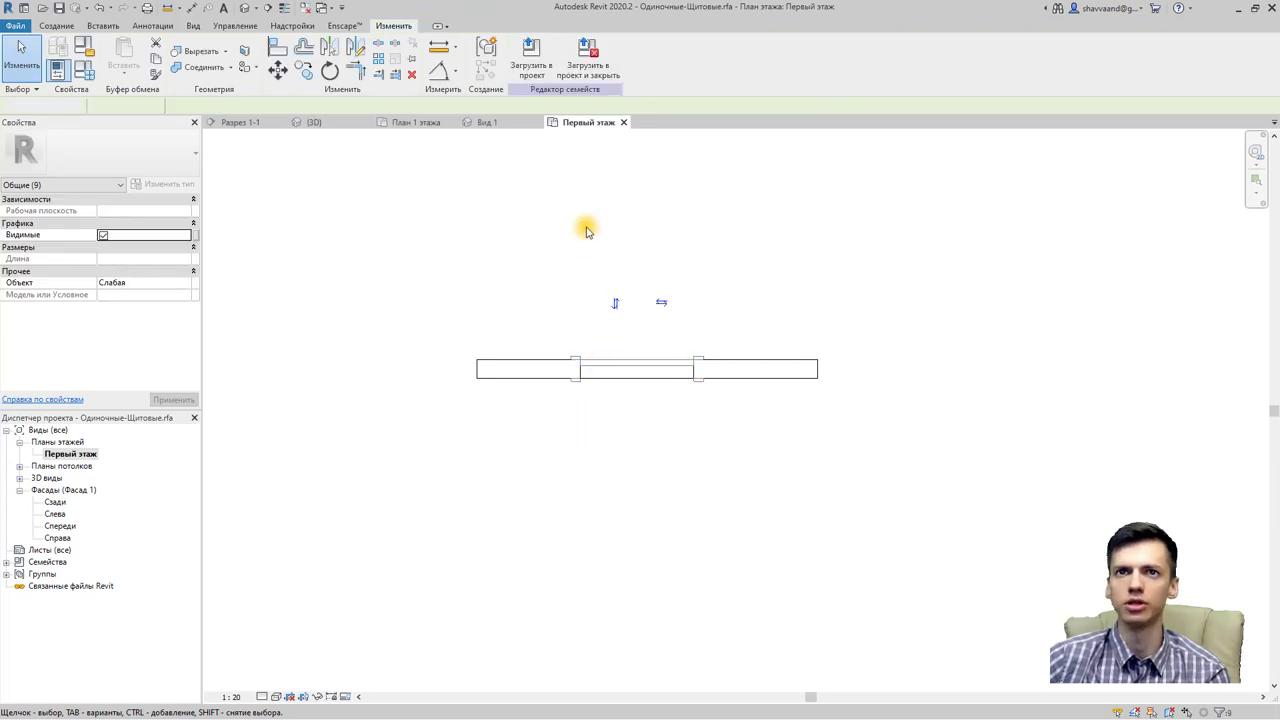
Step: Reselect only the Frame/Mullion elements and turn off their display in plan views
{"action": "left_click_drag", "start_coordinate": [499, 226], "coordinate": [752, 463]}
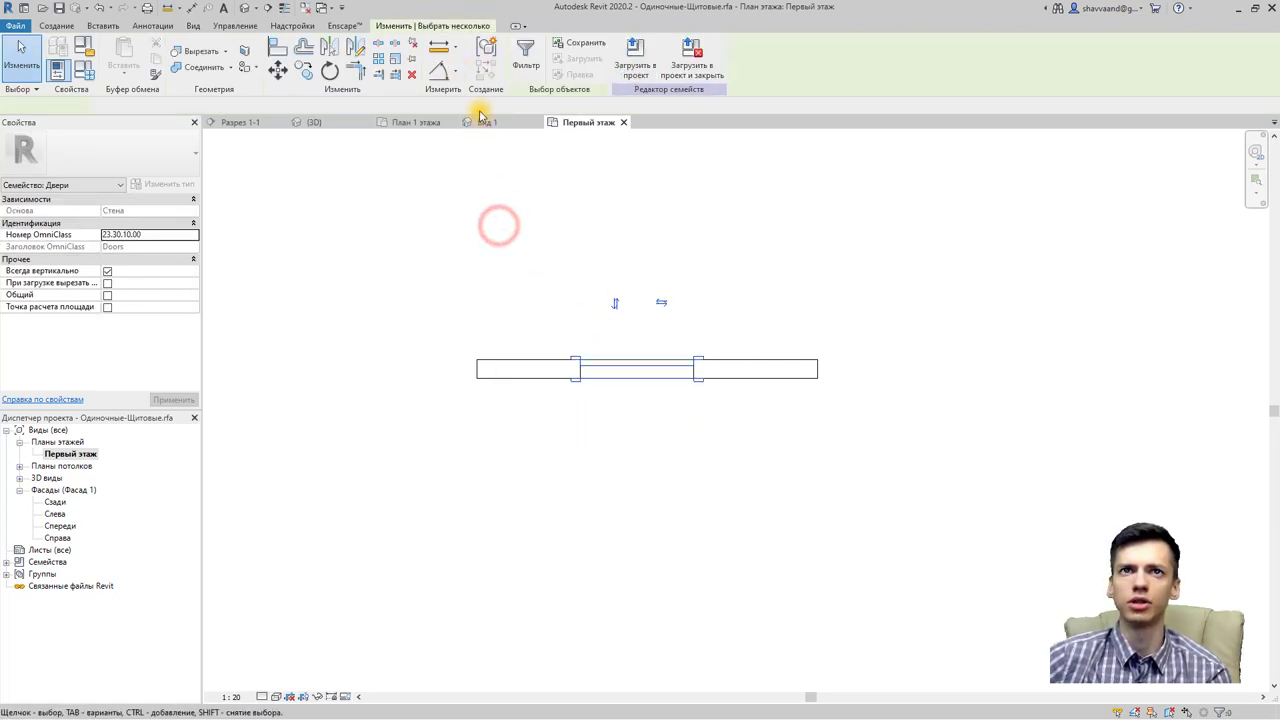
{"action": "left_click", "coordinate": [525, 55]}
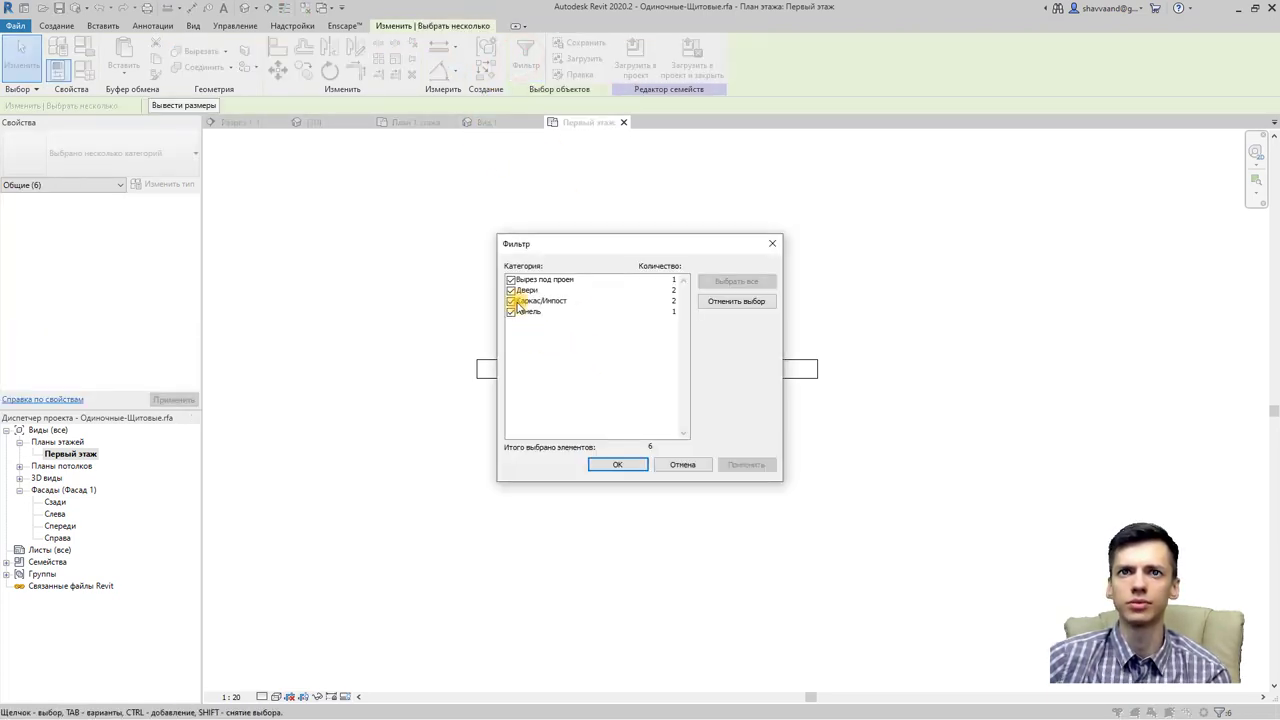
{"action": "left_click", "coordinate": [712, 300]}
{"action": "left_click", "coordinate": [510, 300]}
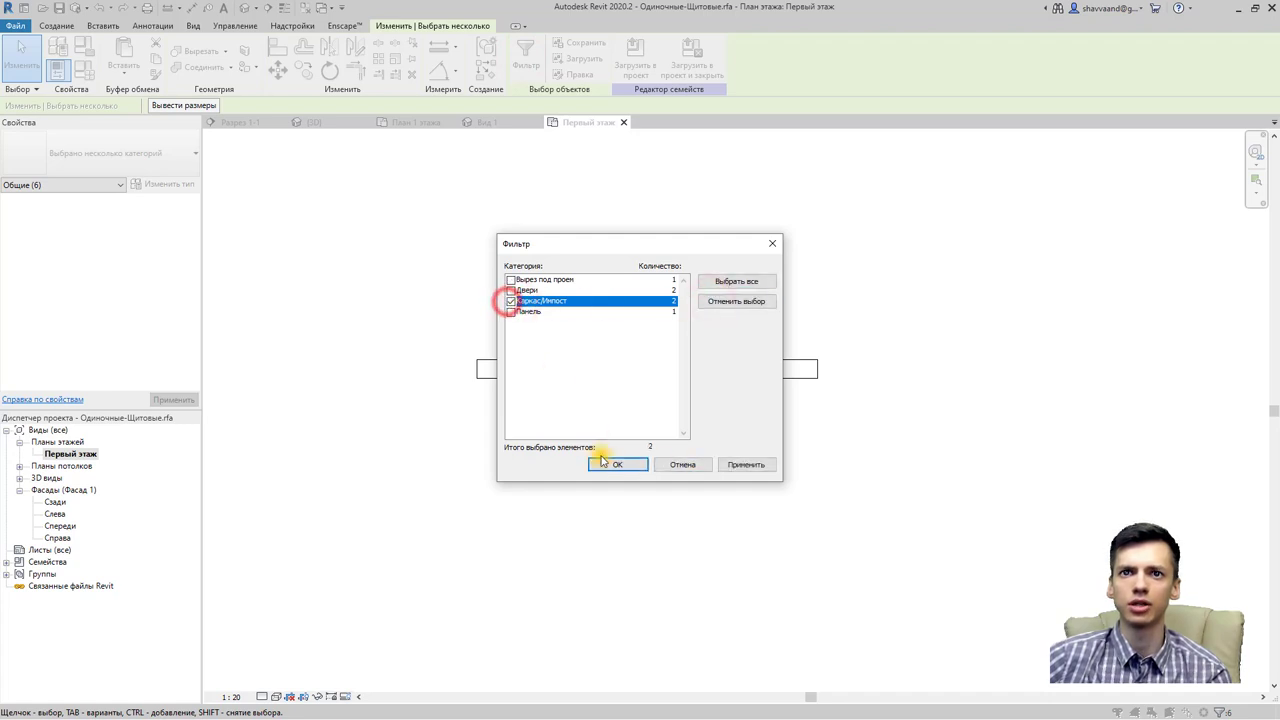
{"action": "left_click", "coordinate": [600, 463]}
{"action": "left_click", "coordinate": [150, 270]}
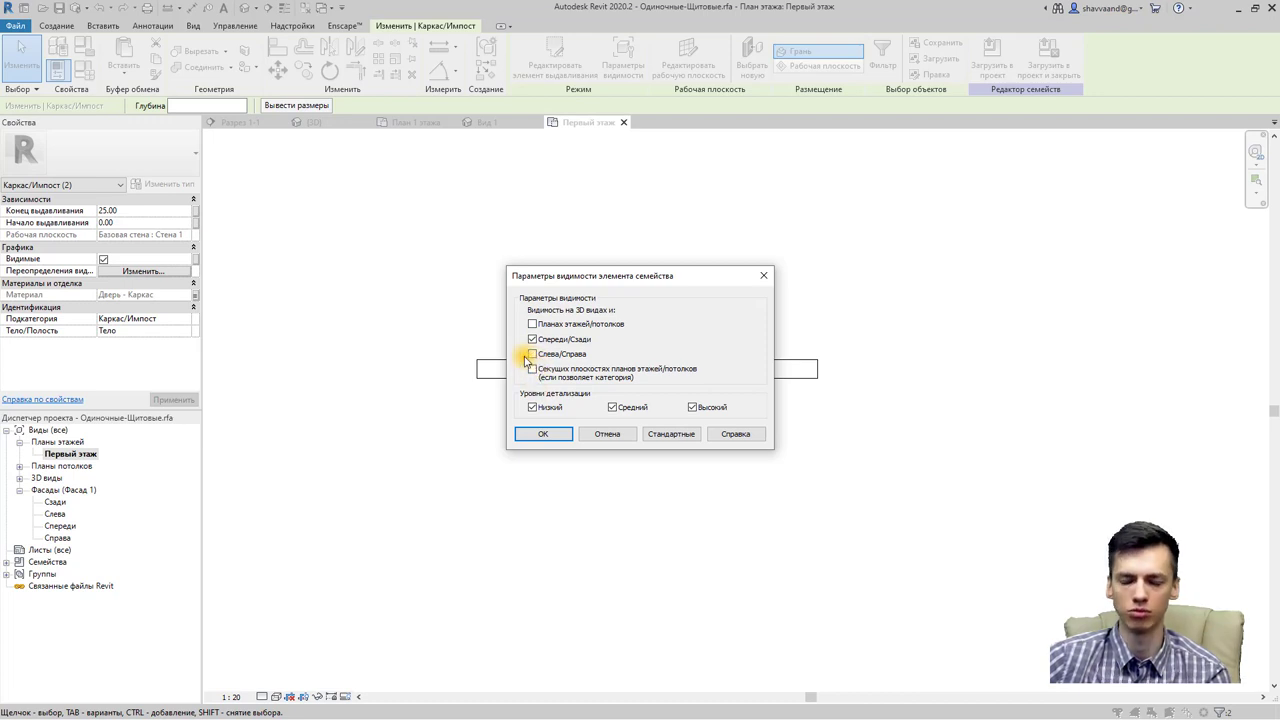
{"action": "left_click", "coordinate": [560, 443]}
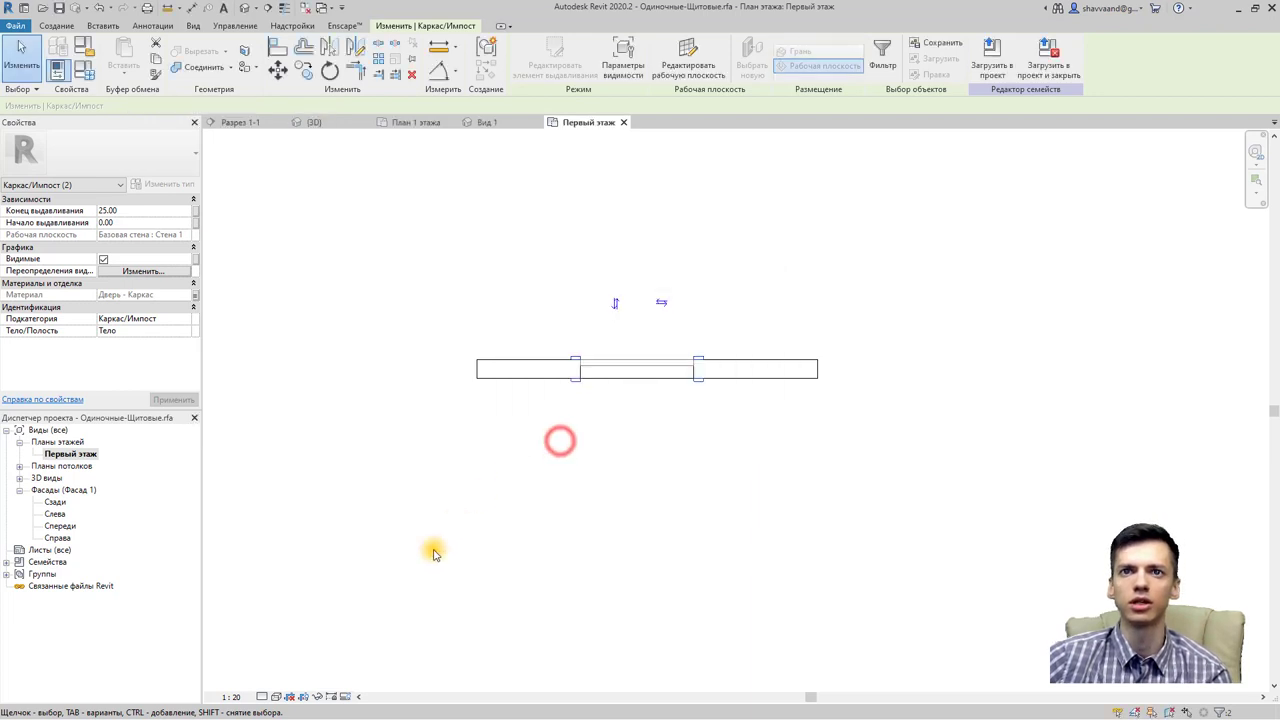
Step: Temporarily hide the door frame and door panel after checking the panel's visibility settings
{"action": "left_click", "coordinate": [317, 696]}
{"action": "left_click", "coordinate": [350, 663]}
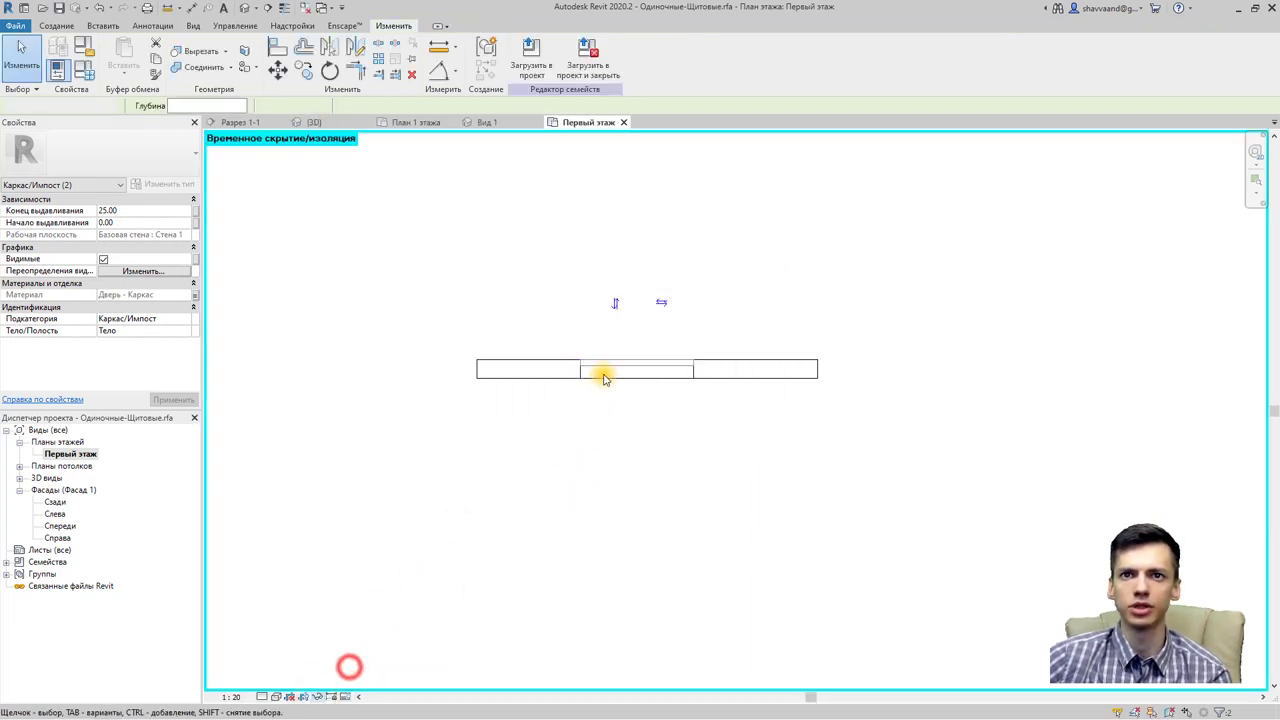
{"action": "scroll", "coordinate": [610, 376], "scroll_direction": "up", "scroll_amount": 4}
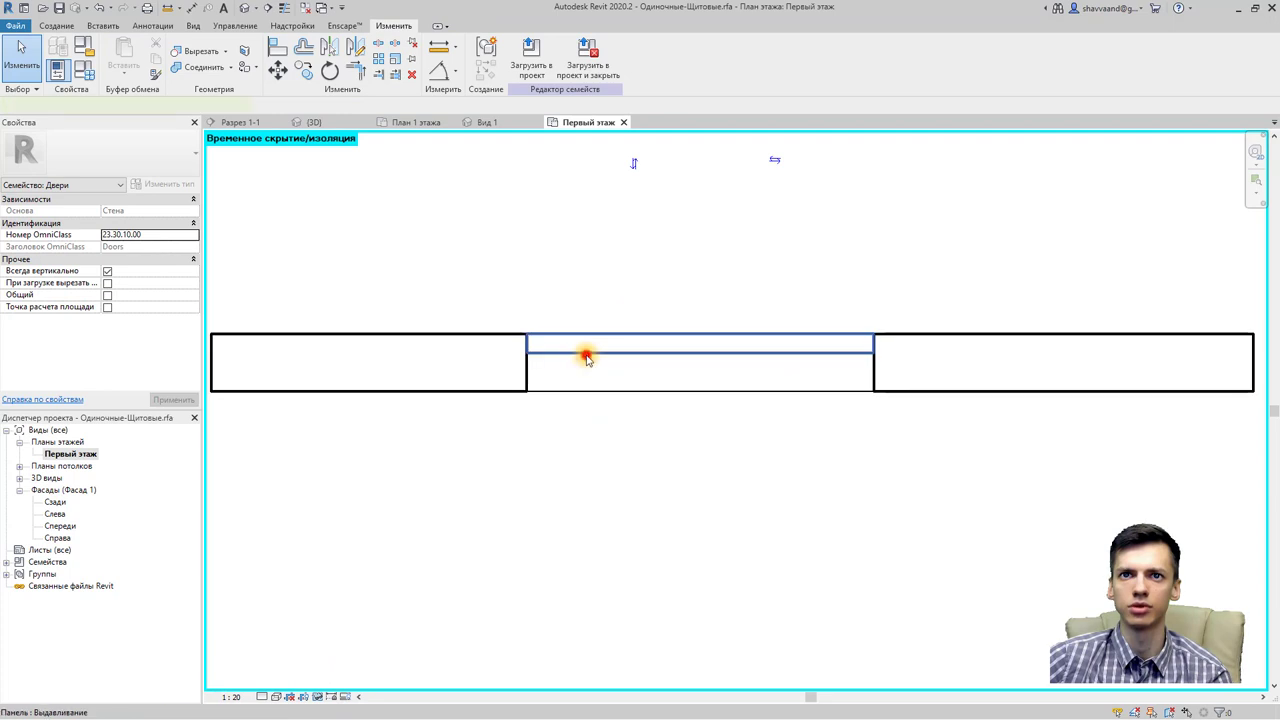
{"action": "left_click", "coordinate": [586, 354]}
{"action": "left_click", "coordinate": [161, 272]}
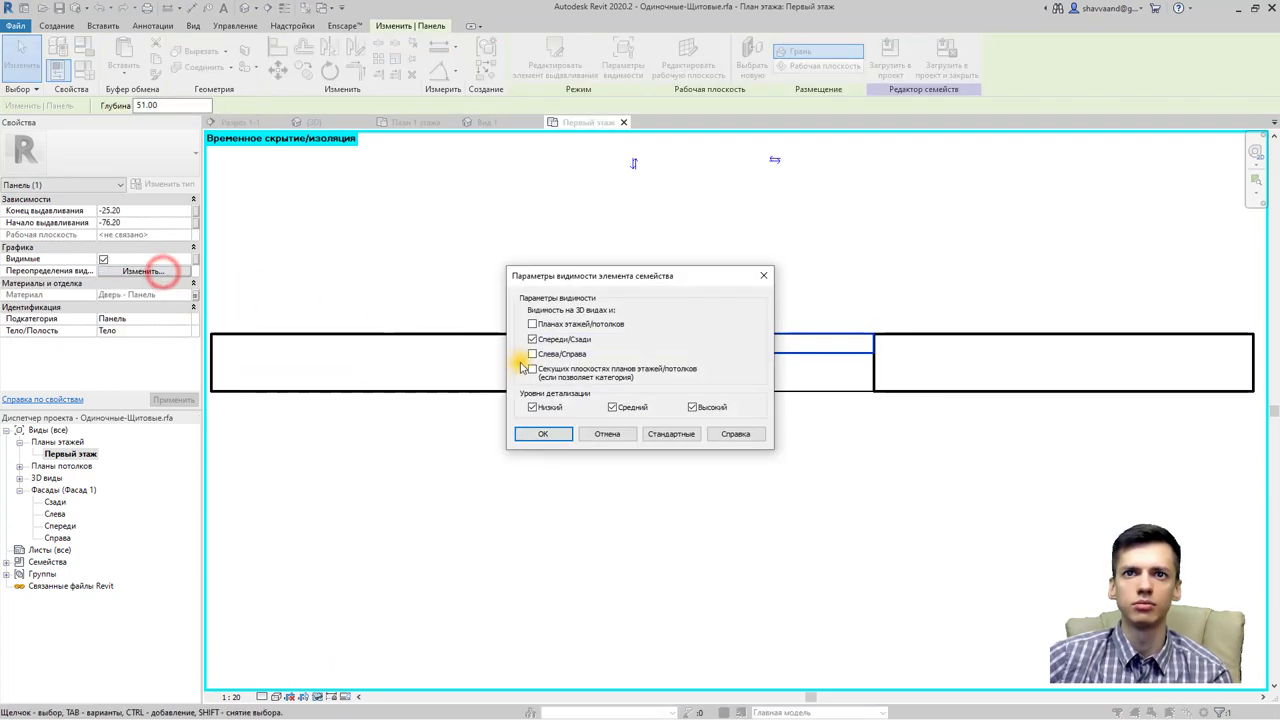
{"action": "left_click", "coordinate": [538, 434]}
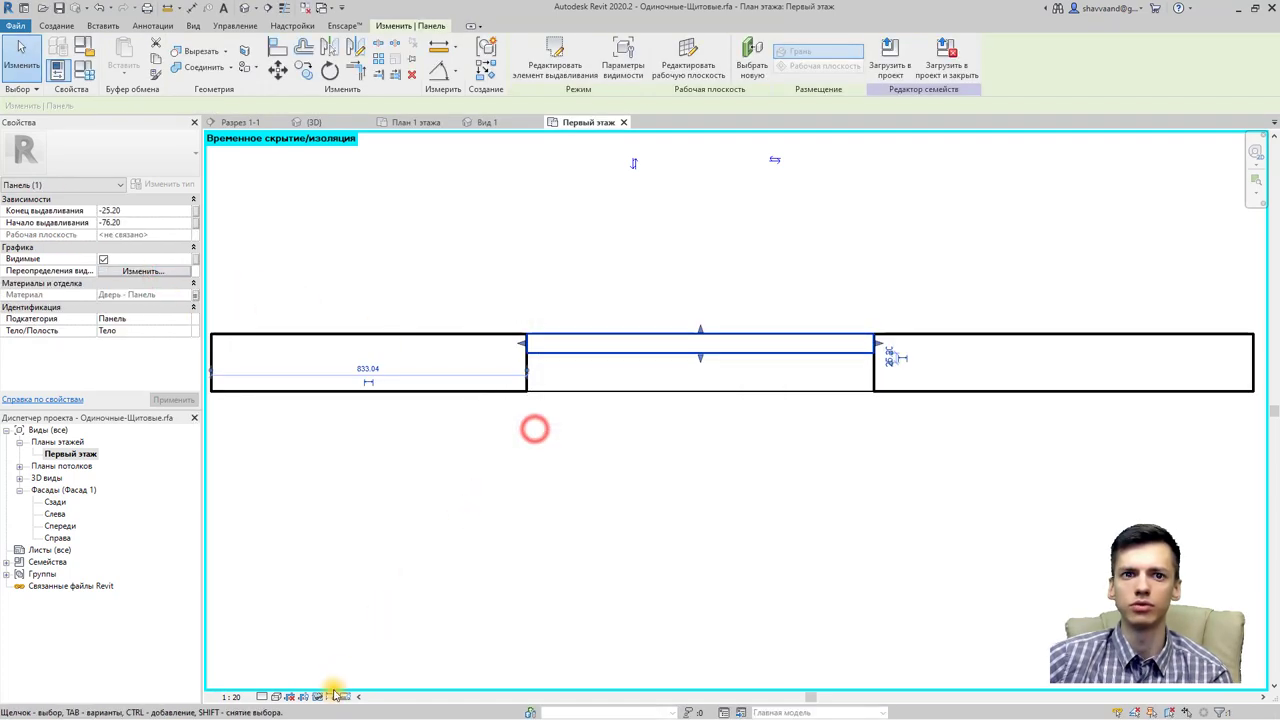
{"action": "left_click", "coordinate": [318, 696]}
{"action": "left_click", "coordinate": [344, 664]}
{"action": "key", "text": "Escape"}
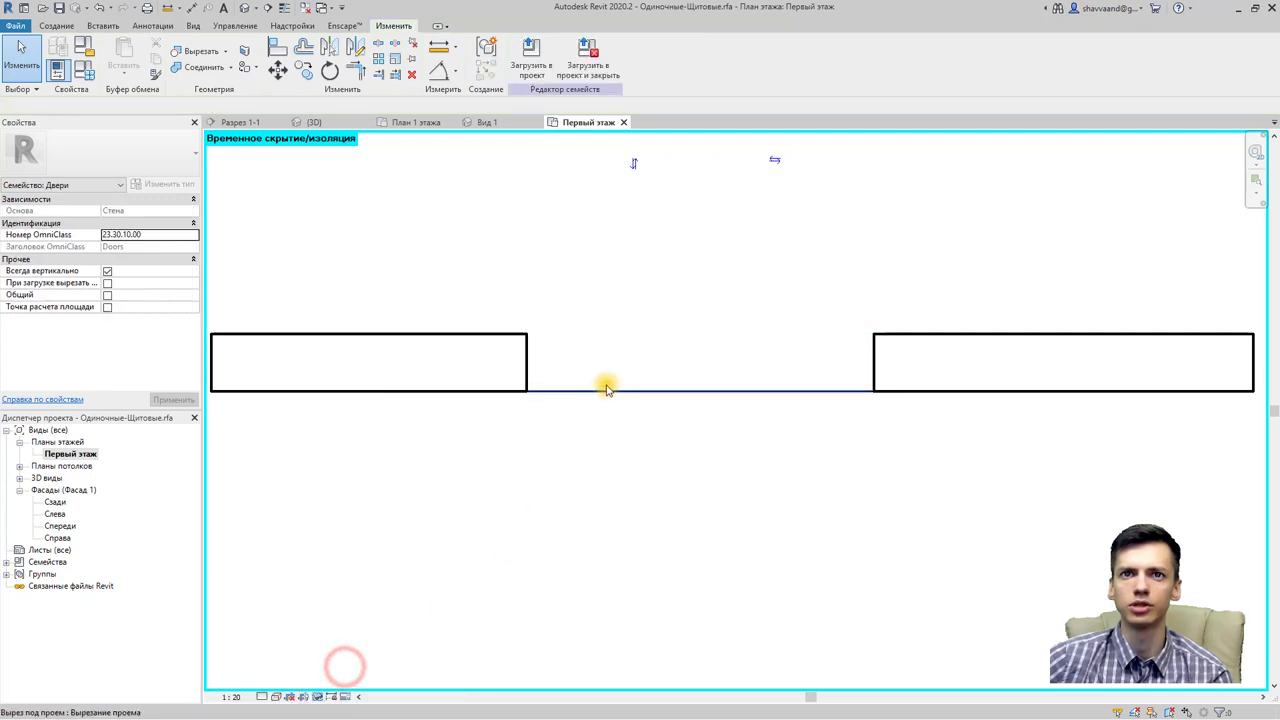
Step: Draw a 30° symbolic swing line on 0.18 [разрез] from the wall corner, then load the family
{"action": "left_click", "coordinate": [605, 387]}
{"action": "left_click", "coordinate": [555, 256]}
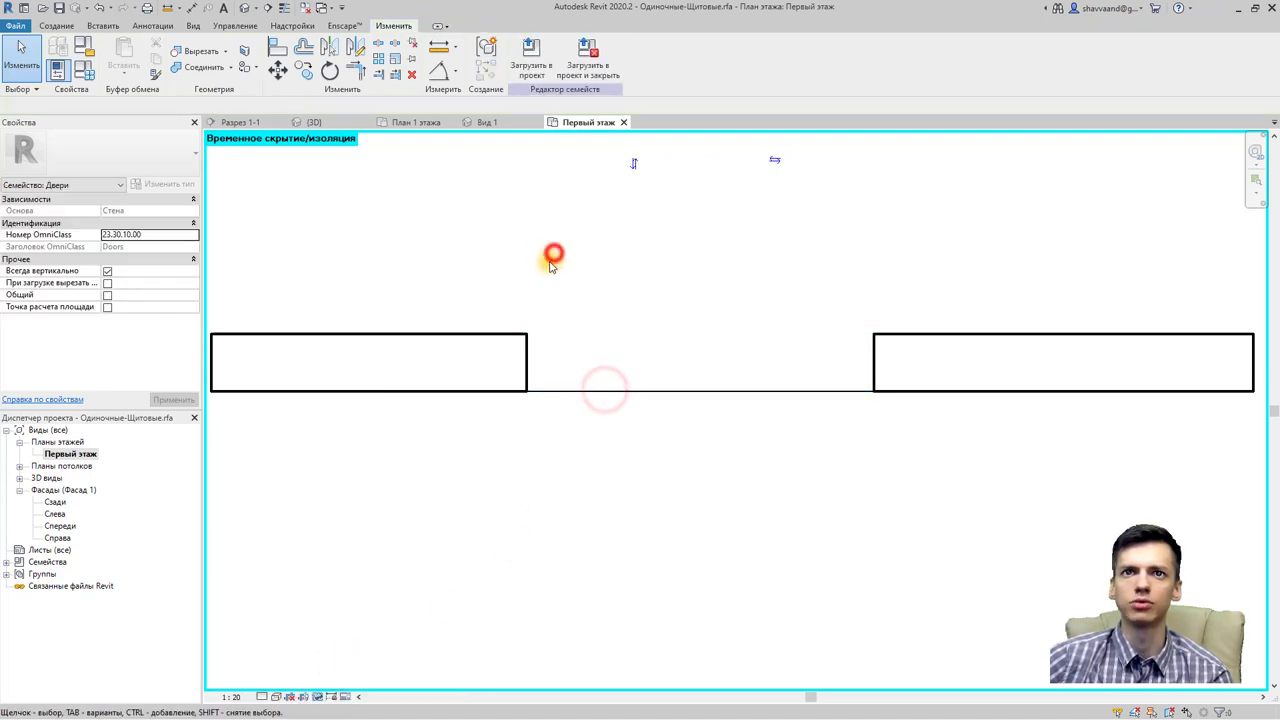
{"action": "left_click", "coordinate": [70, 27]}
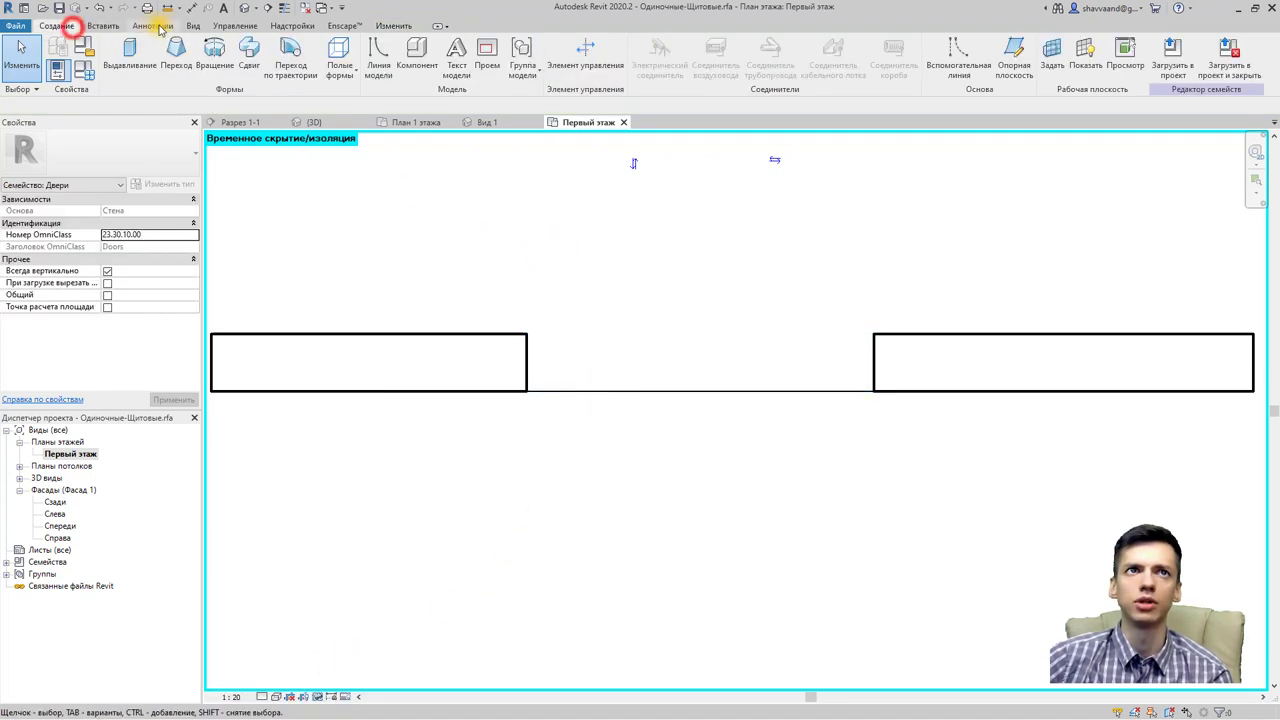
{"action": "left_click", "coordinate": [152, 25]}
{"action": "left_click", "coordinate": [272, 68]}
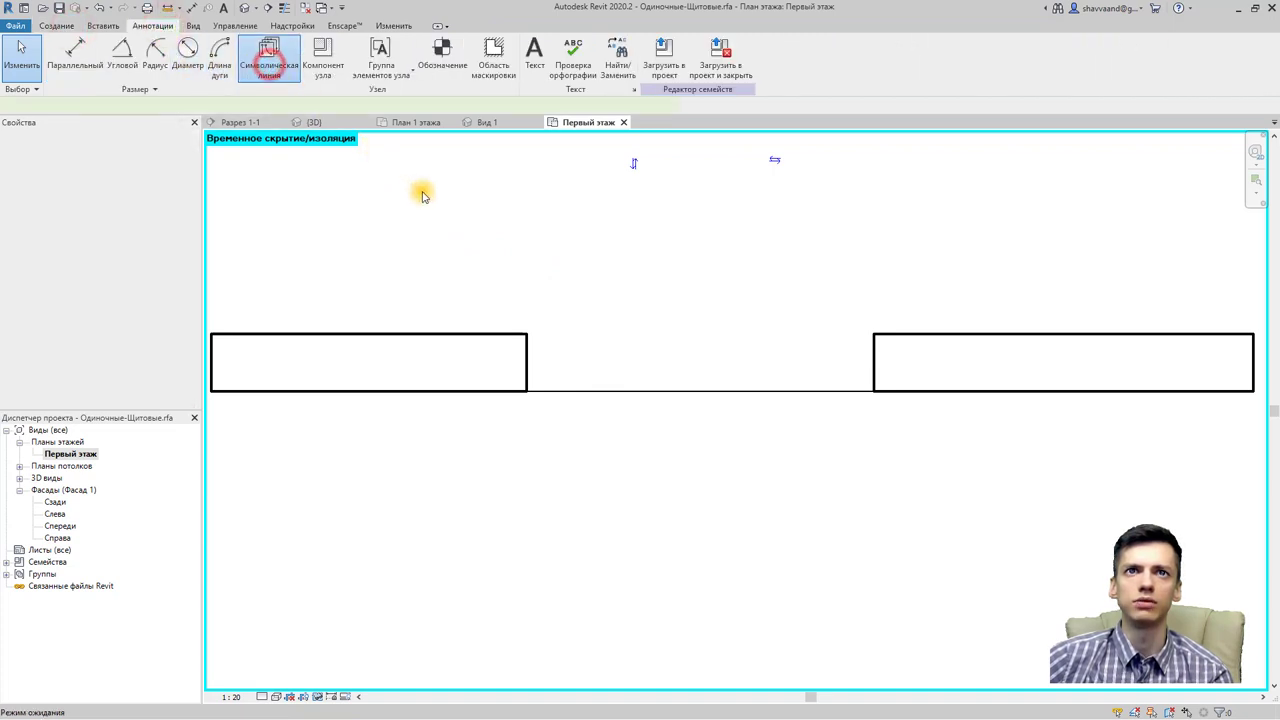
{"action": "left_click", "coordinate": [645, 74]}
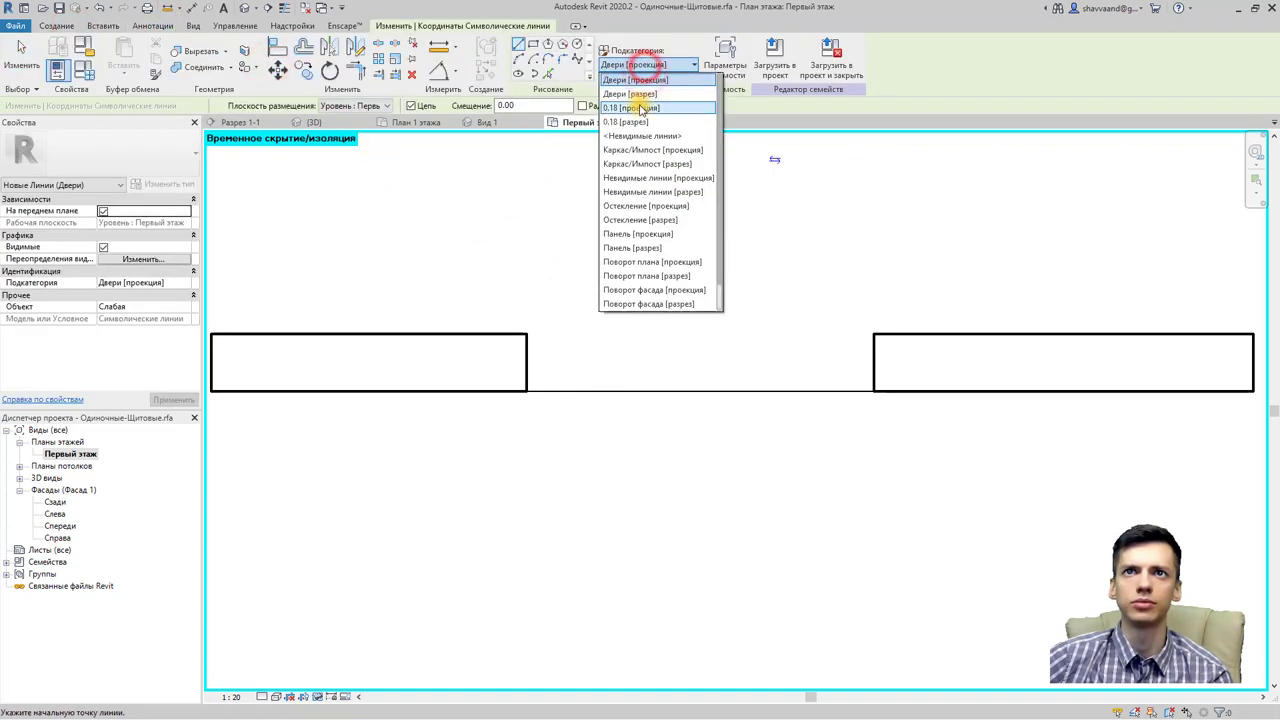
{"action": "left_click", "coordinate": [637, 121]}
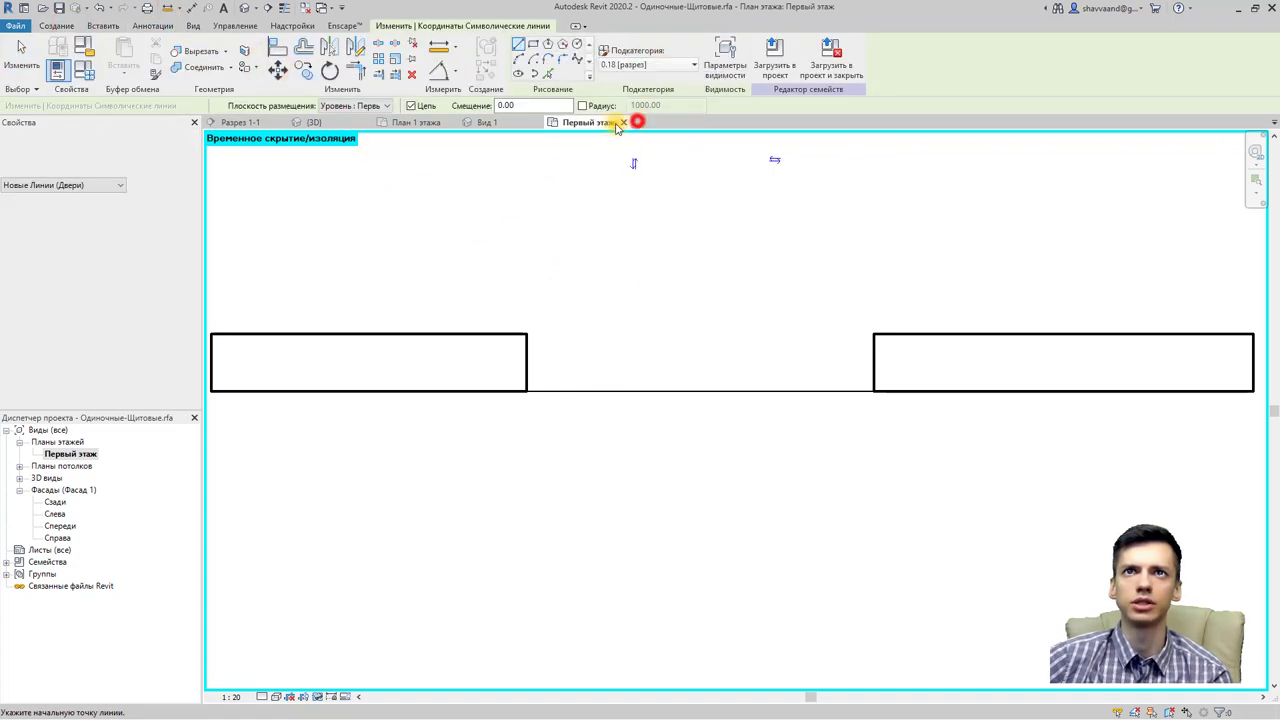
{"action": "left_click", "coordinate": [875, 336]}
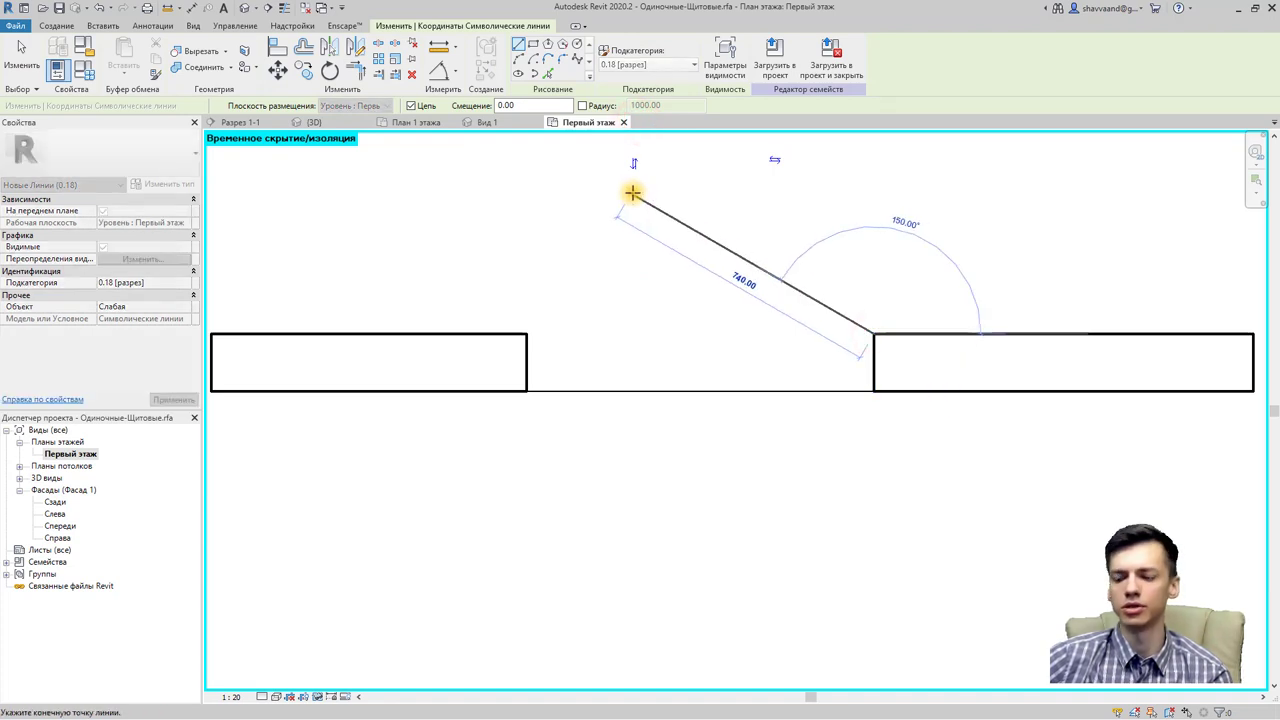
{"action": "type", "text": "700"}
{"action": "left_click", "coordinate": [635, 196]}
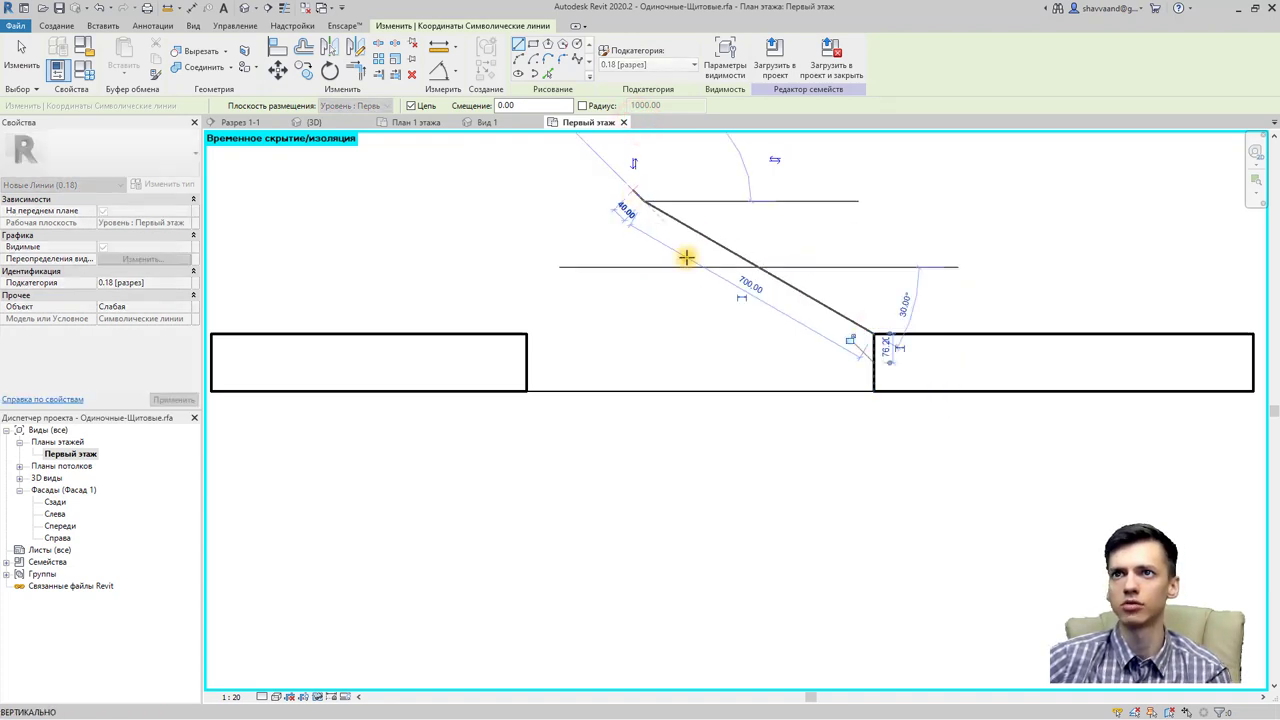
{"action": "key", "text": "Escape"}
{"action": "key", "text": "Escape"}
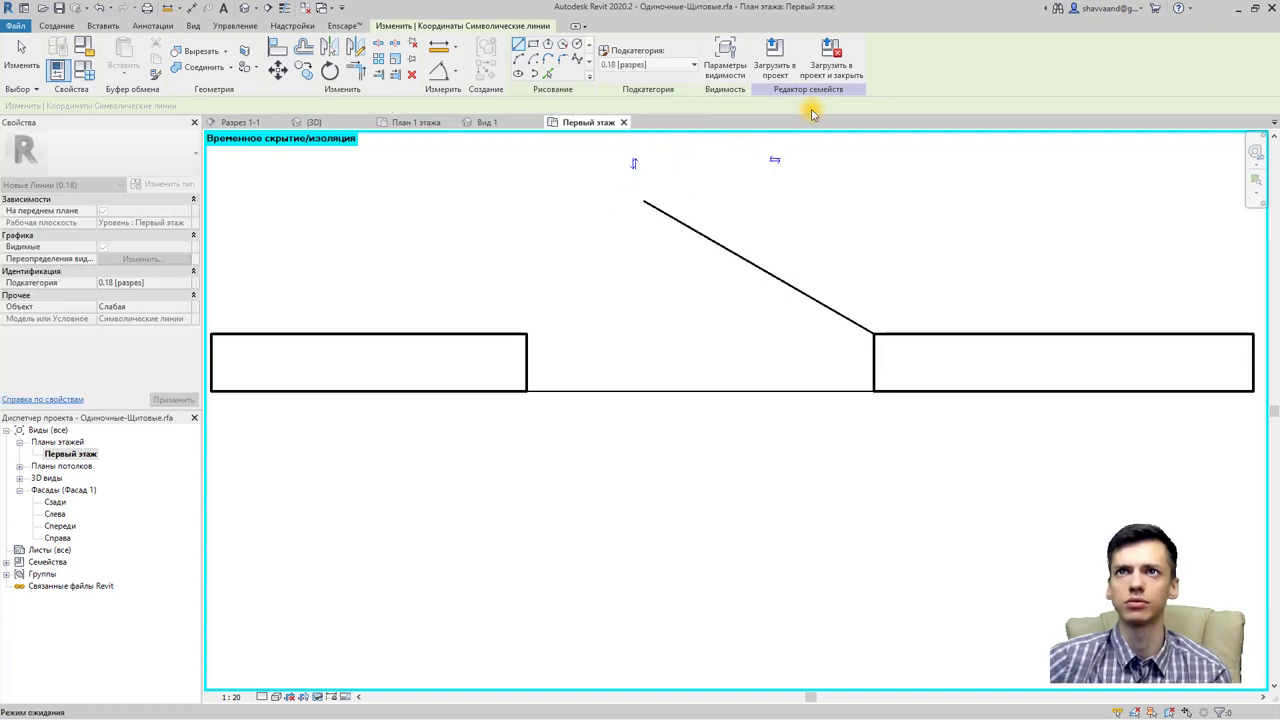
{"action": "left_click", "coordinate": [830, 58]}
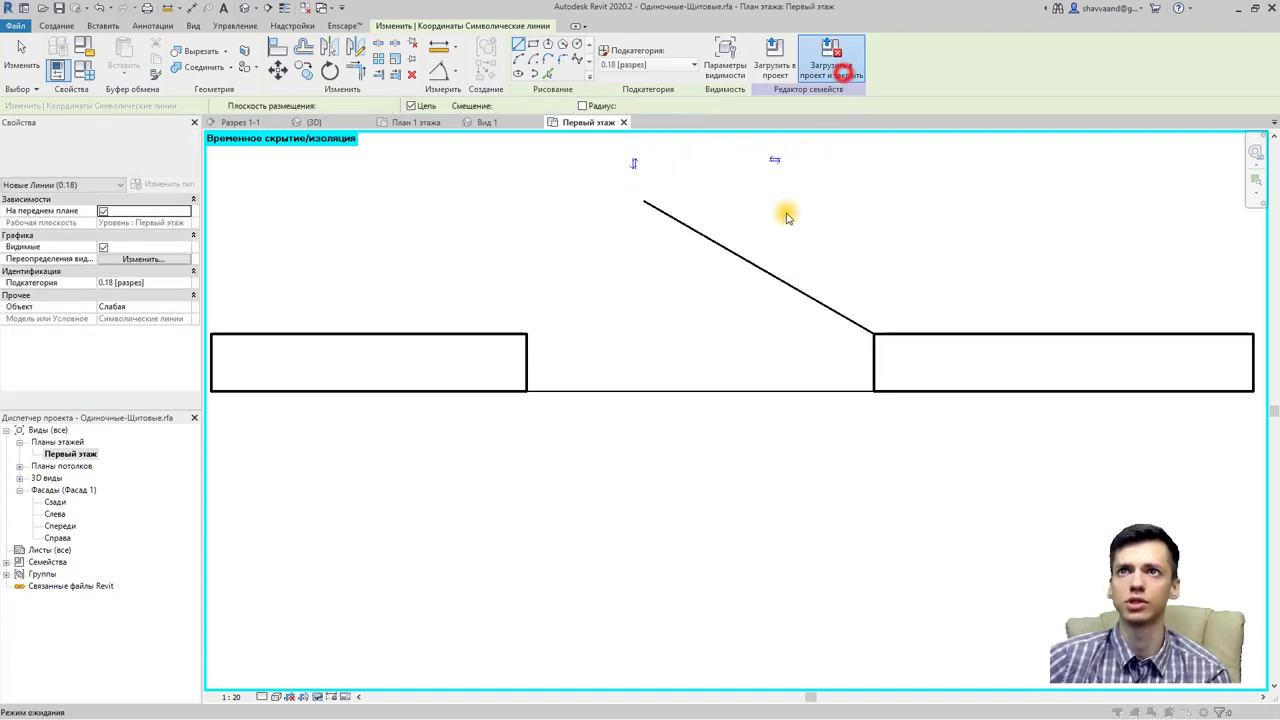
Step: Load the family replacing the existing version and parameter values, and save the project
{"action": "left_click", "coordinate": [671, 374]}
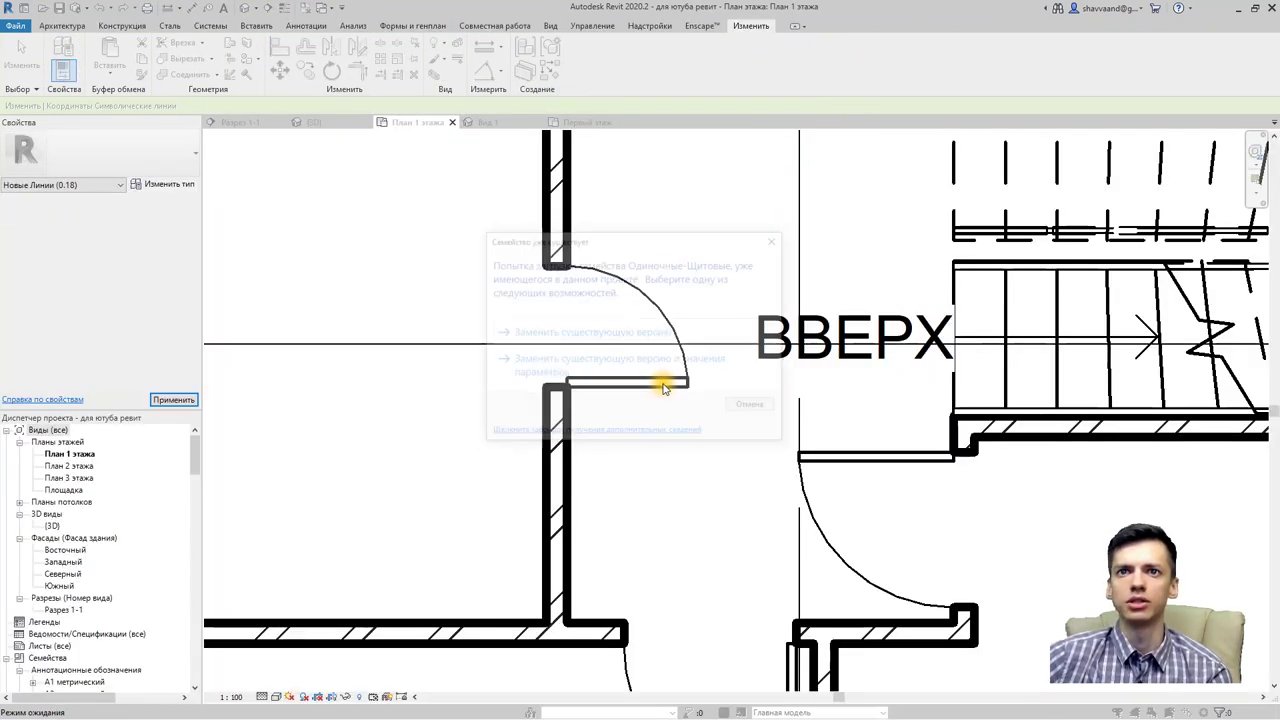
{"action": "left_click", "coordinate": [629, 364]}
{"action": "left_click", "coordinate": [634, 378]}
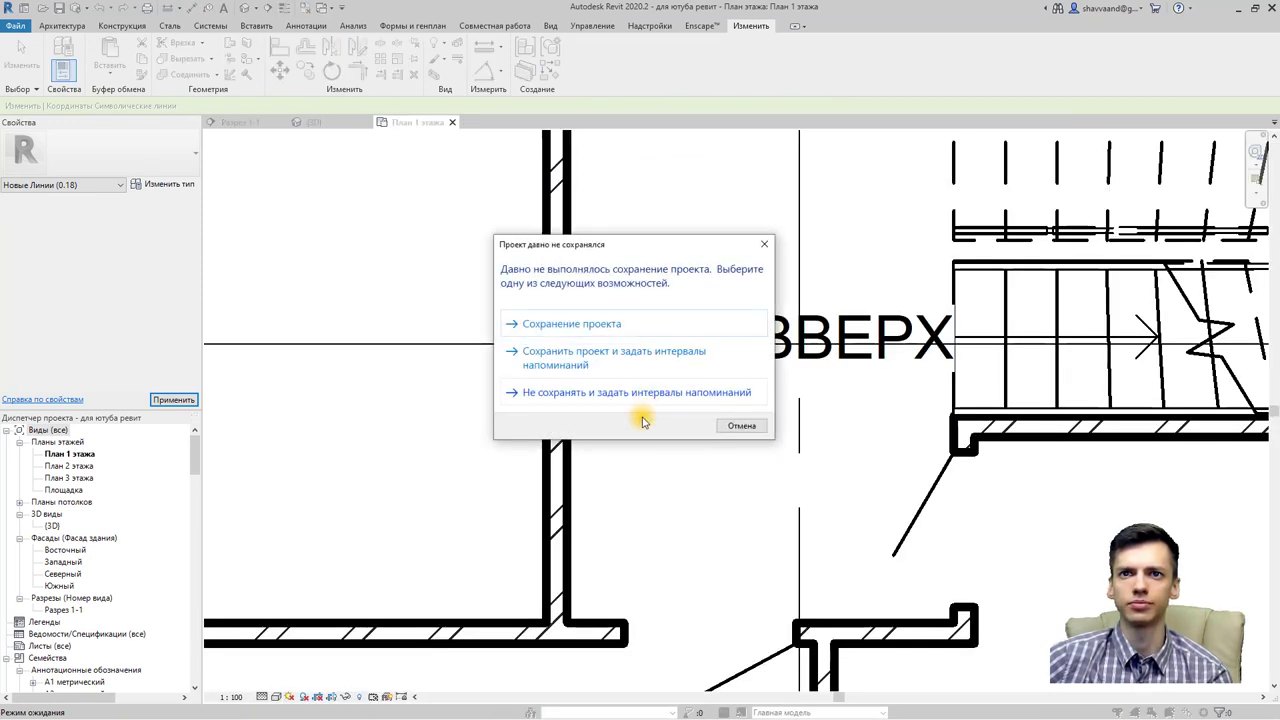
{"action": "left_click", "coordinate": [690, 324]}
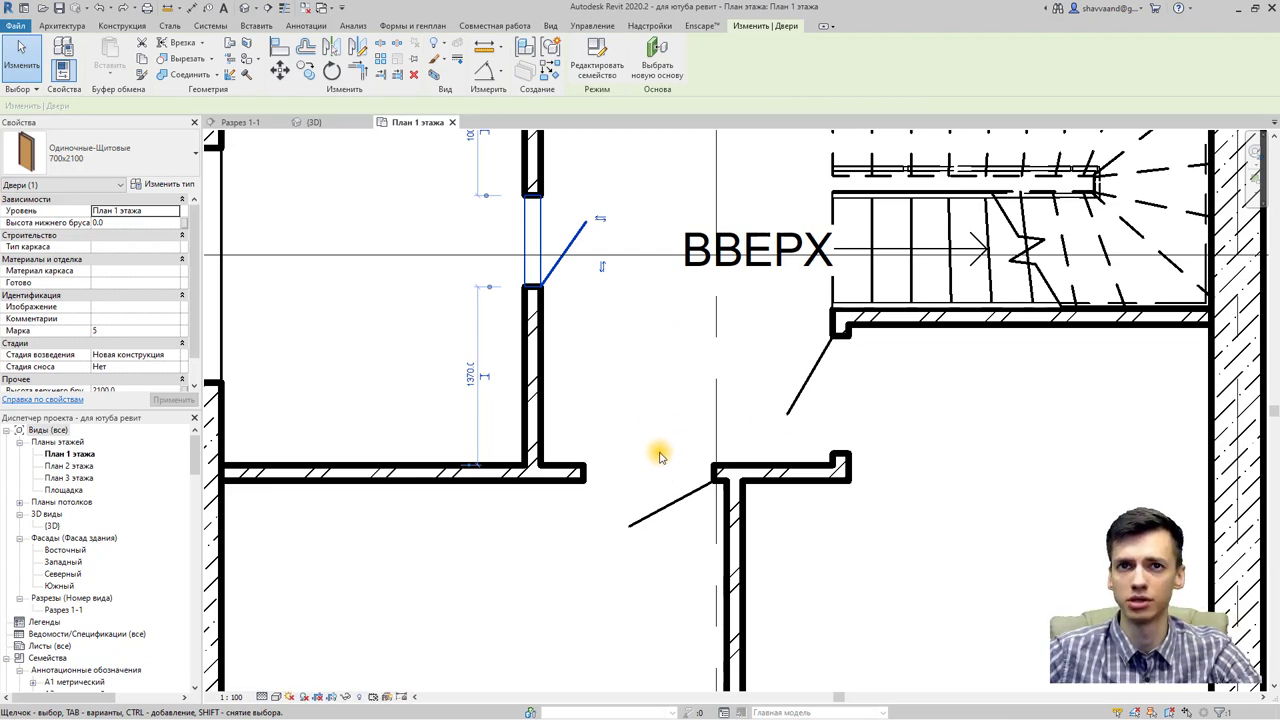
Step: Select the lower door, check its door type list, and reopen its family for editing
{"action": "left_click", "coordinate": [627, 392]}
{"action": "middle_click_drag", "start_coordinate": [628, 410], "coordinate": [635, 438]}
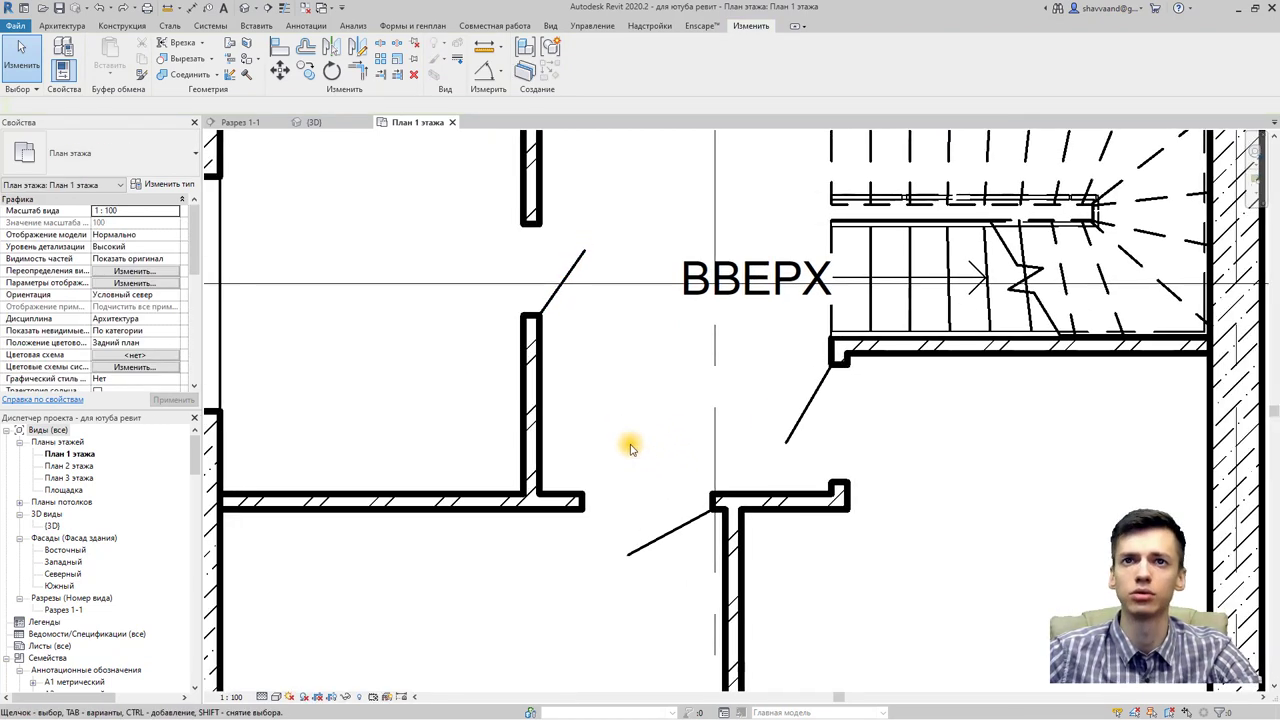
{"action": "left_click", "coordinate": [669, 537]}
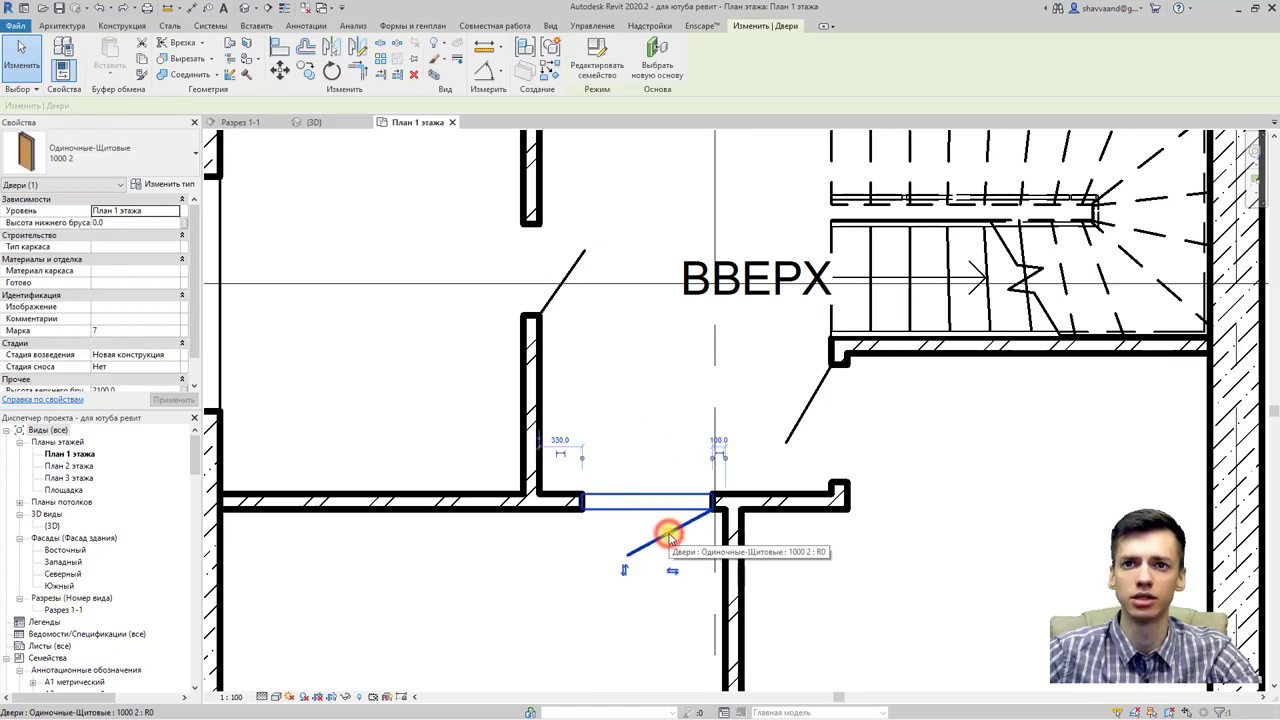
{"action": "middle_click_drag", "start_coordinate": [658, 490], "coordinate": [634, 447]}
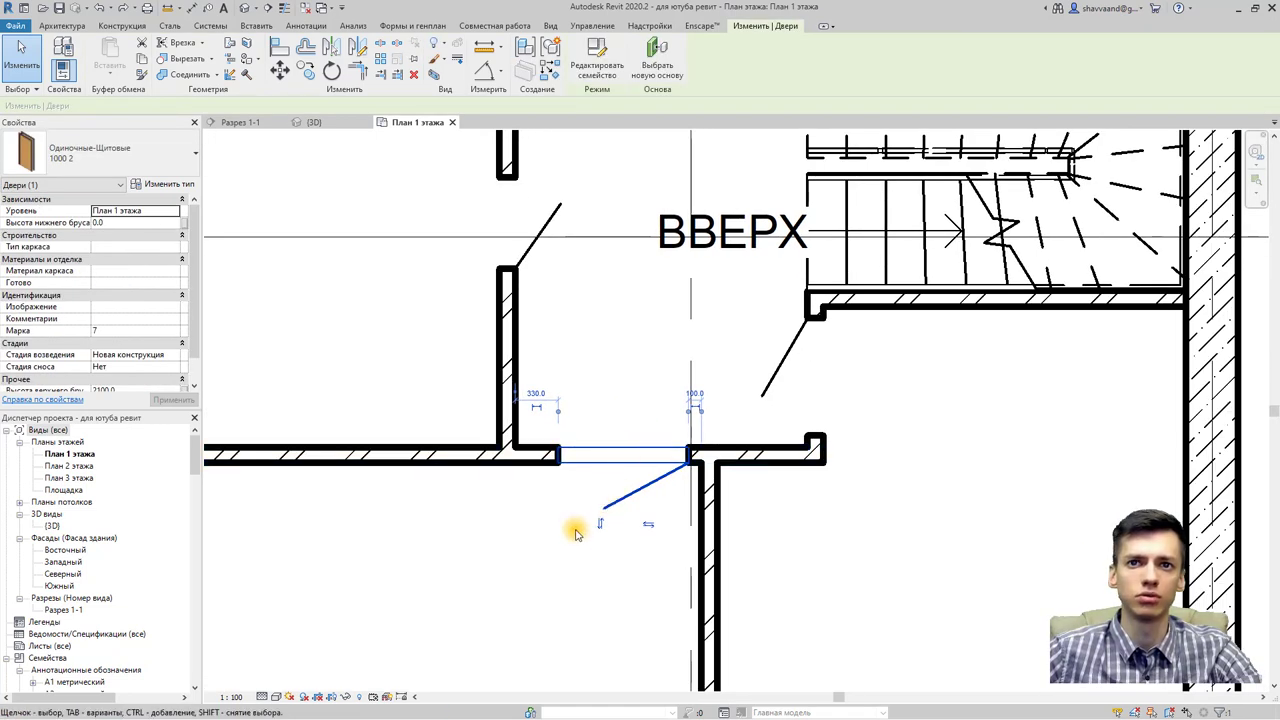
{"action": "scroll", "coordinate": [572, 525], "scroll_direction": "up", "scroll_amount": 1}
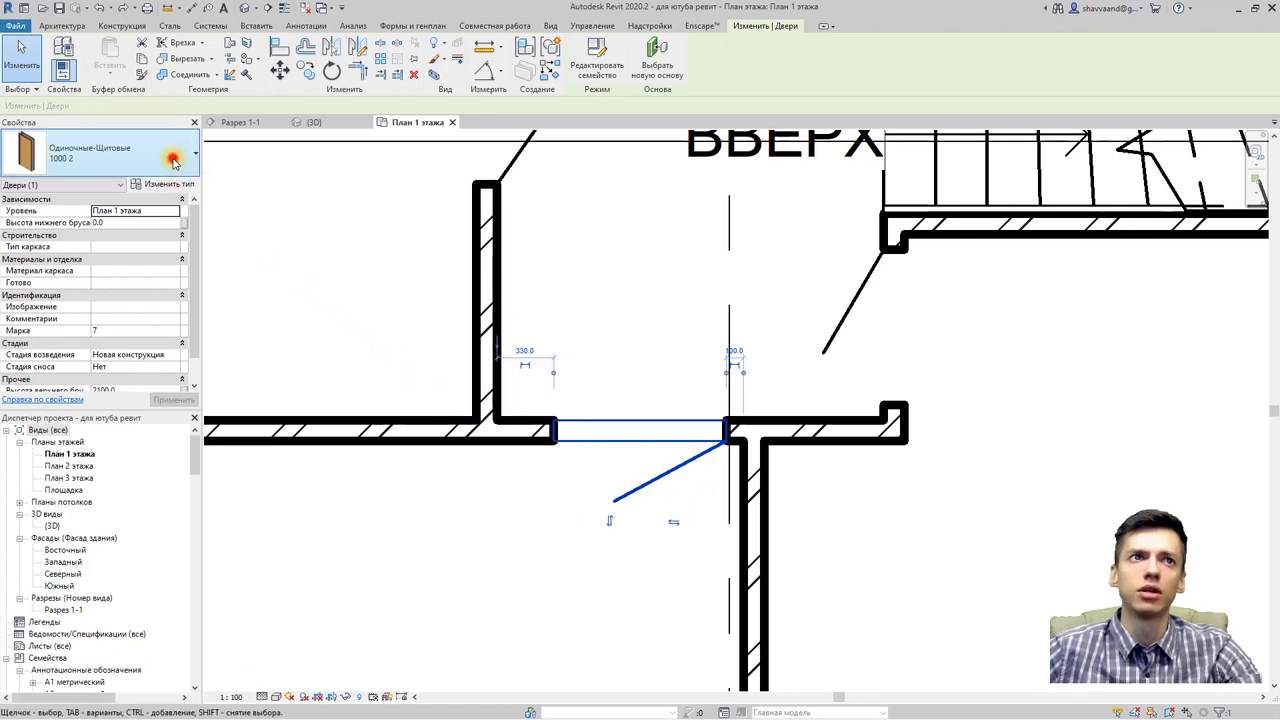
{"action": "left_click", "coordinate": [177, 150]}
{"action": "scroll", "coordinate": [190, 314], "scroll_direction": "down", "scroll_amount": 2}
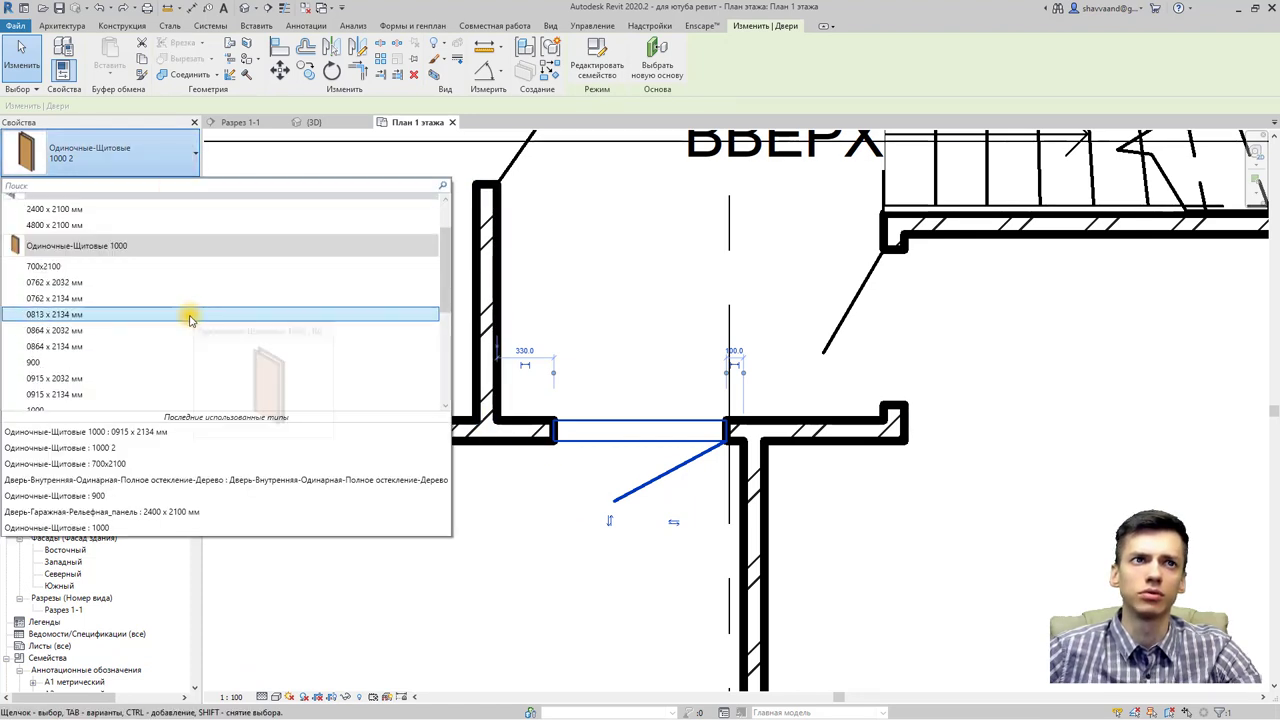
{"action": "scroll", "coordinate": [185, 322], "scroll_direction": "up", "scroll_amount": 1}
{"action": "scroll", "coordinate": [183, 329], "scroll_direction": "down", "scroll_amount": 2}
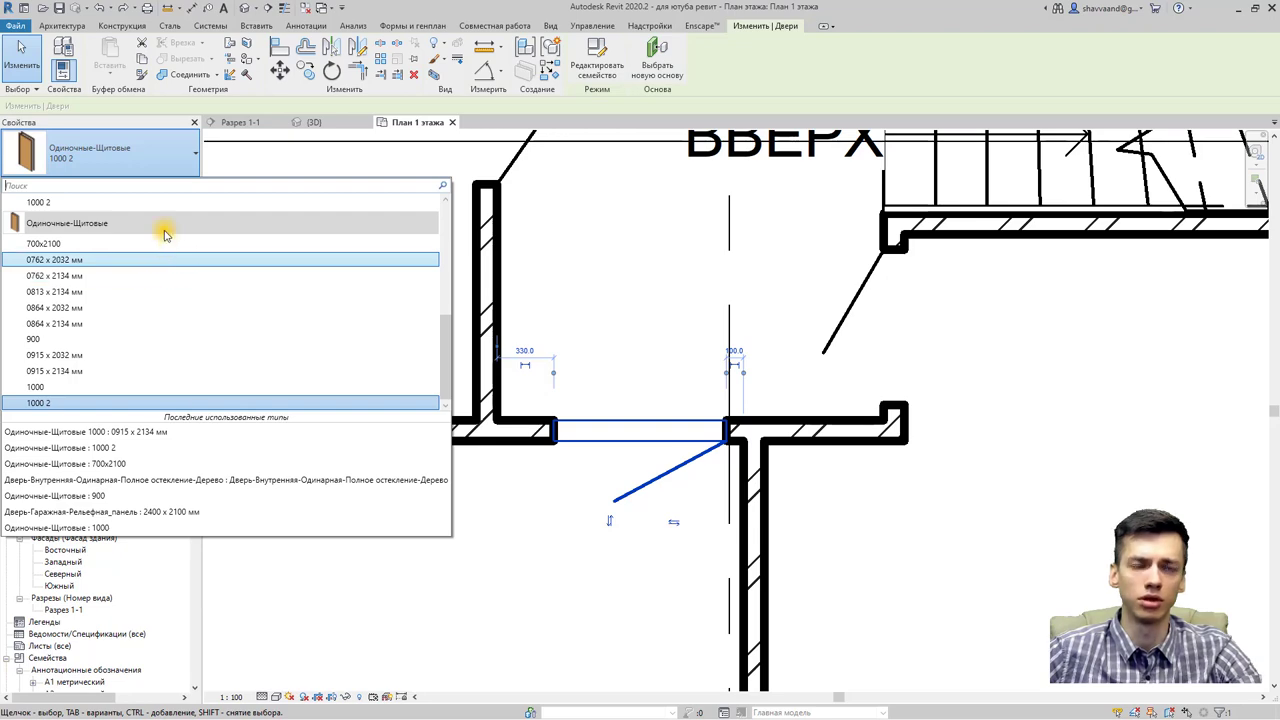
{"action": "left_click", "coordinate": [165, 150]}
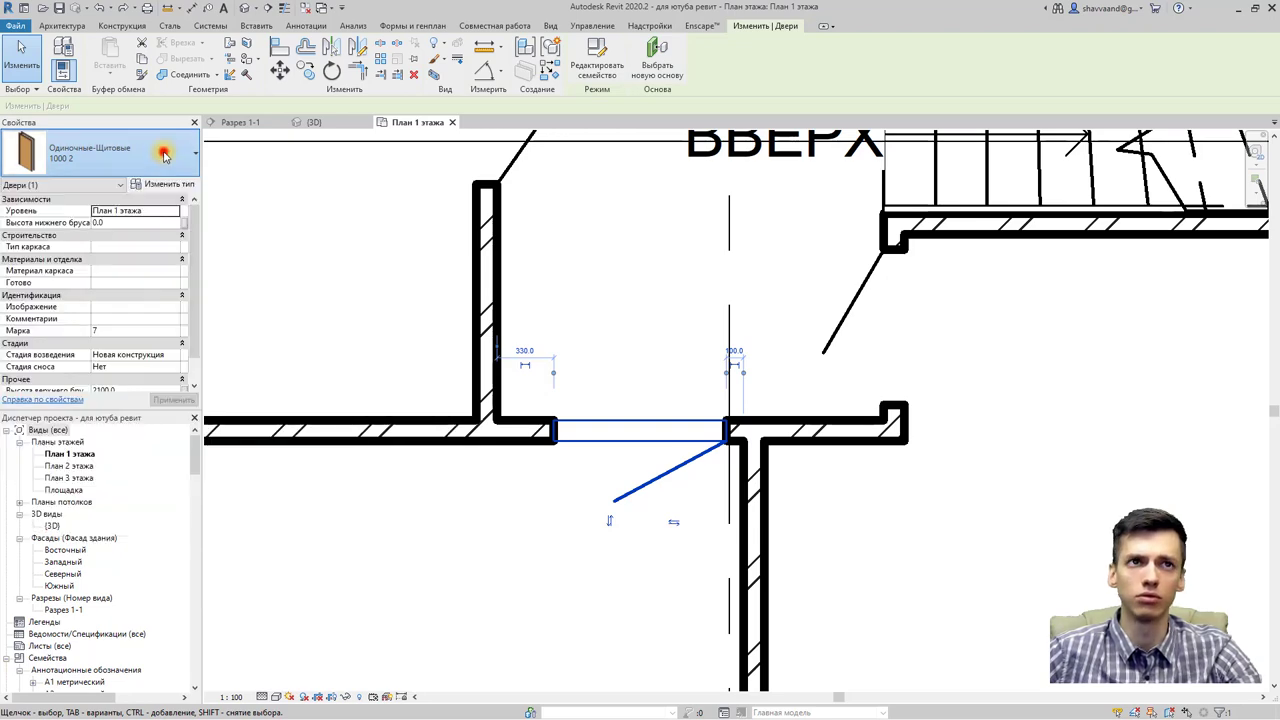
{"action": "left_click", "coordinate": [592, 60]}
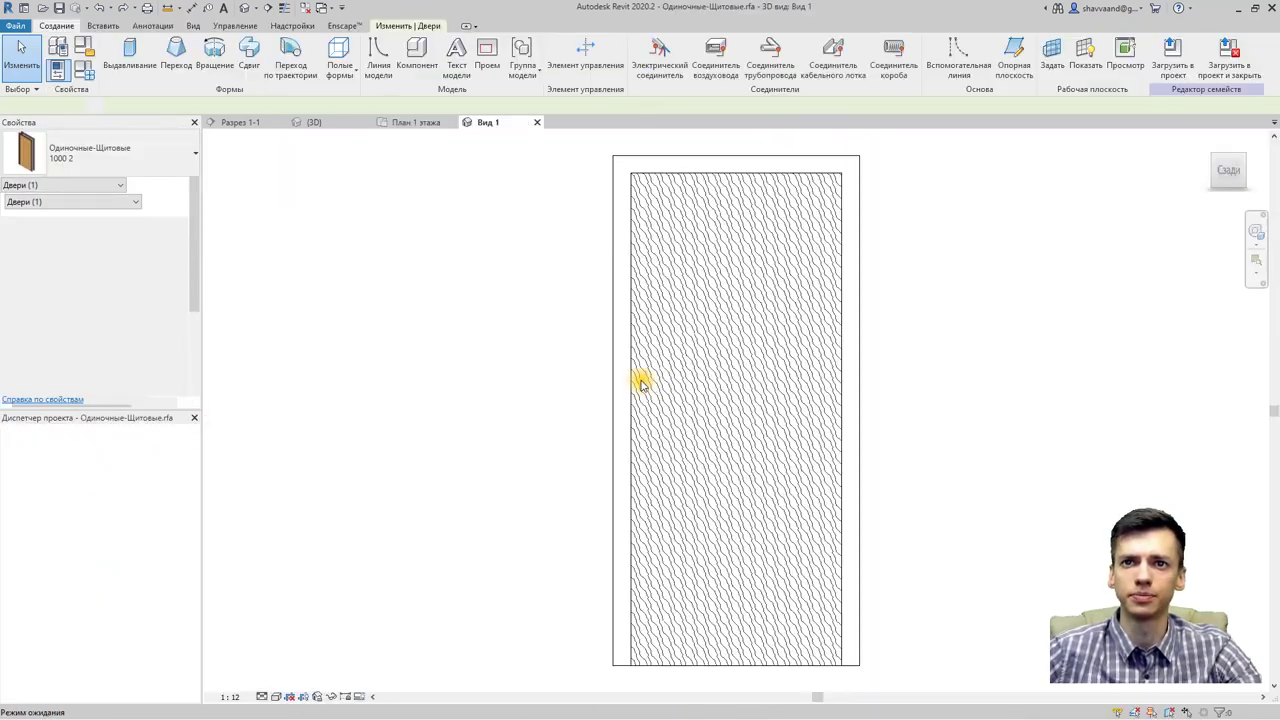
Step: In the Первый этаж plan, change the swing line's length from 700 to 1000
{"action": "left_click", "coordinate": [86, 452]}
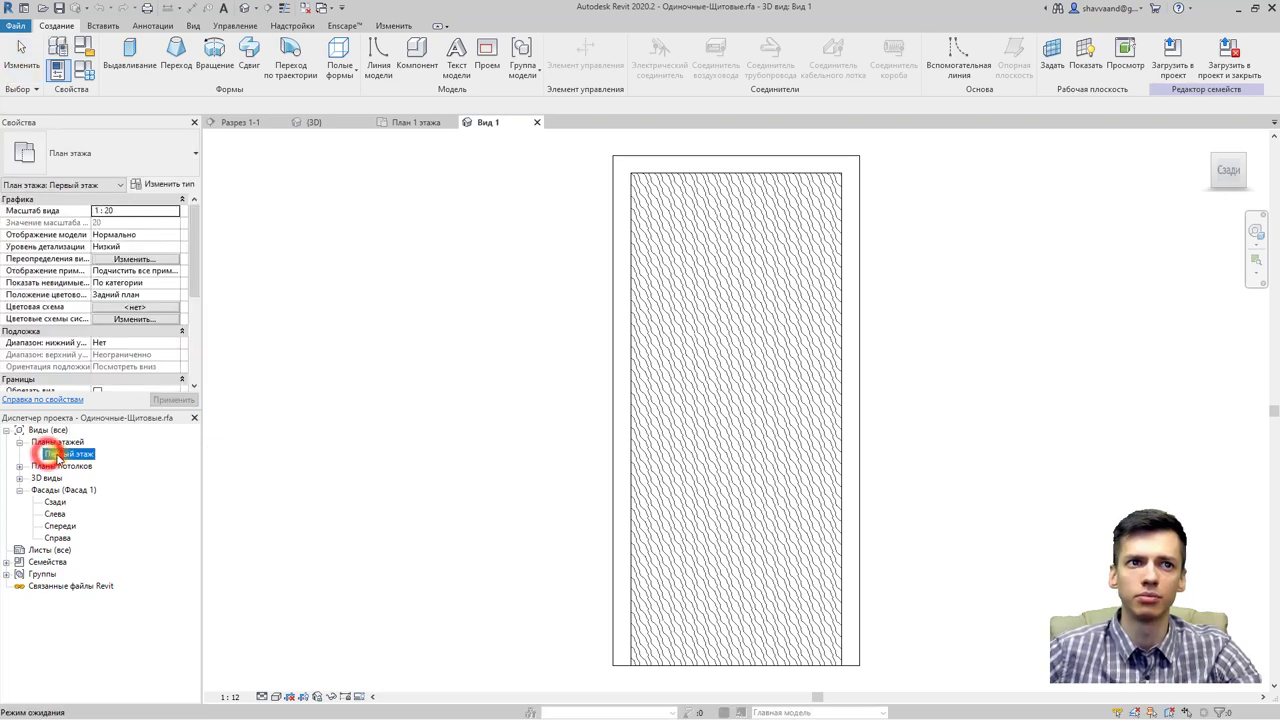
{"action": "double_click", "coordinate": [67, 455]}
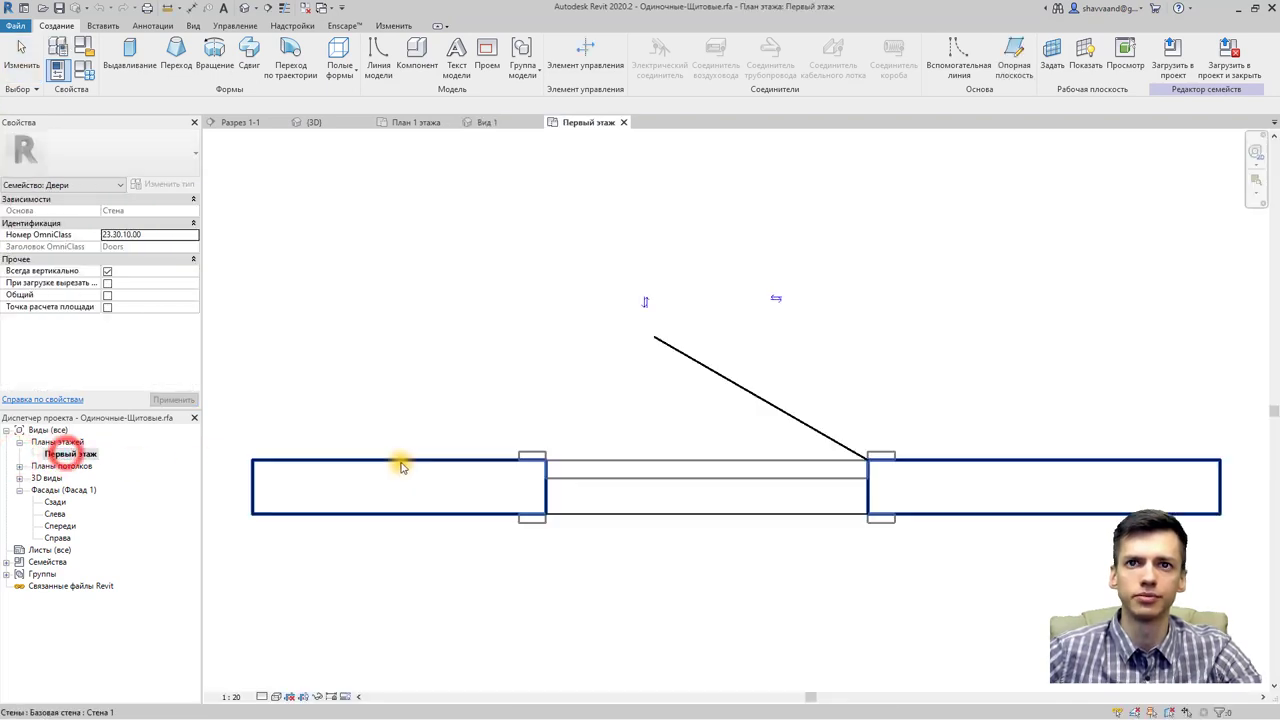
{"action": "left_click", "coordinate": [740, 392]}
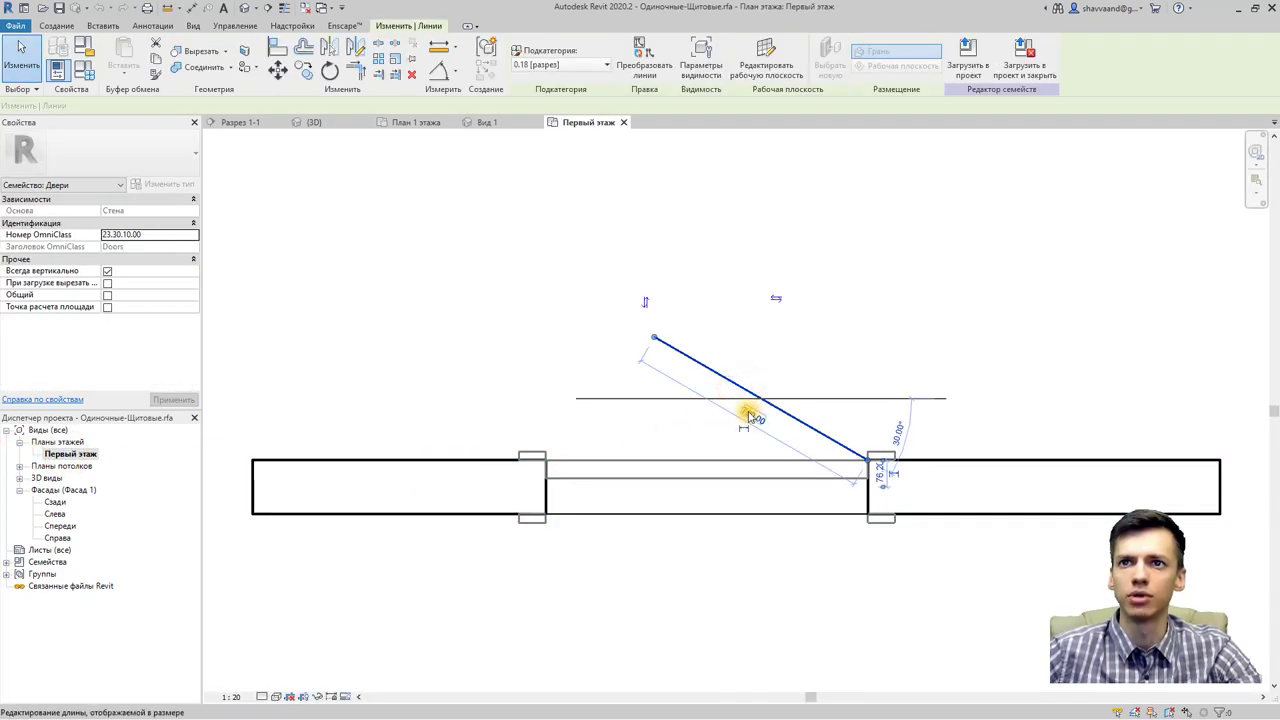
{"action": "left_click", "coordinate": [750, 415]}
{"action": "type", "text": "1000"}
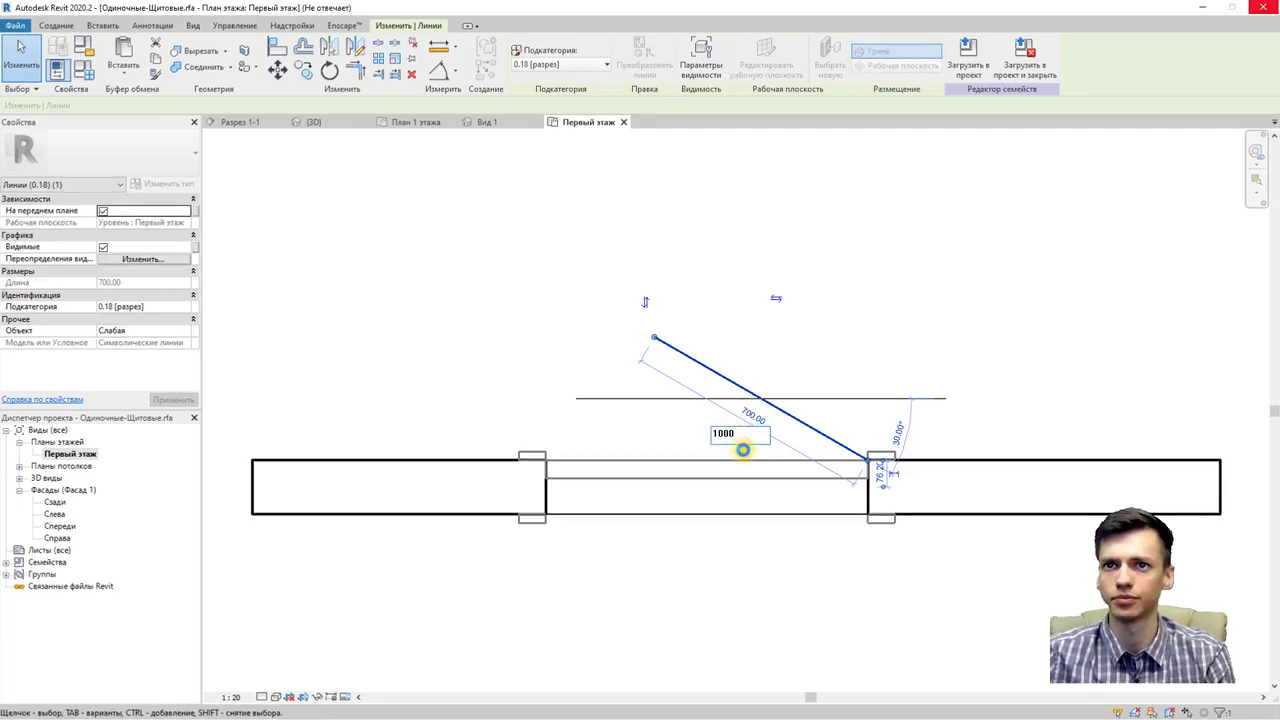
{"action": "key", "text": "Return"}
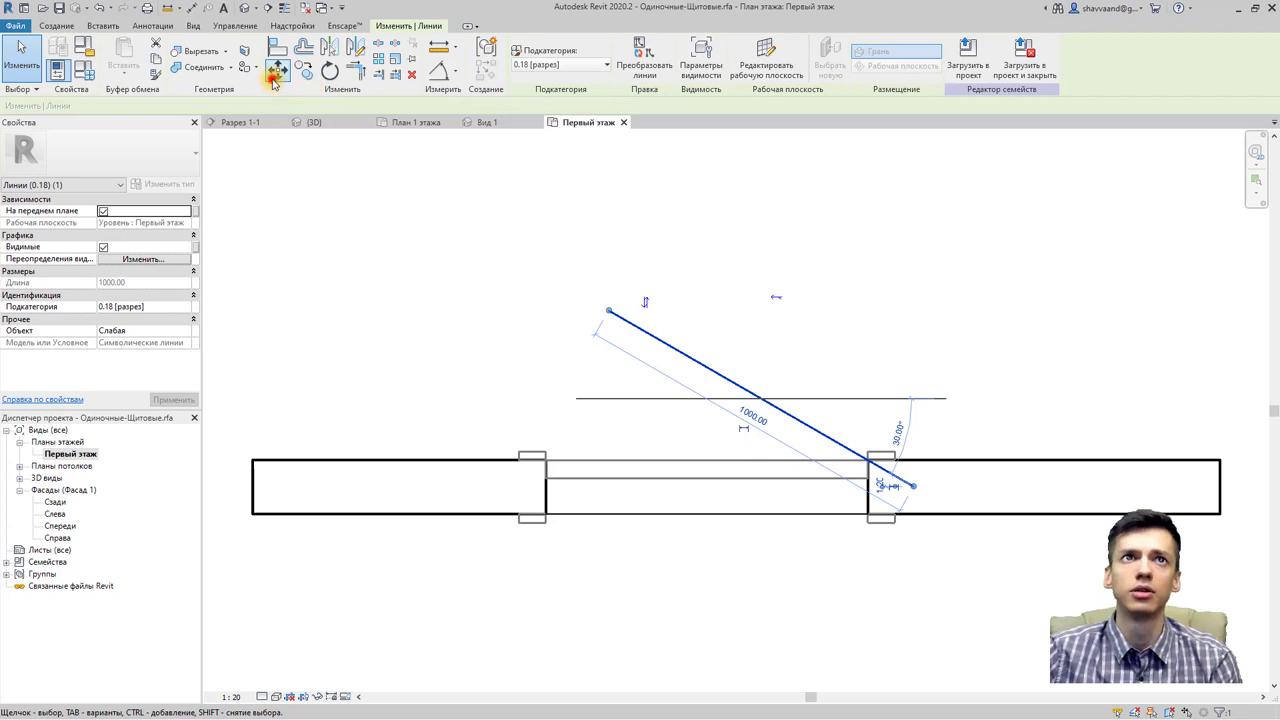
Step: Move the lengthened swing line so its end sits back at the wall corner
{"action": "left_click", "coordinate": [277, 72]}
{"action": "left_click", "coordinate": [912, 487]}
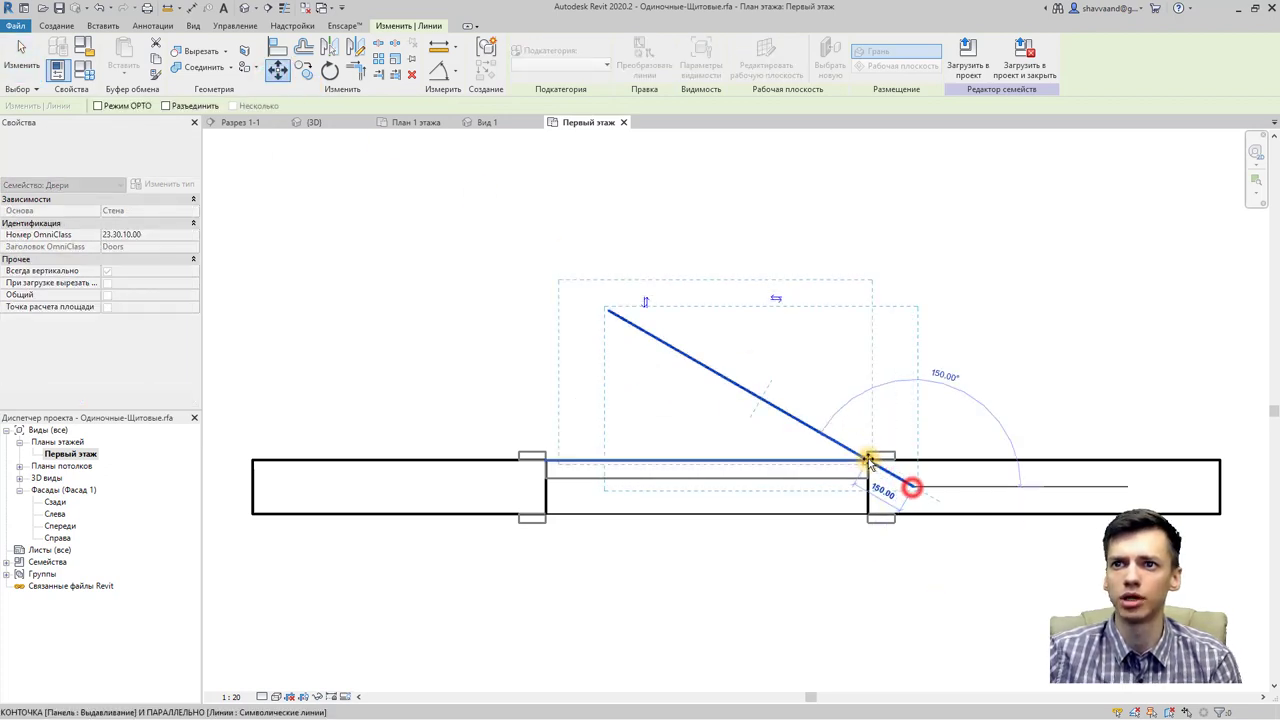
{"action": "left_click", "coordinate": [868, 460]}
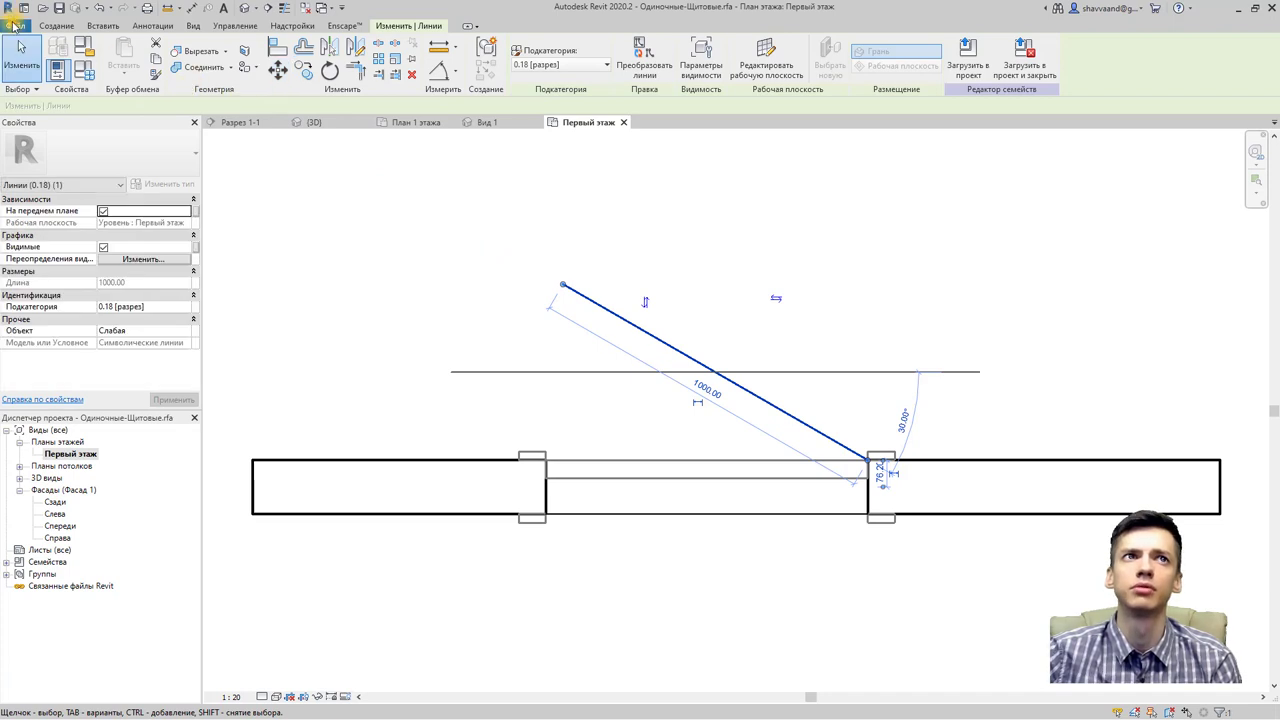
{"action": "left_click", "coordinate": [15, 24]}
Step: Save the family as Одиночные-Щитовые 1000.rfa over the old file and load it, replacing the existing version
{"action": "left_click", "coordinate": [992, 133]}
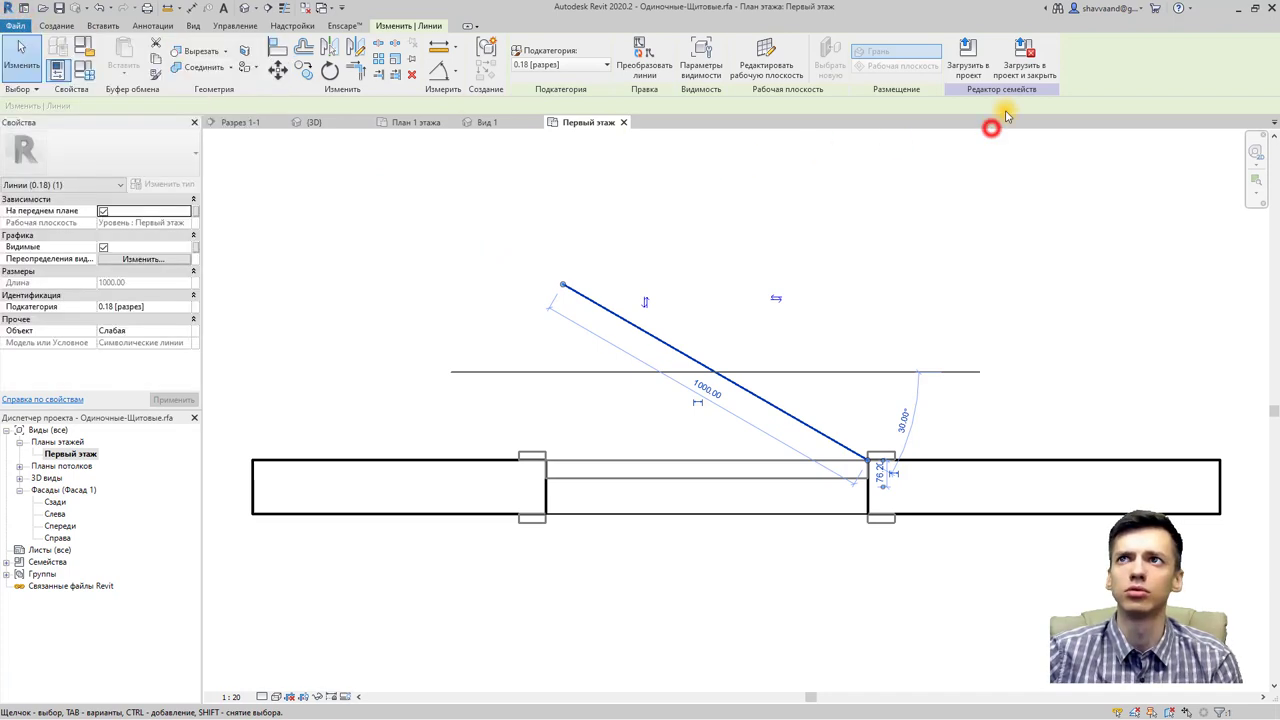
{"action": "left_click", "coordinate": [1020, 76]}
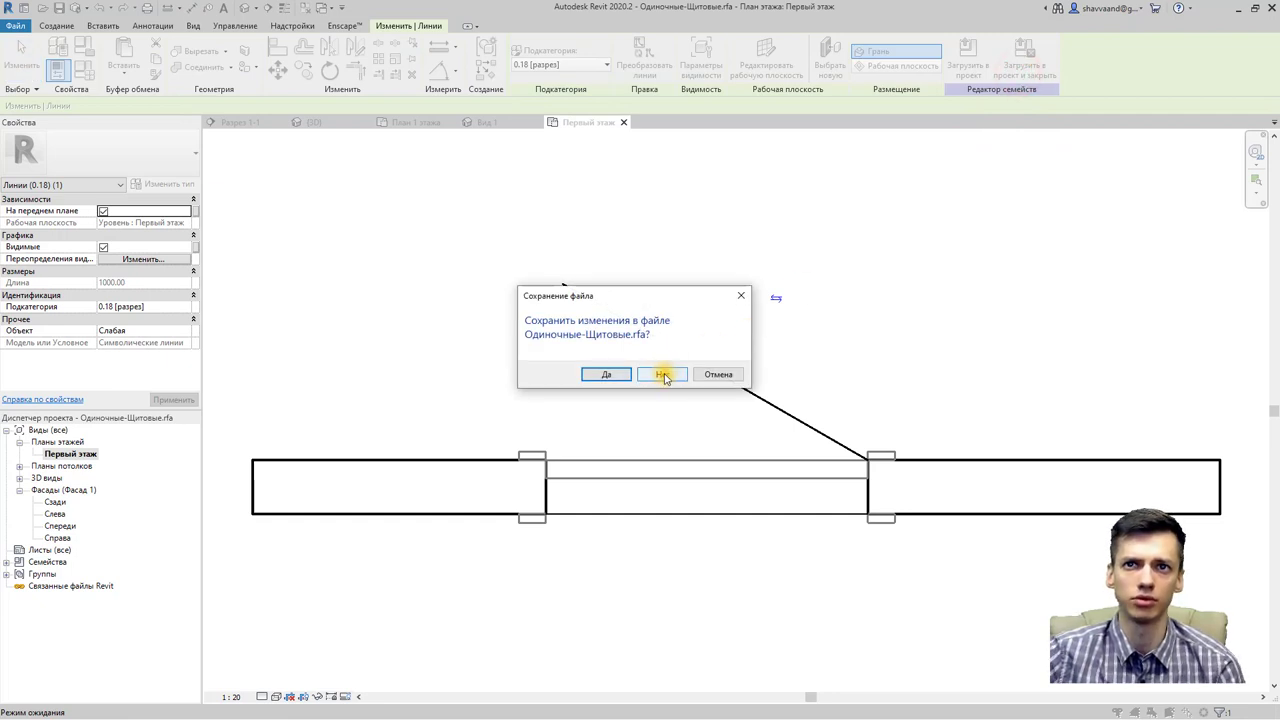
{"action": "left_click", "coordinate": [610, 375]}
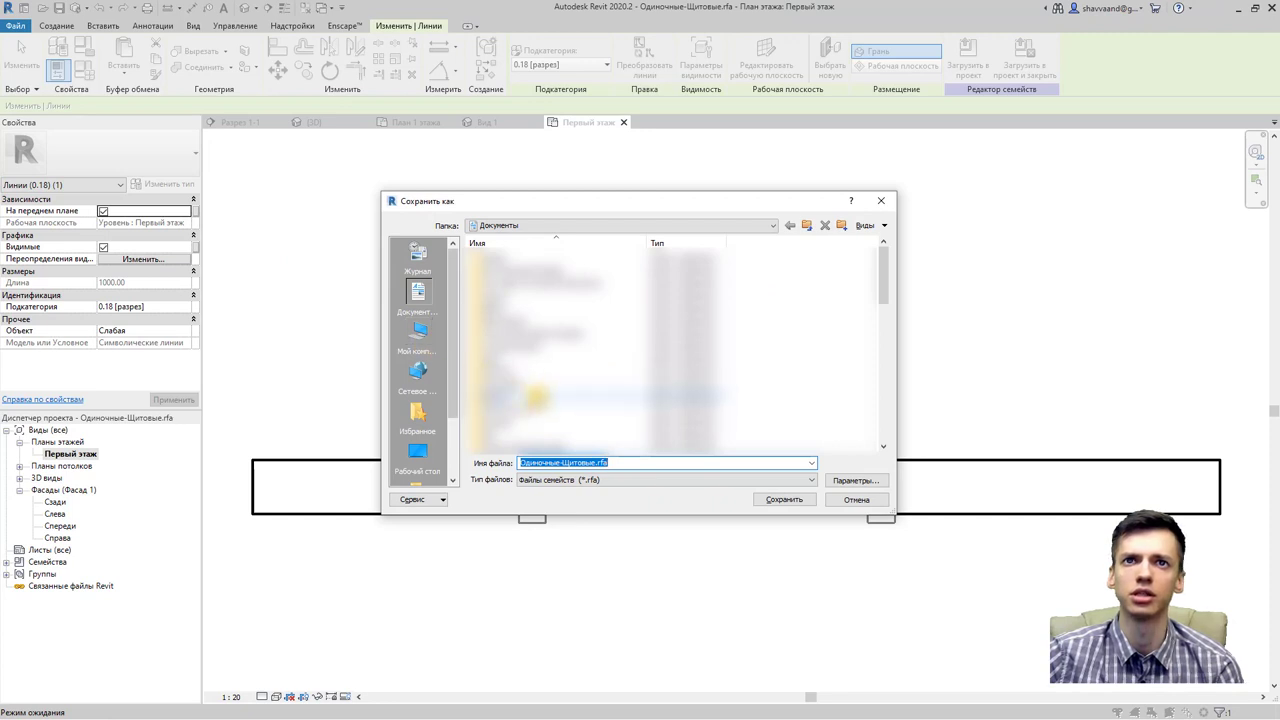
{"action": "left_click", "coordinate": [634, 467]}
{"action": "type", "text": "1000"}
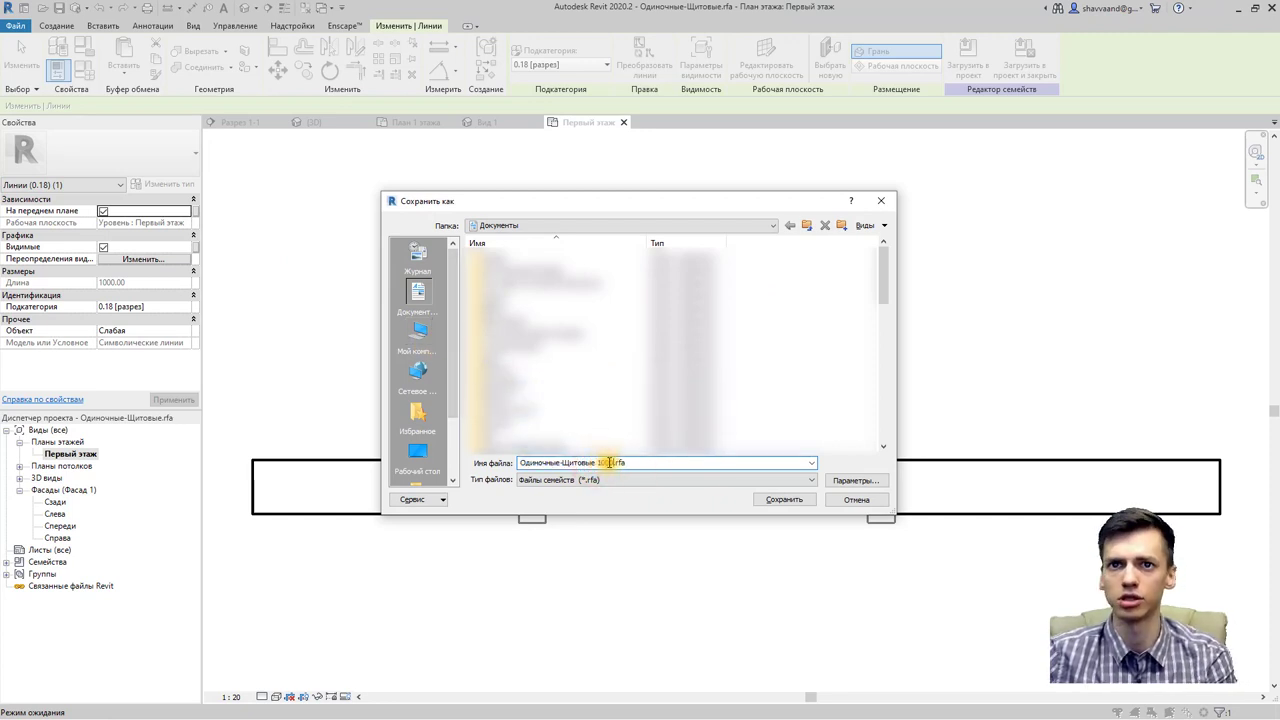
{"action": "left_click", "coordinate": [778, 508]}
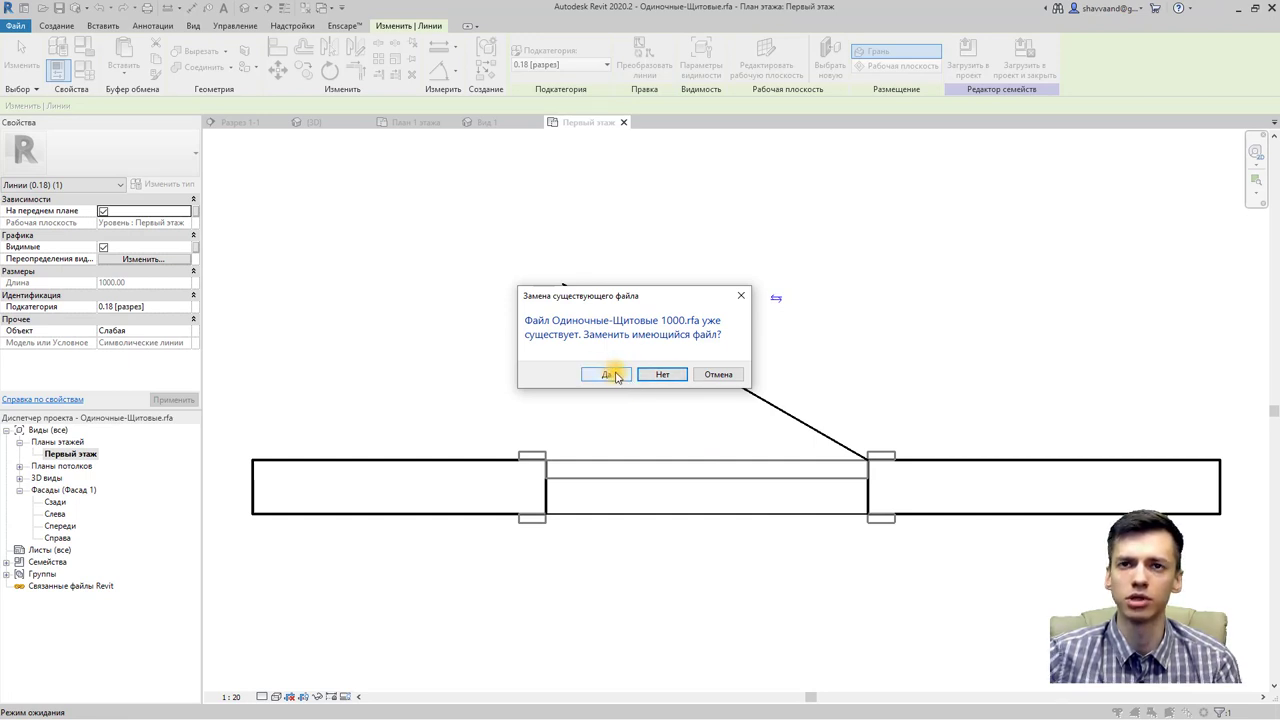
{"action": "left_click", "coordinate": [607, 374]}
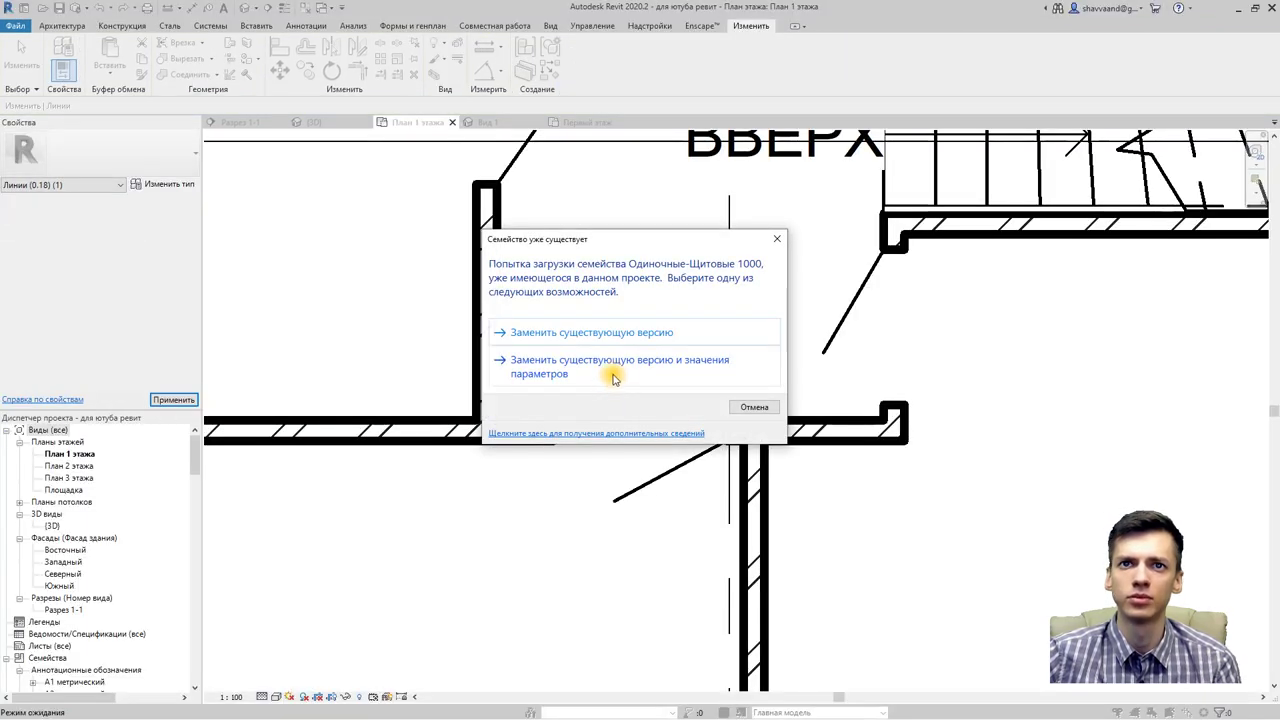
{"action": "left_click", "coordinate": [612, 372]}
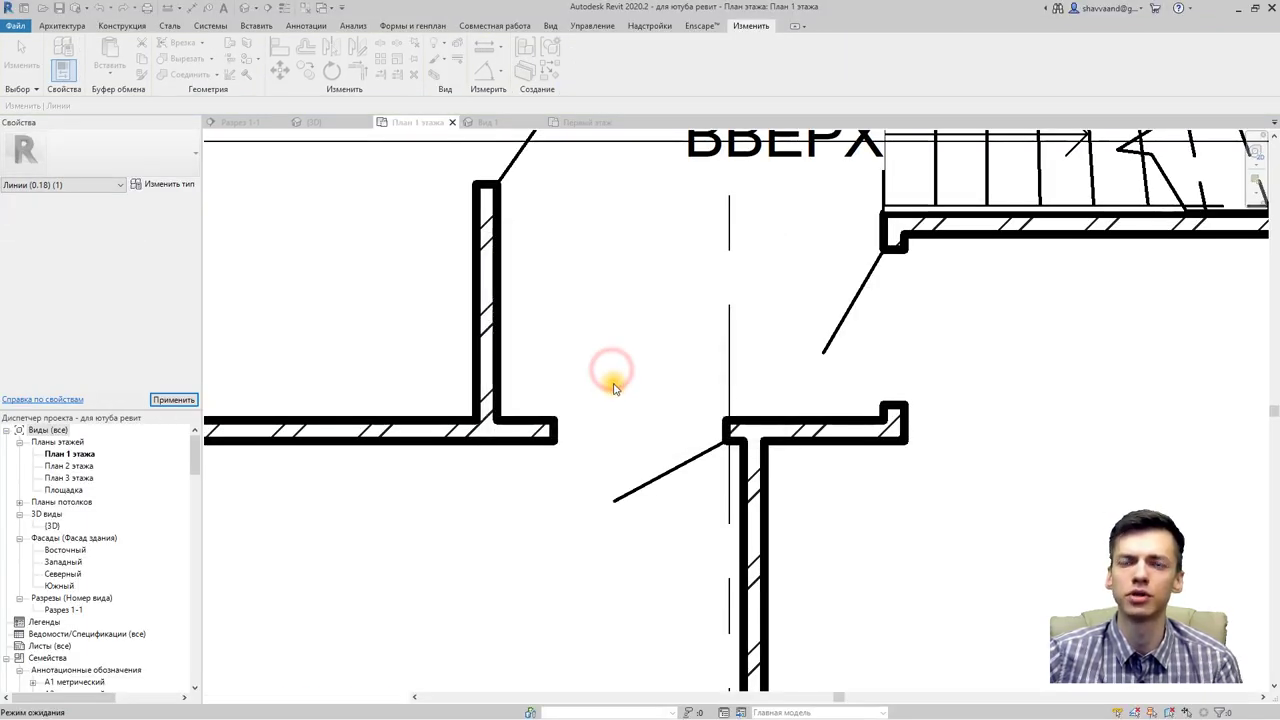
Step: Switch the door below the stairs to the 1000 type of Одиночные-Щитовые 1000
{"action": "scroll", "coordinate": [623, 443], "scroll_direction": "down", "scroll_amount": 2}
{"action": "left_click", "coordinate": [640, 462]}
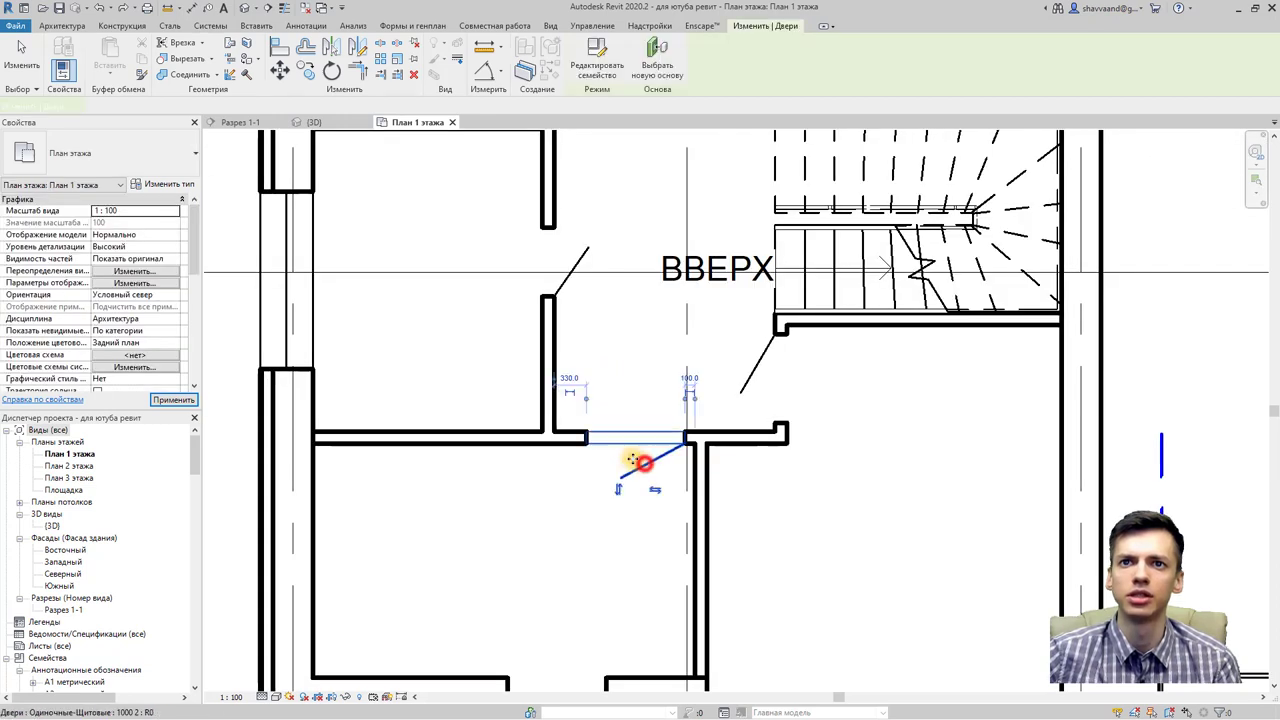
{"action": "left_click", "coordinate": [170, 157]}
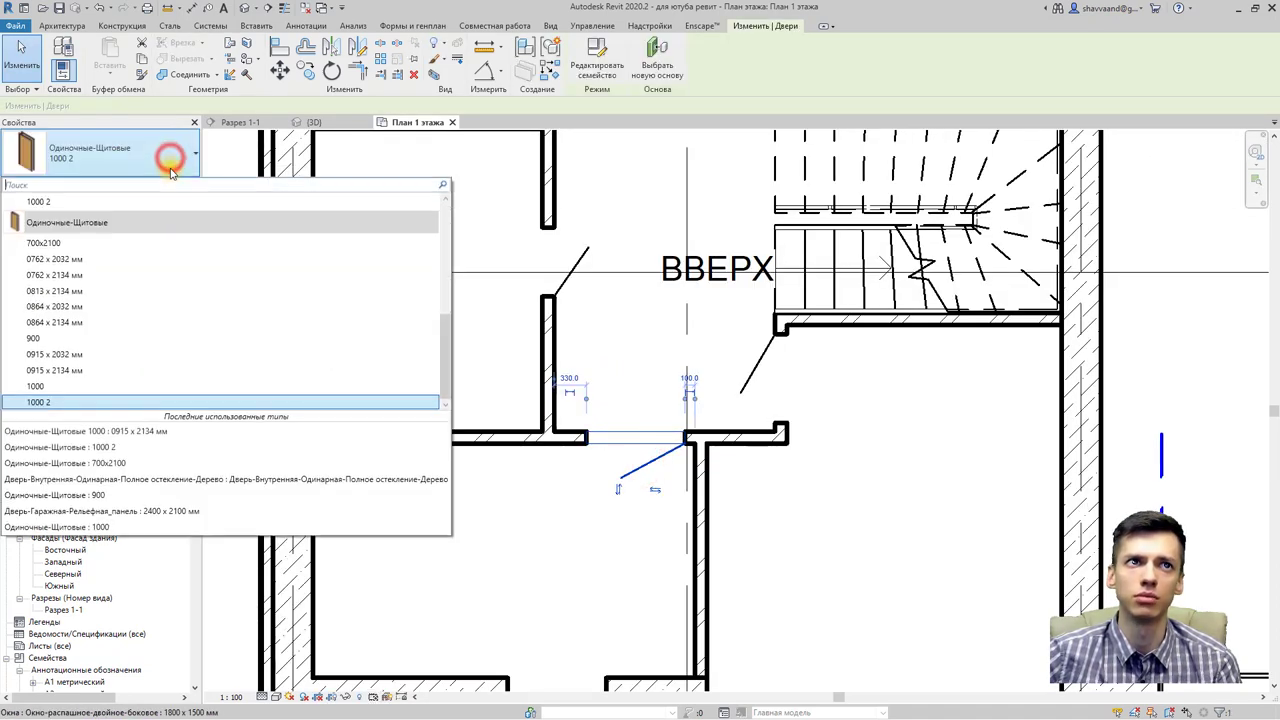
{"action": "scroll", "coordinate": [157, 309], "scroll_direction": "up", "scroll_amount": 2}
{"action": "scroll", "coordinate": [149, 323], "scroll_direction": "up", "scroll_amount": 2}
{"action": "scroll", "coordinate": [114, 323], "scroll_direction": "up", "scroll_amount": 2}
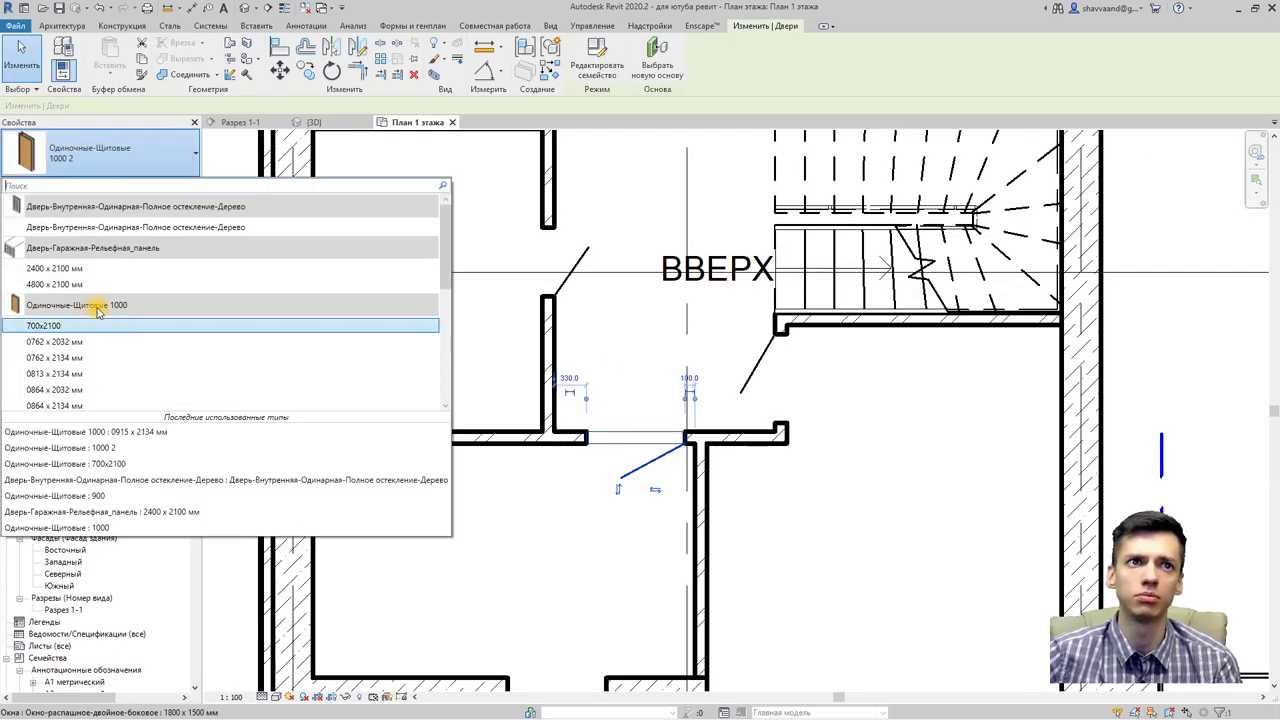
{"action": "scroll", "coordinate": [104, 320], "scroll_direction": "down", "scroll_amount": 2}
{"action": "scroll", "coordinate": [108, 328], "scroll_direction": "down", "scroll_amount": 2}
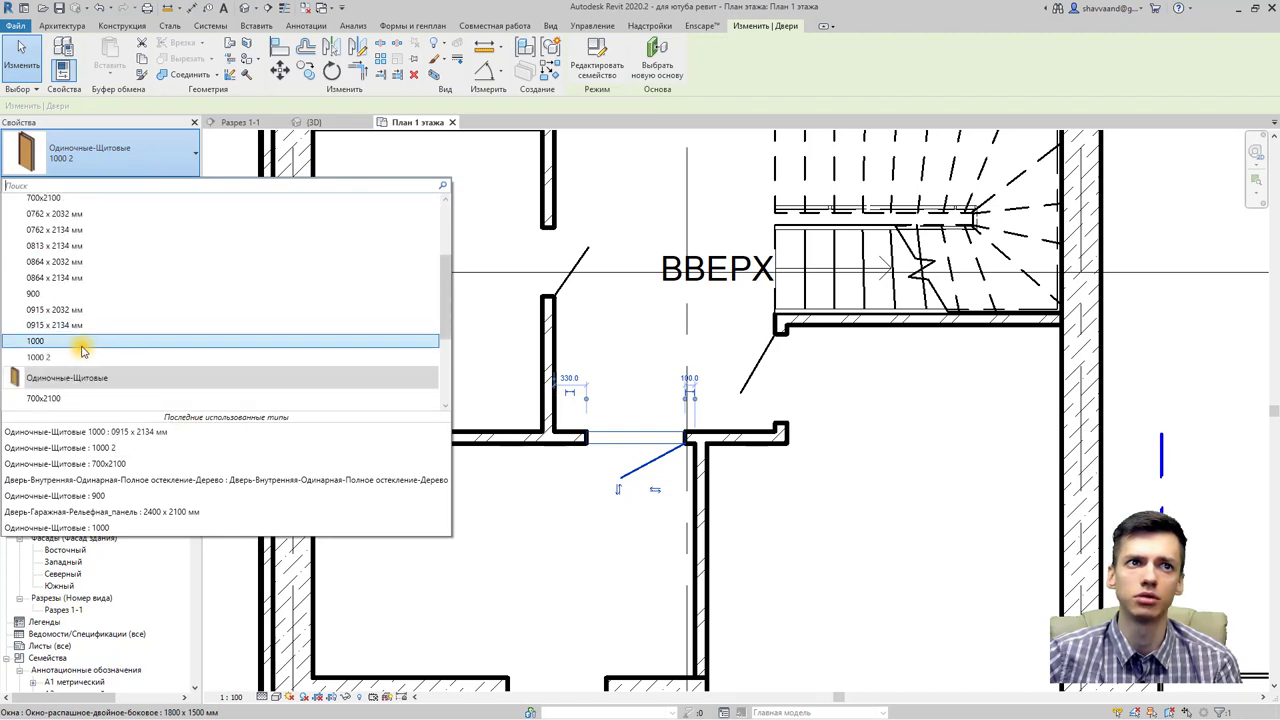
{"action": "left_click", "coordinate": [83, 344]}
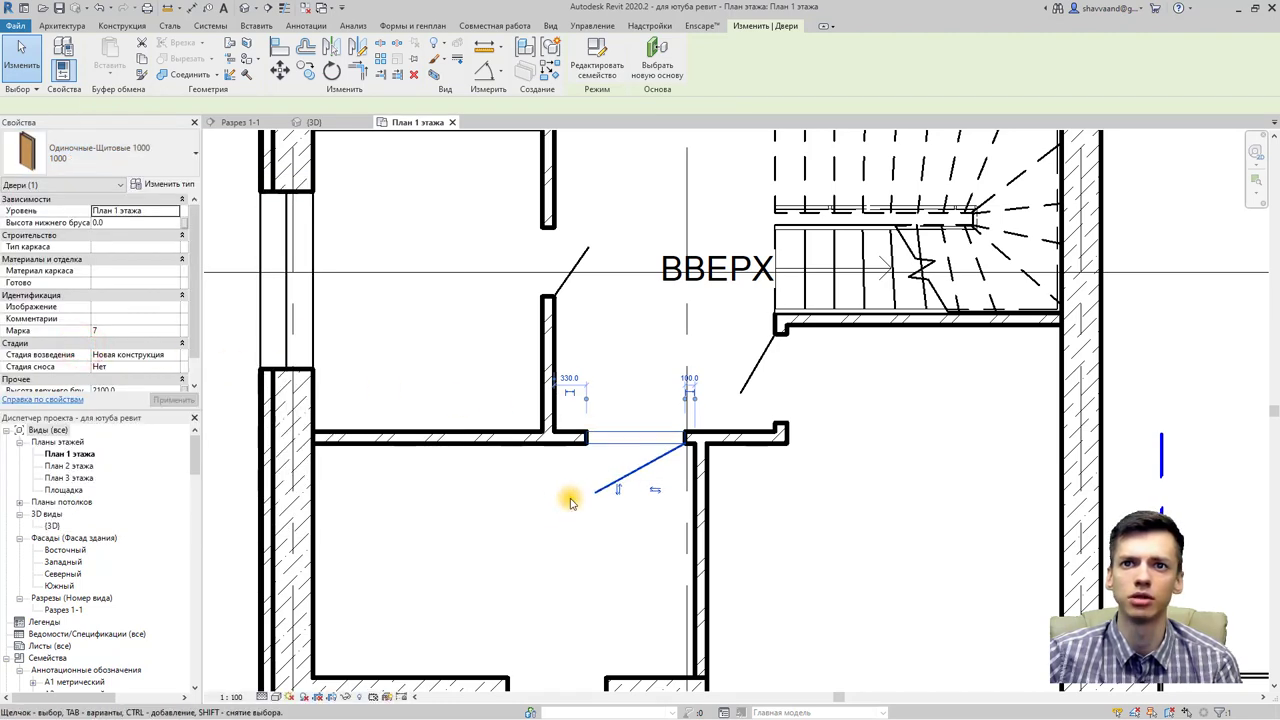
{"action": "scroll", "coordinate": [571, 414], "scroll_direction": "up", "scroll_amount": 1}
{"action": "left_click", "coordinate": [536, 500]}
{"action": "scroll", "coordinate": [605, 485], "scroll_direction": "down", "scroll_amount": 1}
{"action": "scroll", "coordinate": [597, 437], "scroll_direction": "down", "scroll_amount": 1}
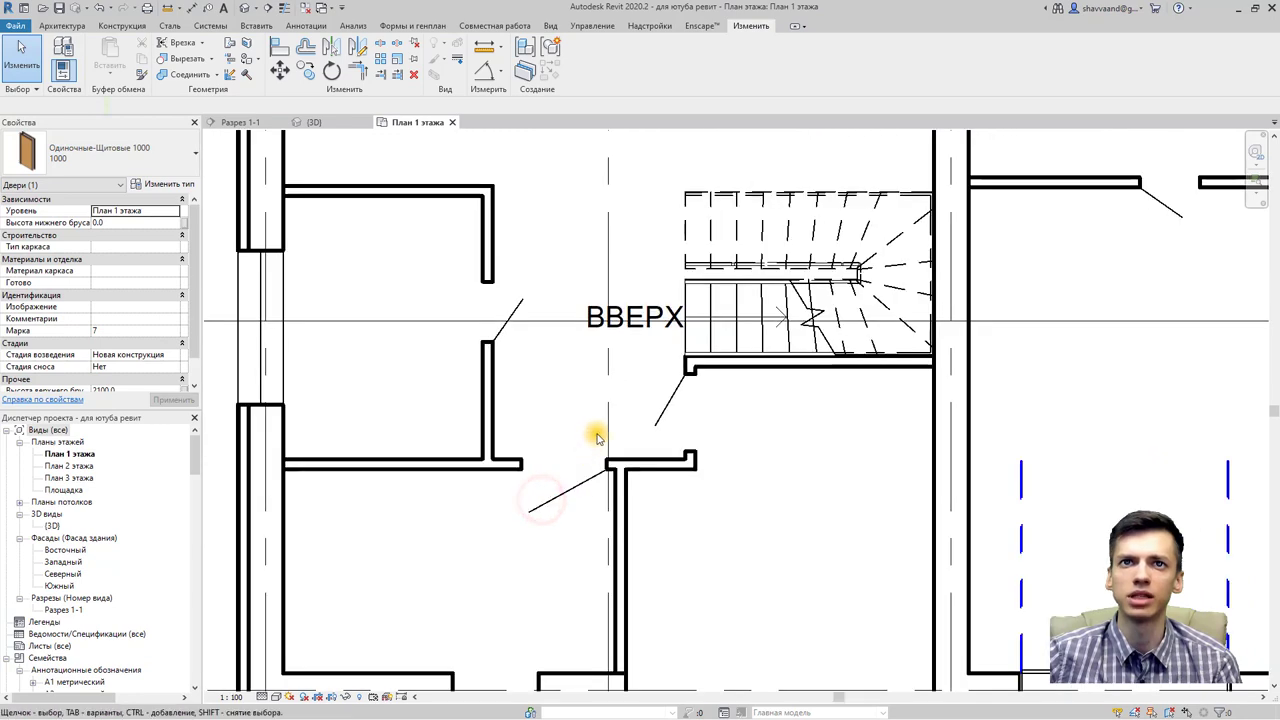
{"action": "scroll", "coordinate": [597, 437], "scroll_direction": "down", "scroll_amount": 1}
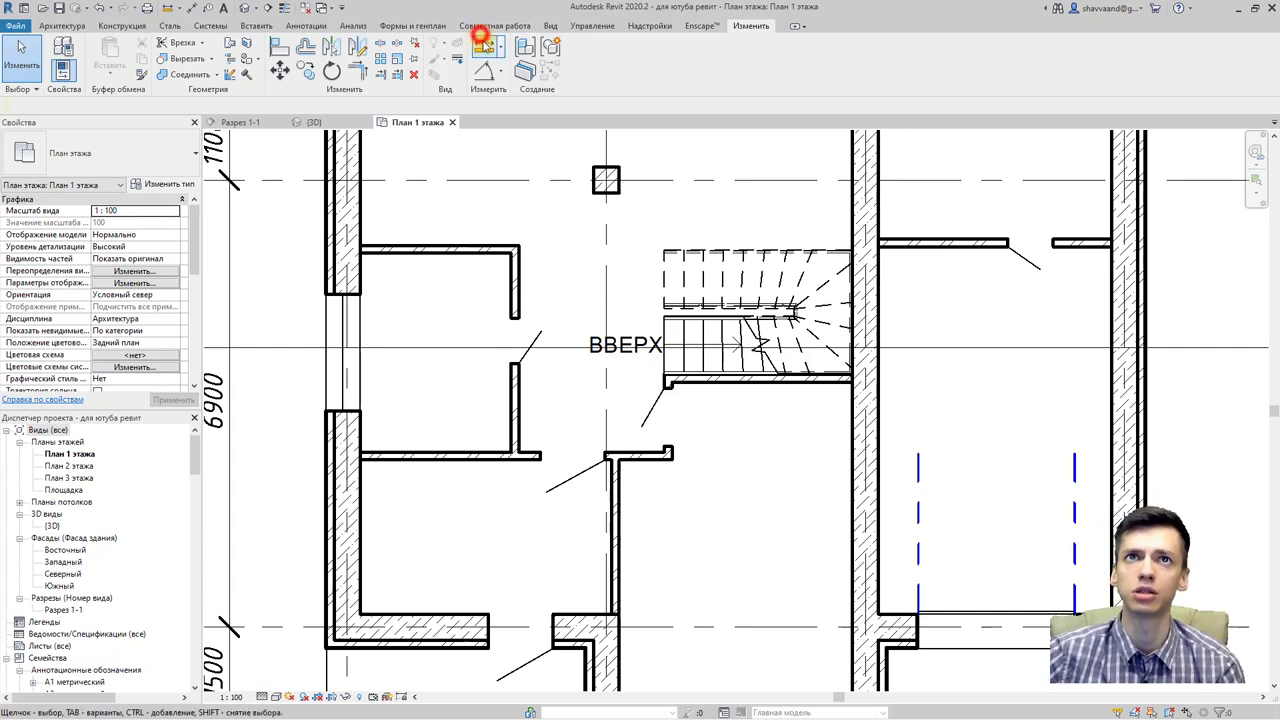
Step: Measure distances near the door, then select the door beside the stairs and edit its family
{"action": "left_click", "coordinate": [481, 40]}
{"action": "scroll", "coordinate": [680, 455], "scroll_direction": "up", "scroll_amount": 2}
{"action": "scroll", "coordinate": [684, 462], "scroll_direction": "up", "scroll_amount": 1}
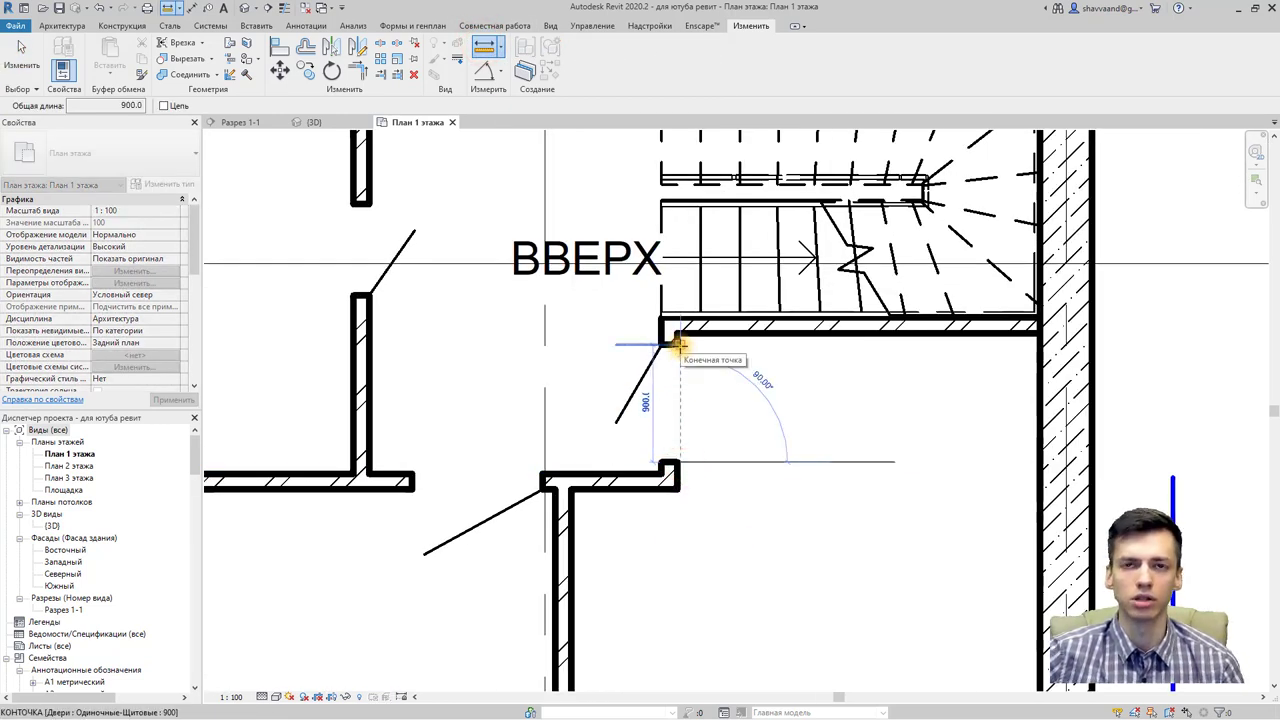
{"action": "key", "text": "Escape"}
{"action": "key", "text": "Escape"}
{"action": "left_click", "coordinate": [645, 367]}
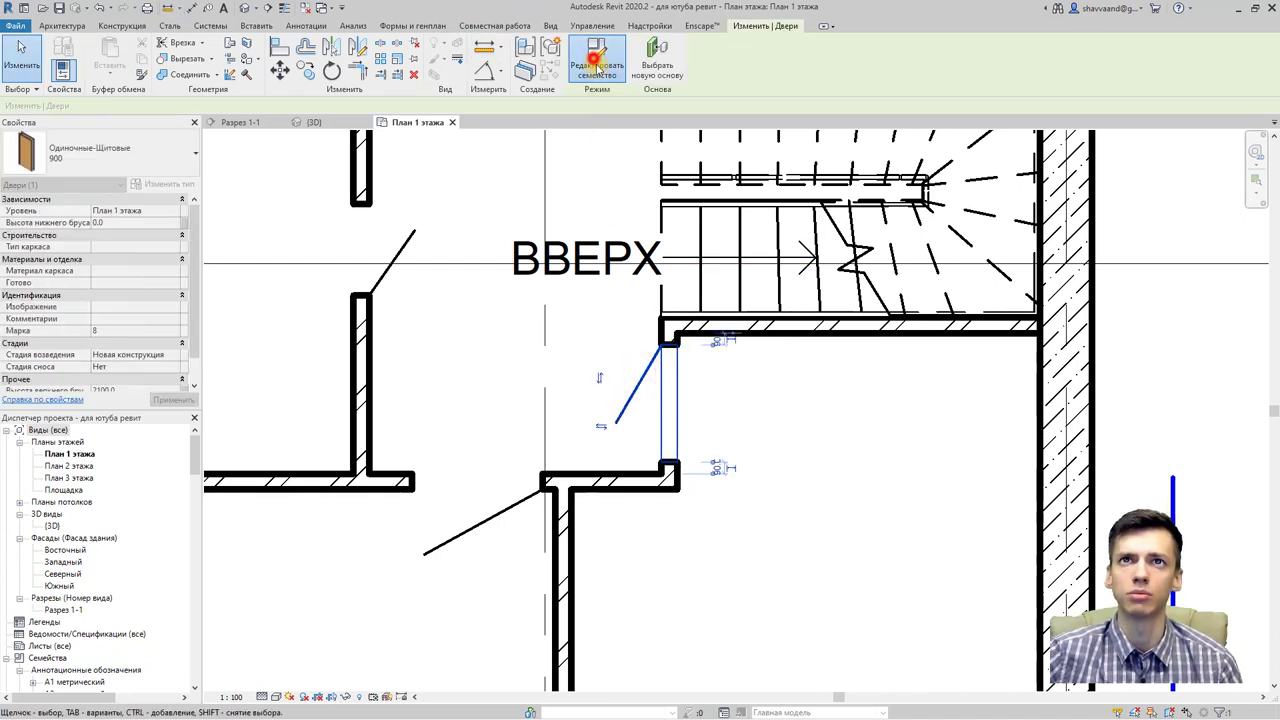
{"action": "left_click", "coordinate": [594, 62]}
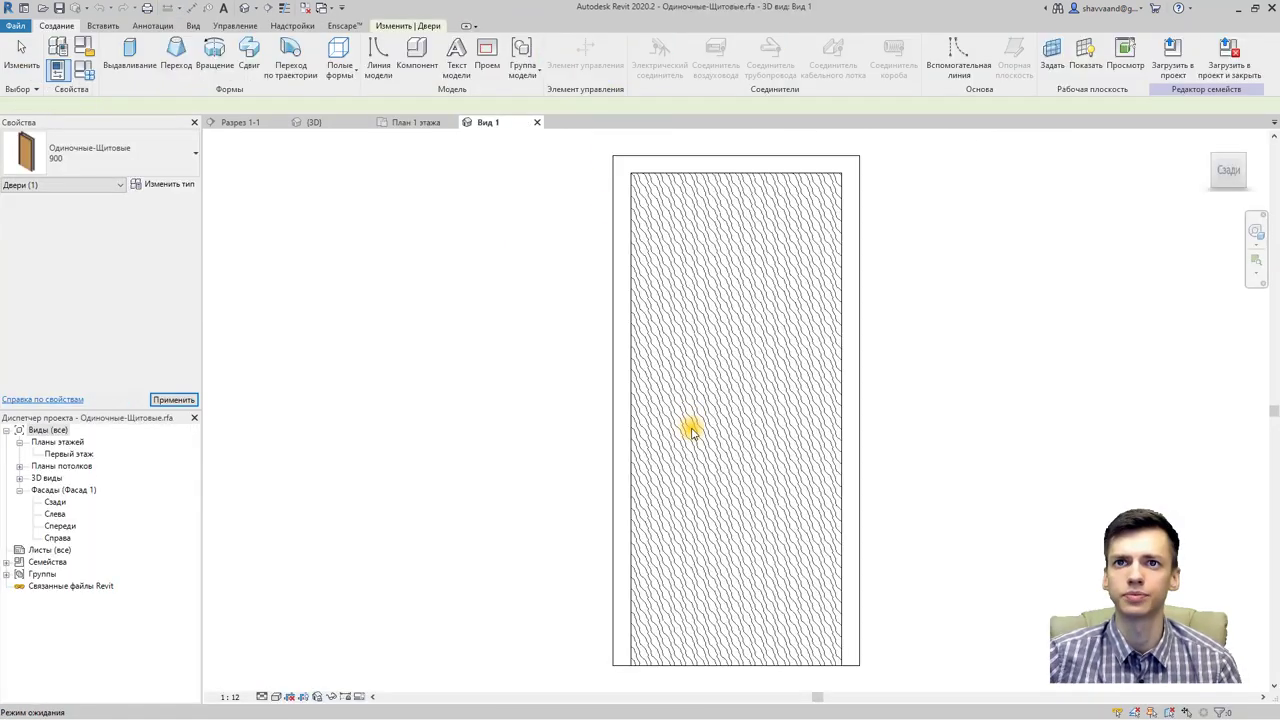
Step: In the Первый этаж plan, set the swing line to 900 and move its end to the frame corner
{"action": "left_click", "coordinate": [63, 456]}
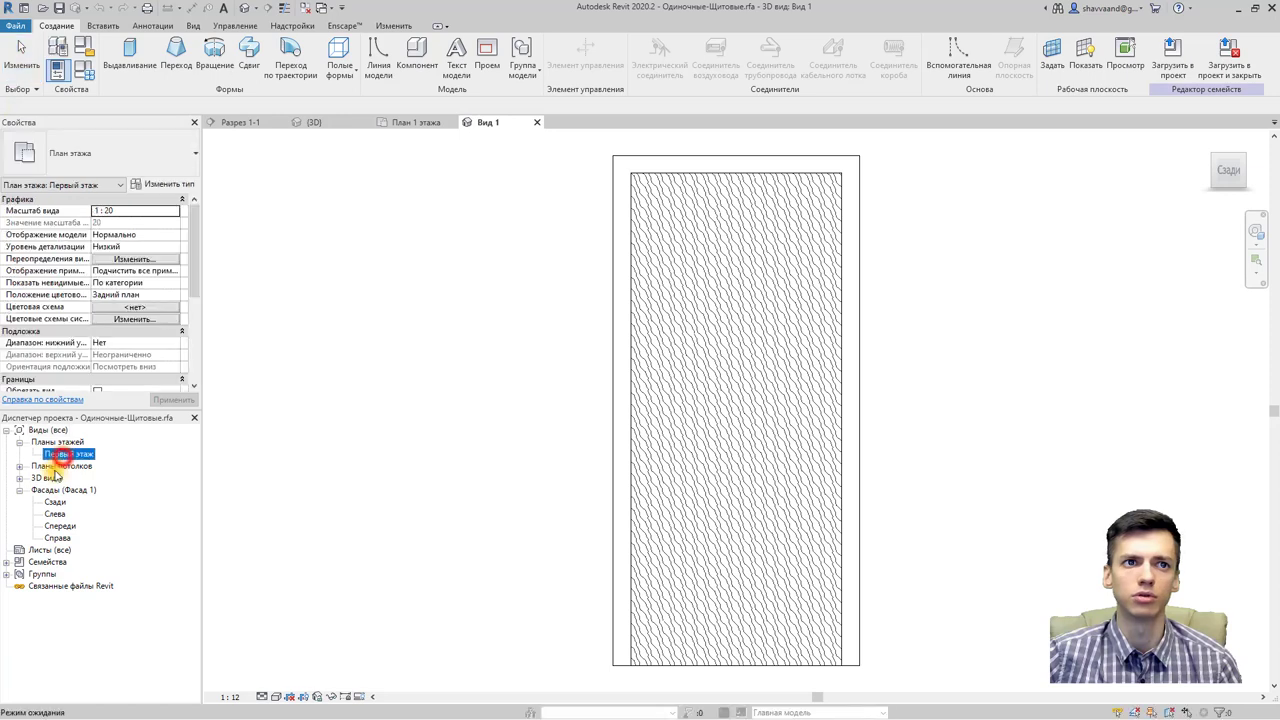
{"action": "double_click", "coordinate": [57, 456]}
{"action": "left_click", "coordinate": [792, 416]}
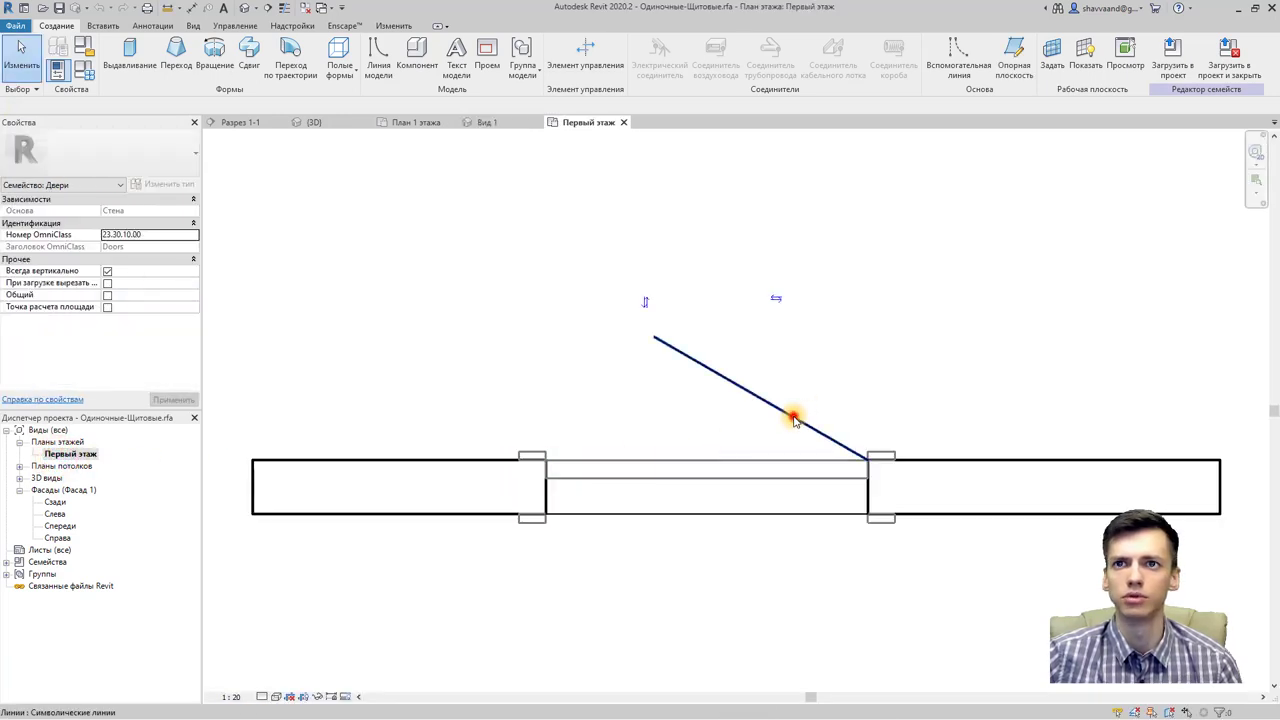
{"action": "left_click", "coordinate": [757, 418]}
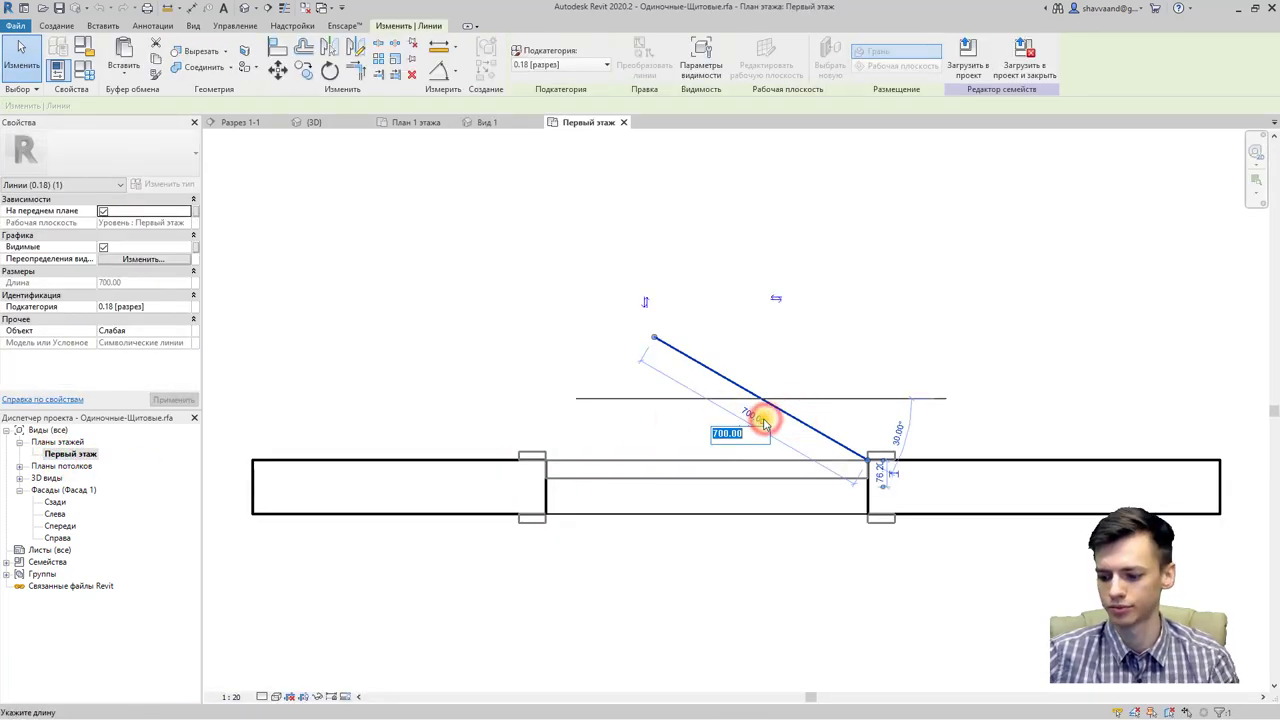
{"action": "type", "text": "800"}
{"action": "key", "text": "Return"}
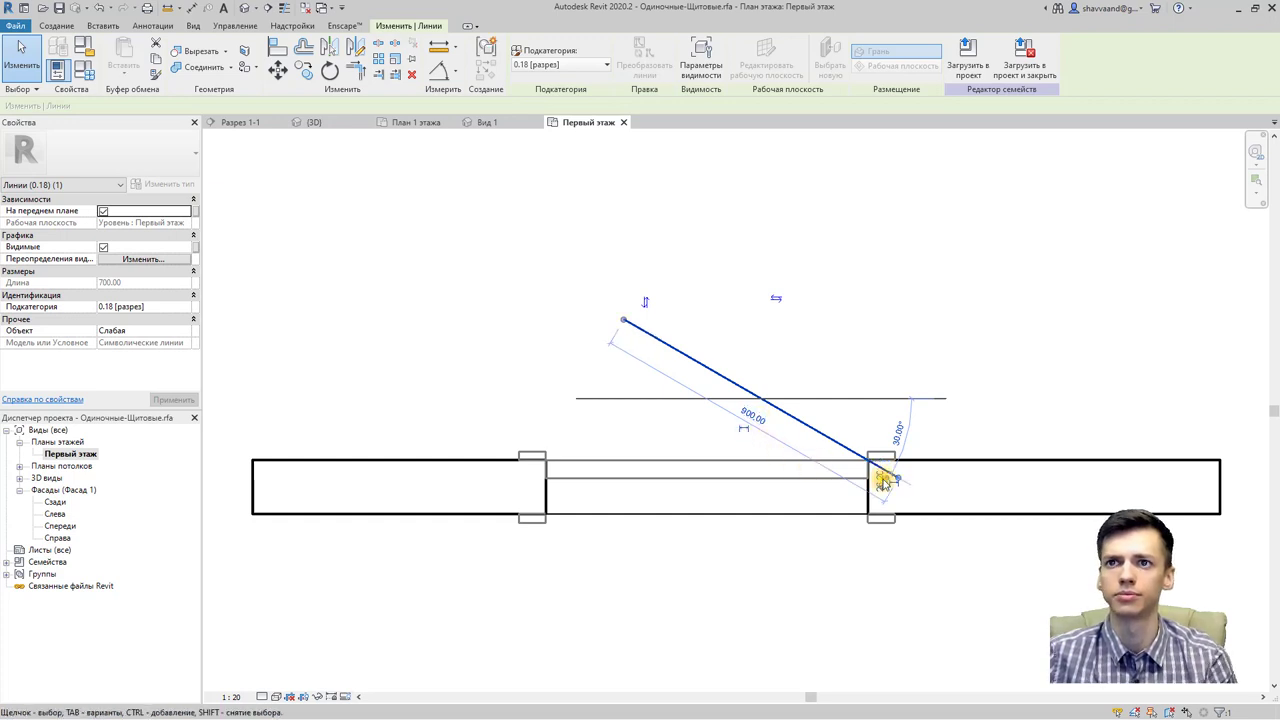
{"action": "left_click", "coordinate": [277, 70]}
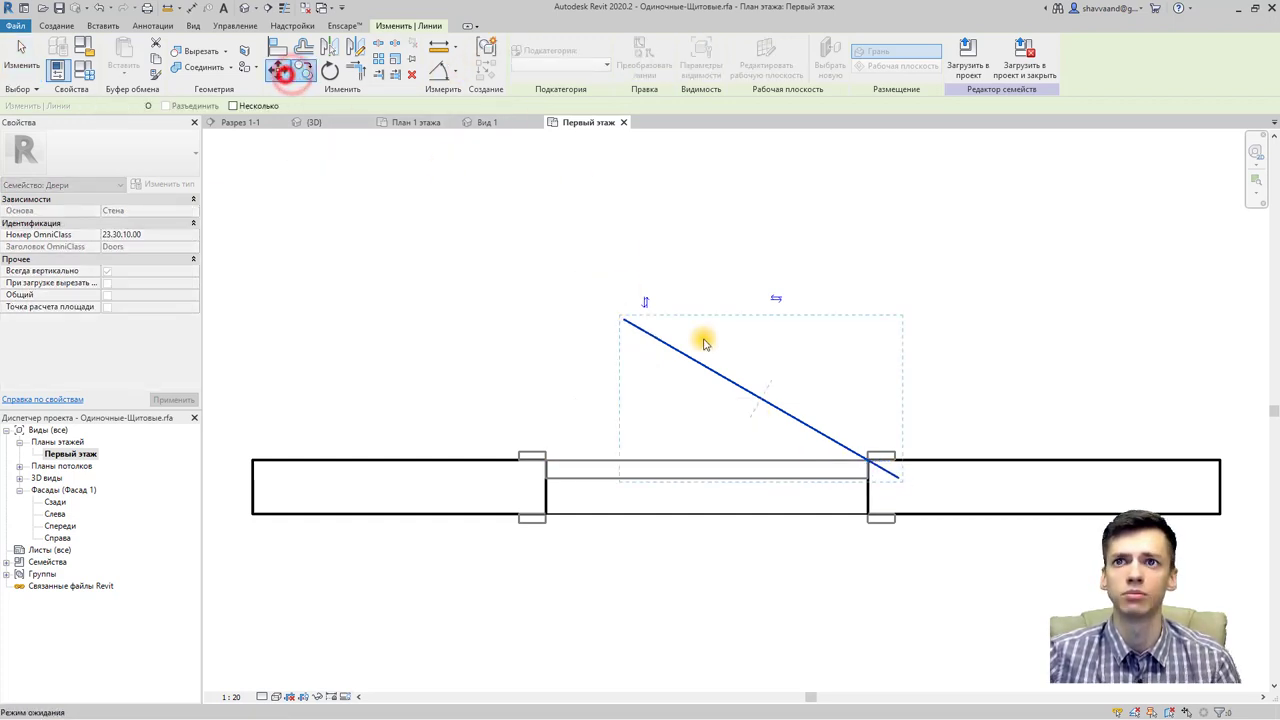
{"action": "left_click", "coordinate": [897, 482]}
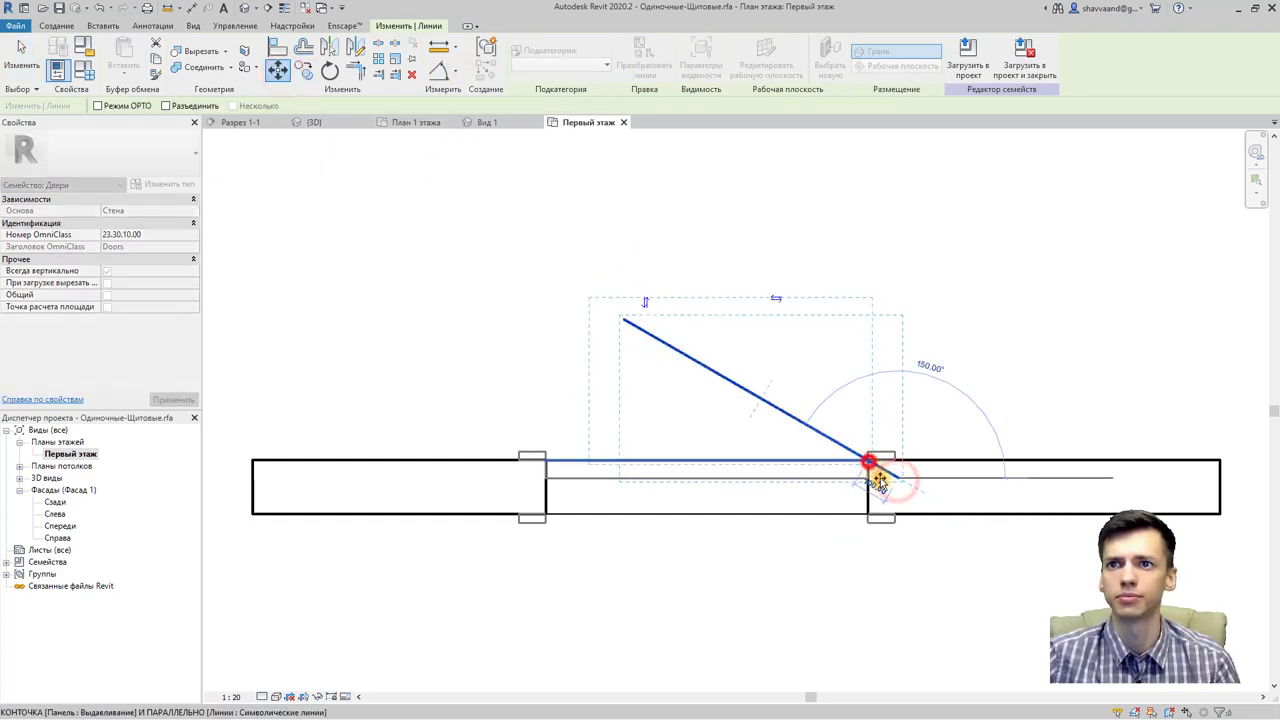
{"action": "left_click", "coordinate": [868, 461]}
{"action": "left_click", "coordinate": [487, 220]}
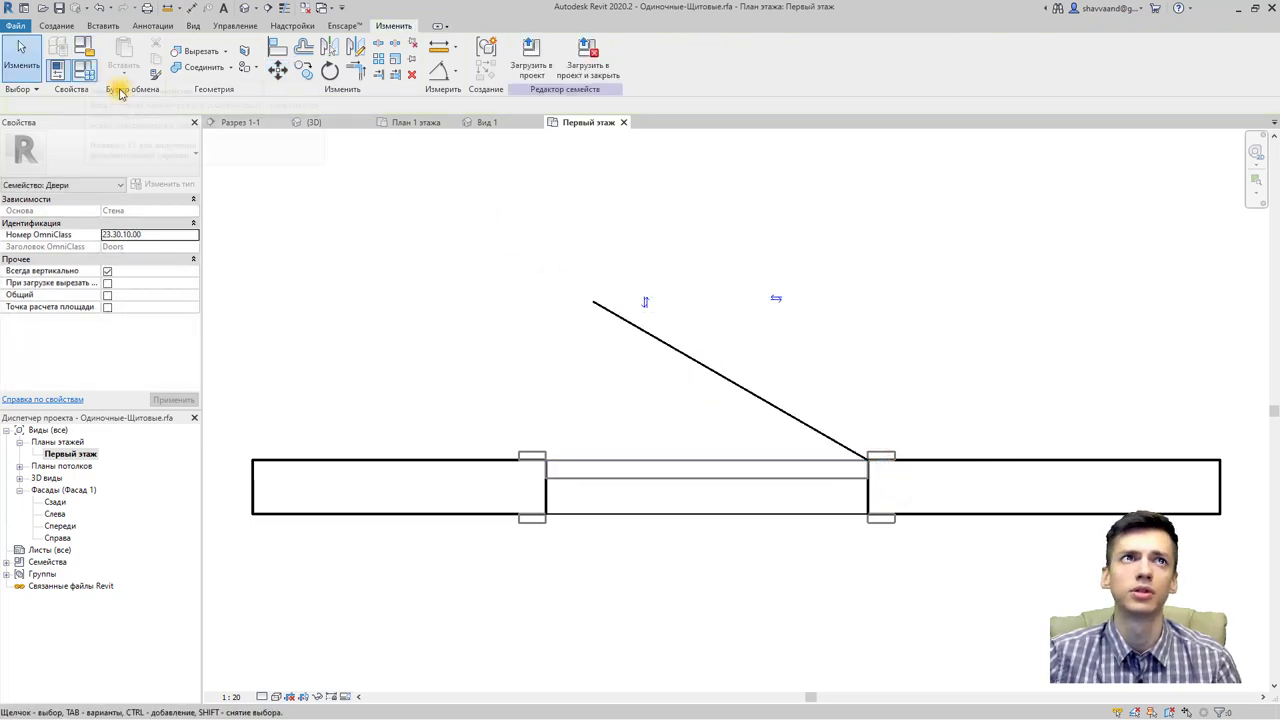
Step: Save the door family as Одиночные-Щитовые 900.rfa and load it into Plan 1 этажа
{"action": "left_click", "coordinate": [588, 62]}
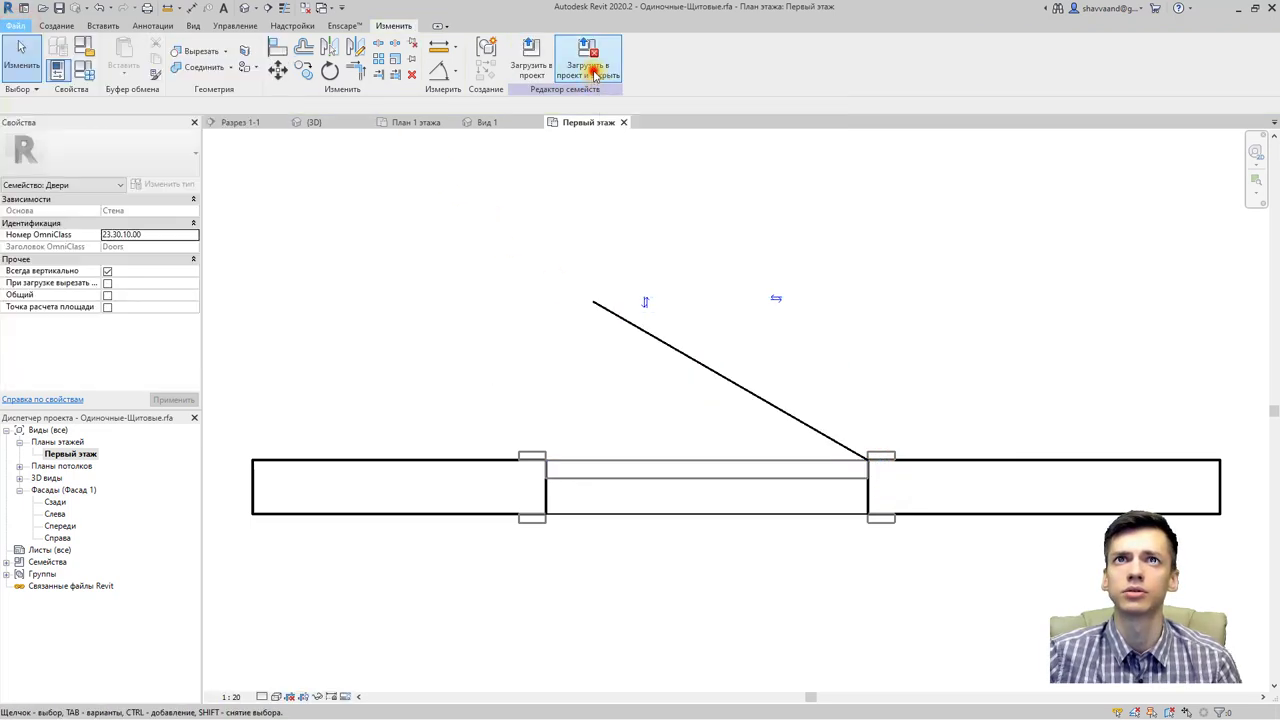
{"action": "left_click", "coordinate": [588, 62]}
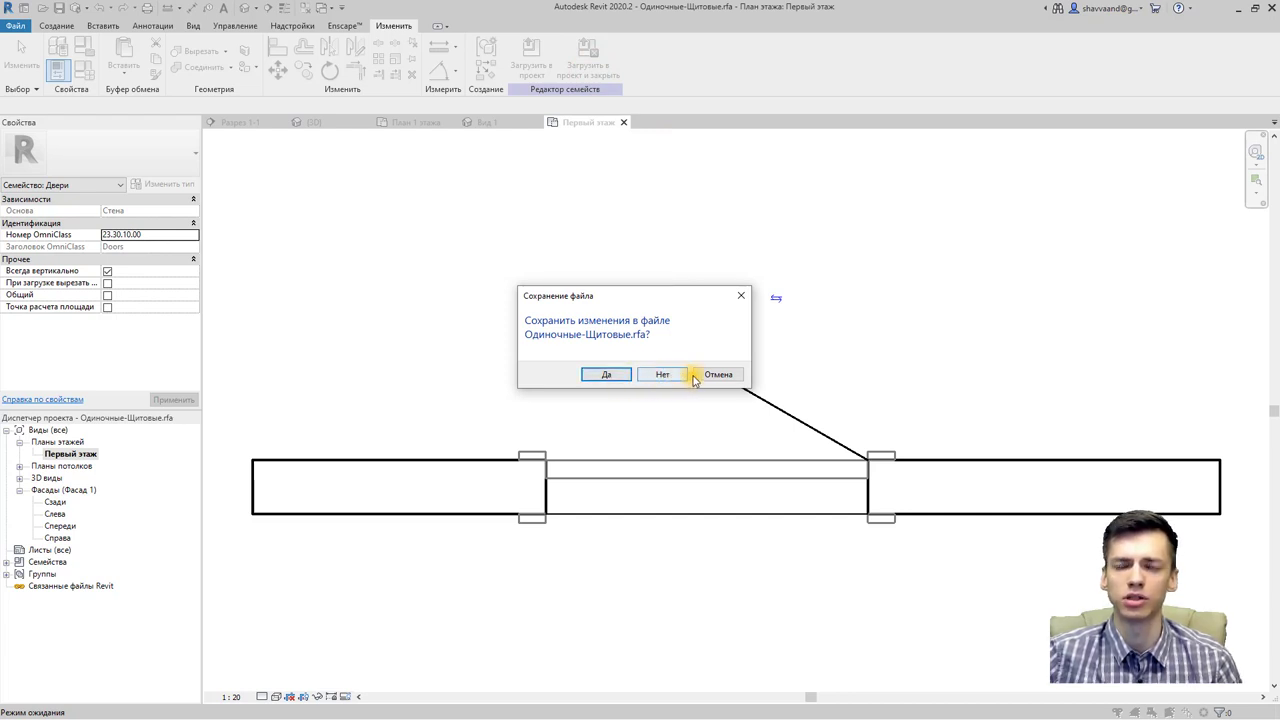
{"action": "left_click", "coordinate": [631, 376]}
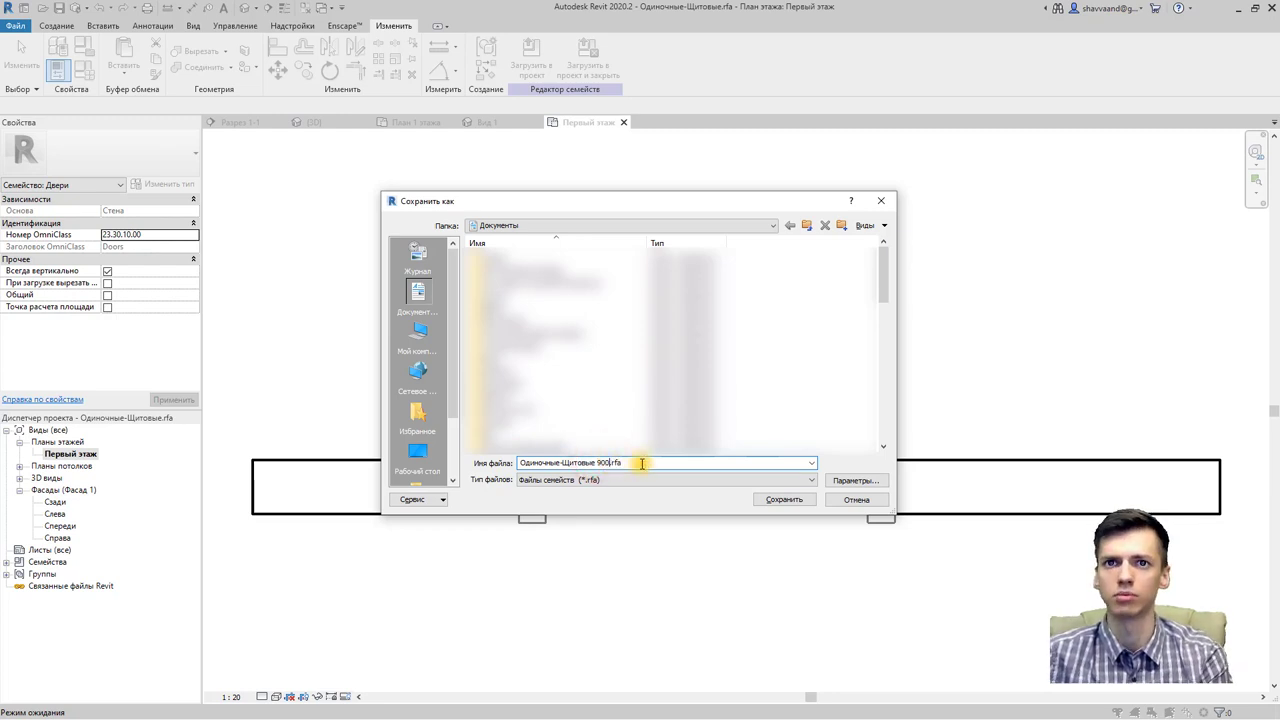
{"action": "left_click", "coordinate": [765, 499]}
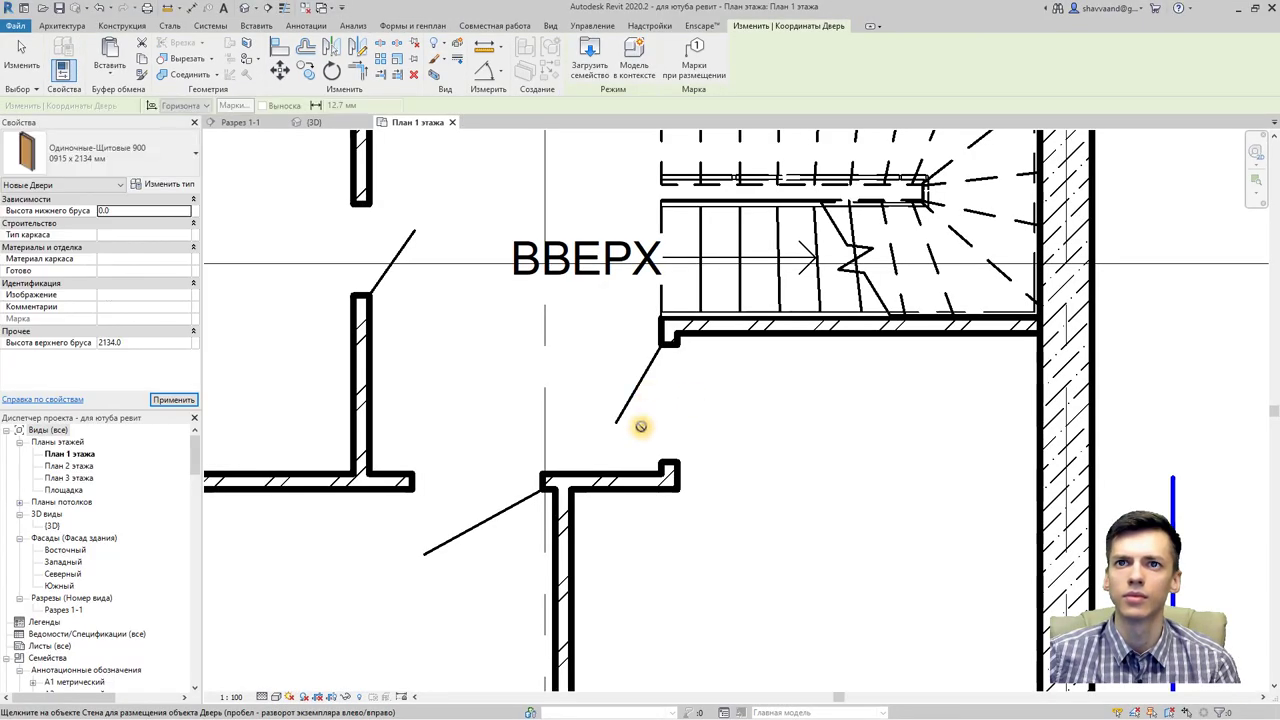
Step: Place a door in the vertical wall and assign it the Одиночные-Щитовые 900 : 900 type
{"action": "left_click", "coordinate": [571, 553]}
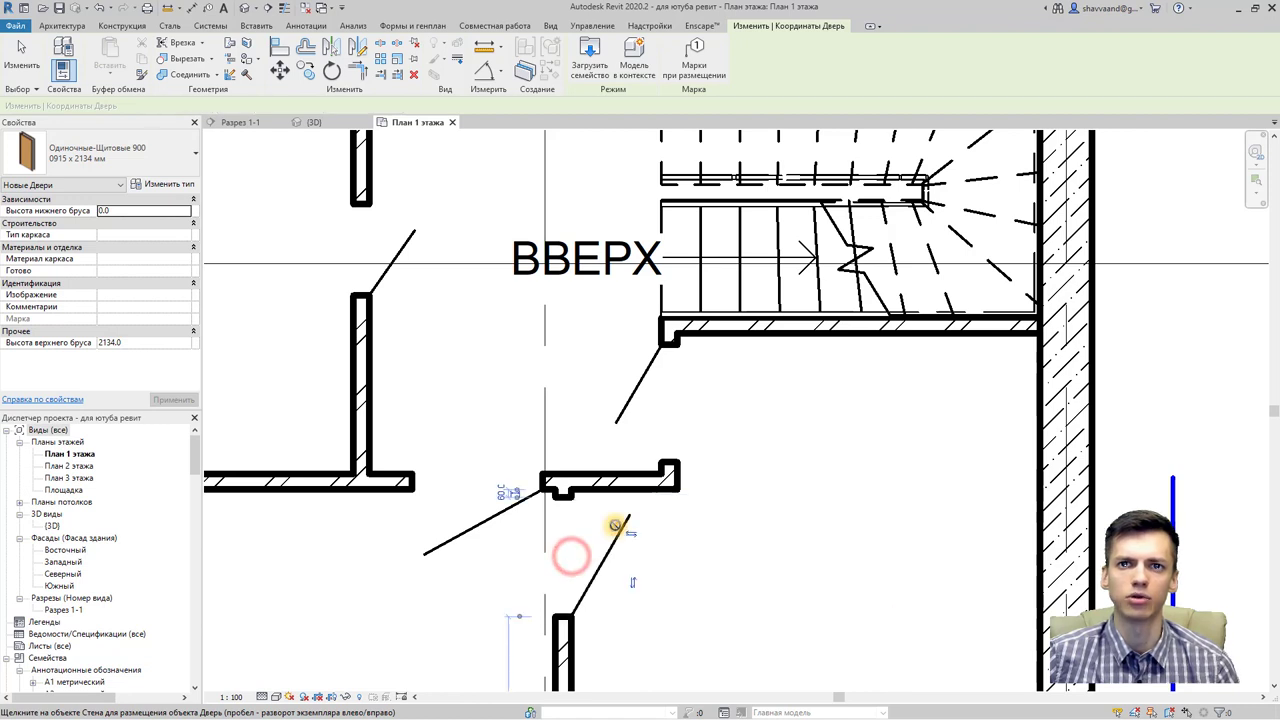
{"action": "key", "text": "Escape"}
{"action": "key", "text": "Escape"}
{"action": "left_click", "coordinate": [613, 548]}
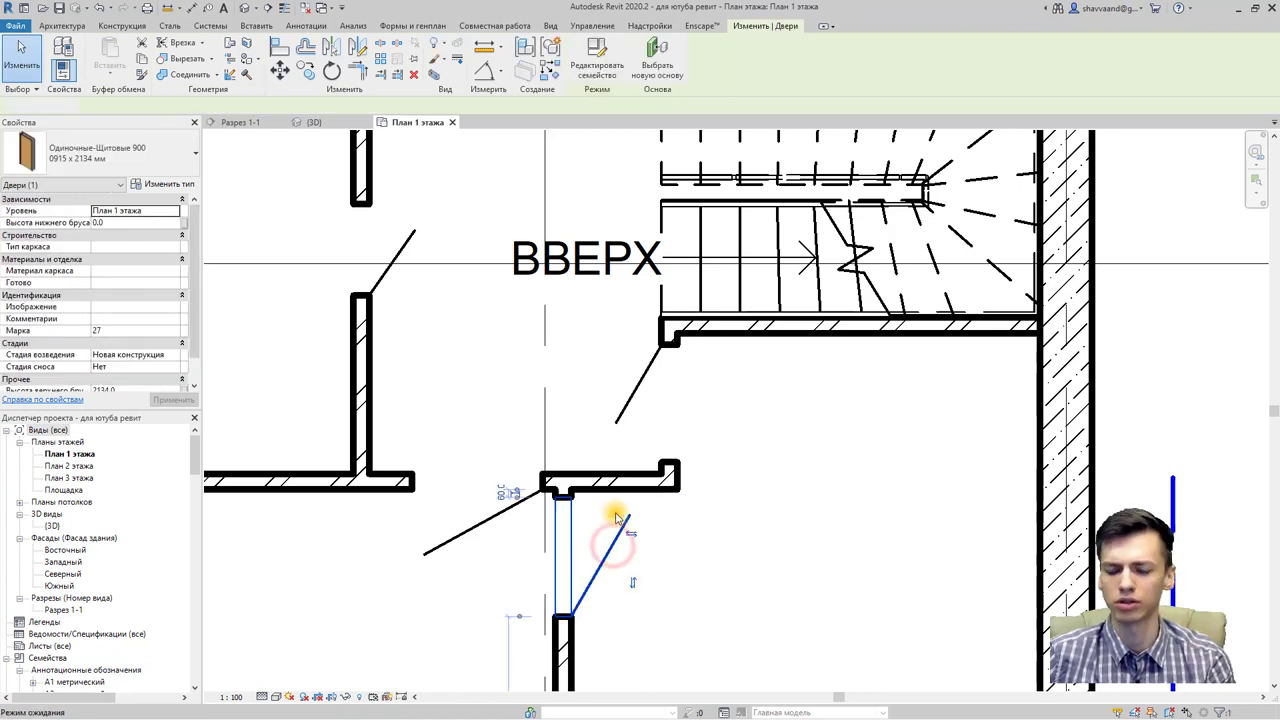
{"action": "left_click_drag", "start_coordinate": [613, 548], "coordinate": [638, 390]}
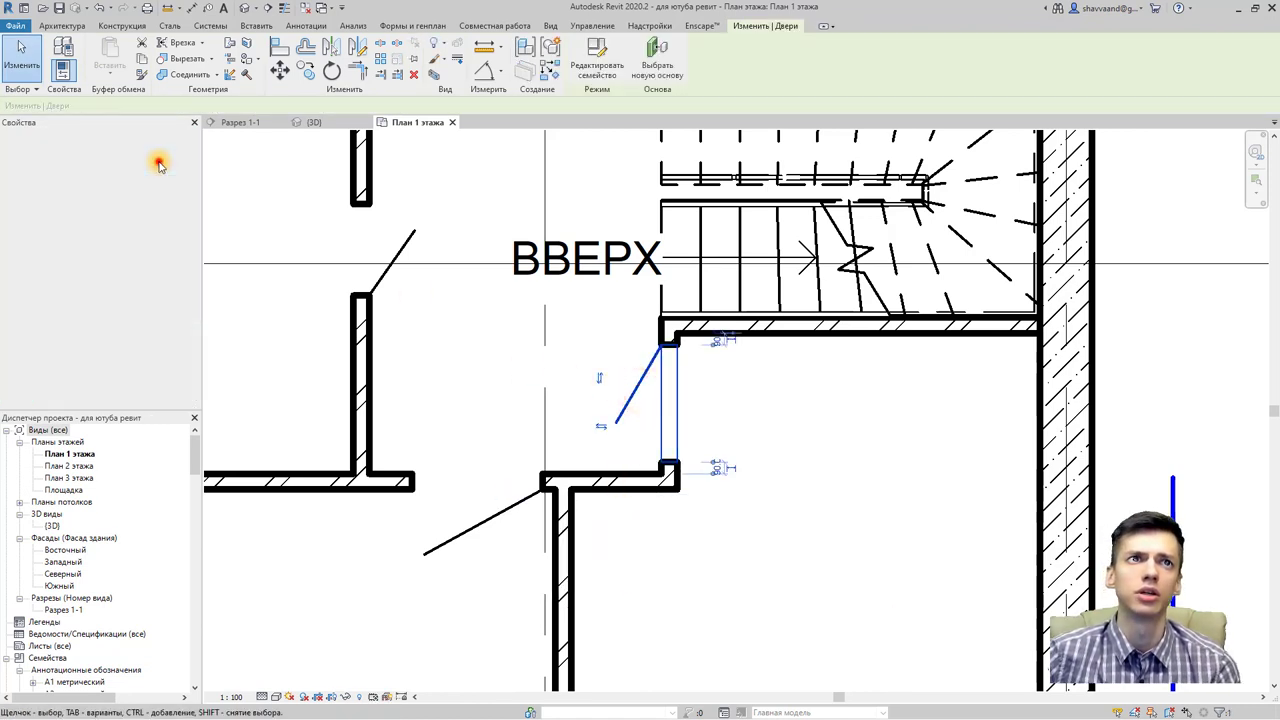
{"action": "left_click", "coordinate": [160, 158]}
{"action": "scroll", "coordinate": [172, 230], "scroll_direction": "up", "scroll_amount": 1}
{"action": "scroll", "coordinate": [171, 300], "scroll_direction": "up", "scroll_amount": 2}
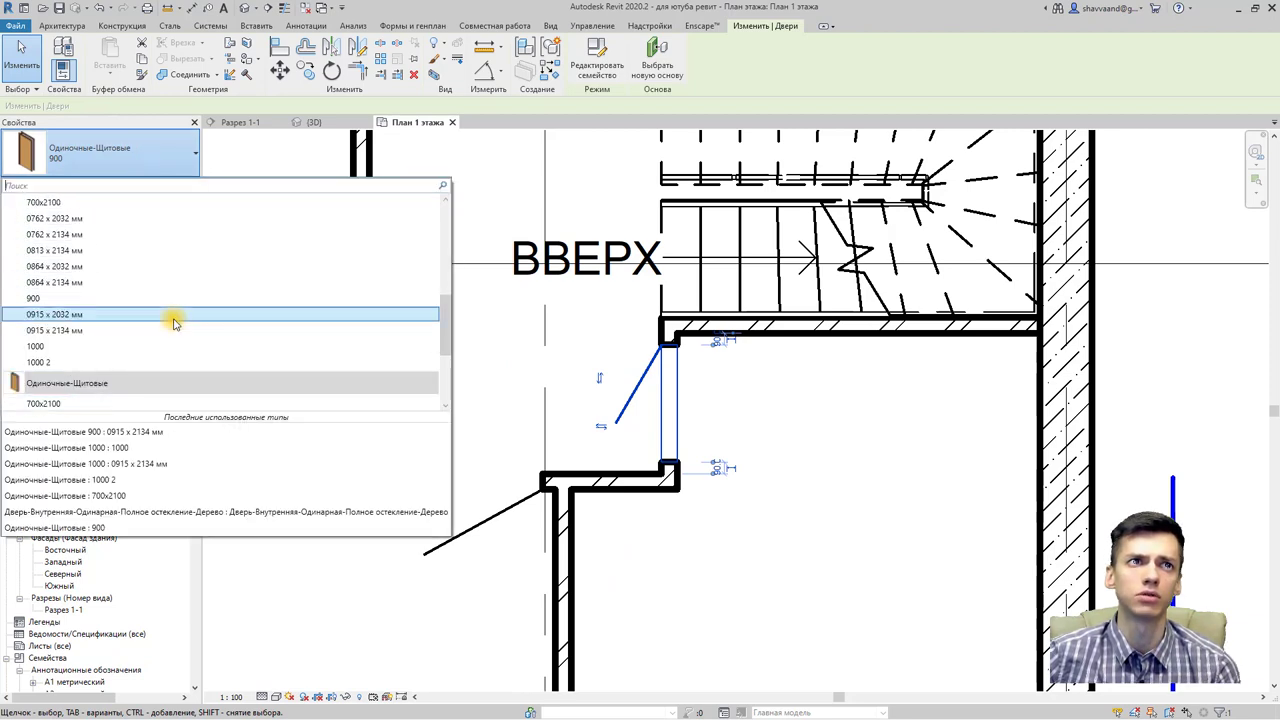
{"action": "scroll", "coordinate": [171, 320], "scroll_direction": "down", "scroll_amount": 1}
{"action": "scroll", "coordinate": [165, 320], "scroll_direction": "down", "scroll_amount": 2}
{"action": "scroll", "coordinate": [160, 300], "scroll_direction": "up", "scroll_amount": 2}
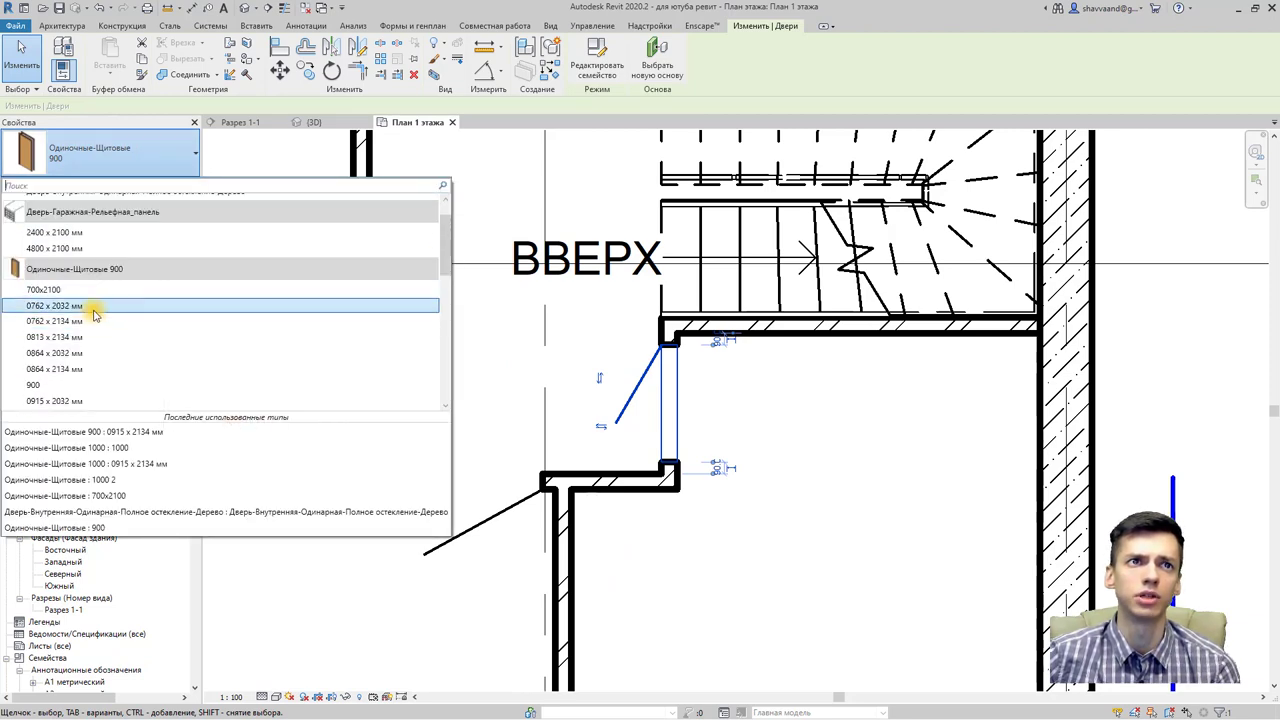
{"action": "scroll", "coordinate": [177, 306], "scroll_direction": "down", "scroll_amount": 1}
{"action": "left_click", "coordinate": [78, 356]}
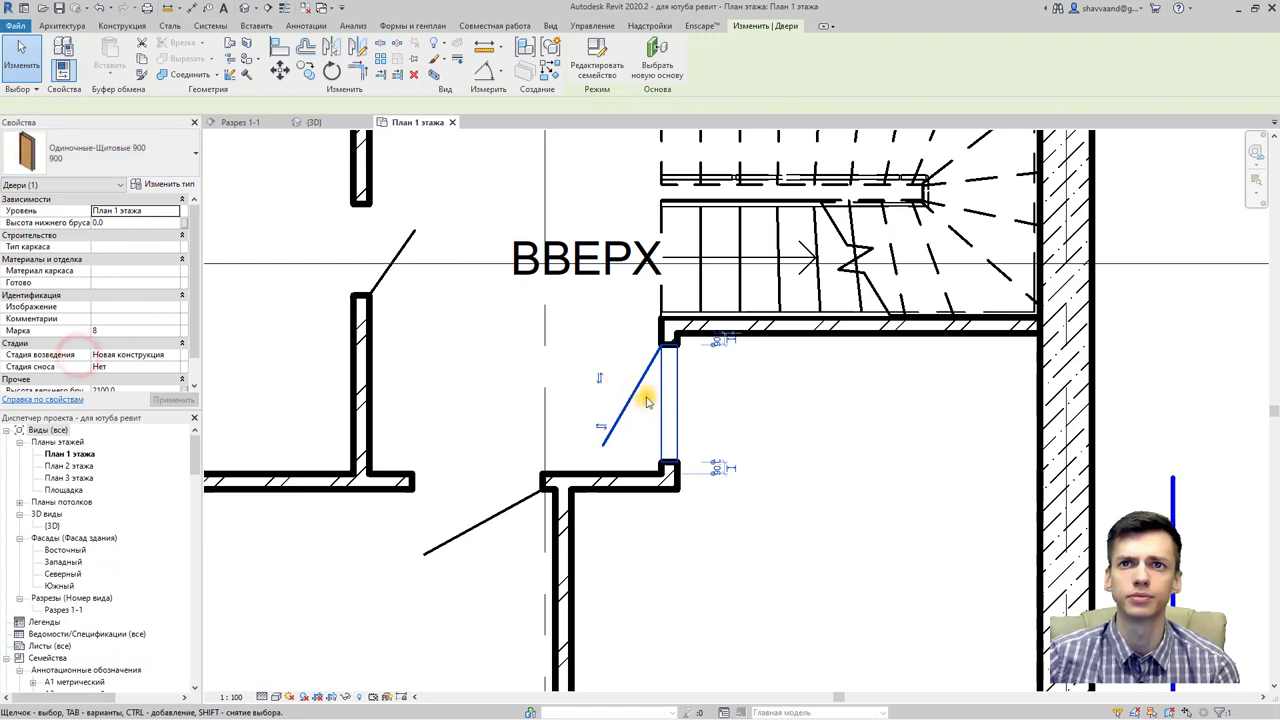
{"action": "left_click", "coordinate": [766, 416]}
{"action": "scroll", "coordinate": [763, 412], "scroll_direction": "down", "scroll_amount": 1}
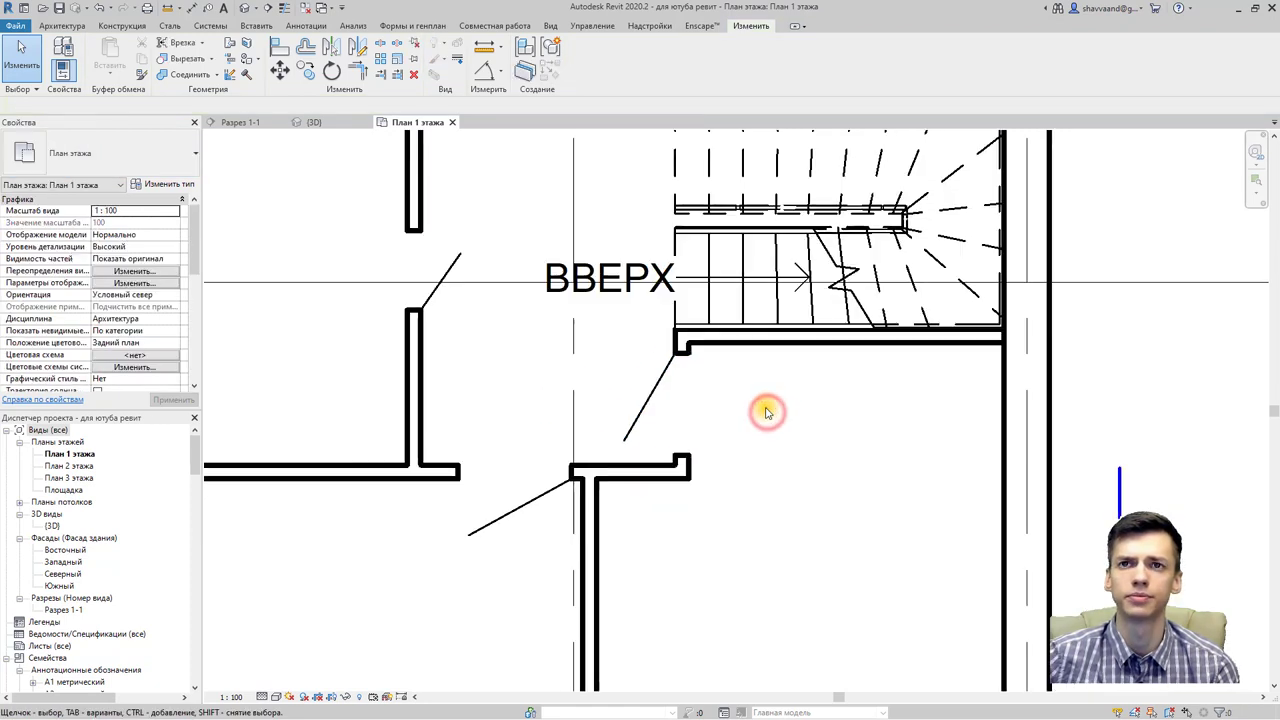
Step: Try the 1000 type on the door beside the stairs, then set it back to 900
{"action": "left_click", "coordinate": [654, 396]}
{"action": "left_click", "coordinate": [165, 145]}
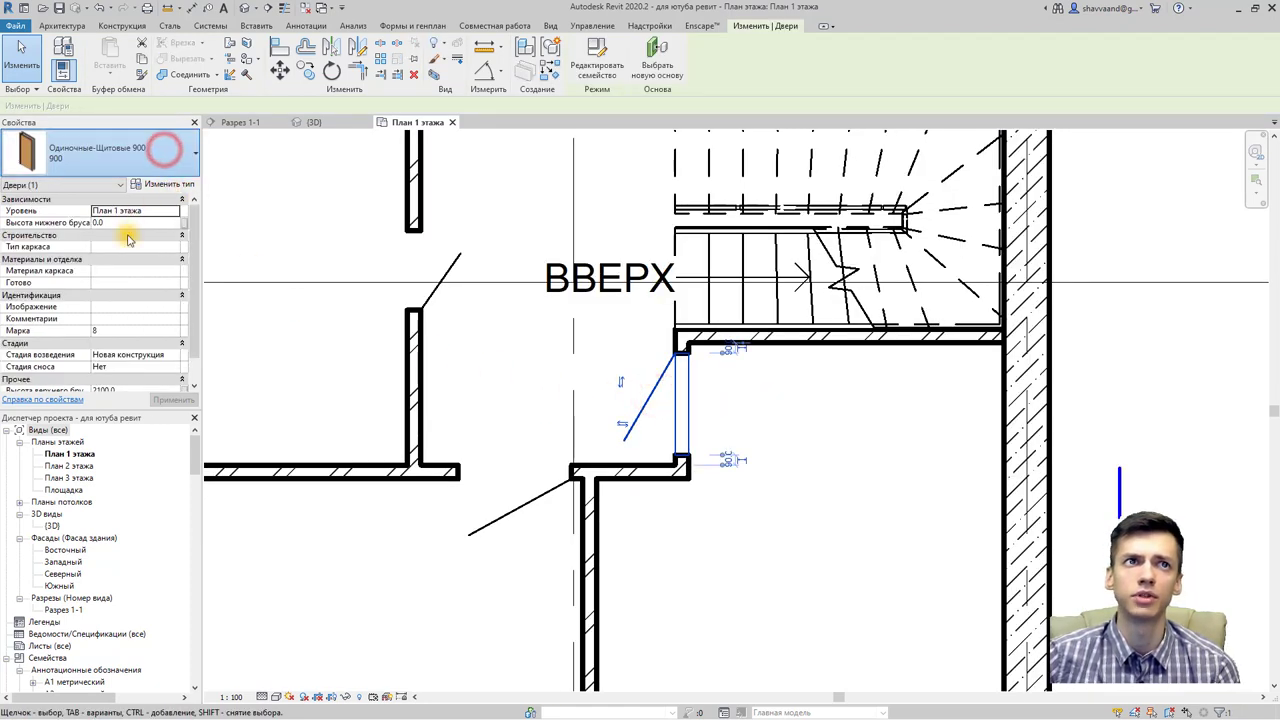
{"action": "left_click", "coordinate": [83, 381]}
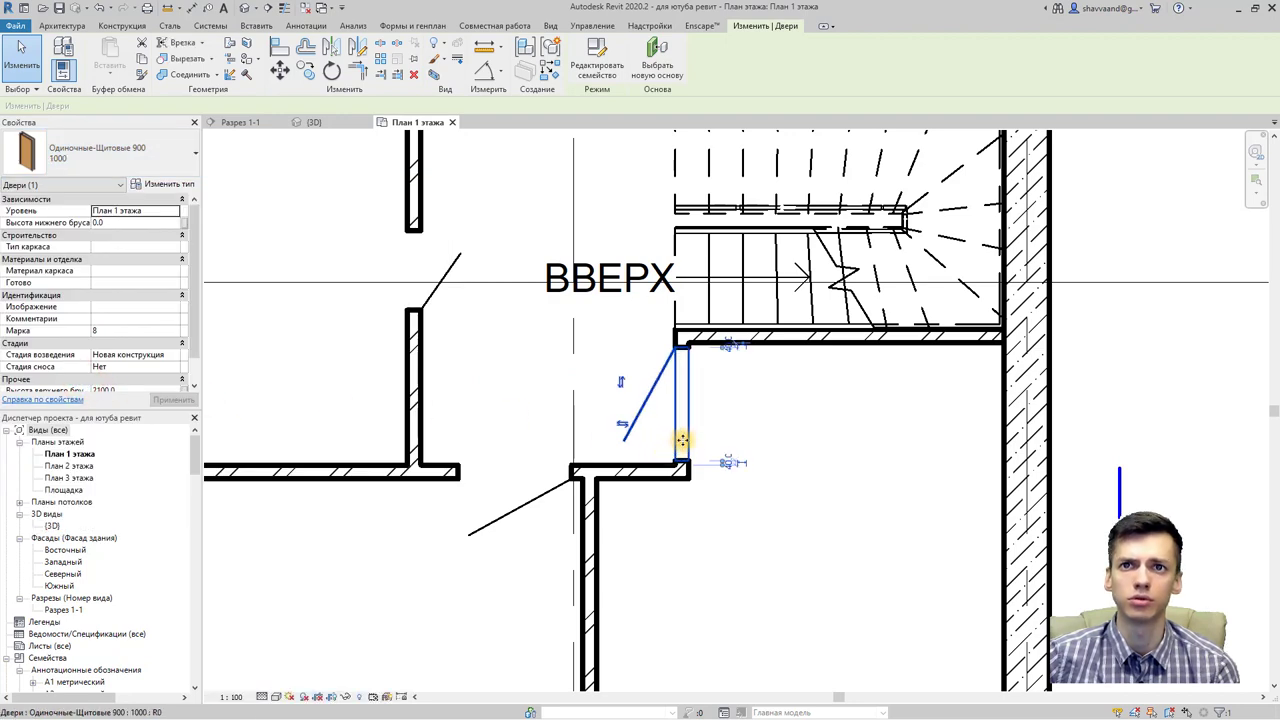
{"action": "scroll", "coordinate": [666, 450], "scroll_direction": "up", "scroll_amount": 1}
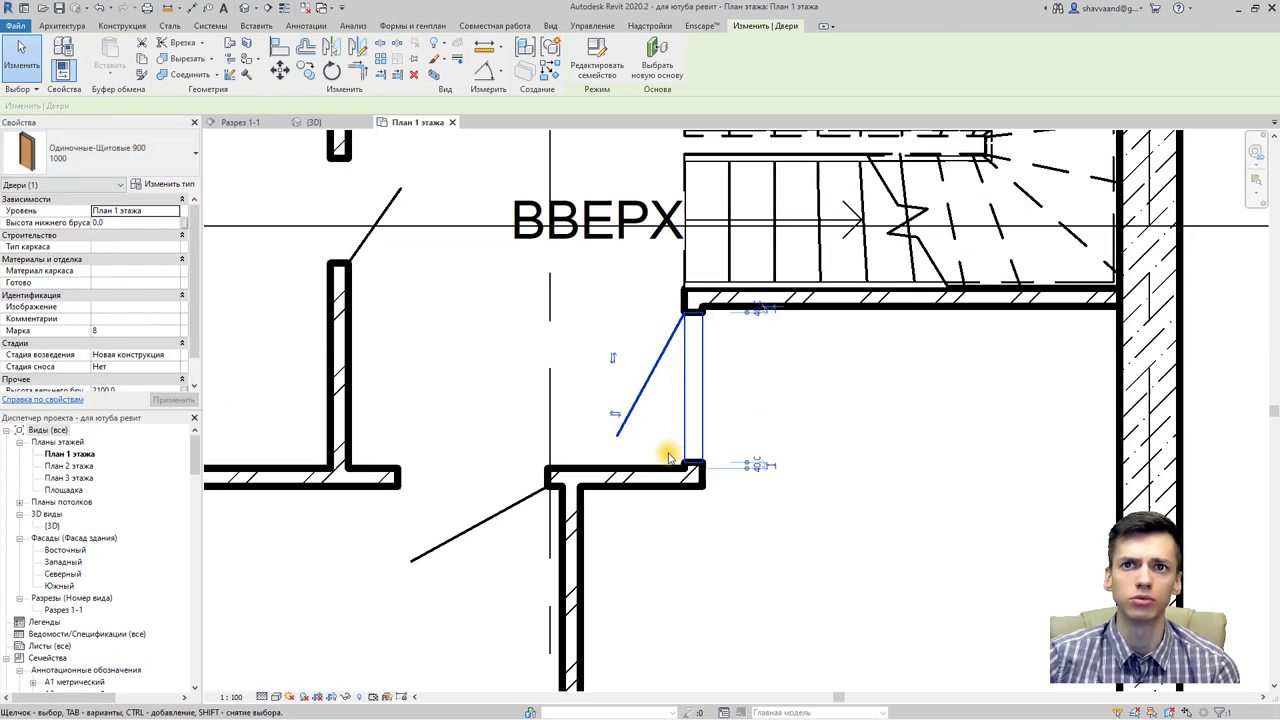
{"action": "left_click", "coordinate": [146, 150]}
{"action": "left_click", "coordinate": [62, 338]}
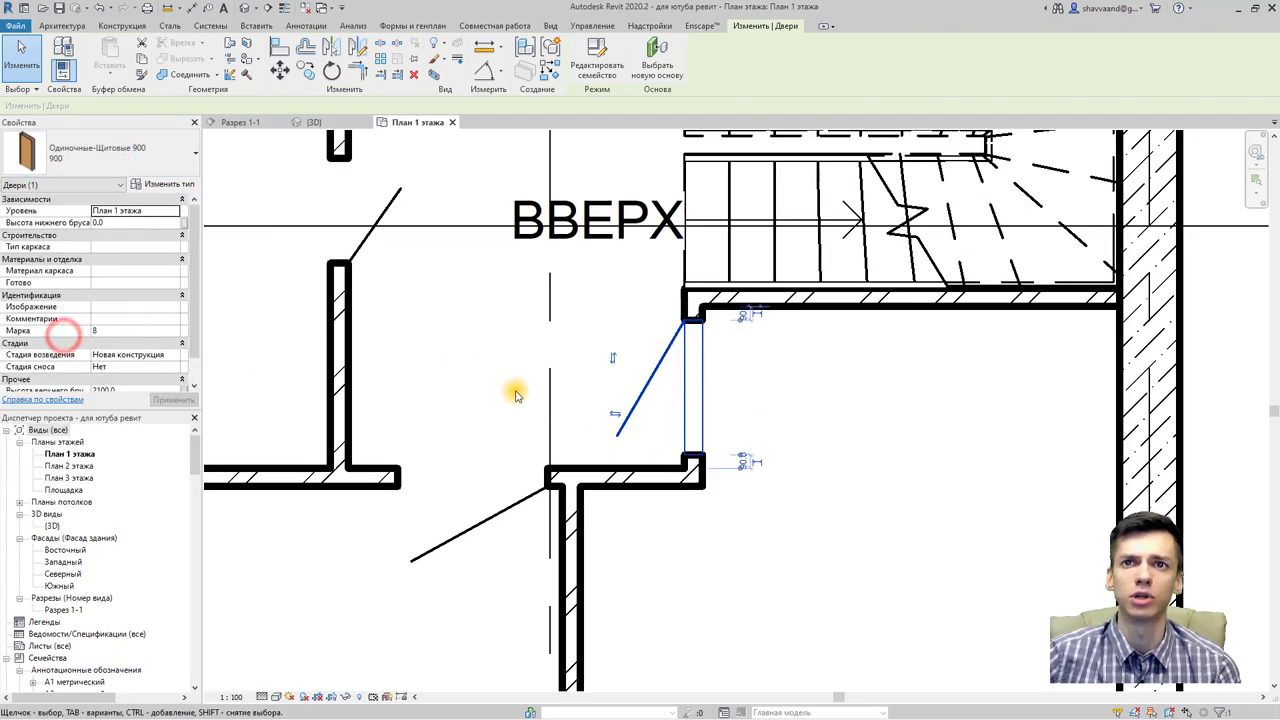
{"action": "scroll", "coordinate": [516, 394], "scroll_direction": "down", "scroll_amount": 1}
{"action": "scroll", "coordinate": [516, 394], "scroll_direction": "down", "scroll_amount": 1}
{"action": "scroll", "coordinate": [516, 394], "scroll_direction": "down", "scroll_amount": 1}
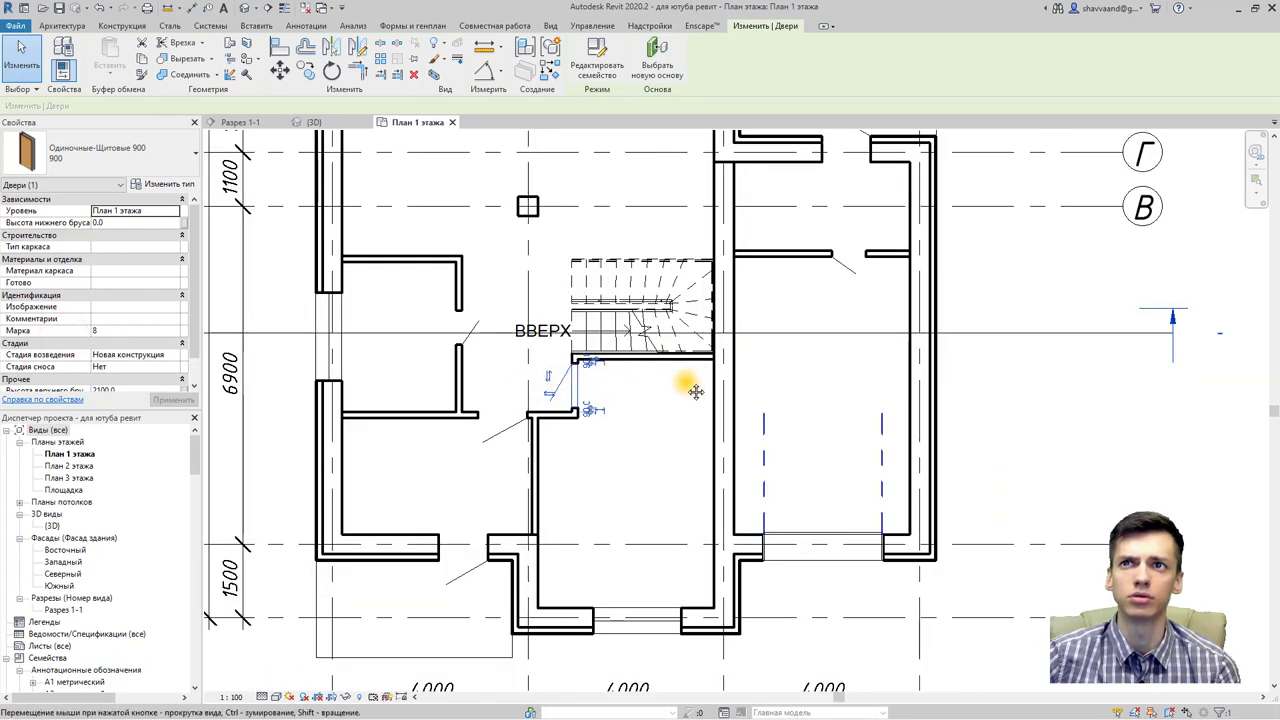
Step: Deselect the door and zoom out until the whole first-floor plan and its grids show
{"action": "mouse_move", "coordinate": [696, 391]}
{"action": "middle_mouse_down"}
{"action": "mouse_move", "coordinate": [673, 431]}
{"action": "mouse_move", "coordinate": [749, 354]}
{"action": "mouse_move", "coordinate": [760, 514]}
{"action": "middle_mouse_up"}
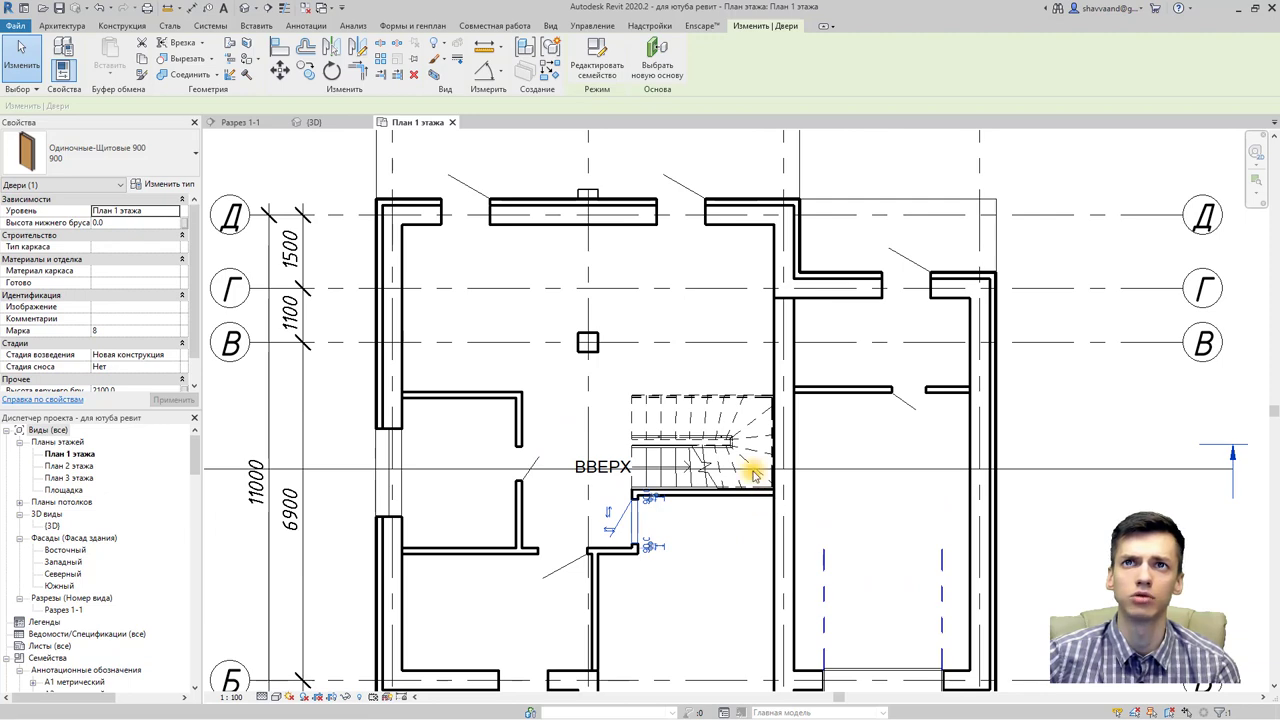
{"action": "left_click", "coordinate": [576, 417]}
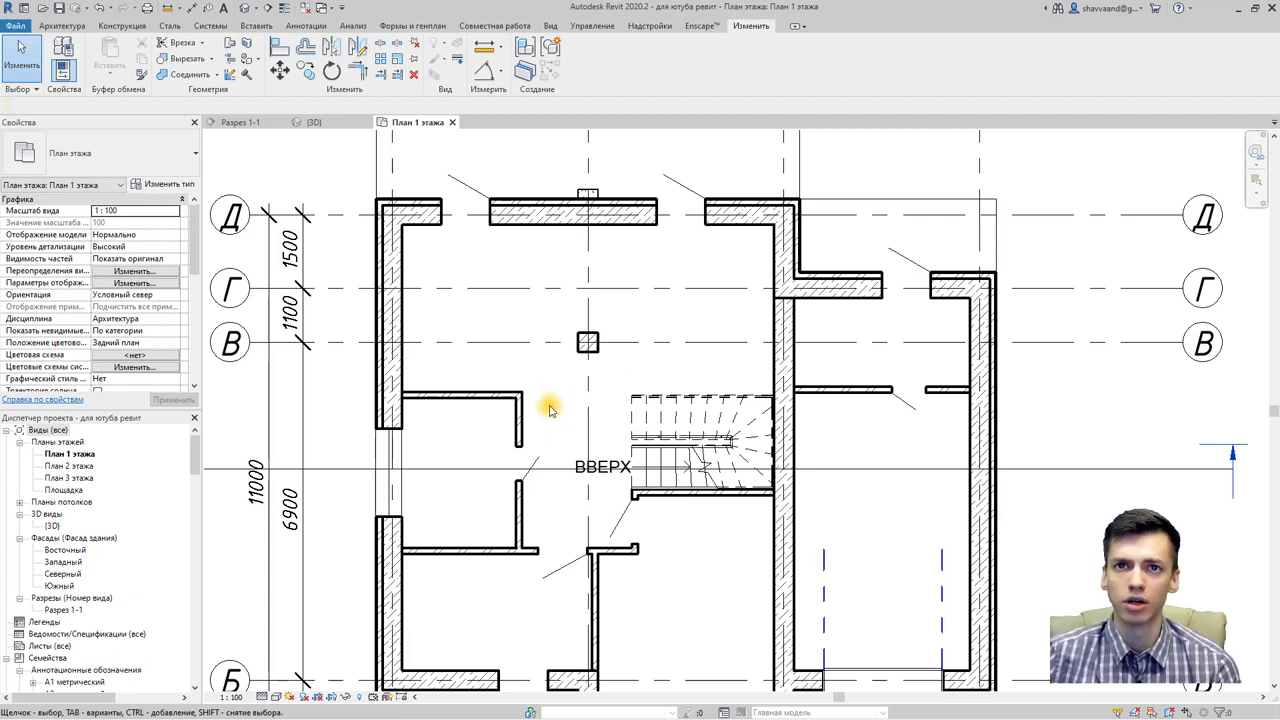
{"action": "scroll", "coordinate": [571, 425], "scroll_direction": "down", "scroll_amount": 2}
{"action": "scroll", "coordinate": [571, 425], "scroll_direction": "down", "scroll_amount": 2}
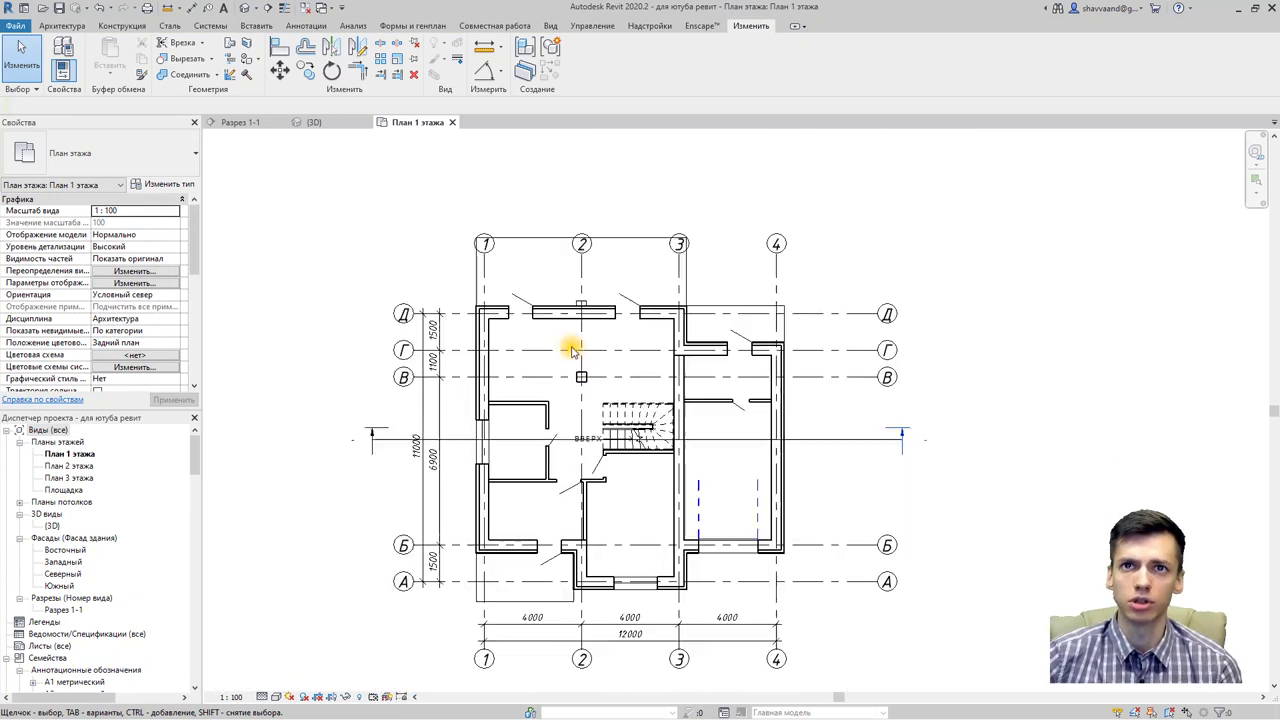
{"action": "scroll", "coordinate": [571, 425], "scroll_direction": "down", "scroll_amount": 1}
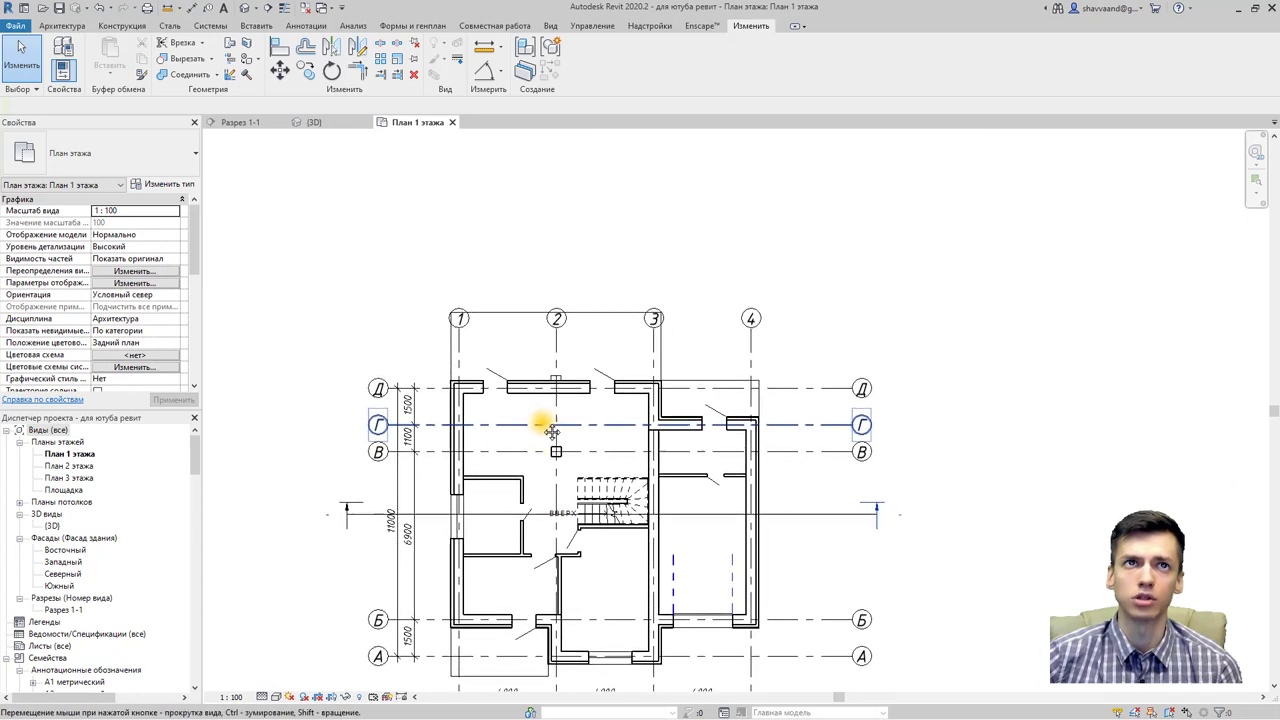
Step: Place the text note 'План 1 этажа' above the grid lines as the plan title
{"action": "left_click", "coordinate": [305, 26]}
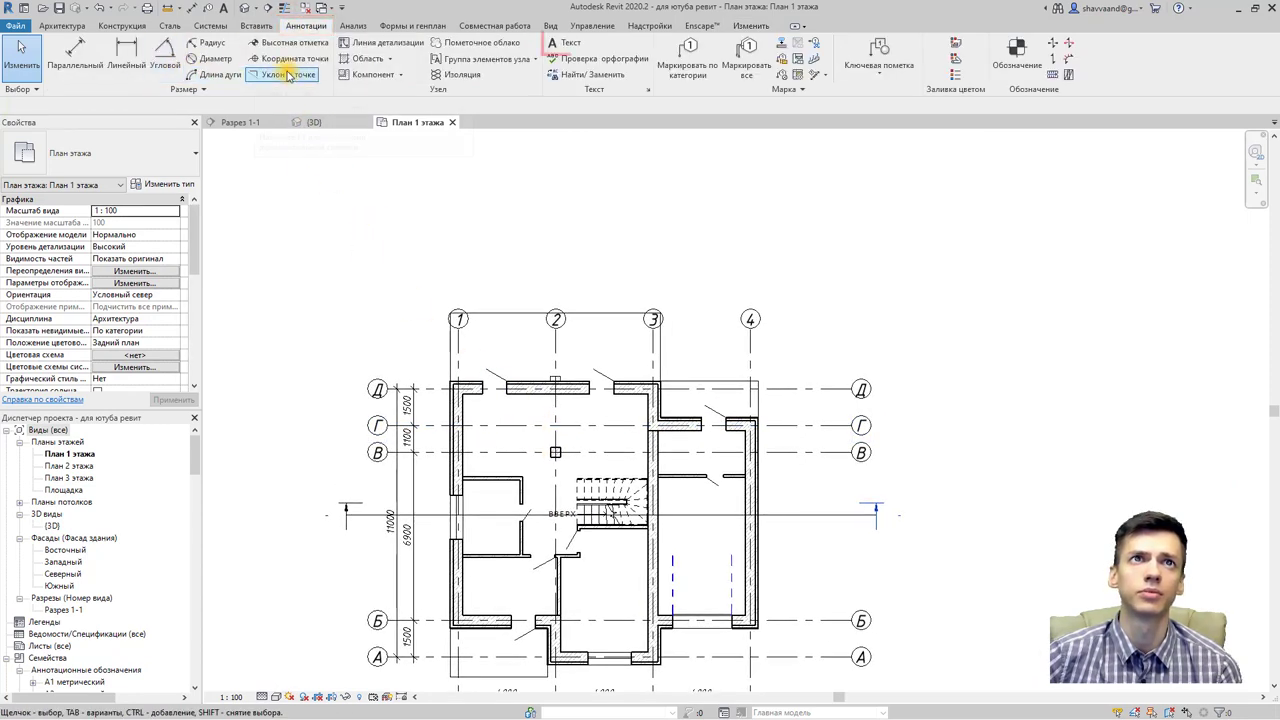
{"action": "left_click", "coordinate": [531, 194]}
{"action": "type", "text": "План 1 этажа"}
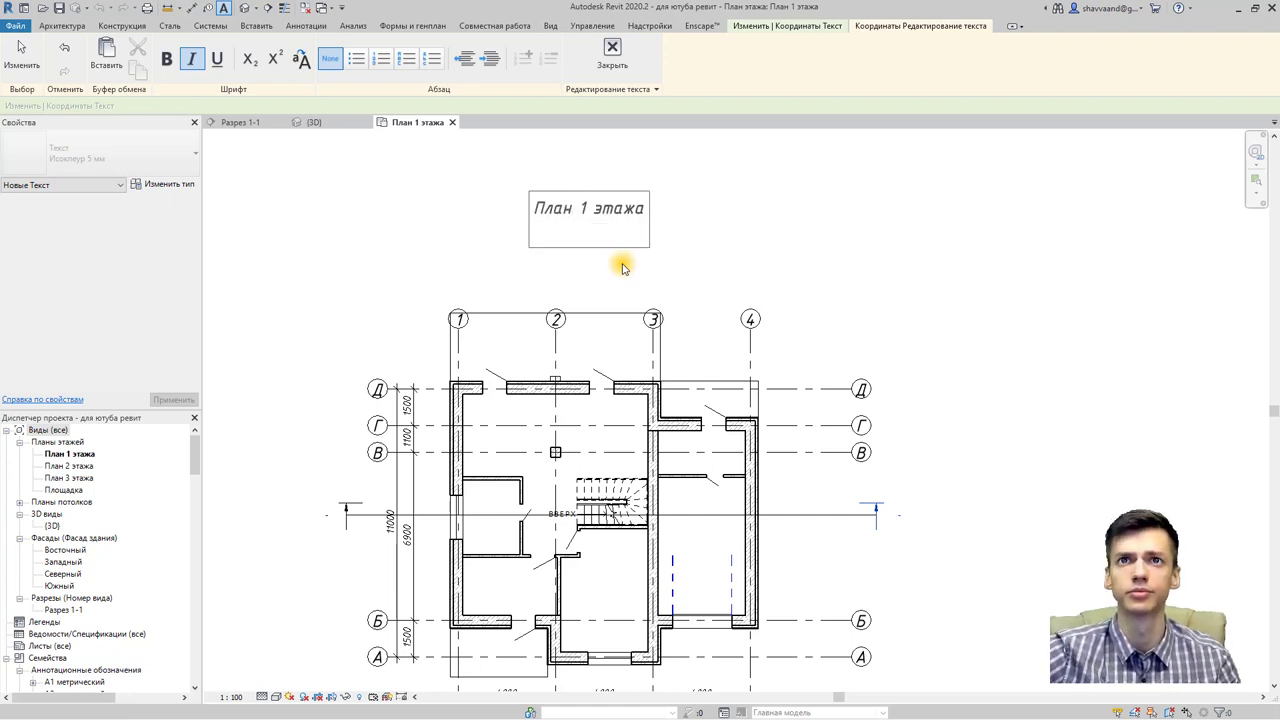
{"action": "key", "text": "BackSpace"}
{"action": "left_click", "coordinate": [679, 270]}
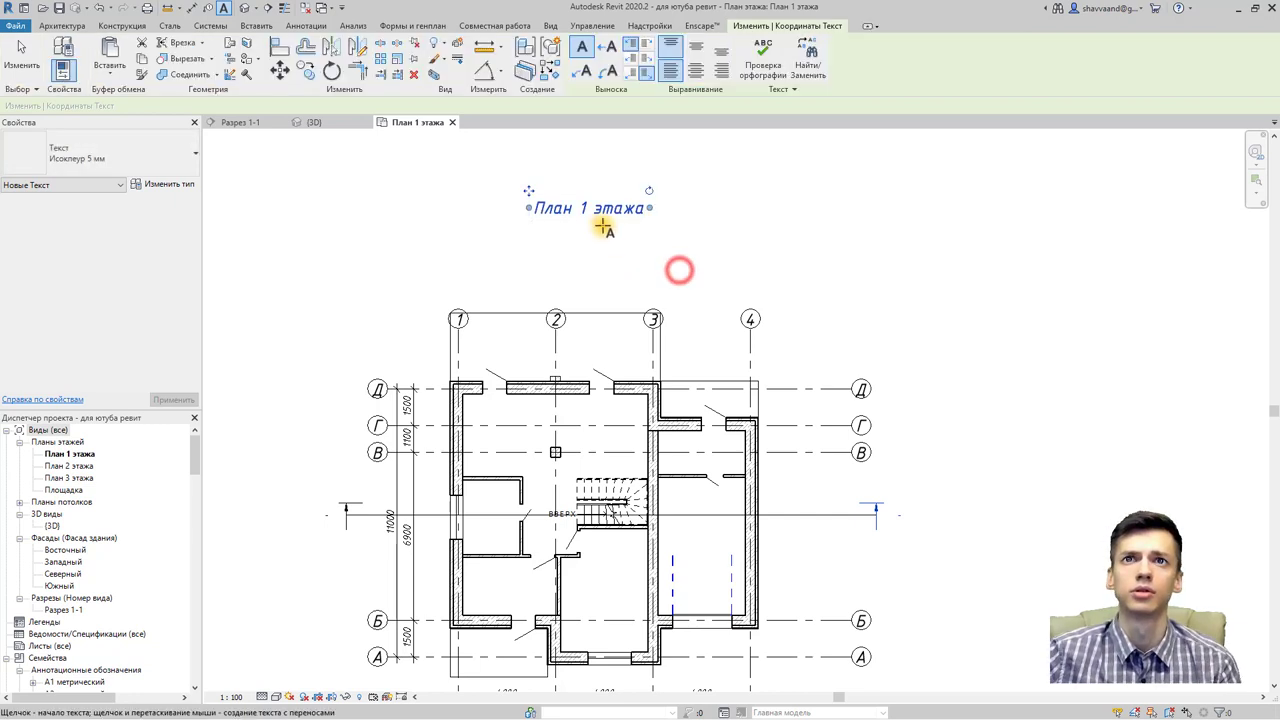
{"action": "key", "text": "Escape"}
{"action": "key", "text": "Escape"}
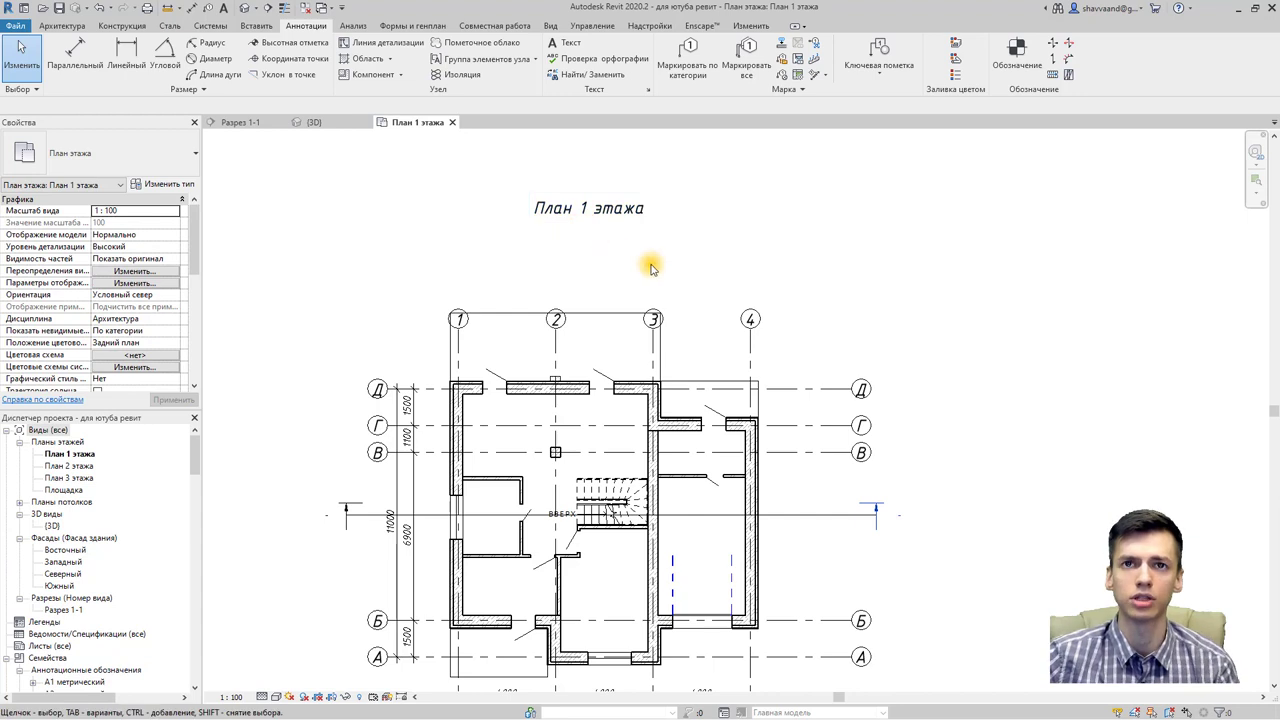
Step: Drag grid 3's bubble end upward and grid Д's bubble end further left
{"action": "left_click", "coordinate": [650, 348]}
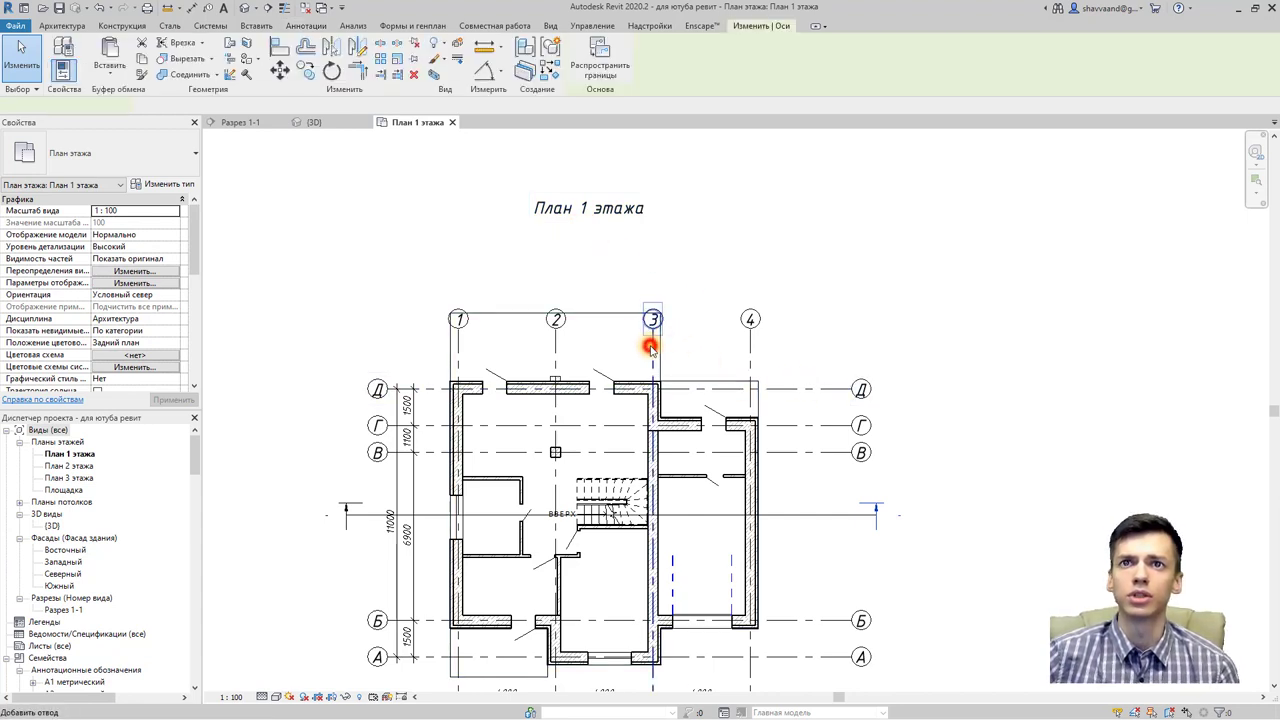
{"action": "left_click_drag", "start_coordinate": [652, 330], "coordinate": [652, 264]}
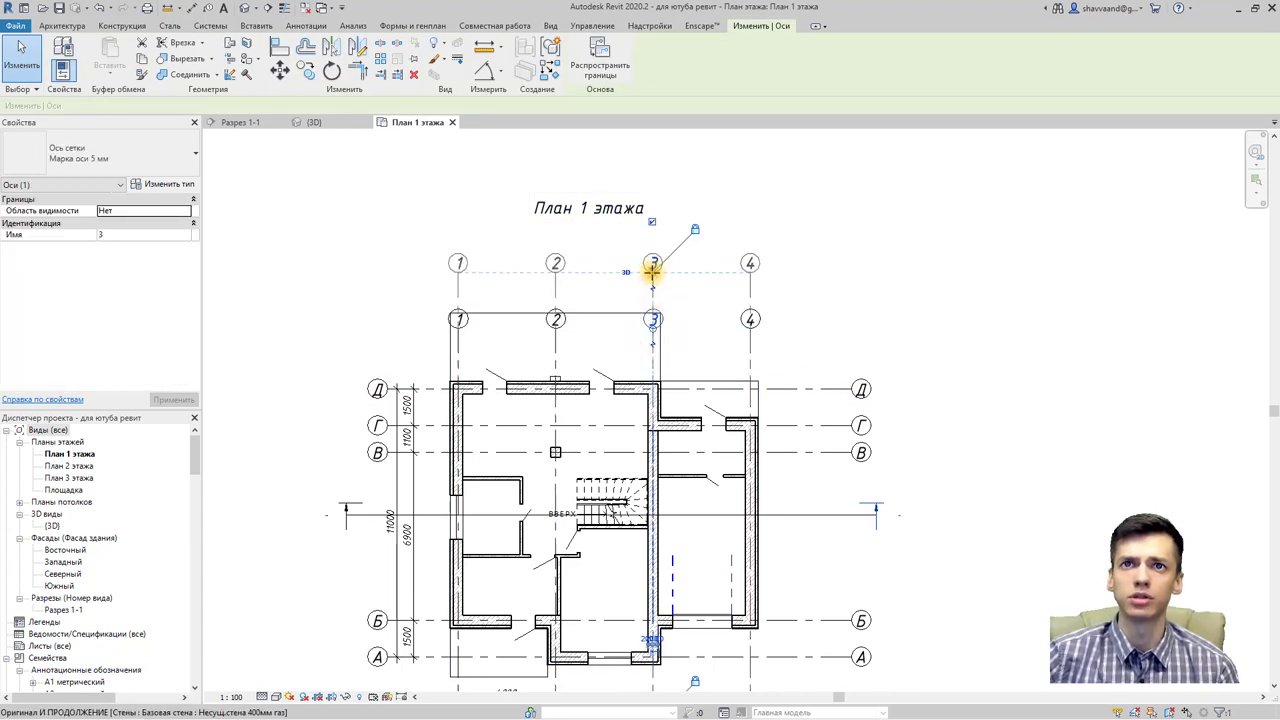
{"action": "left_click", "coordinate": [432, 392]}
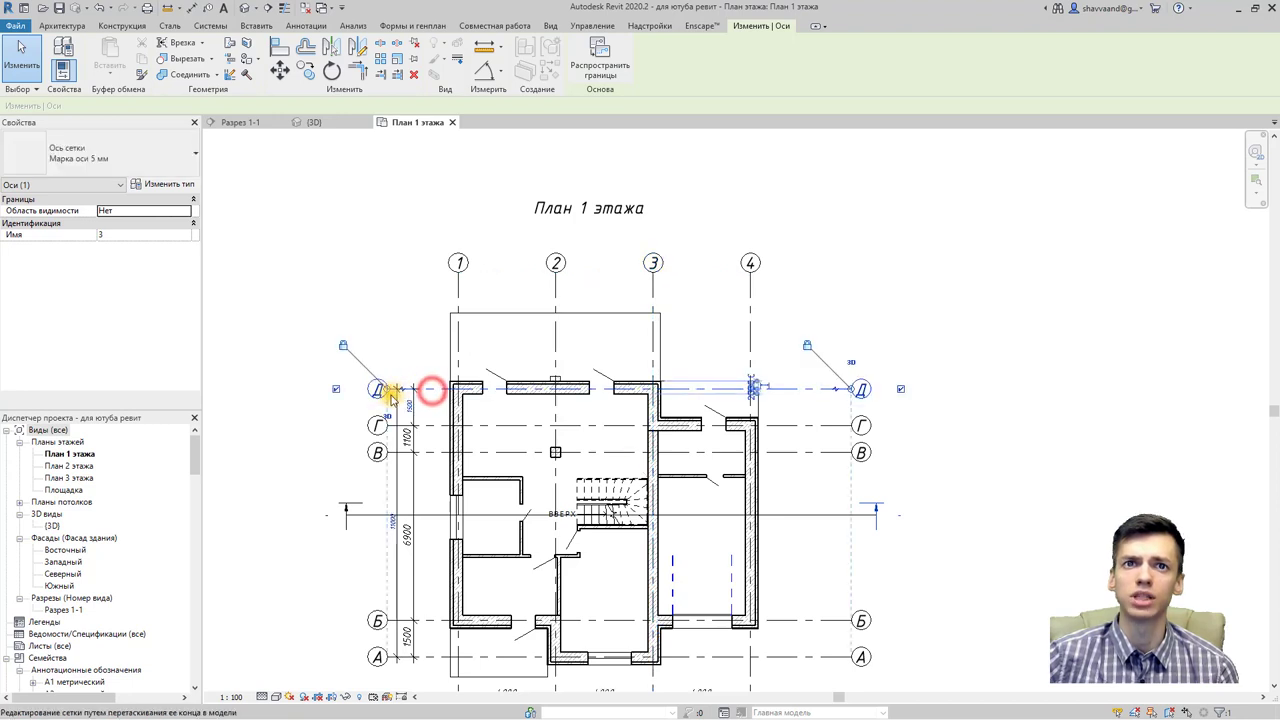
{"action": "left_click_drag", "start_coordinate": [387, 392], "coordinate": [304, 389]}
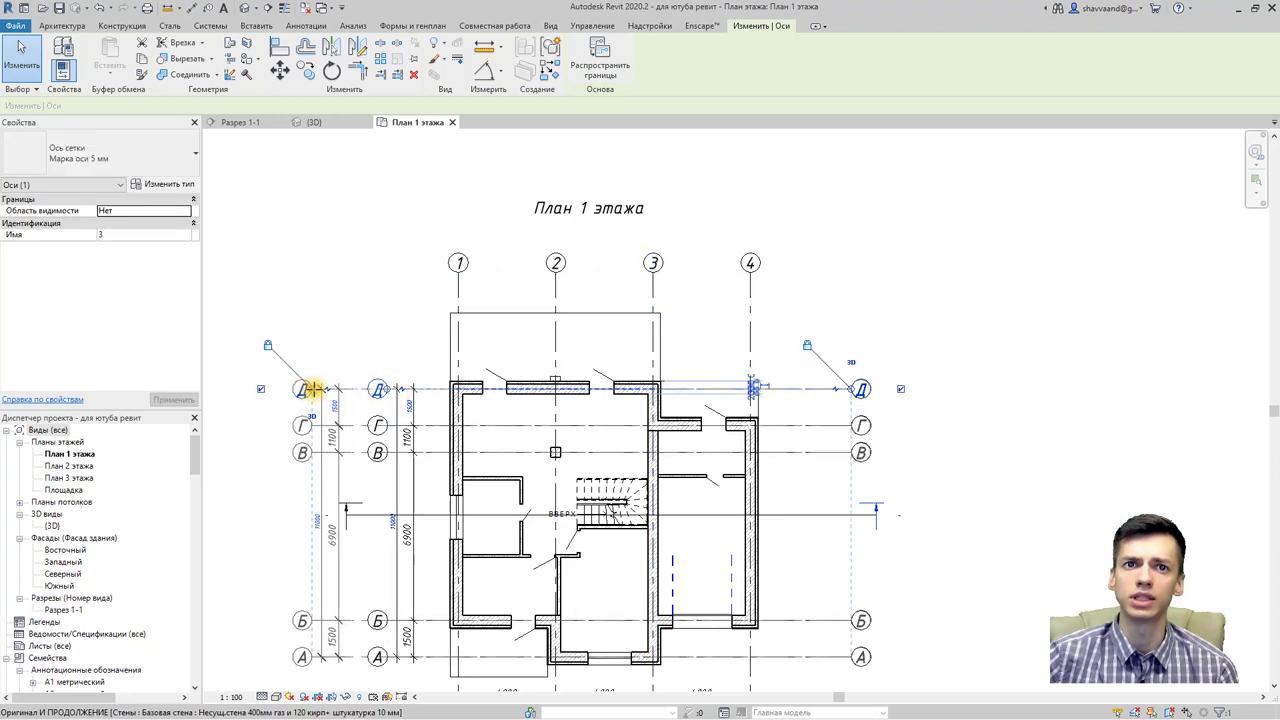
{"action": "left_click", "coordinate": [405, 338]}
{"action": "middle_click_drag", "start_coordinate": [405, 340], "coordinate": [422, 277]}
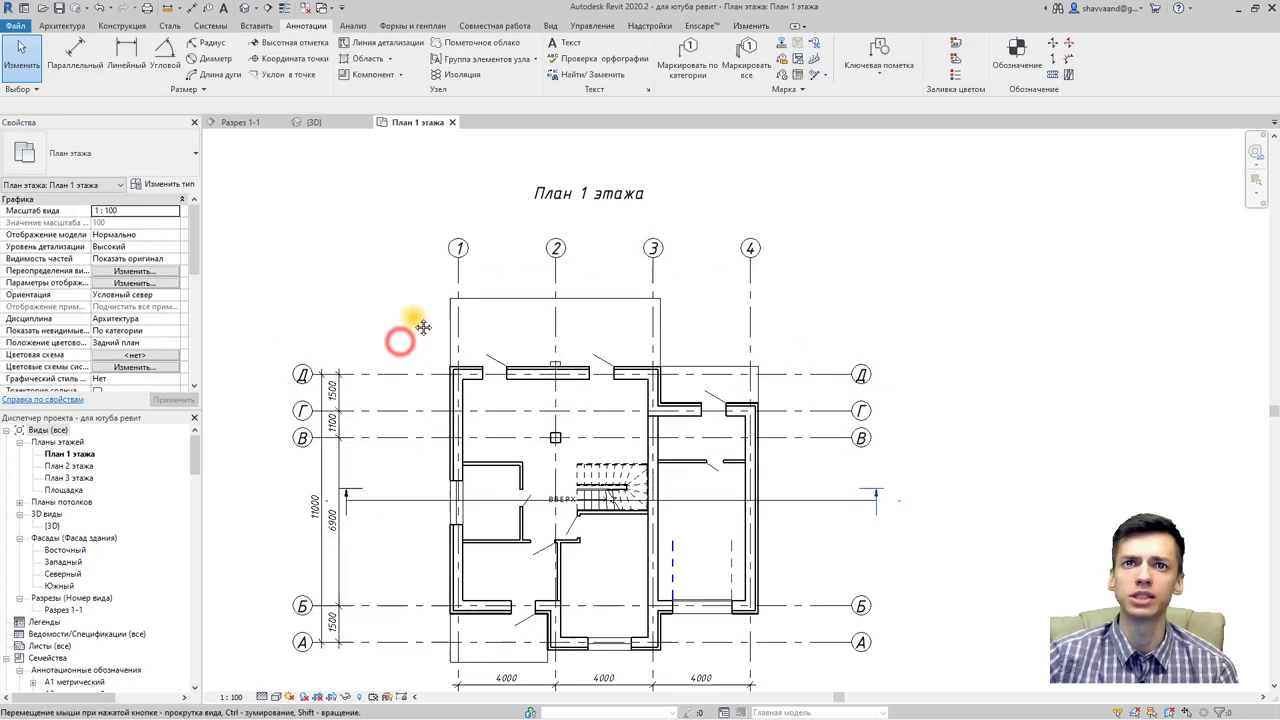
Step: Open План 2 этажа for comparison, then switch back to План 1 этажа
{"action": "left_click", "coordinate": [67, 466]}
{"action": "double_click", "coordinate": [67, 466]}
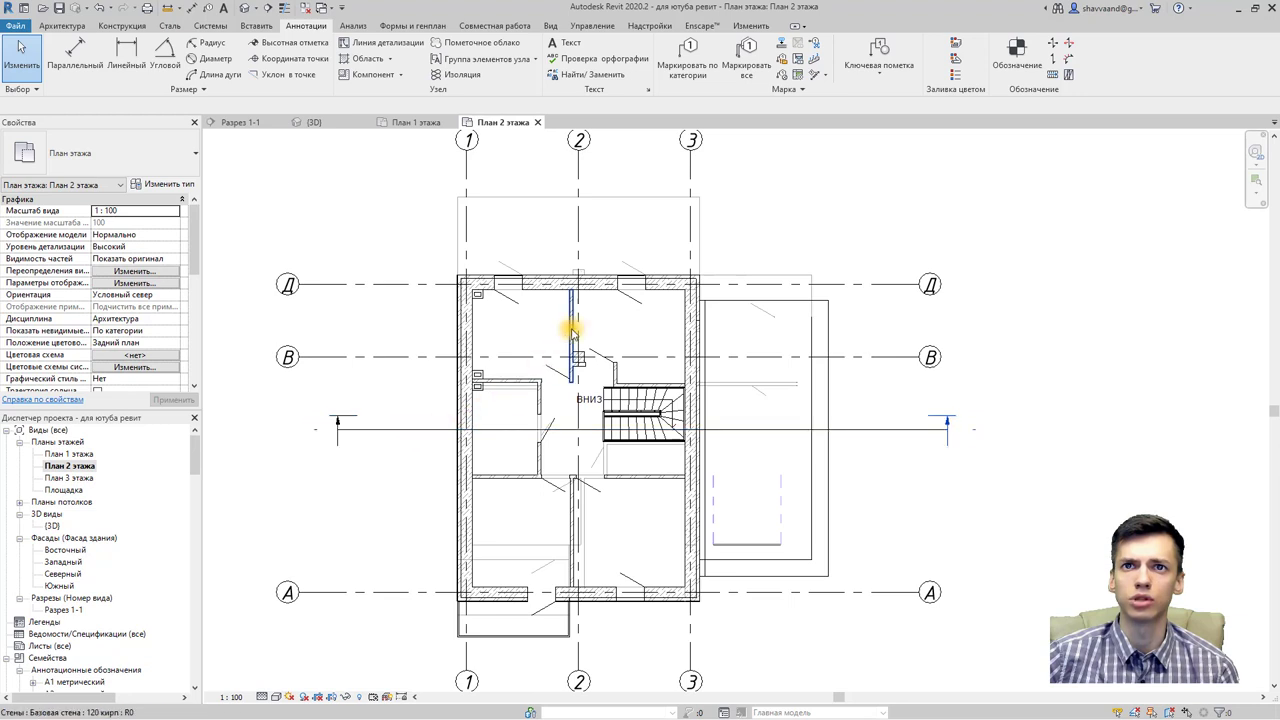
{"action": "middle_click_drag", "start_coordinate": [603, 456], "coordinate": [608, 444]}
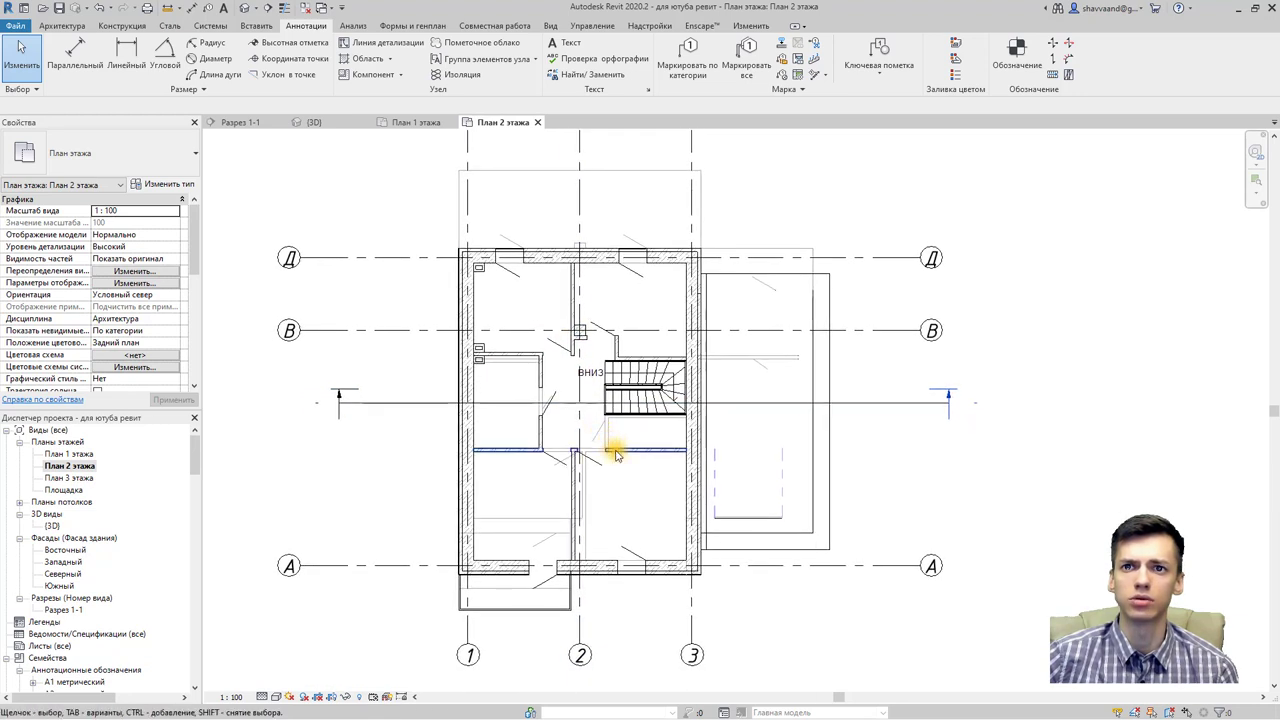
{"action": "scroll", "coordinate": [748, 362], "scroll_direction": "down", "scroll_amount": 1}
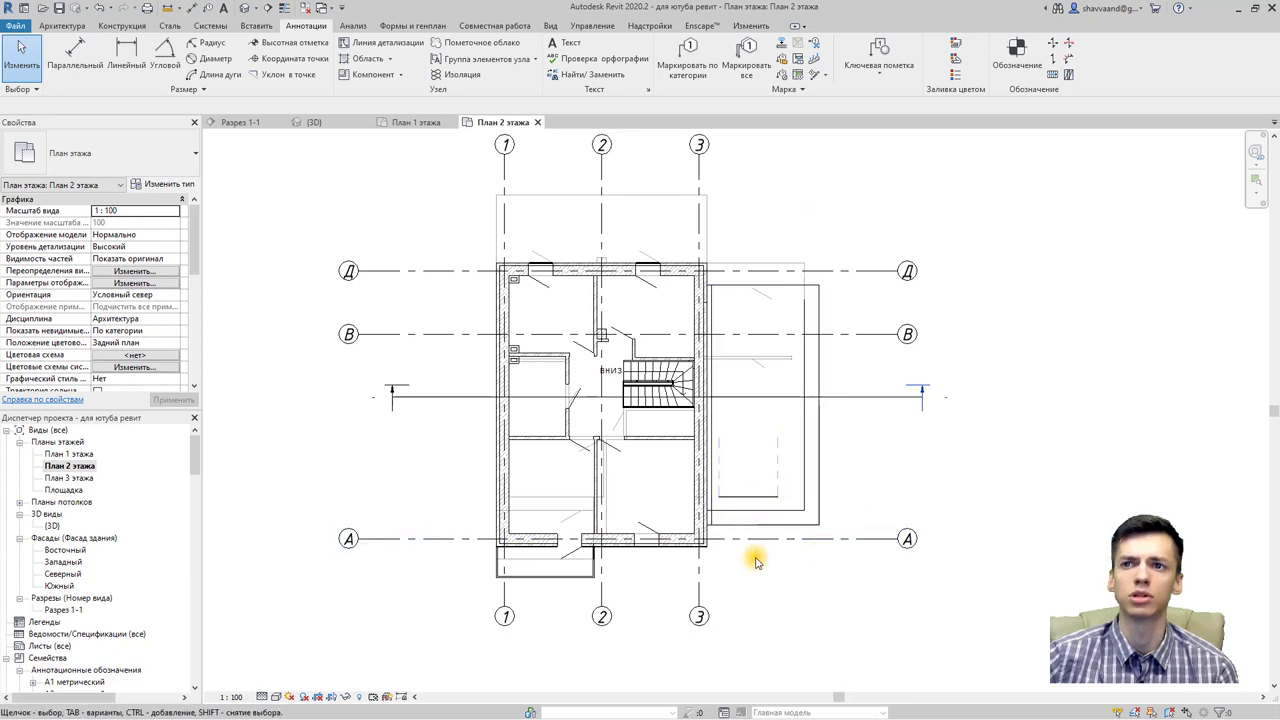
{"action": "double_click", "coordinate": [84, 455]}
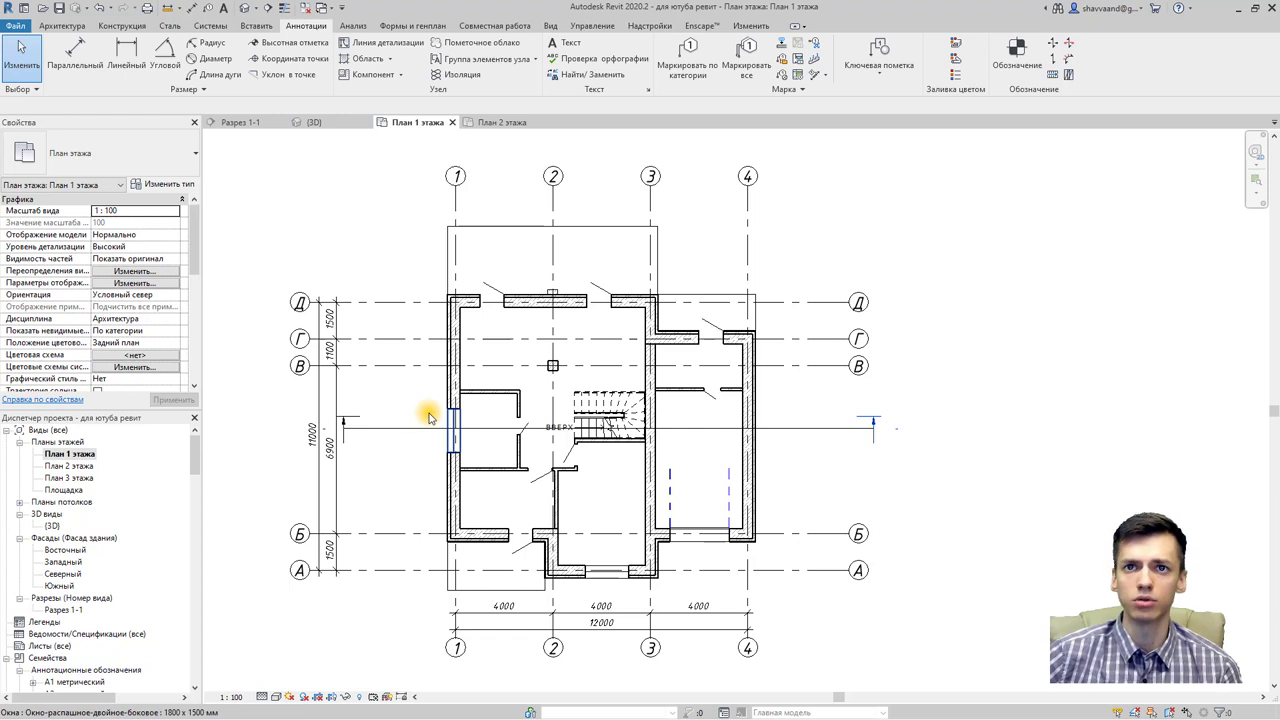
{"action": "left_click", "coordinate": [72, 455]}
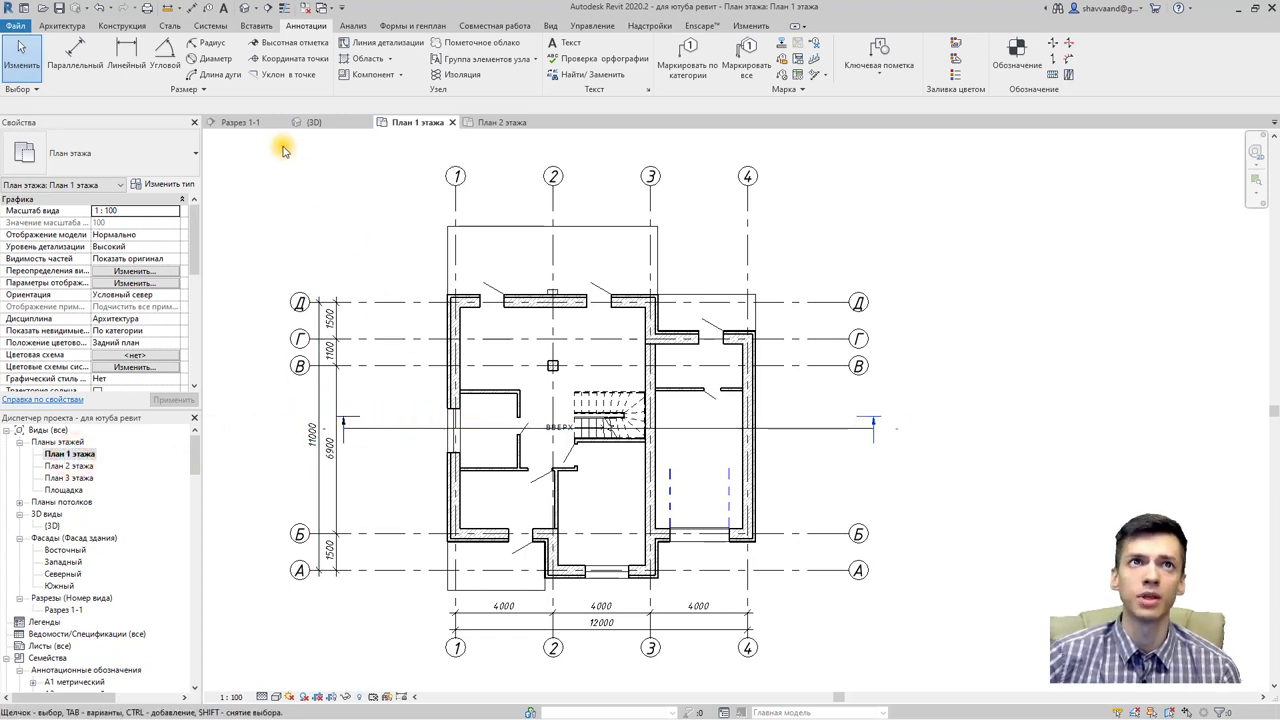
Step: Open Visibility/Graphics for this plan and expand the Лестницы category
{"action": "left_click", "coordinate": [550, 25]}
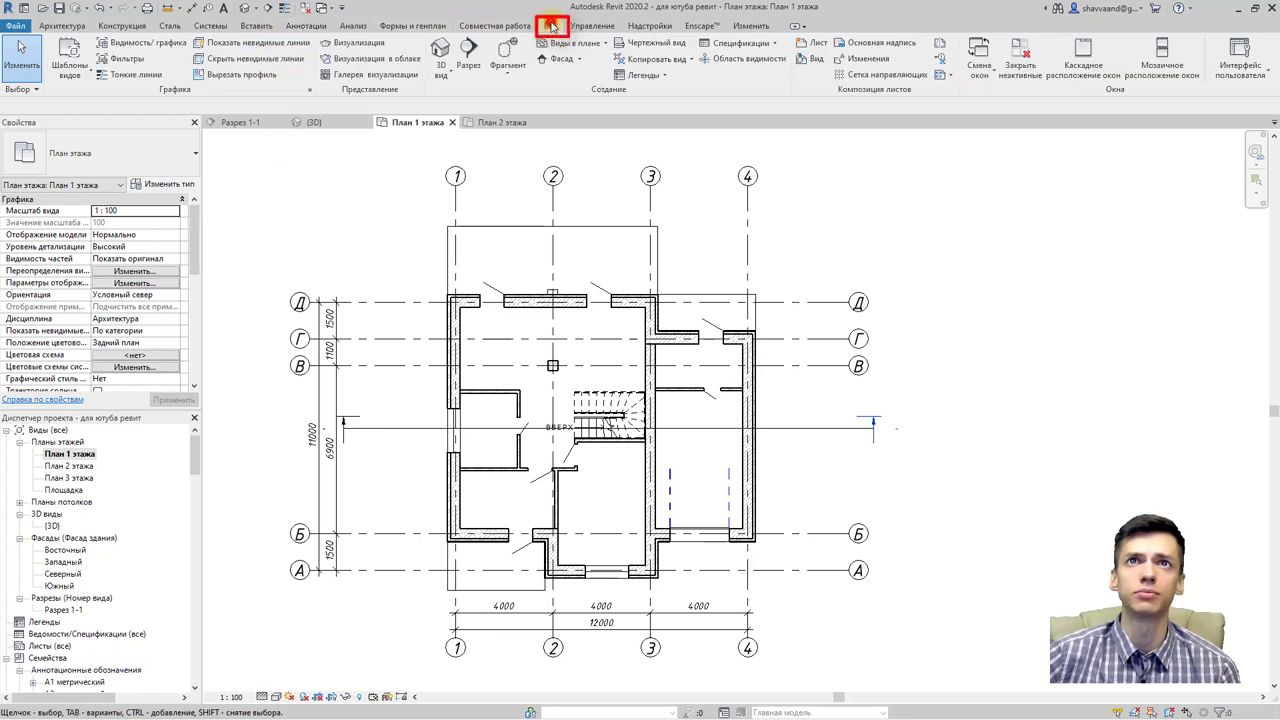
{"action": "left_click", "coordinate": [143, 44]}
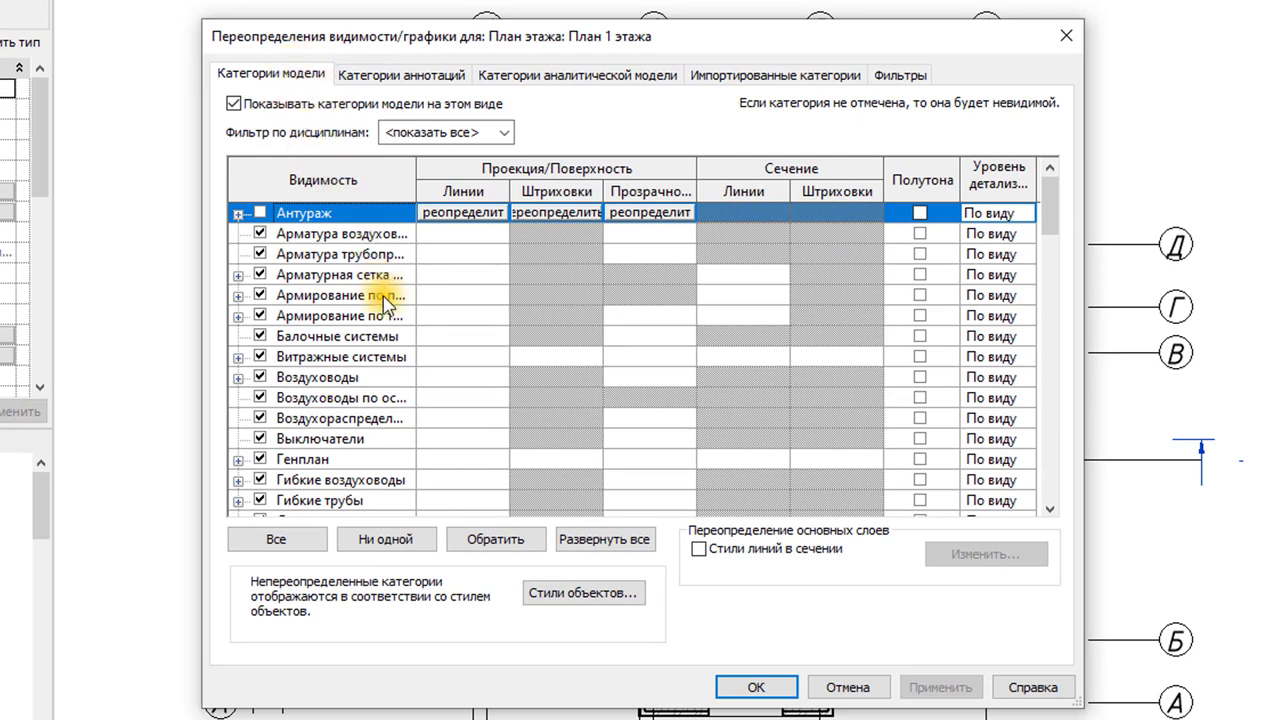
{"action": "scroll", "coordinate": [398, 405], "scroll_direction": "down", "scroll_amount": 1}
{"action": "scroll", "coordinate": [340, 360], "scroll_direction": "down", "scroll_amount": 1}
{"action": "scroll", "coordinate": [334, 371], "scroll_direction": "down", "scroll_amount": 2}
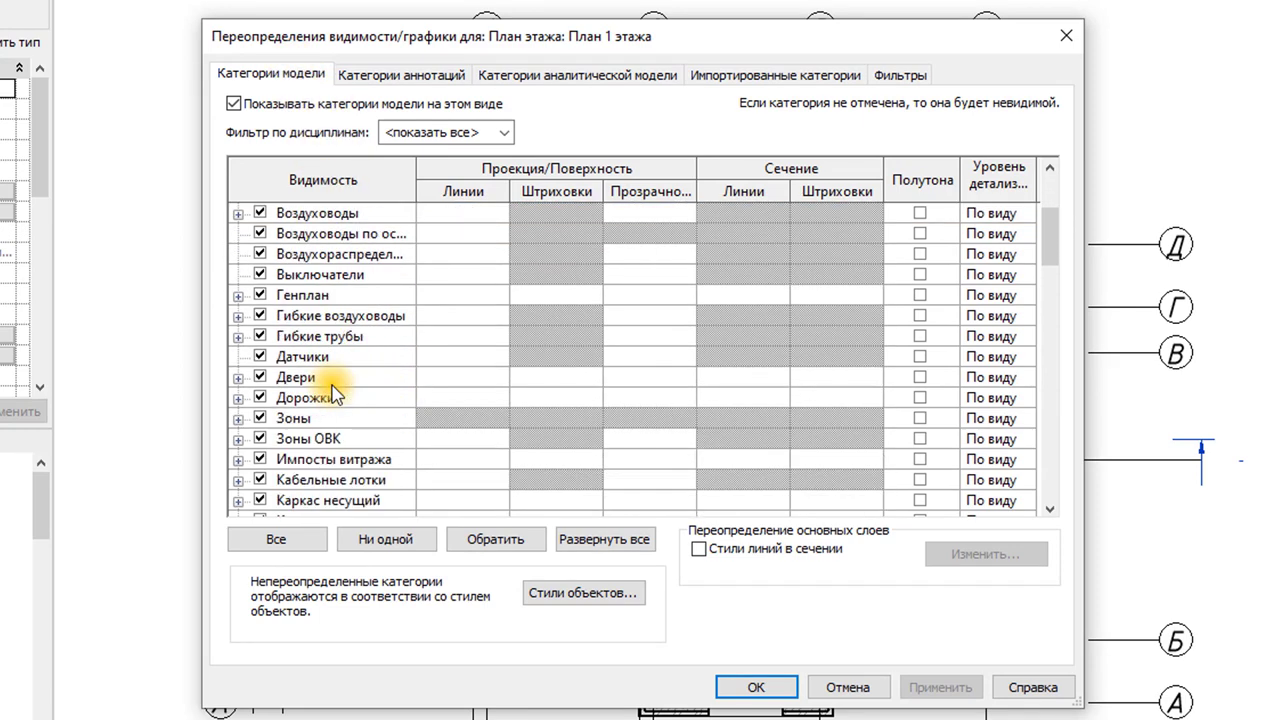
{"action": "scroll", "coordinate": [327, 378], "scroll_direction": "down", "scroll_amount": 3}
{"action": "left_click", "coordinate": [235, 418]}
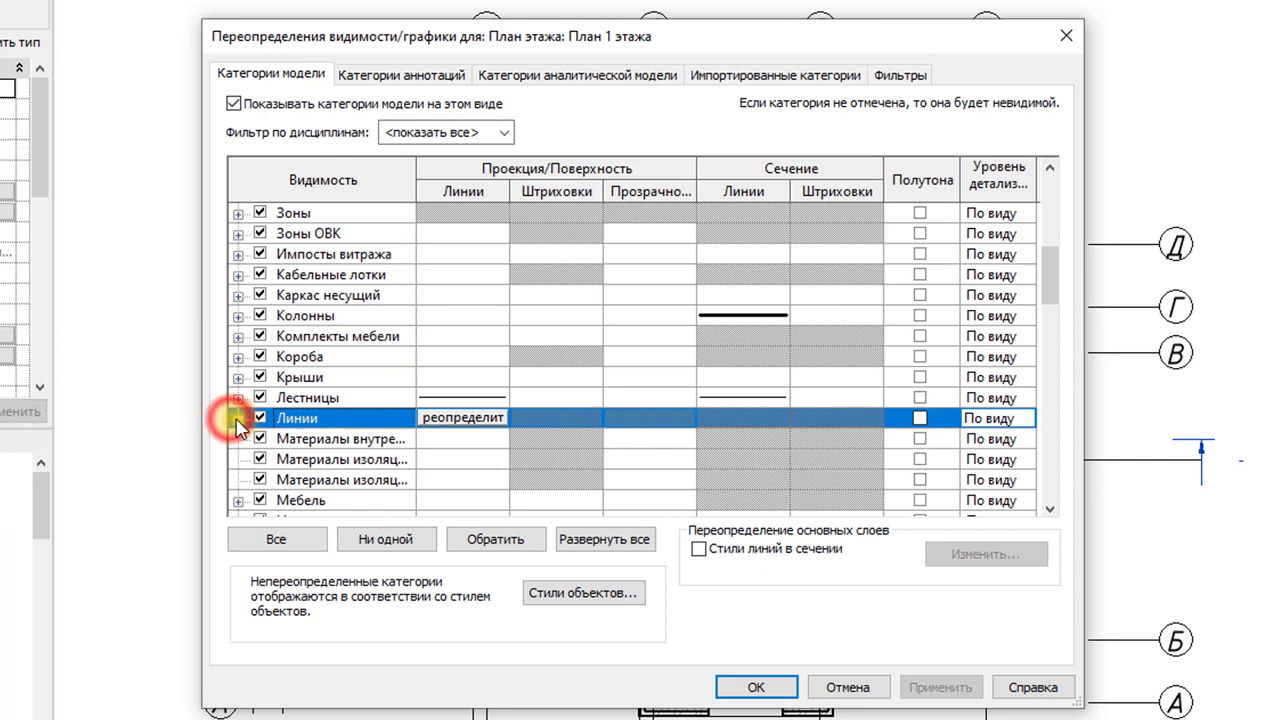
{"action": "left_click", "coordinate": [237, 398]}
{"action": "left_click", "coordinate": [237, 398]}
Step: Uncheck the five stair <Сверху> subcategories, the riser lines and the stair hidden lines
{"action": "scroll", "coordinate": [338, 368], "scroll_direction": "down", "scroll_amount": 1}
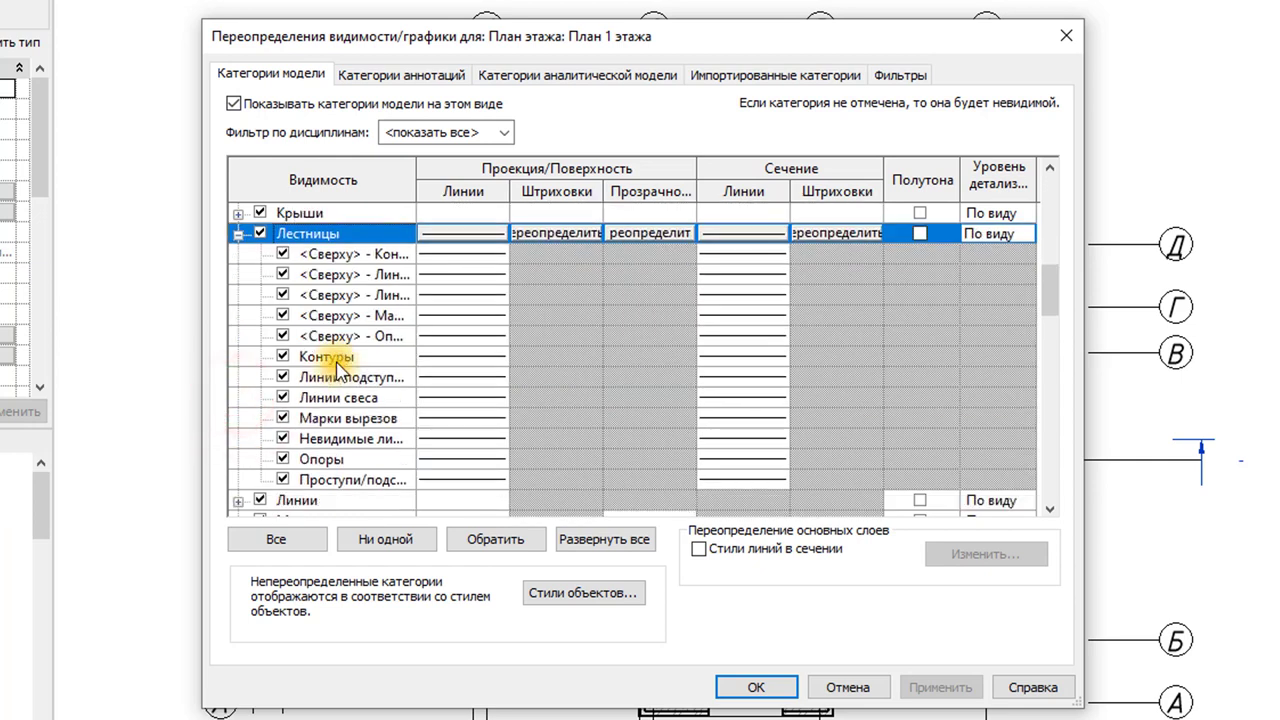
{"action": "left_click", "coordinate": [283, 254]}
{"action": "left_click", "coordinate": [283, 274]}
{"action": "left_click", "coordinate": [283, 295]}
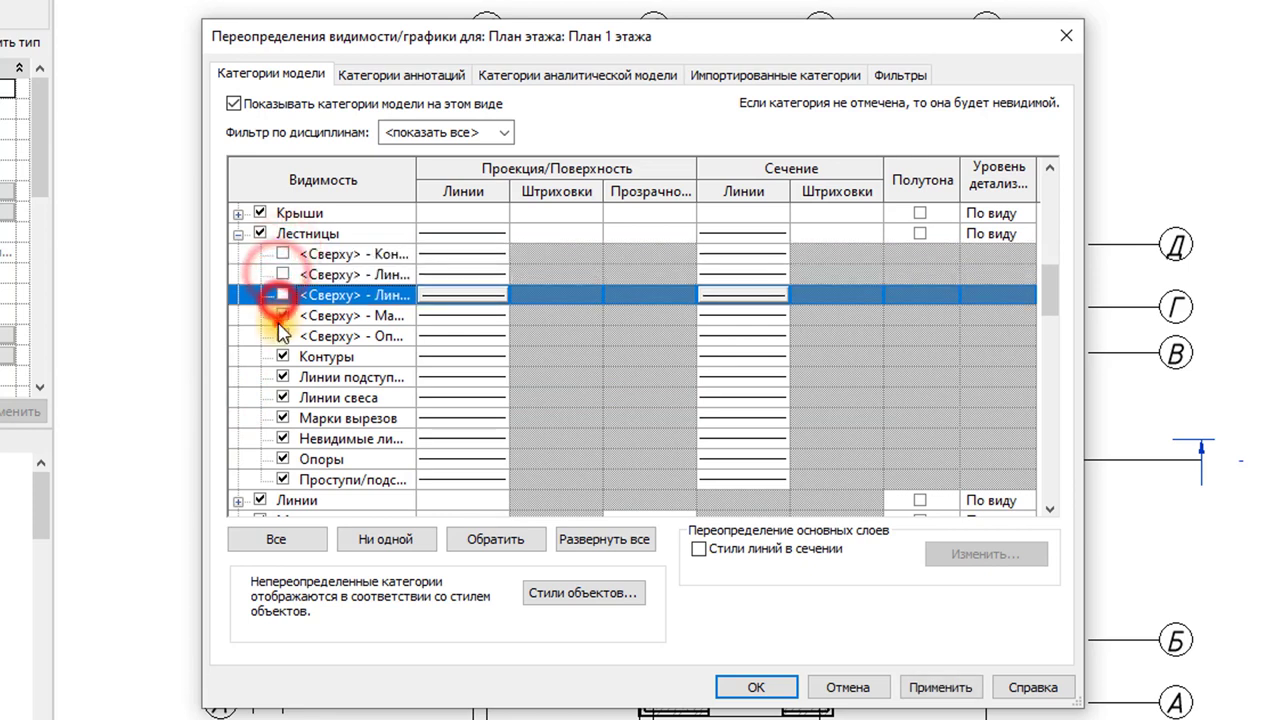
{"action": "left_click", "coordinate": [283, 315]}
{"action": "left_click", "coordinate": [283, 336]}
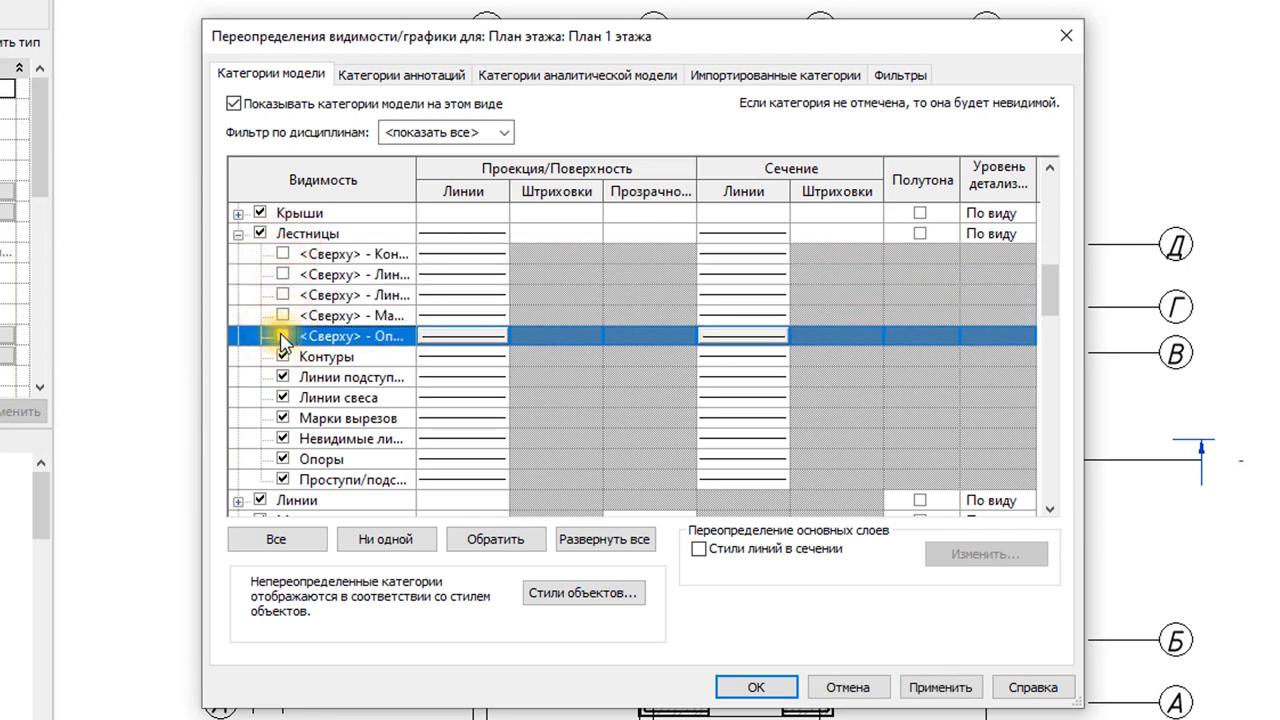
{"action": "left_click", "coordinate": [283, 378]}
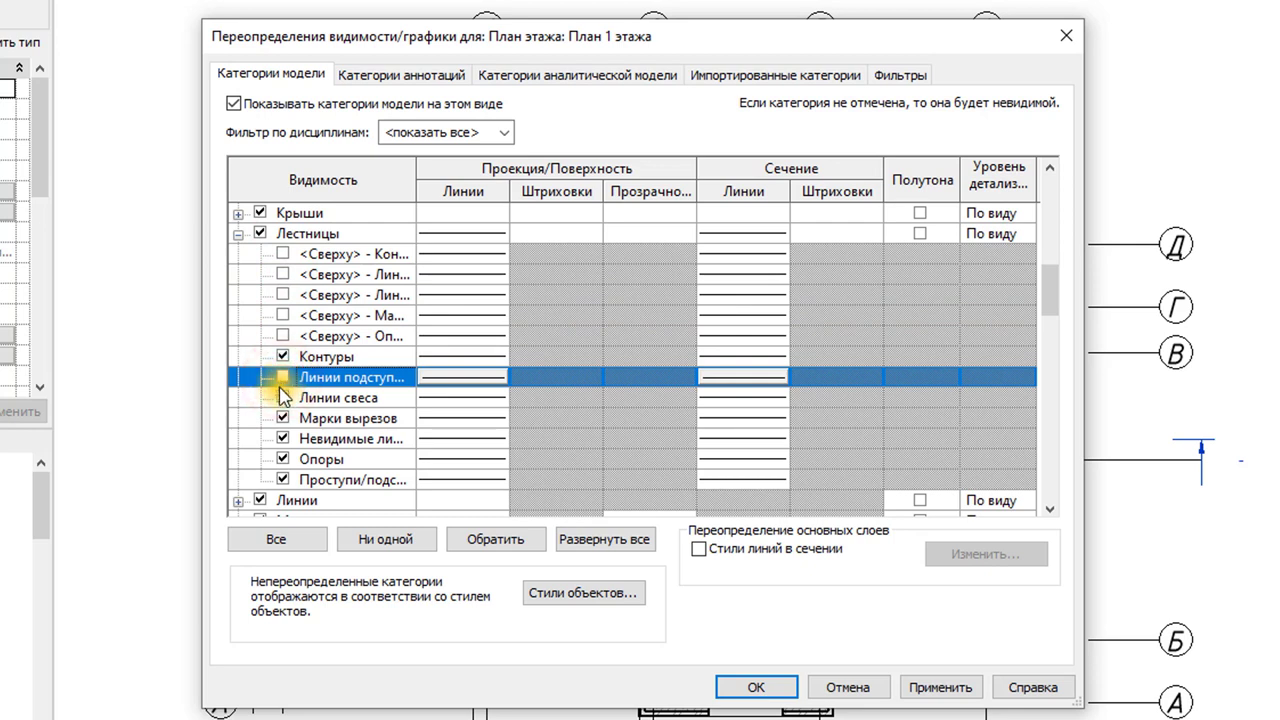
{"action": "left_click", "coordinate": [283, 440]}
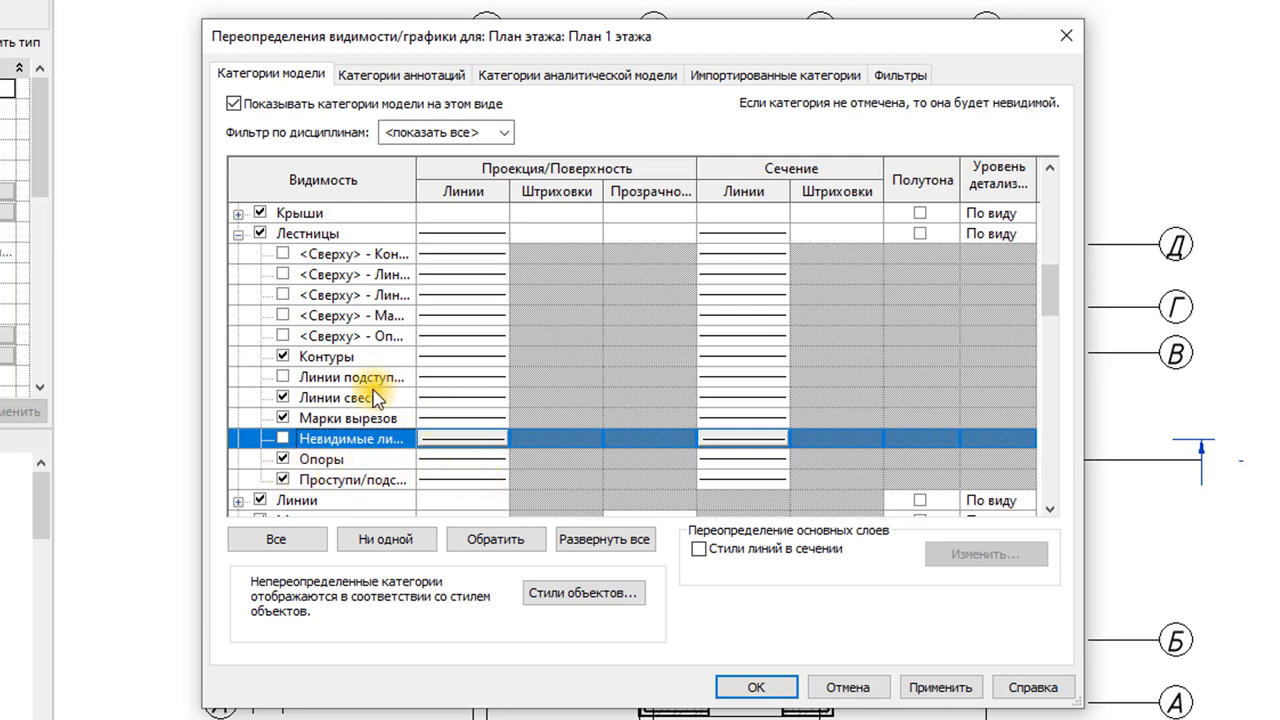
Step: Under Ограждение, uncheck the three <Сверху> railing subcategories and the railing hidden lines
{"action": "scroll", "coordinate": [334, 386], "scroll_direction": "up", "scroll_amount": 3}
{"action": "scroll", "coordinate": [300, 388], "scroll_direction": "up", "scroll_amount": 3}
{"action": "scroll", "coordinate": [300, 388], "scroll_direction": "up", "scroll_amount": 3}
{"action": "scroll", "coordinate": [300, 385], "scroll_direction": "up", "scroll_amount": 1}
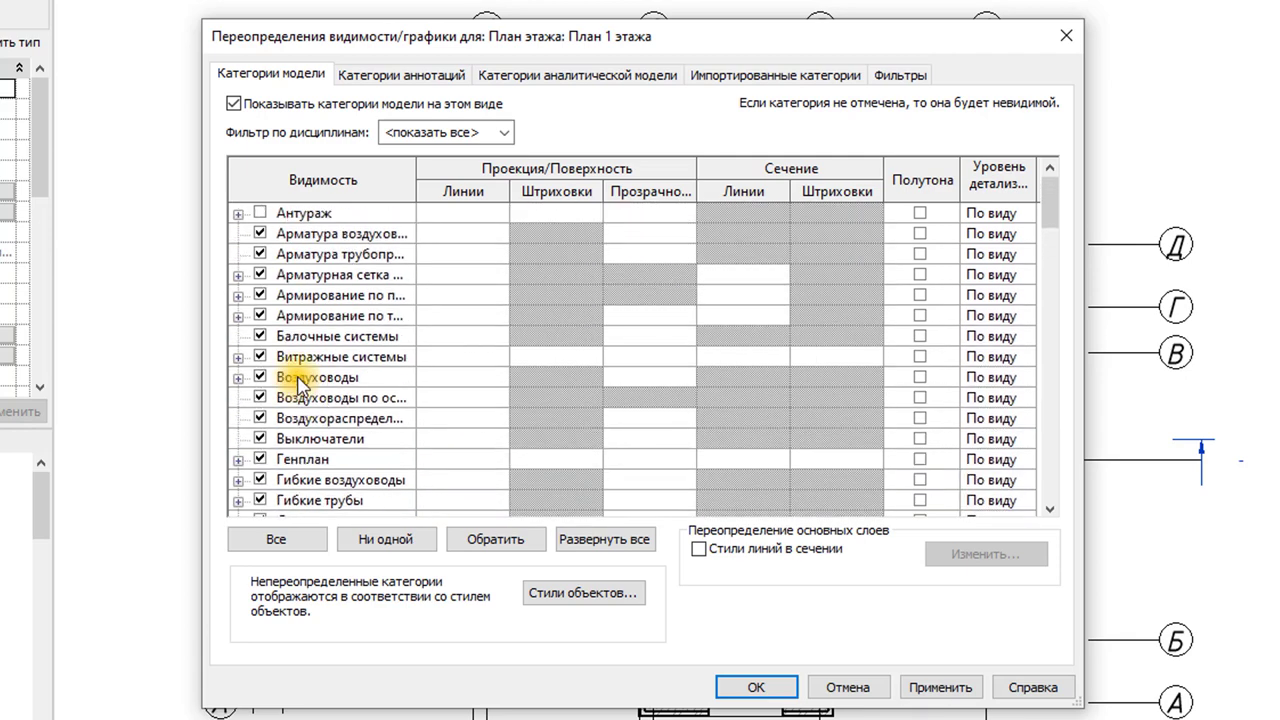
{"action": "scroll", "coordinate": [300, 382], "scroll_direction": "down", "scroll_amount": 2}
{"action": "scroll", "coordinate": [300, 375], "scroll_direction": "down", "scroll_amount": 4}
{"action": "scroll", "coordinate": [300, 372], "scroll_direction": "down", "scroll_amount": 5}
{"action": "scroll", "coordinate": [296, 362], "scroll_direction": "down", "scroll_amount": 1}
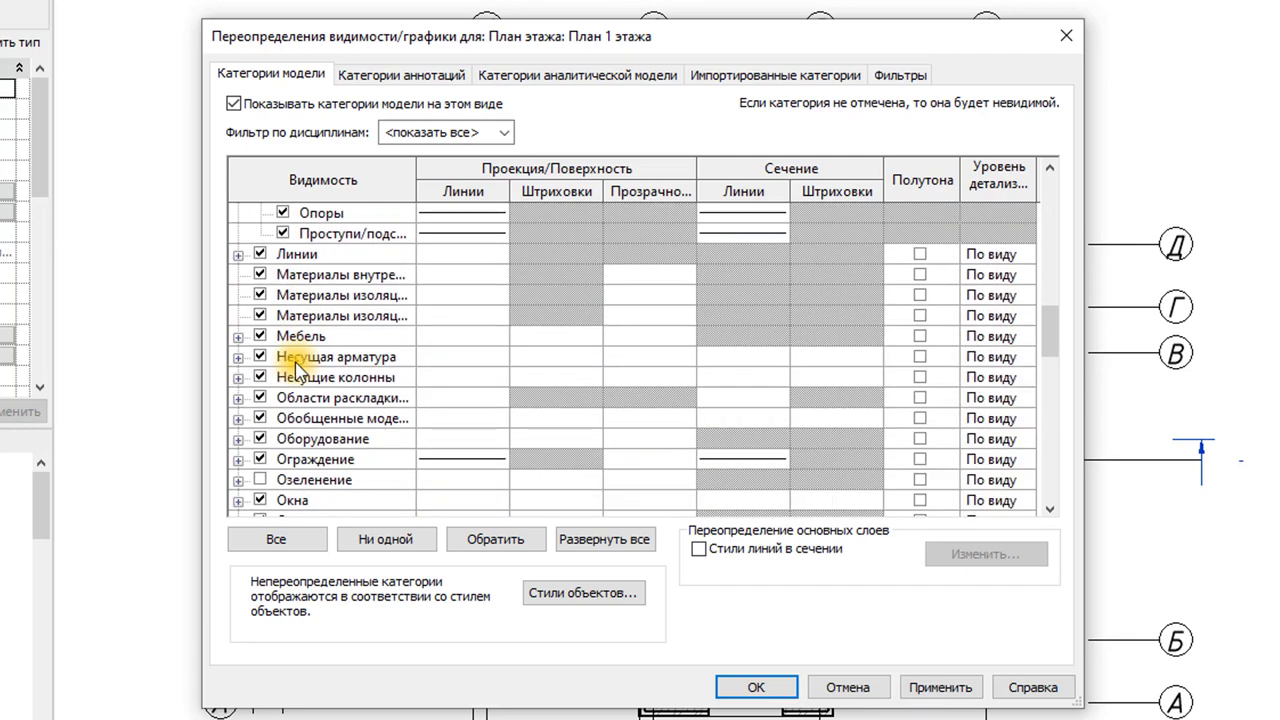
{"action": "scroll", "coordinate": [310, 370], "scroll_direction": "up", "scroll_amount": 4}
{"action": "scroll", "coordinate": [388, 393], "scroll_direction": "up", "scroll_amount": 1}
{"action": "scroll", "coordinate": [388, 393], "scroll_direction": "down", "scroll_amount": 1}
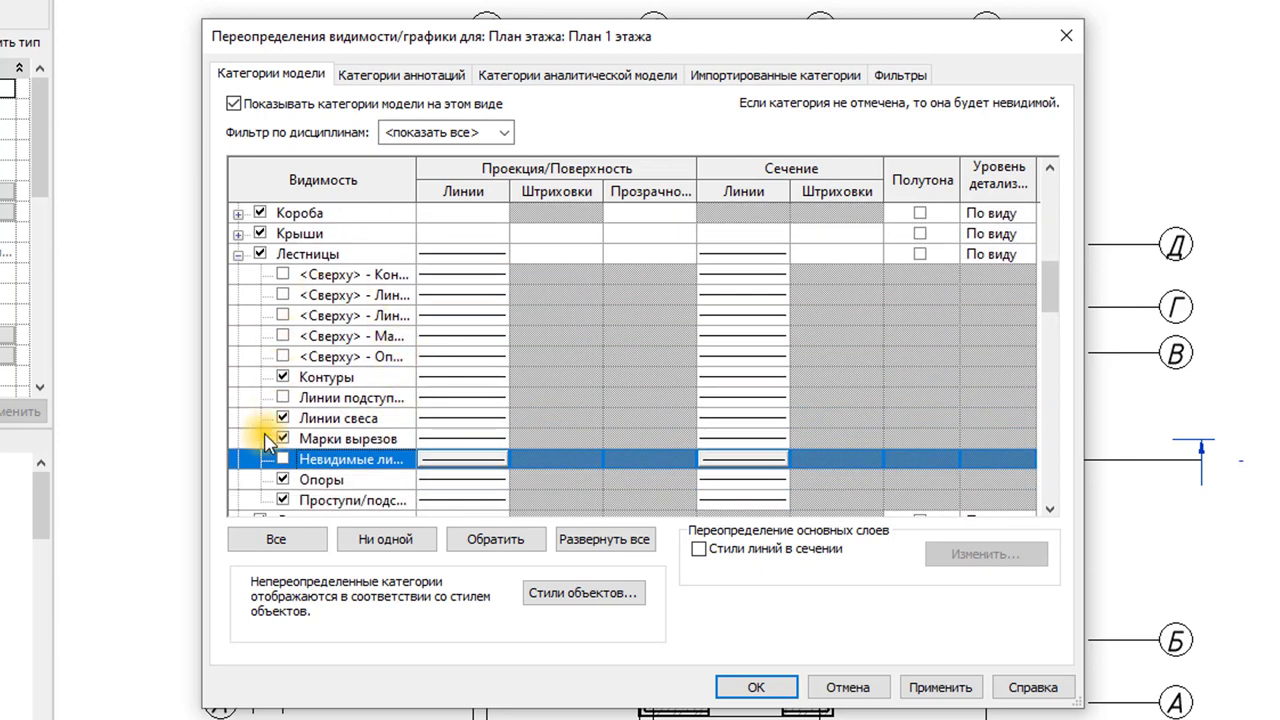
{"action": "scroll", "coordinate": [345, 491], "scroll_direction": "down", "scroll_amount": 1}
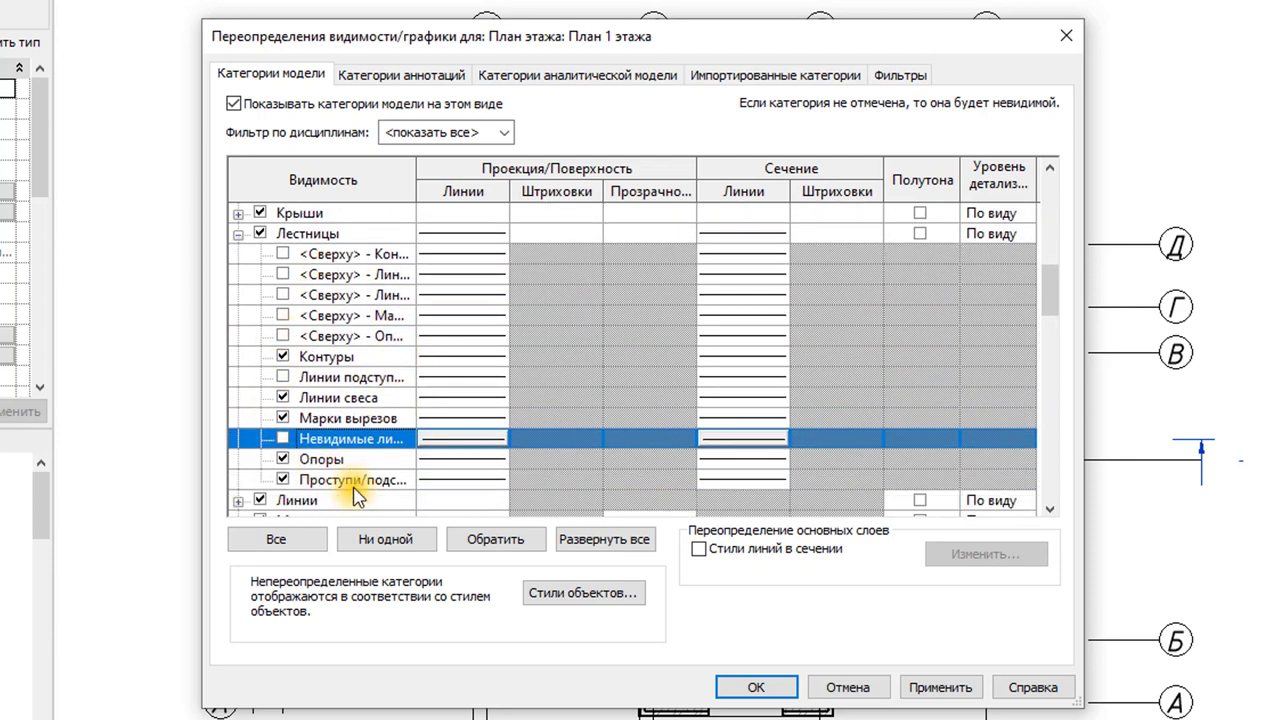
{"action": "scroll", "coordinate": [362, 455], "scroll_direction": "down", "scroll_amount": 2}
{"action": "scroll", "coordinate": [330, 490], "scroll_direction": "down", "scroll_amount": 4}
{"action": "scroll", "coordinate": [255, 495], "scroll_direction": "down", "scroll_amount": 1}
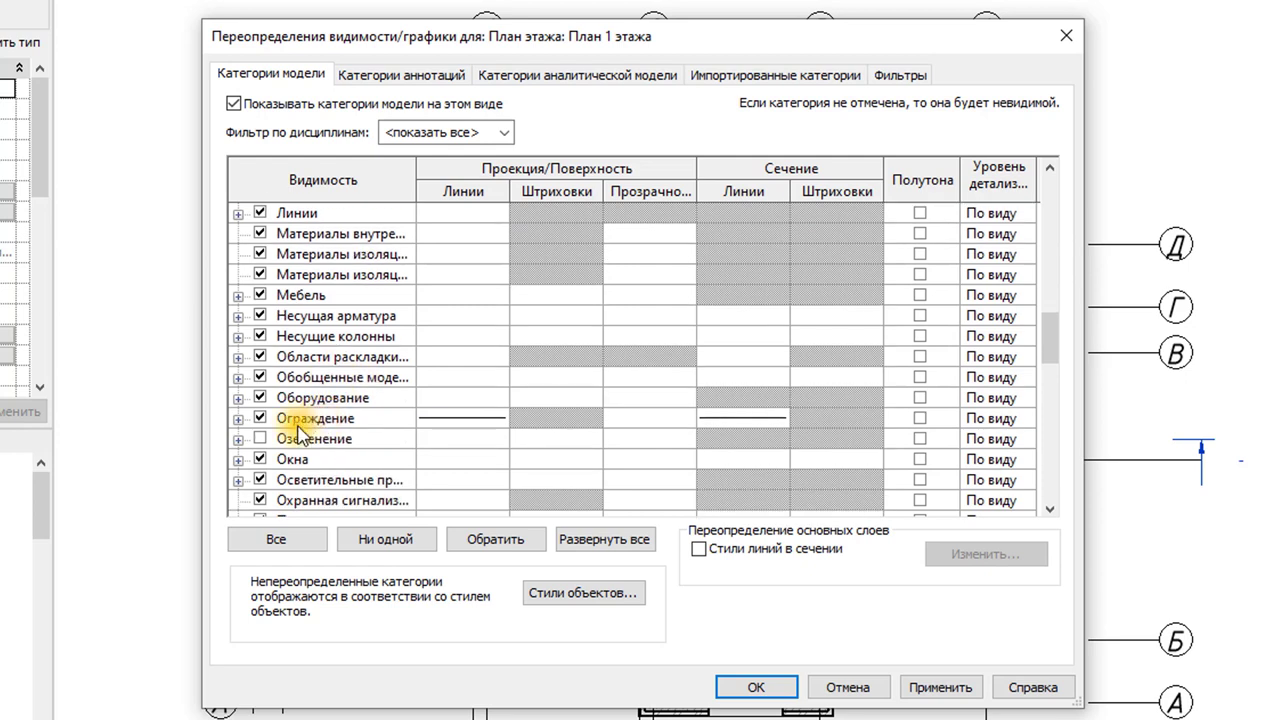
{"action": "left_click", "coordinate": [240, 419]}
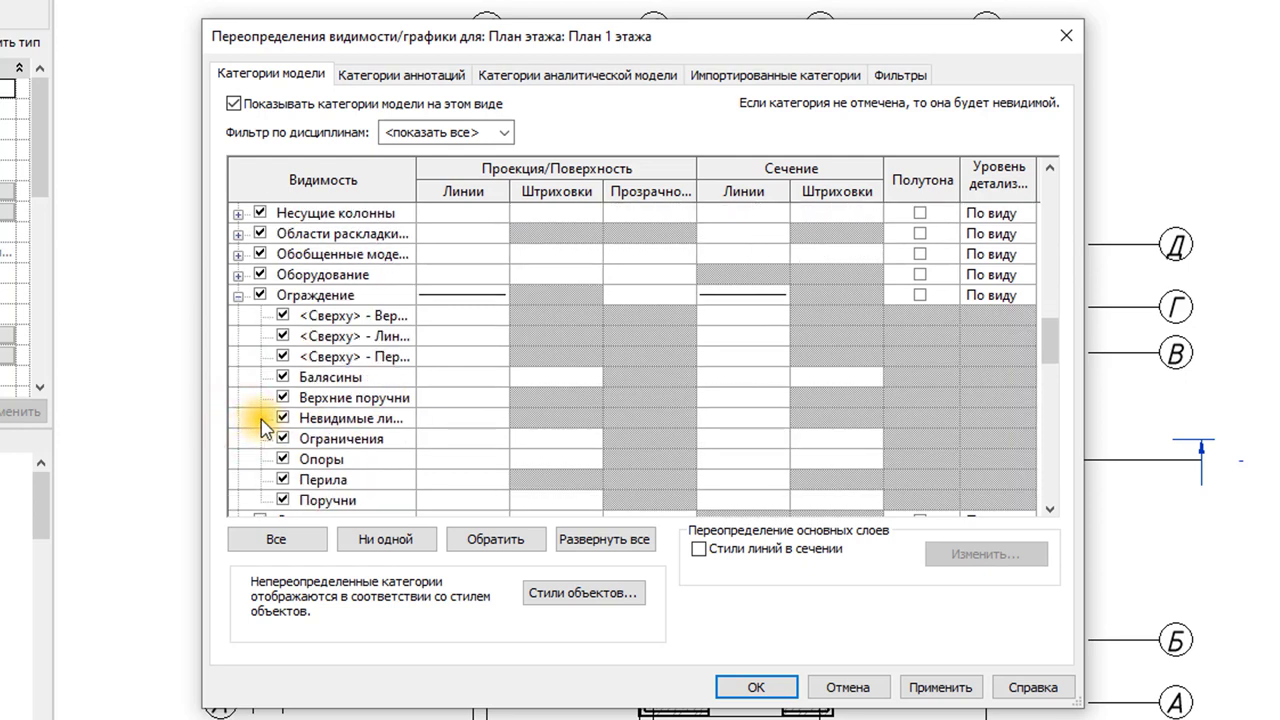
{"action": "left_click", "coordinate": [283, 315]}
{"action": "left_click", "coordinate": [283, 336]}
{"action": "left_click", "coordinate": [283, 356]}
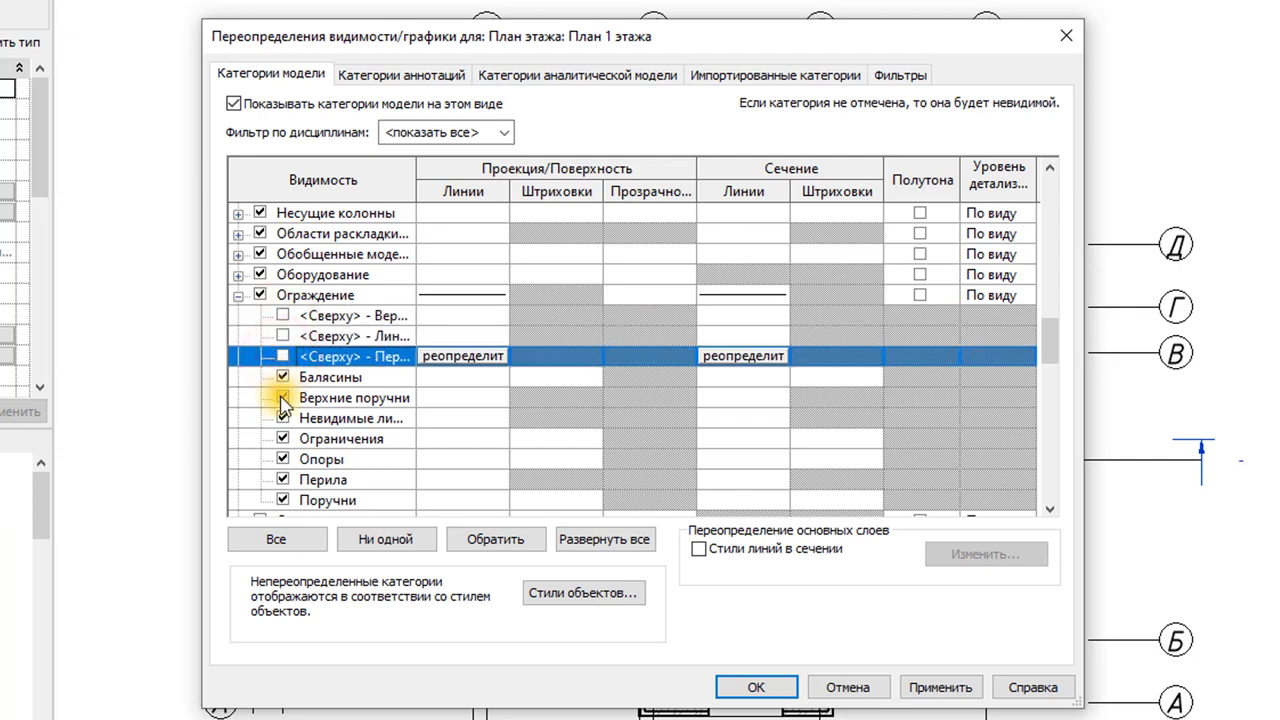
{"action": "left_click", "coordinate": [283, 418]}
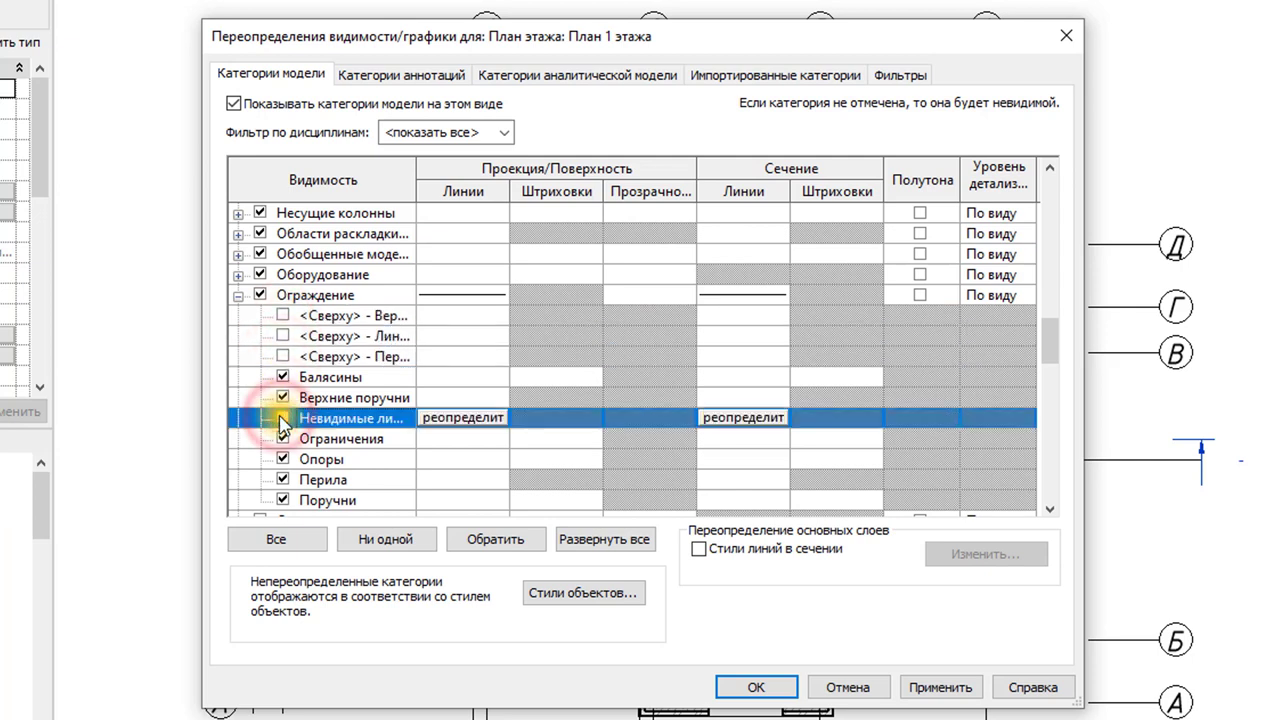
{"action": "scroll", "coordinate": [285, 415], "scroll_direction": "down", "scroll_amount": 1}
{"action": "scroll", "coordinate": [287, 410], "scroll_direction": "down", "scroll_amount": 4}
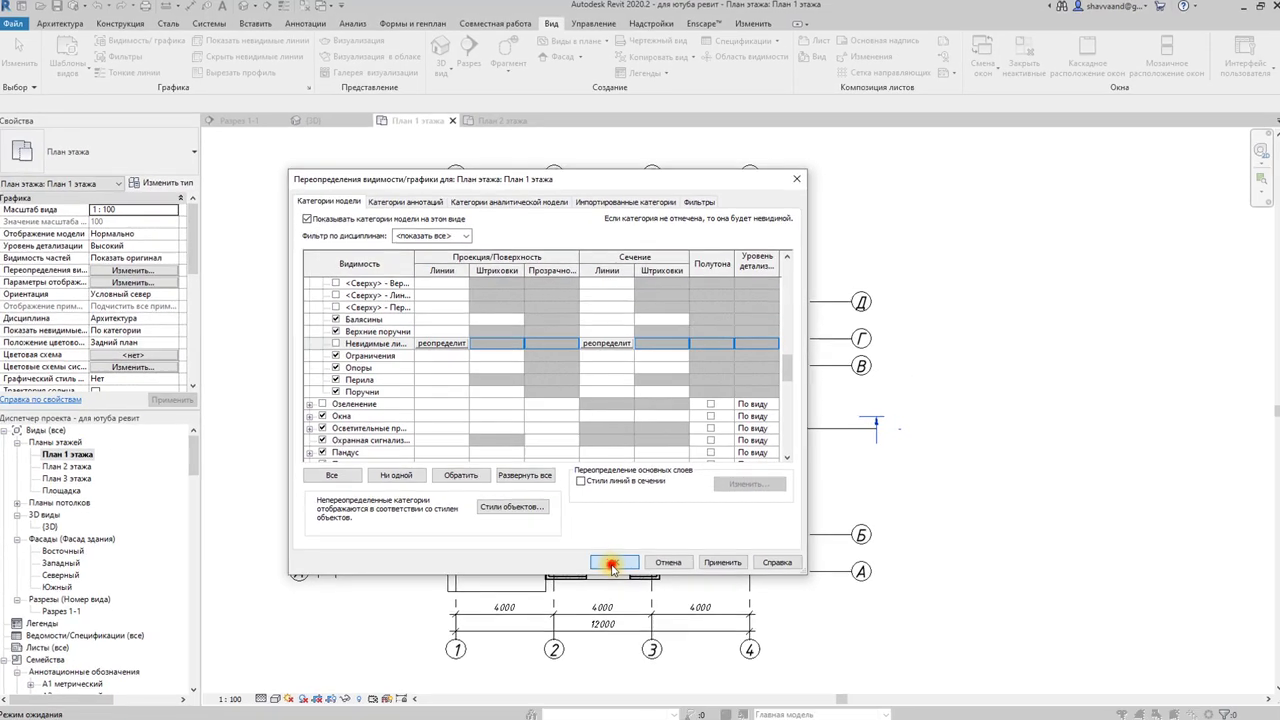
Step: Apply the visibility changes and delete the stair's old path annotation
{"action": "left_click", "coordinate": [756, 687]}
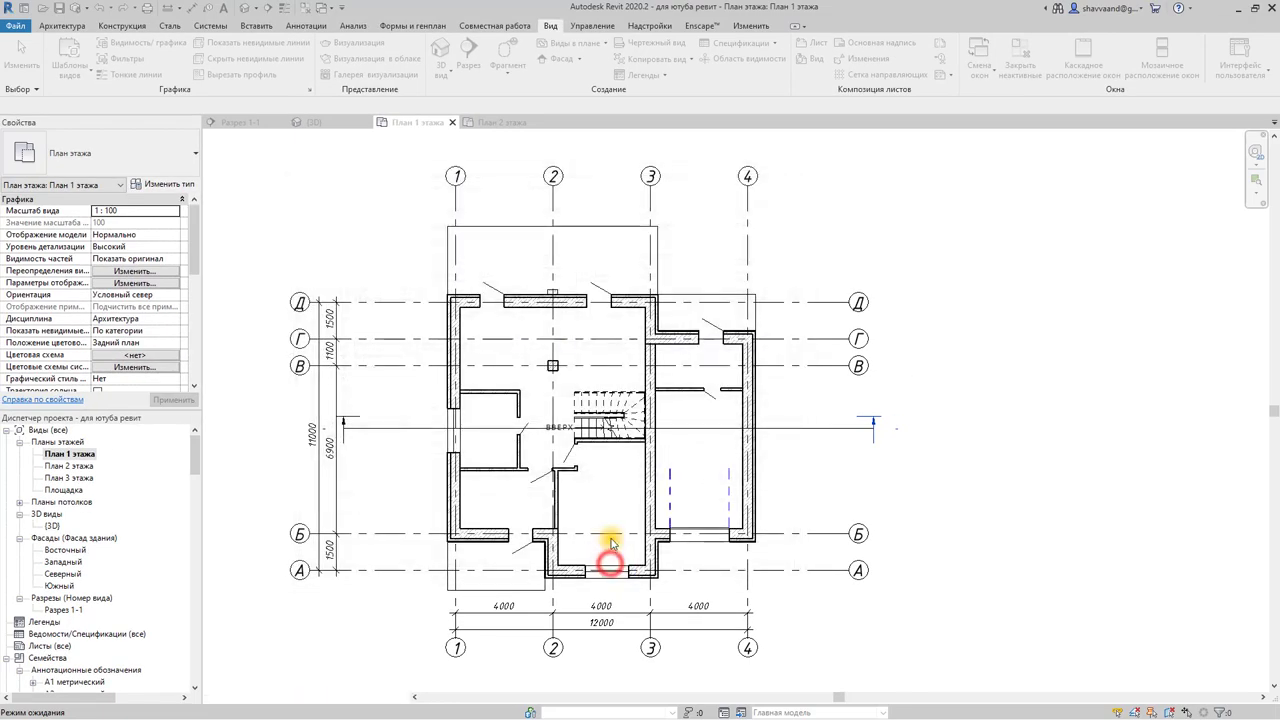
{"action": "scroll", "coordinate": [600, 440], "scroll_direction": "up", "scroll_amount": 2}
{"action": "scroll", "coordinate": [588, 470], "scroll_direction": "up", "scroll_amount": 3}
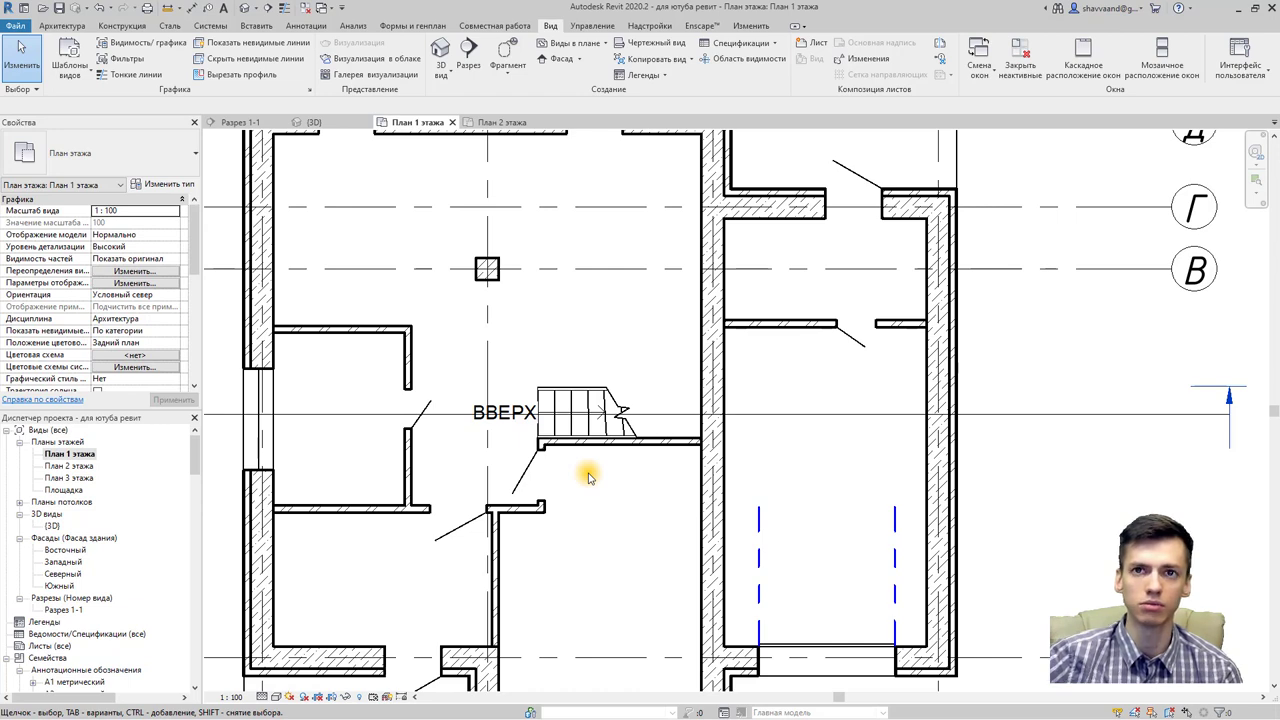
{"action": "scroll", "coordinate": [540, 405], "scroll_direction": "up", "scroll_amount": 2}
{"action": "scroll", "coordinate": [535, 405], "scroll_direction": "up", "scroll_amount": 2}
{"action": "left_click", "coordinate": [512, 415]}
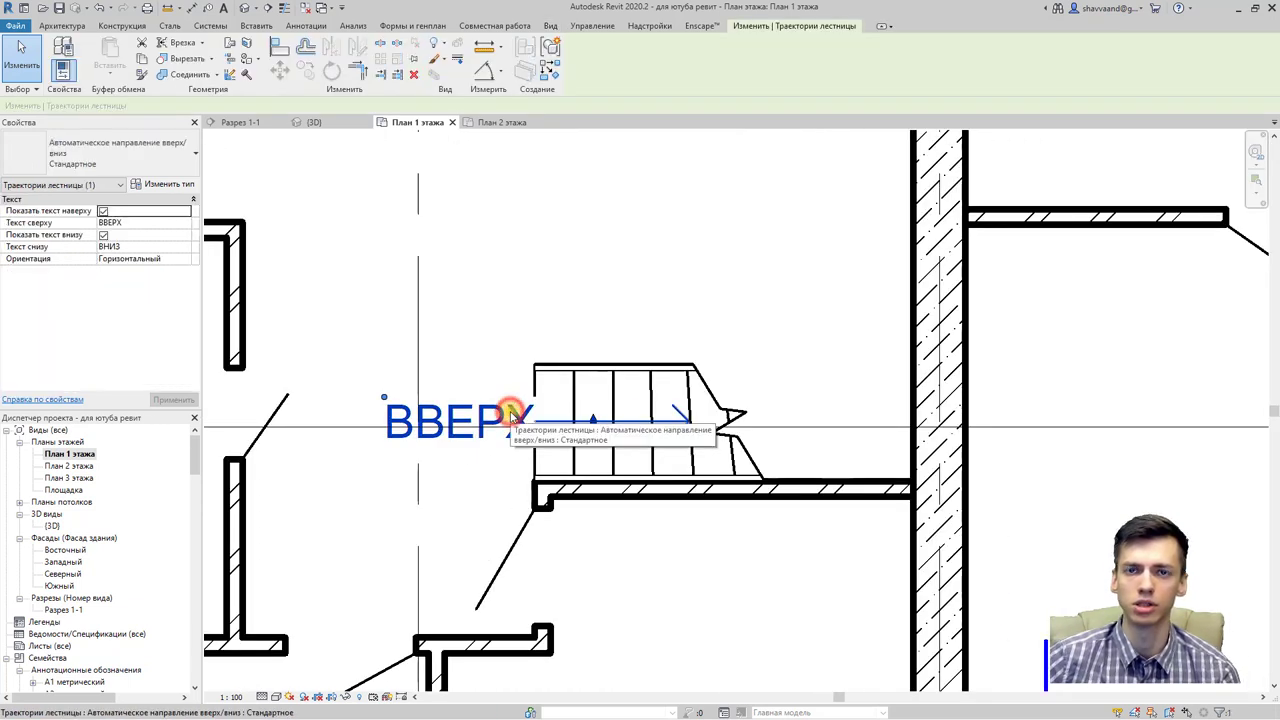
{"action": "key", "text": "Delete"}
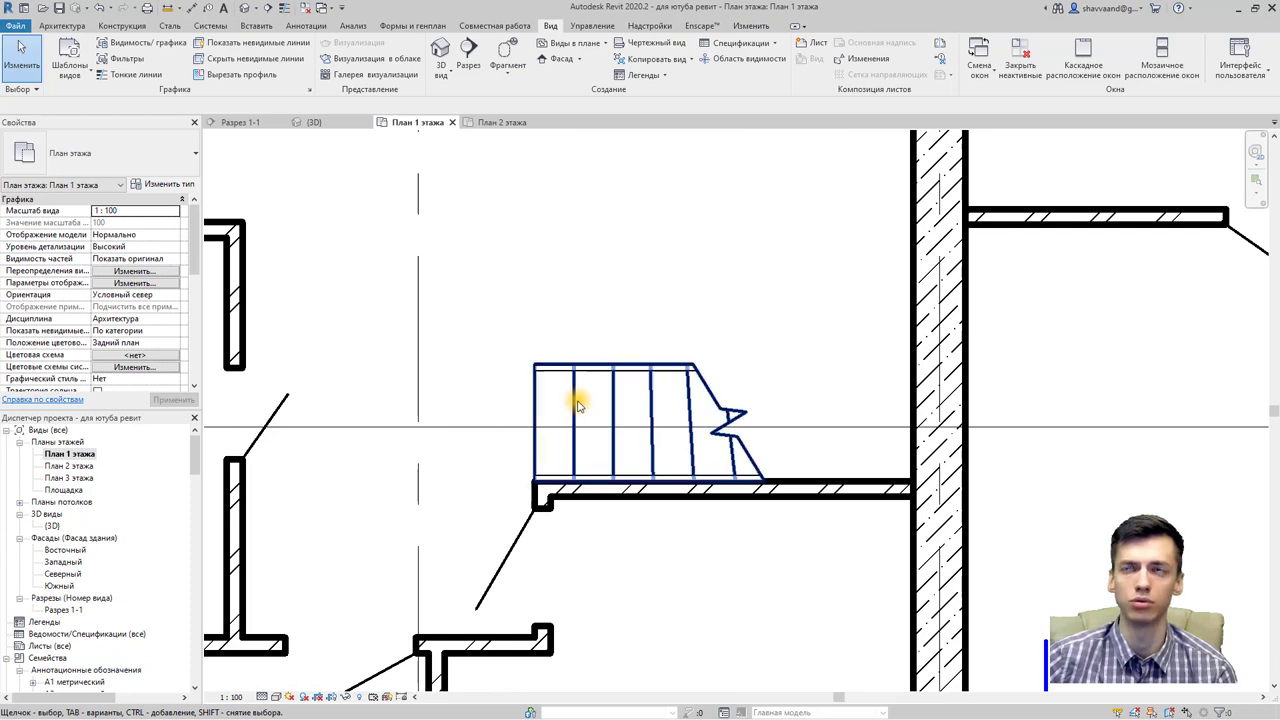
Step: Place a new Stair Path annotation on the stair
{"action": "left_click", "coordinate": [305, 25]}
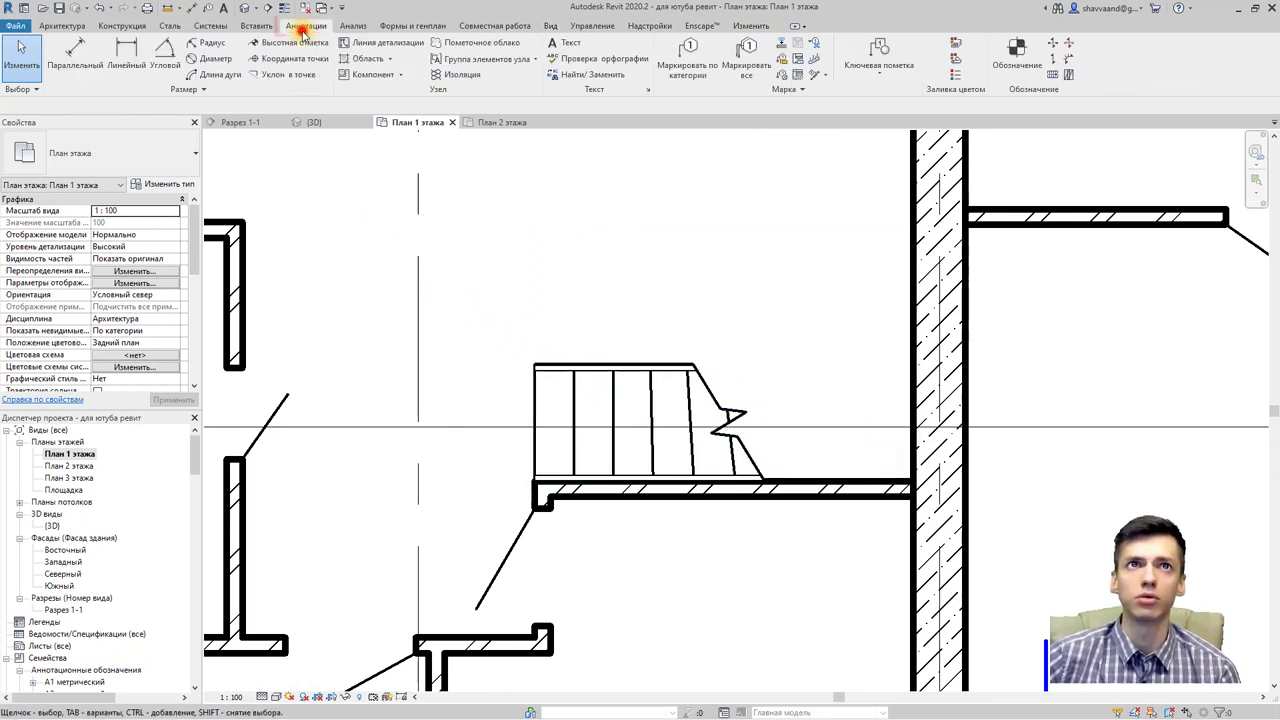
{"action": "left_click", "coordinate": [1051, 76]}
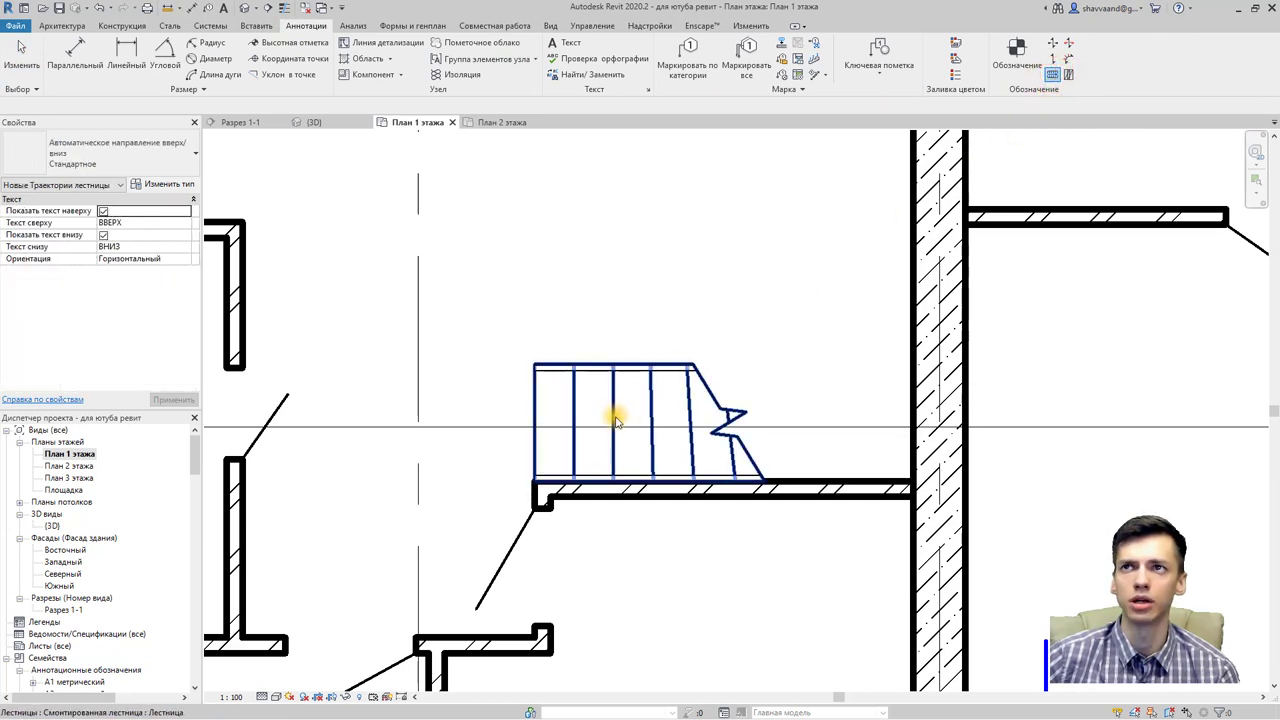
{"action": "left_click", "coordinate": [615, 420]}
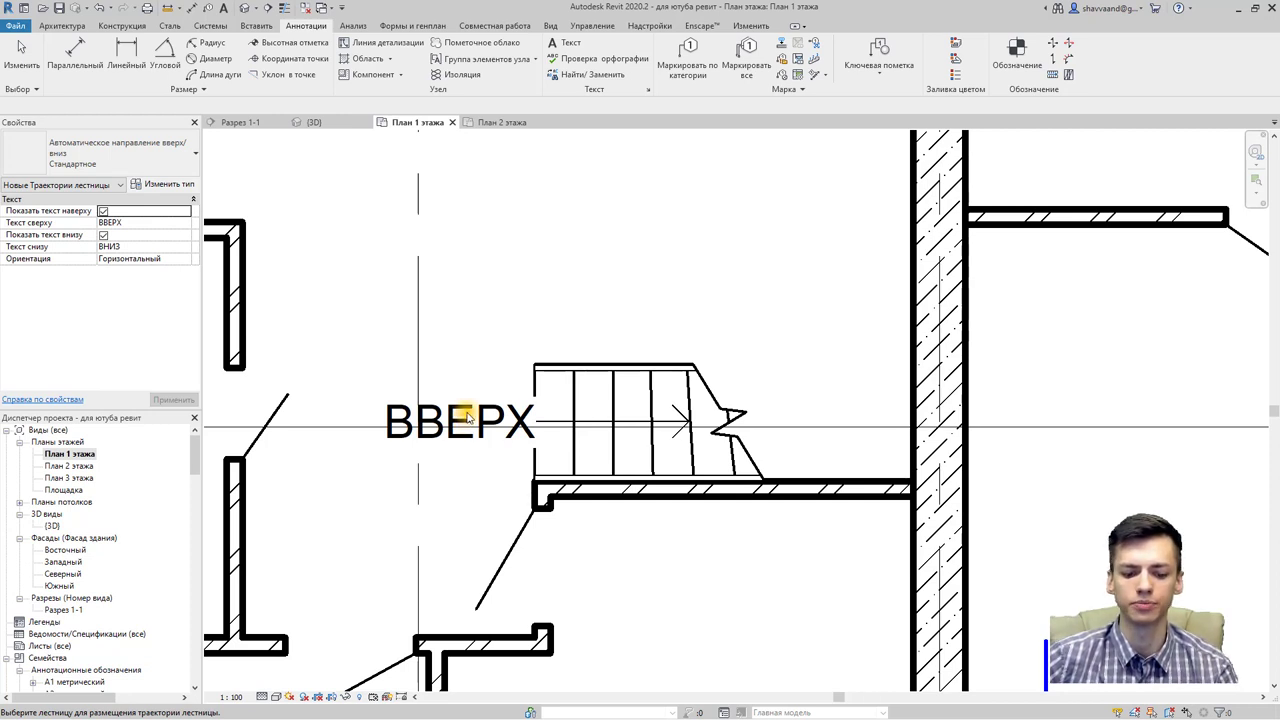
{"action": "key", "text": "Escape"}
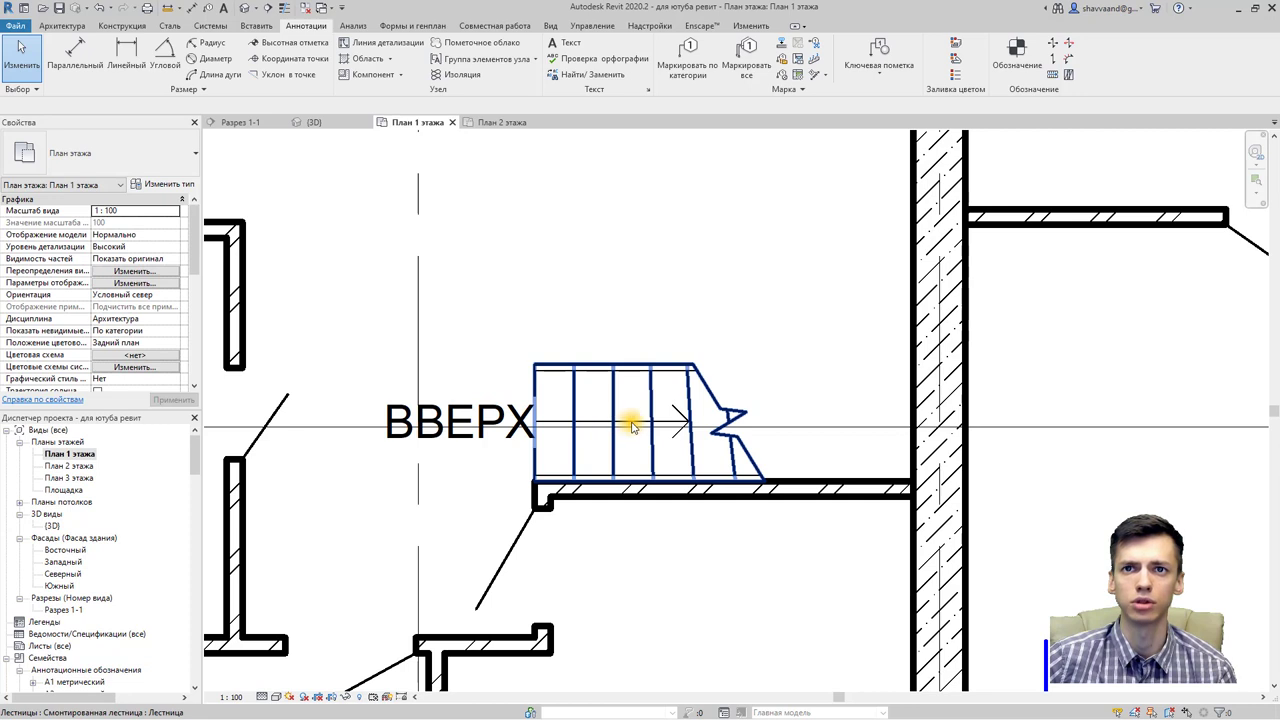
Step: Turn off the stair path's up text and down text so only the arrow shows
{"action": "left_click", "coordinate": [630, 424]}
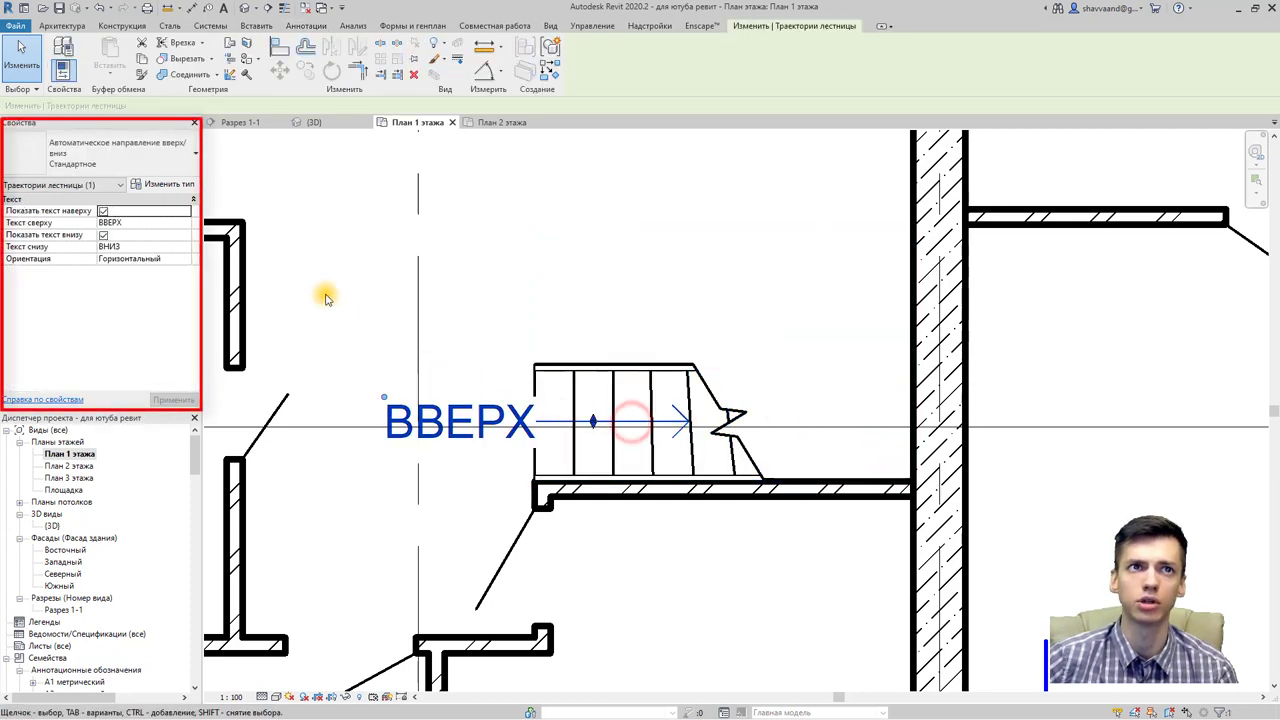
{"action": "left_click", "coordinate": [103, 211]}
{"action": "left_click", "coordinate": [103, 235]}
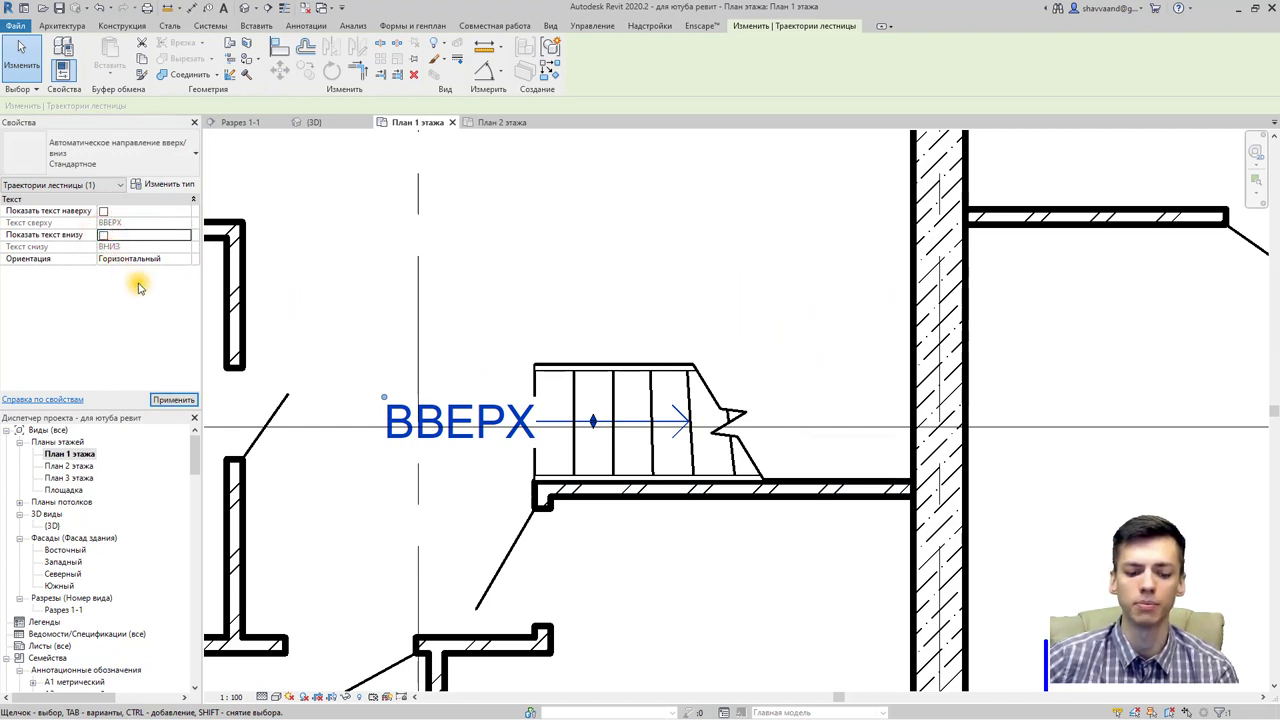
{"action": "left_click", "coordinate": [173, 399]}
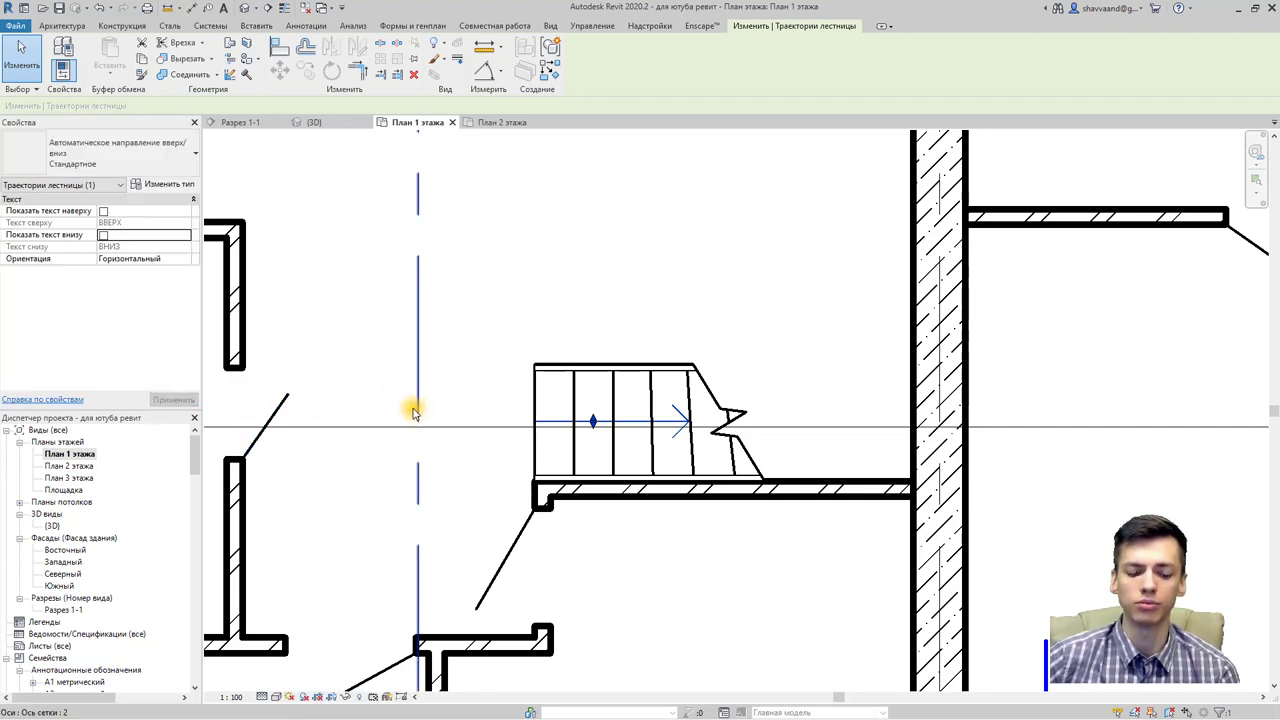
{"action": "left_click", "coordinate": [163, 191]}
Step: Set the stair path to Фиксированное направление вверх with a 3mm outline dot start and cut-mark distance 1
{"action": "left_click", "coordinate": [852, 116]}
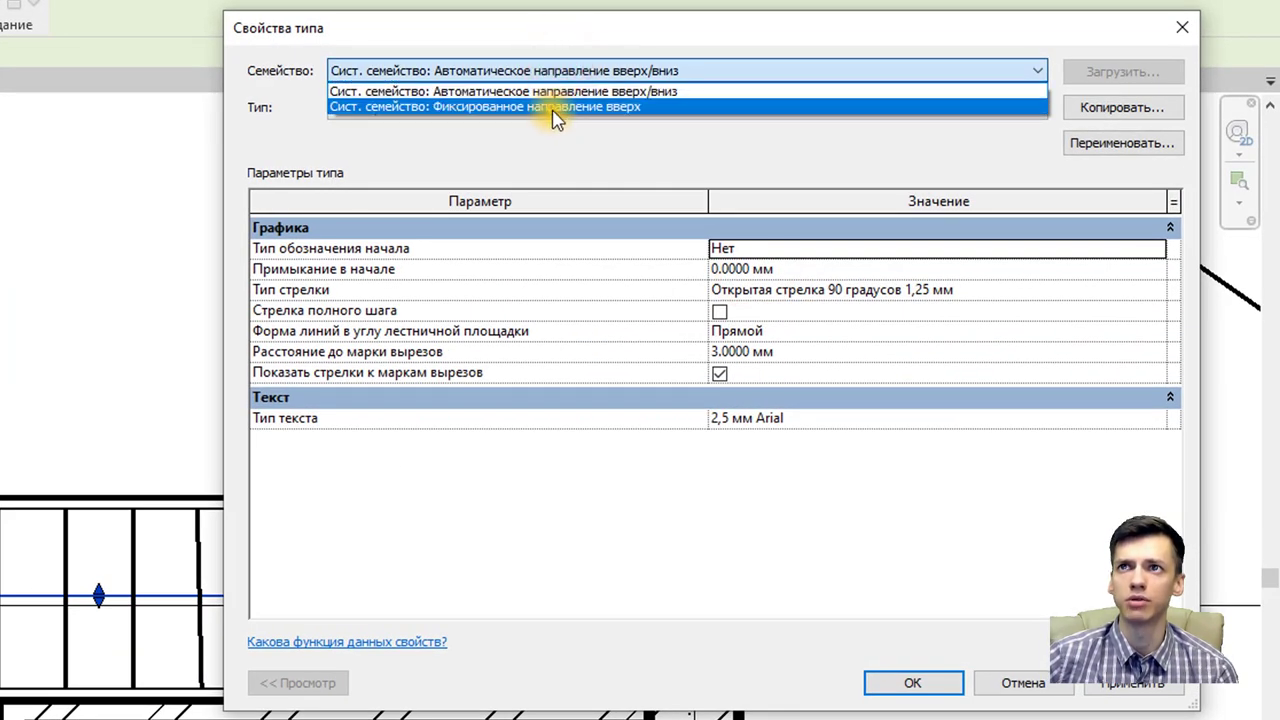
{"action": "left_click", "coordinate": [557, 117]}
{"action": "left_click", "coordinate": [1155, 249]}
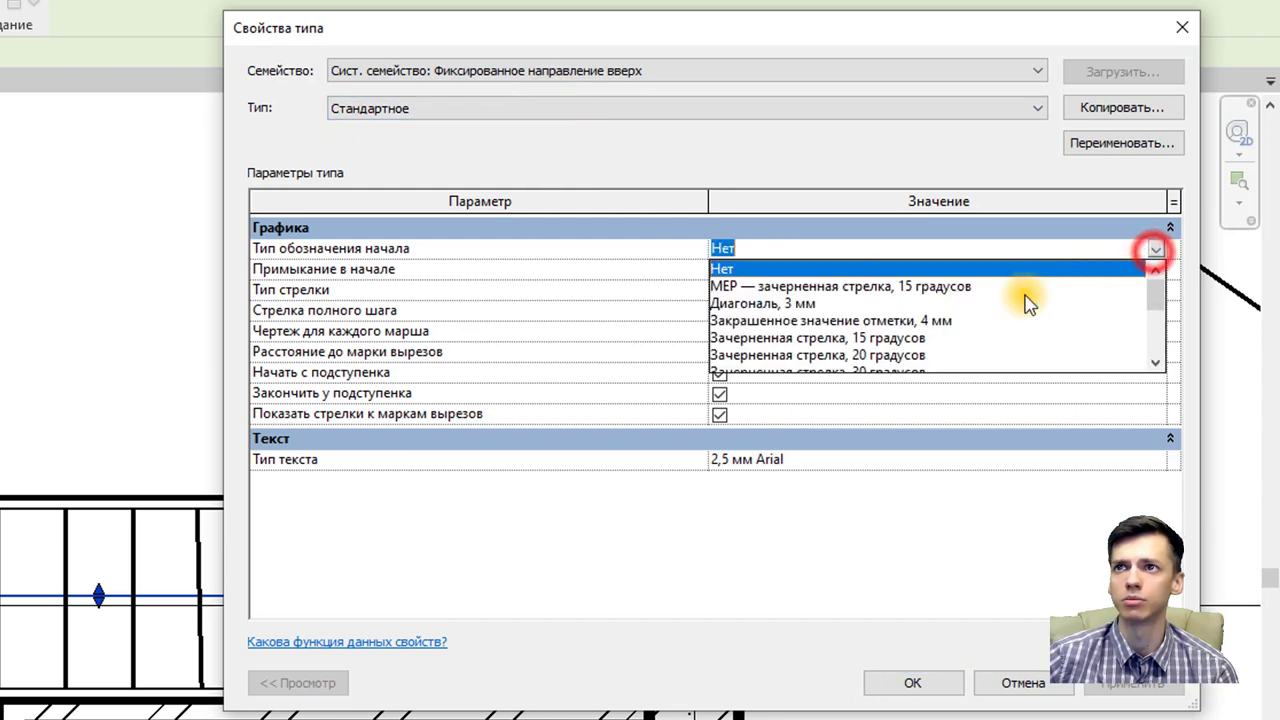
{"action": "scroll", "coordinate": [830, 314], "scroll_direction": "down", "scroll_amount": 2}
{"action": "scroll", "coordinate": [800, 312], "scroll_direction": "down", "scroll_amount": 1}
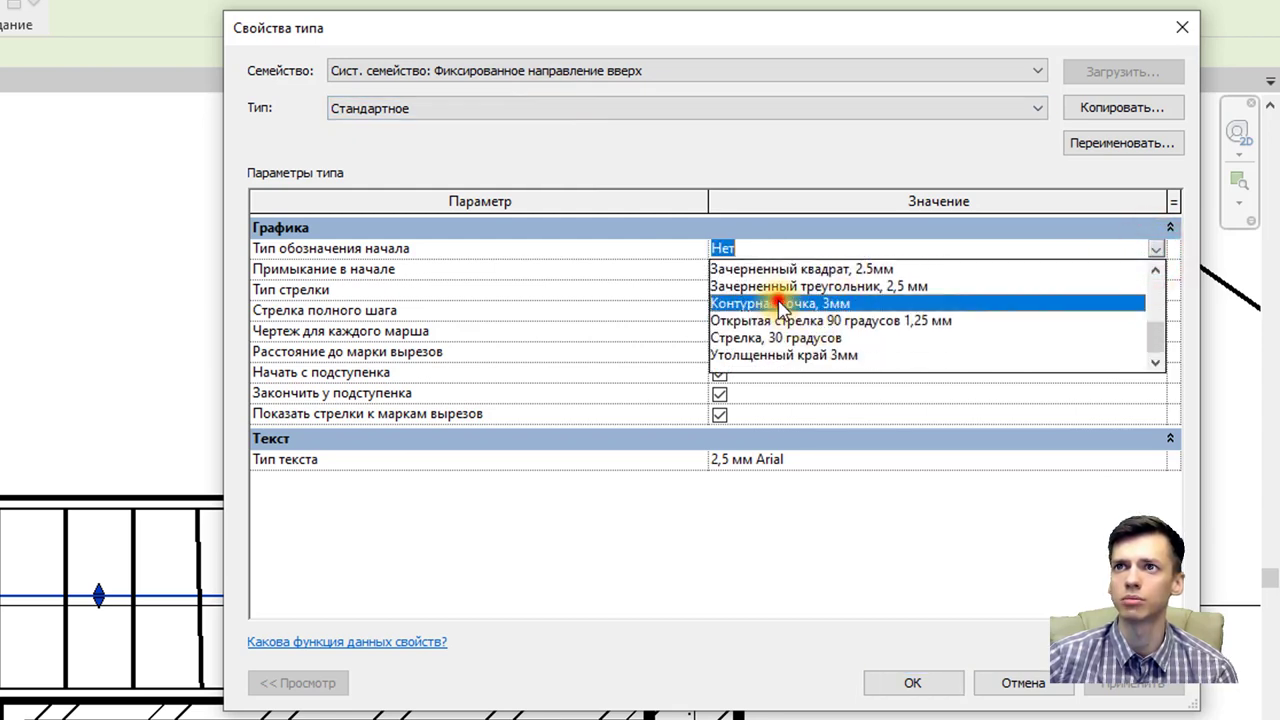
{"action": "left_click", "coordinate": [781, 304]}
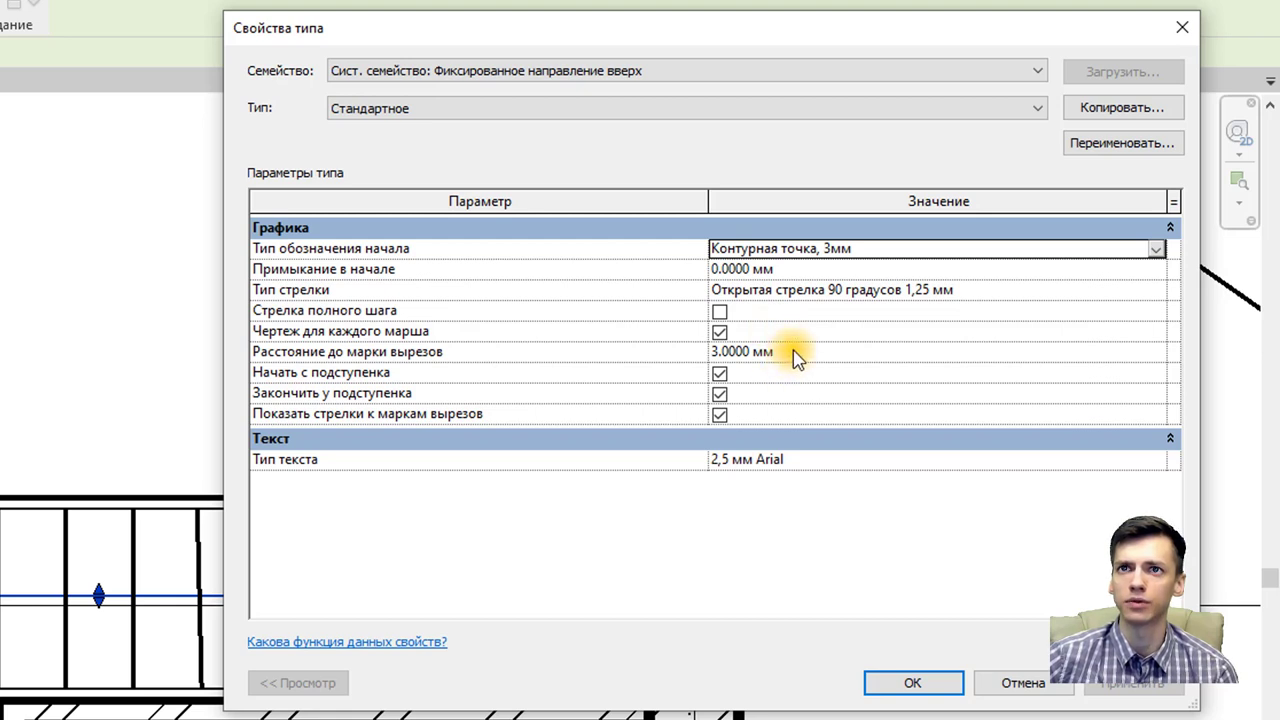
{"action": "left_click", "coordinate": [795, 355]}
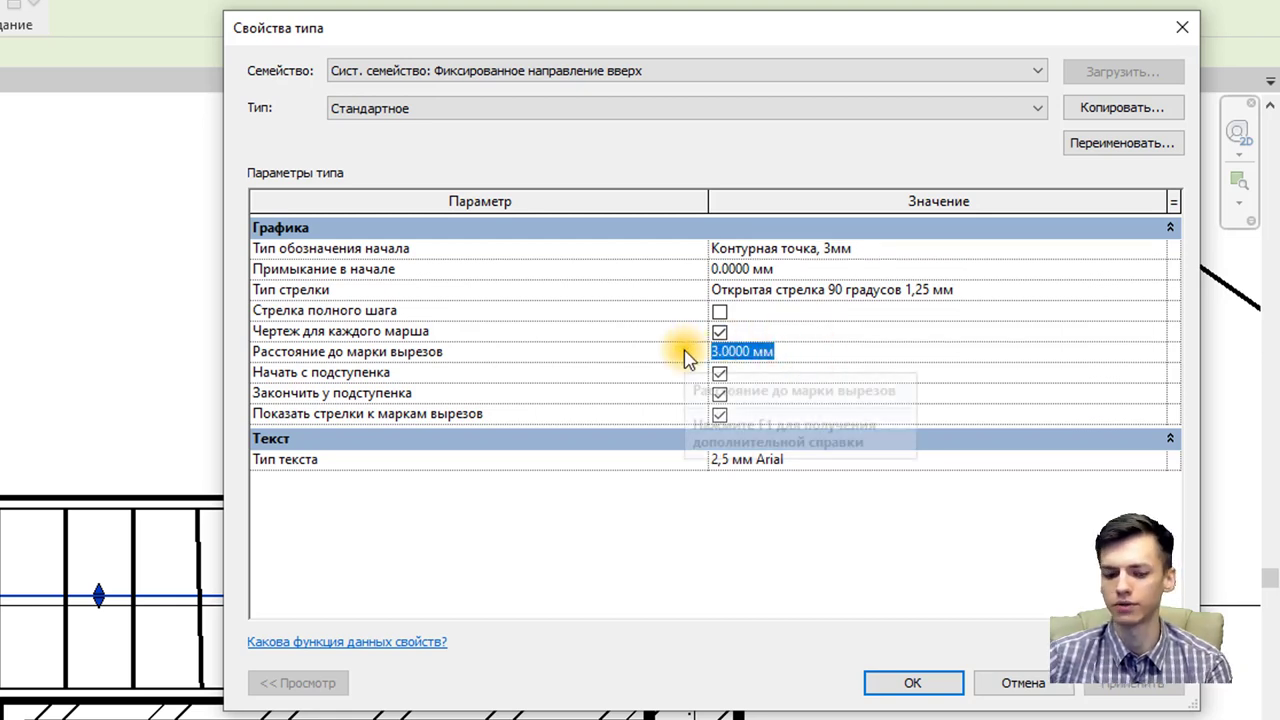
{"action": "type", "text": "1"}
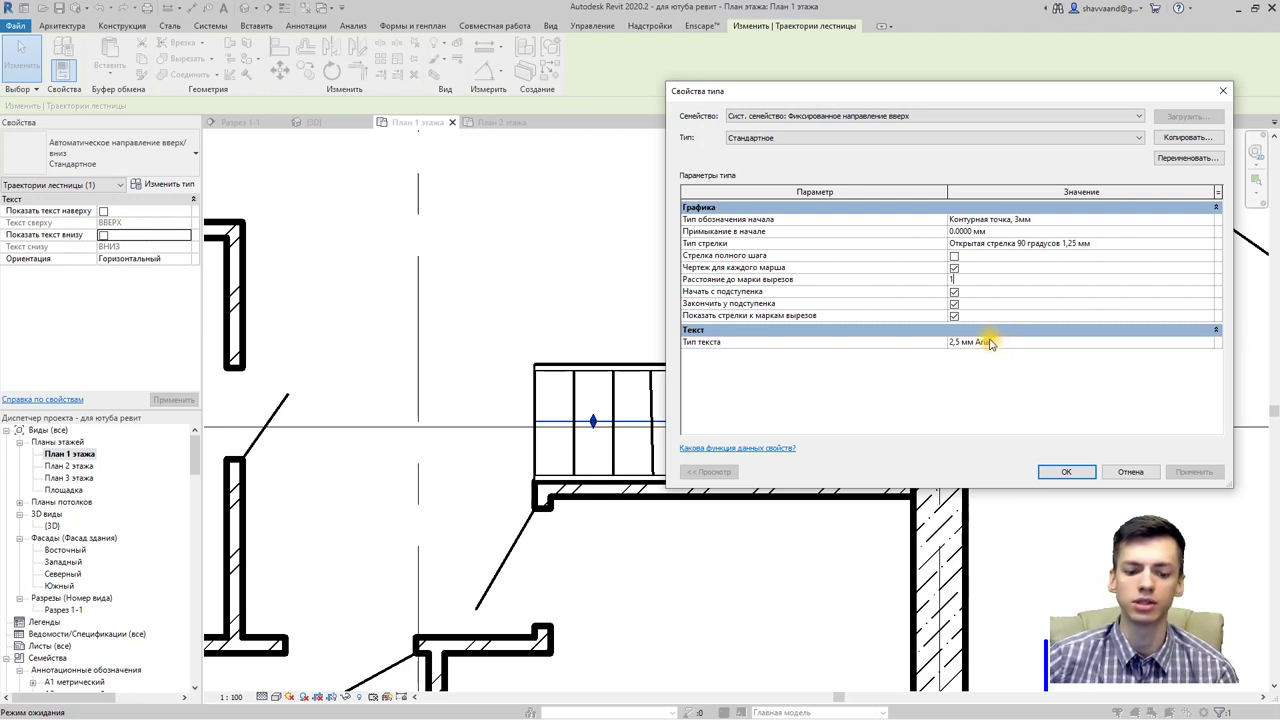
{"action": "left_click", "coordinate": [1060, 476]}
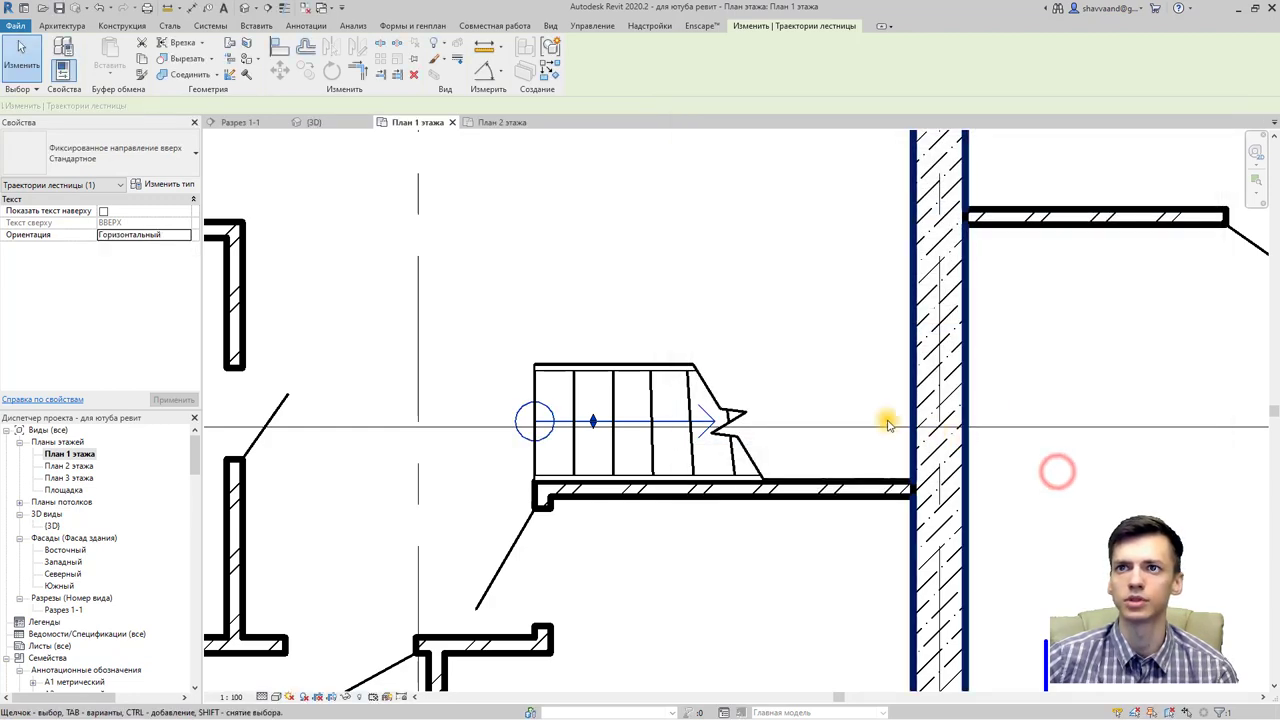
{"action": "left_click", "coordinate": [436, 300]}
{"action": "scroll", "coordinate": [510, 400], "scroll_direction": "up", "scroll_amount": 2}
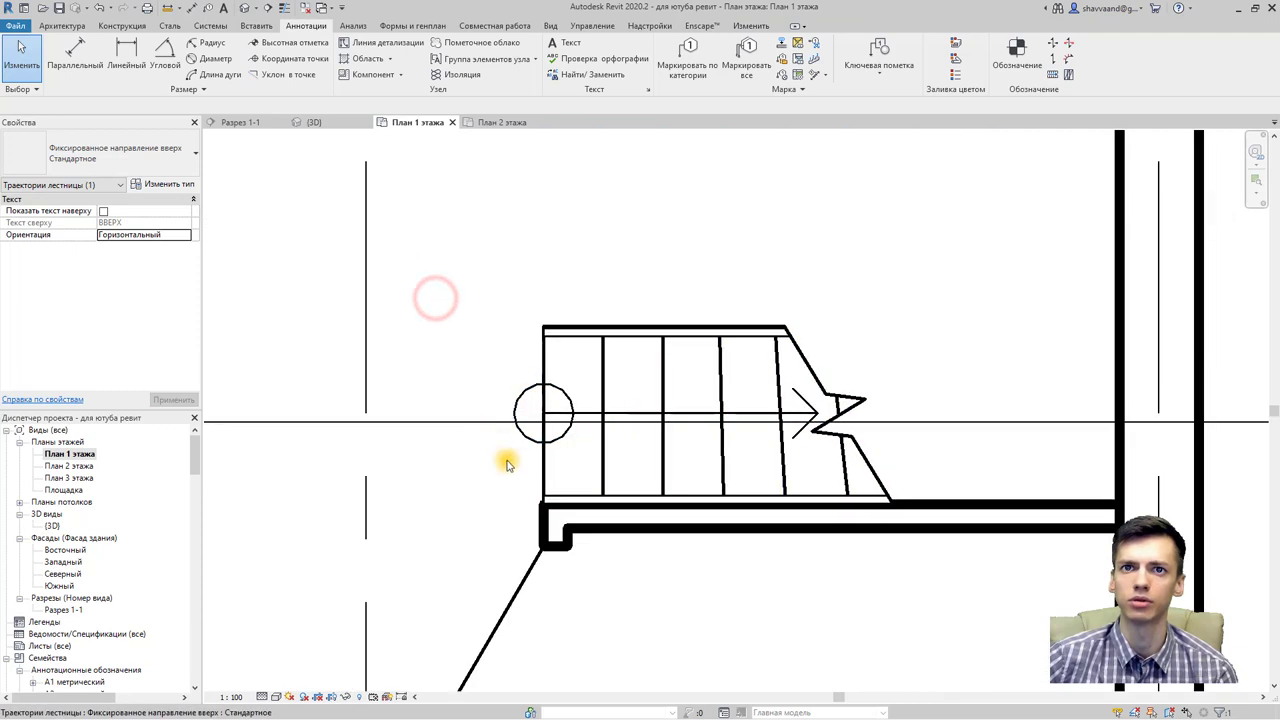
{"action": "scroll", "coordinate": [514, 380], "scroll_direction": "down", "scroll_amount": 2}
{"action": "left_click", "coordinate": [444, 155]}
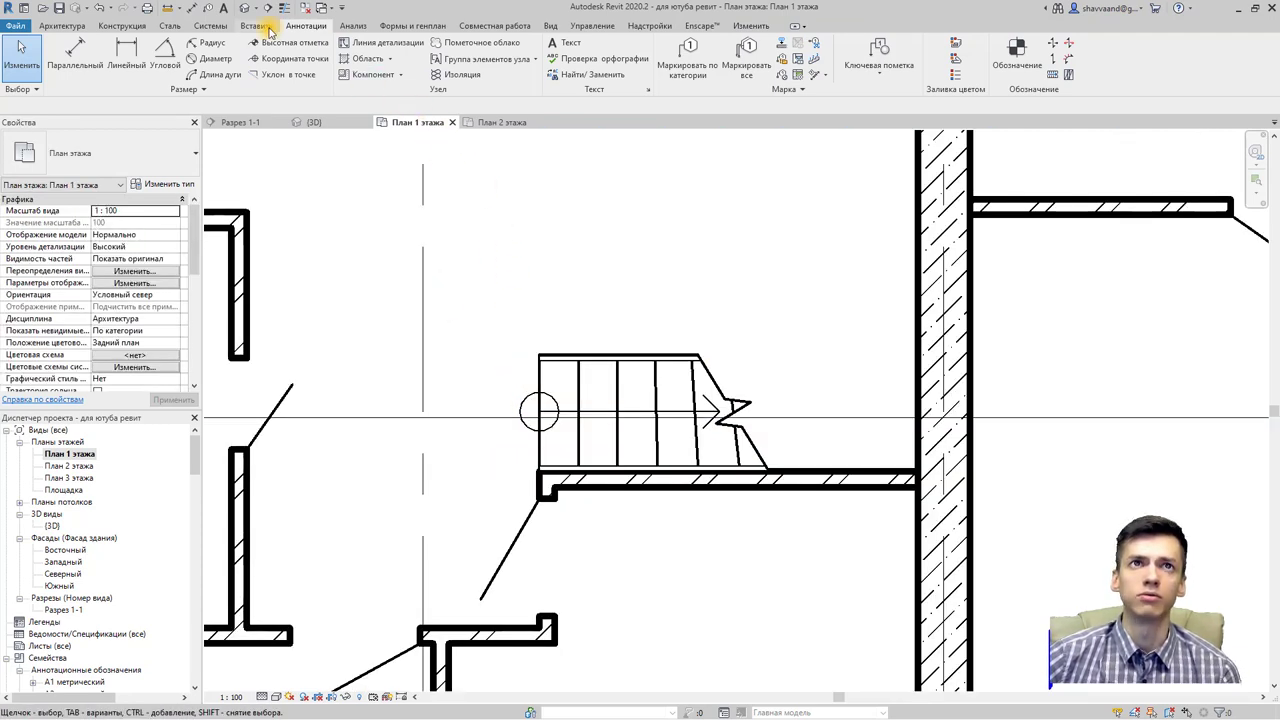
{"action": "left_click", "coordinate": [549, 25]}
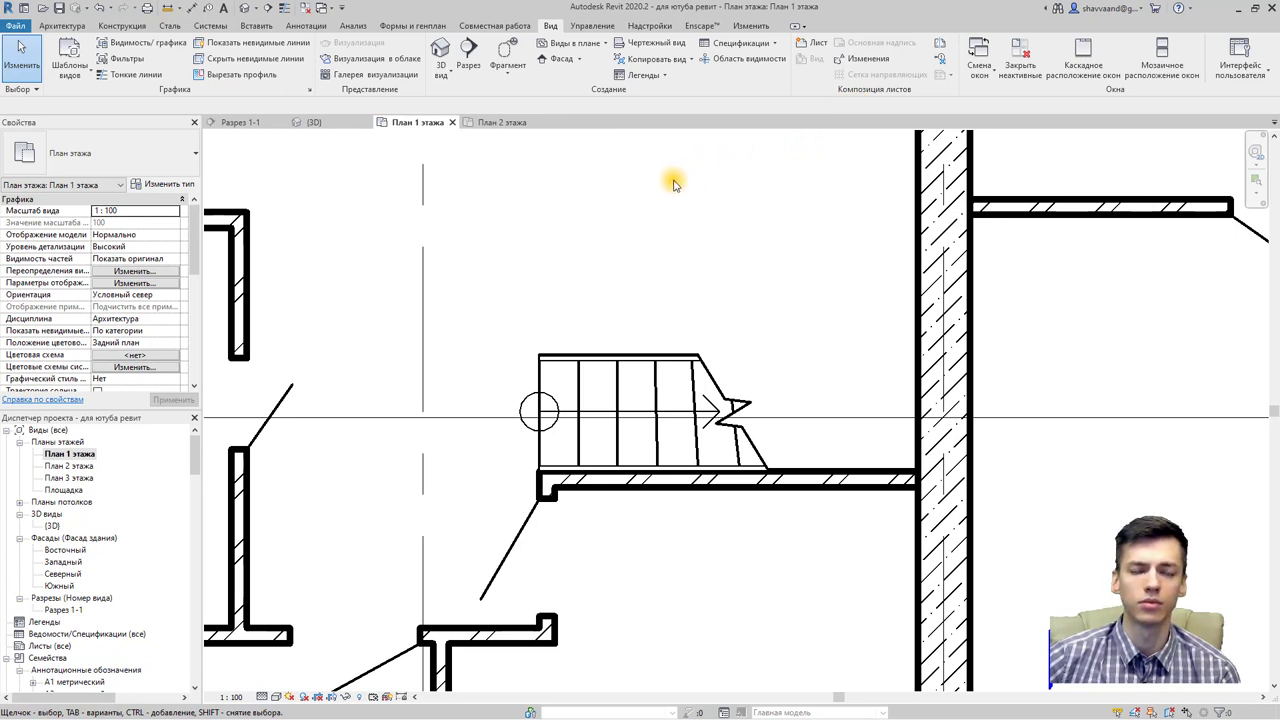
Step: Open the tick mark settings and select the 'Контурная точка, 3мм' type
{"action": "left_click", "coordinate": [595, 33]}
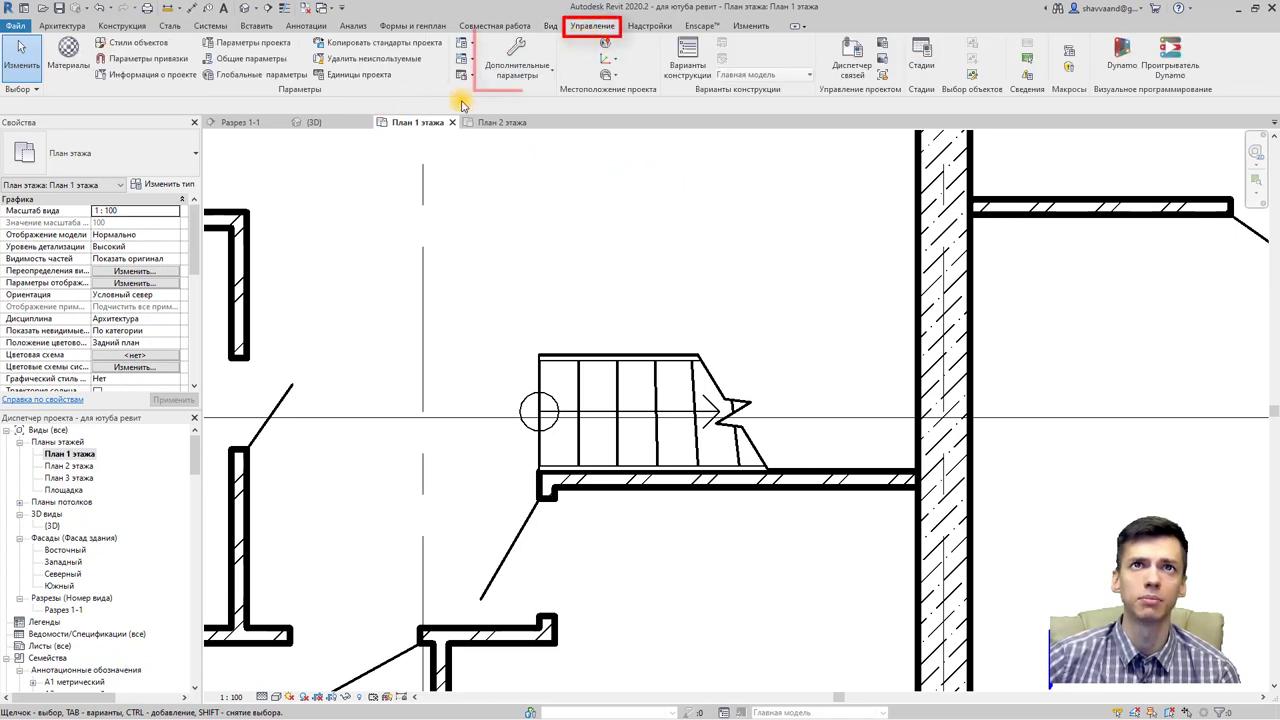
{"action": "left_click", "coordinate": [517, 62]}
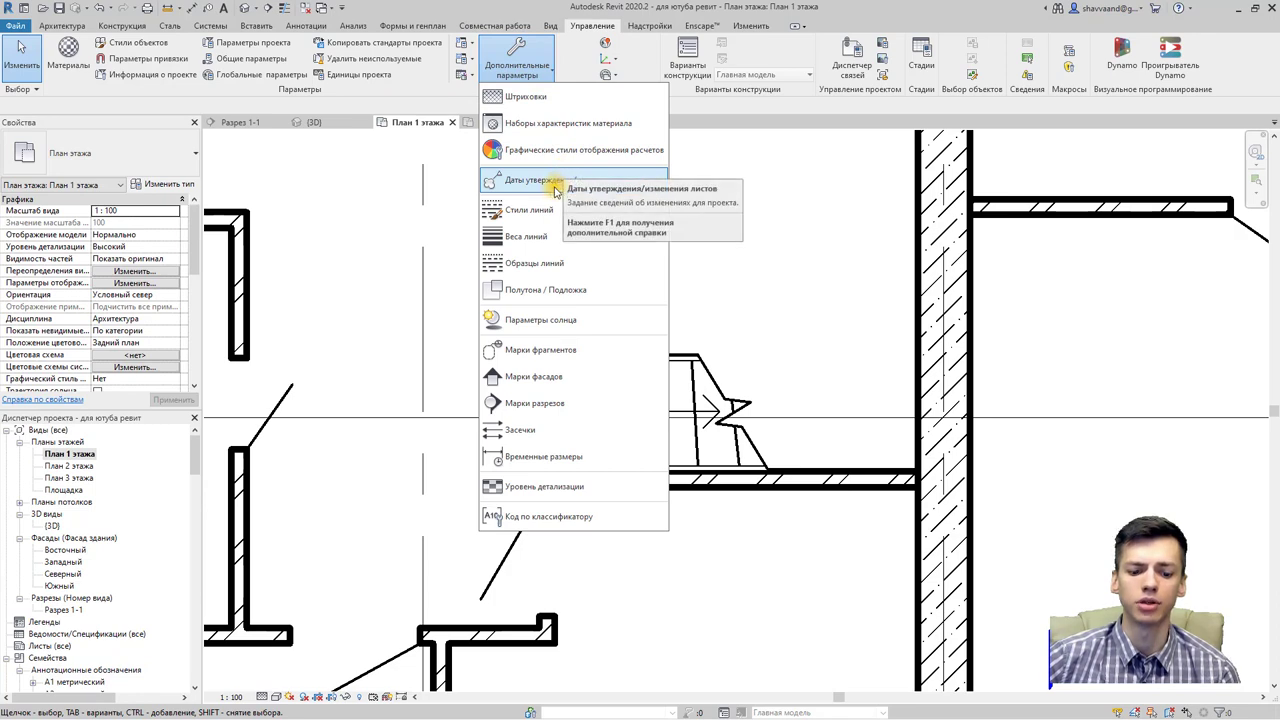
{"action": "left_click", "coordinate": [541, 437]}
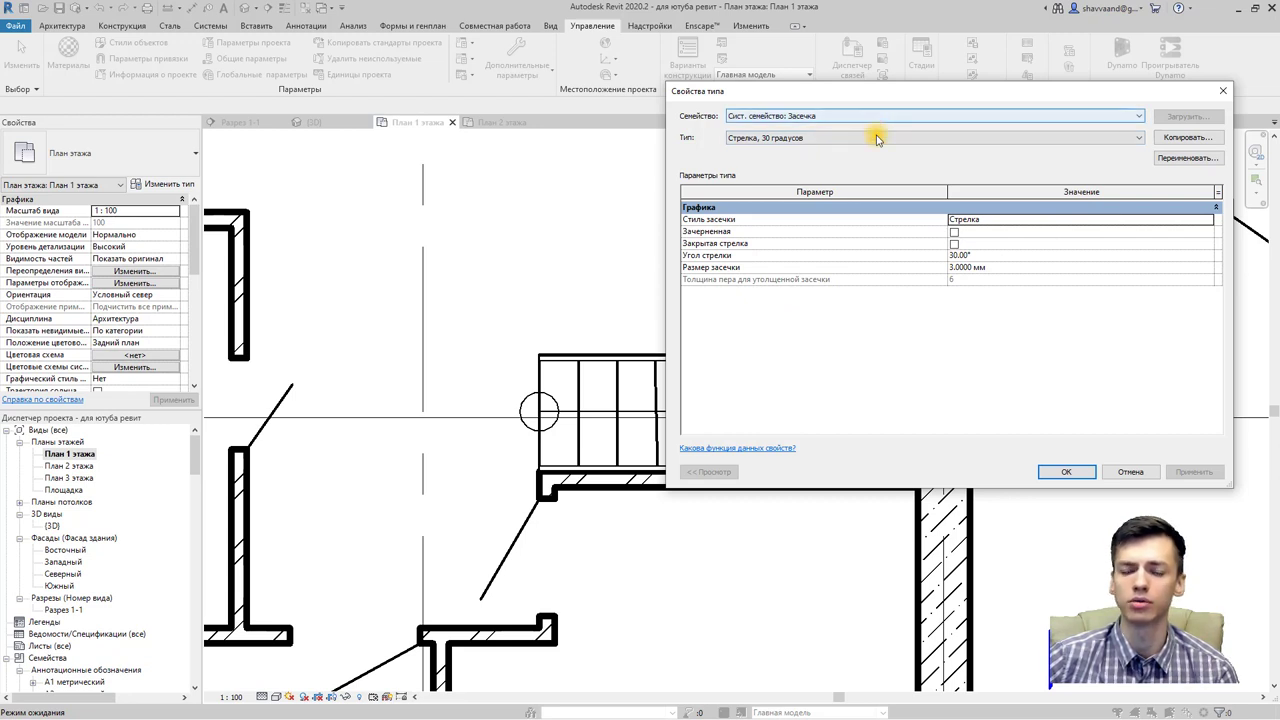
{"action": "left_click", "coordinate": [876, 137]}
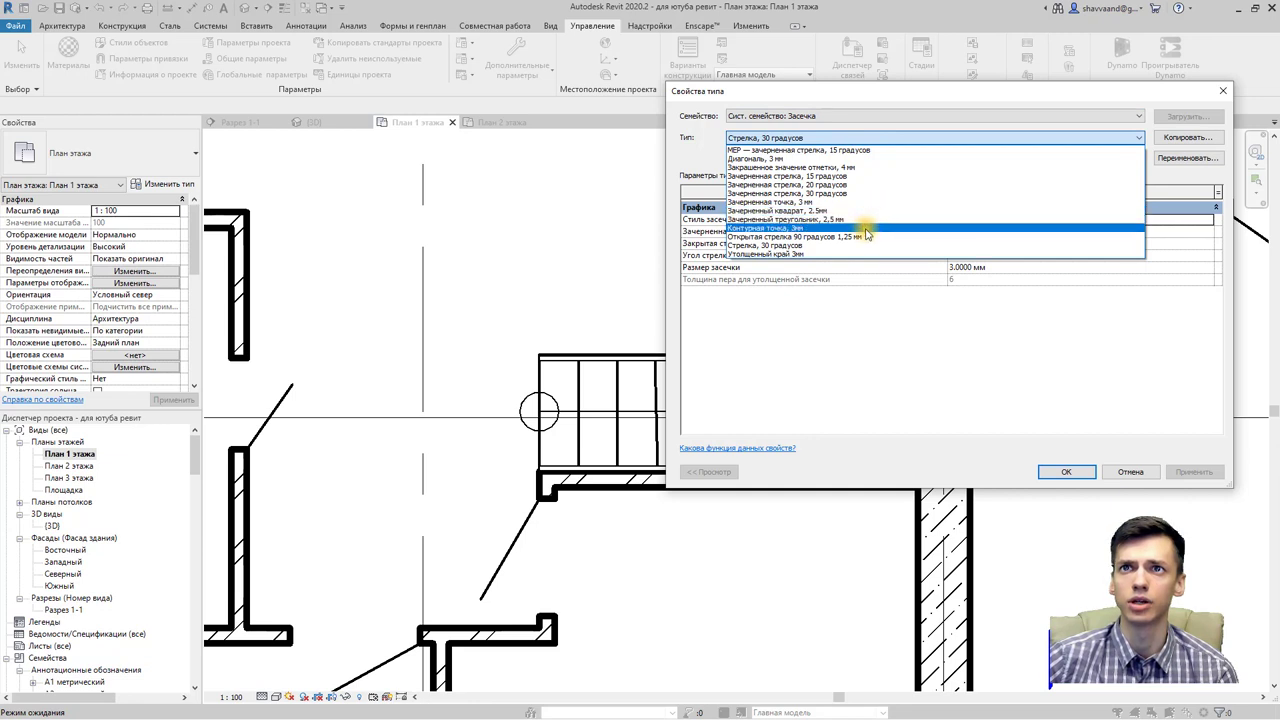
{"action": "left_click", "coordinate": [840, 228]}
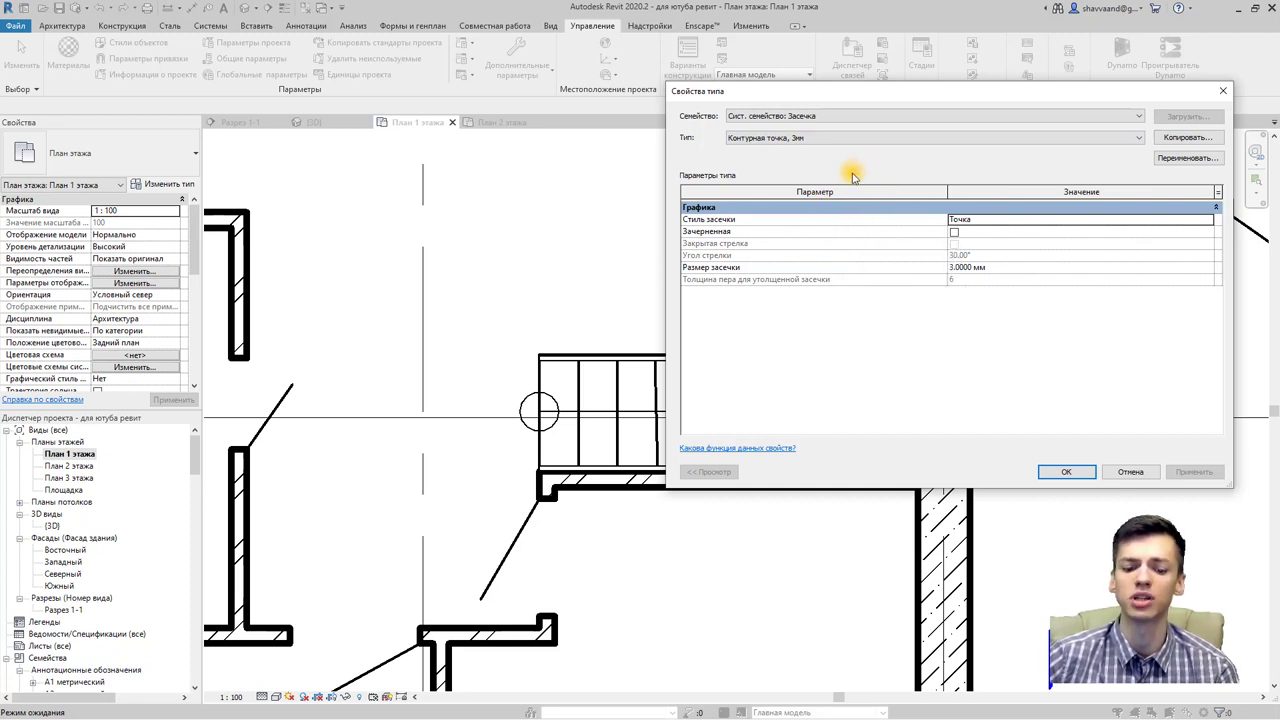
Step: Duplicate it as 'Контурная точка, 3мм моя' and confirm the new tick mark type
{"action": "left_click", "coordinate": [1186, 137]}
{"action": "left_click_drag", "start_coordinate": [614, 322], "coordinate": [595, 322]}
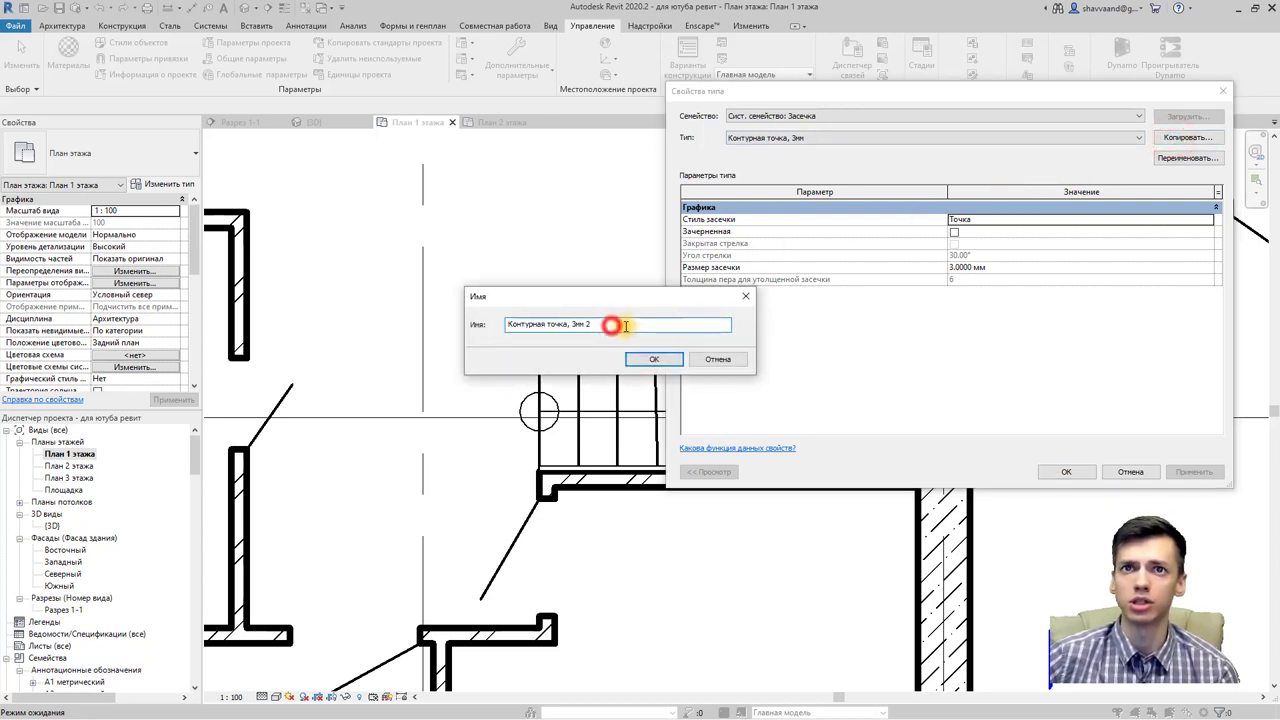
{"action": "type", "text": "коп"}
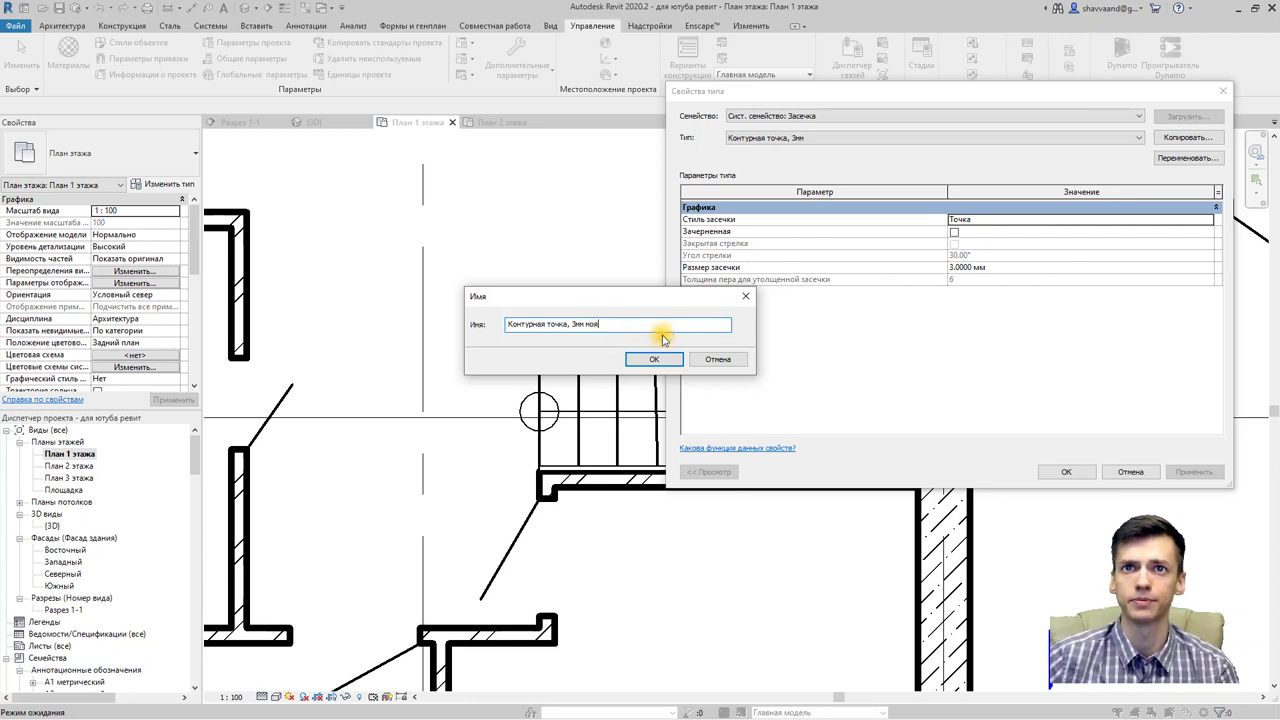
{"action": "left_click", "coordinate": [636, 361]}
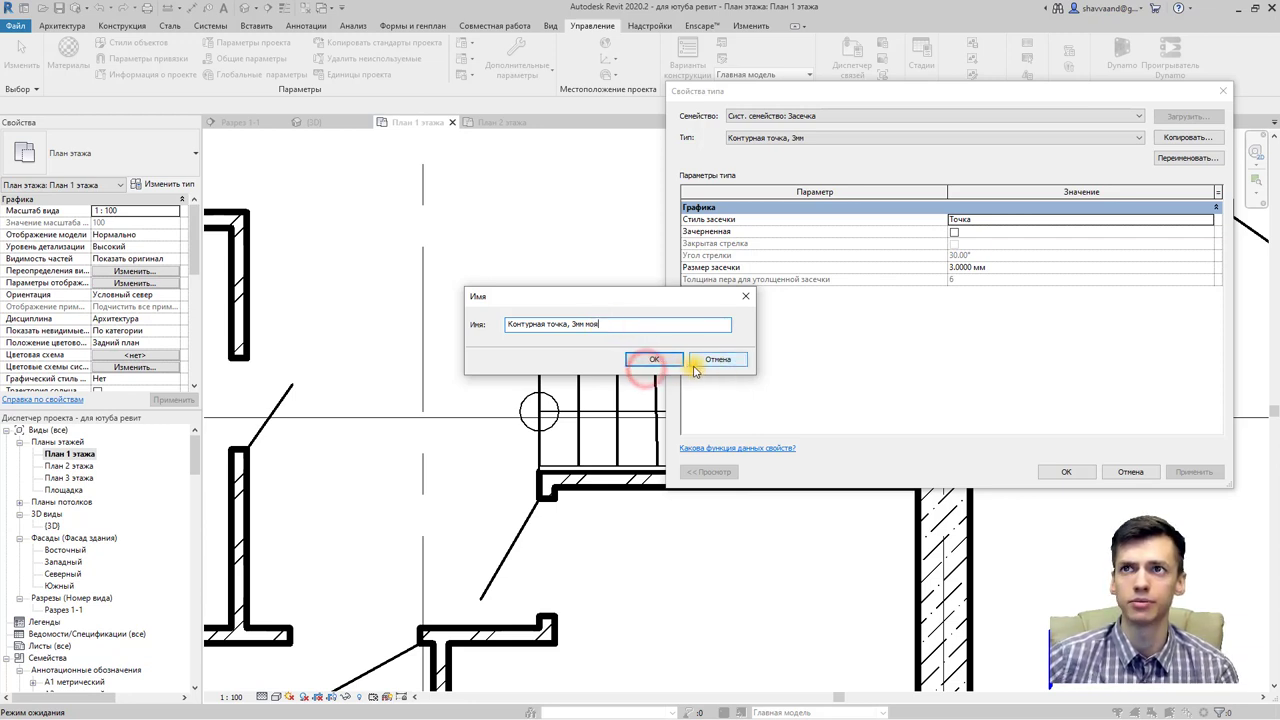
{"action": "left_click", "coordinate": [654, 362]}
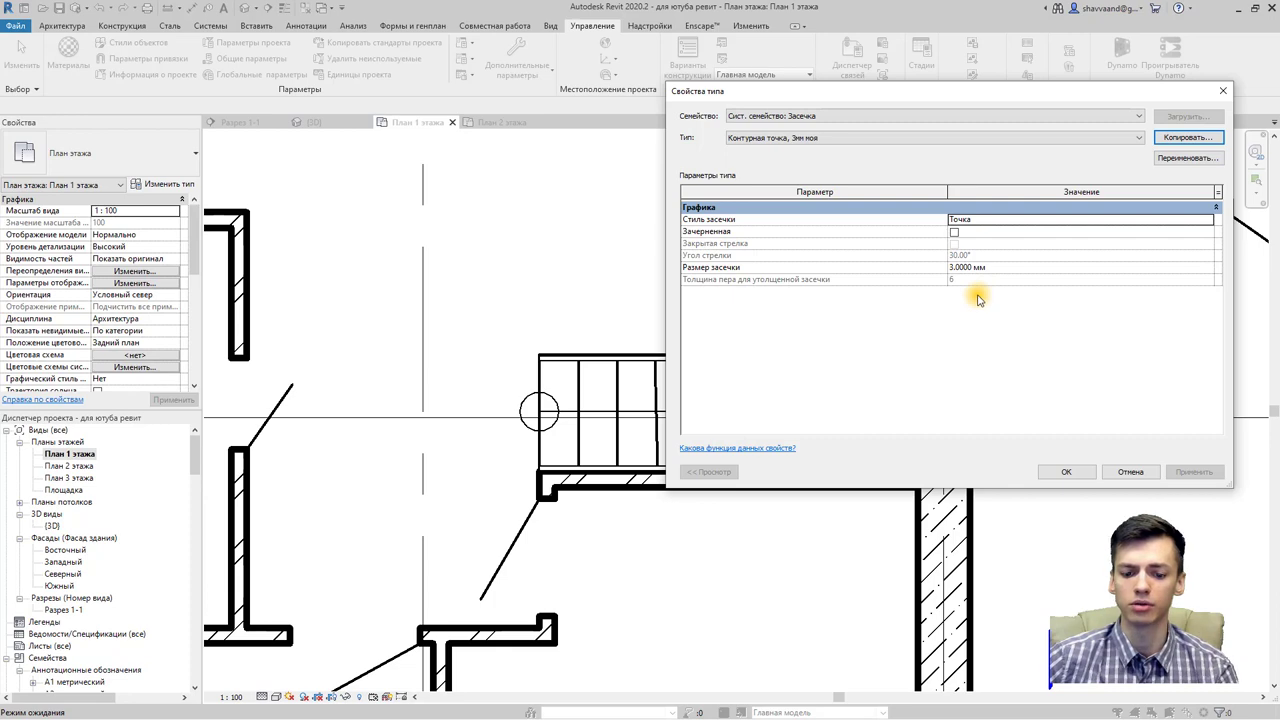
{"action": "left_click", "coordinate": [1065, 474]}
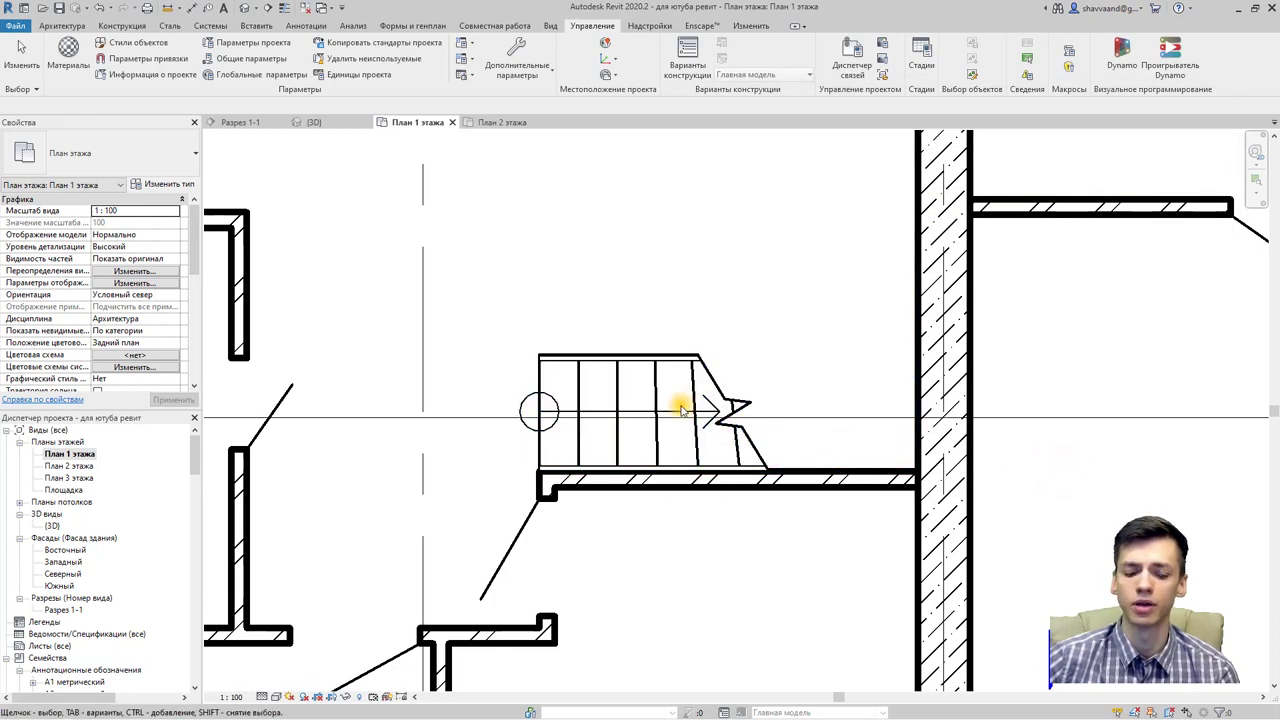
Step: Draw one detail line stroke of the arrowhead at the stair path tip
{"action": "key", "text": "Escape"}
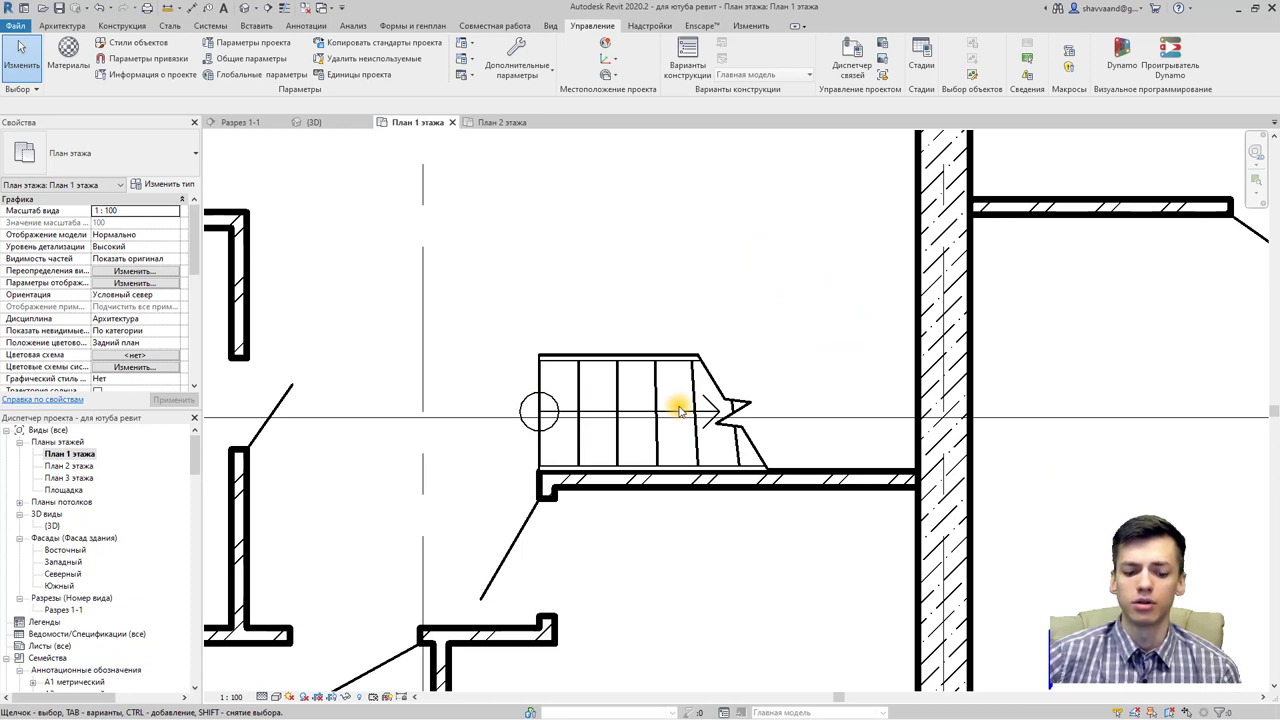
{"action": "scroll", "coordinate": [679, 410], "scroll_direction": "up", "scroll_amount": 1}
{"action": "scroll", "coordinate": [700, 406], "scroll_direction": "up", "scroll_amount": 1}
{"action": "scroll", "coordinate": [725, 414], "scroll_direction": "up", "scroll_amount": 1}
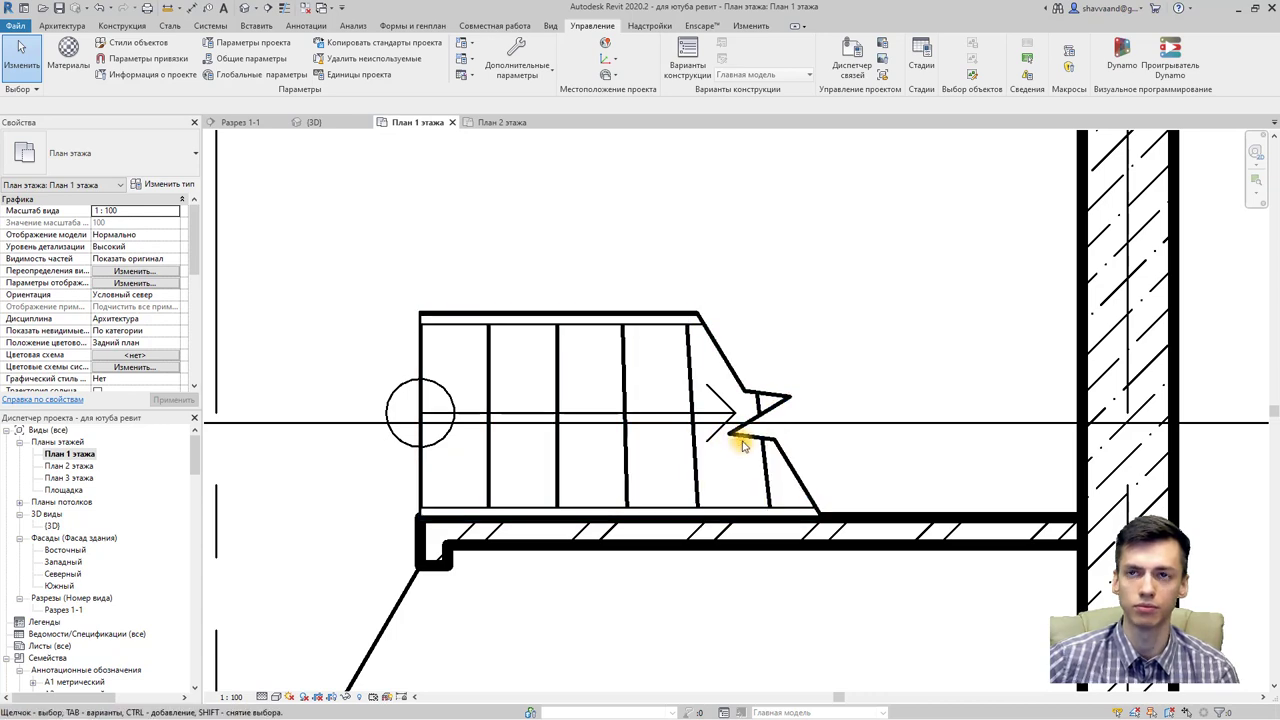
{"action": "scroll", "coordinate": [731, 420], "scroll_direction": "up", "scroll_amount": 1}
{"action": "scroll", "coordinate": [730, 393], "scroll_direction": "up", "scroll_amount": 1}
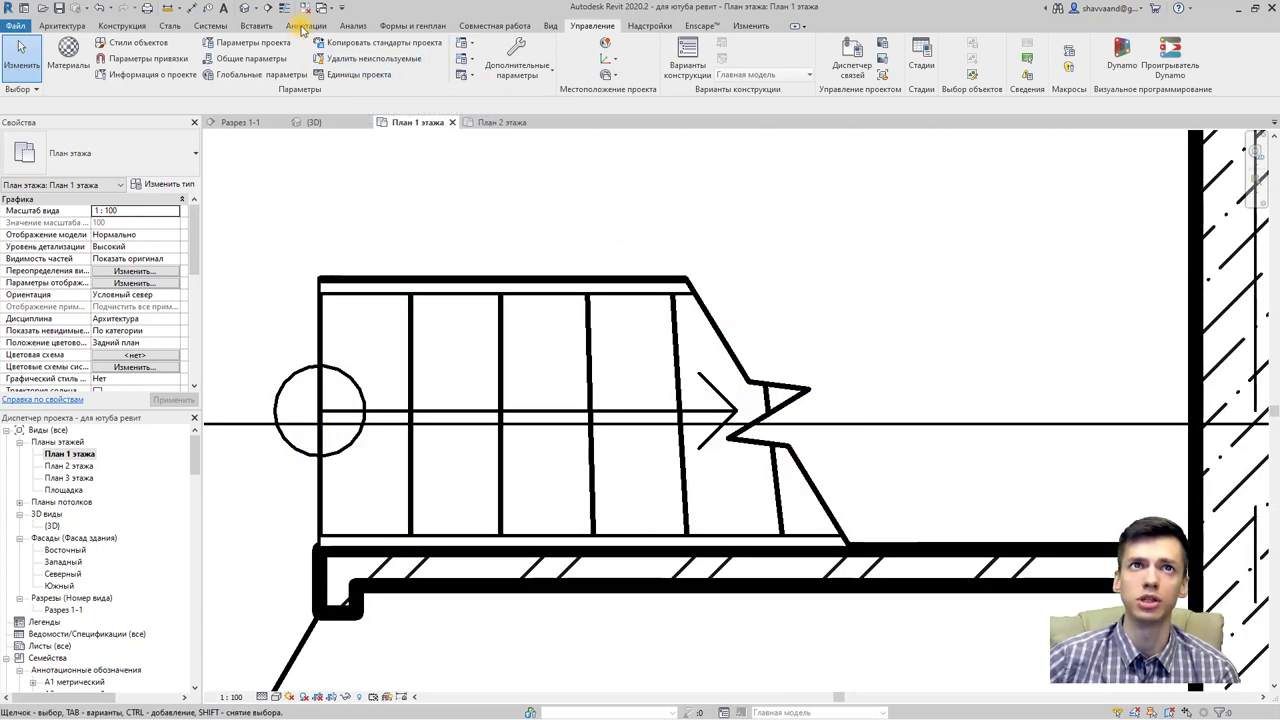
{"action": "left_click", "coordinate": [303, 26]}
{"action": "left_click", "coordinate": [372, 46]}
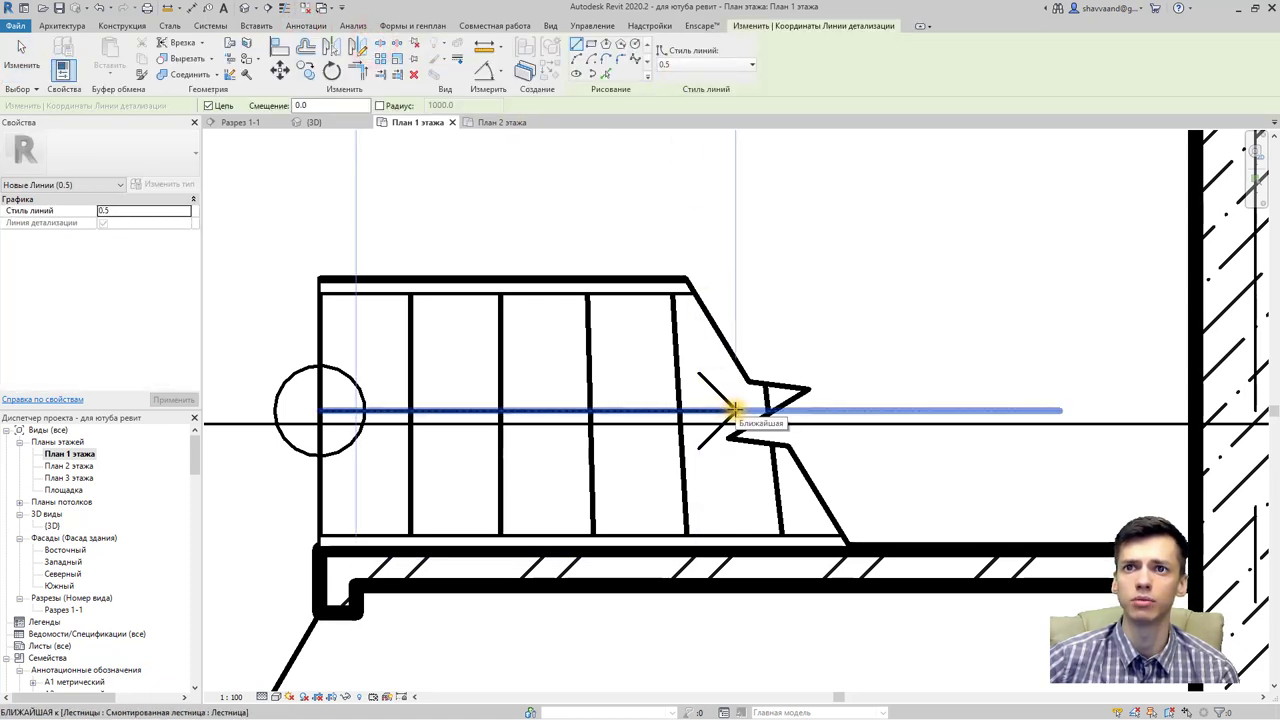
{"action": "left_click", "coordinate": [735, 410]}
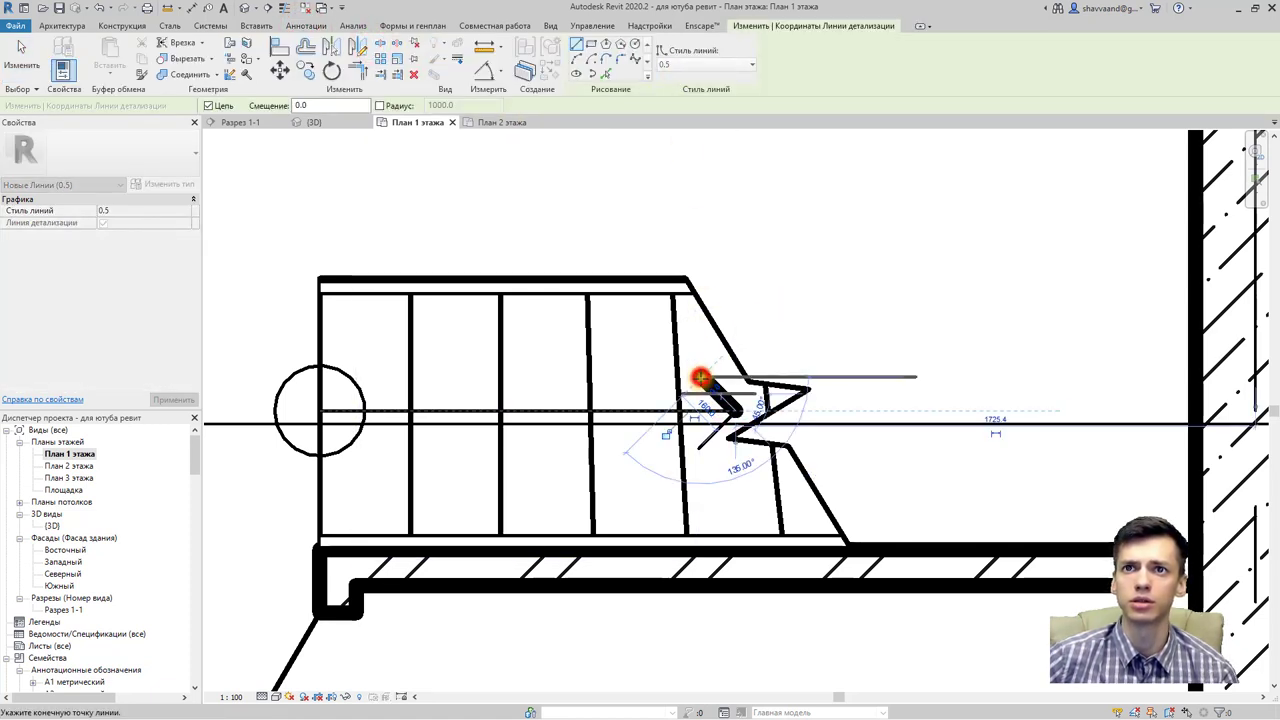
{"action": "left_click", "coordinate": [700, 378]}
{"action": "key", "text": "Escape"}
{"action": "key", "text": "Escape"}
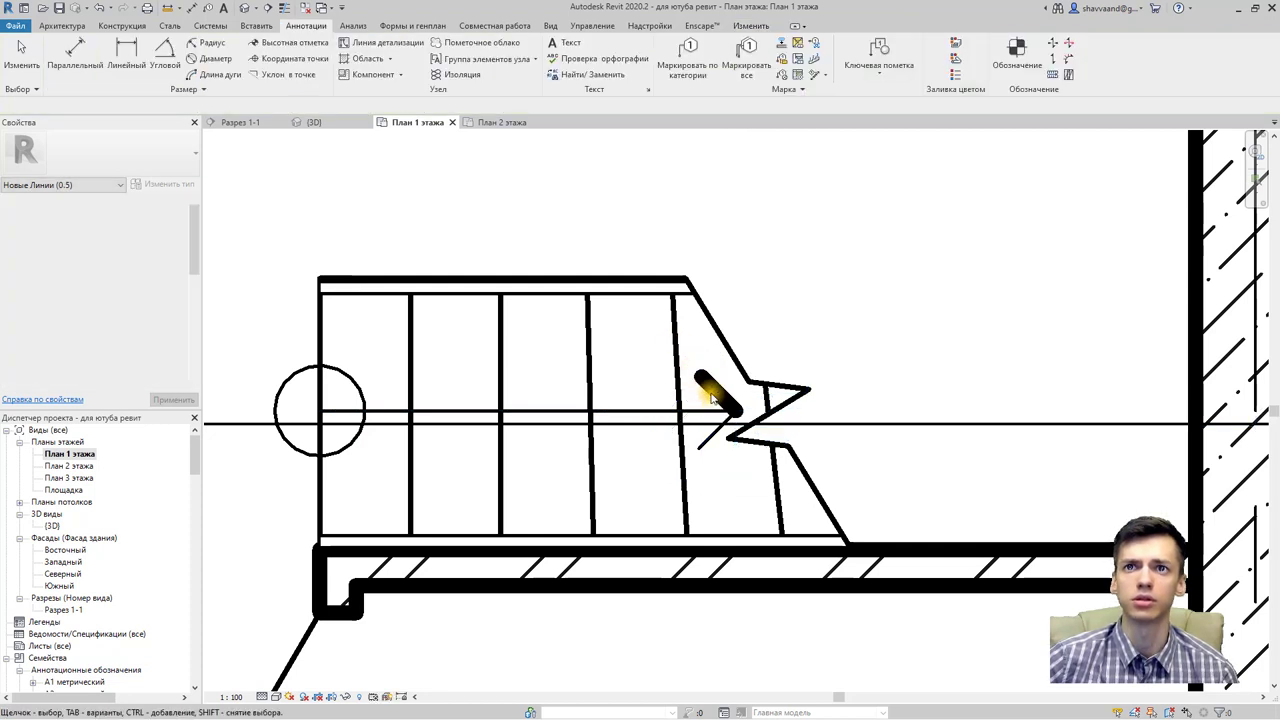
Step: Mirror the arrowhead stroke about the stair path line to complete the arrow
{"action": "left_click", "coordinate": [712, 397]}
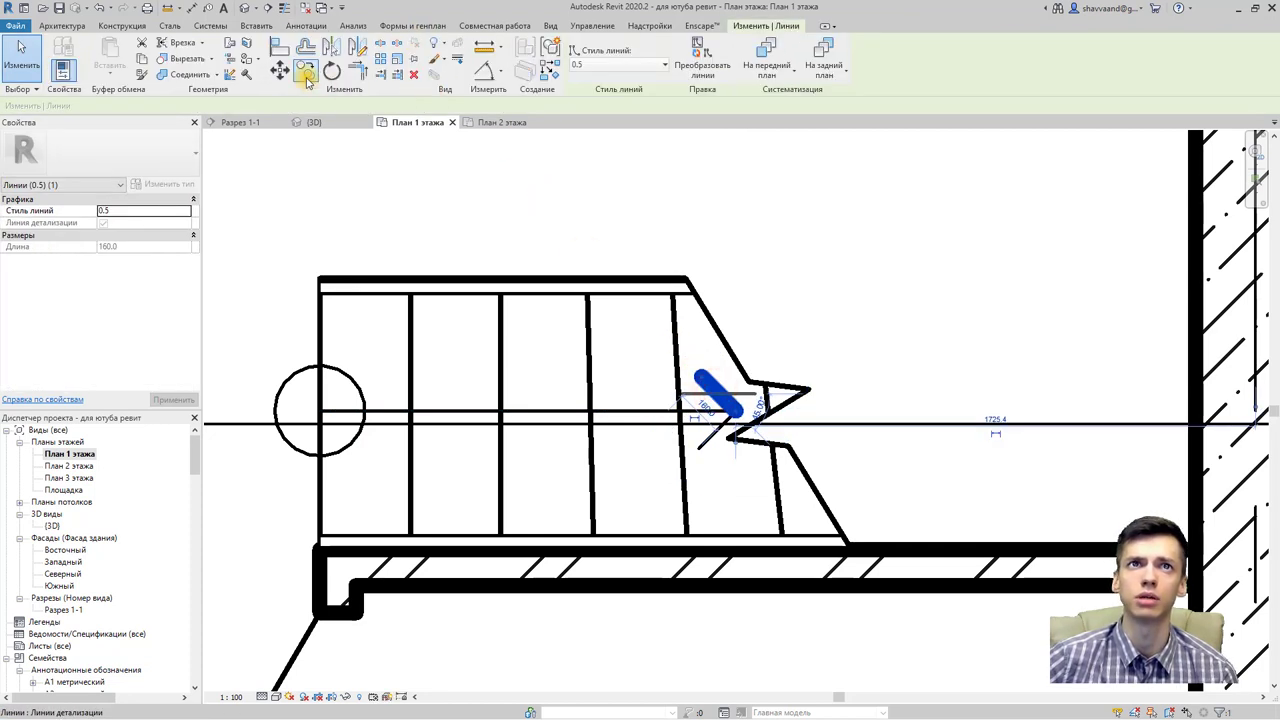
{"action": "left_click", "coordinate": [331, 47]}
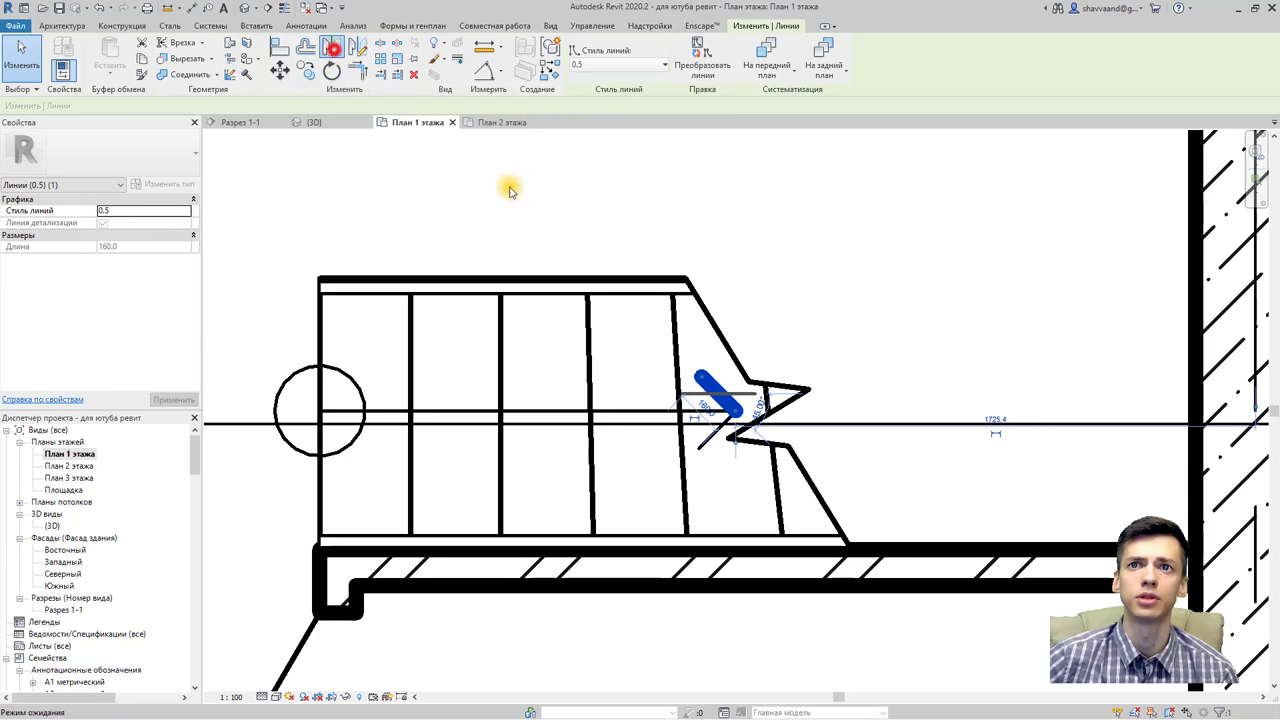
{"action": "left_click", "coordinate": [637, 409]}
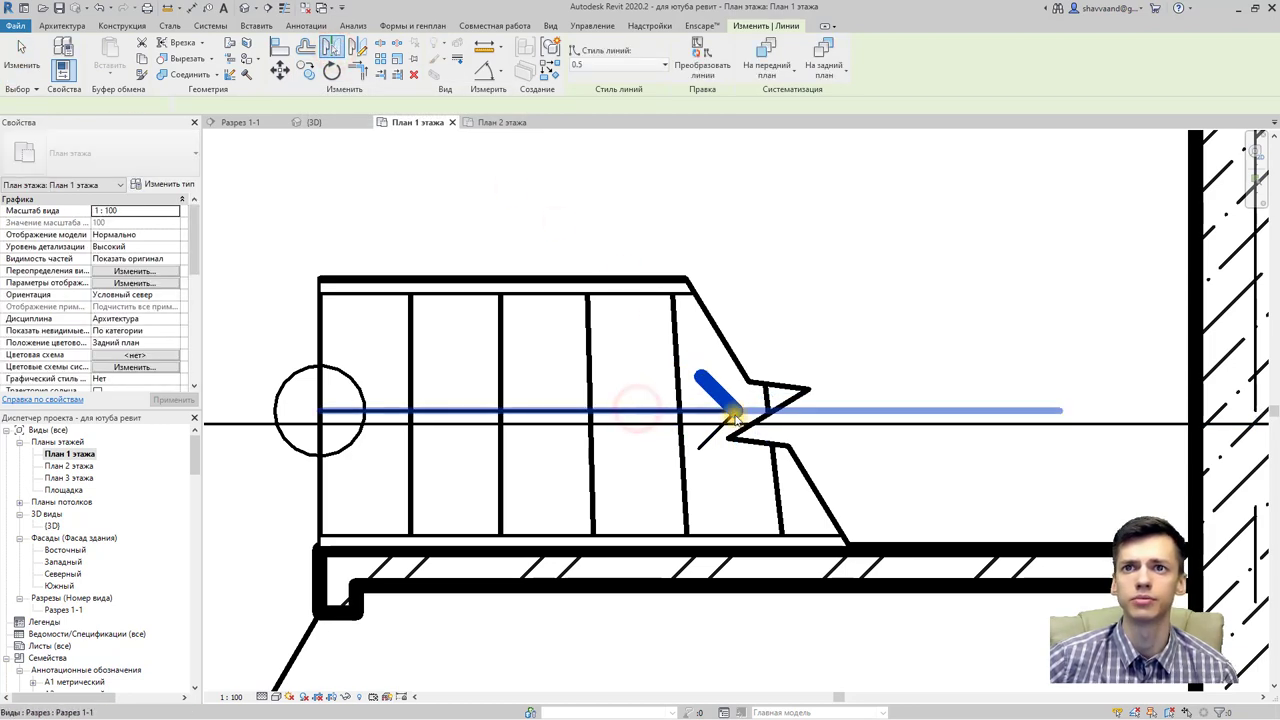
{"action": "key", "text": "Escape"}
{"action": "scroll", "coordinate": [826, 294], "scroll_direction": "down", "scroll_amount": 2}
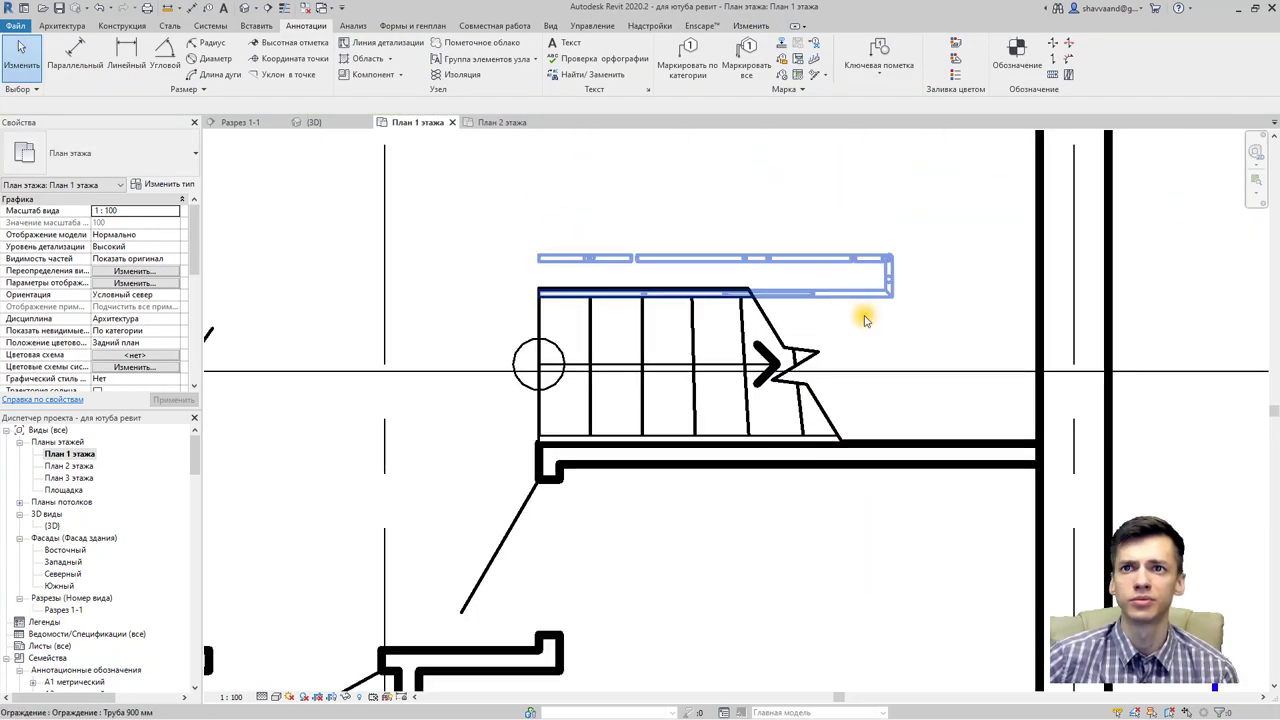
{"action": "scroll", "coordinate": [525, 370], "scroll_direction": "up", "scroll_amount": 2}
{"action": "scroll", "coordinate": [585, 318], "scroll_direction": "up", "scroll_amount": 2}
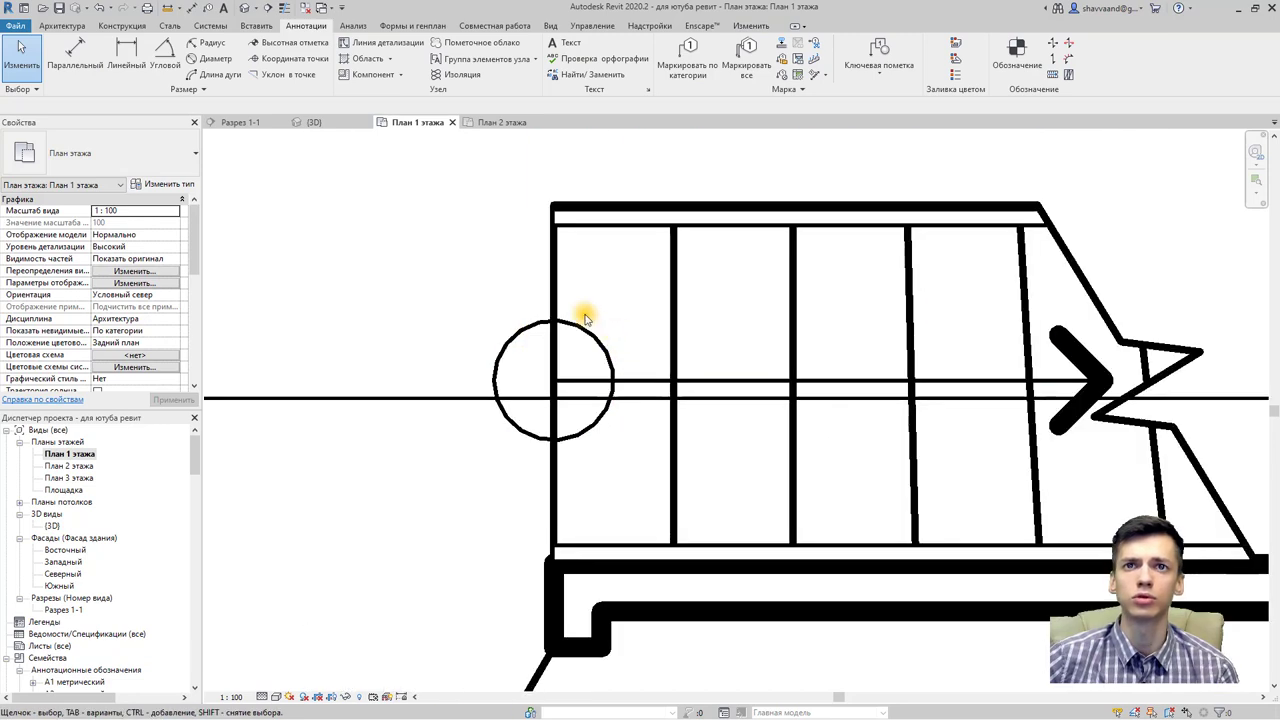
{"action": "scroll", "coordinate": [578, 434], "scroll_direction": "down", "scroll_amount": 2}
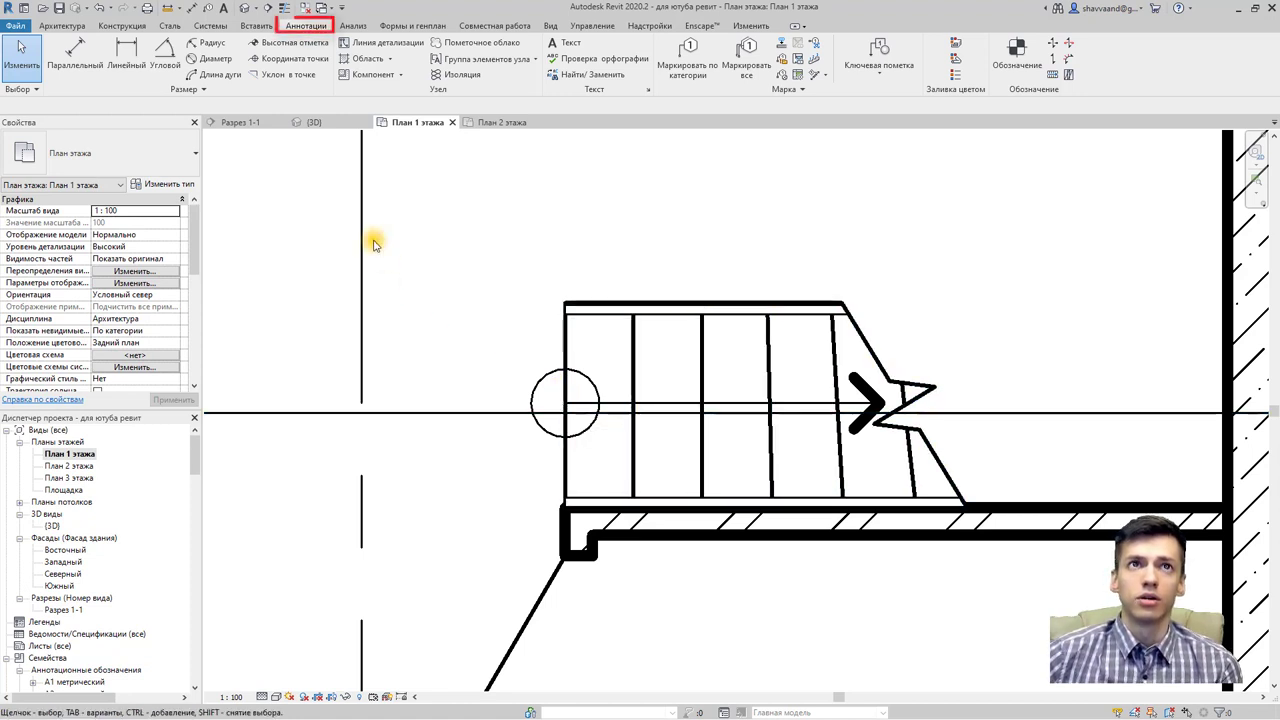
Step: Start a spot elevation using the framed Рамка (Проект) type
{"action": "scroll", "coordinate": [320, 340], "scroll_direction": "down", "scroll_amount": 3}
{"action": "scroll", "coordinate": [310, 335], "scroll_direction": "down", "scroll_amount": 2}
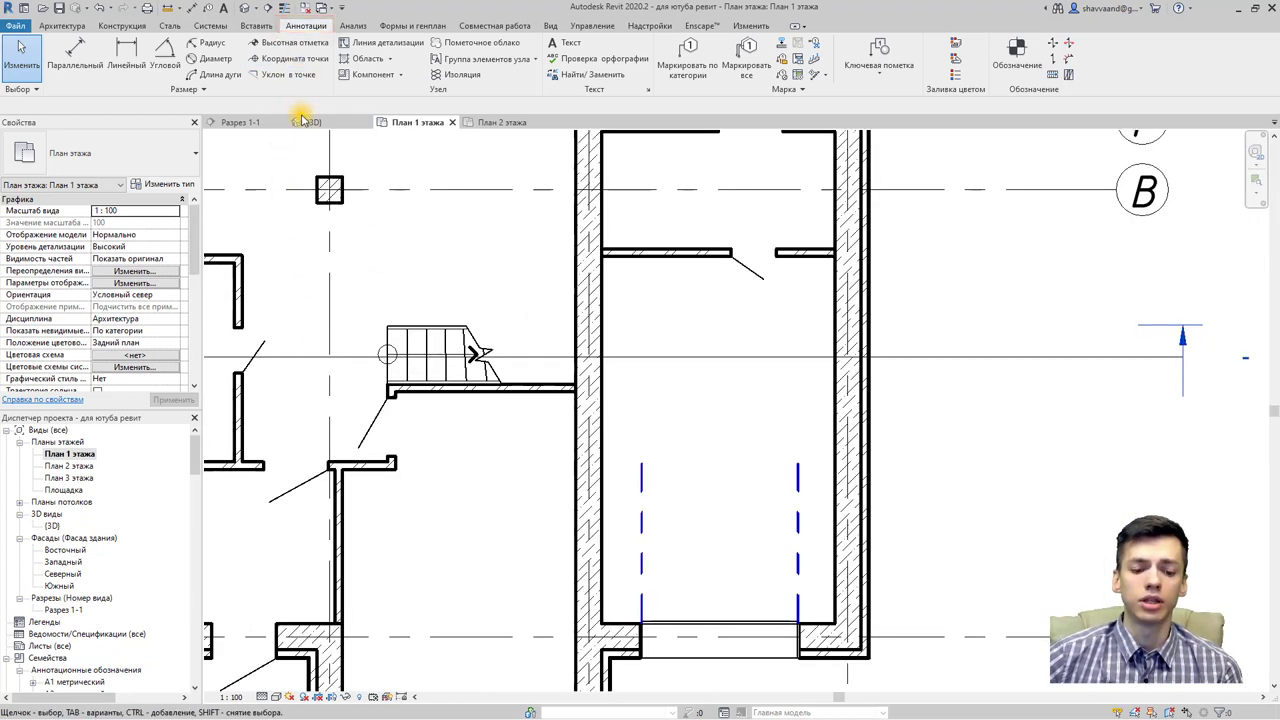
{"action": "left_click", "coordinate": [295, 42]}
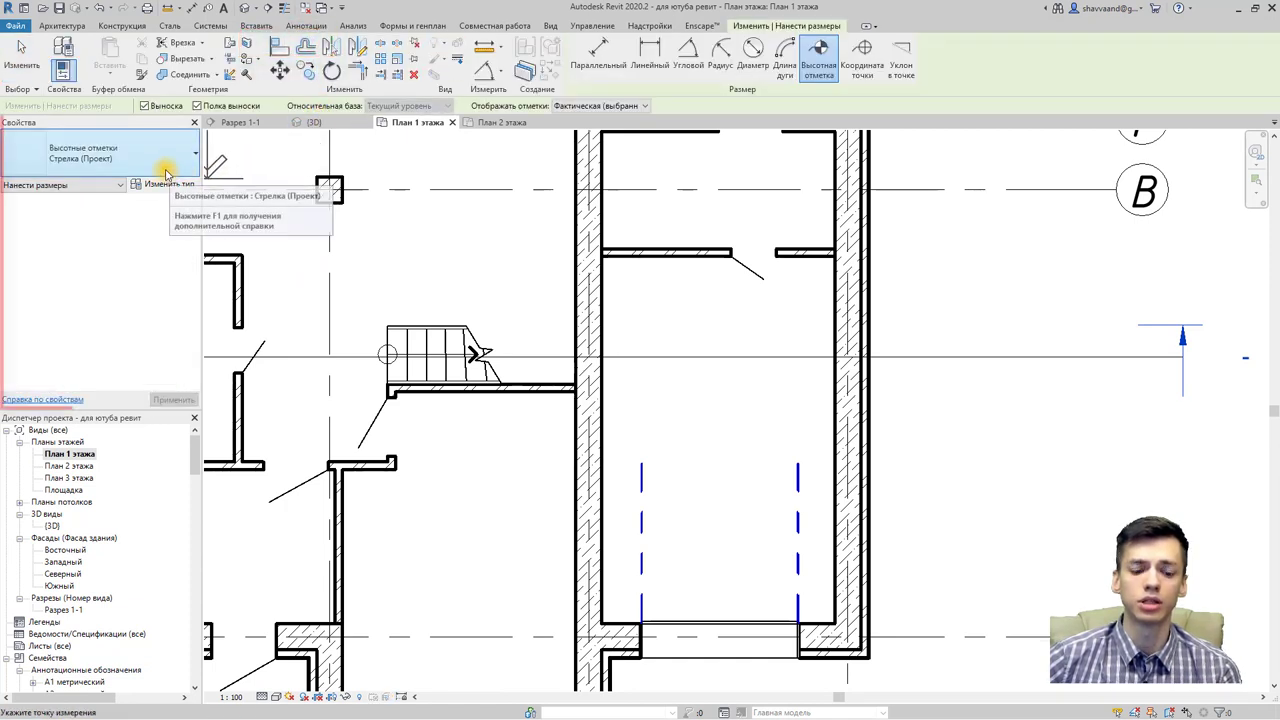
{"action": "left_click", "coordinate": [165, 172]}
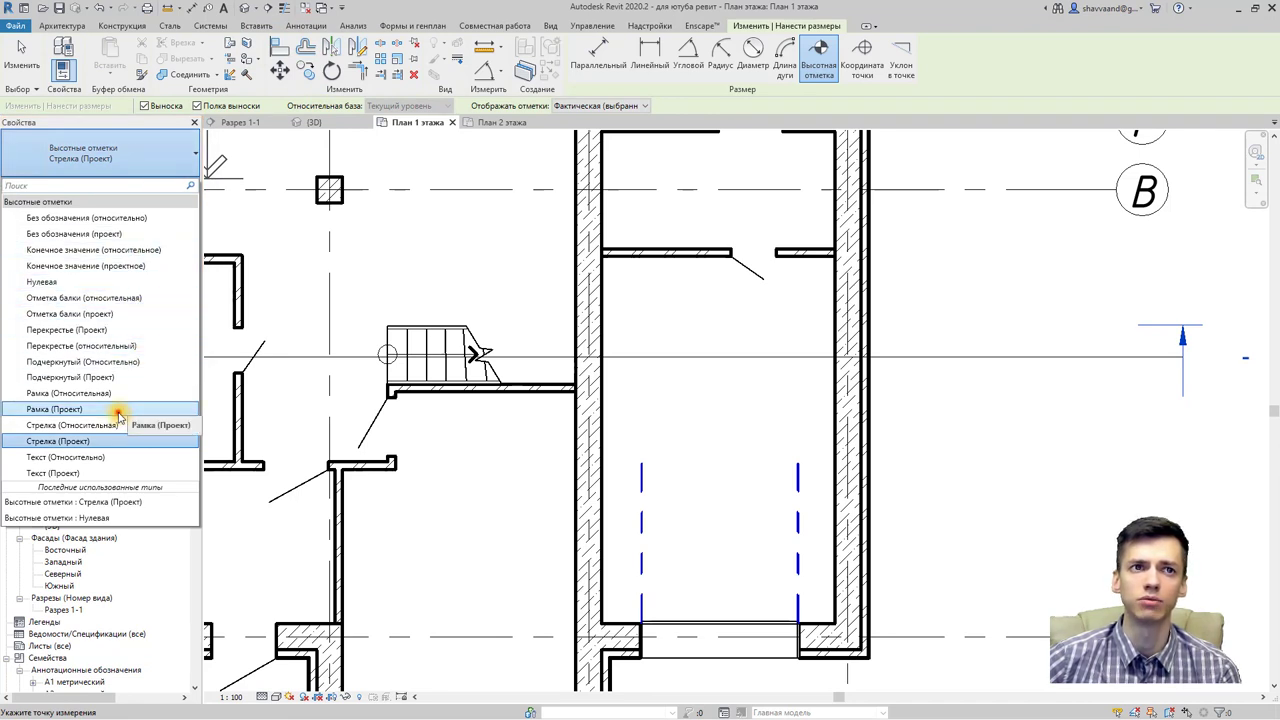
{"action": "left_click", "coordinate": [118, 412]}
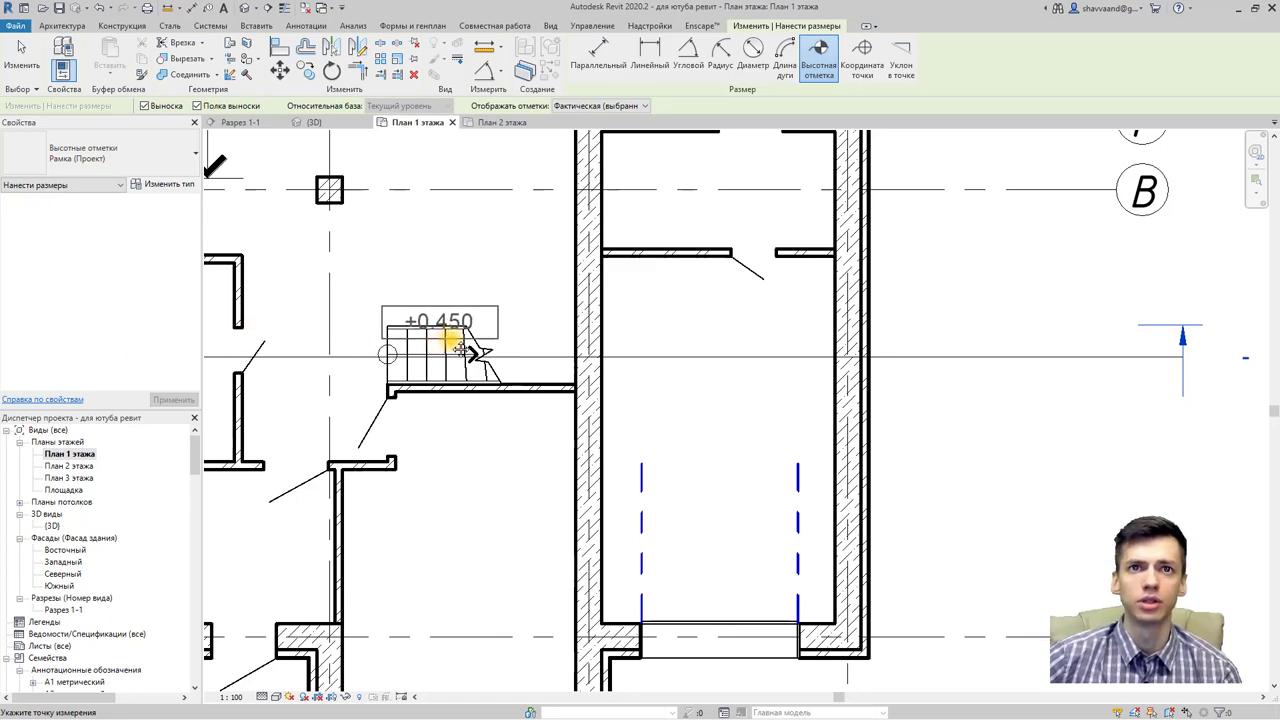
Step: Place the +0.000 spot elevation in the room below the stair and select it
{"action": "middle_click_drag", "start_coordinate": [460, 350], "coordinate": [632, 293]}
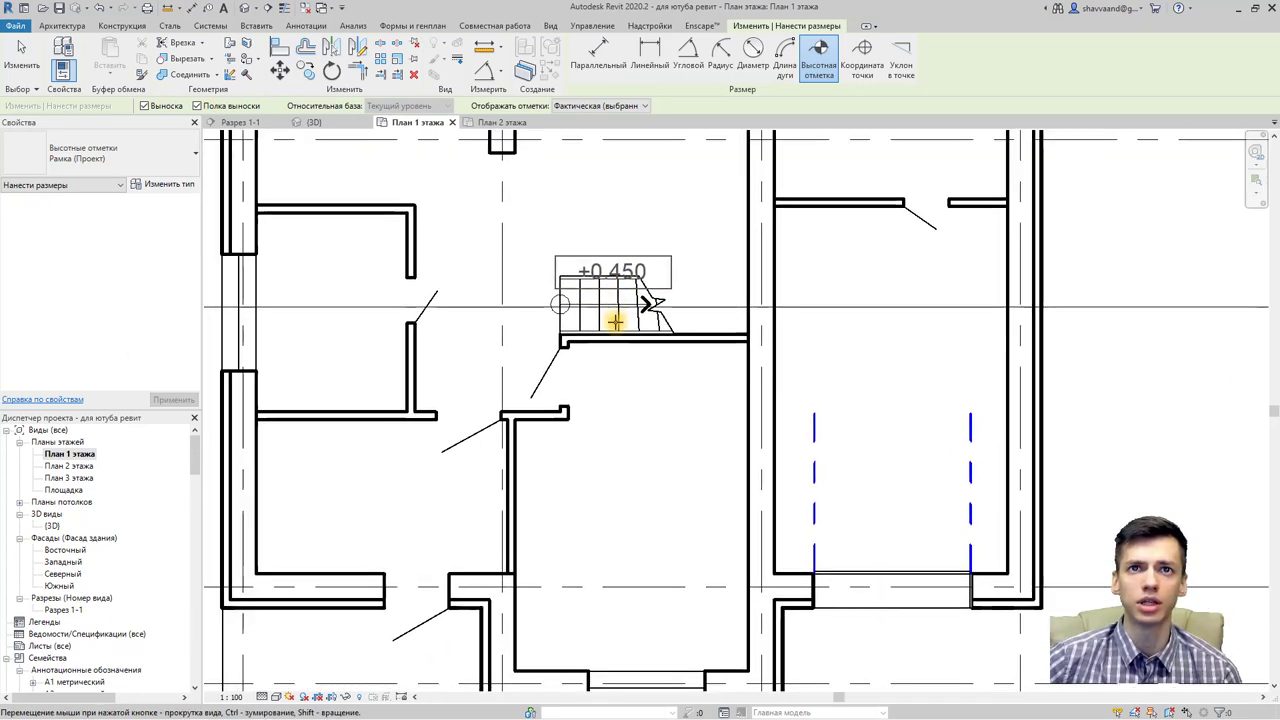
{"action": "left_click", "coordinate": [632, 506]}
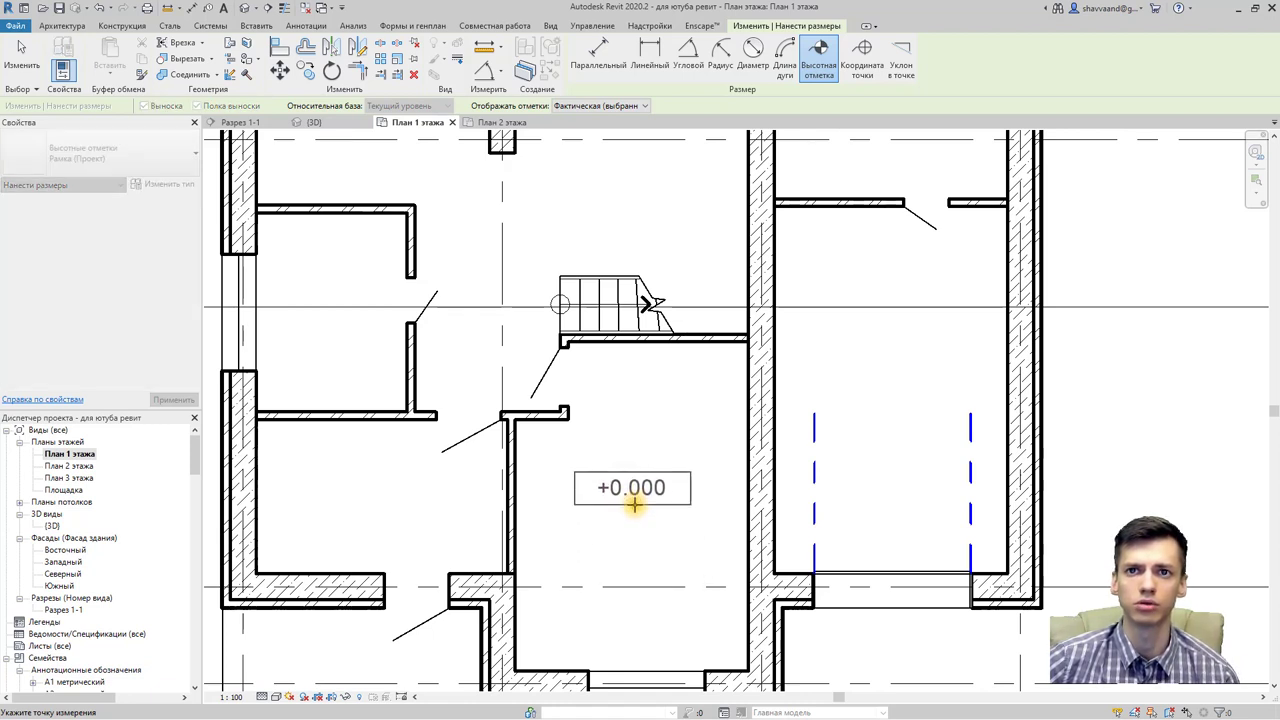
{"action": "left_click", "coordinate": [641, 505]}
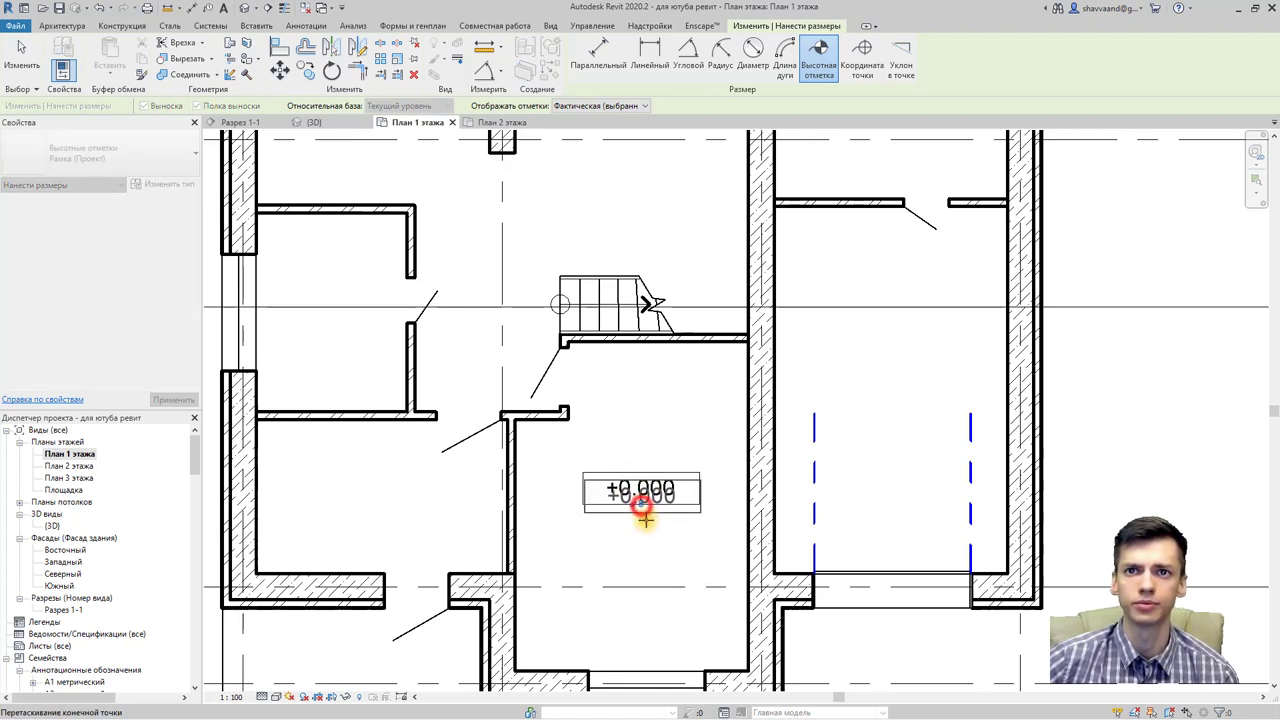
{"action": "key", "text": "Escape"}
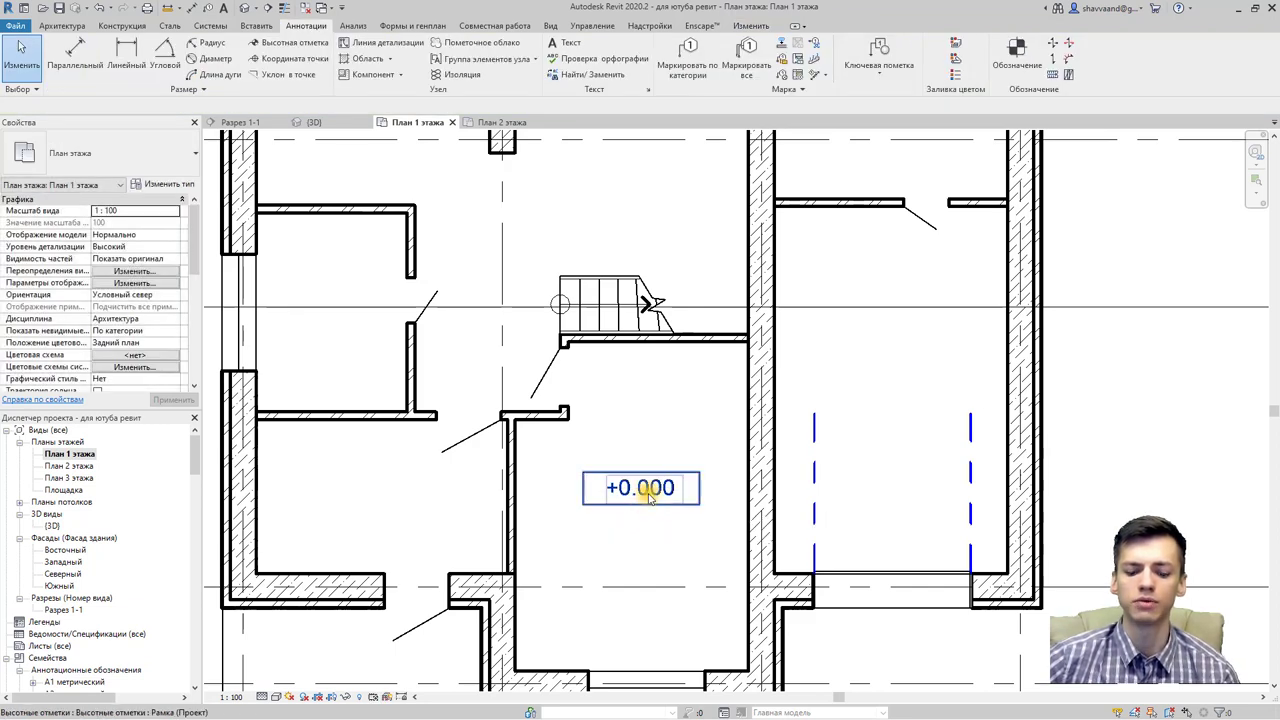
{"action": "left_click", "coordinate": [655, 500]}
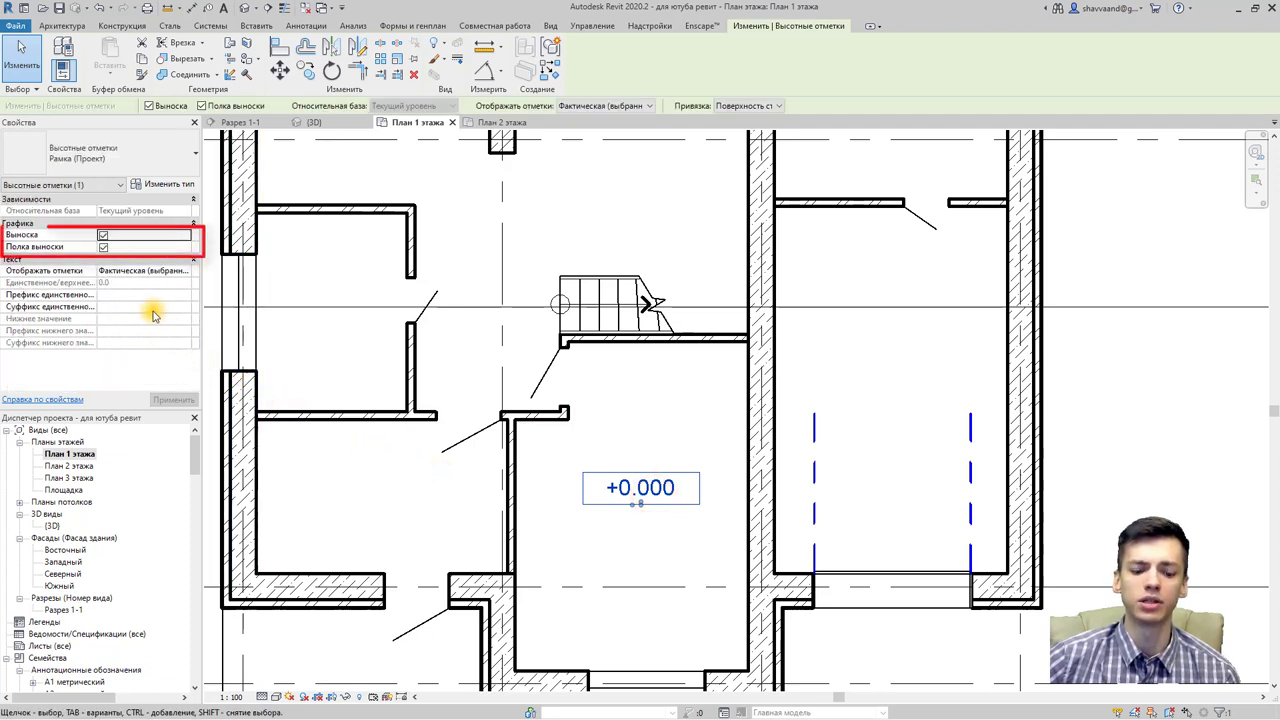
Step: Turn off the leader and make the text italic, size 3, with offset 0
{"action": "left_click", "coordinate": [103, 235]}
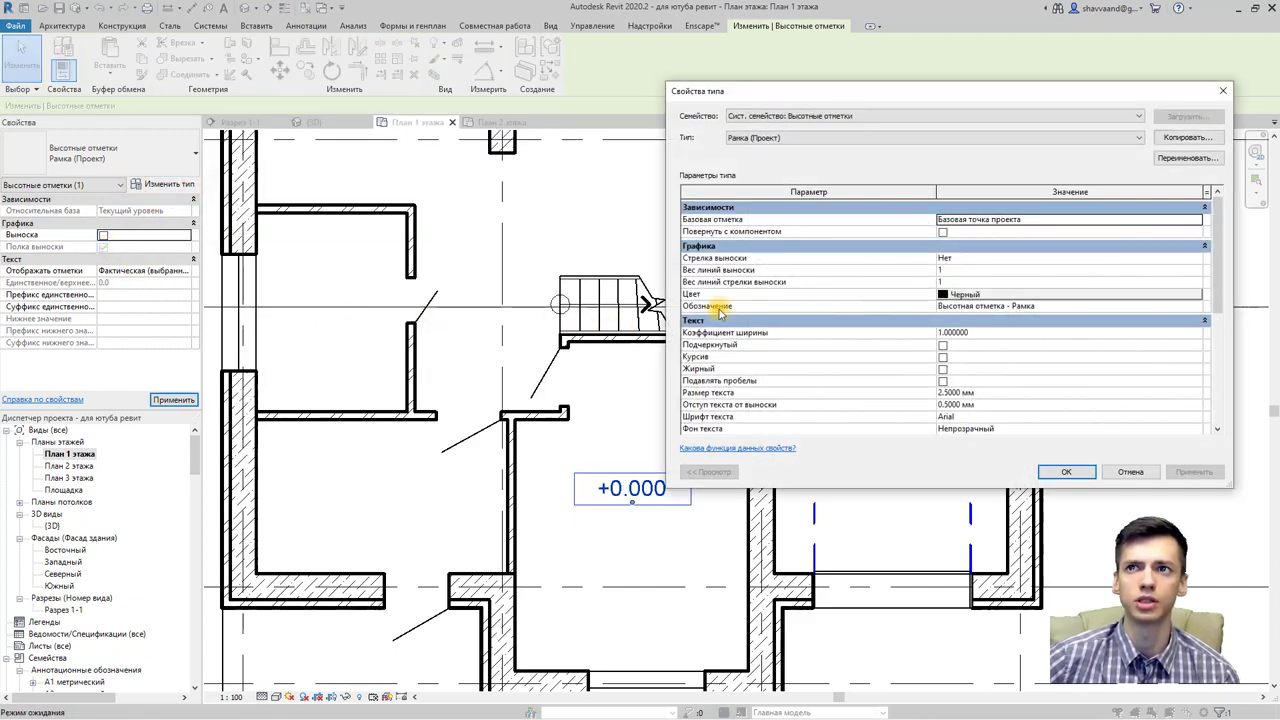
{"action": "mouse_move", "coordinate": [944, 92]}
{"action": "left_mouse_down"}
{"action": "mouse_move", "coordinate": [722, 172]}
{"action": "mouse_move", "coordinate": [734, 174]}
{"action": "left_mouse_up"}
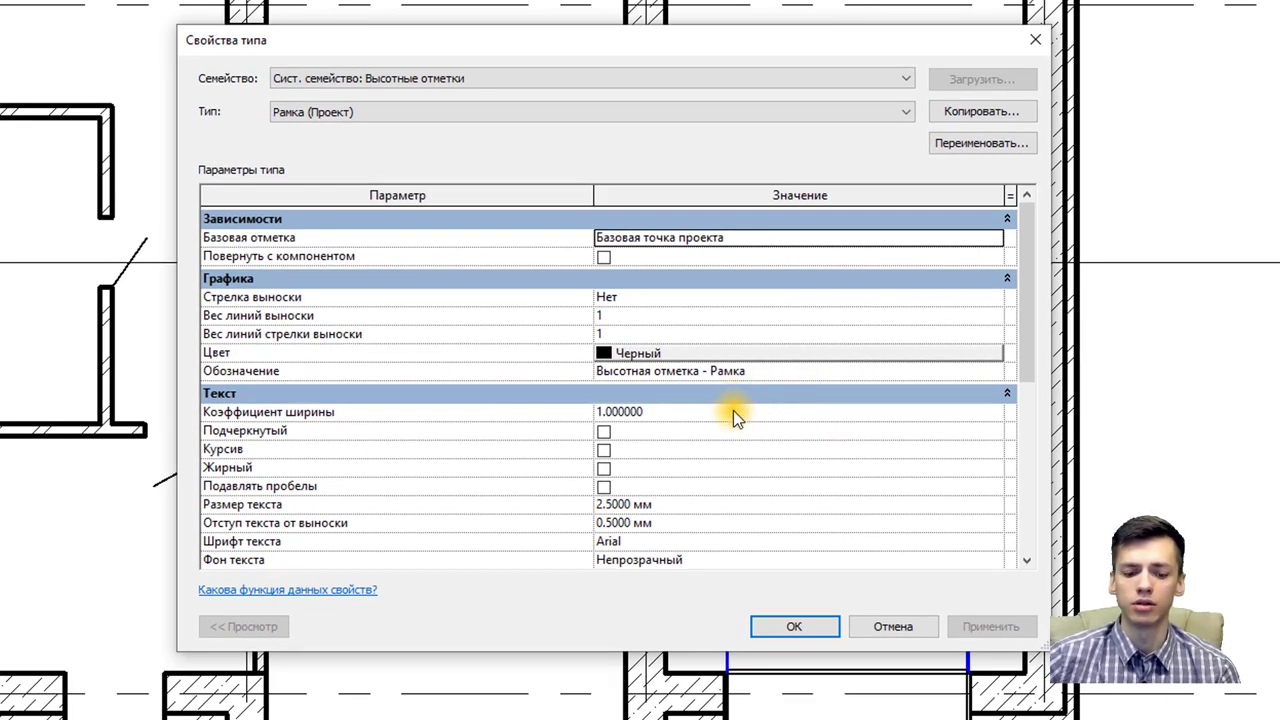
{"action": "left_click", "coordinate": [604, 451]}
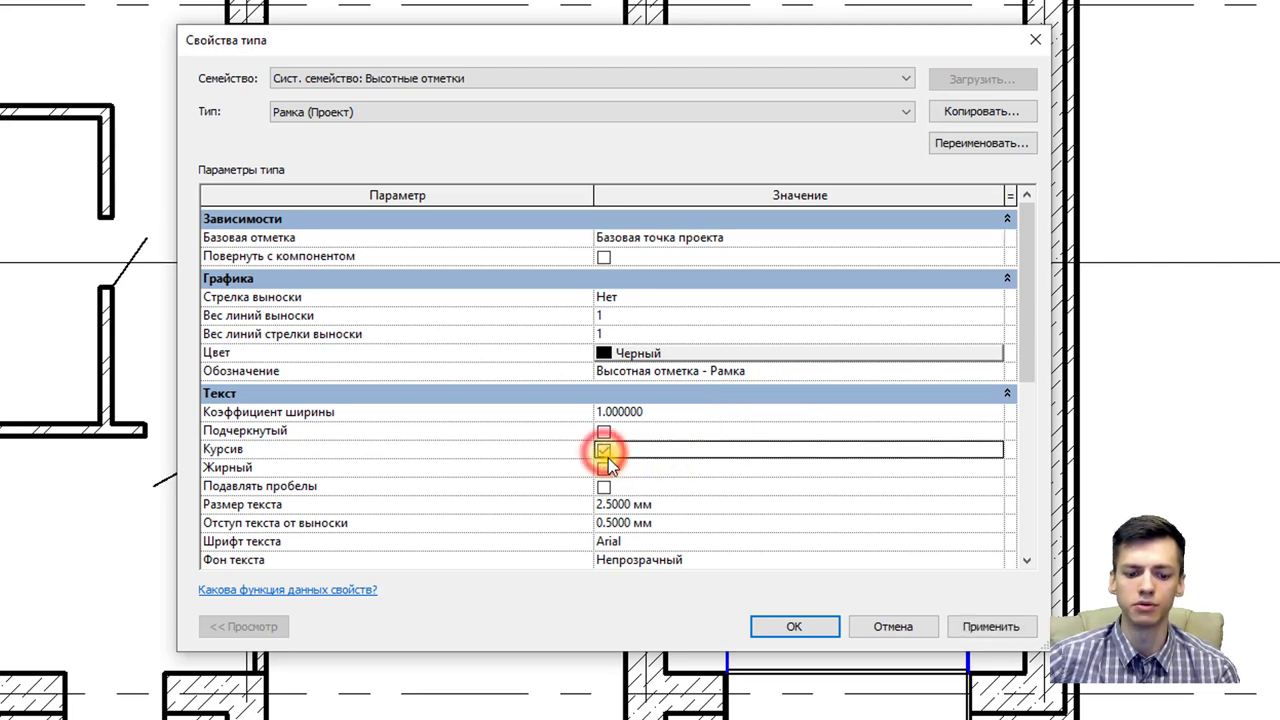
{"action": "left_click", "coordinate": [672, 508]}
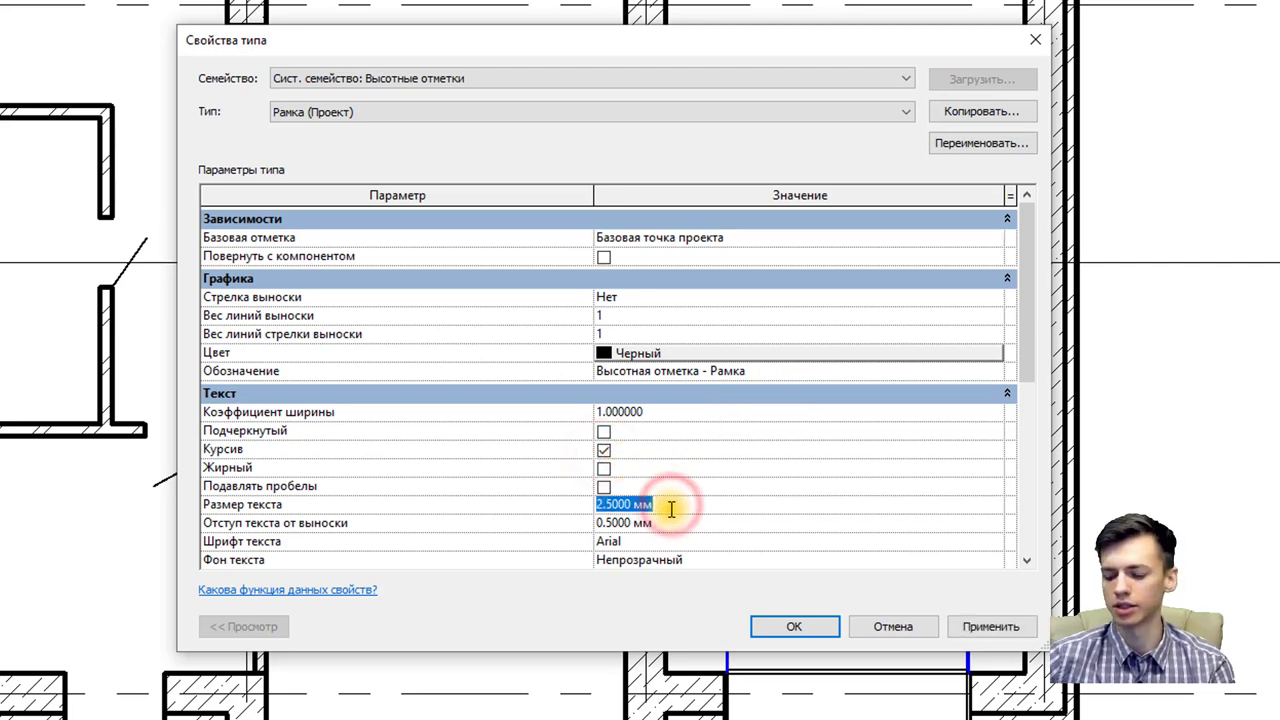
{"action": "type", "text": "3"}
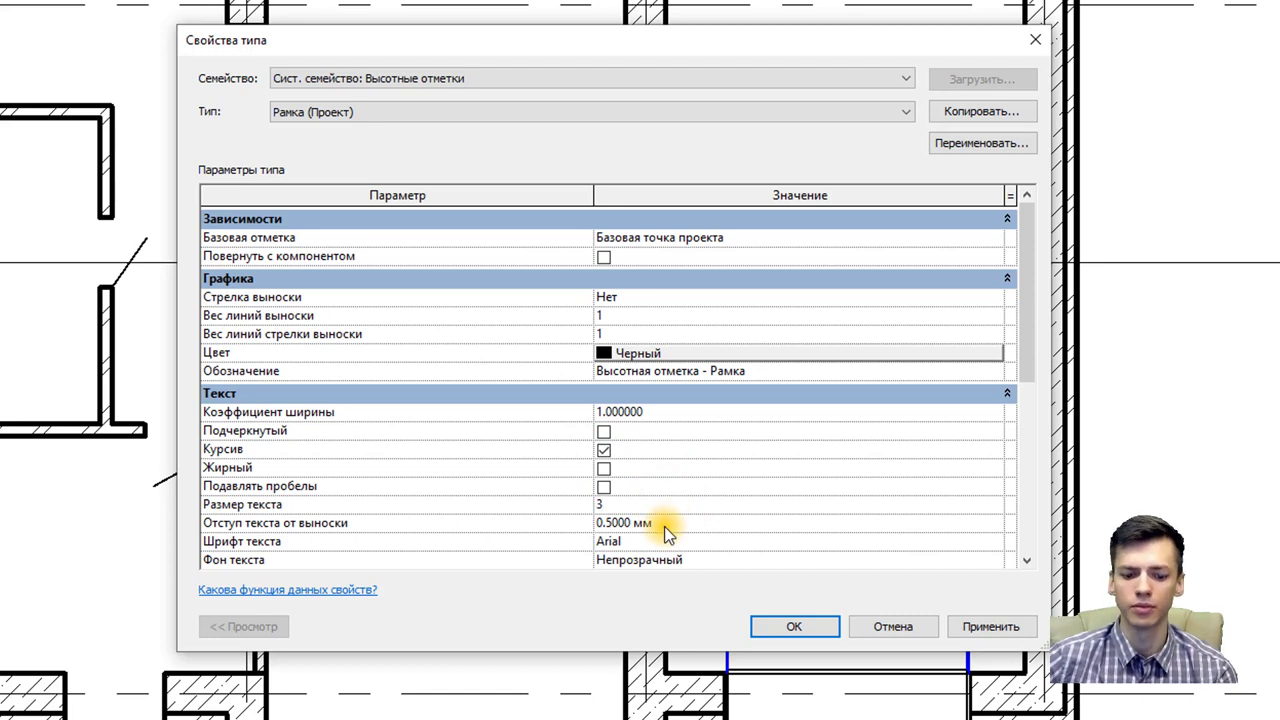
{"action": "left_click", "coordinate": [664, 526]}
{"action": "type", "text": "0"}
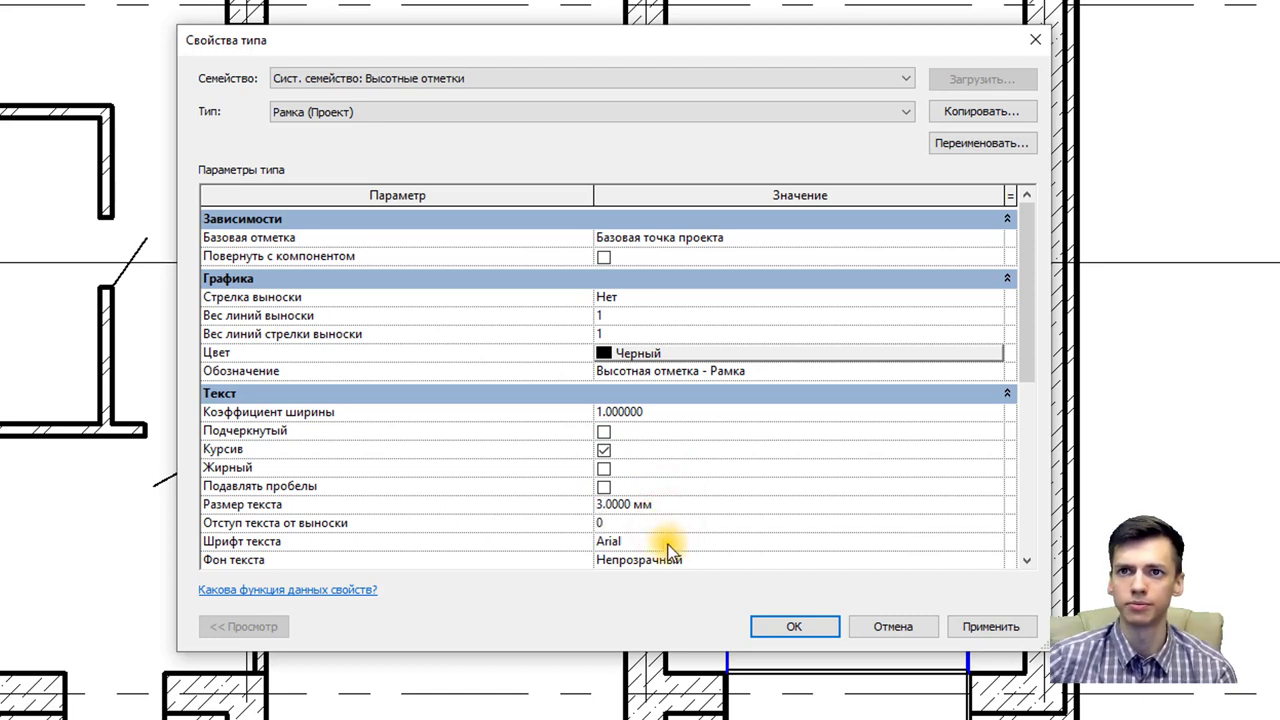
Step: Set the text font to ISOCPEUR and the text background to Transparent
{"action": "left_click", "coordinate": [670, 541]}
{"action": "type", "text": "ш="}
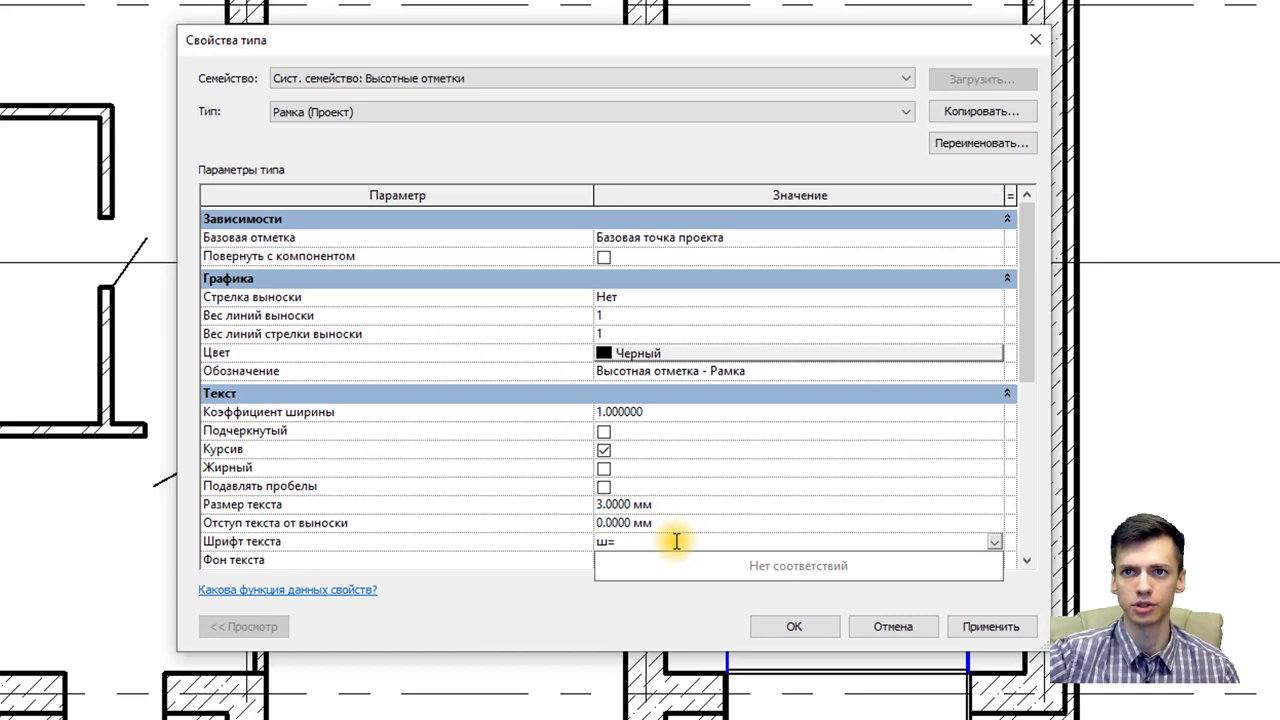
{"action": "key", "text": "BackSpace"}
{"action": "key", "text": "BackSpace"}
{"action": "type", "text": "ISOCP"}
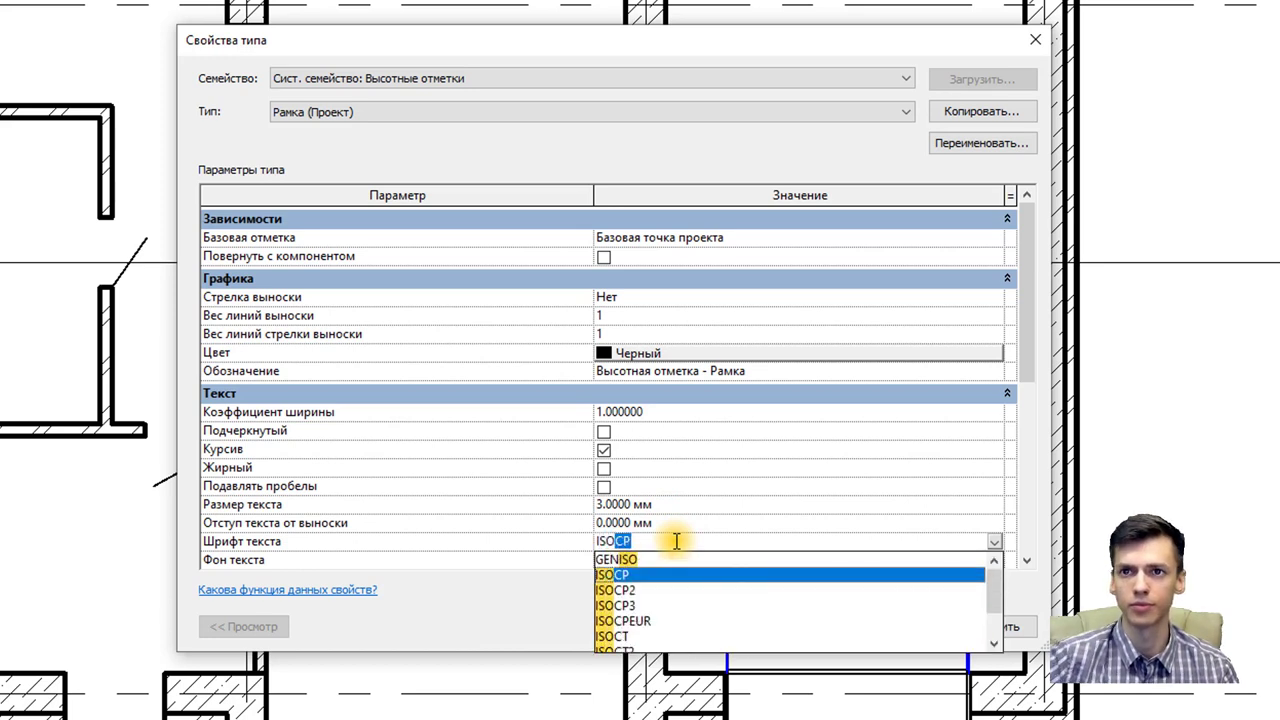
{"action": "left_click", "coordinate": [635, 617]}
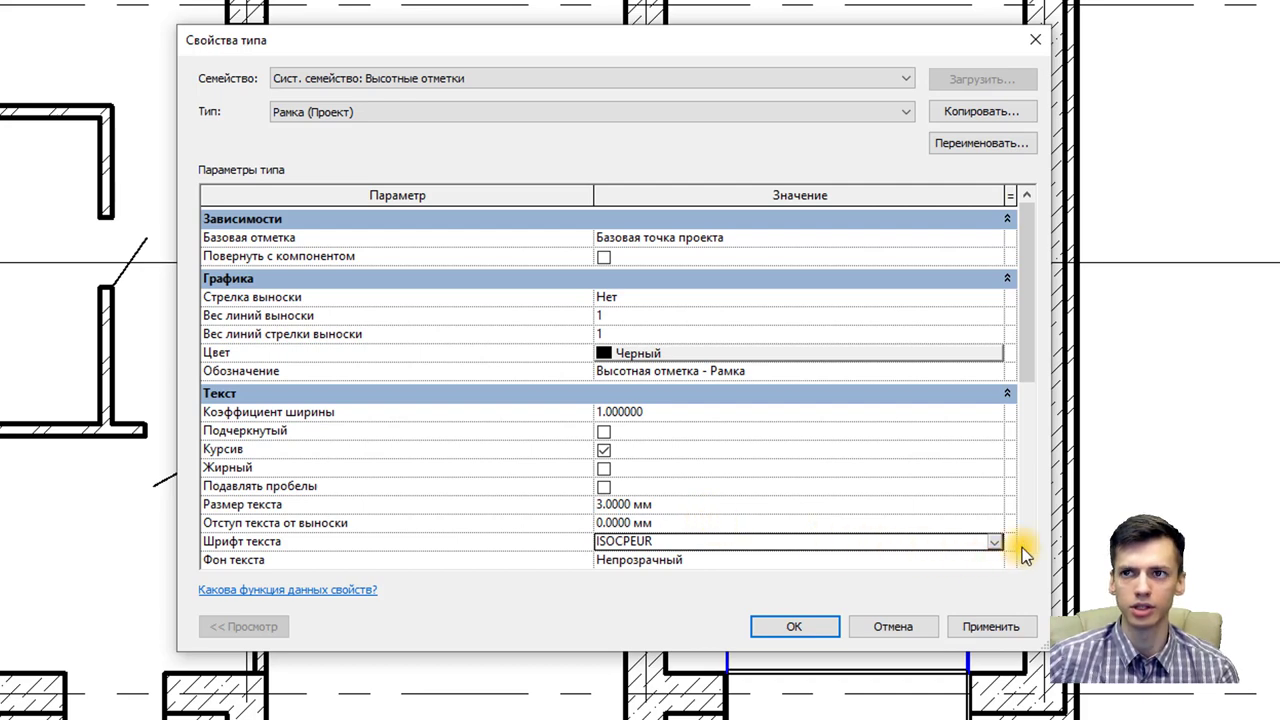
{"action": "left_click_drag", "start_coordinate": [1031, 338], "coordinate": [1030, 419]}
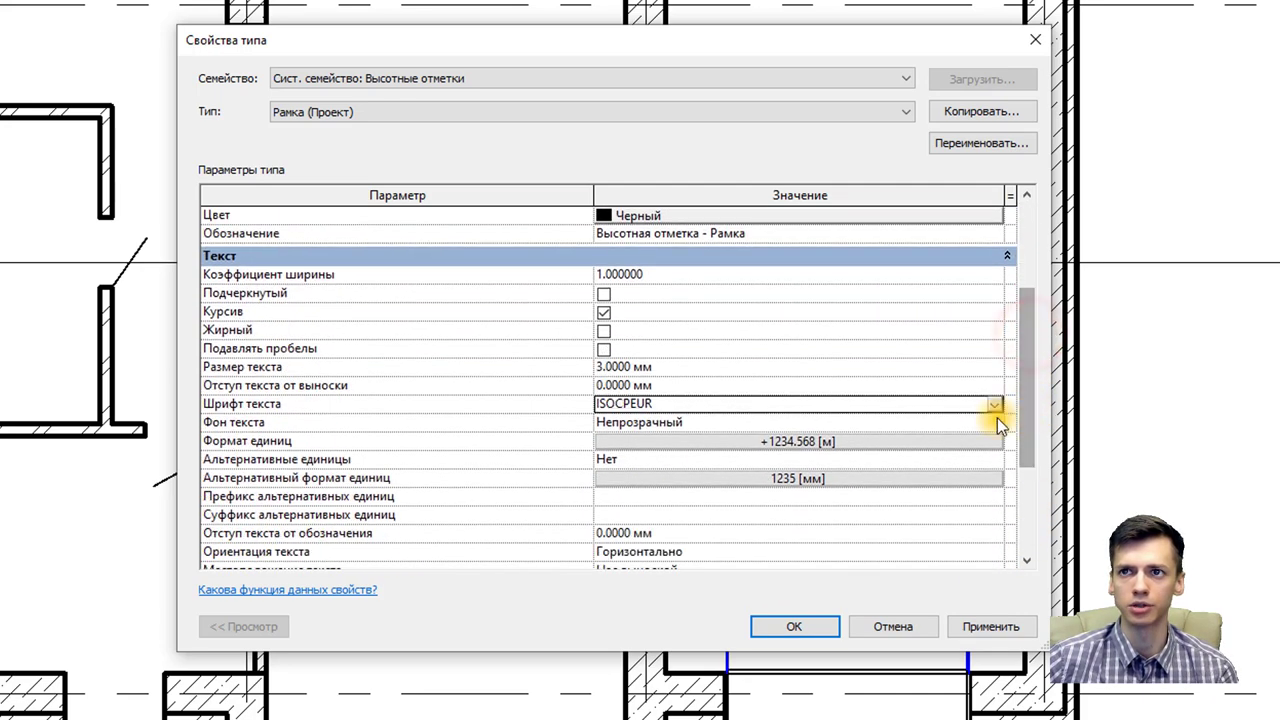
{"action": "left_click", "coordinate": [994, 422]}
{"action": "left_click", "coordinate": [994, 424]}
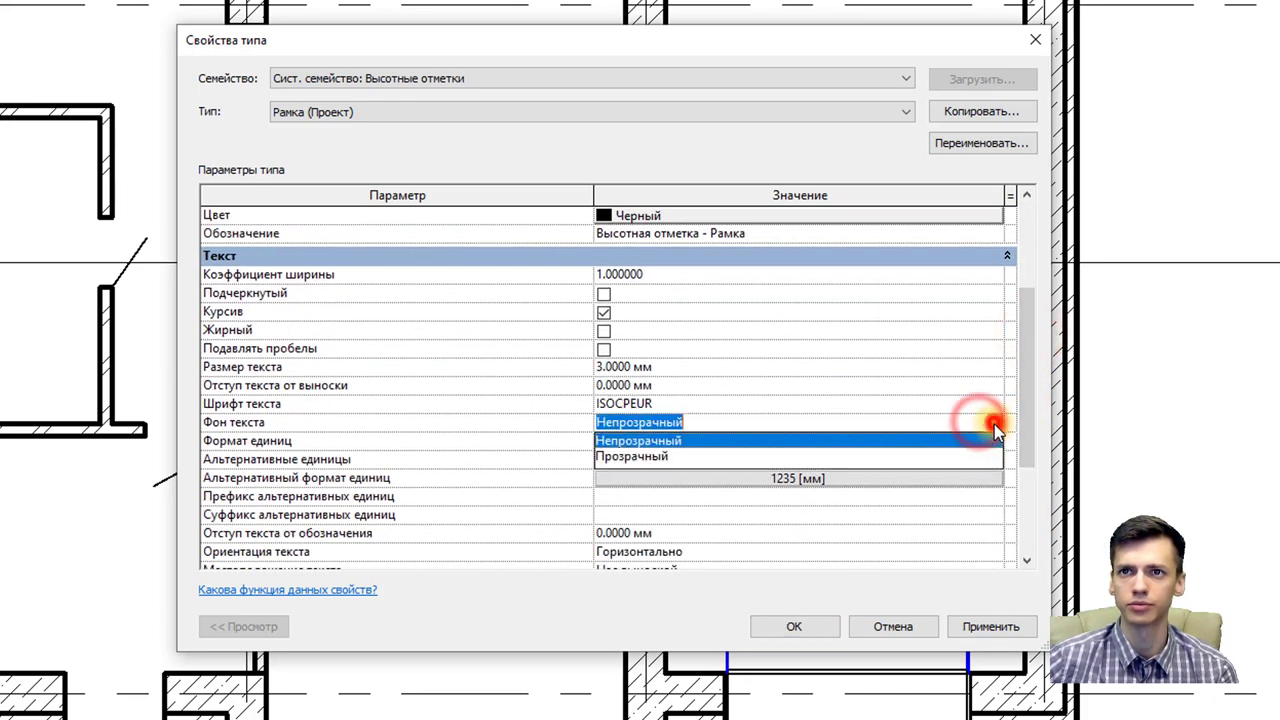
{"action": "left_click", "coordinate": [676, 456]}
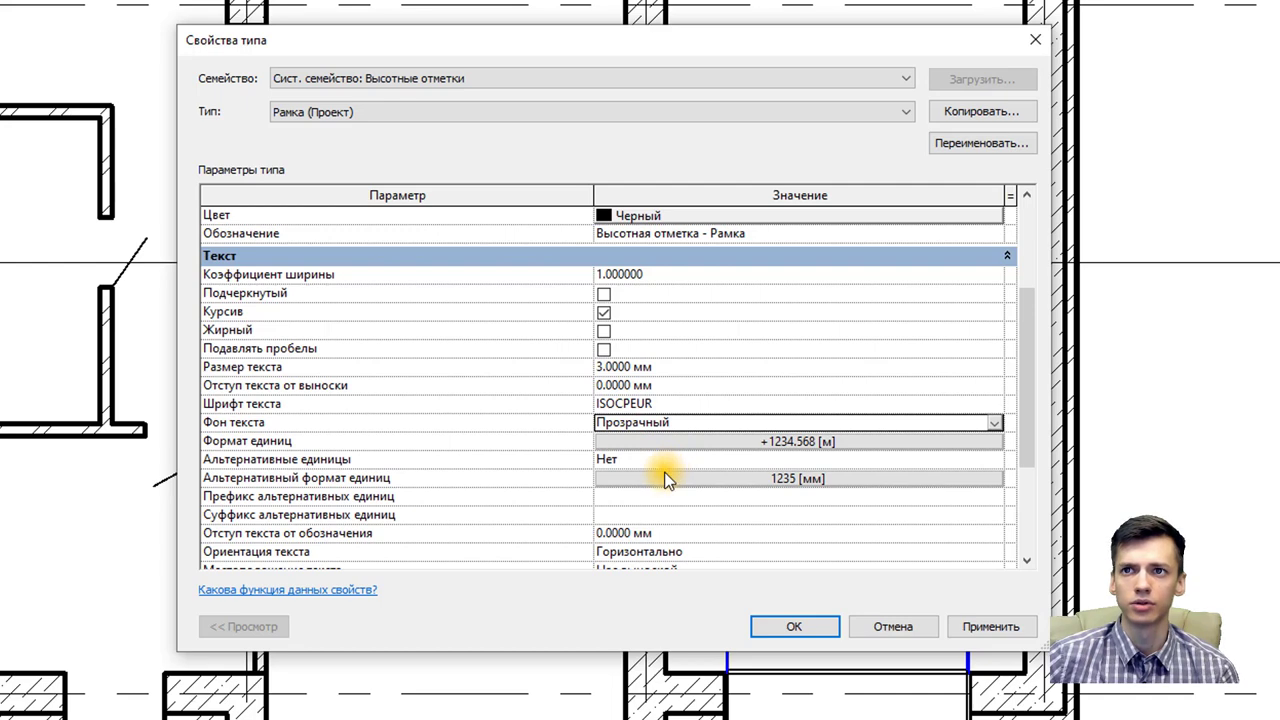
Step: Turn off the plus sign in the unit format and apply the type changes
{"action": "left_click", "coordinate": [632, 443]}
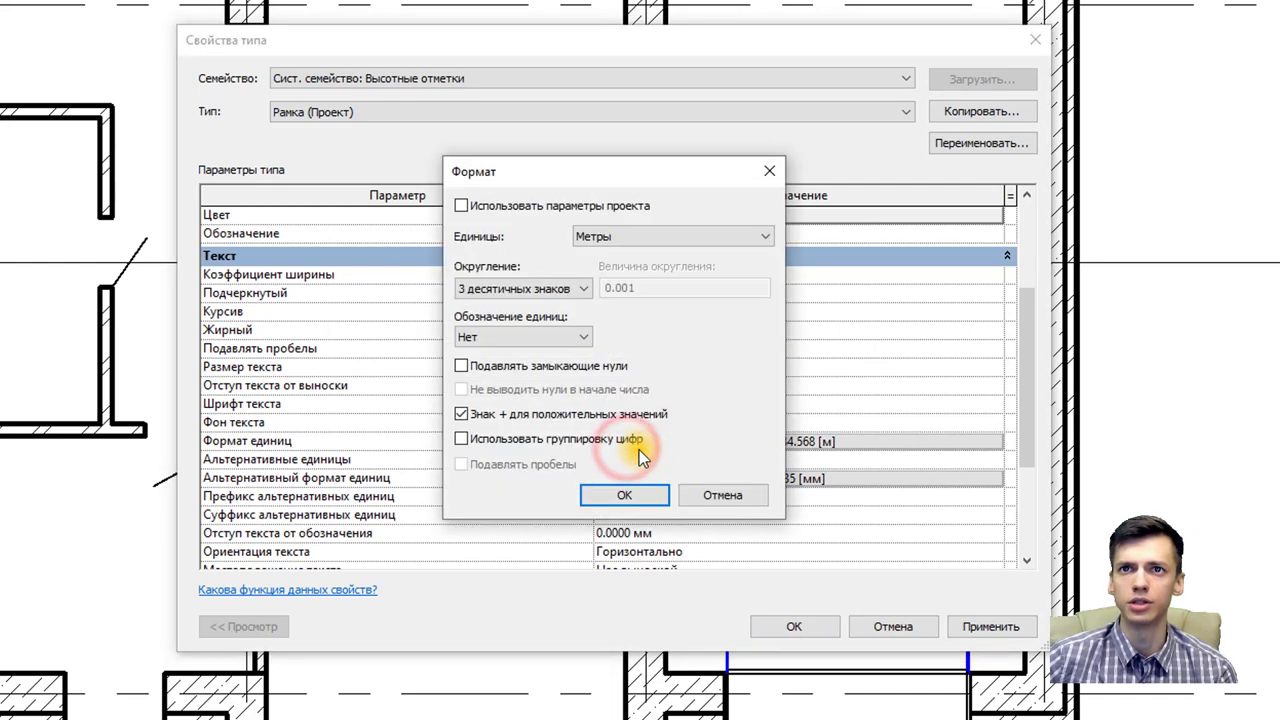
{"action": "left_click", "coordinate": [462, 413]}
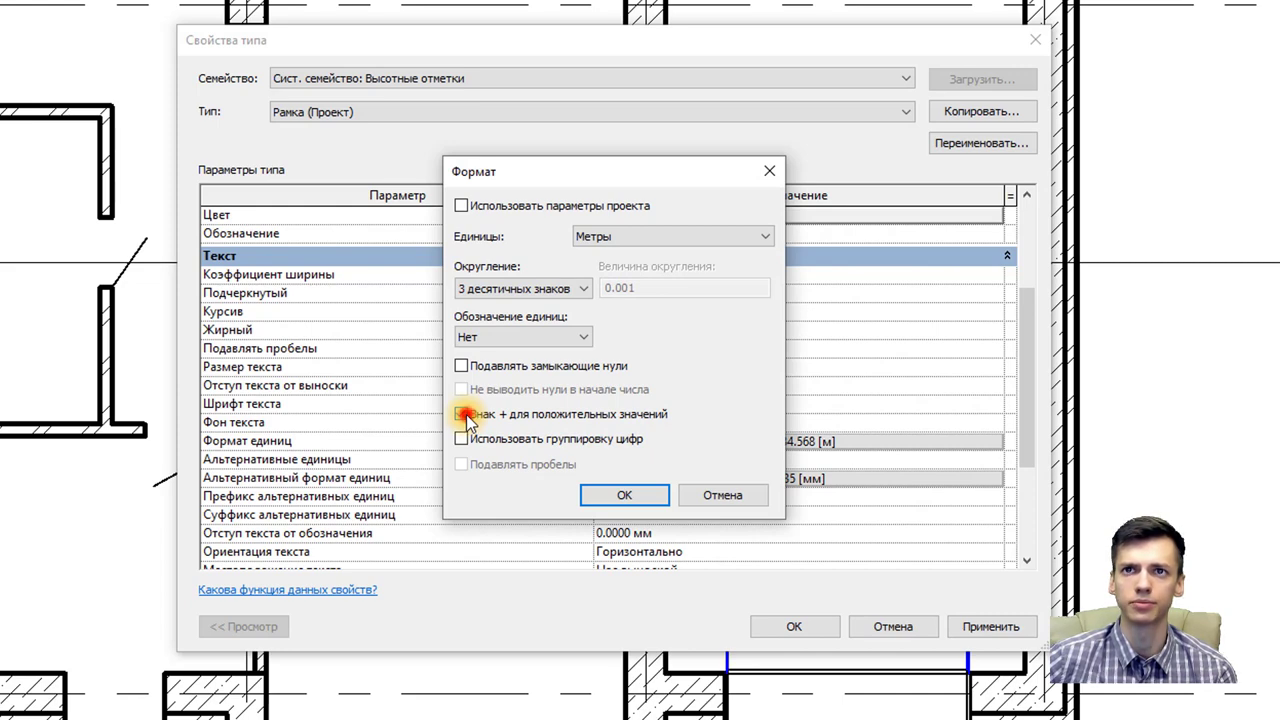
{"action": "left_click", "coordinate": [624, 495]}
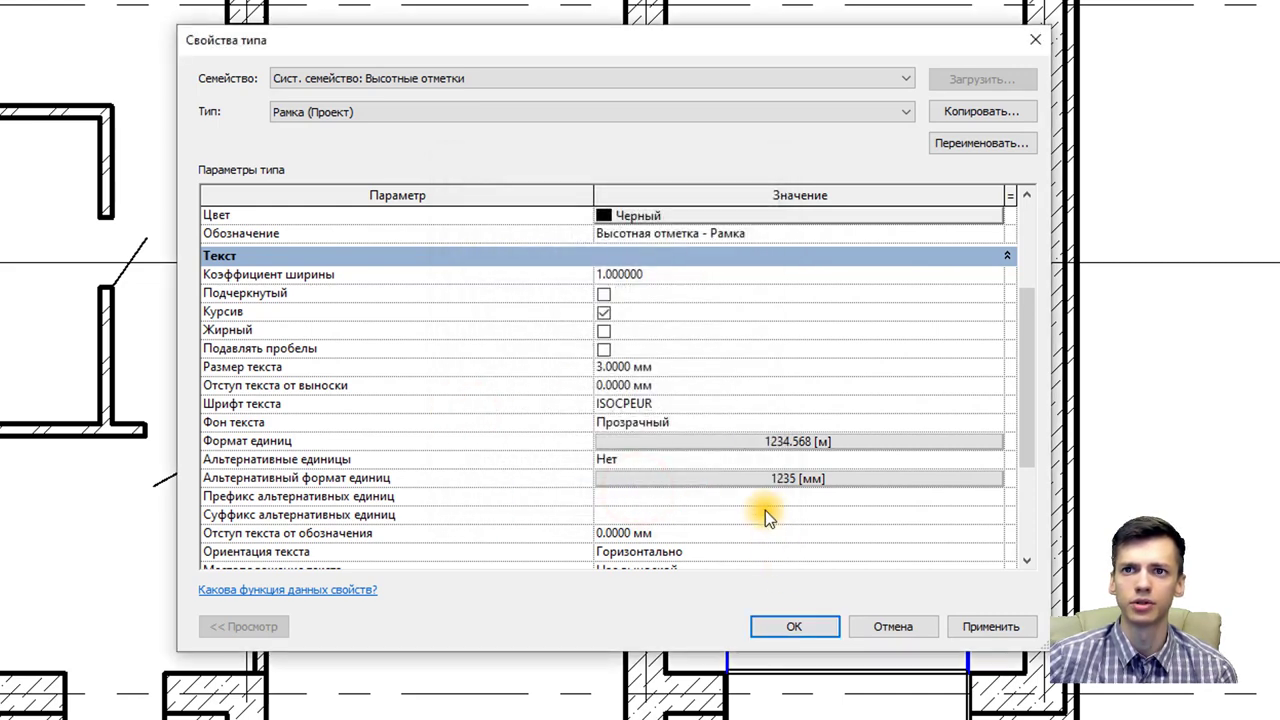
{"action": "scroll", "coordinate": [755, 512], "scroll_direction": "down", "scroll_amount": 3}
{"action": "left_click", "coordinate": [790, 626]}
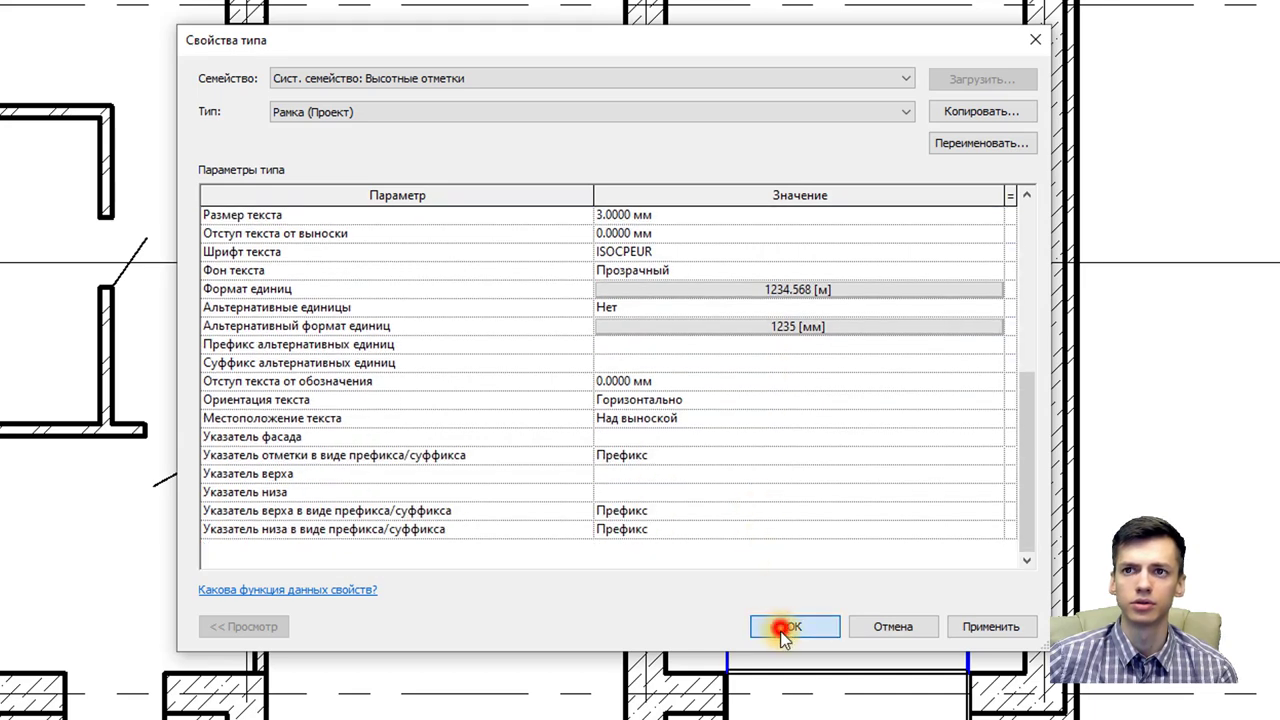
{"action": "left_click", "coordinate": [515, 630]}
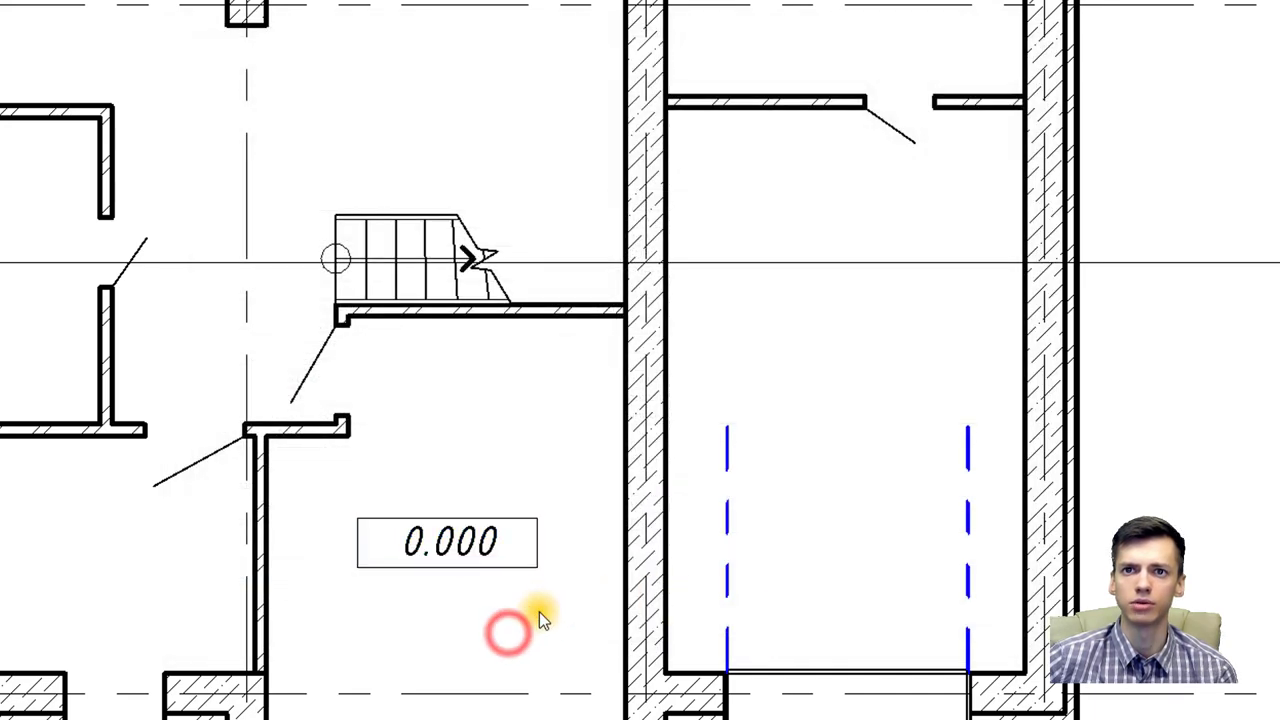
{"action": "mouse_move", "coordinate": [545, 614]}
{"action": "middle_mouse_down"}
{"action": "mouse_move", "coordinate": [589, 537]}
{"action": "mouse_move", "coordinate": [576, 528]}
{"action": "middle_mouse_up"}
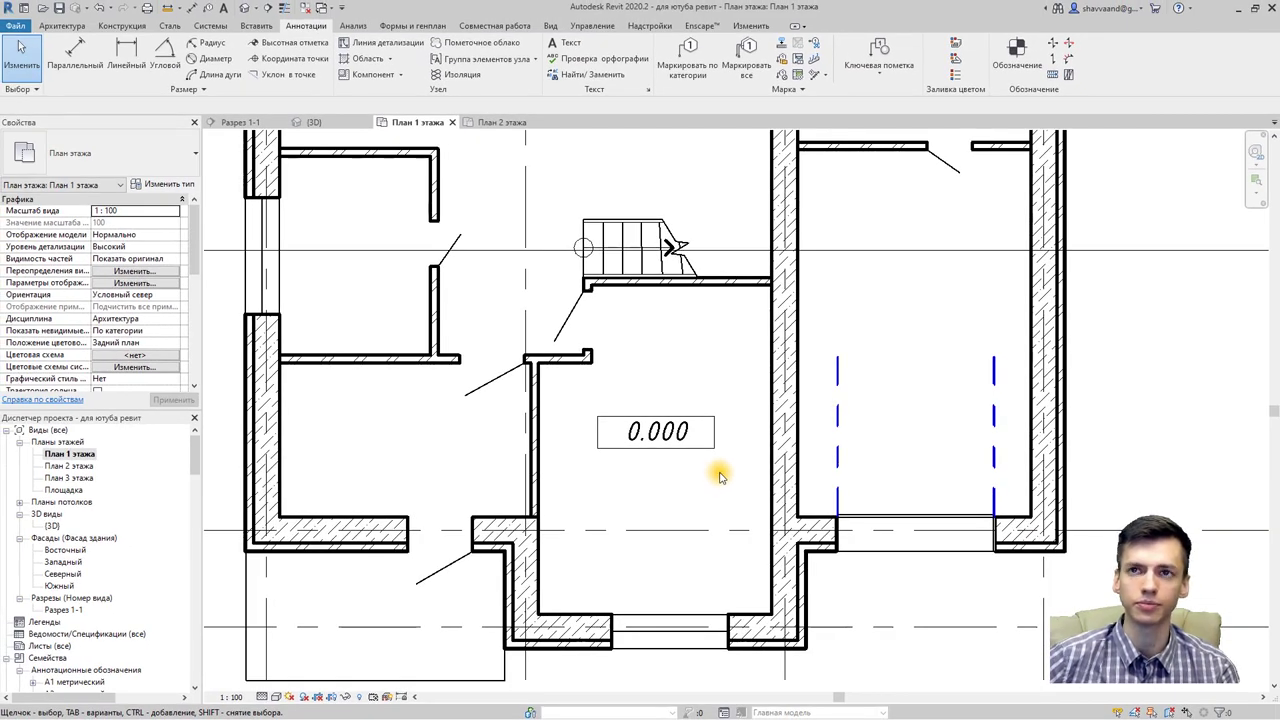
{"action": "scroll", "coordinate": [716, 462], "scroll_direction": "up", "scroll_amount": 2}
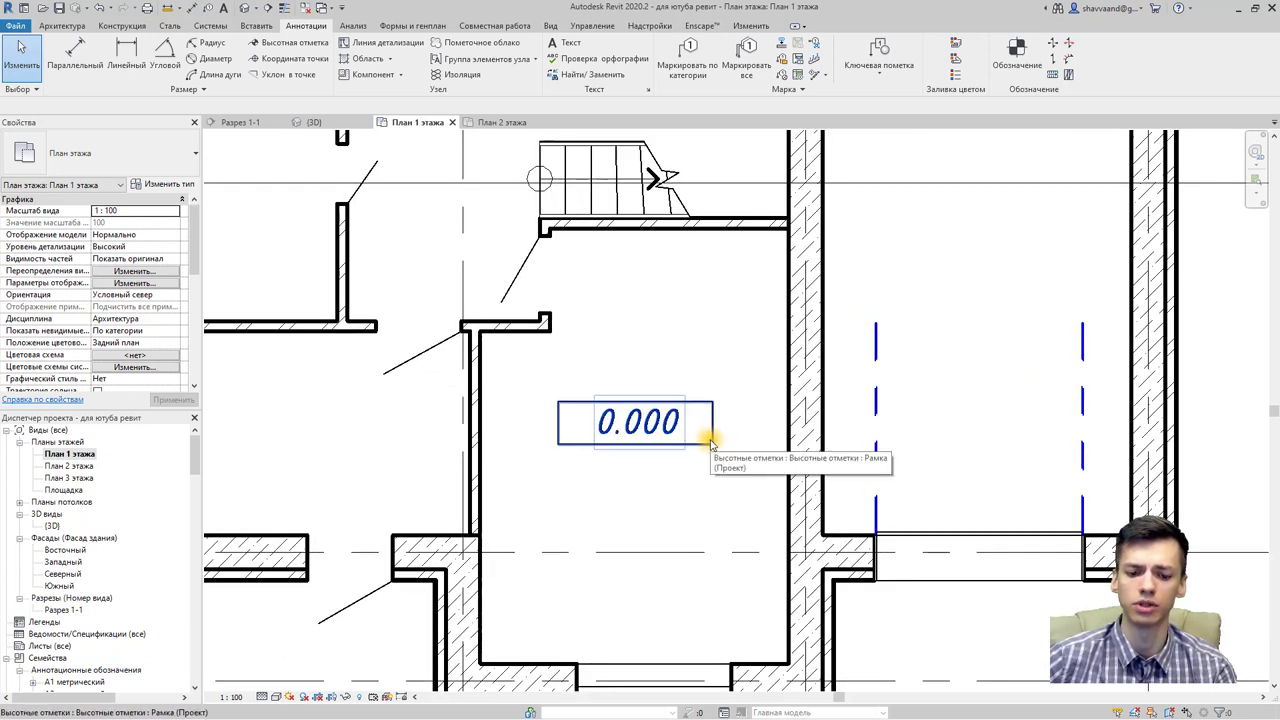
{"action": "left_click", "coordinate": [709, 441]}
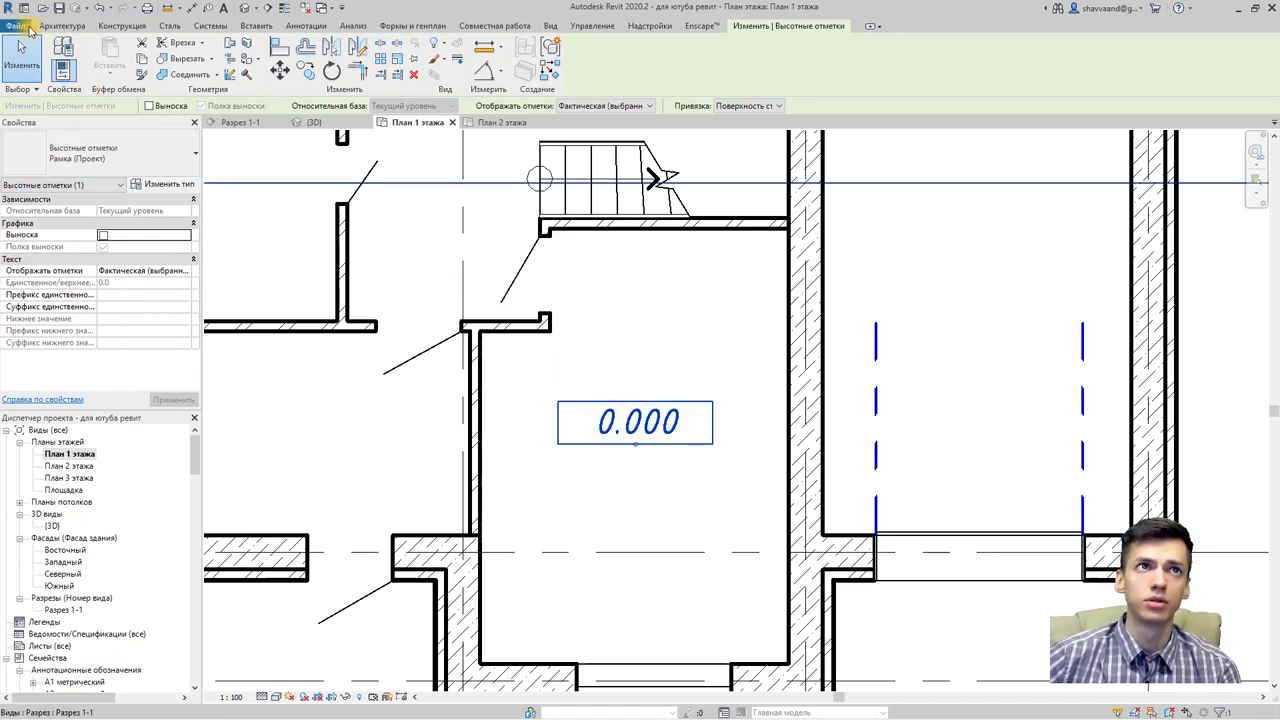
{"action": "key", "text": "Escape"}
Step: Open Высотная отметка - Рамка.rfa from Аннотации > Для России in the family editor
{"action": "left_click", "coordinate": [18, 30]}
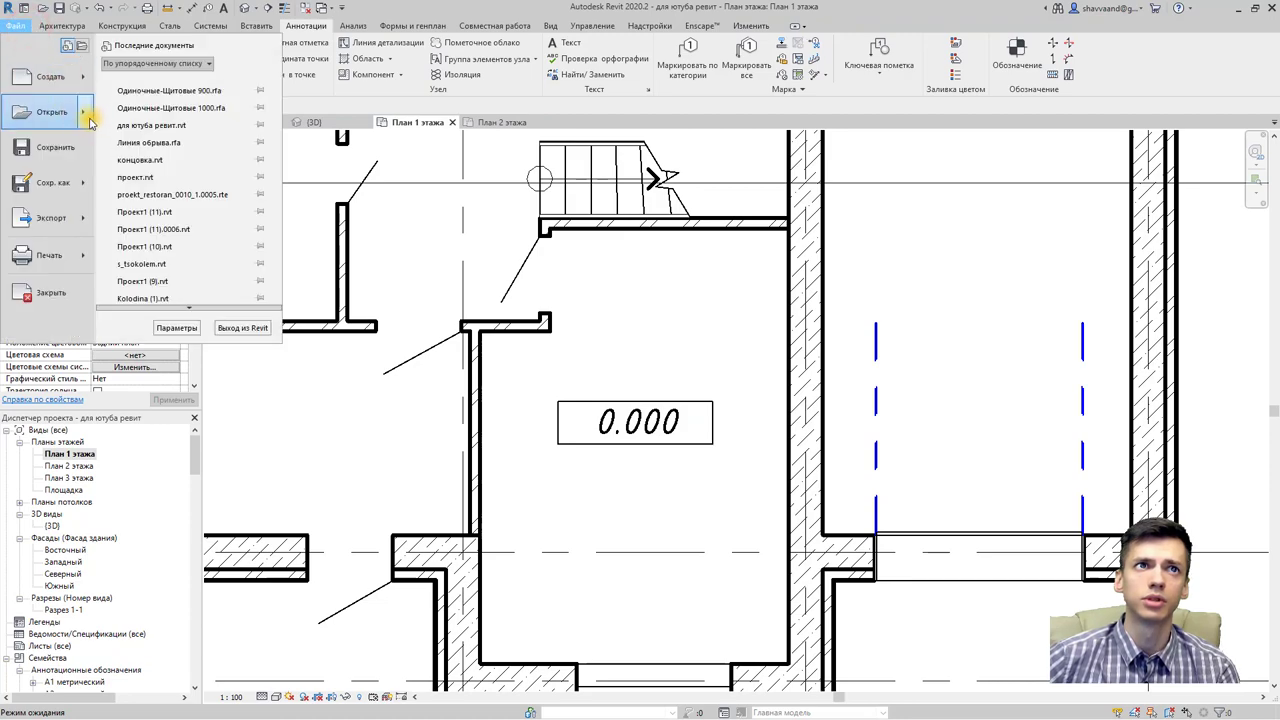
{"action": "left_click", "coordinate": [114, 194]}
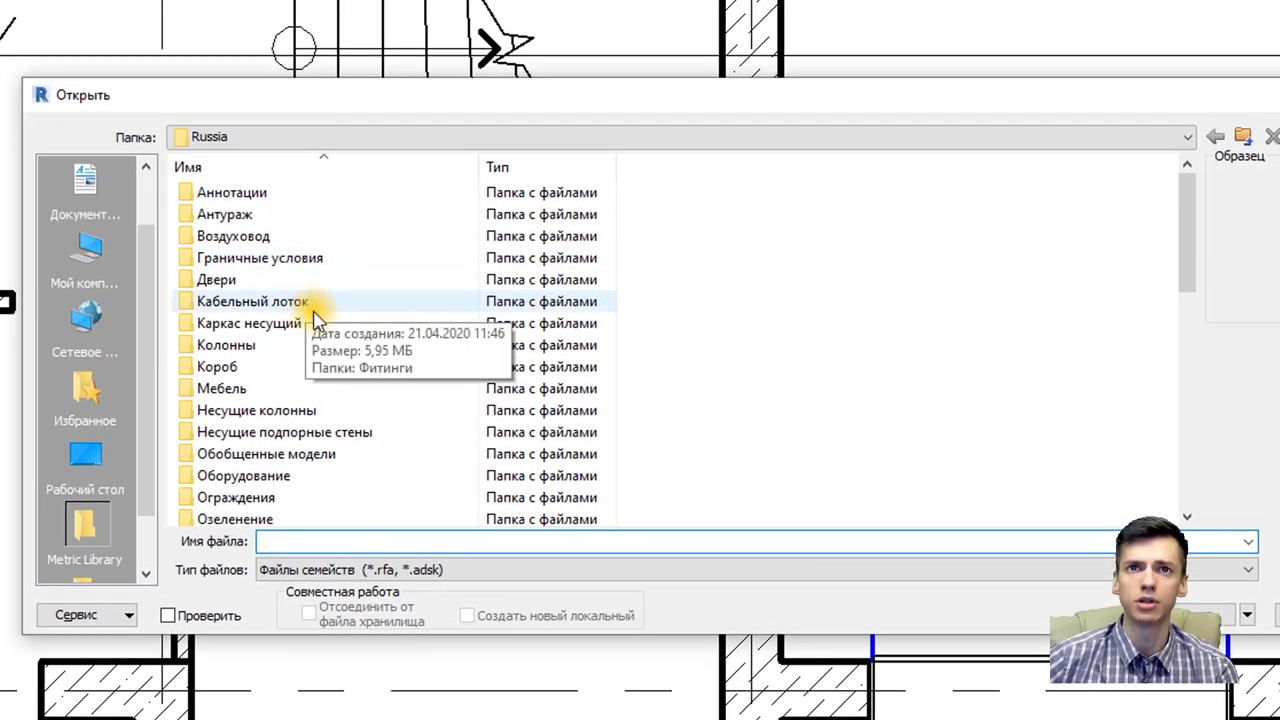
{"action": "double_click", "coordinate": [258, 192]}
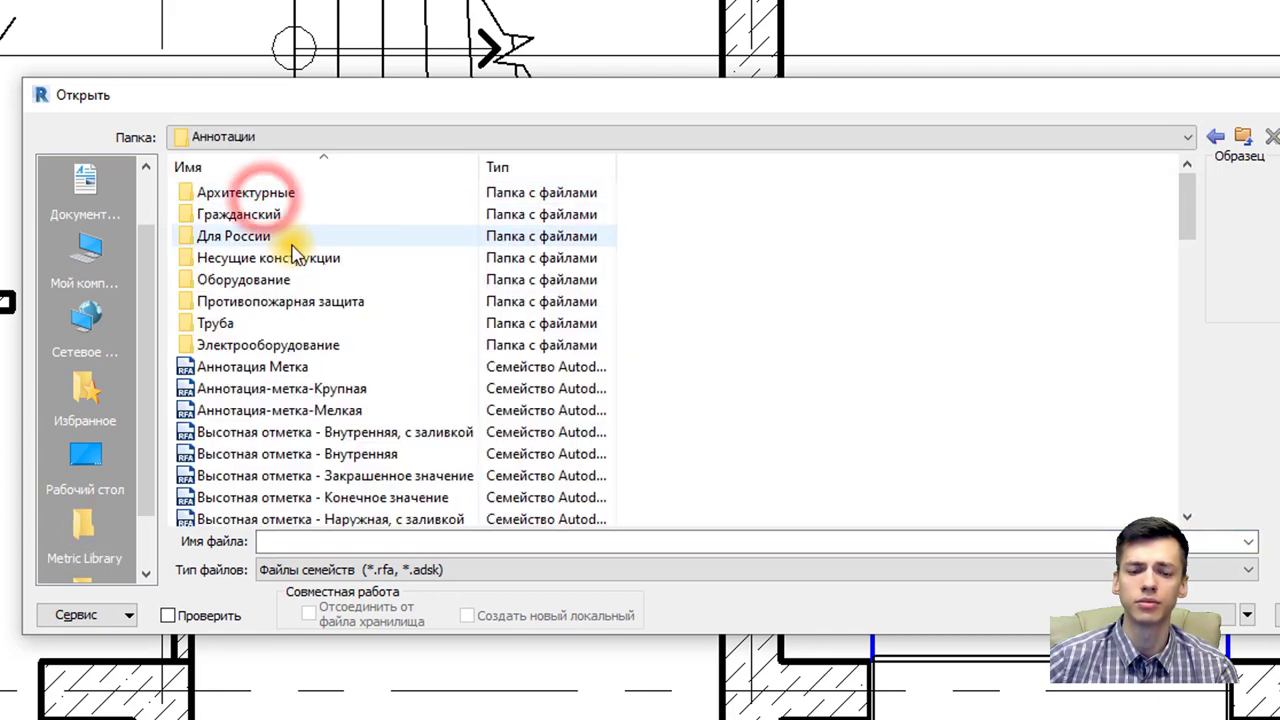
{"action": "left_click", "coordinate": [282, 240]}
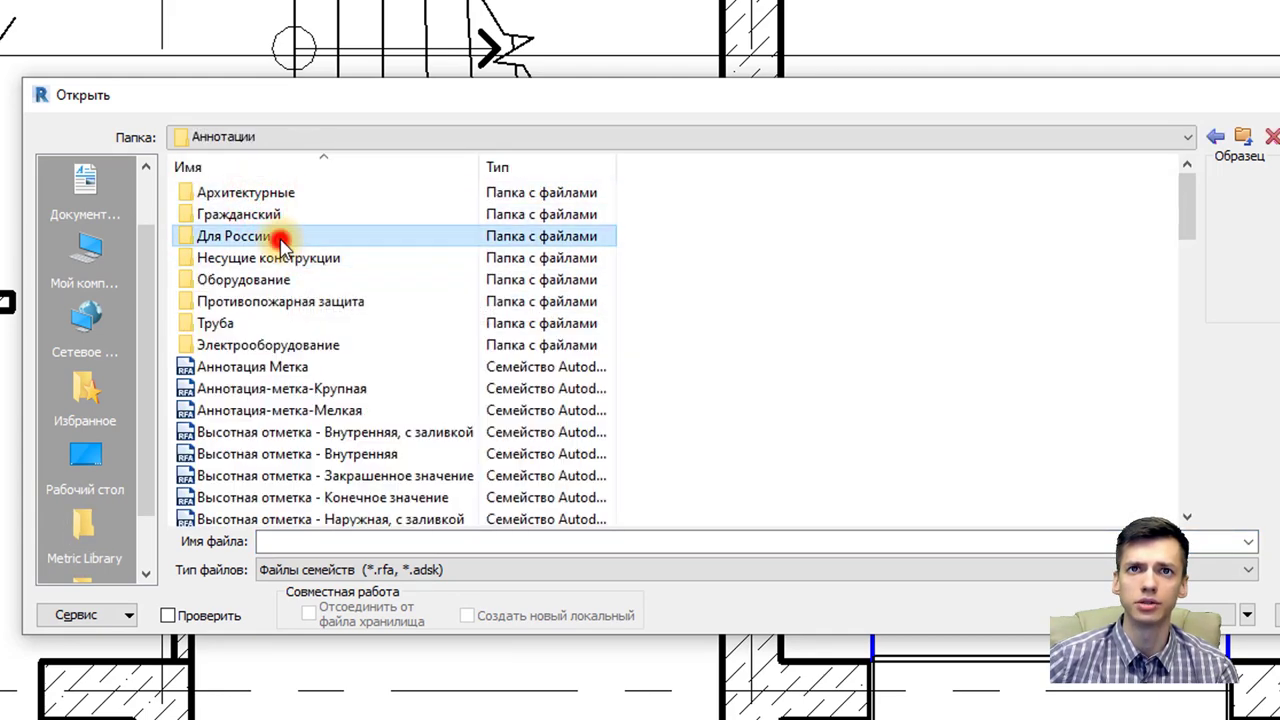
{"action": "double_click", "coordinate": [282, 240]}
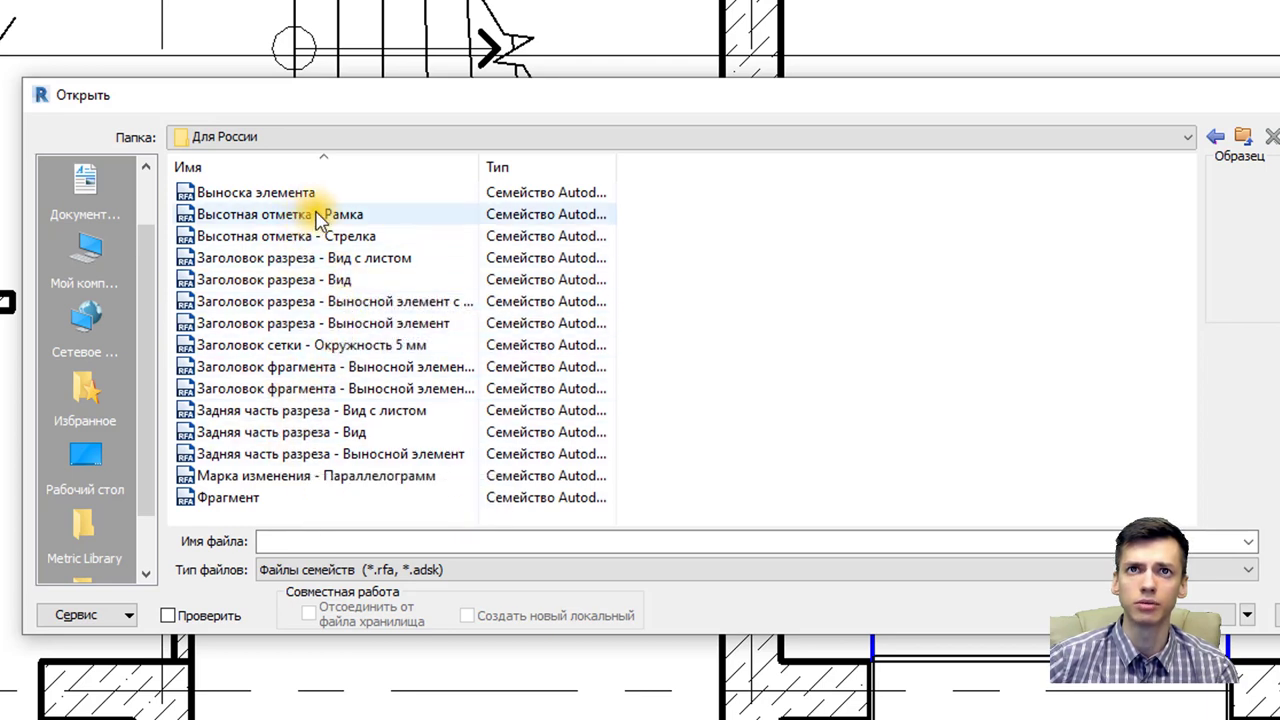
{"action": "double_click", "coordinate": [370, 216]}
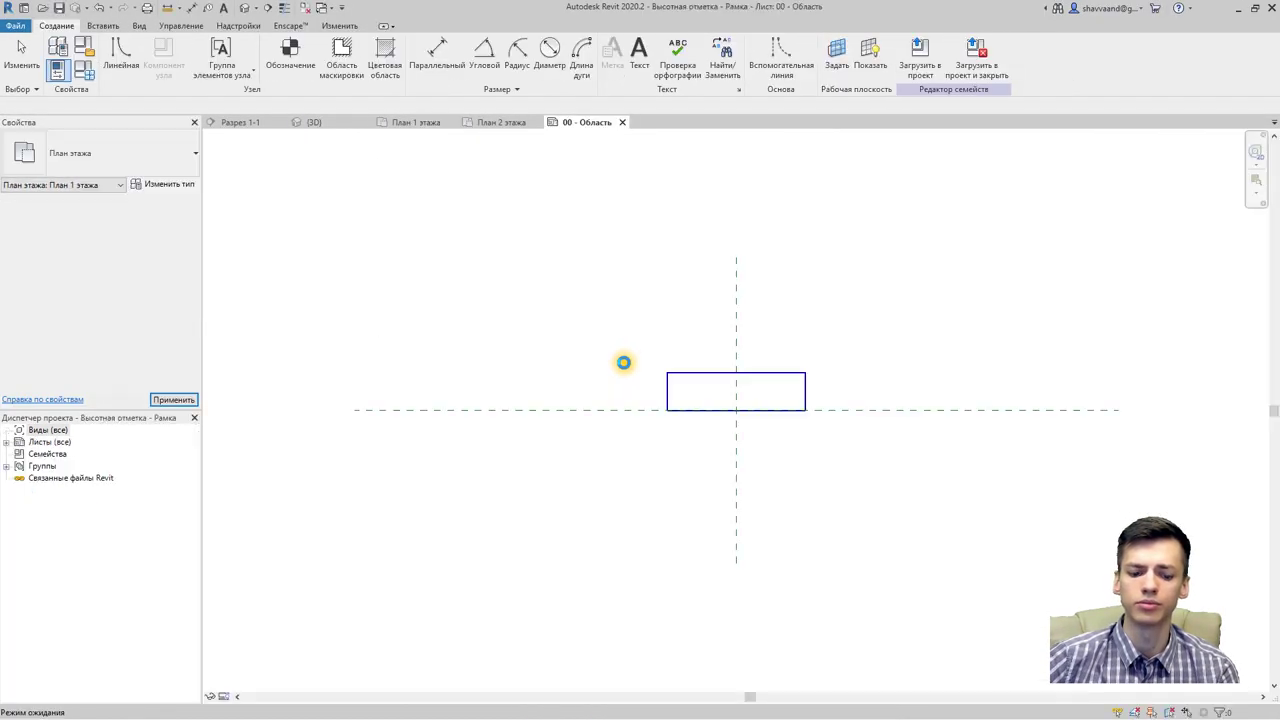
Step: Shrink the family's masking region to 6.3 wide
{"action": "scroll", "coordinate": [672, 393], "scroll_direction": "up", "scroll_amount": 3}
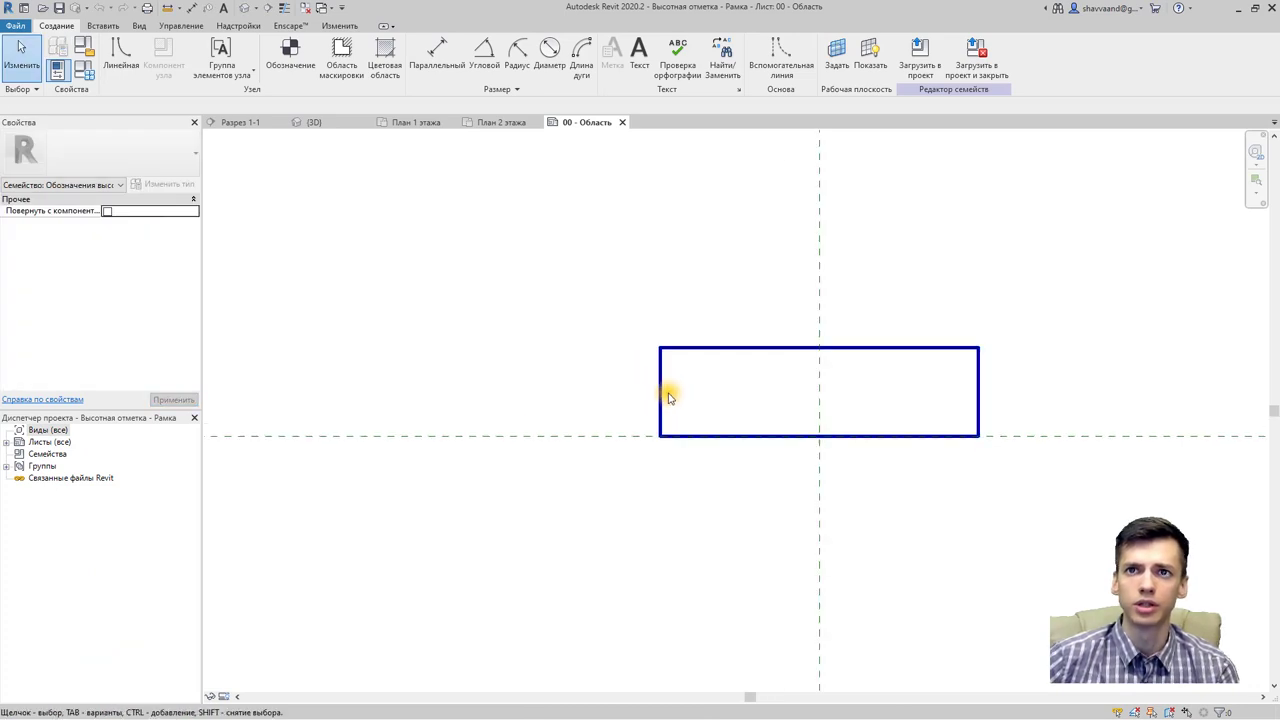
{"action": "left_click", "coordinate": [661, 393]}
{"action": "left_click_drag", "start_coordinate": [663, 395], "coordinate": [735, 393]}
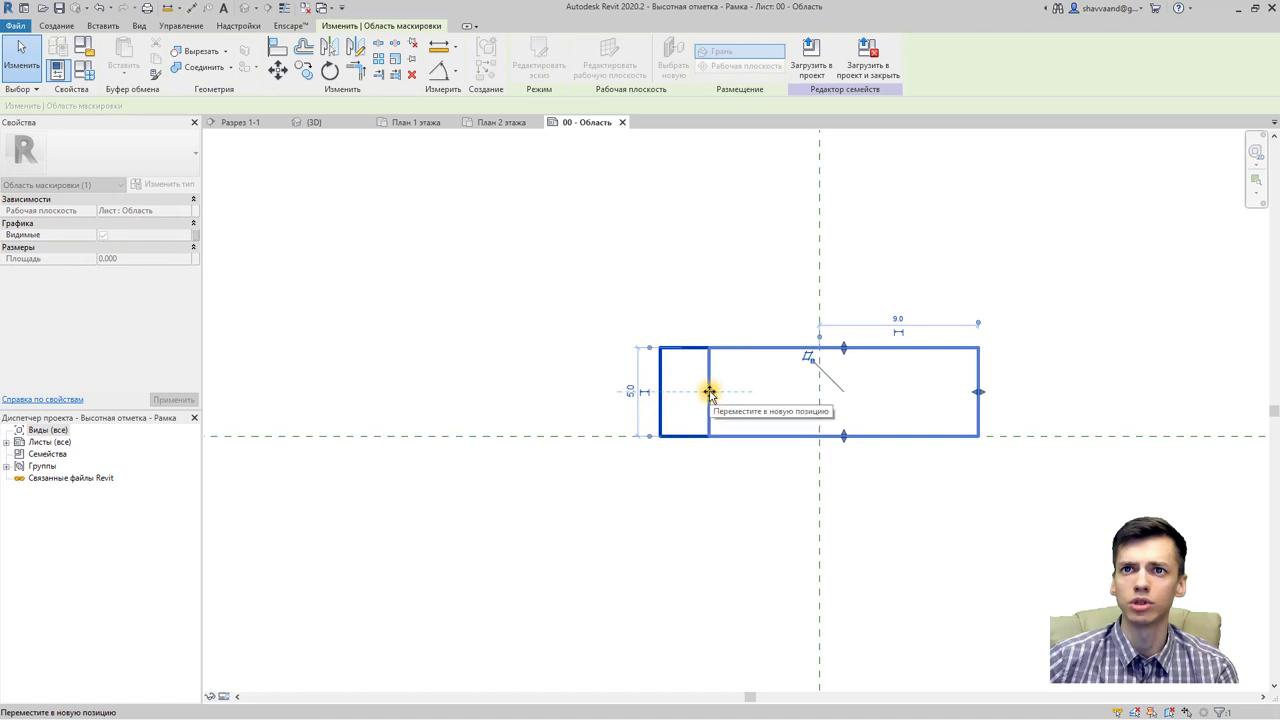
{"action": "left_click_drag", "start_coordinate": [980, 393], "coordinate": [930, 390]}
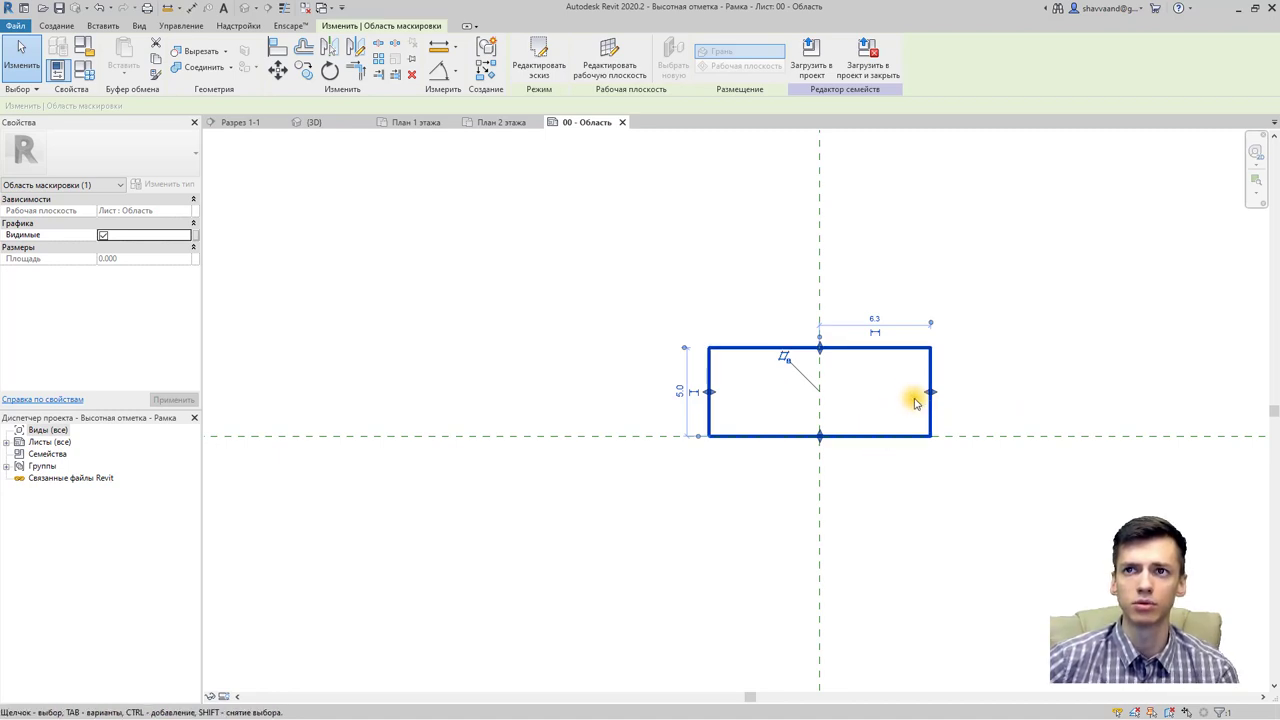
Step: Load the family into the project and close it without saving the family file
{"action": "left_click", "coordinate": [711, 372]}
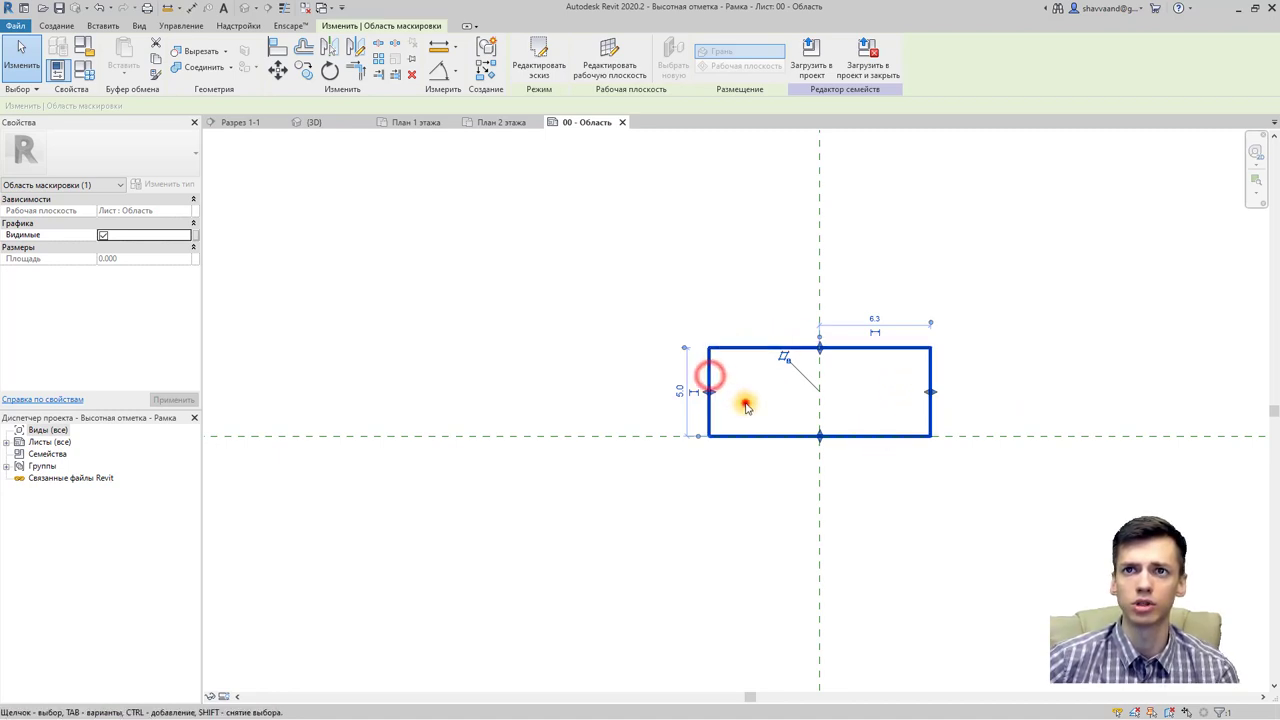
{"action": "left_click", "coordinate": [745, 402]}
{"action": "left_click", "coordinate": [711, 411]}
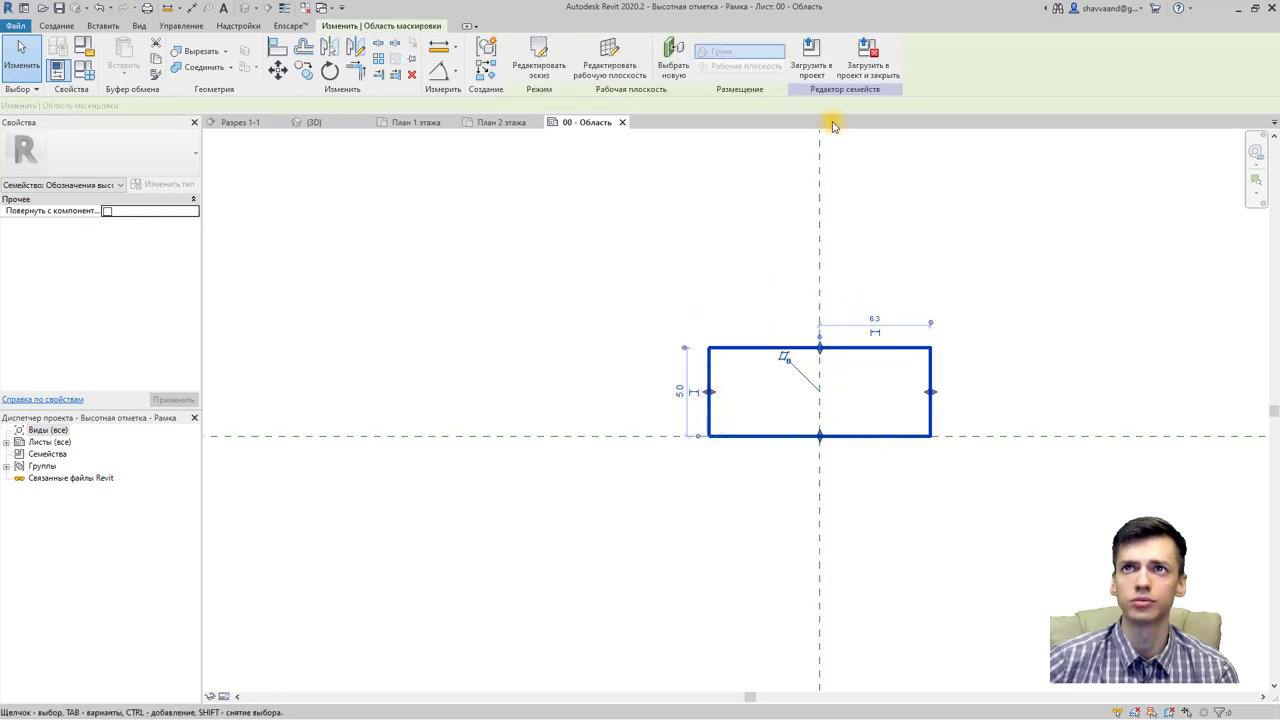
{"action": "left_click", "coordinate": [857, 58]}
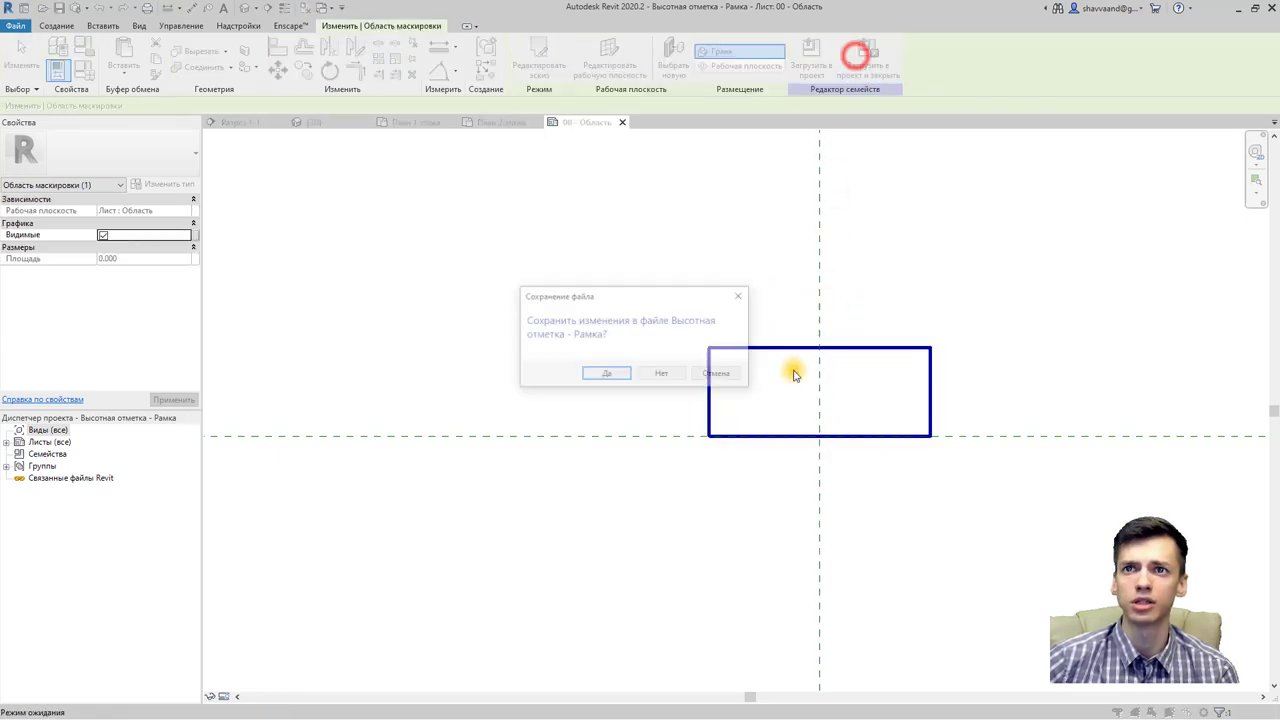
{"action": "left_click", "coordinate": [673, 375]}
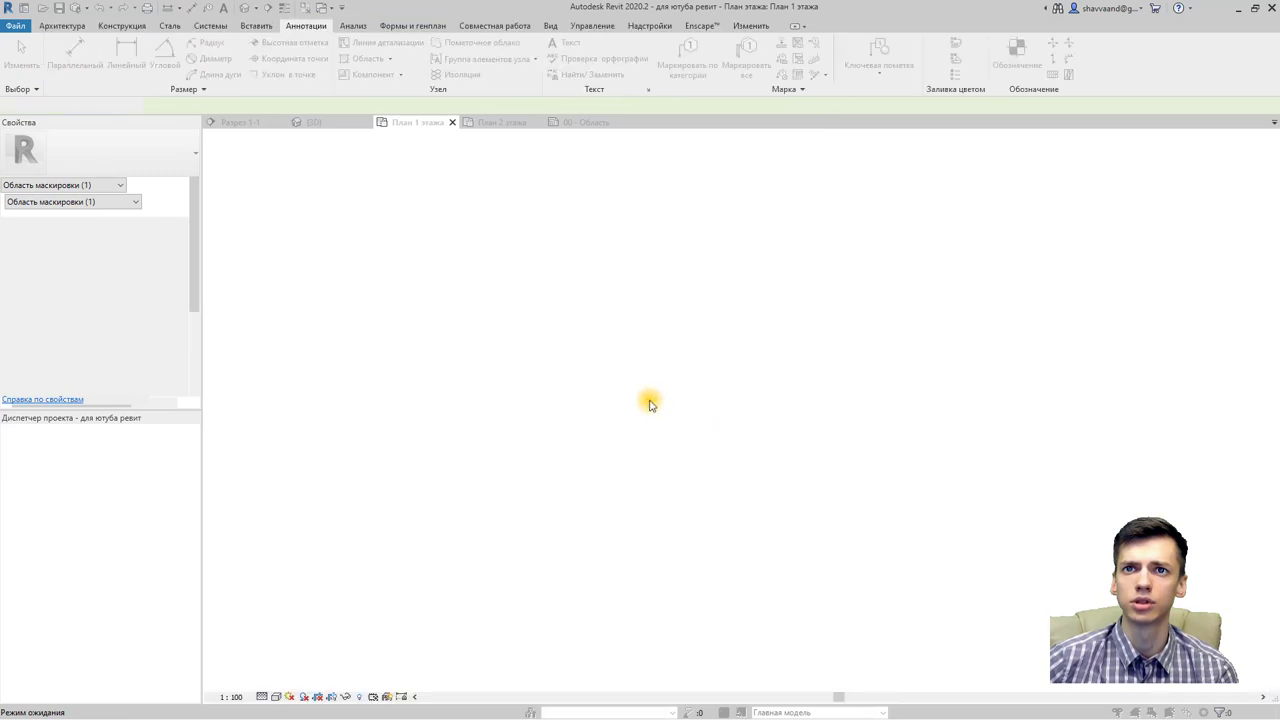
Step: Confirm overwriting the existing family version in the project
{"action": "left_click", "coordinate": [644, 372]}
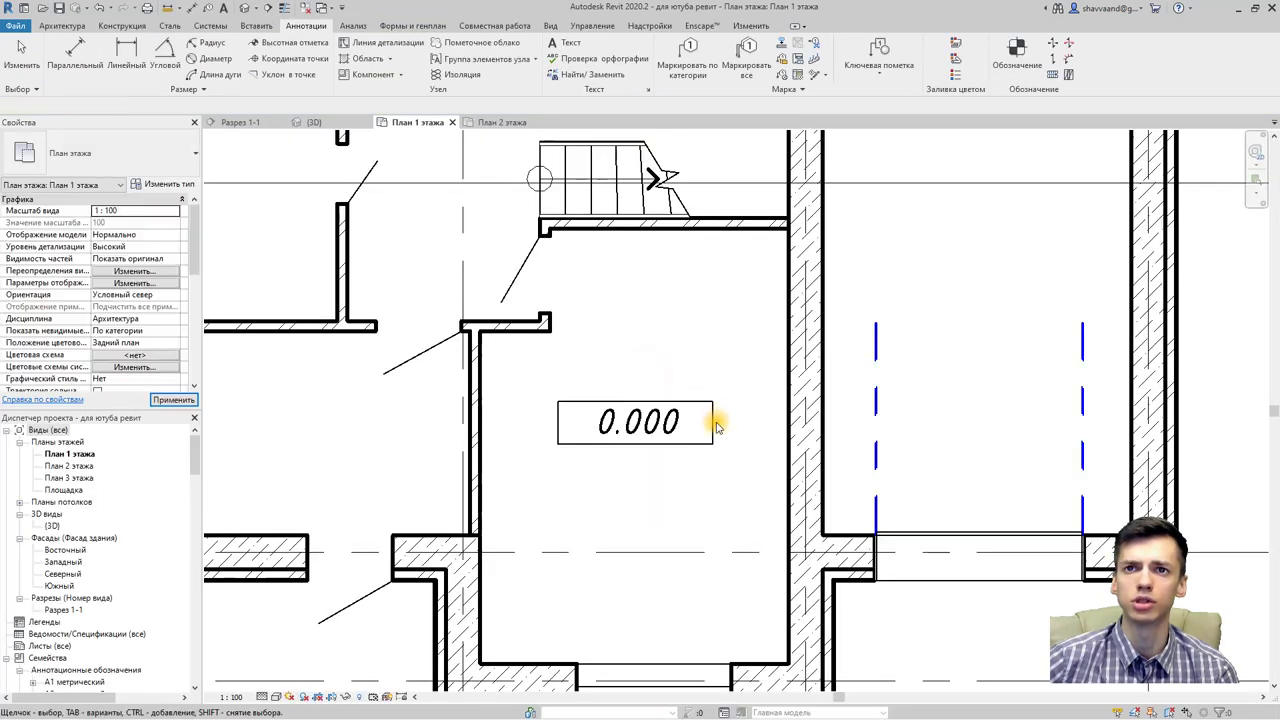
{"action": "key", "text": "Escape"}
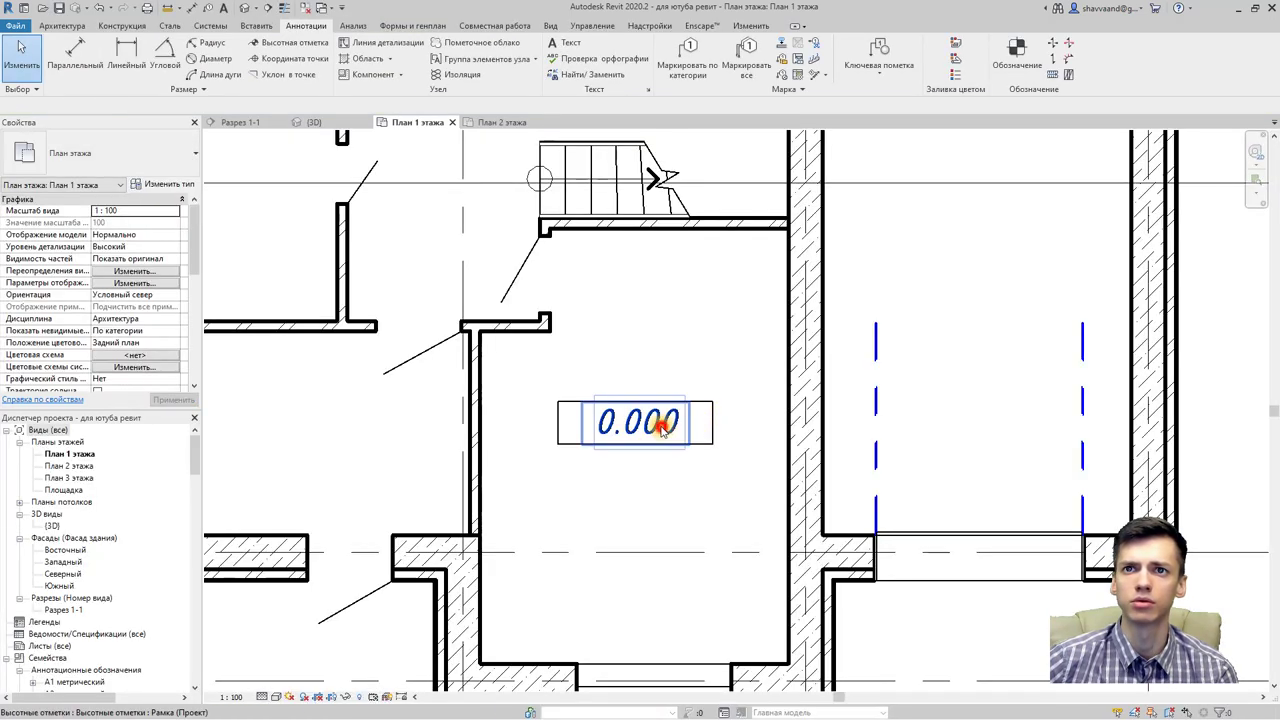
{"action": "left_click", "coordinate": [660, 428]}
{"action": "left_click", "coordinate": [660, 480]}
{"action": "scroll", "coordinate": [666, 479], "scroll_direction": "up", "scroll_amount": 2}
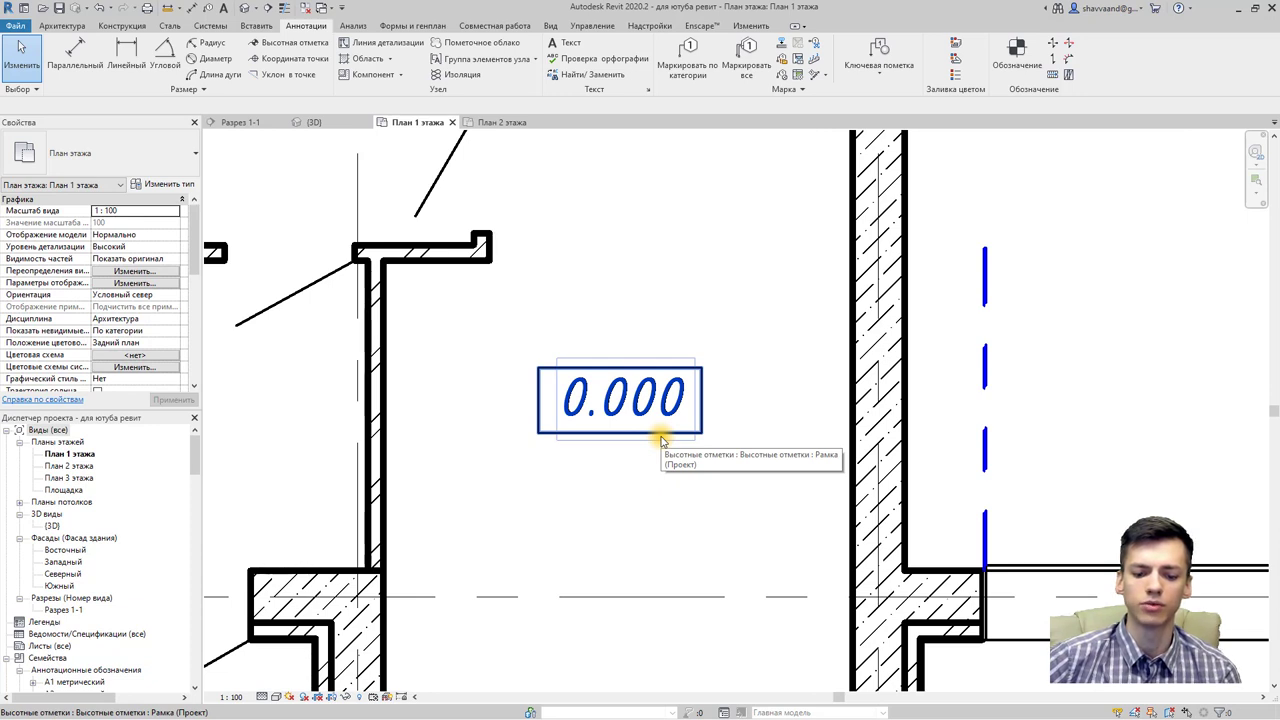
Step: Override the 0.000 spot elevation's projection line weight to 2 in this view only
{"action": "left_click", "coordinate": [720, 432]}
{"action": "left_click", "coordinate": [669, 437]}
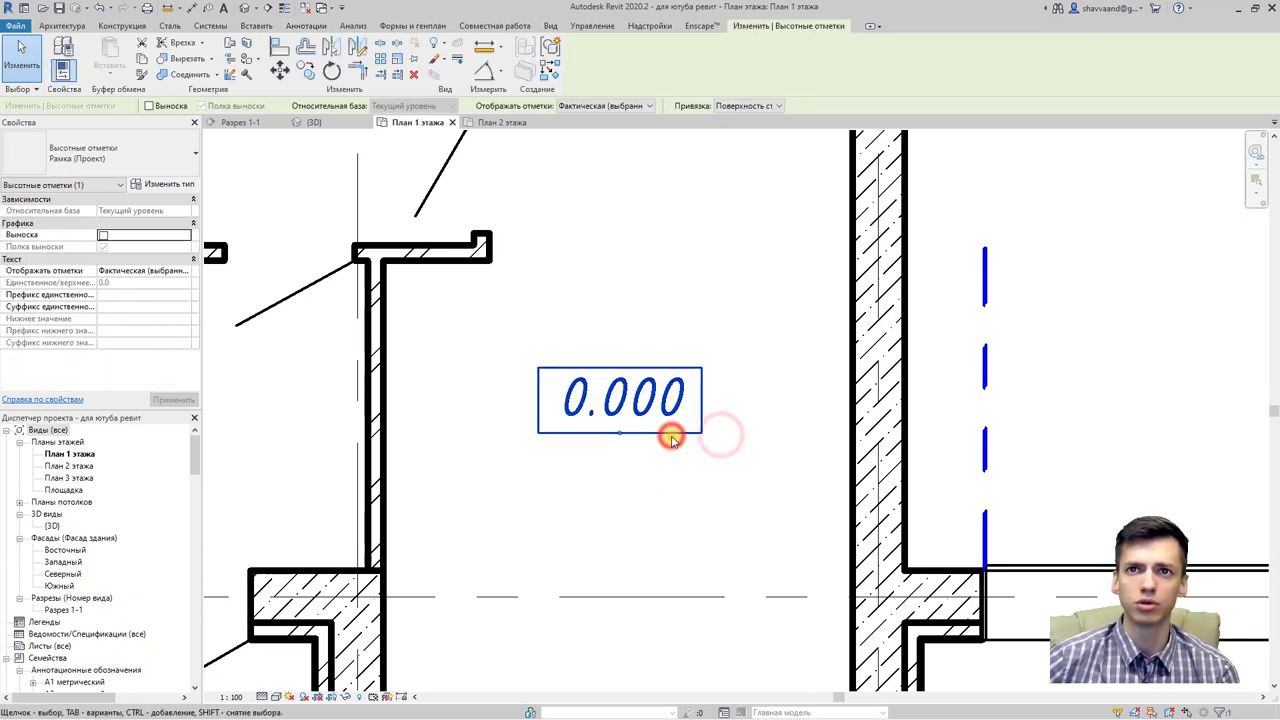
{"action": "right_click", "coordinate": [670, 437]}
{"action": "mouse_move", "coordinate": [755, 208]}
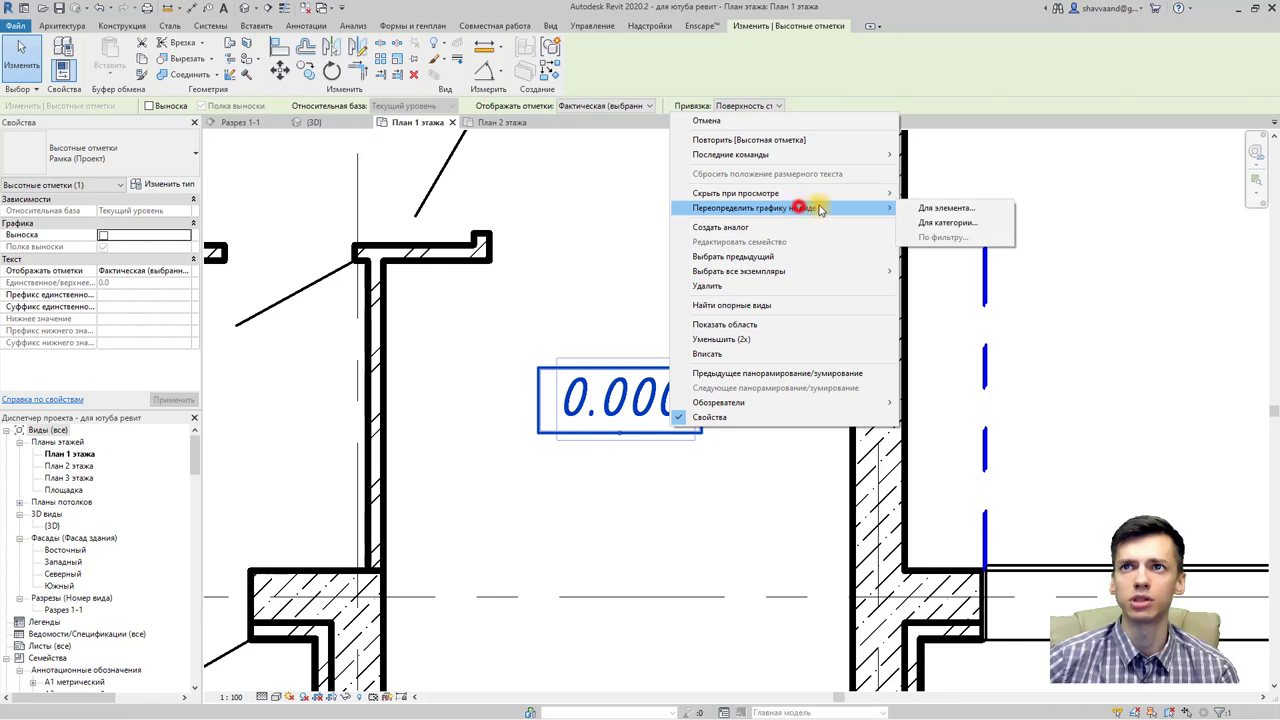
{"action": "left_click", "coordinate": [931, 209]}
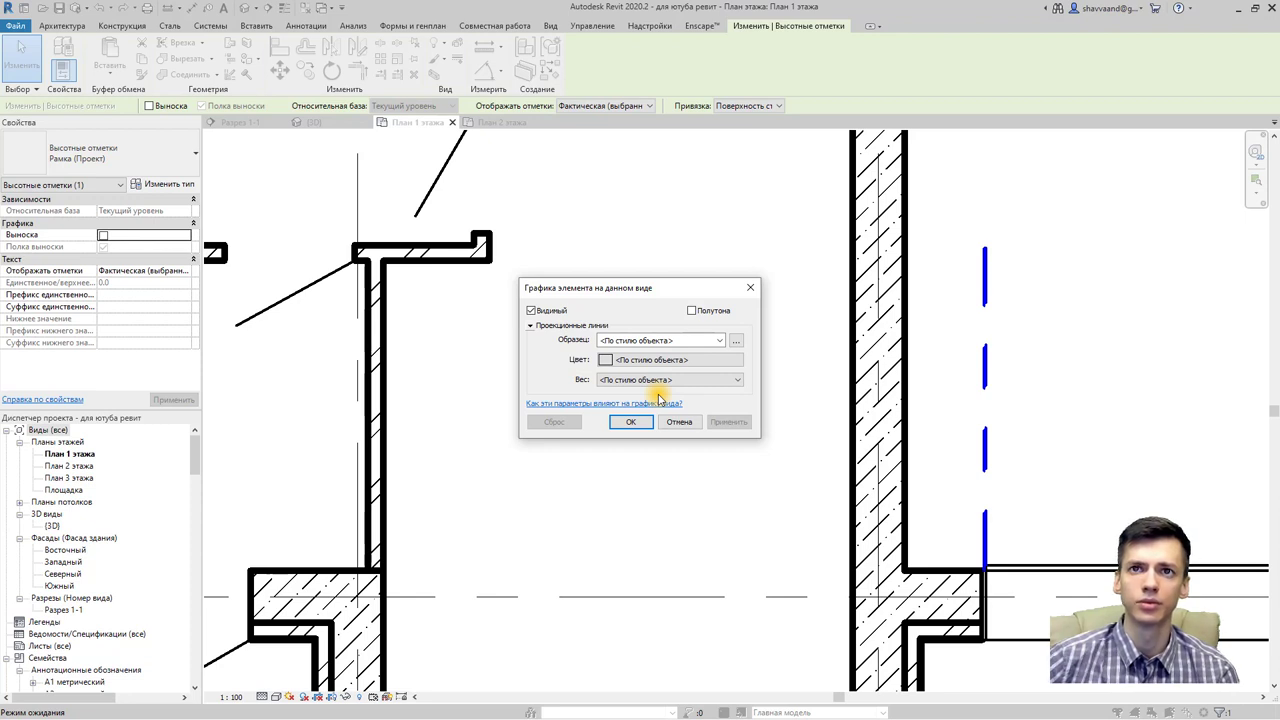
{"action": "left_click", "coordinate": [620, 410]}
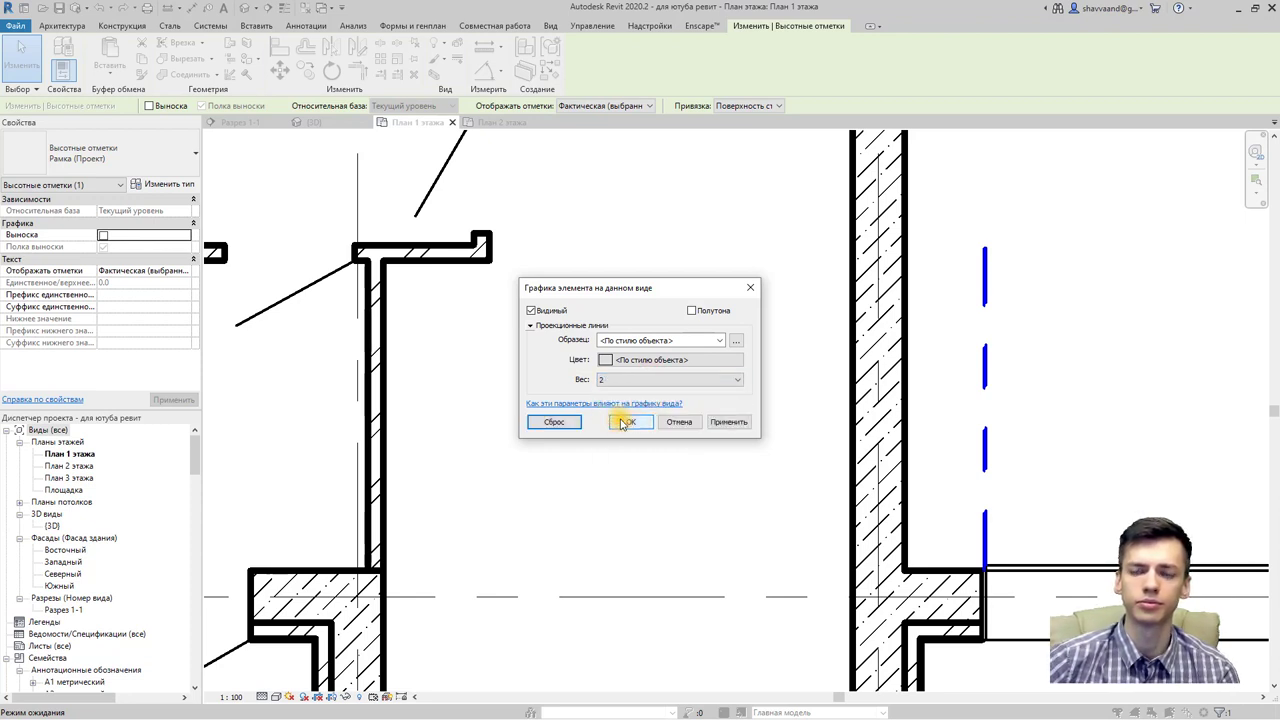
{"action": "left_click", "coordinate": [624, 422]}
{"action": "left_click", "coordinate": [782, 436]}
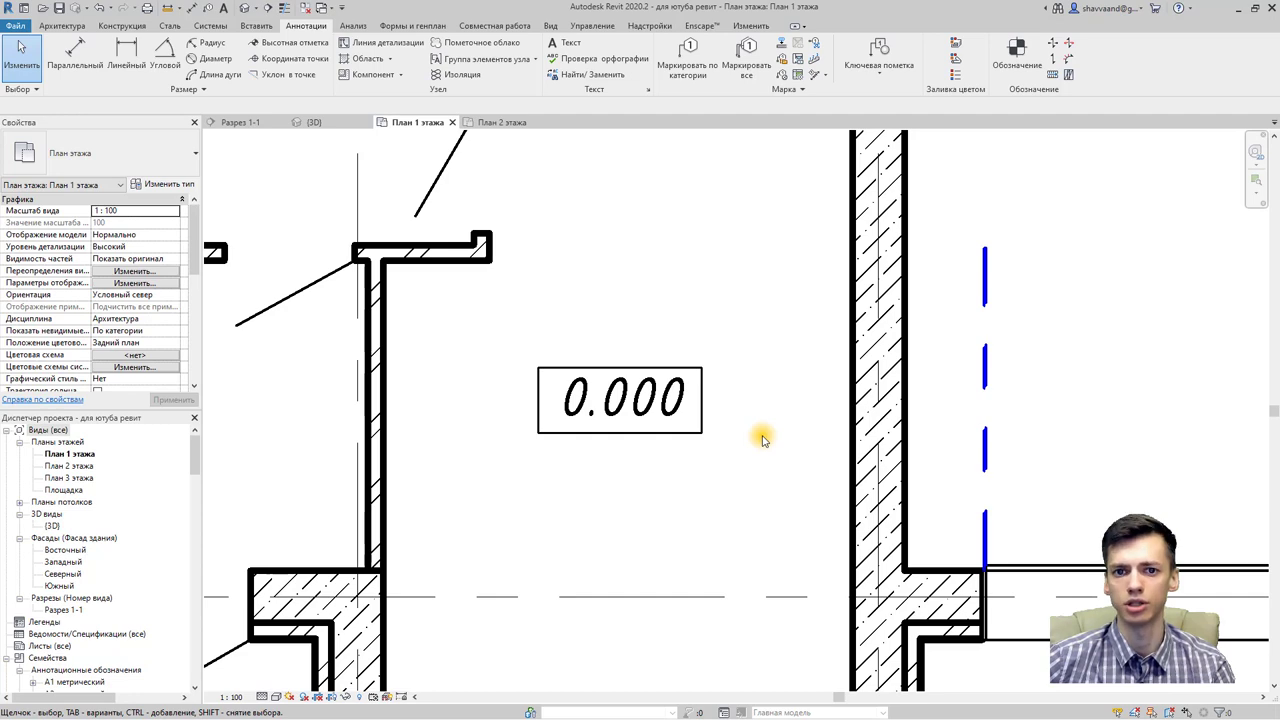
Step: Select the section line and open its section tag type properties
{"action": "scroll", "coordinate": [980, 400], "scroll_direction": "down", "scroll_amount": 2}
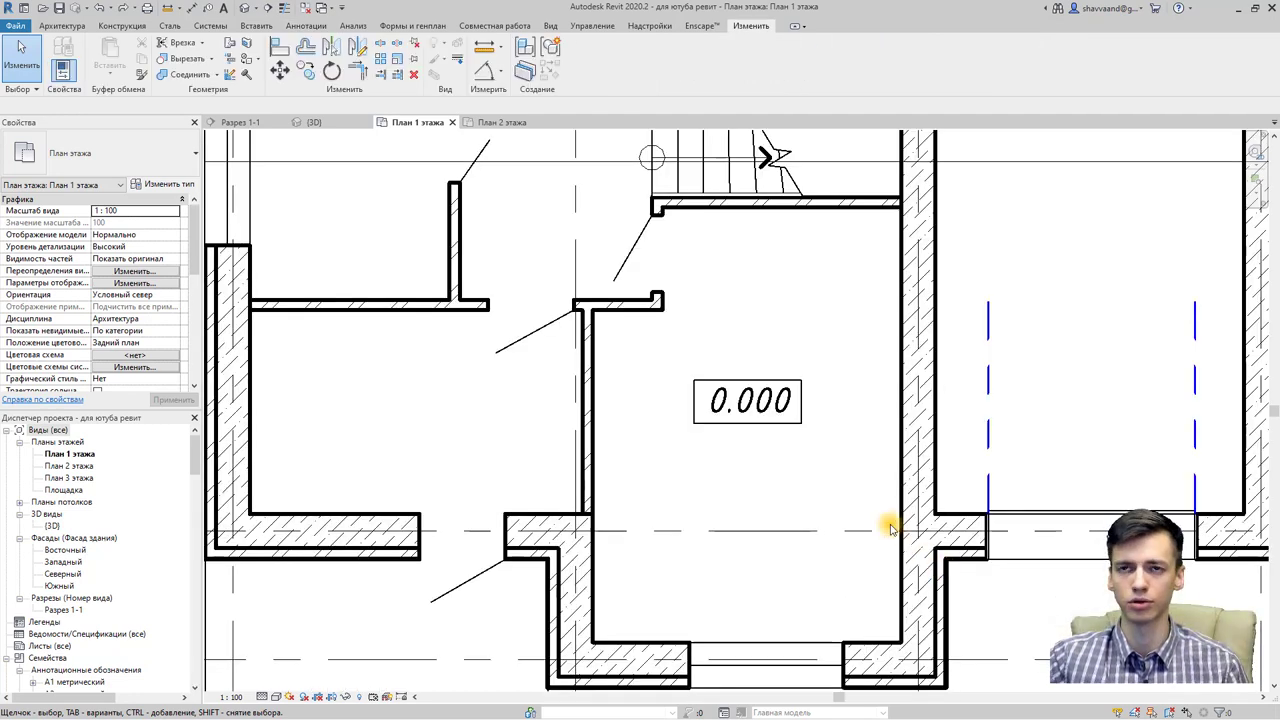
{"action": "scroll", "coordinate": [890, 528], "scroll_direction": "down", "scroll_amount": 2}
{"action": "middle_click_drag", "start_coordinate": [751, 400], "coordinate": [668, 470]}
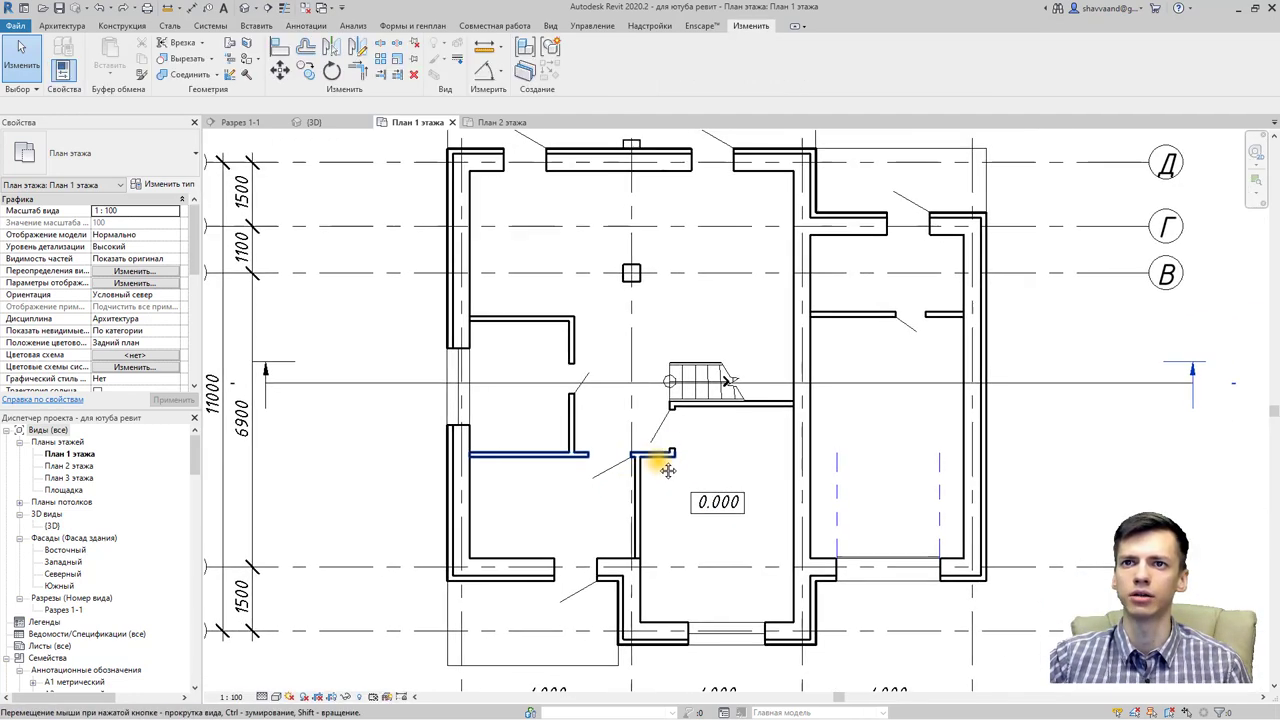
{"action": "scroll", "coordinate": [717, 461], "scroll_direction": "down", "scroll_amount": 1}
{"action": "left_click", "coordinate": [832, 406]}
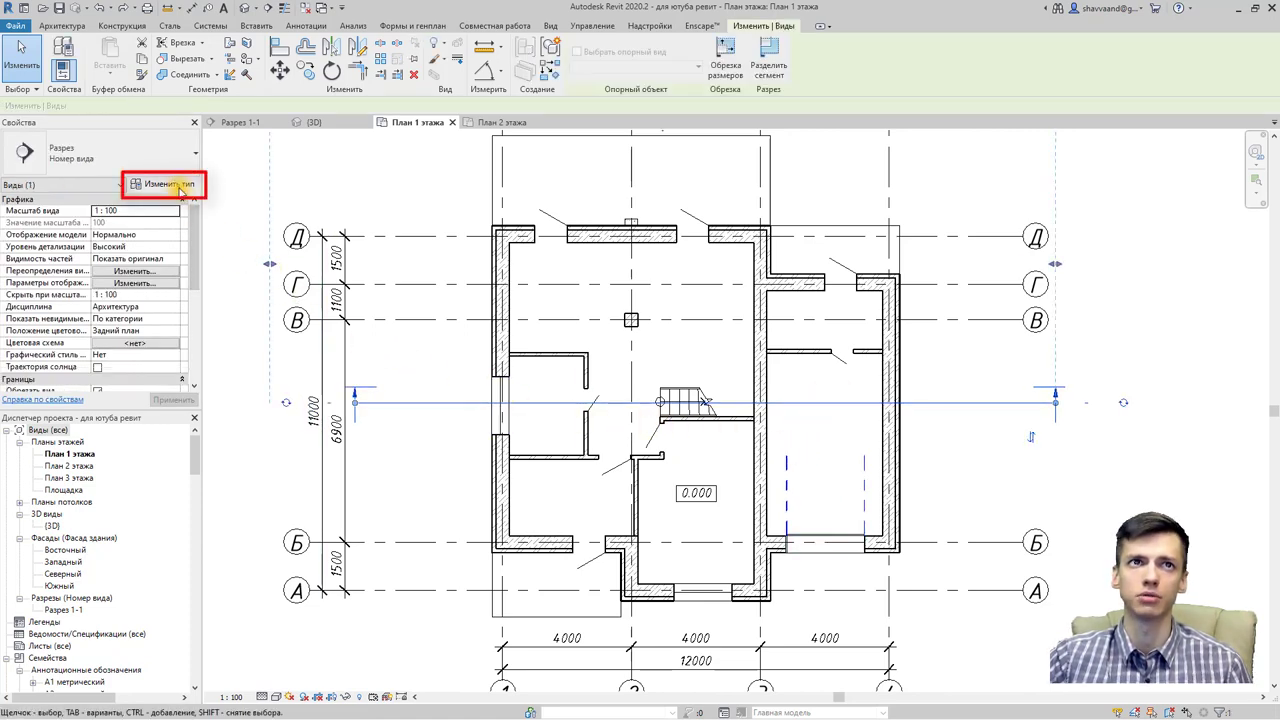
{"action": "left_click", "coordinate": [181, 187]}
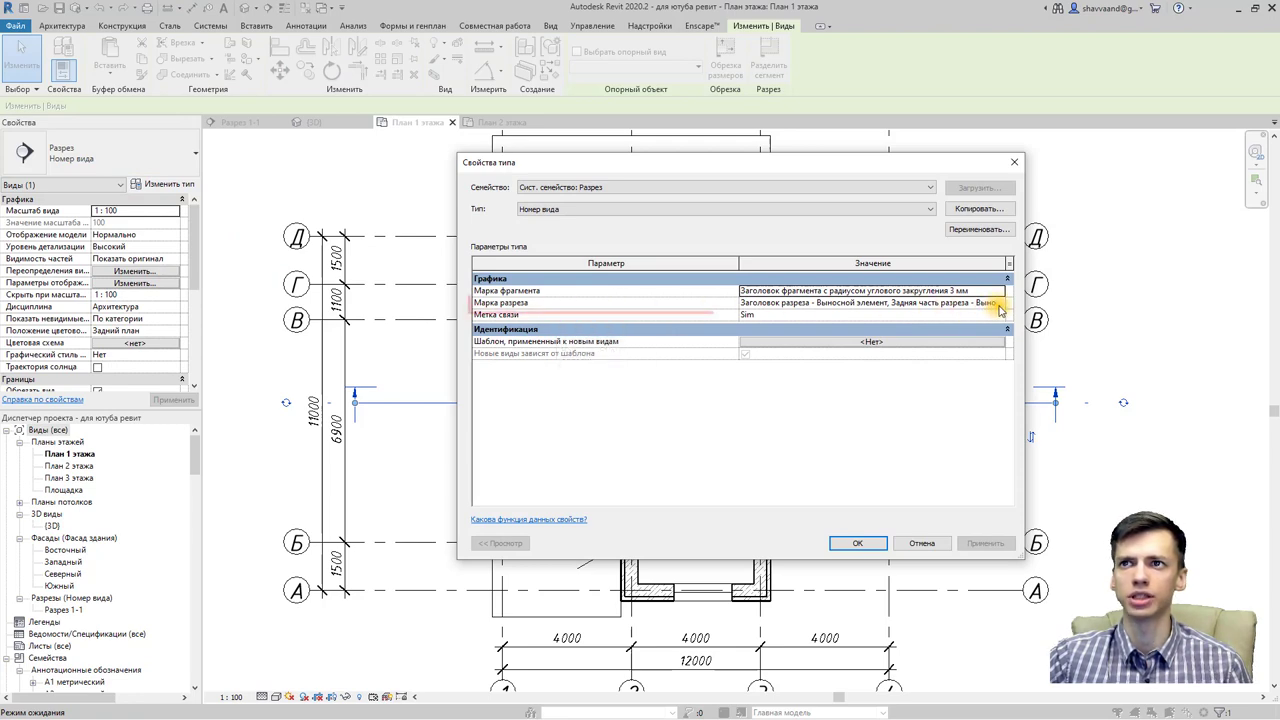
{"action": "left_click", "coordinate": [999, 302]}
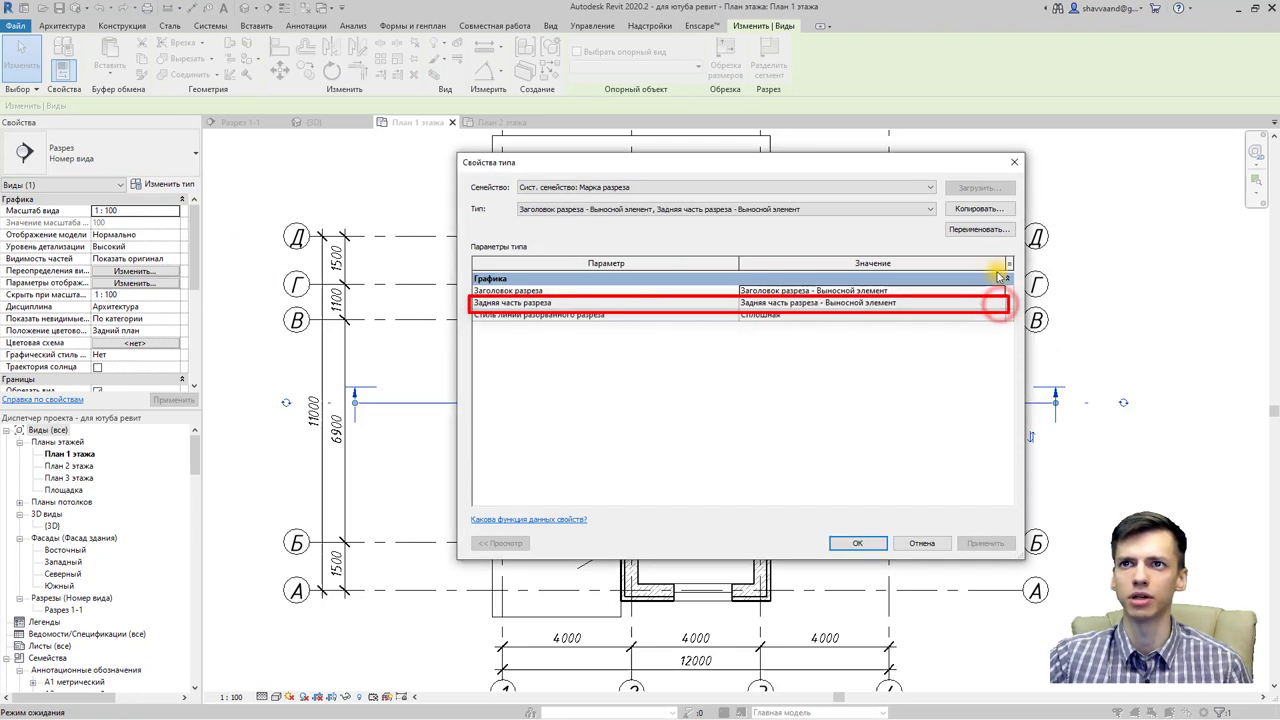
{"action": "left_click", "coordinate": [1016, 166]}
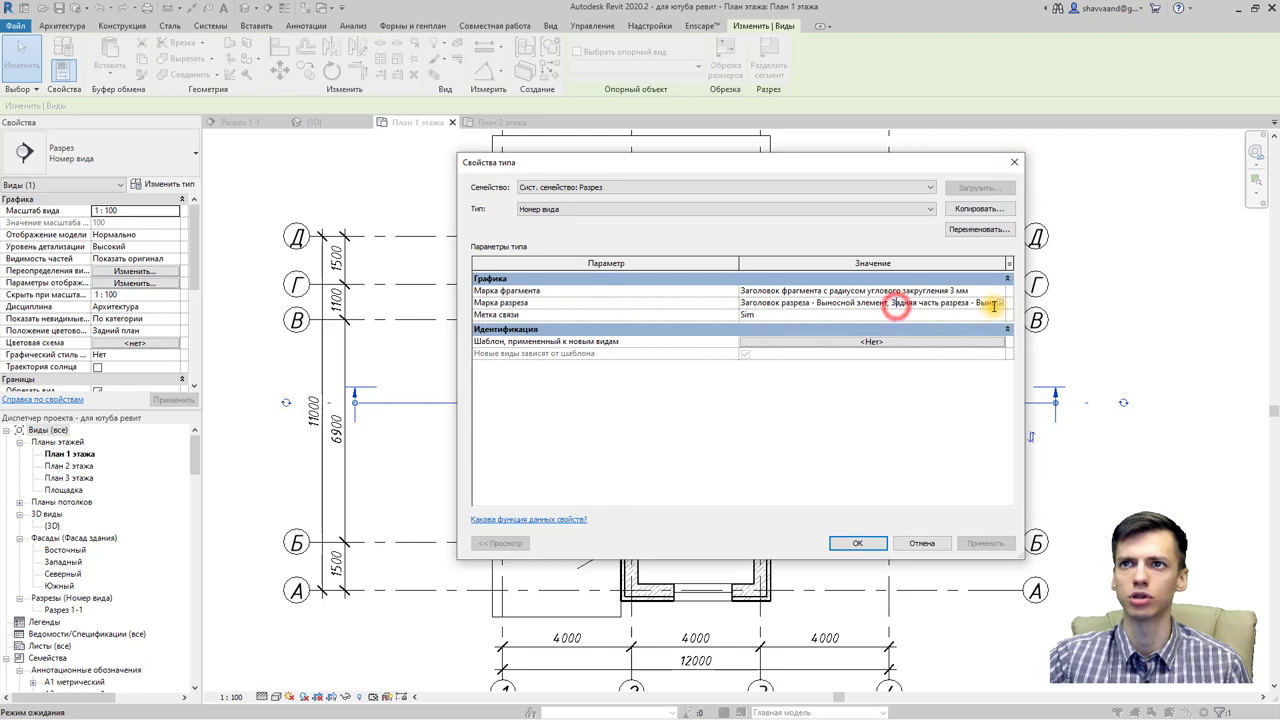
{"action": "left_click", "coordinate": [1001, 303]}
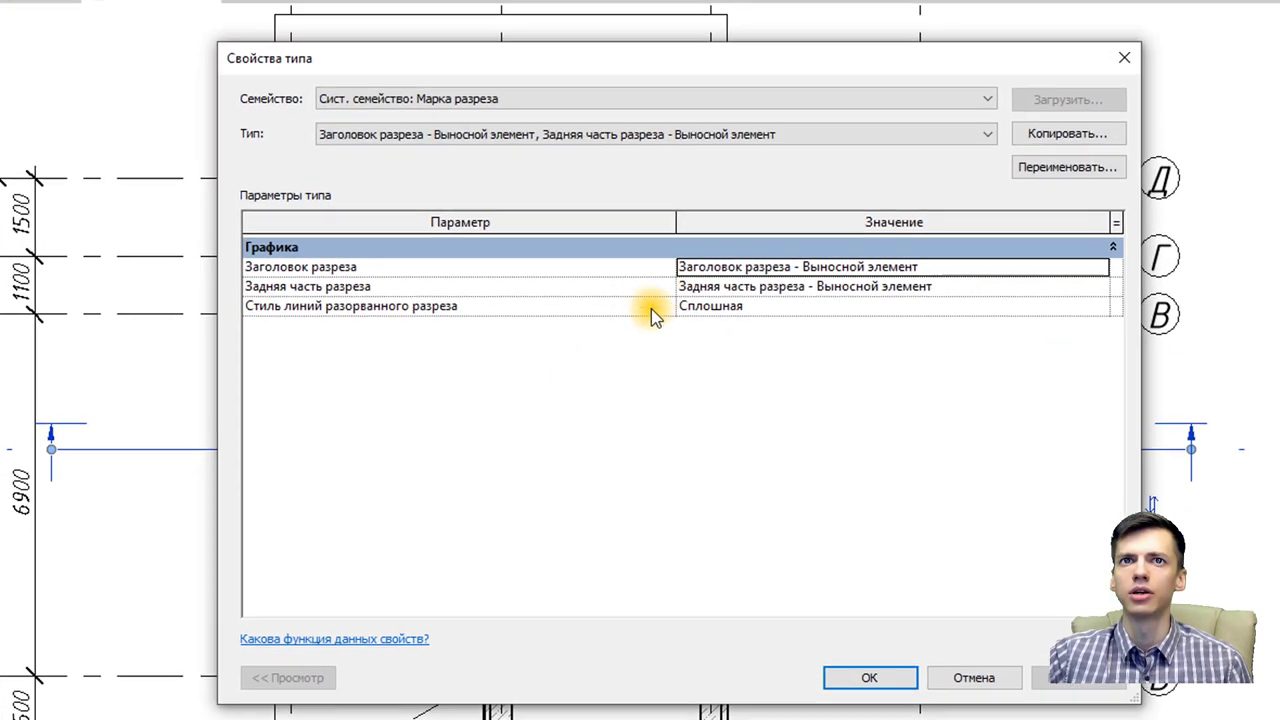
Step: Set the head and tail to the Вид variants and the broken-section lines to Штриховая
{"action": "left_click", "coordinate": [1105, 266]}
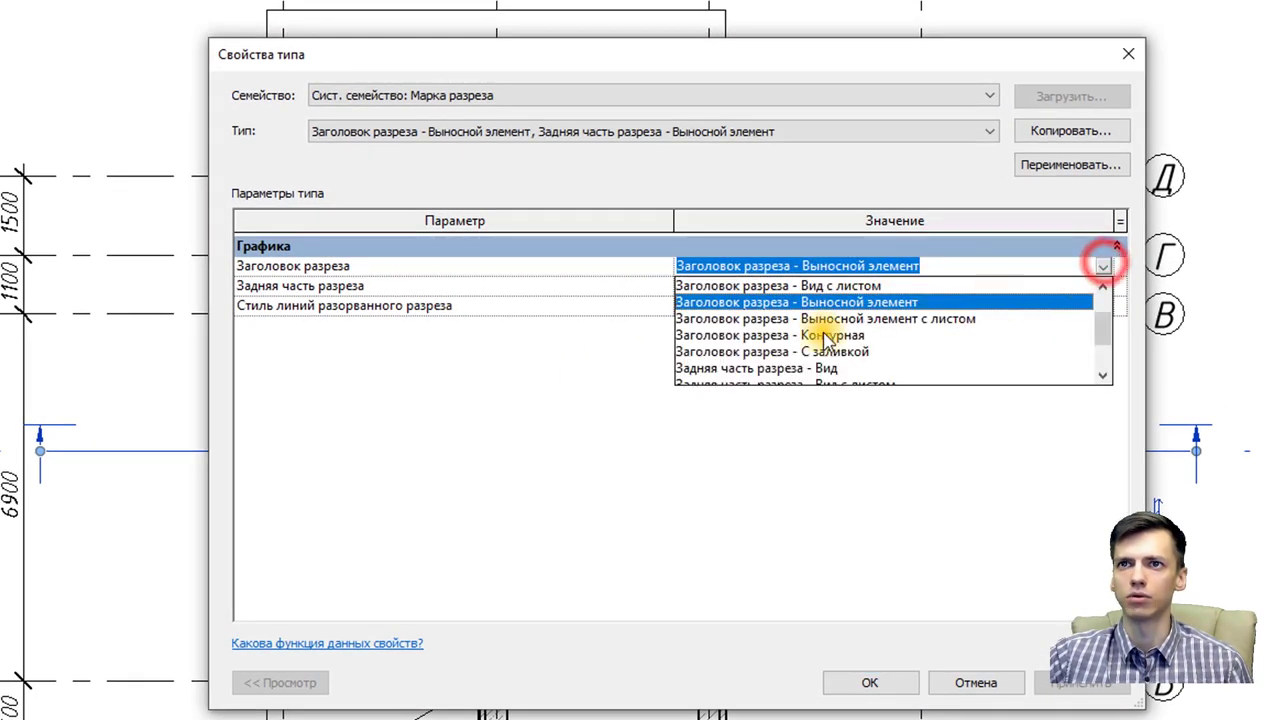
{"action": "scroll", "coordinate": [800, 358], "scroll_direction": "up", "scroll_amount": 1}
{"action": "left_click", "coordinate": [812, 326]}
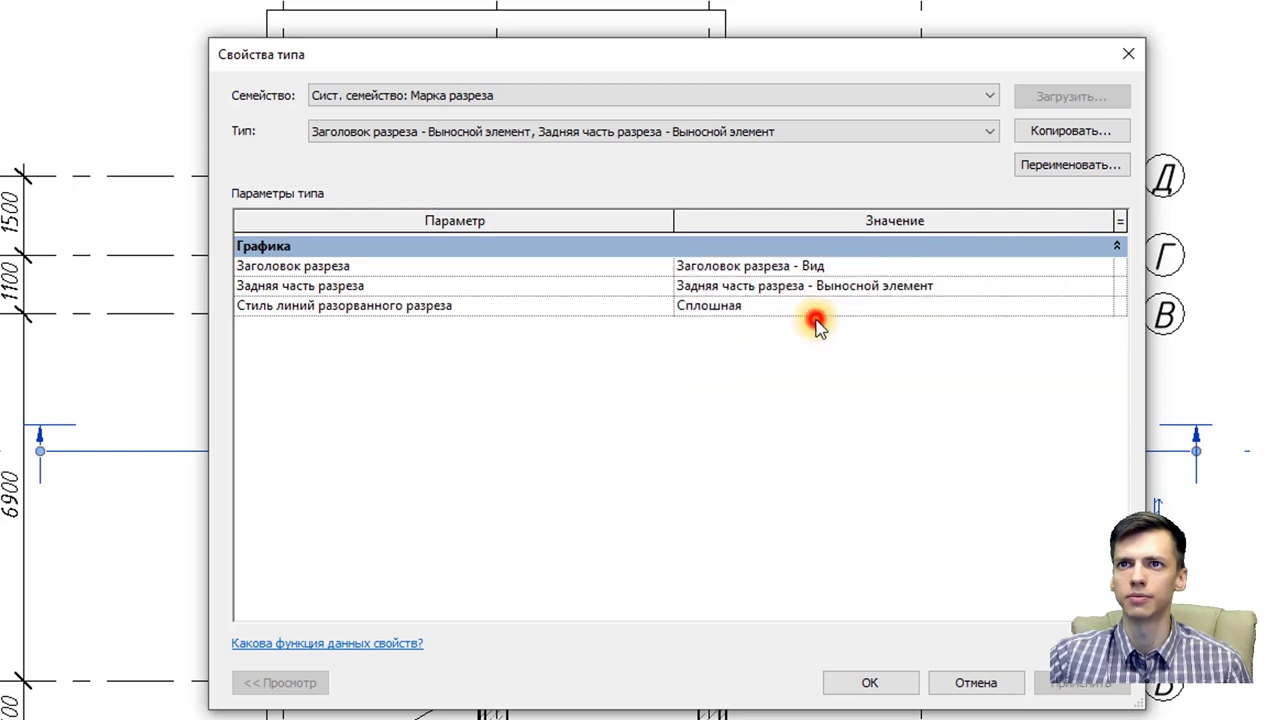
{"action": "left_click", "coordinate": [1092, 287]}
{"action": "left_click", "coordinate": [1102, 286]}
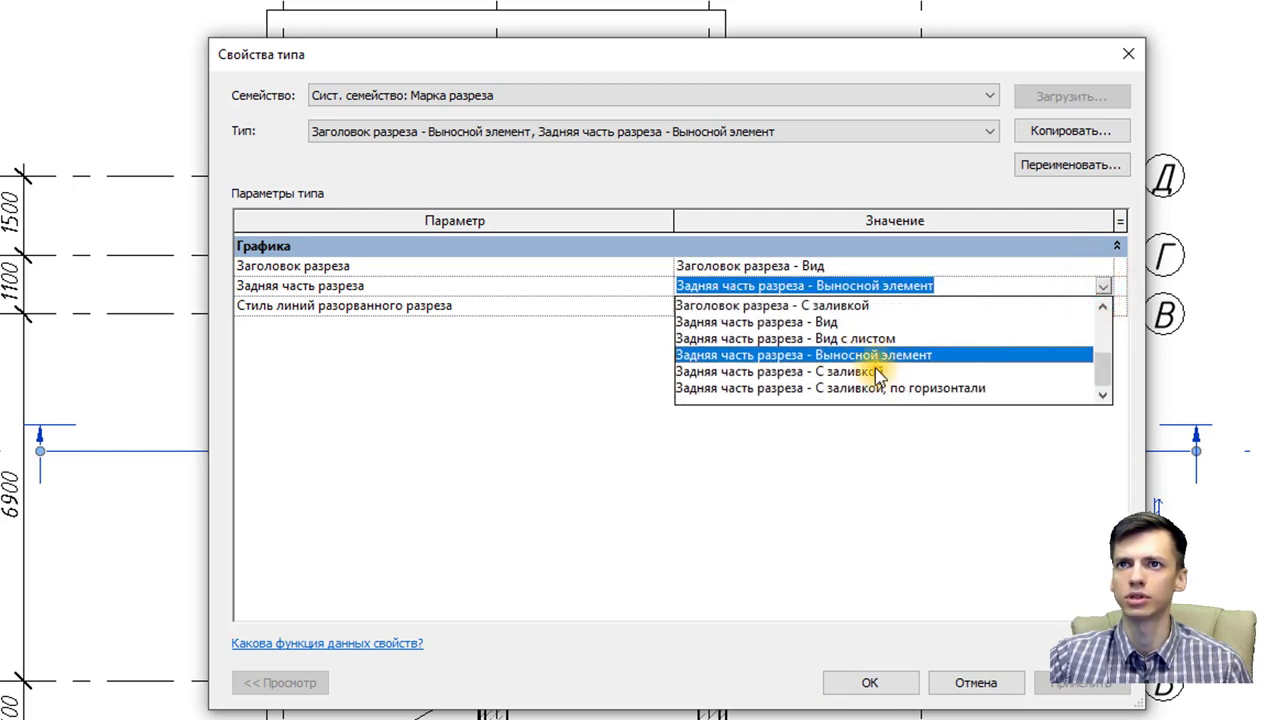
{"action": "left_click", "coordinate": [815, 323]}
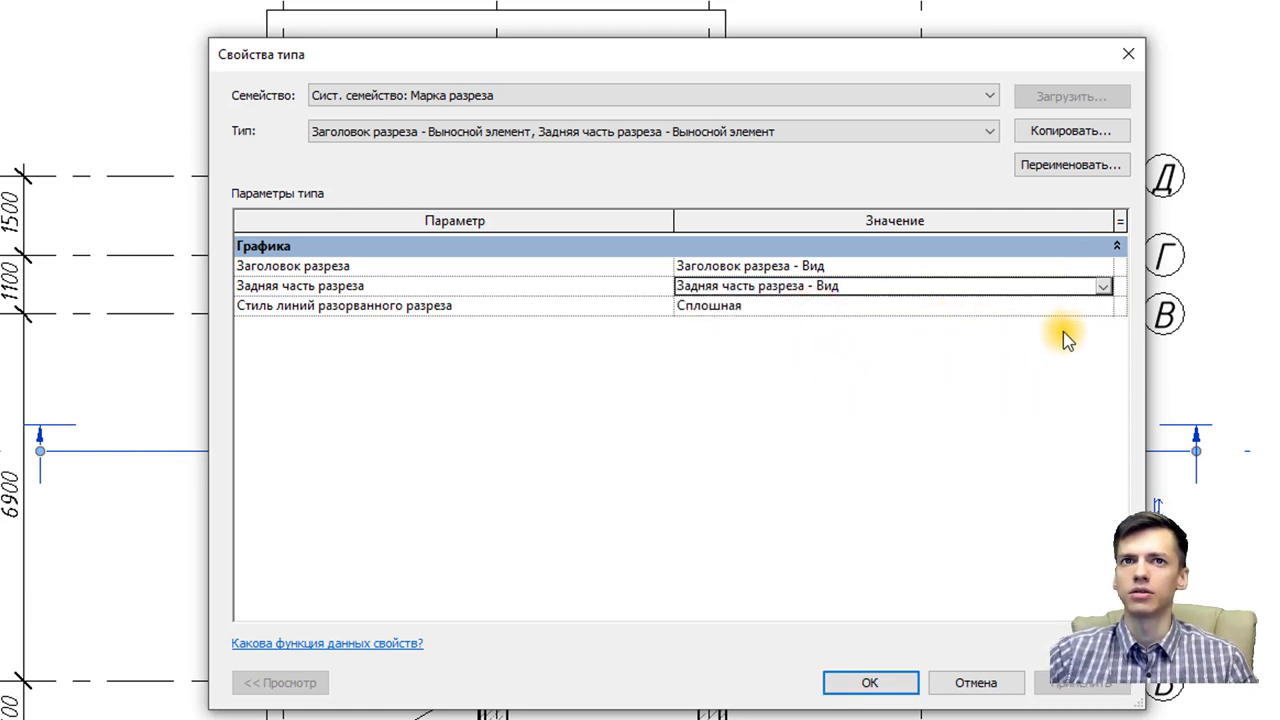
{"action": "left_click", "coordinate": [1104, 306]}
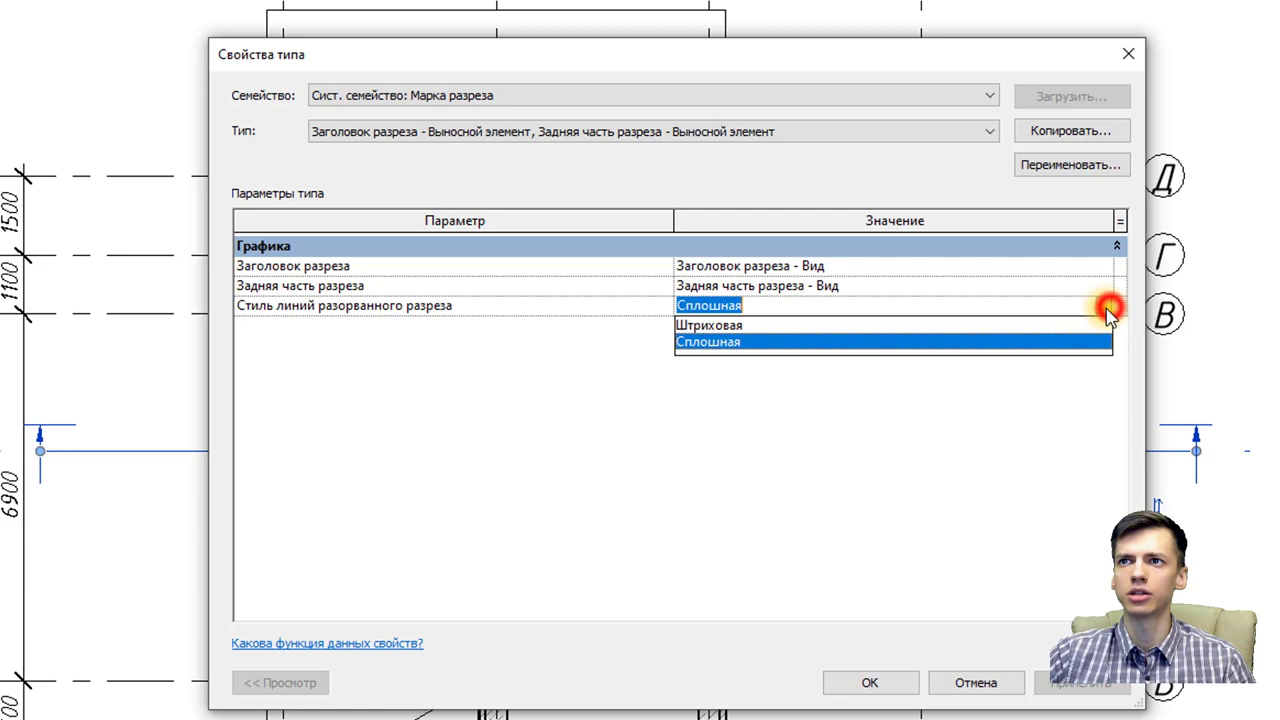
{"action": "left_click", "coordinate": [713, 330]}
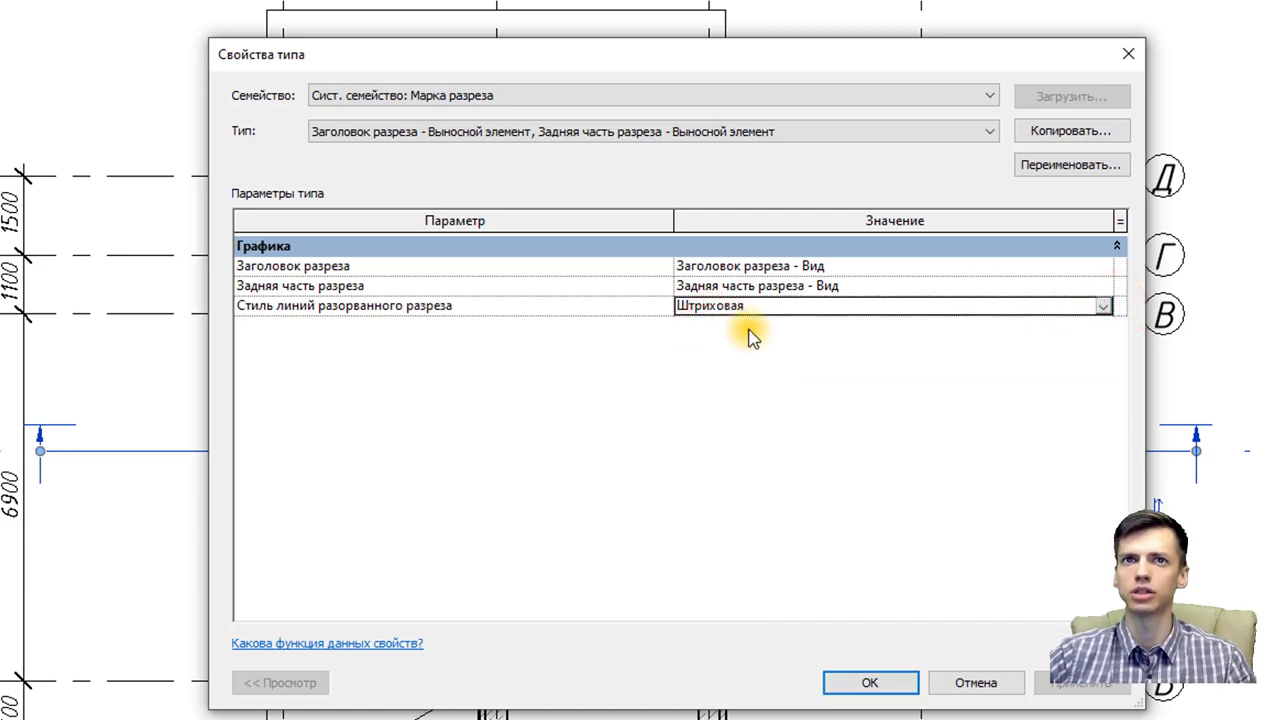
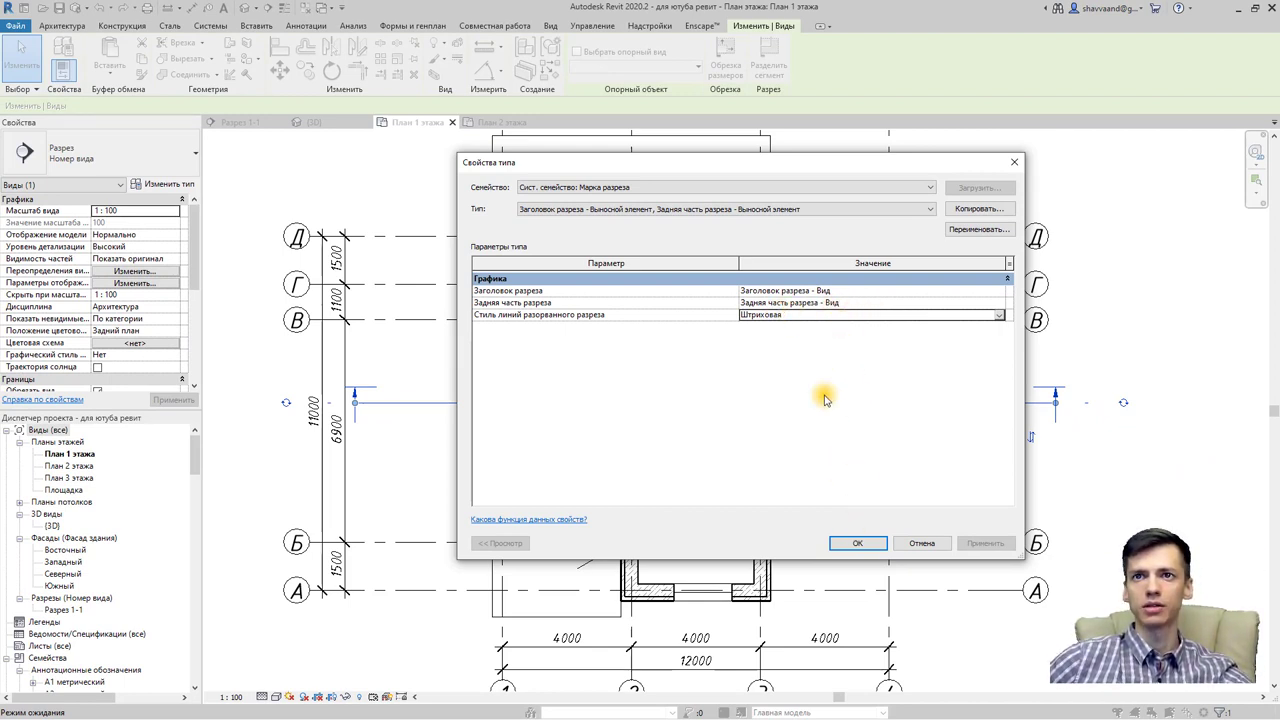
Step: Confirm the section mark and section type settings in both Type Properties dialogs
{"action": "left_click", "coordinate": [846, 540]}
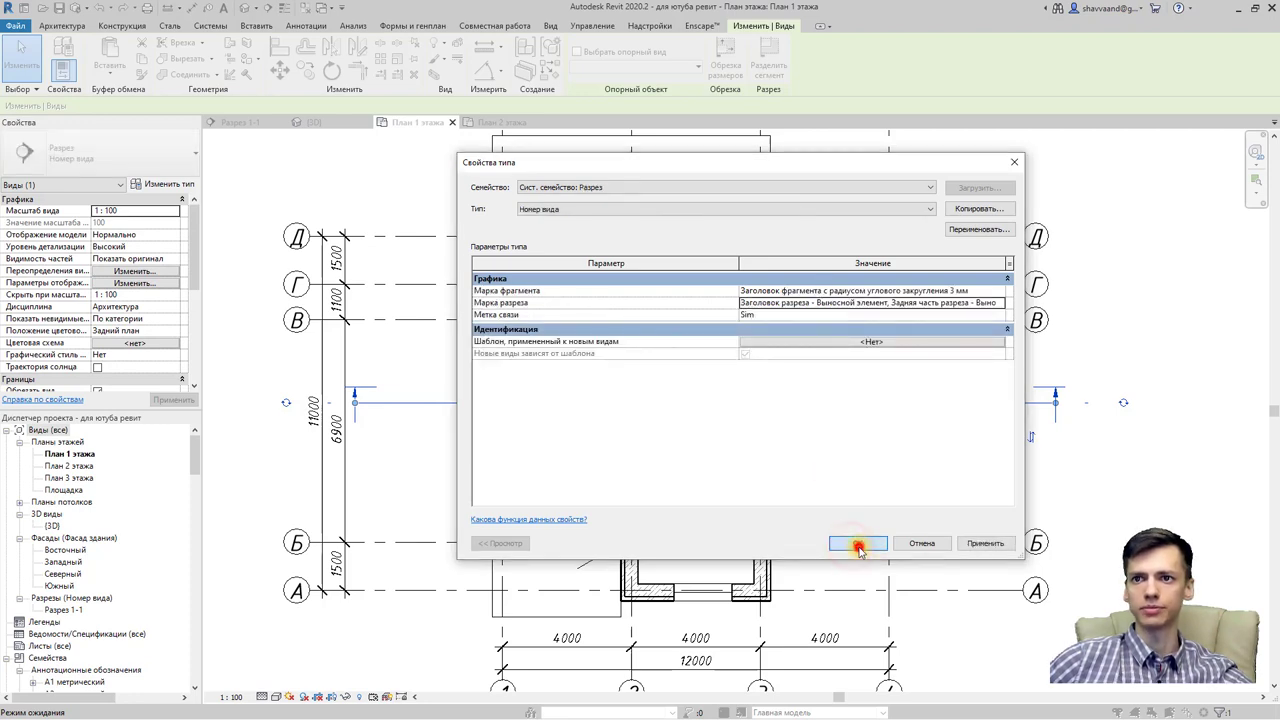
{"action": "left_click", "coordinate": [858, 546]}
{"action": "scroll", "coordinate": [701, 483], "scroll_direction": "up", "scroll_amount": 2}
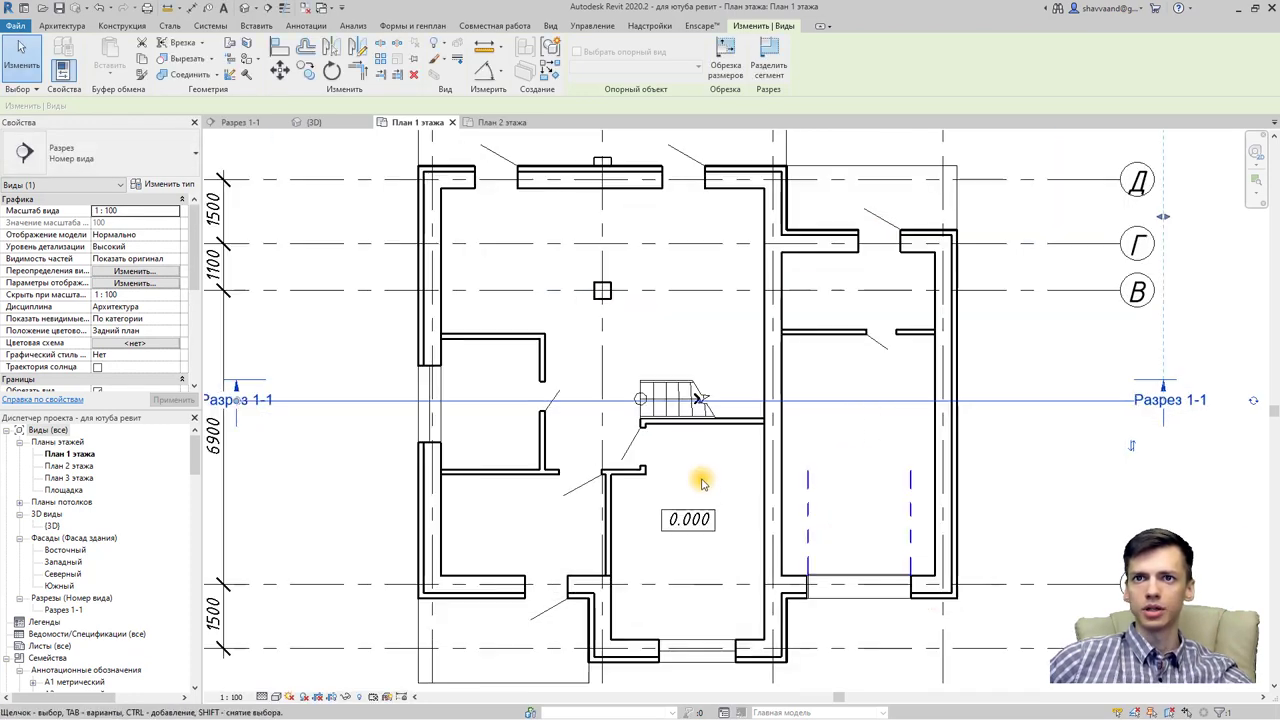
{"action": "scroll", "coordinate": [701, 483], "scroll_direction": "down", "scroll_amount": 1}
{"action": "scroll", "coordinate": [720, 523], "scroll_direction": "down", "scroll_amount": 2}
{"action": "scroll", "coordinate": [743, 449], "scroll_direction": "up", "scroll_amount": 2}
{"action": "scroll", "coordinate": [709, 380], "scroll_direction": "up", "scroll_amount": 3}
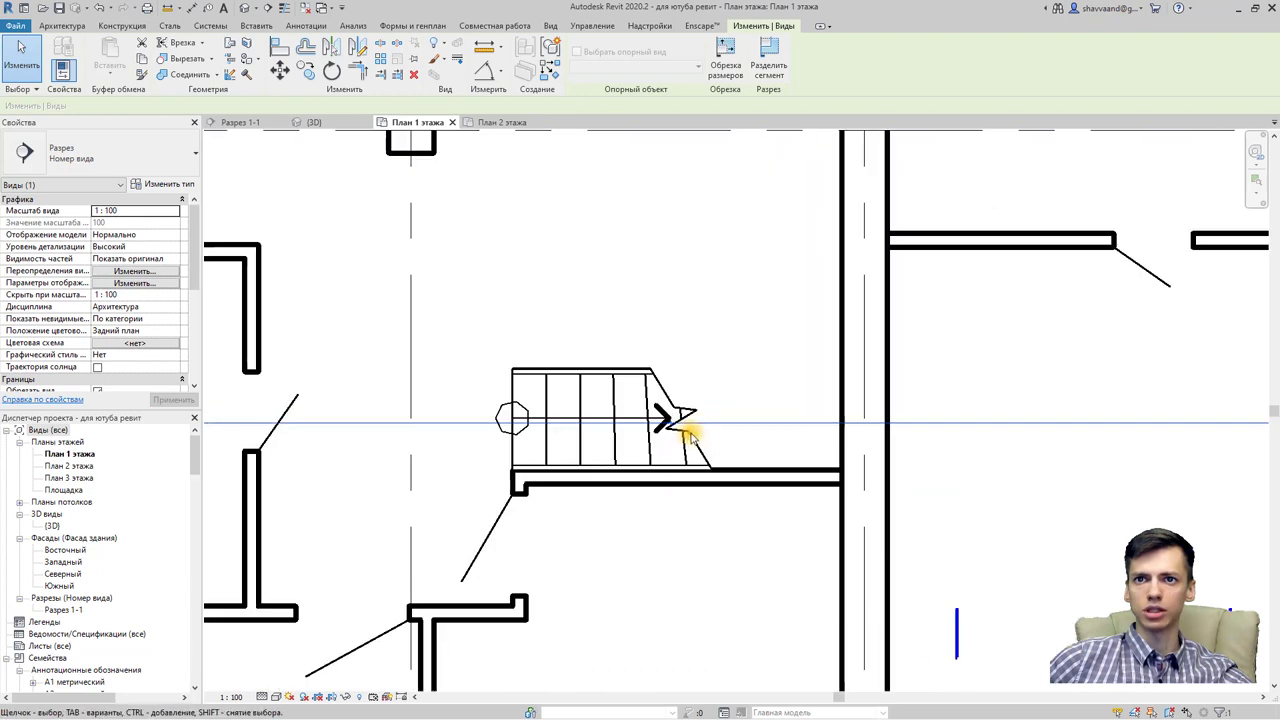
{"action": "scroll", "coordinate": [670, 425], "scroll_direction": "up", "scroll_amount": 1}
{"action": "scroll", "coordinate": [651, 414], "scroll_direction": "down", "scroll_amount": 1}
{"action": "scroll", "coordinate": [654, 414], "scroll_direction": "down", "scroll_amount": 2}
{"action": "scroll", "coordinate": [657, 418], "scroll_direction": "down", "scroll_amount": 1}
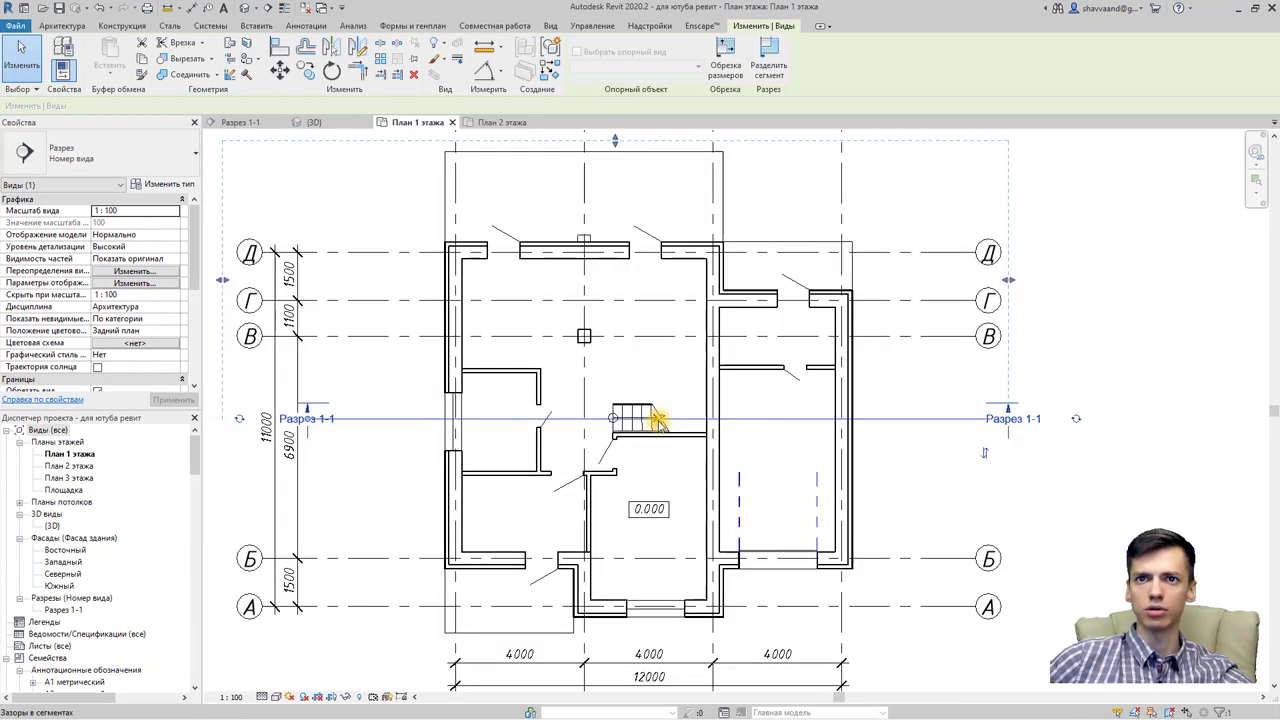
Step: Add a gap to section line Разрез 1-1 so its middle portion is hidden
{"action": "left_click", "coordinate": [655, 418]}
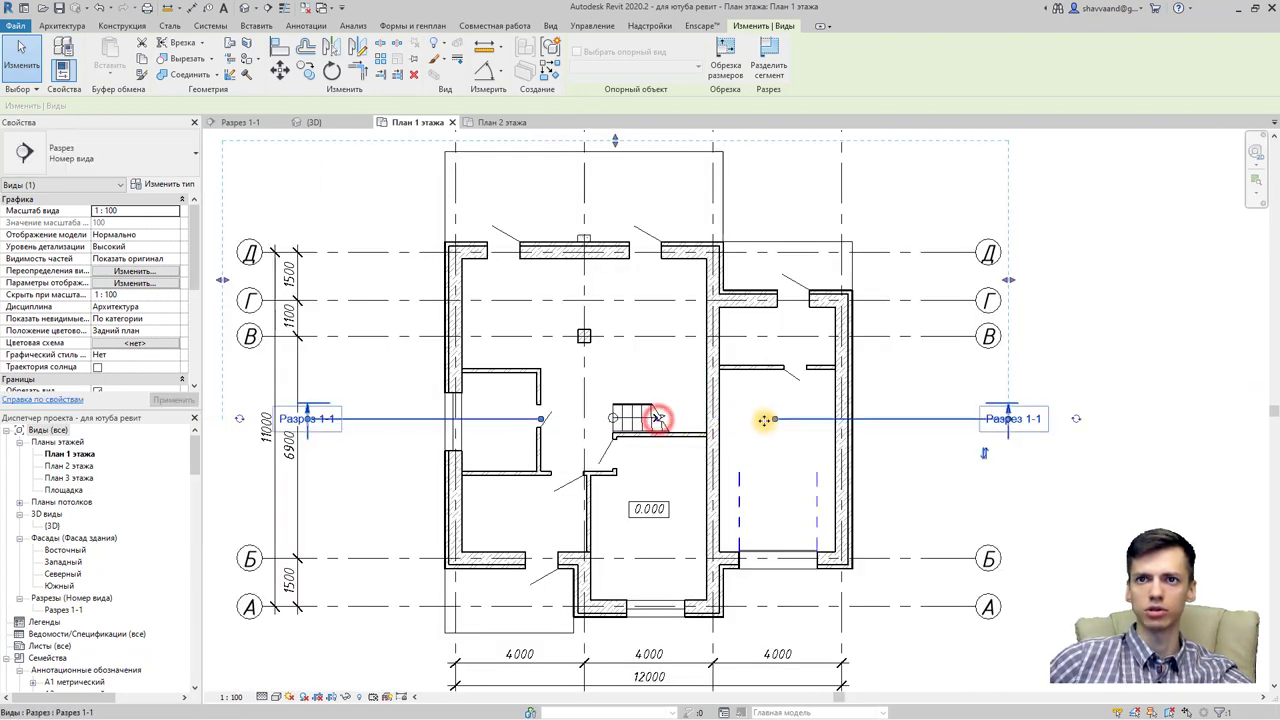
{"action": "left_click", "coordinate": [773, 419]}
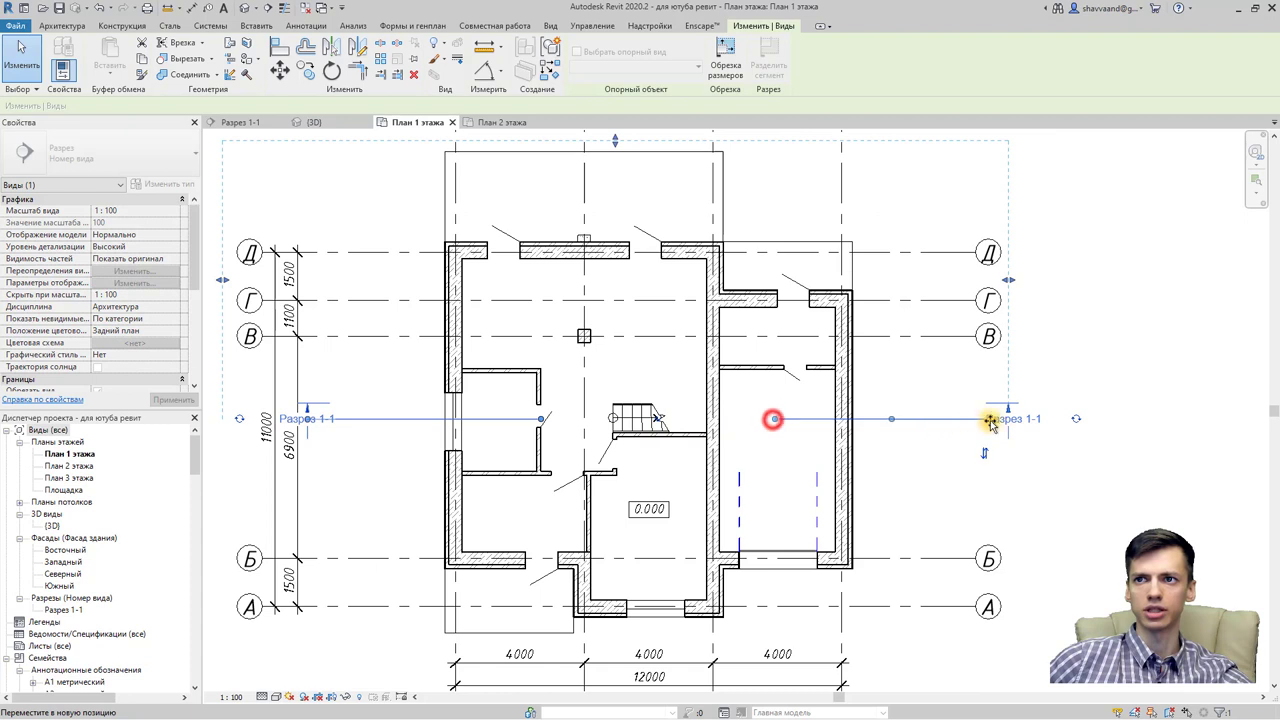
{"action": "left_click", "coordinate": [536, 421]}
{"action": "left_click", "coordinate": [334, 459]}
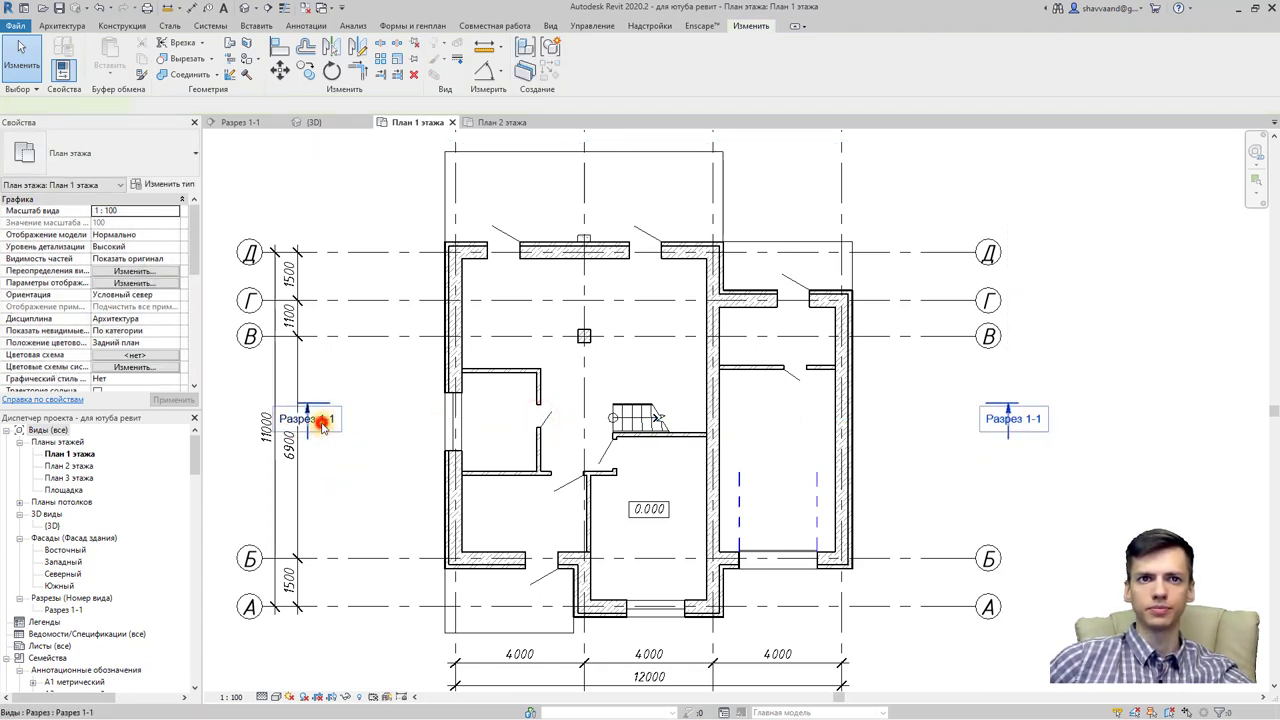
{"action": "left_click", "coordinate": [321, 424]}
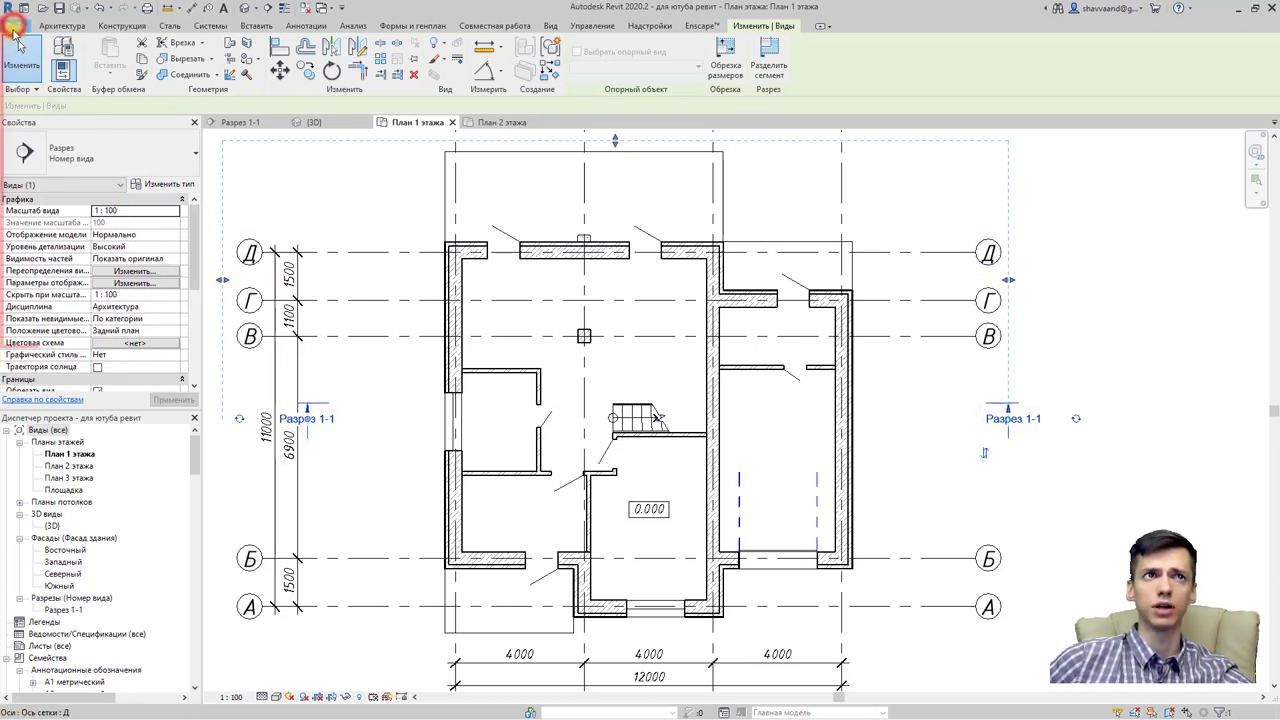
Step: Open the family Заголовок разреза - Вид.rfa from the Аннотации > Для России folder
{"action": "left_click", "coordinate": [15, 27]}
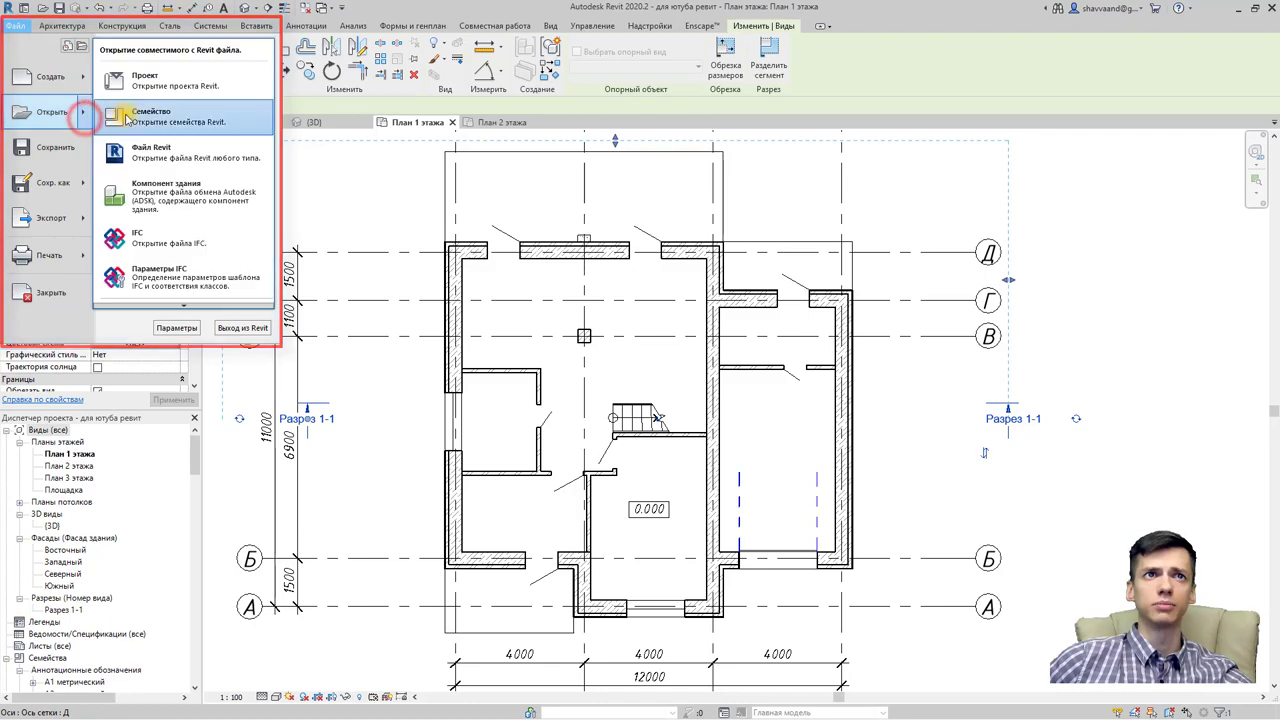
{"action": "left_click", "coordinate": [165, 107]}
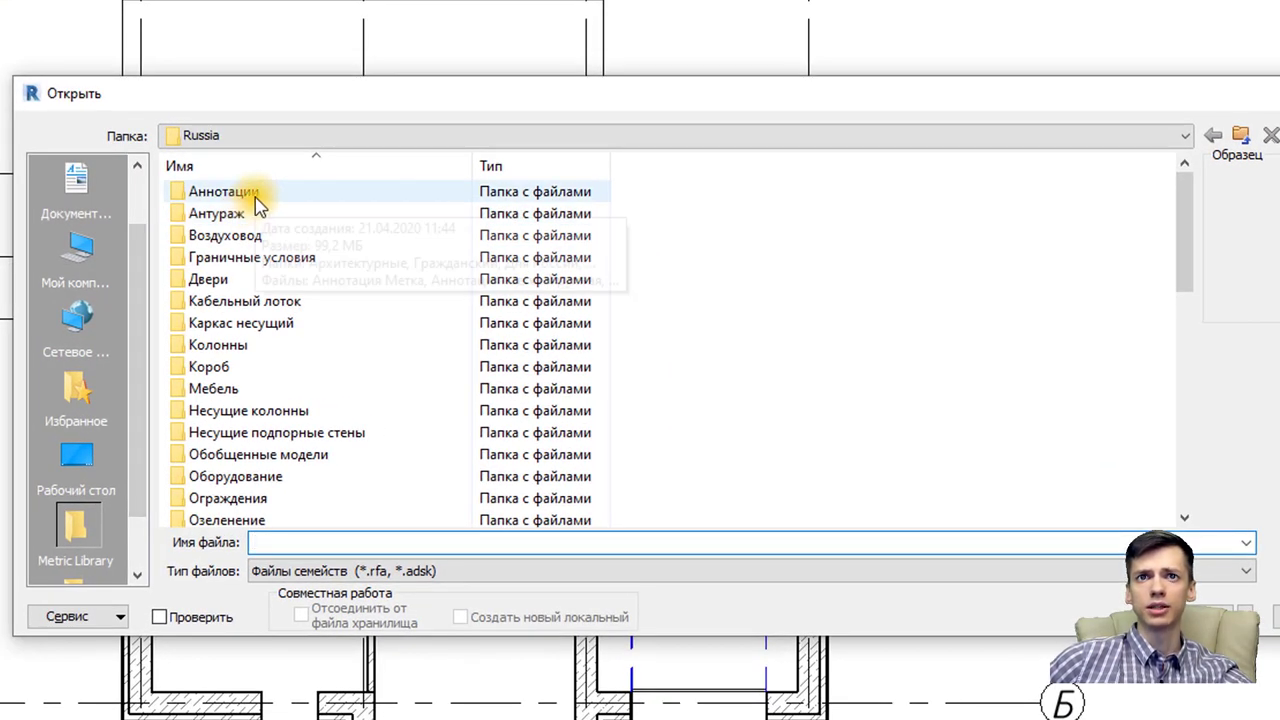
{"action": "double_click", "coordinate": [470, 251]}
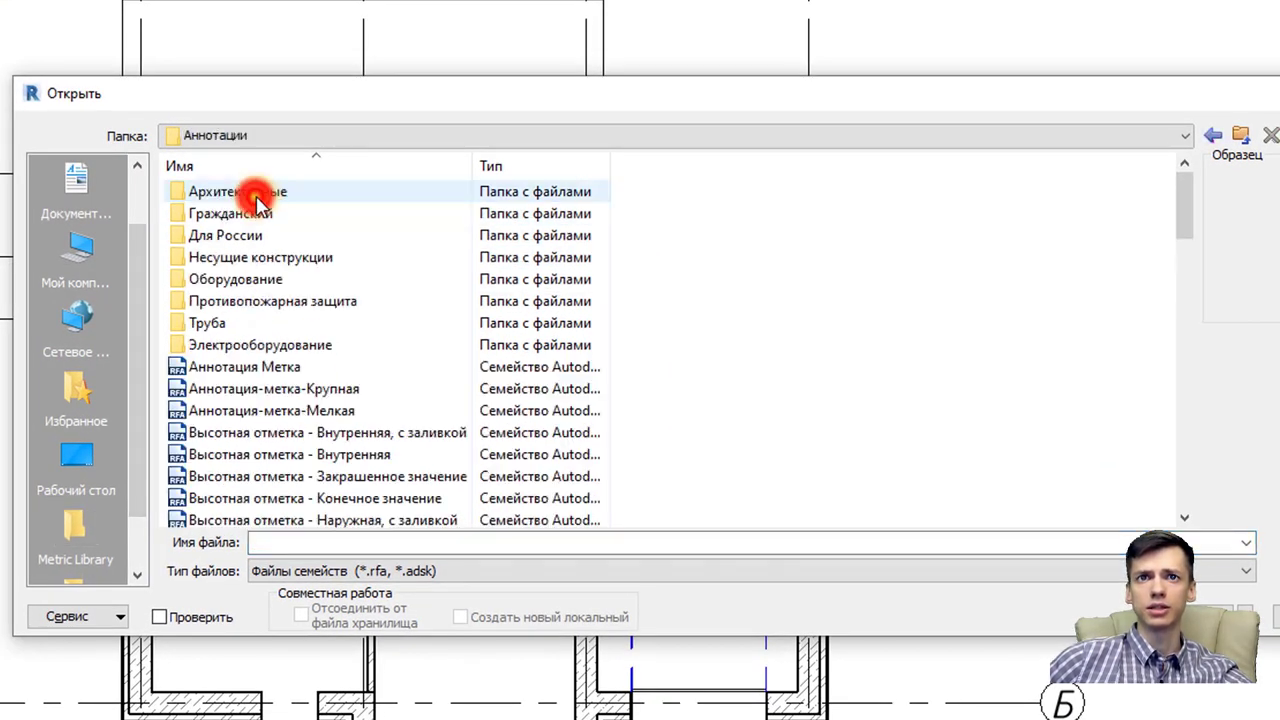
{"action": "double_click", "coordinate": [263, 236]}
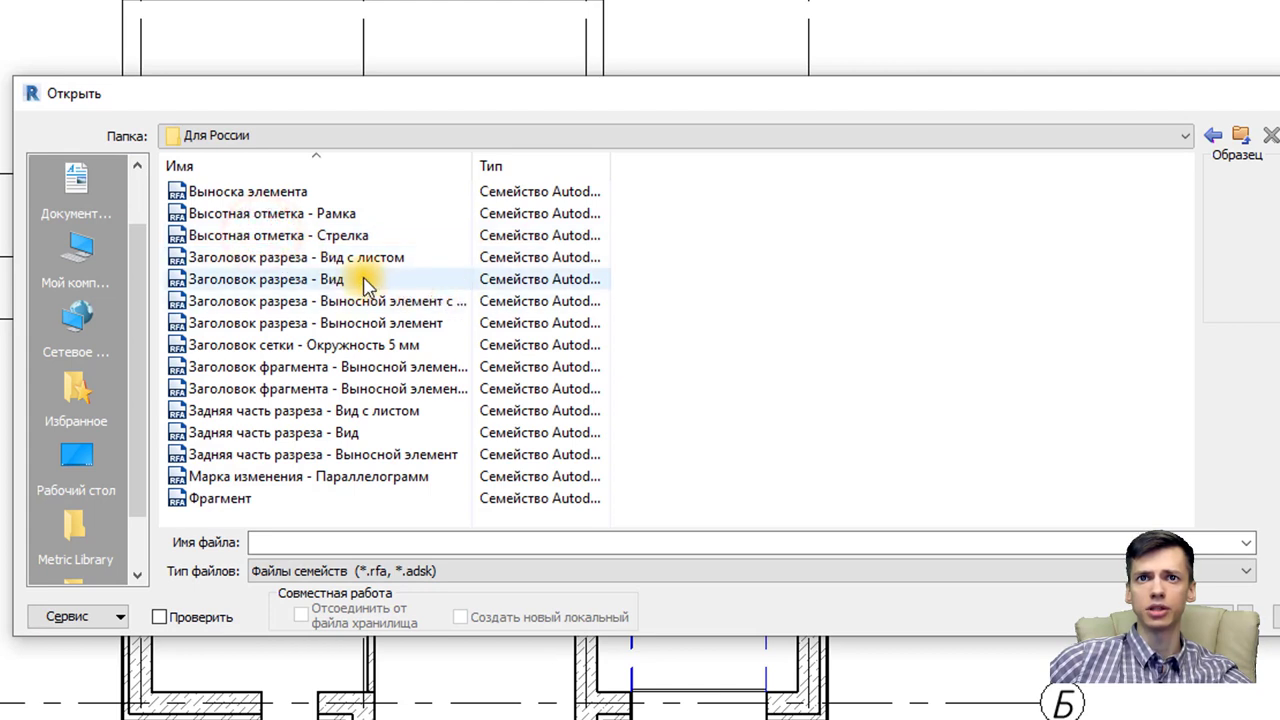
{"action": "left_click", "coordinate": [360, 281]}
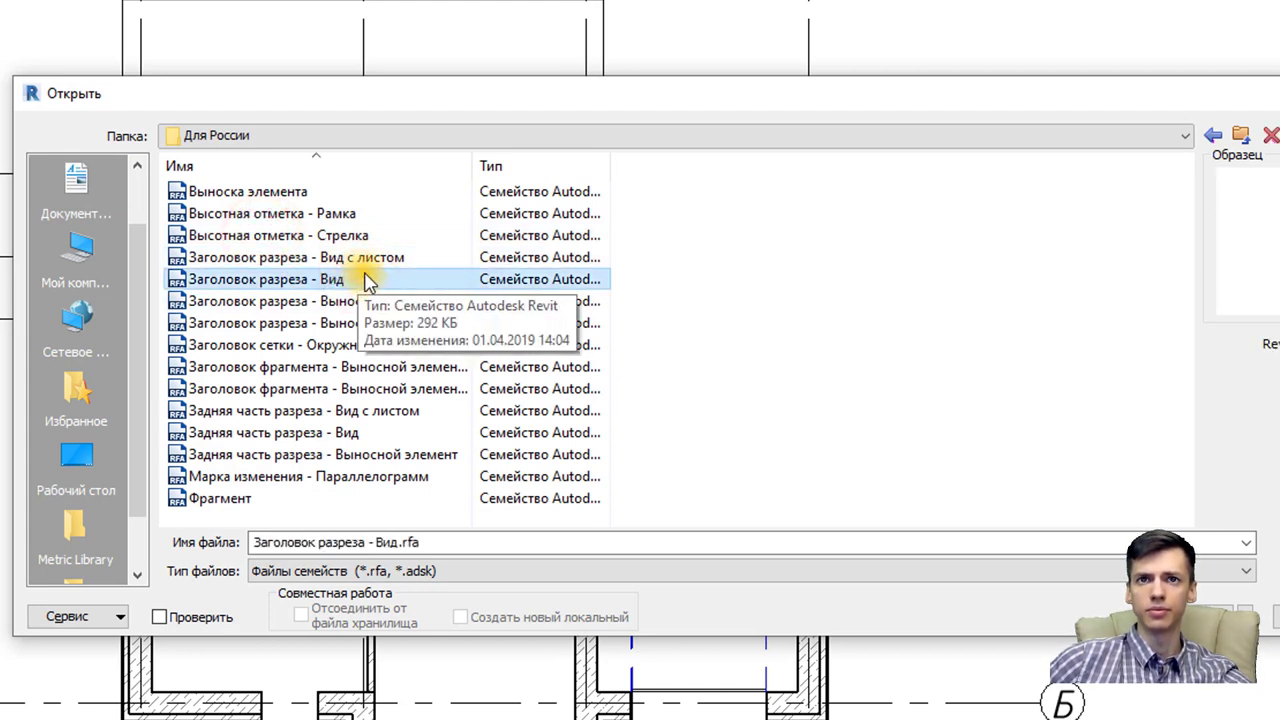
{"action": "double_click", "coordinate": [365, 280]}
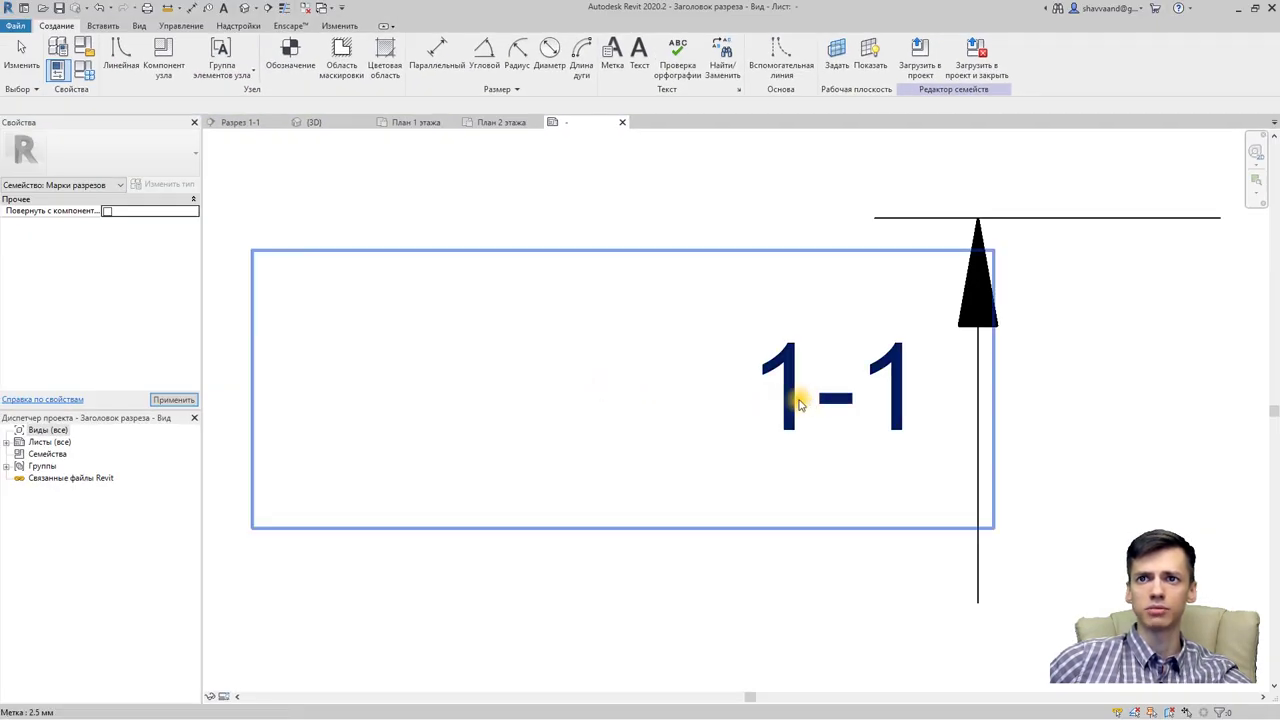
Step: Select the 1-1 label in the section head family
{"action": "middle_click_drag", "start_coordinate": [800, 403], "coordinate": [608, 412]}
{"action": "left_click", "coordinate": [627, 410]}
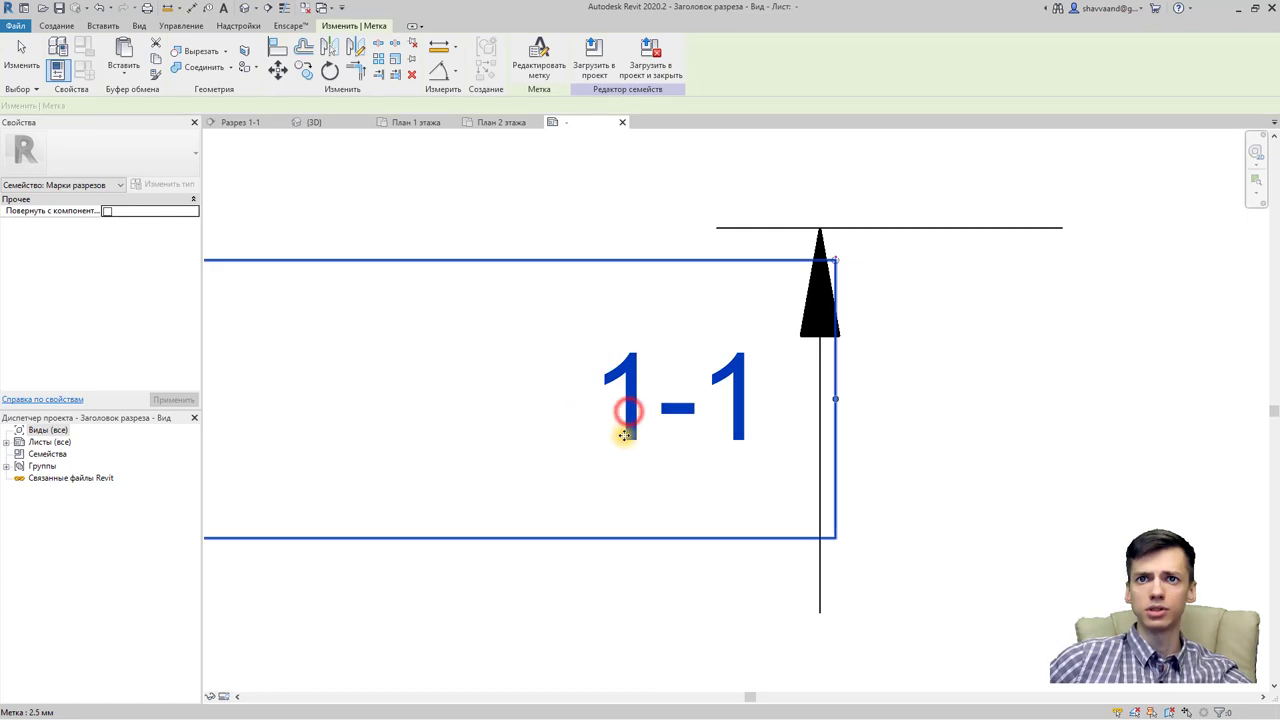
{"action": "scroll", "coordinate": [632, 434], "scroll_direction": "down", "scroll_amount": 2}
{"action": "left_click", "coordinate": [614, 431]}
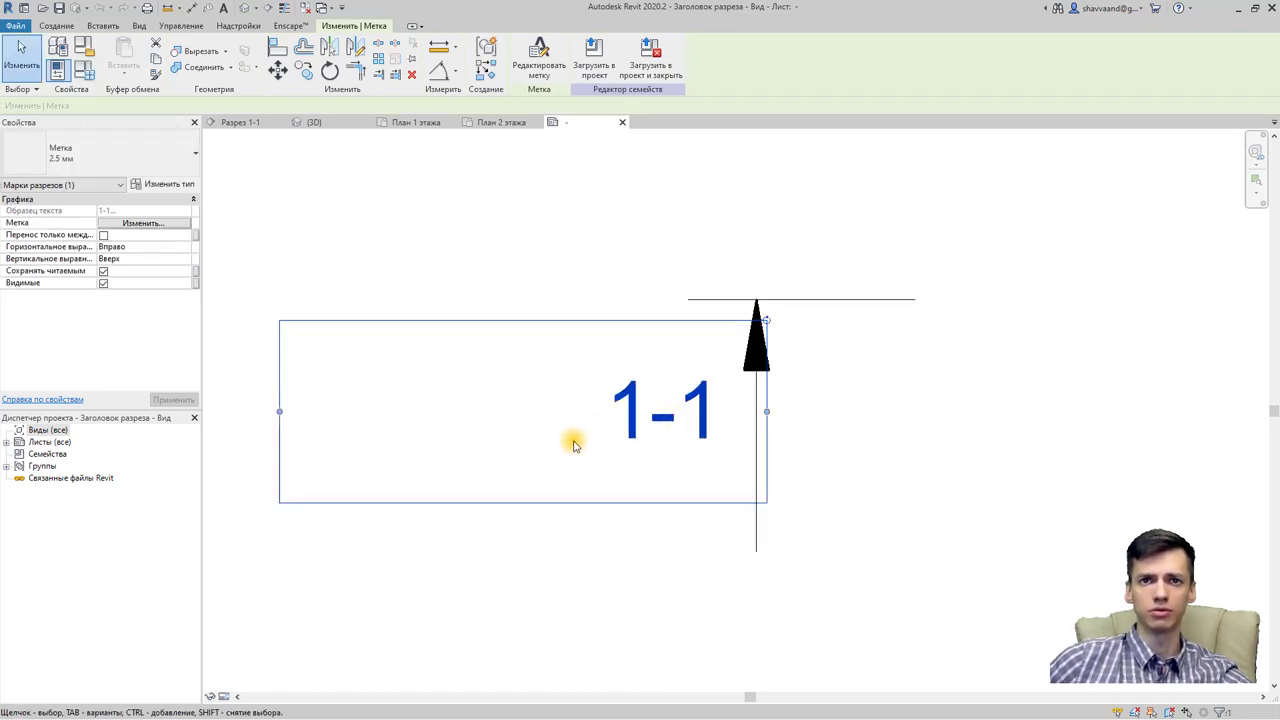
Step: Narrow the 1-1 label box to fit its text, then reselect the label
{"action": "left_click_drag", "start_coordinate": [285, 415], "coordinate": [588, 415]}
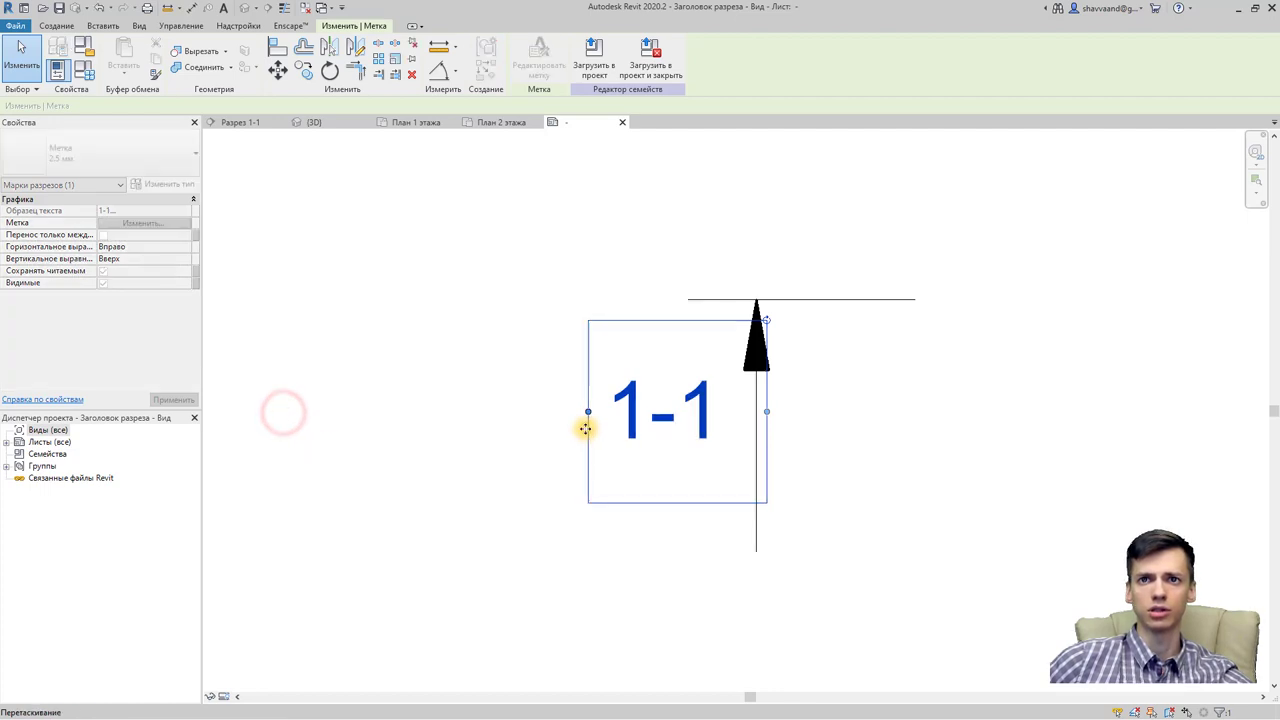
{"action": "left_click_drag", "start_coordinate": [766, 412], "coordinate": [745, 412]}
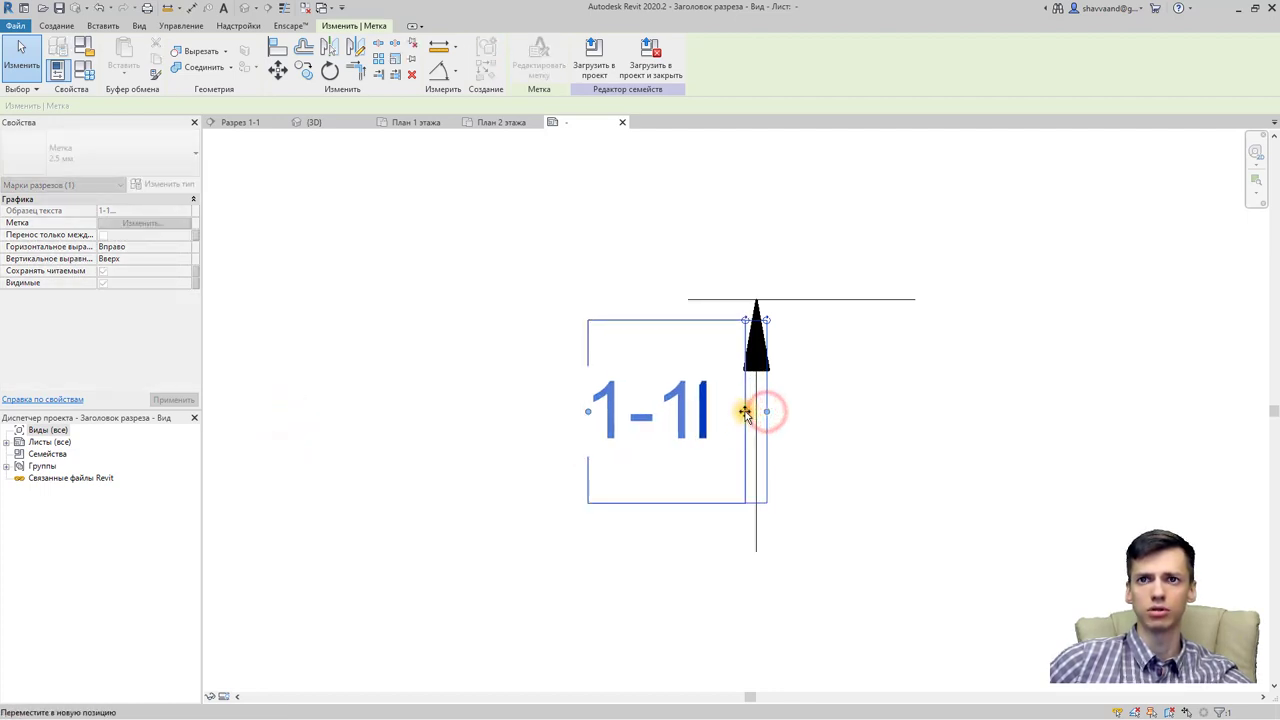
{"action": "left_click_drag", "start_coordinate": [588, 412], "coordinate": [629, 412]}
{"action": "mouse_move", "coordinate": [745, 412]}
{"action": "left_mouse_down"}
{"action": "mouse_move", "coordinate": [800, 418]}
{"action": "mouse_move", "coordinate": [771, 427]}
{"action": "left_mouse_up"}
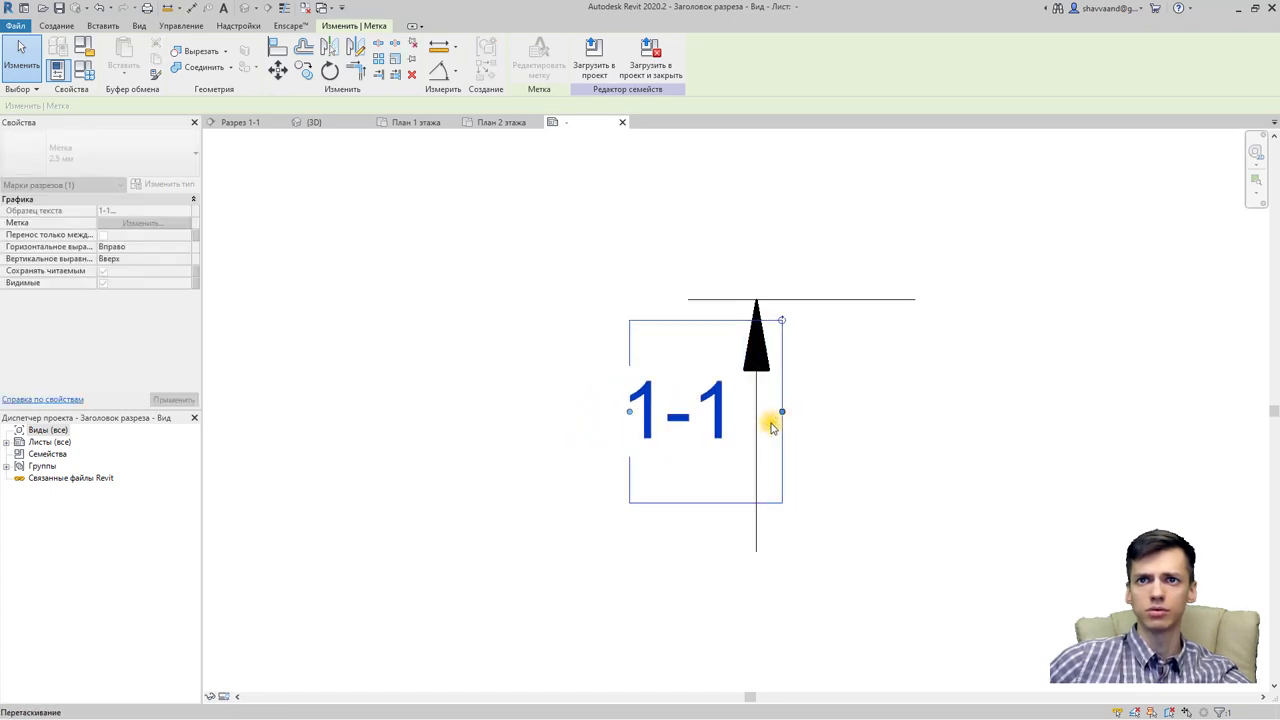
{"action": "left_click", "coordinate": [475, 368]}
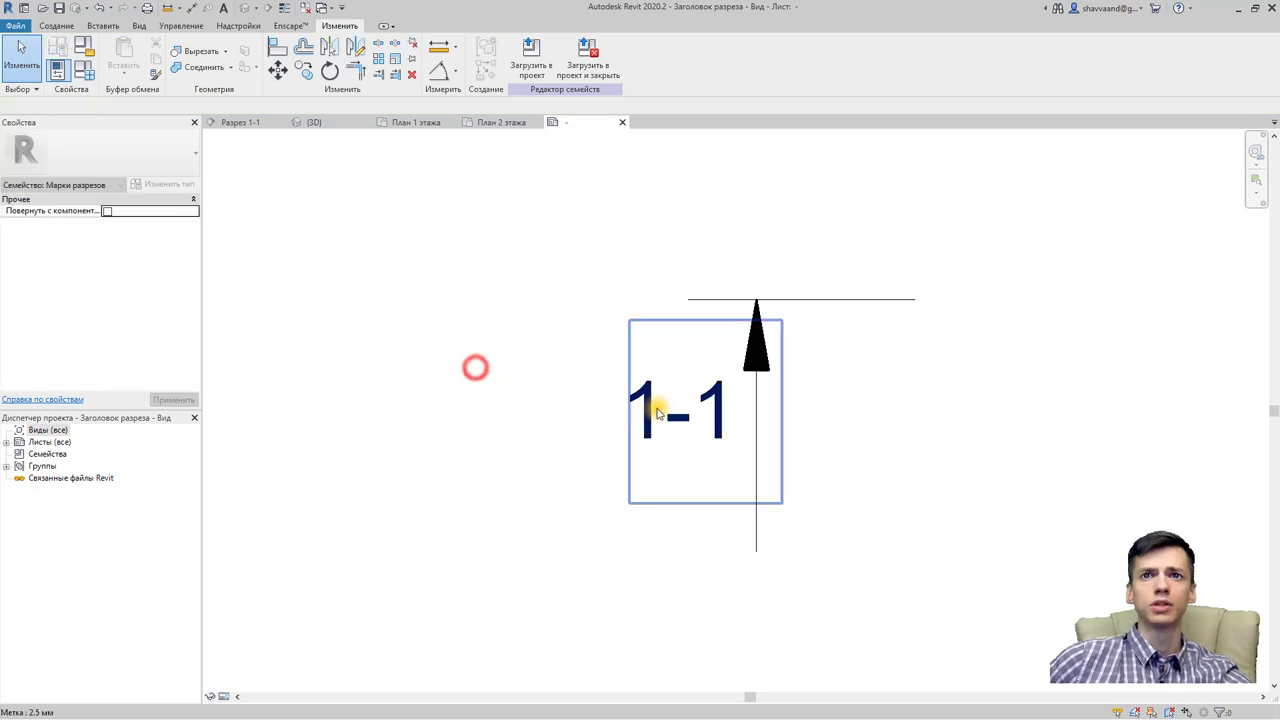
{"action": "left_click", "coordinate": [657, 411]}
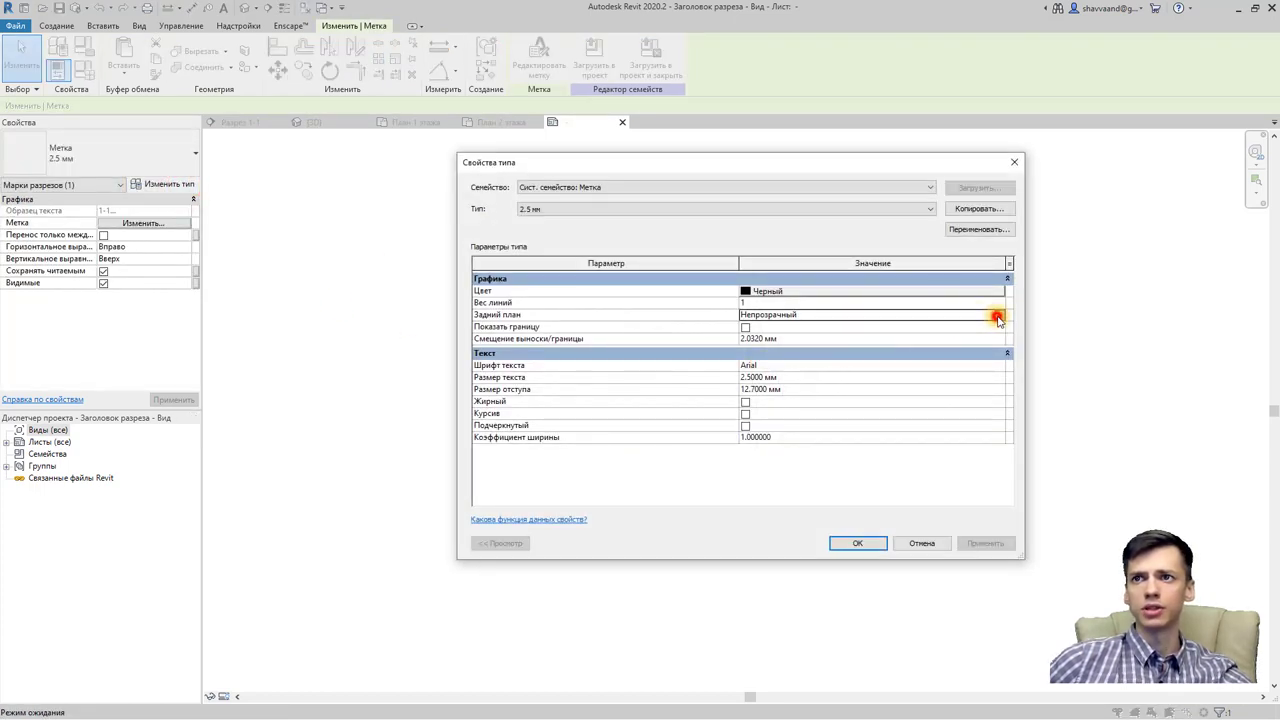
Step: Set the label type to Transparent background, ISOCPEUR font, 3 mm text size, italic
{"action": "left_click", "coordinate": [997, 318]}
{"action": "left_click", "coordinate": [776, 335]}
{"action": "left_click", "coordinate": [786, 367]}
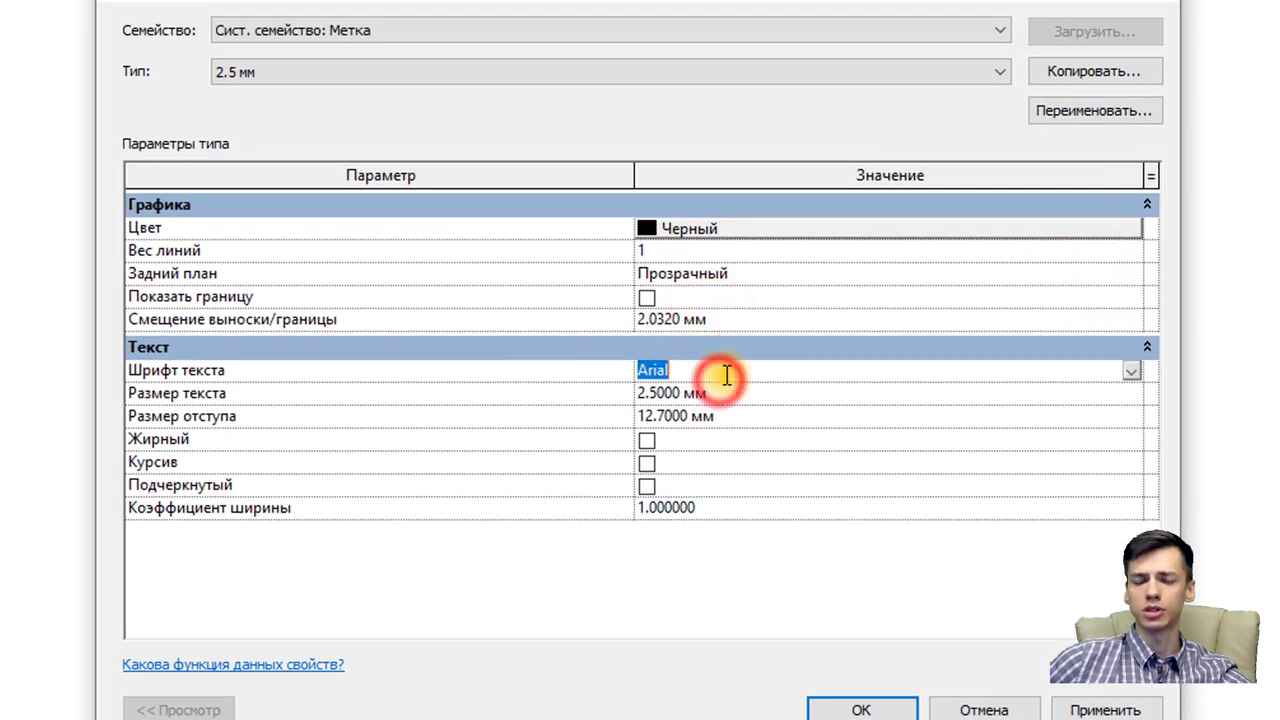
{"action": "type", "text": "I"}
{"action": "type", "text": "IS"}
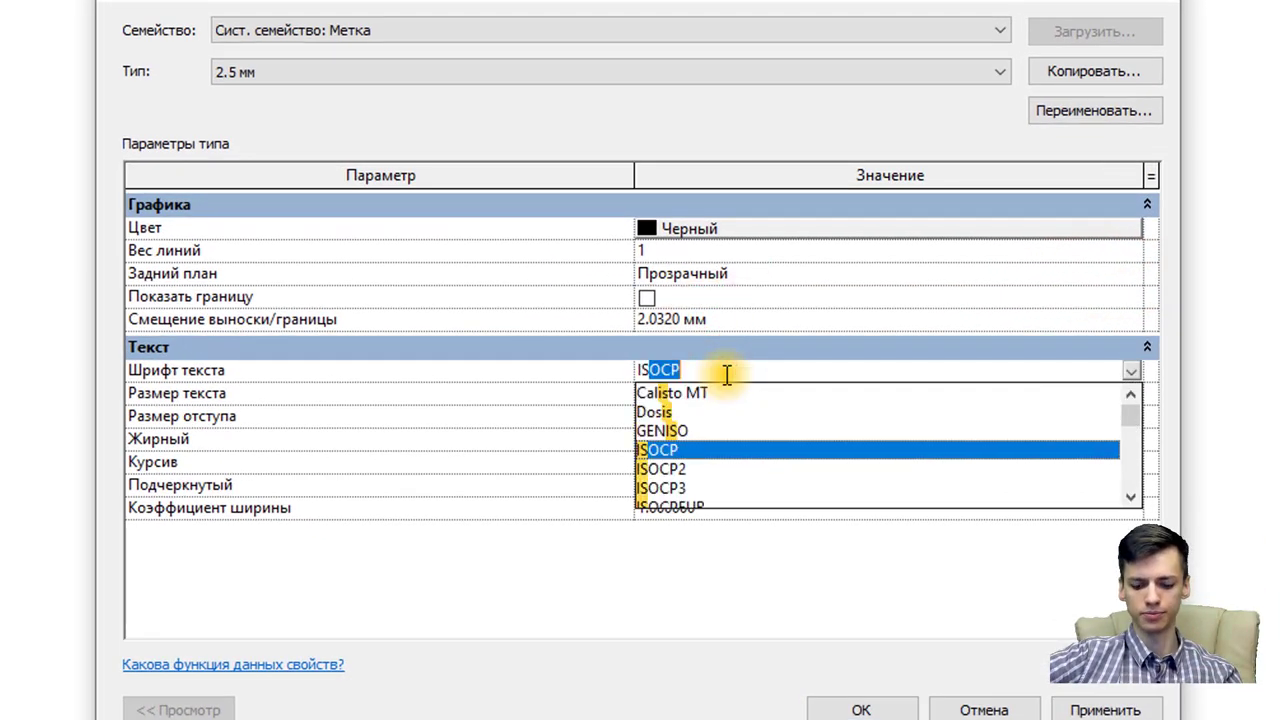
{"action": "type", "text": "OC"}
{"action": "left_click", "coordinate": [668, 450]}
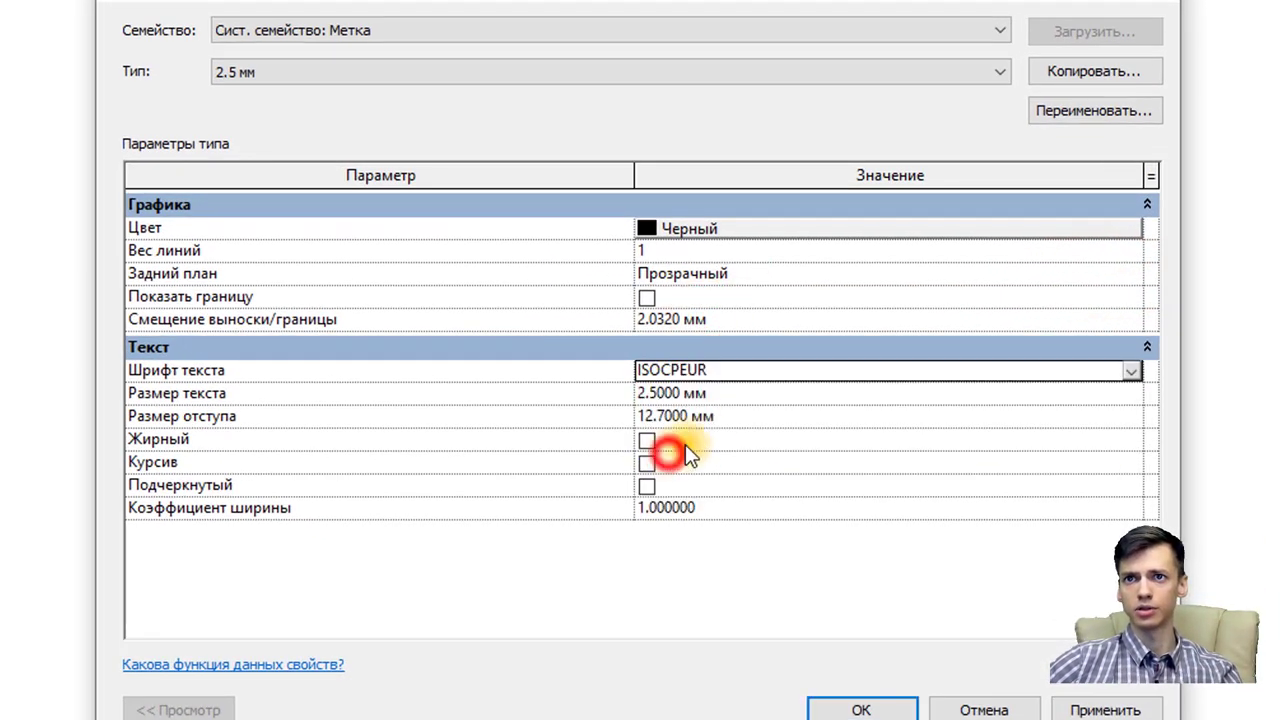
{"action": "left_click", "coordinate": [797, 397]}
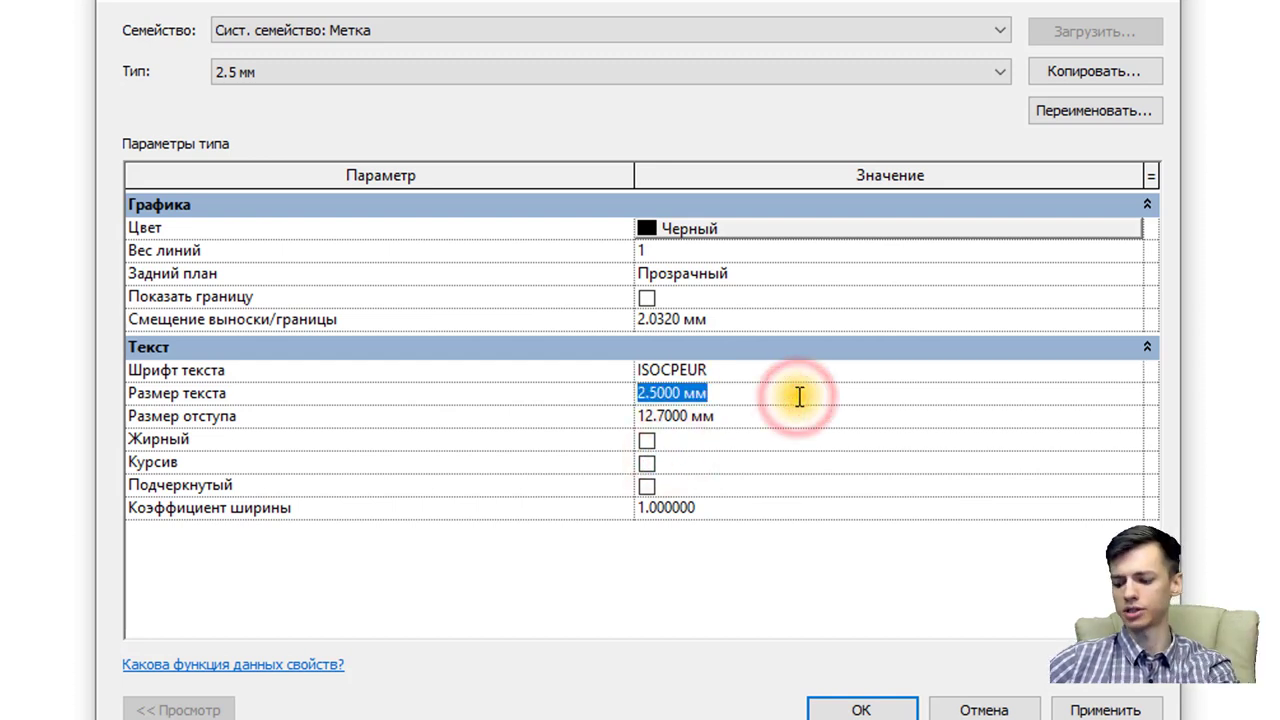
{"action": "type", "text": "3"}
{"action": "left_click", "coordinate": [647, 463]}
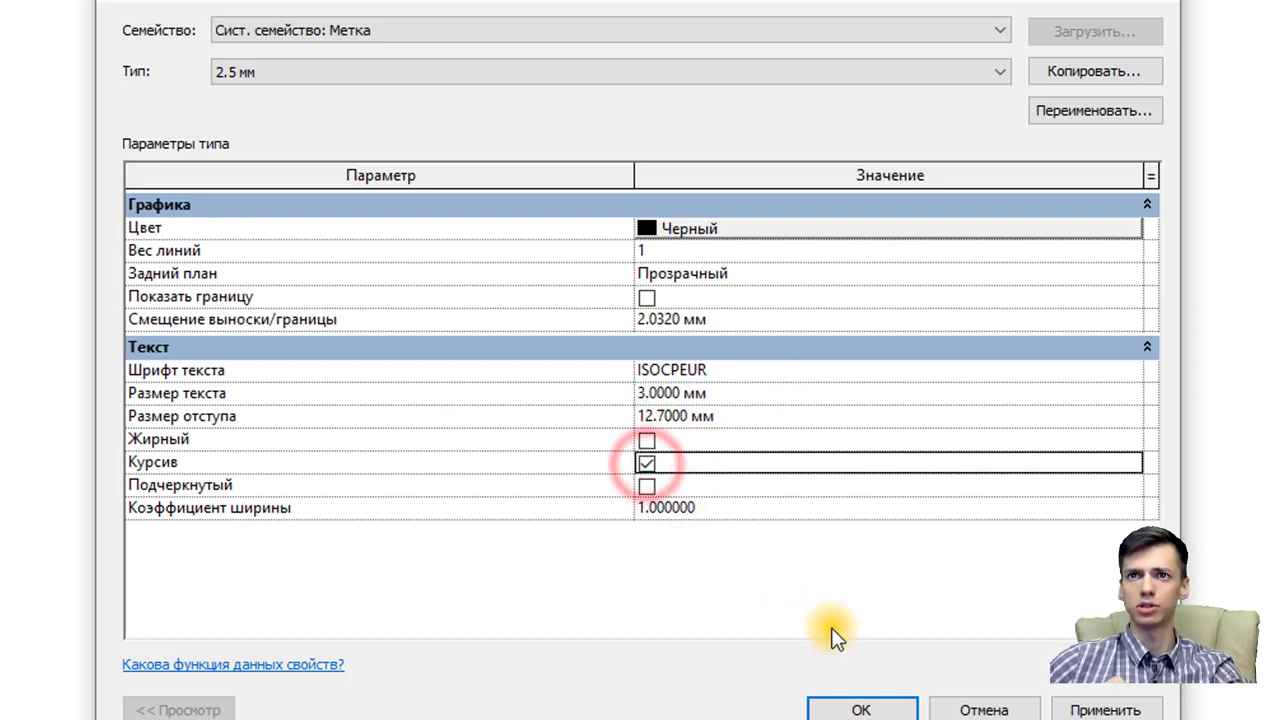
{"action": "left_click", "coordinate": [866, 708]}
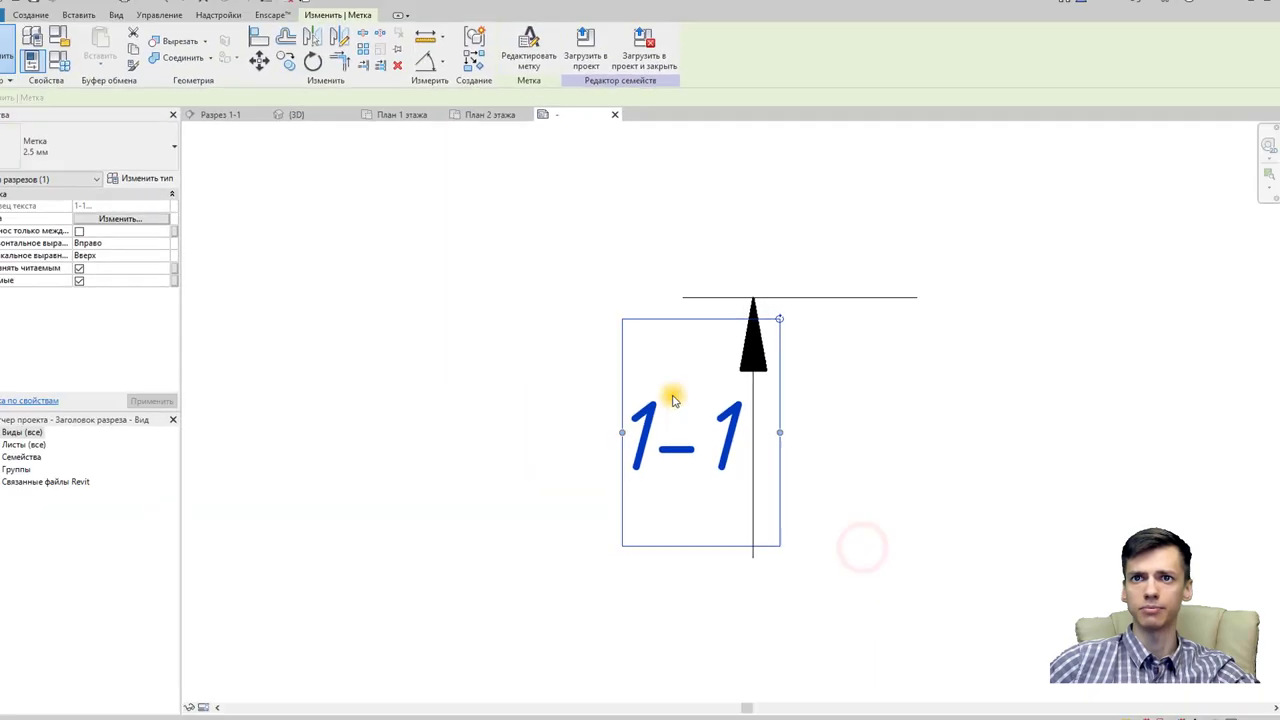
{"action": "left_click", "coordinate": [507, 264]}
Step: Create Марки разрезов subcategory 0.5 in Object Styles with line weight 5
{"action": "left_click", "coordinate": [173, 27]}
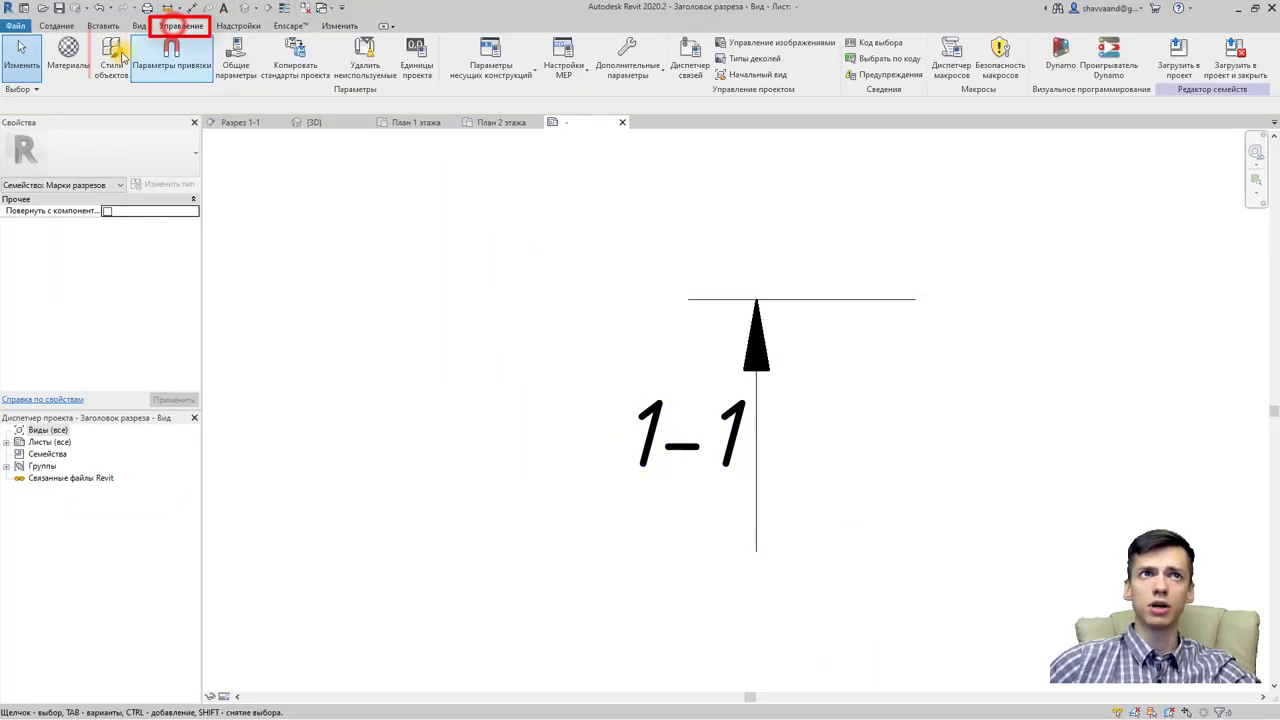
{"action": "left_click", "coordinate": [110, 57]}
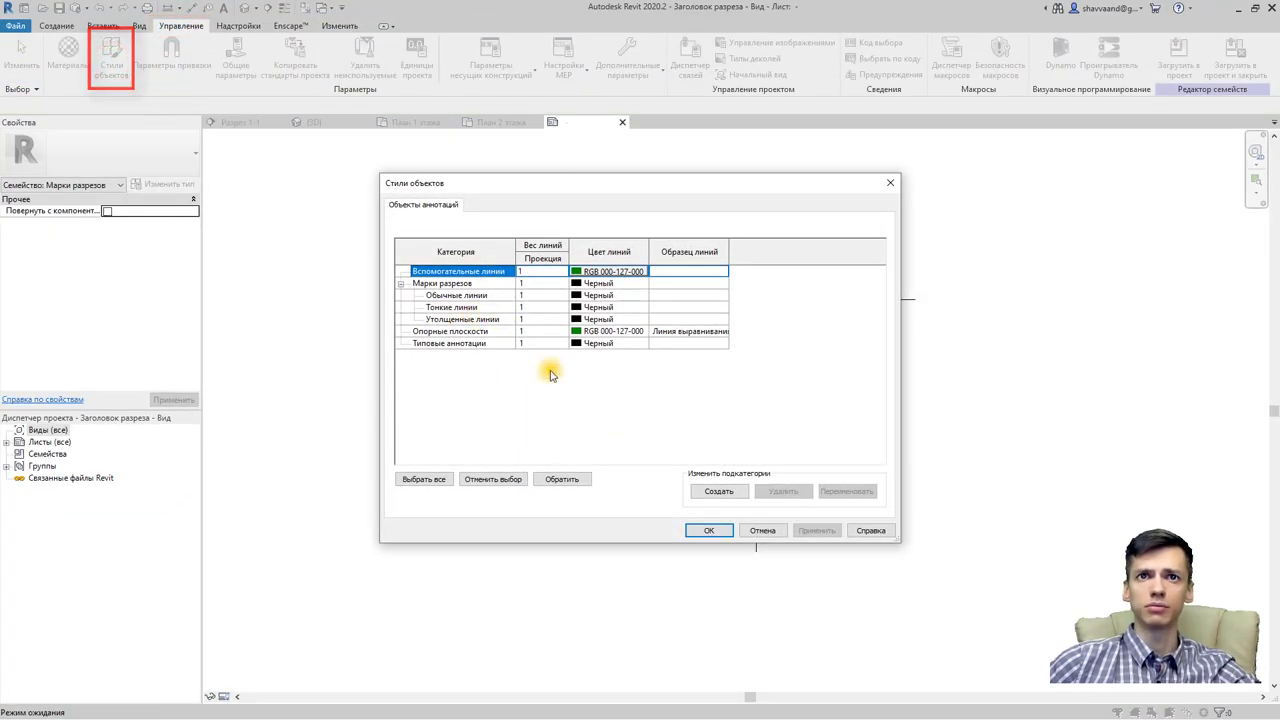
{"action": "left_click", "coordinate": [727, 494]}
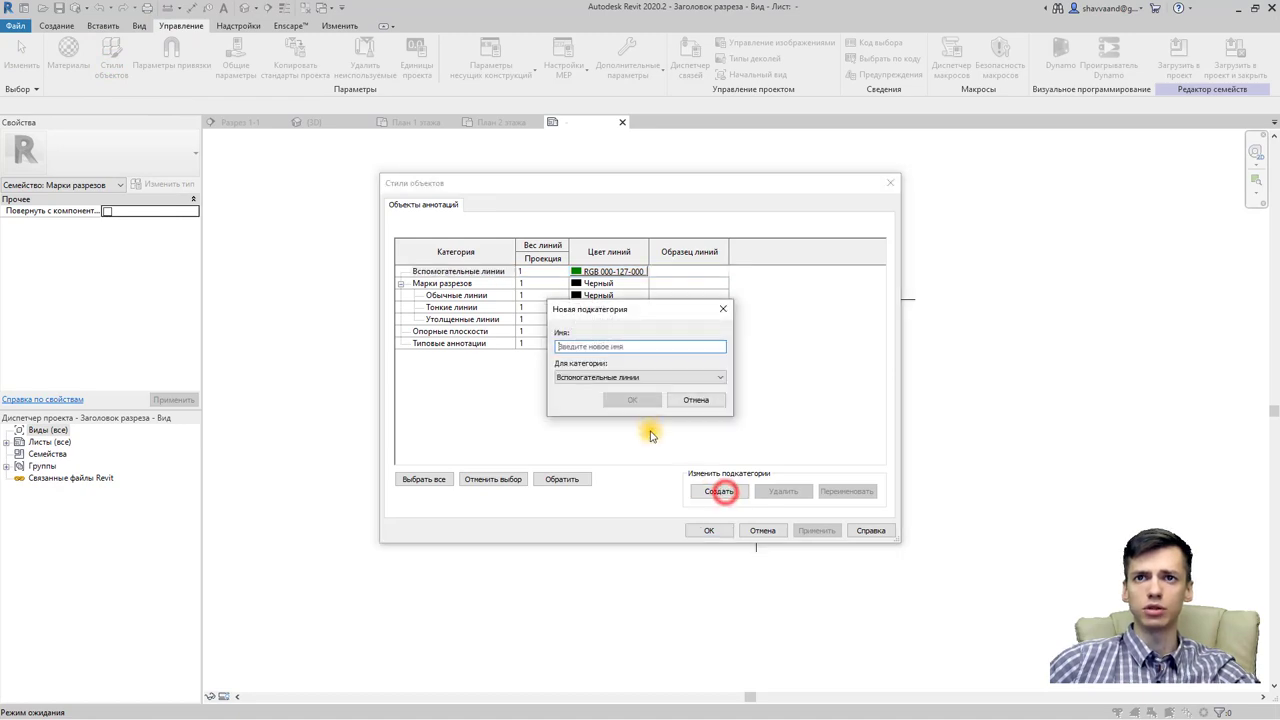
{"action": "left_click", "coordinate": [641, 372]}
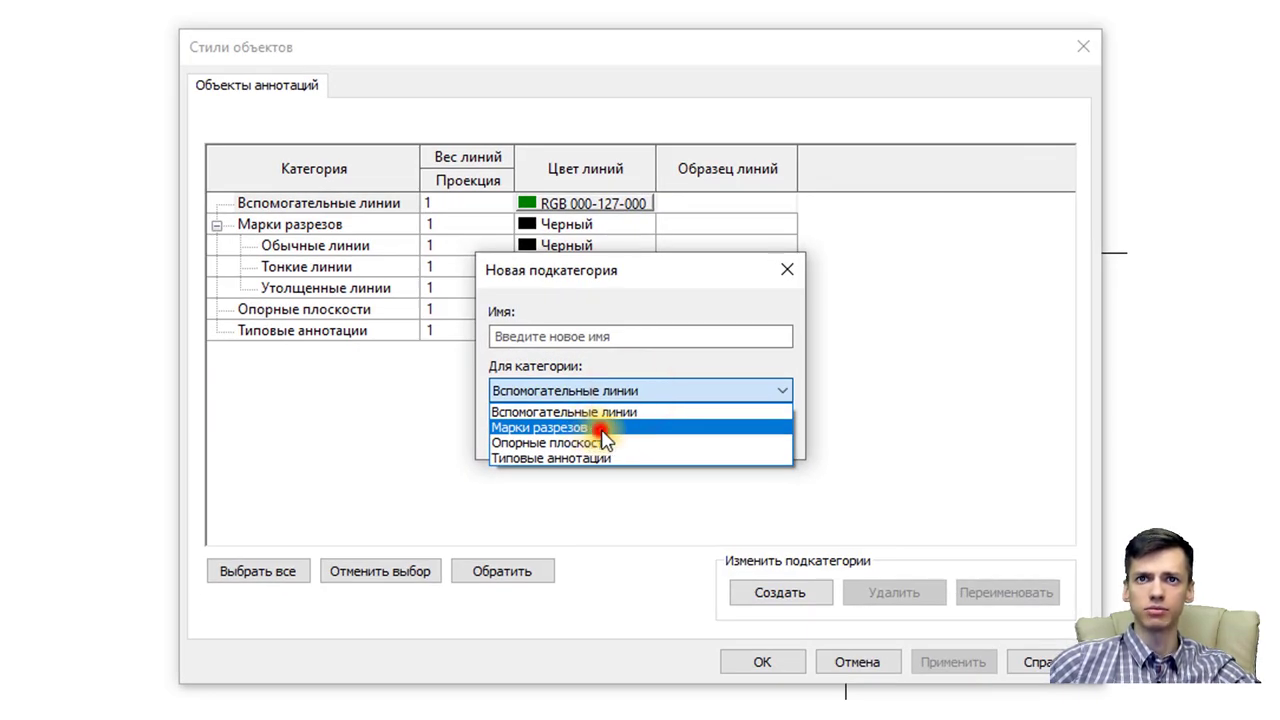
{"action": "left_click", "coordinate": [600, 428]}
{"action": "left_click", "coordinate": [551, 337]}
{"action": "type", "text": "0."}
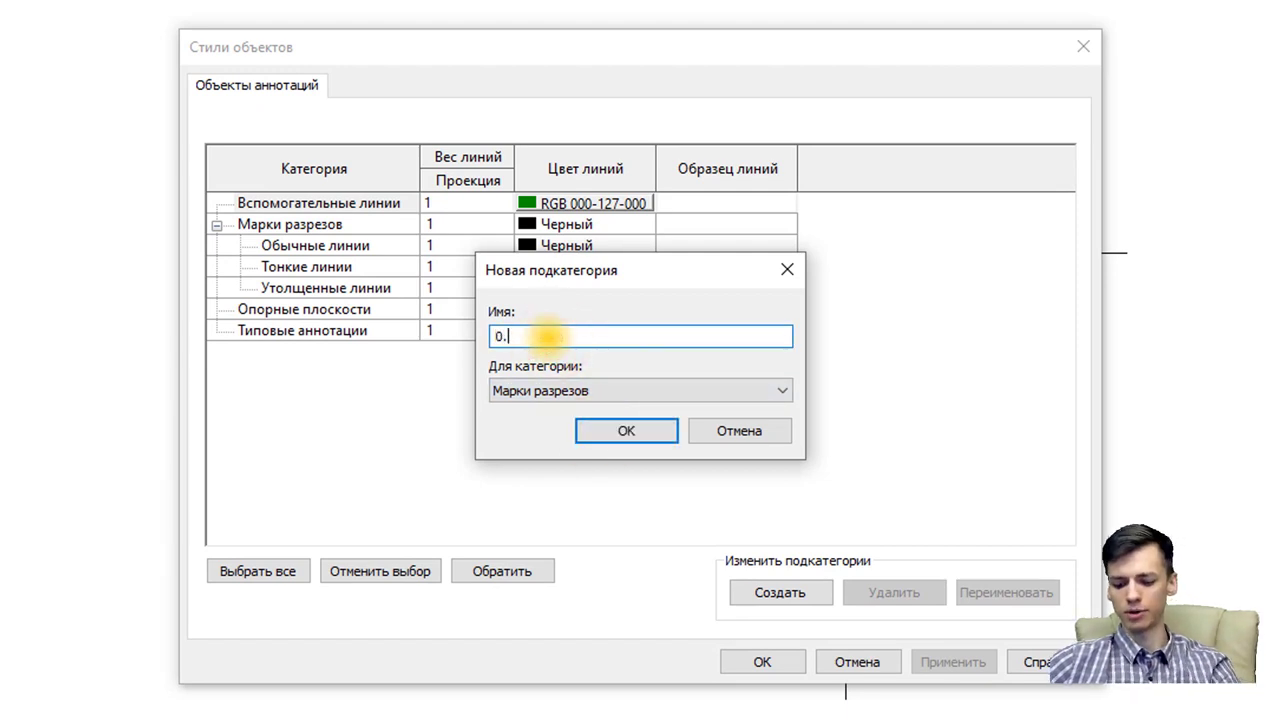
{"action": "type", "text": "5"}
{"action": "left_click", "coordinate": [626, 431]}
{"action": "left_click", "coordinate": [500, 250]}
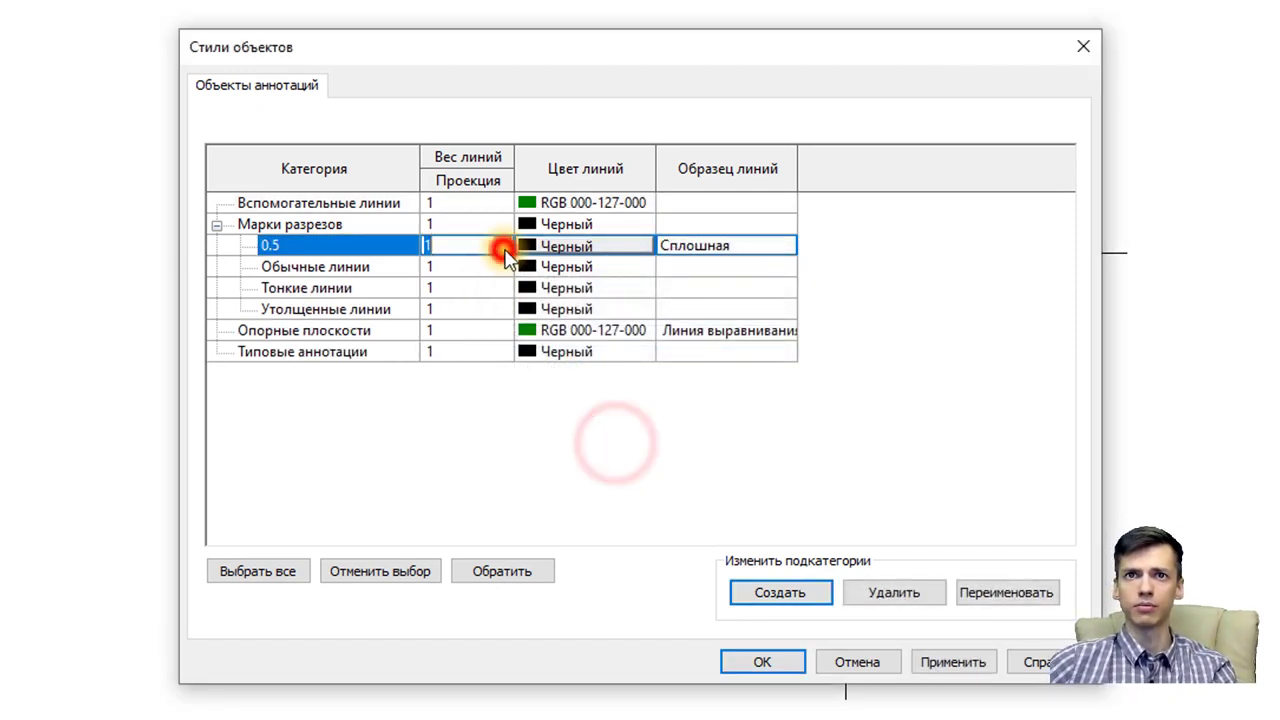
{"action": "left_click", "coordinate": [505, 252]}
{"action": "left_click", "coordinate": [429, 330]}
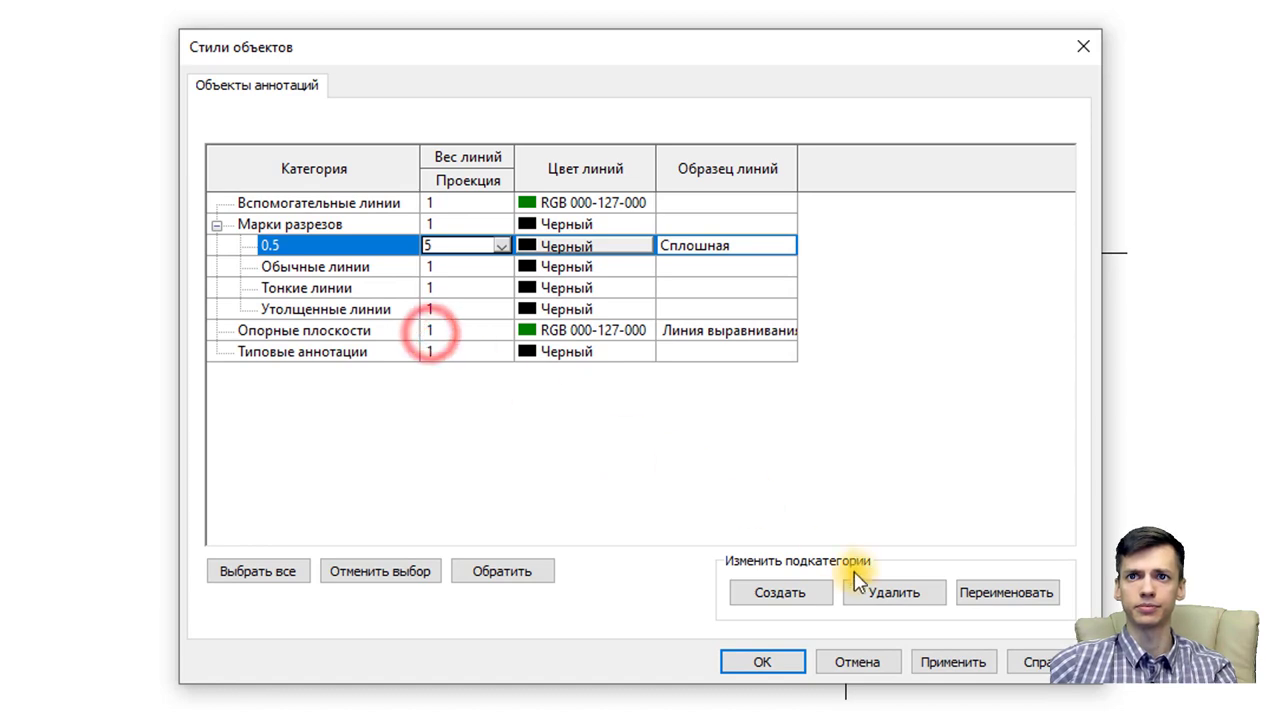
Step: Create subcategory 0.18 with line weight 2 and save the object styles
{"action": "left_click", "coordinate": [800, 594]}
{"action": "type", "text": "0.18"}
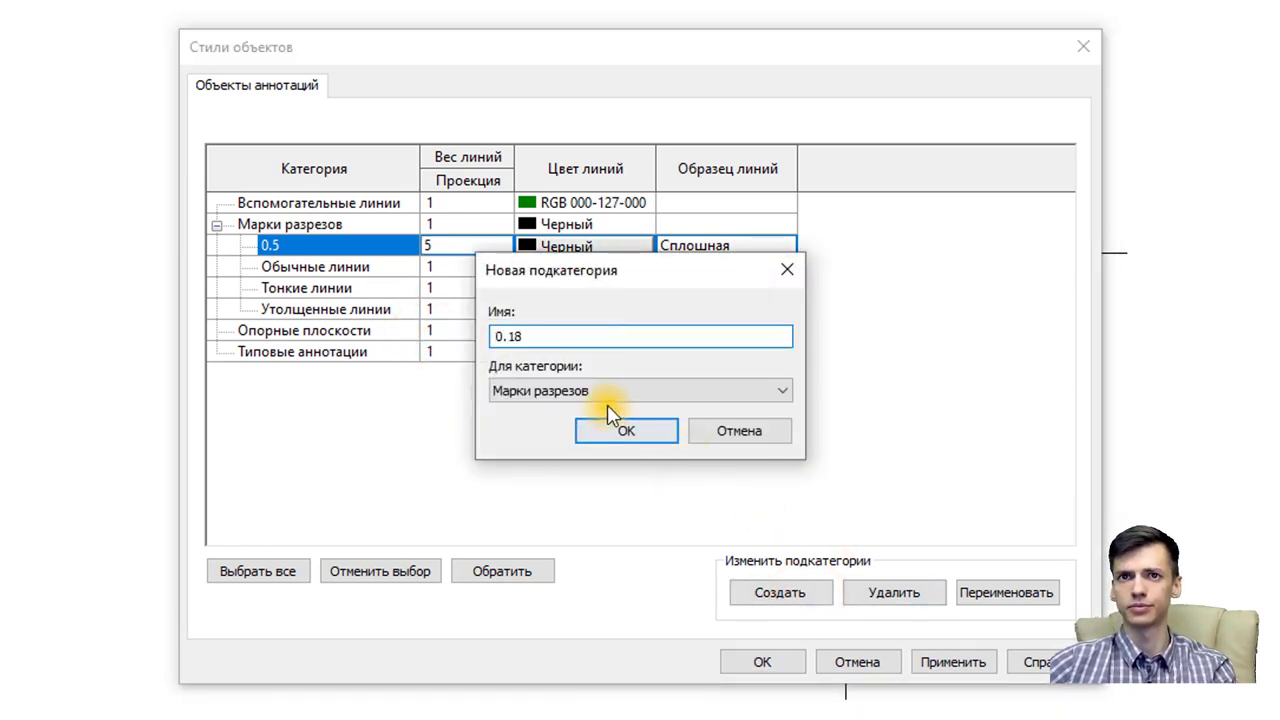
{"action": "left_click", "coordinate": [602, 430]}
{"action": "left_click", "coordinate": [500, 268]}
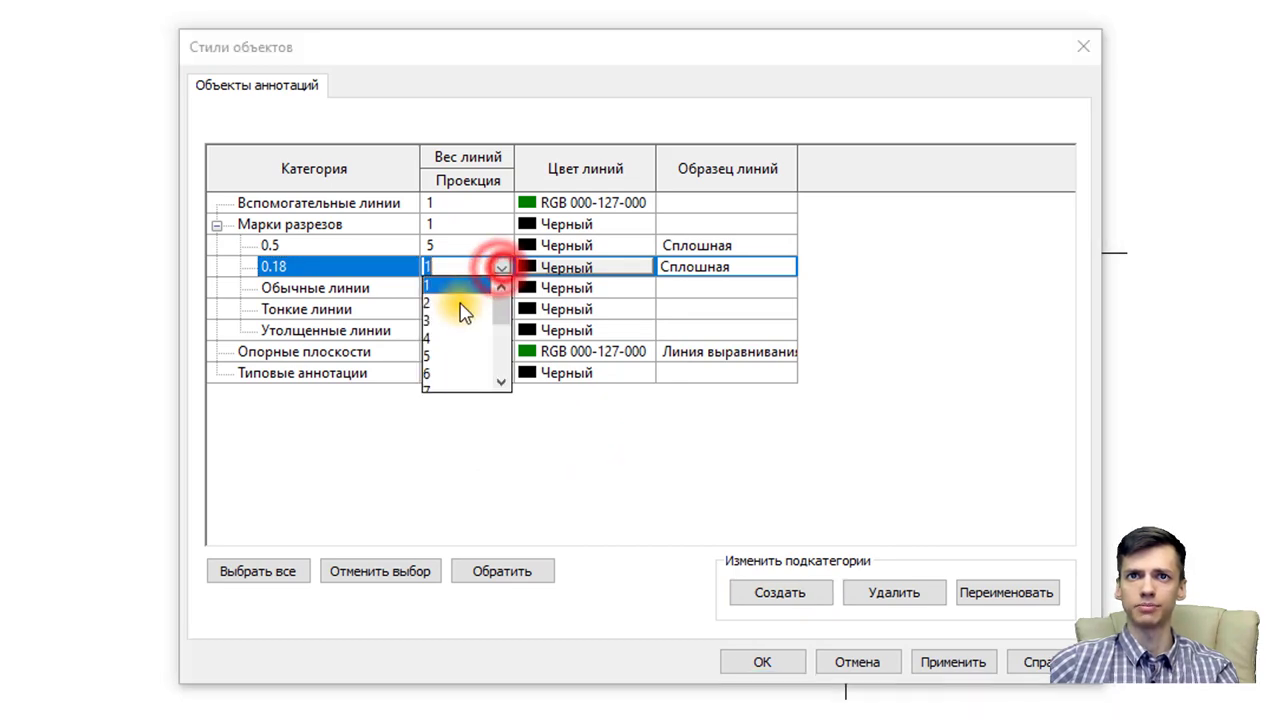
{"action": "left_click", "coordinate": [429, 291]}
{"action": "left_click", "coordinate": [760, 650]}
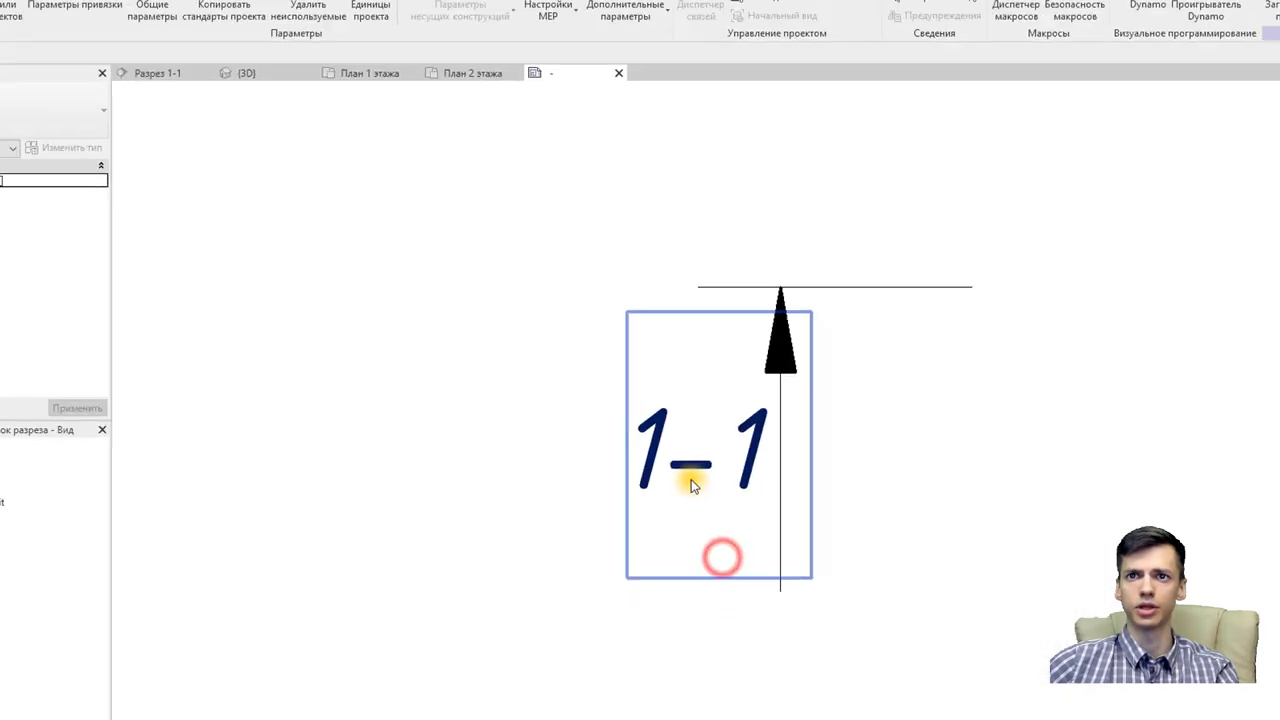
Step: Assign the section head's horizontal line to subcategory 0.5
{"action": "left_click", "coordinate": [846, 300]}
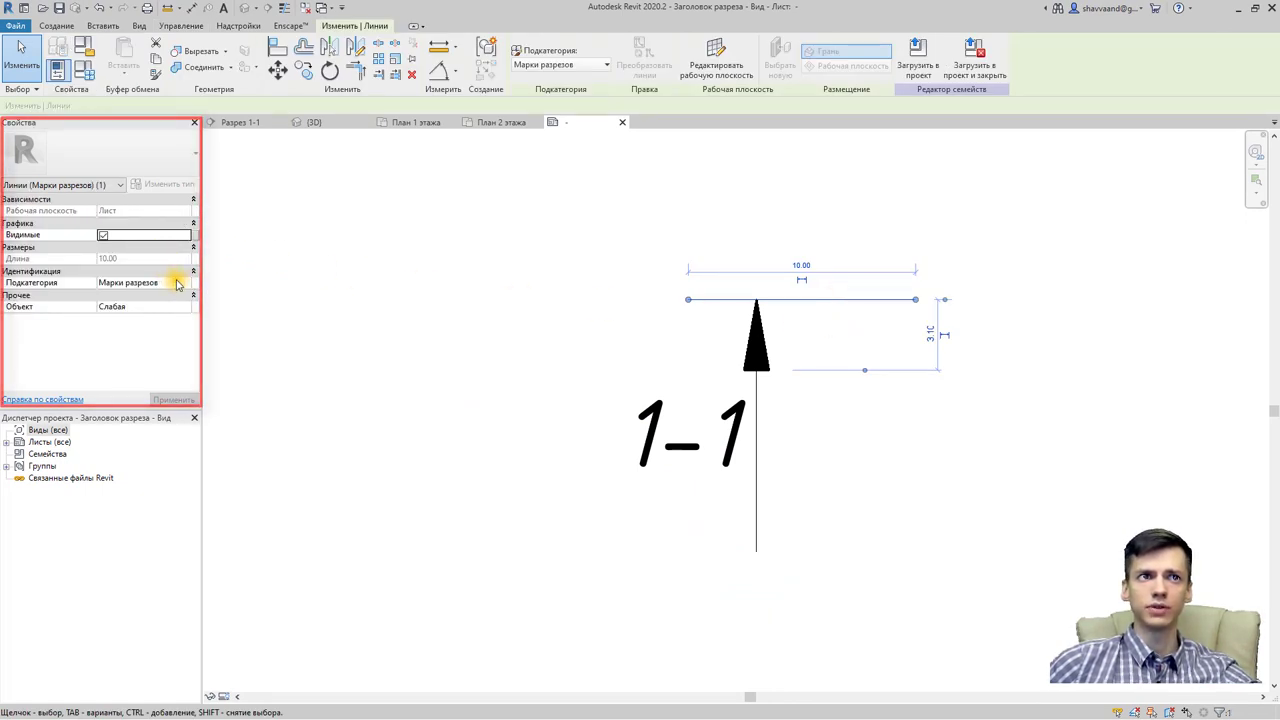
{"action": "left_click", "coordinate": [184, 284]}
{"action": "left_click", "coordinate": [108, 313]}
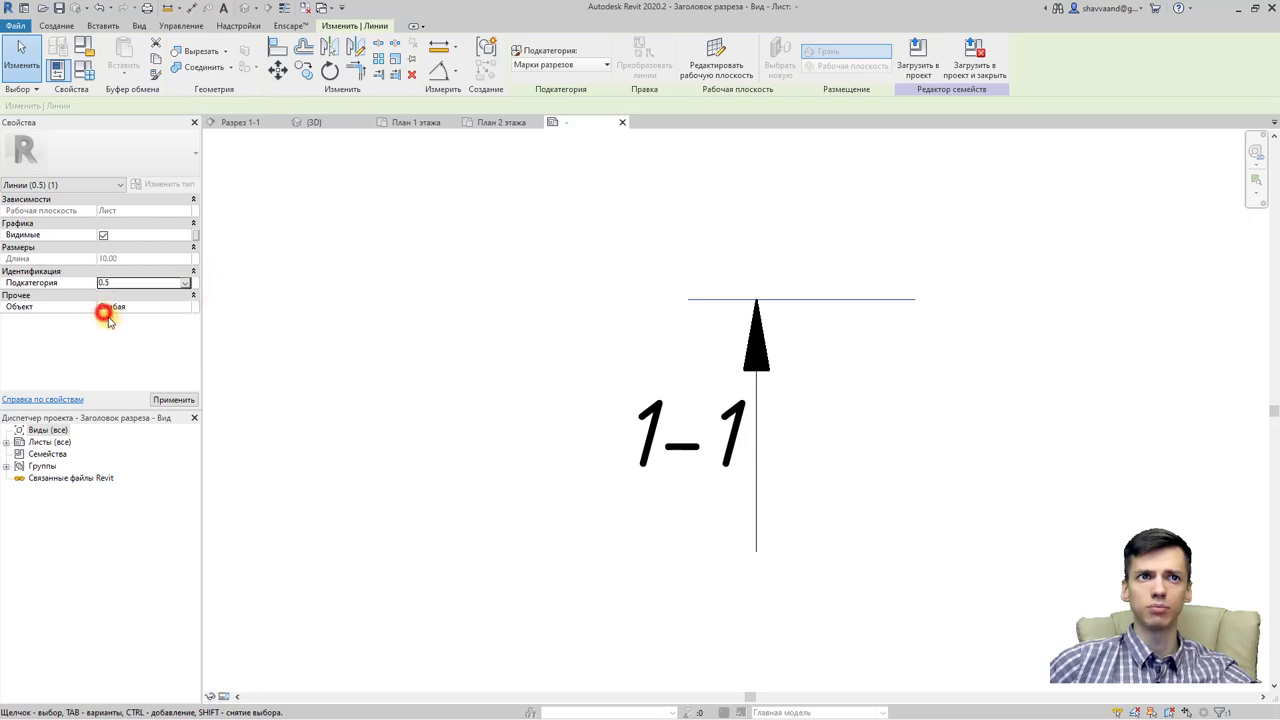
{"action": "left_click", "coordinate": [177, 400]}
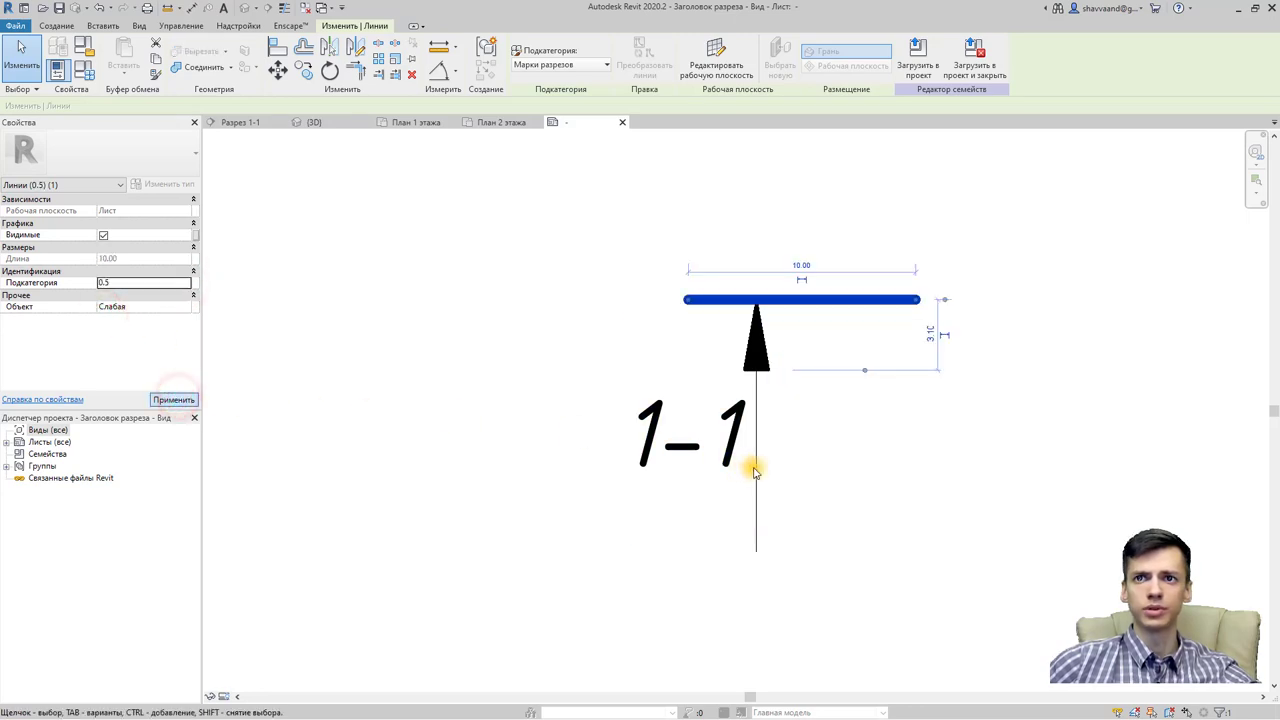
Step: Assign the section head's vertical line to subcategory 0.18
{"action": "left_click", "coordinate": [756, 466]}
{"action": "left_click", "coordinate": [185, 285]}
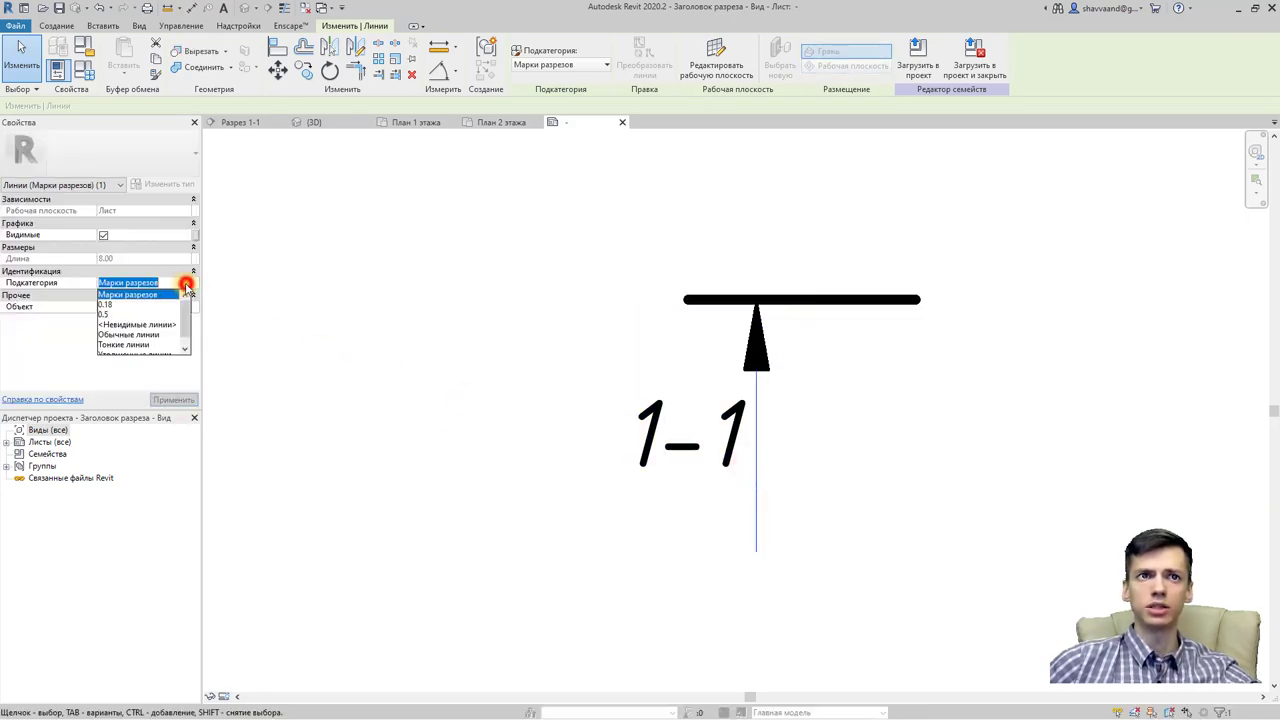
{"action": "left_click", "coordinate": [110, 305]}
{"action": "left_click", "coordinate": [172, 398]}
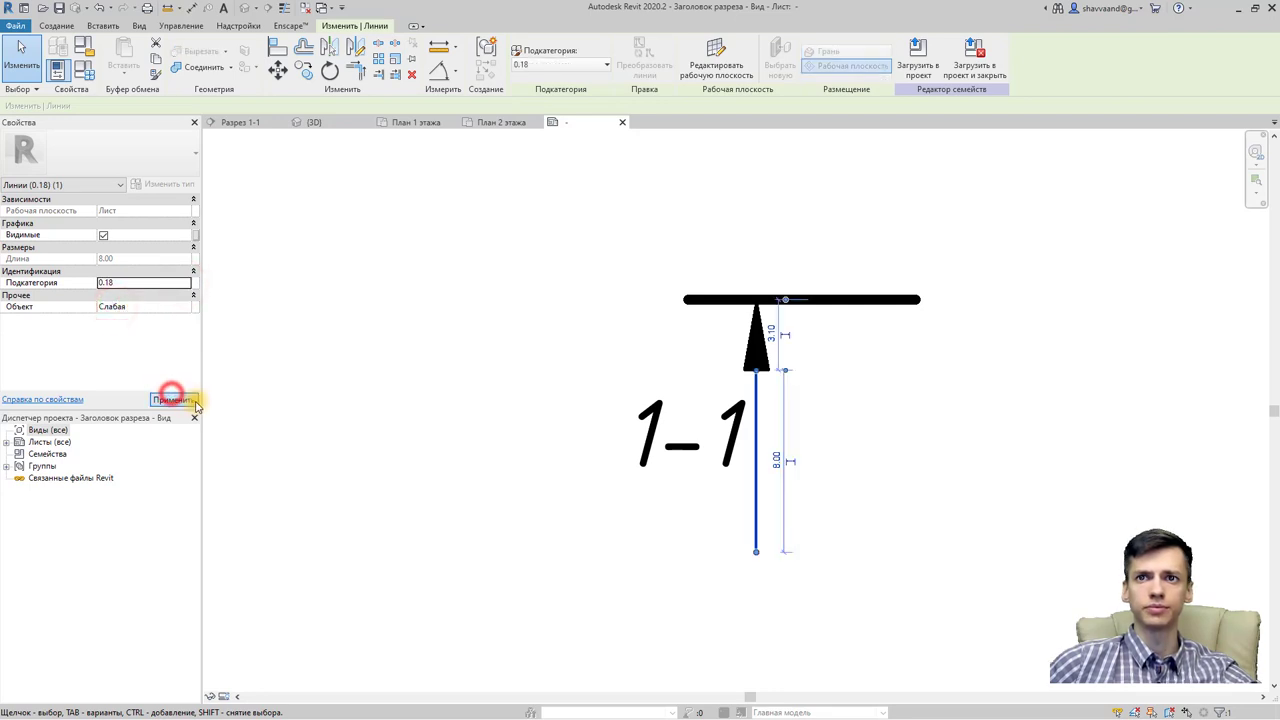
{"action": "left_click", "coordinate": [410, 373]}
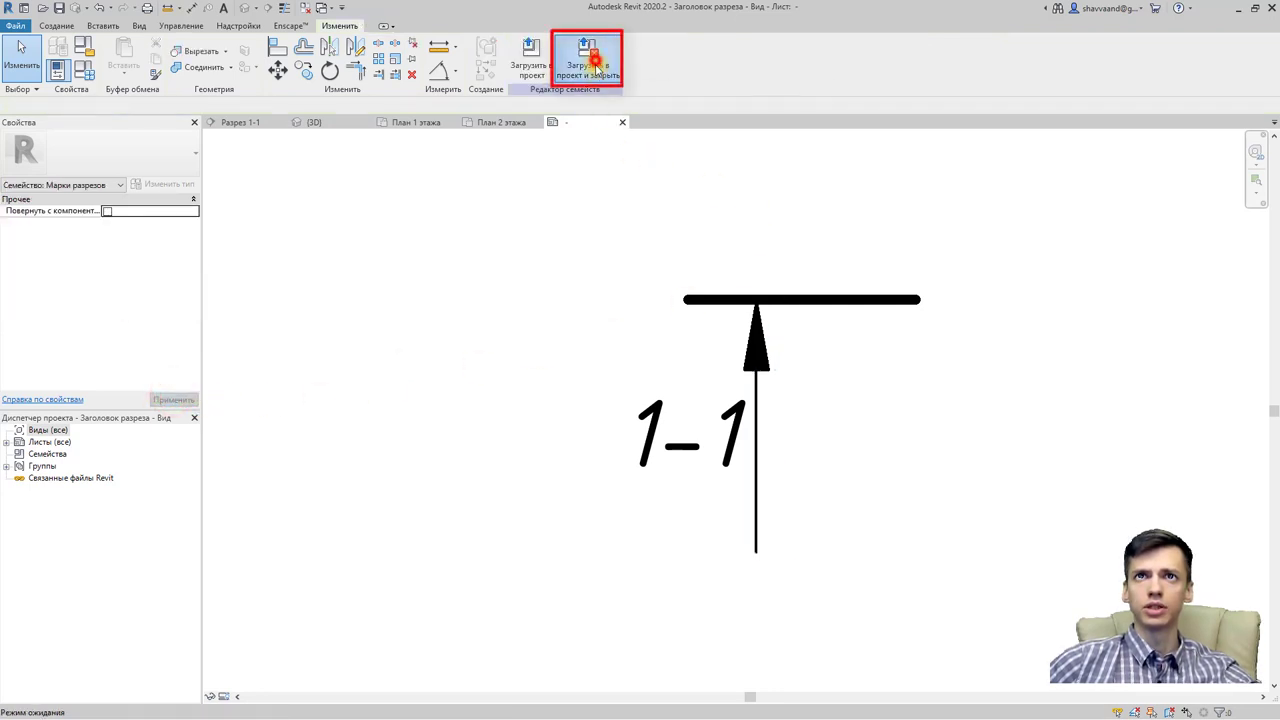
Step: Load the section head into the project without saving, overwriting the existing version and parameters
{"action": "left_click", "coordinate": [590, 55]}
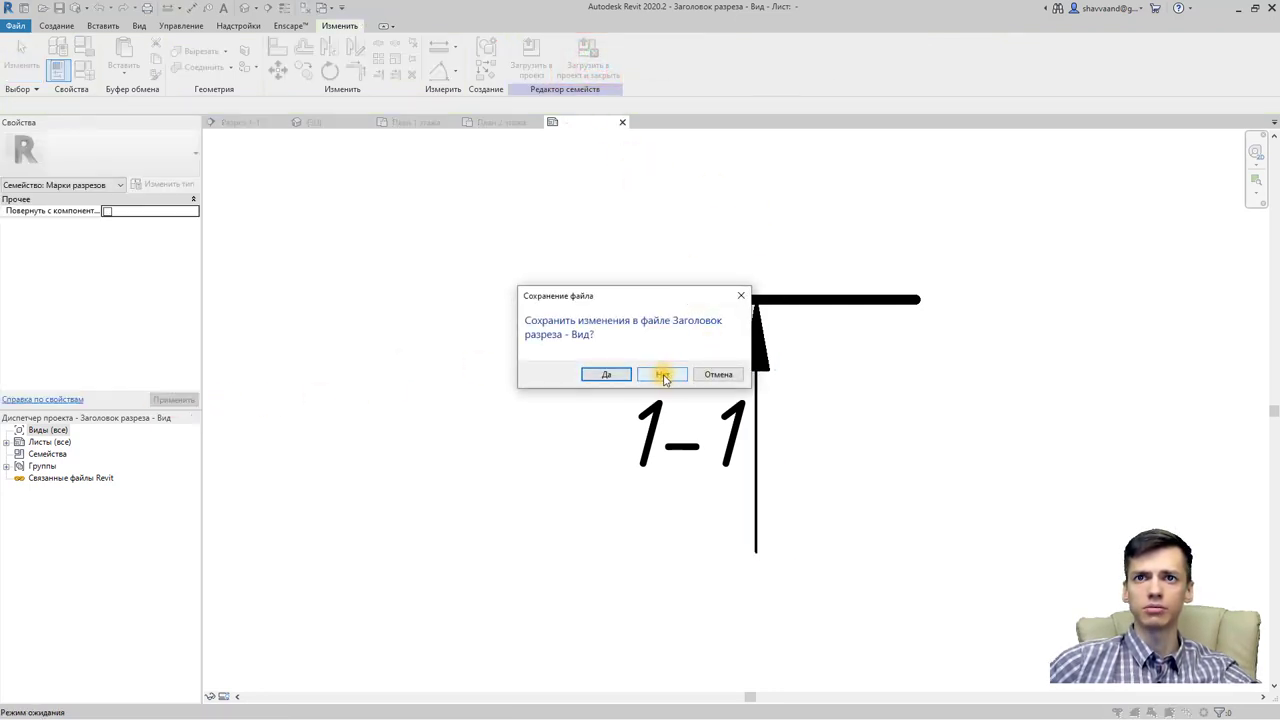
{"action": "left_click", "coordinate": [663, 376]}
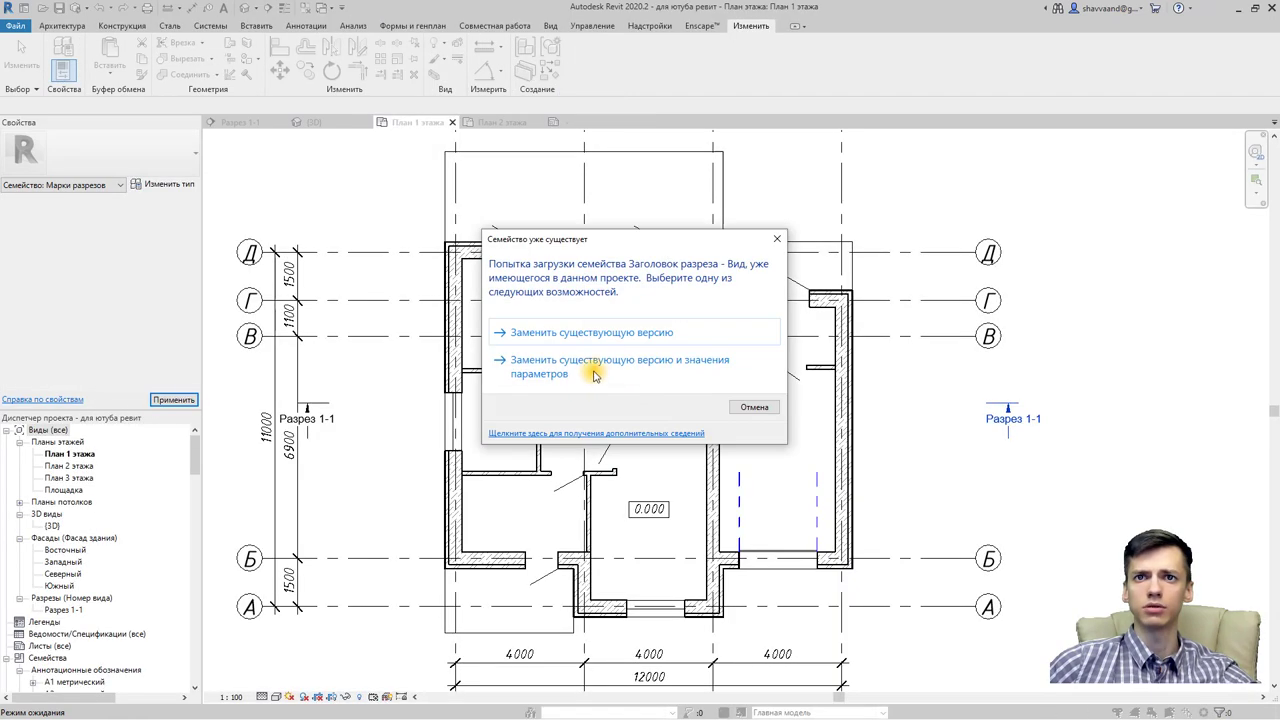
{"action": "left_click", "coordinate": [593, 372]}
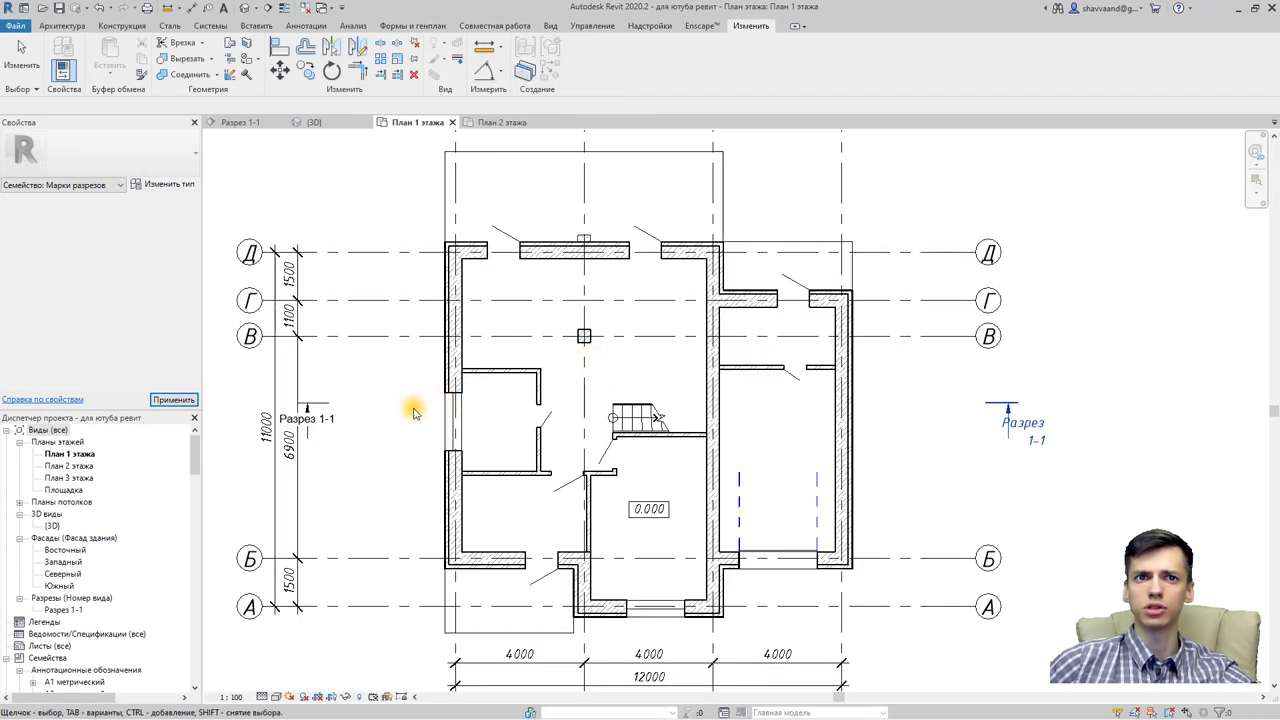
{"action": "left_click", "coordinate": [488, 418]}
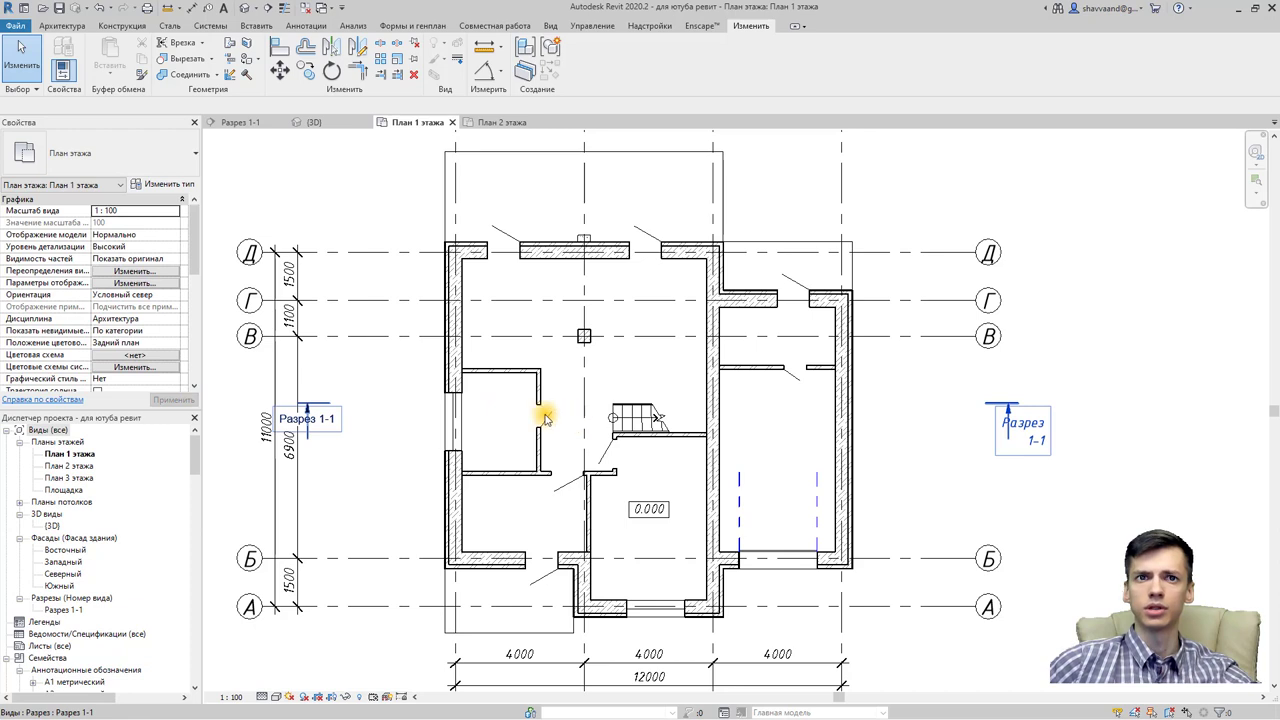
Step: Rename the section view Разрез 1-1 to 1 in the Project Browser
{"action": "left_click", "coordinate": [66, 609]}
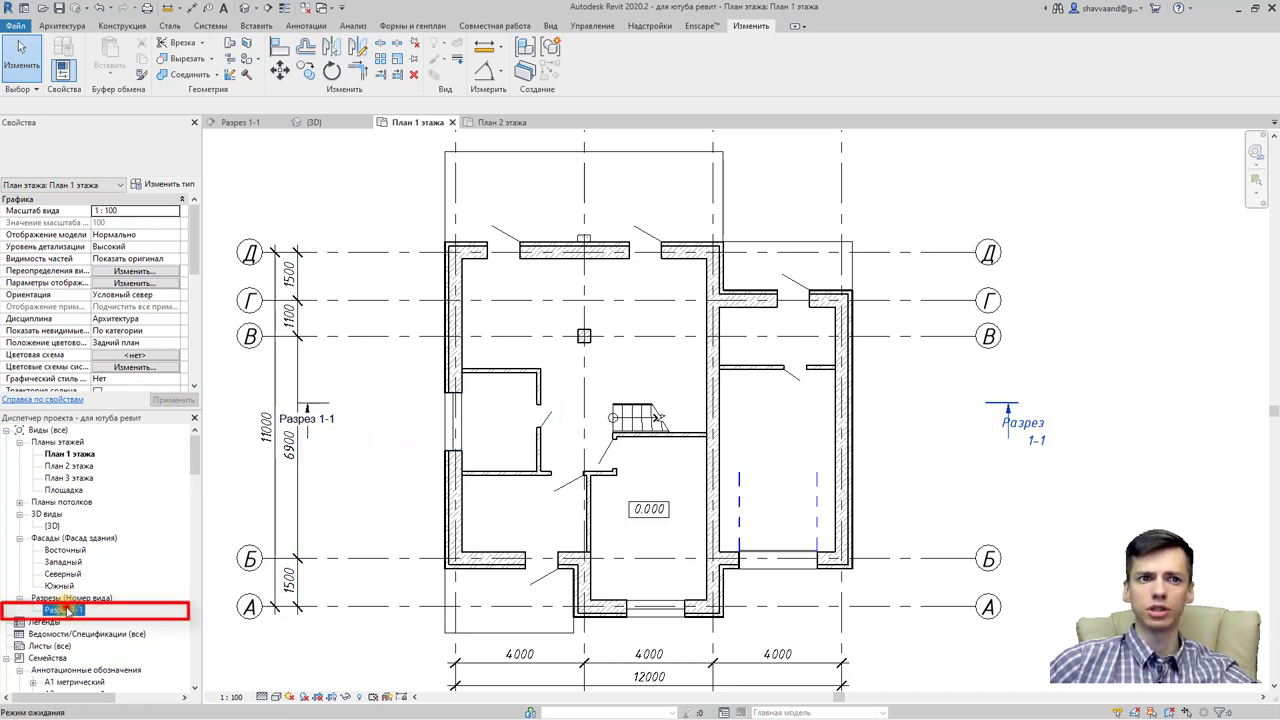
{"action": "right_click", "coordinate": [66, 609]}
{"action": "left_click", "coordinate": [110, 497]}
{"action": "type", "text": "1"}
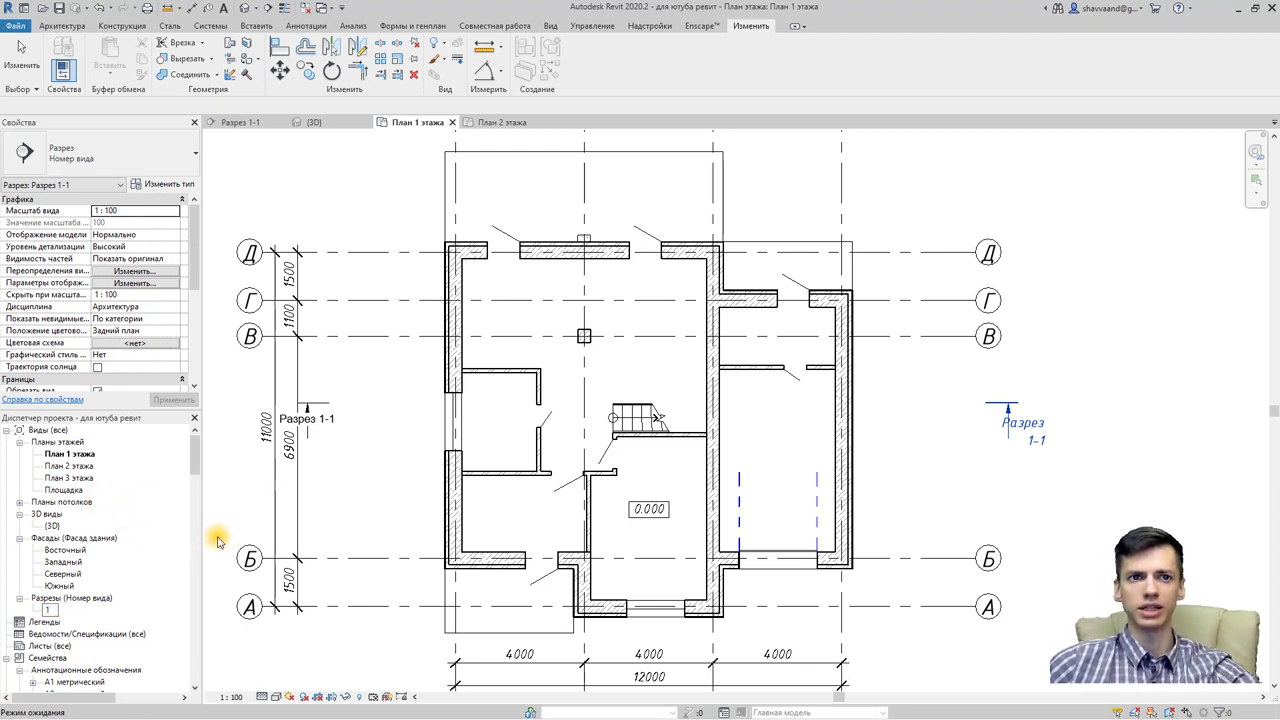
{"action": "key", "text": "Return"}
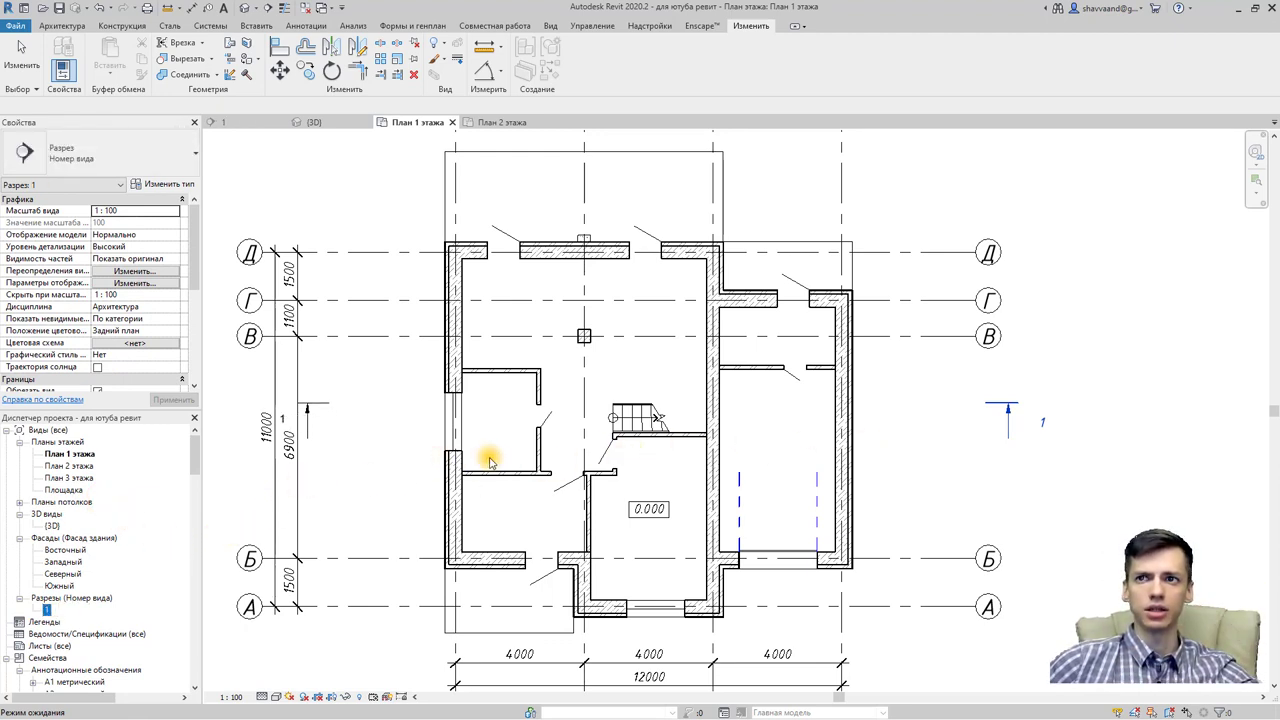
{"action": "scroll", "coordinate": [1032, 448], "scroll_direction": "up", "scroll_amount": 3}
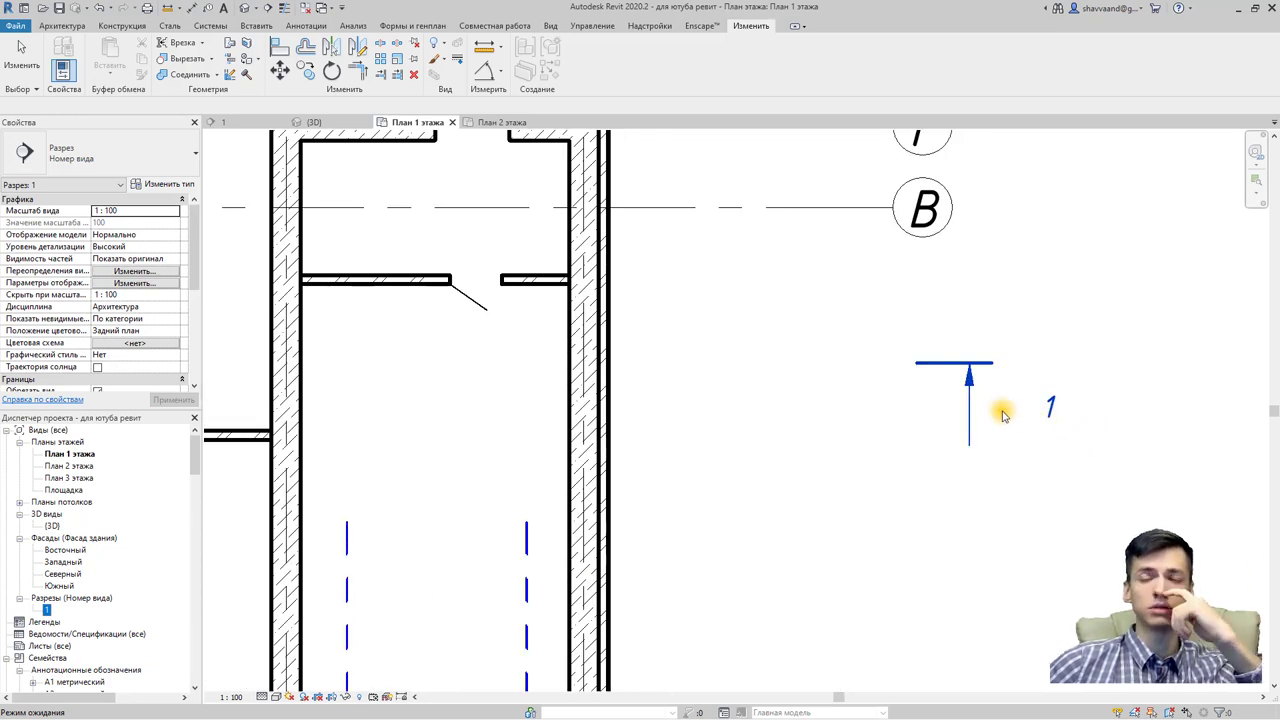
{"action": "scroll", "coordinate": [997, 443], "scroll_direction": "down", "scroll_amount": 1}
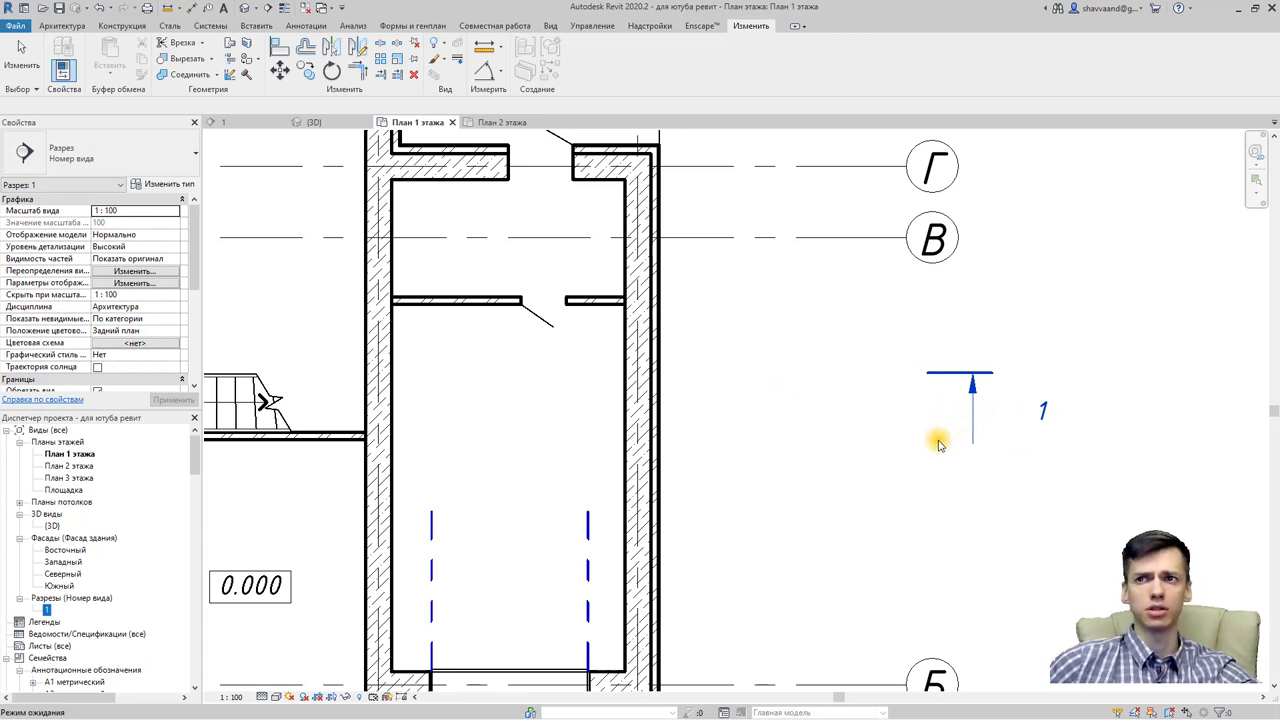
Step: Reopen the Заголовок разреза - Вид family from Аннотации > Для России
{"action": "left_click", "coordinate": [813, 330]}
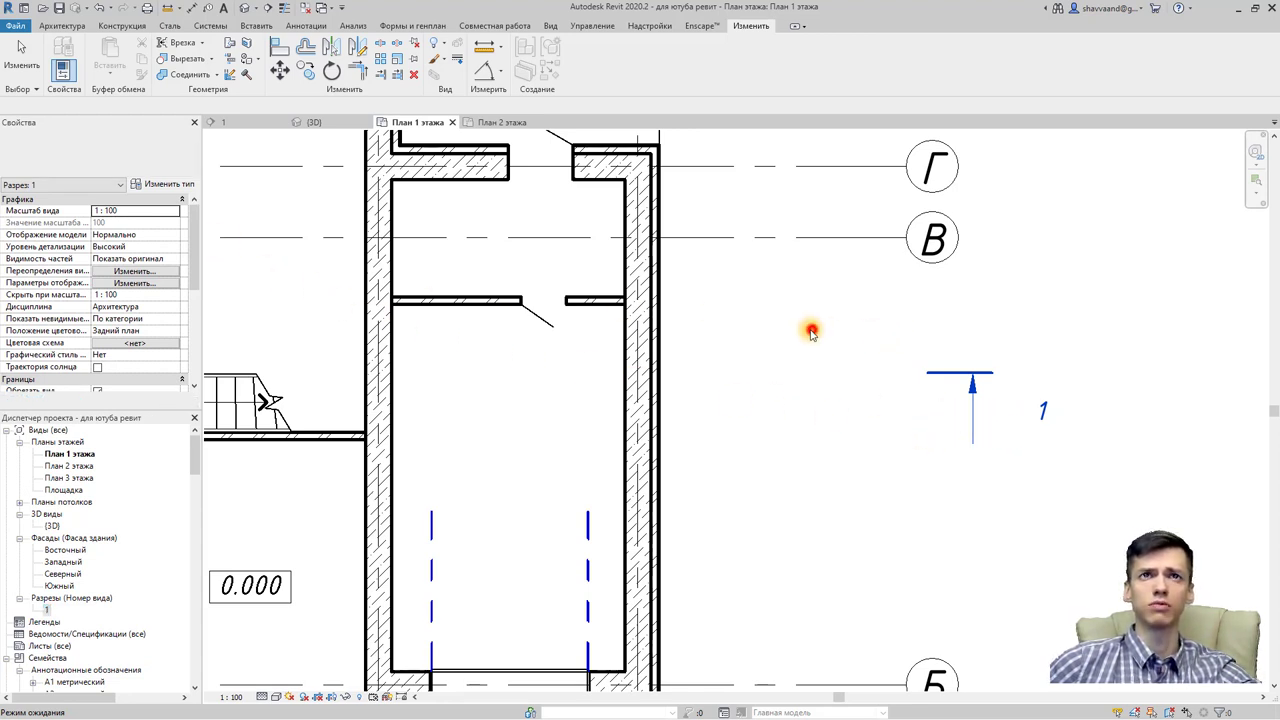
{"action": "left_click", "coordinate": [20, 22]}
{"action": "mouse_move", "coordinate": [51, 112]}
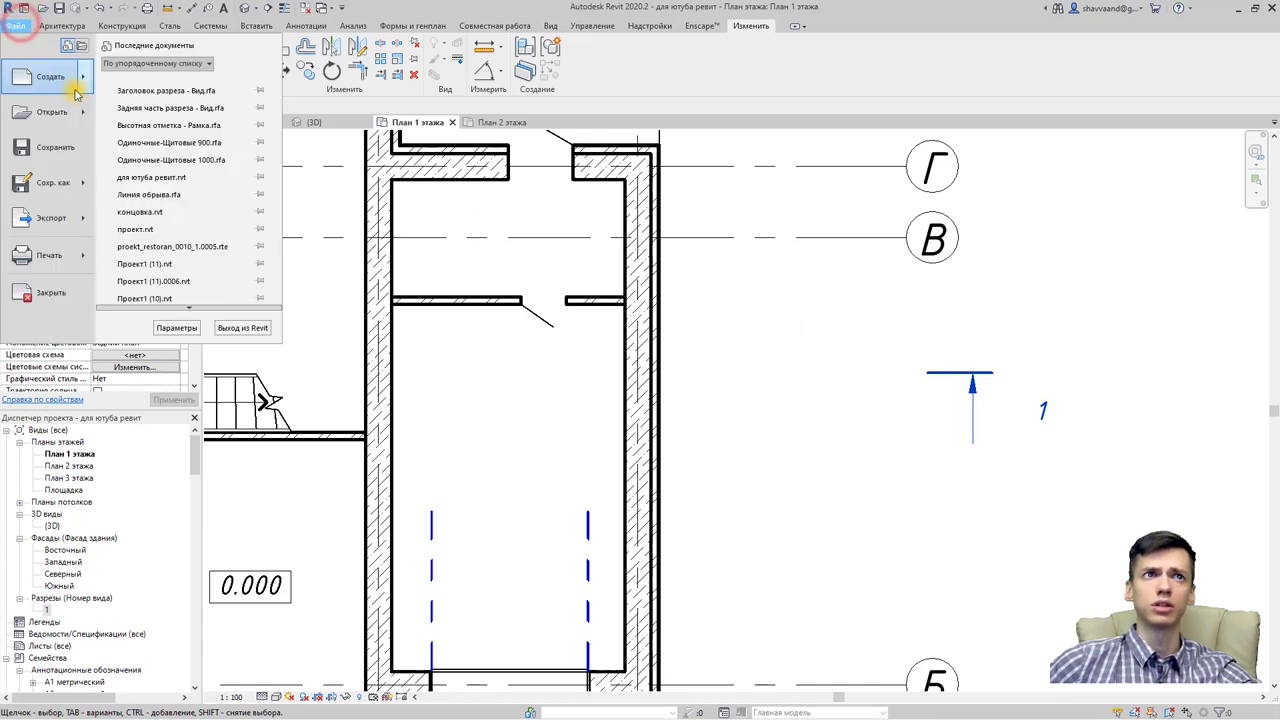
{"action": "left_click", "coordinate": [90, 120]}
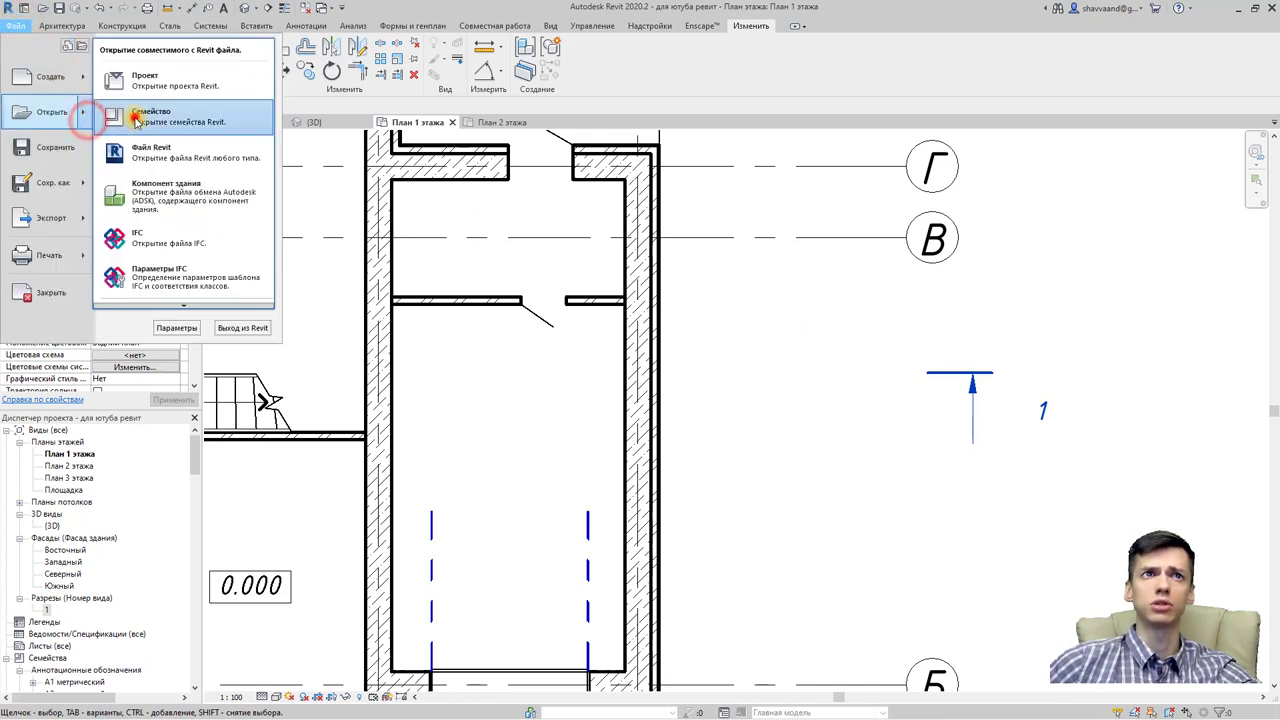
{"action": "left_click", "coordinate": [140, 116]}
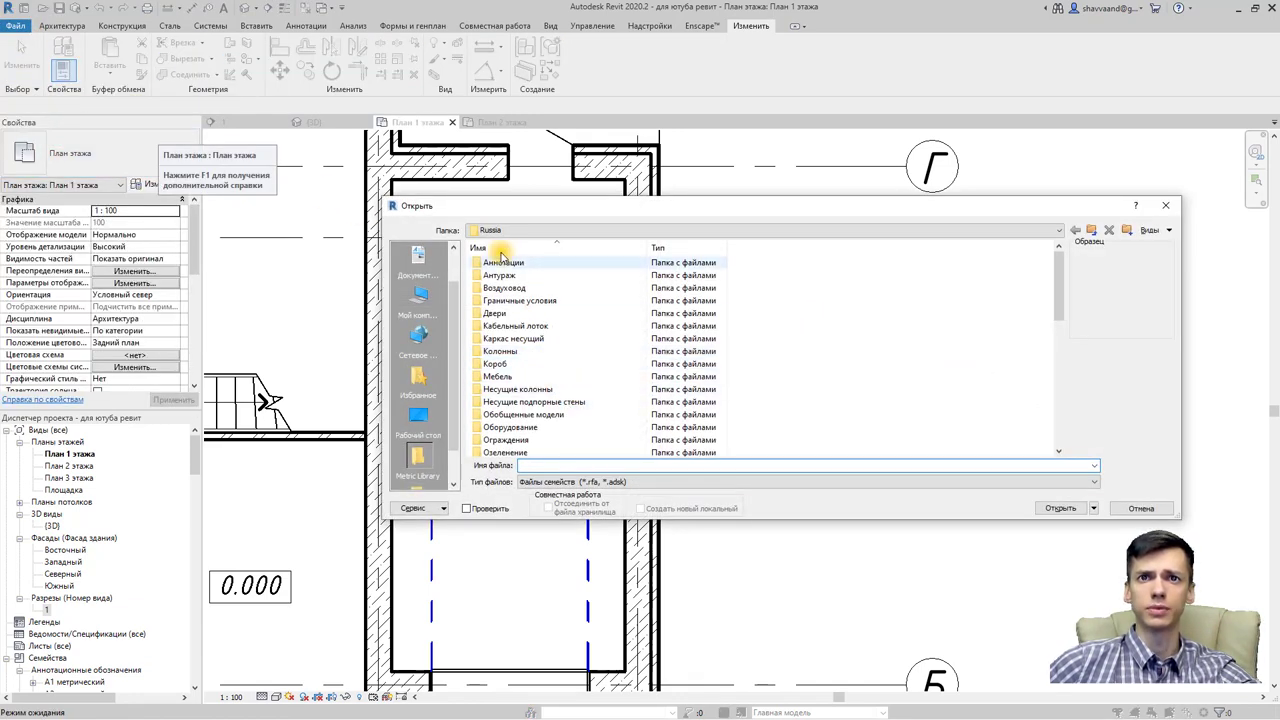
{"action": "double_click", "coordinate": [502, 262]}
{"action": "double_click", "coordinate": [508, 288]}
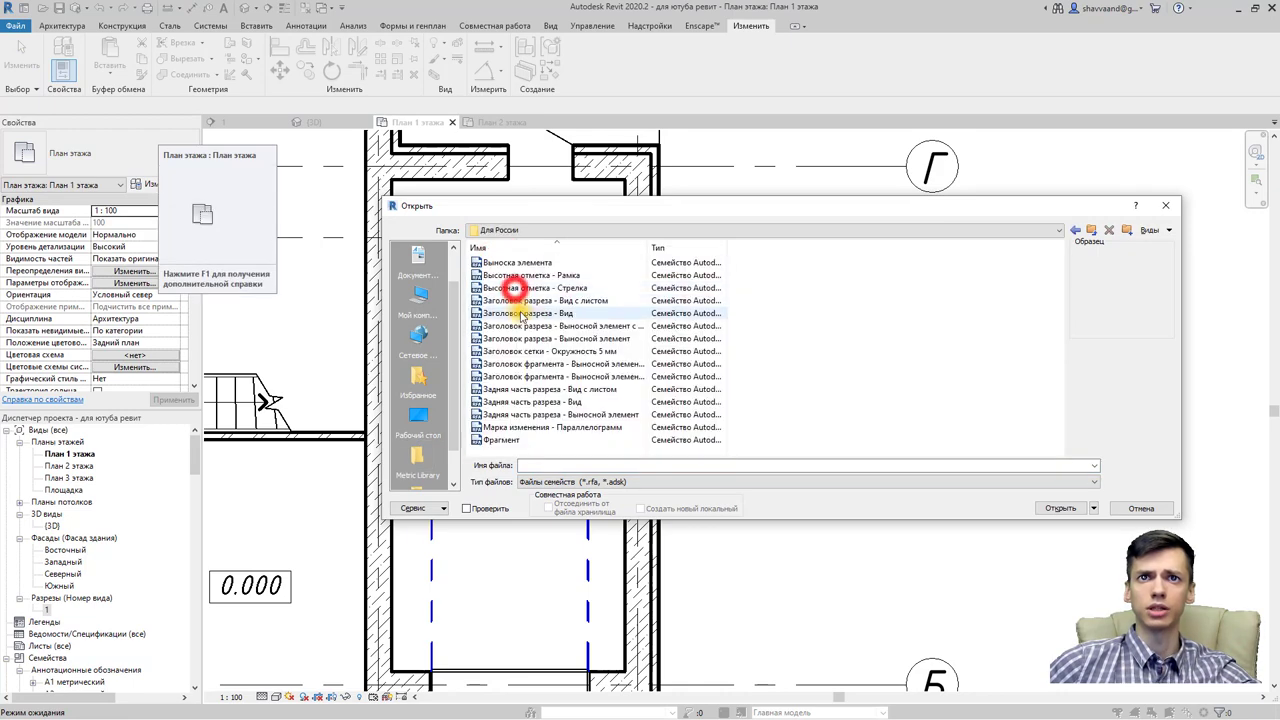
{"action": "double_click", "coordinate": [571, 313]}
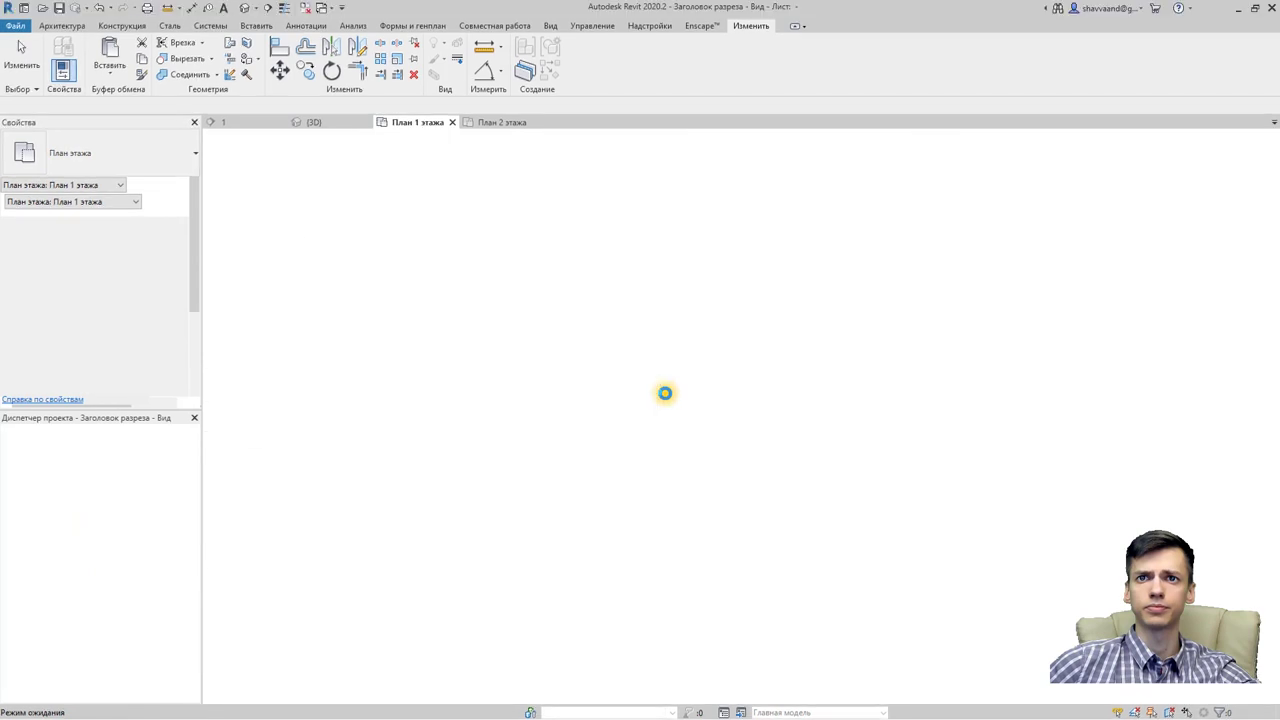
Step: Resize and move the 1-1 label left, clear of the section line
{"action": "left_click", "coordinate": [885, 401]}
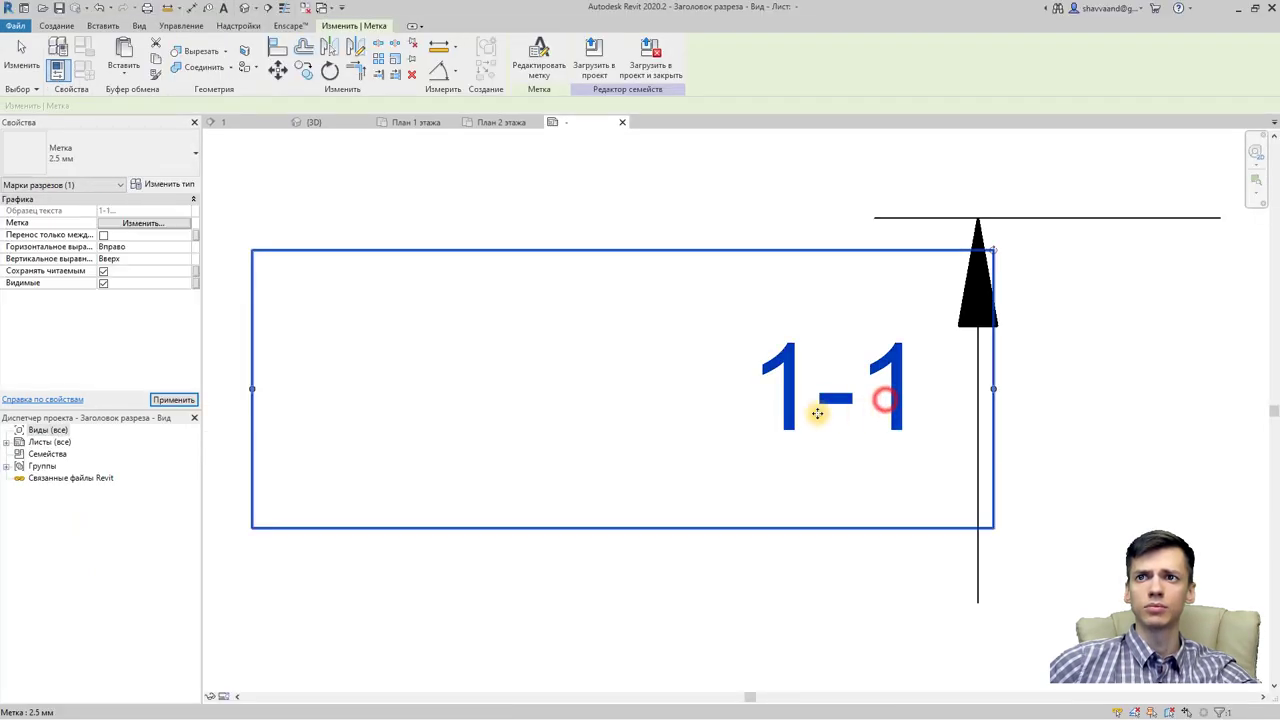
{"action": "left_click_drag", "start_coordinate": [252, 388], "coordinate": [771, 425]}
{"action": "scroll", "coordinate": [771, 425], "scroll_direction": "down", "scroll_amount": 3}
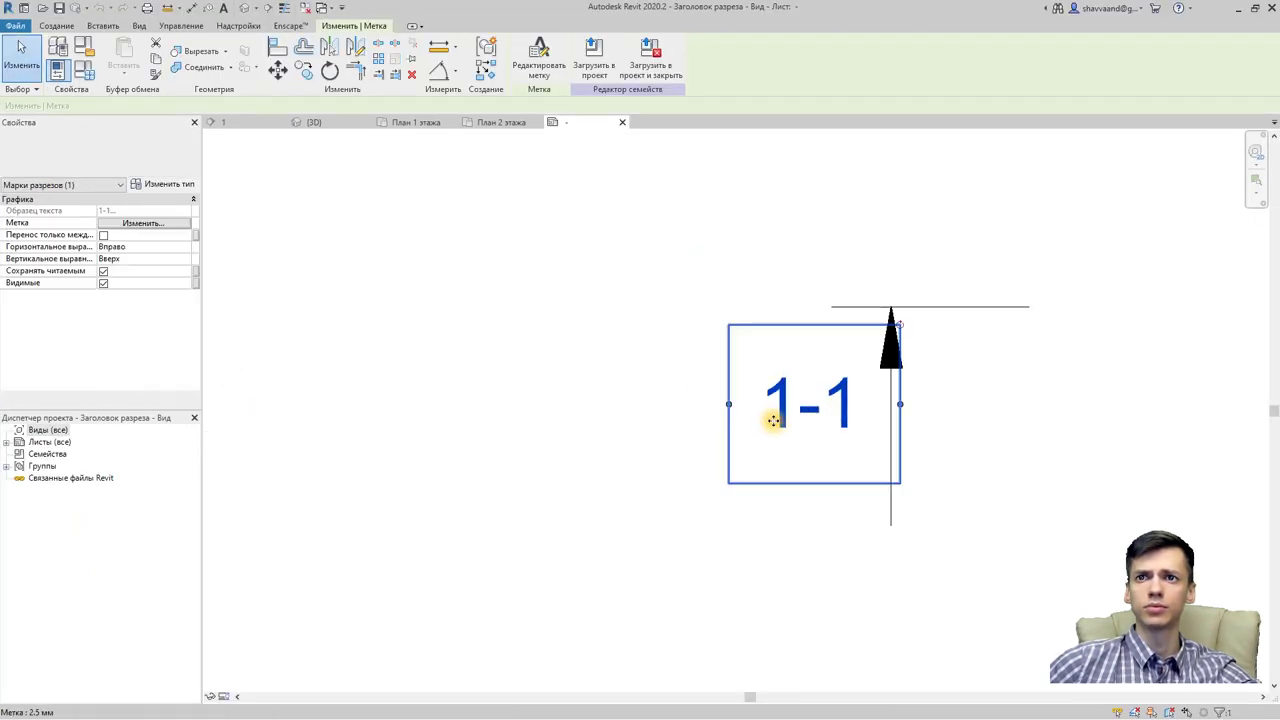
{"action": "scroll", "coordinate": [771, 425], "scroll_direction": "down", "scroll_amount": 2}
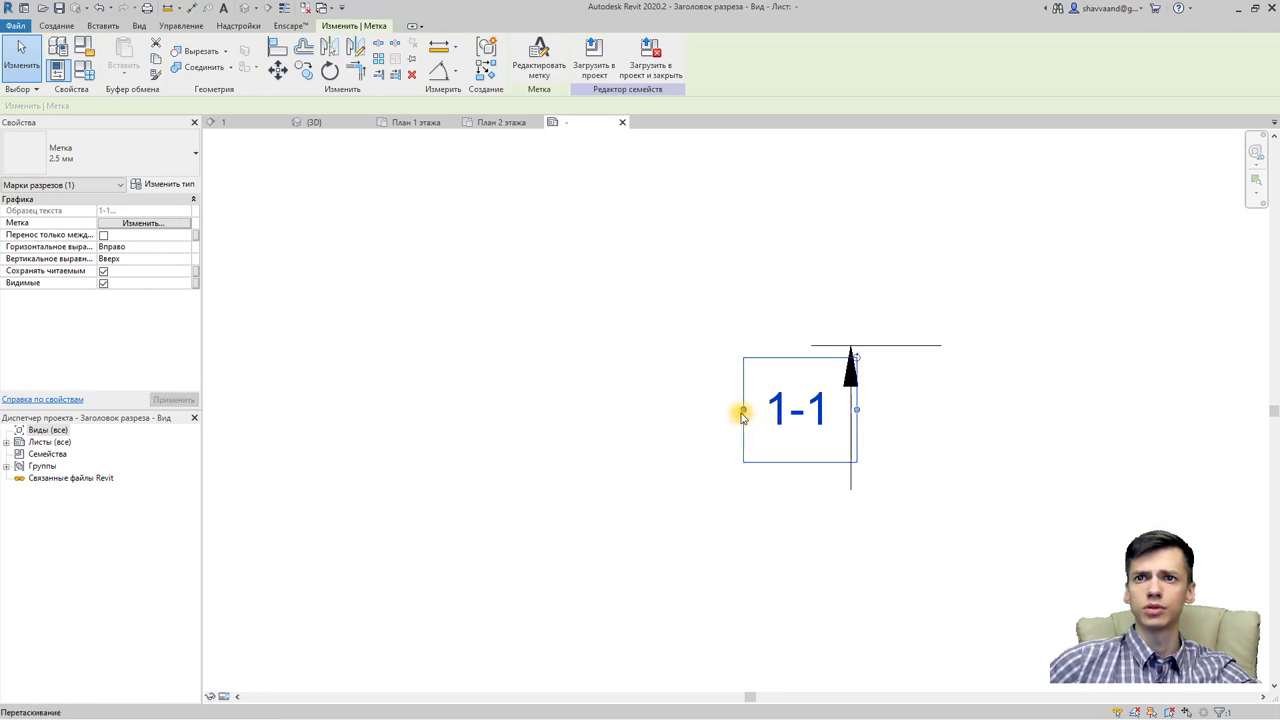
{"action": "left_click_drag", "start_coordinate": [743, 409], "coordinate": [566, 409]}
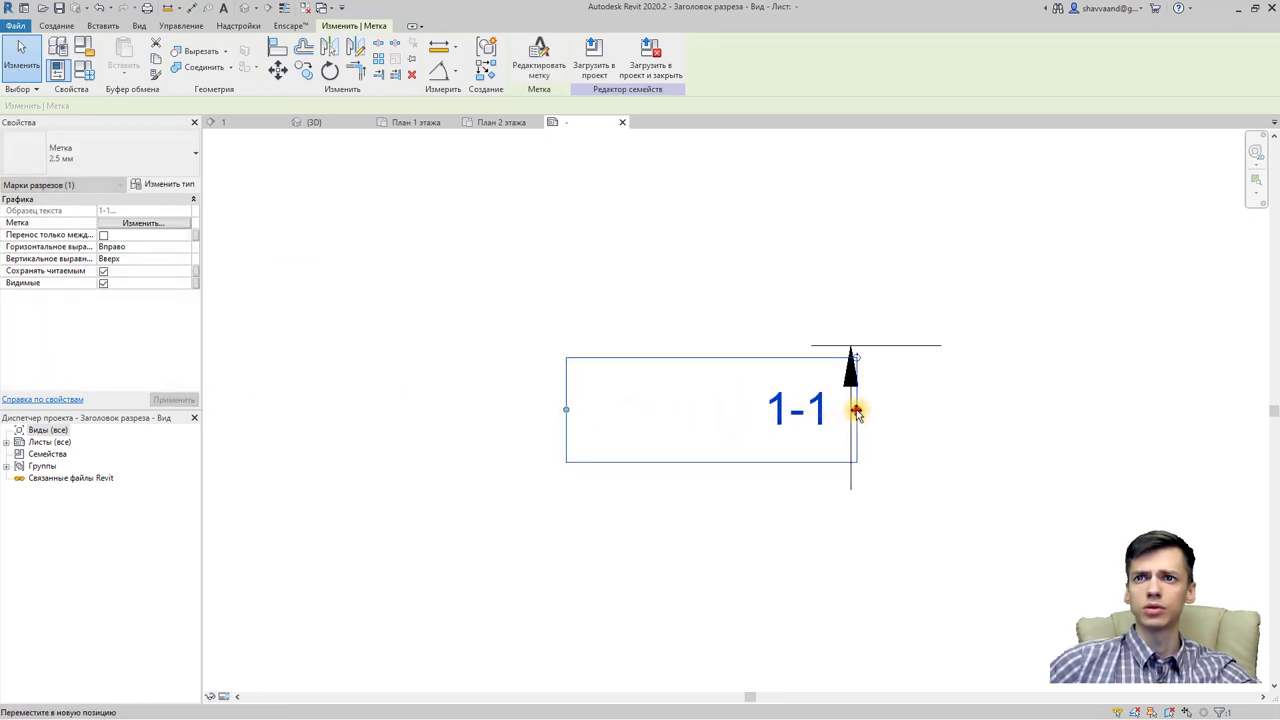
{"action": "mouse_move", "coordinate": [854, 409]}
{"action": "left_mouse_down"}
{"action": "mouse_move", "coordinate": [753, 409]}
{"action": "mouse_move", "coordinate": [794, 412]}
{"action": "left_mouse_up"}
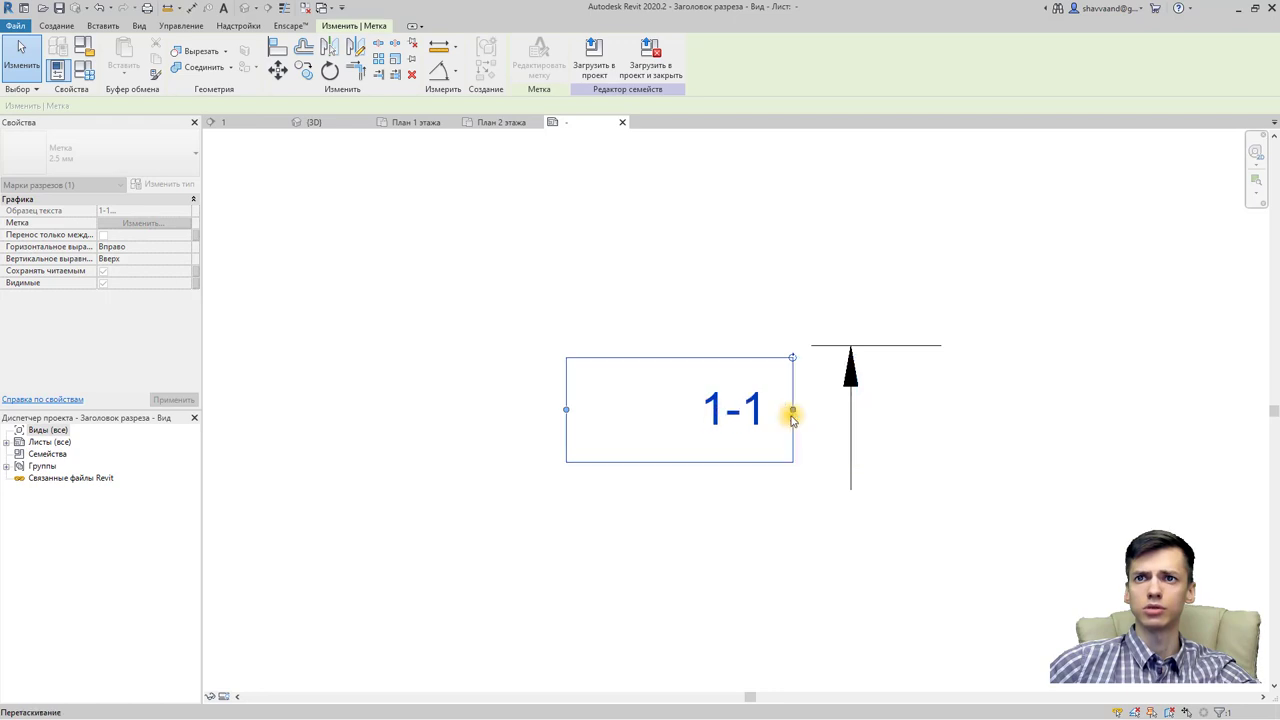
{"action": "left_click", "coordinate": [409, 266]}
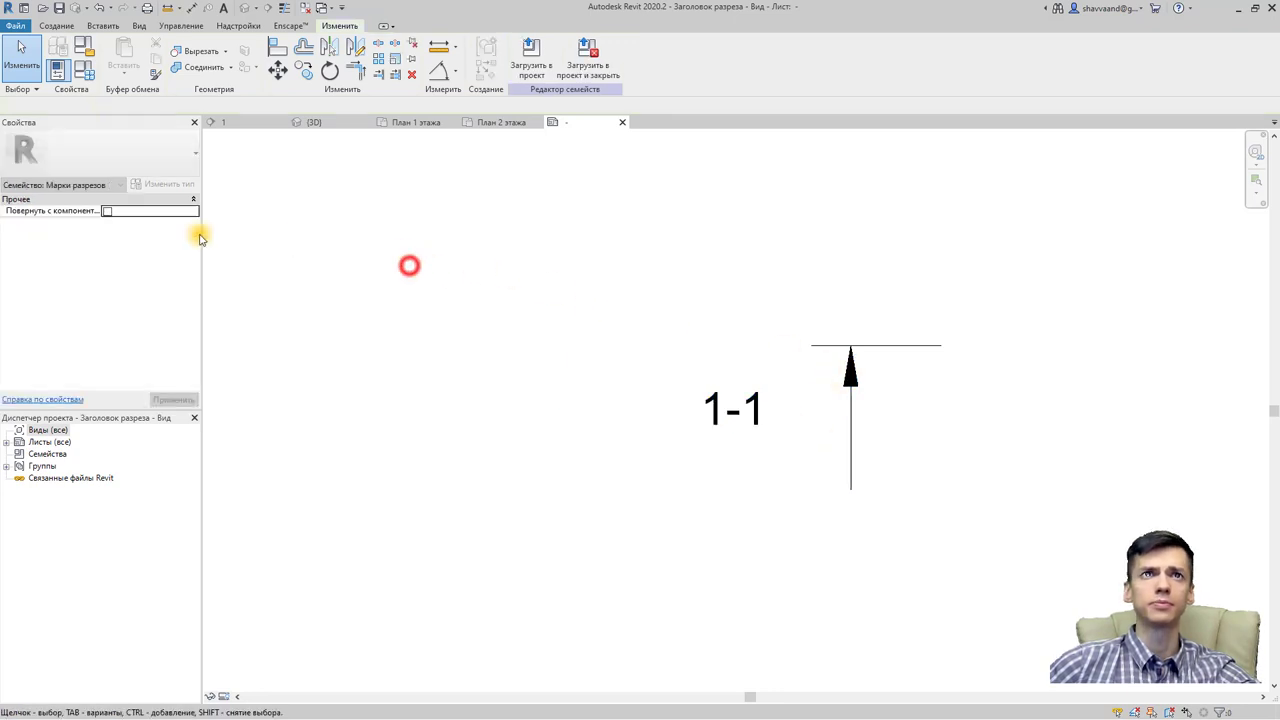
{"action": "left_click", "coordinate": [706, 407]}
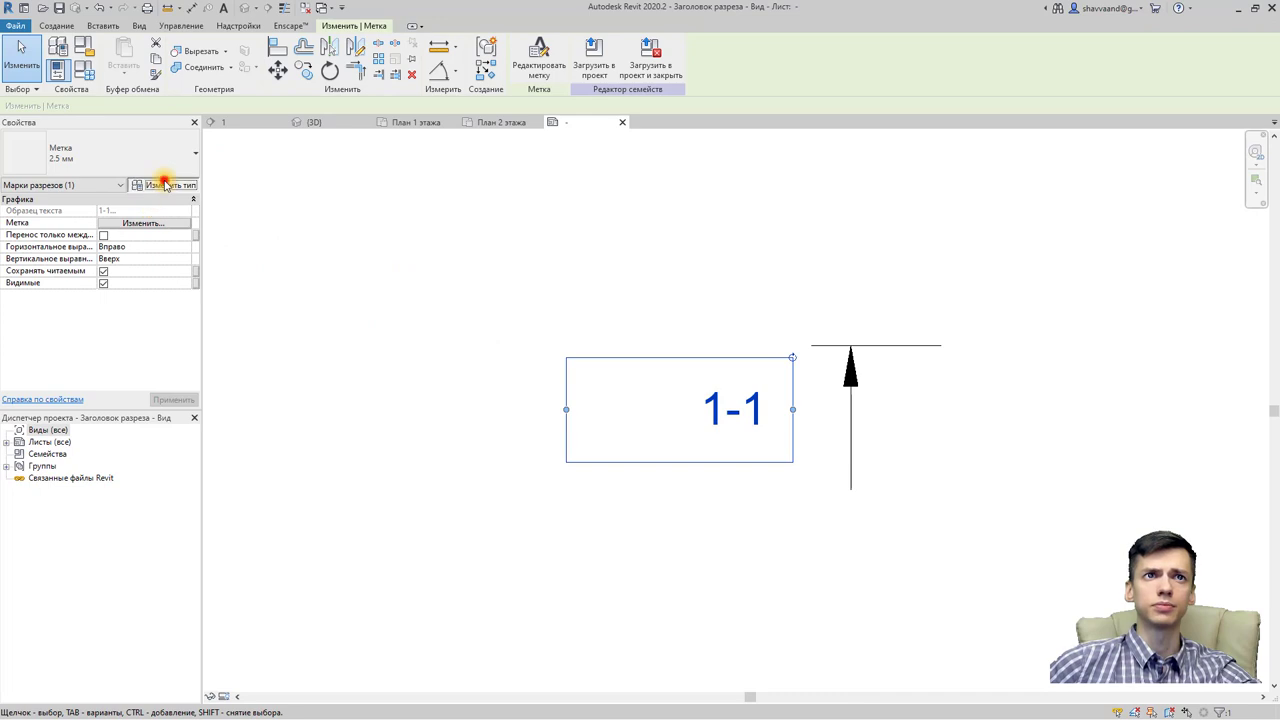
Step: Set the reopened label type to Transparent background, italic ISOCPEUR, 3 mm text size
{"action": "left_click", "coordinate": [164, 184]}
{"action": "left_click", "coordinate": [1000, 316]}
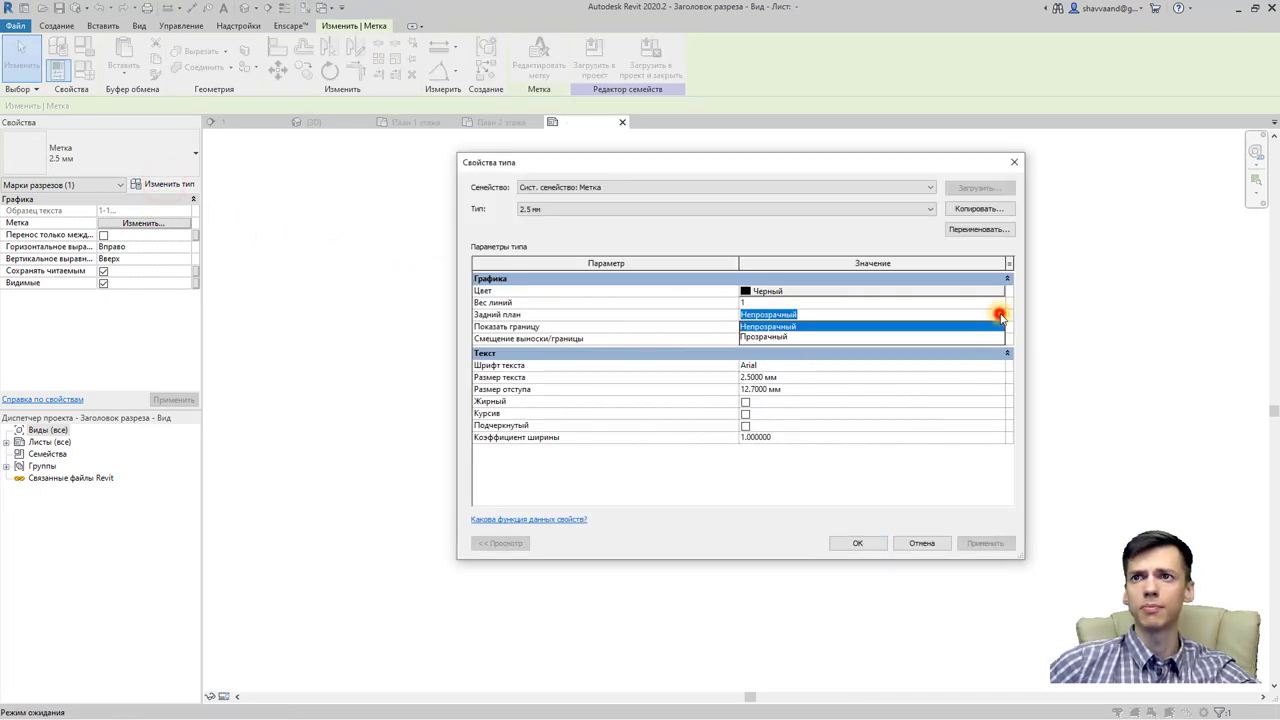
{"action": "left_click", "coordinate": [777, 336]}
{"action": "left_click", "coordinate": [802, 367]}
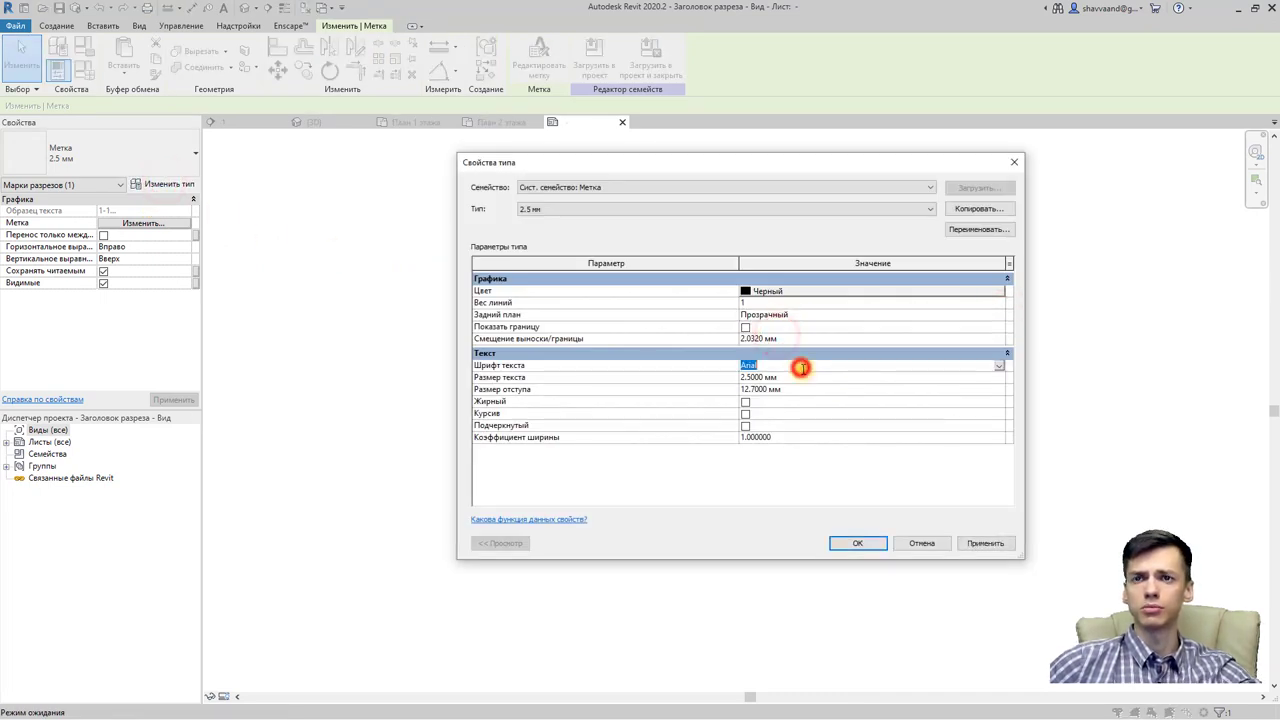
{"action": "type", "text": "ISOCP"}
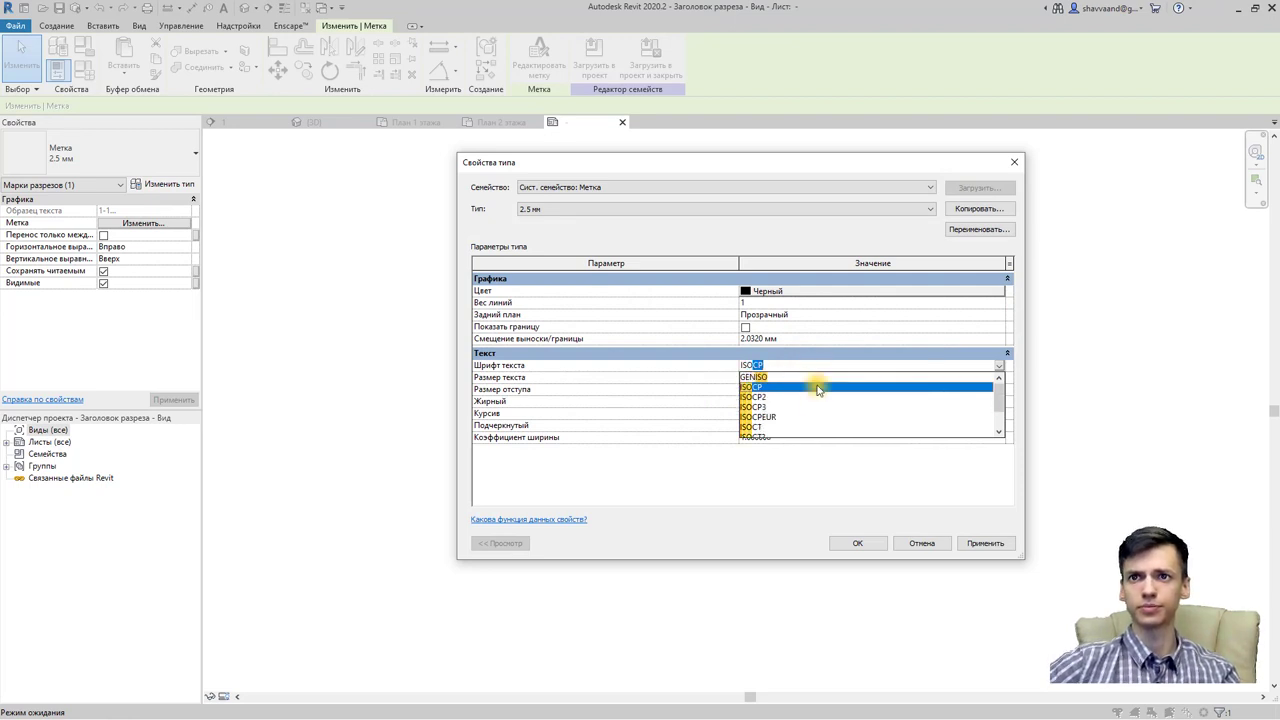
{"action": "left_click", "coordinate": [770, 421]}
{"action": "left_click", "coordinate": [745, 413]}
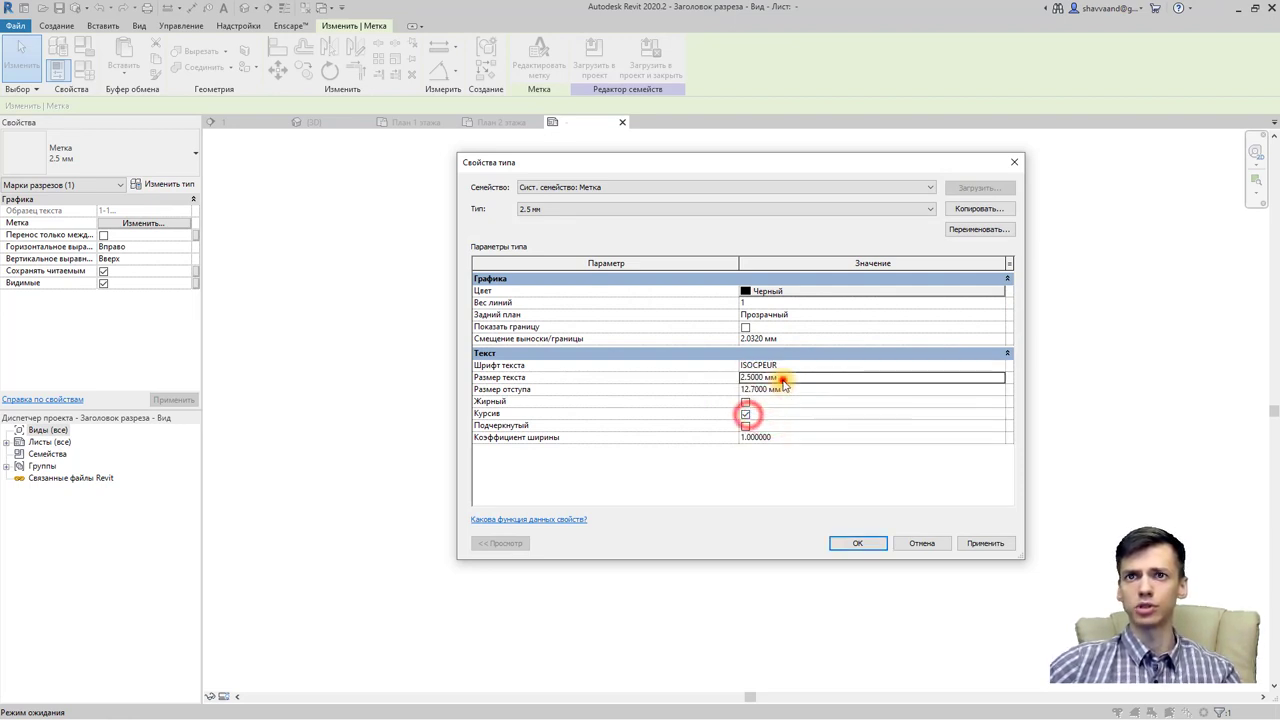
{"action": "left_click", "coordinate": [783, 380]}
{"action": "type", "text": "3"}
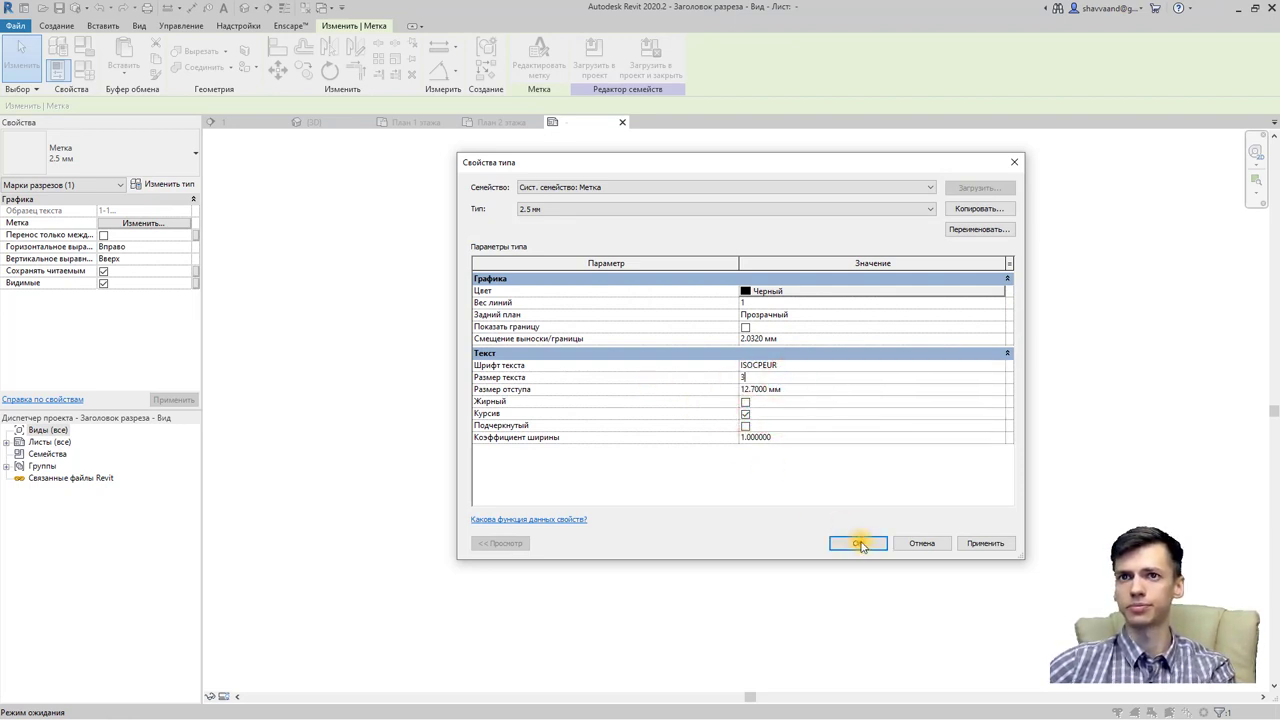
{"action": "left_click", "coordinate": [838, 533]}
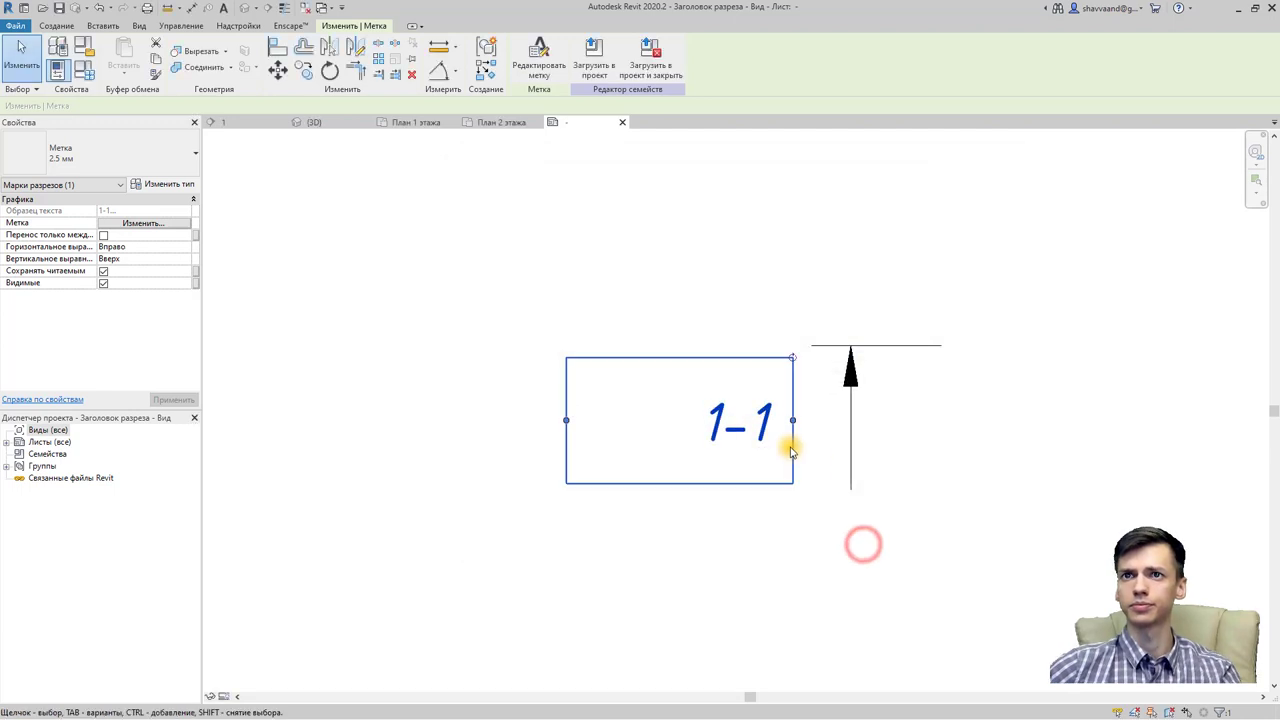
{"action": "left_click", "coordinate": [340, 290]}
{"action": "left_click", "coordinate": [180, 25]}
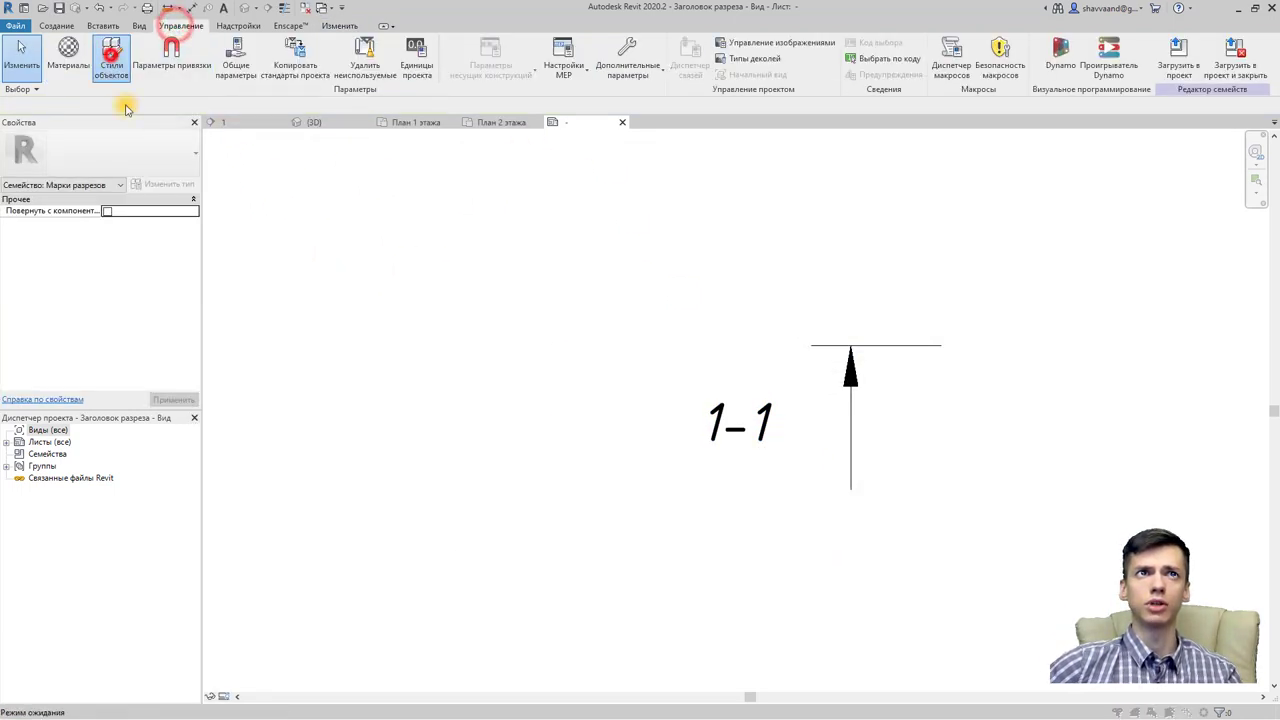
Step: Create subcategory 0.5 under Марки разрезов with line weight 5
{"action": "left_click", "coordinate": [719, 491]}
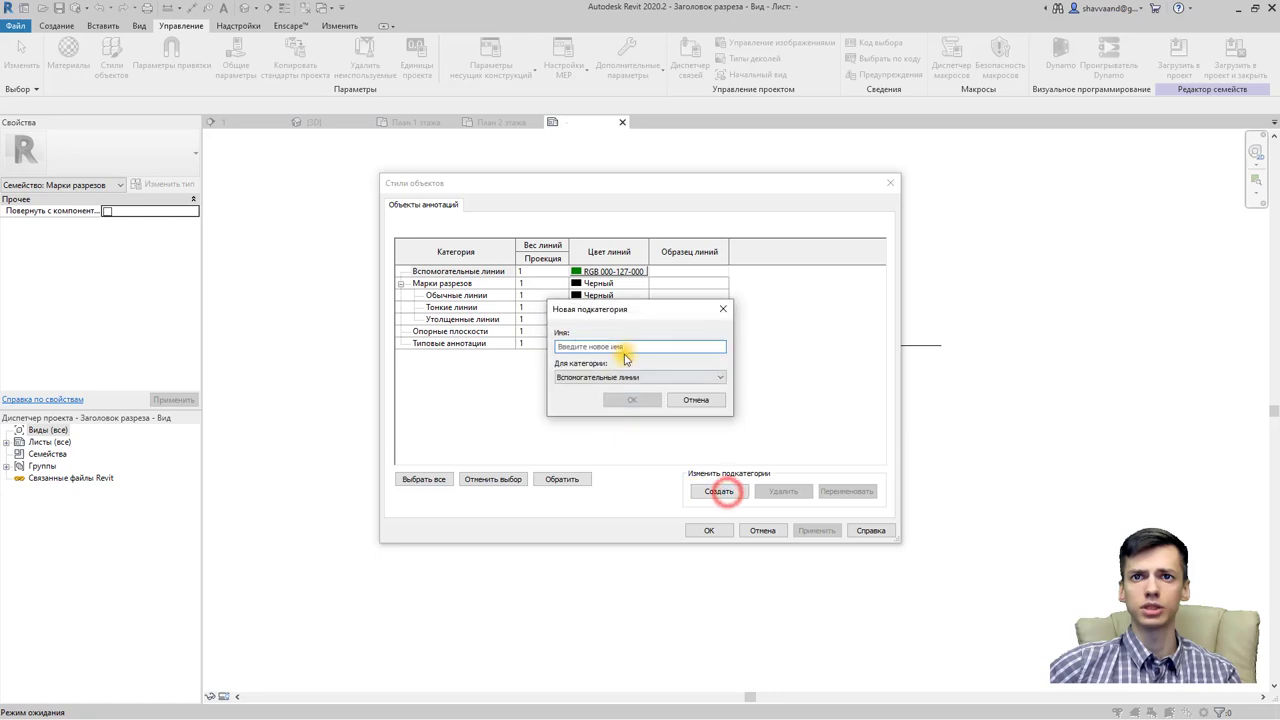
{"action": "left_click", "coordinate": [637, 387]}
{"action": "left_click", "coordinate": [600, 398]}
{"action": "type", "text": "0.5"}
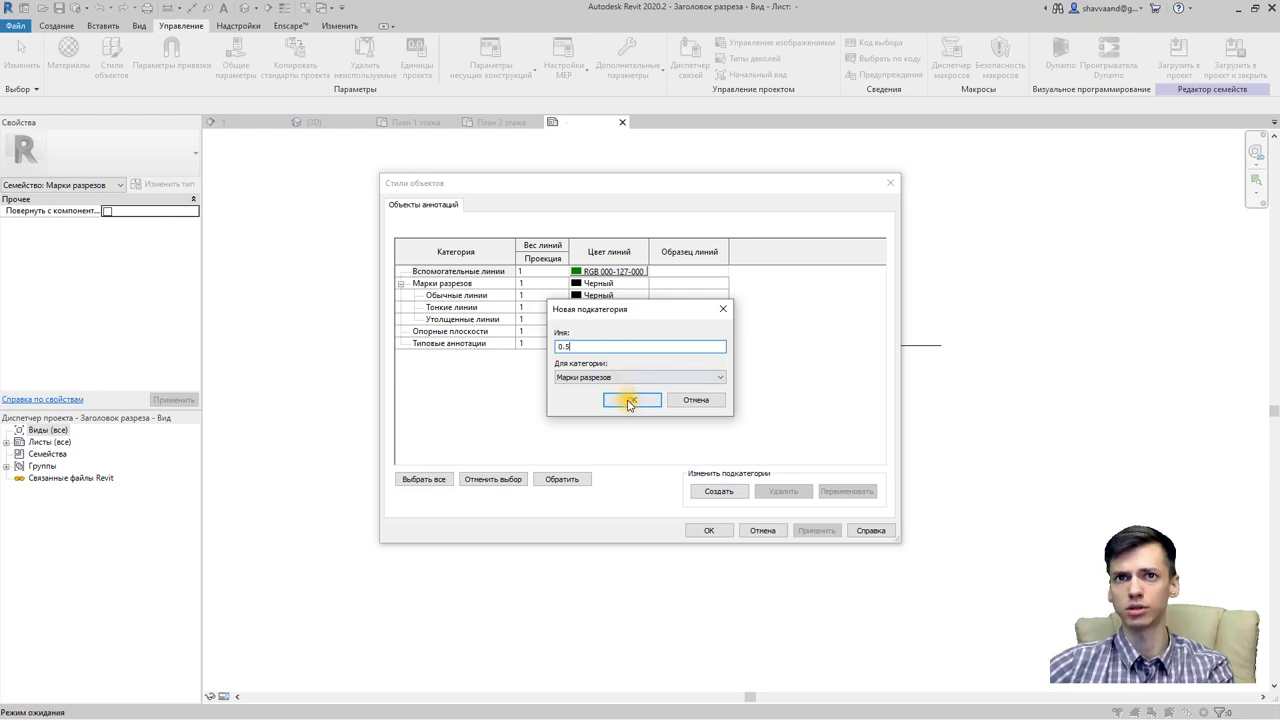
{"action": "left_click", "coordinate": [629, 401]}
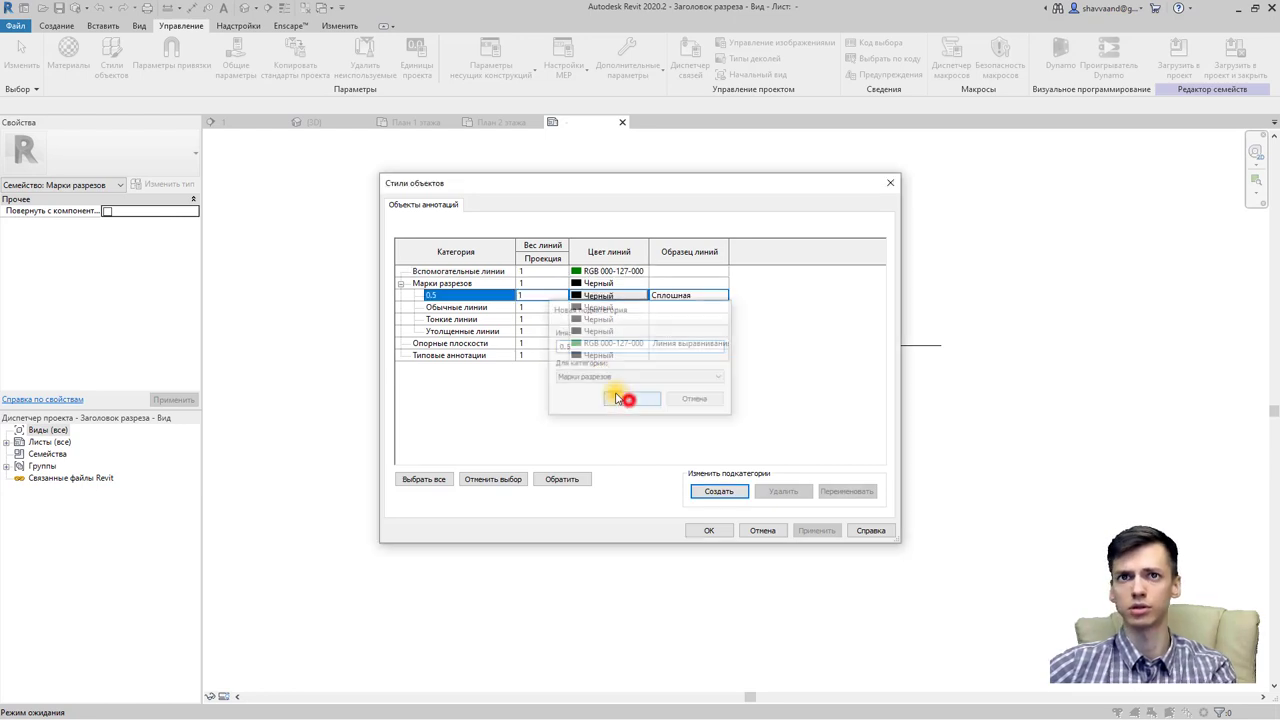
{"action": "left_click", "coordinate": [551, 297]}
{"action": "left_click", "coordinate": [562, 296]}
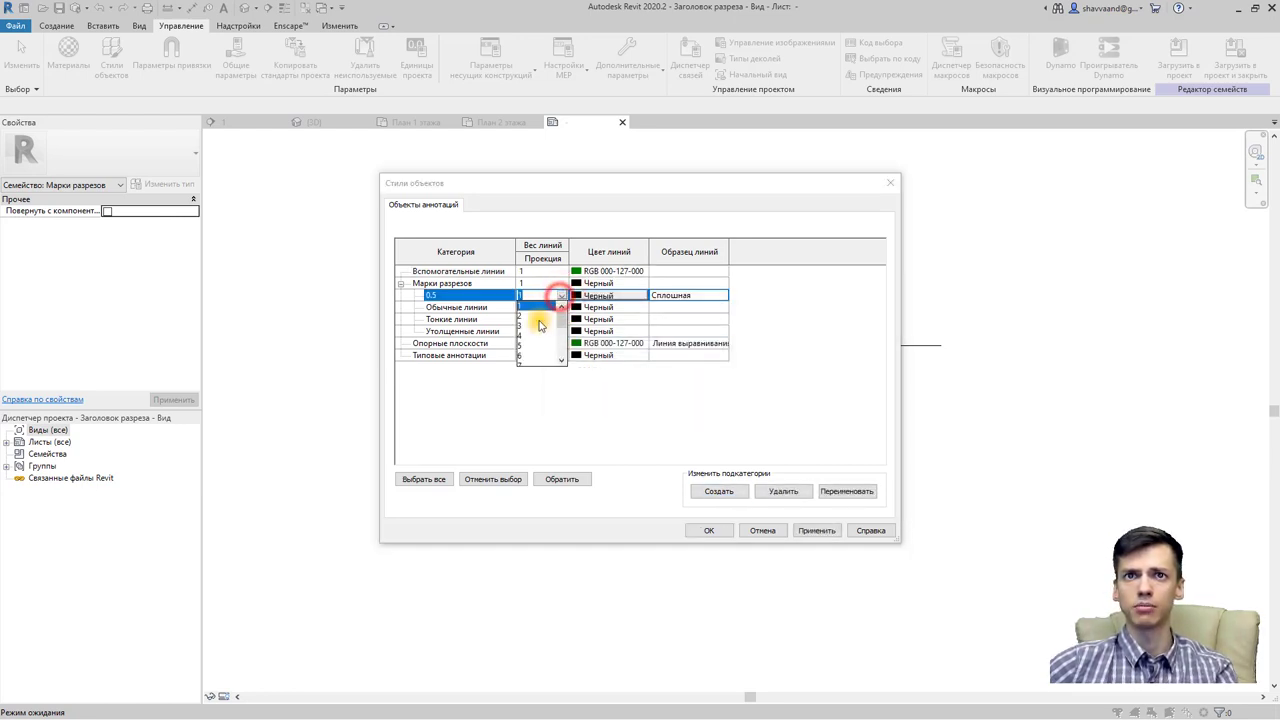
{"action": "left_click", "coordinate": [521, 346]}
Step: Create subcategory 0.18 with its line weight and confirm the object styles
{"action": "left_click", "coordinate": [717, 491]}
{"action": "type", "text": "0.18"}
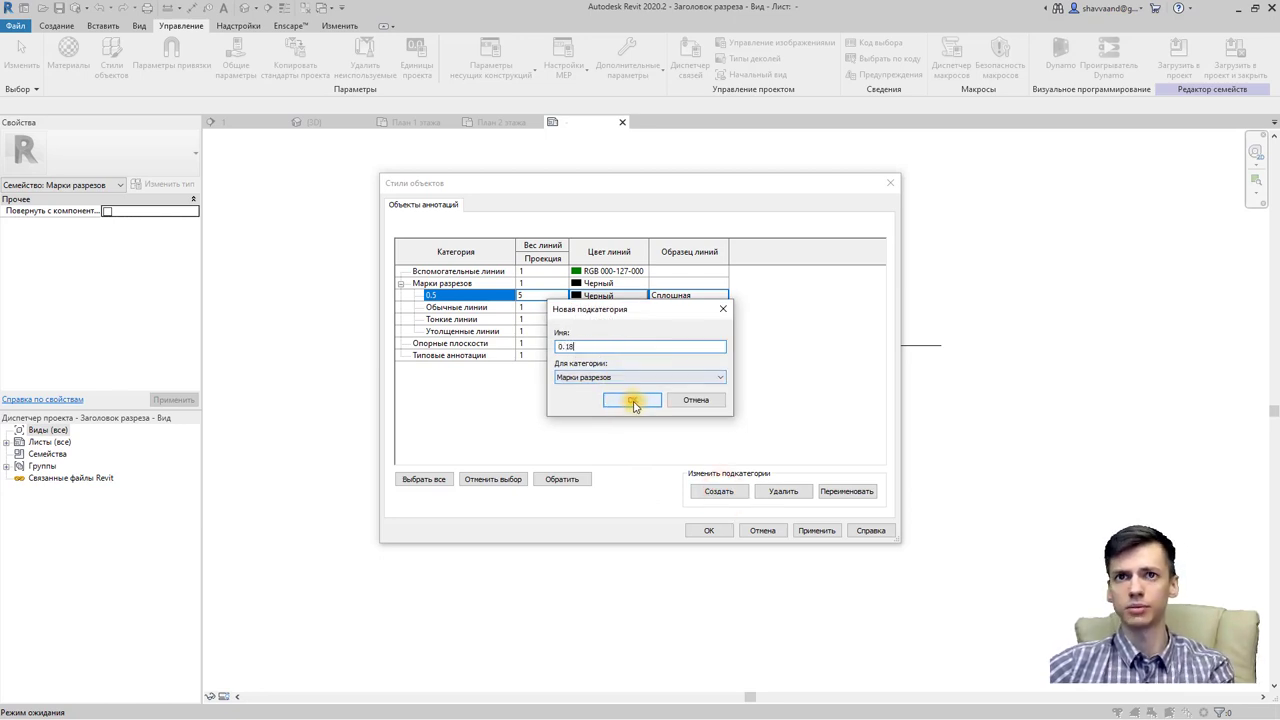
{"action": "left_click", "coordinate": [632, 401]}
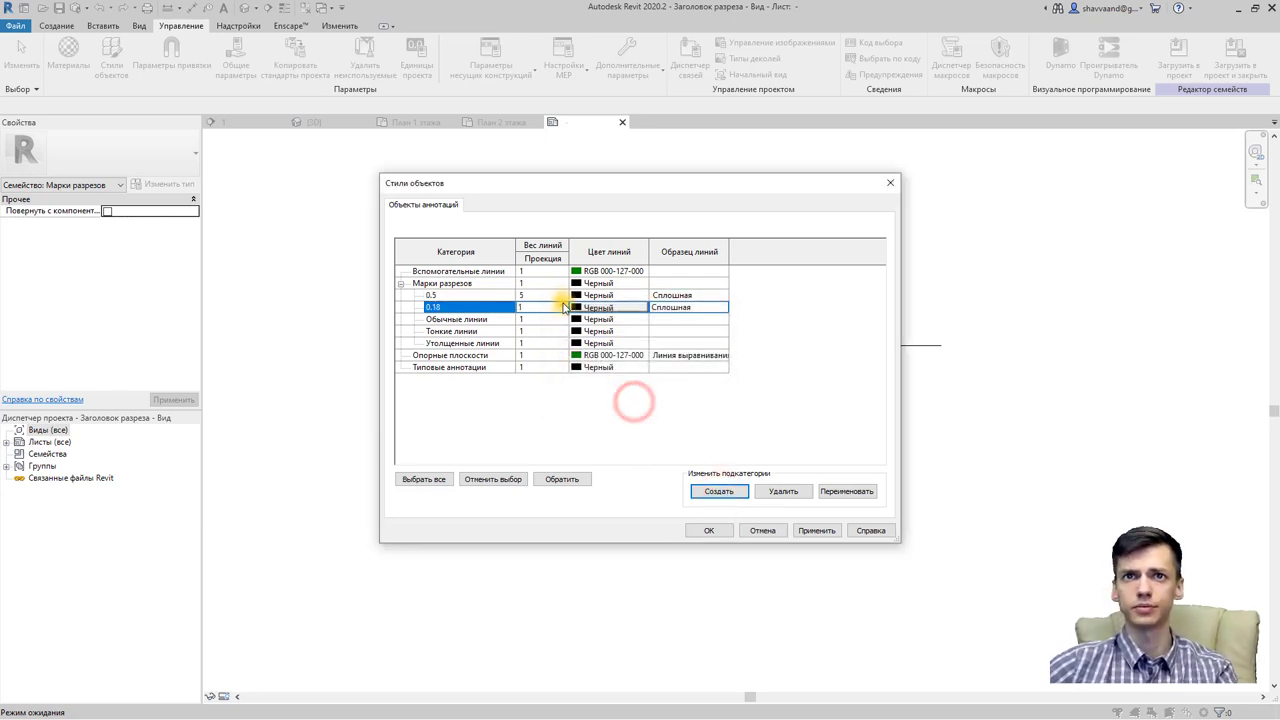
{"action": "left_click", "coordinate": [559, 307]}
{"action": "left_click", "coordinate": [520, 330]}
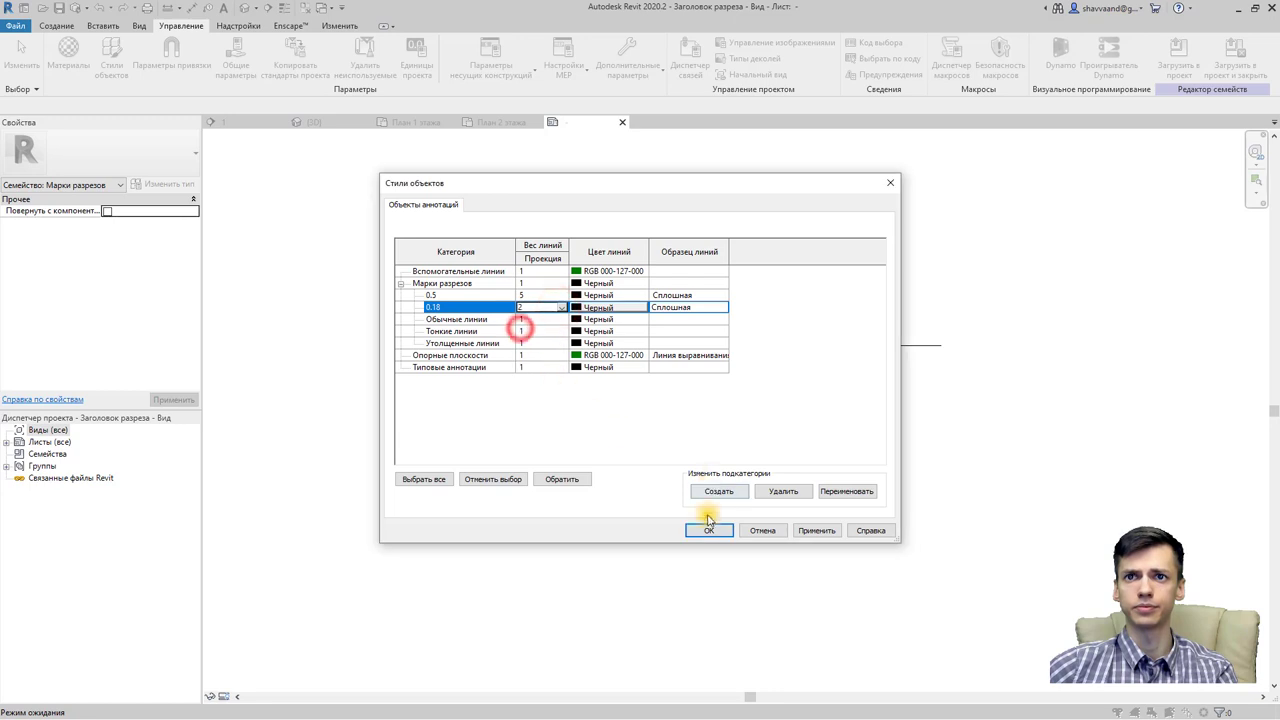
{"action": "left_click", "coordinate": [706, 528]}
{"action": "left_click", "coordinate": [911, 349]}
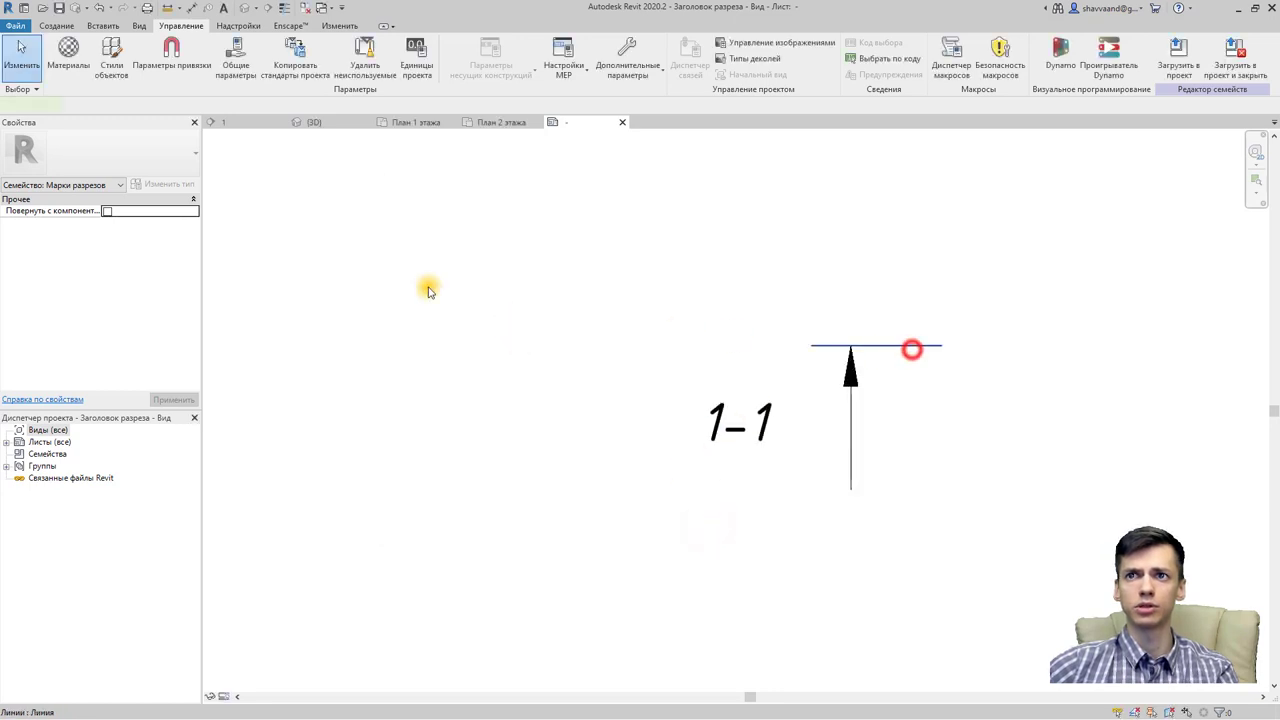
Step: Put the horizontal line on subcategory 0.5 and the vertical on 0.18, then load without saving
{"action": "left_click", "coordinate": [185, 287]}
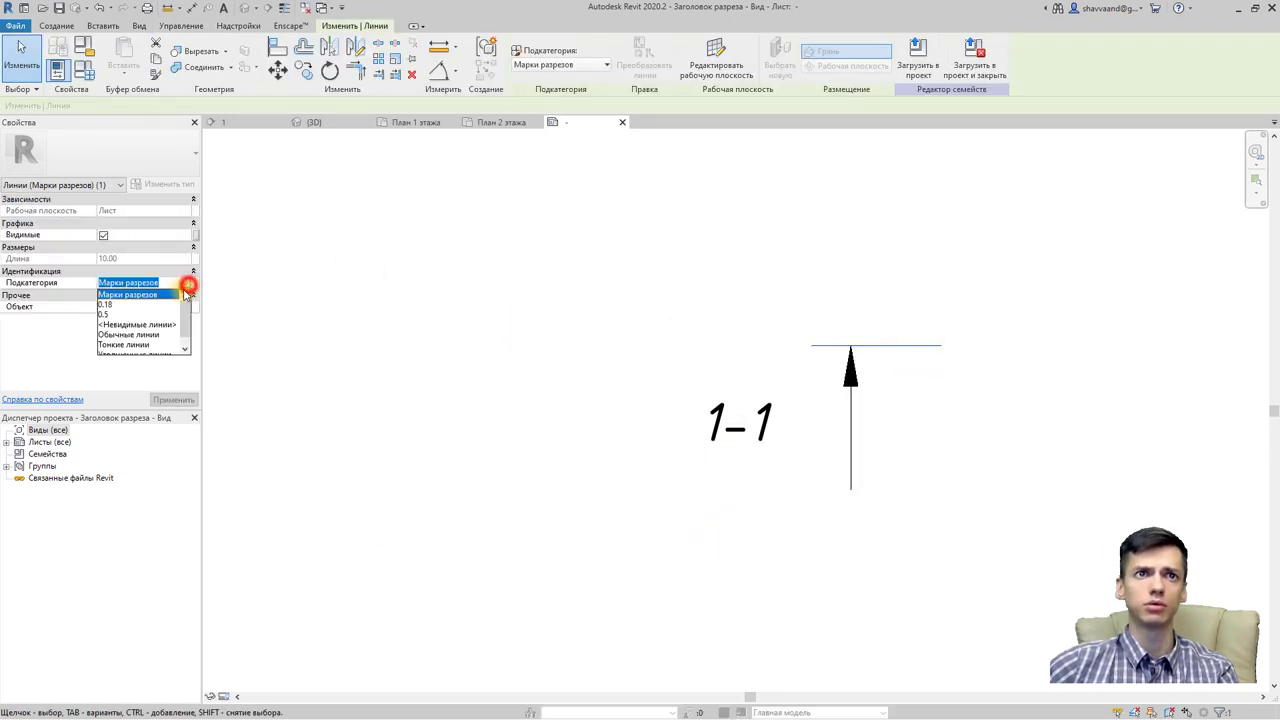
{"action": "left_click", "coordinate": [114, 313]}
{"action": "left_click", "coordinate": [848, 430]}
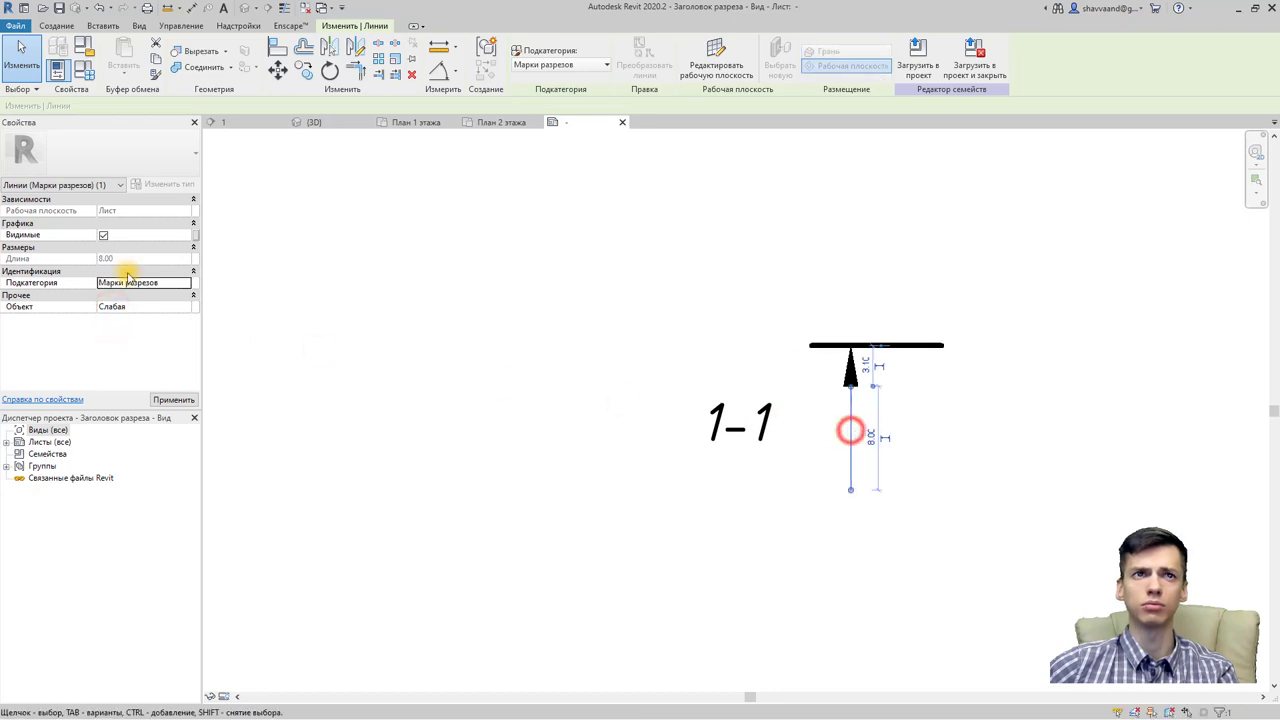
{"action": "left_click", "coordinate": [185, 287]}
{"action": "left_click", "coordinate": [112, 304]}
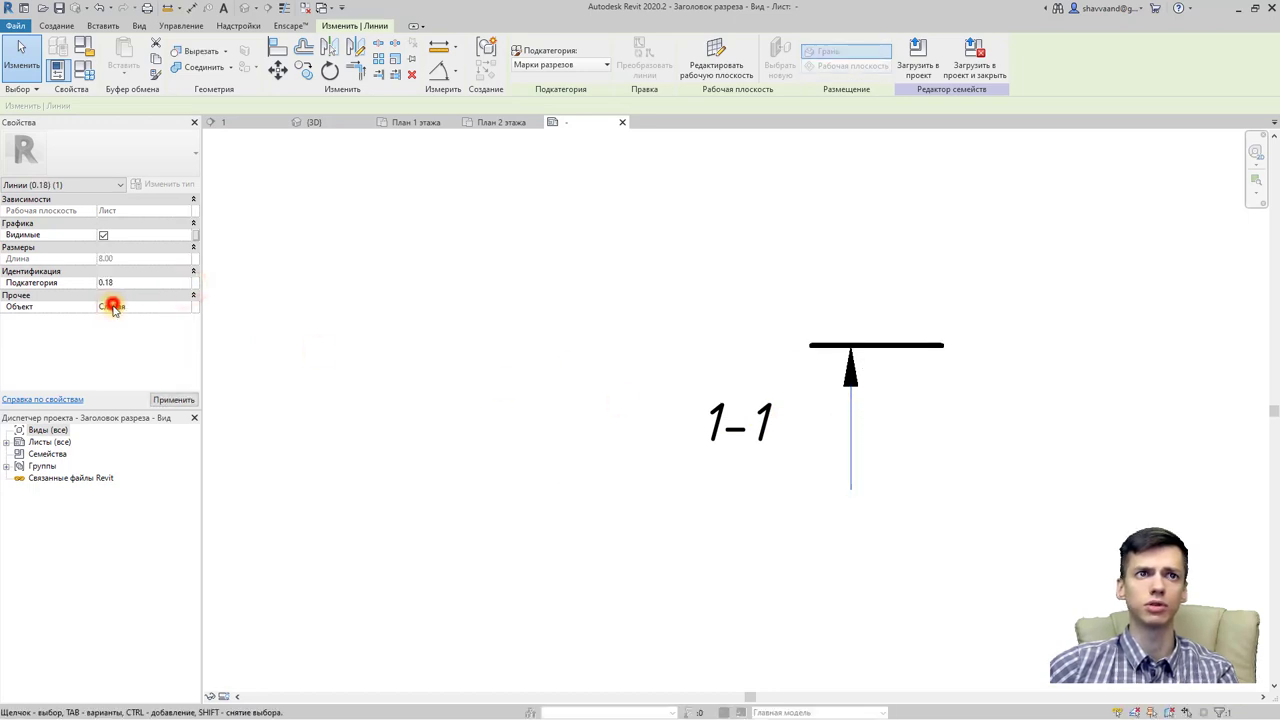
{"action": "left_click", "coordinate": [188, 399]}
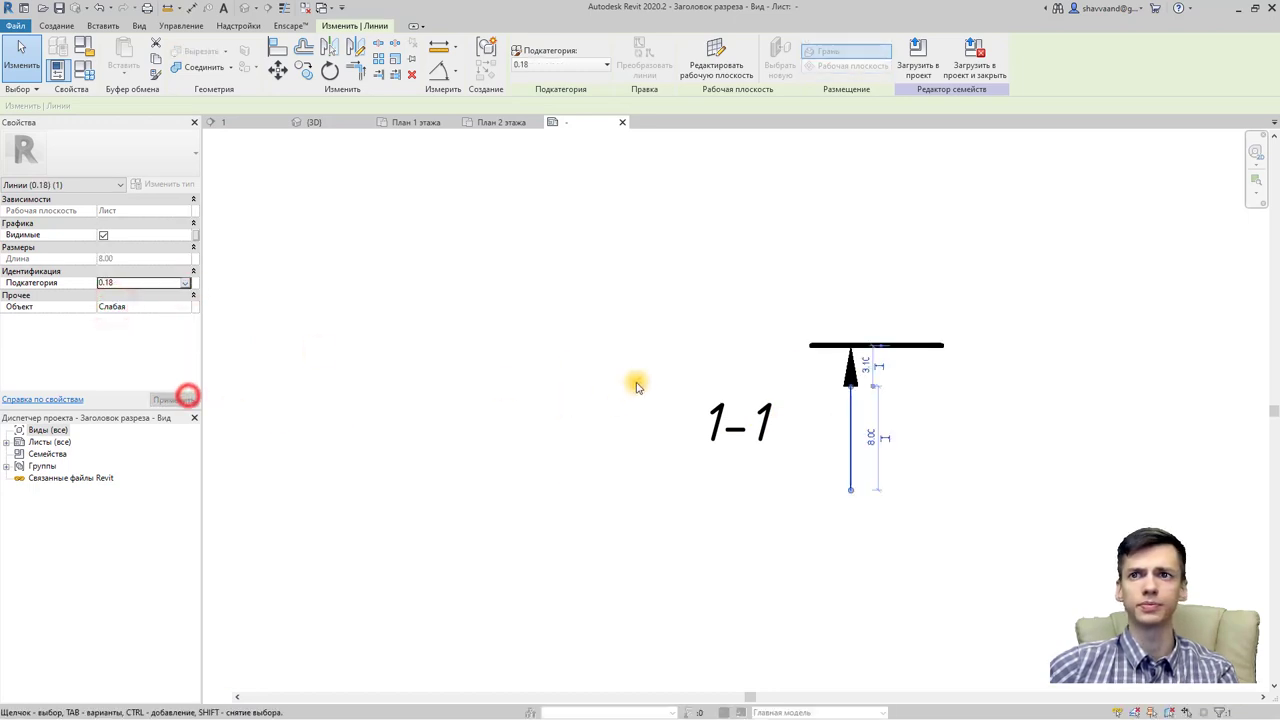
{"action": "left_click", "coordinate": [974, 55]}
{"action": "left_click", "coordinate": [667, 380]}
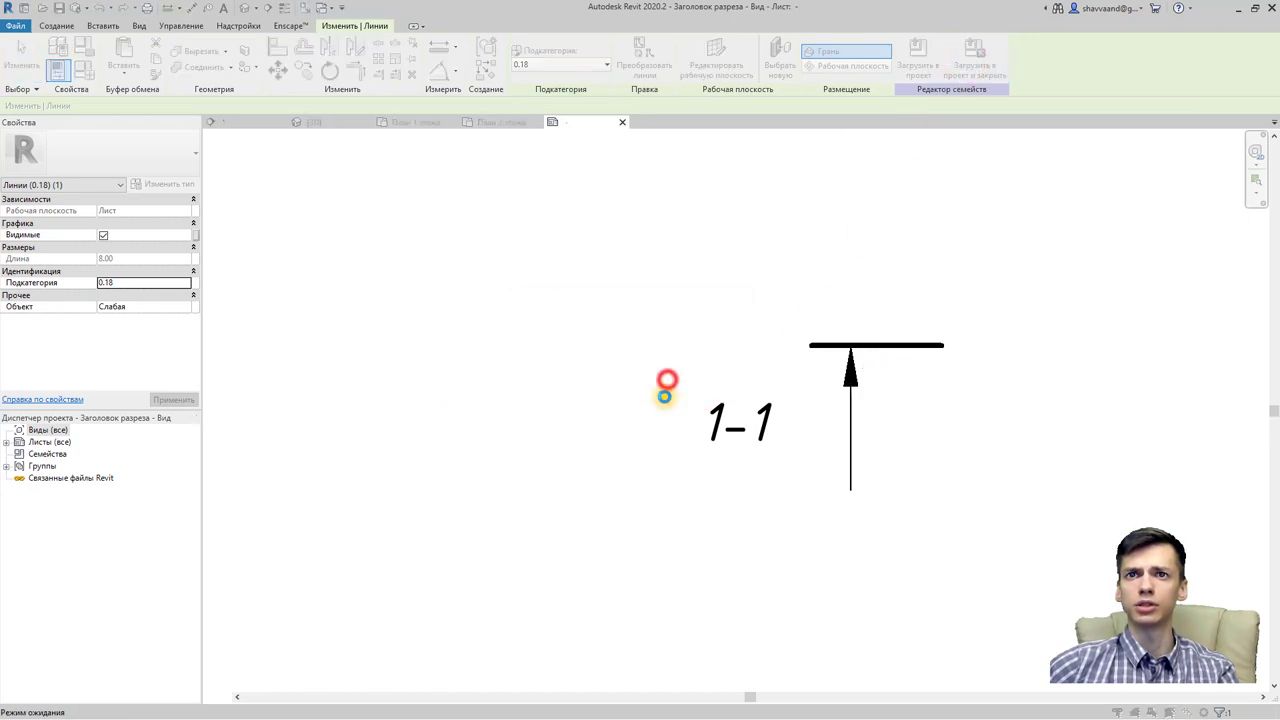
Step: Overwrite the existing family version and bring the whole floor plan into view
{"action": "left_click", "coordinate": [670, 364]}
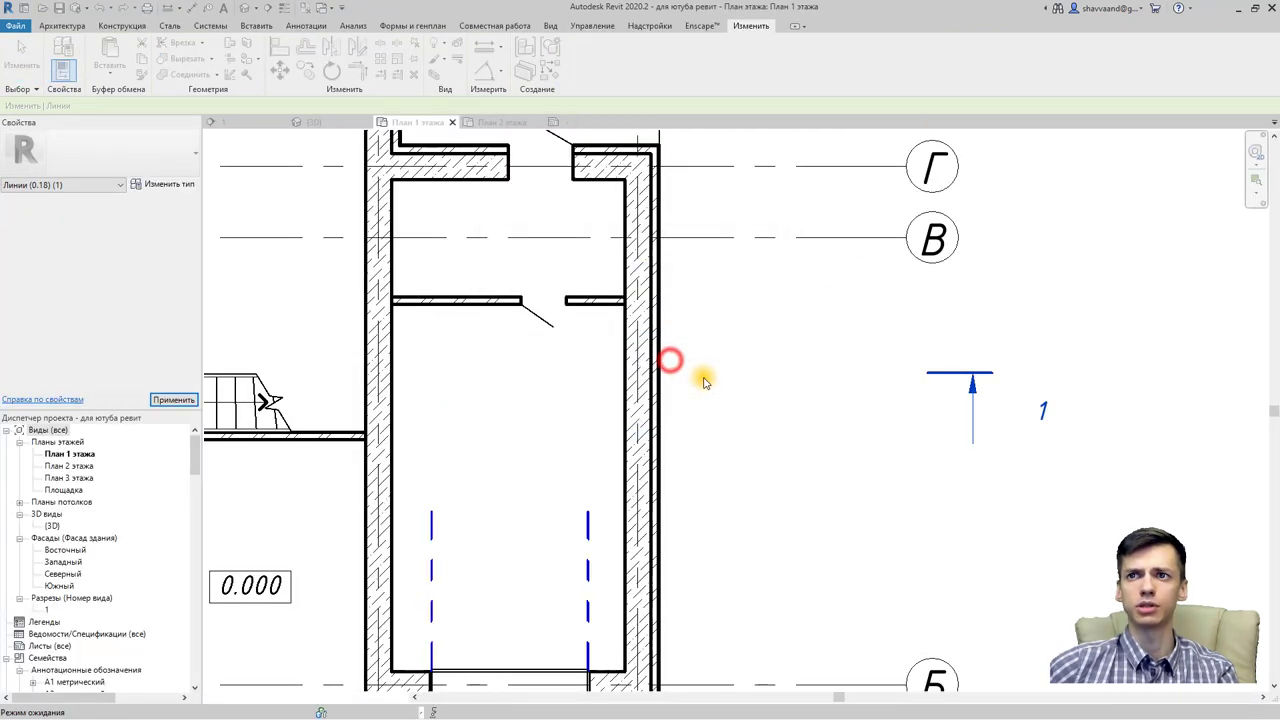
{"action": "scroll", "coordinate": [1000, 416], "scroll_direction": "up", "scroll_amount": 2}
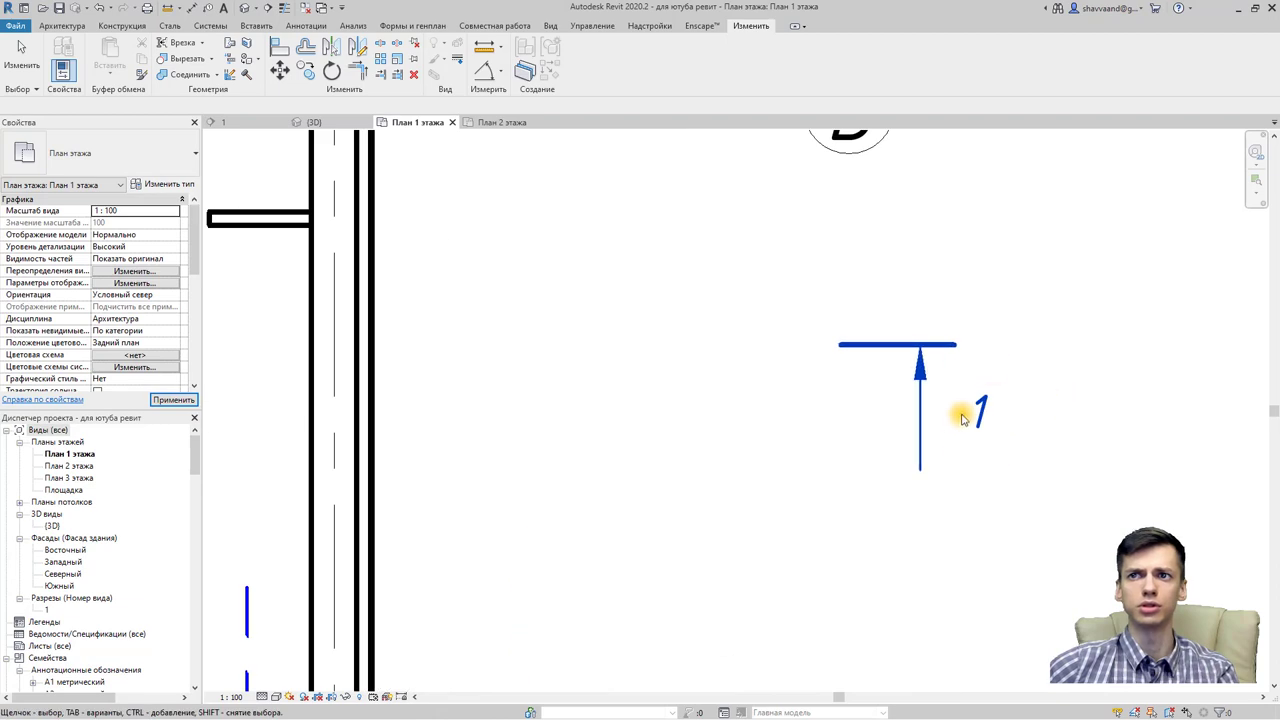
{"action": "scroll", "coordinate": [808, 429], "scroll_direction": "down", "scroll_amount": 2}
{"action": "scroll", "coordinate": [808, 430], "scroll_direction": "down", "scroll_amount": 3}
{"action": "middle_click_drag", "start_coordinate": [808, 430], "coordinate": [931, 405]}
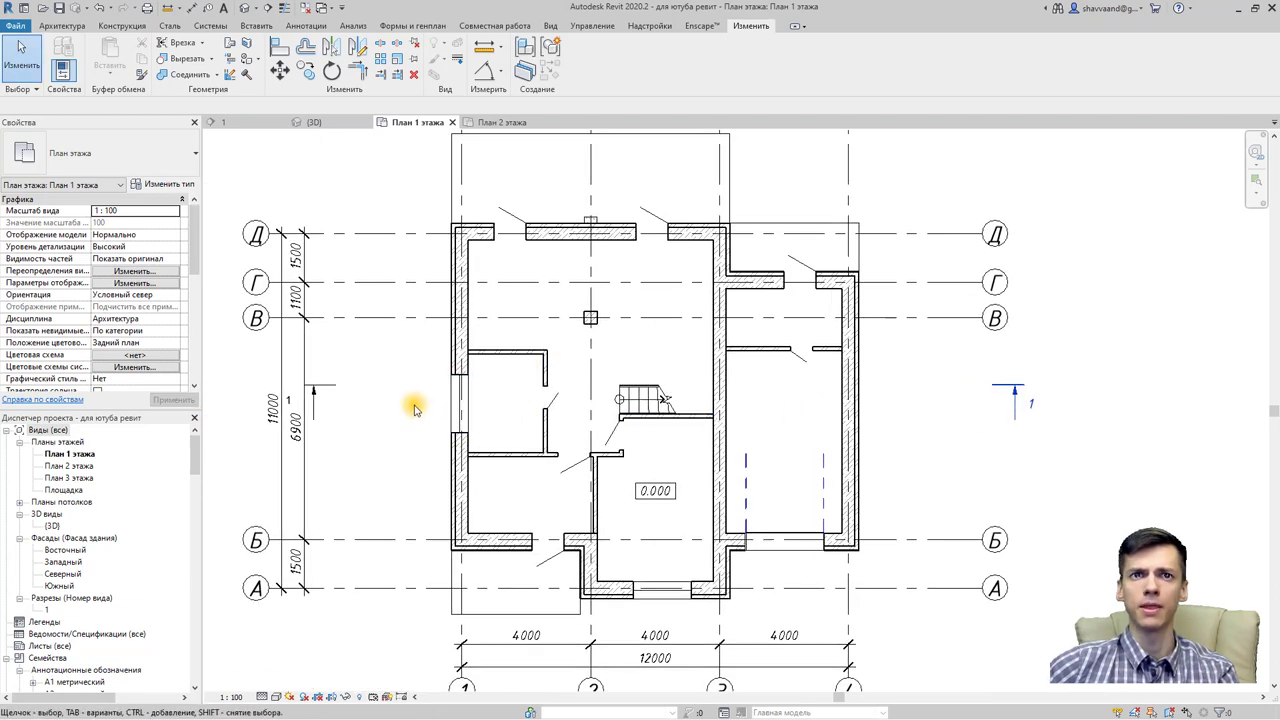
Step: Open the family 'Задняя часть разреза - Вид.rfa' from Аннотации > Для России
{"action": "left_click", "coordinate": [19, 26]}
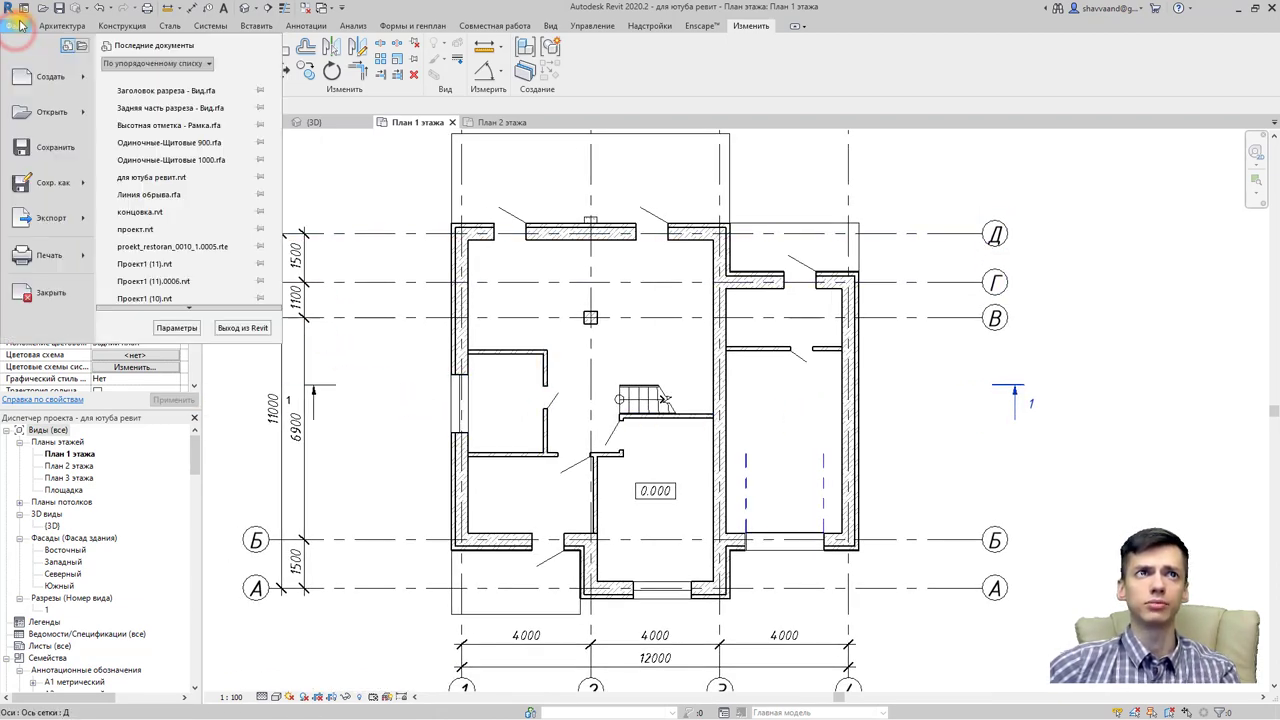
{"action": "mouse_move", "coordinate": [50, 112]}
{"action": "left_click", "coordinate": [100, 106]}
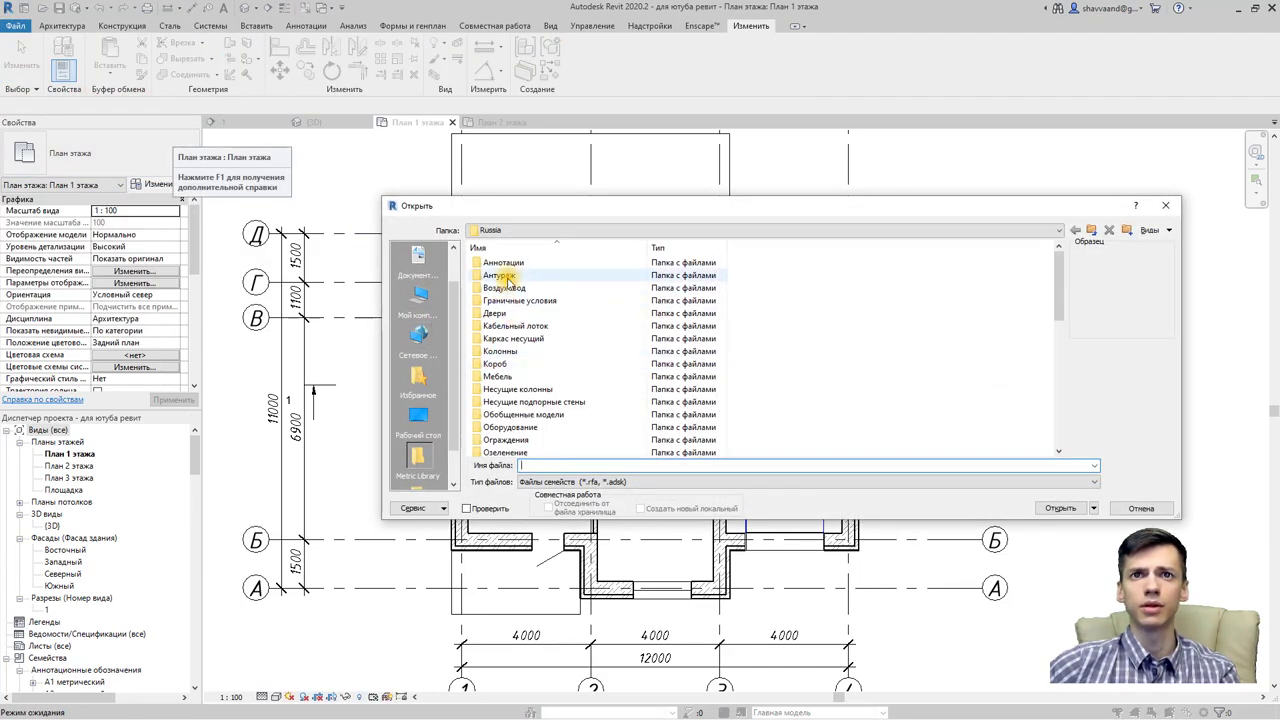
{"action": "double_click", "coordinate": [512, 266]}
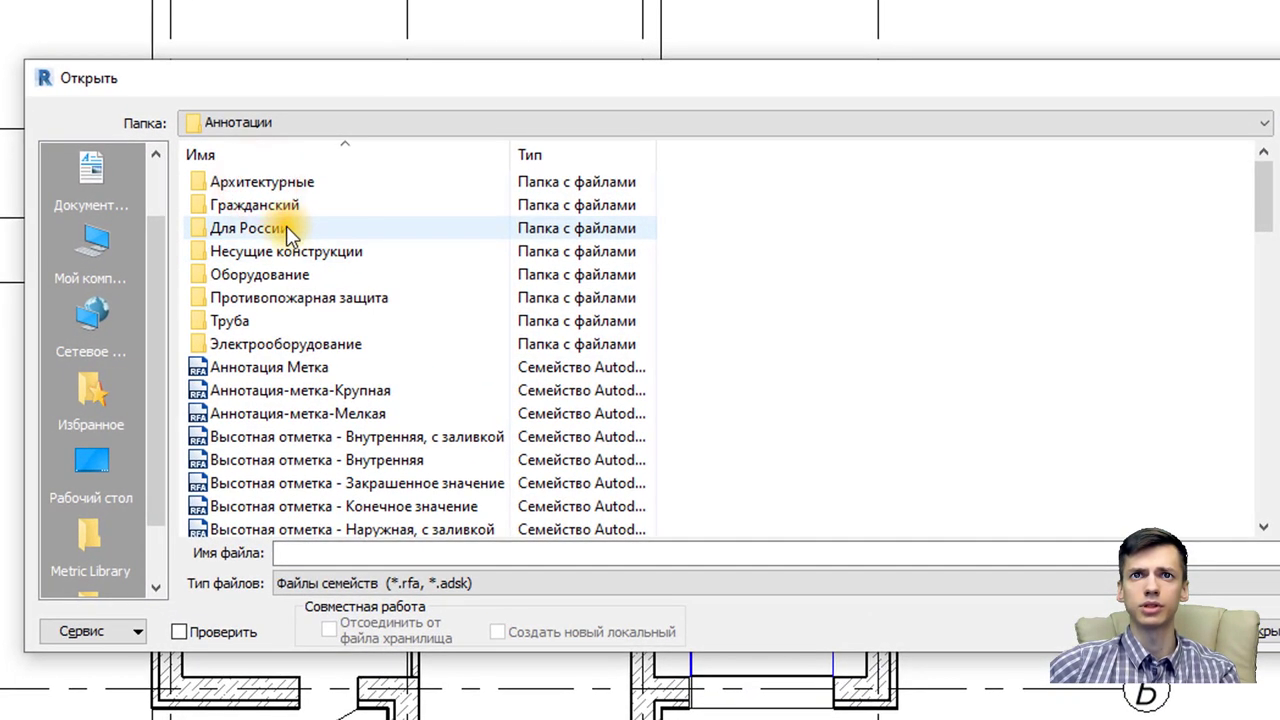
{"action": "double_click", "coordinate": [286, 229]}
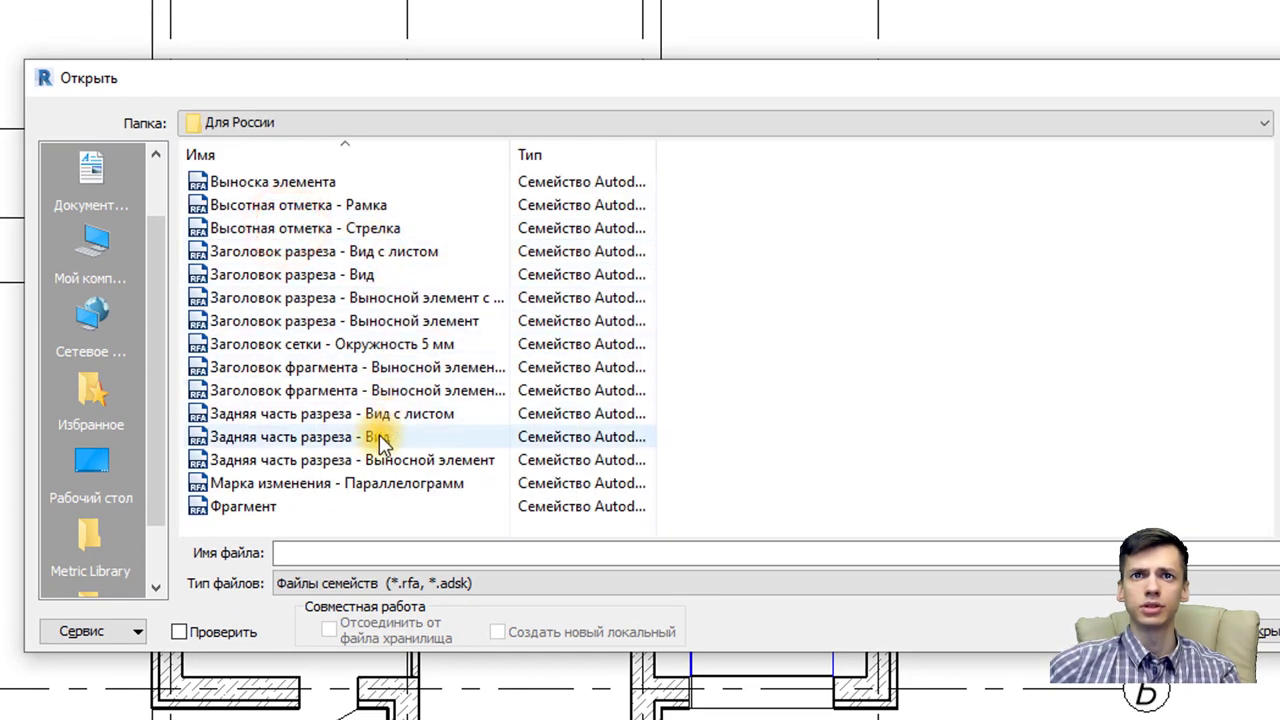
{"action": "left_click", "coordinate": [383, 438]}
{"action": "left_click", "coordinate": [458, 443]}
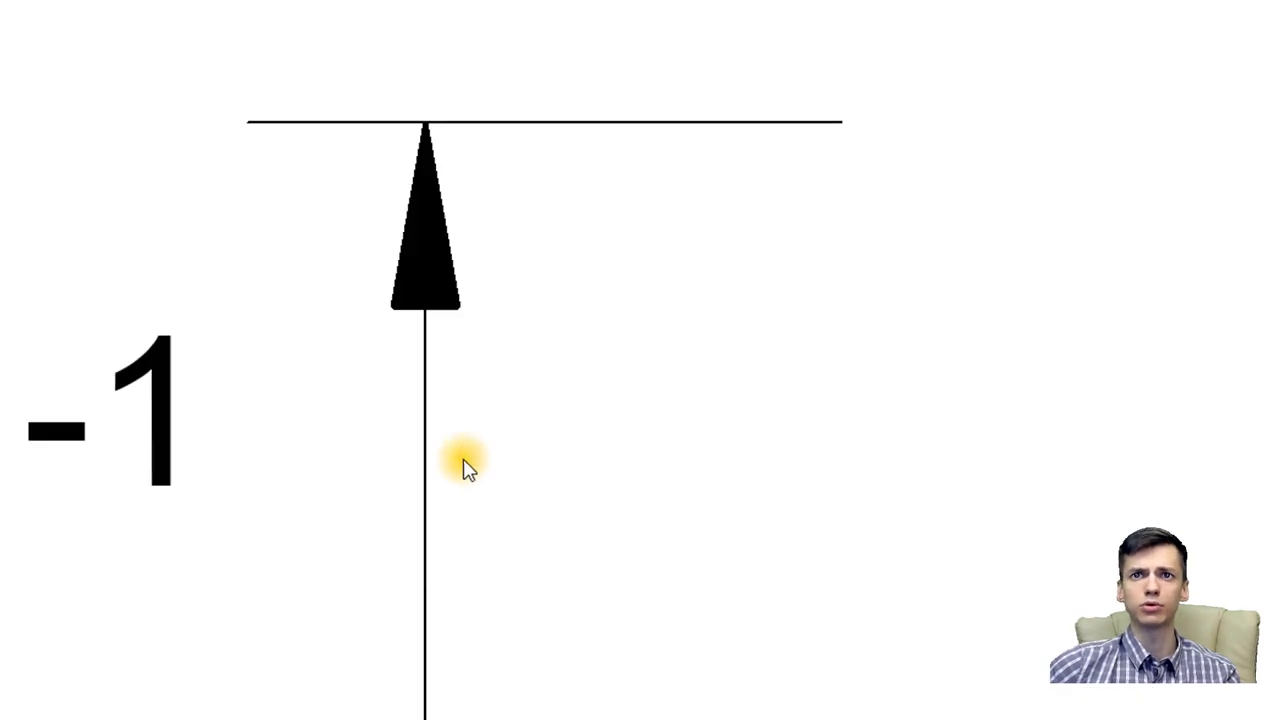
Step: Give the 1-1 label type ISOCPEUR font, transparent background, 3 mm text size and italic
{"action": "left_click", "coordinate": [463, 393]}
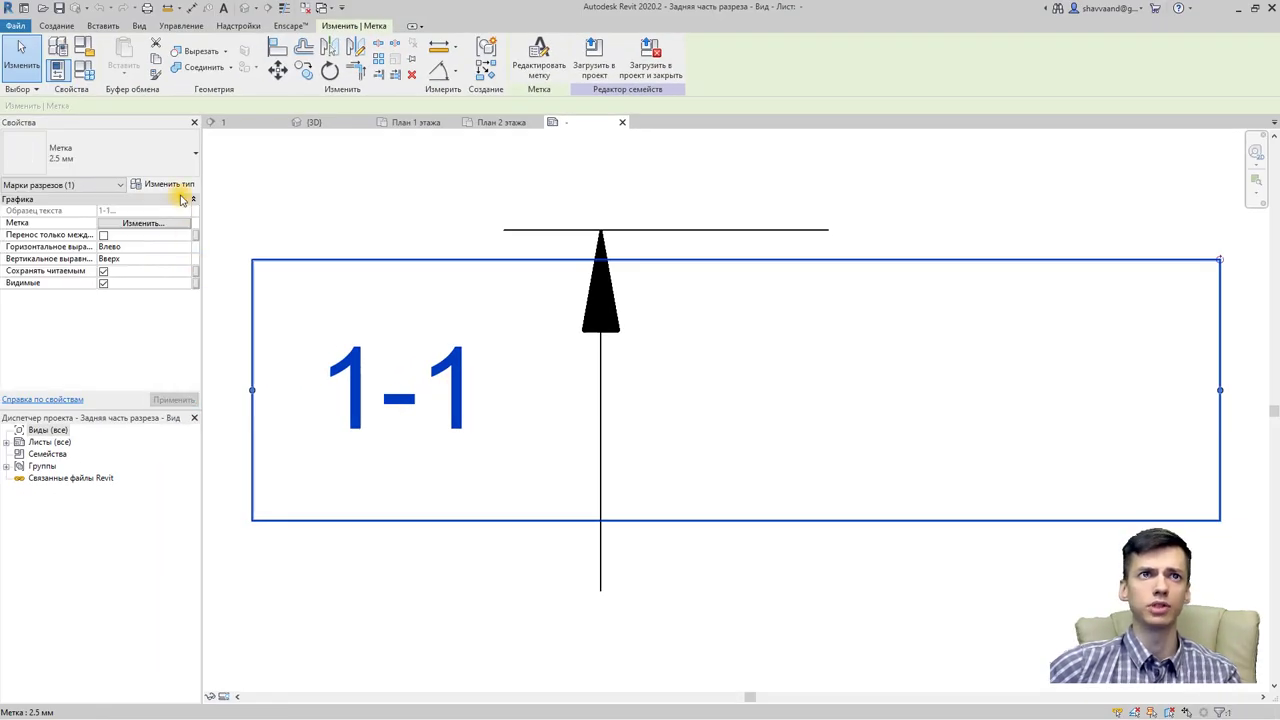
{"action": "left_click", "coordinate": [178, 187]}
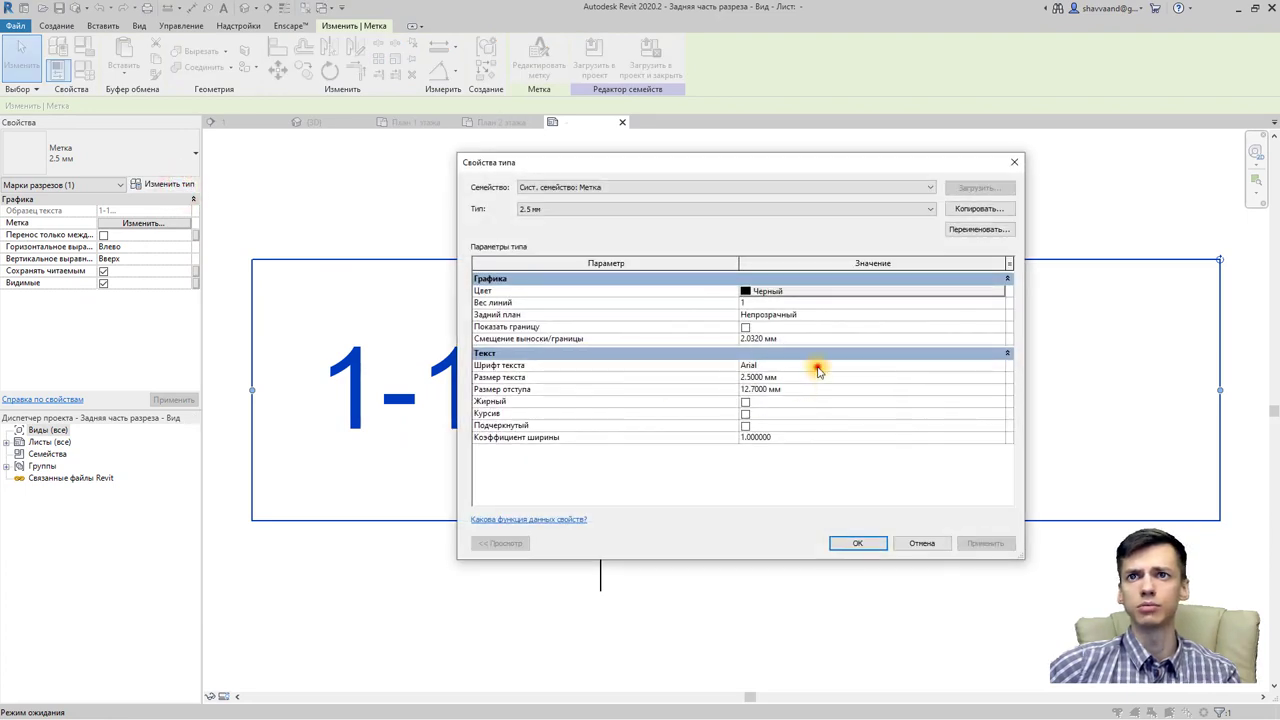
{"action": "type", "text": "IS"}
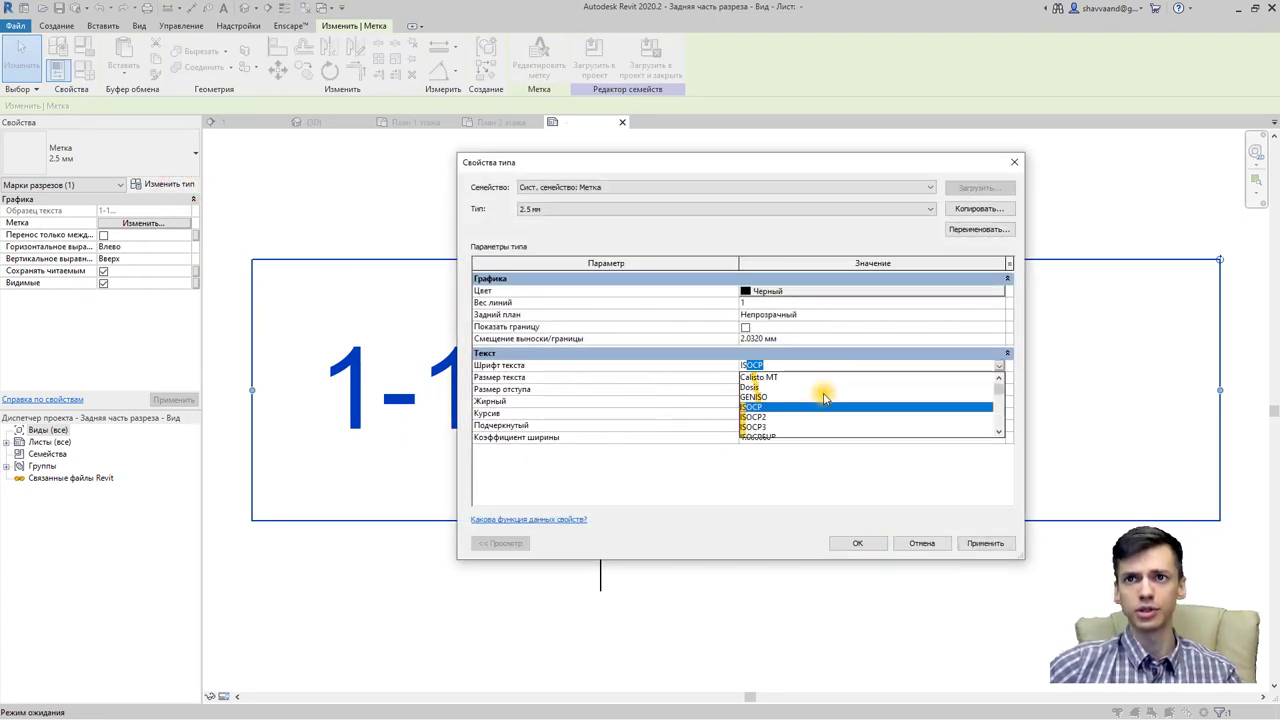
{"action": "type", "text": "c"}
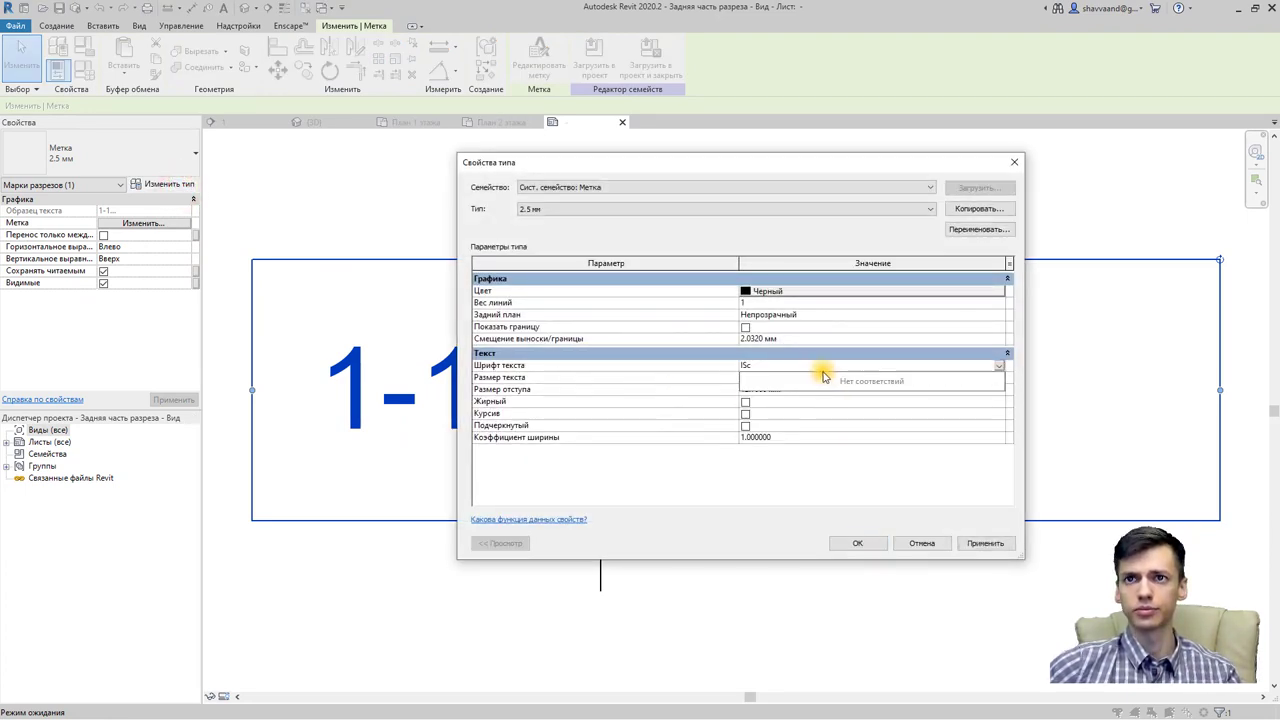
{"action": "key", "text": "BackSpace"}
{"action": "type", "text": "OCP"}
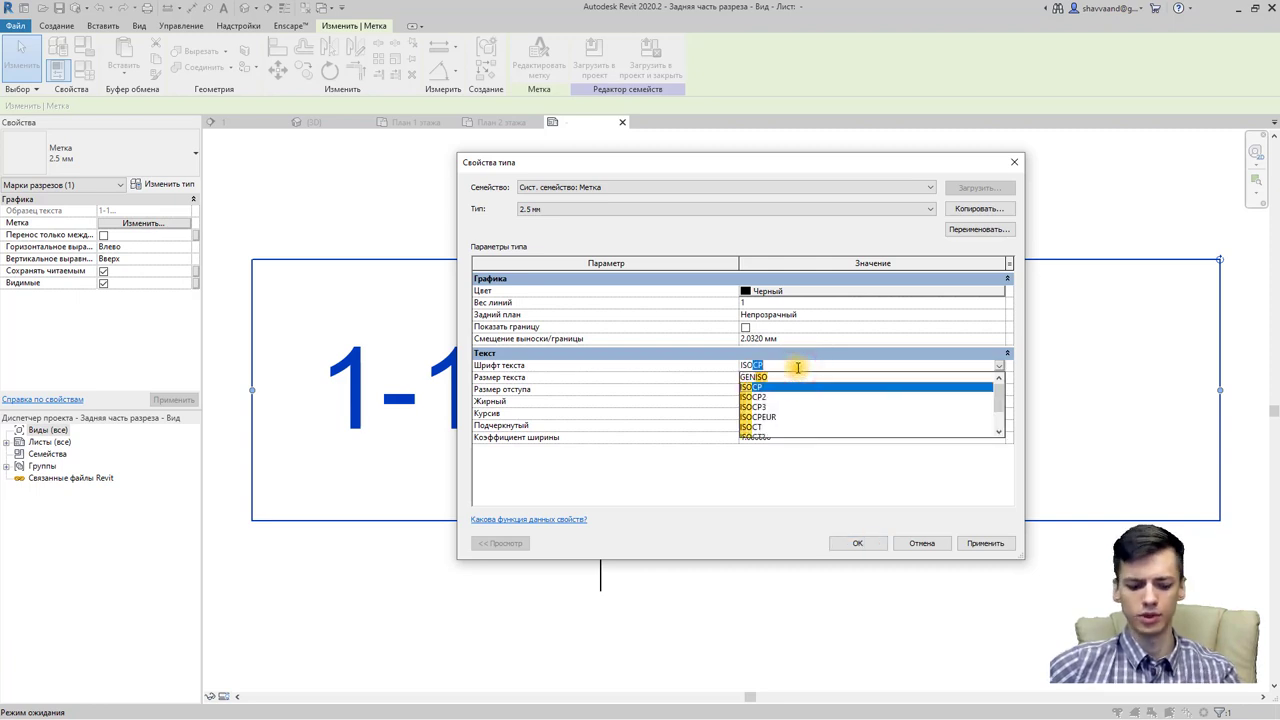
{"action": "left_click", "coordinate": [777, 404]}
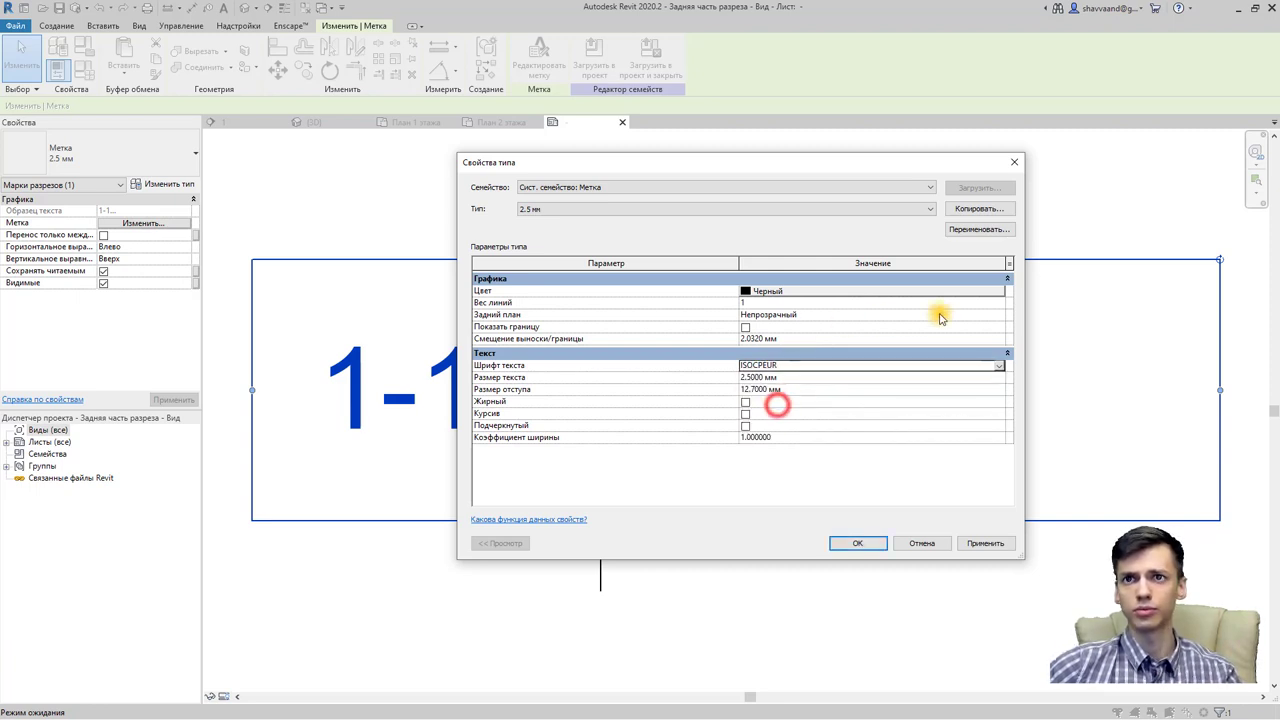
{"action": "left_click", "coordinate": [1006, 316]}
{"action": "left_click", "coordinate": [749, 337]}
{"action": "left_click", "coordinate": [800, 379]}
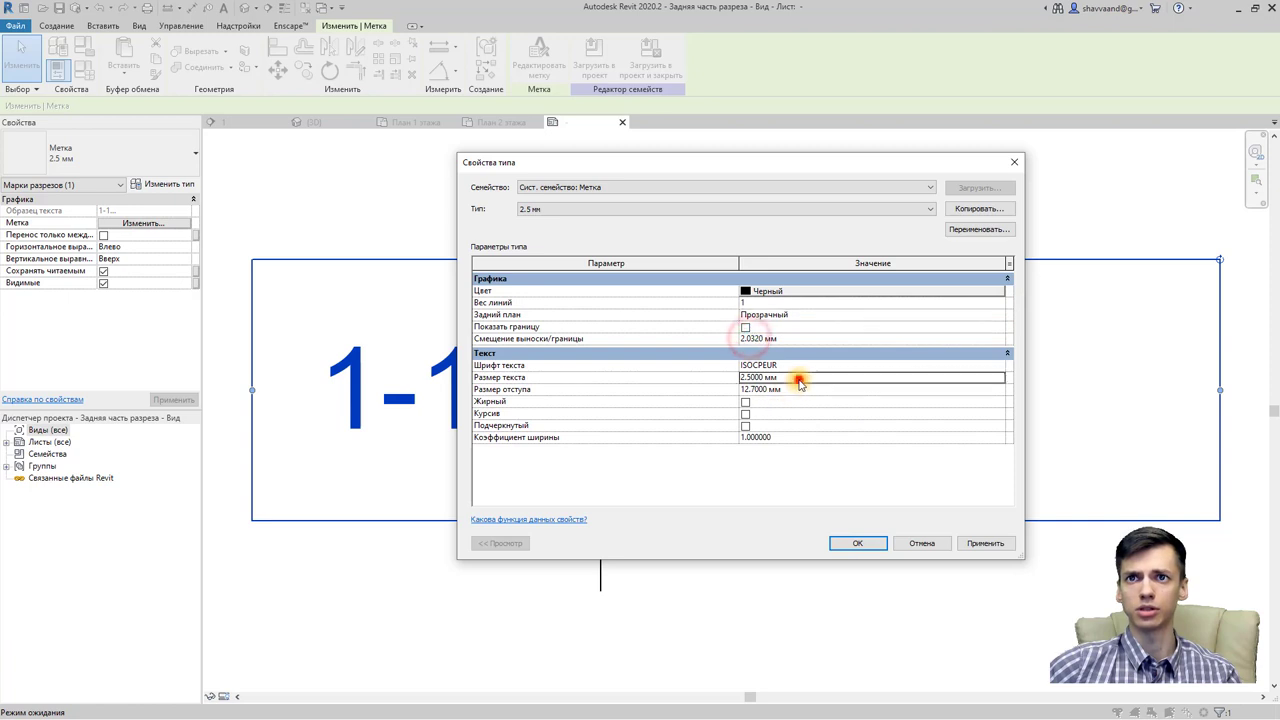
{"action": "double_click", "coordinate": [800, 379]}
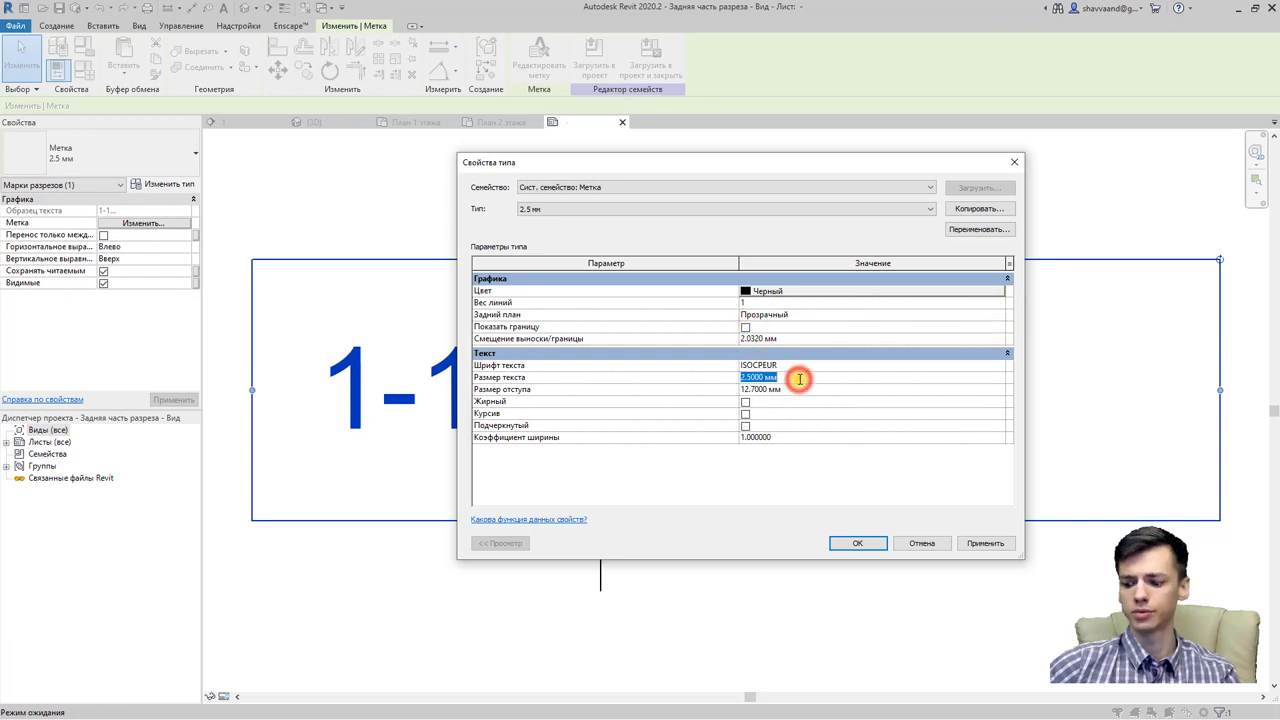
{"action": "left_click", "coordinate": [853, 541]}
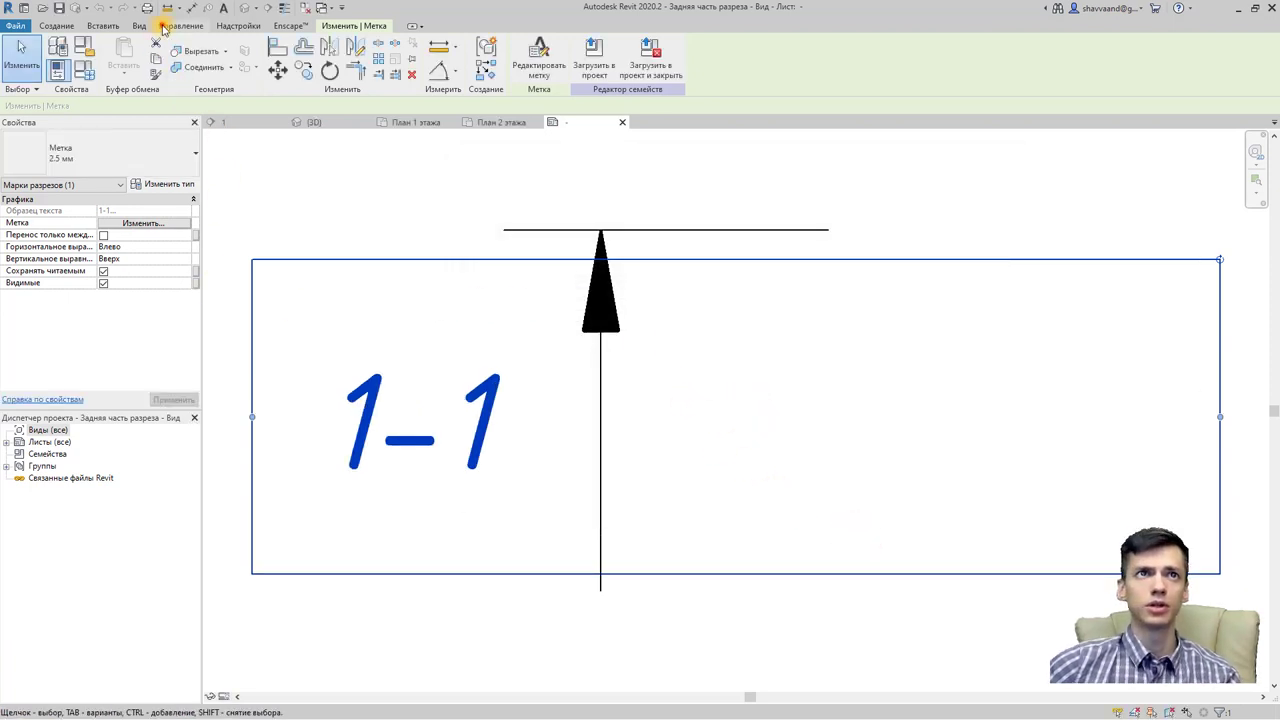
Step: In Object Styles, create Марки разрезов subcategory 0.5 with line weight 5
{"action": "left_click", "coordinate": [163, 27]}
{"action": "left_click", "coordinate": [111, 50]}
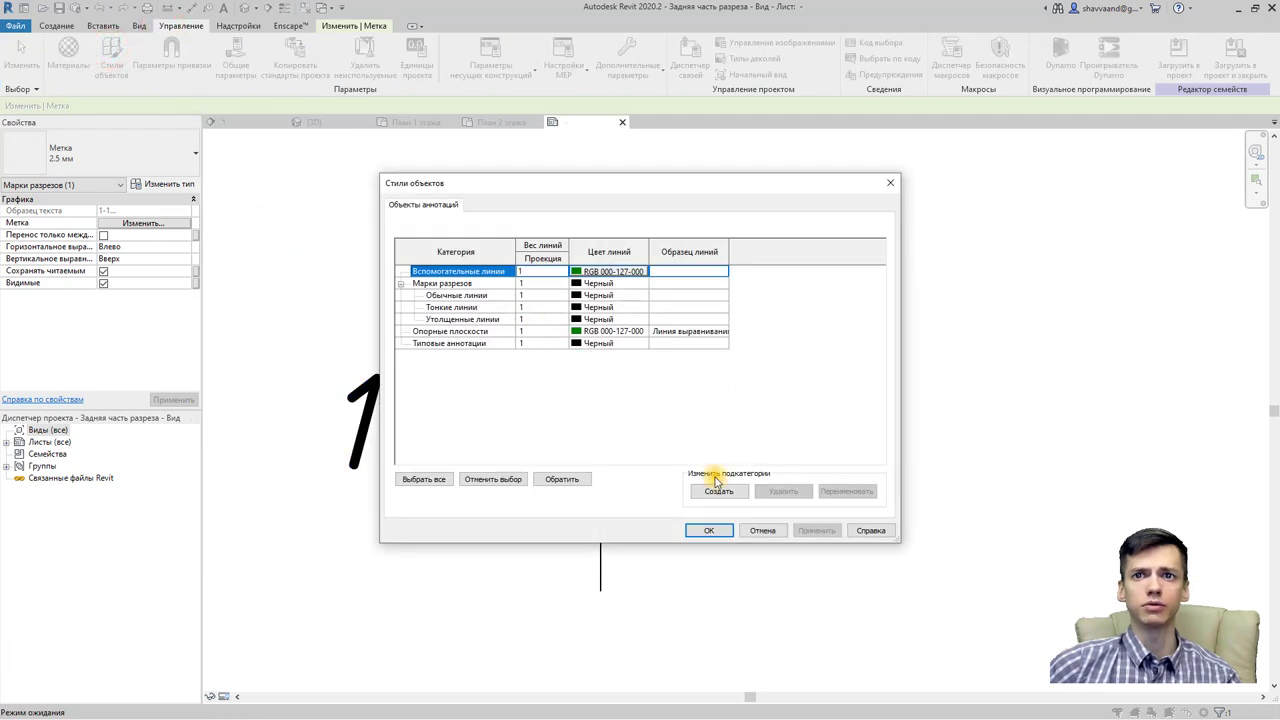
{"action": "left_click", "coordinate": [716, 481]}
{"action": "left_click", "coordinate": [639, 375]}
{"action": "left_click", "coordinate": [590, 400]}
{"action": "type", "text": "0.5"}
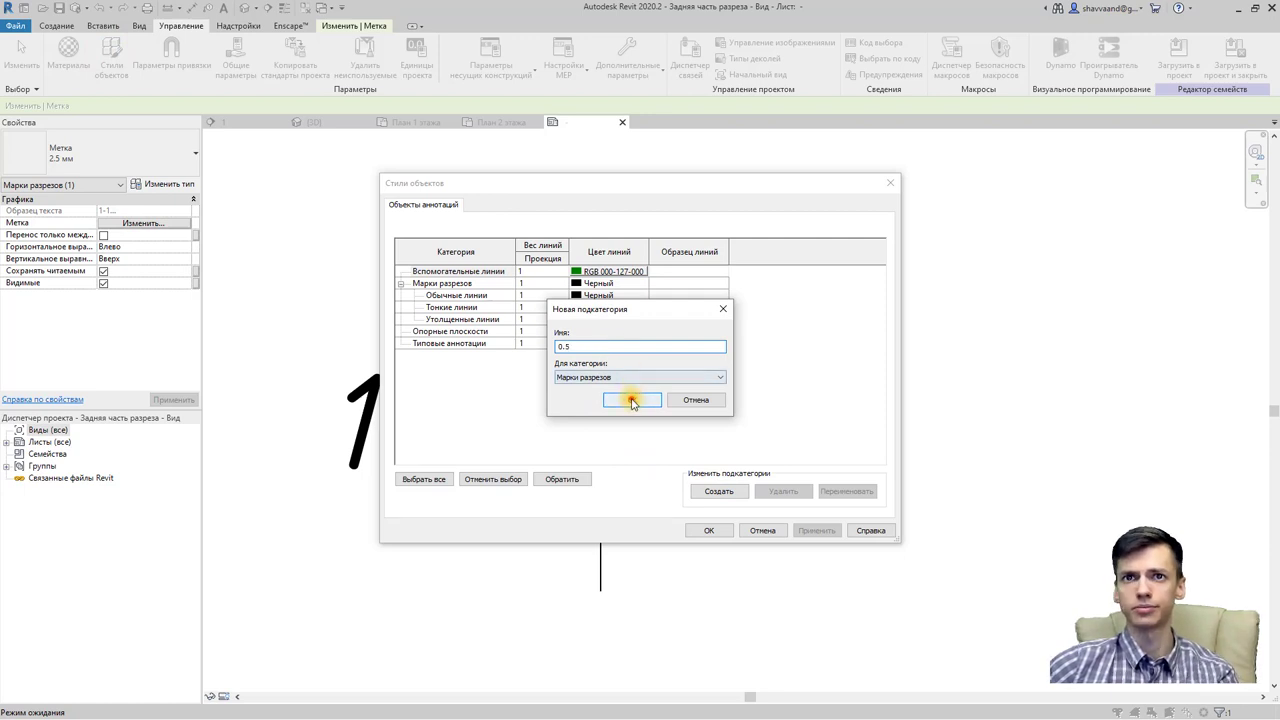
{"action": "left_click", "coordinate": [632, 400]}
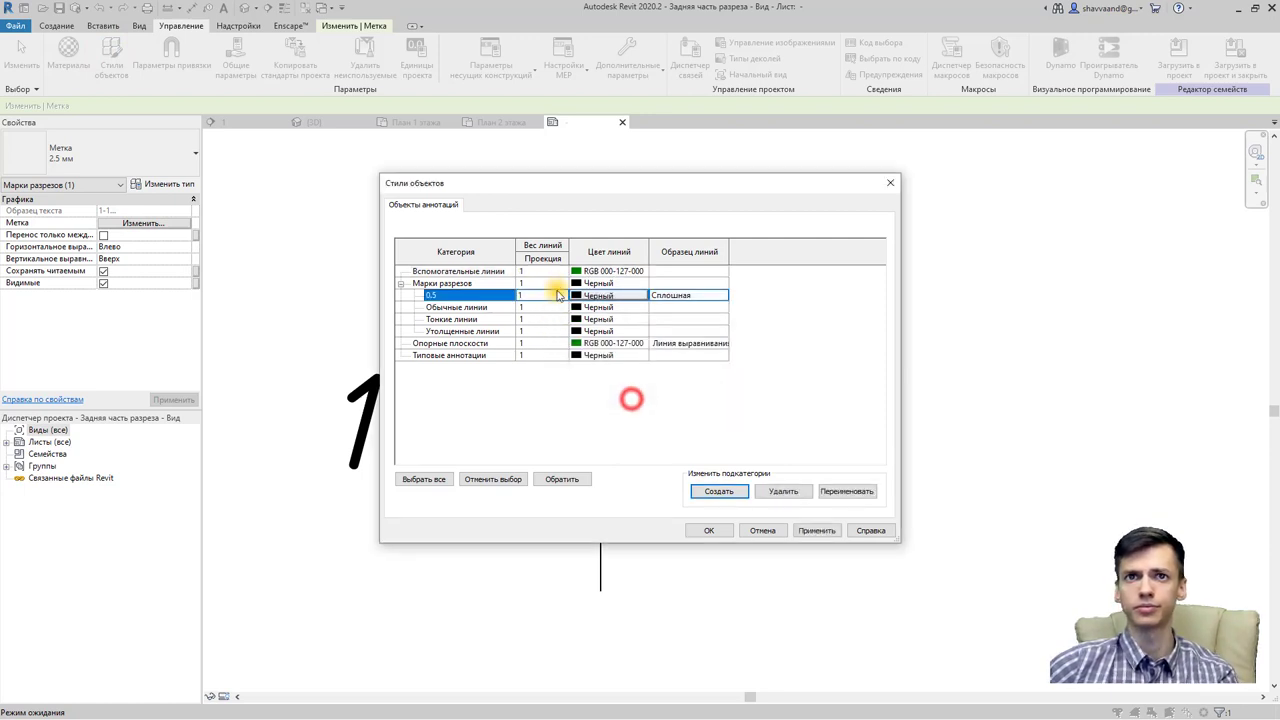
{"action": "left_click", "coordinate": [563, 297]}
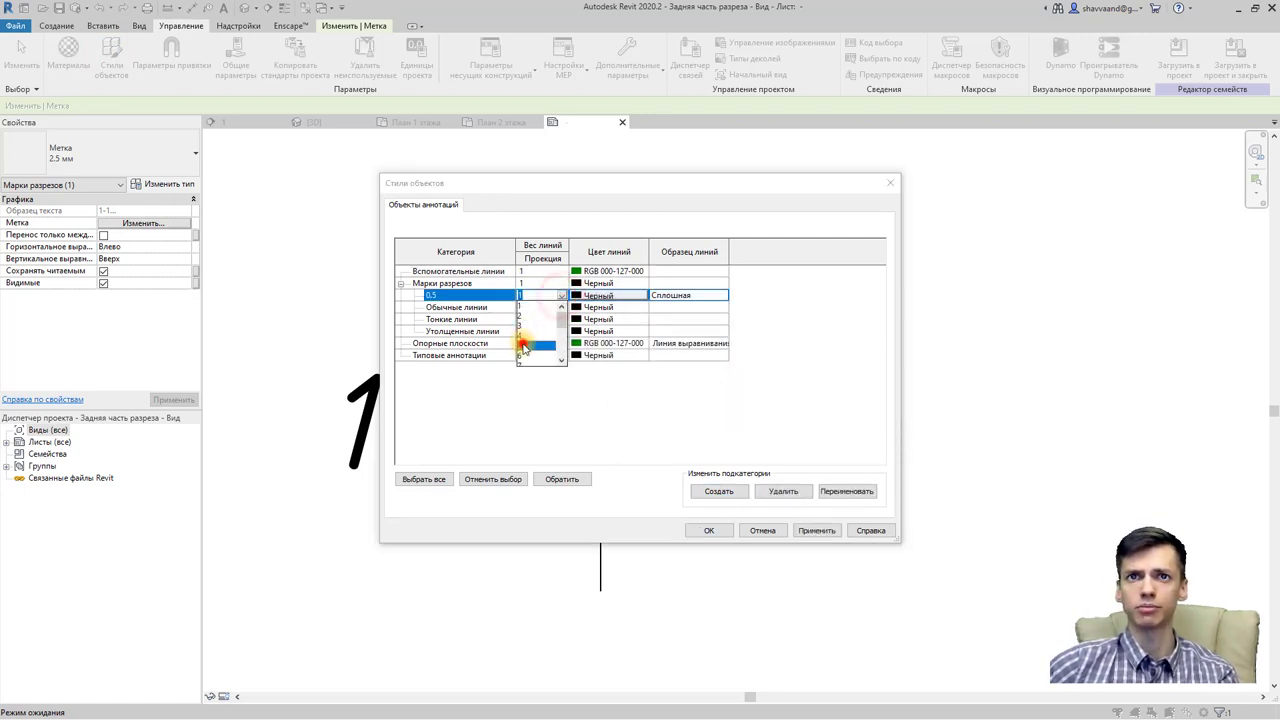
{"action": "left_click", "coordinate": [522, 346]}
Step: Add subcategory 0.18 with line weight 2 and confirm the object styles
{"action": "left_click", "coordinate": [714, 492]}
{"action": "type", "text": "0.18"}
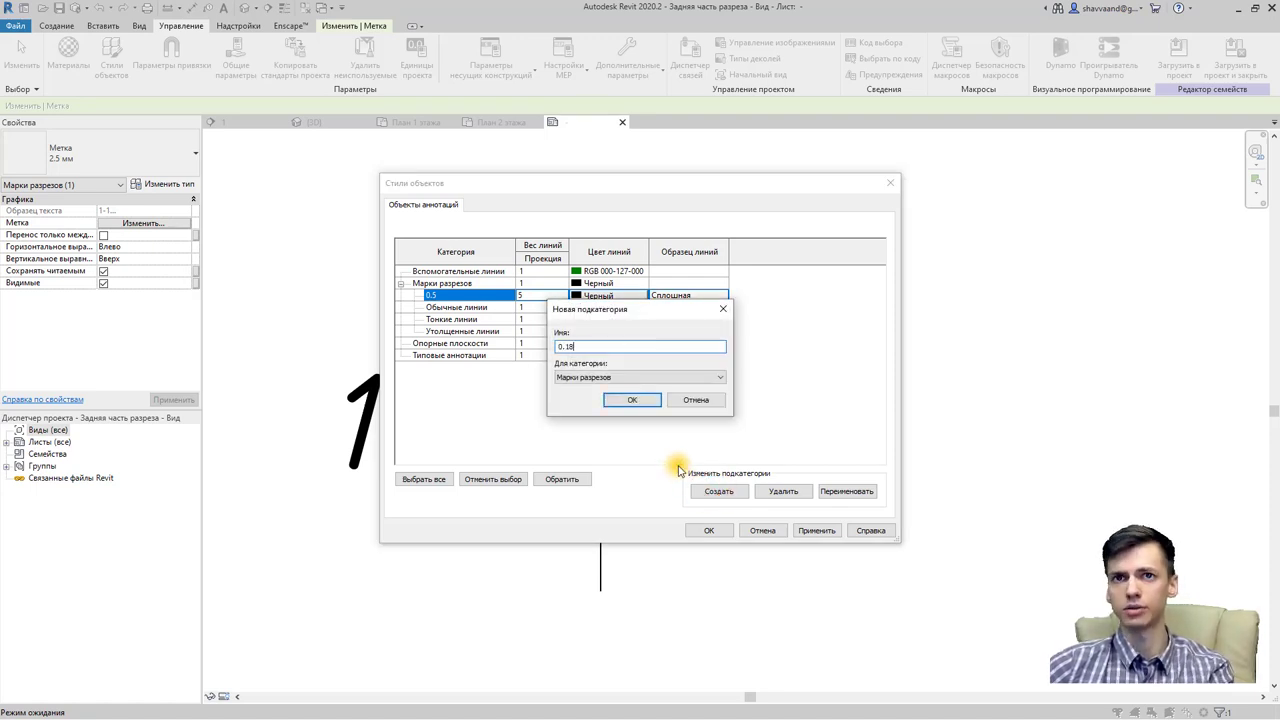
{"action": "left_click", "coordinate": [639, 378]}
{"action": "left_click", "coordinate": [636, 386]}
{"action": "left_click", "coordinate": [632, 399]}
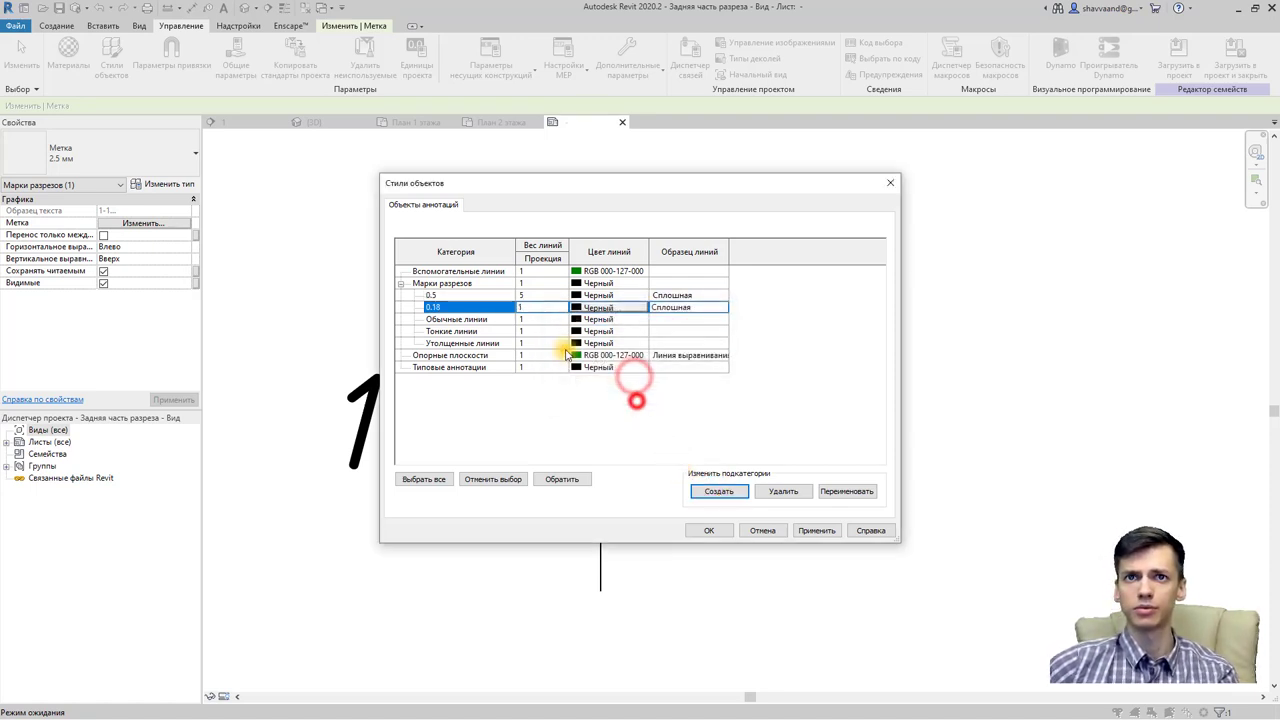
{"action": "left_click", "coordinate": [560, 307]}
{"action": "left_click", "coordinate": [520, 327]}
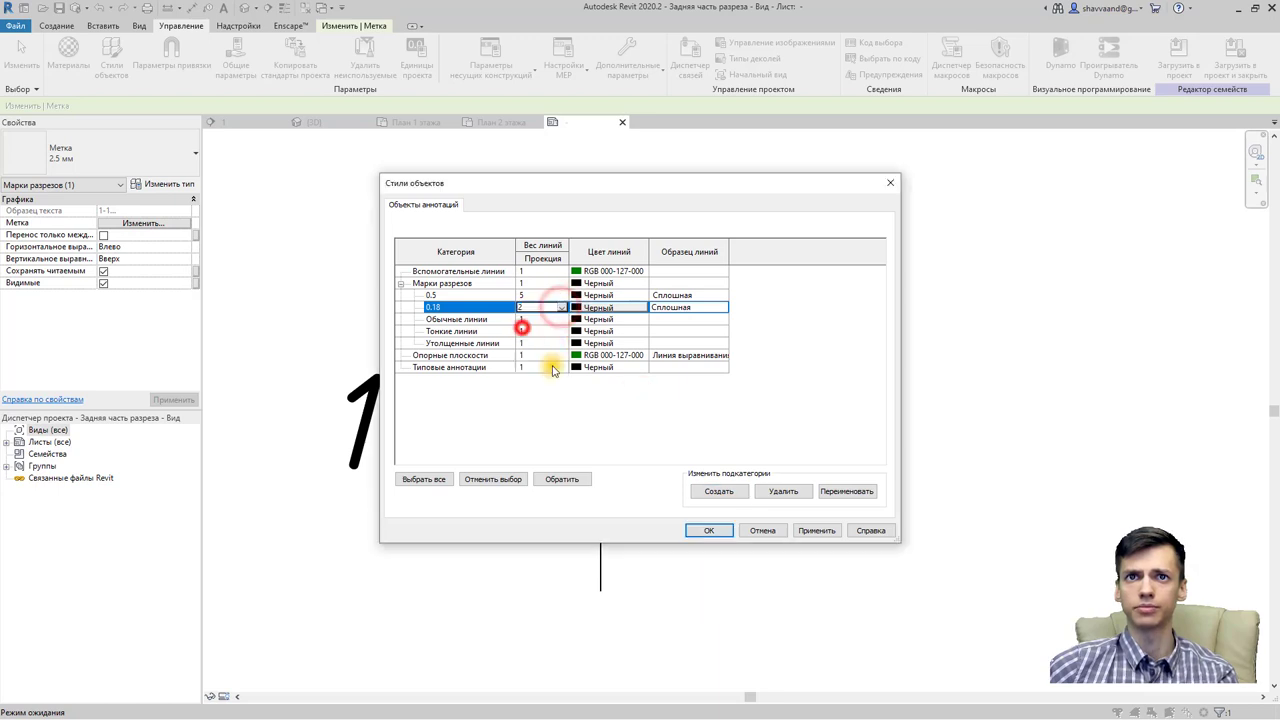
{"action": "left_click", "coordinate": [710, 525]}
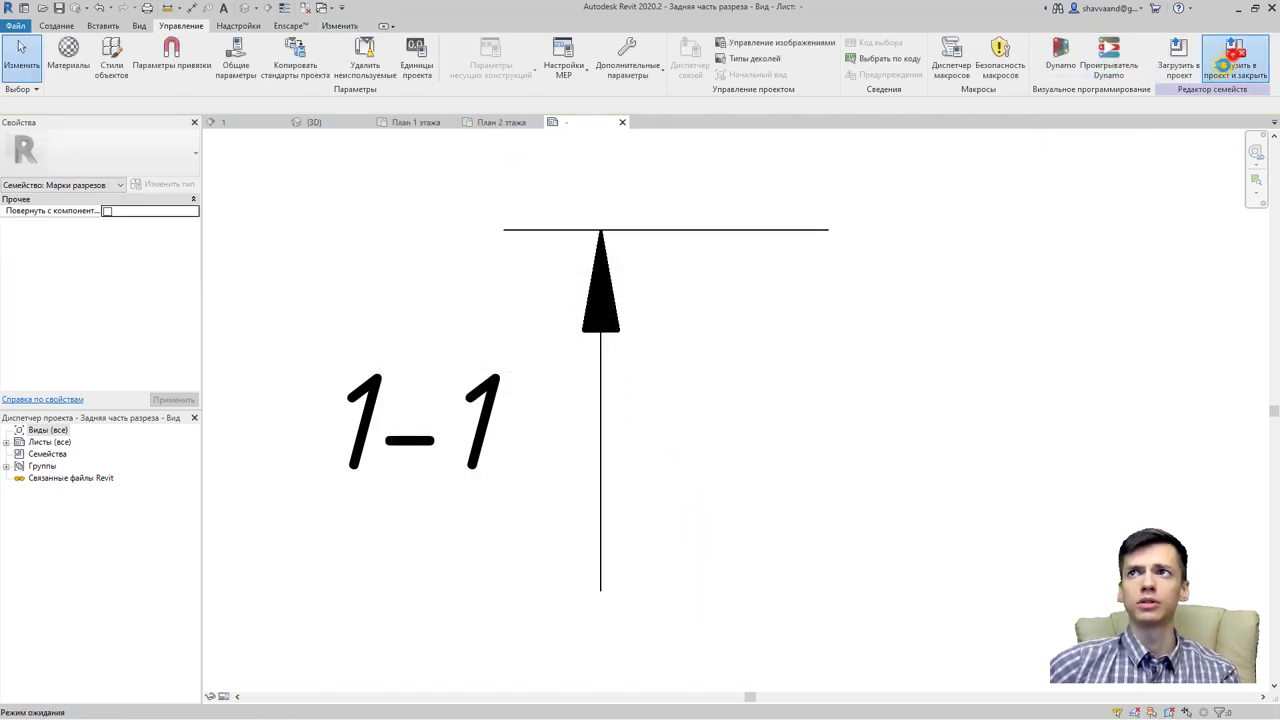
Step: Load the edited section mark family into the project unsaved, overwriting the existing version
{"action": "left_click", "coordinate": [1234, 50]}
{"action": "left_click", "coordinate": [656, 376]}
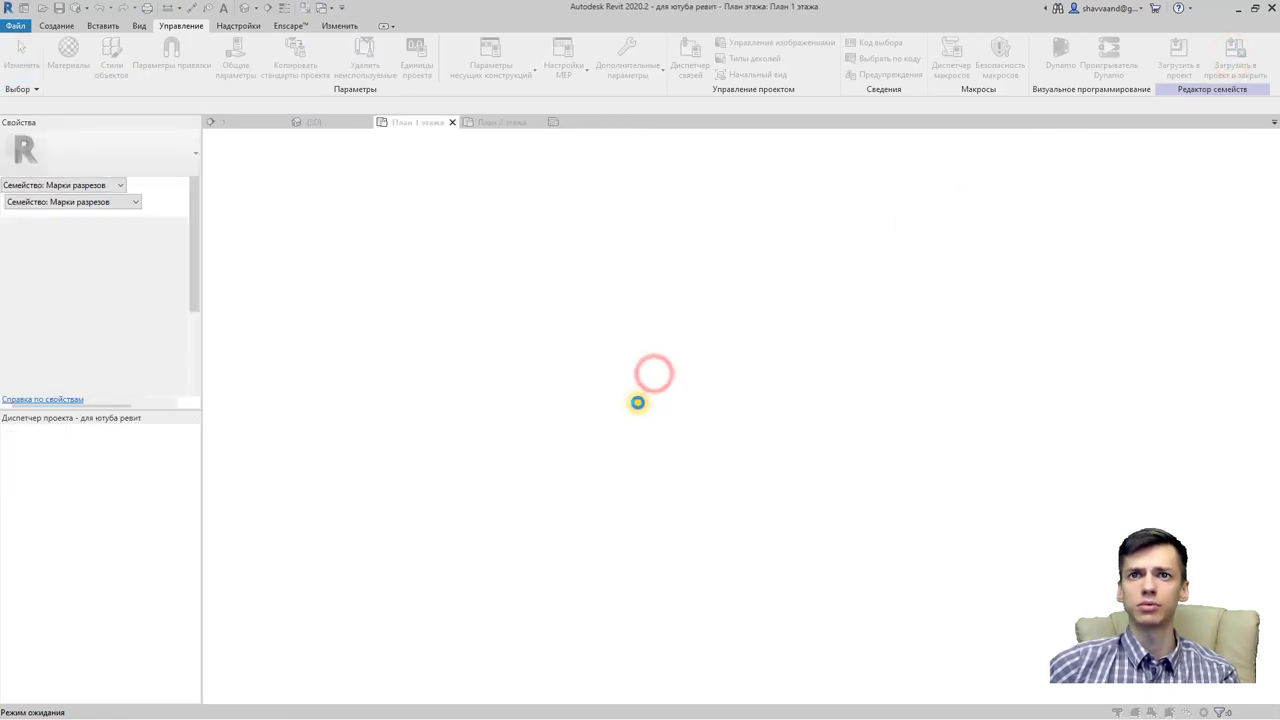
{"action": "left_click", "coordinate": [619, 368]}
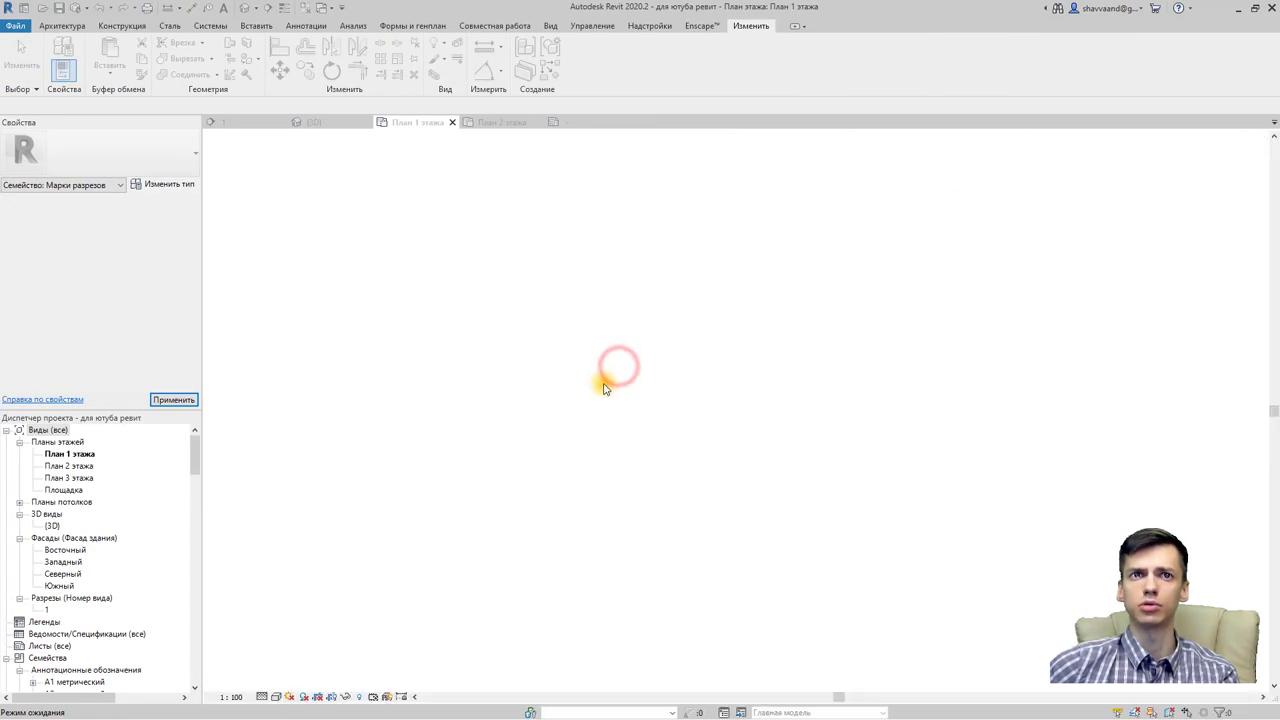
{"action": "scroll", "coordinate": [320, 408], "scroll_direction": "up", "scroll_amount": 2}
{"action": "scroll", "coordinate": [335, 410], "scroll_direction": "down", "scroll_amount": 2}
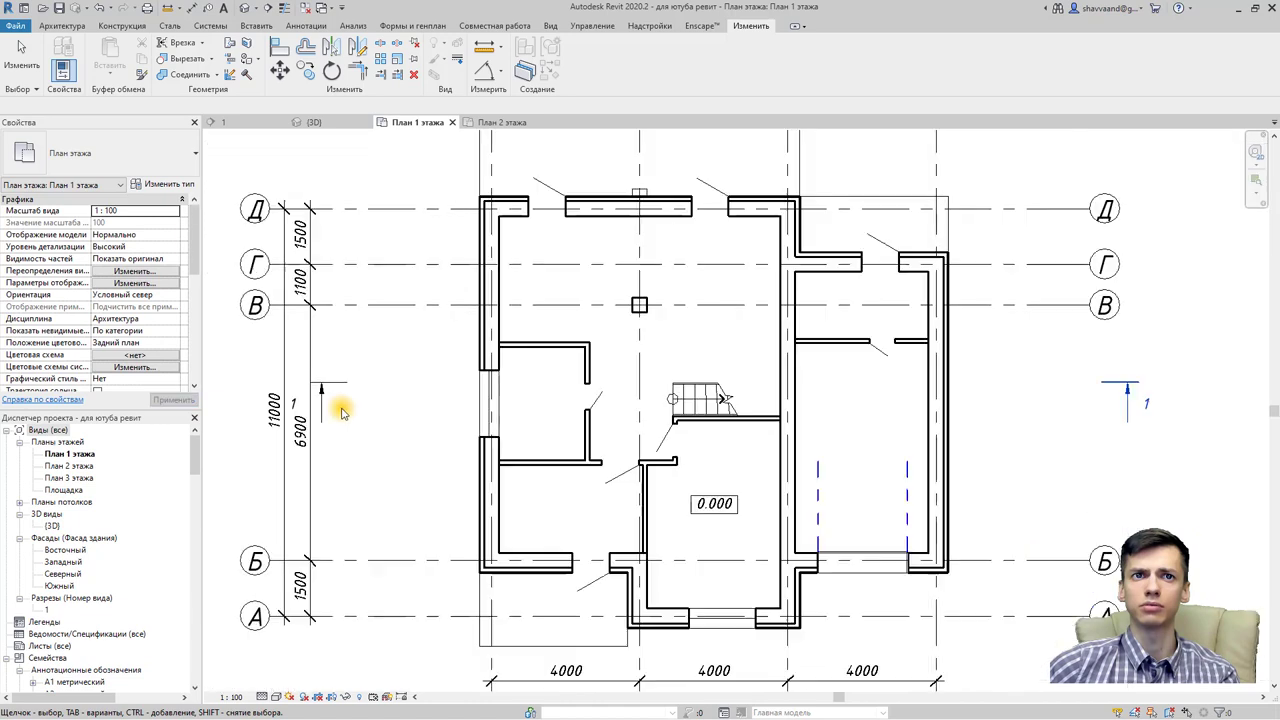
{"action": "key", "text": "Escape"}
{"action": "scroll", "coordinate": [340, 405], "scroll_direction": "up", "scroll_amount": 1}
{"action": "scroll", "coordinate": [337, 400], "scroll_direction": "up", "scroll_amount": 2}
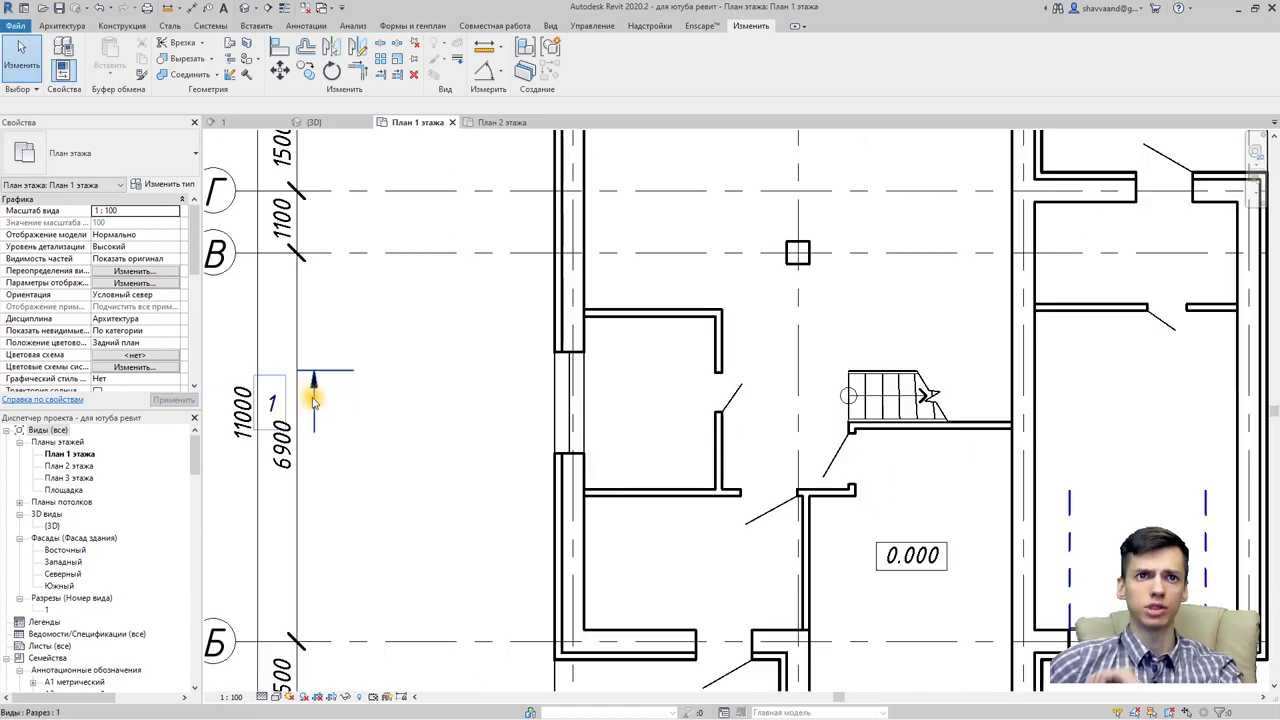
{"action": "scroll", "coordinate": [315, 398], "scroll_direction": "down", "scroll_amount": 1}
{"action": "scroll", "coordinate": [320, 397], "scroll_direction": "down", "scroll_amount": 1}
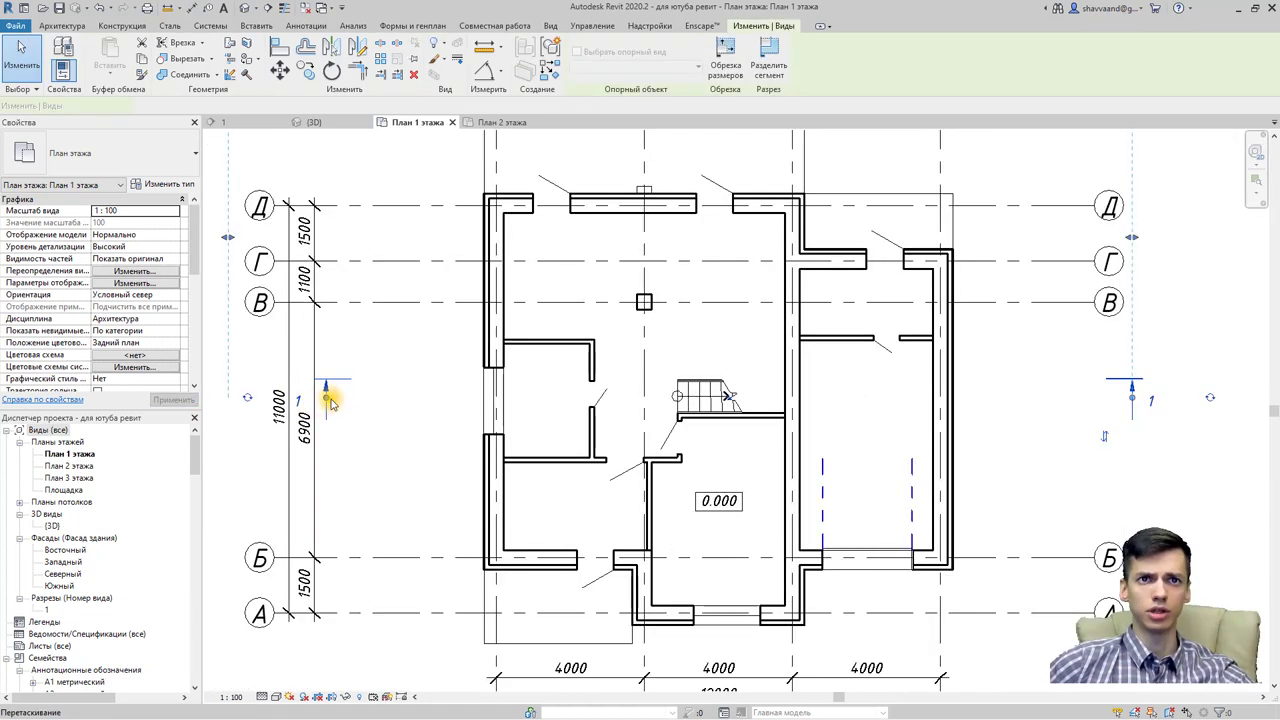
Step: Adjust the segment ends of section 1 on the first-floor plan
{"action": "left_click", "coordinate": [327, 397]}
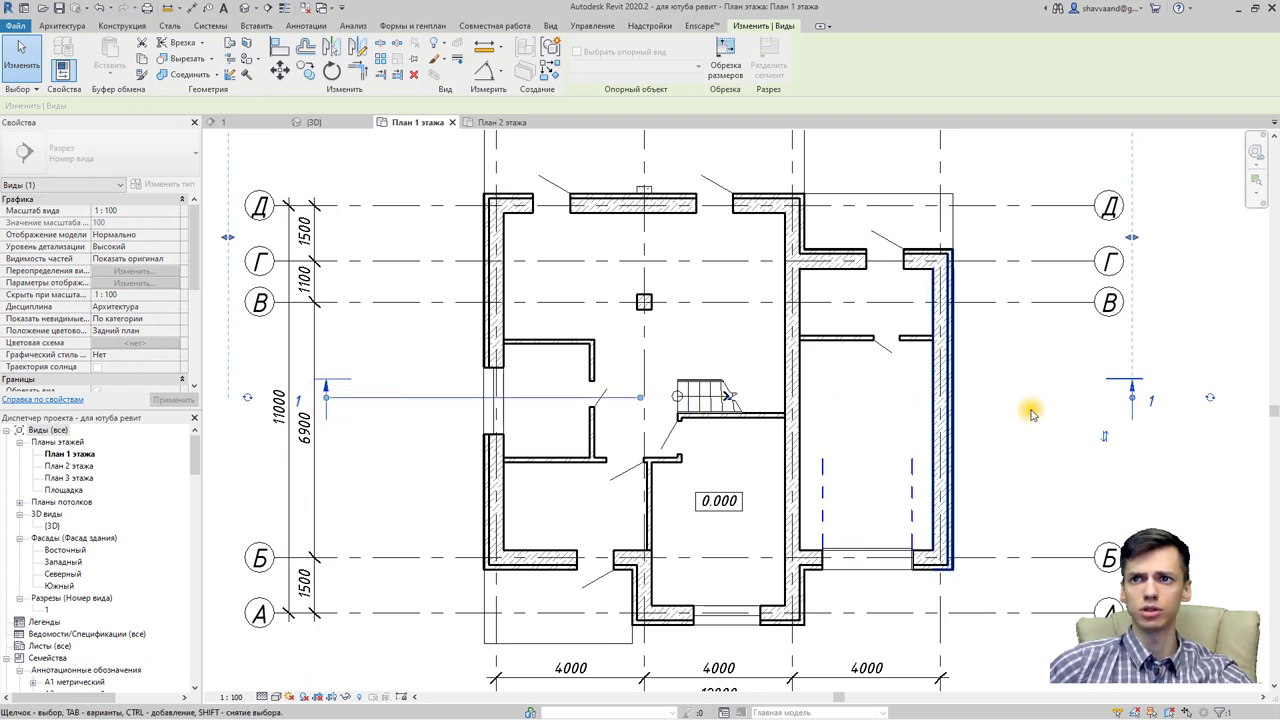
{"action": "left_click", "coordinate": [1127, 399]}
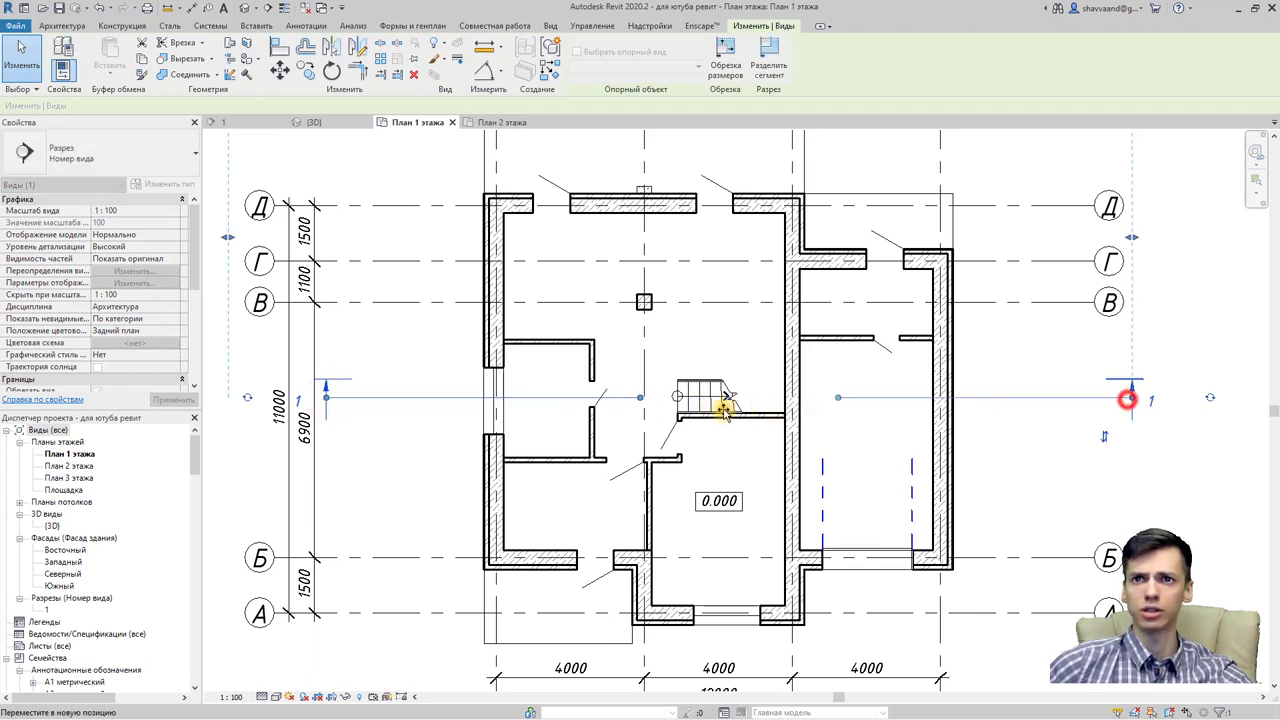
{"action": "left_click", "coordinate": [327, 398]}
{"action": "left_click", "coordinate": [357, 399]}
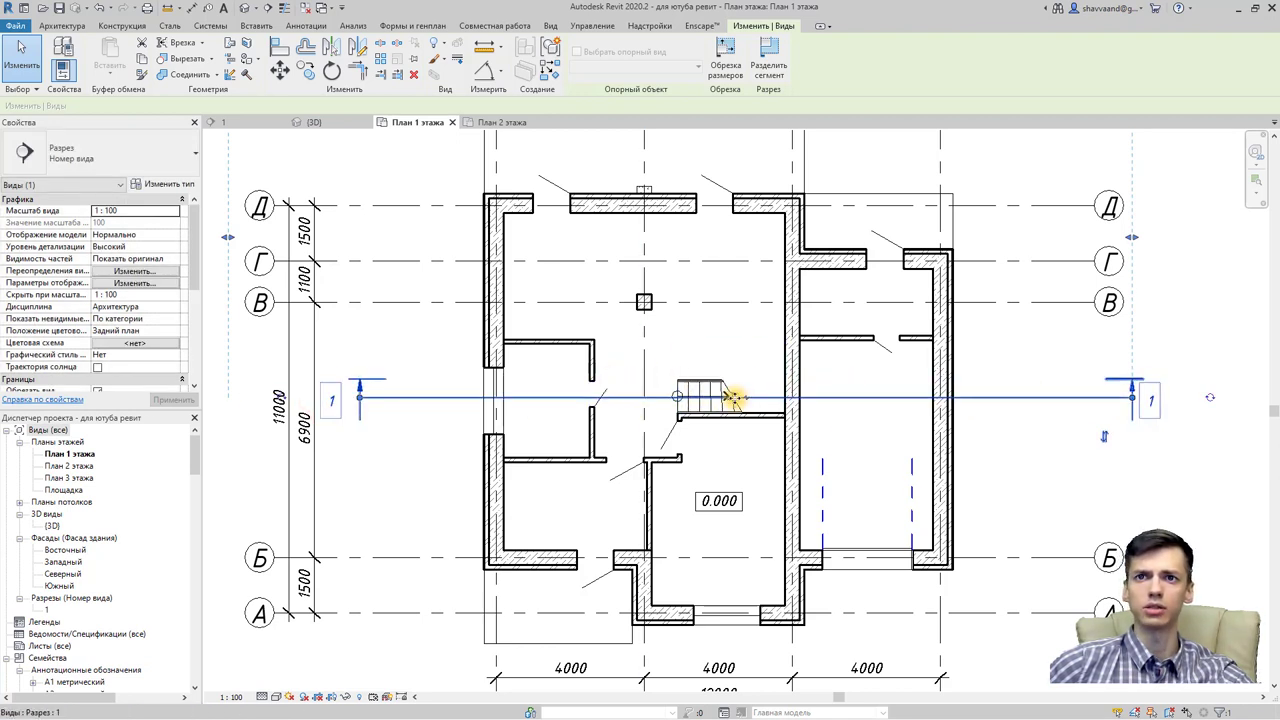
{"action": "mouse_move", "coordinate": [737, 401]}
{"action": "left_mouse_down"}
{"action": "mouse_move", "coordinate": [770, 401]}
{"action": "mouse_move", "coordinate": [740, 397]}
{"action": "left_mouse_up"}
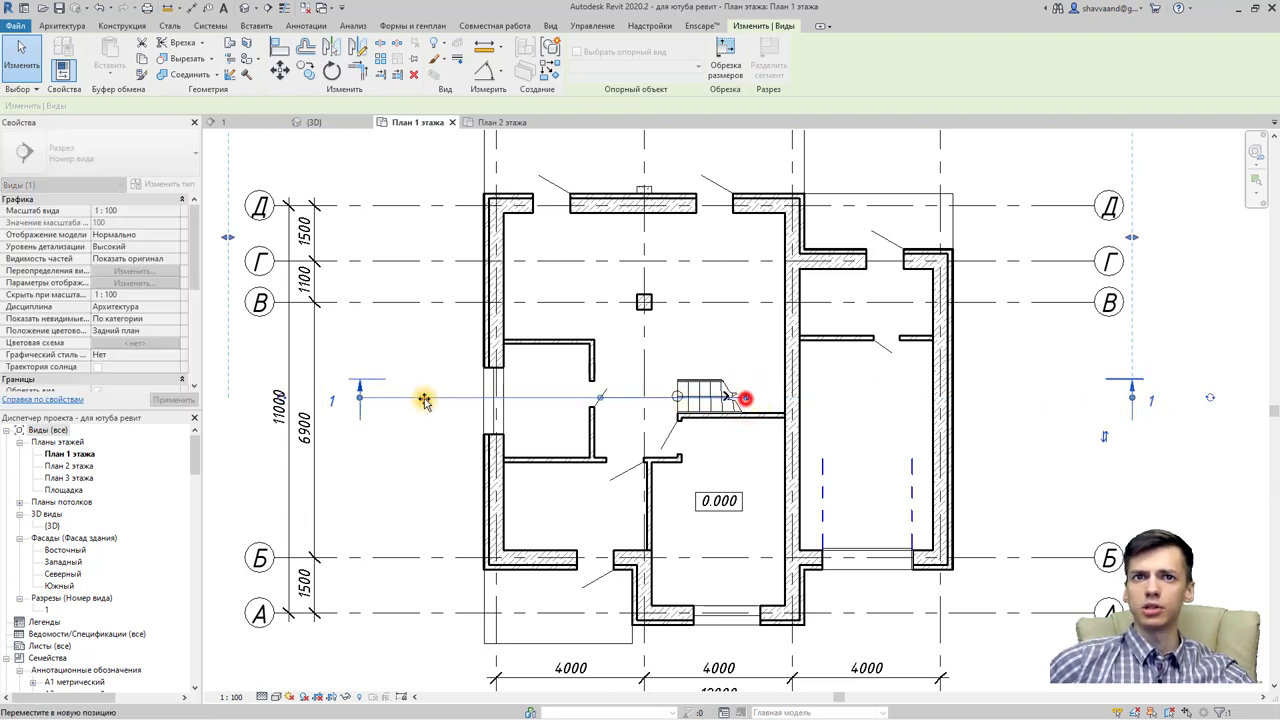
{"action": "left_click", "coordinate": [449, 444]}
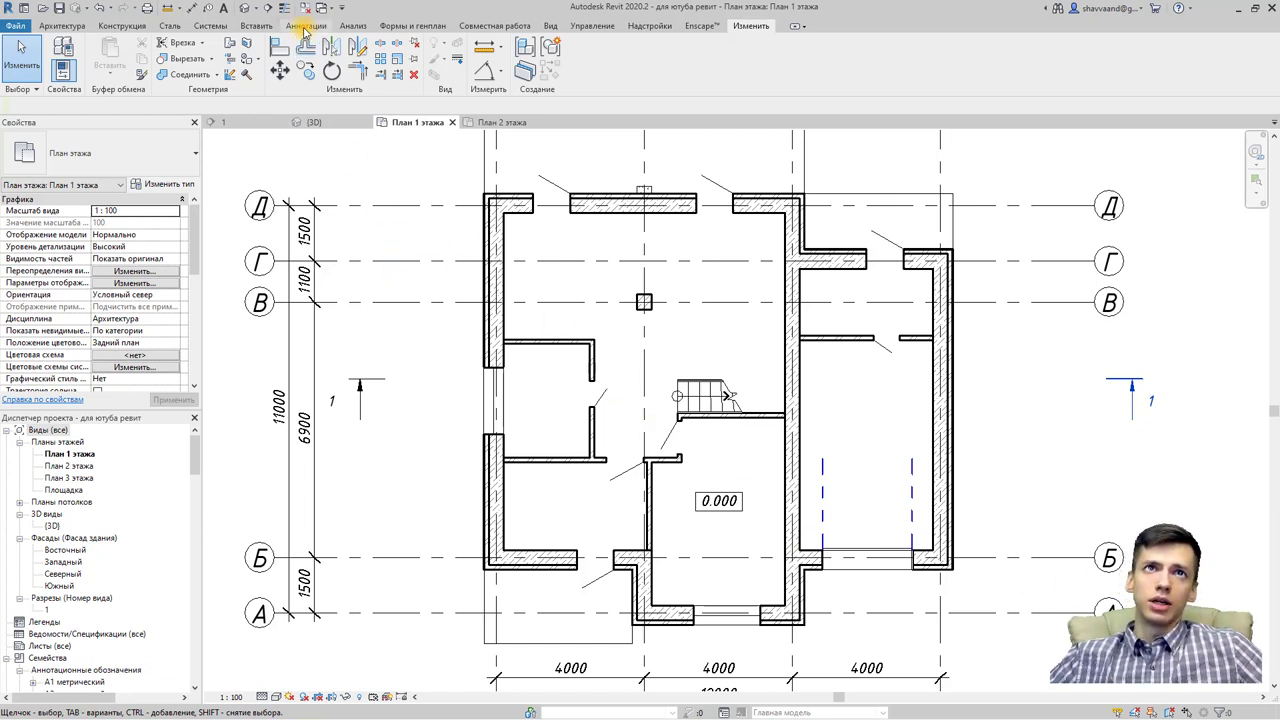
Step: Start a detail line with the 0.18 line style in free space left of the grids
{"action": "left_click", "coordinate": [305, 27]}
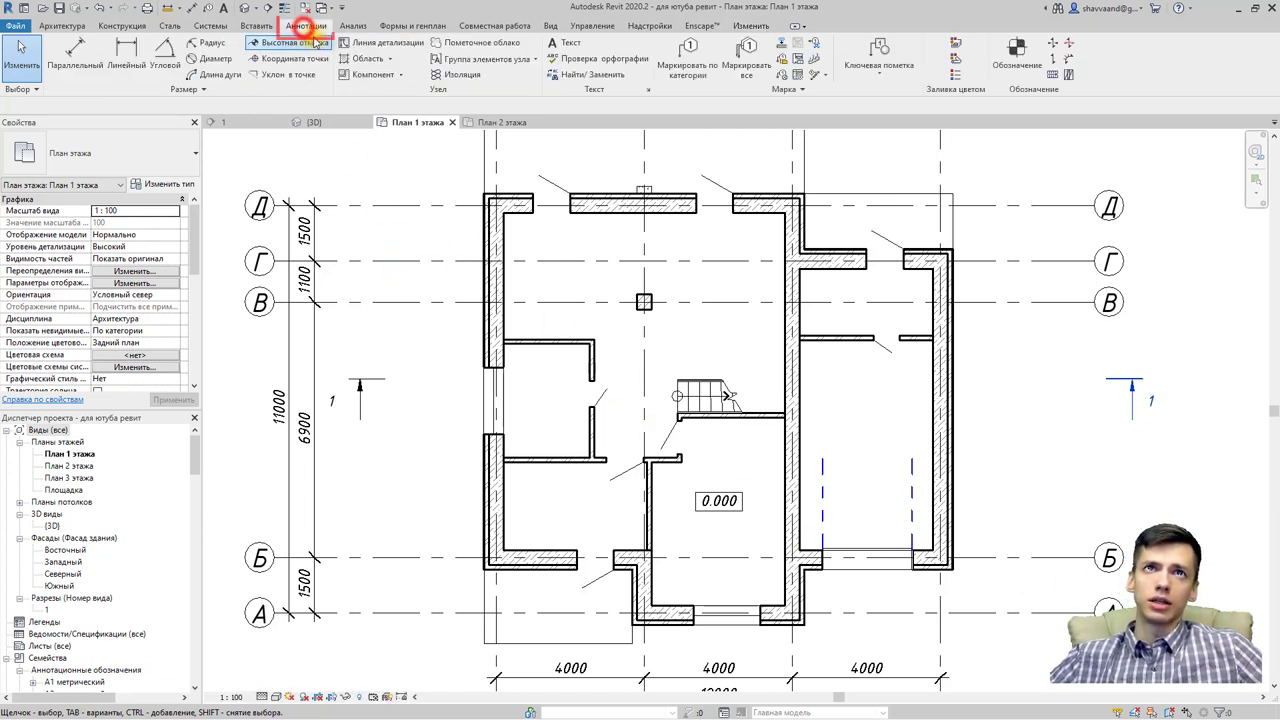
{"action": "left_click", "coordinate": [373, 45]}
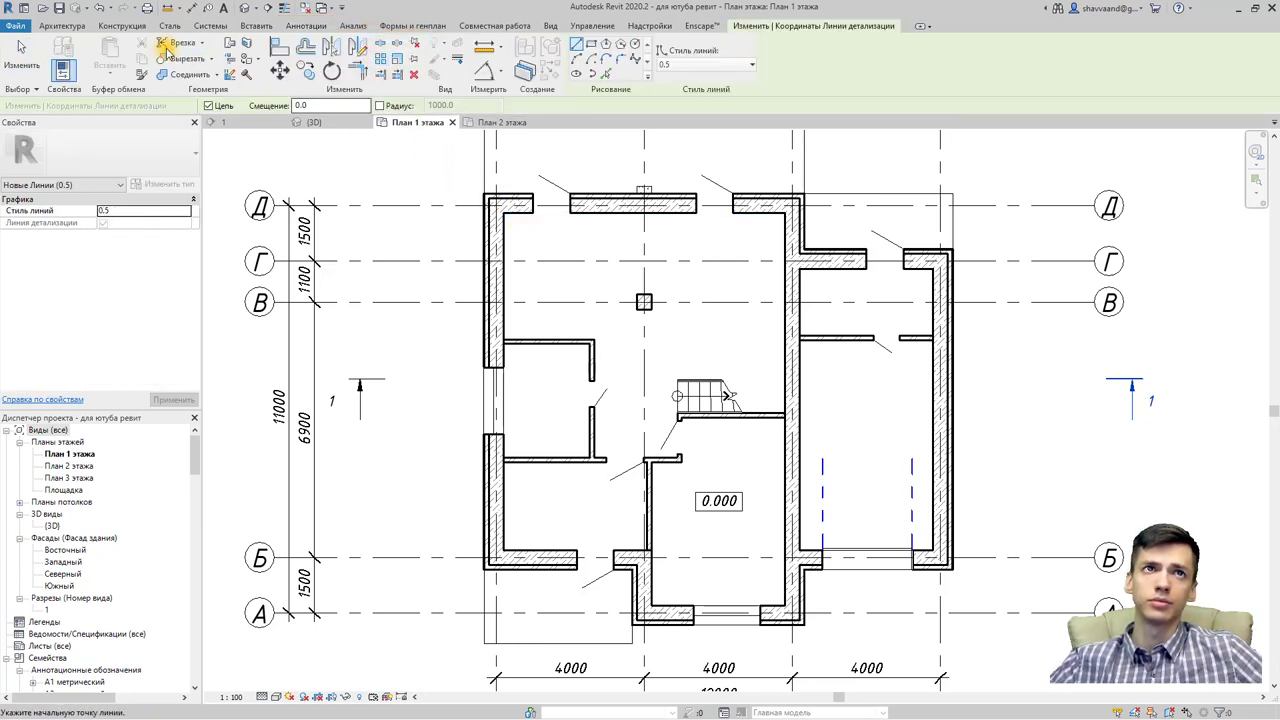
{"action": "left_click", "coordinate": [295, 27]}
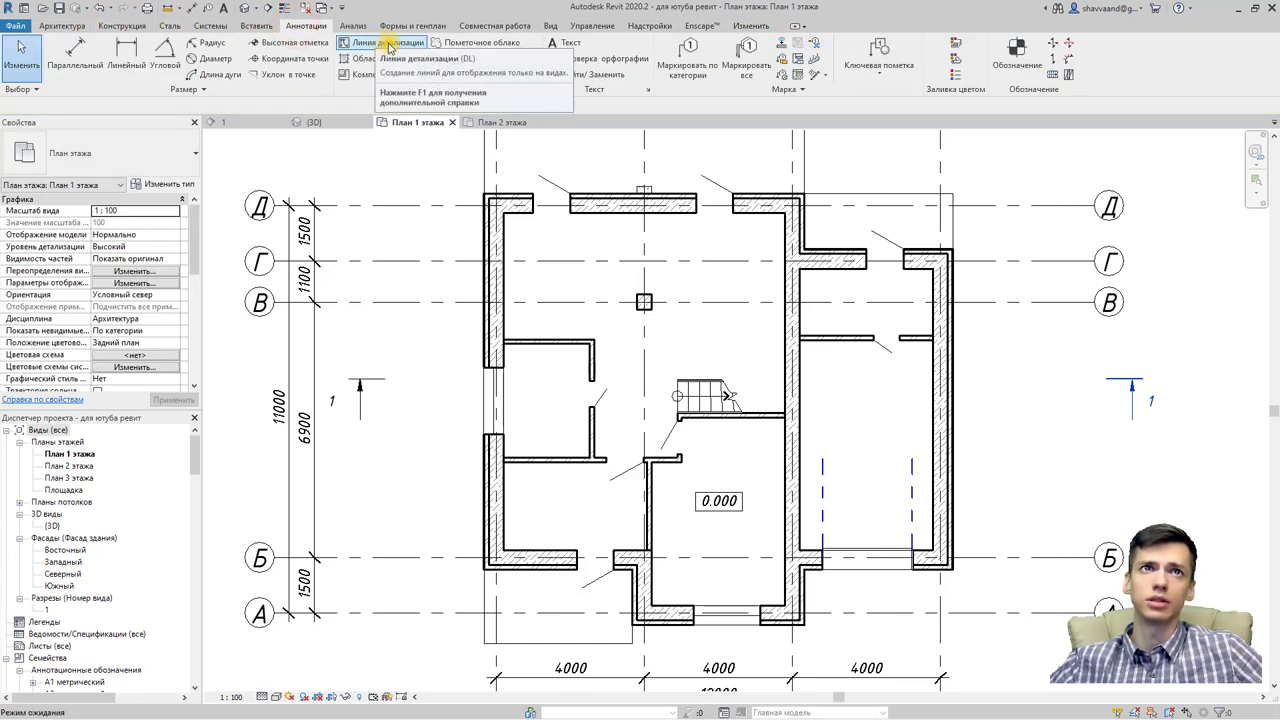
{"action": "left_click", "coordinate": [62, 26]}
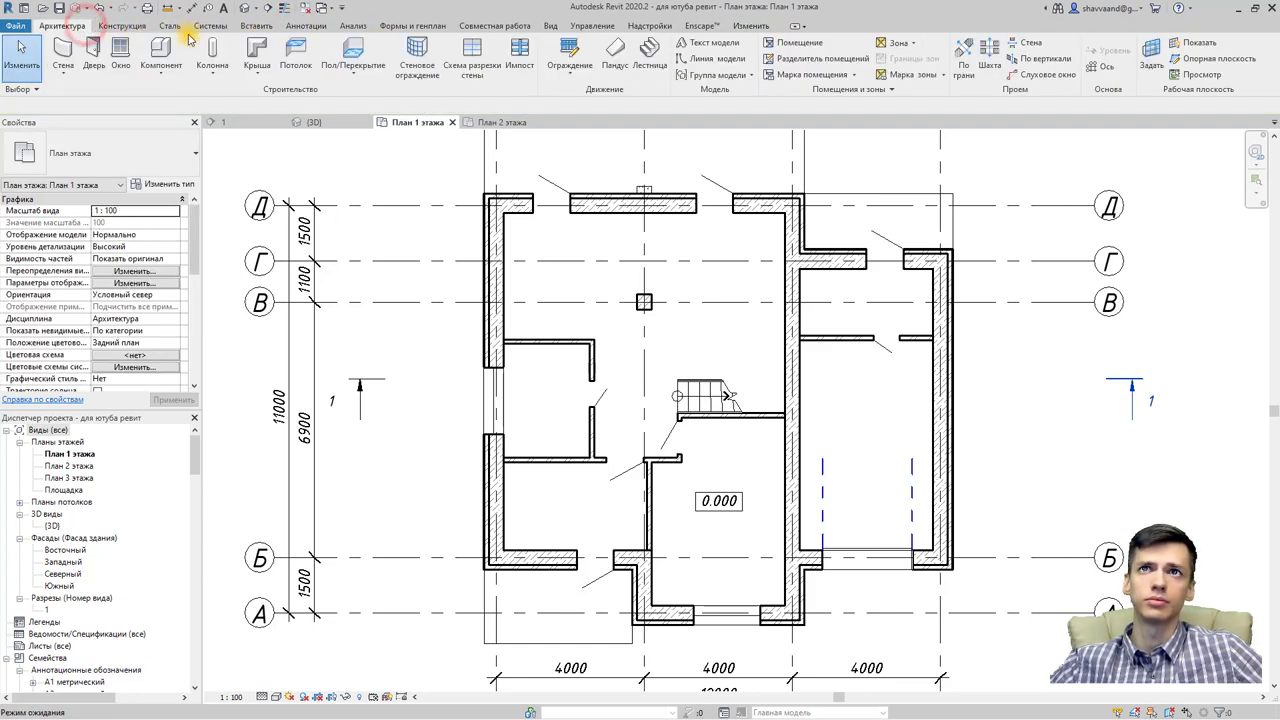
{"action": "left_click", "coordinate": [305, 26]}
{"action": "left_click", "coordinate": [362, 42]}
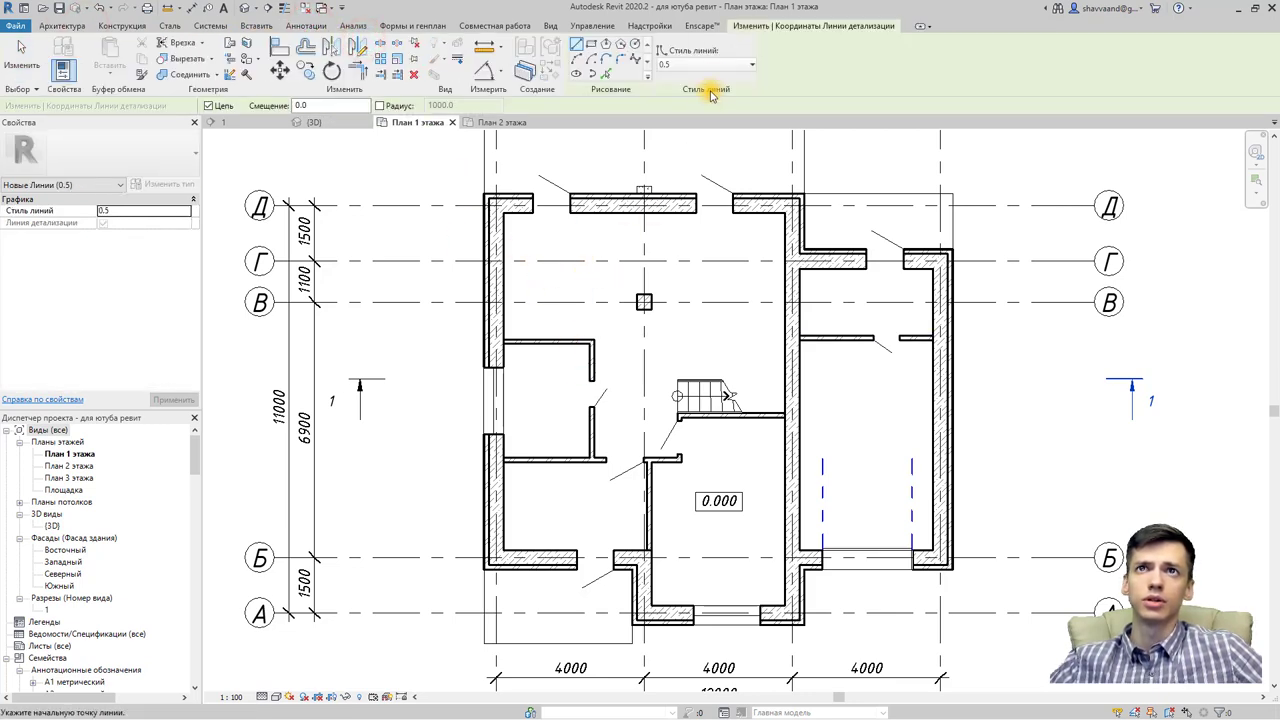
{"action": "left_click", "coordinate": [720, 64]}
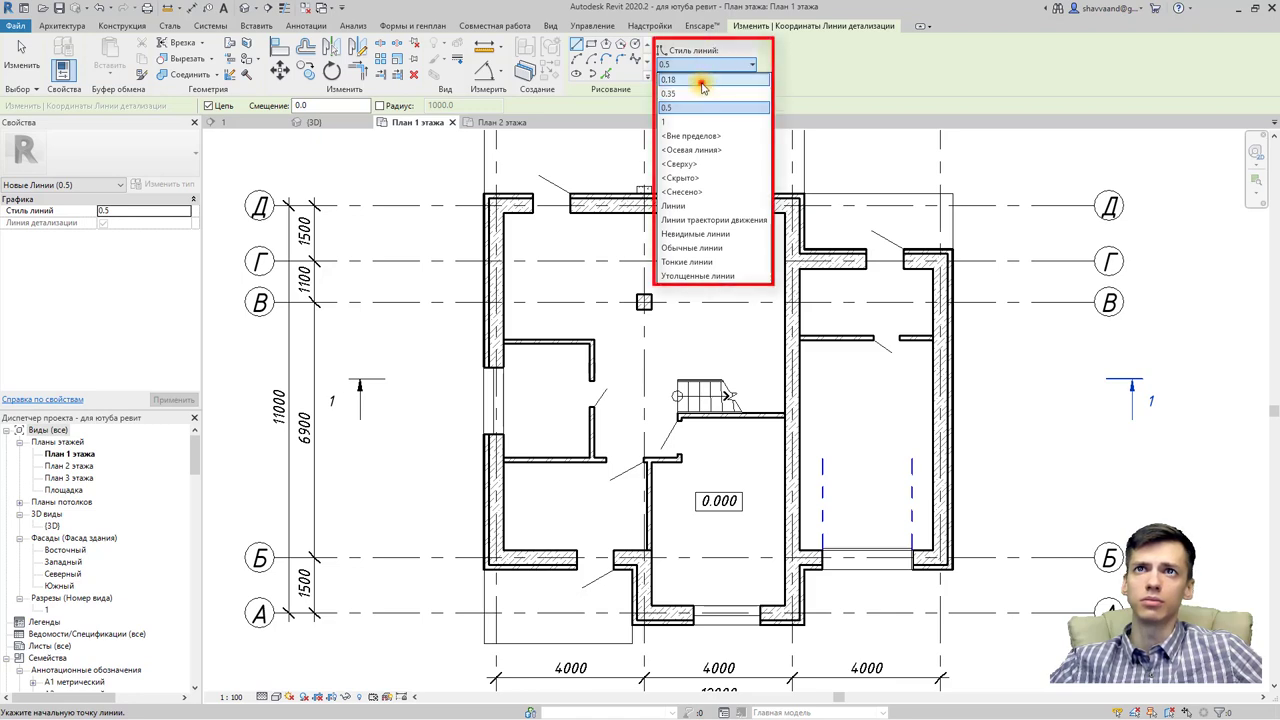
{"action": "left_click", "coordinate": [701, 81]}
{"action": "middle_click_drag", "start_coordinate": [623, 297], "coordinate": [1082, 396]}
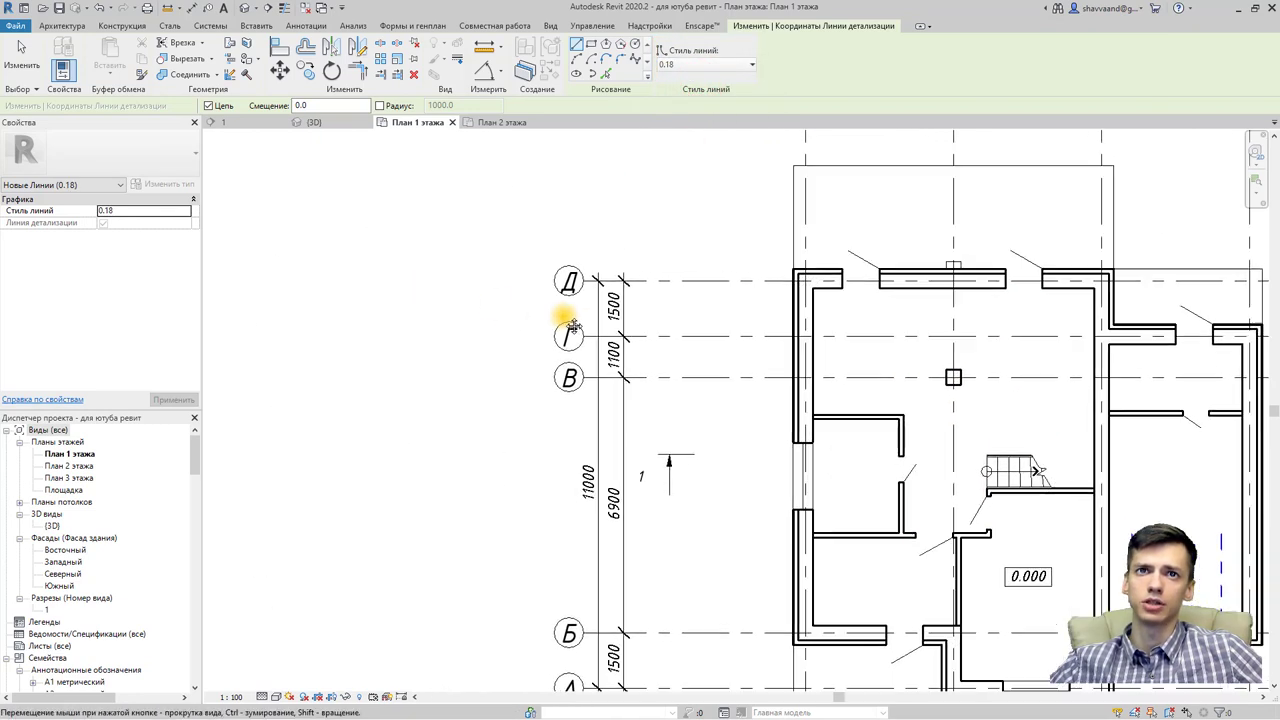
Step: Draw the square's first 600 mm side
{"action": "left_click", "coordinate": [439, 303]}
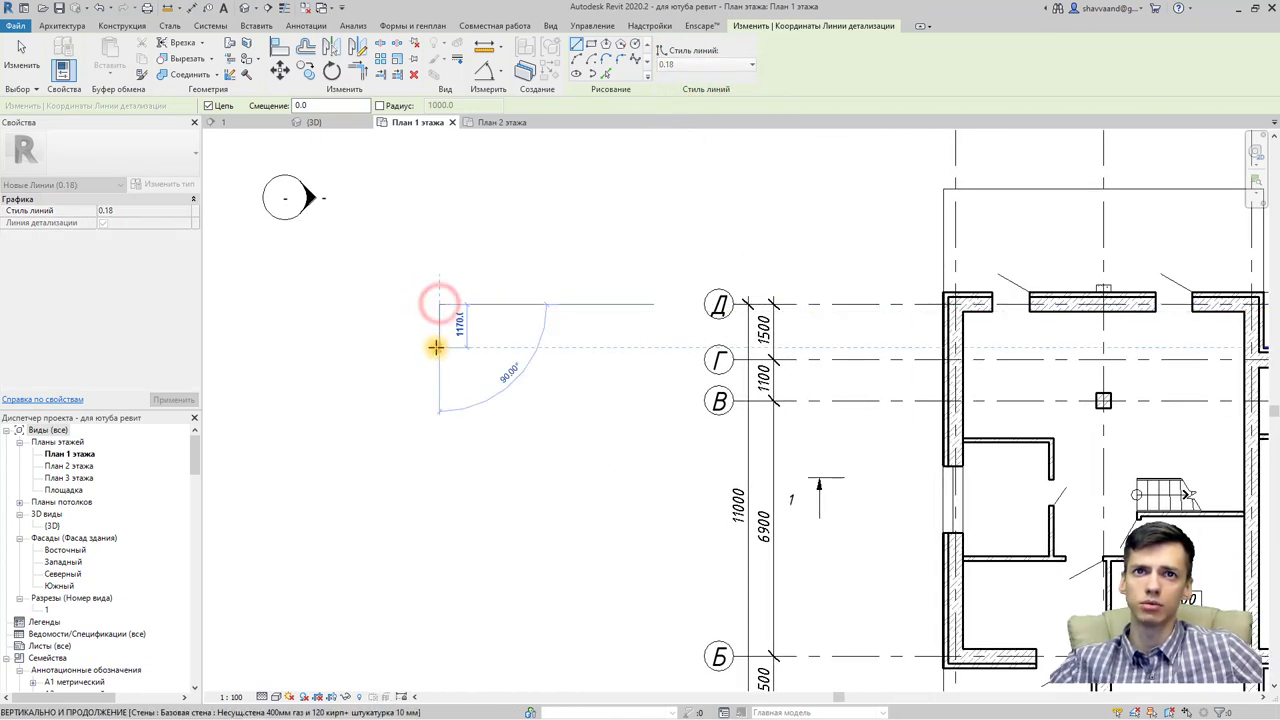
{"action": "type", "text": "600"}
{"action": "key", "text": "Return"}
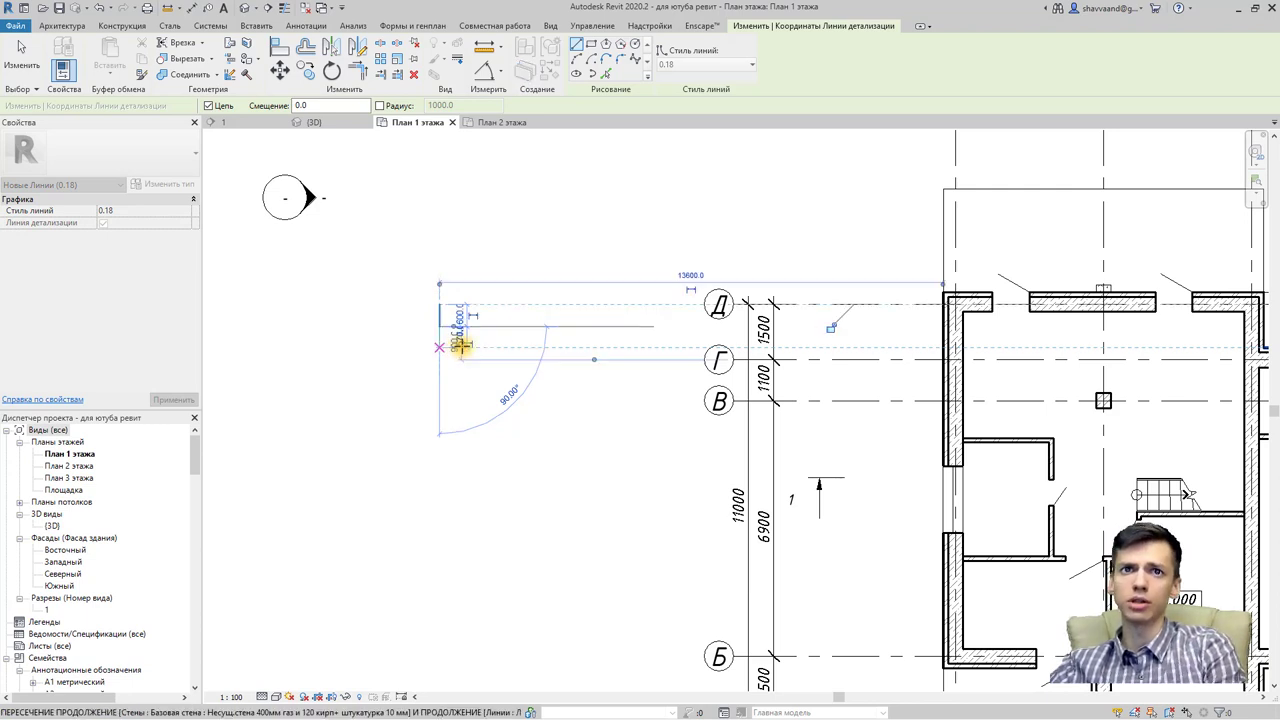
{"action": "scroll", "coordinate": [489, 322], "scroll_direction": "up", "scroll_amount": 1}
{"action": "scroll", "coordinate": [489, 322], "scroll_direction": "up", "scroll_amount": 2}
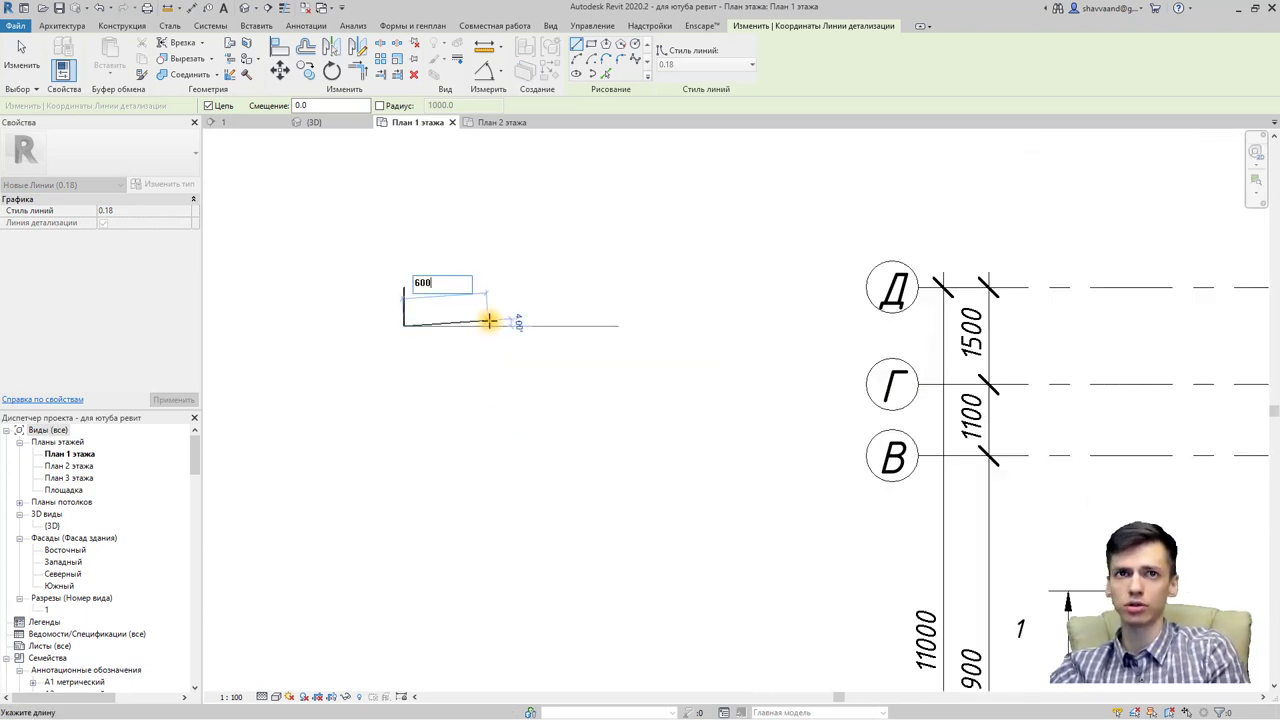
{"action": "key", "text": "Escape"}
{"action": "key", "text": "Escape"}
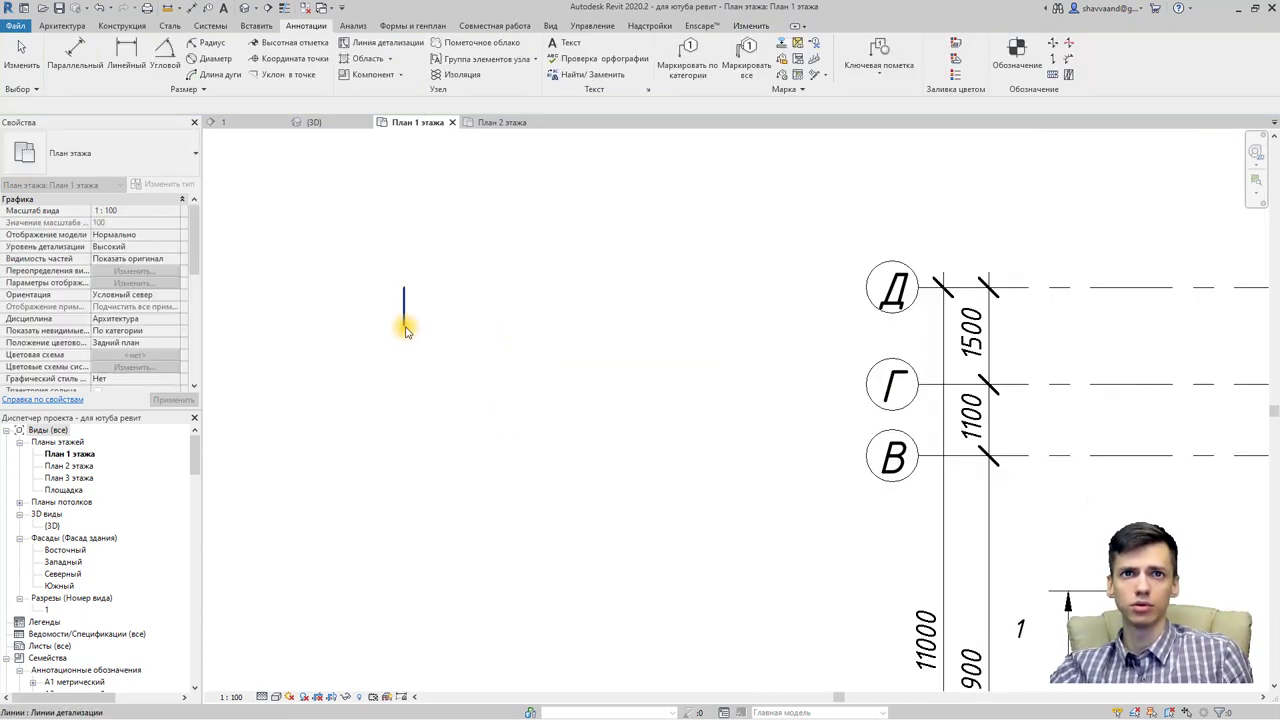
Step: Draw the remaining 600 mm sides to close the square
{"action": "left_click", "coordinate": [404, 322]}
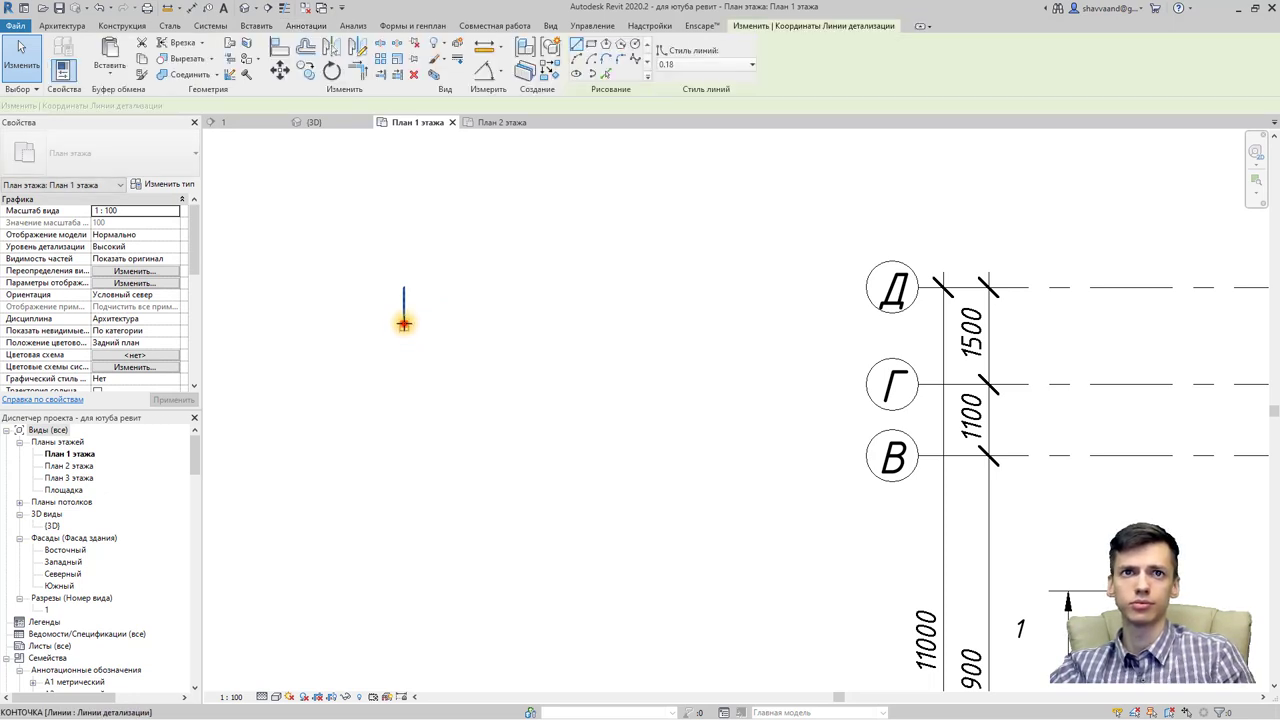
{"action": "key", "text": "c"}
{"action": "key", "text": "s"}
{"action": "left_click", "coordinate": [404, 324]}
{"action": "type", "text": "600"}
{"action": "key", "text": "Return"}
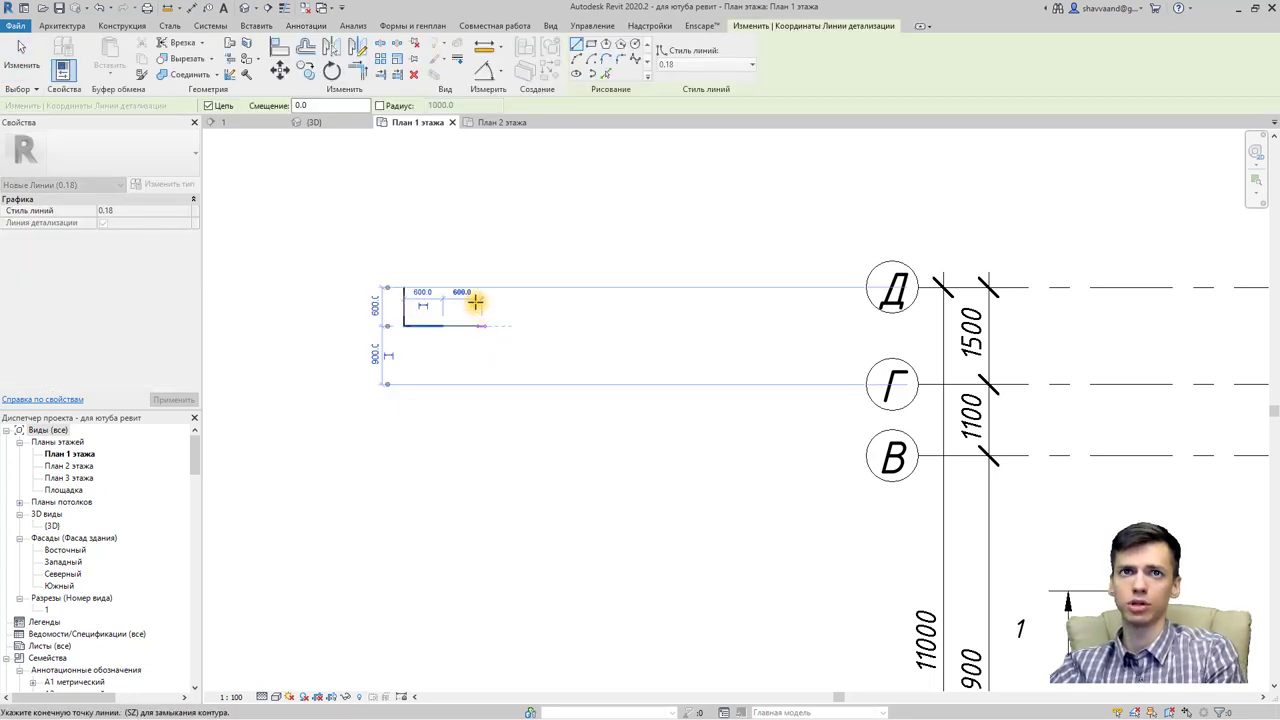
{"action": "type", "text": "600"}
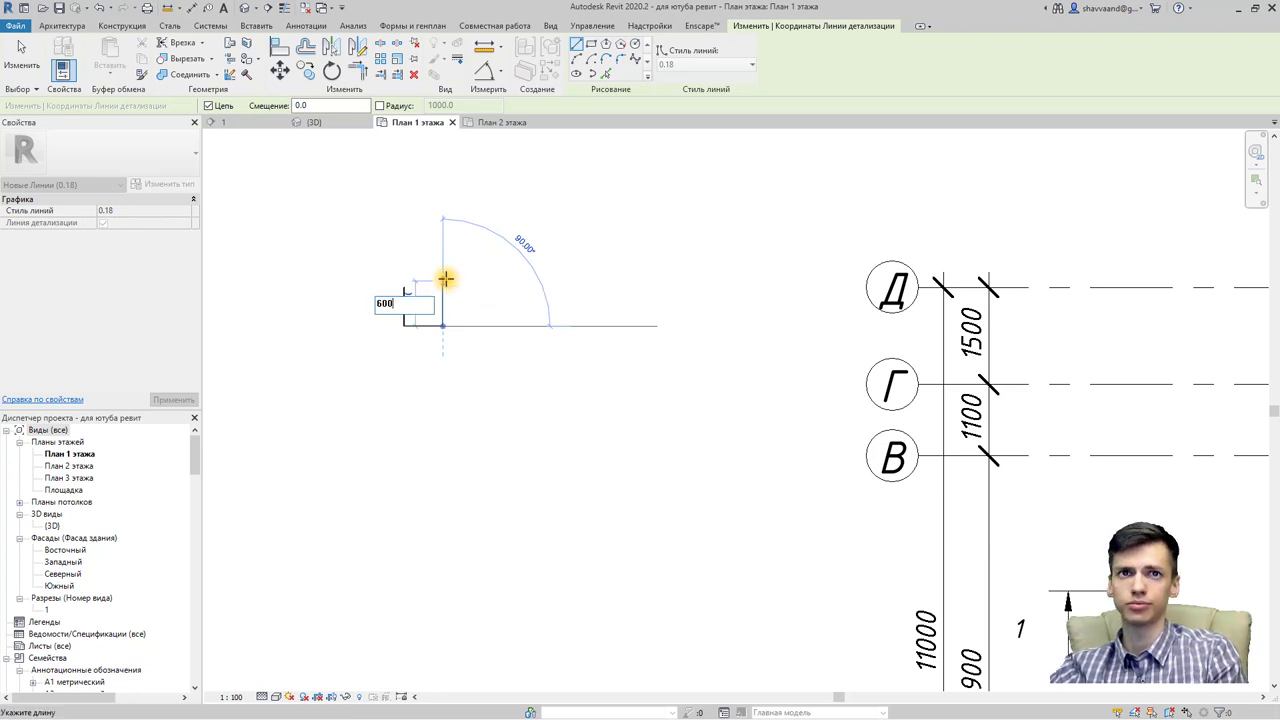
{"action": "key", "text": "Return"}
{"action": "left_click", "coordinate": [404, 286]}
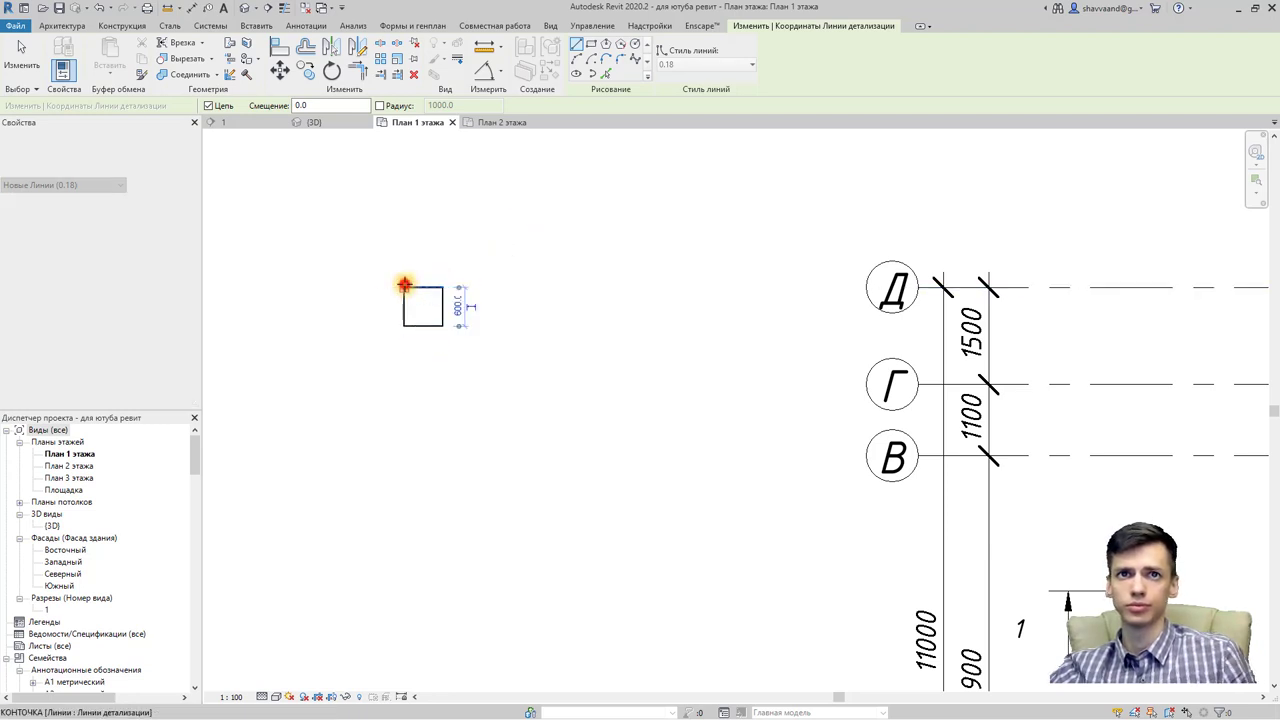
{"action": "key", "text": "Escape"}
{"action": "key", "text": "Escape"}
Step: Offset copies of all four square sides 80 inward
{"action": "left_click", "coordinate": [414, 289]}
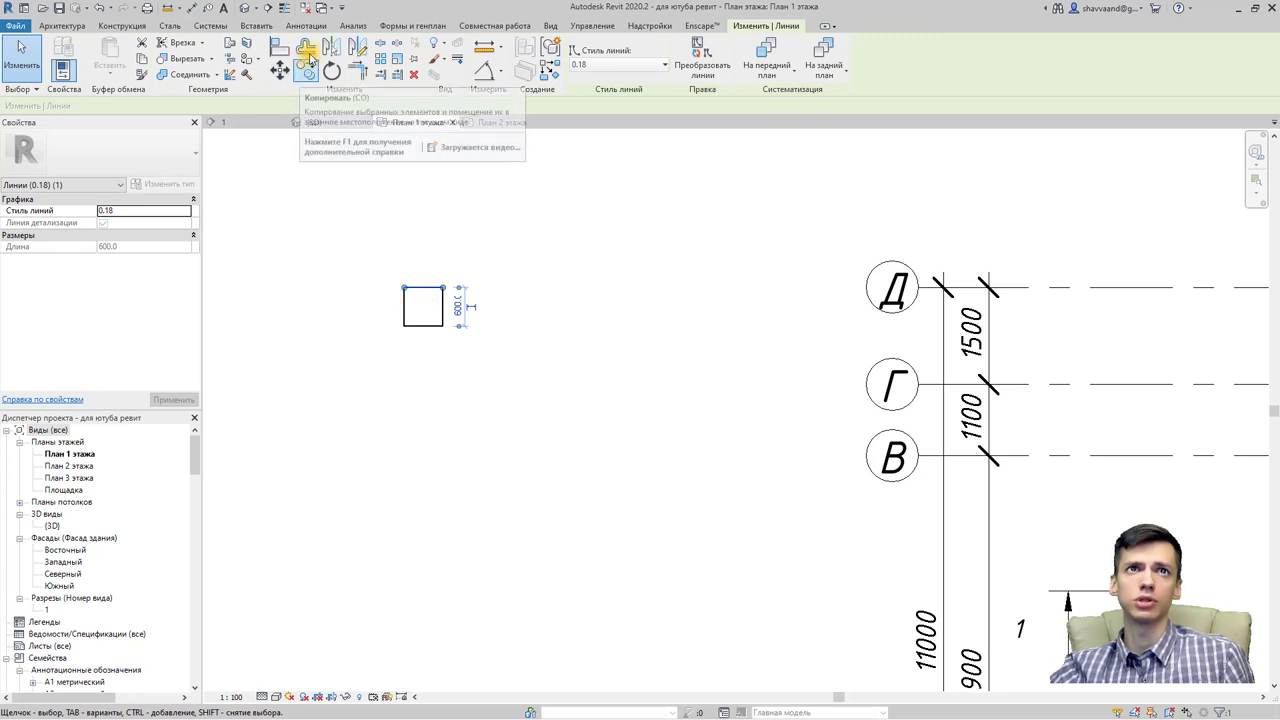
{"action": "left_click", "coordinate": [308, 50]}
{"action": "scroll", "coordinate": [418, 255], "scroll_direction": "up", "scroll_amount": 2}
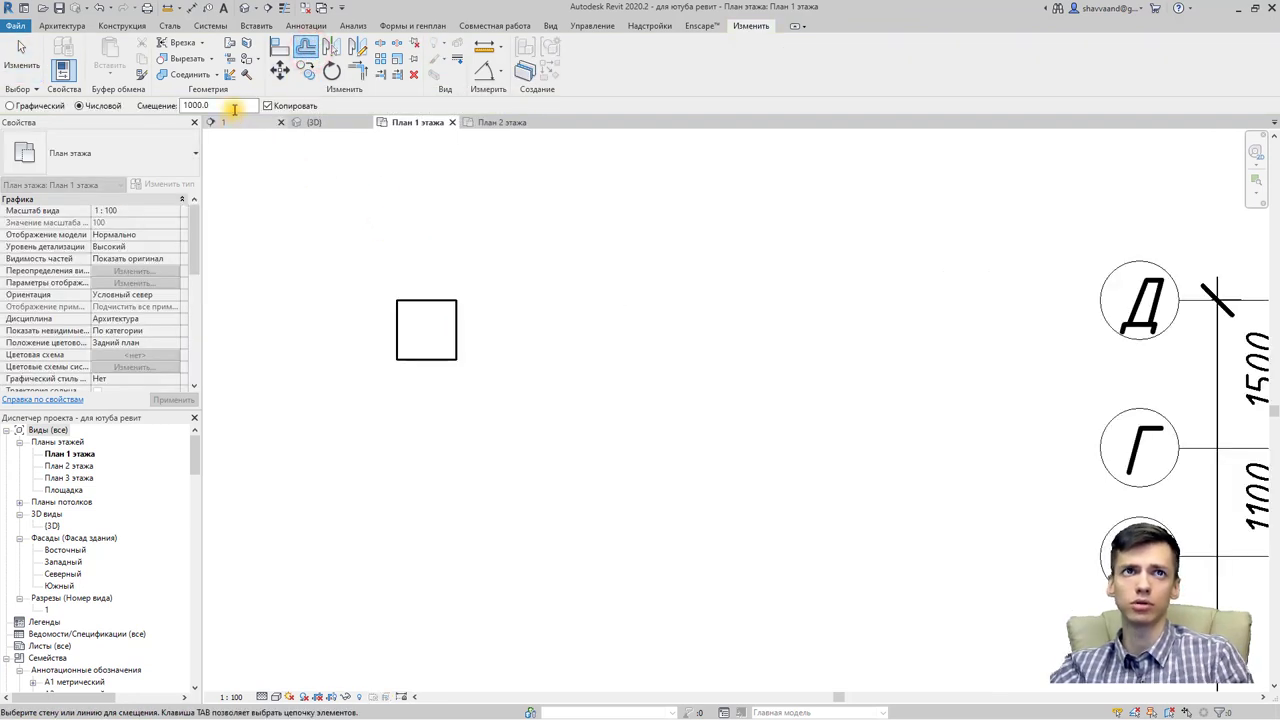
{"action": "type", "text": "80"}
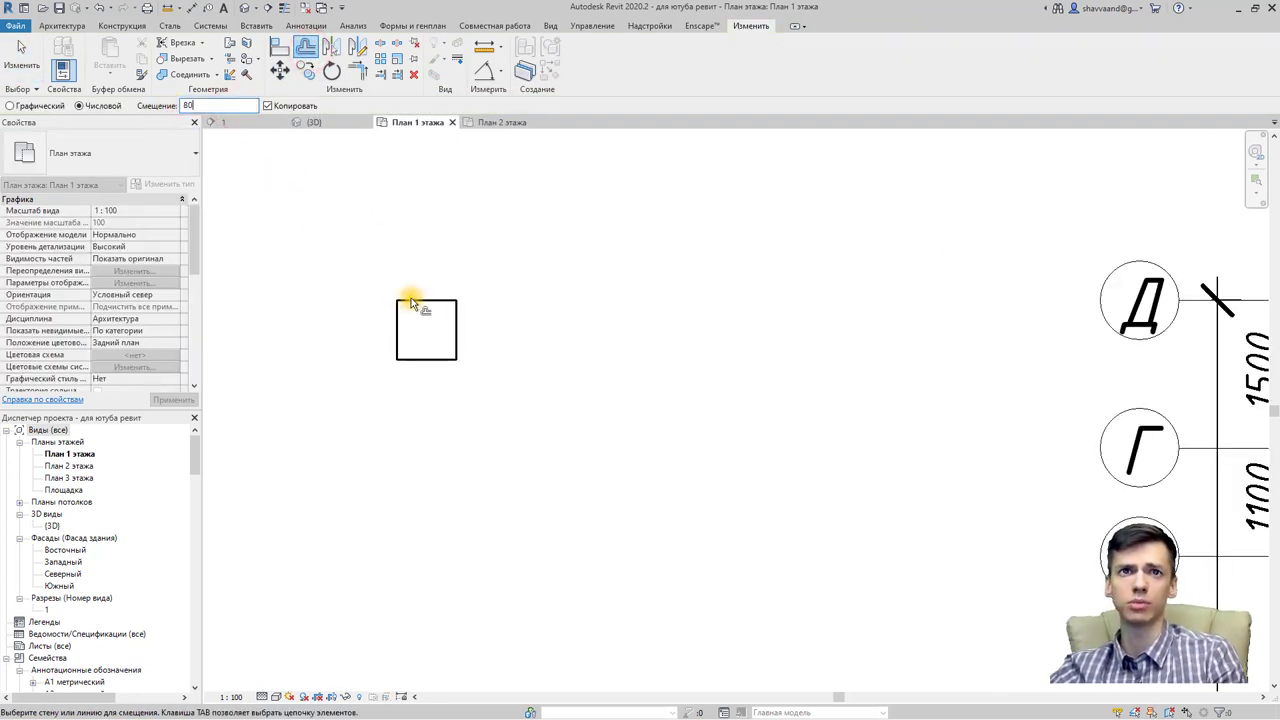
{"action": "left_click", "coordinate": [419, 302]}
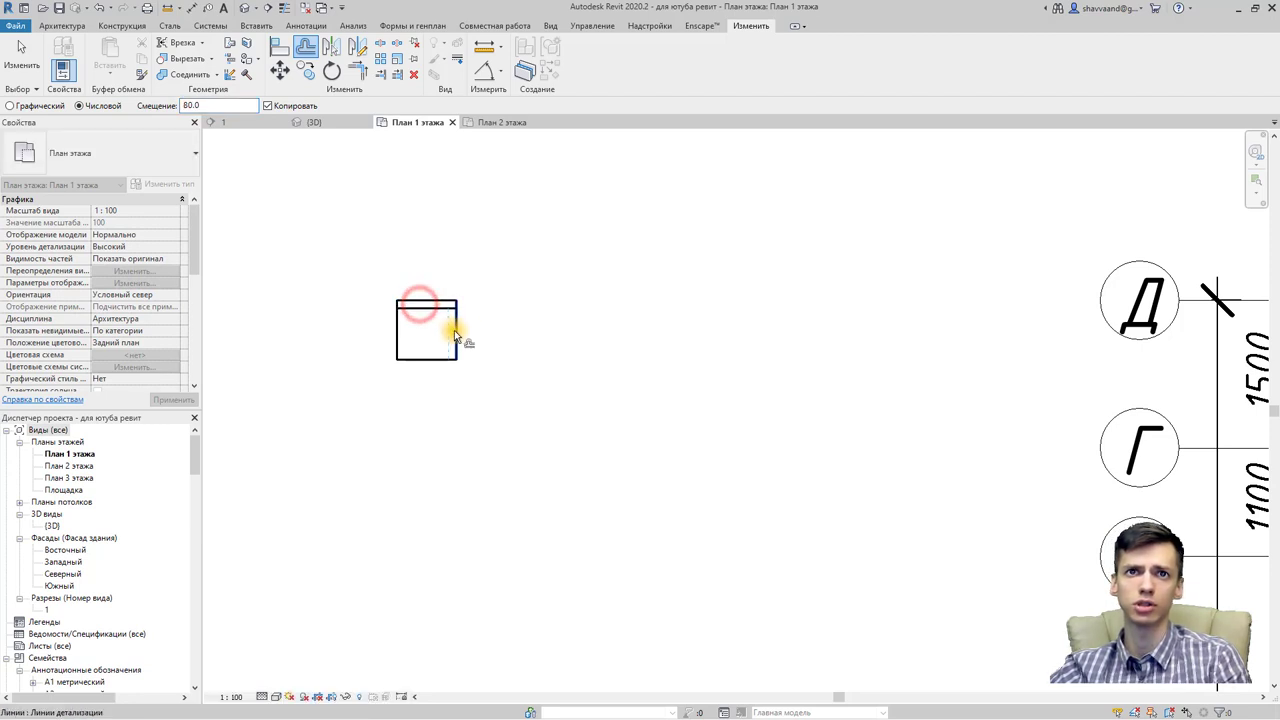
{"action": "left_click", "coordinate": [455, 333]}
{"action": "left_click", "coordinate": [427, 356]}
{"action": "left_click", "coordinate": [398, 337]}
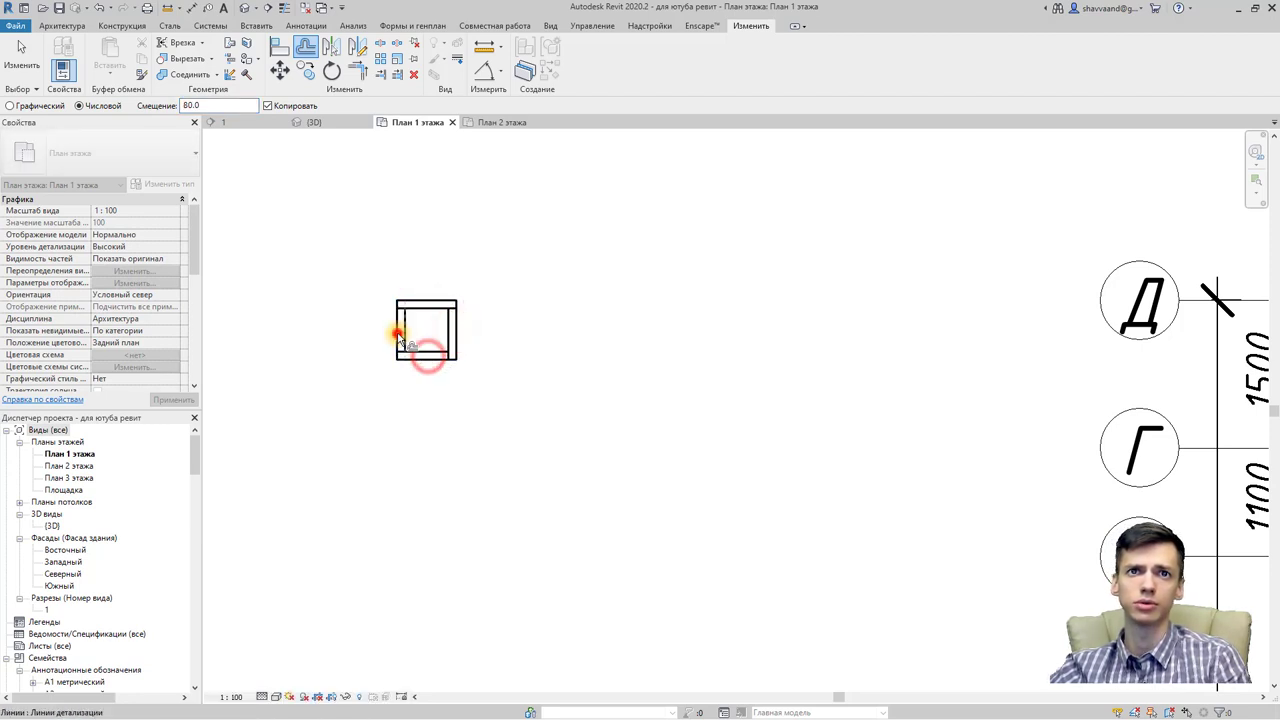
{"action": "scroll", "coordinate": [430, 328], "scroll_direction": "up", "scroll_amount": 2}
{"action": "scroll", "coordinate": [430, 328], "scroll_direction": "up", "scroll_amount": 2}
{"action": "key", "text": "Escape"}
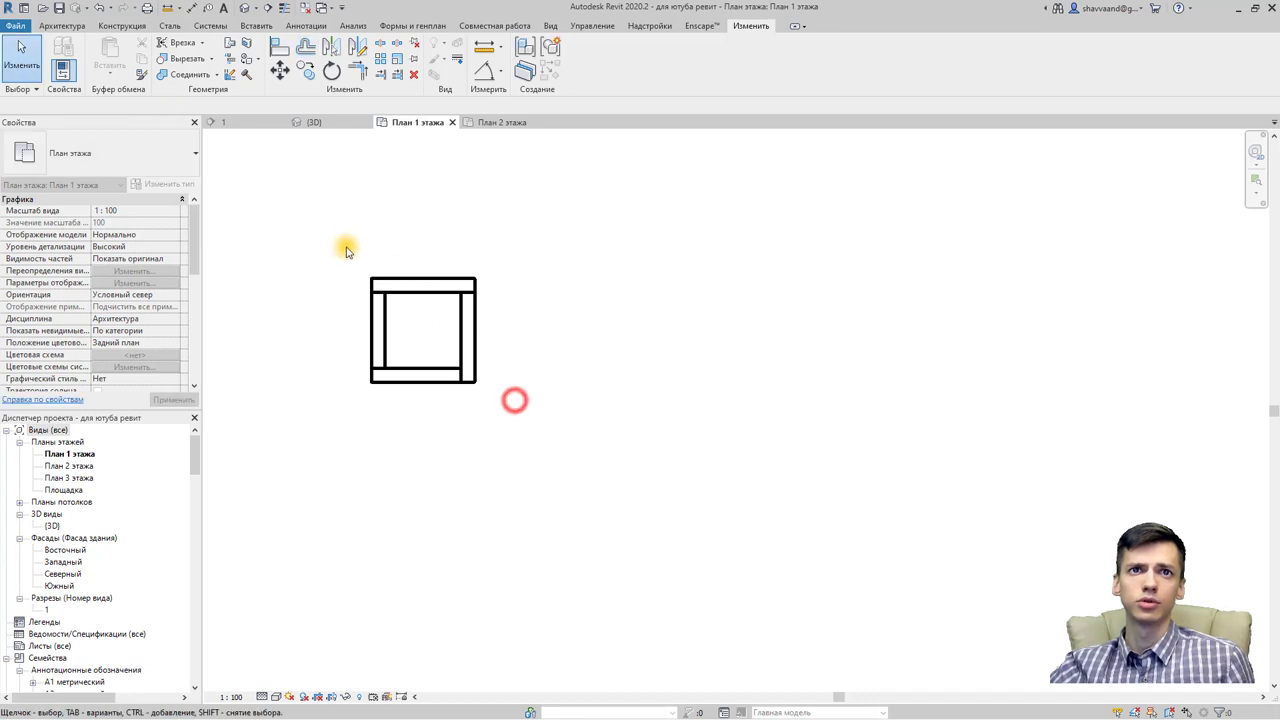
Step: Trim the inner square's four corners clean and select all lines of the double square
{"action": "left_click_drag", "start_coordinate": [346, 247], "coordinate": [514, 405]}
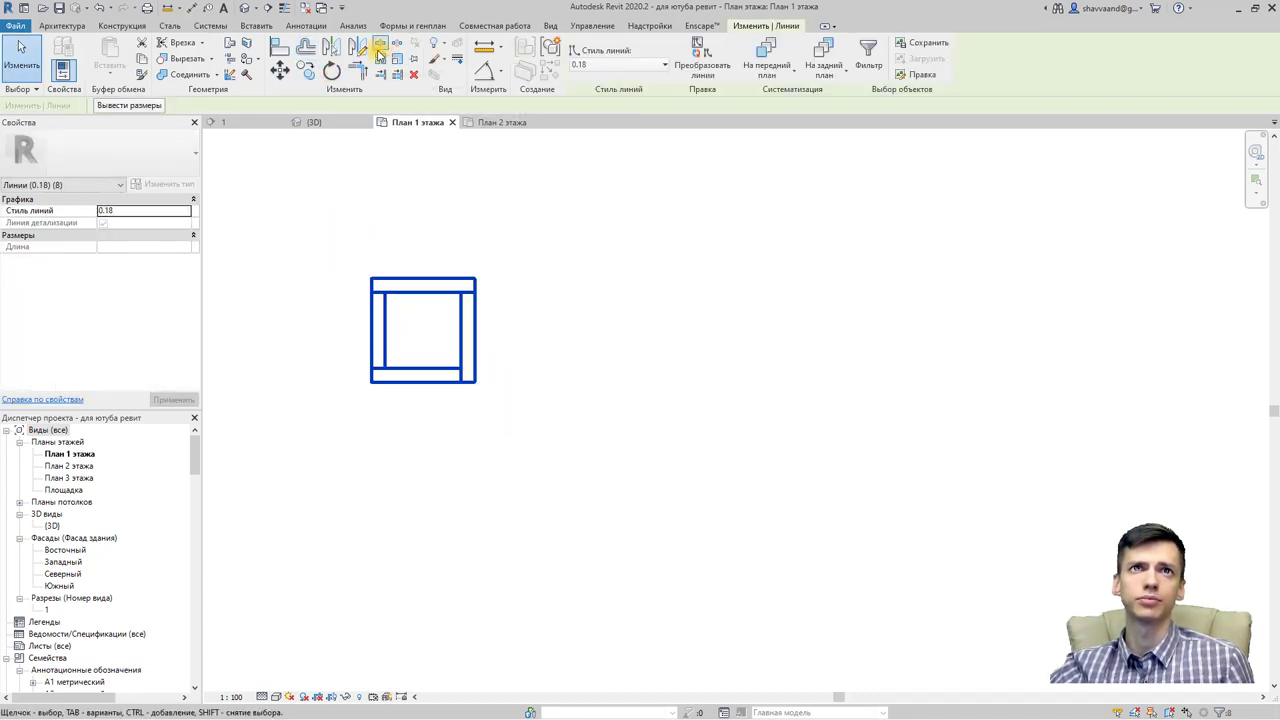
{"action": "left_click", "coordinate": [357, 70]}
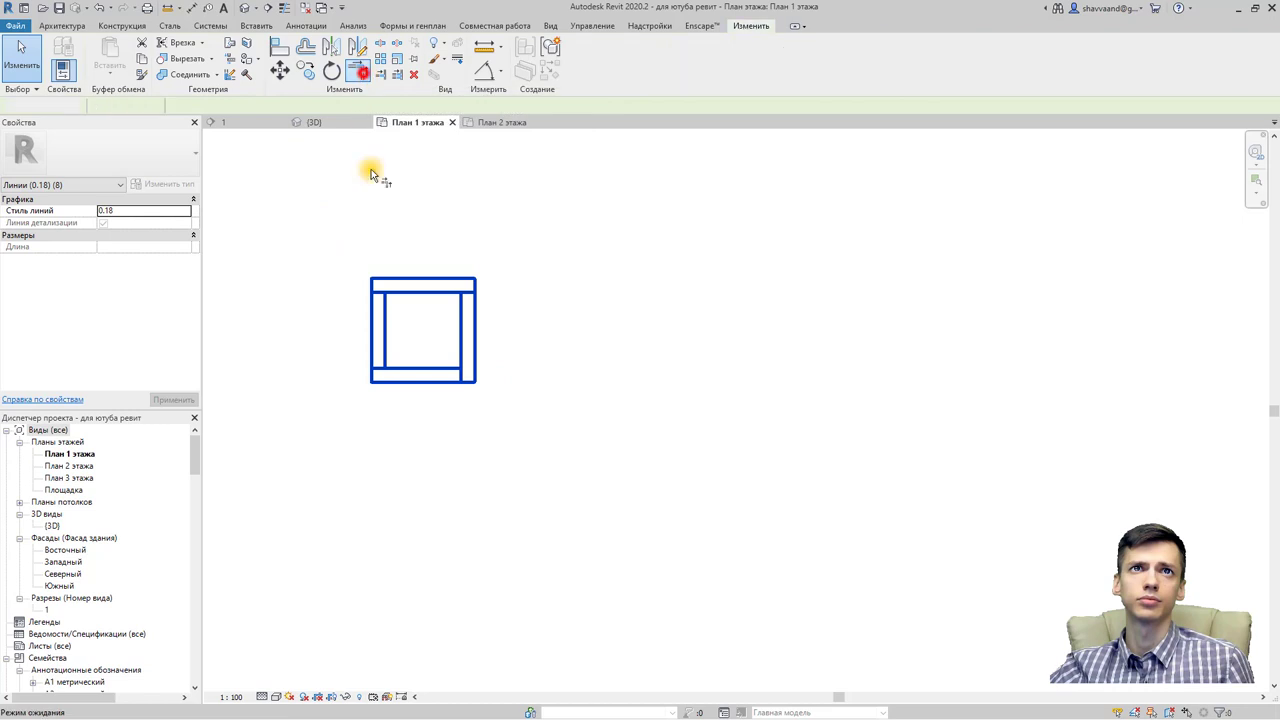
{"action": "left_click", "coordinate": [395, 295]}
{"action": "left_click", "coordinate": [387, 312]}
{"action": "left_click", "coordinate": [397, 367]}
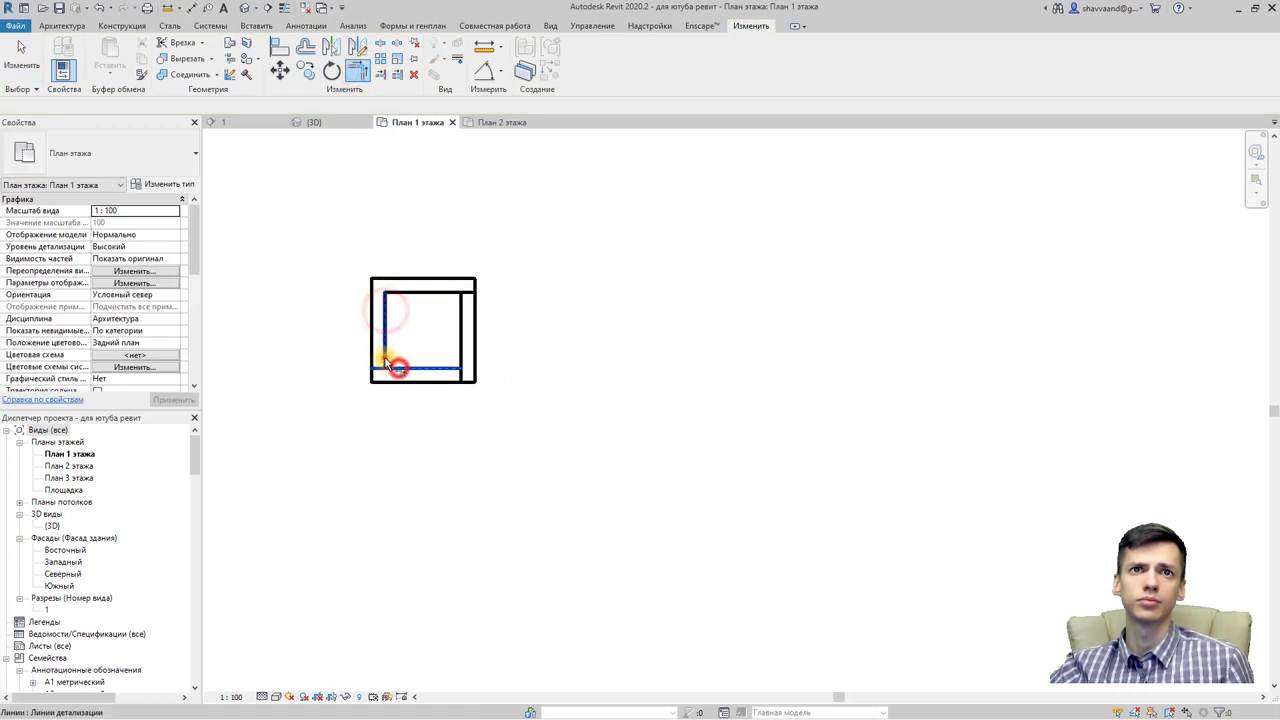
{"action": "left_click", "coordinate": [448, 368]}
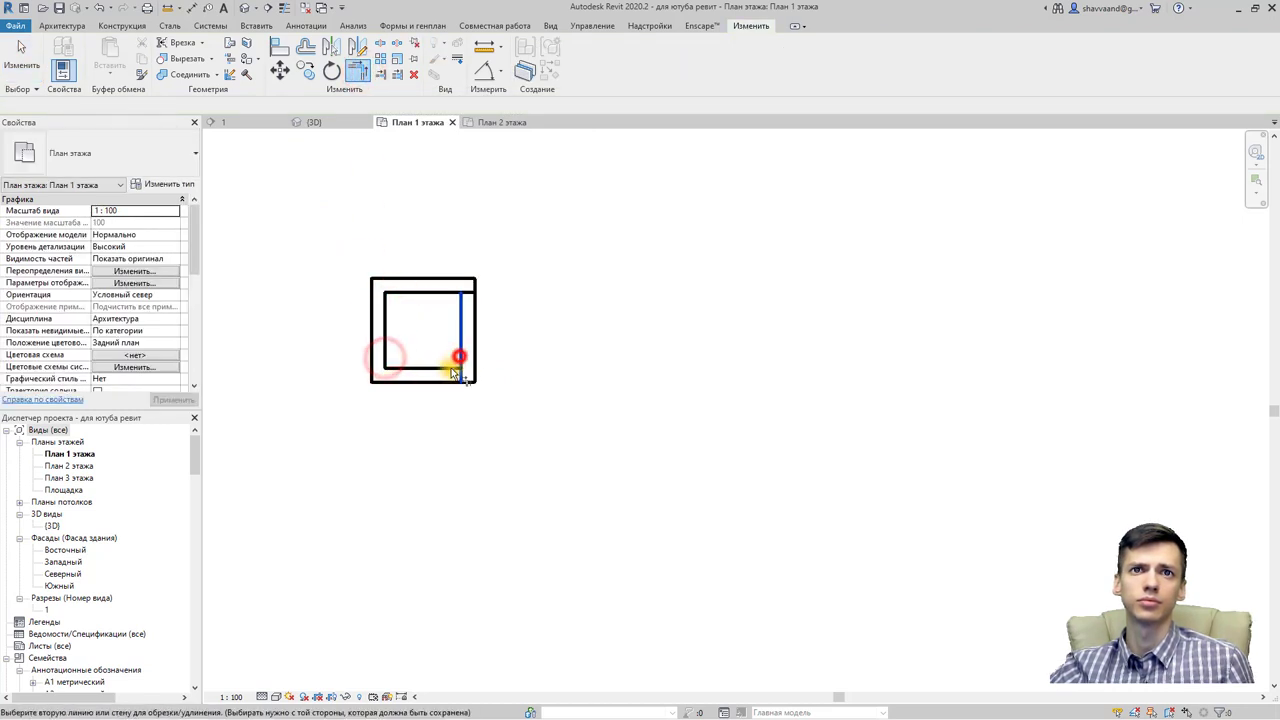
{"action": "left_click", "coordinate": [451, 295]}
{"action": "key", "text": "Escape"}
{"action": "mouse_move", "coordinate": [321, 206]}
{"action": "left_mouse_down"}
{"action": "mouse_move", "coordinate": [533, 333]}
{"action": "mouse_move", "coordinate": [530, 320]}
{"action": "left_mouse_up"}
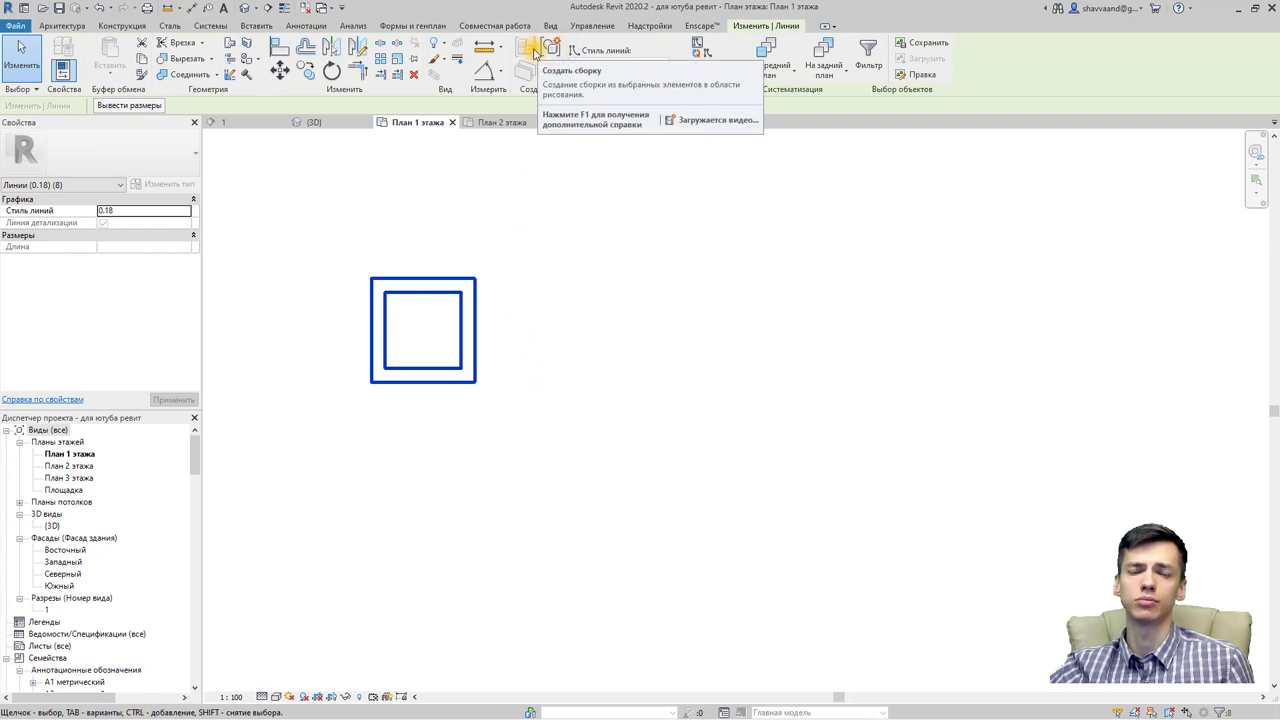
Step: Group the double square into the detail group мойка
{"action": "left_click", "coordinate": [550, 47]}
{"action": "type", "text": "мойка"}
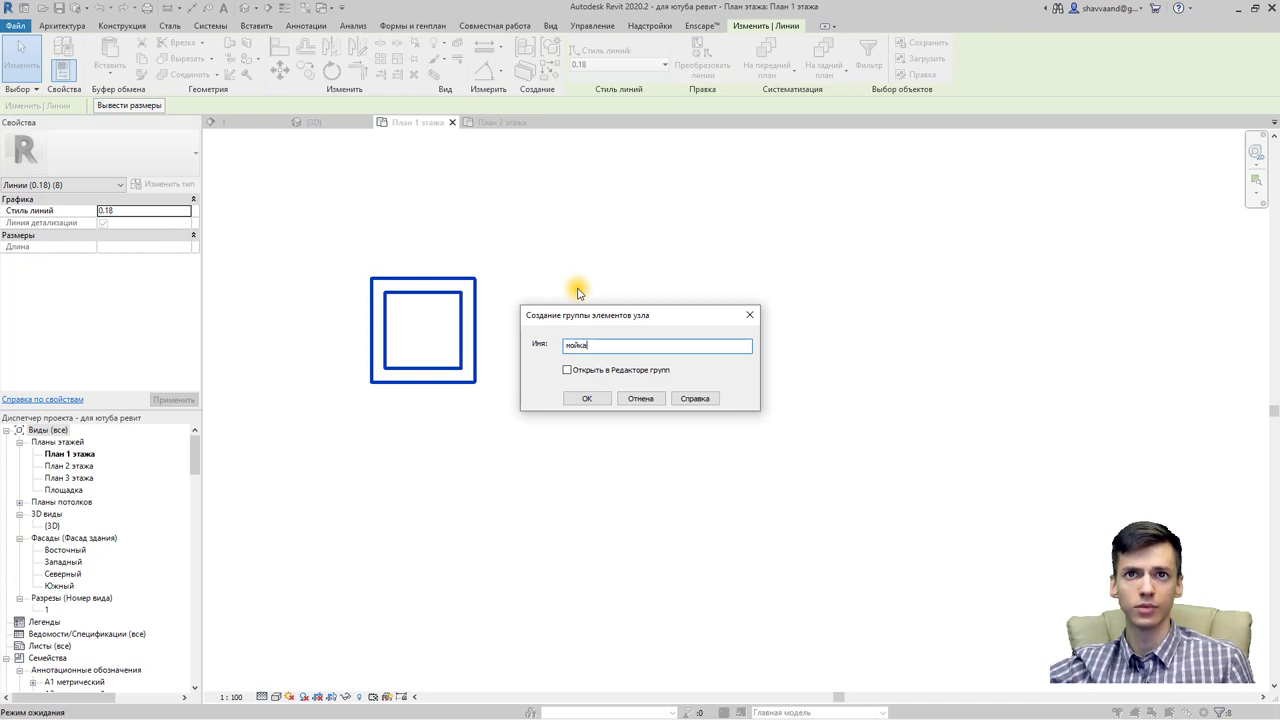
{"action": "key", "text": "Return"}
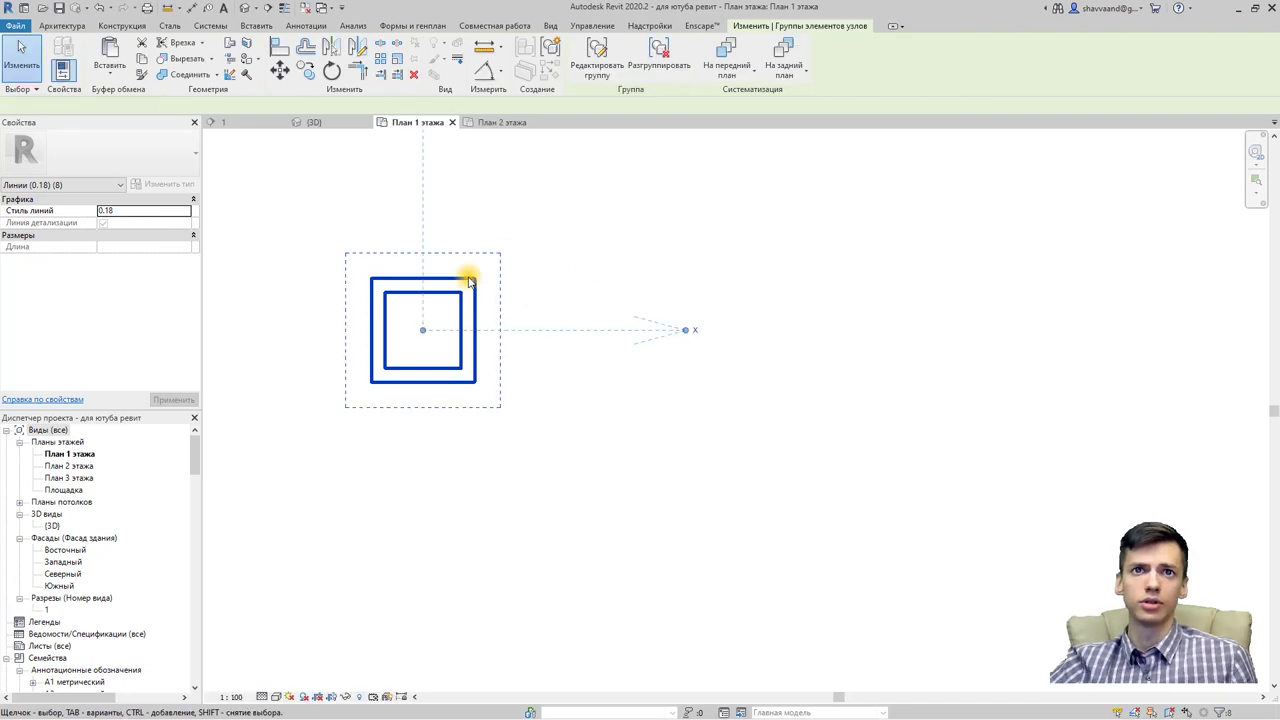
{"action": "scroll", "coordinate": [512, 365], "scroll_direction": "down", "scroll_amount": 3}
{"action": "scroll", "coordinate": [506, 346], "scroll_direction": "down", "scroll_amount": 2}
{"action": "left_click", "coordinate": [518, 318]}
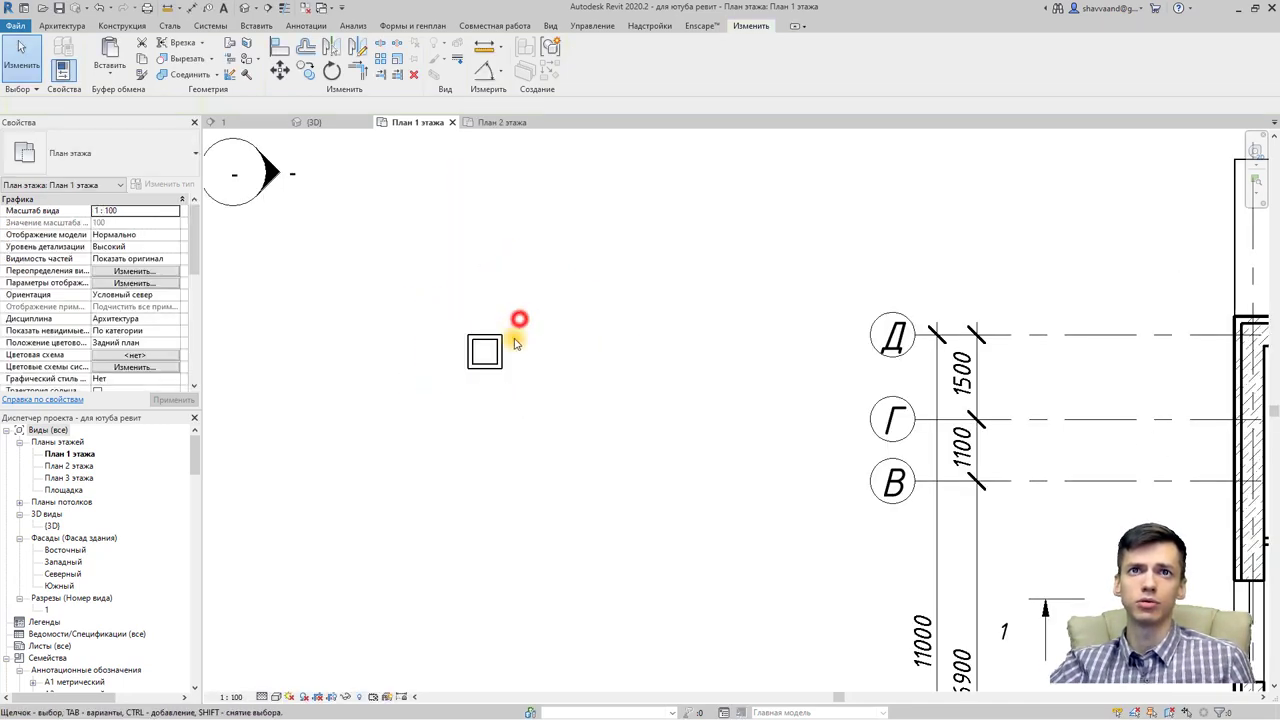
{"action": "left_click", "coordinate": [506, 355]}
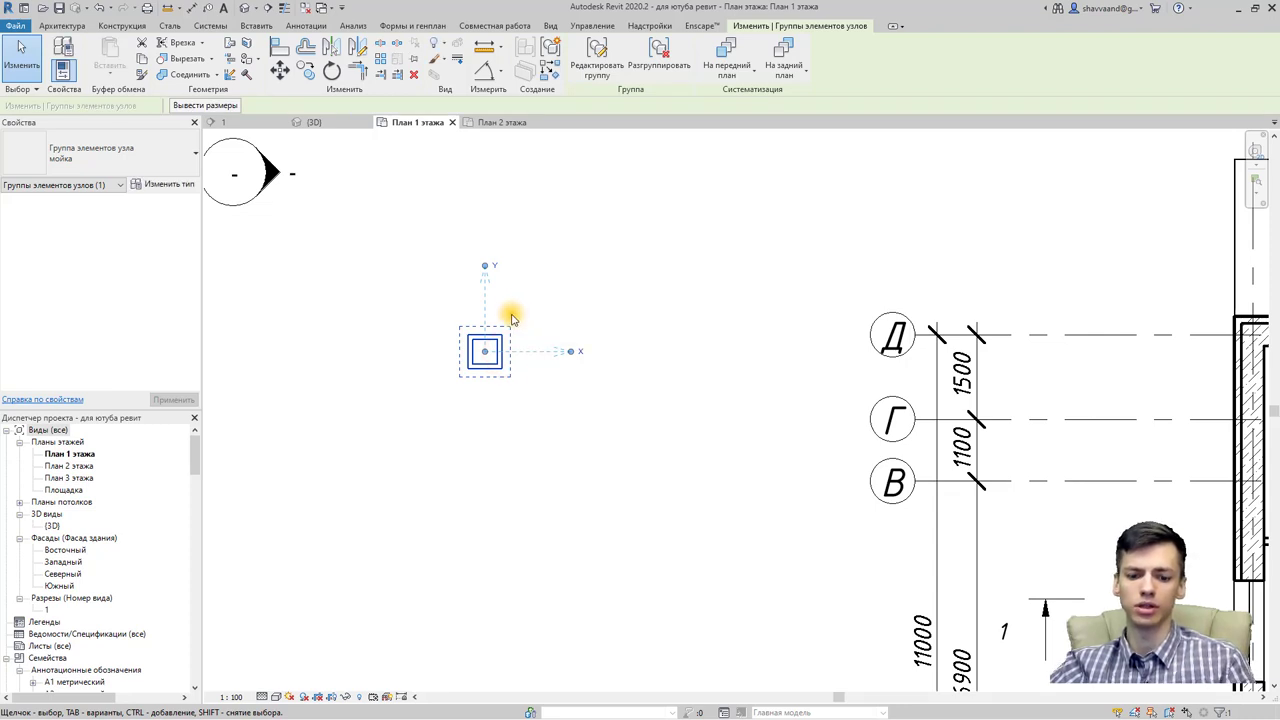
Step: Move the мойка group into the plan near grid Г
{"action": "left_click", "coordinate": [279, 69]}
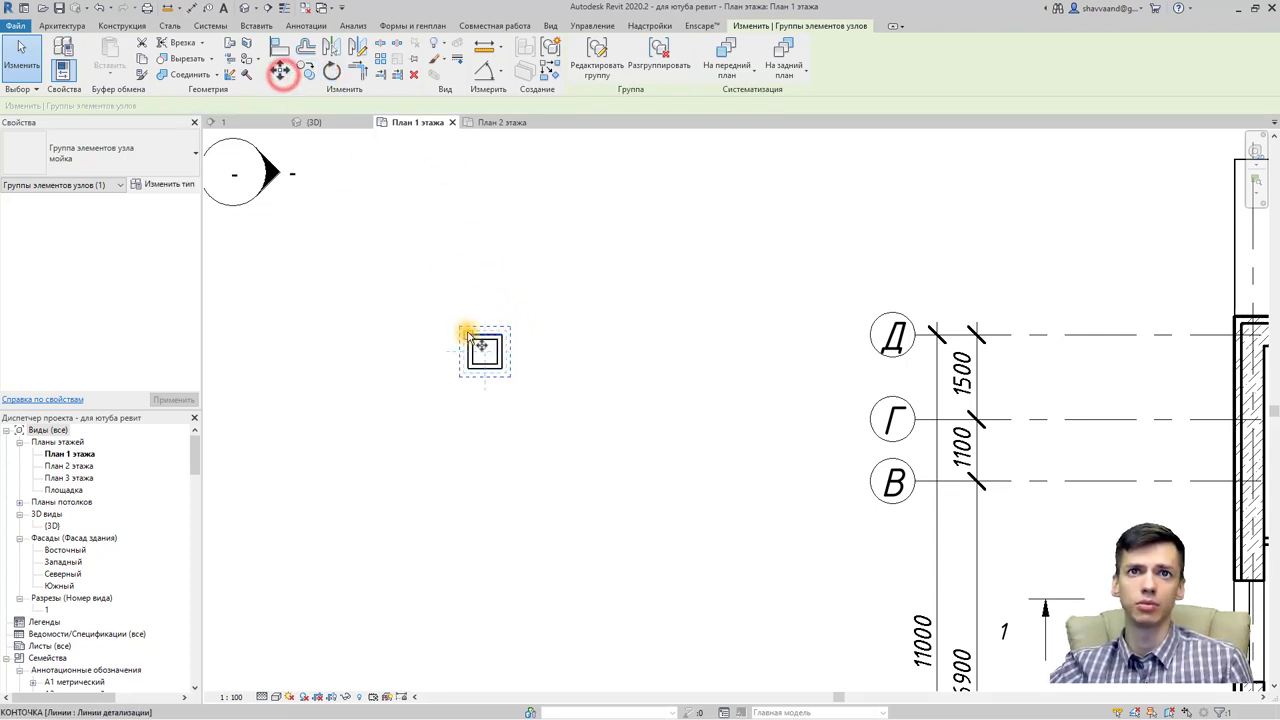
{"action": "left_click", "coordinate": [466, 334]}
{"action": "middle_click_drag", "start_coordinate": [603, 356], "coordinate": [331, 373]}
{"action": "scroll", "coordinate": [794, 331], "scroll_direction": "up", "scroll_amount": 2}
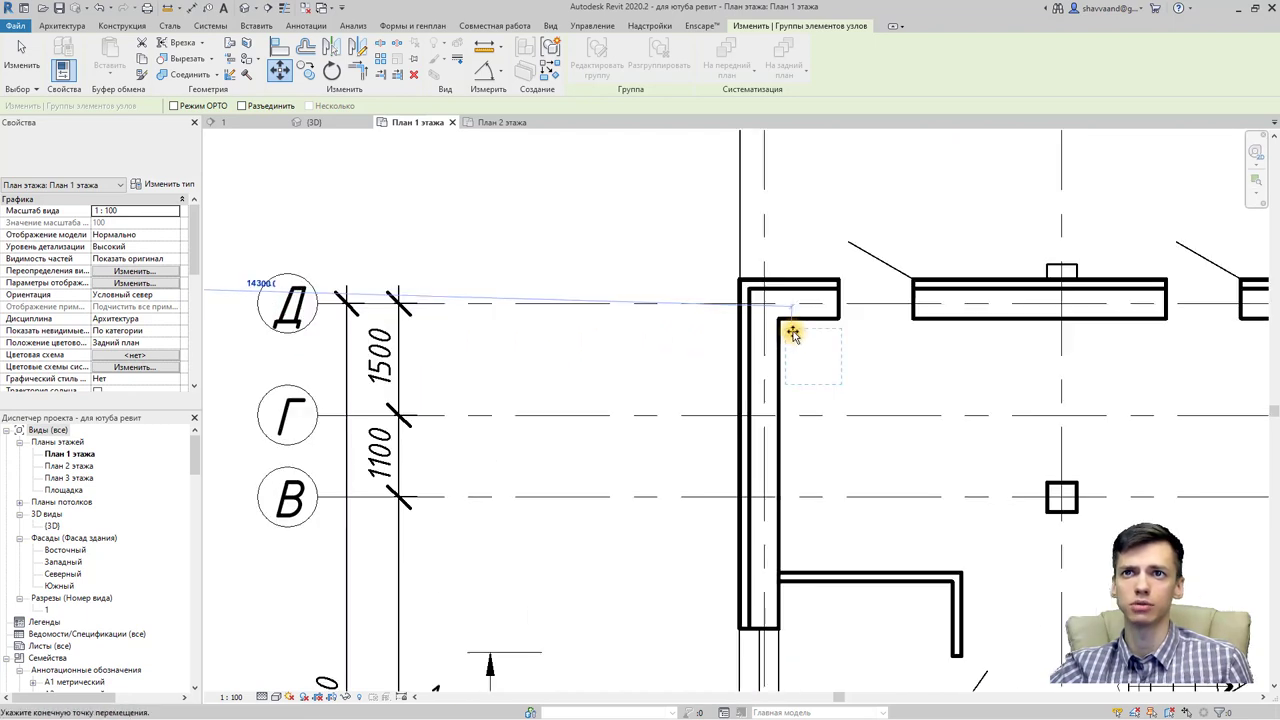
{"action": "left_click", "coordinate": [845, 449]}
Step: Move the мойка group into the inner wall corner below grid В
{"action": "left_click", "coordinate": [889, 484]}
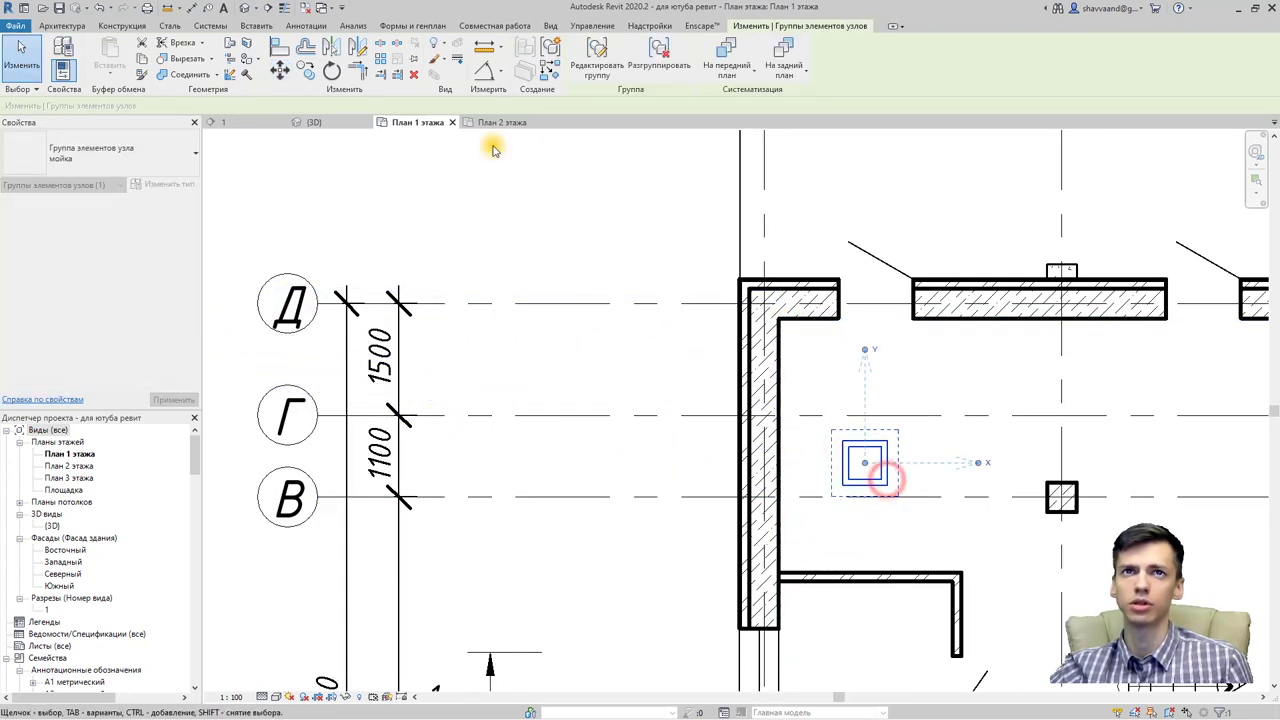
{"action": "left_click", "coordinate": [277, 76]}
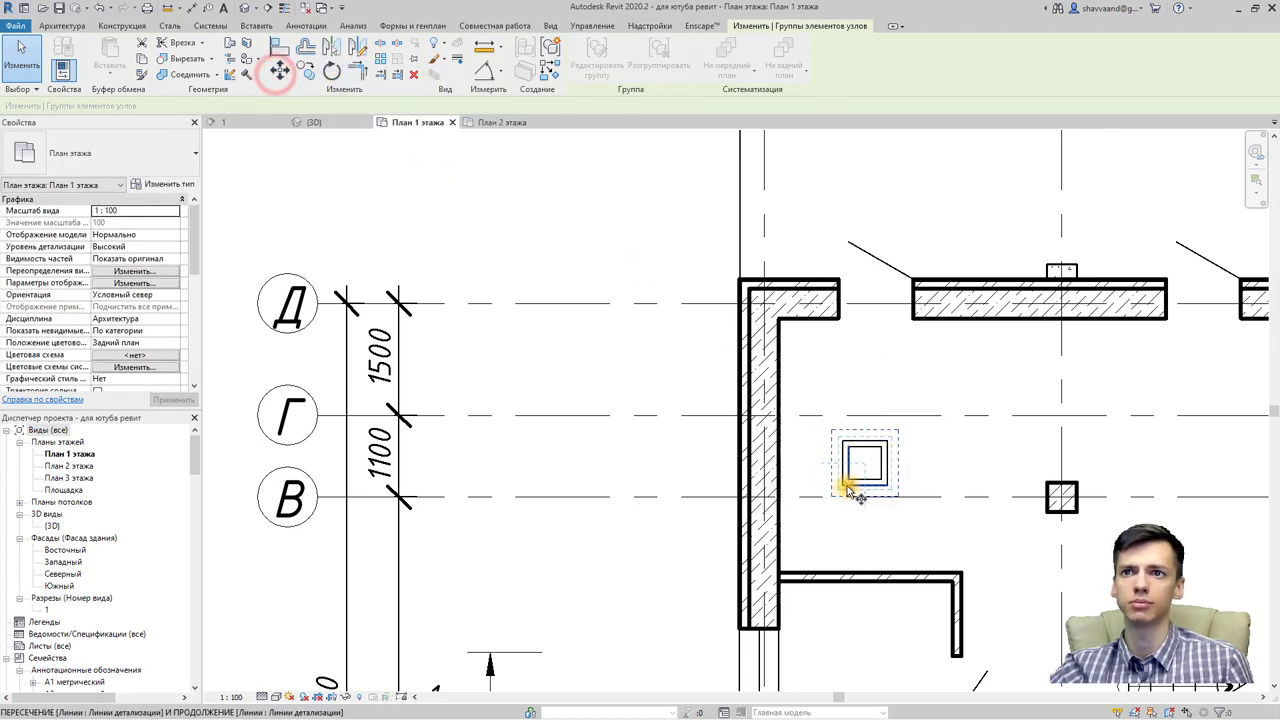
{"action": "left_click", "coordinate": [843, 484]}
{"action": "left_click", "coordinate": [778, 572]}
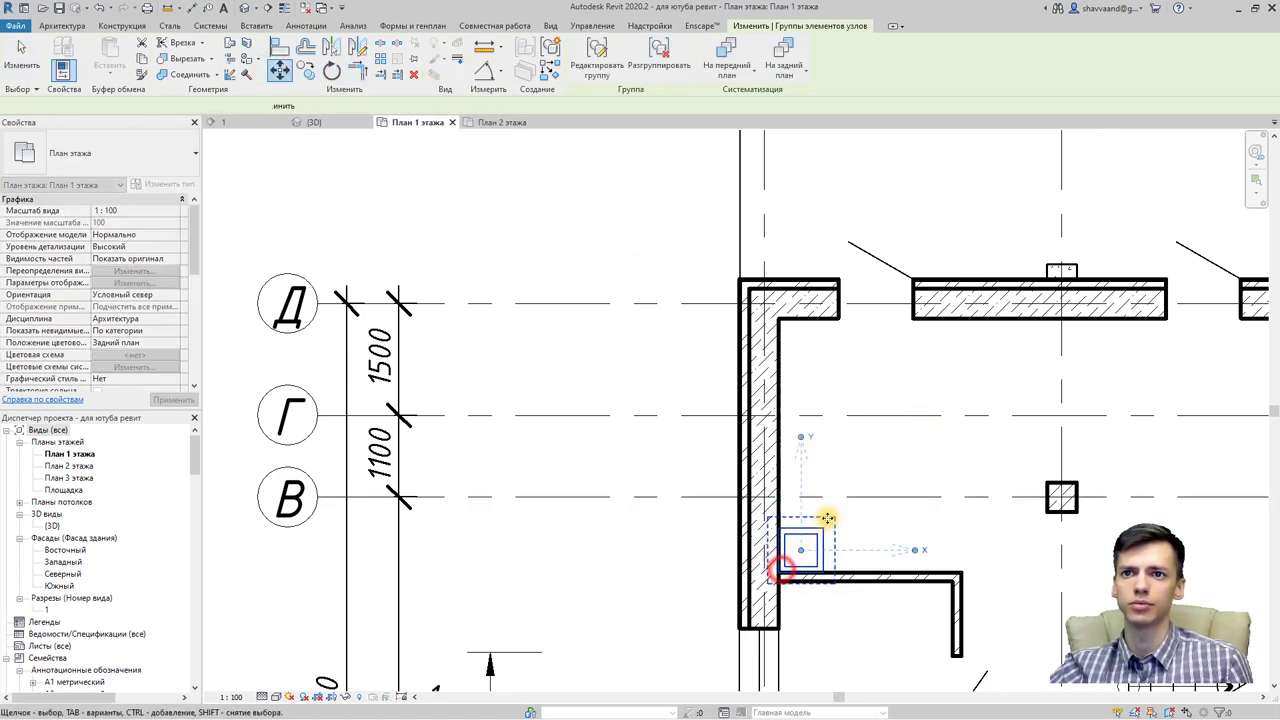
{"action": "middle_click_drag", "start_coordinate": [834, 491], "coordinate": [808, 385]}
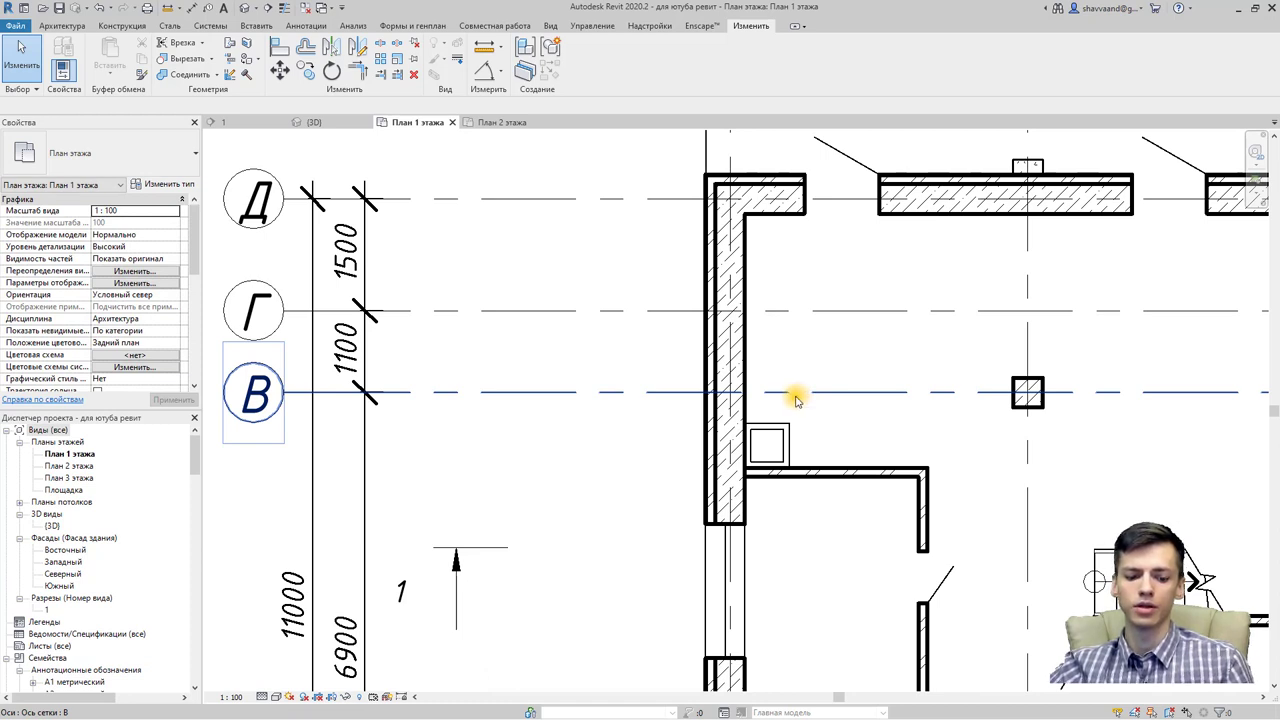
Step: Create a new instance of the мойка detail group from the Project Browser
{"action": "scroll", "coordinate": [140, 515], "scroll_direction": "down", "scroll_amount": 1}
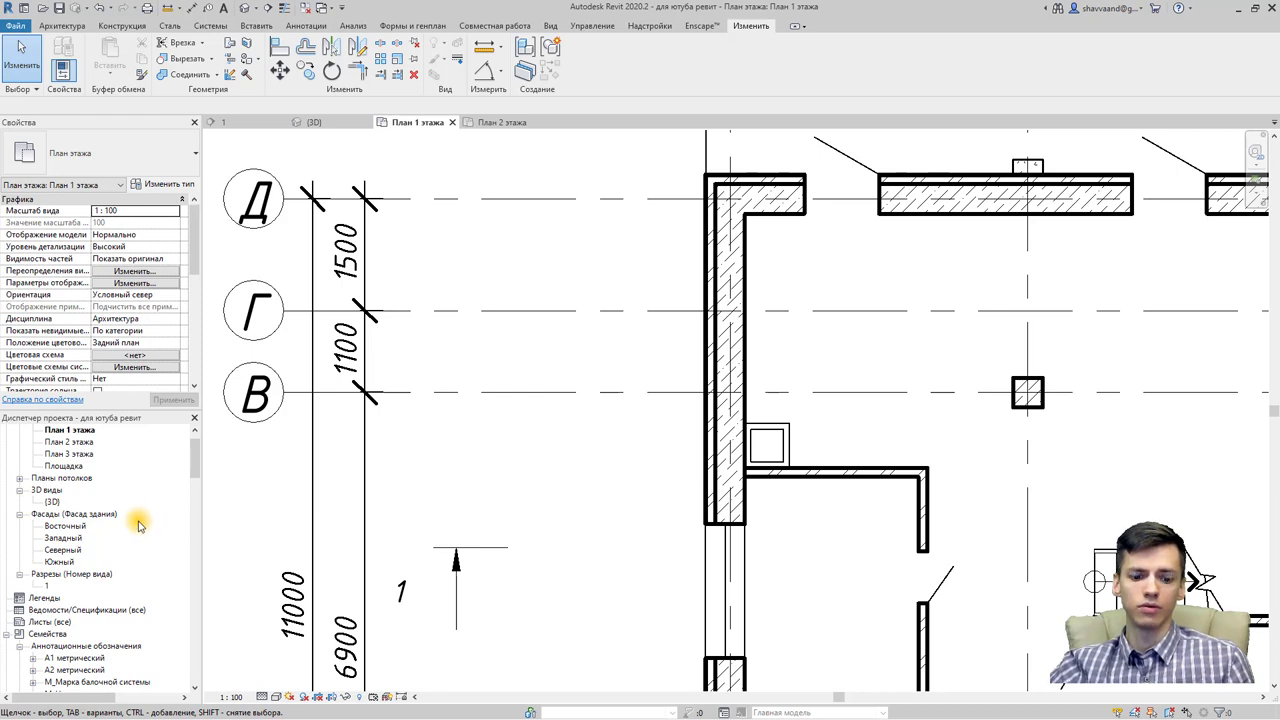
{"action": "scroll", "coordinate": [138, 527], "scroll_direction": "down", "scroll_amount": 2}
{"action": "scroll", "coordinate": [103, 523], "scroll_direction": "down", "scroll_amount": 5}
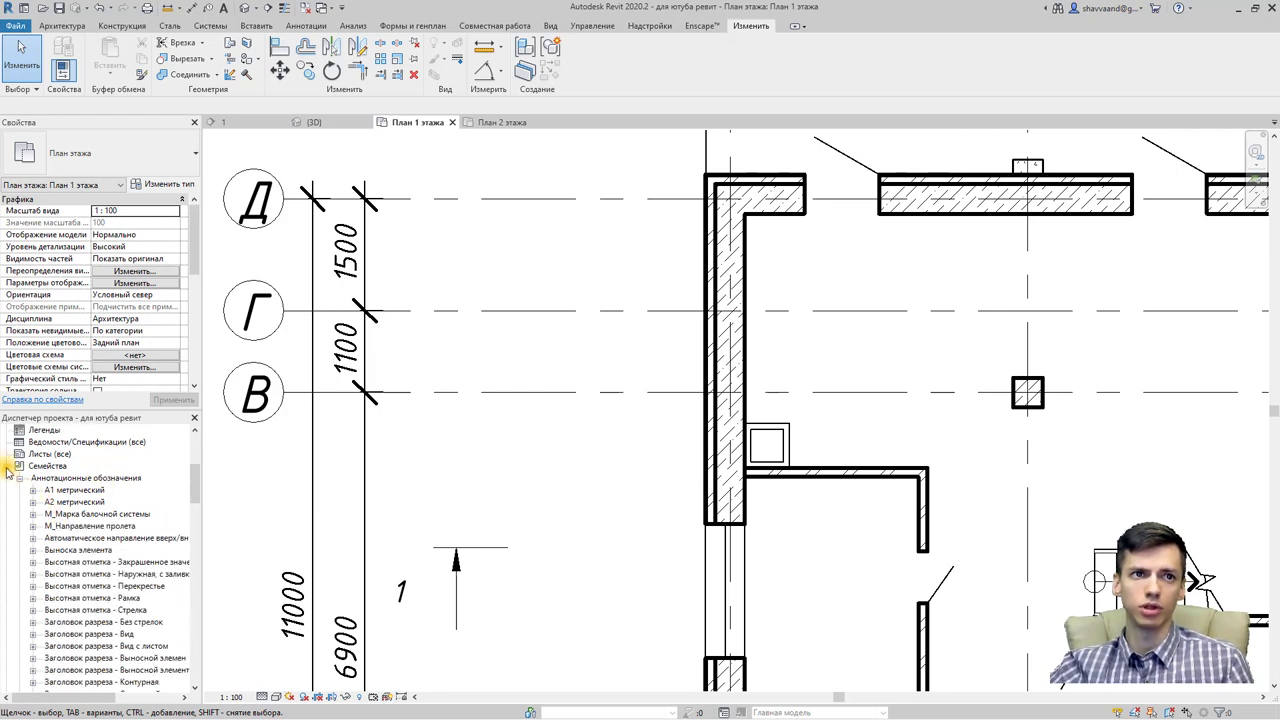
{"action": "left_click", "coordinate": [7, 467]}
{"action": "left_click", "coordinate": [7, 670]}
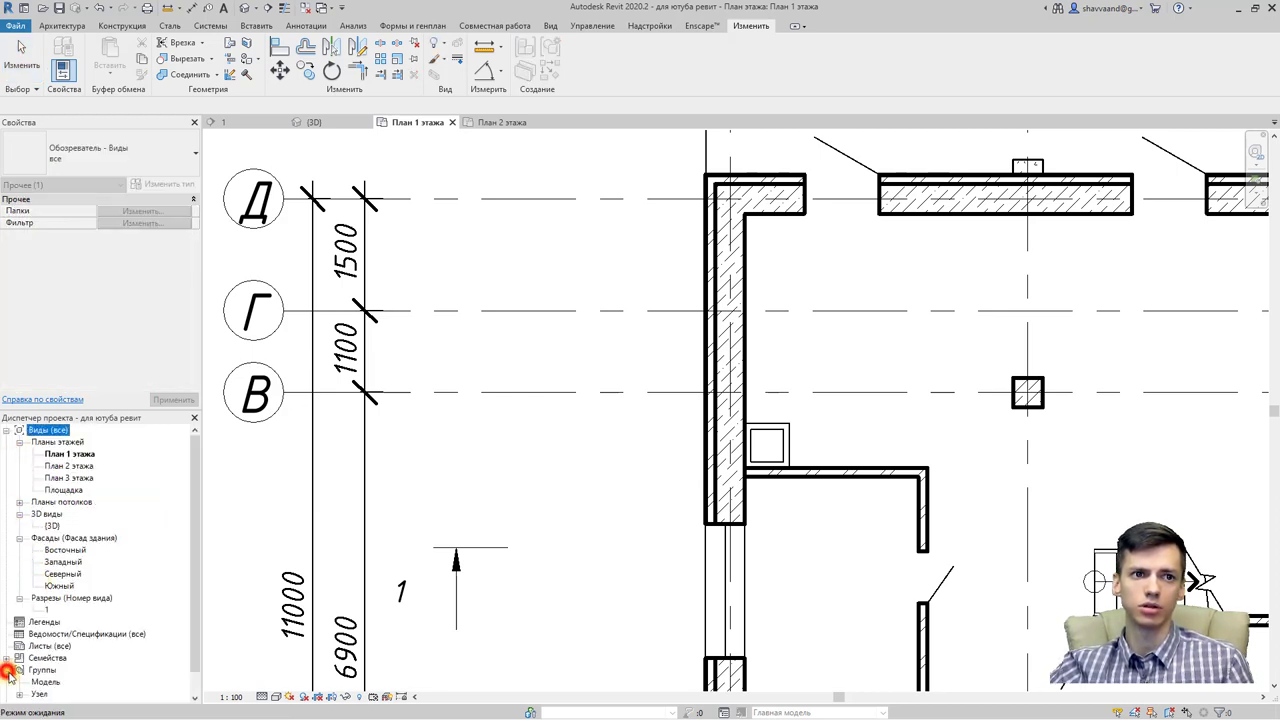
{"action": "left_click", "coordinate": [19, 670]}
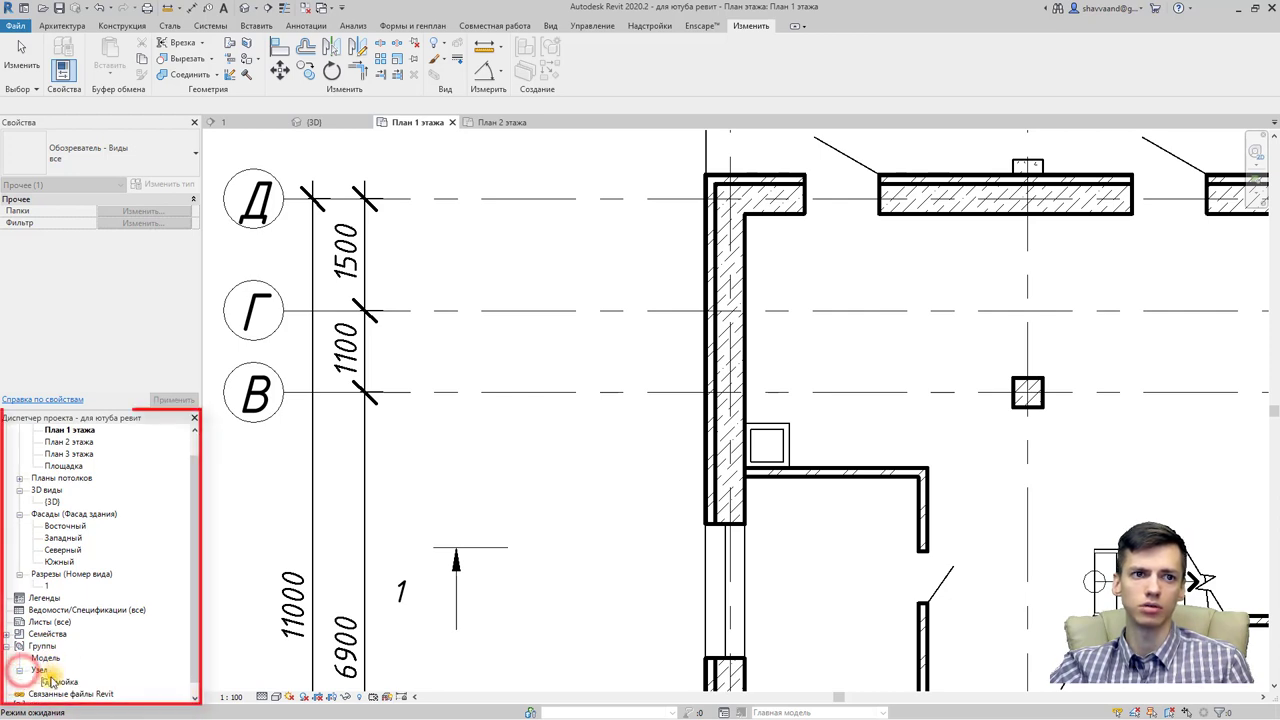
{"action": "left_click", "coordinate": [60, 681]}
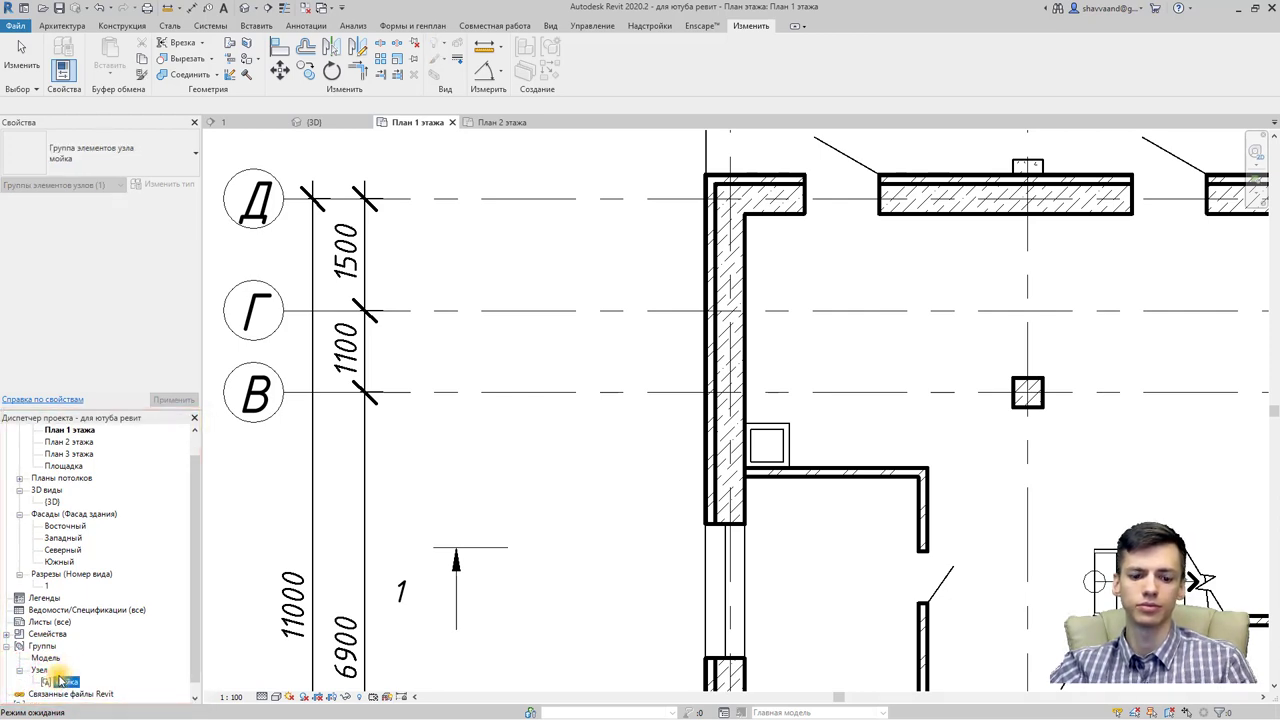
{"action": "right_click", "coordinate": [62, 678]}
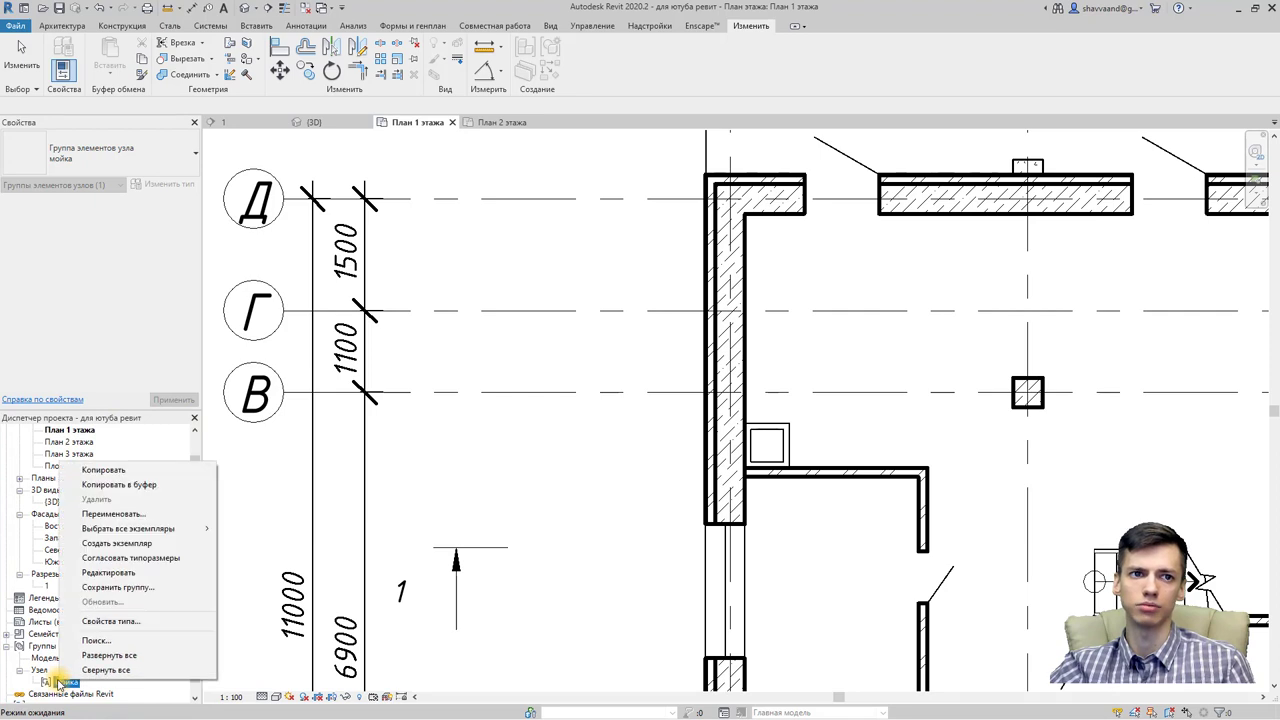
{"action": "left_click", "coordinate": [131, 545]}
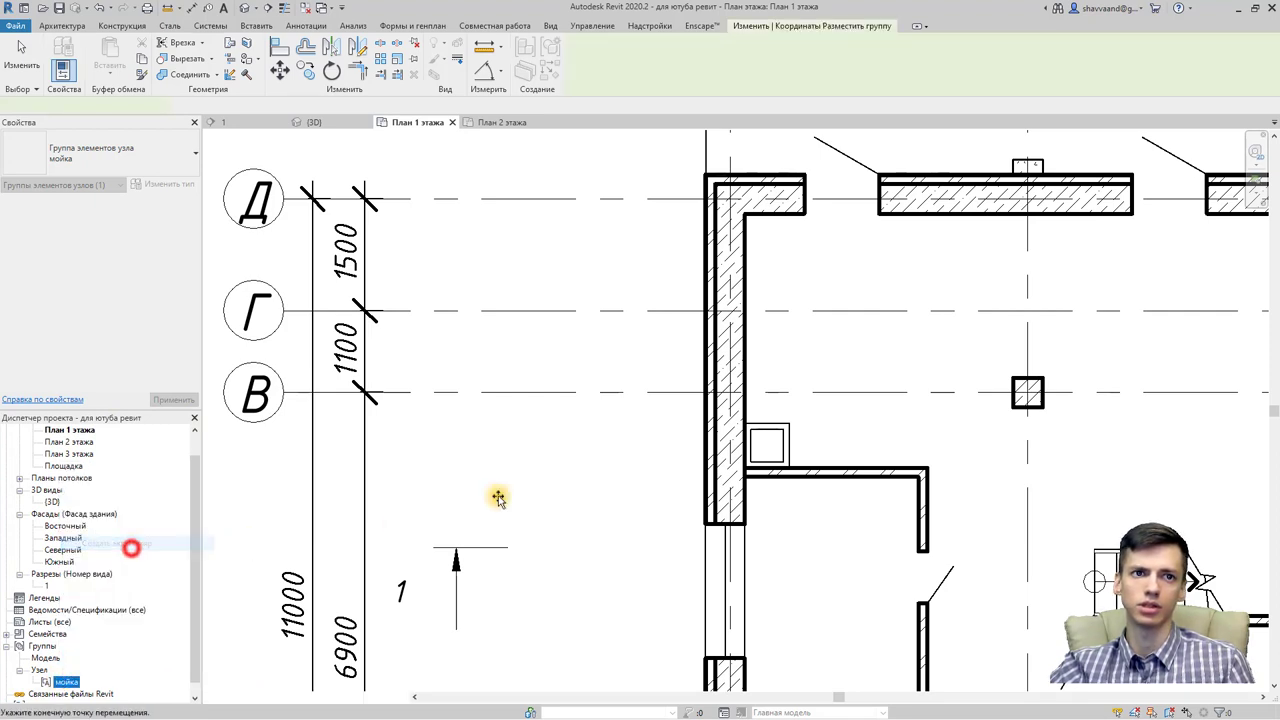
Step: Place the group copy, delete it, and zoom to fit the whole plan (ZF)
{"action": "left_click", "coordinate": [567, 445]}
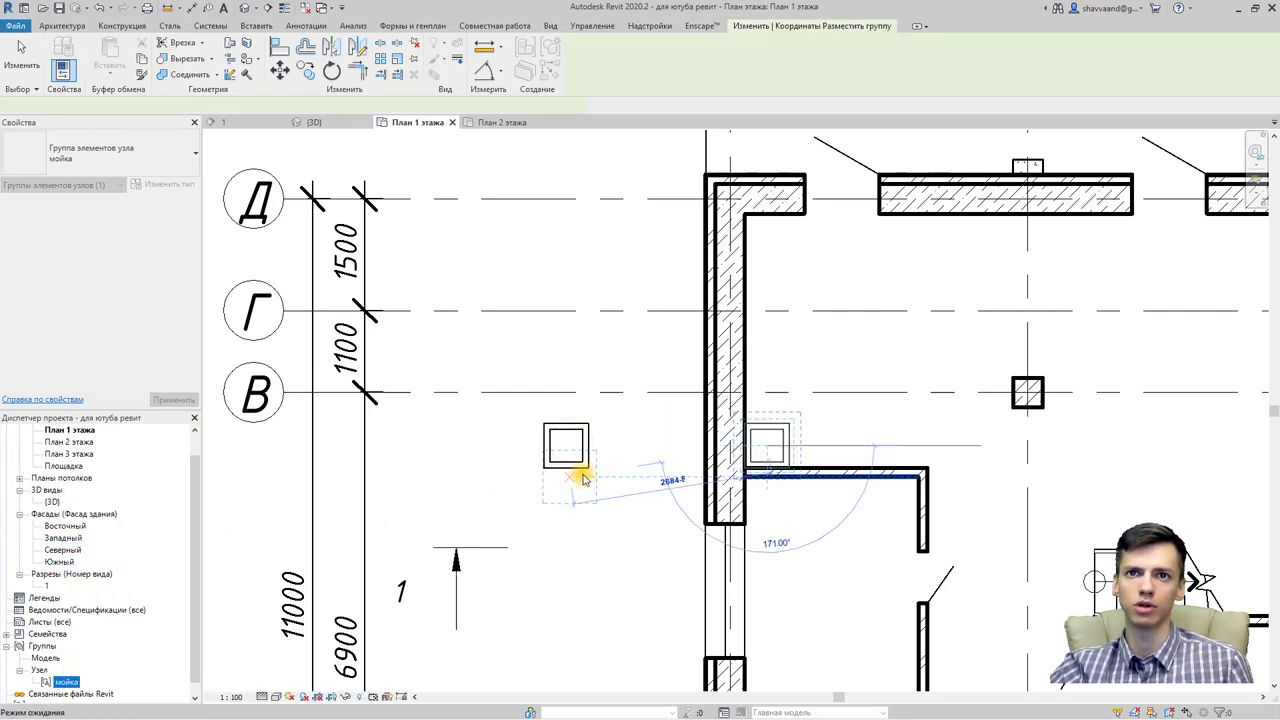
{"action": "key", "text": "Escape"}
{"action": "left_click", "coordinate": [591, 467]}
{"action": "key", "text": "Delete"}
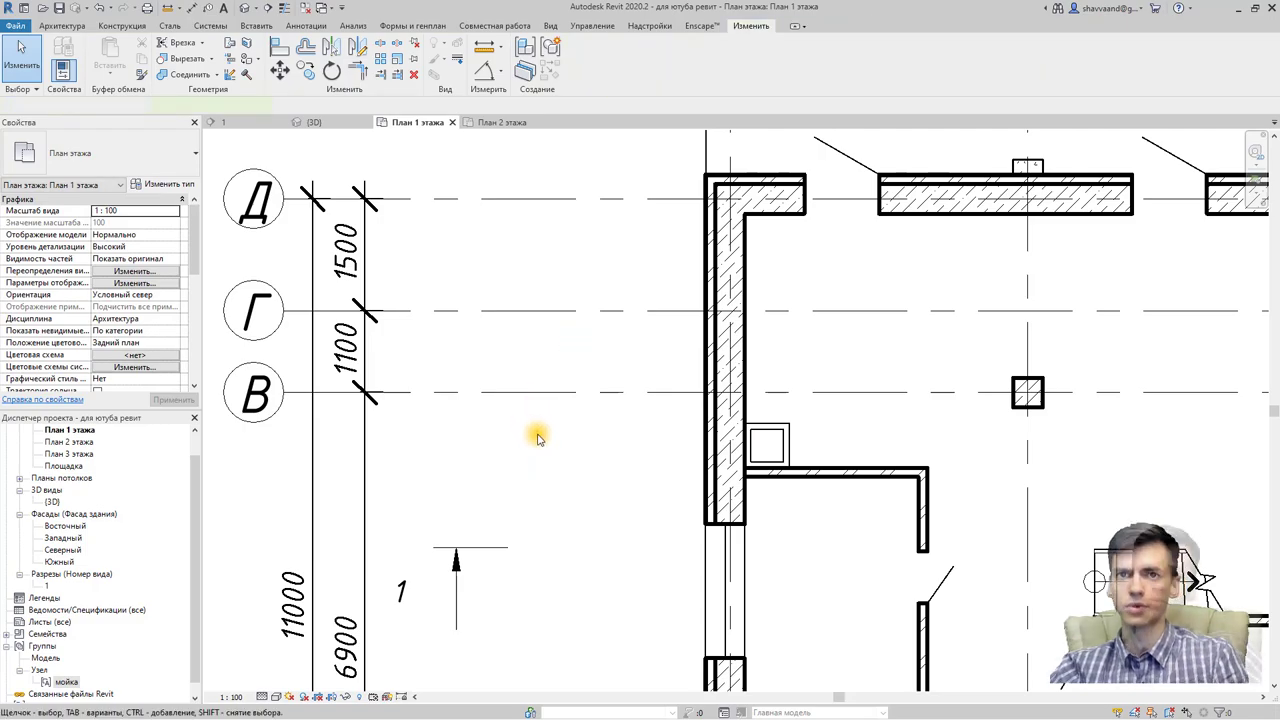
{"action": "key", "text": "z"}
{"action": "key", "text": "f"}
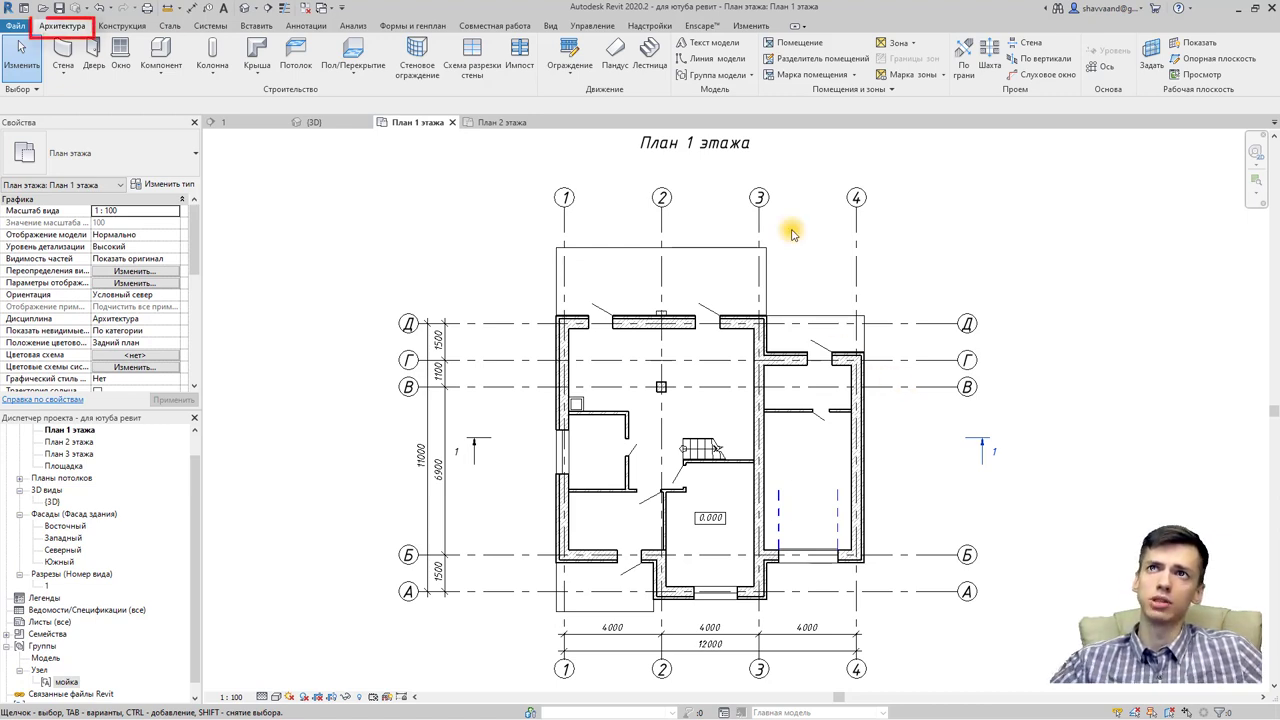
Step: Set new rooms to use the 'Марка помещения с указанием площади' tag with a 2840 upper offset
{"action": "left_click", "coordinate": [795, 46]}
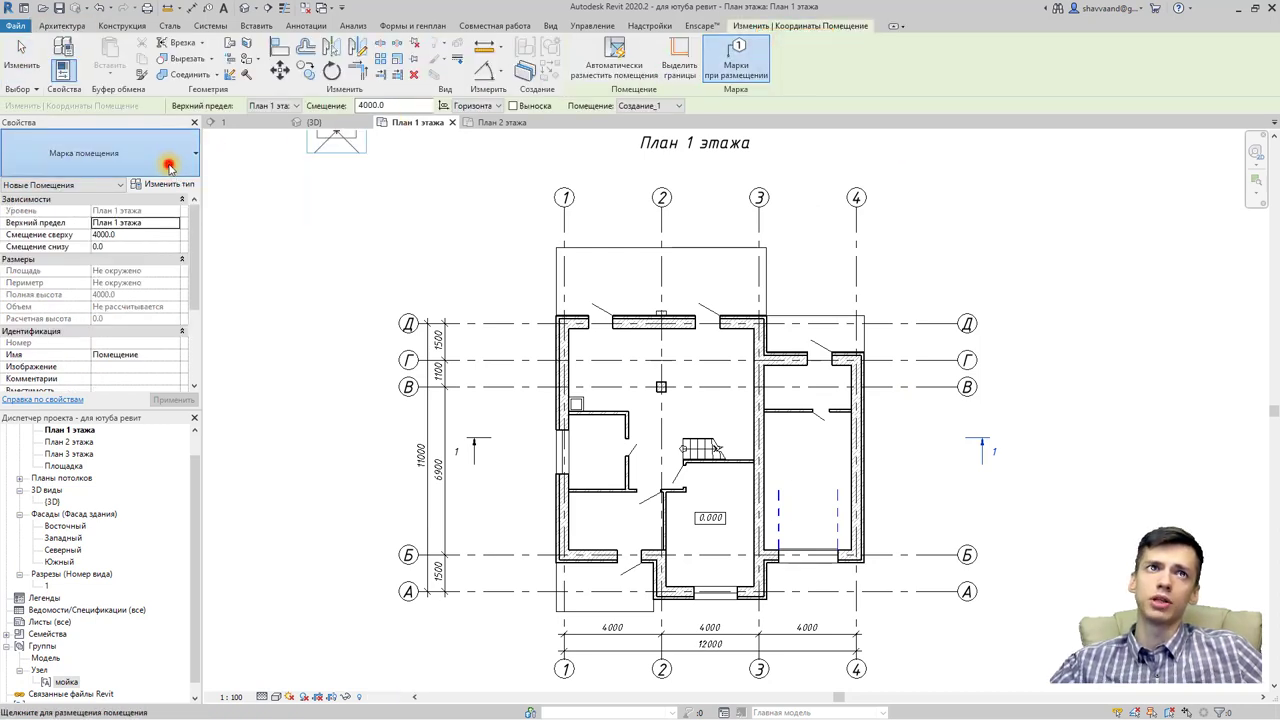
{"action": "left_click", "coordinate": [169, 165]}
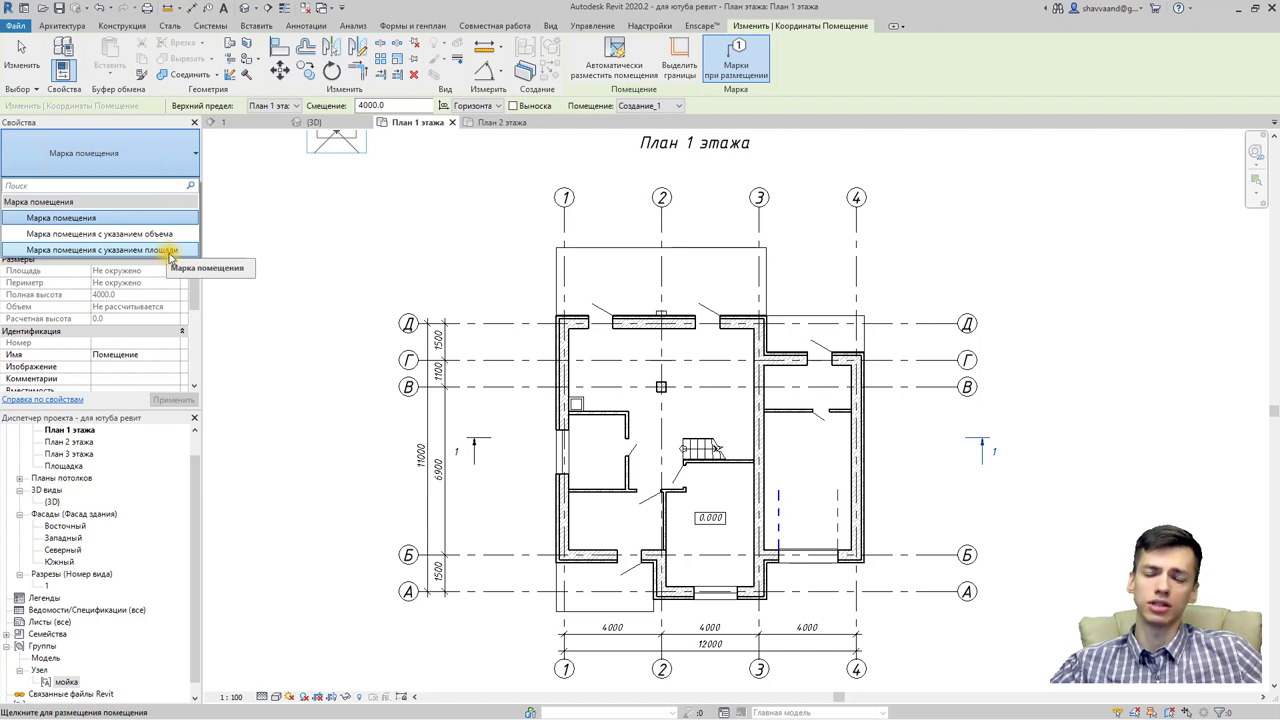
{"action": "left_click", "coordinate": [170, 252]}
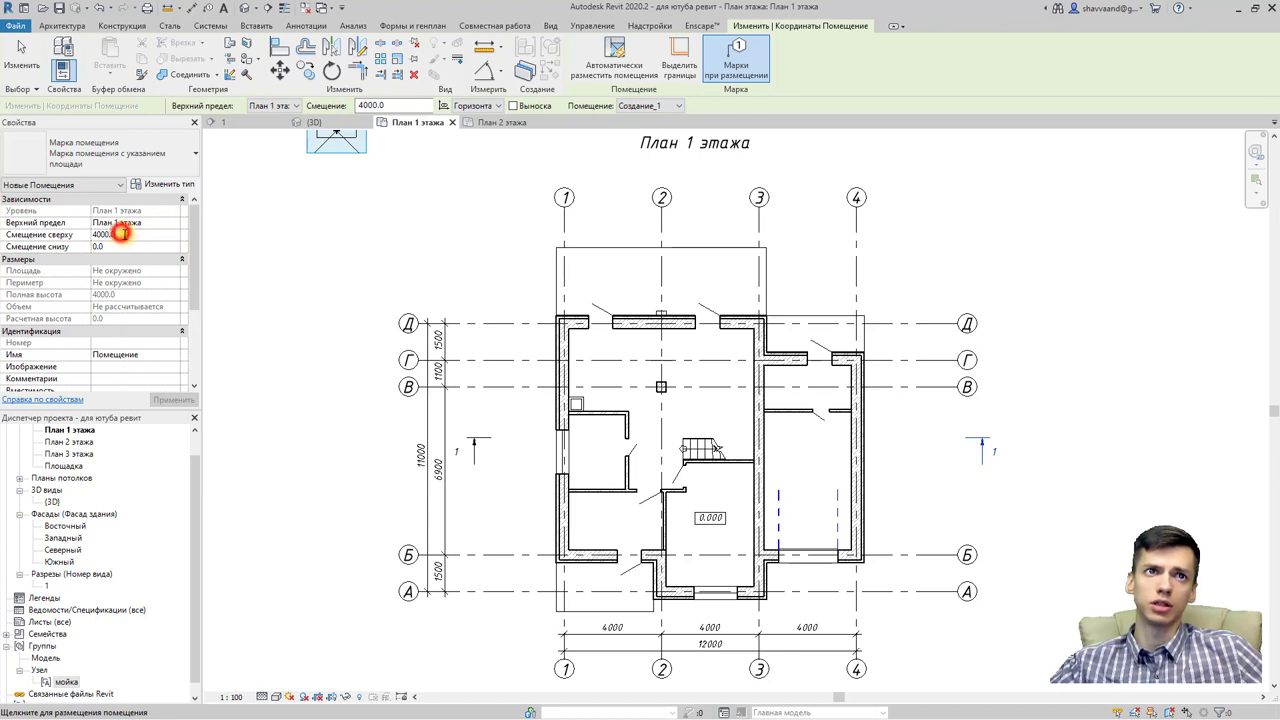
{"action": "left_click", "coordinate": [131, 234]}
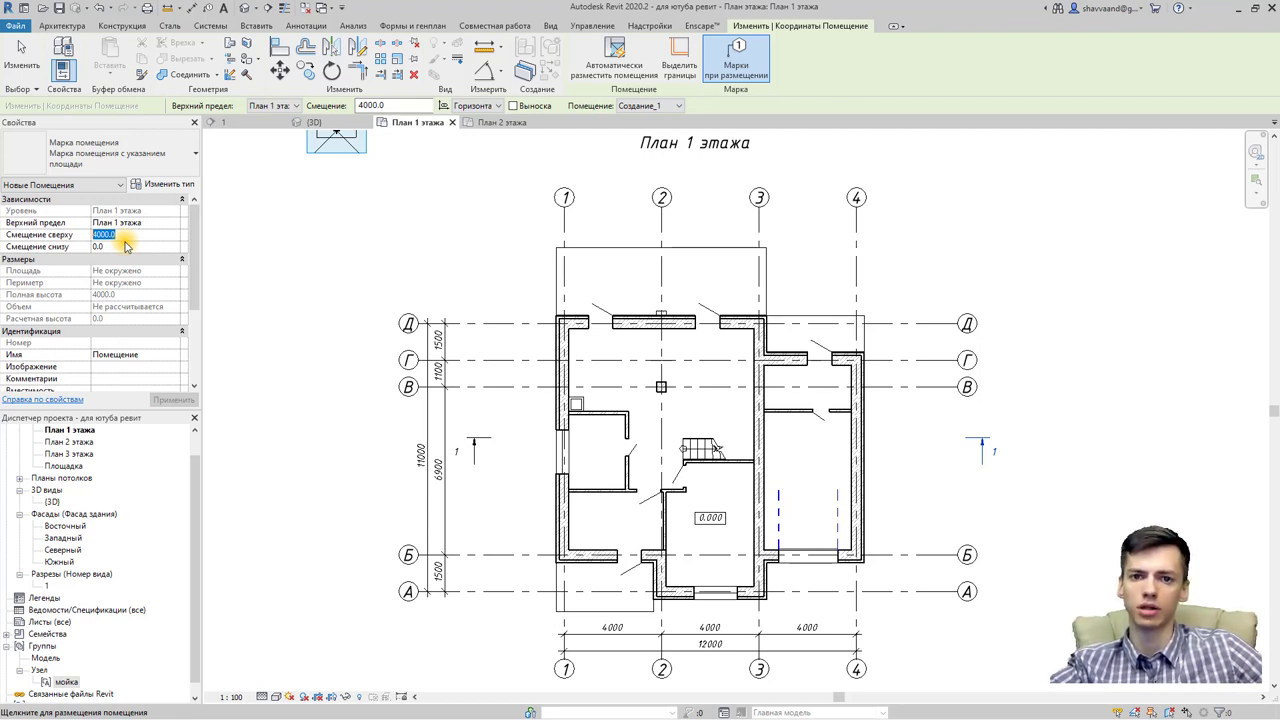
{"action": "type", "text": "2840"}
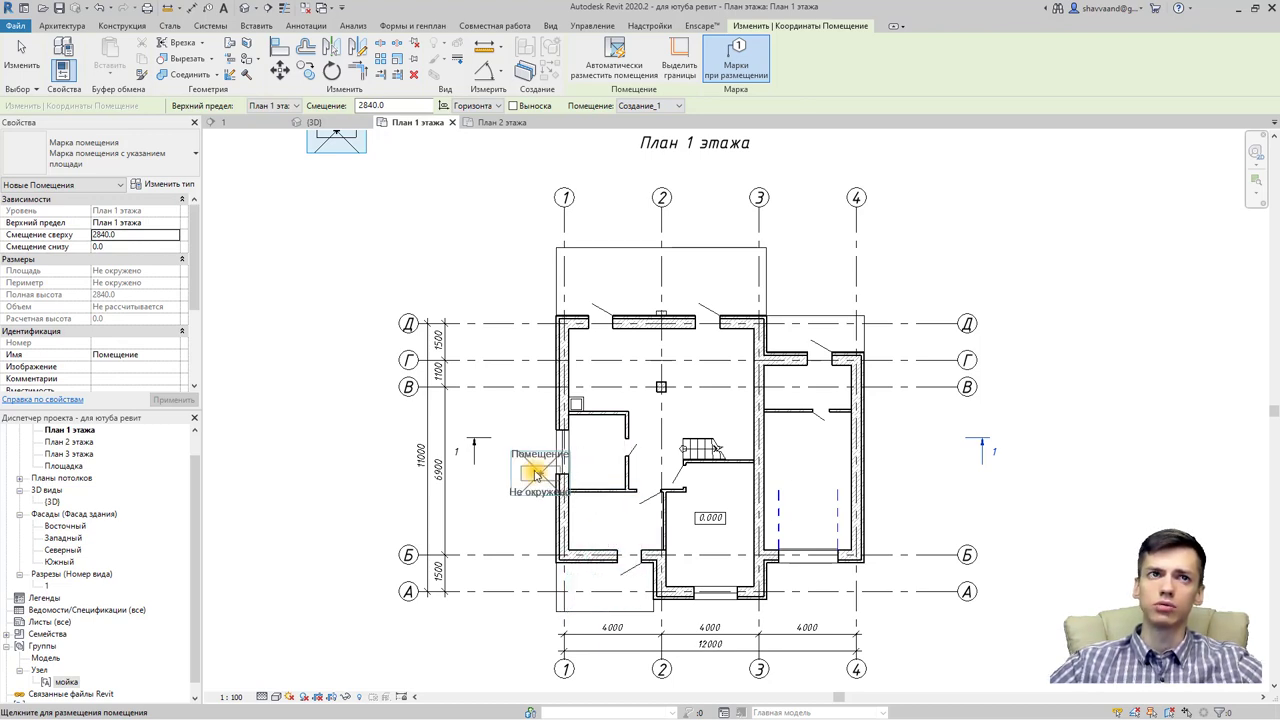
{"action": "key", "text": "Escape"}
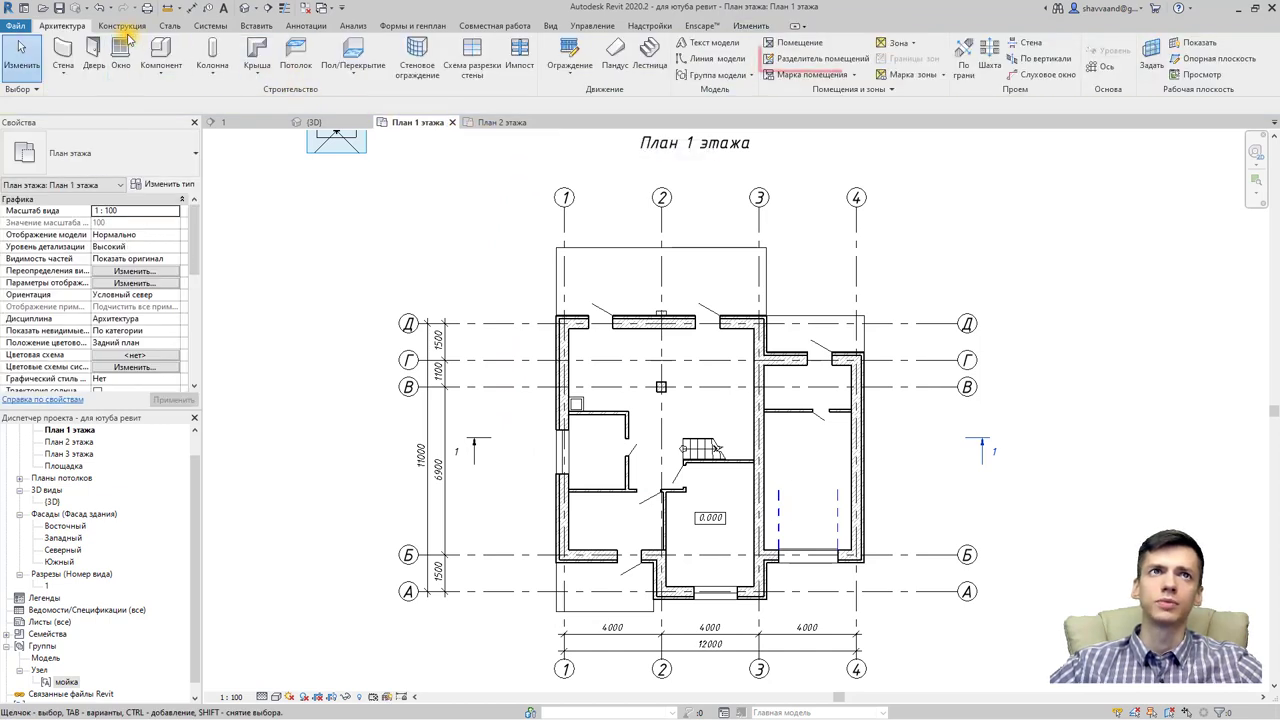
Step: Draw three rectangular room separators over the top, upper-right and lower-left openings, dismissing the overlap warning
{"action": "left_click", "coordinate": [818, 59]}
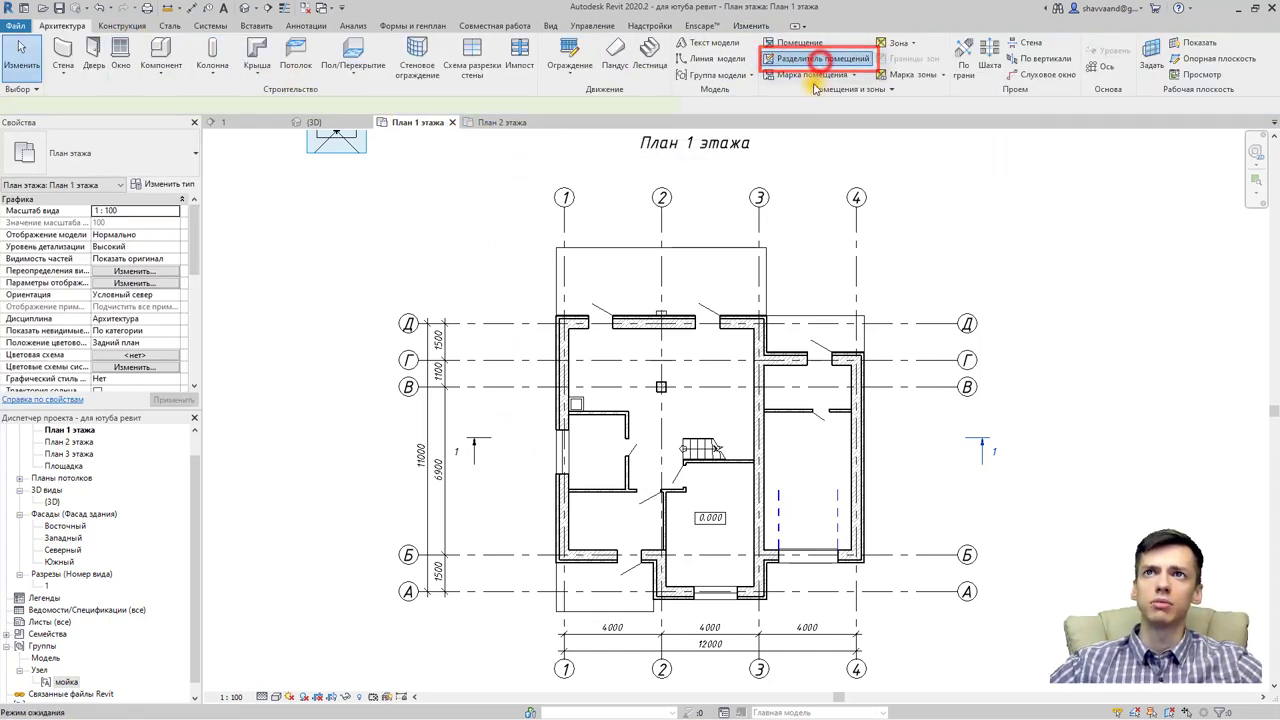
{"action": "left_click", "coordinate": [591, 44]}
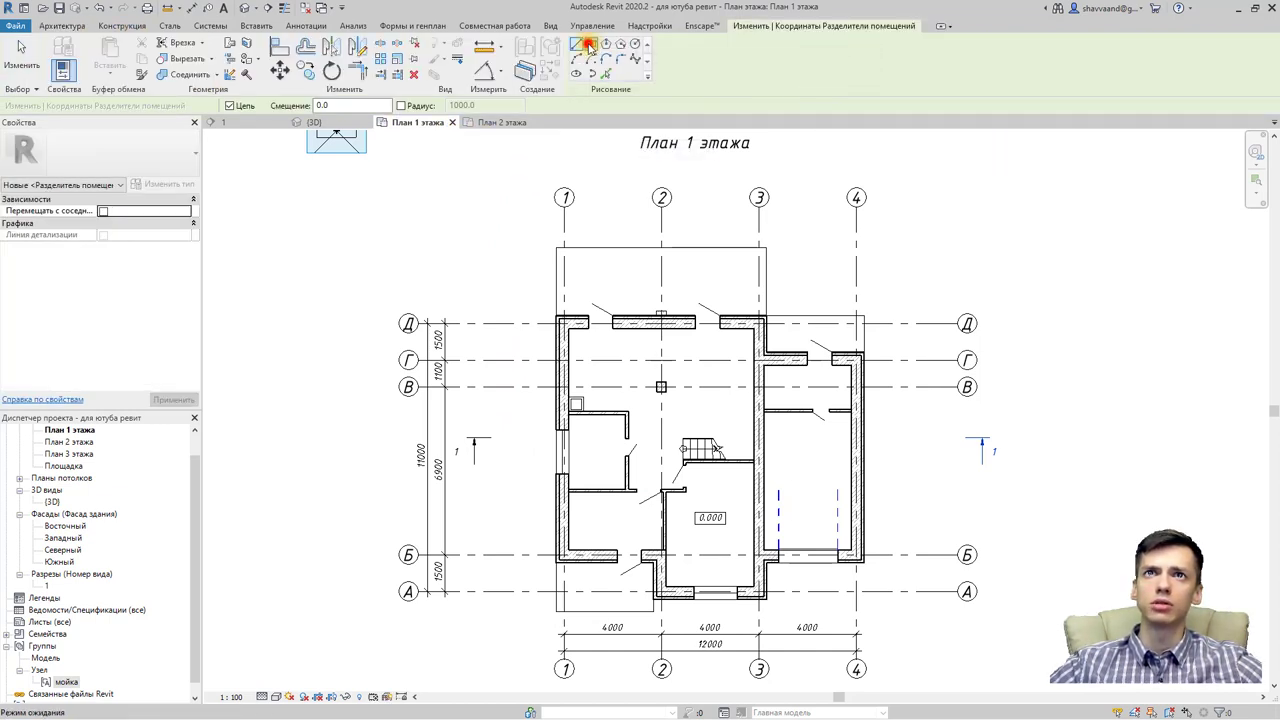
{"action": "left_click", "coordinate": [556, 247]}
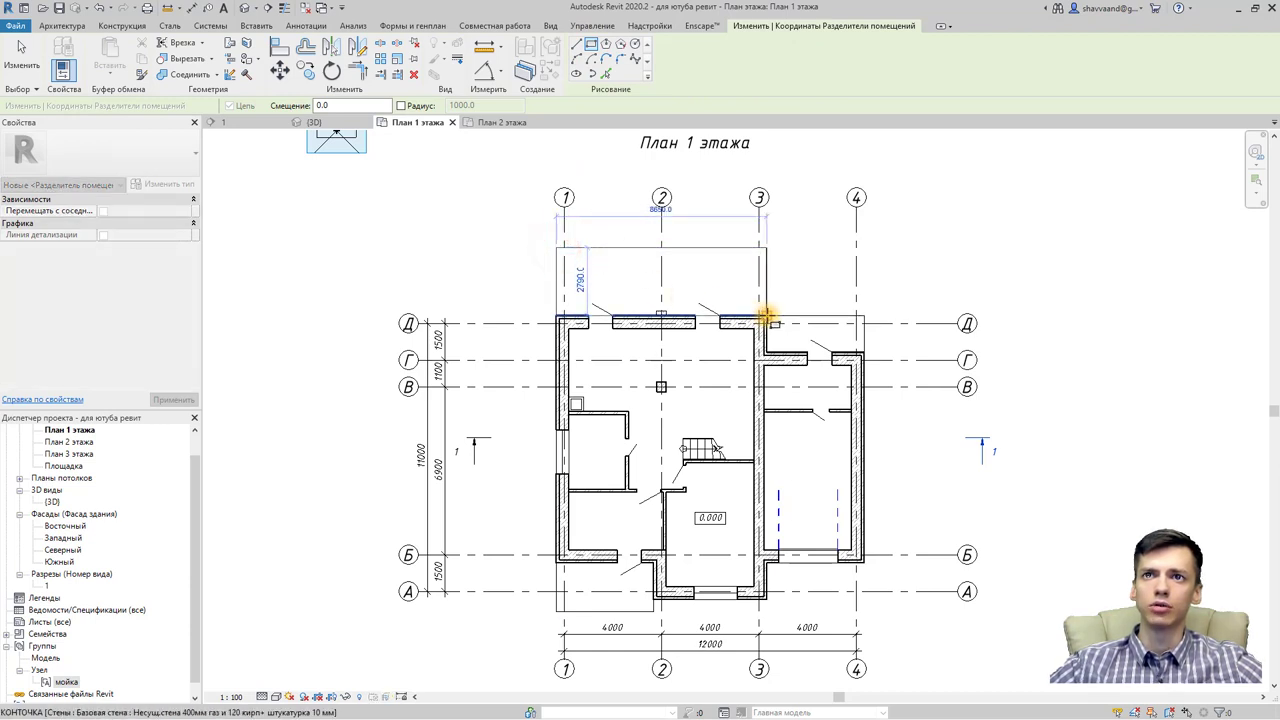
{"action": "left_click", "coordinate": [766, 316]}
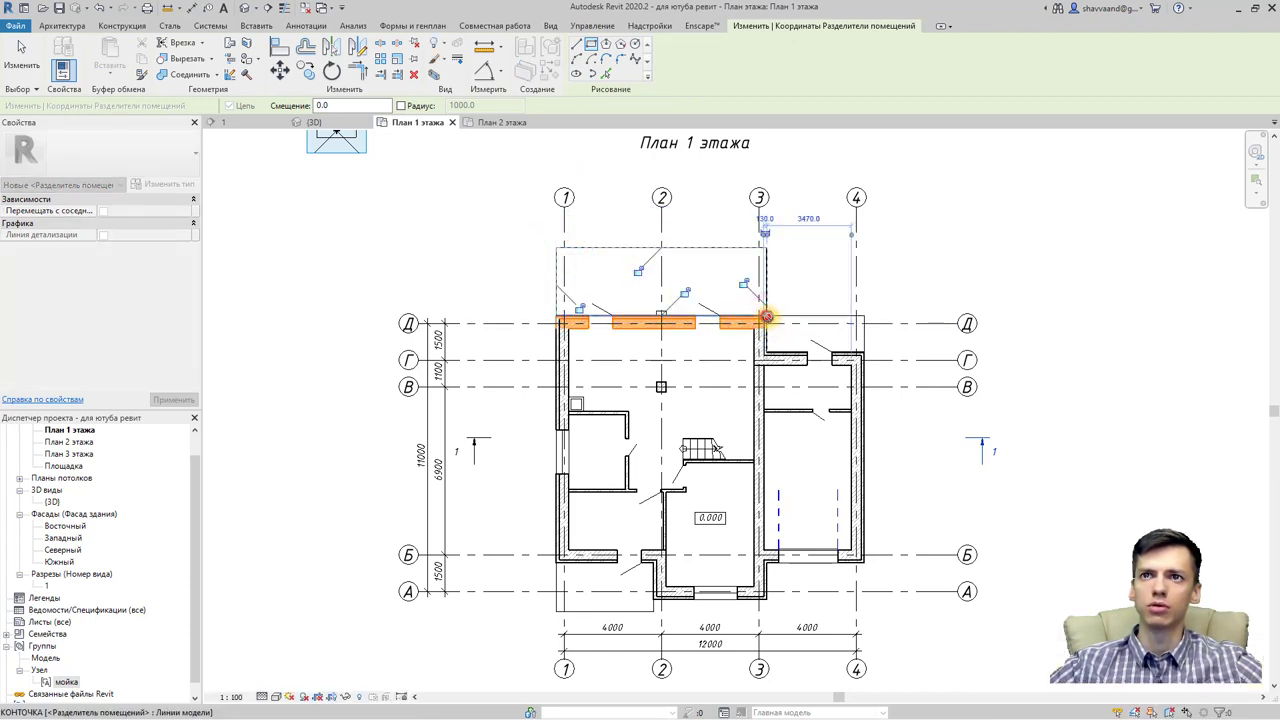
{"action": "left_click", "coordinate": [766, 316]}
{"action": "left_click", "coordinate": [862, 356]}
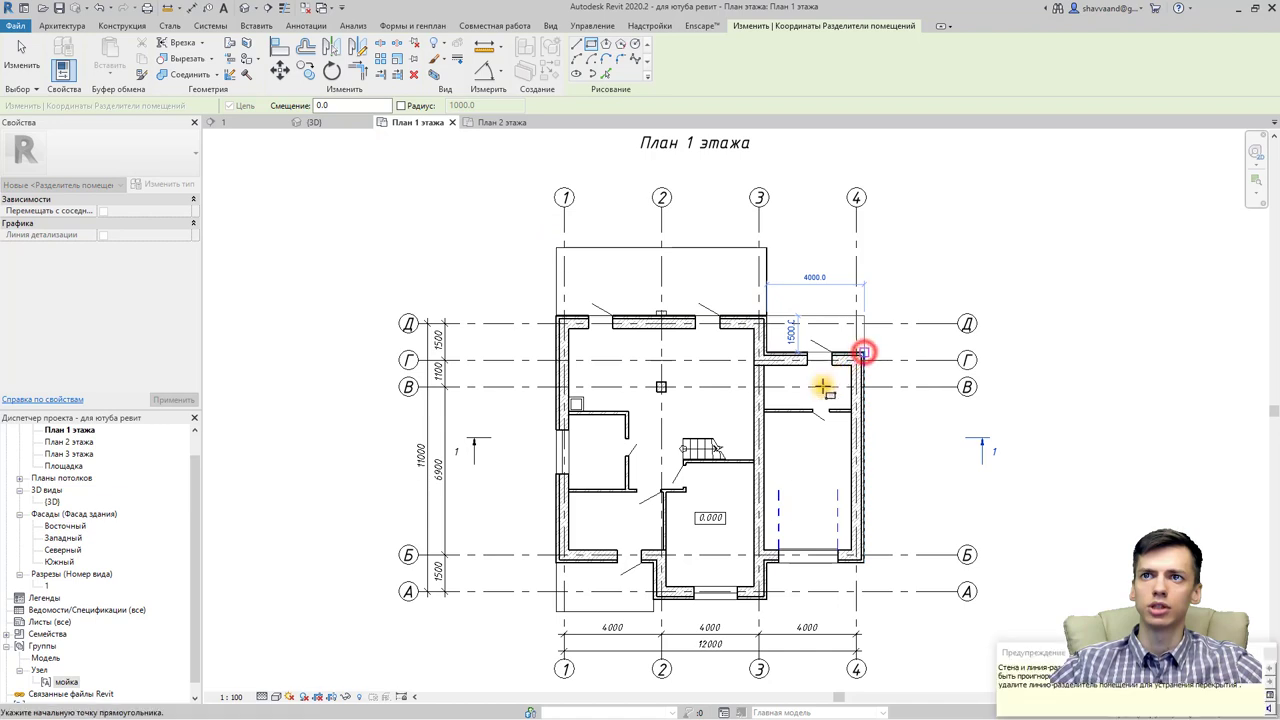
{"action": "left_click", "coordinate": [556, 564]}
{"action": "left_click", "coordinate": [654, 609]}
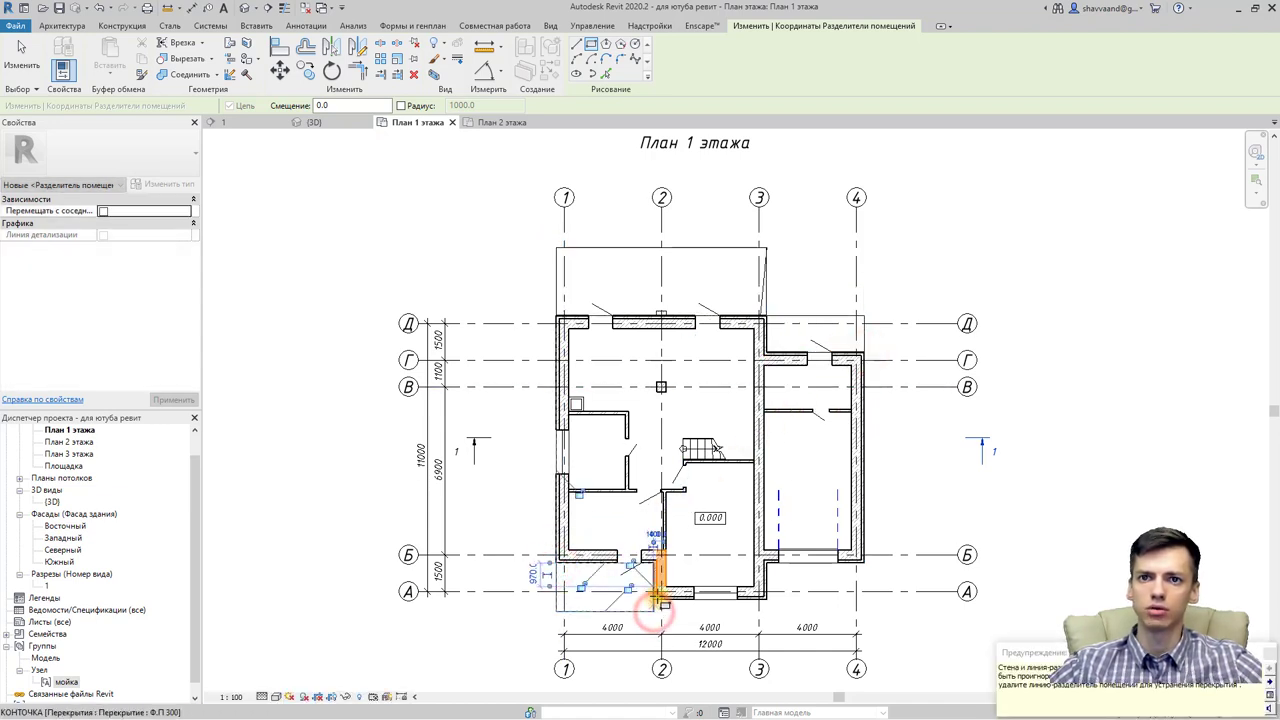
{"action": "key", "text": "Escape"}
{"action": "key", "text": "Escape"}
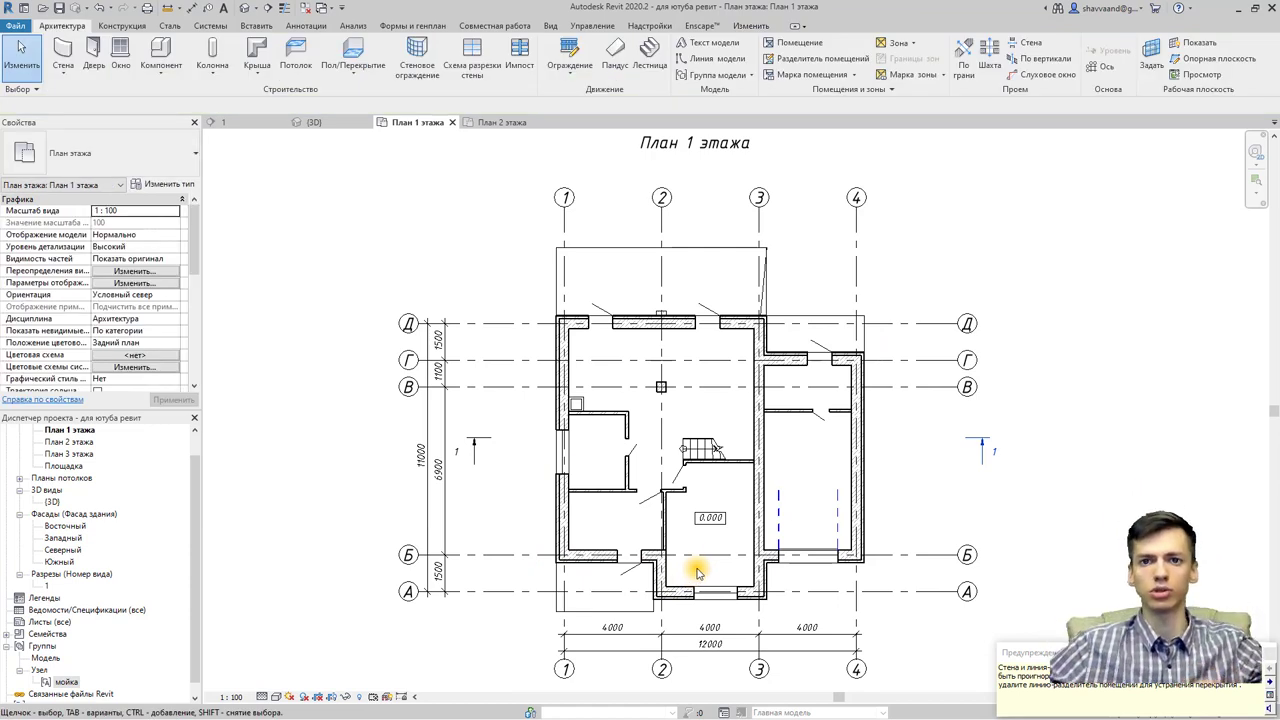
{"action": "left_click", "coordinate": [1267, 655]}
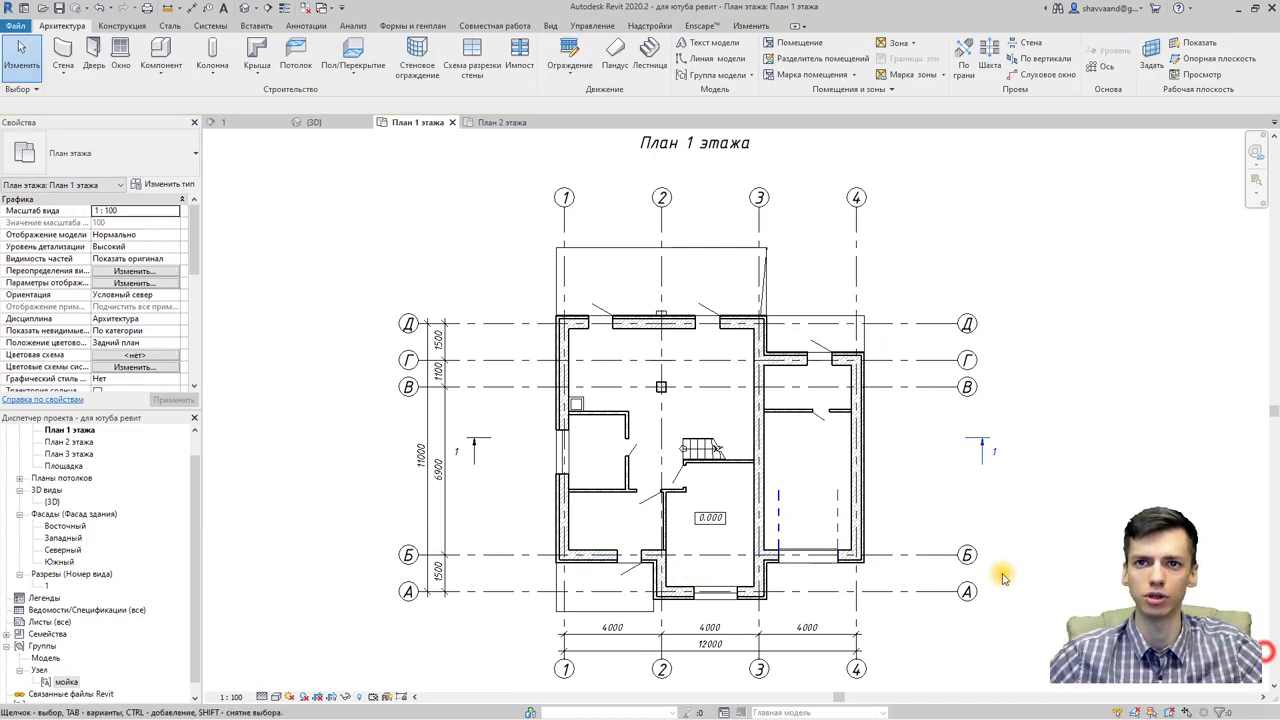
Step: Place rooms in the lower-left spaces, the large upper hall and the 24 m² space above grid Д
{"action": "left_click", "coordinate": [787, 43]}
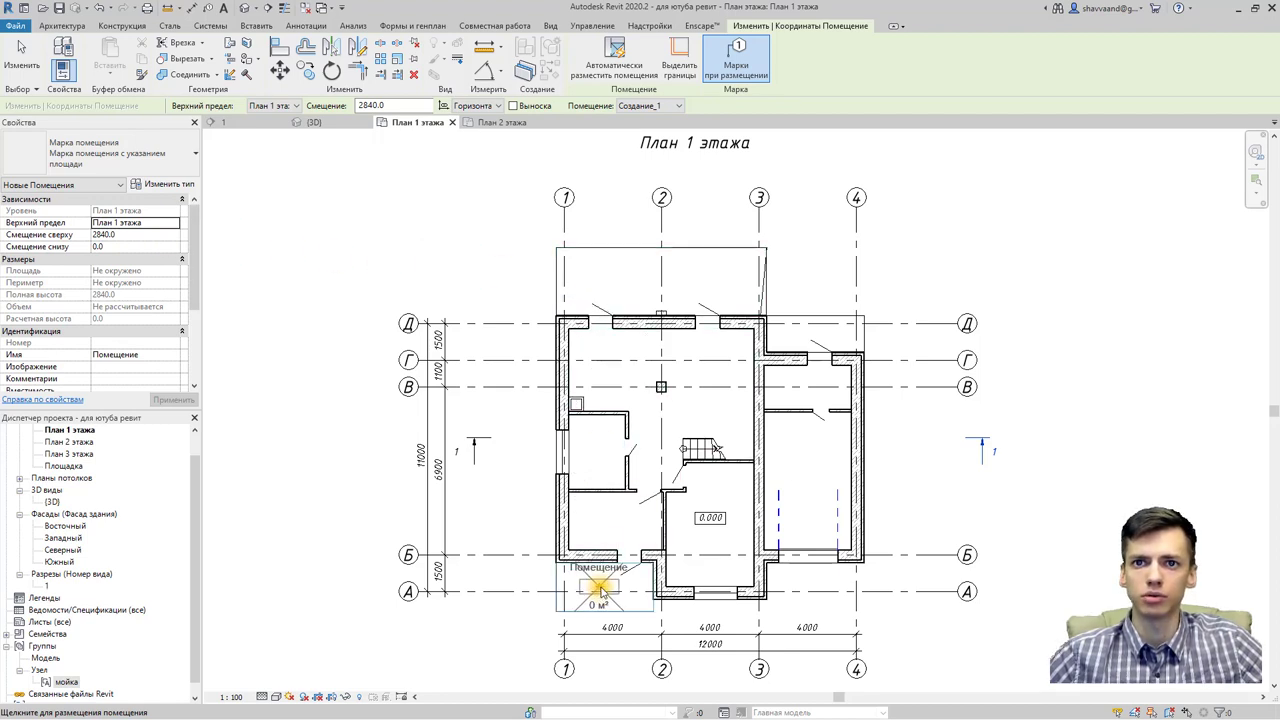
{"action": "left_click", "coordinate": [600, 586]}
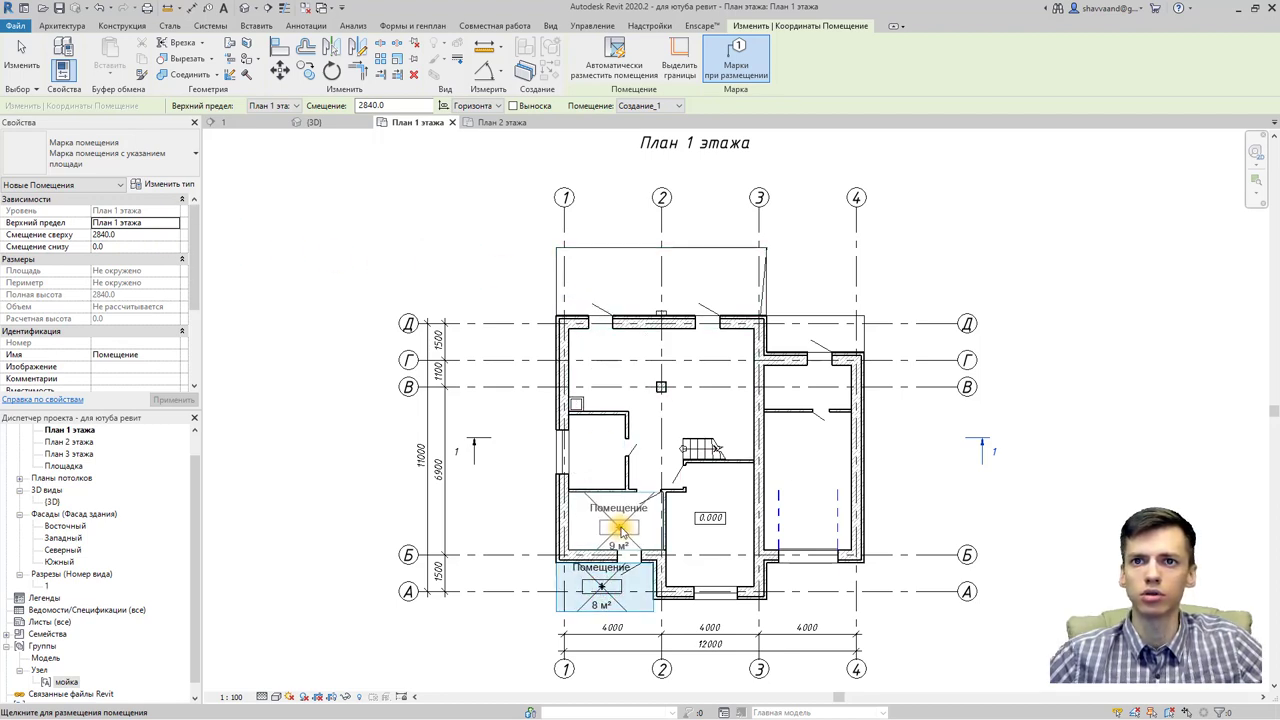
{"action": "left_click", "coordinate": [608, 515]}
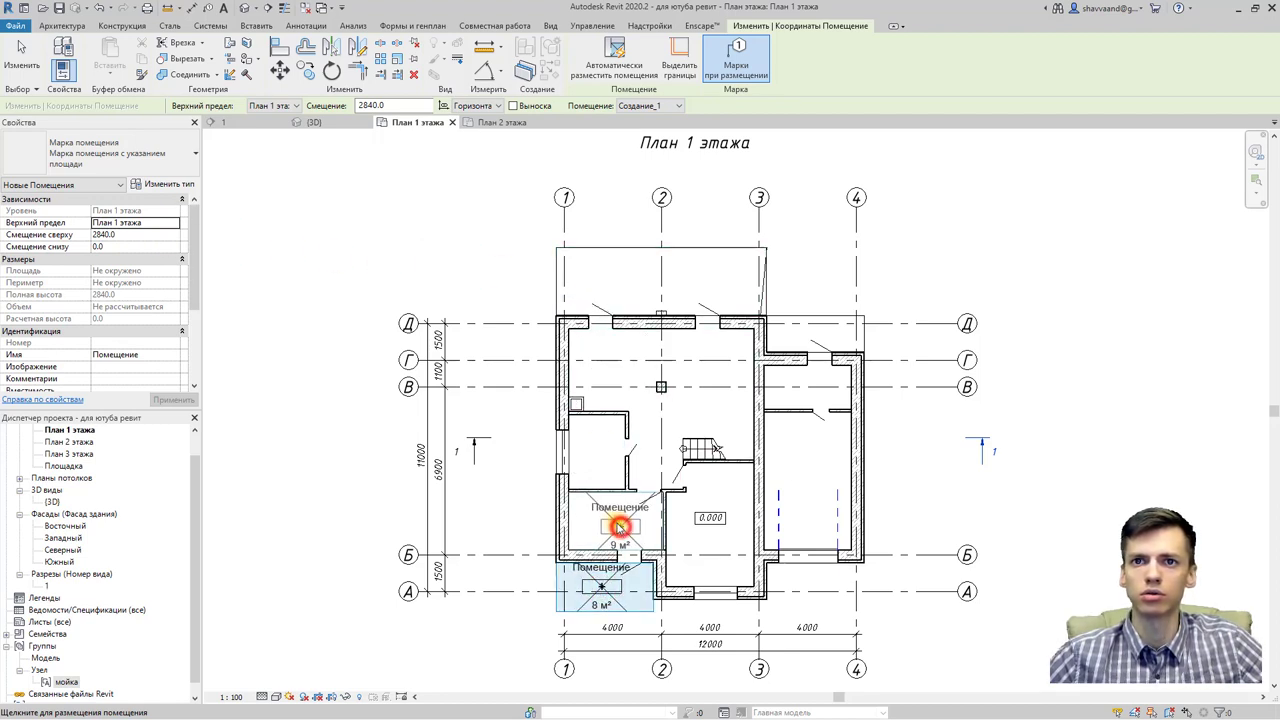
{"action": "left_click", "coordinate": [603, 463]}
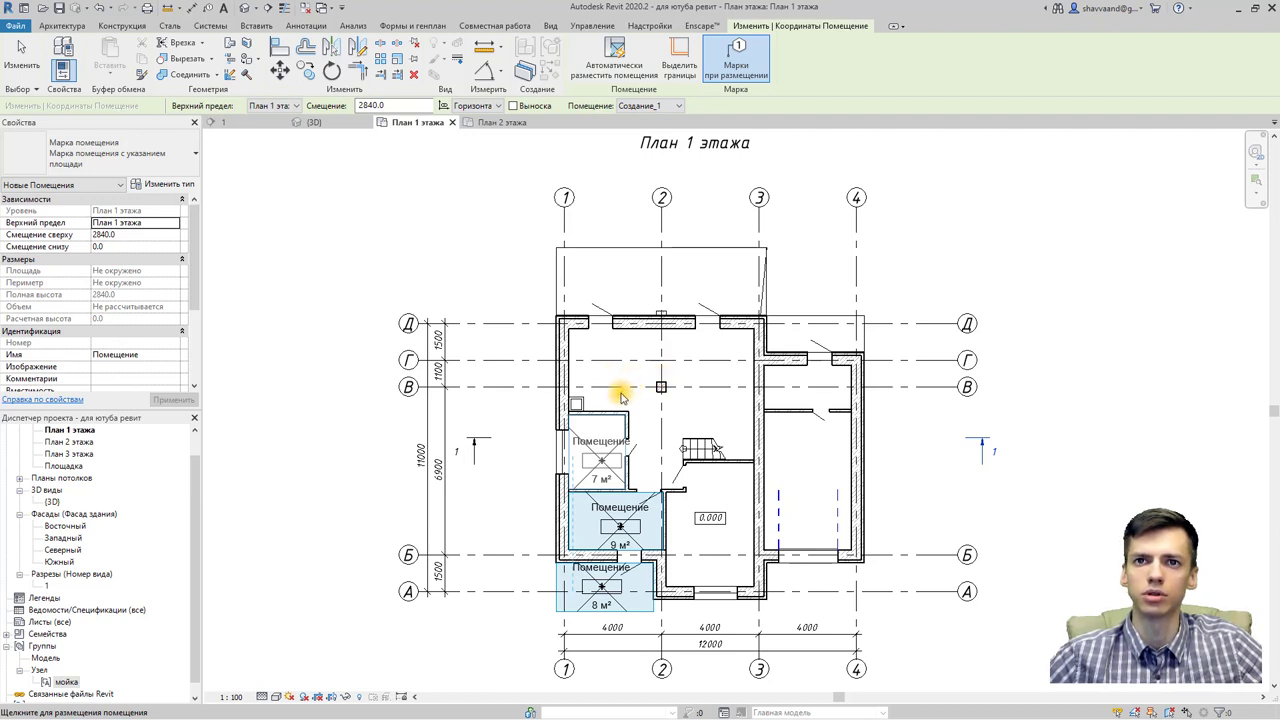
{"action": "left_click", "coordinate": [621, 397]}
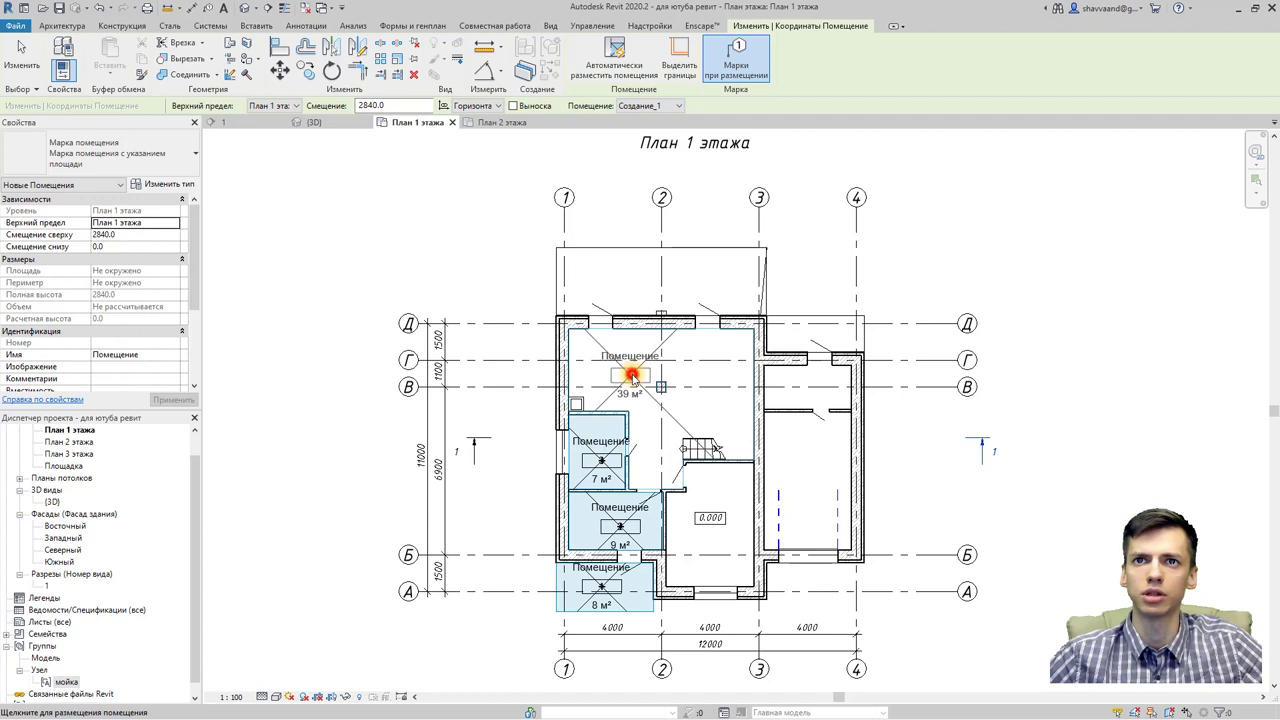
{"action": "left_click", "coordinate": [631, 375]}
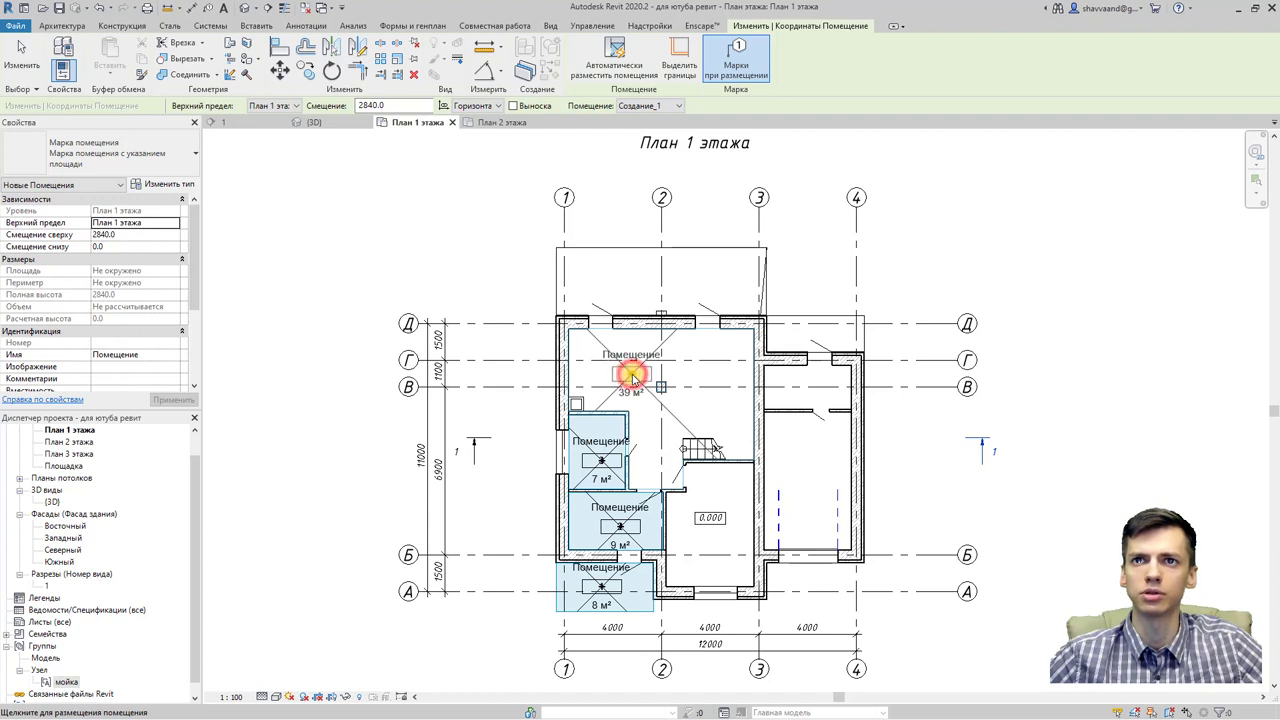
{"action": "left_click", "coordinate": [631, 282]}
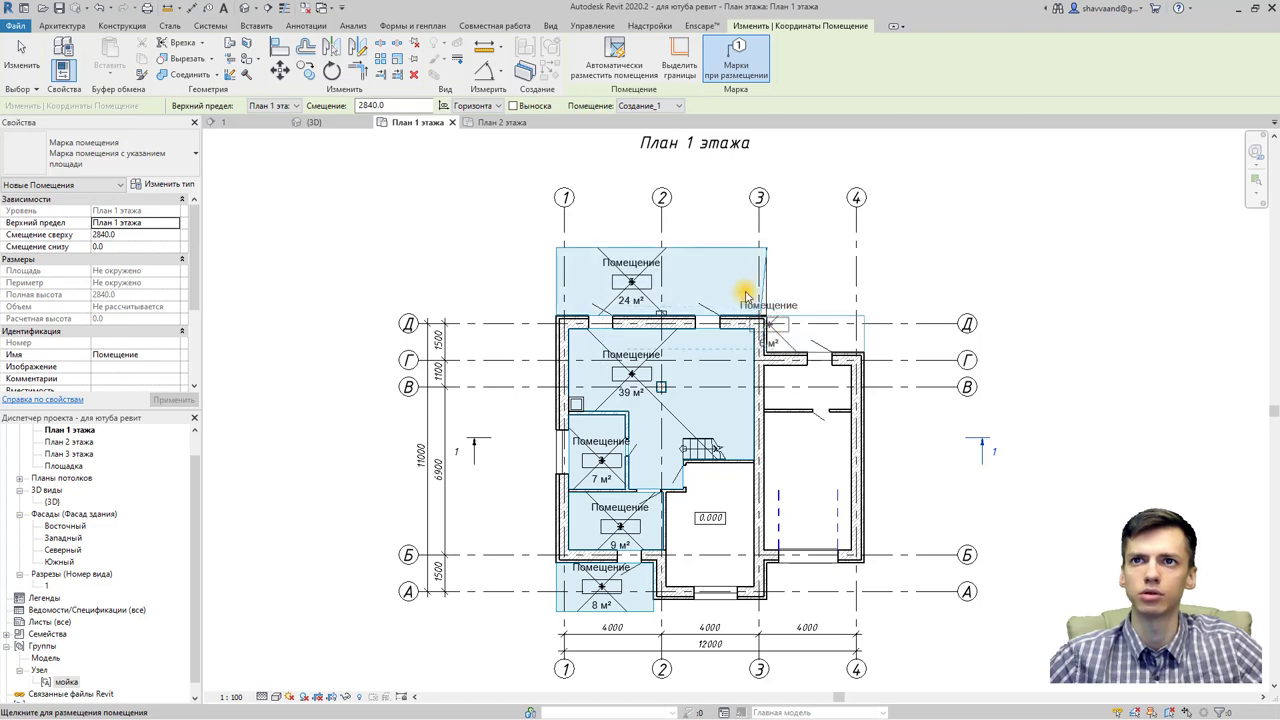
Step: Place the 6 m², 7 m², 20 m² and 17 m² rooms, then finish room placement
{"action": "scroll", "coordinate": [745, 292], "scroll_direction": "up", "scroll_amount": 3}
{"action": "scroll", "coordinate": [745, 292], "scroll_direction": "up", "scroll_amount": 2}
{"action": "scroll", "coordinate": [905, 345], "scroll_direction": "down", "scroll_amount": 1}
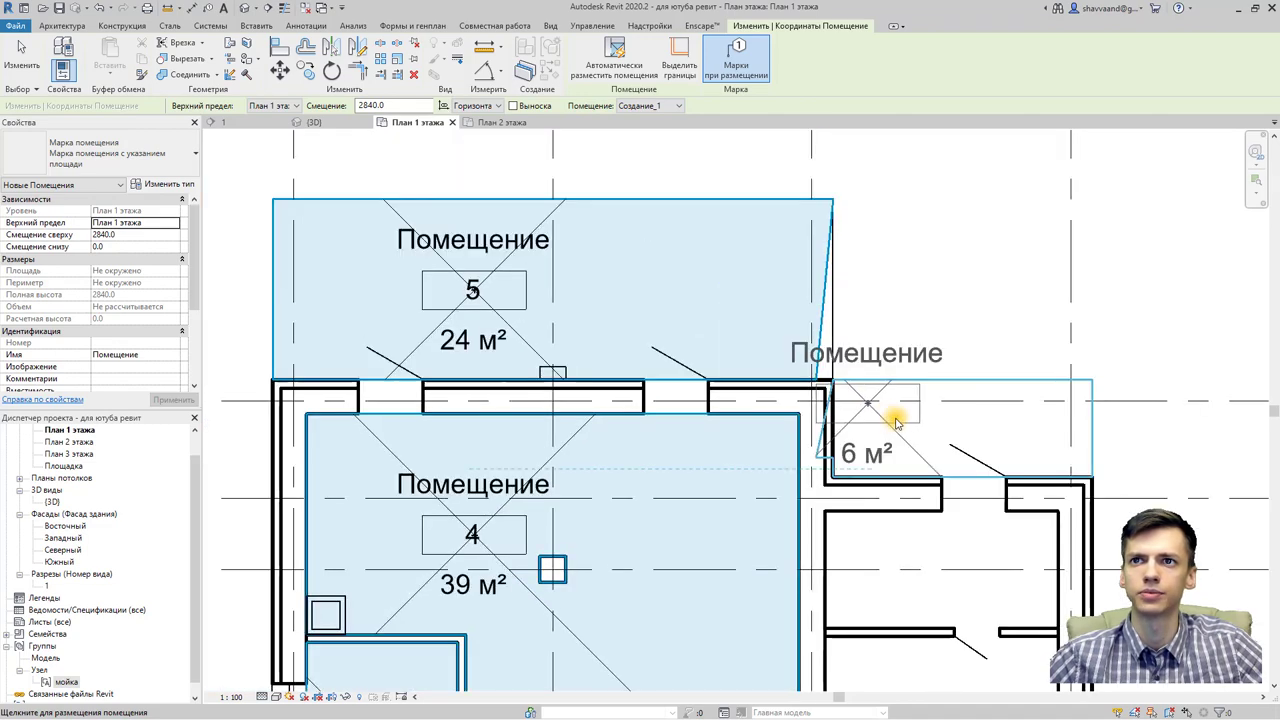
{"action": "scroll", "coordinate": [910, 425], "scroll_direction": "down", "scroll_amount": 2}
{"action": "scroll", "coordinate": [910, 425], "scroll_direction": "down", "scroll_amount": 1}
{"action": "left_click", "coordinate": [910, 425]}
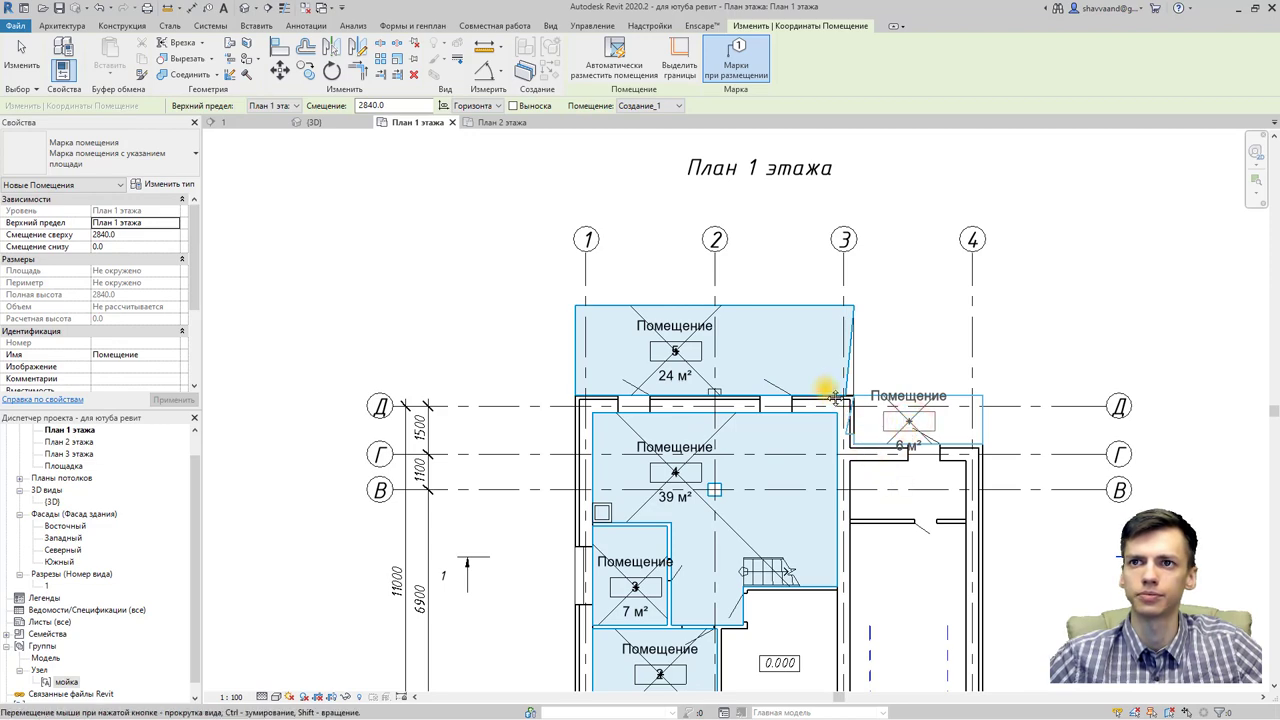
{"action": "scroll", "coordinate": [815, 365], "scroll_direction": "down", "scroll_amount": 1}
{"action": "scroll", "coordinate": [808, 360], "scroll_direction": "up", "scroll_amount": 1}
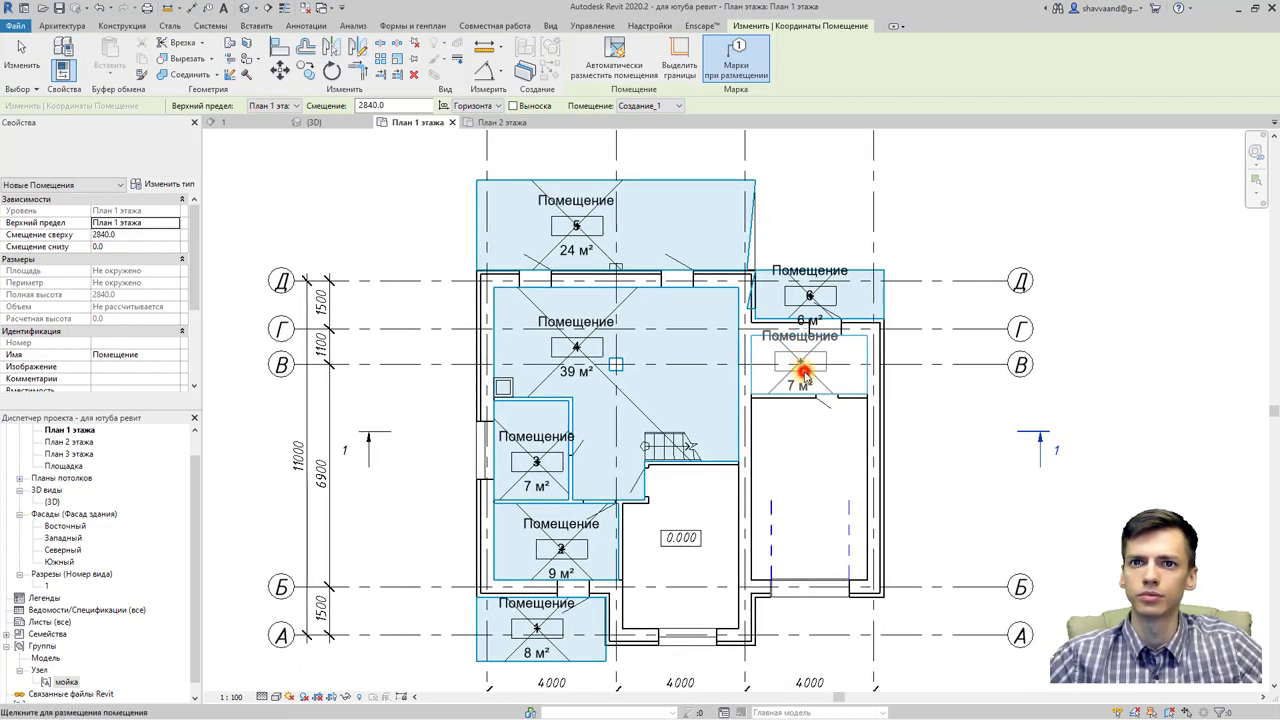
{"action": "left_click", "coordinate": [804, 372]}
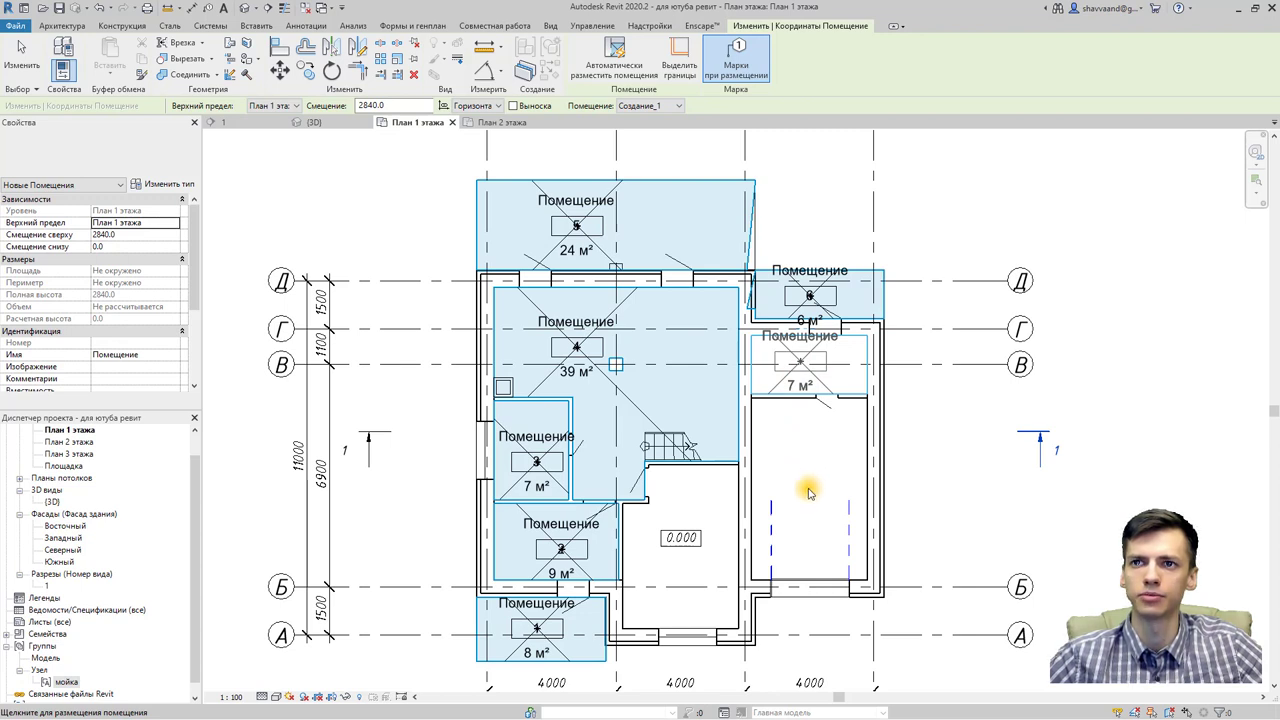
{"action": "left_click", "coordinate": [810, 486]}
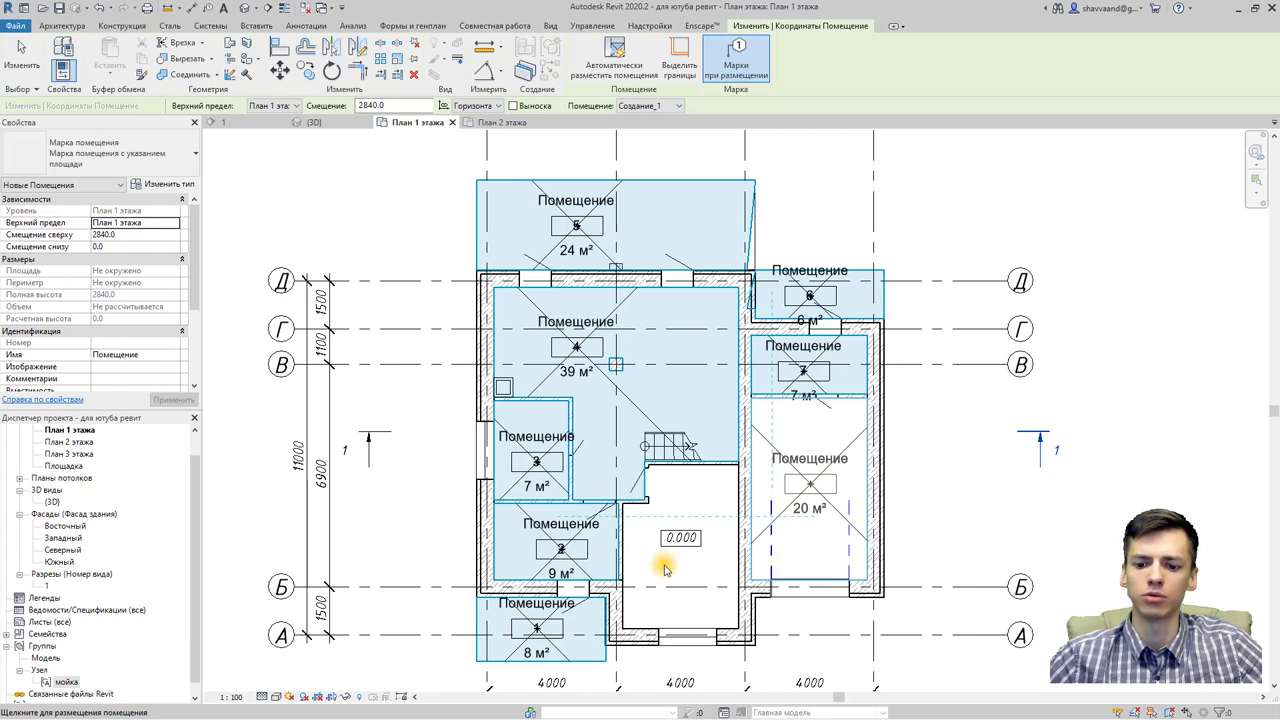
{"action": "left_click", "coordinate": [664, 568]}
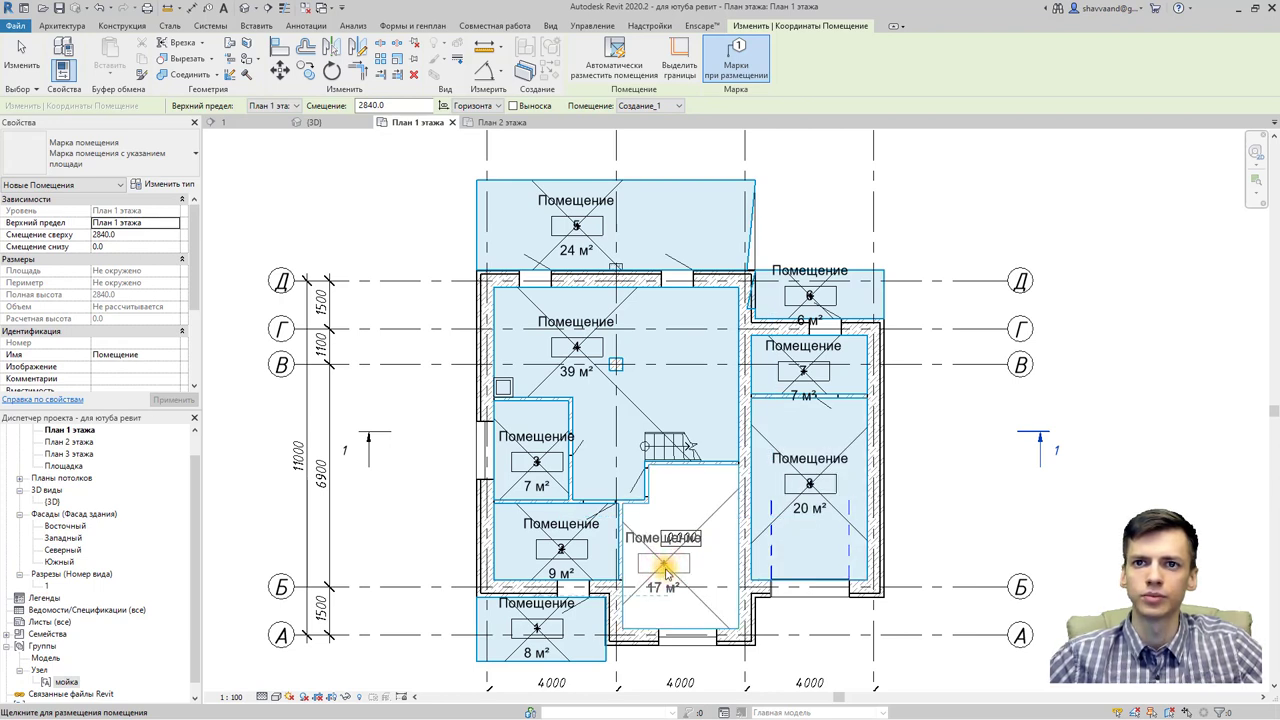
{"action": "left_click", "coordinate": [665, 568]}
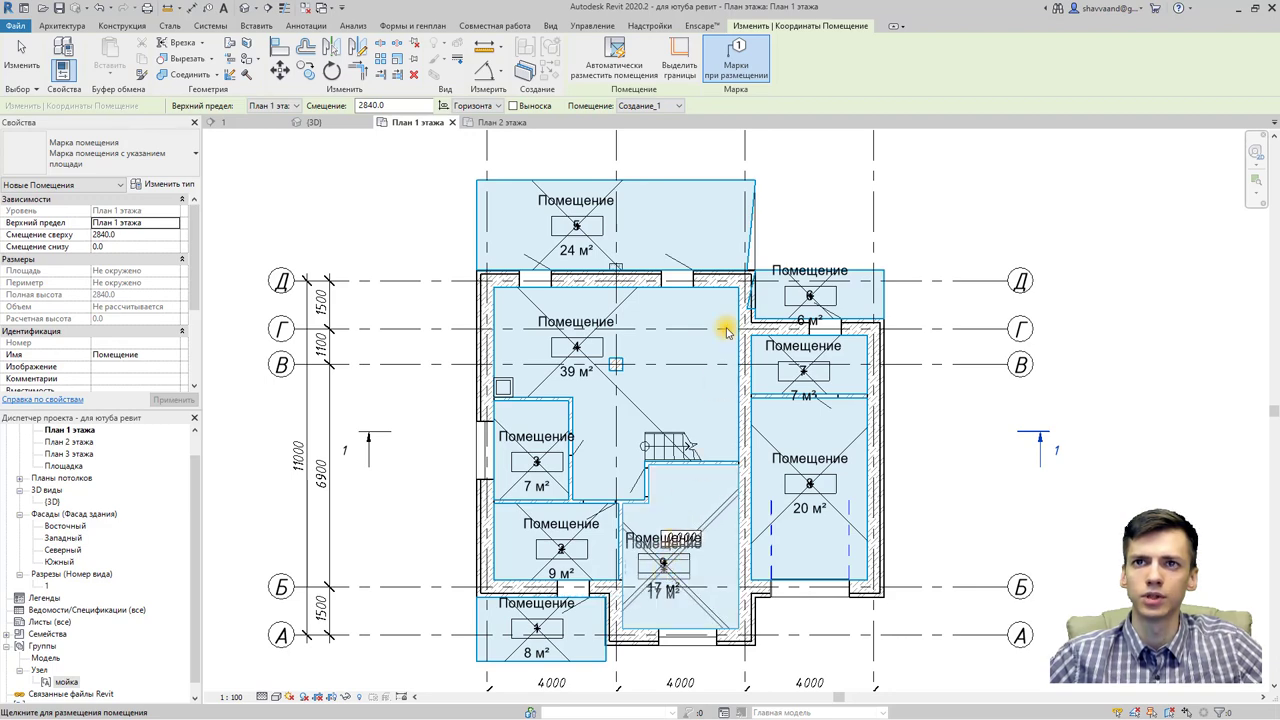
{"action": "key", "text": "Escape"}
{"action": "key", "text": "Escape"}
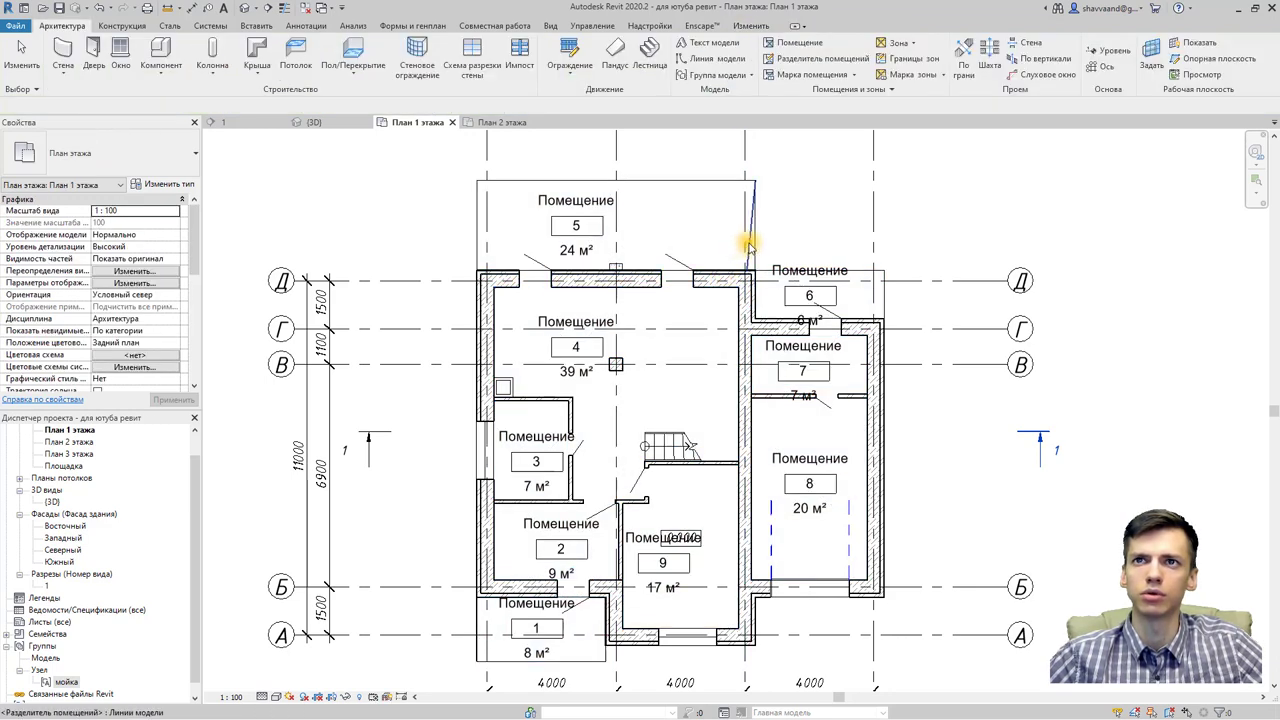
Step: Draw a room separator line (CS) along the wall corner beside room 6
{"action": "left_click", "coordinate": [751, 243]}
{"action": "scroll", "coordinate": [751, 250], "scroll_direction": "up", "scroll_amount": 2}
{"action": "scroll", "coordinate": [751, 258], "scroll_direction": "up", "scroll_amount": 3}
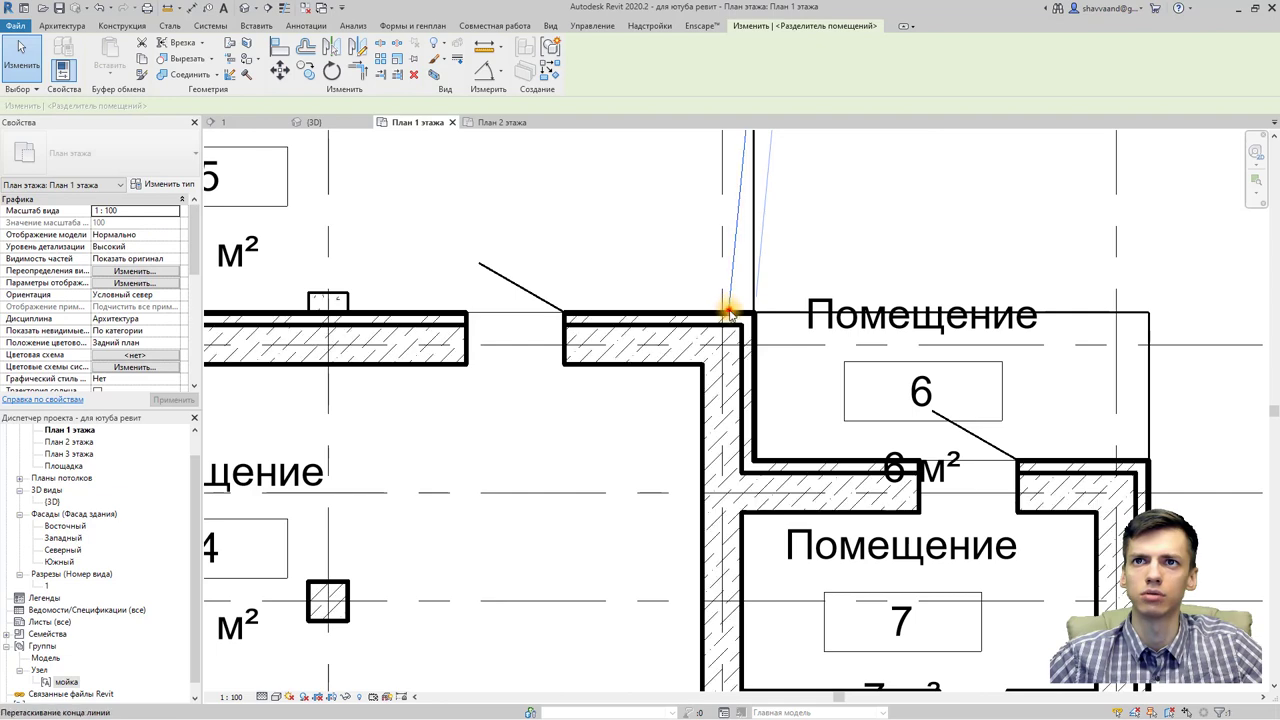
{"action": "key", "text": "c"}
{"action": "key", "text": "s"}
{"action": "left_click", "coordinate": [754, 313]}
{"action": "key", "text": "Escape"}
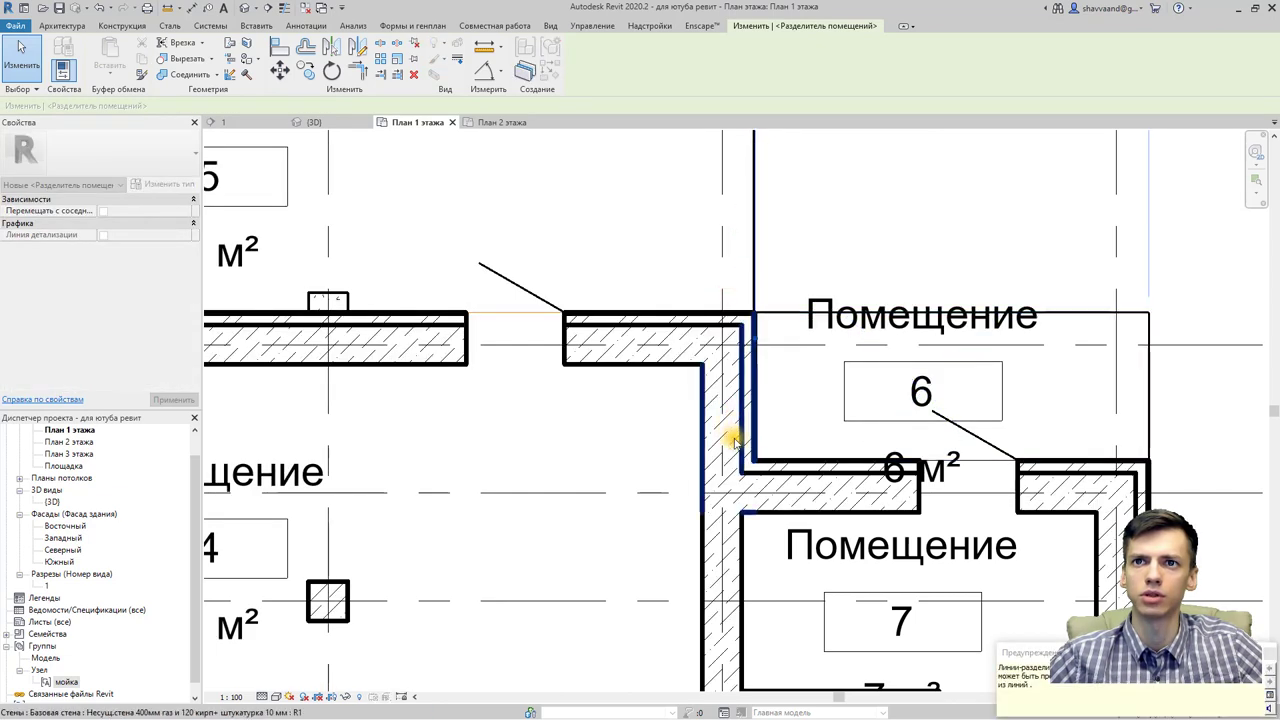
{"action": "scroll", "coordinate": [759, 317], "scroll_direction": "down", "scroll_amount": 3}
{"action": "scroll", "coordinate": [765, 305], "scroll_direction": "down", "scroll_amount": 3}
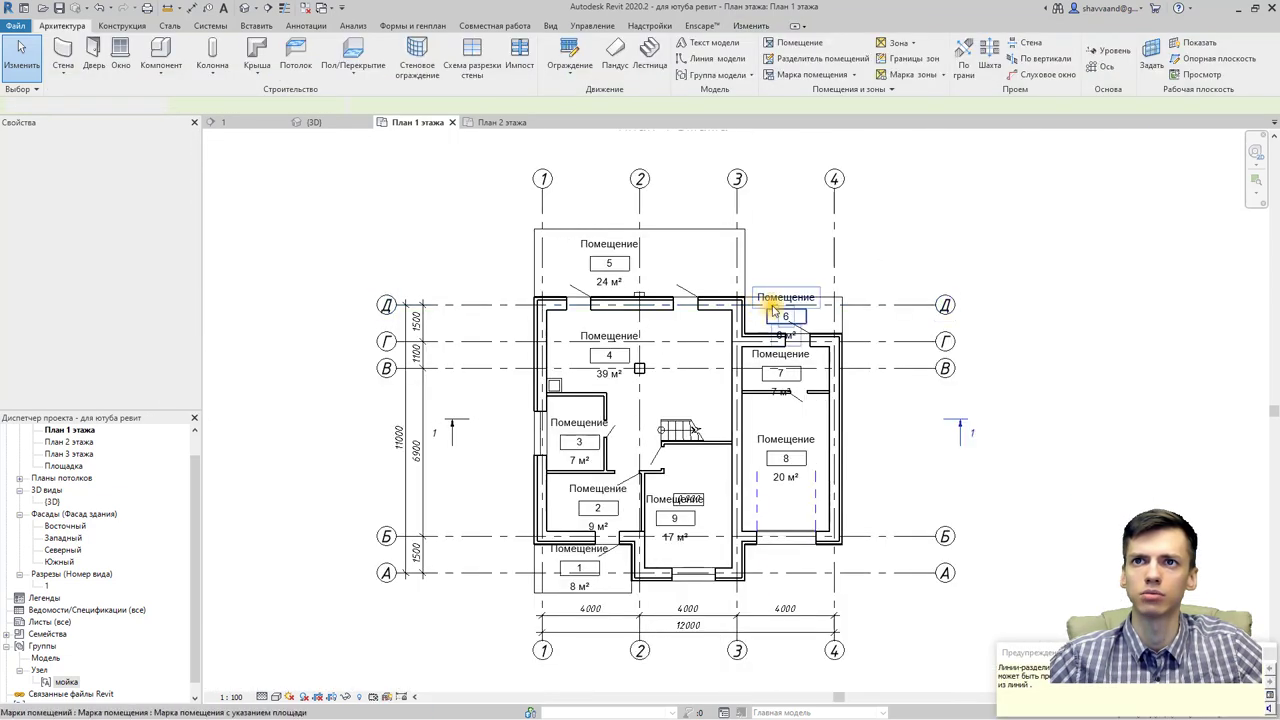
{"action": "key", "text": "Escape"}
Step: Select room 6 itself and delete it
{"action": "left_click", "coordinate": [801, 315]}
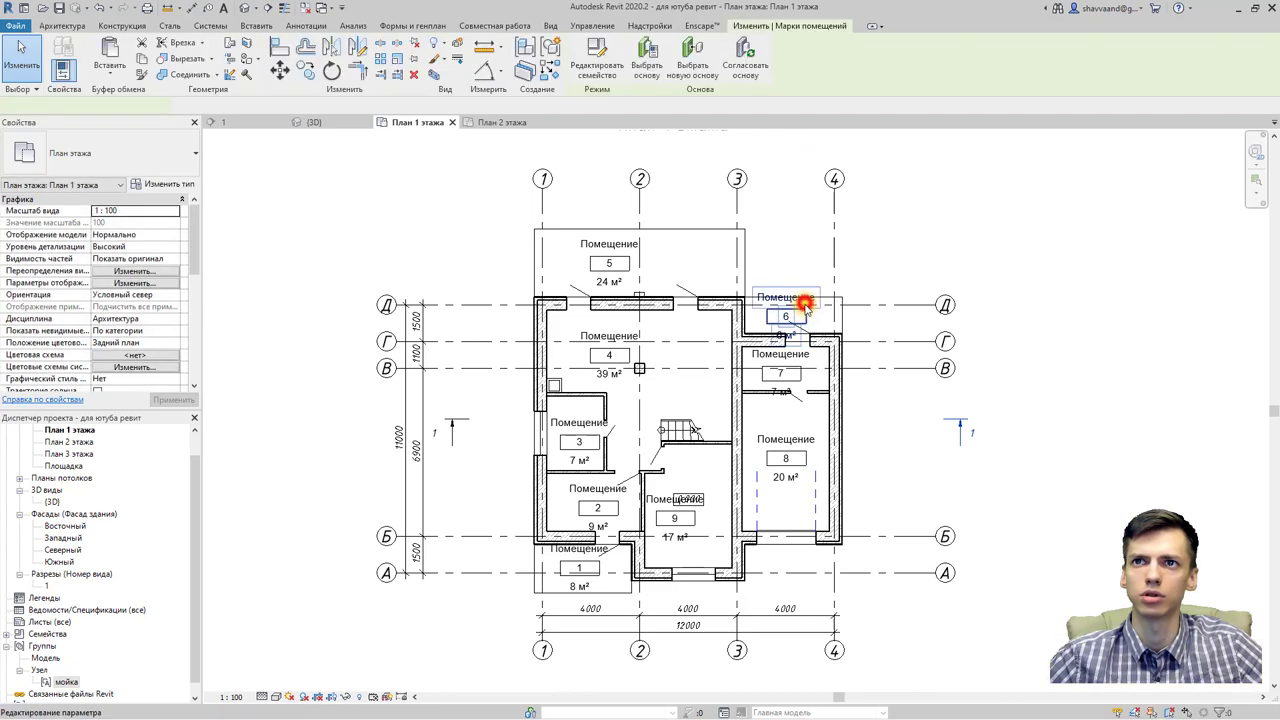
{"action": "scroll", "coordinate": [750, 322], "scroll_direction": "up", "scroll_amount": 2}
{"action": "scroll", "coordinate": [737, 325], "scroll_direction": "up", "scroll_amount": 4}
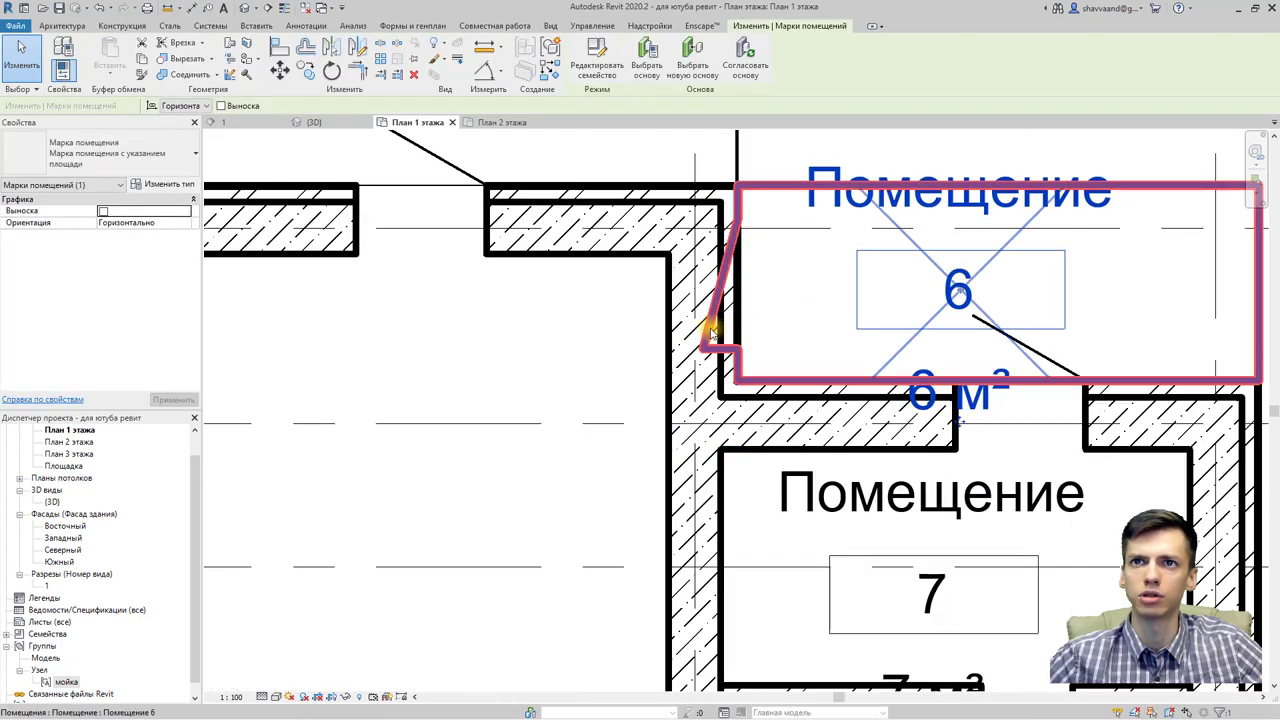
{"action": "key", "text": "Escape"}
{"action": "left_click", "coordinate": [706, 332]}
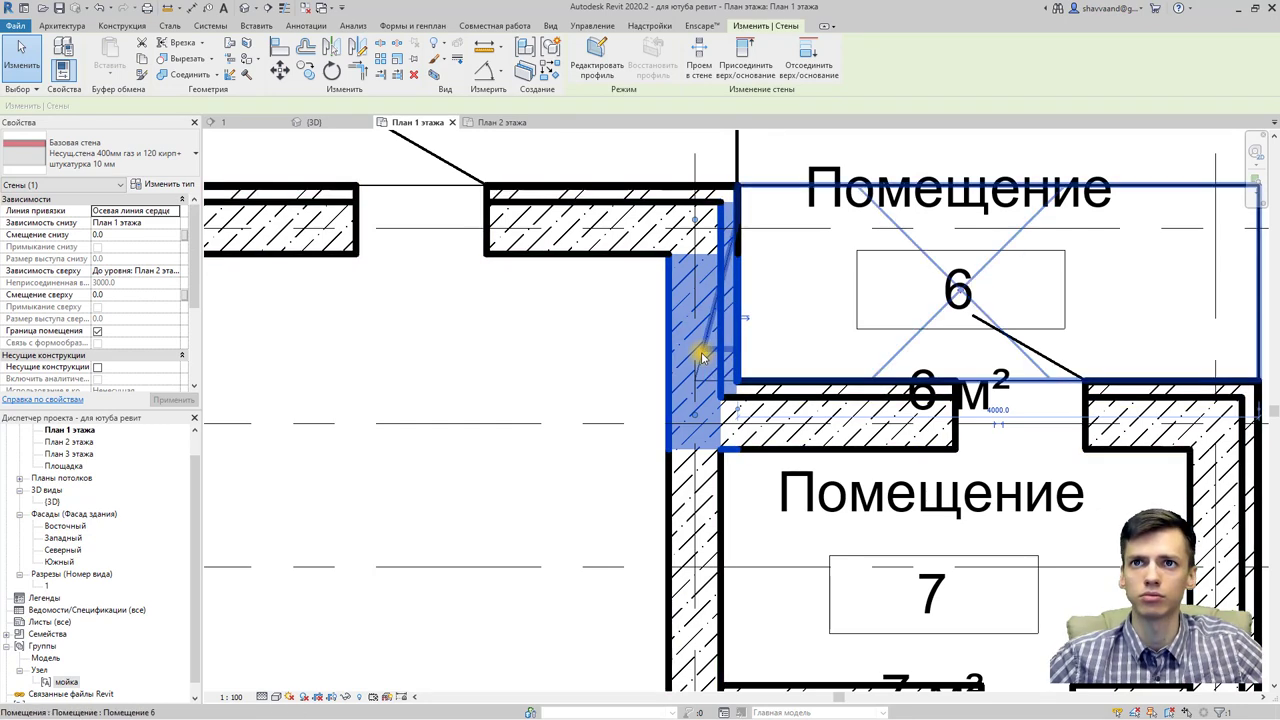
{"action": "left_click", "coordinate": [777, 187]}
{"action": "scroll", "coordinate": [770, 260], "scroll_direction": "down", "scroll_amount": 2}
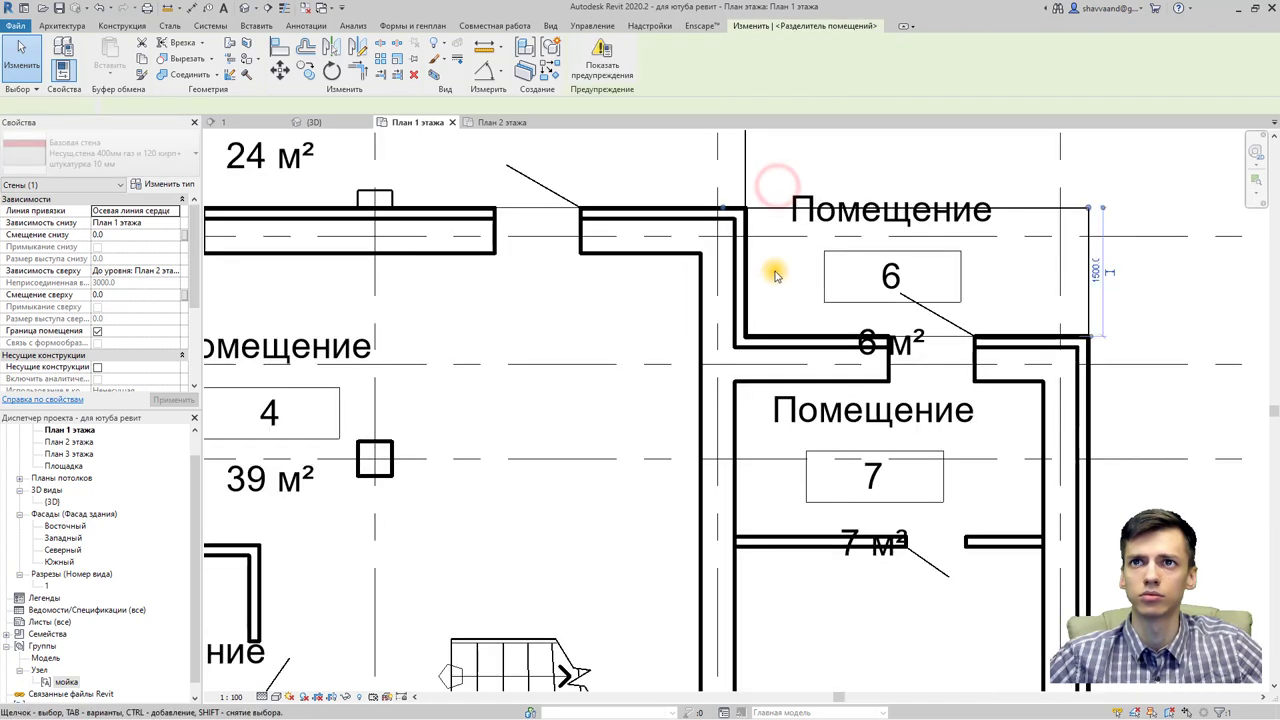
{"action": "left_click", "coordinate": [957, 276]}
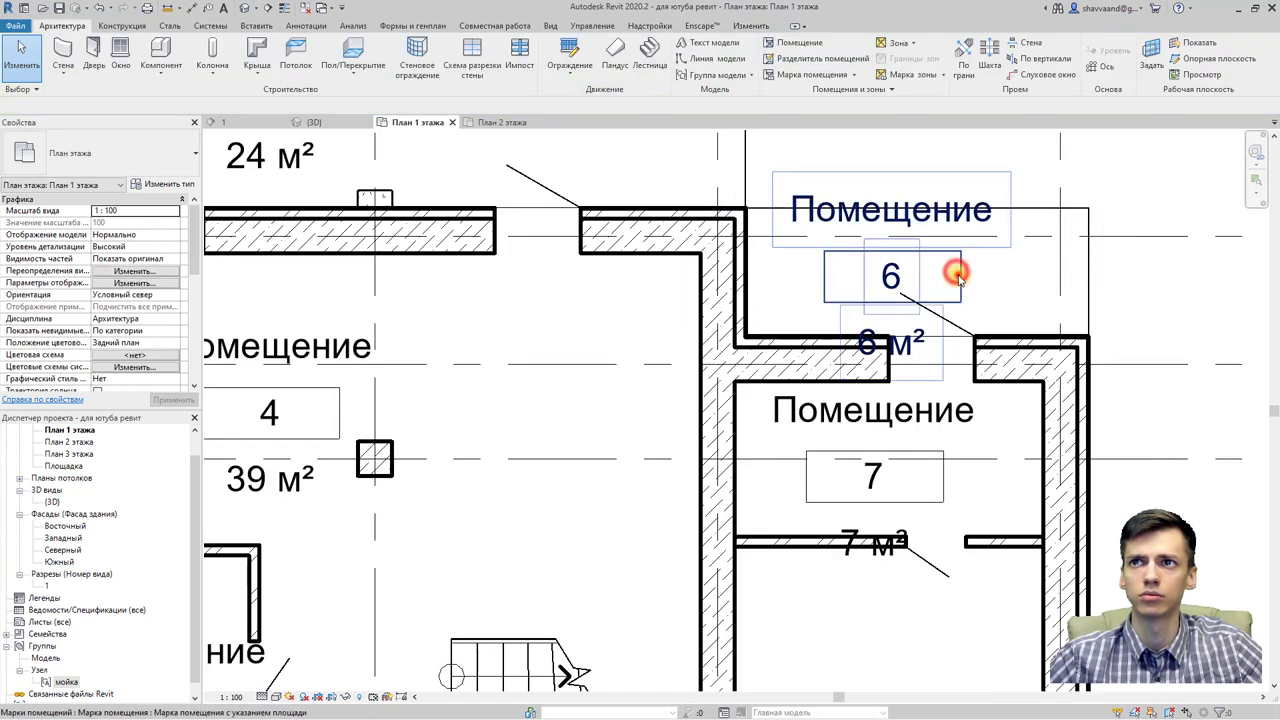
{"action": "left_click", "coordinate": [722, 312]}
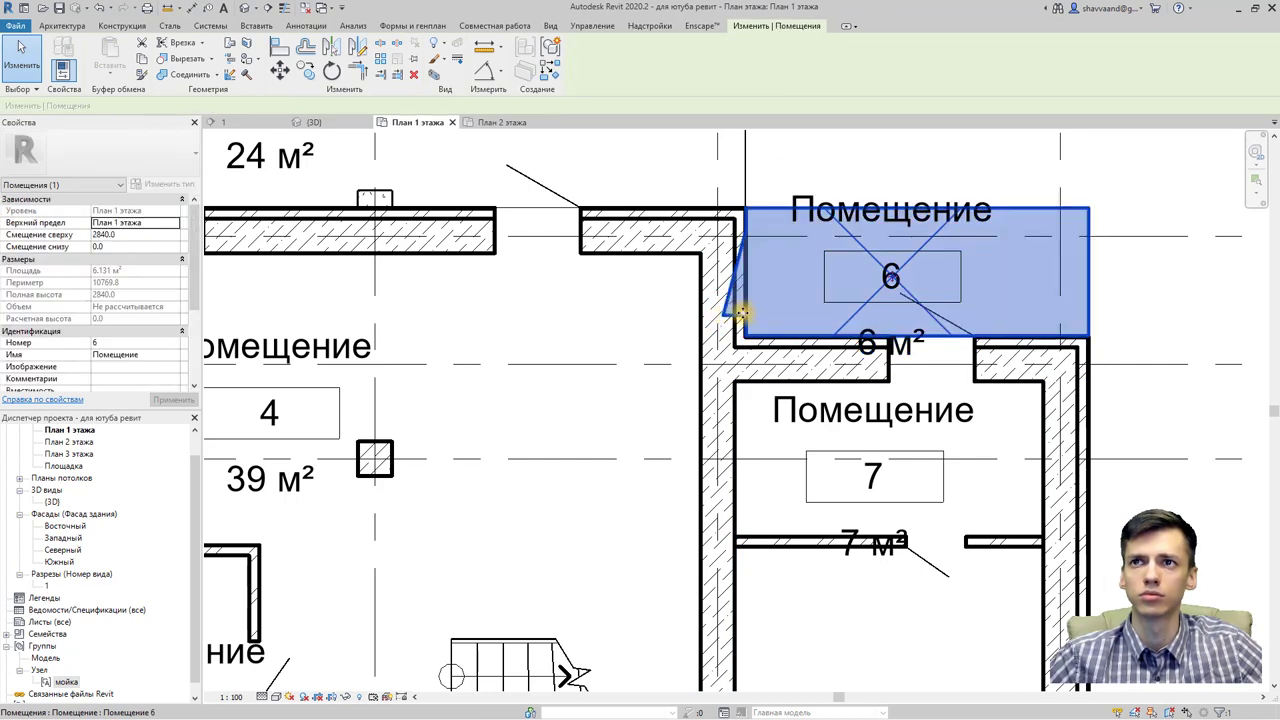
{"action": "scroll", "coordinate": [740, 312], "scroll_direction": "down", "scroll_amount": 2}
{"action": "key", "text": "Delete"}
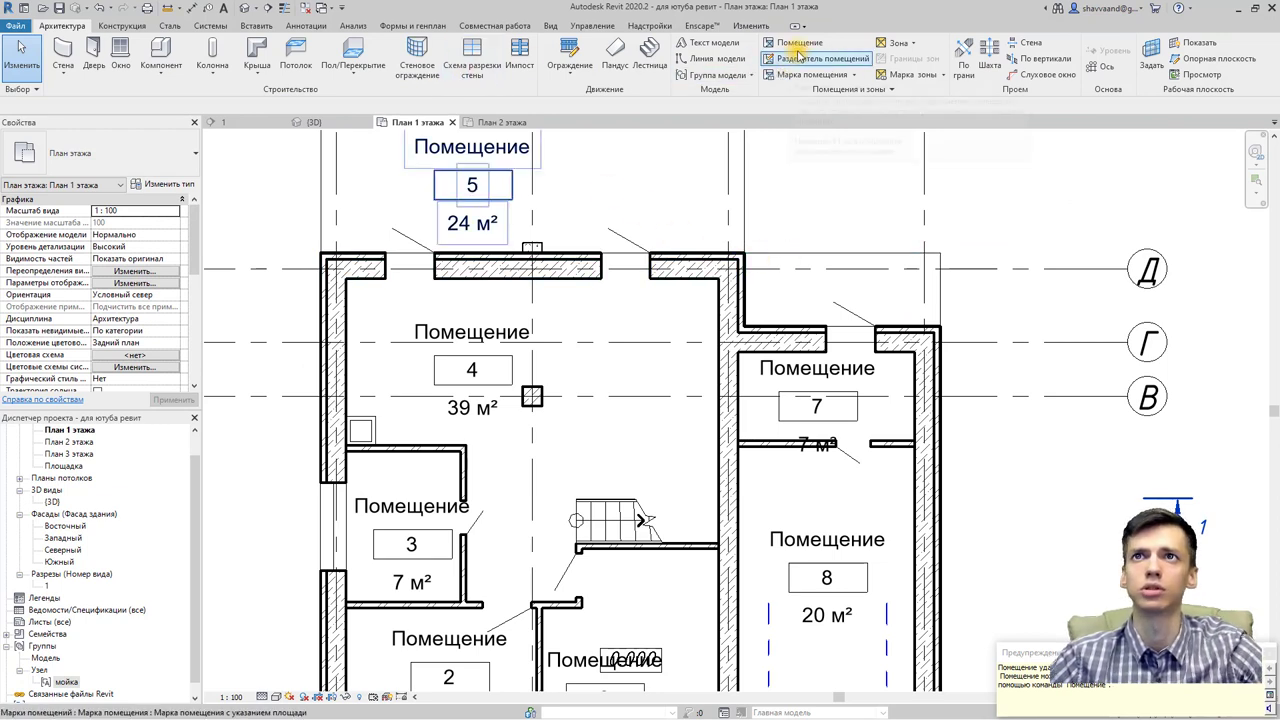
Step: Place room 10 in the small upper-right space between grids Д and Г
{"action": "left_click", "coordinate": [805, 57]}
{"action": "left_click", "coordinate": [745, 255]}
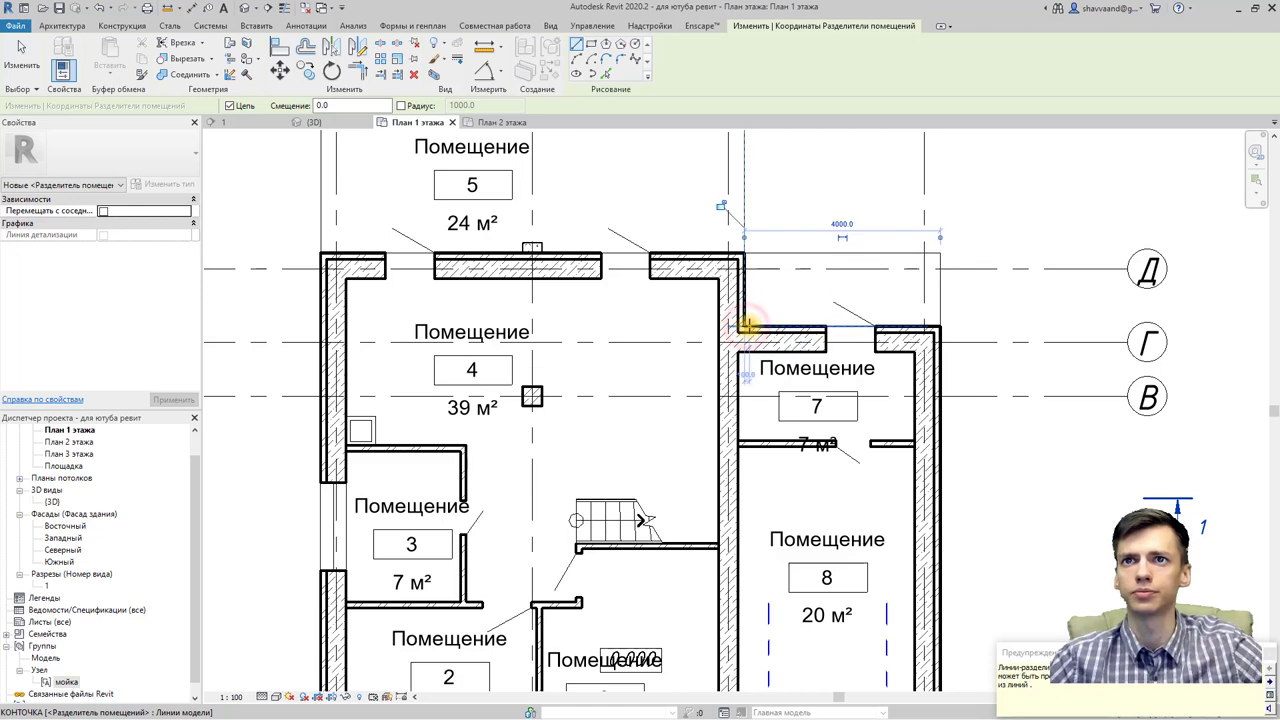
{"action": "key", "text": "Escape"}
{"action": "key", "text": "Escape"}
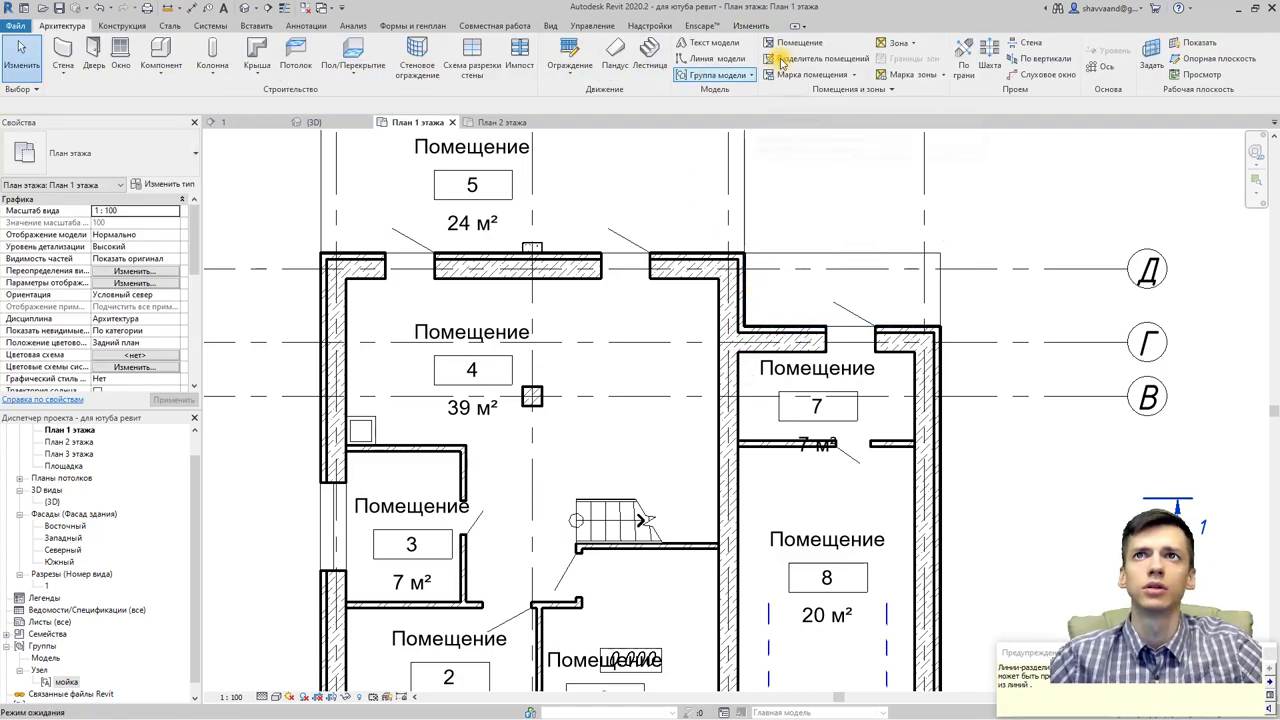
{"action": "left_click", "coordinate": [800, 42]}
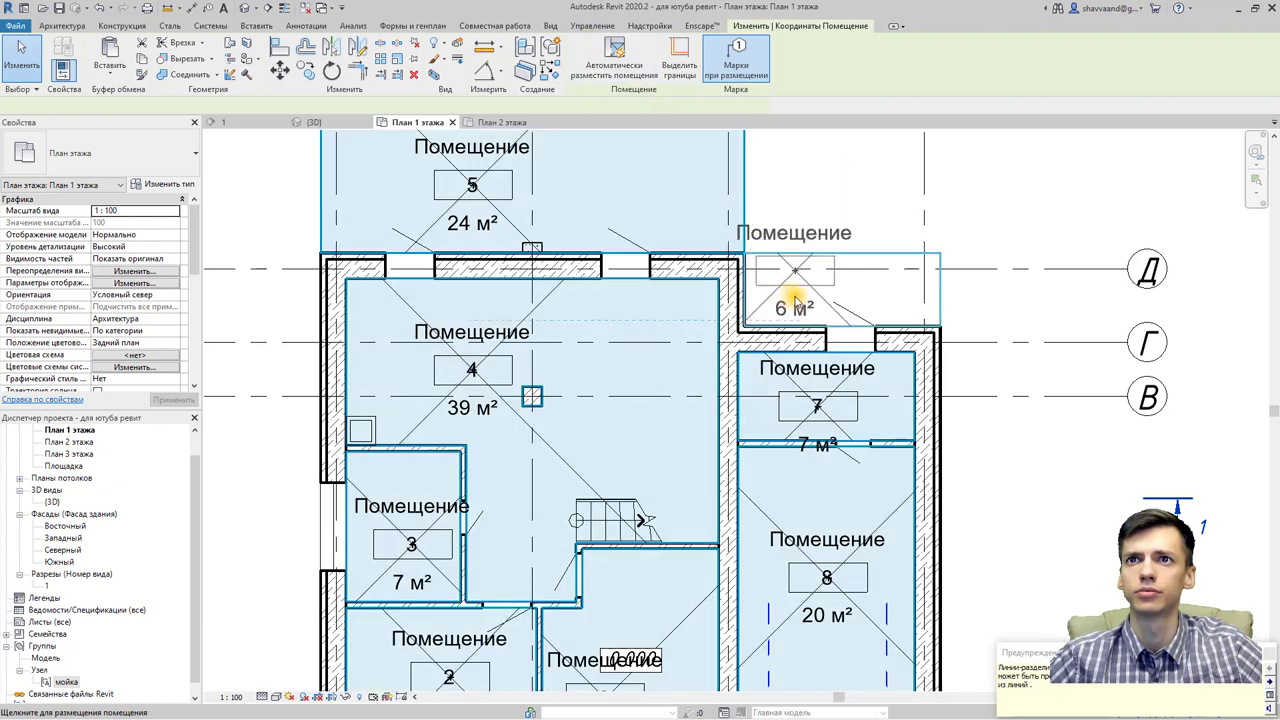
{"action": "left_click", "coordinate": [828, 295]}
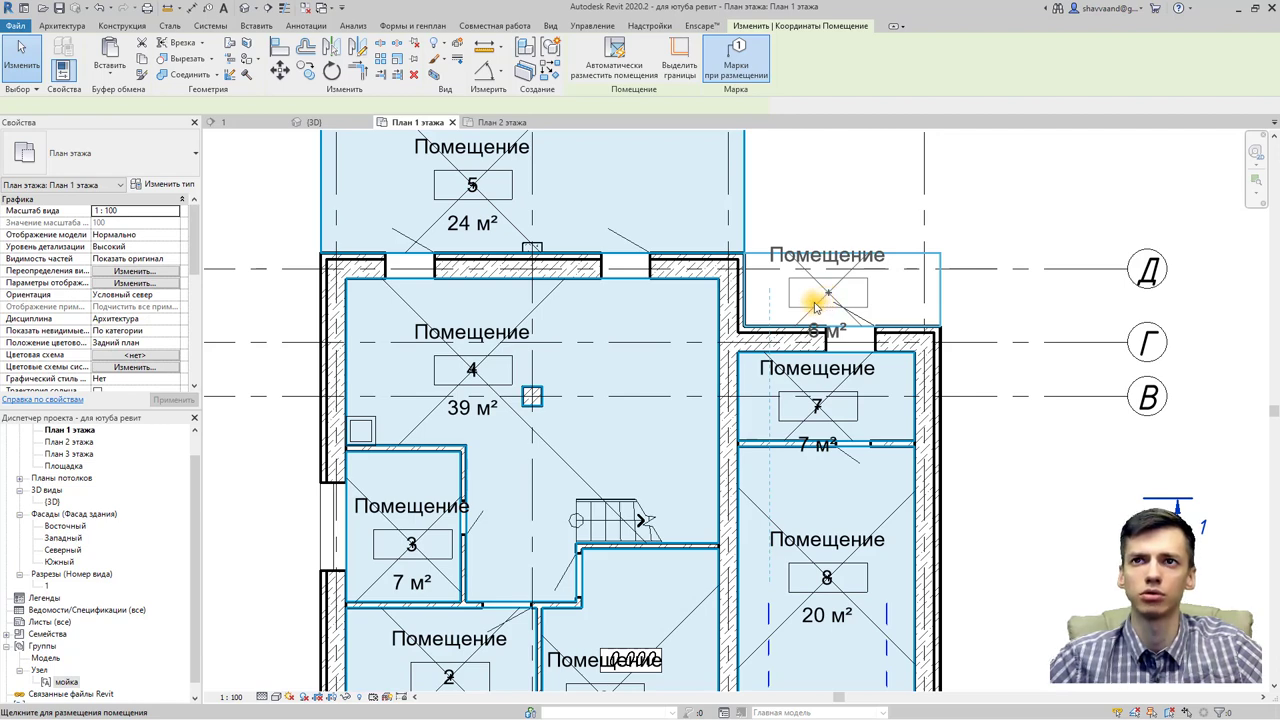
{"action": "left_click", "coordinate": [815, 307]}
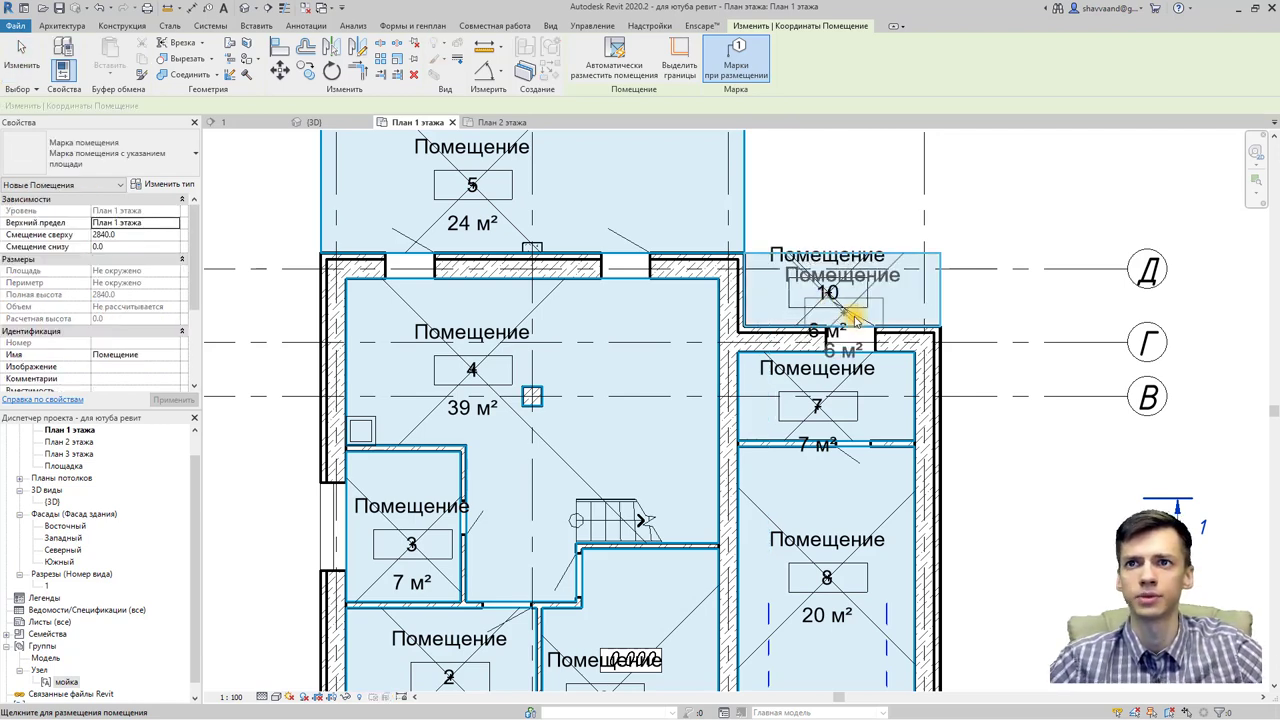
{"action": "key", "text": "Escape"}
{"action": "key", "text": "Escape"}
{"action": "scroll", "coordinate": [805, 335], "scroll_direction": "down", "scroll_amount": 3}
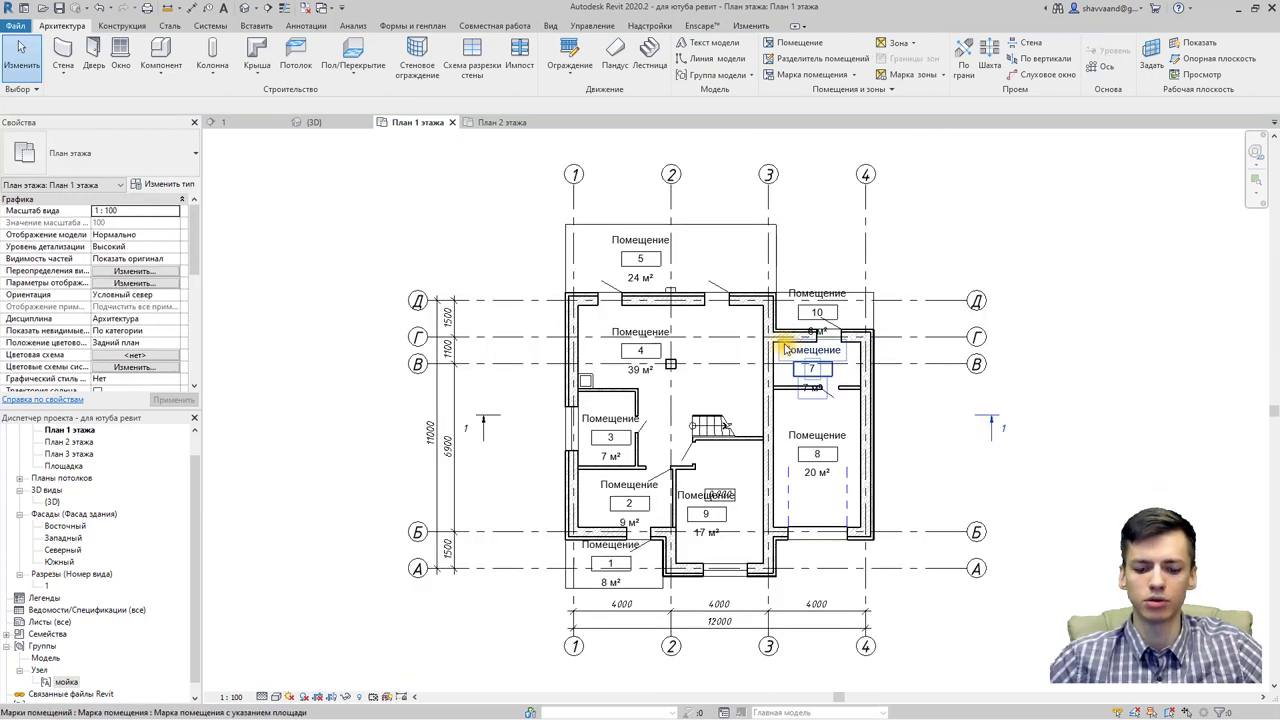
Step: Zoom in on room 2 and select its room tag
{"action": "scroll", "coordinate": [720, 434], "scroll_direction": "up", "scroll_amount": 1}
{"action": "scroll", "coordinate": [690, 450], "scroll_direction": "up", "scroll_amount": 2}
{"action": "scroll", "coordinate": [675, 440], "scroll_direction": "up", "scroll_amount": 2}
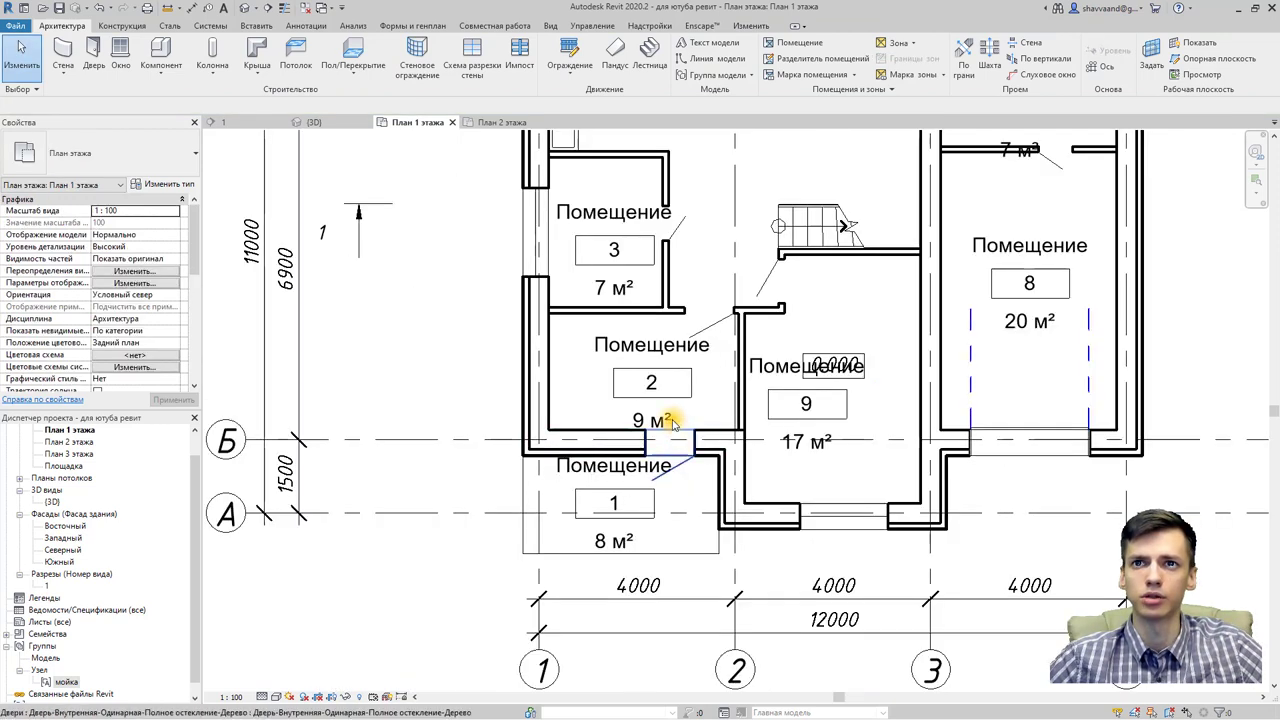
{"action": "left_click", "coordinate": [674, 369]}
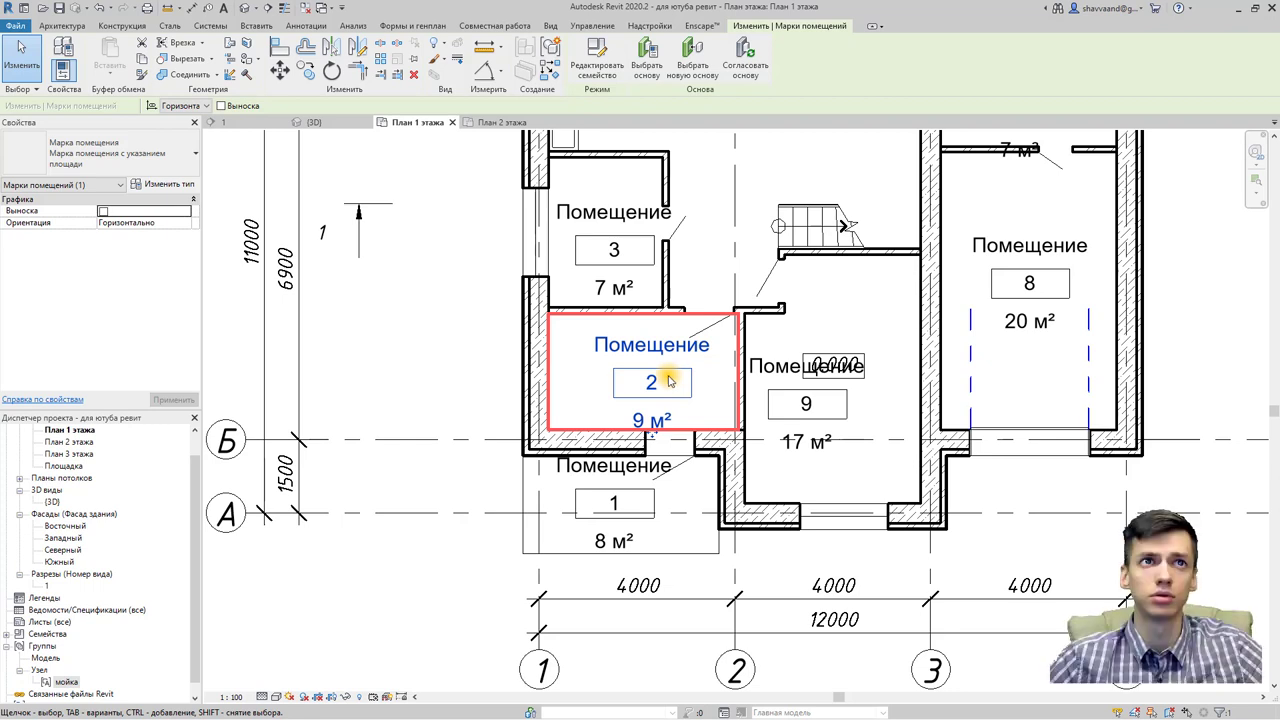
Step: Open the room tag family for editing and inspect its 101 label
{"action": "left_click", "coordinate": [614, 66]}
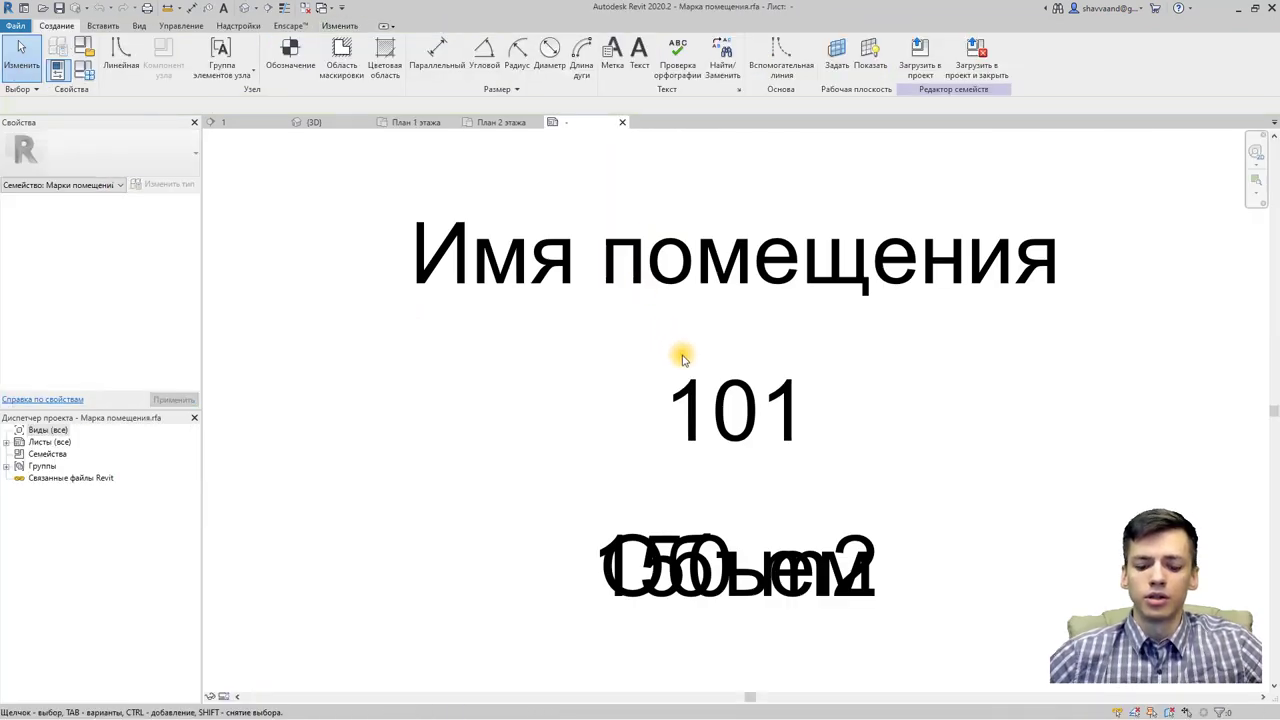
{"action": "left_click", "coordinate": [757, 423]}
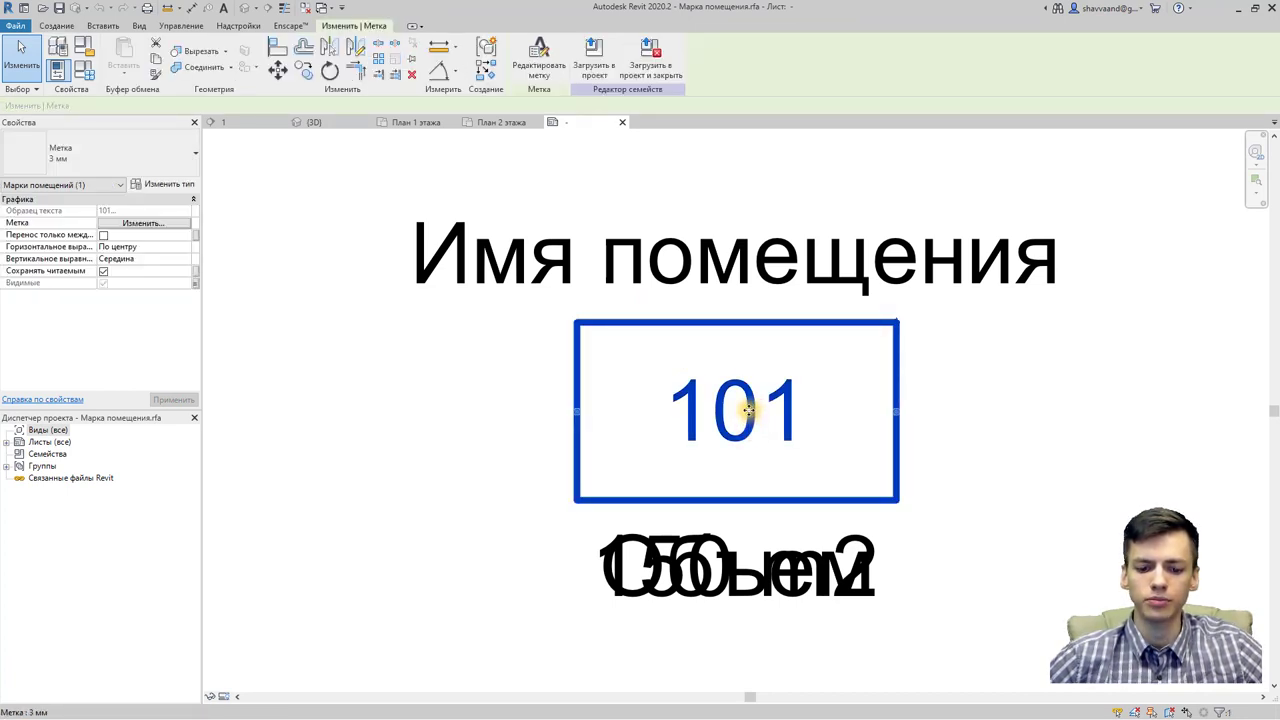
{"action": "left_click", "coordinate": [994, 429]}
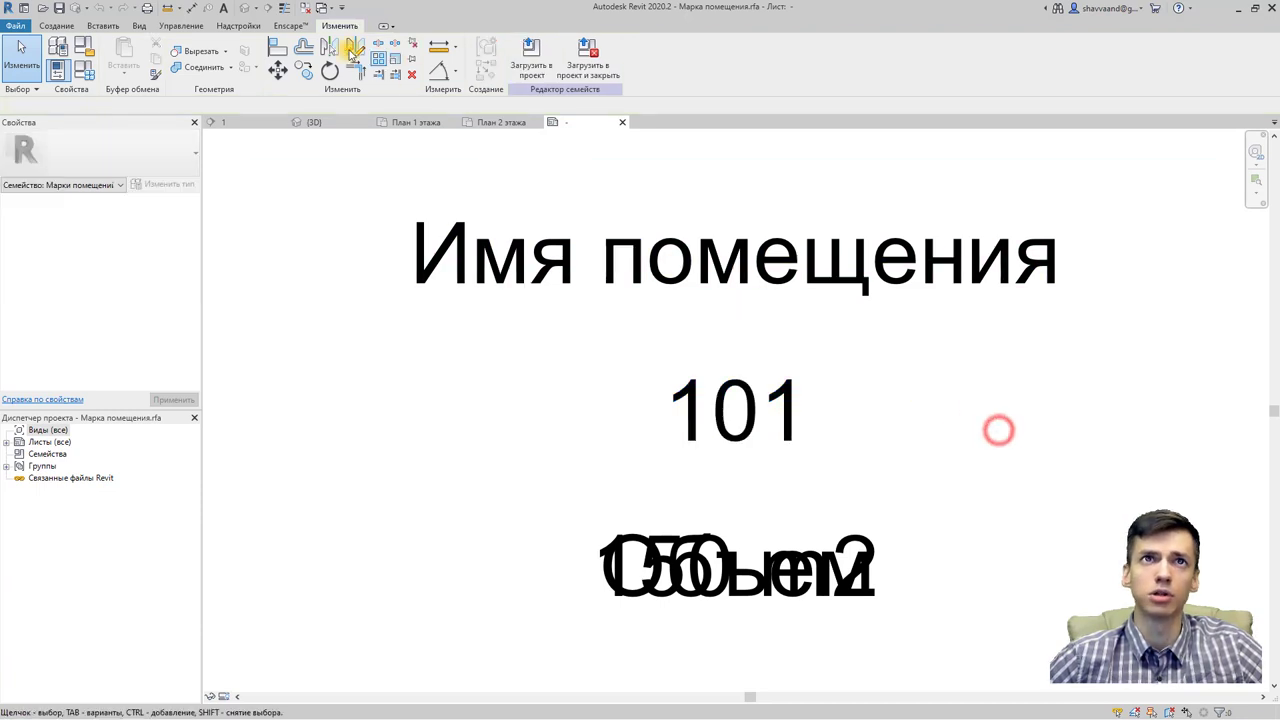
Step: Turn on 'Show annotation categories in this view' in Visibility/Graphics
{"action": "left_click", "coordinate": [145, 28]}
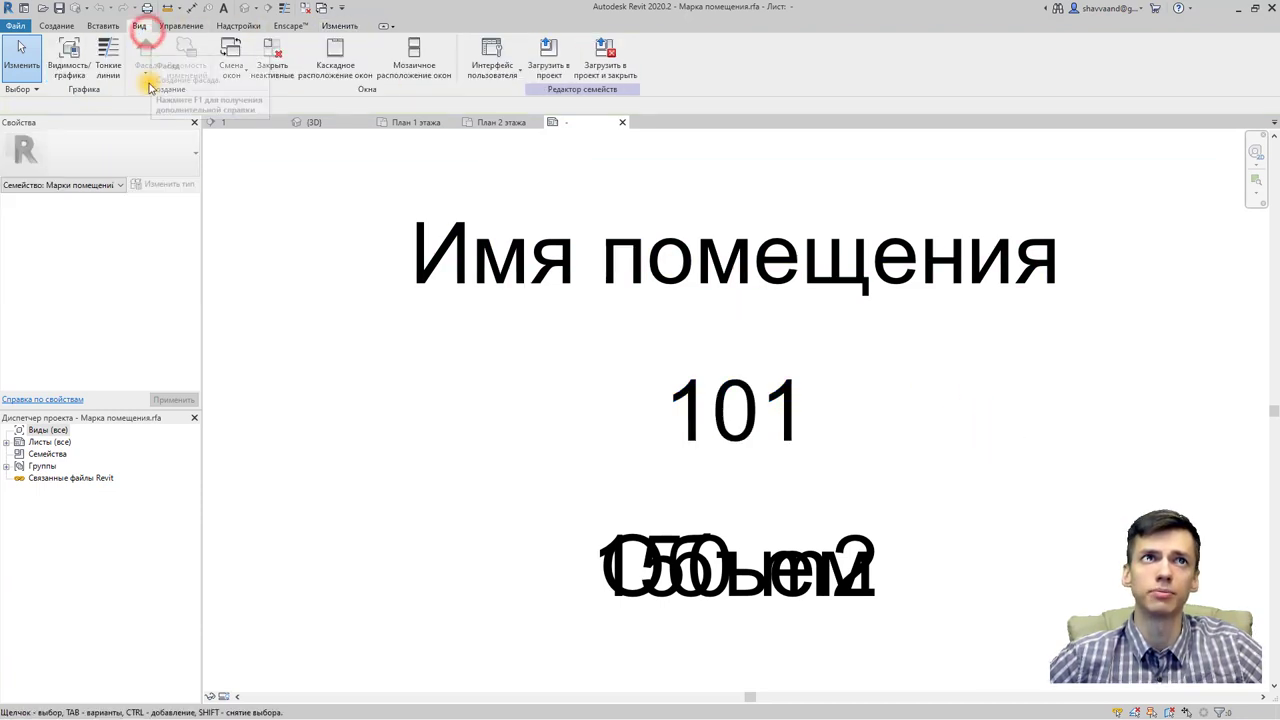
{"action": "left_click", "coordinate": [69, 60]}
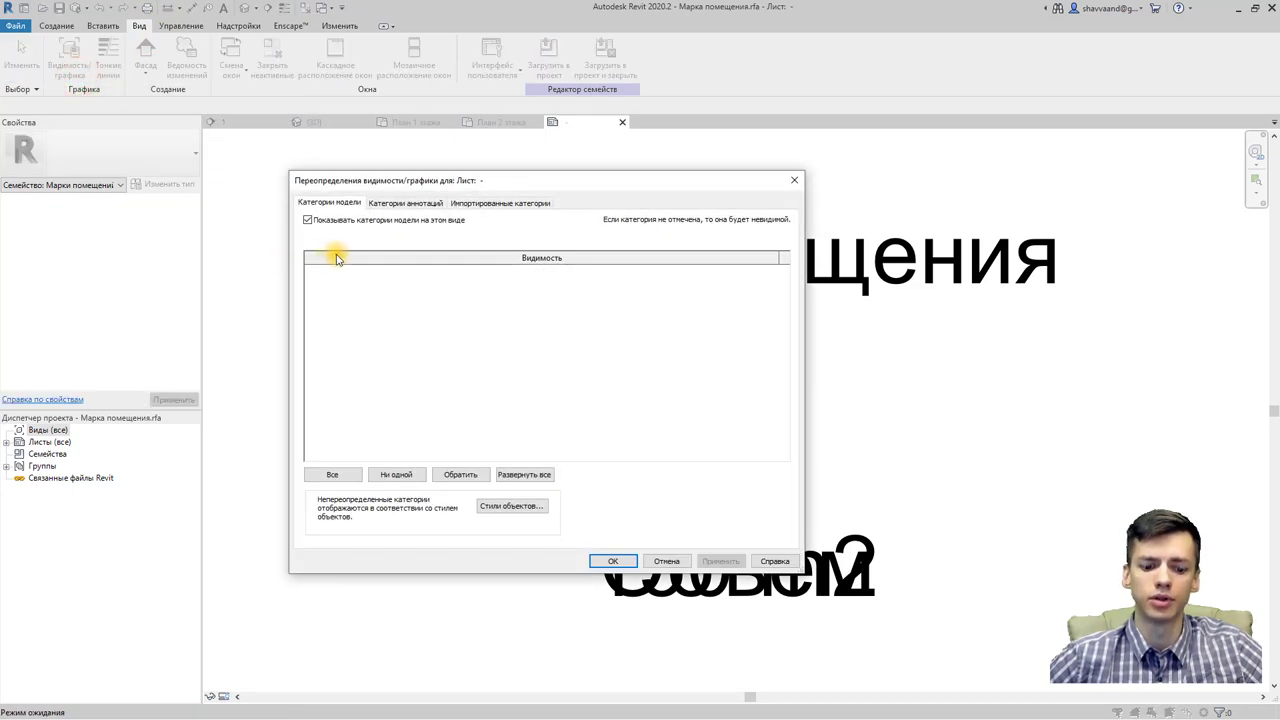
{"action": "left_click", "coordinate": [432, 203]}
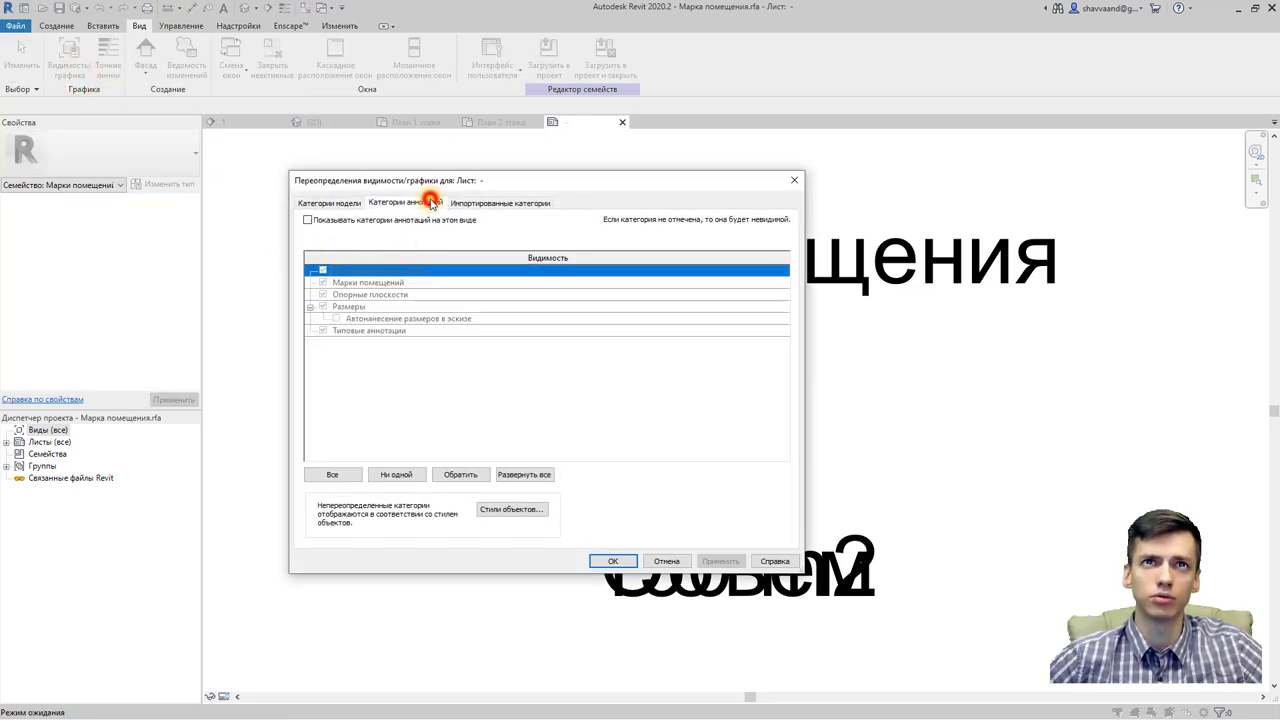
{"action": "left_click", "coordinate": [317, 224]}
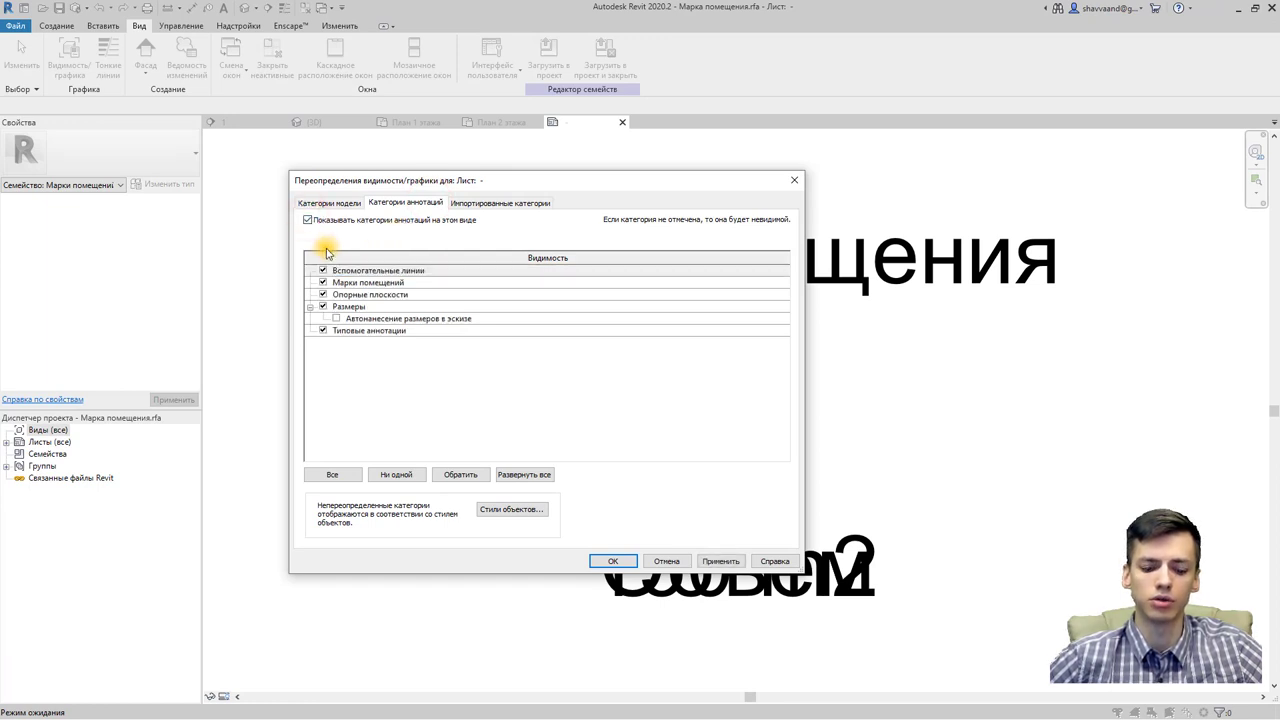
{"action": "left_click", "coordinate": [612, 560]}
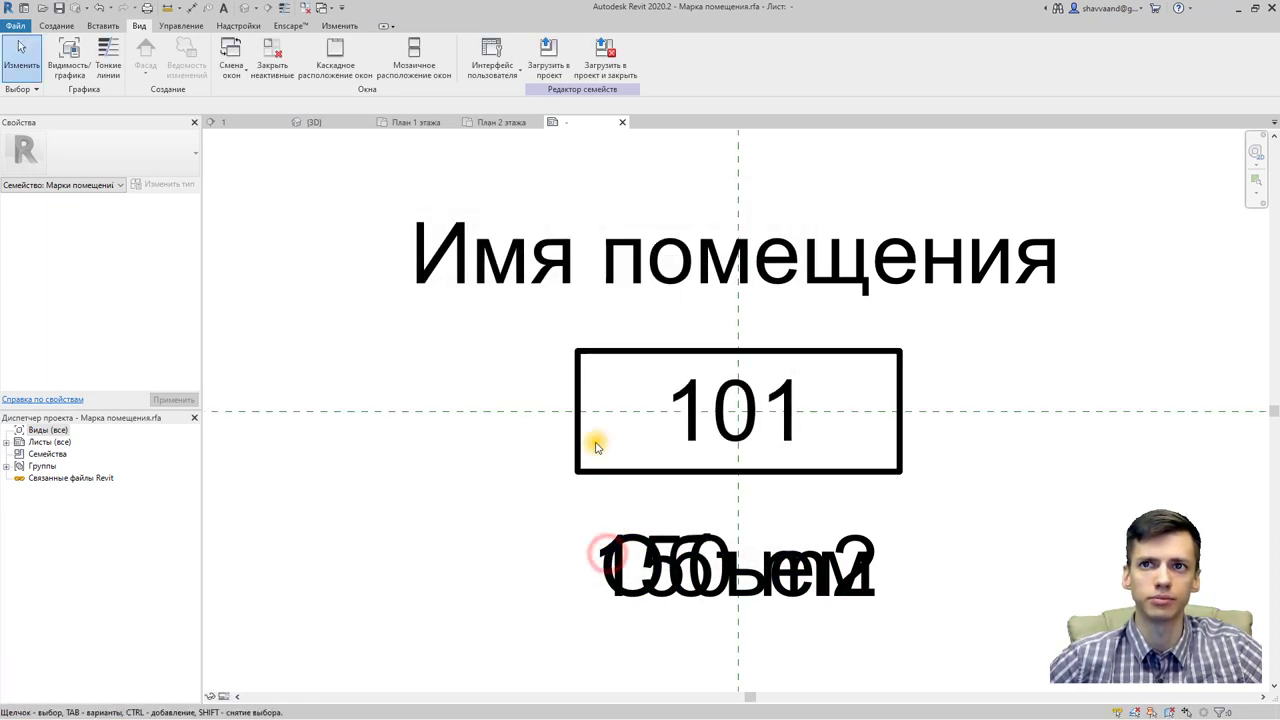
{"action": "middle_click_drag", "start_coordinate": [514, 371], "coordinate": [498, 335]}
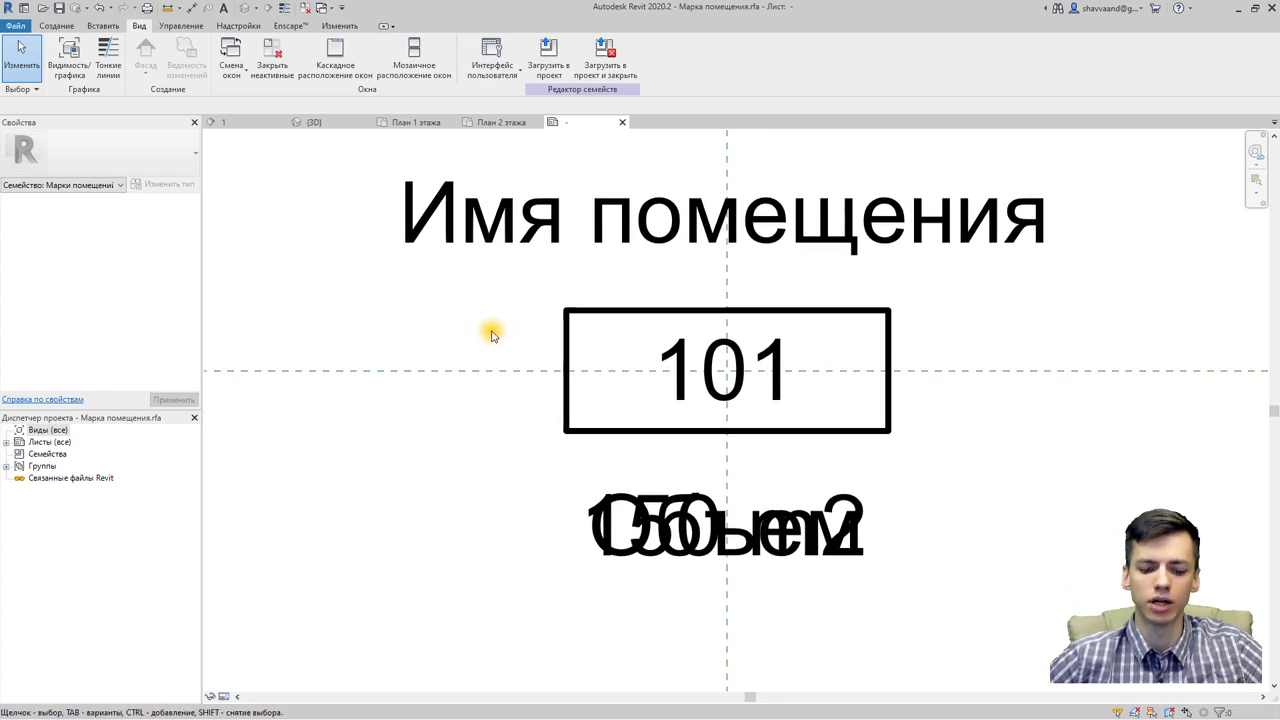
Step: In Object Styles, set the Марки помещений line weight to 2
{"action": "left_click", "coordinate": [181, 25]}
{"action": "left_click", "coordinate": [111, 57]}
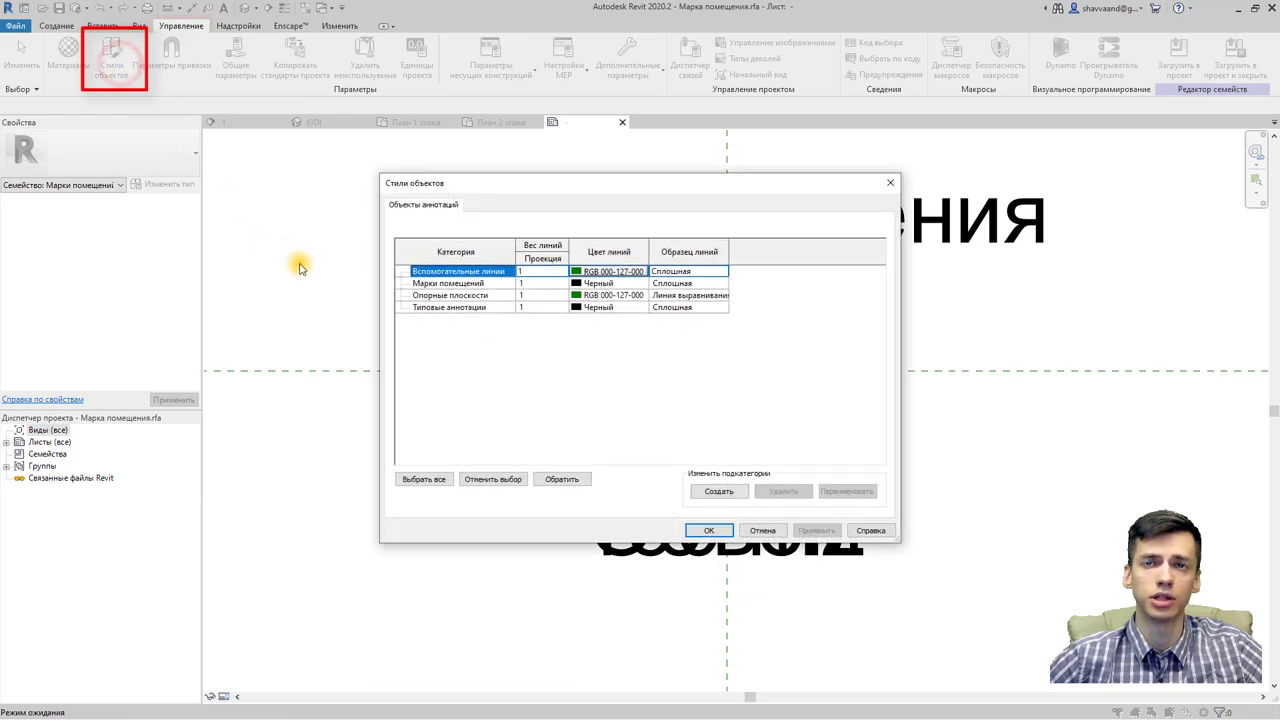
{"action": "left_click", "coordinate": [563, 285]}
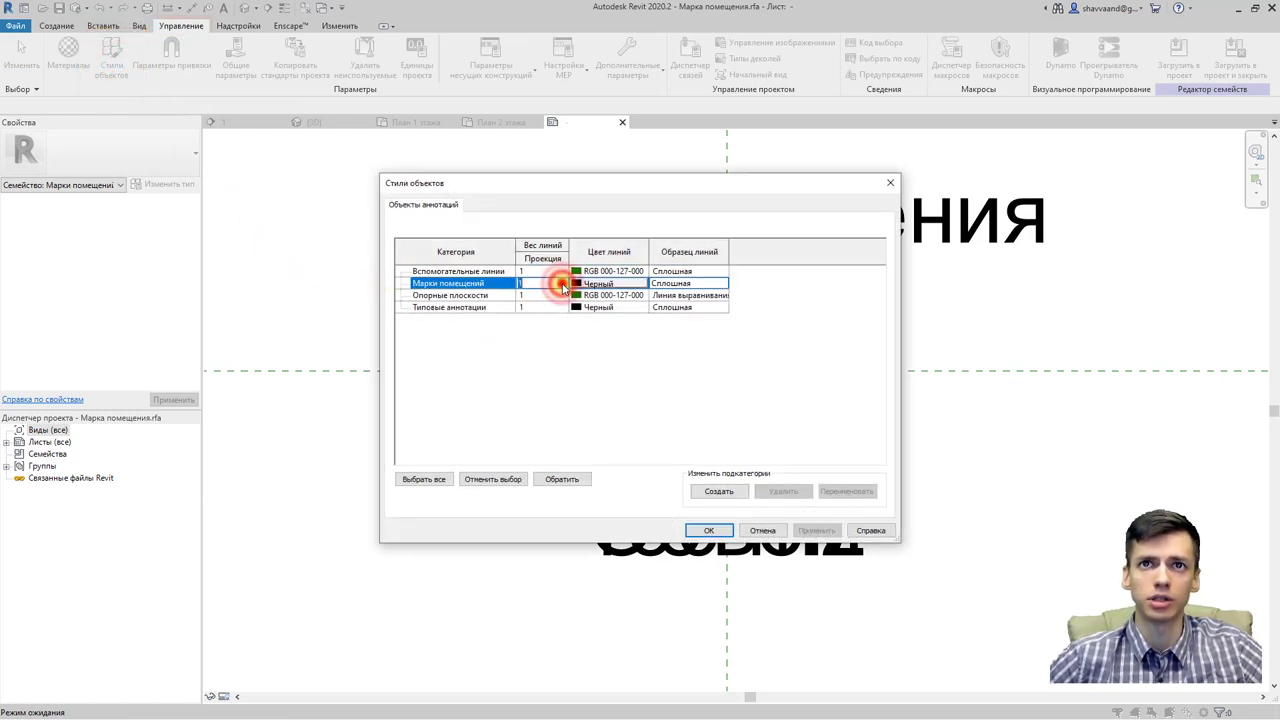
{"action": "left_click", "coordinate": [561, 283]}
{"action": "left_click", "coordinate": [527, 307]}
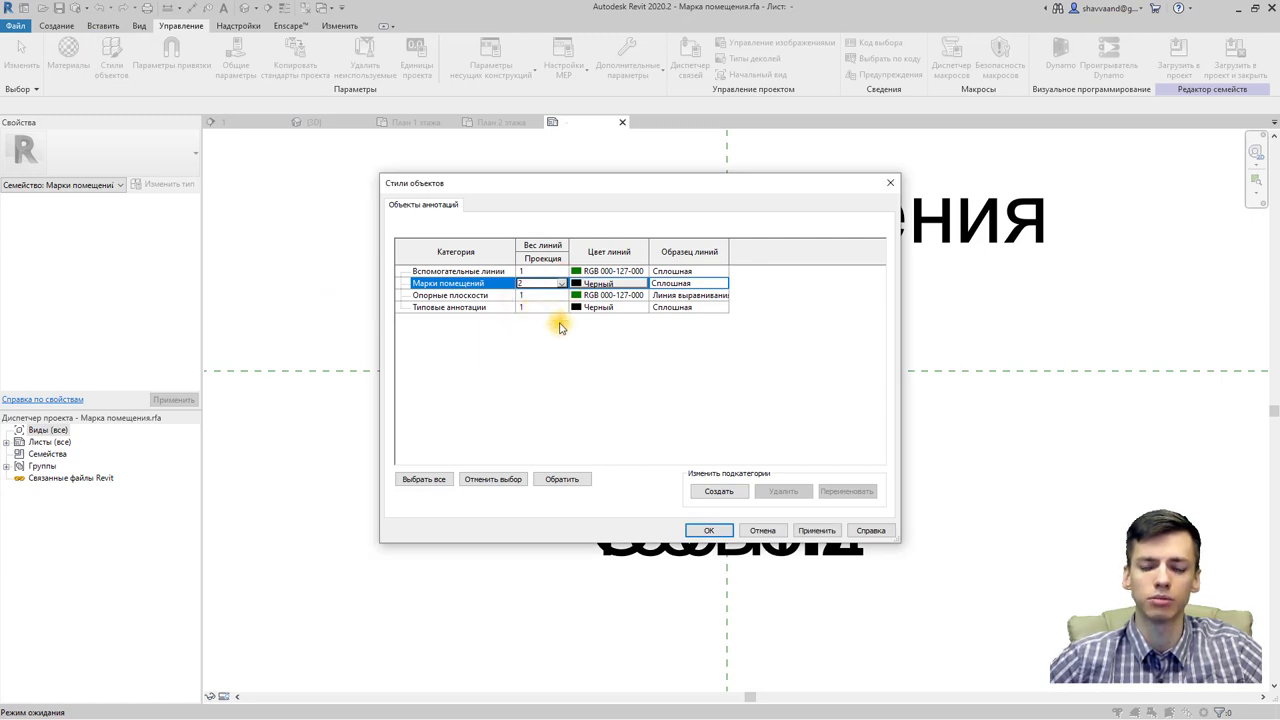
{"action": "left_click", "coordinate": [708, 532]}
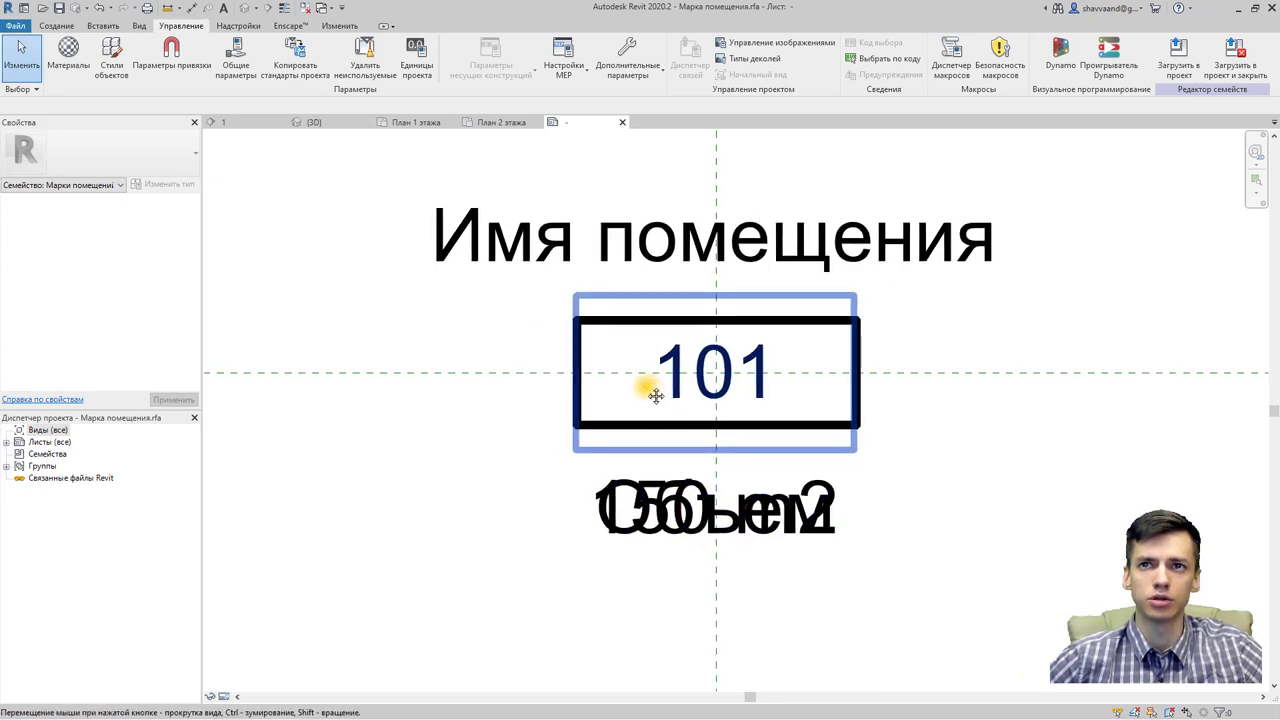
{"action": "scroll", "coordinate": [640, 385], "scroll_direction": "down", "scroll_amount": 1}
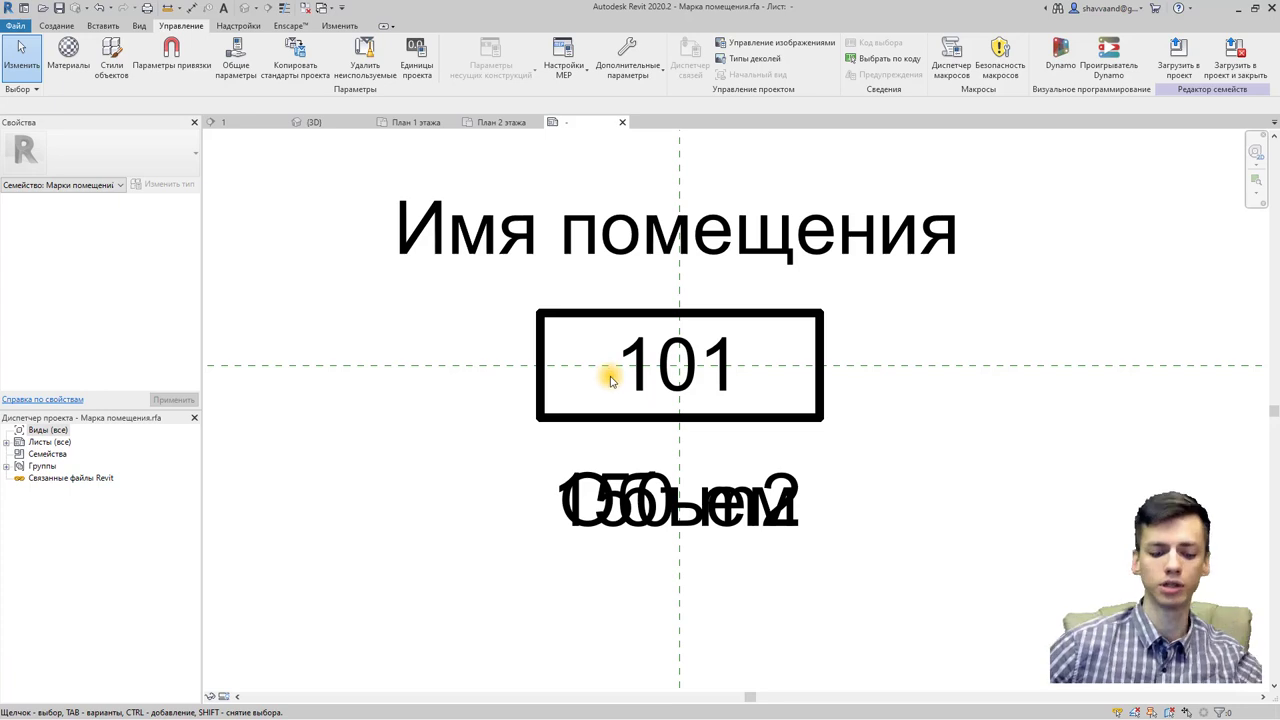
{"action": "left_click", "coordinate": [57, 25]}
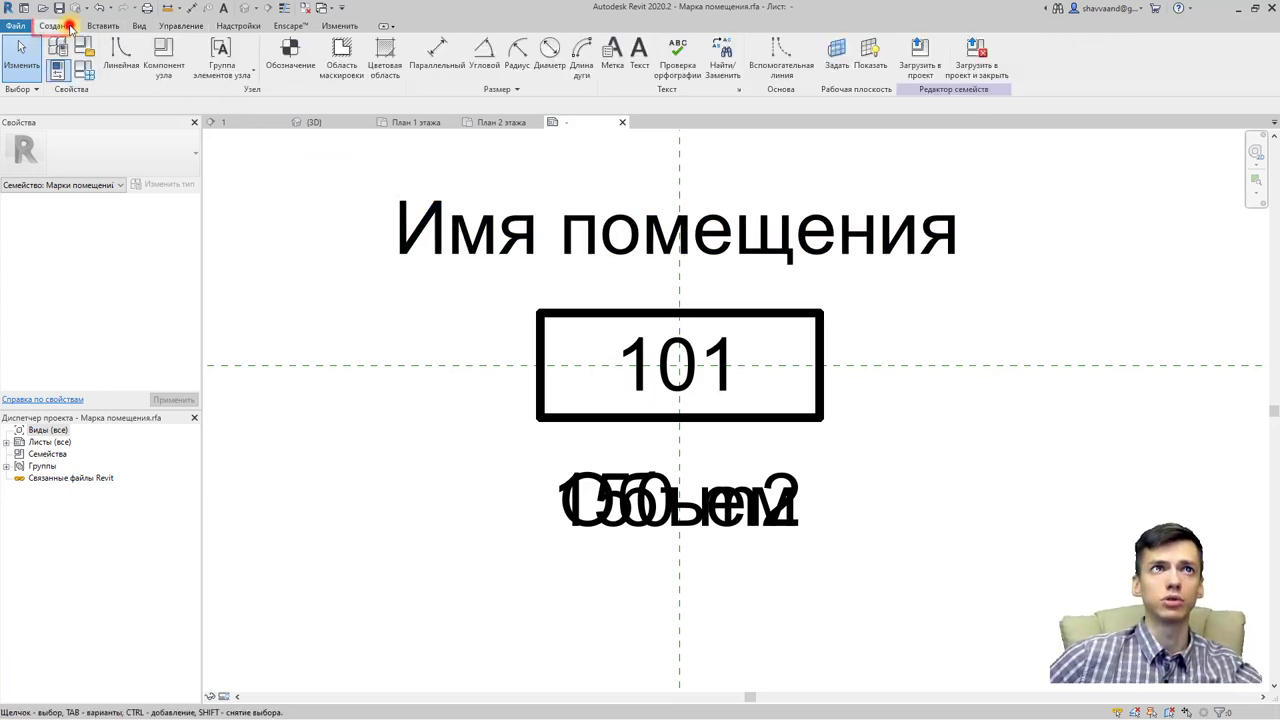
Step: Draw a circle around 101 centred on the reference-plane intersection
{"action": "left_click", "coordinate": [122, 60]}
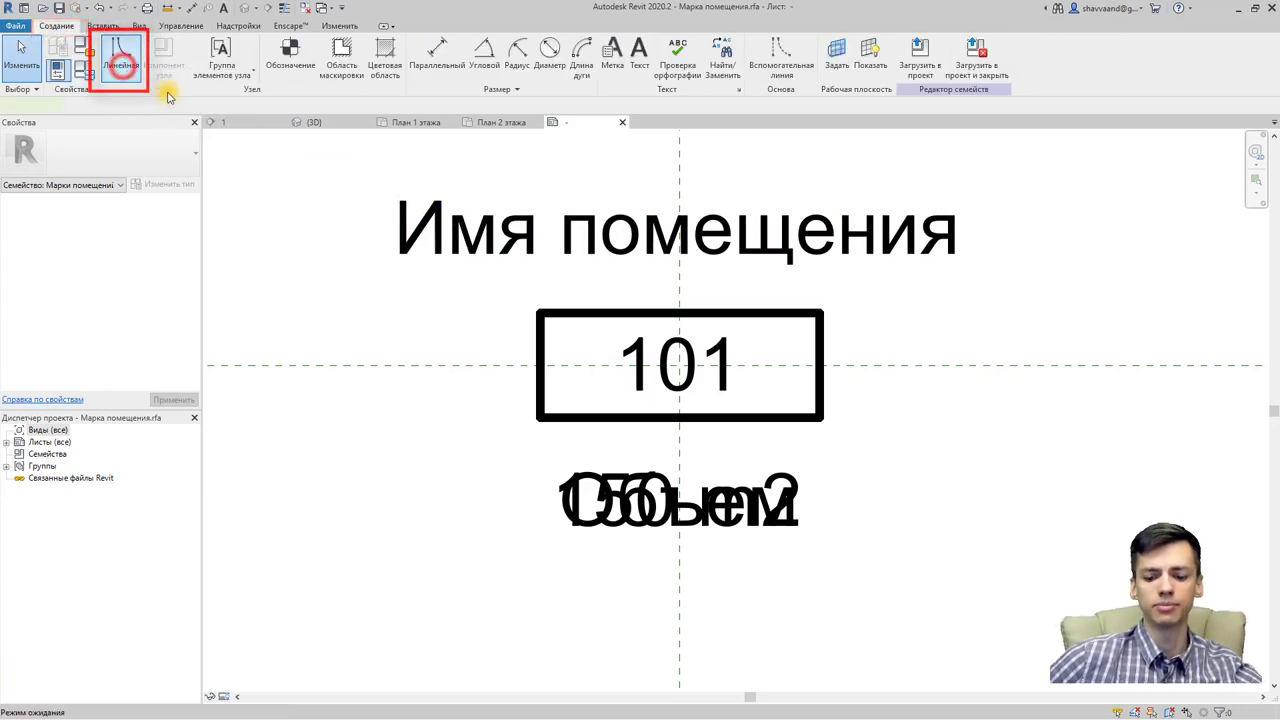
{"action": "middle_click_drag", "start_coordinate": [625, 350], "coordinate": [594, 295]}
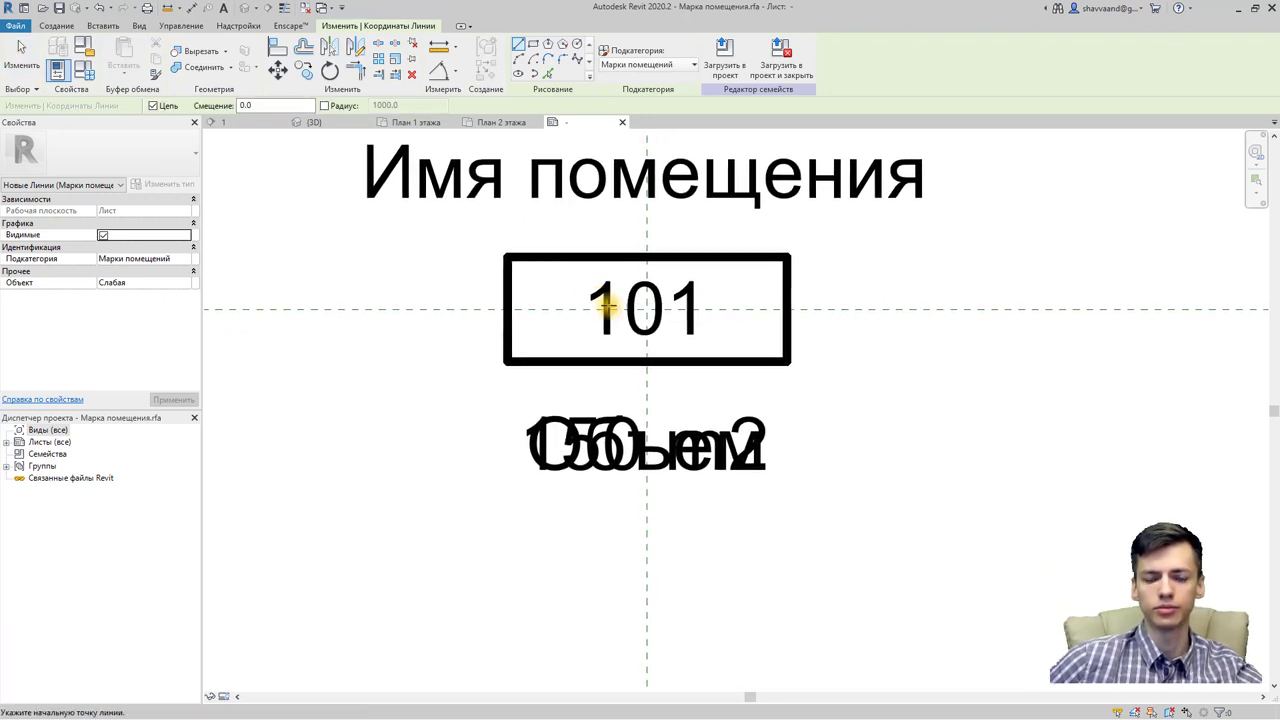
{"action": "left_click", "coordinate": [647, 310]}
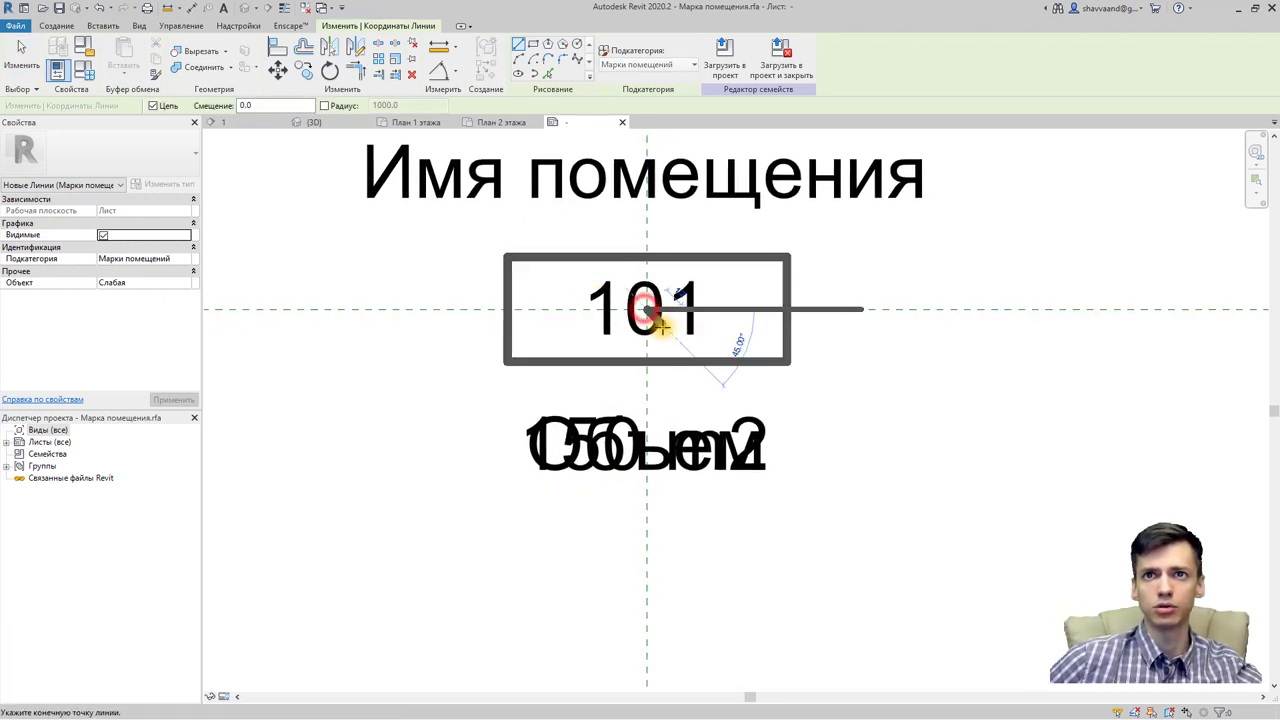
{"action": "left_click", "coordinate": [577, 43]}
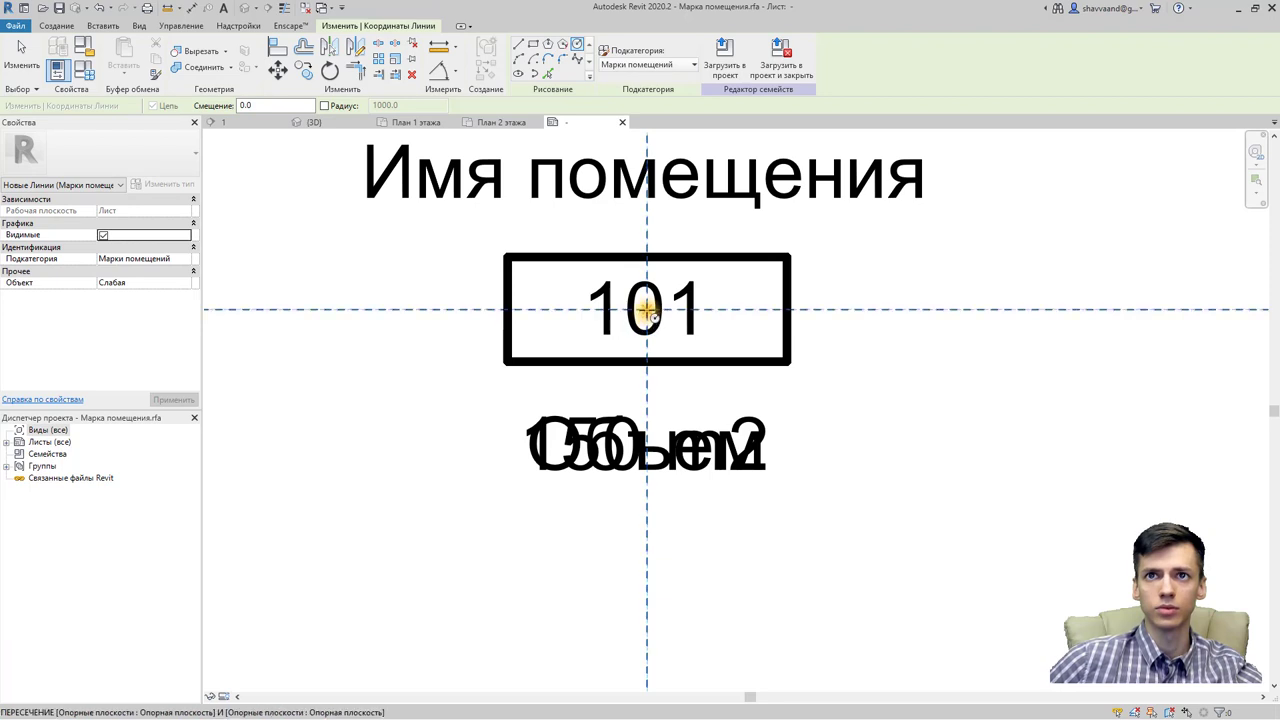
{"action": "left_click", "coordinate": [647, 310]}
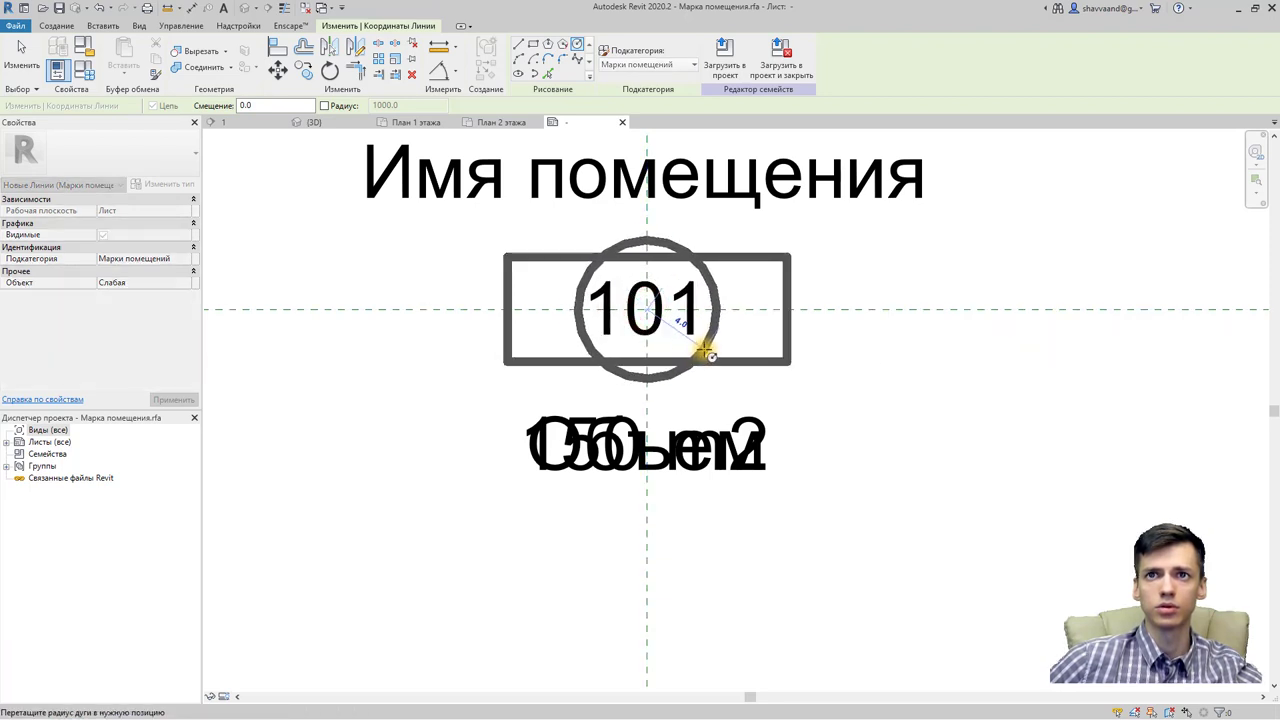
{"action": "left_click", "coordinate": [705, 352]}
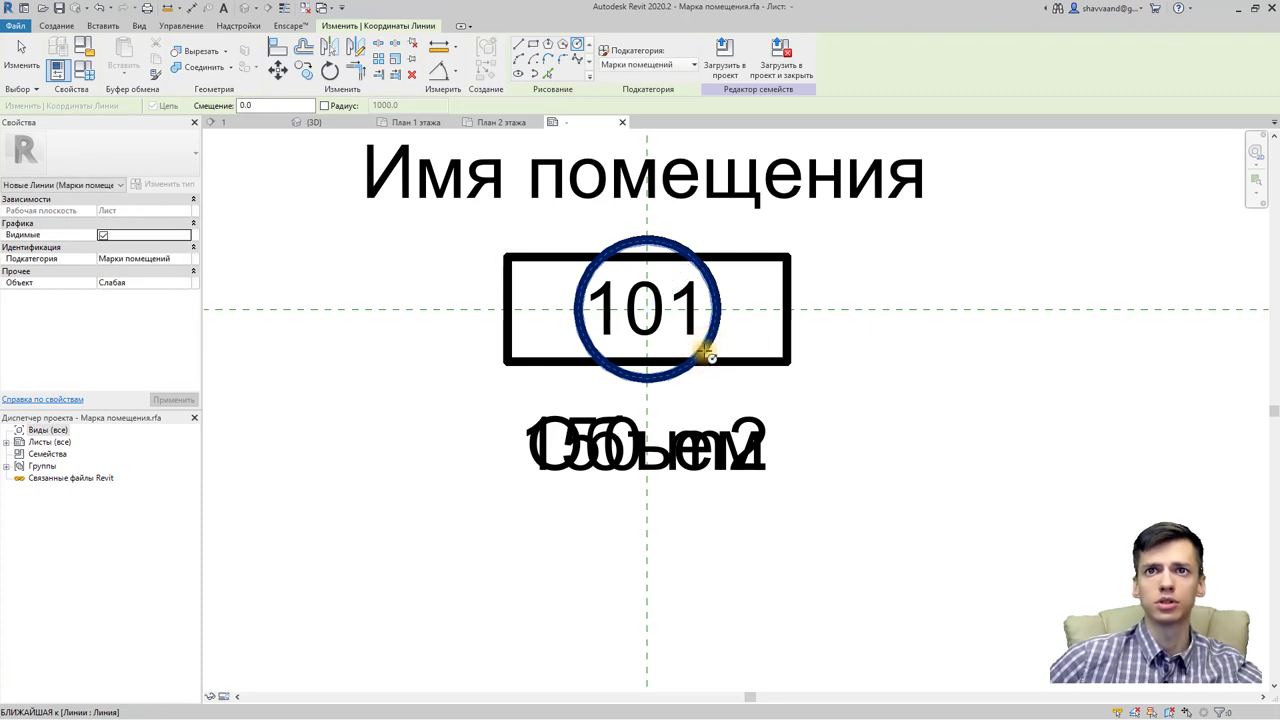
{"action": "key", "text": "Escape"}
{"action": "key", "text": "Escape"}
Step: Delete the four lines of the rectangular box around 101
{"action": "left_click", "coordinate": [772, 361]}
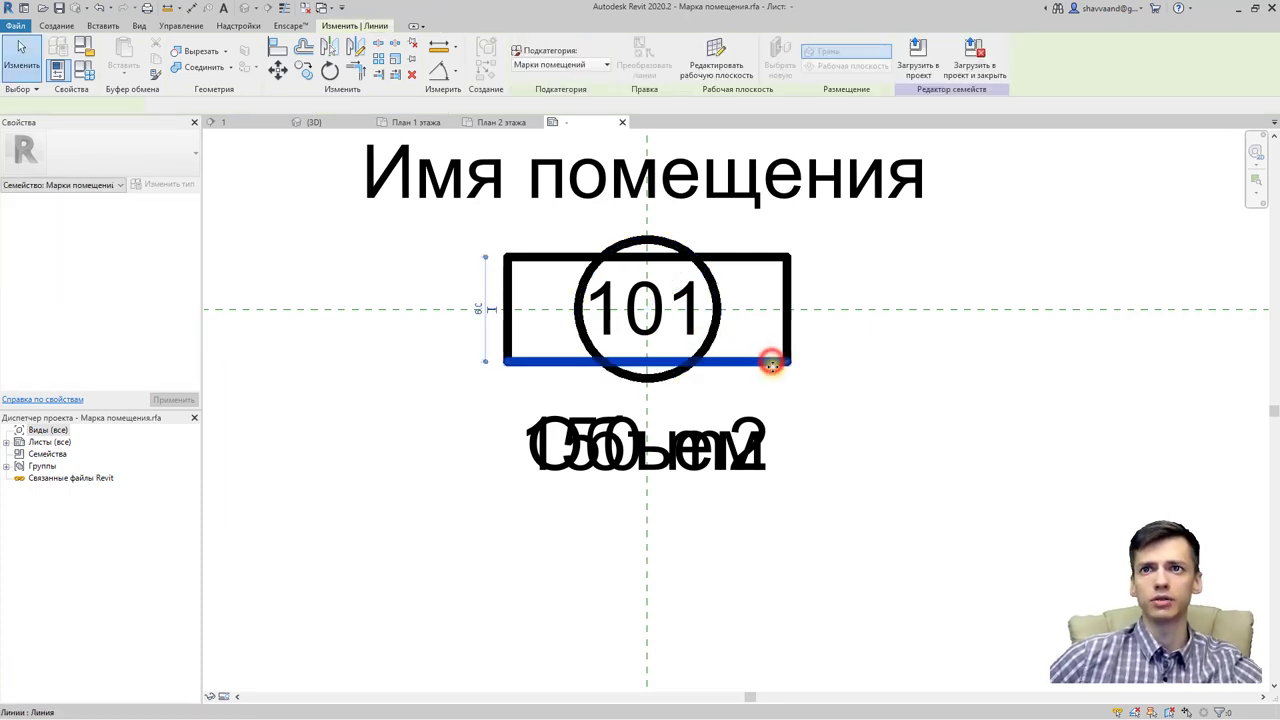
{"action": "key", "text": "Delete"}
{"action": "left_click", "coordinate": [789, 340]}
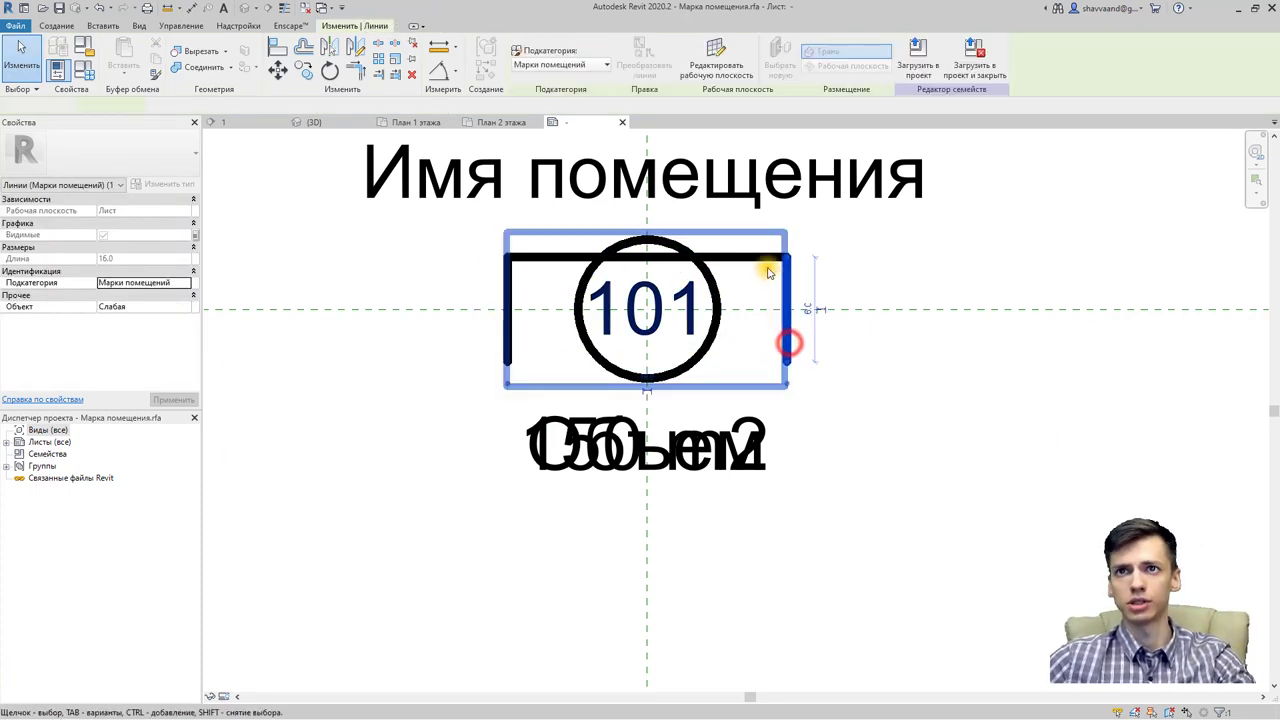
{"action": "key", "text": "Delete"}
{"action": "left_click", "coordinate": [760, 257]}
{"action": "key", "text": "Delete"}
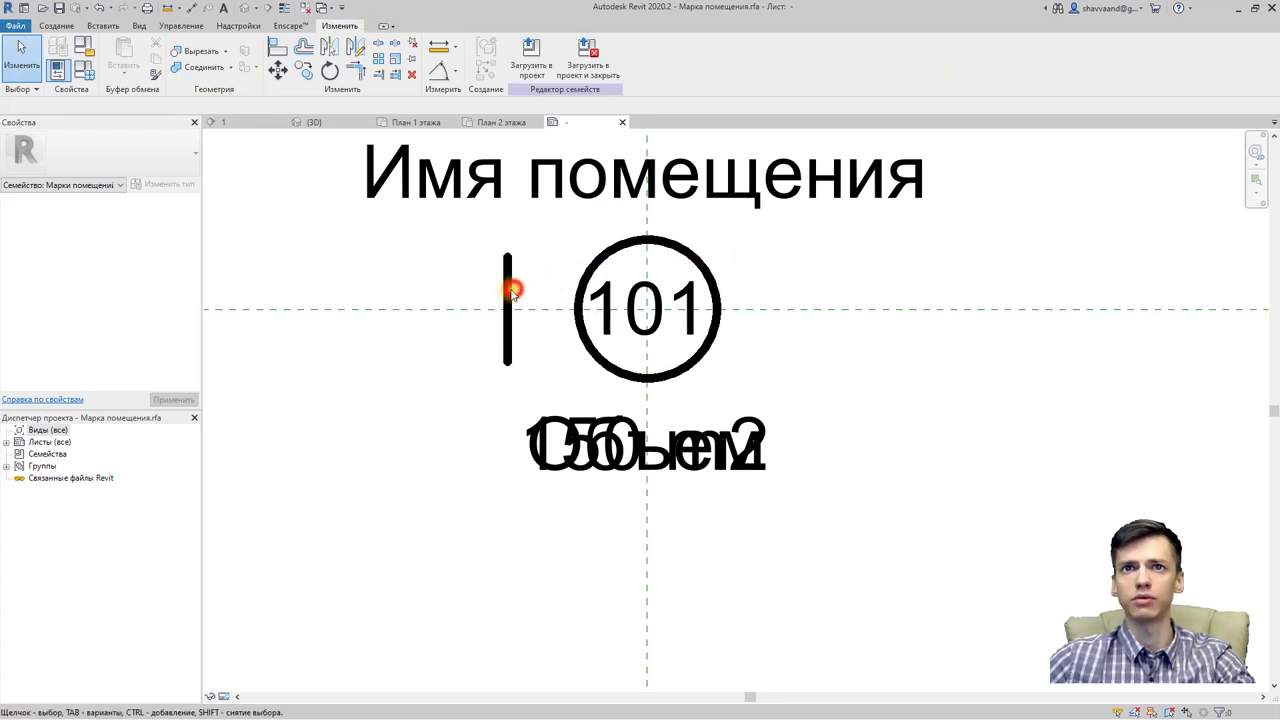
{"action": "left_click", "coordinate": [511, 291]}
{"action": "key", "text": "Delete"}
Step: Link the circle's Видимые property to the Показать номер помещения family parameter
{"action": "scroll", "coordinate": [571, 348], "scroll_direction": "down", "scroll_amount": 1}
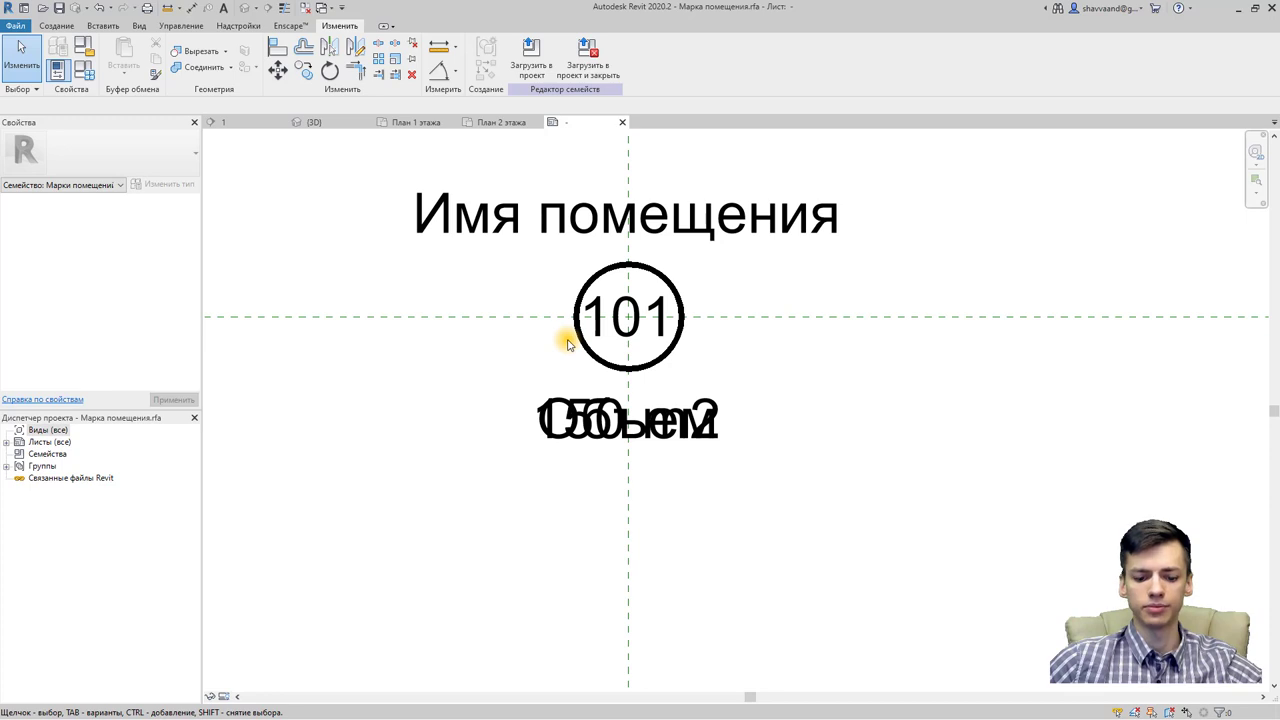
{"action": "left_click", "coordinate": [679, 304]}
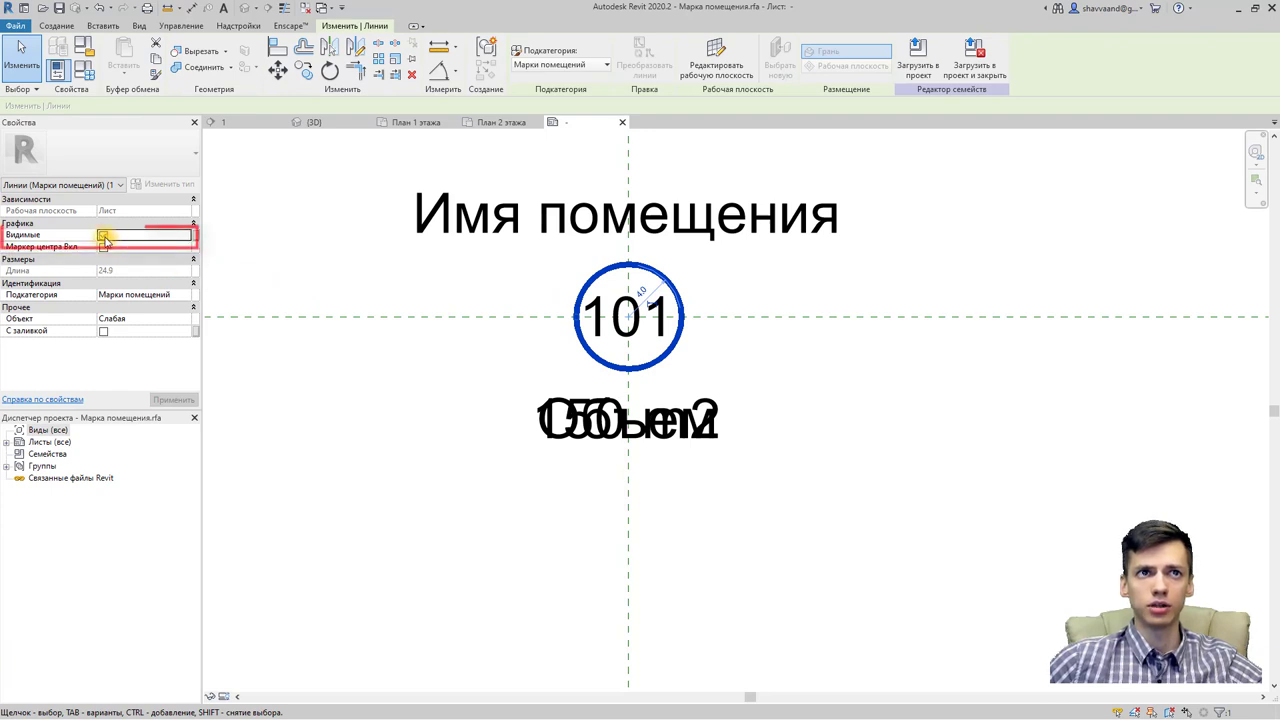
{"action": "left_click", "coordinate": [103, 236]}
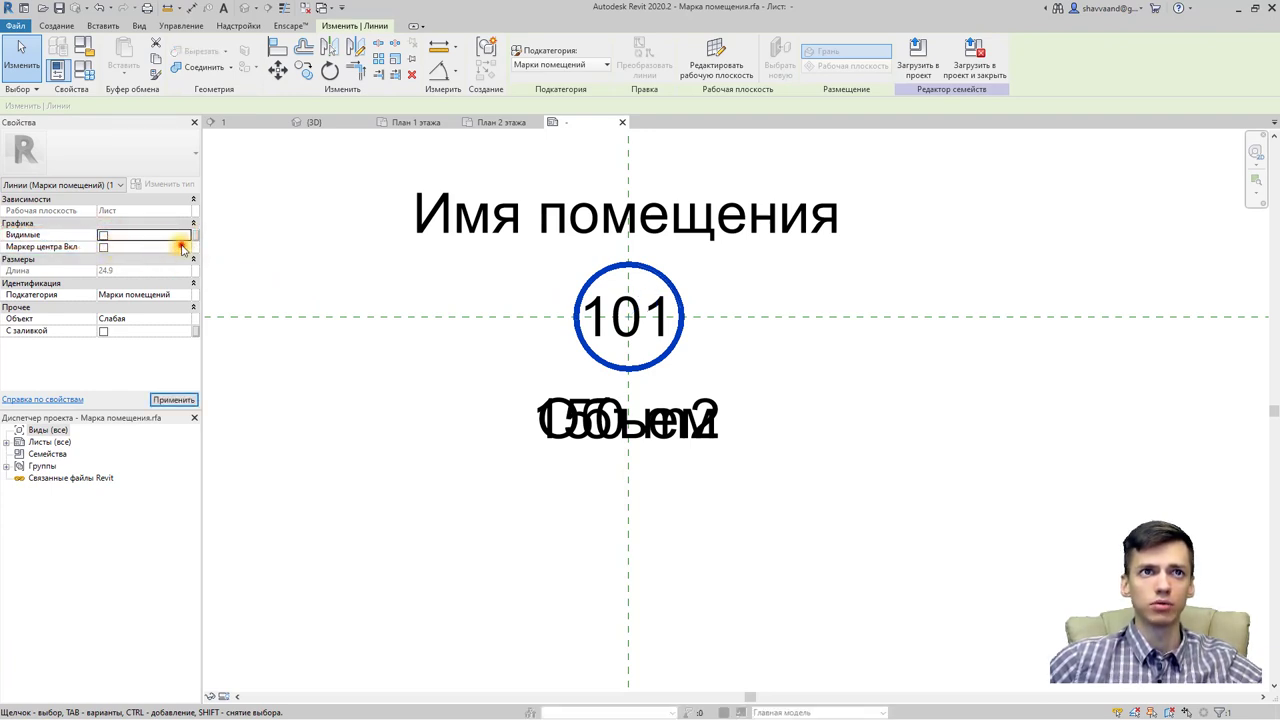
{"action": "left_click", "coordinate": [183, 248]}
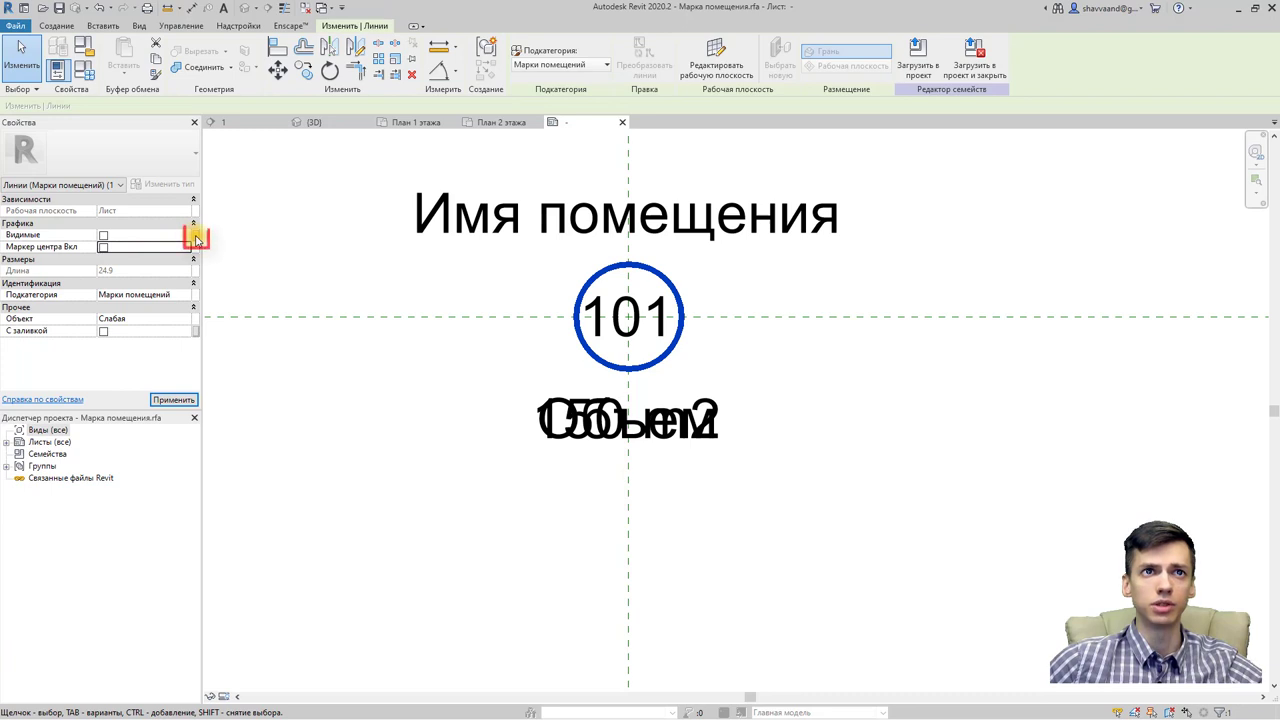
{"action": "left_click", "coordinate": [197, 238]}
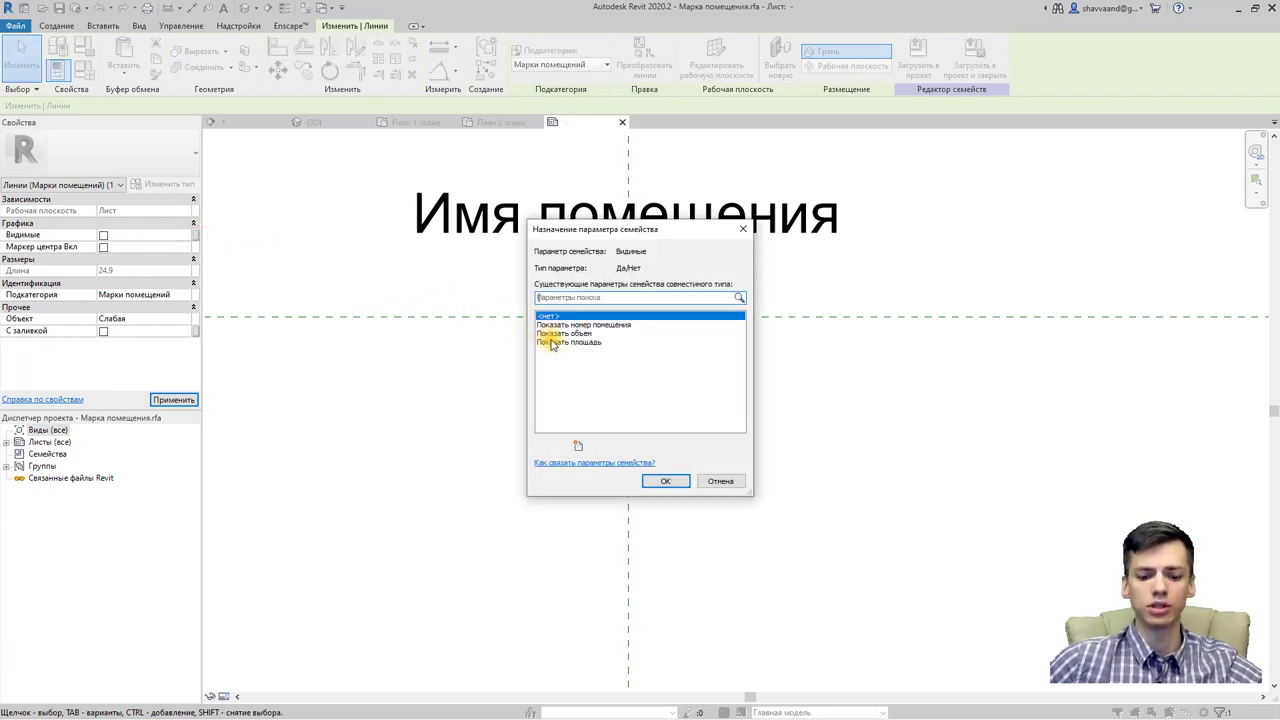
{"action": "left_click", "coordinate": [606, 326]}
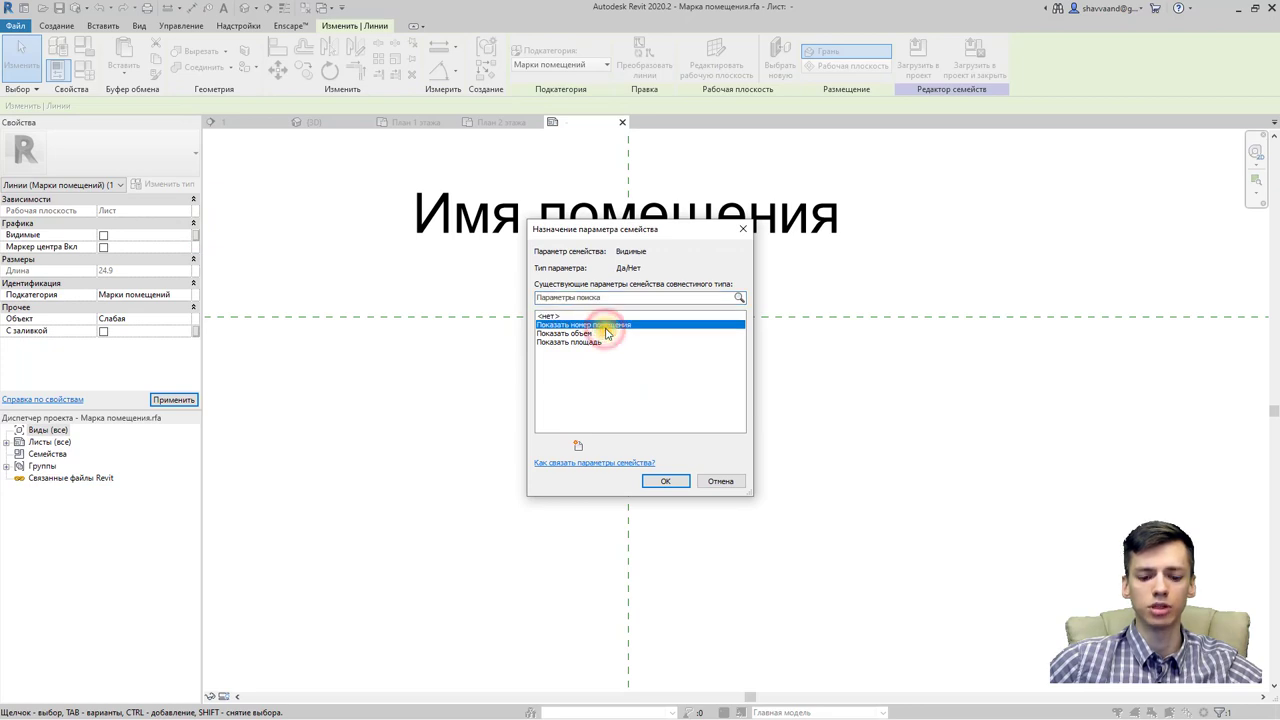
{"action": "left_click", "coordinate": [662, 481]}
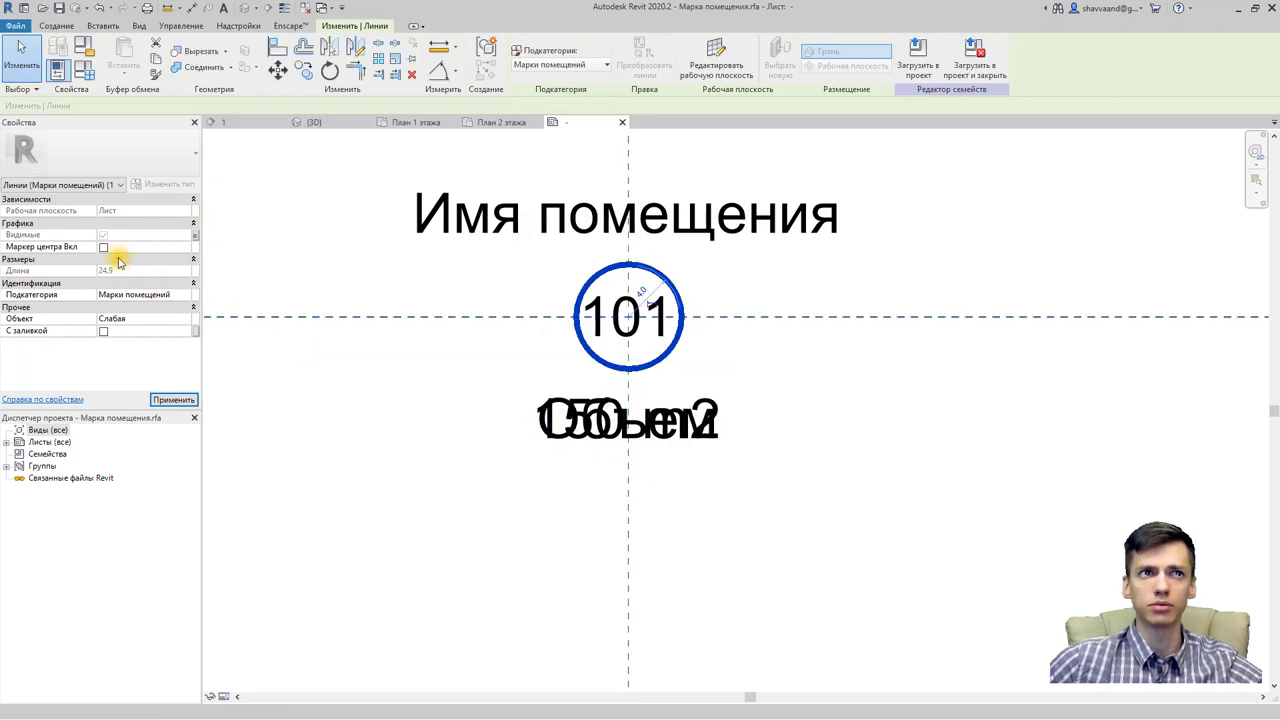
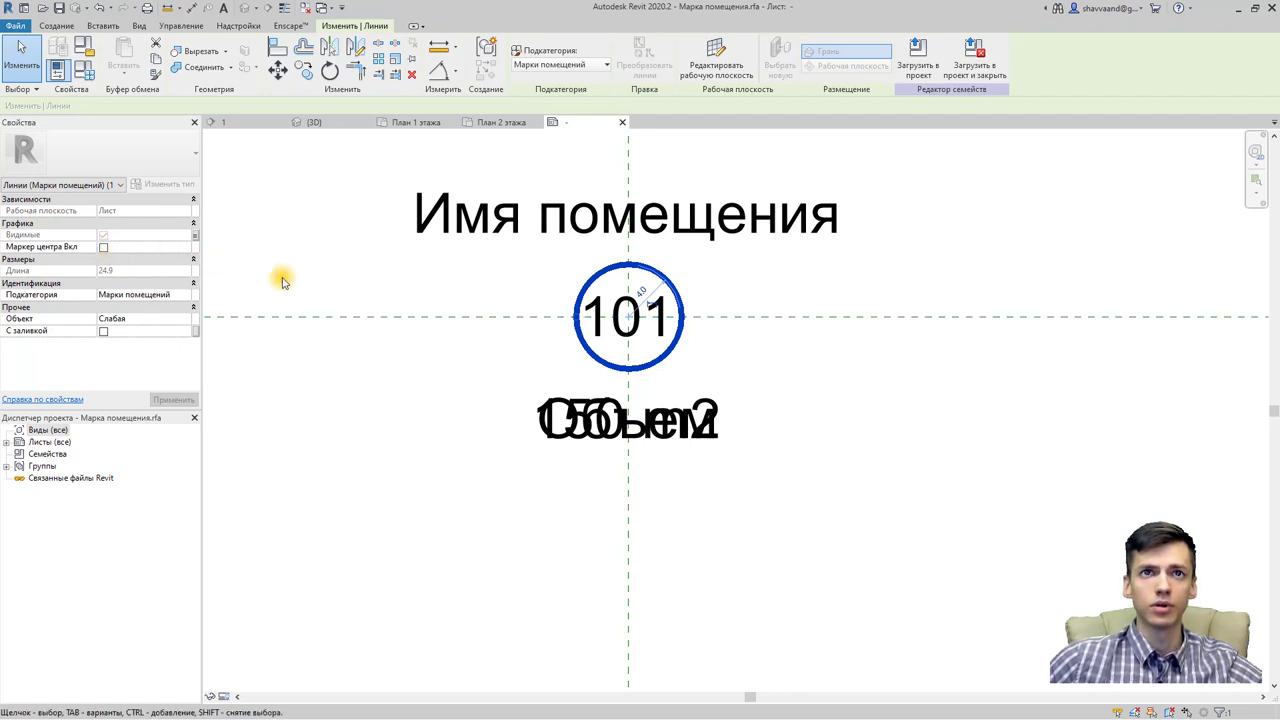
Step: Set the tag circle's radius to 3.8
{"action": "left_click", "coordinate": [642, 293]}
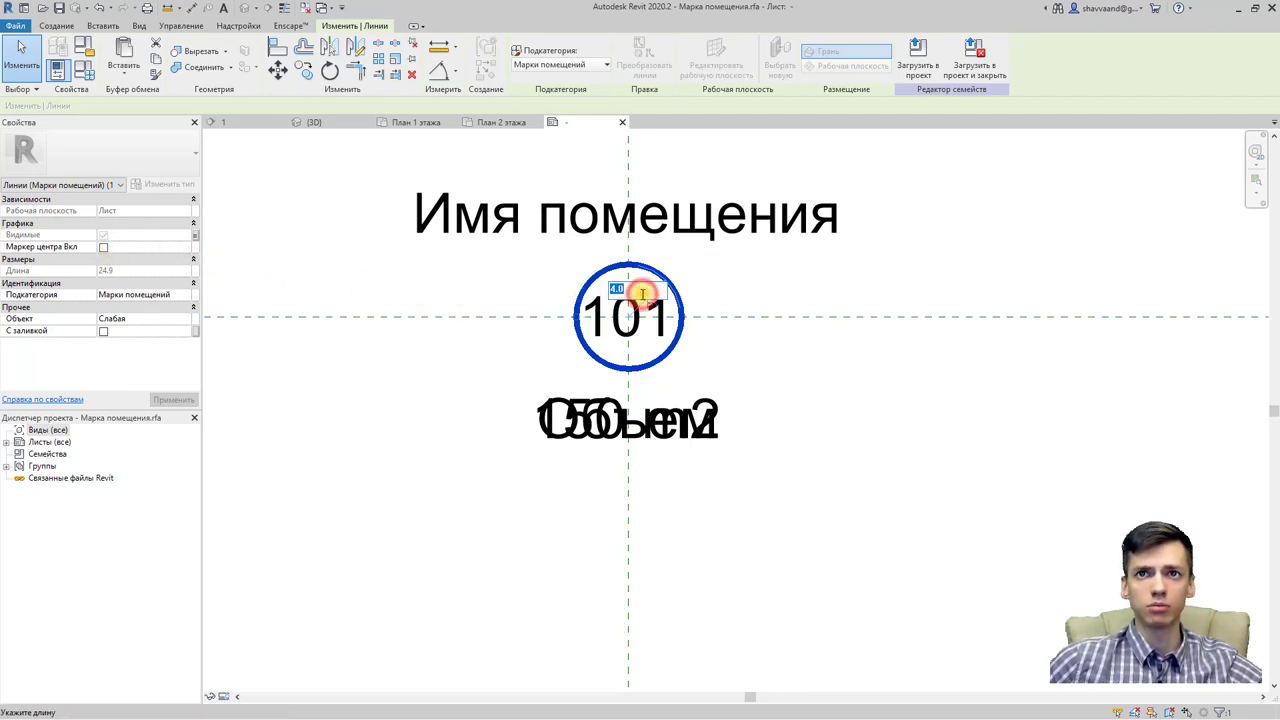
{"action": "type", "text": "3"}
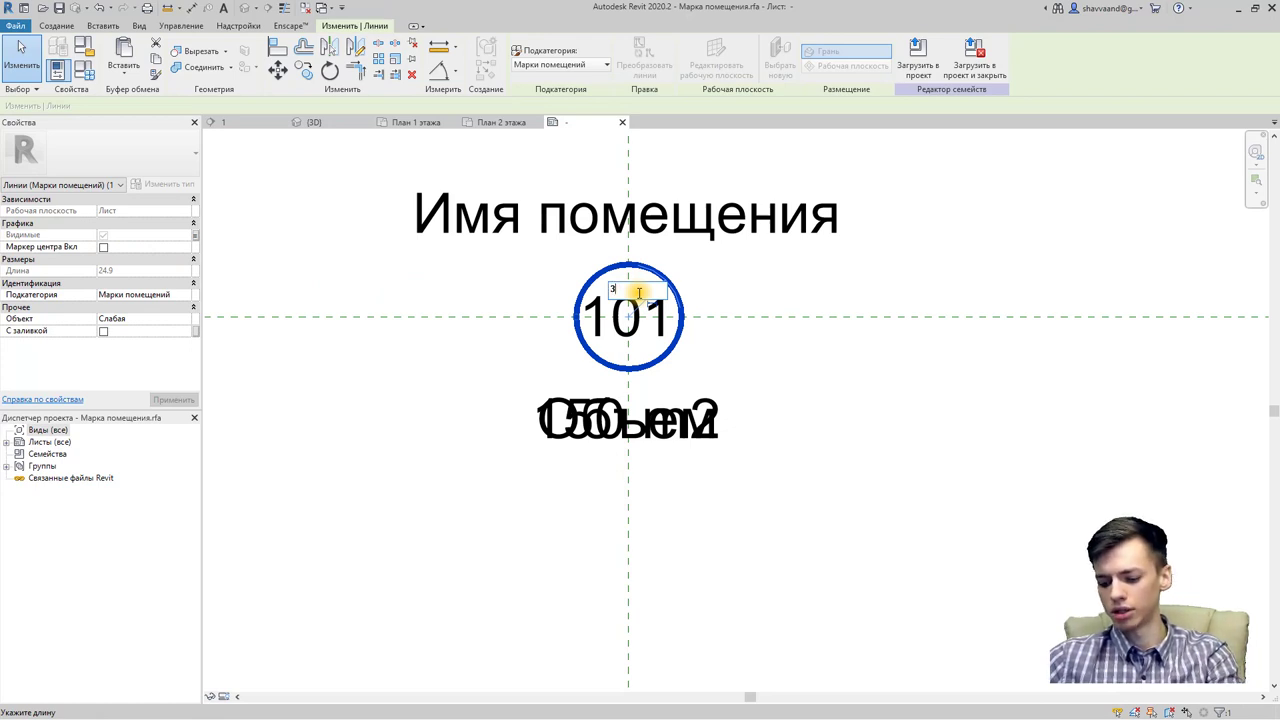
{"action": "type", "text": "ю"}
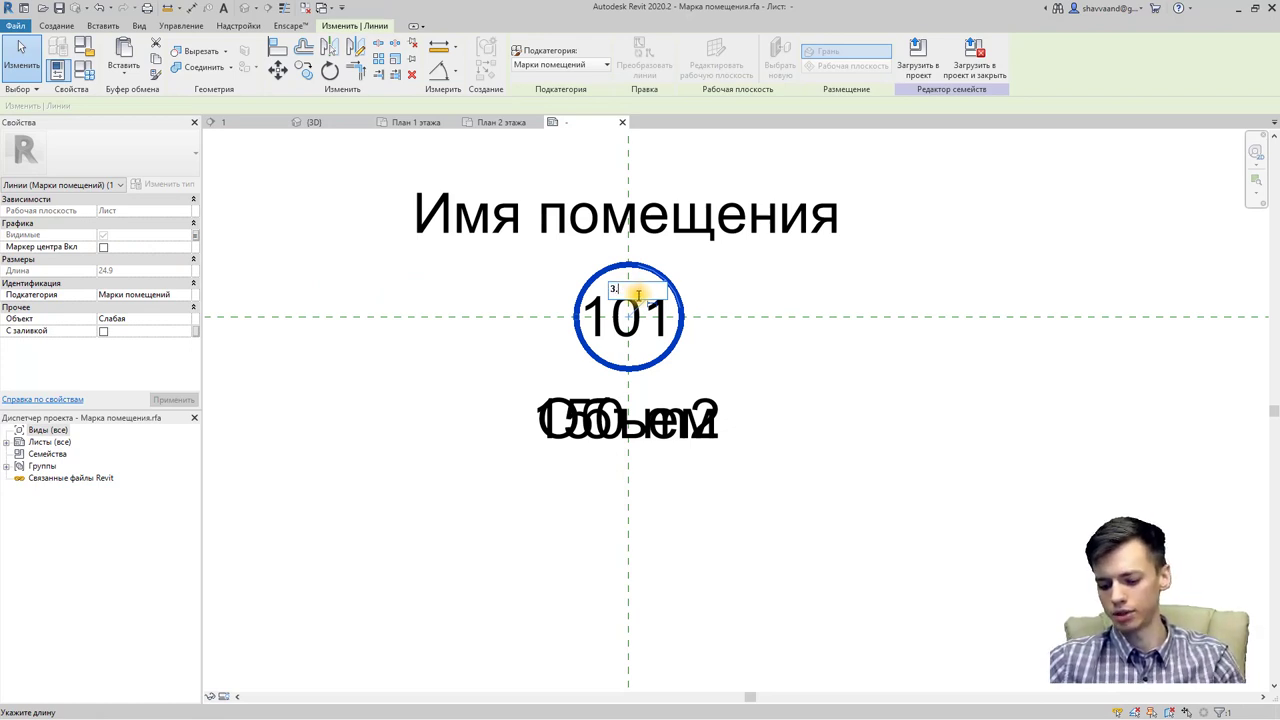
{"action": "type", "text": "8"}
{"action": "key", "text": "Return"}
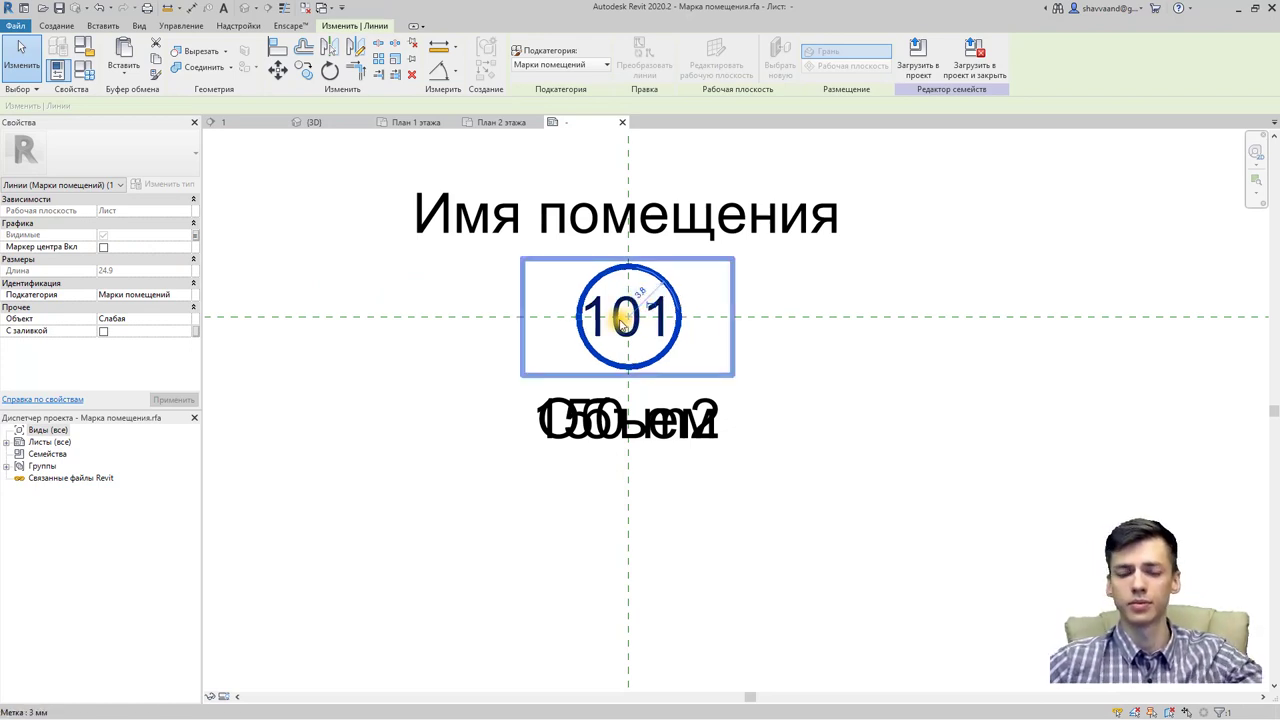
Step: Select the 101 number label and bring up its type properties
{"action": "left_click", "coordinate": [850, 409]}
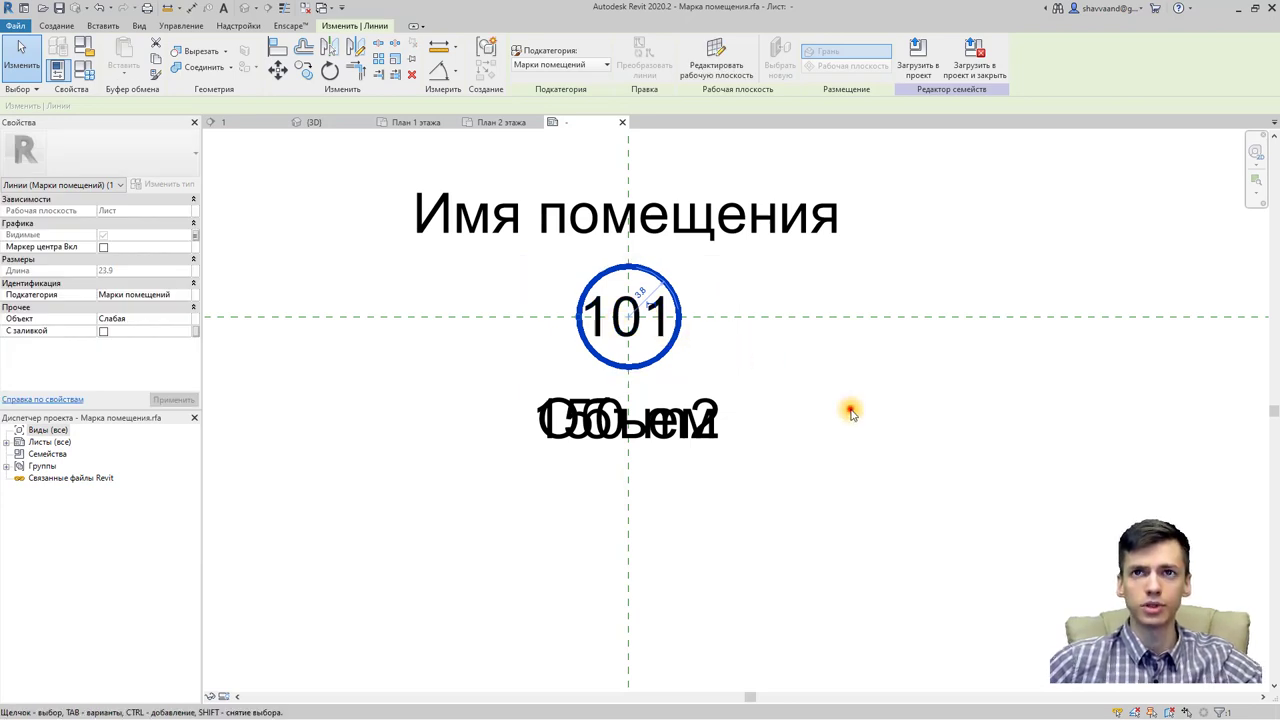
{"action": "left_click", "coordinate": [636, 330]}
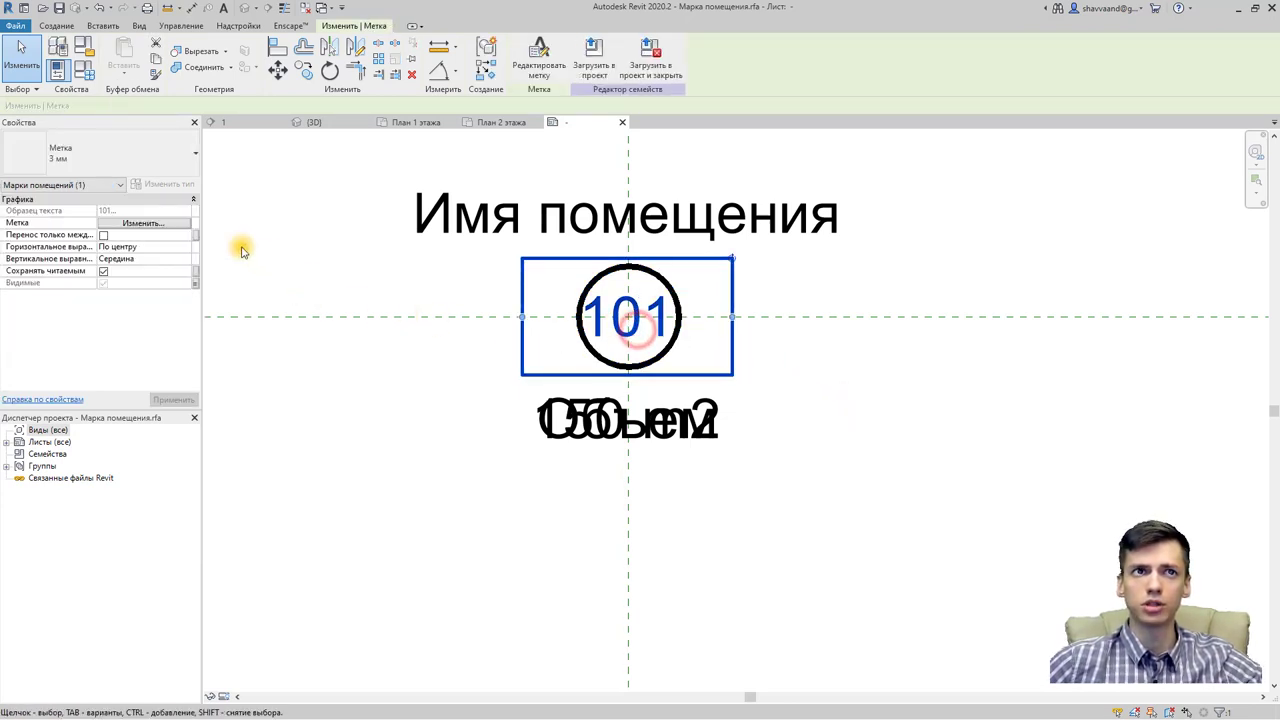
{"action": "left_click", "coordinate": [168, 185]}
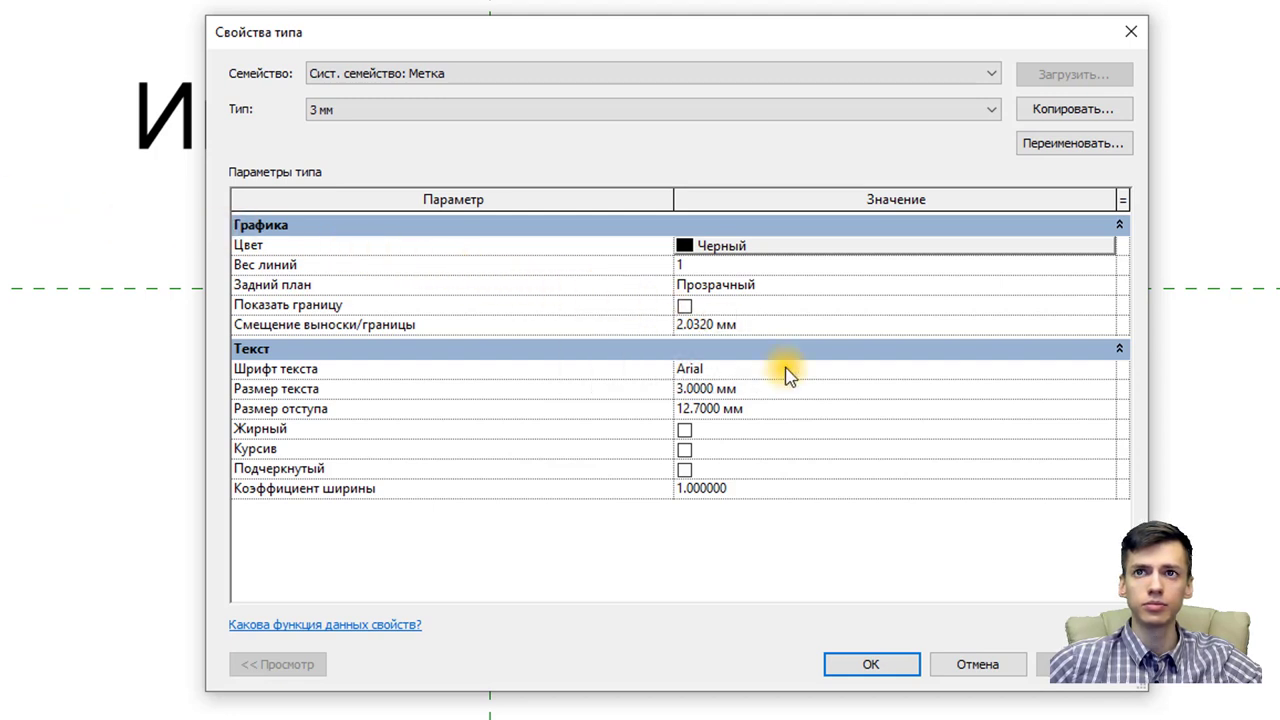
Step: Set the 3 мм label type's font to ISOCPEUR with italic text
{"action": "left_click", "coordinate": [765, 372]}
{"action": "double_click", "coordinate": [830, 368]}
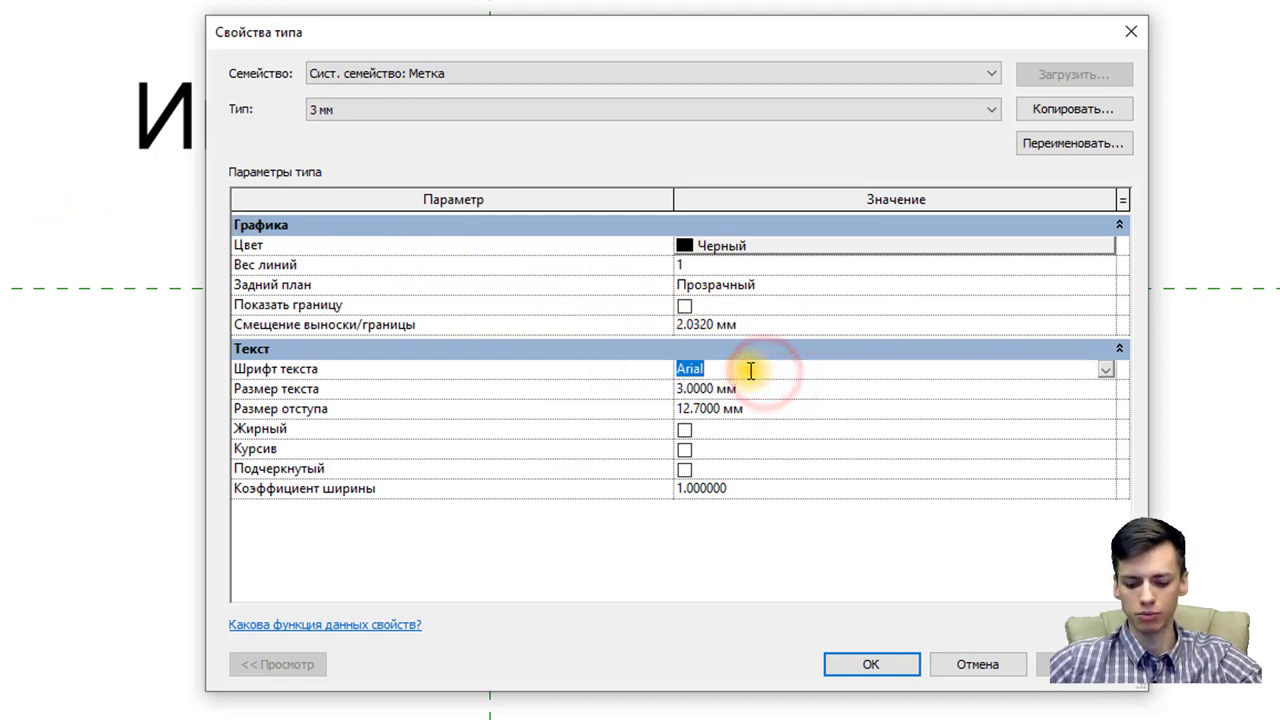
{"action": "type", "text": "ш"}
{"action": "type", "text": "и"}
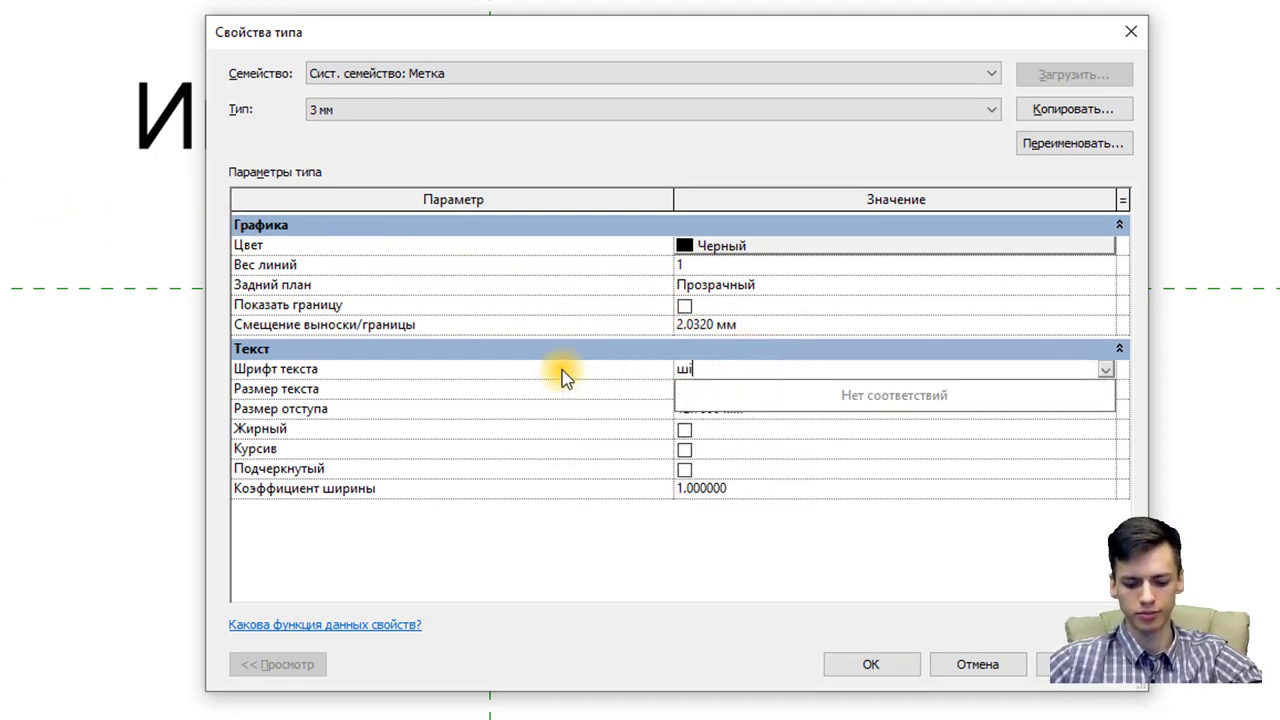
{"action": "type", "text": "o"}
{"action": "left_click", "coordinate": [728, 365]}
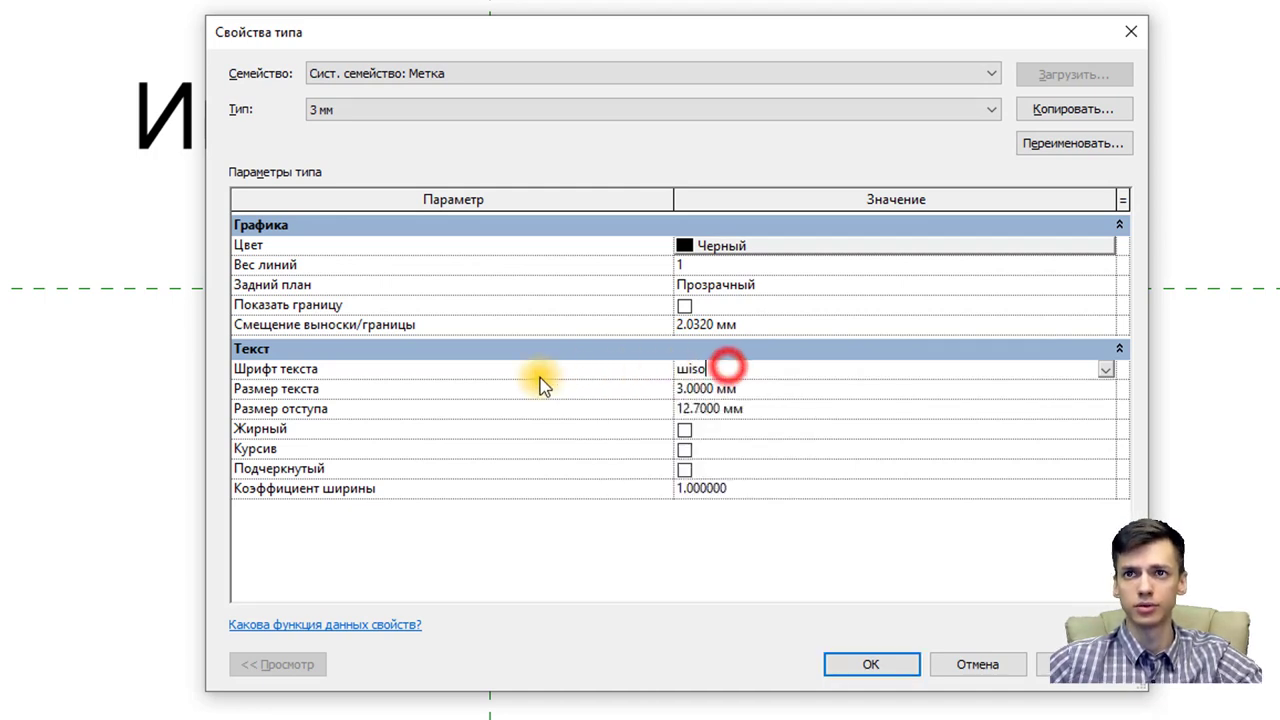
{"action": "double_click", "coordinate": [737, 367]}
{"action": "type", "text": "ISOCP"}
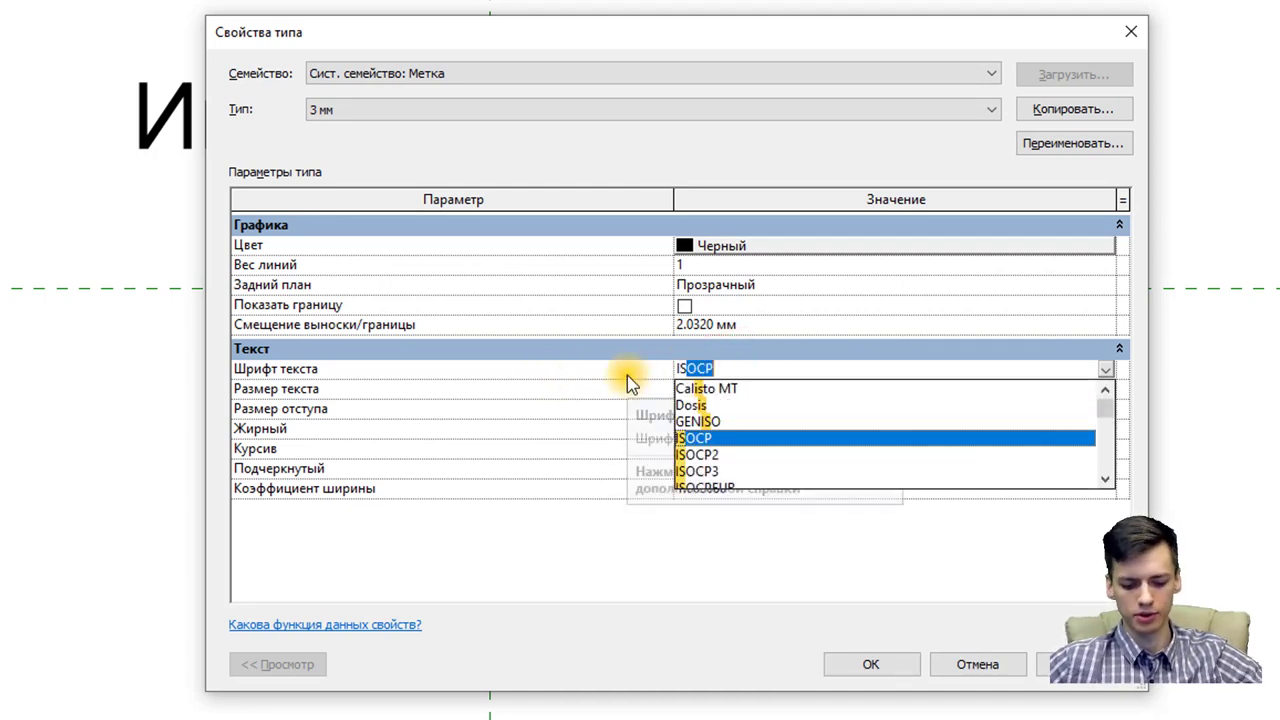
{"action": "scroll", "coordinate": [700, 440], "scroll_direction": "down", "scroll_amount": 1}
{"action": "left_click", "coordinate": [733, 455]}
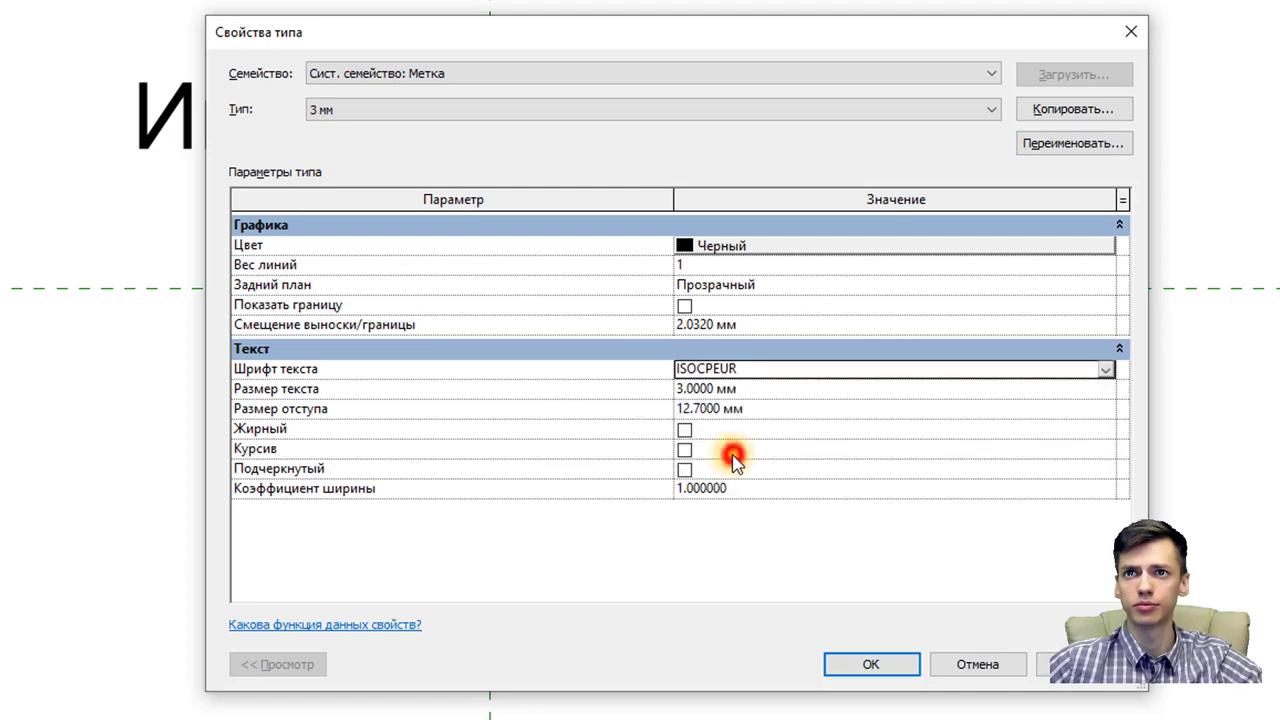
{"action": "left_click", "coordinate": [684, 449]}
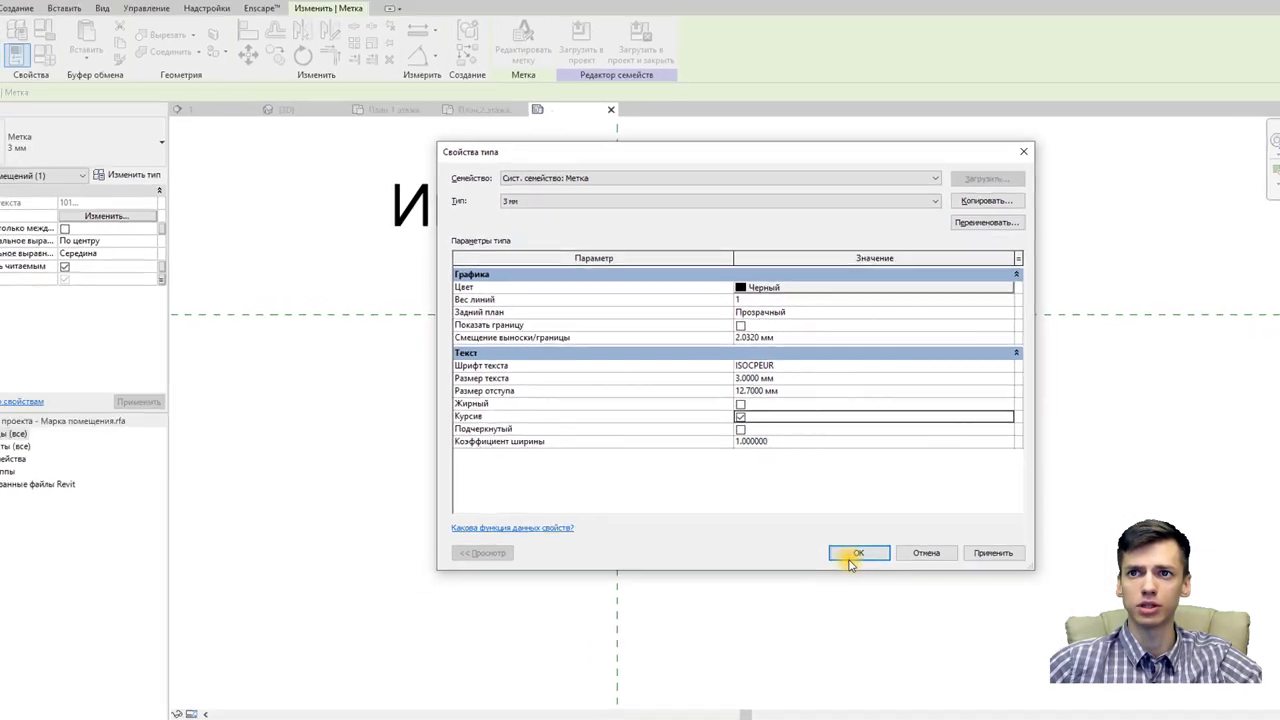
{"action": "left_click", "coordinate": [849, 549]}
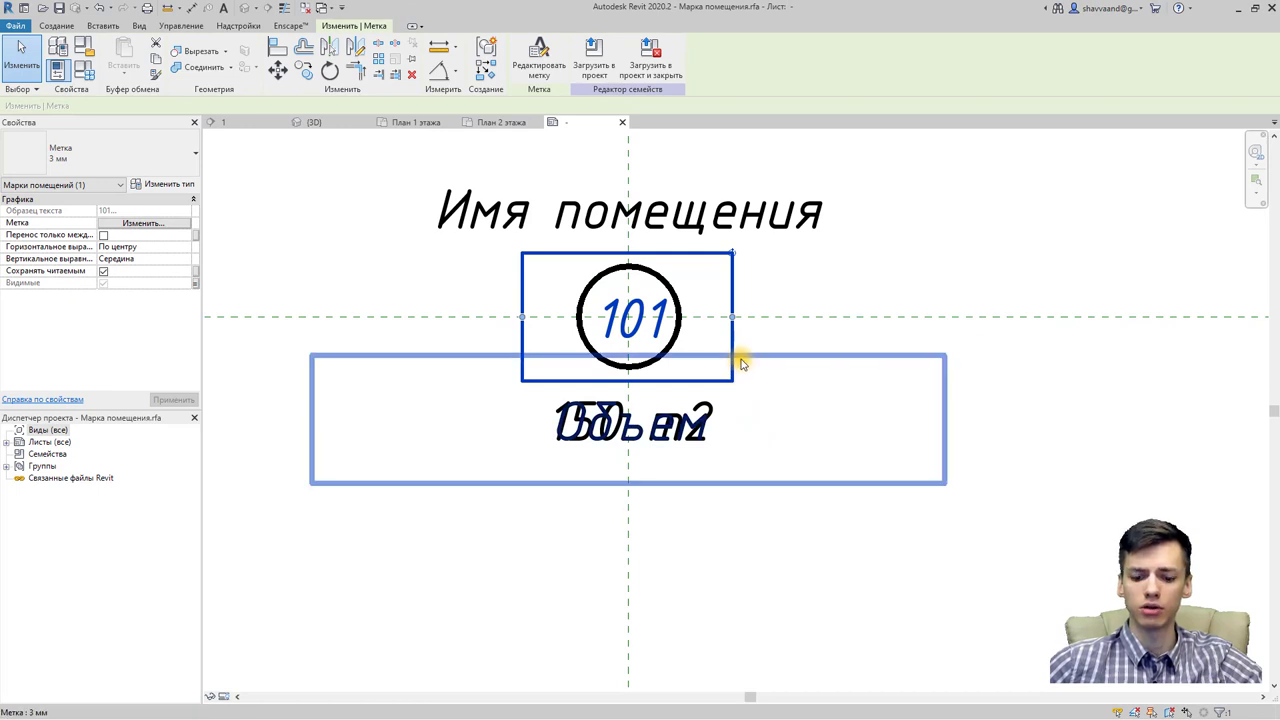
{"action": "left_click", "coordinate": [765, 234]}
Step: Delete the Имя помещения label and load the tag into the project, overwriting the existing version
{"action": "key", "text": "Delete"}
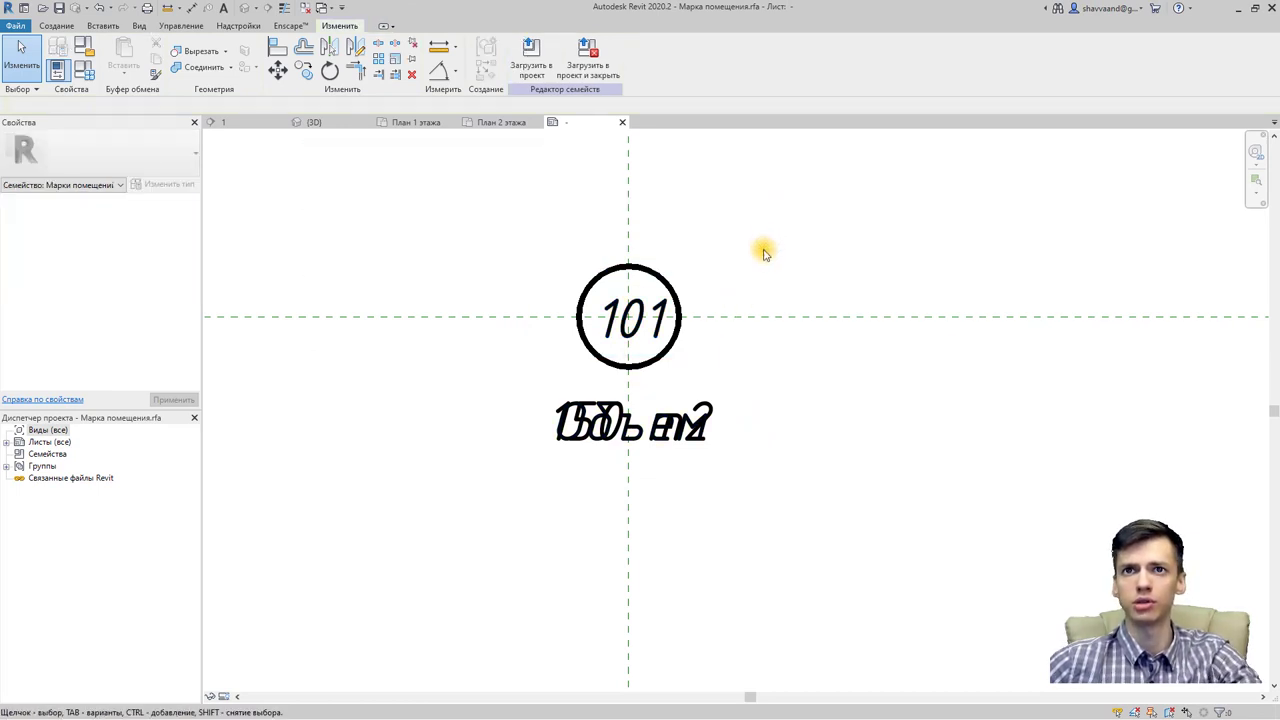
{"action": "key", "text": "ctrl+z"}
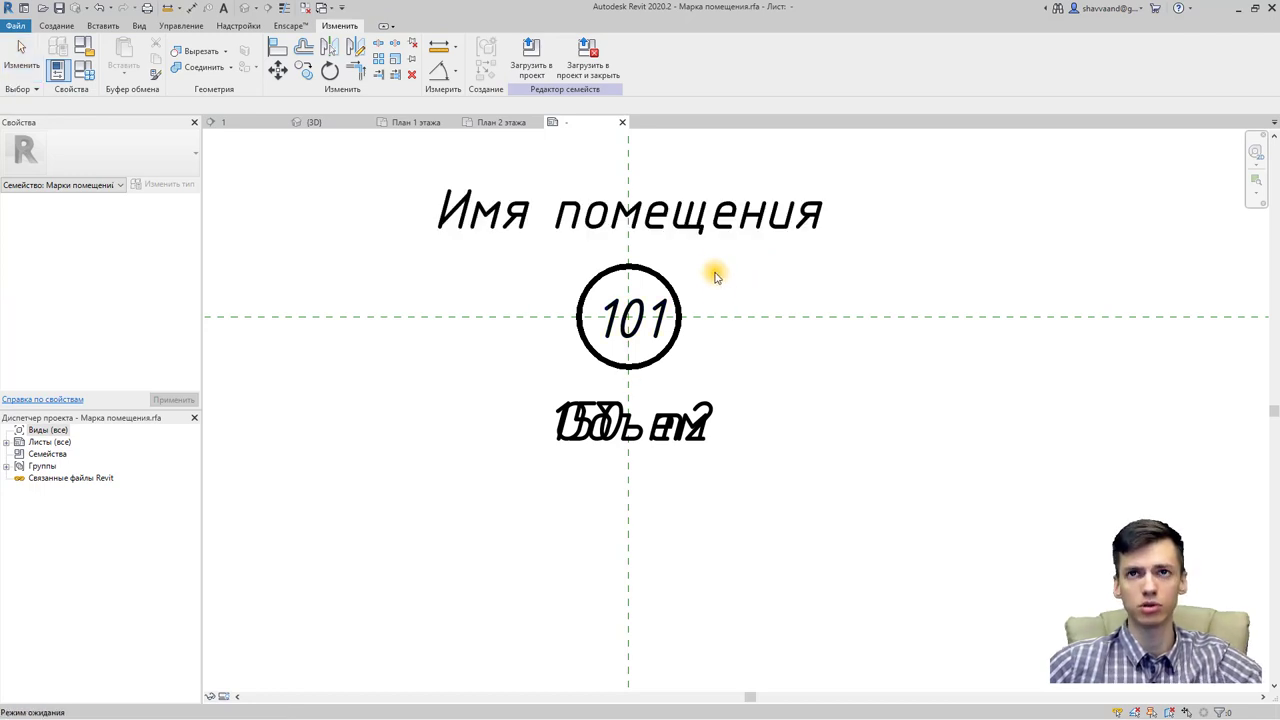
{"action": "left_click", "coordinate": [716, 229]}
{"action": "key", "text": "Delete"}
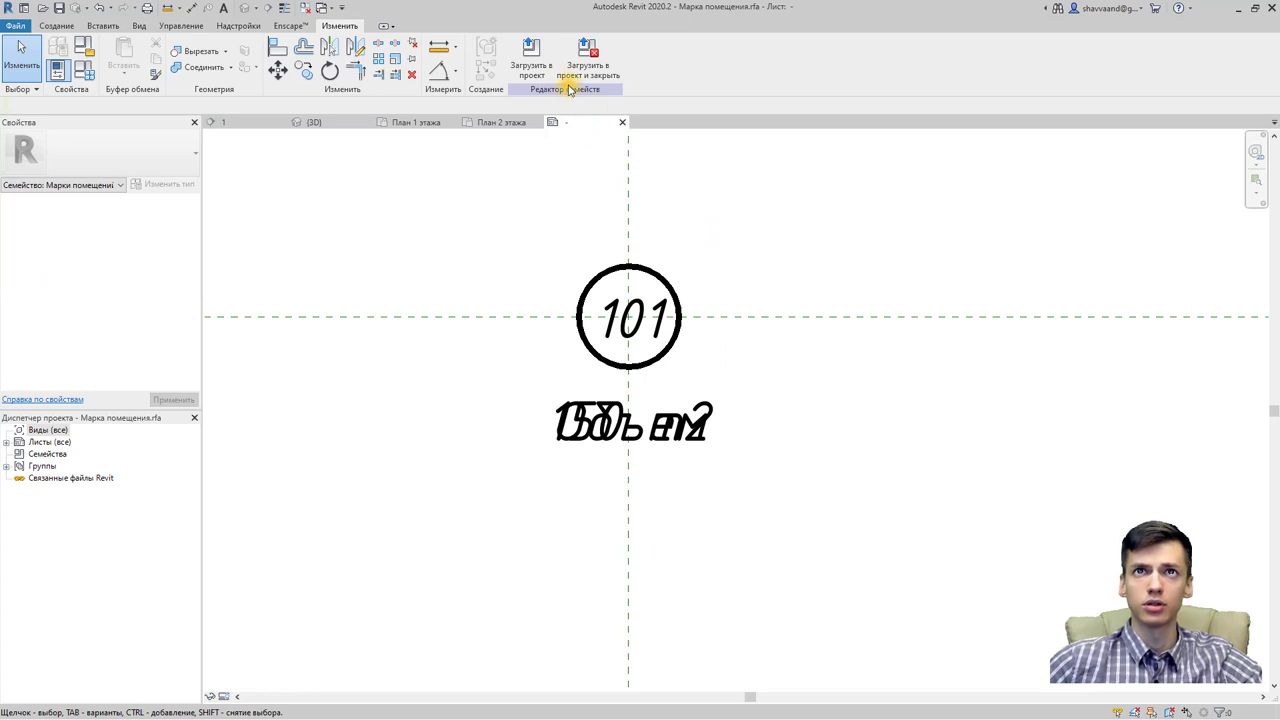
{"action": "left_click", "coordinate": [531, 68]}
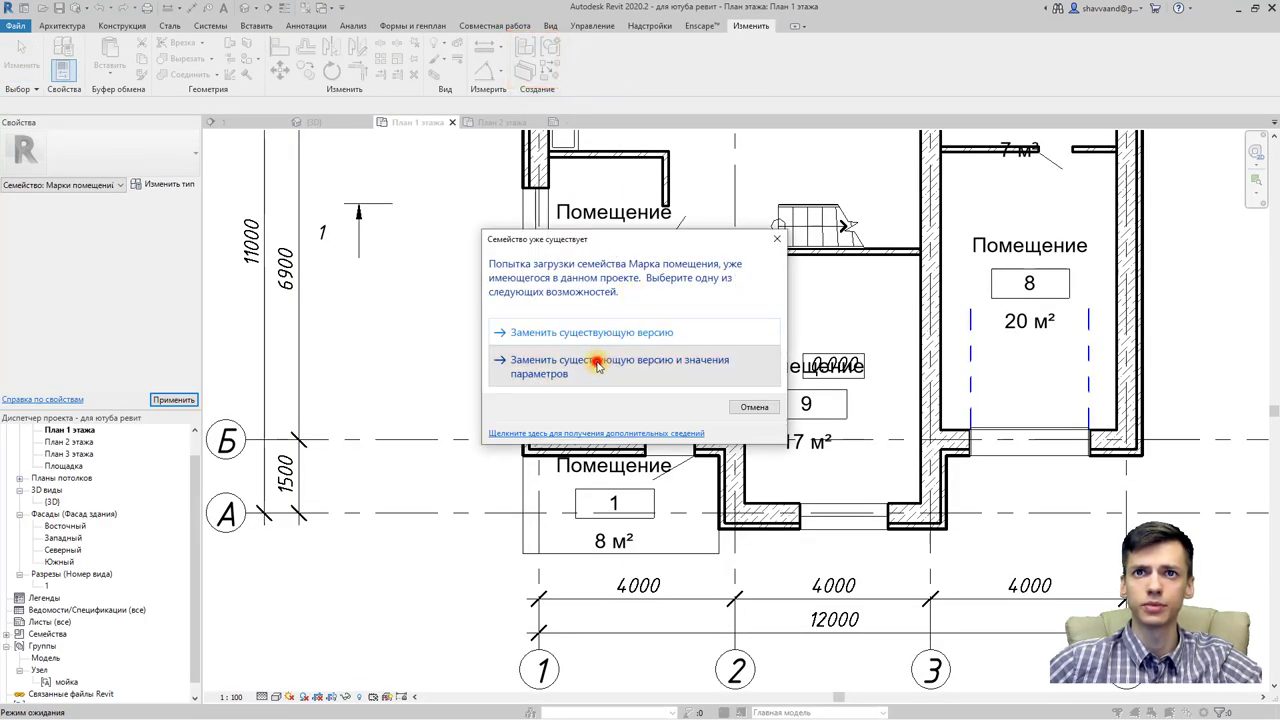
{"action": "left_click", "coordinate": [595, 362]}
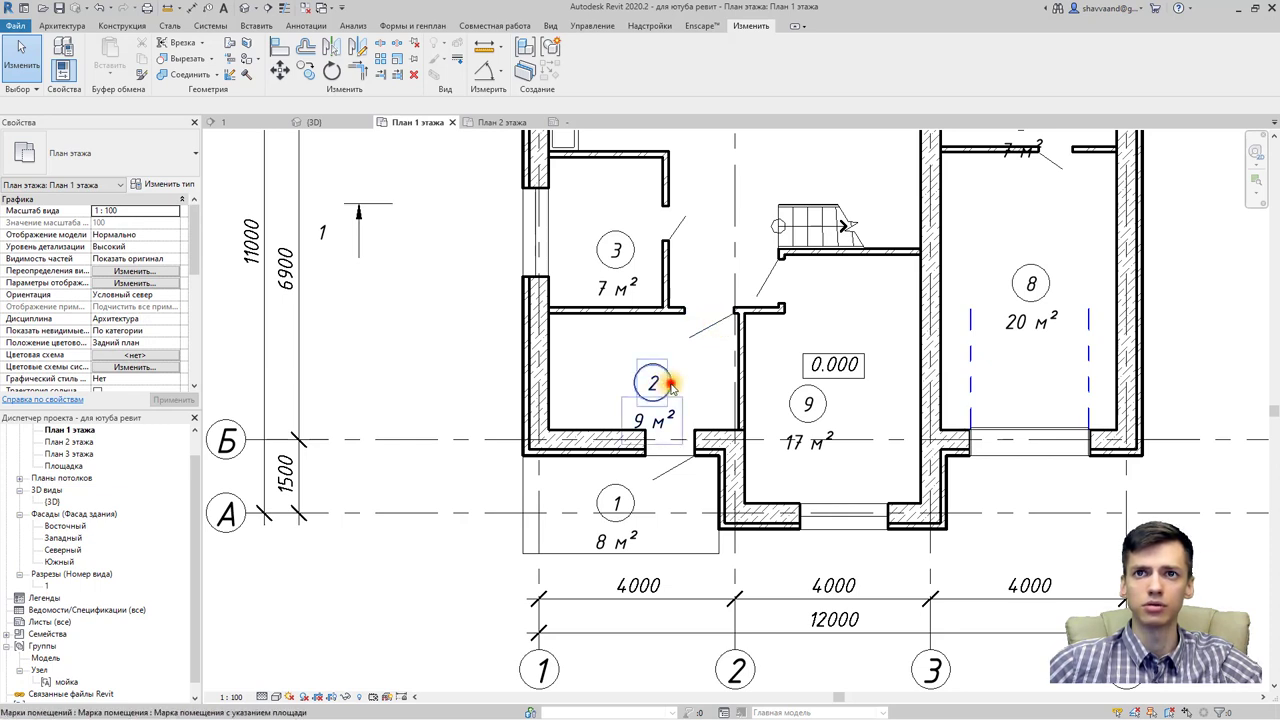
Step: Switch room 2's tag to the Марка помещения type
{"action": "left_click", "coordinate": [667, 384]}
{"action": "left_click", "coordinate": [172, 163]}
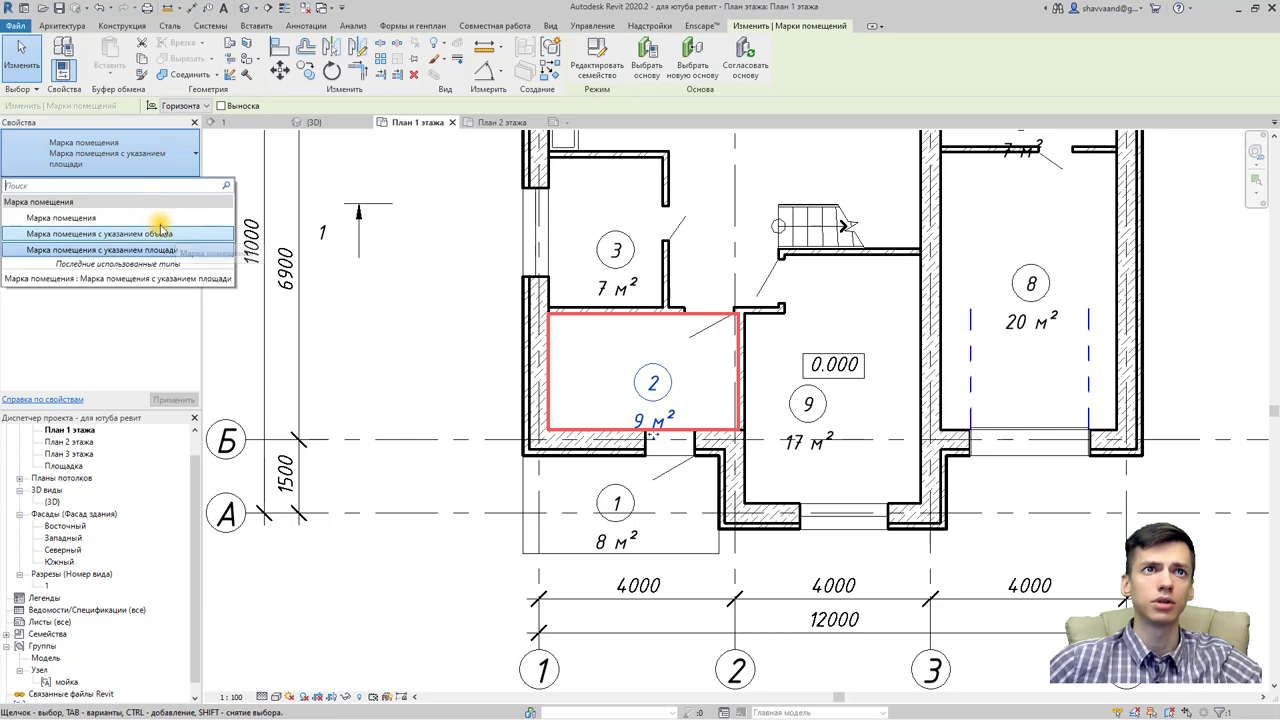
{"action": "key", "text": "Escape"}
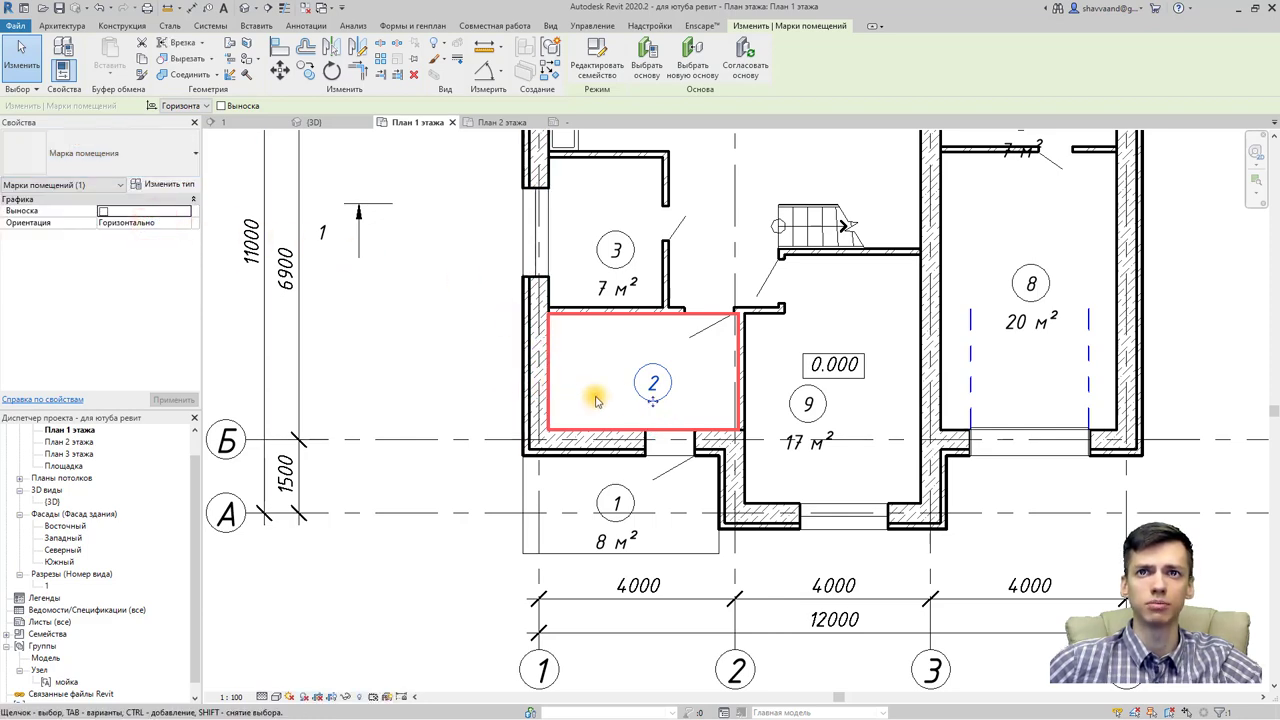
Step: Box-select everything in the floor plan
{"action": "scroll", "coordinate": [614, 395], "scroll_direction": "up", "scroll_amount": 2}
{"action": "scroll", "coordinate": [614, 395], "scroll_direction": "down", "scroll_amount": 1}
{"action": "scroll", "coordinate": [605, 395], "scroll_direction": "down", "scroll_amount": 1}
{"action": "scroll", "coordinate": [600, 388], "scroll_direction": "down", "scroll_amount": 2}
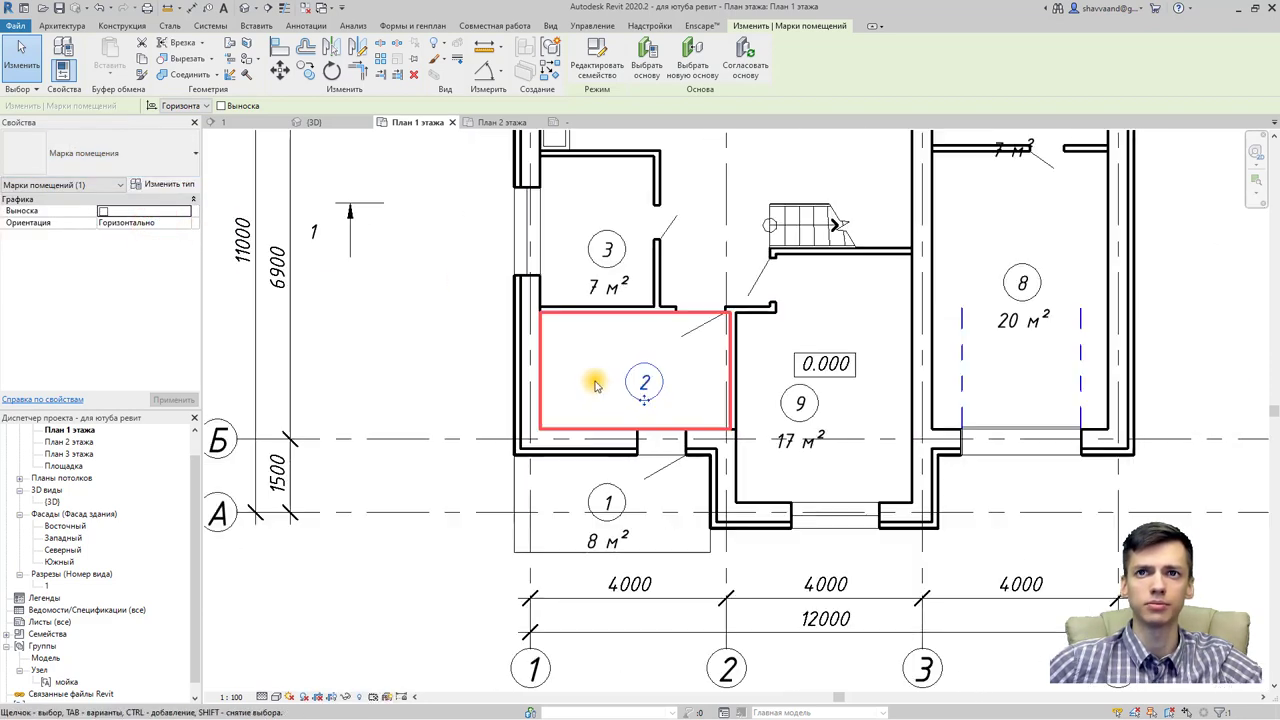
{"action": "scroll", "coordinate": [590, 366], "scroll_direction": "down", "scroll_amount": 1}
{"action": "scroll", "coordinate": [590, 365], "scroll_direction": "down", "scroll_amount": 1}
{"action": "left_click_drag", "start_coordinate": [500, 152], "coordinate": [922, 479]}
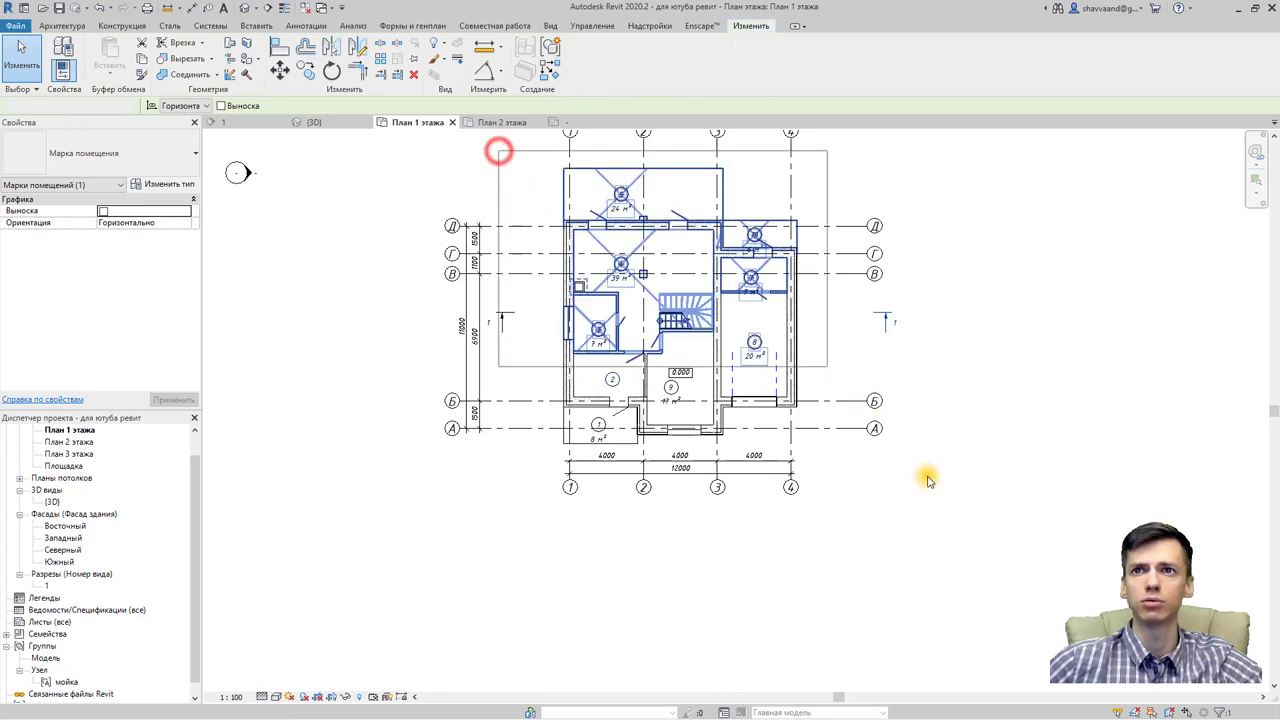
Step: Filter the selection to room tags only and switch them all to the circled-number tag type
{"action": "left_click", "coordinate": [654, 50]}
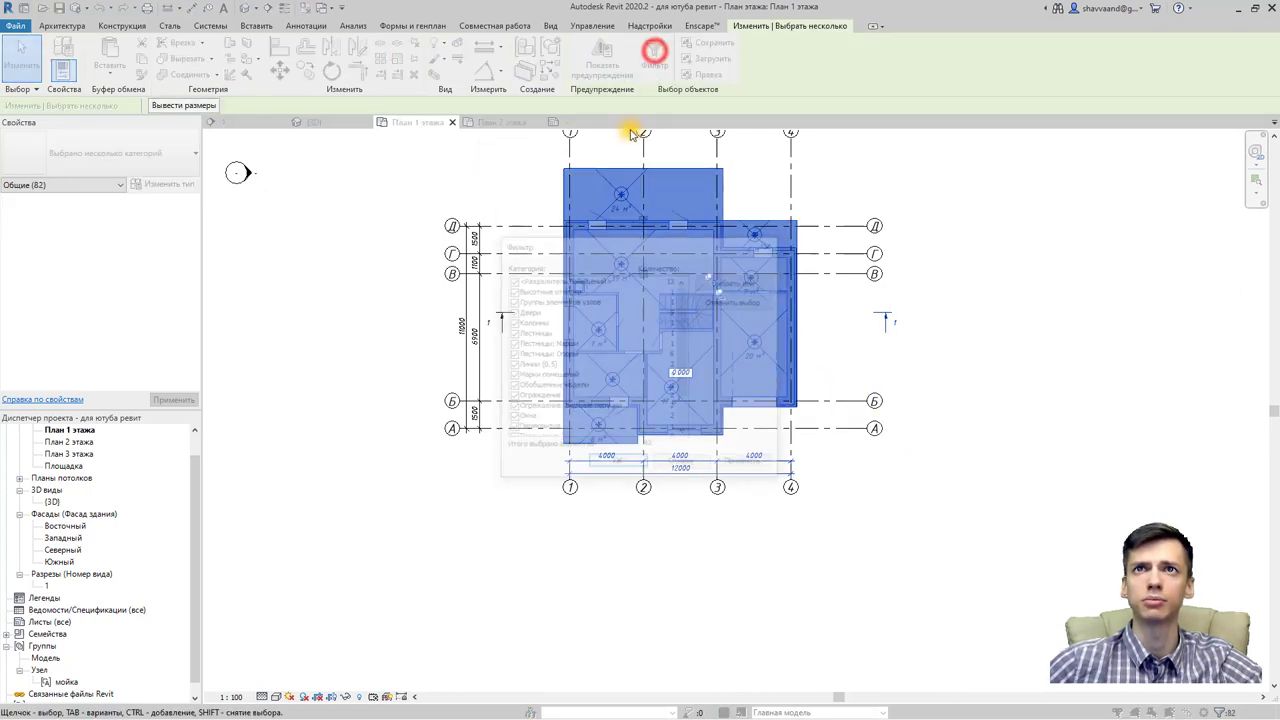
{"action": "left_click", "coordinate": [722, 302]}
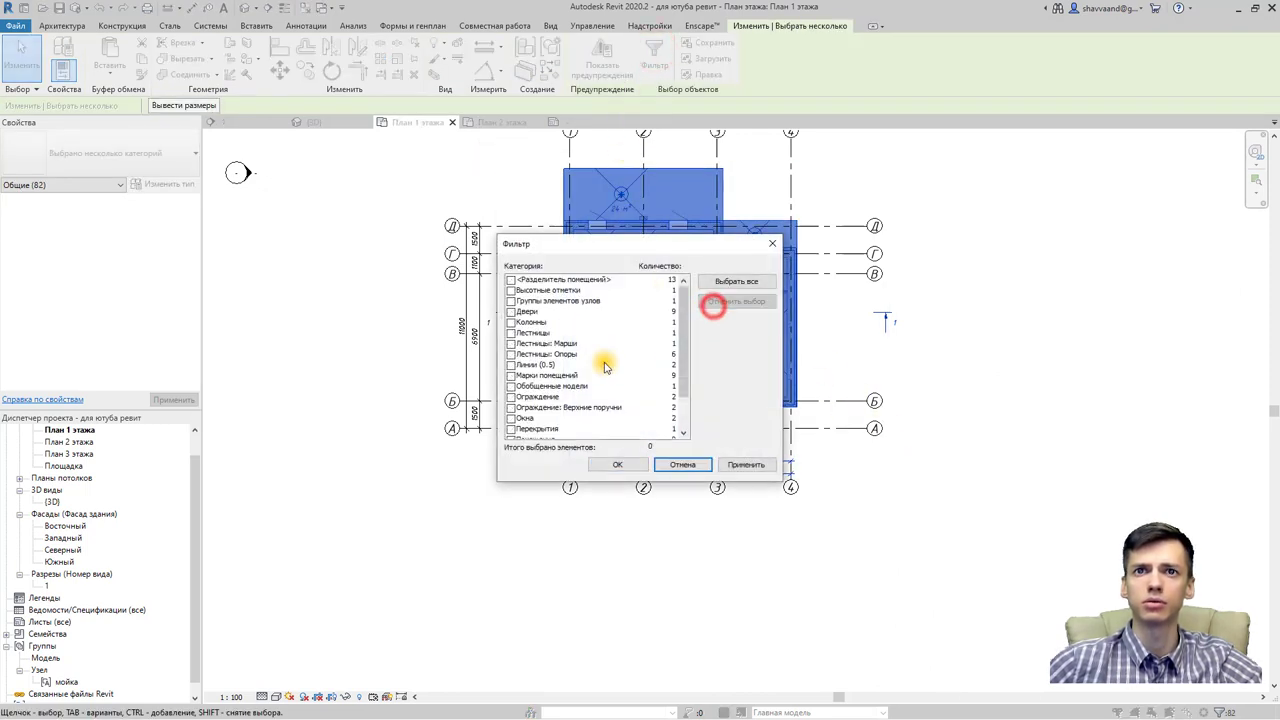
{"action": "left_click", "coordinate": [511, 376]}
{"action": "left_click", "coordinate": [617, 464]}
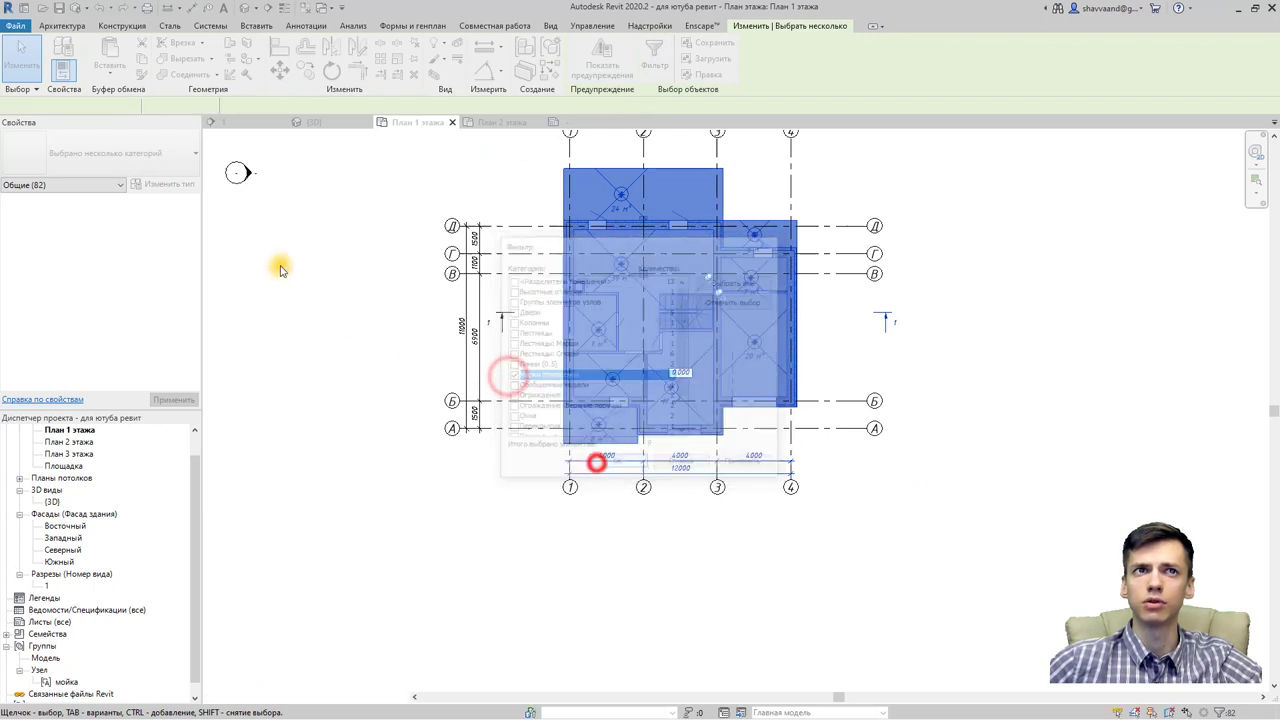
{"action": "left_click", "coordinate": [183, 162]}
{"action": "left_click", "coordinate": [100, 213]}
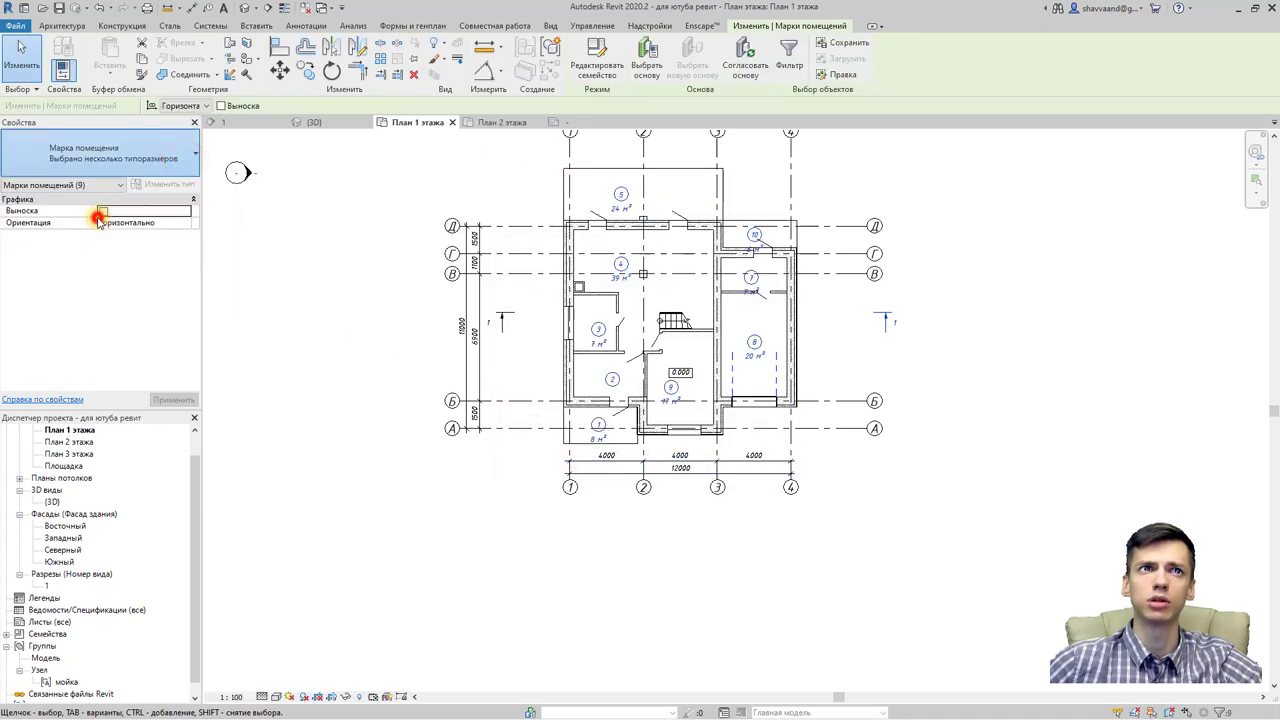
{"action": "key", "text": "Escape"}
Step: Renumber room tag 10 to 6
{"action": "scroll", "coordinate": [816, 275], "scroll_direction": "up", "scroll_amount": 2}
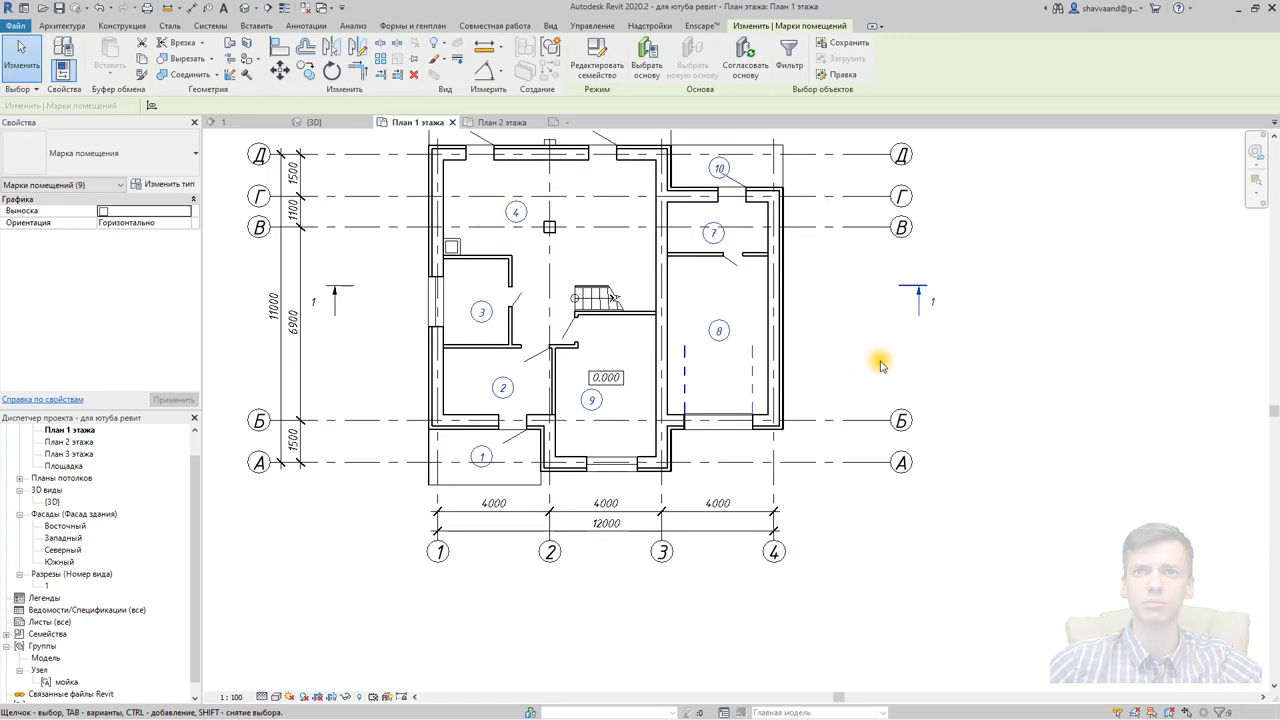
{"action": "scroll", "coordinate": [738, 212], "scroll_direction": "up", "scroll_amount": 3}
{"action": "left_click", "coordinate": [697, 208]}
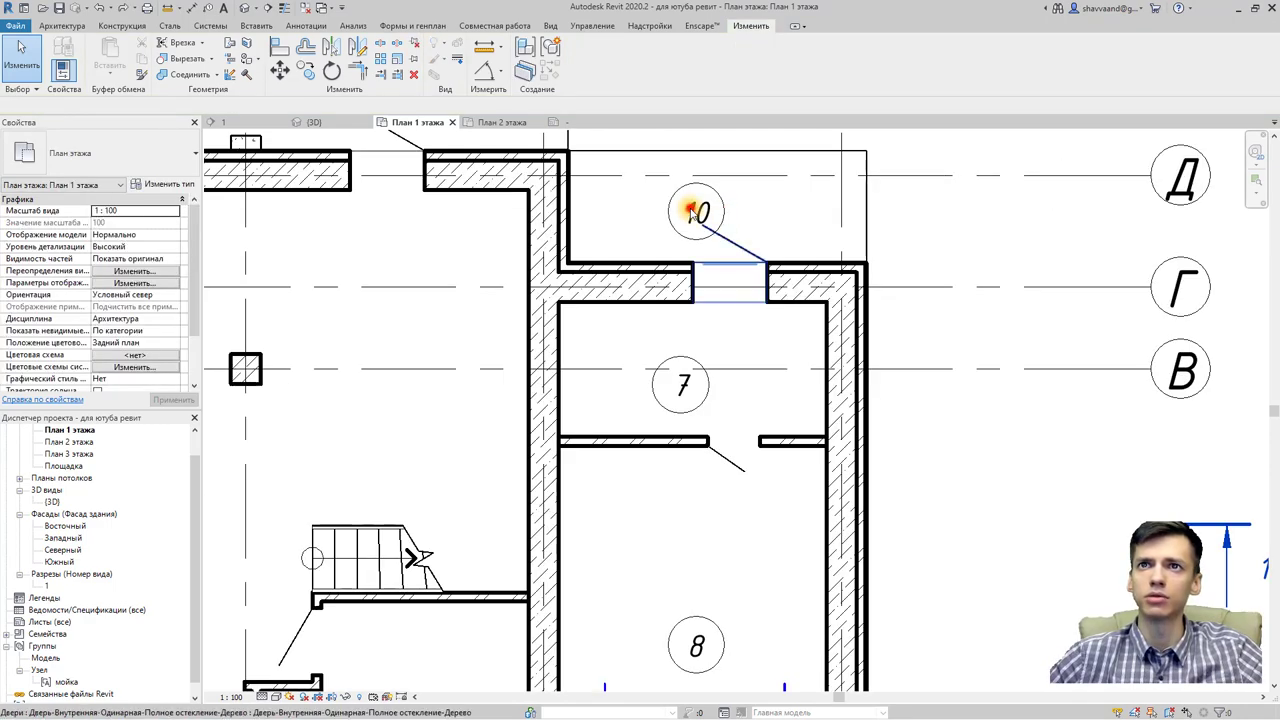
{"action": "left_click", "coordinate": [703, 208]}
{"action": "left_click", "coordinate": [703, 211]}
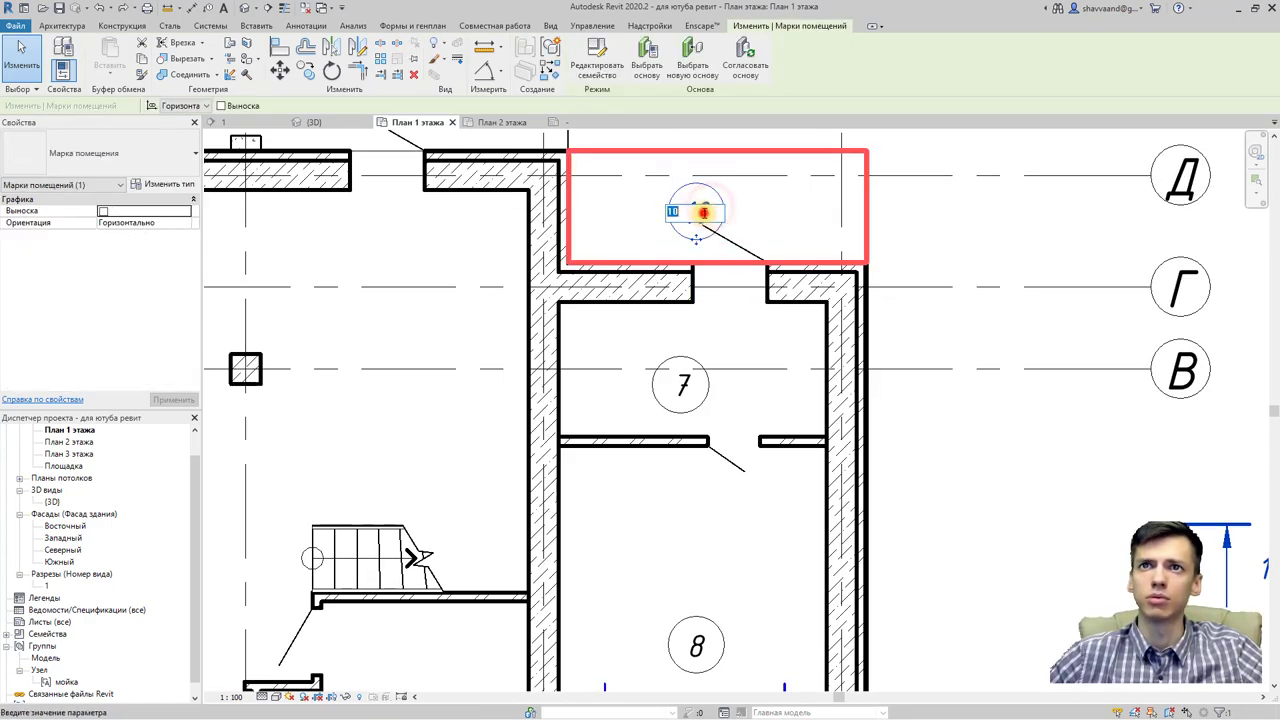
{"action": "type", "text": "6"}
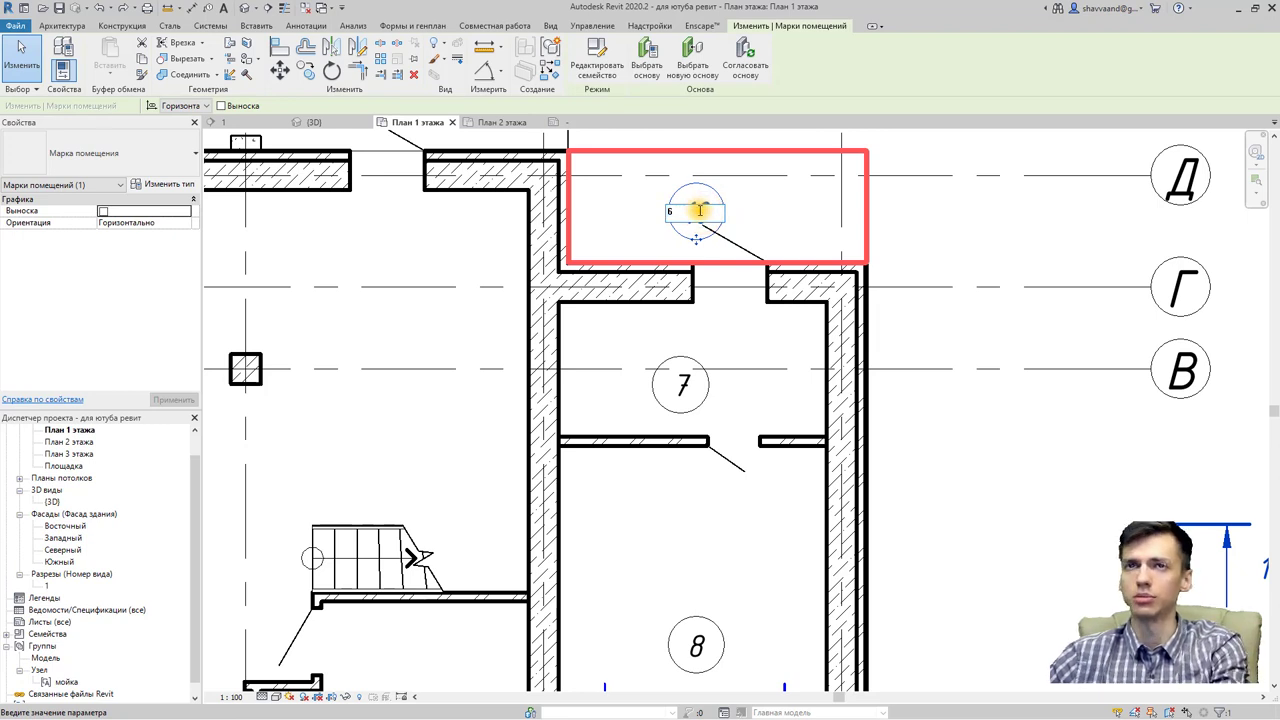
{"action": "key", "text": "Return"}
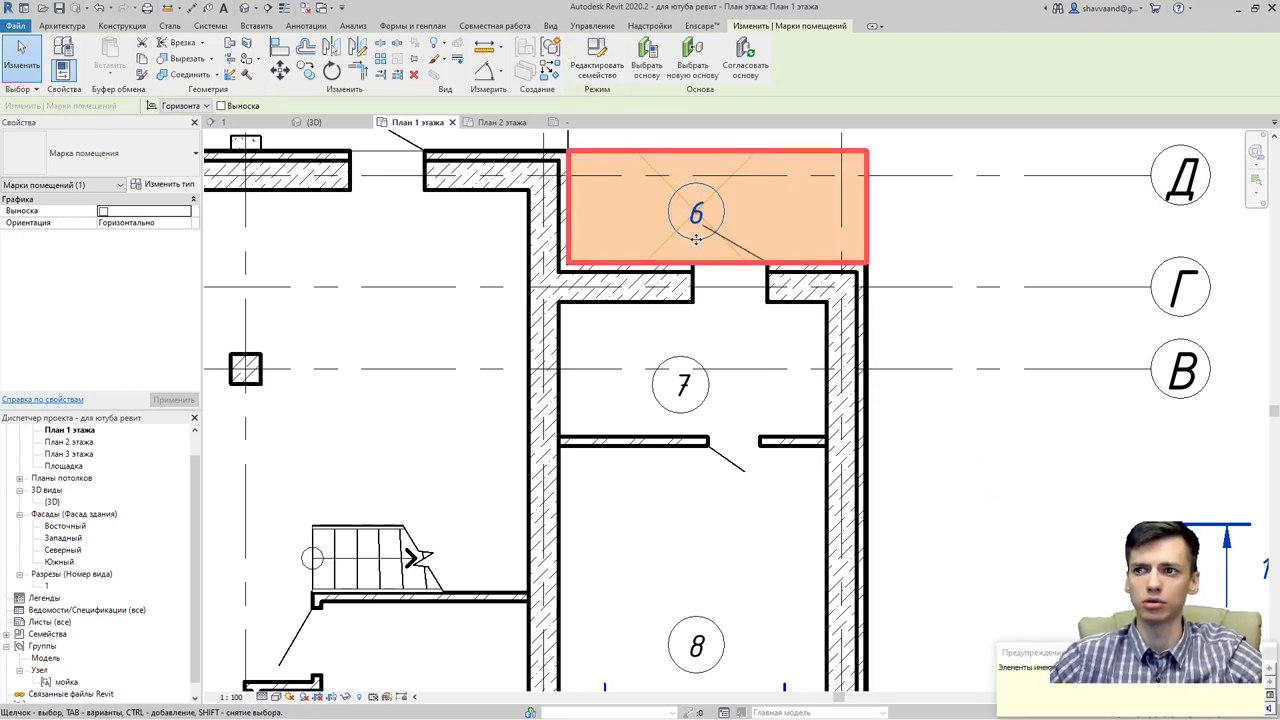
{"action": "left_click", "coordinate": [940, 436]}
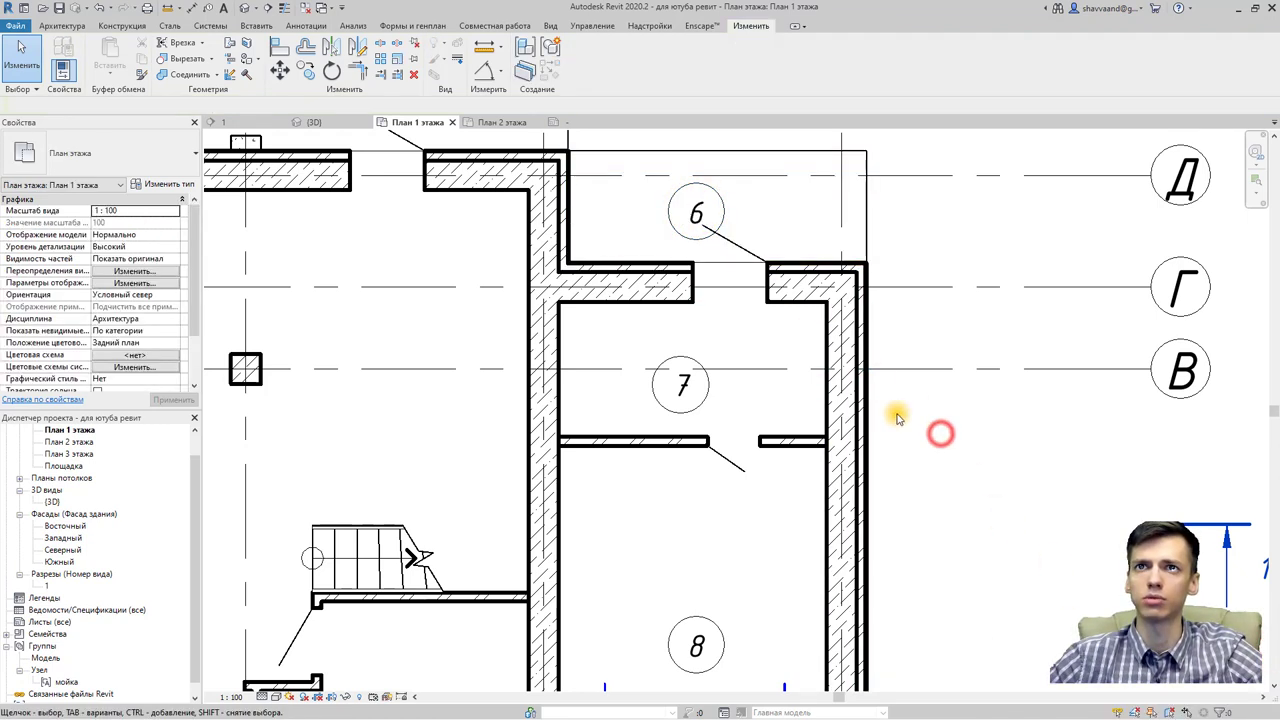
Step: Drag room 4's tag toward the middle of the room
{"action": "scroll", "coordinate": [895, 413], "scroll_direction": "down", "scroll_amount": 2}
{"action": "scroll", "coordinate": [897, 415], "scroll_direction": "down", "scroll_amount": 2}
{"action": "scroll", "coordinate": [894, 428], "scroll_direction": "down", "scroll_amount": 1}
{"action": "scroll", "coordinate": [866, 349], "scroll_direction": "up", "scroll_amount": 1}
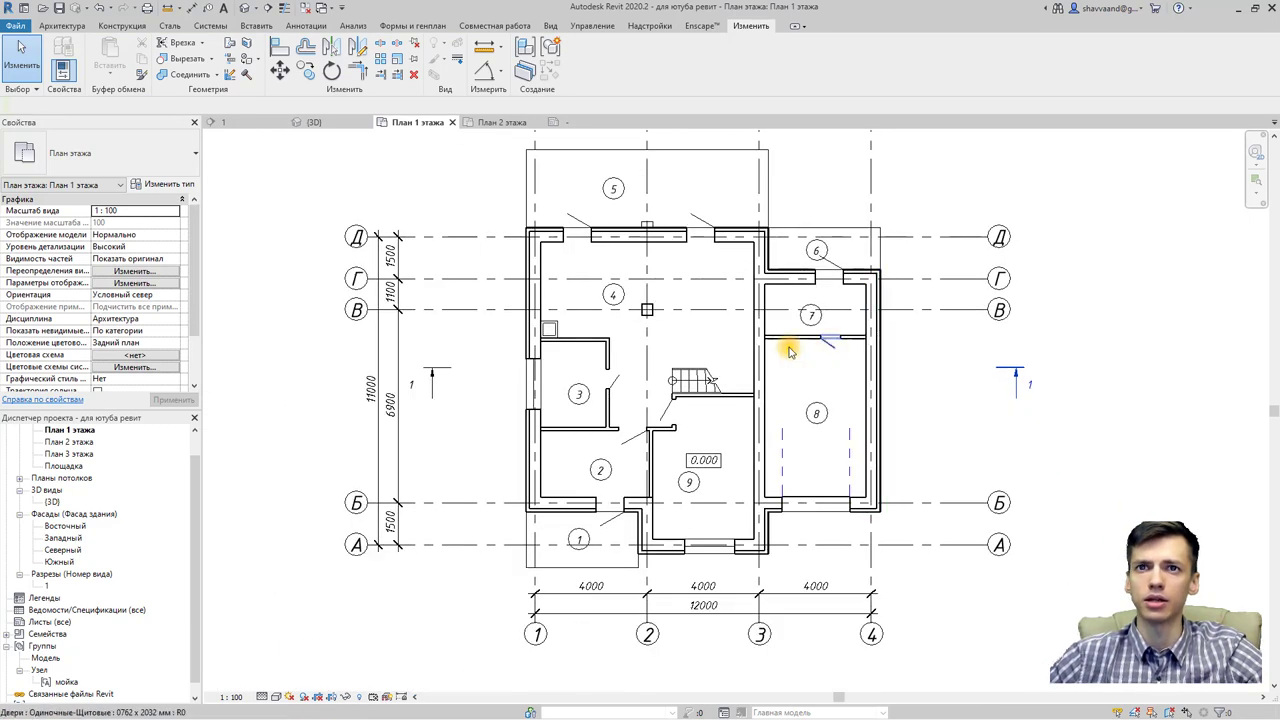
{"action": "scroll", "coordinate": [609, 336], "scroll_direction": "up", "scroll_amount": 1}
{"action": "scroll", "coordinate": [609, 336], "scroll_direction": "up", "scroll_amount": 1}
{"action": "left_click", "coordinate": [614, 283]}
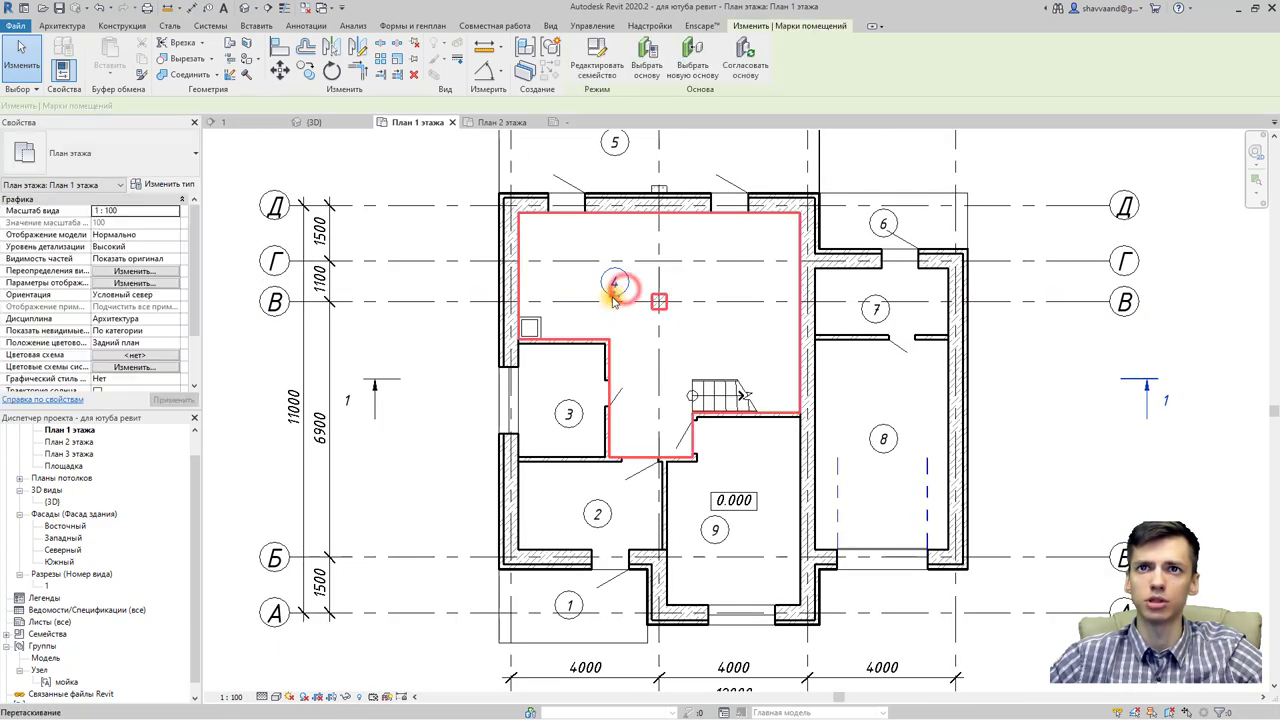
{"action": "left_click_drag", "start_coordinate": [614, 283], "coordinate": [676, 362]}
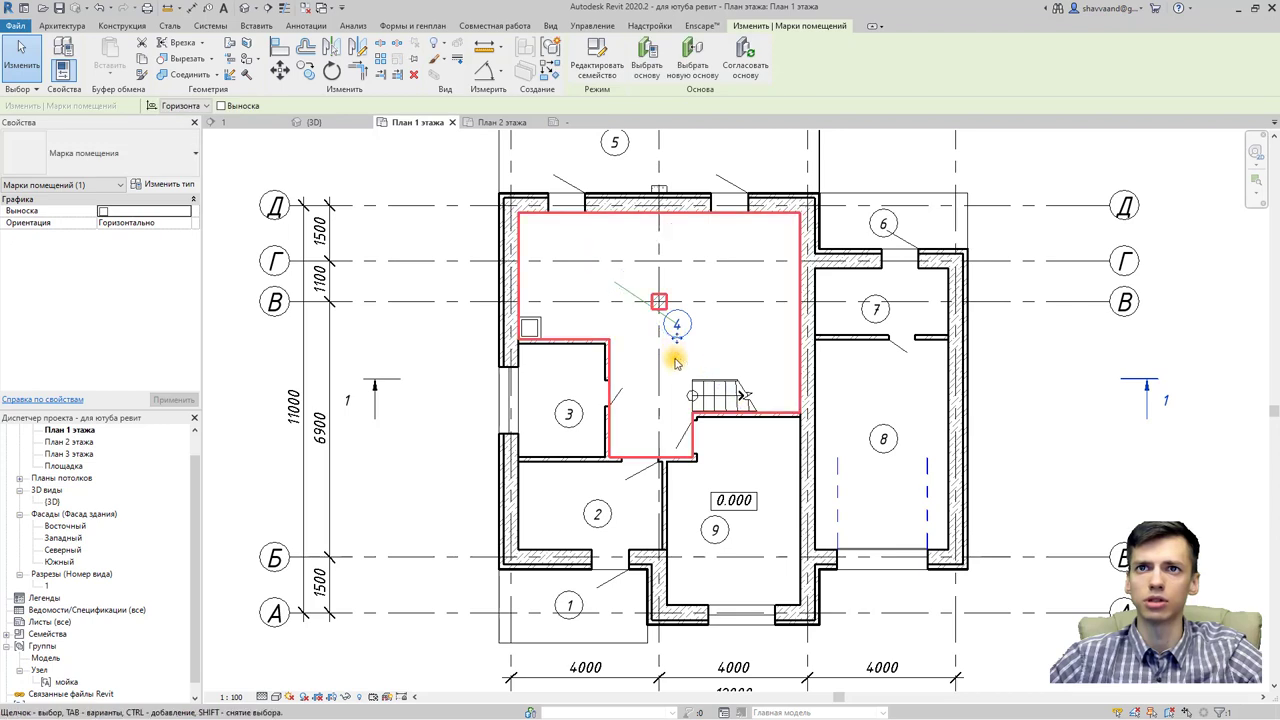
{"action": "left_click", "coordinate": [638, 408]}
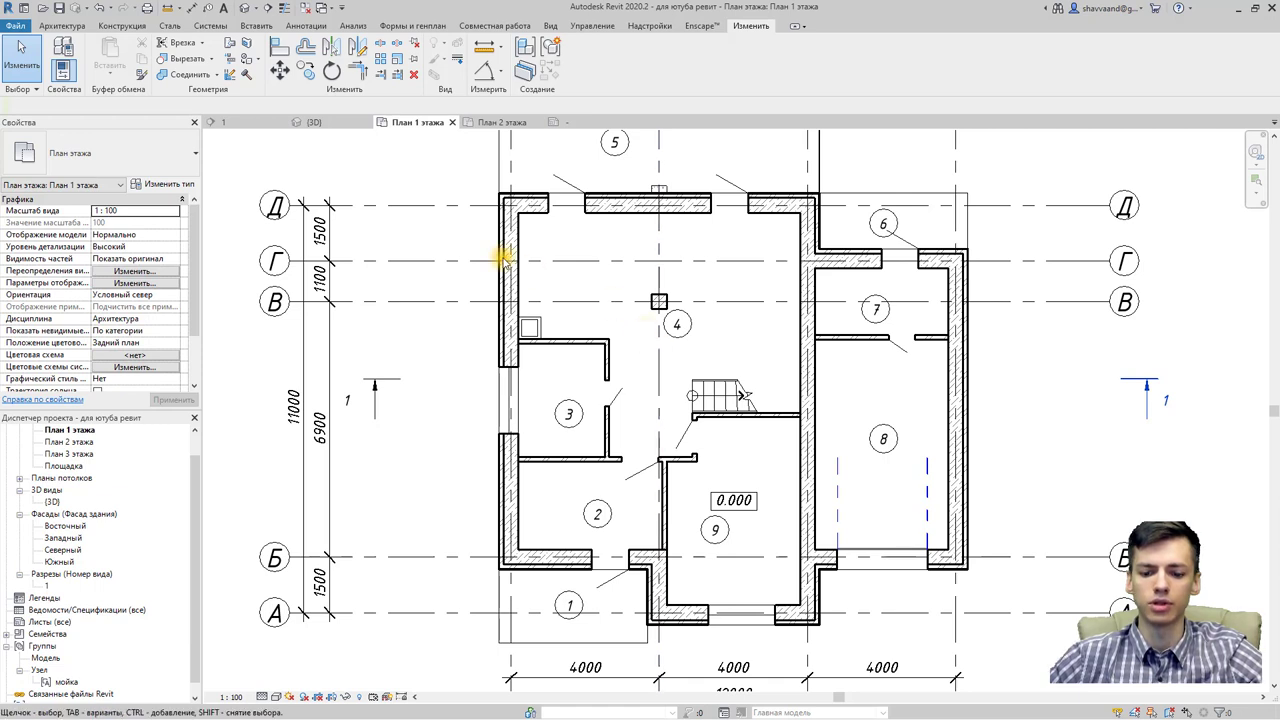
Step: Start the Room Tag tool with the Марка помещения tag type selected
{"action": "left_click", "coordinate": [62, 25]}
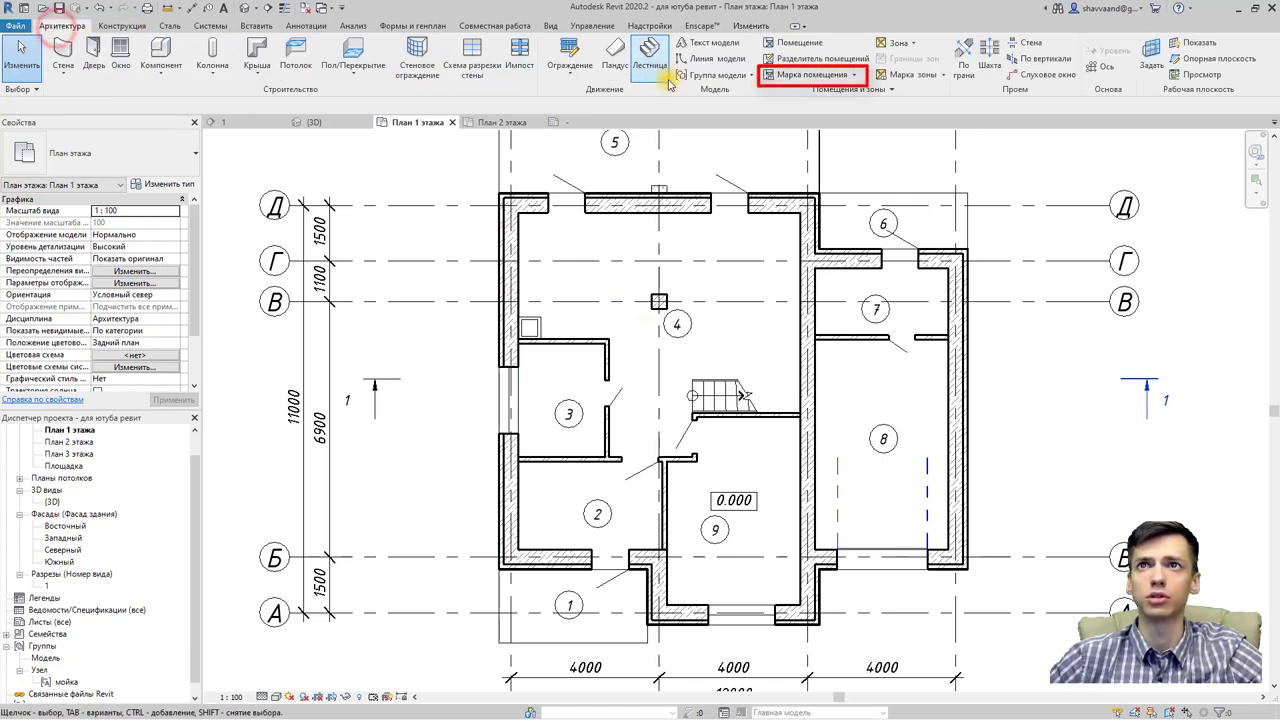
{"action": "left_click", "coordinate": [840, 77]}
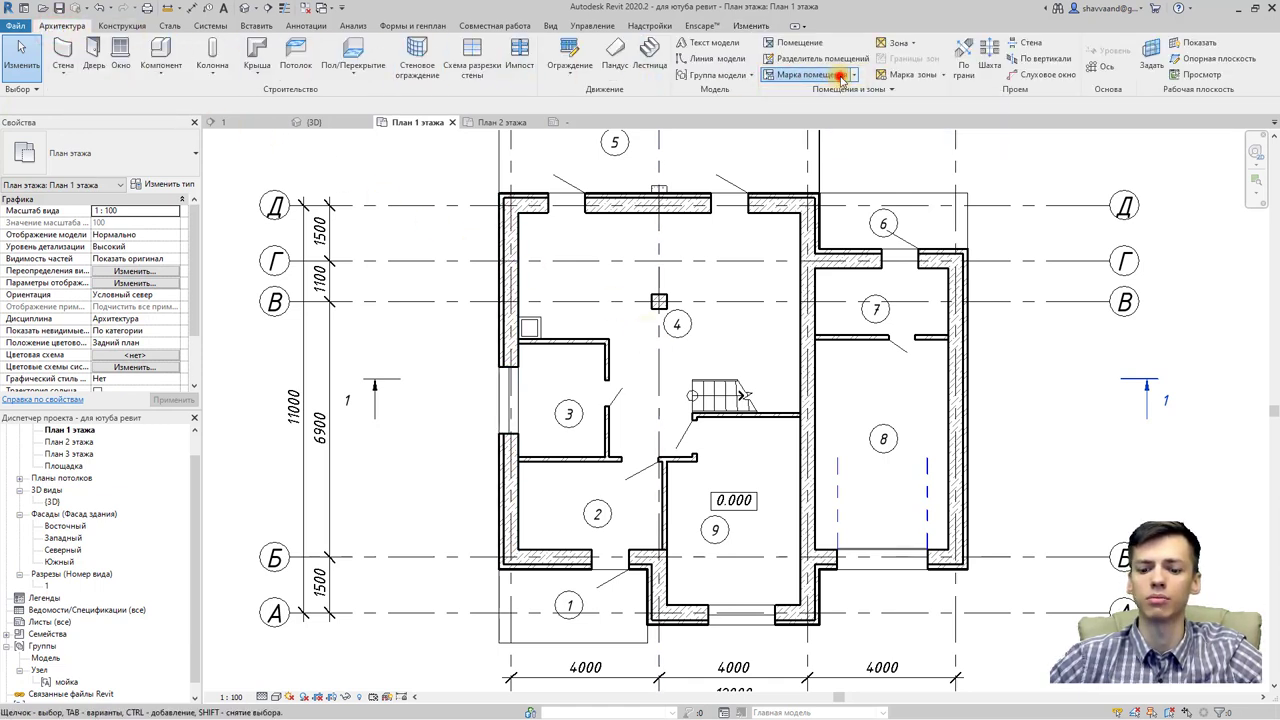
{"action": "left_click", "coordinate": [760, 248]}
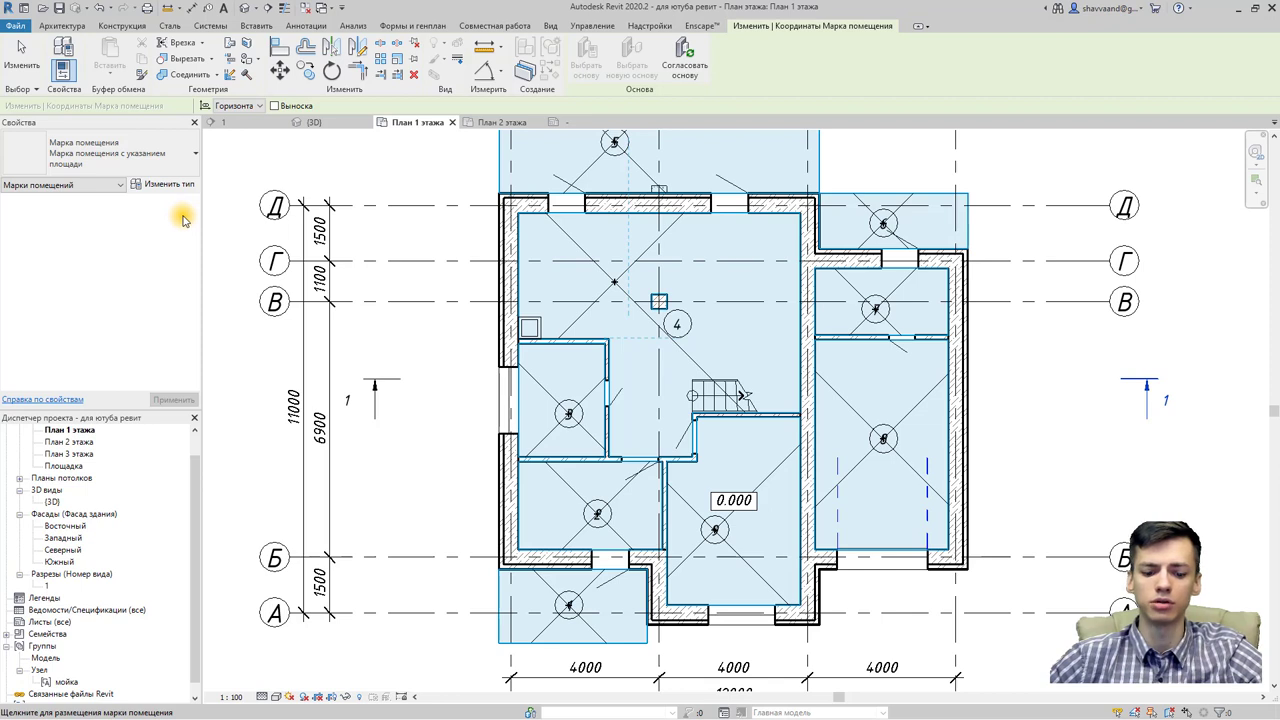
{"action": "left_click", "coordinate": [178, 160]}
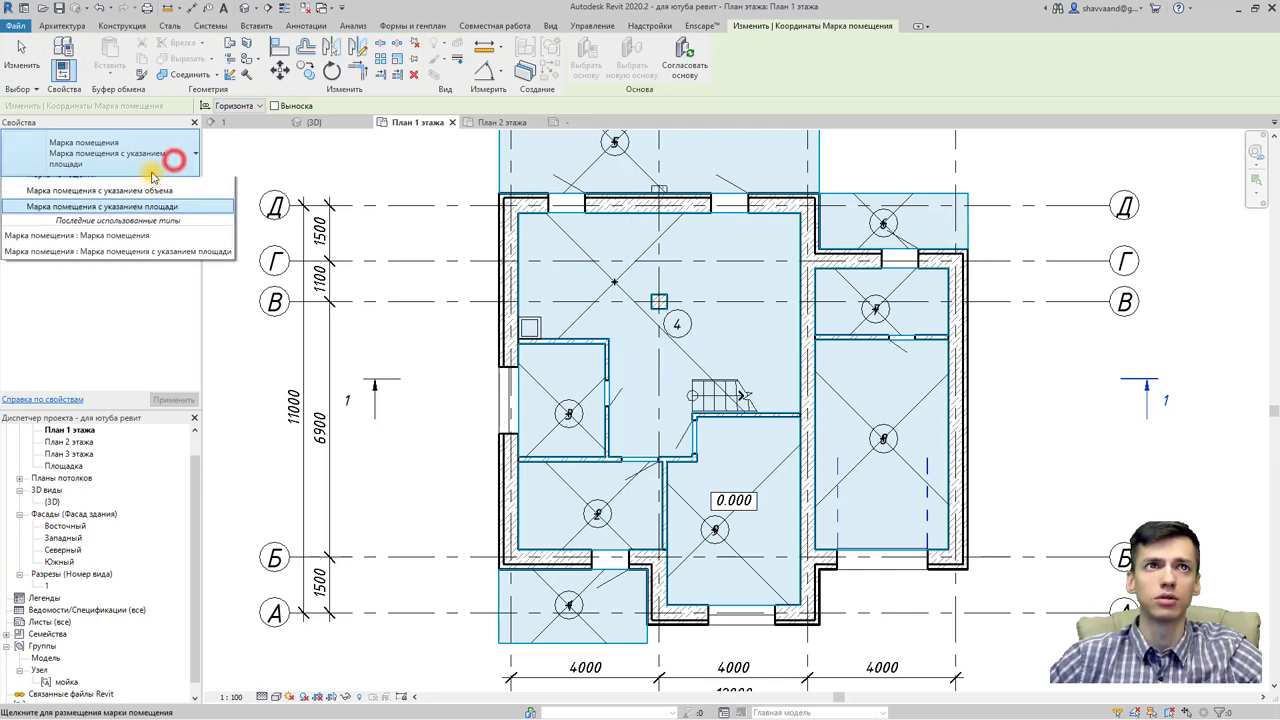
{"action": "left_click", "coordinate": [93, 220]}
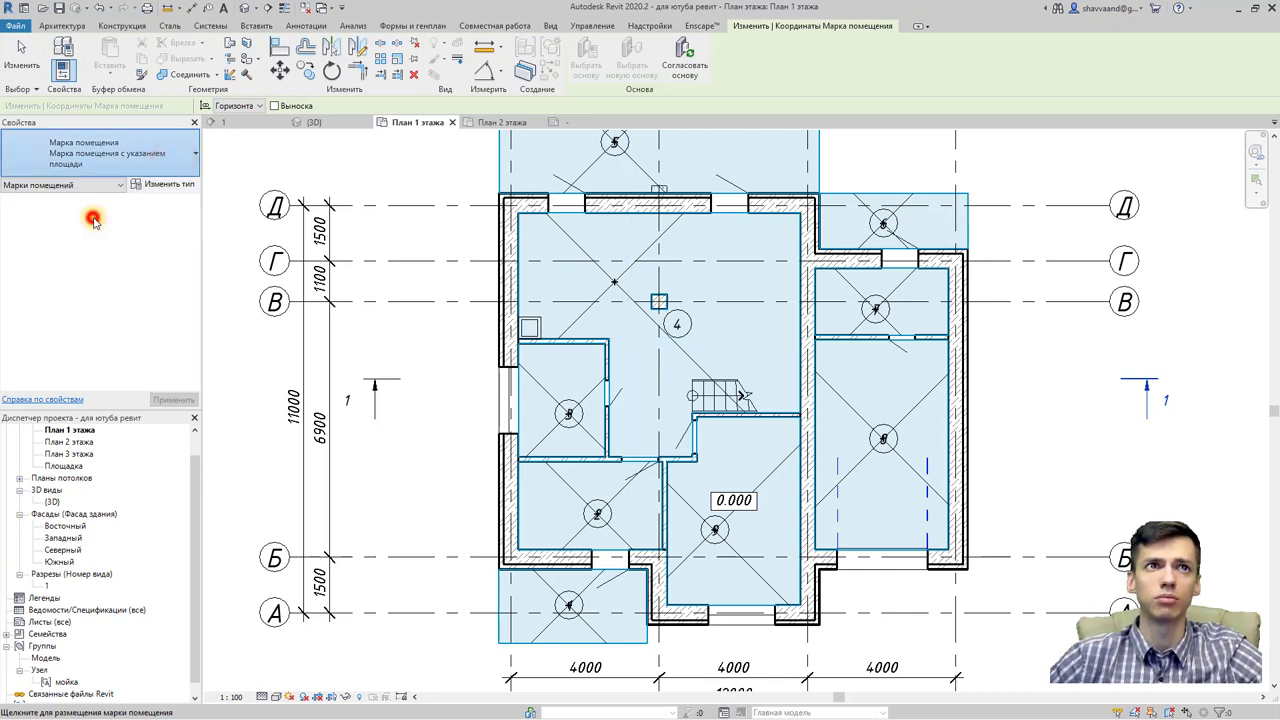
Step: Duplicate the room tag type as площади, showing area instead of room number
{"action": "left_click", "coordinate": [170, 187]}
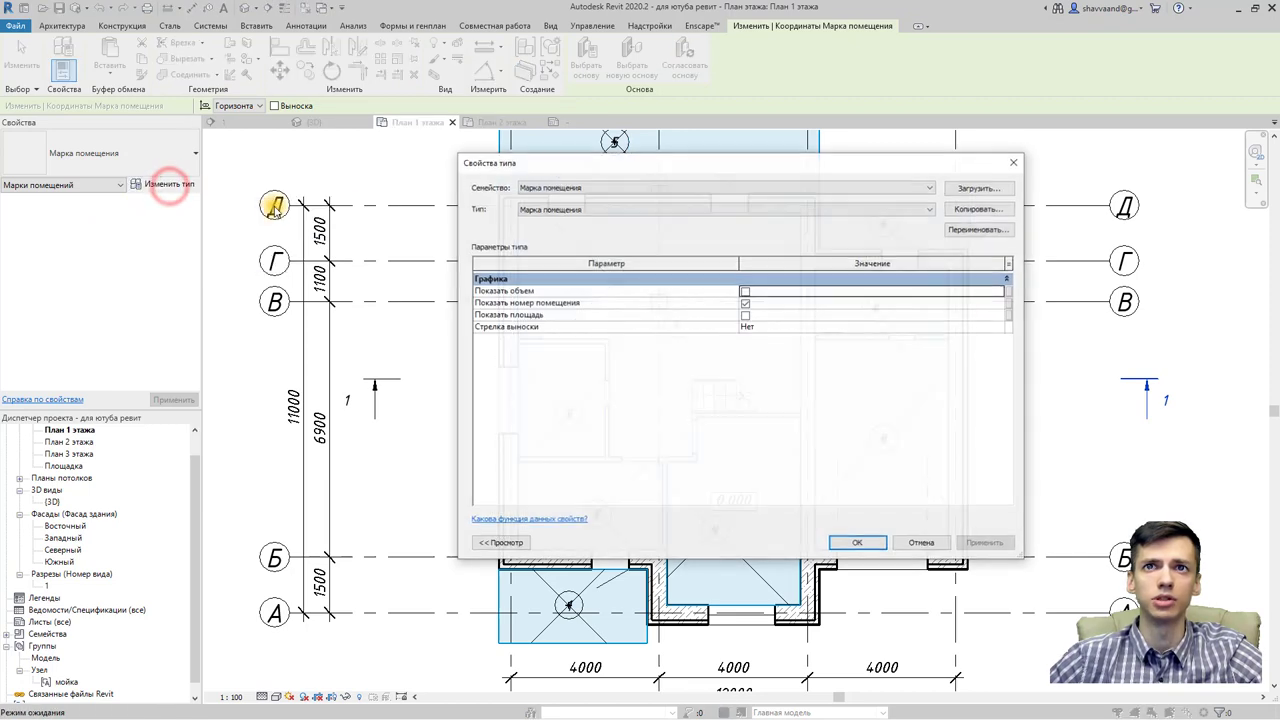
{"action": "left_click", "coordinate": [970, 210]}
{"action": "type", "text": "gkjoff"}
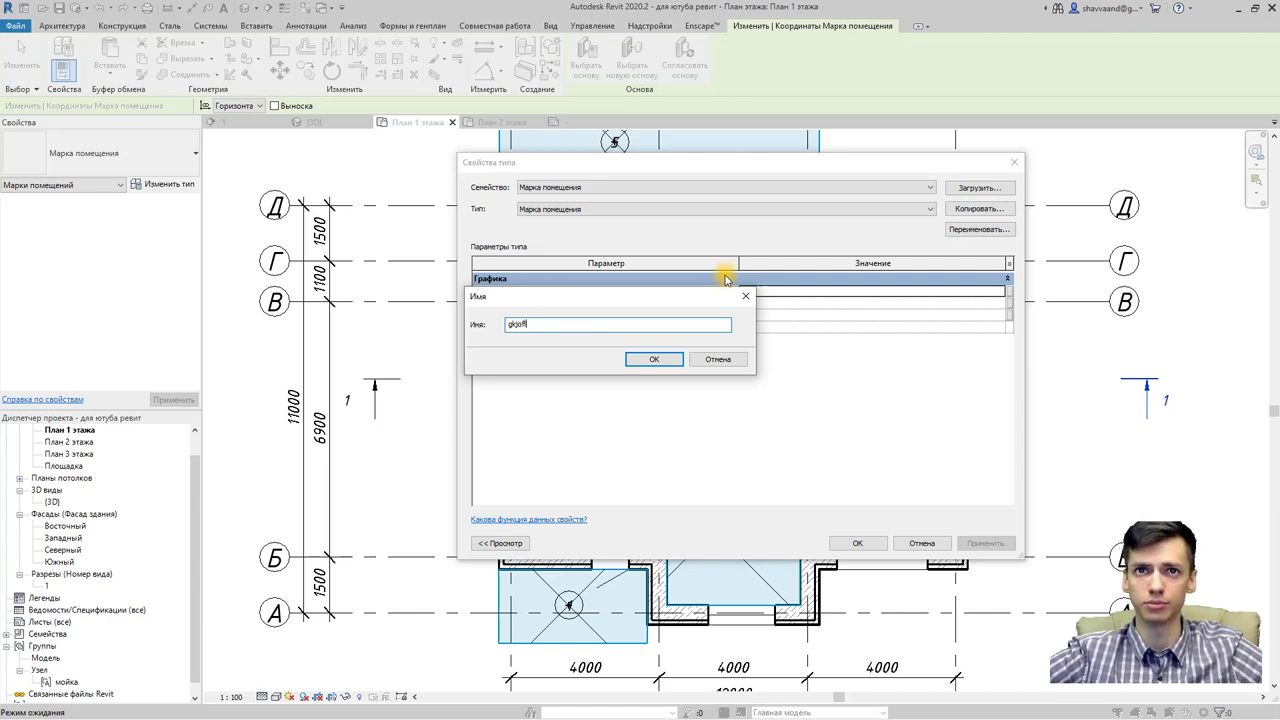
{"action": "key", "text": "BackSpace"}
{"action": "key", "text": "BackSpace"}
{"action": "key", "text": "BackSpace"}
{"action": "type", "text": "площади"}
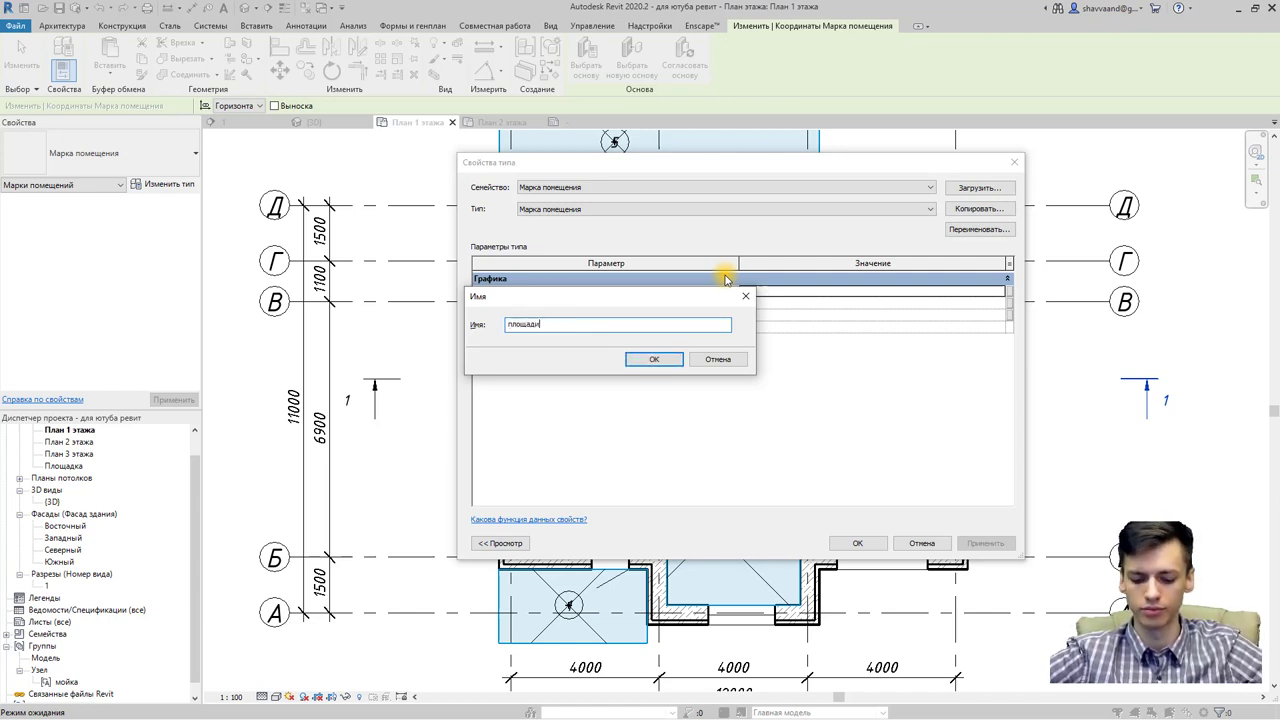
{"action": "key", "text": "Return"}
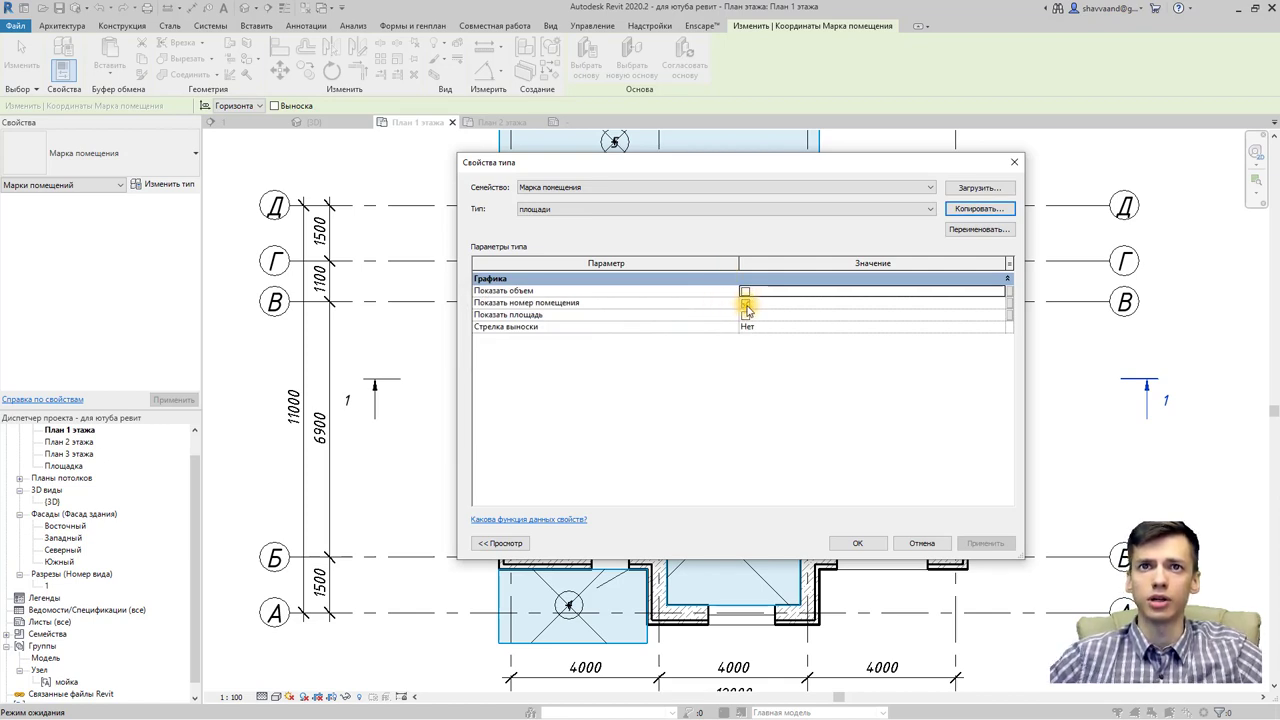
{"action": "left_click", "coordinate": [745, 305]}
{"action": "left_click", "coordinate": [746, 315]}
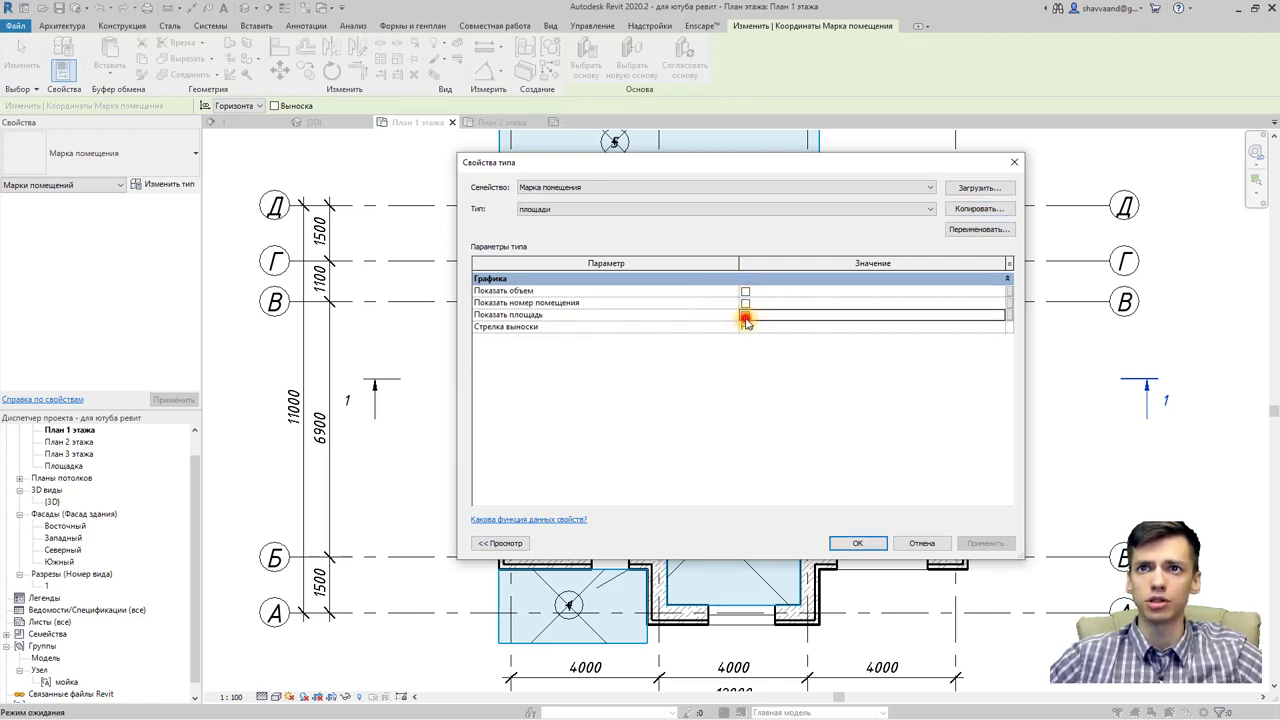
{"action": "left_click", "coordinate": [858, 543]}
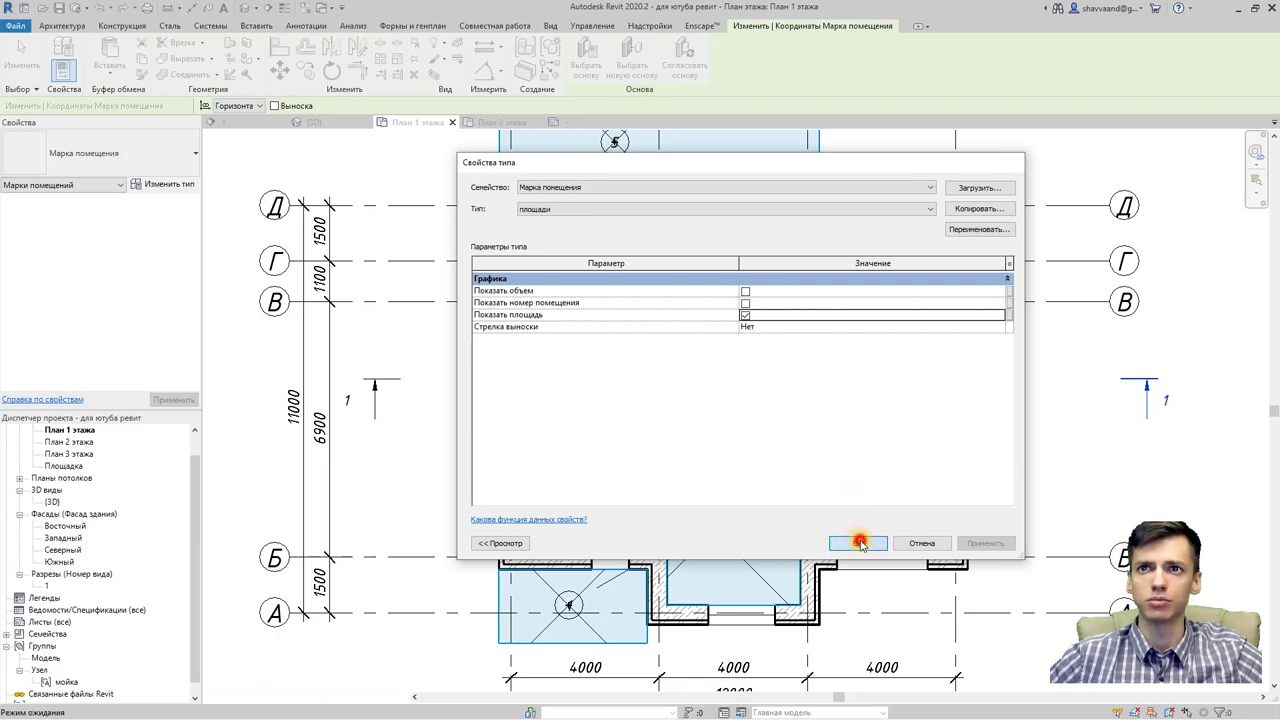
Step: Place area tags in rooms 4 (39 м²), 8 (20 м²), 1 (8 м²) and 2 (9 м²)
{"action": "scroll", "coordinate": [760, 355], "scroll_direction": "up", "scroll_amount": 1}
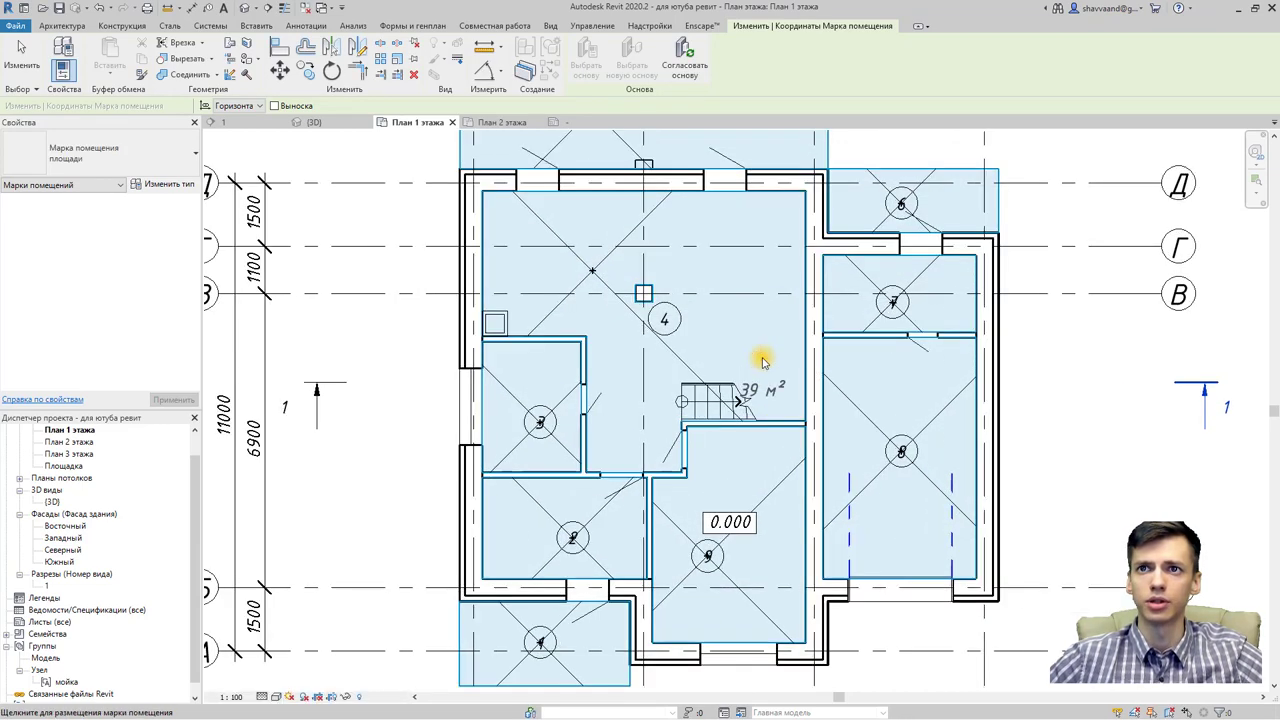
{"action": "scroll", "coordinate": [765, 360], "scroll_direction": "up", "scroll_amount": 1}
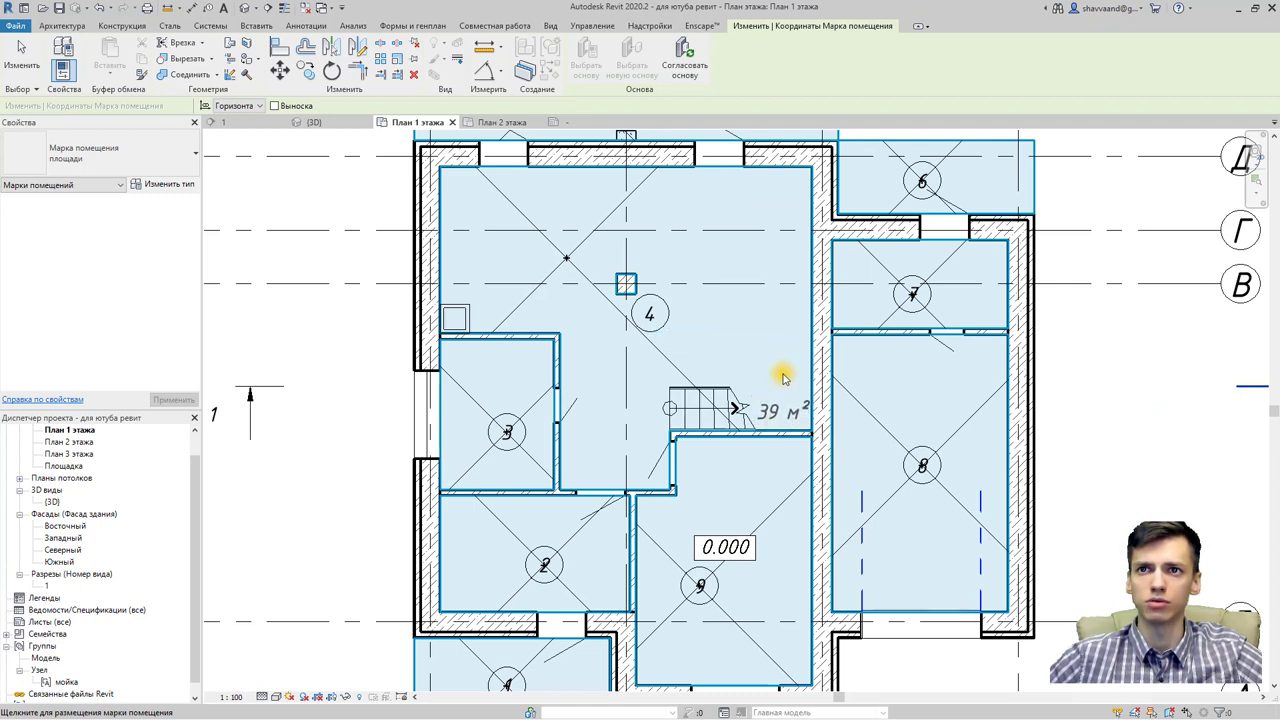
{"action": "left_click", "coordinate": [783, 376]}
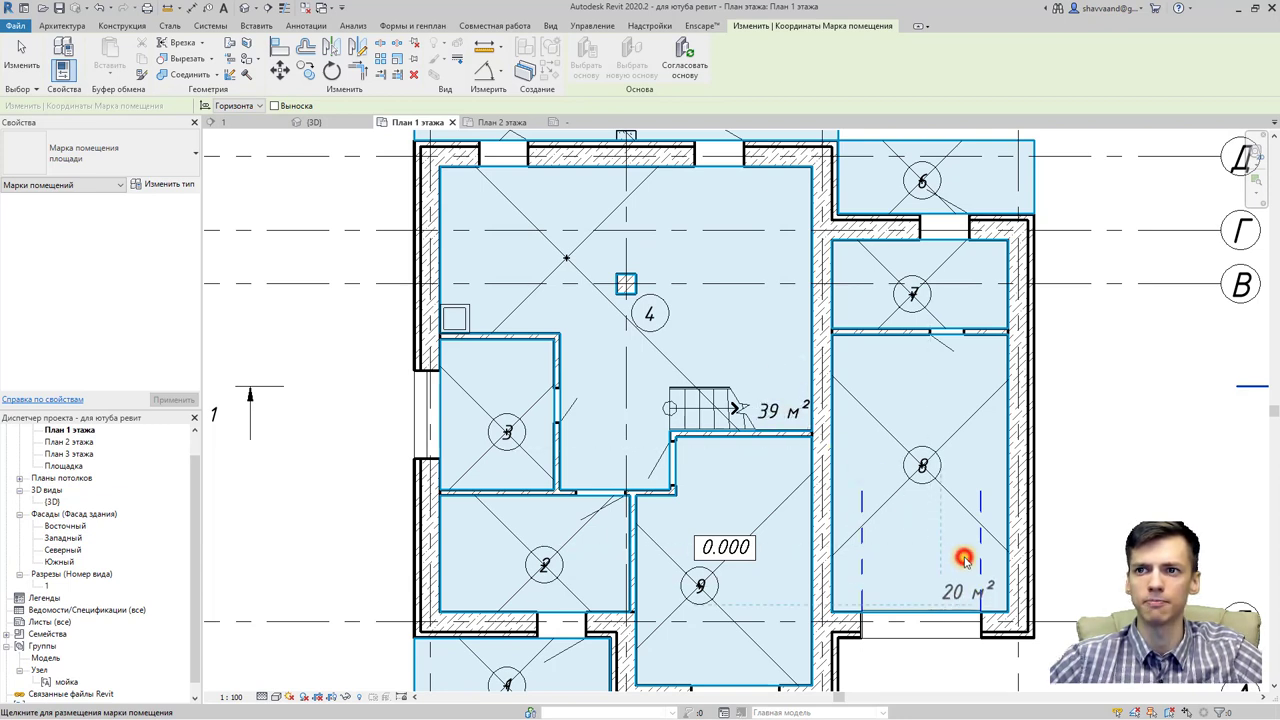
{"action": "left_click", "coordinate": [963, 558]}
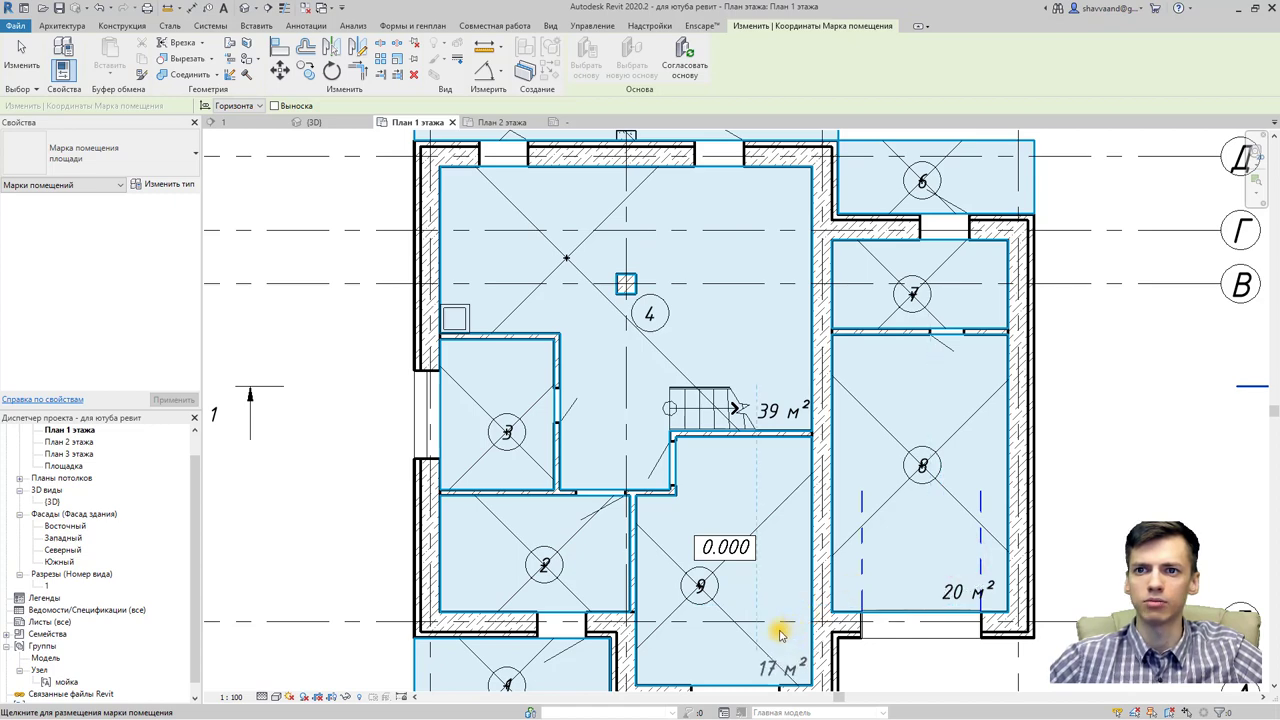
{"action": "middle_click_drag", "start_coordinate": [775, 632], "coordinate": [791, 511]}
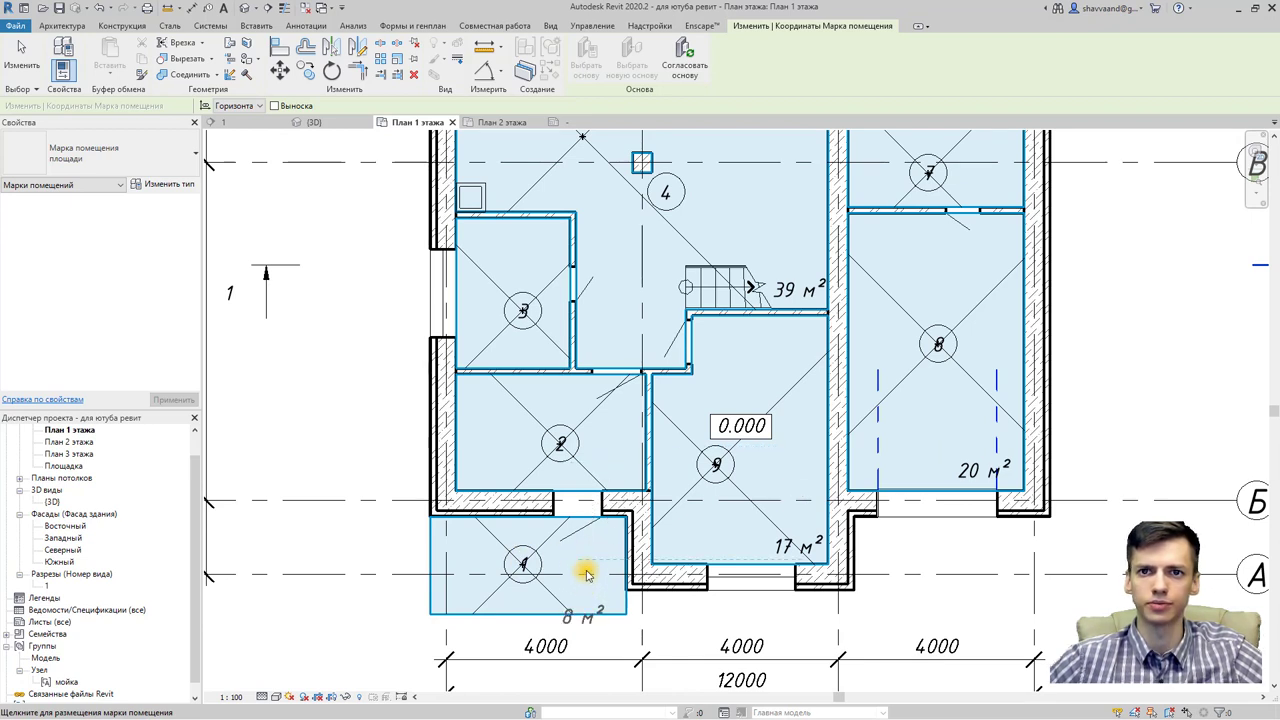
{"action": "left_click", "coordinate": [586, 566]}
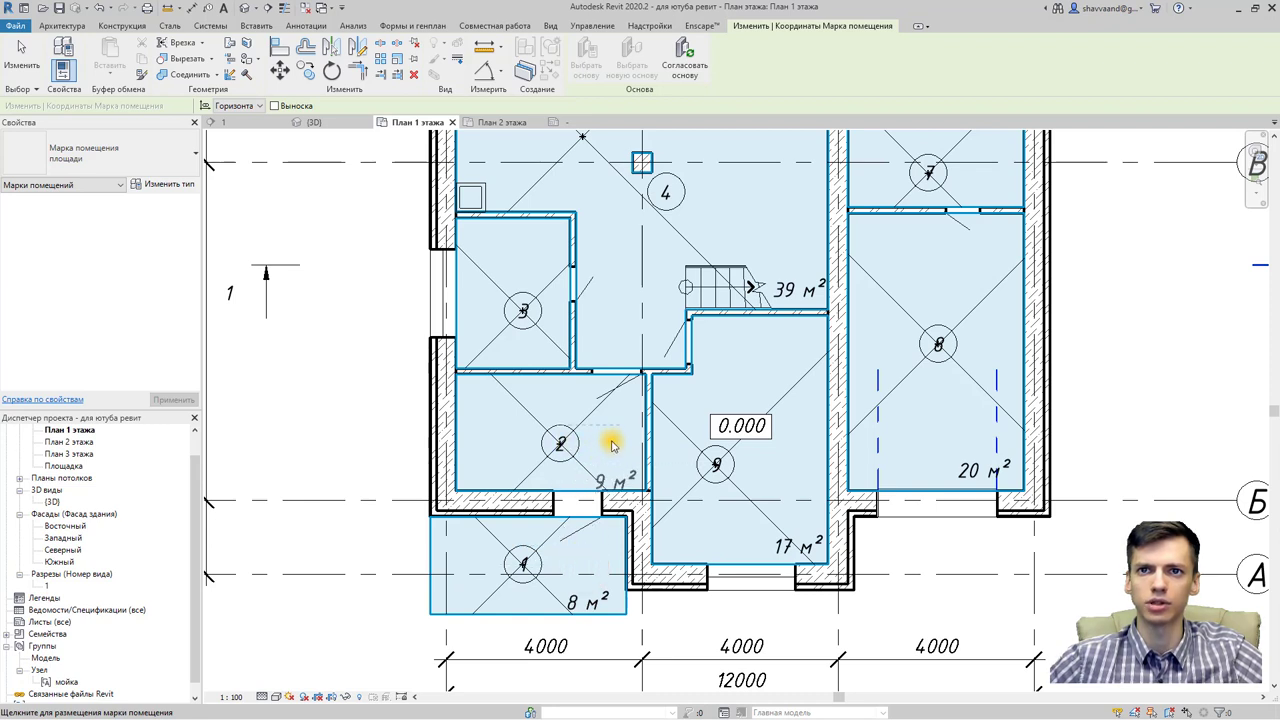
{"action": "left_click", "coordinate": [610, 437]}
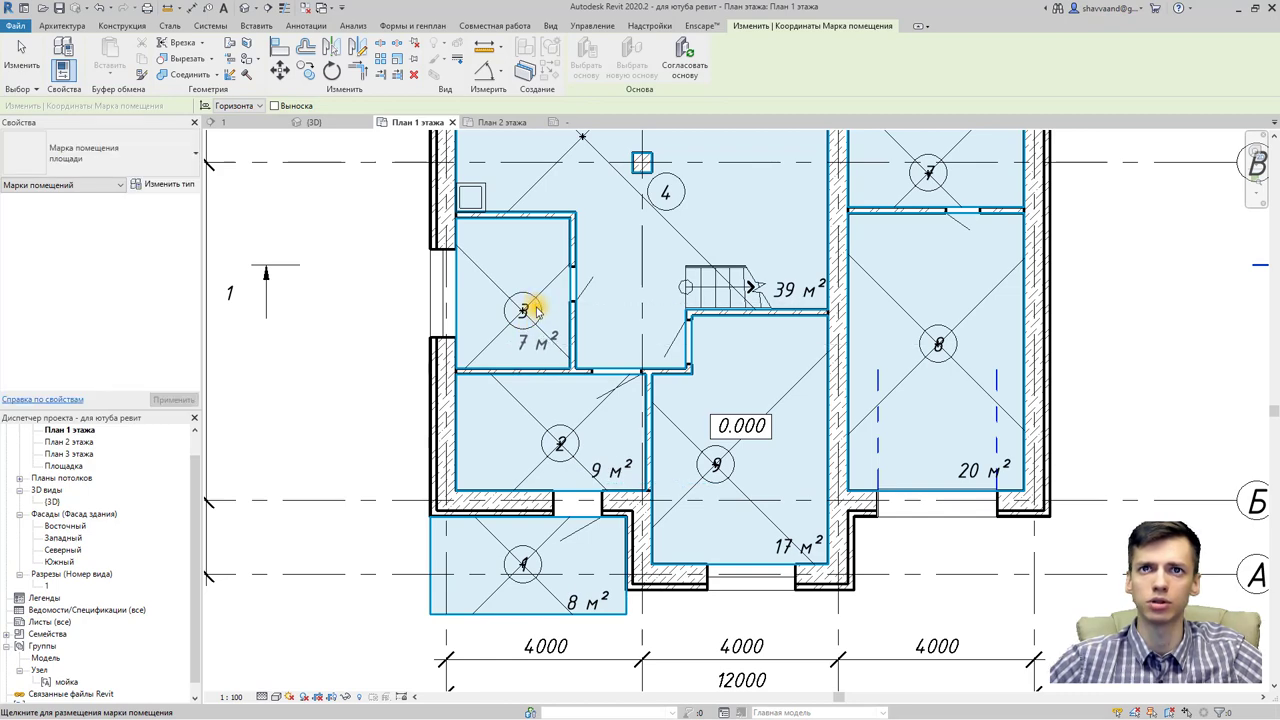
Step: Tag rooms 5 (24 м²), 6 and 7 with their areas and finish tagging
{"action": "scroll", "coordinate": [574, 350], "scroll_direction": "up", "scroll_amount": 5}
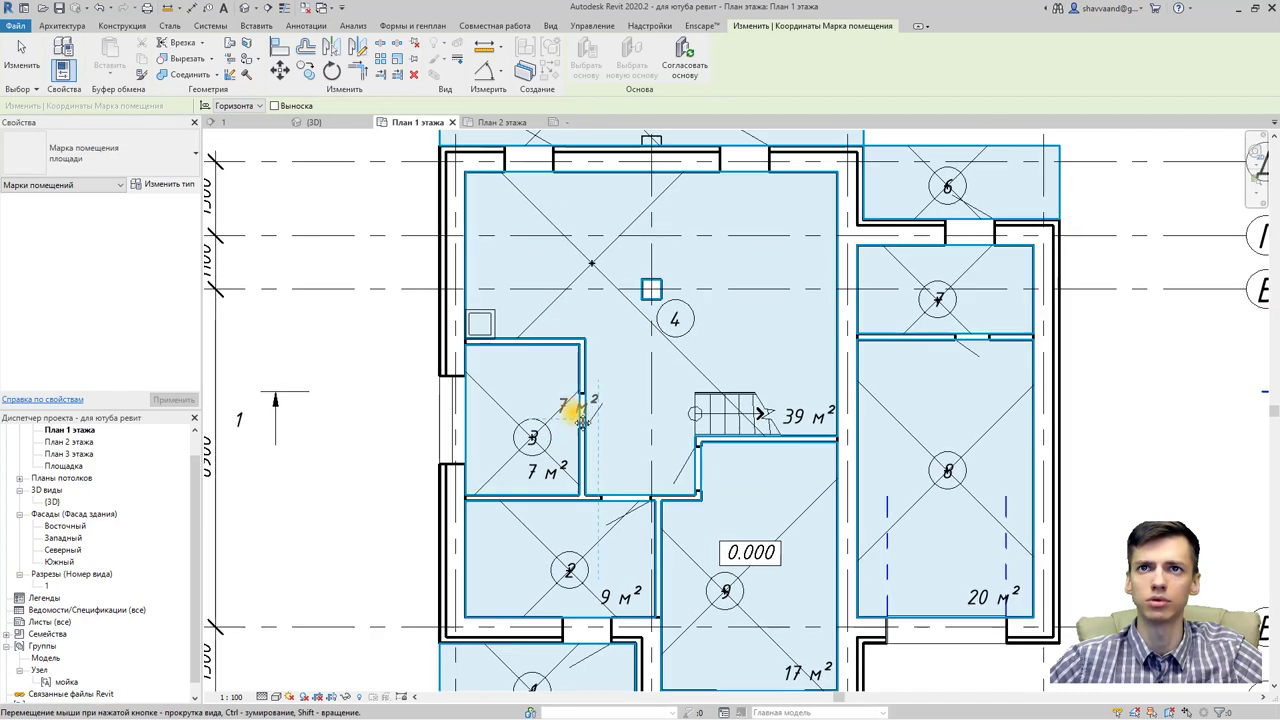
{"action": "scroll", "coordinate": [610, 295], "scroll_direction": "up", "scroll_amount": 3}
{"action": "scroll", "coordinate": [610, 295], "scroll_direction": "right", "scroll_amount": 3}
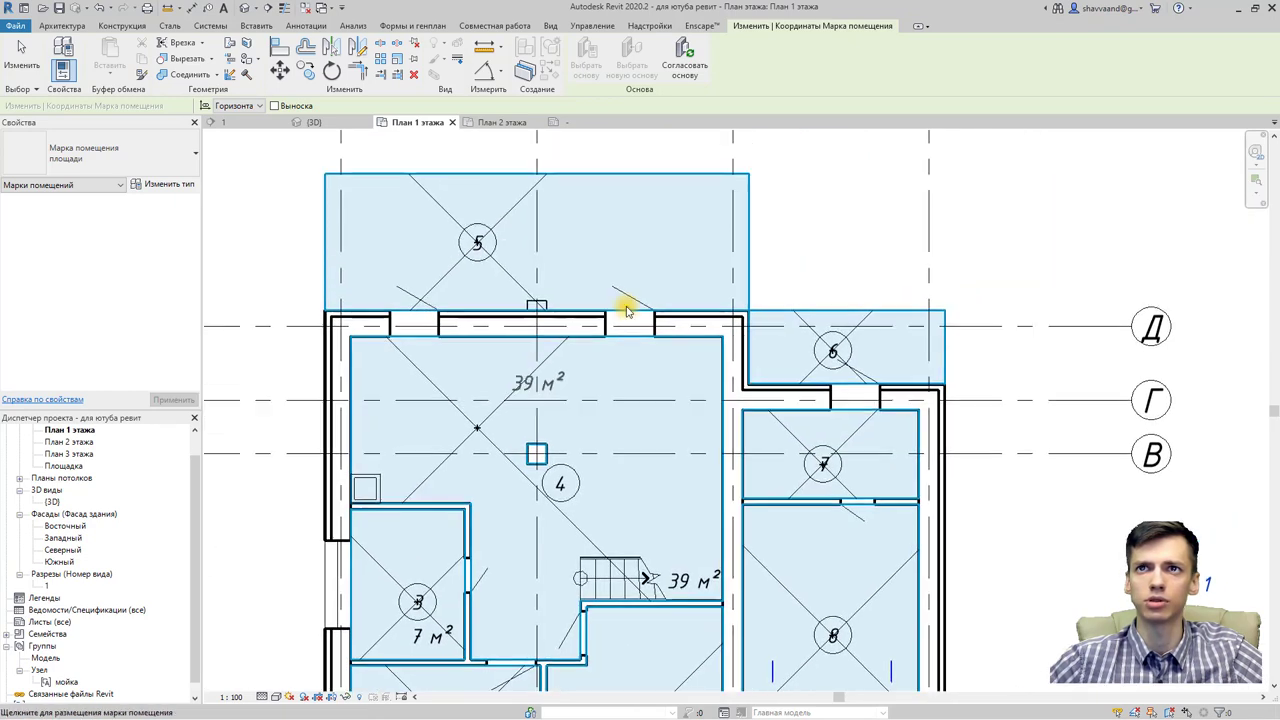
{"action": "left_click", "coordinate": [709, 259]}
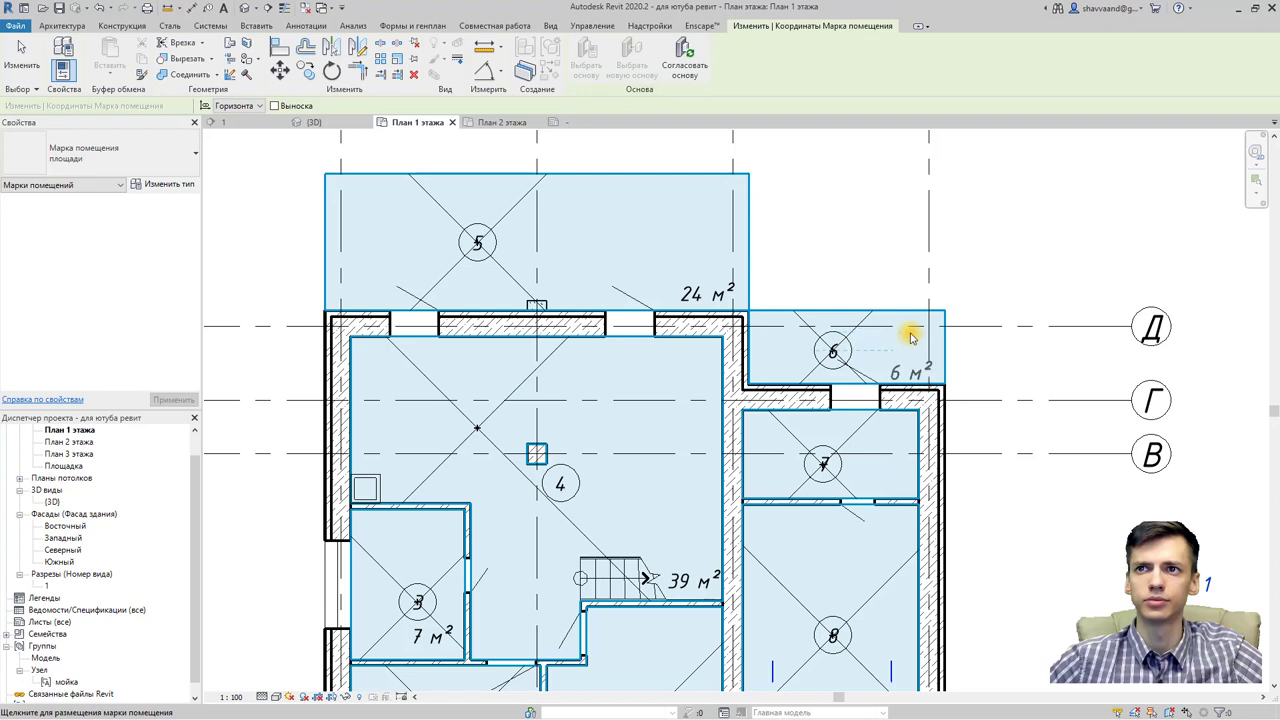
{"action": "left_click", "coordinate": [910, 335]}
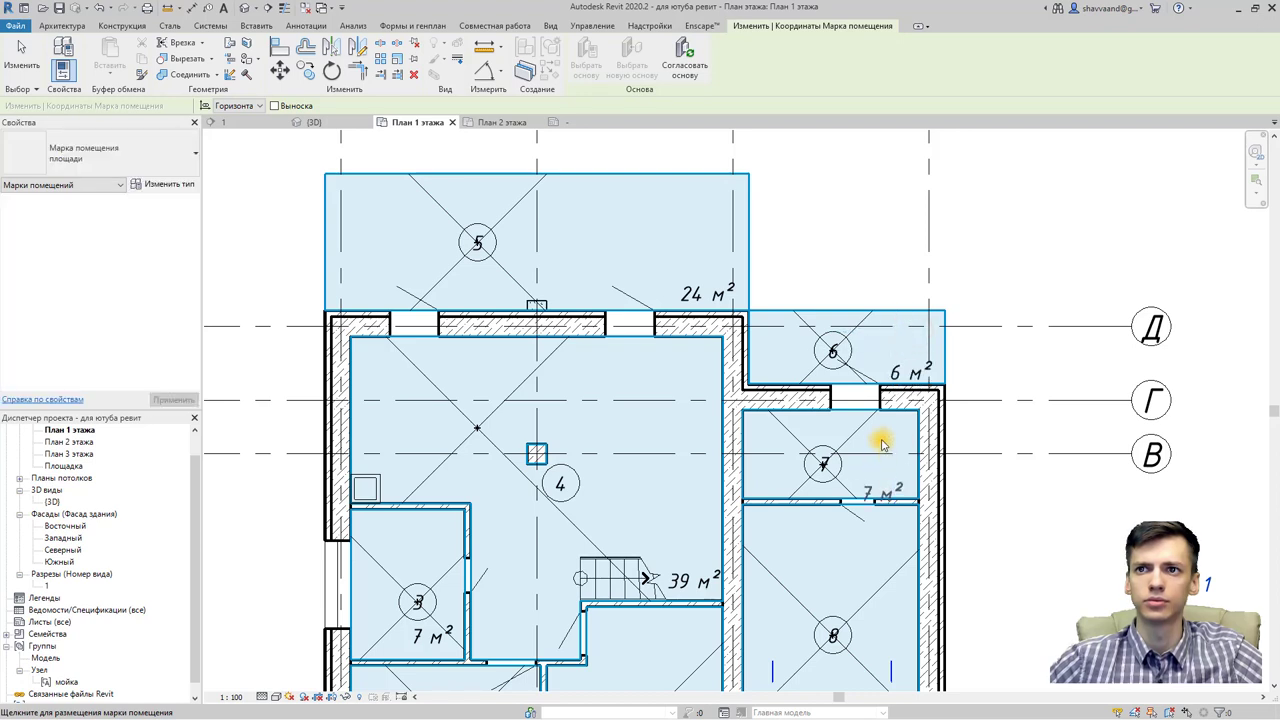
{"action": "left_click", "coordinate": [880, 441]}
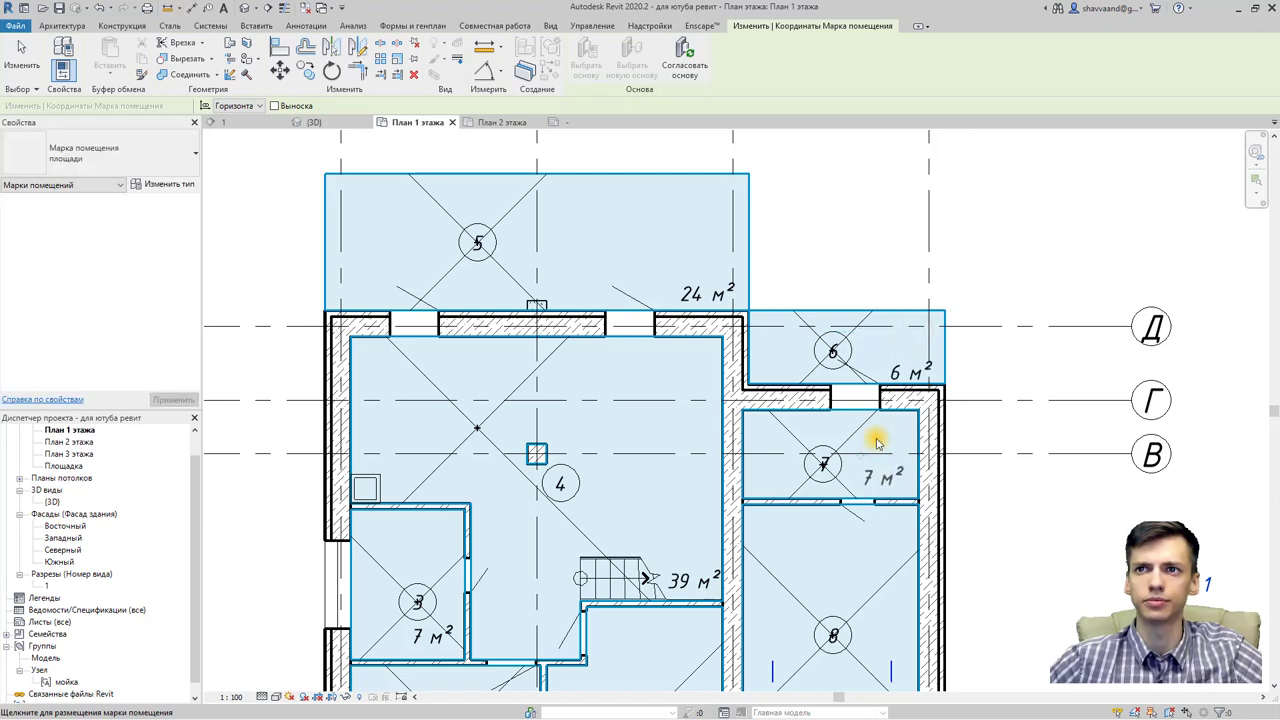
{"action": "key", "text": "Escape"}
{"action": "key", "text": "Escape"}
{"action": "left_click", "coordinate": [905, 372]}
{"action": "scroll", "coordinate": [905, 372], "scroll_direction": "down", "scroll_amount": 2}
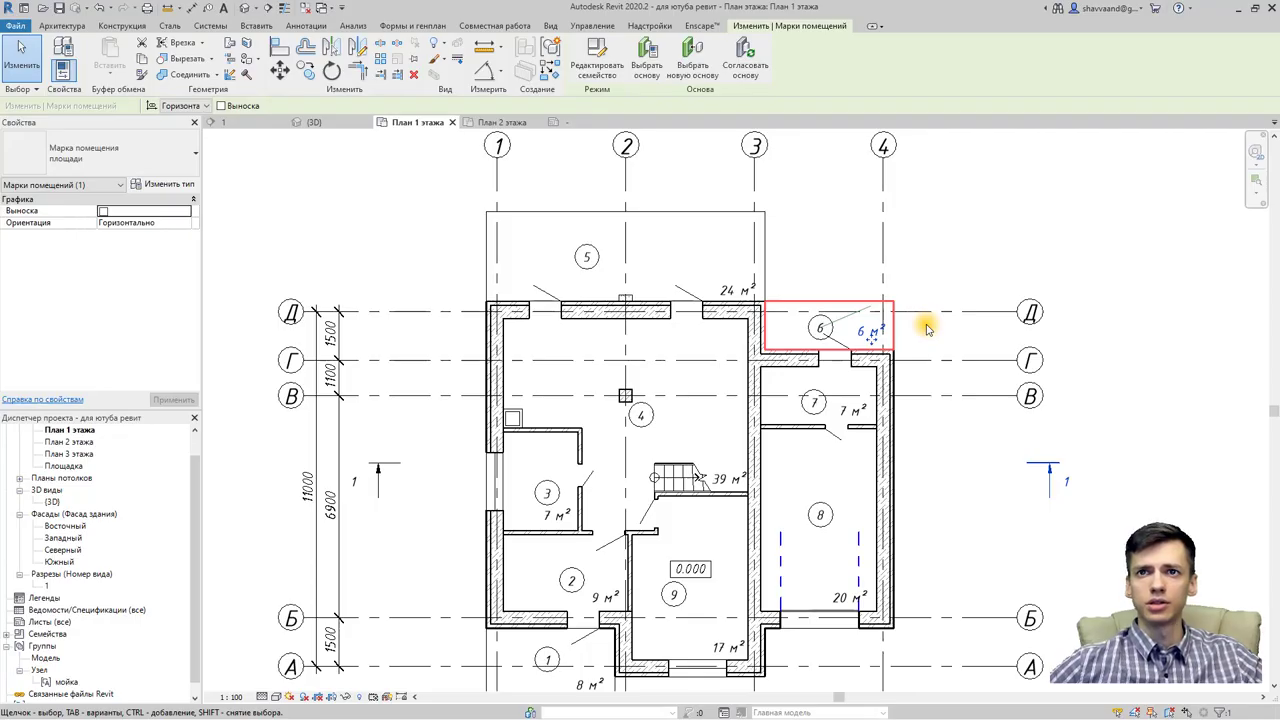
Step: Edit the room tag family and bring up the area label's type properties
{"action": "scroll", "coordinate": [891, 320], "scroll_direction": "up", "scroll_amount": 4}
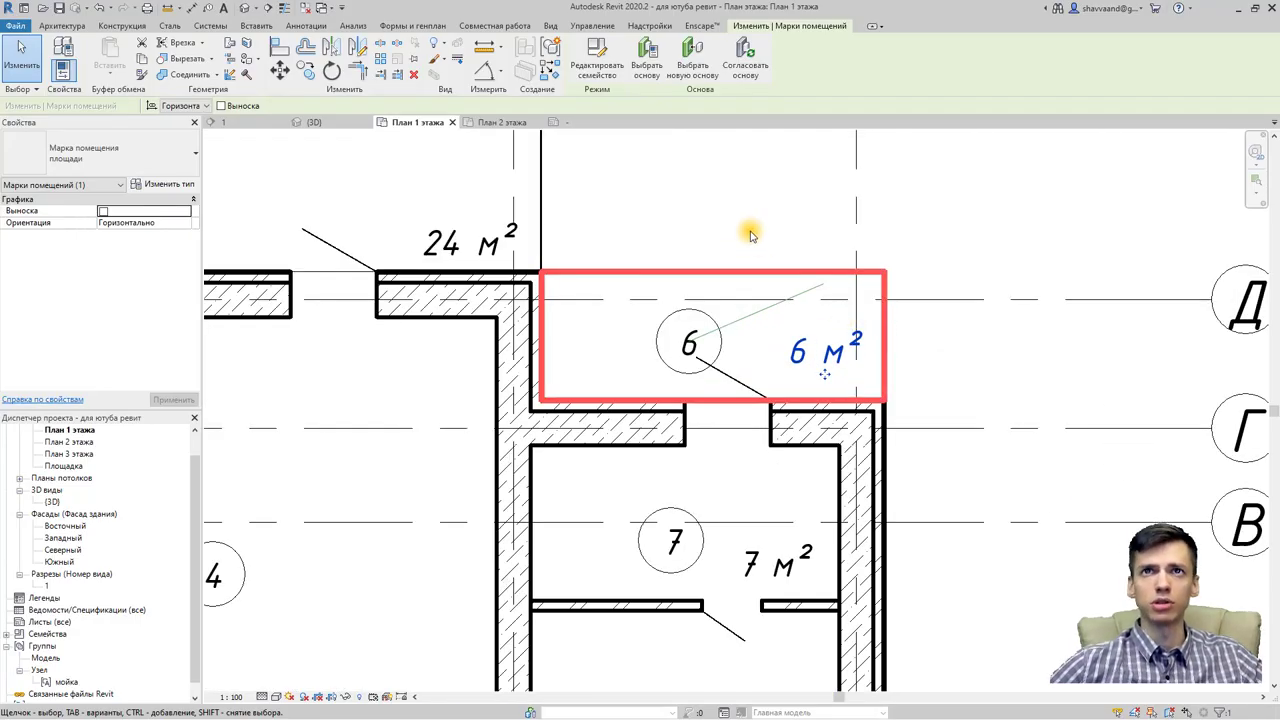
{"action": "left_click", "coordinate": [597, 62]}
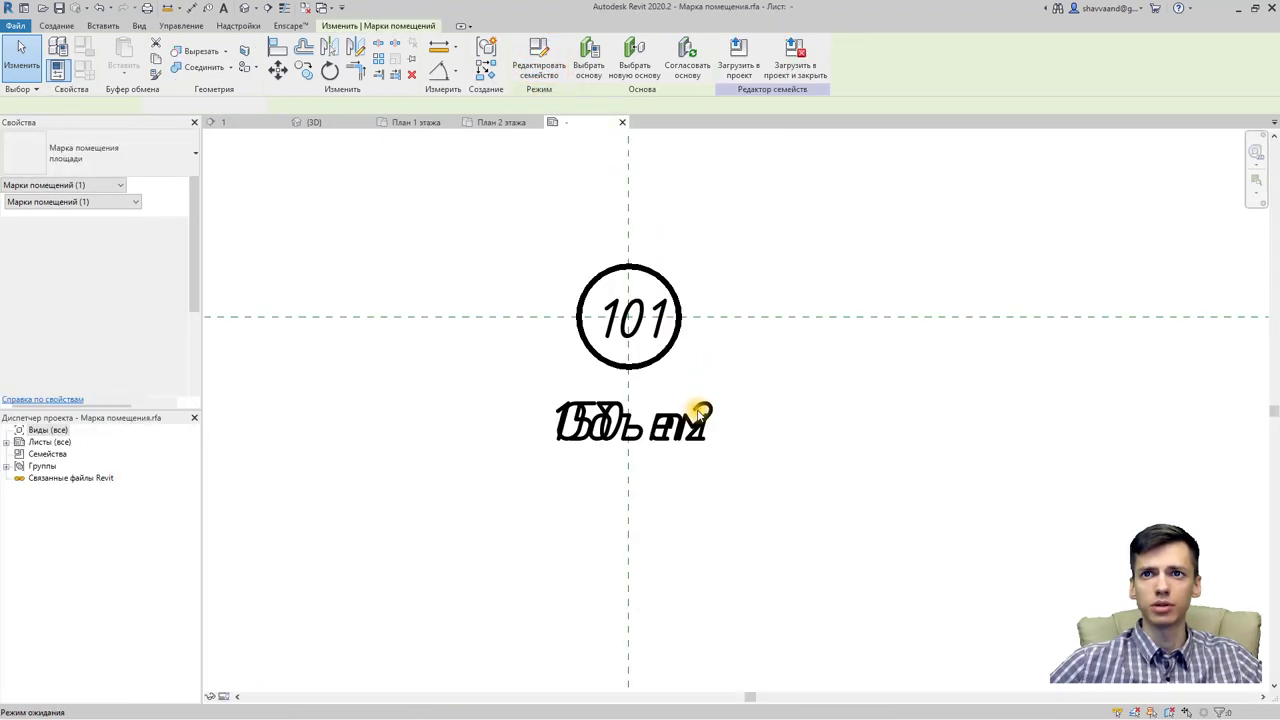
{"action": "scroll", "coordinate": [625, 430], "scroll_direction": "up", "scroll_amount": 3}
{"action": "scroll", "coordinate": [625, 430], "scroll_direction": "up", "scroll_amount": 2}
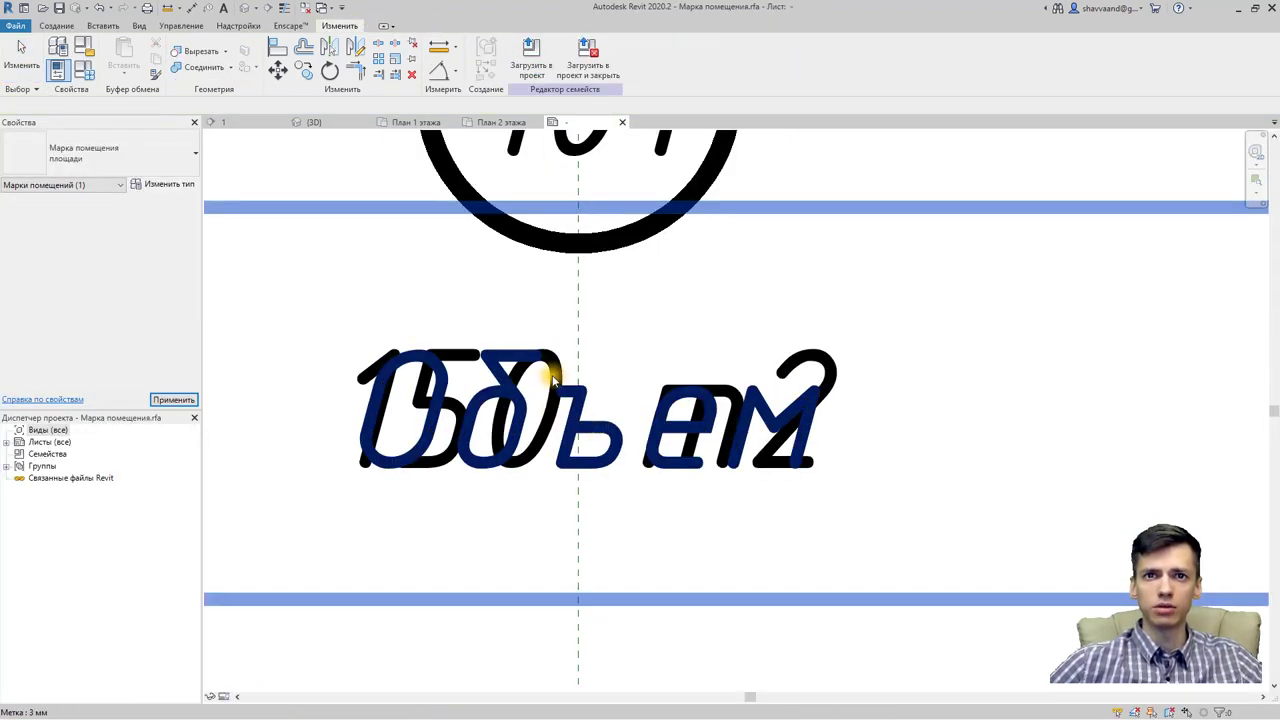
{"action": "key", "text": "Escape"}
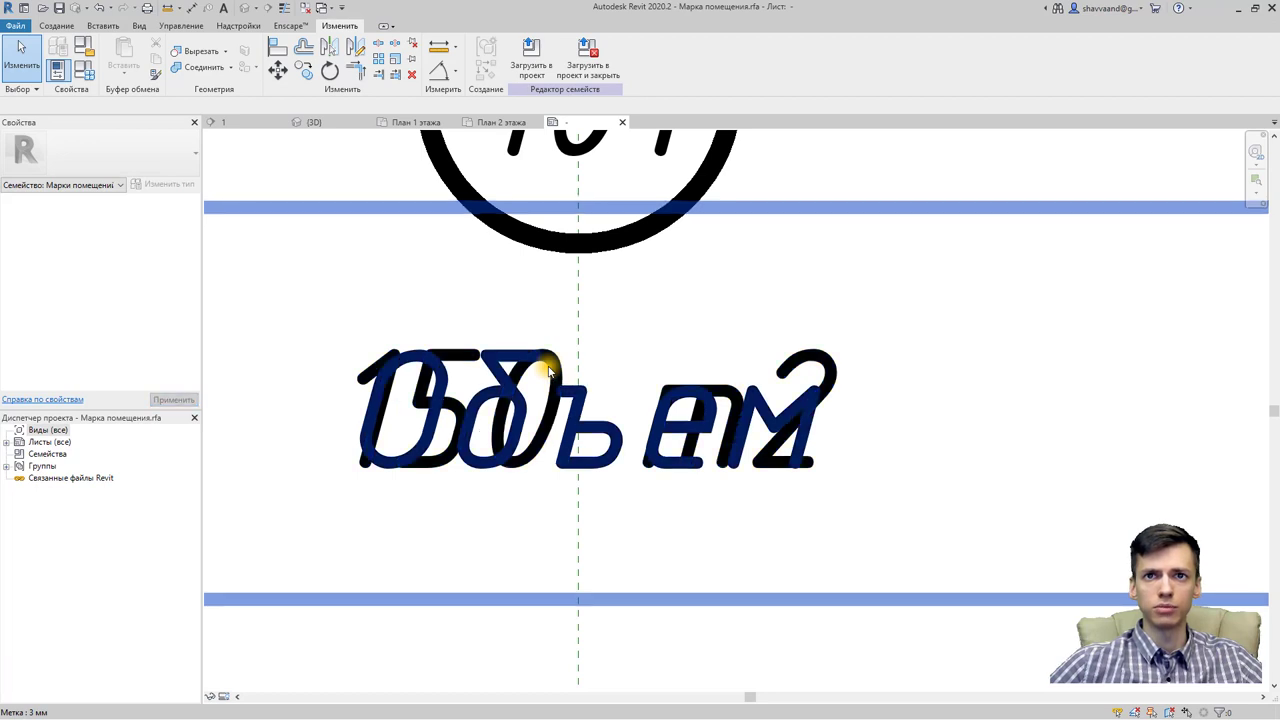
{"action": "left_click", "coordinate": [548, 368]}
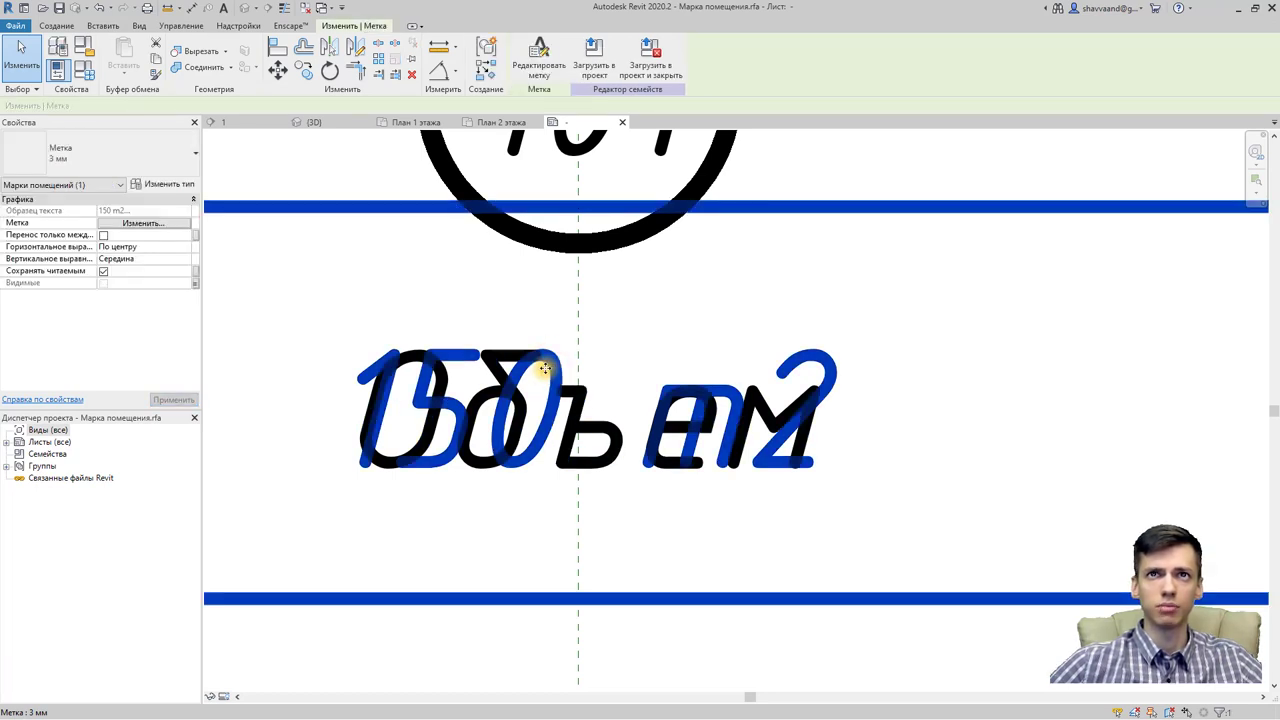
{"action": "left_click", "coordinate": [168, 185]}
Step: Duplicate the label type as 'с подчеркиванием' with underline on, and load the family into the project
{"action": "left_click", "coordinate": [966, 208]}
{"action": "type", "text": "с подчеркиванием"}
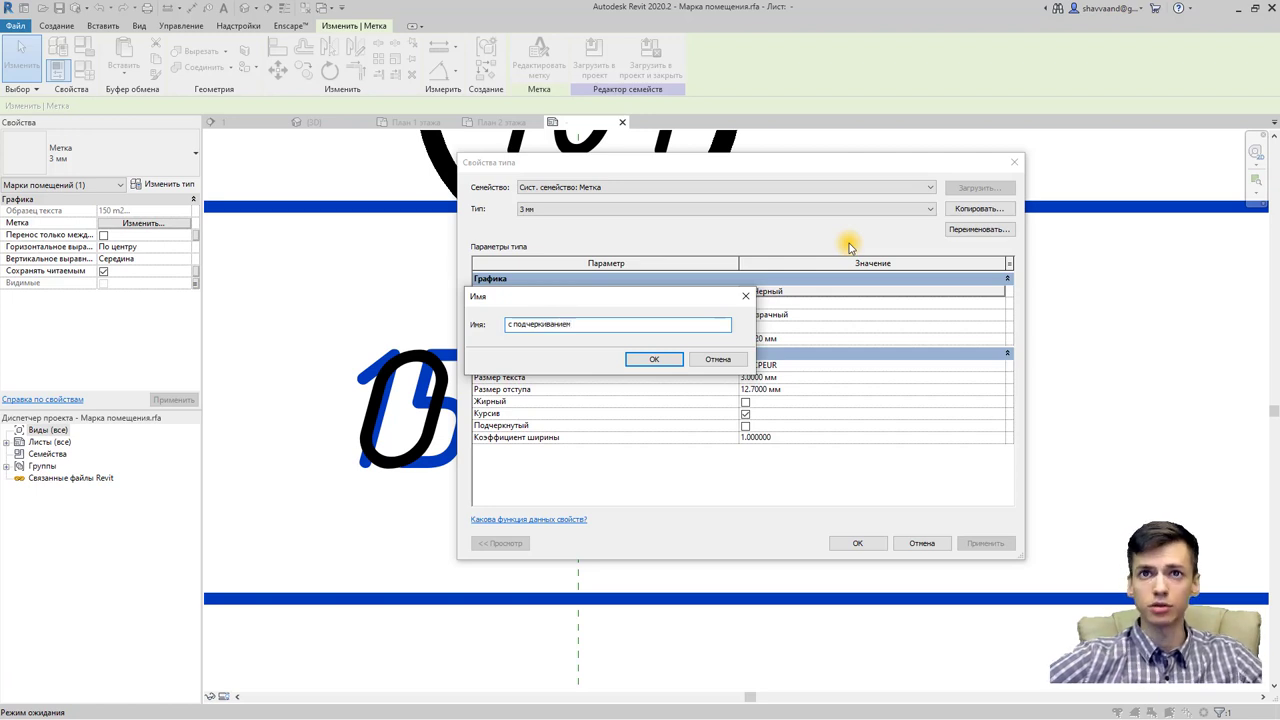
{"action": "key", "text": "Return"}
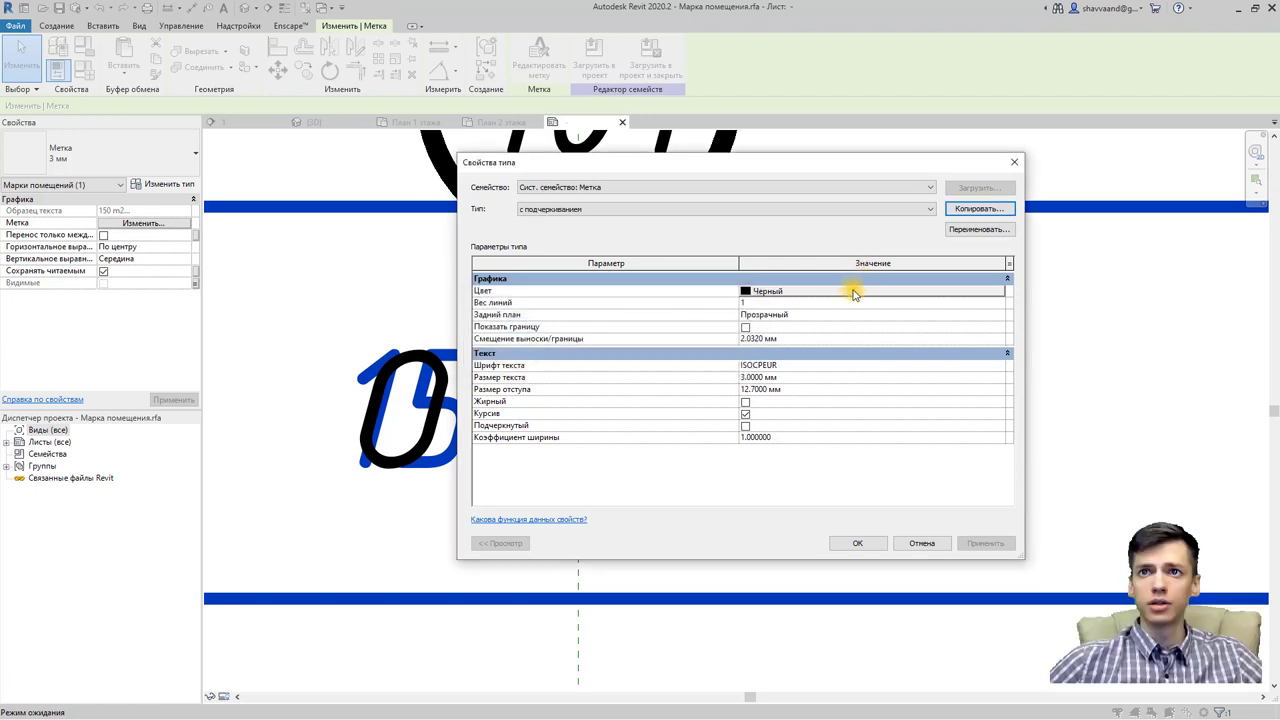
{"action": "left_click", "coordinate": [746, 426]}
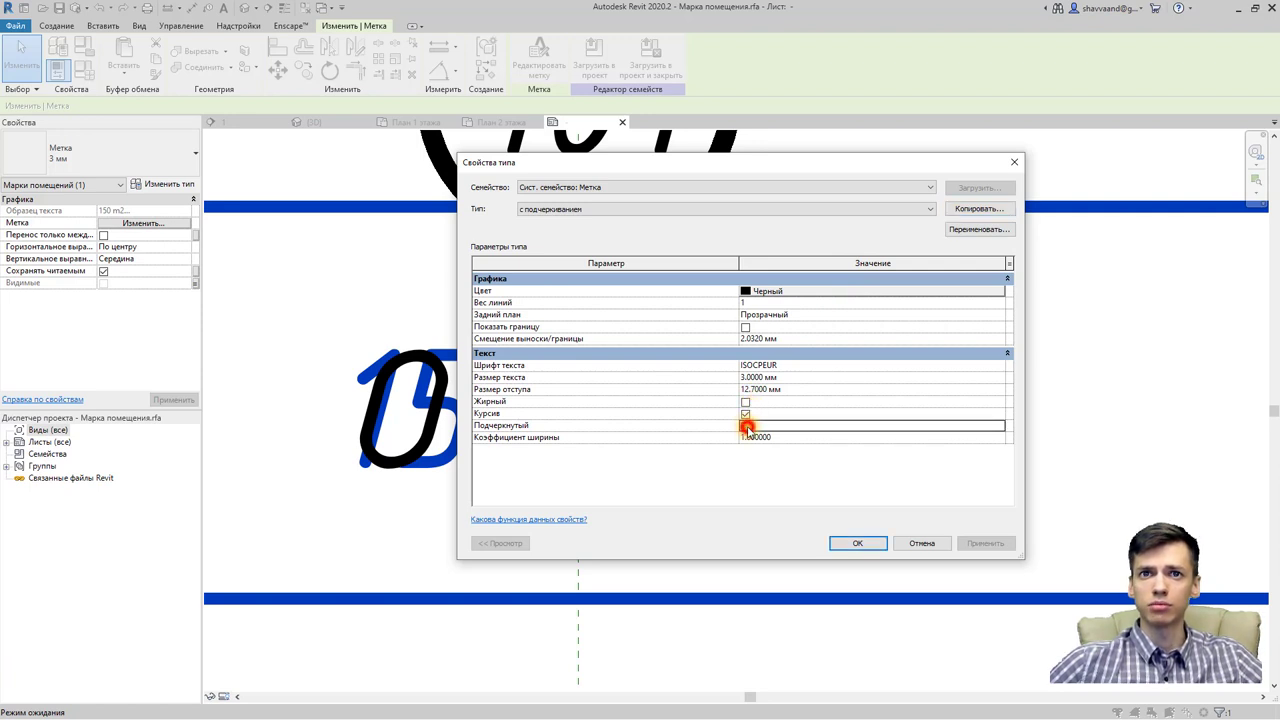
{"action": "left_click", "coordinate": [859, 543]}
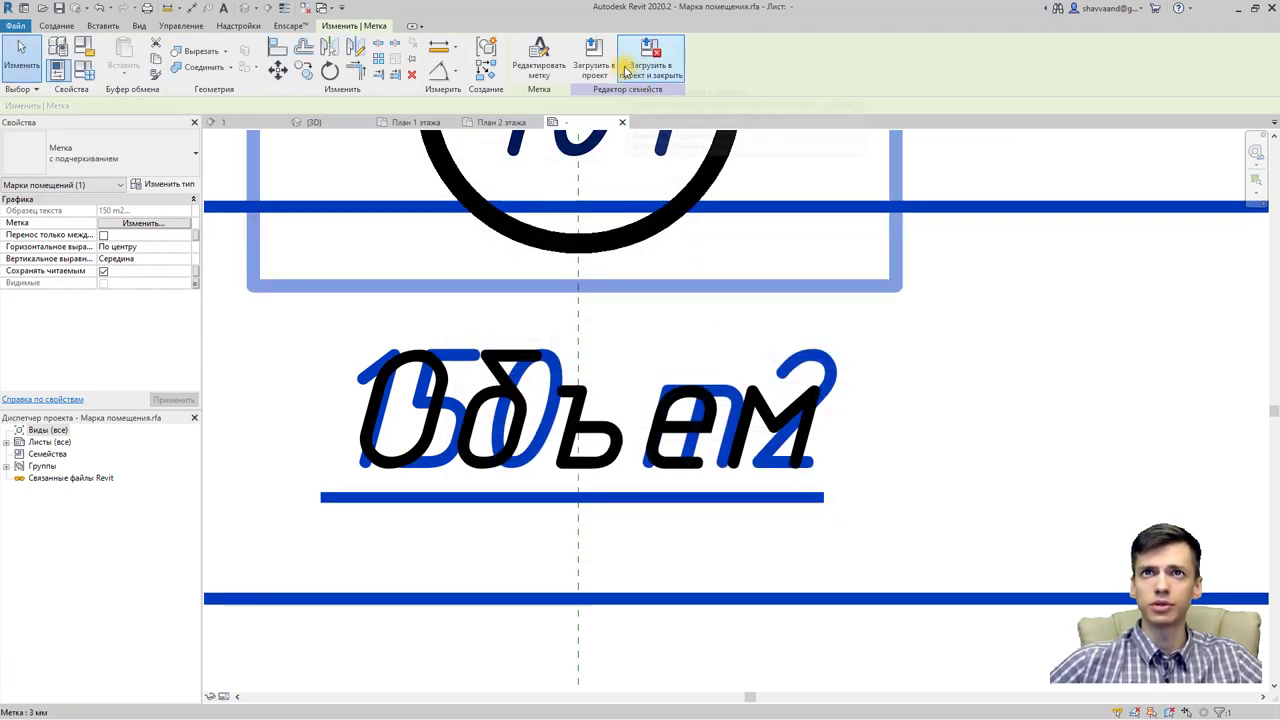
{"action": "left_click", "coordinate": [634, 70]}
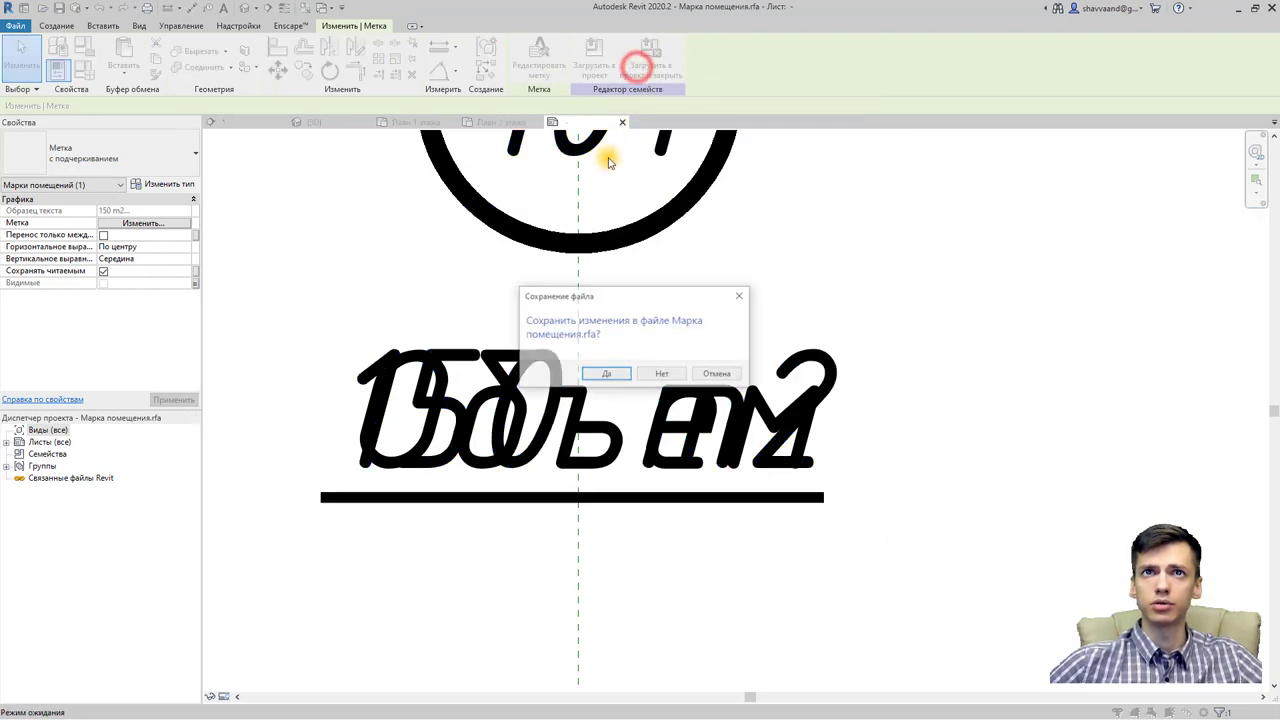
{"action": "left_click", "coordinate": [662, 374]}
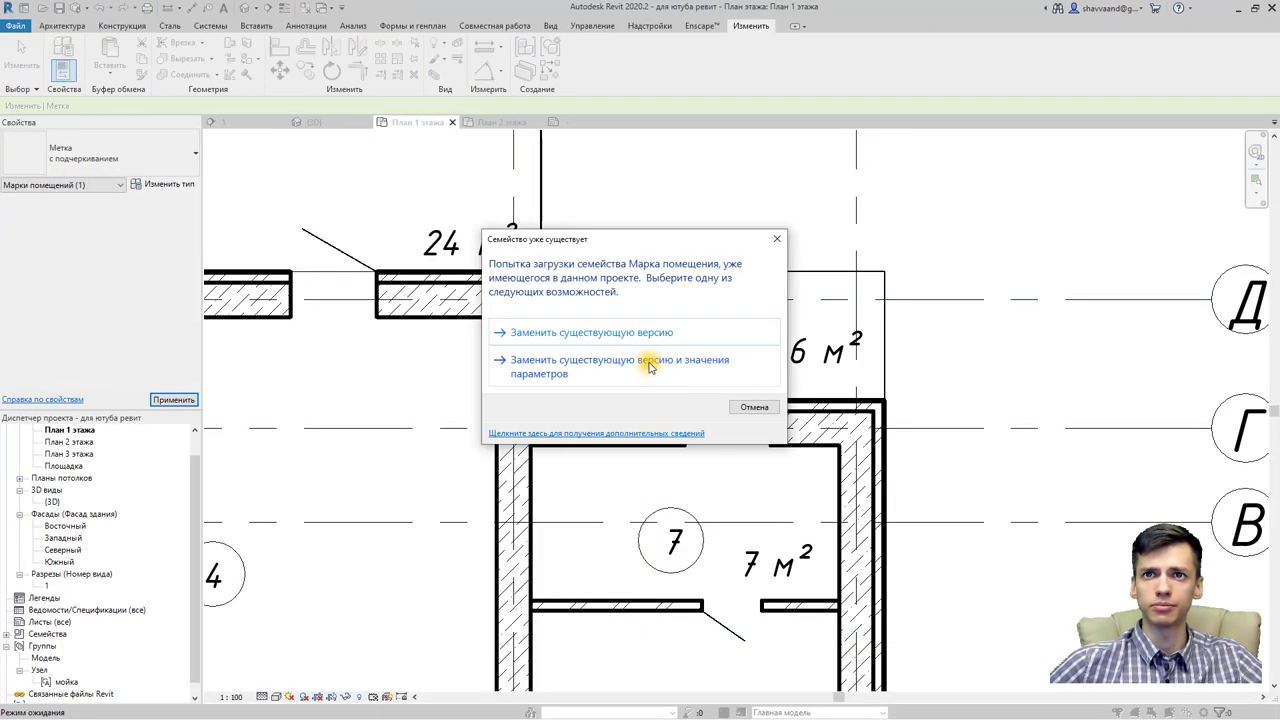
Step: Overwrite the existing tag family in the project, then reopen and reload it
{"action": "left_click", "coordinate": [648, 366]}
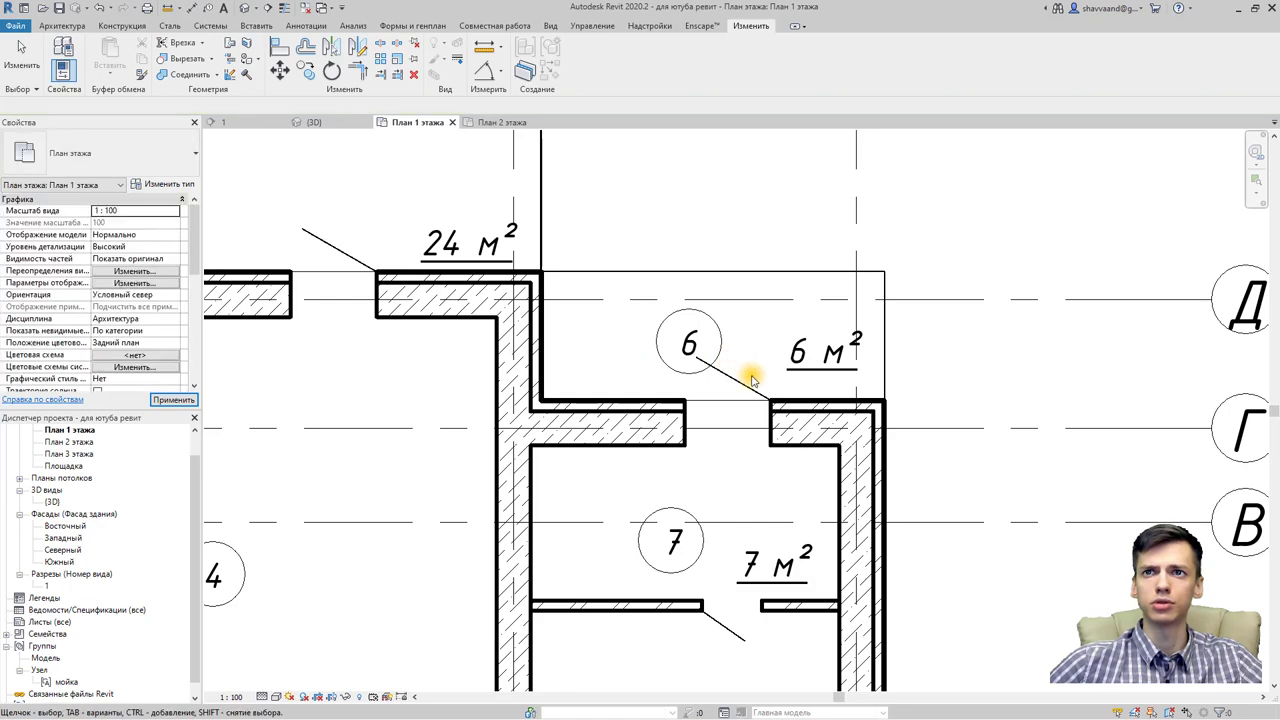
{"action": "scroll", "coordinate": [752, 380], "scroll_direction": "down", "scroll_amount": 3}
{"action": "middle_click_drag", "start_coordinate": [749, 414], "coordinate": [736, 303]}
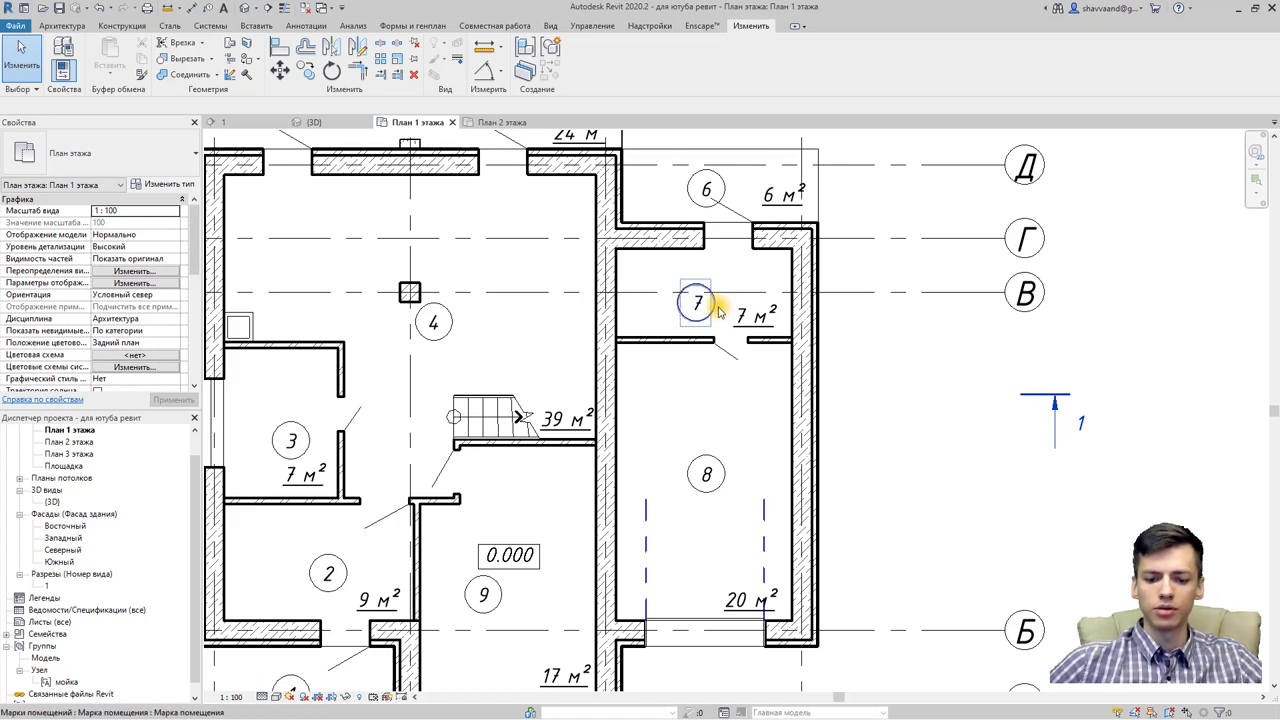
{"action": "middle_click_drag", "start_coordinate": [722, 396], "coordinate": [717, 396]}
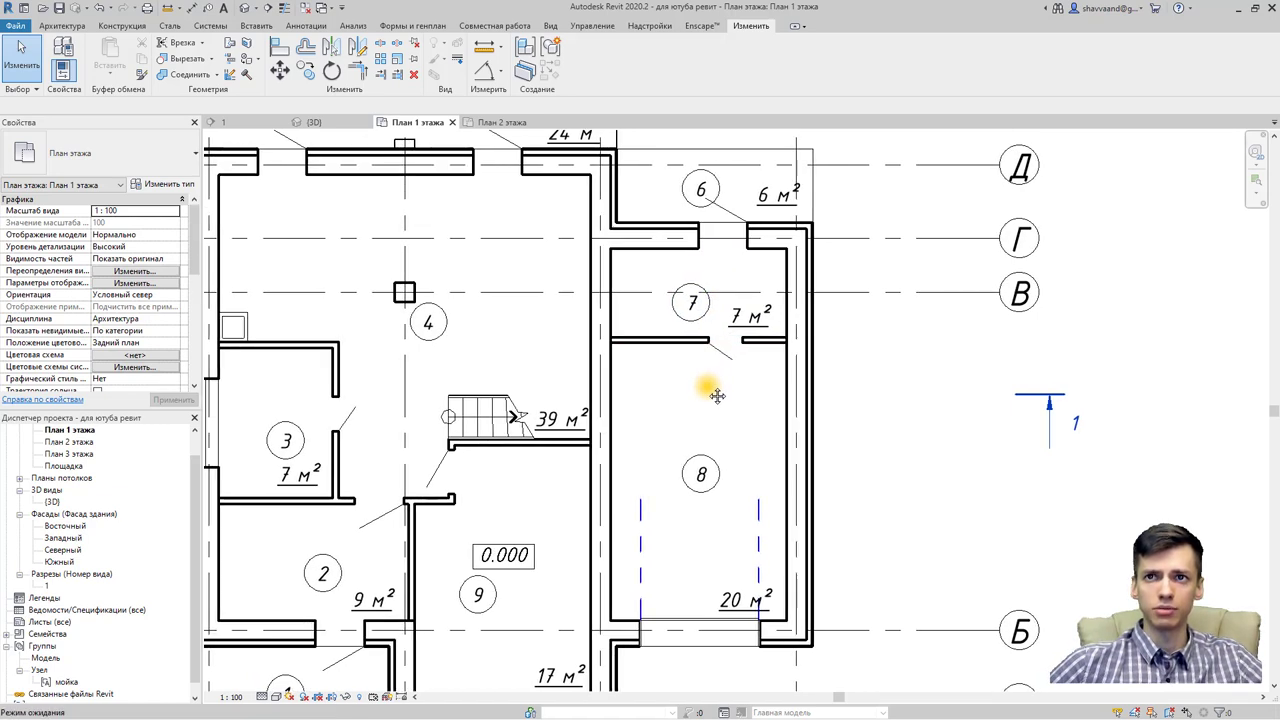
{"action": "double_click", "coordinate": [738, 320]}
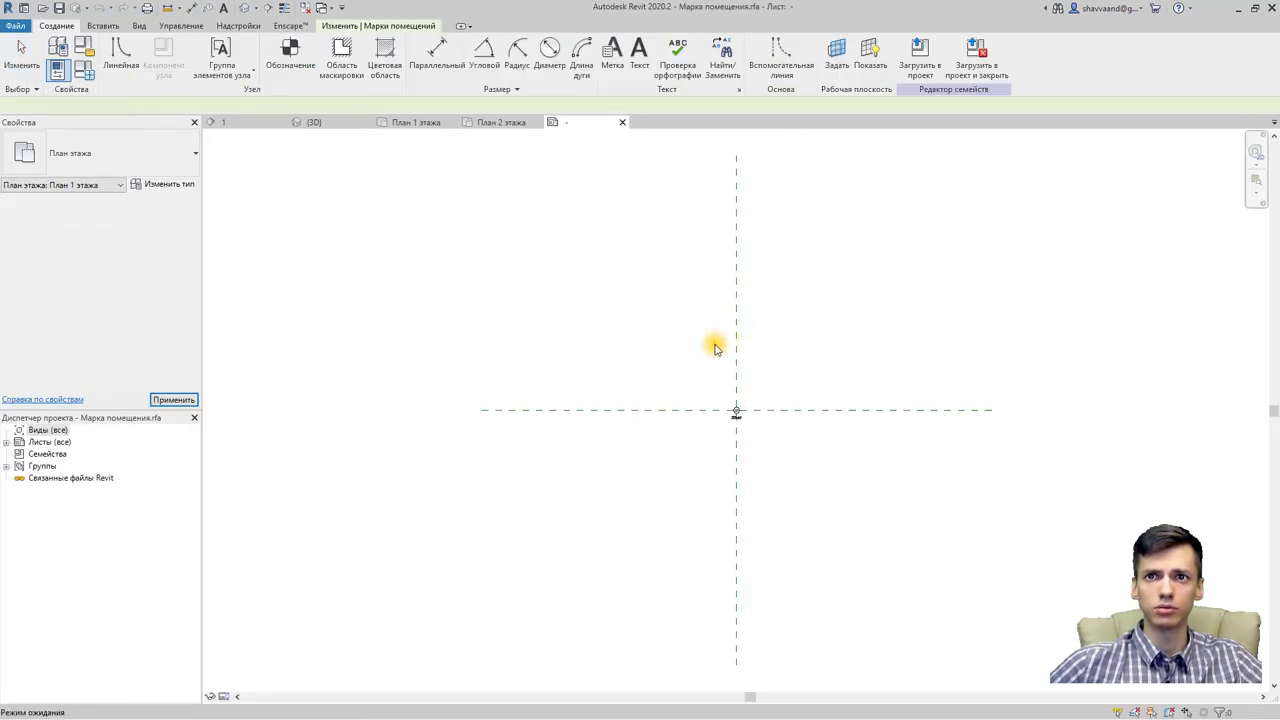
{"action": "scroll", "coordinate": [740, 420], "scroll_direction": "up", "scroll_amount": 3}
{"action": "scroll", "coordinate": [749, 420], "scroll_direction": "up", "scroll_amount": 1}
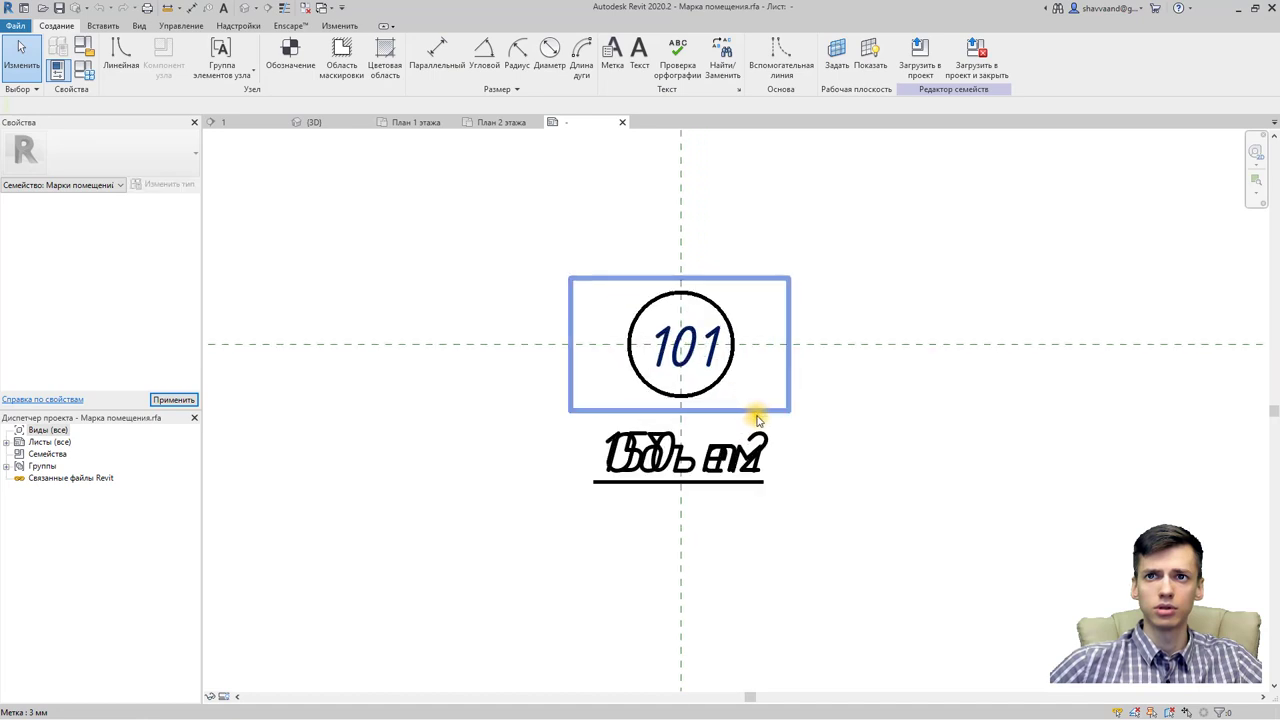
{"action": "scroll", "coordinate": [731, 420], "scroll_direction": "down", "scroll_amount": 2}
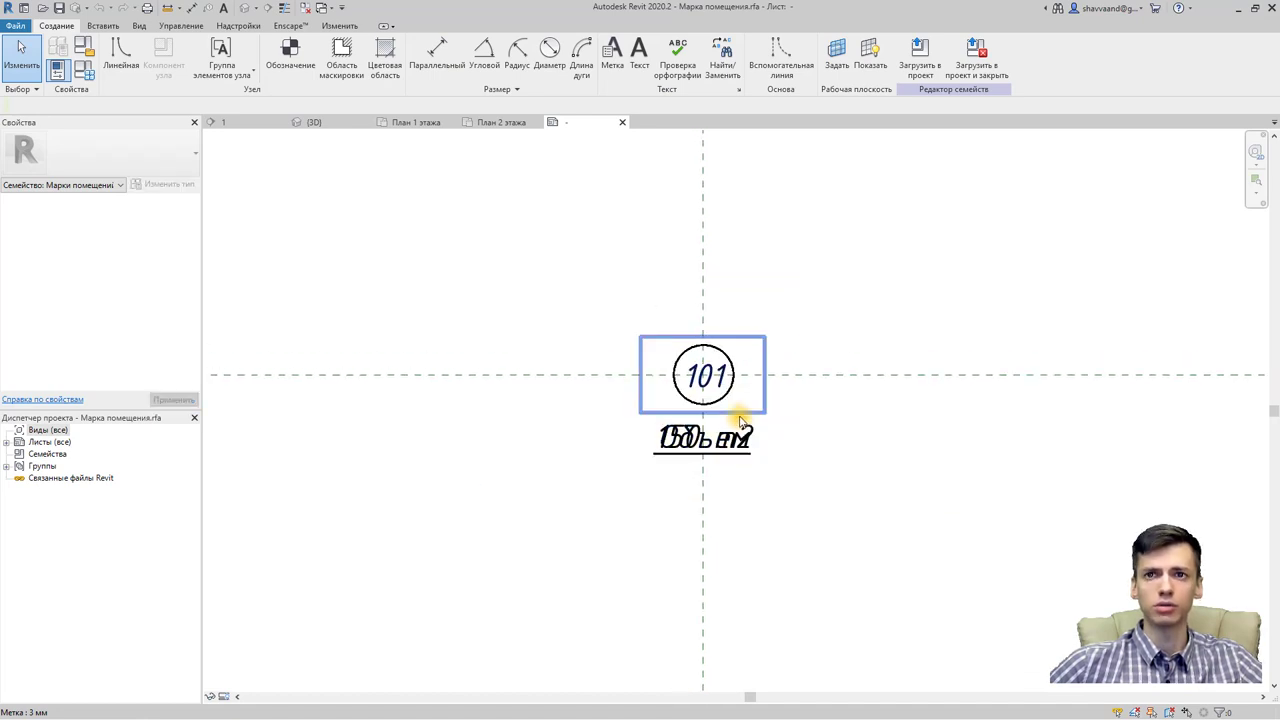
{"action": "scroll", "coordinate": [737, 420], "scroll_direction": "down", "scroll_amount": 1}
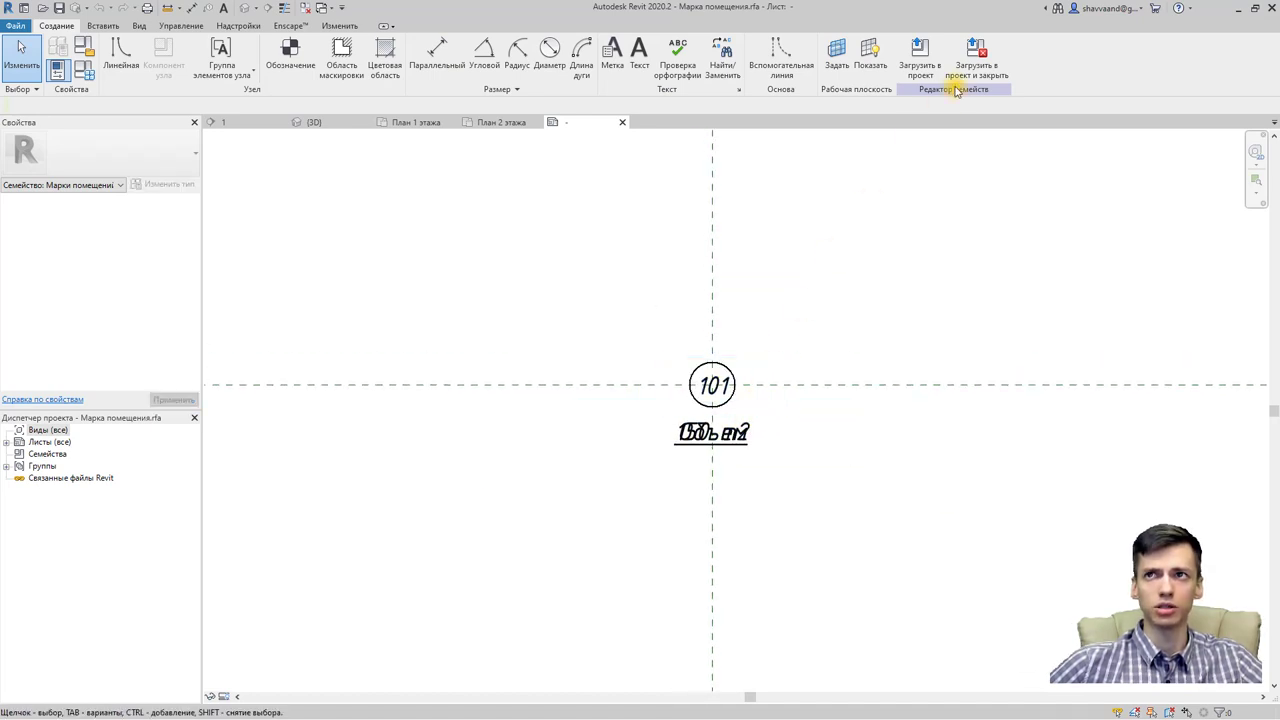
{"action": "left_click", "coordinate": [958, 76]}
{"action": "left_click", "coordinate": [640, 371]}
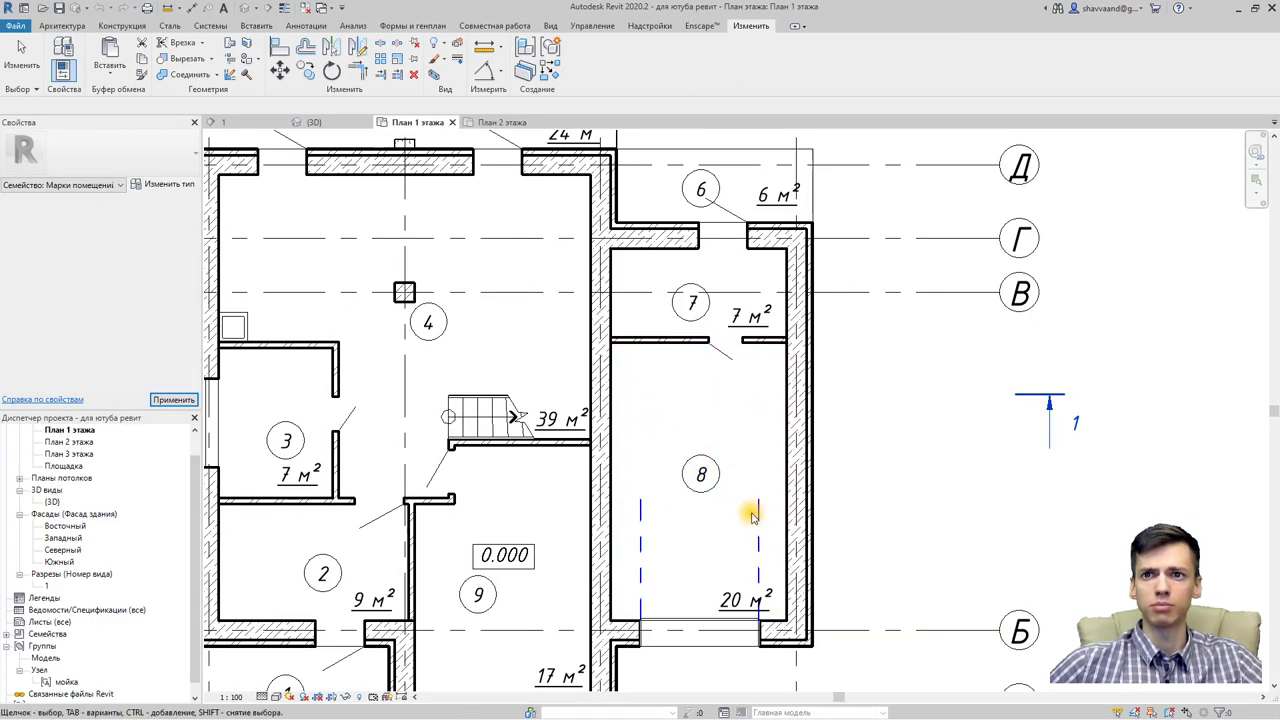
Step: Edit the 20 m² tag's family and bring up the area label's parameters
{"action": "scroll", "coordinate": [750, 525], "scroll_direction": "up", "scroll_amount": 2}
{"action": "middle_click_drag", "start_coordinate": [743, 534], "coordinate": [694, 434]}
{"action": "key", "text": "Escape"}
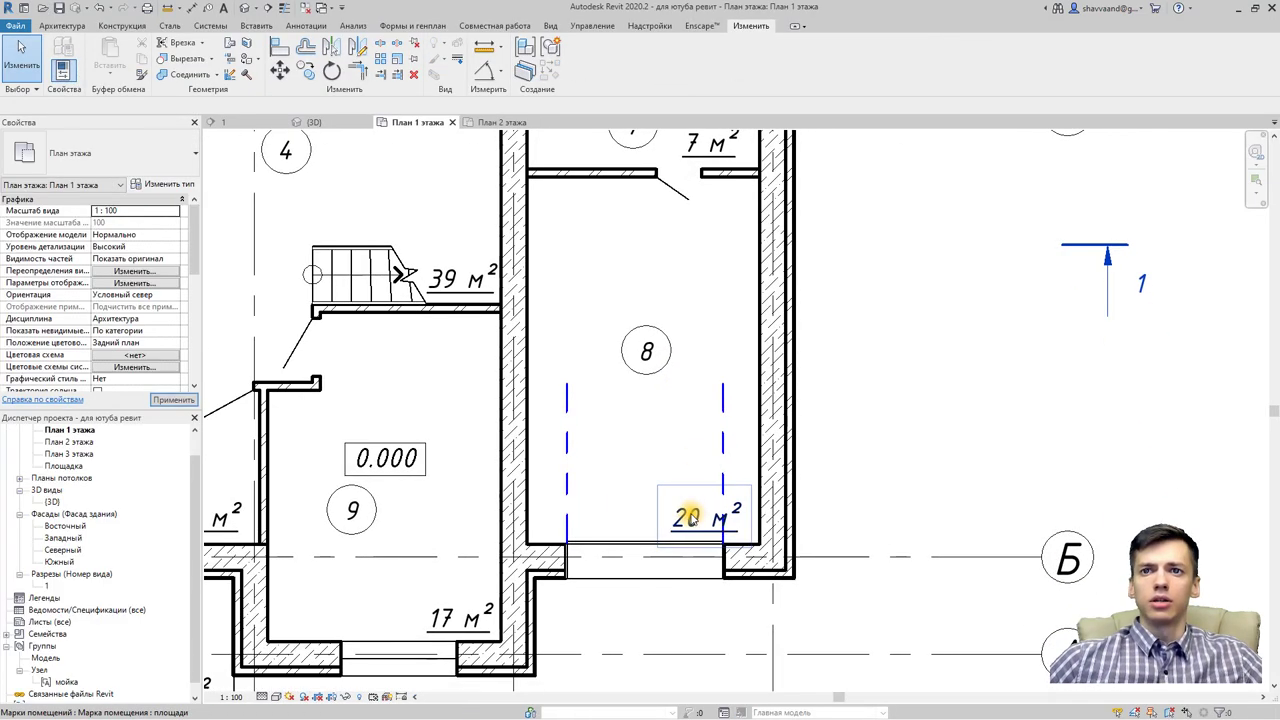
{"action": "double_click", "coordinate": [690, 519]}
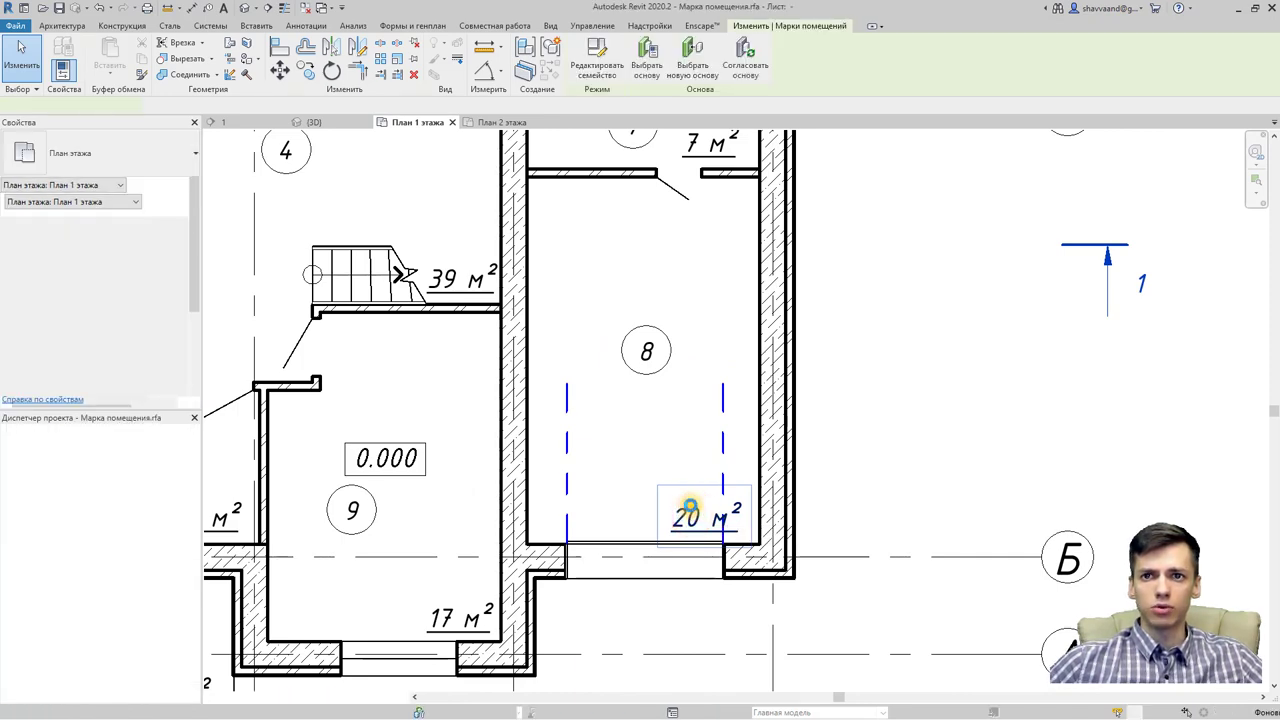
{"action": "scroll", "coordinate": [741, 414], "scroll_direction": "up", "scroll_amount": 2}
{"action": "scroll", "coordinate": [700, 455], "scroll_direction": "up", "scroll_amount": 2}
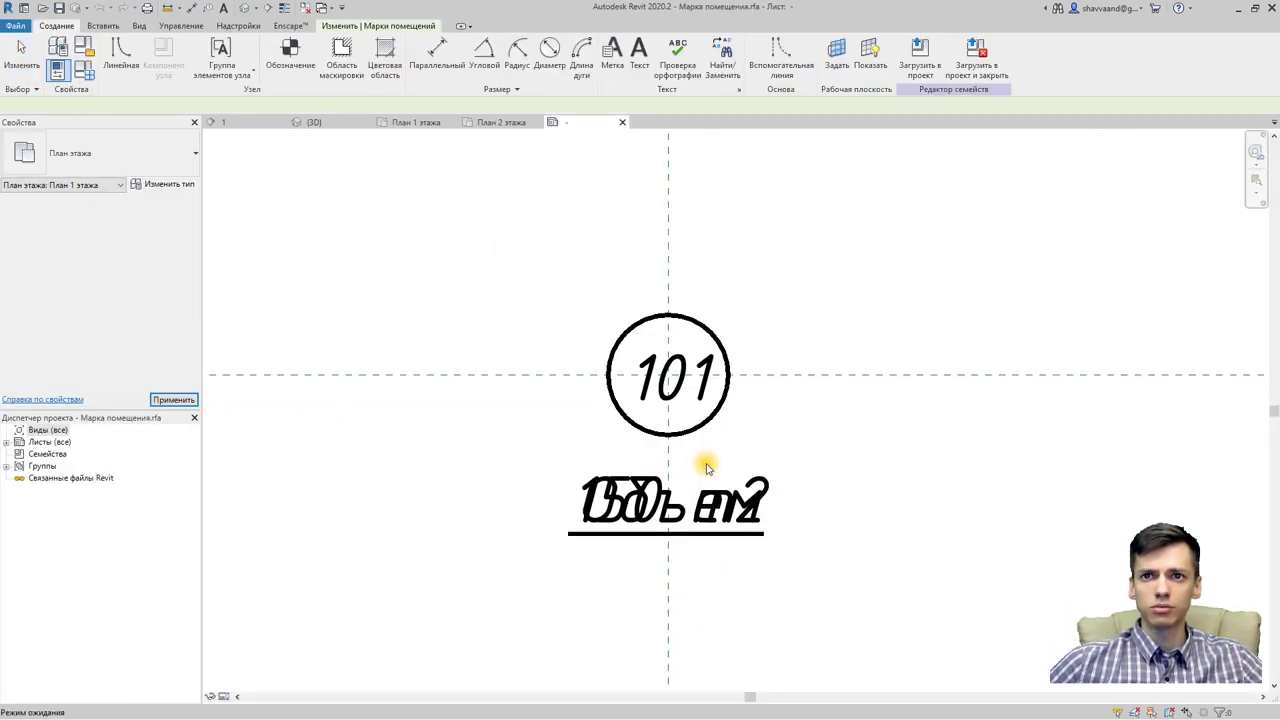
{"action": "scroll", "coordinate": [655, 495], "scroll_direction": "up", "scroll_amount": 2}
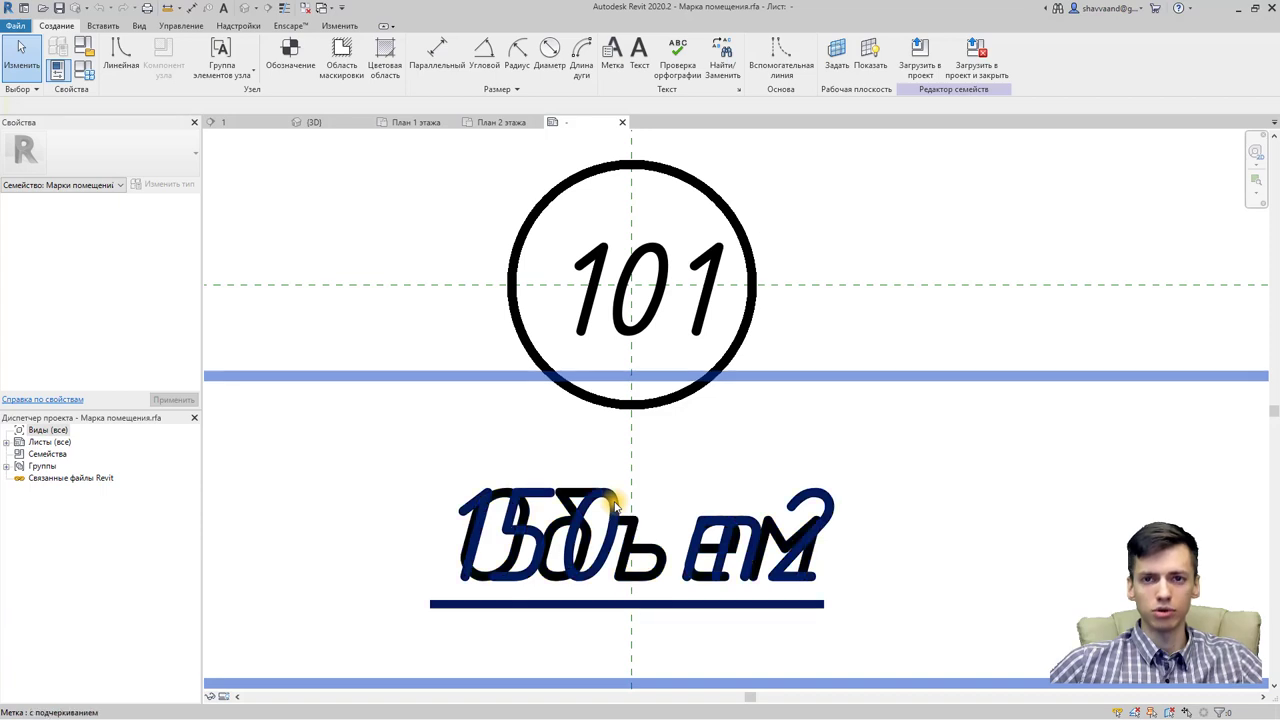
{"action": "left_click", "coordinate": [614, 506]}
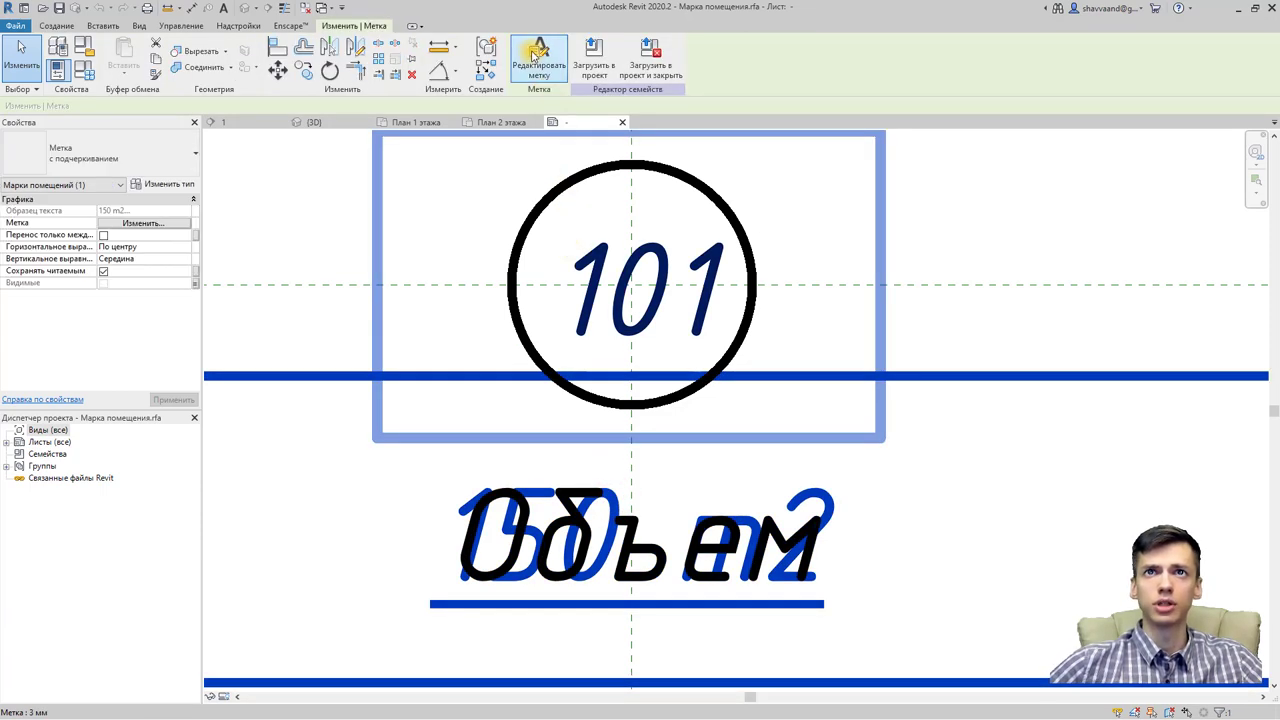
{"action": "left_click", "coordinate": [537, 57]}
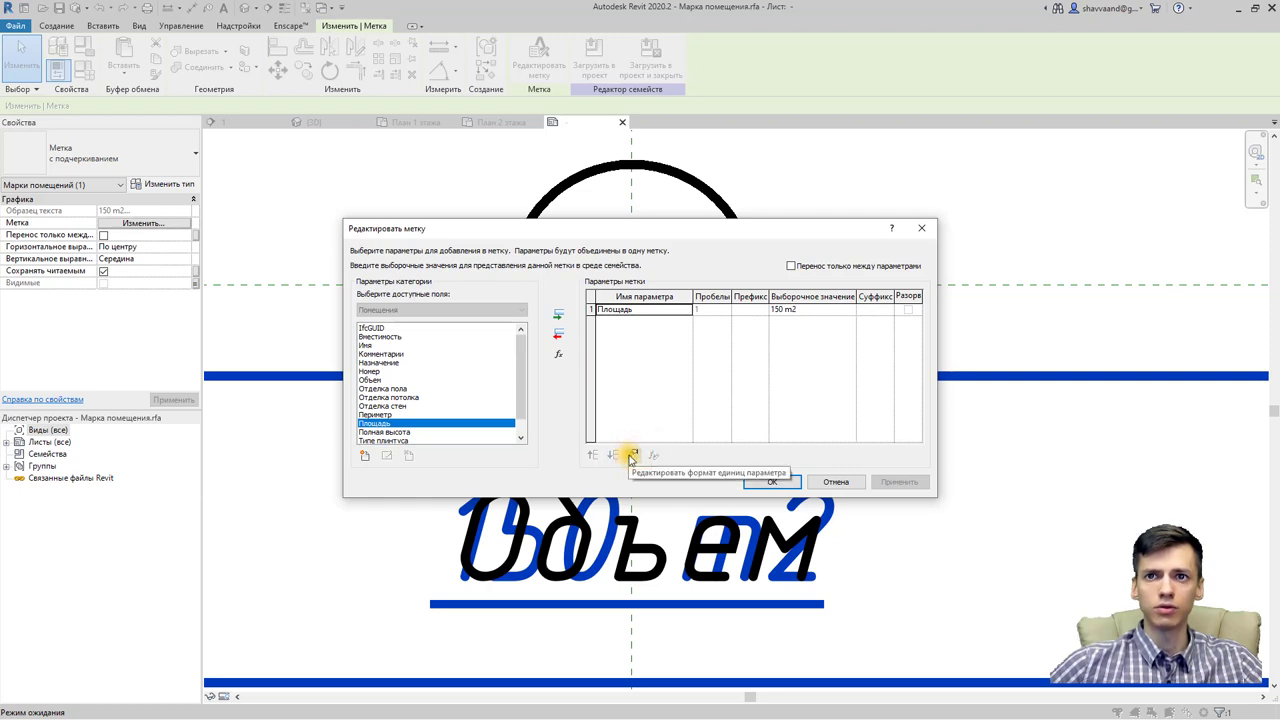
Step: Format the area in square metres with 2 decimal places, ignoring project settings, and reload the family
{"action": "left_click", "coordinate": [632, 455]}
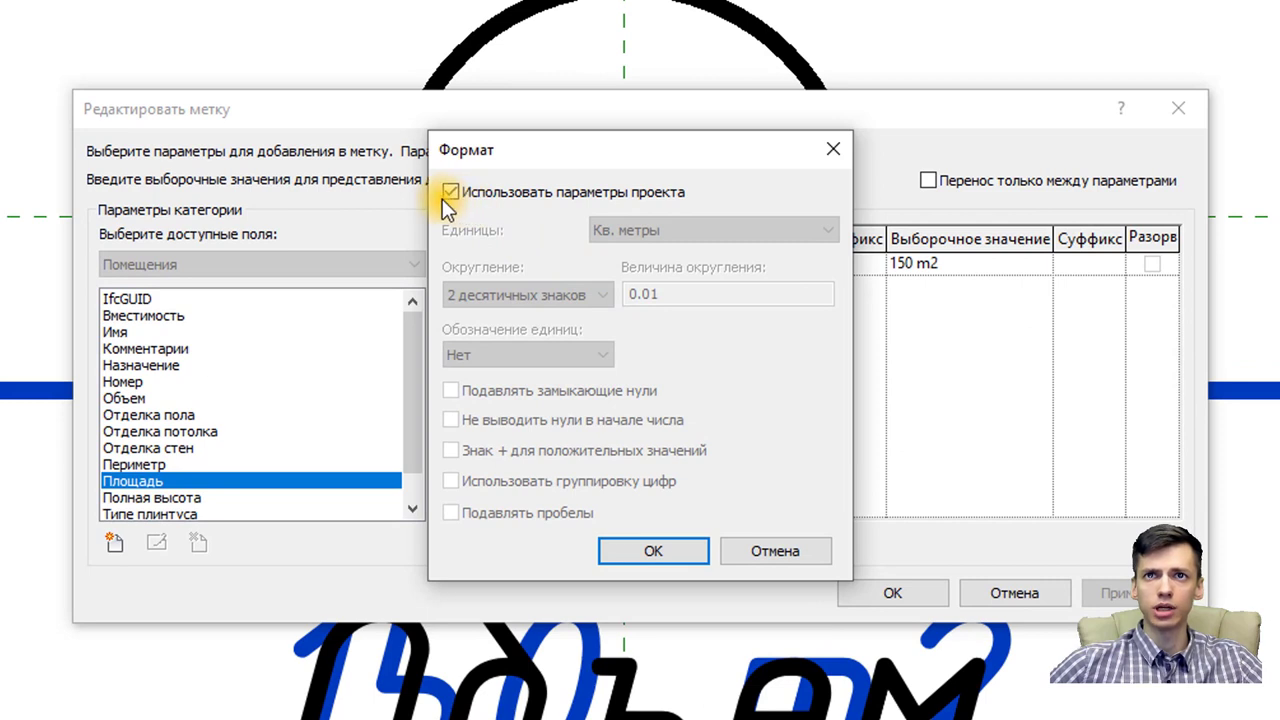
{"action": "left_click", "coordinate": [446, 194]}
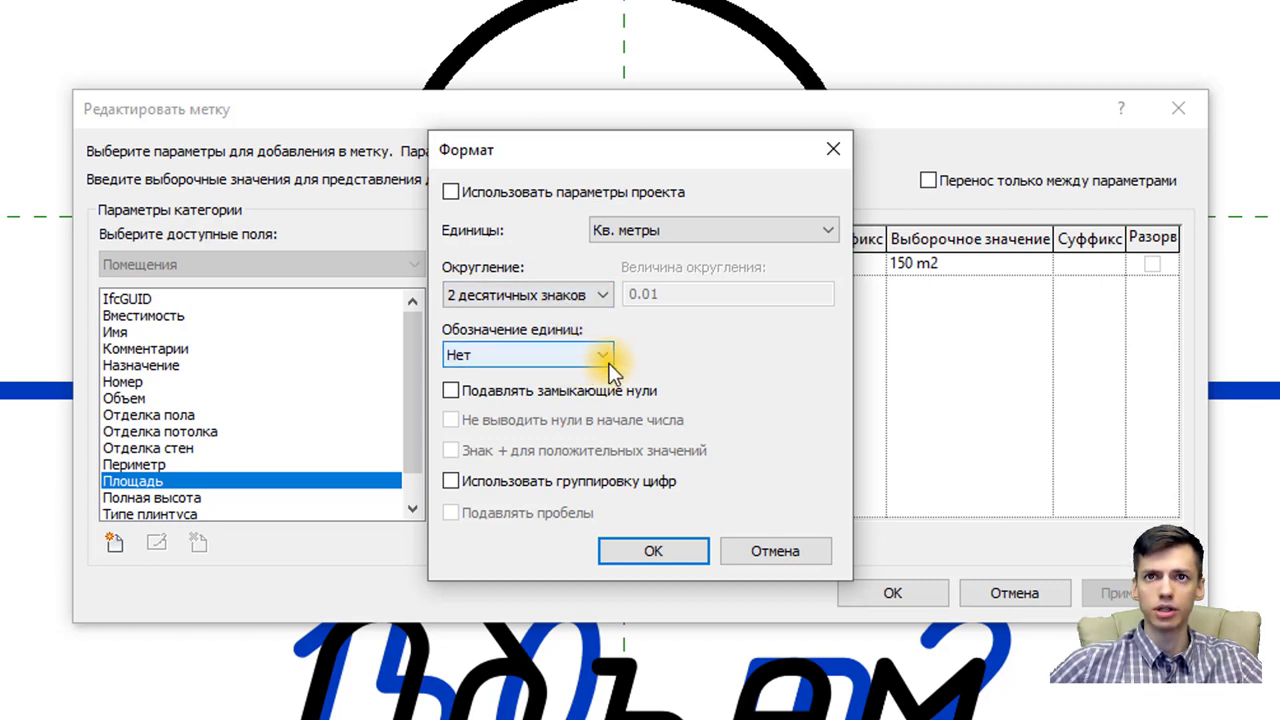
{"action": "left_click", "coordinate": [573, 291]}
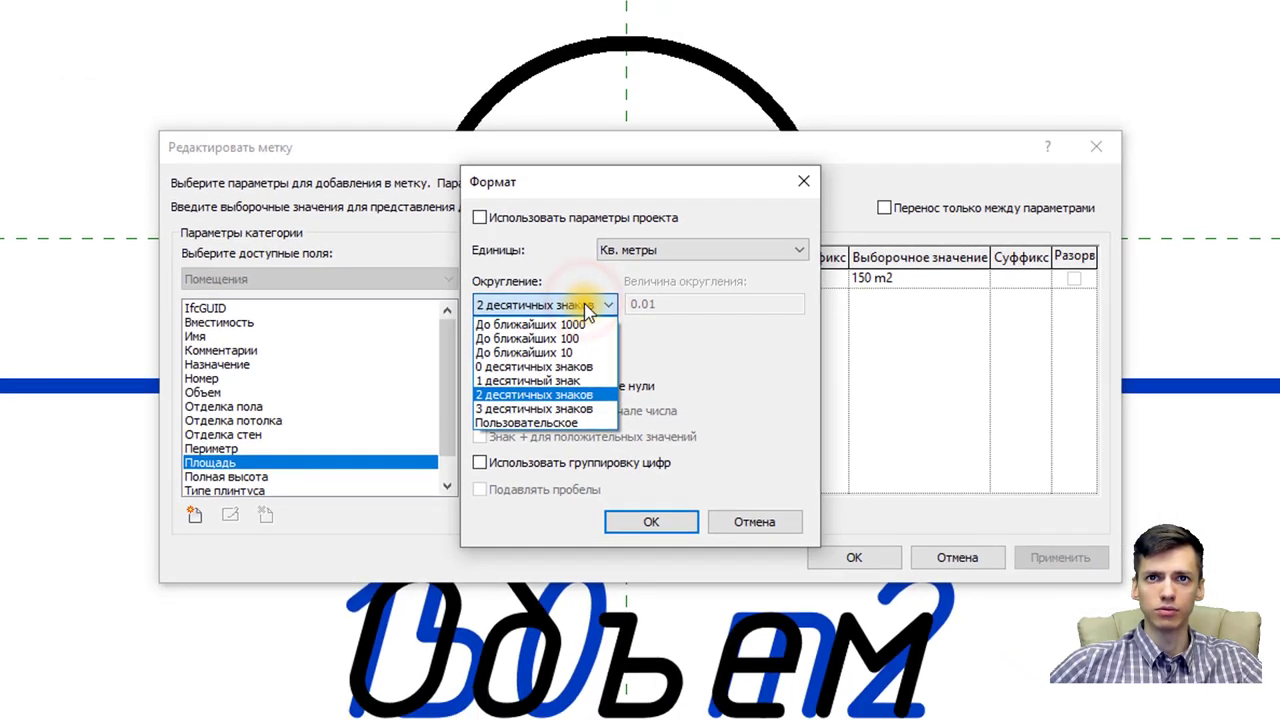
{"action": "left_click", "coordinate": [588, 312]}
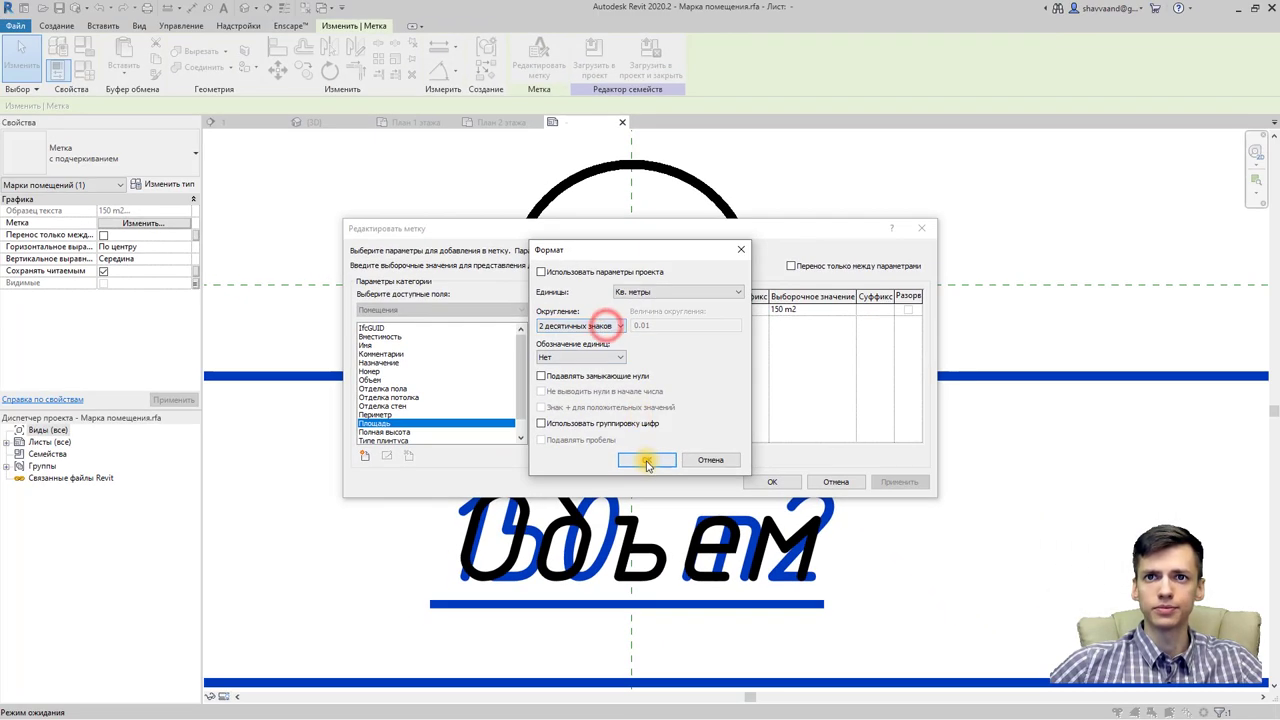
{"action": "left_click", "coordinate": [647, 460]}
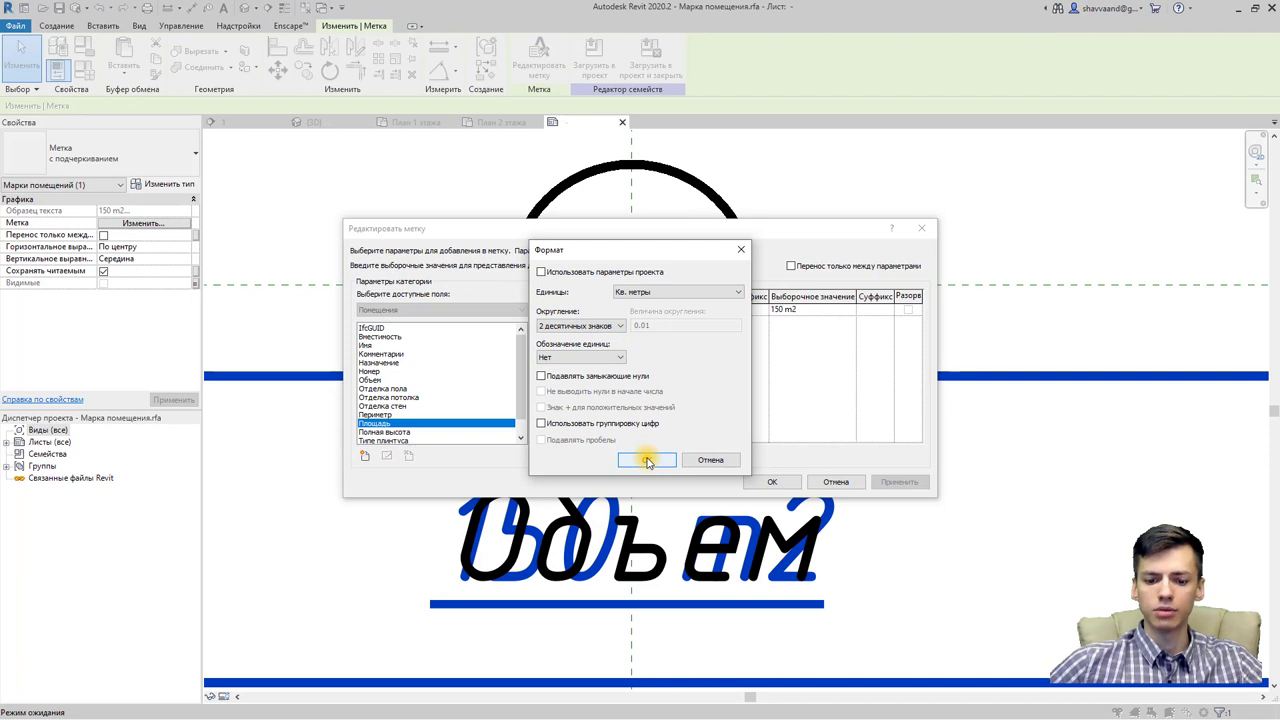
{"action": "left_click", "coordinate": [771, 481]}
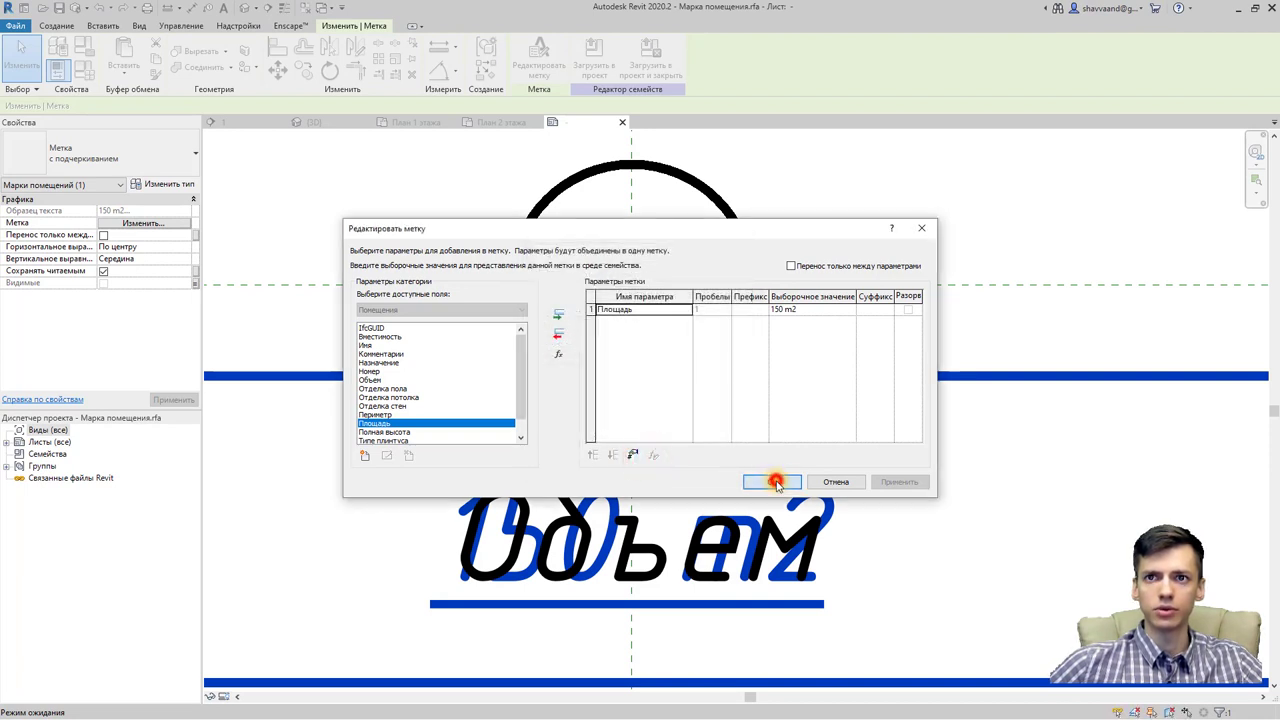
{"action": "left_click", "coordinate": [640, 64]}
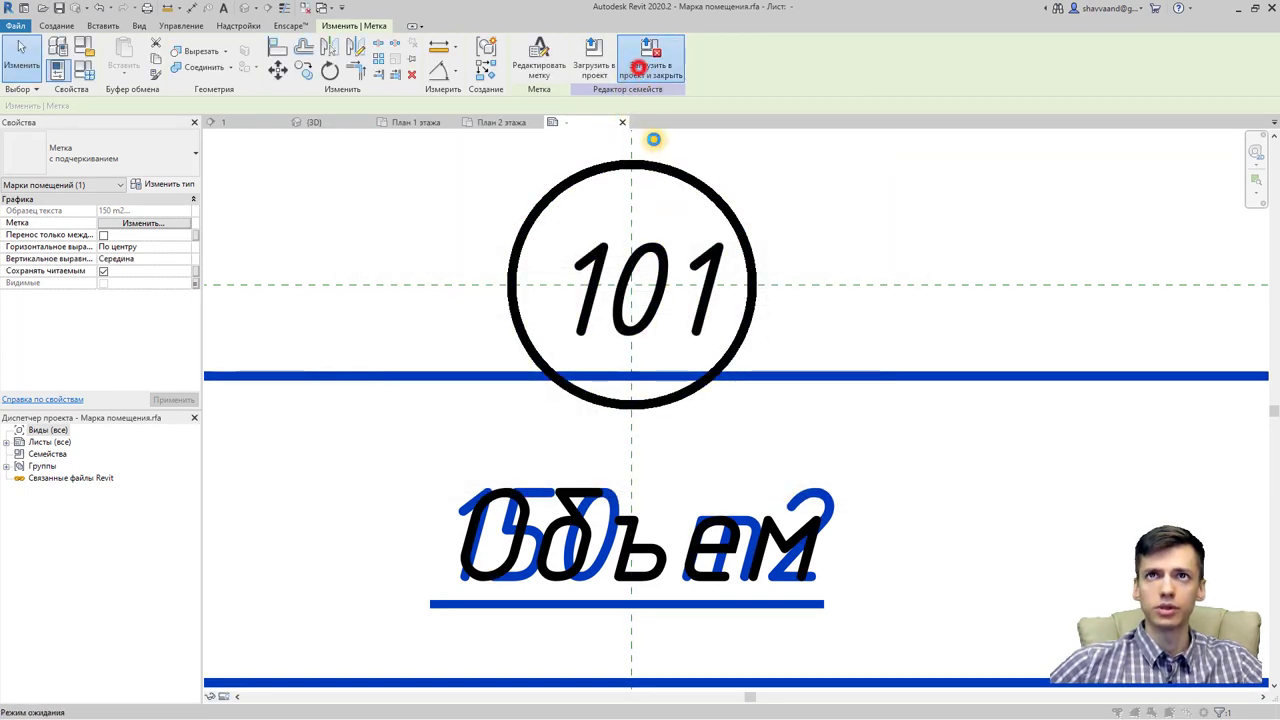
Step: Reload the room tag family without saving, overwriting the existing version, and end tag placement
{"action": "left_click", "coordinate": [659, 372]}
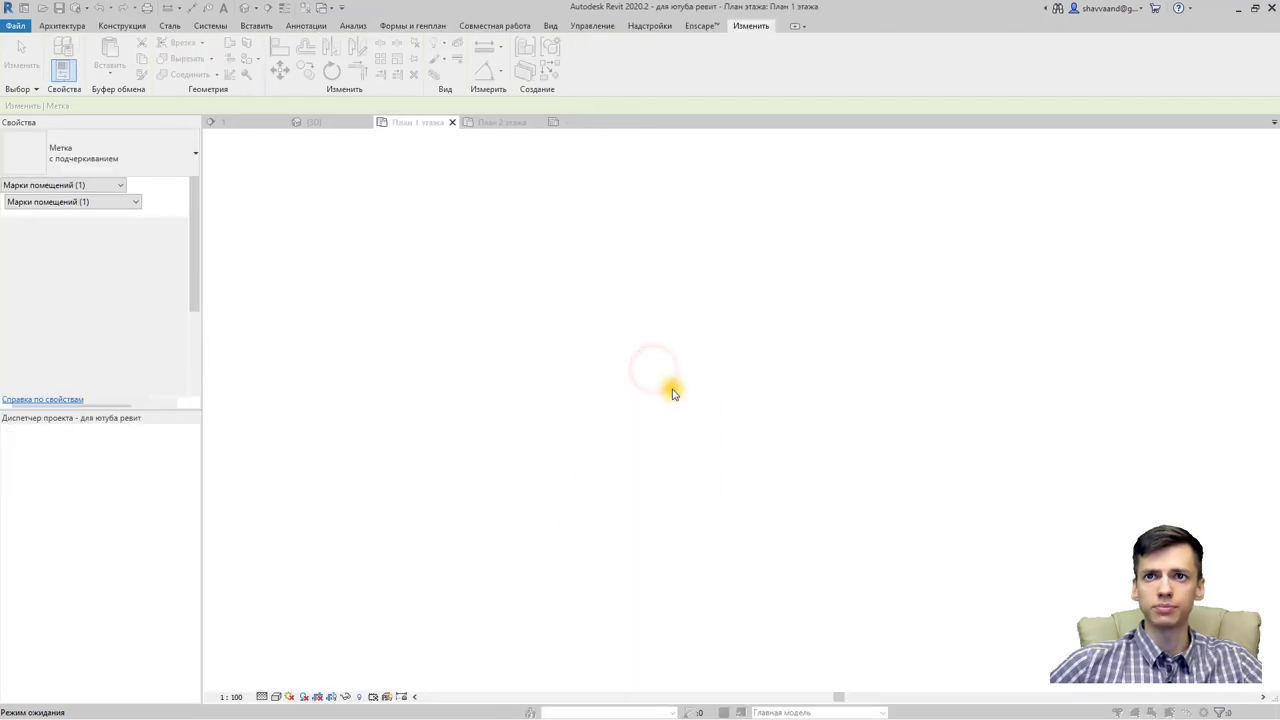
{"action": "left_click", "coordinate": [684, 364]}
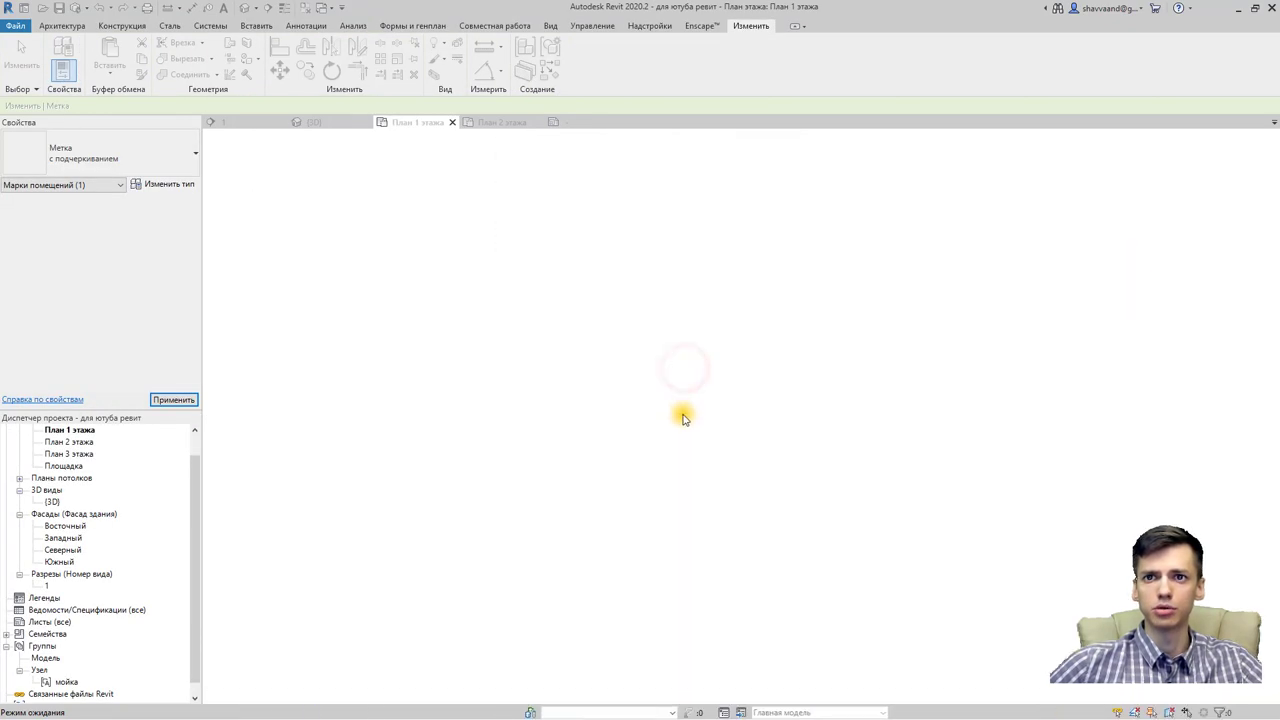
{"action": "scroll", "coordinate": [688, 452], "scroll_direction": "up", "scroll_amount": 1}
{"action": "scroll", "coordinate": [700, 497], "scroll_direction": "up", "scroll_amount": 1}
{"action": "scroll", "coordinate": [700, 497], "scroll_direction": "up", "scroll_amount": 1}
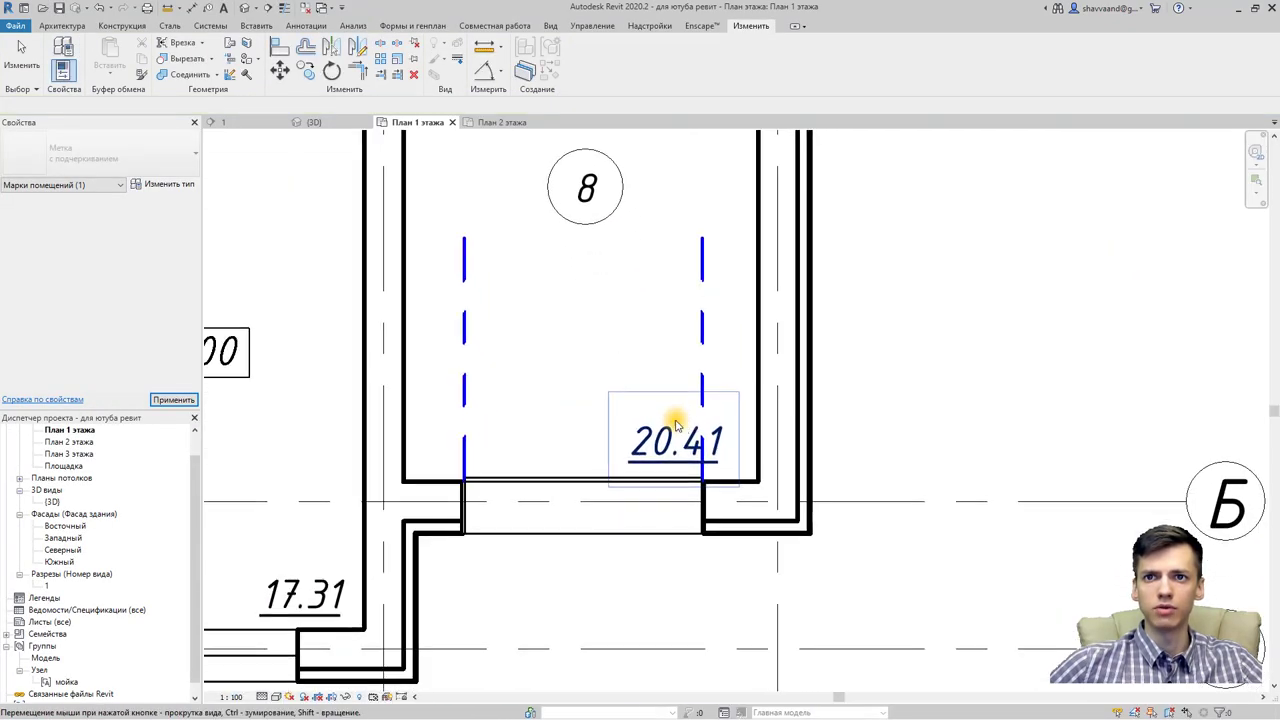
{"action": "scroll", "coordinate": [672, 430], "scroll_direction": "up", "scroll_amount": 1}
{"action": "key", "text": "Escape"}
Step: Inspect the room 9 and room 4 area tags, keeping the room tag type unchanged
{"action": "scroll", "coordinate": [668, 425], "scroll_direction": "up", "scroll_amount": 1}
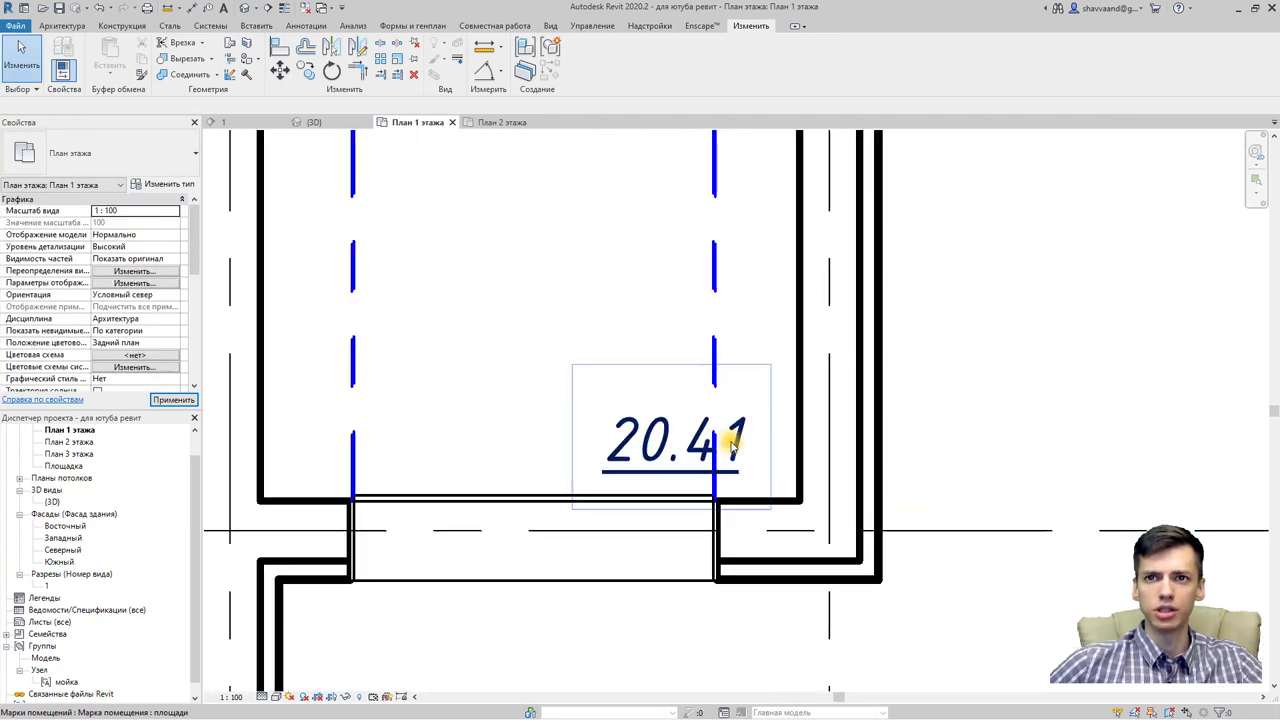
{"action": "scroll", "coordinate": [660, 450], "scroll_direction": "down", "scroll_amount": 3}
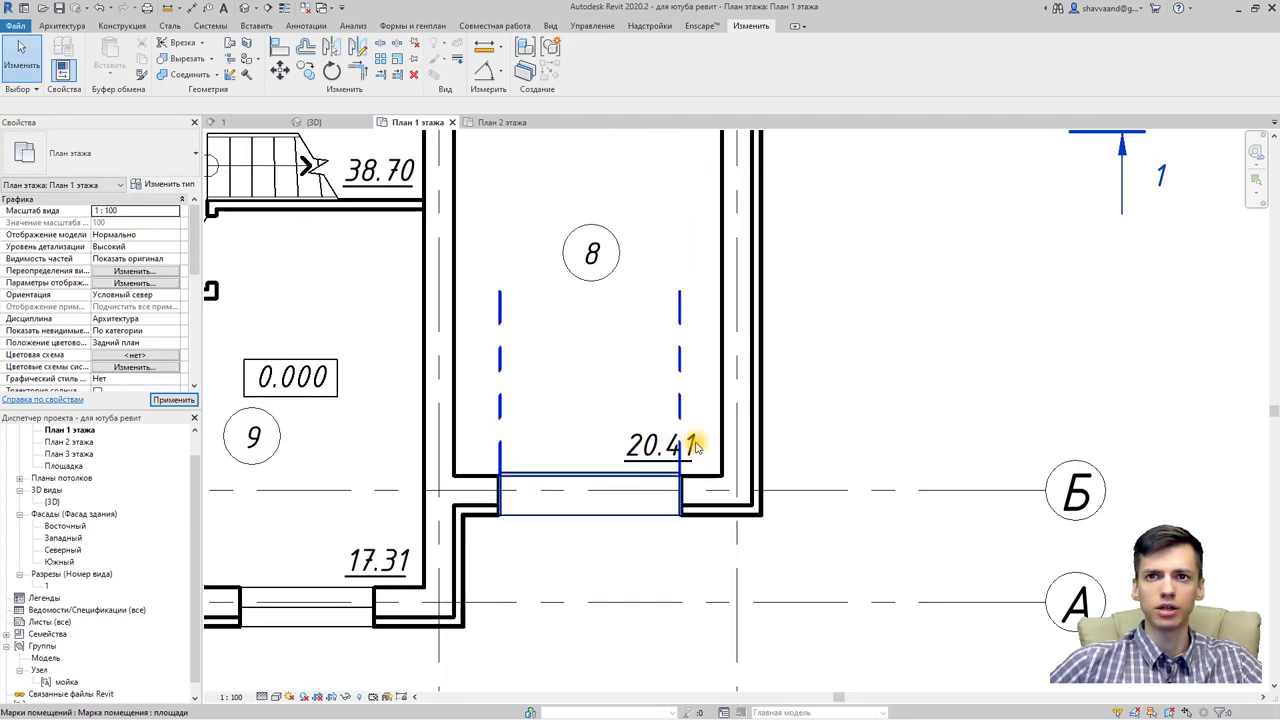
{"action": "scroll", "coordinate": [590, 423], "scroll_direction": "down", "scroll_amount": 1}
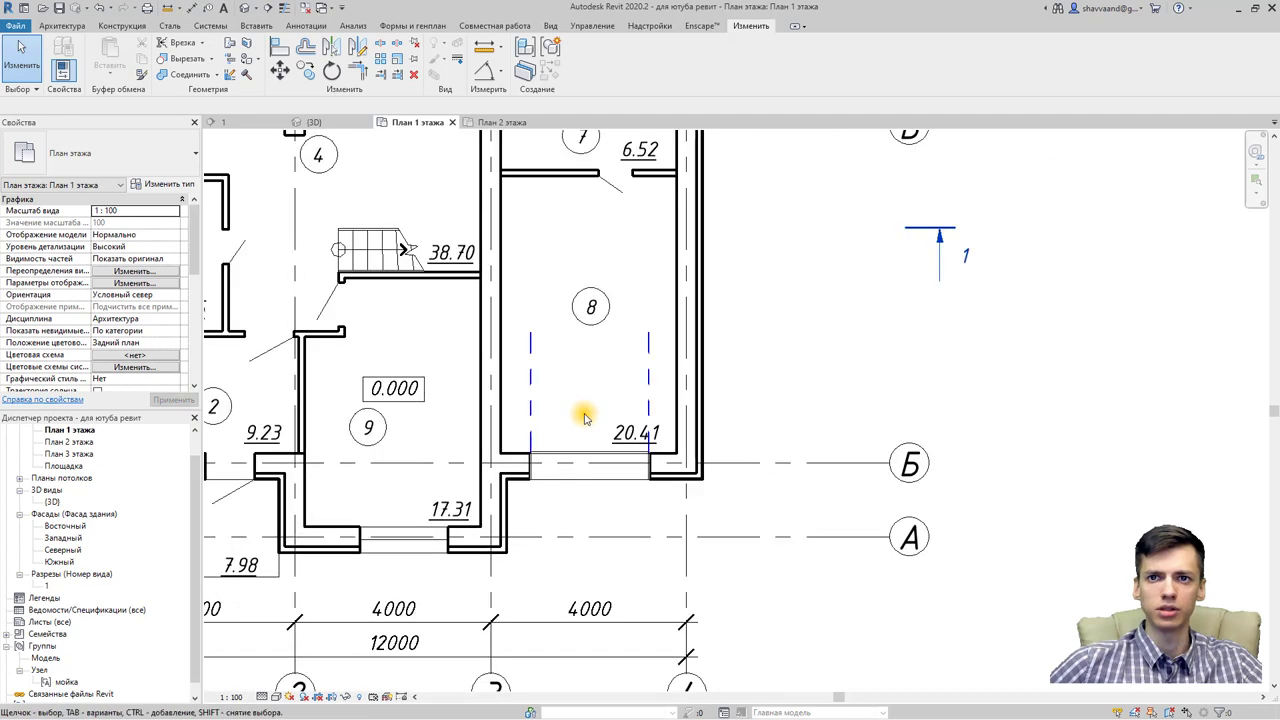
{"action": "scroll", "coordinate": [590, 415], "scroll_direction": "down", "scroll_amount": 1}
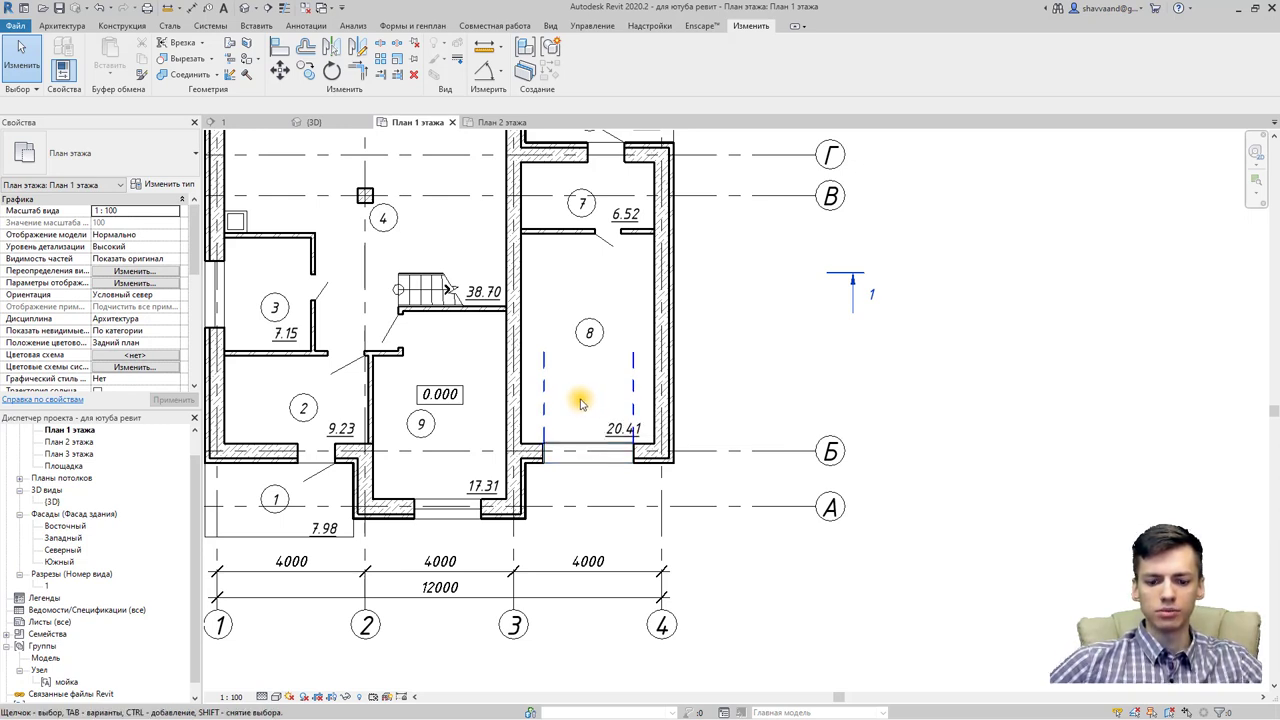
{"action": "scroll", "coordinate": [580, 403], "scroll_direction": "down", "scroll_amount": 2}
{"action": "scroll", "coordinate": [637, 423], "scroll_direction": "down", "scroll_amount": 1}
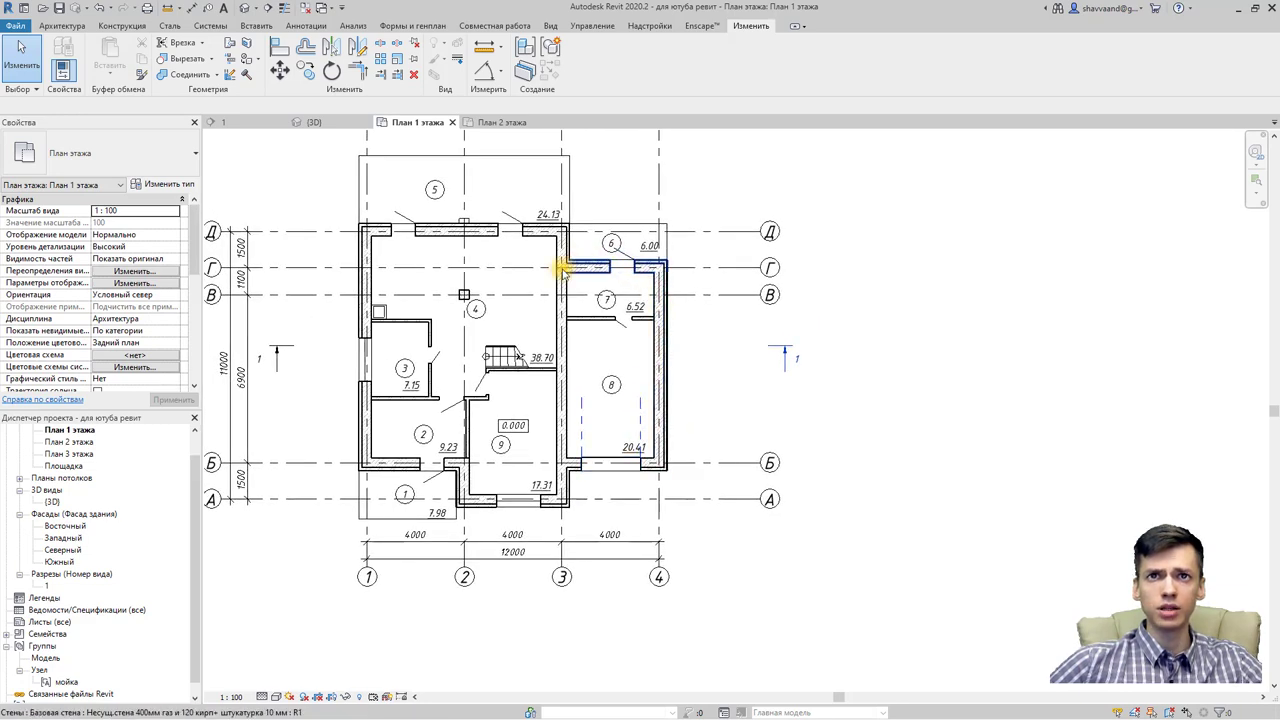
{"action": "left_click", "coordinate": [511, 449]}
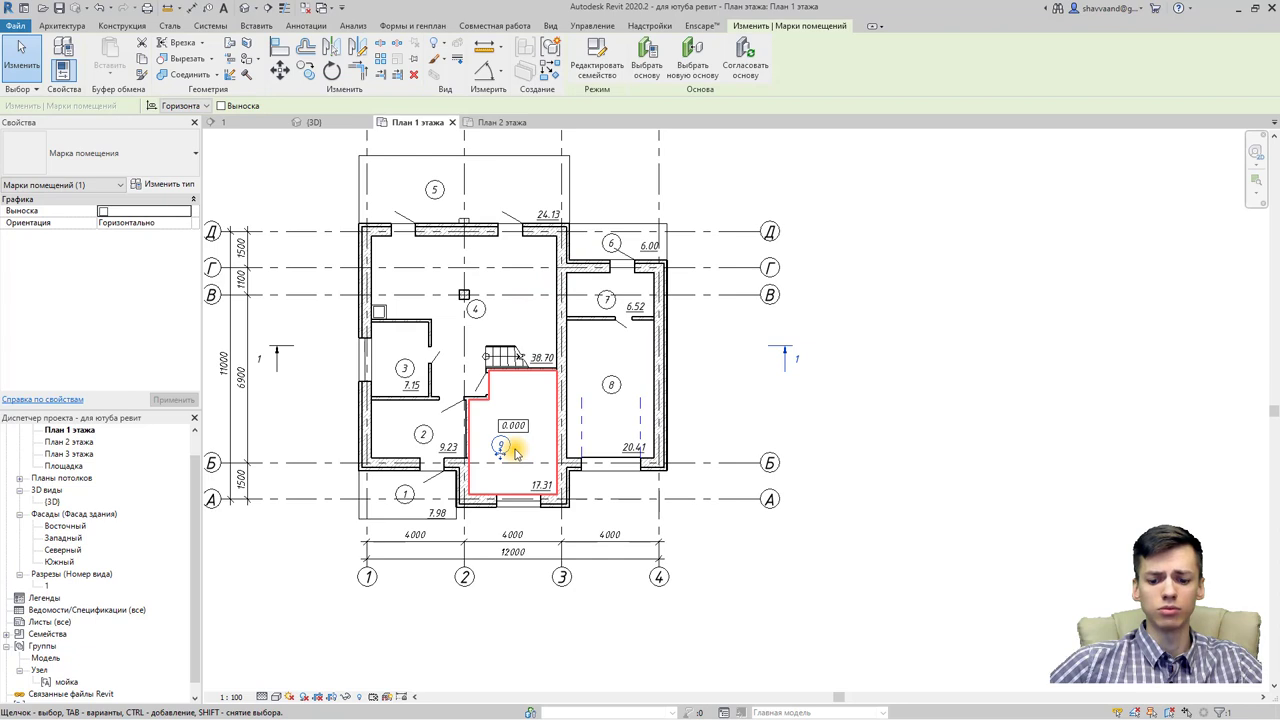
{"action": "left_click", "coordinate": [176, 160]}
{"action": "left_click", "coordinate": [178, 167]}
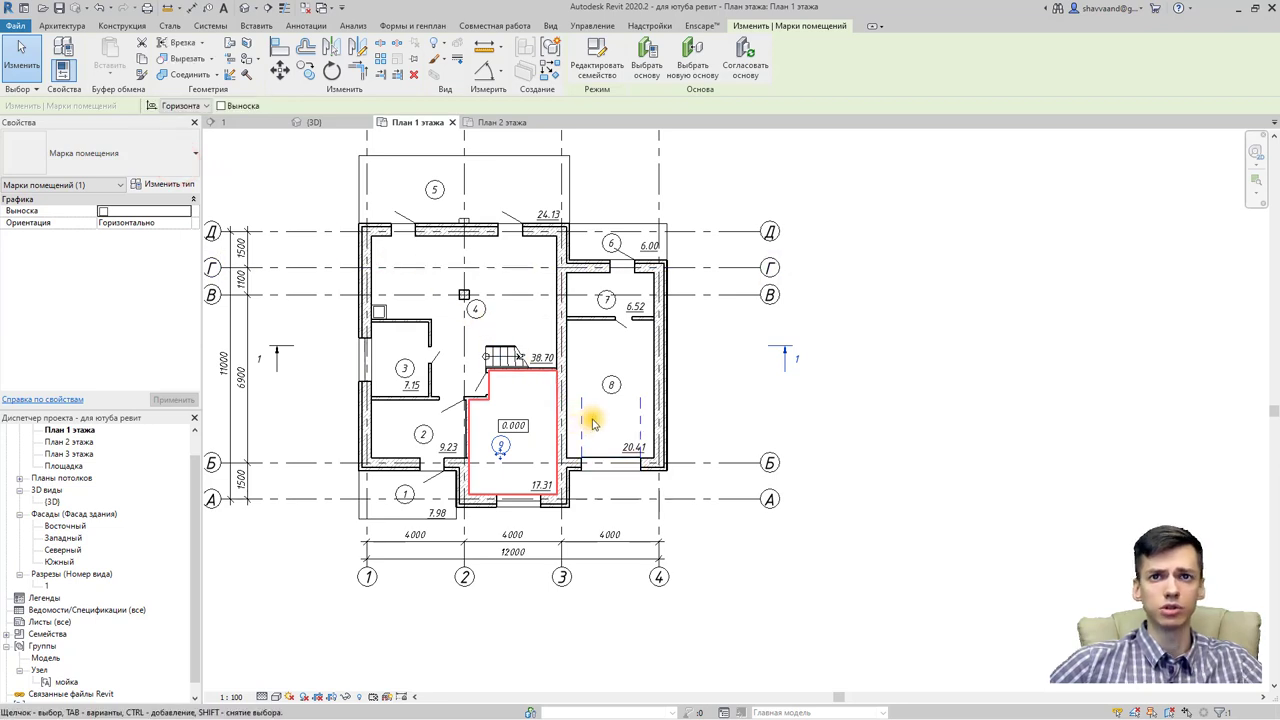
{"action": "key", "text": "Escape"}
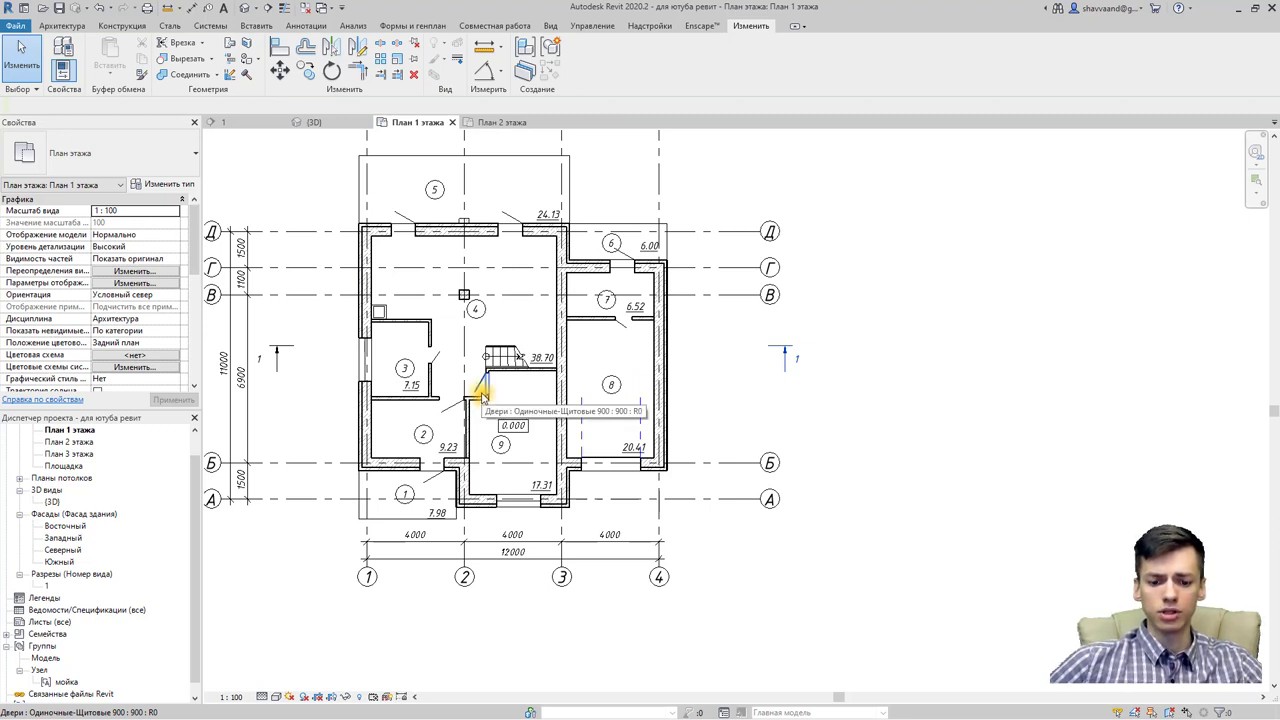
{"action": "left_click", "coordinate": [478, 316]}
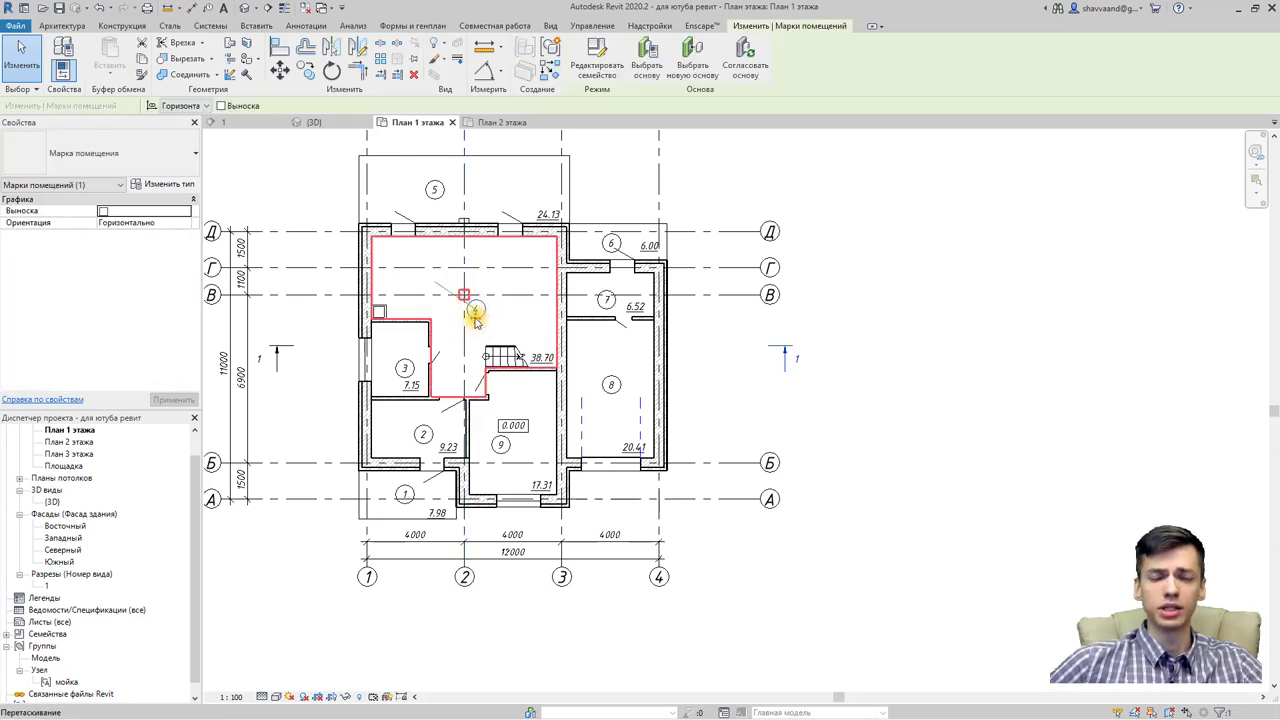
Step: Name room 4 Кухня in its properties
{"action": "left_click", "coordinate": [521, 312]}
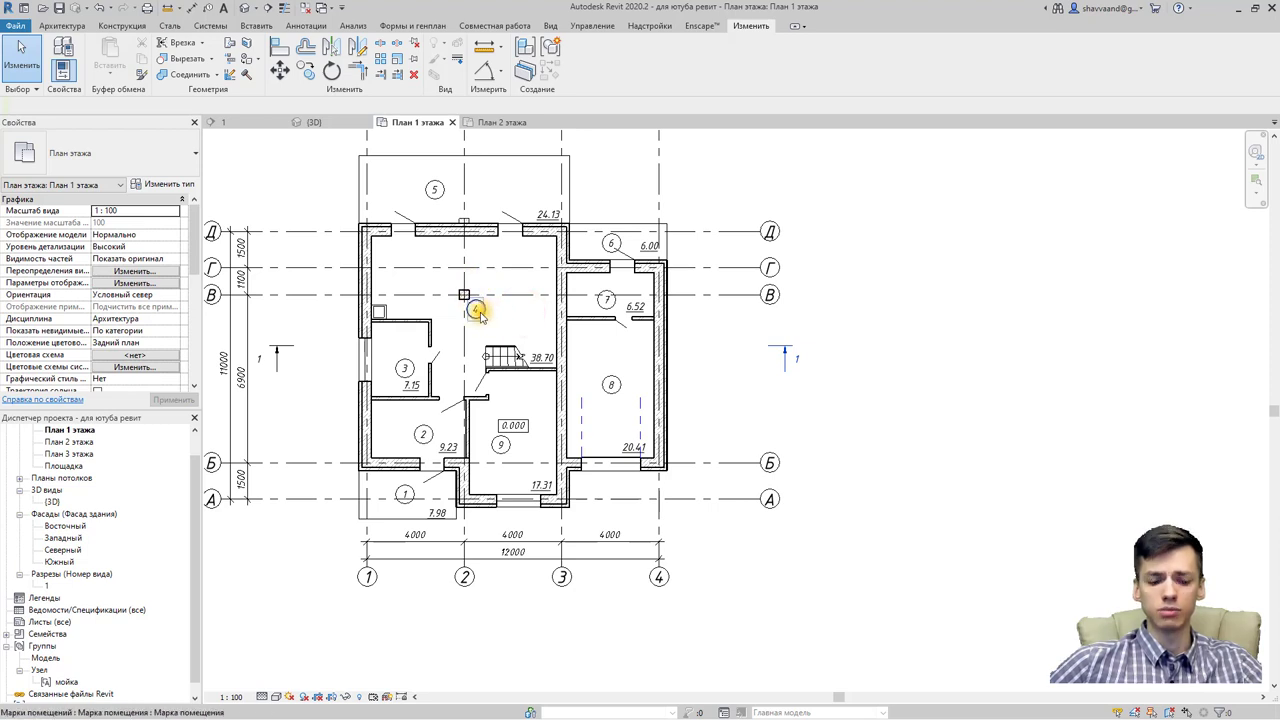
{"action": "left_click", "coordinate": [477, 313]}
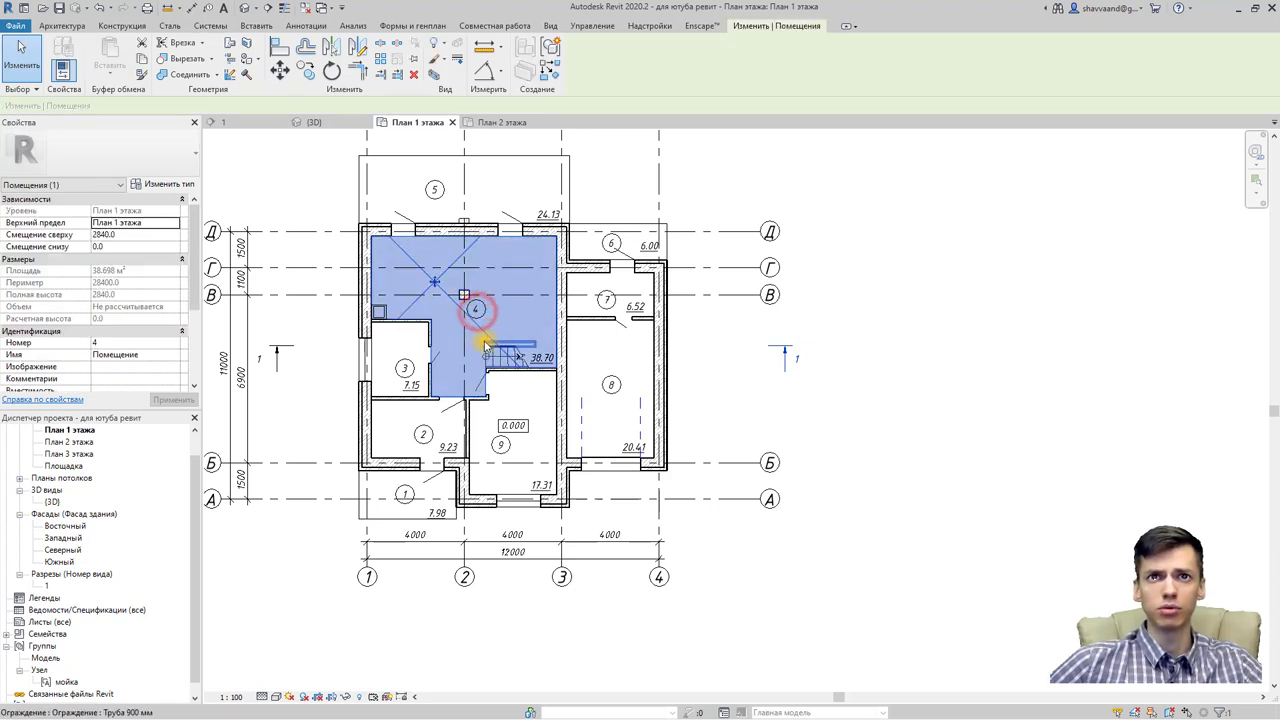
{"action": "left_click", "coordinate": [162, 356]}
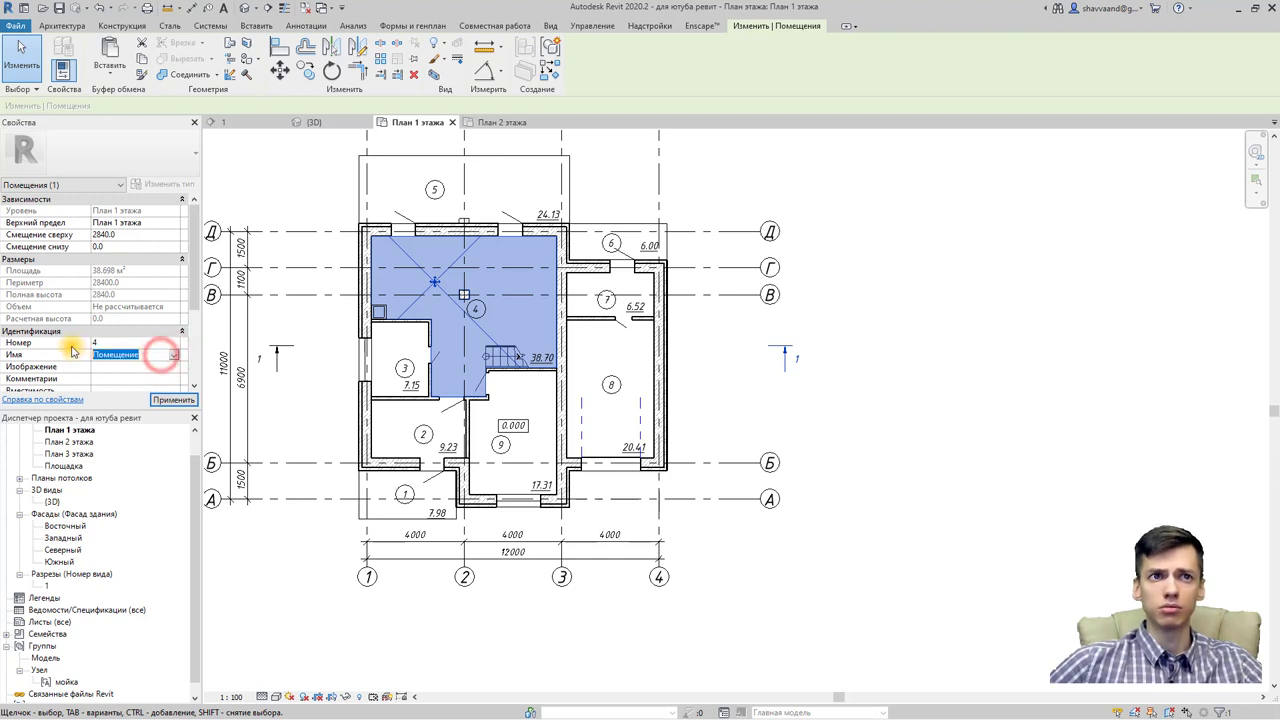
{"action": "type", "text": "Кухня"}
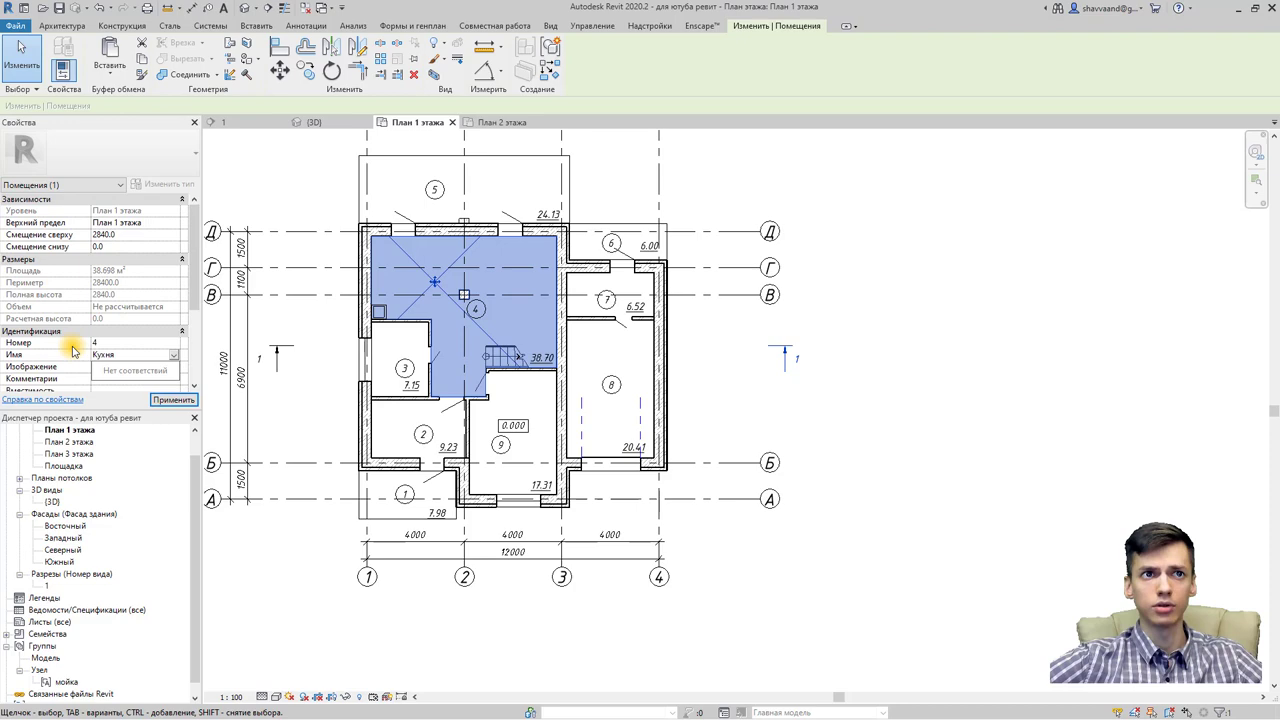
{"action": "key", "text": "Return"}
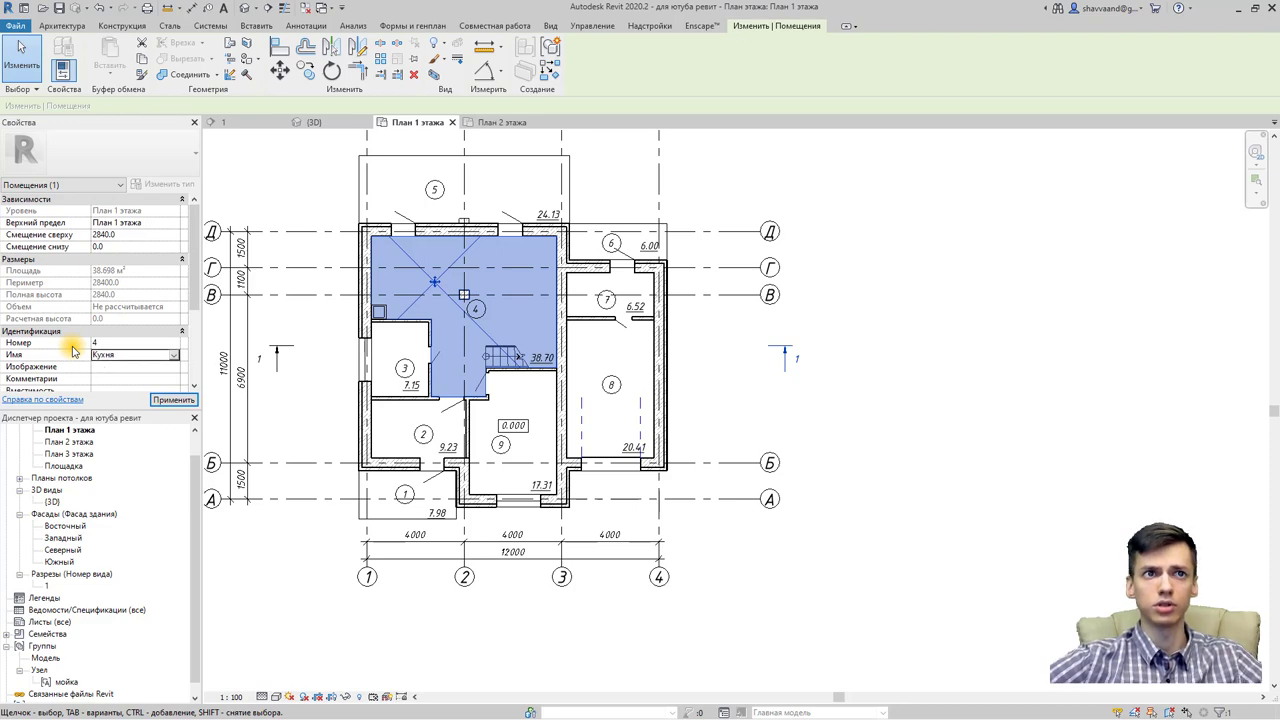
{"action": "key", "text": "Escape"}
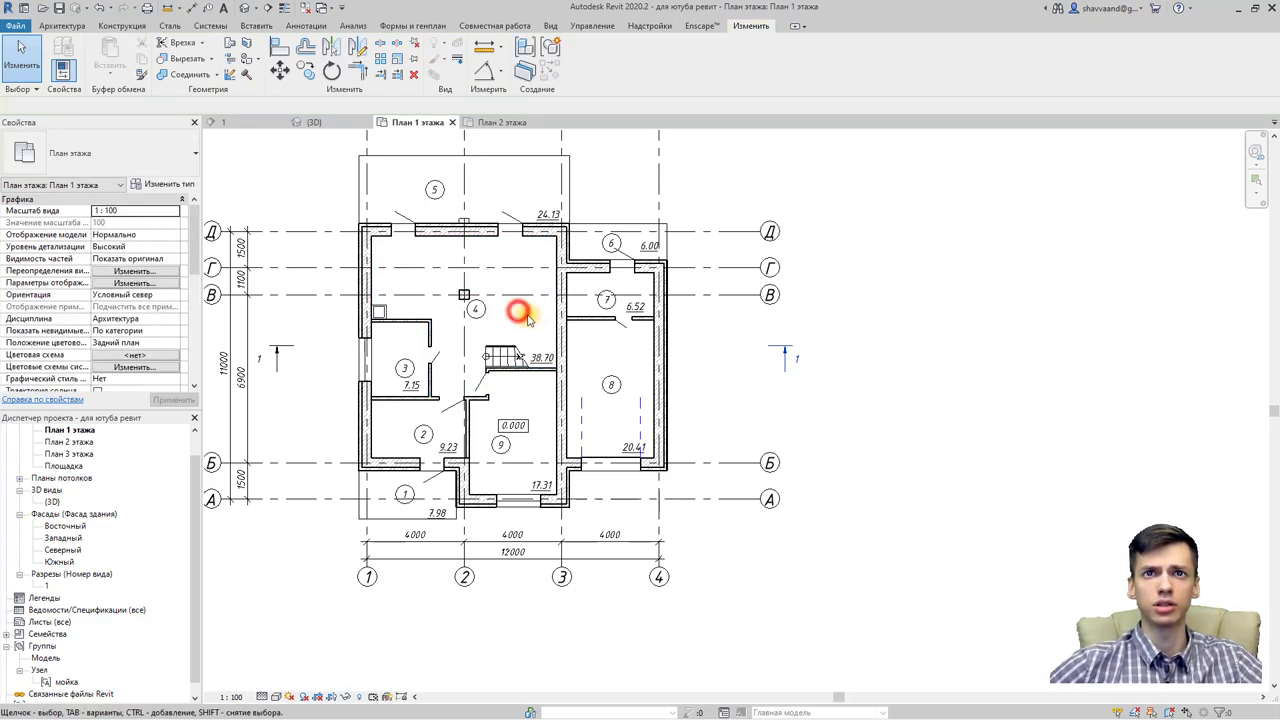
{"action": "scroll", "coordinate": [525, 320], "scroll_direction": "up", "scroll_amount": 2}
{"action": "scroll", "coordinate": [458, 355], "scroll_direction": "up", "scroll_amount": 2}
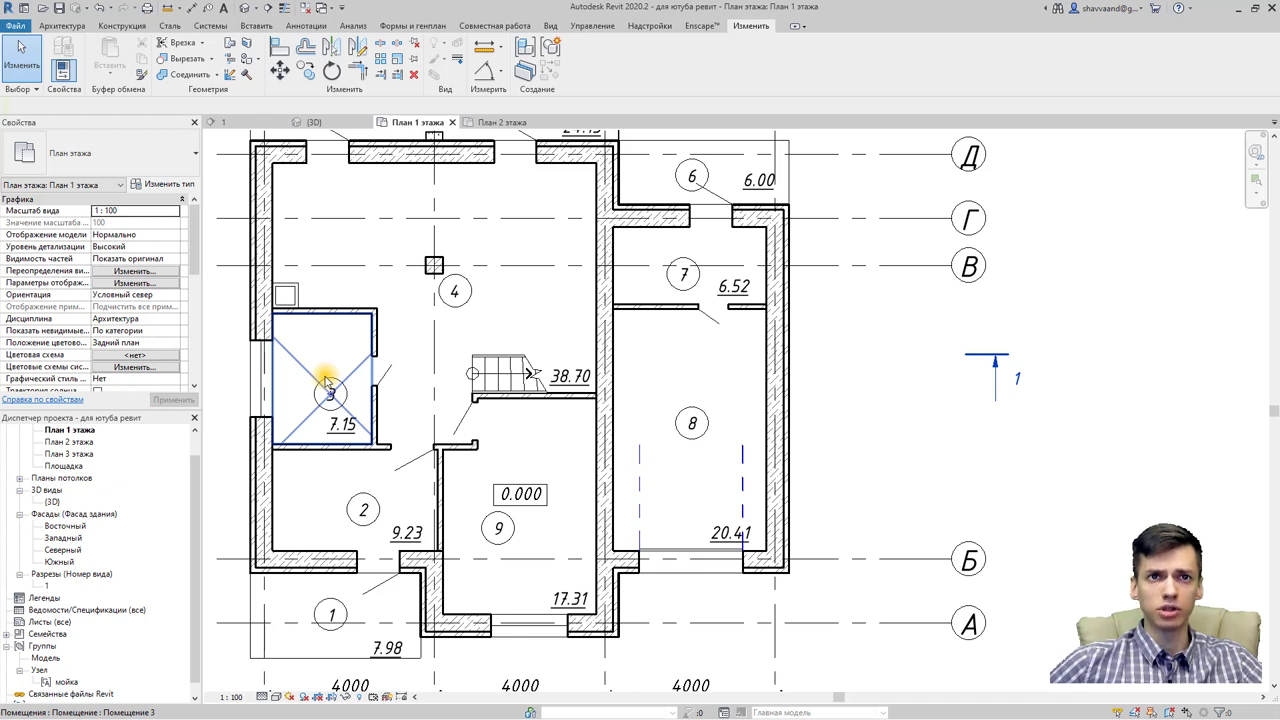
Step: Name room 3 С/У and room 2 Тамбур
{"action": "left_click", "coordinate": [325, 383]}
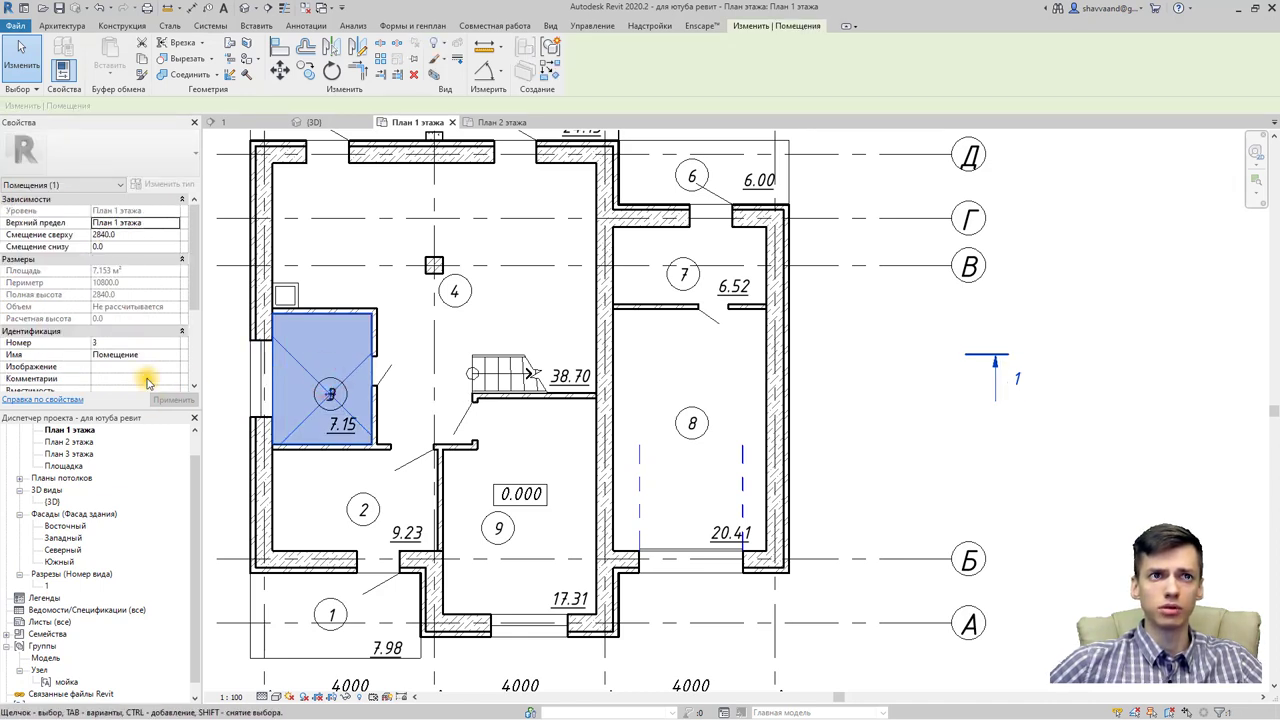
{"action": "left_click", "coordinate": [147, 354]}
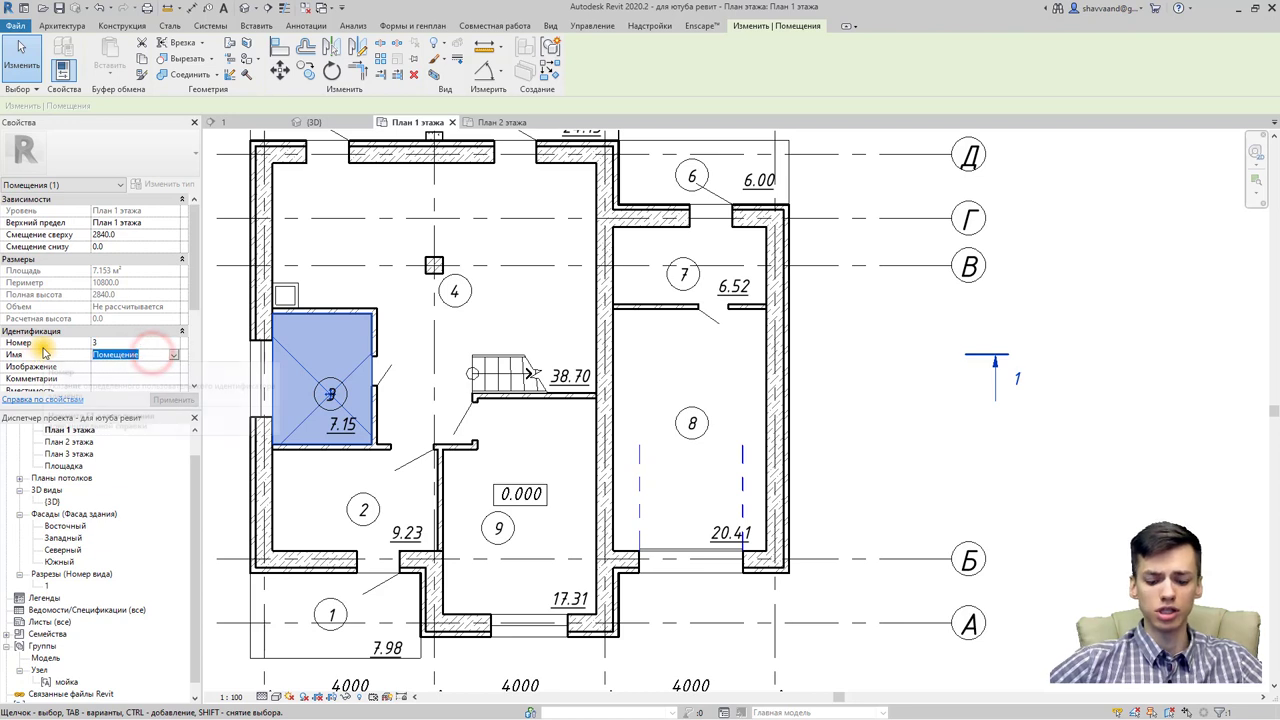
{"action": "type", "text": "С/У"}
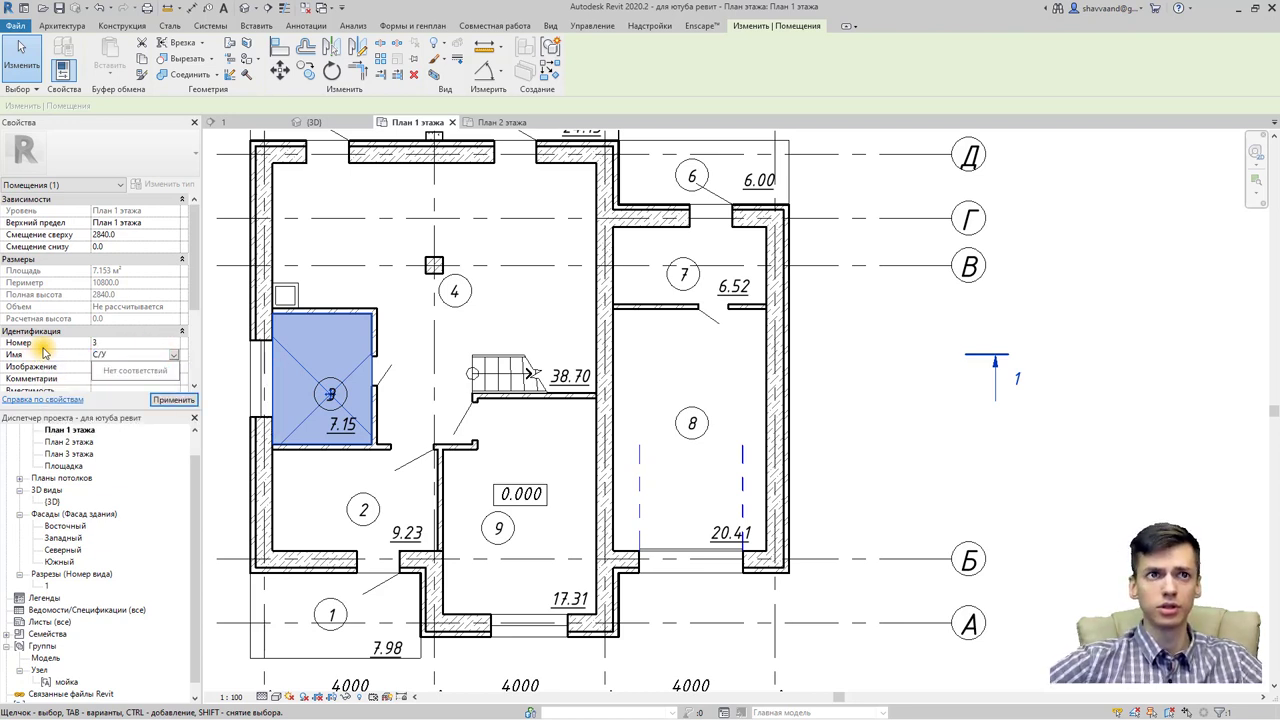
{"action": "left_click", "coordinate": [168, 400]}
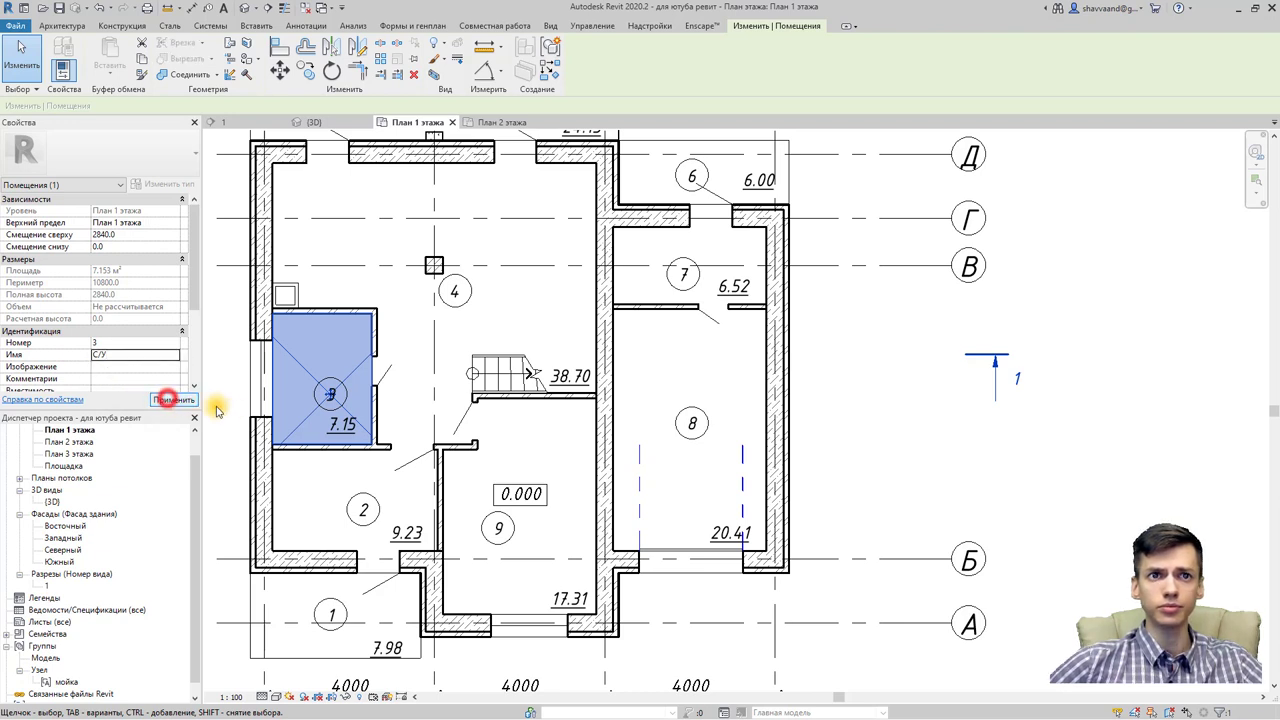
{"action": "left_click", "coordinate": [390, 486]}
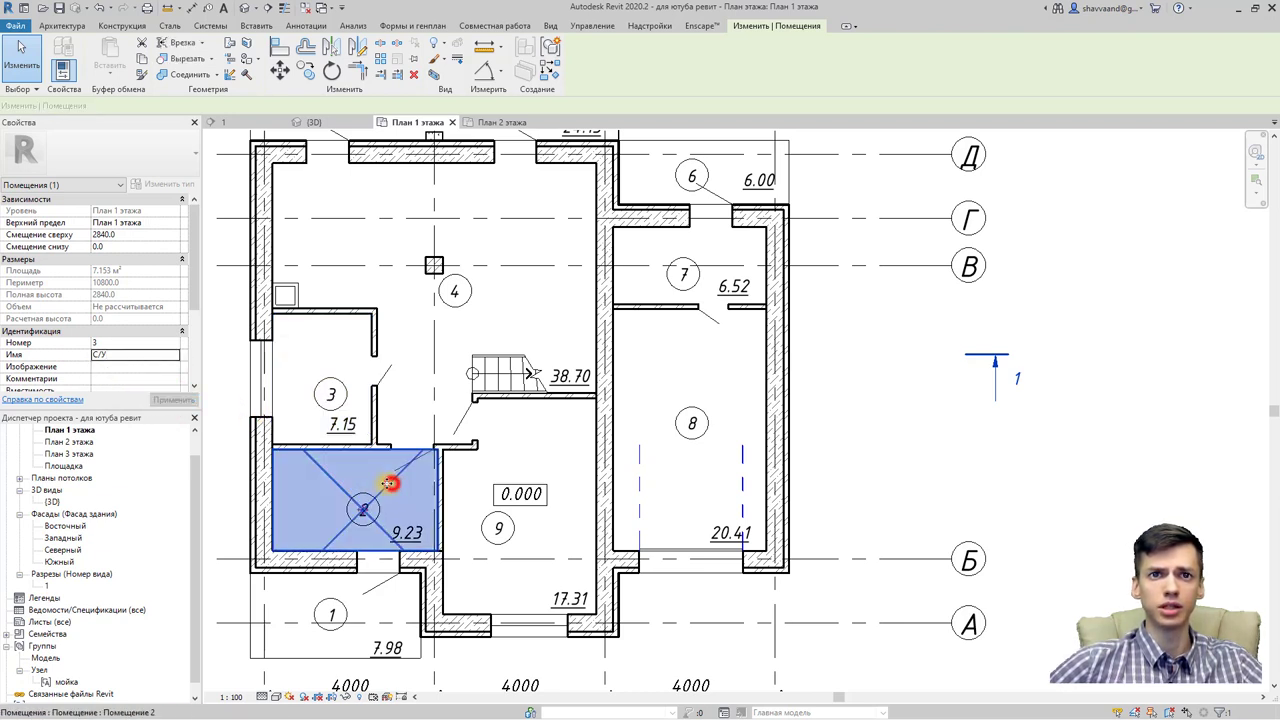
{"action": "left_click", "coordinate": [147, 354]}
{"action": "double_click", "coordinate": [147, 355]}
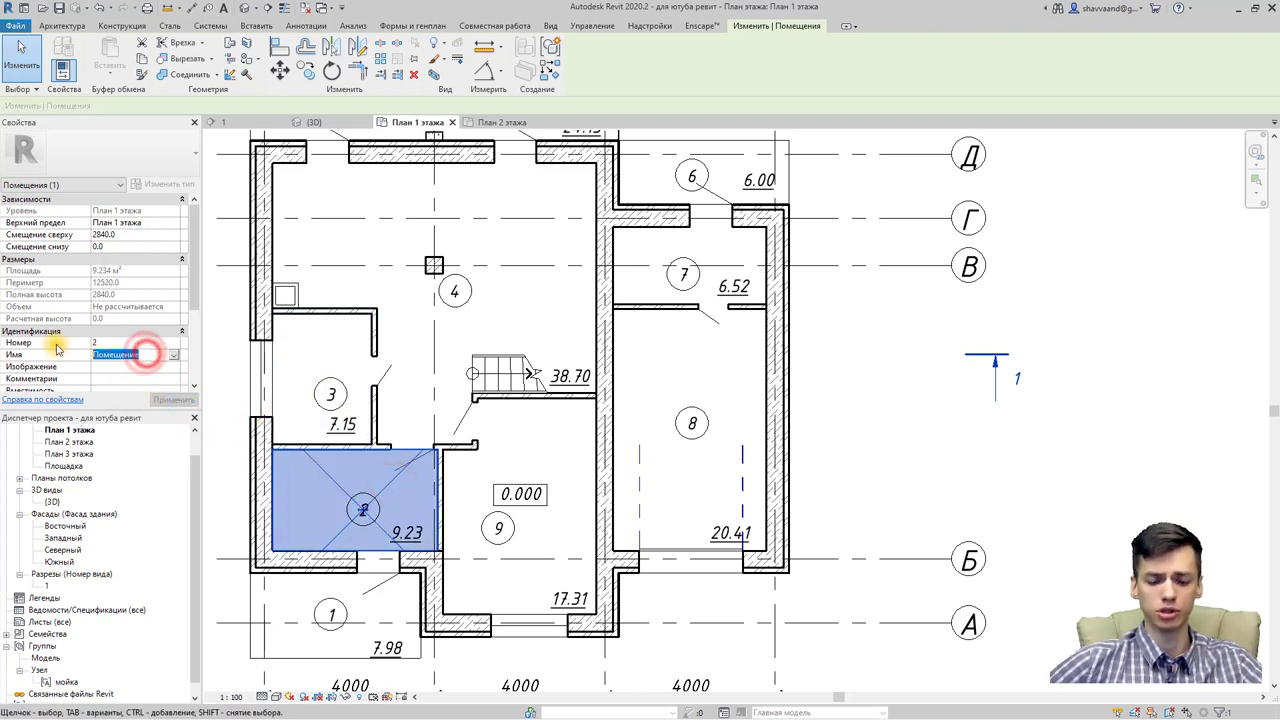
{"action": "type", "text": "Тамбур"}
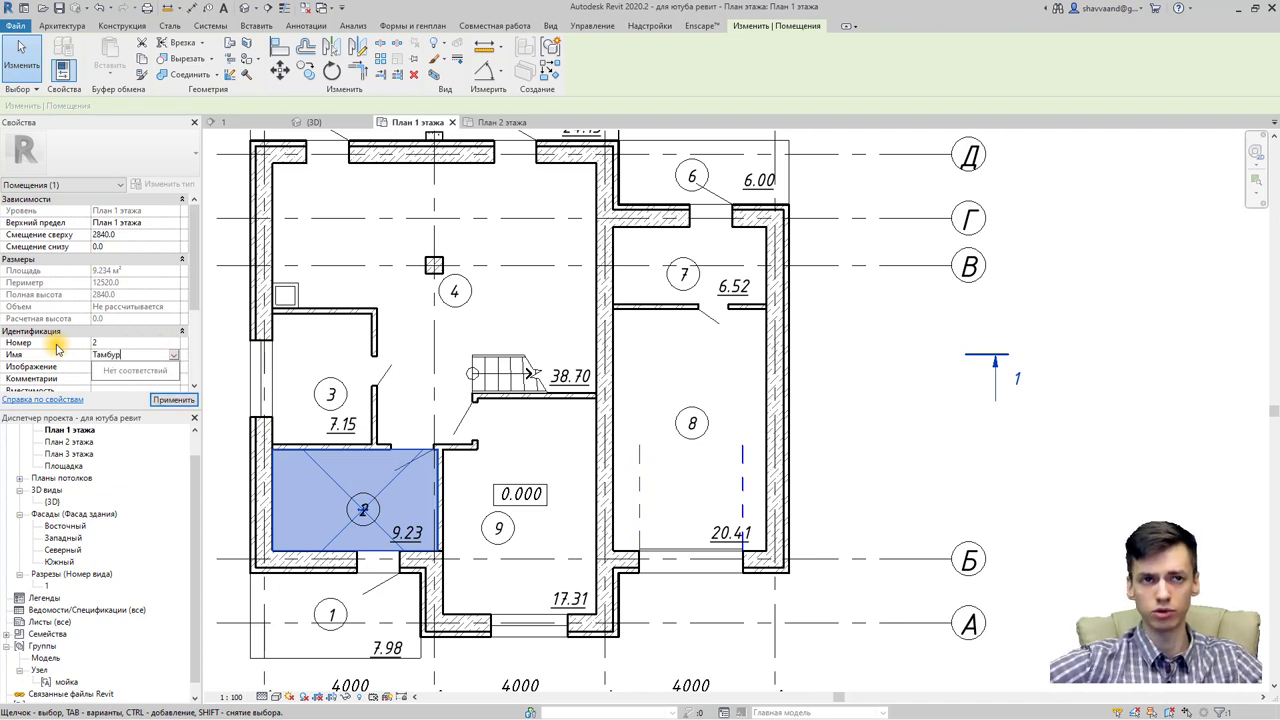
{"action": "key", "text": "Return"}
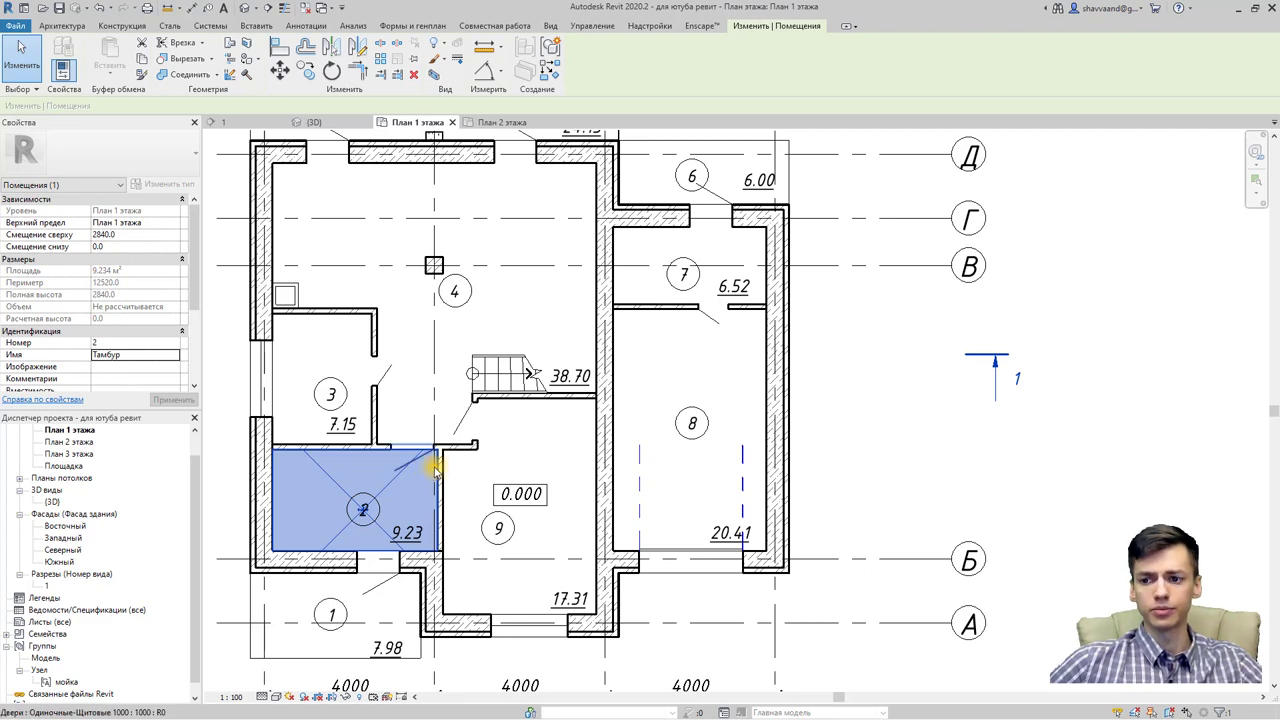
Step: Create a new legend named условные обозначения at 1:100 from the Легенды node
{"action": "scroll", "coordinate": [571, 463], "scroll_direction": "down", "scroll_amount": 2}
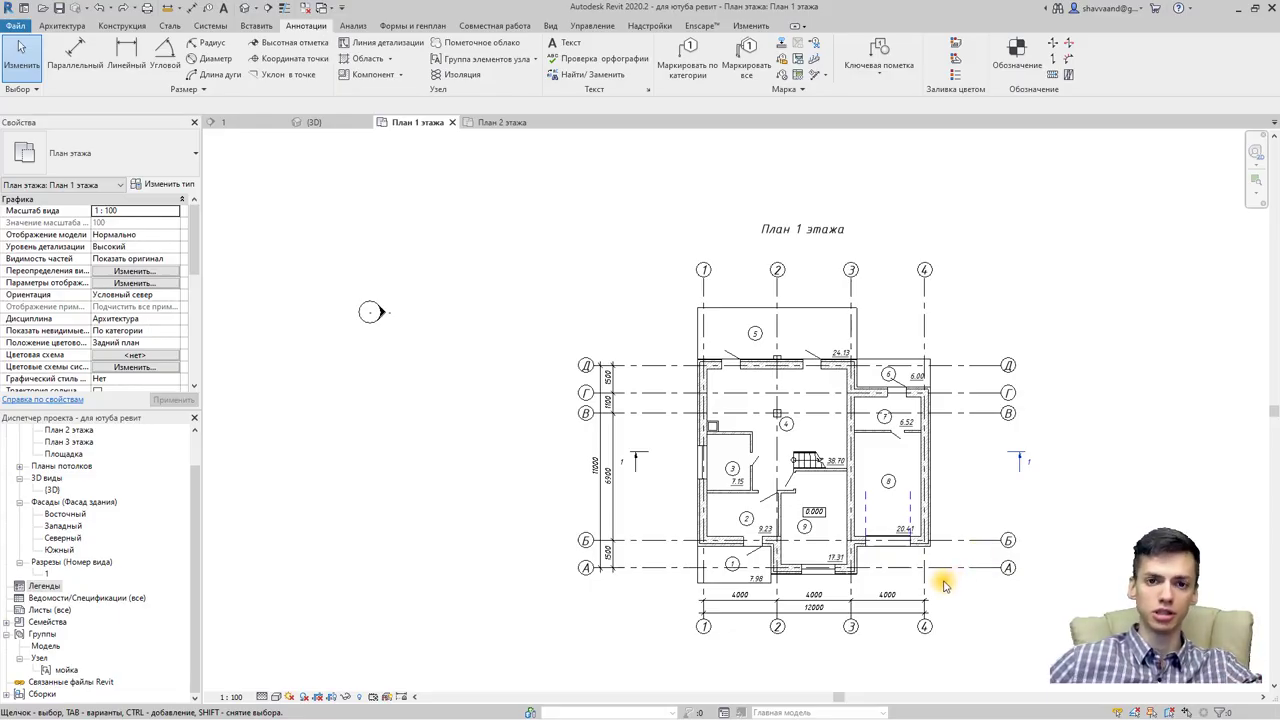
{"action": "scroll", "coordinate": [700, 537], "scroll_direction": "down", "scroll_amount": 1}
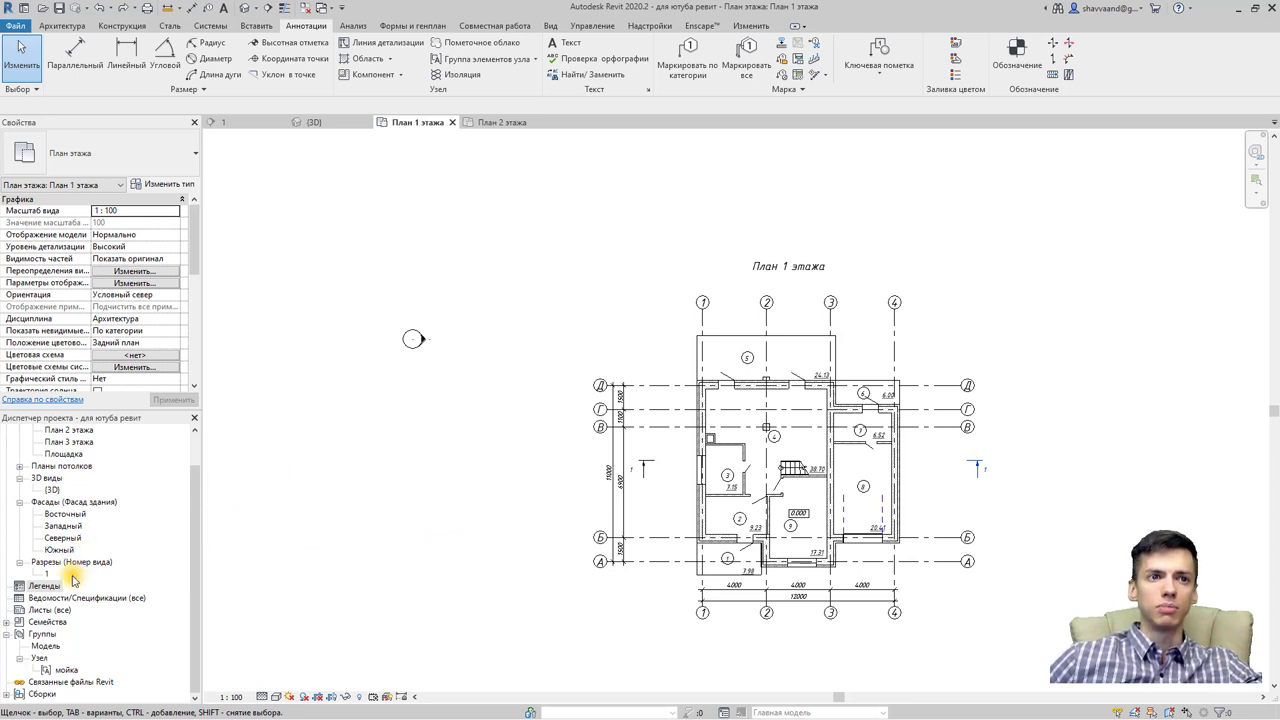
{"action": "right_click", "coordinate": [42, 588]}
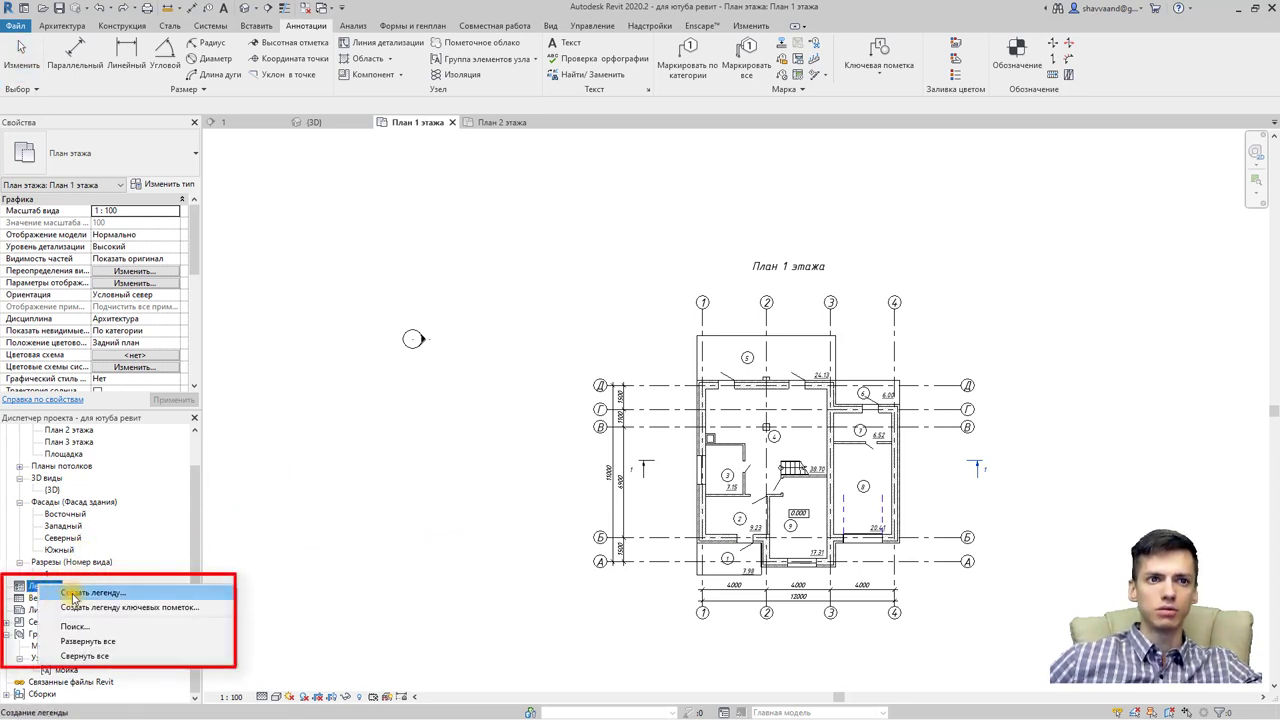
{"action": "left_click", "coordinate": [73, 595]}
{"action": "left_click", "coordinate": [767, 247]}
{"action": "type", "text": "условные обозначения"}
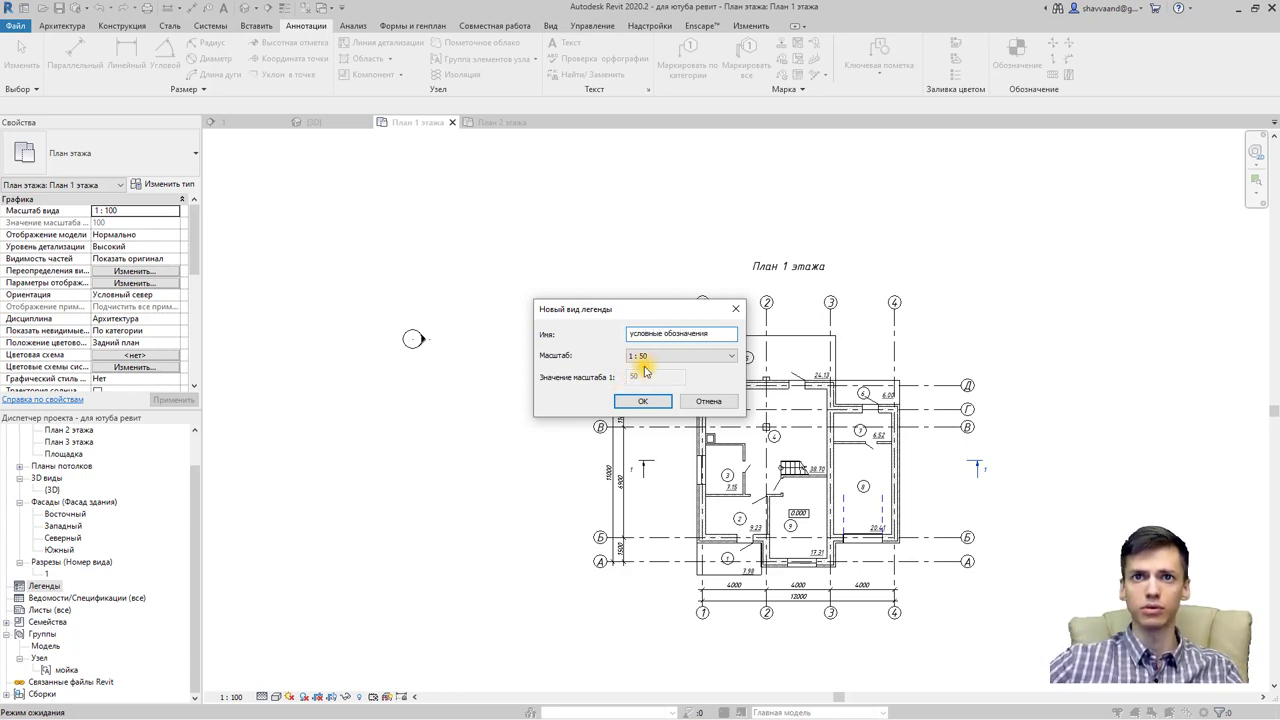
{"action": "left_click", "coordinate": [652, 360]}
{"action": "left_click", "coordinate": [652, 437]}
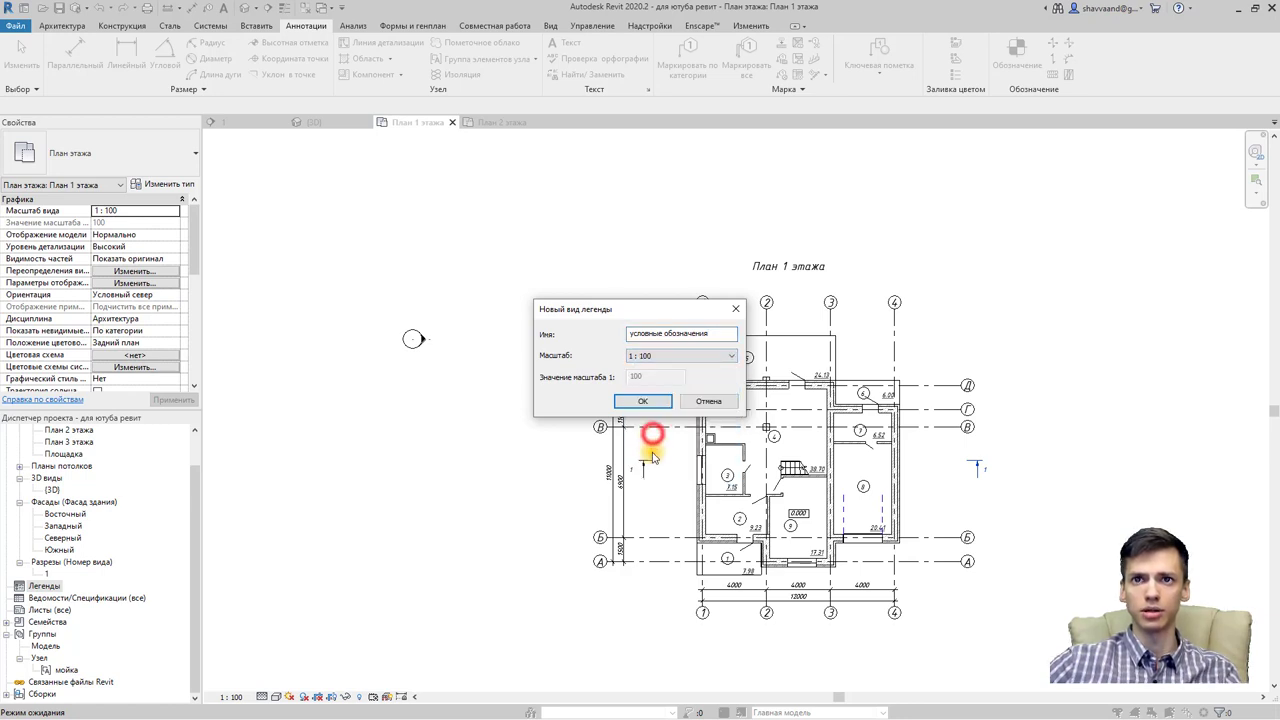
{"action": "left_click", "coordinate": [645, 400]}
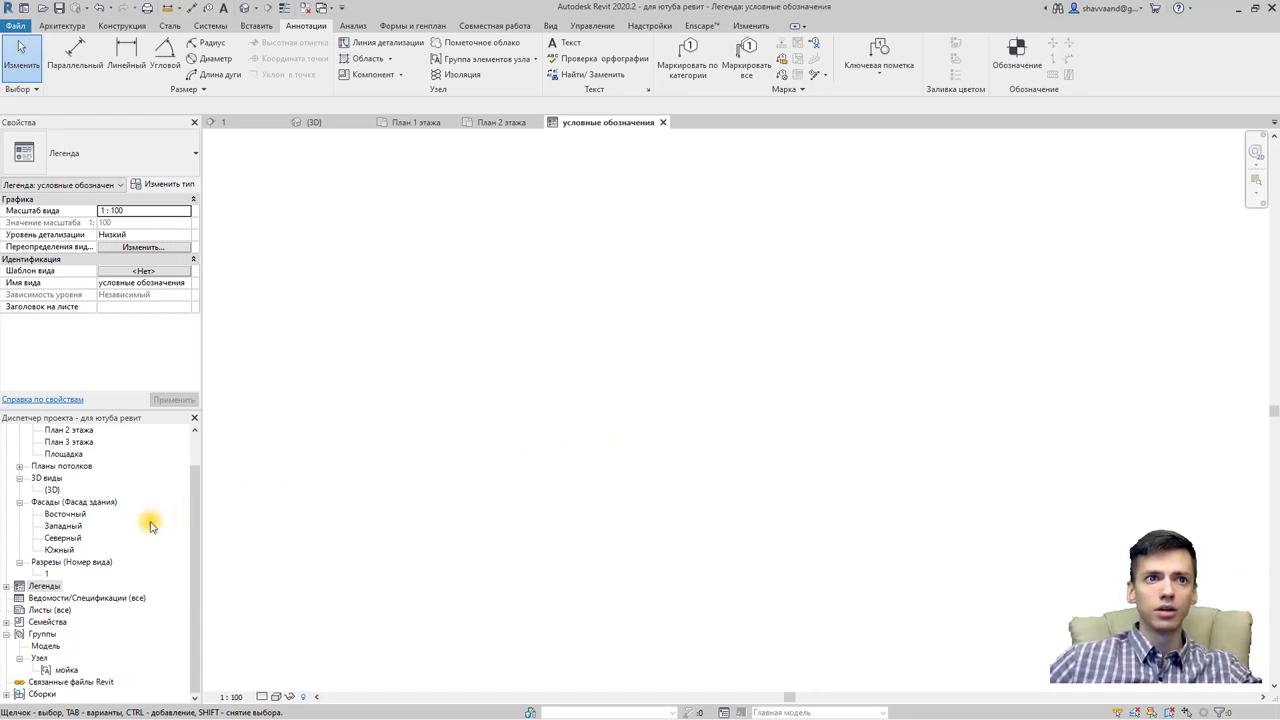
Step: Locate the Несущ.стена 400мм газ и 120 кирп type under Семейства > Стены and drag it toward the legend
{"action": "scroll", "coordinate": [125, 578], "scroll_direction": "up", "scroll_amount": 3}
{"action": "scroll", "coordinate": [122, 572], "scroll_direction": "down", "scroll_amount": 3}
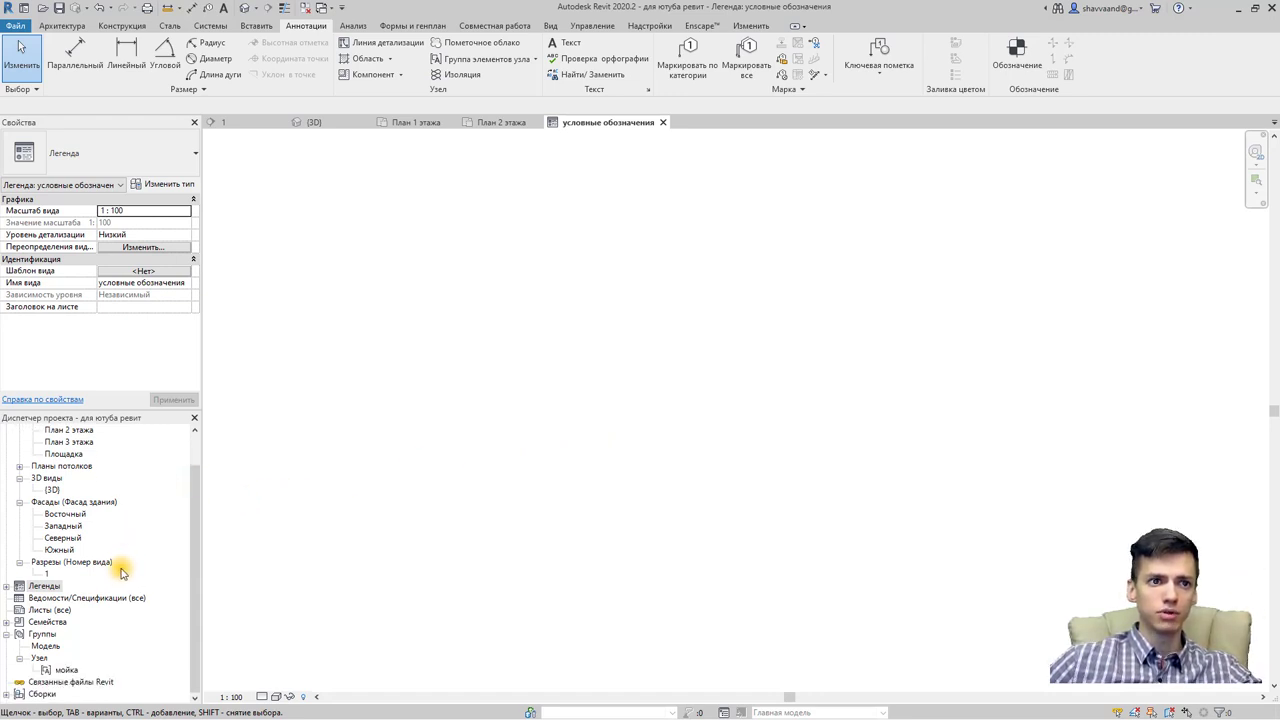
{"action": "left_click", "coordinate": [7, 622]}
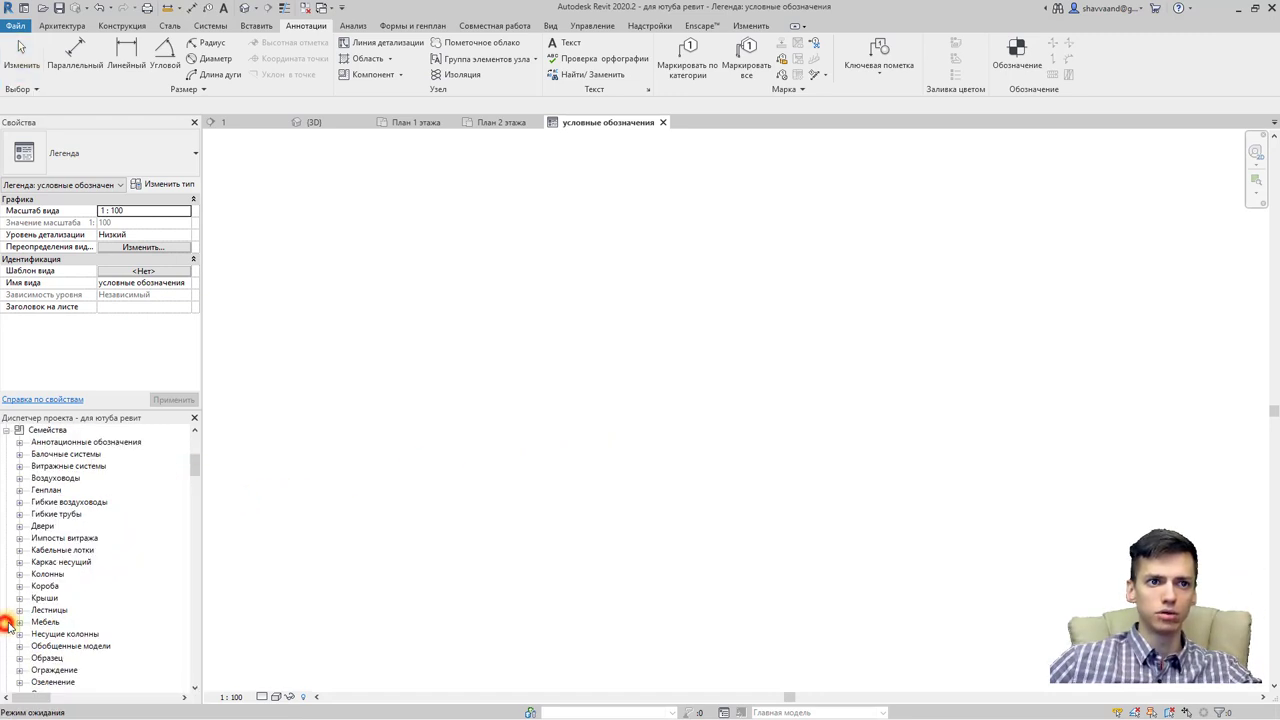
{"action": "scroll", "coordinate": [72, 588], "scroll_direction": "down", "scroll_amount": 2}
{"action": "scroll", "coordinate": [71, 587], "scroll_direction": "down", "scroll_amount": 3}
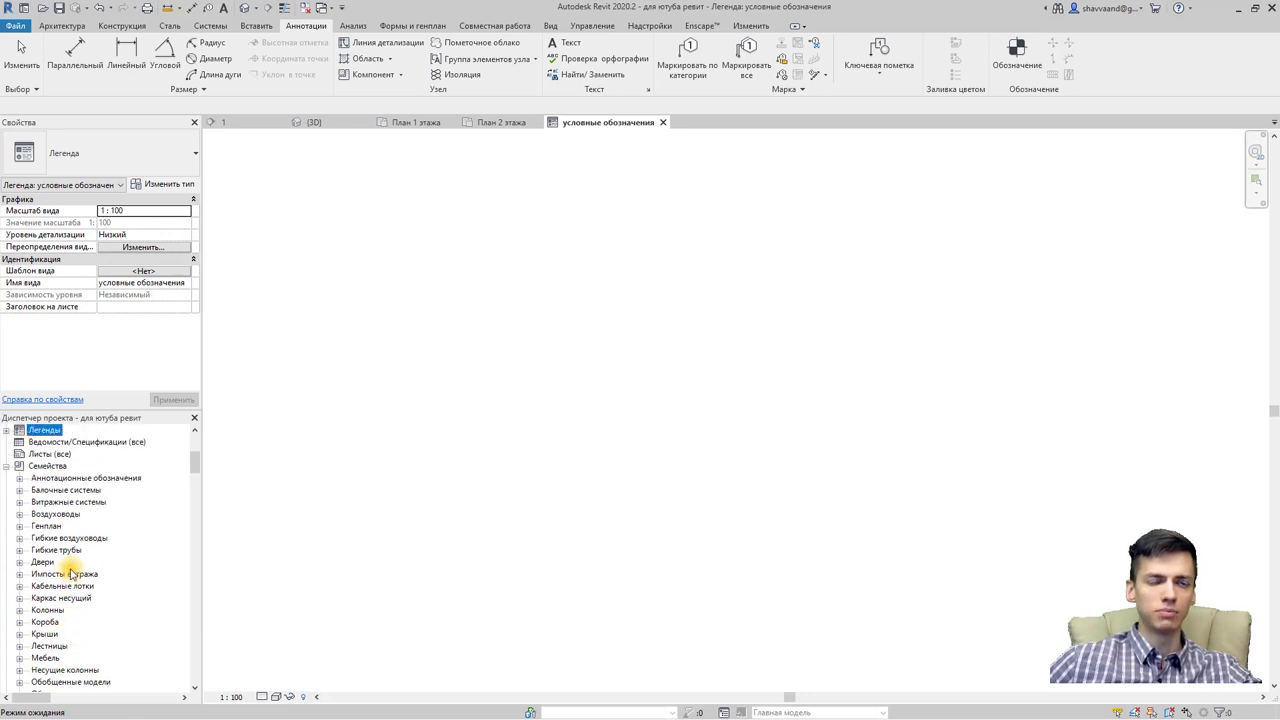
{"action": "scroll", "coordinate": [79, 556], "scroll_direction": "down", "scroll_amount": 3}
{"action": "scroll", "coordinate": [78, 560], "scroll_direction": "down", "scroll_amount": 3}
{"action": "scroll", "coordinate": [77, 565], "scroll_direction": "down", "scroll_amount": 2}
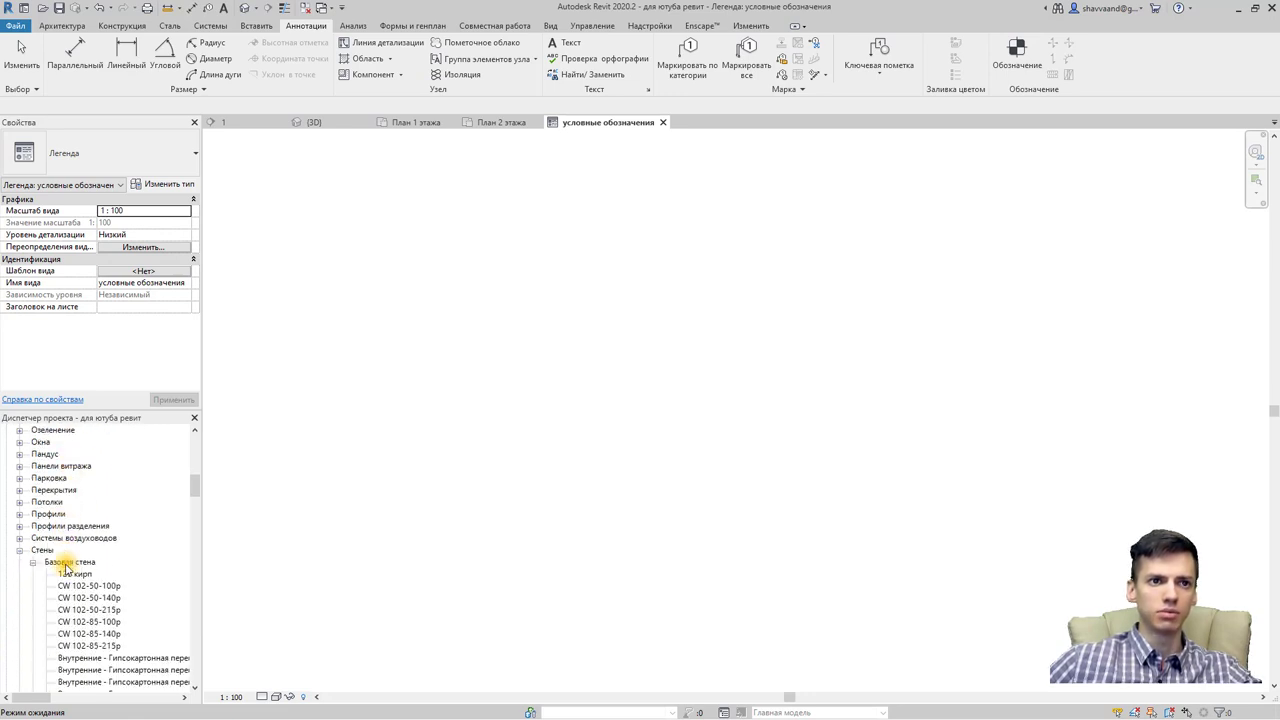
{"action": "scroll", "coordinate": [76, 572], "scroll_direction": "down", "scroll_amount": 3}
{"action": "scroll", "coordinate": [100, 545], "scroll_direction": "down", "scroll_amount": 3}
{"action": "scroll", "coordinate": [129, 566], "scroll_direction": "down", "scroll_amount": 3}
{"action": "scroll", "coordinate": [129, 571], "scroll_direction": "down", "scroll_amount": 3}
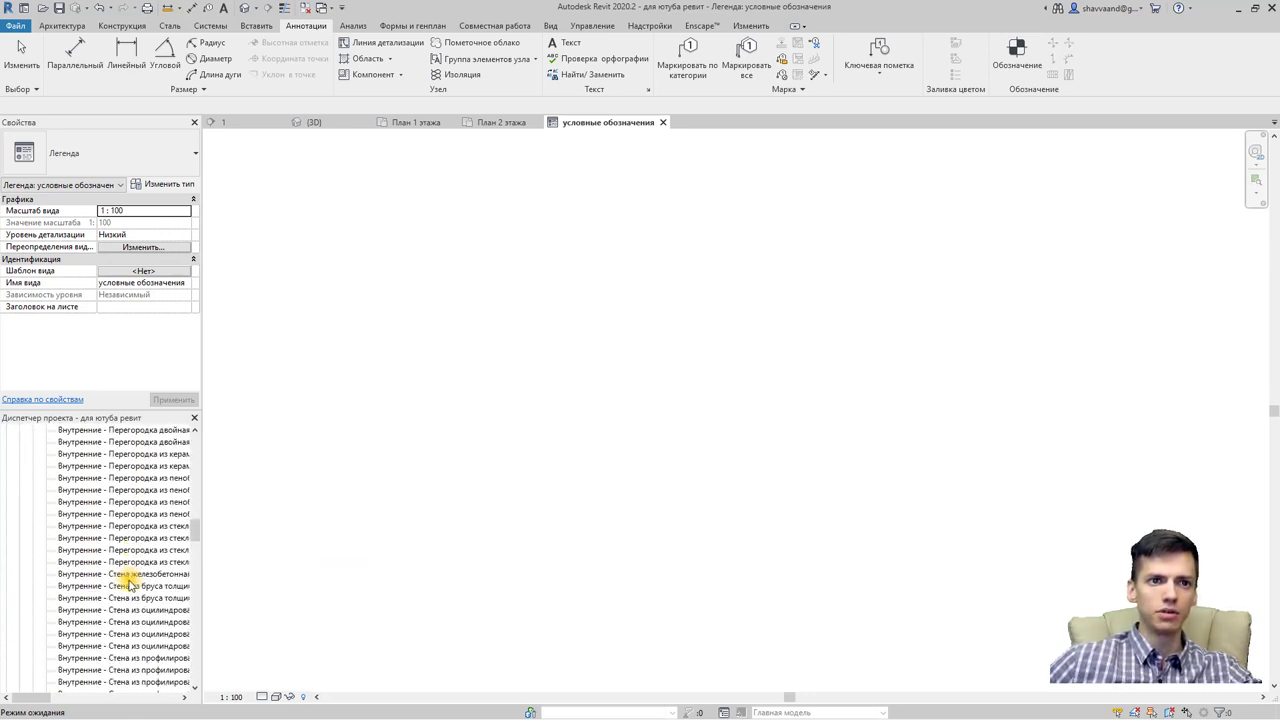
{"action": "scroll", "coordinate": [127, 588], "scroll_direction": "down", "scroll_amount": 3}
{"action": "scroll", "coordinate": [126, 589], "scroll_direction": "down", "scroll_amount": 3}
{"action": "scroll", "coordinate": [131, 586], "scroll_direction": "down", "scroll_amount": 3}
{"action": "scroll", "coordinate": [177, 569], "scroll_direction": "down", "scroll_amount": 3}
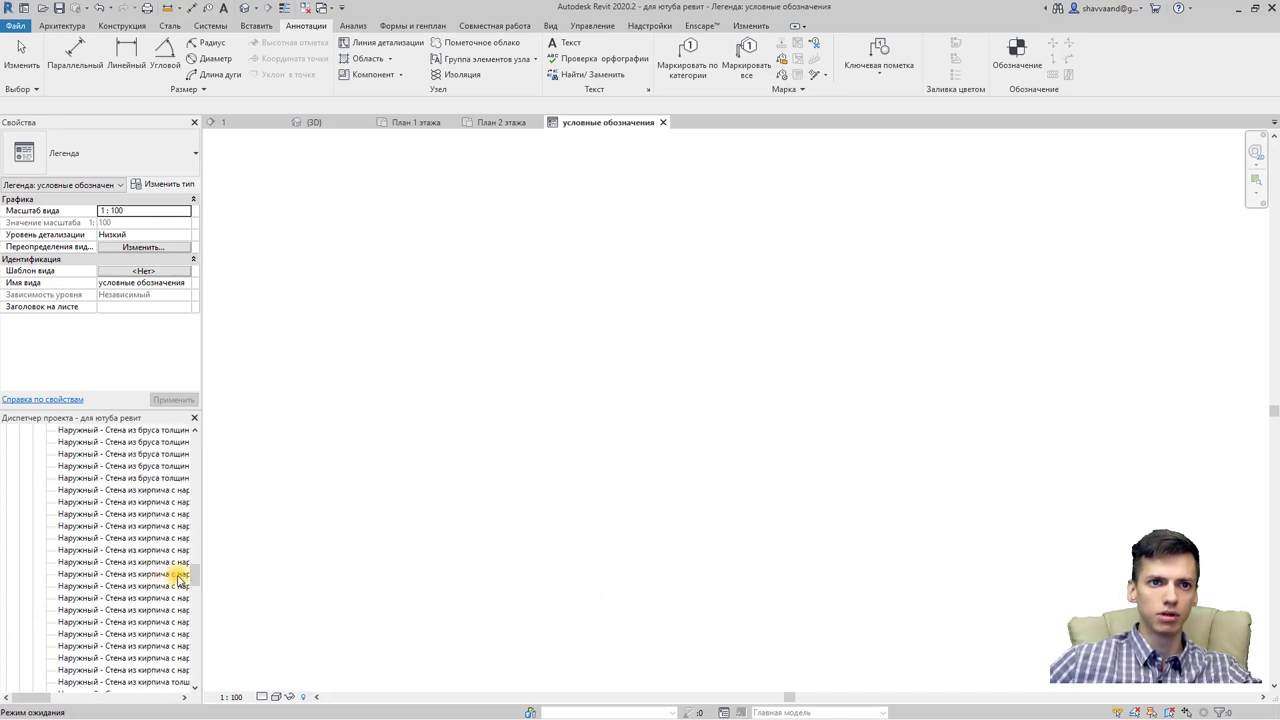
{"action": "left_click_drag", "start_coordinate": [196, 578], "coordinate": [198, 665]}
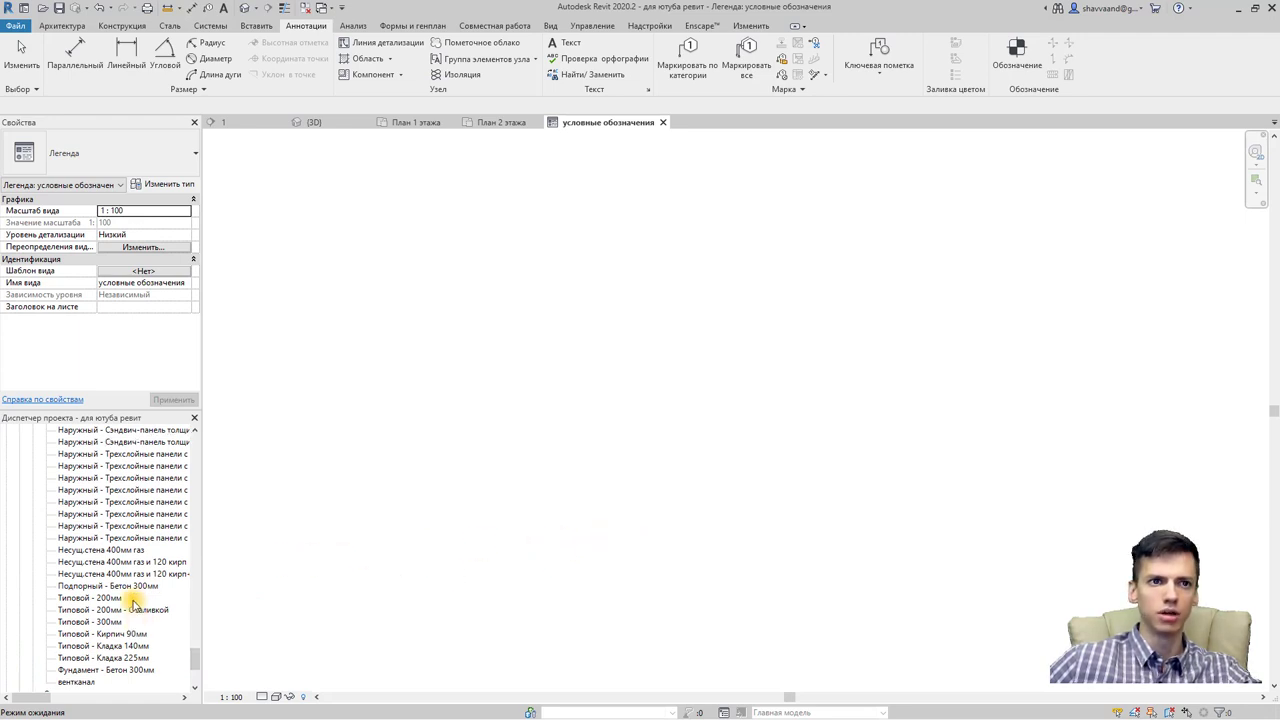
{"action": "scroll", "coordinate": [138, 614], "scroll_direction": "up", "scroll_amount": 1}
{"action": "left_click_drag", "start_coordinate": [128, 573], "coordinate": [495, 555]}
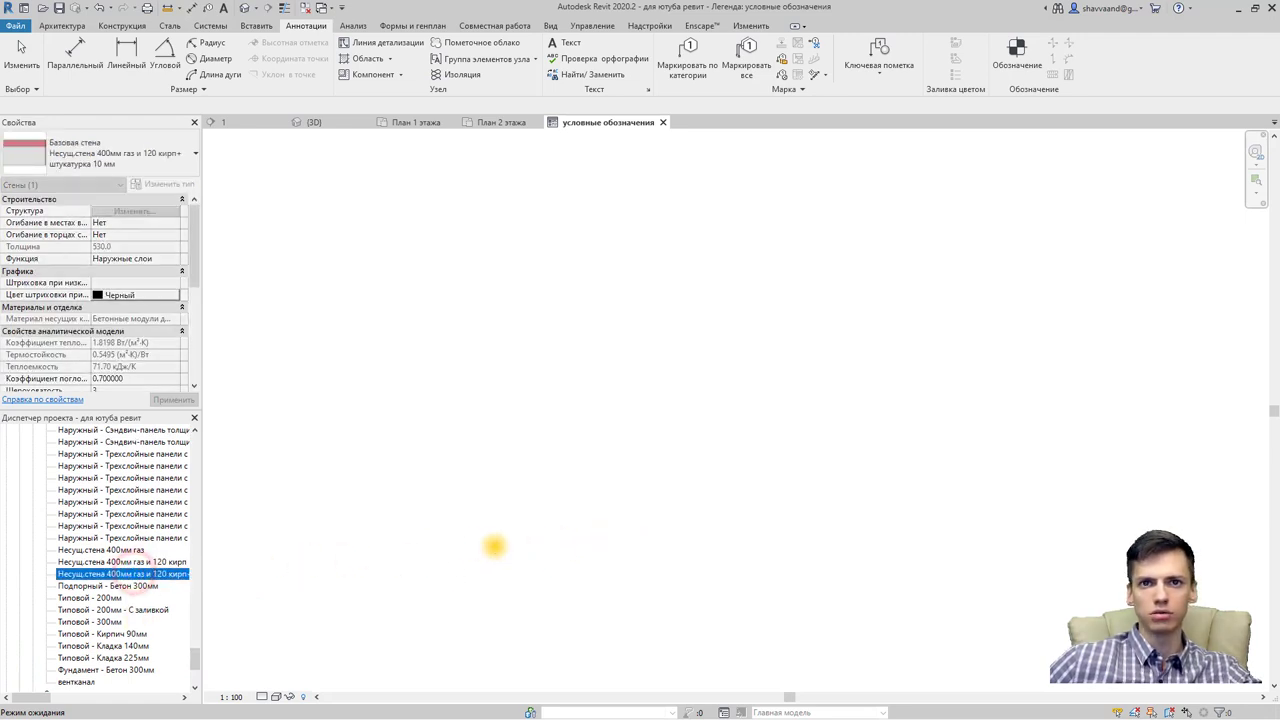
Step: Place the two 400 mm load-bearing wall samples and a 120 кирп wall sample stacked in the legend
{"action": "left_click", "coordinate": [570, 374]}
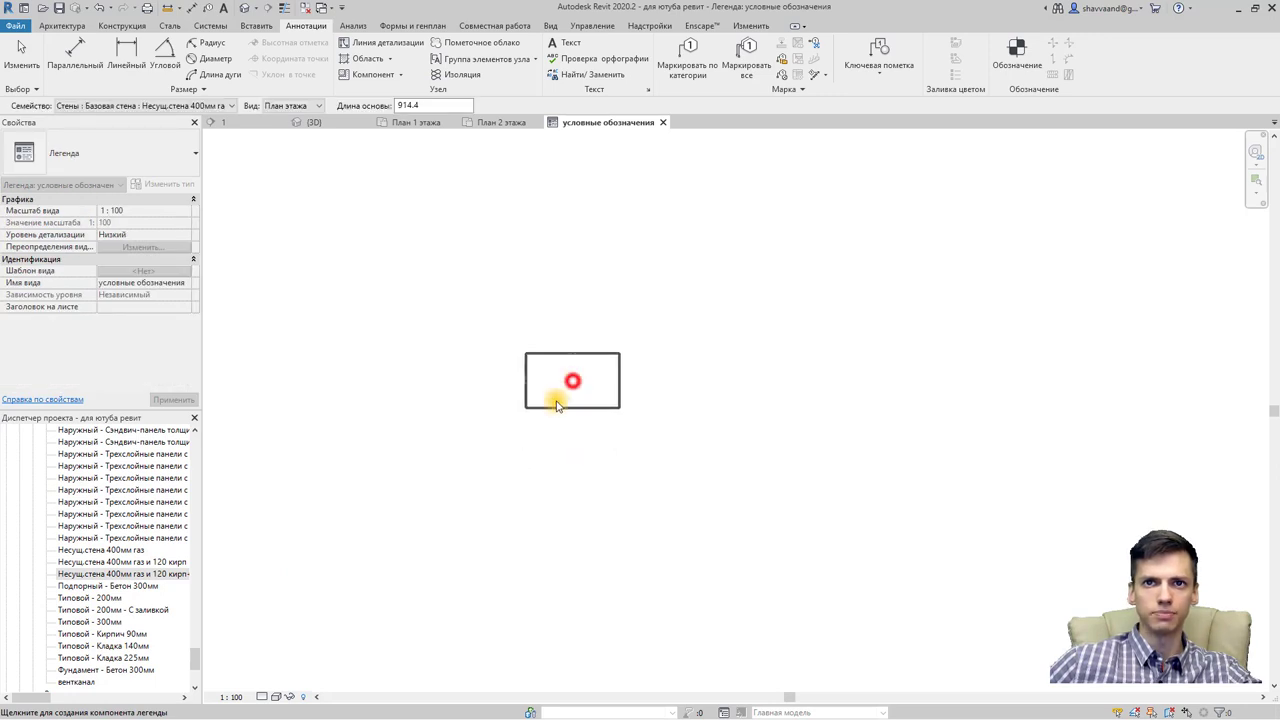
{"action": "left_click", "coordinate": [100, 550]}
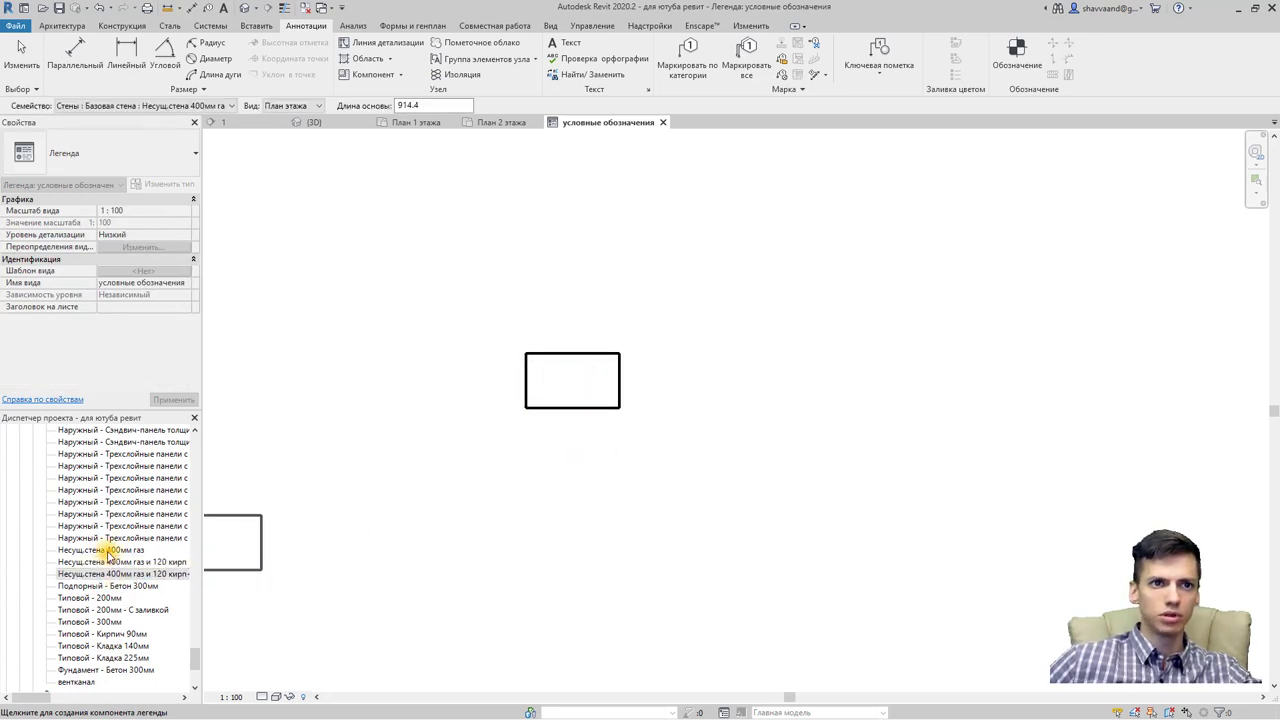
{"action": "left_click_drag", "start_coordinate": [545, 468], "coordinate": [555, 467]}
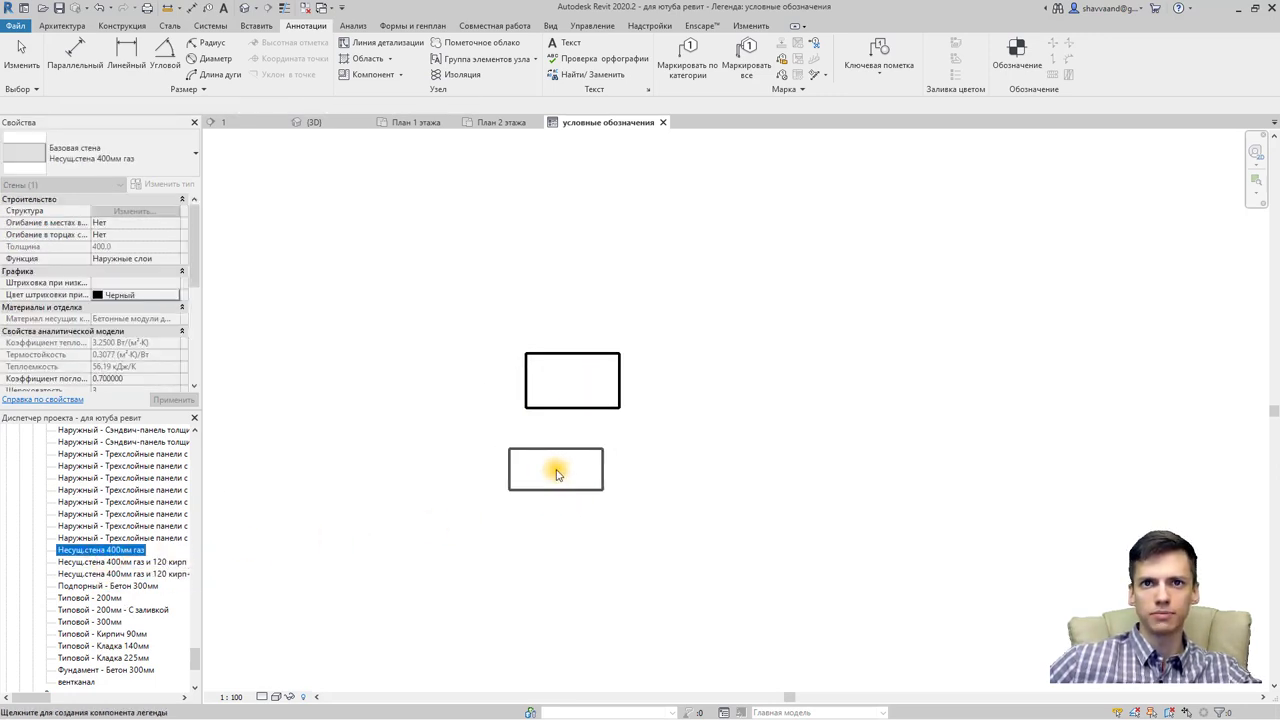
{"action": "left_click", "coordinate": [576, 469]}
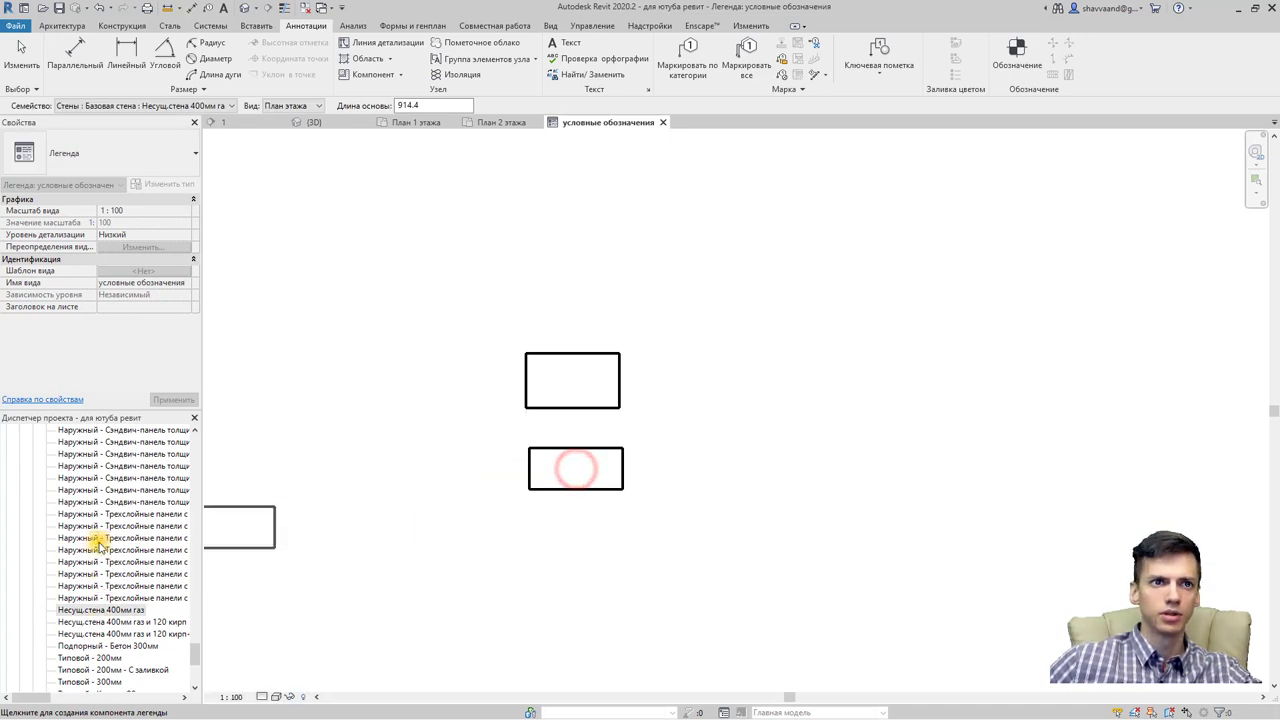
{"action": "scroll", "coordinate": [110, 560], "scroll_direction": "up", "scroll_amount": 5}
{"action": "left_click_drag", "start_coordinate": [195, 645], "coordinate": [197, 487]}
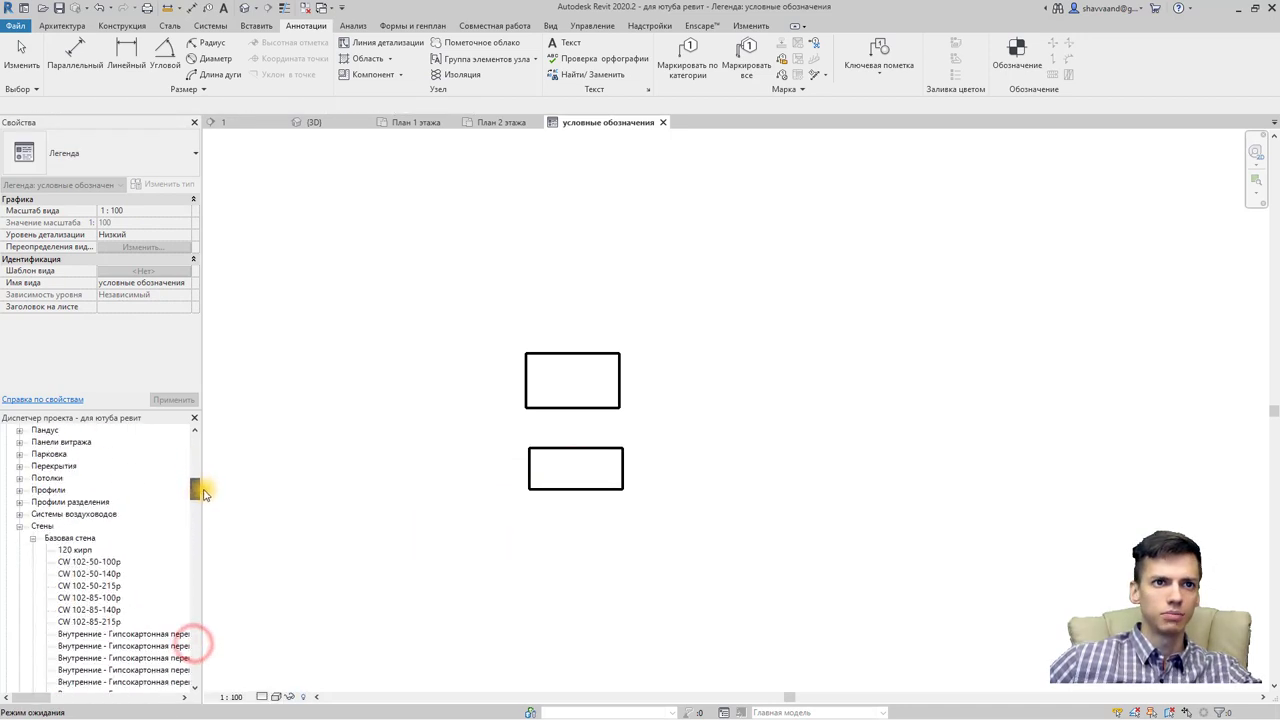
{"action": "key", "text": "Escape"}
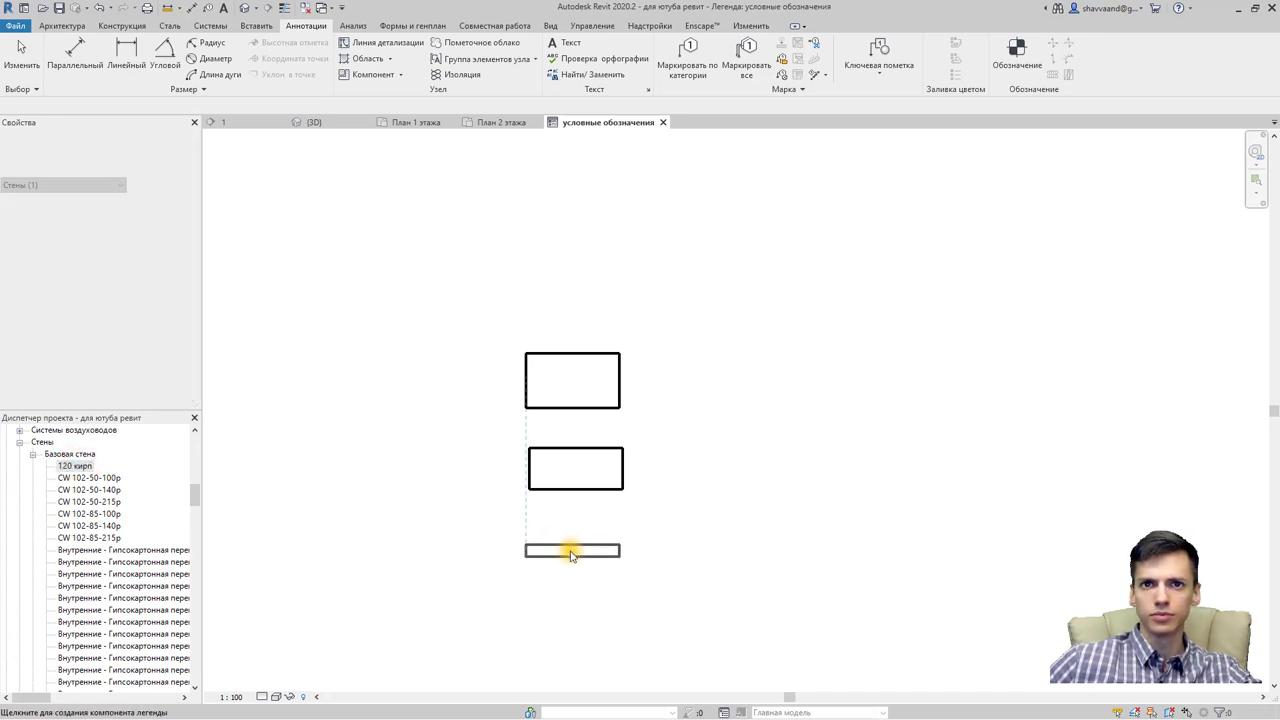
{"action": "left_click", "coordinate": [571, 549]}
{"action": "scroll", "coordinate": [570, 555], "scroll_direction": "up", "scroll_amount": 2}
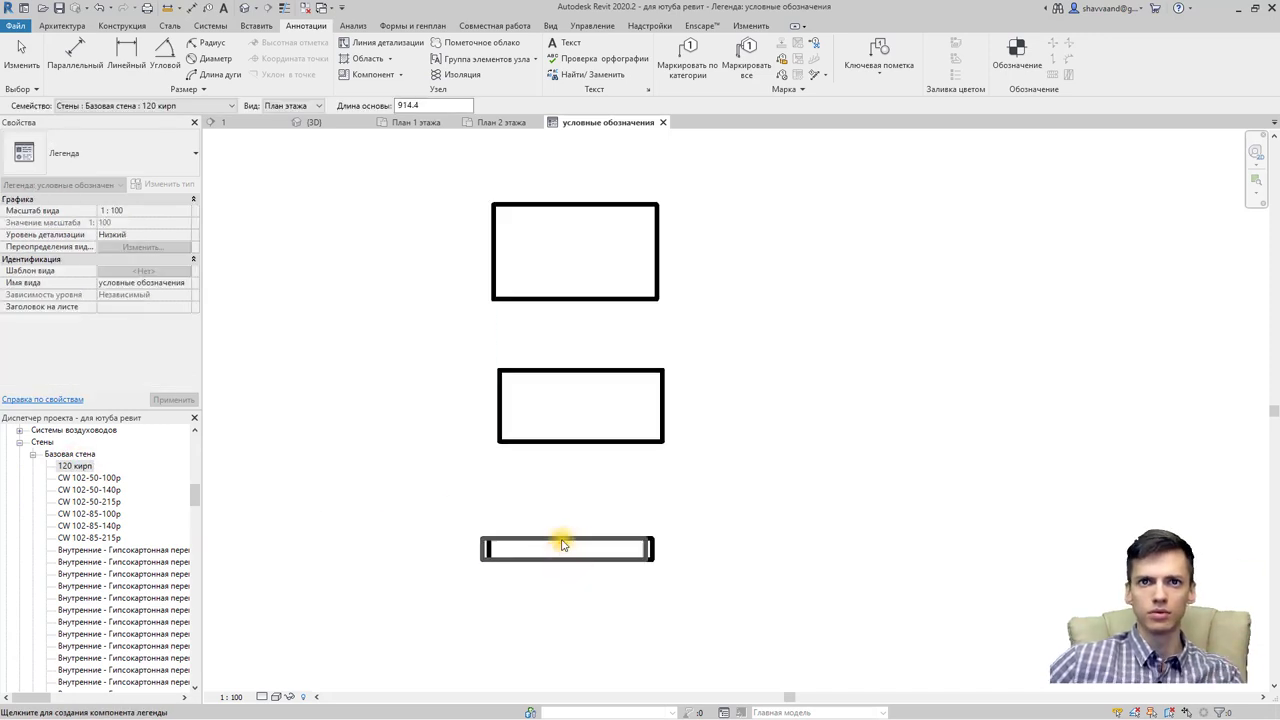
{"action": "key", "text": "Escape"}
Step: Align the middle and bottom wall samples vertically with the top one
{"action": "left_click", "coordinate": [525, 440]}
{"action": "left_click_drag", "start_coordinate": [525, 403], "coordinate": [519, 403]}
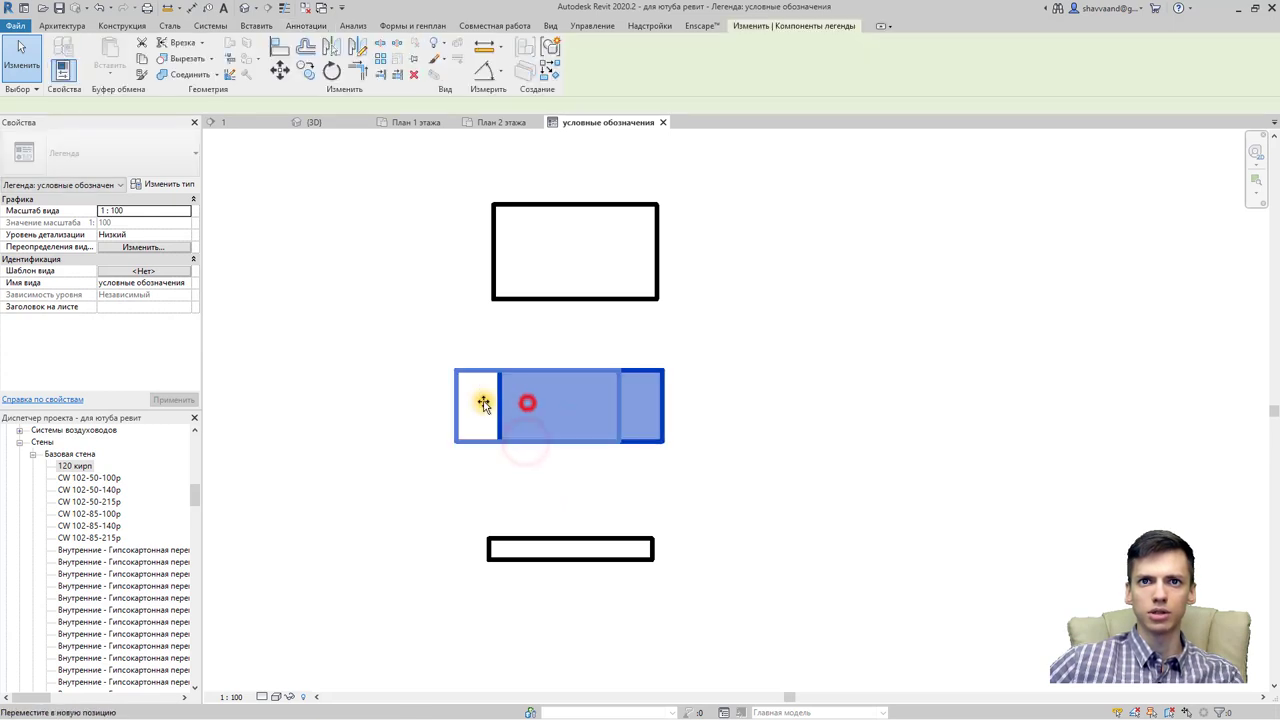
{"action": "left_click", "coordinate": [528, 545]}
{"action": "mouse_move", "coordinate": [513, 543]}
{"action": "left_mouse_down"}
{"action": "mouse_move", "coordinate": [548, 538]}
{"action": "mouse_move", "coordinate": [519, 545]}
{"action": "left_mouse_up"}
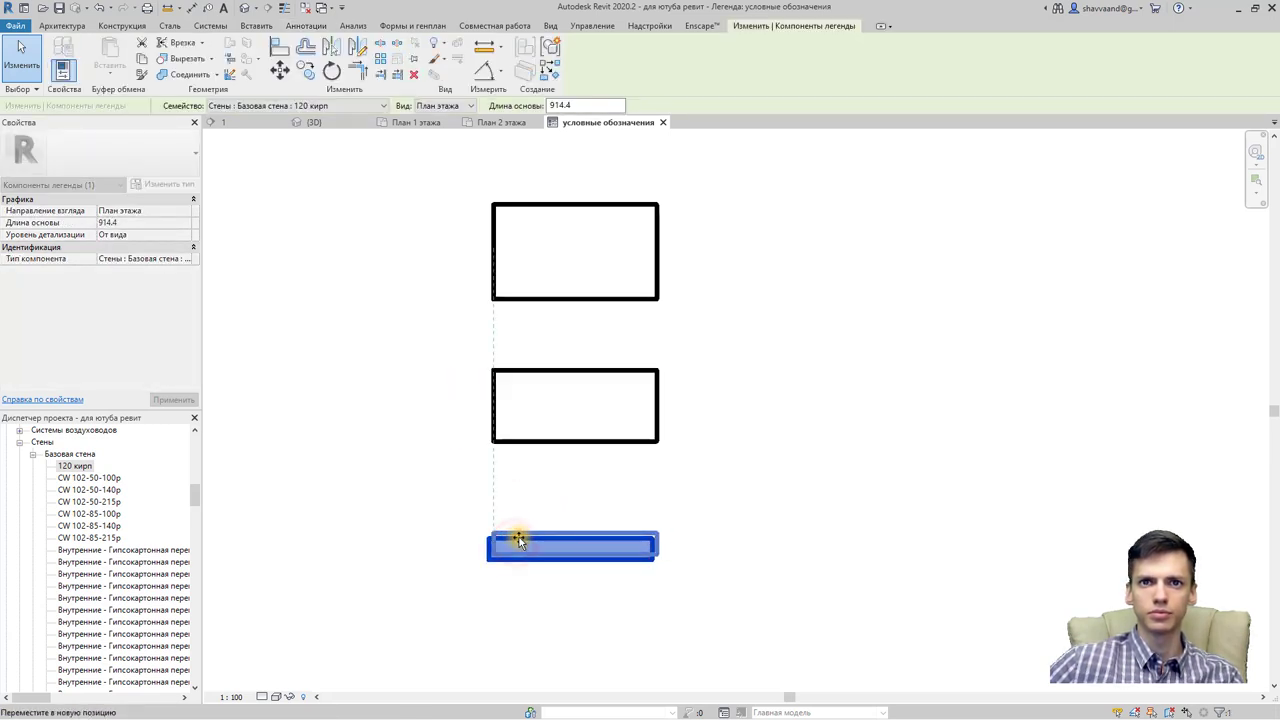
{"action": "key", "text": "Escape"}
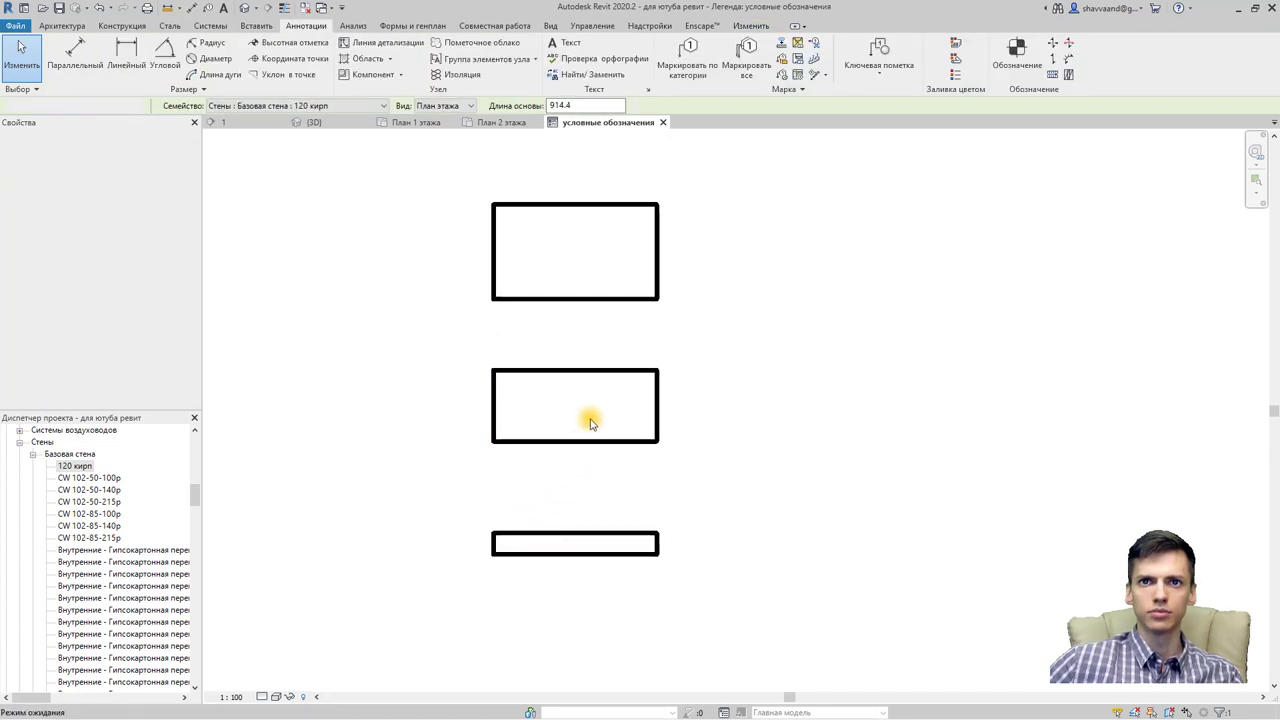
{"action": "scroll", "coordinate": [586, 420], "scroll_direction": "down", "scroll_amount": 3}
{"action": "left_click", "coordinate": [260, 697]}
Step: Set the legend to Fine detail and override the Walls Общие ребра lines to weight 5
{"action": "left_click", "coordinate": [280, 683]}
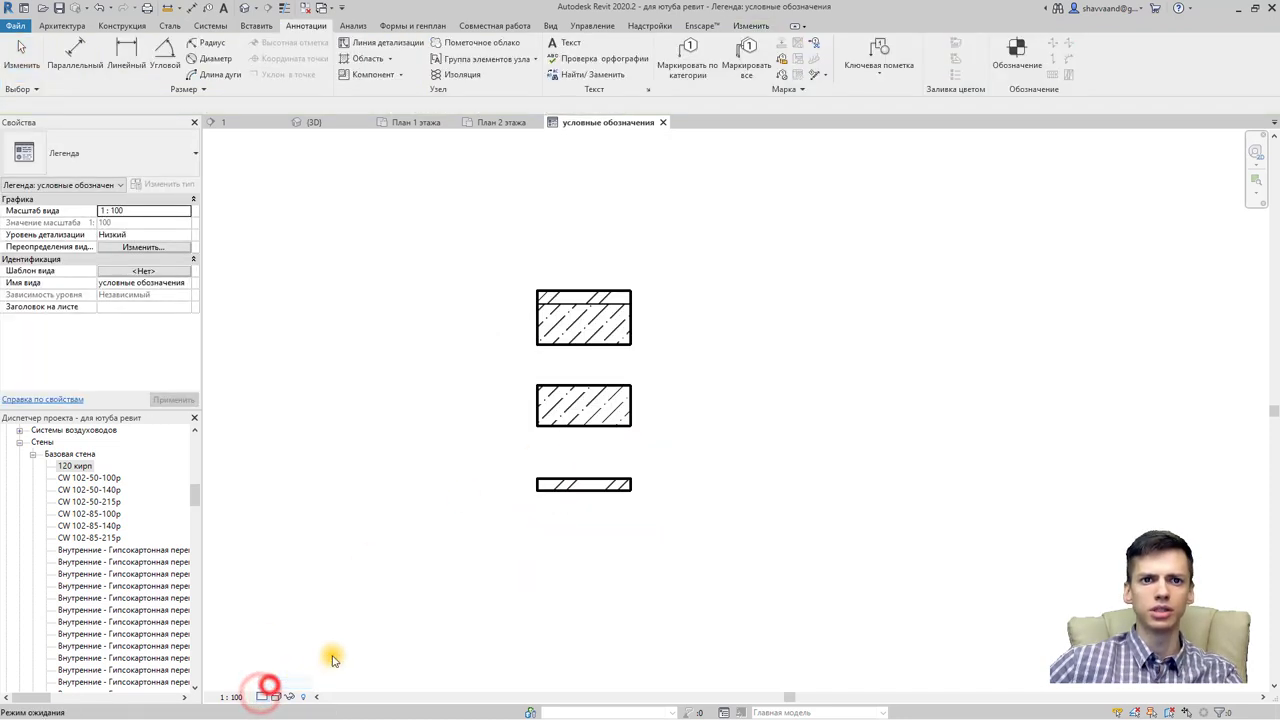
{"action": "middle_click_drag", "start_coordinate": [466, 500], "coordinate": [440, 519]}
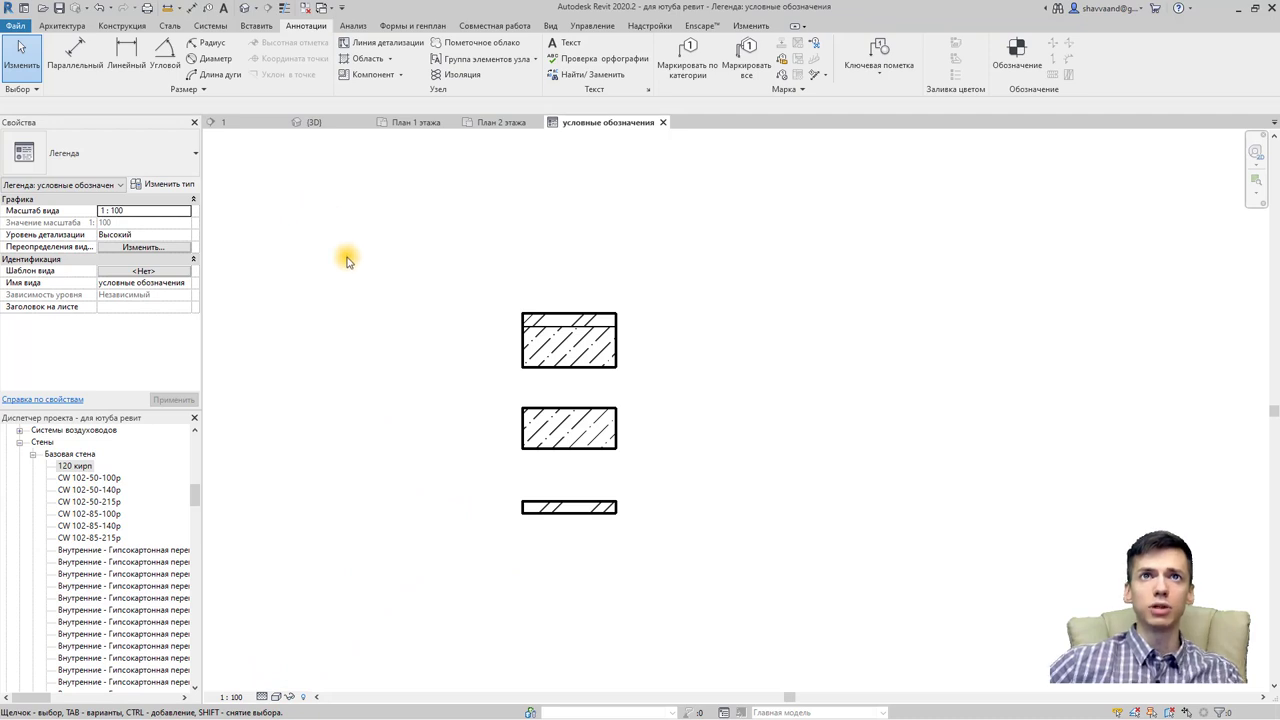
{"action": "left_click", "coordinate": [549, 26]}
{"action": "left_click", "coordinate": [130, 43]}
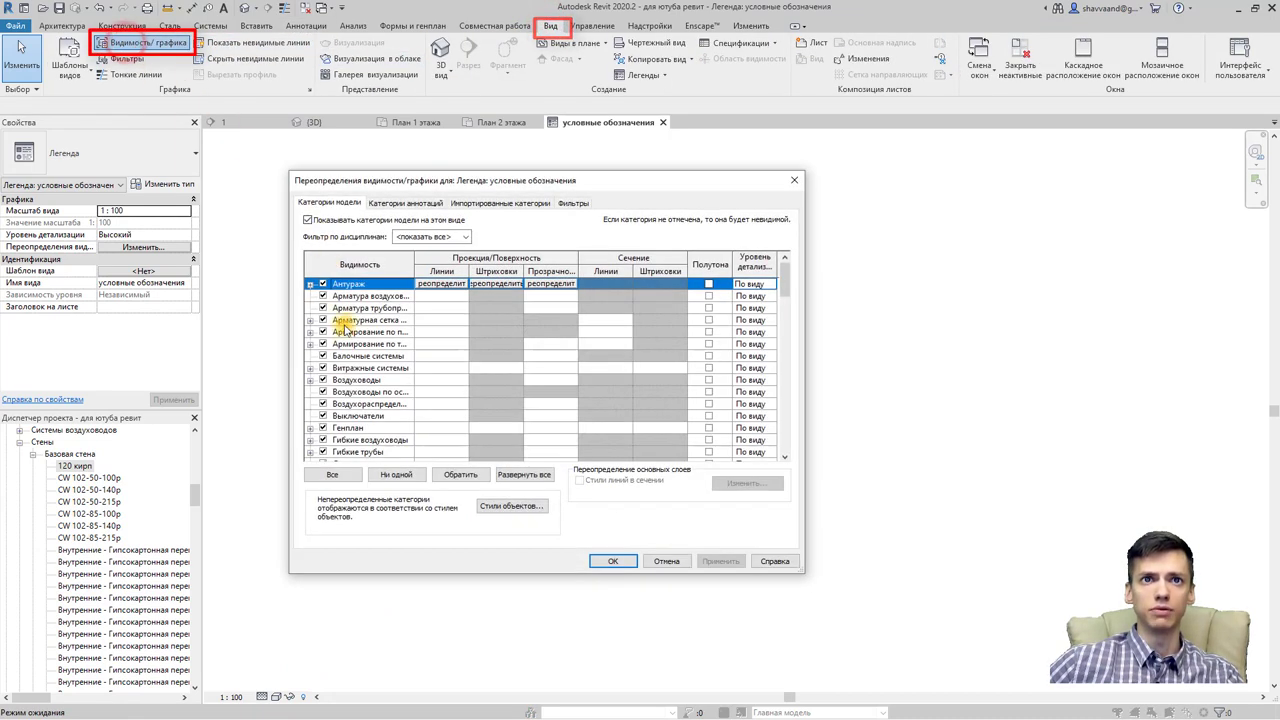
{"action": "scroll", "coordinate": [343, 326], "scroll_direction": "down", "scroll_amount": 4}
{"action": "scroll", "coordinate": [335, 345], "scroll_direction": "down", "scroll_amount": 4}
{"action": "scroll", "coordinate": [340, 375], "scroll_direction": "down", "scroll_amount": 4}
{"action": "scroll", "coordinate": [345, 388], "scroll_direction": "down", "scroll_amount": 4}
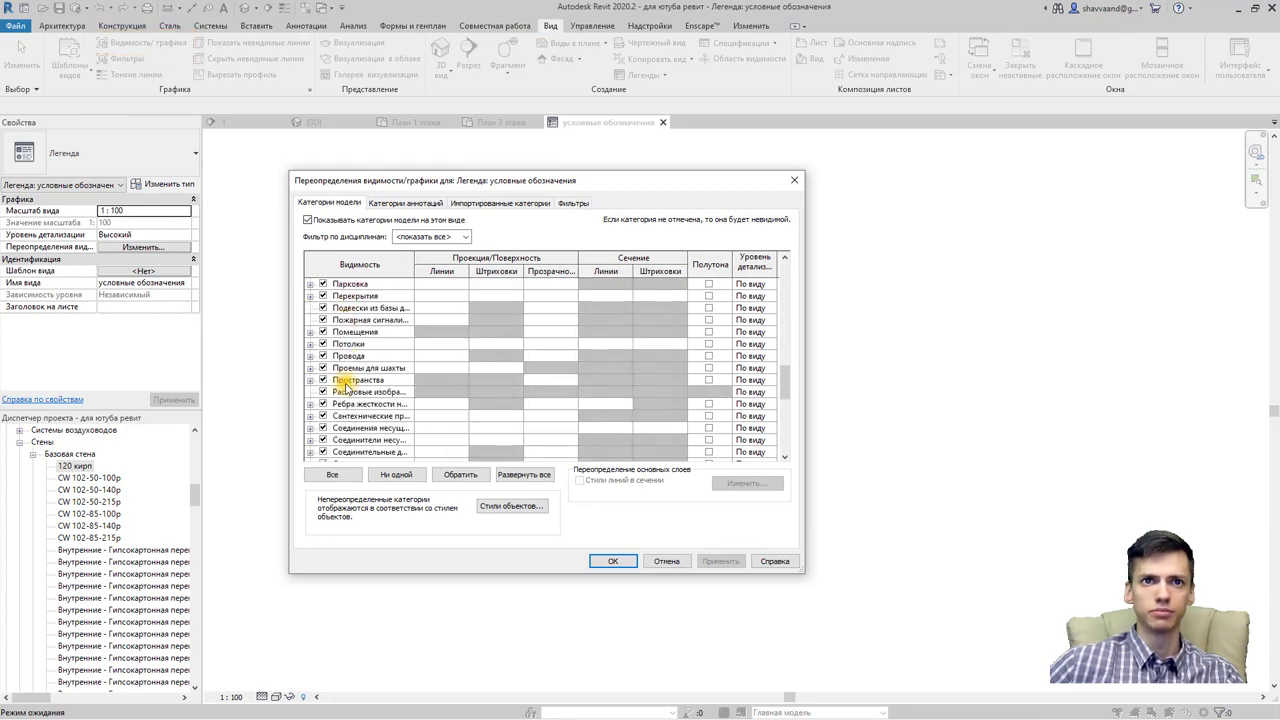
{"action": "scroll", "coordinate": [345, 388], "scroll_direction": "down", "scroll_amount": 4}
{"action": "left_click", "coordinate": [310, 382]}
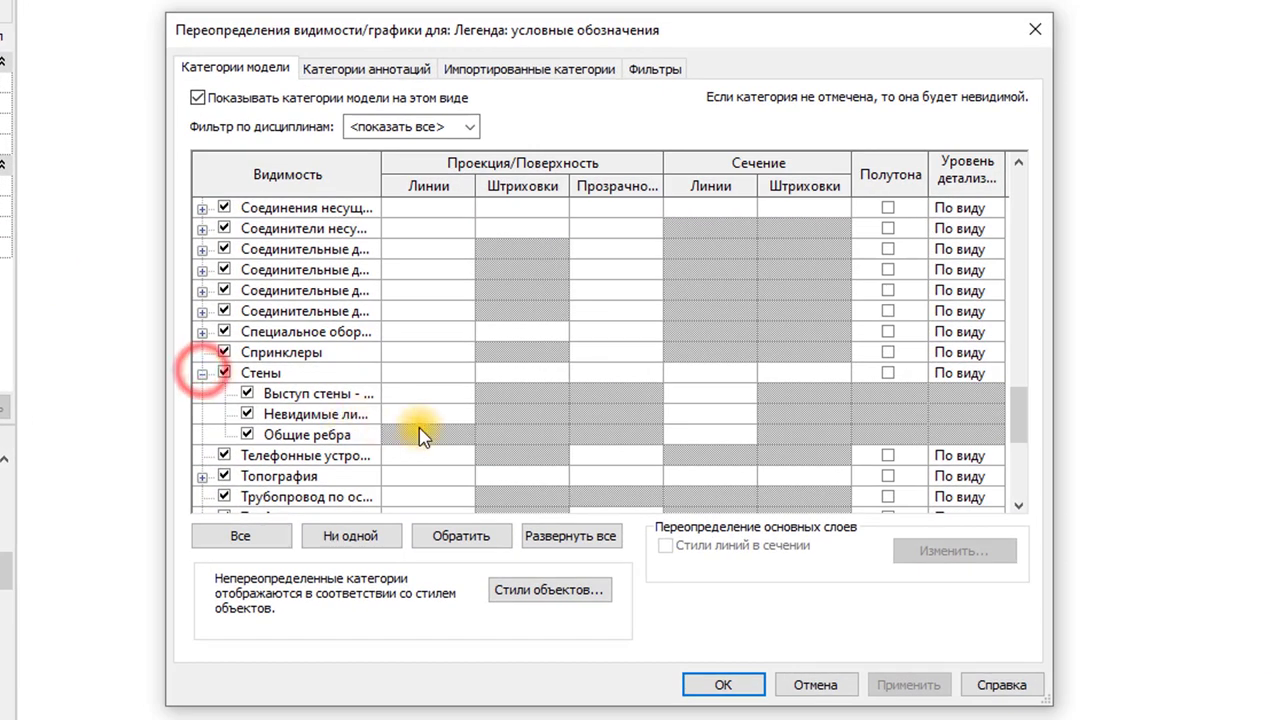
{"action": "left_click", "coordinate": [710, 435]}
{"action": "left_click", "coordinate": [708, 440]}
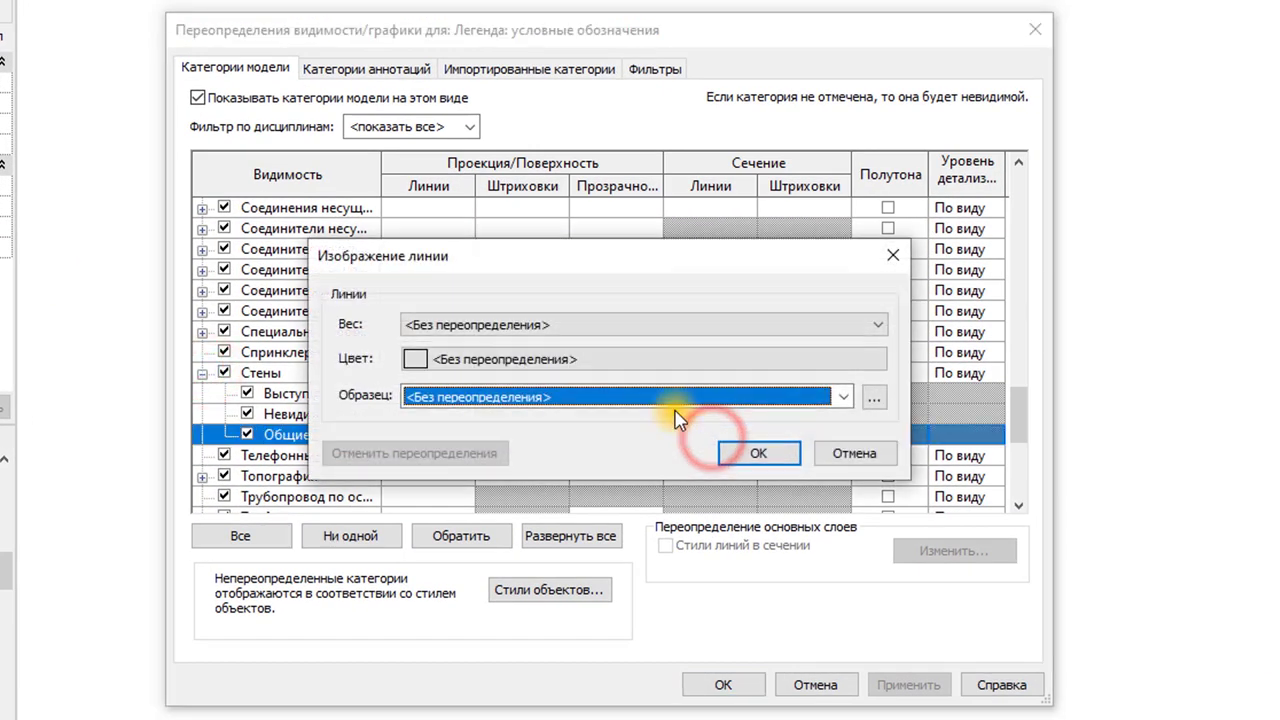
{"action": "left_click", "coordinate": [637, 325]}
{"action": "left_click", "coordinate": [505, 420]}
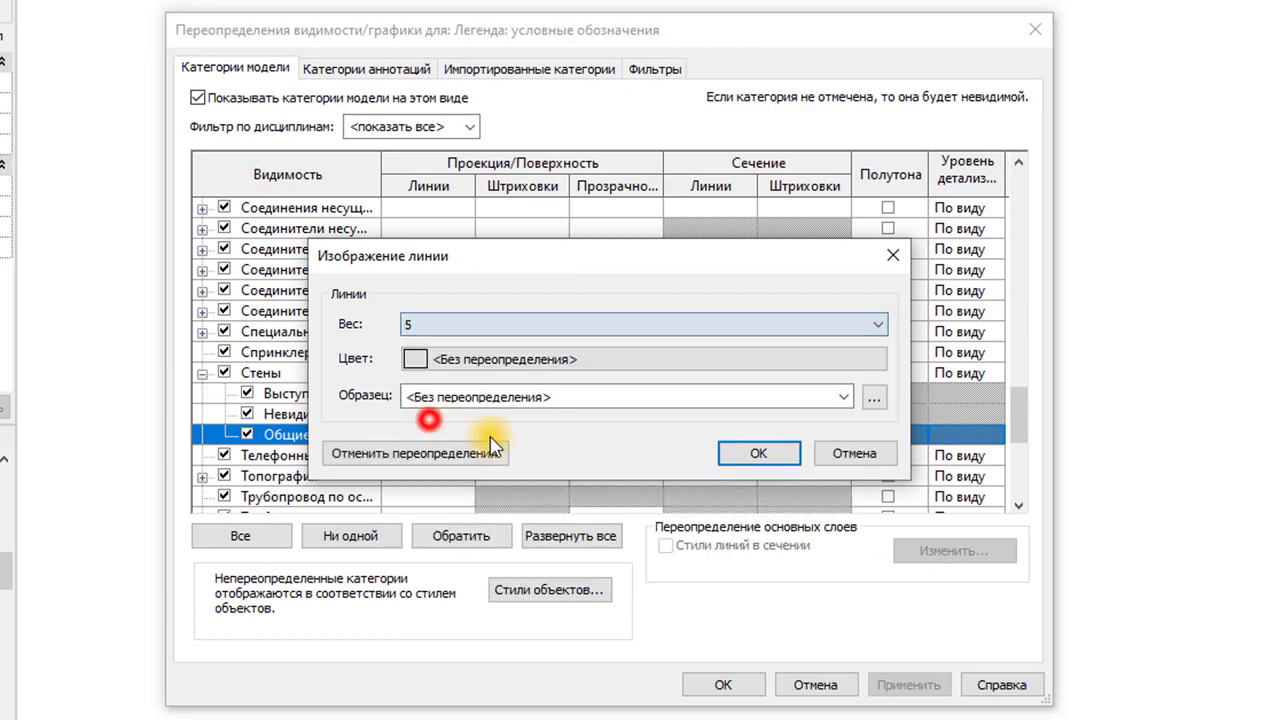
{"action": "left_click", "coordinate": [840, 450]}
Step: Override the wall cut lines to line weight 5 and apply the overrides
{"action": "left_click", "coordinate": [690, 374]}
{"action": "left_click", "coordinate": [690, 372]}
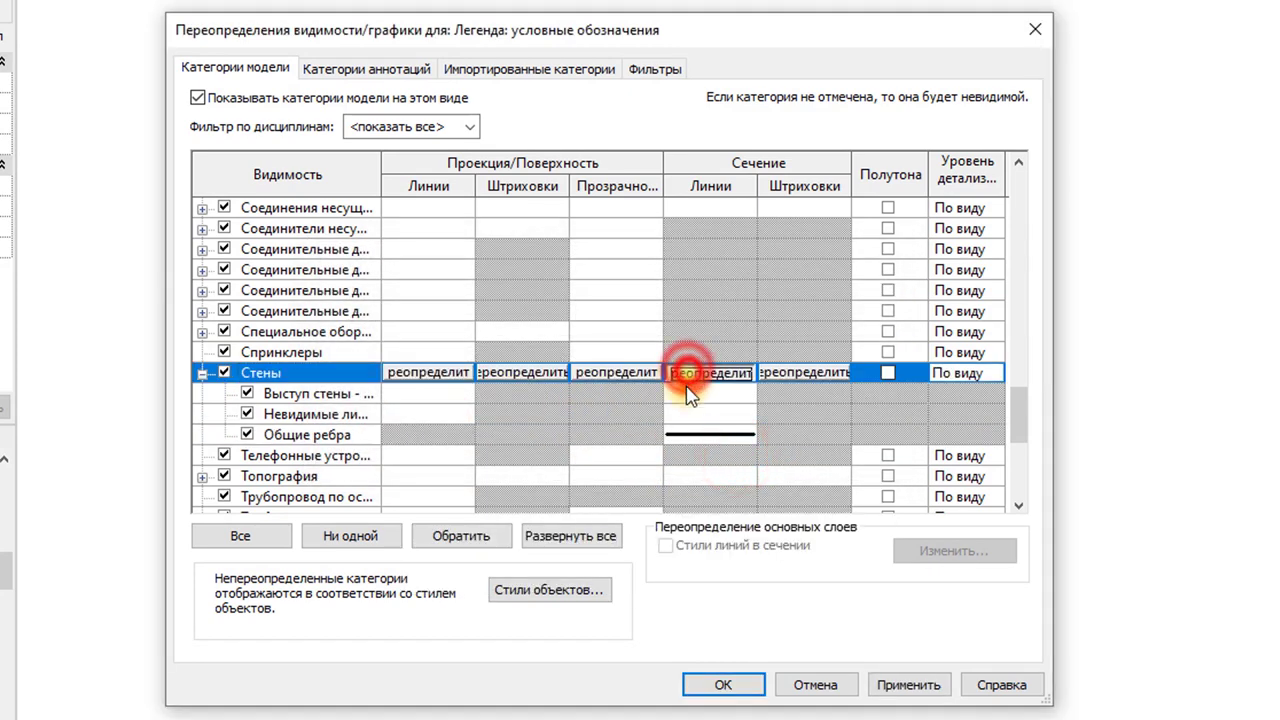
{"action": "left_click", "coordinate": [558, 323]}
{"action": "left_click", "coordinate": [447, 420]}
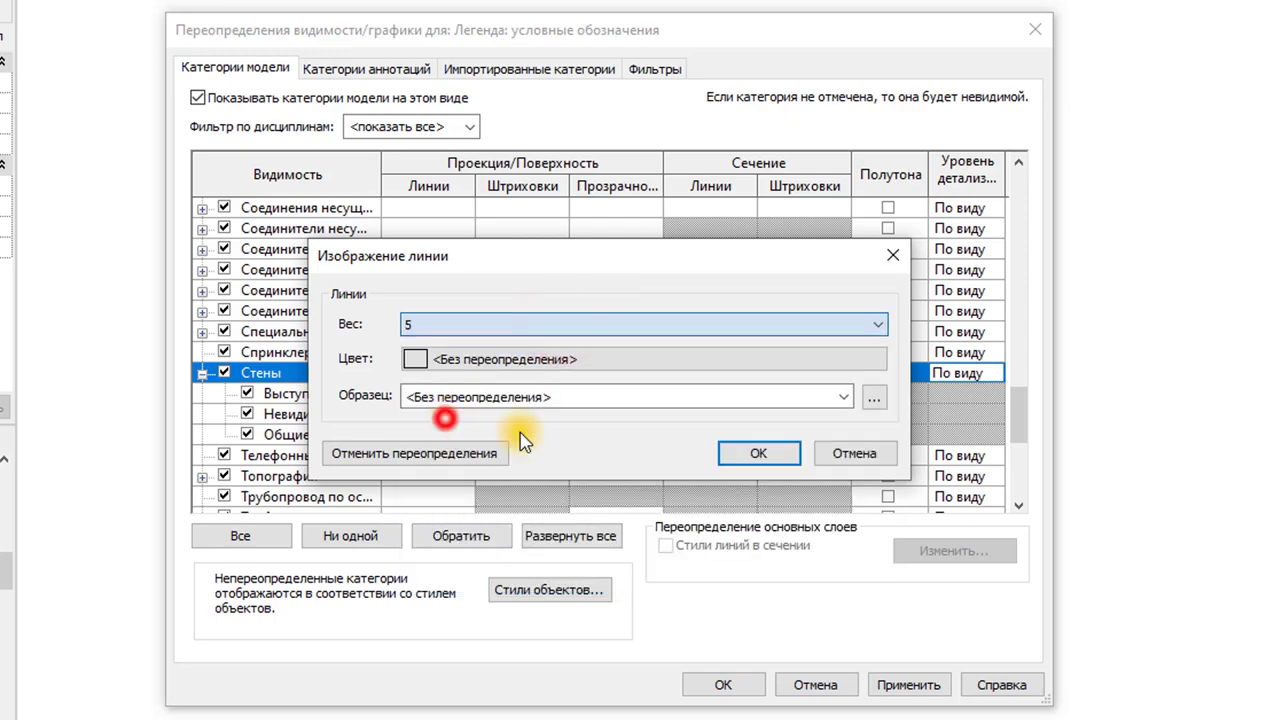
{"action": "left_click", "coordinate": [825, 450]}
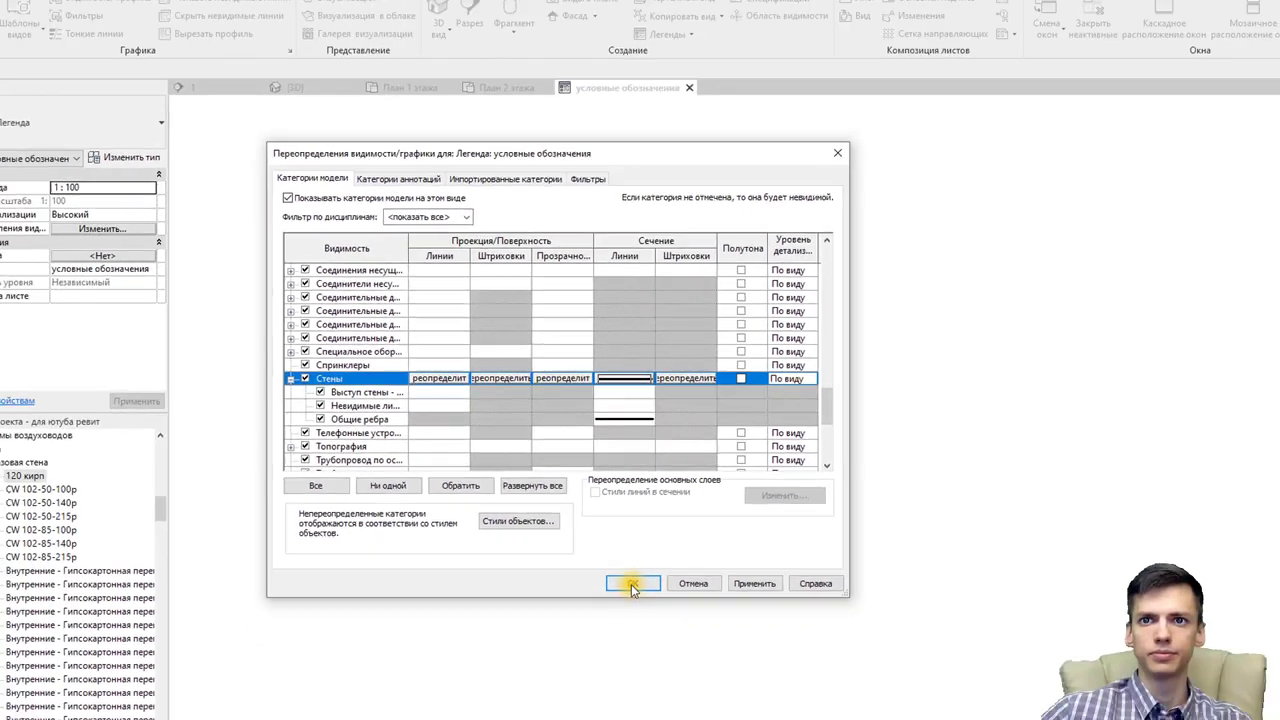
{"action": "left_click", "coordinate": [632, 586]}
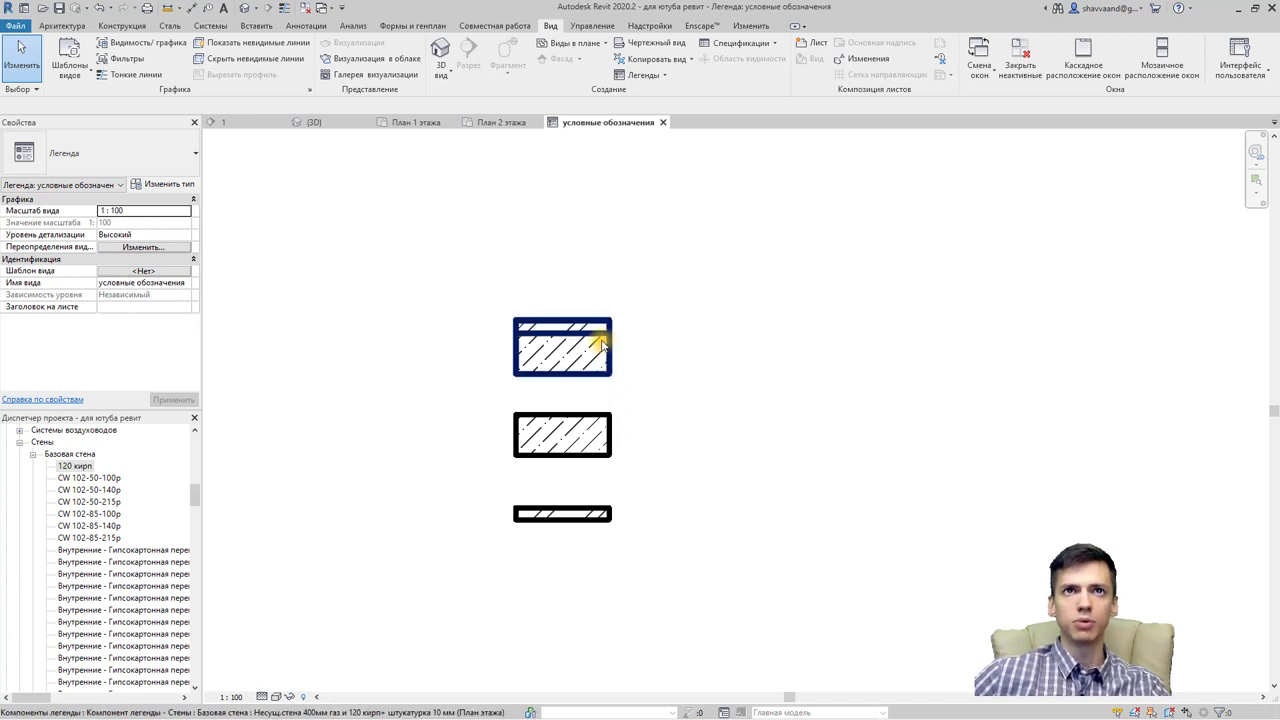
Step: Start a 2,5 мм Arial text note above the walls, then abandon the empty text box
{"action": "left_click", "coordinate": [288, 26]}
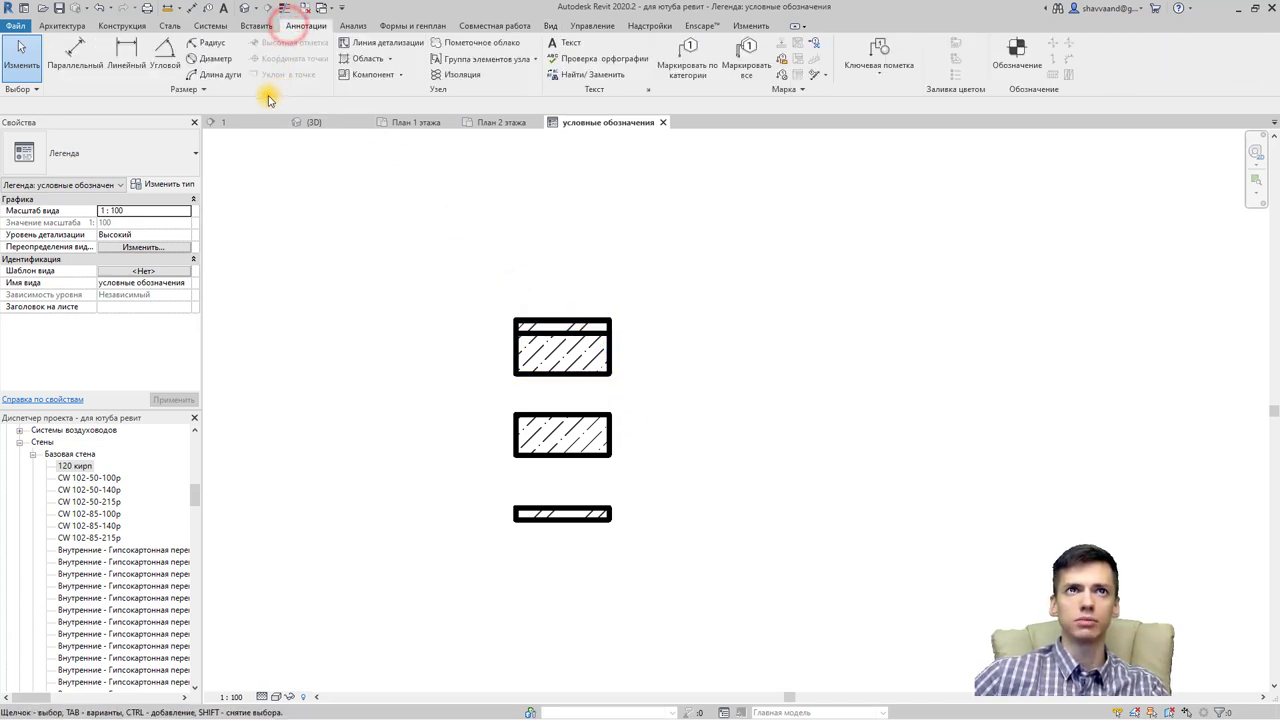
{"action": "left_click", "coordinate": [564, 45]}
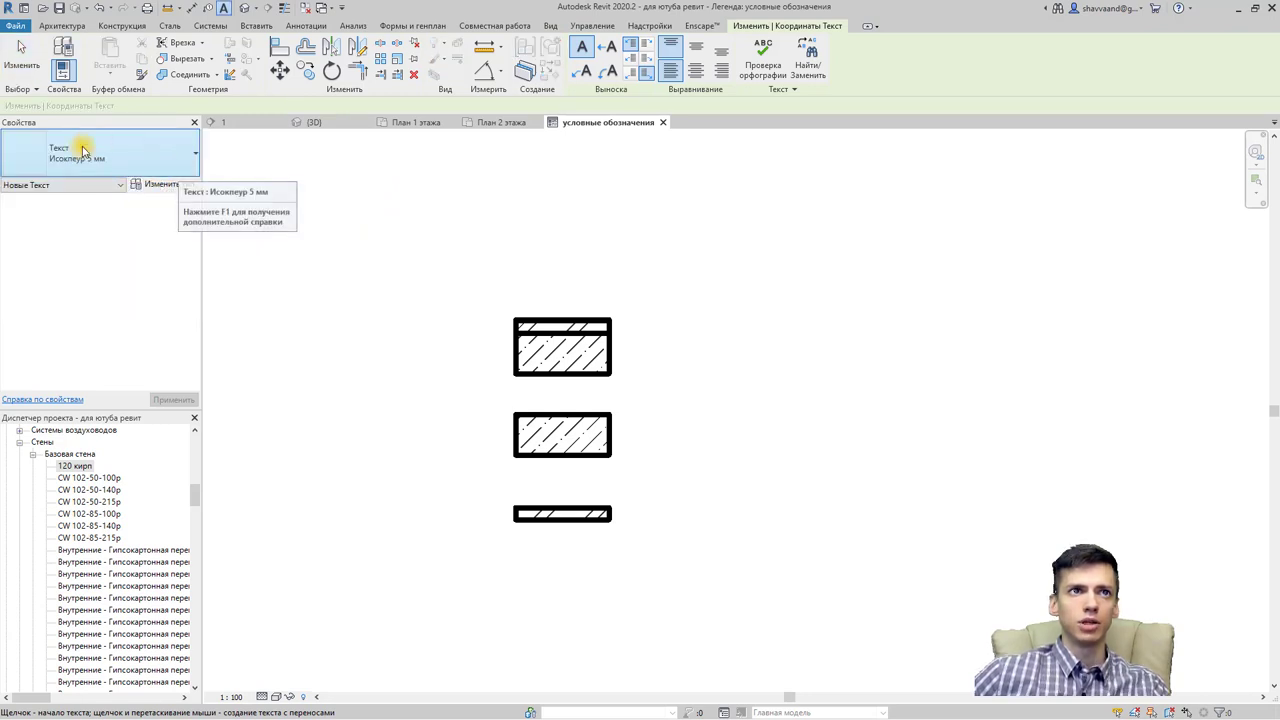
{"action": "left_click", "coordinate": [157, 170]}
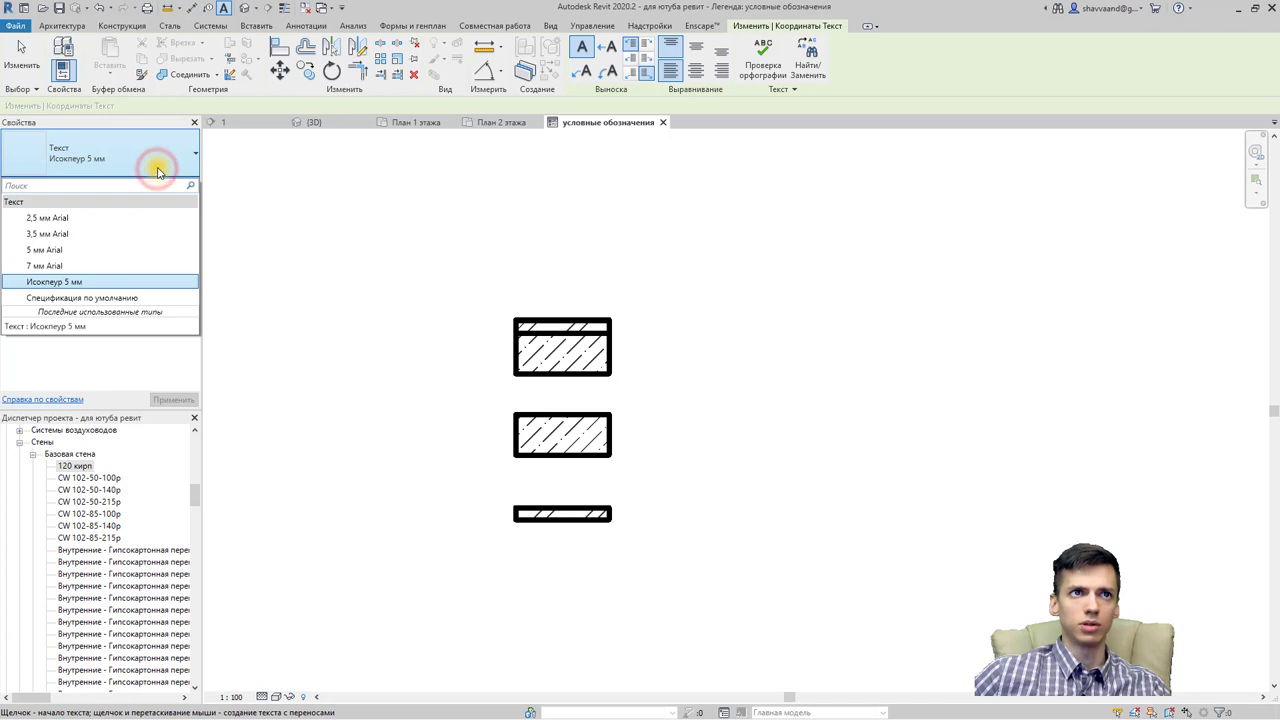
{"action": "left_click", "coordinate": [84, 216]}
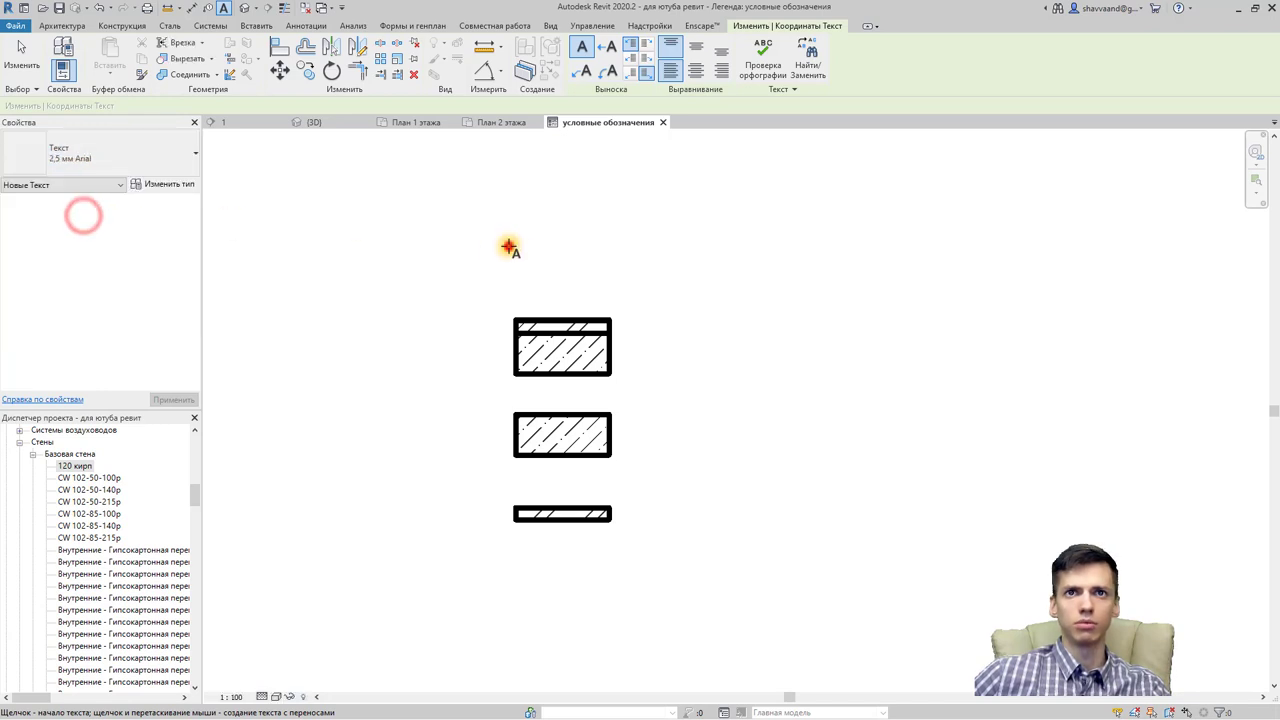
{"action": "left_click", "coordinate": [509, 246]}
{"action": "type", "text": "о"}
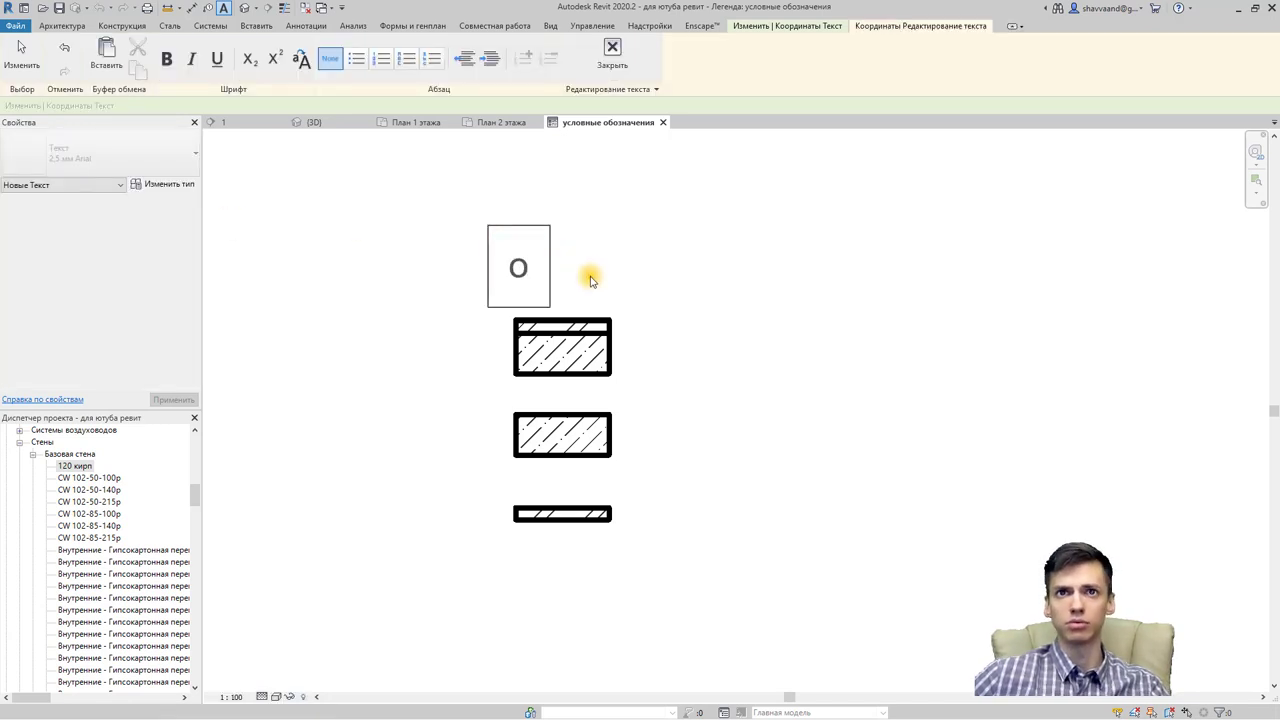
{"action": "key", "text": "BackSpace"}
{"action": "left_click", "coordinate": [588, 274]}
Step: Duplicate the Исокпеур 5 мм text type as Исокпеур 3 мм with text size 3 mm
{"action": "left_click", "coordinate": [172, 168]}
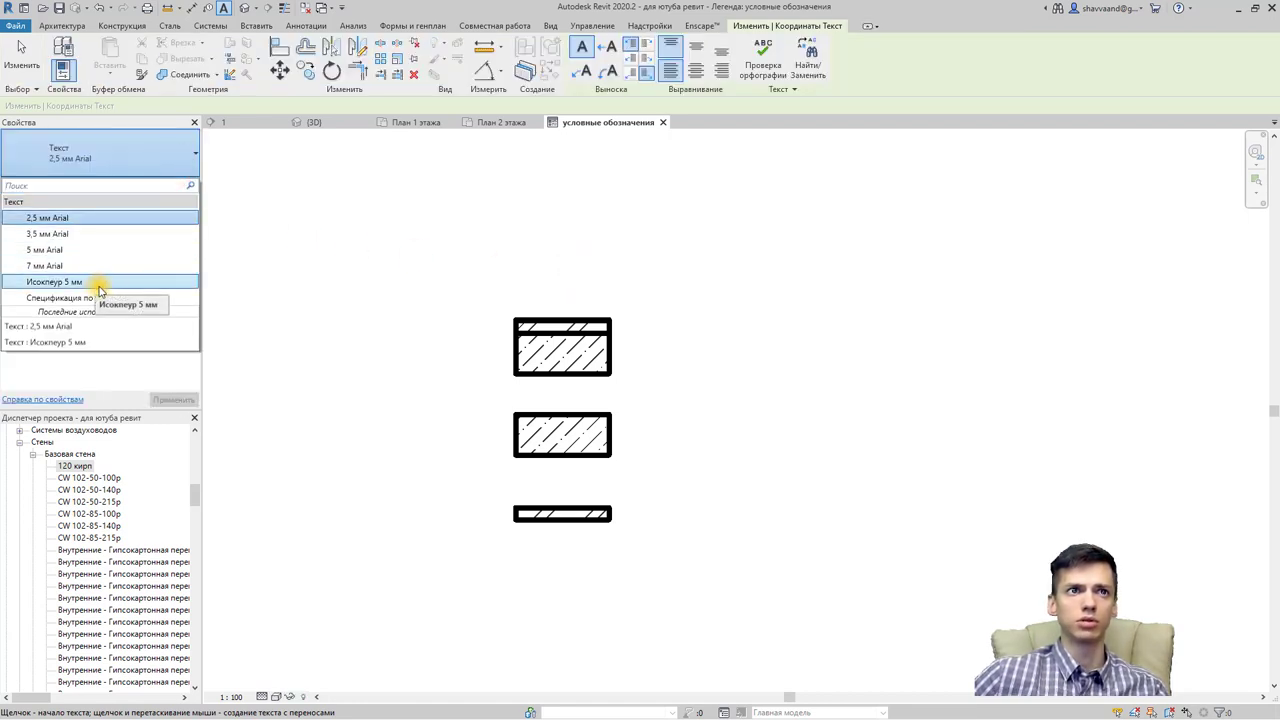
{"action": "left_click", "coordinate": [100, 285]}
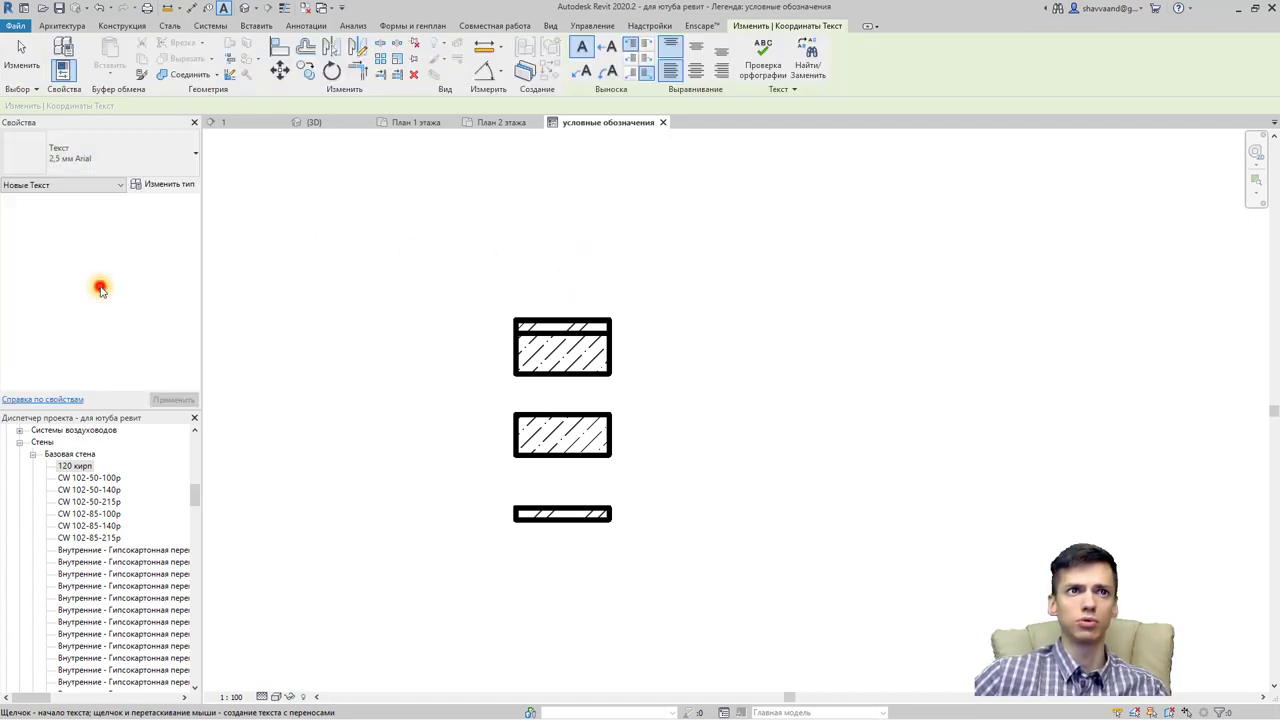
{"action": "left_click", "coordinate": [158, 185]}
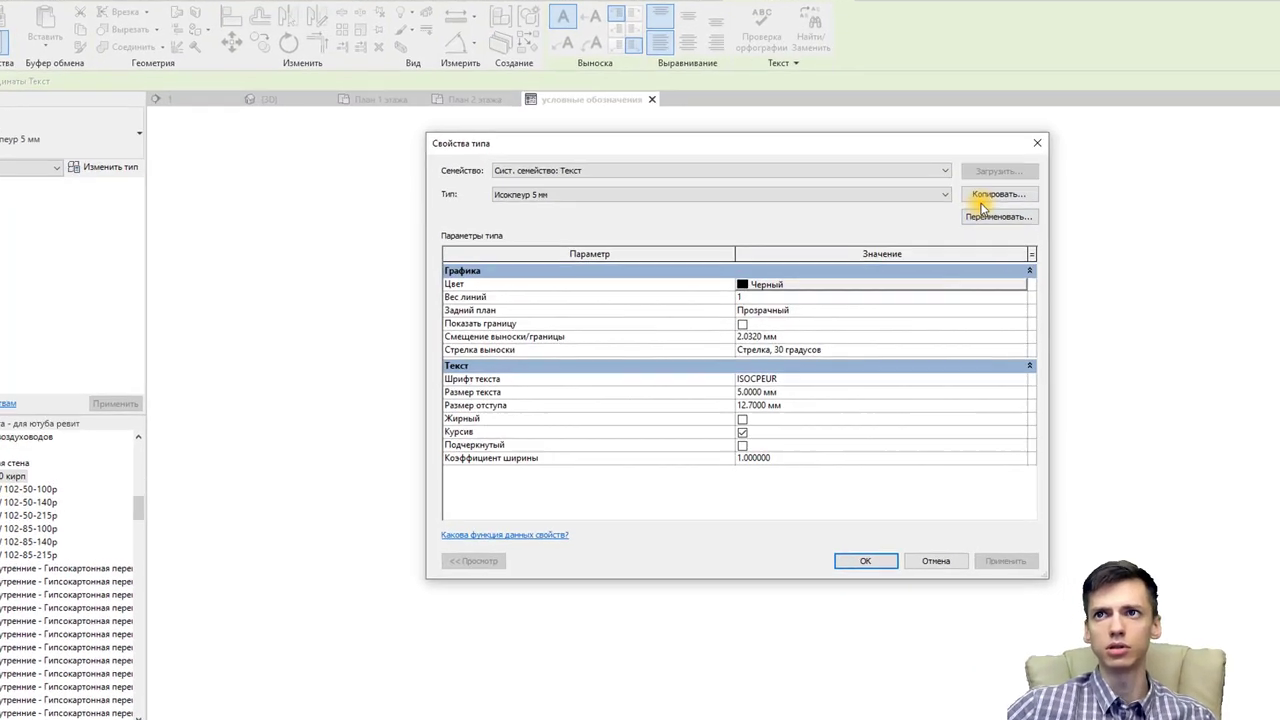
{"action": "left_click", "coordinate": [990, 192]}
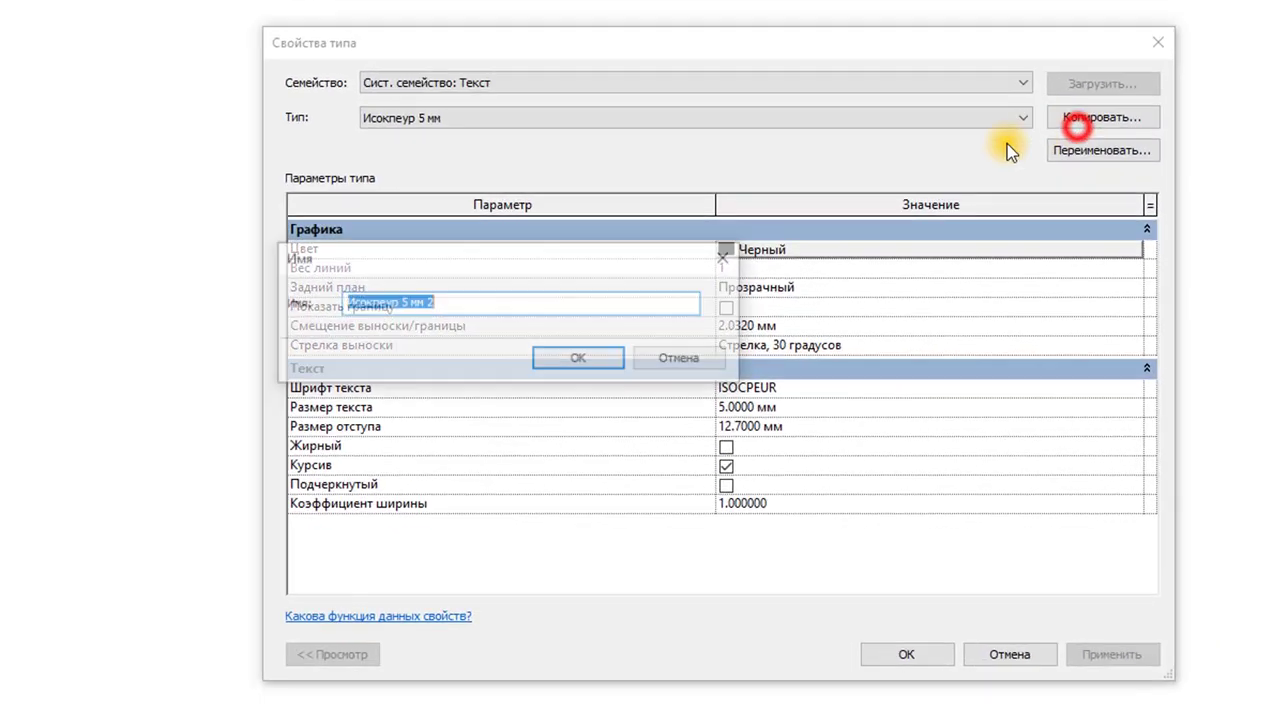
{"action": "left_click_drag", "start_coordinate": [428, 297], "coordinate": [384, 297]}
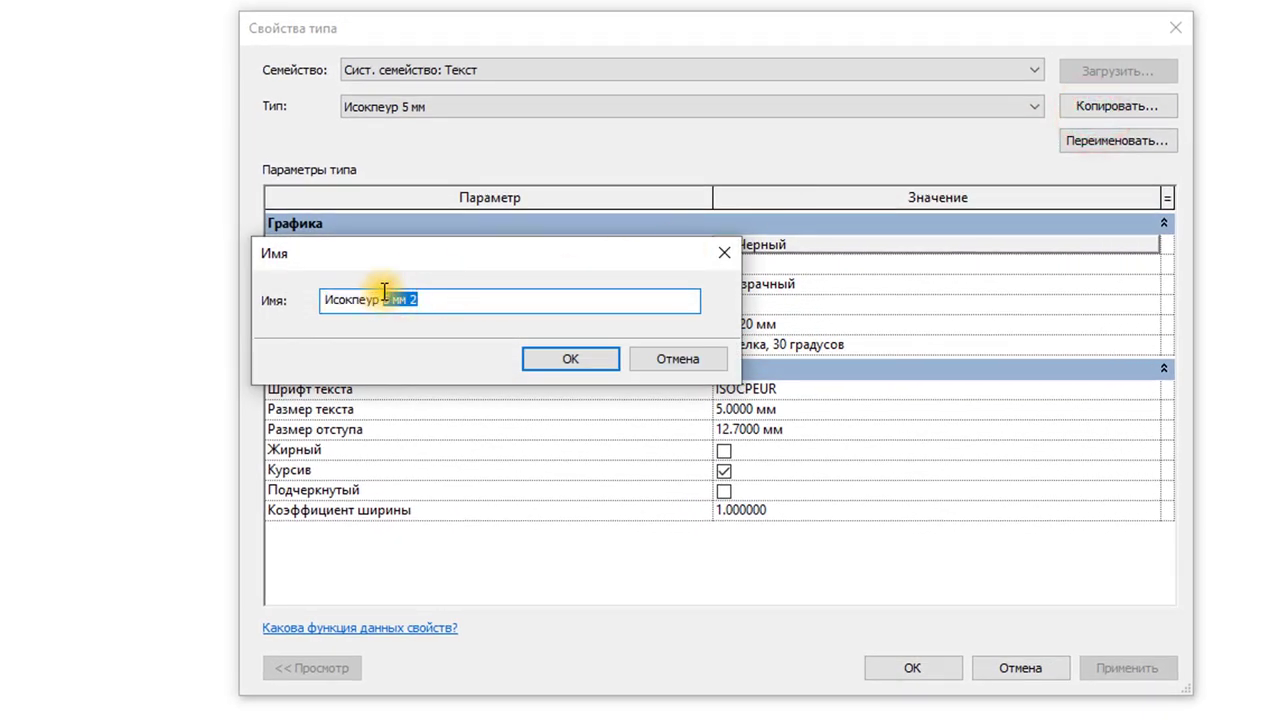
{"action": "type", "text": "3мм"}
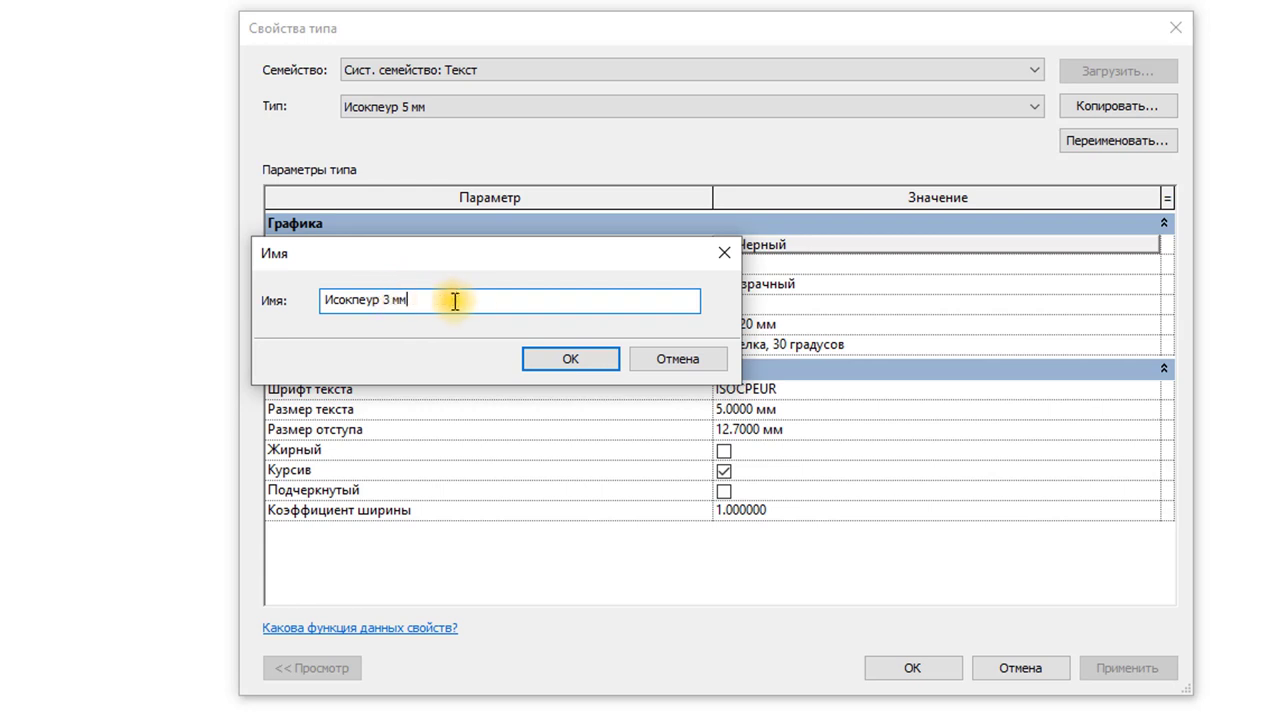
{"action": "left_click", "coordinate": [552, 362]}
{"action": "left_click", "coordinate": [826, 408]}
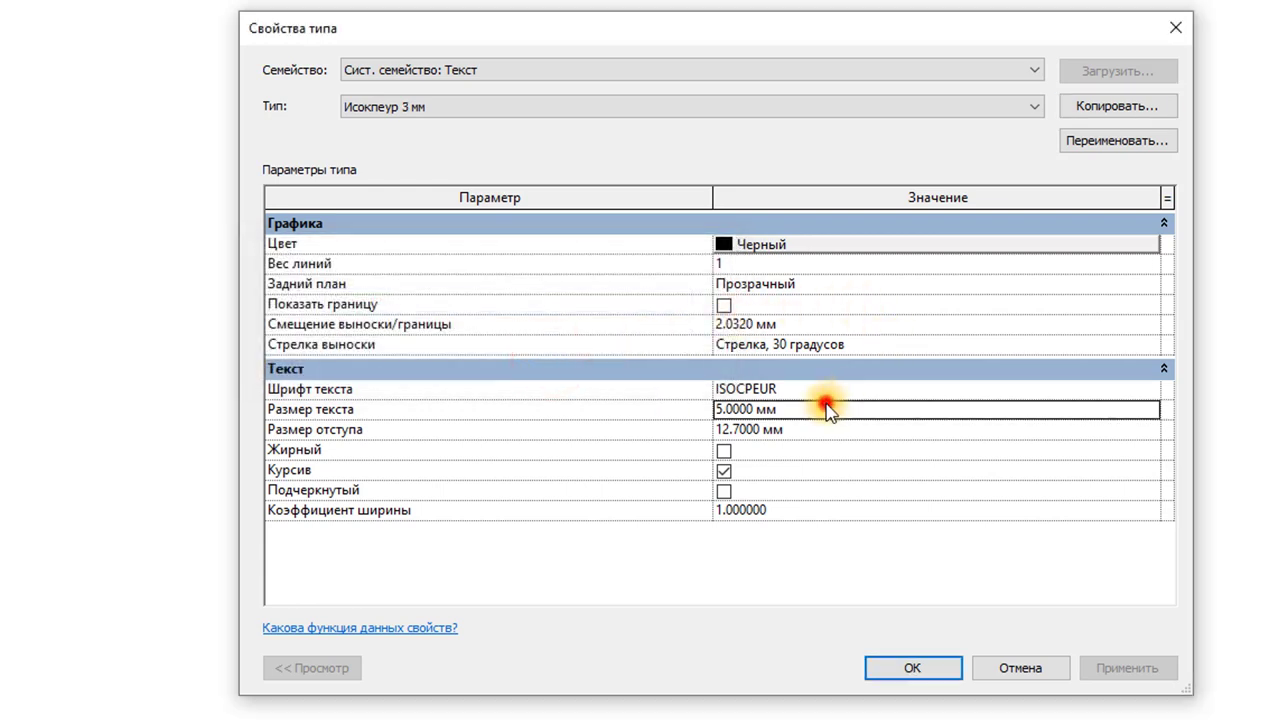
{"action": "double_click", "coordinate": [826, 408]}
{"action": "type", "text": "3"}
{"action": "key", "text": "Return"}
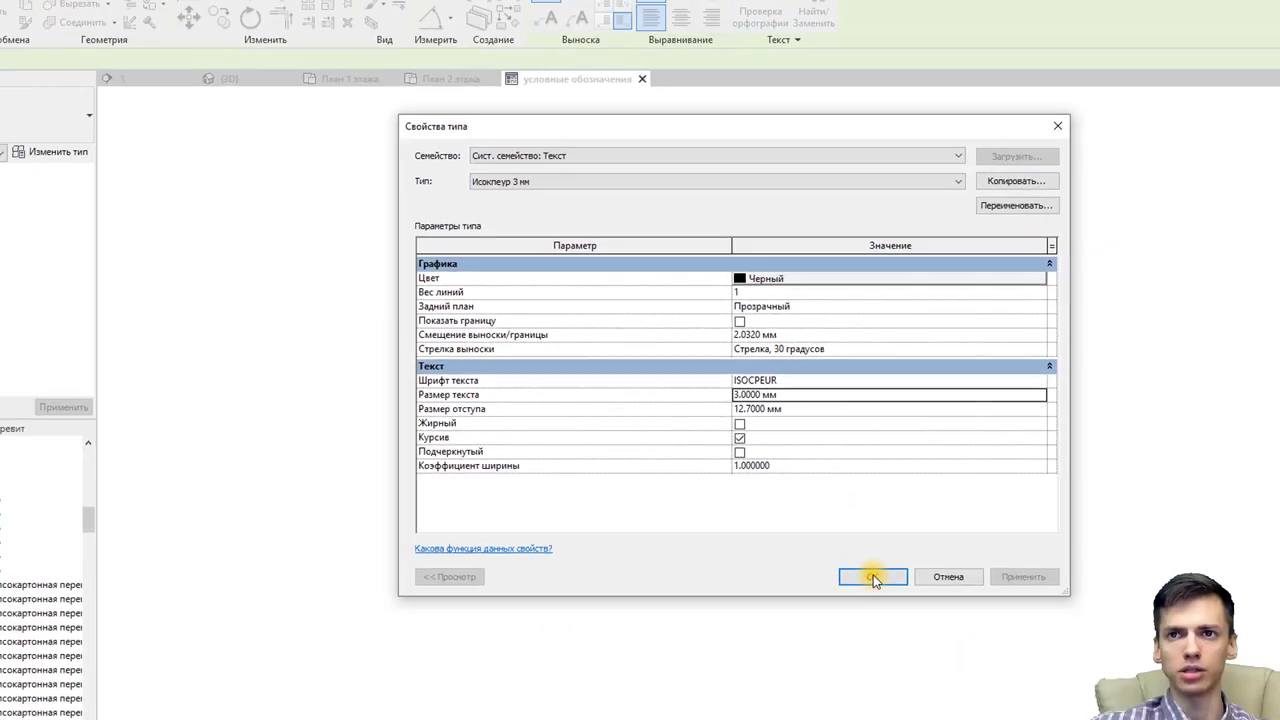
Step: Add the heading "Условные обозначения:" above the walls and discard an empty second label
{"action": "left_click", "coordinate": [912, 668]}
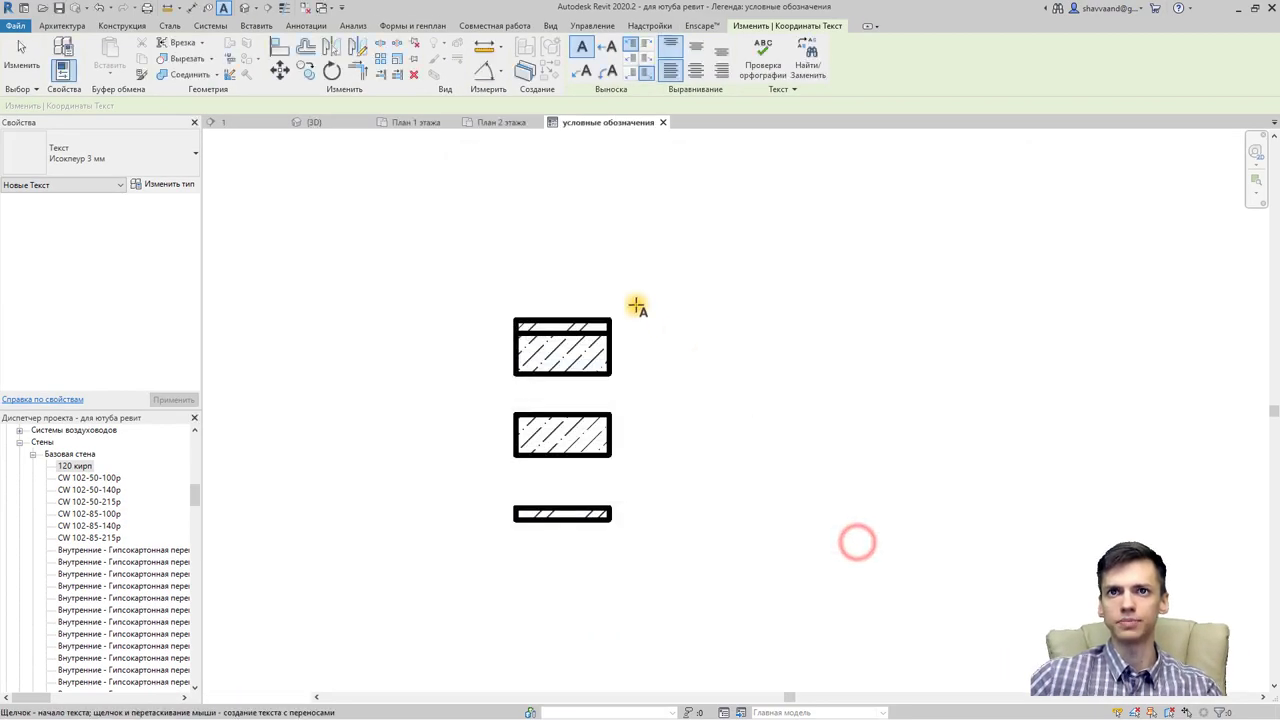
{"action": "left_click", "coordinate": [550, 241]}
{"action": "type", "text": "Условные обозначения:"}
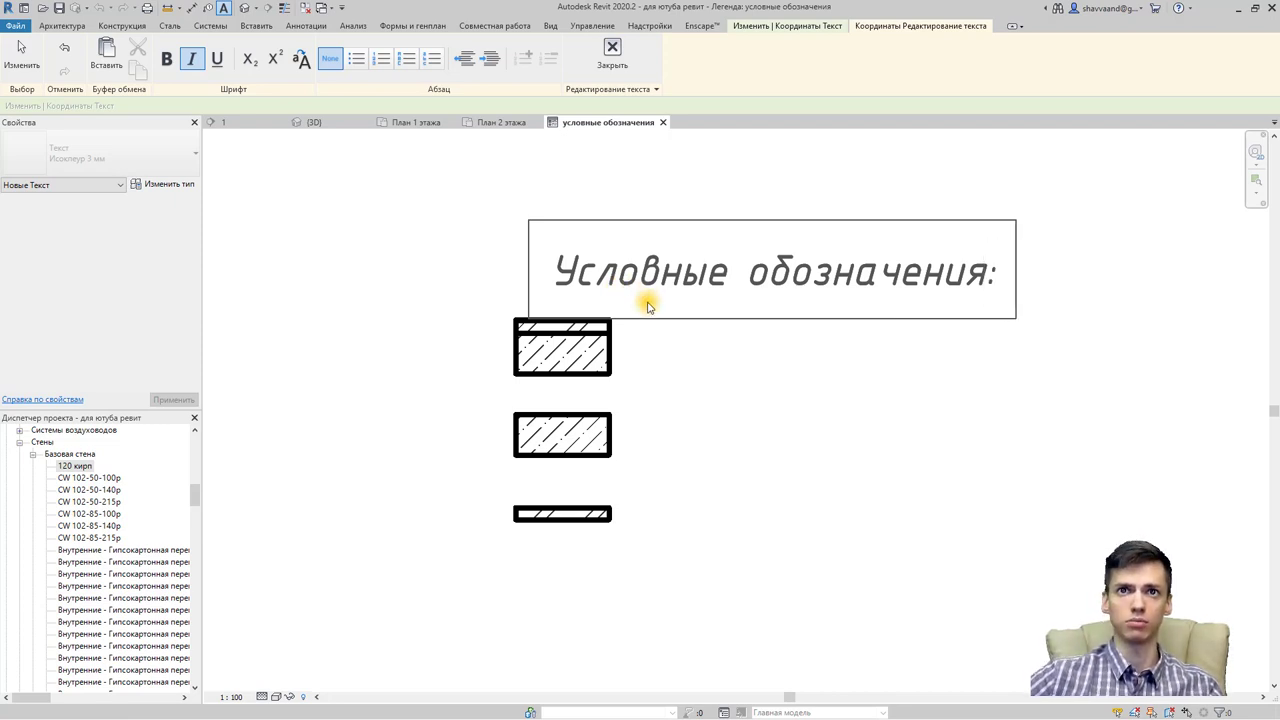
{"action": "left_click", "coordinate": [680, 357]}
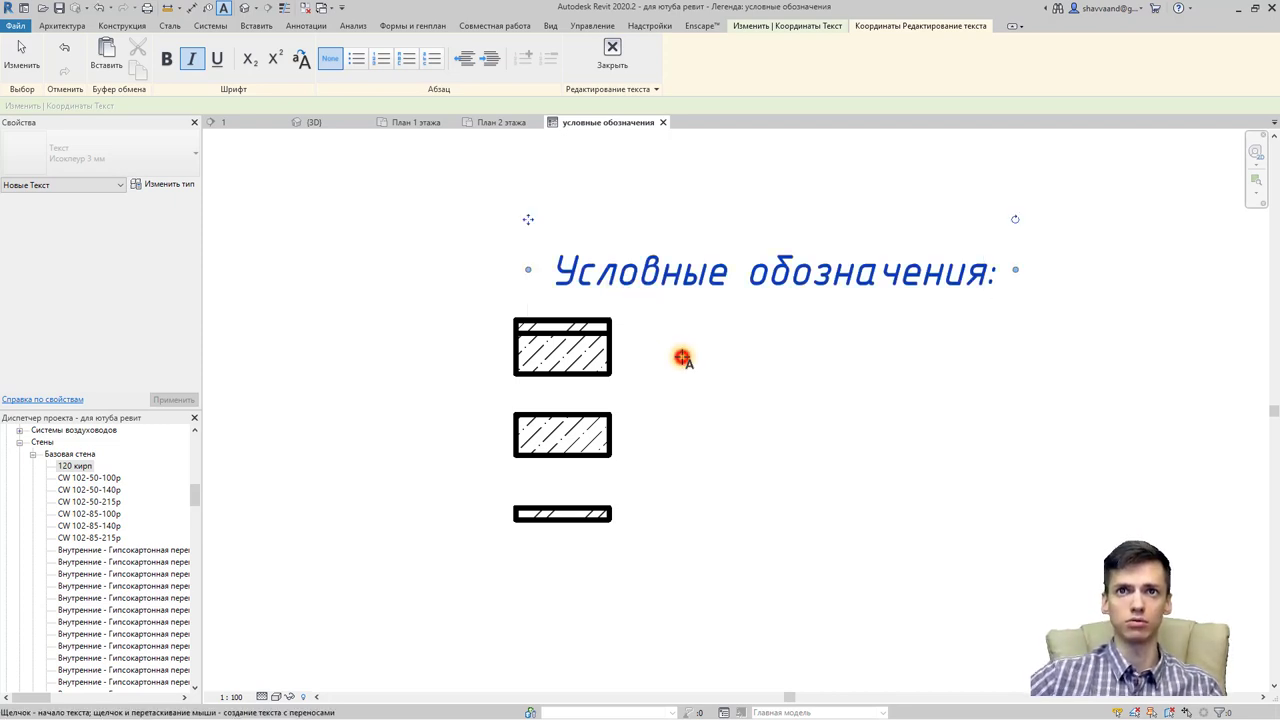
{"action": "left_click", "coordinate": [640, 347]}
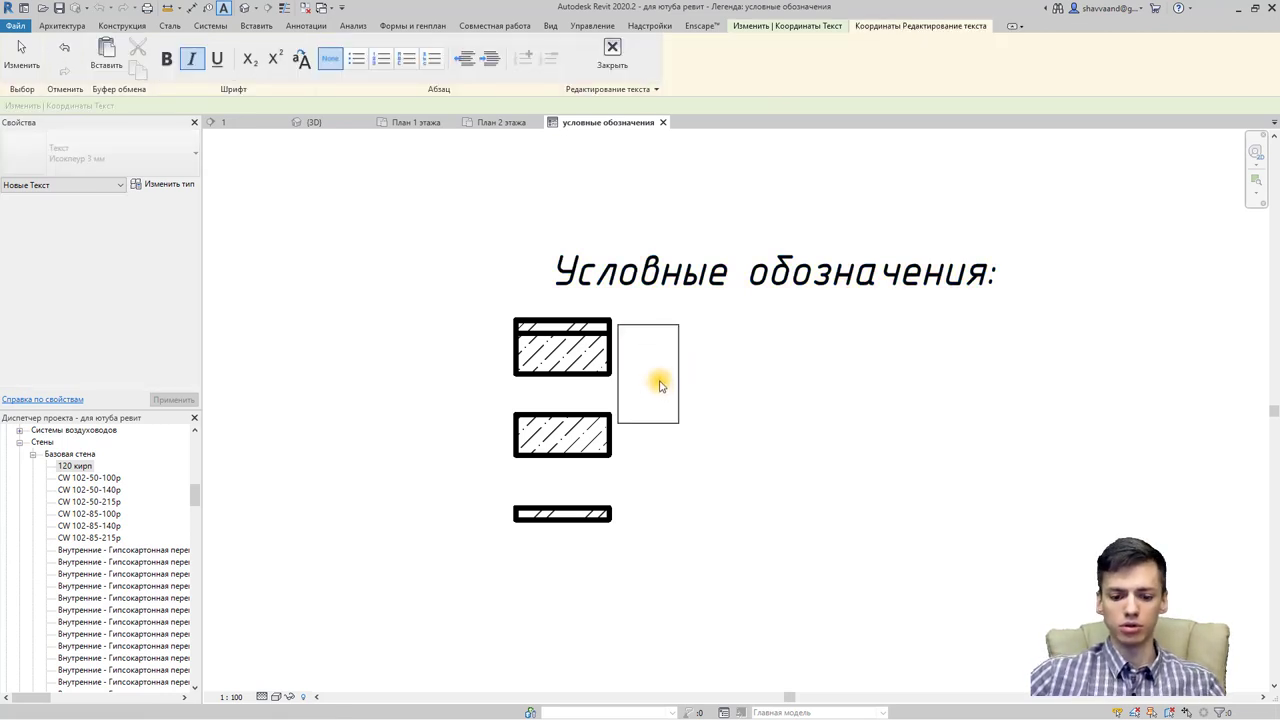
{"action": "left_click", "coordinate": [714, 400]}
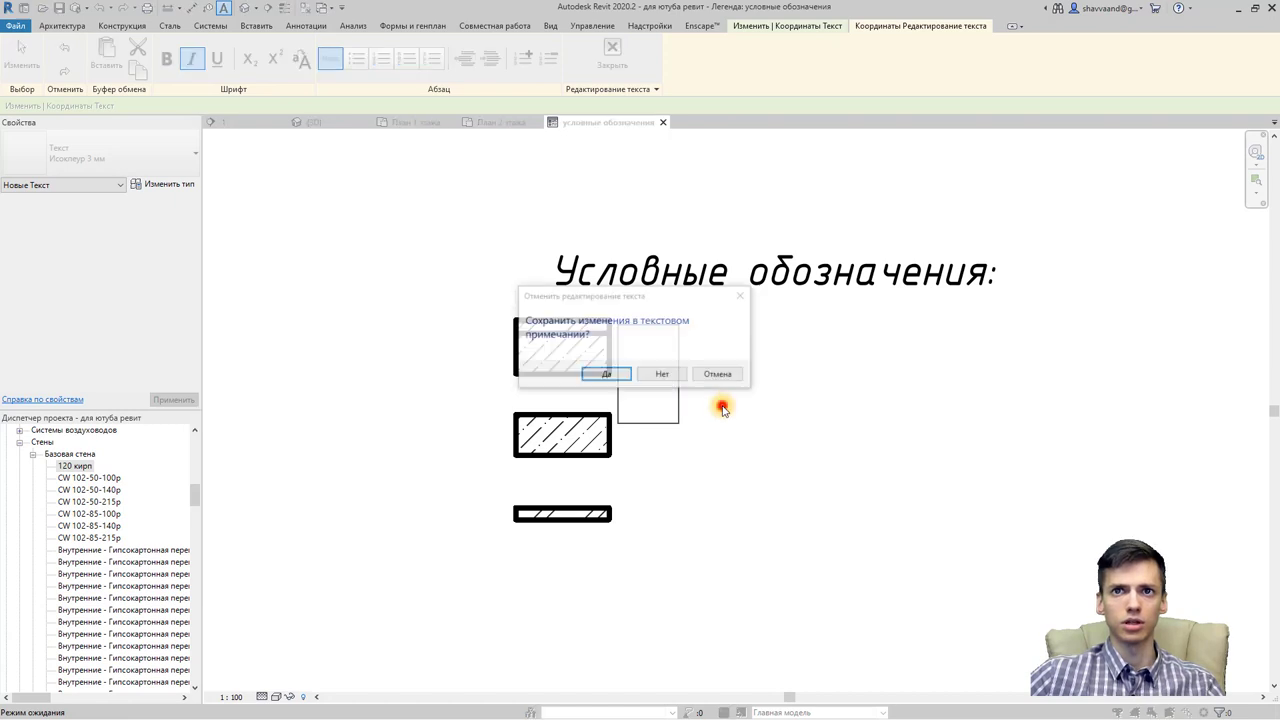
{"action": "left_click", "coordinate": [668, 374]}
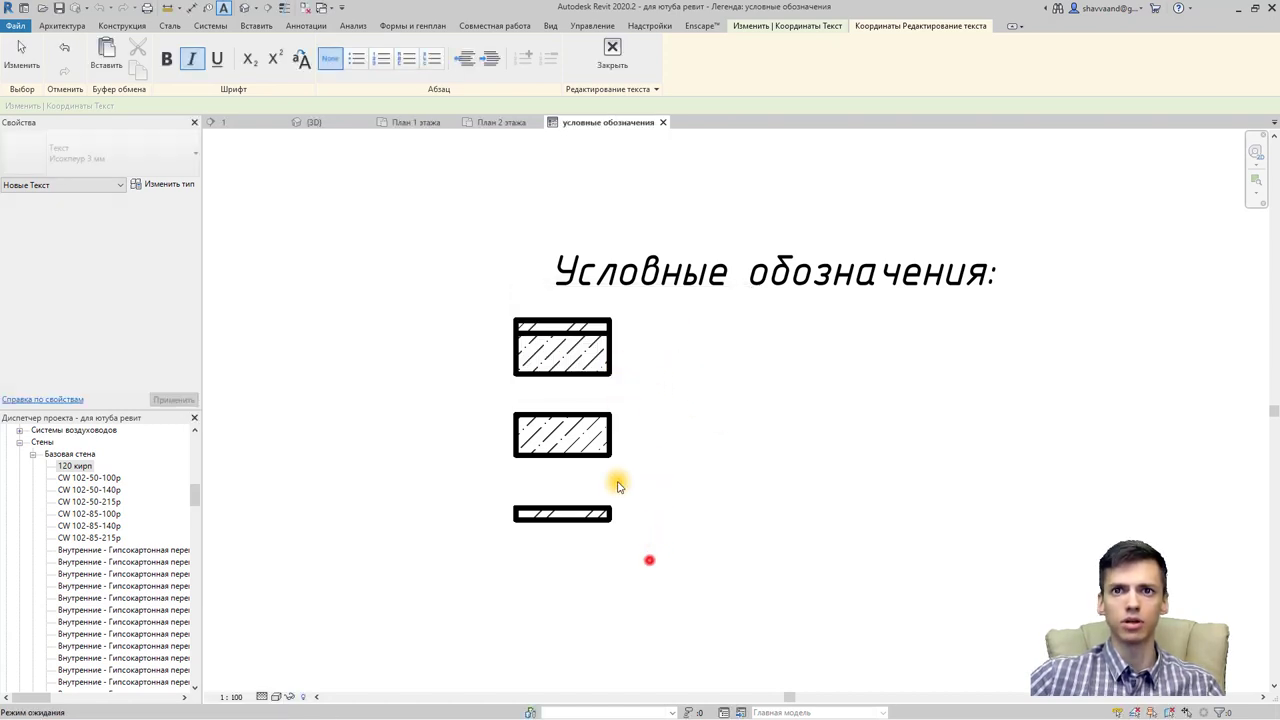
Step: Select the three wall samples and set their Base Length to 1500
{"action": "left_click_drag", "start_coordinate": [638, 544], "coordinate": [498, 316]}
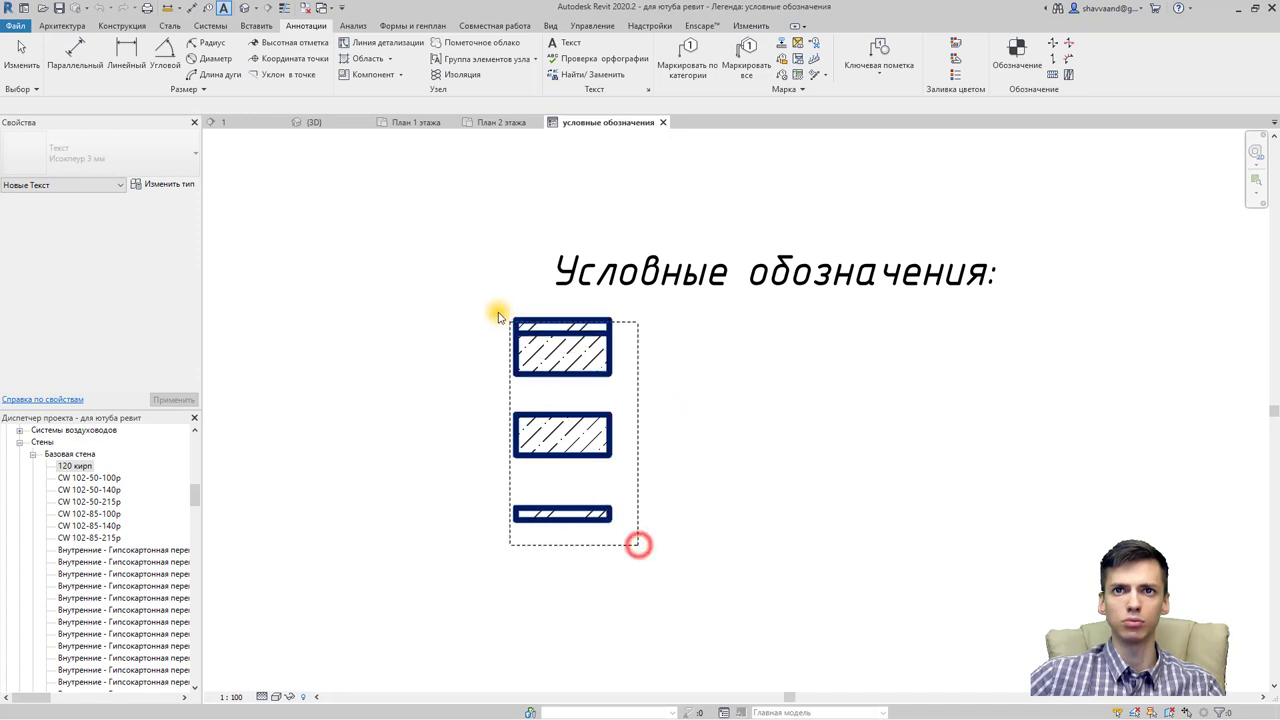
{"action": "left_click_drag", "start_coordinate": [638, 544], "coordinate": [512, 352]}
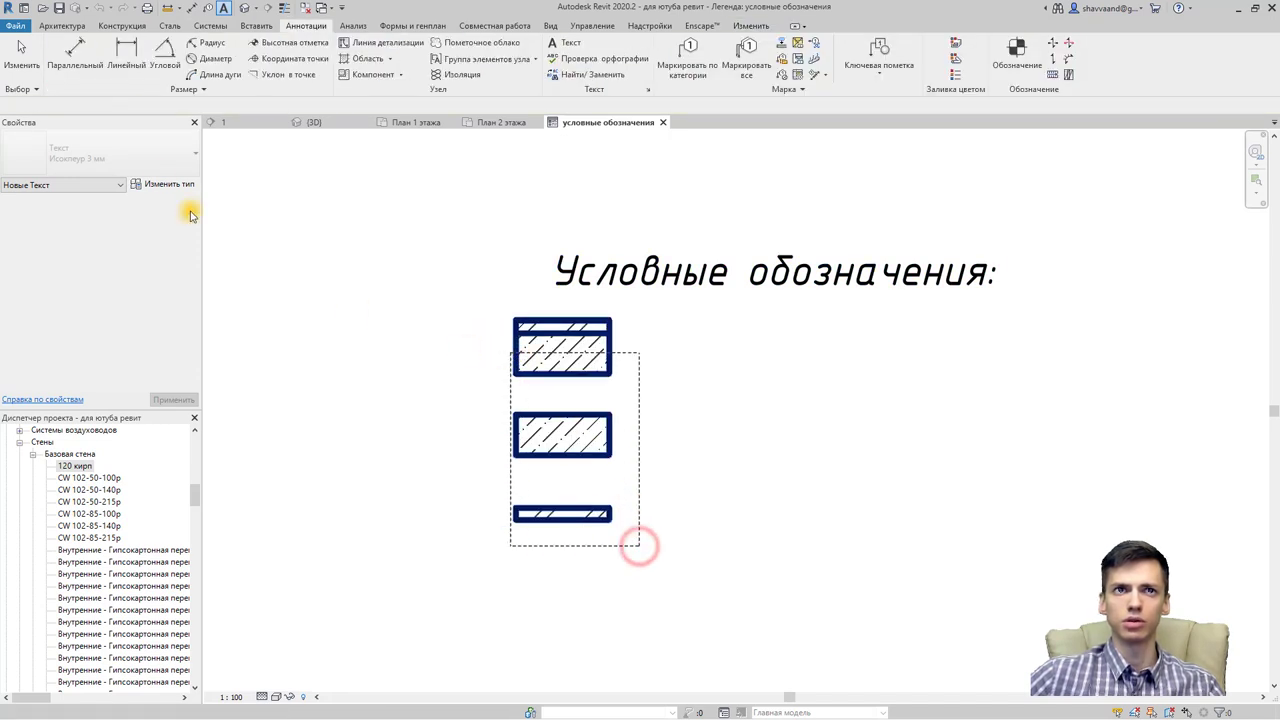
{"action": "left_click_drag", "start_coordinate": [192, 215], "coordinate": [143, 256]}
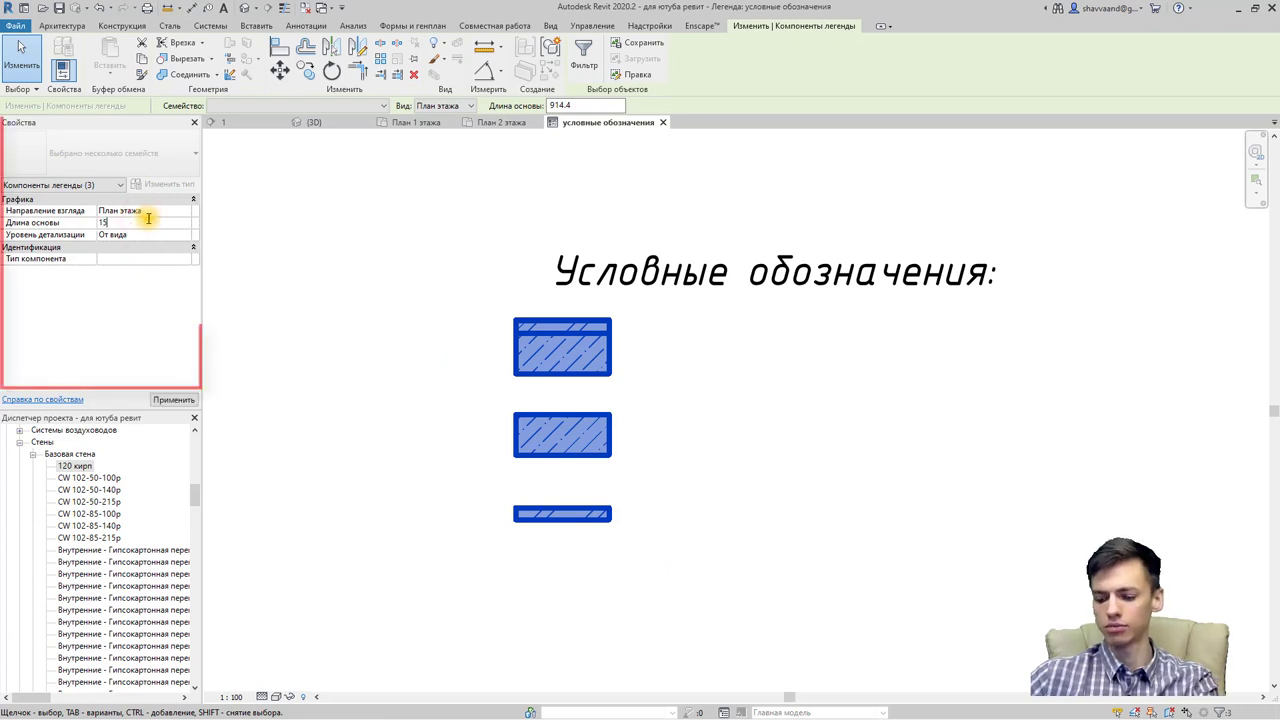
{"action": "type", "text": "1500"}
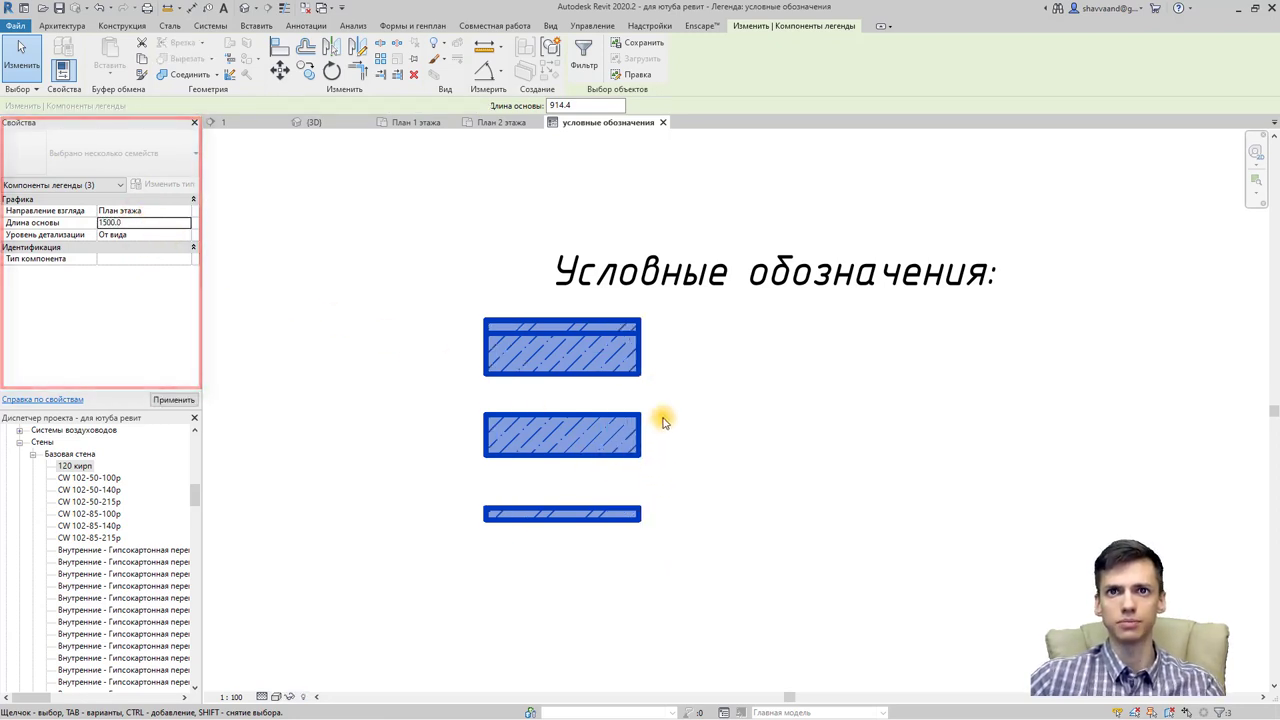
{"action": "left_click", "coordinate": [660, 430]}
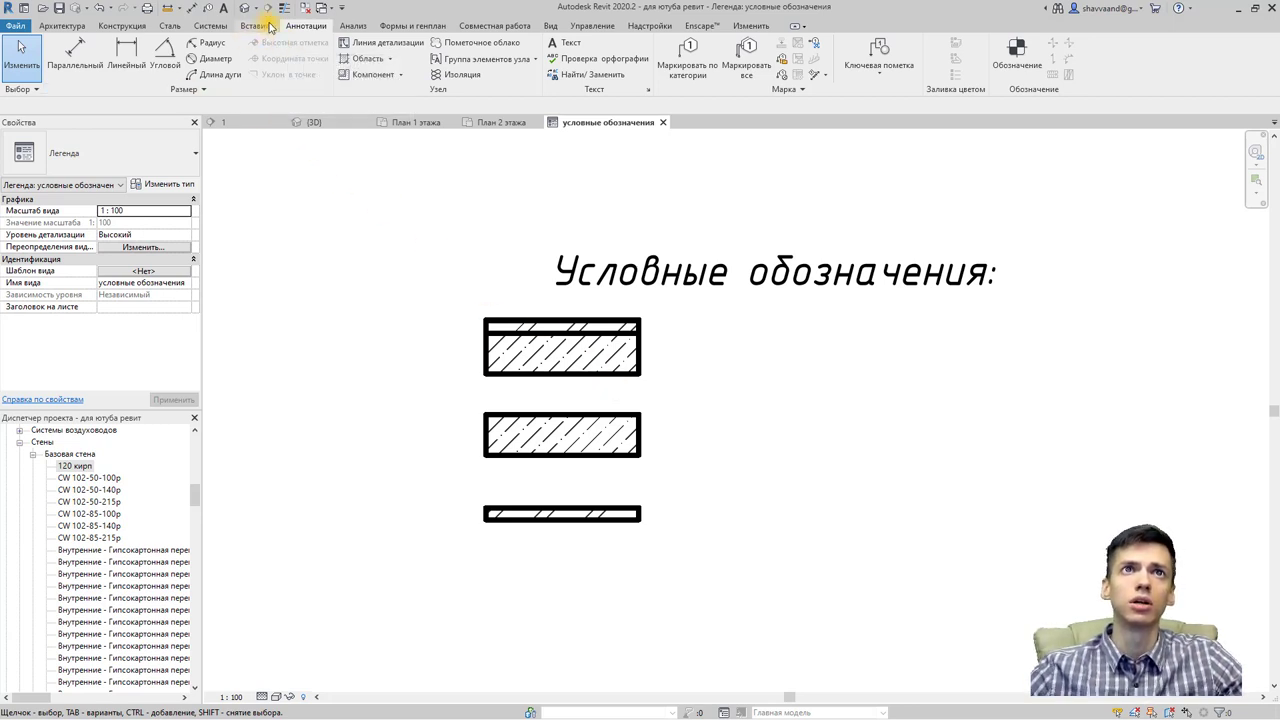
Step: Load the Линия обрыва.rfa family from Downloads into the project
{"action": "left_click", "coordinate": [268, 26]}
{"action": "left_click", "coordinate": [686, 50]}
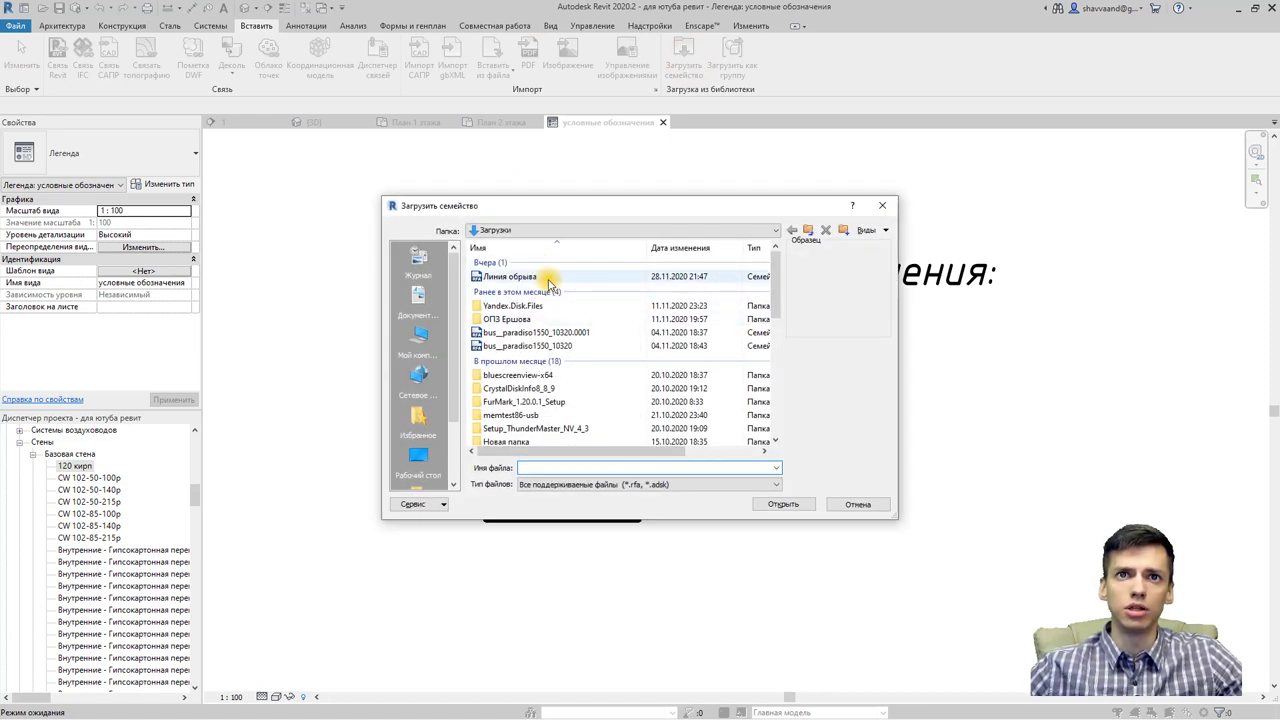
{"action": "left_click", "coordinate": [549, 280]}
{"action": "mouse_move", "coordinate": [510, 276]}
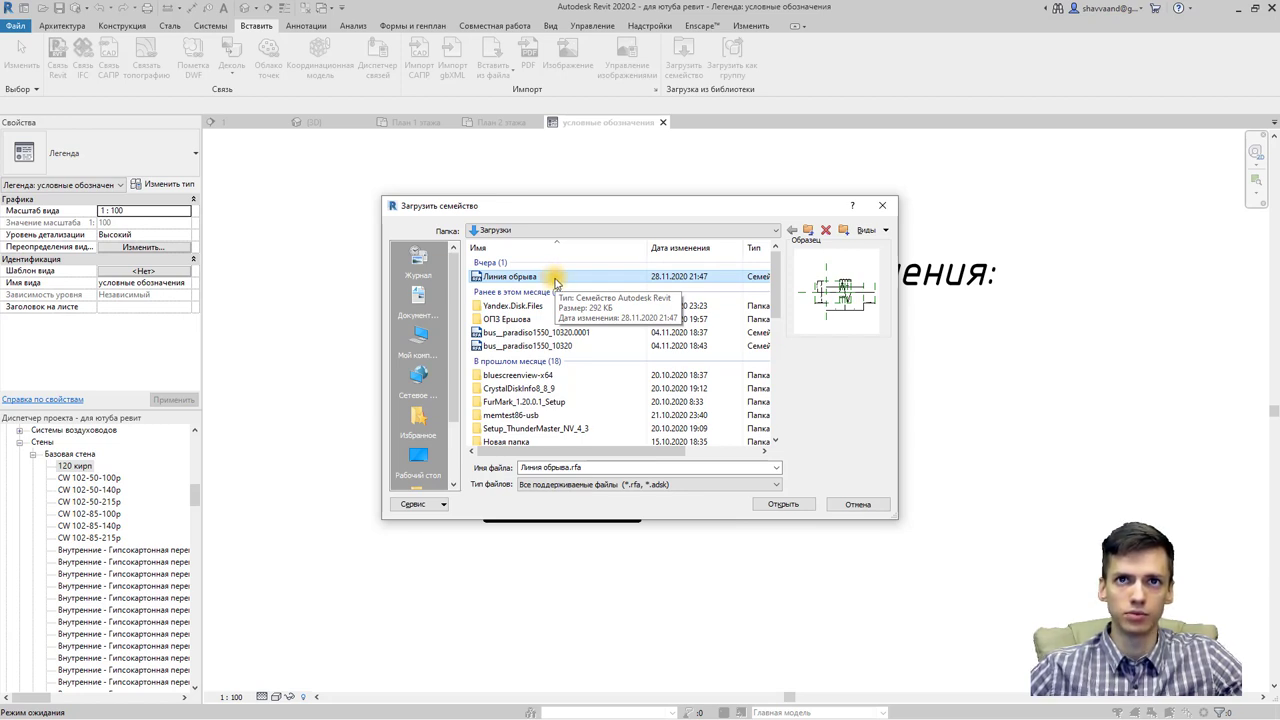
{"action": "double_click", "coordinate": [554, 277]}
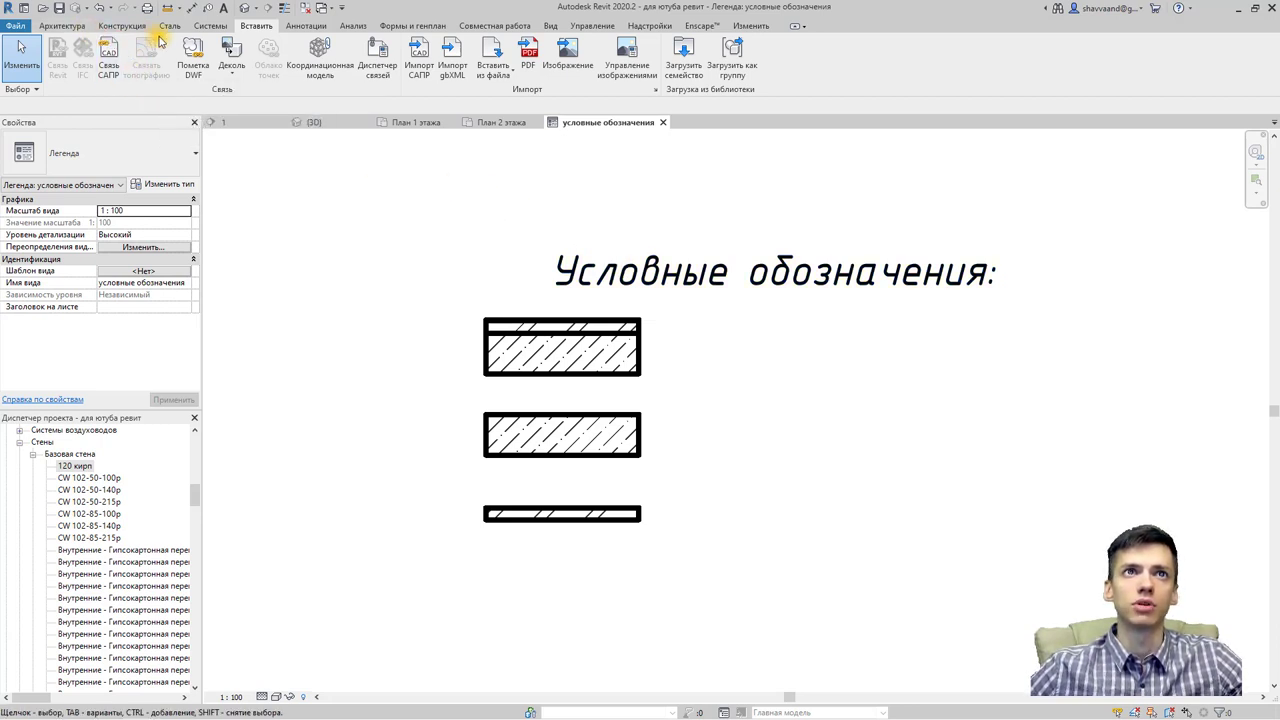
Step: Place Линия обрыва detail-component break lines across the left ends of all three wall samples
{"action": "left_click", "coordinate": [72, 27]}
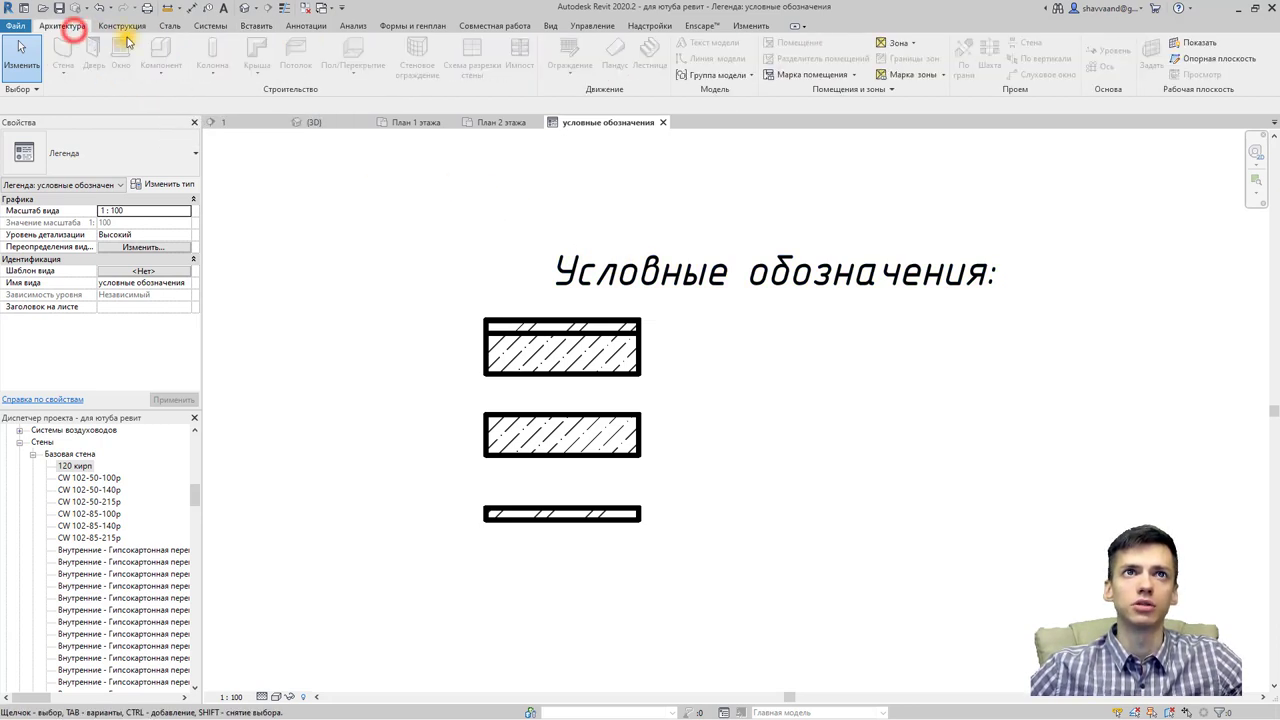
{"action": "left_click", "coordinate": [316, 27]}
{"action": "left_click", "coordinate": [401, 76]}
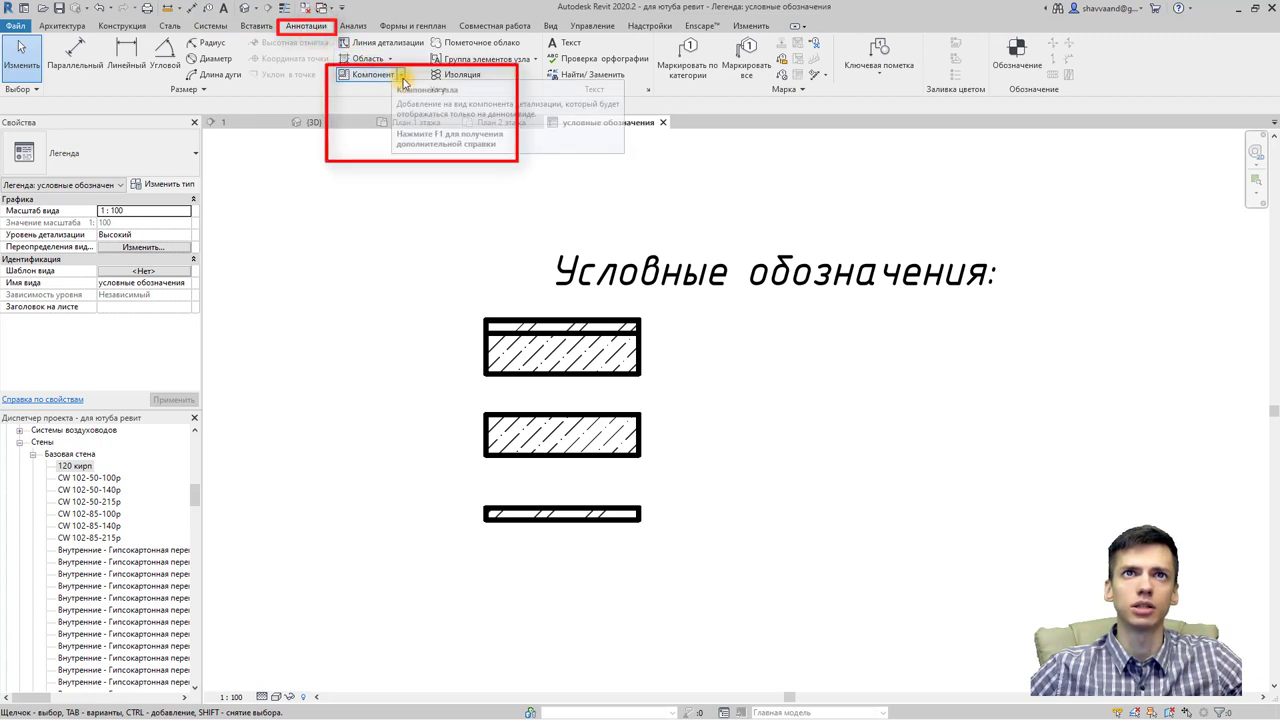
{"action": "left_click", "coordinate": [405, 96]}
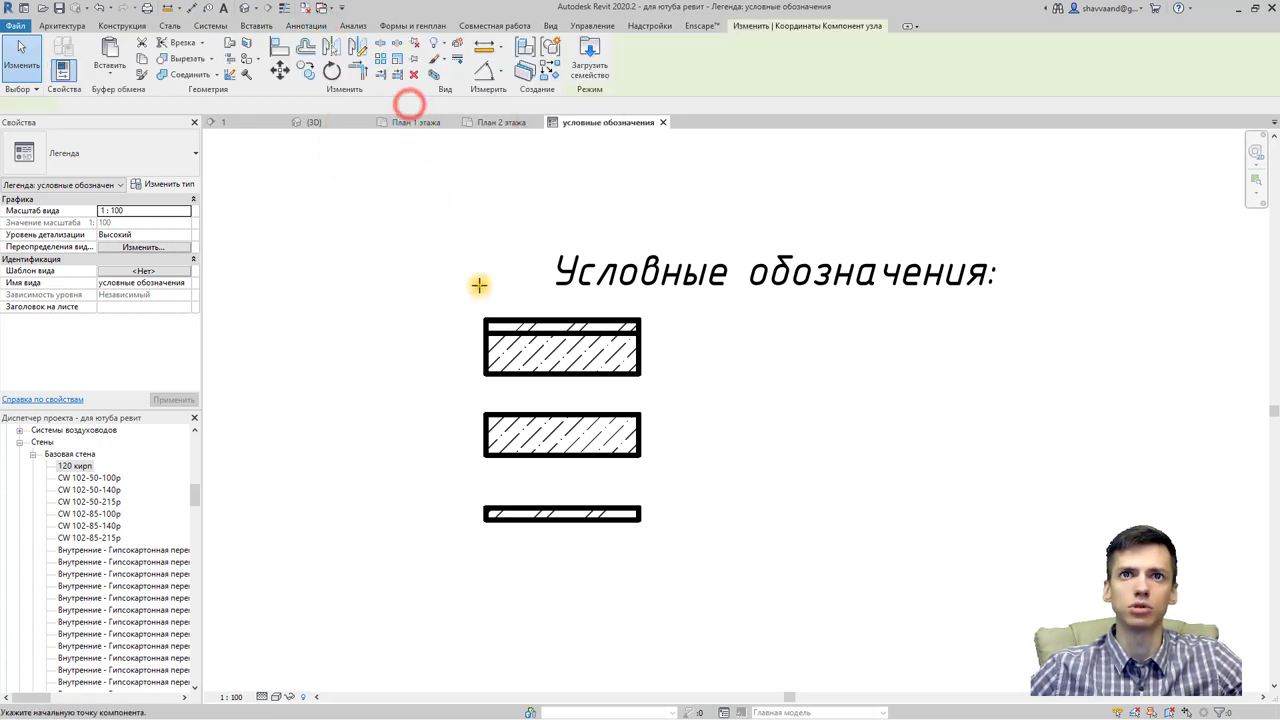
{"action": "scroll", "coordinate": [491, 303], "scroll_direction": "up", "scroll_amount": 3}
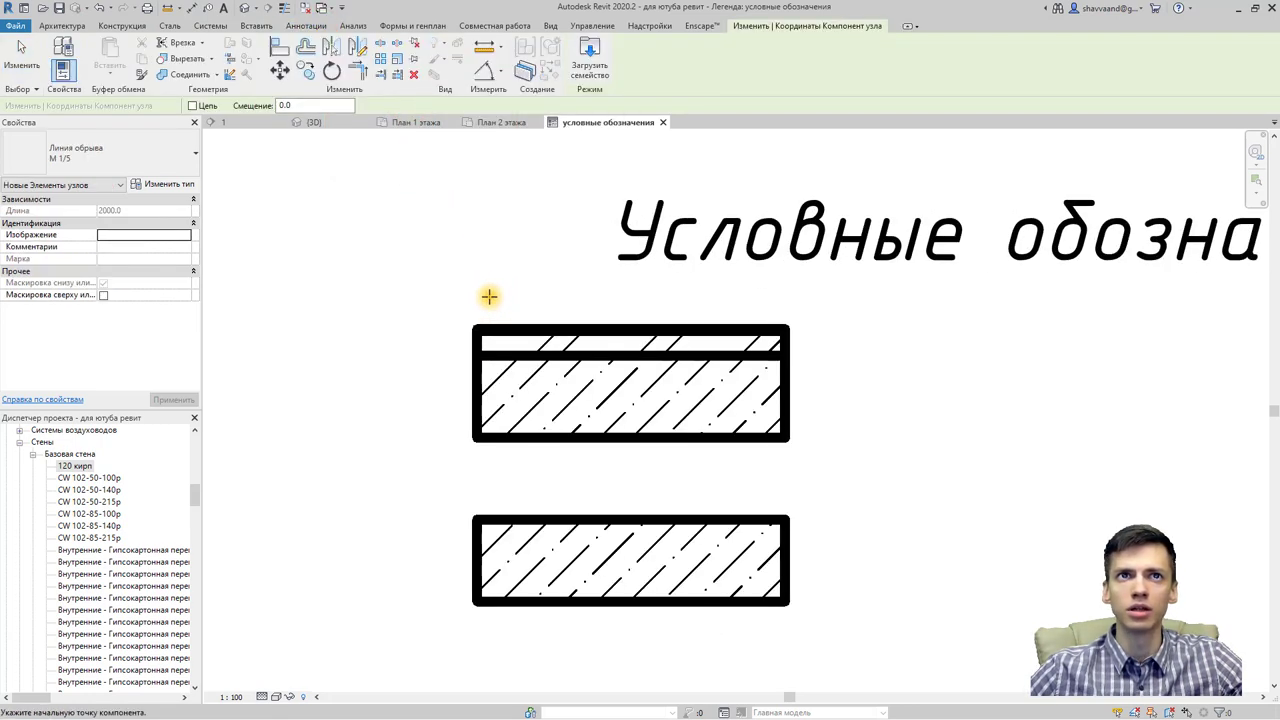
{"action": "left_click", "coordinate": [492, 456]}
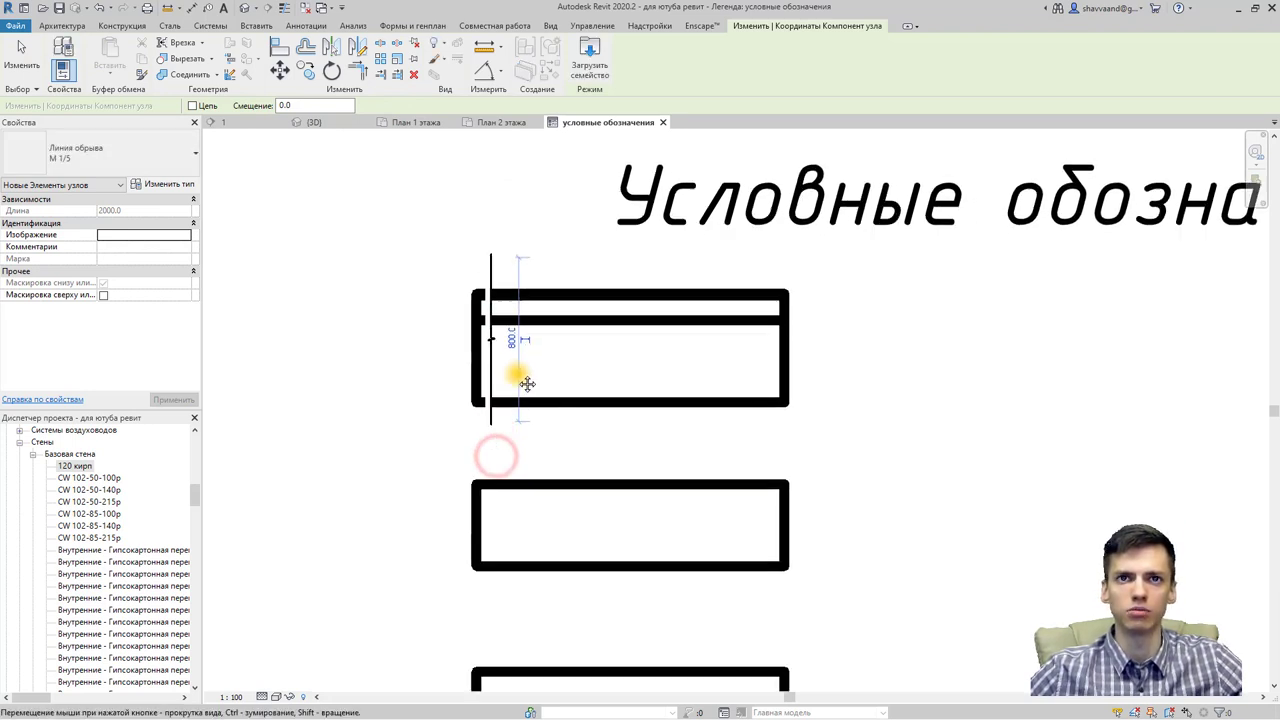
{"action": "middle_click_drag", "start_coordinate": [523, 380], "coordinate": [492, 343]}
{"action": "left_click", "coordinate": [491, 350]}
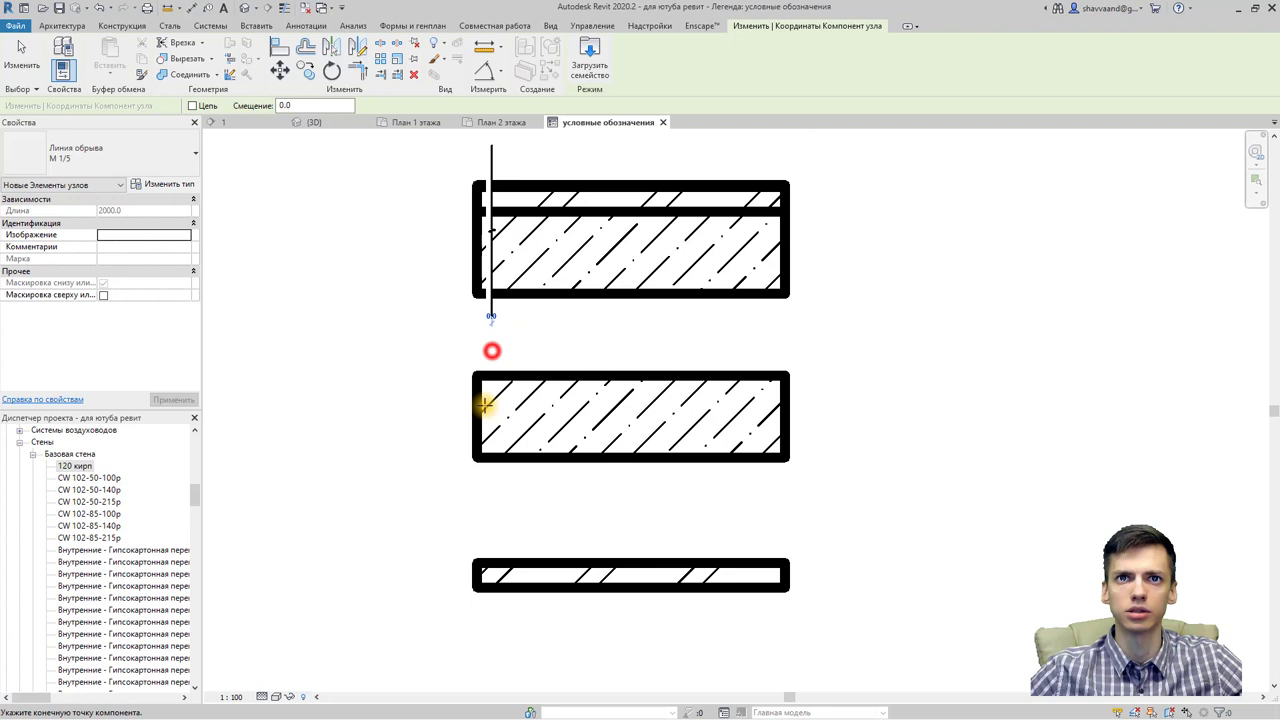
{"action": "left_click", "coordinate": [493, 481]}
{"action": "middle_click_drag", "start_coordinate": [491, 478], "coordinate": [470, 380]}
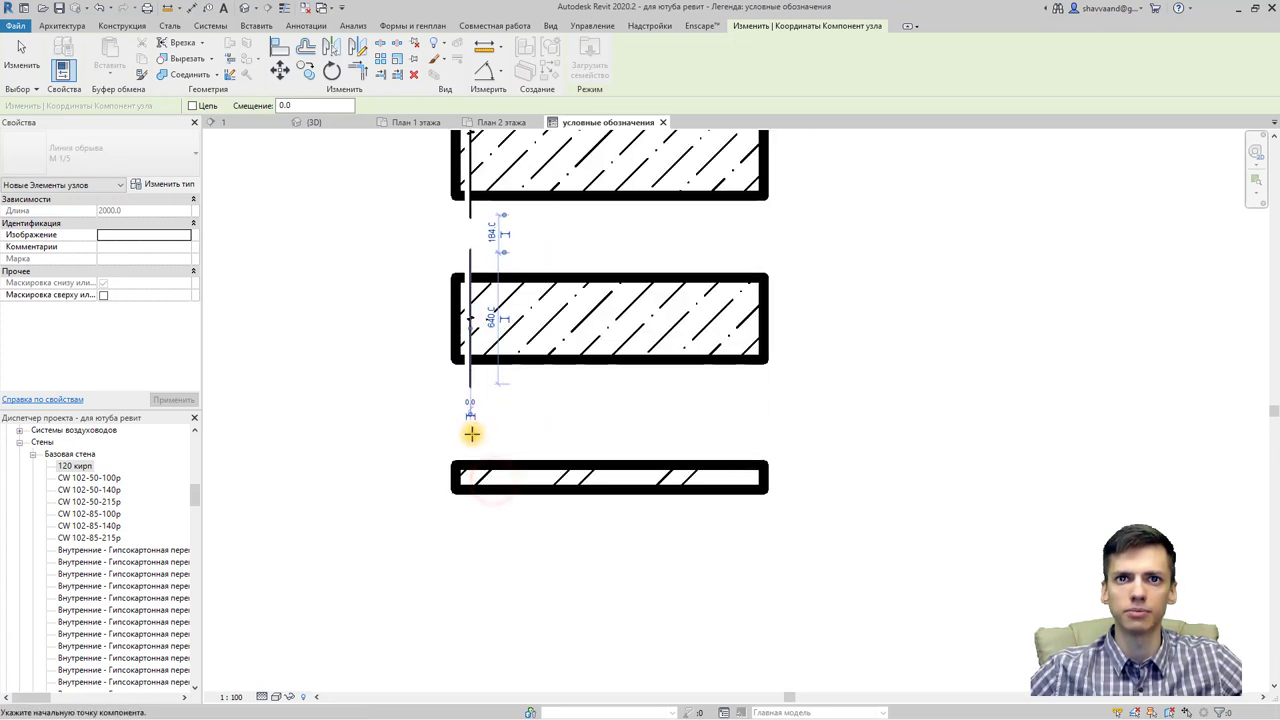
{"action": "left_click", "coordinate": [472, 436]}
{"action": "left_click", "coordinate": [473, 521]}
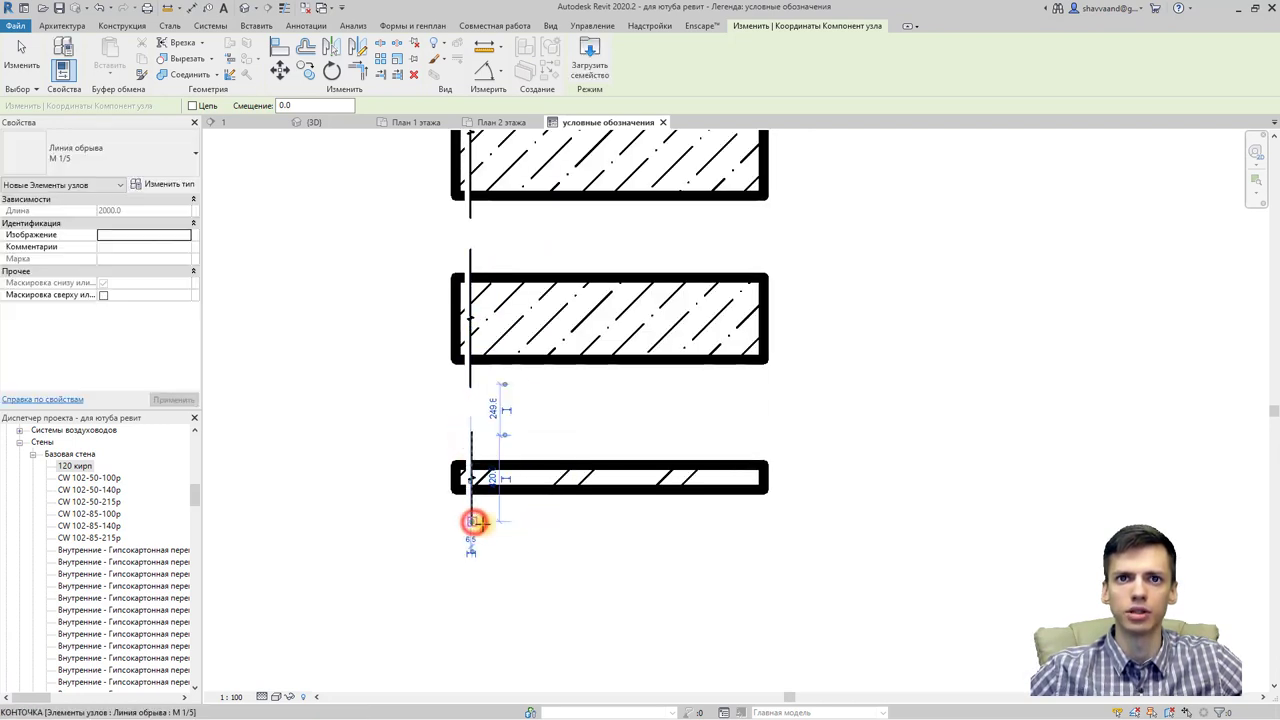
Step: Place break lines across the right ends of the third, second and first walls
{"action": "left_click", "coordinate": [745, 529]}
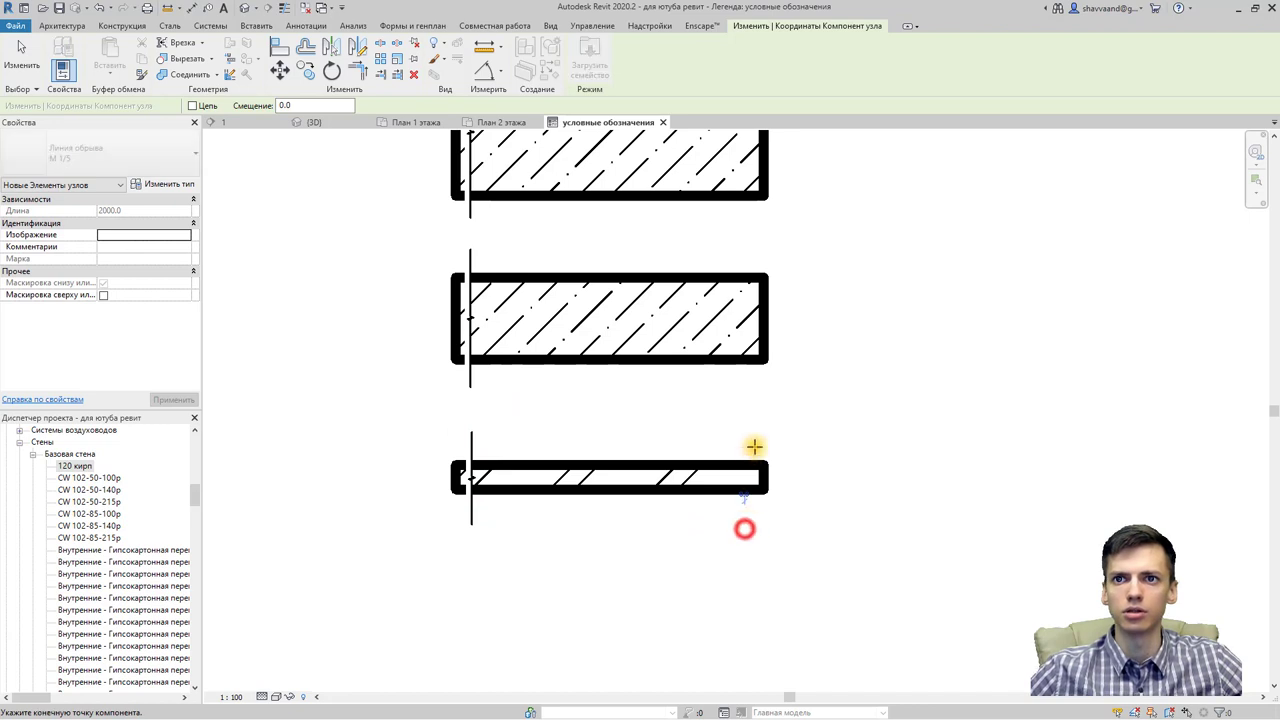
{"action": "left_click", "coordinate": [746, 437]}
{"action": "middle_click_drag", "start_coordinate": [747, 437], "coordinate": [714, 466]}
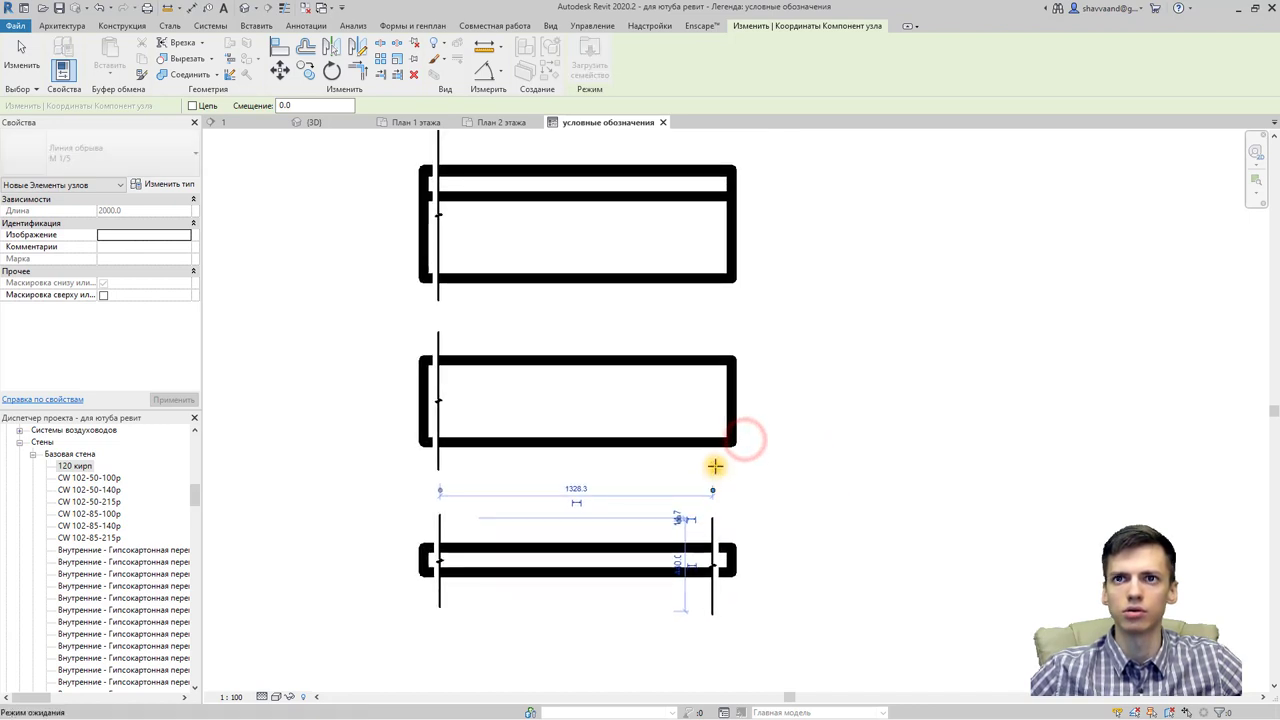
{"action": "left_click", "coordinate": [714, 463]}
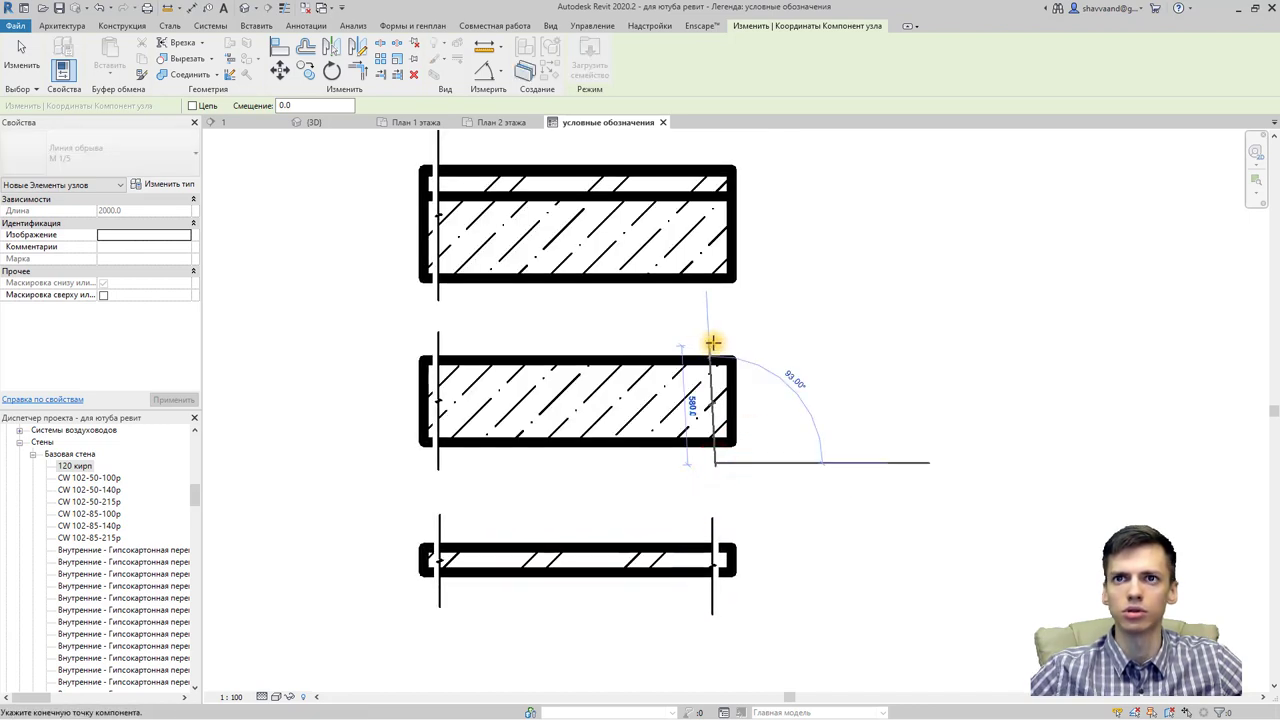
{"action": "left_click", "coordinate": [708, 344]}
{"action": "middle_click_drag", "start_coordinate": [708, 344], "coordinate": [699, 392]}
{"action": "left_click", "coordinate": [699, 392]}
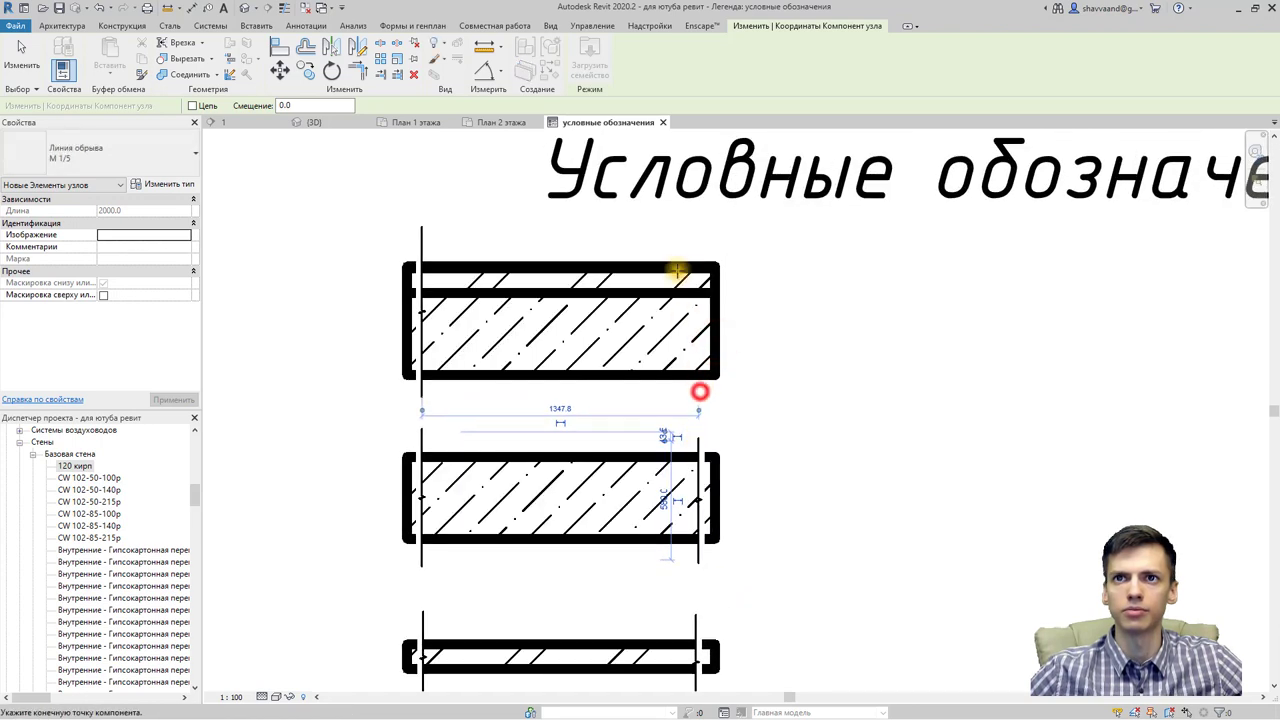
{"action": "left_click", "coordinate": [700, 245]}
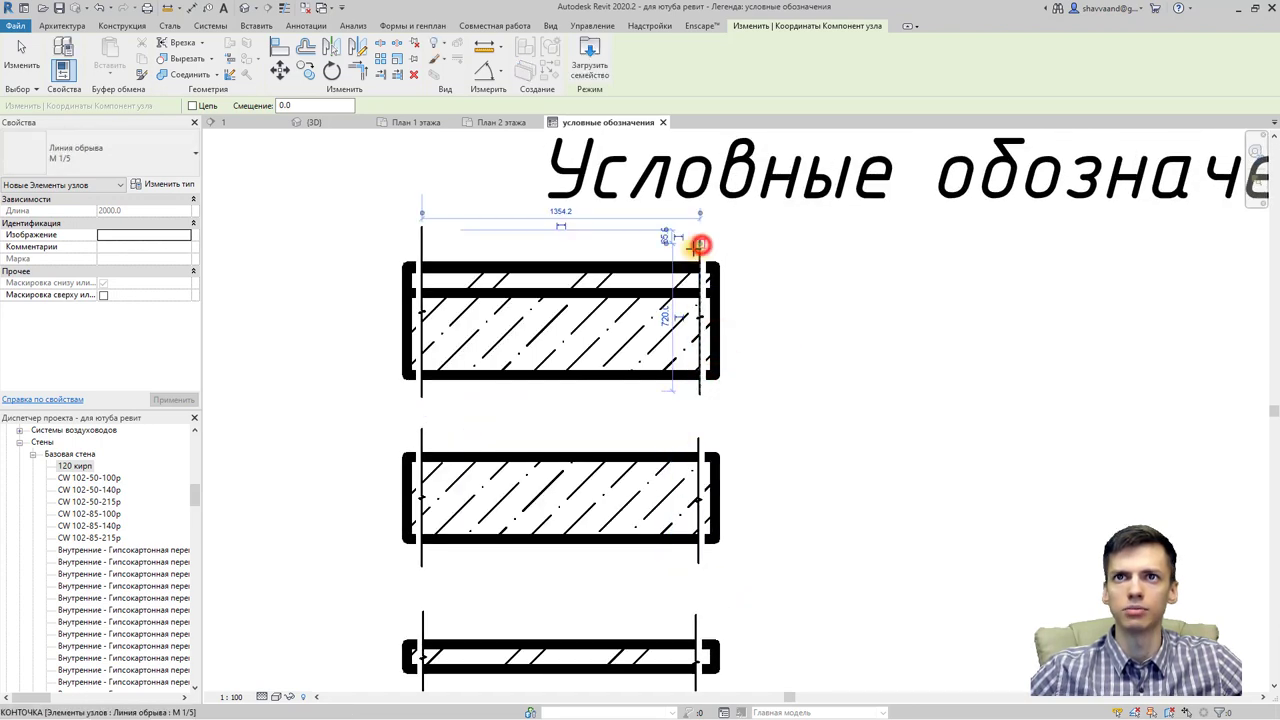
{"action": "key", "text": "Escape"}
{"action": "left_click", "coordinate": [421, 262]}
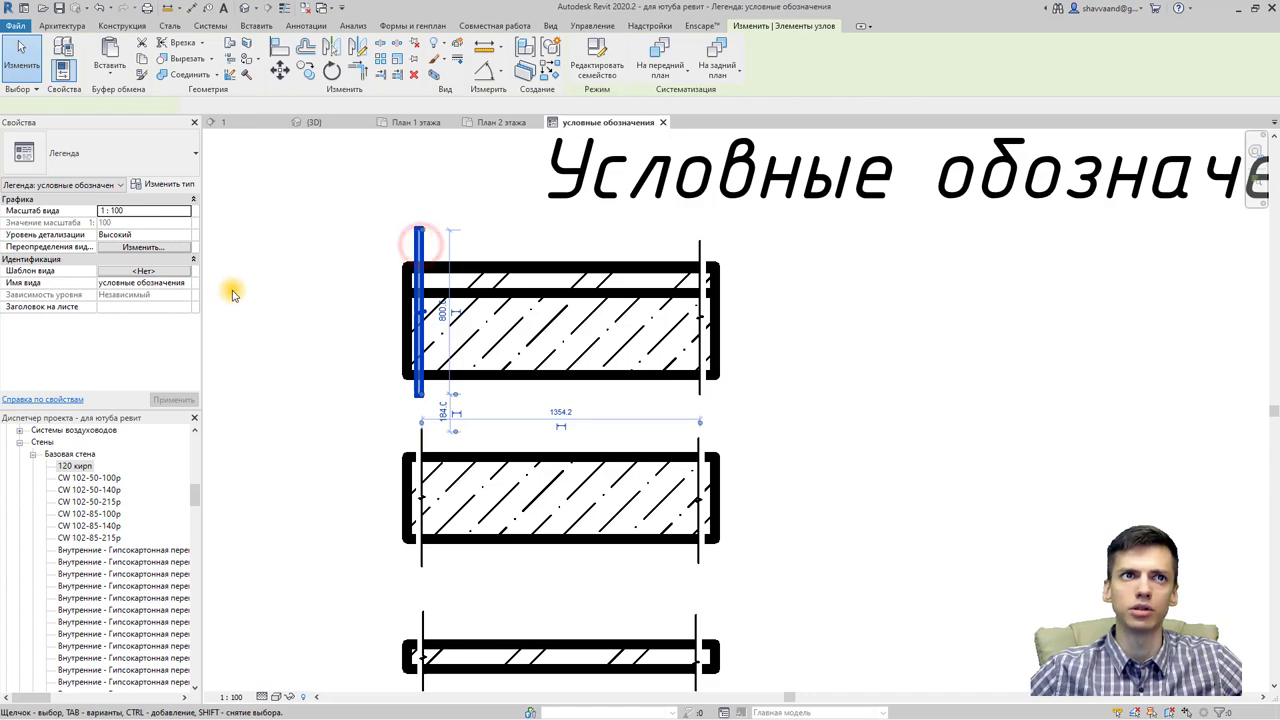
Step: Edit the Линия обрыва M 1/5 type to use d 110, b 70 and a 70
{"action": "left_click", "coordinate": [176, 187]}
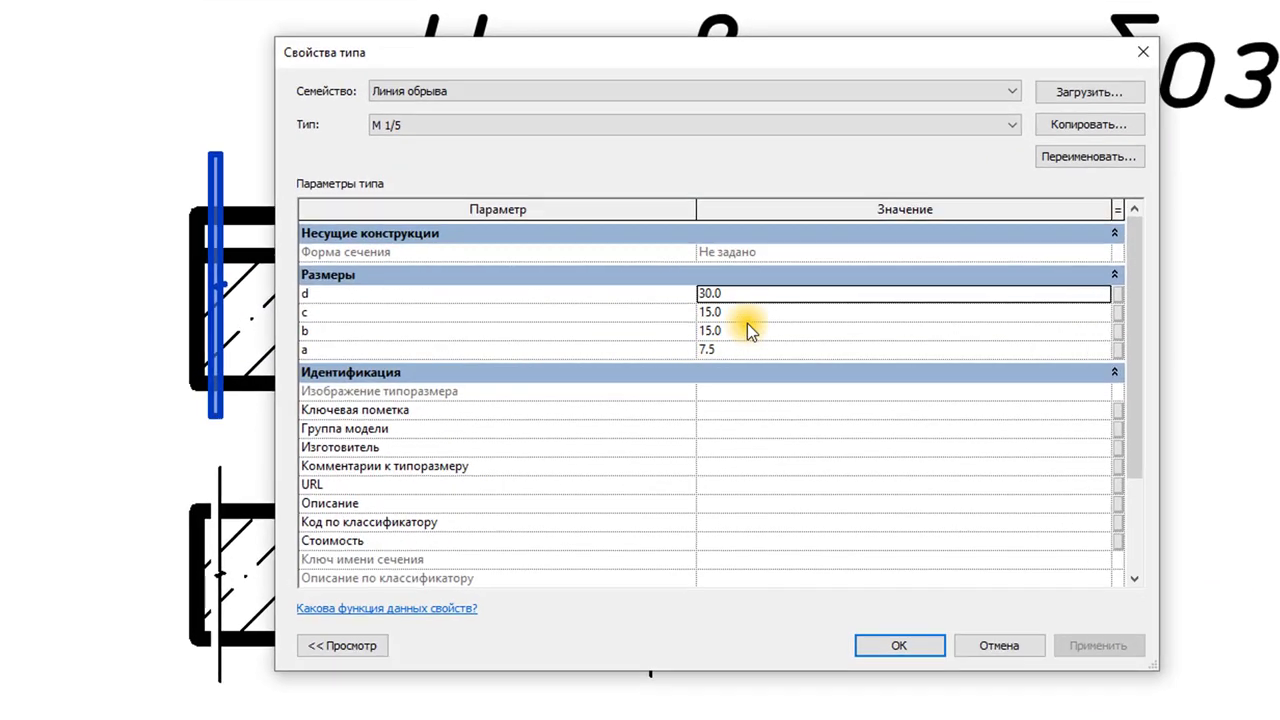
{"action": "left_click", "coordinate": [778, 294]}
{"action": "type", "text": "11"}
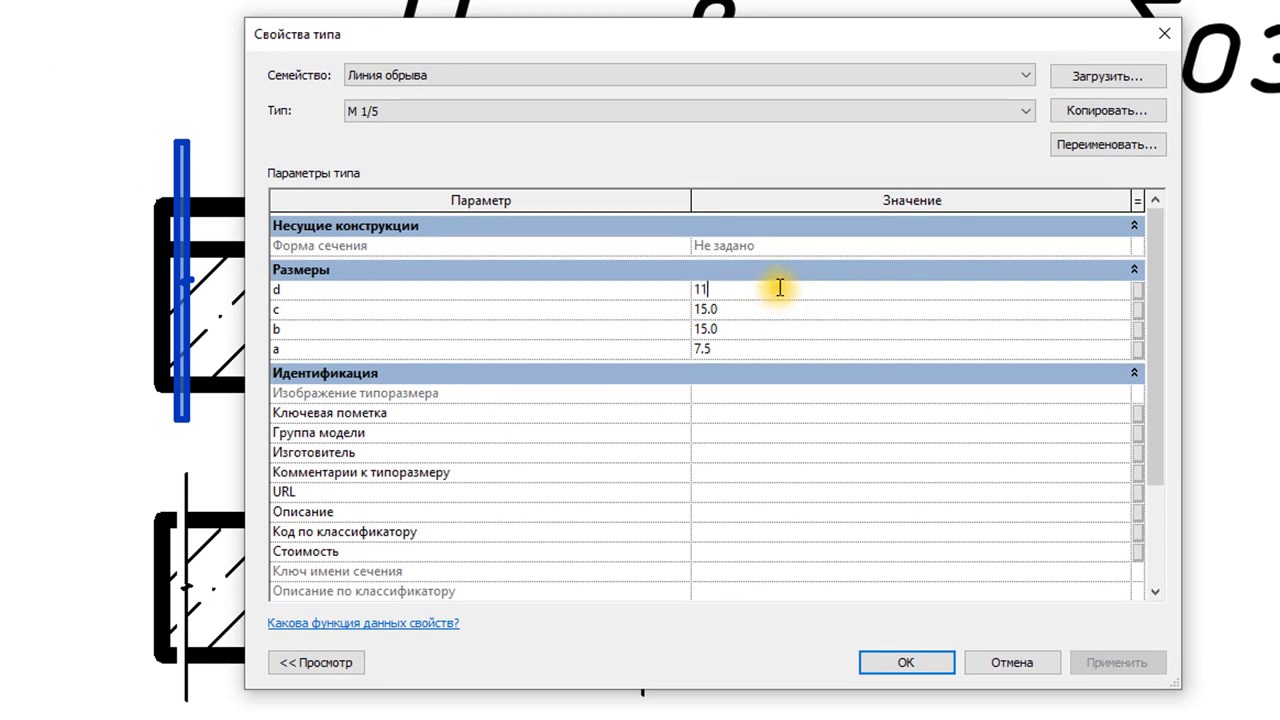
{"action": "type", "text": "0"}
{"action": "left_click", "coordinate": [742, 309]}
{"action": "left_click", "coordinate": [744, 322]}
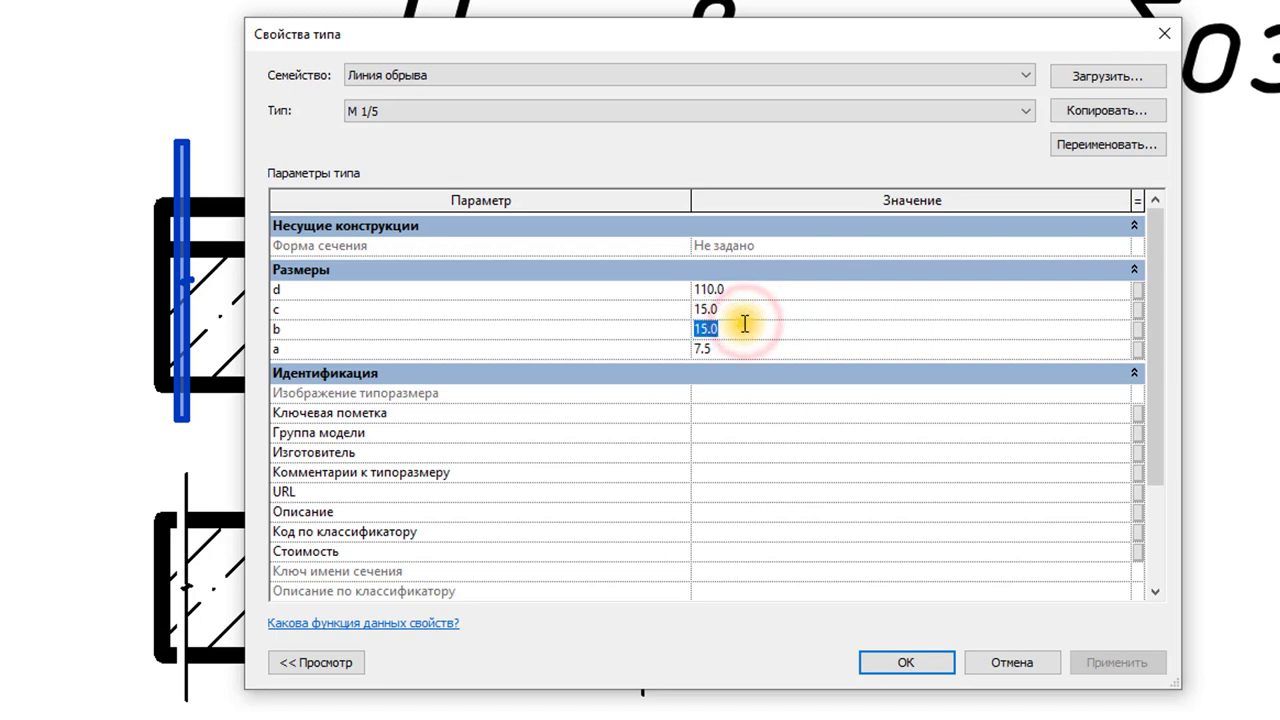
{"action": "type", "text": "7"}
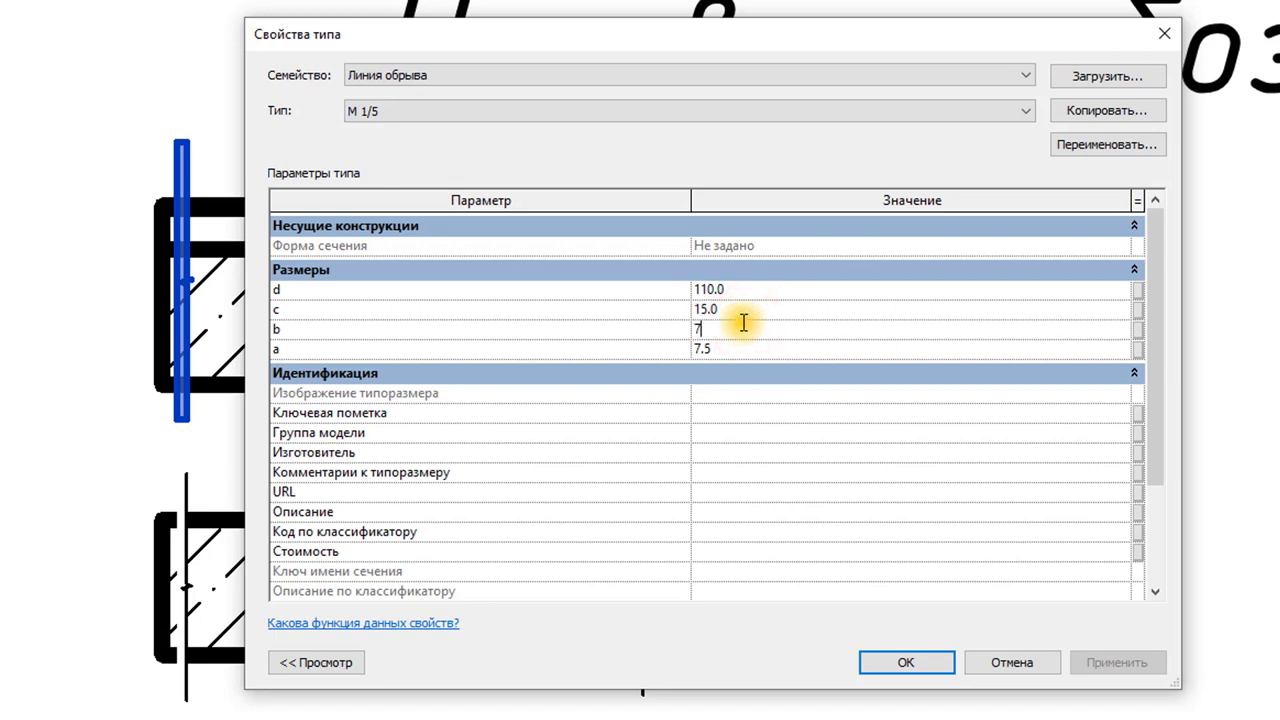
{"action": "type", "text": "50"}
{"action": "left_click", "coordinate": [740, 352]}
{"action": "type", "text": "7"}
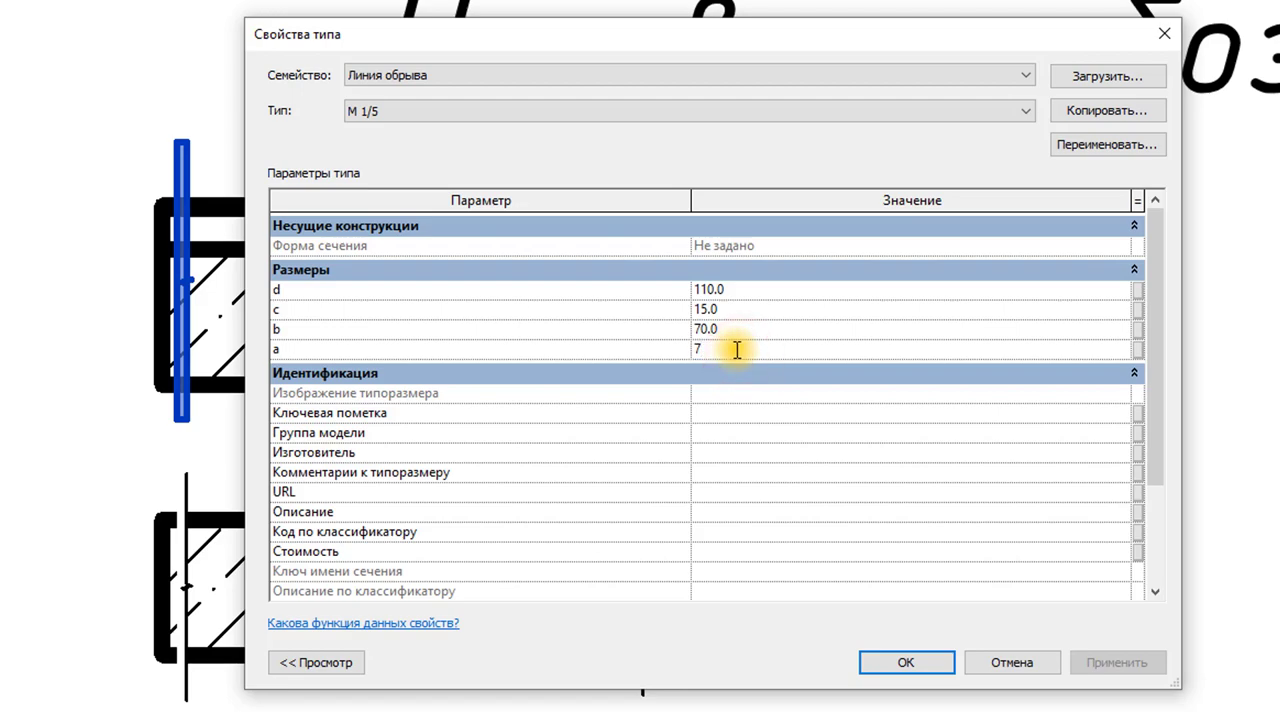
{"action": "type", "text": "0"}
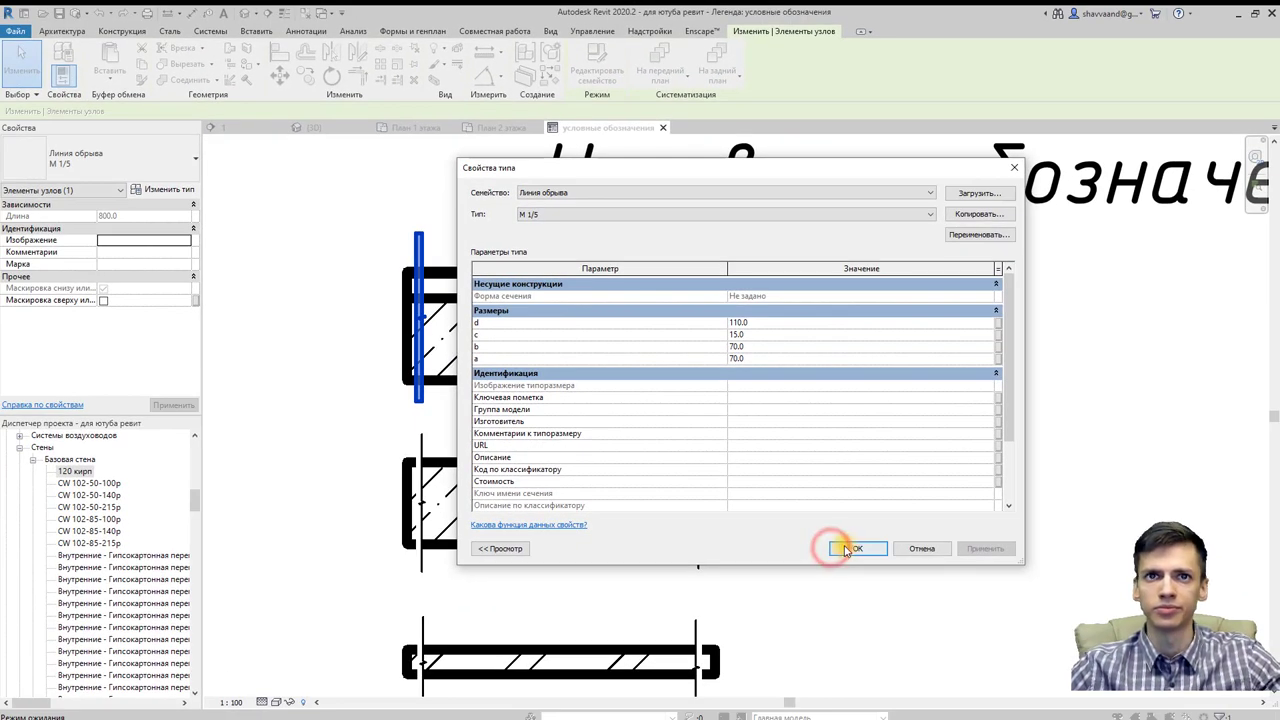
{"action": "left_click", "coordinate": [845, 550]}
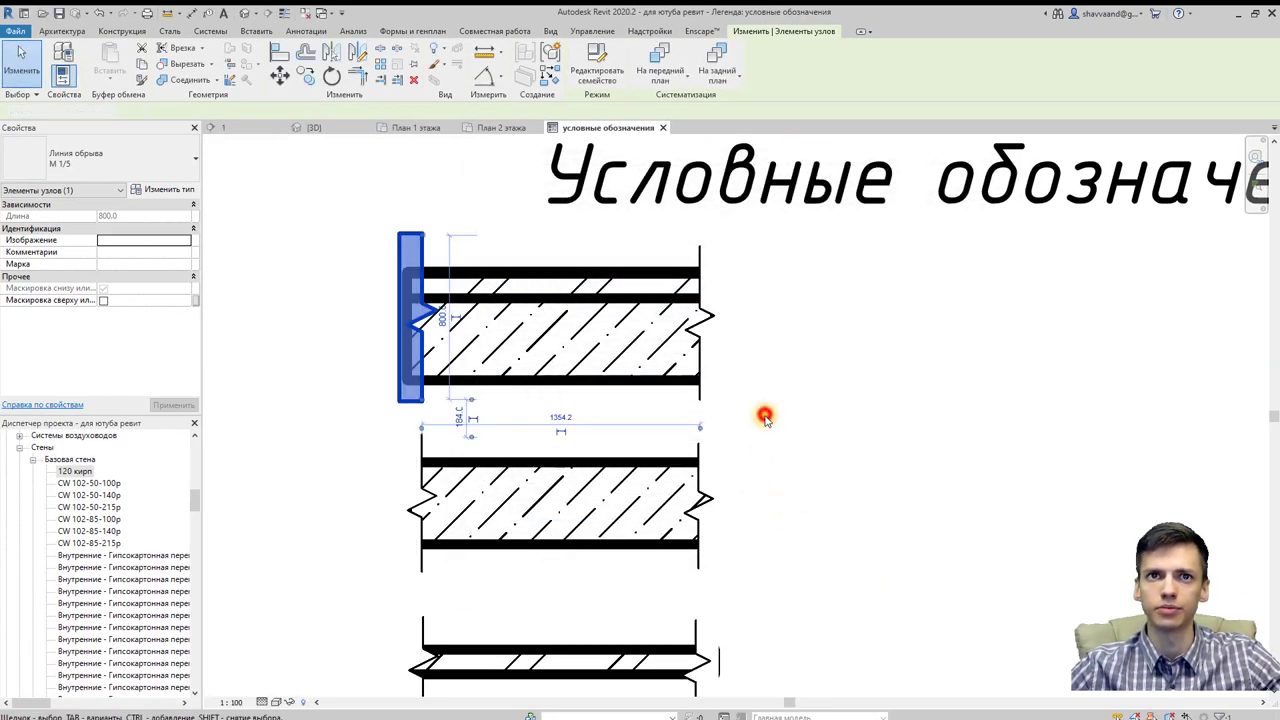
Step: Select a break line on the legend's top wall
{"action": "left_click", "coordinate": [765, 418]}
{"action": "middle_click_drag", "start_coordinate": [806, 449], "coordinate": [808, 386]}
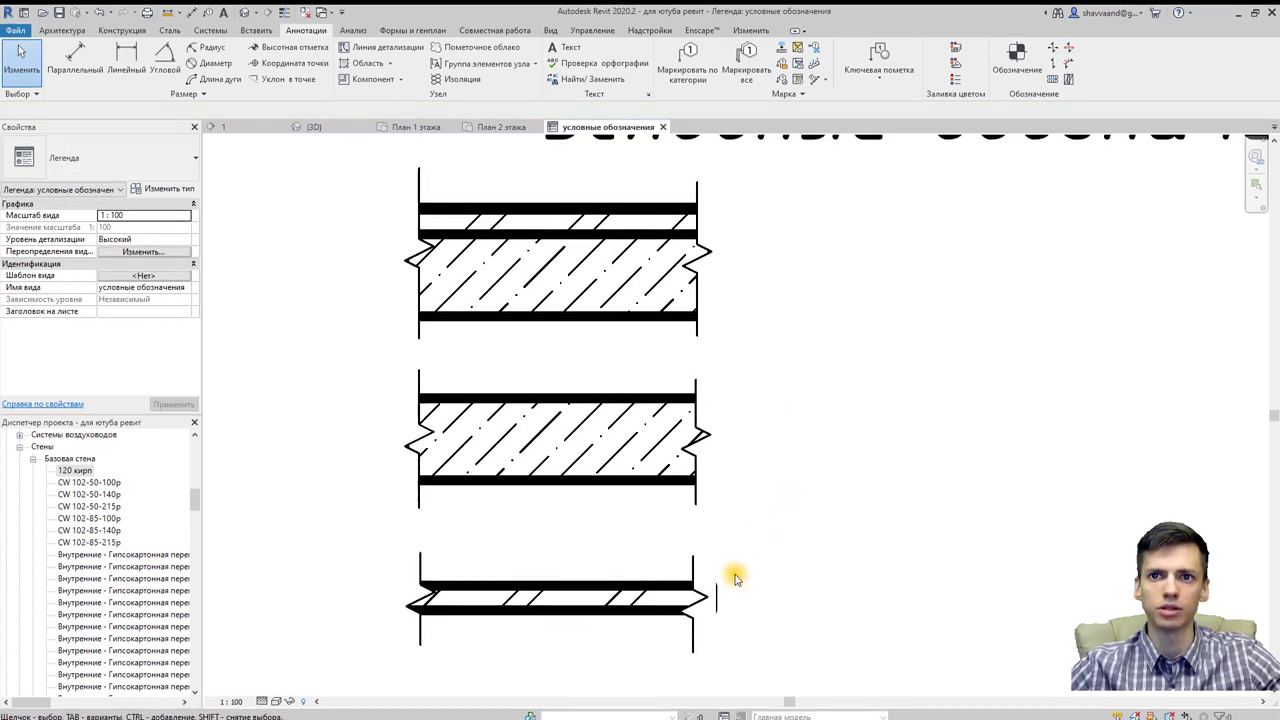
{"action": "left_click", "coordinate": [714, 592]}
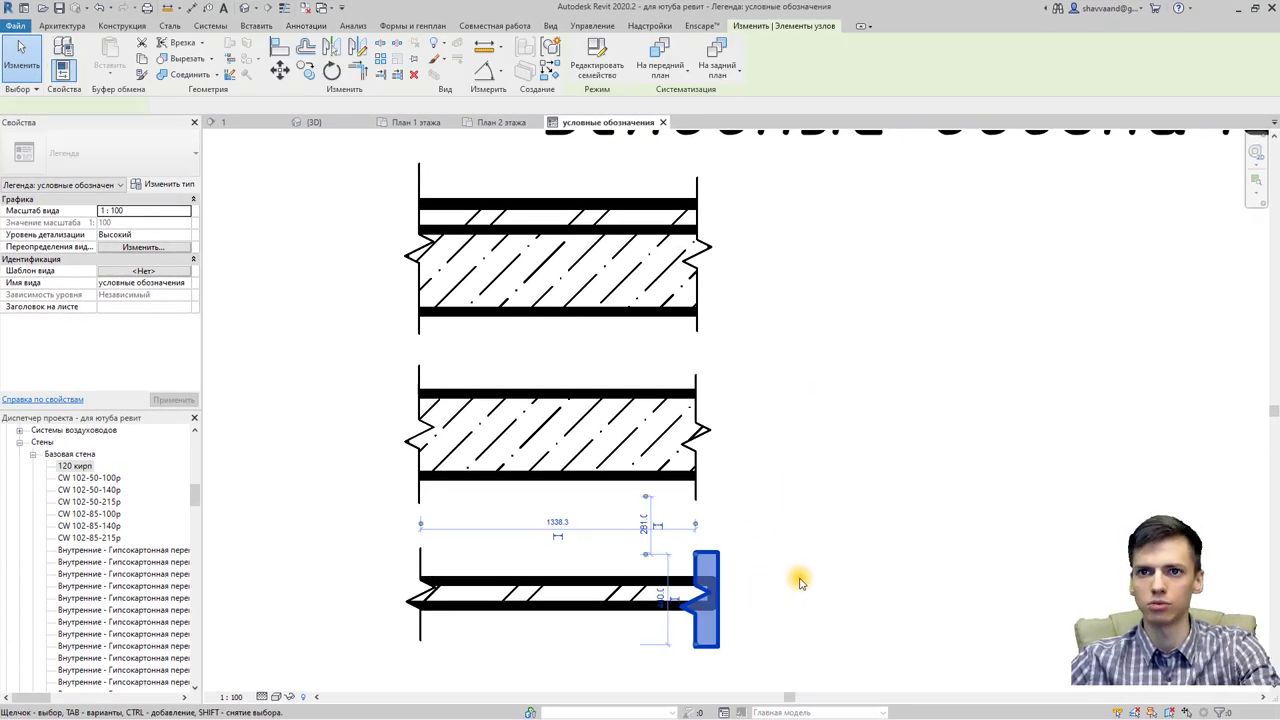
{"action": "left_click", "coordinate": [800, 582]}
{"action": "middle_click_drag", "start_coordinate": [743, 427], "coordinate": [724, 483]}
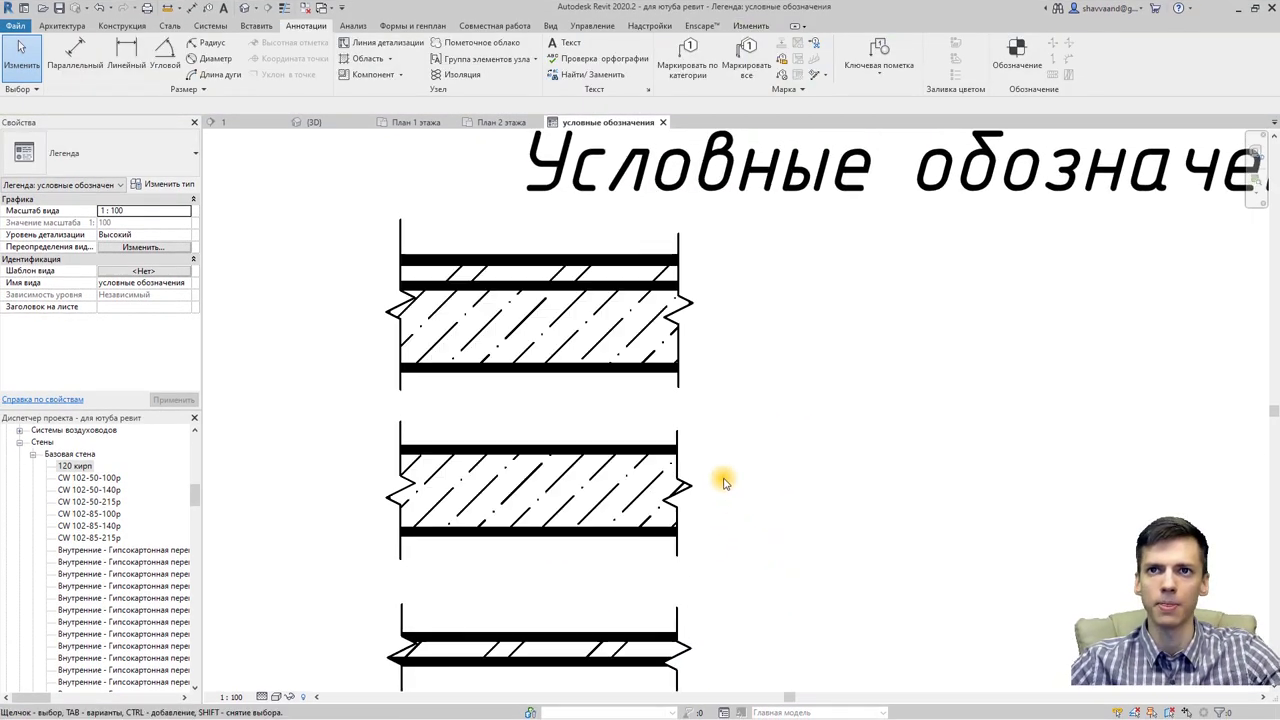
{"action": "left_click", "coordinate": [679, 385]}
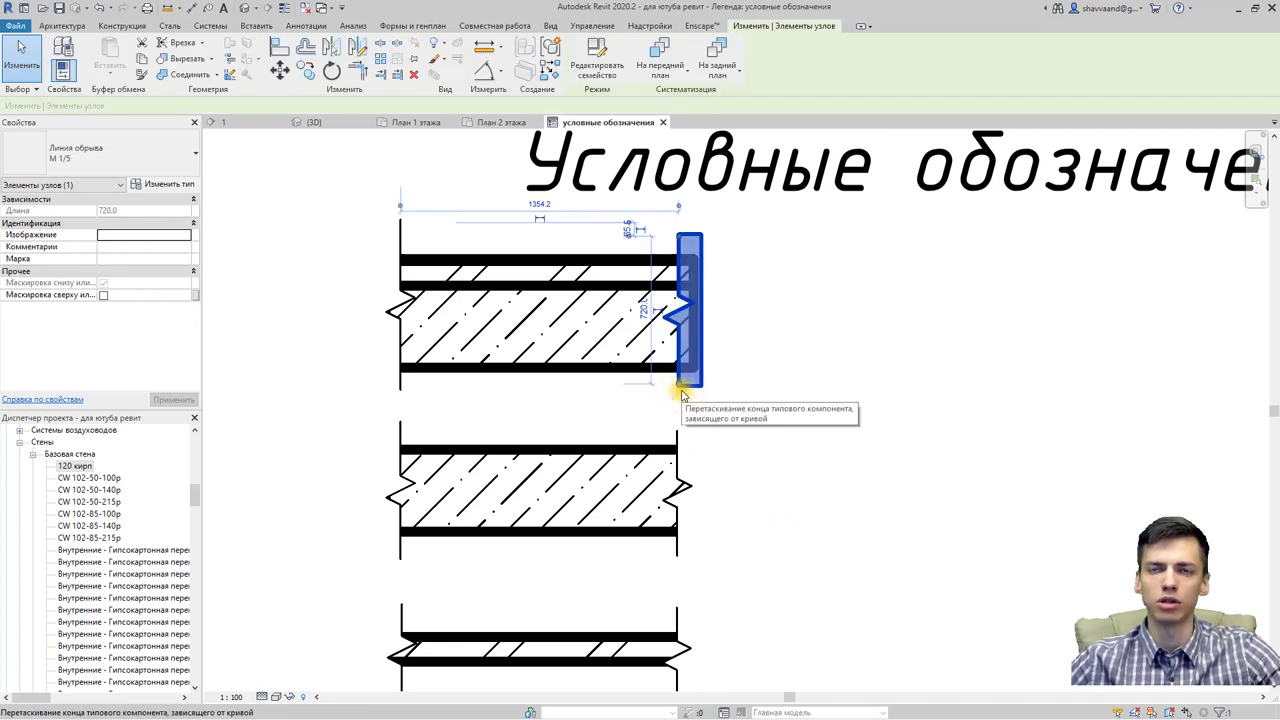
Step: Override the break-line category in this view with projection line weight 2
{"action": "right_click", "coordinate": [683, 396]}
{"action": "mouse_move", "coordinate": [766, 486]}
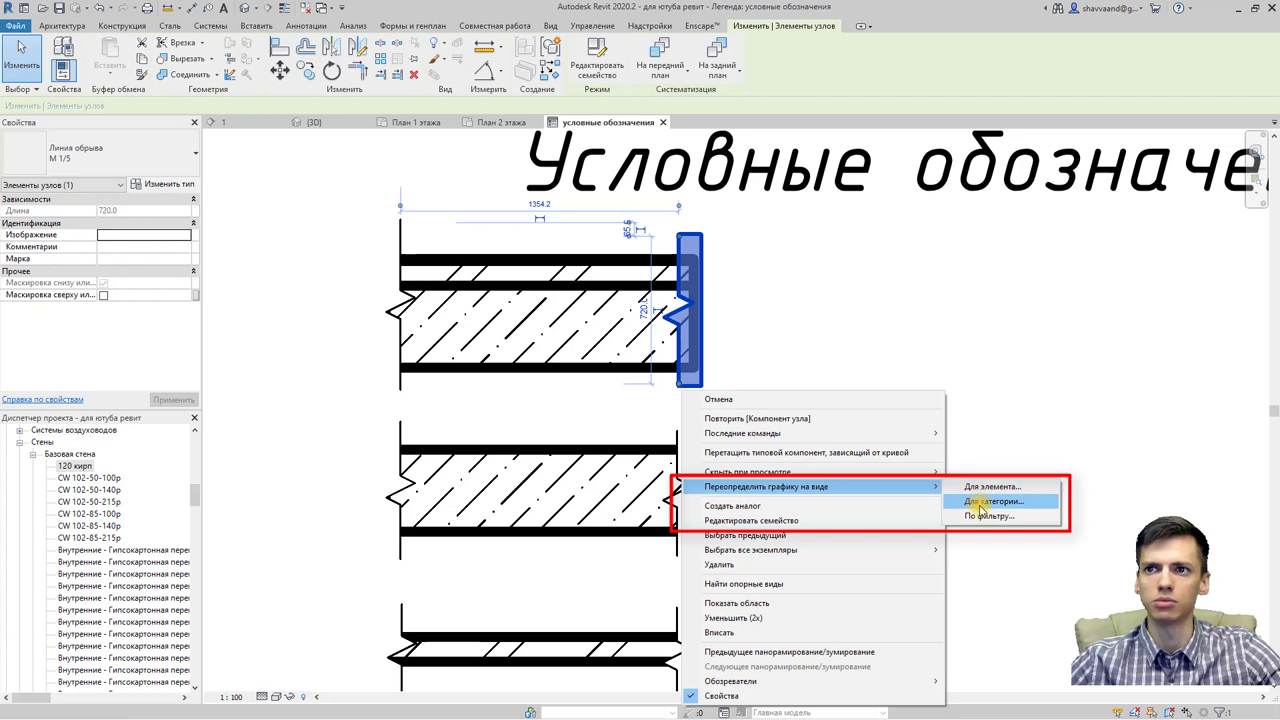
{"action": "left_click", "coordinate": [980, 504]}
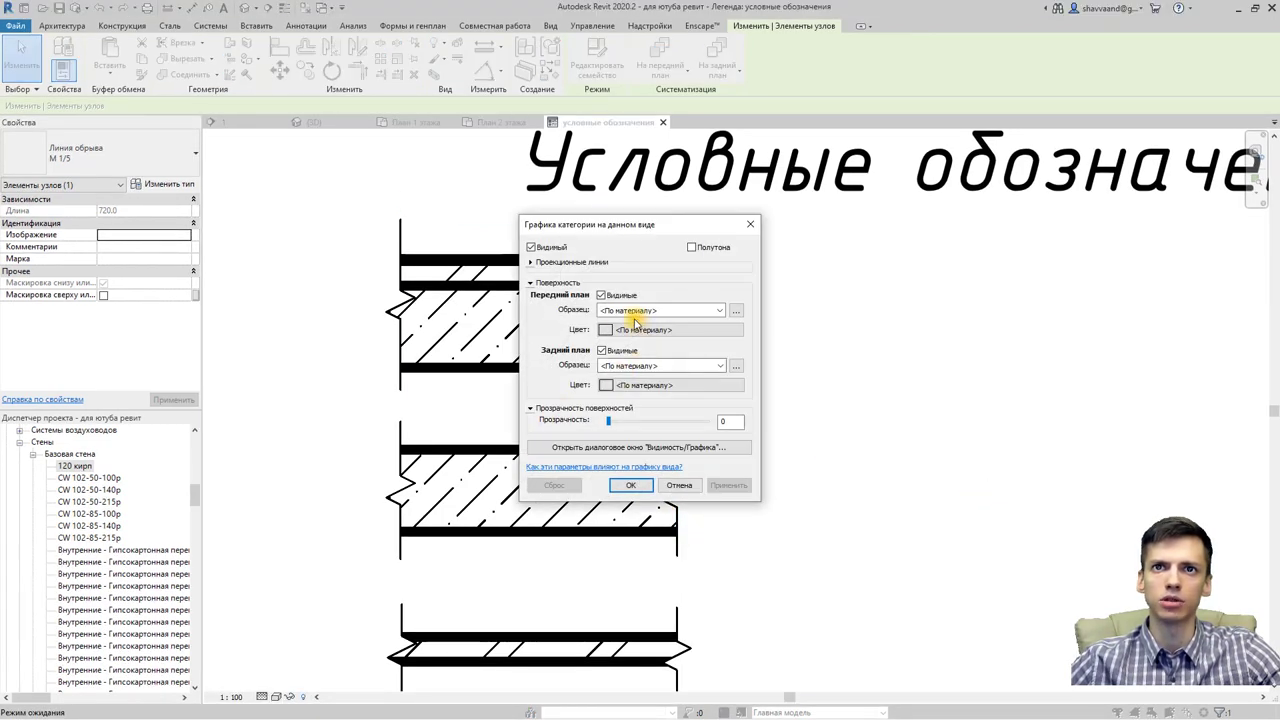
{"action": "left_click", "coordinate": [530, 262]}
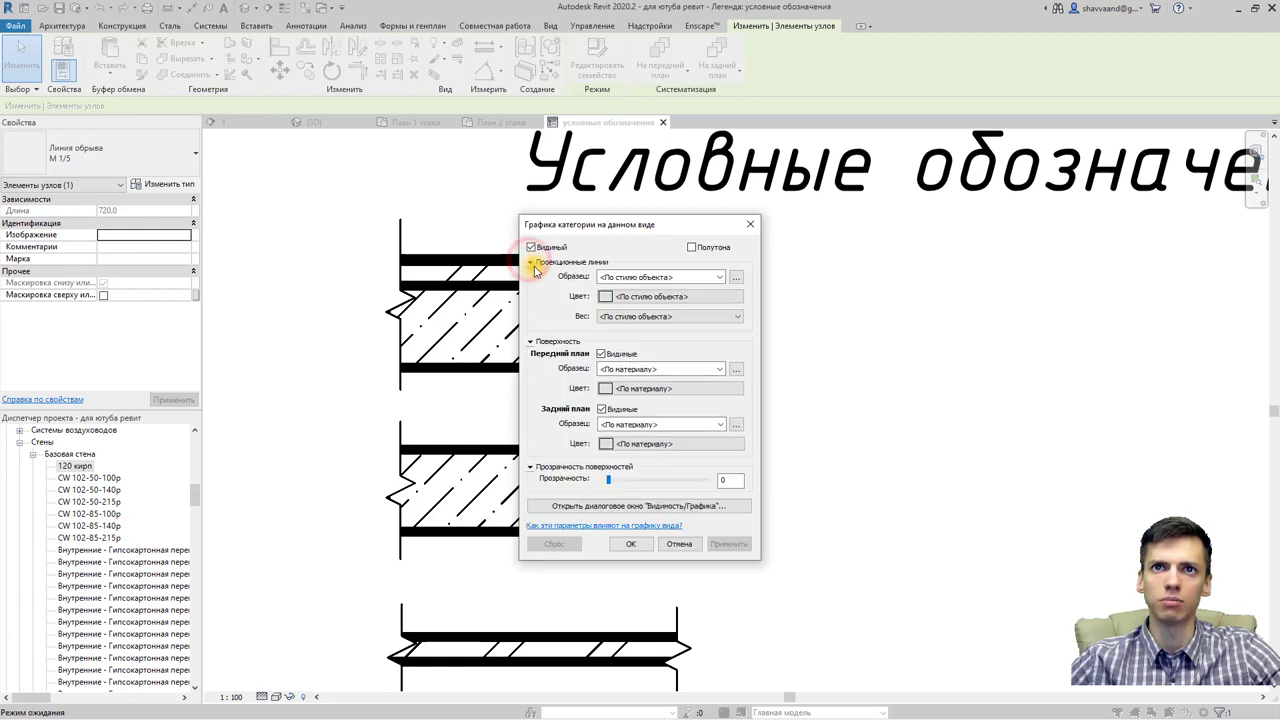
{"action": "left_click", "coordinate": [638, 318]}
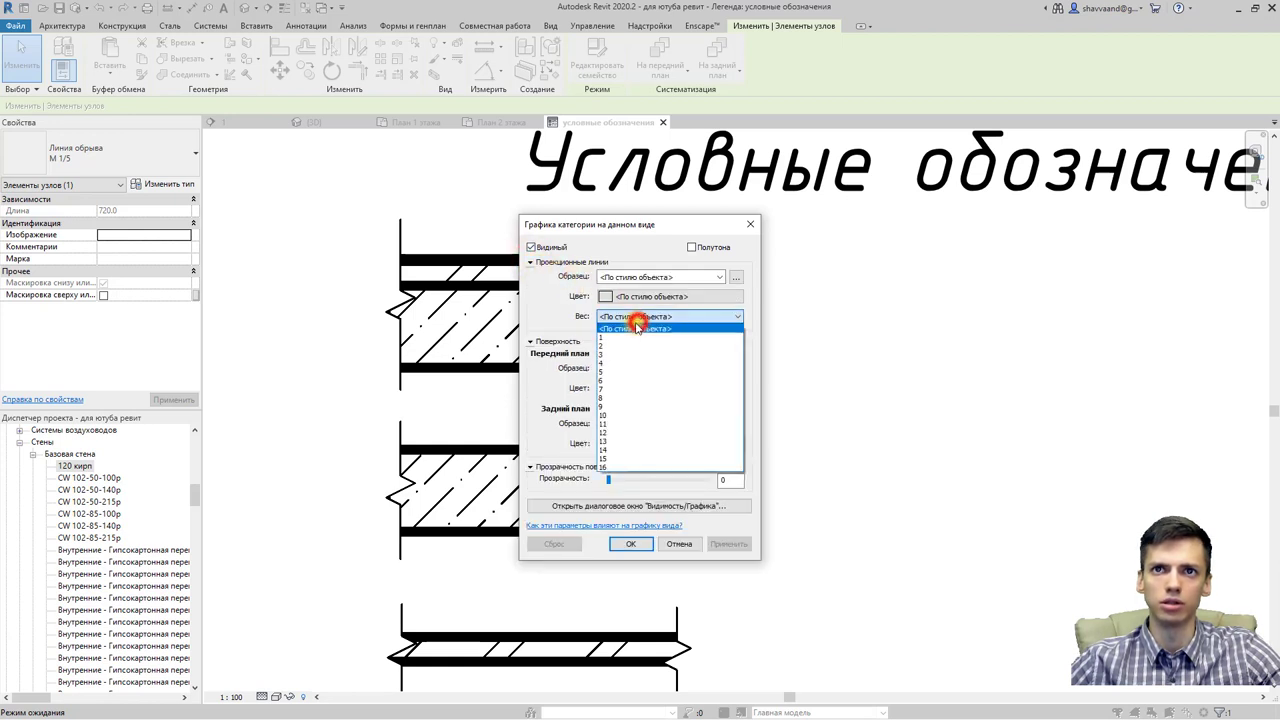
{"action": "left_click", "coordinate": [617, 350]}
{"action": "left_click", "coordinate": [638, 545]}
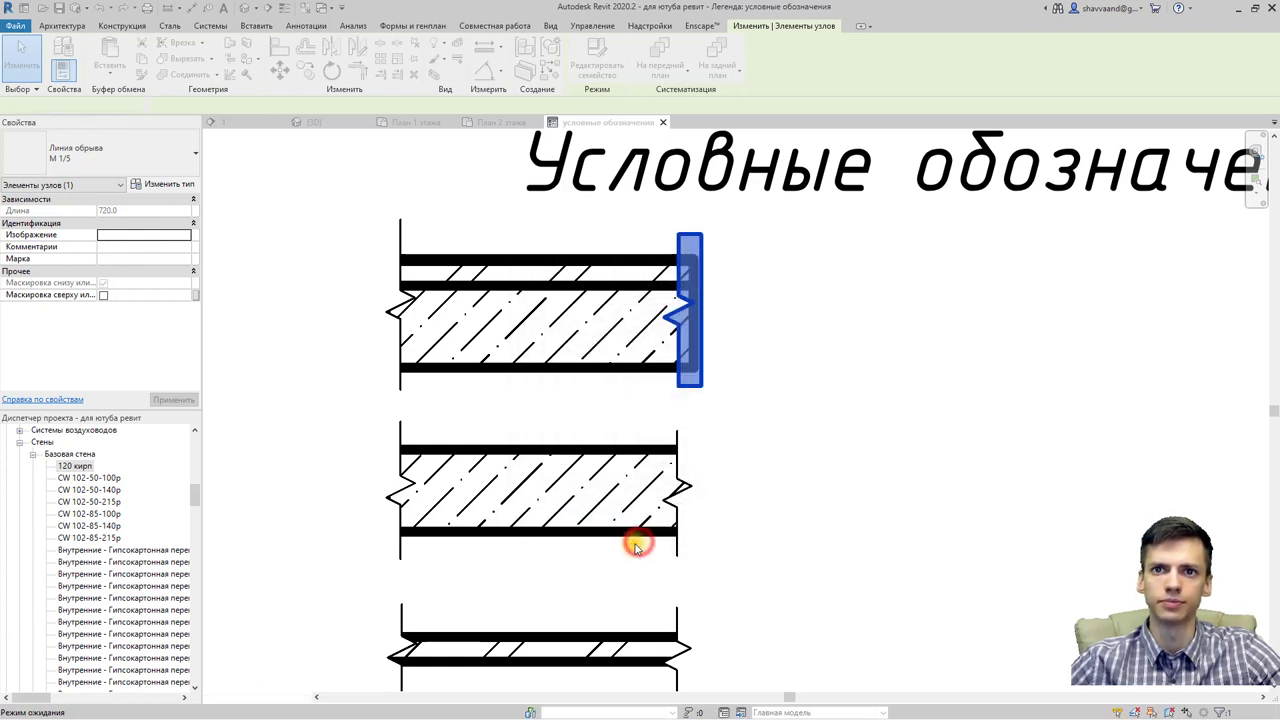
{"action": "left_click", "coordinate": [768, 437]}
{"action": "scroll", "coordinate": [785, 405], "scroll_direction": "down", "scroll_amount": 1}
{"action": "scroll", "coordinate": [785, 405], "scroll_direction": "down", "scroll_amount": 1}
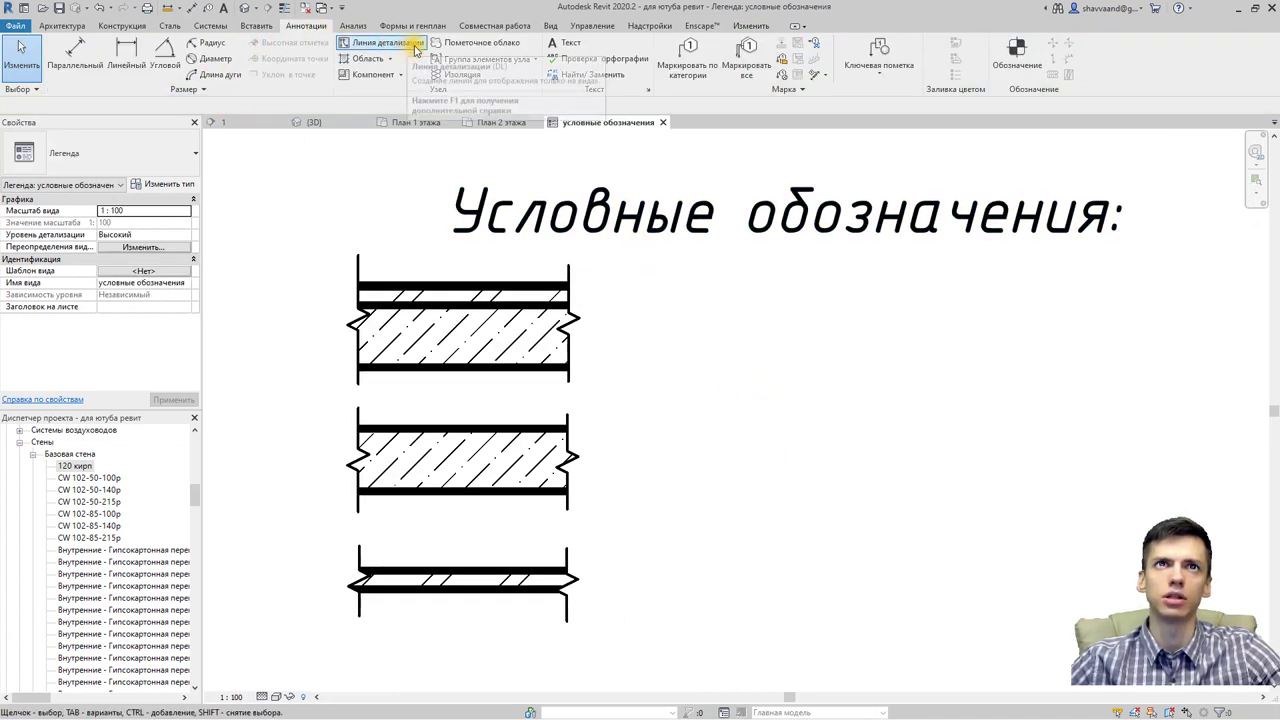
Step: Add a note beside the top wall: '- наружная стена из газобетона, 400мм с облицовкой из кирпича 120мм и штукатуркой 10мм'
{"action": "left_click", "coordinate": [562, 44]}
{"action": "left_click", "coordinate": [607, 331]}
{"action": "type", "text": "- yf"}
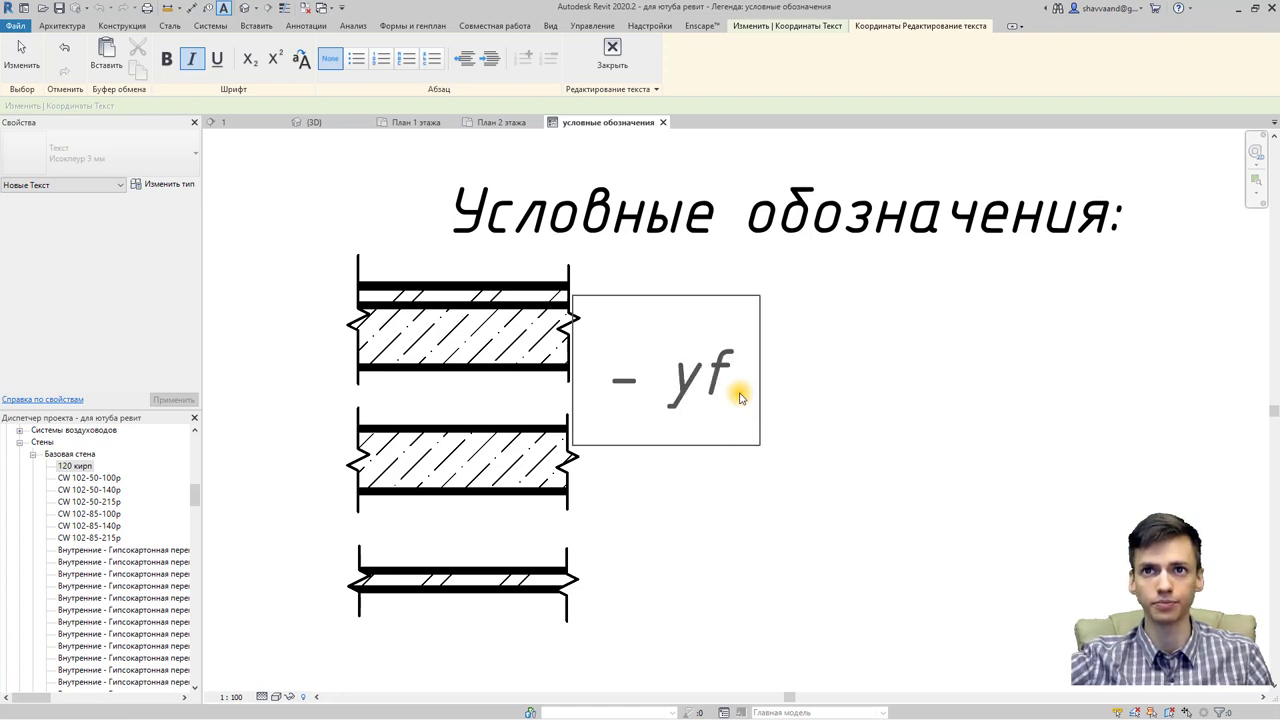
{"action": "key", "text": "BackSpace"}
{"action": "key", "text": "BackSpace"}
{"action": "key", "text": "BackSpace"}
{"action": "key", "text": "BackSpace"}
{"action": "type", "text": "на"}
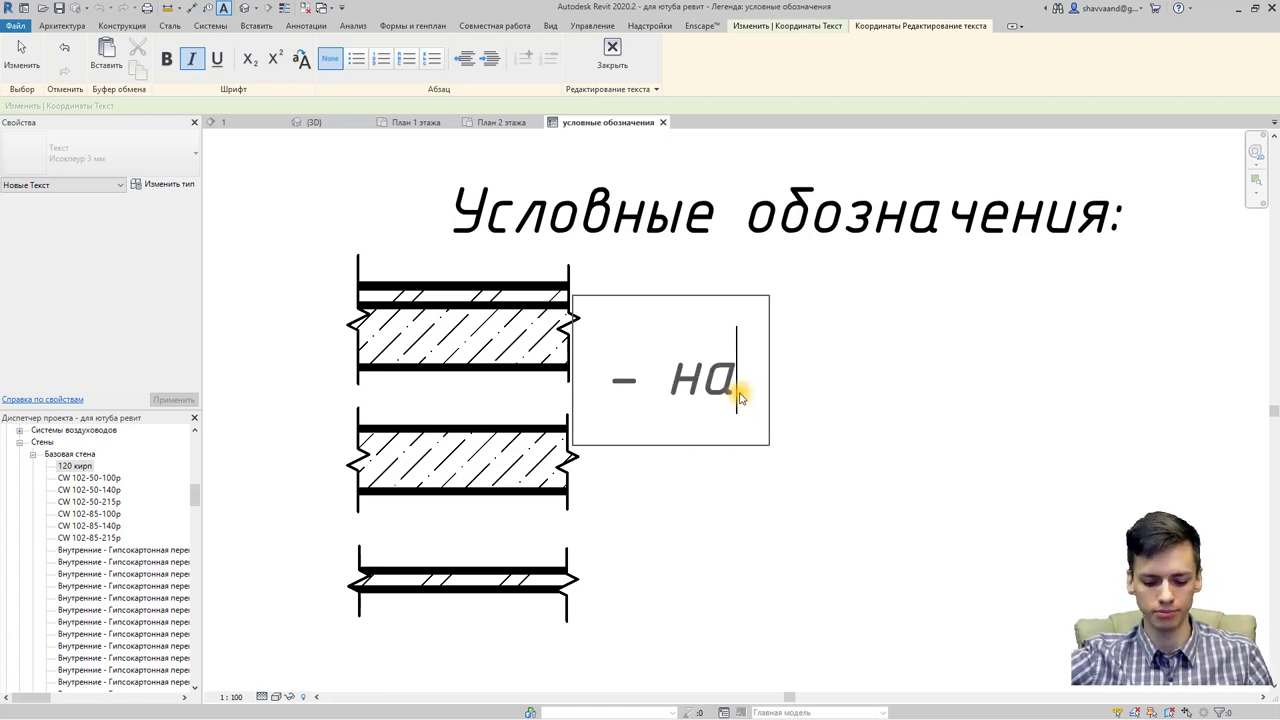
{"action": "type", "text": "ружная"}
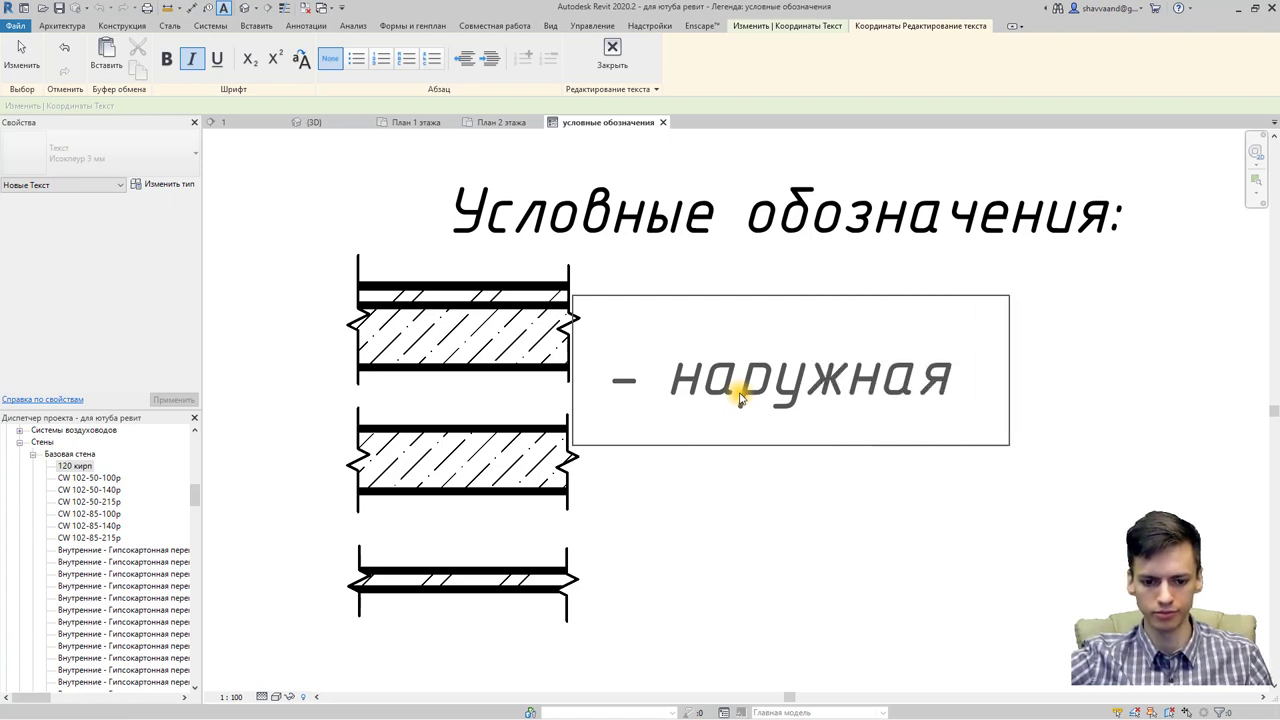
{"action": "type", "text": " стена из"}
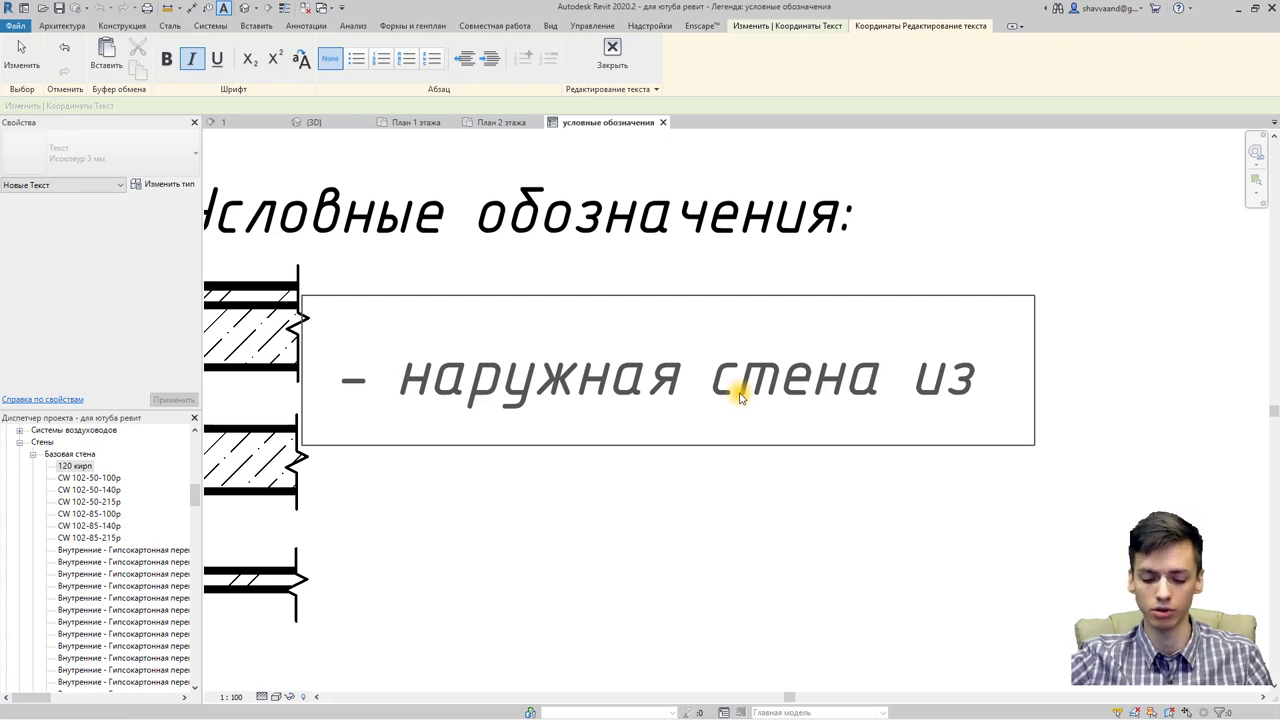
{"action": "type", "text": " газ"}
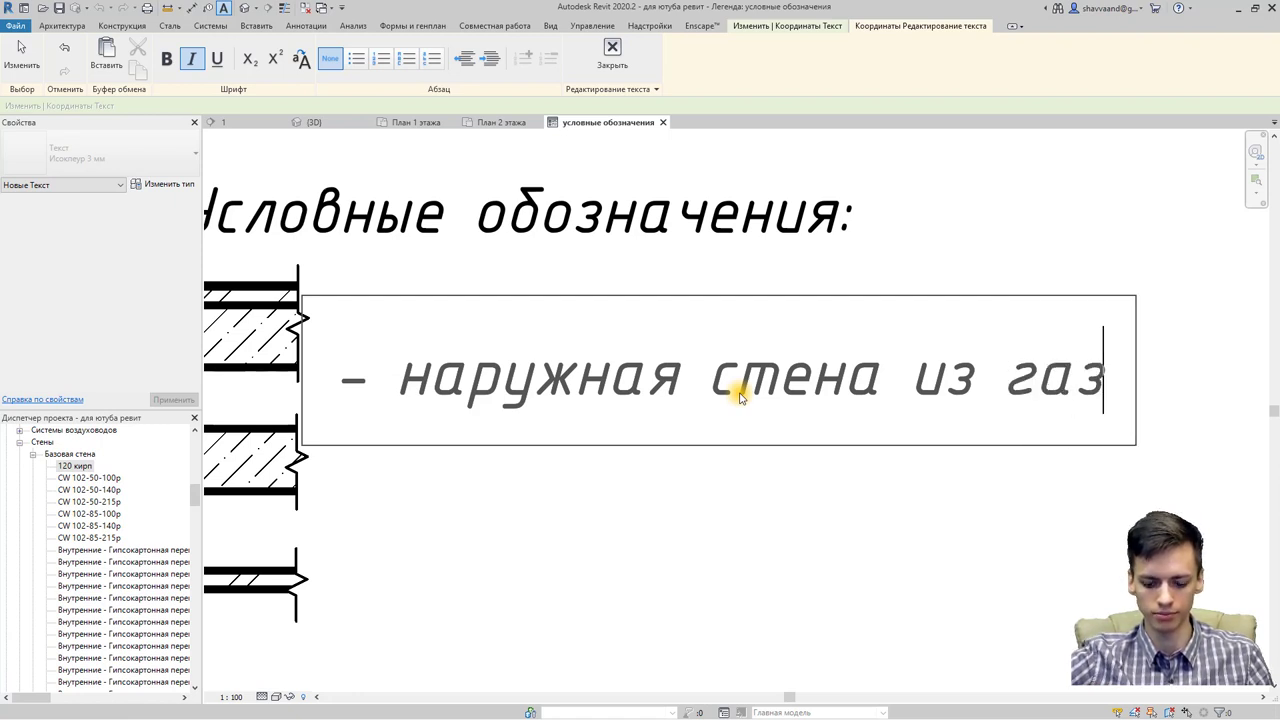
{"action": "type", "text": "обен"}
{"action": "type", "text": "она,"}
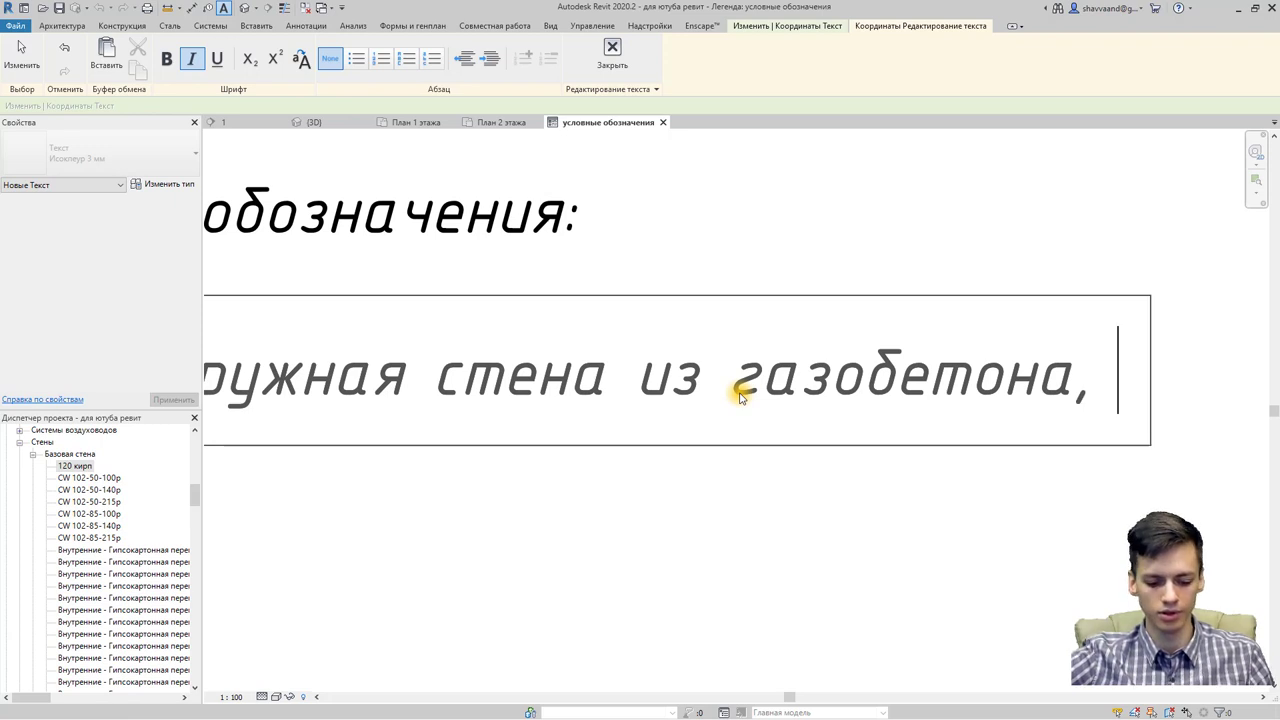
{"action": "type", "text": "400"}
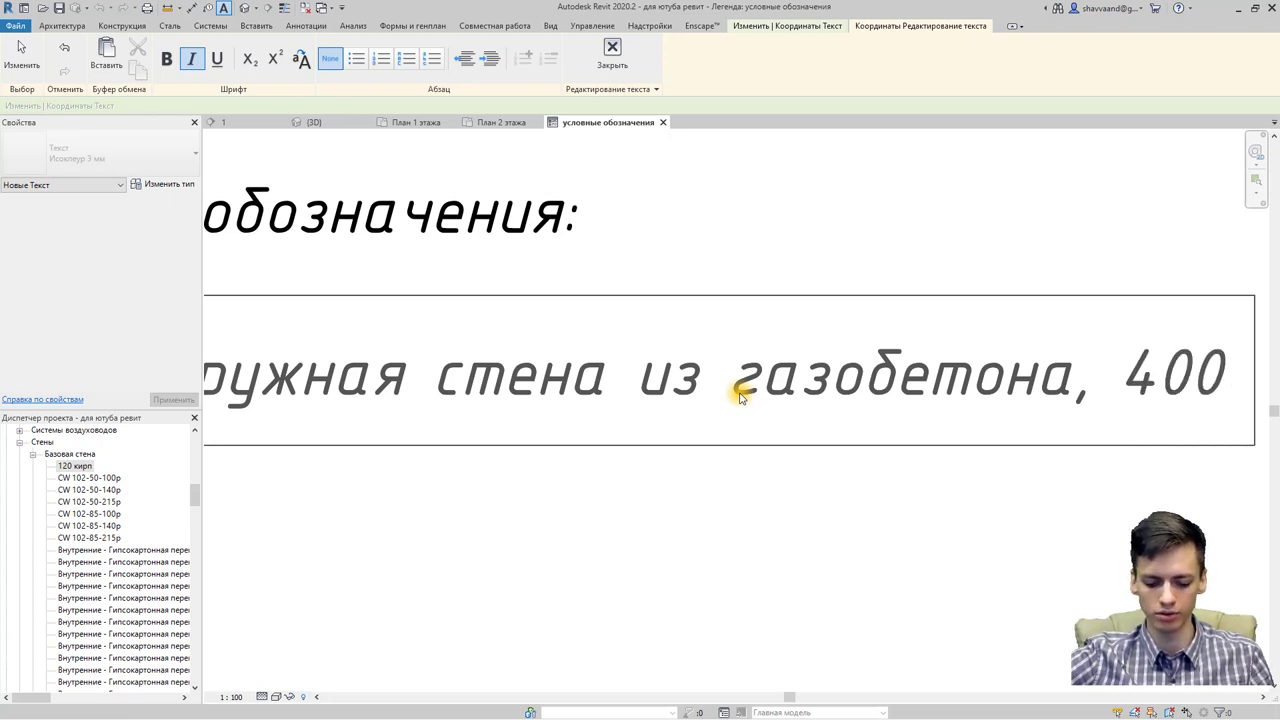
{"action": "type", "text": "мм "}
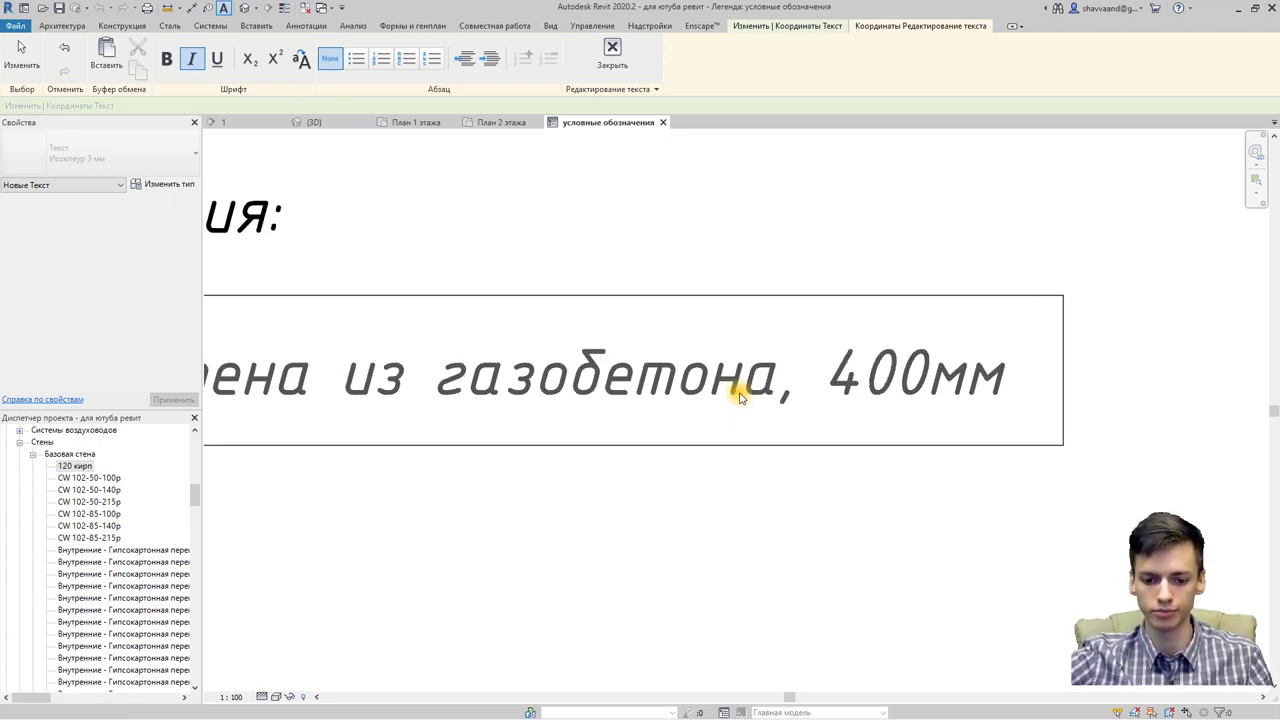
{"action": "type", "text": " с об"}
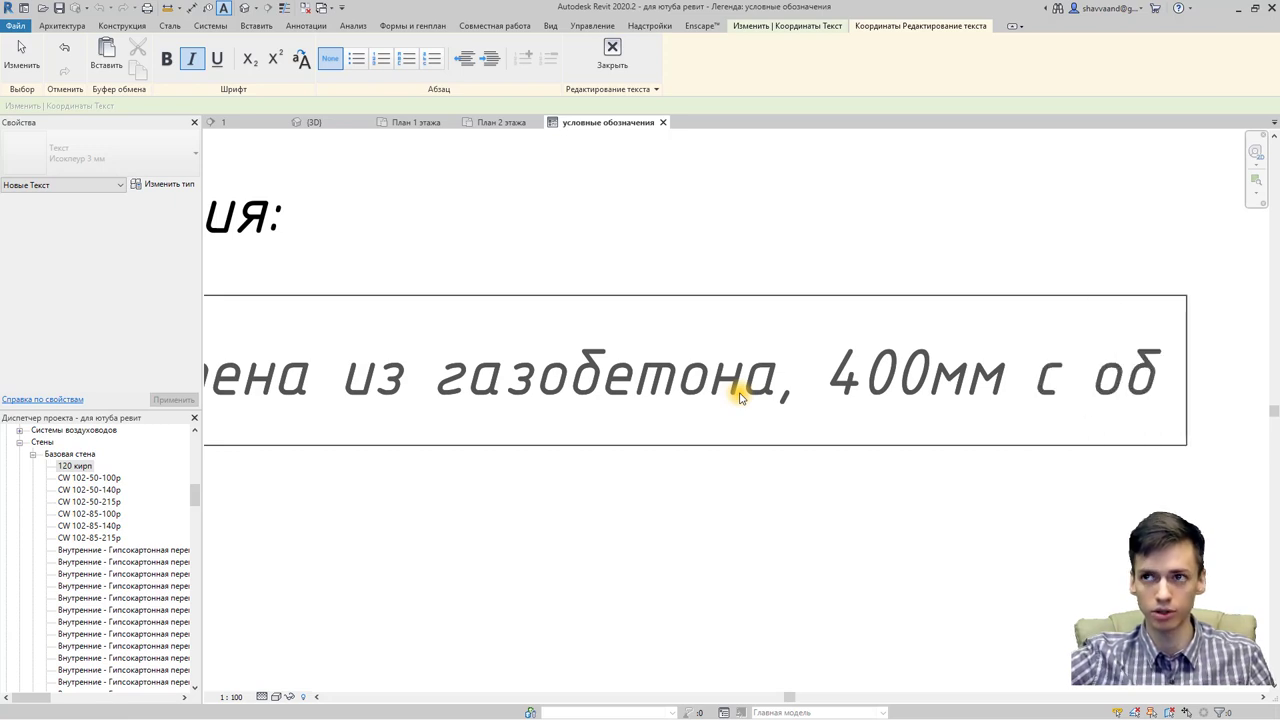
{"action": "type", "text": "ли"}
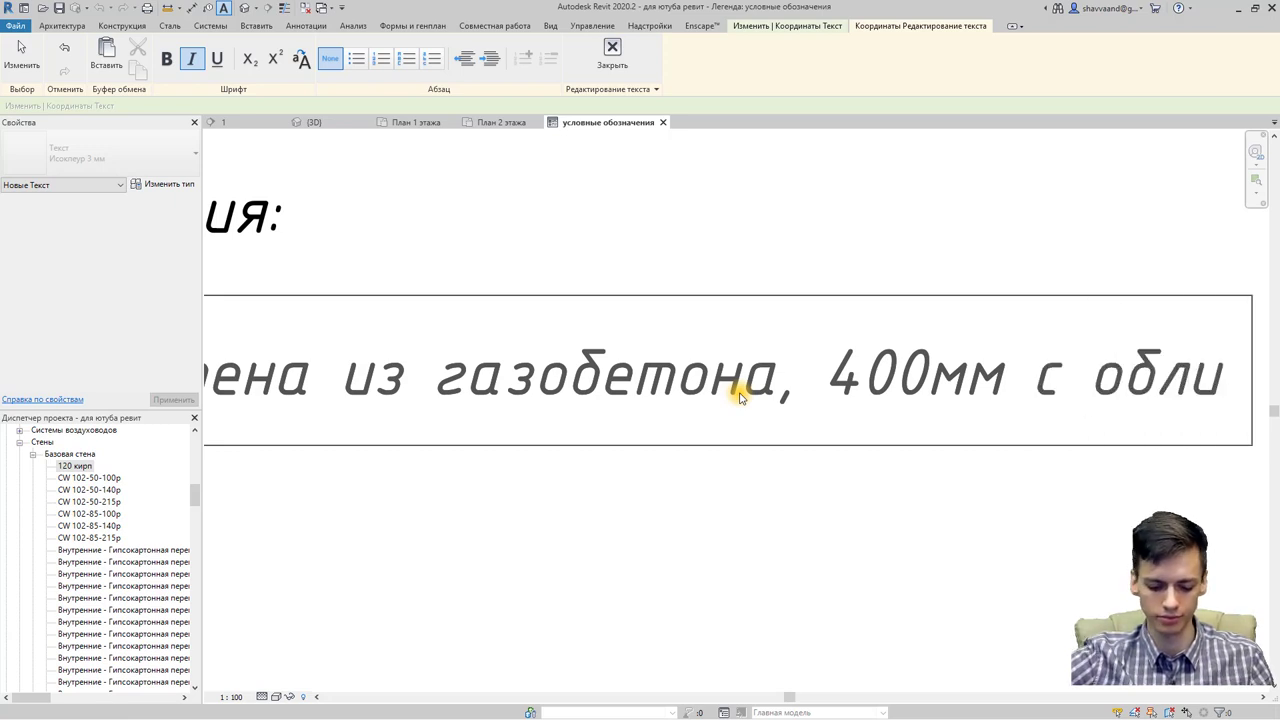
{"action": "type", "text": "цовкой из "}
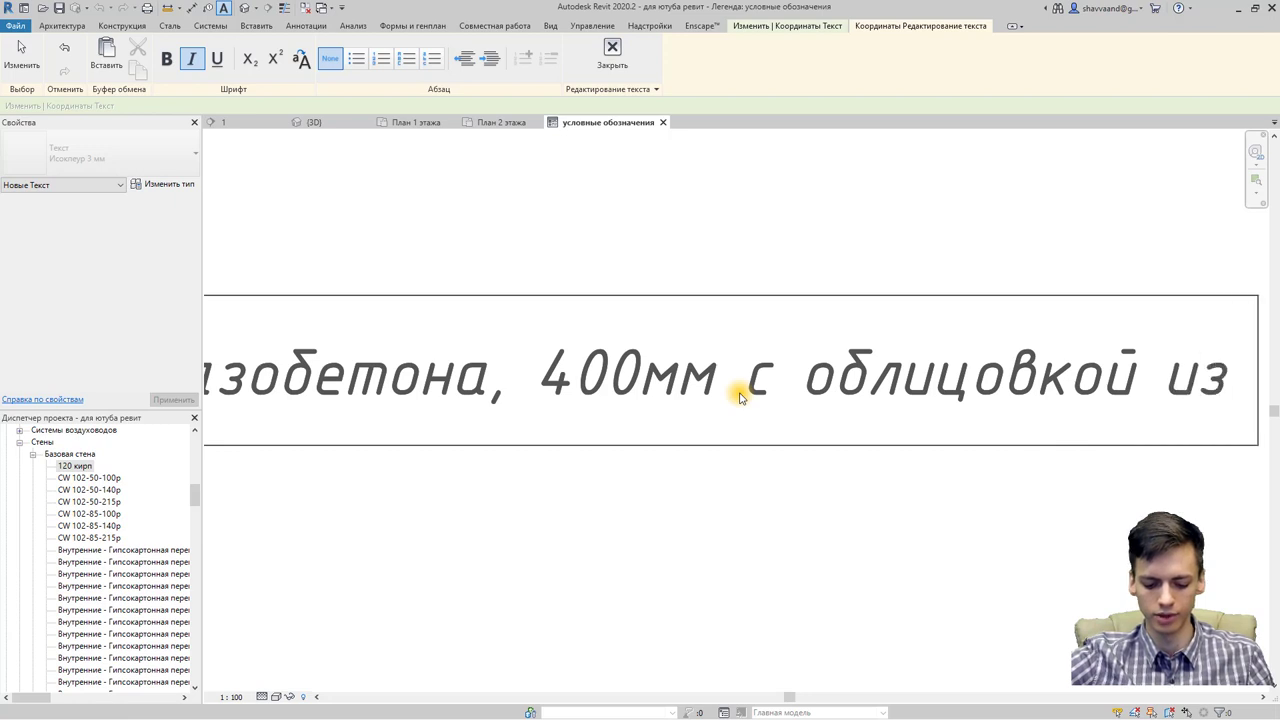
{"action": "type", "text": "кир"}
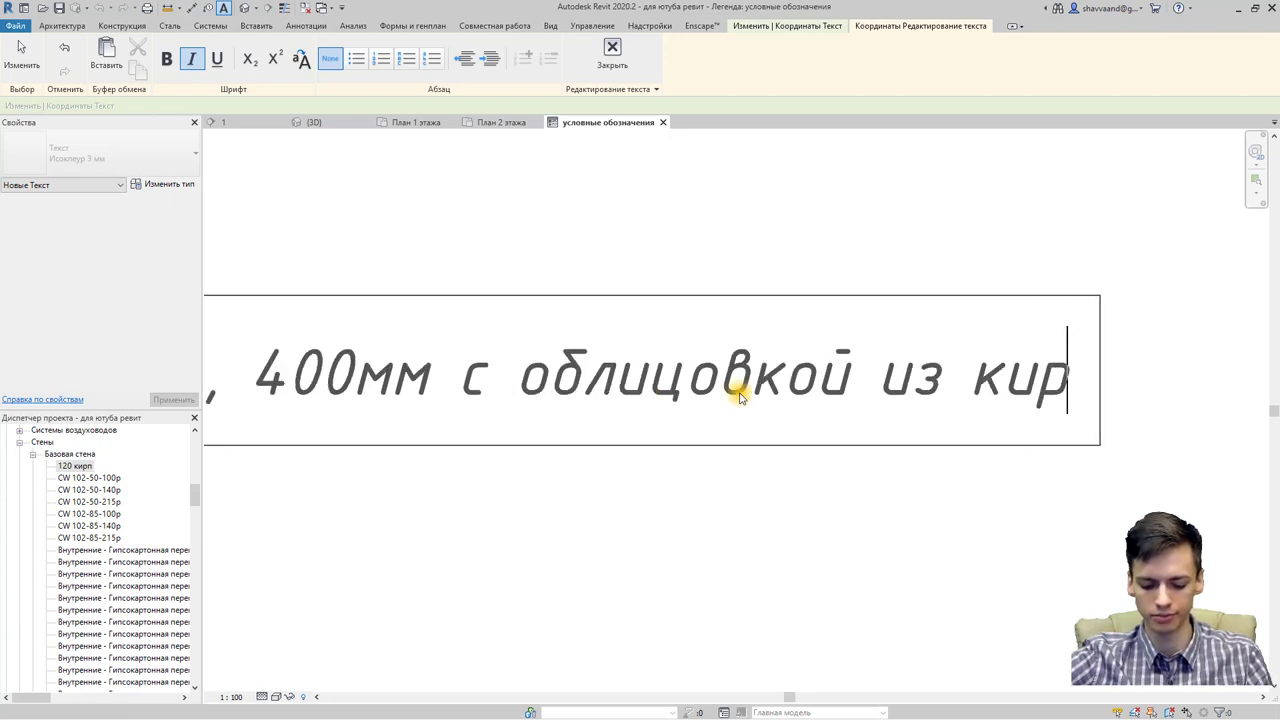
{"action": "type", "text": "пича 120"}
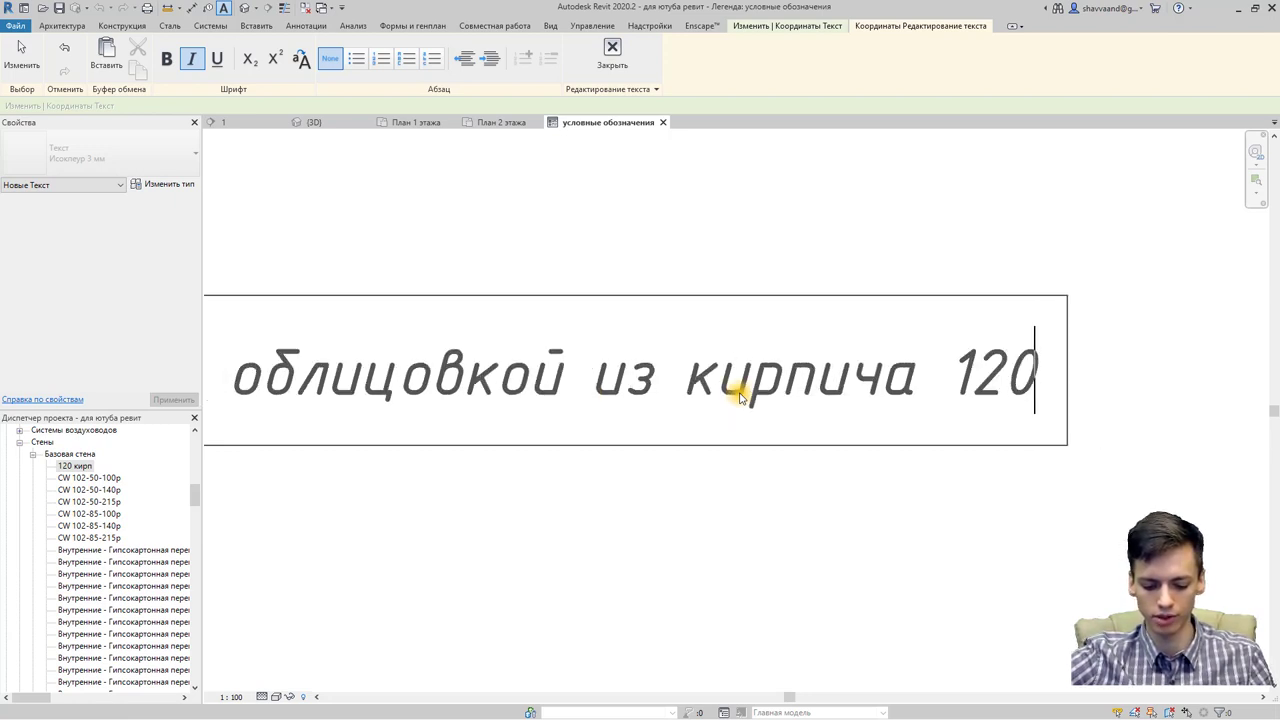
{"action": "type", "text": "мм"}
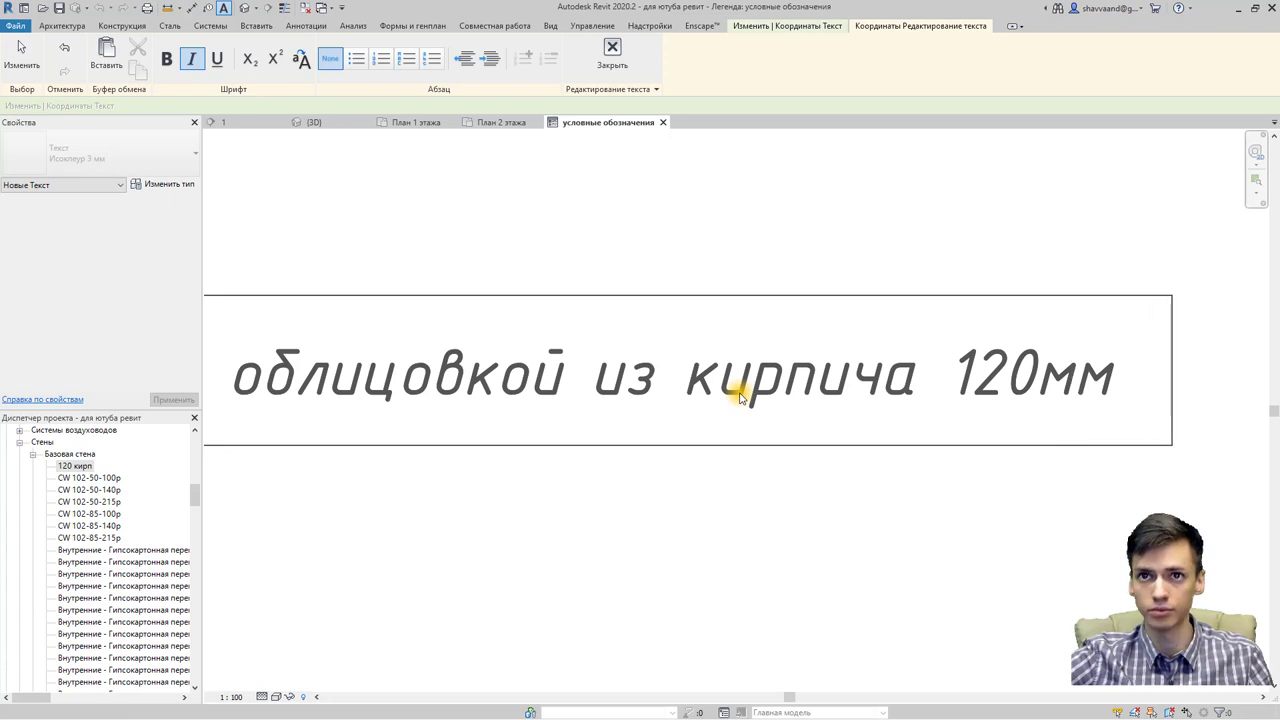
{"action": "type", "text": "и шту"}
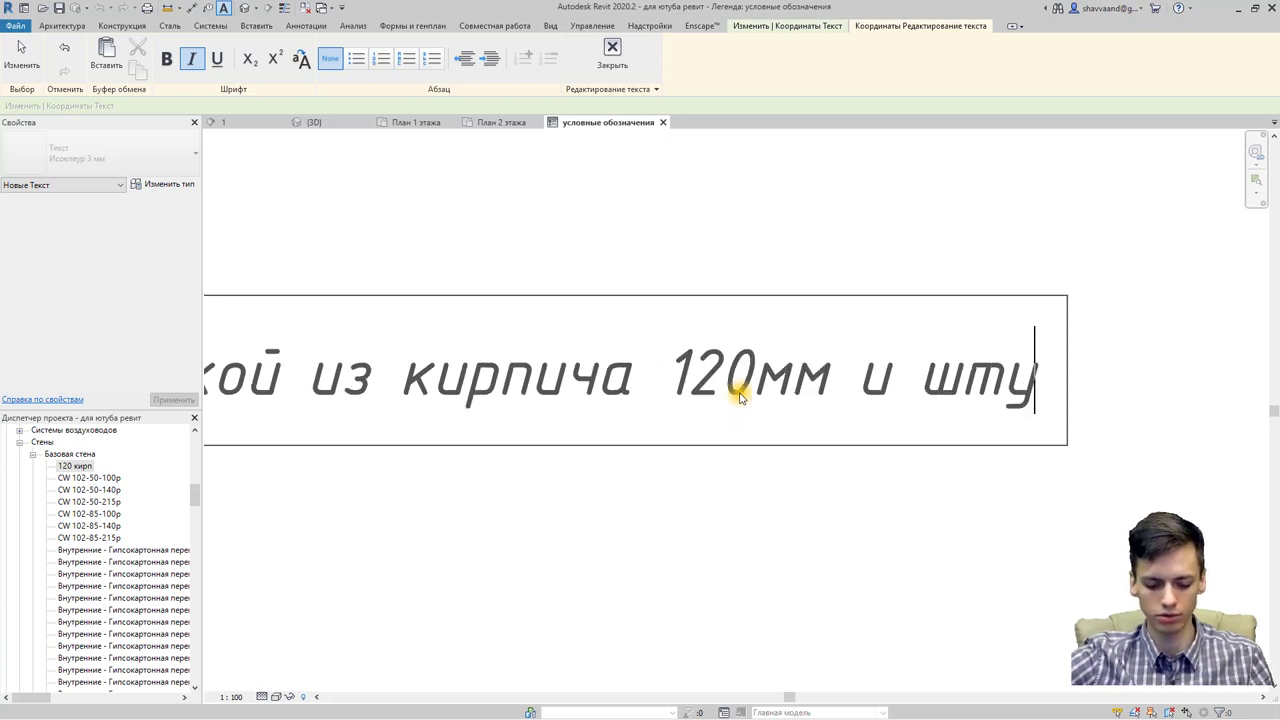
{"action": "type", "text": "катурк"}
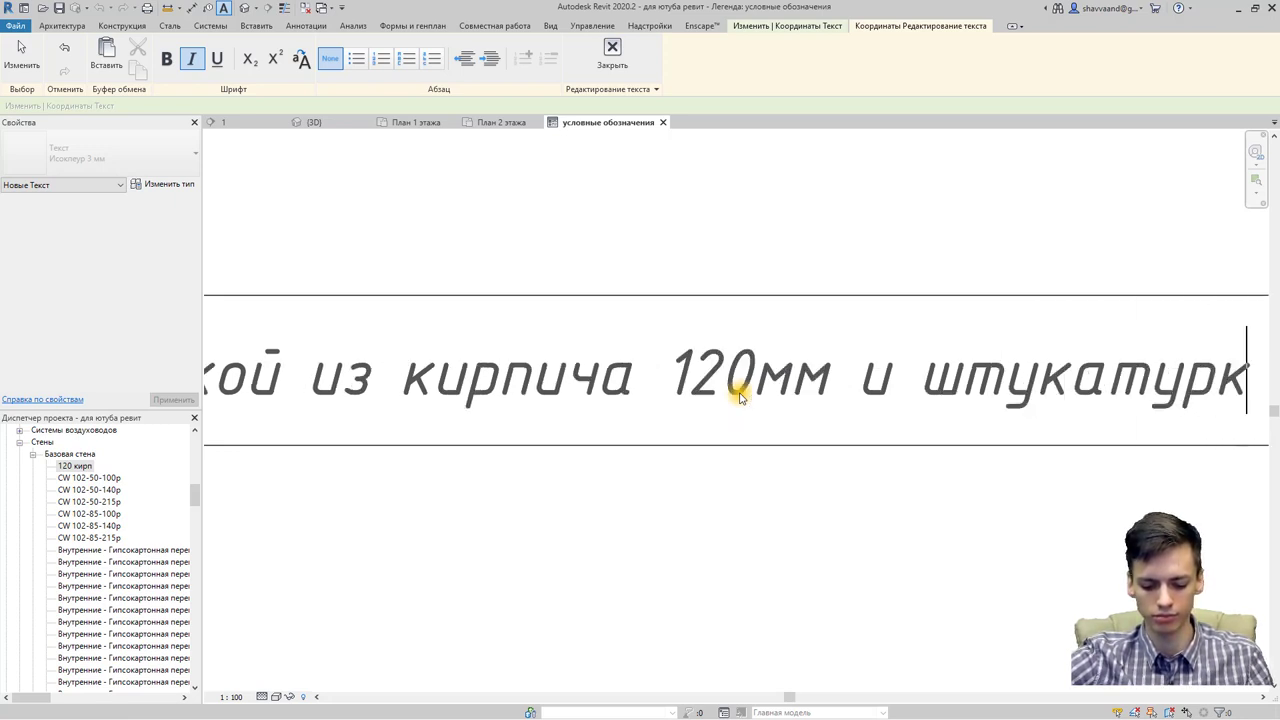
{"action": "type", "text": "ой1"}
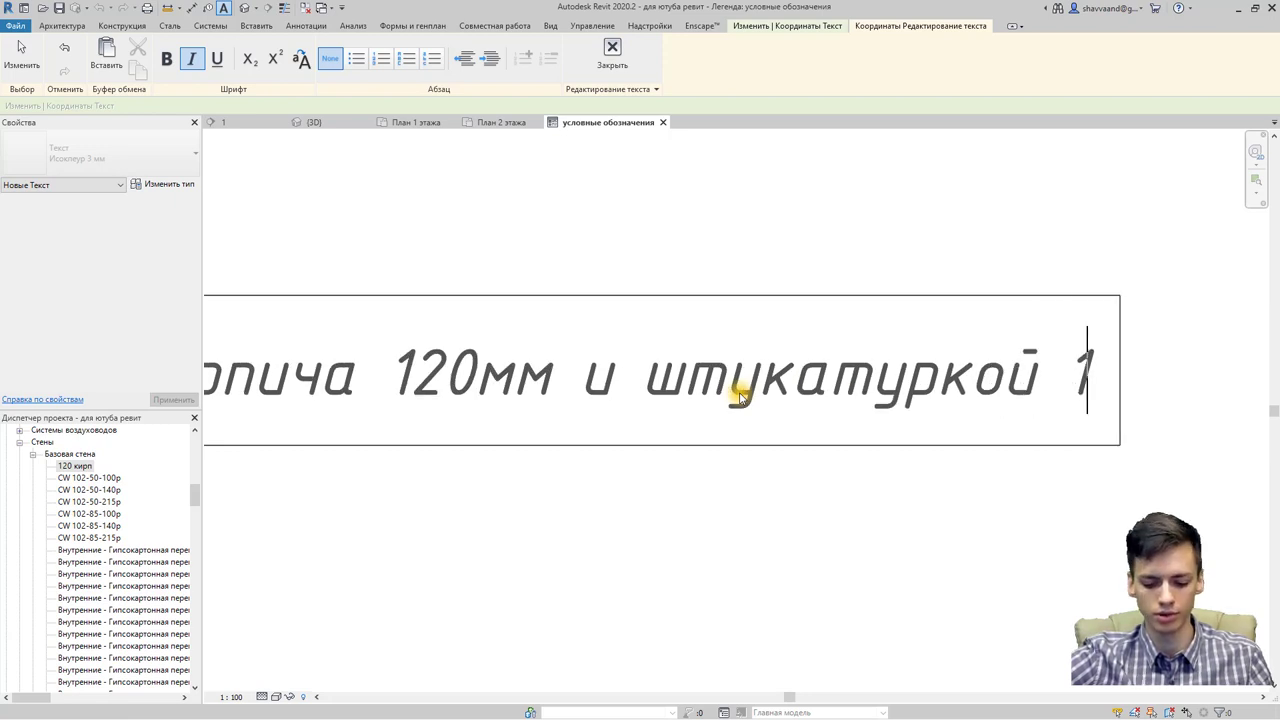
{"action": "type", "text": "0мм"}
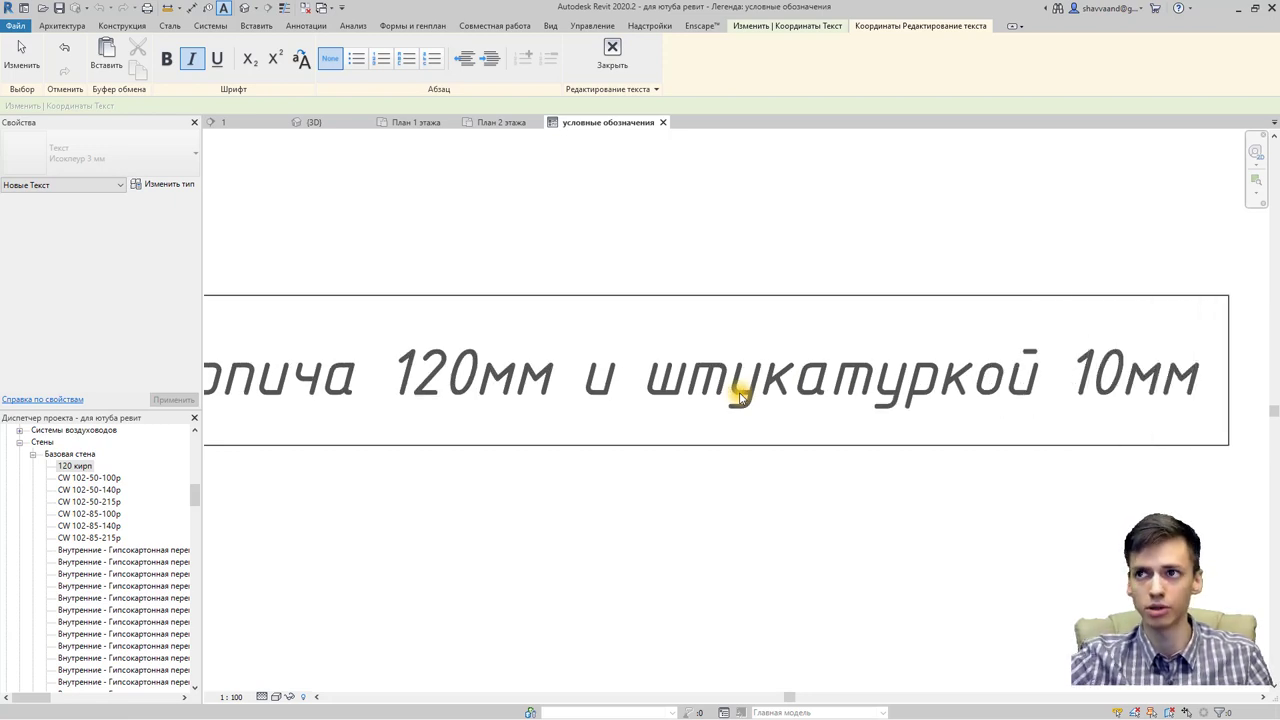
Step: Finish the exterior-wall note and nudge it up into line with the top wall
{"action": "left_click", "coordinate": [755, 512]}
{"action": "scroll", "coordinate": [700, 460], "scroll_direction": "down", "scroll_amount": 2}
{"action": "scroll", "coordinate": [700, 415], "scroll_direction": "down", "scroll_amount": 2}
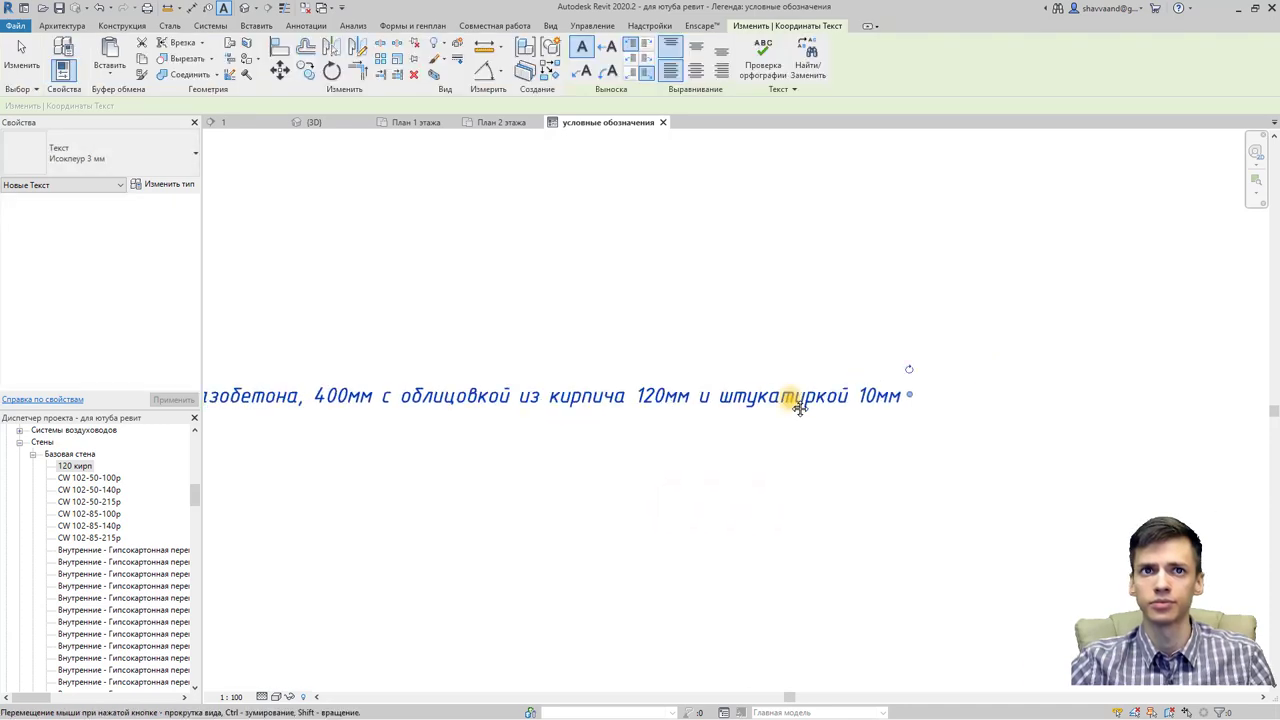
{"action": "scroll", "coordinate": [579, 413], "scroll_direction": "down", "scroll_amount": 3}
{"action": "scroll", "coordinate": [600, 400], "scroll_direction": "up", "scroll_amount": 3}
{"action": "scroll", "coordinate": [514, 389], "scroll_direction": "up", "scroll_amount": 2}
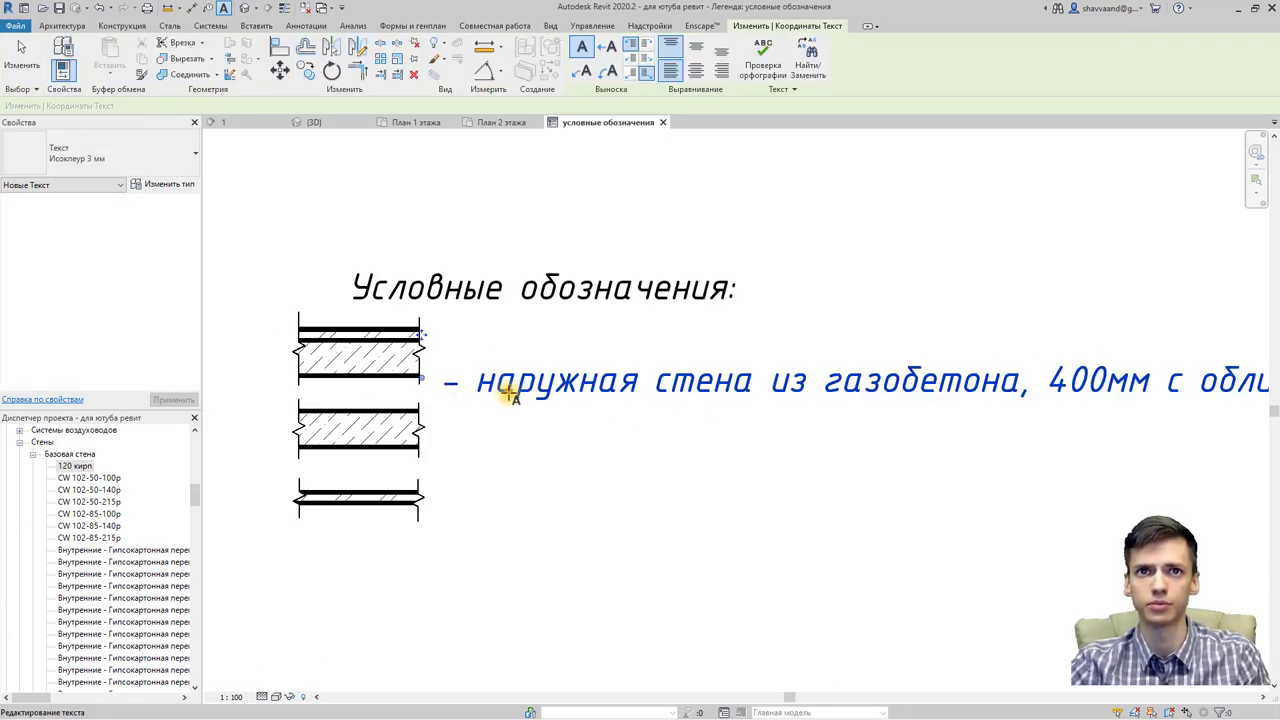
{"action": "double_click", "coordinate": [486, 392]}
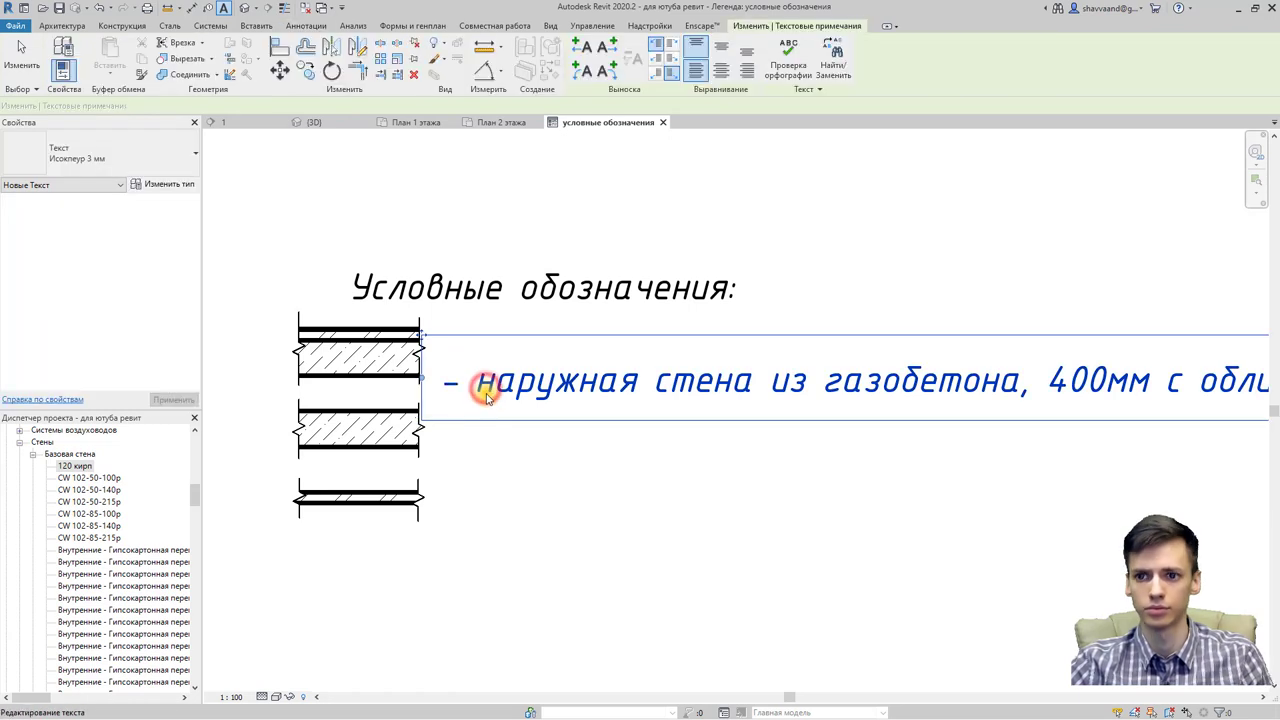
{"action": "key", "text": "Up"}
{"action": "key", "text": "Up"}
{"action": "key", "text": "Up"}
{"action": "key", "text": "Up"}
{"action": "key", "text": "Up"}
{"action": "key", "text": "Up"}
{"action": "key", "text": "Up"}
{"action": "key", "text": "Up"}
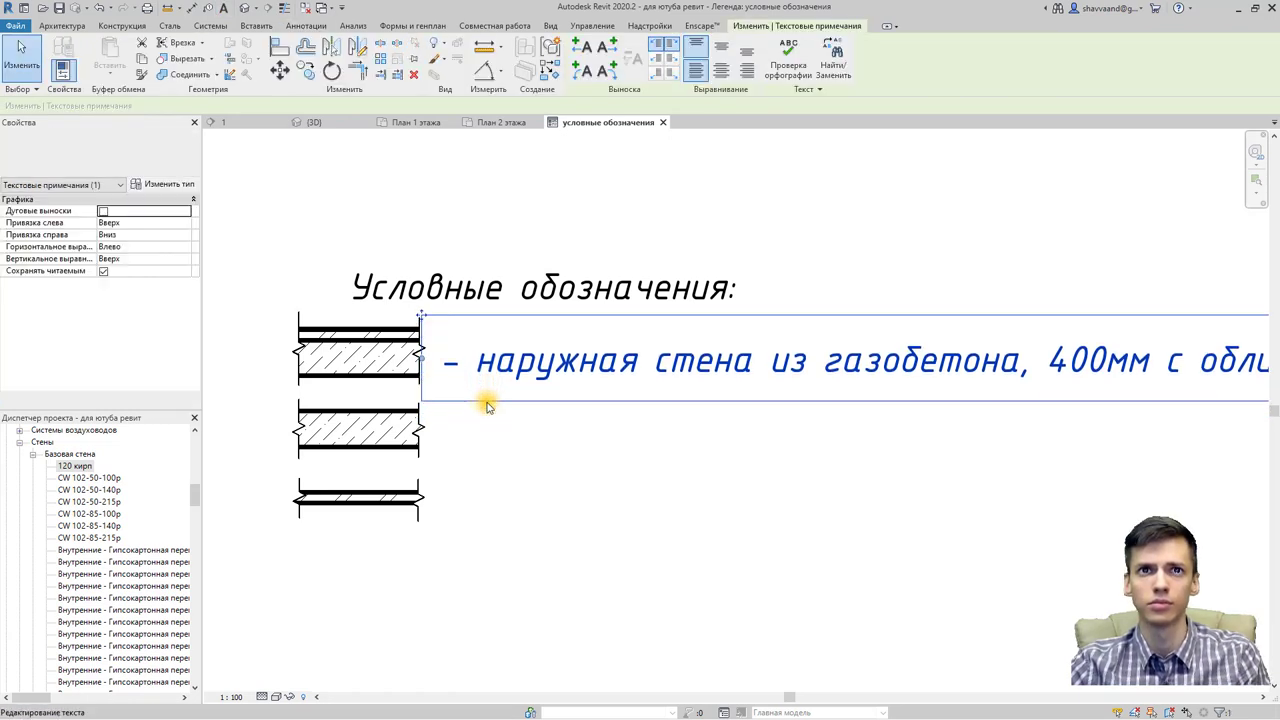
{"action": "key", "text": "Up"}
{"action": "key", "text": "Up"}
{"action": "key", "text": "Up"}
{"action": "key", "text": "Up"}
{"action": "key", "text": "Up"}
{"action": "key", "text": "Up"}
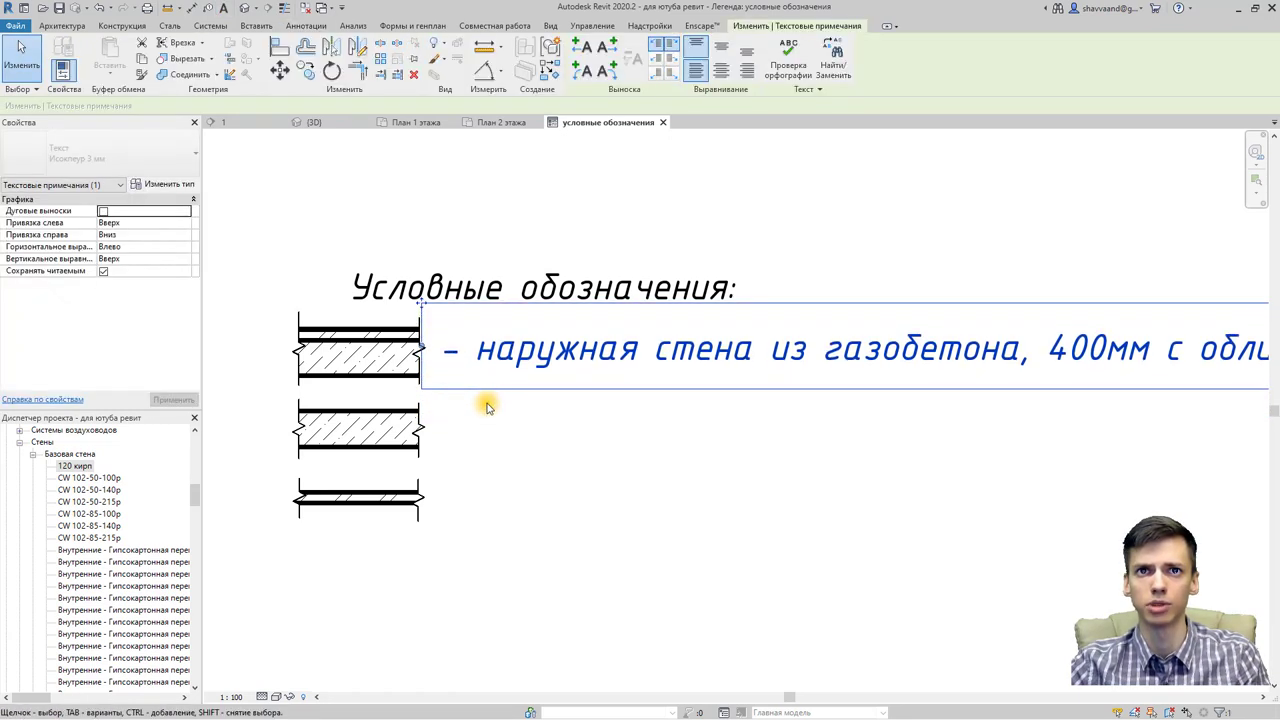
Step: Copy the wall label down onto the second wall row
{"action": "key", "text": "Return"}
{"action": "left_click", "coordinate": [430, 388]}
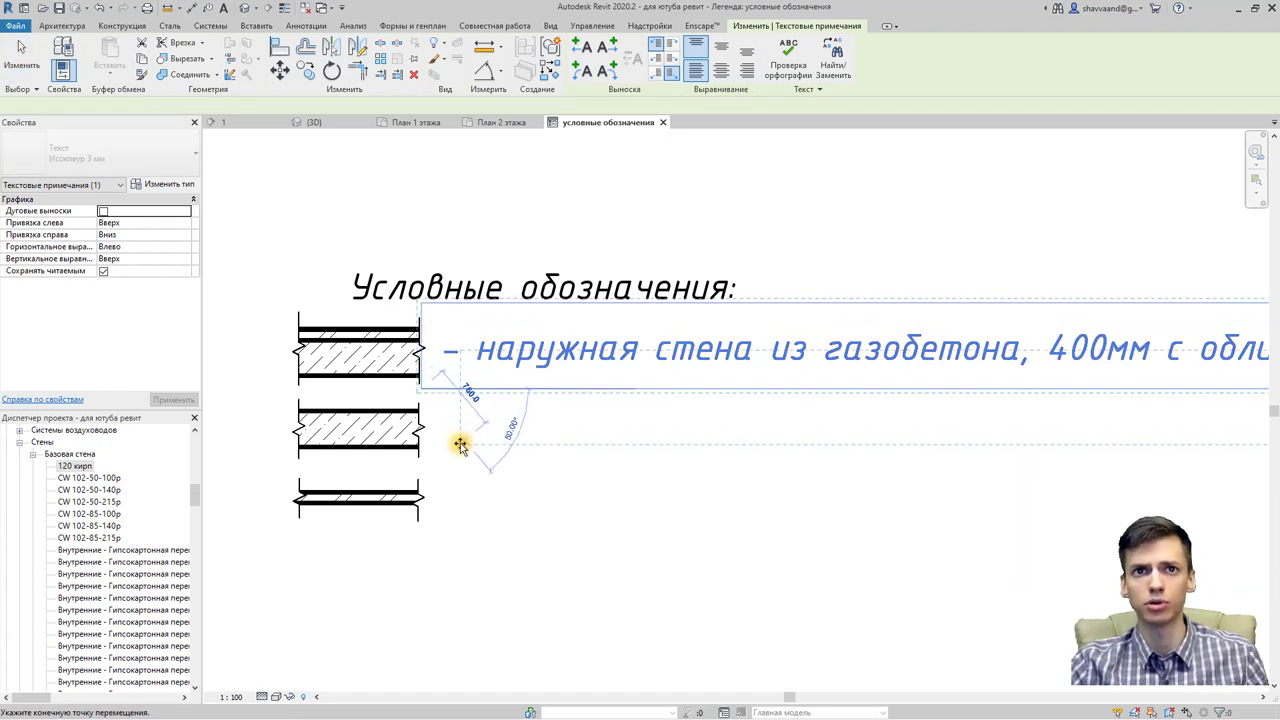
{"action": "left_click", "coordinate": [430, 460]}
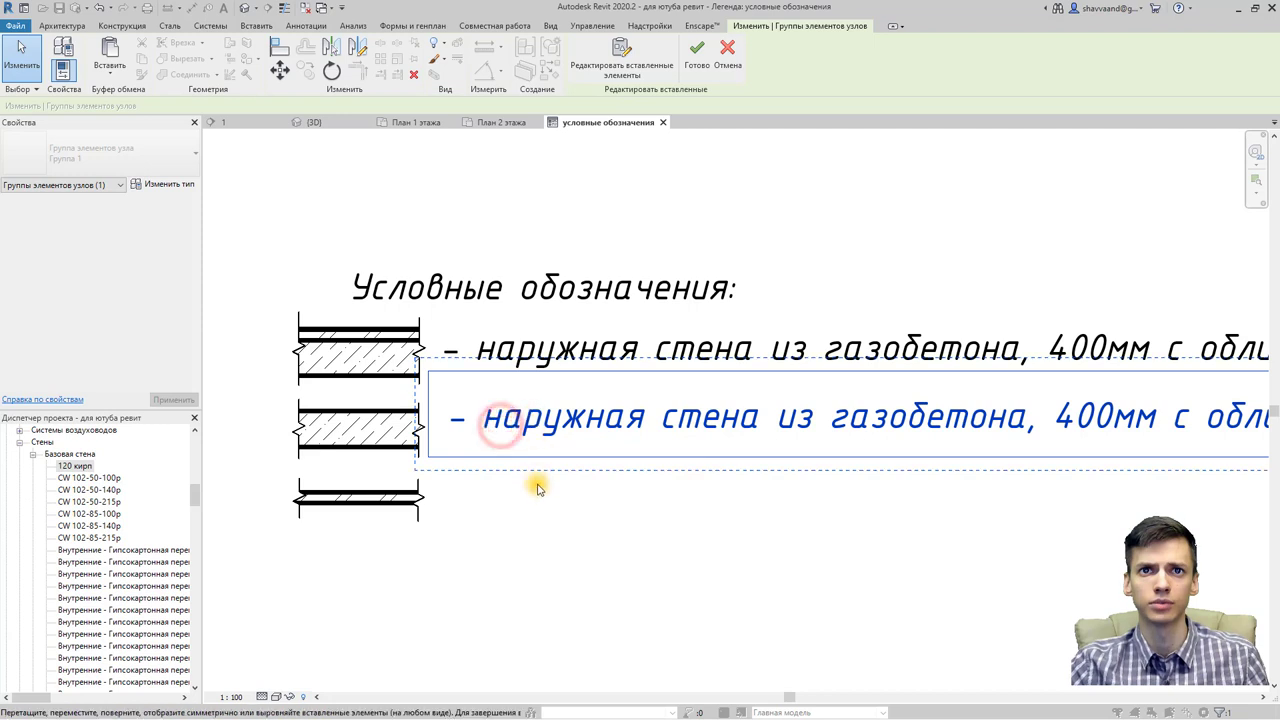
{"action": "left_click", "coordinate": [532, 462]}
Step: Edit the copied label to read '- внутреняя стена из газобетона, 400мм'
{"action": "double_click", "coordinate": [543, 418]}
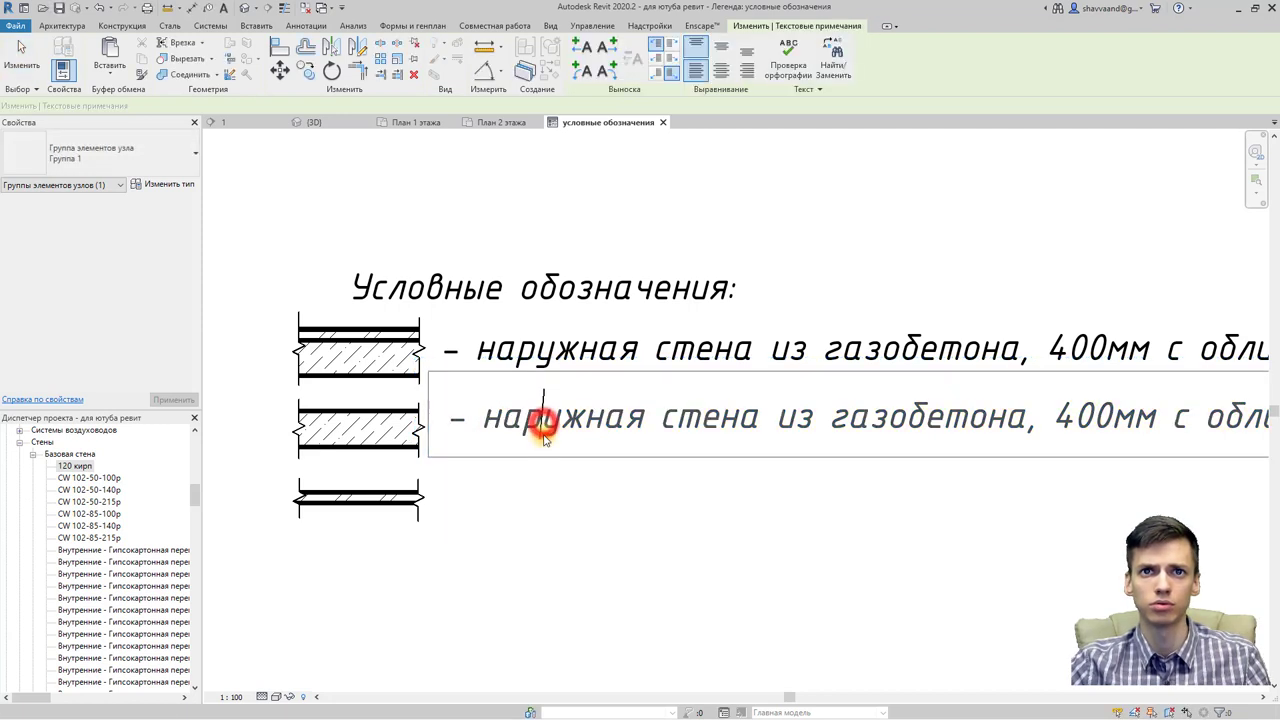
{"action": "left_click_drag", "start_coordinate": [648, 418], "coordinate": [498, 428]}
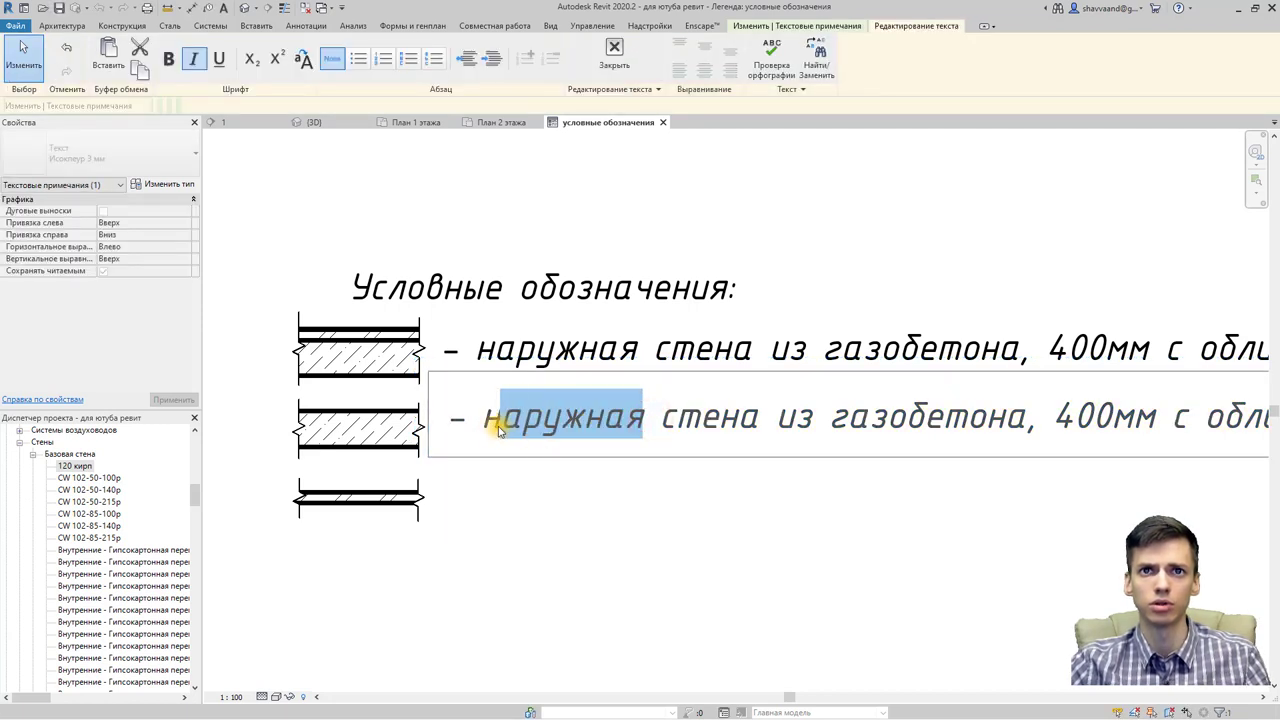
{"action": "type", "text": "вн"}
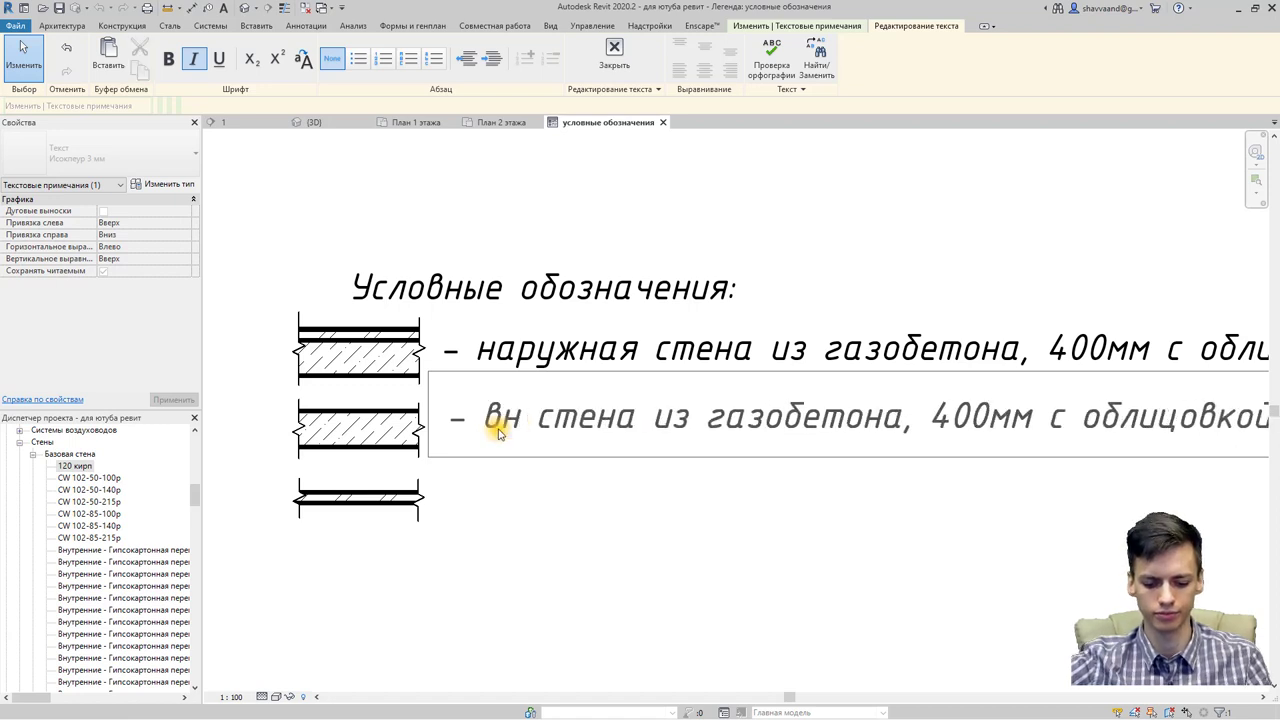
{"action": "type", "text": "утреняя"}
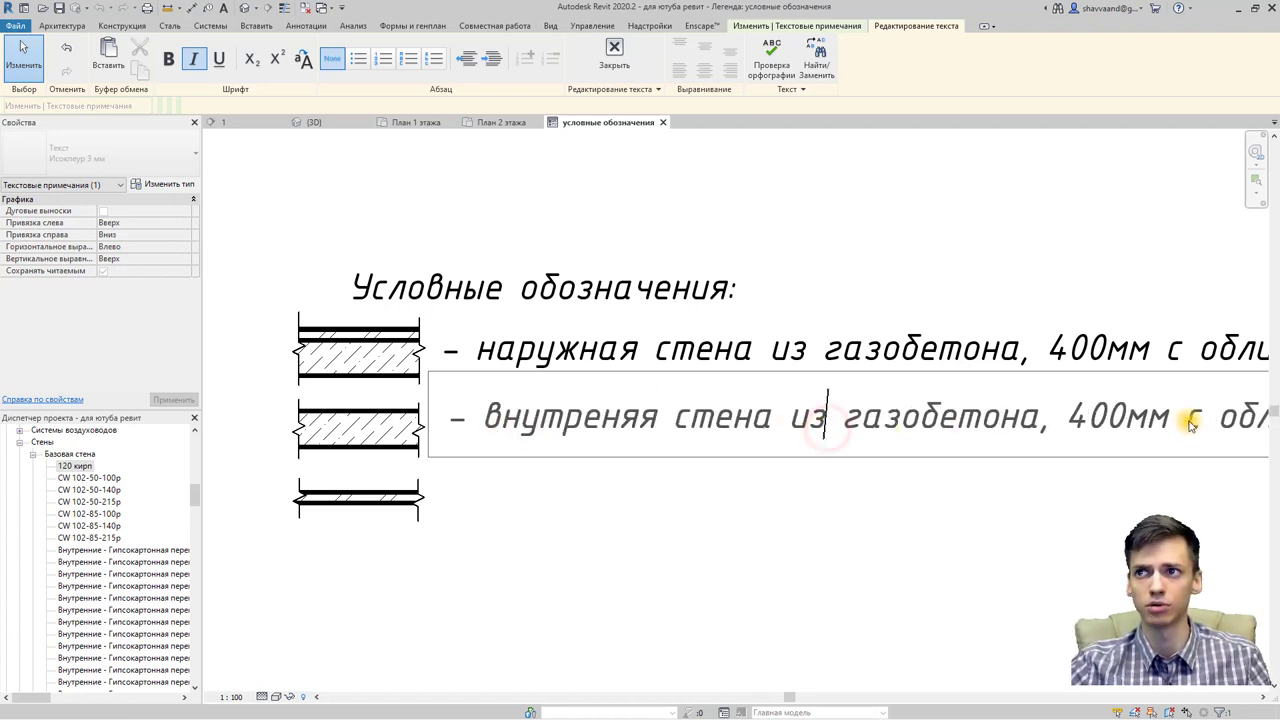
{"action": "left_click_drag", "start_coordinate": [1183, 421], "coordinate": [1232, 433]}
{"action": "scroll", "coordinate": [1215, 432], "scroll_direction": "down", "scroll_amount": 2}
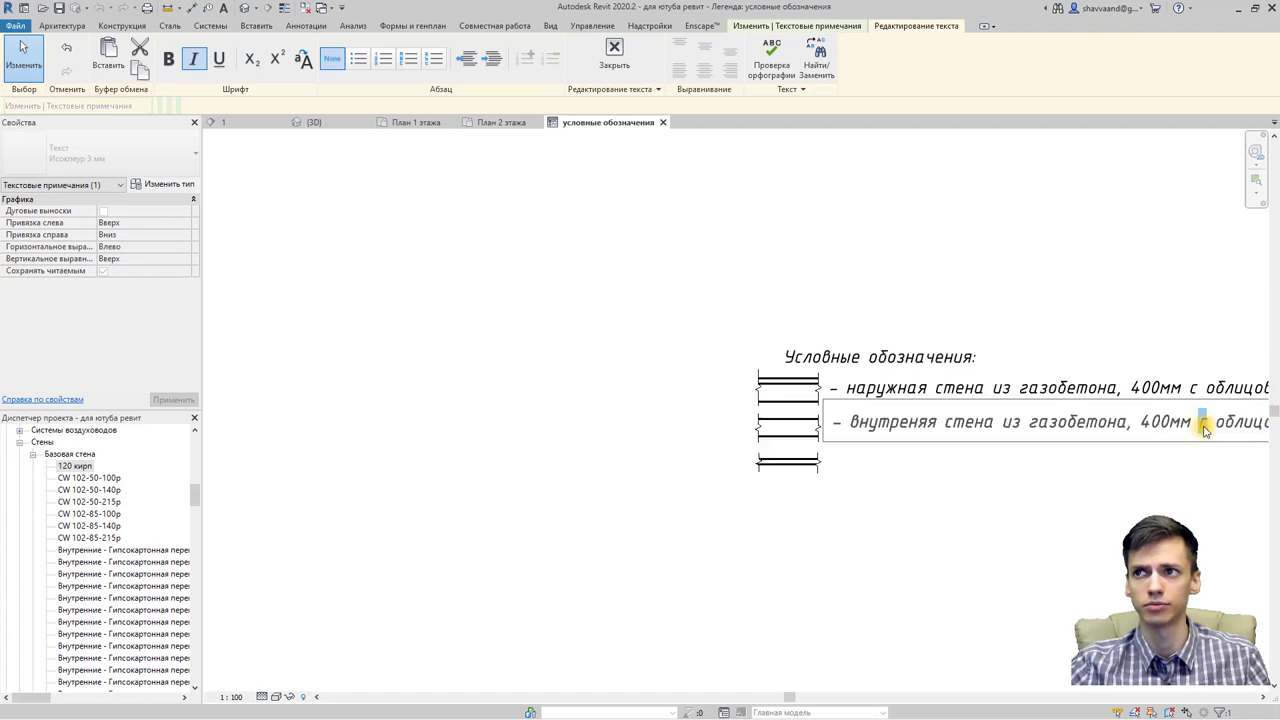
{"action": "scroll", "coordinate": [1000, 440], "scroll_direction": "down", "scroll_amount": 2}
{"action": "scroll", "coordinate": [970, 450], "scroll_direction": "down", "scroll_amount": 2}
{"action": "mouse_move", "coordinate": [1215, 432]}
{"action": "left_mouse_down"}
{"action": "mouse_move", "coordinate": [961, 465]}
{"action": "mouse_move", "coordinate": [943, 451]}
{"action": "mouse_move", "coordinate": [1032, 455]}
{"action": "left_mouse_up"}
{"action": "key", "text": "Delete"}
{"action": "left_click", "coordinate": [790, 536]}
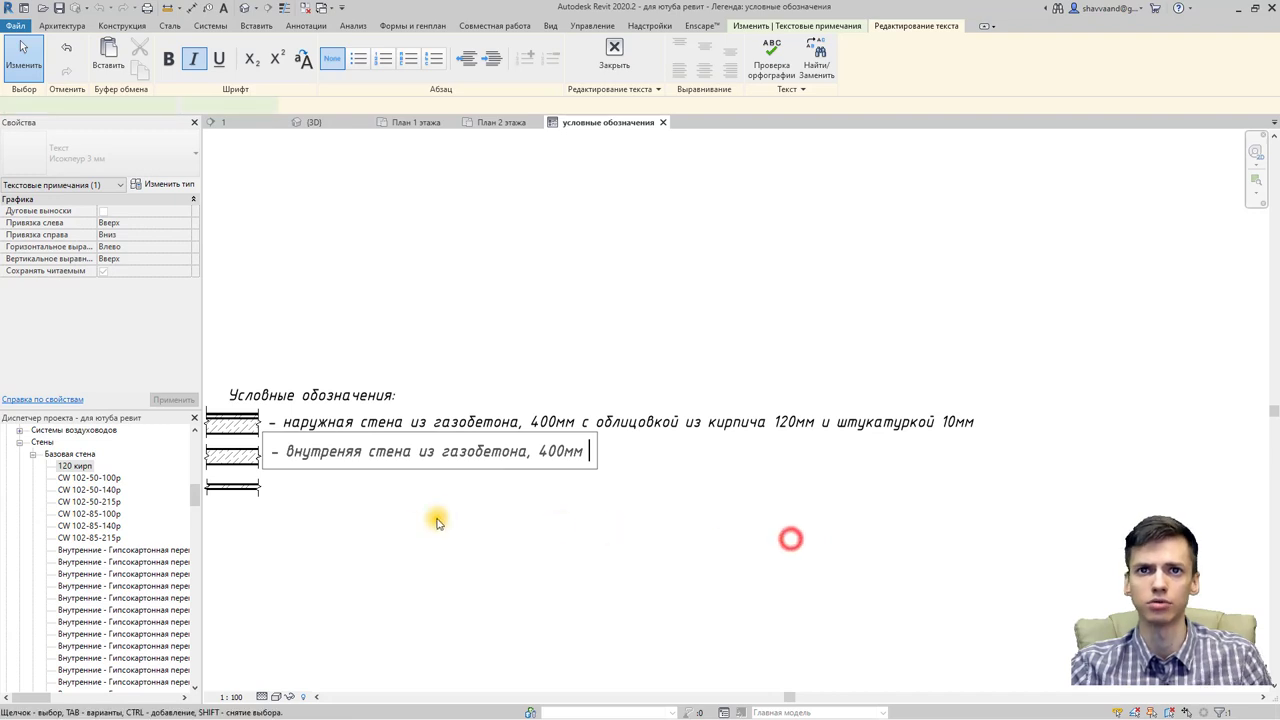
{"action": "key", "text": "Escape"}
{"action": "left_click", "coordinate": [300, 461]}
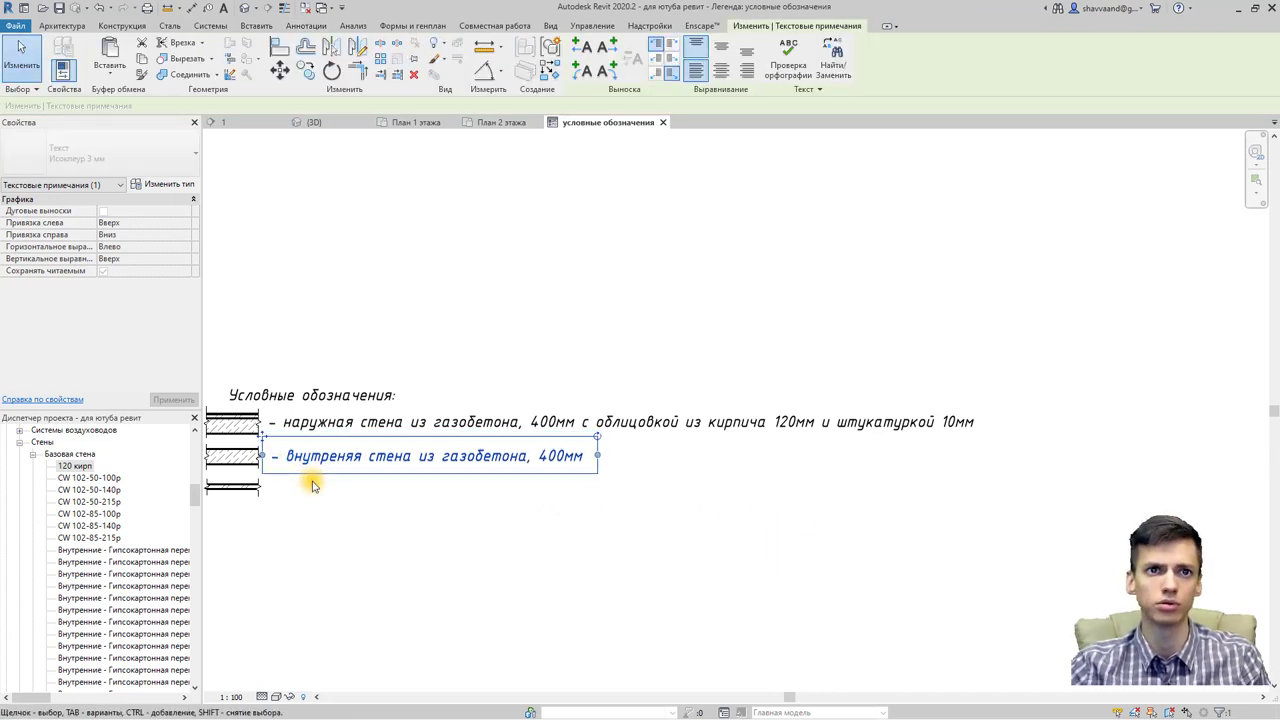
{"action": "left_click", "coordinate": [318, 497]}
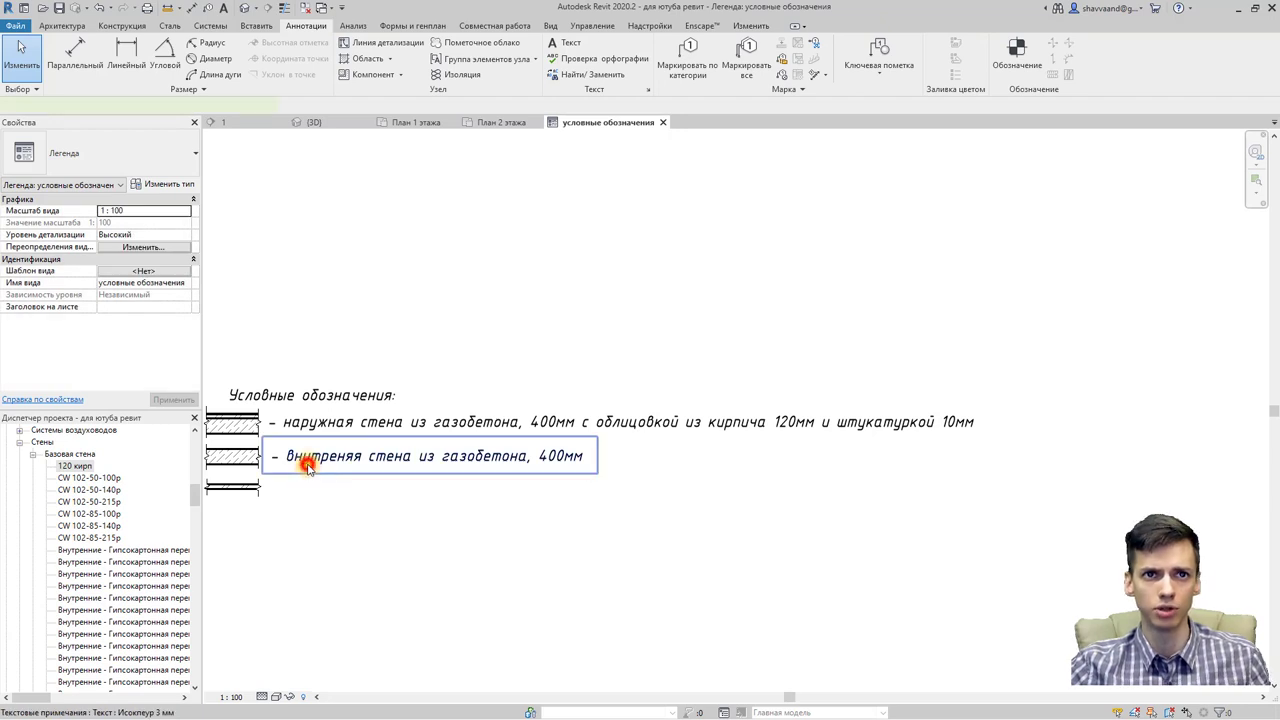
Step: Add a text note 'перегородка 120 мм' below the existing legend labels
{"action": "left_click", "coordinate": [308, 467]}
{"action": "left_click", "coordinate": [295, 485]}
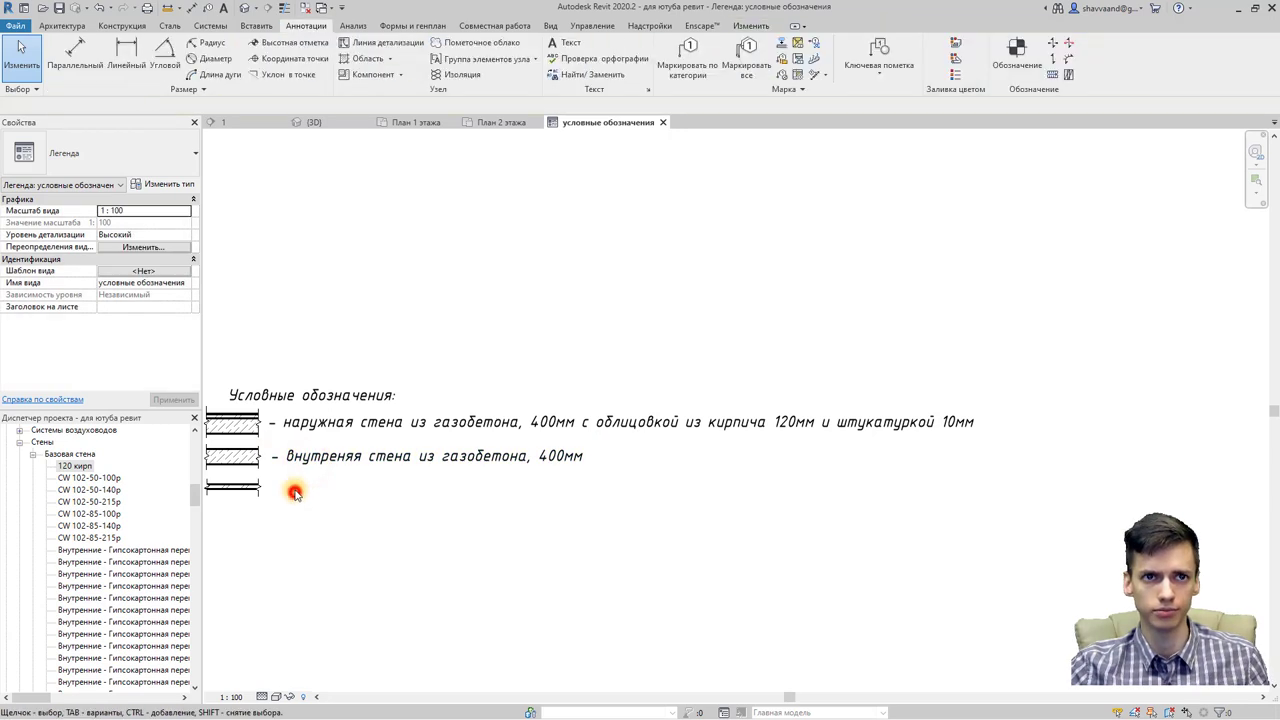
{"action": "left_click", "coordinate": [579, 46]}
{"action": "left_click", "coordinate": [295, 488]}
{"action": "type", "text": "- перегородка 120 мм"}
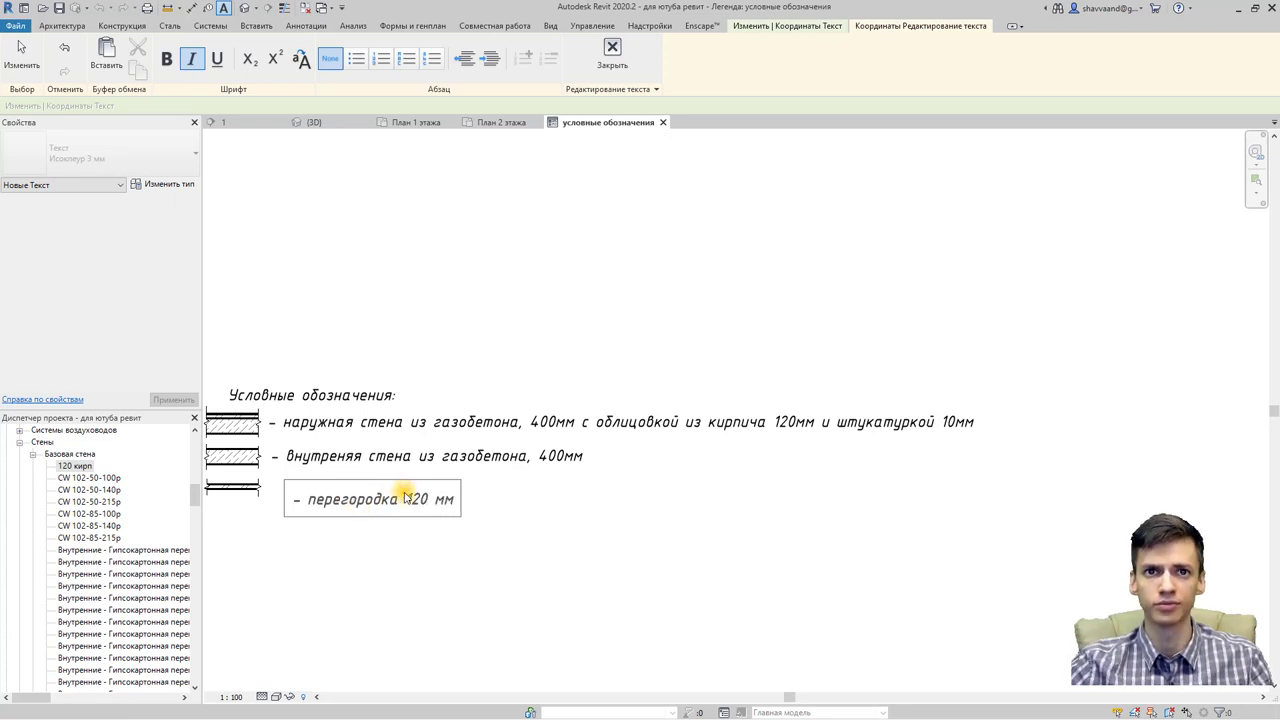
{"action": "left_click", "coordinate": [445, 567]}
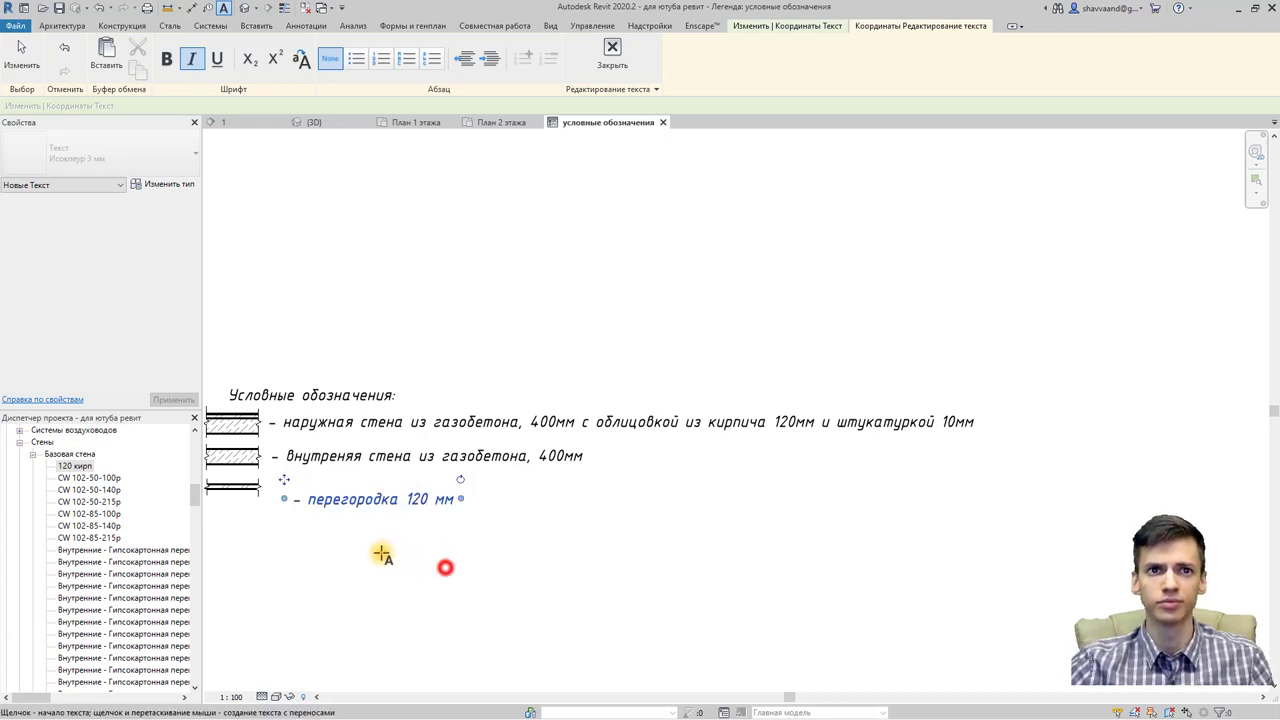
Step: Move and nudge the перегородка 120 мм note into line beside the partition wall
{"action": "left_click", "coordinate": [328, 506]}
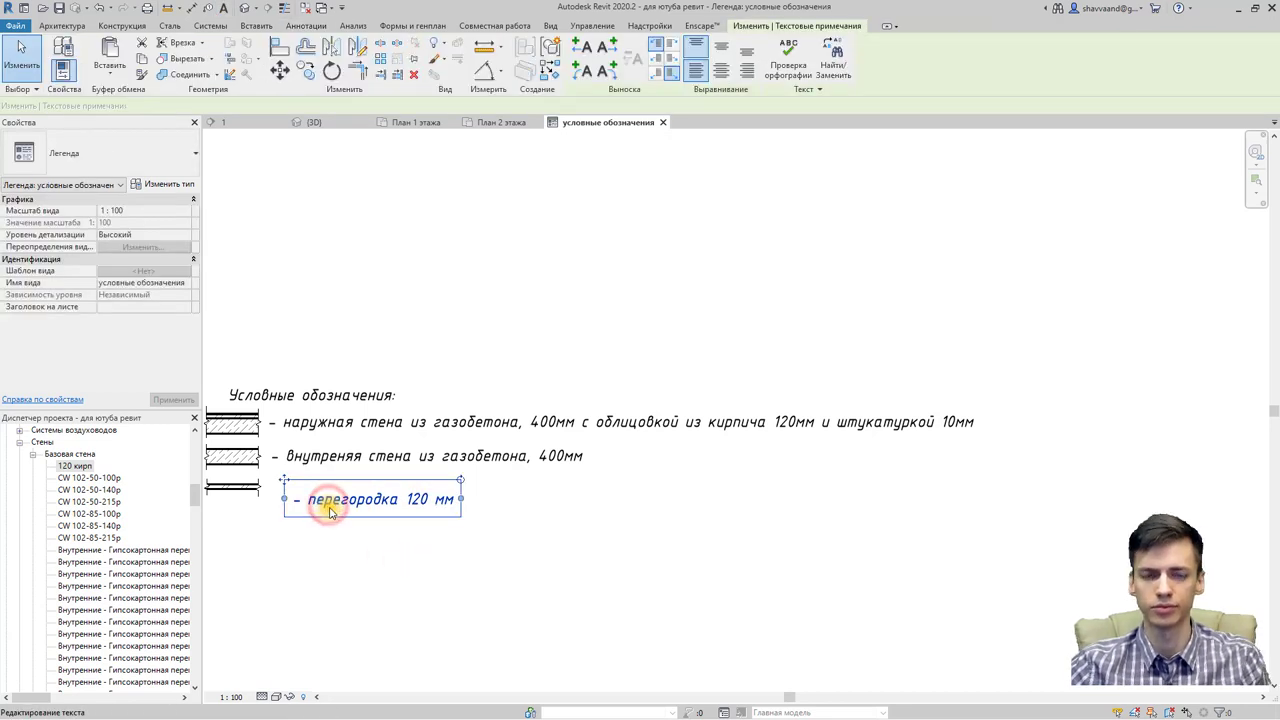
{"action": "left_click_drag", "start_coordinate": [328, 506], "coordinate": [320, 494]}
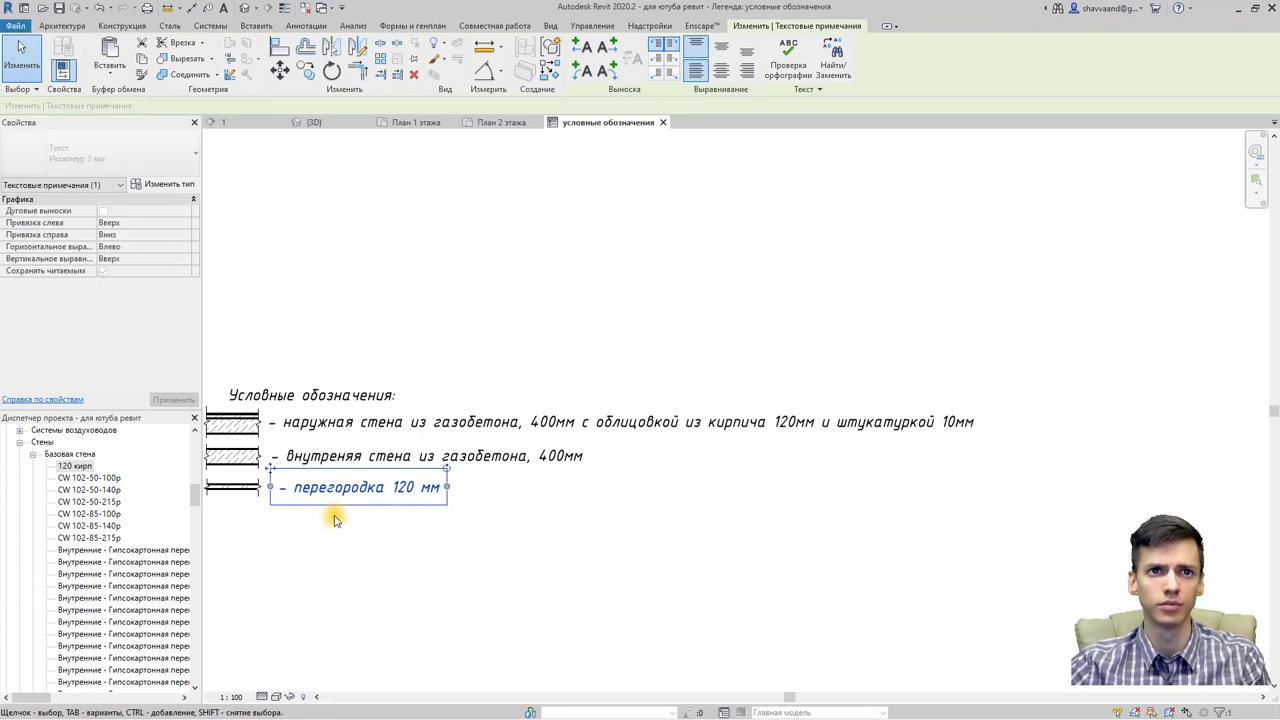
{"action": "key", "text": "Left"}
{"action": "key", "text": "Left"}
{"action": "key", "text": "Left"}
{"action": "key", "text": "Up"}
{"action": "key", "text": "Right"}
{"action": "key", "text": "Down"}
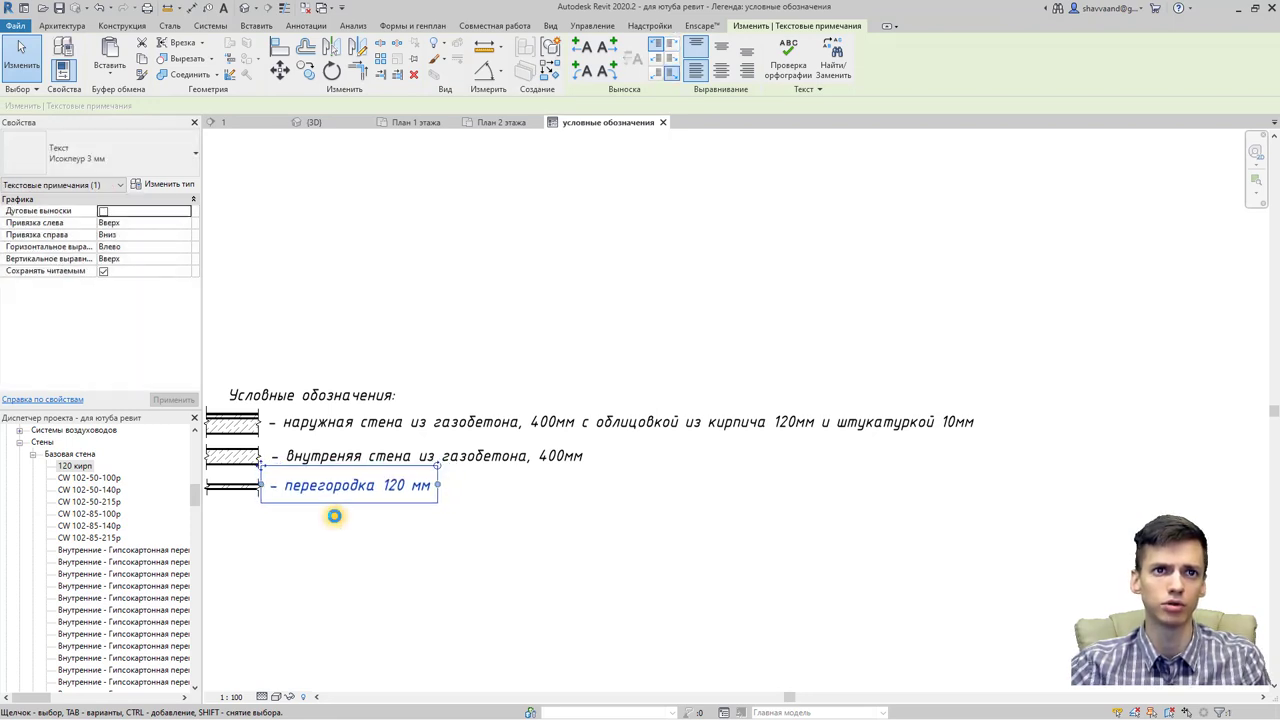
{"action": "left_click", "coordinate": [329, 453]}
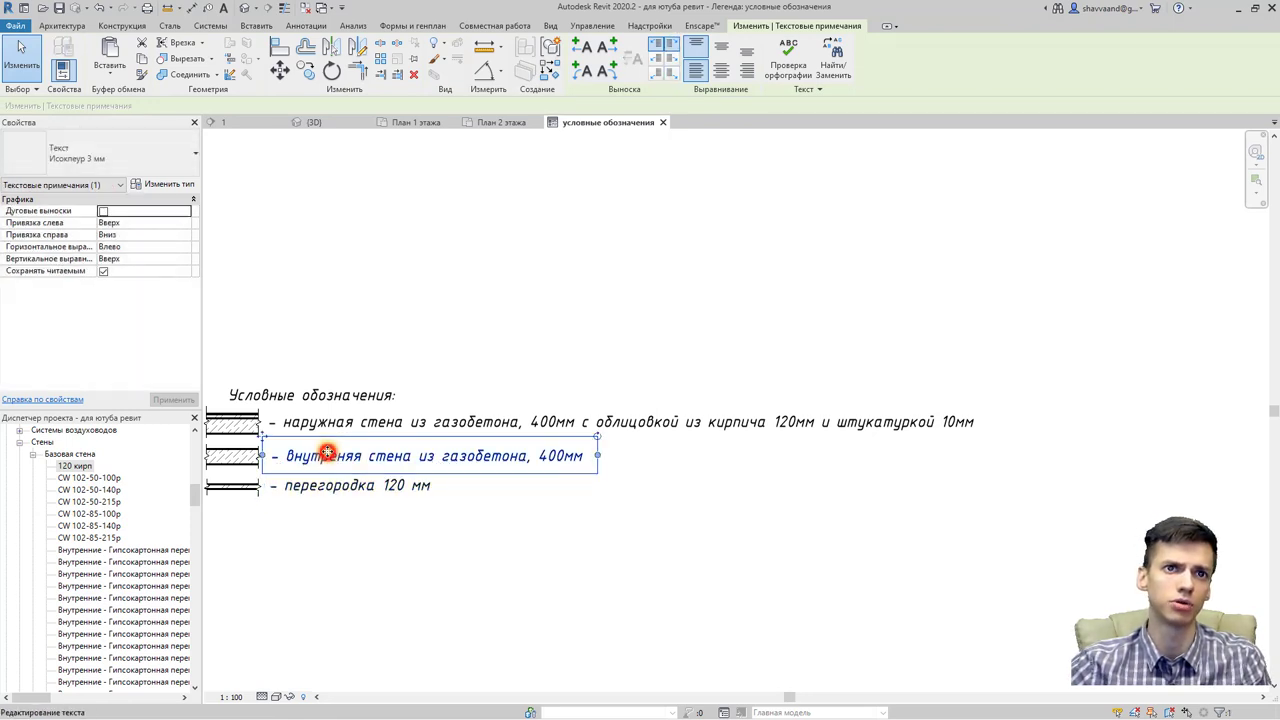
{"action": "left_click", "coordinate": [420, 547]}
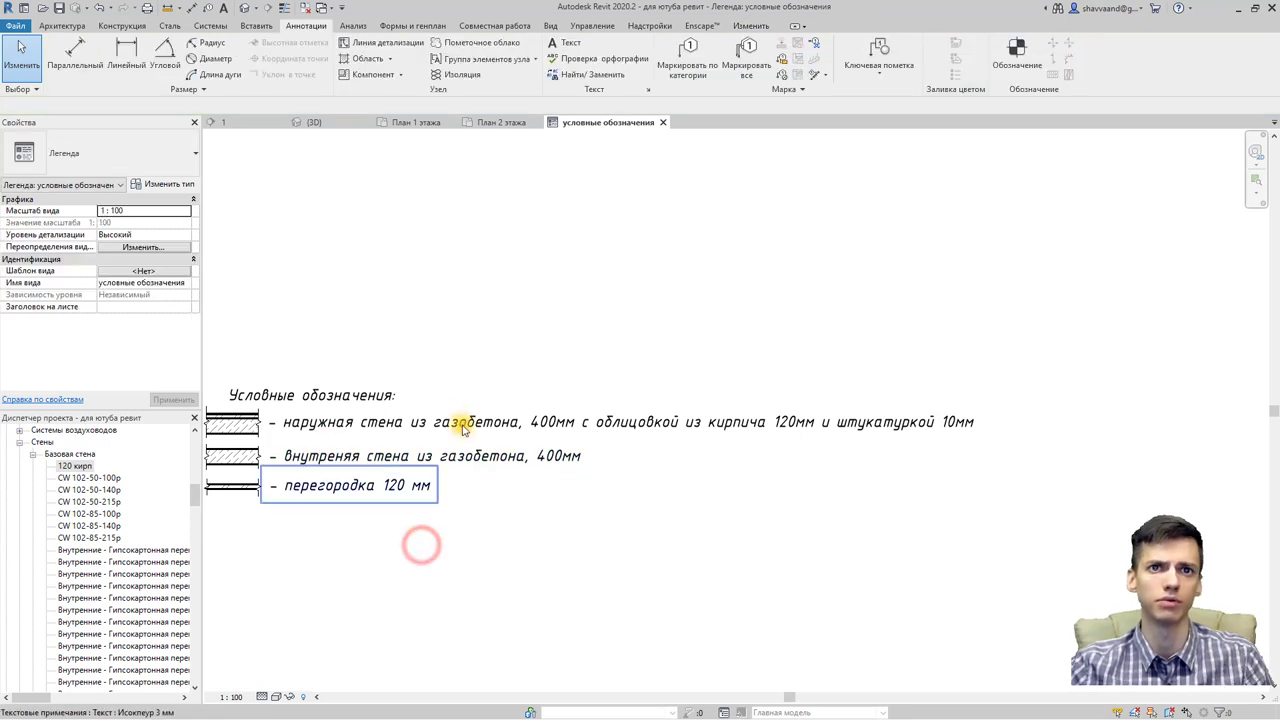
Step: Pan and zoom to review the complete wall legend
{"action": "scroll", "coordinate": [500, 450], "scroll_direction": "down", "scroll_amount": 2}
{"action": "mouse_move", "coordinate": [560, 440]}
{"action": "middle_mouse_down"}
{"action": "mouse_move", "coordinate": [532, 492]}
{"action": "mouse_move", "coordinate": [535, 477]}
{"action": "middle_mouse_up"}
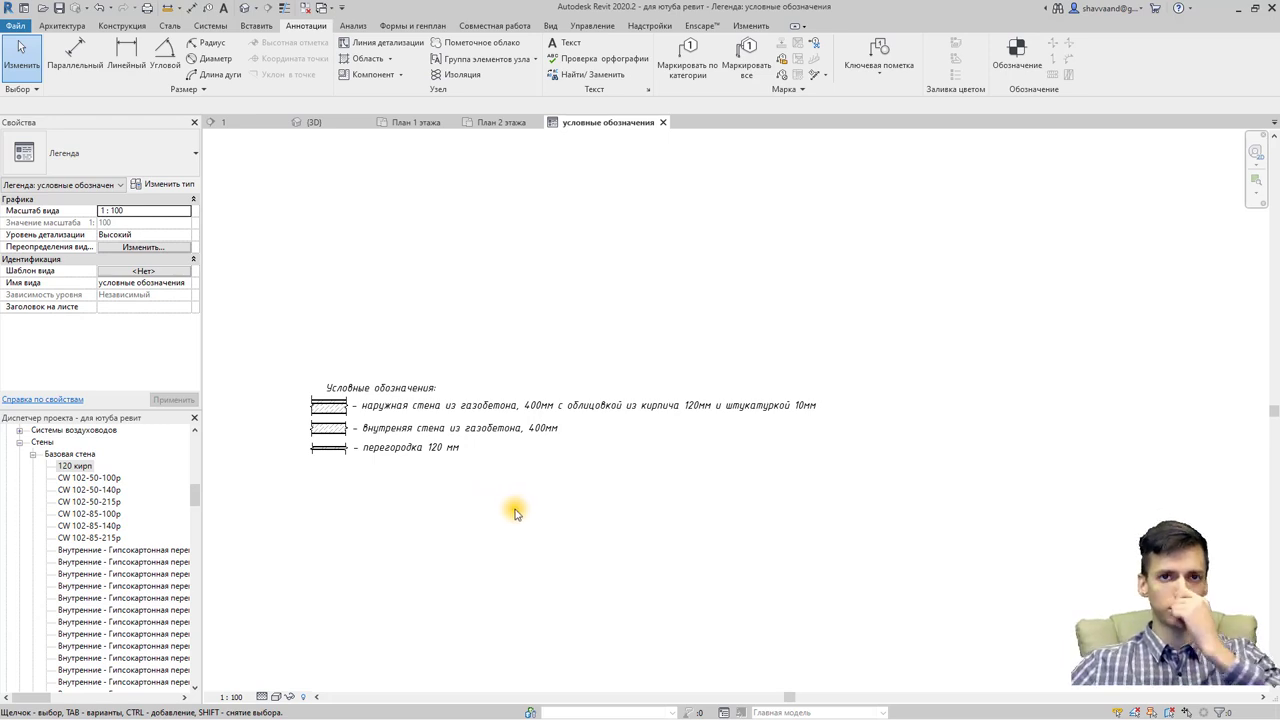
{"action": "scroll", "coordinate": [125, 540], "scroll_direction": "up", "scroll_amount": 1}
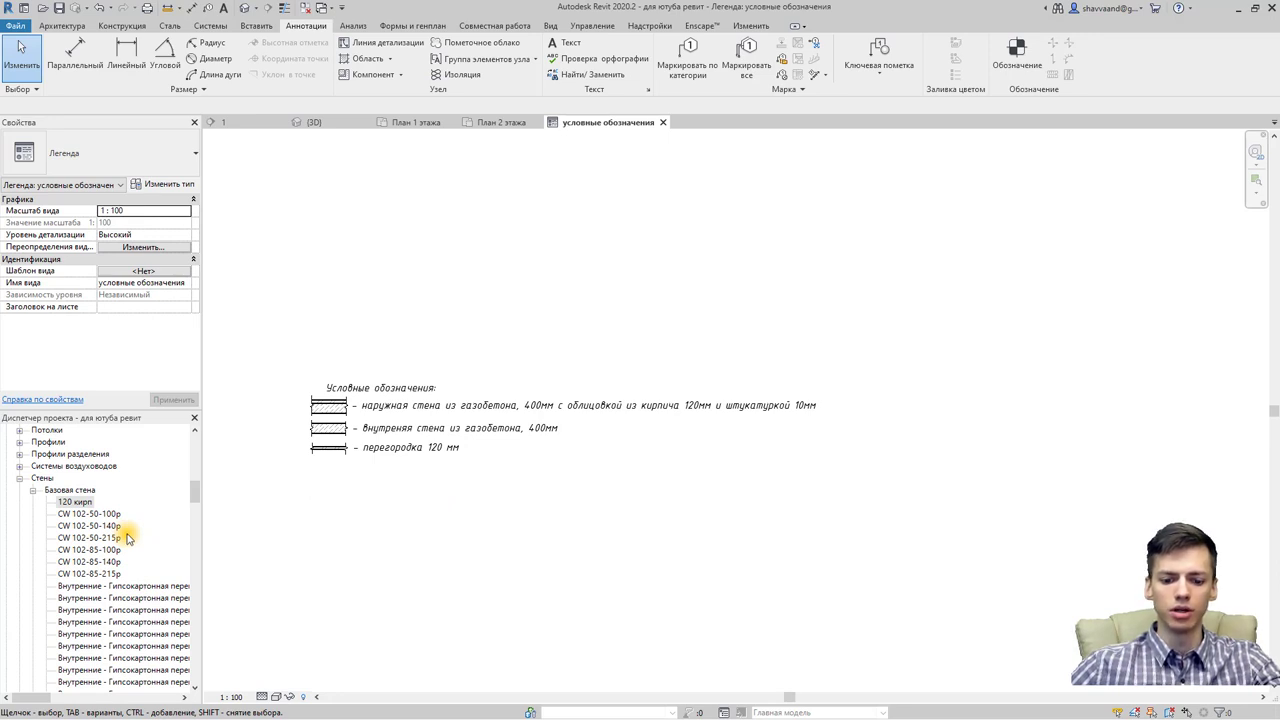
{"action": "scroll", "coordinate": [107, 505], "scroll_direction": "up", "scroll_amount": 2}
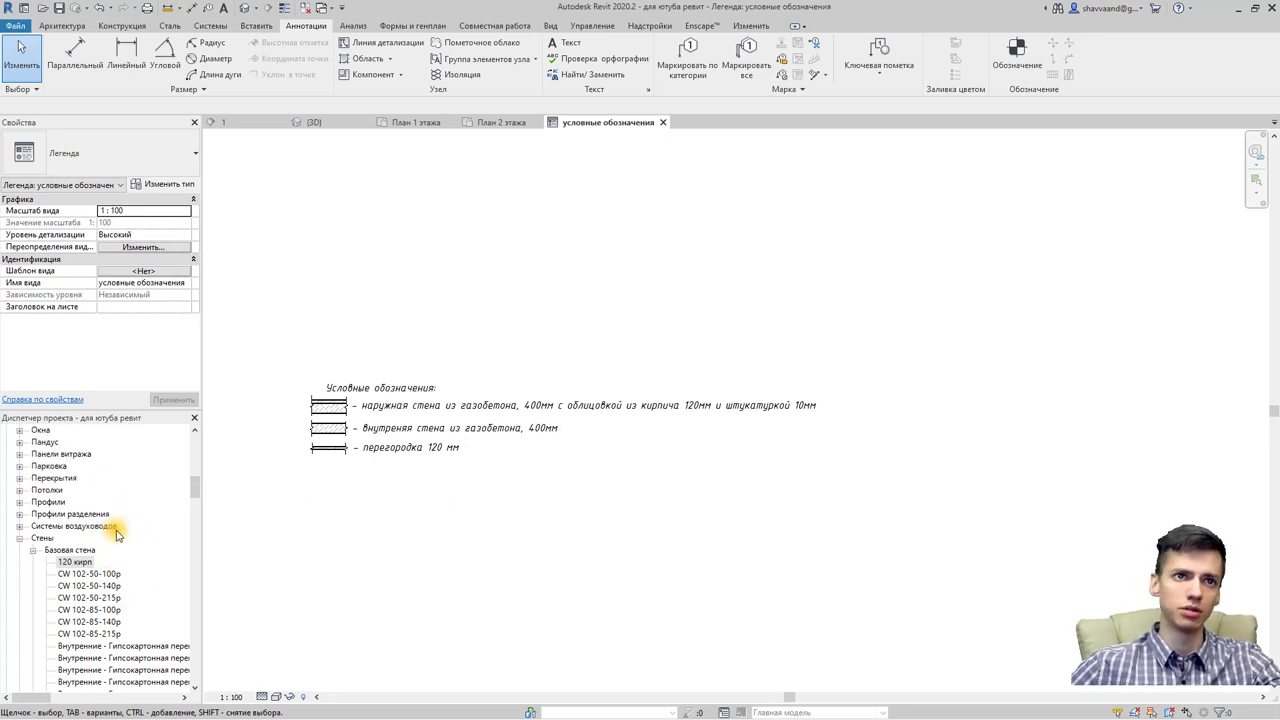
{"action": "scroll", "coordinate": [110, 515], "scroll_direction": "up", "scroll_amount": 5}
{"action": "scroll", "coordinate": [115, 522], "scroll_direction": "up", "scroll_amount": 5}
{"action": "scroll", "coordinate": [116, 525], "scroll_direction": "up", "scroll_amount": 5}
{"action": "scroll", "coordinate": [115, 526], "scroll_direction": "up", "scroll_amount": 2}
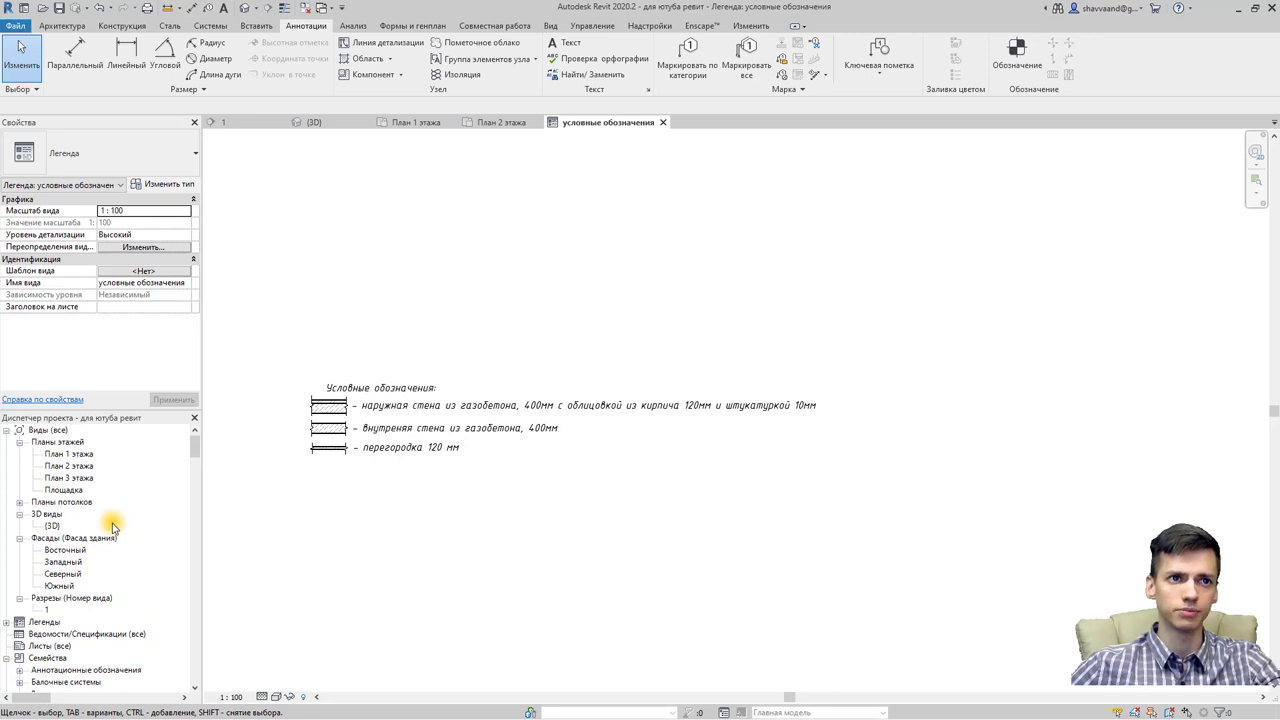
Step: Open the План 1 этажа floor plan and frame it in the view
{"action": "double_click", "coordinate": [80, 455]}
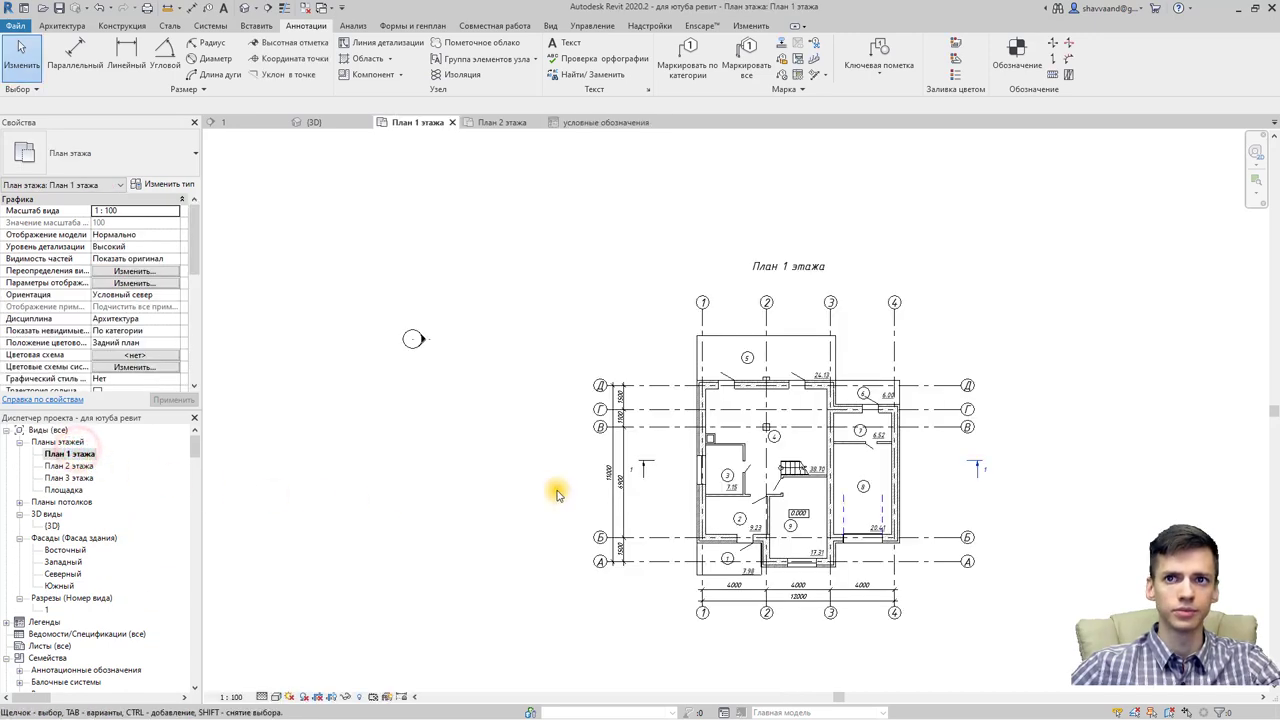
{"action": "mouse_move", "coordinate": [557, 486]}
{"action": "middle_mouse_down"}
{"action": "mouse_move", "coordinate": [366, 476]}
{"action": "mouse_move", "coordinate": [346, 491]}
{"action": "middle_mouse_up"}
{"action": "middle_click_drag", "start_coordinate": [434, 512], "coordinate": [394, 512]}
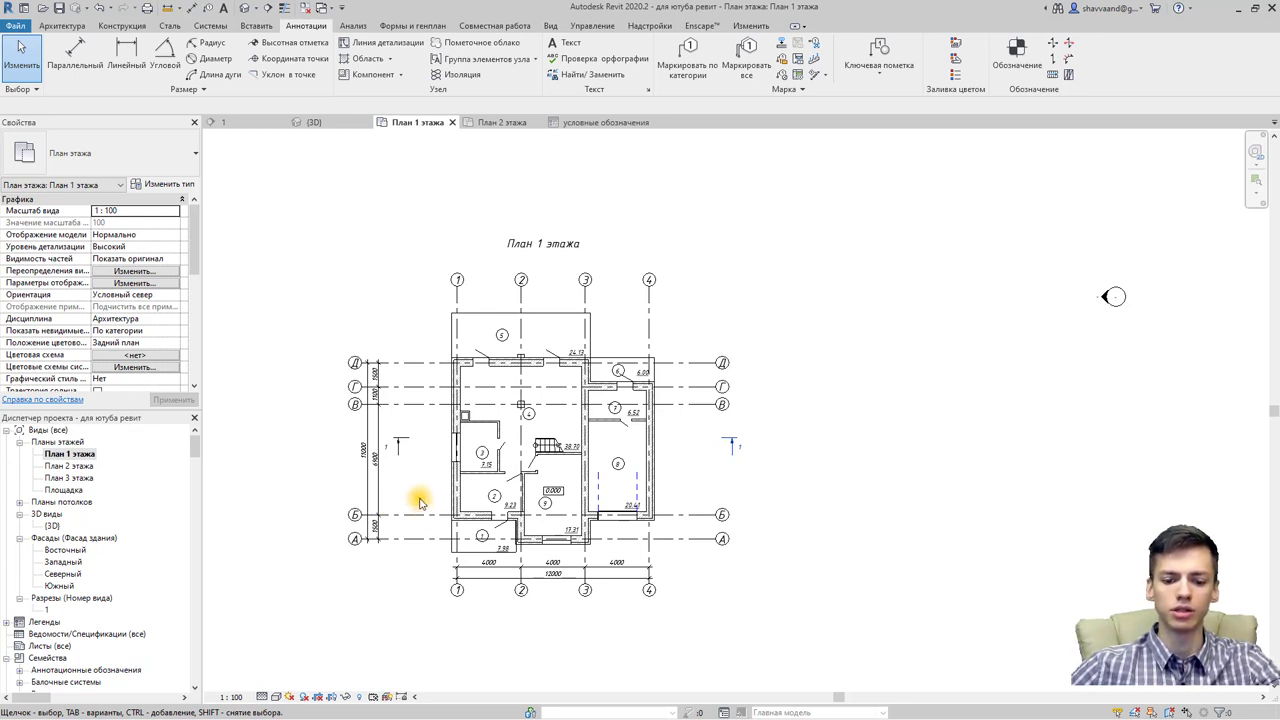
{"action": "scroll", "coordinate": [540, 490], "scroll_direction": "up", "scroll_amount": 2}
{"action": "scroll", "coordinate": [590, 500], "scroll_direction": "up", "scroll_amount": 3}
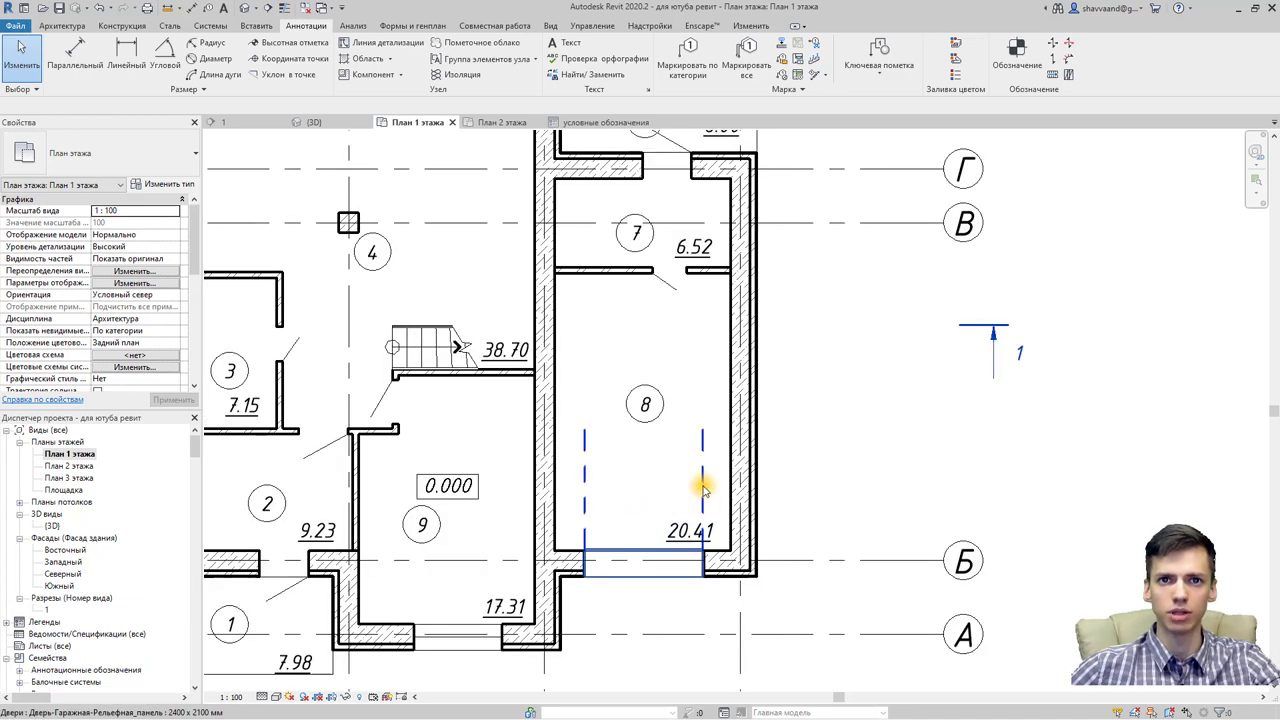
{"action": "scroll", "coordinate": [690, 470], "scroll_direction": "down", "scroll_amount": 1}
{"action": "scroll", "coordinate": [575, 490], "scroll_direction": "down", "scroll_amount": 2}
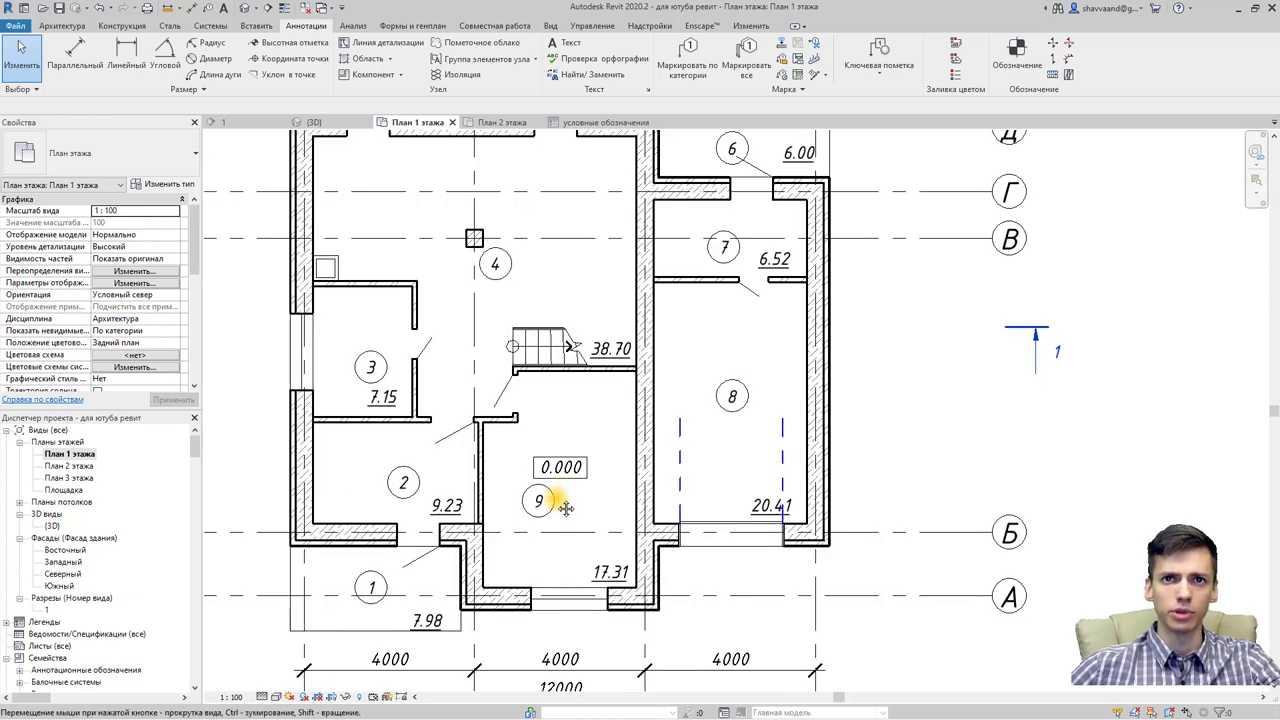
{"action": "middle_click_drag", "start_coordinate": [566, 508], "coordinate": [560, 522]}
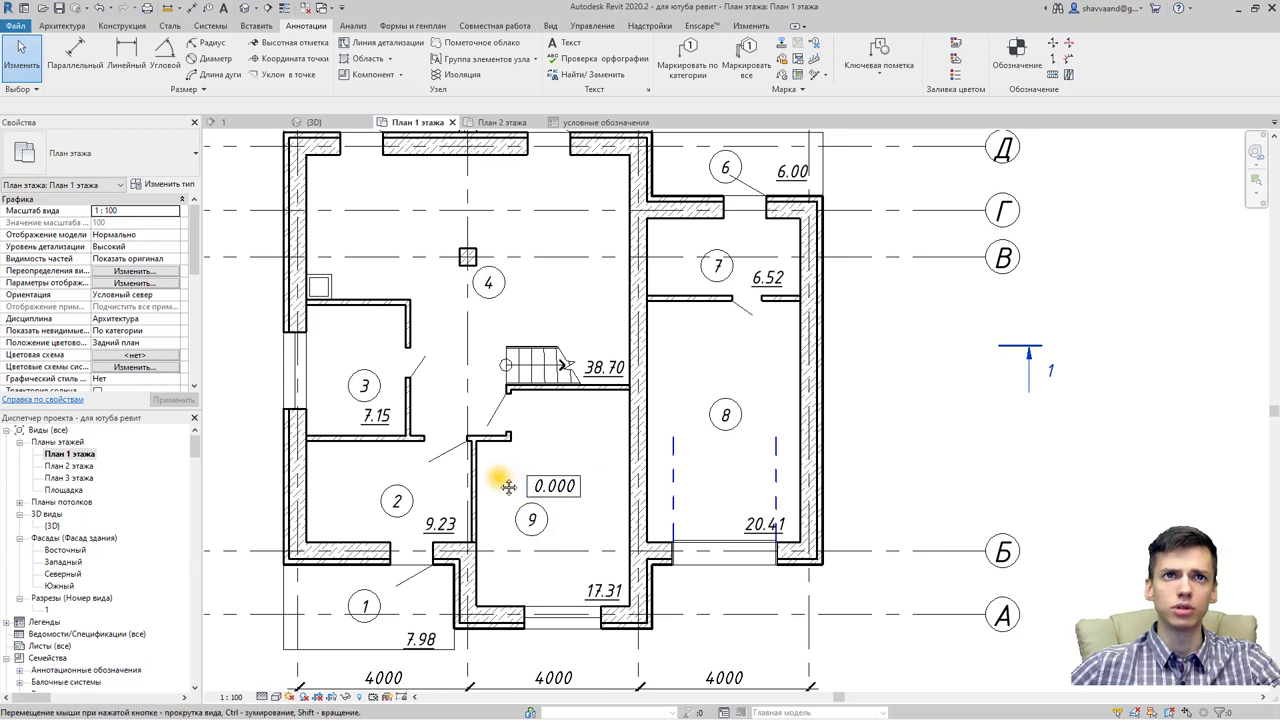
{"action": "scroll", "coordinate": [500, 486], "scroll_direction": "down", "scroll_amount": 1}
{"action": "scroll", "coordinate": [600, 475], "scroll_direction": "down", "scroll_amount": 1}
{"action": "scroll", "coordinate": [509, 486], "scroll_direction": "down", "scroll_amount": 1}
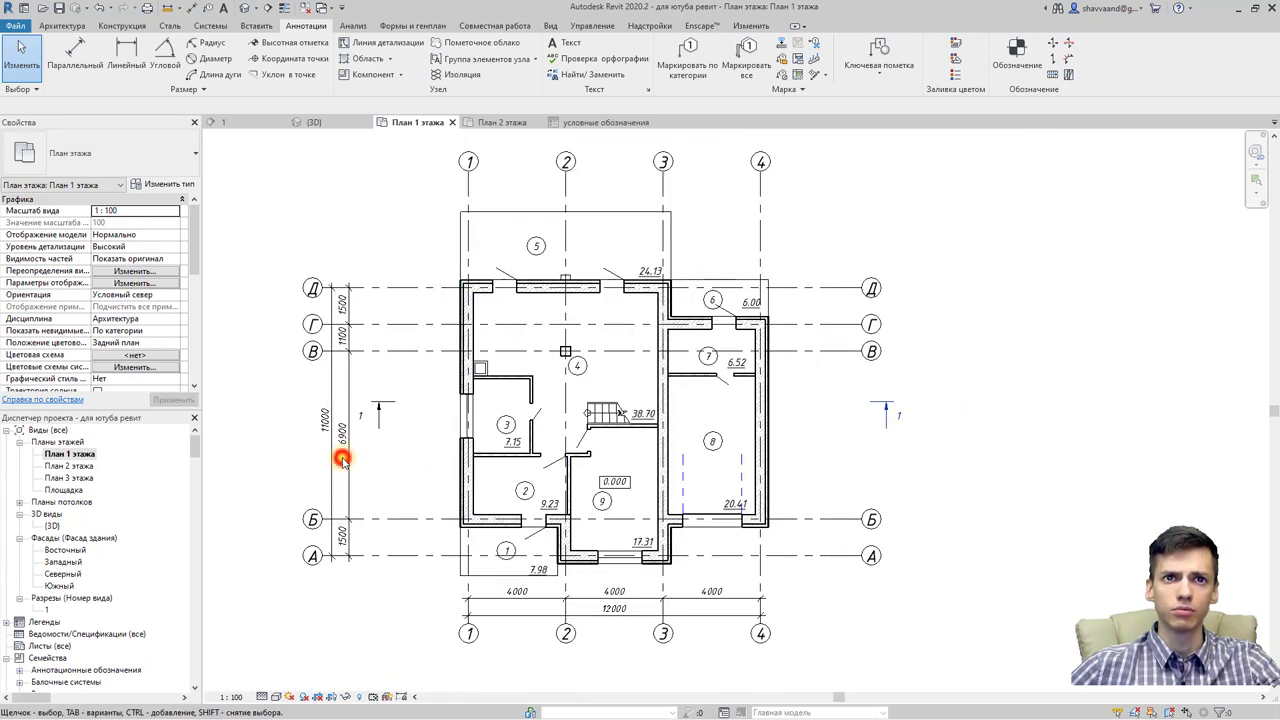
Step: Delete the left vertical dimension chain, the 4000 bottom chain and the 12000 overall dimension
{"action": "left_click", "coordinate": [343, 460]}
{"action": "key", "text": "Escape"}
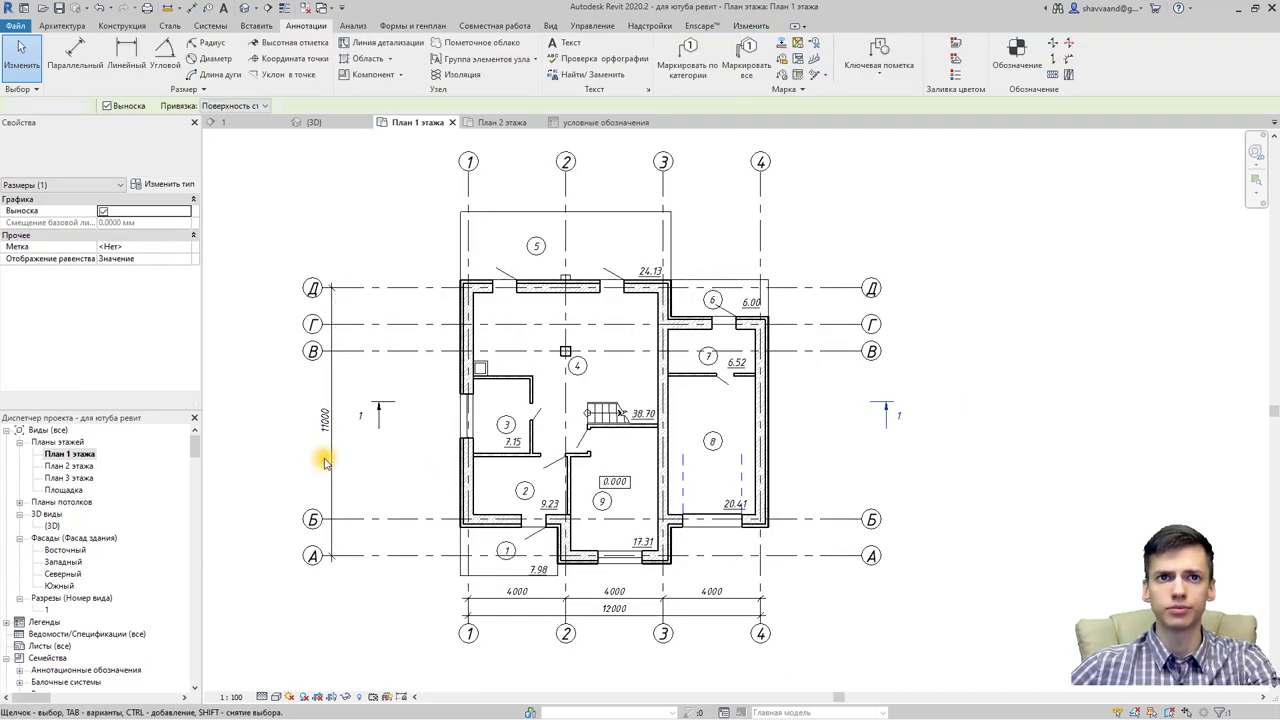
{"action": "left_click", "coordinate": [329, 457]}
{"action": "key", "text": "Delete"}
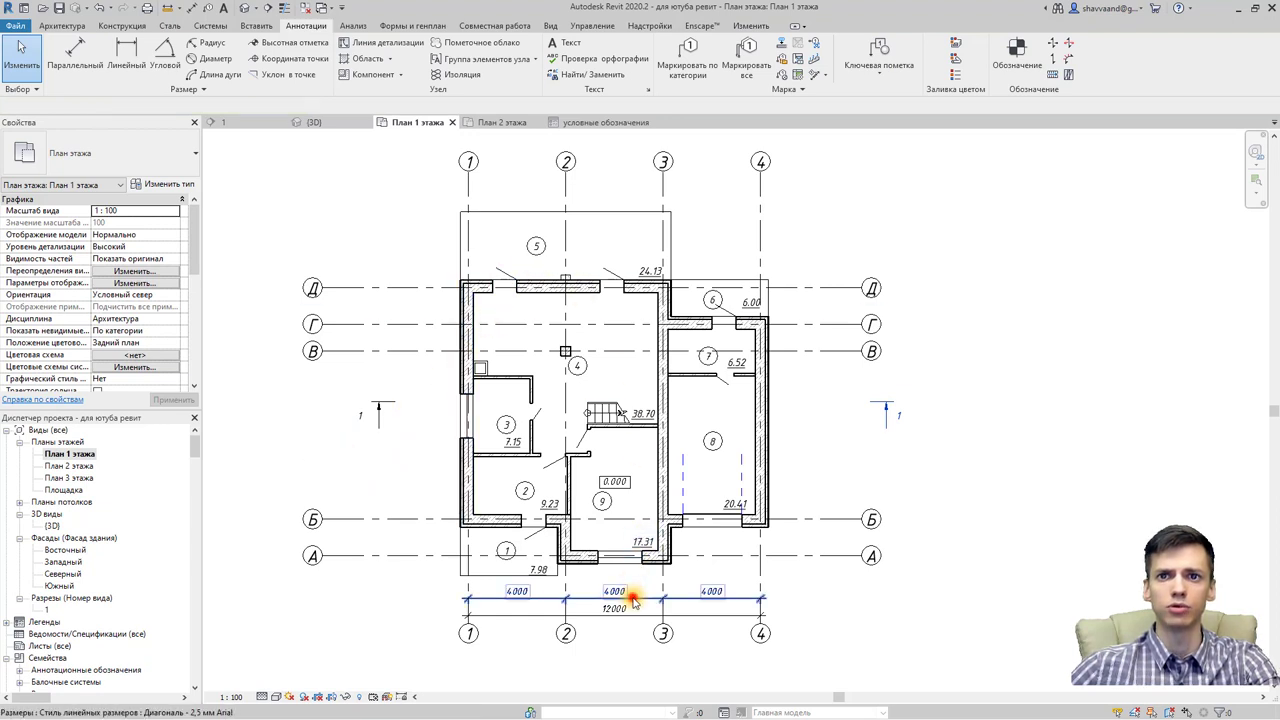
{"action": "left_click", "coordinate": [630, 598]}
{"action": "key", "text": "Delete"}
{"action": "left_click", "coordinate": [631, 613]}
{"action": "key", "text": "Delete"}
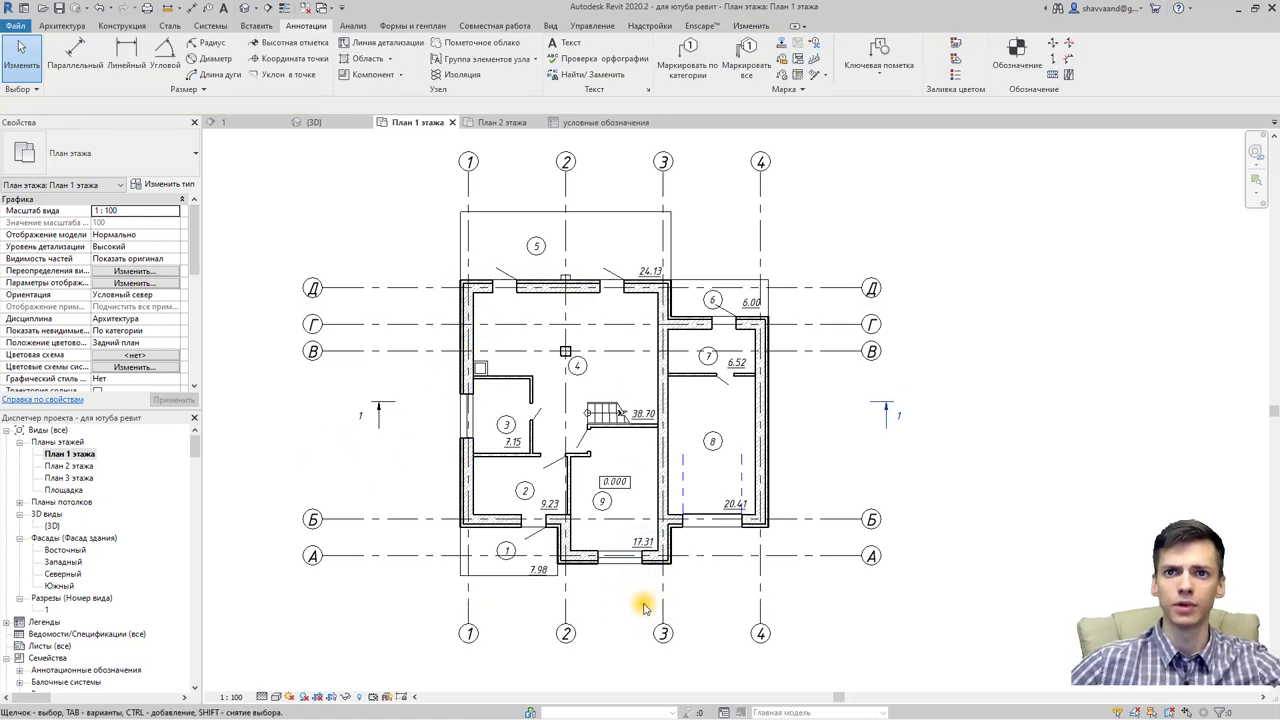
Step: Set the Диагональ - 2,5 мм Arial dimension type's shelf length (Длина полки) to 3 mm
{"action": "left_click", "coordinate": [615, 562]}
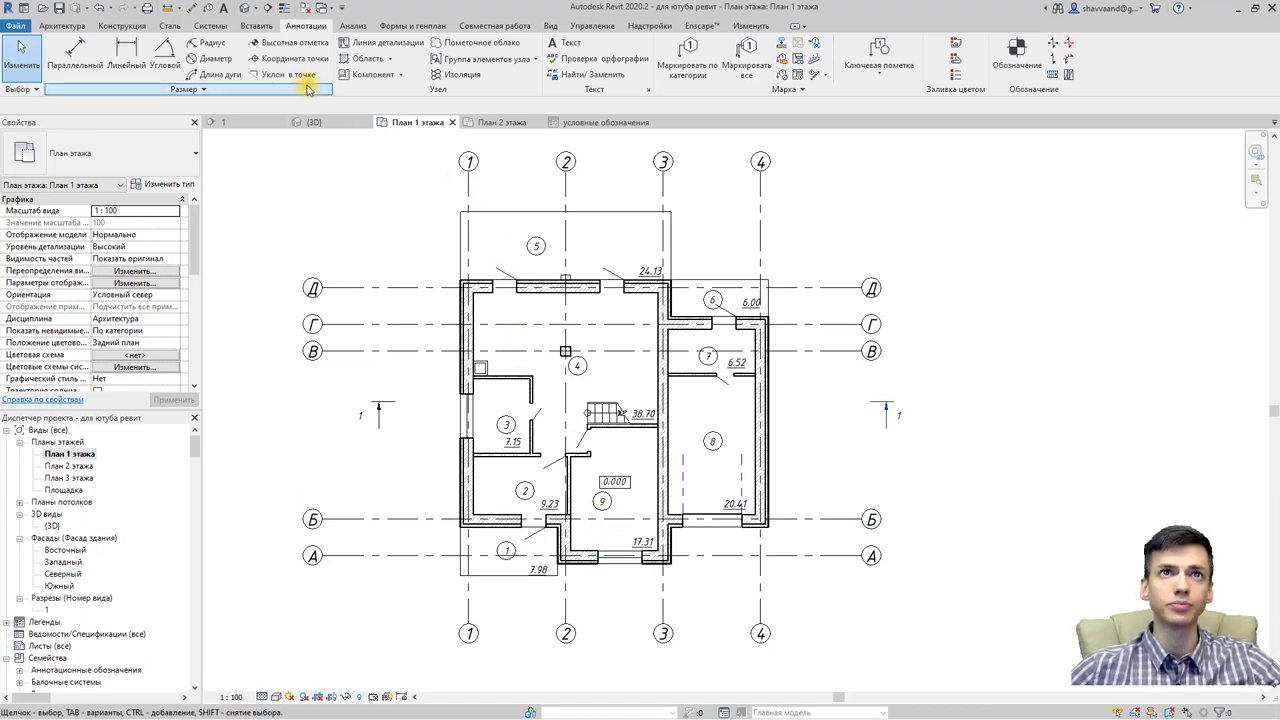
{"action": "left_click", "coordinate": [128, 68]}
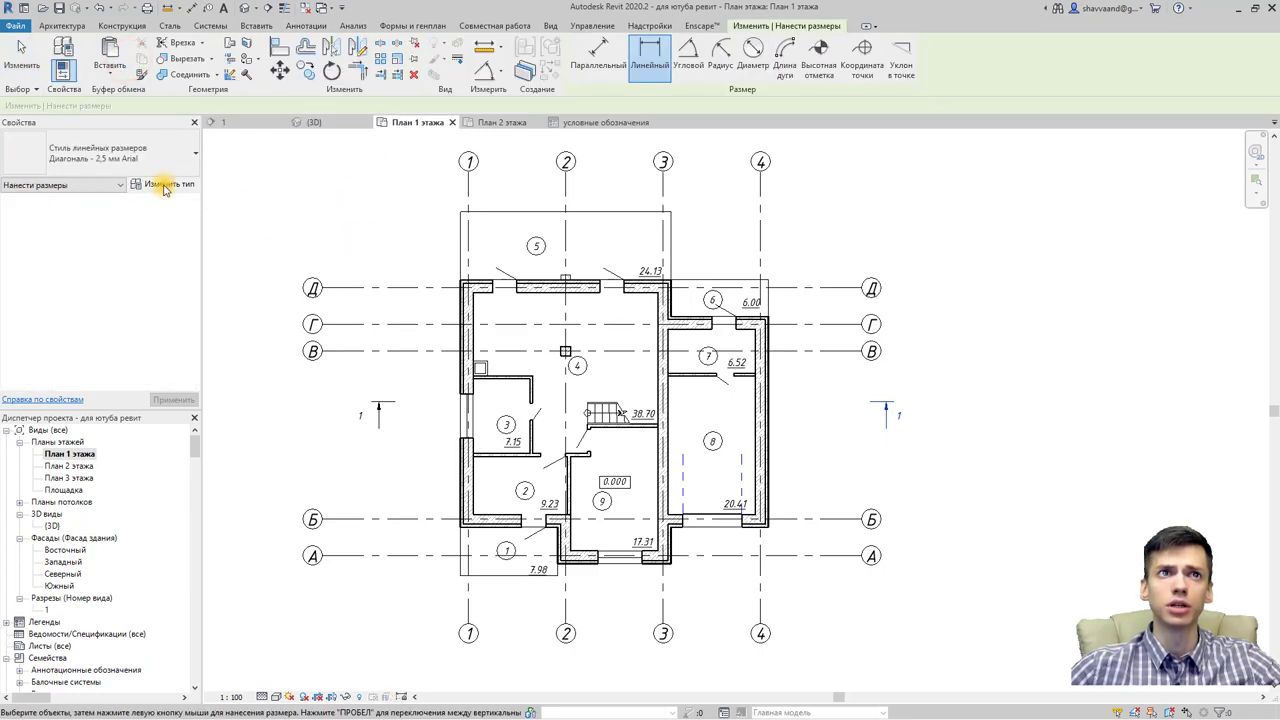
{"action": "left_click", "coordinate": [167, 185]}
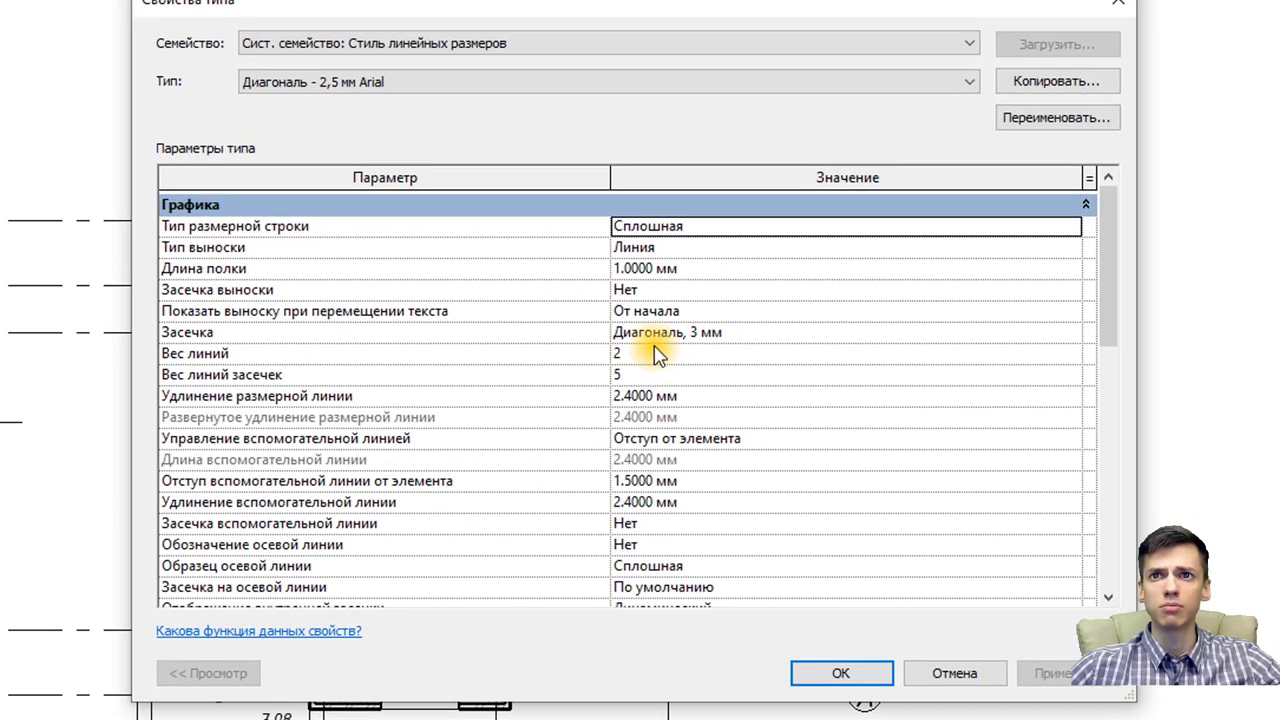
{"action": "mouse_move", "coordinate": [1108, 318]}
{"action": "left_mouse_down"}
{"action": "mouse_move", "coordinate": [1090, 528]}
{"action": "mouse_move", "coordinate": [1098, 516]}
{"action": "left_mouse_up"}
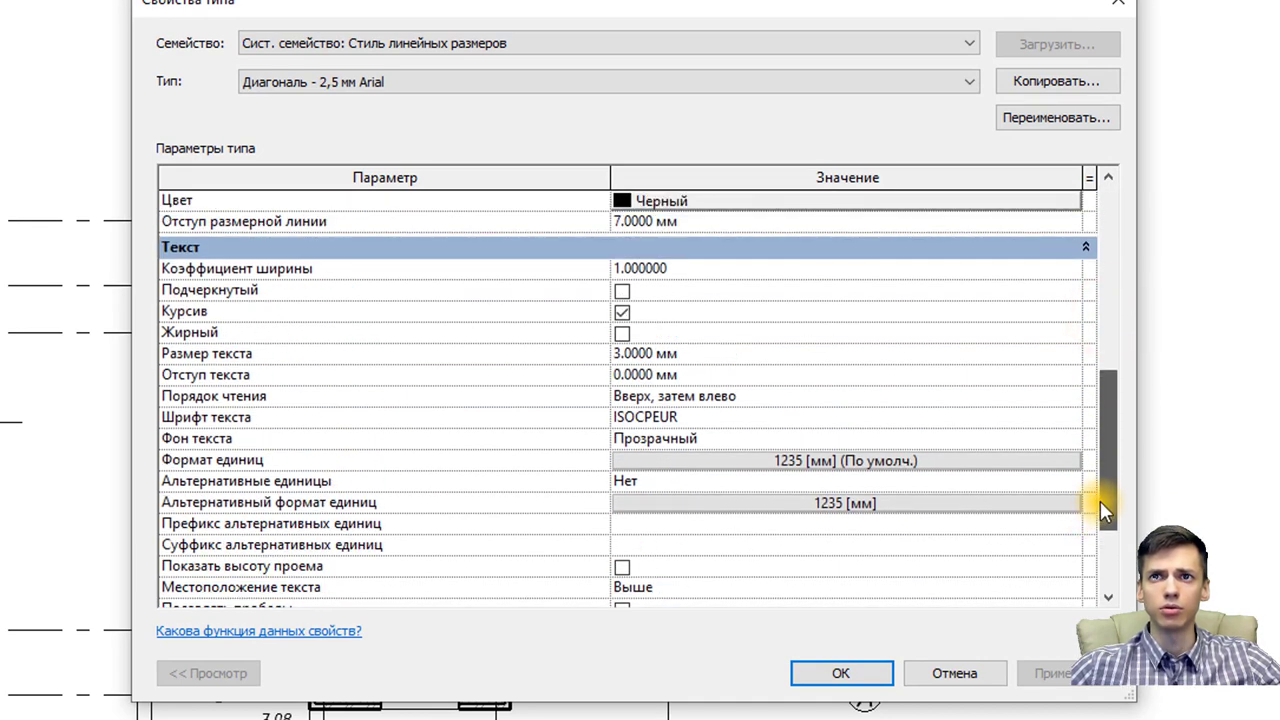
{"action": "left_click_drag", "start_coordinate": [1100, 500], "coordinate": [1157, 266]}
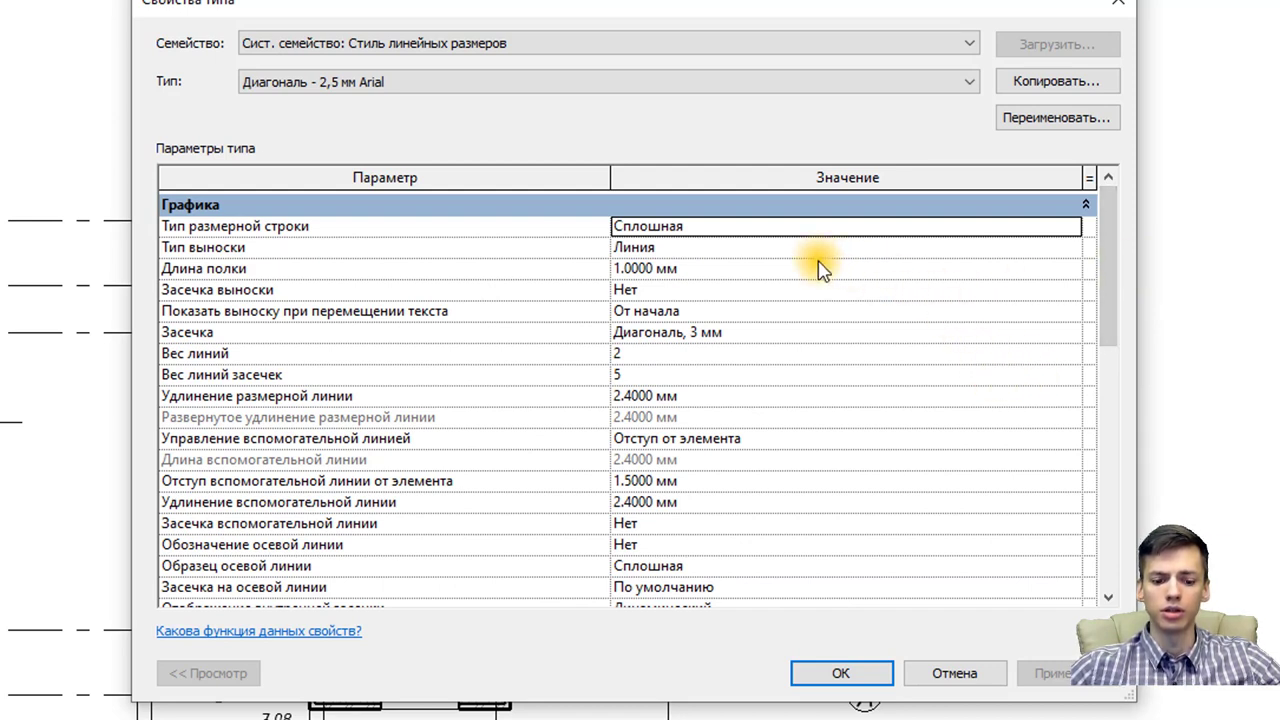
{"action": "left_click", "coordinate": [622, 269]}
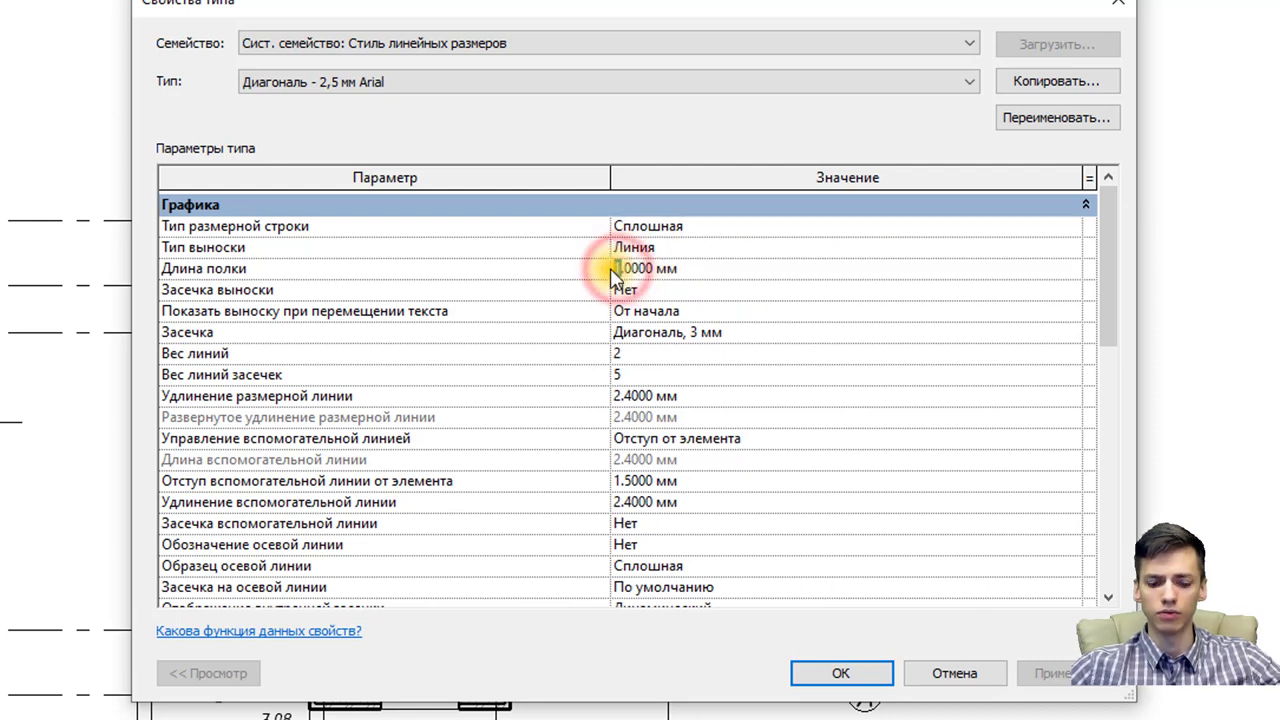
{"action": "type", "text": "3"}
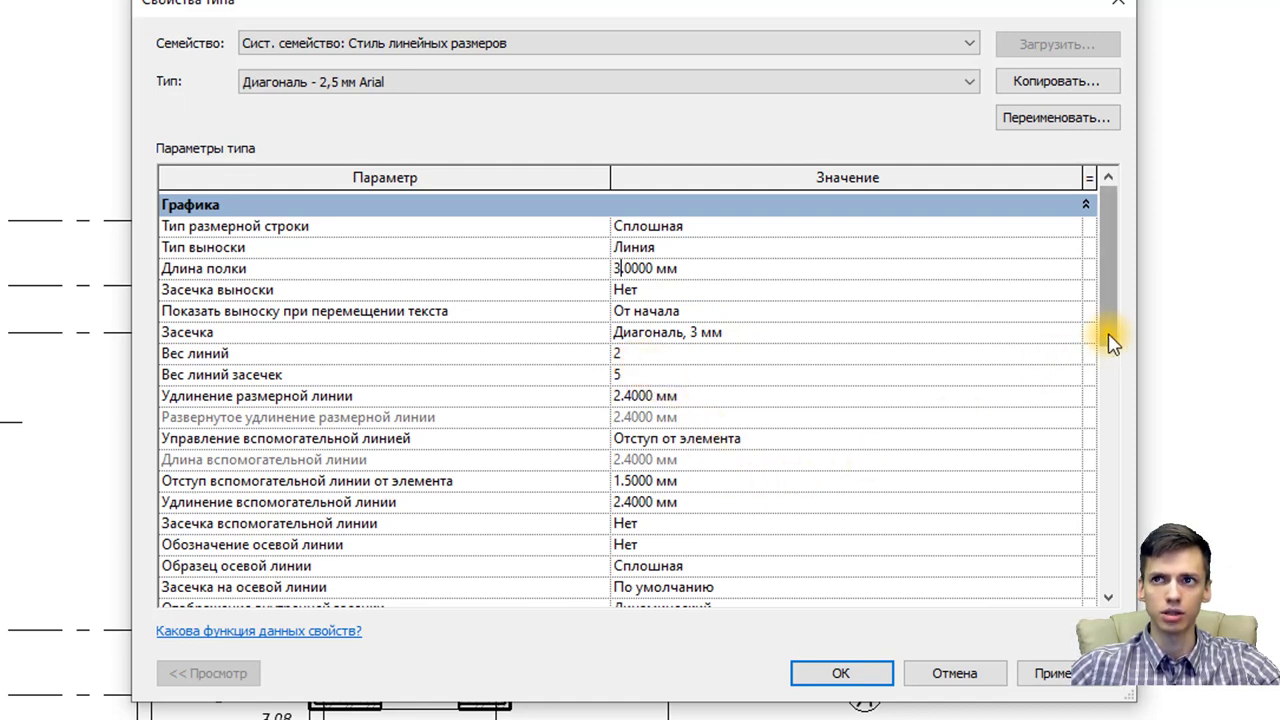
Step: Review the remaining dimension type parameters, leaving equality display unchanged
{"action": "left_click_drag", "start_coordinate": [1108, 337], "coordinate": [1107, 382]}
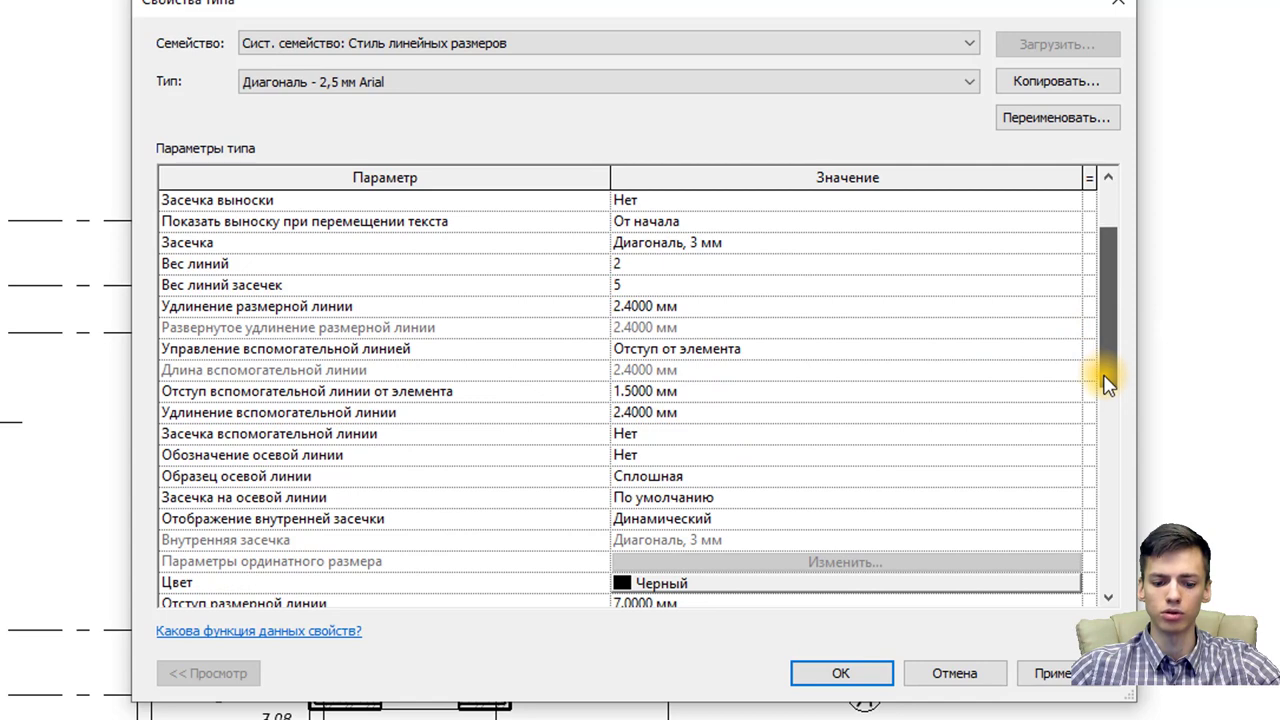
{"action": "left_click_drag", "start_coordinate": [1107, 388], "coordinate": [1090, 522]}
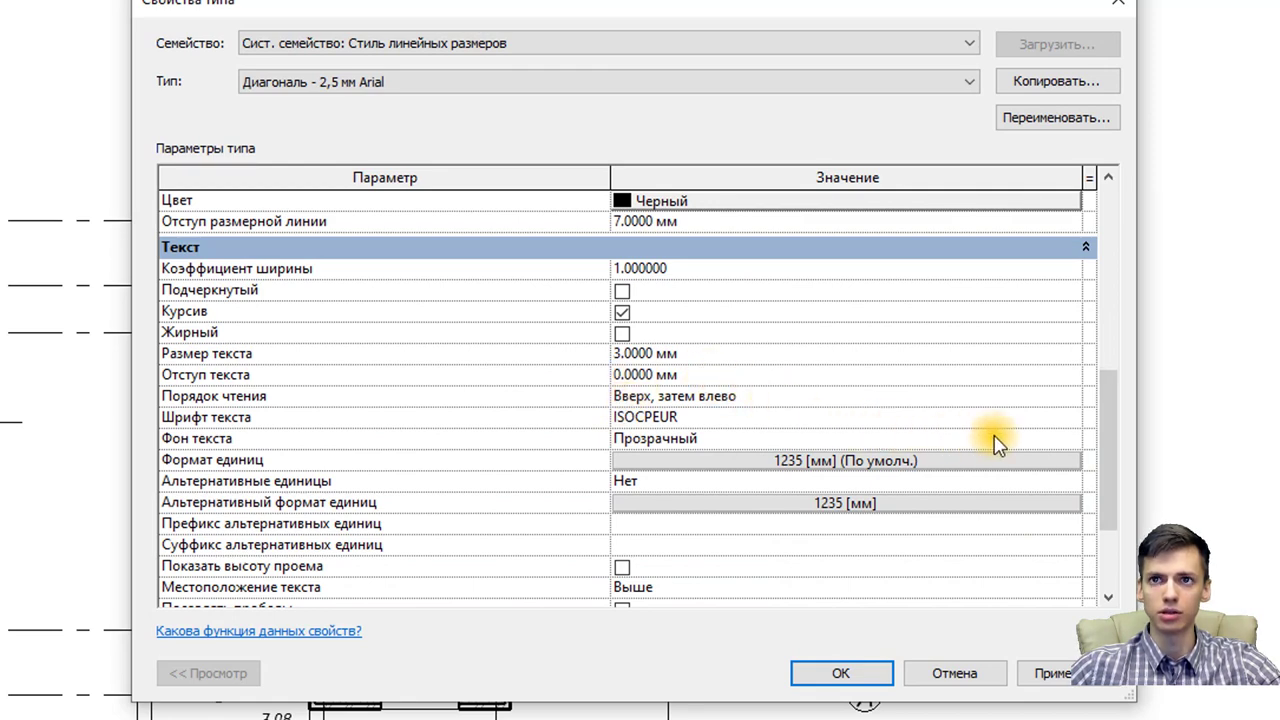
{"action": "left_click_drag", "start_coordinate": [1106, 420], "coordinate": [1115, 527]}
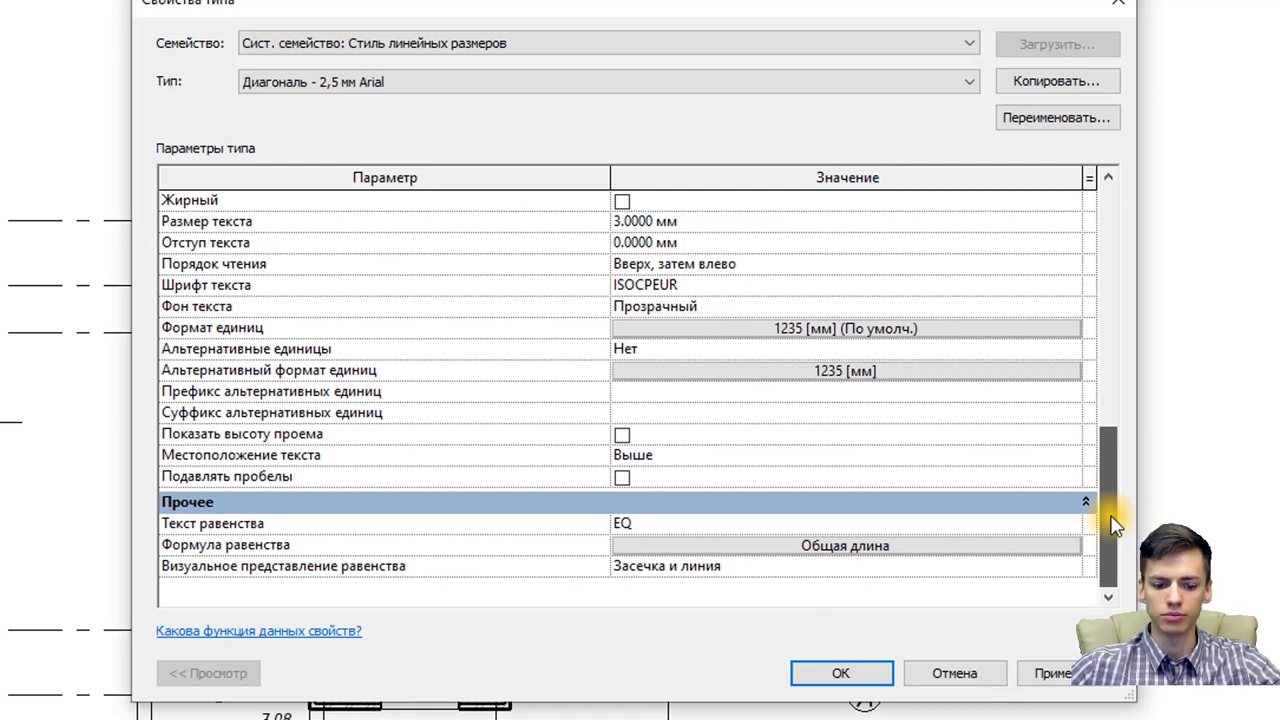
{"action": "left_click_drag", "start_coordinate": [1117, 520], "coordinate": [1127, 530]}
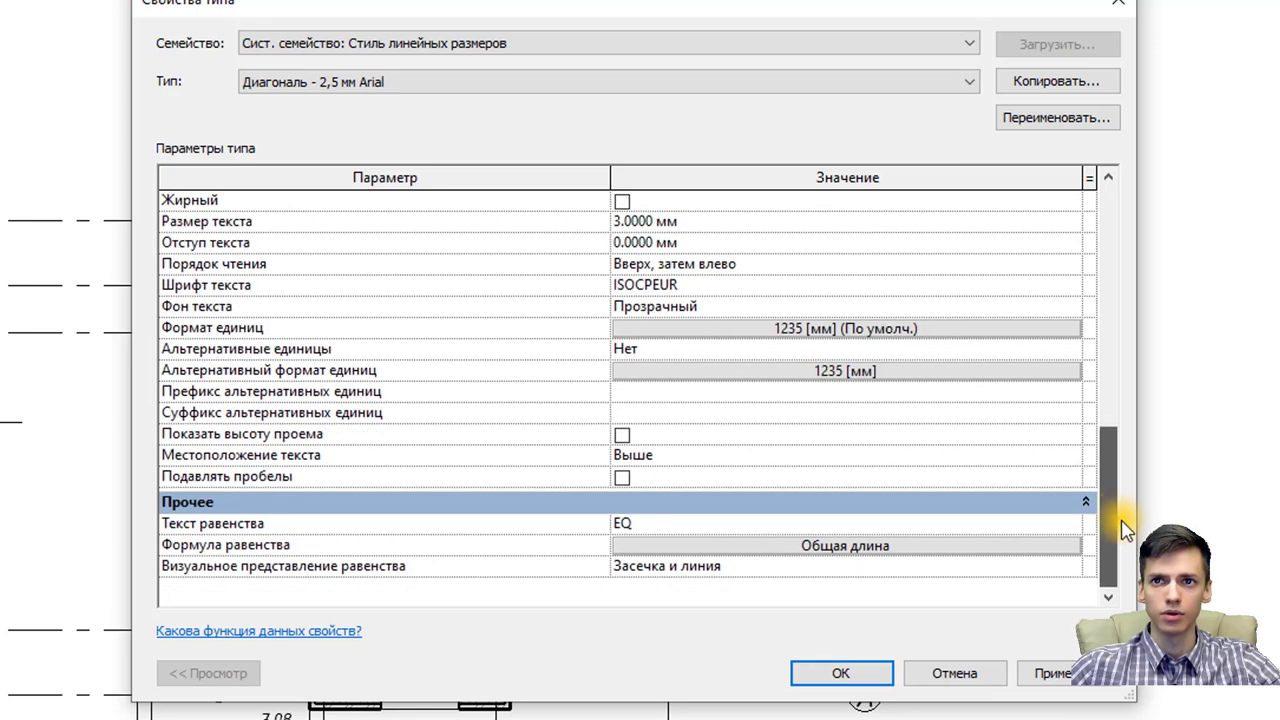
{"action": "left_click", "coordinate": [1069, 568]}
{"action": "left_click", "coordinate": [1069, 568]}
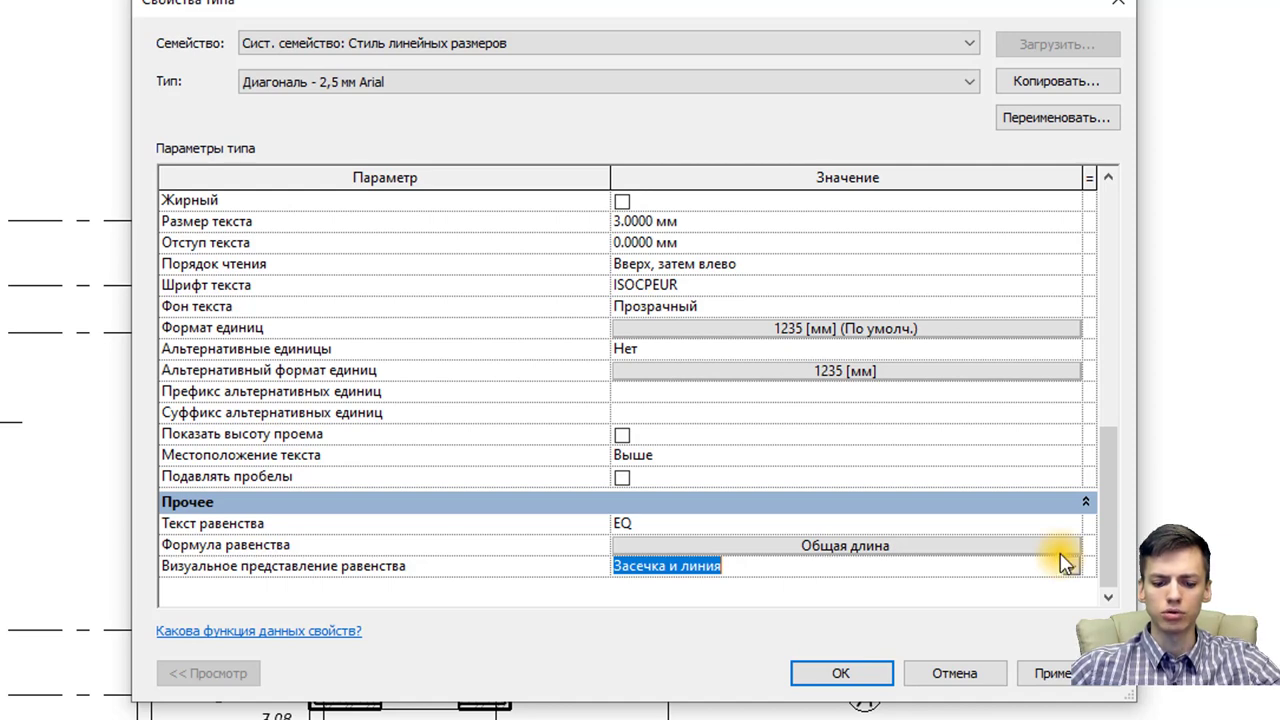
{"action": "left_click_drag", "start_coordinate": [1114, 529], "coordinate": [1120, 480]}
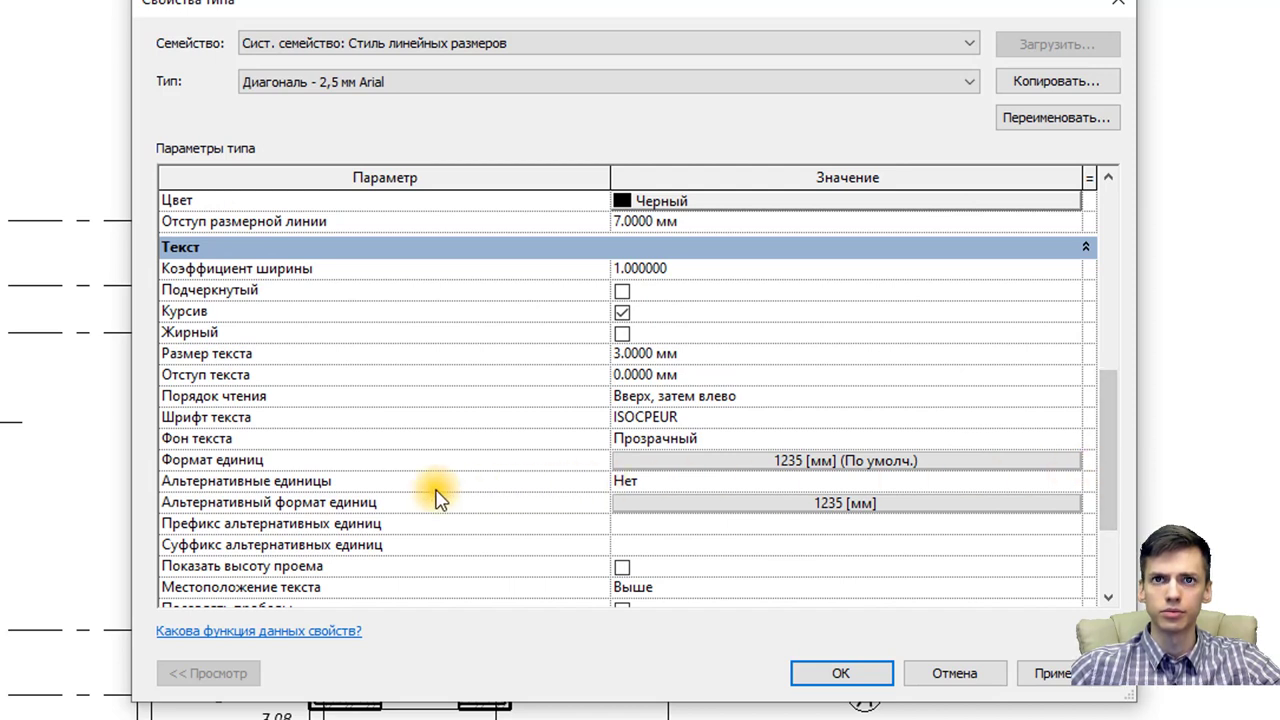
Step: Turn off project units for the dimension format and set custom rounding to 5 mm
{"action": "left_click", "coordinate": [822, 465]}
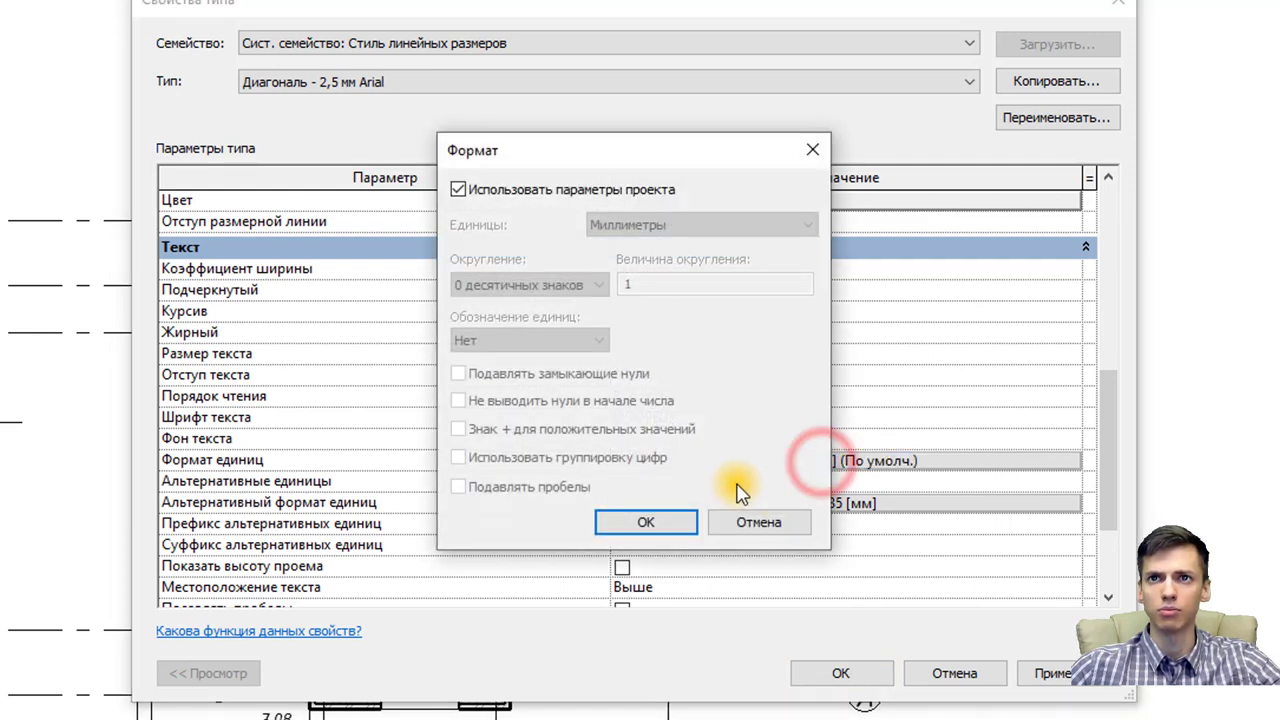
{"action": "left_click", "coordinate": [812, 150]}
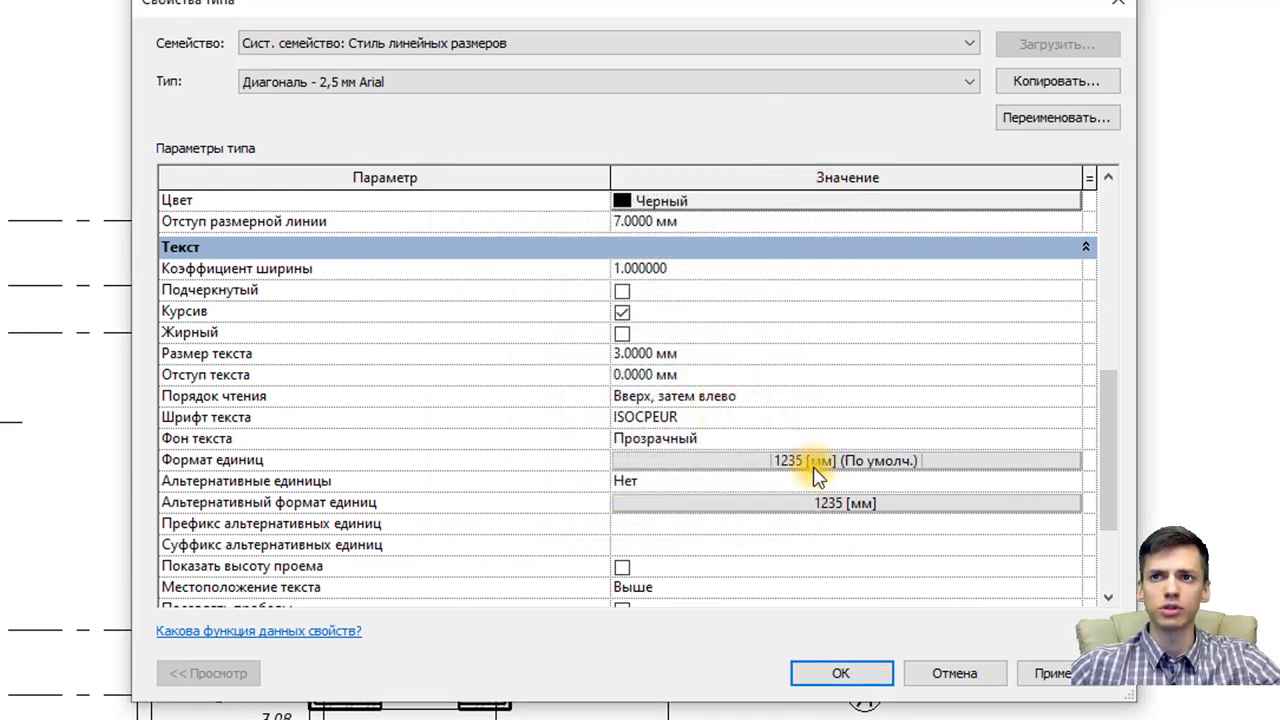
{"action": "left_click", "coordinate": [706, 458]}
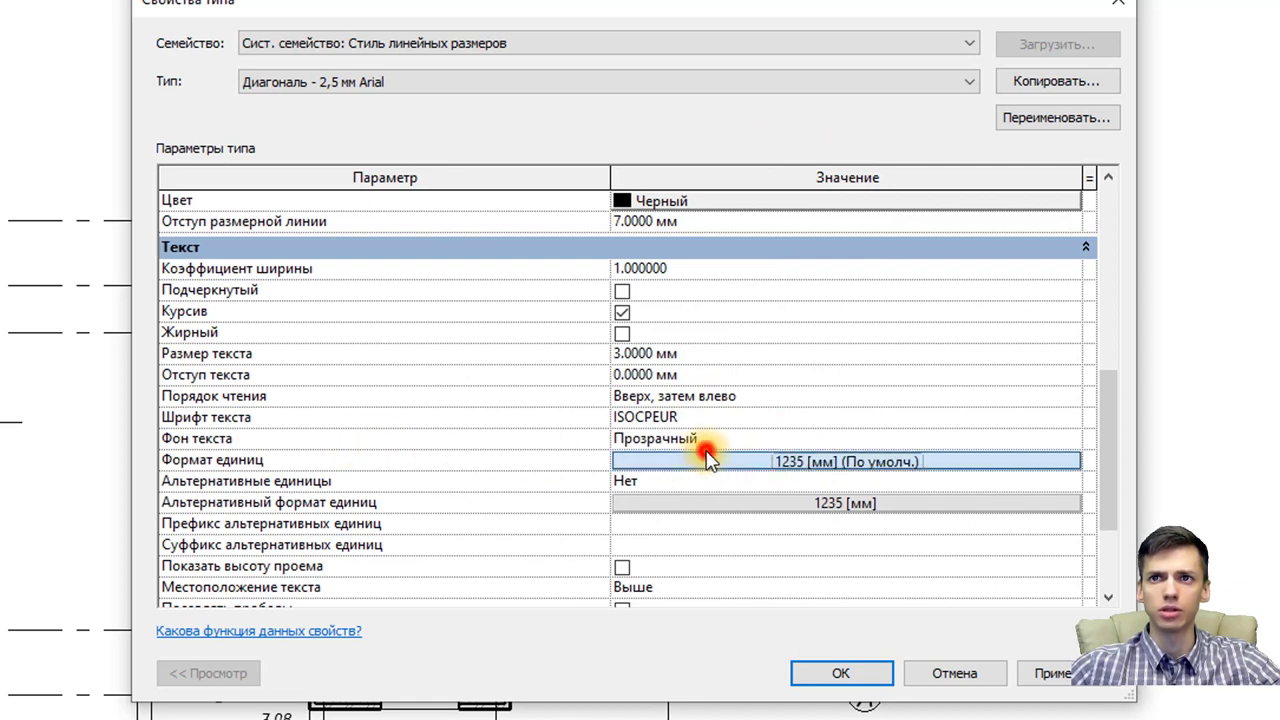
{"action": "left_click", "coordinate": [458, 189]}
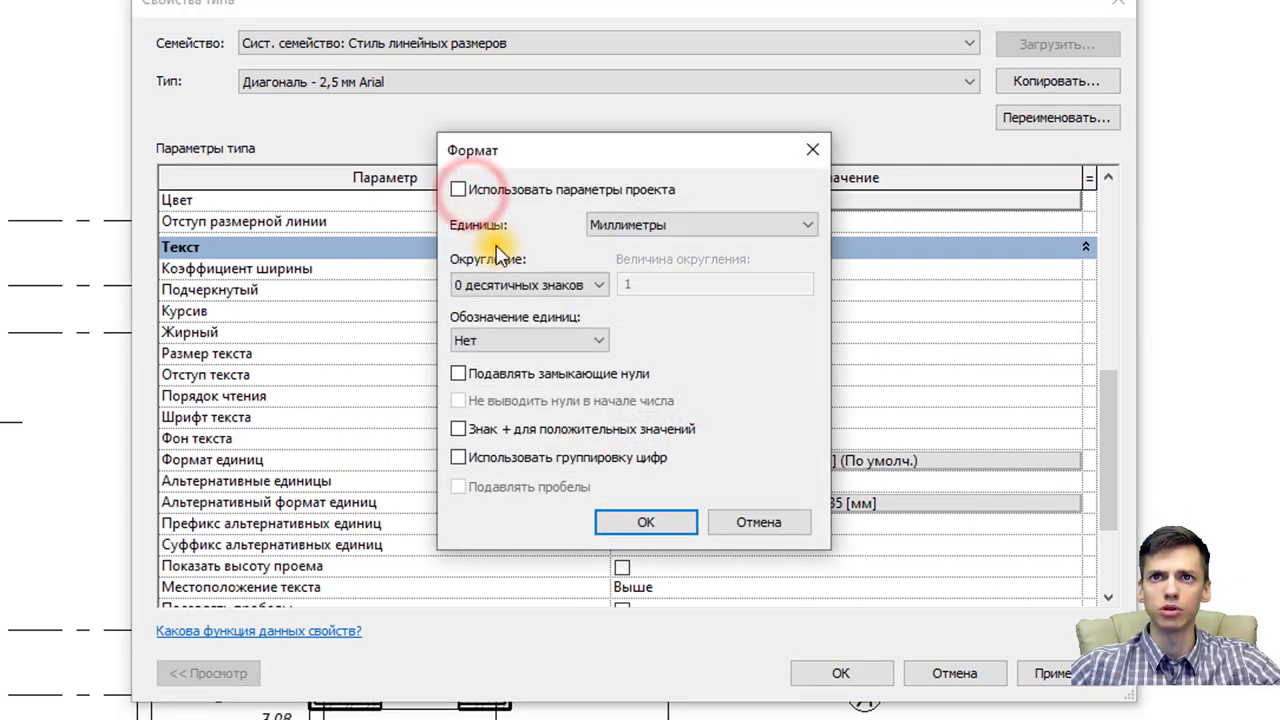
{"action": "left_click", "coordinate": [530, 284]}
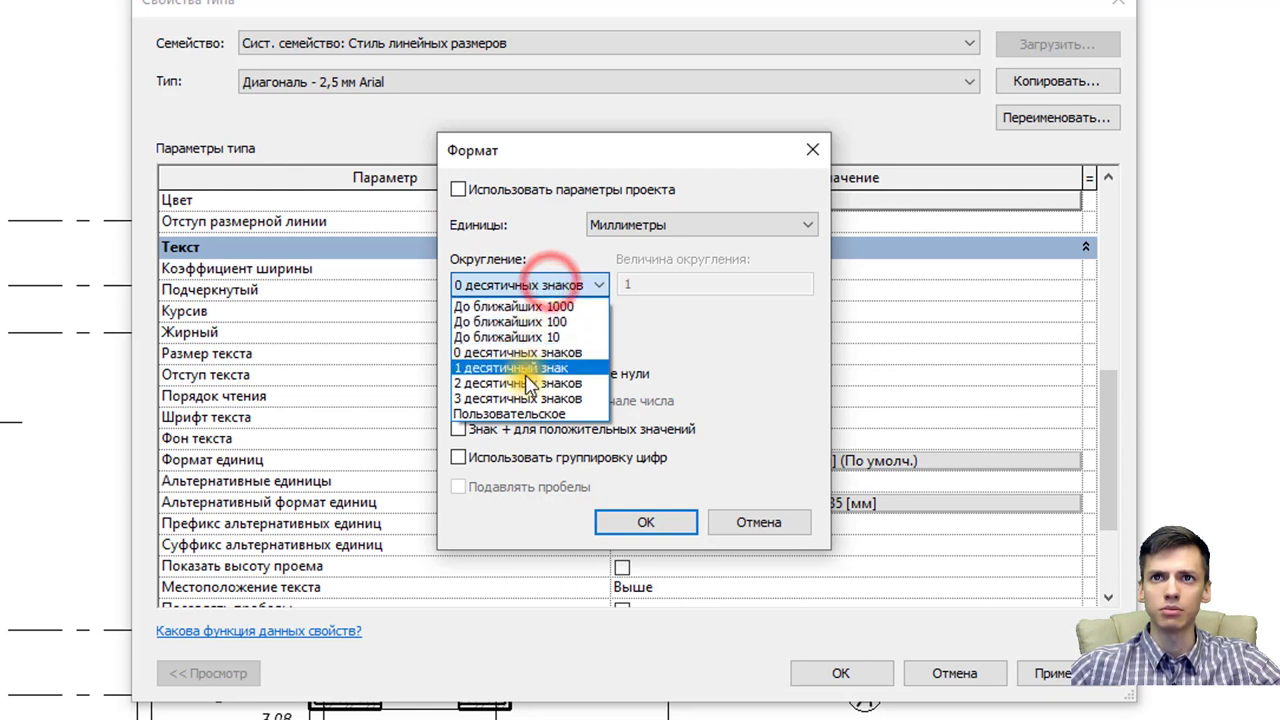
{"action": "left_click", "coordinate": [527, 418]}
{"action": "double_click", "coordinate": [664, 285]}
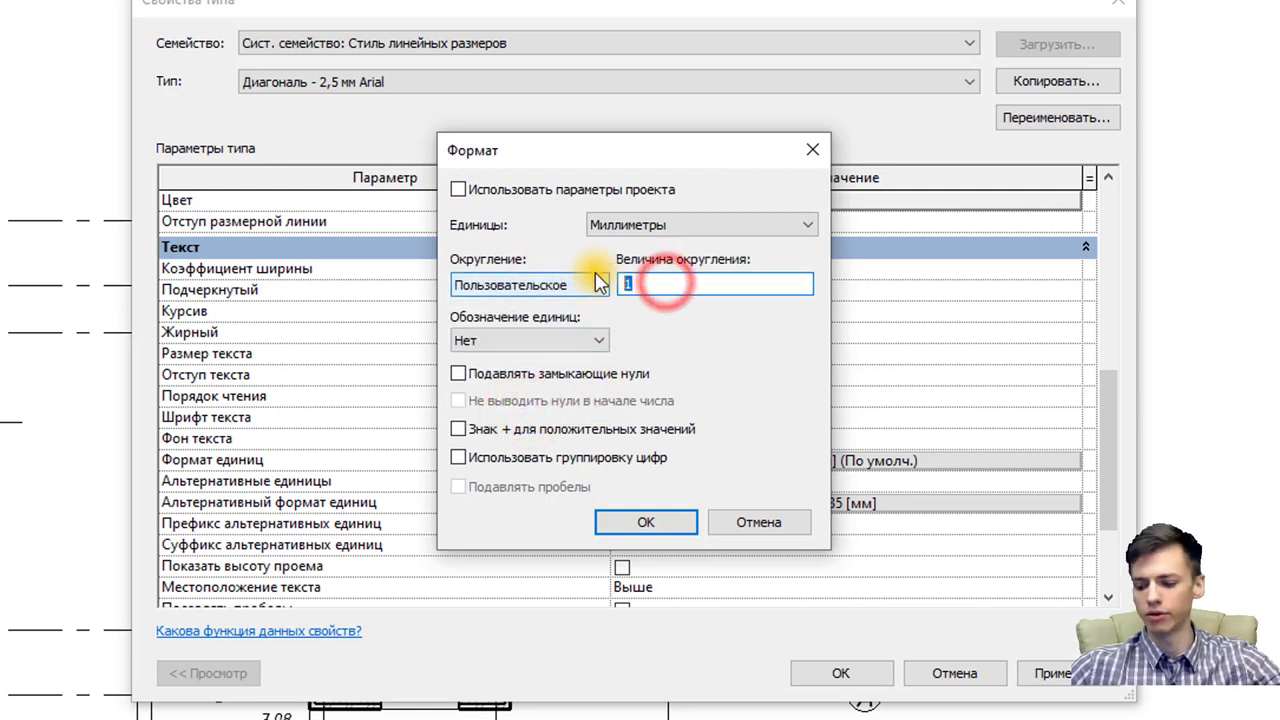
{"action": "type", "text": "5"}
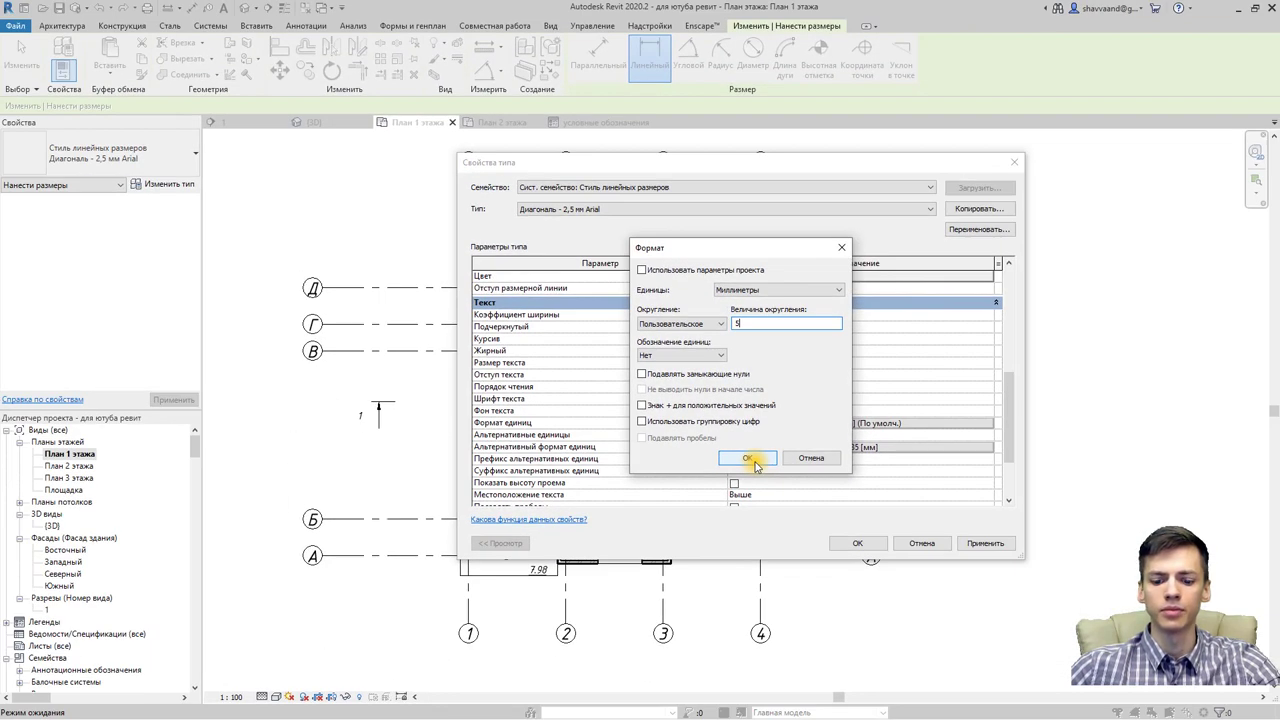
{"action": "left_click", "coordinate": [752, 460]}
Step: Apply the Диагональ - 2,5 мм Arial dimension style and start the Aligned (Параллельный) dimension tool on План 1 этажа
{"action": "left_click", "coordinate": [857, 543]}
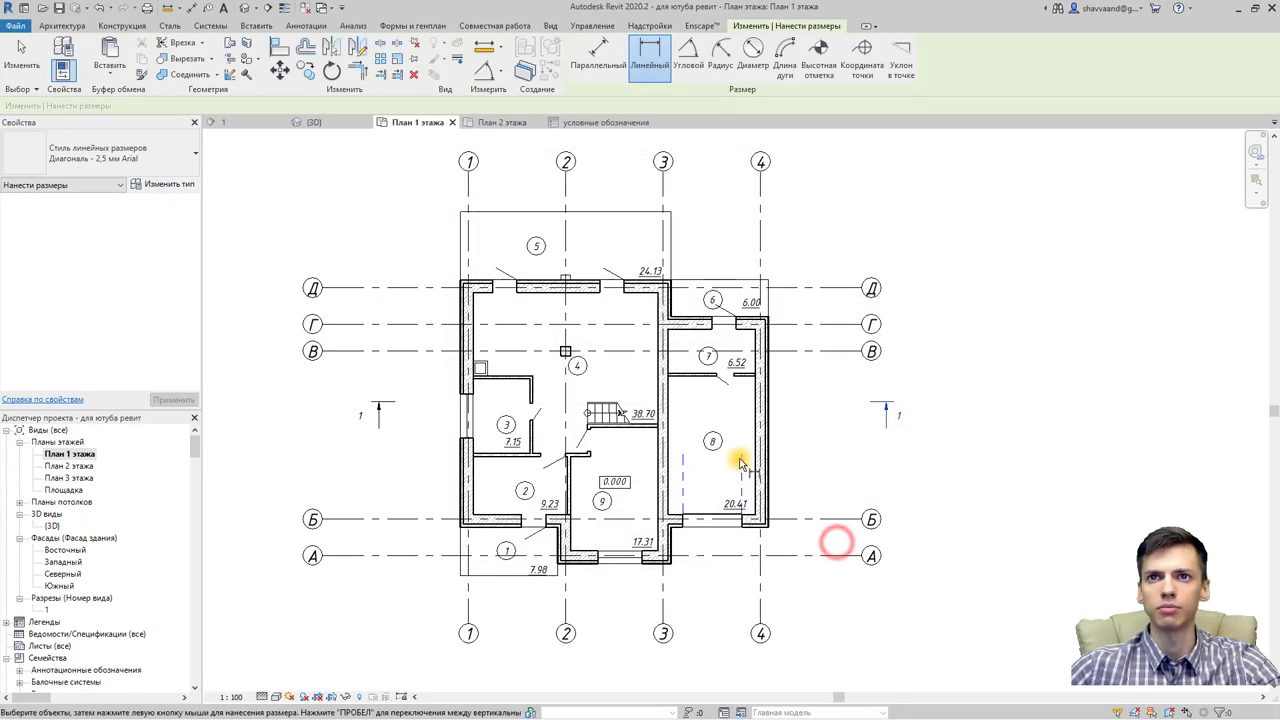
{"action": "mouse_move", "coordinate": [475, 398]}
{"action": "middle_mouse_down"}
{"action": "mouse_move", "coordinate": [665, 362]}
{"action": "mouse_move", "coordinate": [617, 377]}
{"action": "middle_mouse_up"}
{"action": "scroll", "coordinate": [664, 362], "scroll_direction": "up", "scroll_amount": 2}
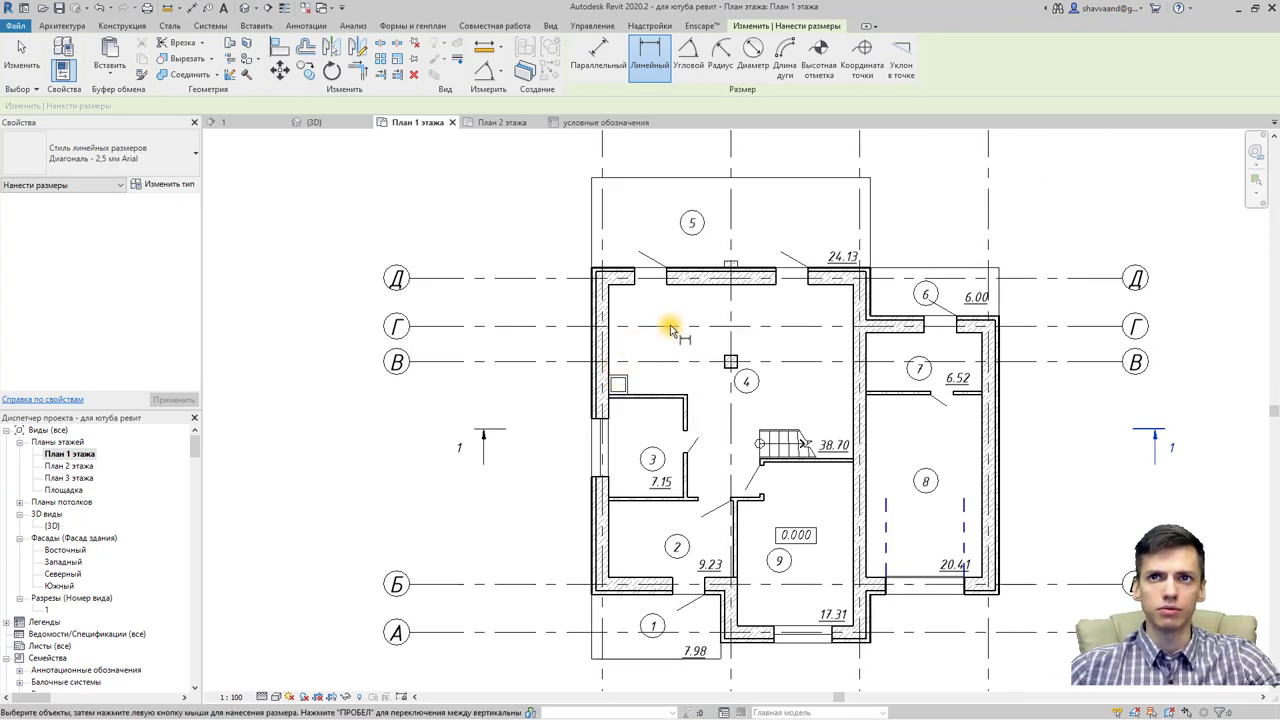
{"action": "scroll", "coordinate": [690, 294], "scroll_direction": "up", "scroll_amount": 2}
{"action": "scroll", "coordinate": [710, 285], "scroll_direction": "up", "scroll_amount": 2}
{"action": "scroll", "coordinate": [748, 245], "scroll_direction": "up", "scroll_amount": 2}
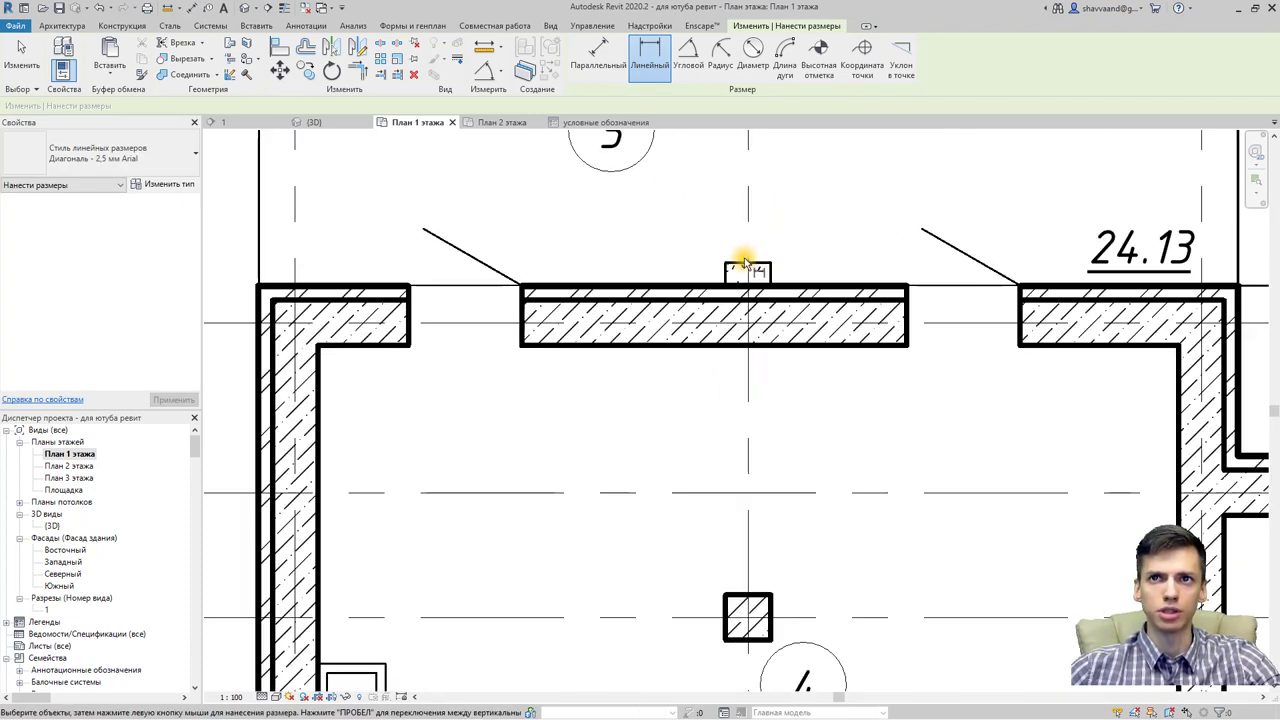
{"action": "scroll", "coordinate": [700, 285], "scroll_direction": "down", "scroll_amount": 2}
{"action": "scroll", "coordinate": [640, 315], "scroll_direction": "down", "scroll_amount": 2}
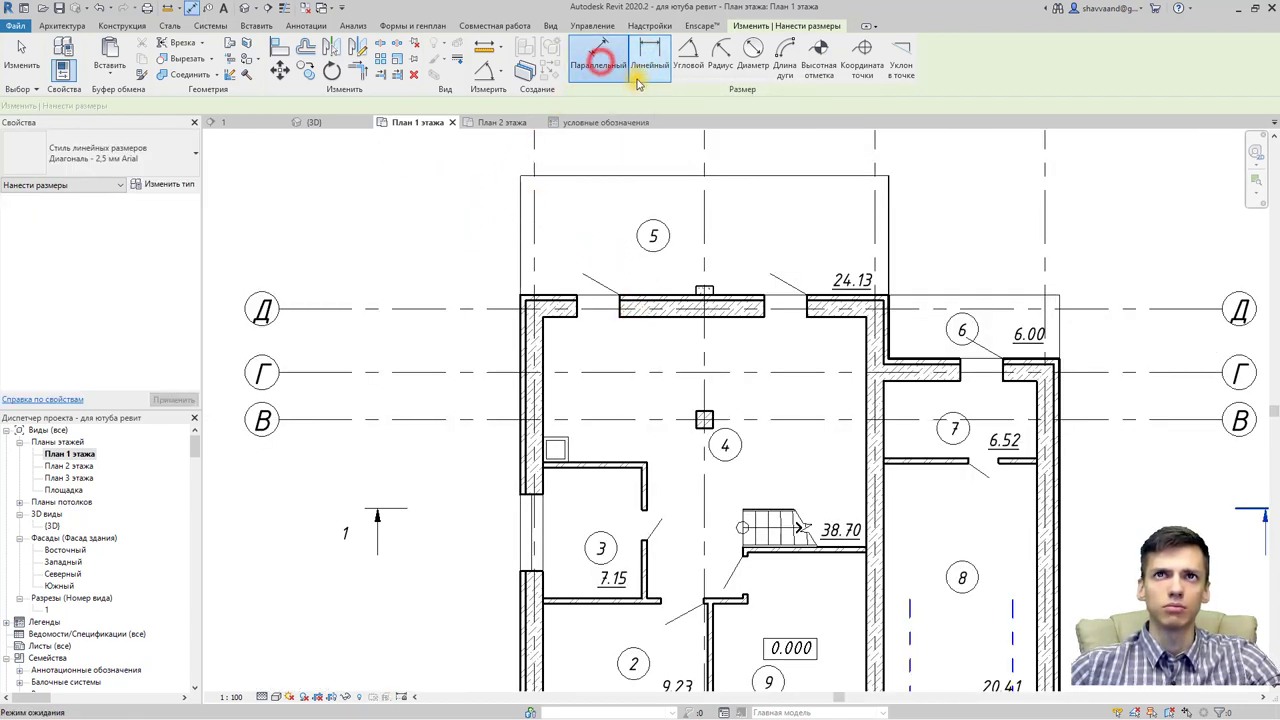
{"action": "left_click", "coordinate": [598, 58]}
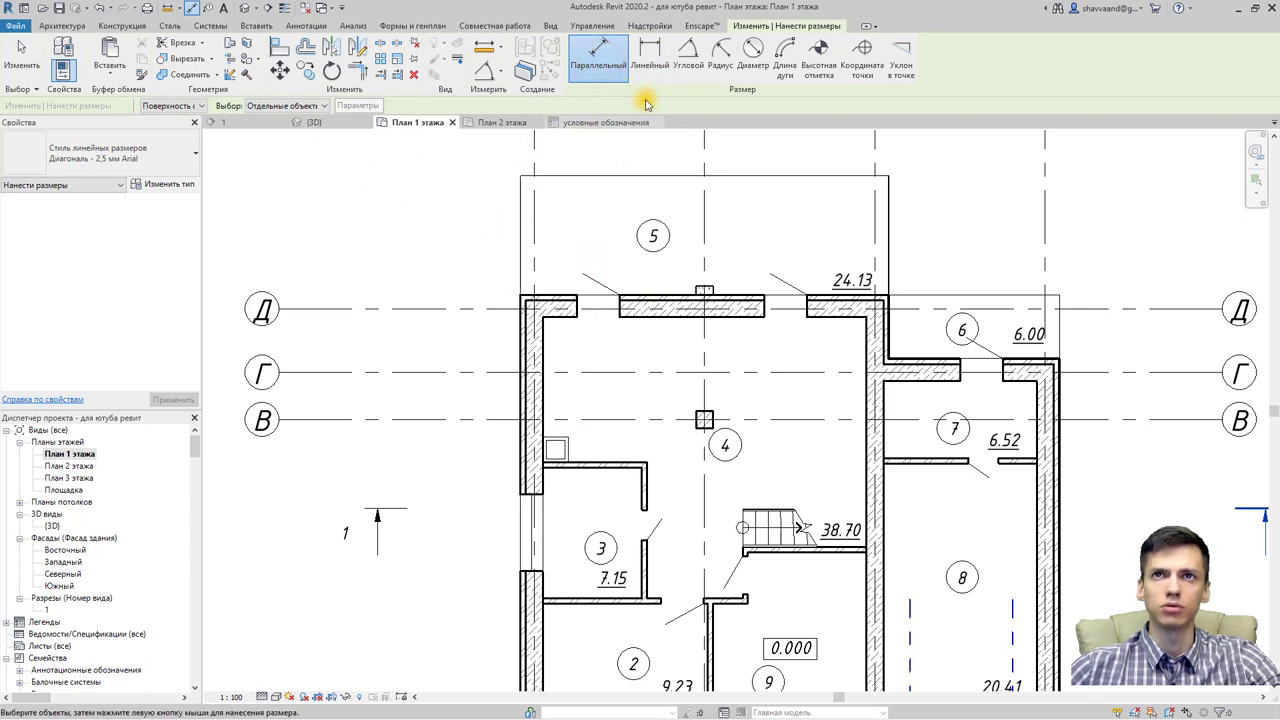
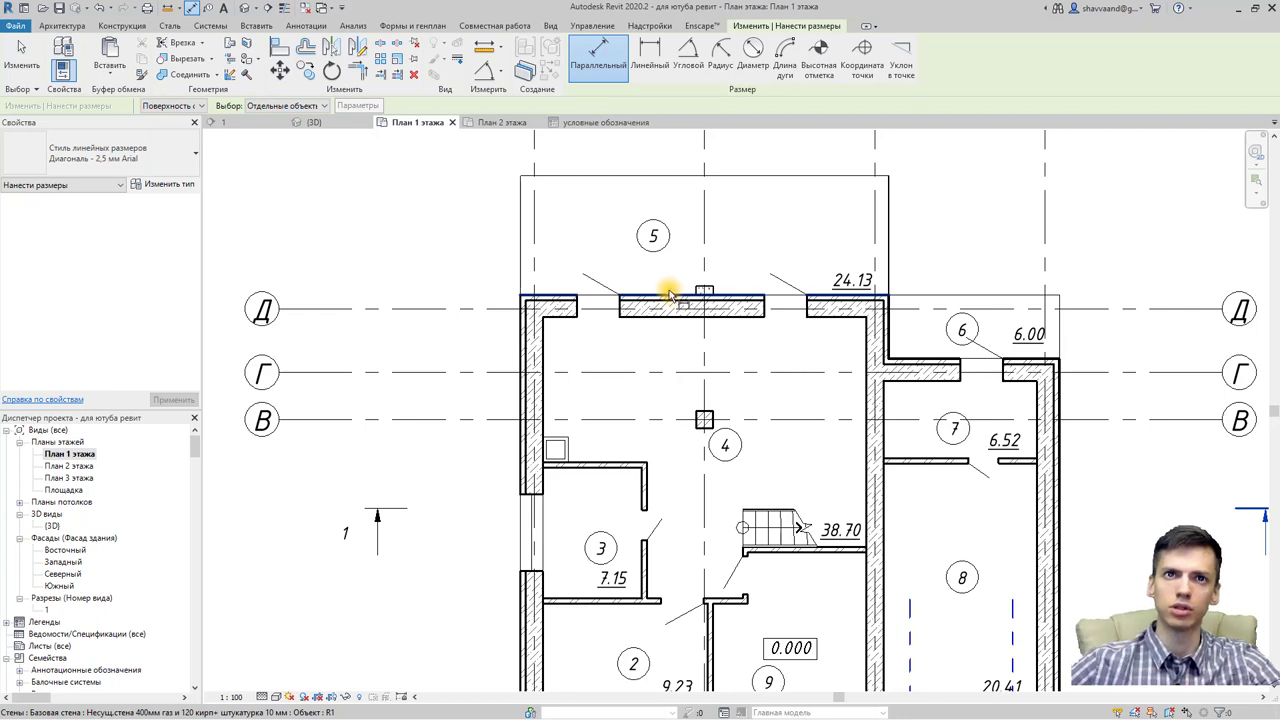
Step: Start a left-wall aligned dimension chain at the top wall face and its top-left corner
{"action": "middle_click_drag", "start_coordinate": [586, 286], "coordinate": [623, 246]}
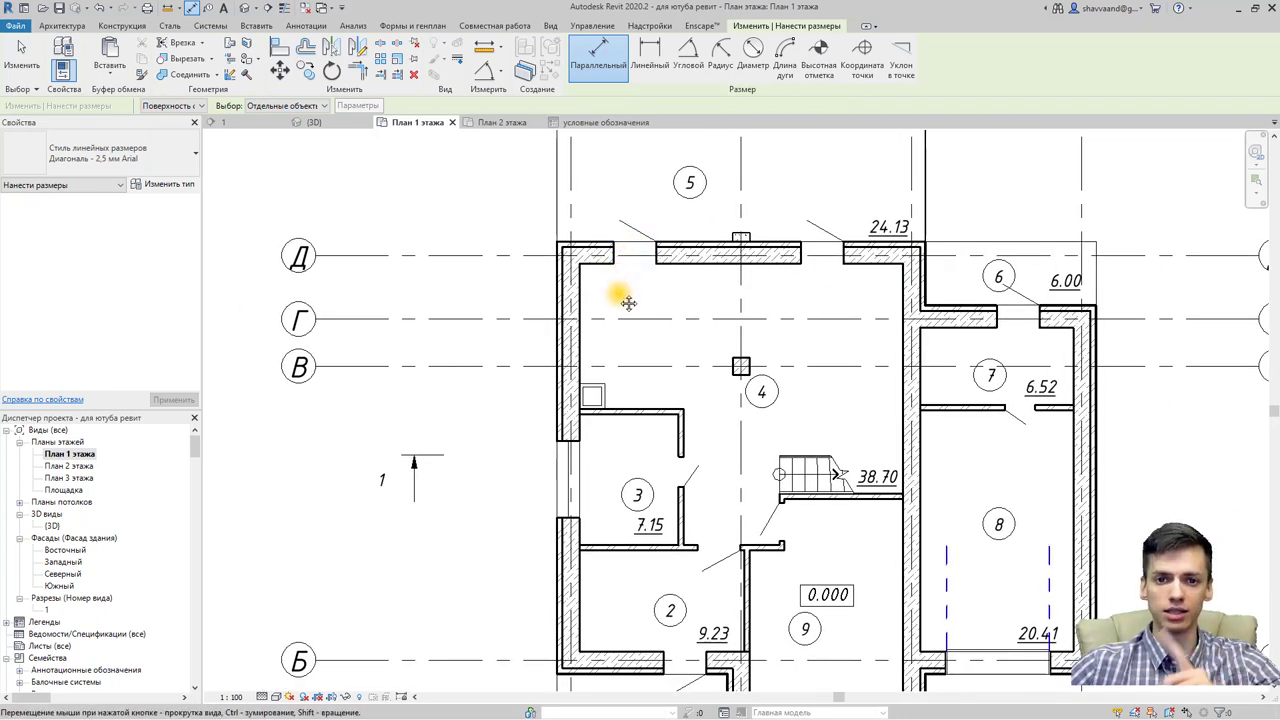
{"action": "middle_click_drag", "start_coordinate": [628, 302], "coordinate": [591, 346]}
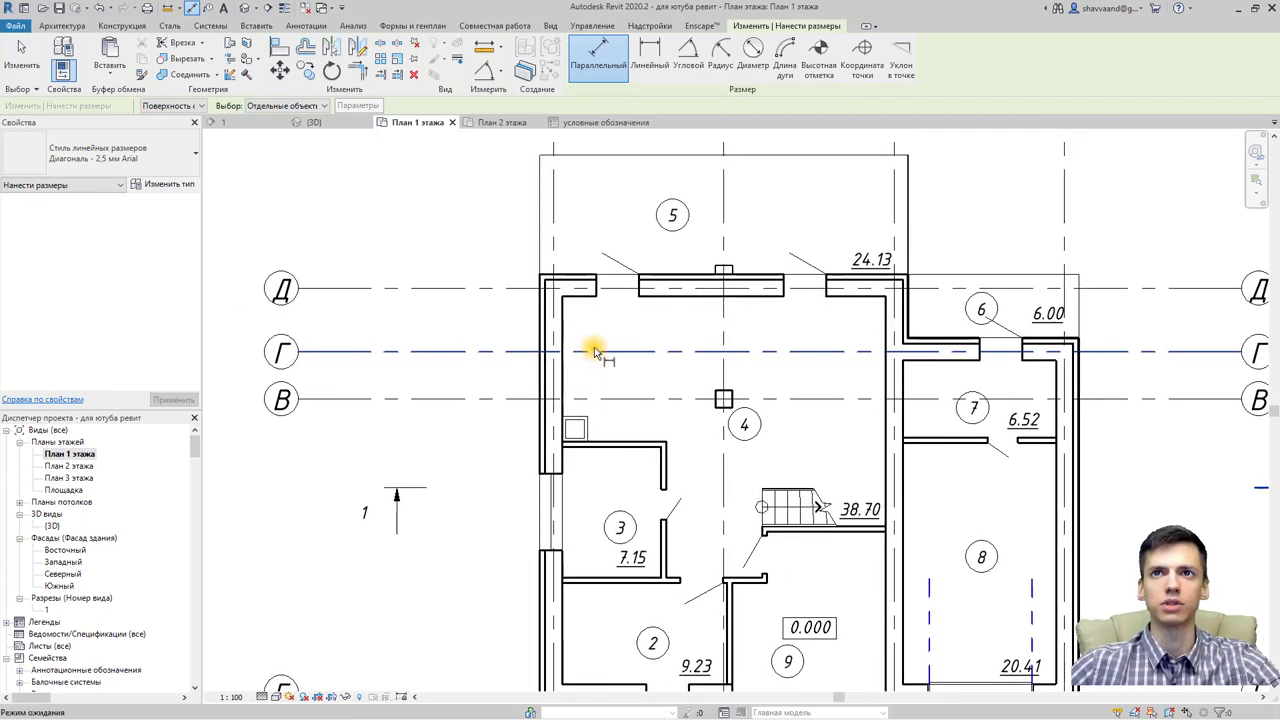
{"action": "left_click", "coordinate": [720, 272]}
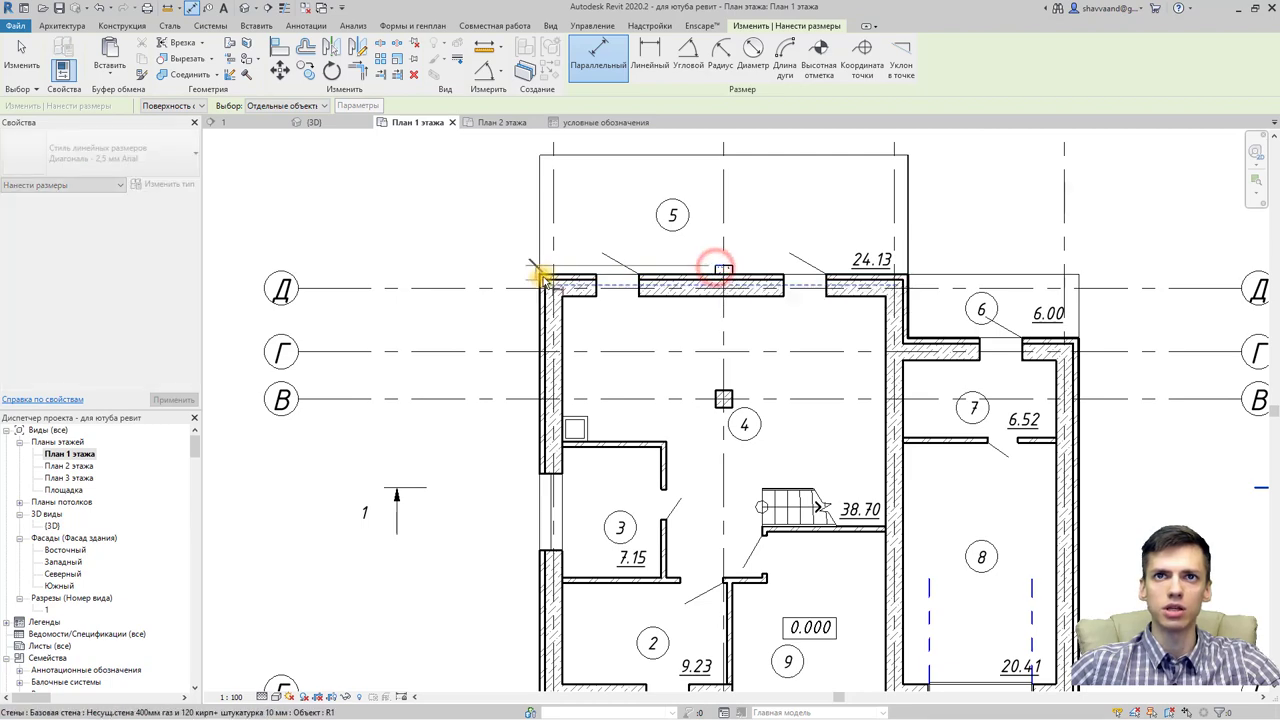
{"action": "left_click", "coordinate": [544, 275]}
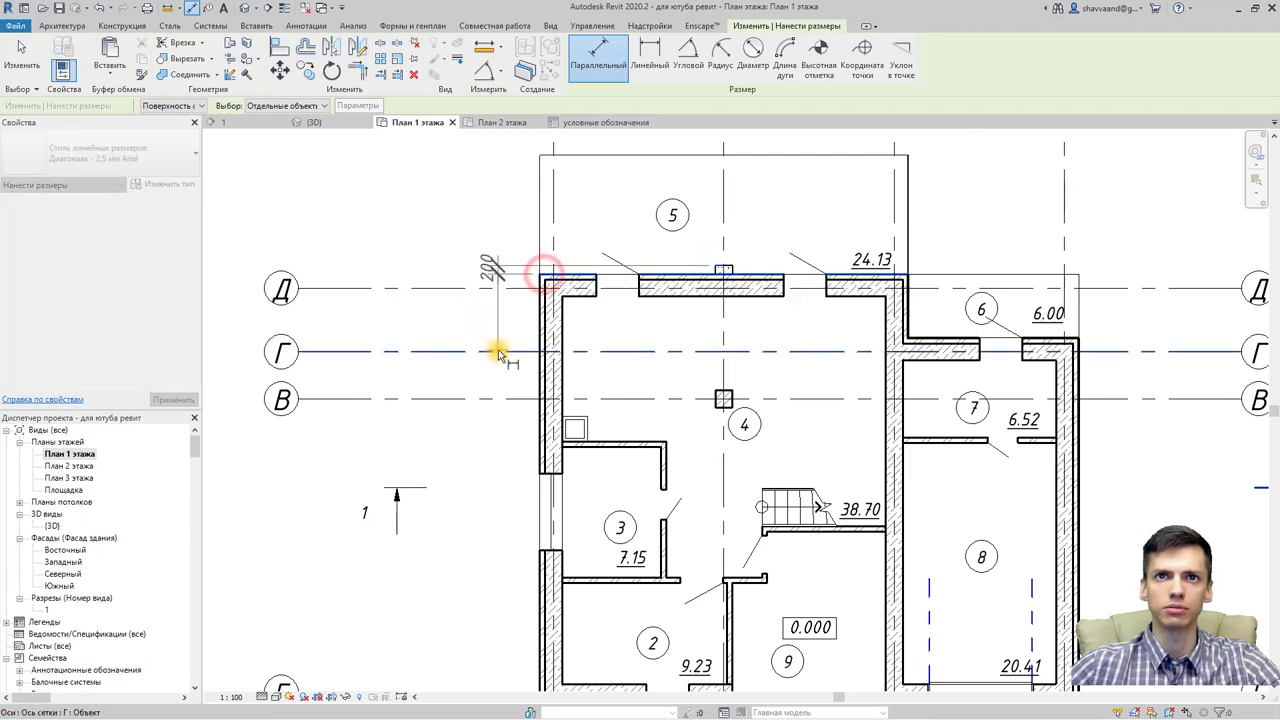
{"action": "mouse_move", "coordinate": [502, 352]}
{"action": "middle_mouse_down"}
{"action": "mouse_move", "coordinate": [524, 331]}
{"action": "mouse_move", "coordinate": [527, 342]}
{"action": "middle_mouse_up"}
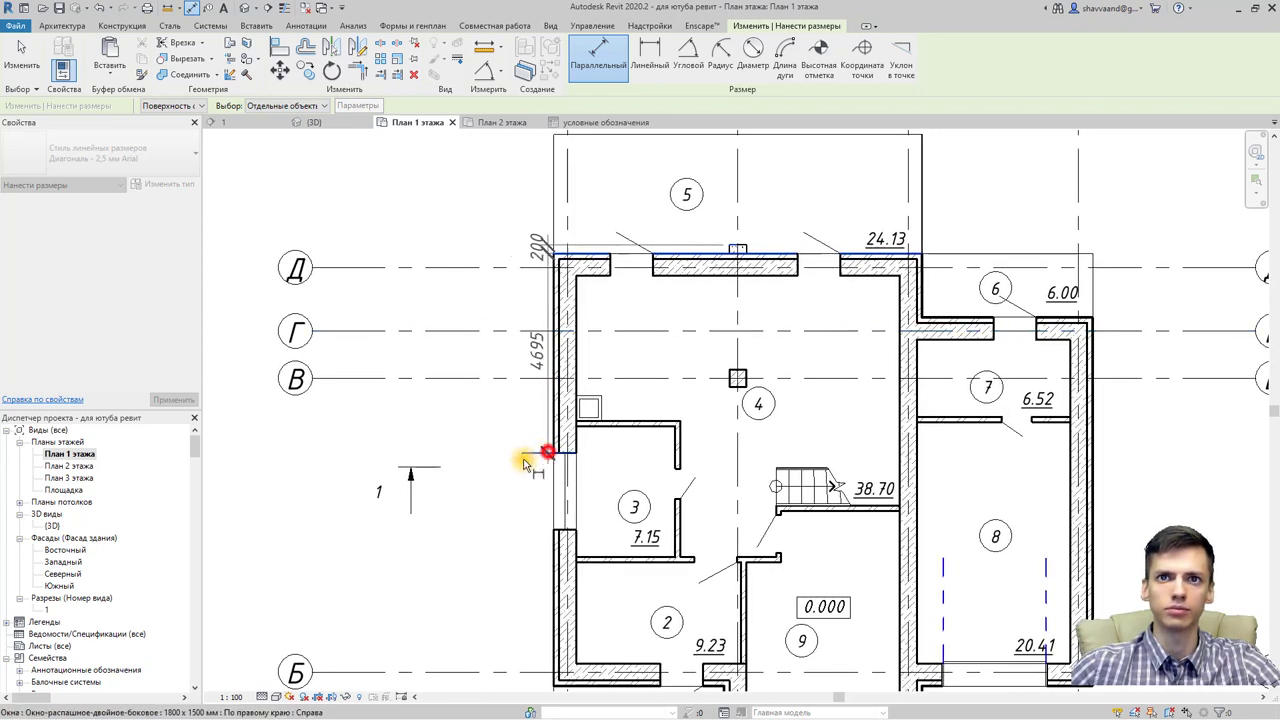
Step: Extend the chain through the window edges and lower corner and place it beside the left wall
{"action": "scroll", "coordinate": [480, 465], "scroll_direction": "down", "scroll_amount": 3, "text": "ctrl"}
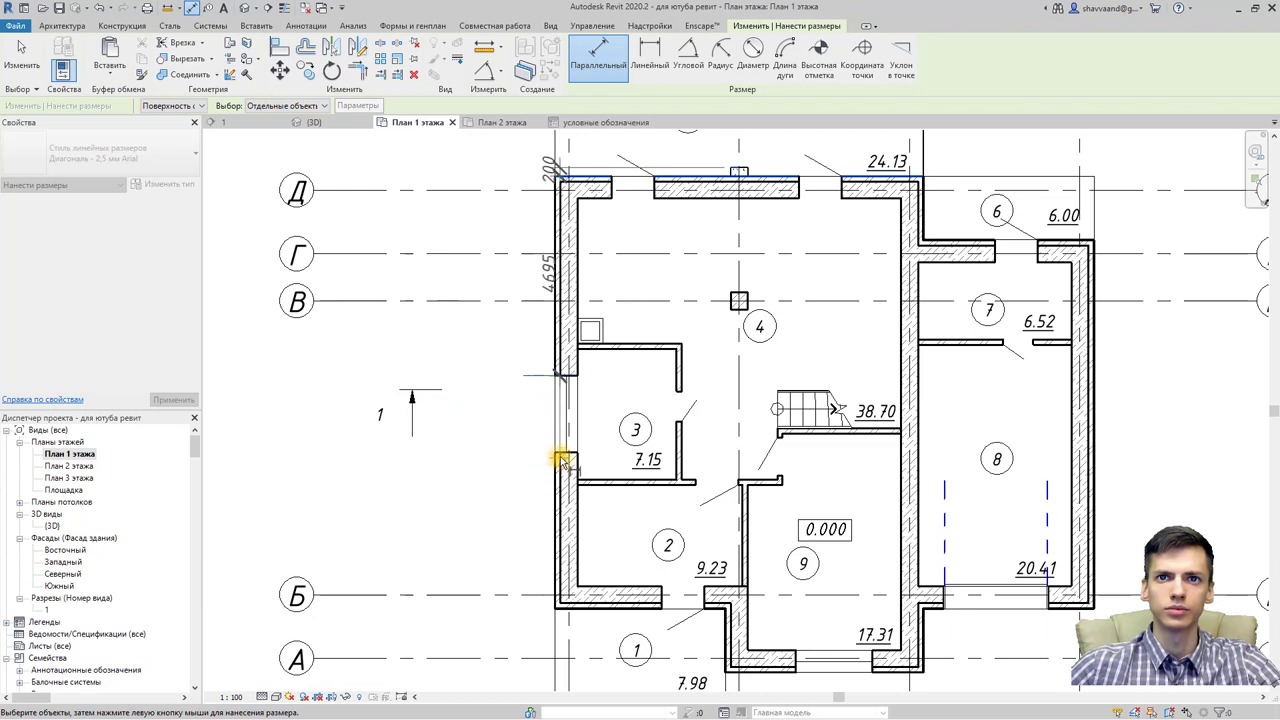
{"action": "left_click", "coordinate": [562, 460]}
{"action": "scroll", "coordinate": [540, 450], "scroll_direction": "down", "scroll_amount": 3, "text": "ctrl"}
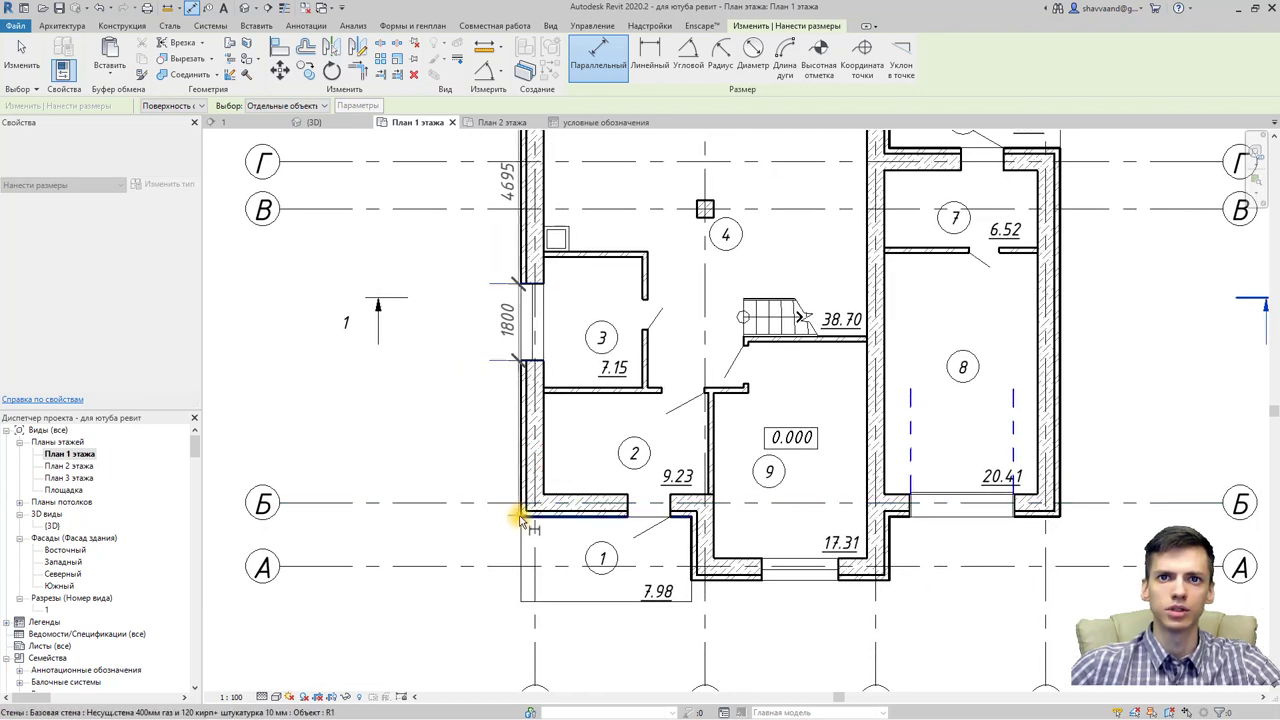
{"action": "left_click", "coordinate": [520, 516]}
{"action": "scroll", "coordinate": [517, 512], "scroll_direction": "down", "scroll_amount": 3, "text": "ctrl"}
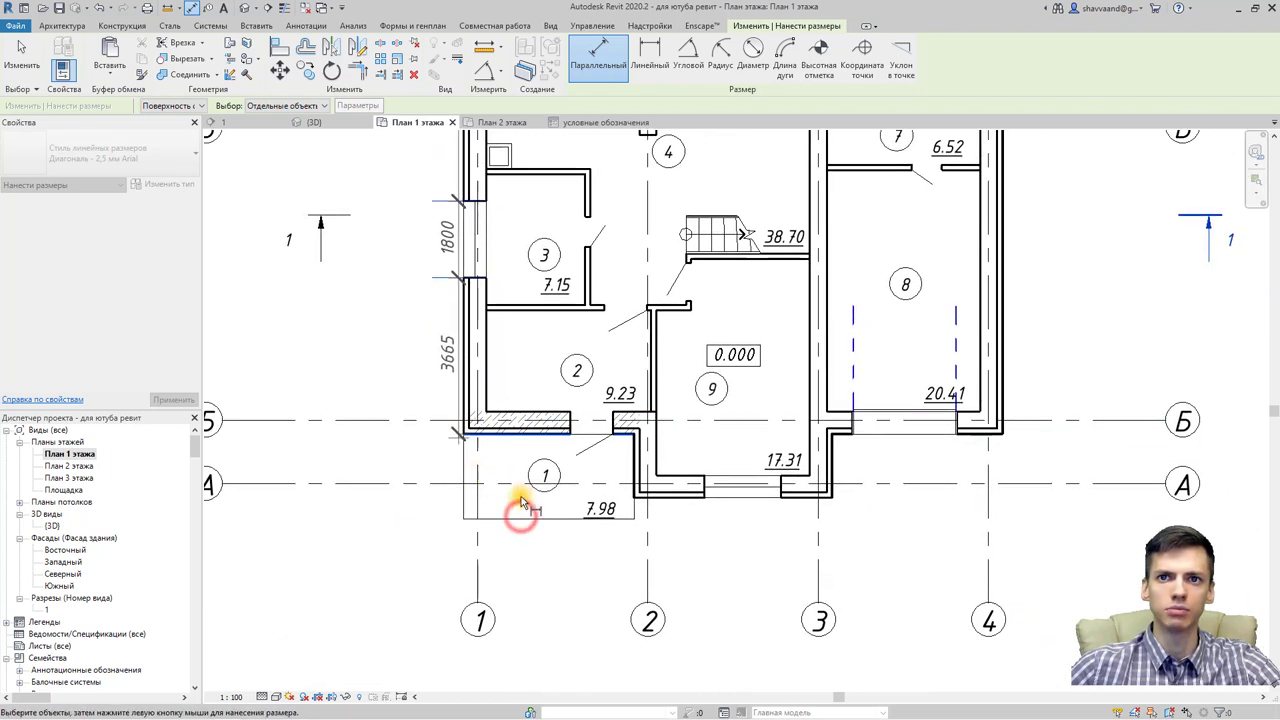
{"action": "left_click", "coordinate": [643, 500]}
{"action": "scroll", "coordinate": [580, 482], "scroll_direction": "left", "scroll_amount": 5, "text": "shift"}
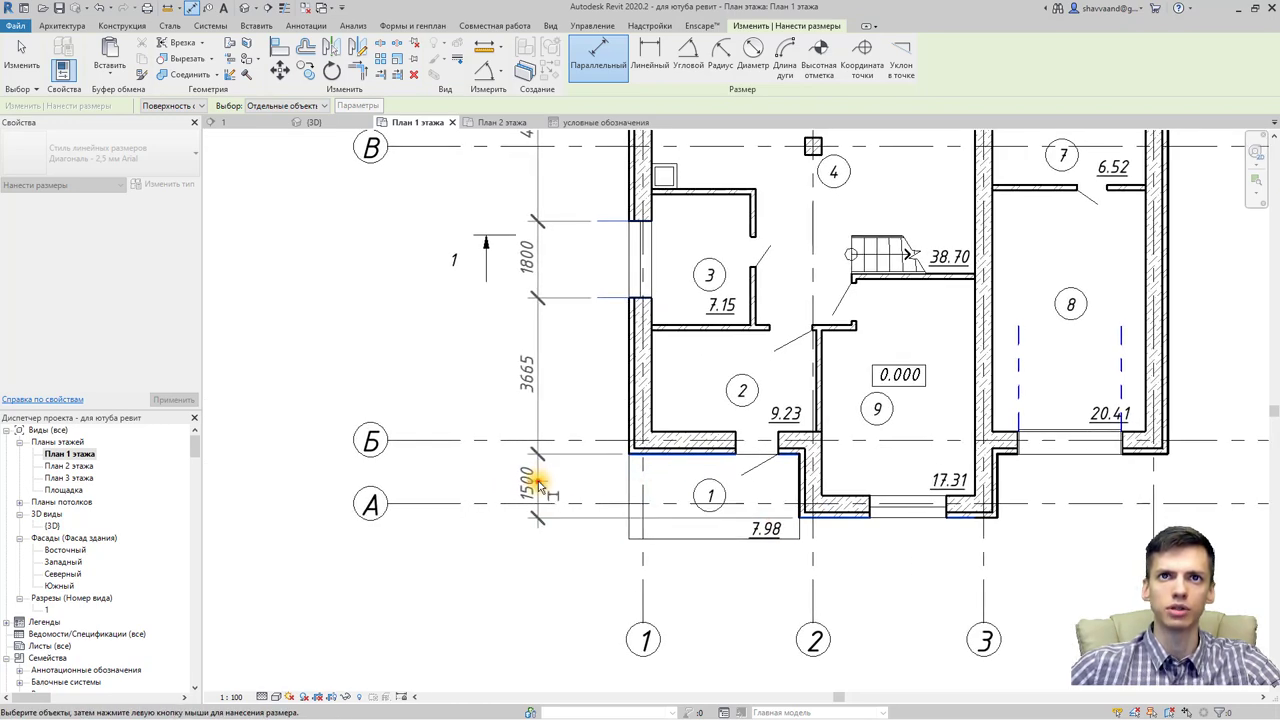
{"action": "left_click", "coordinate": [537, 483]}
{"action": "scroll", "coordinate": [575, 470], "scroll_direction": "down", "scroll_amount": 1, "text": "ctrl"}
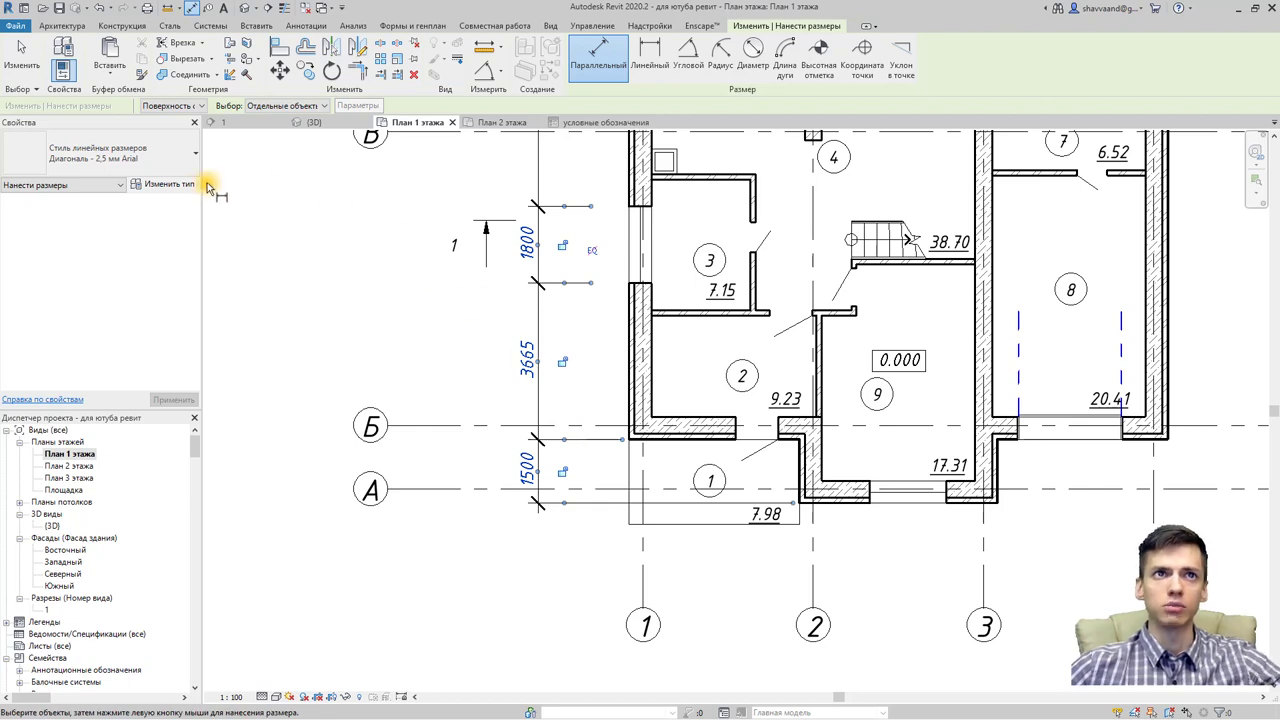
Step: Set the dimension type's Witness Line Control to 'По размерной линии' in Type Properties
{"action": "left_click", "coordinate": [177, 187]}
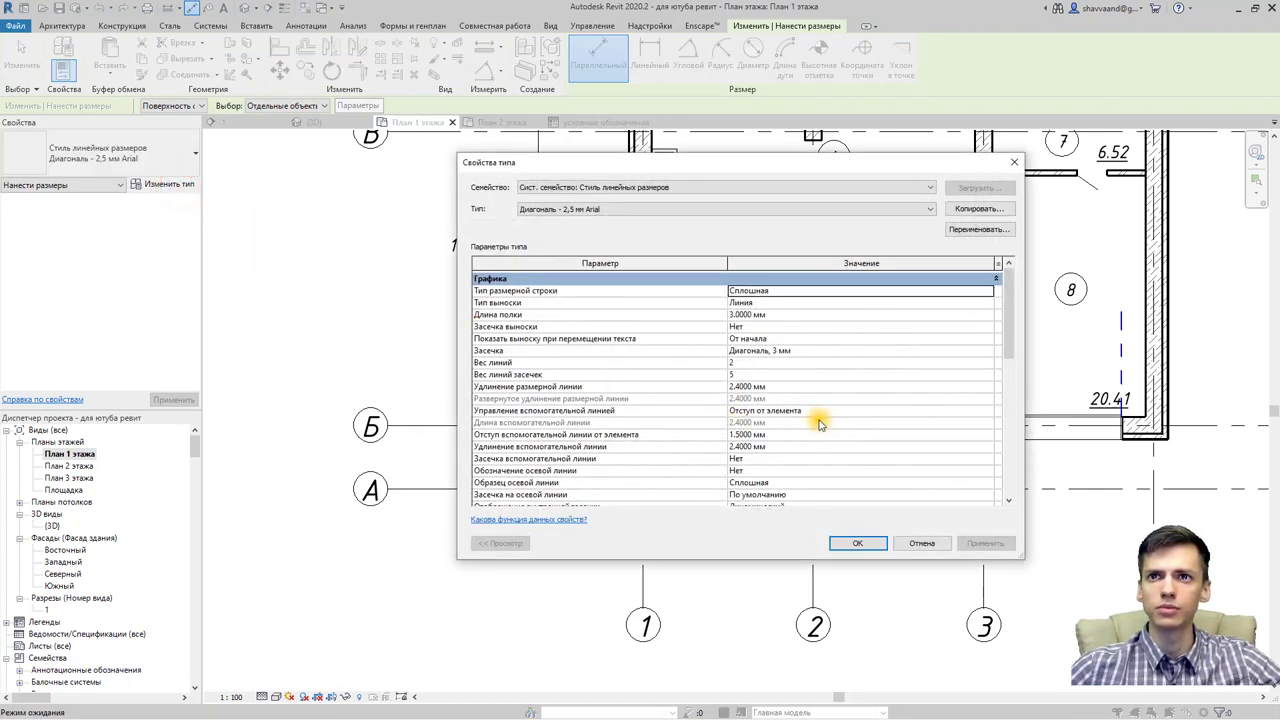
{"action": "left_click", "coordinate": [965, 411]}
{"action": "left_click", "coordinate": [990, 411]}
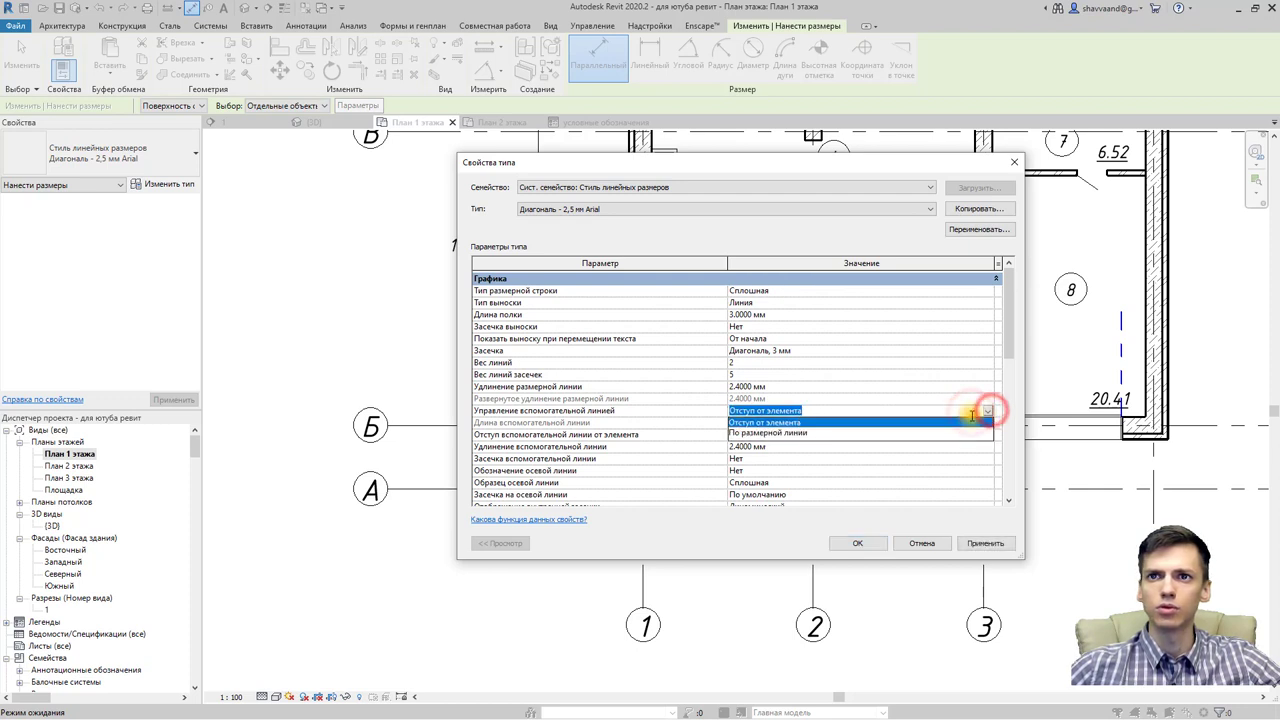
{"action": "left_click", "coordinate": [802, 433]}
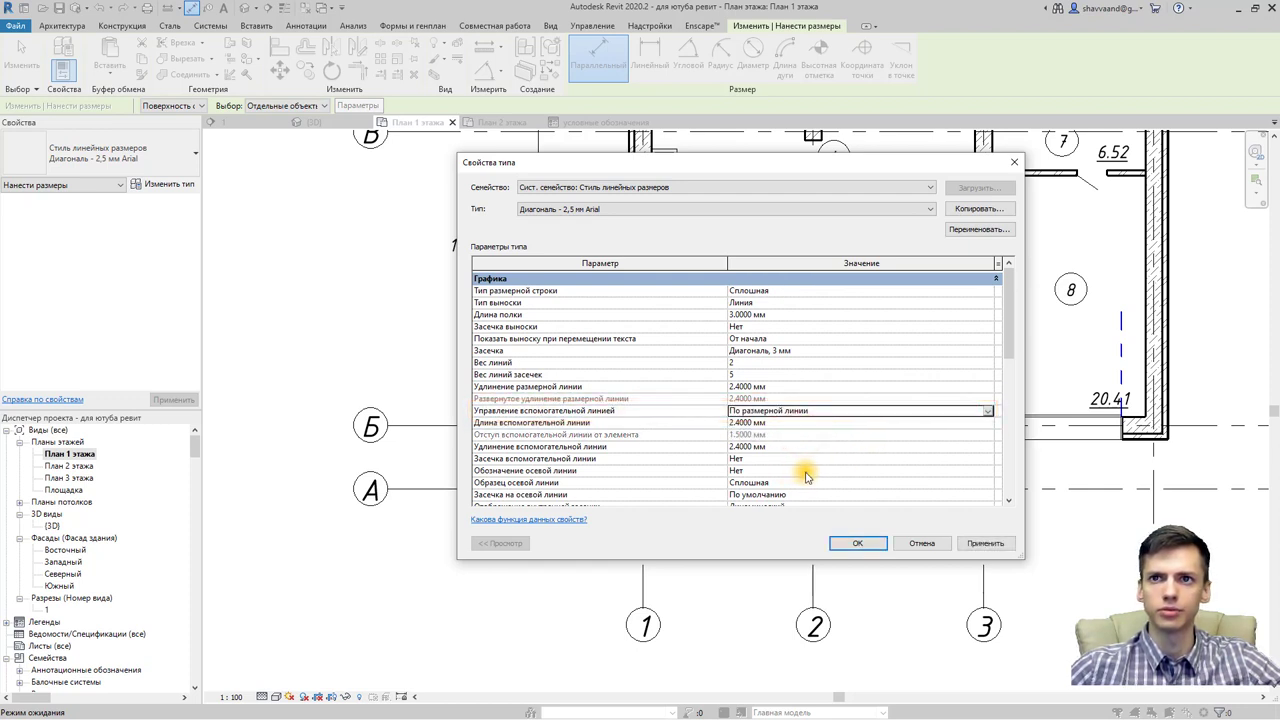
{"action": "left_click", "coordinate": [857, 543]}
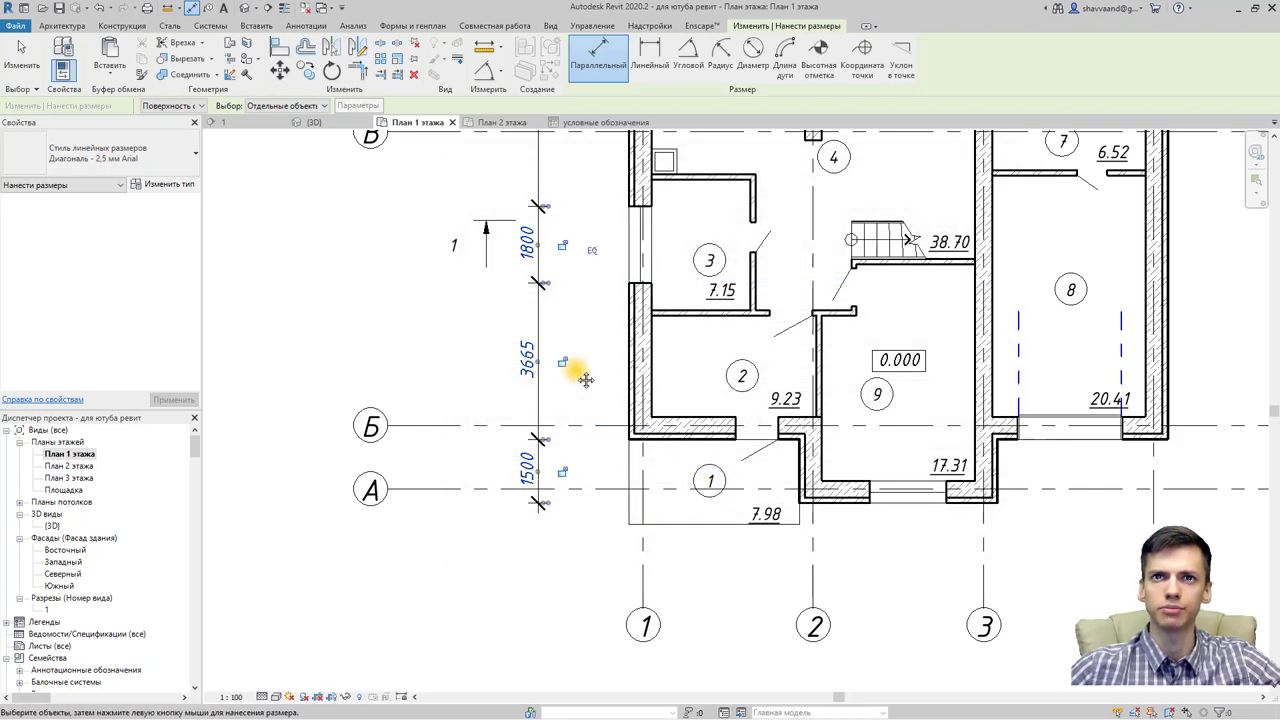
Step: Move the left-wall window by changing its 3665 distance to 3660, so the chain reads 4700
{"action": "mouse_move", "coordinate": [571, 366]}
{"action": "middle_mouse_down"}
{"action": "mouse_move", "coordinate": [640, 478]}
{"action": "mouse_move", "coordinate": [634, 530]}
{"action": "middle_mouse_up"}
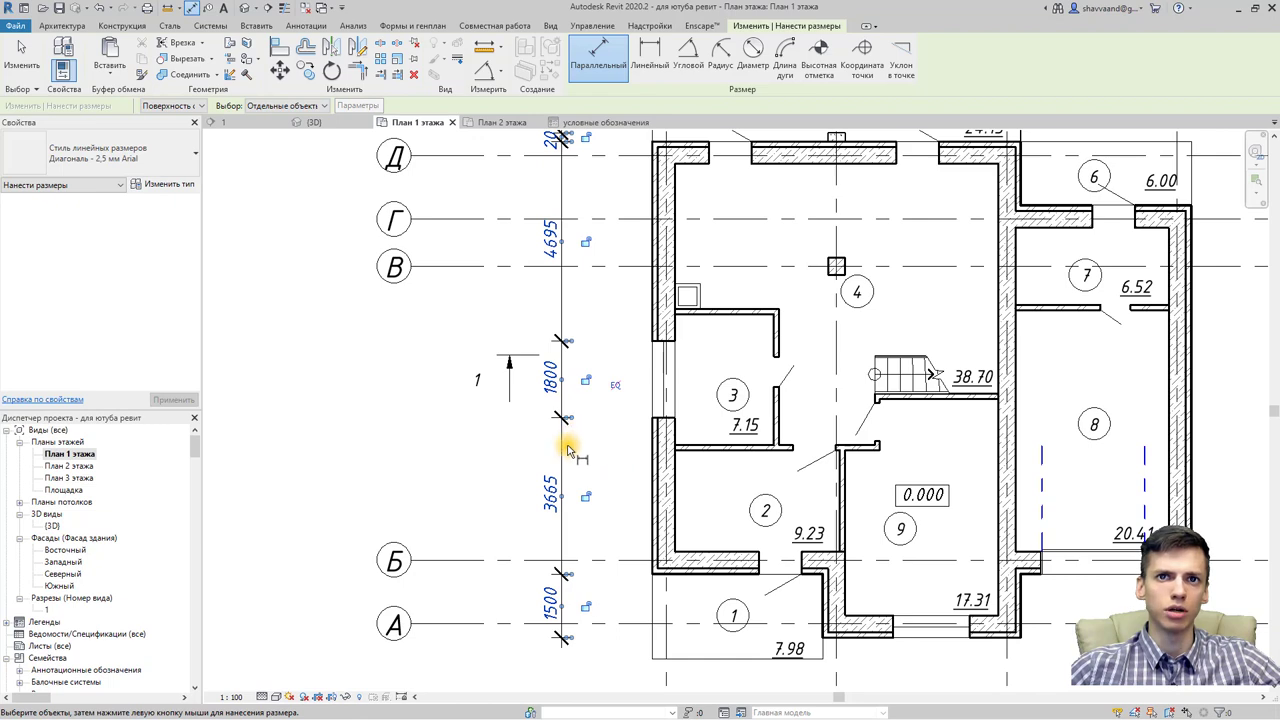
{"action": "middle_click_drag", "start_coordinate": [571, 456], "coordinate": [577, 510]}
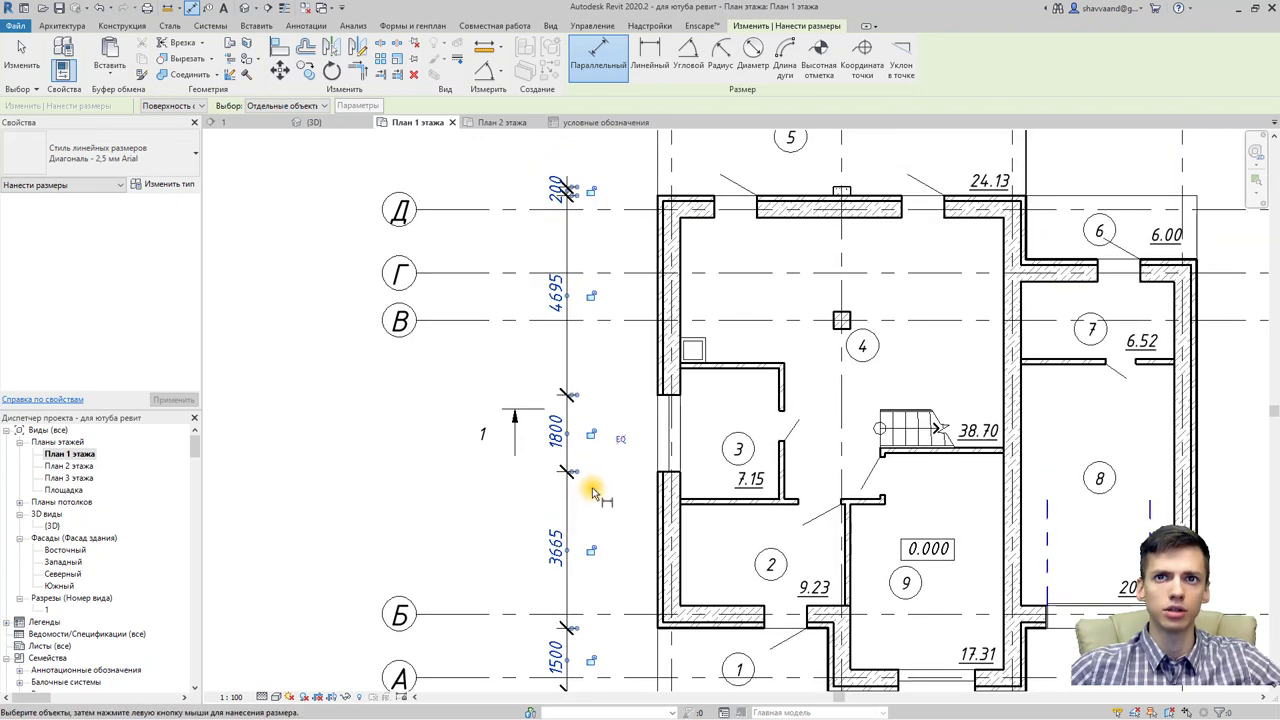
{"action": "key", "text": "Escape"}
{"action": "key", "text": "Escape"}
{"action": "left_click", "coordinate": [655, 450]}
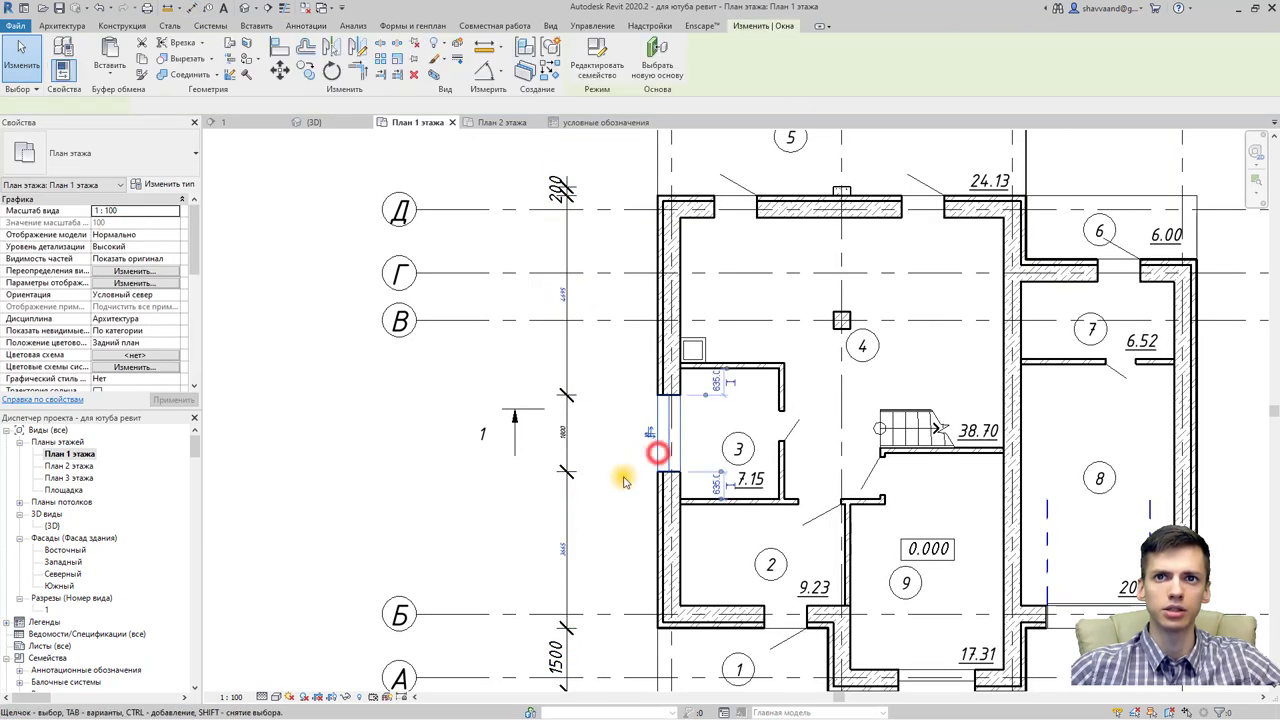
{"action": "left_click", "coordinate": [562, 549]}
{"action": "type", "text": "3660"}
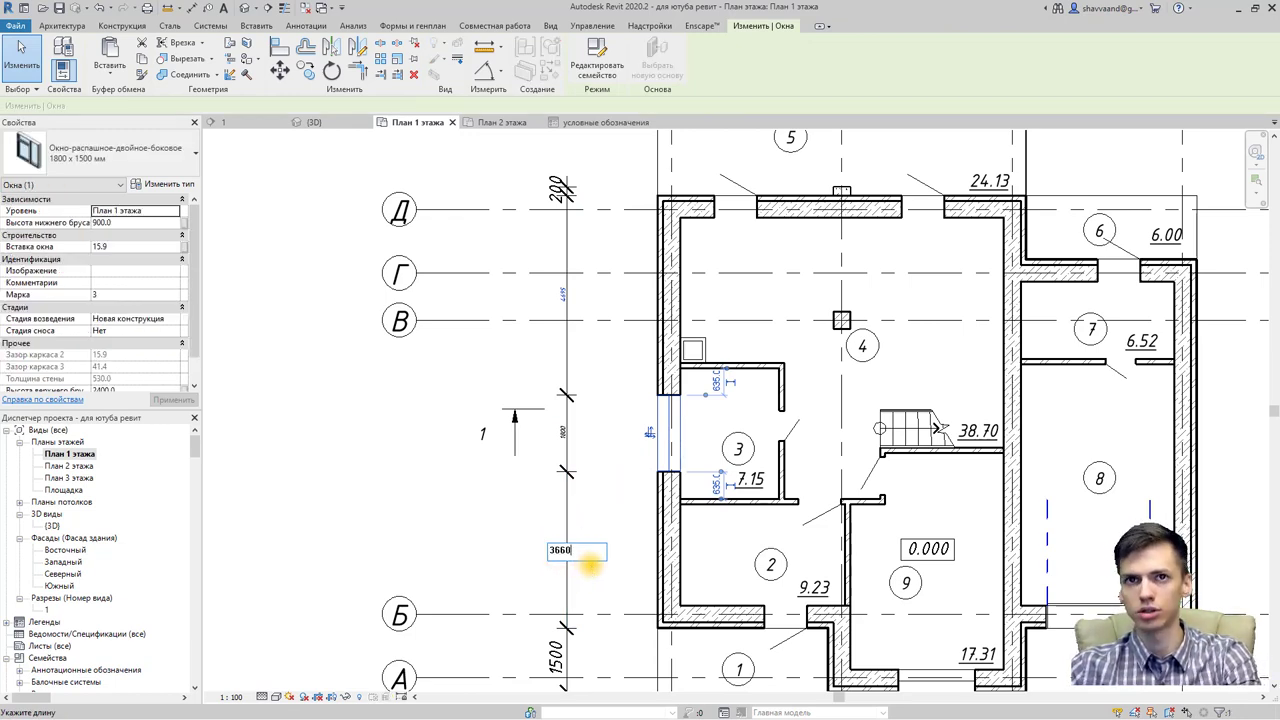
{"action": "key", "text": "Return"}
{"action": "left_click", "coordinate": [622, 540]}
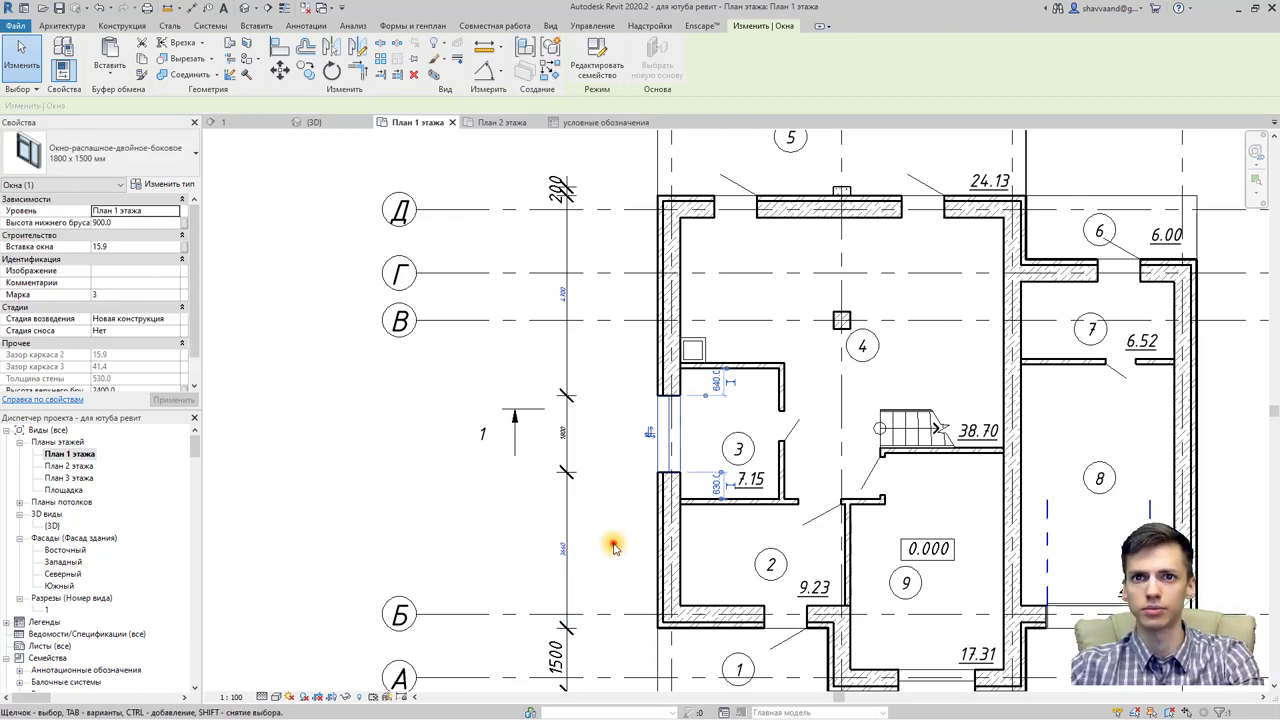
{"action": "scroll", "coordinate": [628, 536], "scroll_direction": "down", "scroll_amount": 2}
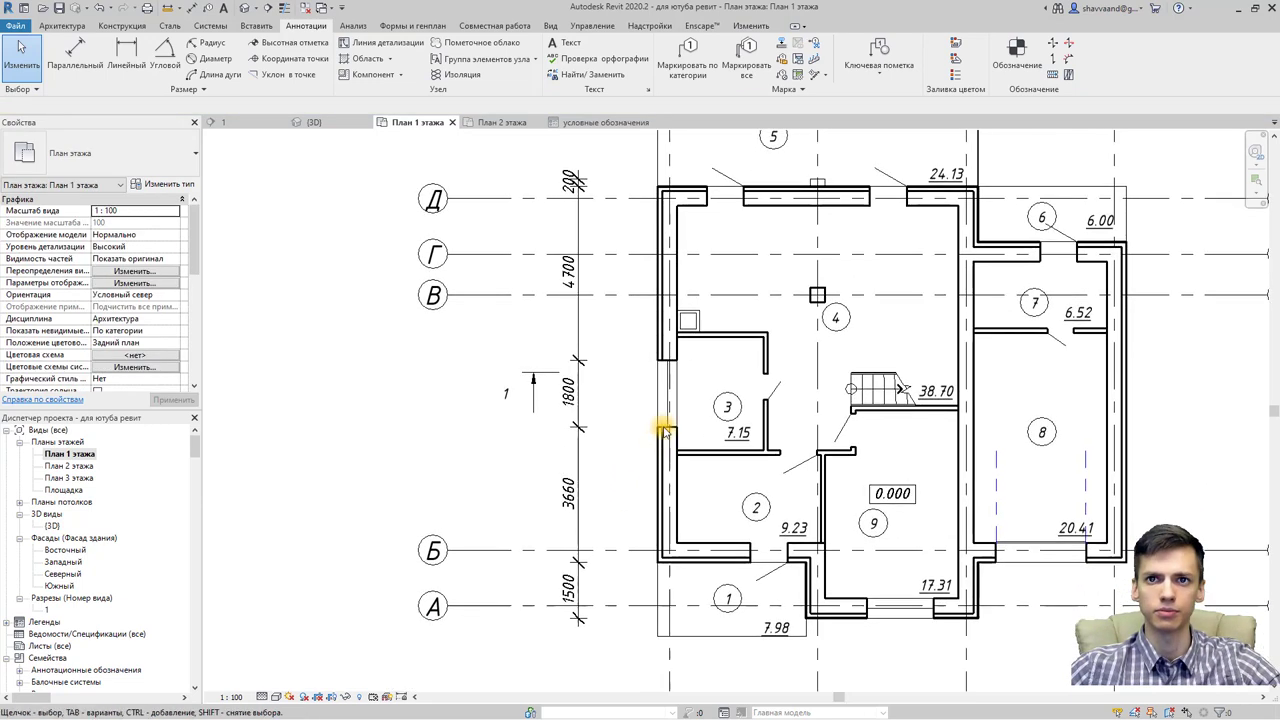
{"action": "left_click", "coordinate": [670, 407]}
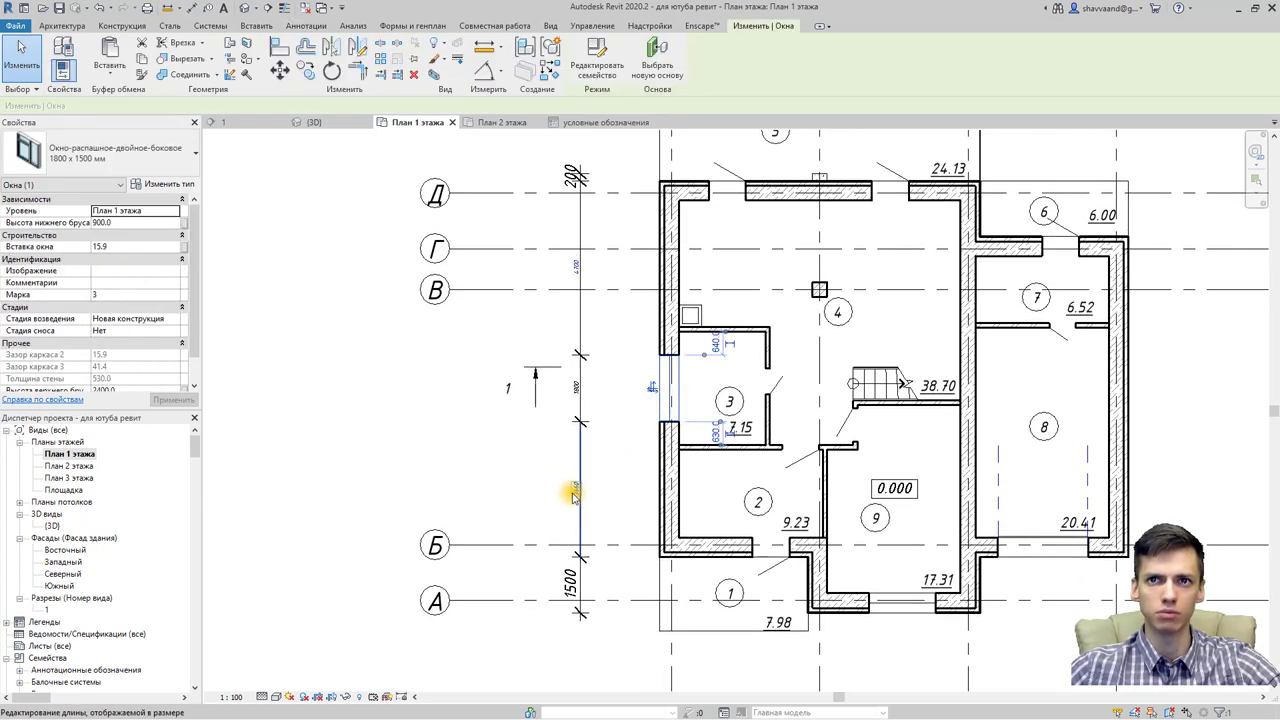
{"action": "left_click", "coordinate": [543, 477]}
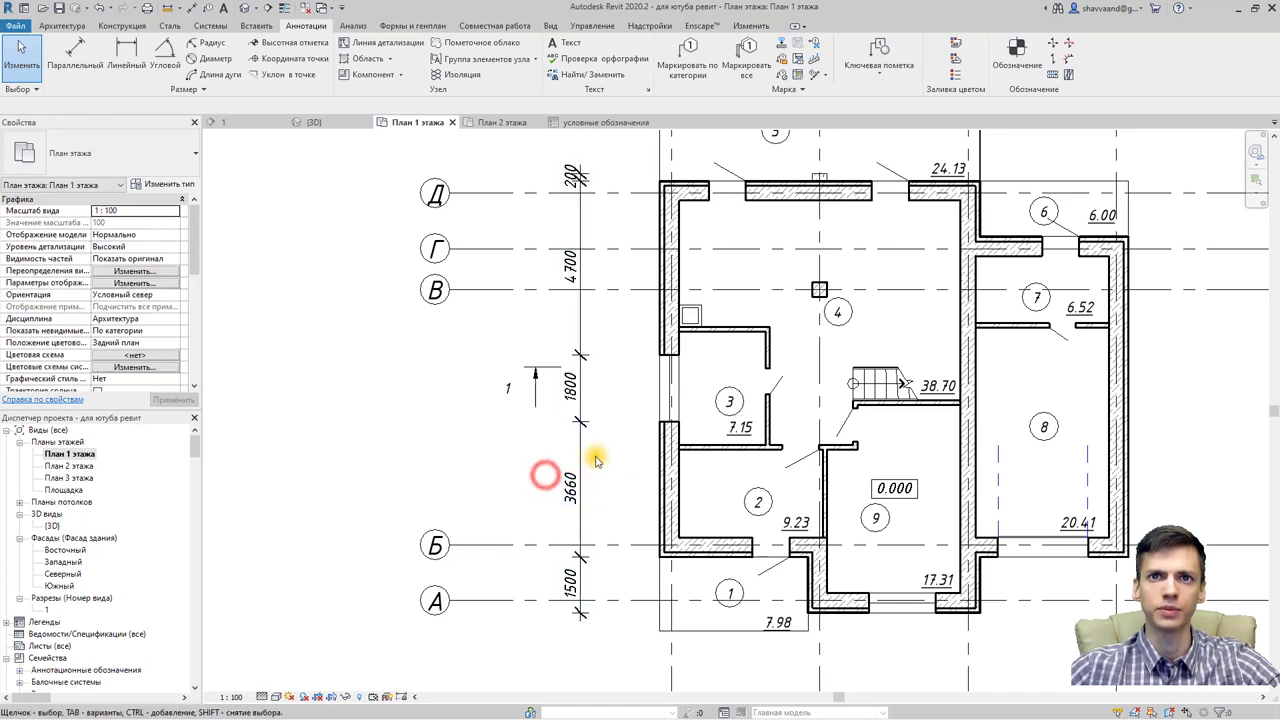
{"action": "middle_click_drag", "start_coordinate": [543, 477], "coordinate": [555, 475]}
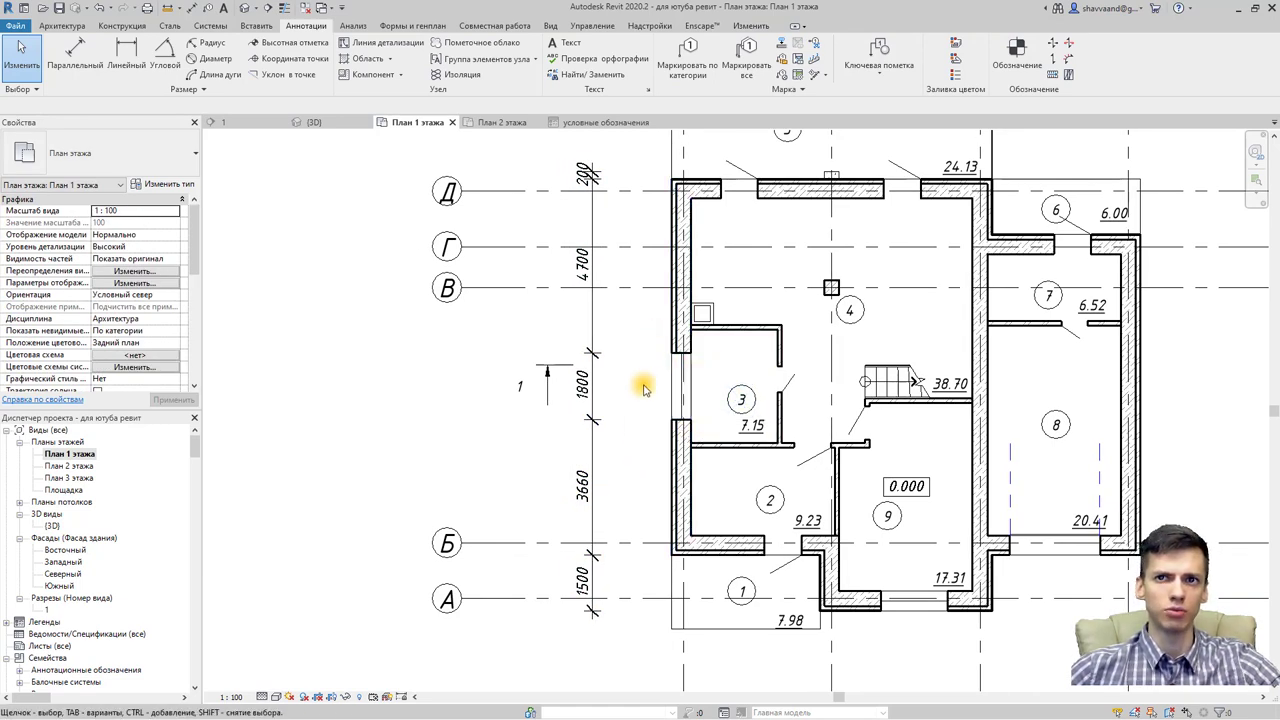
{"action": "scroll", "coordinate": [640, 360], "scroll_direction": "down", "scroll_amount": 1}
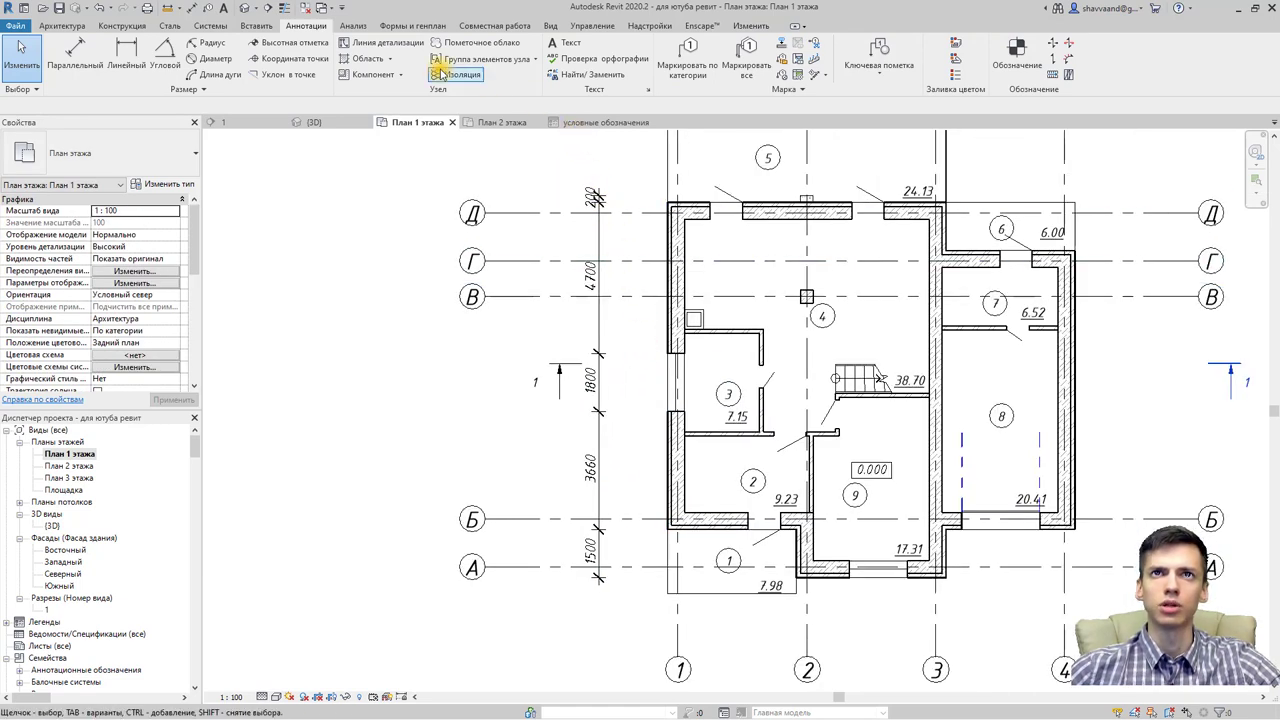
Step: Dimension grids Д, Г, В, Б and А as a 1500, 1100, 6900, 1500 chain
{"action": "left_click", "coordinate": [90, 52]}
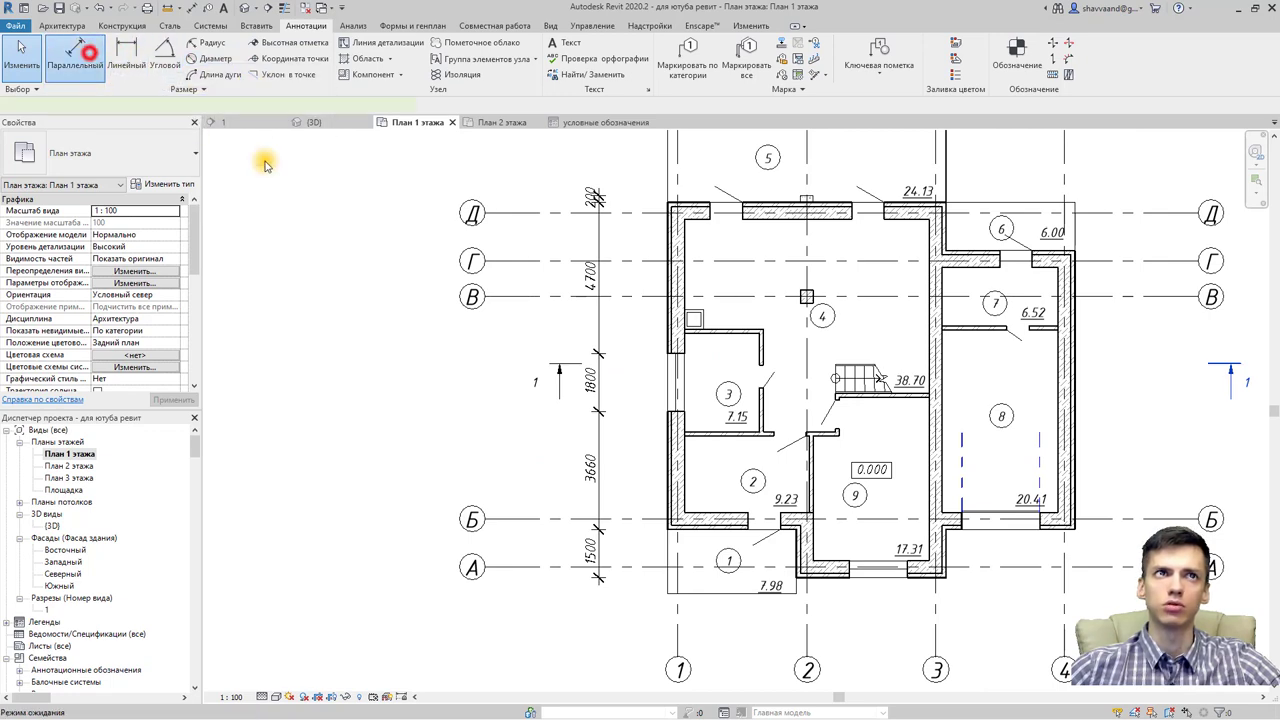
{"action": "middle_click_drag", "start_coordinate": [532, 220], "coordinate": [522, 300]}
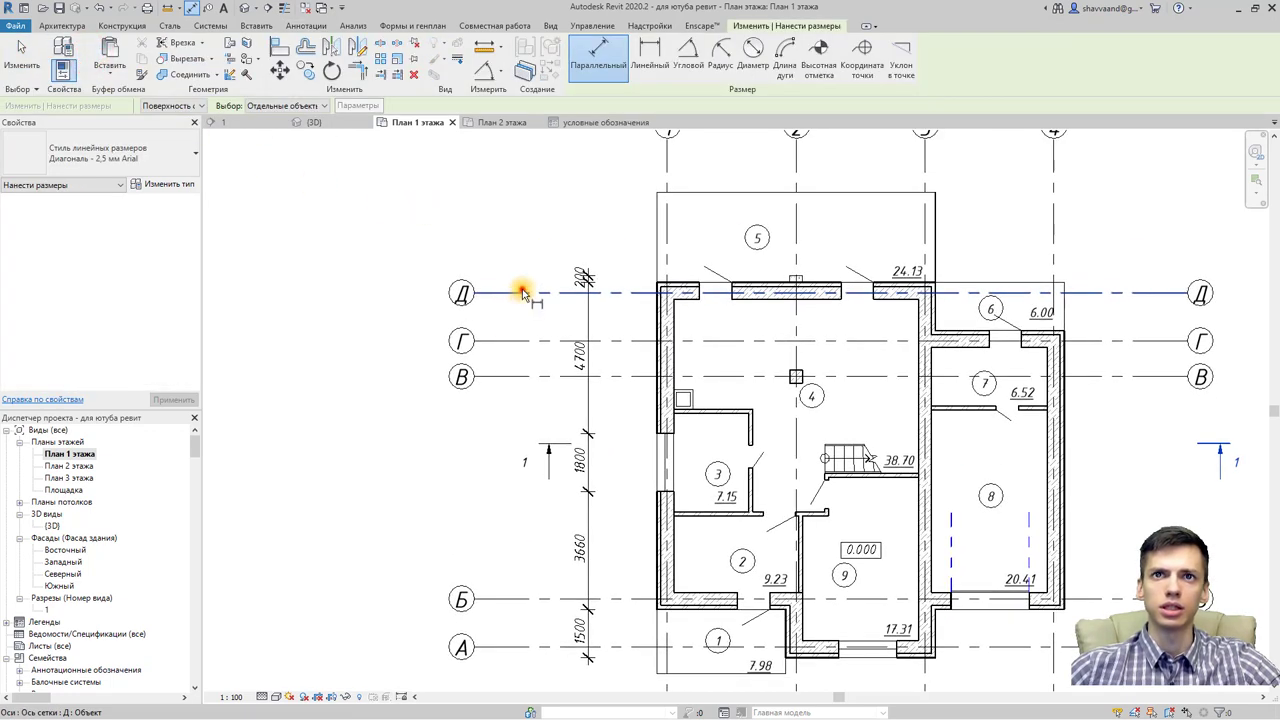
{"action": "left_click", "coordinate": [521, 292]}
{"action": "left_click", "coordinate": [515, 341]}
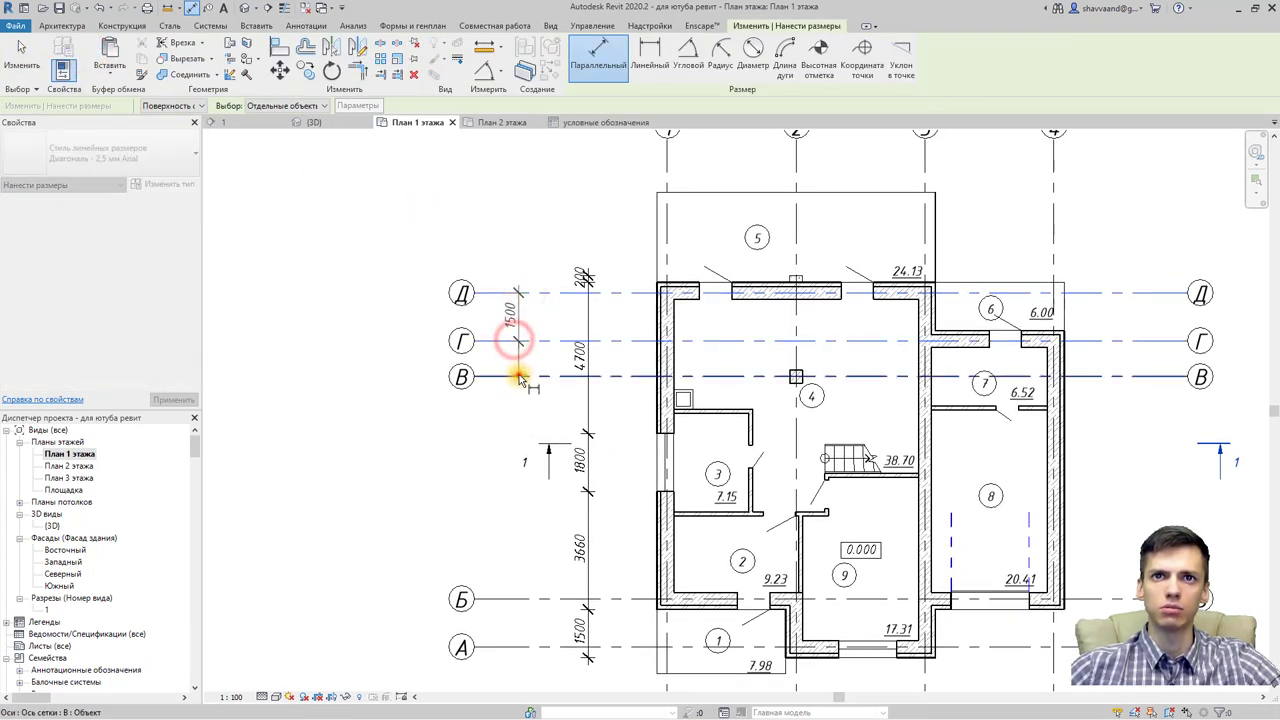
{"action": "left_click", "coordinate": [519, 377]}
{"action": "left_click", "coordinate": [527, 599]}
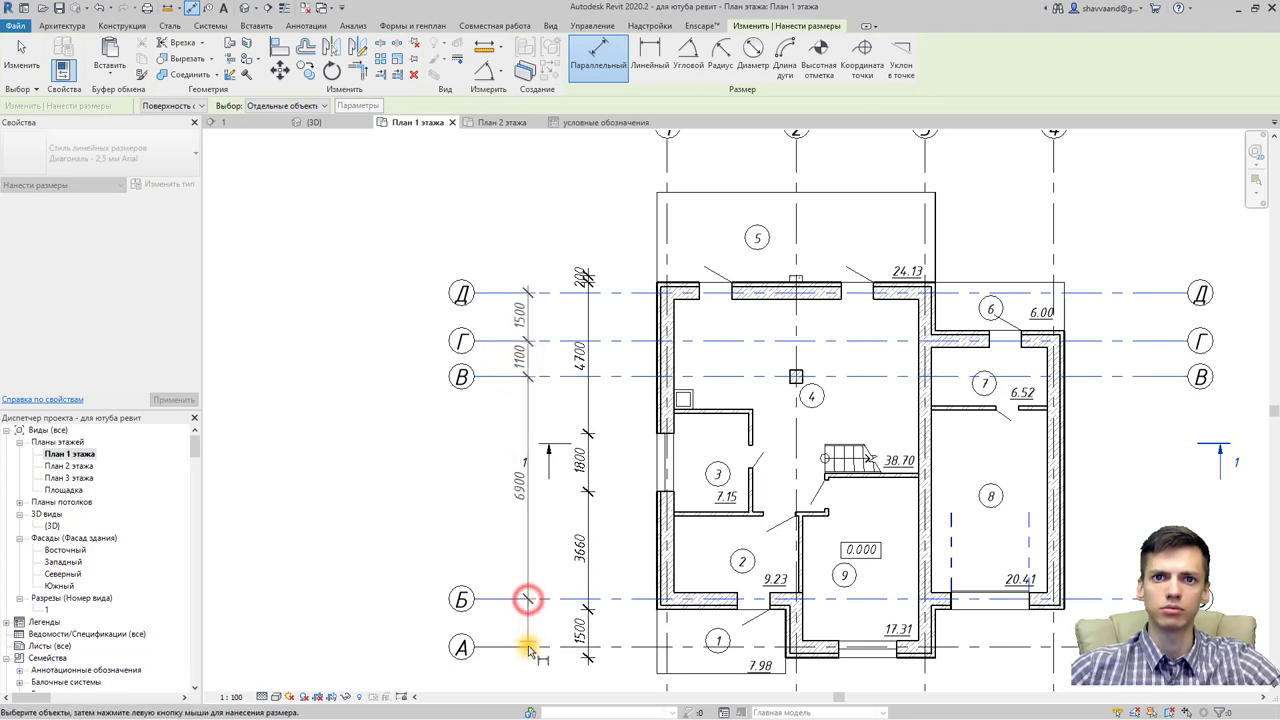
{"action": "left_click", "coordinate": [529, 647]}
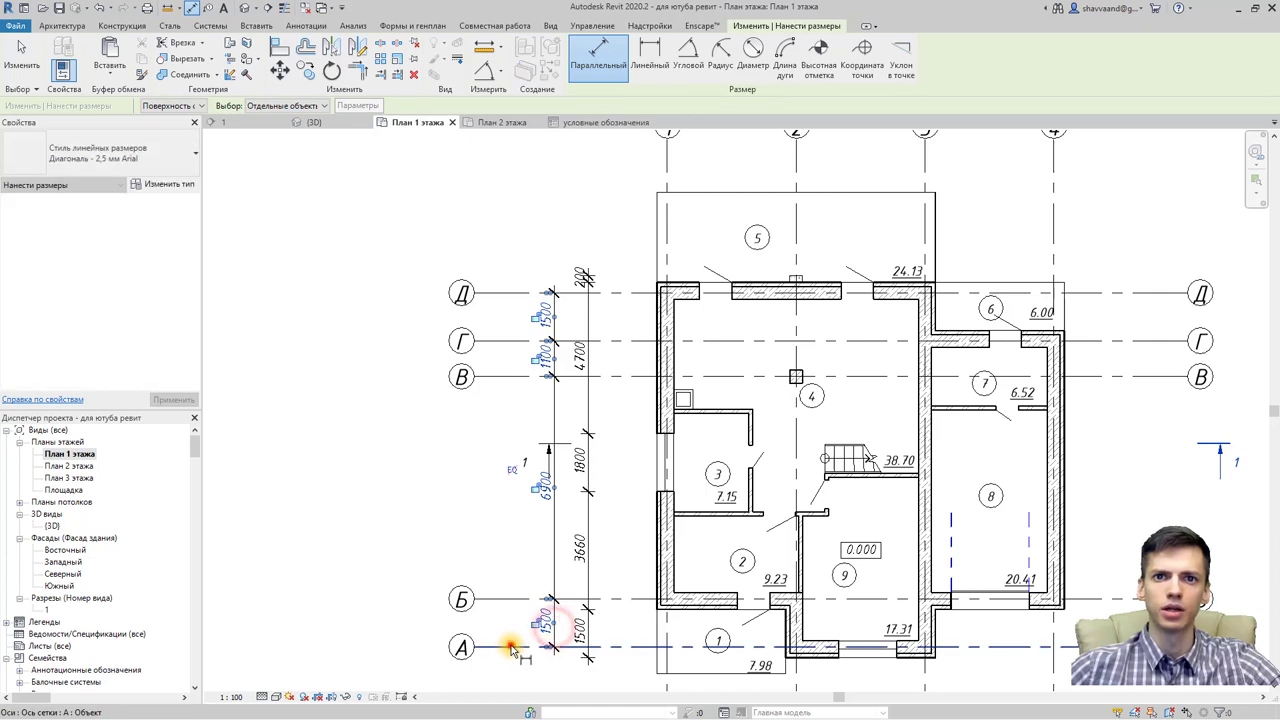
Step: Add the overall 11000 dimension from grid А to Д beside the chain
{"action": "left_click", "coordinate": [507, 645]}
{"action": "left_click", "coordinate": [498, 293]}
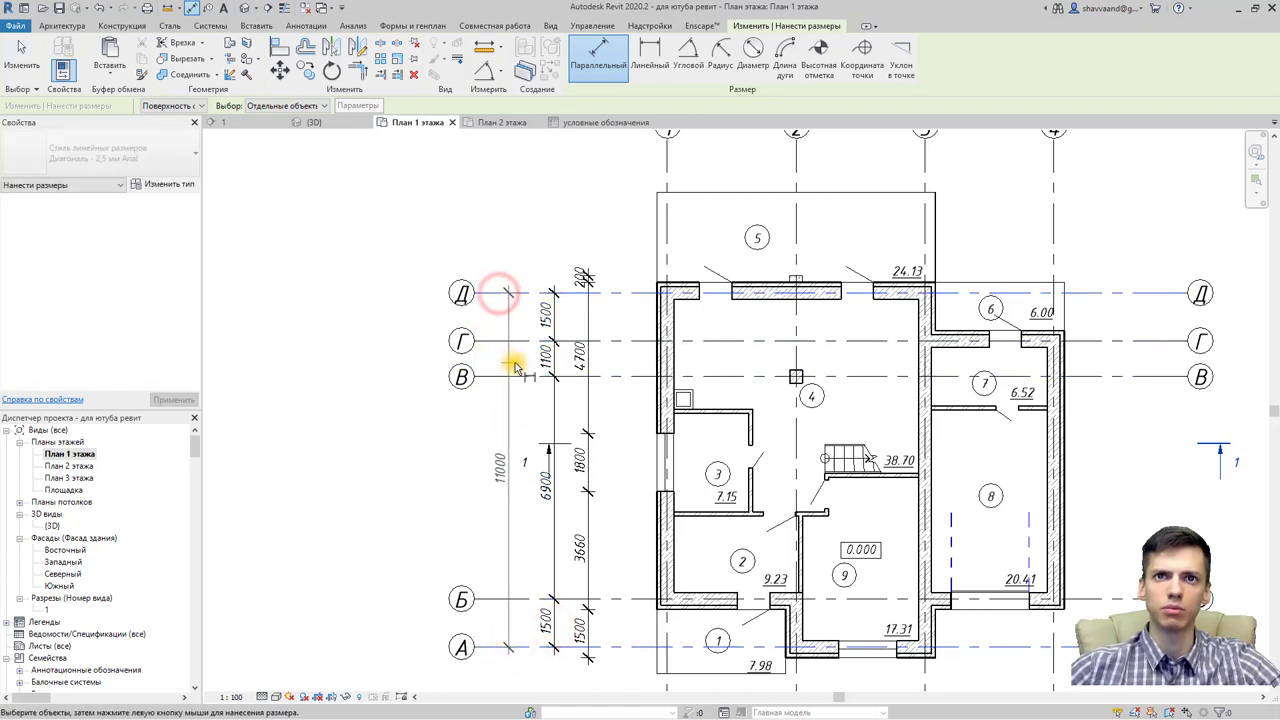
{"action": "left_click", "coordinate": [516, 362]}
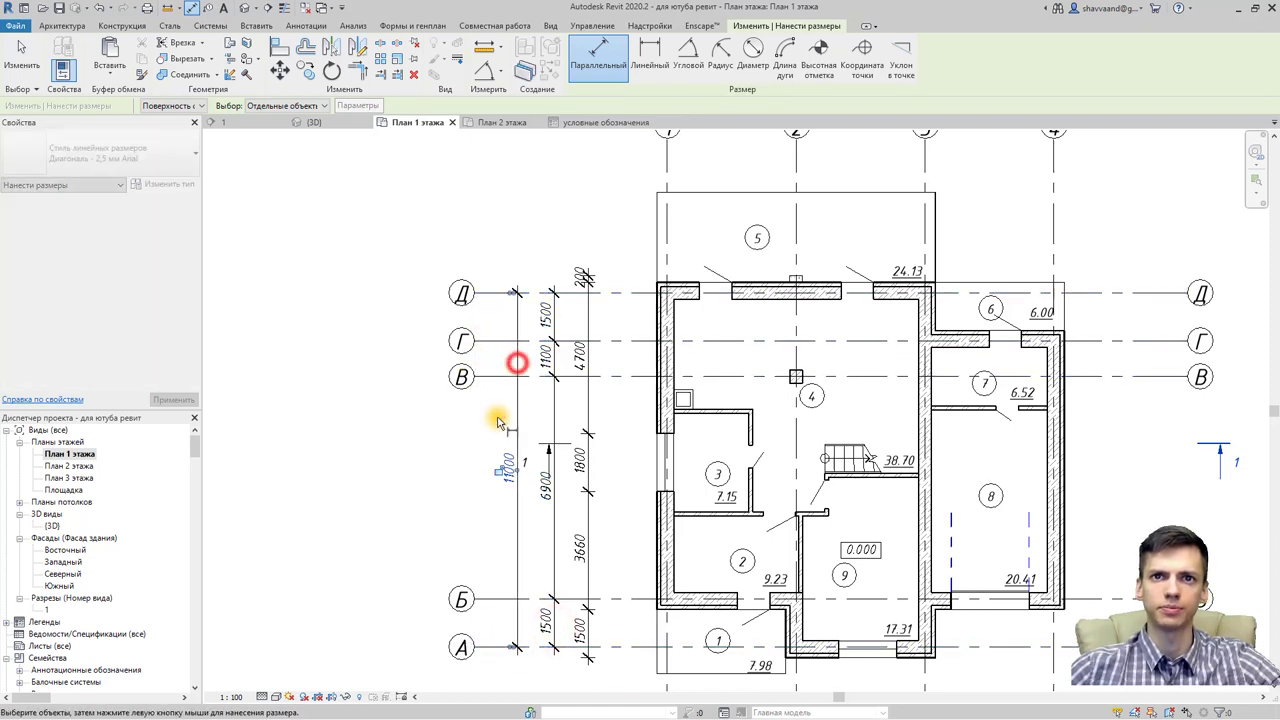
{"action": "key", "text": "Escape"}
{"action": "key", "text": "Escape"}
Step: Shorten section line 1 by dragging both end grips in toward the plan
{"action": "left_click", "coordinate": [556, 455]}
{"action": "left_click_drag", "start_coordinate": [555, 458], "coordinate": [593, 462]}
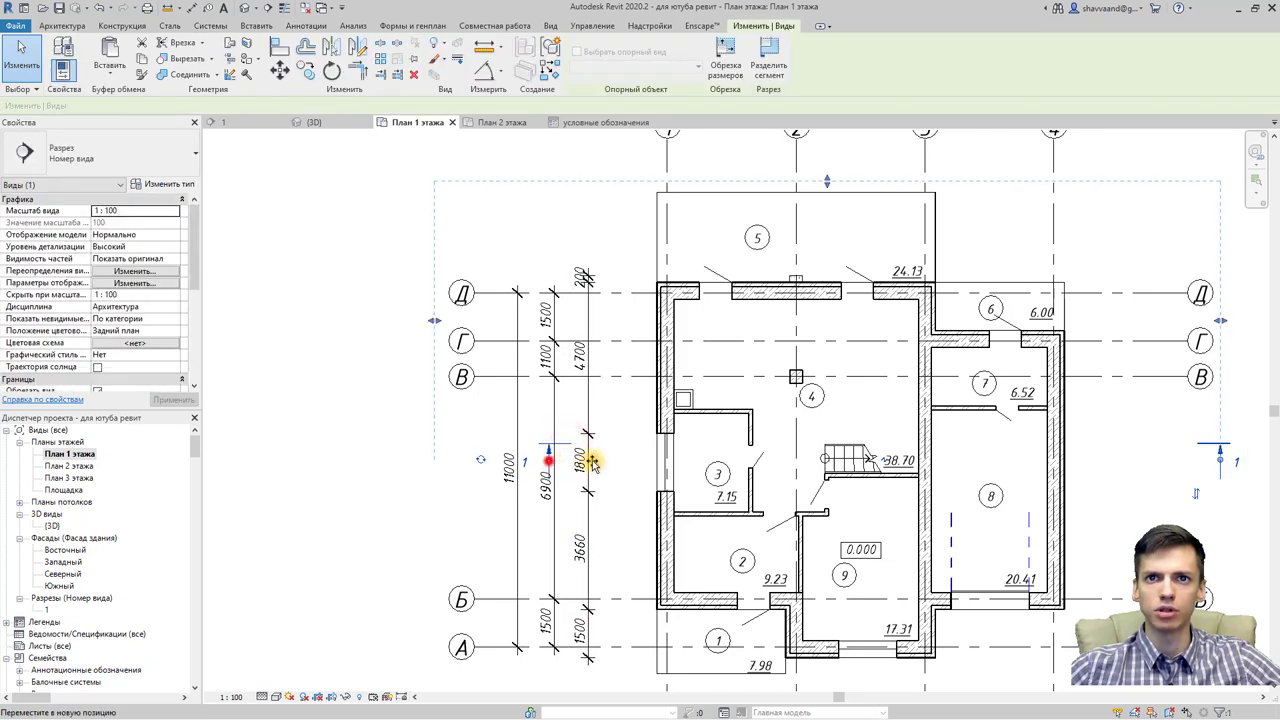
{"action": "left_click_drag", "start_coordinate": [787, 456], "coordinate": [788, 459]}
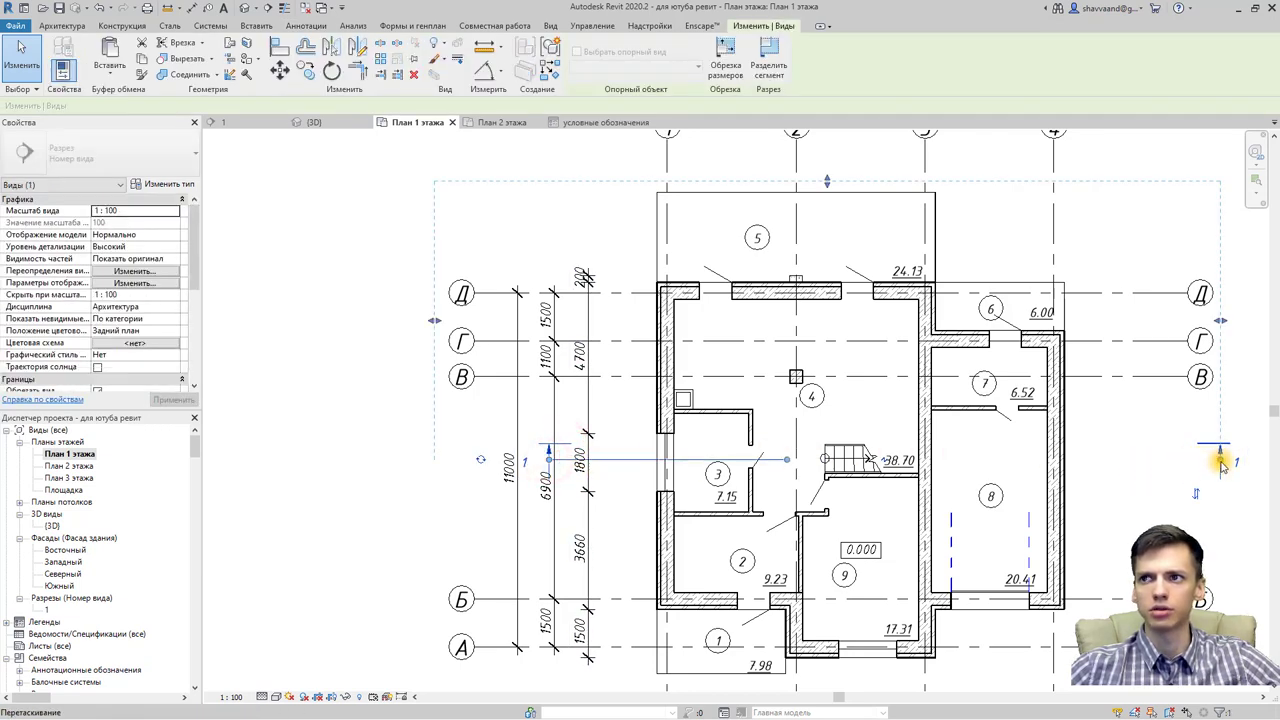
{"action": "left_click_drag", "start_coordinate": [1221, 461], "coordinate": [823, 457]}
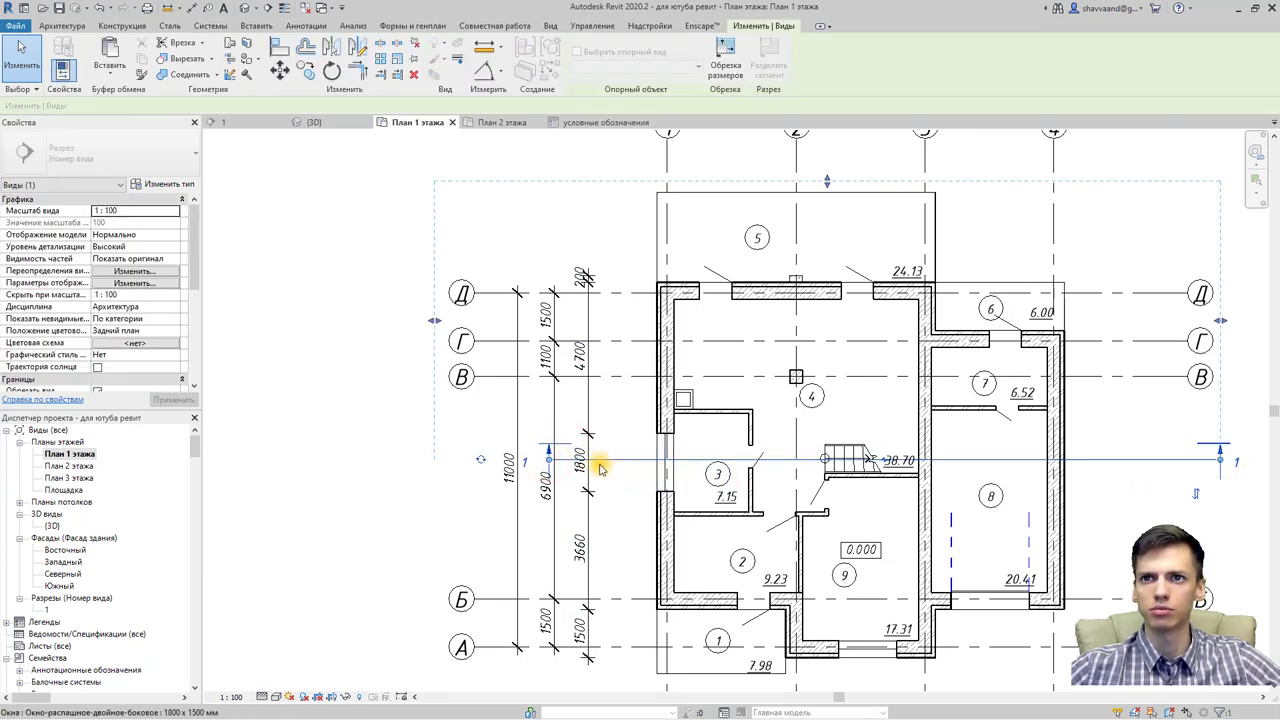
Step: Split section line 1 near the stair and move the split segment to the wall
{"action": "left_click", "coordinate": [549, 459]}
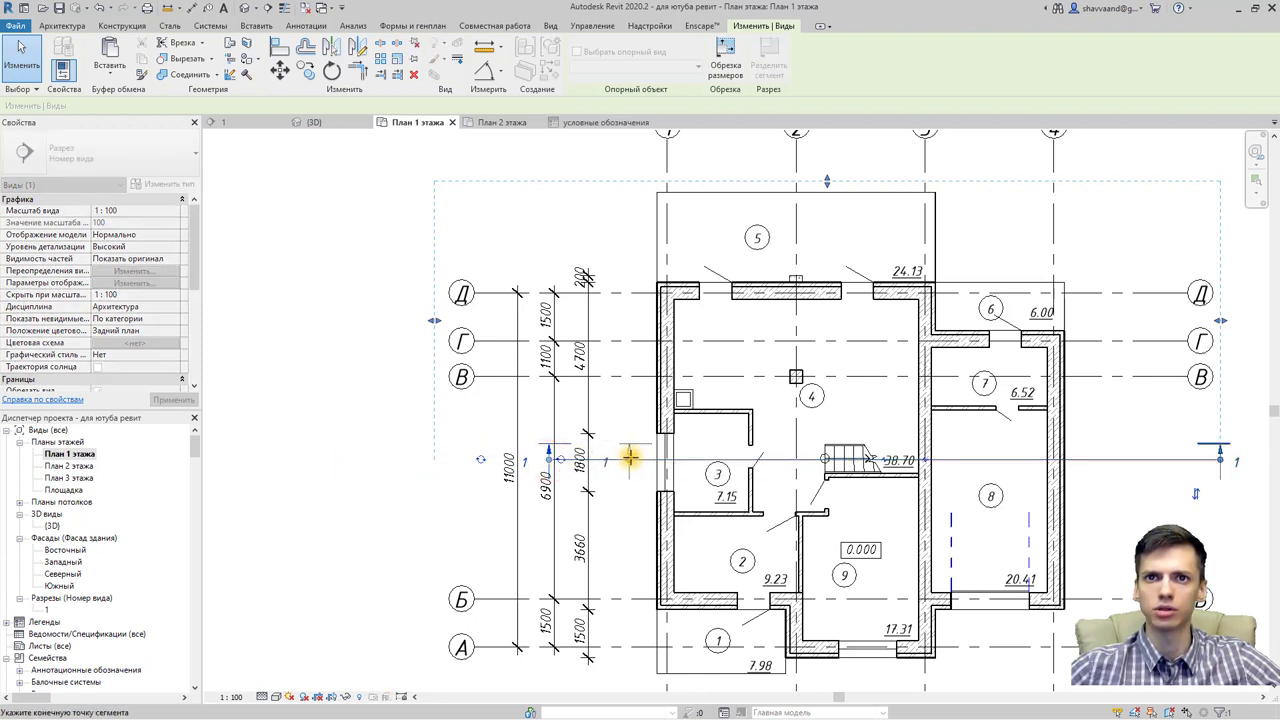
{"action": "left_click", "coordinate": [631, 457]}
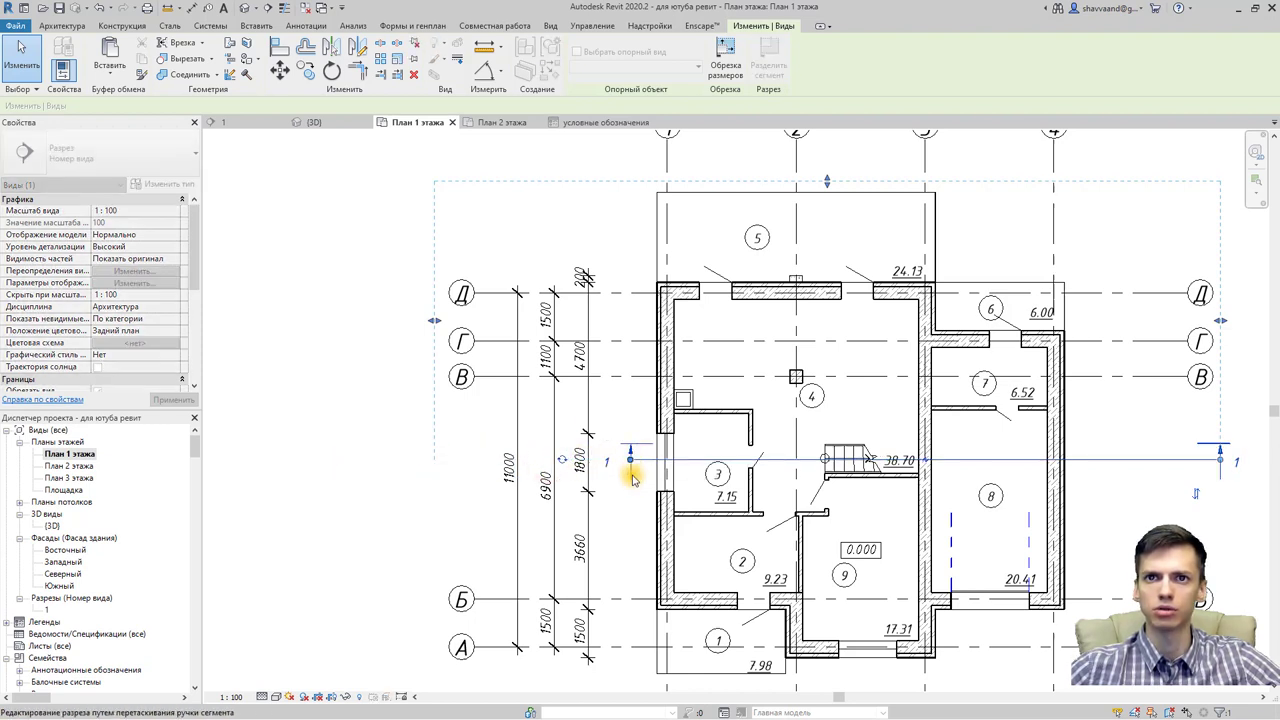
{"action": "left_click", "coordinate": [927, 462]}
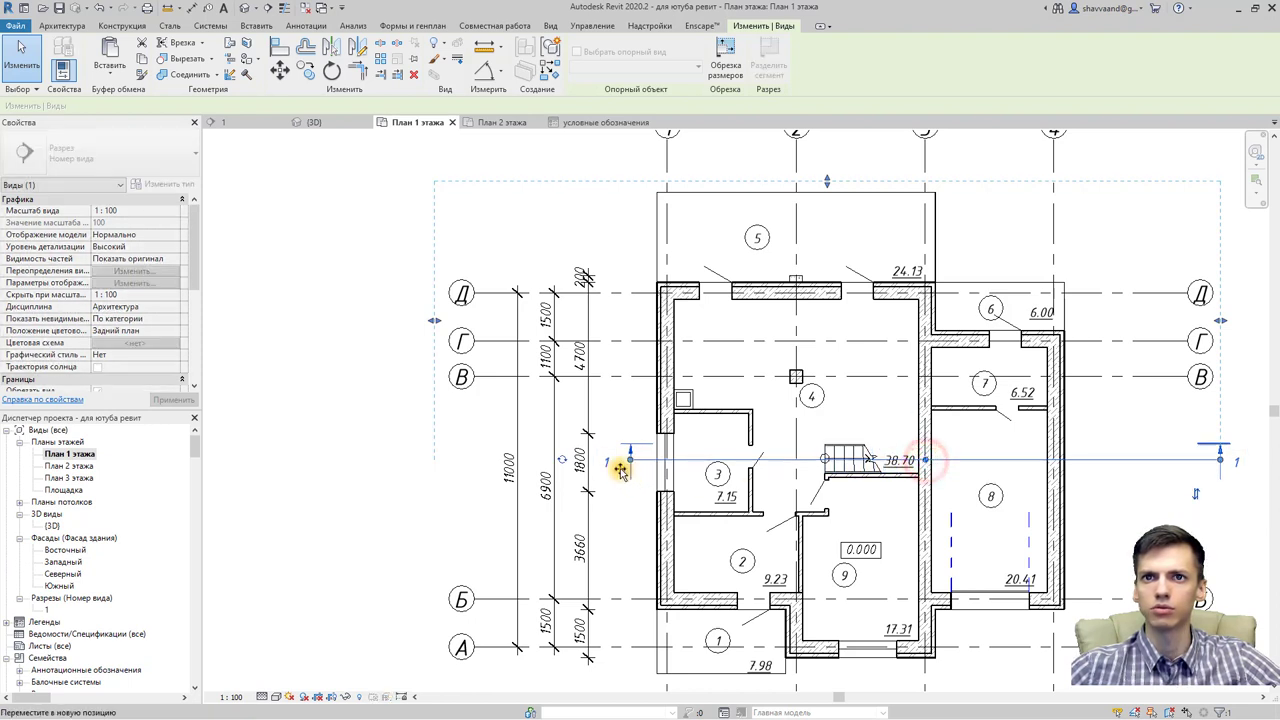
{"action": "mouse_move", "coordinate": [927, 462]}
{"action": "left_mouse_down"}
{"action": "mouse_move", "coordinate": [780, 459]}
{"action": "mouse_move", "coordinate": [951, 457]}
{"action": "left_mouse_up"}
{"action": "scroll", "coordinate": [908, 457], "scroll_direction": "up", "scroll_amount": 3}
{"action": "scroll", "coordinate": [864, 452], "scroll_direction": "up", "scroll_amount": 2}
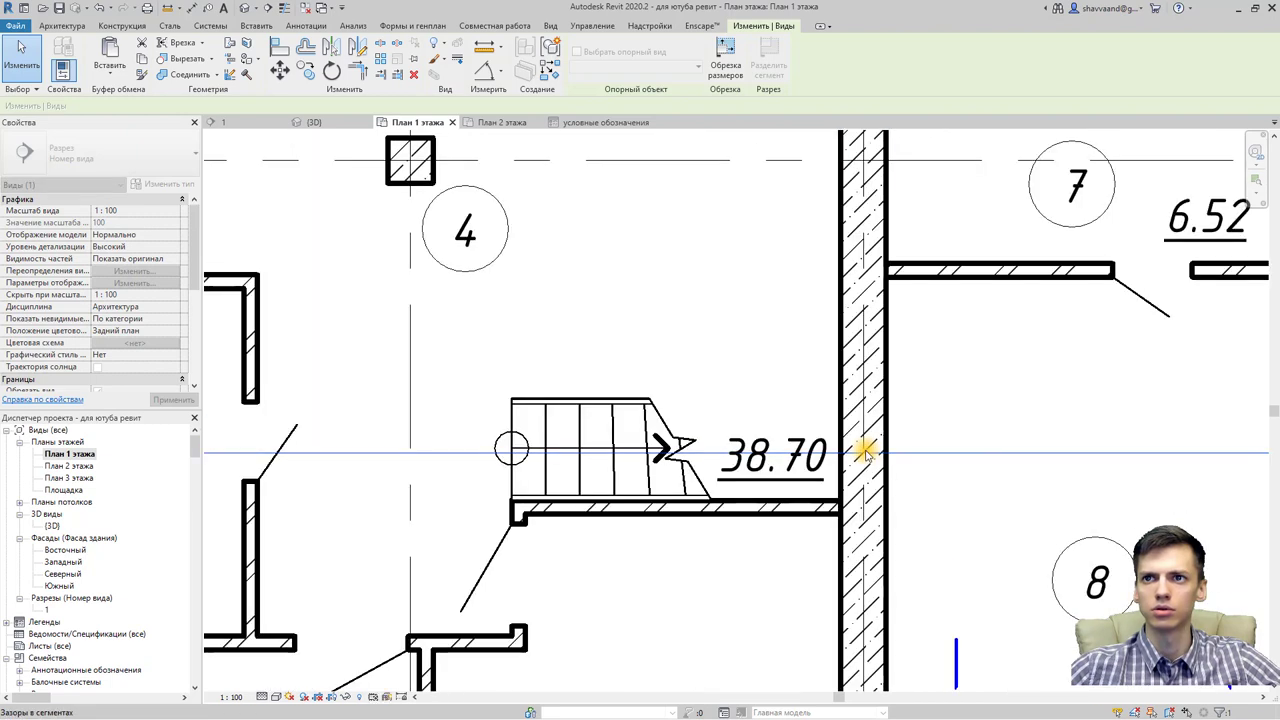
{"action": "left_click_drag", "start_coordinate": [866, 455], "coordinate": [870, 450]}
Step: Slide the split section segment along its line and deselect the section
{"action": "left_click", "coordinate": [919, 452]}
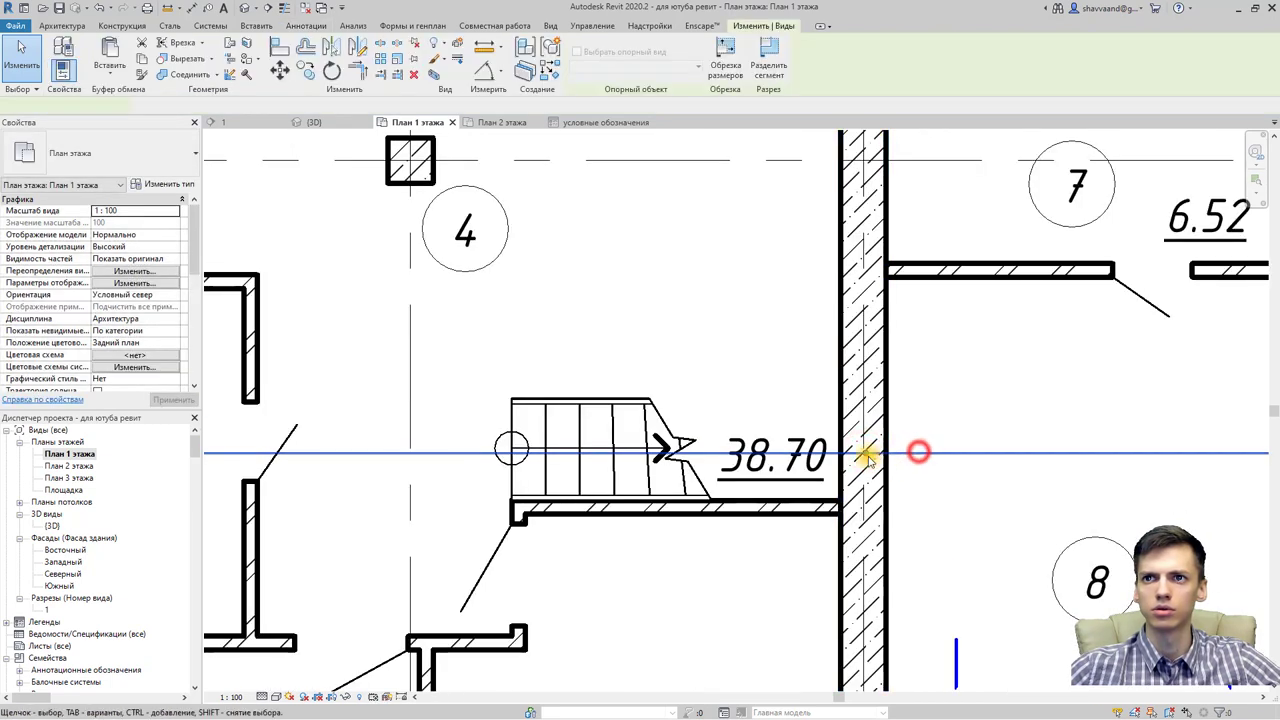
{"action": "scroll", "coordinate": [866, 452], "scroll_direction": "down", "scroll_amount": 3}
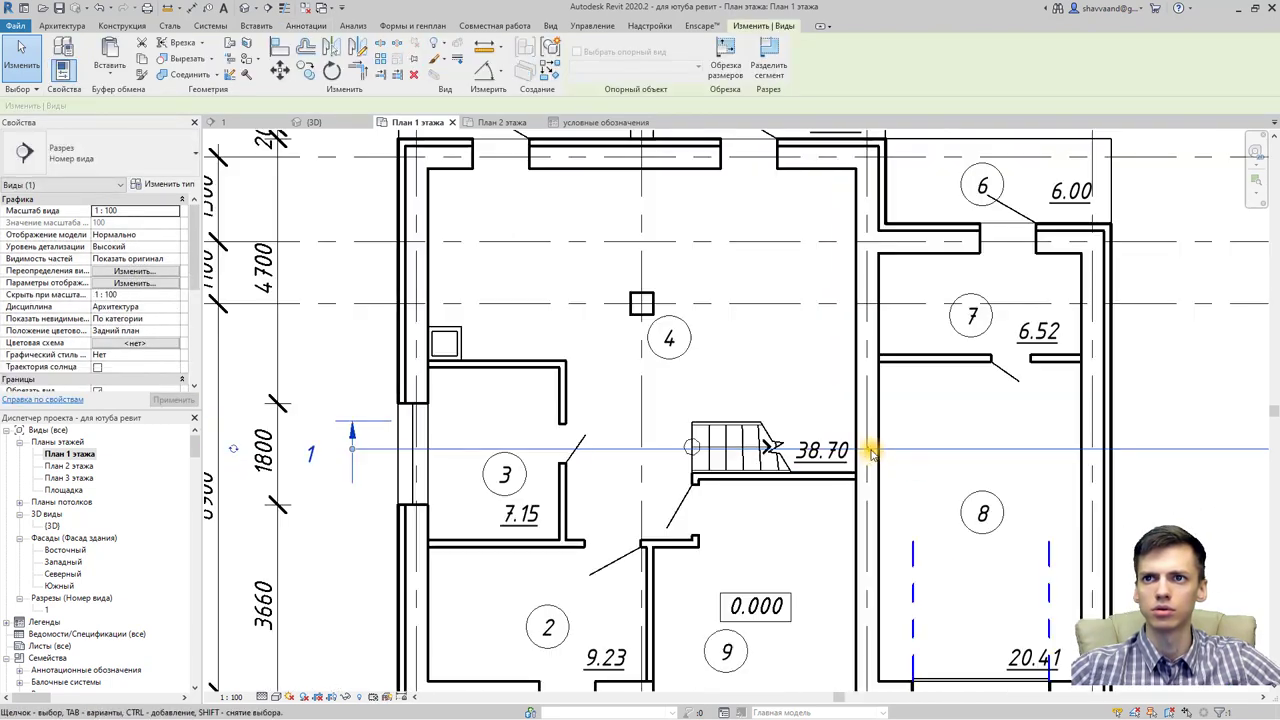
{"action": "scroll", "coordinate": [900, 450], "scroll_direction": "down", "scroll_amount": 4}
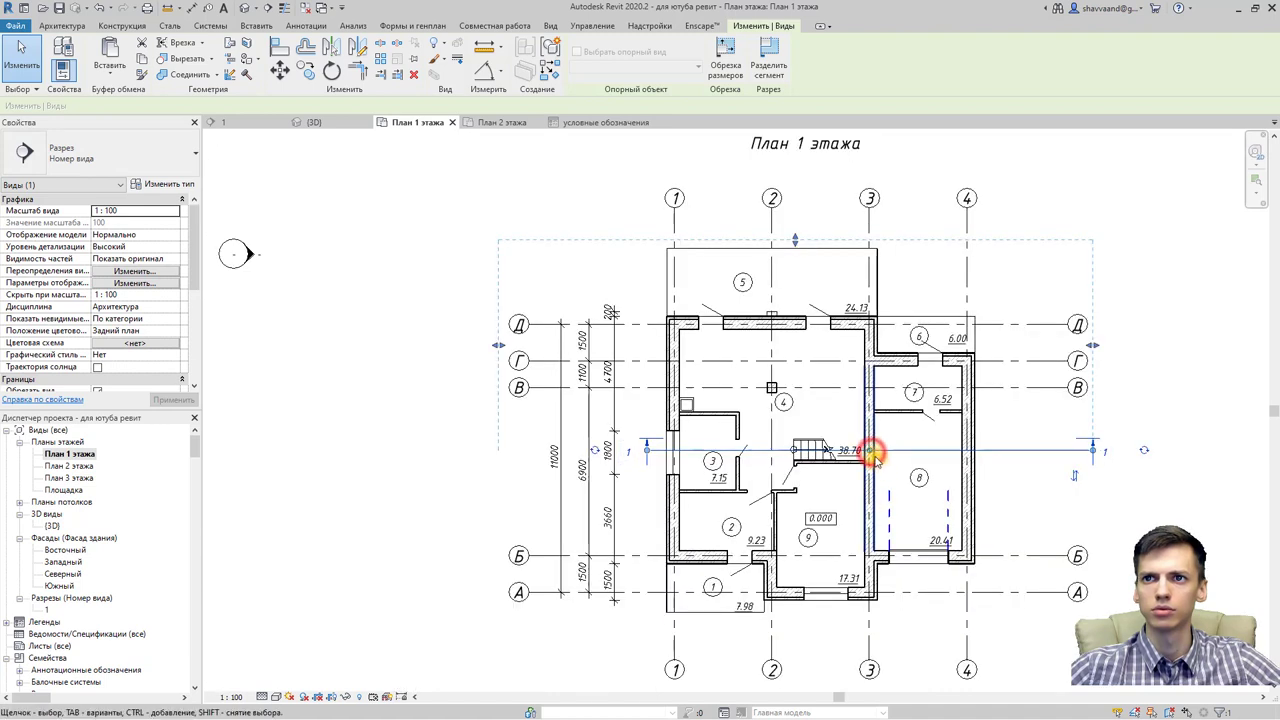
{"action": "mouse_move", "coordinate": [871, 455]}
{"action": "left_mouse_down"}
{"action": "mouse_move", "coordinate": [924, 452]}
{"action": "mouse_move", "coordinate": [626, 455]}
{"action": "left_mouse_up"}
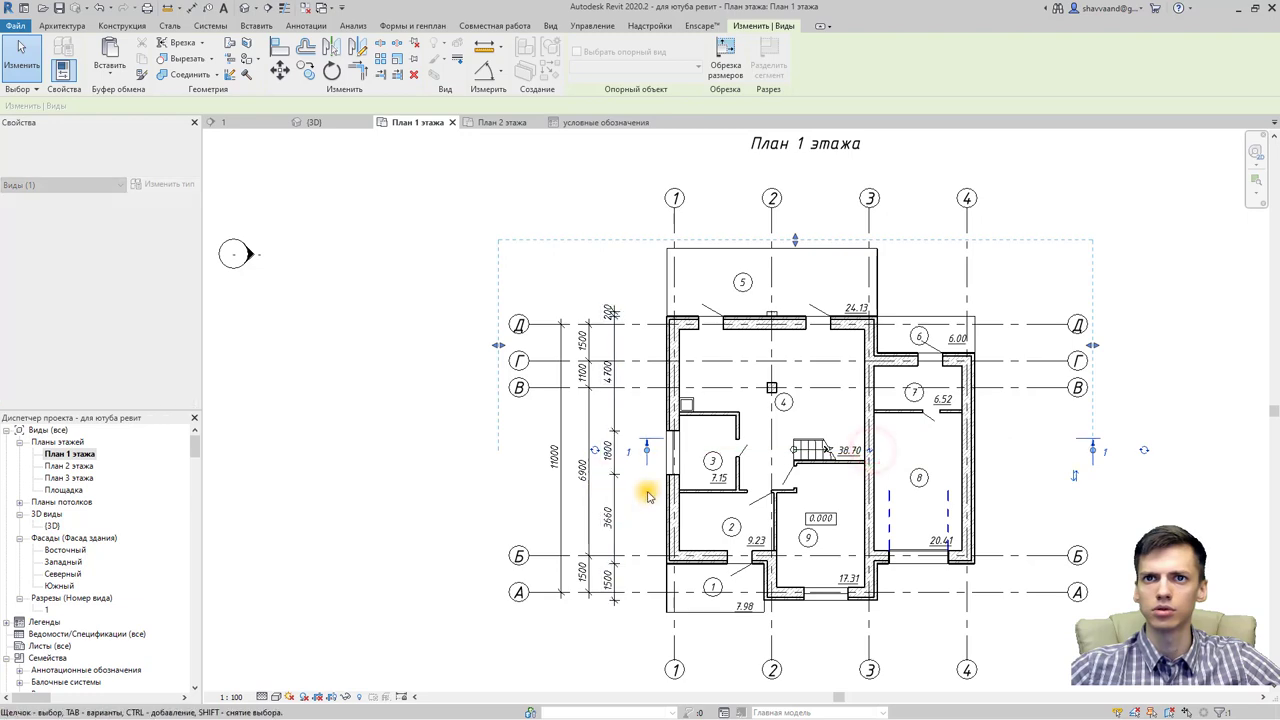
{"action": "left_click", "coordinate": [645, 486]}
{"action": "middle_click_drag", "start_coordinate": [648, 484], "coordinate": [644, 456]}
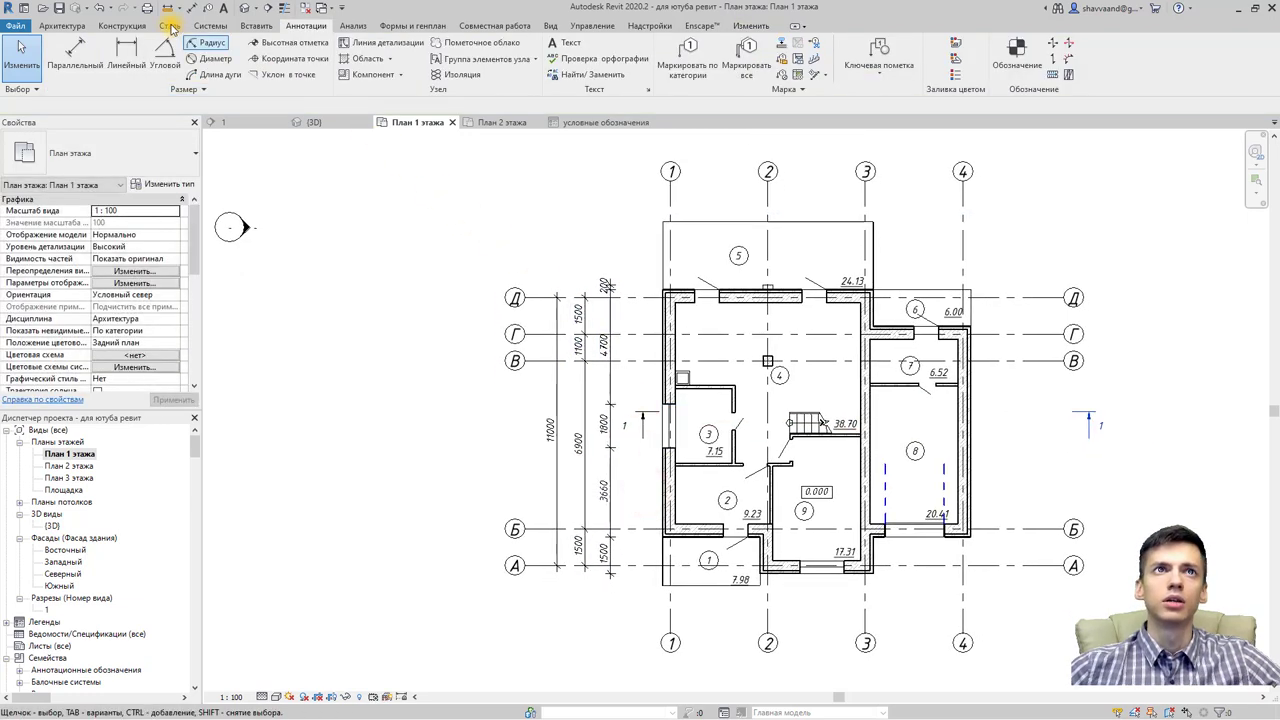
Step: Start a bottom-facade dimension chain at the wall corner, door edge and next wall edges
{"action": "left_click", "coordinate": [75, 50]}
{"action": "scroll", "coordinate": [600, 380], "scroll_direction": "up", "scroll_amount": 2}
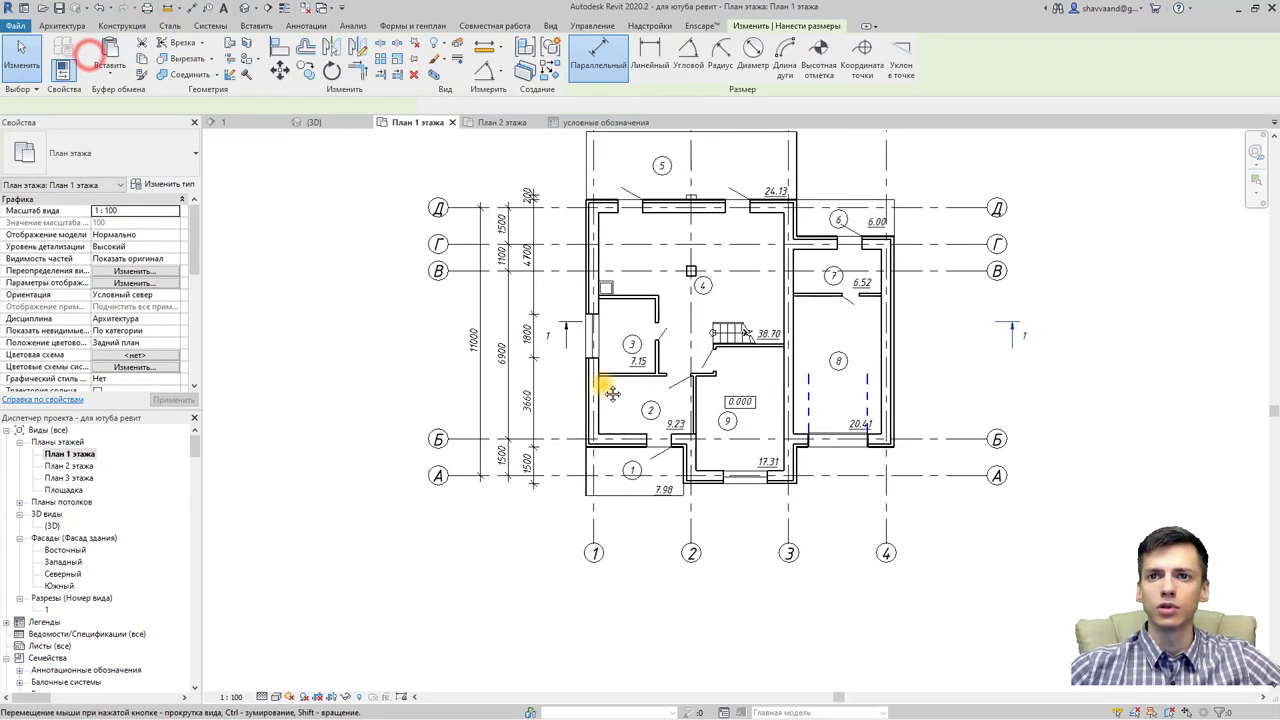
{"action": "scroll", "coordinate": [580, 428], "scroll_direction": "up", "scroll_amount": 1}
{"action": "scroll", "coordinate": [545, 420], "scroll_direction": "up", "scroll_amount": 1}
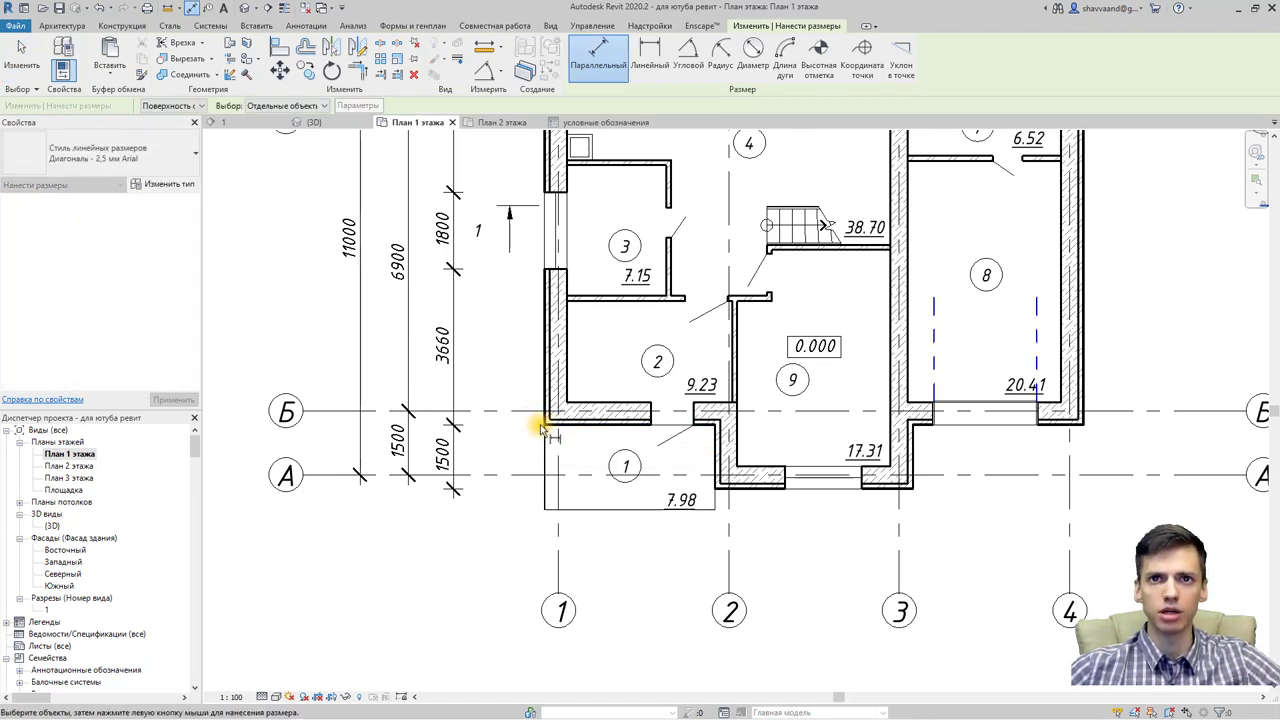
{"action": "left_click", "coordinate": [541, 422]}
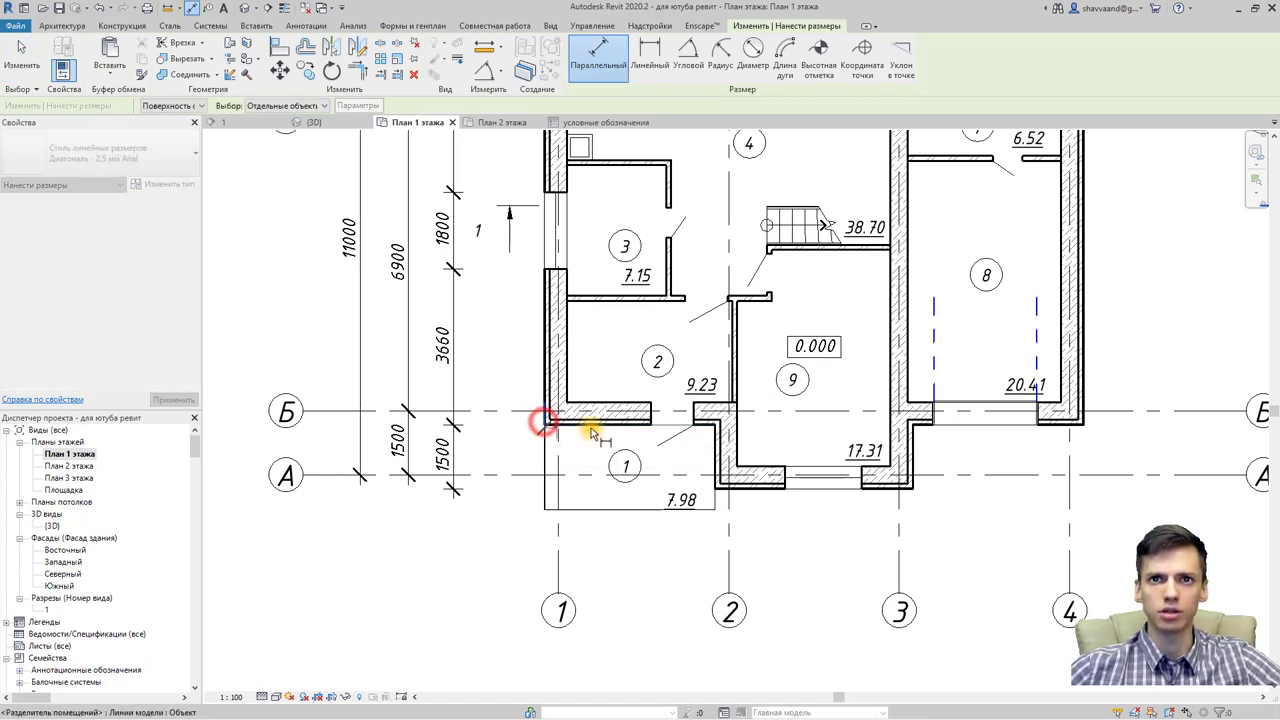
{"action": "left_click", "coordinate": [697, 424]}
{"action": "left_click", "coordinate": [714, 481]}
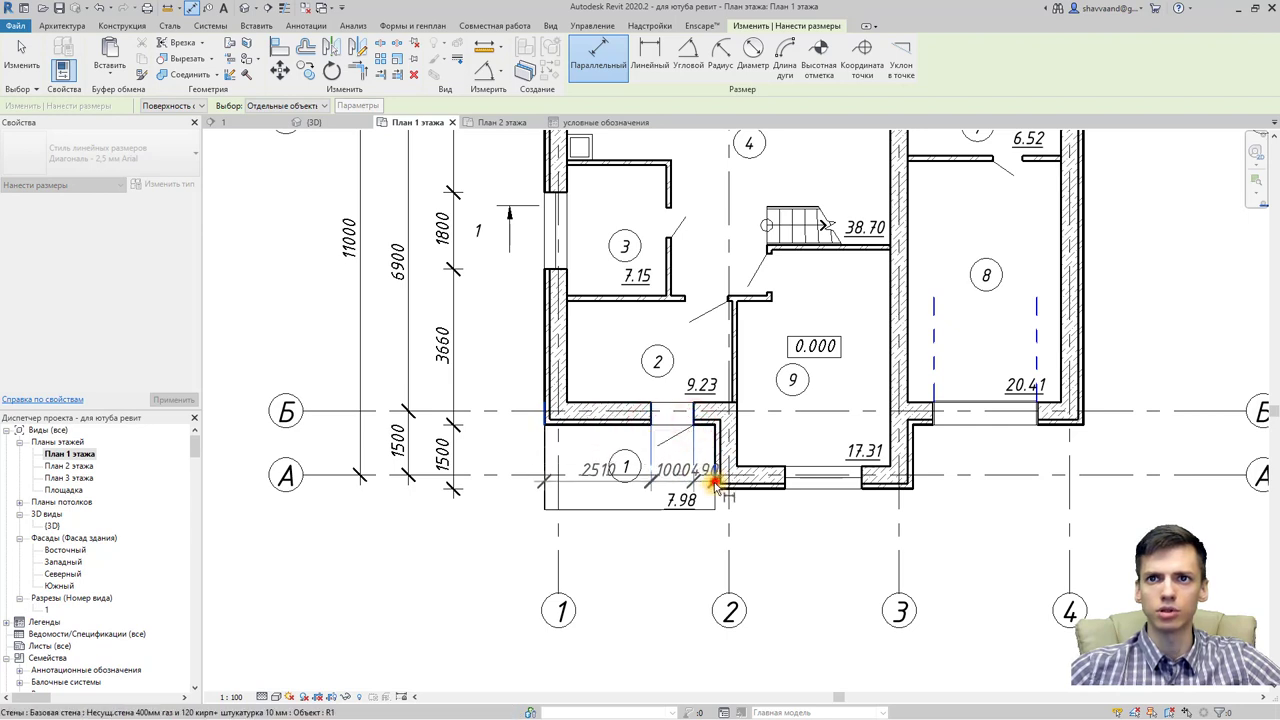
{"action": "left_click", "coordinate": [785, 484]}
Step: Continue the chain through 1800, 1200, 470, 2450 and 1080 and place it below grid А
{"action": "left_click", "coordinate": [862, 483]}
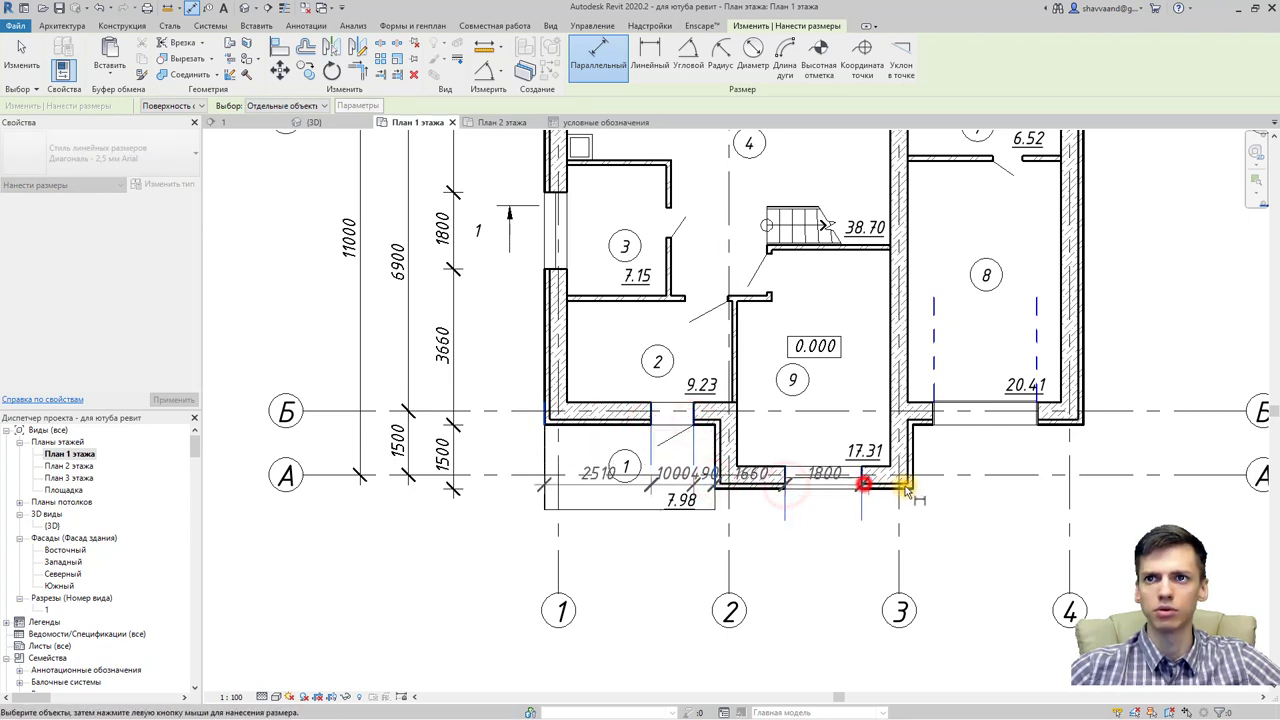
{"action": "left_click", "coordinate": [914, 484]}
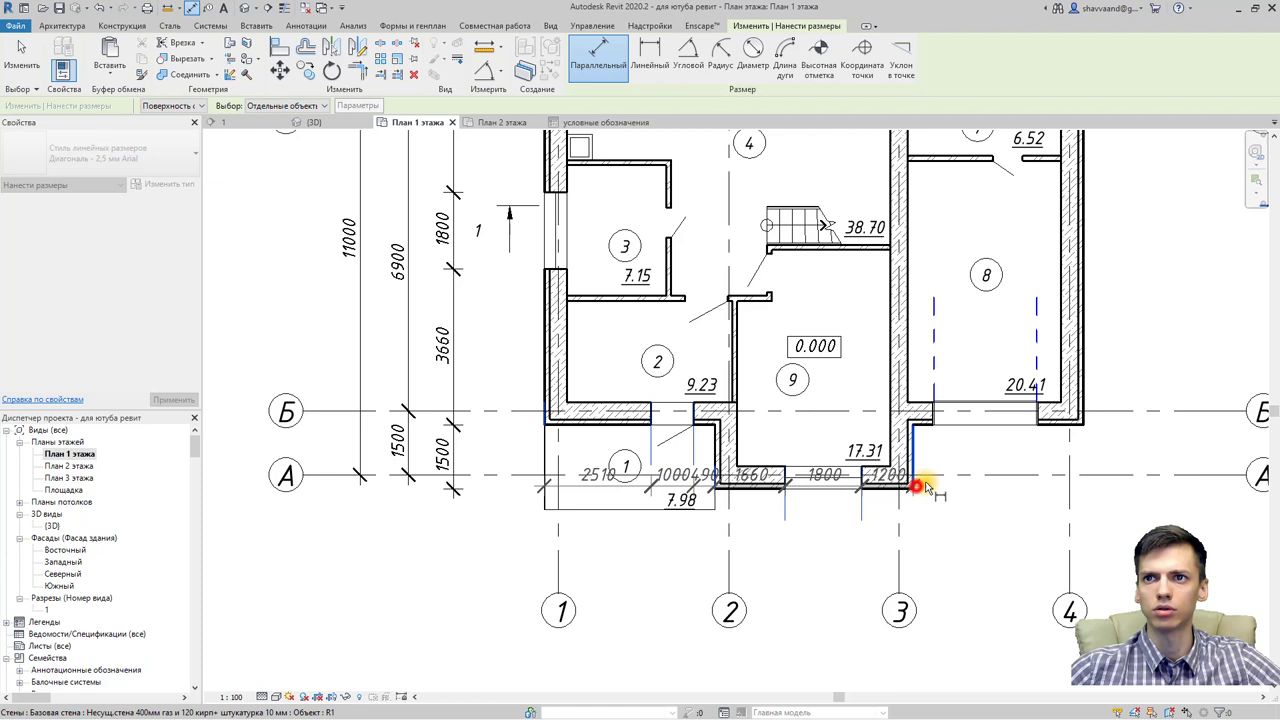
{"action": "left_click", "coordinate": [935, 428]}
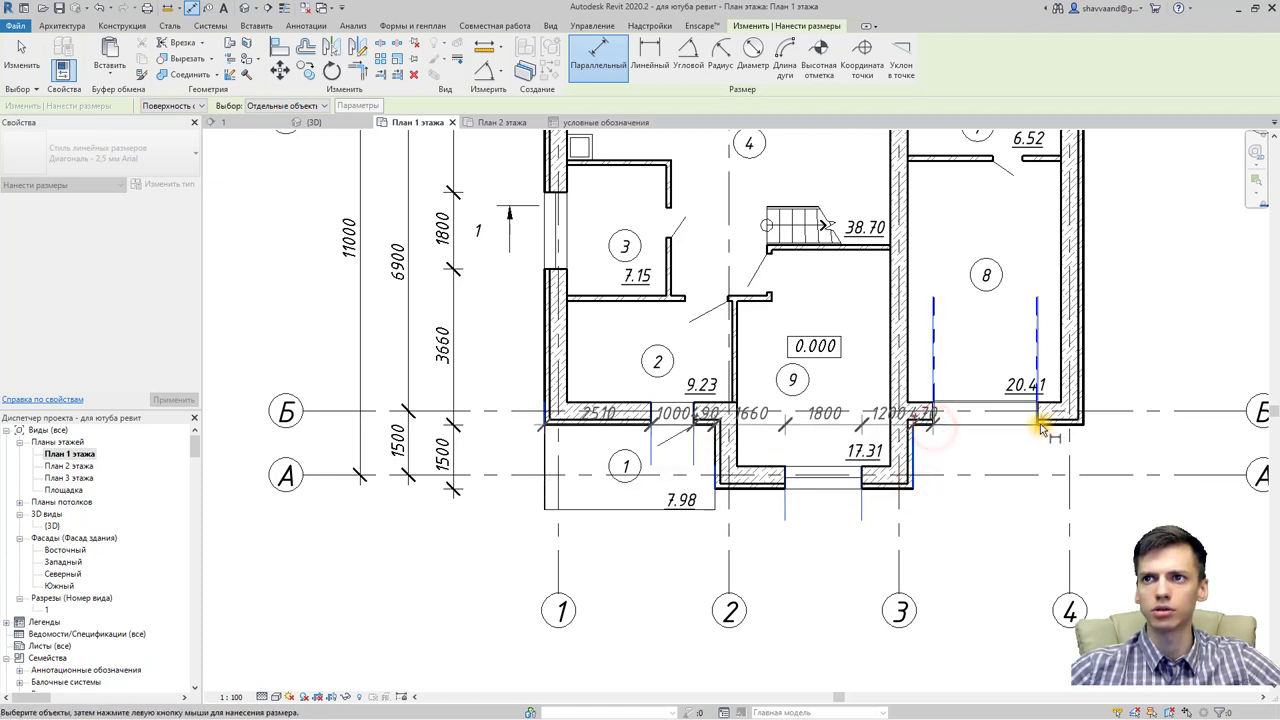
{"action": "left_click", "coordinate": [1040, 427]}
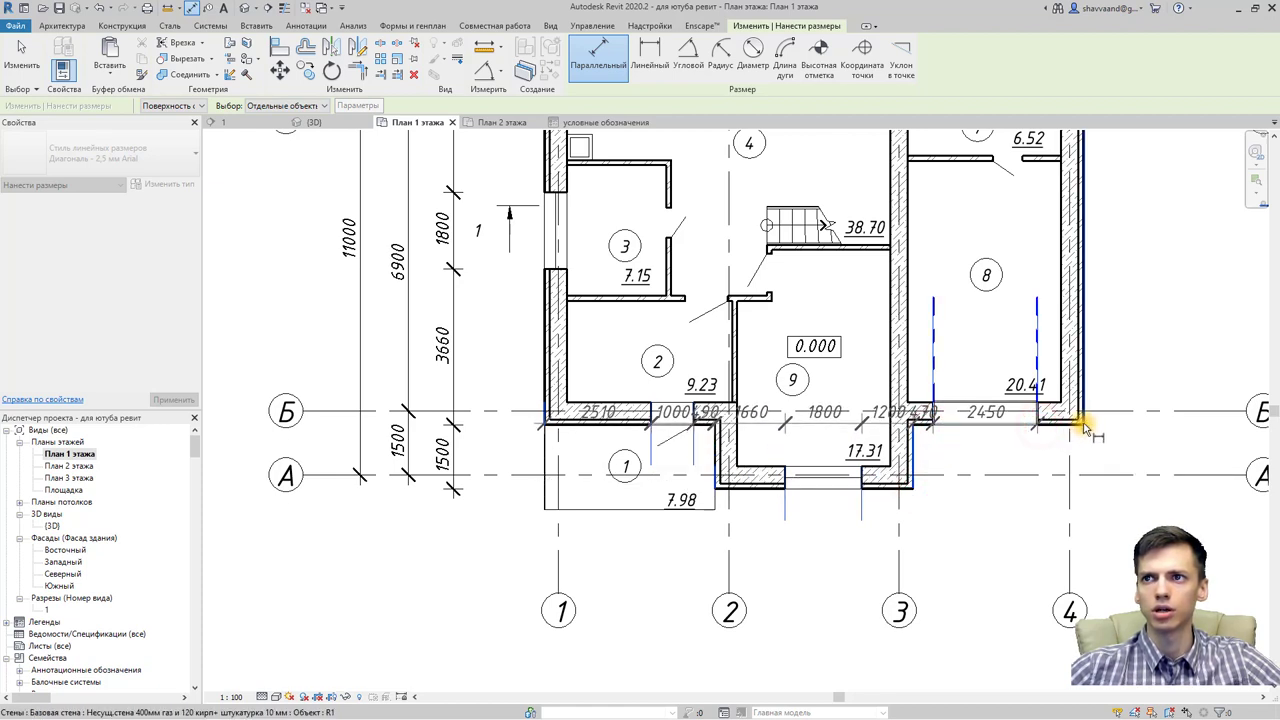
{"action": "left_click", "coordinate": [1082, 427]}
{"action": "middle_click_drag", "start_coordinate": [1091, 521], "coordinate": [1014, 423]}
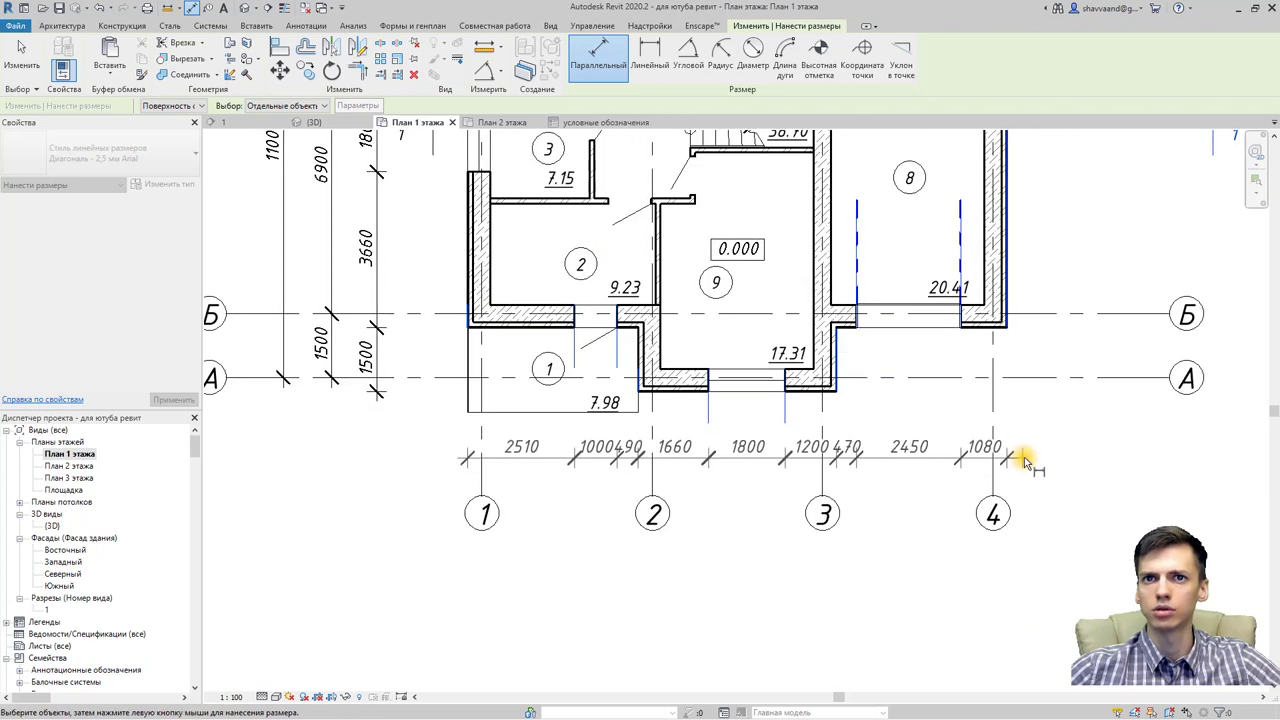
{"action": "left_click", "coordinate": [1024, 458]}
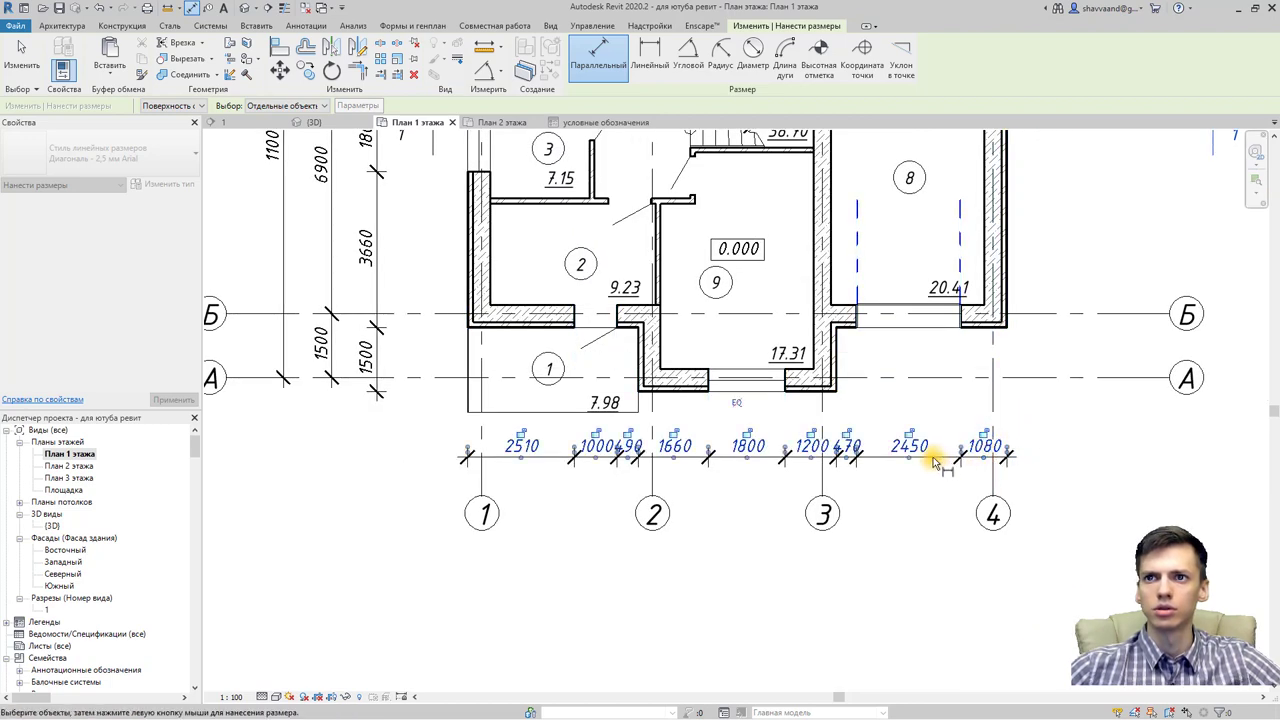
Step: Dimension grids 4 to 1 as a 4000, 4000, 4000 chain plus an overall 12000
{"action": "left_click", "coordinate": [993, 482]}
{"action": "left_click", "coordinate": [822, 483]}
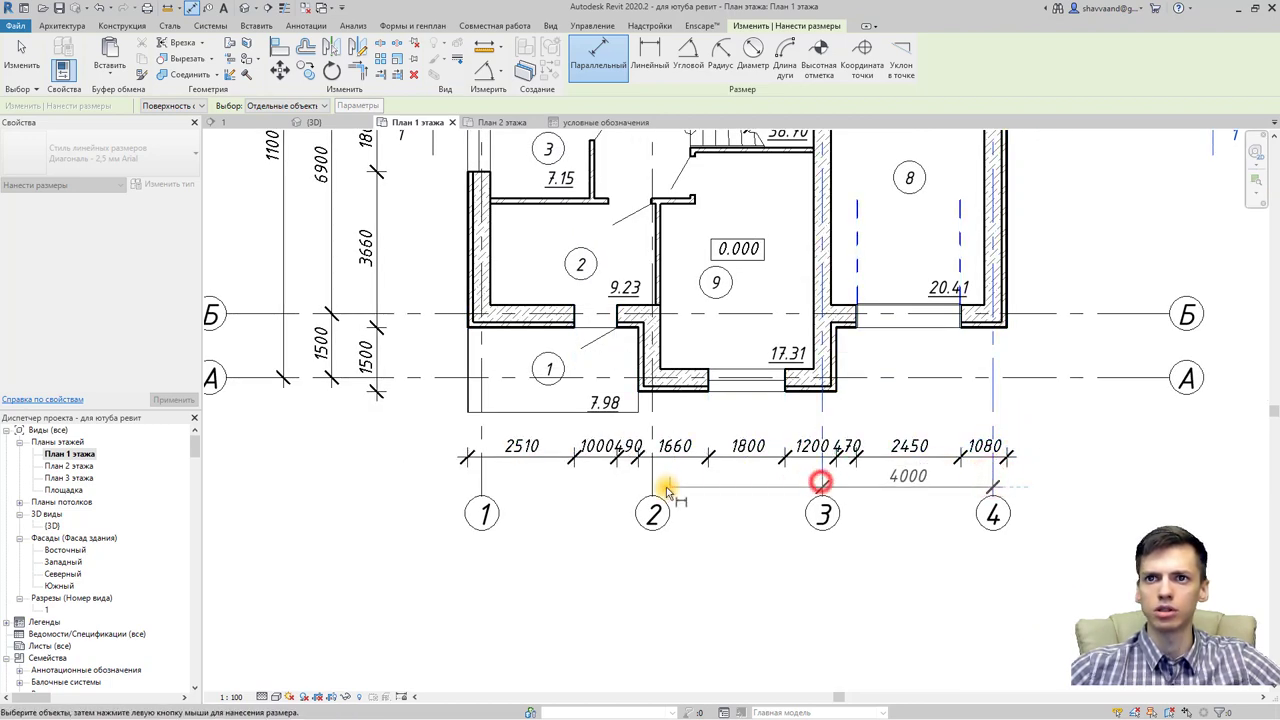
{"action": "left_click", "coordinate": [652, 484]}
{"action": "left_click", "coordinate": [481, 483]}
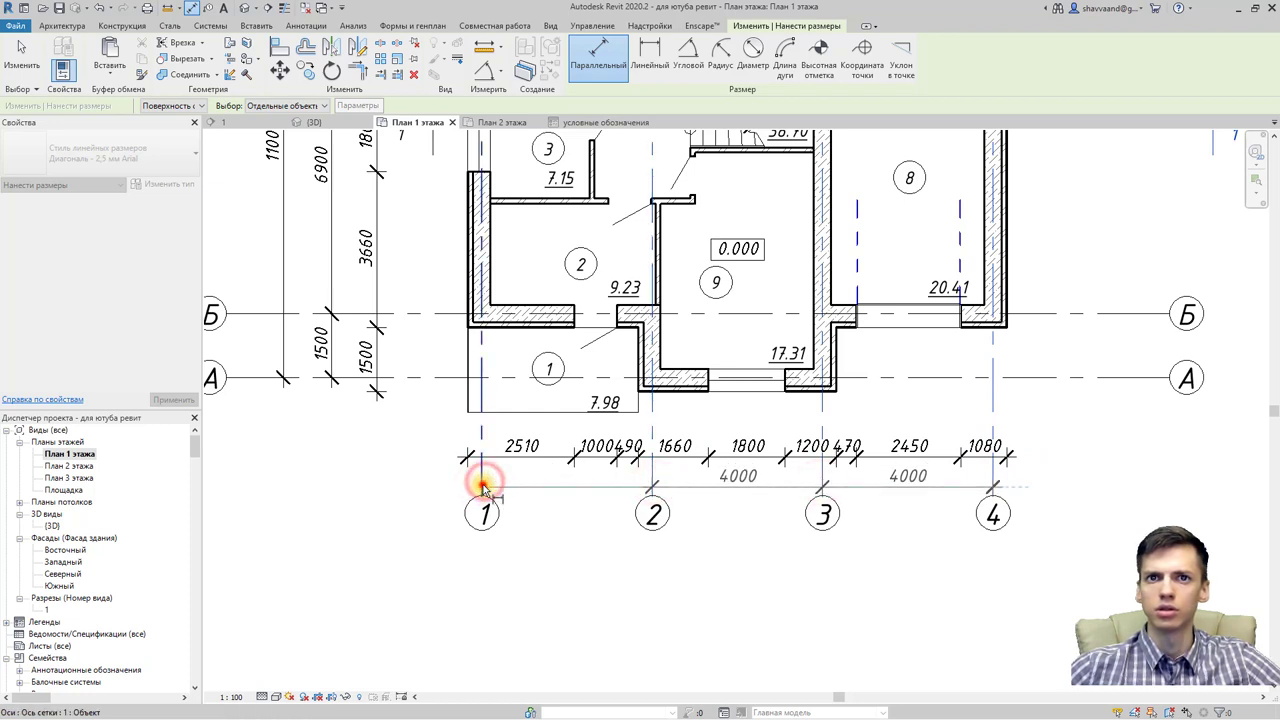
{"action": "left_click", "coordinate": [457, 480]}
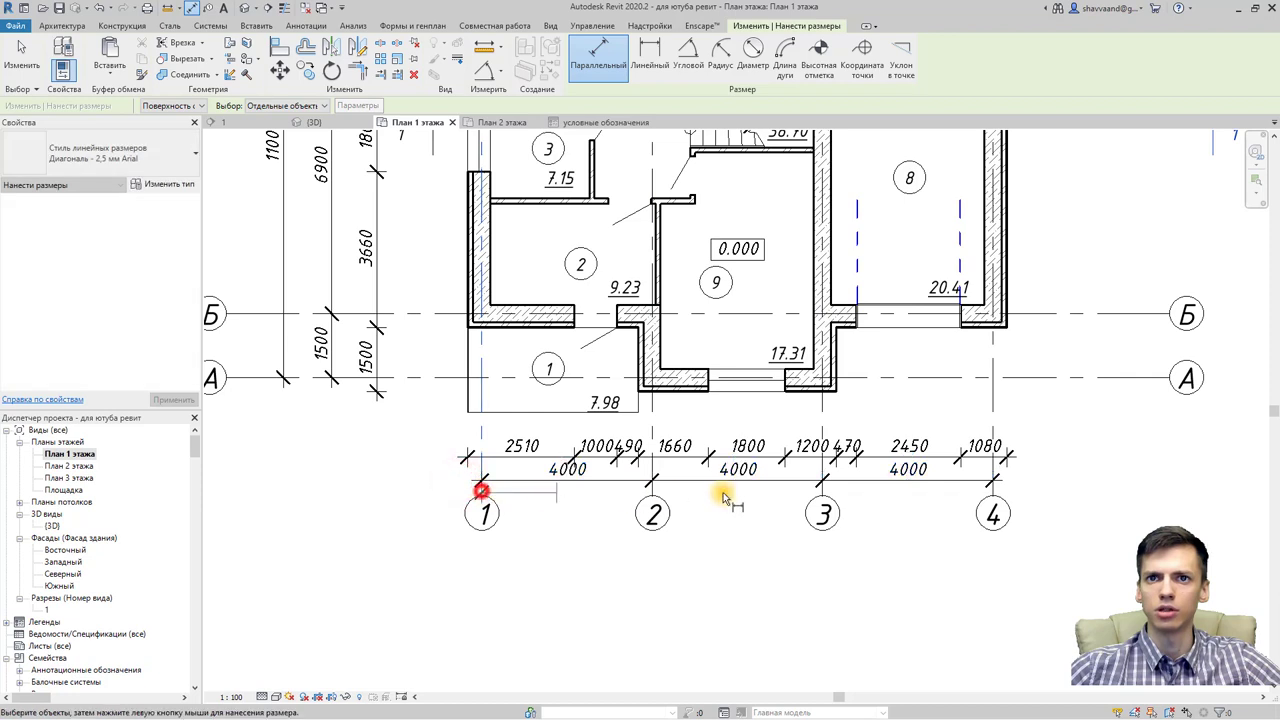
{"action": "left_click", "coordinate": [990, 487]}
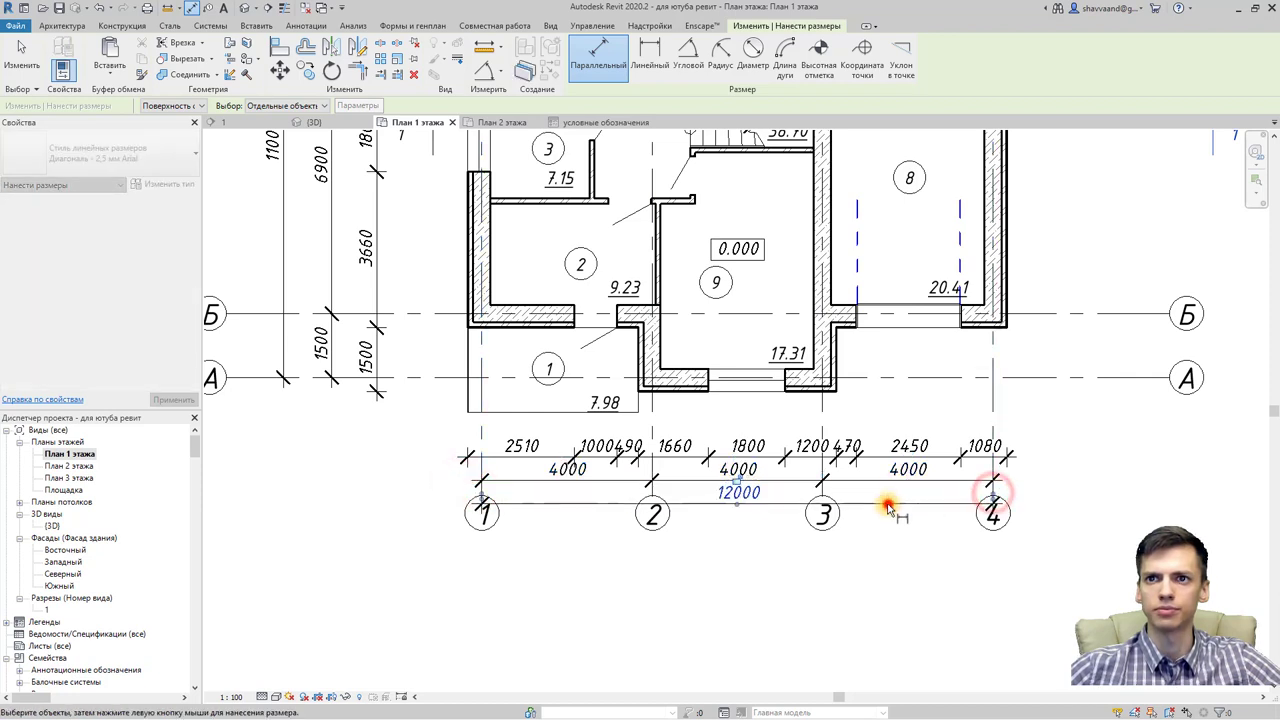
{"action": "left_click", "coordinate": [886, 503]}
{"action": "key", "text": "Escape"}
{"action": "key", "text": "Escape"}
Step: Pull the grid bubbles down, then move the 4000 chain and 12000 dimension upward
{"action": "left_click", "coordinate": [822, 497]}
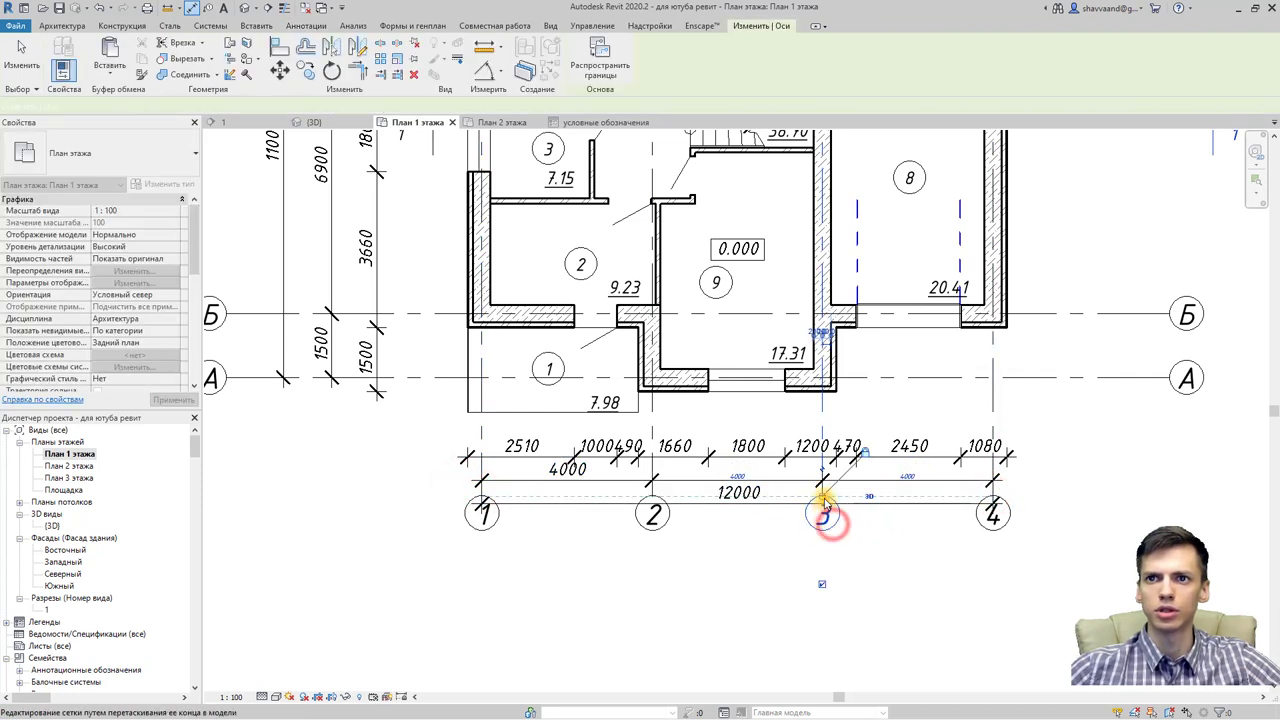
{"action": "left_click_drag", "start_coordinate": [822, 497], "coordinate": [822, 565]}
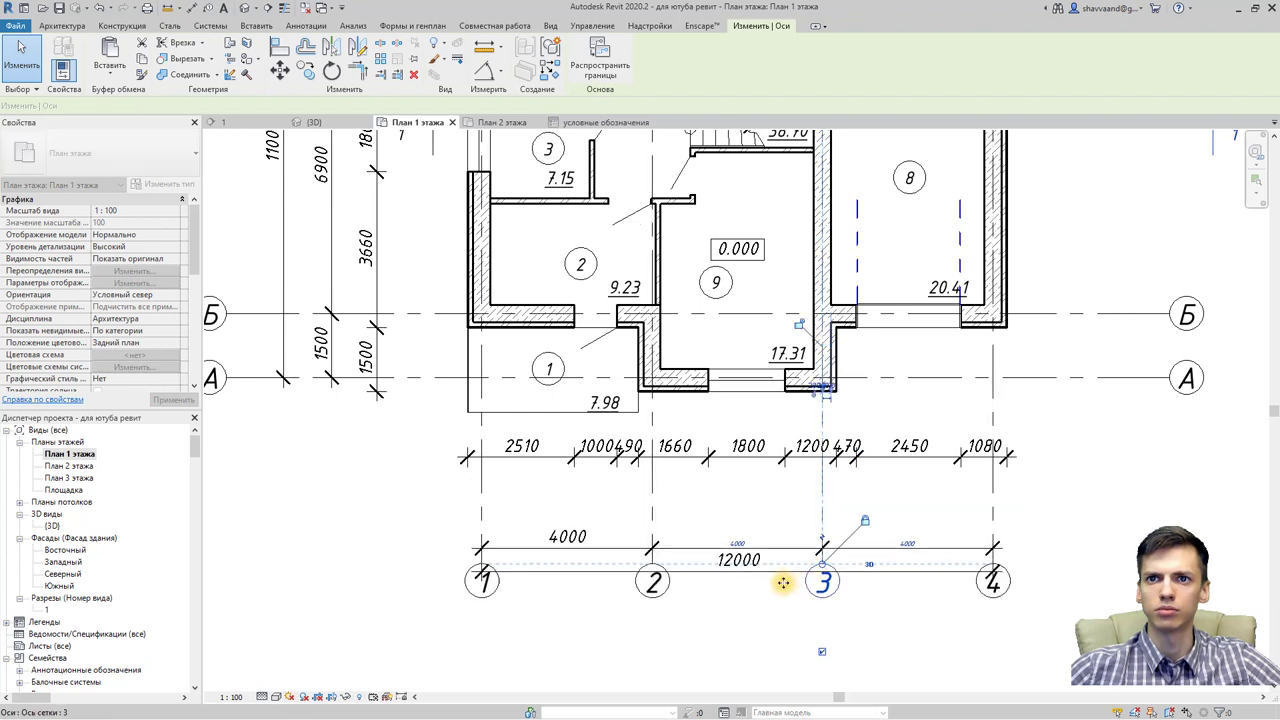
{"action": "left_click_drag", "start_coordinate": [788, 550], "coordinate": [775, 502]}
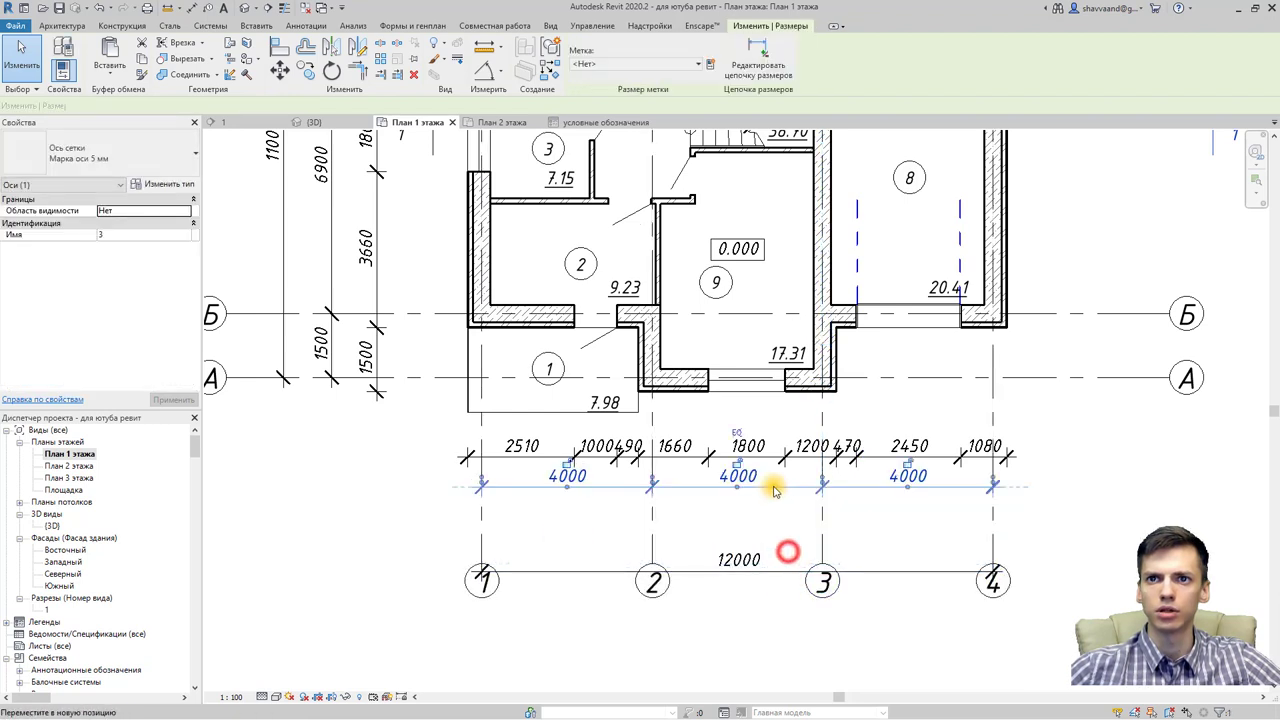
{"action": "left_click_drag", "start_coordinate": [789, 567], "coordinate": [790, 540]}
Step: Begin a vertical aligned dimension chain on the right side, from the lower wall to axis Г
{"action": "key", "text": "Escape"}
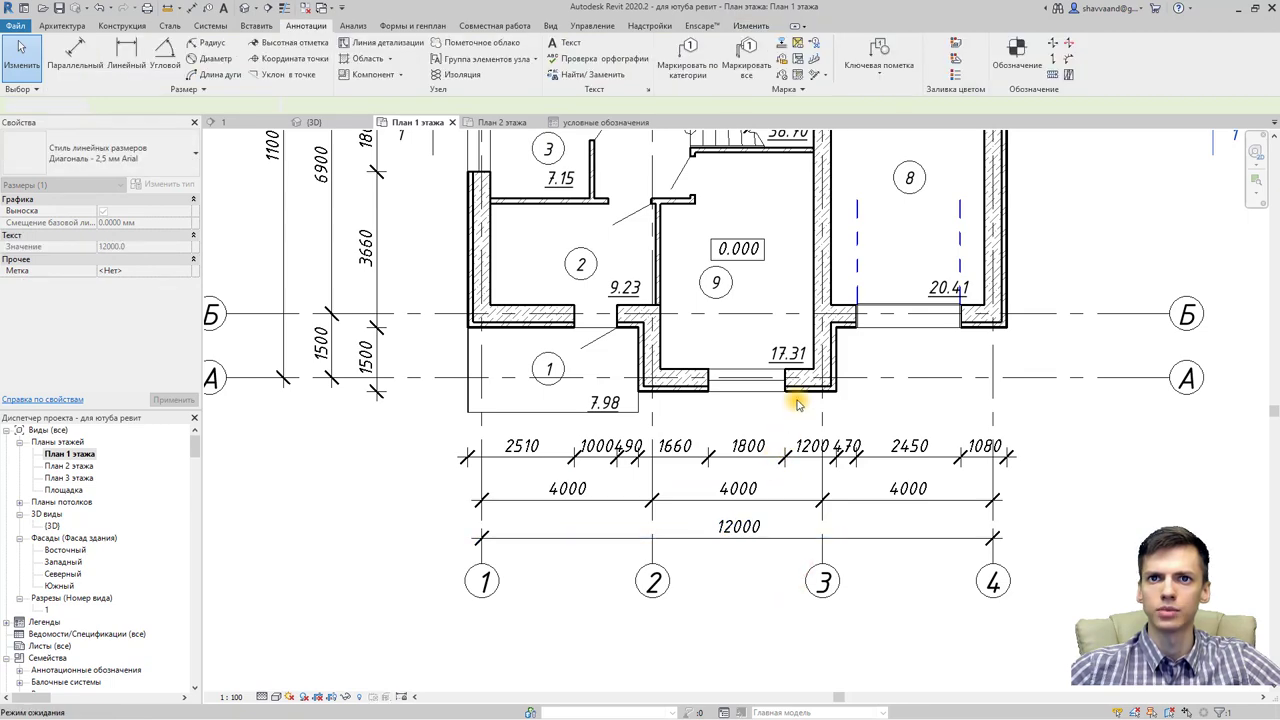
{"action": "scroll", "coordinate": [797, 397], "scroll_direction": "down", "scroll_amount": 3}
{"action": "key", "text": "Escape"}
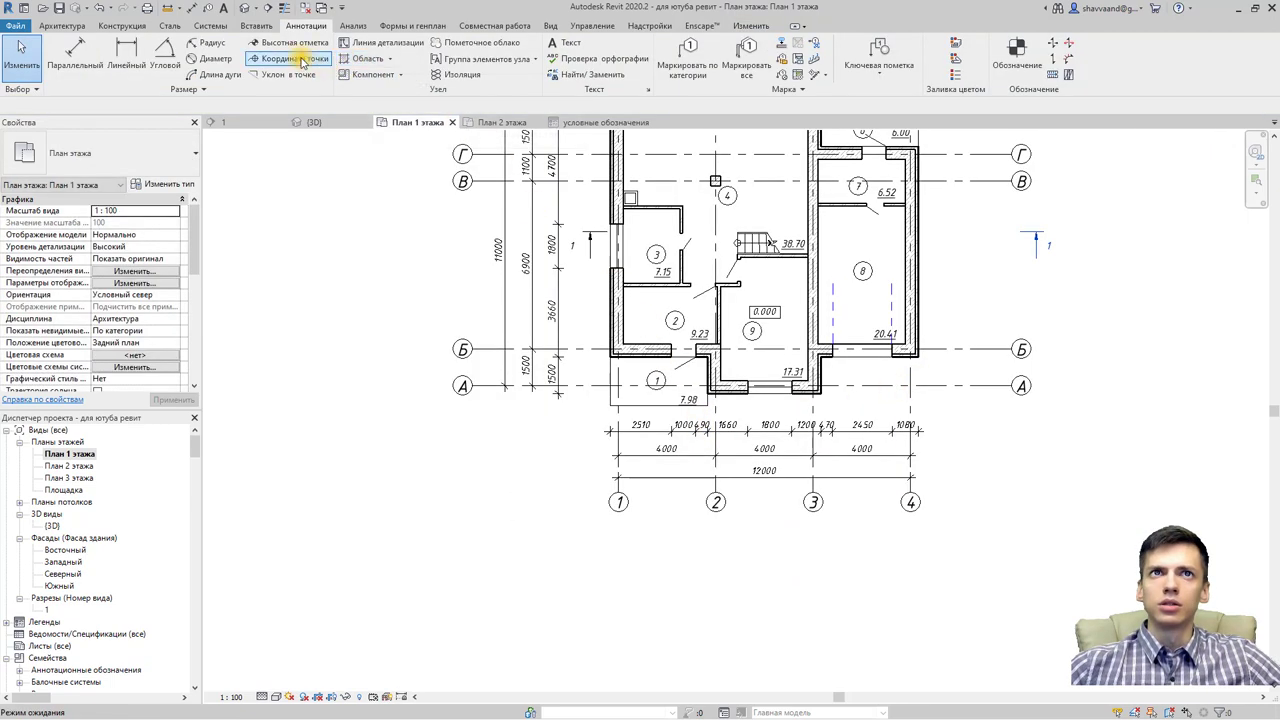
{"action": "left_click", "coordinate": [80, 50]}
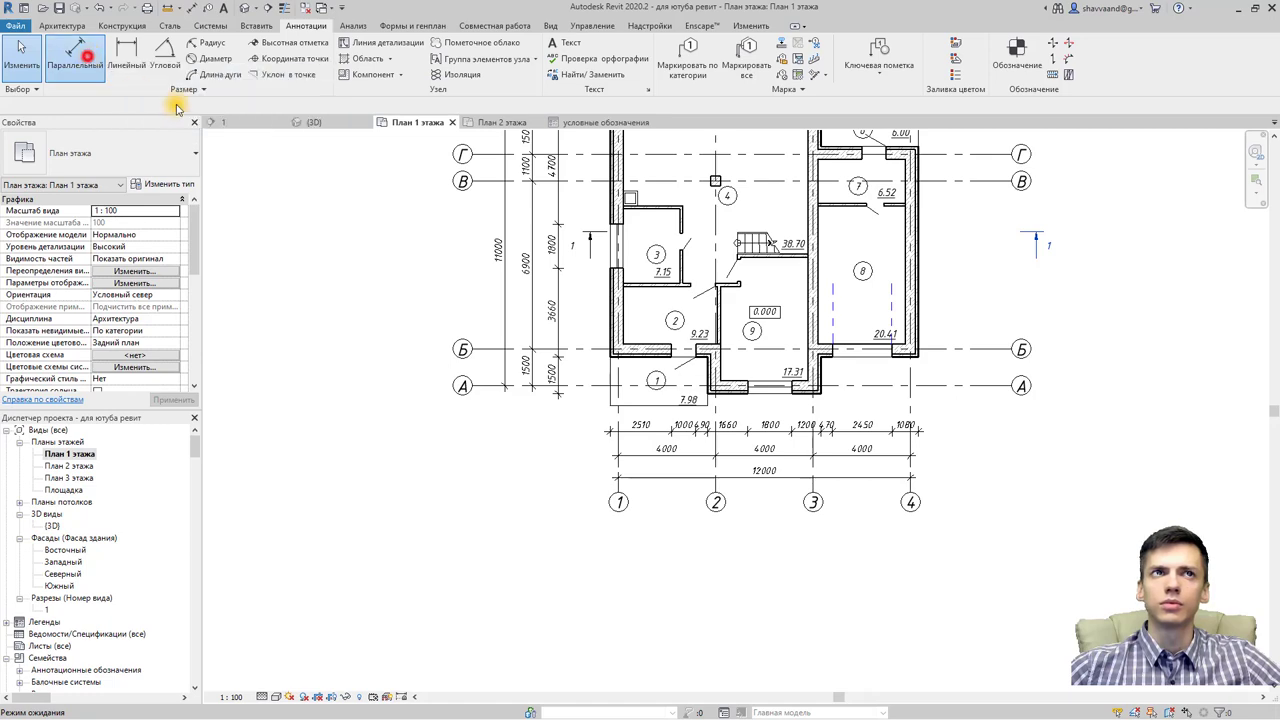
{"action": "middle_click_drag", "start_coordinate": [857, 366], "coordinate": [617, 453]}
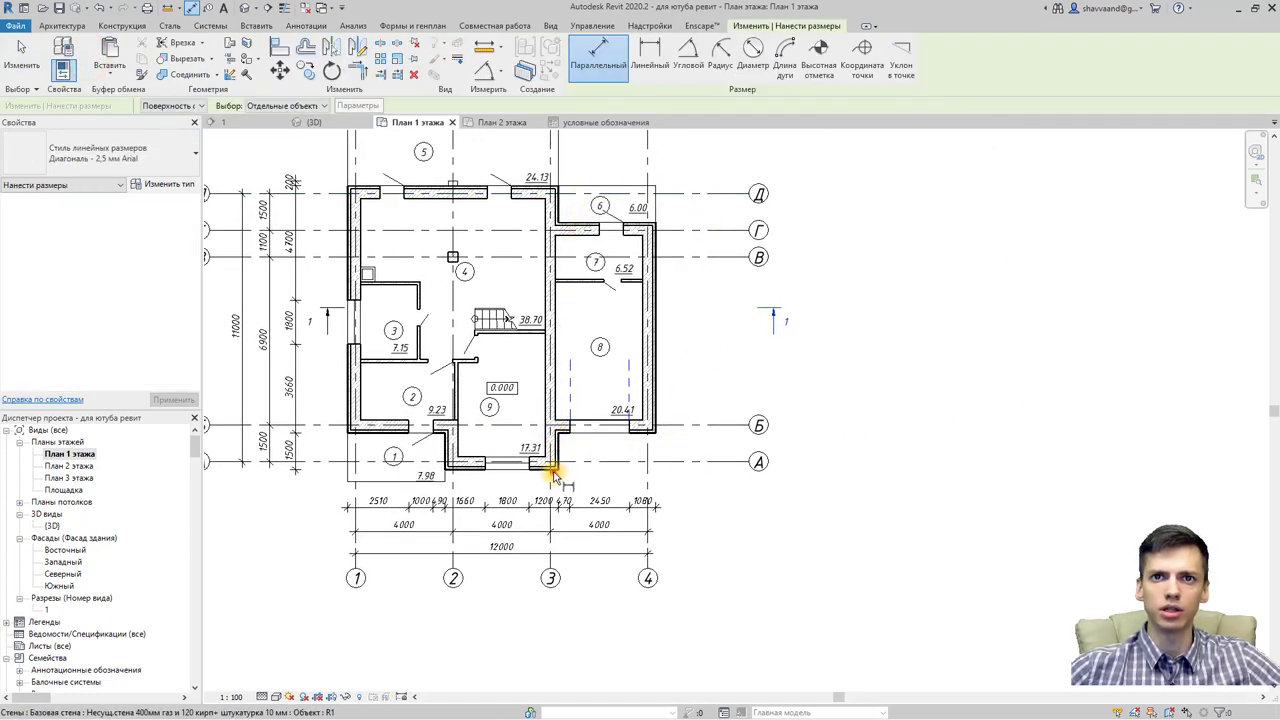
{"action": "left_click", "coordinate": [562, 440]}
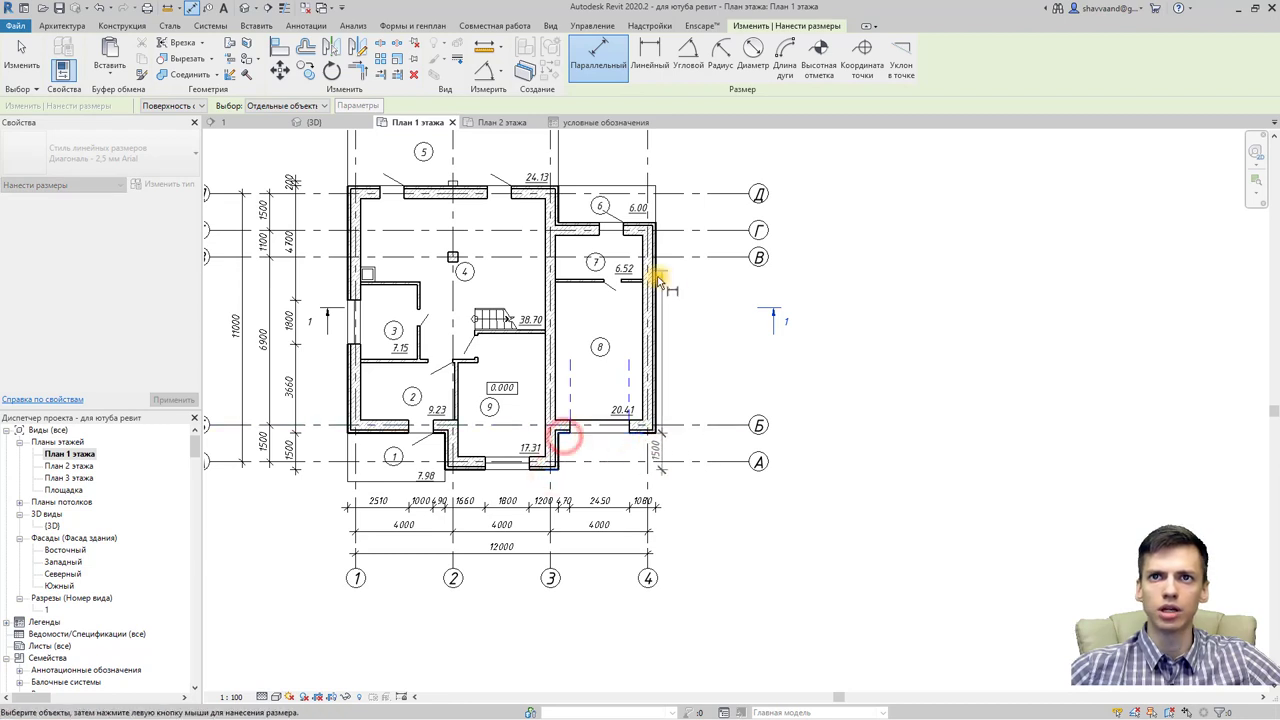
{"action": "left_click", "coordinate": [656, 221]}
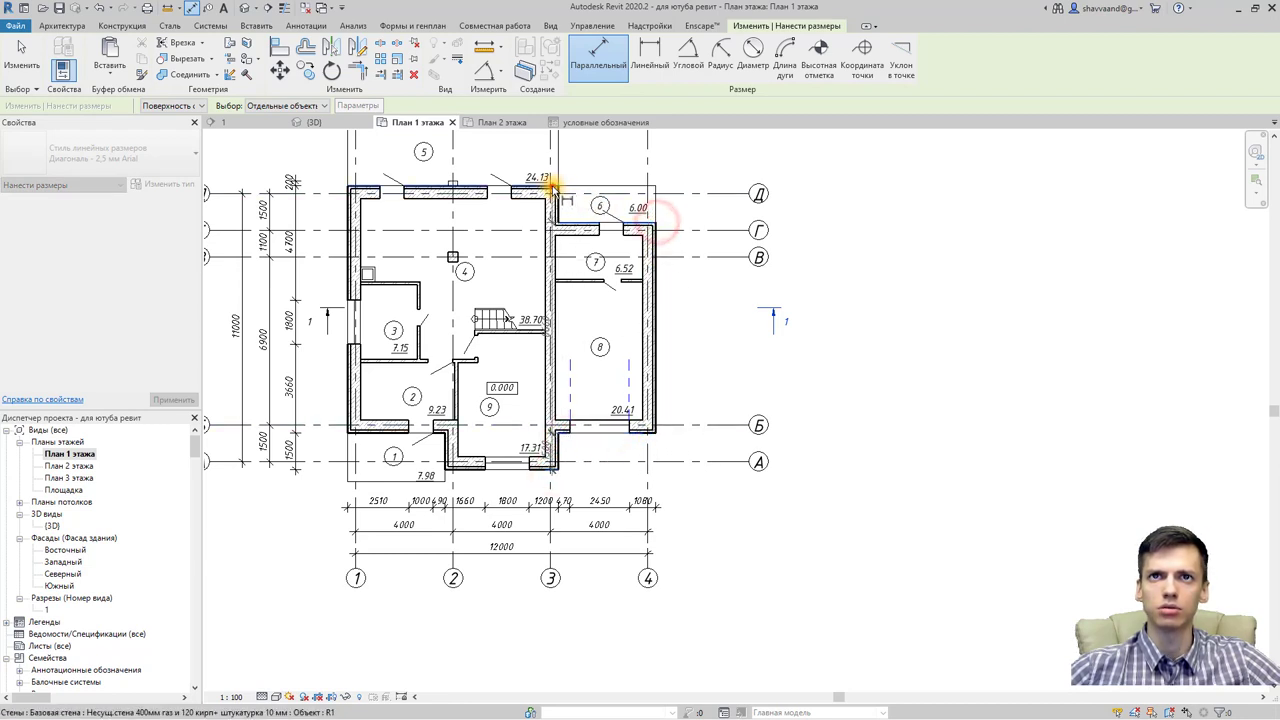
Step: Extend the right-side chain to the top wall's outer face, giving 200, 1500, 8660, 1500
{"action": "left_click", "coordinate": [550, 188]}
{"action": "middle_click_drag", "start_coordinate": [492, 159], "coordinate": [463, 229]}
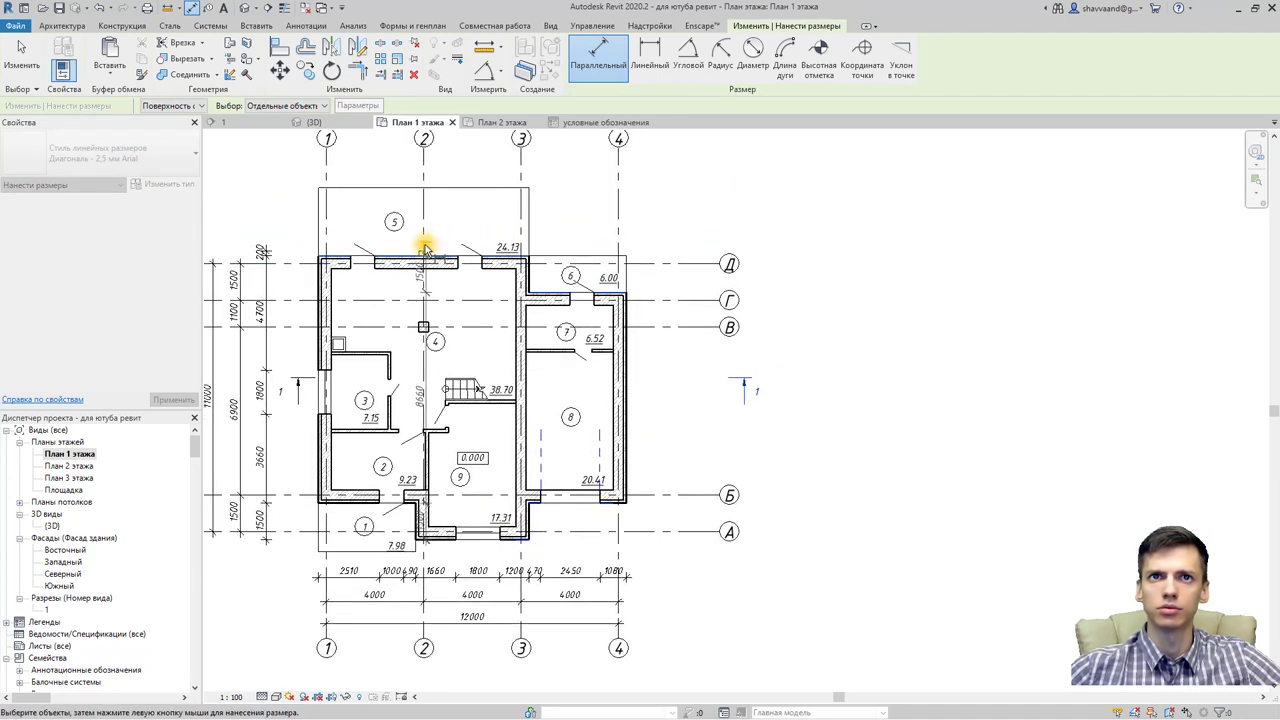
{"action": "left_click", "coordinate": [425, 255]}
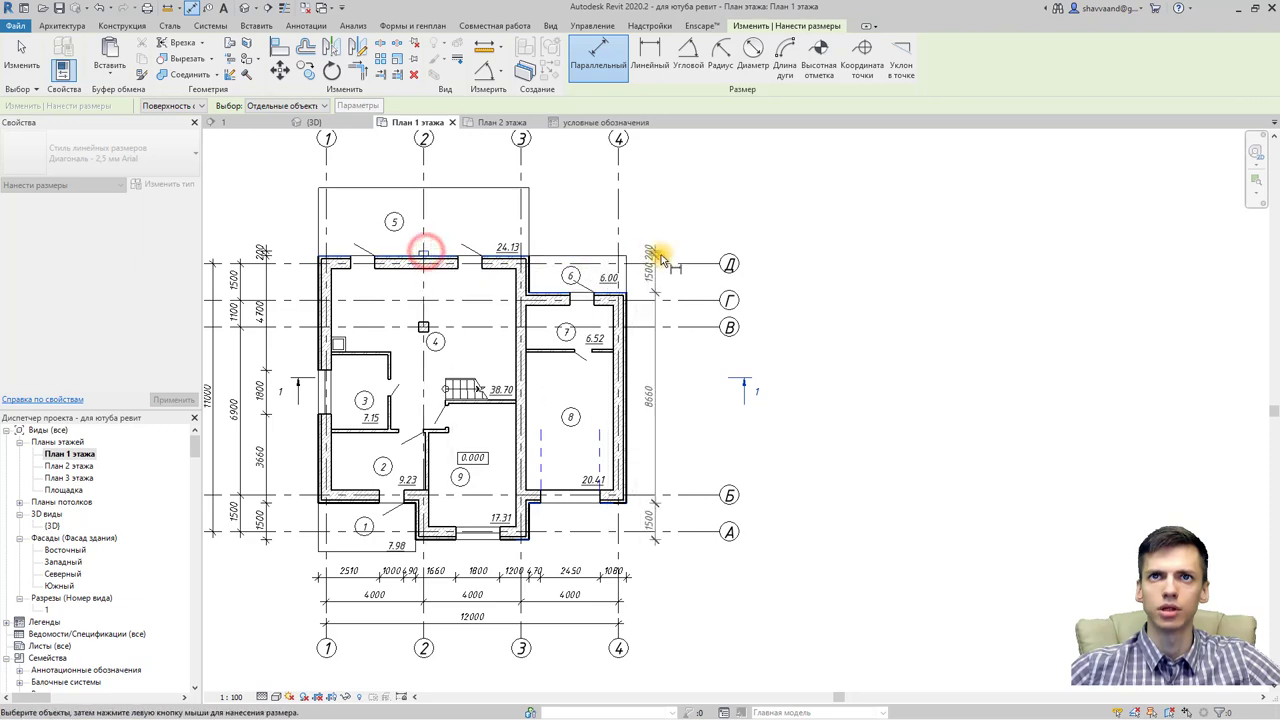
{"action": "scroll", "coordinate": [685, 250], "scroll_direction": "up", "scroll_amount": 5}
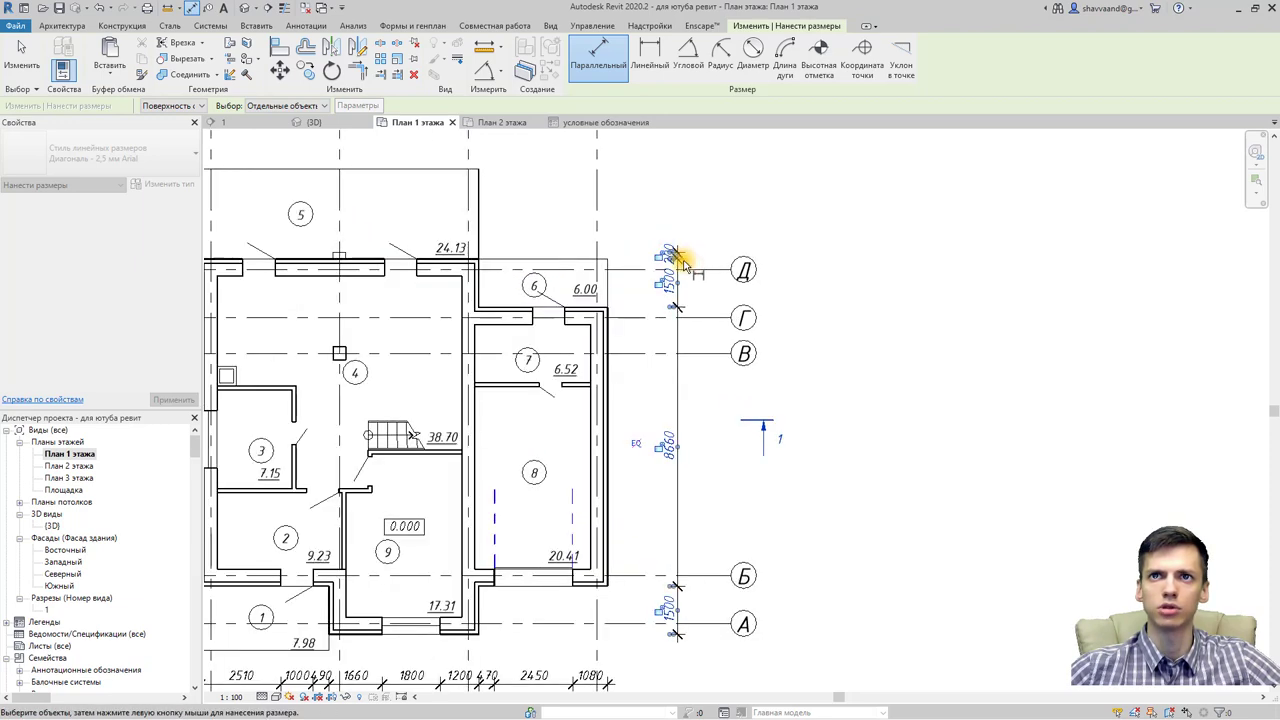
{"action": "scroll", "coordinate": [686, 271], "scroll_direction": "down", "scroll_amount": 5}
{"action": "middle_click_drag", "start_coordinate": [623, 286], "coordinate": [651, 357]}
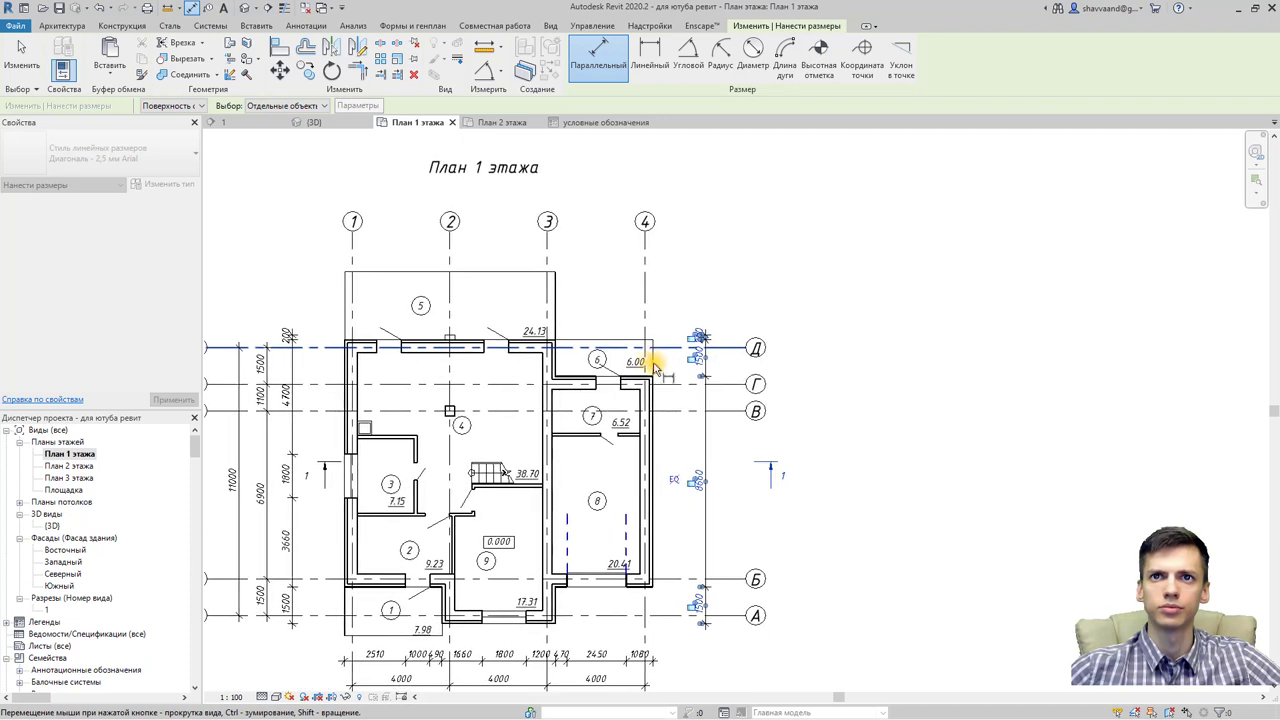
Step: Dimension room 6's walls and the top wall's window edges in a chain placed above the building
{"action": "left_click", "coordinate": [652, 388]}
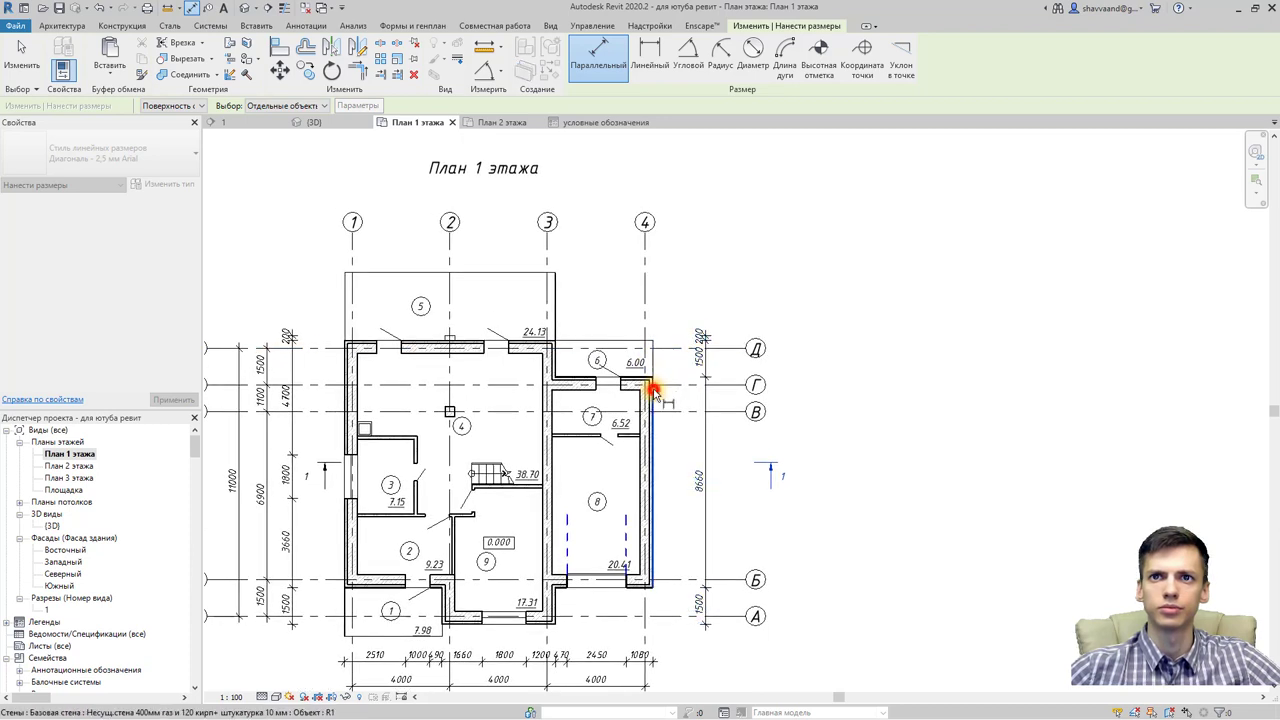
{"action": "left_click", "coordinate": [600, 392]}
{"action": "left_click", "coordinate": [556, 364]}
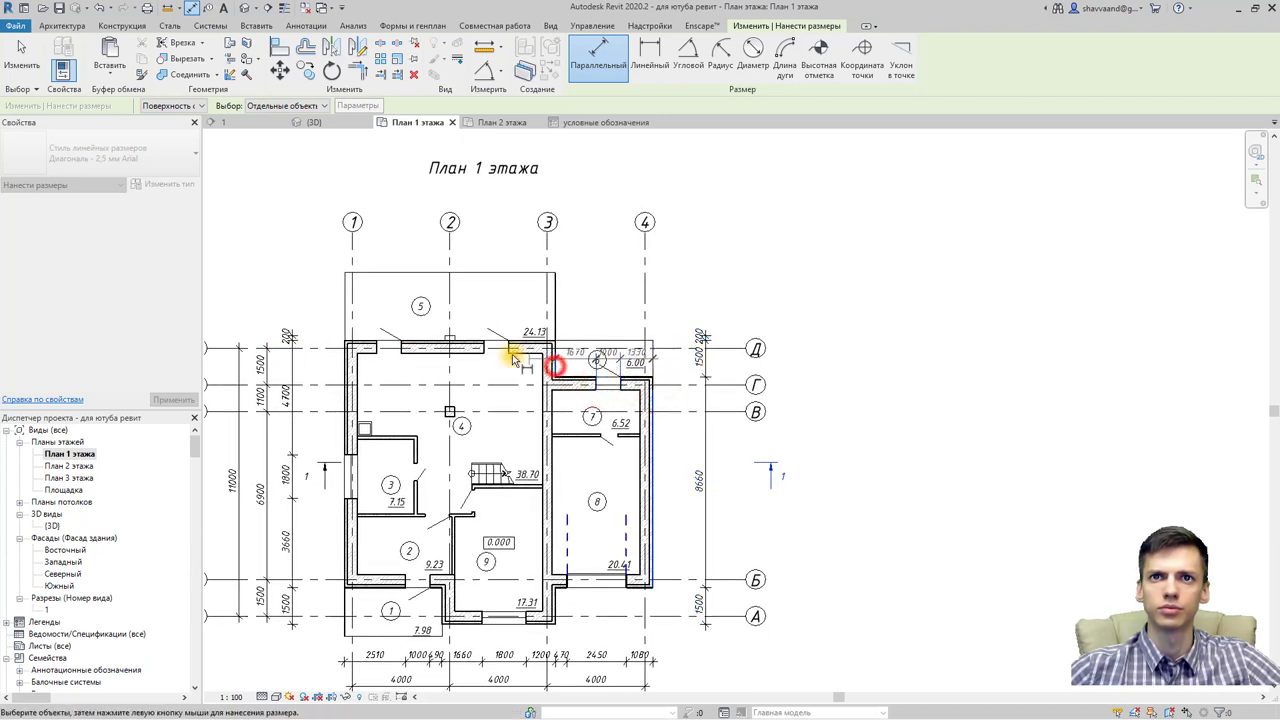
{"action": "left_click", "coordinate": [509, 349]}
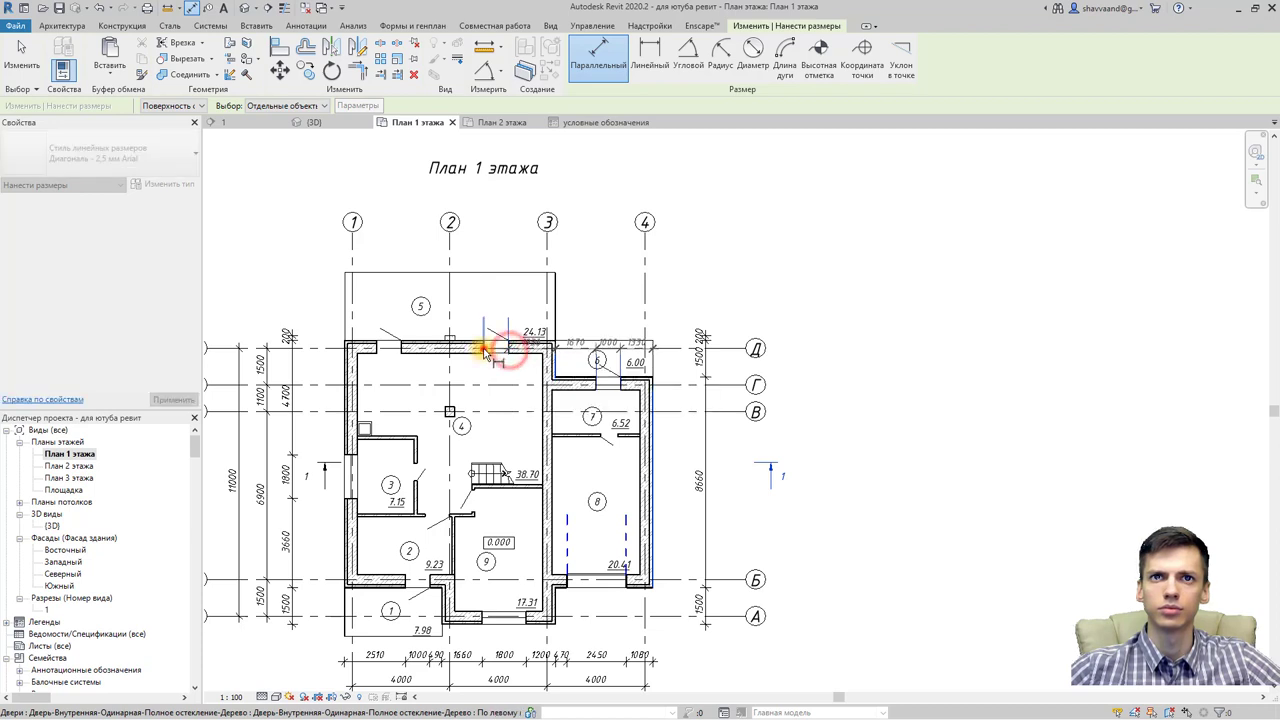
{"action": "left_click", "coordinate": [483, 348]}
{"action": "left_click", "coordinate": [400, 349]}
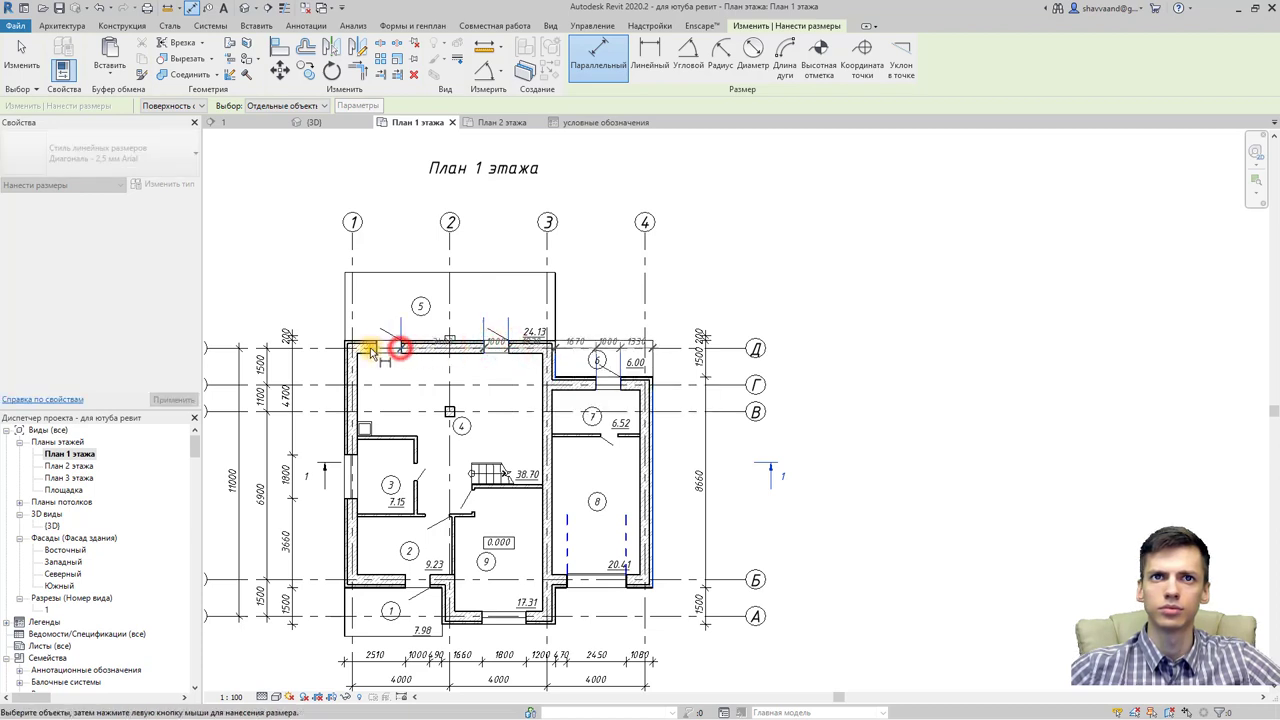
{"action": "left_click", "coordinate": [376, 348]}
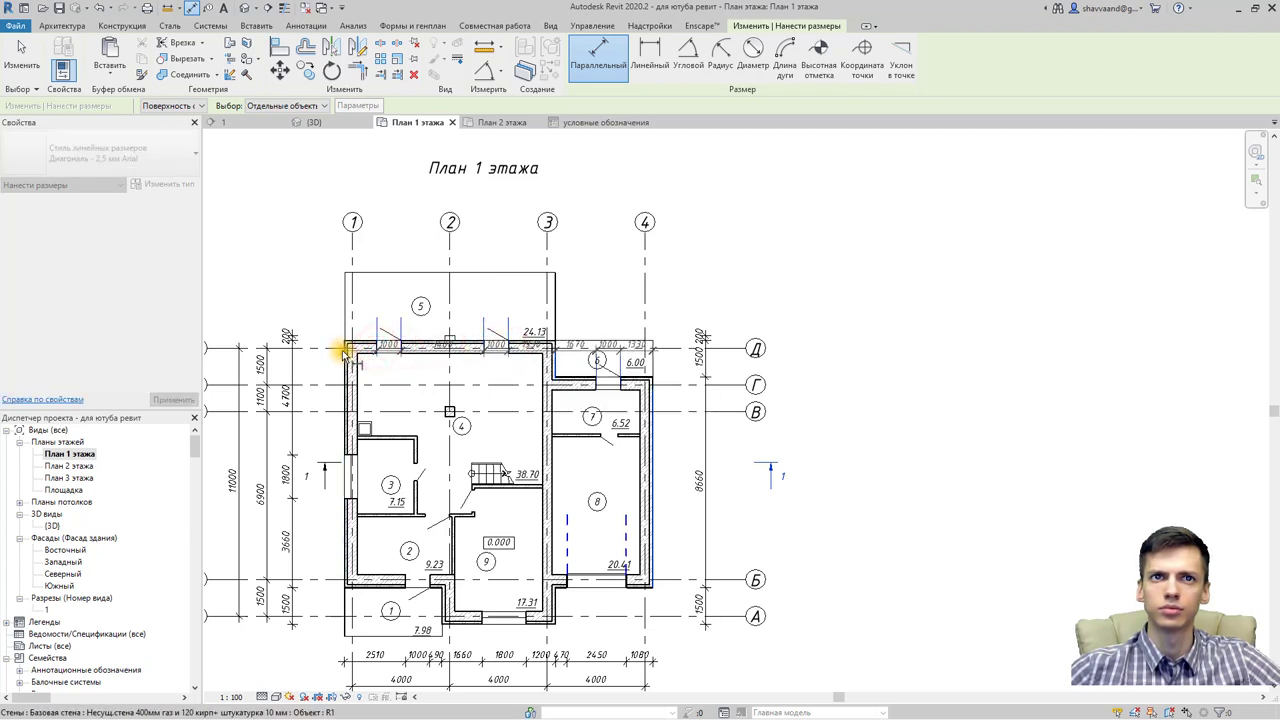
{"action": "left_click", "coordinate": [345, 348]}
{"action": "left_click", "coordinate": [338, 260]}
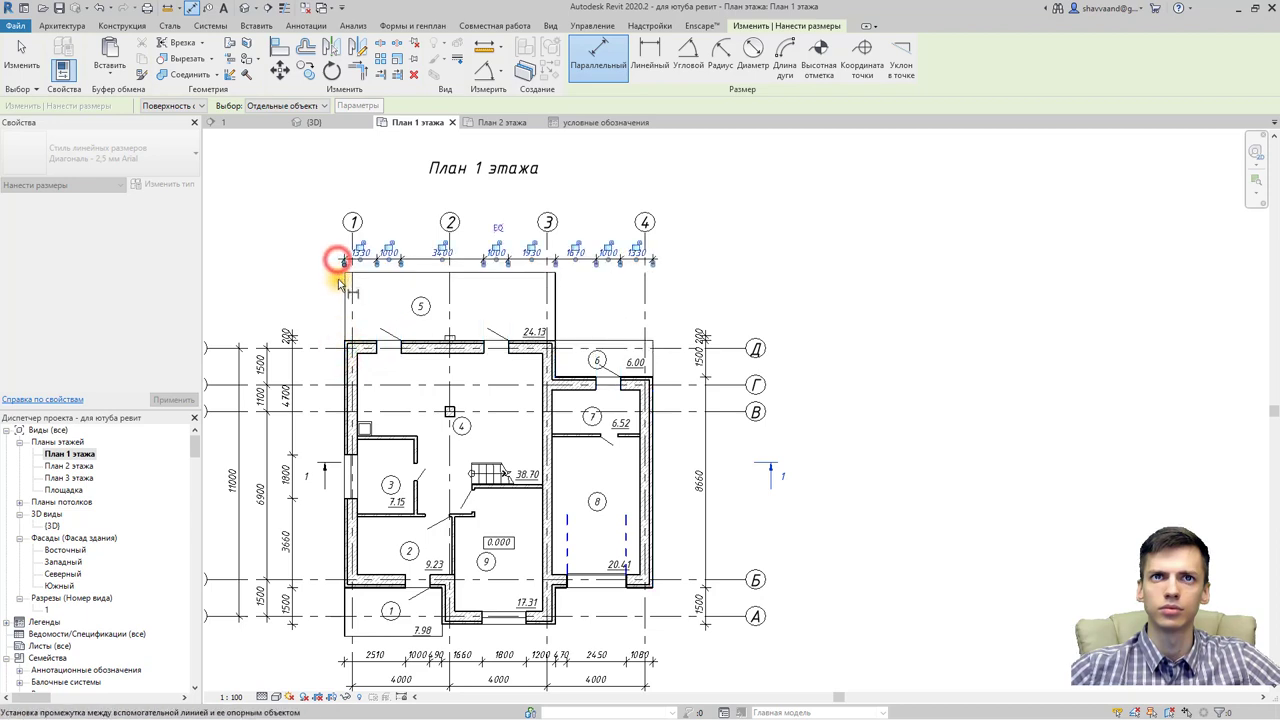
{"action": "key", "text": "Escape"}
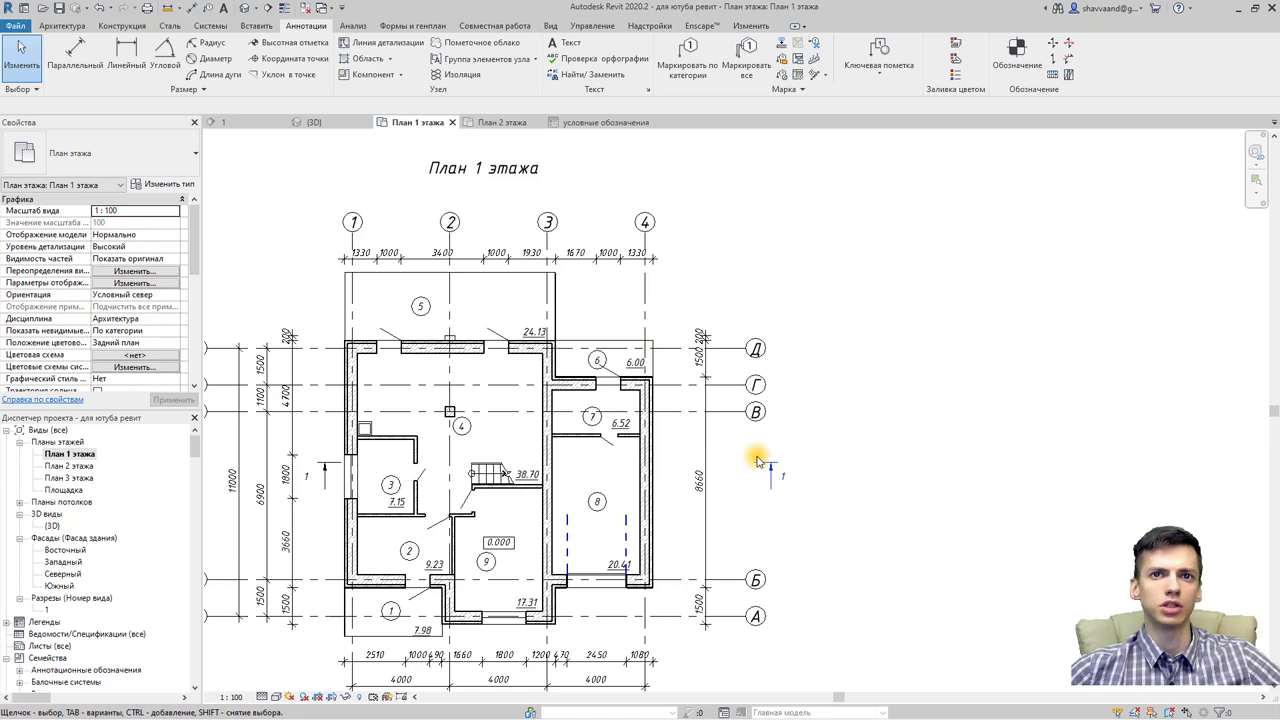
{"action": "middle_click_drag", "start_coordinate": [593, 466], "coordinate": [646, 410]}
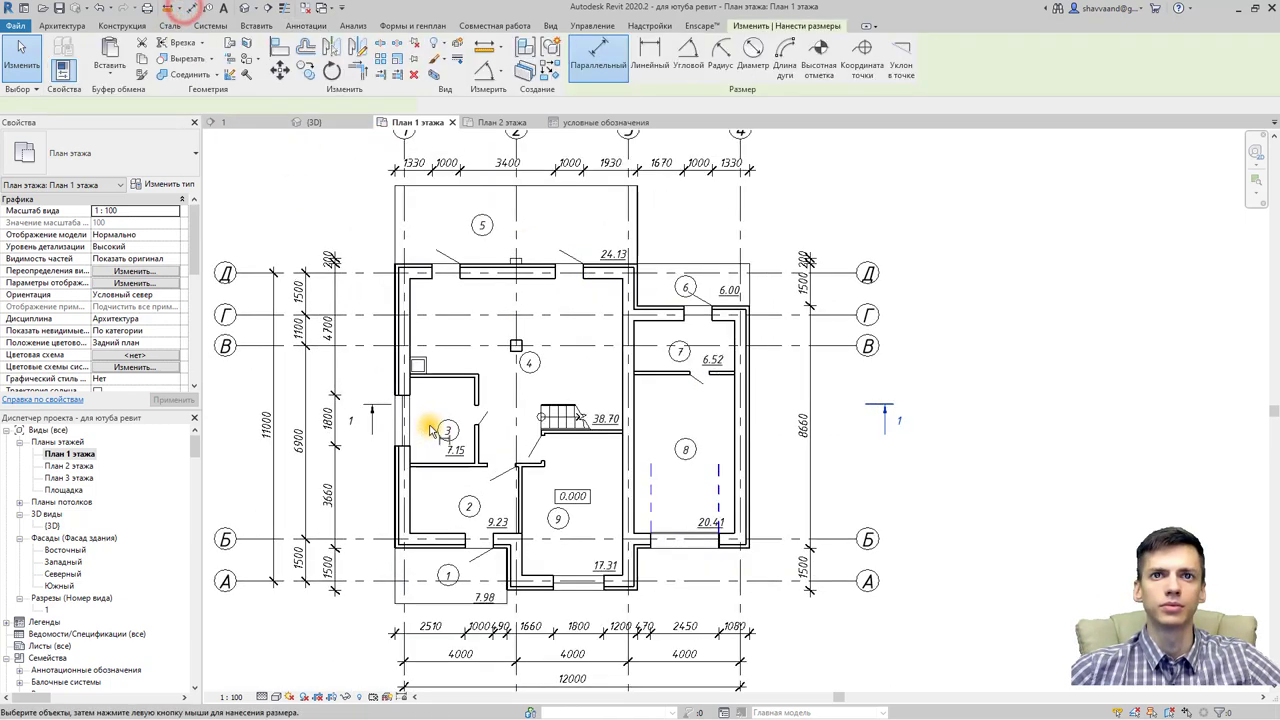
Step: Add a 2330 horizontal and a 3070 vertical dimension inside room 3
{"action": "scroll", "coordinate": [422, 425], "scroll_direction": "up", "scroll_amount": 4}
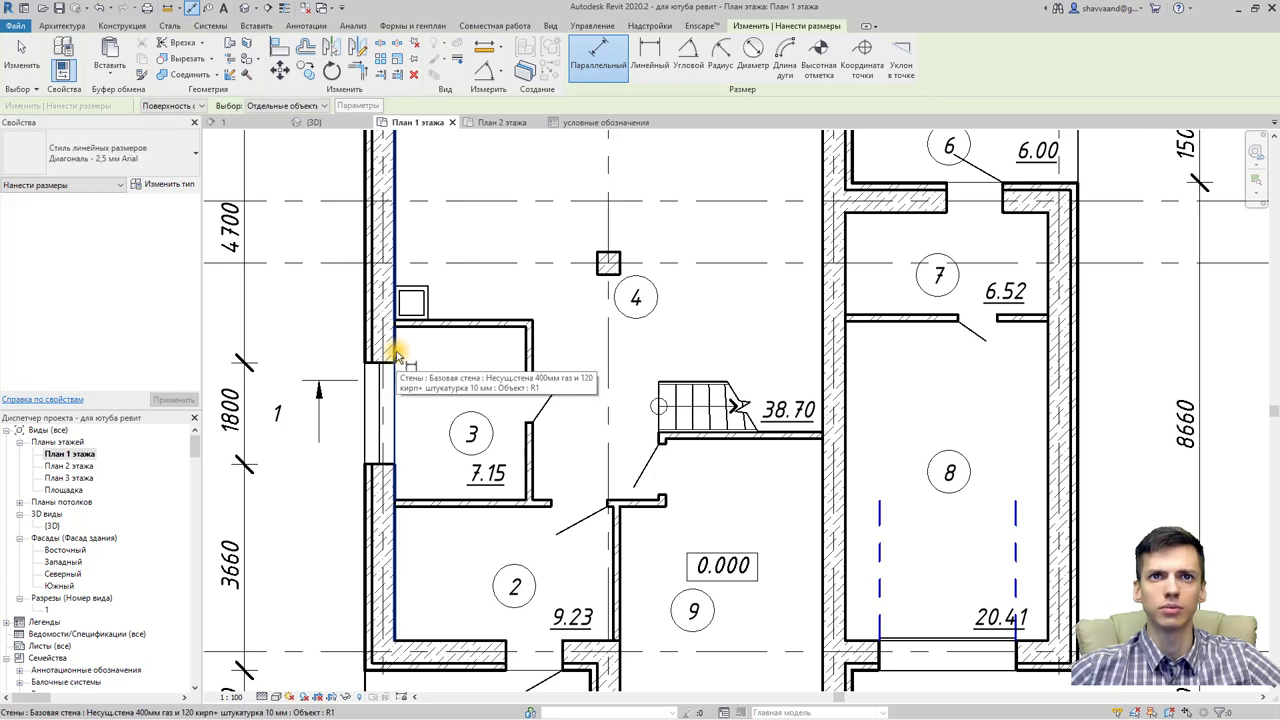
{"action": "left_click", "coordinate": [396, 354]}
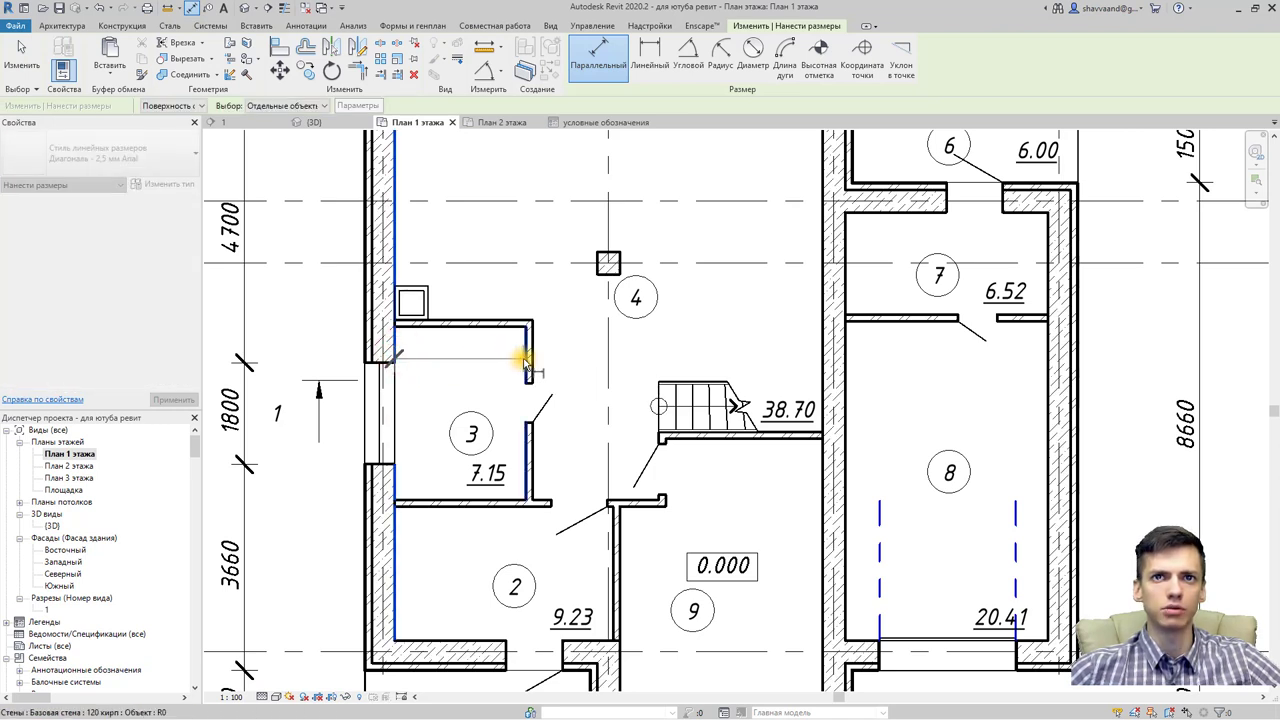
{"action": "left_click", "coordinate": [524, 360]}
{"action": "left_click", "coordinate": [466, 366]}
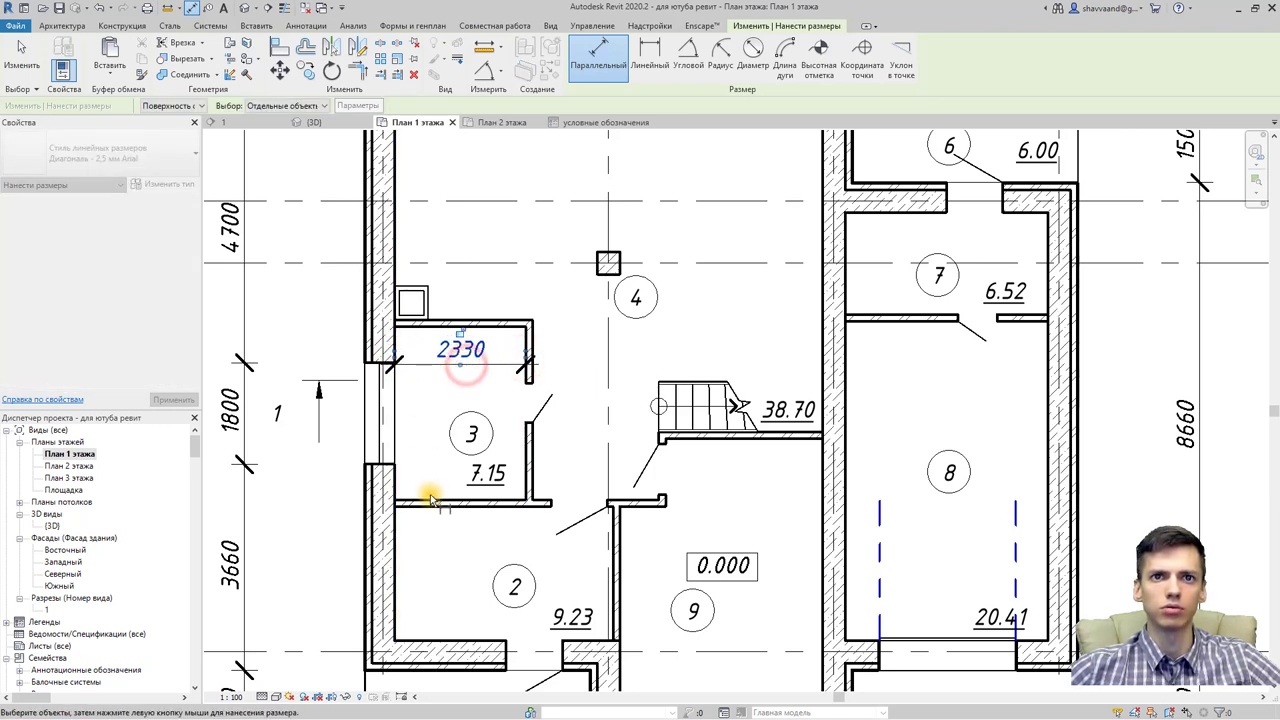
{"action": "left_click", "coordinate": [425, 497]}
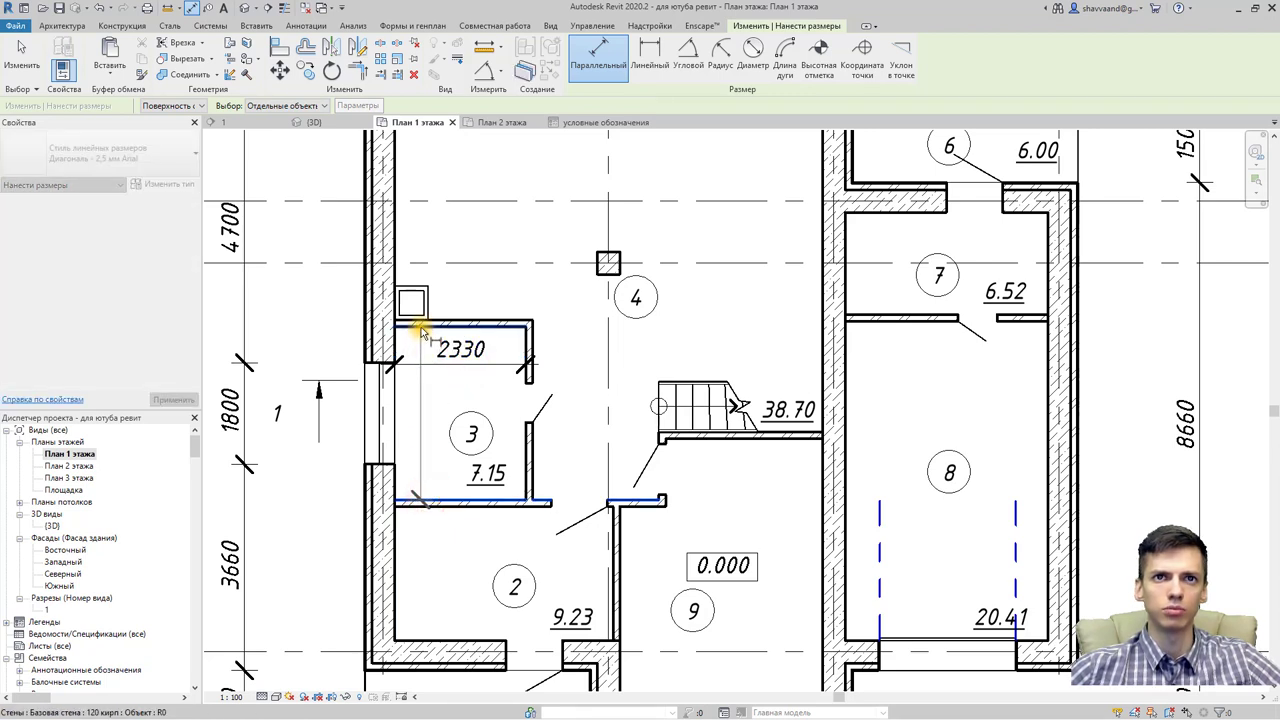
{"action": "left_click", "coordinate": [422, 332]}
{"action": "left_click", "coordinate": [428, 397]}
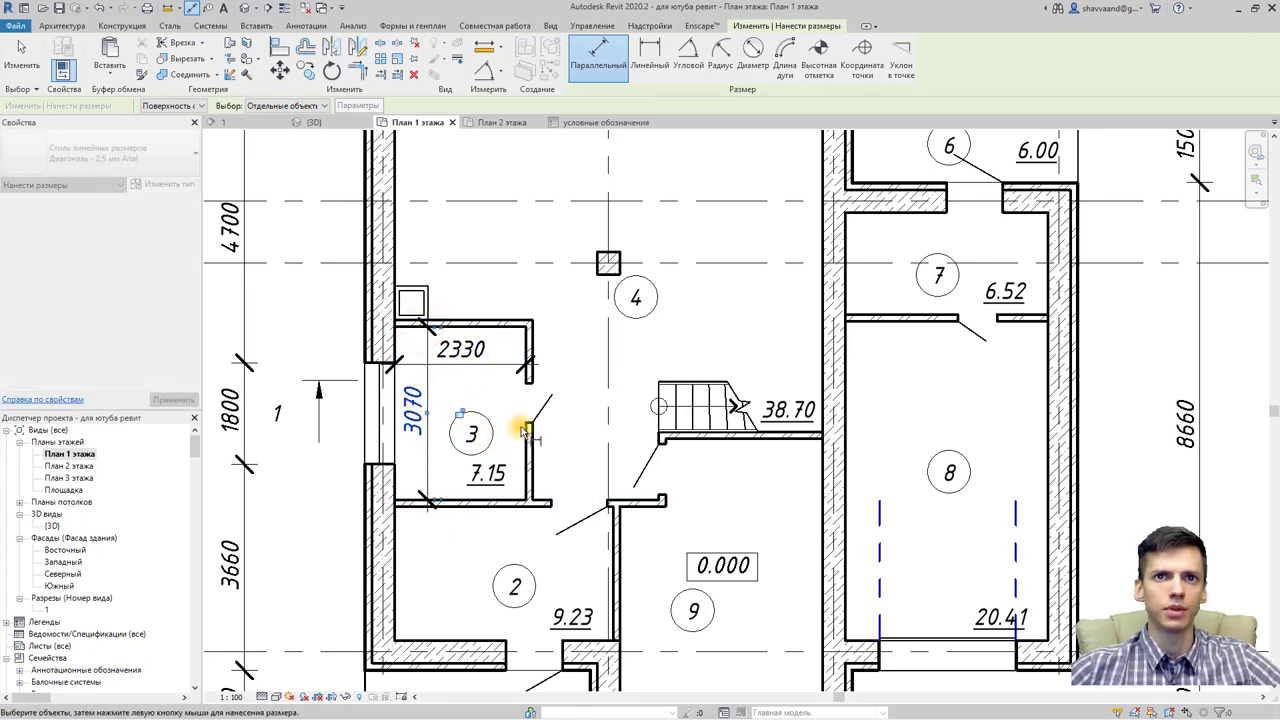
Step: Dimension the door in room 3's right wall as 1120/700, then delete that string
{"action": "left_click", "coordinate": [524, 425]}
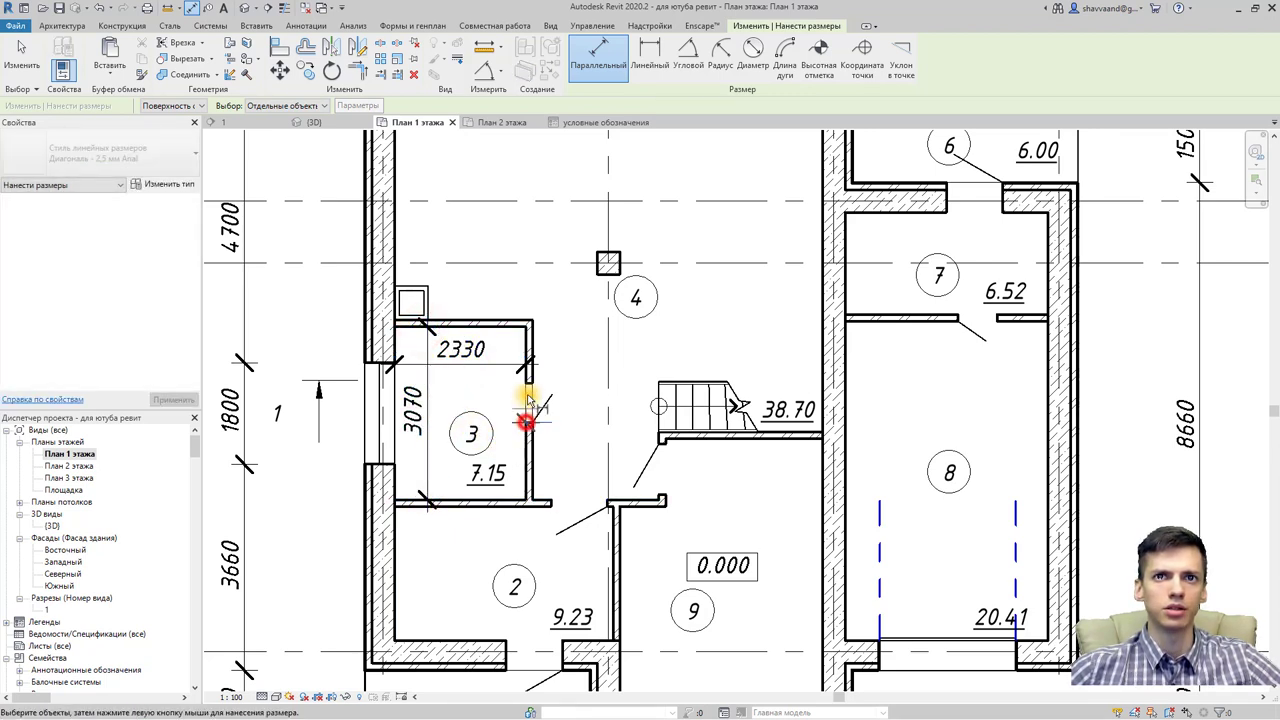
{"action": "left_click", "coordinate": [531, 323]}
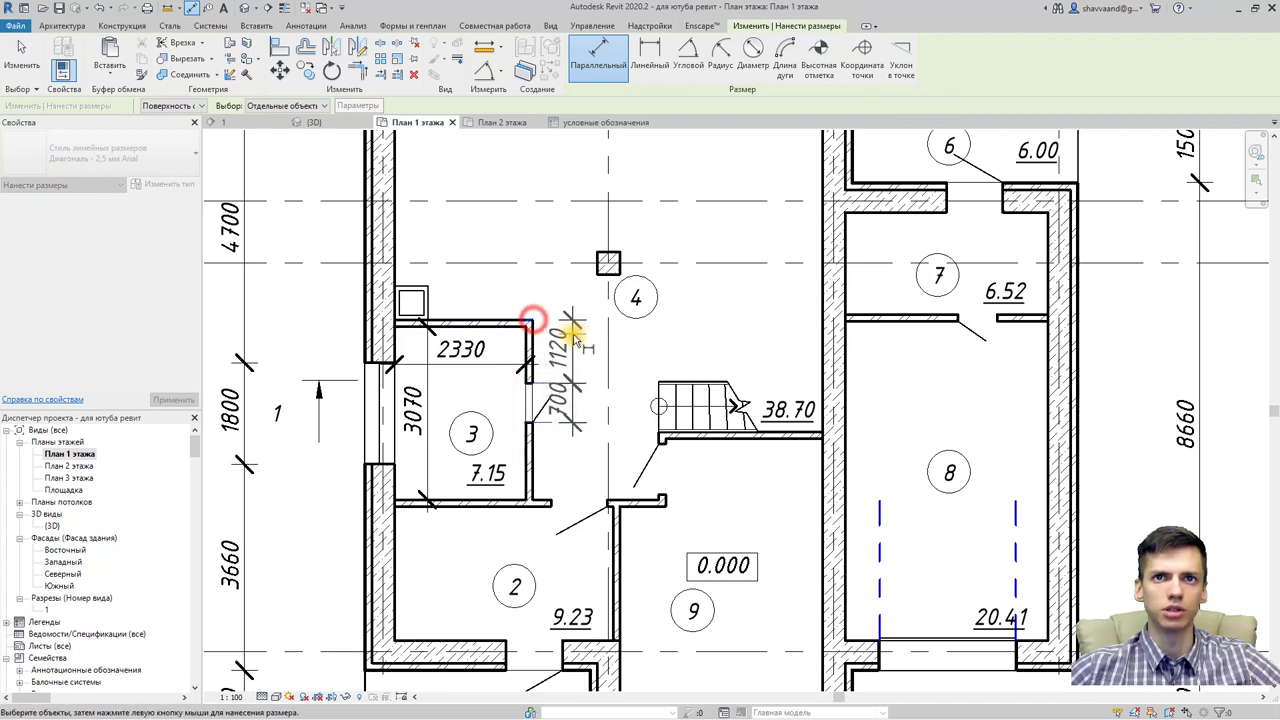
{"action": "left_click", "coordinate": [578, 334]}
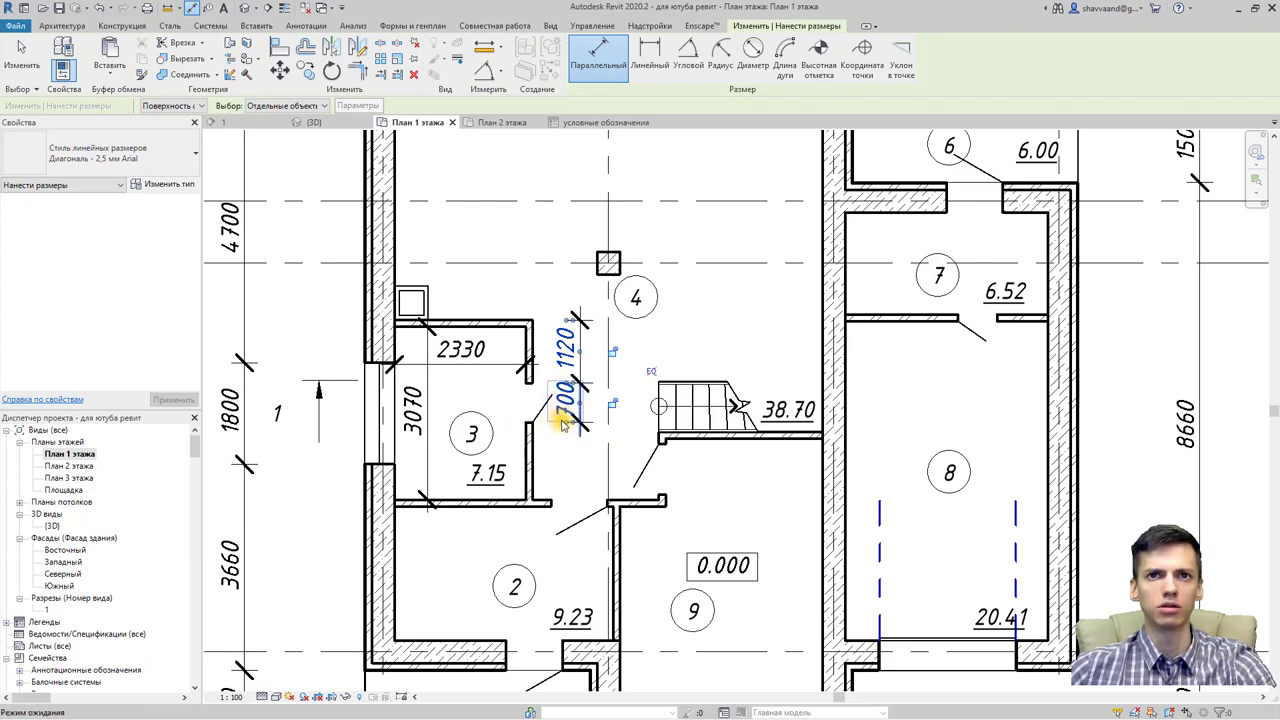
{"action": "key", "text": "Escape"}
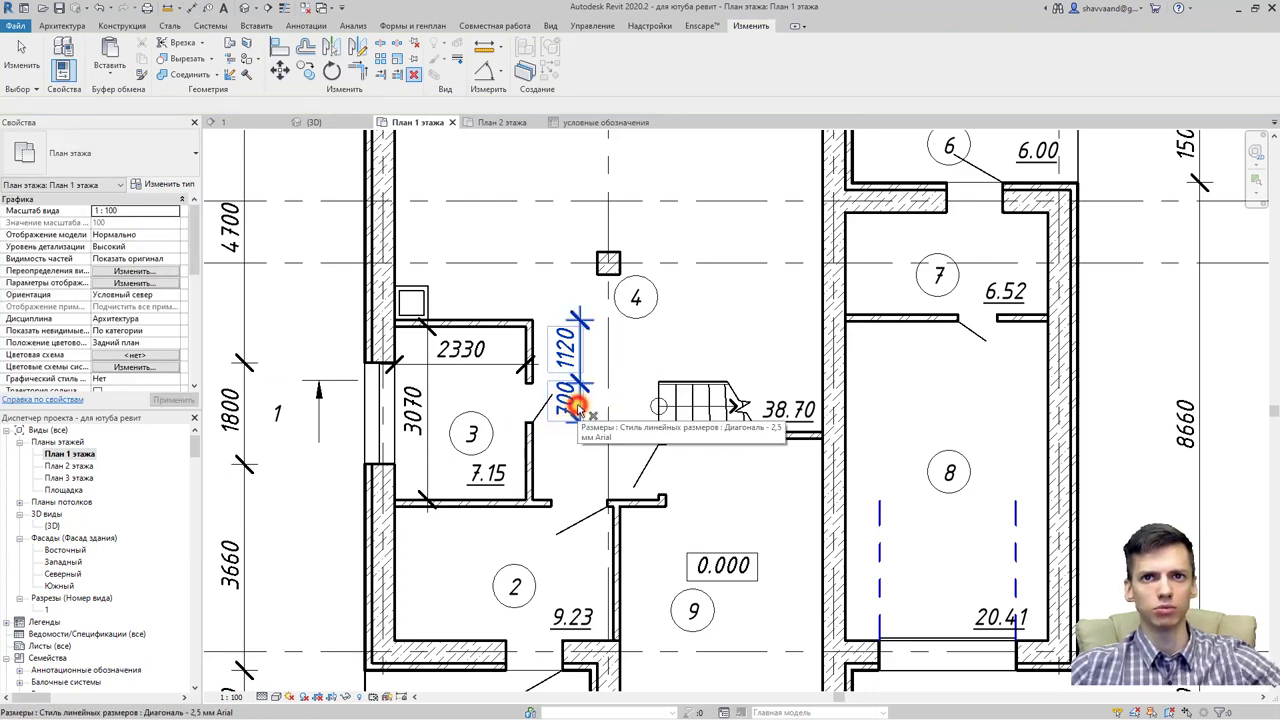
{"action": "left_click", "coordinate": [577, 405]}
{"action": "key", "text": "Delete"}
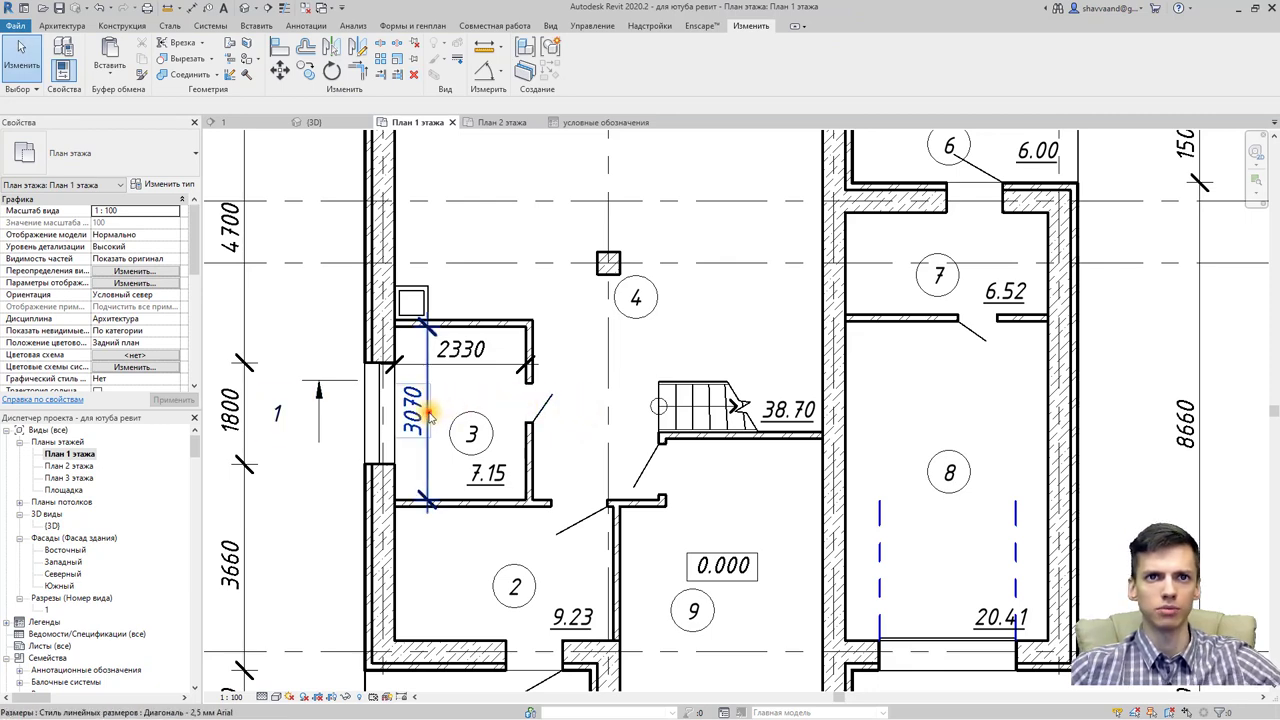
Step: Add witness lines at the opening so the 3070 dimension reads 1000, 700, 1370
{"action": "left_click", "coordinate": [430, 410]}
{"action": "left_click", "coordinate": [752, 62]}
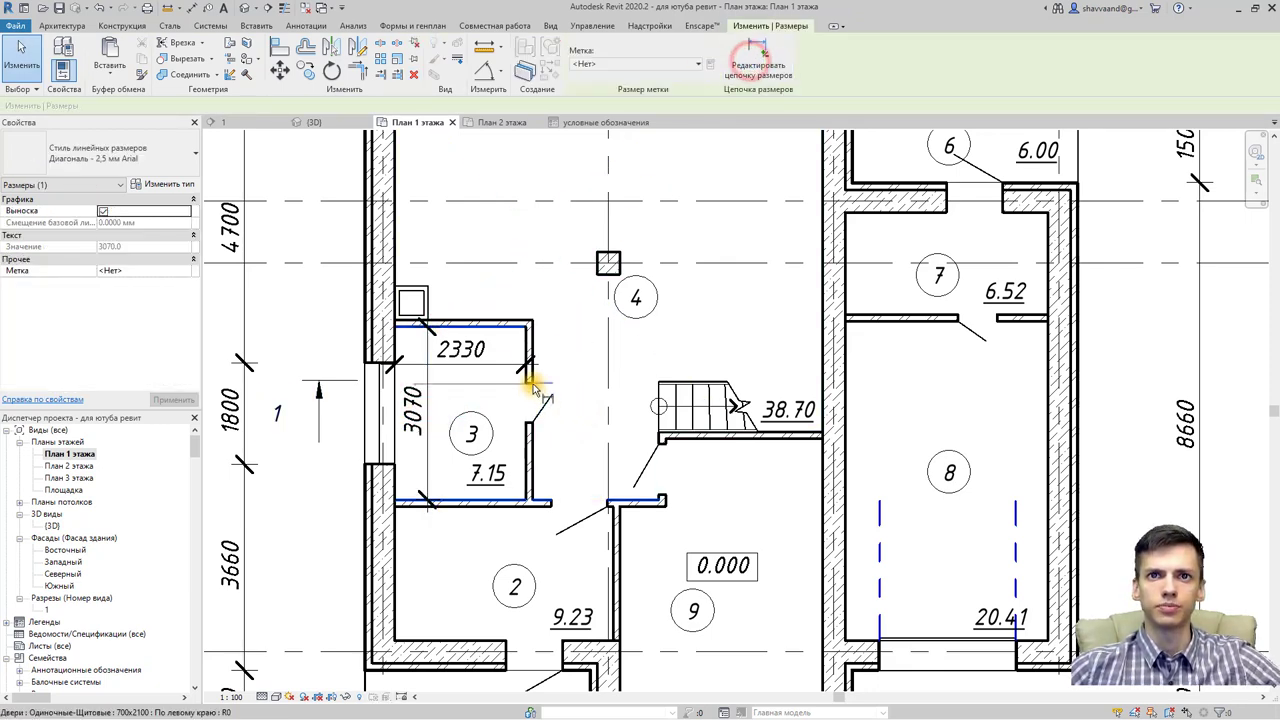
{"action": "left_click", "coordinate": [529, 380]}
{"action": "left_click", "coordinate": [528, 423]}
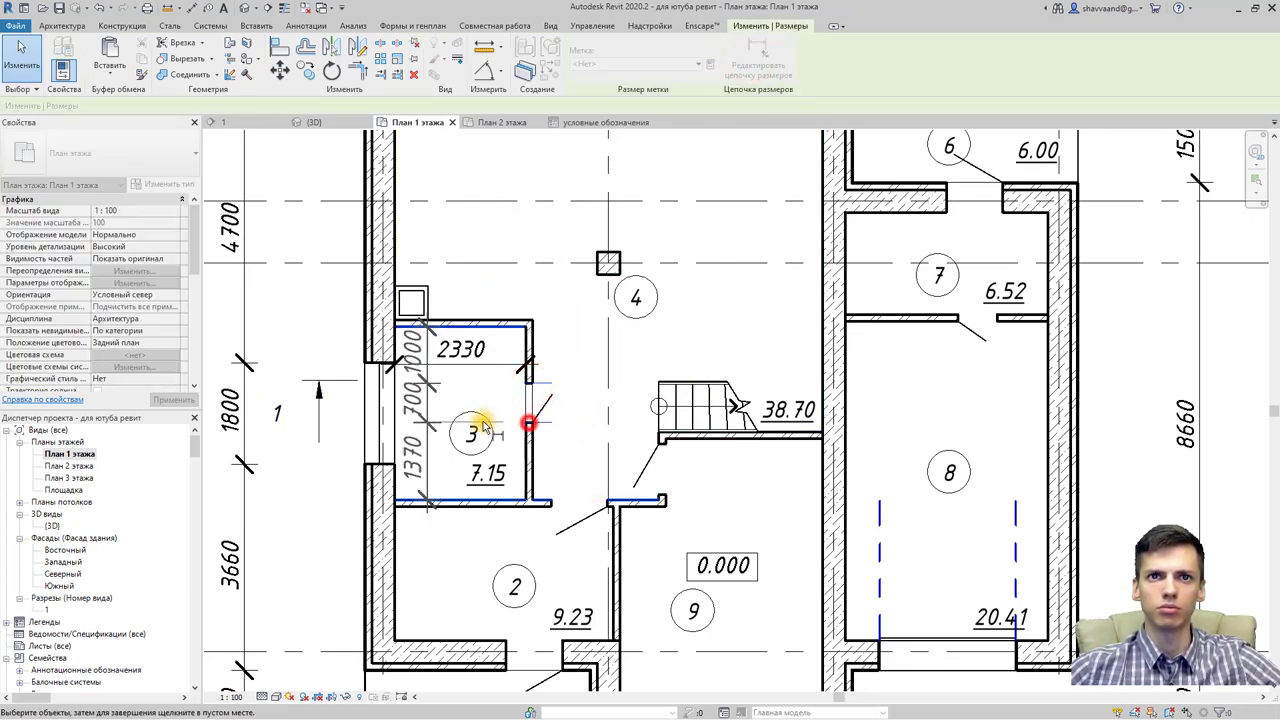
{"action": "left_click", "coordinate": [432, 452]}
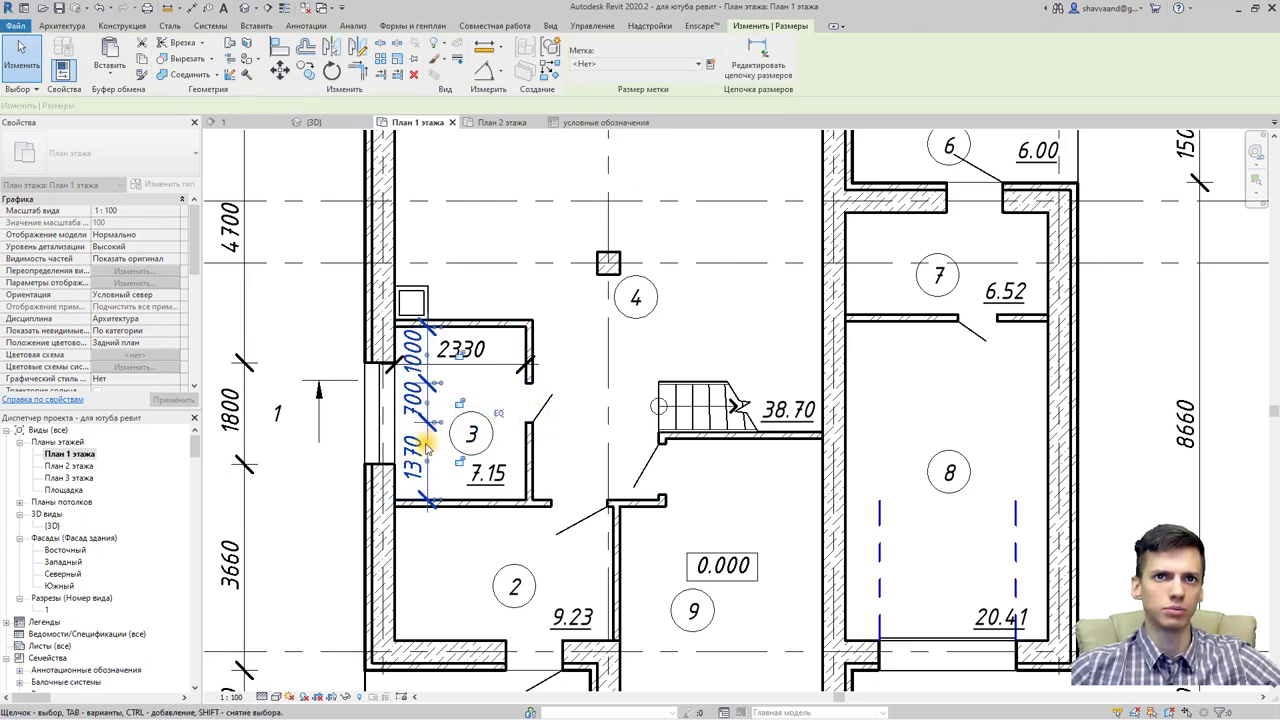
{"action": "key", "text": "Escape"}
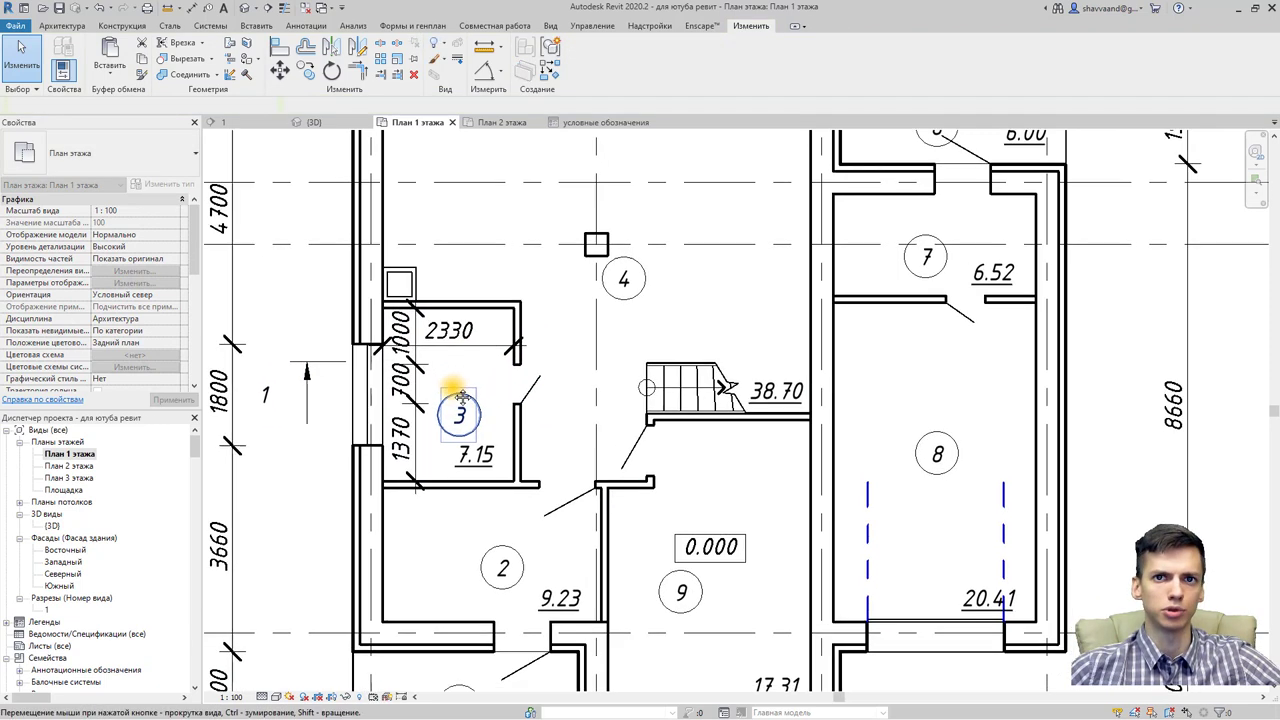
Step: Dimension room 2 with an aligned 2780/1000/100 chain from its left wall to the grid axis
{"action": "mouse_move", "coordinate": [470, 418]}
{"action": "middle_mouse_down"}
{"action": "mouse_move", "coordinate": [498, 379]}
{"action": "mouse_move", "coordinate": [491, 408]}
{"action": "mouse_move", "coordinate": [477, 371]}
{"action": "mouse_move", "coordinate": [486, 224]}
{"action": "middle_mouse_up"}
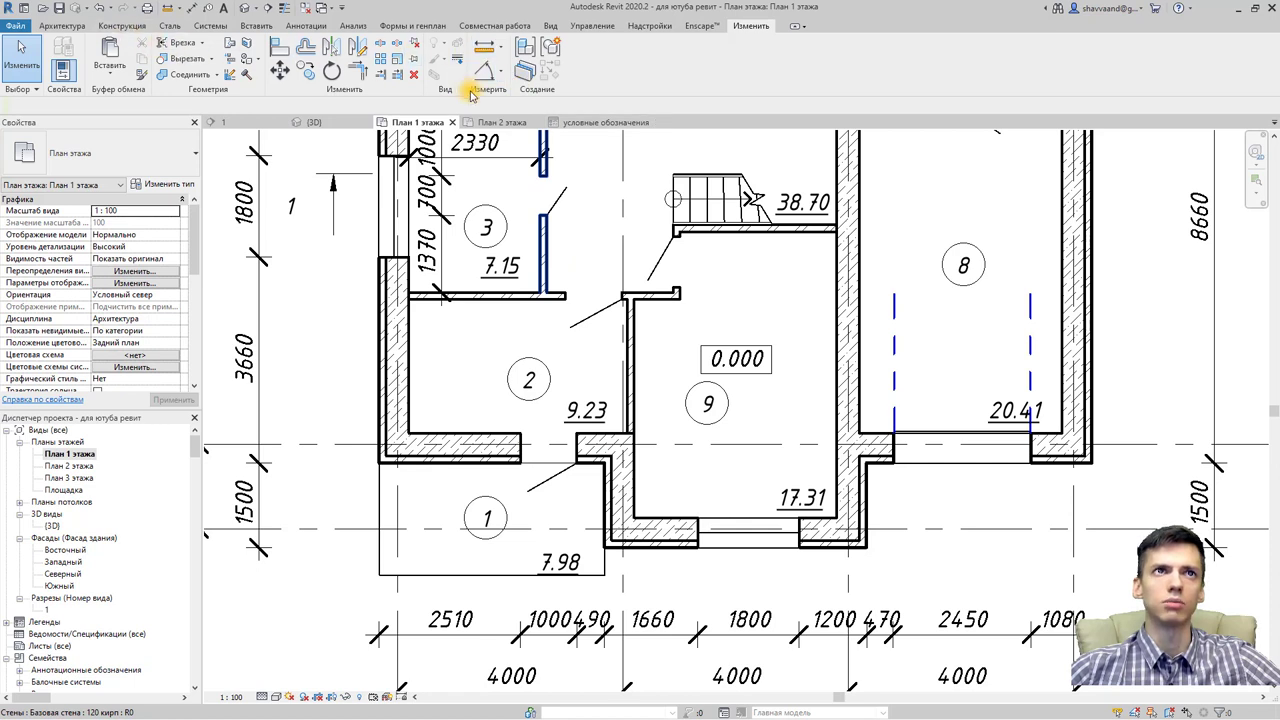
{"action": "left_click", "coordinate": [506, 75]}
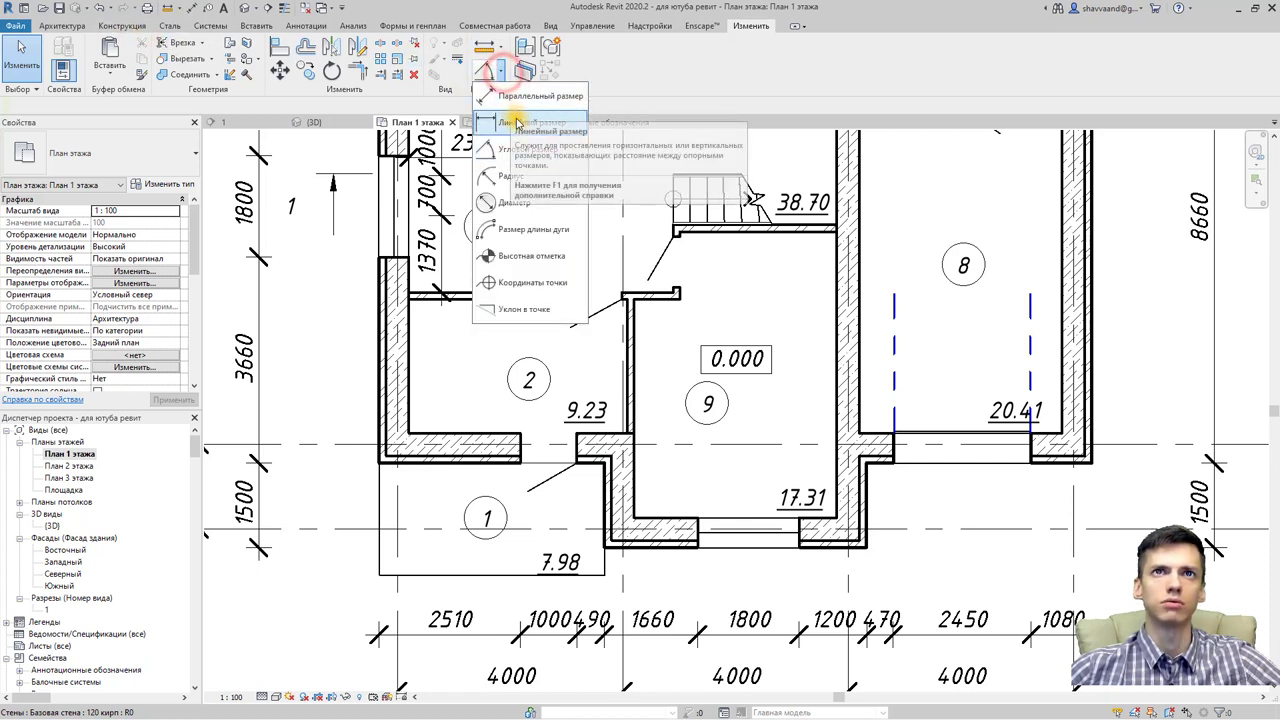
{"action": "left_click", "coordinate": [517, 99]}
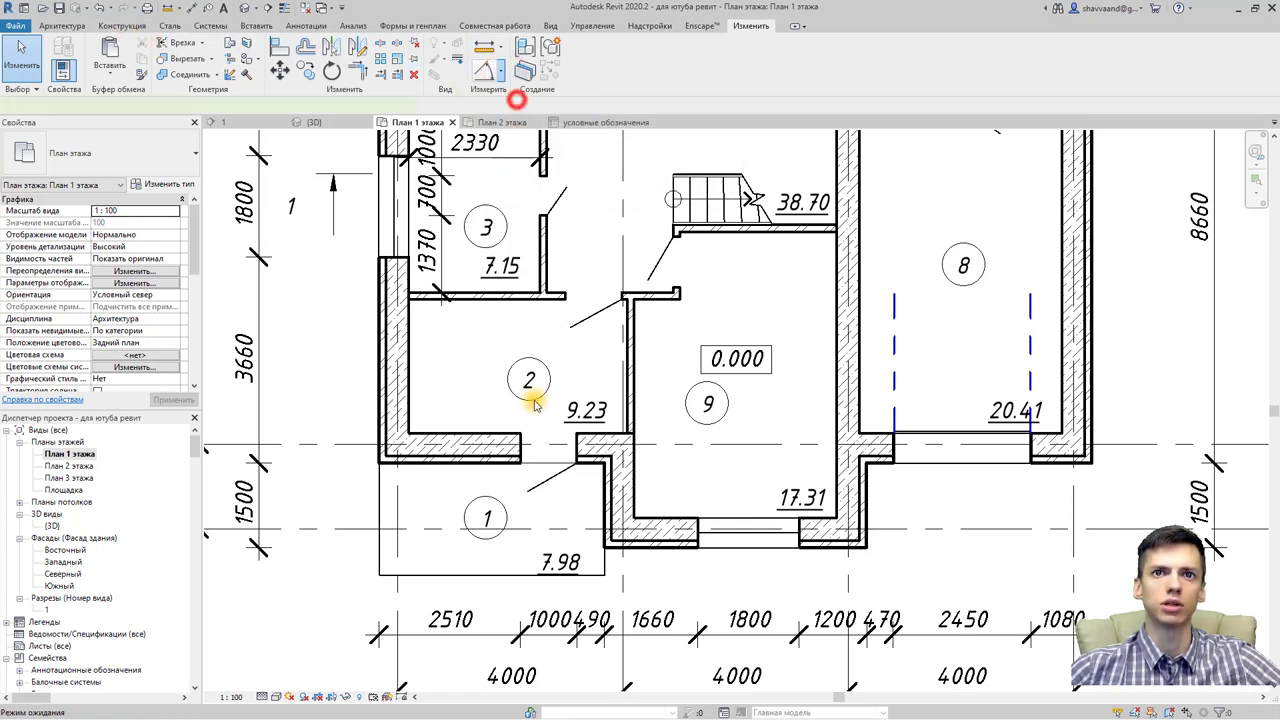
{"action": "left_click", "coordinate": [409, 354]}
{"action": "left_click", "coordinate": [565, 293]}
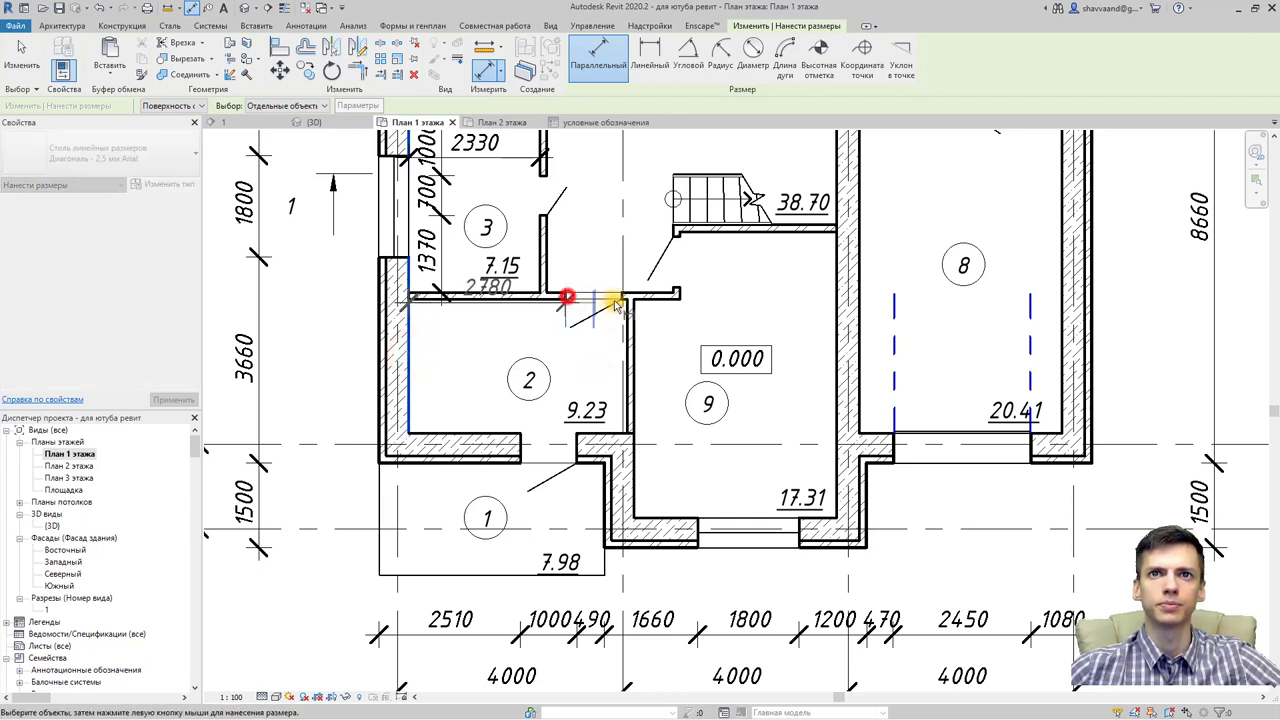
{"action": "left_click", "coordinate": [622, 294]}
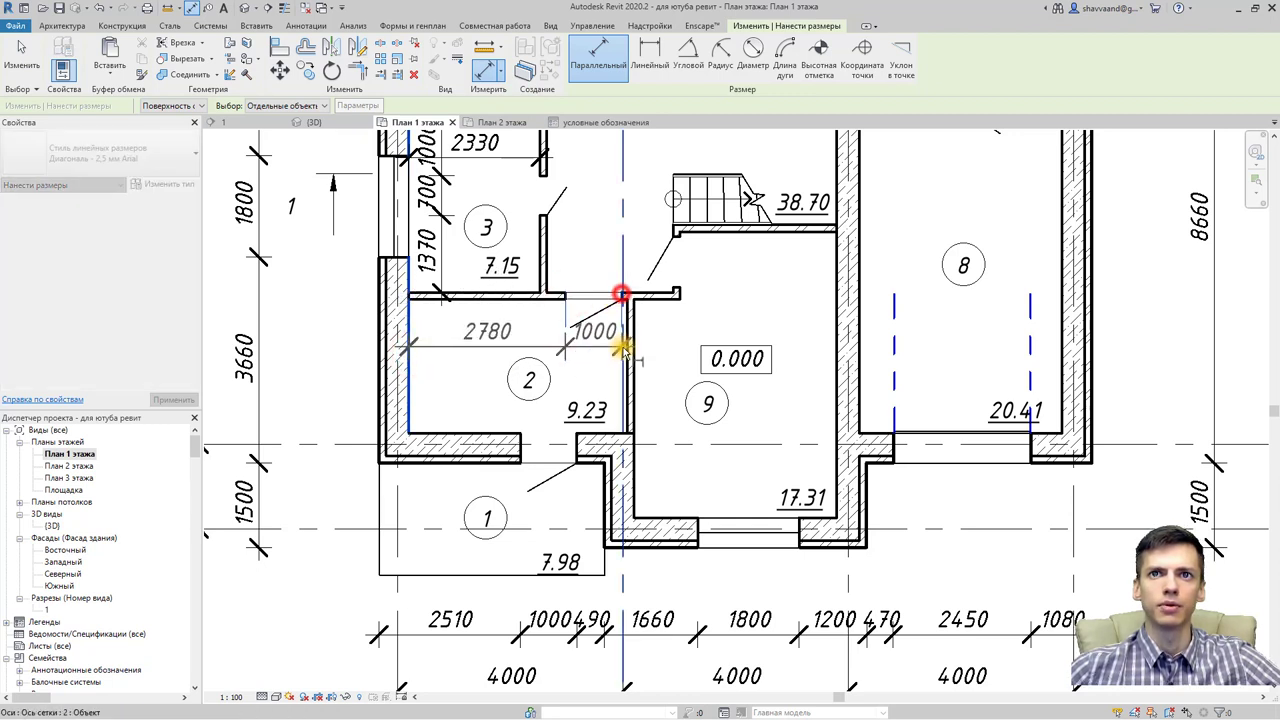
{"action": "left_click", "coordinate": [568, 351]}
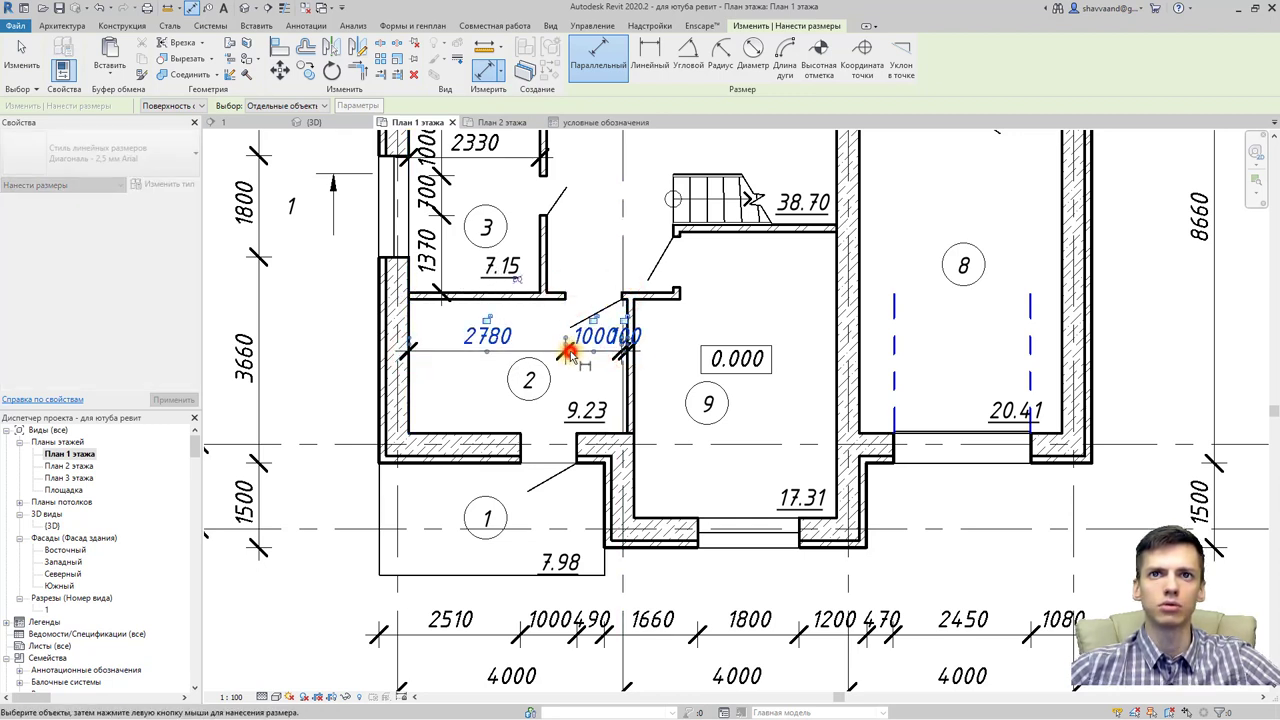
Step: Add a vertical 2380 dimension between room 2's top and bottom walls
{"action": "left_click", "coordinate": [462, 295]}
{"action": "left_click", "coordinate": [455, 432]}
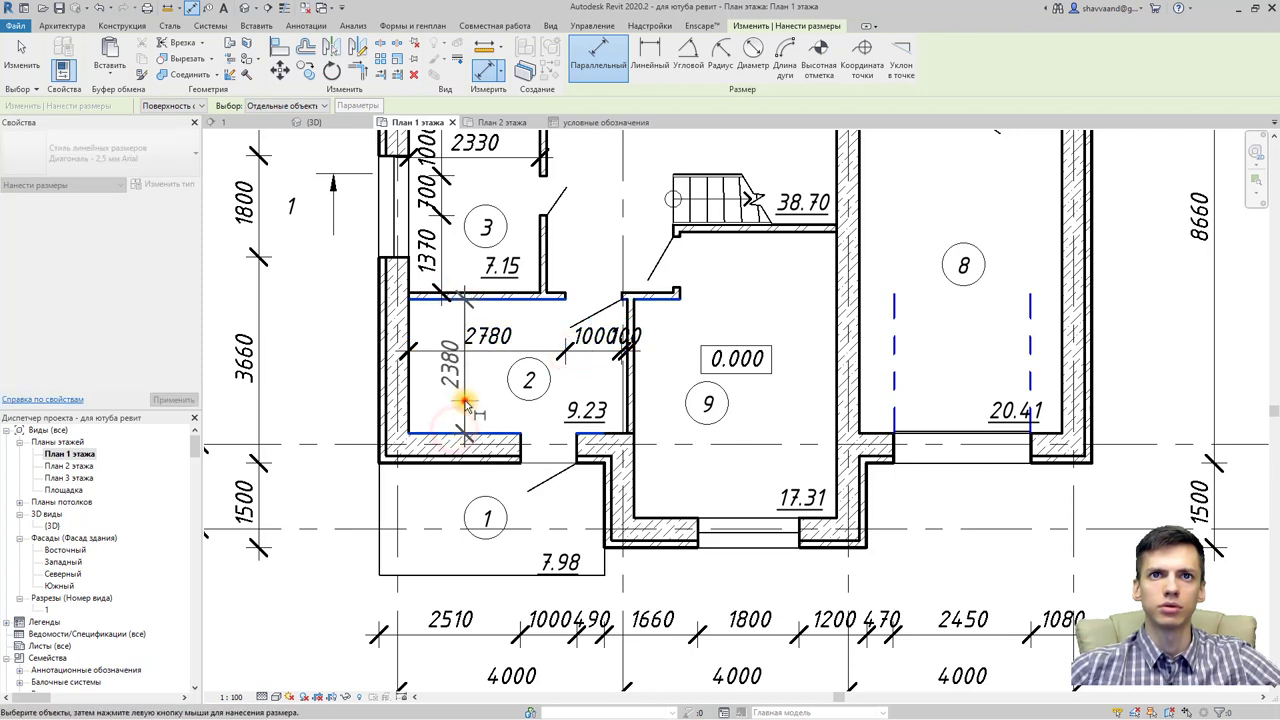
{"action": "left_click", "coordinate": [458, 395]}
{"action": "key", "text": "Escape"}
{"action": "key", "text": "Escape"}
Step: Move the crowded 100 text of room 2's chain above-right onto a leader
{"action": "left_click", "coordinate": [641, 338]}
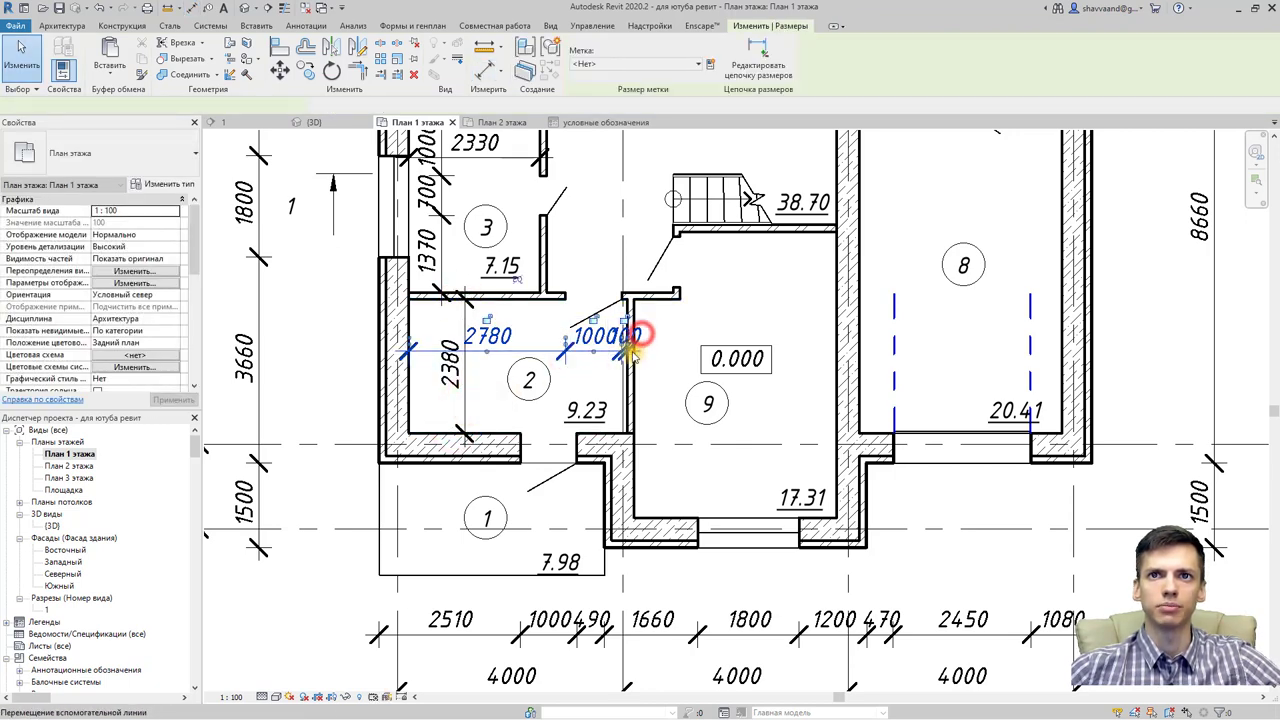
{"action": "scroll", "coordinate": [636, 342], "scroll_direction": "up", "scroll_amount": 2}
{"action": "scroll", "coordinate": [628, 347], "scroll_direction": "up", "scroll_amount": 2}
{"action": "left_click_drag", "start_coordinate": [614, 352], "coordinate": [763, 317]}
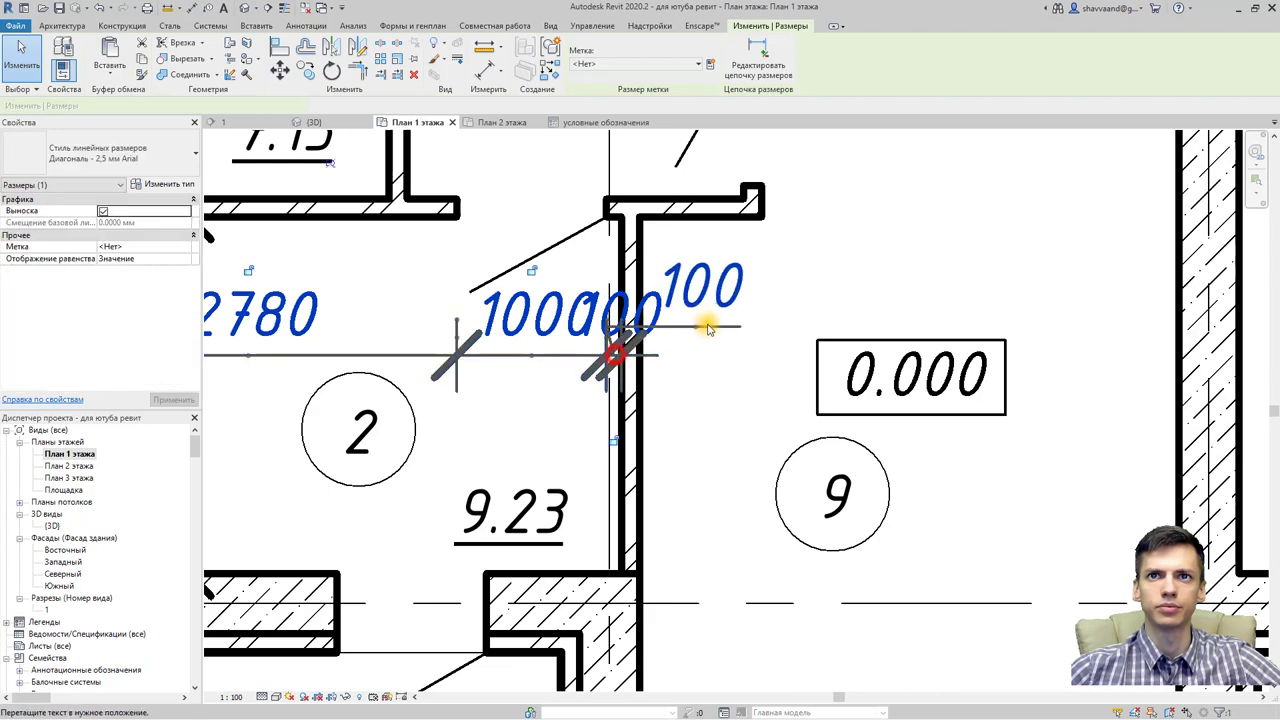
{"action": "scroll", "coordinate": [723, 341], "scroll_direction": "down", "scroll_amount": 4}
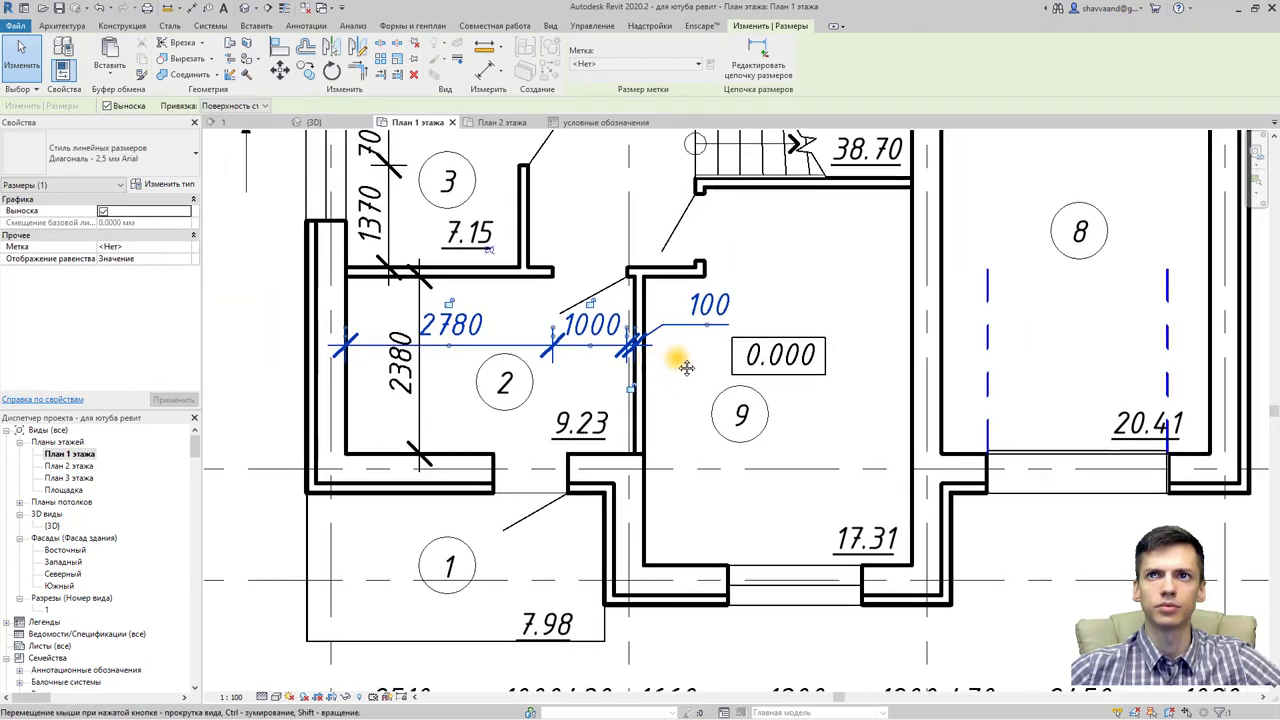
{"action": "left_click", "coordinate": [492, 72]}
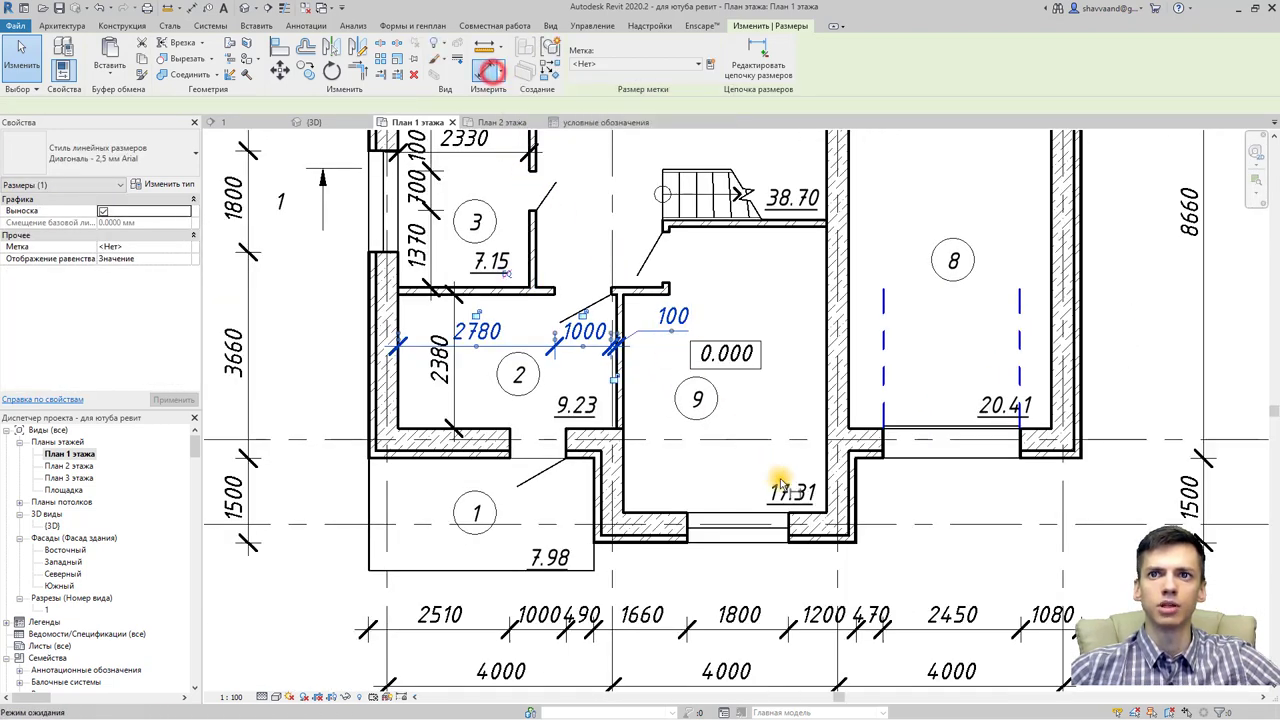
{"action": "left_click", "coordinate": [805, 513]}
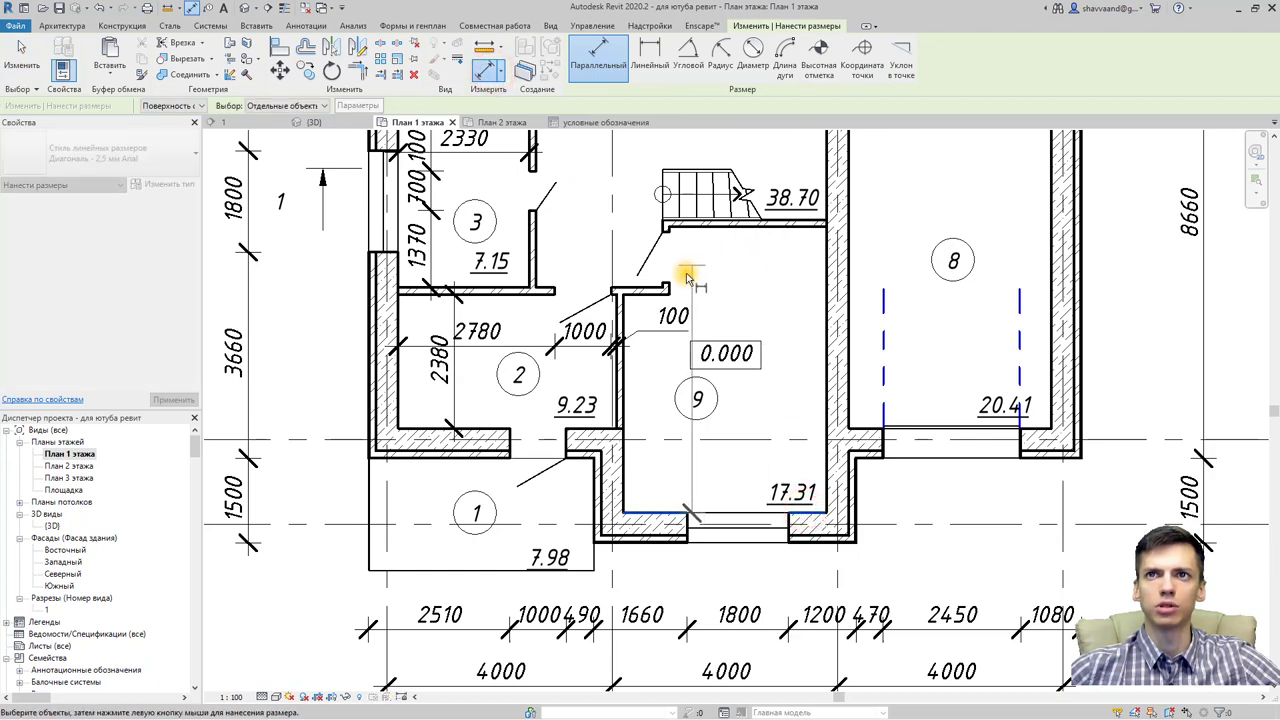
Step: Place room 9's vertical dimension string reading 3880, 210, 900 and 90
{"action": "scroll", "coordinate": [660, 295], "scroll_direction": "up", "scroll_amount": 4}
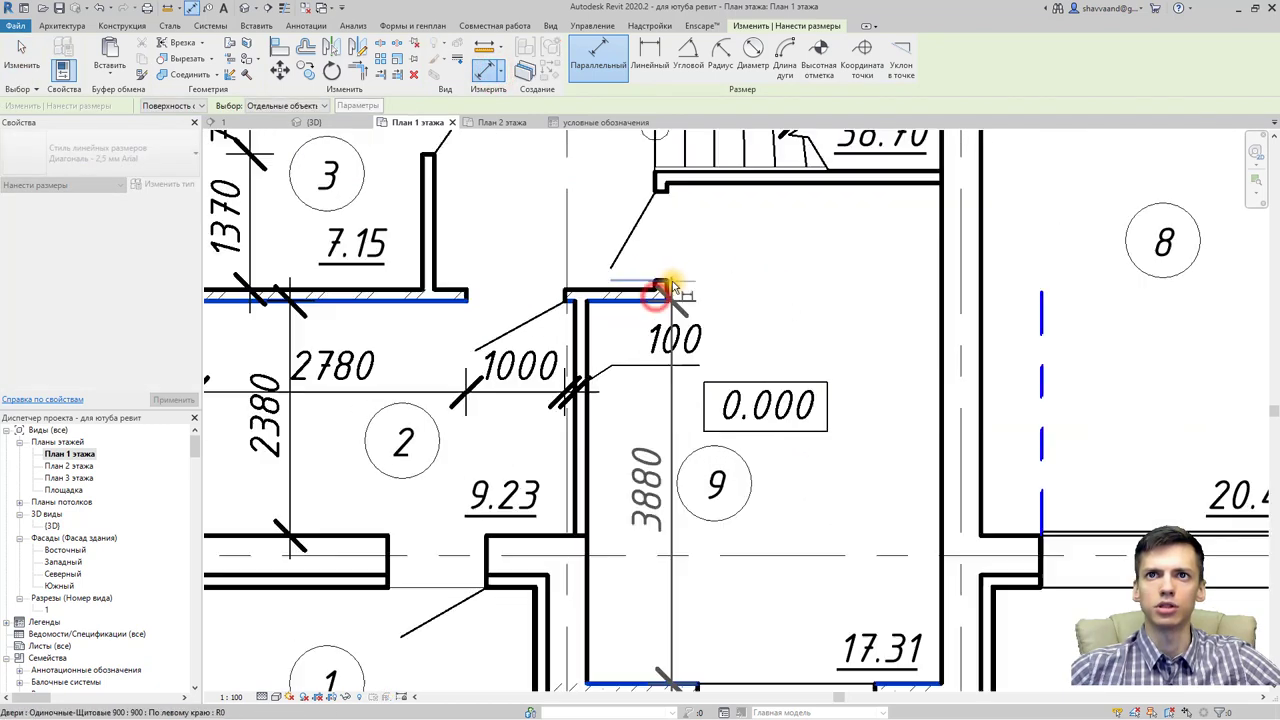
{"action": "scroll", "coordinate": [663, 286], "scroll_direction": "up", "scroll_amount": 2}
{"action": "left_click", "coordinate": [670, 277]}
{"action": "scroll", "coordinate": [668, 275], "scroll_direction": "down", "scroll_amount": 4}
{"action": "scroll", "coordinate": [673, 207], "scroll_direction": "down", "scroll_amount": 2}
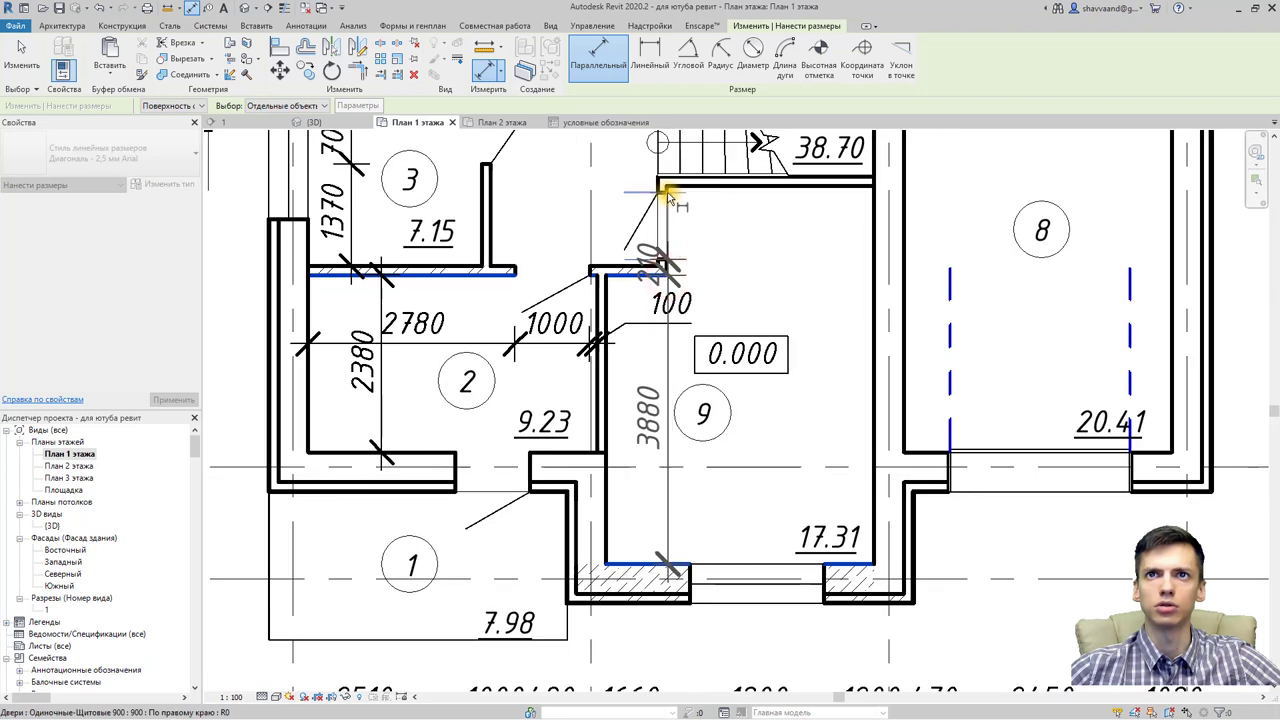
{"action": "left_click", "coordinate": [700, 185]}
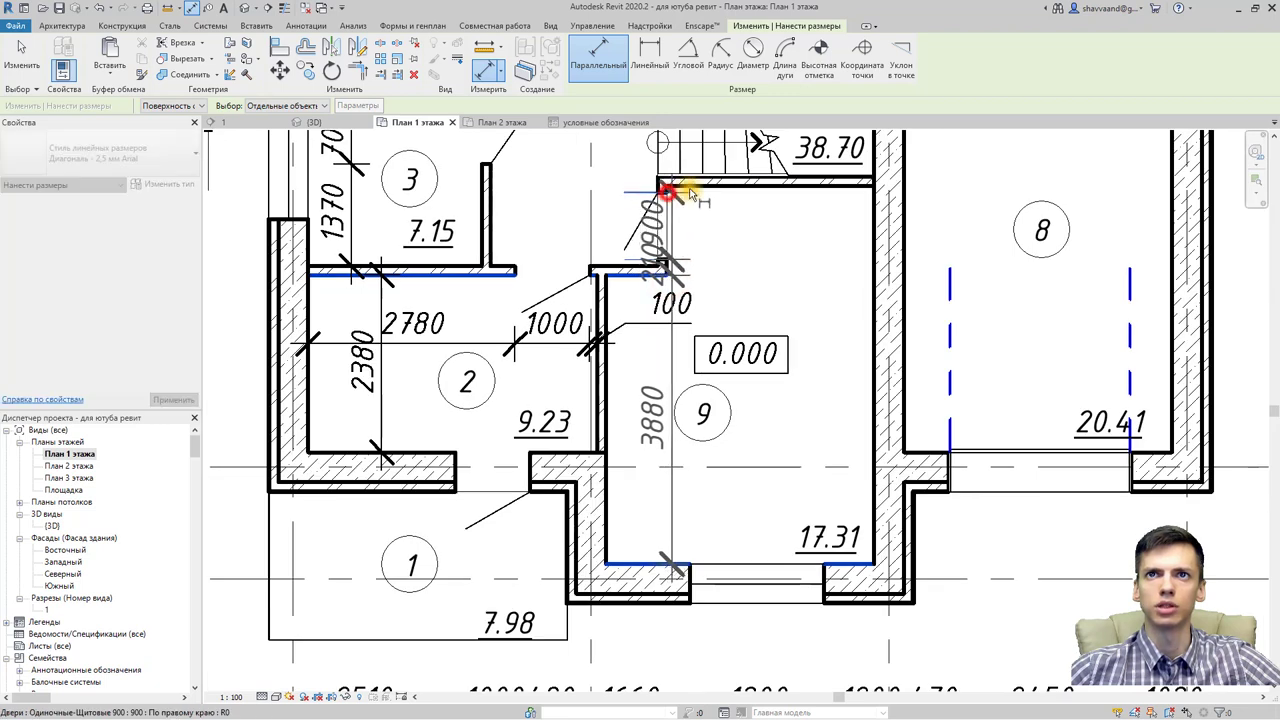
{"action": "left_click", "coordinate": [826, 294]}
{"action": "key", "text": "Escape"}
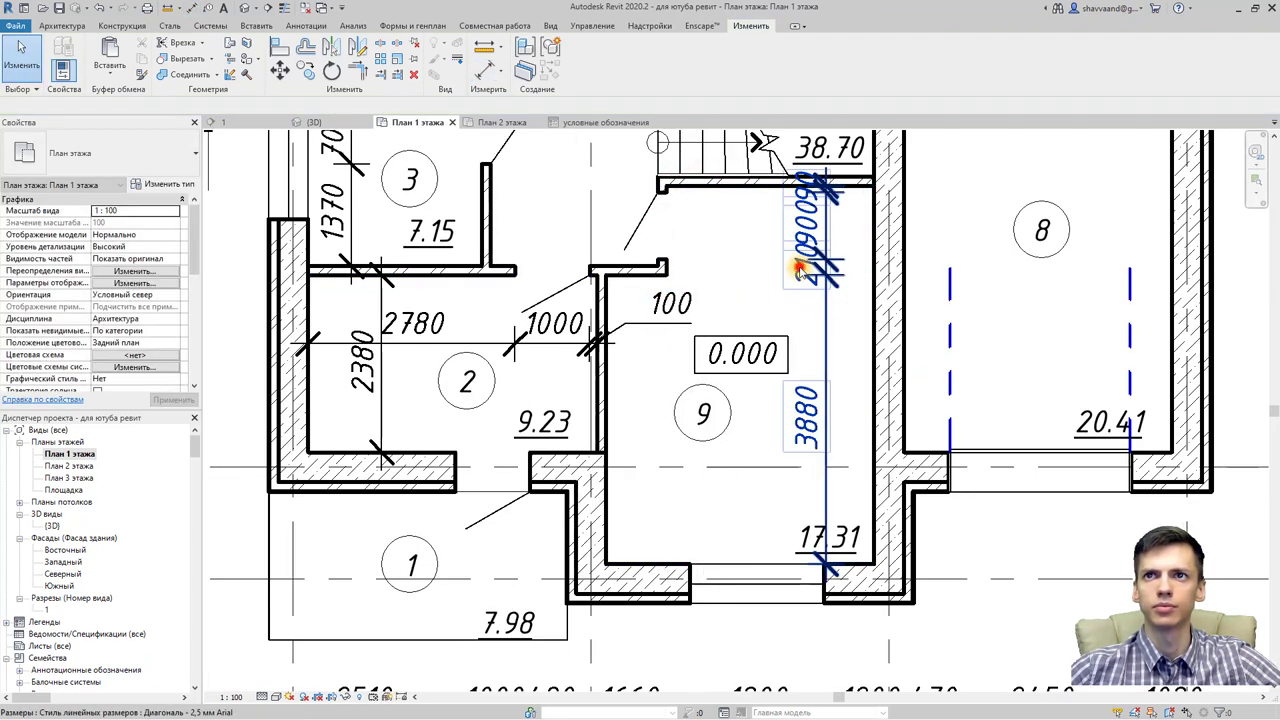
Step: Move the small 210 and 90 texts of room 9's vertical string onto leaders
{"action": "left_click", "coordinate": [800, 268]}
{"action": "left_click_drag", "start_coordinate": [790, 288], "coordinate": [762, 310]}
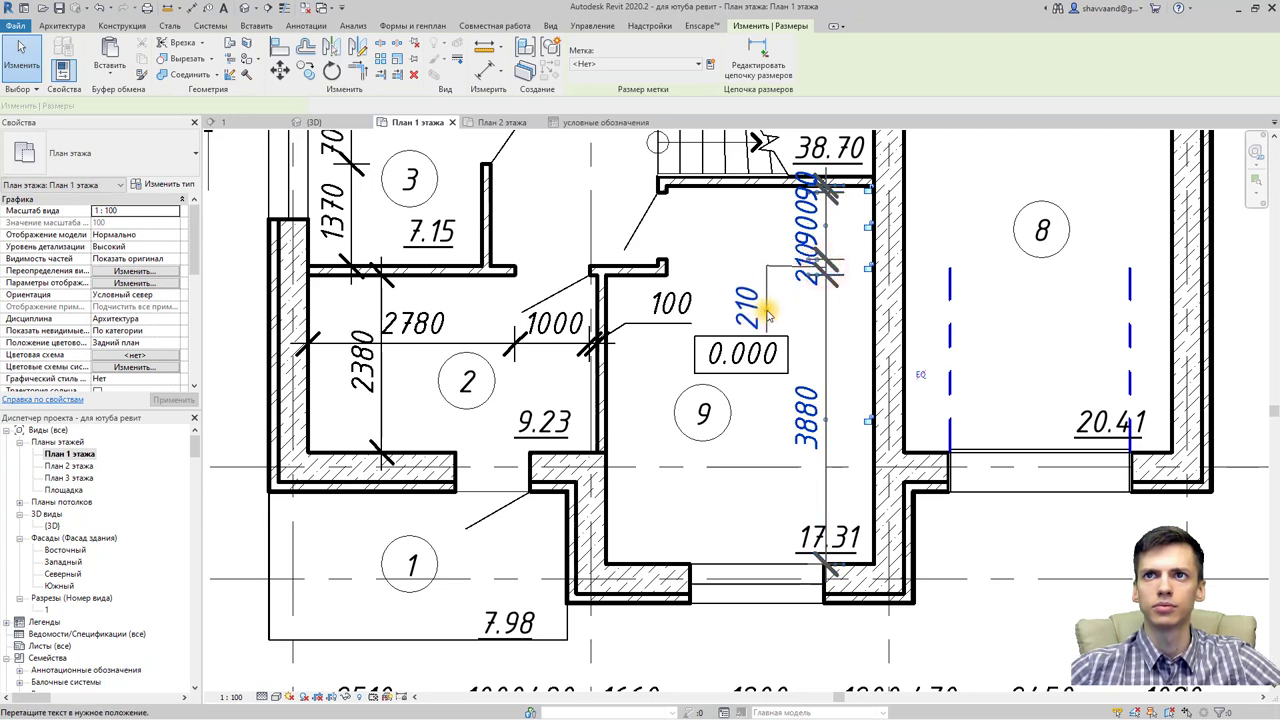
{"action": "left_click_drag", "start_coordinate": [812, 193], "coordinate": [741, 247]}
{"action": "left_click_drag", "start_coordinate": [733, 314], "coordinate": [733, 318]}
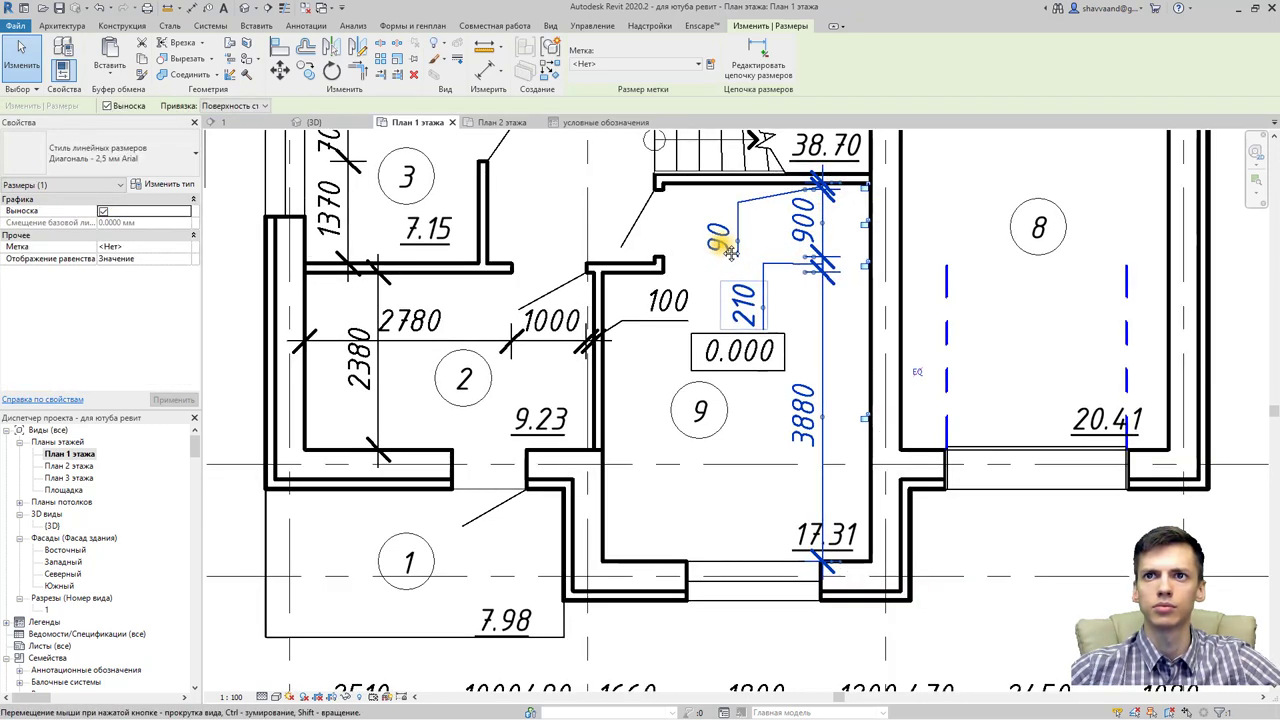
{"action": "middle_click_drag", "start_coordinate": [715, 280], "coordinate": [705, 235]}
Step: Add an 815/2785 horizontal width dimension across room 9
{"action": "left_click", "coordinate": [478, 80]}
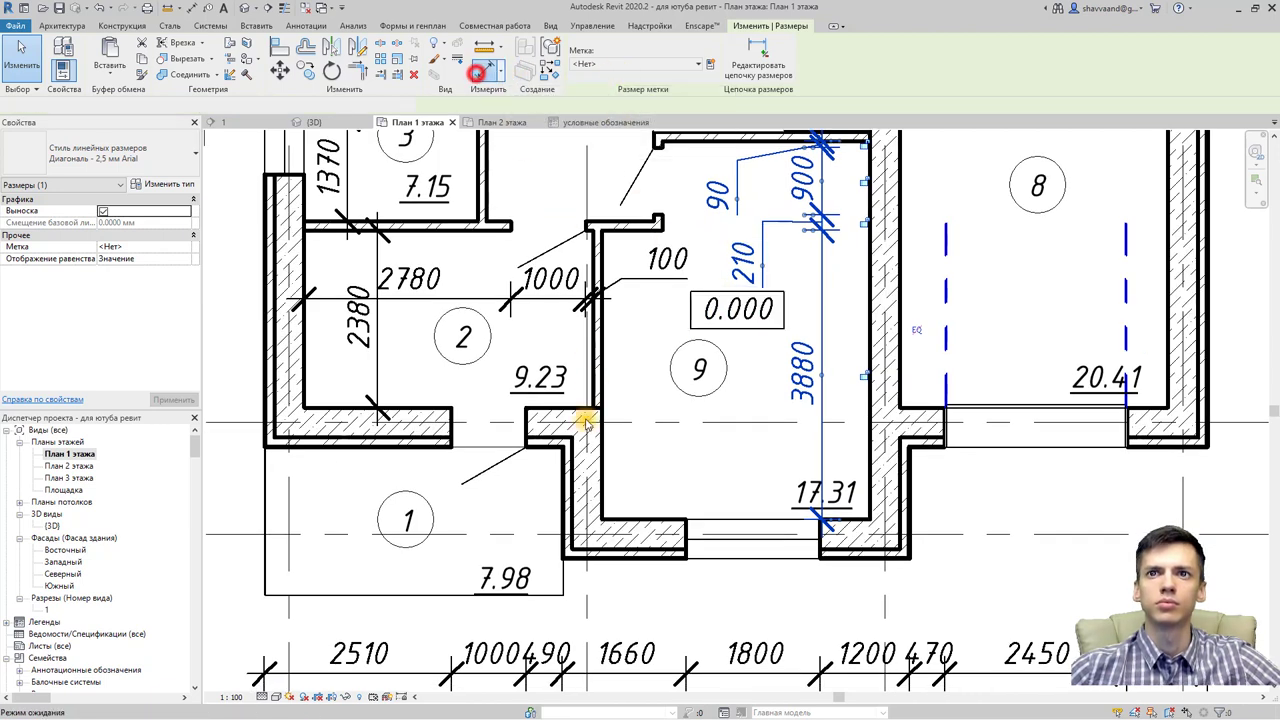
{"action": "left_click", "coordinate": [603, 452]}
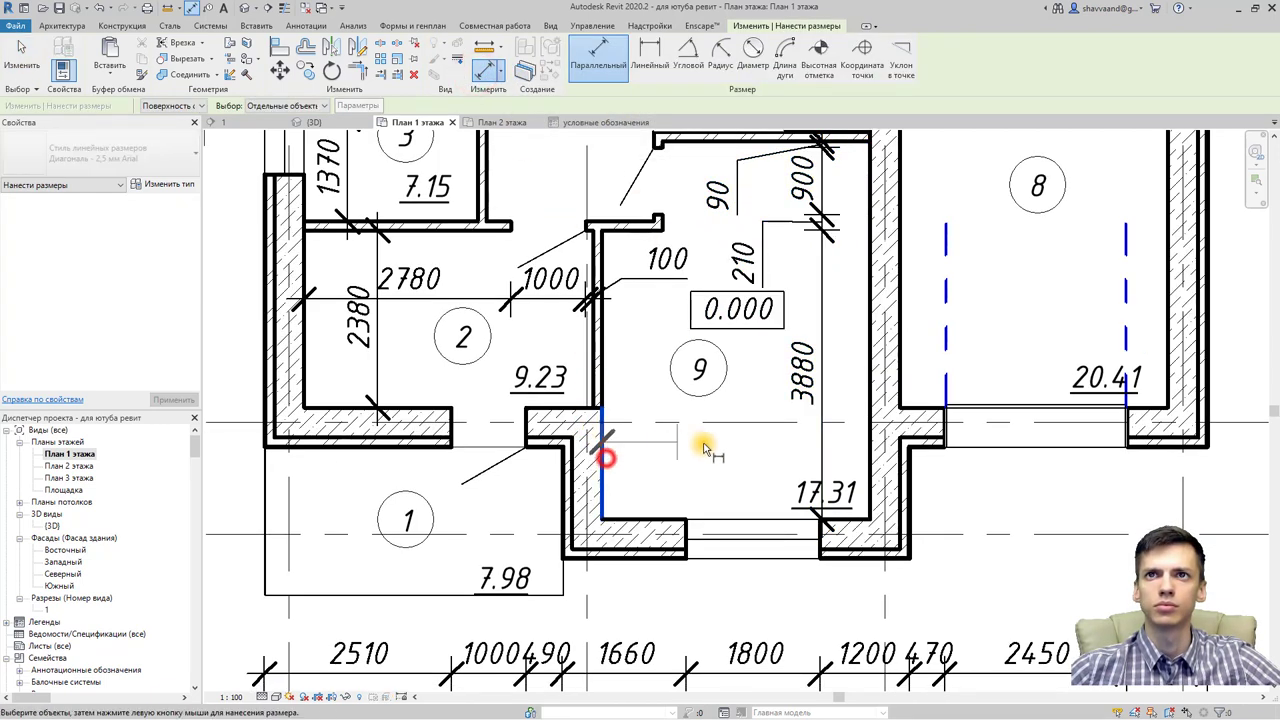
{"action": "left_click", "coordinate": [663, 220]}
{"action": "left_click", "coordinate": [872, 310]}
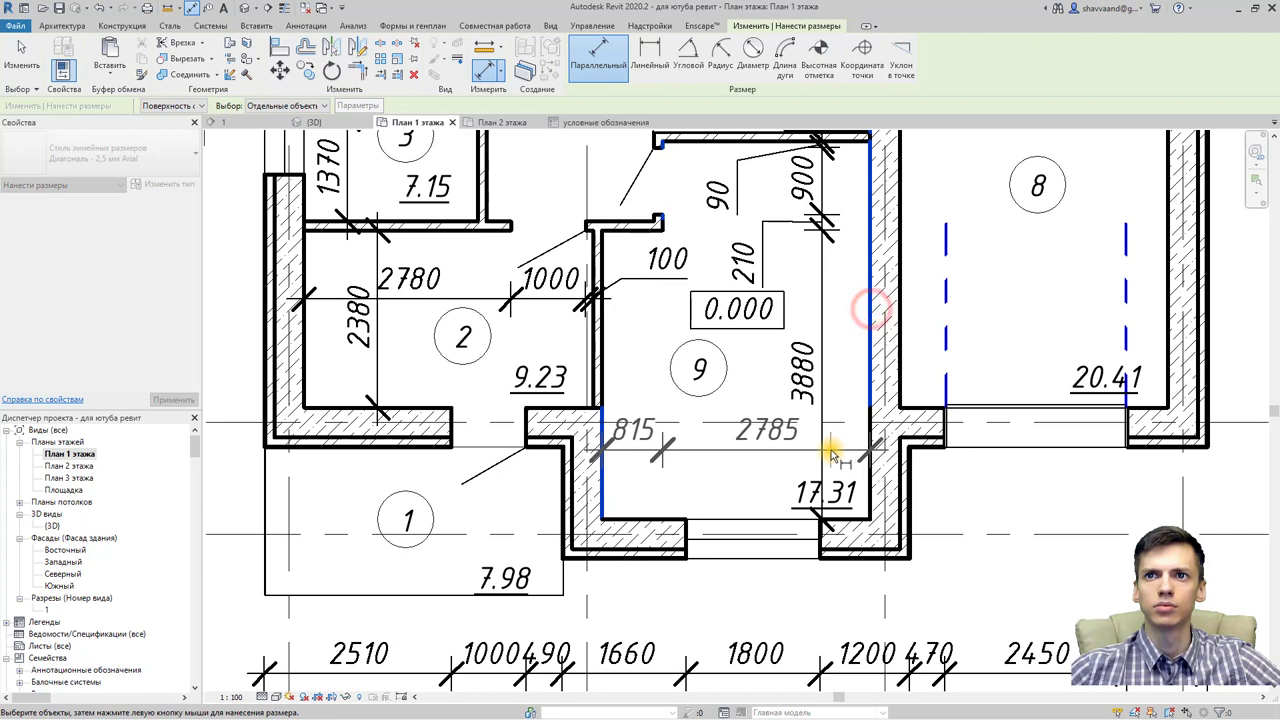
{"action": "left_click", "coordinate": [831, 452]}
{"action": "scroll", "coordinate": [829, 449], "scroll_direction": "down", "scroll_amount": 3}
{"action": "scroll", "coordinate": [669, 420], "scroll_direction": "up", "scroll_amount": 1}
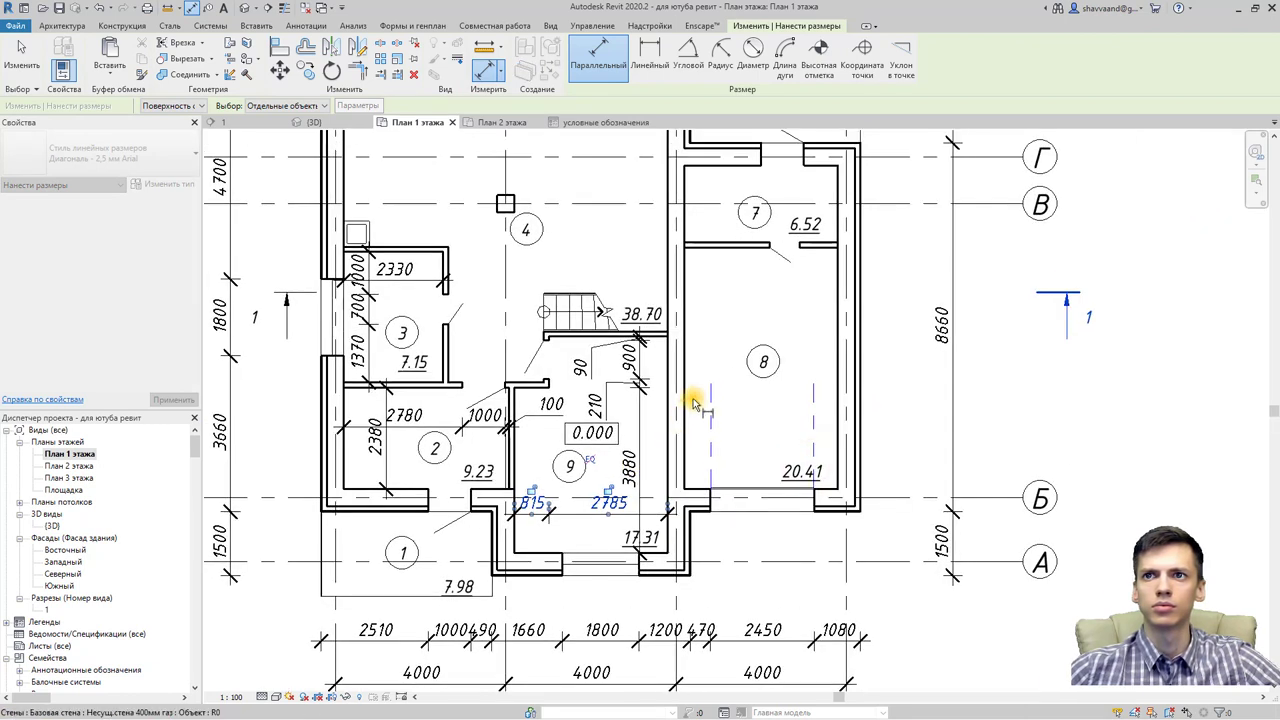
Step: Dimension room 8's width between its left and right walls as 3600
{"action": "left_click", "coordinate": [686, 360]}
{"action": "left_click", "coordinate": [834, 357]}
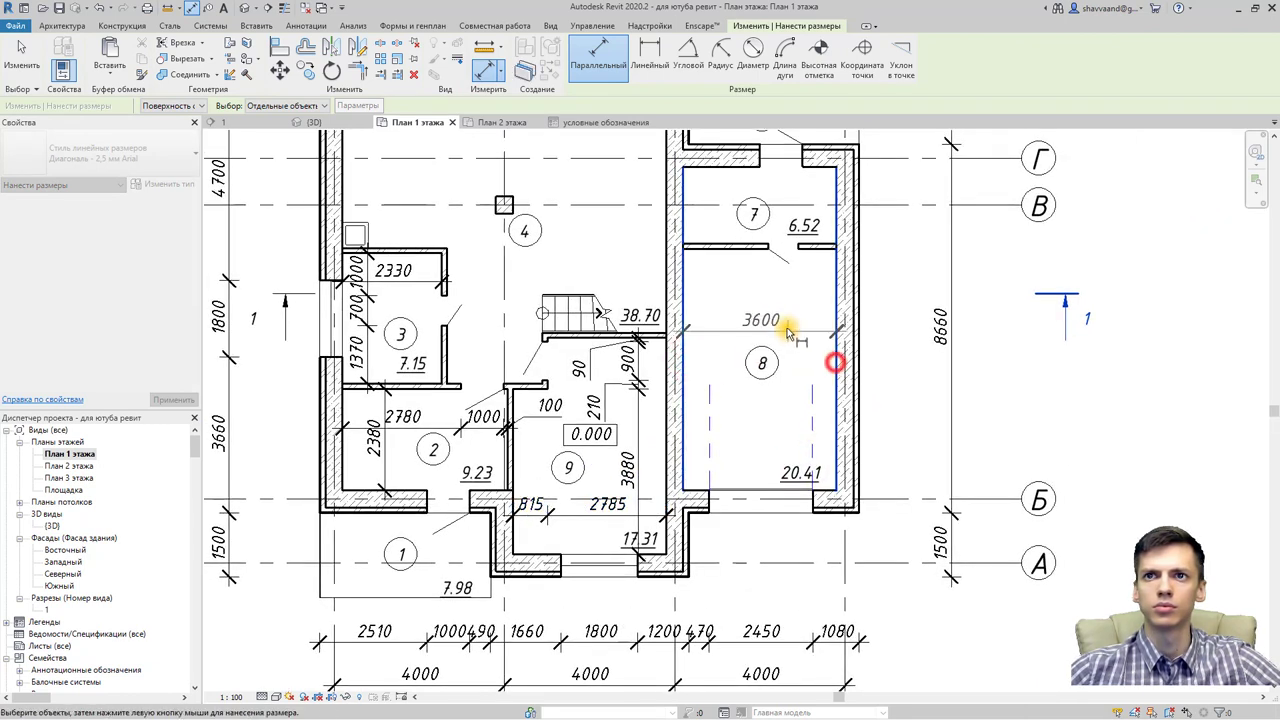
{"action": "left_click", "coordinate": [787, 328]}
{"action": "middle_click_drag", "start_coordinate": [766, 346], "coordinate": [778, 397]}
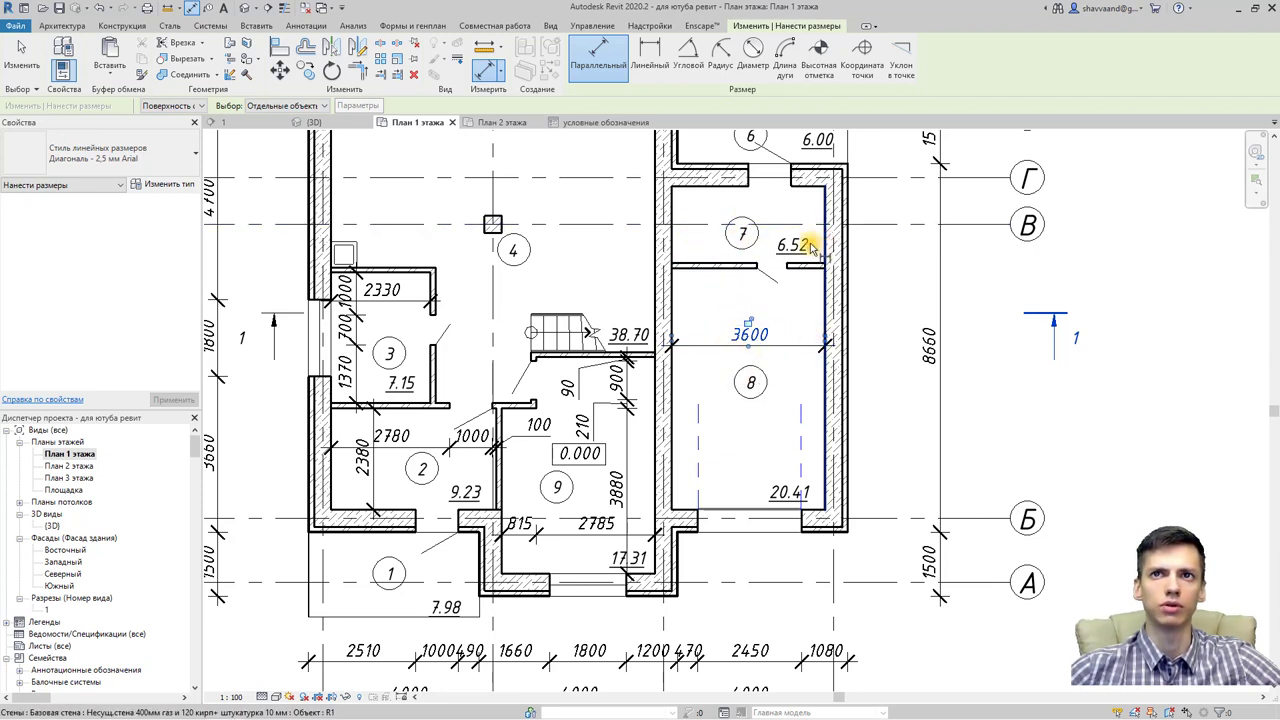
Step: Add a vertical 1810 dimension for room 7 and a 5670 length for room 8
{"action": "left_click", "coordinate": [707, 263]}
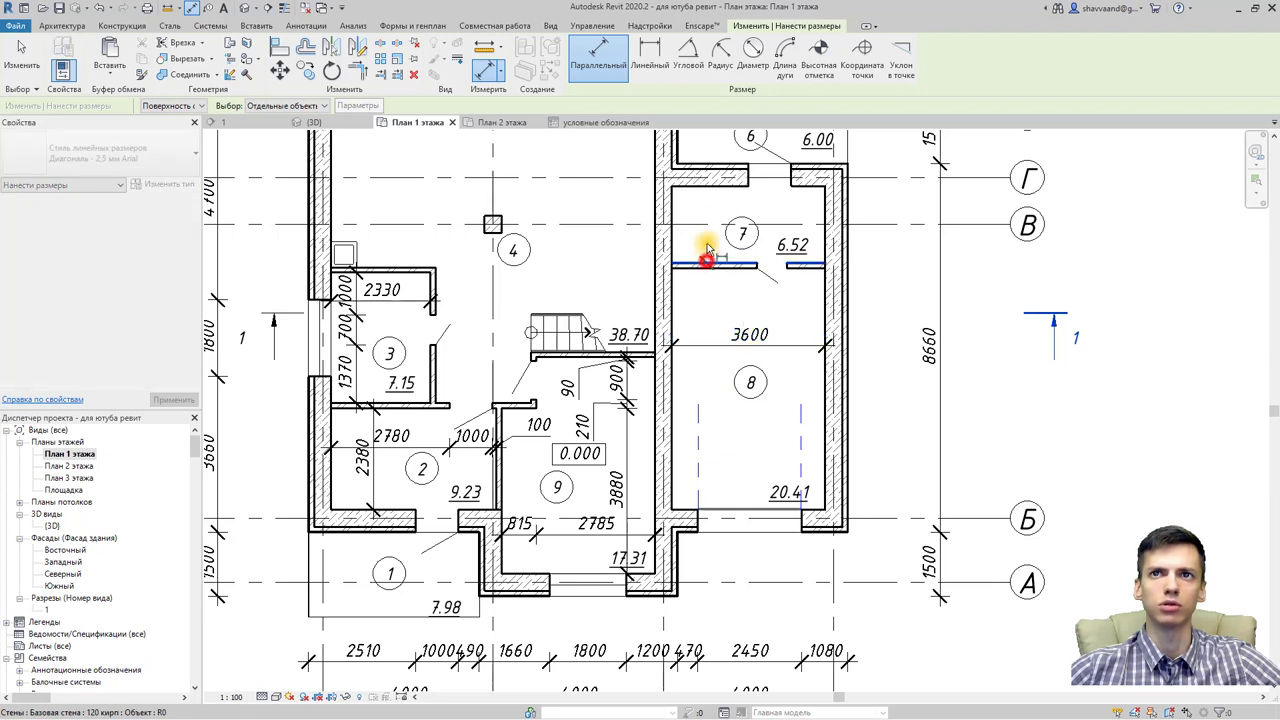
{"action": "left_click", "coordinate": [703, 187]}
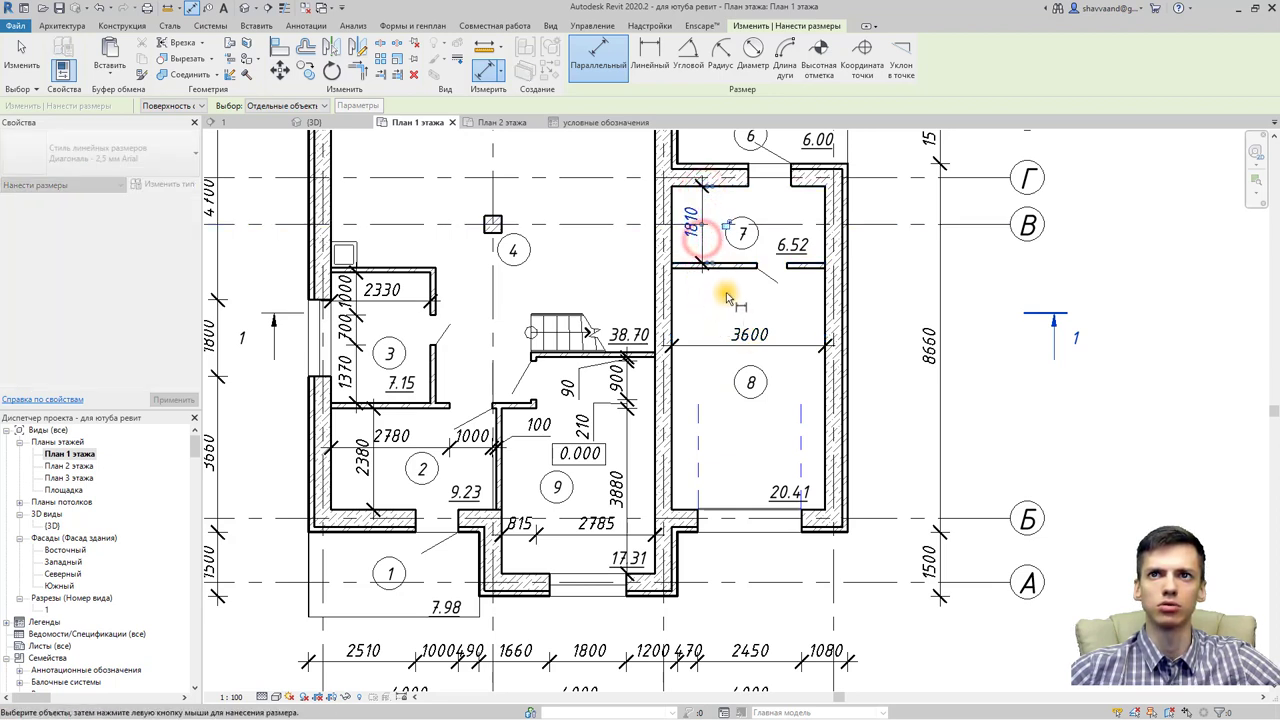
{"action": "left_click", "coordinate": [688, 510]}
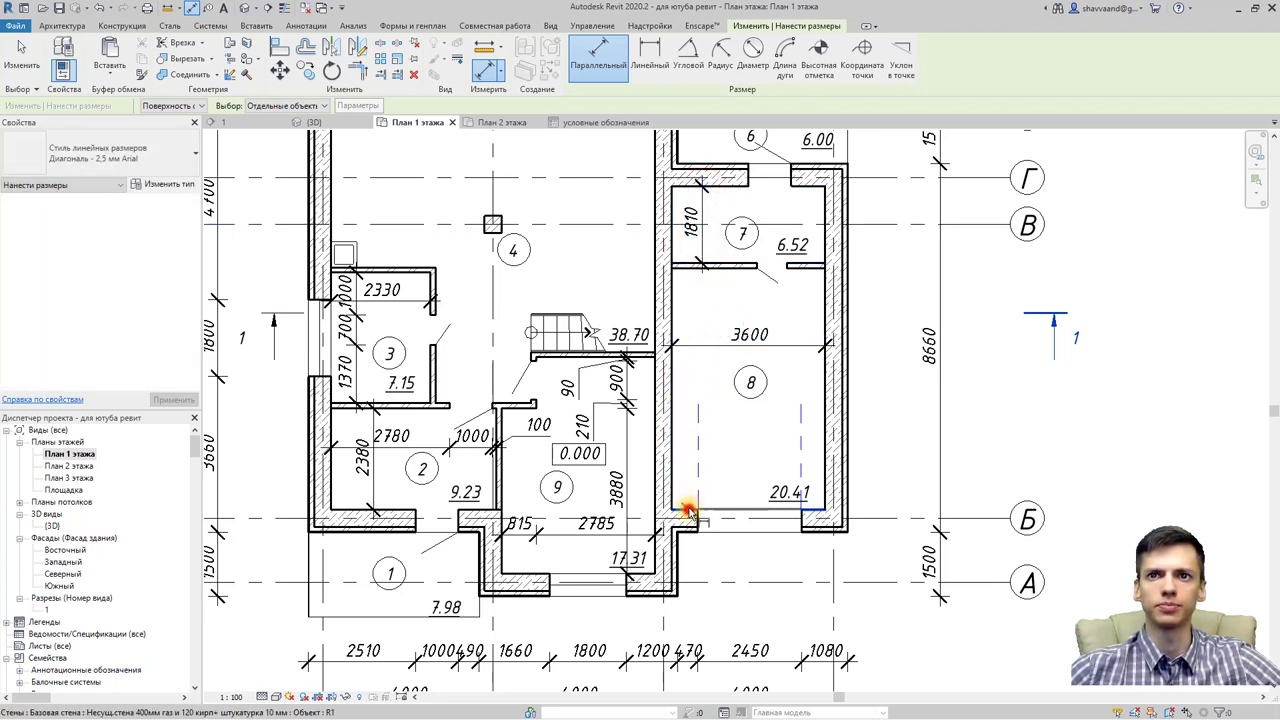
{"action": "left_click", "coordinate": [687, 266]}
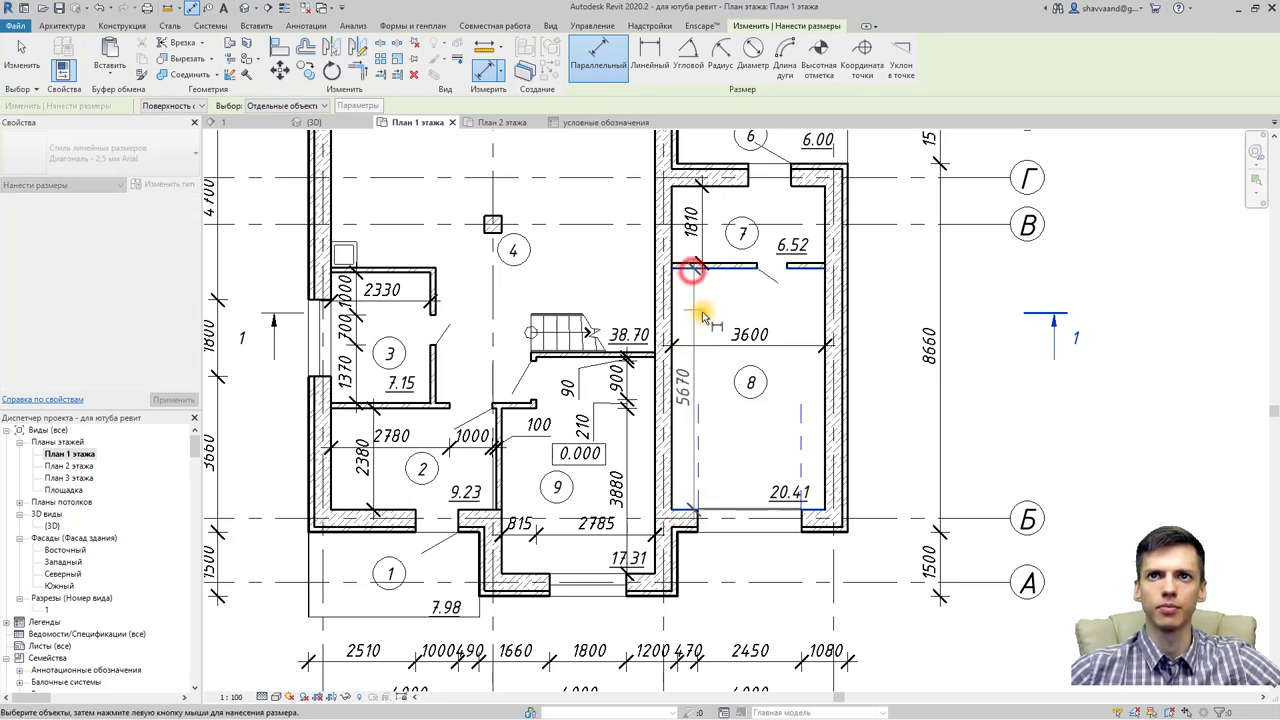
{"action": "left_click", "coordinate": [703, 312]}
{"action": "scroll", "coordinate": [760, 269], "scroll_direction": "up", "scroll_amount": 3}
Step: Locate the opening between rooms 7 and 8 with a 700/900 dimension chain
{"action": "left_click", "coordinate": [756, 264]}
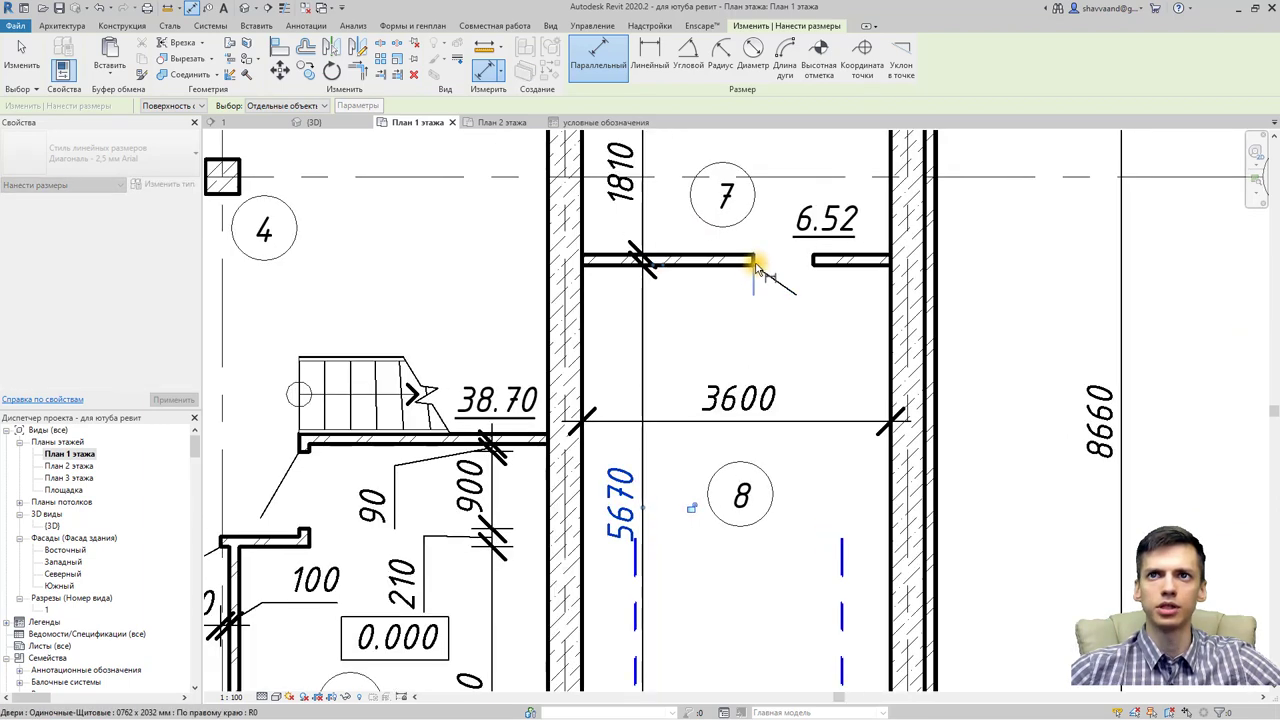
{"action": "left_click", "coordinate": [814, 261]}
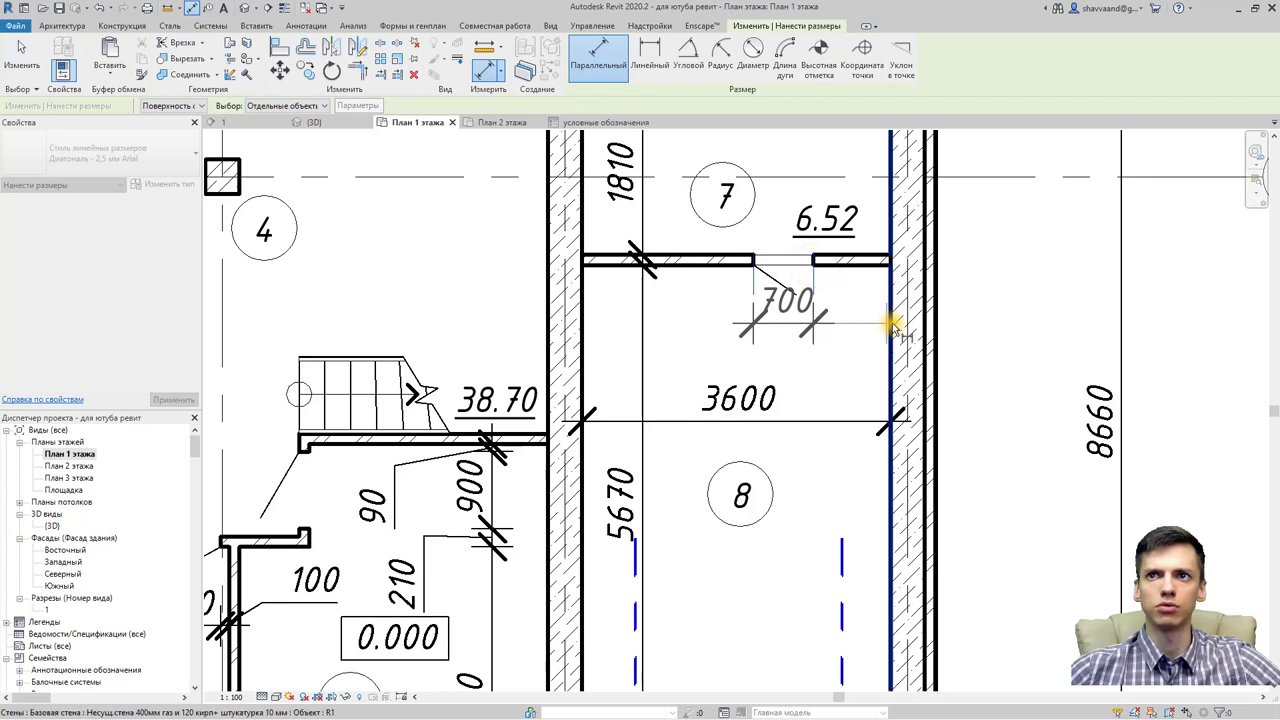
{"action": "left_click", "coordinate": [891, 323]}
{"action": "left_click", "coordinate": [858, 330]}
{"action": "scroll", "coordinate": [740, 350], "scroll_direction": "down", "scroll_amount": 3}
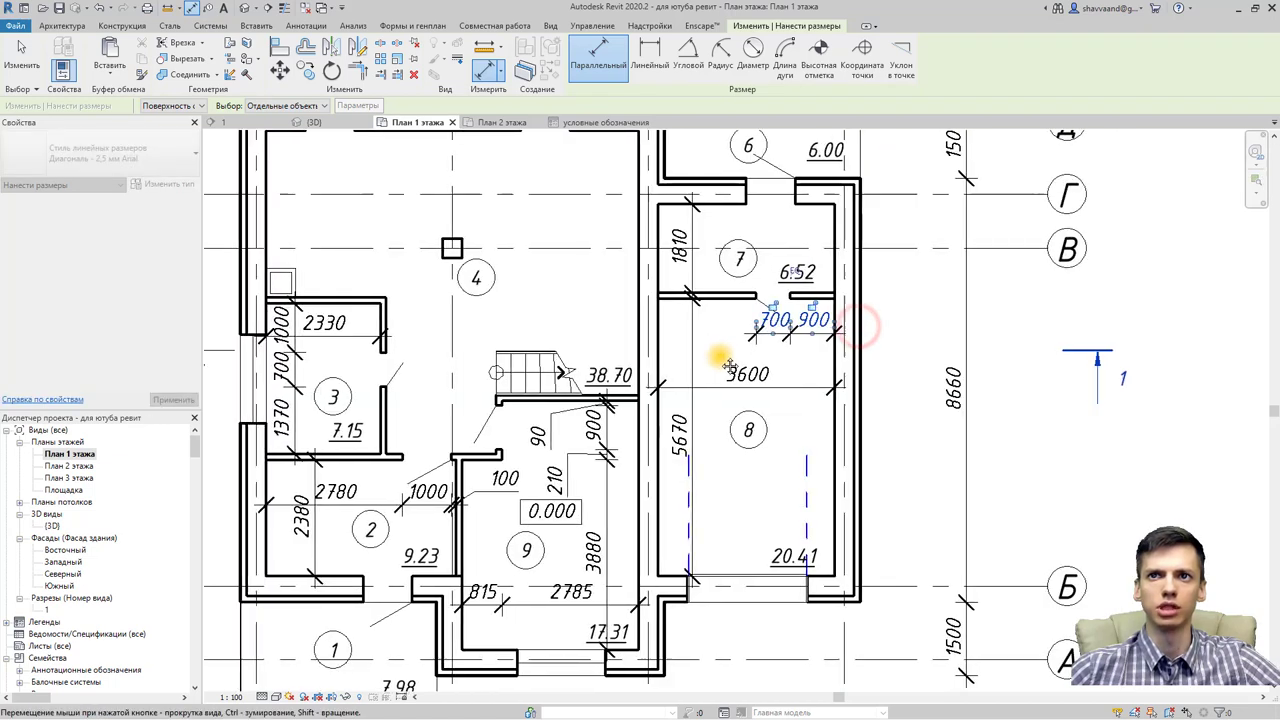
{"action": "mouse_move", "coordinate": [714, 363]}
{"action": "middle_mouse_down"}
{"action": "mouse_move", "coordinate": [737, 357]}
{"action": "mouse_move", "coordinate": [749, 371]}
{"action": "middle_mouse_up"}
{"action": "scroll", "coordinate": [651, 371], "scroll_direction": "down", "scroll_amount": 2}
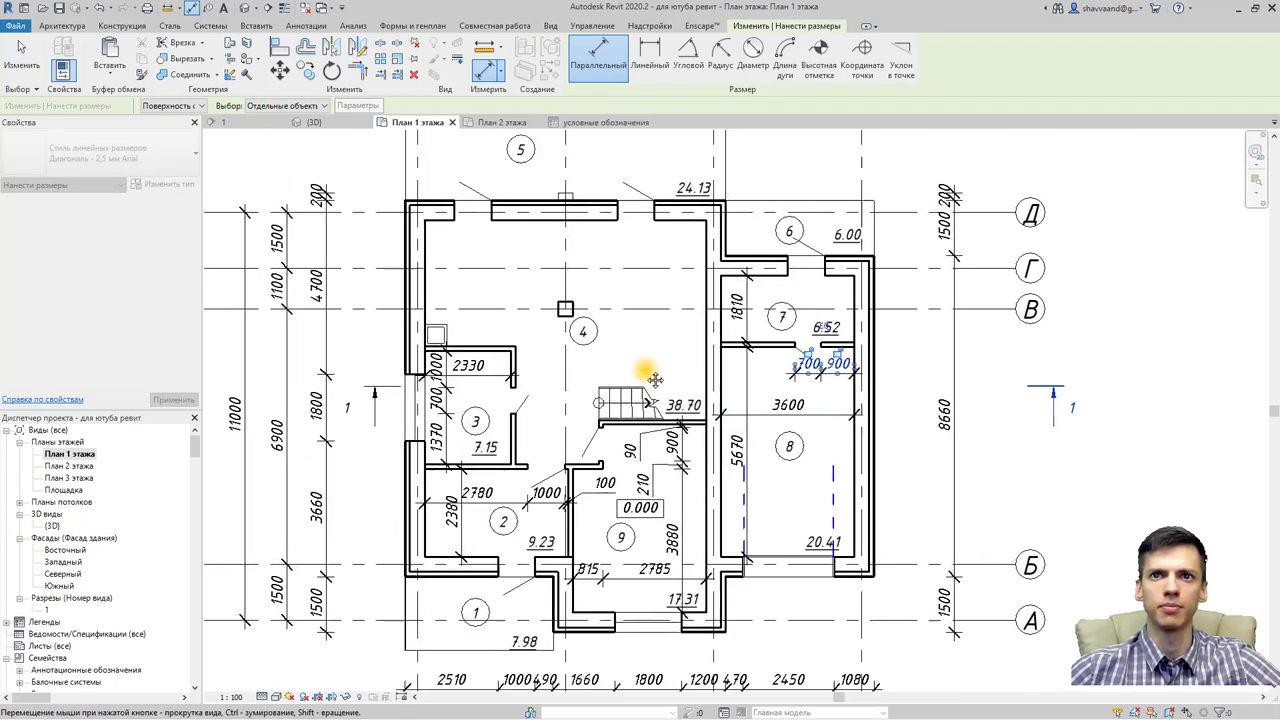
{"action": "scroll", "coordinate": [503, 337], "scroll_direction": "down", "scroll_amount": 1}
{"action": "scroll", "coordinate": [563, 320], "scroll_direction": "up", "scroll_amount": 1}
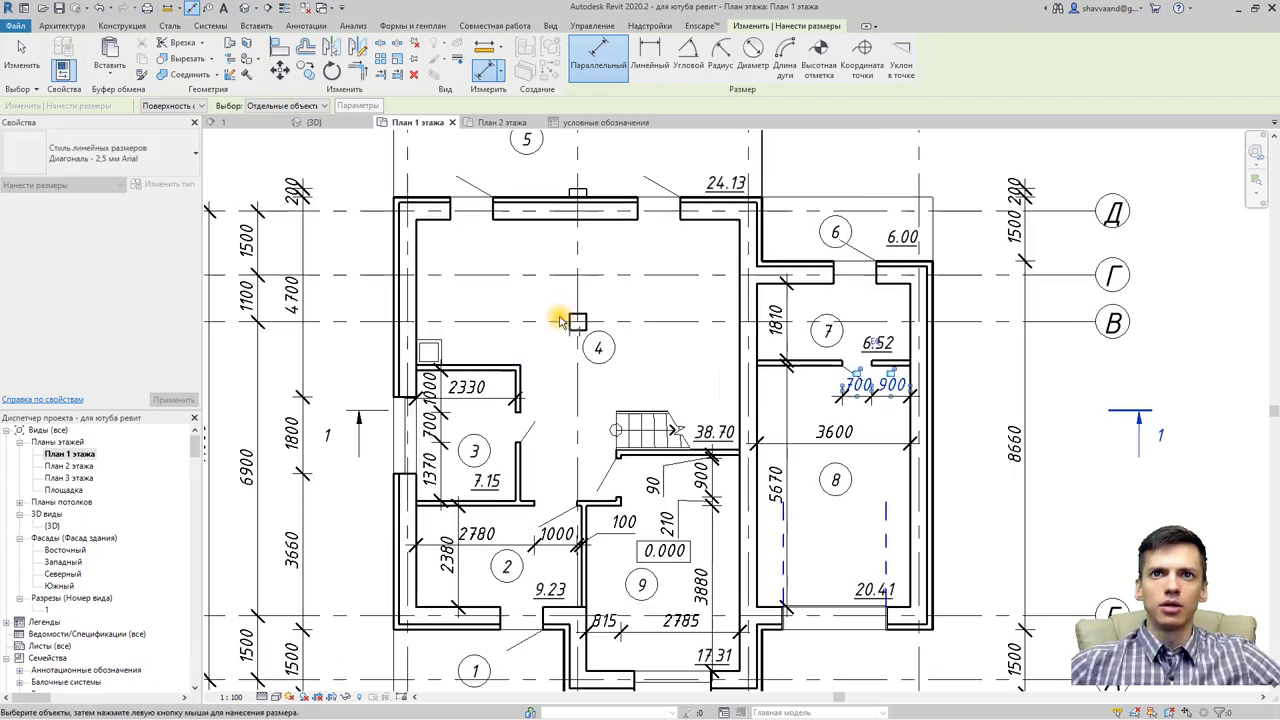
{"action": "scroll", "coordinate": [563, 320], "scroll_direction": "up", "scroll_amount": 1}
{"action": "scroll", "coordinate": [563, 316], "scroll_direction": "down", "scroll_amount": 2}
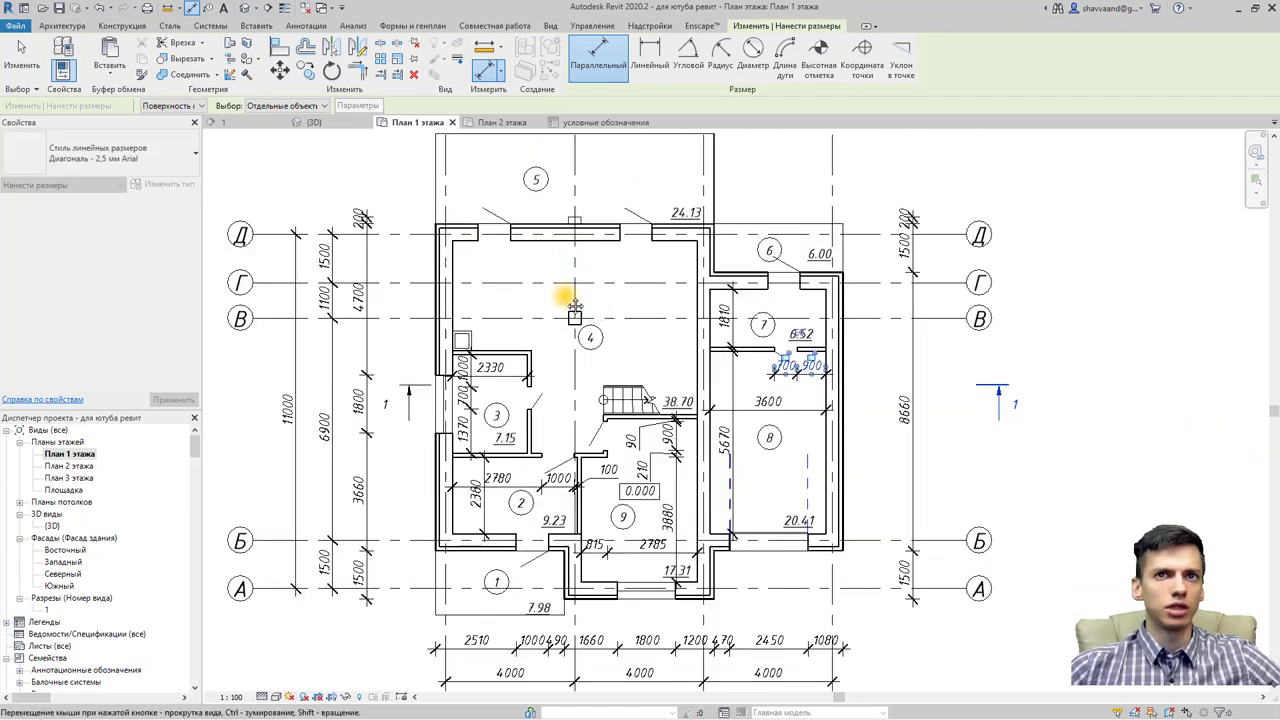
Step: Dimension room 4 vertically with a 3410/3190 chain
{"action": "middle_click_drag", "start_coordinate": [574, 304], "coordinate": [578, 352]}
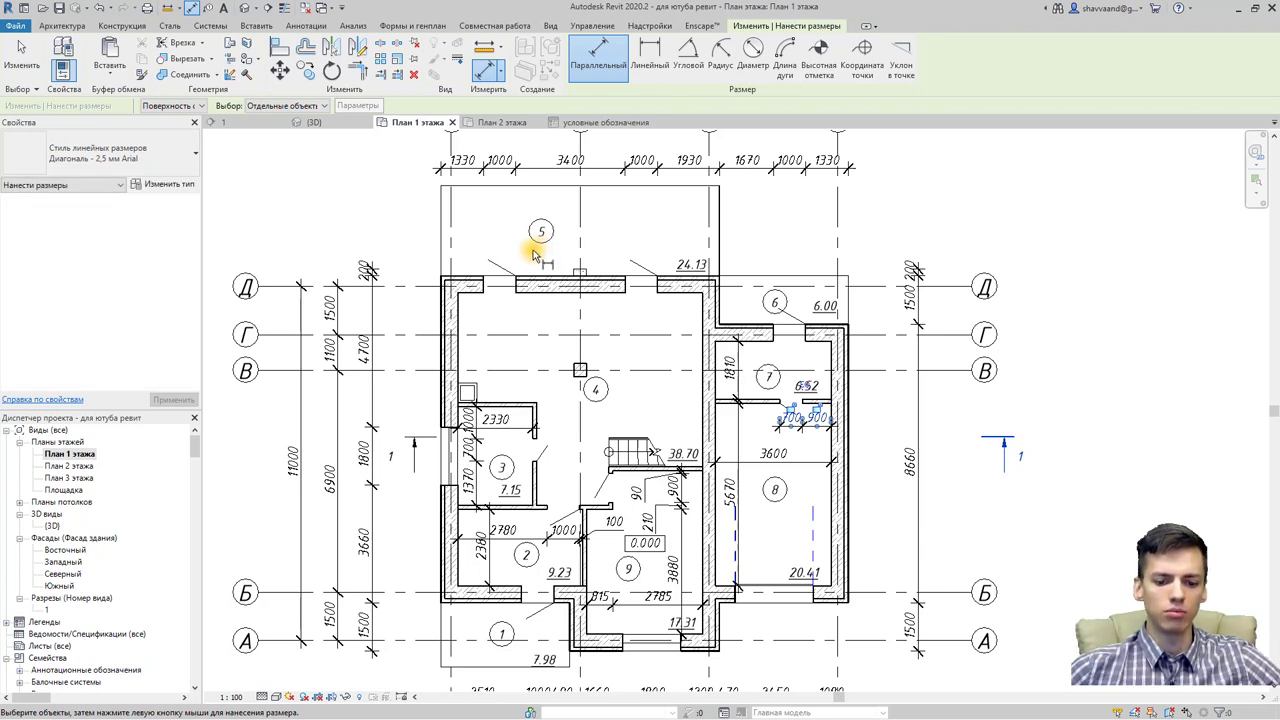
{"action": "middle_click_drag", "start_coordinate": [546, 255], "coordinate": [546, 285]}
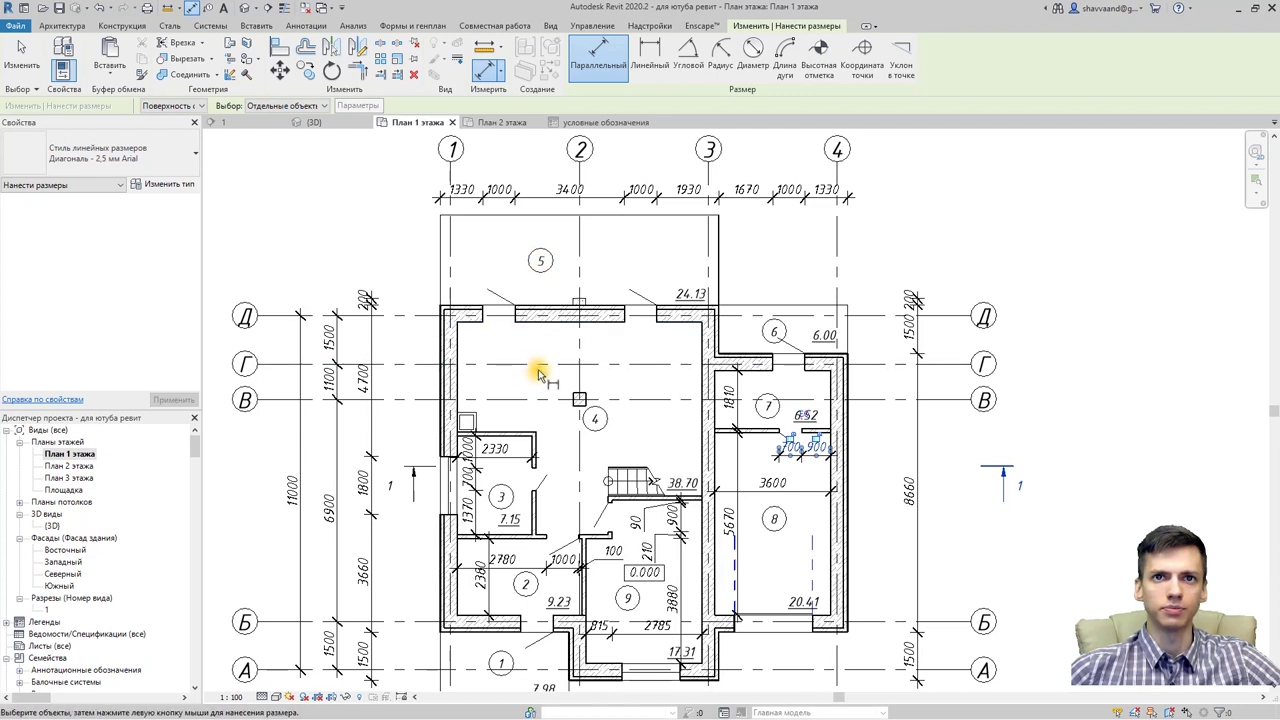
{"action": "left_click", "coordinate": [532, 324]}
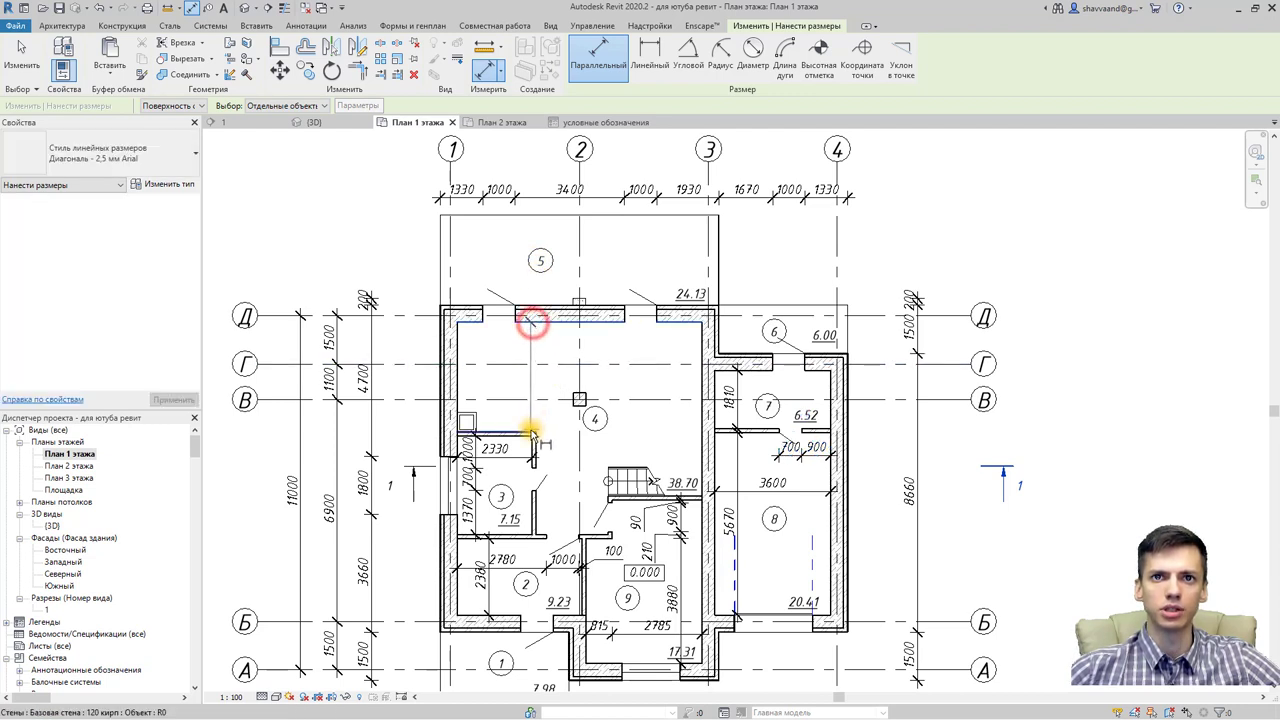
{"action": "left_click", "coordinate": [531, 432]}
{"action": "left_click", "coordinate": [547, 533]}
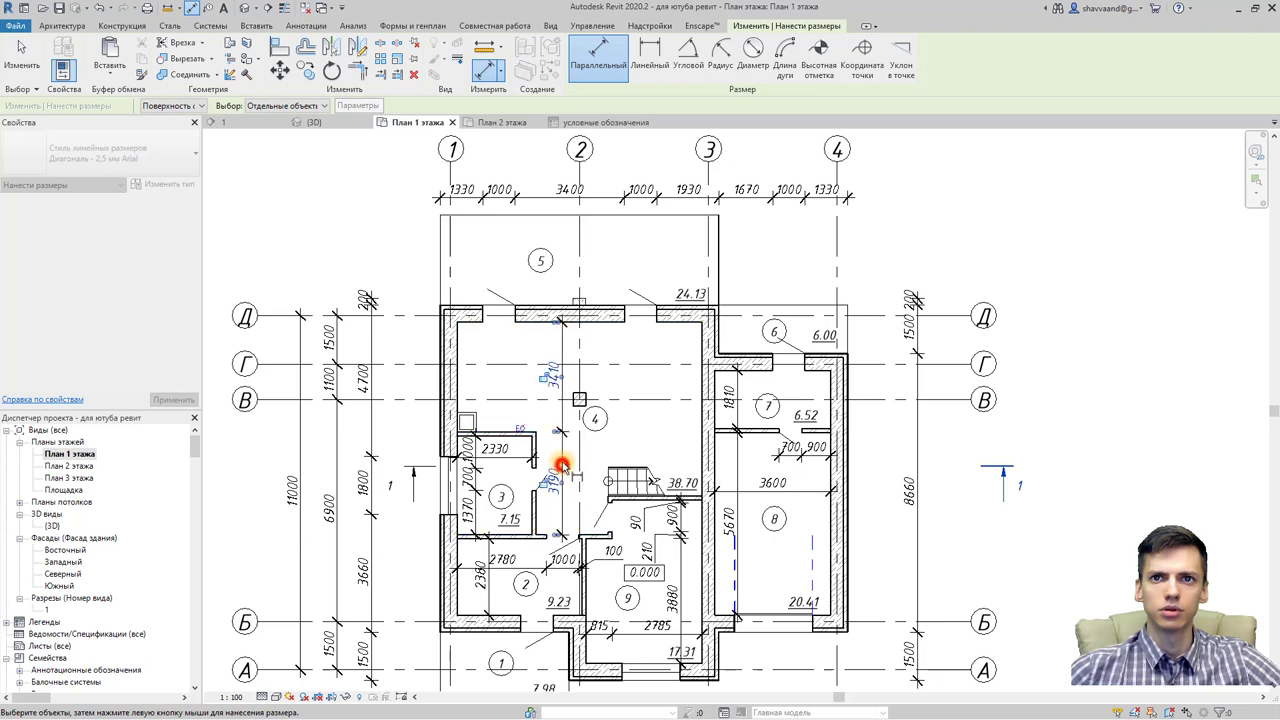
{"action": "left_click", "coordinate": [563, 466]}
Step: Place a 2450/5150 horizontal dimension chain along room 4's upper wall
{"action": "left_click", "coordinate": [700, 447]}
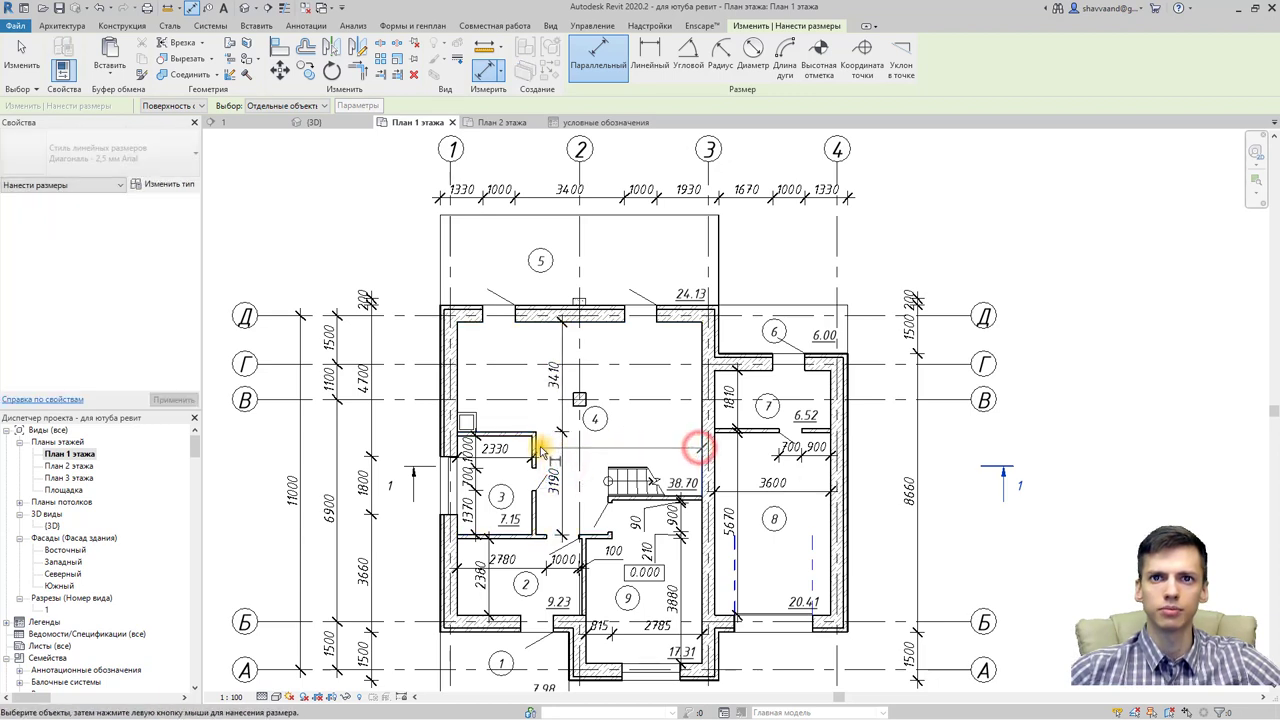
{"action": "left_click", "coordinate": [537, 440]}
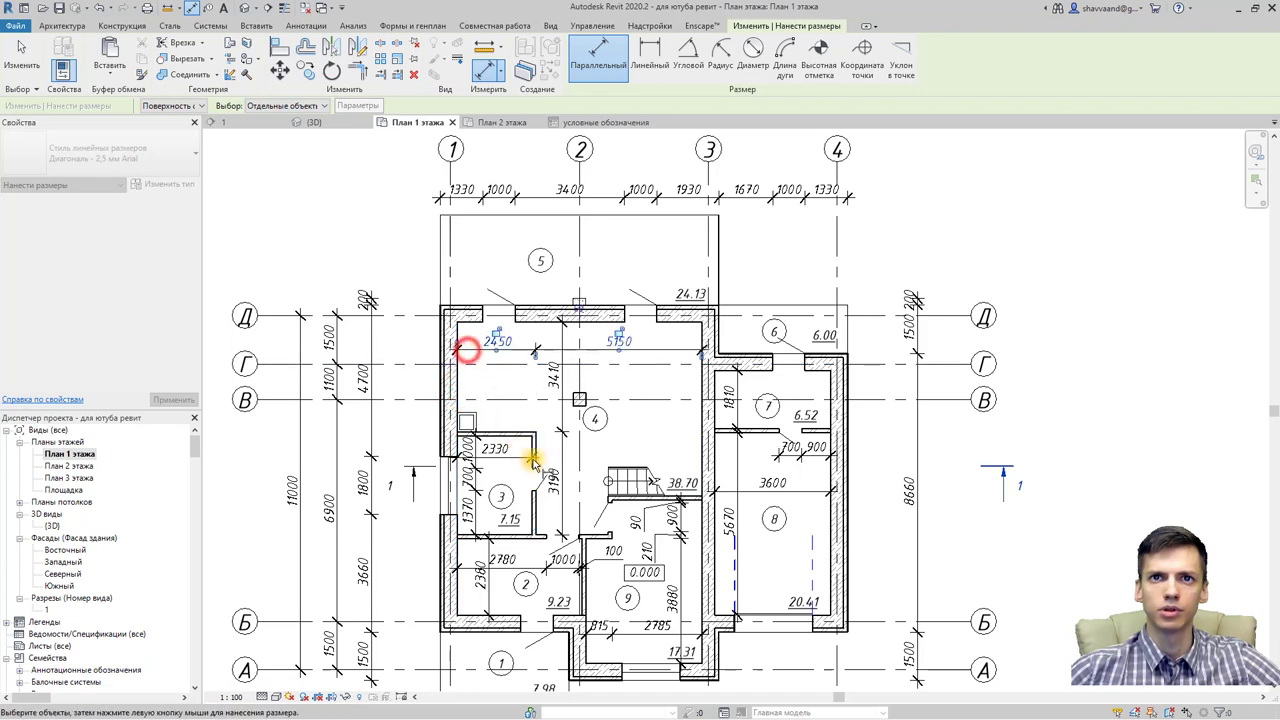
{"action": "scroll", "coordinate": [560, 440], "scroll_direction": "up", "scroll_amount": 2}
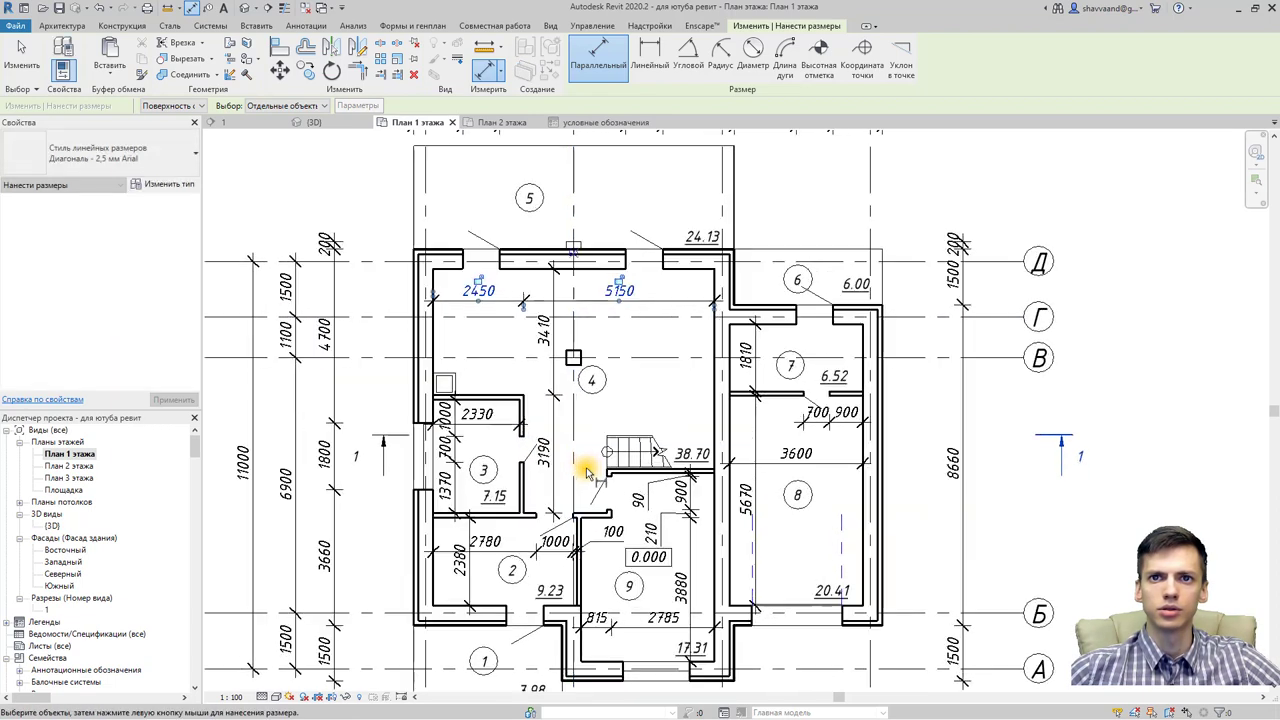
{"action": "scroll", "coordinate": [588, 472], "scroll_direction": "up", "scroll_amount": 1}
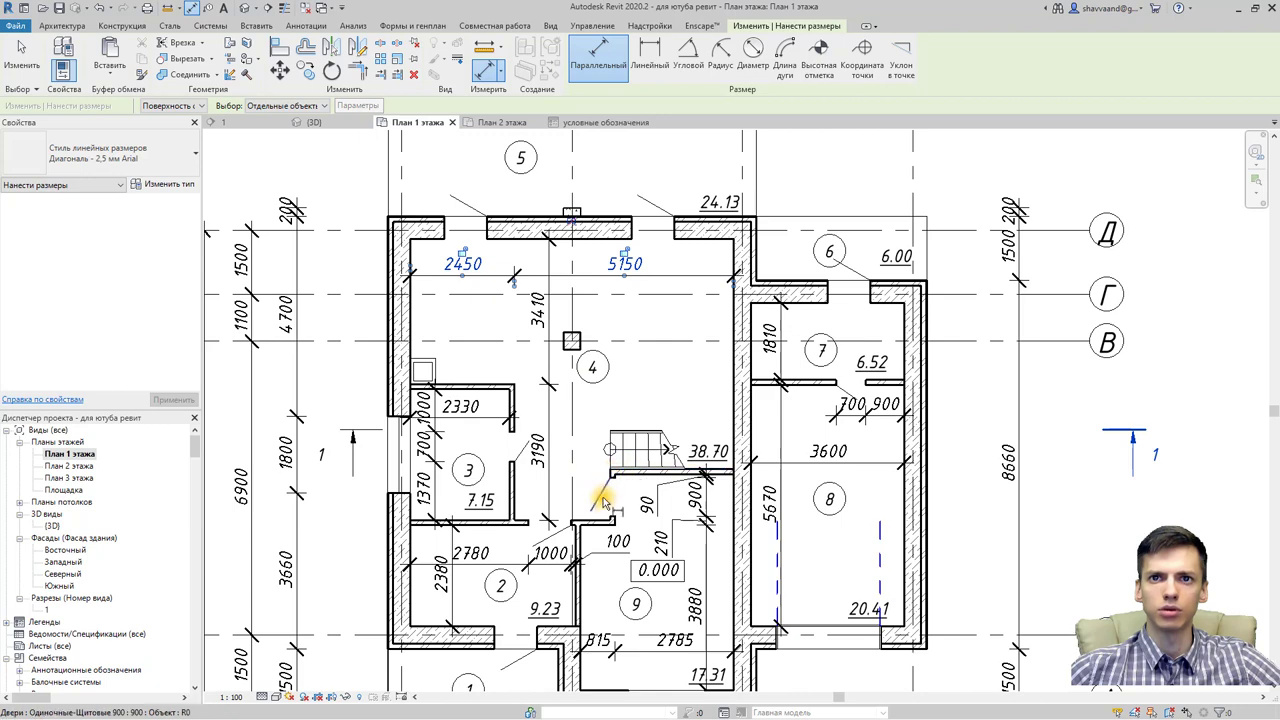
{"action": "left_click", "coordinate": [595, 280]}
{"action": "key", "text": "Escape"}
Step: Edit the chain to split 5150 into 2245 and 2905 at the partition wall
{"action": "left_click", "coordinate": [593, 278]}
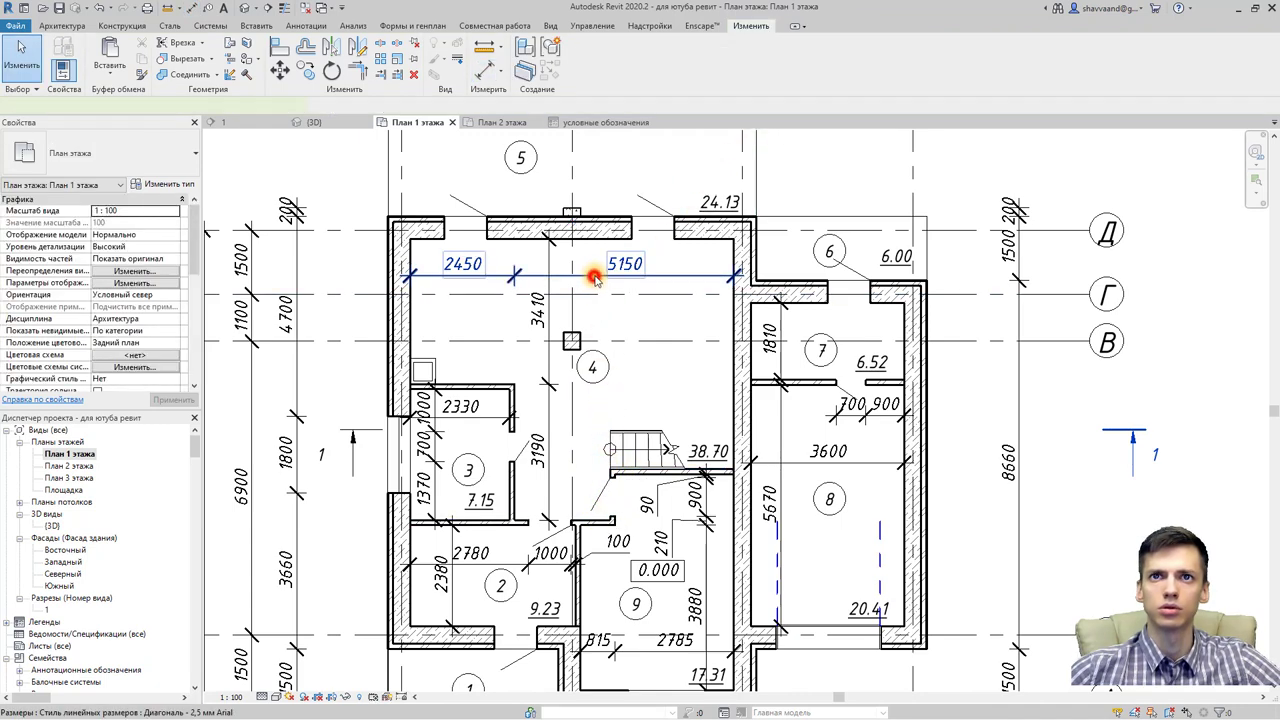
{"action": "left_click", "coordinate": [757, 58]}
{"action": "left_click", "coordinate": [610, 517]}
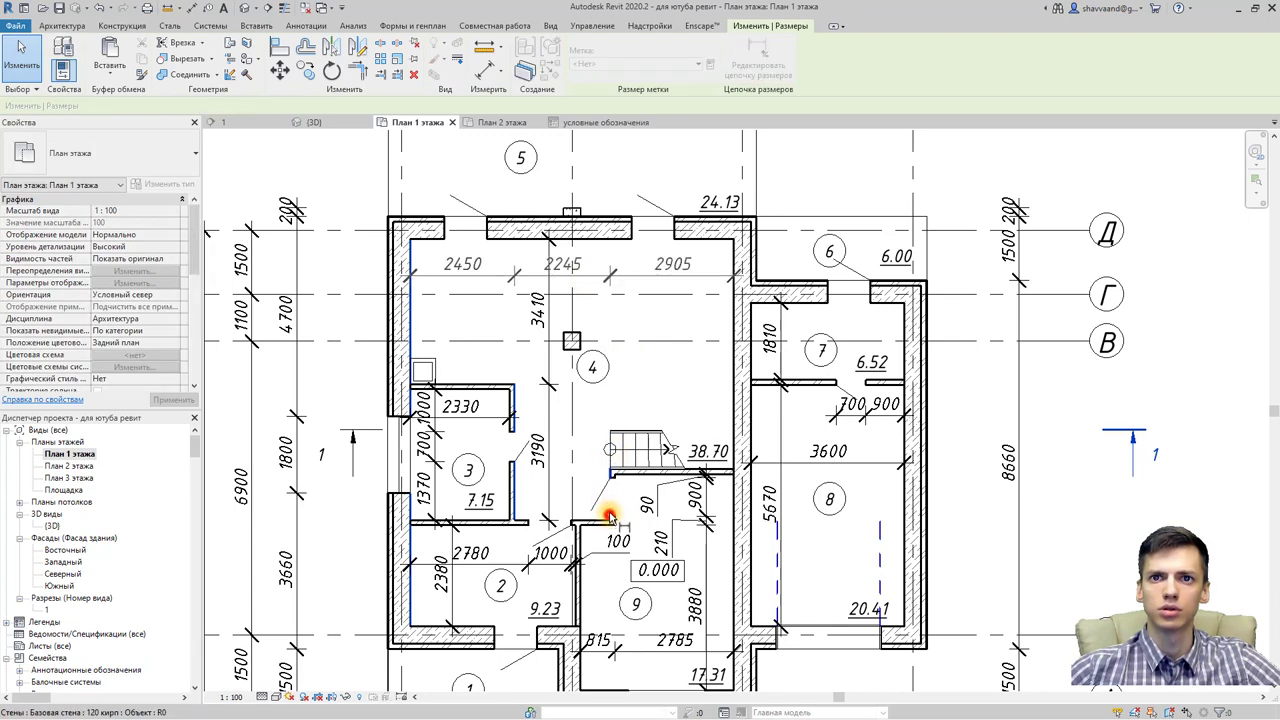
{"action": "left_click", "coordinate": [608, 318]}
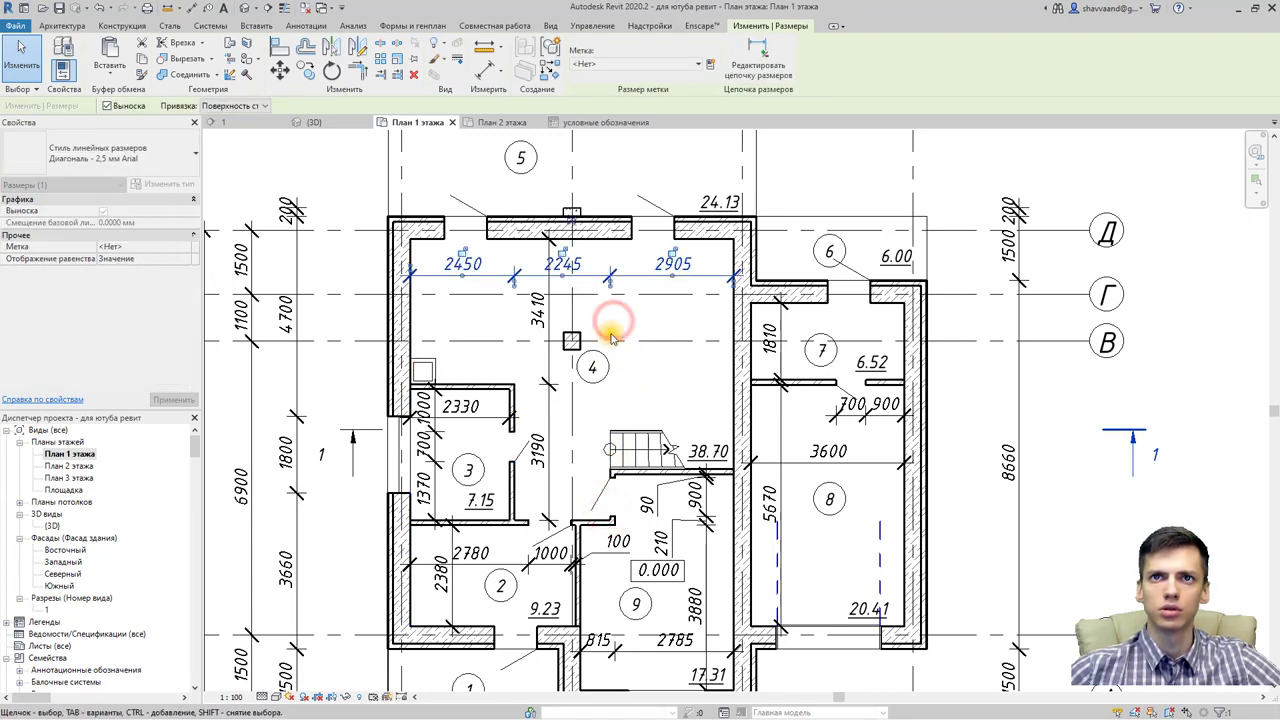
{"action": "key", "text": "Escape"}
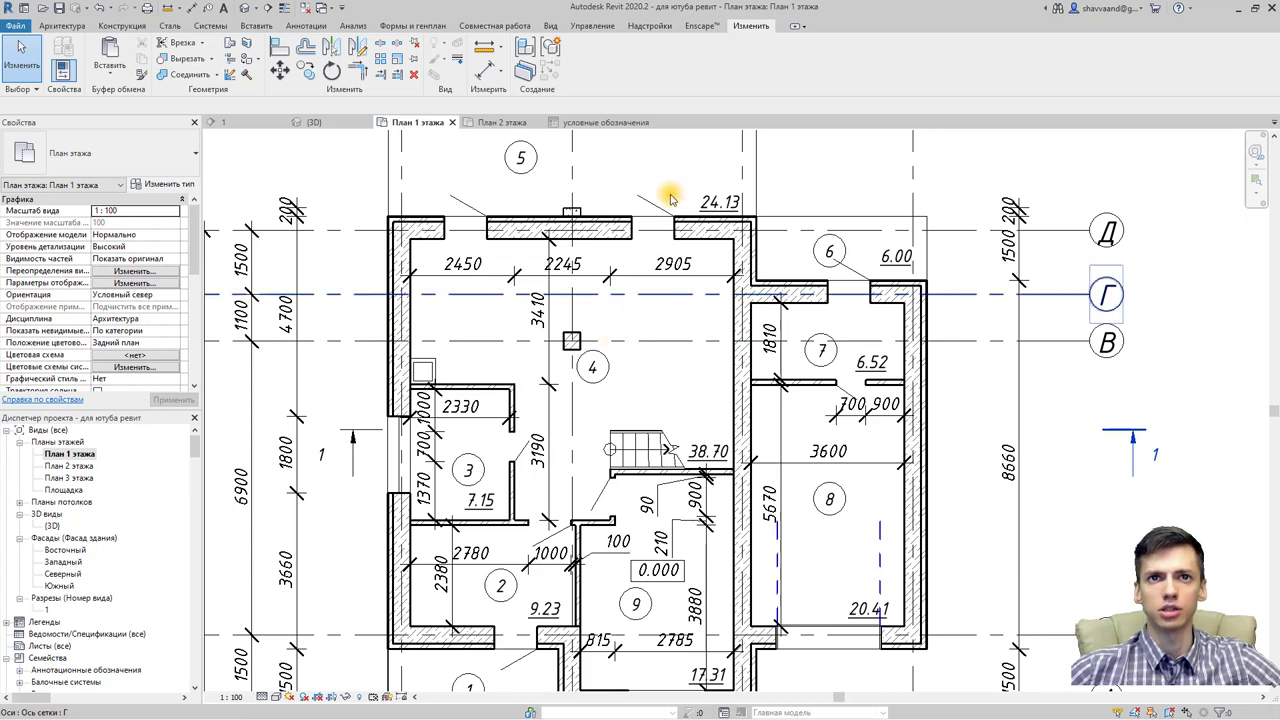
Step: Dimension from the left exterior wall through room 7's right wall faces: 7600, 400, 3600, 400
{"action": "left_click", "coordinate": [487, 74]}
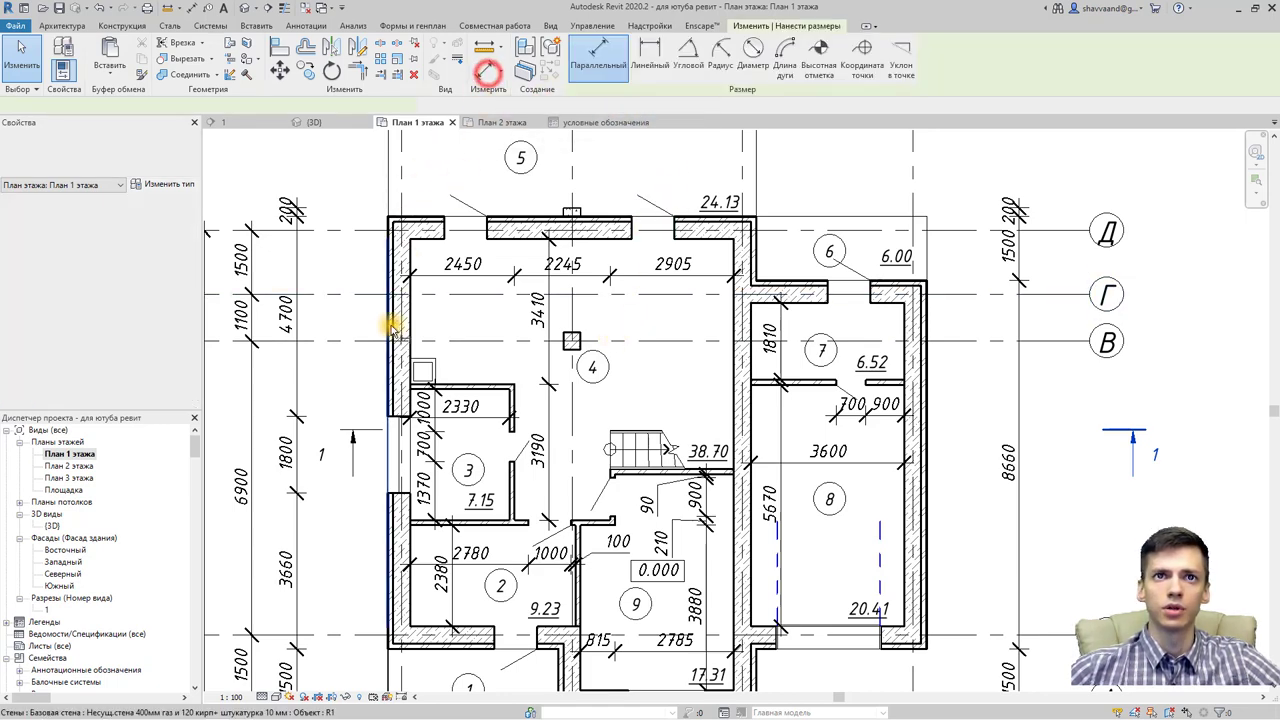
{"action": "scroll", "coordinate": [386, 325], "scroll_direction": "up", "scroll_amount": 2}
{"action": "scroll", "coordinate": [386, 325], "scroll_direction": "up", "scroll_amount": 2}
{"action": "scroll", "coordinate": [388, 330], "scroll_direction": "up", "scroll_amount": 3}
{"action": "scroll", "coordinate": [386, 330], "scroll_direction": "up", "scroll_amount": 2}
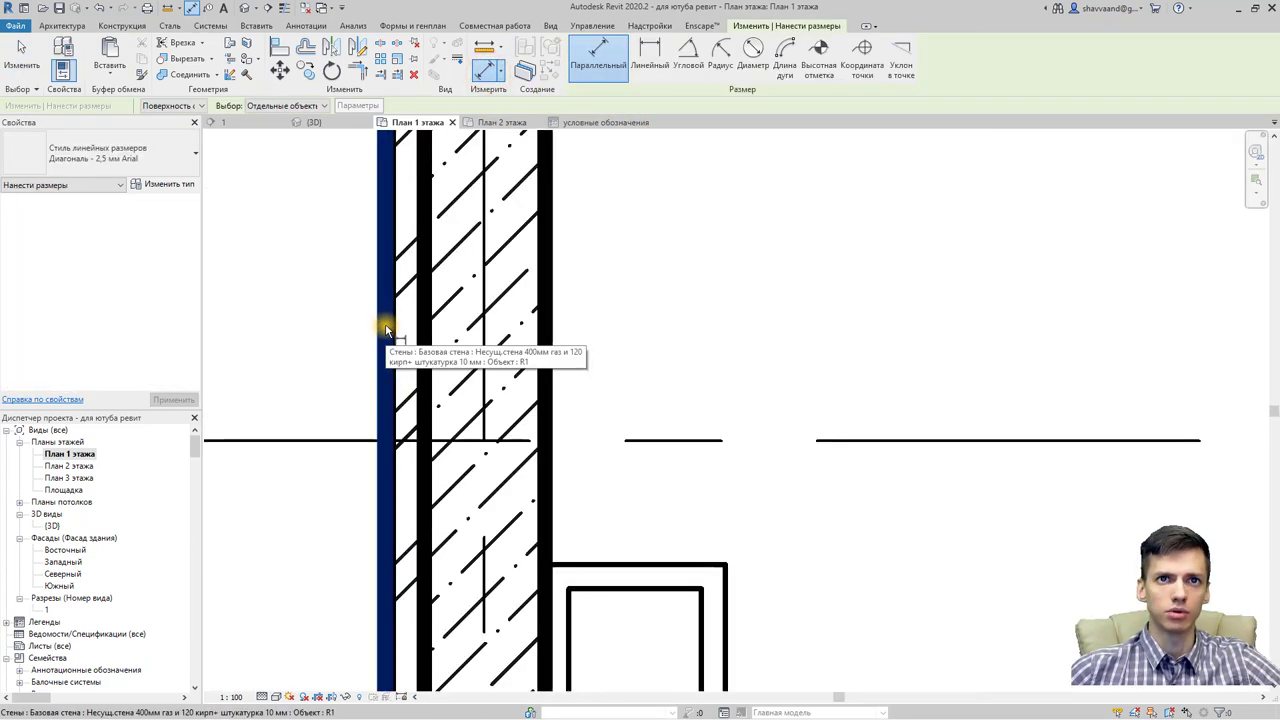
{"action": "left_click", "coordinate": [388, 330]}
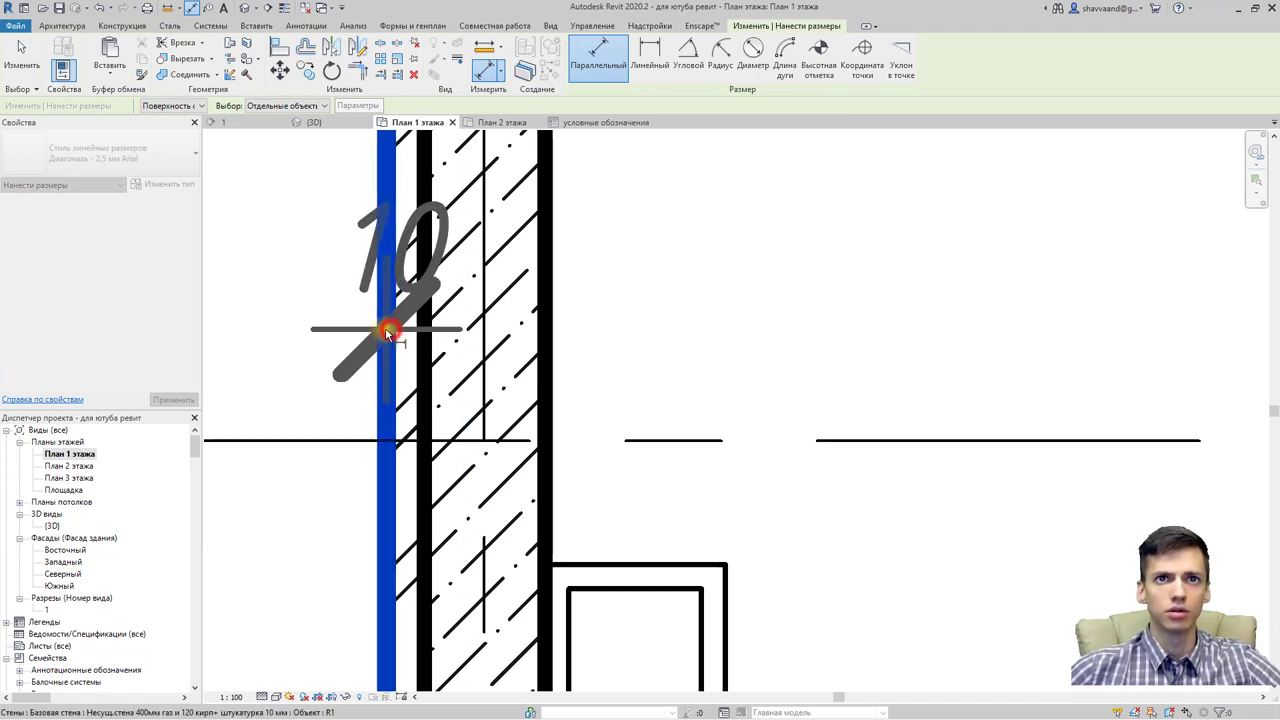
{"action": "scroll", "coordinate": [388, 338], "scroll_direction": "down", "scroll_amount": 3}
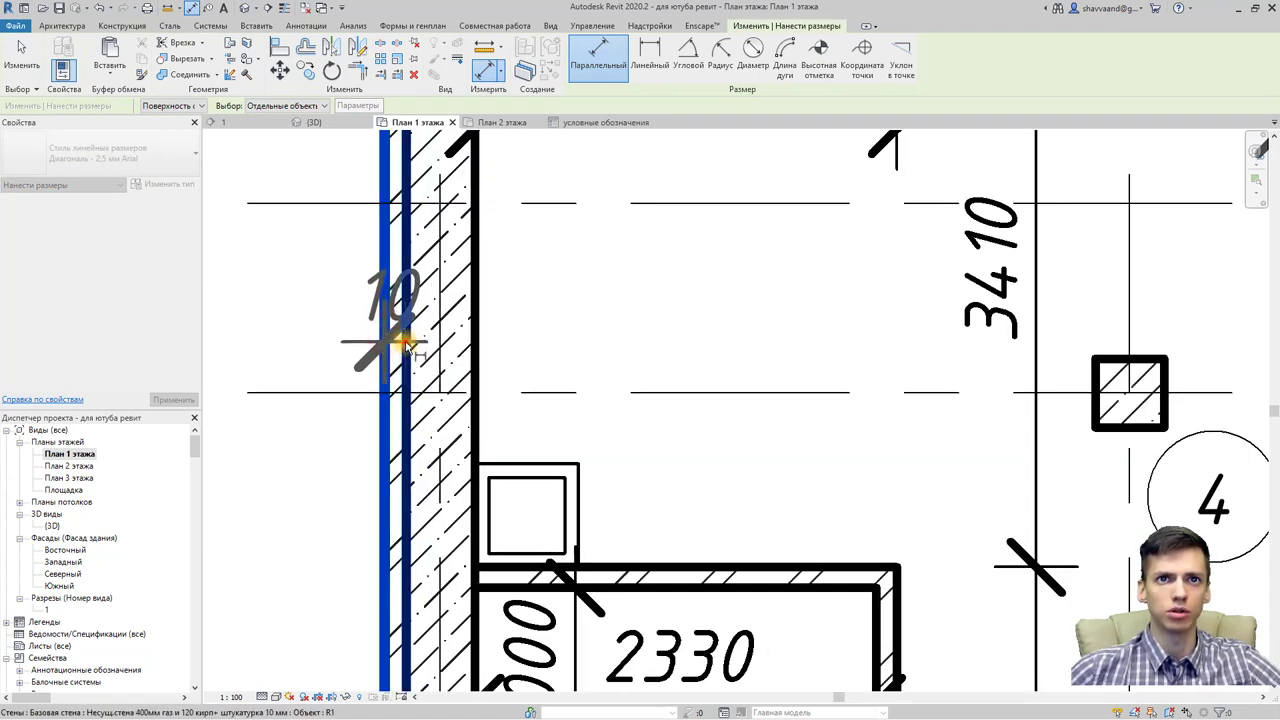
{"action": "scroll", "coordinate": [546, 348], "scroll_direction": "down", "scroll_amount": 1}
{"action": "scroll", "coordinate": [546, 348], "scroll_direction": "down", "scroll_amount": 3}
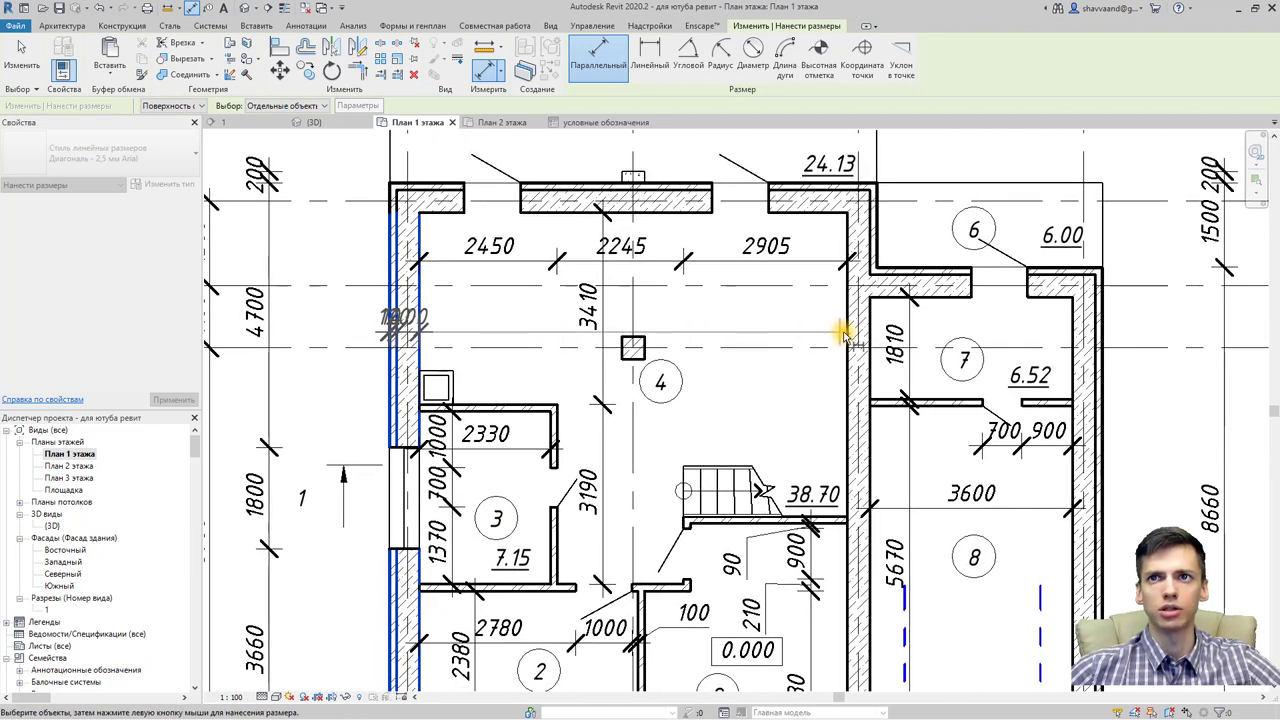
{"action": "left_click", "coordinate": [846, 337]}
{"action": "left_click", "coordinate": [866, 335]}
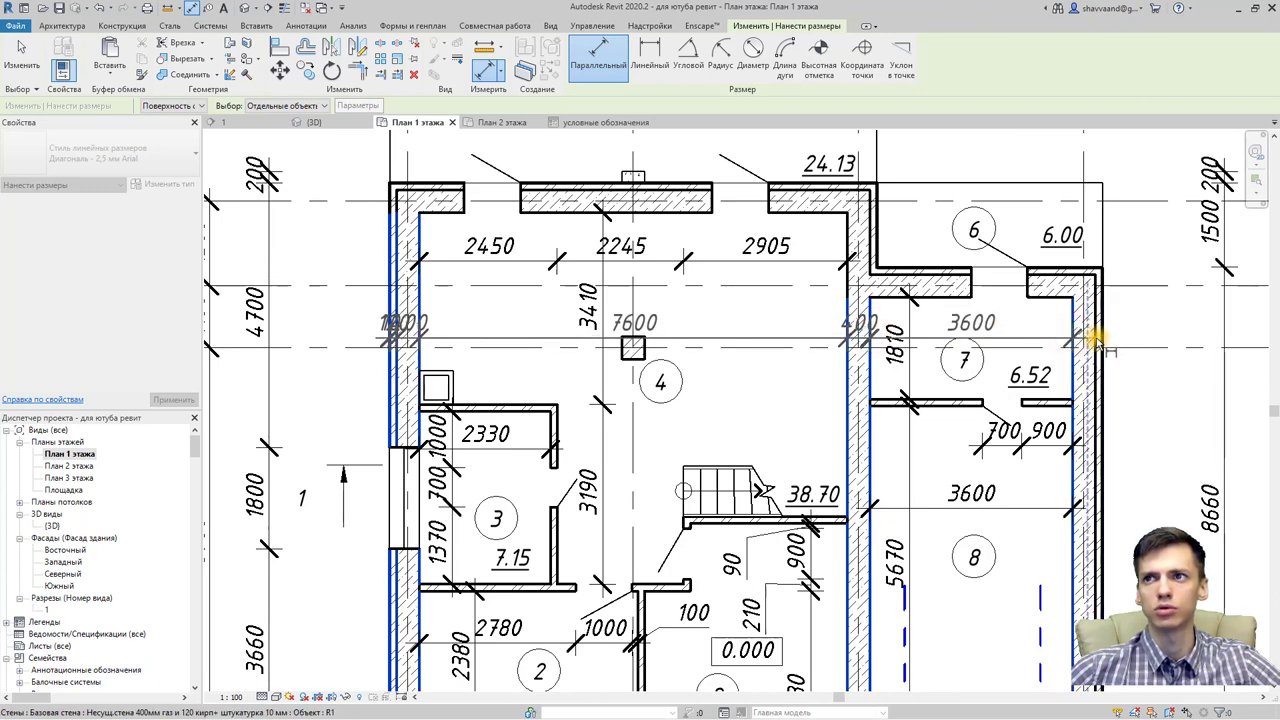
{"action": "scroll", "coordinate": [1100, 337], "scroll_direction": "up", "scroll_amount": 2}
{"action": "scroll", "coordinate": [1100, 337], "scroll_direction": "up", "scroll_amount": 3}
{"action": "scroll", "coordinate": [1100, 337], "scroll_direction": "up", "scroll_amount": 2}
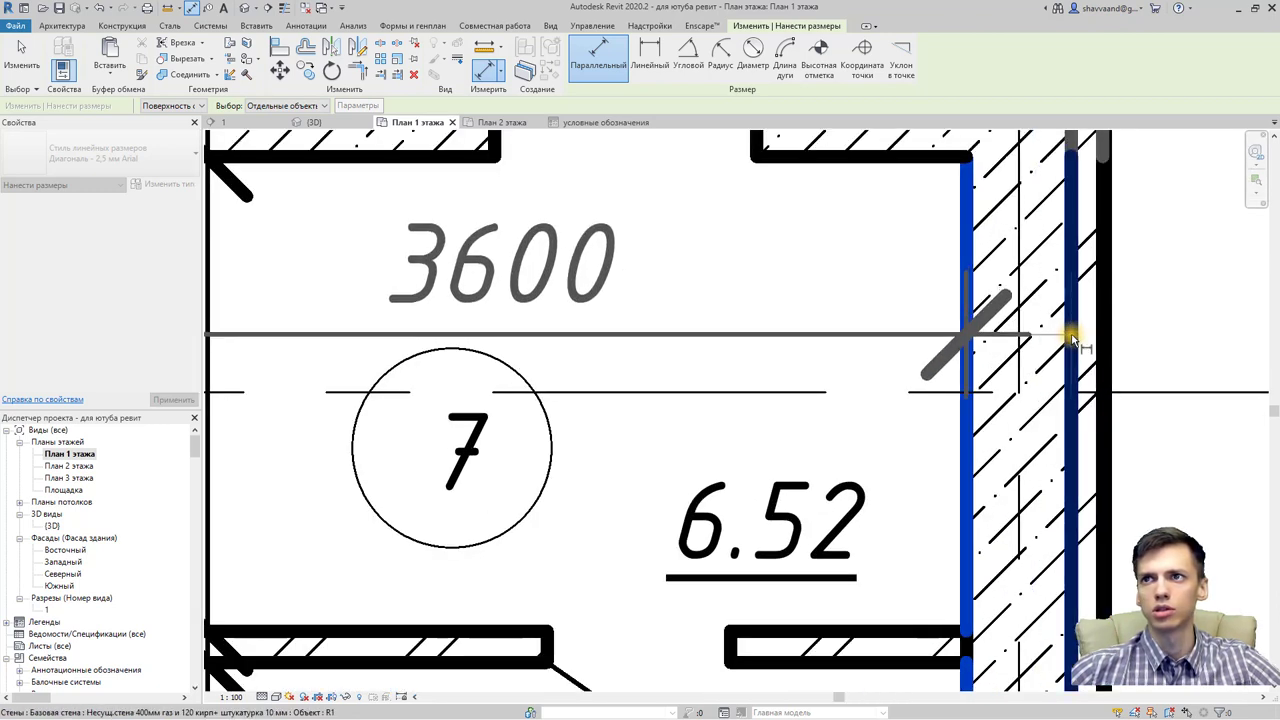
{"action": "left_click", "coordinate": [1073, 337]}
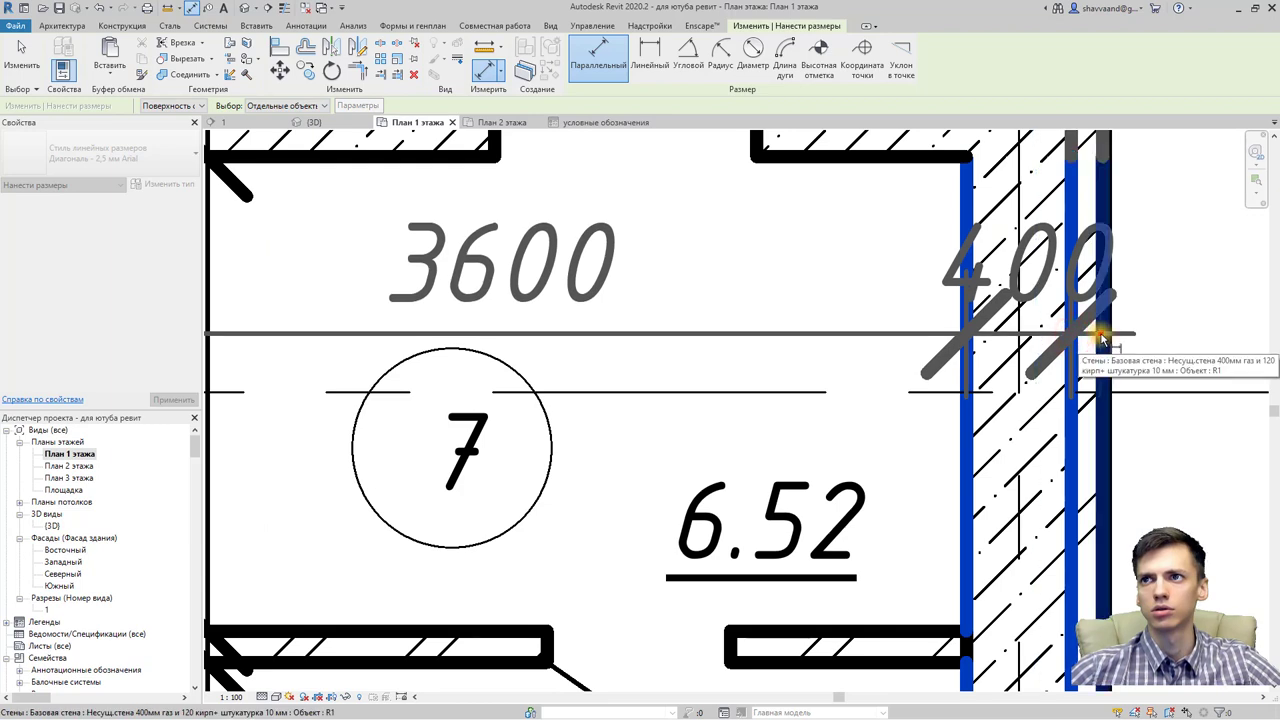
{"action": "left_click", "coordinate": [1101, 337]}
{"action": "scroll", "coordinate": [1106, 338], "scroll_direction": "up", "scroll_amount": 1}
{"action": "scroll", "coordinate": [1108, 339], "scroll_direction": "up", "scroll_amount": 1}
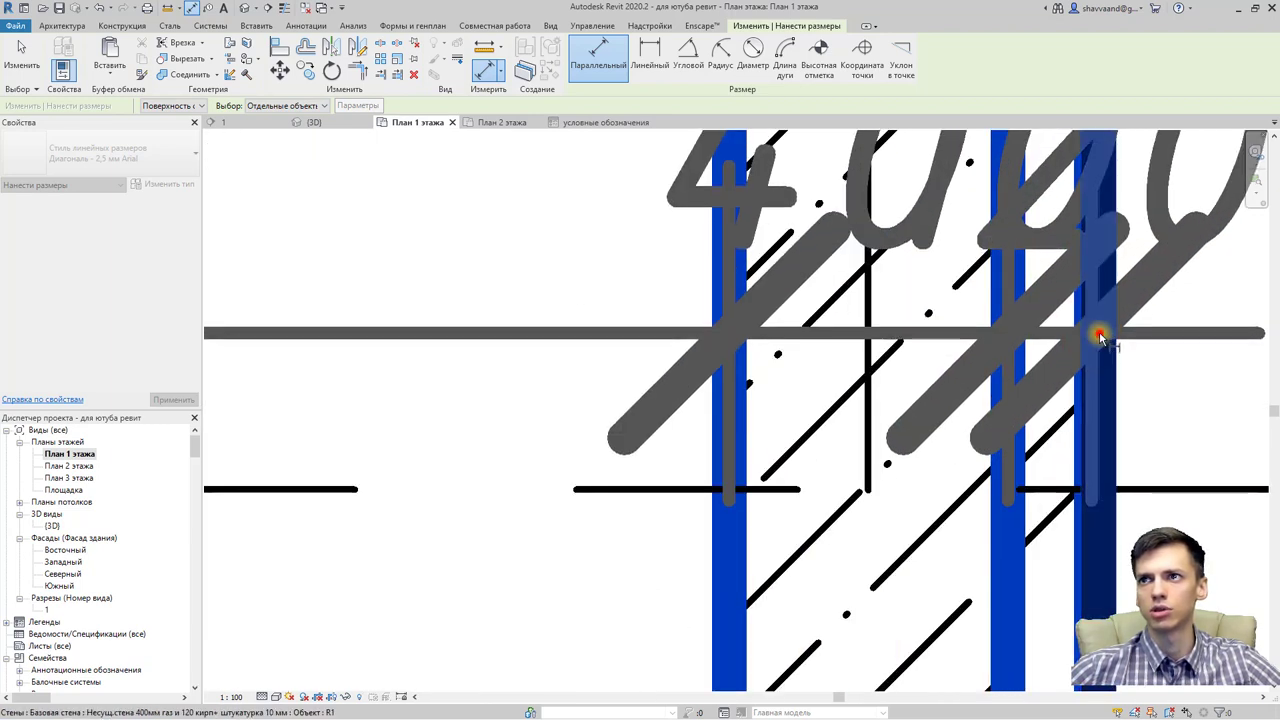
{"action": "scroll", "coordinate": [1098, 337], "scroll_direction": "down", "scroll_amount": 2}
{"action": "scroll", "coordinate": [1120, 337], "scroll_direction": "down", "scroll_amount": 1}
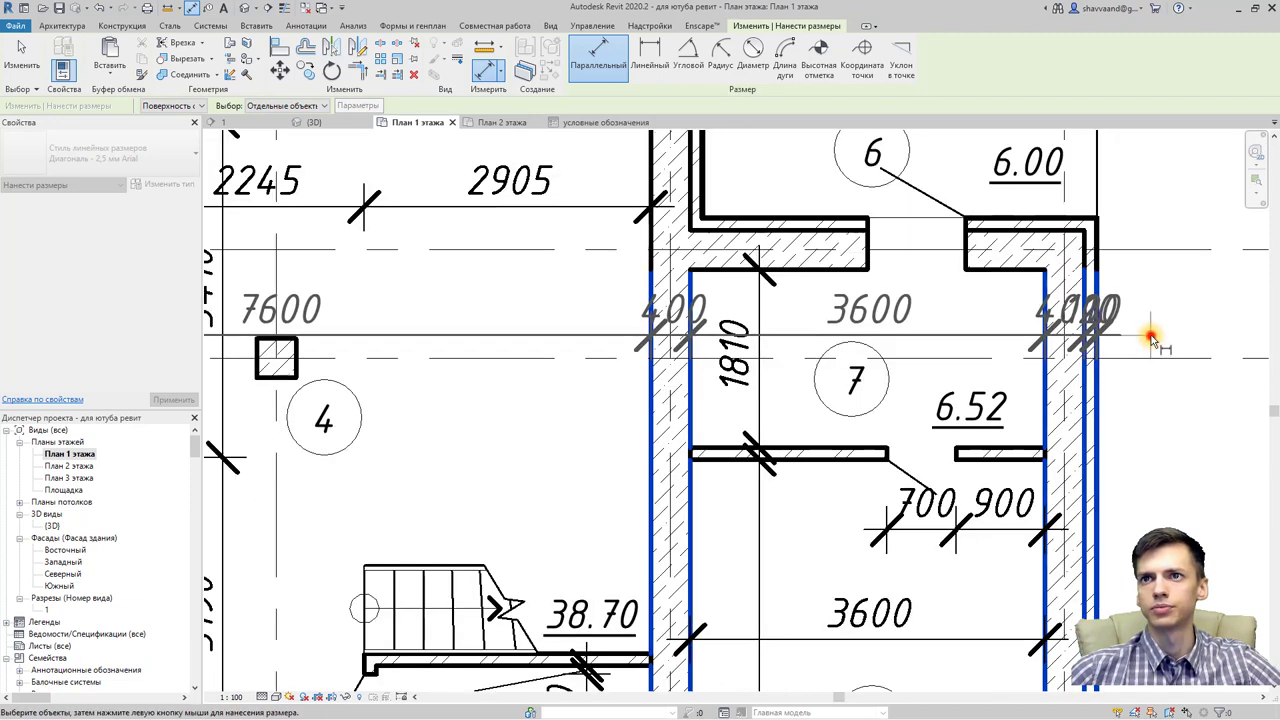
{"action": "left_click", "coordinate": [1150, 338]}
{"action": "scroll", "coordinate": [955, 336], "scroll_direction": "down", "scroll_amount": 1, "text": "ctrl"}
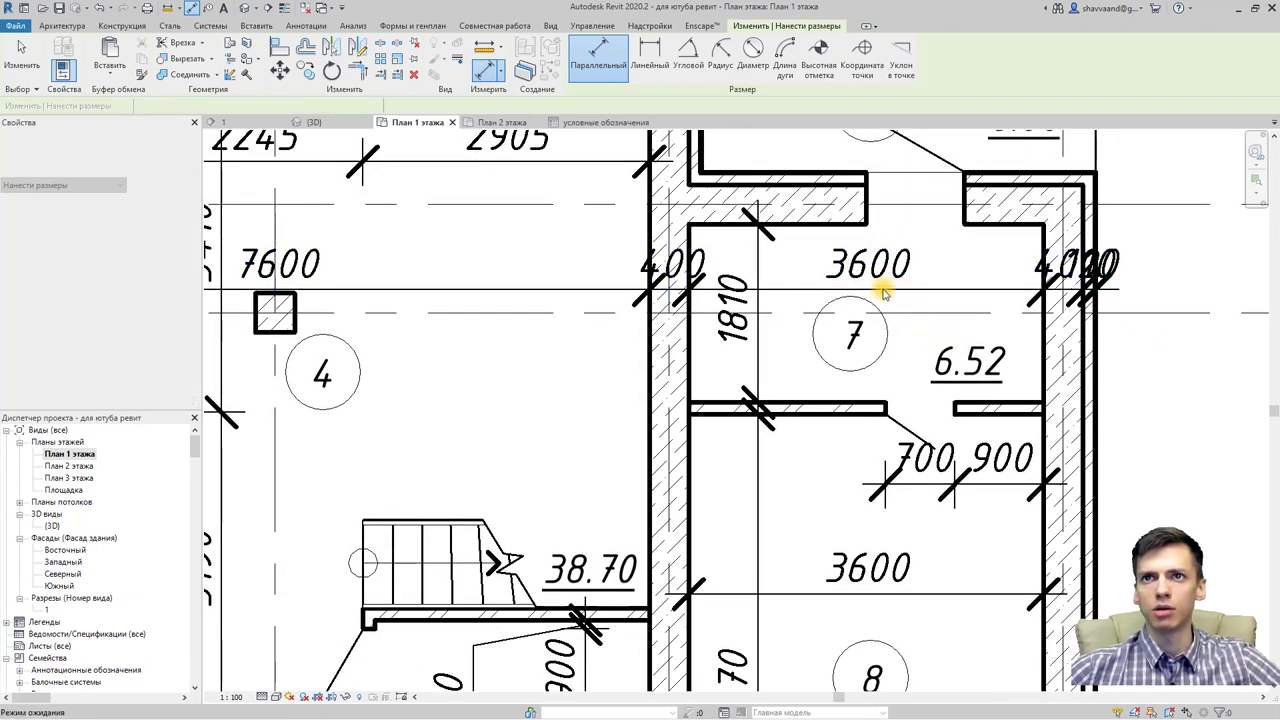
Step: Delete the extra lower 3600 dimension
{"action": "key", "text": "Escape"}
{"action": "left_click", "coordinate": [876, 560]}
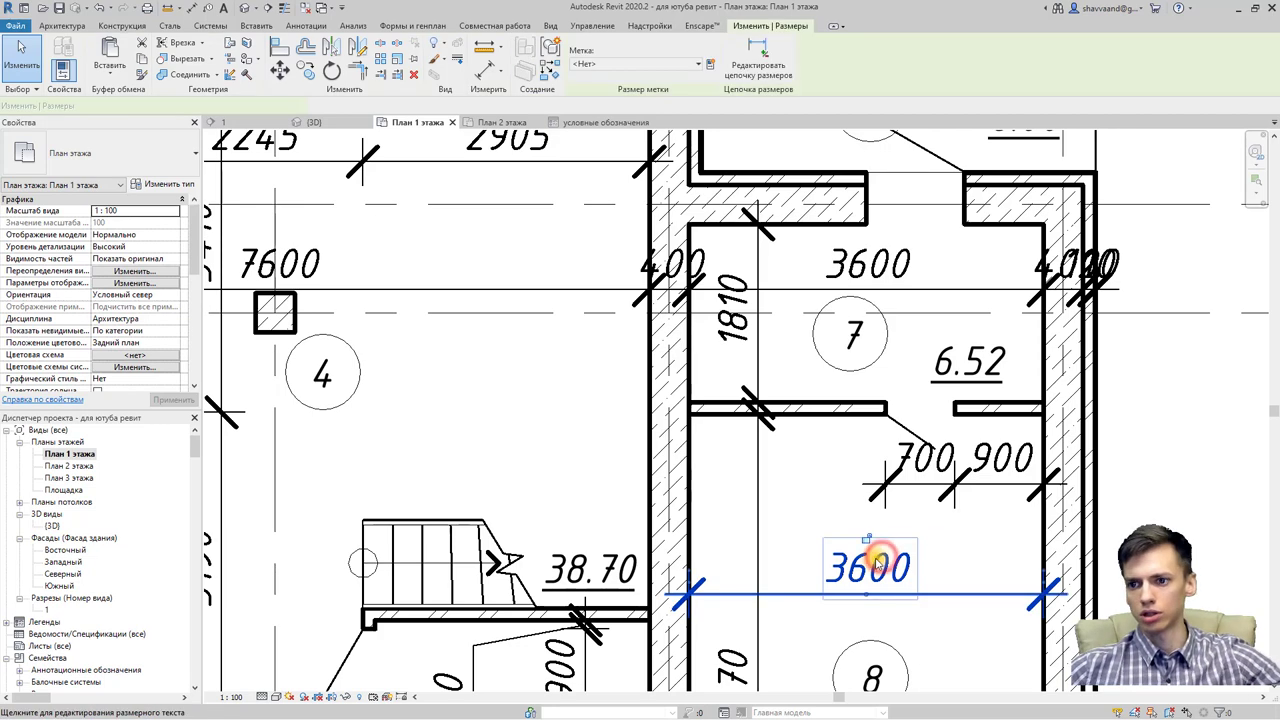
{"action": "key", "text": "Delete"}
{"action": "scroll", "coordinate": [563, 449], "scroll_direction": "down", "scroll_amount": 1}
{"action": "scroll", "coordinate": [646, 457], "scroll_direction": "down", "scroll_amount": 1}
{"action": "scroll", "coordinate": [668, 453], "scroll_direction": "down", "scroll_amount": 1}
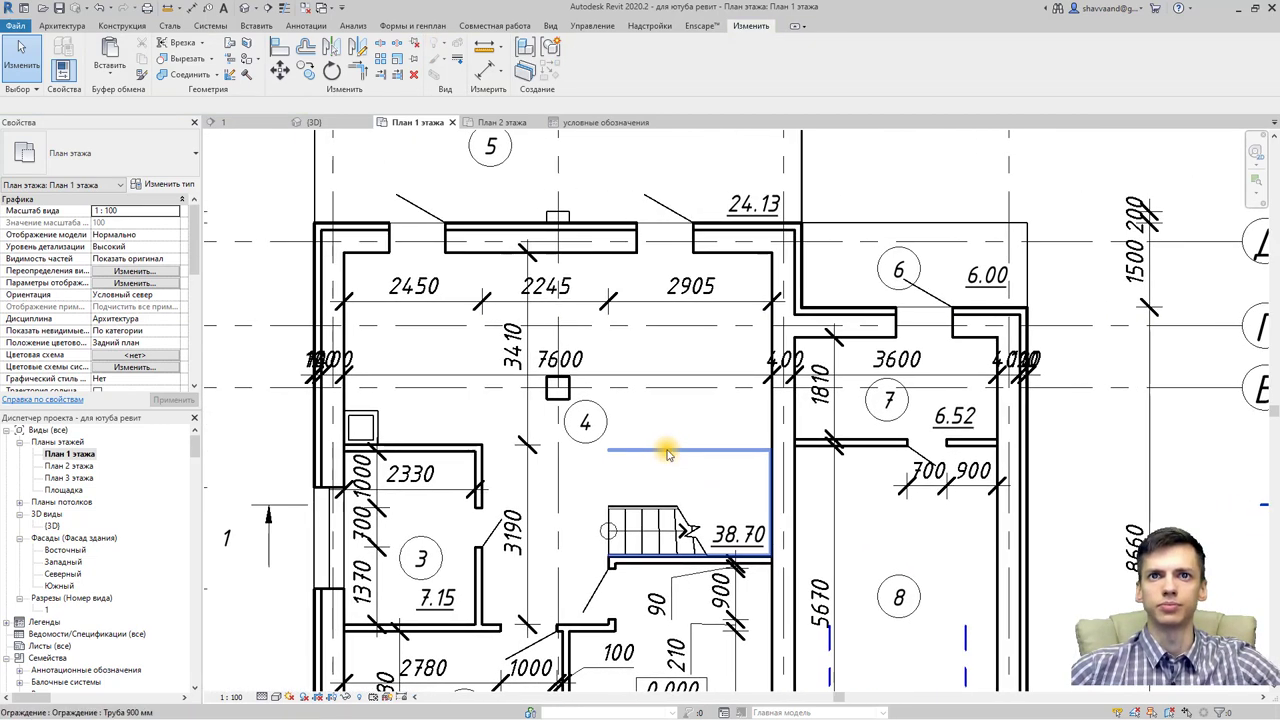
{"action": "scroll", "coordinate": [296, 372], "scroll_direction": "up", "scroll_amount": 4}
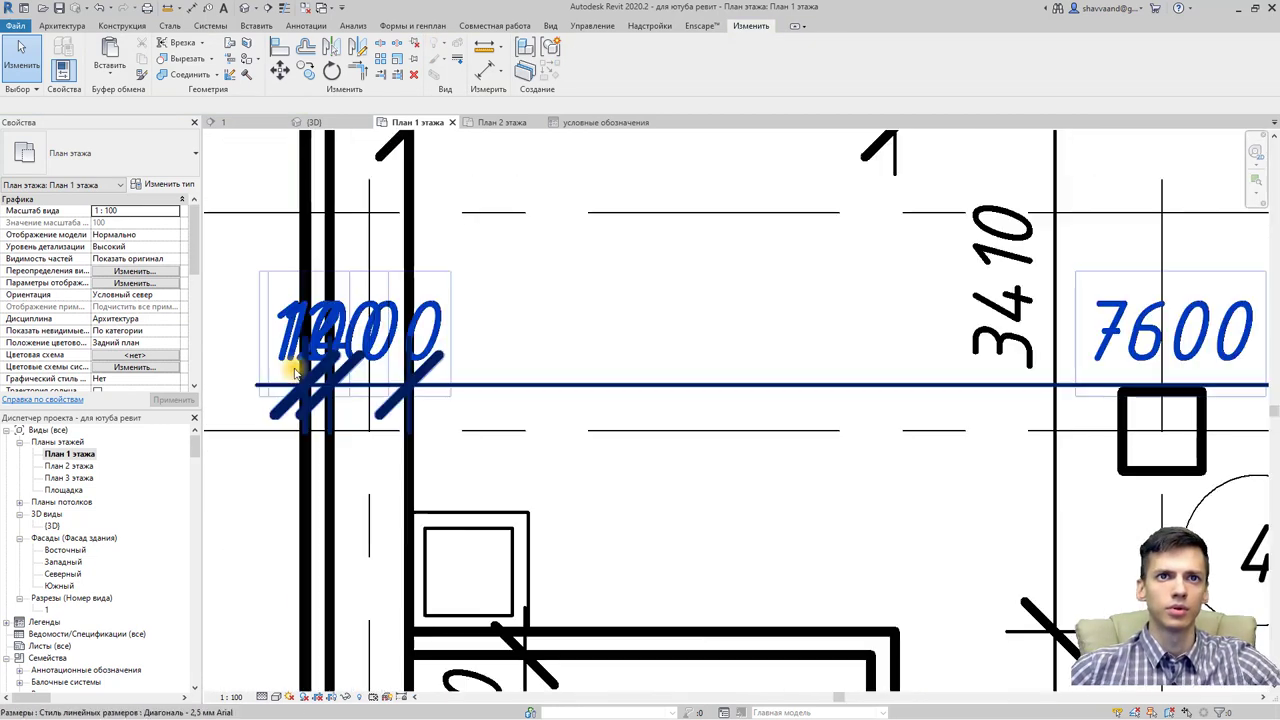
{"action": "scroll", "coordinate": [296, 372], "scroll_direction": "up", "scroll_amount": 2}
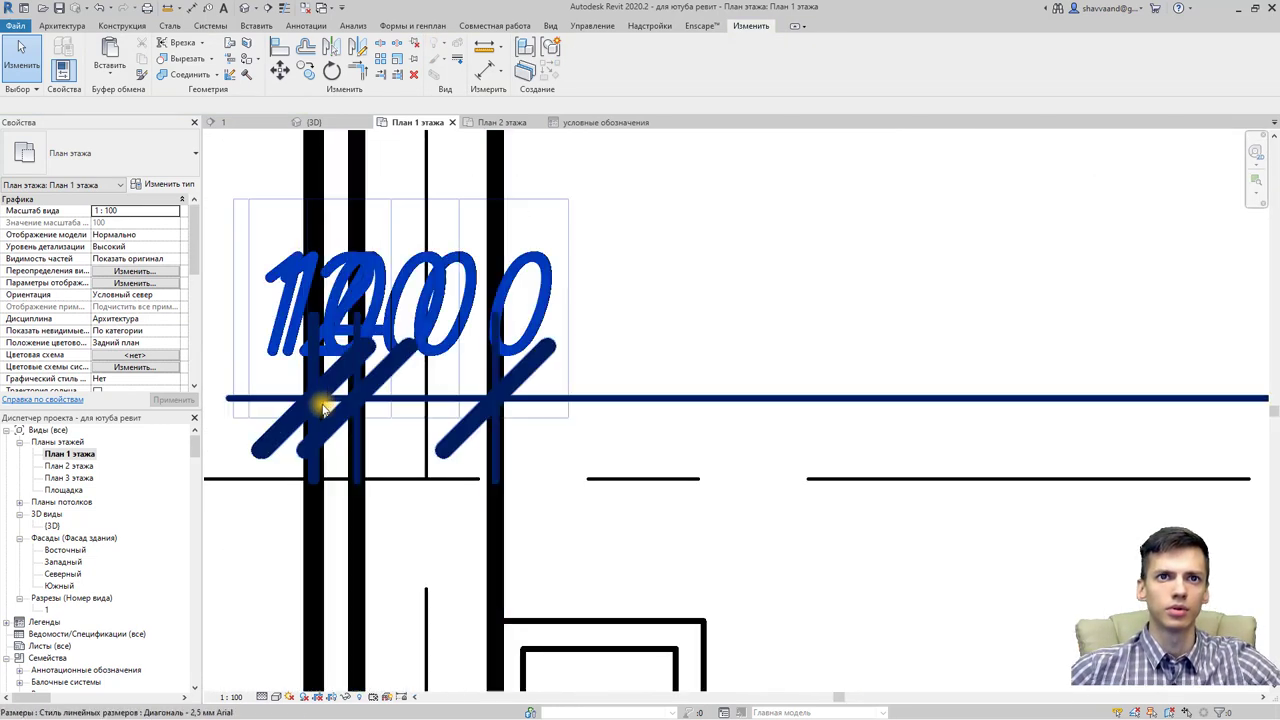
Step: Move the overlapping 120 and 10 texts at the chain's left end onto leaders
{"action": "left_click", "coordinate": [287, 328]}
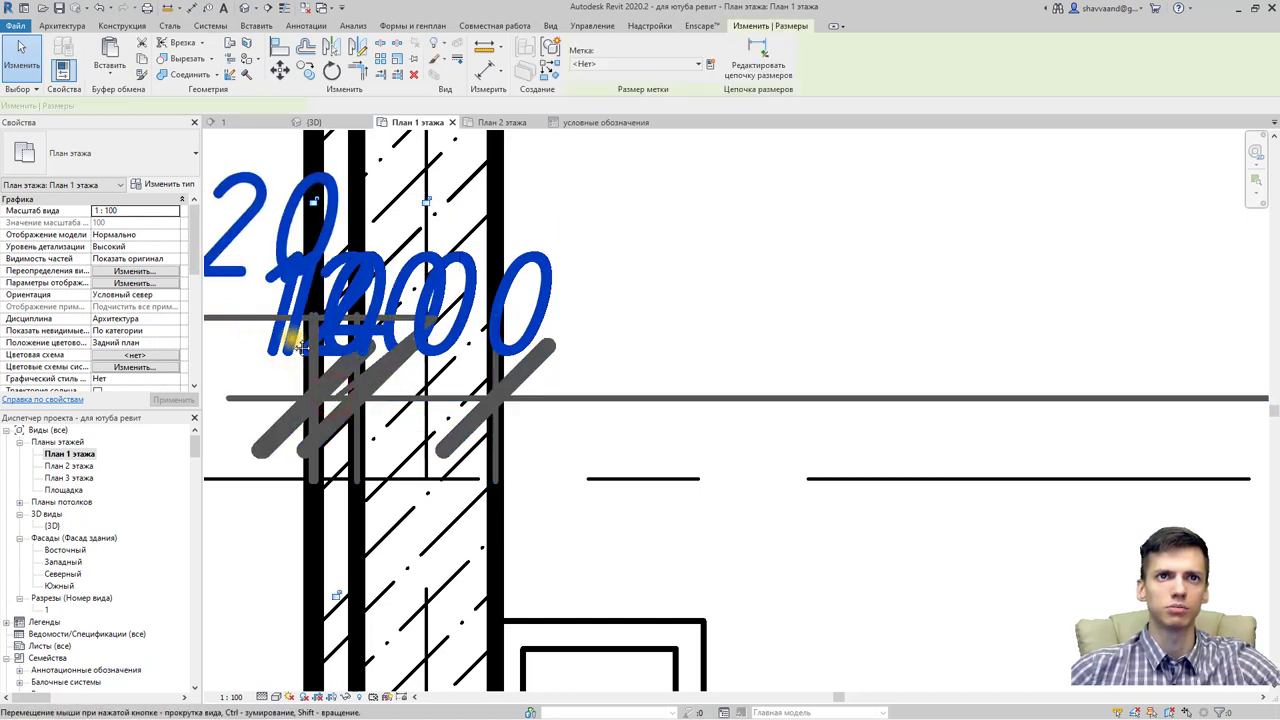
{"action": "scroll", "coordinate": [300, 345], "scroll_direction": "down", "scroll_amount": 2}
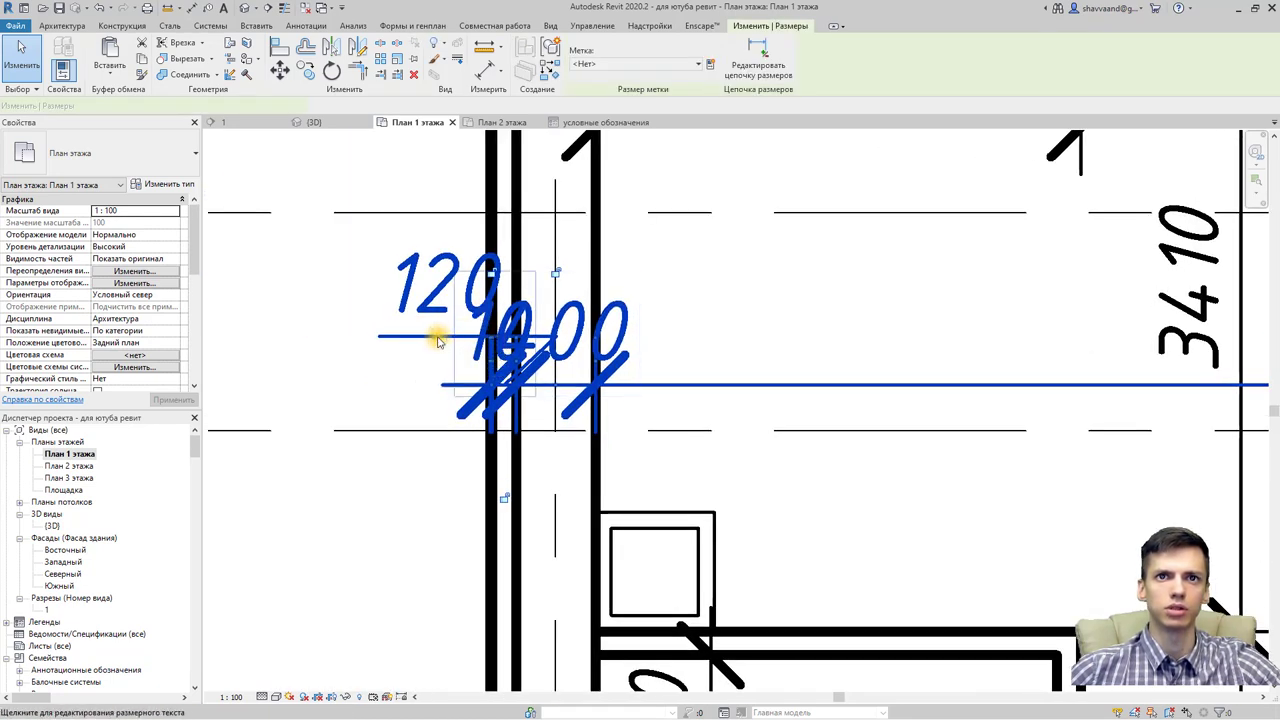
{"action": "left_click_drag", "start_coordinate": [360, 337], "coordinate": [346, 333]}
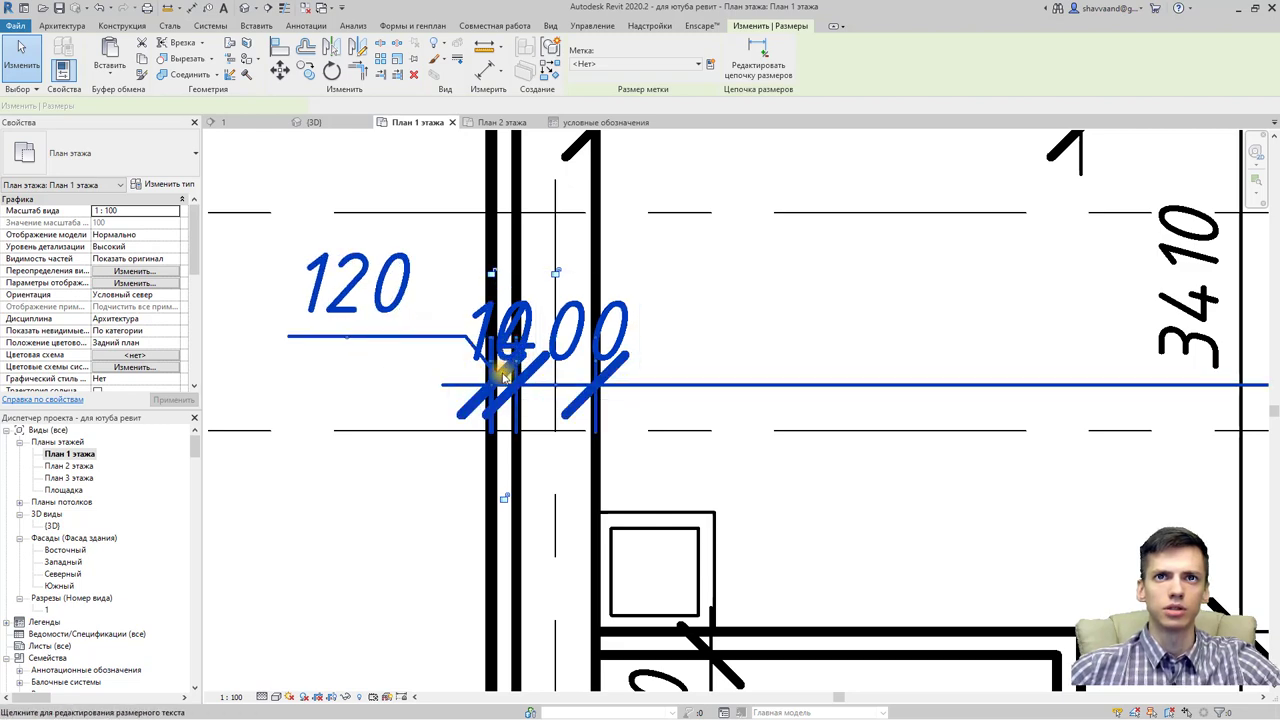
{"action": "left_click", "coordinate": [435, 291]}
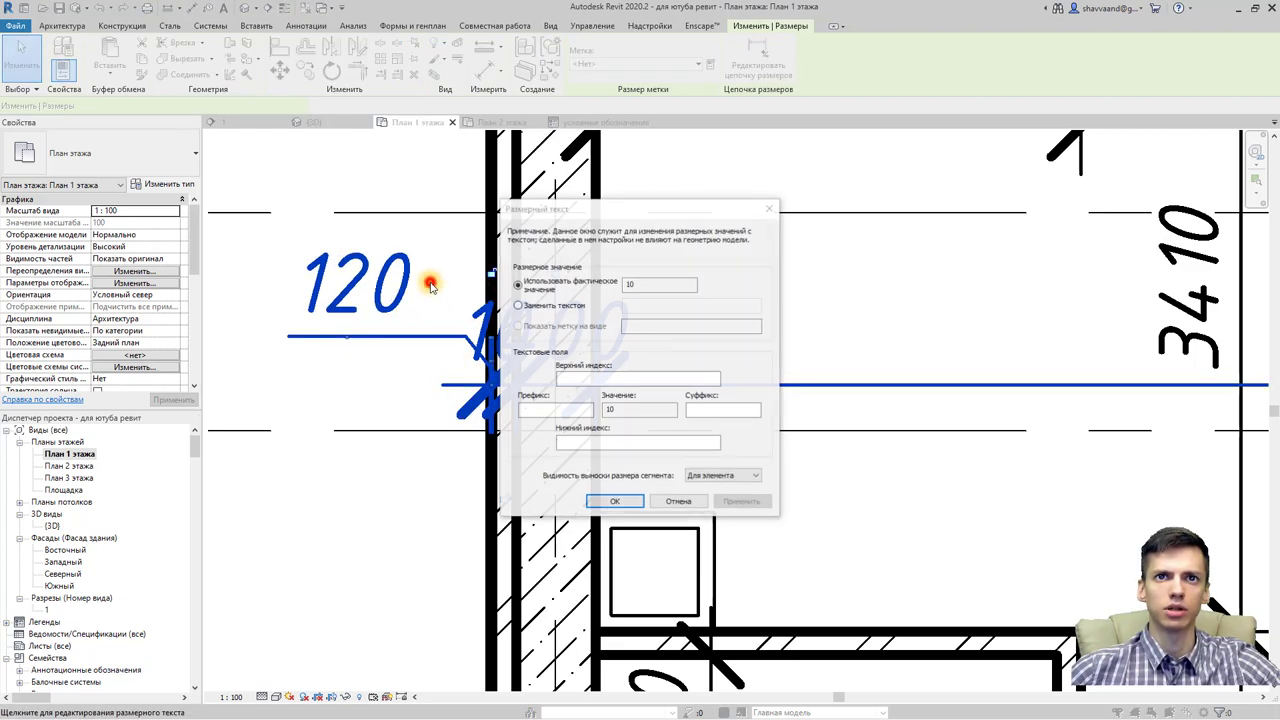
{"action": "left_click", "coordinate": [766, 210]}
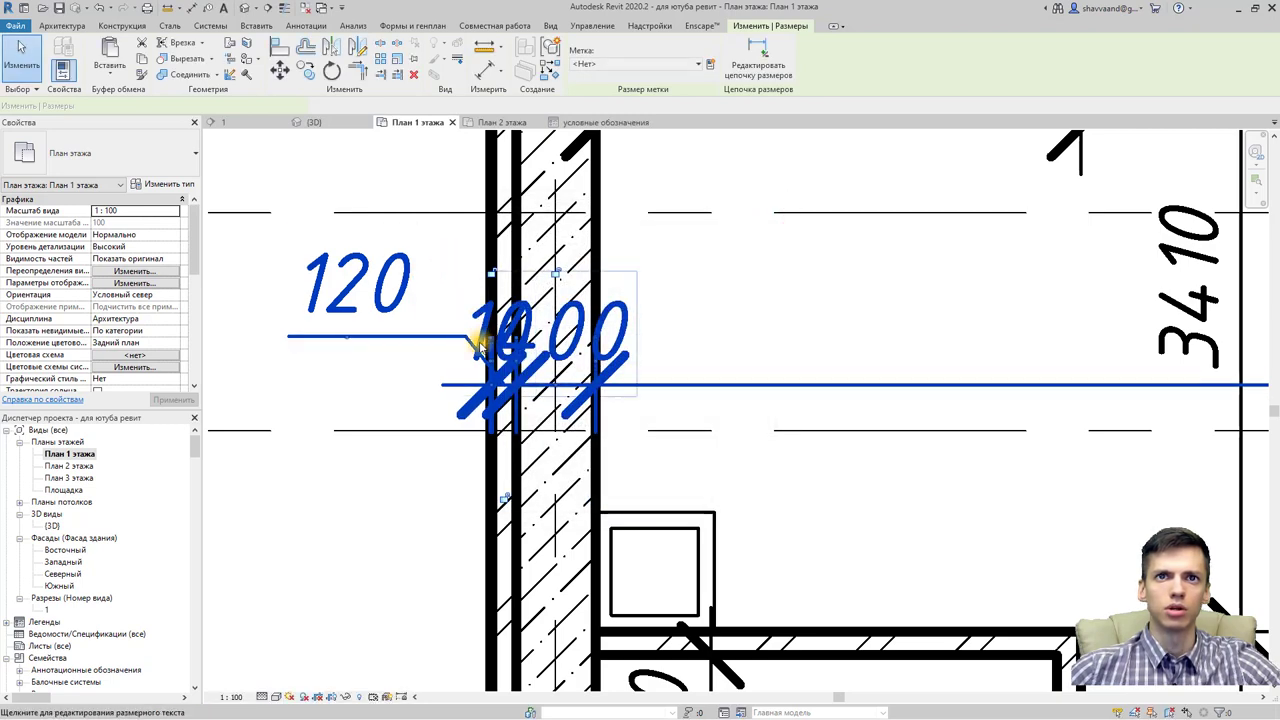
{"action": "scroll", "coordinate": [488, 377], "scroll_direction": "up", "scroll_amount": 3}
{"action": "scroll", "coordinate": [500, 405], "scroll_direction": "up", "scroll_amount": 3}
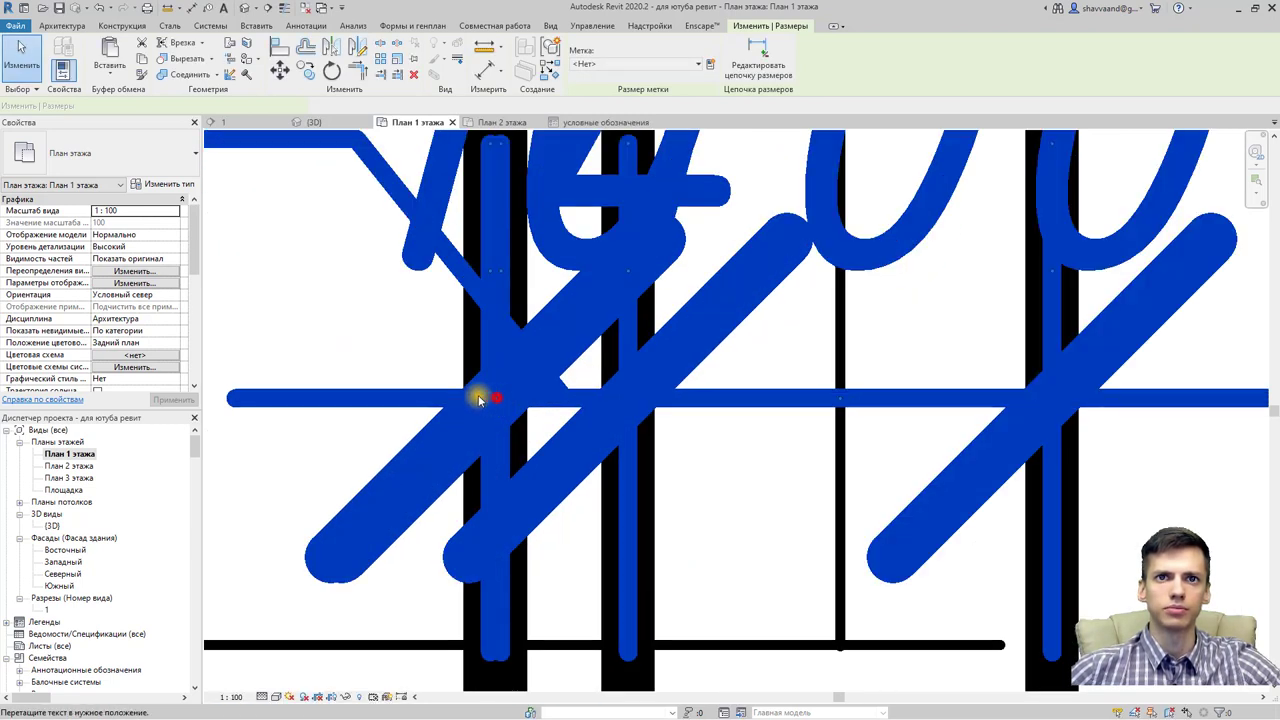
{"action": "left_click_drag", "start_coordinate": [479, 398], "coordinate": [363, 374]}
{"action": "scroll", "coordinate": [363, 374], "scroll_direction": "down", "scroll_amount": 2}
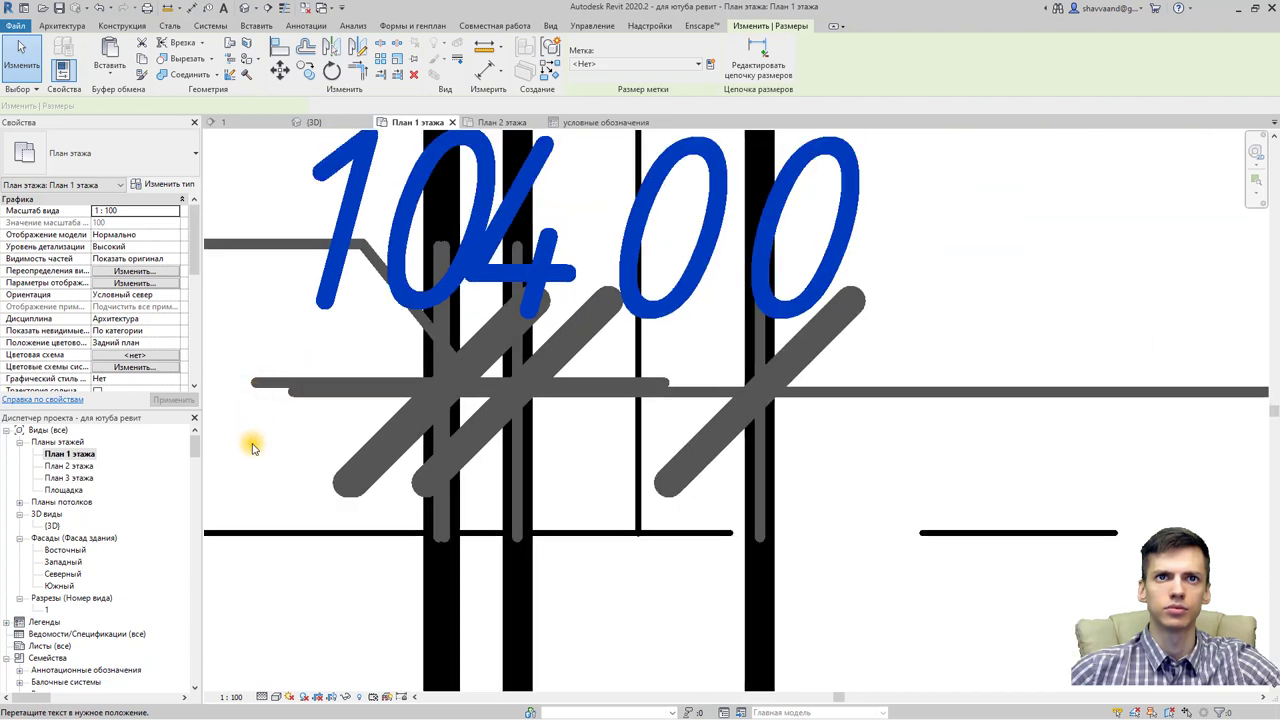
{"action": "left_click_drag", "start_coordinate": [252, 447], "coordinate": [367, 497]}
{"action": "scroll", "coordinate": [489, 400], "scroll_direction": "down", "scroll_amount": 2}
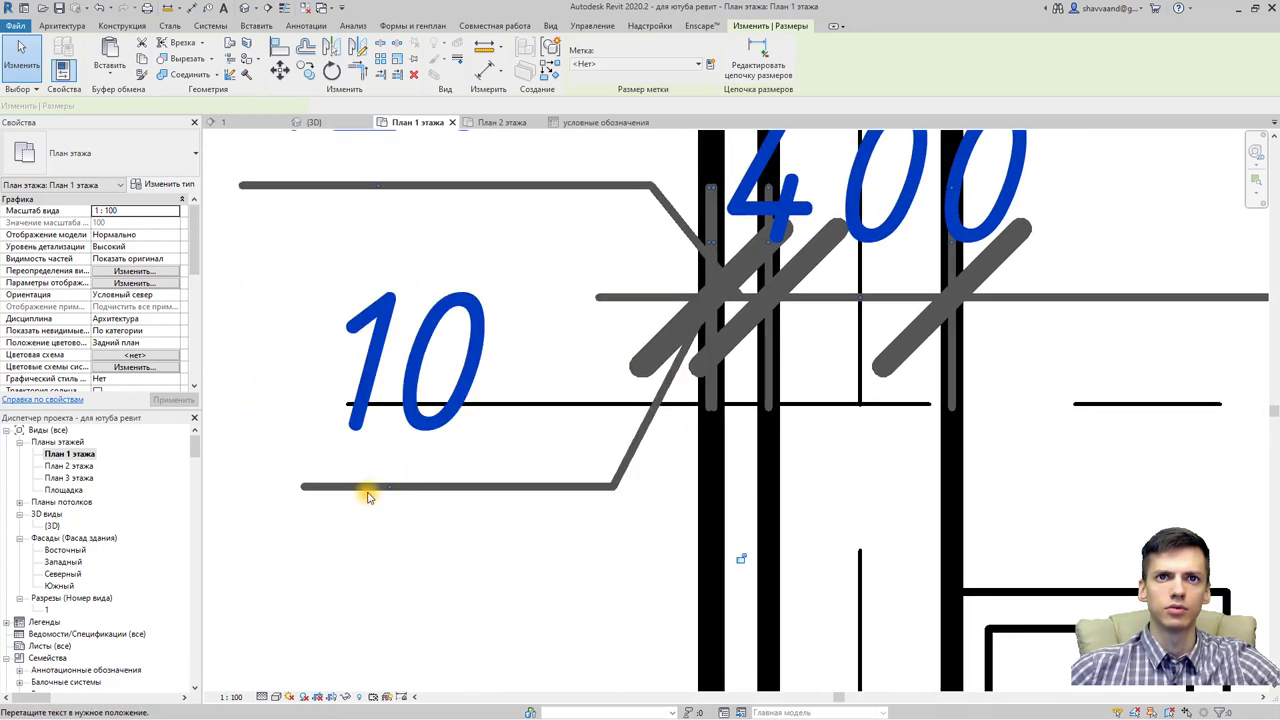
Step: Move the left and middle 400 texts of the chain onto leaders
{"action": "left_click", "coordinate": [491, 400]}
{"action": "scroll", "coordinate": [470, 410], "scroll_direction": "down", "scroll_amount": 2}
{"action": "scroll", "coordinate": [577, 360], "scroll_direction": "down", "scroll_amount": 1}
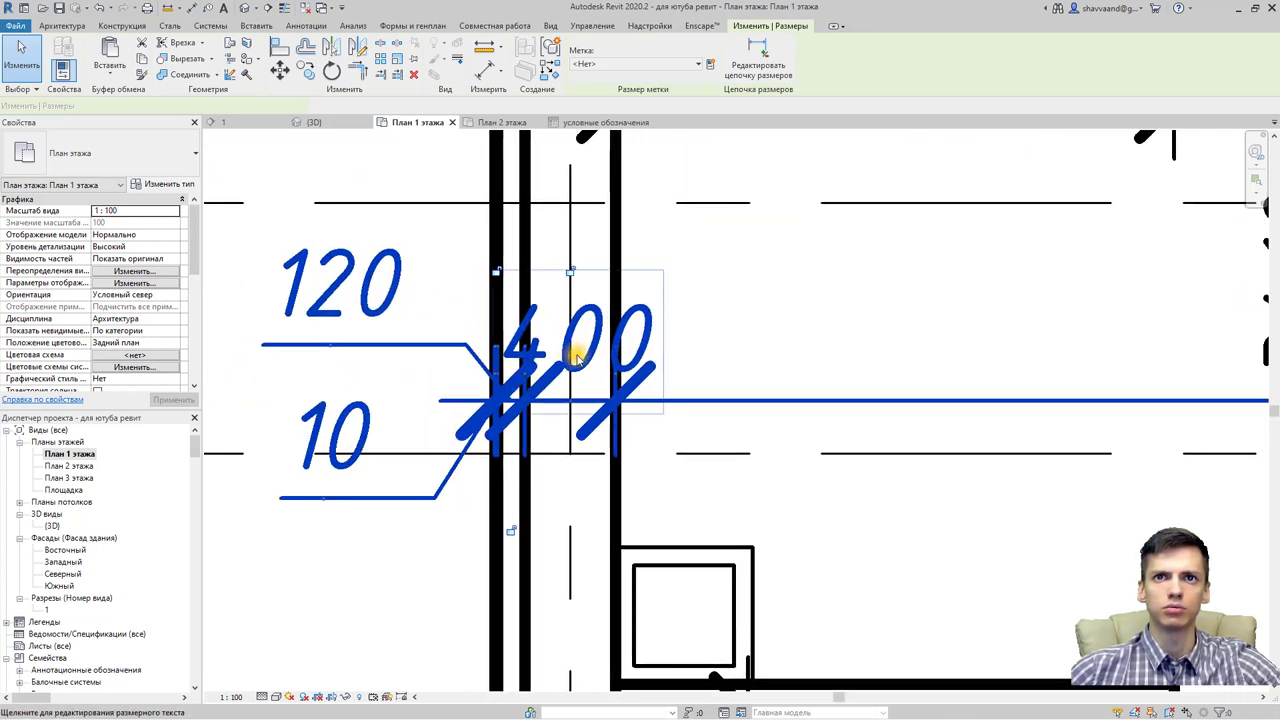
{"action": "left_click_drag", "start_coordinate": [577, 358], "coordinate": [567, 404]}
{"action": "left_click_drag", "start_coordinate": [723, 348], "coordinate": [780, 352]}
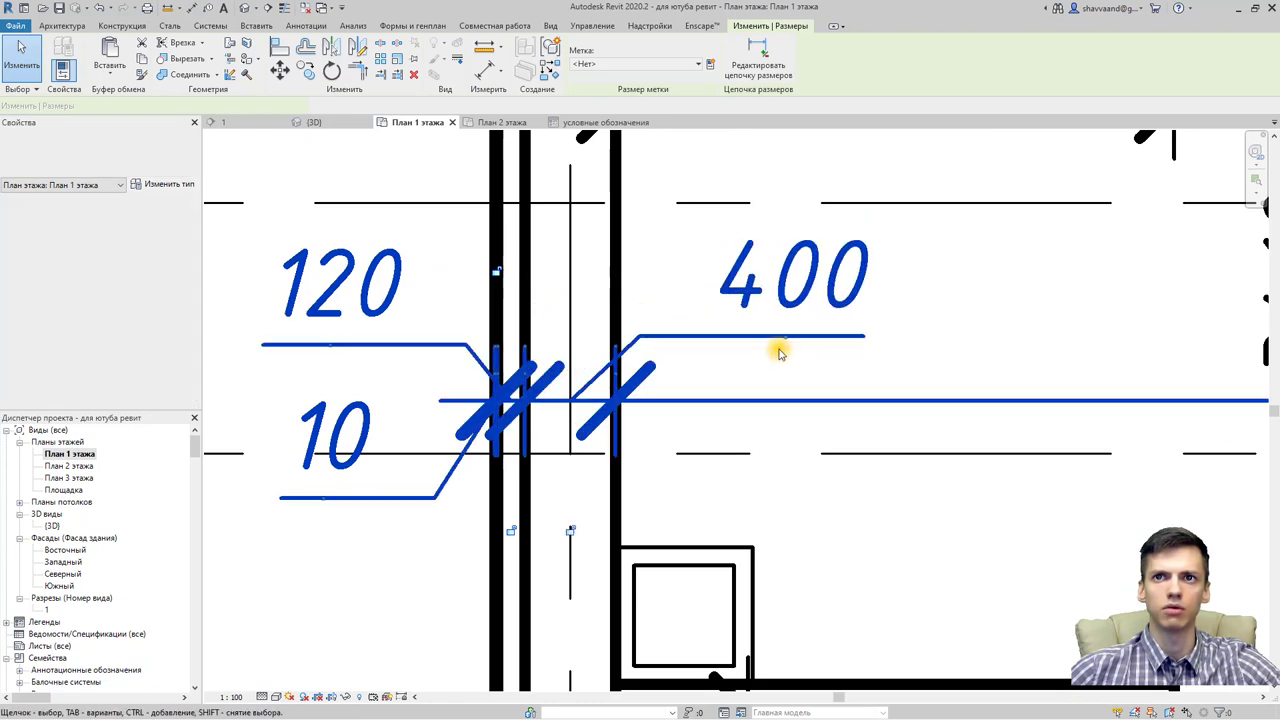
{"action": "scroll", "coordinate": [850, 387], "scroll_direction": "down", "scroll_amount": 3}
{"action": "middle_click_drag", "start_coordinate": [794, 400], "coordinate": [623, 377]}
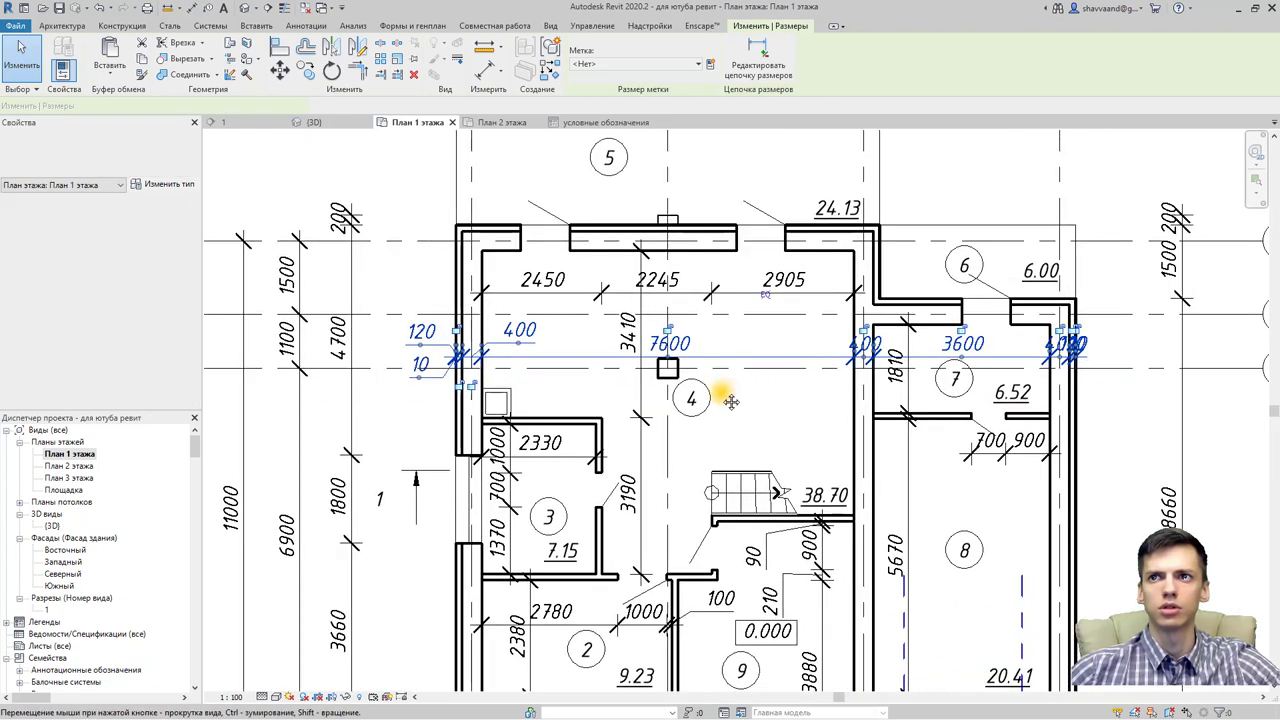
{"action": "scroll", "coordinate": [728, 400], "scroll_direction": "down", "scroll_amount": 1}
{"action": "scroll", "coordinate": [777, 372], "scroll_direction": "up", "scroll_amount": 1}
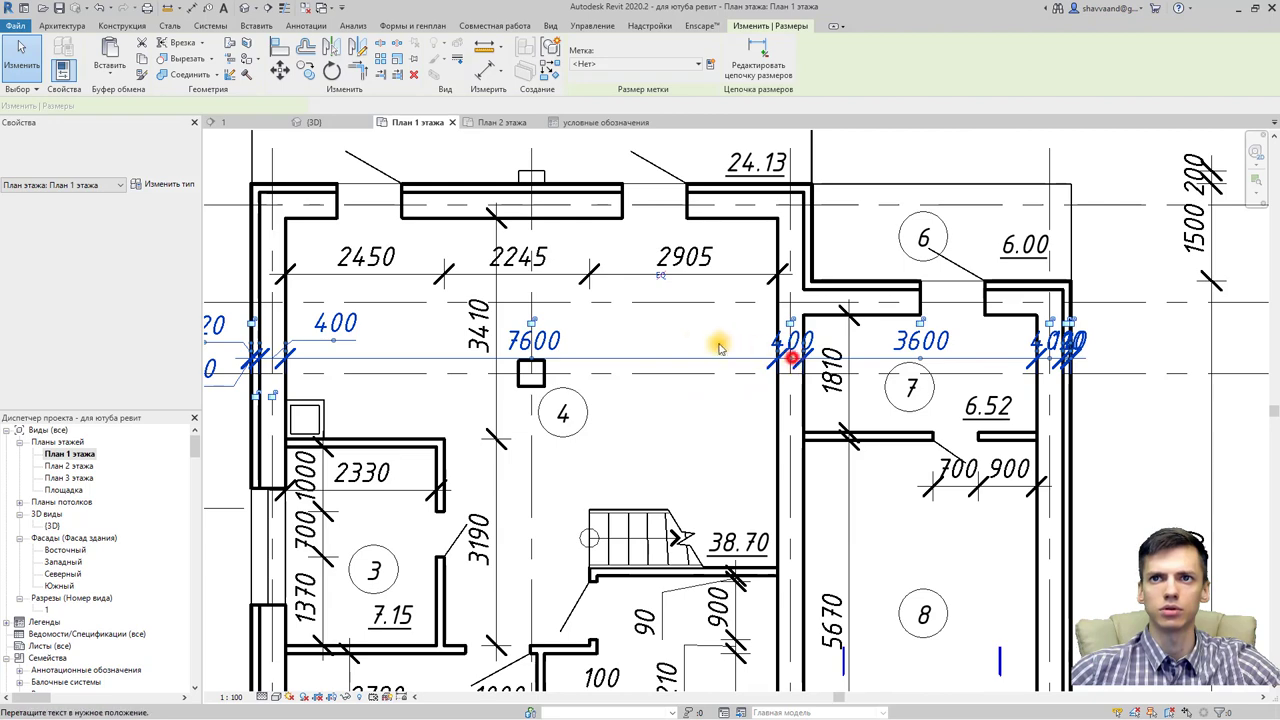
{"action": "left_click_drag", "start_coordinate": [719, 347], "coordinate": [688, 343]}
{"action": "middle_click_drag", "start_coordinate": [757, 363], "coordinate": [557, 366]}
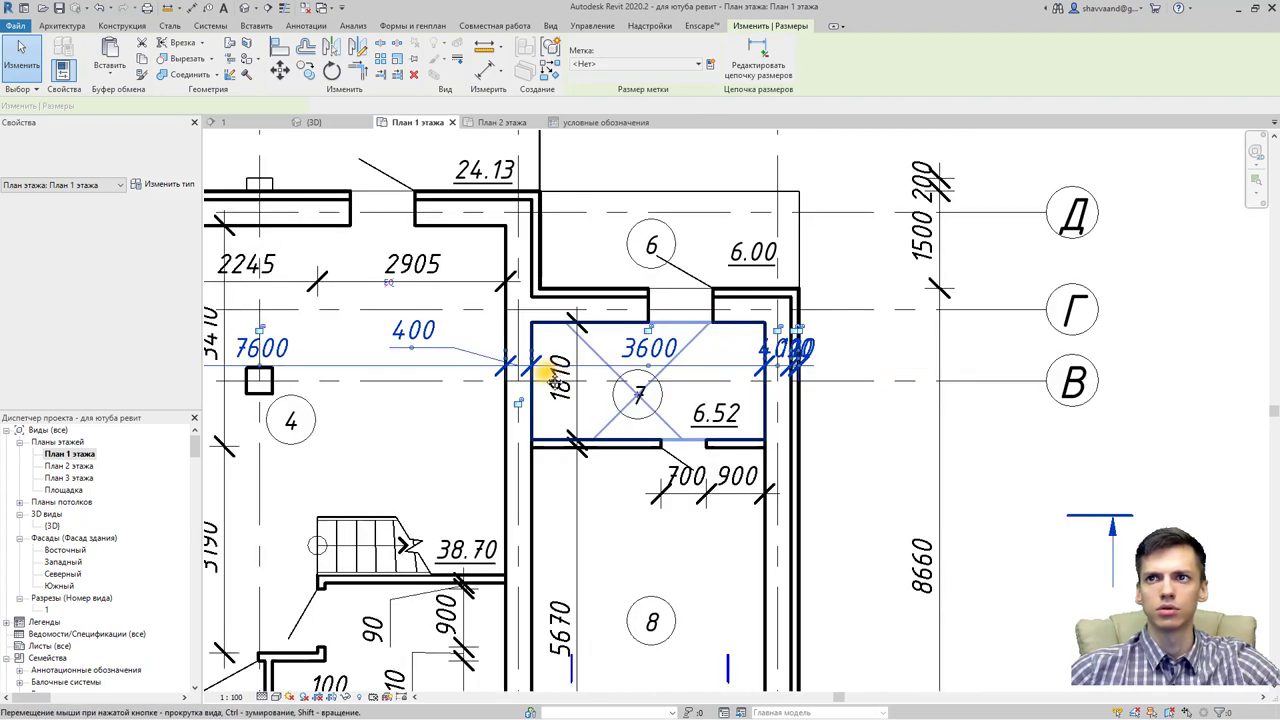
{"action": "scroll", "coordinate": [733, 372], "scroll_direction": "up", "scroll_amount": 3}
{"action": "scroll", "coordinate": [733, 372], "scroll_direction": "up", "scroll_amount": 2}
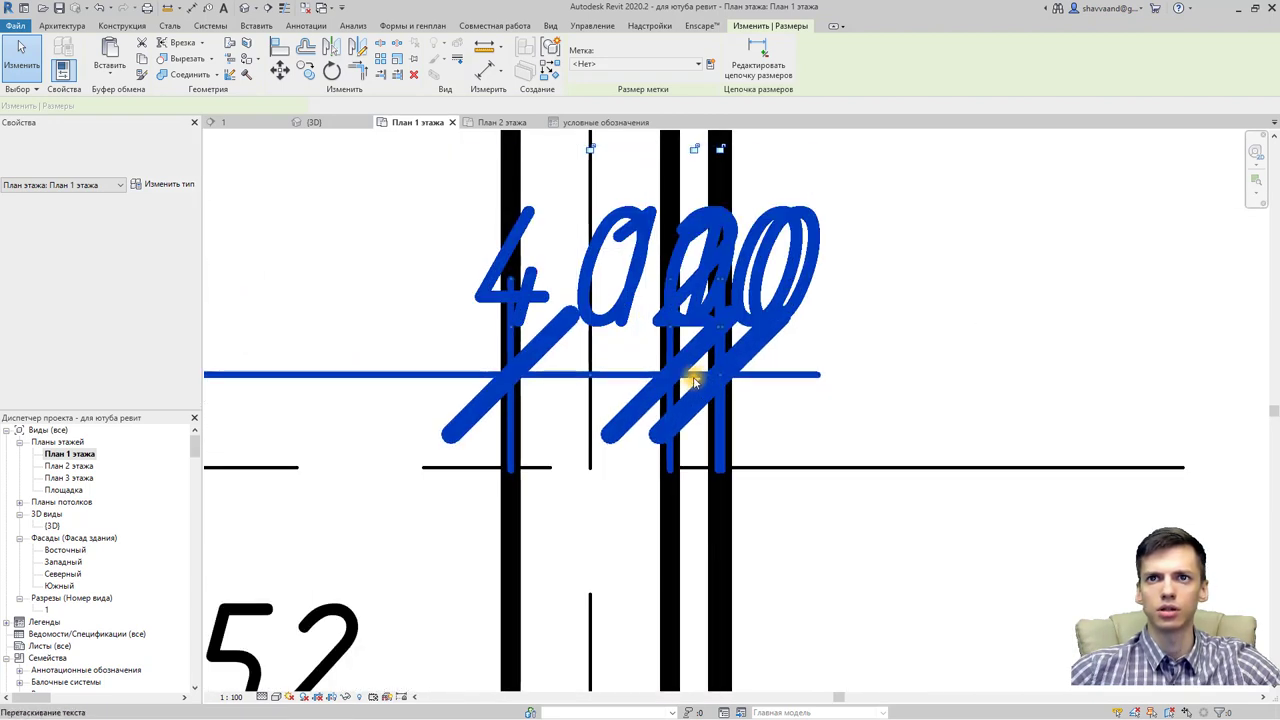
Step: Move the 120, 10 and 400 texts at the right wall onto leaders
{"action": "left_click", "coordinate": [692, 376]}
{"action": "left_click_drag", "start_coordinate": [987, 482], "coordinate": [1090, 490]}
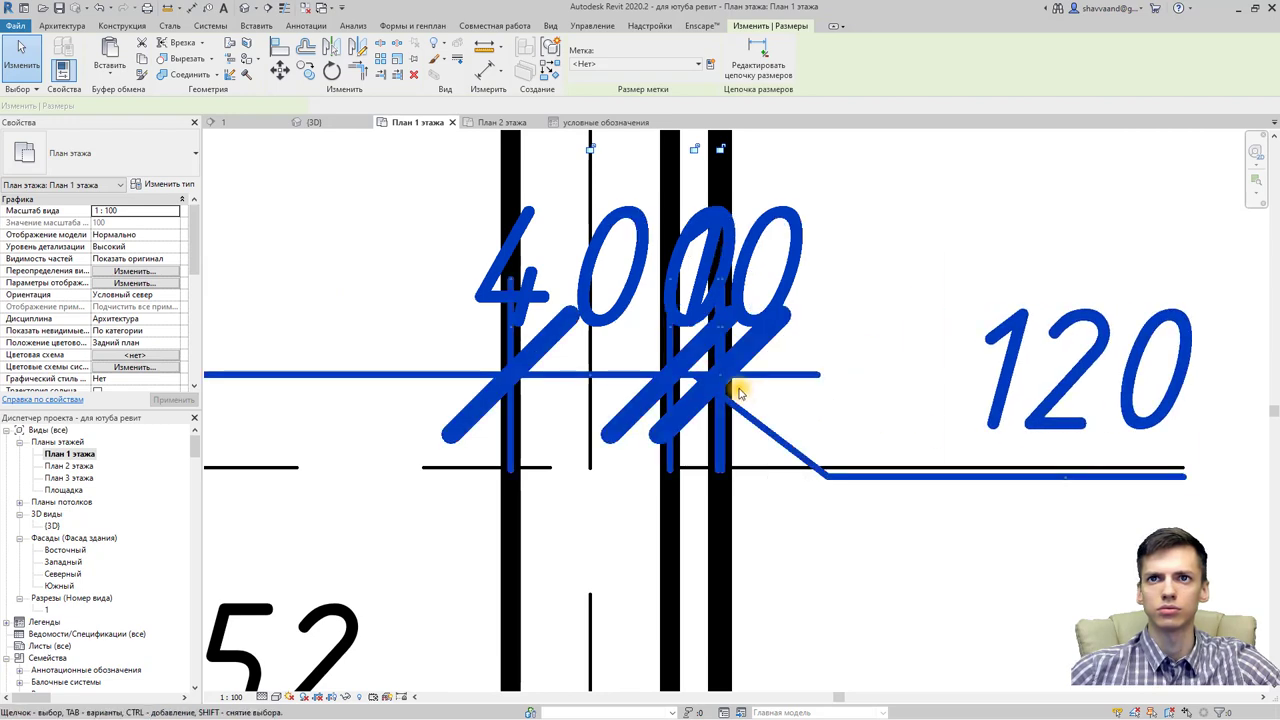
{"action": "left_click_drag", "start_coordinate": [730, 383], "coordinate": [1060, 256]}
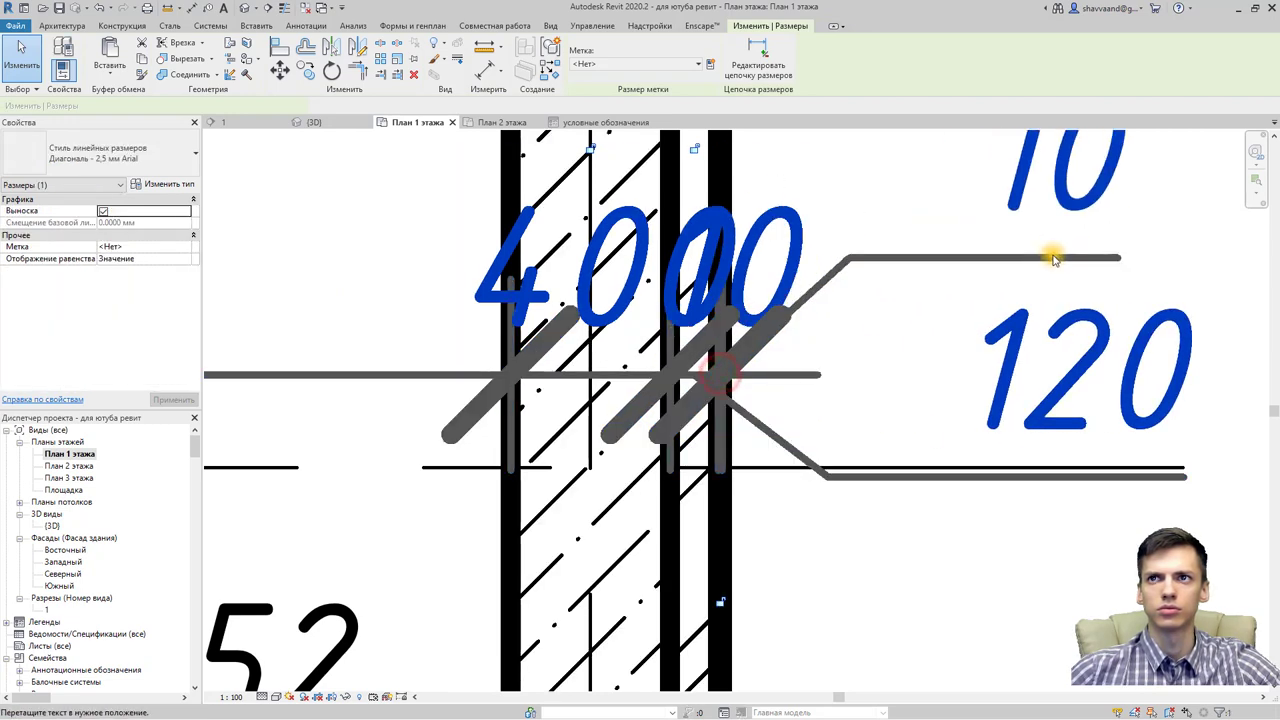
{"action": "left_click_drag", "start_coordinate": [657, 375], "coordinate": [592, 378]}
{"action": "mouse_move", "coordinate": [855, 574]}
{"action": "left_mouse_down"}
{"action": "mouse_move", "coordinate": [893, 485]}
{"action": "mouse_move", "coordinate": [860, 460]}
{"action": "left_mouse_up"}
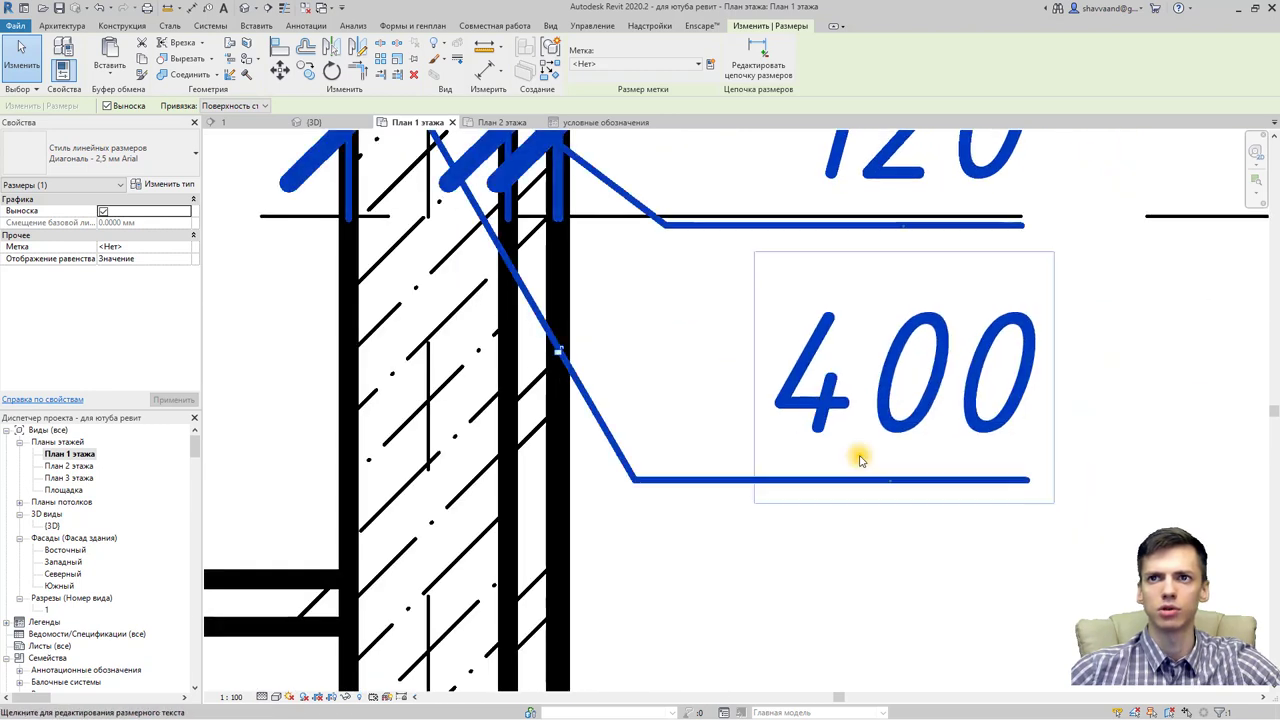
{"action": "scroll", "coordinate": [754, 438], "scroll_direction": "down", "scroll_amount": 5}
{"action": "scroll", "coordinate": [826, 330], "scroll_direction": "down", "scroll_amount": 2}
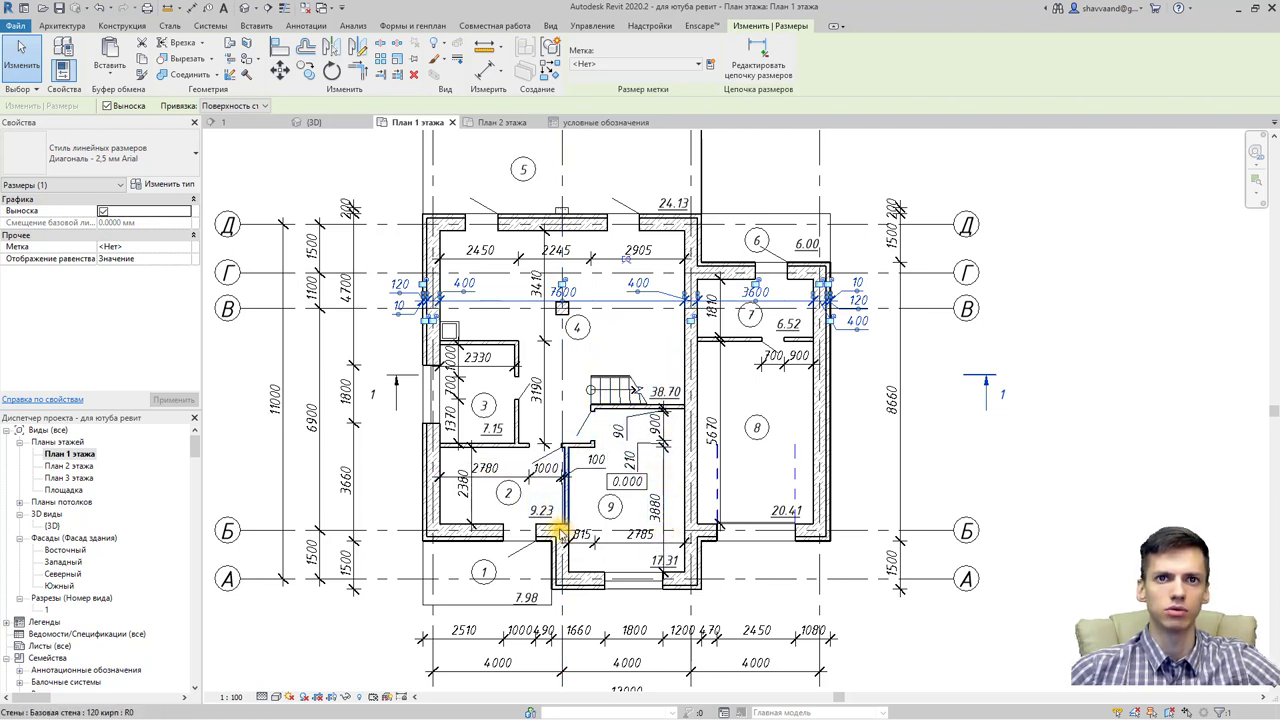
Step: Add witness lines to the vertical 2380 dimension chain at the wall below room 2
{"action": "left_click", "coordinate": [463, 503]}
{"action": "left_click", "coordinate": [740, 70]}
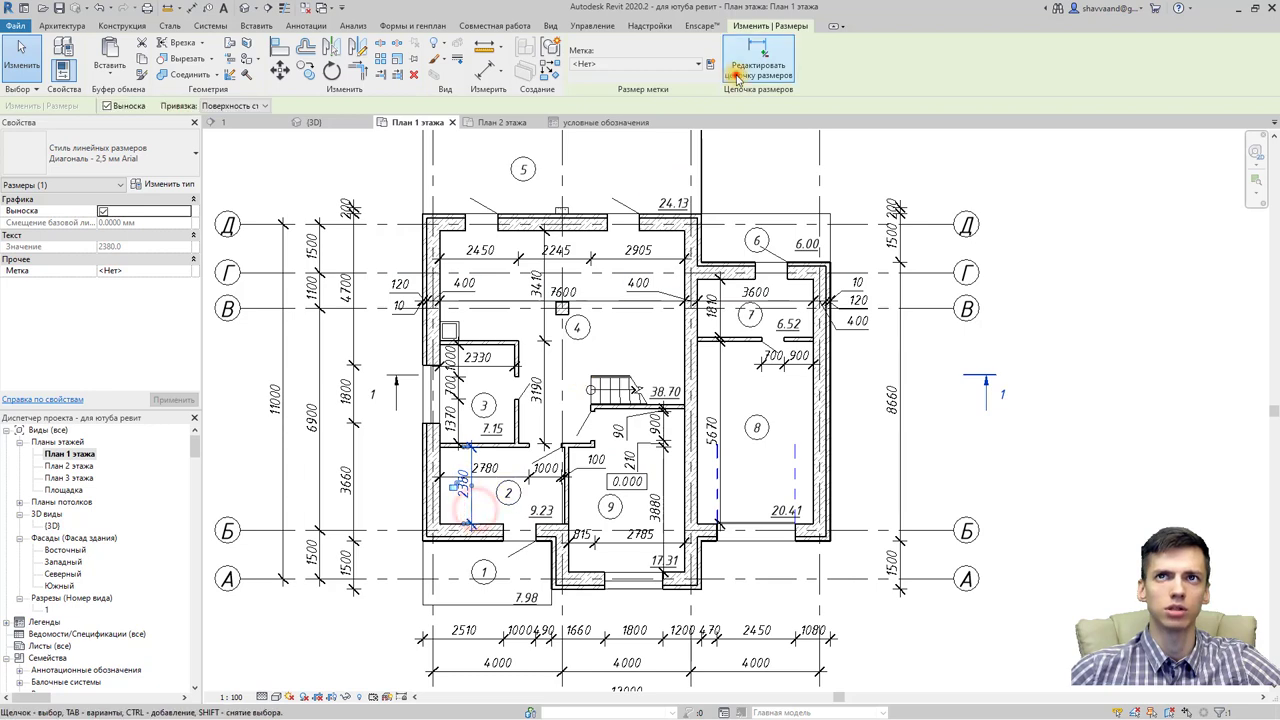
{"action": "scroll", "coordinate": [455, 553], "scroll_direction": "up", "scroll_amount": 4}
{"action": "scroll", "coordinate": [500, 528], "scroll_direction": "up", "scroll_amount": 3}
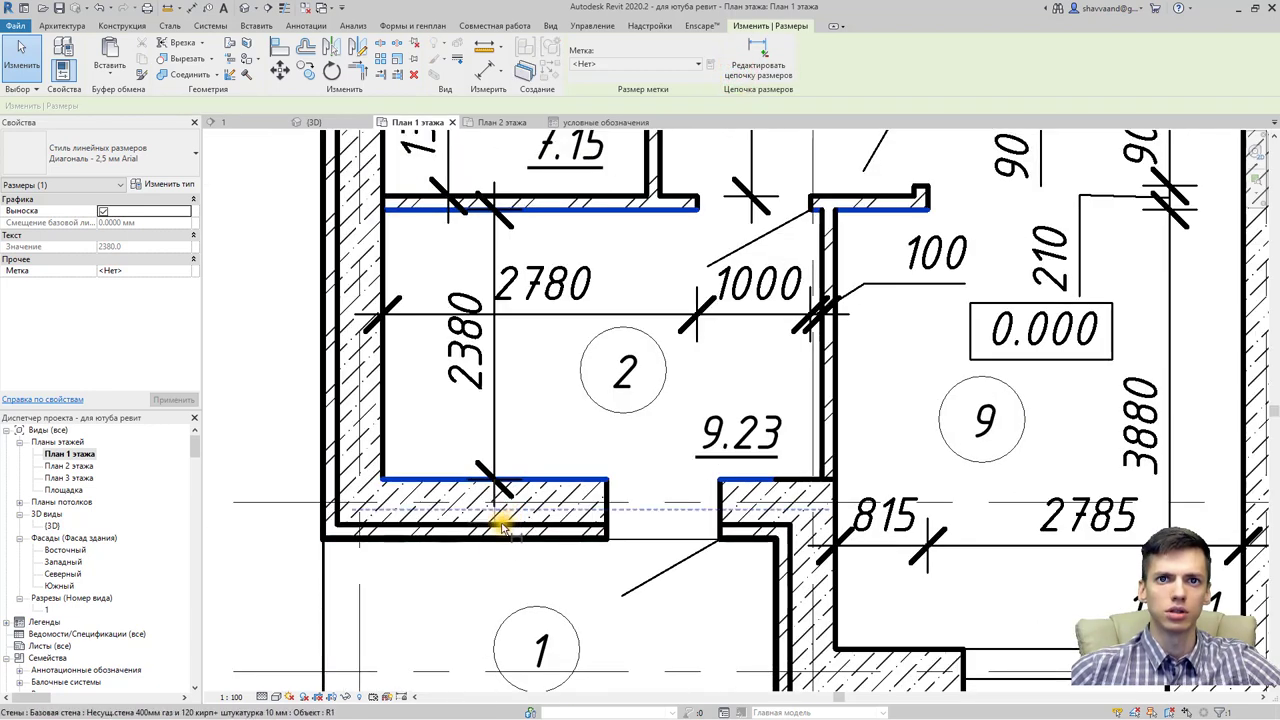
{"action": "left_click", "coordinate": [500, 522]}
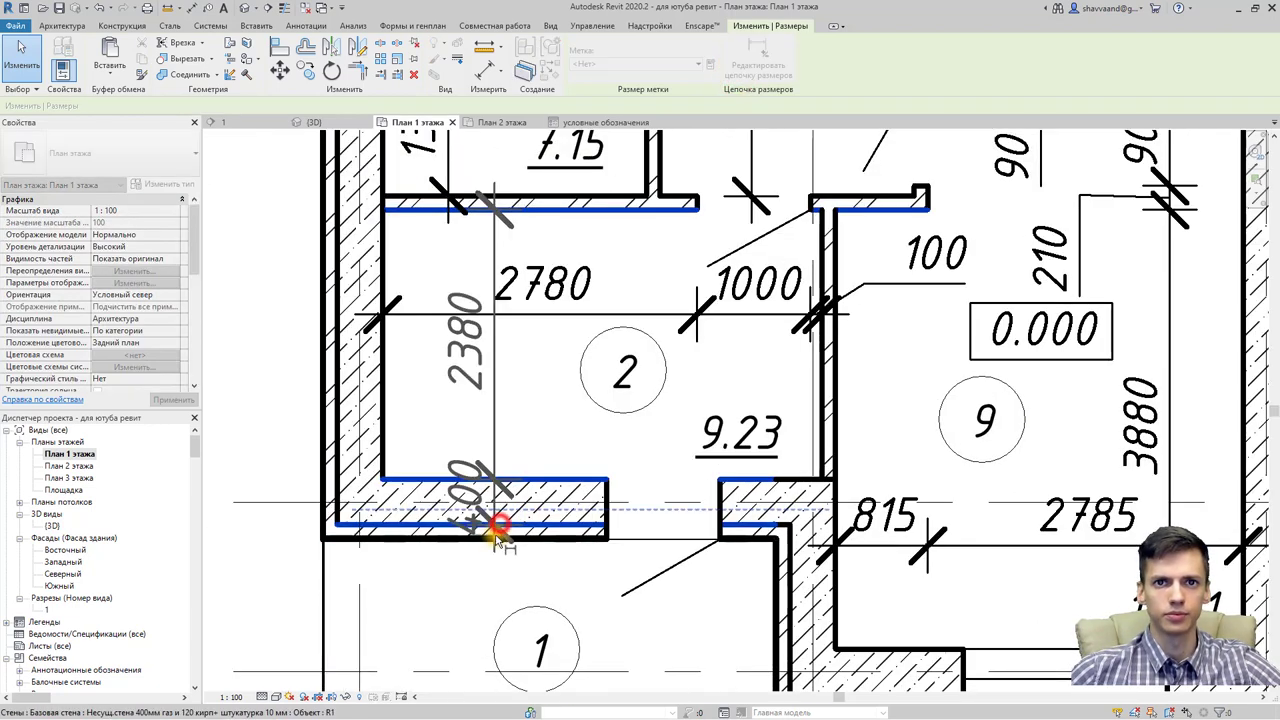
{"action": "scroll", "coordinate": [497, 540], "scroll_direction": "up", "scroll_amount": 1}
{"action": "scroll", "coordinate": [497, 540], "scroll_direction": "up", "scroll_amount": 2}
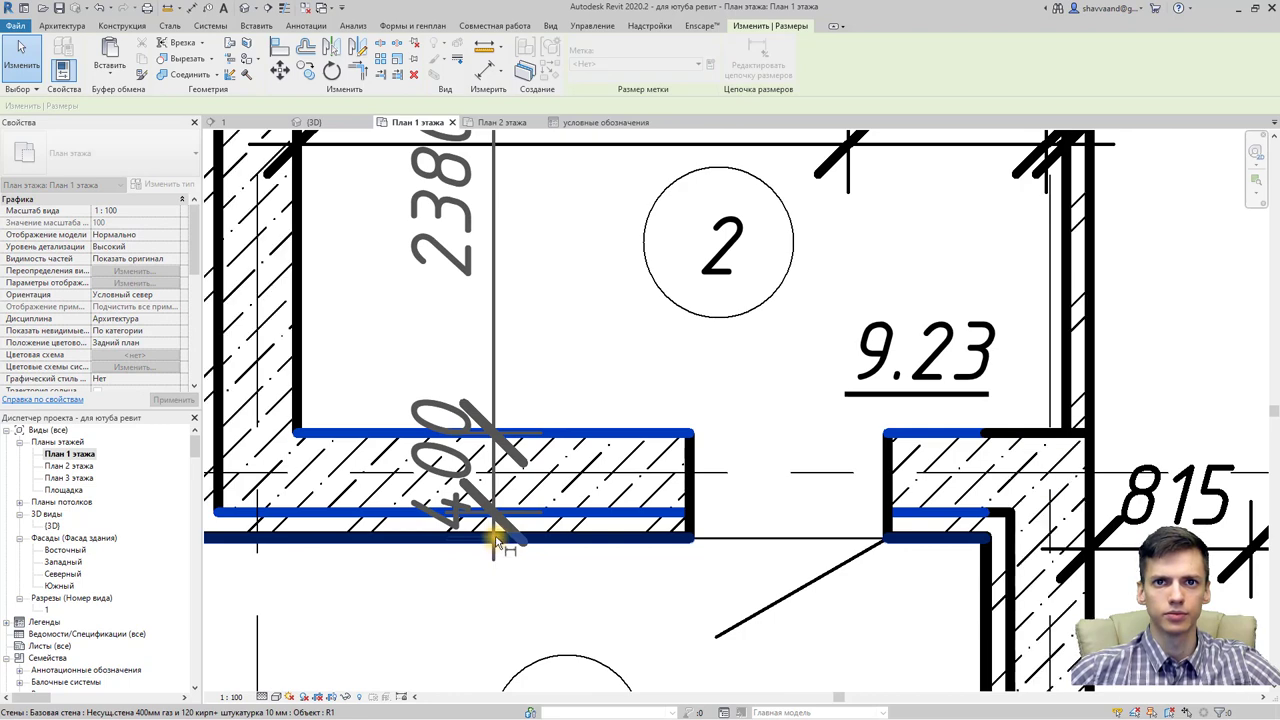
{"action": "scroll", "coordinate": [497, 540], "scroll_direction": "up", "scroll_amount": 1}
{"action": "scroll", "coordinate": [496, 539], "scroll_direction": "up", "scroll_amount": 1}
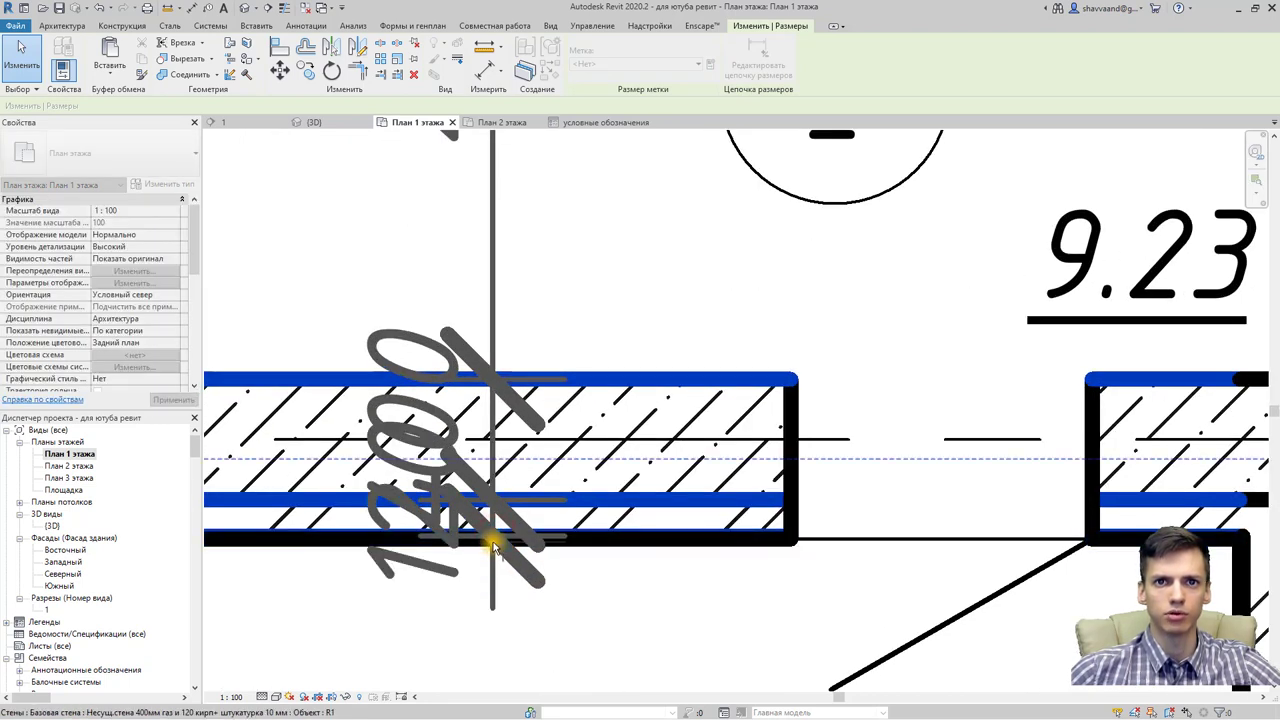
{"action": "scroll", "coordinate": [491, 540], "scroll_direction": "down", "scroll_amount": 2}
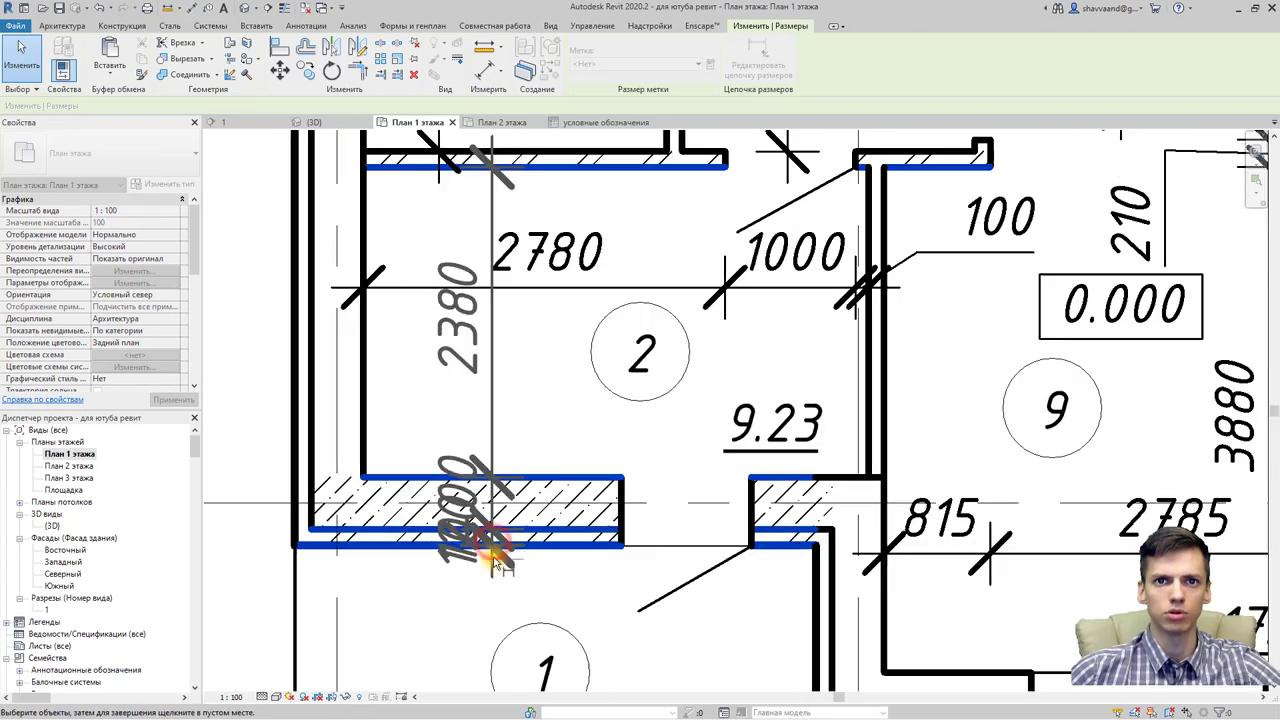
{"action": "scroll", "coordinate": [480, 575], "scroll_direction": "down", "scroll_amount": 3}
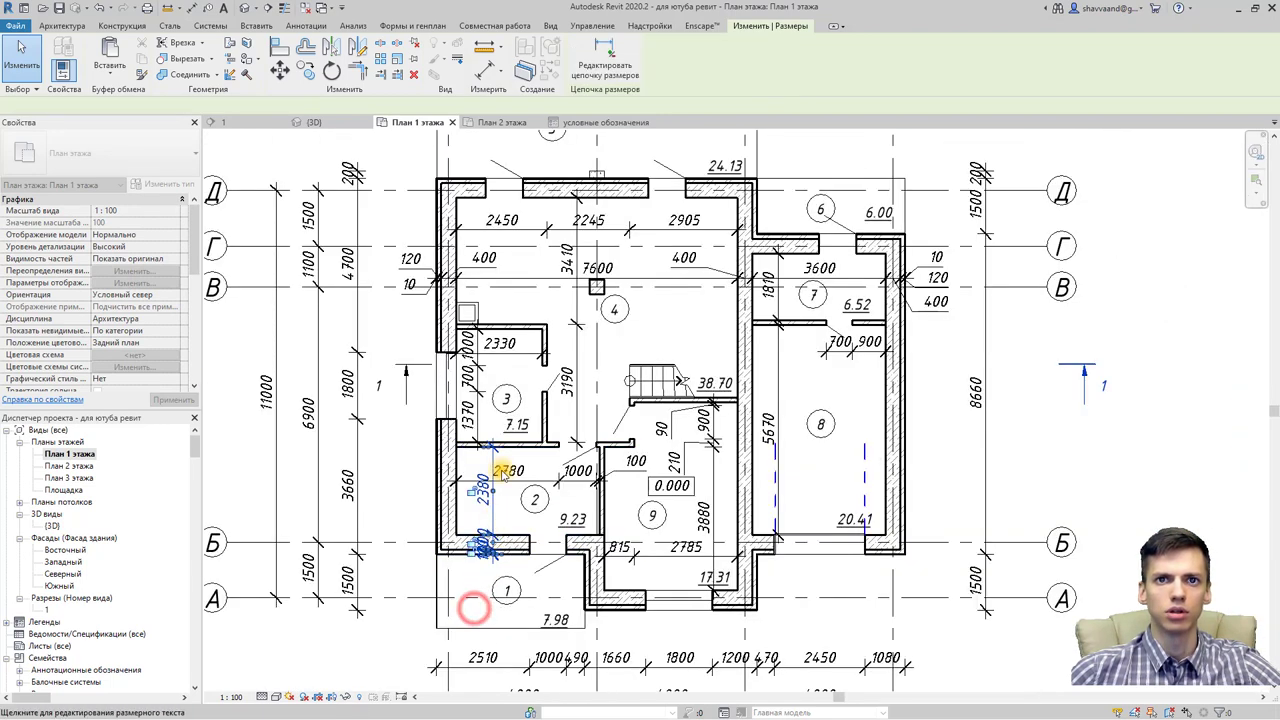
{"action": "left_click", "coordinate": [503, 428]}
{"action": "scroll", "coordinate": [507, 413], "scroll_direction": "up", "scroll_amount": 2}
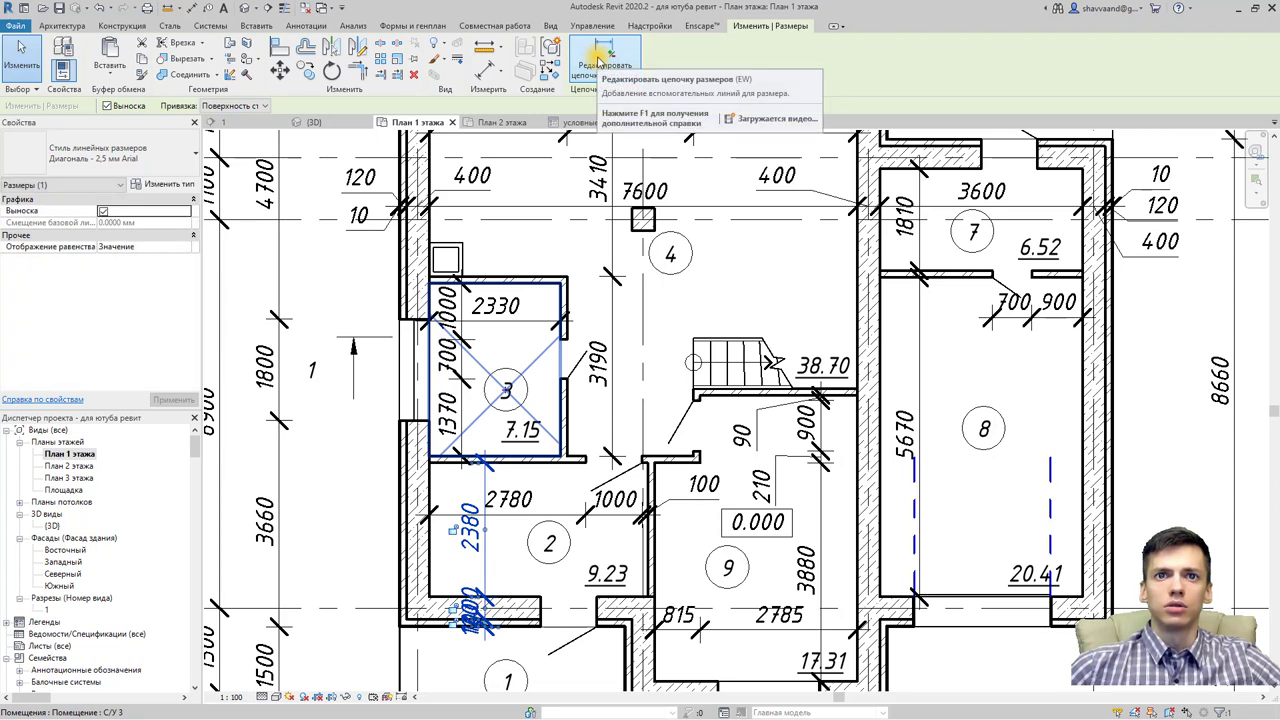
{"action": "left_click", "coordinate": [597, 60]}
{"action": "left_click", "coordinate": [488, 458]}
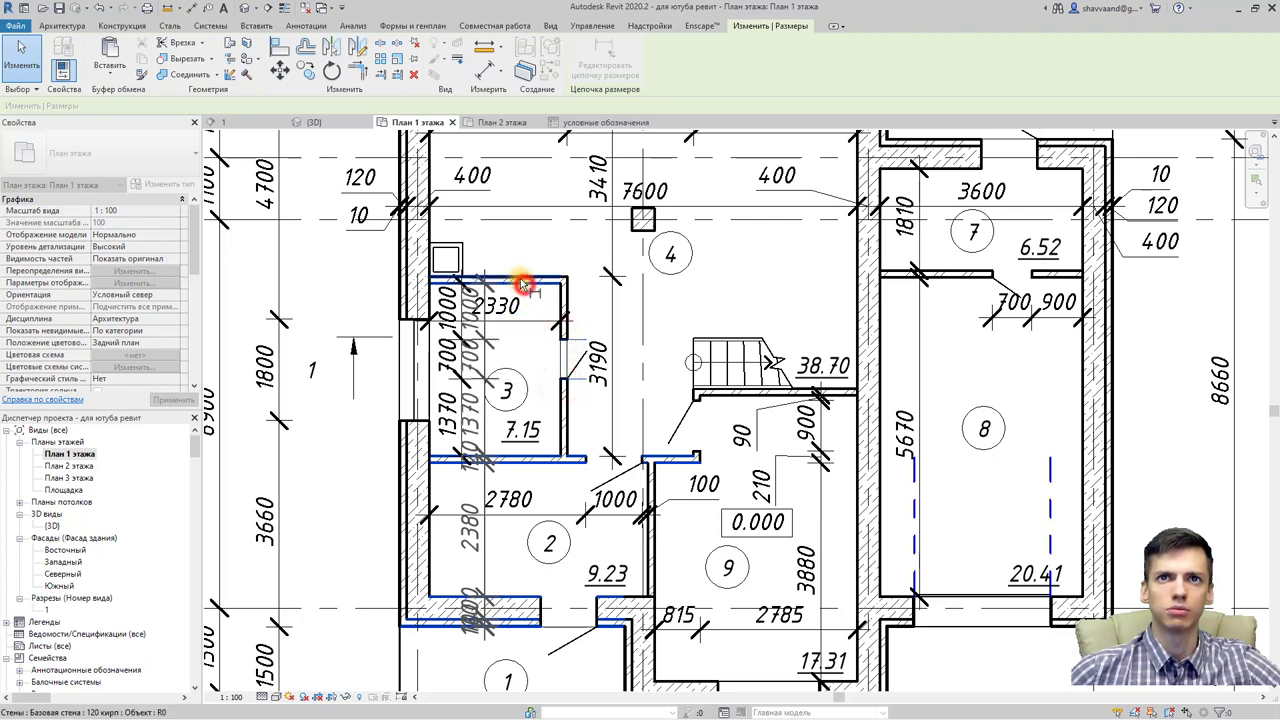
Step: Dimension the 400 top-wall thickness at the plan's top-left corner, placed beside the corner
{"action": "scroll", "coordinate": [520, 278], "scroll_direction": "up", "scroll_amount": 3}
{"action": "scroll", "coordinate": [515, 265], "scroll_direction": "up", "scroll_amount": 2}
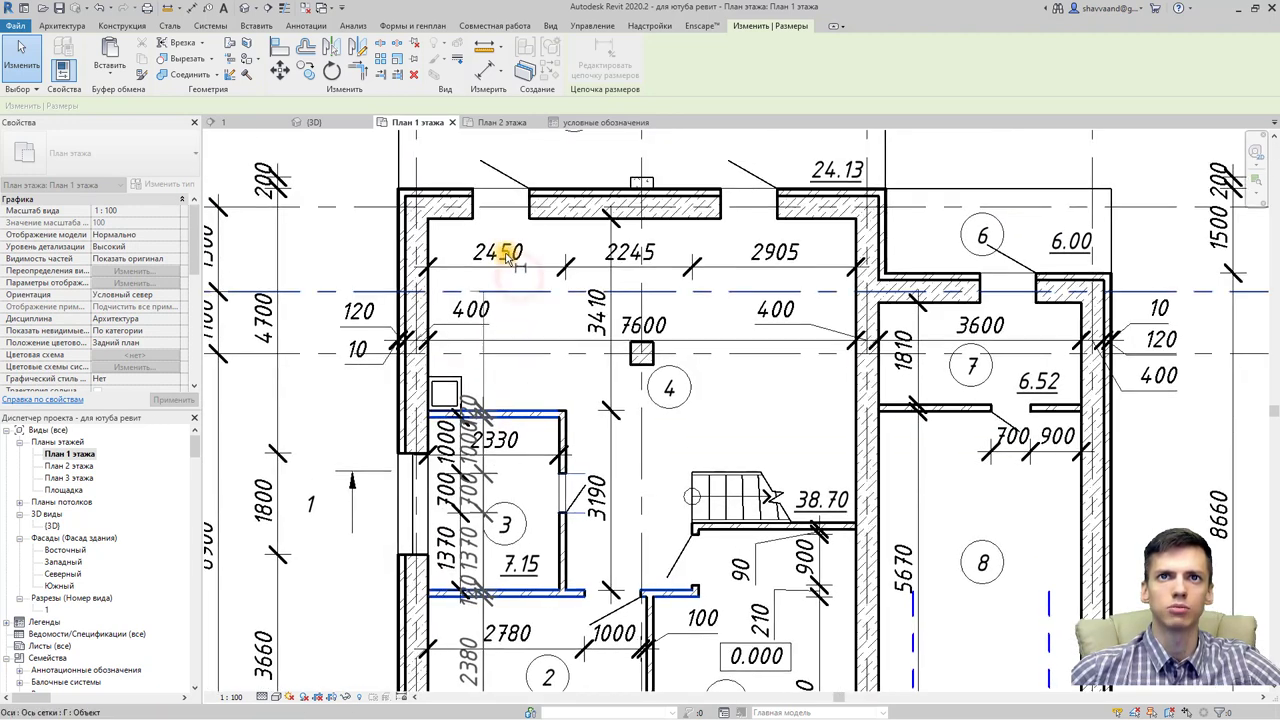
{"action": "left_click", "coordinate": [466, 222]}
{"action": "scroll", "coordinate": [466, 195], "scroll_direction": "up", "scroll_amount": 1}
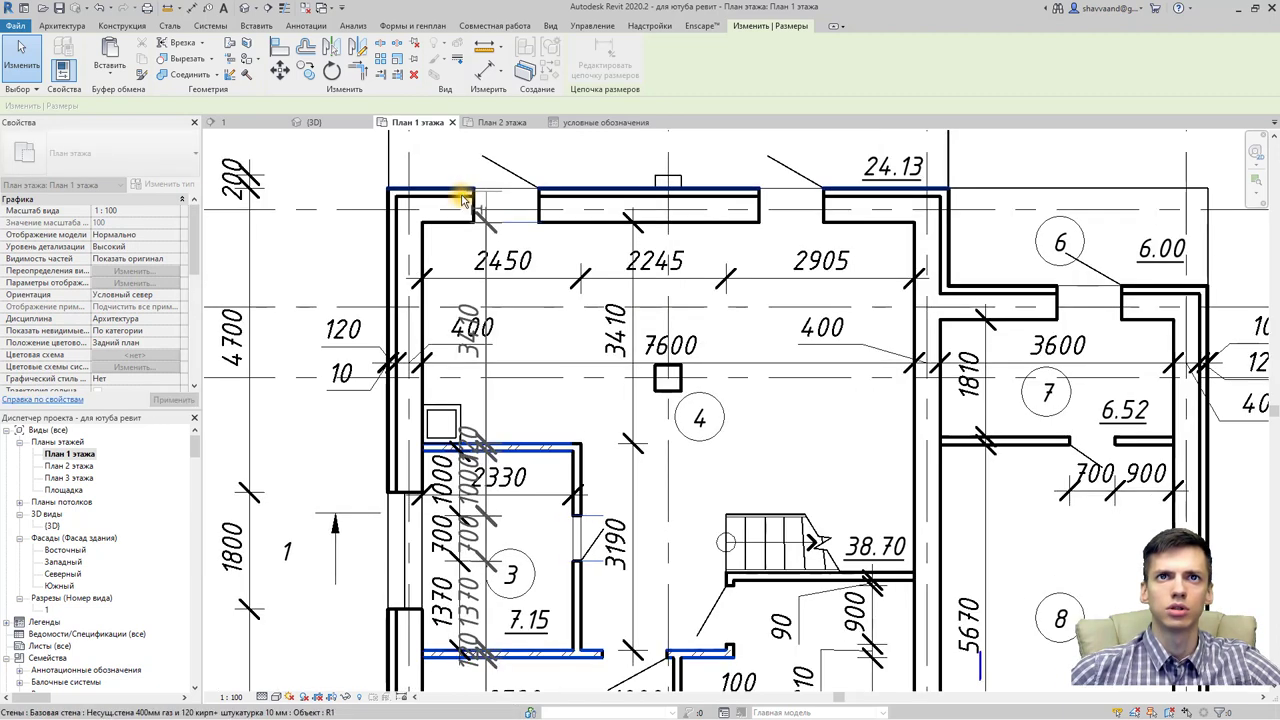
{"action": "scroll", "coordinate": [466, 195], "scroll_direction": "up", "scroll_amount": 3}
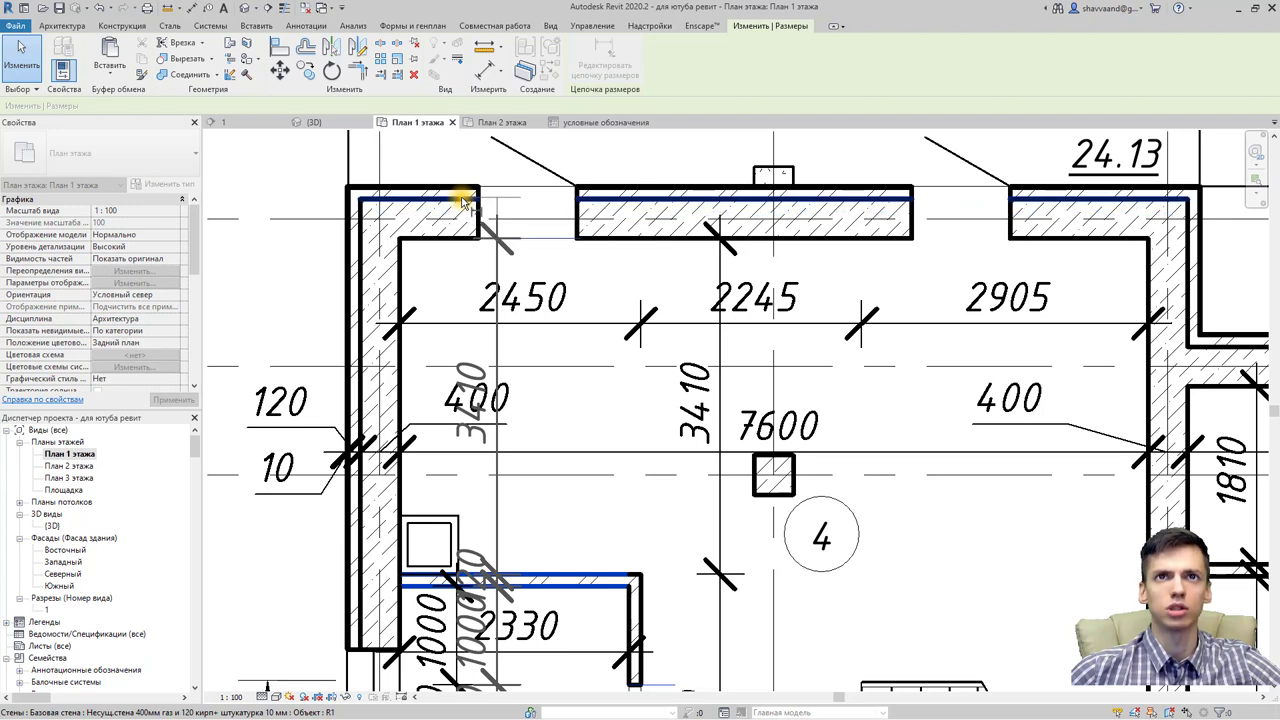
{"action": "left_click", "coordinate": [462, 200]}
{"action": "scroll", "coordinate": [450, 195], "scroll_direction": "up", "scroll_amount": 3}
{"action": "scroll", "coordinate": [442, 190], "scroll_direction": "up", "scroll_amount": 2}
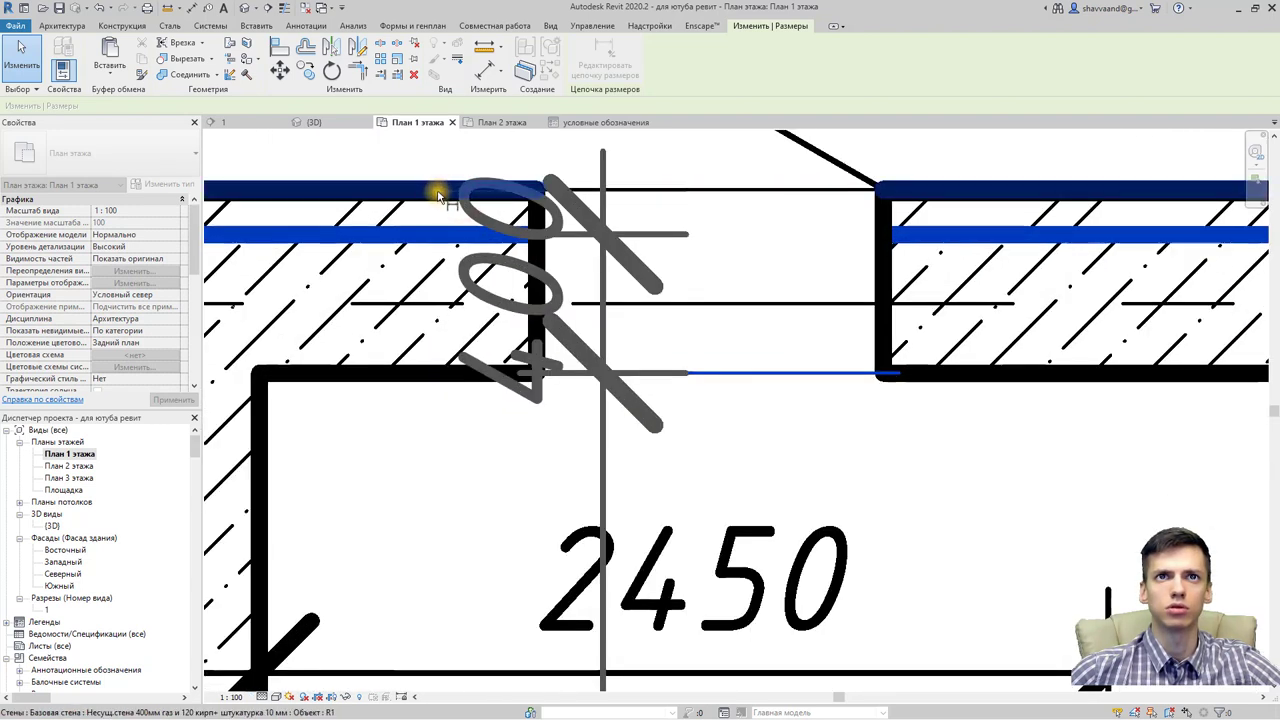
{"action": "left_click", "coordinate": [437, 193]}
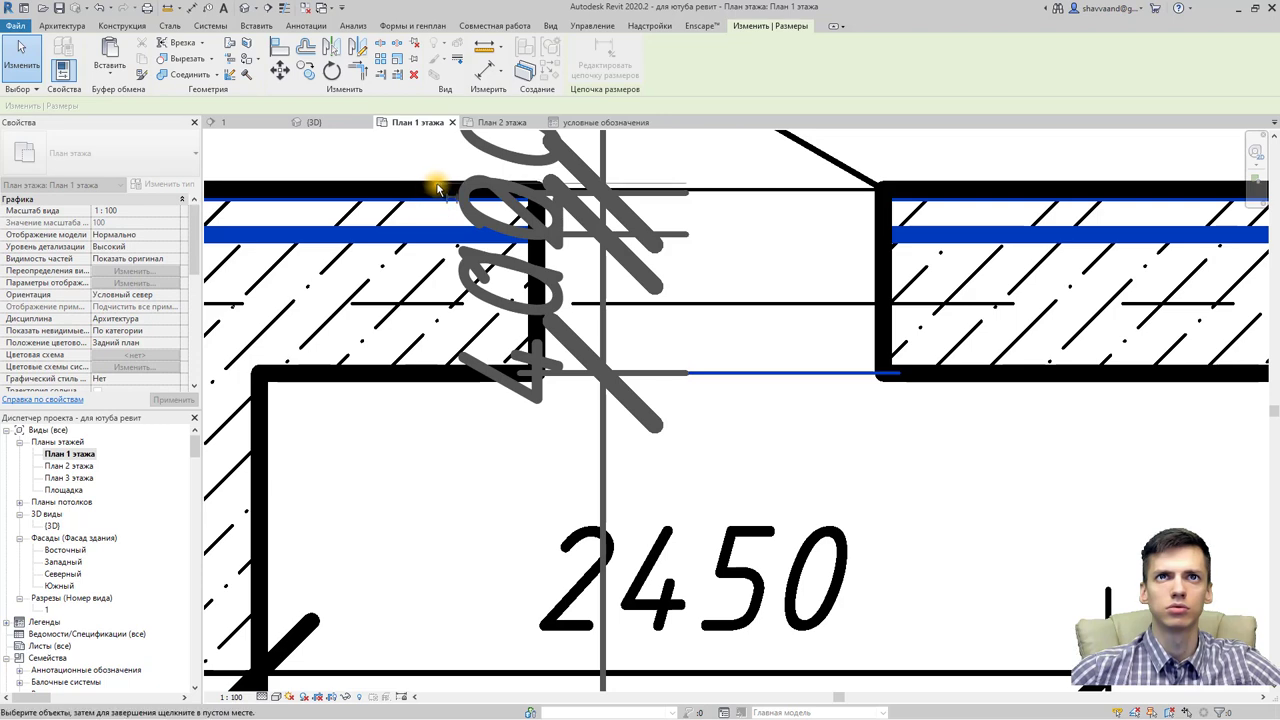
{"action": "left_click", "coordinate": [437, 190]}
{"action": "scroll", "coordinate": [437, 190], "scroll_direction": "down", "scroll_amount": 3}
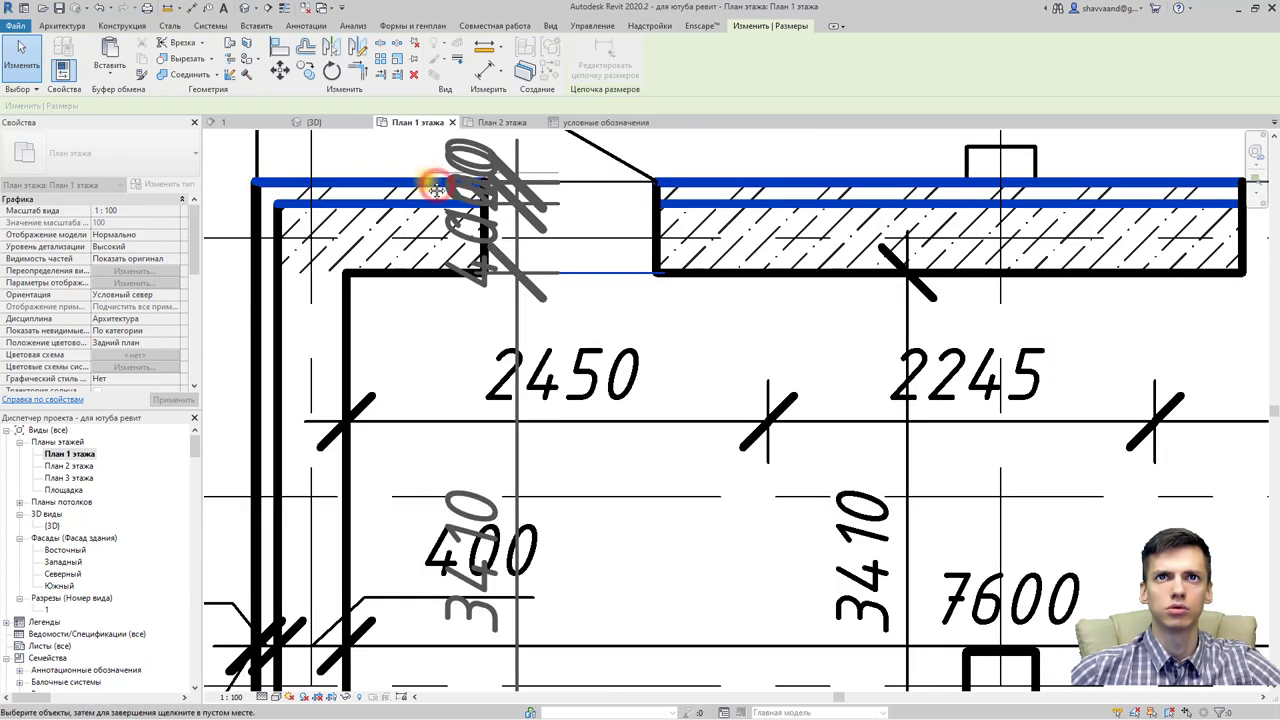
{"action": "middle_click_drag", "start_coordinate": [437, 190], "coordinate": [442, 312]}
{"action": "left_click", "coordinate": [414, 228]}
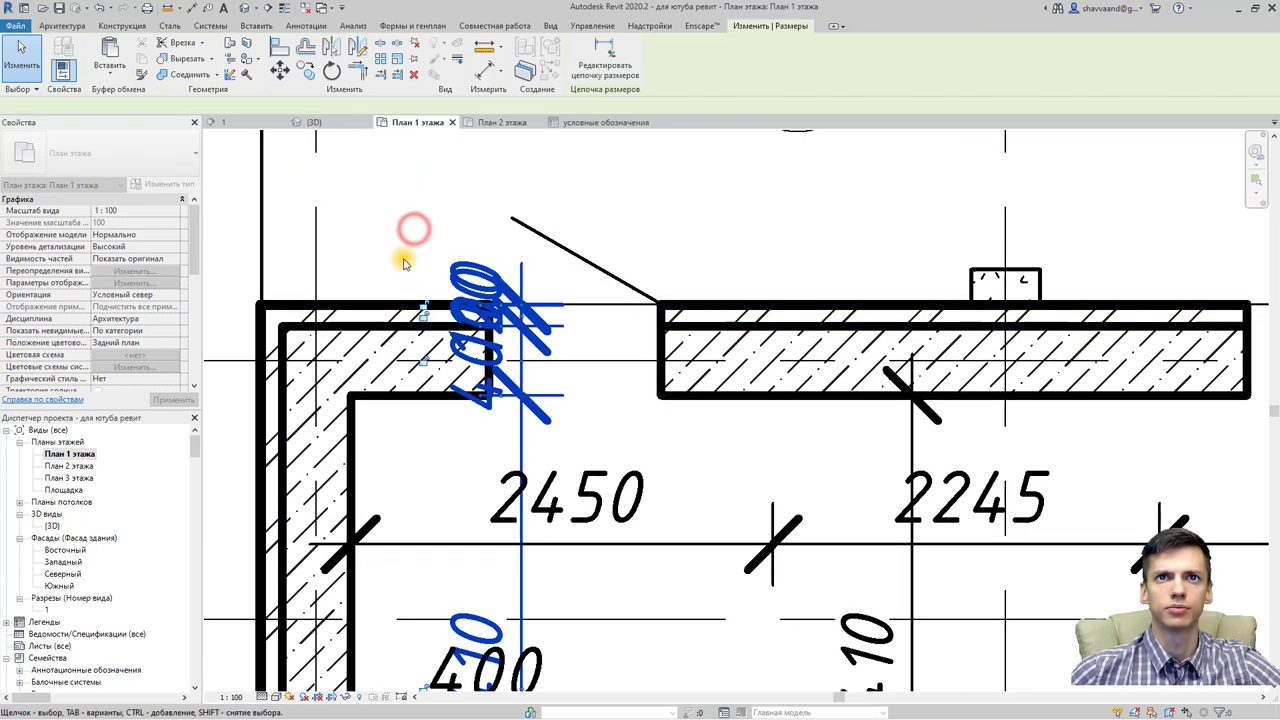
{"action": "scroll", "coordinate": [420, 230], "scroll_direction": "down", "scroll_amount": 3}
{"action": "scroll", "coordinate": [465, 260], "scroll_direction": "up", "scroll_amount": 2}
{"action": "key", "text": "Escape"}
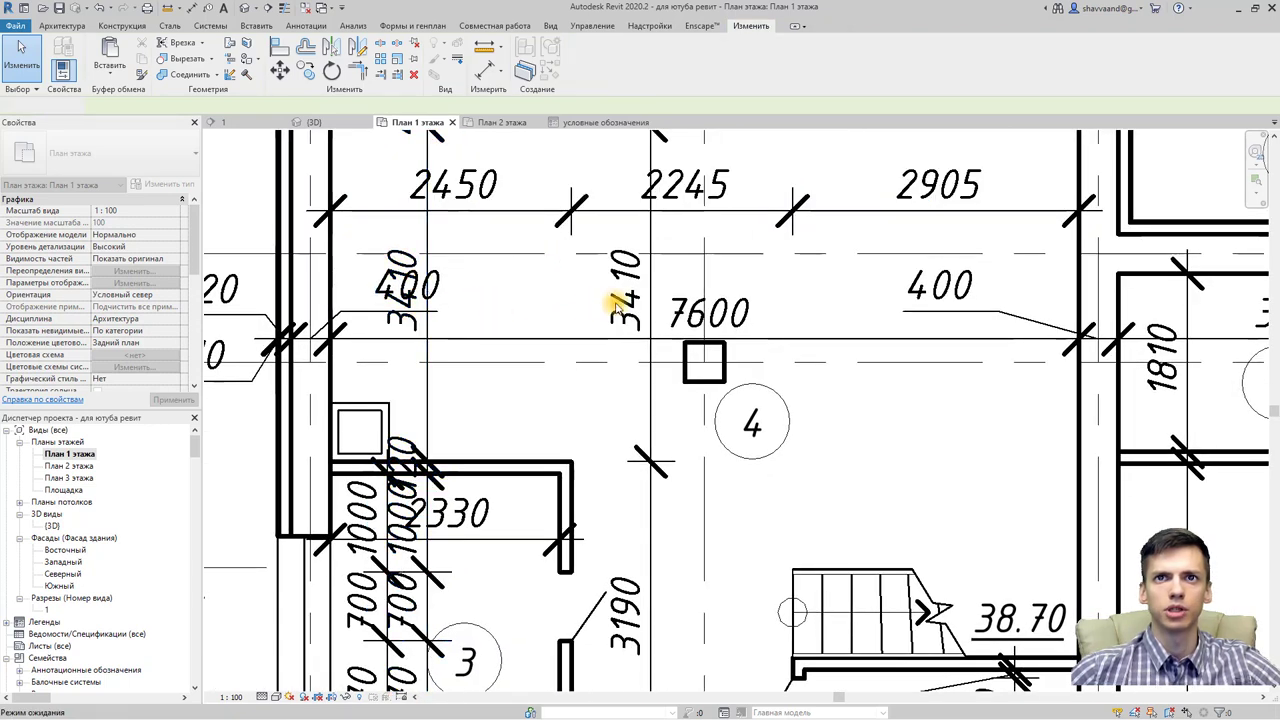
{"action": "left_click", "coordinate": [616, 305]}
{"action": "scroll", "coordinate": [612, 340], "scroll_direction": "down", "scroll_amount": 2}
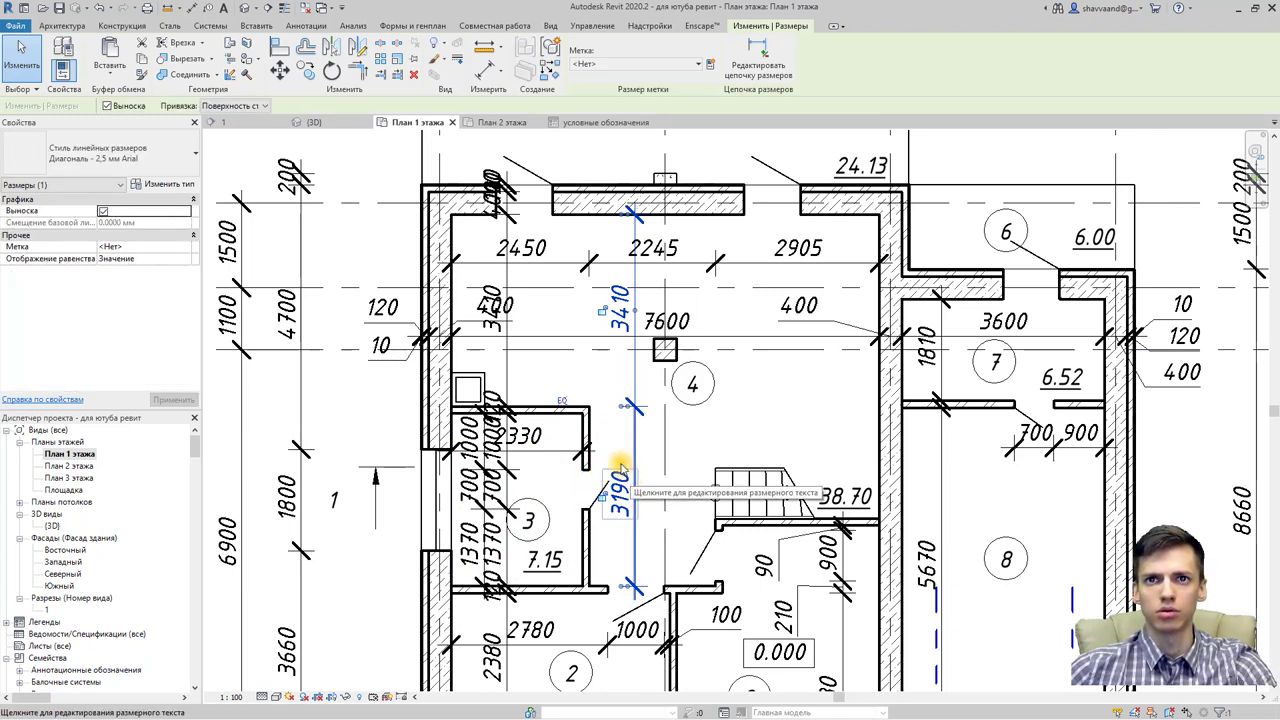
{"action": "scroll", "coordinate": [490, 420], "scroll_direction": "up", "scroll_amount": 2}
{"action": "scroll", "coordinate": [655, 468], "scroll_direction": "down", "scroll_amount": 3}
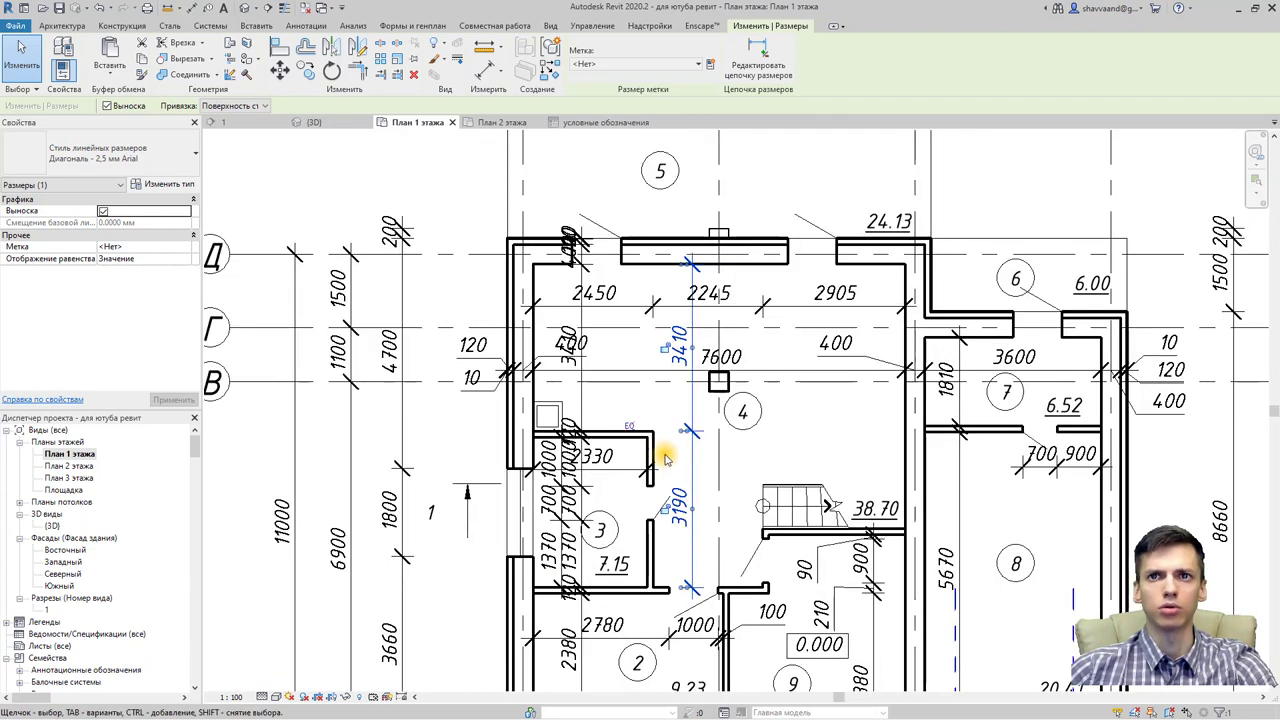
{"action": "scroll", "coordinate": [660, 450], "scroll_direction": "down", "scroll_amount": 2}
{"action": "key", "text": "Escape"}
{"action": "scroll", "coordinate": [610, 330], "scroll_direction": "up", "scroll_amount": 2}
{"action": "scroll", "coordinate": [597, 308], "scroll_direction": "up", "scroll_amount": 4}
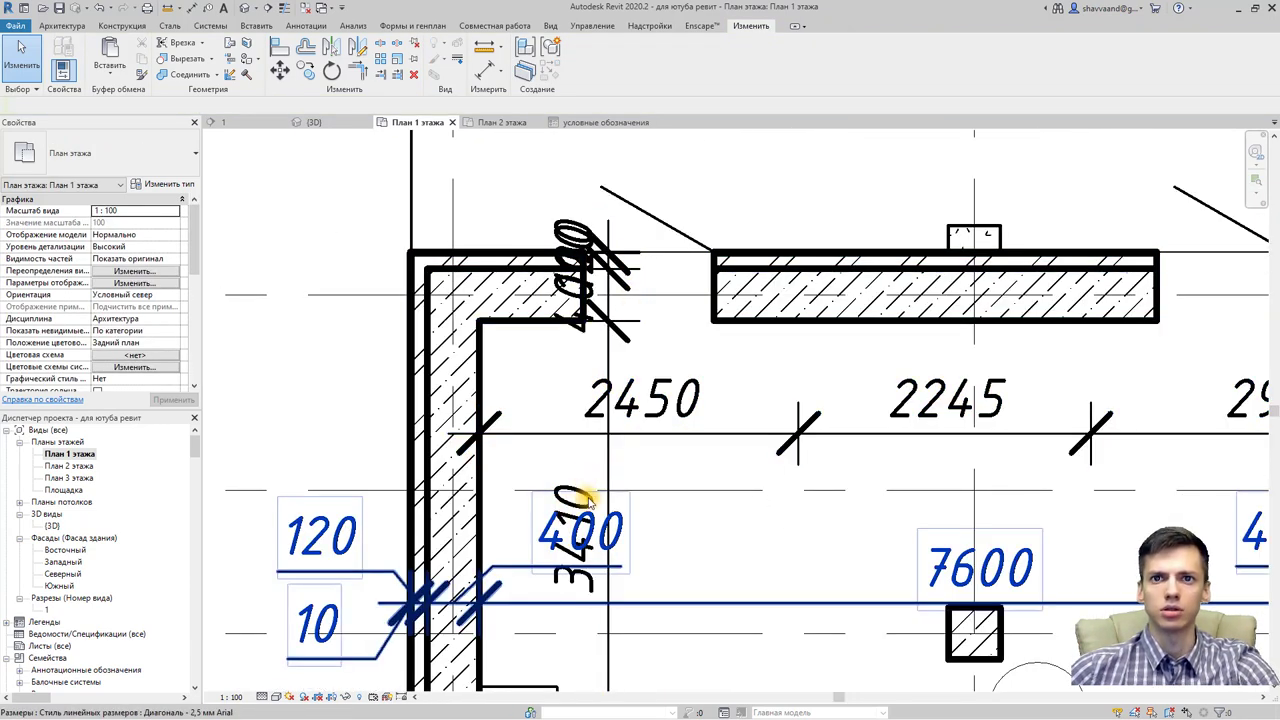
{"action": "left_click", "coordinate": [617, 530]}
Step: Move the 400 dimension text up-left above the top wall onto a leader
{"action": "left_click_drag", "start_coordinate": [575, 565], "coordinate": [297, 450]}
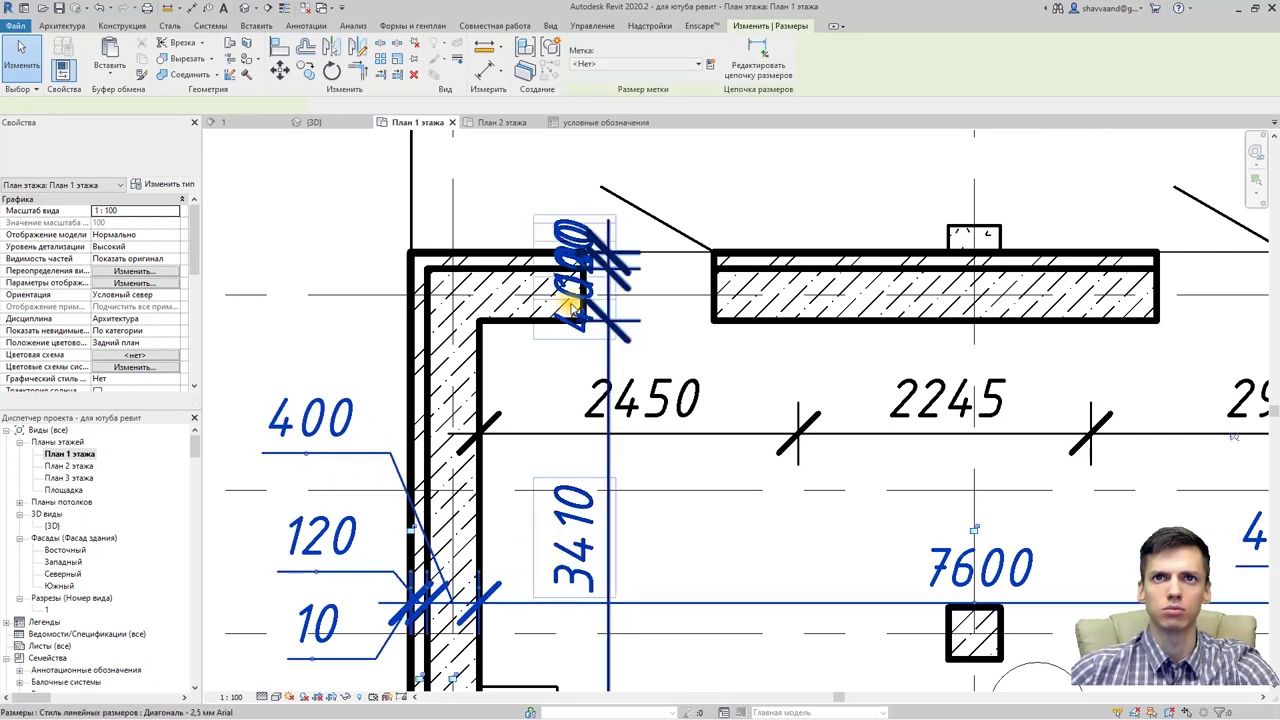
{"action": "key", "text": "Escape"}
{"action": "left_click", "coordinate": [560, 278]}
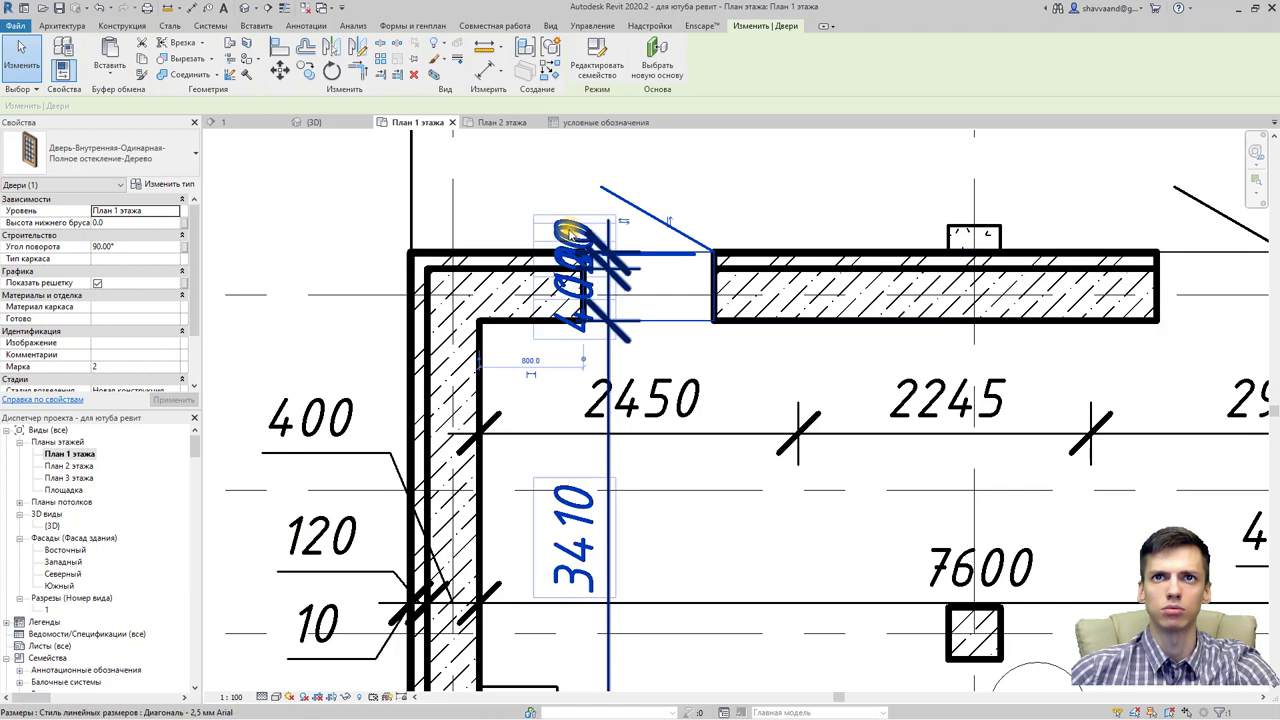
{"action": "left_click", "coordinate": [570, 233]}
{"action": "left_click_drag", "start_coordinate": [606, 293], "coordinate": [451, 167]}
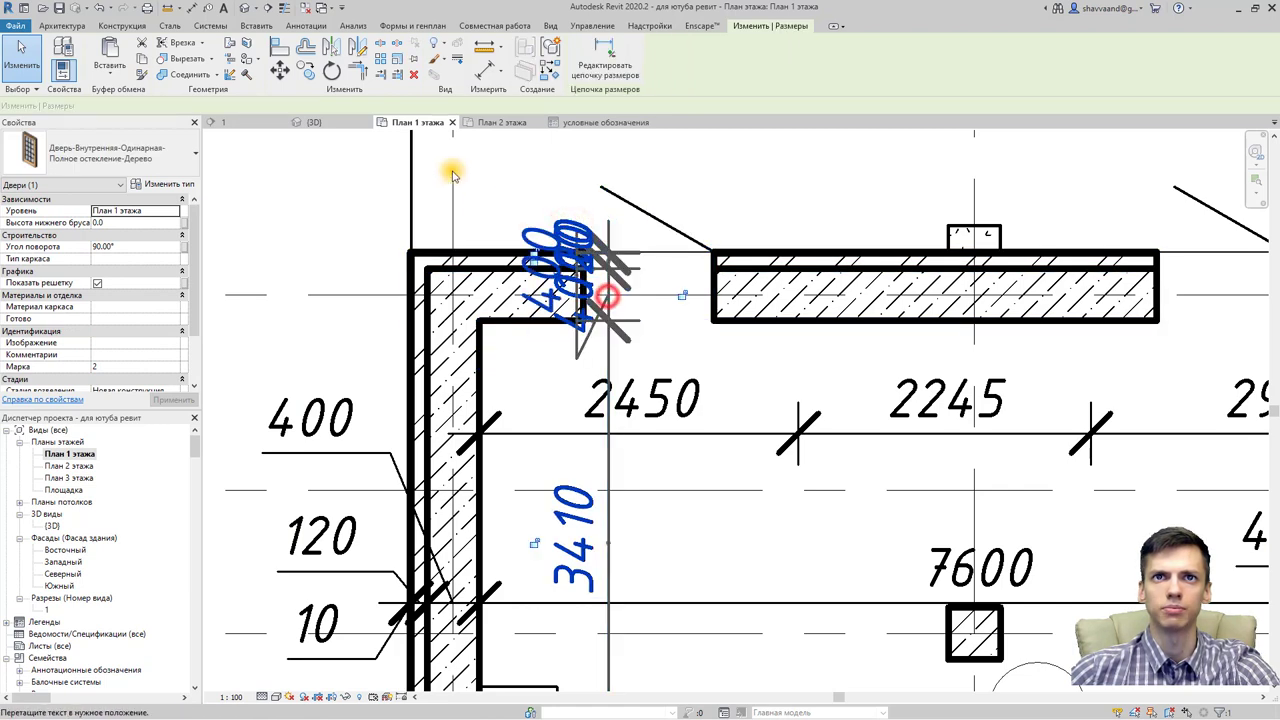
{"action": "middle_click_drag", "start_coordinate": [500, 280], "coordinate": [514, 400]}
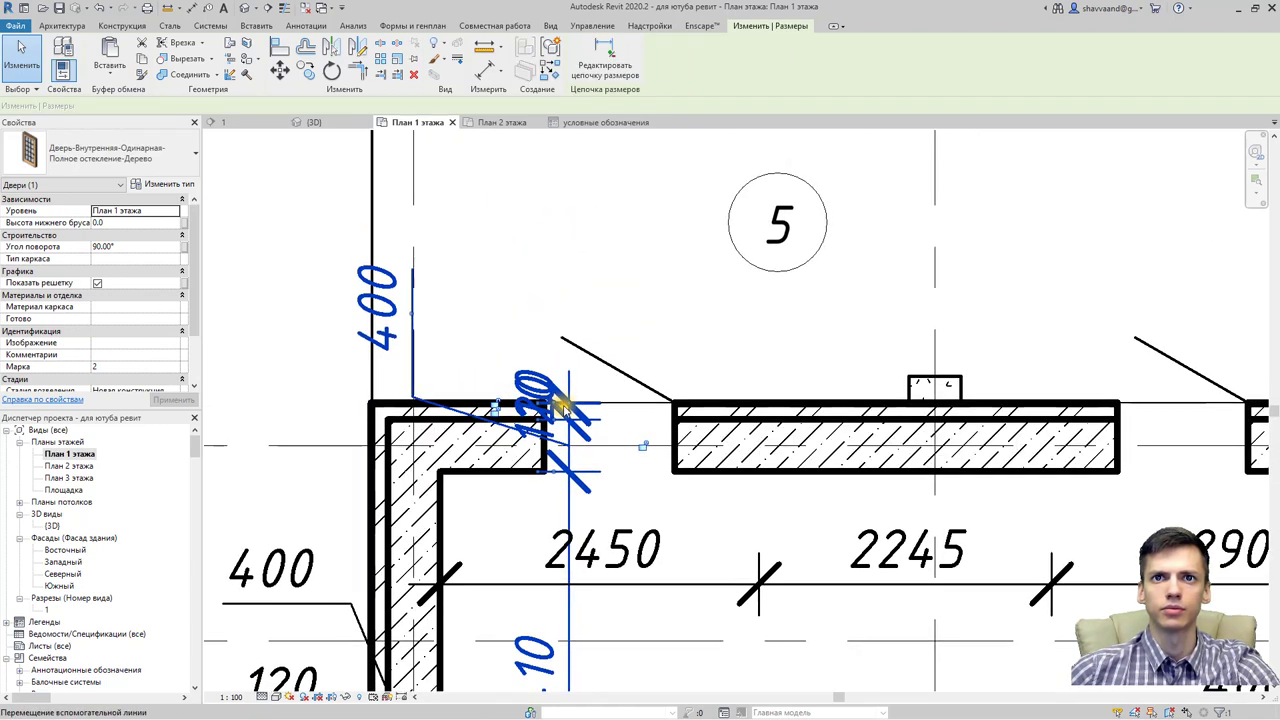
Step: Move the 120 and 10 texts onto leaders, spacing them beside the 400 text
{"action": "left_click", "coordinate": [567, 412]}
{"action": "left_click_drag", "start_coordinate": [548, 412], "coordinate": [462, 240]}
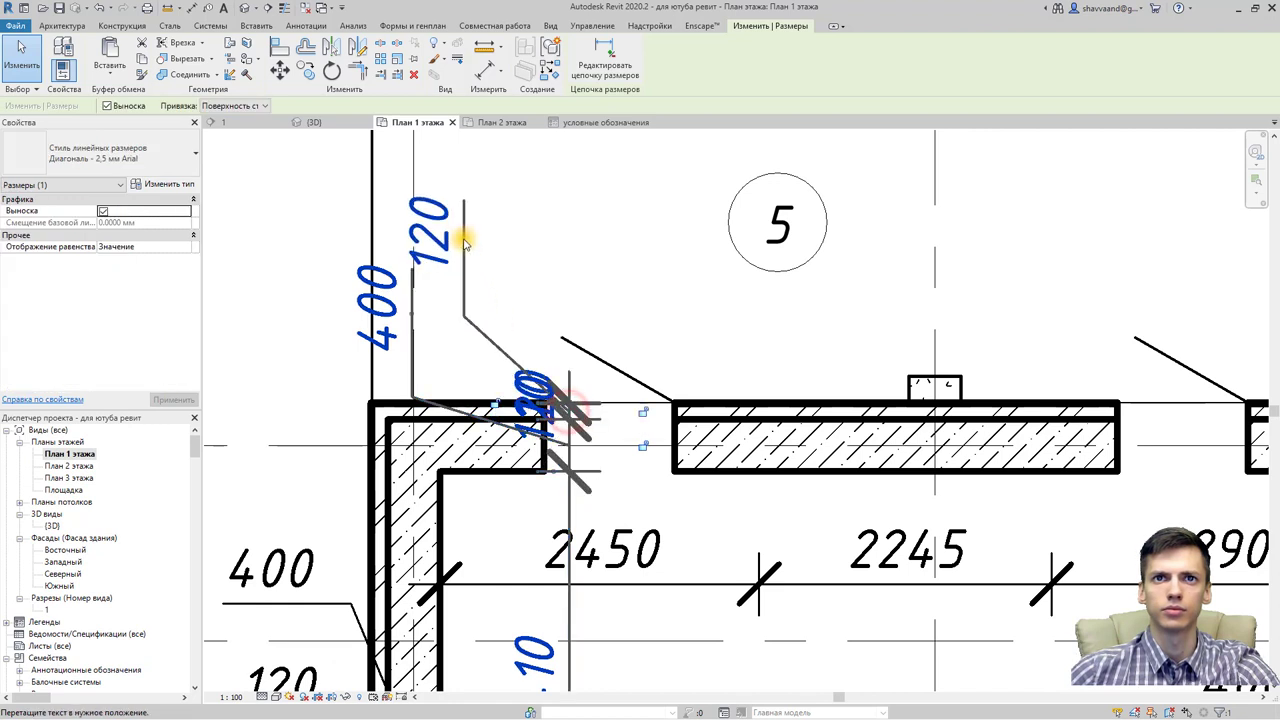
{"action": "left_click", "coordinate": [570, 403]}
{"action": "mouse_move", "coordinate": [570, 403]}
{"action": "left_mouse_down"}
{"action": "mouse_move", "coordinate": [521, 237]}
{"action": "mouse_move", "coordinate": [415, 313]}
{"action": "mouse_move", "coordinate": [280, 288]}
{"action": "left_mouse_up"}
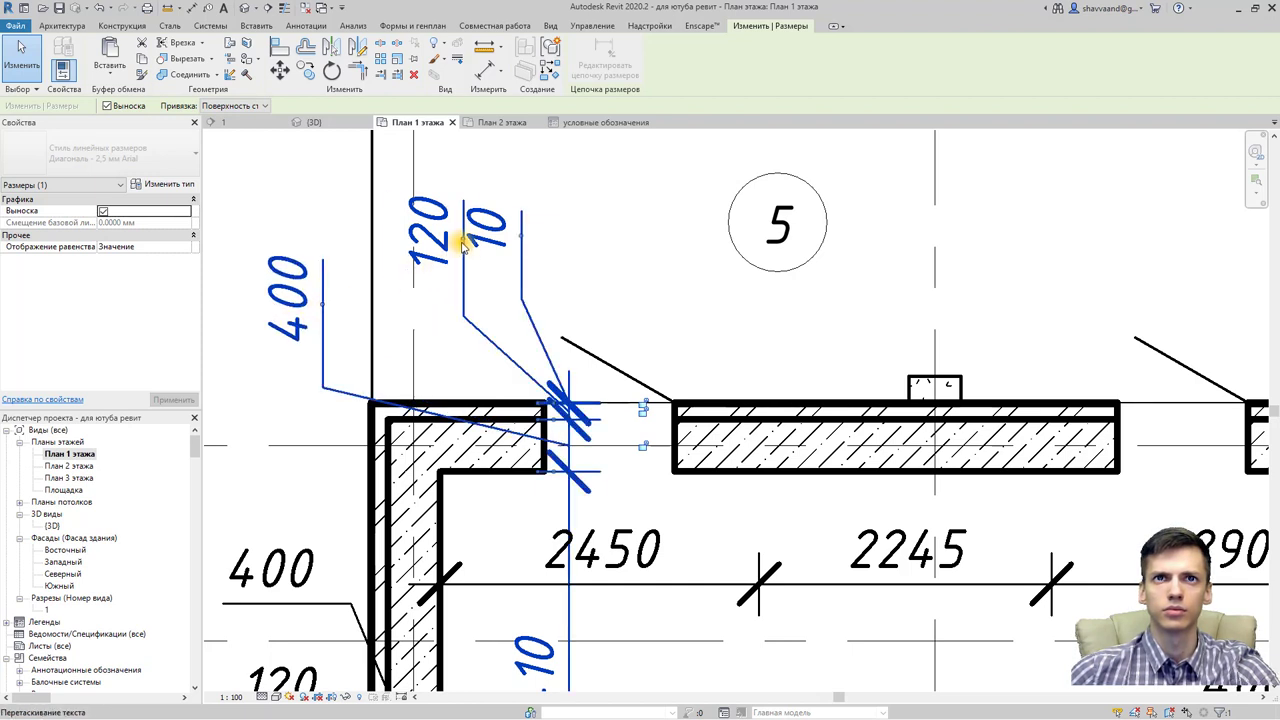
{"action": "mouse_move", "coordinate": [462, 242]}
{"action": "left_mouse_down"}
{"action": "mouse_move", "coordinate": [405, 325]}
{"action": "mouse_move", "coordinate": [414, 286]}
{"action": "left_mouse_up"}
{"action": "left_click_drag", "start_coordinate": [518, 240], "coordinate": [442, 300]}
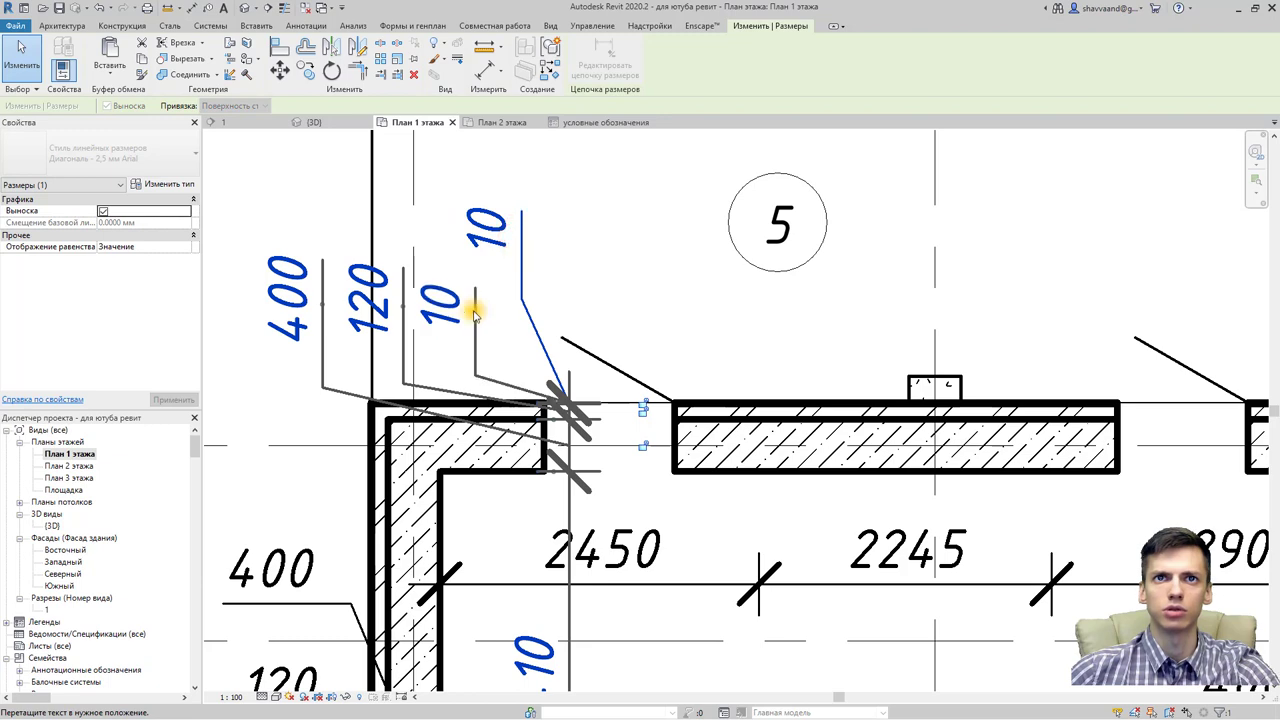
{"action": "scroll", "coordinate": [595, 428], "scroll_direction": "down", "scroll_amount": 1}
{"action": "scroll", "coordinate": [634, 360], "scroll_direction": "down", "scroll_amount": 3, "text": "ctrl"}
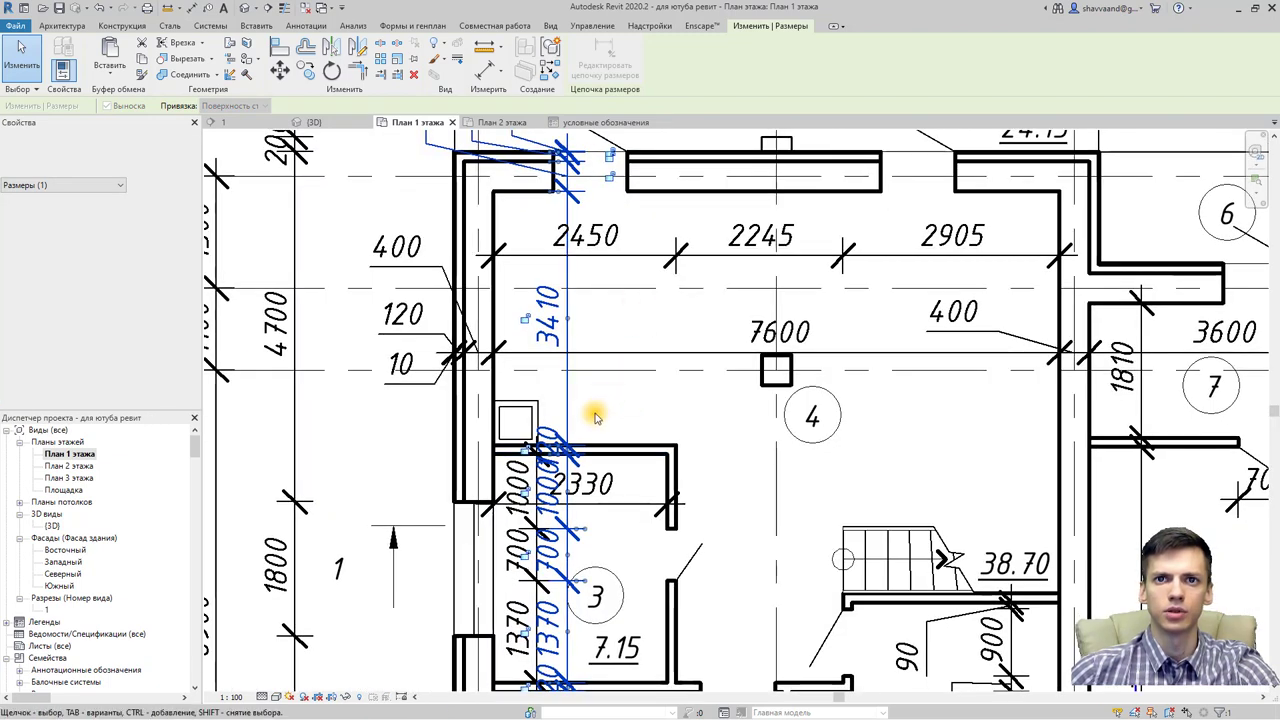
Step: Reposition room 3's vertical dimension chain and shift the 2330 text right
{"action": "scroll", "coordinate": [594, 417], "scroll_direction": "down", "scroll_amount": 2, "text": "ctrl"}
{"action": "scroll", "coordinate": [578, 395], "scroll_direction": "up", "scroll_amount": 2}
{"action": "left_click", "coordinate": [482, 312]}
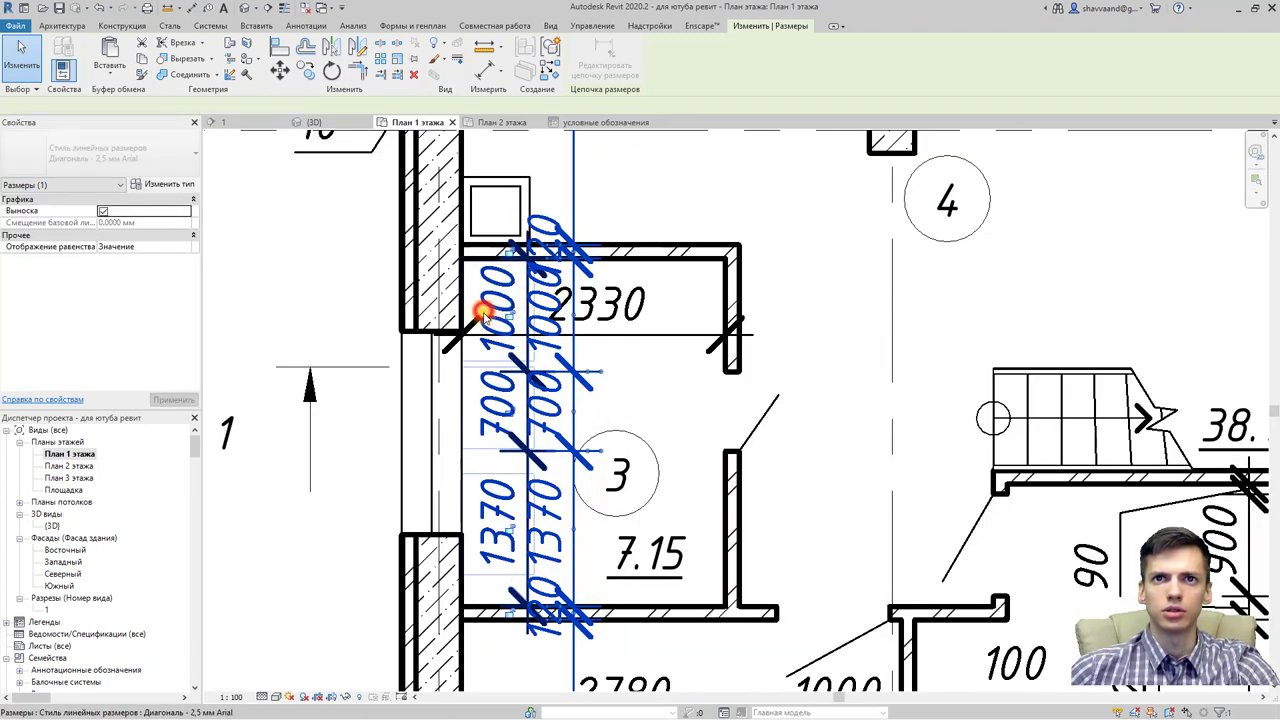
{"action": "left_click_drag", "start_coordinate": [482, 312], "coordinate": [663, 177]}
{"action": "left_click", "coordinate": [545, 220]}
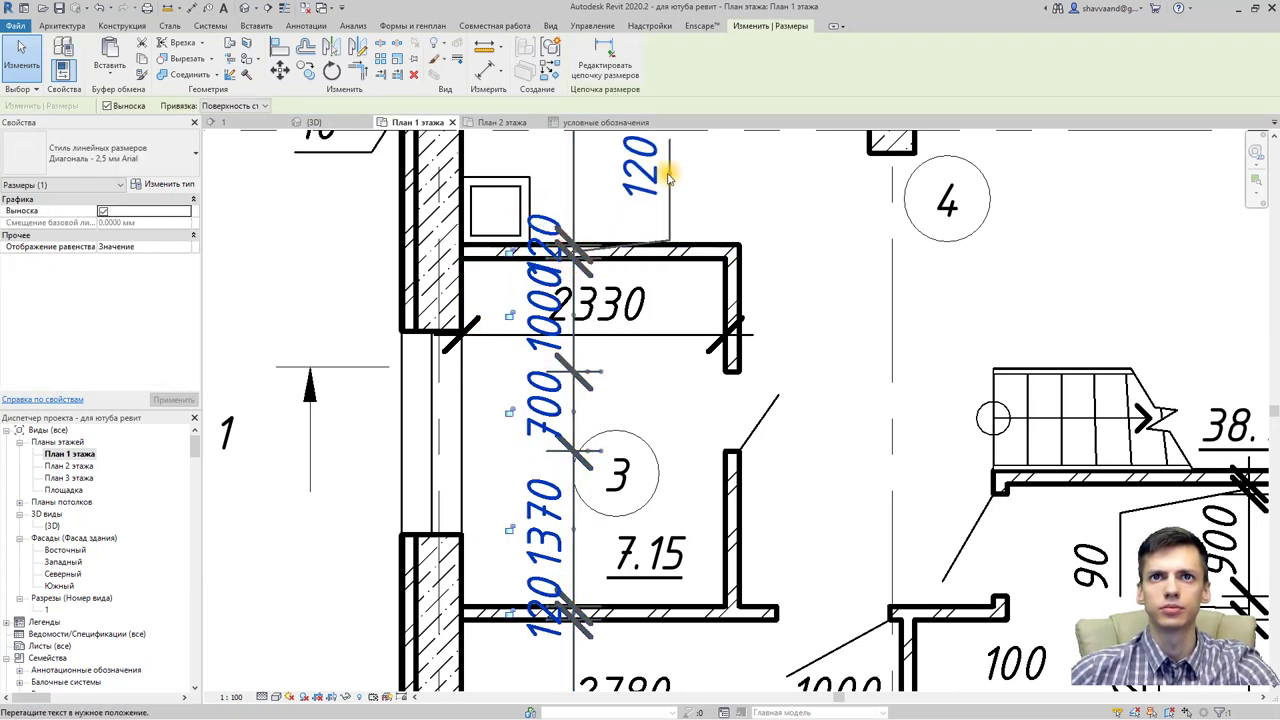
{"action": "left_click", "coordinate": [588, 335]}
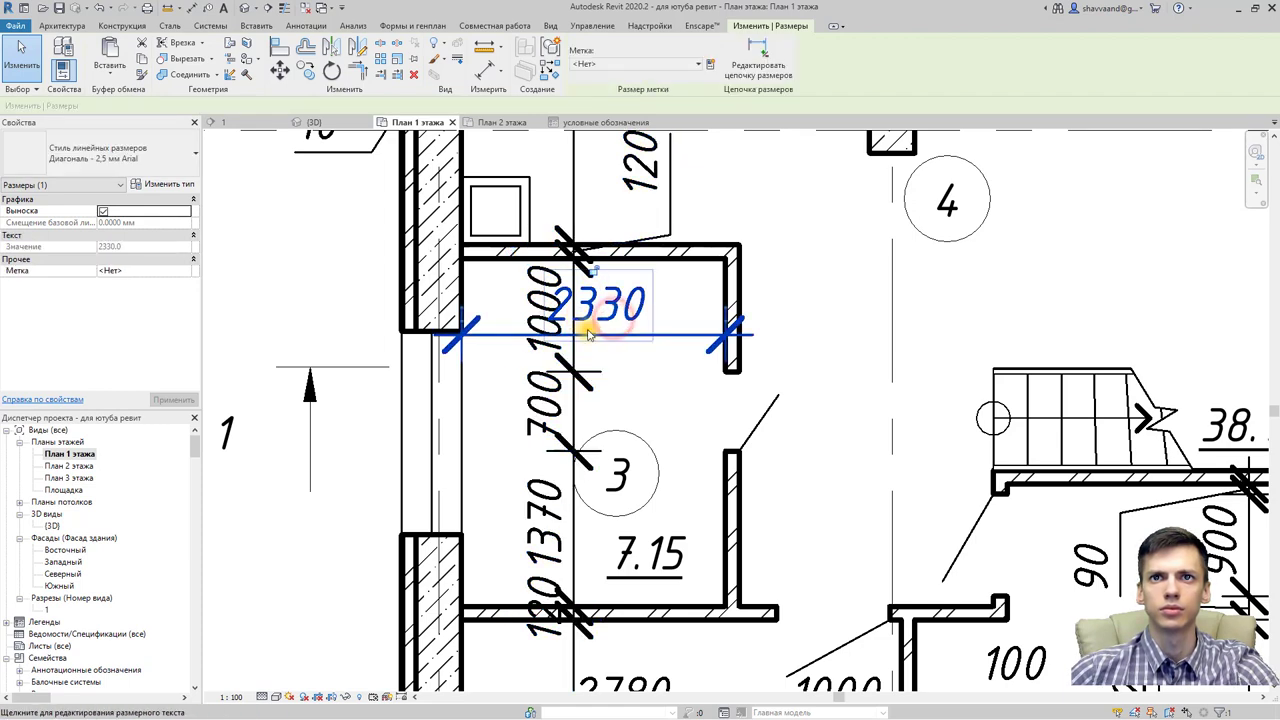
{"action": "left_click_drag", "start_coordinate": [593, 337], "coordinate": [600, 345]}
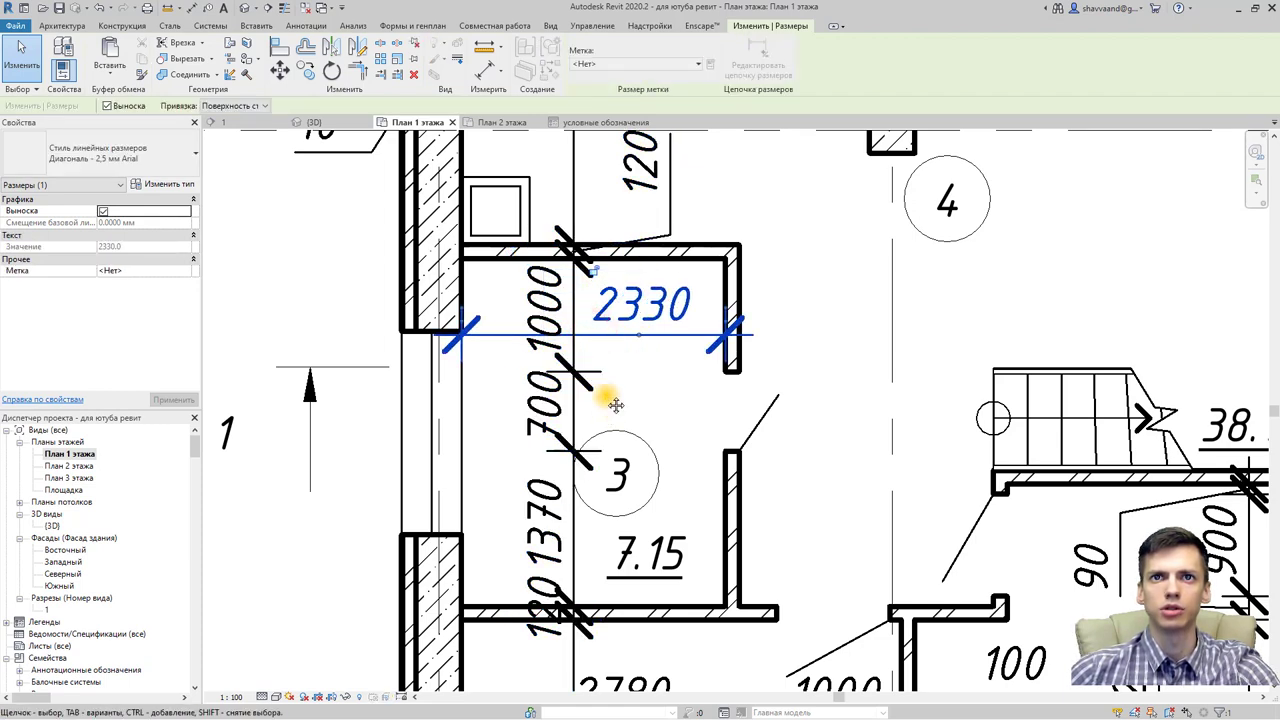
Step: Move the lower 120 text of room 3's vertical chain up-left onto a leader
{"action": "middle_click_drag", "start_coordinate": [608, 400], "coordinate": [600, 347]}
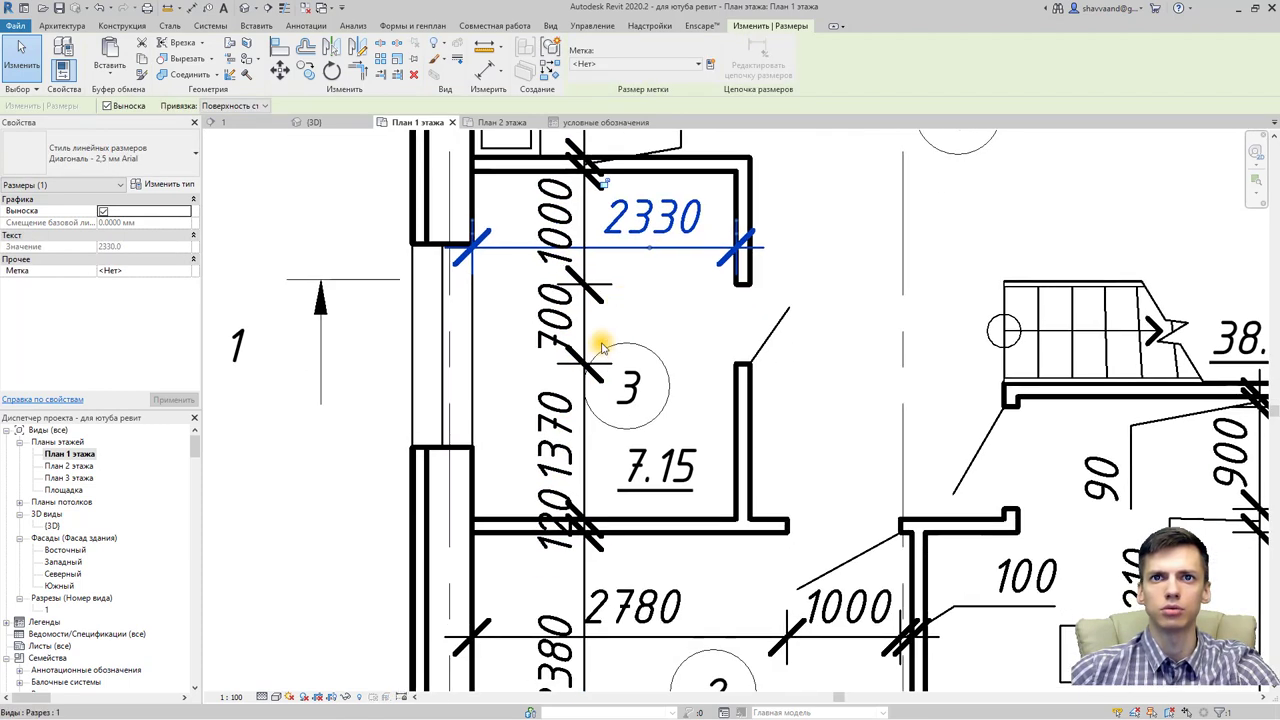
{"action": "left_click", "coordinate": [548, 529]}
{"action": "middle_click_drag", "start_coordinate": [565, 505], "coordinate": [560, 425]}
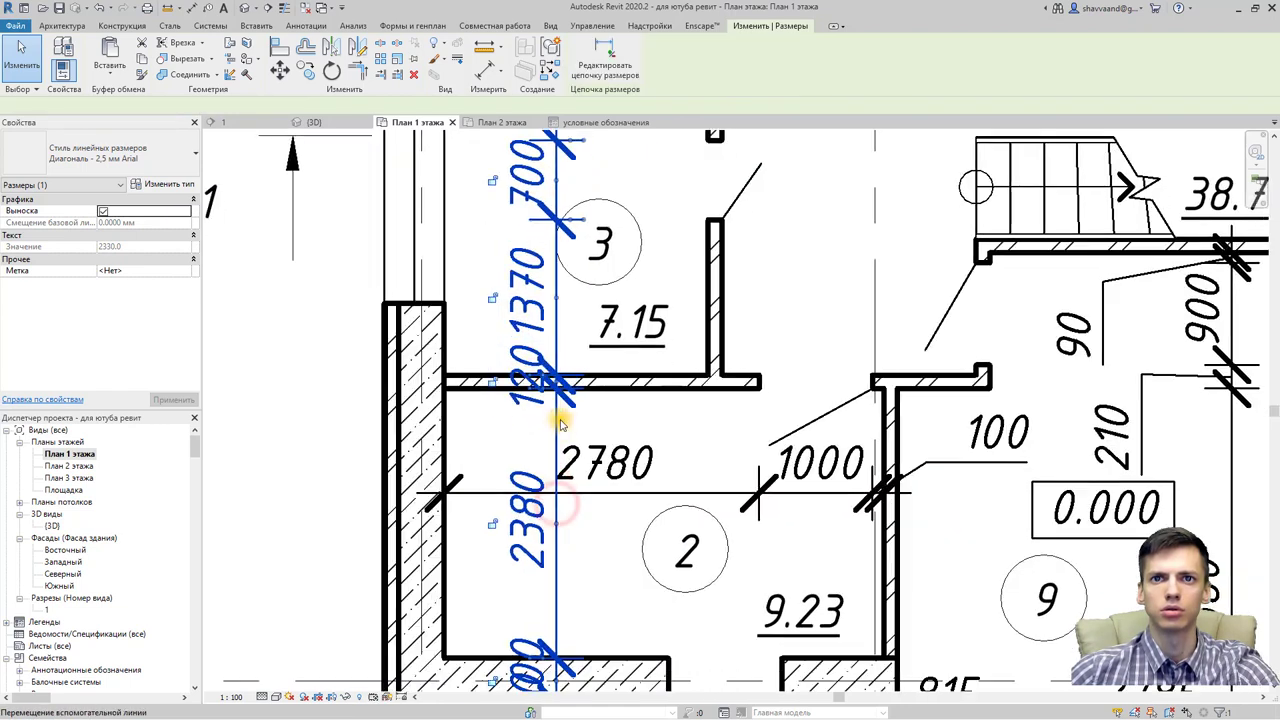
{"action": "mouse_move", "coordinate": [557, 381]}
{"action": "left_mouse_down"}
{"action": "mouse_move", "coordinate": [472, 258]}
{"action": "mouse_move", "coordinate": [495, 252]}
{"action": "left_mouse_up"}
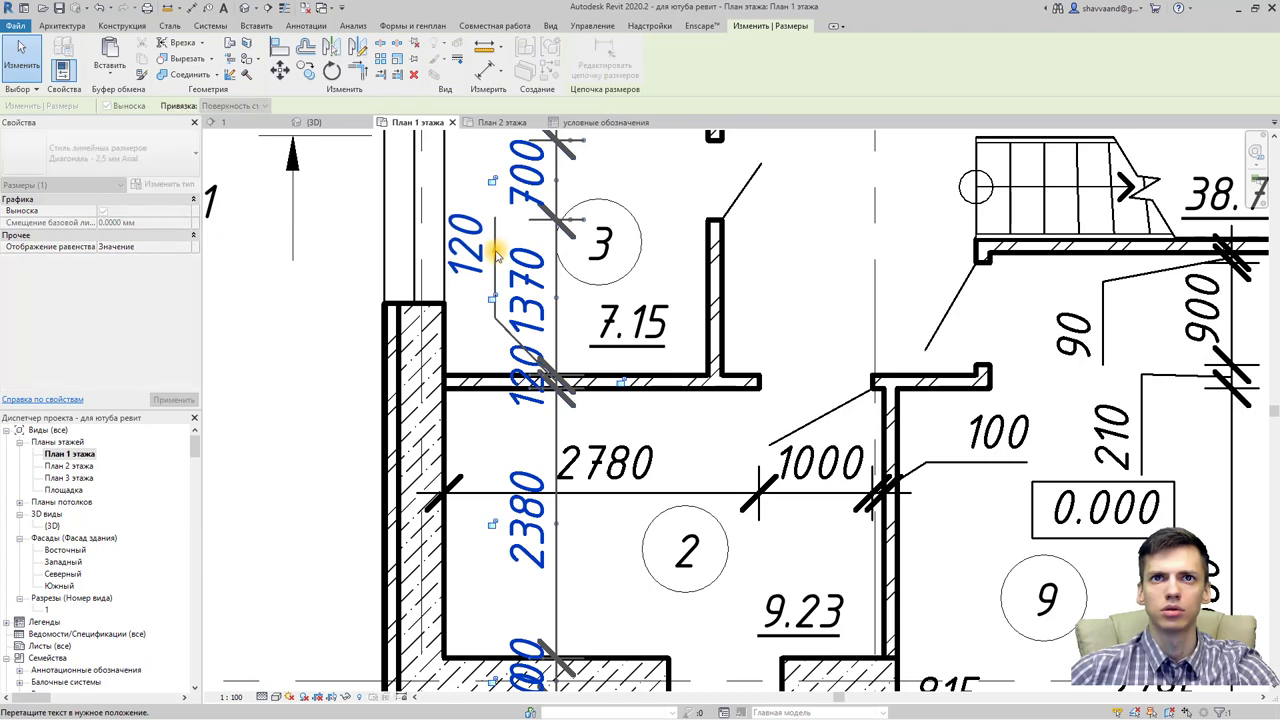
{"action": "left_click", "coordinate": [643, 445]}
{"action": "scroll", "coordinate": [640, 448], "scroll_direction": "down", "scroll_amount": 2}
Step: Deselect the dimension and zoom out to show the whole first-floor plan
{"action": "scroll", "coordinate": [620, 450], "scroll_direction": "down", "scroll_amount": 2}
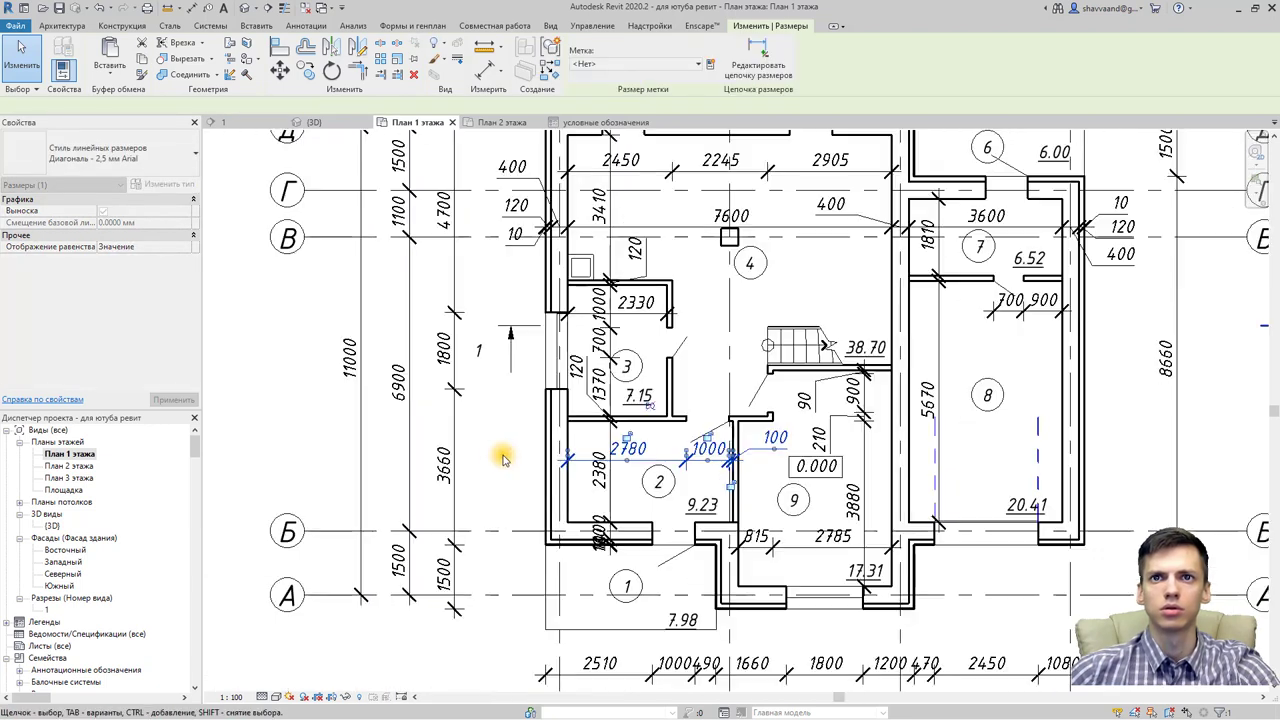
{"action": "left_click", "coordinate": [494, 454]}
{"action": "scroll", "coordinate": [494, 456], "scroll_direction": "down", "scroll_amount": 2}
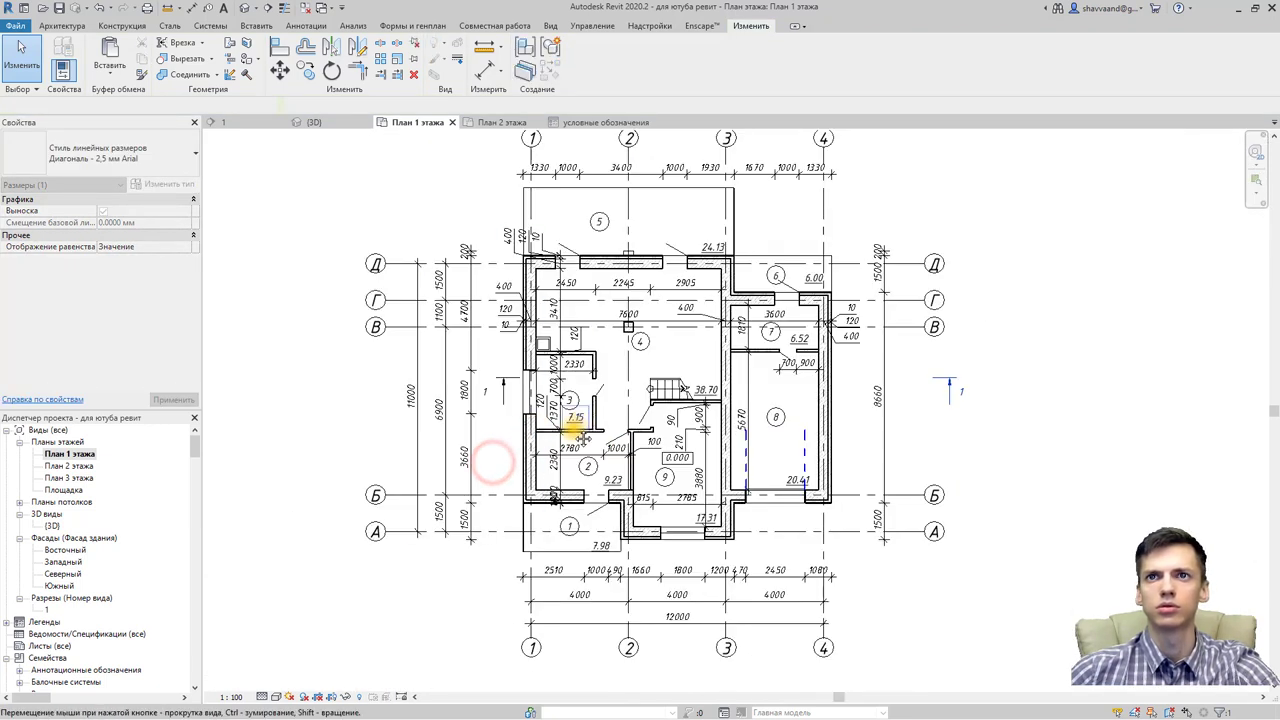
{"action": "middle_click_drag", "start_coordinate": [562, 425], "coordinate": [562, 443]}
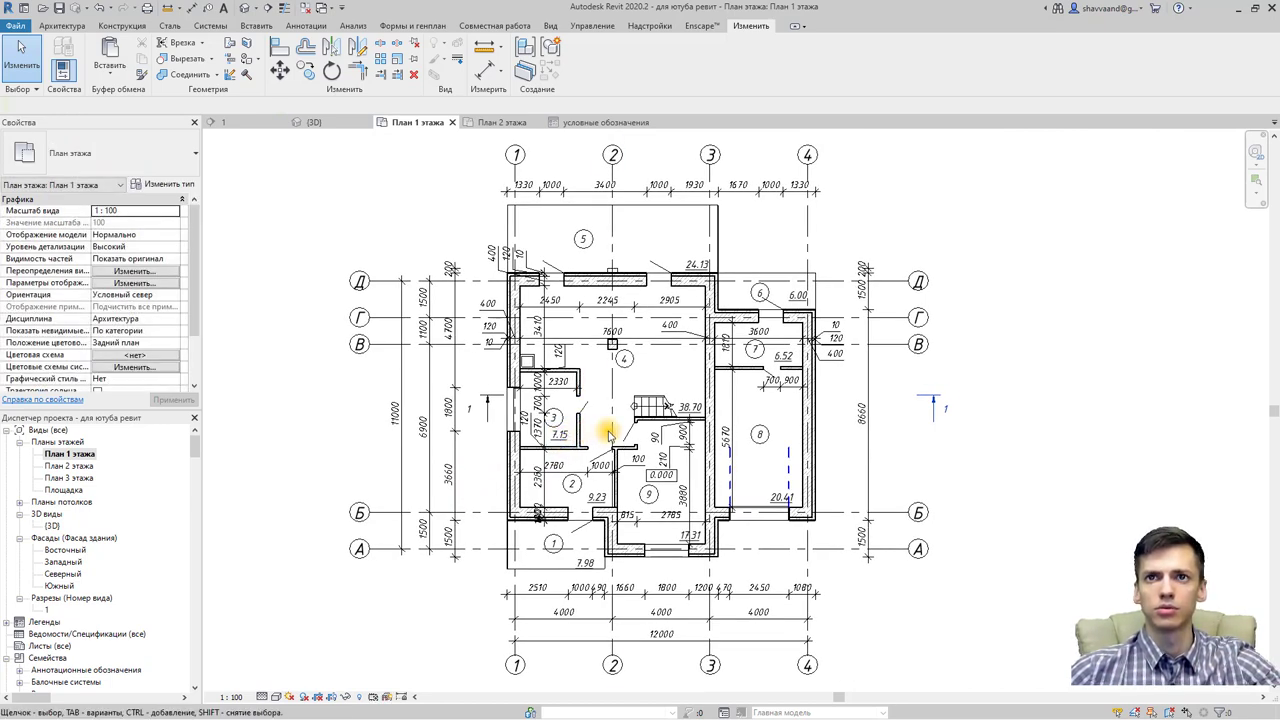
{"action": "middle_click_drag", "start_coordinate": [687, 411], "coordinate": [601, 381]}
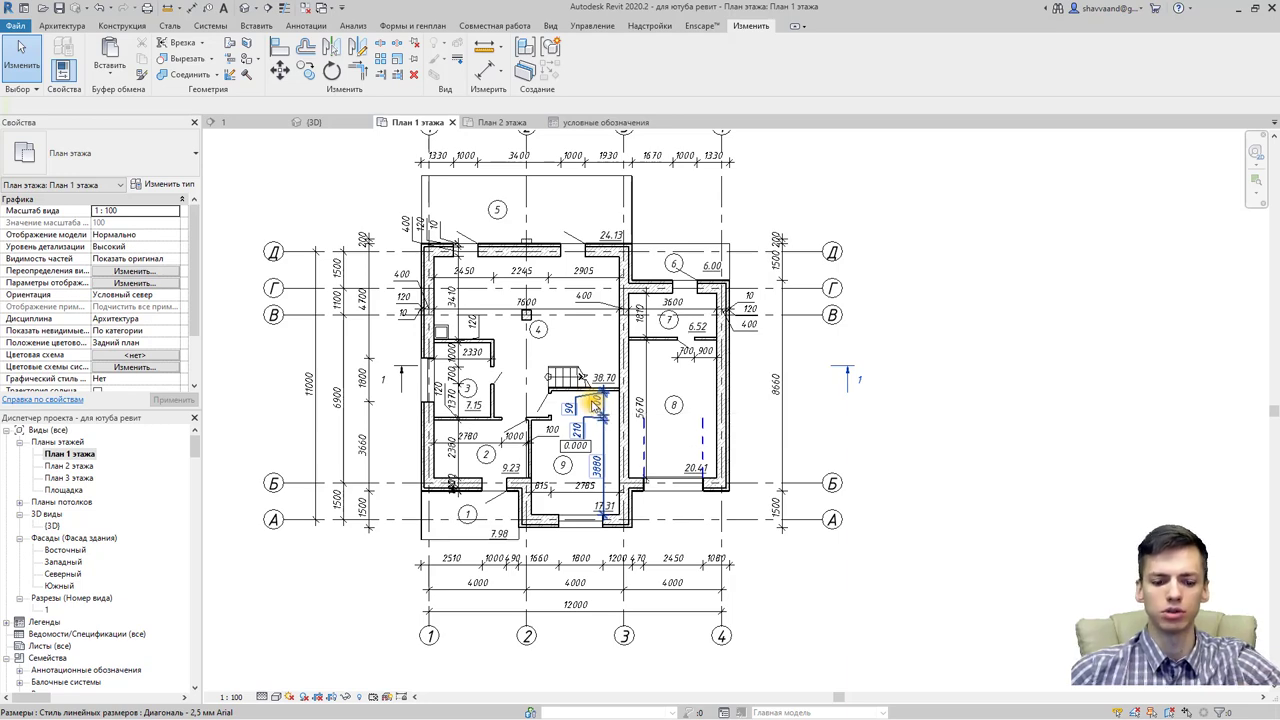
Step: Open the План 2 этажа floor plan from the Project Browser
{"action": "scroll", "coordinate": [591, 399], "scroll_direction": "down", "scroll_amount": 1}
{"action": "scroll", "coordinate": [591, 399], "scroll_direction": "down", "scroll_amount": 1}
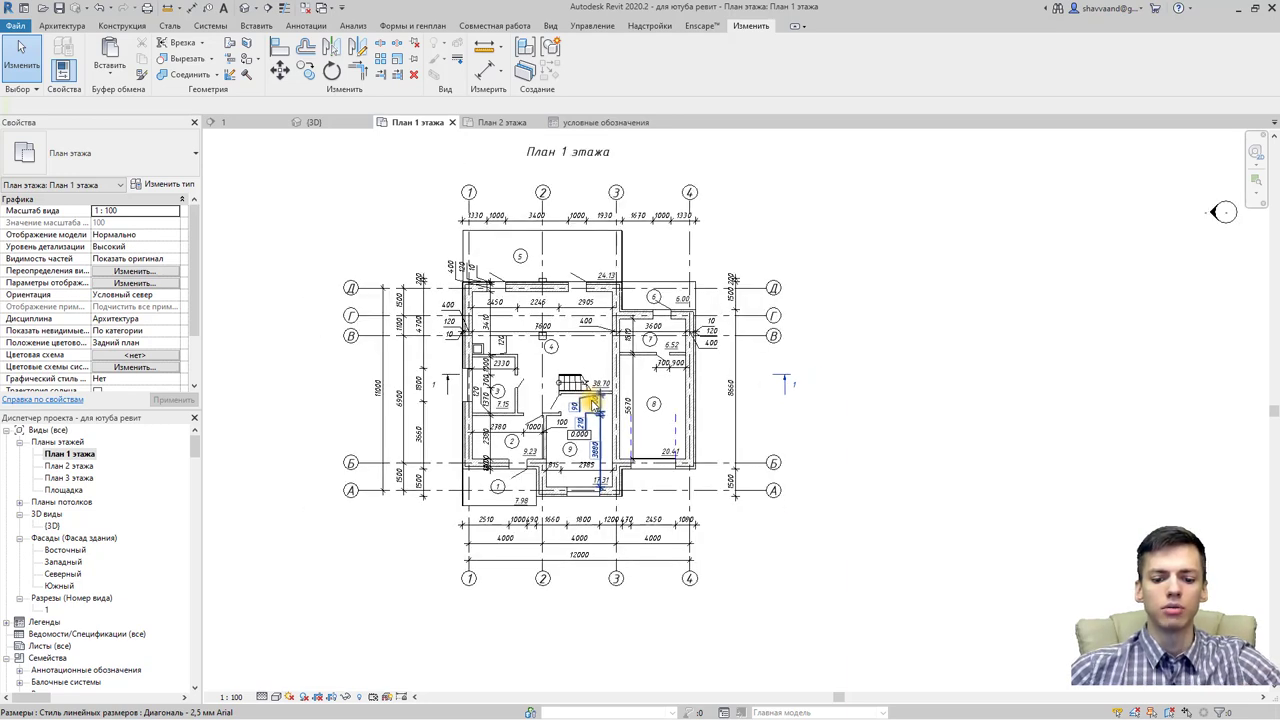
{"action": "scroll", "coordinate": [591, 399], "scroll_direction": "down", "scroll_amount": 1}
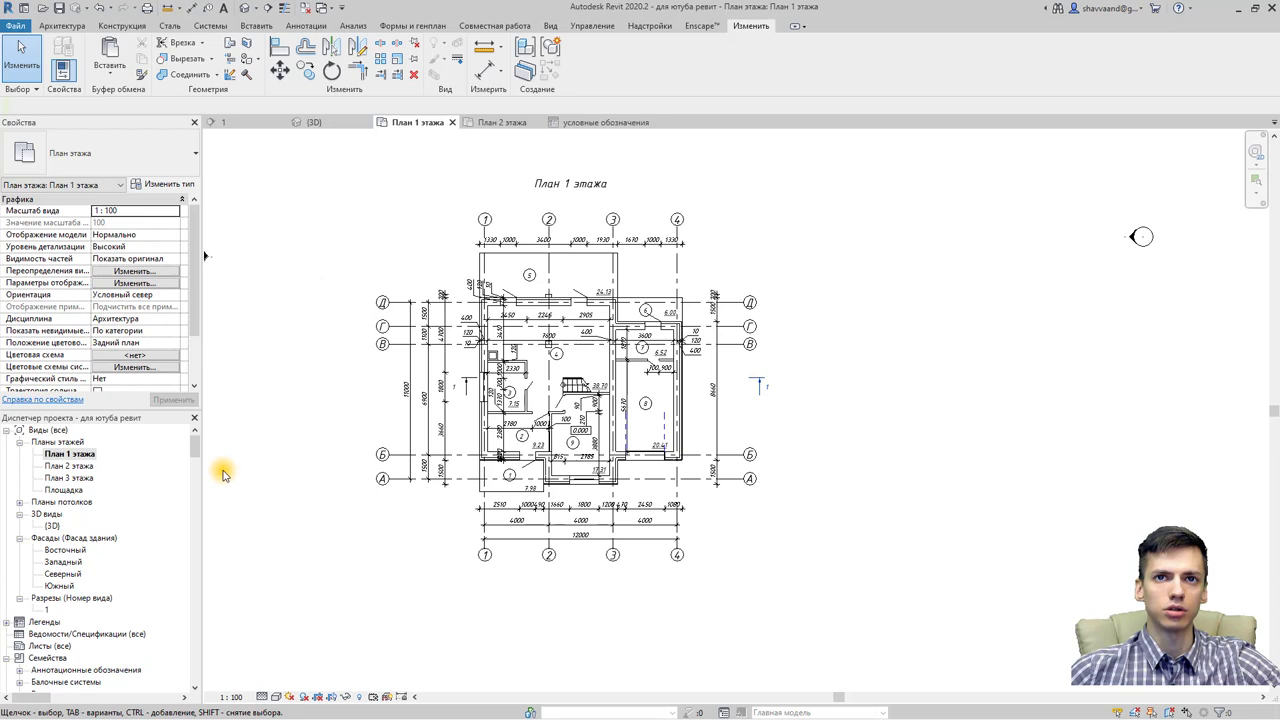
{"action": "double_click", "coordinate": [68, 466]}
{"action": "scroll", "coordinate": [585, 347], "scroll_direction": "up", "scroll_amount": 1}
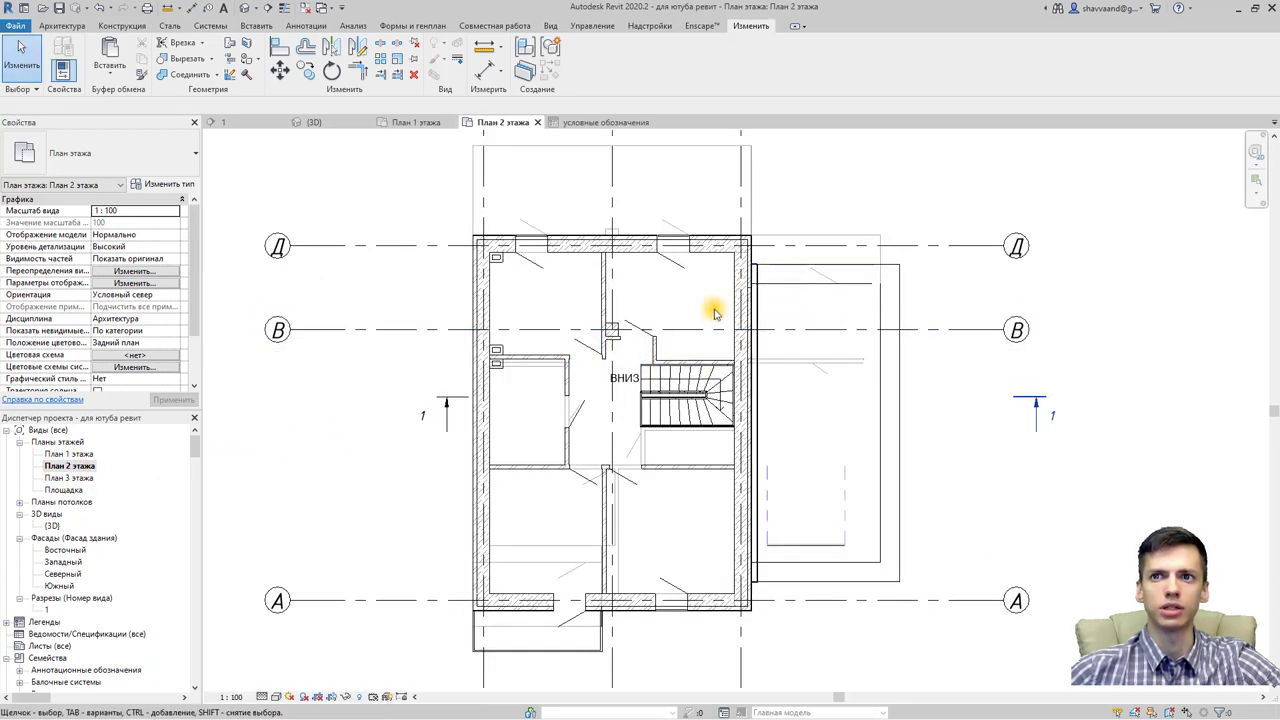
{"action": "left_click", "coordinate": [905, 405]}
{"action": "scroll", "coordinate": [846, 337], "scroll_direction": "up", "scroll_amount": 2}
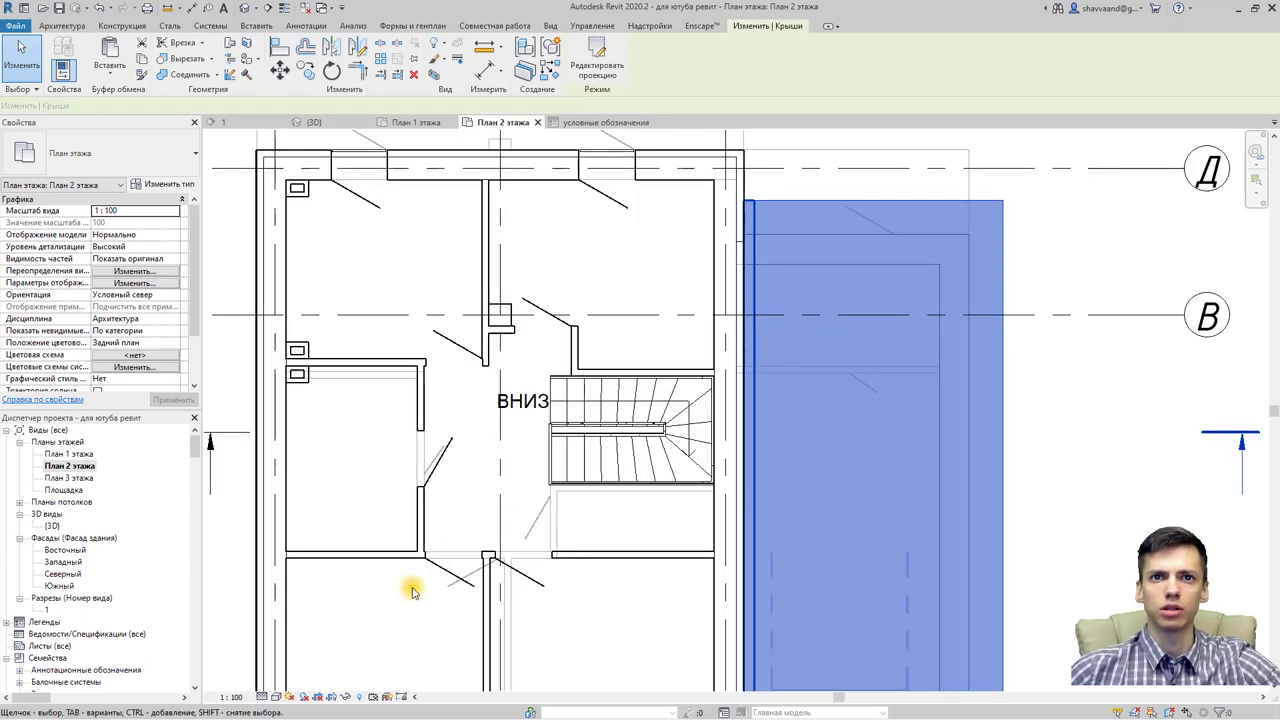
{"action": "left_click", "coordinate": [990, 487]}
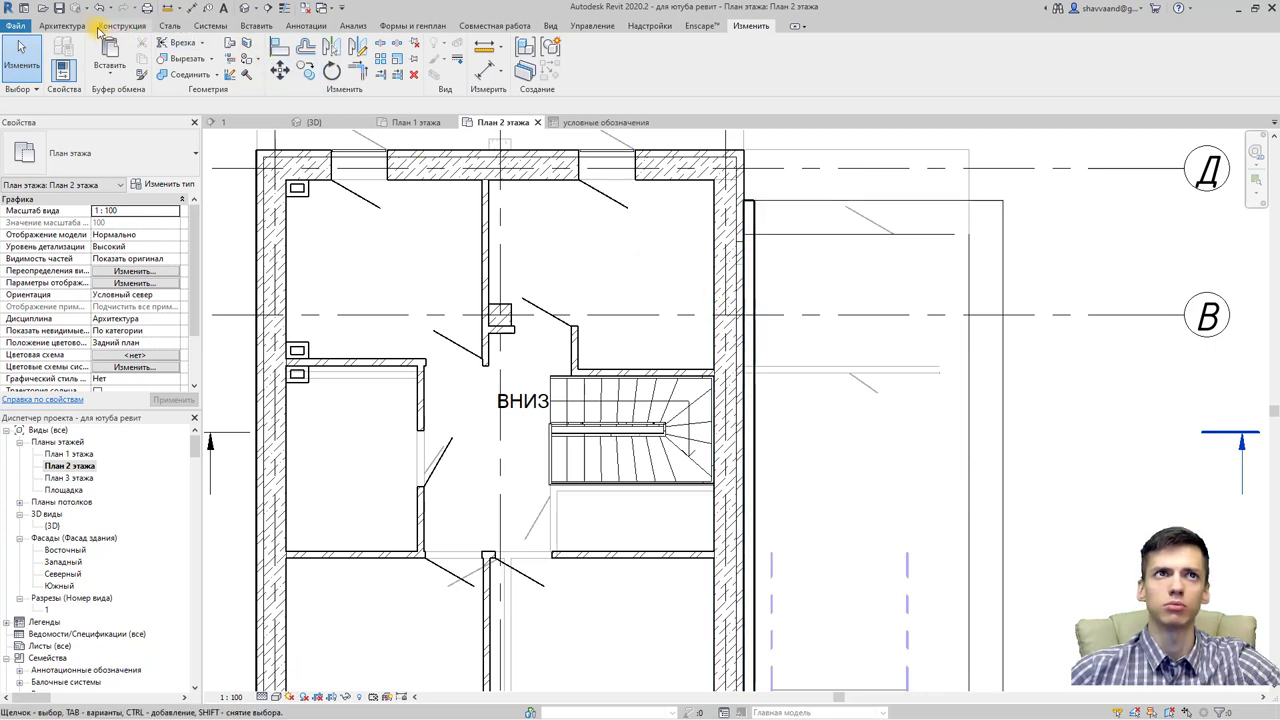
{"action": "left_click", "coordinate": [75, 26]}
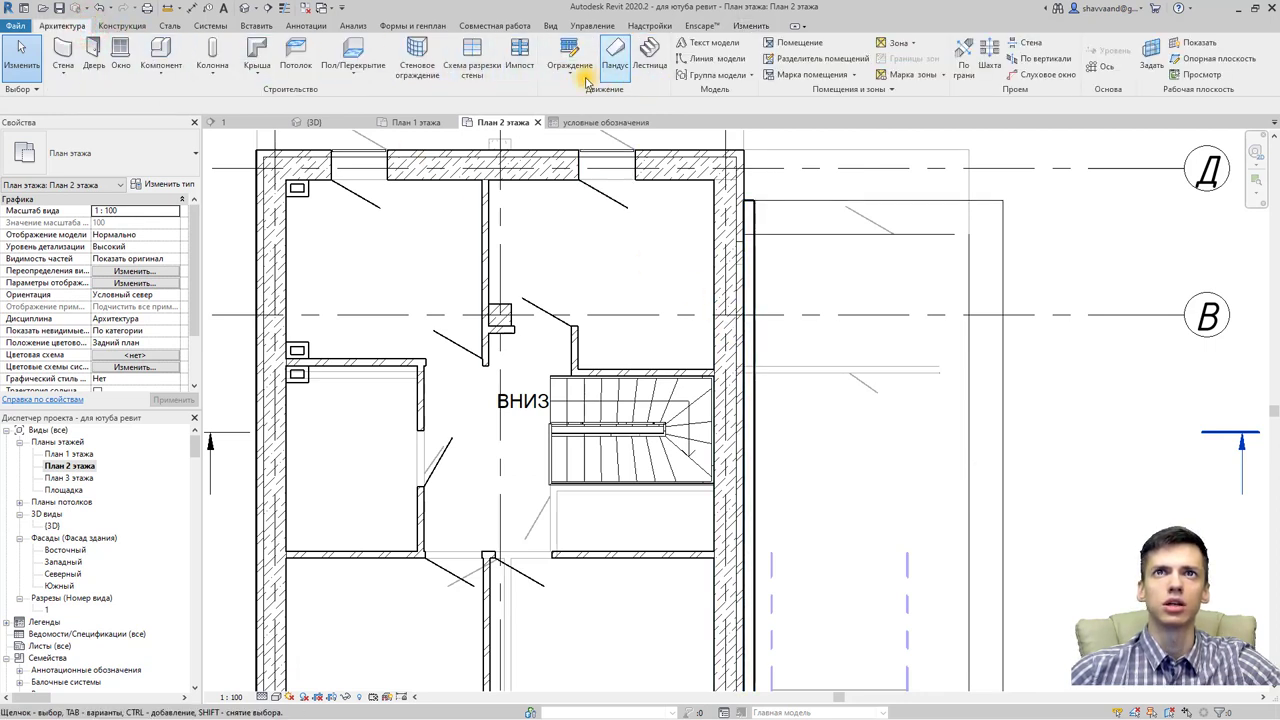
{"action": "left_click", "coordinate": [312, 29]}
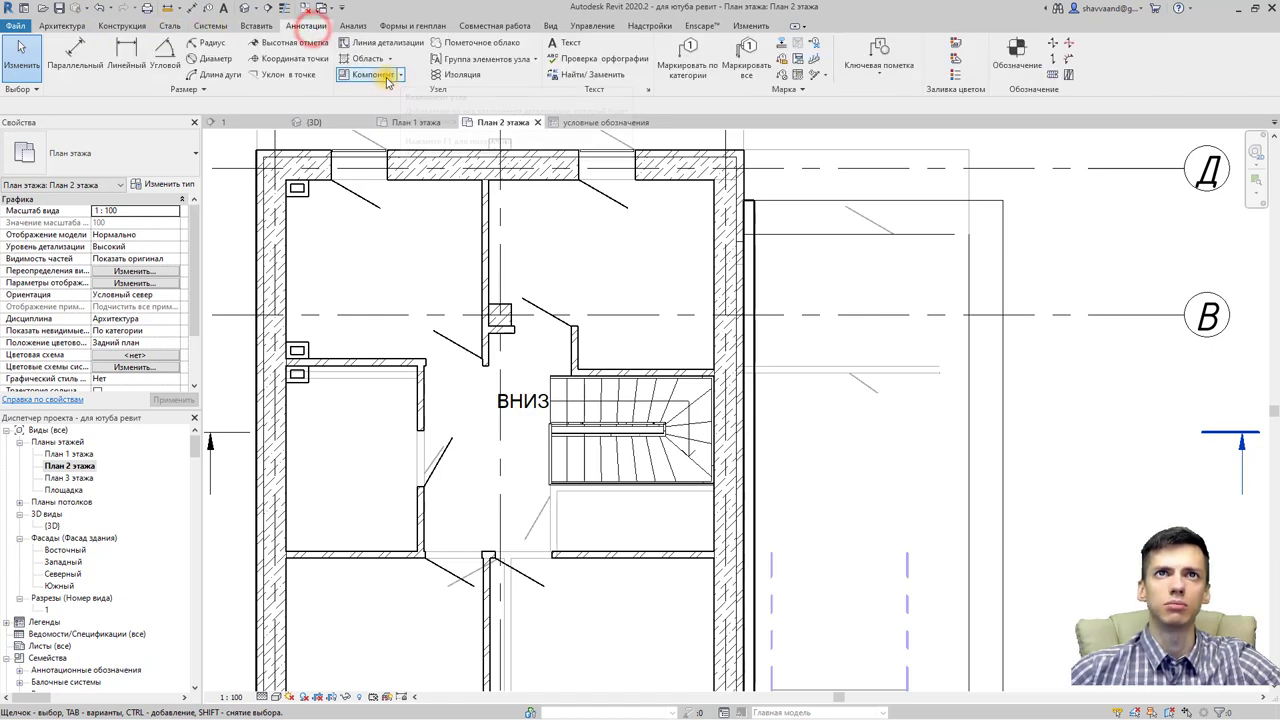
{"action": "left_click", "coordinate": [464, 77]}
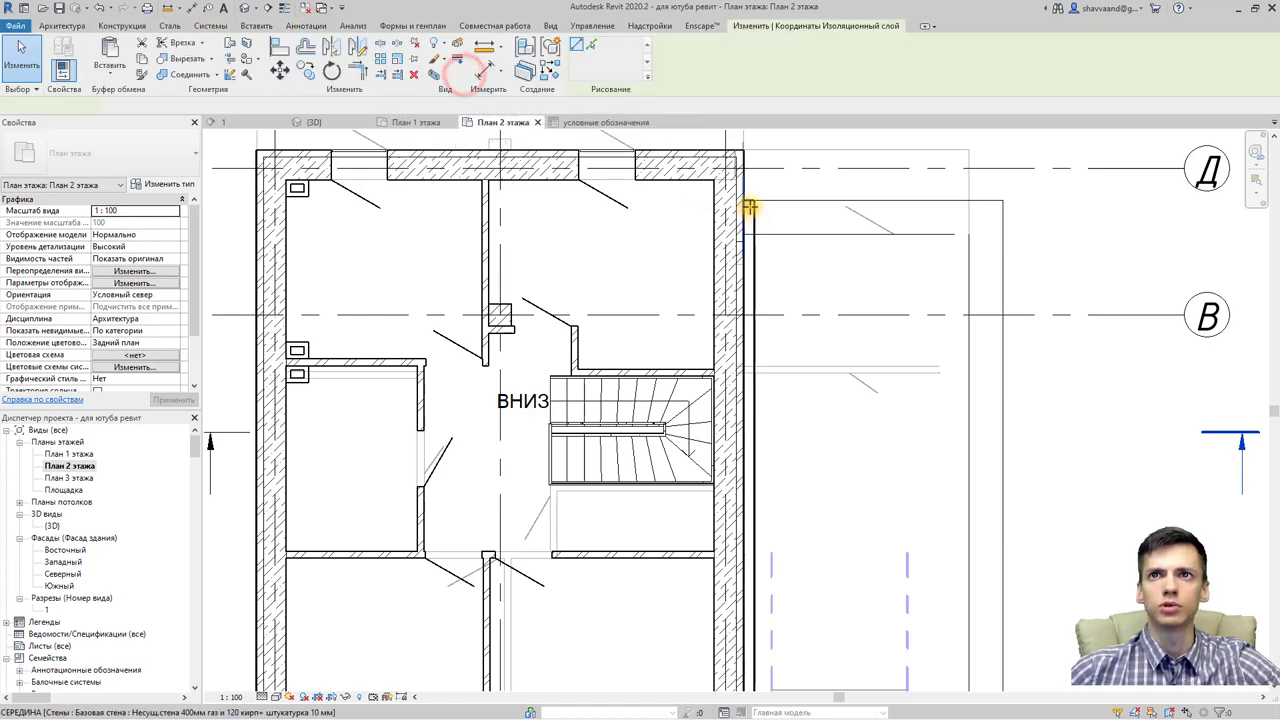
{"action": "scroll", "coordinate": [745, 208], "scroll_direction": "up", "scroll_amount": 3}
{"action": "left_click", "coordinate": [752, 197]}
{"action": "scroll", "coordinate": [748, 340], "scroll_direction": "down", "scroll_amount": 2}
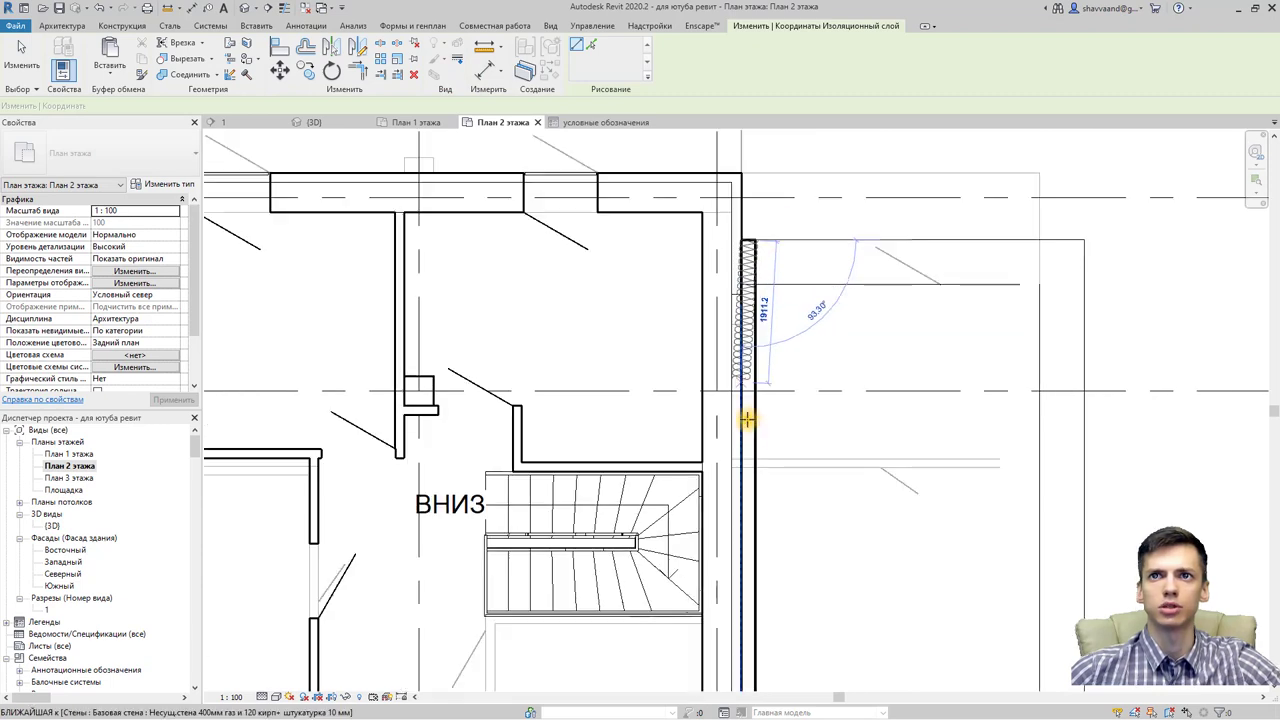
{"action": "middle_click_drag", "start_coordinate": [754, 423], "coordinate": [727, 174]}
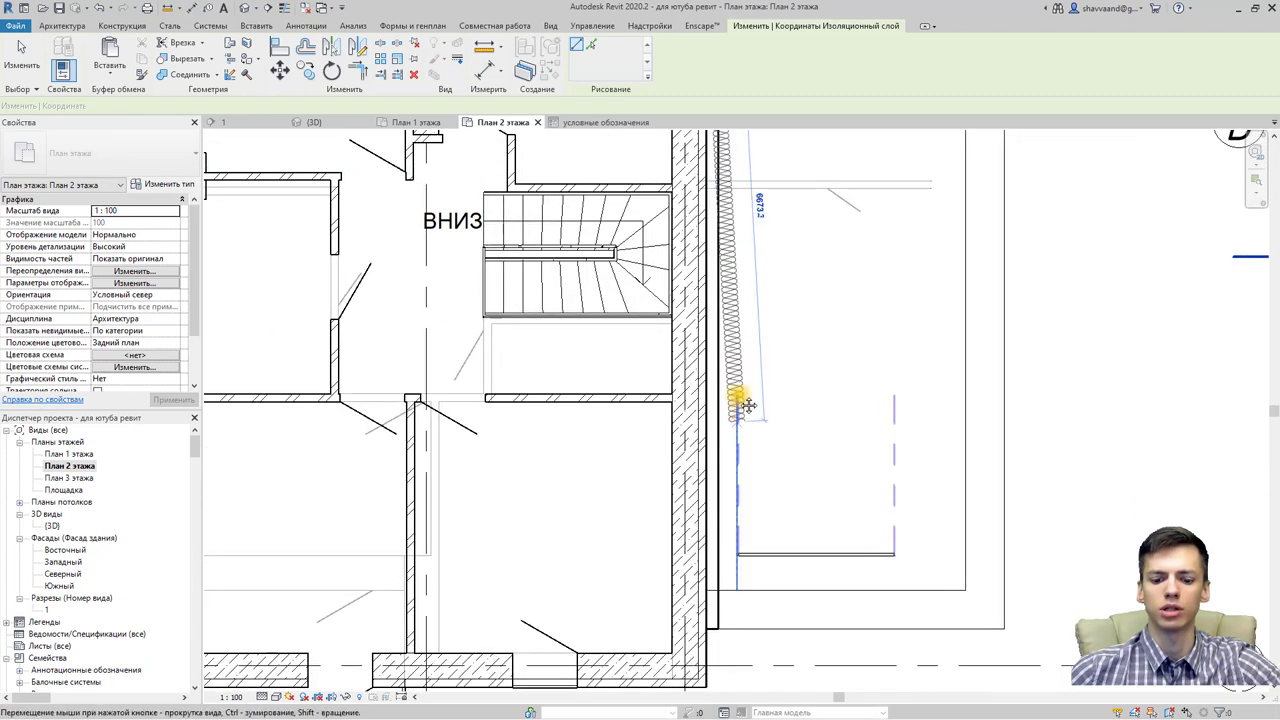
{"action": "middle_click_drag", "start_coordinate": [743, 400], "coordinate": [737, 286]}
{"action": "left_click", "coordinate": [718, 468]}
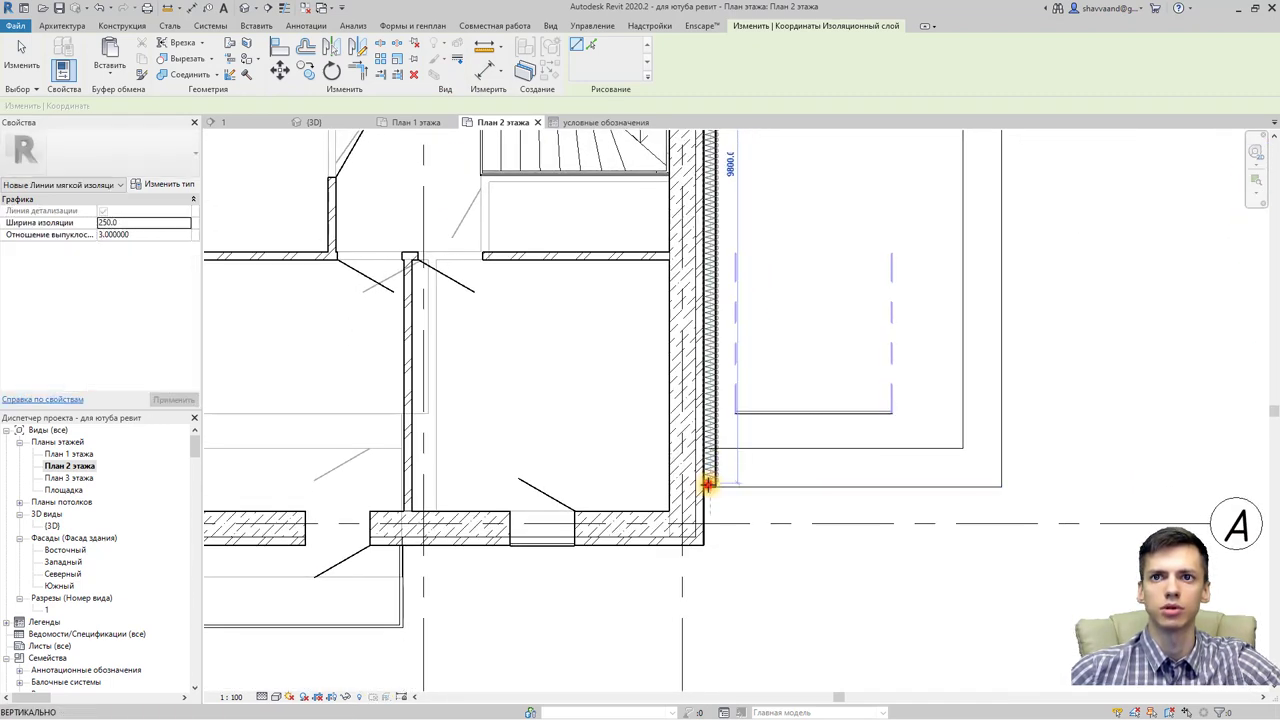
{"action": "scroll", "coordinate": [722, 413], "scroll_direction": "up", "scroll_amount": 3}
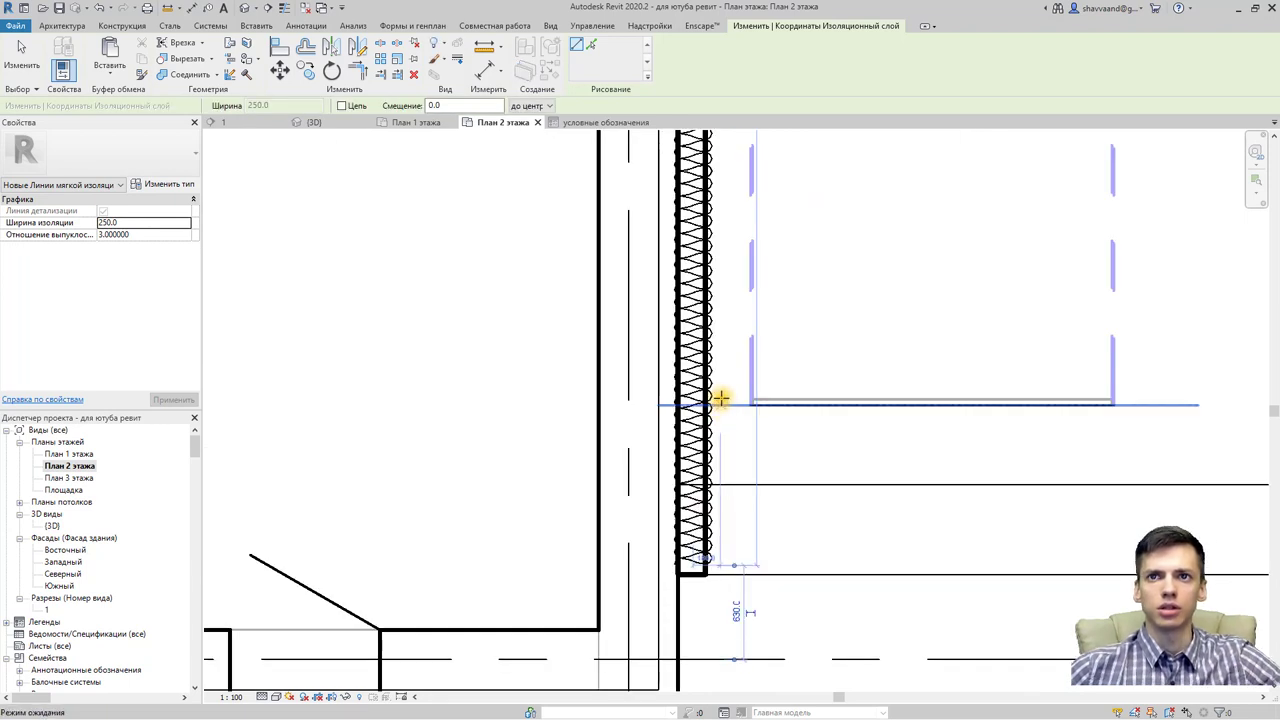
{"action": "key", "text": "Escape"}
{"action": "key", "text": "Escape"}
{"action": "left_click", "coordinate": [712, 381]}
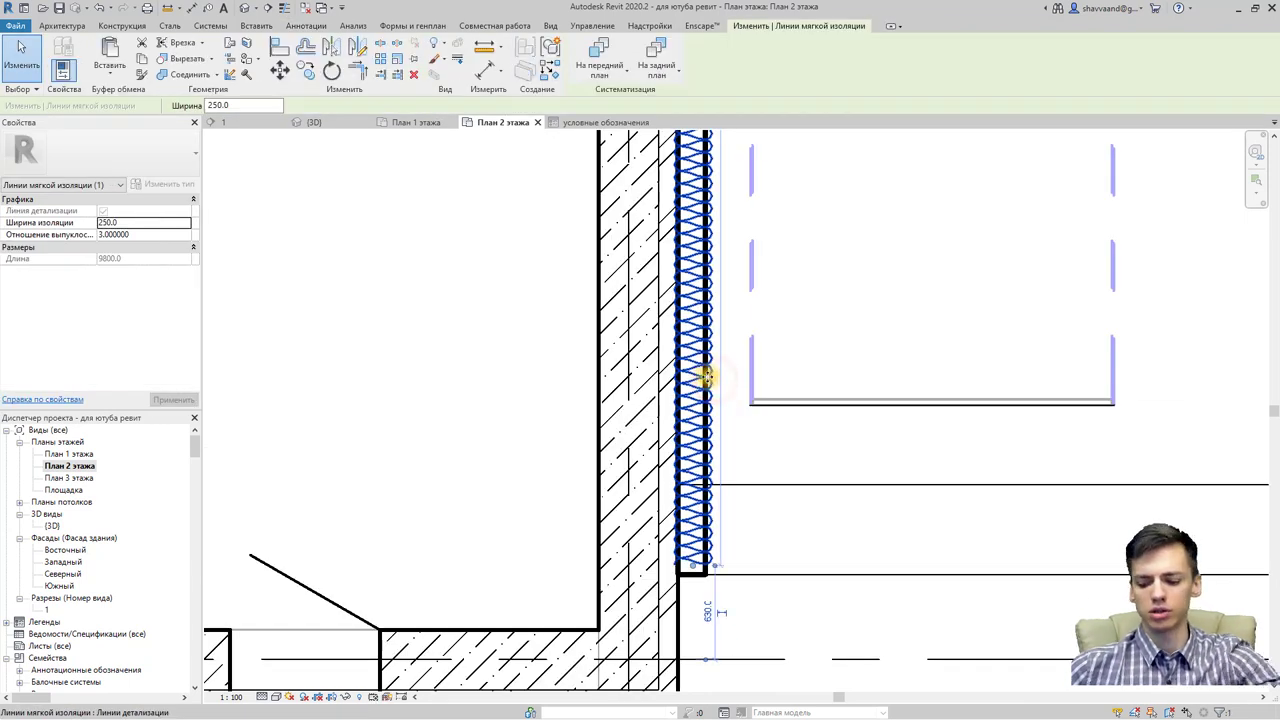
{"action": "key", "text": "Delete"}
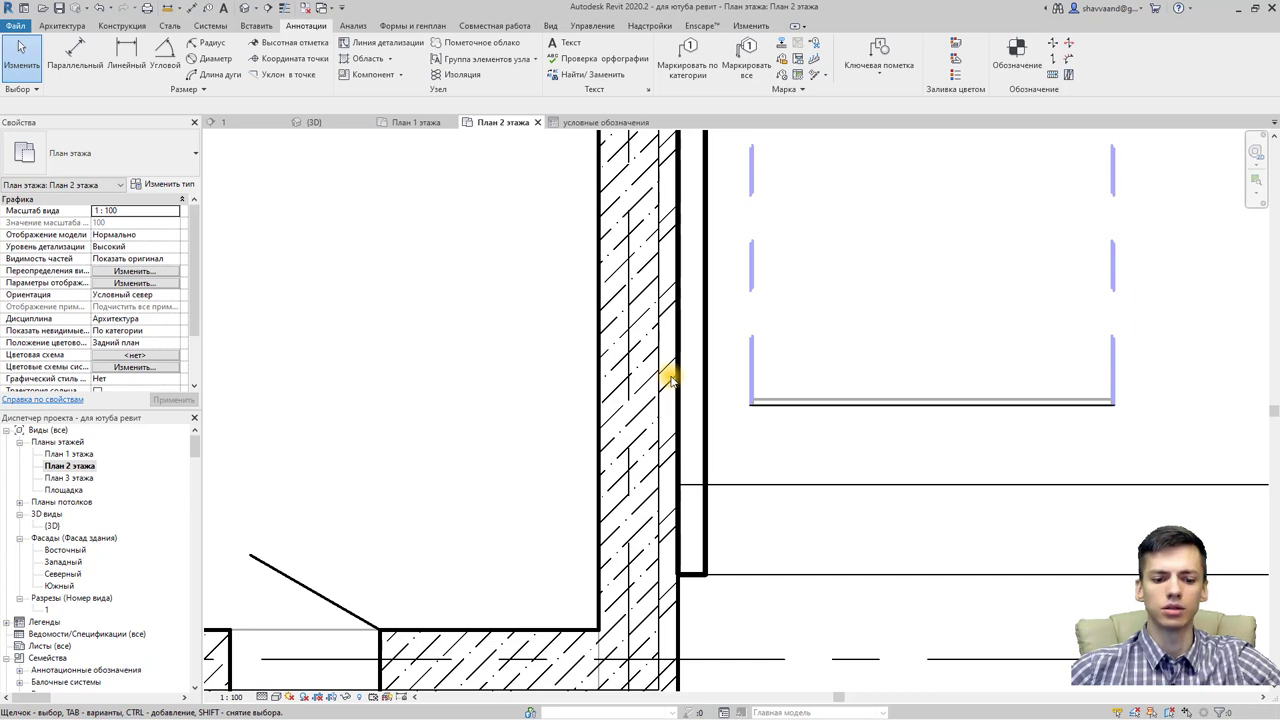
{"action": "scroll", "coordinate": [668, 383], "scroll_direction": "down", "scroll_amount": 4}
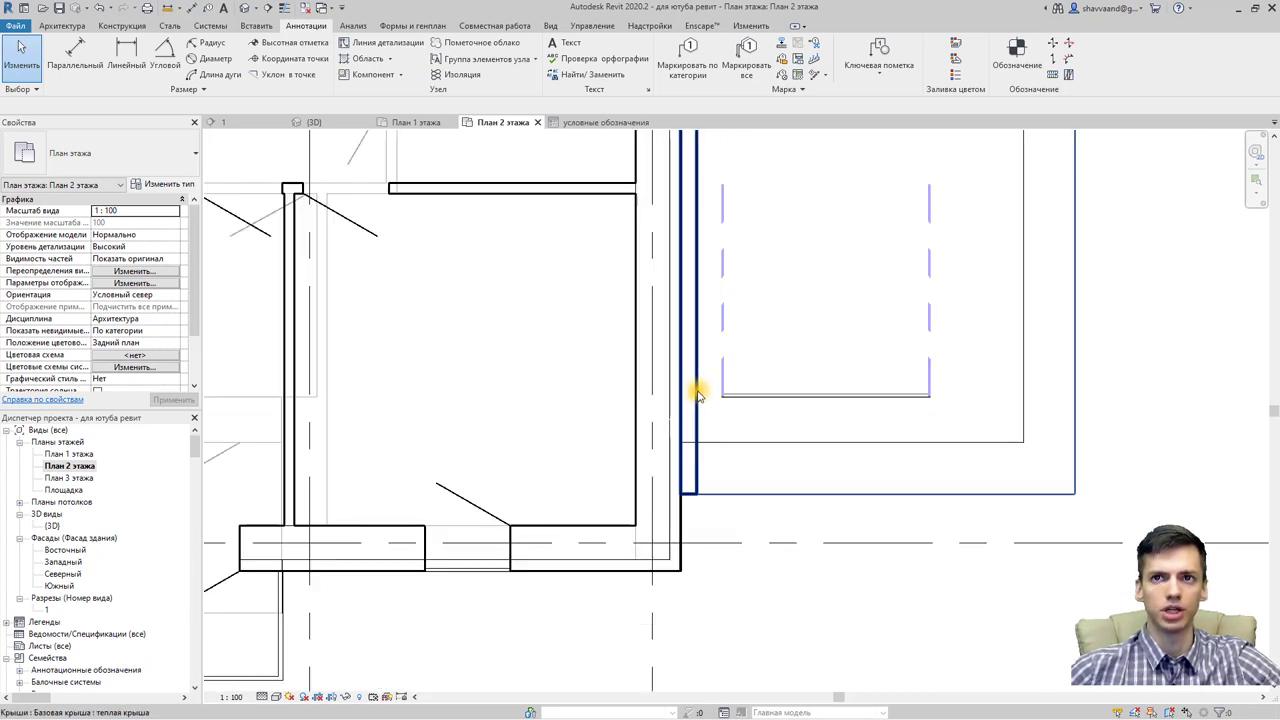
{"action": "scroll", "coordinate": [697, 386], "scroll_direction": "down", "scroll_amount": 3}
{"action": "scroll", "coordinate": [737, 386], "scroll_direction": "down", "scroll_amount": 2}
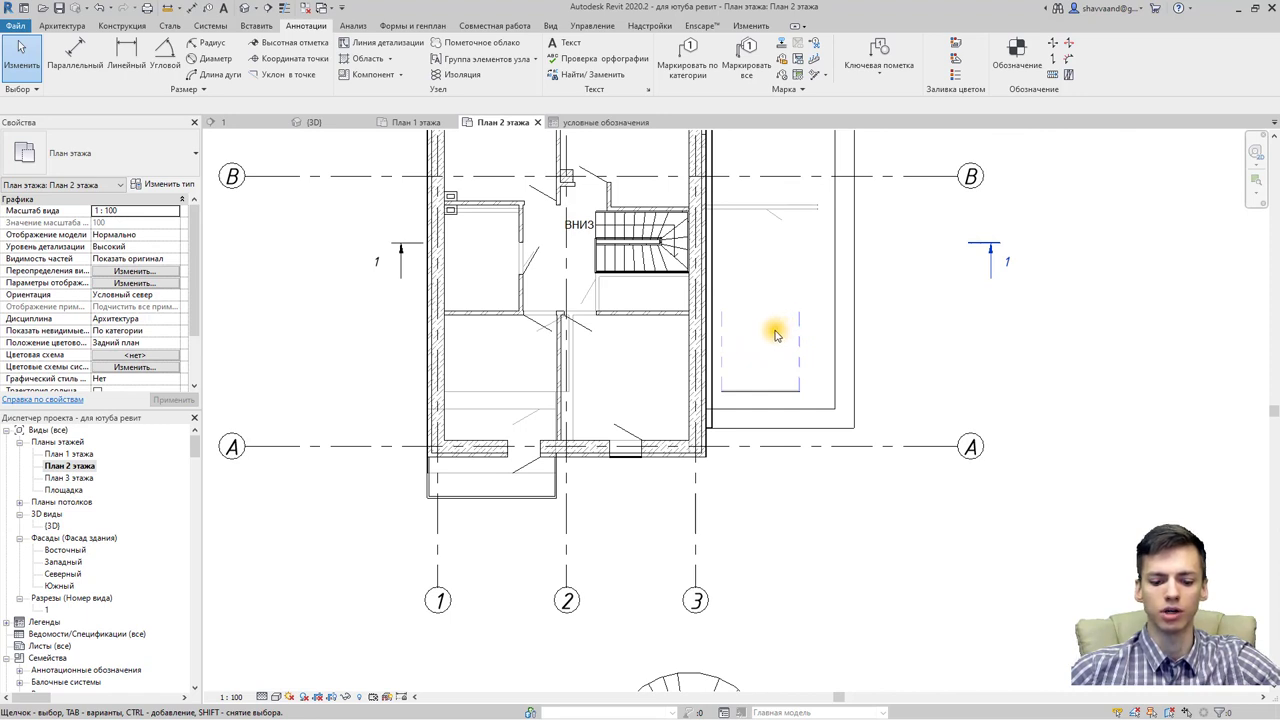
{"action": "middle_click_drag", "start_coordinate": [768, 336], "coordinate": [757, 361]}
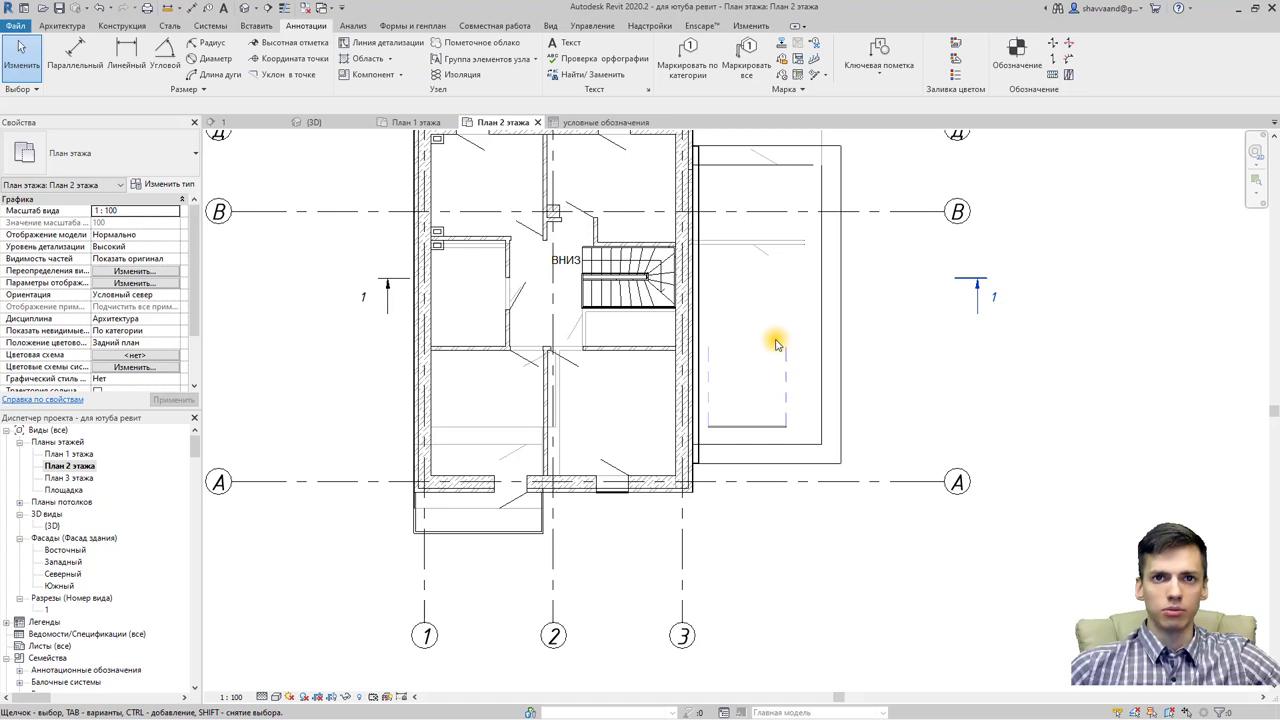
{"action": "scroll", "coordinate": [477, 494], "scroll_direction": "up", "scroll_amount": 1}
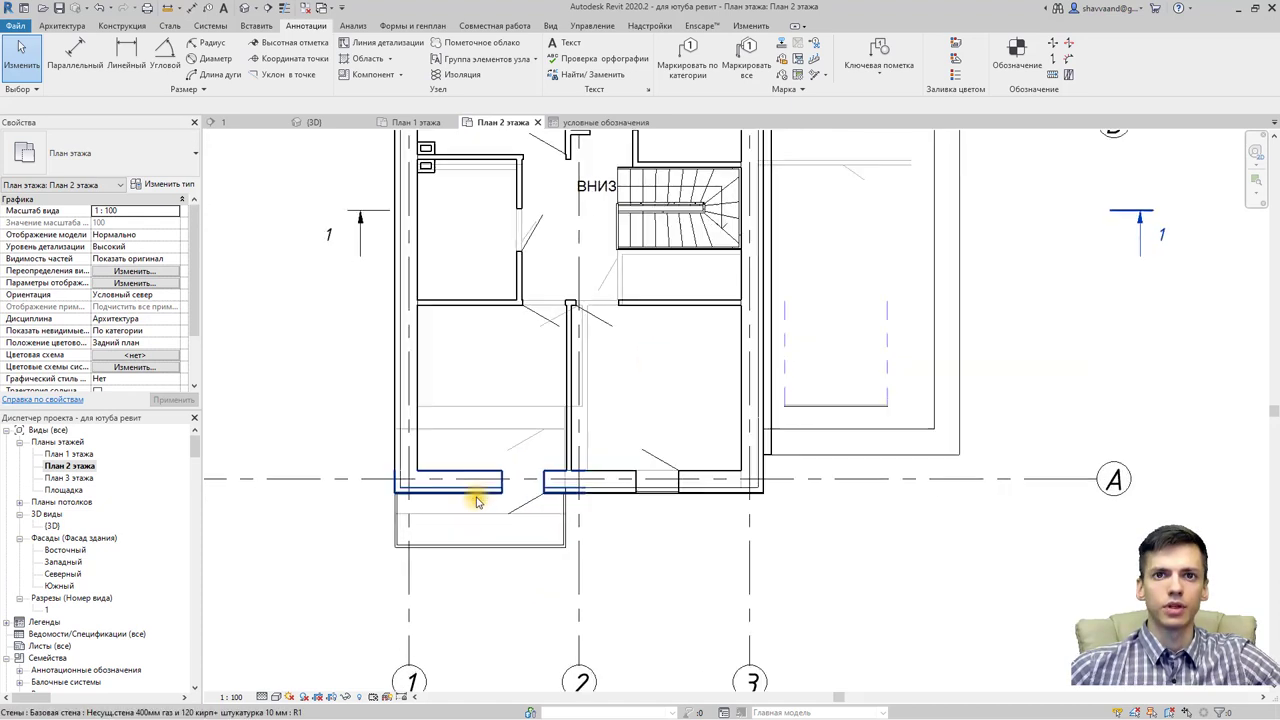
{"action": "scroll", "coordinate": [485, 530], "scroll_direction": "up", "scroll_amount": 2}
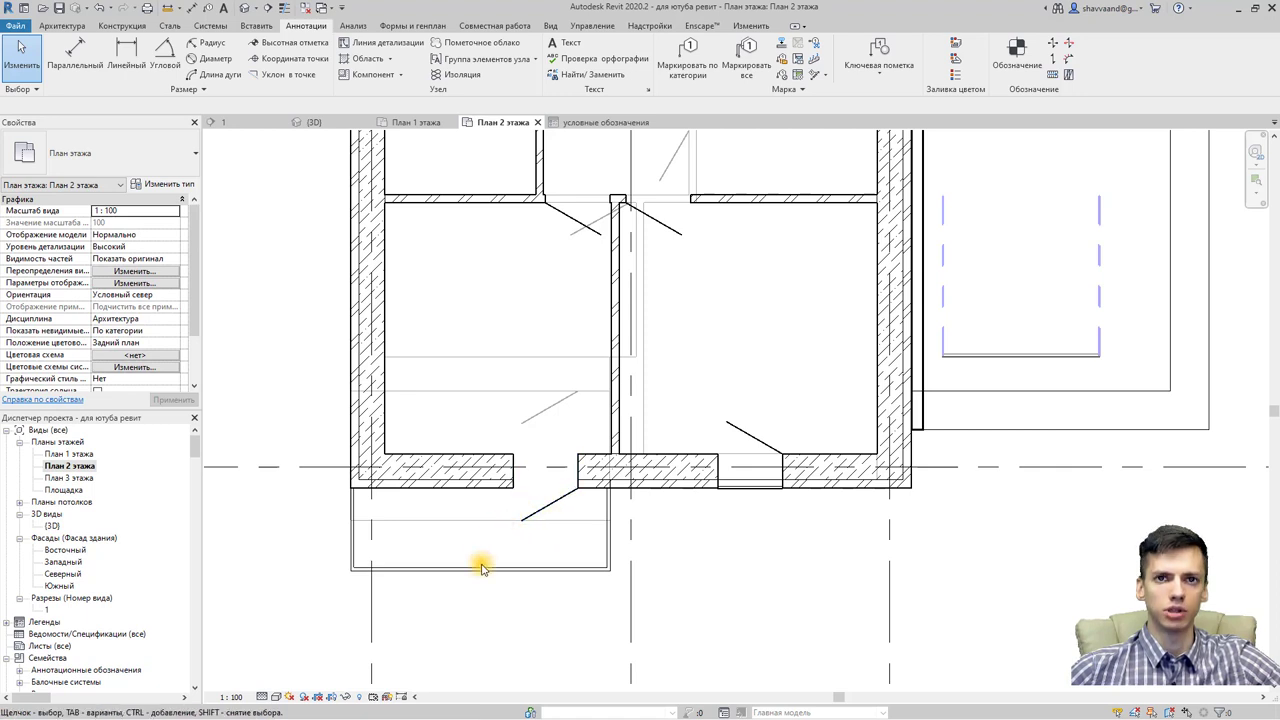
{"action": "scroll", "coordinate": [495, 552], "scroll_direction": "up", "scroll_amount": 1}
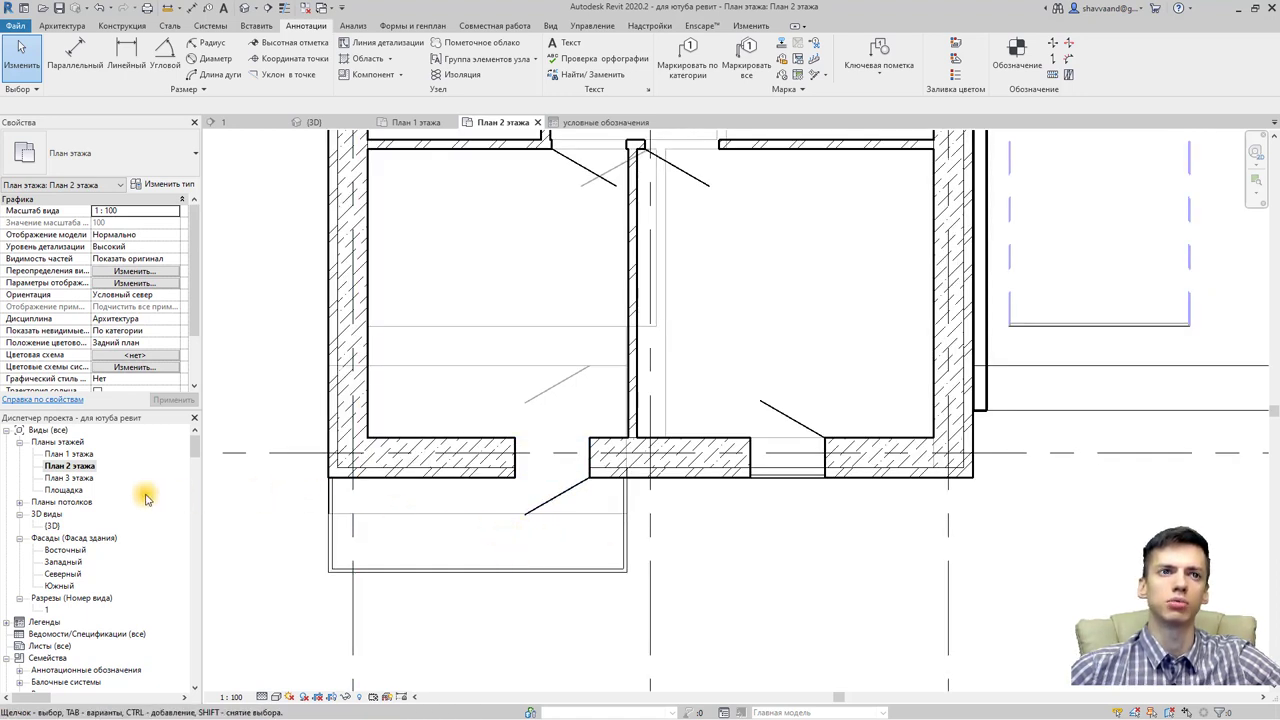
{"action": "double_click", "coordinate": [70, 455]}
{"action": "scroll", "coordinate": [571, 271], "scroll_direction": "up", "scroll_amount": 1}
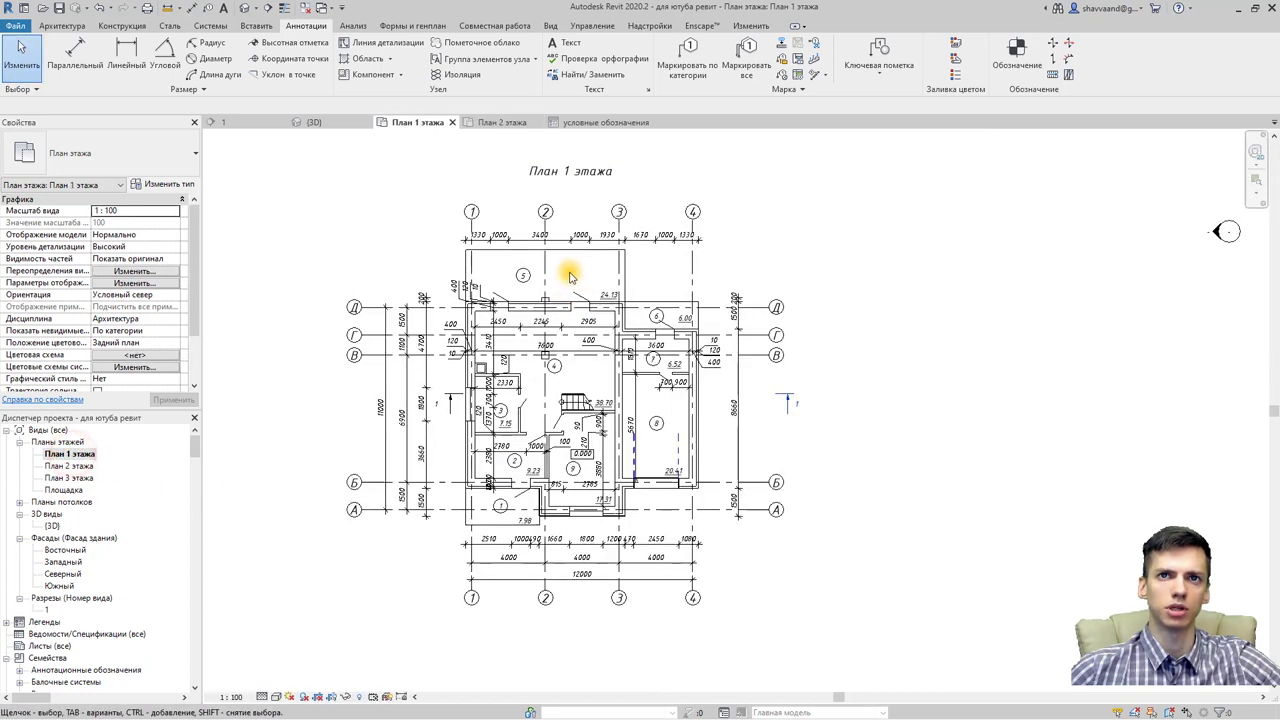
{"action": "scroll", "coordinate": [537, 316], "scroll_direction": "up", "scroll_amount": 3}
{"action": "double_click", "coordinate": [69, 466]}
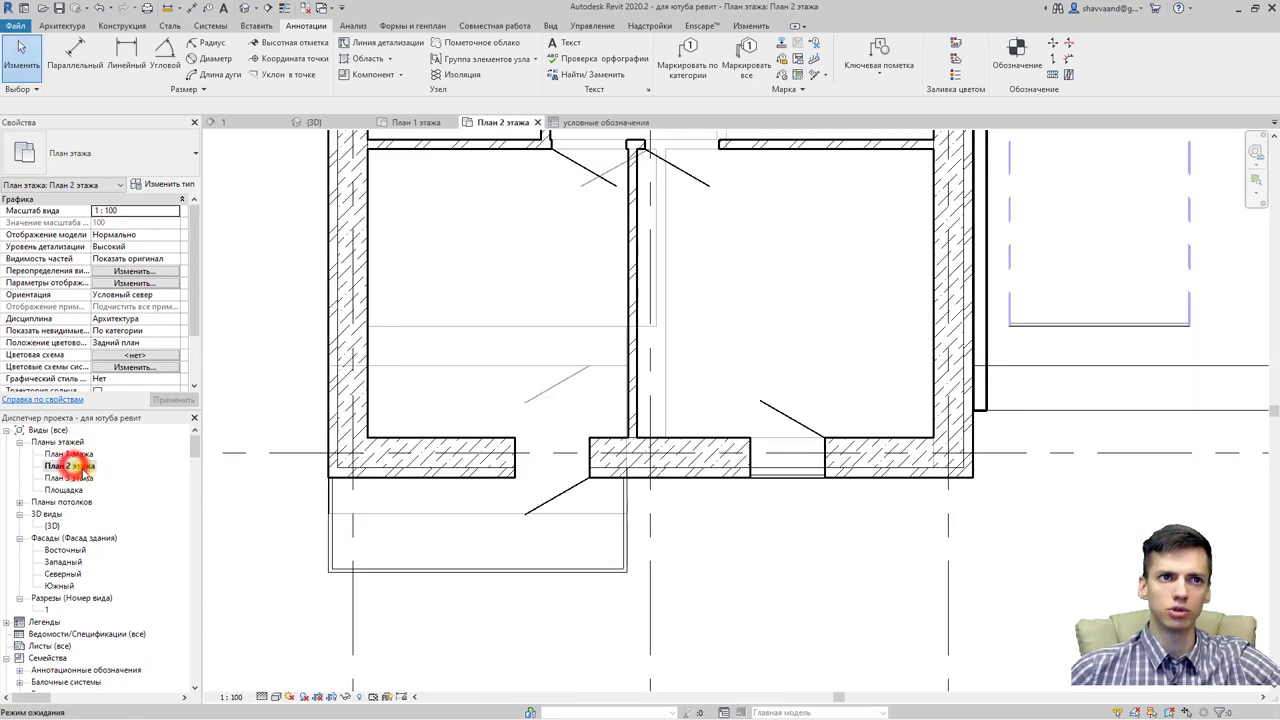
Step: Enable Room Bounding (Граница помещения) on the left exterior wall, then deselect and zoom out
{"action": "left_click", "coordinate": [305, 405]}
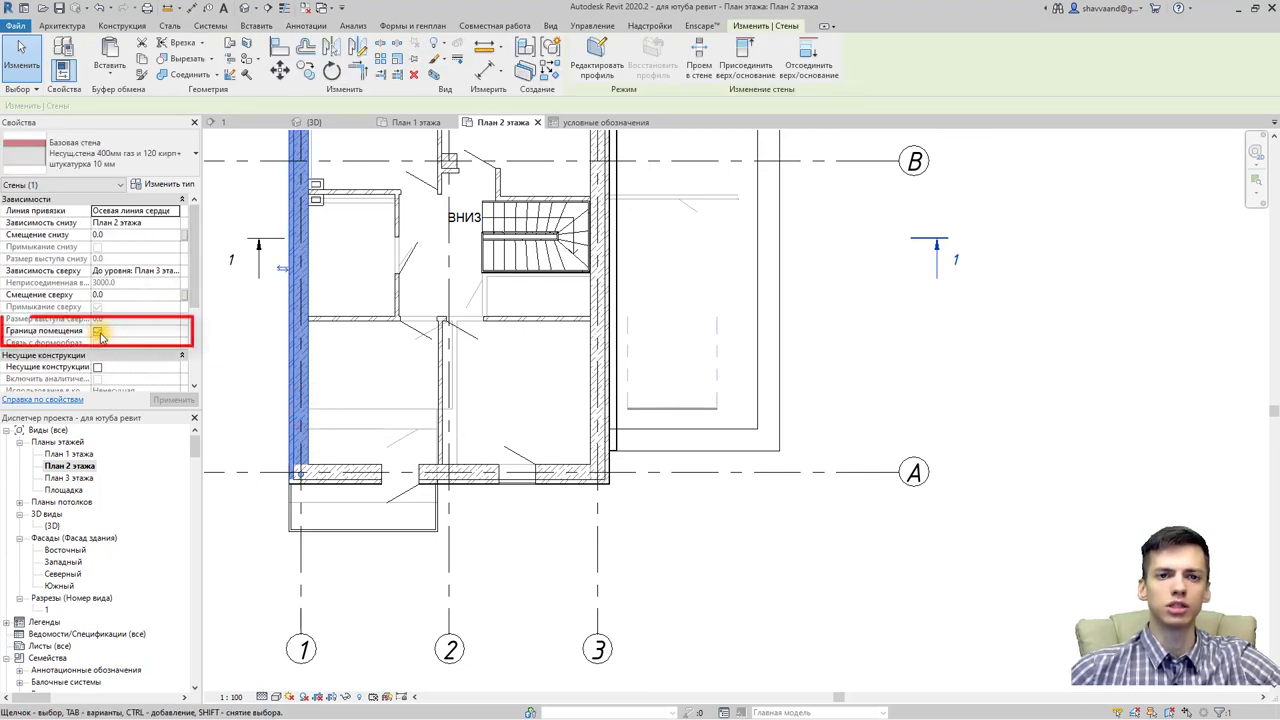
{"action": "left_click", "coordinate": [97, 331]}
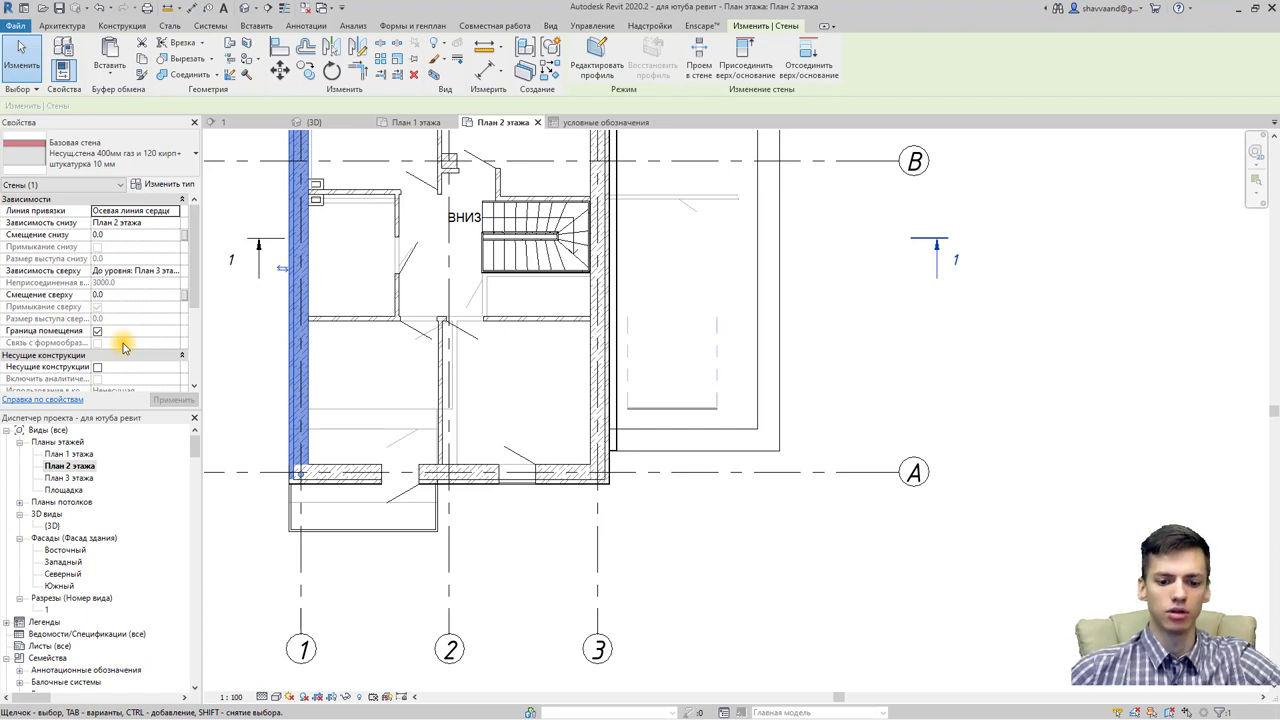
{"action": "left_click", "coordinate": [510, 411]}
{"action": "scroll", "coordinate": [504, 412], "scroll_direction": "down", "scroll_amount": 2}
{"action": "scroll", "coordinate": [502, 408], "scroll_direction": "down", "scroll_amount": 2}
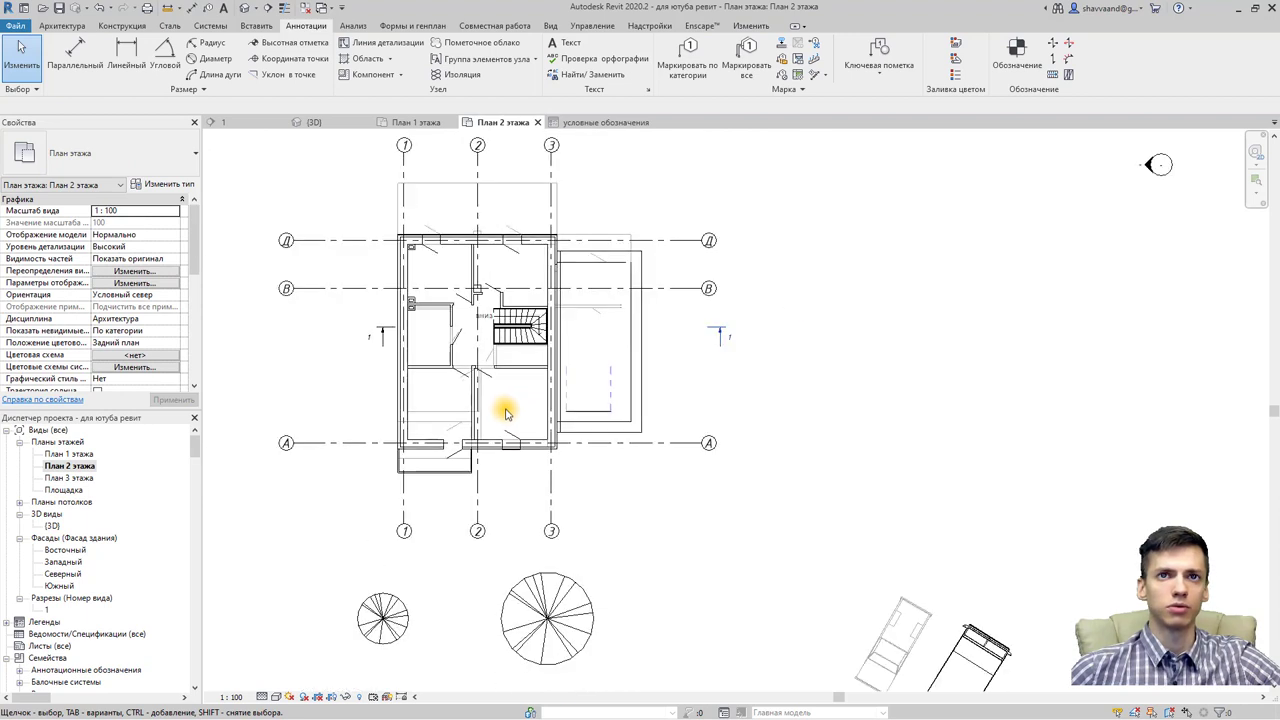
{"action": "scroll", "coordinate": [508, 430], "scroll_direction": "down", "scroll_amount": 1}
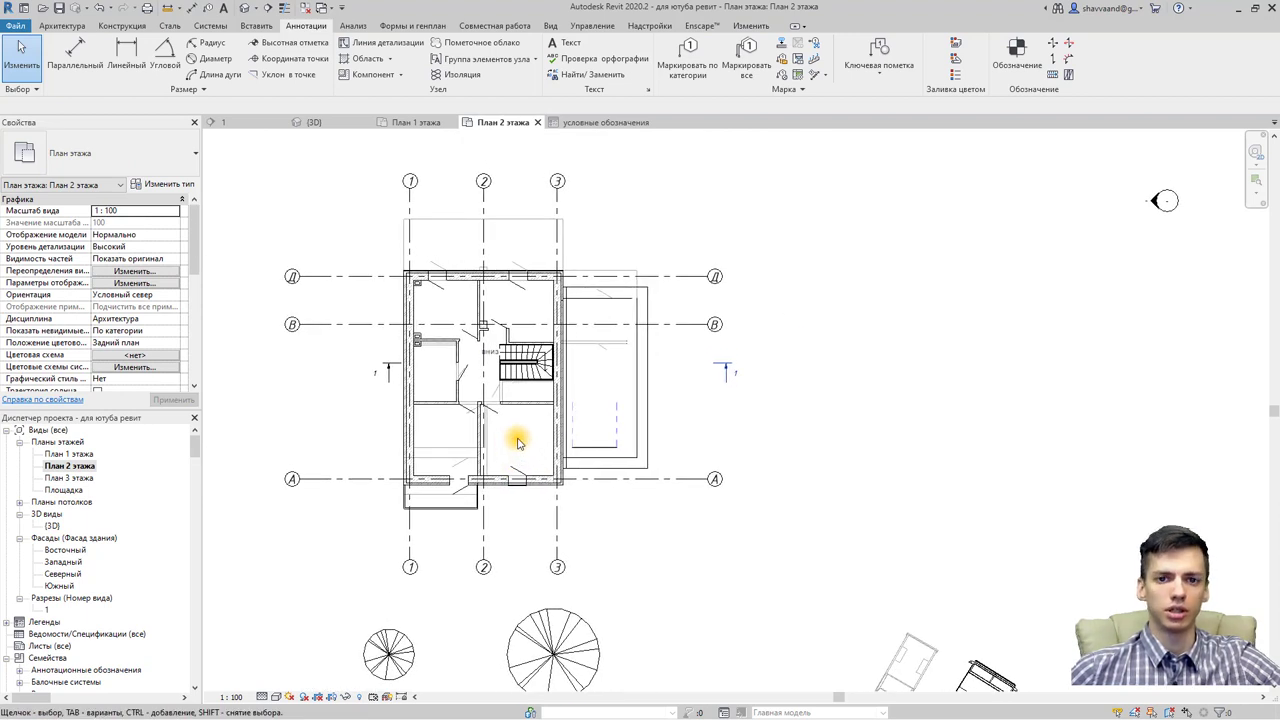